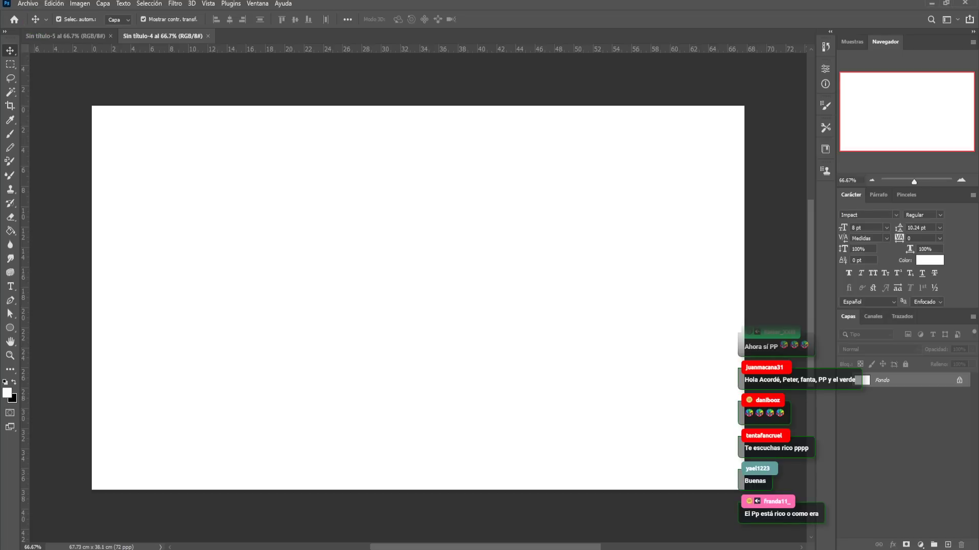
{"action": "key", "text": "i"}
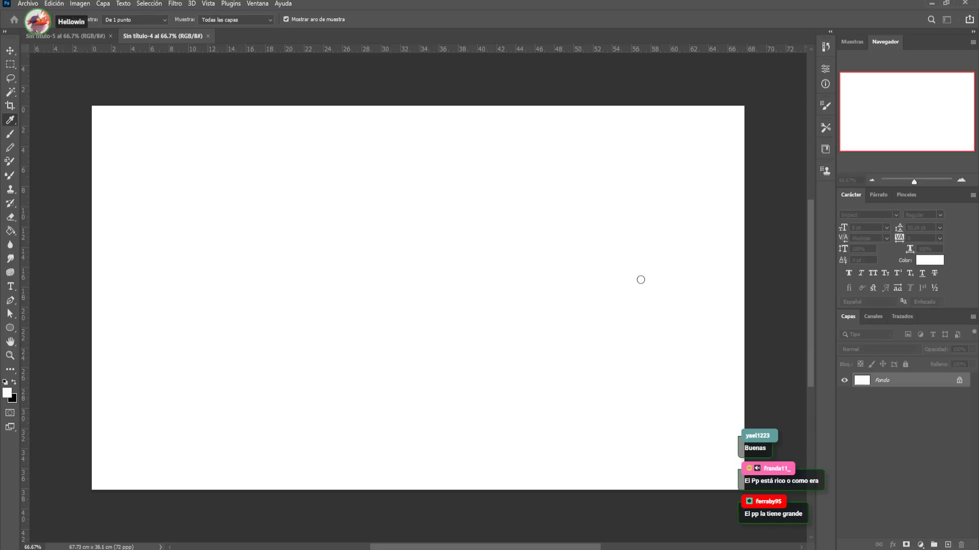
{"action": "key", "text": "b"}
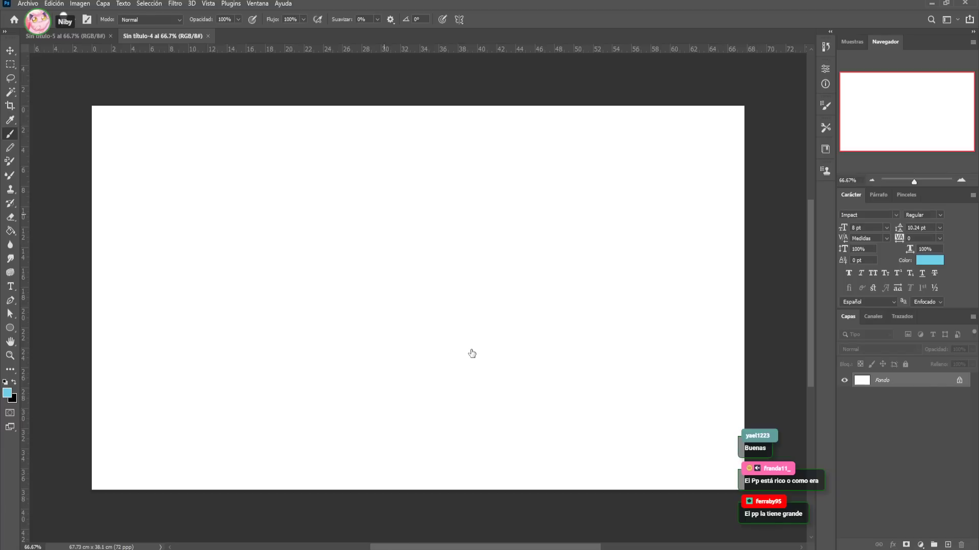
{"action": "key", "text": "e"}
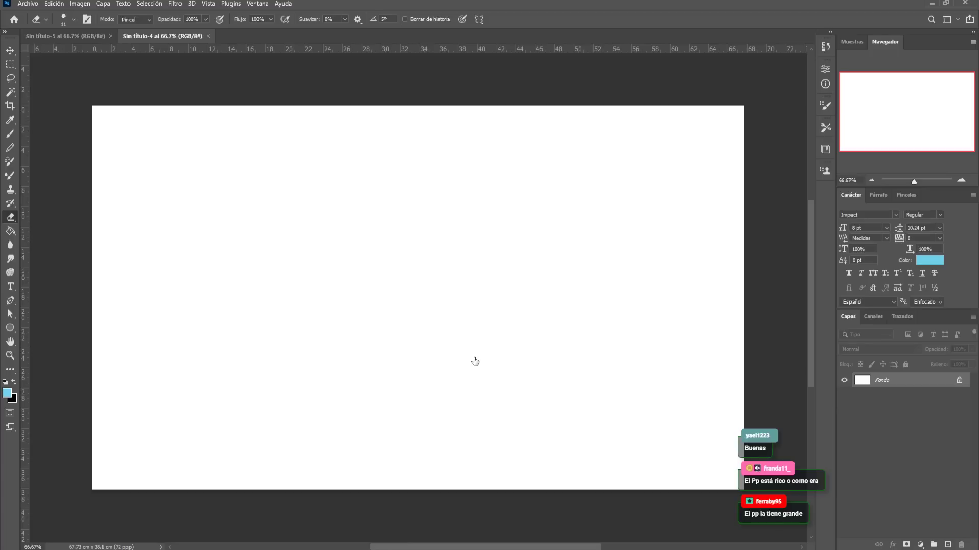
{"action": "key", "text": "b"}
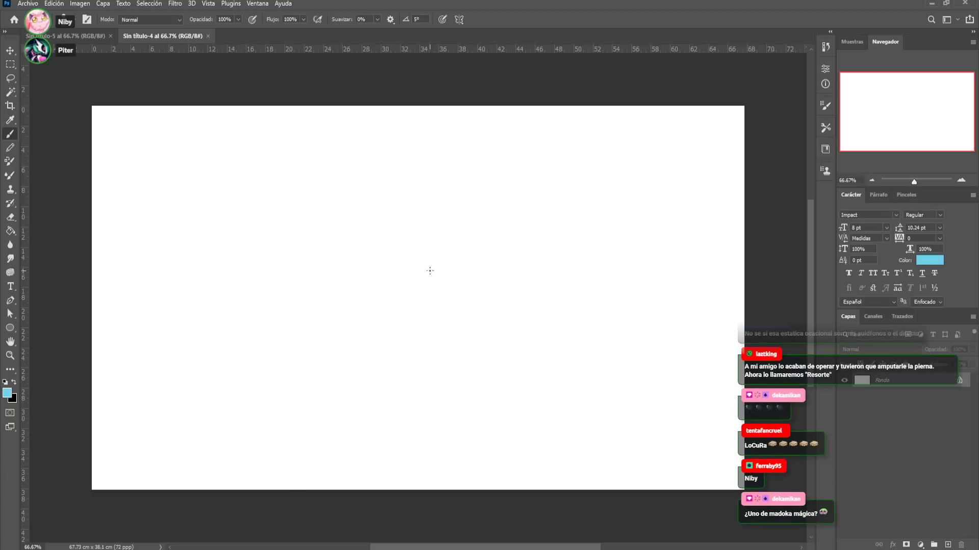
Extend the canvas downward with the Crop tool to about 67.73 × 70.27 cm
{"action": "left_click", "coordinate": [8, 106]}
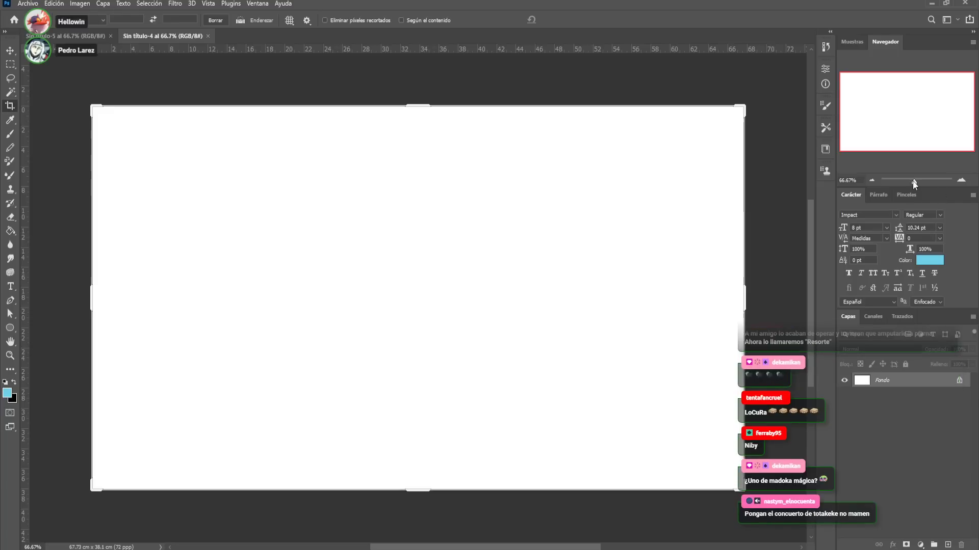
{"action": "left_click_drag", "start_coordinate": [913, 184], "coordinate": [912, 185]}
{"action": "left_click_drag", "start_coordinate": [410, 406], "coordinate": [416, 495]}
{"action": "key", "text": "Return"}
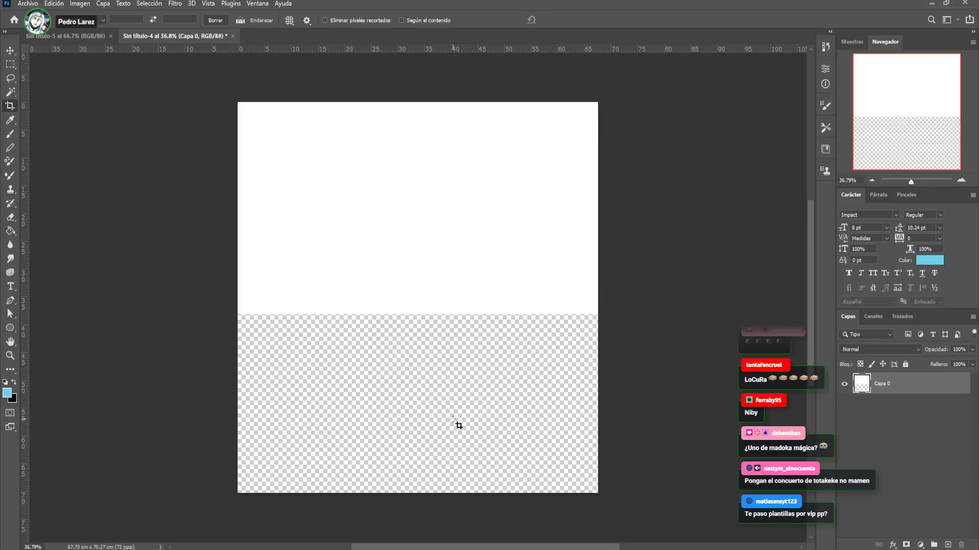
Scale the white layer proportionally to about 184% so it covers the whole extended canvas
{"action": "key", "text": "v"}
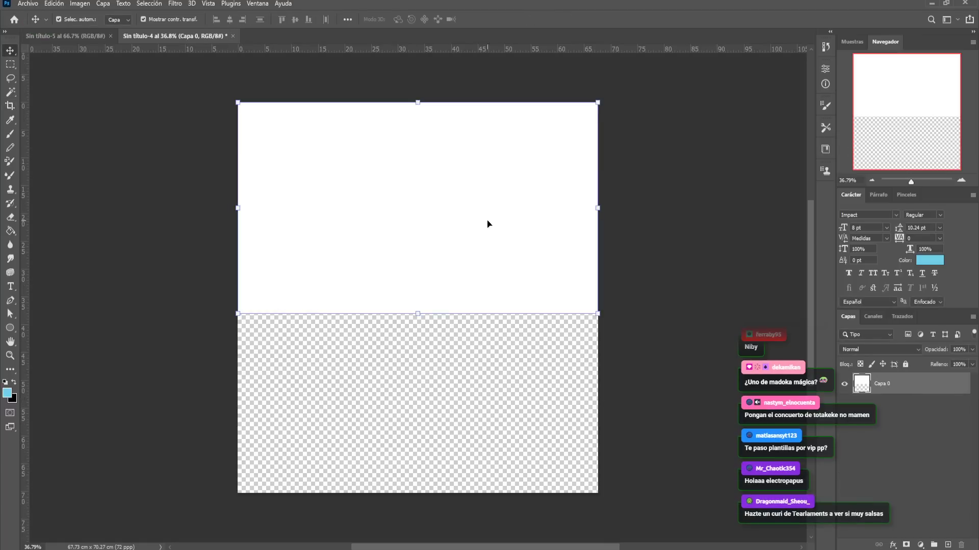
{"action": "left_click_drag", "start_coordinate": [418, 318], "coordinate": [439, 493]}
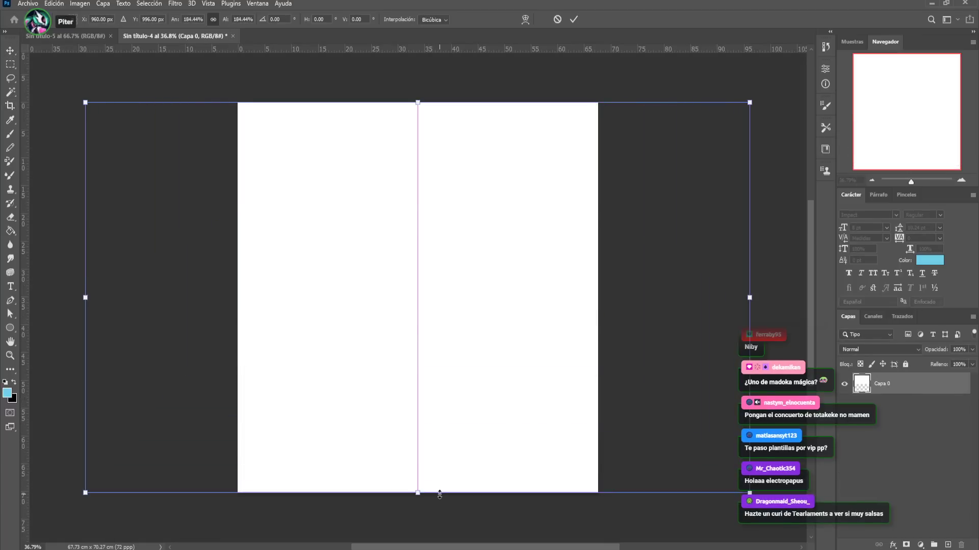
{"action": "key", "text": "Return"}
Copy the canvas-sized area of the white layer to a new layer and delete the original layer
{"action": "left_click", "coordinate": [17, 67]}
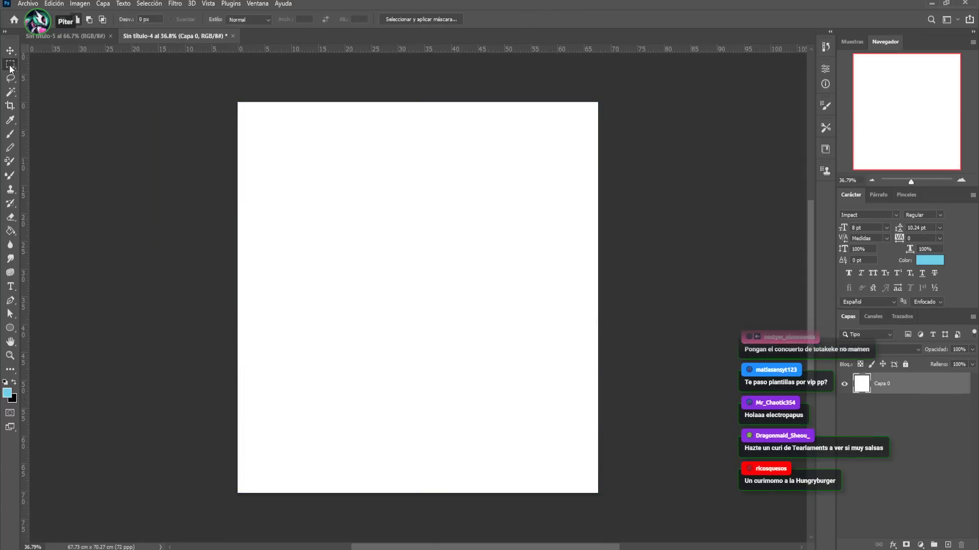
{"action": "left_click_drag", "start_coordinate": [225, 87], "coordinate": [675, 545]}
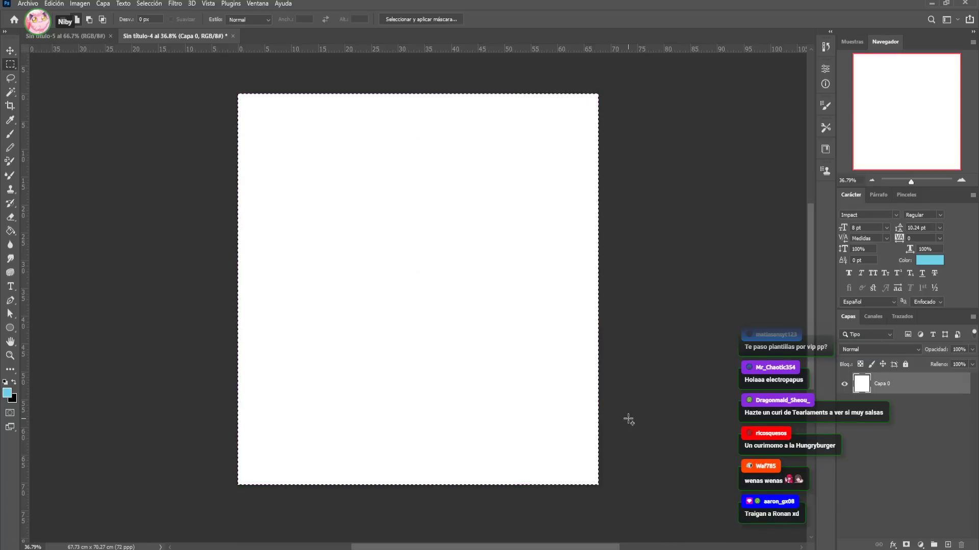
{"action": "key", "text": "ctrl+j"}
{"action": "left_click", "coordinate": [928, 408]}
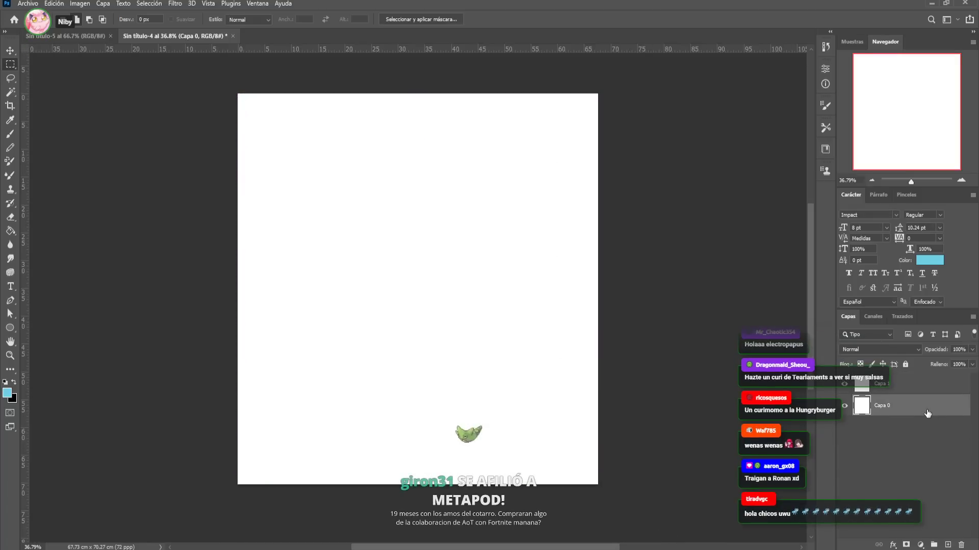
{"action": "key", "text": "Delete"}
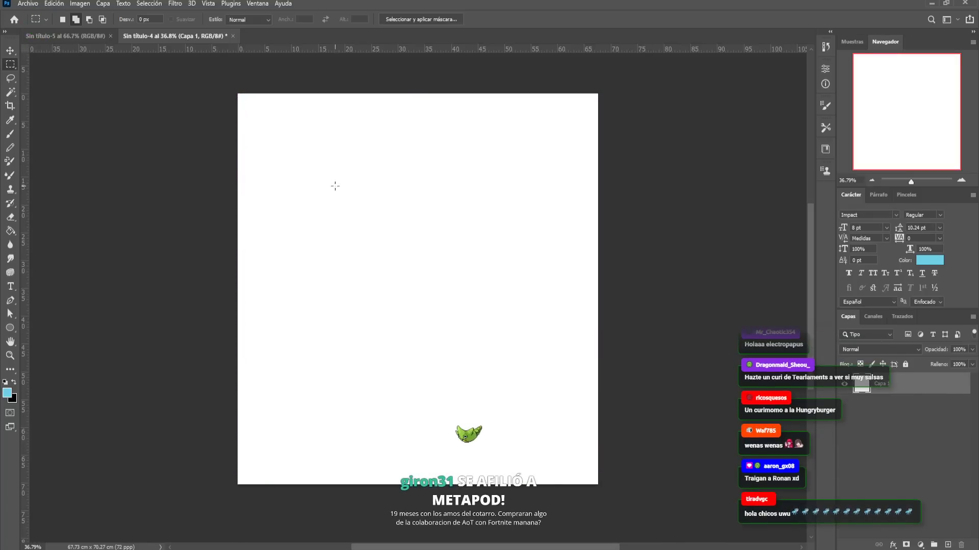
Fill a full-width strip at the canvas's upper edge with black on a new layer and duplicate it across the canvas's middle
{"action": "left_click_drag", "start_coordinate": [225, 87], "coordinate": [629, 131]}
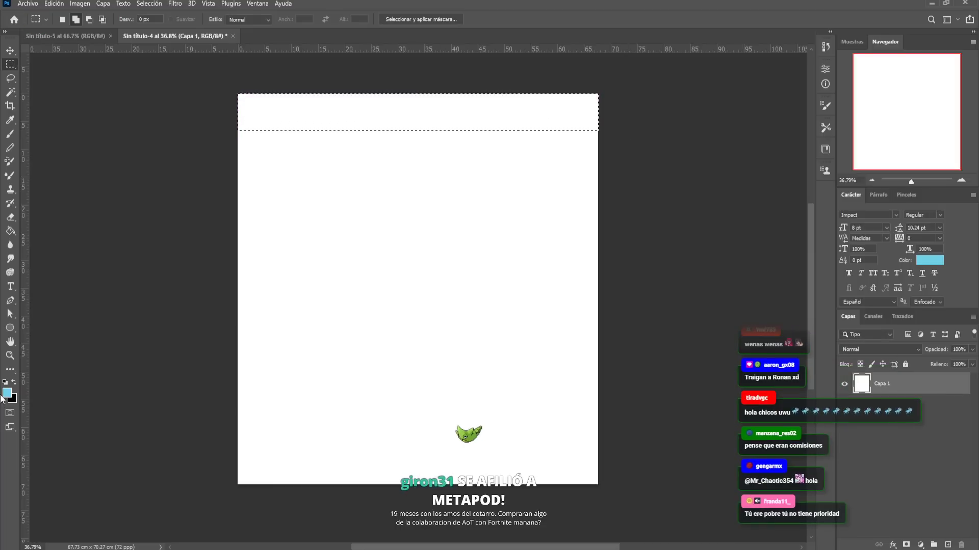
{"action": "left_click", "coordinate": [14, 383]}
{"action": "key", "text": "g"}
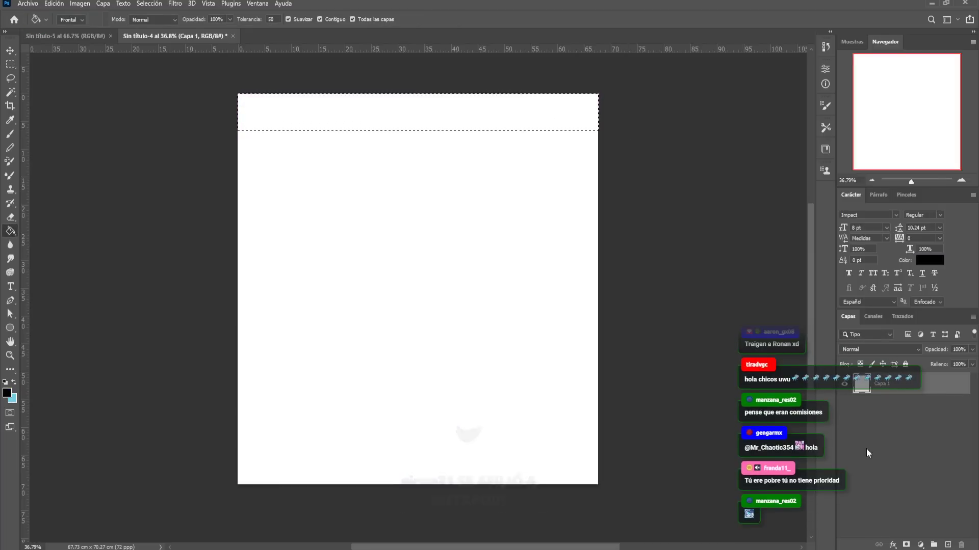
{"action": "left_click", "coordinate": [475, 122]}
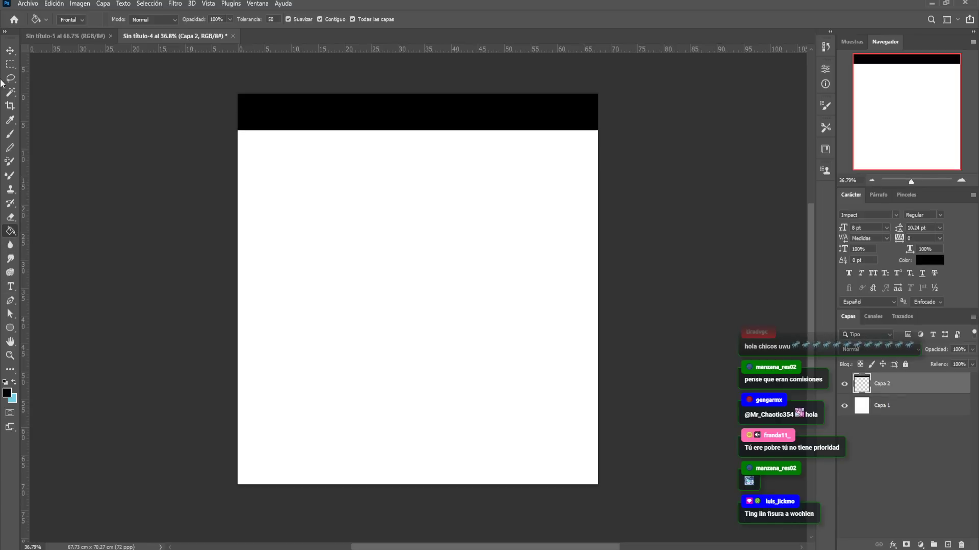
{"action": "left_click", "coordinate": [11, 51]}
{"action": "left_click_drag", "start_coordinate": [390, 119], "coordinate": [366, 311]}
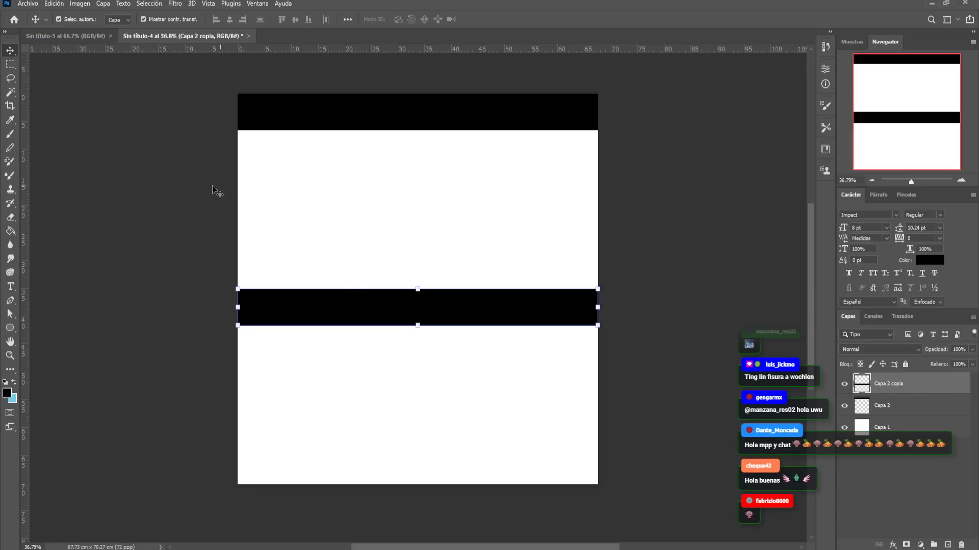
Pick white as the text colour and add the text "yo ew" on the upper black strip
{"action": "left_click", "coordinate": [10, 287]}
{"action": "left_click", "coordinate": [14, 384]}
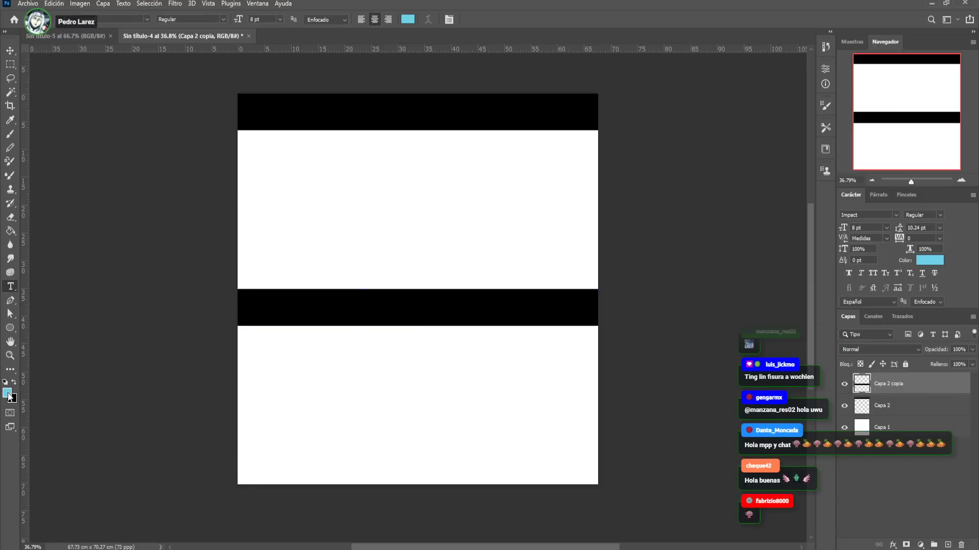
{"action": "key", "text": "i"}
{"action": "left_click", "coordinate": [590, 256]}
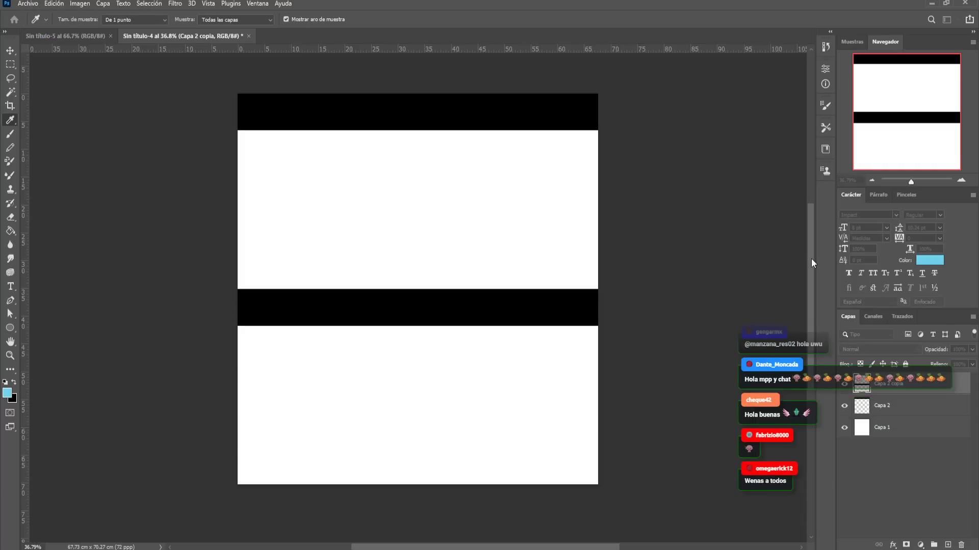
{"action": "key", "text": "t"}
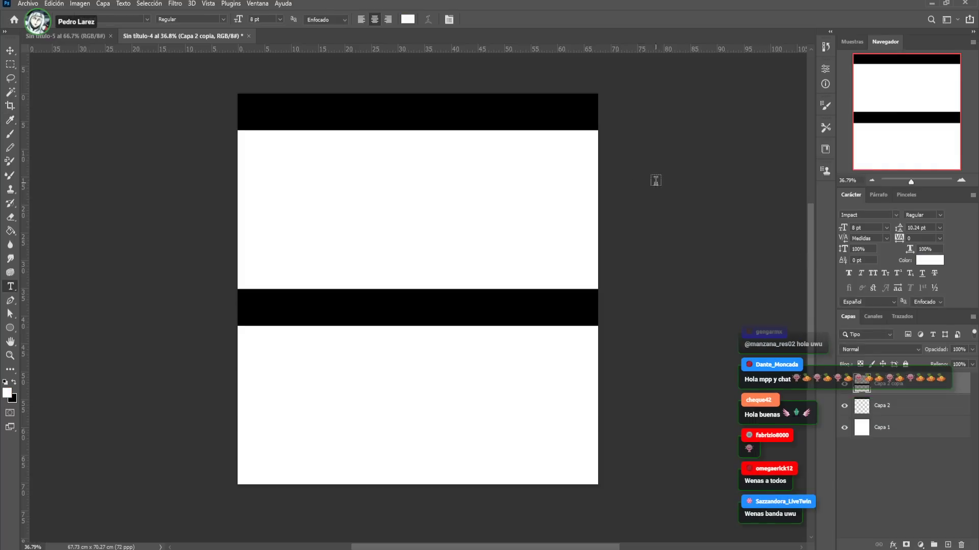
{"action": "left_click", "coordinate": [453, 106]}
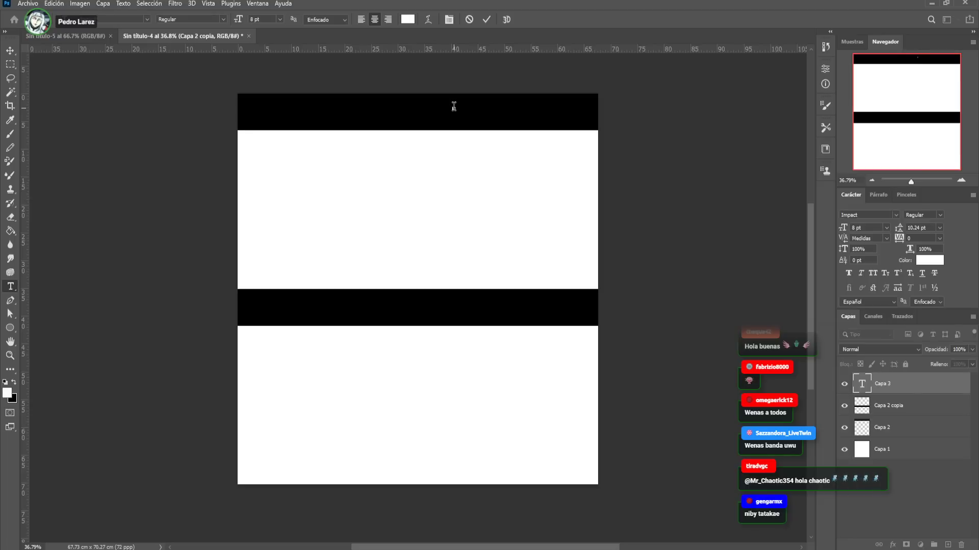
{"action": "left_click", "coordinate": [10, 50]}
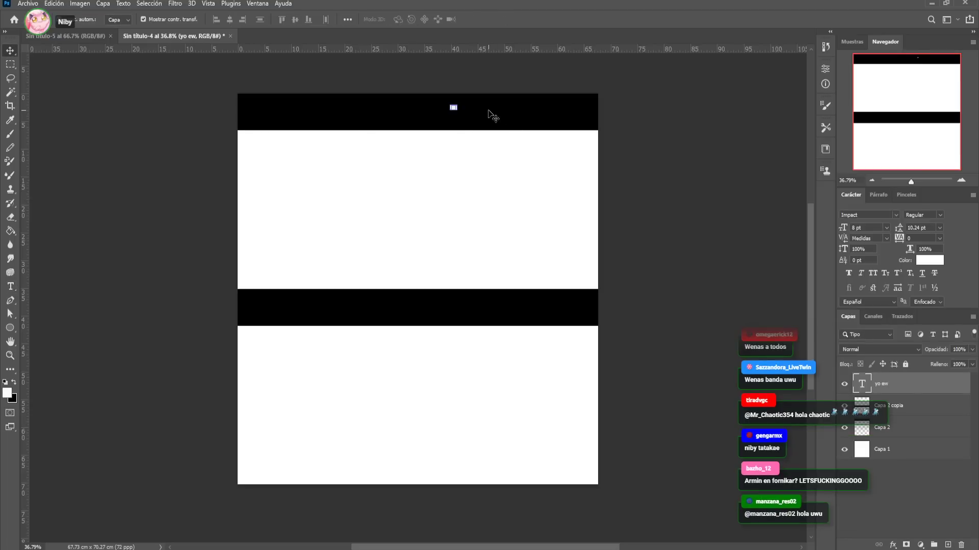
Enlarge the "yo ew" text to about 85 pt and move it fully inside the upper black strip
{"action": "left_click_drag", "start_coordinate": [453, 107], "coordinate": [490, 90]}
{"action": "key", "text": "Return"}
{"action": "left_click", "coordinate": [10, 287]}
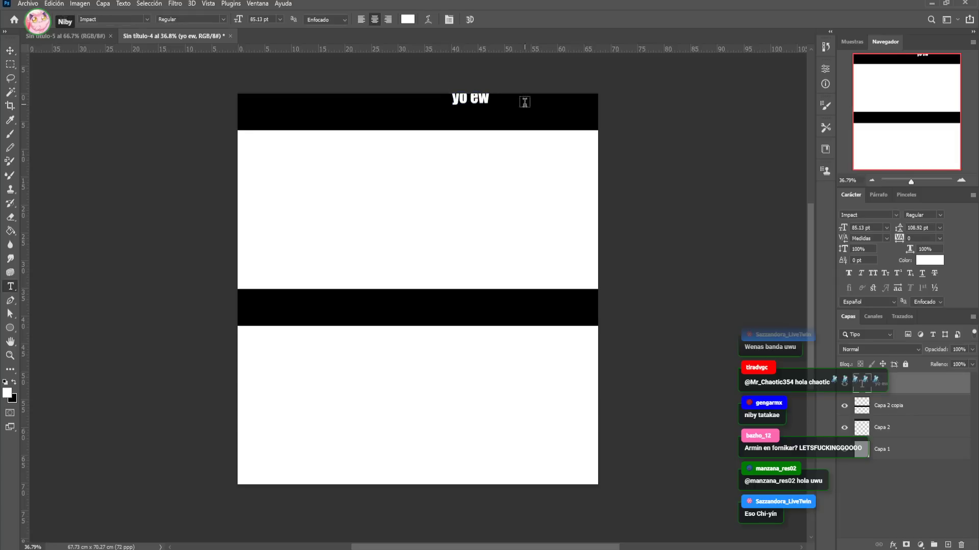
{"action": "key", "text": "v"}
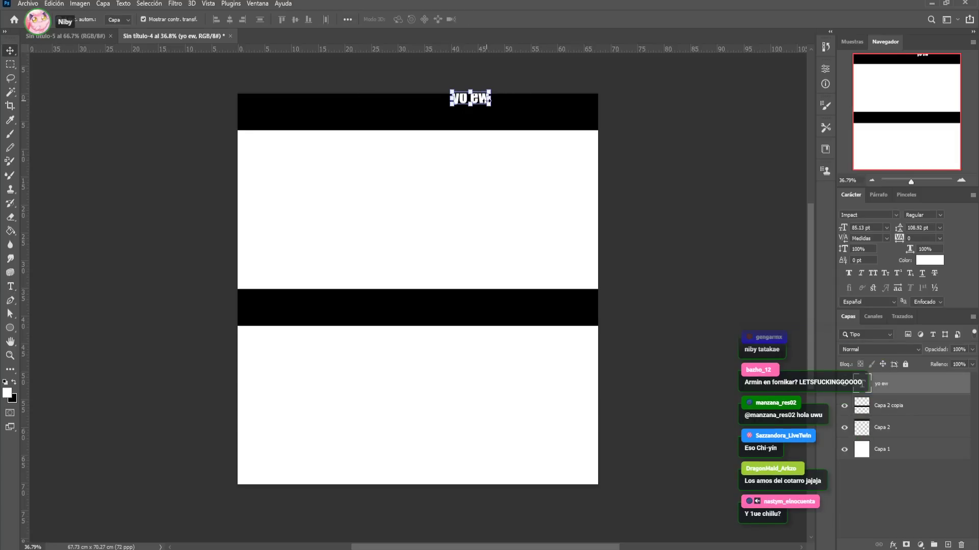
{"action": "left_click_drag", "start_coordinate": [479, 105], "coordinate": [477, 117]}
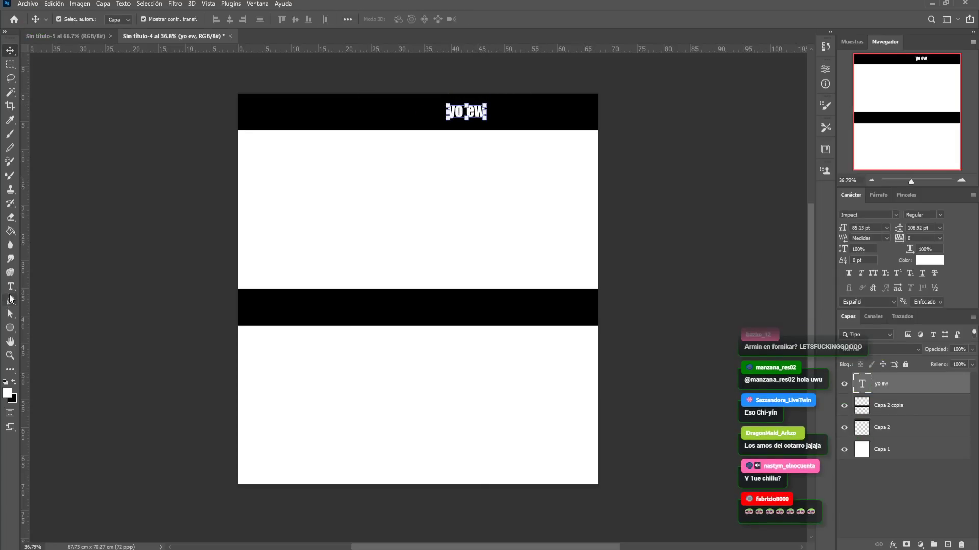
Change the "yo ew" text's font to Arial Bold
{"action": "left_click", "coordinate": [11, 287]}
{"action": "left_click_drag", "start_coordinate": [483, 113], "coordinate": [437, 111]}
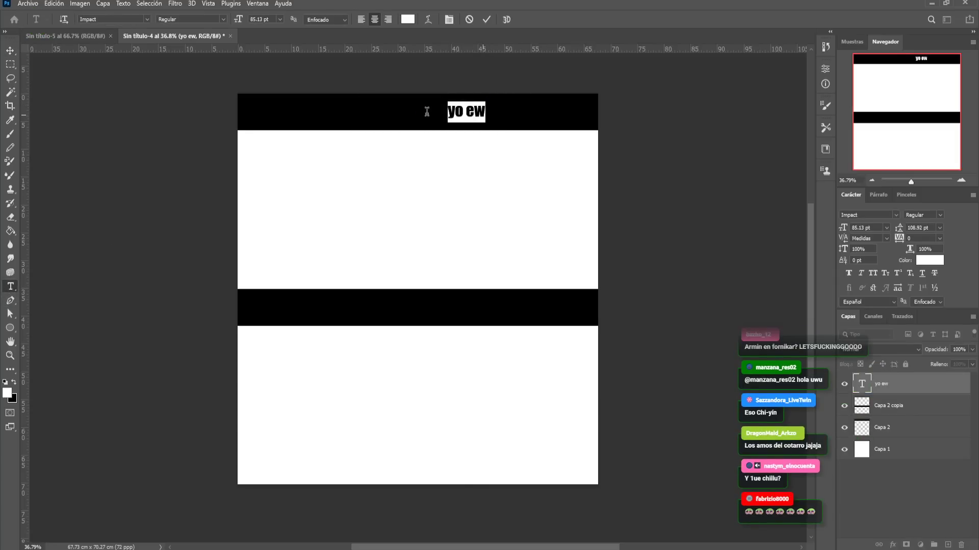
{"action": "type", "text": "arial"}
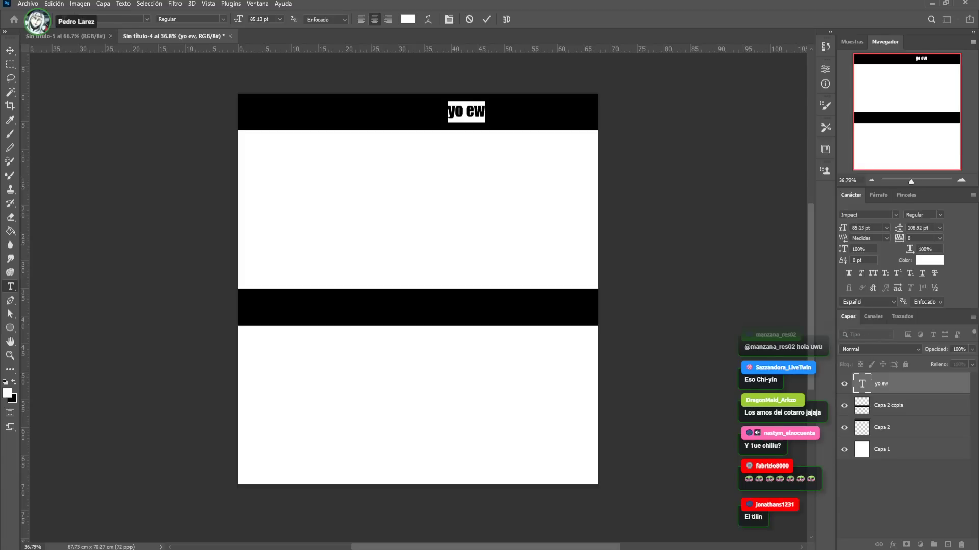
{"action": "left_click", "coordinate": [268, 75]}
Replace the upper strip's text with "yo y los panas bien agustin asiendo onda ignea"
{"action": "left_click_drag", "start_coordinate": [491, 113], "coordinate": [442, 118]}
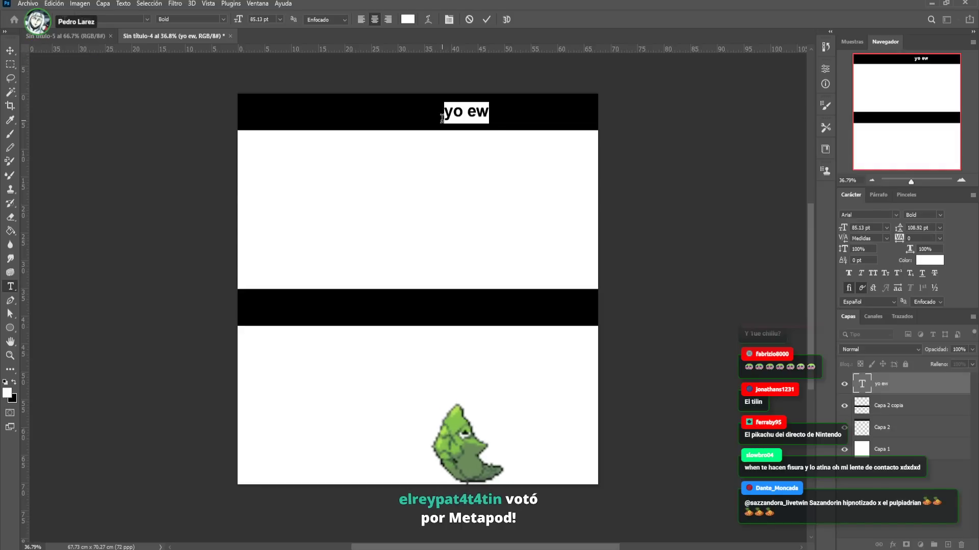
{"action": "type", "text": "yo y los"}
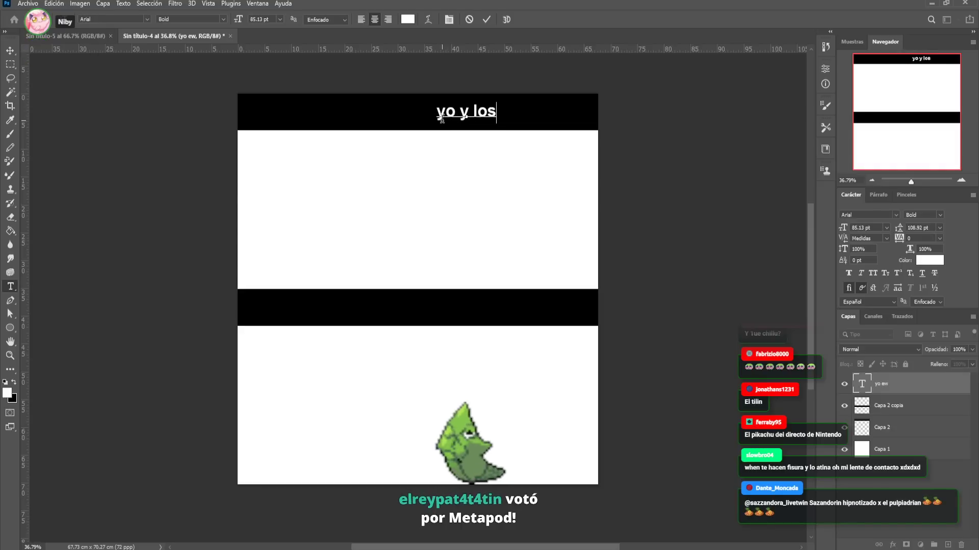
{"action": "type", "text": " panas bien agustin"}
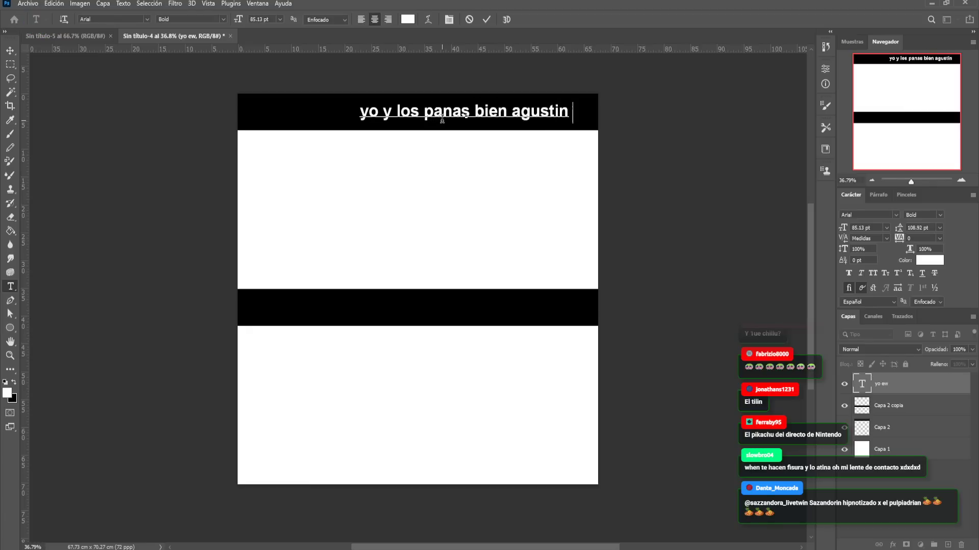
{"action": "type", "text": " a"}
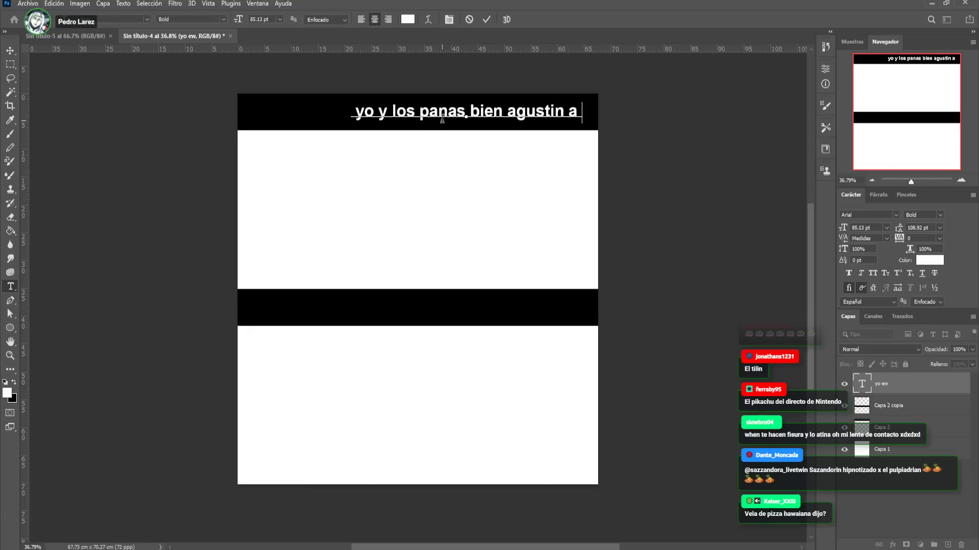
{"action": "type", "text": "siendo en"}
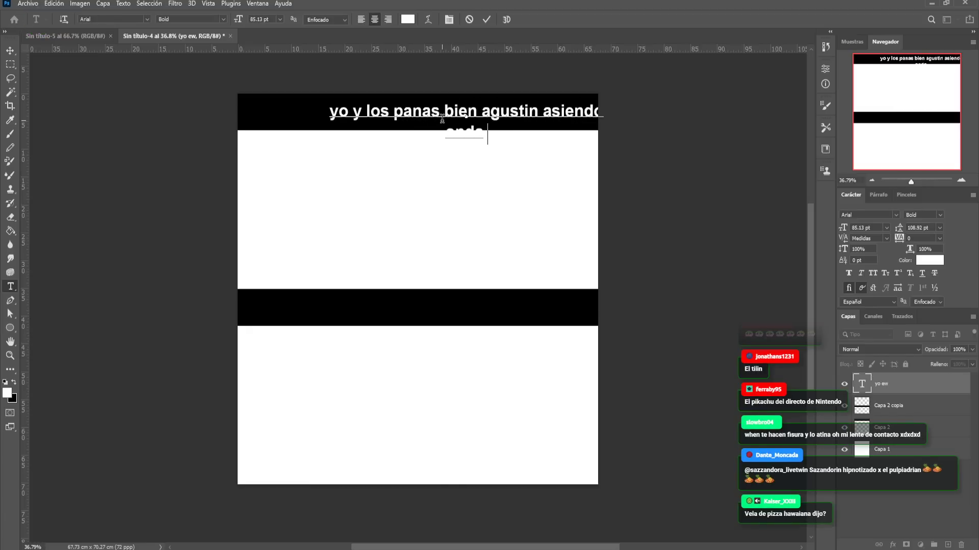
Rebreak the caption so its second line reads "asiendo onda ignea"
{"action": "left_click", "coordinate": [544, 115]}
{"action": "key", "text": "BackSpace"}
{"action": "key", "text": "Return"}
{"action": "left_click", "coordinate": [524, 131]}
{"action": "type", "text": "onda ignea"}
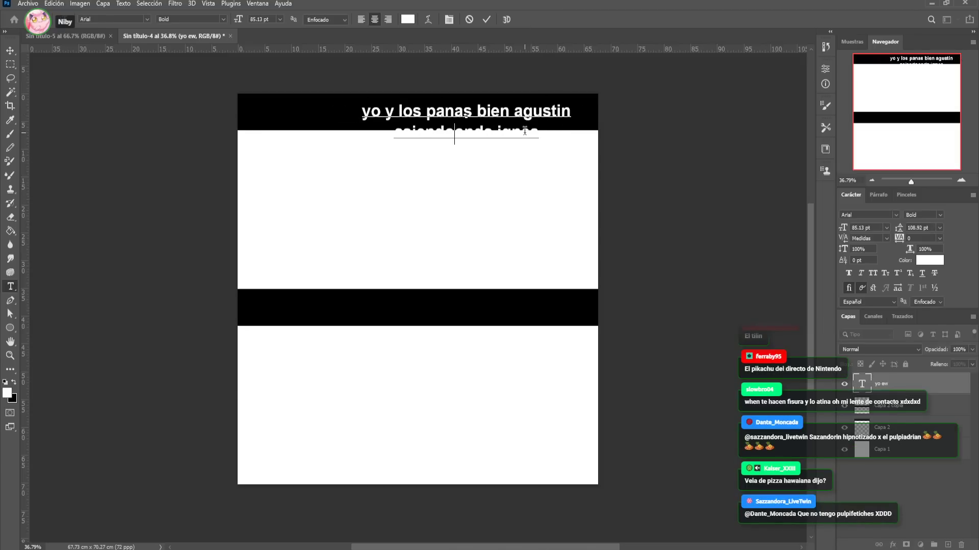
Shrink the upper caption to about 63.5 pt, stretch its width to about 152%, and center it in the upper black strip
{"action": "left_click", "coordinate": [10, 50]}
{"action": "left_click_drag", "start_coordinate": [466, 103], "coordinate": [425, 100]}
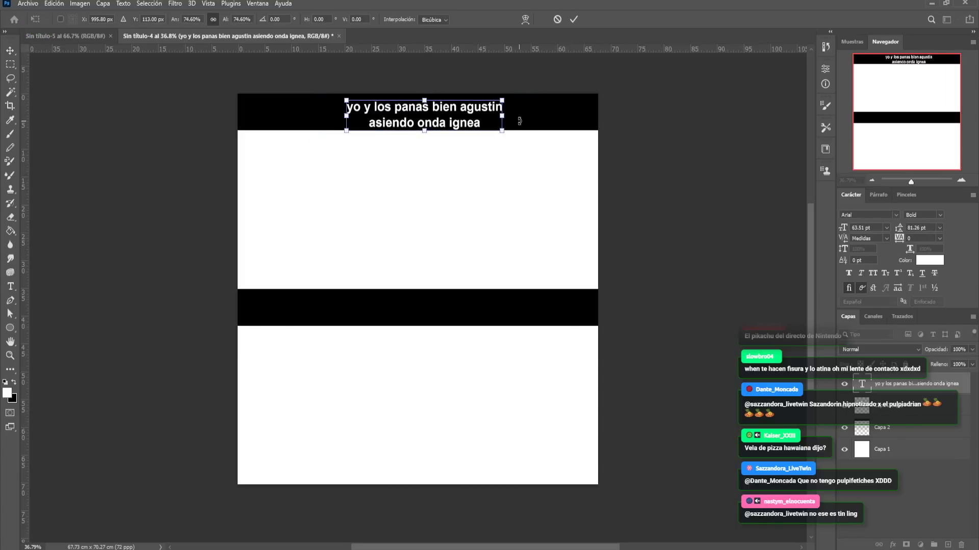
{"action": "left_click_drag", "start_coordinate": [504, 118], "coordinate": [598, 115]}
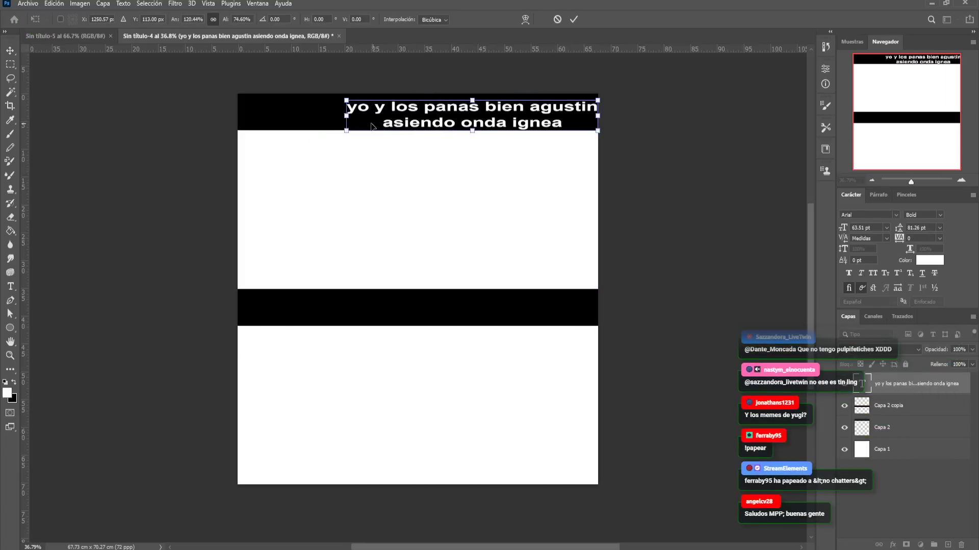
{"action": "left_click_drag", "start_coordinate": [344, 121], "coordinate": [281, 120]}
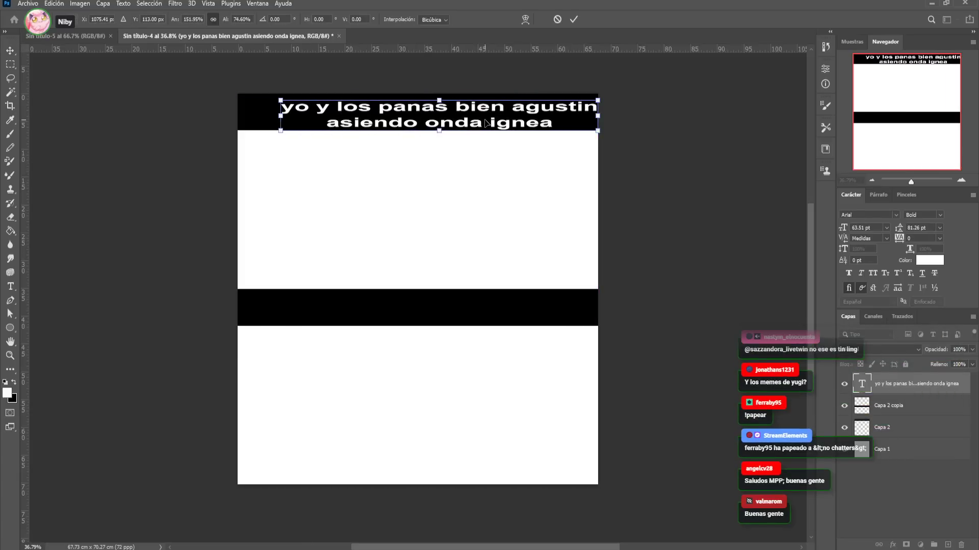
{"action": "left_click_drag", "start_coordinate": [500, 119], "coordinate": [483, 121]}
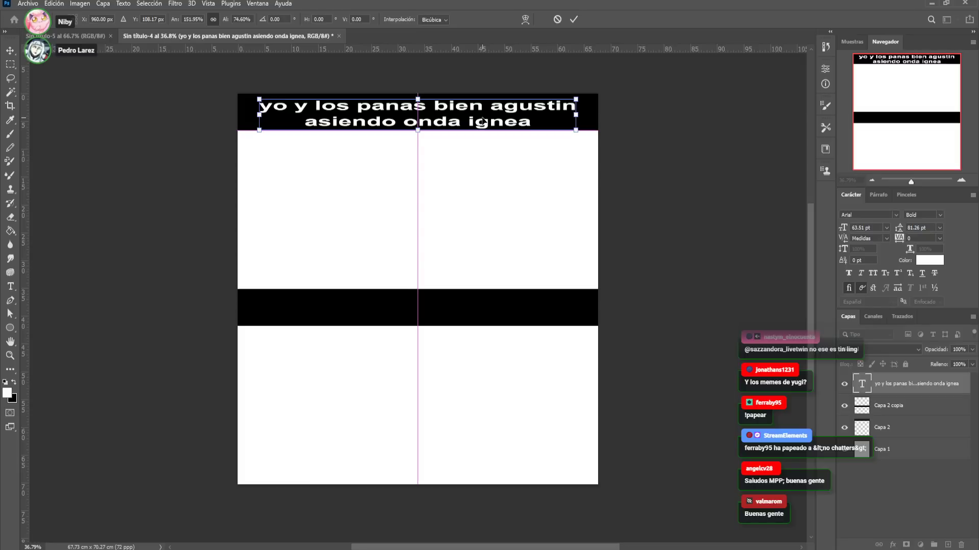
{"action": "key", "text": "Return"}
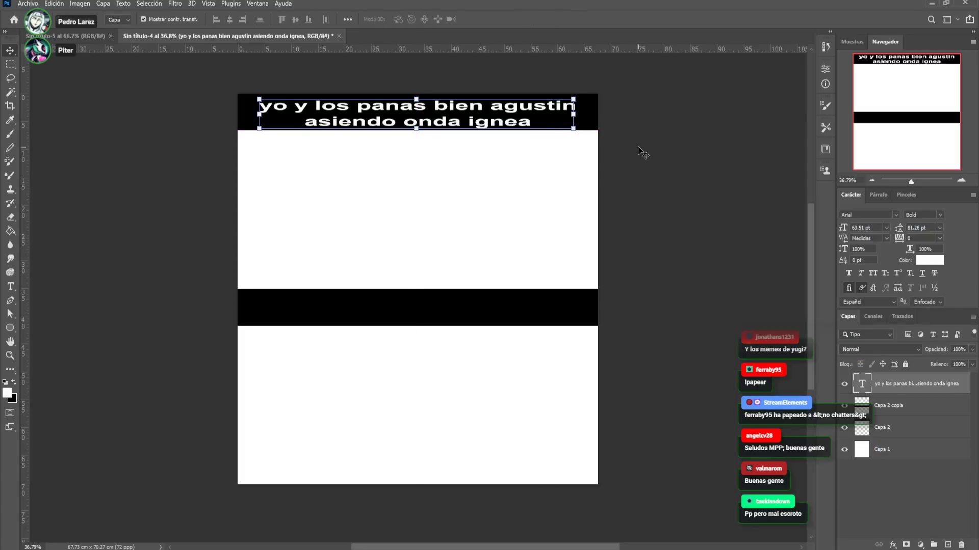
{"action": "left_click", "coordinate": [642, 147]}
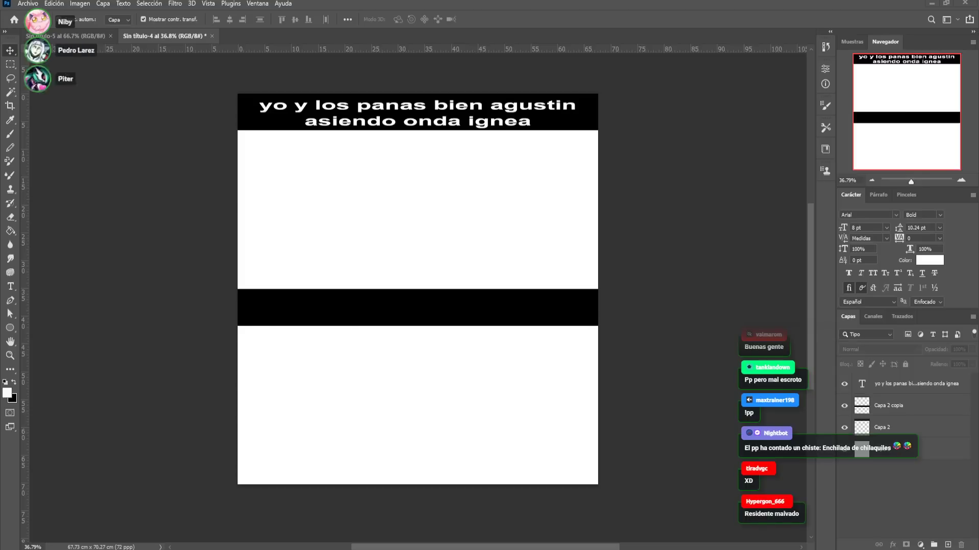
Duplicate the caption into the lower black strip and nudge the copy up slightly
{"action": "left_click_drag", "start_coordinate": [435, 110], "coordinate": [433, 308]}
{"action": "key", "text": "Up"}
{"action": "key", "text": "Up"}
{"action": "key", "text": "Up"}
{"action": "key", "text": "Up"}
{"action": "key", "text": "Up"}
{"action": "key", "text": "Up"}
{"action": "key", "text": "Up"}
{"action": "key", "text": "Up"}
{"action": "key", "text": "Up"}
{"action": "key", "text": "Up"}
{"action": "key", "text": "Up"}
{"action": "key", "text": "Up"}
{"action": "key", "text": "Up"}
{"action": "key", "text": "Up"}
{"action": "key", "text": "Up"}
{"action": "key", "text": "Up"}
{"action": "key", "text": "Up"}
{"action": "key", "text": "Up"}
{"action": "key", "text": "Up"}
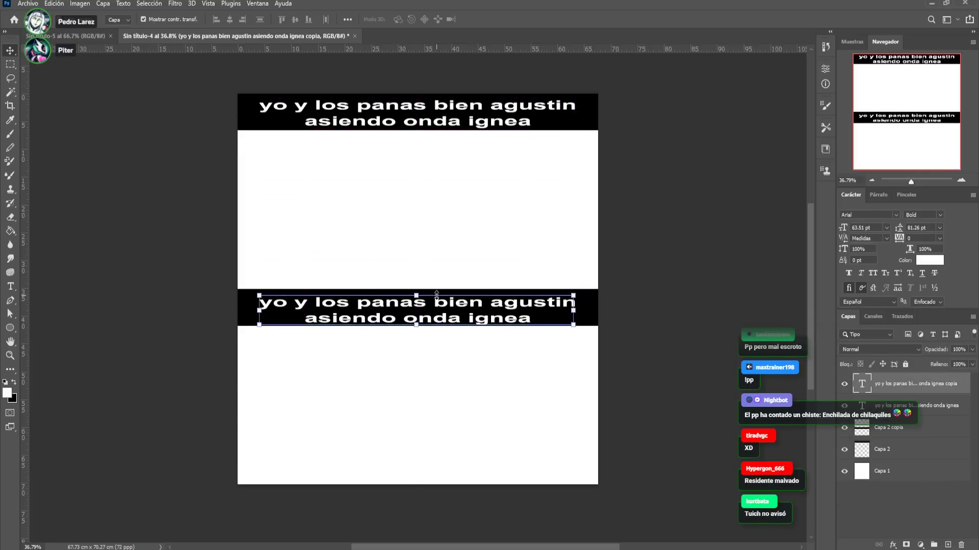
Replace the lower strip's caption with the line "but pero but t asen bastaguardya"
{"action": "key", "text": "t"}
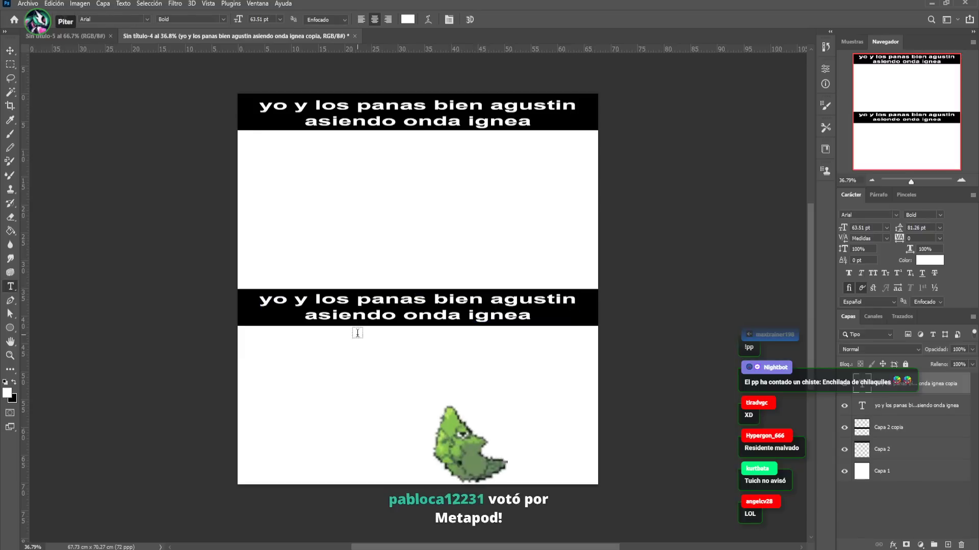
{"action": "left_click", "coordinate": [259, 297]}
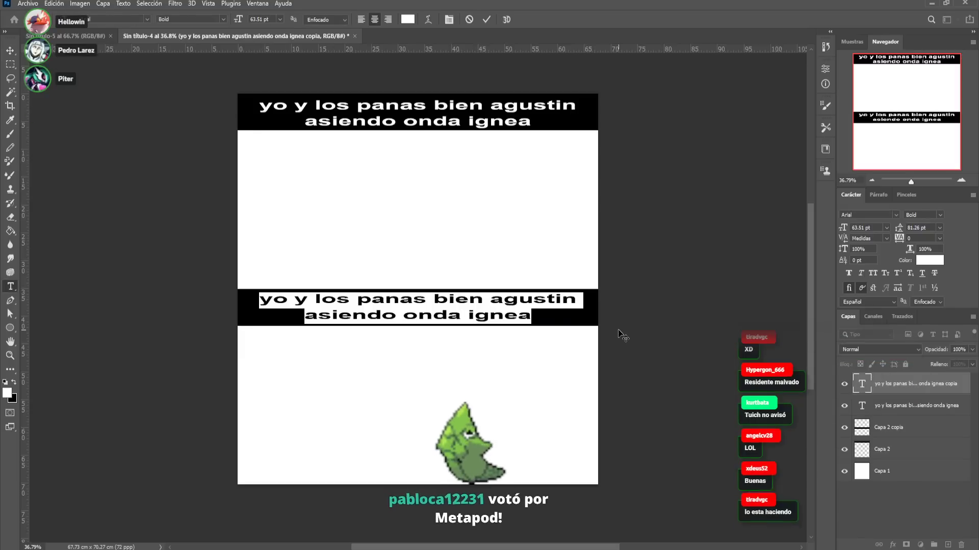
{"action": "key", "text": "ctrl+a"}
{"action": "type", "text": "but"}
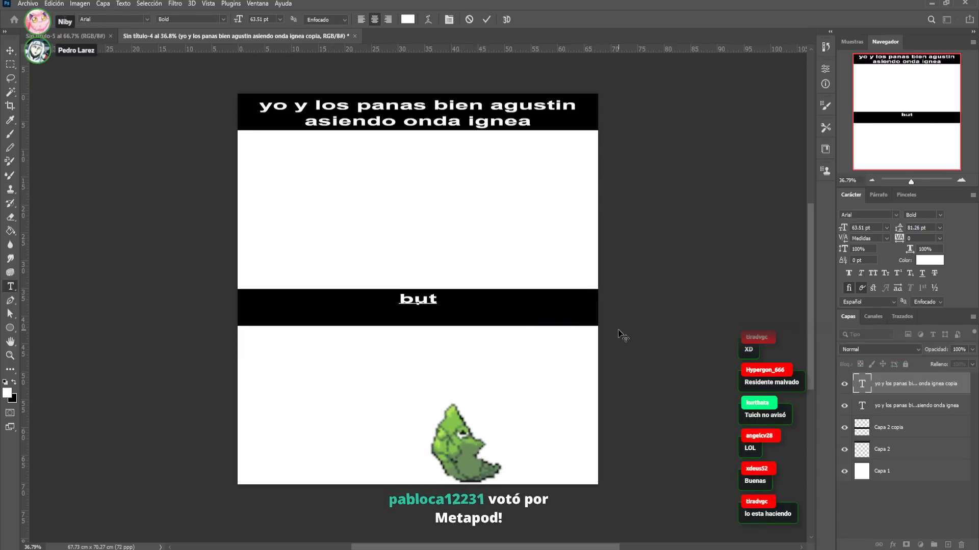
{"action": "type", "text": " pero "}
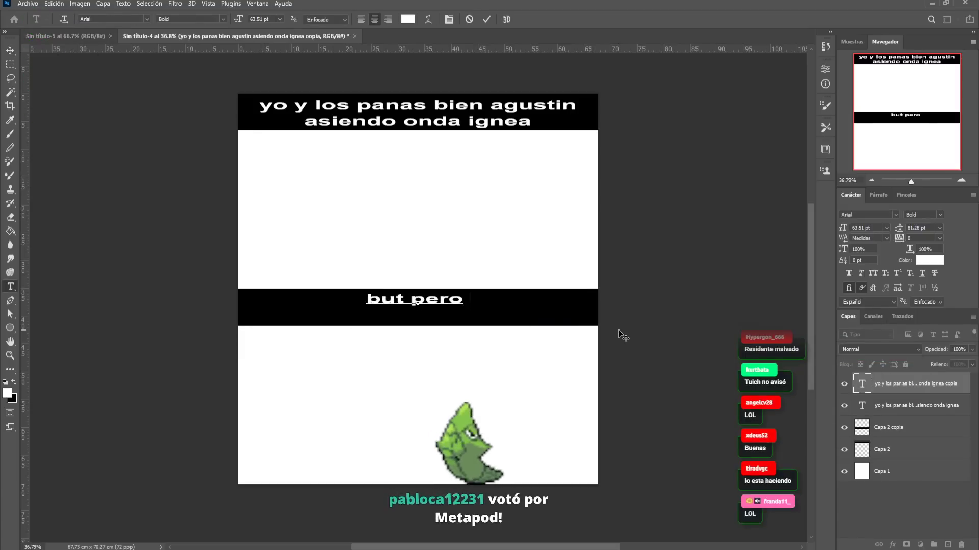
{"action": "type", "text": "but "}
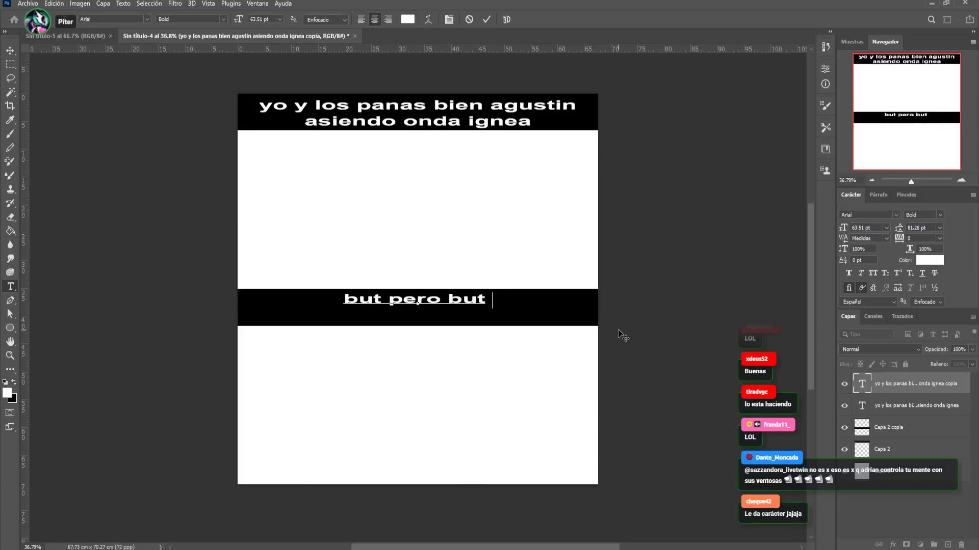
{"action": "type", "text": "t asen"}
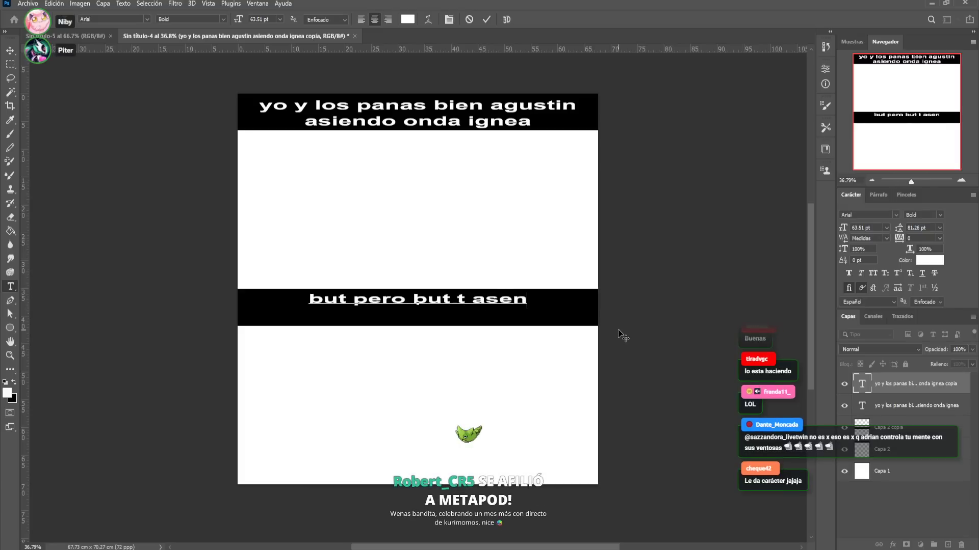
{"action": "type", "text": " v"}
{"action": "key", "text": "BackSpace"}
{"action": "type", "text": "bast"}
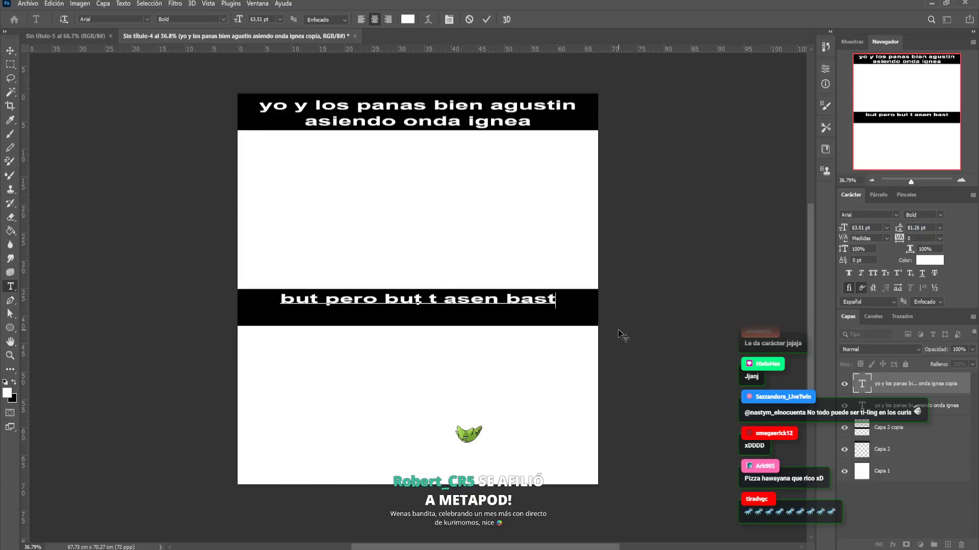
{"action": "type", "text": "agua rdya"}
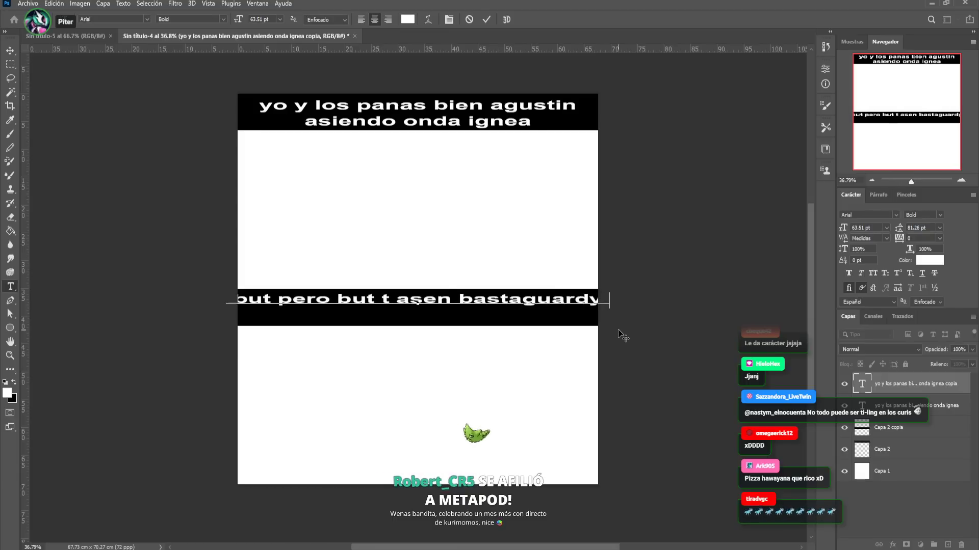
Add a second line reading "nooo ppuuhh : ‘ uuuuuu" to the lower caption
{"action": "key", "text": "Return"}
{"action": "type", "text": "nooo ppuuhh "}
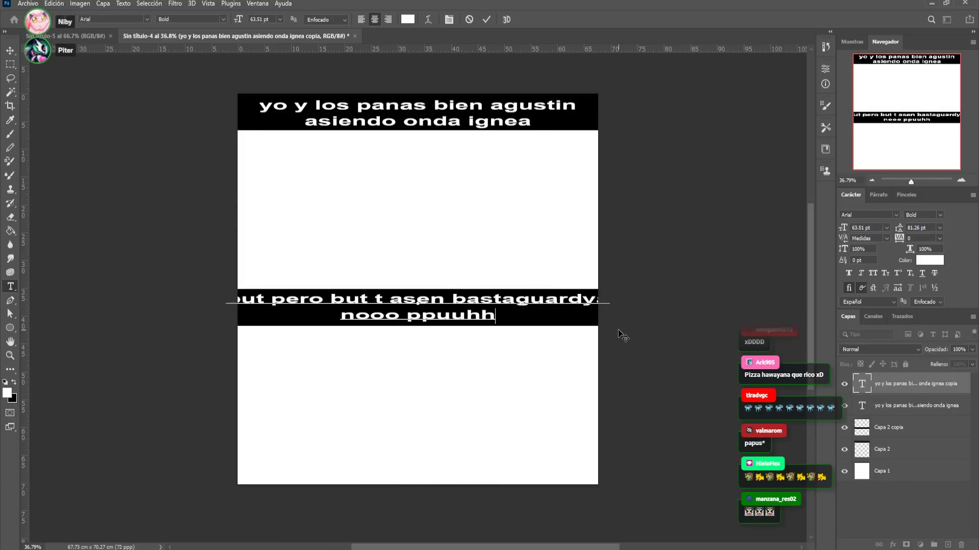
{"action": "type", "text": ": ' uuuuuu"}
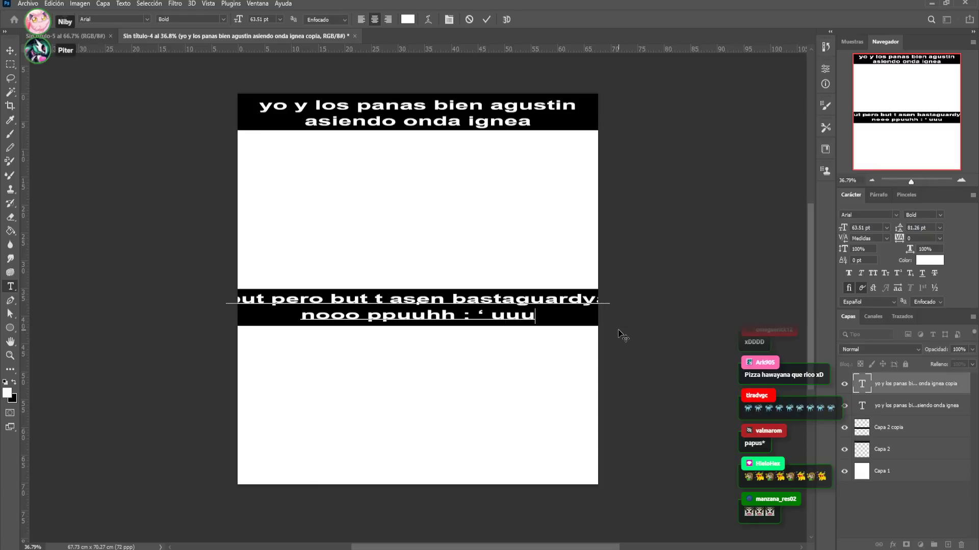
Scale the lower caption to about 90% so both lines fit inside the lower black strip
{"action": "left_click", "coordinate": [10, 50]}
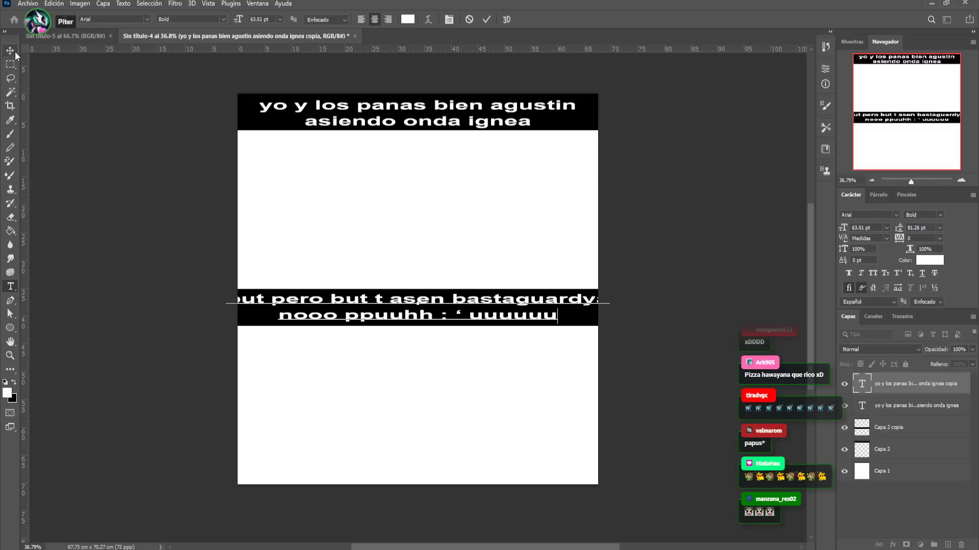
{"action": "left_click_drag", "start_coordinate": [606, 307], "coordinate": [588, 309]}
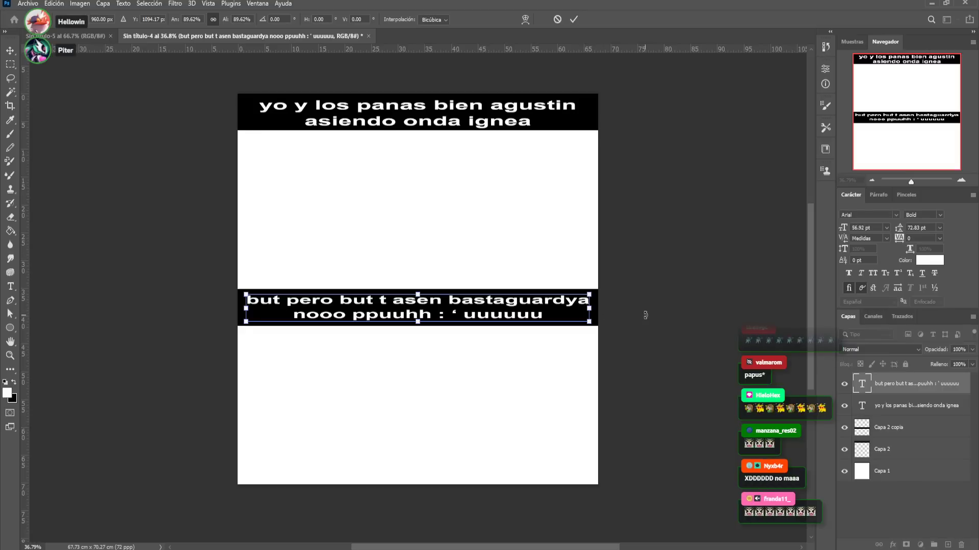
{"action": "key", "text": "Return"}
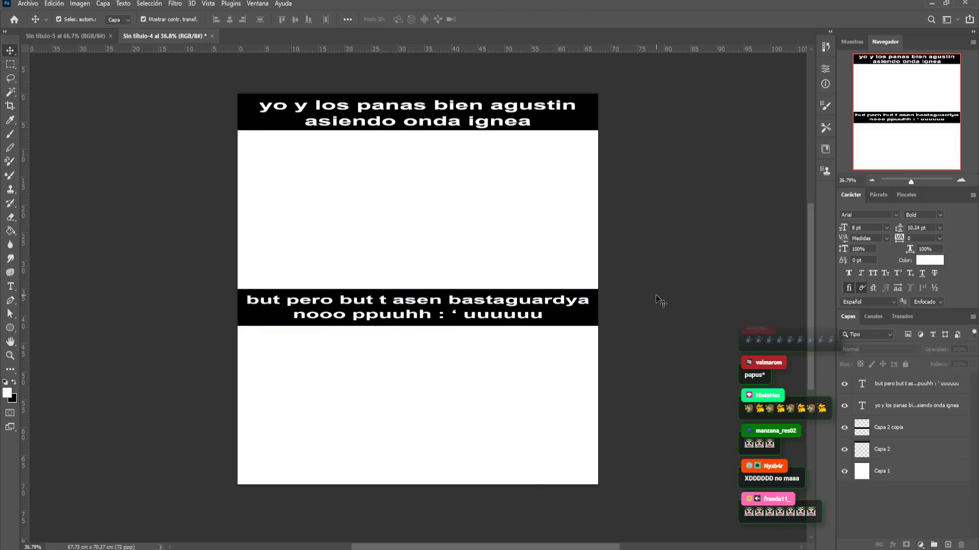
Paste the fiery fish picture directly above the white background layer and move it into the right part of the upper panel
{"action": "left_click", "coordinate": [395, 202]}
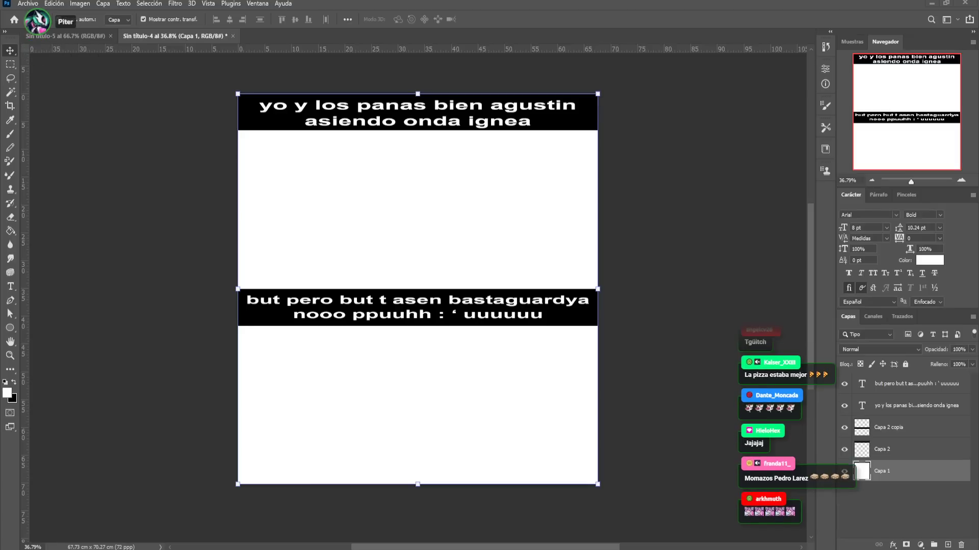
{"action": "key", "text": "ctrl+v"}
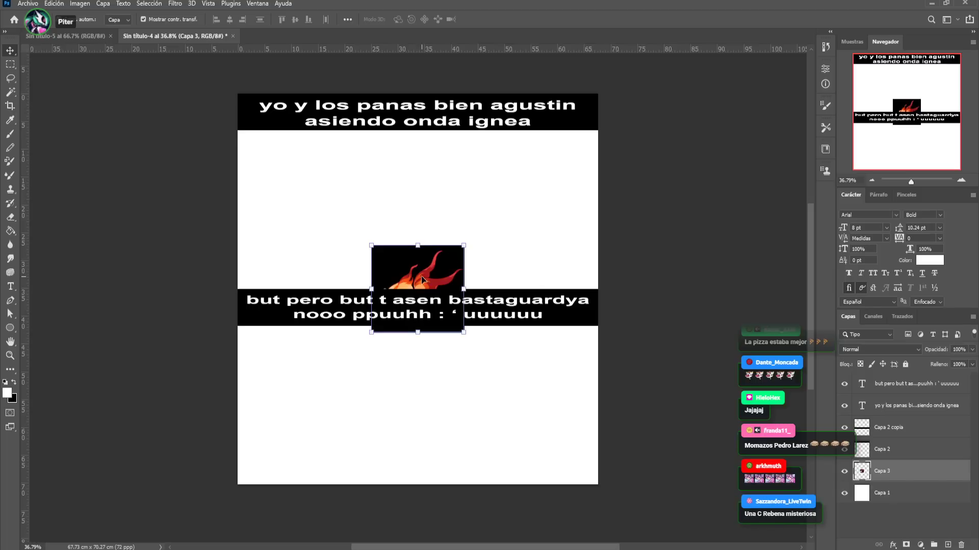
{"action": "left_click_drag", "start_coordinate": [421, 276], "coordinate": [517, 185]}
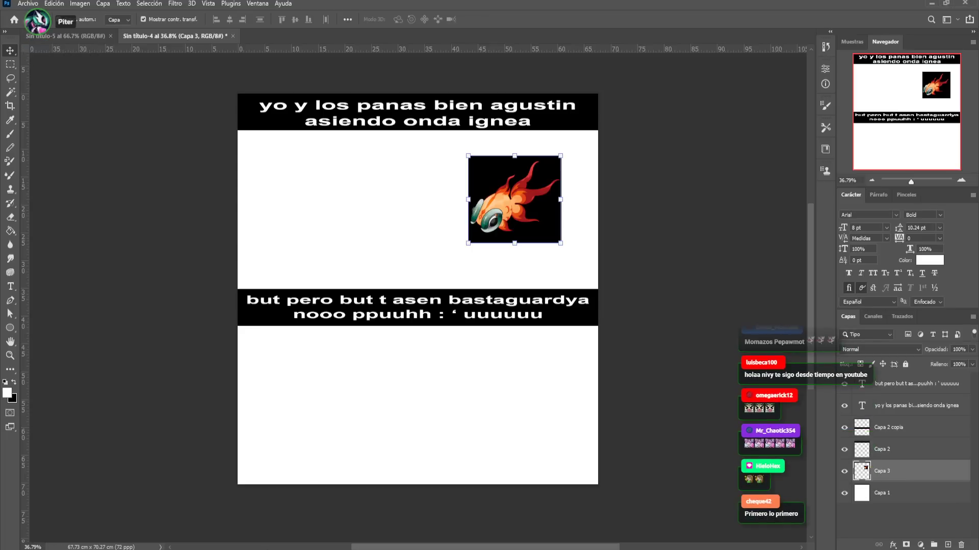
Paste the smoking tortoise picture and place it beside the fish in the upper panel
{"action": "key", "text": "ctrl+v"}
{"action": "left_click_drag", "start_coordinate": [509, 209], "coordinate": [429, 278]}
{"action": "left_click_drag", "start_coordinate": [404, 358], "coordinate": [429, 231]}
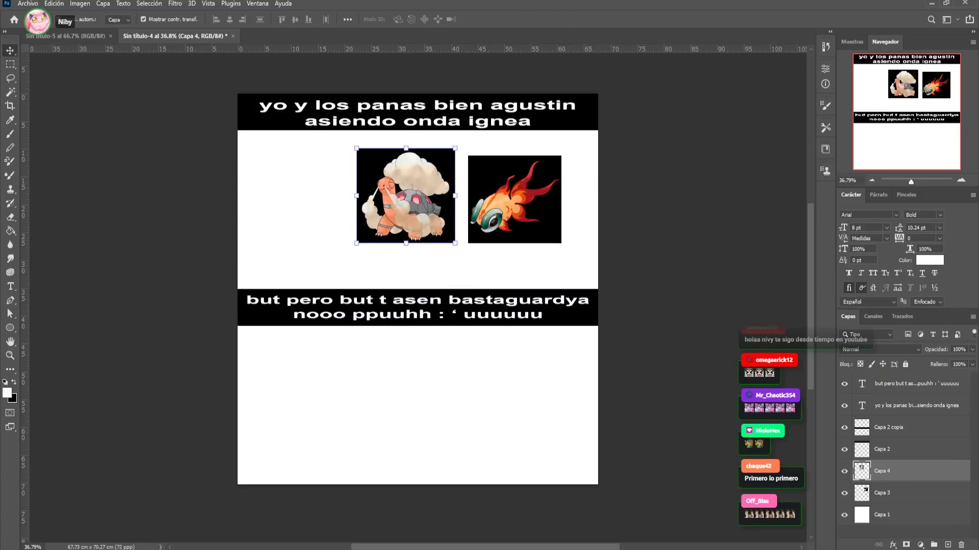
{"action": "key", "text": "Return"}
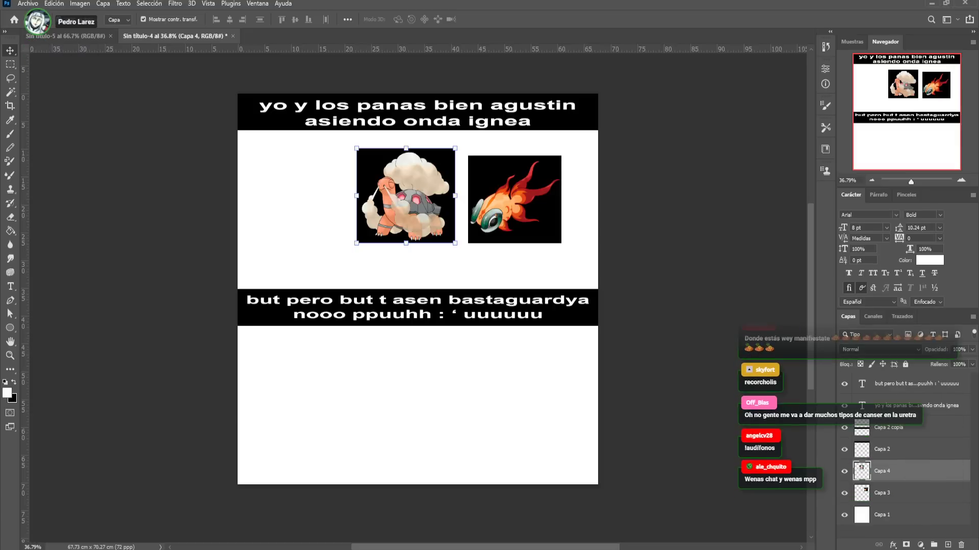
Paste the picture of the trainer in orange shorts and place it at the upper panel's right edge
{"action": "key", "text": "ctrl+v"}
{"action": "left_click_drag", "start_coordinate": [530, 94], "coordinate": [317, 364]}
{"action": "left_click_drag", "start_coordinate": [346, 429], "coordinate": [564, 195]}
{"action": "key", "text": "Return"}
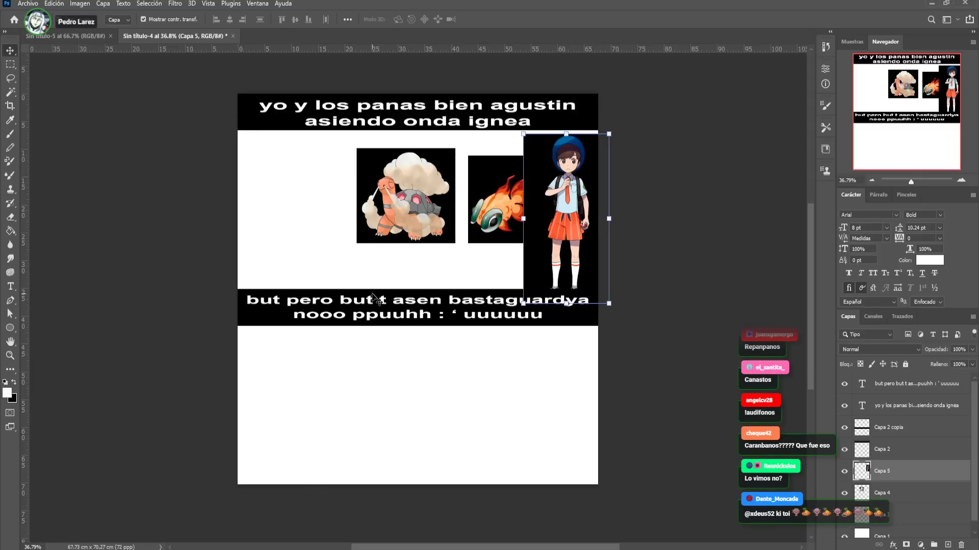
Stack the fish picture above the tortoise picture, just left of the trainer in the upper panel
{"action": "left_click_drag", "start_coordinate": [392, 190], "coordinate": [448, 278]}
{"action": "left_click_drag", "start_coordinate": [485, 197], "coordinate": [439, 174]}
{"action": "left_click_drag", "start_coordinate": [469, 258], "coordinate": [481, 241]}
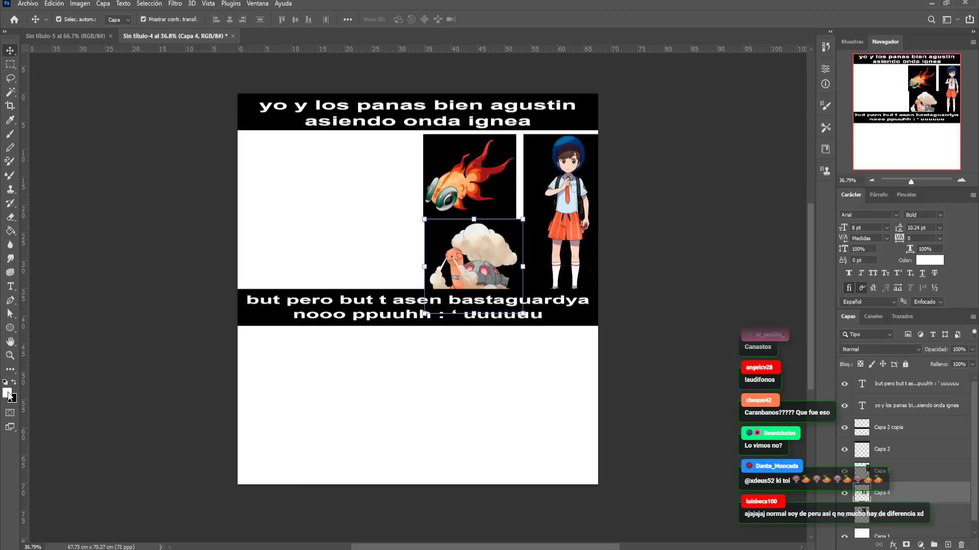
Change the foreground color to light blue and switch to the Brush tool
{"action": "key", "text": "i"}
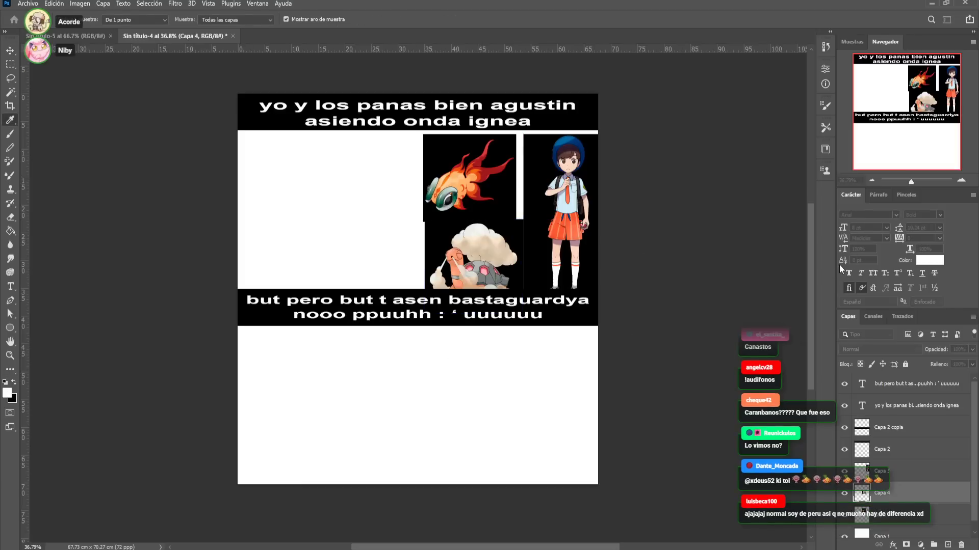
{"action": "key", "text": "v"}
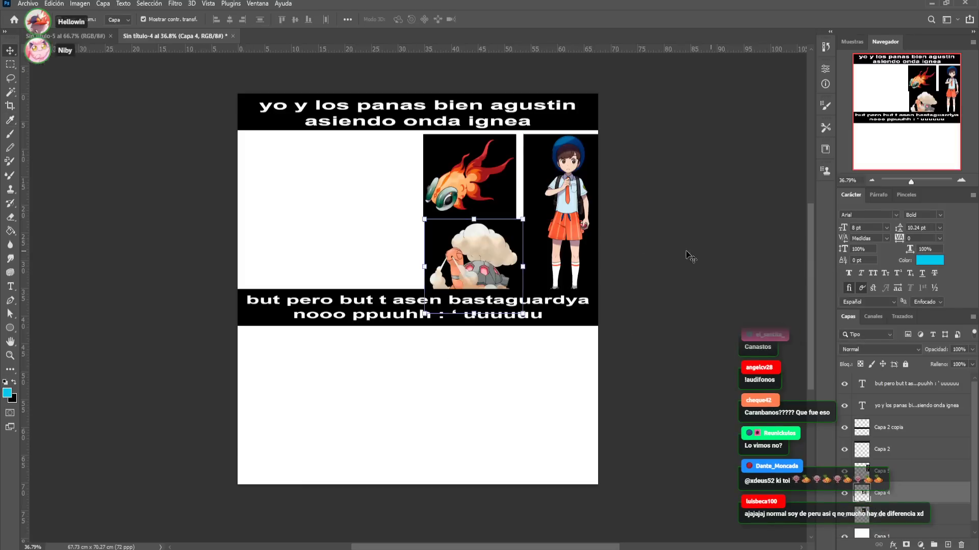
{"action": "key", "text": "b"}
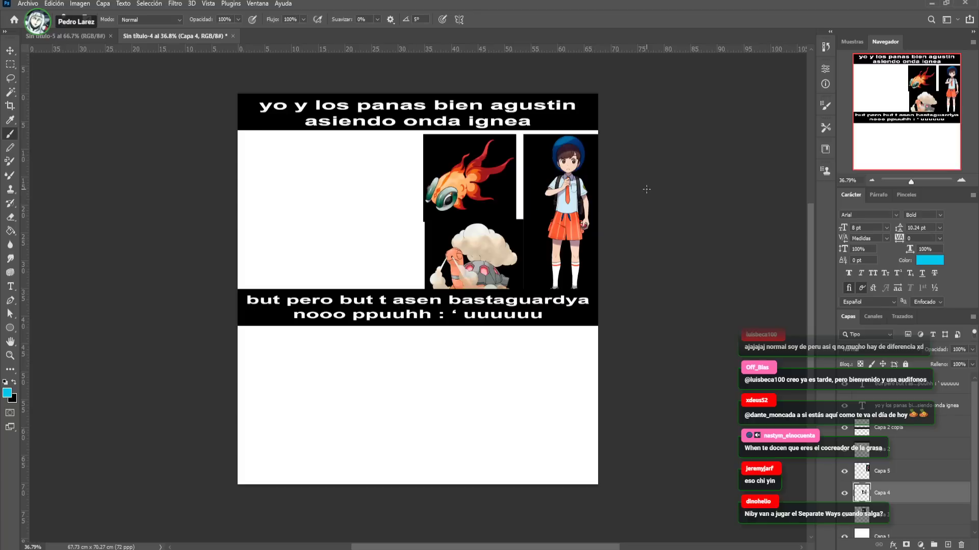
Move the fish, tortoise and trainer pictures into the lower panel, arranged side by side from left to right
{"action": "left_click", "coordinate": [10, 50]}
{"action": "left_click_drag", "start_coordinate": [469, 255], "coordinate": [396, 390]}
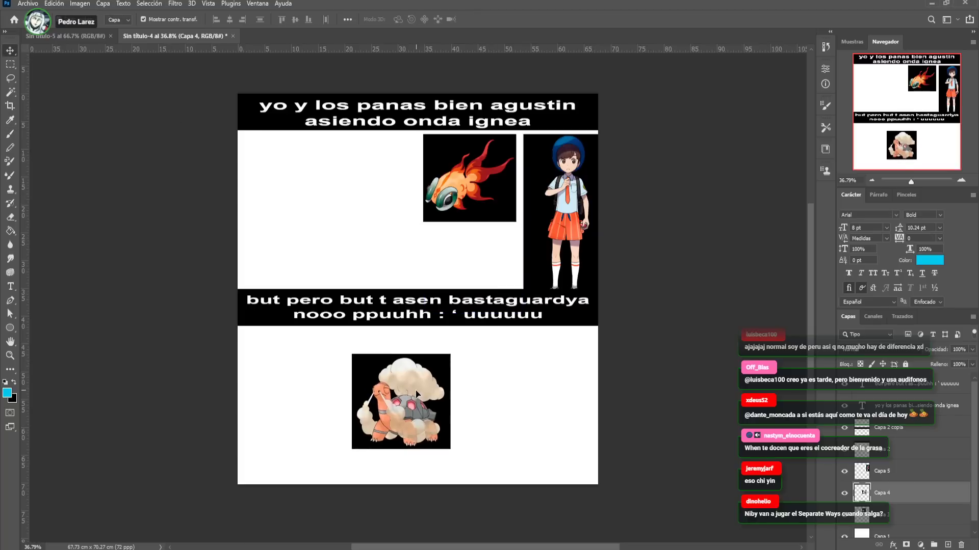
{"action": "left_click_drag", "start_coordinate": [475, 198], "coordinate": [303, 425]}
{"action": "left_click_drag", "start_coordinate": [574, 201], "coordinate": [521, 399]}
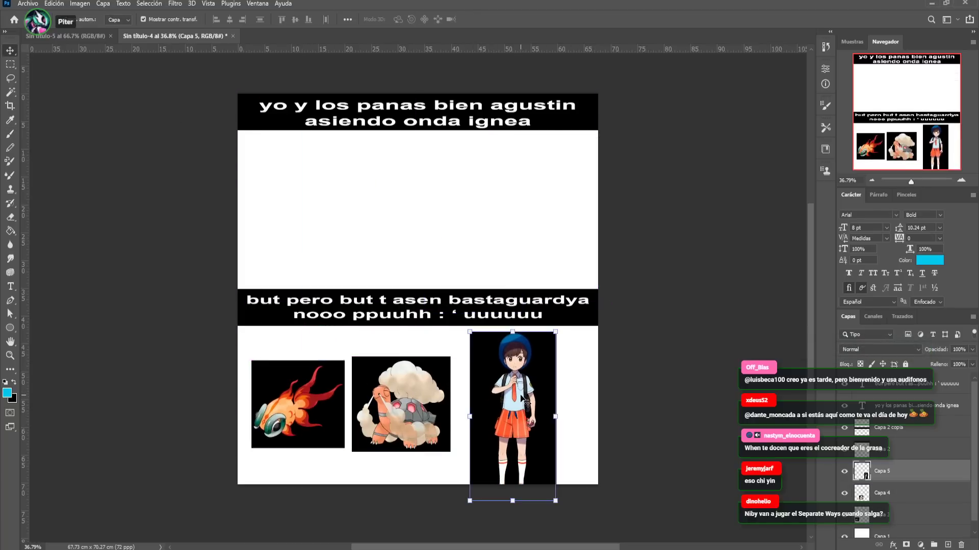
Paste the green-haired fighter picture, place it in the upper panel and flip it horizontally
{"action": "key", "text": "ctrl+v"}
{"action": "left_click_drag", "start_coordinate": [469, 257], "coordinate": [522, 173]}
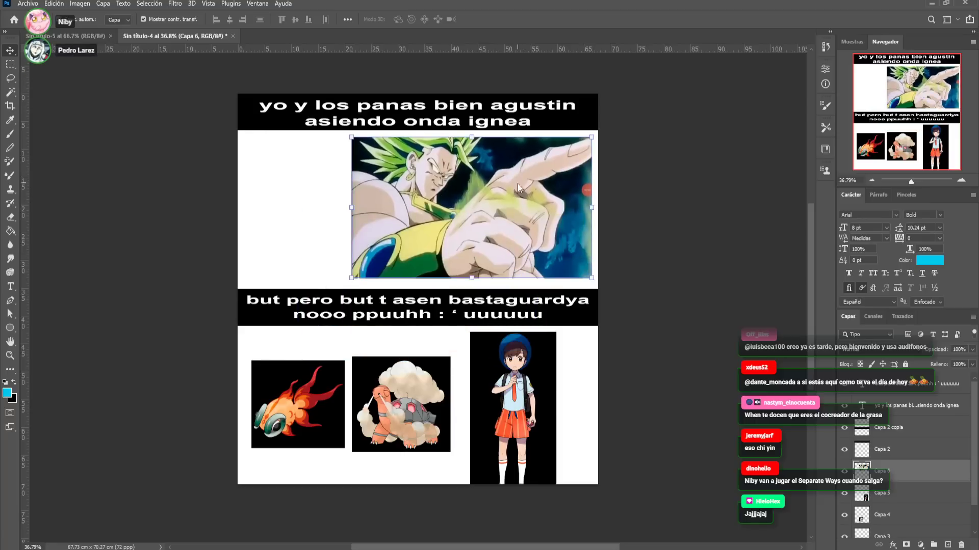
{"action": "key", "text": "ctrl+t"}
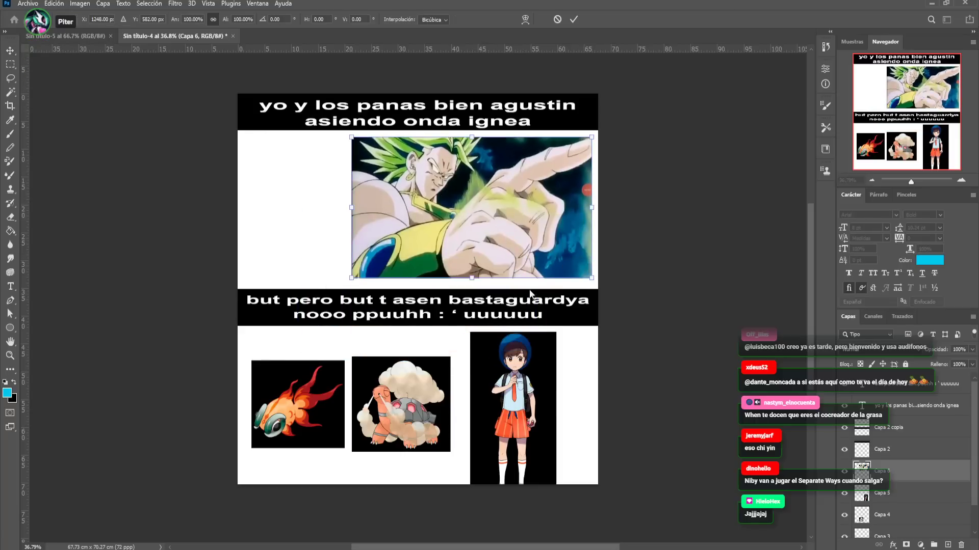
{"action": "left_click", "coordinate": [525, 432]}
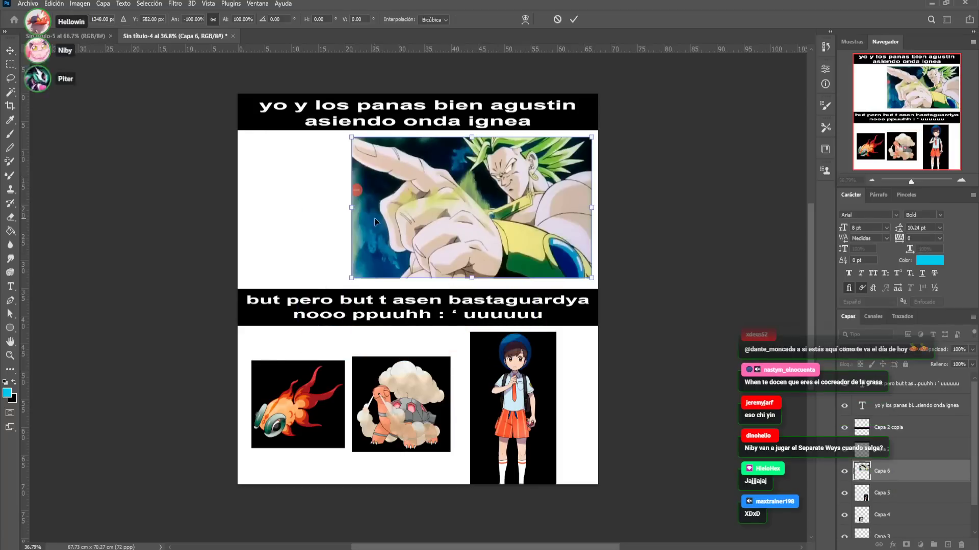
Narrow the fighter picture to about 88% width and set it in the upper panel's lower-right corner, slightly past the canvas edge
{"action": "left_click_drag", "start_coordinate": [353, 209], "coordinate": [391, 207]}
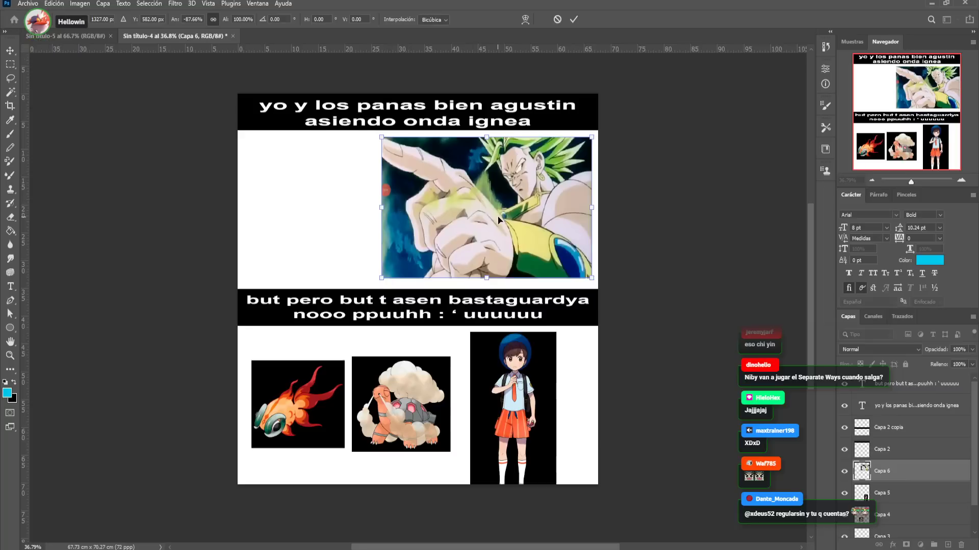
{"action": "left_click_drag", "start_coordinate": [496, 220], "coordinate": [502, 231]}
{"action": "key", "text": "Return"}
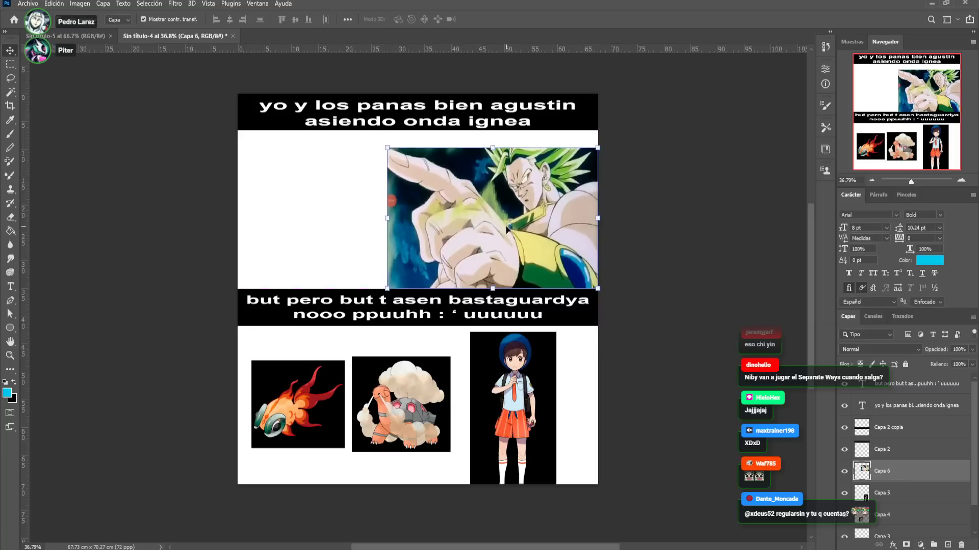
{"action": "left_click_drag", "start_coordinate": [553, 242], "coordinate": [559, 242]}
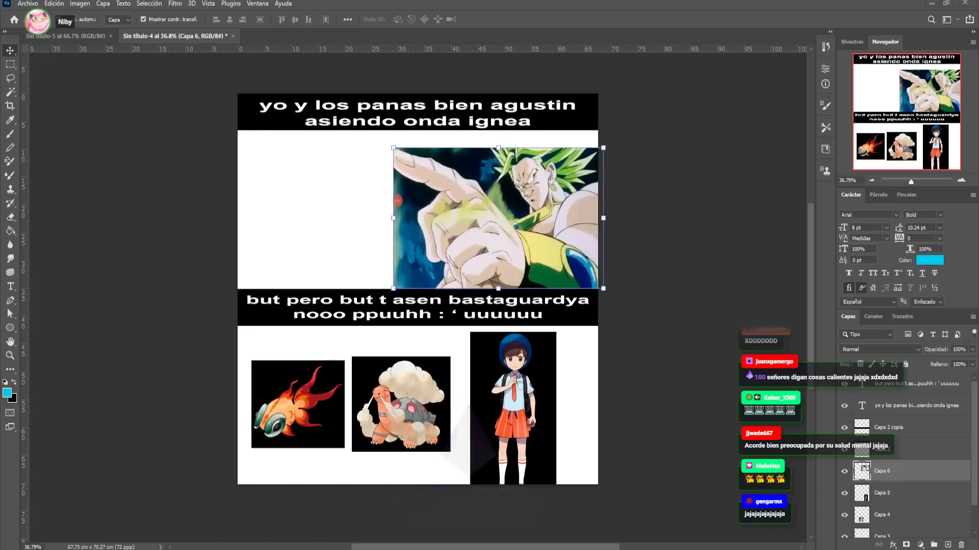
Paste the masked redhead picture, place it in the upper panel's left half and flip it horizontally
{"action": "key", "text": "ctrl+v"}
{"action": "left_click_drag", "start_coordinate": [474, 270], "coordinate": [375, 169]}
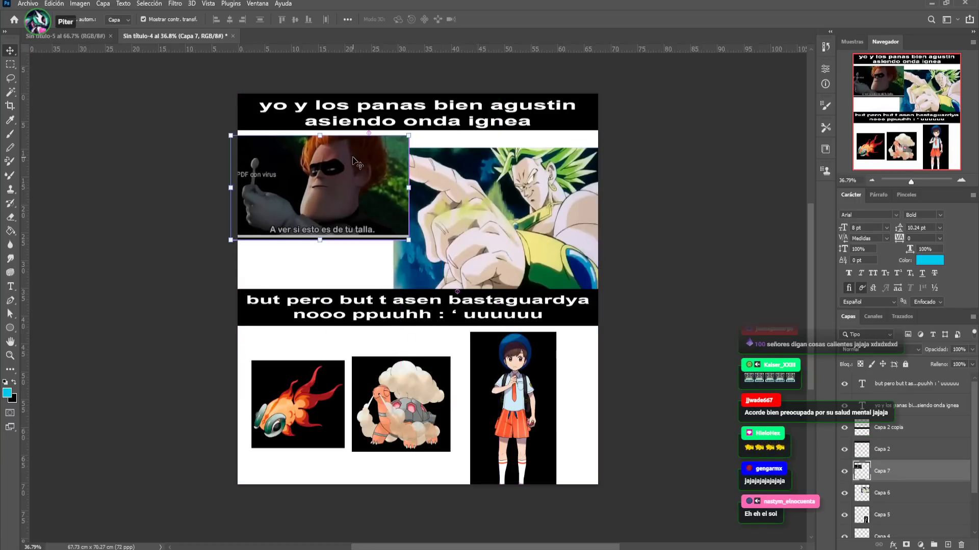
{"action": "key", "text": "ctrl+t"}
{"action": "left_click", "coordinate": [422, 366]}
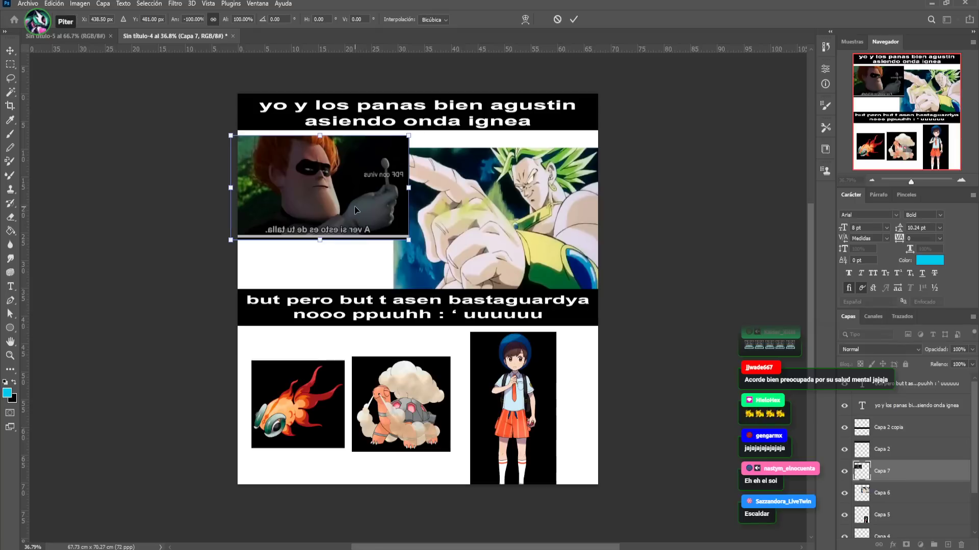
{"action": "left_click_drag", "start_coordinate": [354, 207], "coordinate": [352, 210]}
Cut away the background around the masked redhead with freehand Lasso selections and move the cutout against the panel's upper-left corner
{"action": "left_click", "coordinate": [11, 79]}
{"action": "mouse_move", "coordinate": [323, 125]}
{"action": "left_mouse_down"}
{"action": "mouse_move", "coordinate": [339, 143]}
{"action": "mouse_move", "coordinate": [341, 183]}
{"action": "mouse_move", "coordinate": [383, 153]}
{"action": "mouse_move", "coordinate": [403, 196]}
{"action": "mouse_move", "coordinate": [402, 237]}
{"action": "mouse_move", "coordinate": [359, 263]}
{"action": "mouse_move", "coordinate": [418, 97]}
{"action": "mouse_move", "coordinate": [329, 120]}
{"action": "left_mouse_up"}
{"action": "mouse_move", "coordinate": [251, 122]}
{"action": "left_mouse_down"}
{"action": "mouse_move", "coordinate": [249, 175]}
{"action": "mouse_move", "coordinate": [270, 206]}
{"action": "left_mouse_up"}
{"action": "left_click_drag", "start_coordinate": [196, 137], "coordinate": [220, 98]}
{"action": "key", "text": "Delete"}
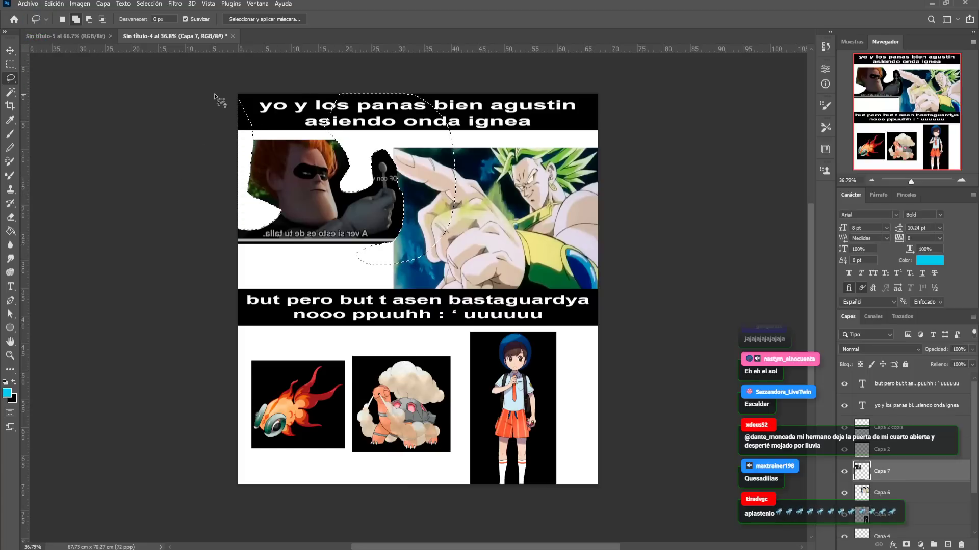
{"action": "key", "text": "ctrl+d"}
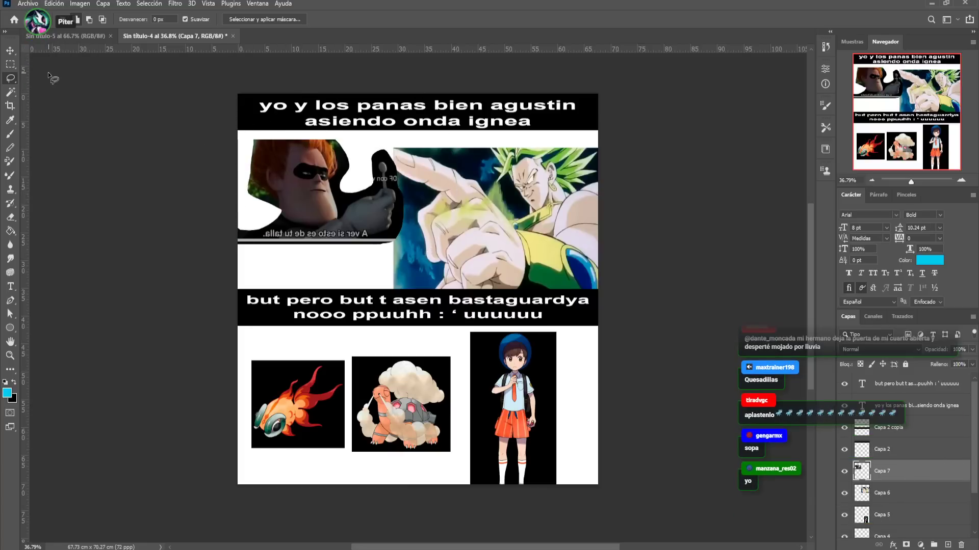
{"action": "left_click", "coordinate": [10, 50]}
{"action": "left_click_drag", "start_coordinate": [441, 235], "coordinate": [424, 226]}
Paste the small "but se te atora el pie" meme above the fighter layer and copy its lassoed blue face to a new layer
{"action": "left_click", "coordinate": [563, 230]}
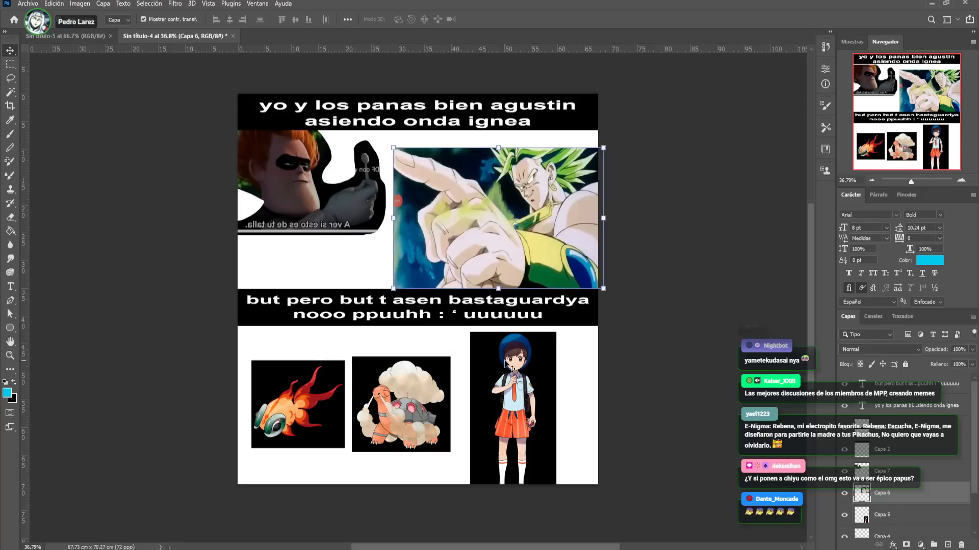
{"action": "key", "text": "ctrl+v"}
{"action": "left_click_drag", "start_coordinate": [432, 287], "coordinate": [432, 250]}
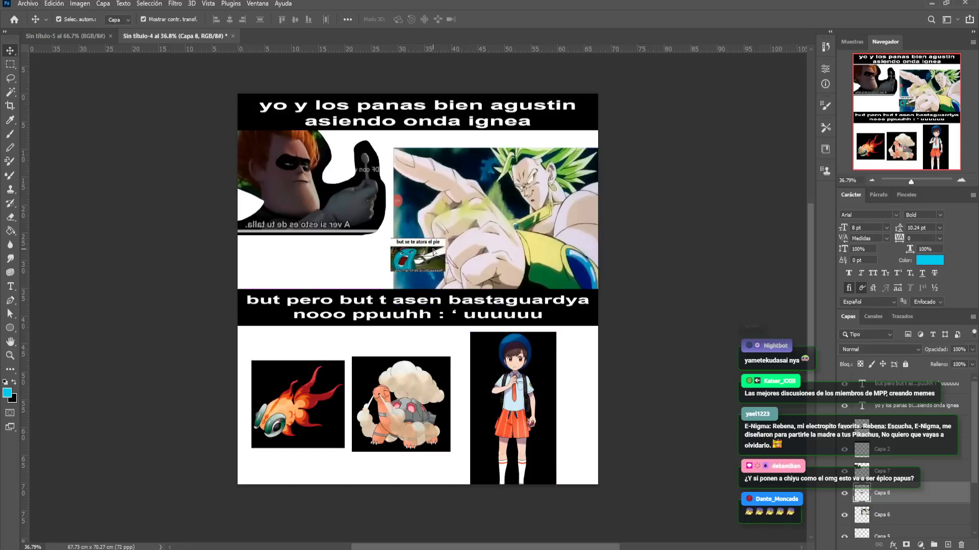
{"action": "key", "text": "l"}
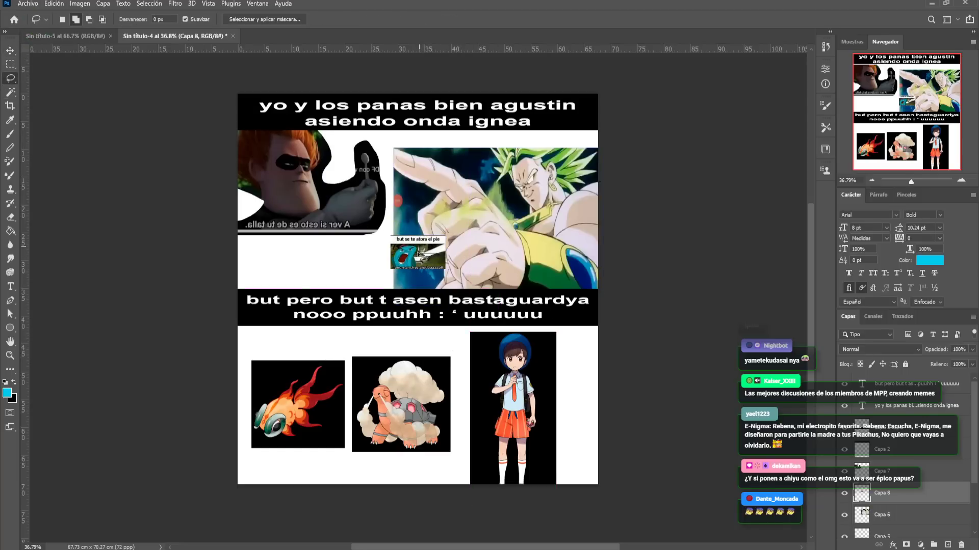
{"action": "mouse_move", "coordinate": [389, 267]}
{"action": "left_mouse_down"}
{"action": "mouse_move", "coordinate": [391, 250]}
{"action": "mouse_move", "coordinate": [418, 246]}
{"action": "left_mouse_up"}
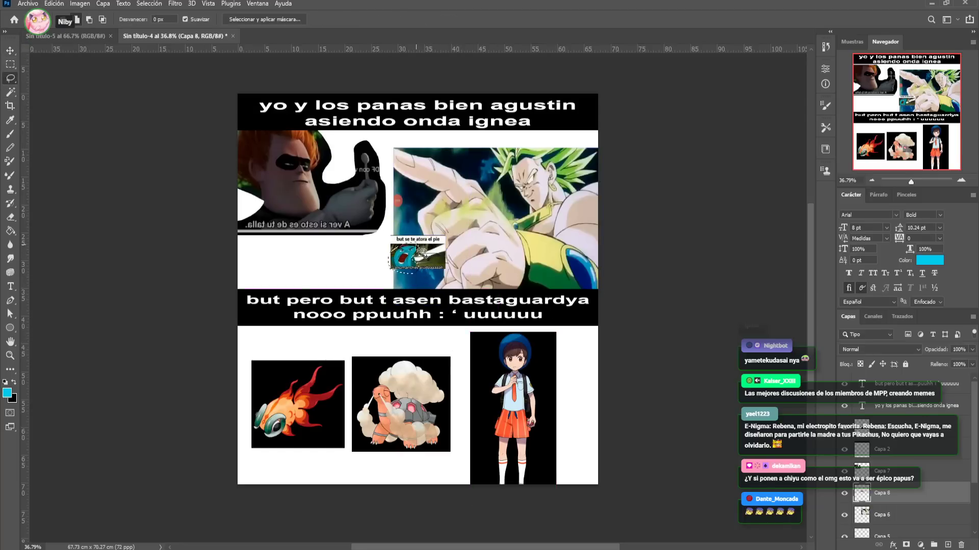
{"action": "key", "text": "ctrl+j"}
{"action": "key", "text": "v"}
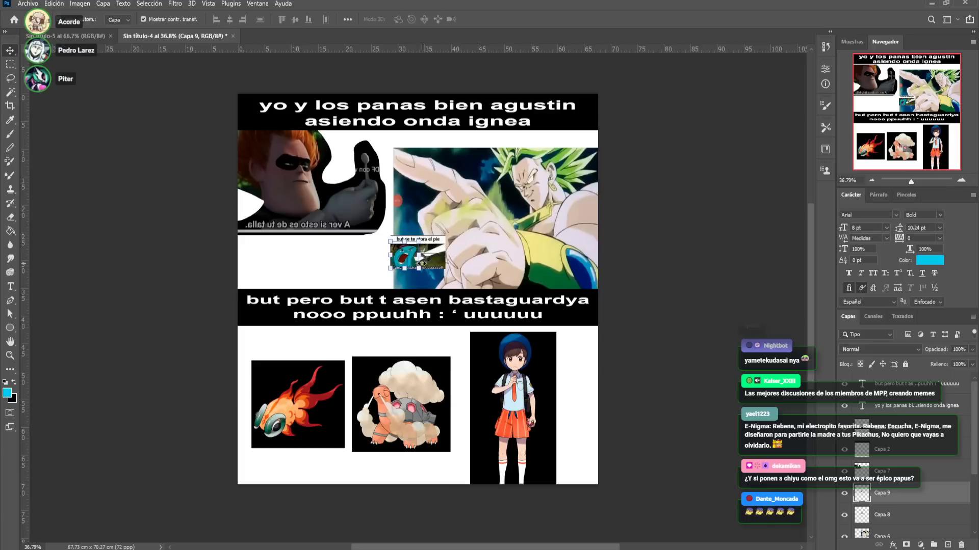
Delete the rest of the pasted meme, then enlarge the blue face and place it at the bottom of the lower panel
{"action": "left_click", "coordinate": [441, 262]}
{"action": "key", "text": "Delete"}
{"action": "left_click_drag", "start_coordinate": [405, 258], "coordinate": [455, 430]}
{"action": "key", "text": "Return"}
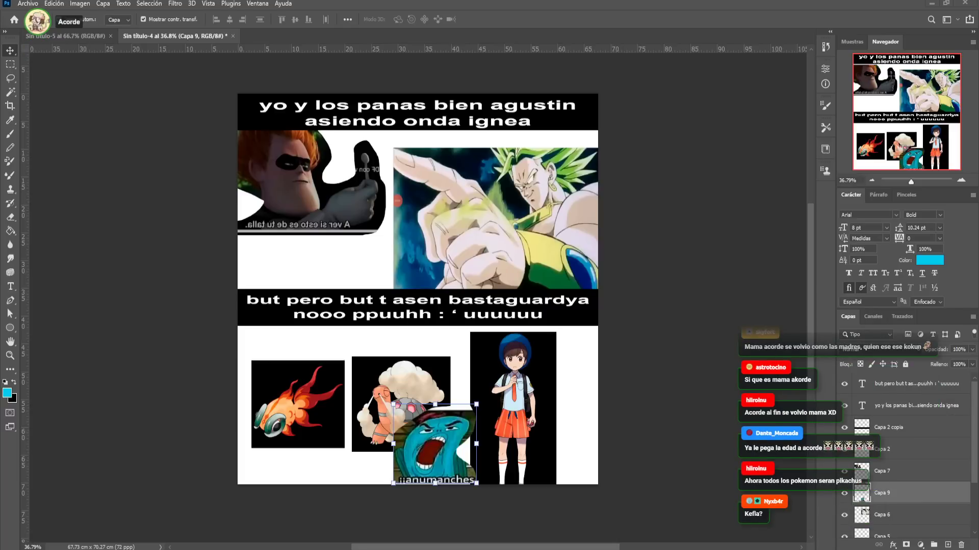
Paste the "¡¡¡MALDICIÓN!!!" picture and copy its lassoed golden fighter with the caption to a new layer
{"action": "key", "text": "ctrl+v"}
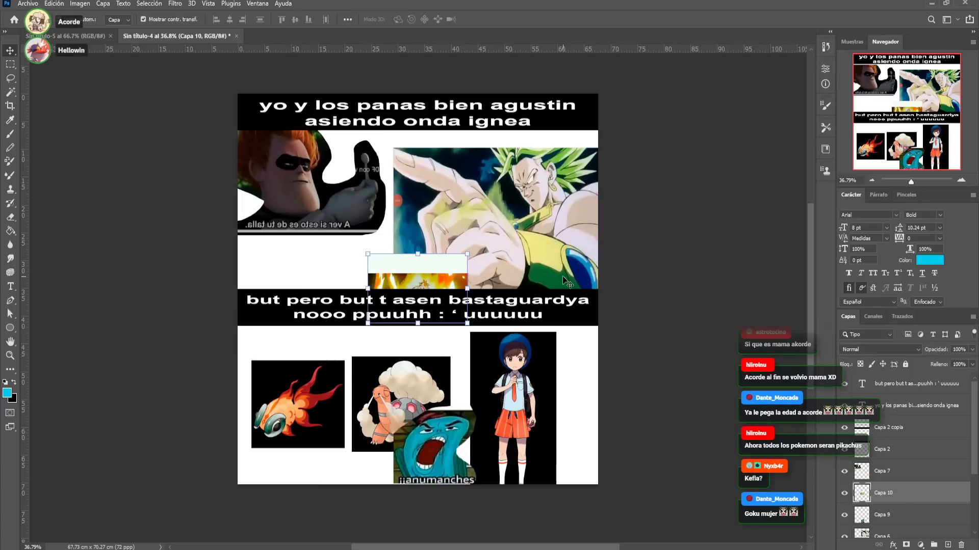
{"action": "left_click_drag", "start_coordinate": [440, 269], "coordinate": [449, 224]}
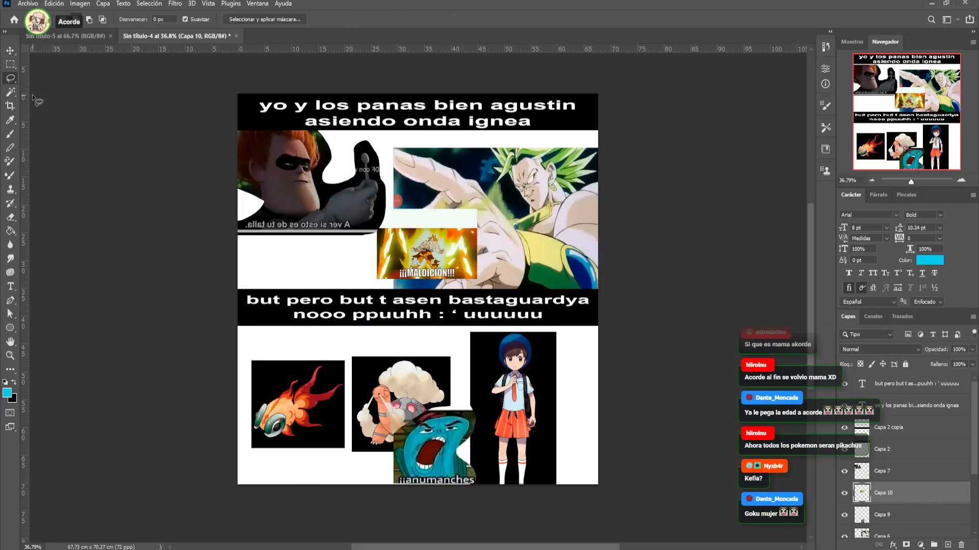
{"action": "key", "text": "l"}
{"action": "mouse_move", "coordinate": [439, 231]}
{"action": "left_mouse_down"}
{"action": "mouse_move", "coordinate": [412, 247]}
{"action": "mouse_move", "coordinate": [395, 272]}
{"action": "mouse_move", "coordinate": [452, 279]}
{"action": "mouse_move", "coordinate": [448, 244]}
{"action": "left_mouse_up"}
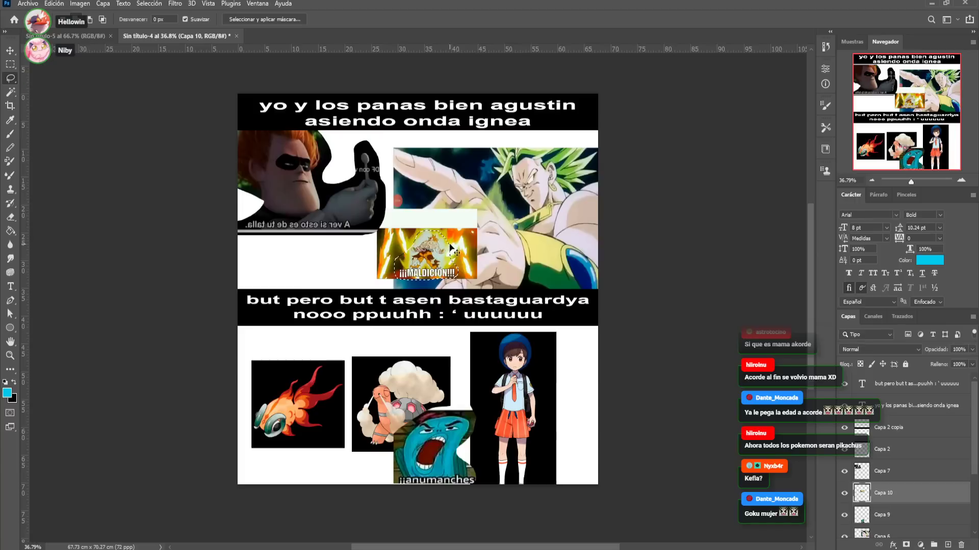
{"action": "key", "text": "ctrl+j"}
{"action": "key", "text": "v"}
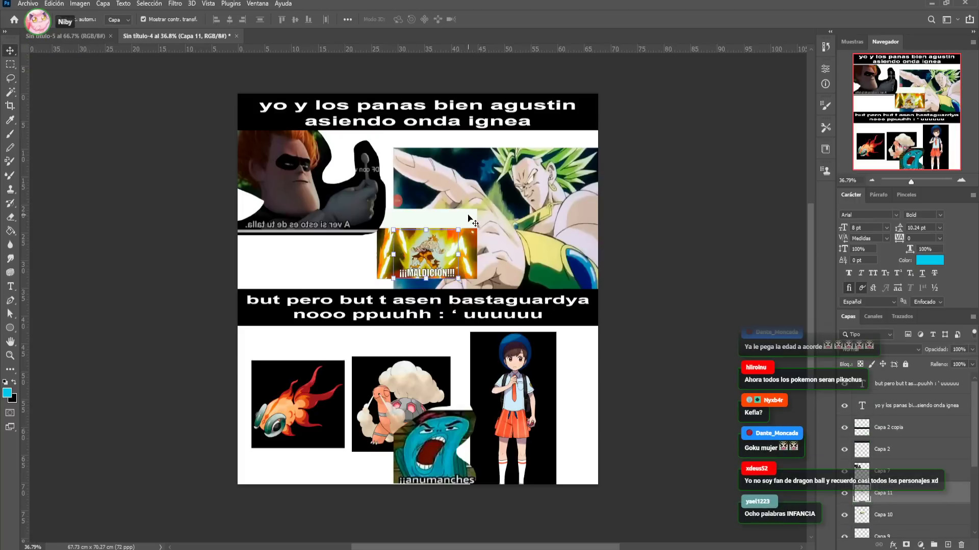
Delete the source picture, enlarge the golden fighter over the tortoise in the lower panel, and move the blue face to the lower-right corner
{"action": "left_click", "coordinate": [472, 220]}
{"action": "key", "text": "Delete"}
{"action": "left_click_drag", "start_coordinate": [458, 230], "coordinate": [454, 363]}
{"action": "key", "text": "Return"}
{"action": "left_click_drag", "start_coordinate": [440, 449], "coordinate": [552, 448]}
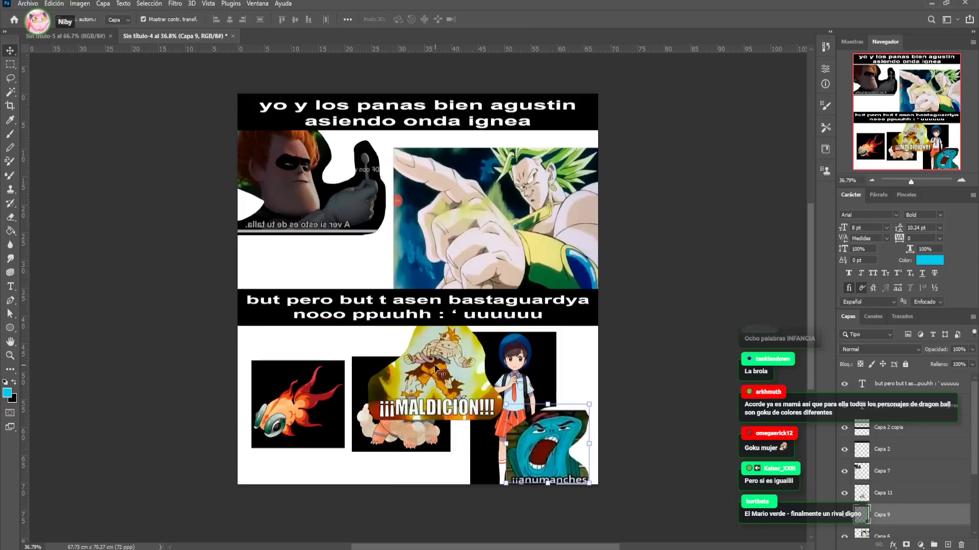
{"action": "left_click_drag", "start_coordinate": [435, 367], "coordinate": [433, 381]}
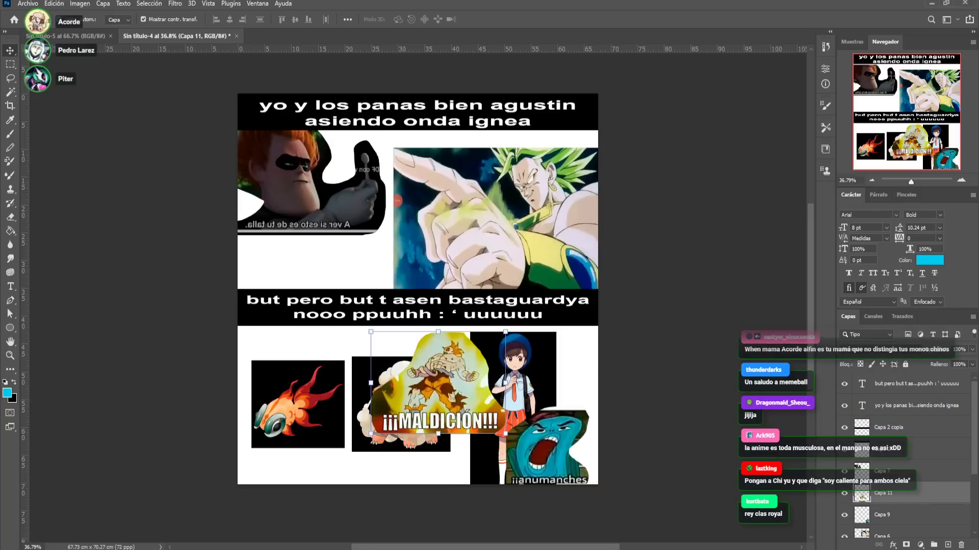
Paste the ANTES/DESPUÉS picture, copy its lassoed "JUJOJAJA" king to a new layer and delete the source layer
{"action": "key", "text": "ctrl+v"}
{"action": "left_click_drag", "start_coordinate": [472, 247], "coordinate": [523, 206]}
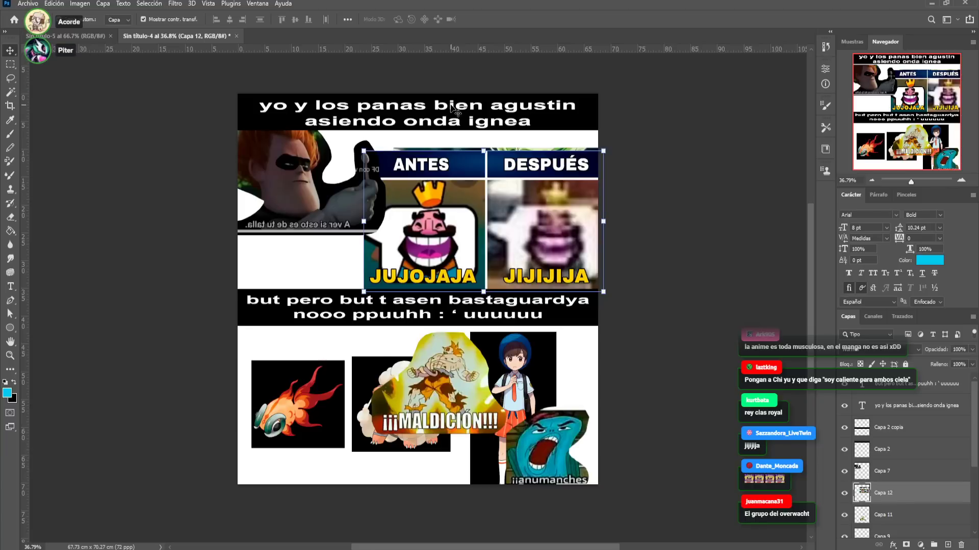
{"action": "key", "text": "l"}
{"action": "mouse_move", "coordinate": [460, 220]}
{"action": "left_mouse_down"}
{"action": "mouse_move", "coordinate": [407, 226]}
{"action": "mouse_move", "coordinate": [368, 265]}
{"action": "mouse_move", "coordinate": [420, 294]}
{"action": "mouse_move", "coordinate": [461, 293]}
{"action": "mouse_move", "coordinate": [480, 253]}
{"action": "mouse_move", "coordinate": [433, 206]}
{"action": "mouse_move", "coordinate": [396, 223]}
{"action": "mouse_move", "coordinate": [439, 214]}
{"action": "mouse_move", "coordinate": [446, 197]}
{"action": "mouse_move", "coordinate": [411, 222]}
{"action": "left_mouse_up"}
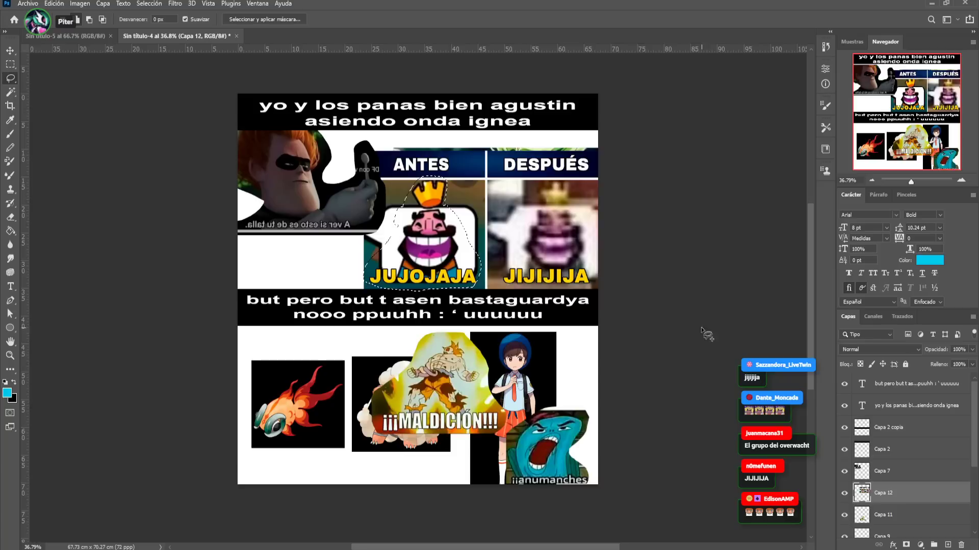
{"action": "key", "text": "ctrl+j"}
{"action": "left_click", "coordinate": [898, 515]}
{"action": "key", "text": "Delete"}
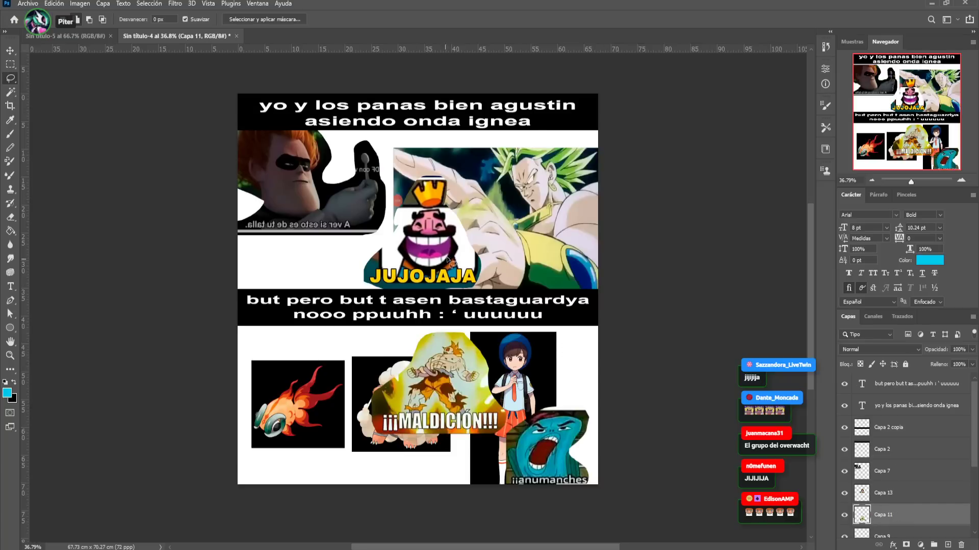
Place the king between the two upper pictures with its layer above the masked redhead, and shift the green-haired fighter further right
{"action": "left_click", "coordinate": [10, 51]}
{"action": "left_click_drag", "start_coordinate": [439, 243], "coordinate": [405, 252]}
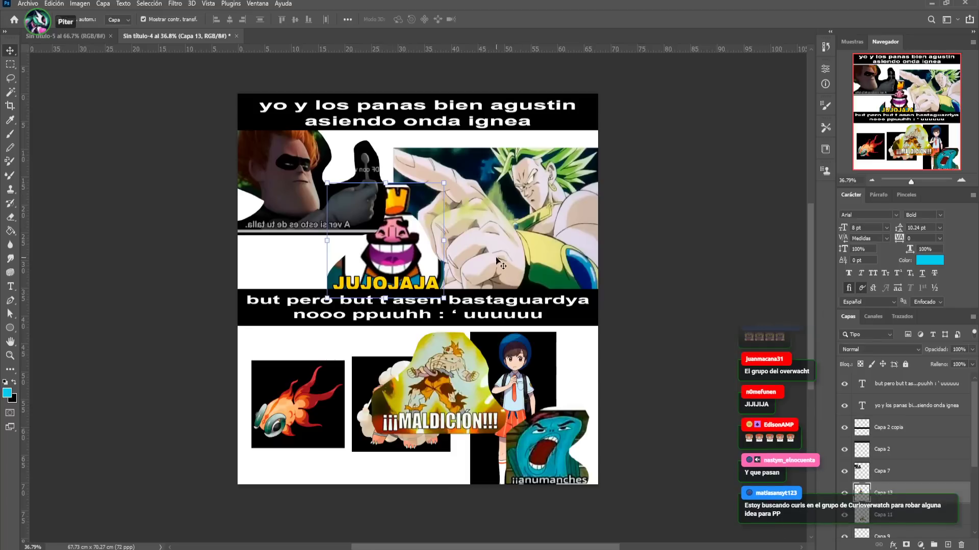
{"action": "left_click_drag", "start_coordinate": [905, 492], "coordinate": [902, 461]}
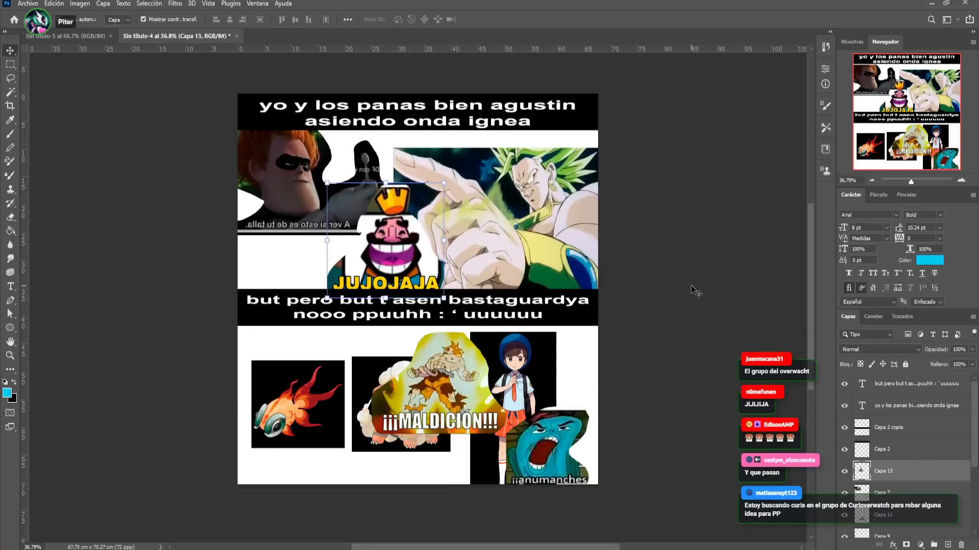
{"action": "left_click_drag", "start_coordinate": [570, 244], "coordinate": [579, 238]}
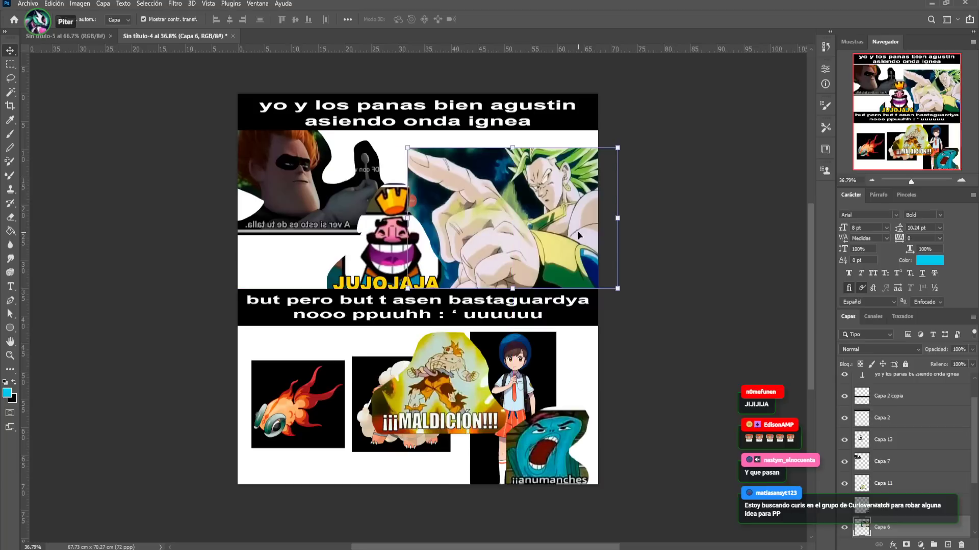
{"action": "left_click", "coordinate": [380, 248]}
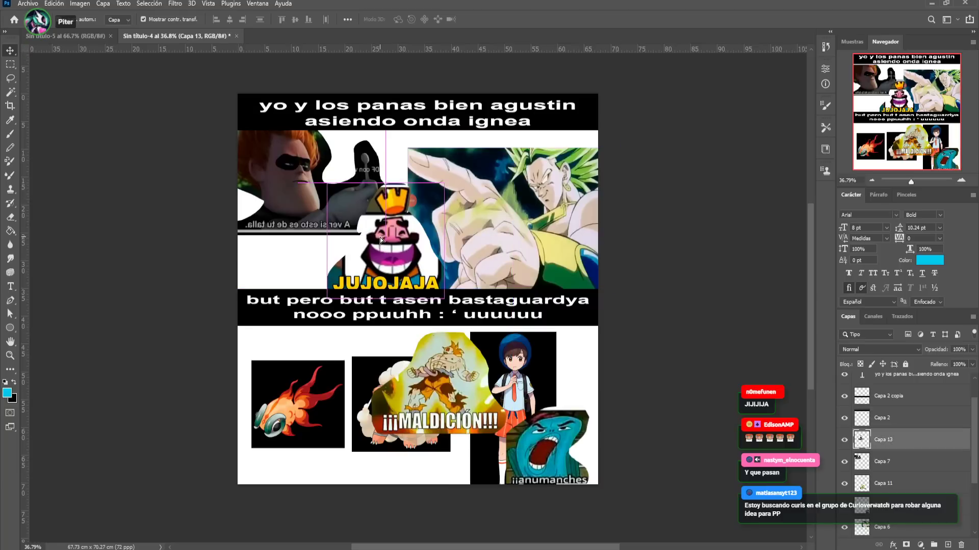
Stack the tortoise picture above the fish picture along the lower panel's left edge
{"action": "left_click_drag", "start_coordinate": [364, 375], "coordinate": [356, 353]}
{"action": "left_click_drag", "start_coordinate": [310, 401], "coordinate": [296, 441]}
{"action": "left_click_drag", "start_coordinate": [369, 373], "coordinate": [260, 344]}
Move the trainer and the blue face toward the stacked pictures, and shift the golden fighter to the right
{"action": "left_click_drag", "start_coordinate": [537, 371], "coordinate": [413, 381]}
{"action": "left_click_drag", "start_coordinate": [574, 441], "coordinate": [451, 436]}
{"action": "left_click_drag", "start_coordinate": [458, 366], "coordinate": [504, 366]}
Raise the blue face layer above the golden fighter, then move both pictures left over the trainer
{"action": "left_click", "coordinate": [434, 451]}
{"action": "left_click_drag", "start_coordinate": [884, 447], "coordinate": [893, 416]}
{"action": "left_click_drag", "start_coordinate": [439, 448], "coordinate": [412, 448]}
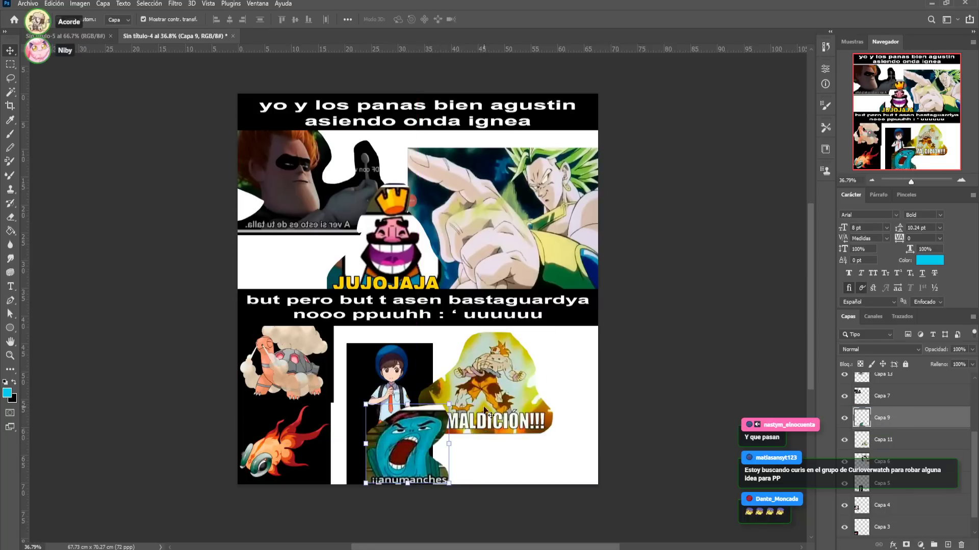
{"action": "left_click_drag", "start_coordinate": [483, 390], "coordinate": [429, 389]}
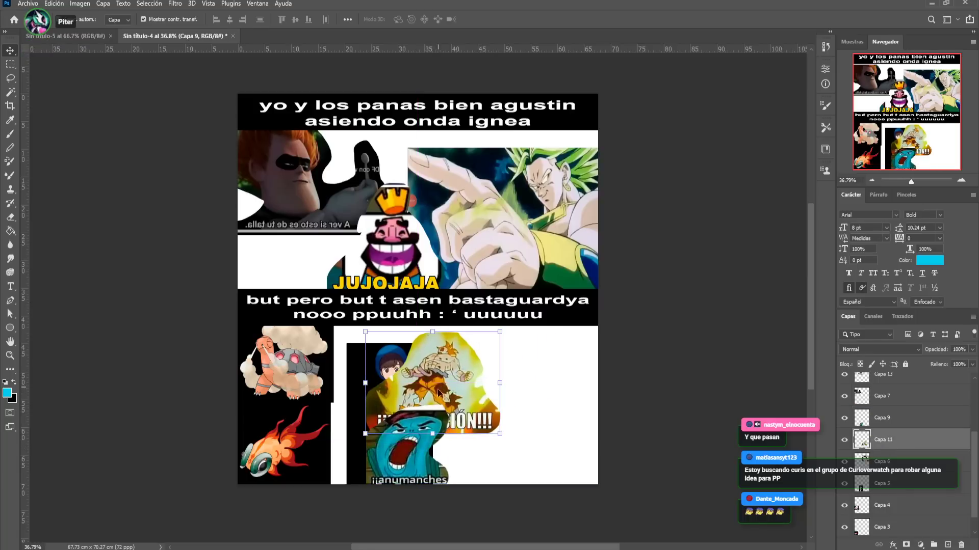
Flip the blue face horizontally and move it to the lower right of the golden fighter
{"action": "left_click", "coordinate": [410, 461]}
{"action": "key", "text": "ctrl+t"}
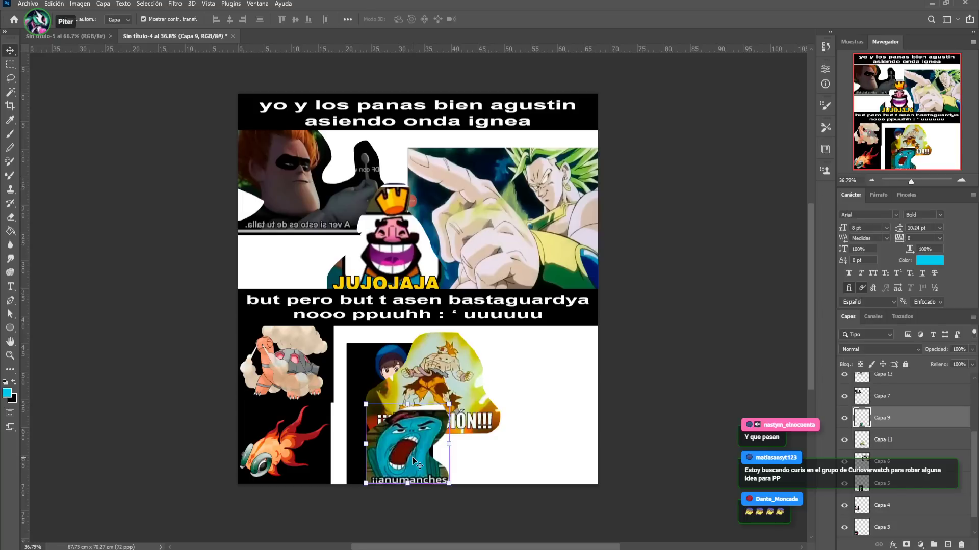
{"action": "left_click_drag", "start_coordinate": [442, 447], "coordinate": [512, 447]}
{"action": "key", "text": "Return"}
{"action": "left_click", "coordinate": [676, 412]}
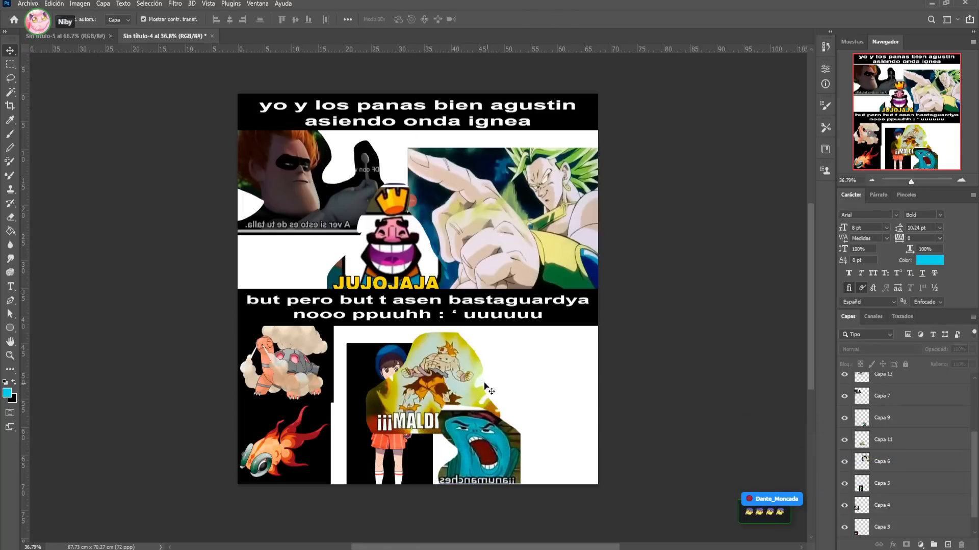
Move the golden fighter left over the trainer, then shift it and the blue face together slightly right
{"action": "left_click_drag", "start_coordinate": [440, 378], "coordinate": [408, 378]}
{"action": "left_click", "coordinate": [618, 362]}
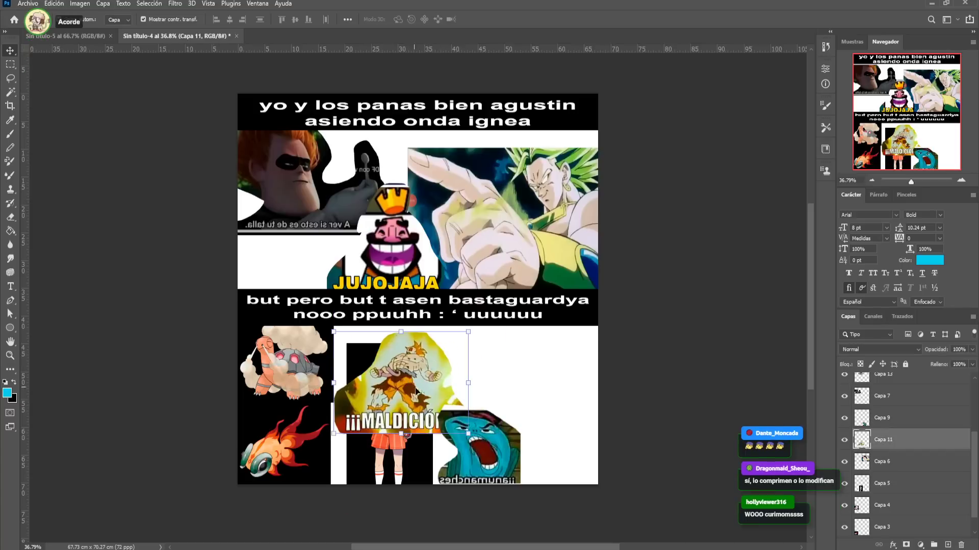
{"action": "left_click_drag", "start_coordinate": [496, 447], "coordinate": [522, 447]}
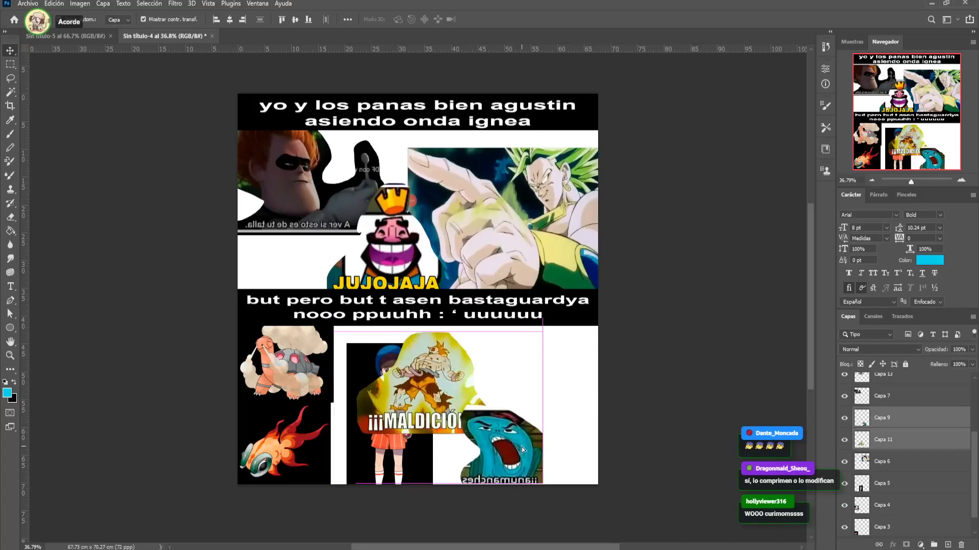
Move the laughing king to the lower-left corner over the fire creatures and enlarge it to about 118%
{"action": "left_click", "coordinate": [678, 411]}
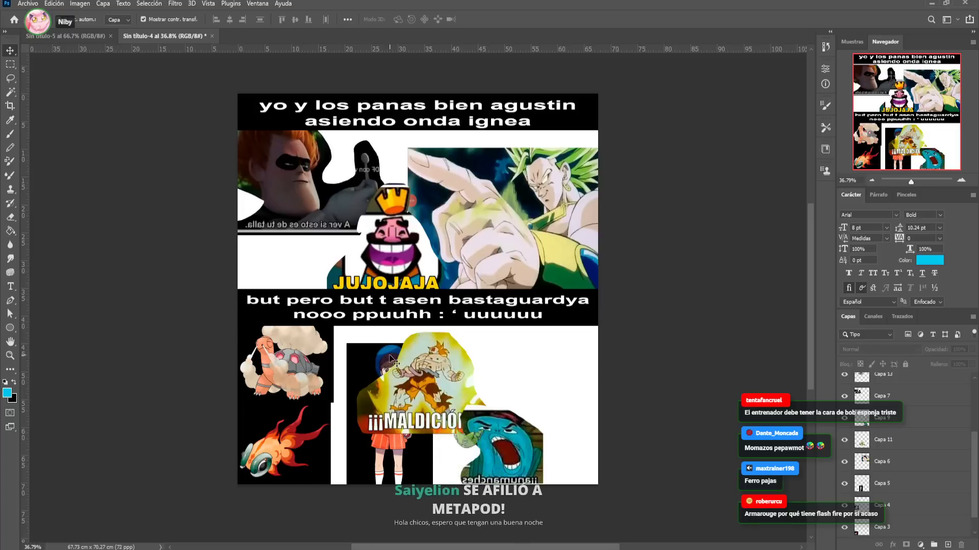
{"action": "left_click", "coordinate": [407, 246]}
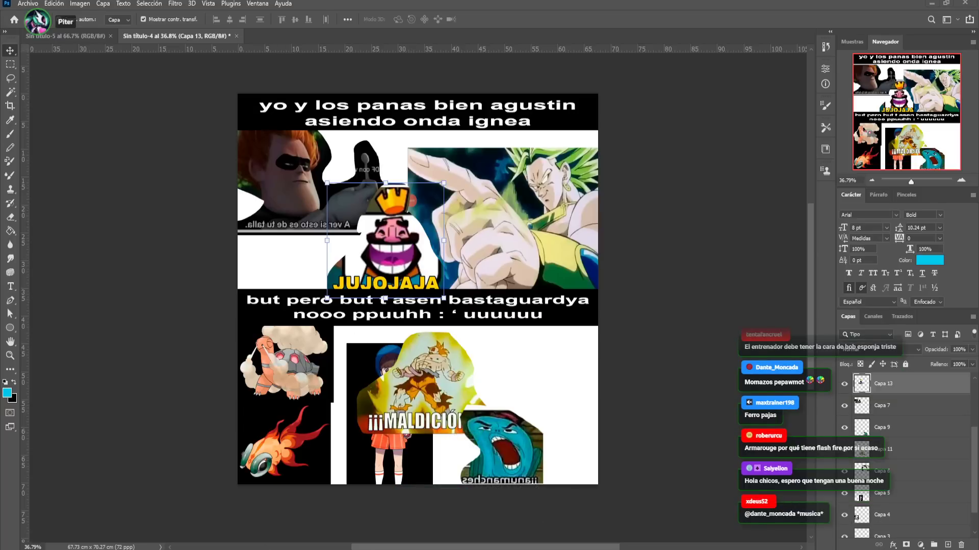
{"action": "left_click_drag", "start_coordinate": [386, 241], "coordinate": [295, 428]}
{"action": "key", "text": "ctrl+t"}
{"action": "left_click_drag", "start_coordinate": [293, 371], "coordinate": [293, 367]}
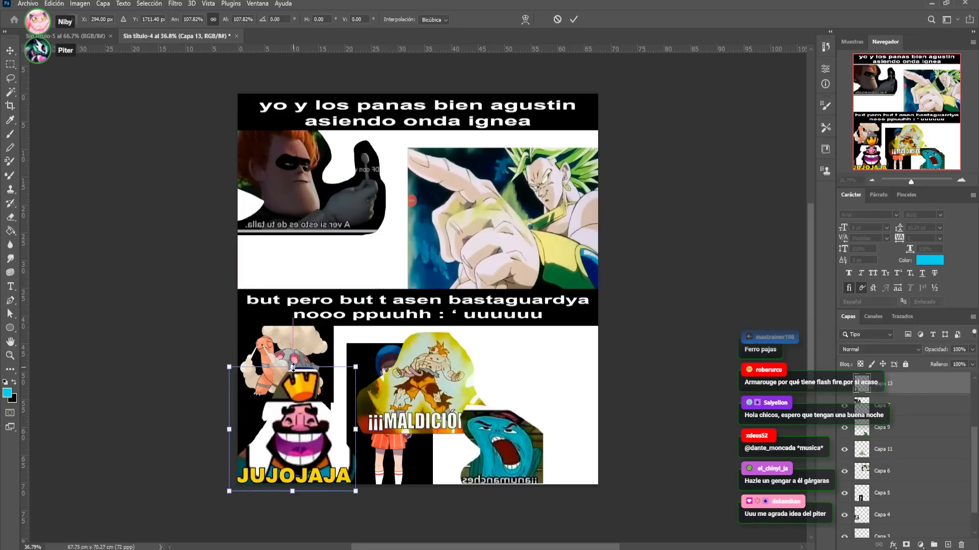
{"action": "left_click_drag", "start_coordinate": [294, 368], "coordinate": [299, 390]}
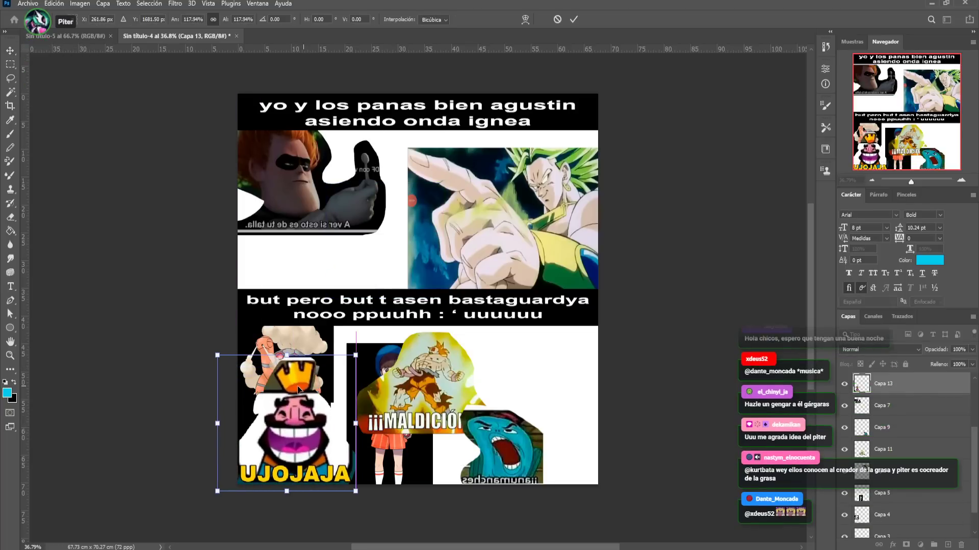
{"action": "key", "text": "Return"}
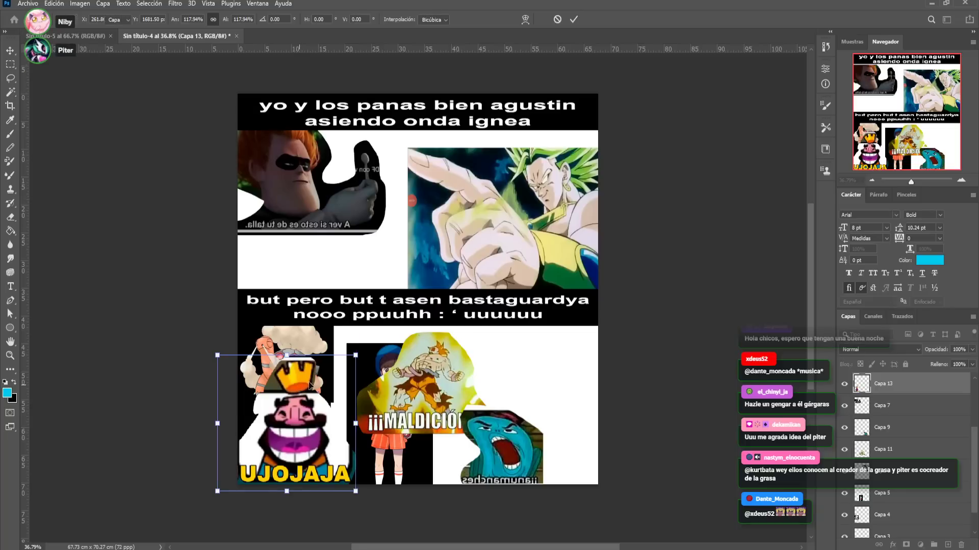
Move the golden fighter slightly up, close beneath the lower caption strip
{"action": "left_click_drag", "start_coordinate": [429, 370], "coordinate": [429, 363]}
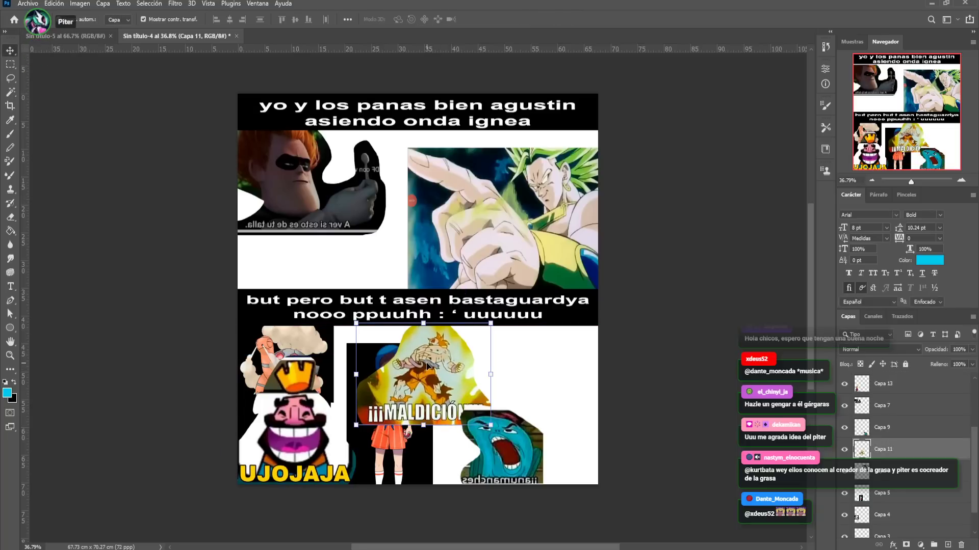
{"action": "left_click", "coordinate": [648, 340]}
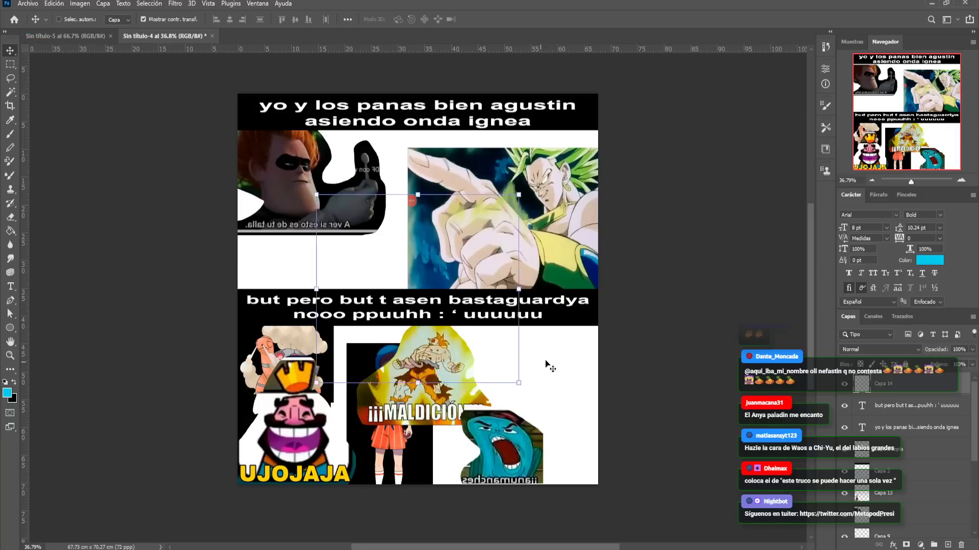
Paste the "papu no" meme picture and cut the hooded figure out onto its own layer with the Lasso, discarding the rest
{"action": "key", "text": "ctrl+v"}
{"action": "key", "text": "l"}
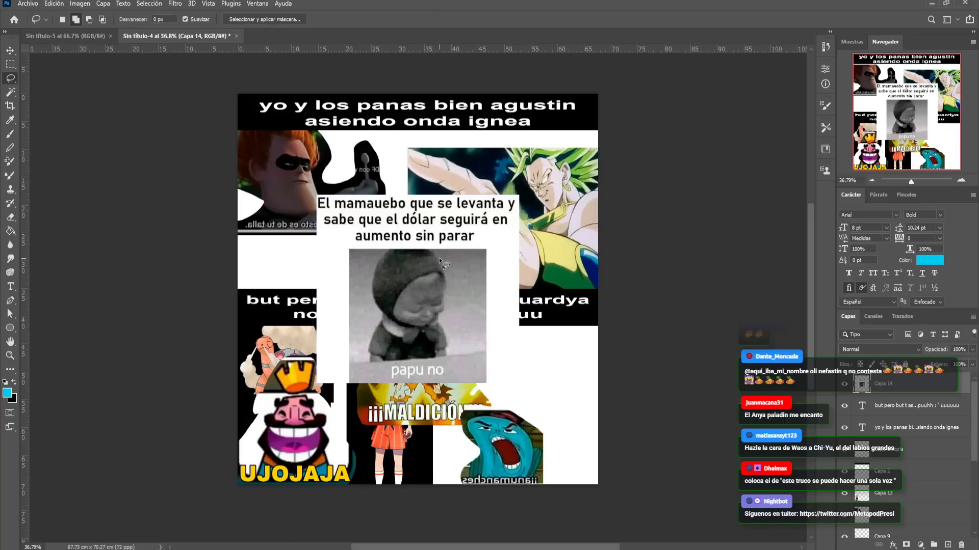
{"action": "mouse_move", "coordinate": [402, 247]}
{"action": "left_mouse_down"}
{"action": "mouse_move", "coordinate": [369, 293]}
{"action": "mouse_move", "coordinate": [387, 390]}
{"action": "mouse_move", "coordinate": [470, 354]}
{"action": "mouse_move", "coordinate": [458, 260]}
{"action": "mouse_move", "coordinate": [403, 246]}
{"action": "left_mouse_up"}
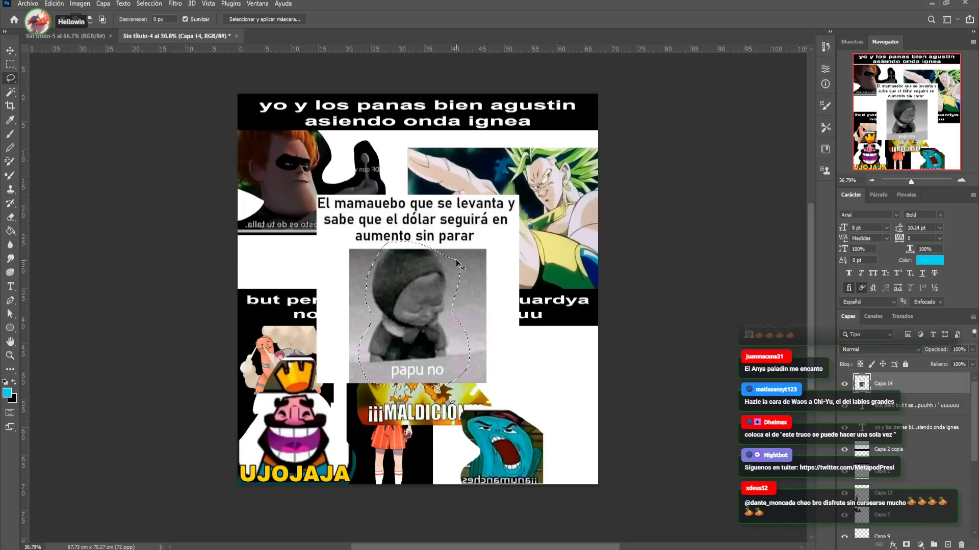
{"action": "key", "text": "ctrl+j"}
{"action": "left_click", "coordinate": [10, 51]}
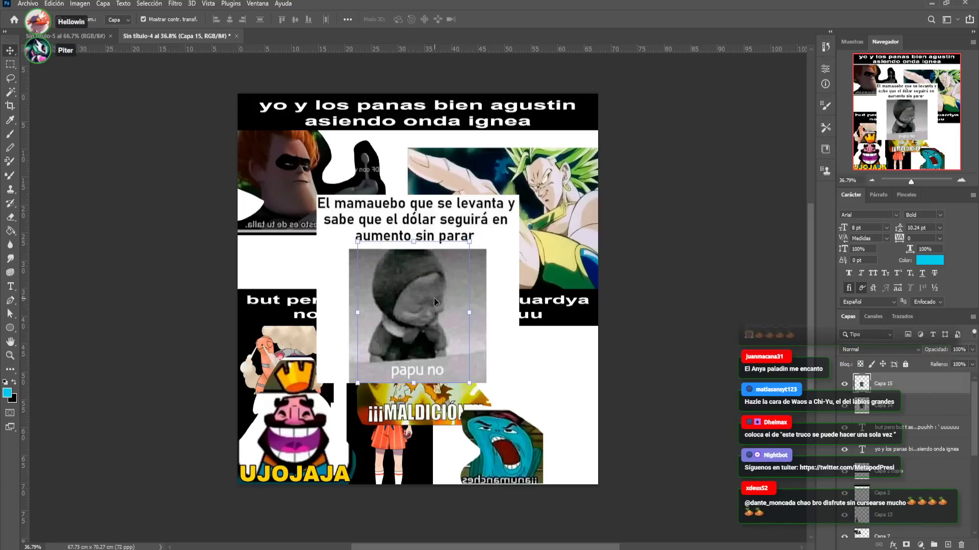
{"action": "left_click_drag", "start_coordinate": [460, 266], "coordinate": [459, 342]}
{"action": "left_click", "coordinate": [490, 273]}
{"action": "key", "text": "Delete"}
Flip the hooded figure horizontally, shrink it to about 77% and place it above the blue face in the lower panel
{"action": "left_click_drag", "start_coordinate": [409, 375], "coordinate": [525, 365]}
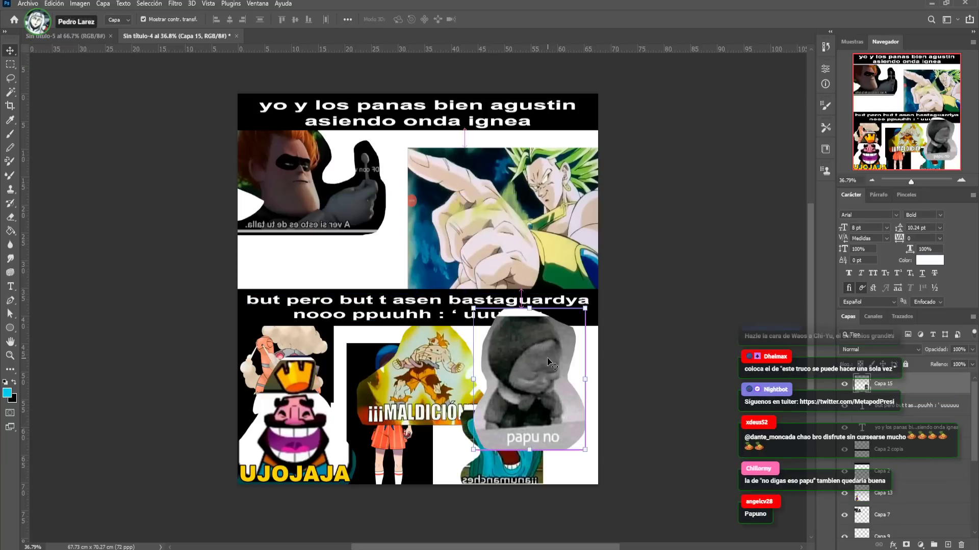
{"action": "key", "text": "ctrl+t"}
{"action": "left_click", "coordinate": [575, 347]}
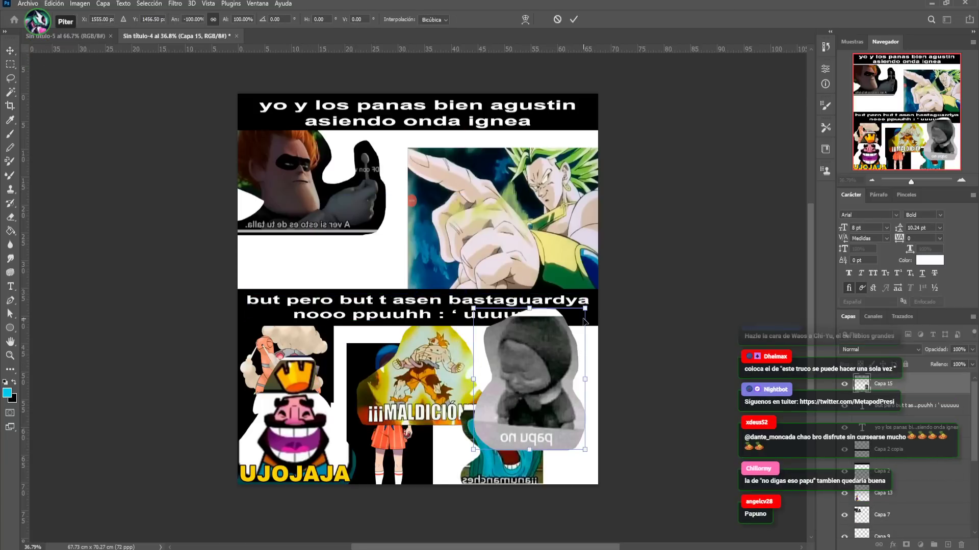
{"action": "left_click_drag", "start_coordinate": [585, 308], "coordinate": [559, 341]}
{"action": "left_click_drag", "start_coordinate": [541, 376], "coordinate": [571, 359]}
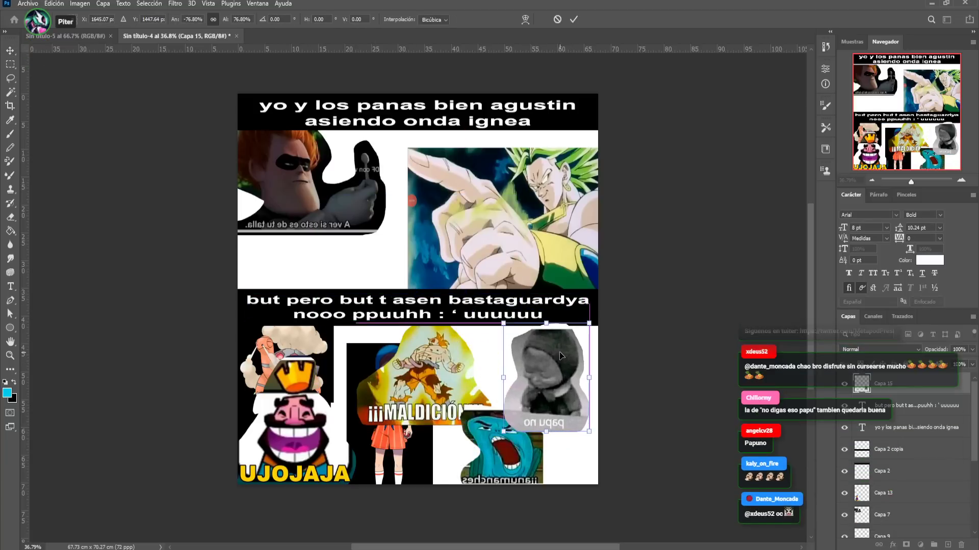
{"action": "key", "text": "Return"}
Raise the caption texts and the middle black strip above the pictures, with the white background layer at the very bottom
{"action": "left_click_drag", "start_coordinate": [627, 317], "coordinate": [535, 299]}
{"action": "left_click", "coordinate": [893, 428], "text": "ctrl"}
{"action": "left_click_drag", "start_coordinate": [898, 409], "coordinate": [895, 375]}
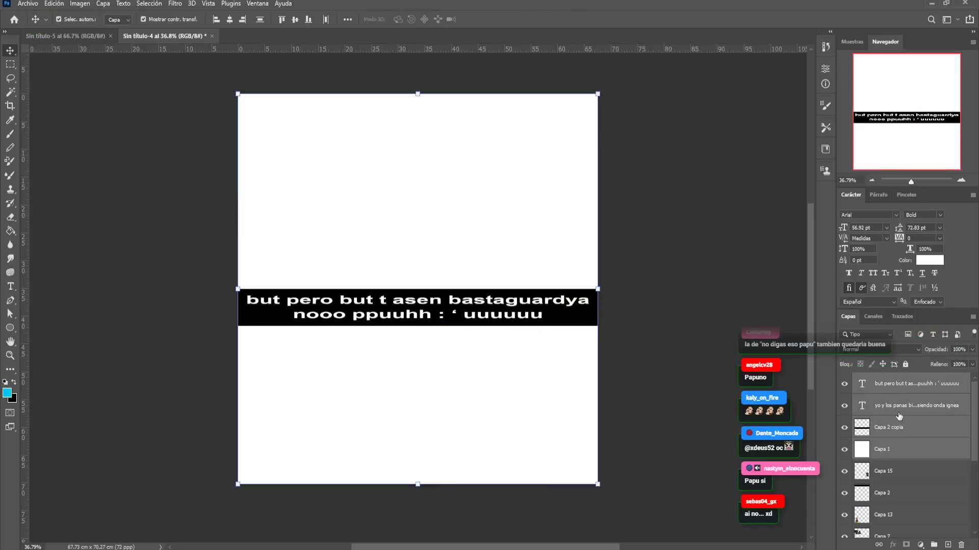
{"action": "left_click_drag", "start_coordinate": [897, 449], "coordinate": [907, 474]}
{"action": "scroll", "coordinate": [905, 474], "scroll_direction": "down", "scroll_amount": 2}
{"action": "left_click_drag", "start_coordinate": [911, 408], "coordinate": [911, 504]}
{"action": "scroll", "coordinate": [915, 448], "scroll_direction": "down", "scroll_amount": 3}
{"action": "left_click_drag", "start_coordinate": [916, 427], "coordinate": [928, 529]}
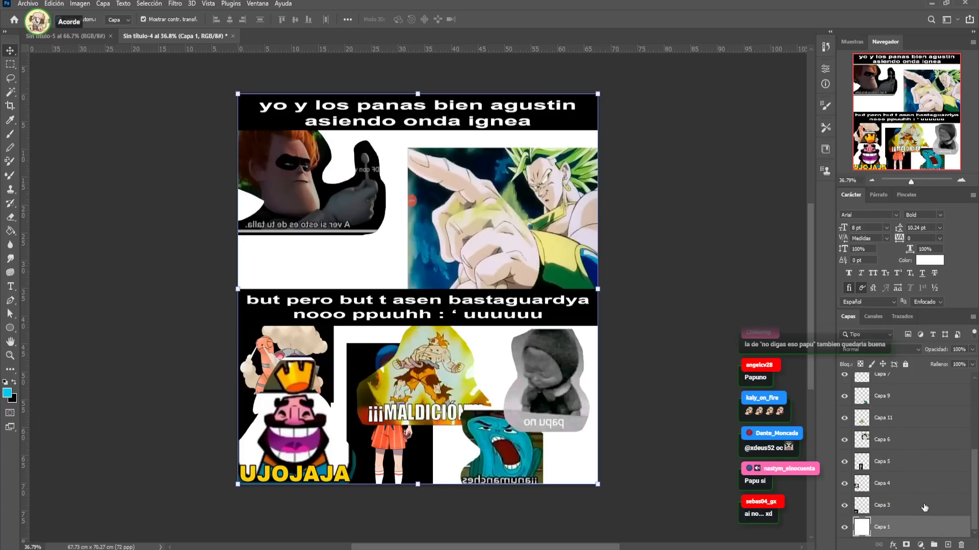
Save the document as curi directo 1.psd
{"action": "left_click", "coordinate": [681, 386]}
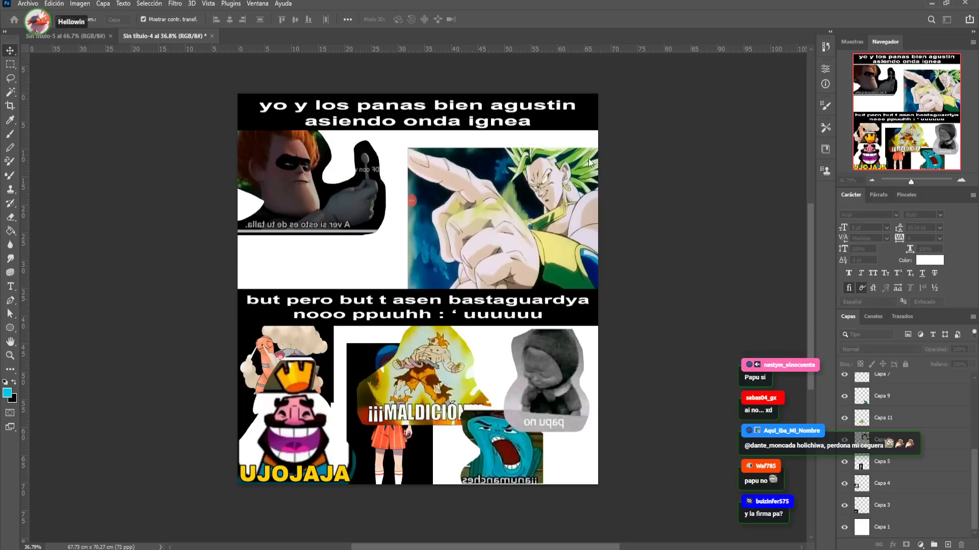
{"action": "left_click", "coordinate": [620, 159]}
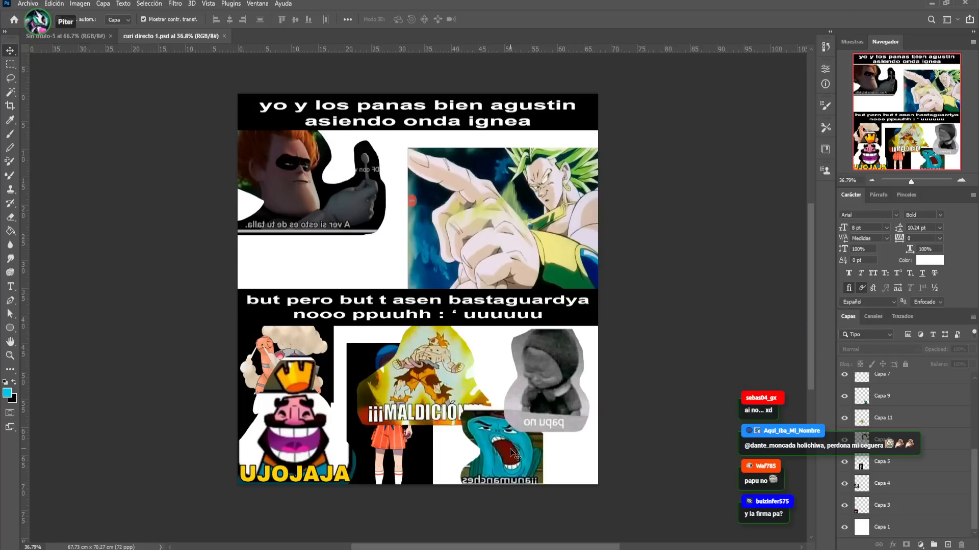
Raise the trainer and both fire creature layers above the other pictures and black strips, directly below the caption texts
{"action": "left_click", "coordinate": [401, 456]}
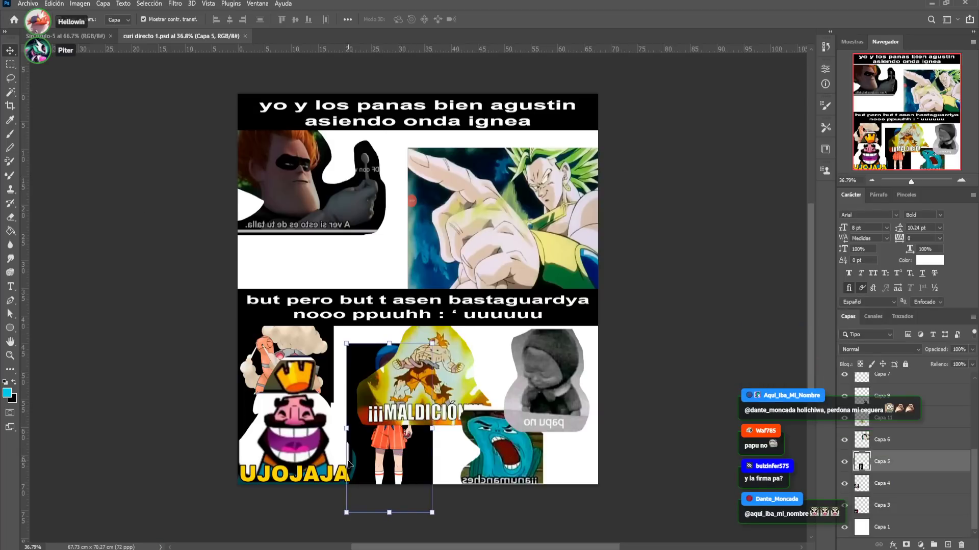
{"action": "left_click", "coordinate": [244, 427]}
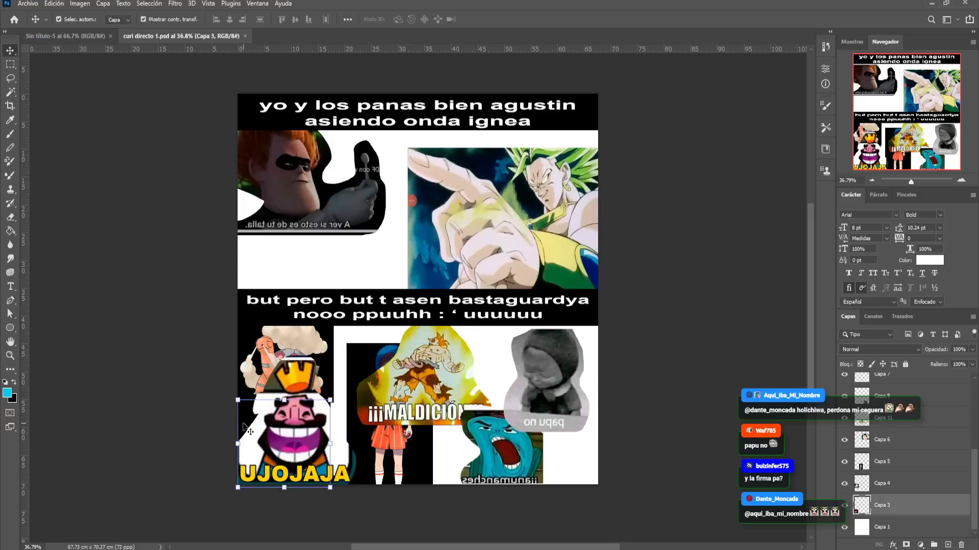
{"action": "left_click", "coordinate": [256, 363], "text": "shift"}
{"action": "left_click", "coordinate": [360, 361], "text": "shift"}
{"action": "left_click_drag", "start_coordinate": [947, 469], "coordinate": [933, 423]}
{"action": "left_click_drag", "start_coordinate": [931, 508], "coordinate": [919, 417]}
{"action": "left_click", "coordinate": [700, 367]}
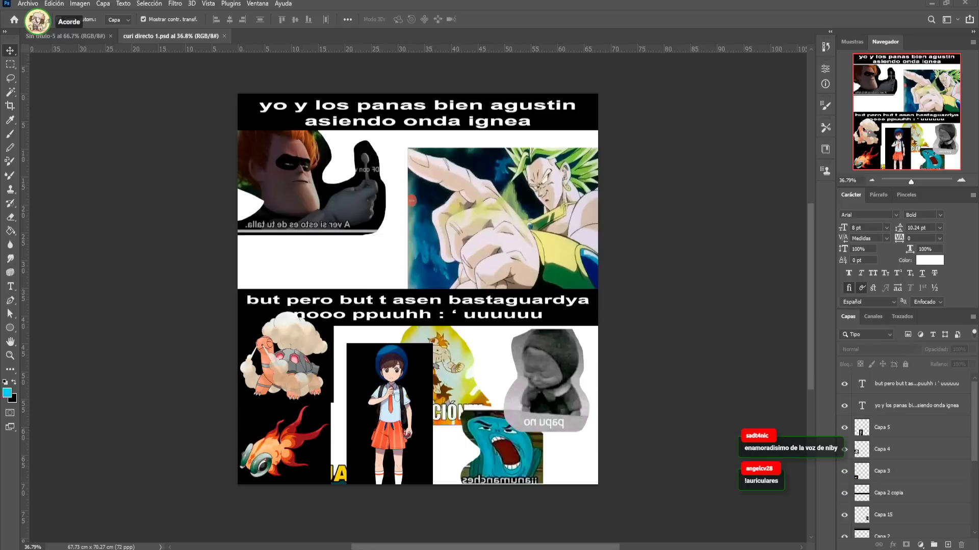
Paste the pink starfish picture above the green-haired fighter and cut the starfish out onto its own layer with the Lasso, discarding the rest
{"action": "left_click", "coordinate": [423, 253]}
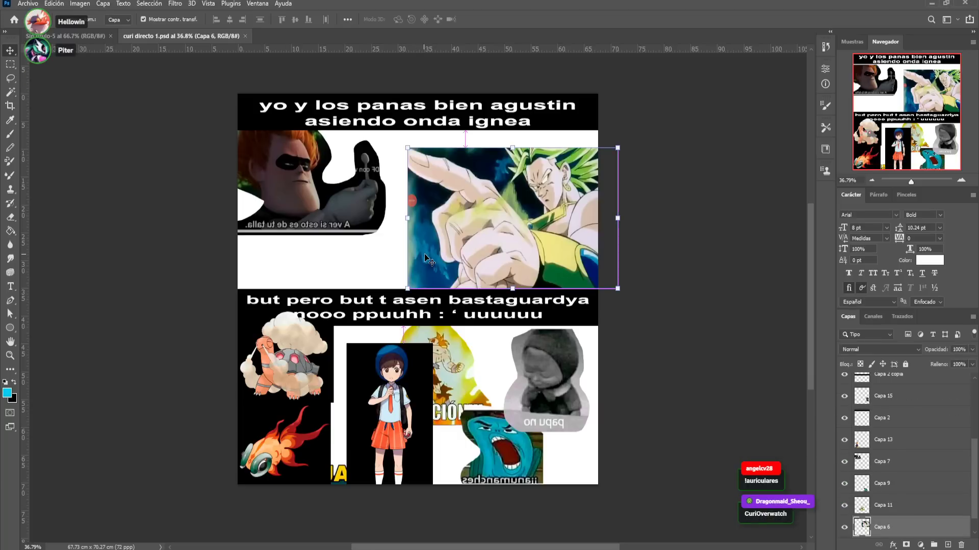
{"action": "key", "text": "ctrl+v"}
{"action": "mouse_move", "coordinate": [446, 270]}
{"action": "left_mouse_down"}
{"action": "mouse_move", "coordinate": [495, 213]}
{"action": "mouse_move", "coordinate": [481, 174]}
{"action": "mouse_move", "coordinate": [460, 193]}
{"action": "mouse_move", "coordinate": [442, 244]}
{"action": "mouse_move", "coordinate": [448, 278]}
{"action": "mouse_move", "coordinate": [504, 266]}
{"action": "mouse_move", "coordinate": [502, 239]}
{"action": "left_mouse_up"}
{"action": "key", "text": "l"}
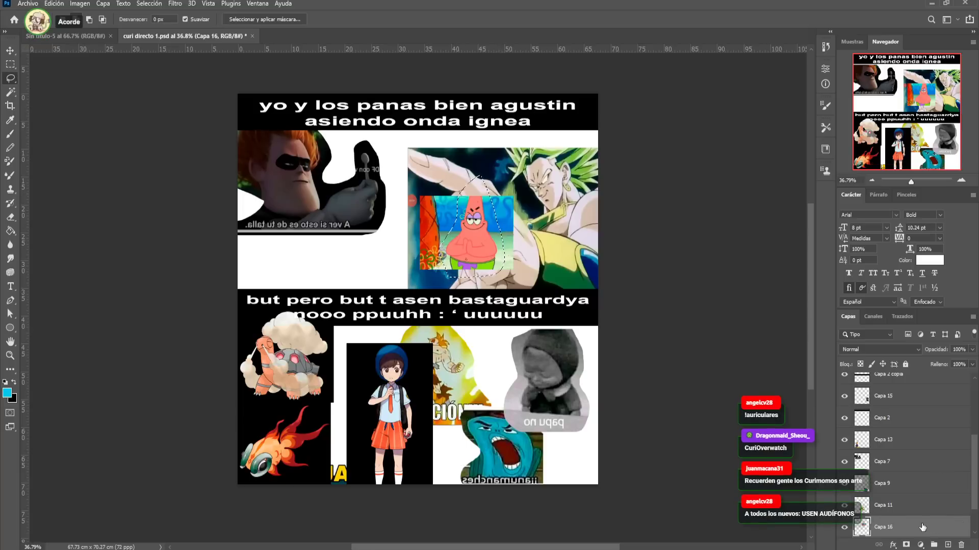
{"action": "key", "text": "ctrl+j"}
{"action": "left_click", "coordinate": [906, 531]}
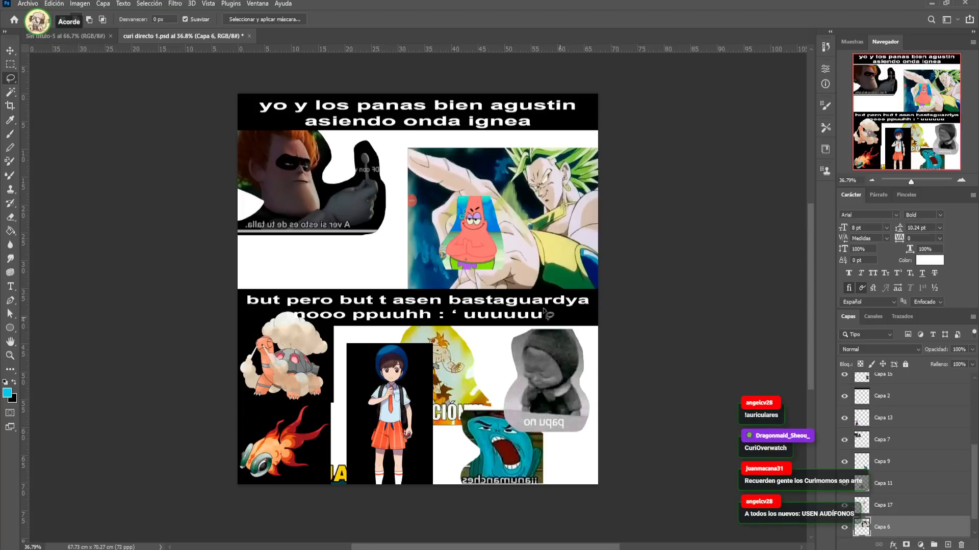
Enlarge the starfish between the two upper-panel characters and raise its layer above the masked character
{"action": "key", "text": "v"}
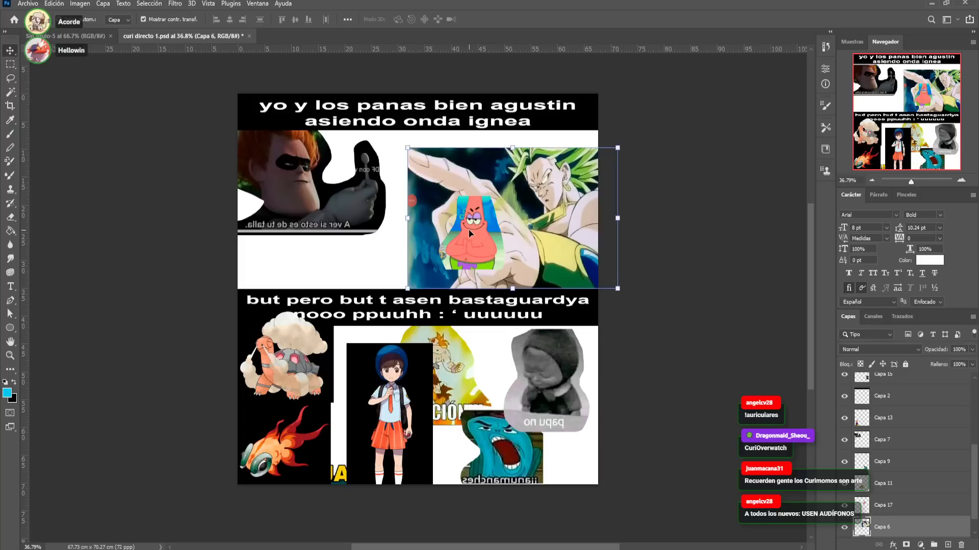
{"action": "left_click", "coordinate": [470, 220], "text": "ctrl"}
{"action": "left_click_drag", "start_coordinate": [470, 220], "coordinate": [387, 187]}
{"action": "key", "text": "Return"}
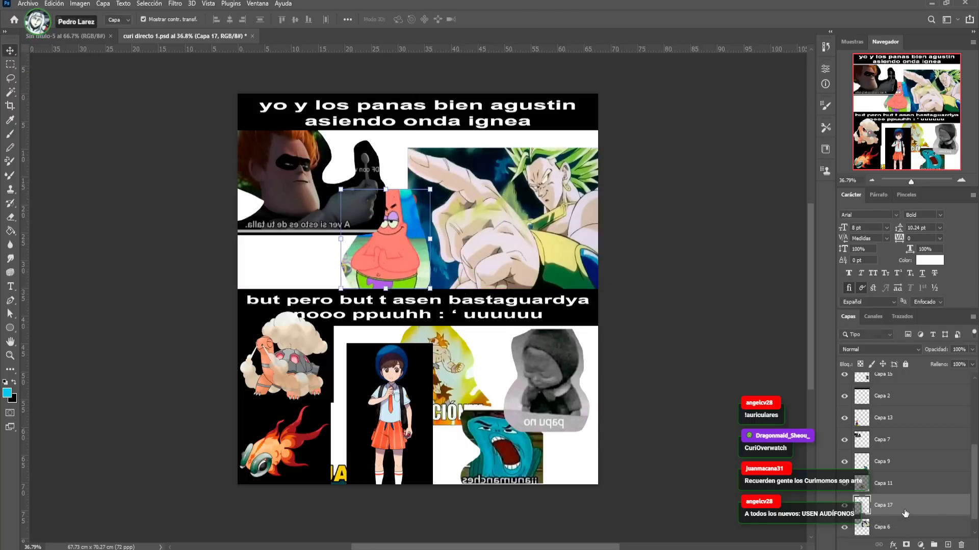
{"action": "left_click_drag", "start_coordinate": [904, 499], "coordinate": [902, 434]}
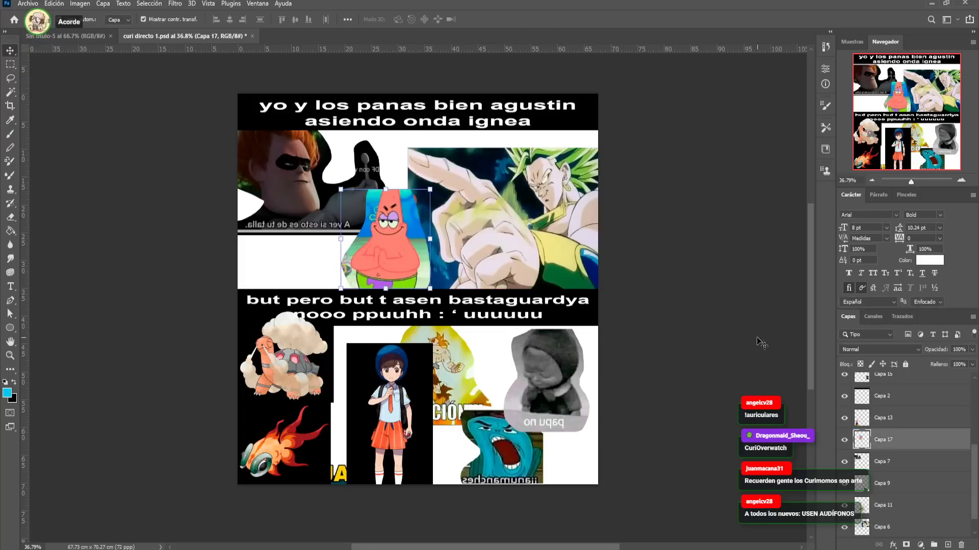
{"action": "left_click_drag", "start_coordinate": [387, 247], "coordinate": [391, 247]}
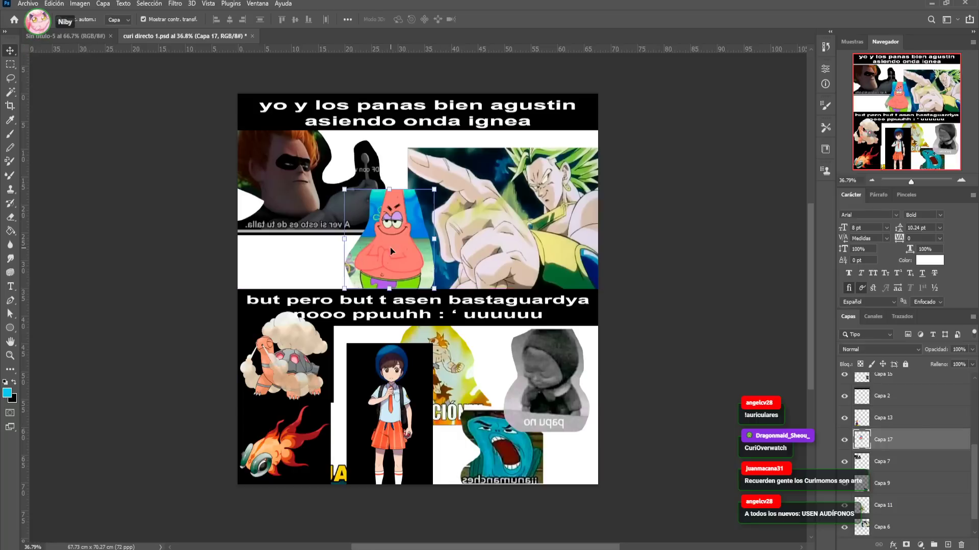
Reposition the two fire creatures one above the other with the trainer directly beside them, then save the document
{"action": "left_click_drag", "start_coordinate": [393, 391], "coordinate": [437, 411]}
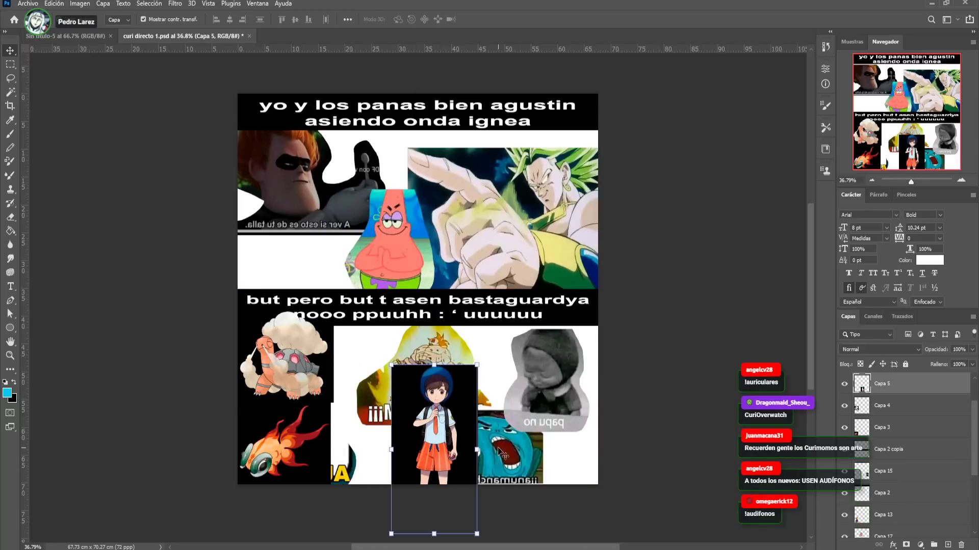
{"action": "left_click_drag", "start_coordinate": [286, 357], "coordinate": [388, 381]}
{"action": "mouse_move", "coordinate": [298, 449]}
{"action": "left_mouse_down"}
{"action": "mouse_move", "coordinate": [306, 515]}
{"action": "mouse_move", "coordinate": [326, 474]}
{"action": "mouse_move", "coordinate": [282, 427]}
{"action": "mouse_move", "coordinate": [286, 441]}
{"action": "left_mouse_up"}
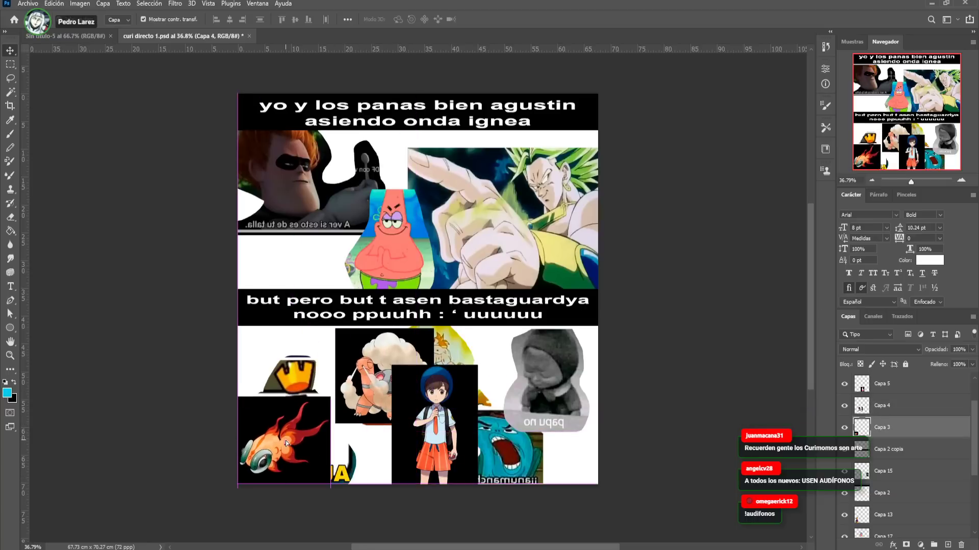
{"action": "left_click_drag", "start_coordinate": [366, 373], "coordinate": [268, 348]}
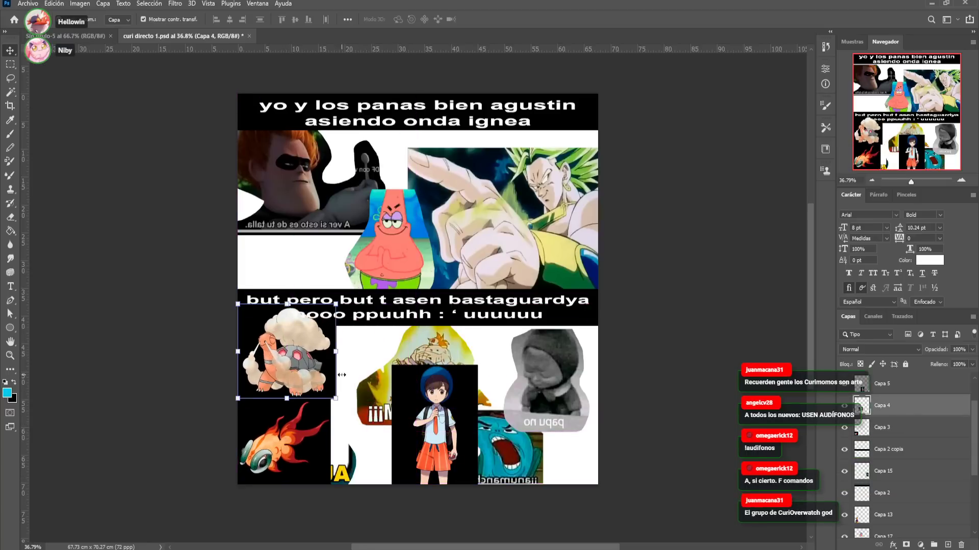
{"action": "left_click_drag", "start_coordinate": [431, 378], "coordinate": [376, 376]}
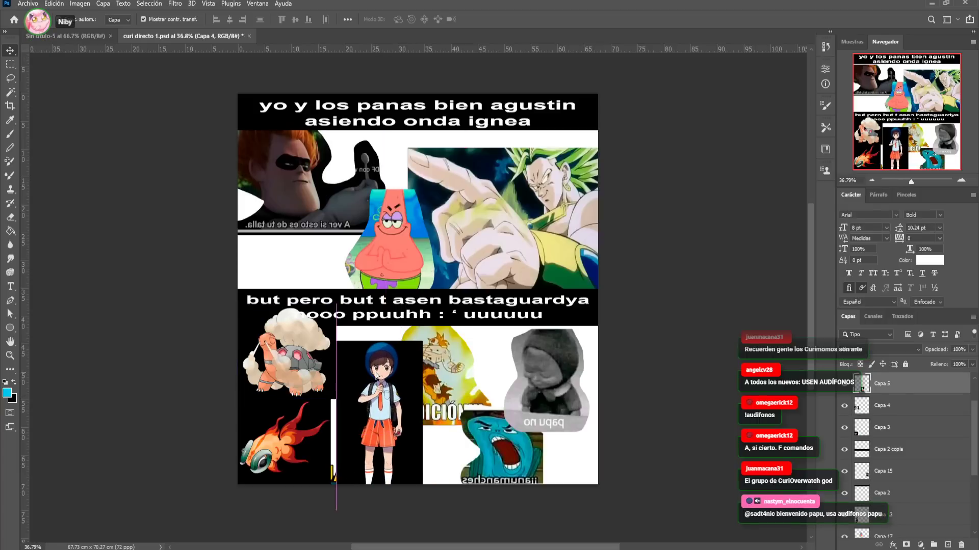
{"action": "key", "text": "ctrl+s"}
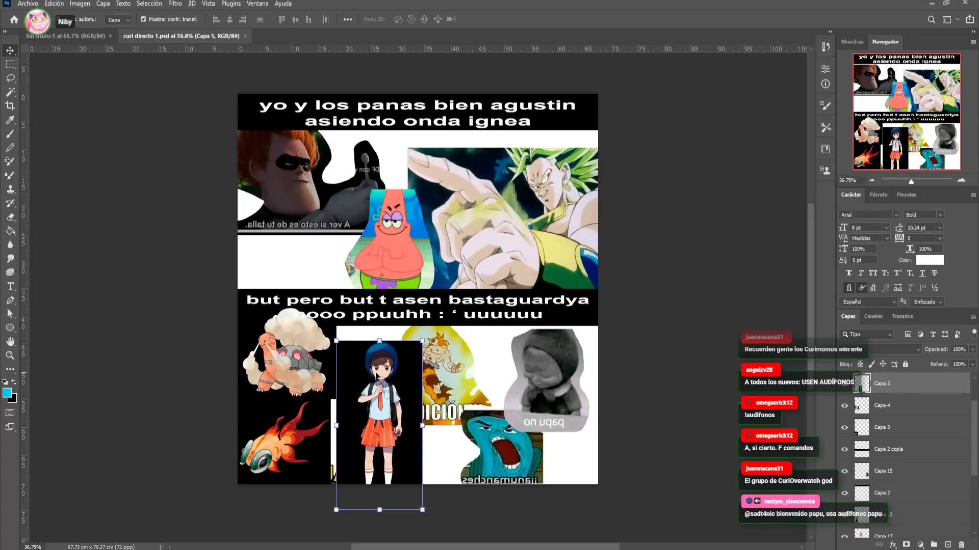
Move the hooded figure's layer below the Capa 2 black strip layer
{"action": "left_click", "coordinate": [410, 242]}
{"action": "left_click", "coordinate": [393, 394]}
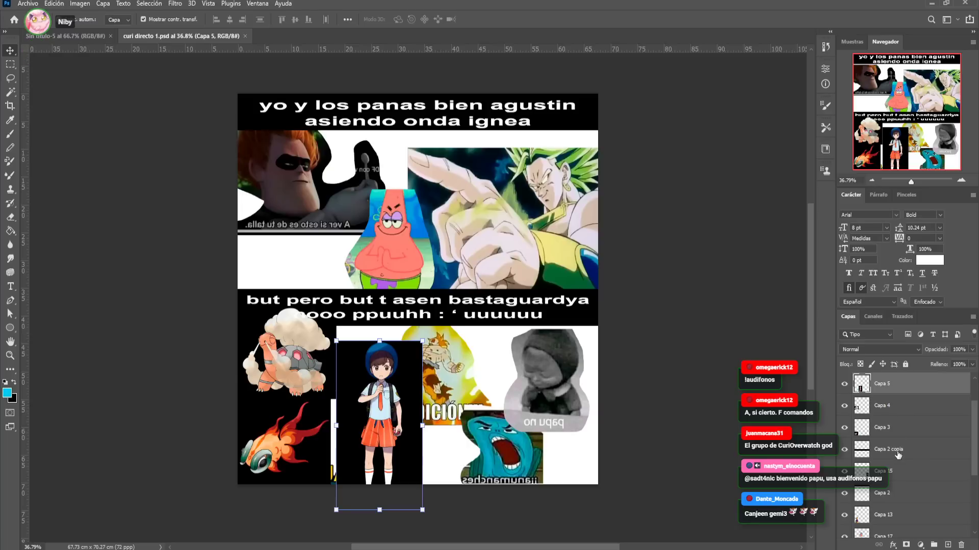
{"action": "left_click", "coordinate": [896, 472]}
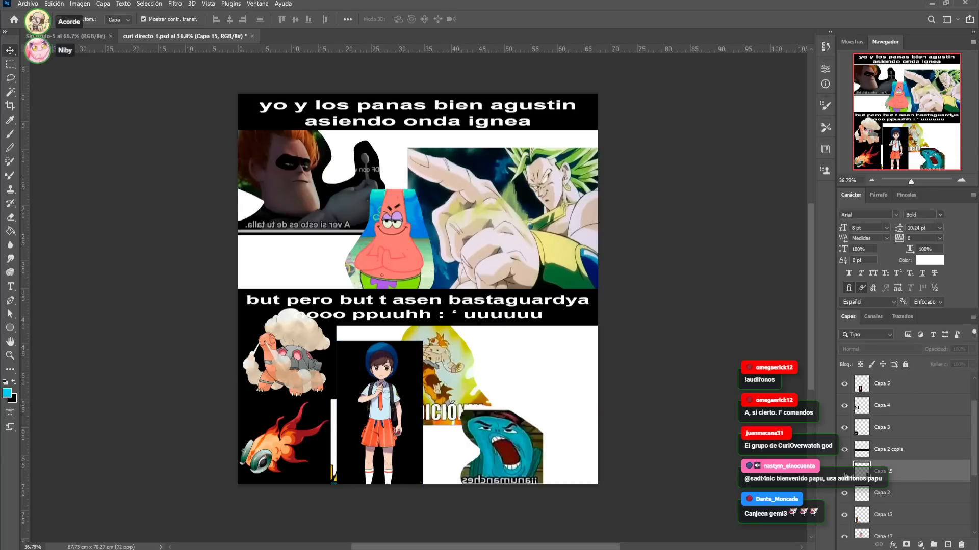
{"action": "left_click_drag", "start_coordinate": [910, 473], "coordinate": [891, 488]}
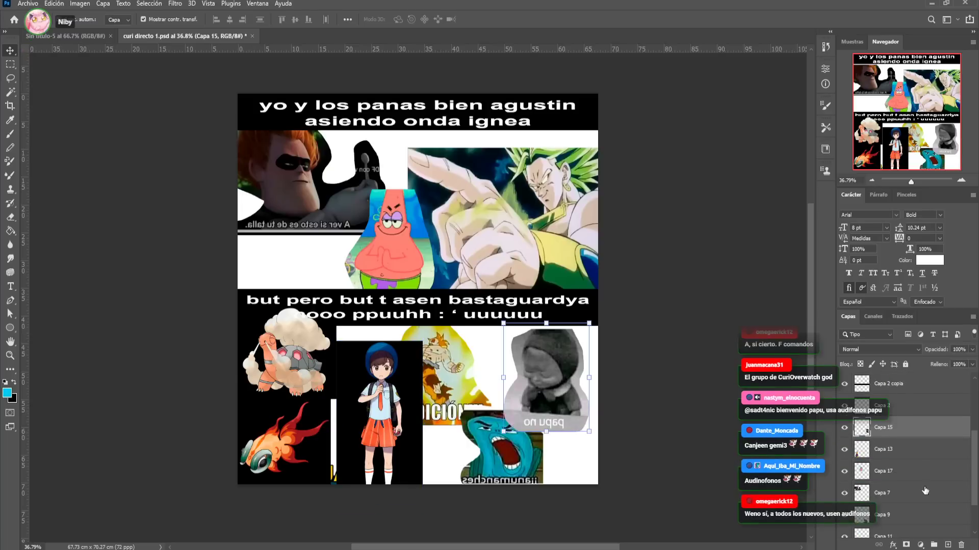
Group the collage picture layers from Capa 15 down to Capa 6 and lower the group's opacity to 48%
{"action": "scroll", "coordinate": [892, 490], "scroll_direction": "down", "scroll_amount": 3}
{"action": "left_click", "coordinate": [916, 505], "text": "shift"}
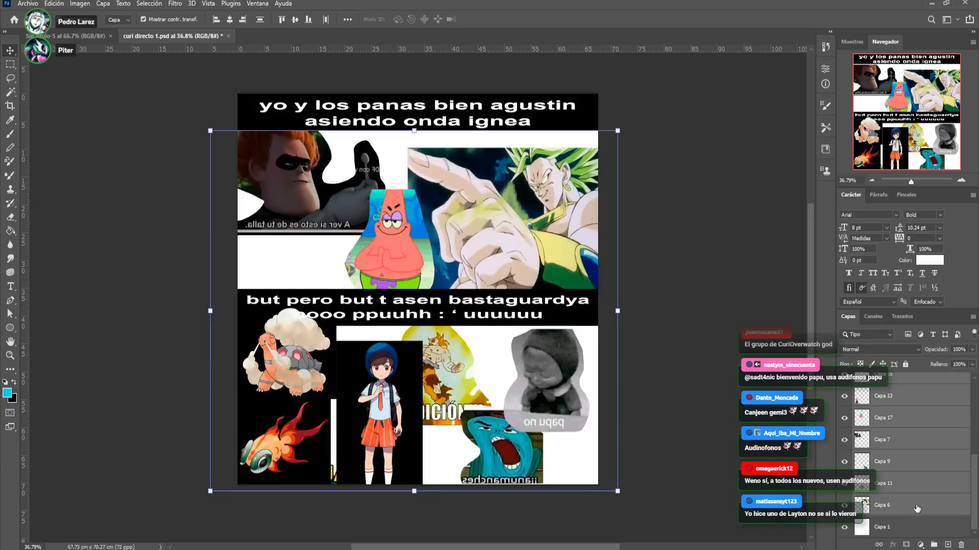
{"action": "key", "text": "ctrl+g"}
{"action": "left_click", "coordinate": [972, 349]}
{"action": "left_click_drag", "start_coordinate": [949, 360], "coordinate": [947, 360]}
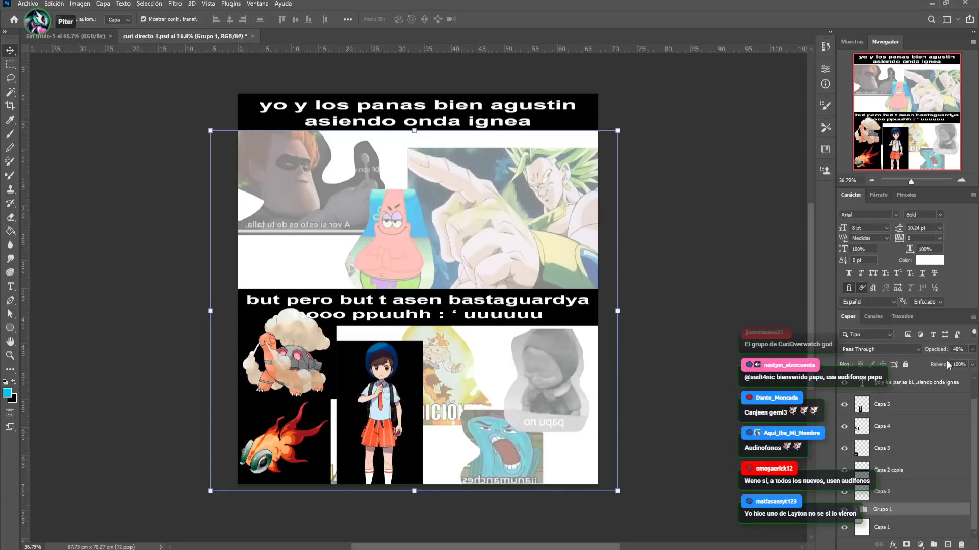
Move the trainer picture into the upper panel between the masked character and the green-haired fighter, and set the foreground colour to black
{"action": "left_click_drag", "start_coordinate": [376, 403], "coordinate": [369, 203]}
{"action": "left_click", "coordinate": [6, 394]}
{"action": "left_click_drag", "start_coordinate": [672, 391], "coordinate": [713, 418]}
{"action": "left_click", "coordinate": [836, 262]}
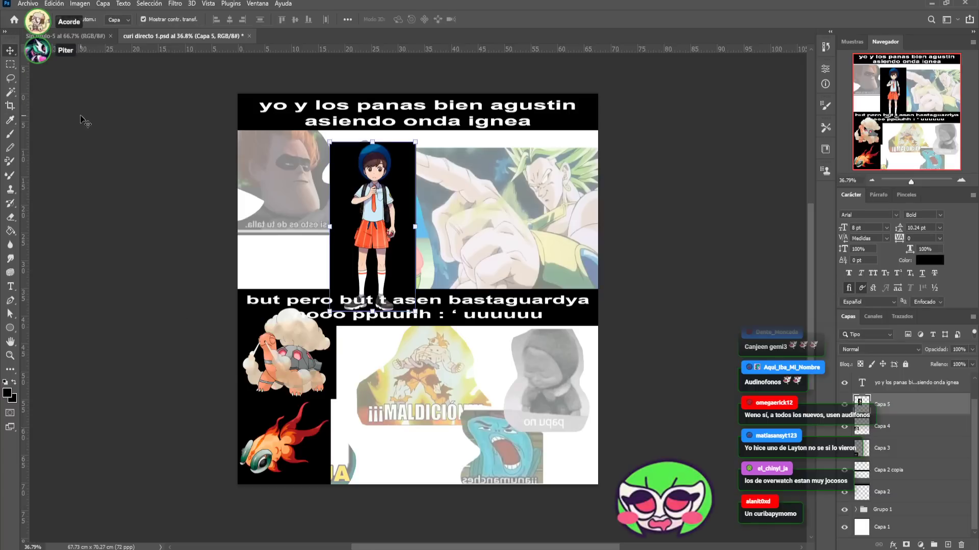
Trace the green-haired fighter's skull, ear, nose and mouth in black on Capa 5 with the Brush tool
{"action": "left_click", "coordinate": [10, 134]}
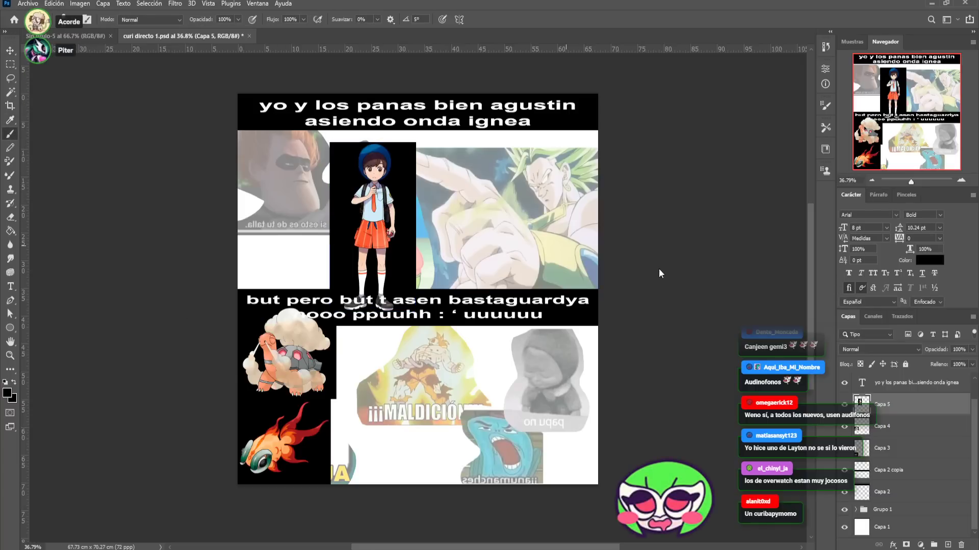
{"action": "left_click", "coordinate": [917, 181]}
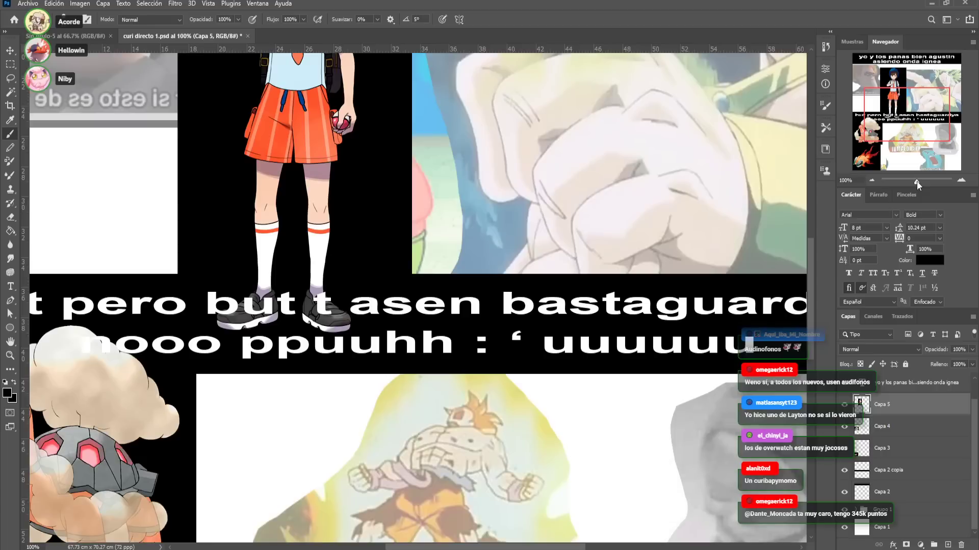
{"action": "left_click_drag", "start_coordinate": [937, 111], "coordinate": [956, 80]}
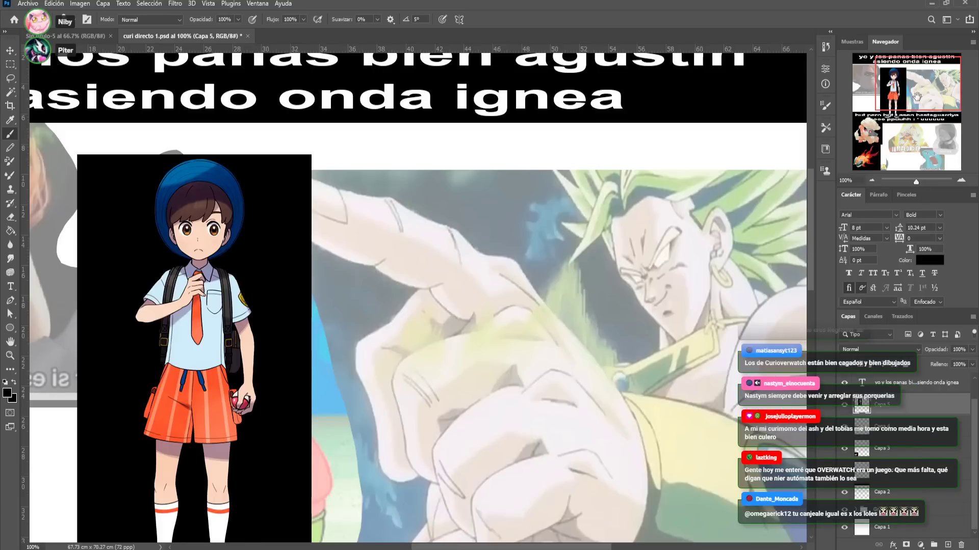
{"action": "left_click_drag", "start_coordinate": [628, 299], "coordinate": [549, 256]}
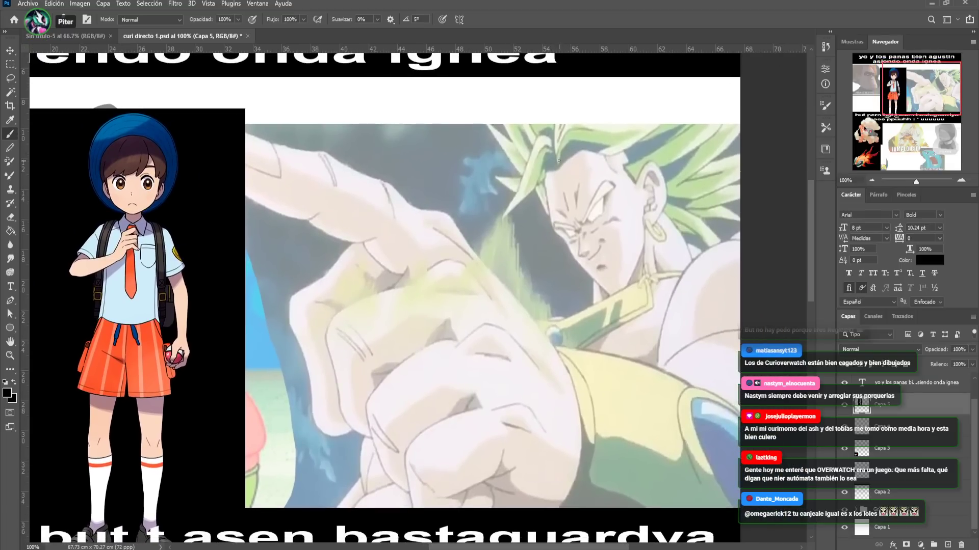
{"action": "mouse_move", "coordinate": [543, 176]}
{"action": "left_mouse_down"}
{"action": "mouse_move", "coordinate": [598, 147]}
{"action": "mouse_move", "coordinate": [643, 166]}
{"action": "left_mouse_up"}
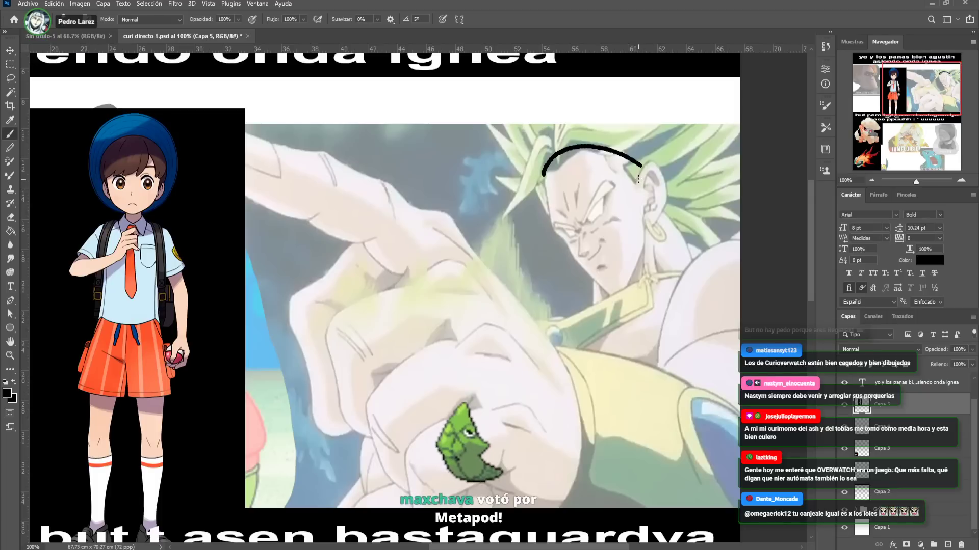
{"action": "mouse_move", "coordinate": [637, 180]}
{"action": "left_mouse_down"}
{"action": "mouse_move", "coordinate": [665, 179]}
{"action": "mouse_move", "coordinate": [655, 224]}
{"action": "mouse_move", "coordinate": [645, 215]}
{"action": "mouse_move", "coordinate": [656, 206]}
{"action": "left_mouse_up"}
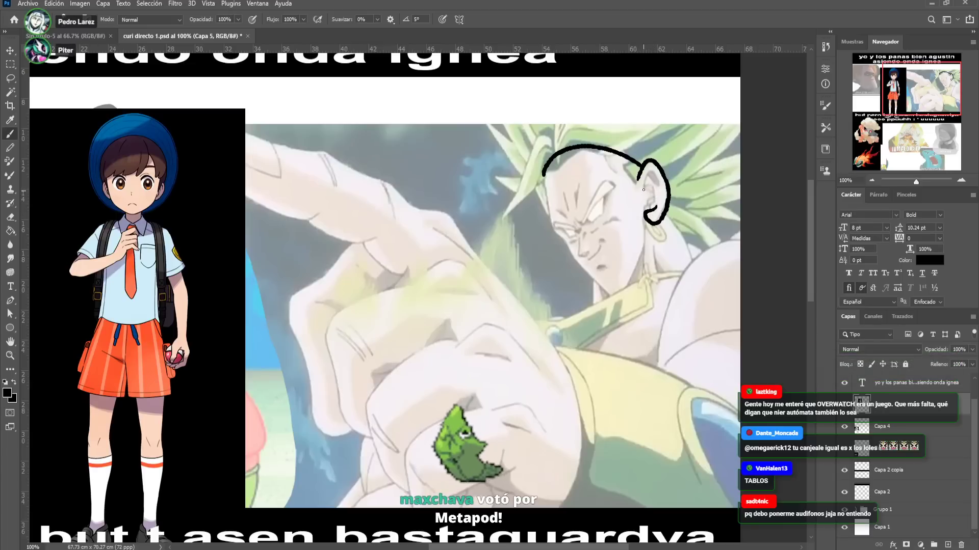
{"action": "left_click_drag", "start_coordinate": [646, 172], "coordinate": [651, 193]}
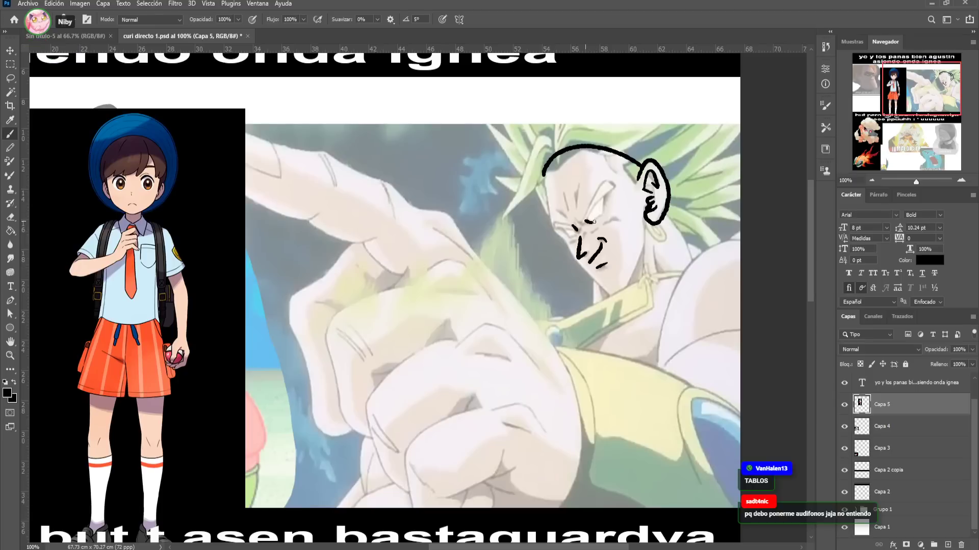
Outline the fighter's eyes, forehead and jaw with the brush, adding frown lines, a thick eyebrow and small cheek marks
{"action": "left_click_drag", "start_coordinate": [594, 208], "coordinate": [584, 221]}
{"action": "left_click_drag", "start_coordinate": [613, 185], "coordinate": [604, 197]}
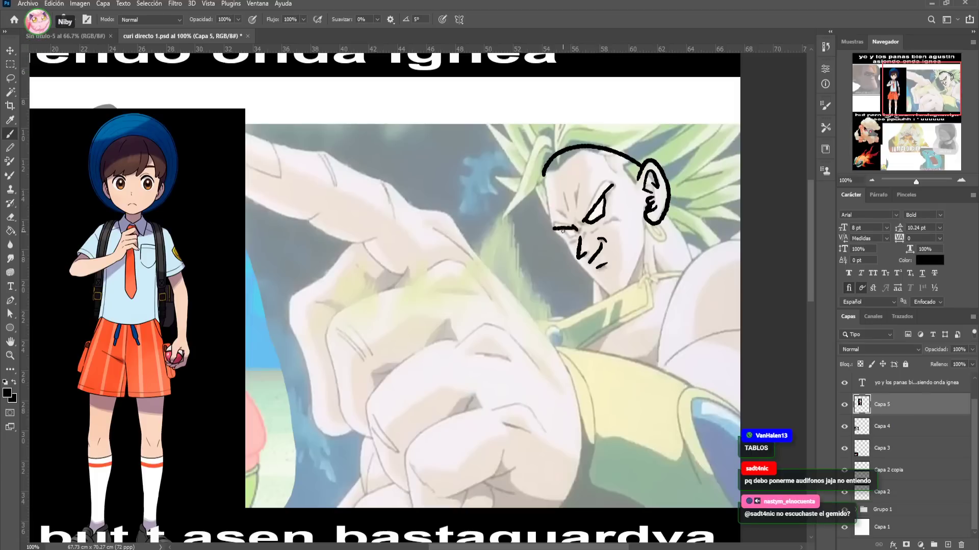
{"action": "mouse_move", "coordinate": [543, 174]}
{"action": "left_mouse_down"}
{"action": "mouse_move", "coordinate": [546, 221]}
{"action": "mouse_move", "coordinate": [560, 239]}
{"action": "left_mouse_up"}
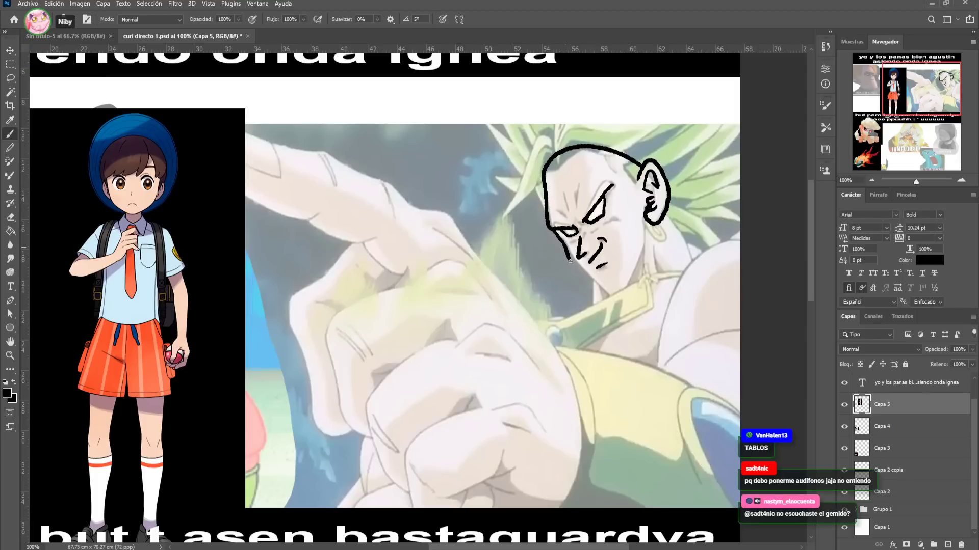
{"action": "left_click_drag", "start_coordinate": [593, 281], "coordinate": [612, 296]}
{"action": "left_click_drag", "start_coordinate": [630, 280], "coordinate": [645, 220]}
{"action": "mouse_move", "coordinate": [577, 183]}
{"action": "left_mouse_down"}
{"action": "mouse_move", "coordinate": [576, 208]}
{"action": "mouse_move", "coordinate": [553, 210]}
{"action": "left_mouse_up"}
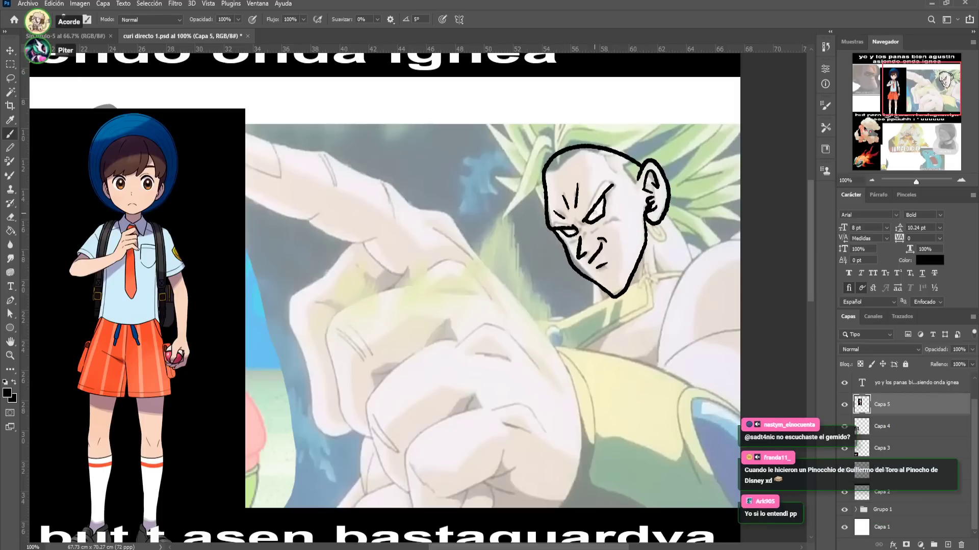
{"action": "left_click_drag", "start_coordinate": [585, 215], "coordinate": [604, 192]}
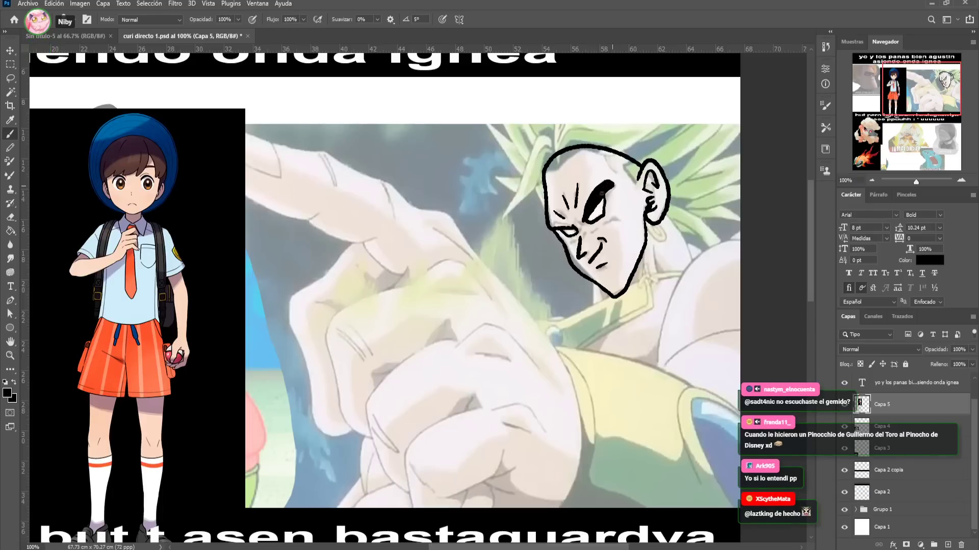
{"action": "mouse_move", "coordinate": [573, 225]}
{"action": "left_mouse_down"}
{"action": "mouse_move", "coordinate": [553, 224]}
{"action": "mouse_move", "coordinate": [600, 231]}
{"action": "mouse_move", "coordinate": [591, 232]}
{"action": "mouse_move", "coordinate": [620, 214]}
{"action": "left_mouse_up"}
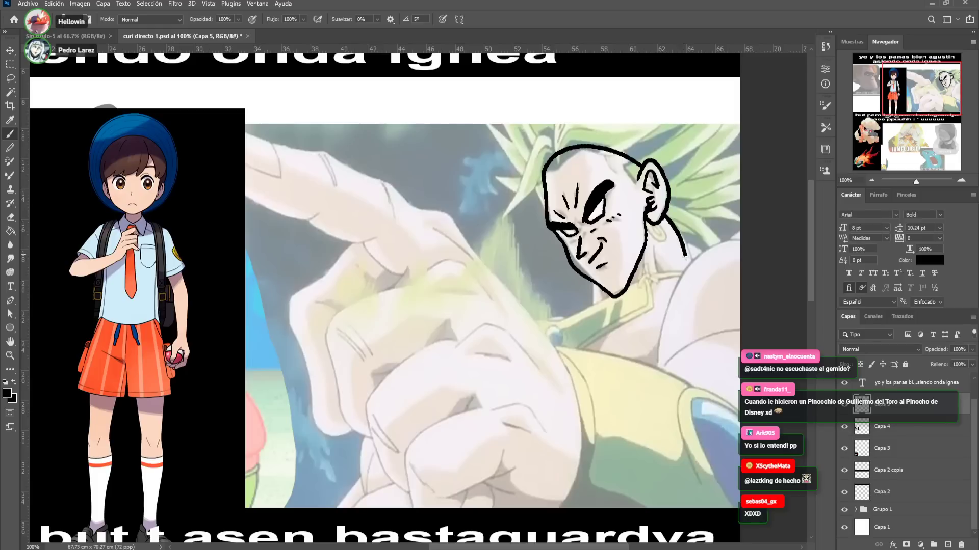
Draw the neck lines and an open shirt collar with a tie knot below the traced head
{"action": "left_click_drag", "start_coordinate": [663, 216], "coordinate": [688, 265]}
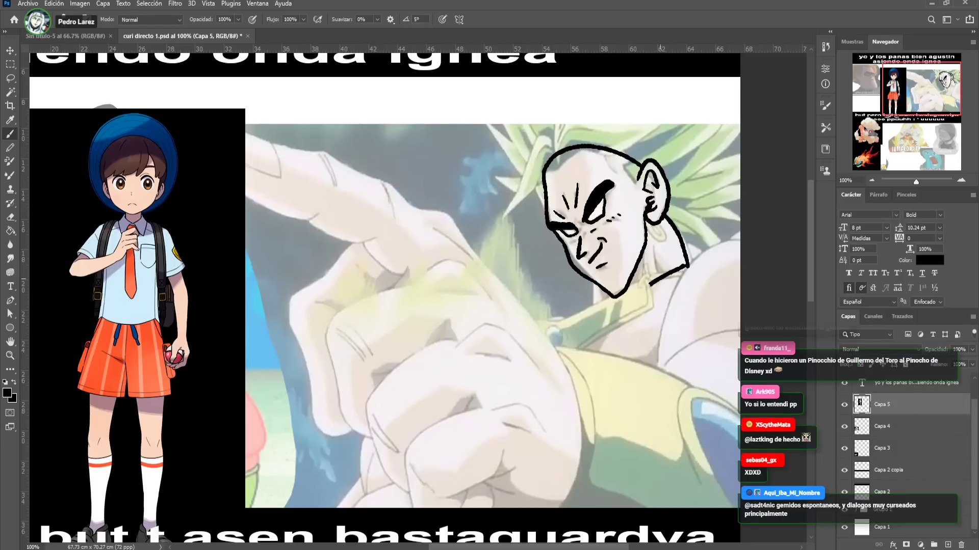
{"action": "mouse_move", "coordinate": [632, 309]}
{"action": "left_mouse_down"}
{"action": "mouse_move", "coordinate": [650, 324]}
{"action": "mouse_move", "coordinate": [700, 266]}
{"action": "mouse_move", "coordinate": [686, 264]}
{"action": "left_mouse_up"}
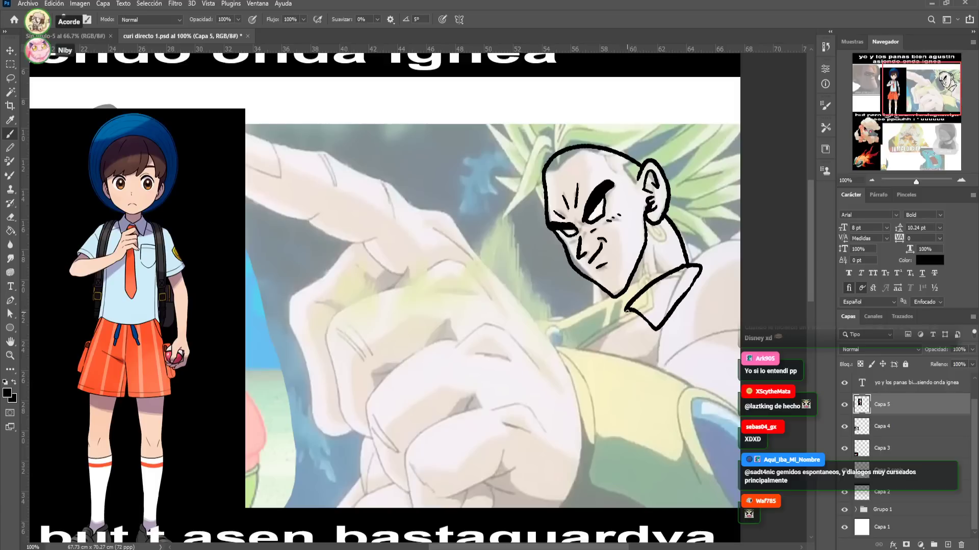
{"action": "mouse_move", "coordinate": [617, 316]}
{"action": "left_mouse_down"}
{"action": "mouse_move", "coordinate": [616, 342]}
{"action": "mouse_move", "coordinate": [635, 315]}
{"action": "mouse_move", "coordinate": [593, 297]}
{"action": "mouse_move", "coordinate": [576, 315]}
{"action": "mouse_move", "coordinate": [603, 328]}
{"action": "left_mouse_up"}
{"action": "left_click_drag", "start_coordinate": [598, 288], "coordinate": [606, 297]}
{"action": "left_click_drag", "start_coordinate": [656, 245], "coordinate": [657, 282]}
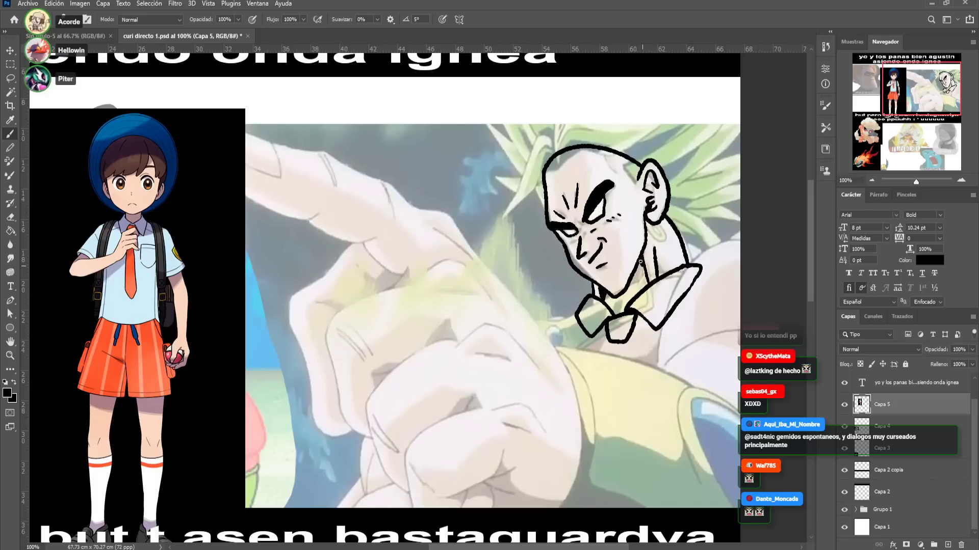
Erase the forehead-side outline of the drawn head using Lasso selections
{"action": "left_click_drag", "start_coordinate": [625, 219], "coordinate": [598, 244]}
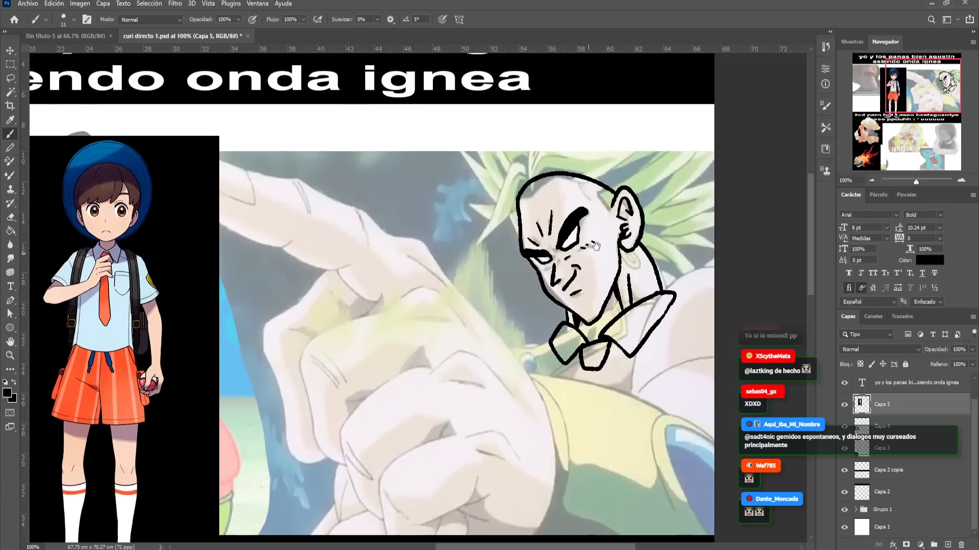
{"action": "left_click", "coordinate": [10, 81]}
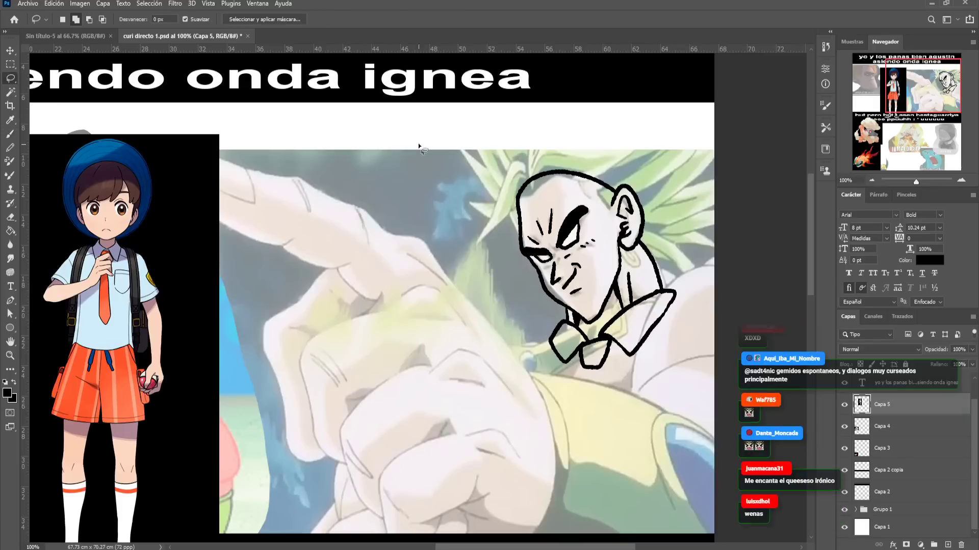
{"action": "mouse_move", "coordinate": [518, 168]}
{"action": "left_mouse_down"}
{"action": "mouse_move", "coordinate": [513, 233]}
{"action": "mouse_move", "coordinate": [542, 208]}
{"action": "mouse_move", "coordinate": [608, 201]}
{"action": "mouse_move", "coordinate": [617, 191]}
{"action": "mouse_move", "coordinate": [600, 153]}
{"action": "left_mouse_up"}
{"action": "key", "text": "ctrl+d"}
{"action": "mouse_move", "coordinate": [498, 206]}
{"action": "left_mouse_down"}
{"action": "mouse_move", "coordinate": [526, 197]}
{"action": "mouse_move", "coordinate": [527, 225]}
{"action": "mouse_move", "coordinate": [494, 230]}
{"action": "left_mouse_up"}
{"action": "key", "text": "ctrl+d"}
Brush in a fringe of hair like the trainer's and a large round banded hat on the drawn head
{"action": "left_click", "coordinate": [9, 134]}
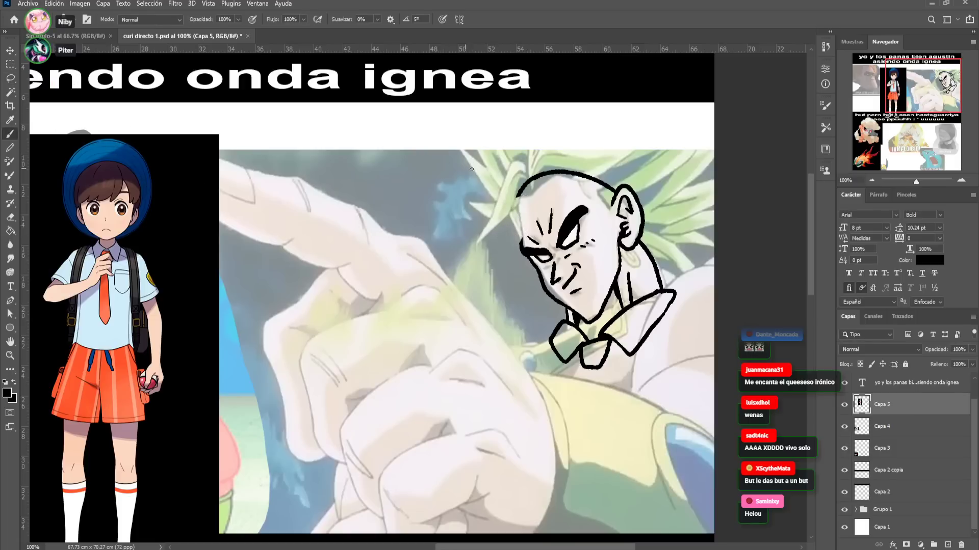
{"action": "mouse_move", "coordinate": [554, 175]}
{"action": "left_mouse_down"}
{"action": "mouse_move", "coordinate": [516, 245]}
{"action": "mouse_move", "coordinate": [509, 216]}
{"action": "left_mouse_up"}
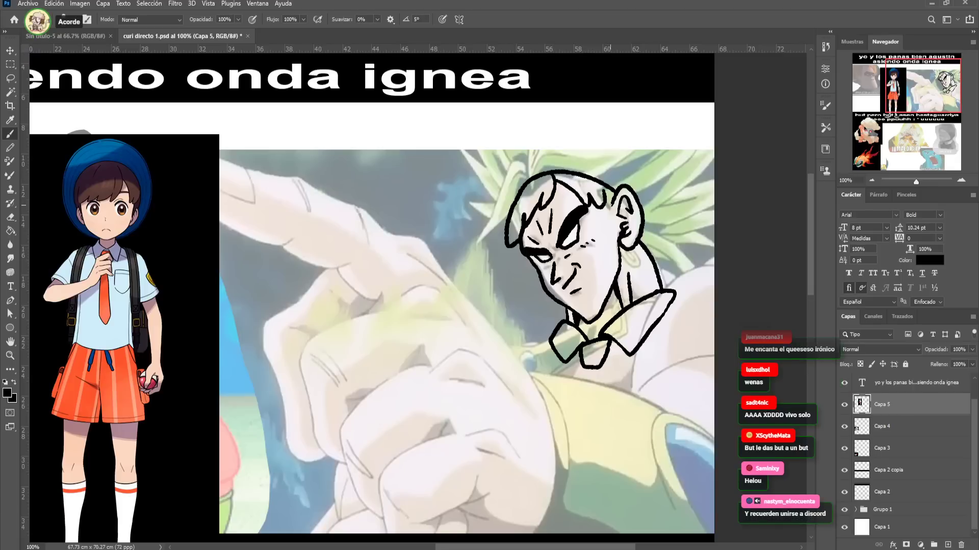
{"action": "left_click_drag", "start_coordinate": [515, 184], "coordinate": [499, 214]}
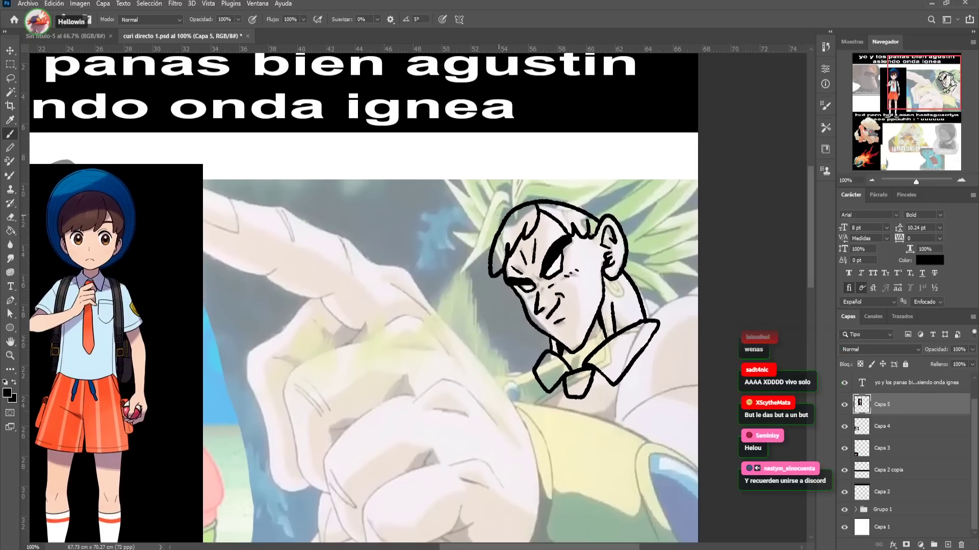
{"action": "mouse_move", "coordinate": [631, 192]}
{"action": "left_mouse_down"}
{"action": "mouse_move", "coordinate": [646, 229]}
{"action": "mouse_move", "coordinate": [632, 283]}
{"action": "mouse_move", "coordinate": [636, 259]}
{"action": "left_mouse_up"}
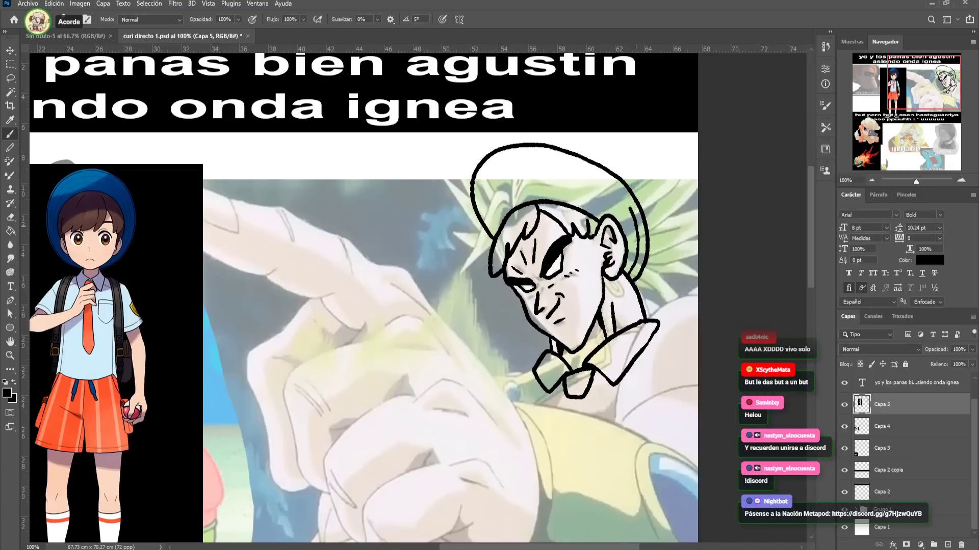
{"action": "left_click_drag", "start_coordinate": [626, 192], "coordinate": [581, 170]}
{"action": "mouse_move", "coordinate": [518, 156]}
{"action": "left_mouse_down"}
{"action": "mouse_move", "coordinate": [483, 178]}
{"action": "mouse_move", "coordinate": [483, 217]}
{"action": "mouse_move", "coordinate": [502, 177]}
{"action": "left_mouse_up"}
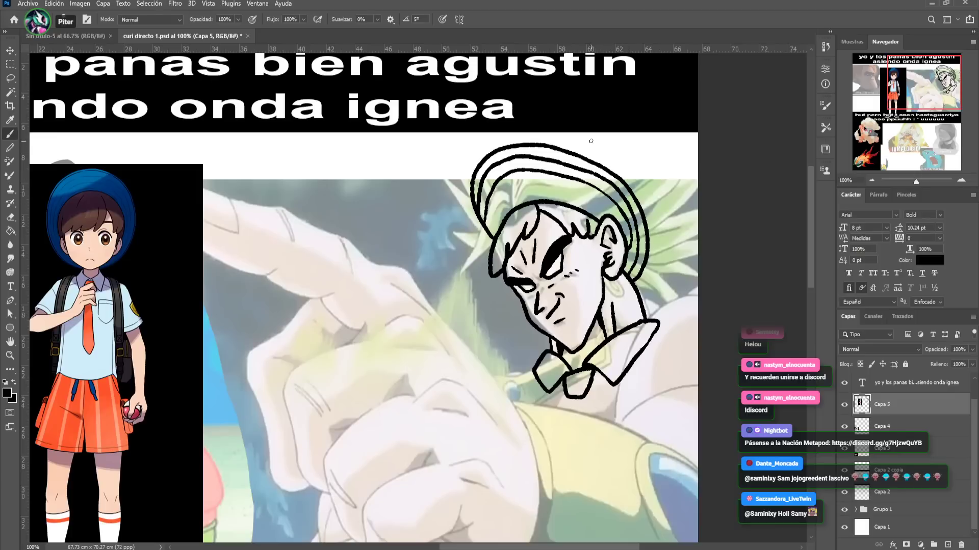
Draw the shoulder, chest edge and sleeve lines from the collar to the picture's edge
{"action": "left_click_drag", "start_coordinate": [585, 293], "coordinate": [580, 249]}
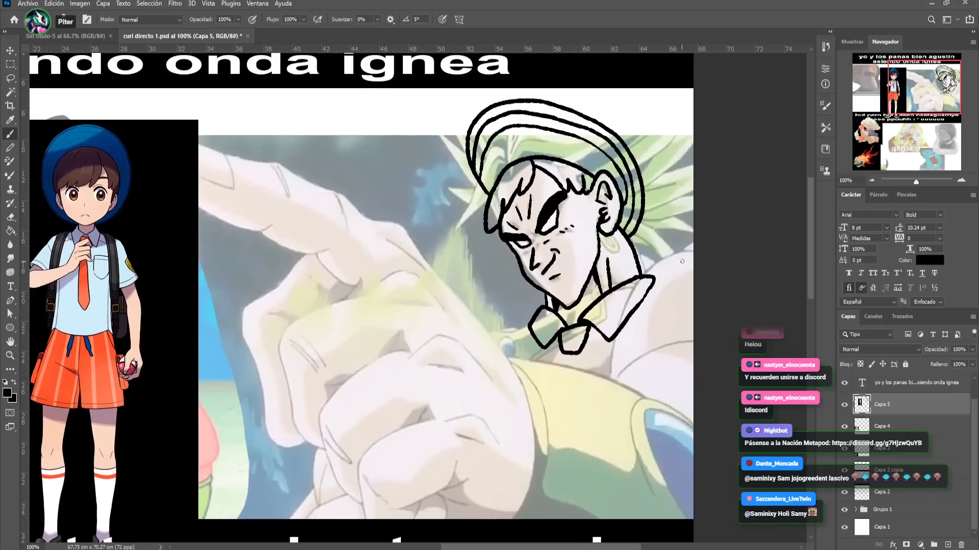
{"action": "left_click_drag", "start_coordinate": [643, 276], "coordinate": [685, 249]}
{"action": "mouse_move", "coordinate": [608, 352]}
{"action": "left_mouse_down"}
{"action": "mouse_move", "coordinate": [662, 291]}
{"action": "mouse_move", "coordinate": [656, 329]}
{"action": "mouse_move", "coordinate": [698, 328]}
{"action": "left_mouse_up"}
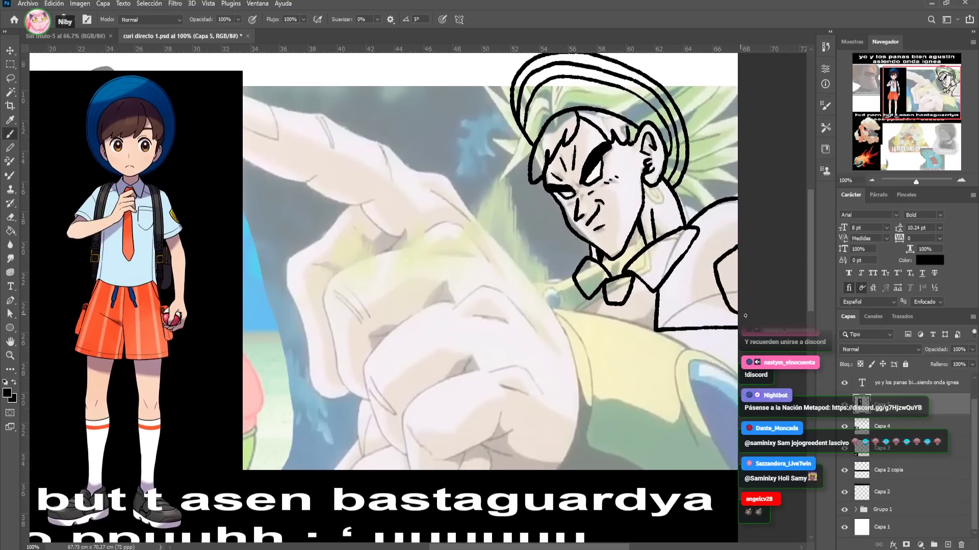
Trace the upper contour and knuckle creases of the fighter's pointing hand with the brush
{"action": "left_click_drag", "start_coordinate": [508, 215], "coordinate": [568, 244]}
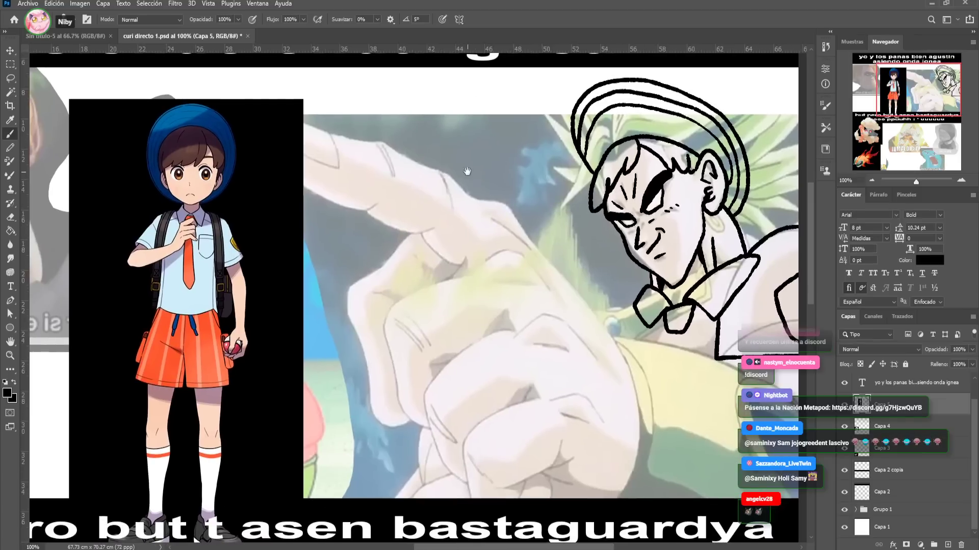
{"action": "mouse_move", "coordinate": [442, 173]}
{"action": "left_mouse_down"}
{"action": "mouse_move", "coordinate": [471, 198]}
{"action": "mouse_move", "coordinate": [507, 205]}
{"action": "mouse_move", "coordinate": [548, 258]}
{"action": "mouse_move", "coordinate": [478, 210]}
{"action": "left_mouse_up"}
{"action": "left_click_drag", "start_coordinate": [440, 173], "coordinate": [449, 202]}
{"action": "left_click_drag", "start_coordinate": [447, 183], "coordinate": [453, 205]}
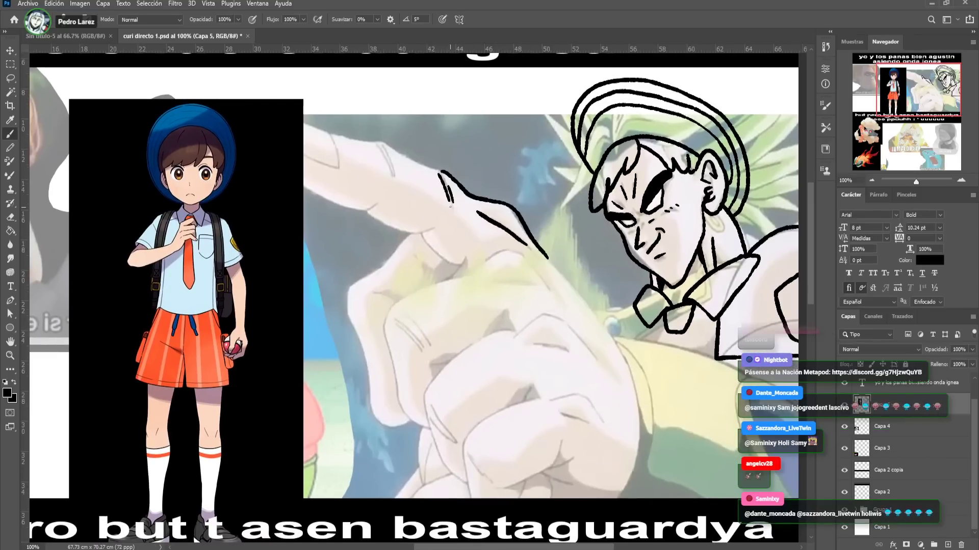
{"action": "left_click_drag", "start_coordinate": [389, 152], "coordinate": [398, 179]}
{"action": "mouse_move", "coordinate": [382, 152]}
{"action": "left_mouse_down"}
{"action": "mouse_move", "coordinate": [392, 182]}
{"action": "mouse_move", "coordinate": [395, 146]}
{"action": "mouse_move", "coordinate": [441, 169]}
{"action": "left_mouse_up"}
{"action": "left_click_drag", "start_coordinate": [374, 139], "coordinate": [305, 119]}
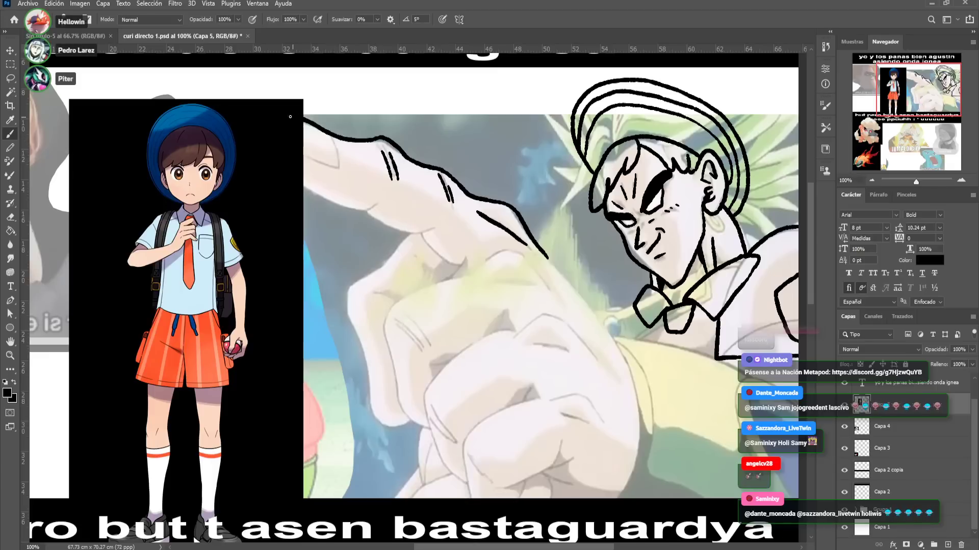
{"action": "left_click_drag", "start_coordinate": [304, 192], "coordinate": [340, 210]}
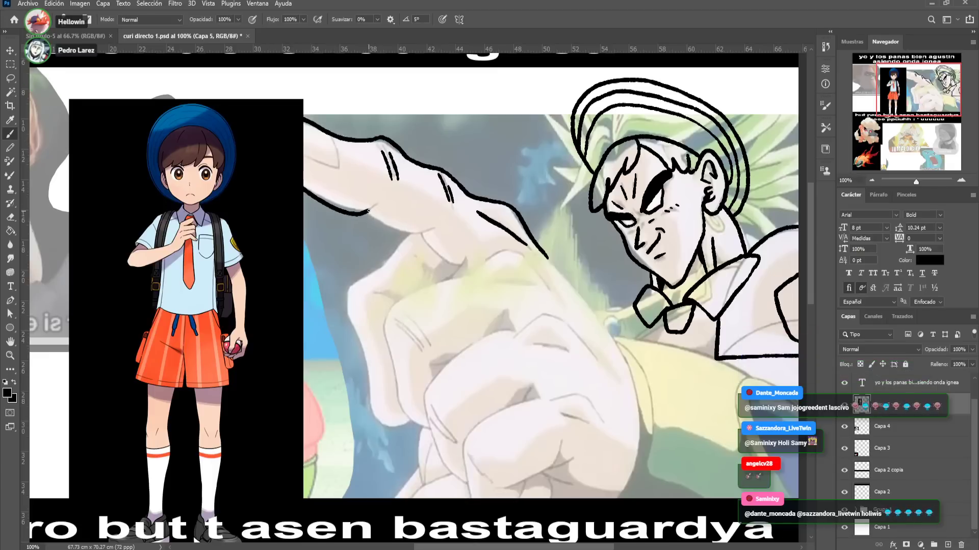
{"action": "key", "text": "ctrl+z"}
{"action": "key", "text": "ctrl+z"}
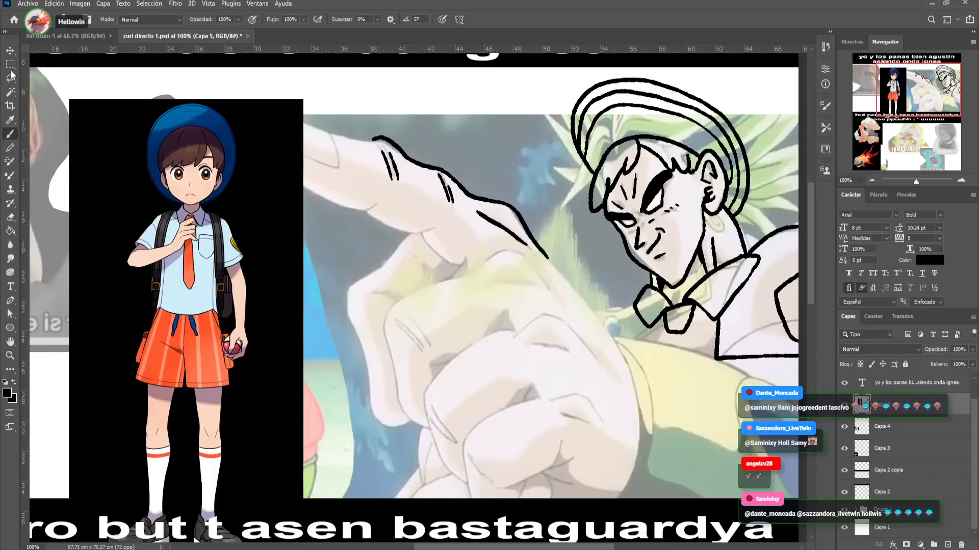
Separate the line drawing onto its own layer with the Lasso and clear the original strokes from Capa 5
{"action": "left_click", "coordinate": [10, 78]}
{"action": "mouse_move", "coordinate": [429, 108]}
{"action": "left_mouse_down"}
{"action": "mouse_move", "coordinate": [395, 109]}
{"action": "mouse_move", "coordinate": [349, 211]}
{"action": "mouse_move", "coordinate": [470, 307]}
{"action": "mouse_move", "coordinate": [561, 325]}
{"action": "mouse_move", "coordinate": [540, 197]}
{"action": "mouse_move", "coordinate": [475, 131]}
{"action": "mouse_move", "coordinate": [457, 176]}
{"action": "mouse_move", "coordinate": [401, 202]}
{"action": "left_mouse_up"}
{"action": "mouse_move", "coordinate": [527, 87]}
{"action": "left_mouse_down"}
{"action": "mouse_move", "coordinate": [415, 156]}
{"action": "mouse_move", "coordinate": [435, 276]}
{"action": "mouse_move", "coordinate": [515, 401]}
{"action": "mouse_move", "coordinate": [691, 415]}
{"action": "left_mouse_up"}
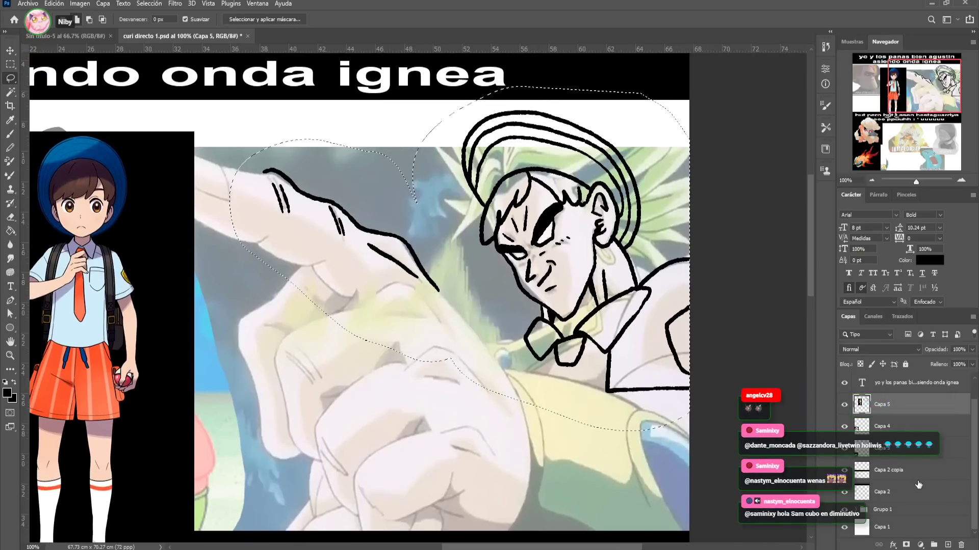
{"action": "key", "text": "ctrl+j"}
{"action": "left_click", "coordinate": [915, 427]}
{"action": "mouse_move", "coordinate": [654, 127]}
{"action": "left_mouse_down"}
{"action": "mouse_move", "coordinate": [500, 75]}
{"action": "mouse_move", "coordinate": [339, 97]}
{"action": "mouse_move", "coordinate": [230, 136]}
{"action": "mouse_move", "coordinate": [270, 276]}
{"action": "mouse_move", "coordinate": [397, 342]}
{"action": "mouse_move", "coordinate": [561, 449]}
{"action": "left_mouse_up"}
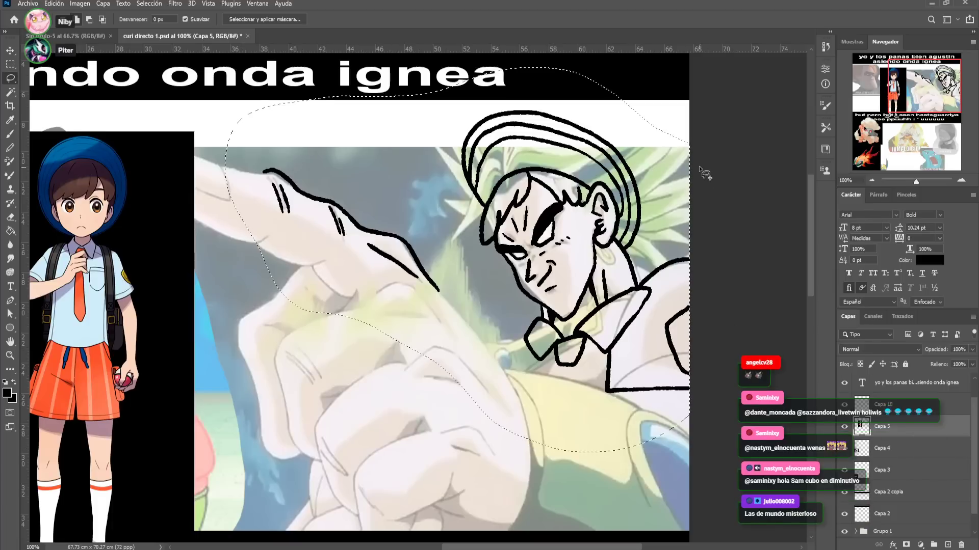
{"action": "key", "text": "ctrl+d"}
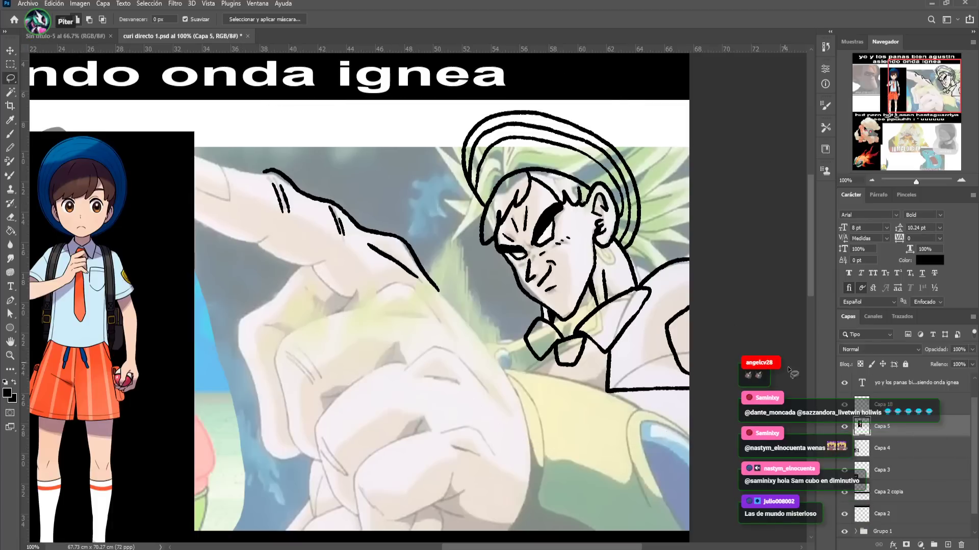
On layer Capa 18, brush the fist's outer contour down to the panel's lower border and the branching creases near its base
{"action": "left_click", "coordinate": [892, 416]}
{"action": "left_click", "coordinate": [887, 431]}
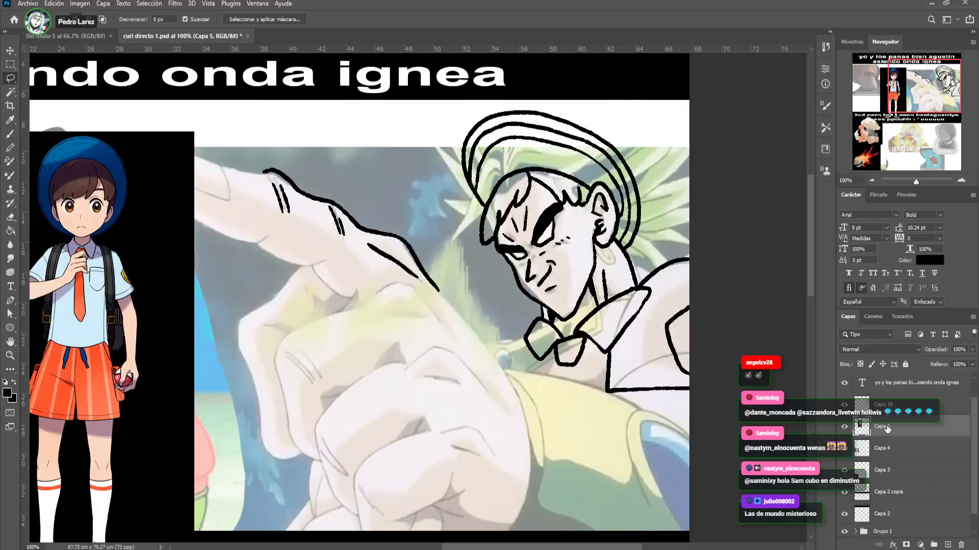
{"action": "left_click", "coordinate": [889, 411]}
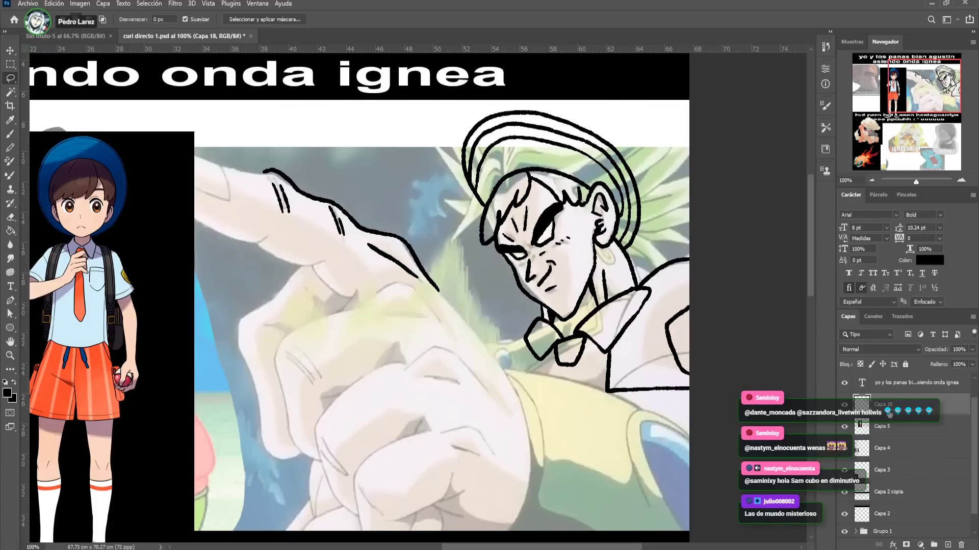
{"action": "left_click", "coordinate": [10, 134]}
{"action": "left_click_drag", "start_coordinate": [312, 223], "coordinate": [363, 199]}
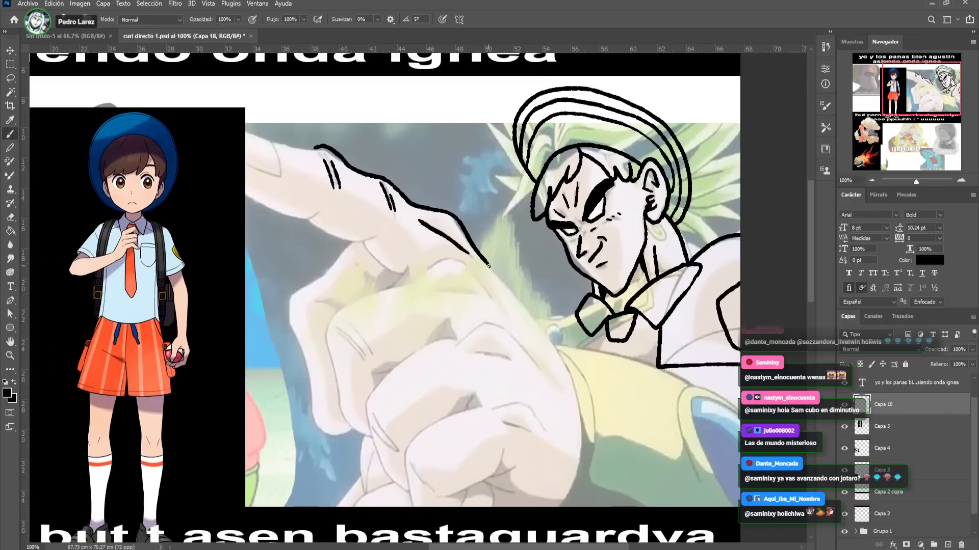
{"action": "mouse_move", "coordinate": [478, 252]}
{"action": "left_mouse_down"}
{"action": "mouse_move", "coordinate": [543, 328]}
{"action": "mouse_move", "coordinate": [573, 396]}
{"action": "mouse_move", "coordinate": [579, 436]}
{"action": "mouse_move", "coordinate": [559, 506]}
{"action": "left_mouse_up"}
{"action": "left_click_drag", "start_coordinate": [481, 480], "coordinate": [517, 494]}
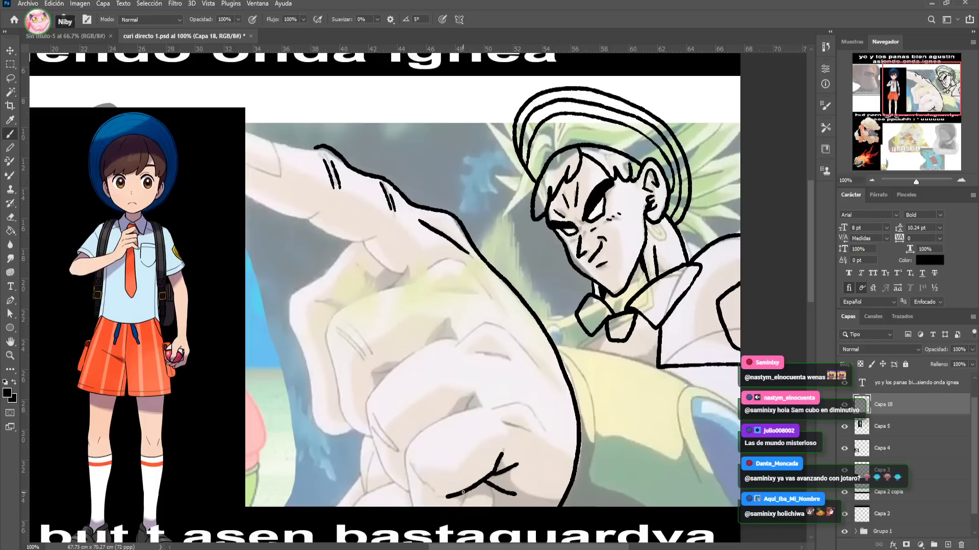
{"action": "left_click_drag", "start_coordinate": [485, 482], "coordinate": [494, 507]}
Trace the two lowest curled fingers of the fist with their knuckle arcs and short crease lines
{"action": "mouse_move", "coordinate": [409, 449]}
{"action": "left_mouse_down"}
{"action": "mouse_move", "coordinate": [480, 410]}
{"action": "mouse_move", "coordinate": [468, 404]}
{"action": "mouse_move", "coordinate": [520, 403]}
{"action": "mouse_move", "coordinate": [547, 429]}
{"action": "left_mouse_up"}
{"action": "left_click_drag", "start_coordinate": [505, 421], "coordinate": [529, 433]}
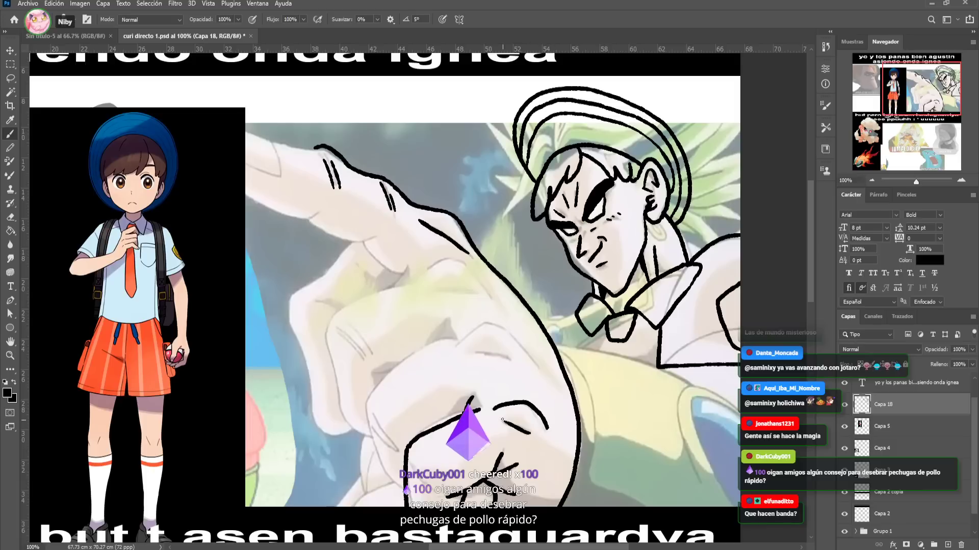
{"action": "mouse_move", "coordinate": [534, 364]}
{"action": "left_mouse_down"}
{"action": "mouse_move", "coordinate": [500, 323]}
{"action": "mouse_move", "coordinate": [455, 343]}
{"action": "mouse_move", "coordinate": [498, 356]}
{"action": "mouse_move", "coordinate": [412, 352]}
{"action": "mouse_move", "coordinate": [362, 433]}
{"action": "mouse_move", "coordinate": [402, 487]}
{"action": "left_mouse_up"}
{"action": "left_click_drag", "start_coordinate": [377, 416], "coordinate": [394, 456]}
{"action": "left_click_drag", "start_coordinate": [367, 364], "coordinate": [337, 335]}
{"action": "left_click_drag", "start_coordinate": [371, 341], "coordinate": [361, 326]}
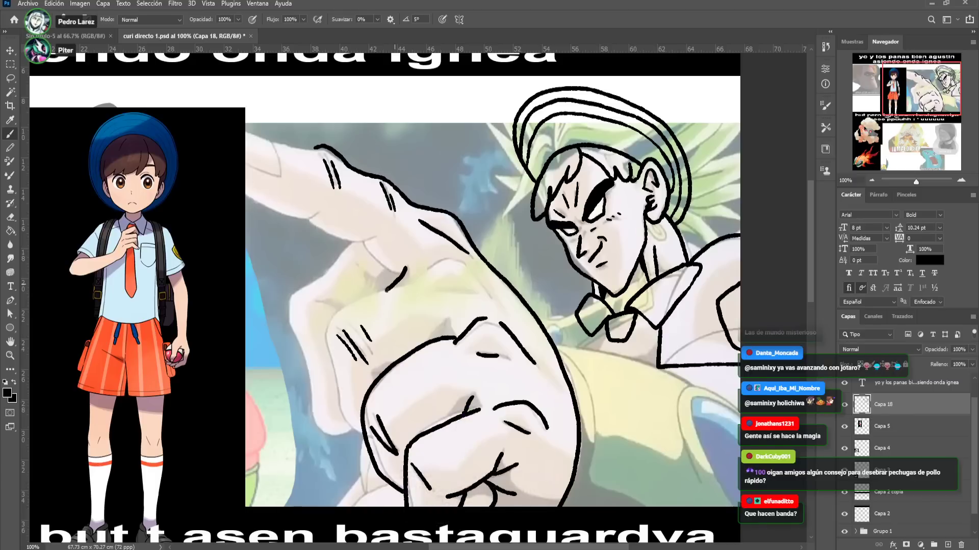
Outline the next curled finger and its knuckle, then the pointing finger's underside, tip and nail
{"action": "mouse_move", "coordinate": [409, 286]}
{"action": "left_mouse_down"}
{"action": "mouse_move", "coordinate": [348, 306]}
{"action": "mouse_move", "coordinate": [331, 358]}
{"action": "mouse_move", "coordinate": [341, 422]}
{"action": "mouse_move", "coordinate": [367, 441]}
{"action": "left_mouse_up"}
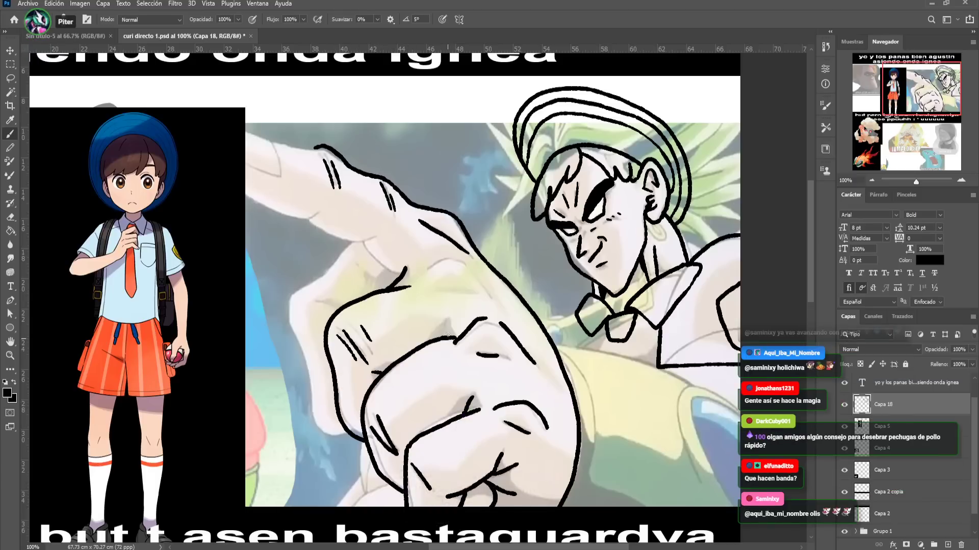
{"action": "left_click_drag", "start_coordinate": [444, 259], "coordinate": [472, 275]}
{"action": "left_click", "coordinate": [479, 291]}
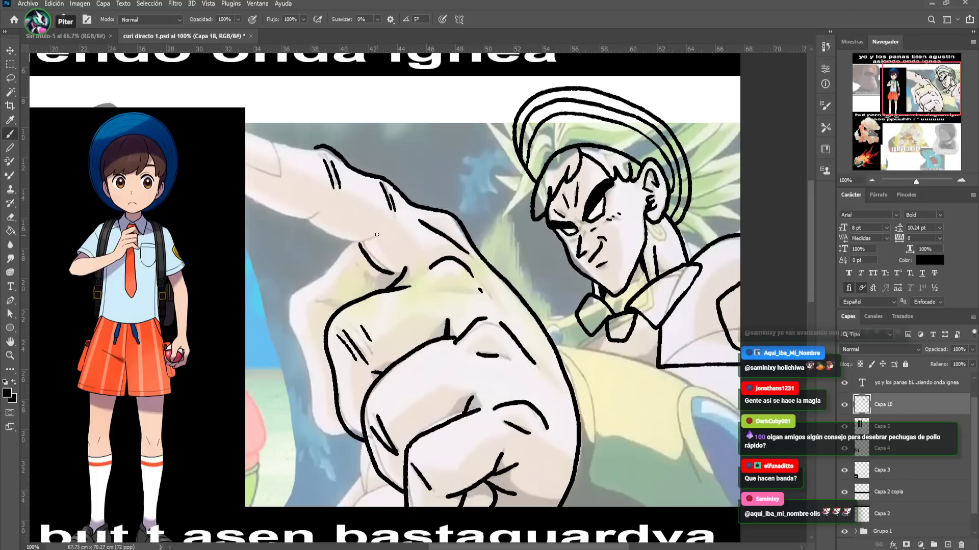
{"action": "mouse_move", "coordinate": [376, 235]}
{"action": "left_mouse_down"}
{"action": "mouse_move", "coordinate": [305, 220]}
{"action": "mouse_move", "coordinate": [246, 188]}
{"action": "left_mouse_up"}
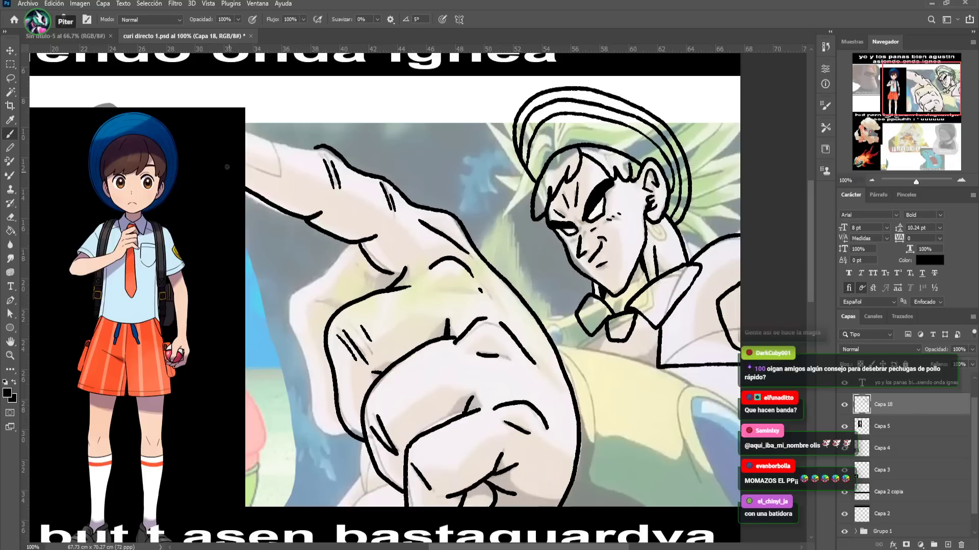
{"action": "left_click_drag", "start_coordinate": [246, 131], "coordinate": [246, 169]}
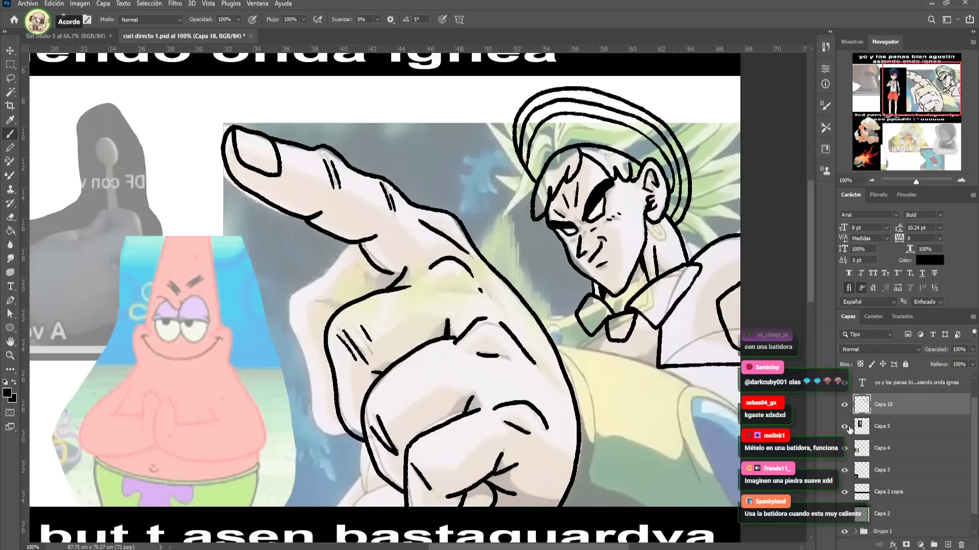
Draw the rearmost curled finger behind the fist and blacken the gap beneath the pointing finger
{"action": "left_click_drag", "start_coordinate": [349, 242], "coordinate": [319, 279]}
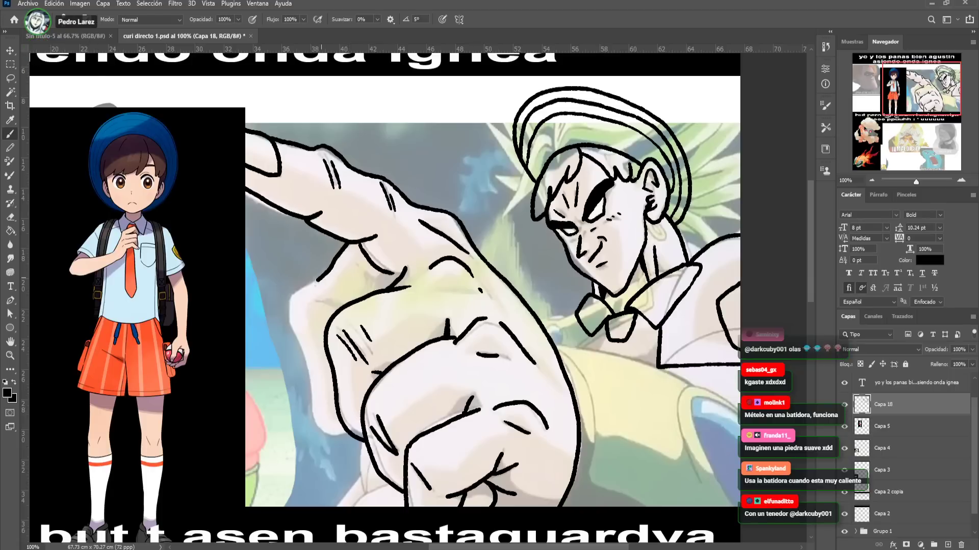
{"action": "mouse_move", "coordinate": [283, 310]}
{"action": "left_mouse_down"}
{"action": "mouse_move", "coordinate": [304, 349]}
{"action": "mouse_move", "coordinate": [307, 409]}
{"action": "mouse_move", "coordinate": [337, 435]}
{"action": "mouse_move", "coordinate": [347, 430]}
{"action": "left_mouse_up"}
{"action": "left_click_drag", "start_coordinate": [338, 309], "coordinate": [319, 301]}
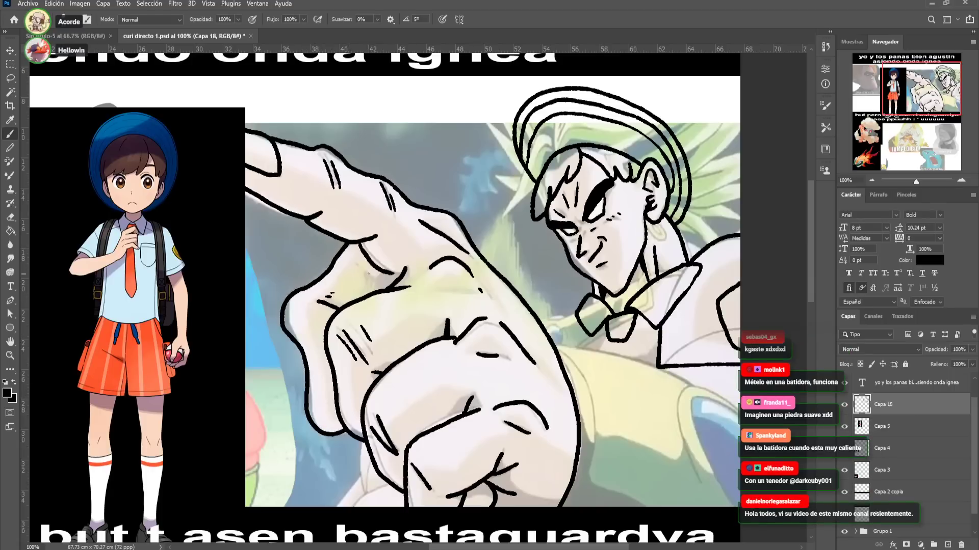
{"action": "left_click_drag", "start_coordinate": [363, 271], "coordinate": [390, 281]}
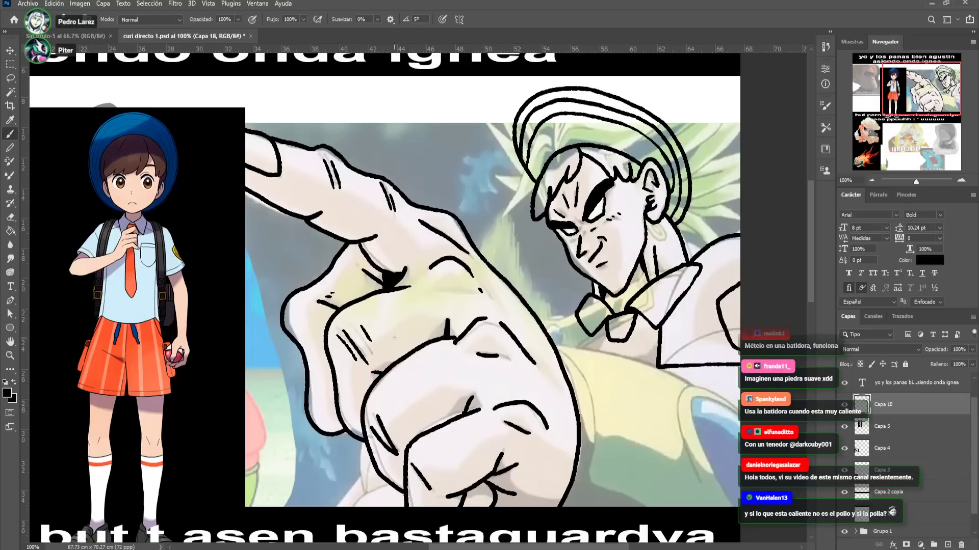
Draw the fighter's tie, chest and arm lines between the collar, the fist and the picture's edge
{"action": "scroll", "coordinate": [394, 338], "scroll_direction": "down", "scroll_amount": 3}
{"action": "scroll", "coordinate": [263, 380], "scroll_direction": "right", "scroll_amount": 4}
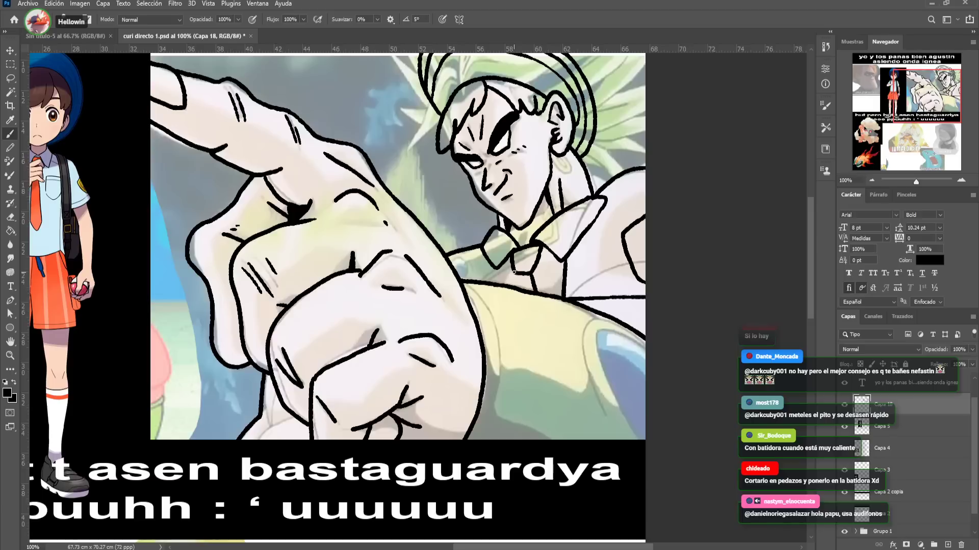
{"action": "left_click_drag", "start_coordinate": [486, 252], "coordinate": [539, 256]}
Move the trainer reference picture off the upper panel and down over the lower caption bar
{"action": "left_click", "coordinate": [10, 50]}
{"action": "left_click_drag", "start_coordinate": [126, 174], "coordinate": [351, 333]}
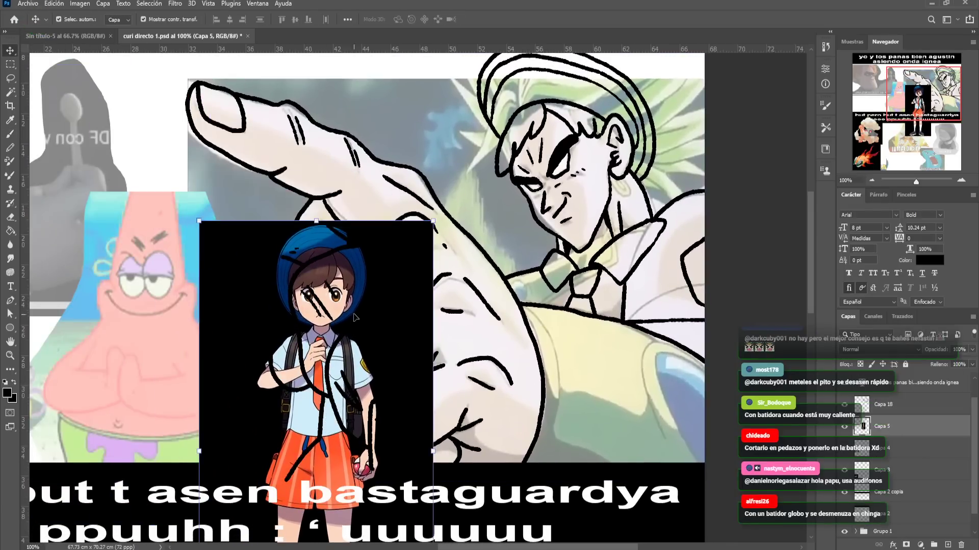
{"action": "left_click_drag", "start_coordinate": [368, 383], "coordinate": [367, 134]}
{"action": "left_click_drag", "start_coordinate": [365, 350], "coordinate": [329, 490]}
{"action": "mouse_move", "coordinate": [330, 407]}
{"action": "left_mouse_down"}
{"action": "mouse_move", "coordinate": [328, 376]}
{"action": "mouse_move", "coordinate": [337, 420]}
{"action": "left_mouse_up"}
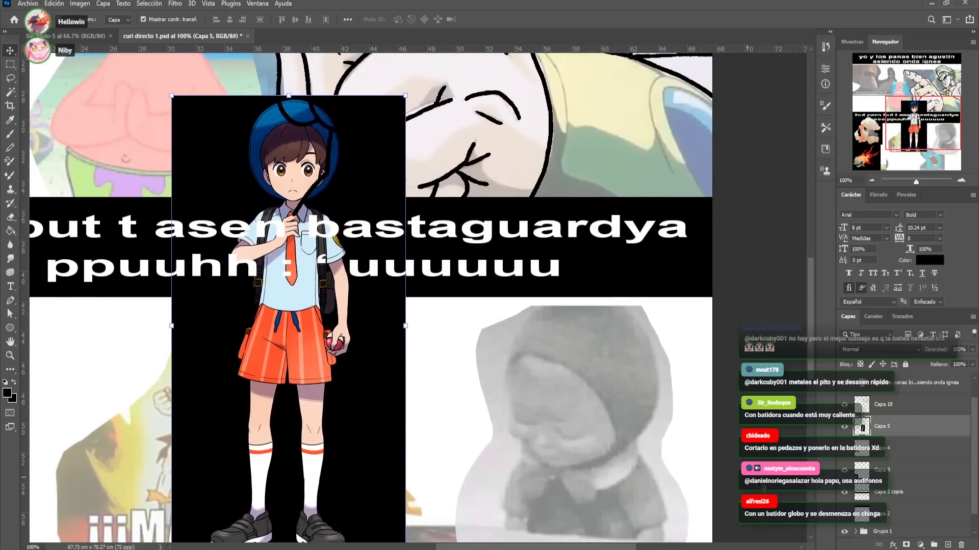
Raise layers Capa 2 copia and Capa 2 above Capa 18 and place the trainer reference in the lower panel beside the grey figure
{"action": "left_click_drag", "start_coordinate": [907, 496], "coordinate": [916, 406]}
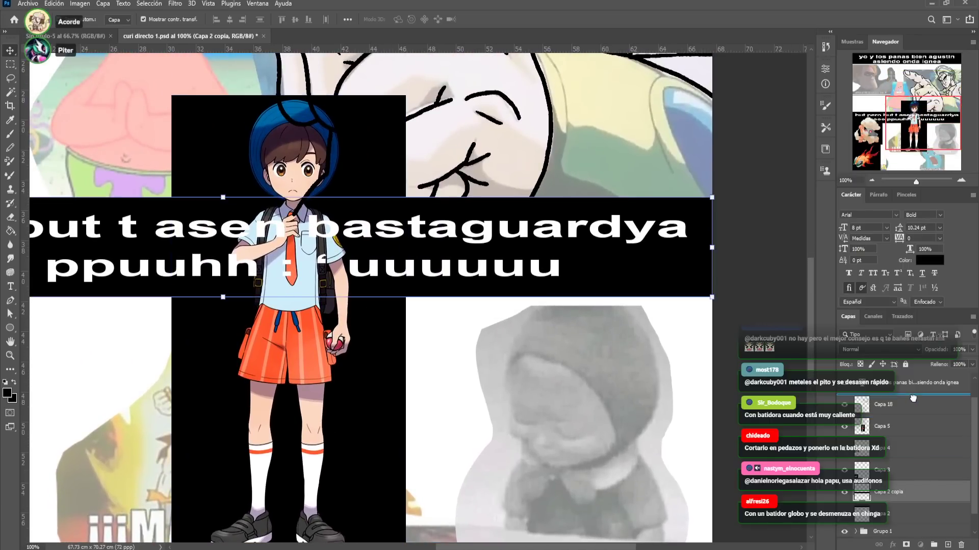
{"action": "left_click_drag", "start_coordinate": [923, 517], "coordinate": [914, 420]}
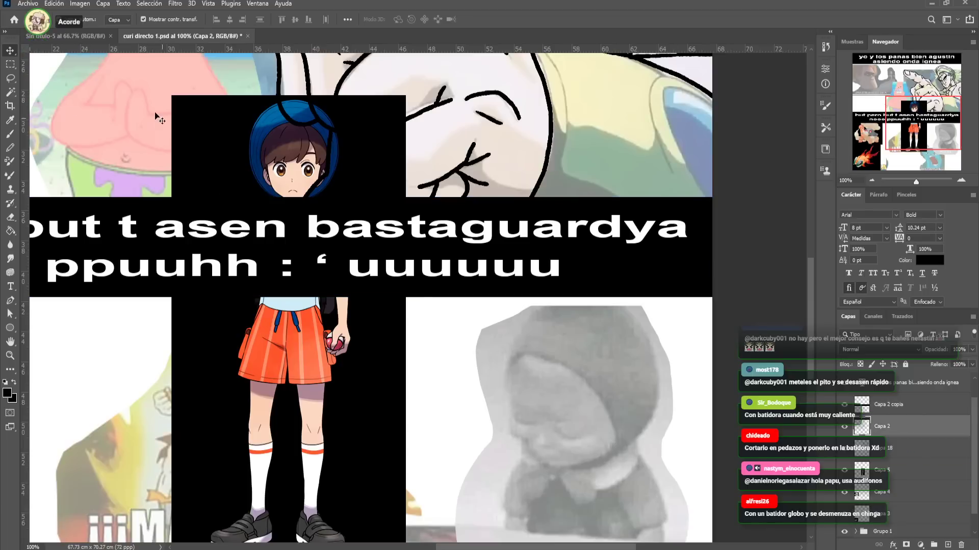
{"action": "left_click_drag", "start_coordinate": [273, 337], "coordinate": [150, 389]}
{"action": "left_click_drag", "start_coordinate": [245, 372], "coordinate": [259, 208]}
{"action": "left_click_drag", "start_coordinate": [257, 250], "coordinate": [273, 404]}
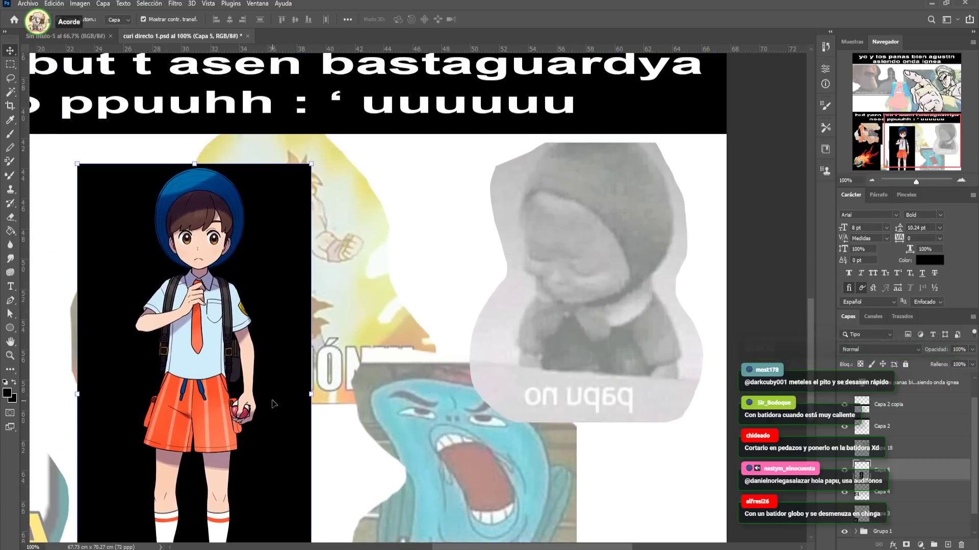
On layer Capa 18, brush a jagged hair fringe over the grey hooded figure's forehead
{"action": "left_click", "coordinate": [877, 449]}
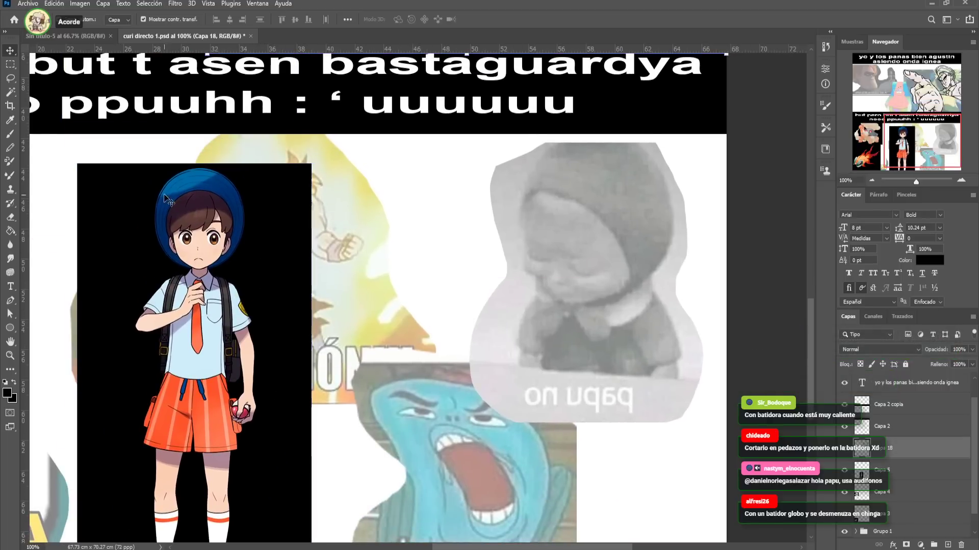
{"action": "key", "text": "b"}
{"action": "mouse_move", "coordinate": [602, 219]}
{"action": "left_mouse_down"}
{"action": "mouse_move", "coordinate": [597, 240]}
{"action": "mouse_move", "coordinate": [557, 250]}
{"action": "mouse_move", "coordinate": [544, 195]}
{"action": "mouse_move", "coordinate": [589, 206]}
{"action": "left_mouse_up"}
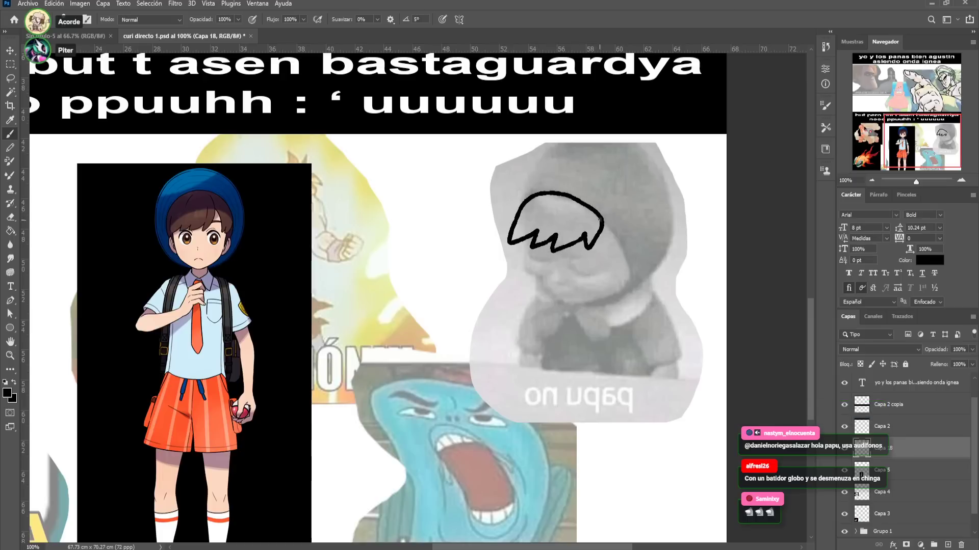
Draw a large banded hat around the grey figure's head, with parallel lines along both sides
{"action": "left_click_drag", "start_coordinate": [522, 206], "coordinate": [514, 186]}
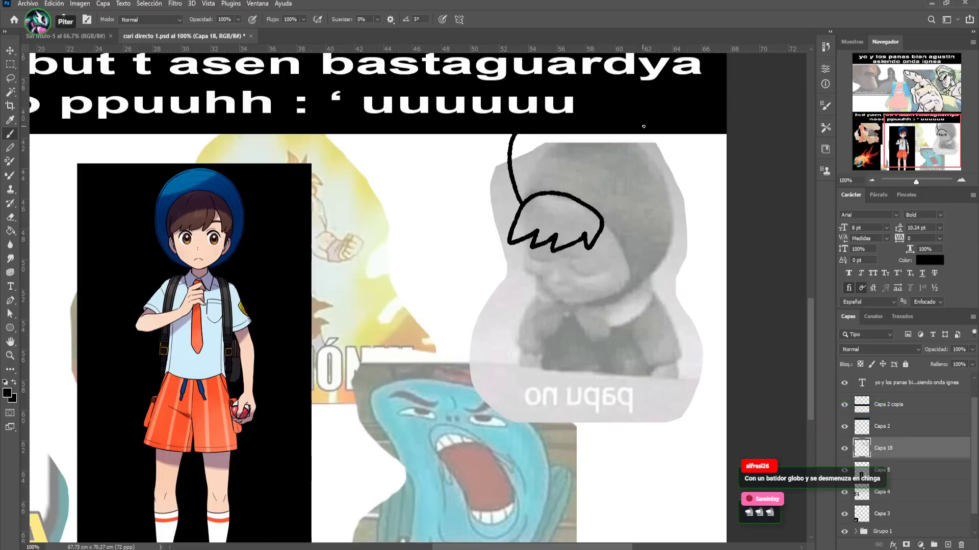
{"action": "left_click_drag", "start_coordinate": [689, 232], "coordinate": [655, 286]}
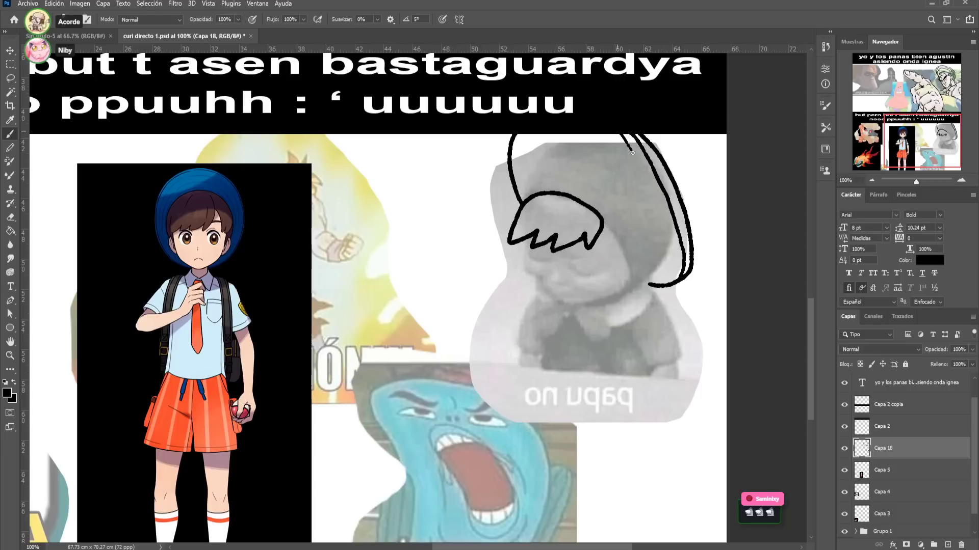
{"action": "left_click_drag", "start_coordinate": [623, 124], "coordinate": [661, 208]}
{"action": "left_click_drag", "start_coordinate": [677, 261], "coordinate": [672, 284]}
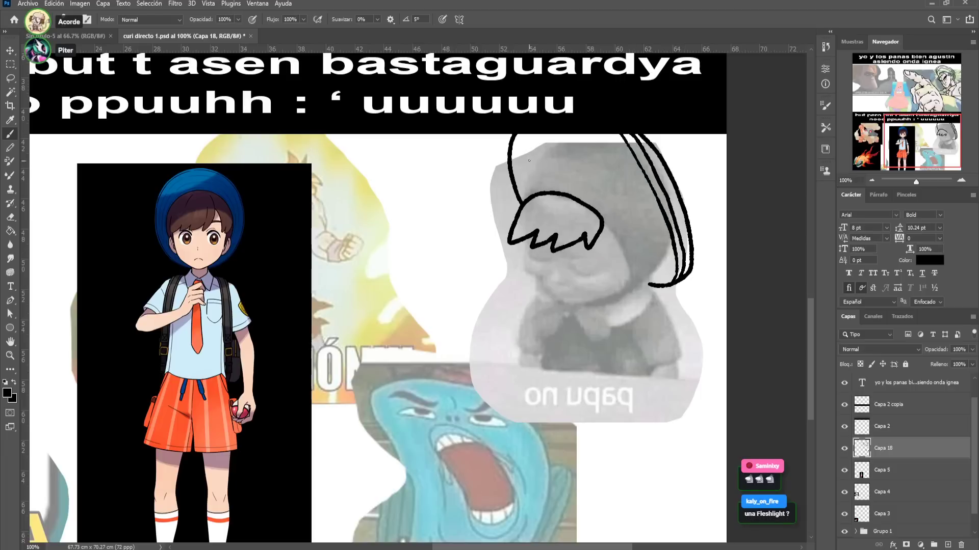
{"action": "mouse_move", "coordinate": [529, 198]}
{"action": "left_mouse_down"}
{"action": "mouse_move", "coordinate": [529, 131]}
{"action": "mouse_move", "coordinate": [521, 185]}
{"action": "left_mouse_up"}
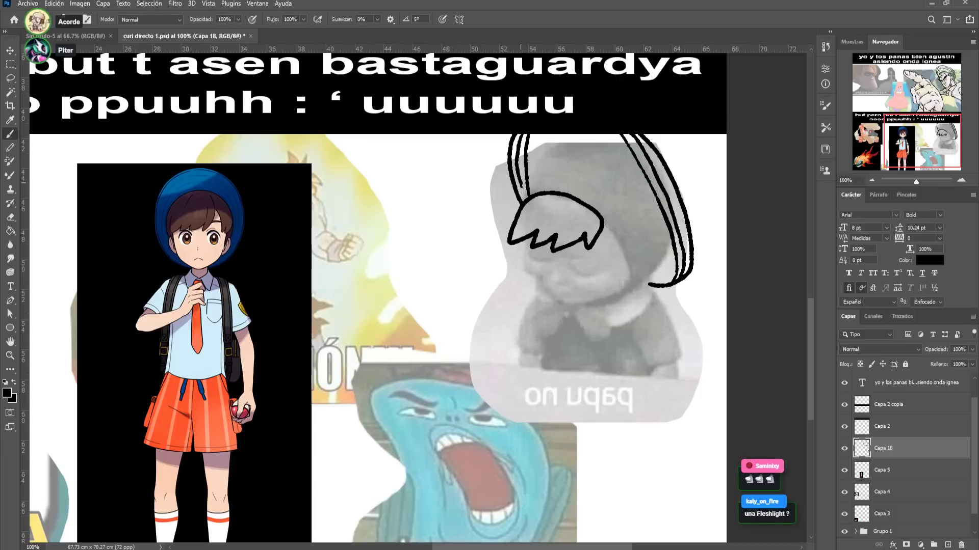
Add the side lock of hair, the closed-eyed sad face, the jaw and the ear to the grey figure
{"action": "mouse_move", "coordinate": [612, 263]}
{"action": "left_mouse_down"}
{"action": "mouse_move", "coordinate": [622, 276]}
{"action": "mouse_move", "coordinate": [619, 233]}
{"action": "mouse_move", "coordinate": [604, 219]}
{"action": "left_mouse_up"}
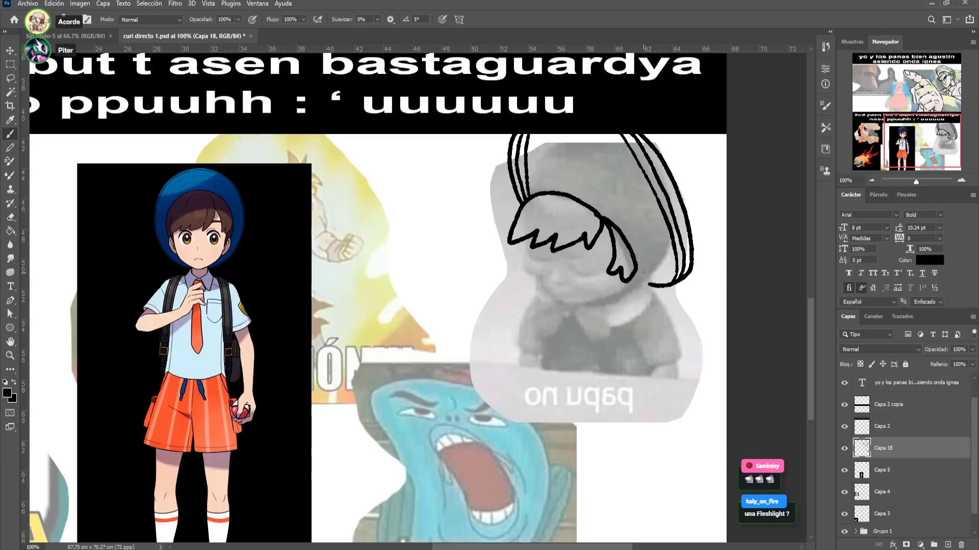
{"action": "mouse_move", "coordinate": [637, 270]}
{"action": "left_mouse_down"}
{"action": "mouse_move", "coordinate": [625, 292]}
{"action": "mouse_move", "coordinate": [650, 283]}
{"action": "mouse_move", "coordinate": [642, 292]}
{"action": "mouse_move", "coordinate": [554, 306]}
{"action": "mouse_move", "coordinate": [524, 268]}
{"action": "mouse_move", "coordinate": [522, 242]}
{"action": "mouse_move", "coordinate": [596, 275]}
{"action": "mouse_move", "coordinate": [568, 295]}
{"action": "left_mouse_up"}
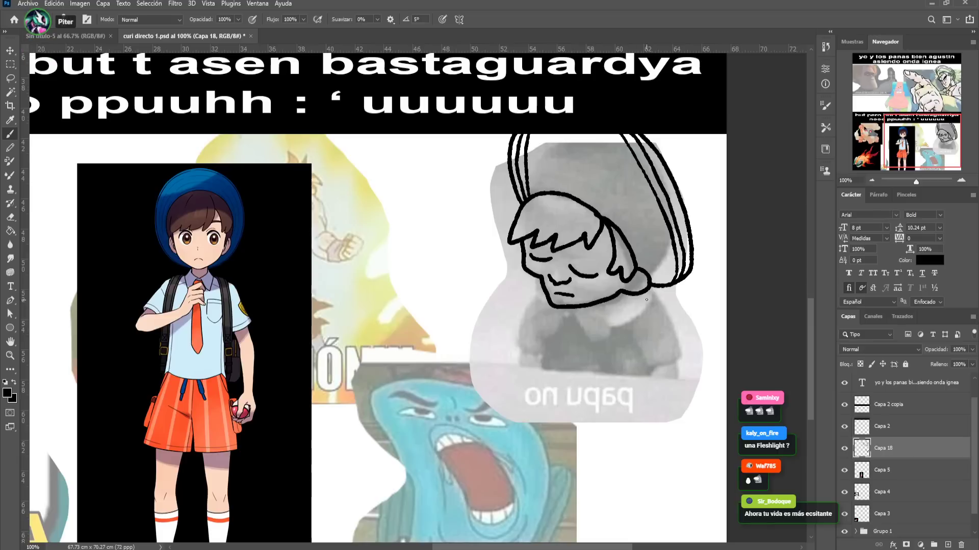
Draw the sad figure's shirt collar, tie, shoulders, sleeves and arms over the grey body
{"action": "left_click_drag", "start_coordinate": [641, 298], "coordinate": [591, 324]}
{"action": "mouse_move", "coordinate": [539, 294]}
{"action": "left_mouse_down"}
{"action": "mouse_move", "coordinate": [567, 336]}
{"action": "mouse_move", "coordinate": [562, 370]}
{"action": "mouse_move", "coordinate": [602, 371]}
{"action": "mouse_move", "coordinate": [592, 324]}
{"action": "left_mouse_up"}
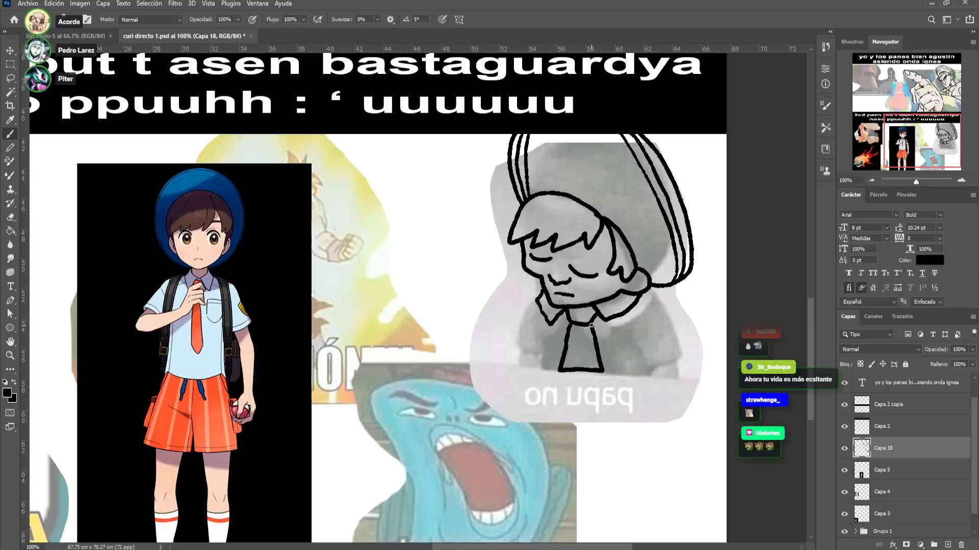
{"action": "left_click_drag", "start_coordinate": [649, 289], "coordinate": [685, 356]}
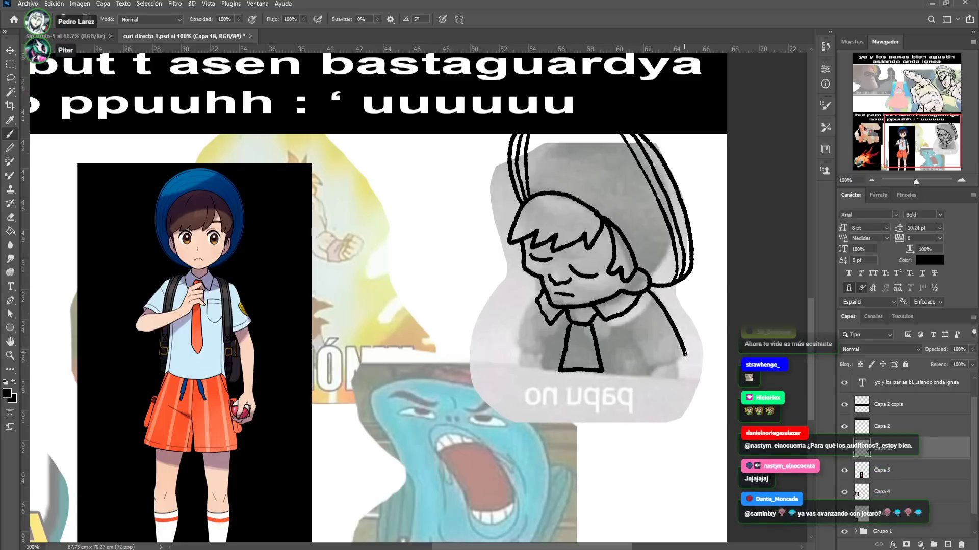
{"action": "mouse_move", "coordinate": [631, 329]}
{"action": "left_mouse_down"}
{"action": "mouse_move", "coordinate": [648, 365]}
{"action": "mouse_move", "coordinate": [681, 383]}
{"action": "mouse_move", "coordinate": [651, 383]}
{"action": "mouse_move", "coordinate": [647, 366]}
{"action": "mouse_move", "coordinate": [536, 369]}
{"action": "mouse_move", "coordinate": [547, 333]}
{"action": "mouse_move", "coordinate": [518, 348]}
{"action": "mouse_move", "coordinate": [535, 368]}
{"action": "left_mouse_up"}
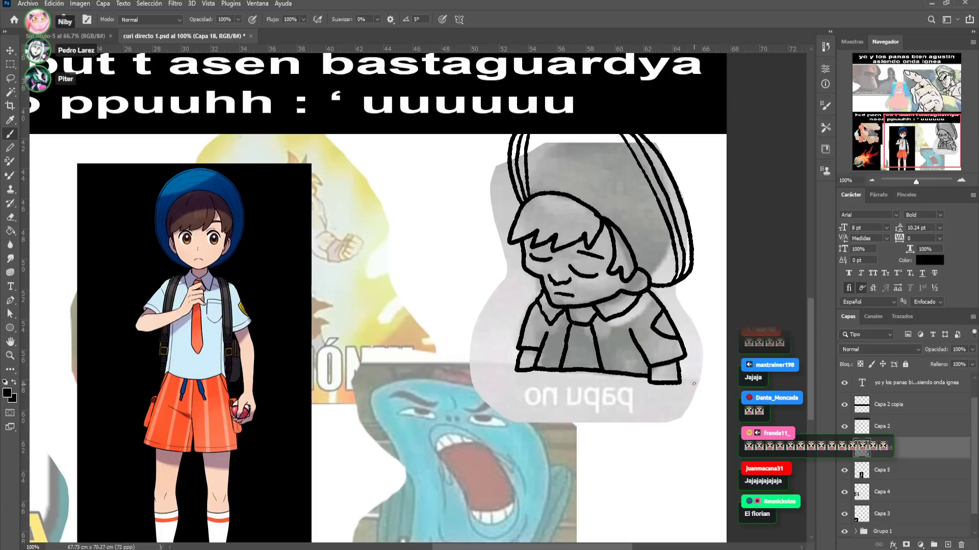
Hide the trainer reference layer Capa 5 and move the orange fish reference into the upper panel beside Patrick
{"action": "left_click", "coordinate": [845, 471]}
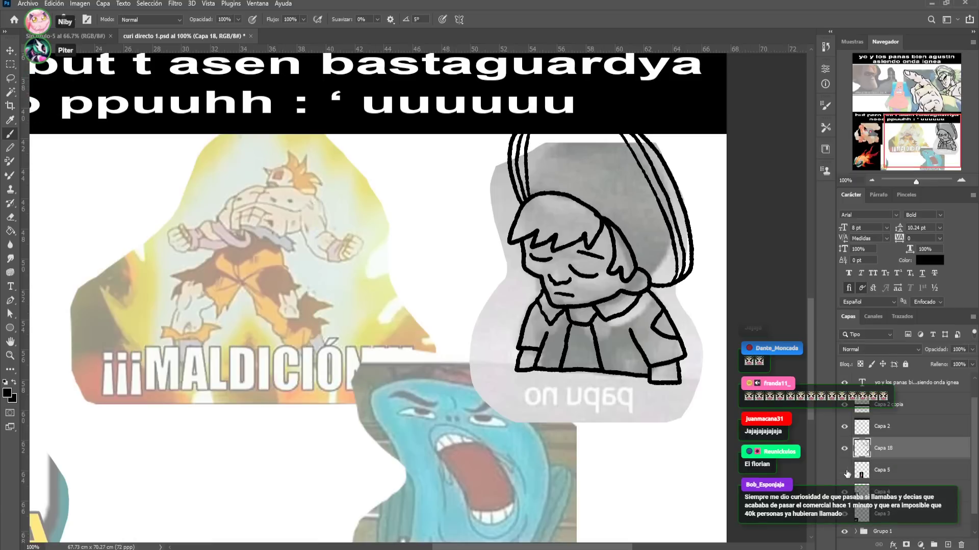
{"action": "left_click_drag", "start_coordinate": [914, 152], "coordinate": [889, 145]}
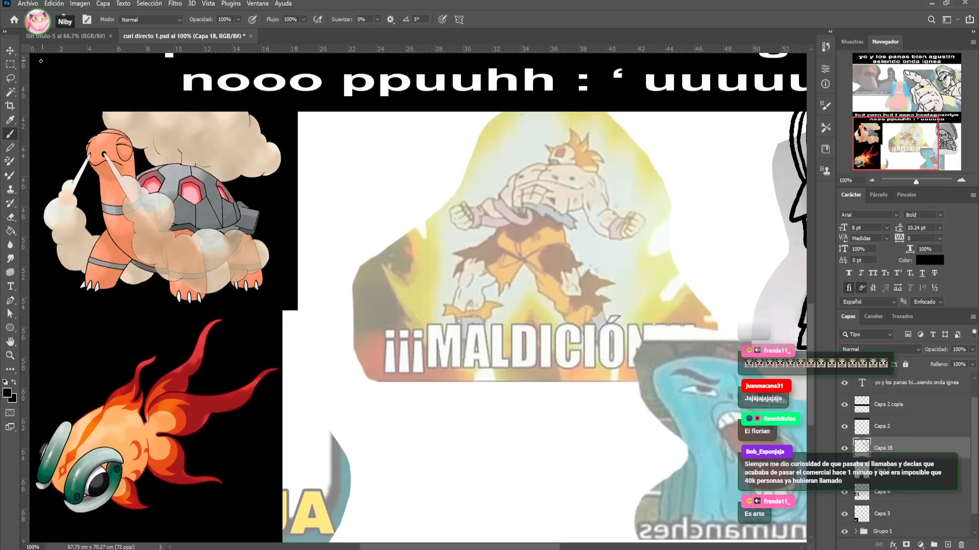
{"action": "left_click", "coordinate": [10, 51]}
{"action": "left_click_drag", "start_coordinate": [197, 382], "coordinate": [443, 237]}
{"action": "left_click_drag", "start_coordinate": [477, 258], "coordinate": [614, 388]}
{"action": "left_click_drag", "start_coordinate": [577, 329], "coordinate": [361, 115]}
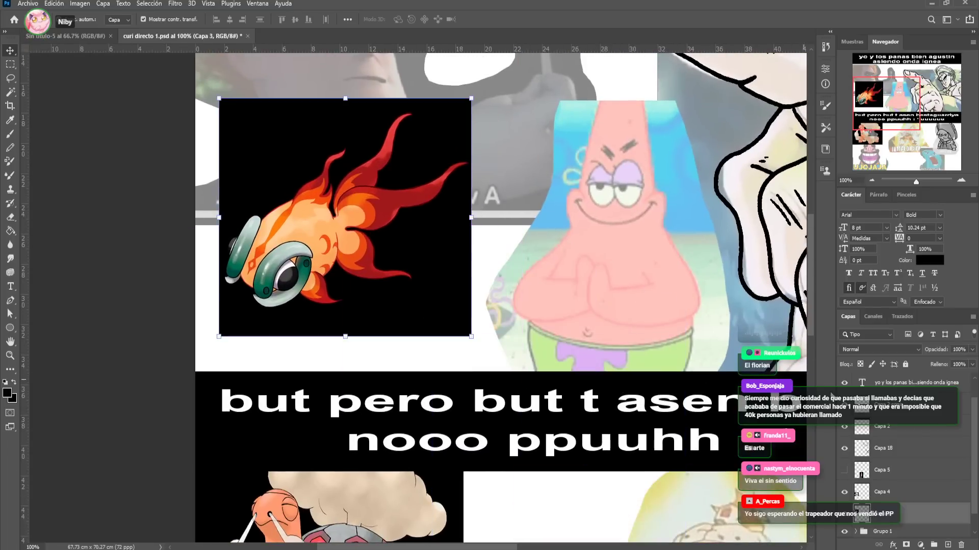
On layer Capa 18, draw Patrick's half-closed eyes in thick rings, his smile, cheeks and split pointed head in black brush lines
{"action": "left_click", "coordinate": [917, 456]}
{"action": "left_click_drag", "start_coordinate": [563, 289], "coordinate": [481, 305]}
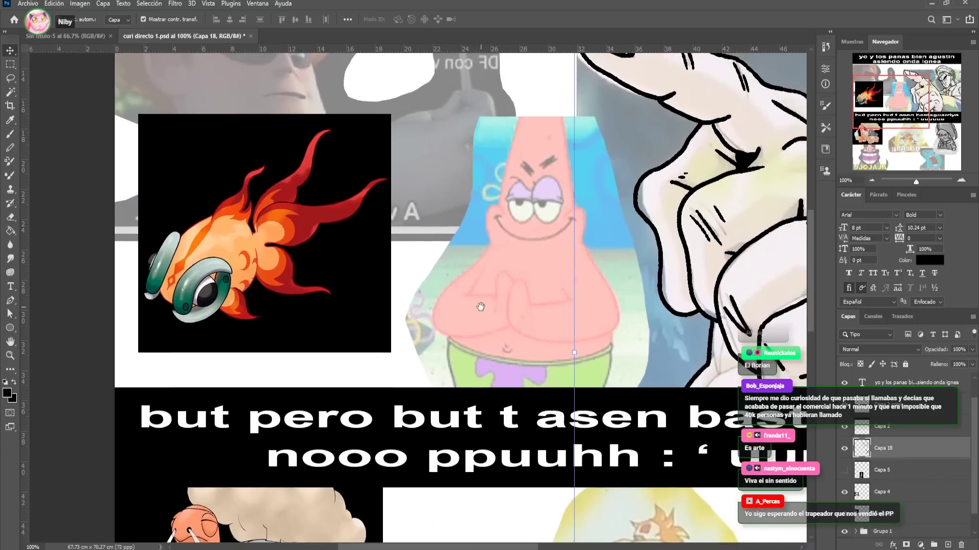
{"action": "left_click", "coordinate": [9, 148]}
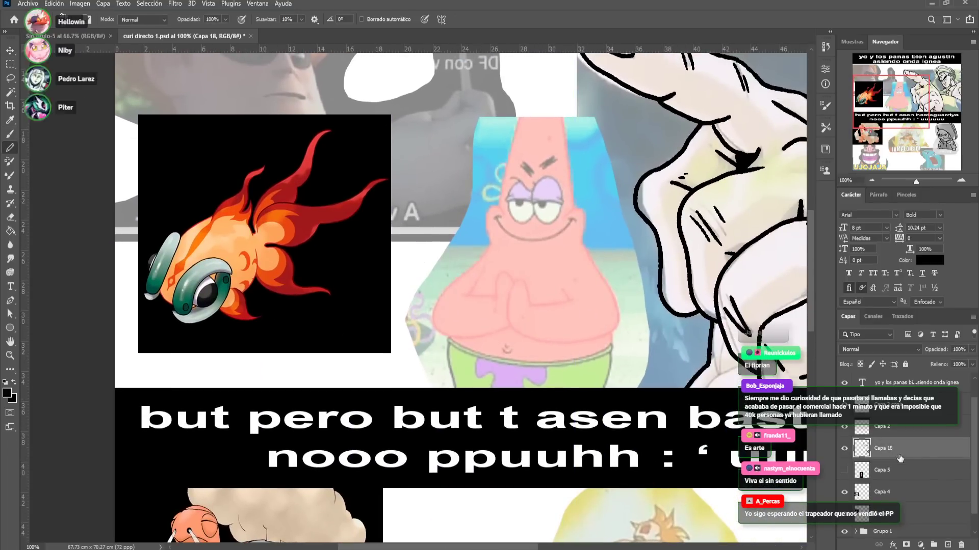
{"action": "key", "text": "b"}
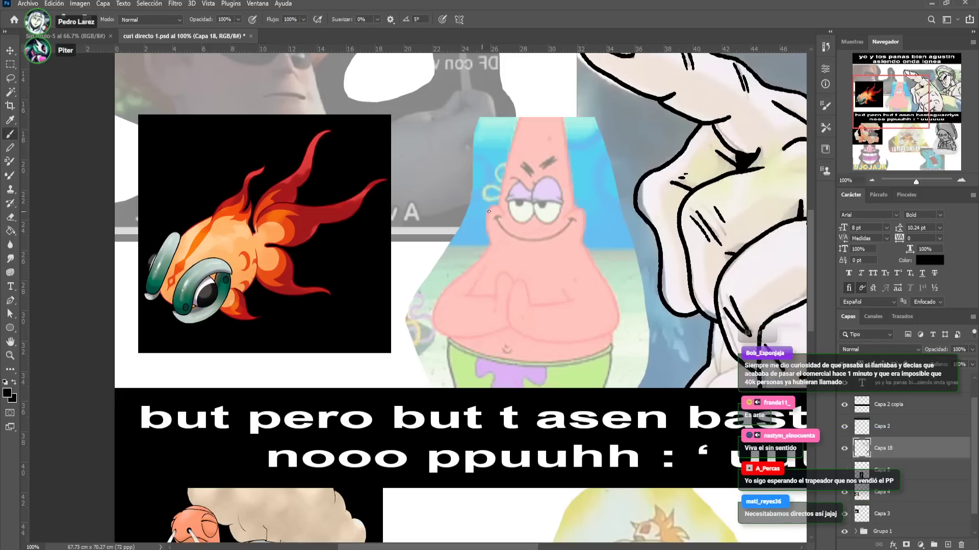
{"action": "mouse_move", "coordinate": [535, 170]}
{"action": "left_mouse_down"}
{"action": "mouse_move", "coordinate": [547, 180]}
{"action": "mouse_move", "coordinate": [564, 193]}
{"action": "mouse_move", "coordinate": [566, 184]}
{"action": "mouse_move", "coordinate": [548, 168]}
{"action": "mouse_move", "coordinate": [535, 174]}
{"action": "mouse_move", "coordinate": [528, 203]}
{"action": "left_mouse_up"}
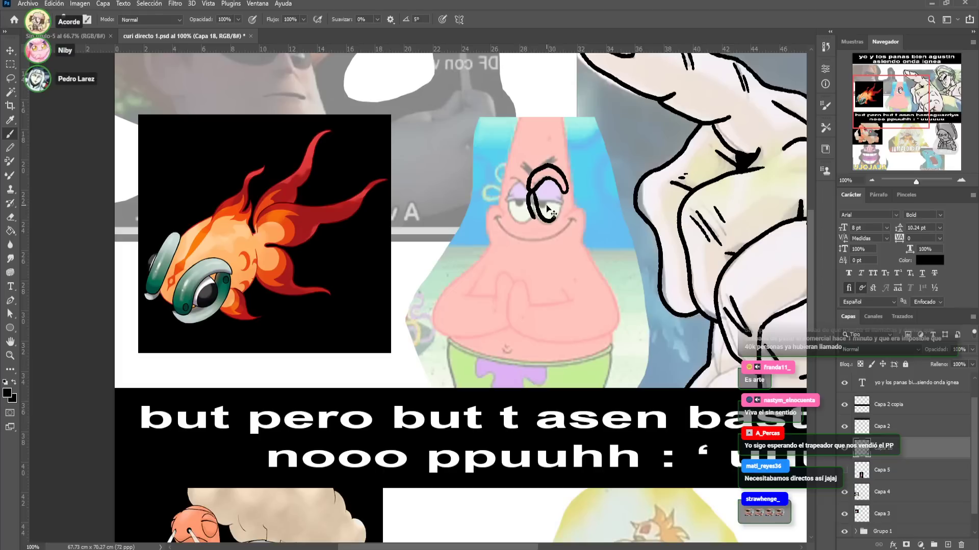
{"action": "mouse_move", "coordinate": [535, 206]}
{"action": "left_mouse_down"}
{"action": "mouse_move", "coordinate": [559, 202]}
{"action": "mouse_move", "coordinate": [535, 201]}
{"action": "mouse_move", "coordinate": [546, 224]}
{"action": "mouse_move", "coordinate": [563, 209]}
{"action": "left_mouse_up"}
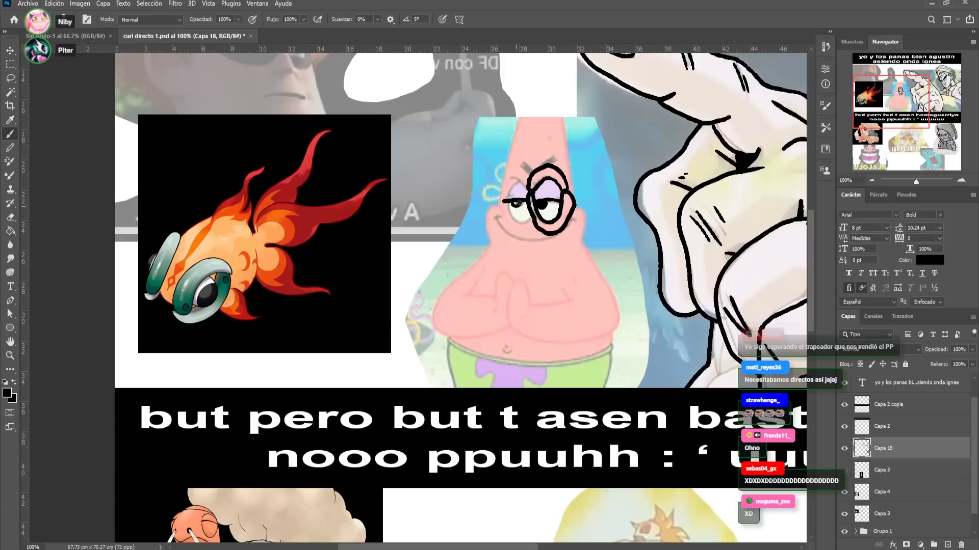
{"action": "mouse_move", "coordinate": [528, 194]}
{"action": "left_mouse_down"}
{"action": "mouse_move", "coordinate": [496, 202]}
{"action": "mouse_move", "coordinate": [499, 181]}
{"action": "mouse_move", "coordinate": [524, 178]}
{"action": "mouse_move", "coordinate": [524, 205]}
{"action": "mouse_move", "coordinate": [500, 203]}
{"action": "mouse_move", "coordinate": [510, 222]}
{"action": "mouse_move", "coordinate": [527, 218]}
{"action": "mouse_move", "coordinate": [515, 195]}
{"action": "mouse_move", "coordinate": [498, 216]}
{"action": "mouse_move", "coordinate": [510, 236]}
{"action": "mouse_move", "coordinate": [522, 231]}
{"action": "mouse_move", "coordinate": [531, 218]}
{"action": "mouse_move", "coordinate": [489, 224]}
{"action": "left_mouse_up"}
{"action": "left_click_drag", "start_coordinate": [546, 244], "coordinate": [586, 226]}
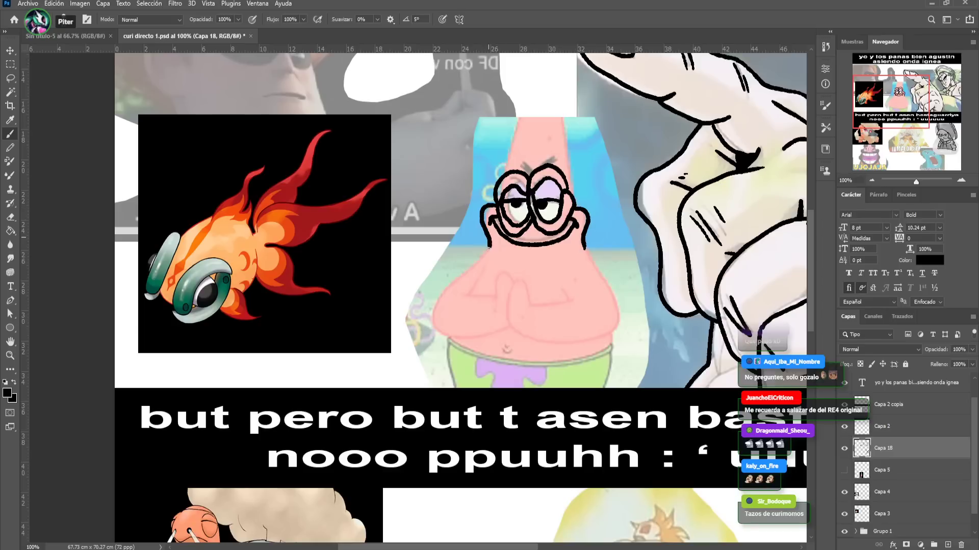
{"action": "scroll", "coordinate": [530, 185], "scroll_direction": "up", "scroll_amount": 2}
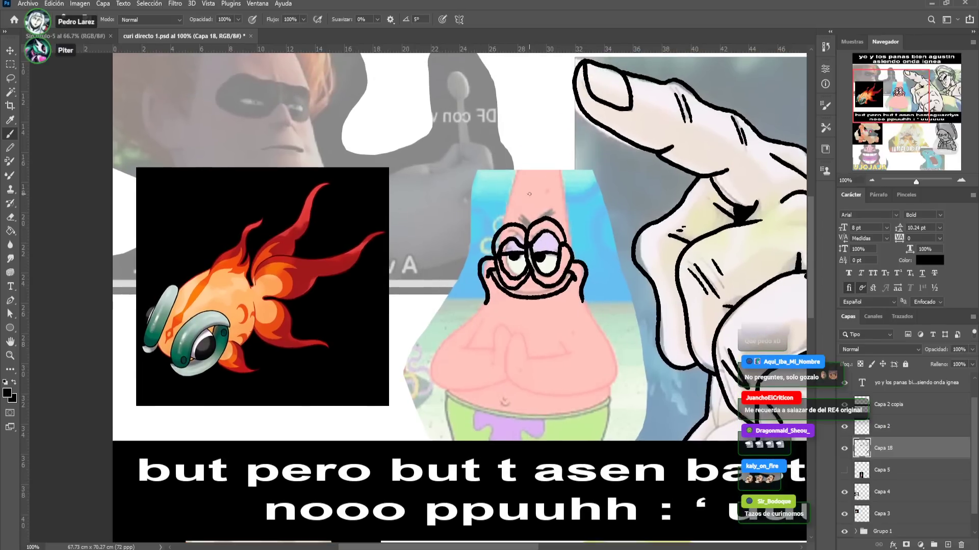
{"action": "mouse_move", "coordinate": [529, 184]}
{"action": "left_mouse_down"}
{"action": "mouse_move", "coordinate": [528, 214]}
{"action": "mouse_move", "coordinate": [540, 212]}
{"action": "mouse_move", "coordinate": [533, 180]}
{"action": "mouse_move", "coordinate": [505, 210]}
{"action": "mouse_move", "coordinate": [526, 145]}
{"action": "mouse_move", "coordinate": [552, 129]}
{"action": "left_mouse_up"}
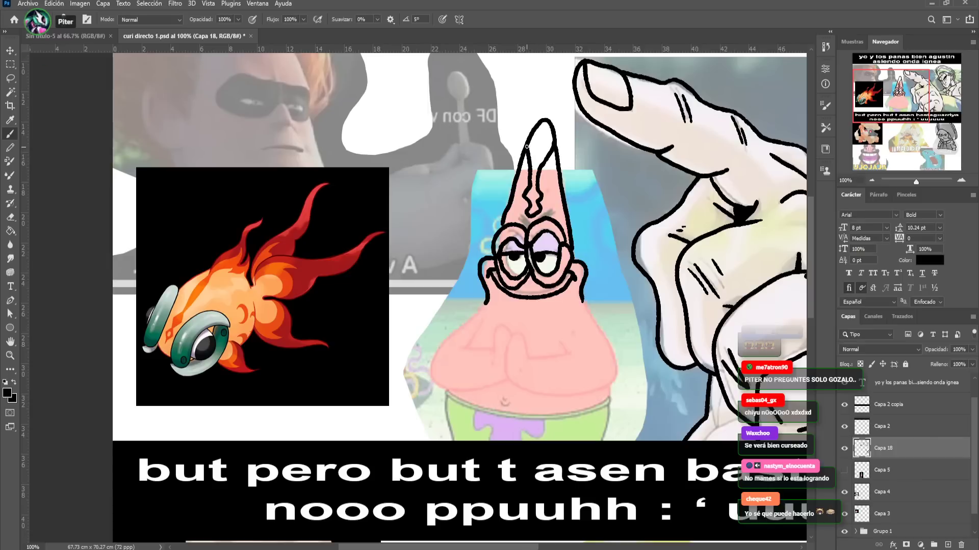
Draw the joined hands with flame-shaped fingers, the forearms and the side of the body over Patrick's chest
{"action": "scroll", "coordinate": [554, 244], "scroll_direction": "down", "scroll_amount": 3}
{"action": "mouse_move", "coordinate": [568, 262]}
{"action": "left_mouse_down"}
{"action": "mouse_move", "coordinate": [583, 279]}
{"action": "mouse_move", "coordinate": [536, 279]}
{"action": "mouse_move", "coordinate": [522, 252]}
{"action": "mouse_move", "coordinate": [511, 300]}
{"action": "mouse_move", "coordinate": [526, 315]}
{"action": "left_mouse_up"}
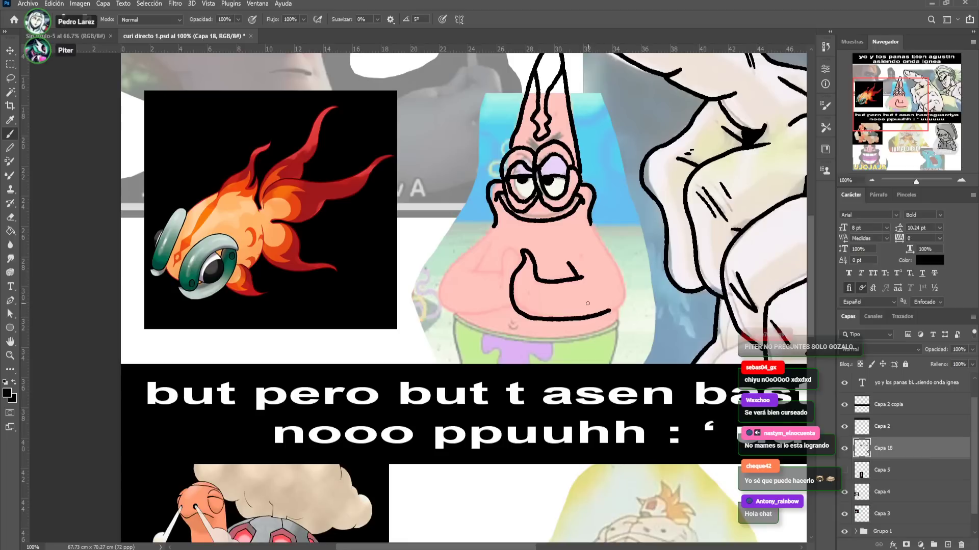
{"action": "mouse_move", "coordinate": [525, 294]}
{"action": "left_mouse_down"}
{"action": "mouse_move", "coordinate": [551, 319]}
{"action": "mouse_move", "coordinate": [559, 279]}
{"action": "mouse_move", "coordinate": [567, 317]}
{"action": "left_mouse_up"}
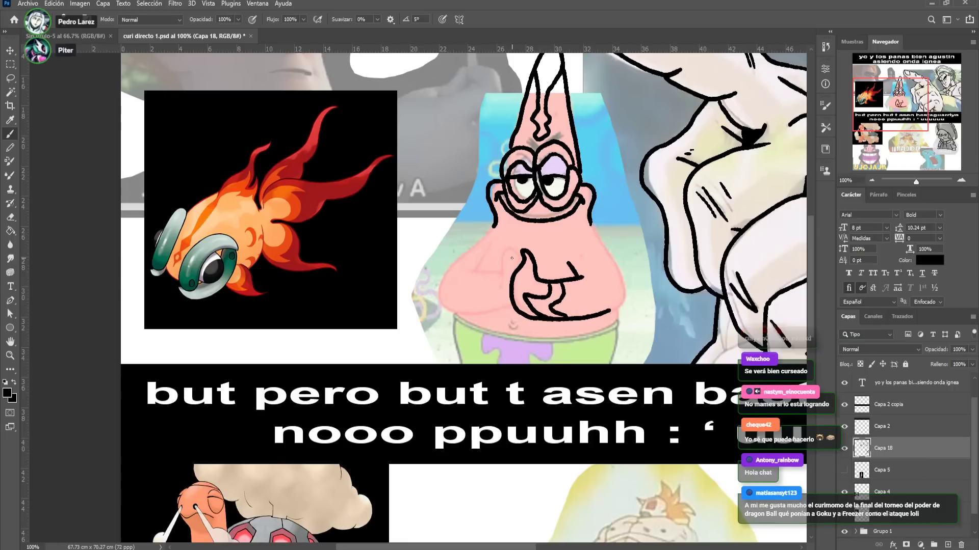
{"action": "left_click_drag", "start_coordinate": [520, 265], "coordinate": [511, 246]}
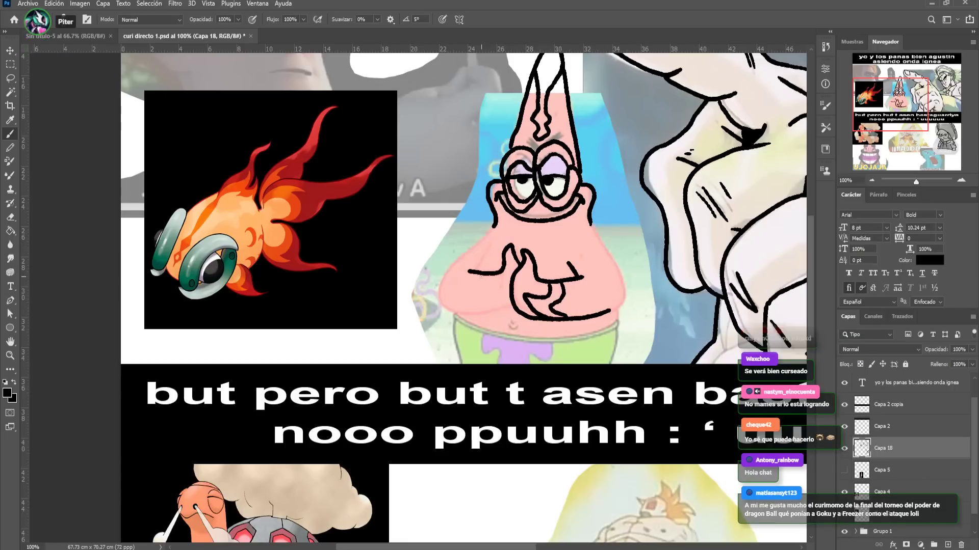
{"action": "mouse_move", "coordinate": [490, 280]}
{"action": "left_mouse_down"}
{"action": "mouse_move", "coordinate": [465, 288]}
{"action": "mouse_move", "coordinate": [493, 311]}
{"action": "left_mouse_up"}
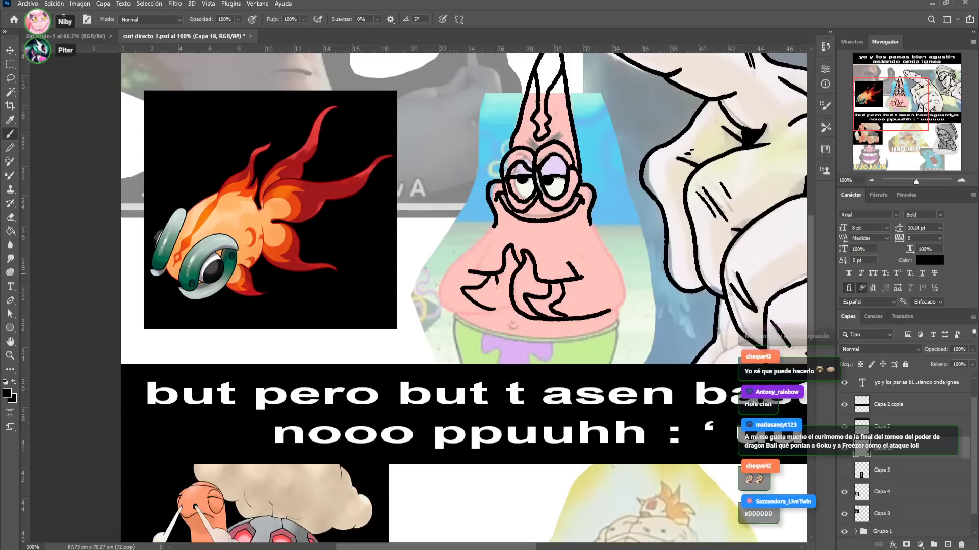
{"action": "mouse_move", "coordinate": [502, 307]}
{"action": "left_mouse_down"}
{"action": "mouse_move", "coordinate": [455, 309]}
{"action": "mouse_move", "coordinate": [441, 289]}
{"action": "mouse_move", "coordinate": [449, 268]}
{"action": "mouse_move", "coordinate": [495, 227]}
{"action": "mouse_move", "coordinate": [480, 270]}
{"action": "left_mouse_up"}
Cut away the rounded tip of Patrick's drawn head and replace it with a wavy flame-shaped point
{"action": "left_click_drag", "start_coordinate": [530, 220], "coordinate": [512, 306]}
{"action": "key", "text": "l"}
{"action": "mouse_move", "coordinate": [532, 121]}
{"action": "left_mouse_down"}
{"action": "mouse_move", "coordinate": [513, 144]}
{"action": "mouse_move", "coordinate": [534, 164]}
{"action": "mouse_move", "coordinate": [557, 148]}
{"action": "mouse_move", "coordinate": [535, 110]}
{"action": "left_mouse_up"}
{"action": "key", "text": "ctrl+d"}
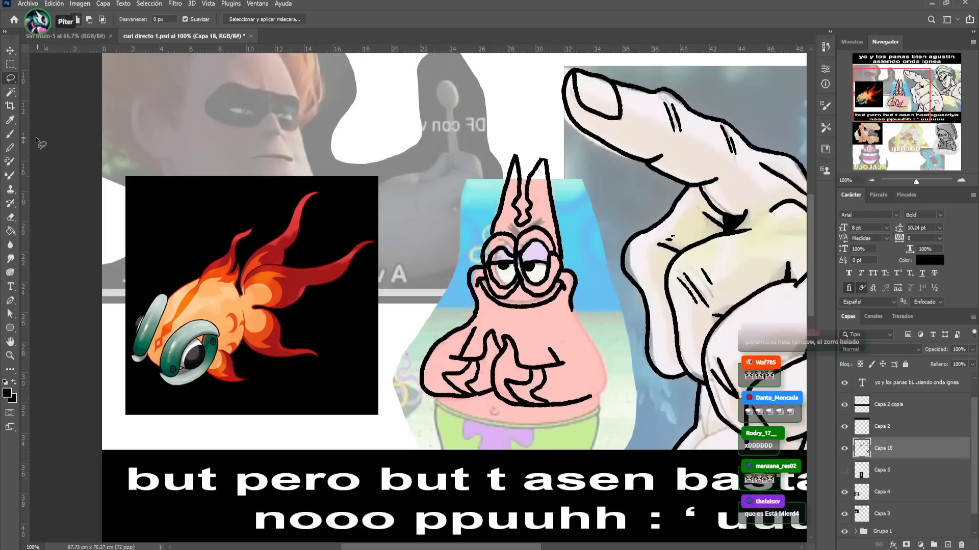
{"action": "key", "text": "b"}
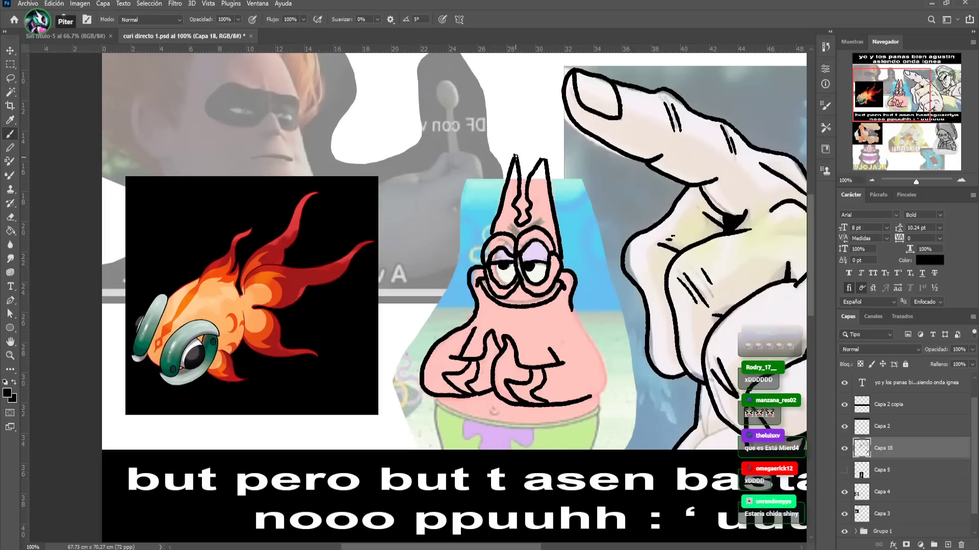
{"action": "left_click_drag", "start_coordinate": [531, 105], "coordinate": [541, 147]}
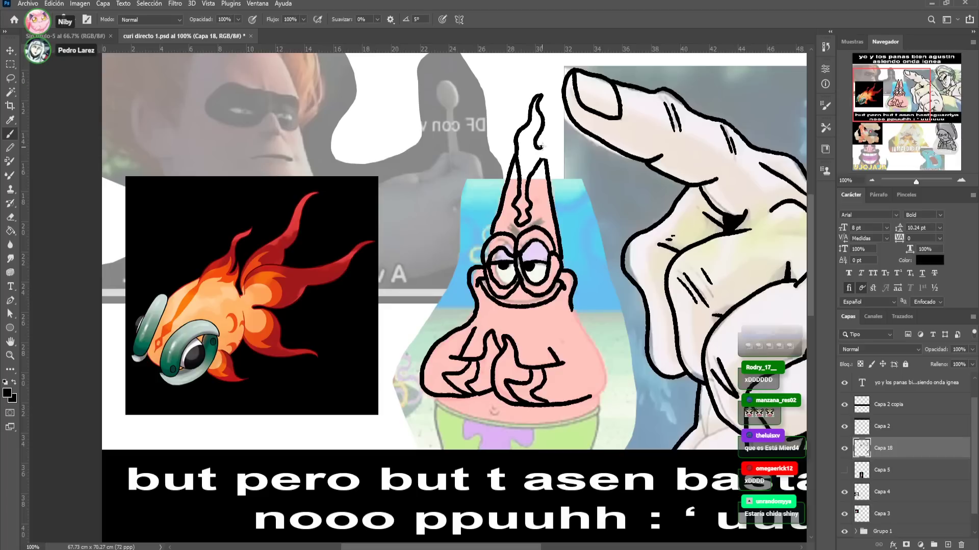
Finish Patrick's body outline, then add the hips, curved markings on the shorts and a flame-like tail fin beside them
{"action": "left_click_drag", "start_coordinate": [551, 261], "coordinate": [543, 197]}
{"action": "mouse_move", "coordinate": [564, 245]}
{"action": "left_mouse_down"}
{"action": "mouse_move", "coordinate": [597, 298]}
{"action": "mouse_move", "coordinate": [582, 332]}
{"action": "left_mouse_up"}
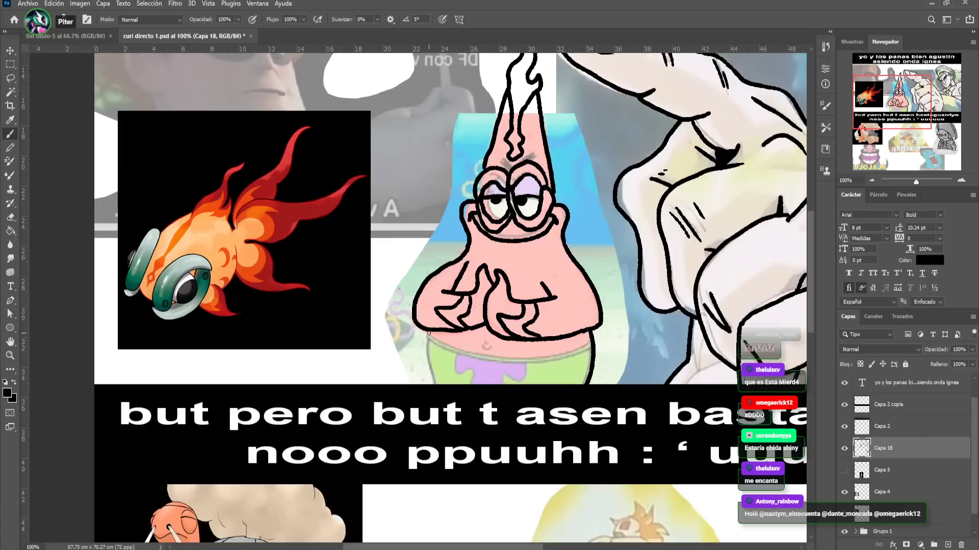
{"action": "mouse_move", "coordinate": [592, 345]}
{"action": "left_mouse_down"}
{"action": "mouse_move", "coordinate": [571, 356]}
{"action": "mouse_move", "coordinate": [590, 368]}
{"action": "mouse_move", "coordinate": [554, 354]}
{"action": "mouse_move", "coordinate": [547, 369]}
{"action": "mouse_move", "coordinate": [522, 365]}
{"action": "mouse_move", "coordinate": [545, 355]}
{"action": "mouse_move", "coordinate": [566, 385]}
{"action": "left_mouse_up"}
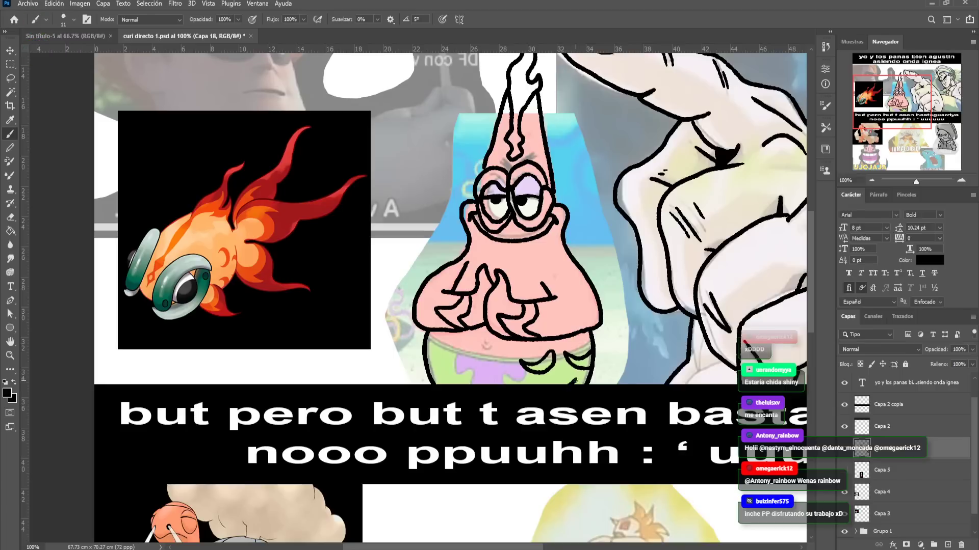
{"action": "mouse_move", "coordinate": [616, 344]}
{"action": "left_mouse_down"}
{"action": "mouse_move", "coordinate": [663, 324]}
{"action": "mouse_move", "coordinate": [635, 366]}
{"action": "left_mouse_up"}
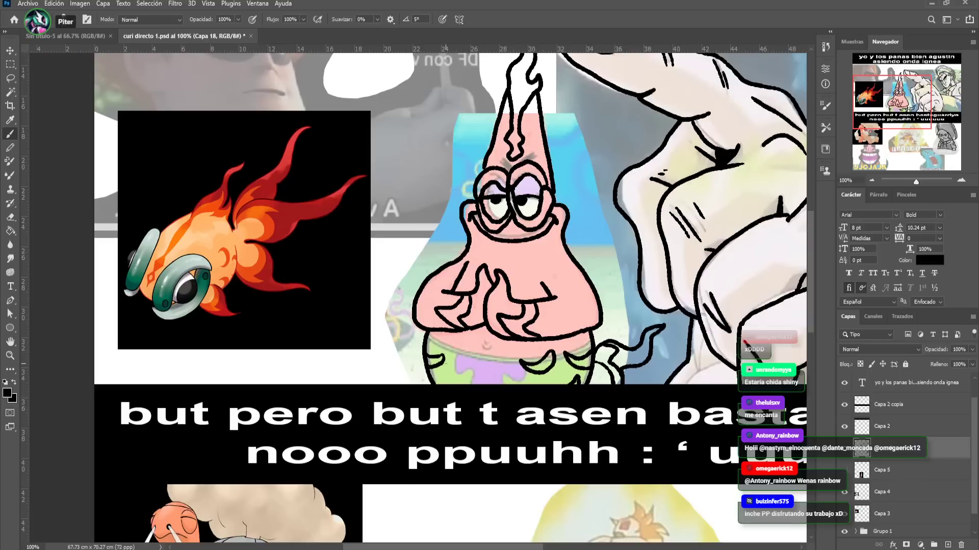
Move the orange fish reference from the upper panel into the lower panel, below the turtle reference
{"action": "left_click_drag", "start_coordinate": [470, 259], "coordinate": [543, 386]}
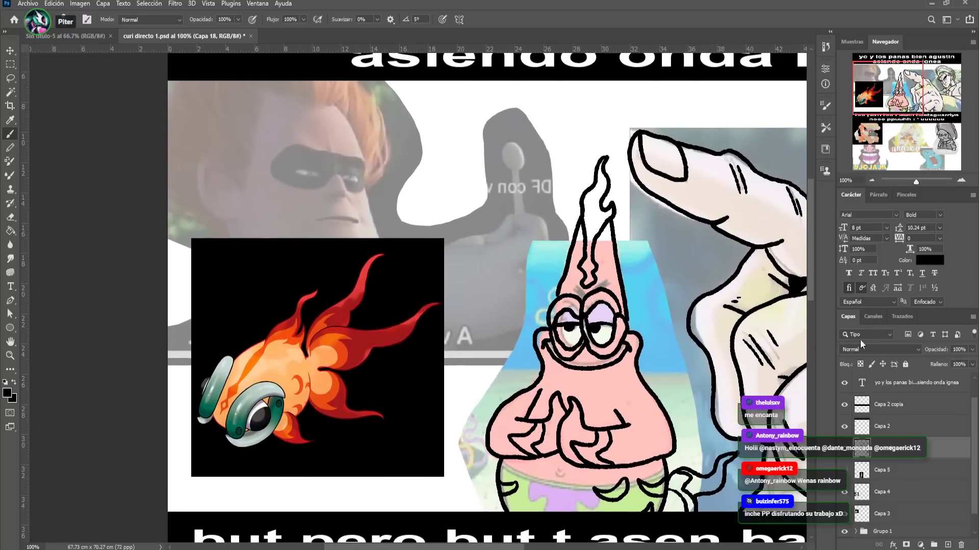
{"action": "left_click_drag", "start_coordinate": [916, 187], "coordinate": [913, 182]}
{"action": "scroll", "coordinate": [430, 151], "scroll_direction": "down", "scroll_amount": 4}
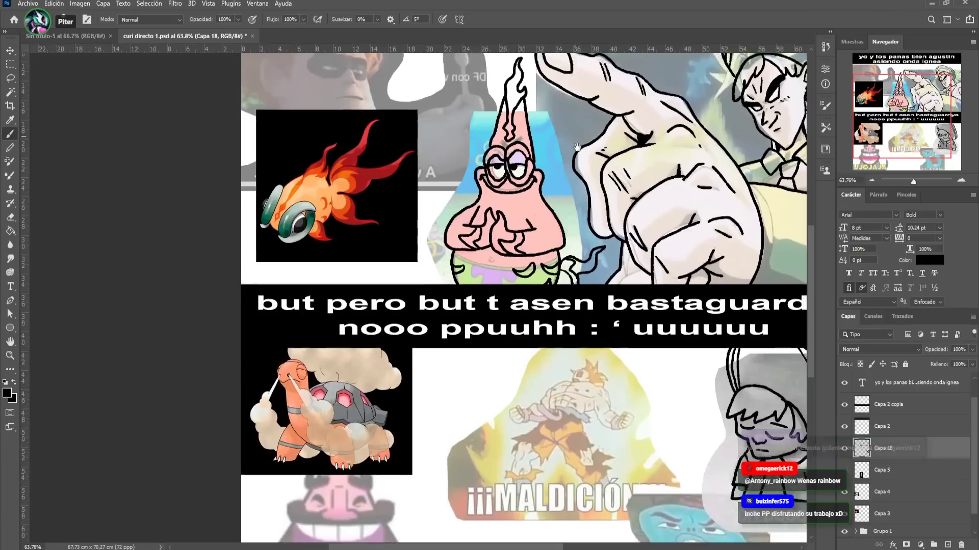
{"action": "left_click", "coordinate": [9, 51]}
{"action": "mouse_move", "coordinate": [358, 140]}
{"action": "left_mouse_down"}
{"action": "mouse_move", "coordinate": [424, 410]}
{"action": "mouse_move", "coordinate": [367, 207]}
{"action": "left_mouse_up"}
{"action": "left_click_drag", "start_coordinate": [389, 242], "coordinate": [407, 319]}
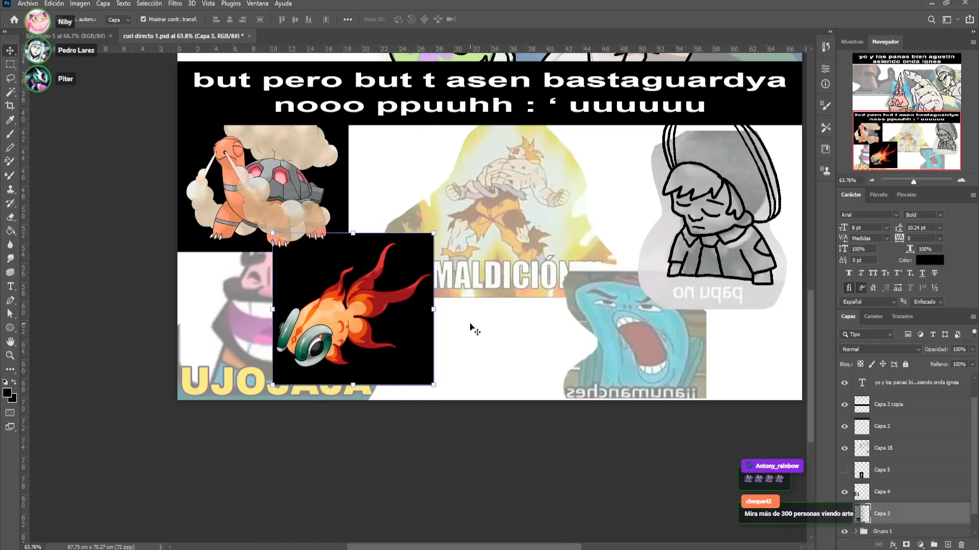
On layer Capa 18, draw the shoulder, chest lines and side of the torso over the faded Goku reference
{"action": "left_click", "coordinate": [903, 453]}
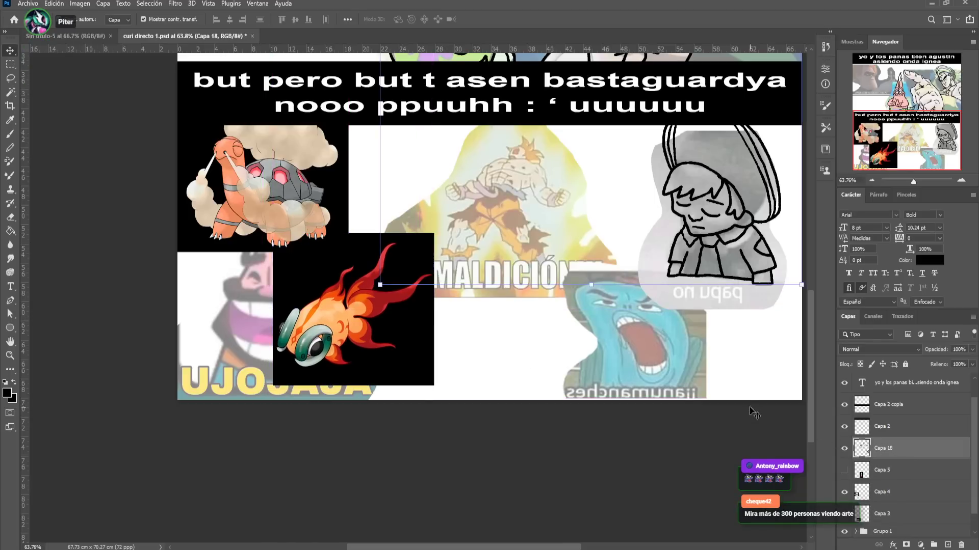
{"action": "left_click", "coordinate": [12, 134]}
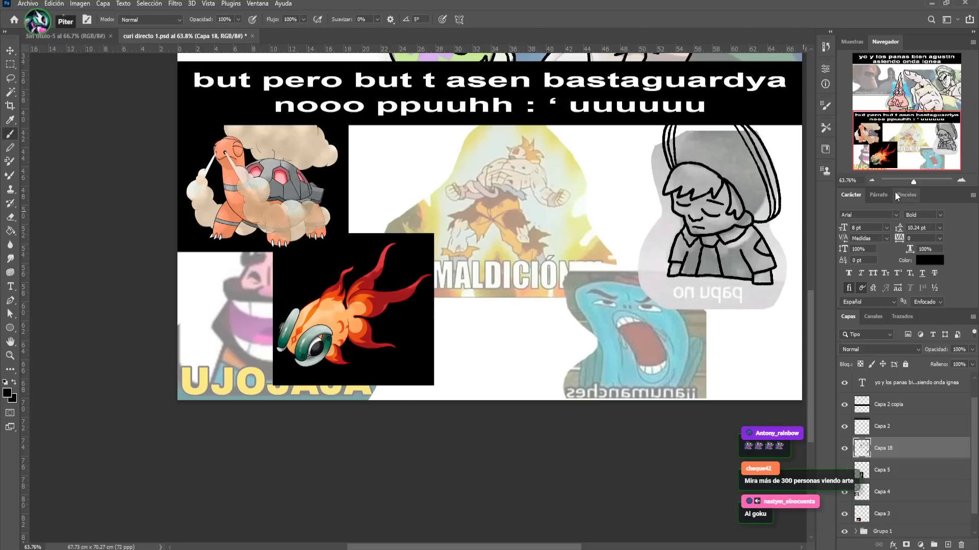
{"action": "left_click_drag", "start_coordinate": [913, 182], "coordinate": [916, 183]}
{"action": "left_click_drag", "start_coordinate": [552, 207], "coordinate": [522, 239]}
{"action": "left_click_drag", "start_coordinate": [541, 159], "coordinate": [539, 198]}
{"action": "mouse_move", "coordinate": [511, 142]}
{"action": "left_mouse_down"}
{"action": "mouse_move", "coordinate": [498, 163]}
{"action": "mouse_move", "coordinate": [516, 157]}
{"action": "mouse_move", "coordinate": [498, 154]}
{"action": "mouse_move", "coordinate": [522, 138]}
{"action": "mouse_move", "coordinate": [556, 143]}
{"action": "mouse_move", "coordinate": [540, 124]}
{"action": "mouse_move", "coordinate": [495, 131]}
{"action": "mouse_move", "coordinate": [487, 166]}
{"action": "mouse_move", "coordinate": [541, 164]}
{"action": "left_mouse_up"}
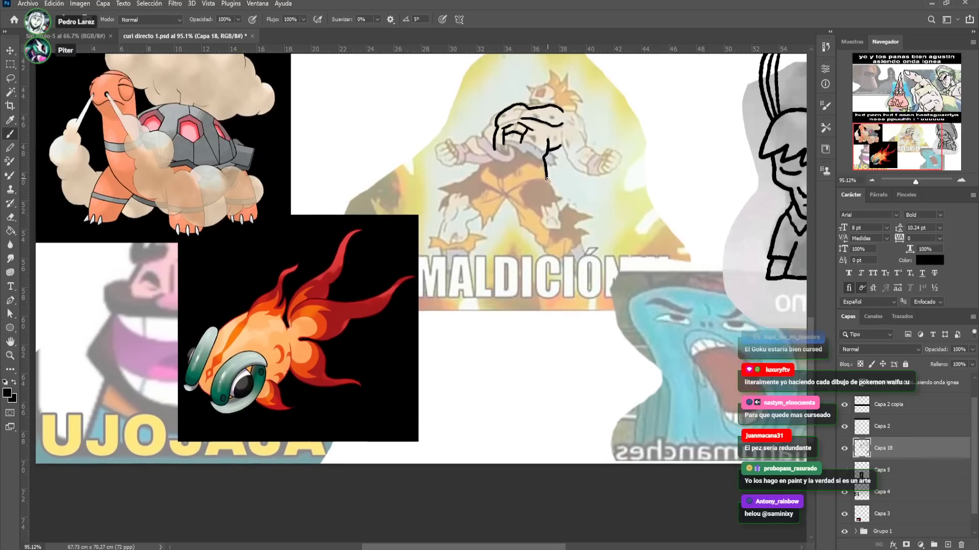
Draw Goku's two spread legs with ankle bands and pointed fin-like feet, plus curved markings around the waist
{"action": "mouse_move", "coordinate": [547, 180]}
{"action": "left_mouse_down"}
{"action": "mouse_move", "coordinate": [605, 293]}
{"action": "mouse_move", "coordinate": [557, 263]}
{"action": "mouse_move", "coordinate": [506, 195]}
{"action": "left_mouse_up"}
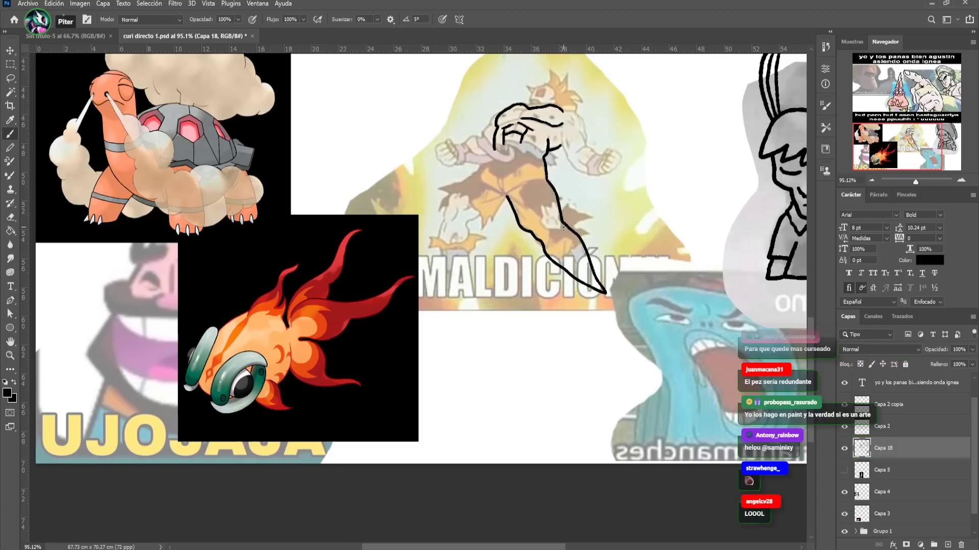
{"action": "mouse_move", "coordinate": [567, 228]}
{"action": "left_mouse_down"}
{"action": "mouse_move", "coordinate": [569, 249]}
{"action": "mouse_move", "coordinate": [545, 249]}
{"action": "mouse_move", "coordinate": [583, 260]}
{"action": "mouse_move", "coordinate": [579, 271]}
{"action": "mouse_move", "coordinate": [552, 263]}
{"action": "left_mouse_up"}
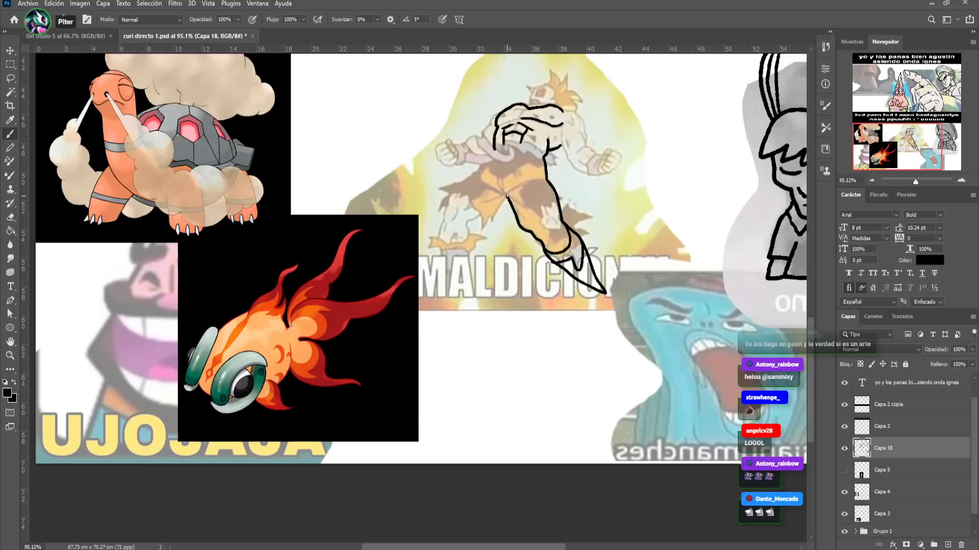
{"action": "mouse_move", "coordinate": [497, 193]}
{"action": "left_mouse_down"}
{"action": "mouse_move", "coordinate": [465, 229]}
{"action": "mouse_move", "coordinate": [449, 299]}
{"action": "mouse_move", "coordinate": [438, 240]}
{"action": "mouse_move", "coordinate": [481, 172]}
{"action": "left_mouse_up"}
{"action": "left_click_drag", "start_coordinate": [442, 225], "coordinate": [465, 235]}
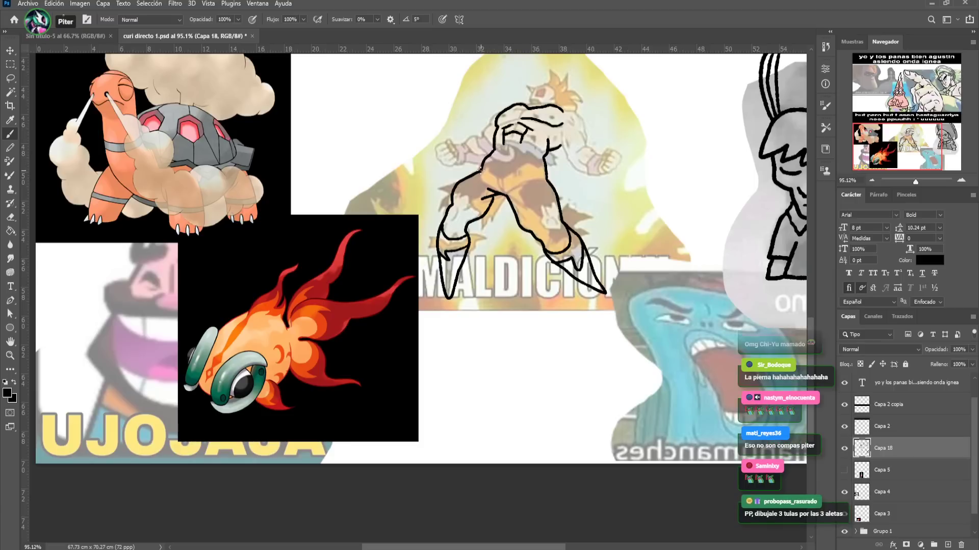
{"action": "mouse_move", "coordinate": [545, 163]}
{"action": "left_mouse_down"}
{"action": "mouse_move", "coordinate": [528, 163]}
{"action": "mouse_move", "coordinate": [546, 170]}
{"action": "mouse_move", "coordinate": [549, 185]}
{"action": "mouse_move", "coordinate": [528, 177]}
{"action": "left_mouse_up"}
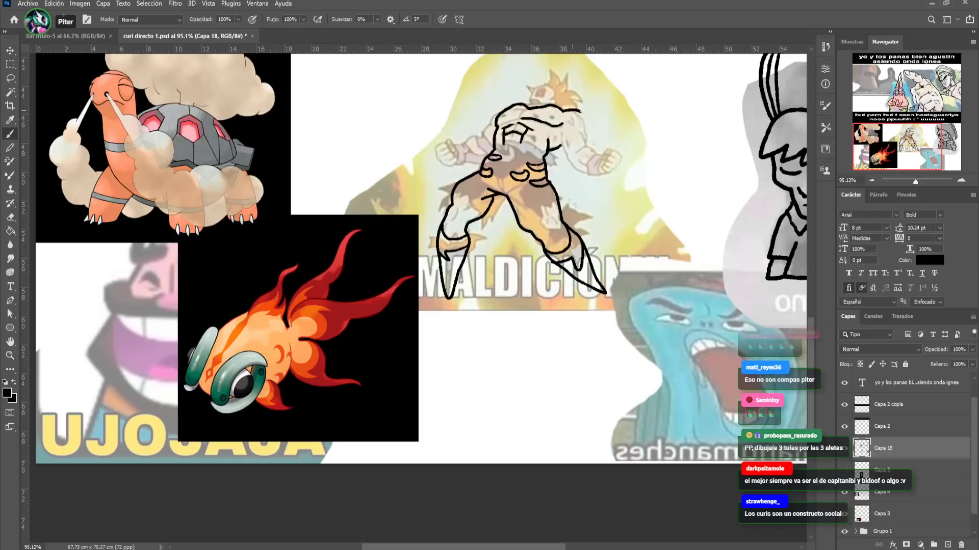
Draw both of Goku's bent, muscular arms with wristbands and clenched fists
{"action": "mouse_move", "coordinate": [584, 133]}
{"action": "left_mouse_down"}
{"action": "mouse_move", "coordinate": [587, 146]}
{"action": "mouse_move", "coordinate": [567, 160]}
{"action": "mouse_move", "coordinate": [602, 174]}
{"action": "left_mouse_up"}
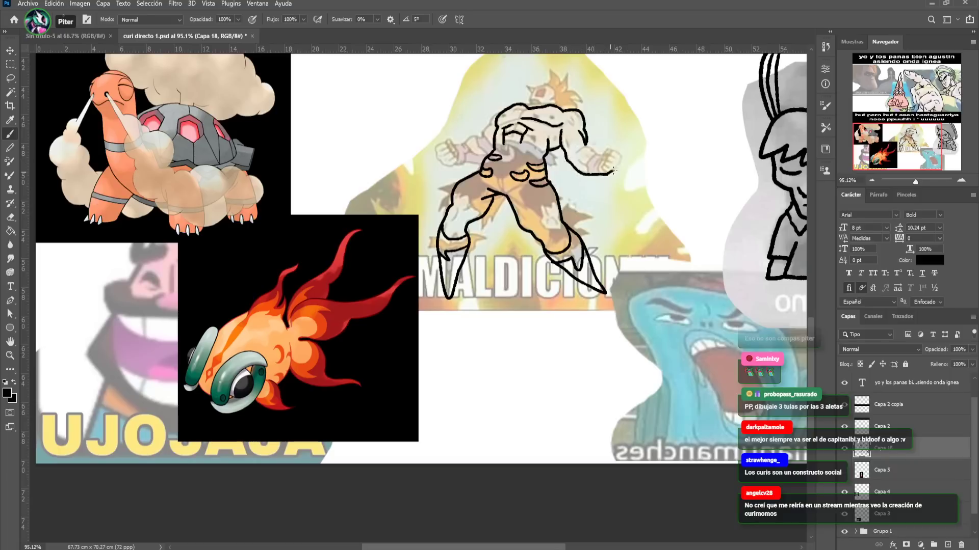
{"action": "left_click_drag", "start_coordinate": [613, 150], "coordinate": [604, 166]}
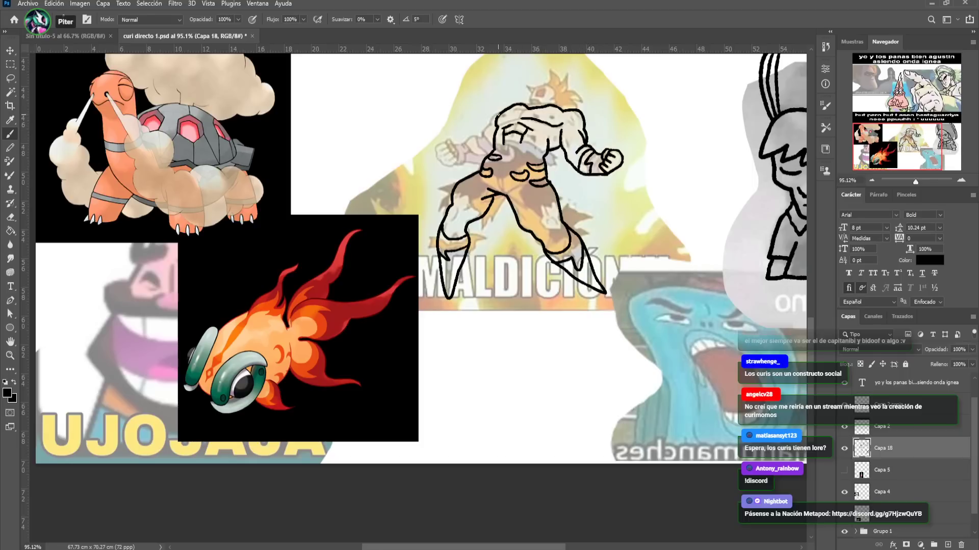
{"action": "mouse_move", "coordinate": [490, 121]}
{"action": "left_mouse_down"}
{"action": "mouse_move", "coordinate": [458, 148]}
{"action": "mouse_move", "coordinate": [455, 166]}
{"action": "mouse_move", "coordinate": [480, 157]}
{"action": "mouse_move", "coordinate": [471, 140]}
{"action": "mouse_move", "coordinate": [484, 147]}
{"action": "mouse_move", "coordinate": [479, 162]}
{"action": "mouse_move", "coordinate": [435, 150]}
{"action": "left_mouse_up"}
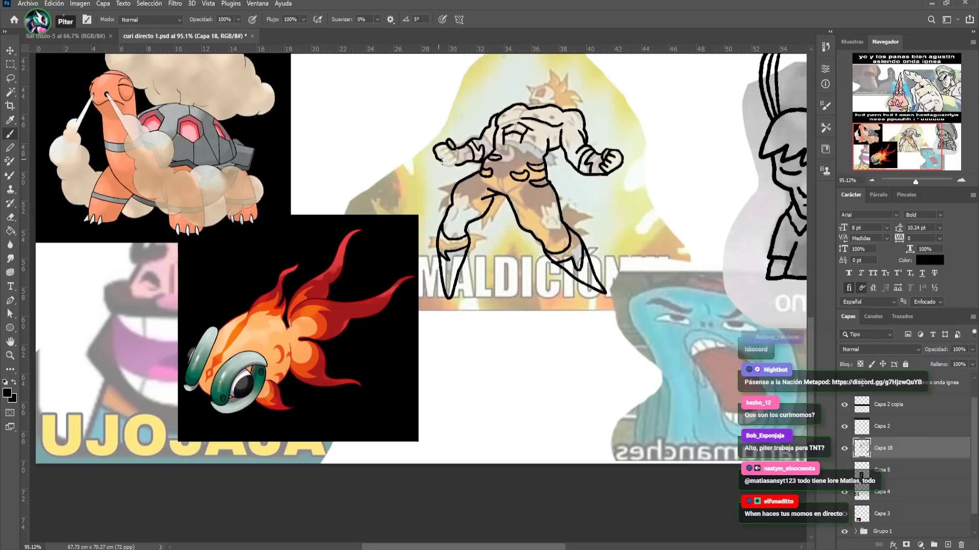
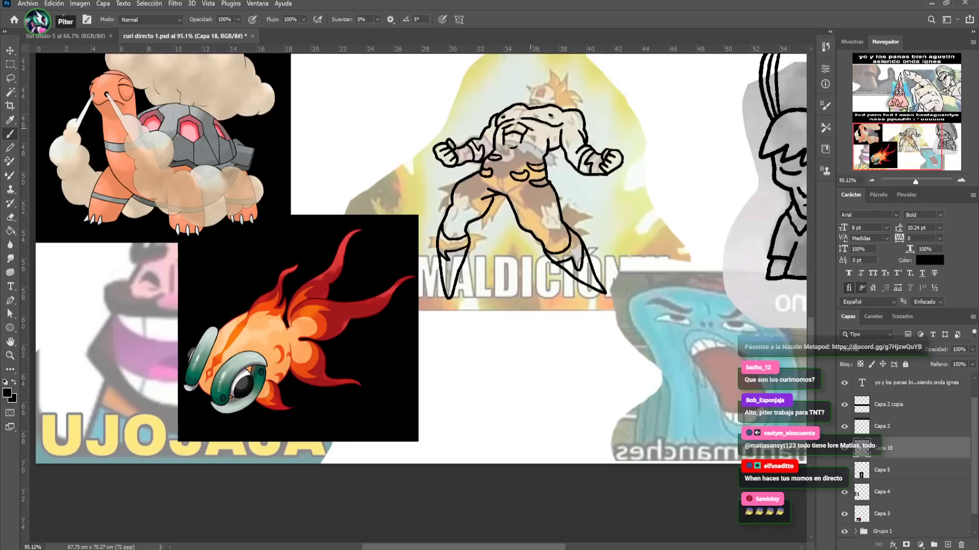
Draw Goku's thrown-back head over the faded reference, with a dark chin, open mouth and spiky hair trailing behind
{"action": "mouse_move", "coordinate": [548, 99]}
{"action": "left_mouse_down"}
{"action": "mouse_move", "coordinate": [533, 140]}
{"action": "mouse_move", "coordinate": [513, 138]}
{"action": "mouse_move", "coordinate": [520, 148]}
{"action": "left_mouse_up"}
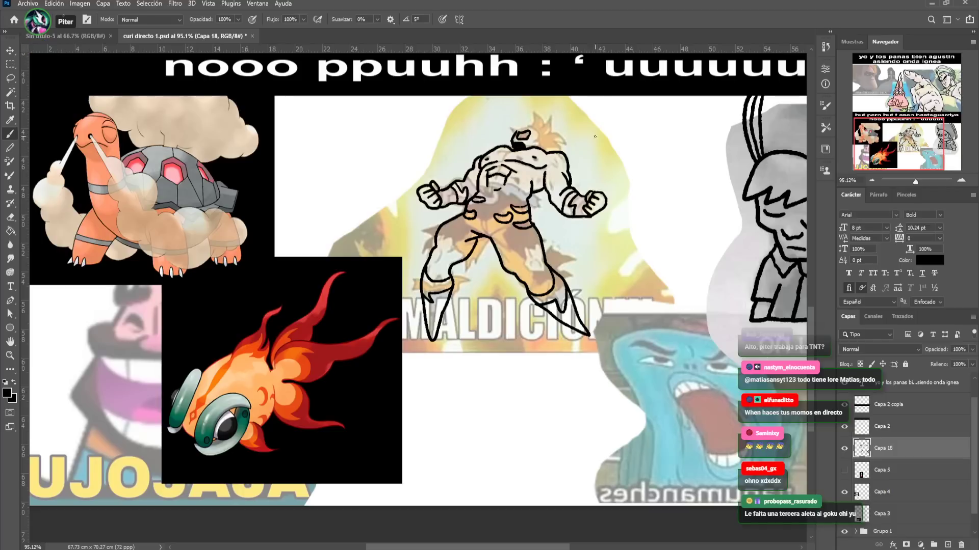
{"action": "left_click_drag", "start_coordinate": [916, 182], "coordinate": [921, 183]}
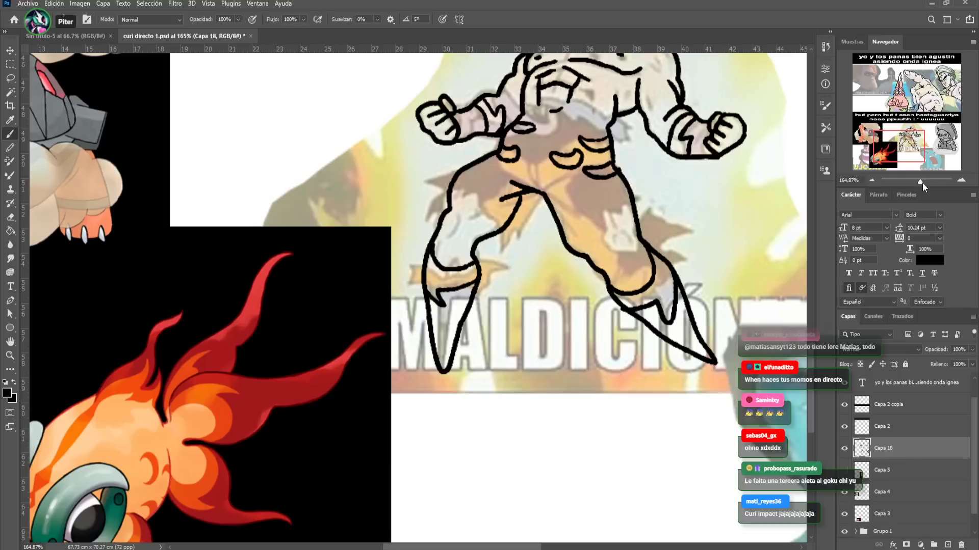
{"action": "left_click_drag", "start_coordinate": [898, 147], "coordinate": [903, 130]}
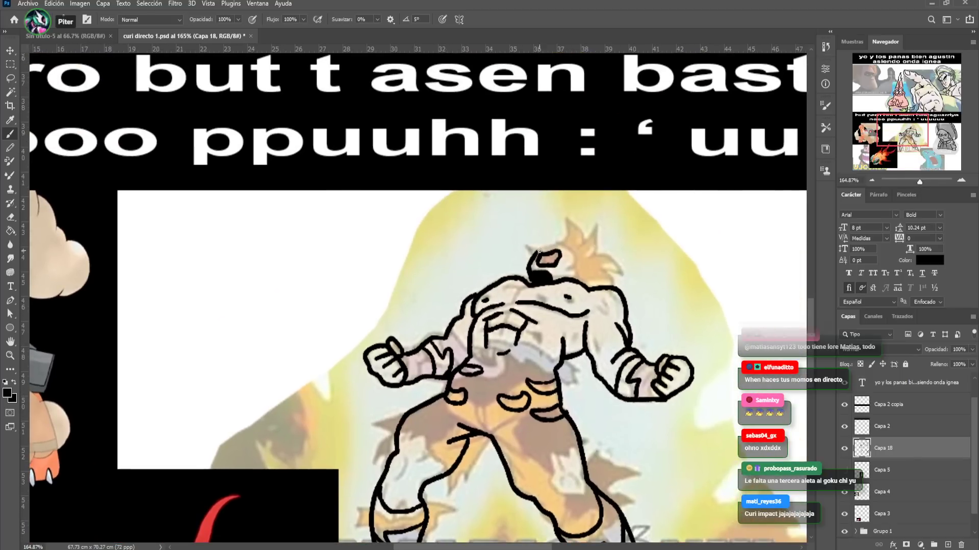
{"action": "mouse_move", "coordinate": [555, 241]}
{"action": "left_mouse_down"}
{"action": "mouse_move", "coordinate": [640, 266]}
{"action": "mouse_move", "coordinate": [630, 278]}
{"action": "mouse_move", "coordinate": [641, 290]}
{"action": "mouse_move", "coordinate": [623, 291]}
{"action": "mouse_move", "coordinate": [615, 194]}
{"action": "mouse_move", "coordinate": [645, 137]}
{"action": "left_mouse_up"}
{"action": "mouse_move", "coordinate": [606, 102]}
{"action": "left_mouse_down"}
{"action": "mouse_move", "coordinate": [633, 109]}
{"action": "mouse_move", "coordinate": [649, 145]}
{"action": "mouse_move", "coordinate": [636, 129]}
{"action": "left_mouse_up"}
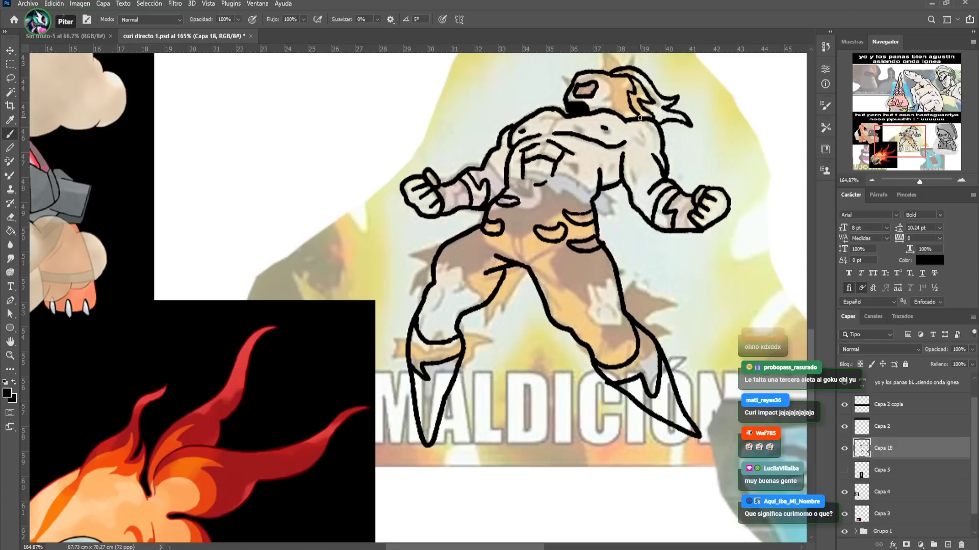
Erase part of the line across Goku's upper face and draw two round, ringed fish eyes there
{"action": "mouse_move", "coordinate": [606, 105]}
{"action": "left_mouse_down"}
{"action": "mouse_move", "coordinate": [643, 88]}
{"action": "mouse_move", "coordinate": [651, 66]}
{"action": "mouse_move", "coordinate": [607, 121]}
{"action": "mouse_move", "coordinate": [568, 221]}
{"action": "left_mouse_up"}
{"action": "left_click", "coordinate": [11, 217]}
{"action": "left_click_drag", "start_coordinate": [568, 180], "coordinate": [536, 185]}
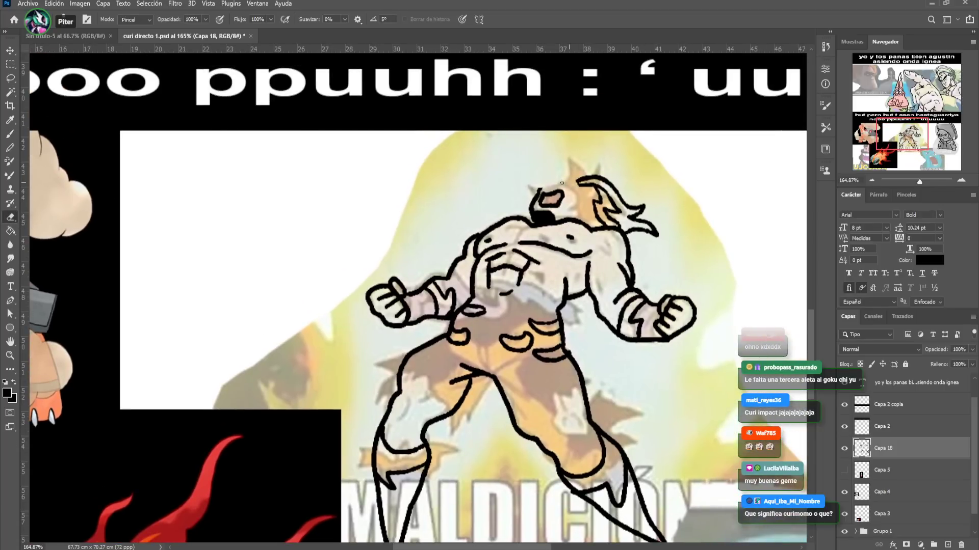
{"action": "left_click", "coordinate": [12, 135]}
{"action": "mouse_move", "coordinate": [582, 189]}
{"action": "left_mouse_down"}
{"action": "mouse_move", "coordinate": [561, 179]}
{"action": "mouse_move", "coordinate": [586, 189]}
{"action": "mouse_move", "coordinate": [580, 206]}
{"action": "left_mouse_up"}
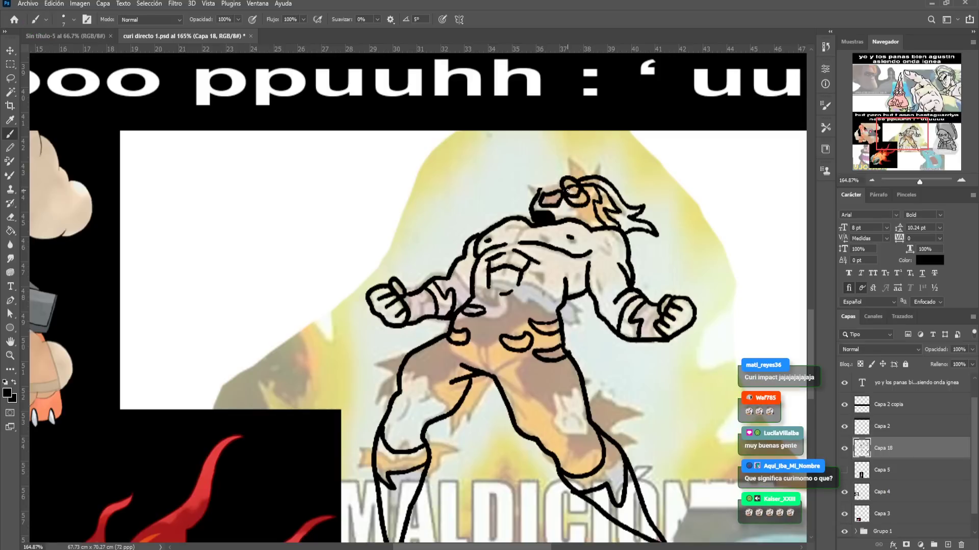
{"action": "mouse_move", "coordinate": [541, 187]}
{"action": "left_mouse_down"}
{"action": "mouse_move", "coordinate": [550, 180]}
{"action": "mouse_move", "coordinate": [532, 184]}
{"action": "mouse_move", "coordinate": [539, 194]}
{"action": "left_mouse_up"}
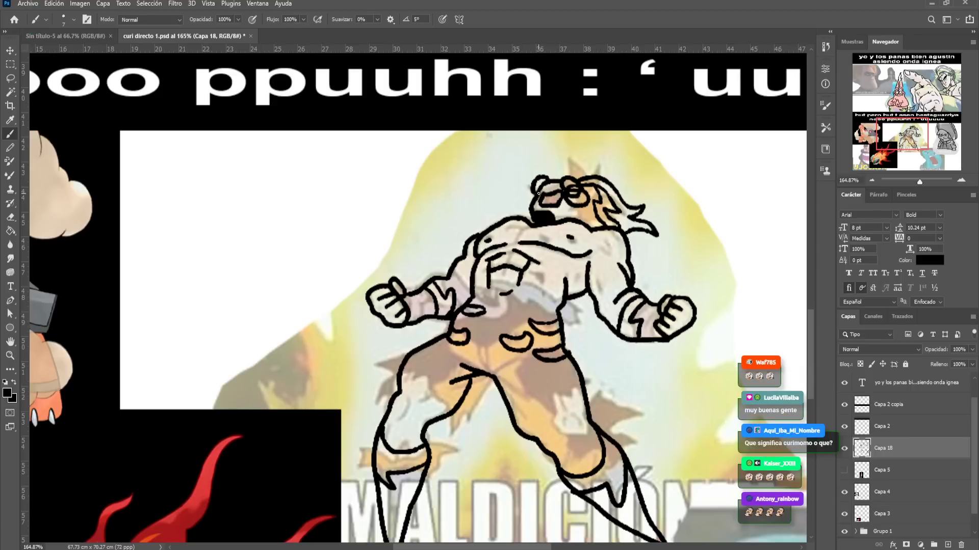
Add short muscle and crease lines to Goku's torso, shoulder, thighs and knees
{"action": "left_click_drag", "start_coordinate": [590, 308], "coordinate": [596, 195]}
{"action": "left_click_drag", "start_coordinate": [603, 161], "coordinate": [610, 179]}
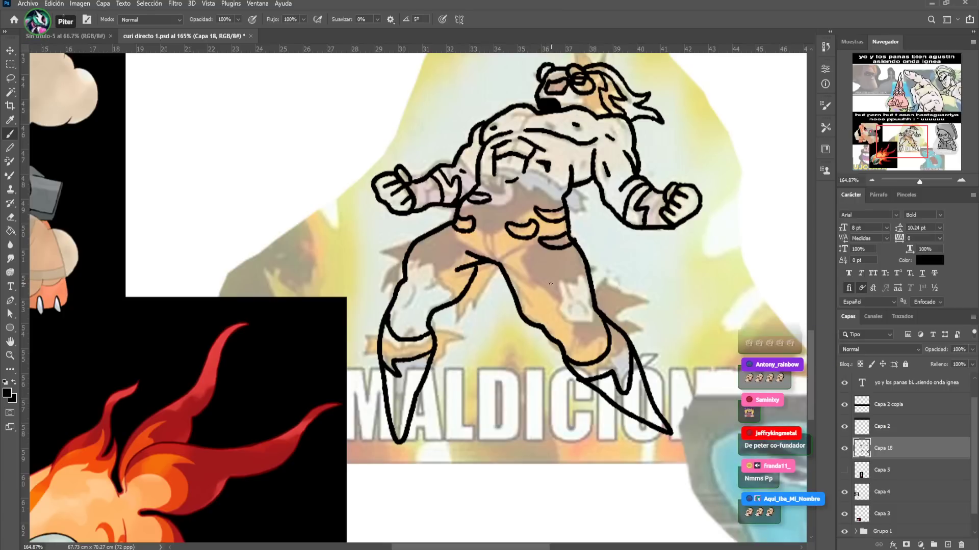
{"action": "left_click_drag", "start_coordinate": [568, 271], "coordinate": [574, 336]}
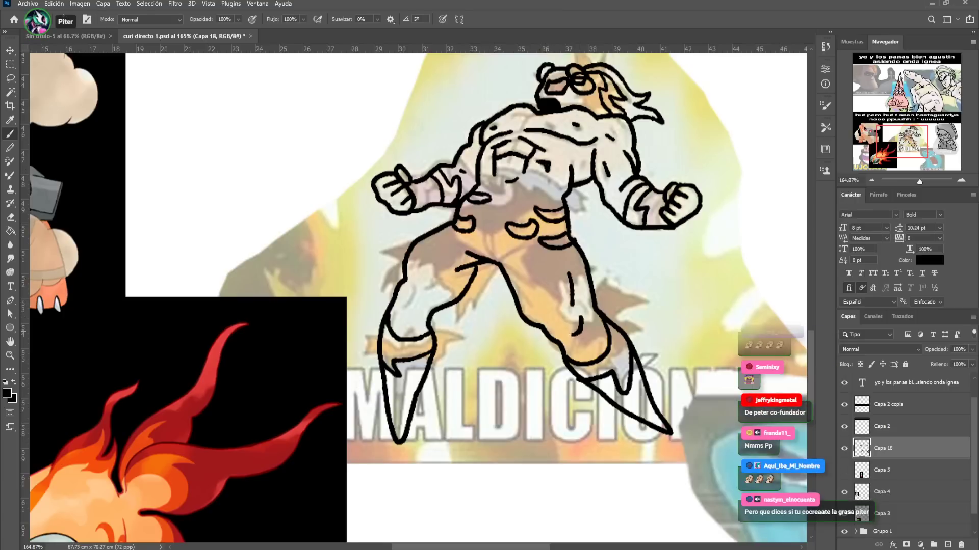
{"action": "left_click_drag", "start_coordinate": [428, 289], "coordinate": [440, 273]}
{"action": "left_click_drag", "start_coordinate": [545, 307], "coordinate": [566, 232]}
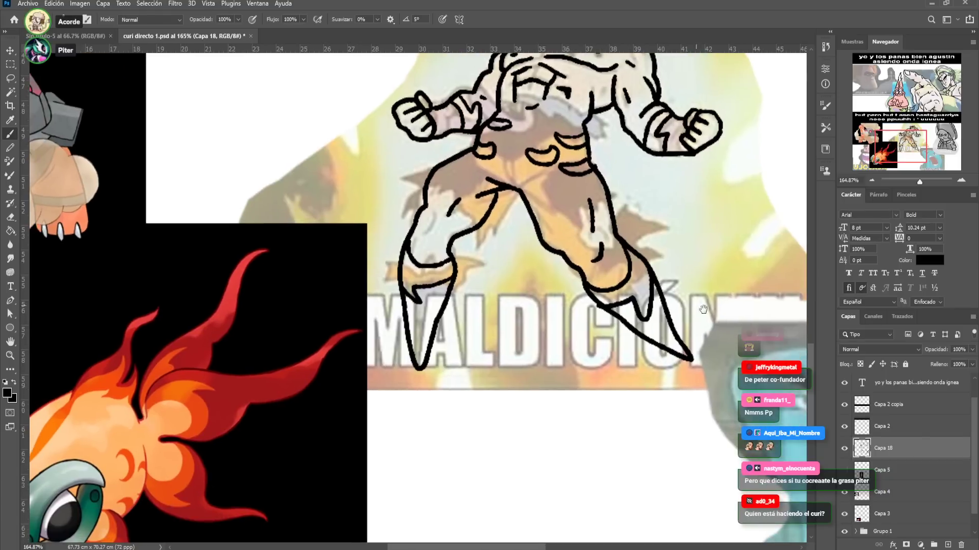
Hide the fish reference on Capa 3 and move the turtle reference on Capa 4 beside the blue screaming face
{"action": "left_click", "coordinate": [845, 493]}
{"action": "left_click", "coordinate": [845, 493]}
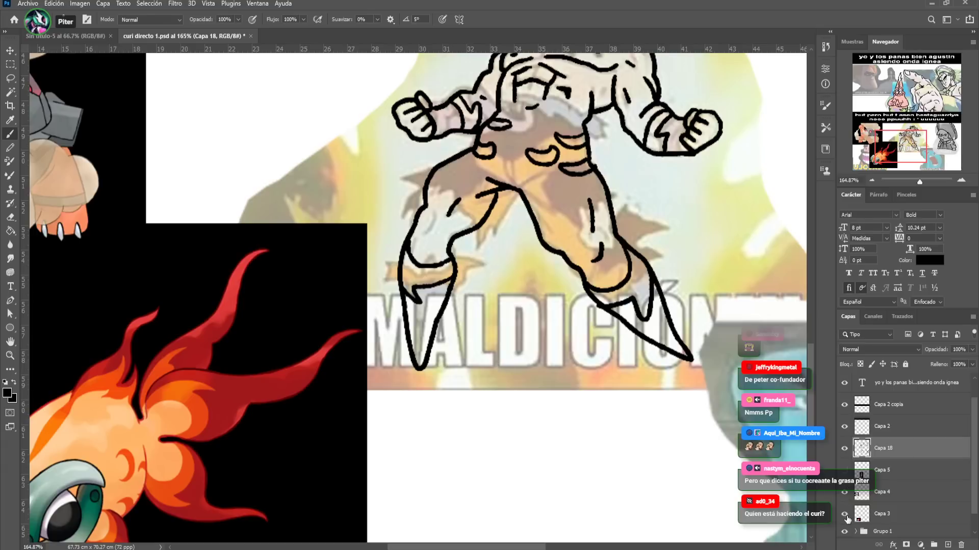
{"action": "left_click", "coordinate": [845, 515]}
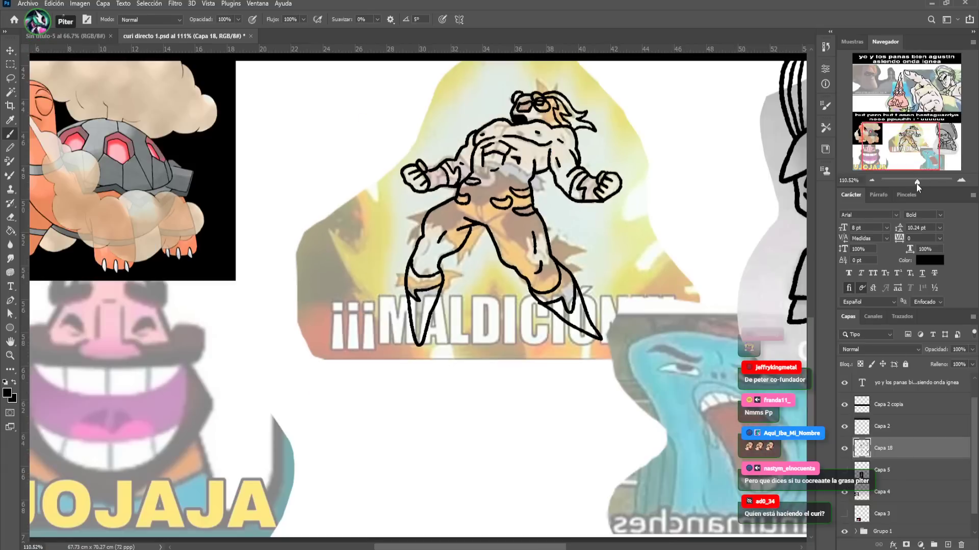
{"action": "left_click_drag", "start_coordinate": [919, 182], "coordinate": [915, 182]}
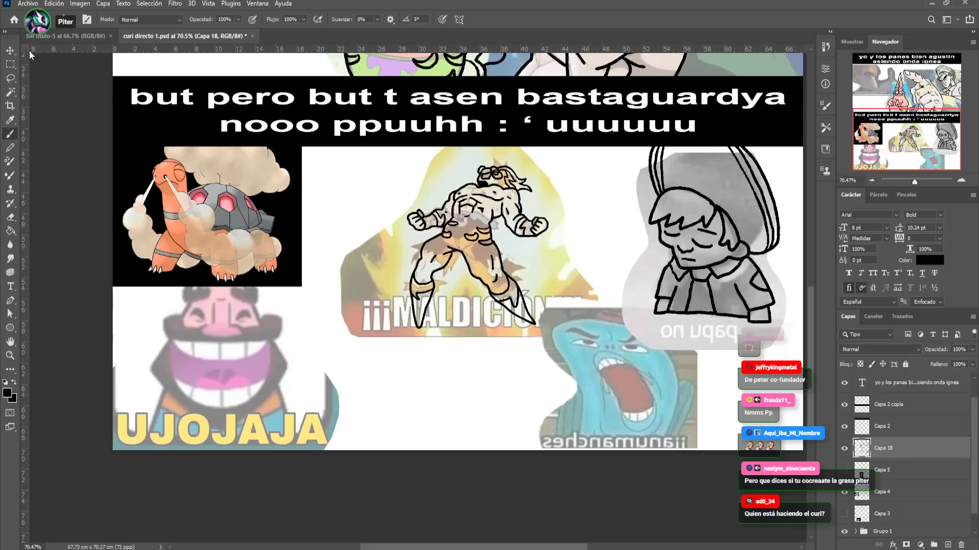
{"action": "key", "text": "v"}
{"action": "left_click", "coordinate": [882, 492]}
{"action": "mouse_move", "coordinate": [253, 260]}
{"action": "left_mouse_down"}
{"action": "mouse_move", "coordinate": [347, 343]}
{"action": "mouse_move", "coordinate": [441, 371]}
{"action": "left_mouse_up"}
{"action": "left_click_drag", "start_coordinate": [553, 342], "coordinate": [475, 279]}
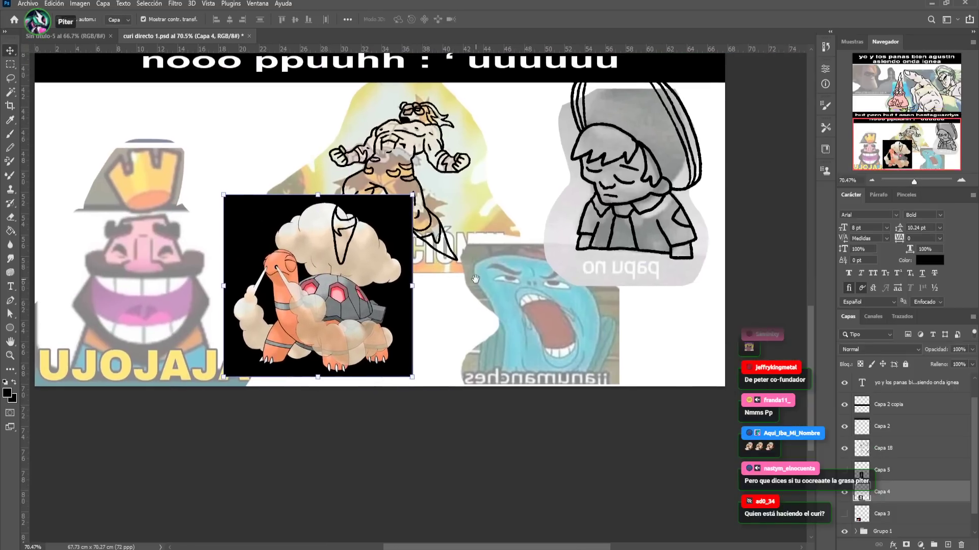
On layer Capa 18, draw the blue screaming face's two narrowed eyes and thick angry eyebrows
{"action": "left_click", "coordinate": [905, 450]}
{"action": "left_click_drag", "start_coordinate": [913, 181], "coordinate": [918, 182]}
{"action": "left_click_drag", "start_coordinate": [606, 256], "coordinate": [502, 209]}
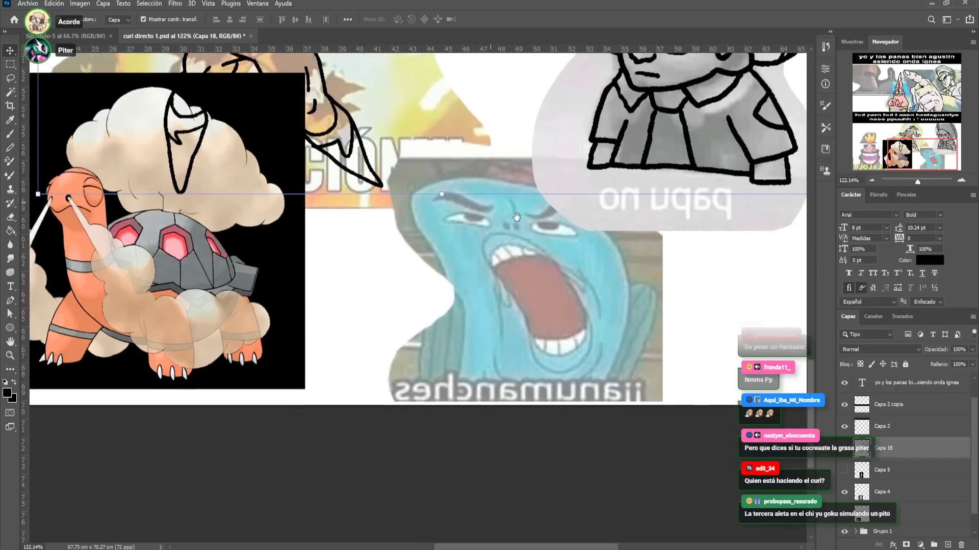
{"action": "left_click", "coordinate": [10, 135]}
{"action": "mouse_move", "coordinate": [530, 222]}
{"action": "left_mouse_down"}
{"action": "mouse_move", "coordinate": [575, 234]}
{"action": "mouse_move", "coordinate": [567, 223]}
{"action": "mouse_move", "coordinate": [537, 221]}
{"action": "mouse_move", "coordinate": [532, 228]}
{"action": "mouse_move", "coordinate": [574, 230]}
{"action": "left_mouse_up"}
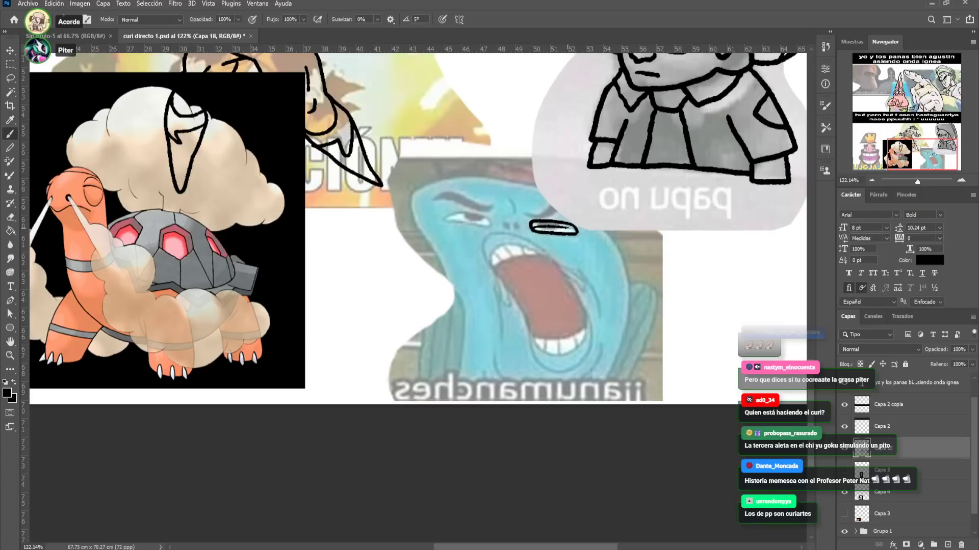
{"action": "mouse_move", "coordinate": [491, 224]}
{"action": "left_mouse_down"}
{"action": "mouse_move", "coordinate": [447, 217]}
{"action": "mouse_move", "coordinate": [453, 226]}
{"action": "mouse_move", "coordinate": [491, 224]}
{"action": "mouse_move", "coordinate": [434, 200]}
{"action": "mouse_move", "coordinate": [476, 205]}
{"action": "left_mouse_up"}
{"action": "key", "text": "ctrl+z"}
{"action": "key", "text": "ctrl+z"}
{"action": "key", "text": "ctrl+z"}
{"action": "key", "text": "ctrl+z"}
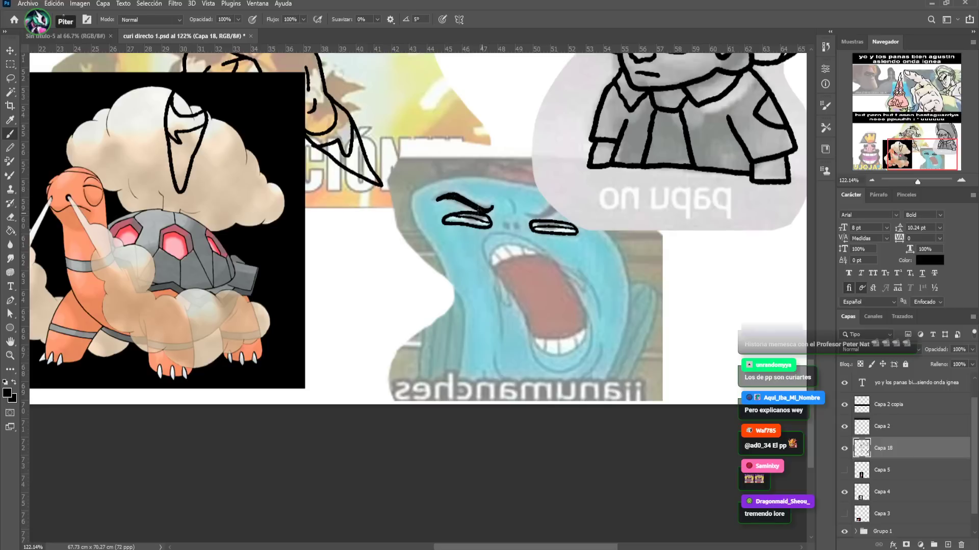
{"action": "left_click_drag", "start_coordinate": [527, 214], "coordinate": [569, 210]}
{"action": "left_click_drag", "start_coordinate": [558, 204], "coordinate": [571, 208]}
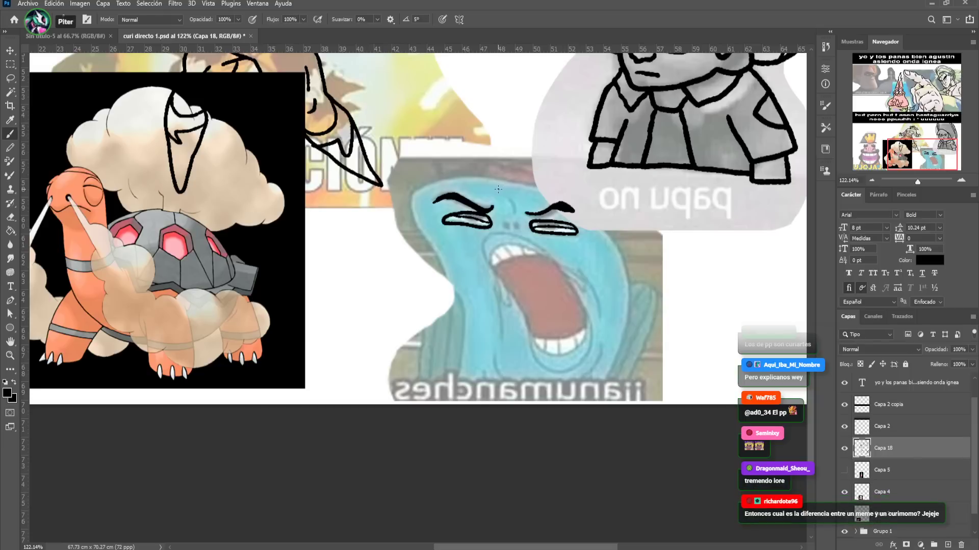
Outline the blue character's domed head and long face down to the canvas edge, adding curved folds under the chin
{"action": "mouse_move", "coordinate": [443, 180]}
{"action": "left_mouse_down"}
{"action": "mouse_move", "coordinate": [464, 166]}
{"action": "mouse_move", "coordinate": [528, 169]}
{"action": "mouse_move", "coordinate": [569, 197]}
{"action": "mouse_move", "coordinate": [437, 182]}
{"action": "mouse_move", "coordinate": [409, 201]}
{"action": "mouse_move", "coordinate": [446, 268]}
{"action": "left_mouse_up"}
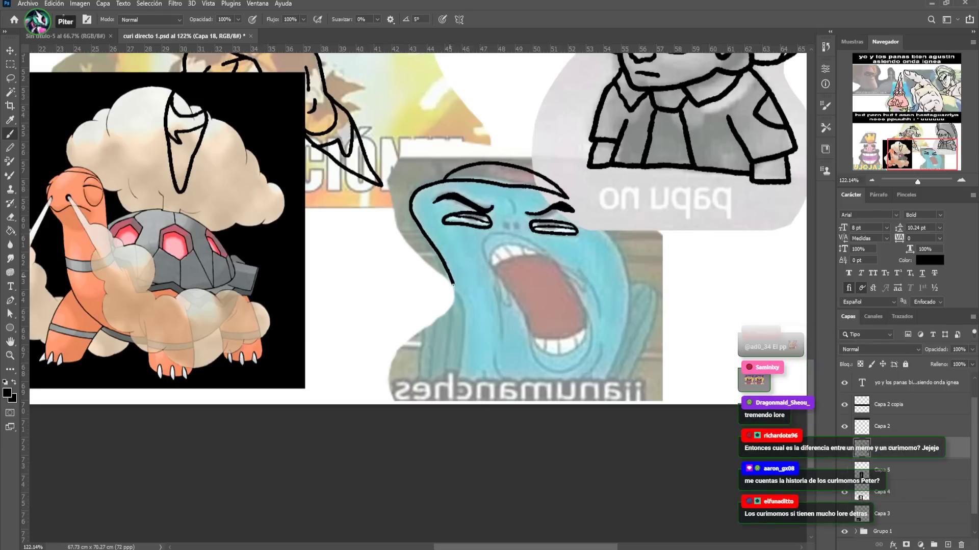
{"action": "left_click_drag", "start_coordinate": [458, 306], "coordinate": [447, 406]}
{"action": "mouse_move", "coordinate": [570, 200]}
{"action": "left_mouse_down"}
{"action": "mouse_move", "coordinate": [610, 229]}
{"action": "mouse_move", "coordinate": [634, 295]}
{"action": "mouse_move", "coordinate": [605, 405]}
{"action": "left_mouse_up"}
{"action": "mouse_move", "coordinate": [598, 359]}
{"action": "left_mouse_down"}
{"action": "mouse_move", "coordinate": [561, 390]}
{"action": "mouse_move", "coordinate": [513, 387]}
{"action": "mouse_move", "coordinate": [489, 351]}
{"action": "mouse_move", "coordinate": [482, 378]}
{"action": "mouse_move", "coordinate": [524, 395]}
{"action": "left_mouse_up"}
{"action": "left_click_drag", "start_coordinate": [535, 397], "coordinate": [552, 395]}
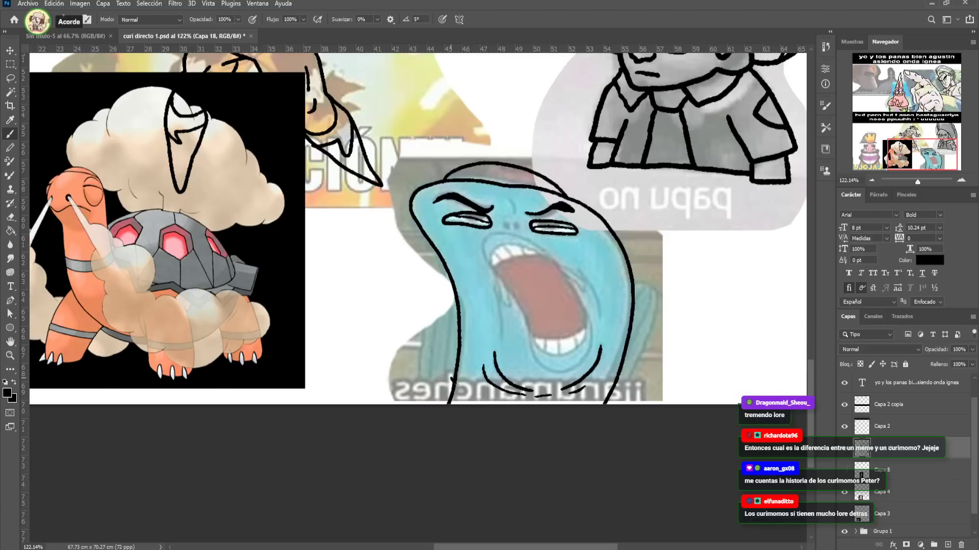
Draw the blue character's neck curve and a turtle shell with angular plates behind the shoulder
{"action": "left_click_drag", "start_coordinate": [457, 381], "coordinate": [489, 411]}
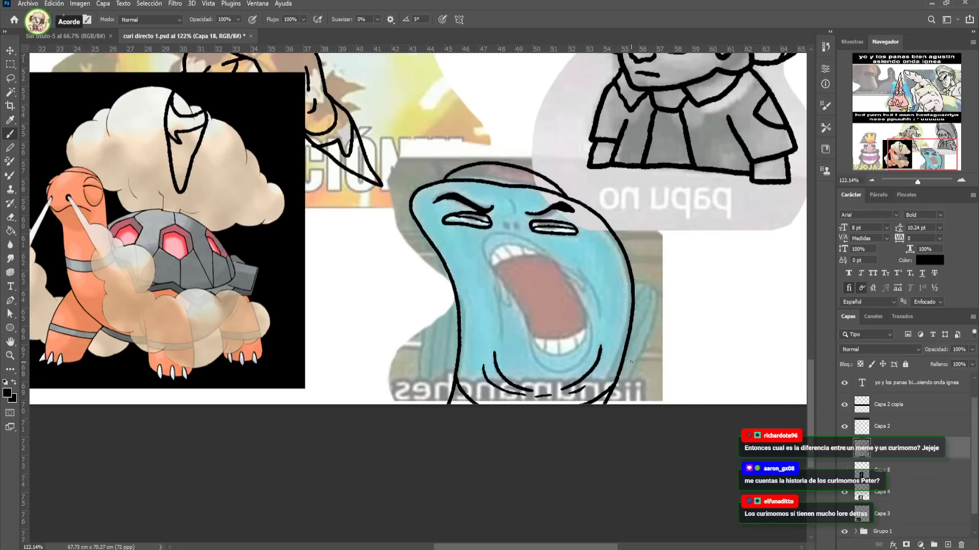
{"action": "mouse_move", "coordinate": [623, 360]}
{"action": "left_mouse_down"}
{"action": "mouse_move", "coordinate": [650, 369]}
{"action": "mouse_move", "coordinate": [684, 414]}
{"action": "left_mouse_up"}
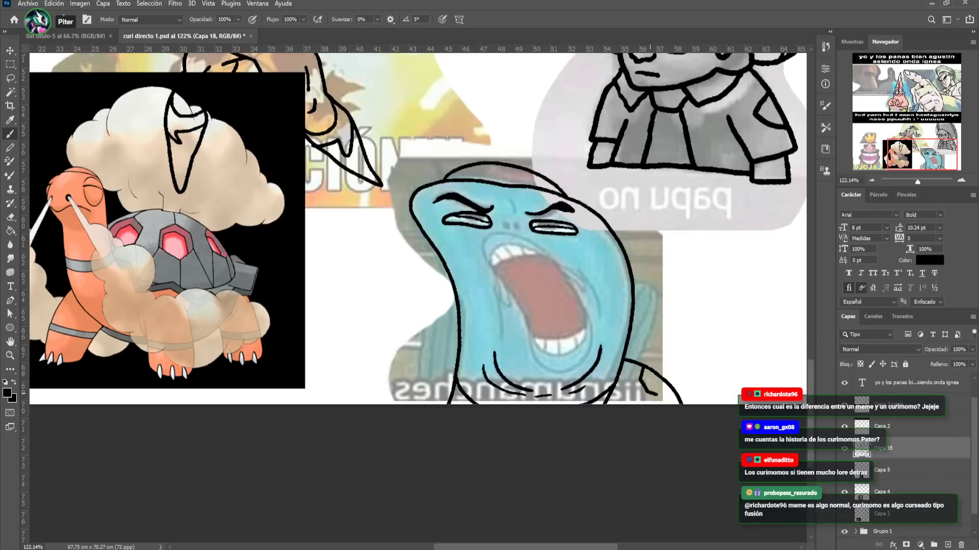
{"action": "left_click_drag", "start_coordinate": [656, 394], "coordinate": [670, 386]}
{"action": "left_click_drag", "start_coordinate": [661, 388], "coordinate": [661, 396]}
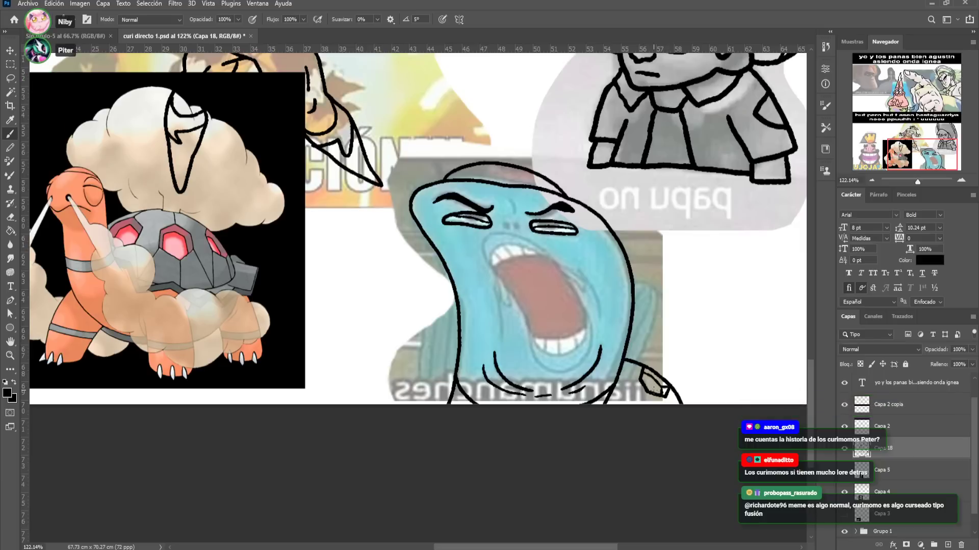
{"action": "left_click_drag", "start_coordinate": [649, 393], "coordinate": [639, 404]}
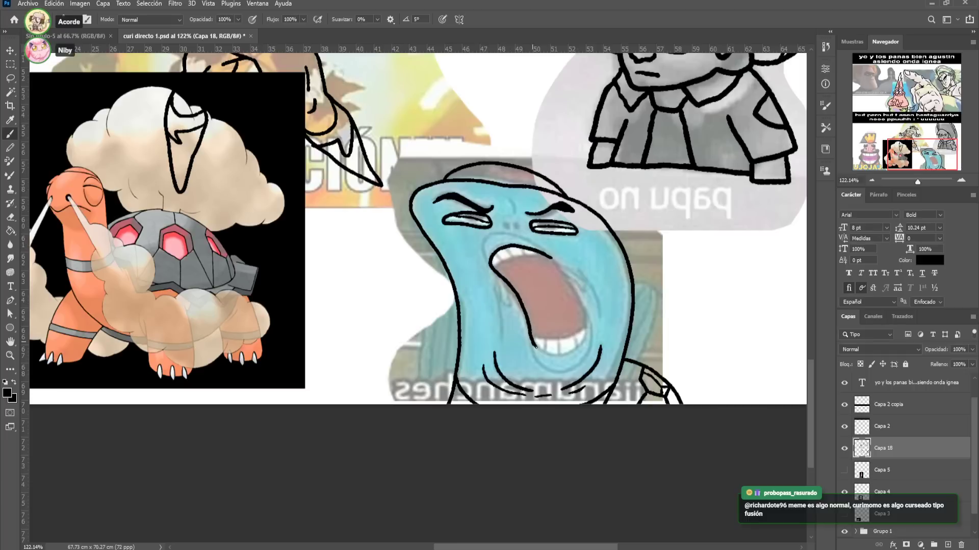
Draw the blue character's wide-open mouth with upper and lower teeth, cheek wrinkles, nostrils and frown lines
{"action": "left_click_drag", "start_coordinate": [559, 360], "coordinate": [587, 342]}
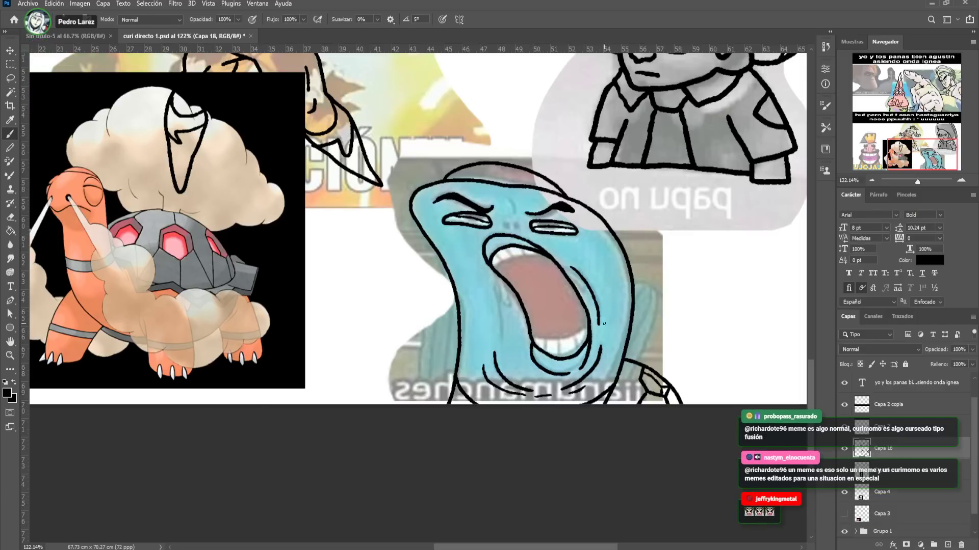
{"action": "left_click_drag", "start_coordinate": [495, 281], "coordinate": [501, 343]}
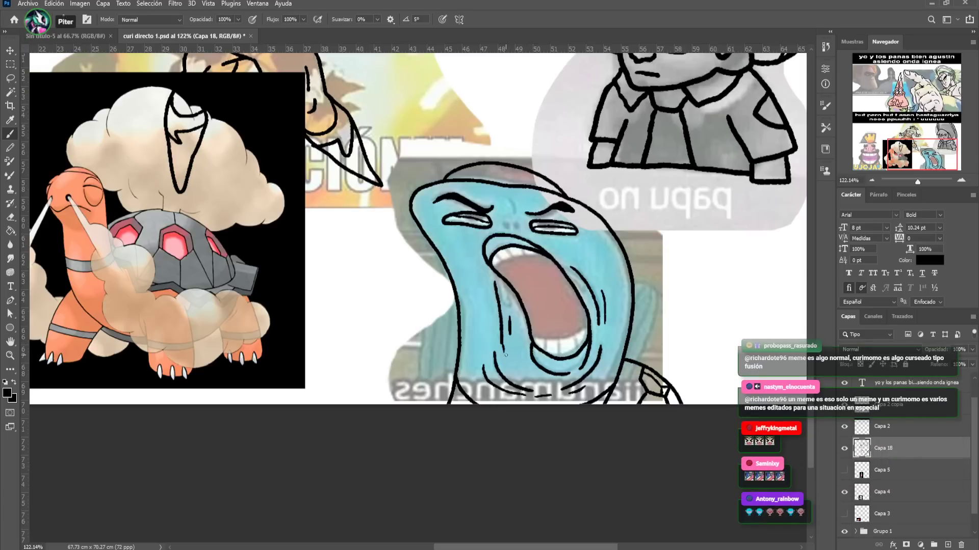
{"action": "mouse_move", "coordinate": [530, 338]}
{"action": "left_mouse_down"}
{"action": "mouse_move", "coordinate": [586, 326]}
{"action": "mouse_move", "coordinate": [579, 353]}
{"action": "mouse_move", "coordinate": [547, 353]}
{"action": "left_mouse_up"}
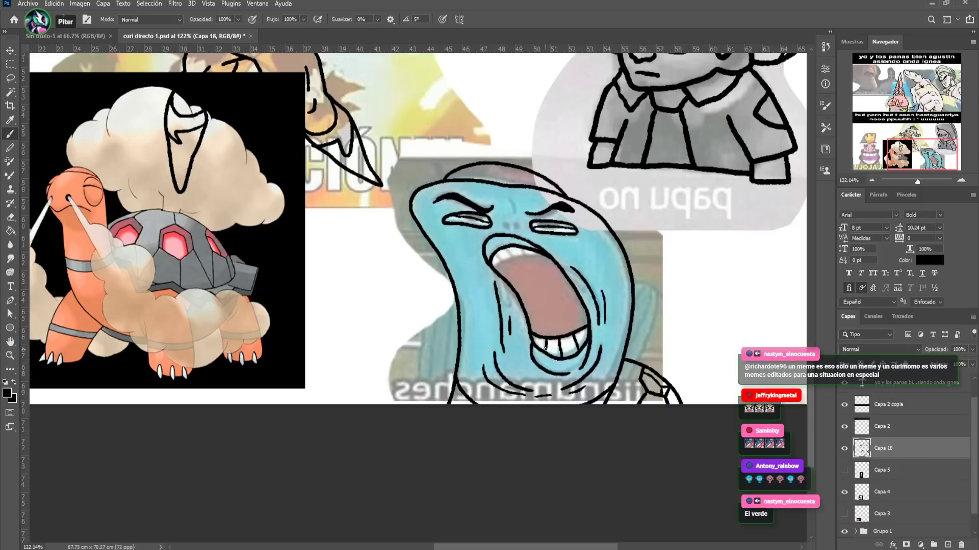
{"action": "mouse_move", "coordinate": [494, 268]}
{"action": "left_mouse_down"}
{"action": "mouse_move", "coordinate": [545, 256]}
{"action": "mouse_move", "coordinate": [525, 256]}
{"action": "left_mouse_up"}
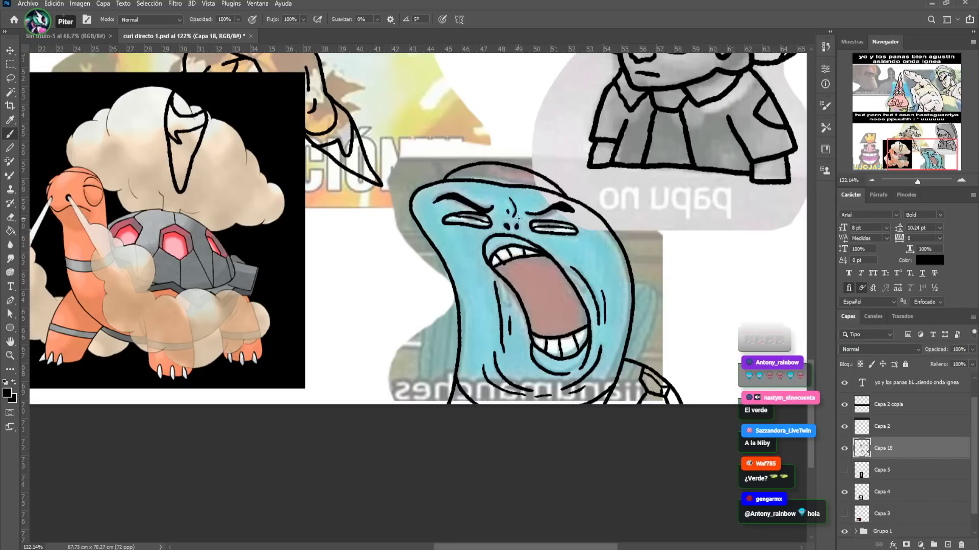
{"action": "mouse_move", "coordinate": [541, 281]}
{"action": "left_mouse_down"}
{"action": "mouse_move", "coordinate": [573, 265]}
{"action": "mouse_move", "coordinate": [534, 284]}
{"action": "left_mouse_up"}
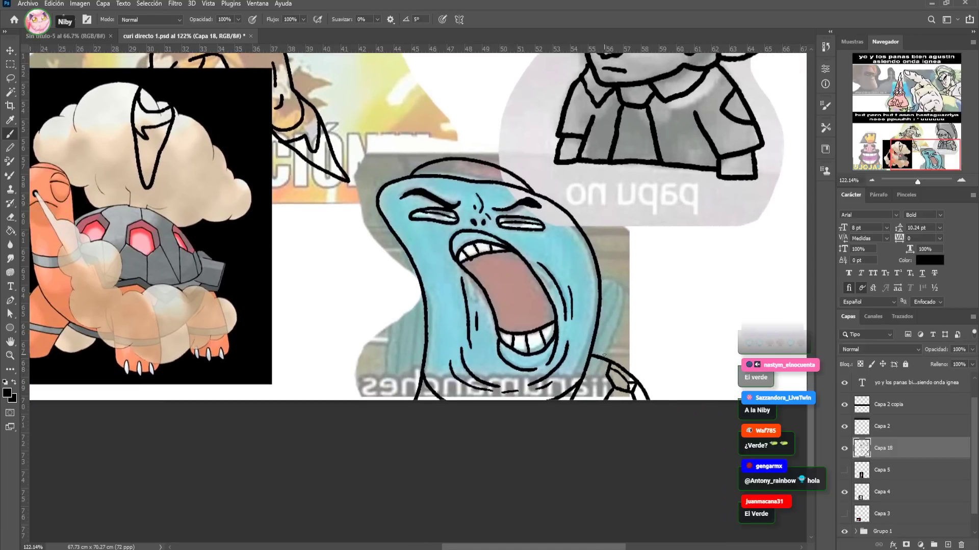
Draw a puffy smoke cloud rising from the shell behind the blue character's head
{"action": "mouse_move", "coordinate": [614, 333]}
{"action": "left_mouse_down"}
{"action": "mouse_move", "coordinate": [694, 316]}
{"action": "mouse_move", "coordinate": [696, 302]}
{"action": "mouse_move", "coordinate": [624, 248]}
{"action": "mouse_move", "coordinate": [591, 244]}
{"action": "mouse_move", "coordinate": [617, 265]}
{"action": "left_mouse_up"}
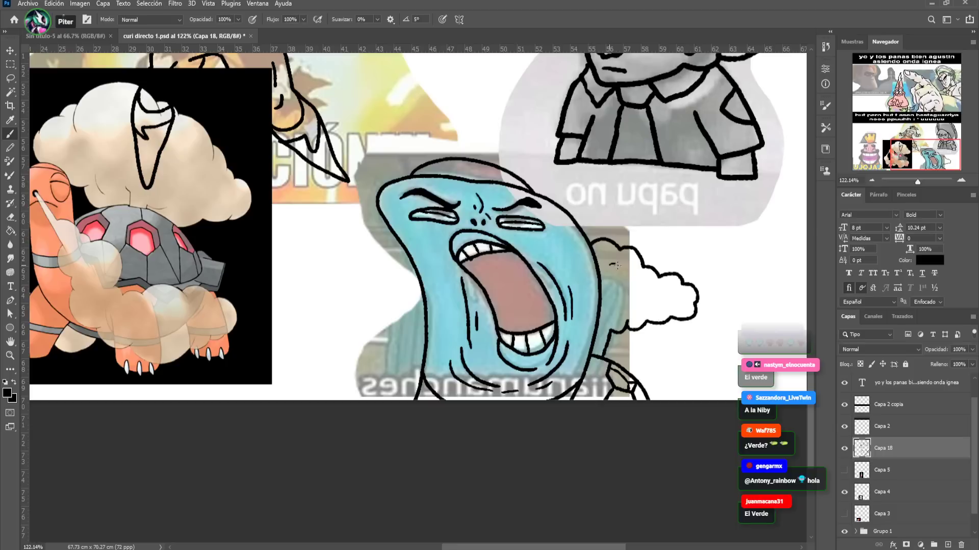
{"action": "mouse_move", "coordinate": [628, 321]}
{"action": "left_mouse_down"}
{"action": "mouse_move", "coordinate": [648, 308]}
{"action": "mouse_move", "coordinate": [626, 299]}
{"action": "mouse_move", "coordinate": [696, 304]}
{"action": "left_mouse_up"}
{"action": "left_click", "coordinate": [636, 298]}
Check the lower panel without the turtle reference, then move that reference into the upper panel beside the pink Patrick figure
{"action": "left_click_drag", "start_coordinate": [918, 182], "coordinate": [912, 181]}
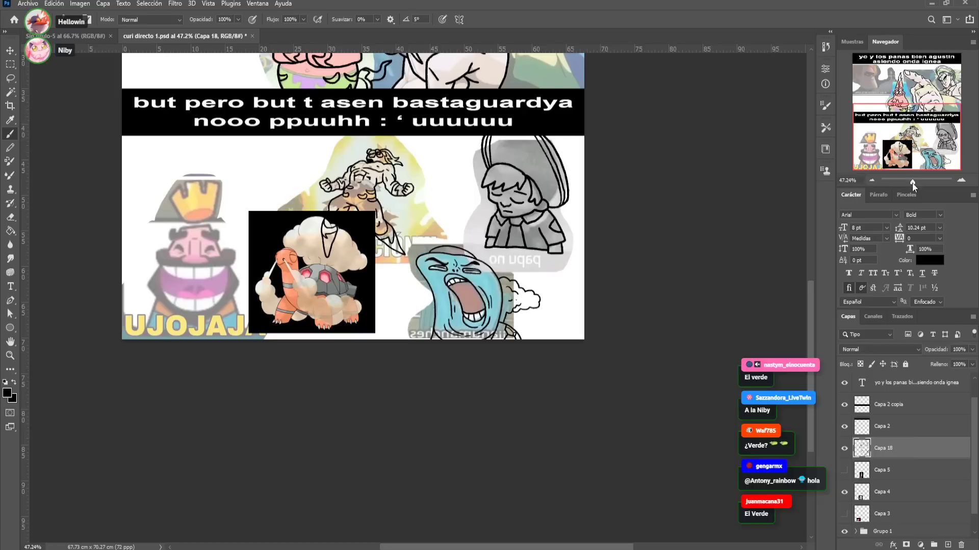
{"action": "left_click", "coordinate": [845, 493]}
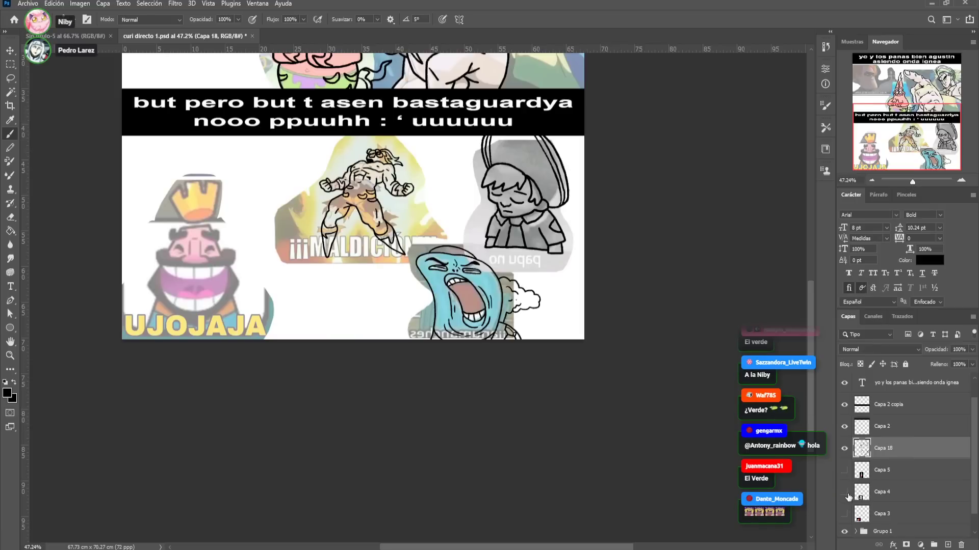
{"action": "left_click", "coordinate": [846, 494]}
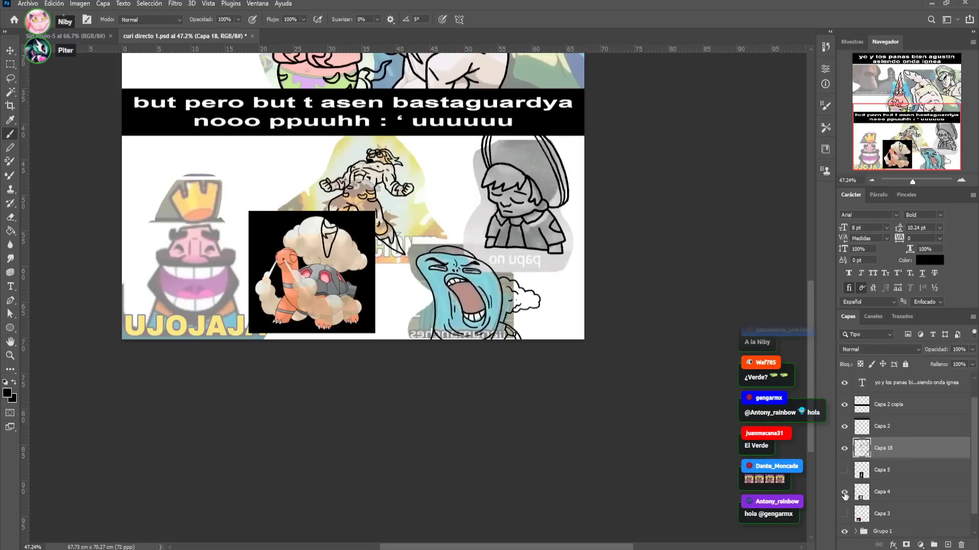
{"action": "left_click_drag", "start_coordinate": [179, 59], "coordinate": [263, 166]}
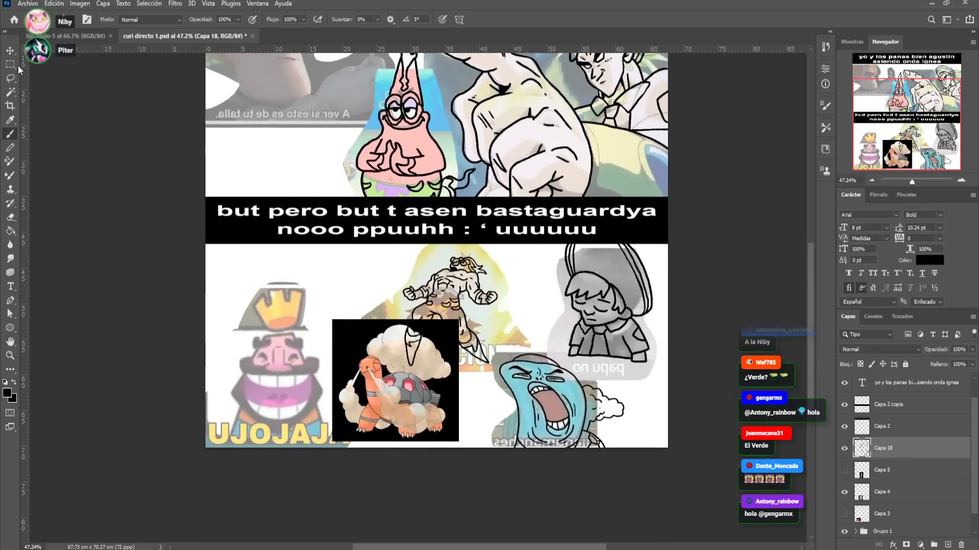
{"action": "left_click", "coordinate": [10, 51]}
{"action": "left_click_drag", "start_coordinate": [388, 381], "coordinate": [295, 147]}
{"action": "left_click_drag", "start_coordinate": [415, 79], "coordinate": [538, 264]}
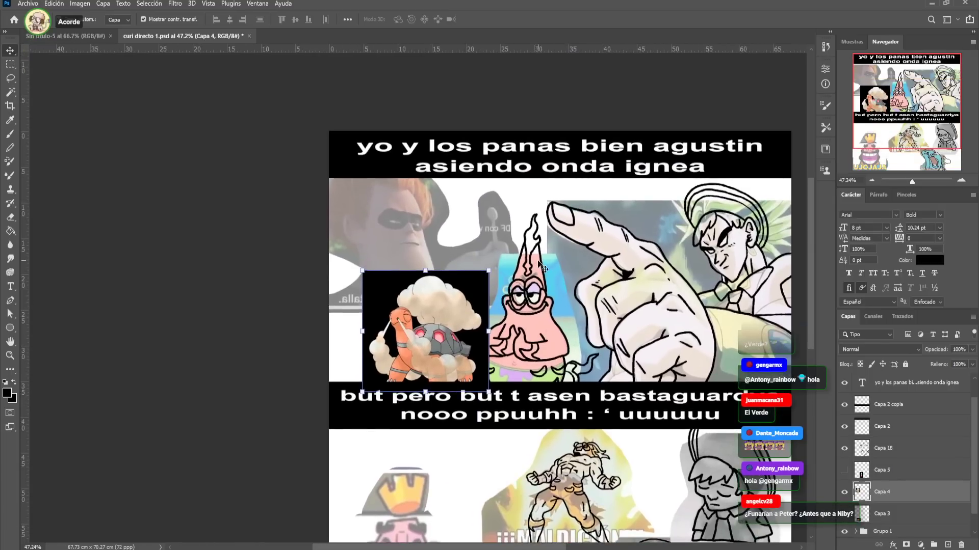
Move the turtle reference over the pointing hand, raise its layer Capa 4 above Capa 18, and make Capa 18 active
{"action": "left_click", "coordinate": [530, 300], "text": "ctrl"}
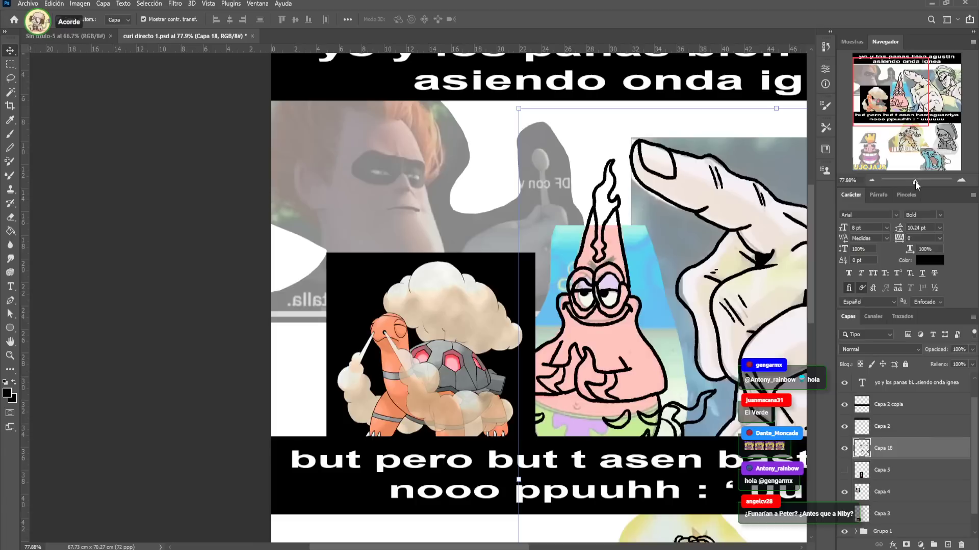
{"action": "left_click_drag", "start_coordinate": [912, 182], "coordinate": [915, 182]}
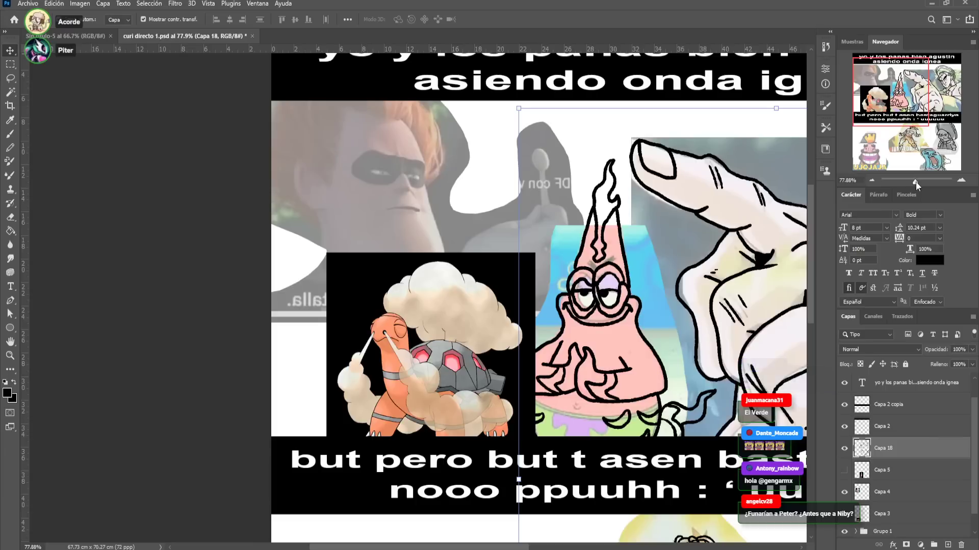
{"action": "left_click", "coordinate": [412, 334], "text": "ctrl"}
{"action": "left_click_drag", "start_coordinate": [411, 334], "coordinate": [394, 408]}
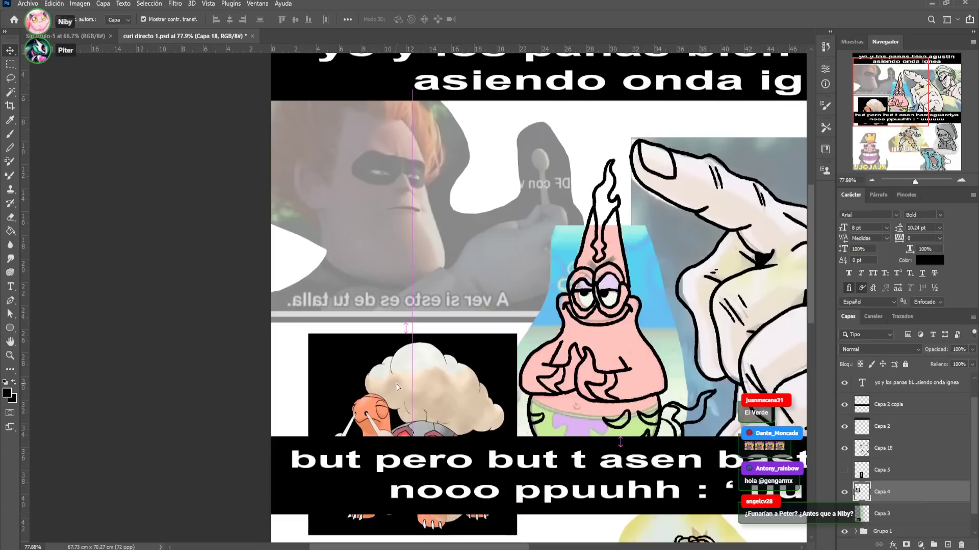
{"action": "left_click", "coordinate": [892, 451]}
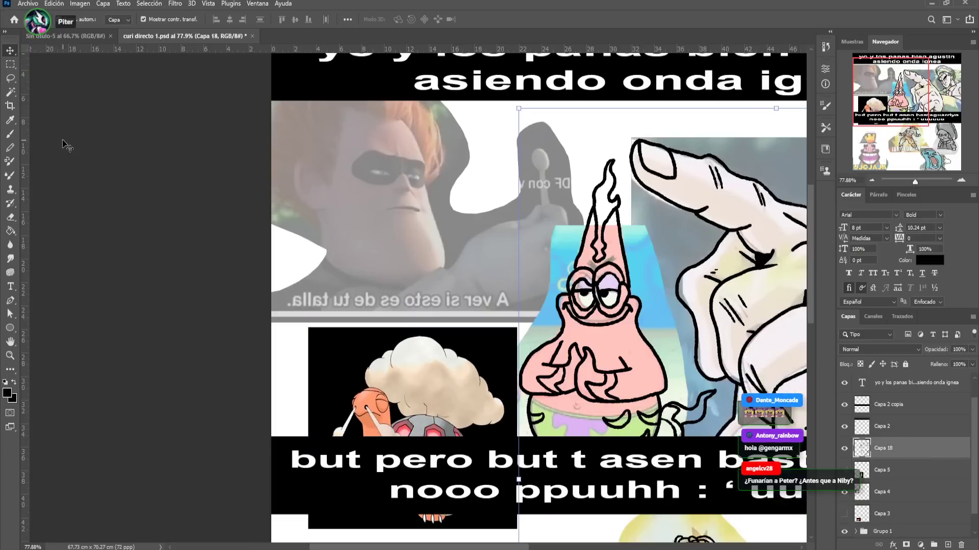
{"action": "left_click", "coordinate": [11, 133]}
{"action": "left_click", "coordinate": [10, 50]}
{"action": "left_click_drag", "start_coordinate": [430, 373], "coordinate": [716, 195]}
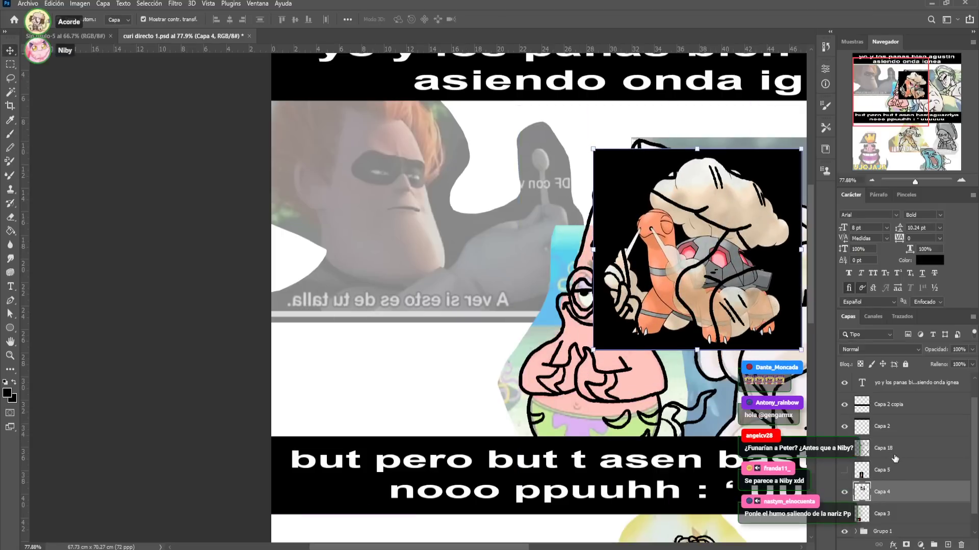
{"action": "left_click_drag", "start_coordinate": [902, 492], "coordinate": [898, 440]}
{"action": "left_click", "coordinate": [906, 474]}
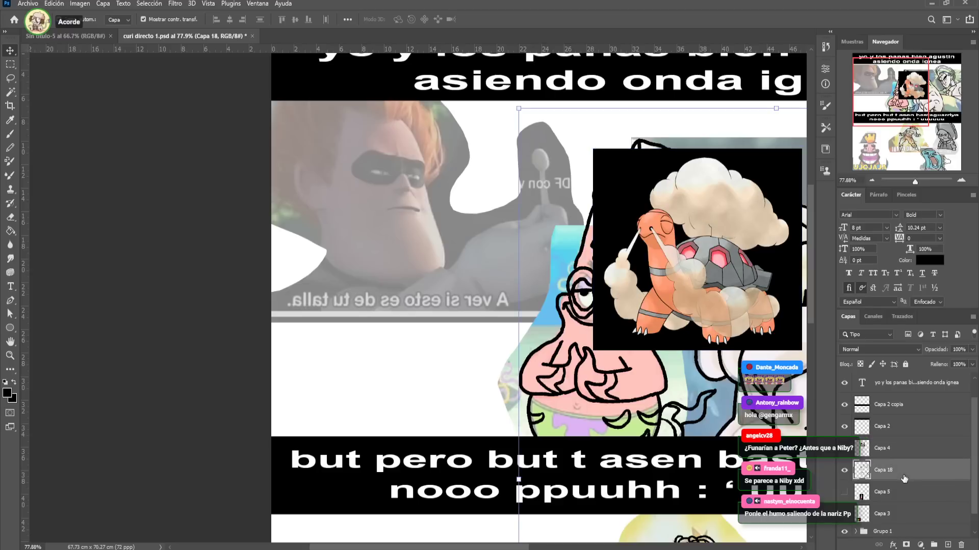
Draw the turtle character's head over the masked man: narrowed eyes, nostrils, frowning mouth, tall domed skull, forehead band and broad jaw
{"action": "left_click", "coordinate": [10, 133]}
{"action": "mouse_move", "coordinate": [400, 193]}
{"action": "left_mouse_down"}
{"action": "mouse_move", "coordinate": [392, 227]}
{"action": "mouse_move", "coordinate": [359, 194]}
{"action": "mouse_move", "coordinate": [347, 202]}
{"action": "mouse_move", "coordinate": [368, 200]}
{"action": "left_mouse_up"}
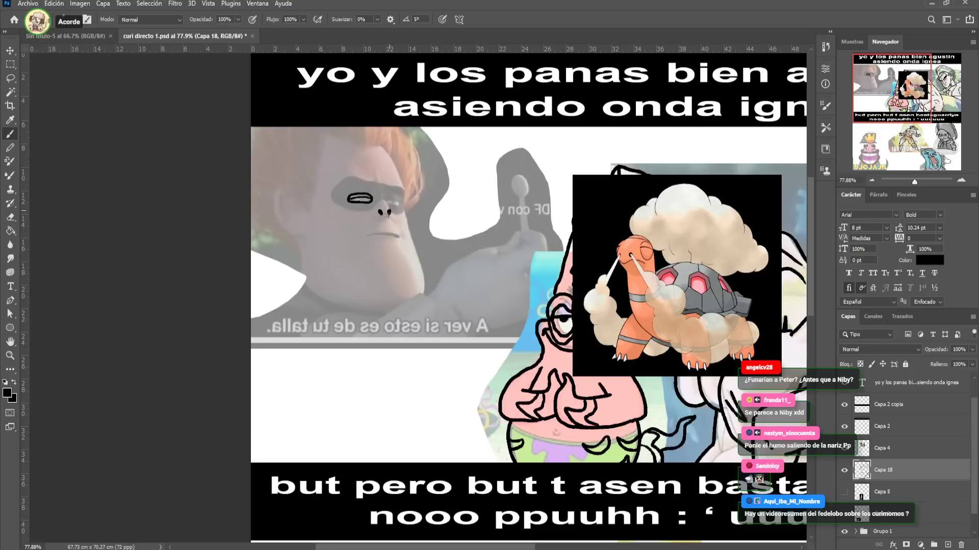
{"action": "mouse_move", "coordinate": [386, 200]}
{"action": "left_mouse_down"}
{"action": "mouse_move", "coordinate": [395, 231]}
{"action": "mouse_move", "coordinate": [367, 233]}
{"action": "mouse_move", "coordinate": [386, 199]}
{"action": "left_mouse_up"}
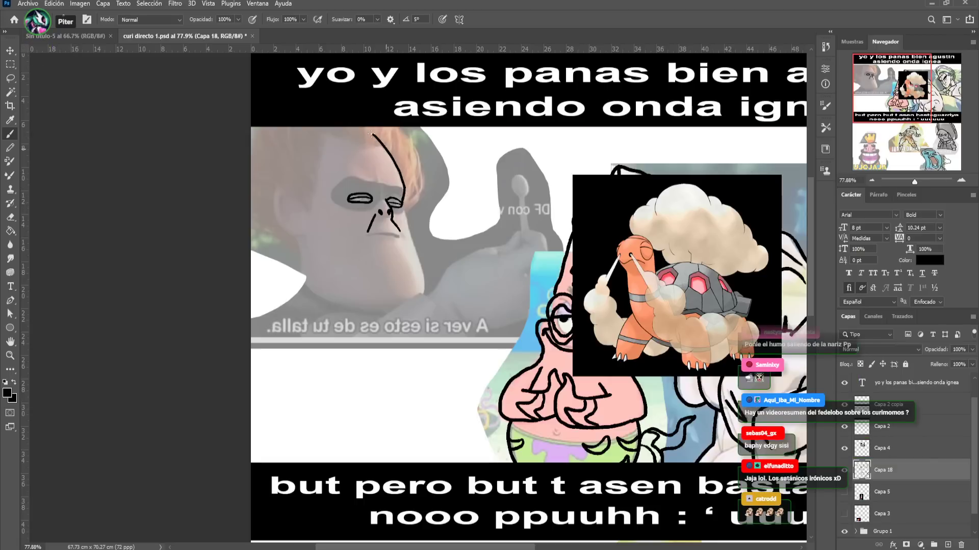
{"action": "left_click_drag", "start_coordinate": [300, 211], "coordinate": [302, 280]}
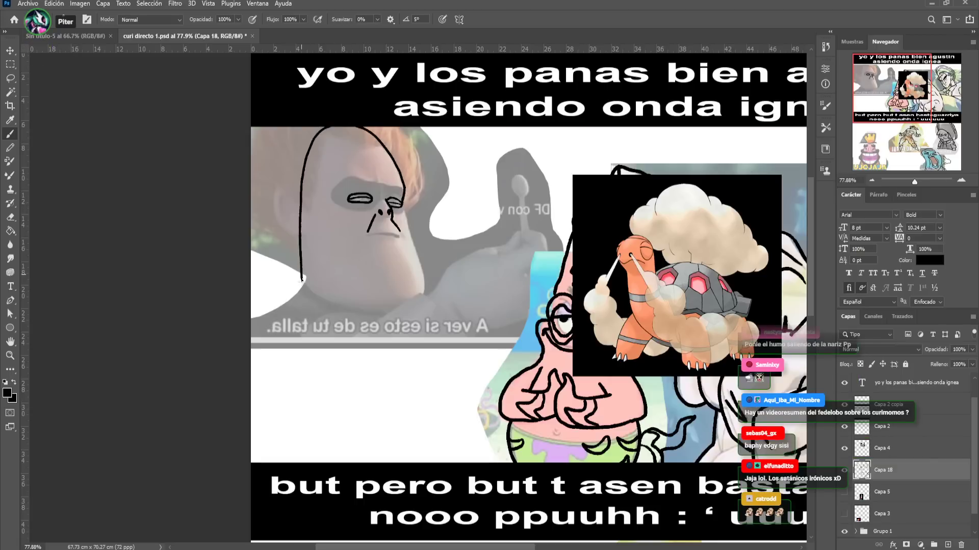
{"action": "left_click_drag", "start_coordinate": [386, 147], "coordinate": [310, 152]}
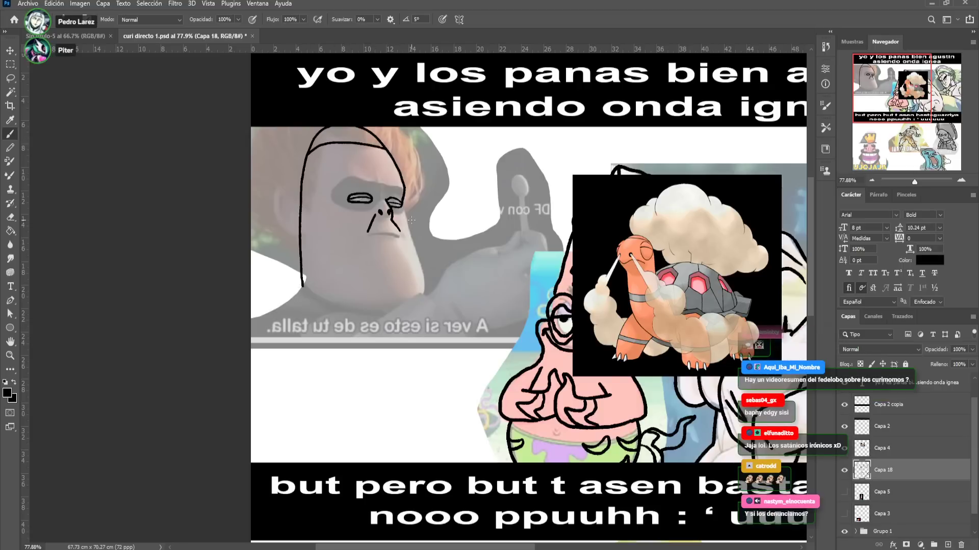
{"action": "mouse_move", "coordinate": [406, 207]}
{"action": "left_mouse_down"}
{"action": "mouse_move", "coordinate": [426, 298]}
{"action": "mouse_move", "coordinate": [320, 302]}
{"action": "left_mouse_up"}
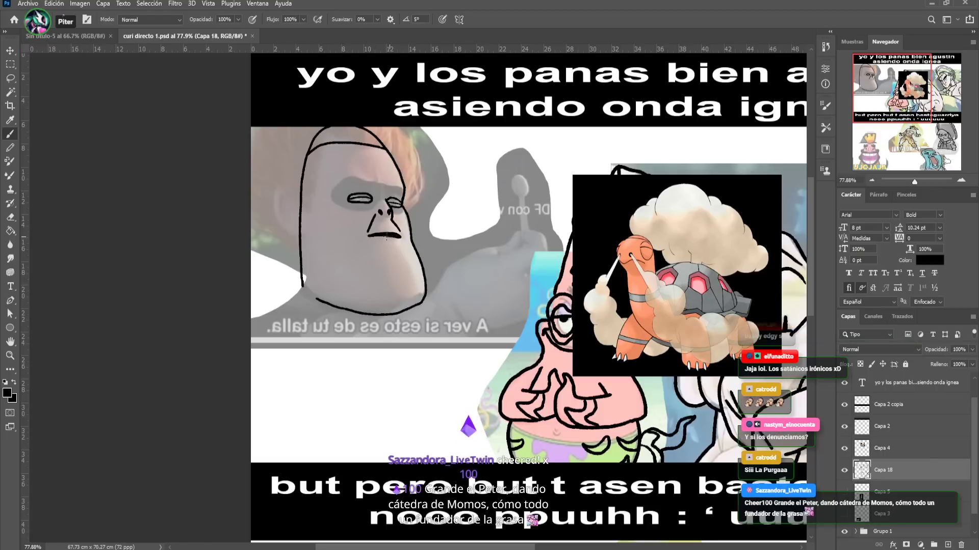
{"action": "left_click_drag", "start_coordinate": [400, 237], "coordinate": [366, 237]}
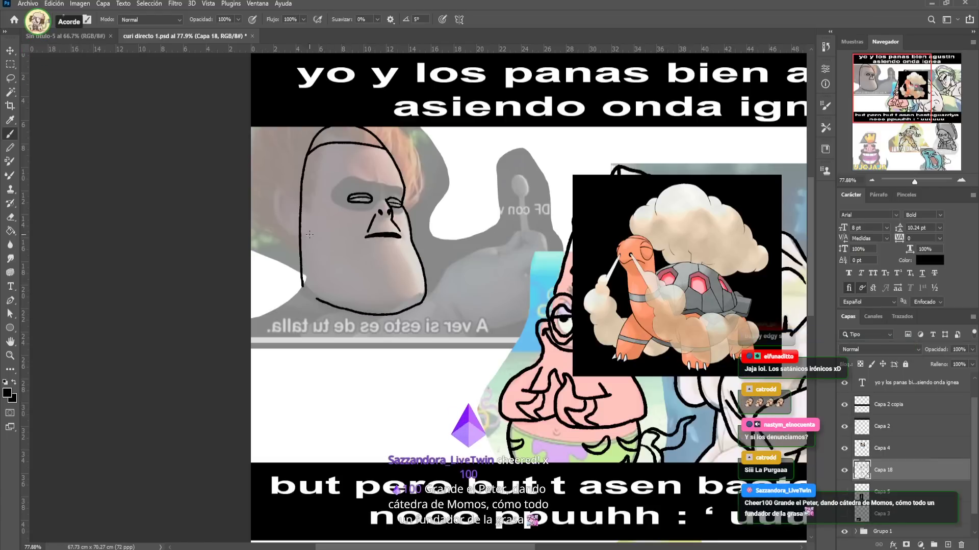
Delete the corner of the jaw outline where the chin meets the raised arm
{"action": "key", "text": "l"}
{"action": "mouse_move", "coordinate": [442, 300]}
{"action": "left_mouse_down"}
{"action": "mouse_move", "coordinate": [393, 306]}
{"action": "mouse_move", "coordinate": [402, 335]}
{"action": "left_mouse_up"}
{"action": "key", "text": "Delete"}
{"action": "key", "text": "ctrl+d"}
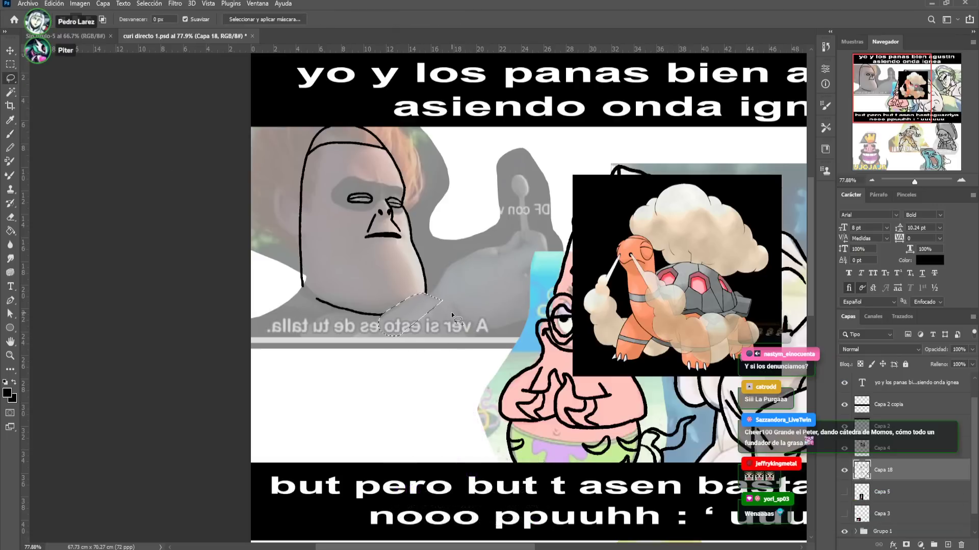
Draw the masked man's neck and collar lines, the chest's lower edge, and a plated turtle shell behind the shoulder
{"action": "left_click", "coordinate": [10, 133]}
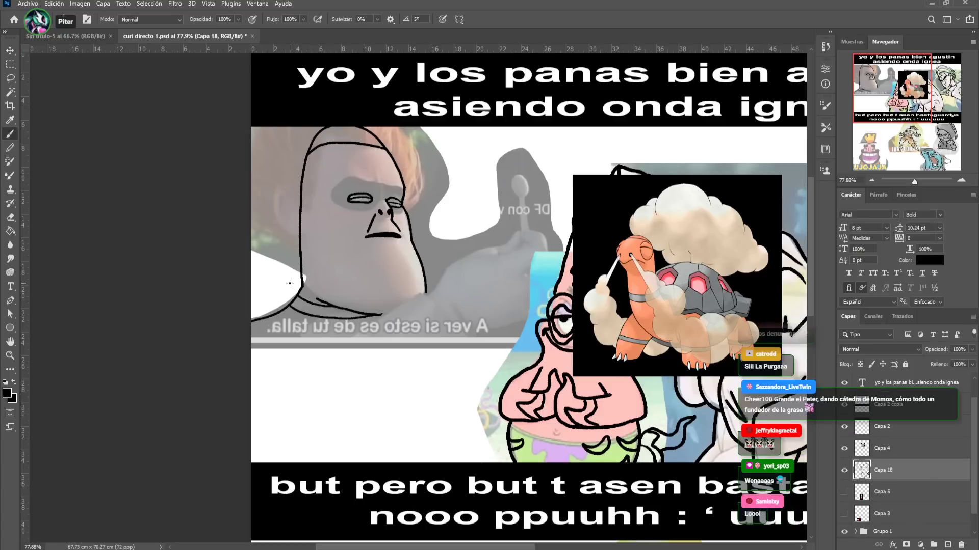
{"action": "left_click_drag", "start_coordinate": [301, 291], "coordinate": [275, 267]}
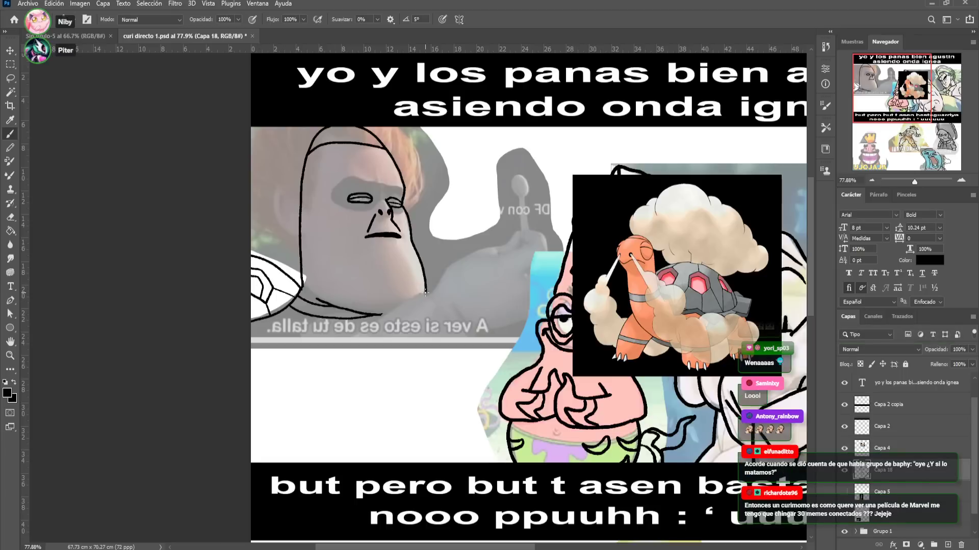
{"action": "left_click_drag", "start_coordinate": [396, 308], "coordinate": [345, 342]}
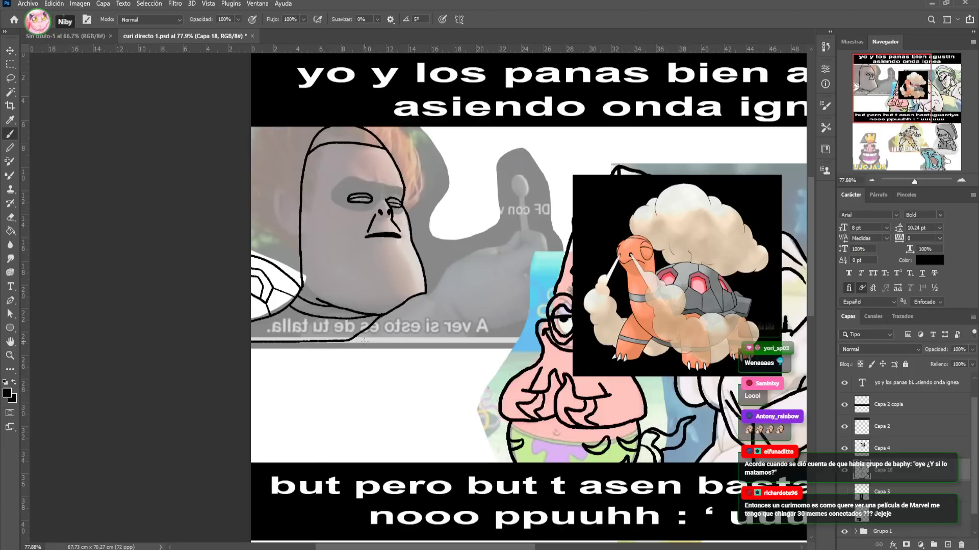
Outline the masked man's outstretched arm and its hand with the curled thumb, following the faded reference
{"action": "mouse_move", "coordinate": [348, 340]}
{"action": "left_mouse_down"}
{"action": "mouse_move", "coordinate": [454, 340]}
{"action": "mouse_move", "coordinate": [543, 308]}
{"action": "left_mouse_up"}
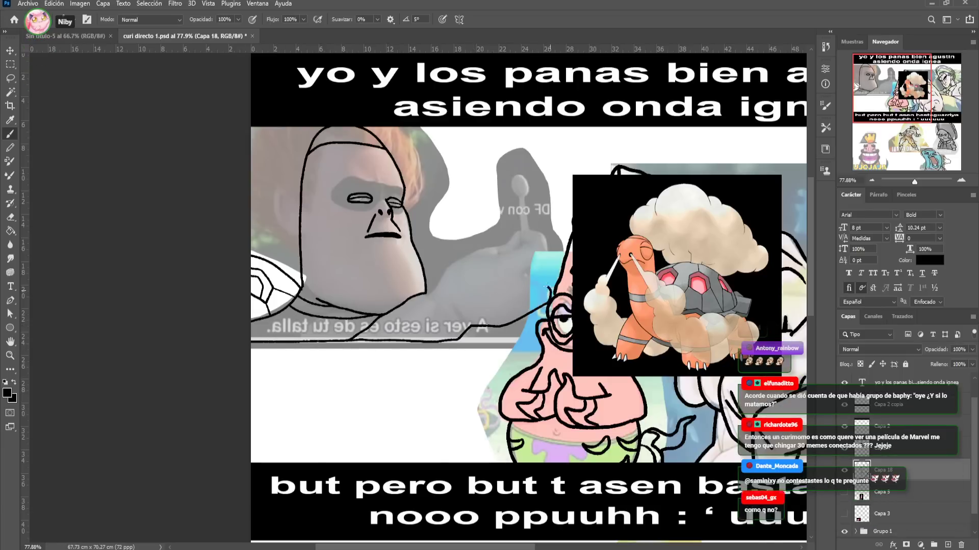
{"action": "mouse_move", "coordinate": [544, 266]}
{"action": "left_mouse_down"}
{"action": "mouse_move", "coordinate": [532, 231]}
{"action": "mouse_move", "coordinate": [532, 245]}
{"action": "mouse_move", "coordinate": [472, 252]}
{"action": "mouse_move", "coordinate": [434, 296]}
{"action": "left_mouse_up"}
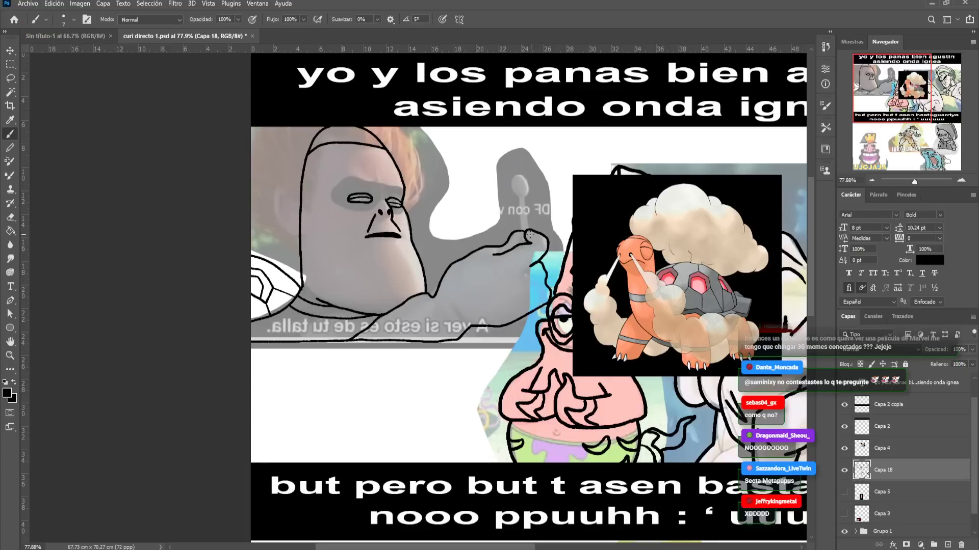
{"action": "left_click_drag", "start_coordinate": [514, 203], "coordinate": [523, 225]}
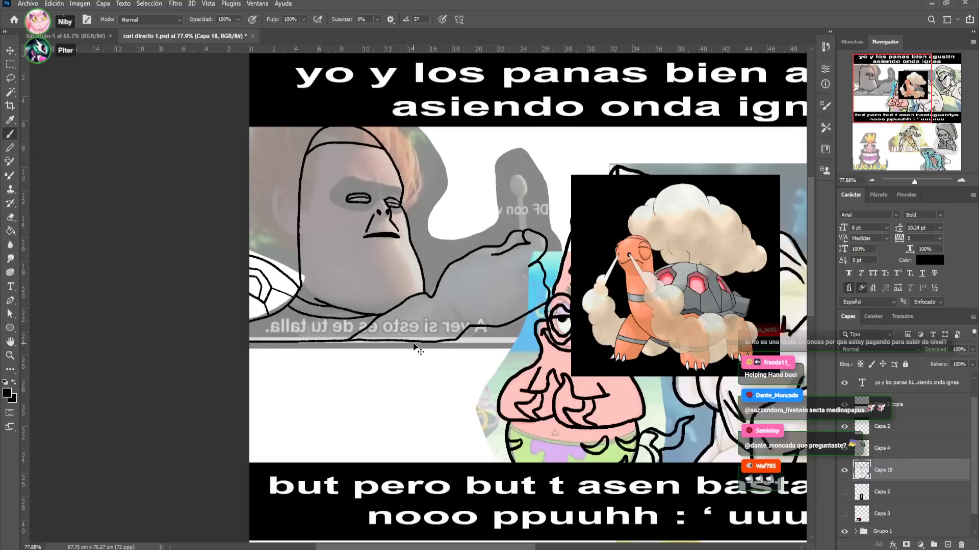
Paste the Torkoal wiki page screenshot and move it until its infobox abilities lie within the upper panel
{"action": "key", "text": "ctrl+v"}
{"action": "key", "text": "v"}
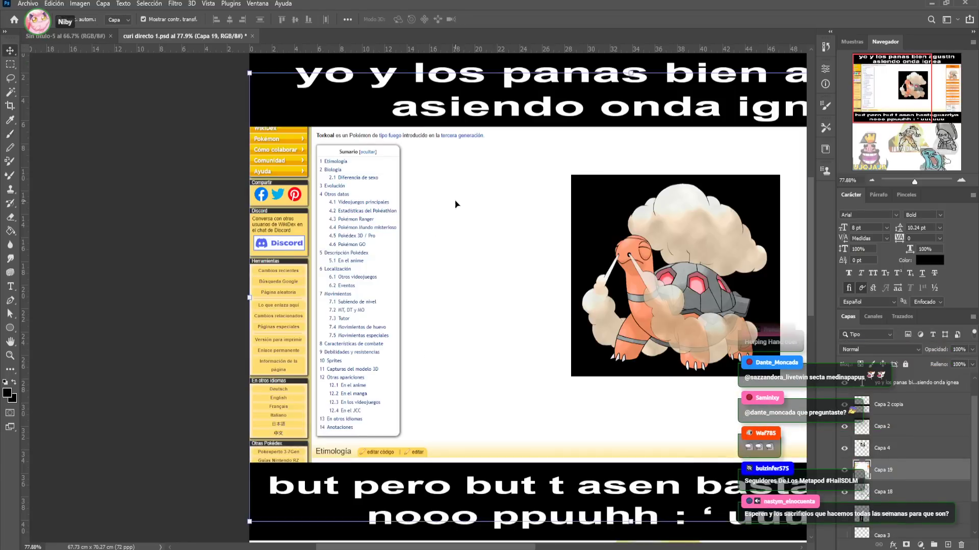
{"action": "left_click_drag", "start_coordinate": [507, 220], "coordinate": [197, 246]}
{"action": "left_click_drag", "start_coordinate": [506, 278], "coordinate": [246, 225]}
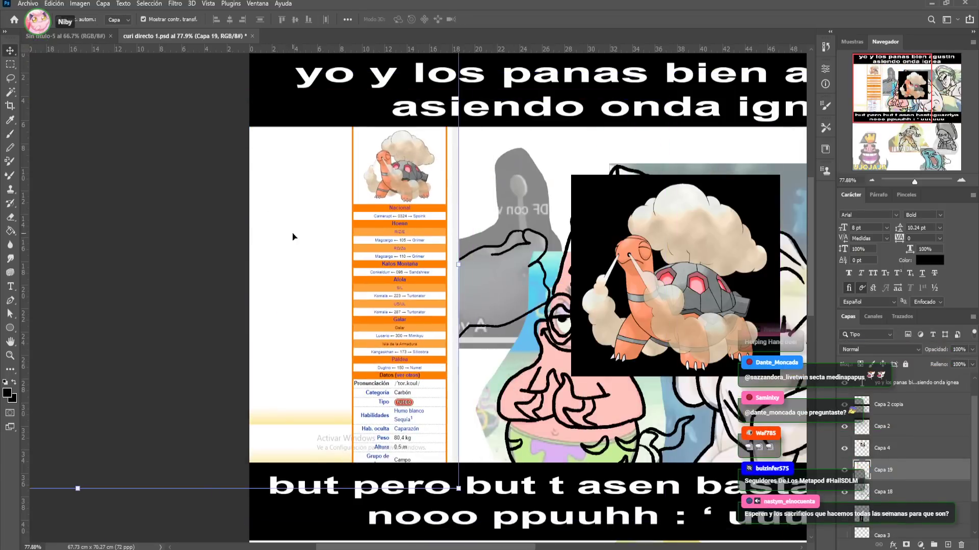
Copy the word "Sequía" from the infobox abilities to its own layer and delete the page screenshot layer
{"action": "left_click", "coordinate": [8, 66]}
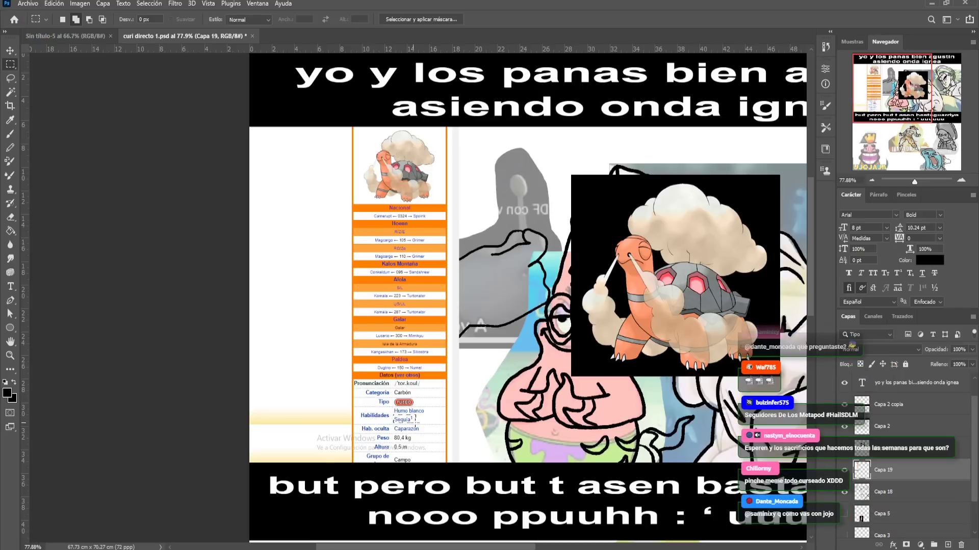
{"action": "key", "text": "ctrl+j"}
{"action": "key", "text": "v"}
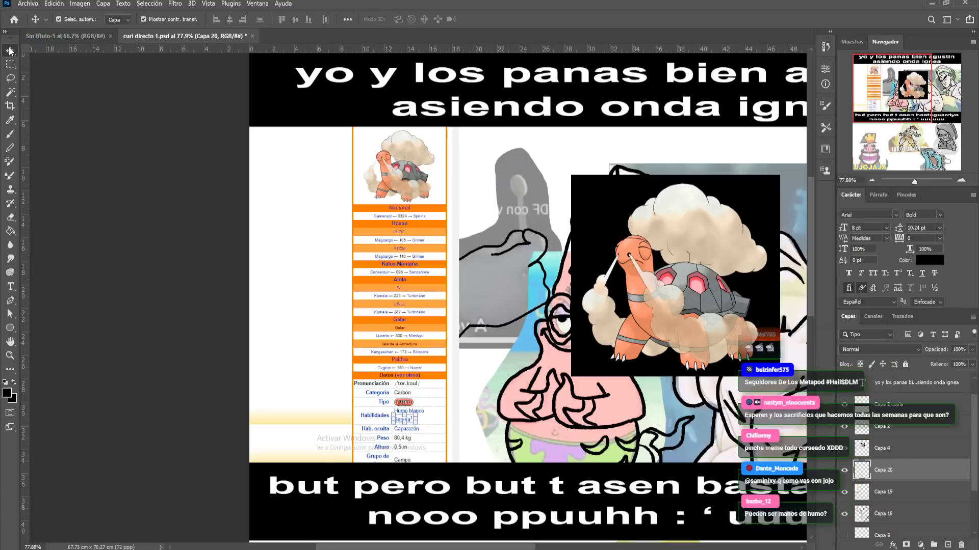
{"action": "key", "text": "Delete"}
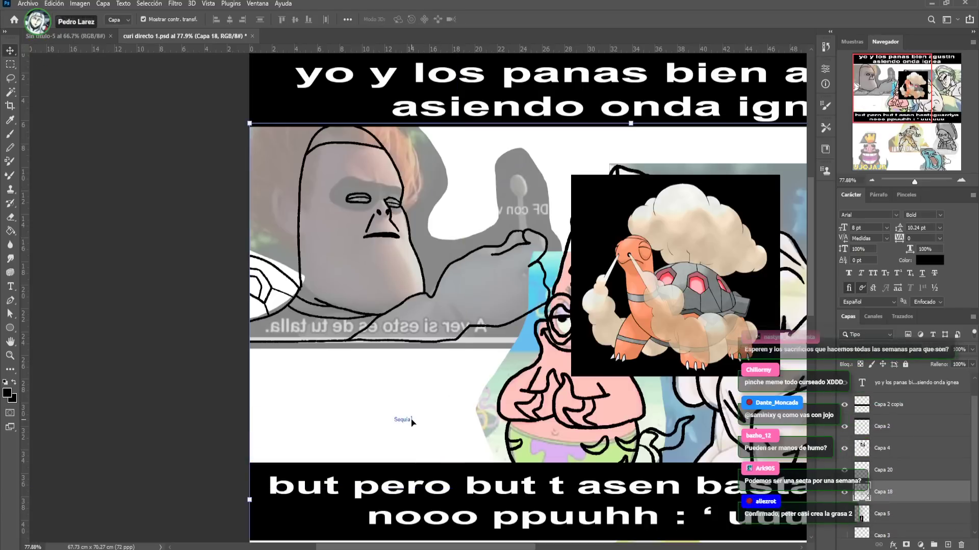
Place the "Sequía" label upright in the masked man's hand, scaled to about 383% and rotated about 74.6°
{"action": "left_click_drag", "start_coordinate": [415, 414], "coordinate": [526, 214]}
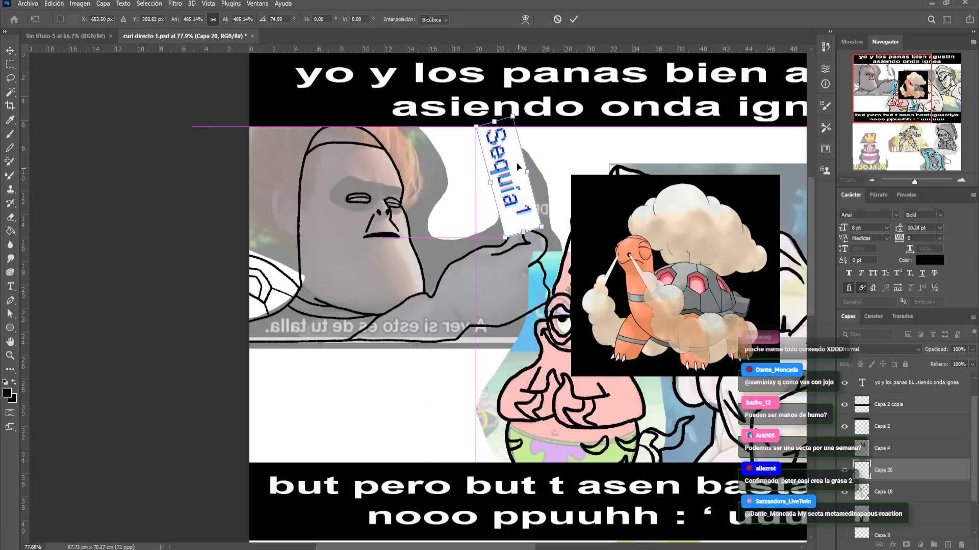
{"action": "left_click_drag", "start_coordinate": [513, 116], "coordinate": [514, 140]}
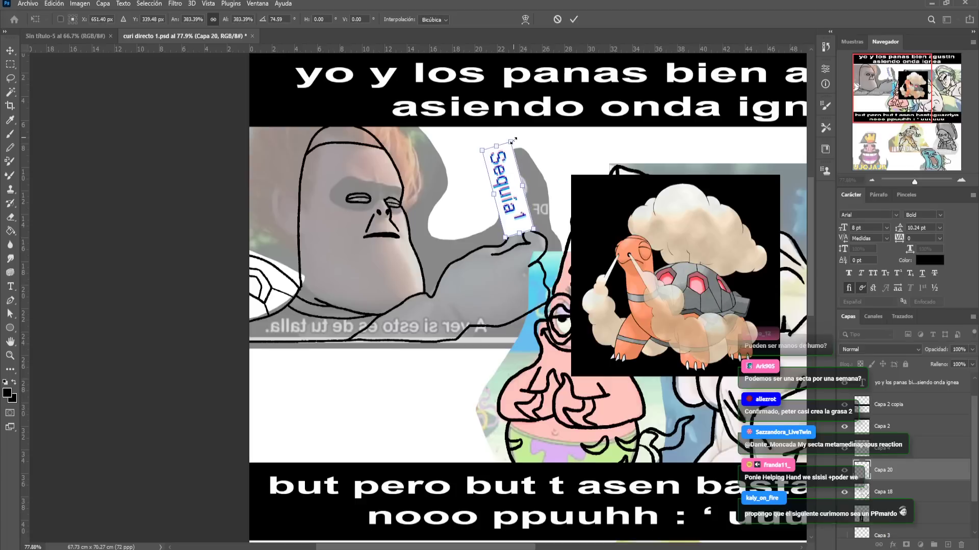
{"action": "key", "text": "Return"}
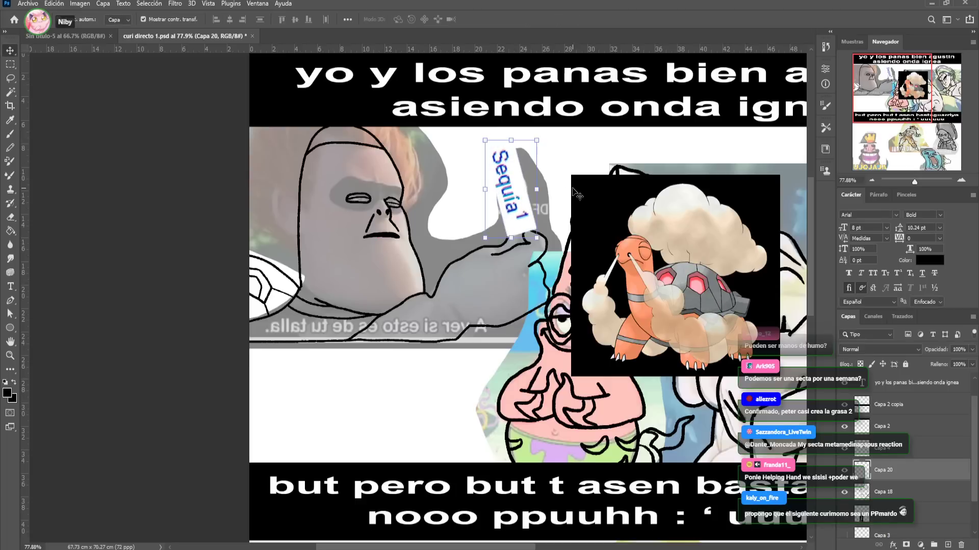
Erase the part of the "Sequía" label that covers the thumb outline so it sits behind the thumb
{"action": "left_click", "coordinate": [924, 181]}
{"action": "left_click_drag", "start_coordinate": [900, 93], "coordinate": [893, 81]}
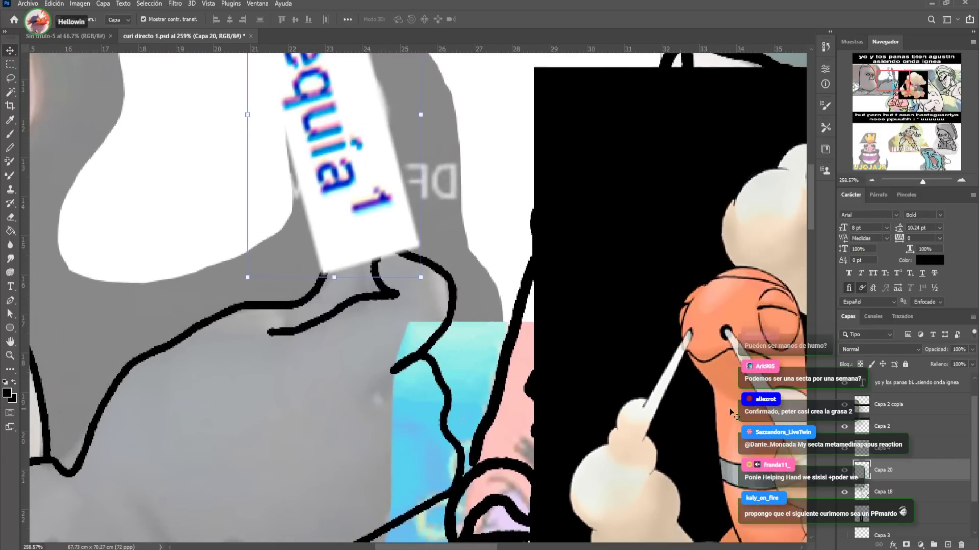
{"action": "left_click", "coordinate": [11, 216]}
{"action": "mouse_move", "coordinate": [390, 254]}
{"action": "left_mouse_down"}
{"action": "mouse_move", "coordinate": [379, 257]}
{"action": "mouse_move", "coordinate": [393, 253]}
{"action": "left_mouse_up"}
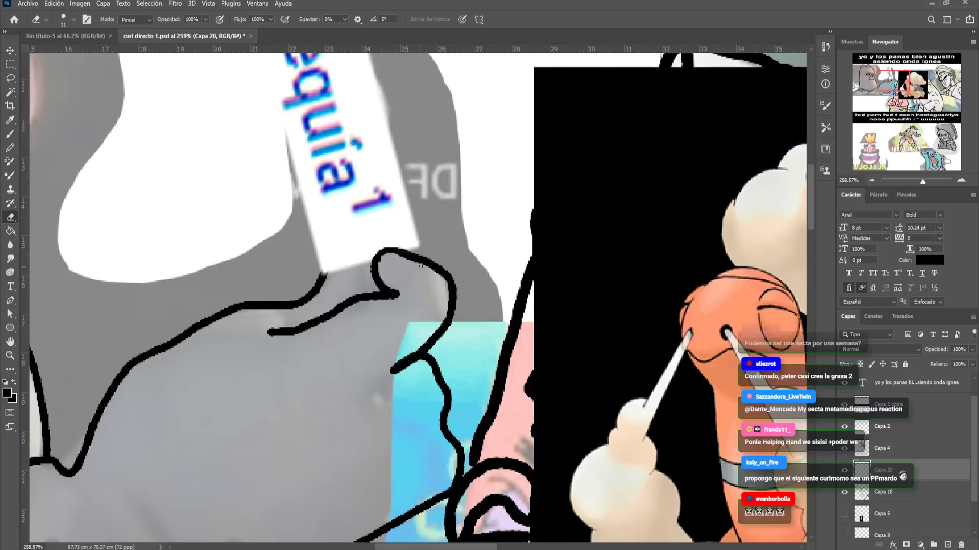
{"action": "left_click_drag", "start_coordinate": [922, 181], "coordinate": [917, 182]}
{"action": "left_click_drag", "start_coordinate": [485, 313], "coordinate": [508, 236]}
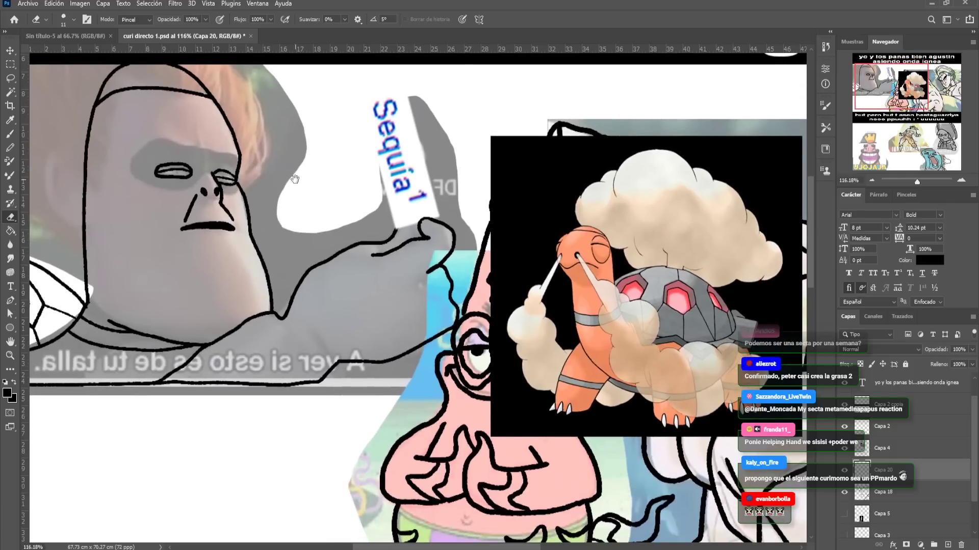
Hide the turtle reference layer Capa 4 and bring both meme panels and the lower layers into view
{"action": "left_click", "coordinate": [10, 51]}
{"action": "left_click", "coordinate": [625, 212]}
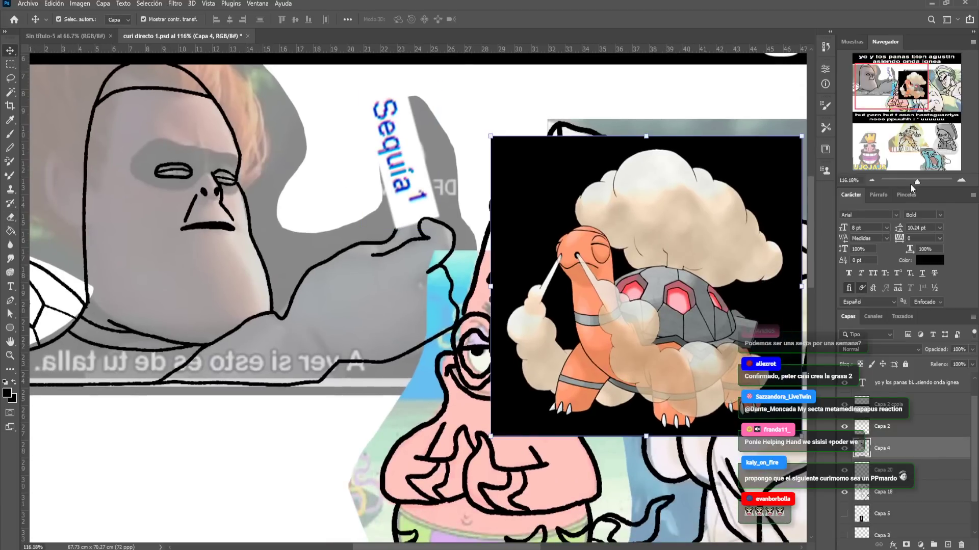
{"action": "left_click_drag", "start_coordinate": [916, 182], "coordinate": [914, 183]}
{"action": "left_click", "coordinate": [845, 448]}
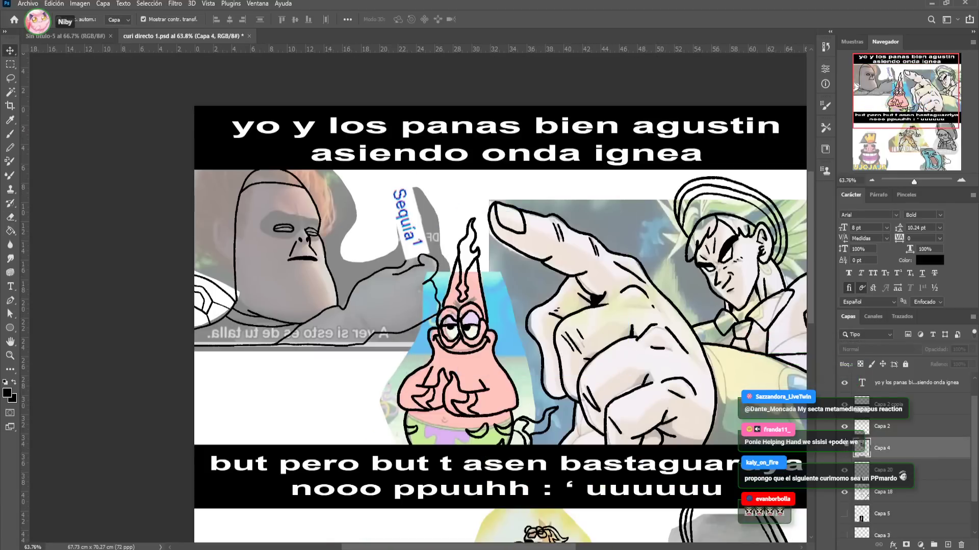
{"action": "left_click_drag", "start_coordinate": [907, 104], "coordinate": [914, 124]}
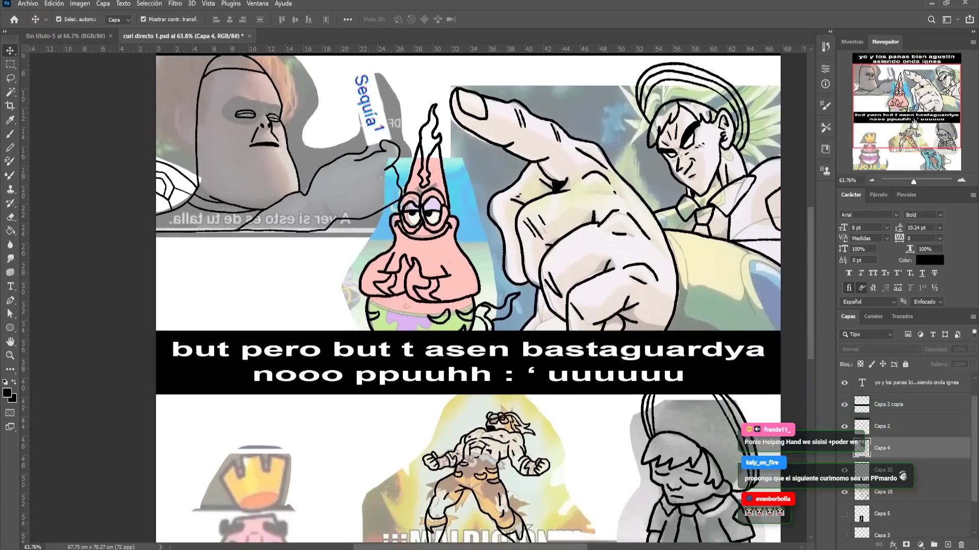
{"action": "left_click_drag", "start_coordinate": [532, 289], "coordinate": [538, 261]}
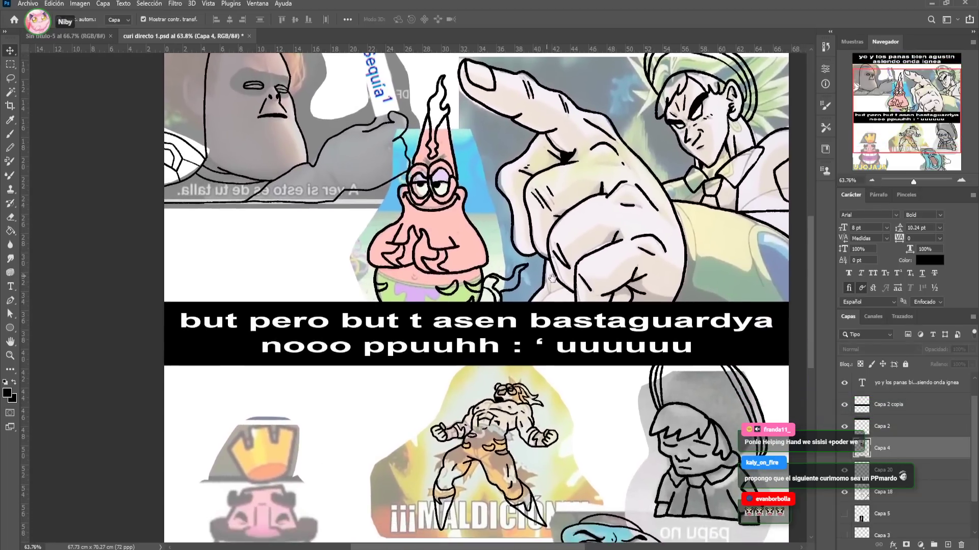
{"action": "left_click_drag", "start_coordinate": [976, 440], "coordinate": [976, 464]}
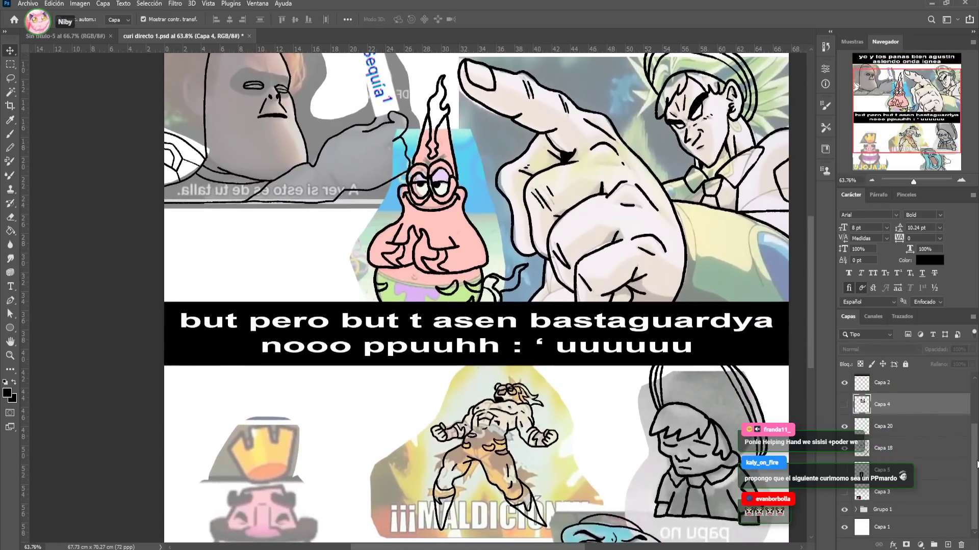
Check the line art without the reference group Grupo 1, show the group again and save the document
{"action": "left_click", "coordinate": [844, 510]}
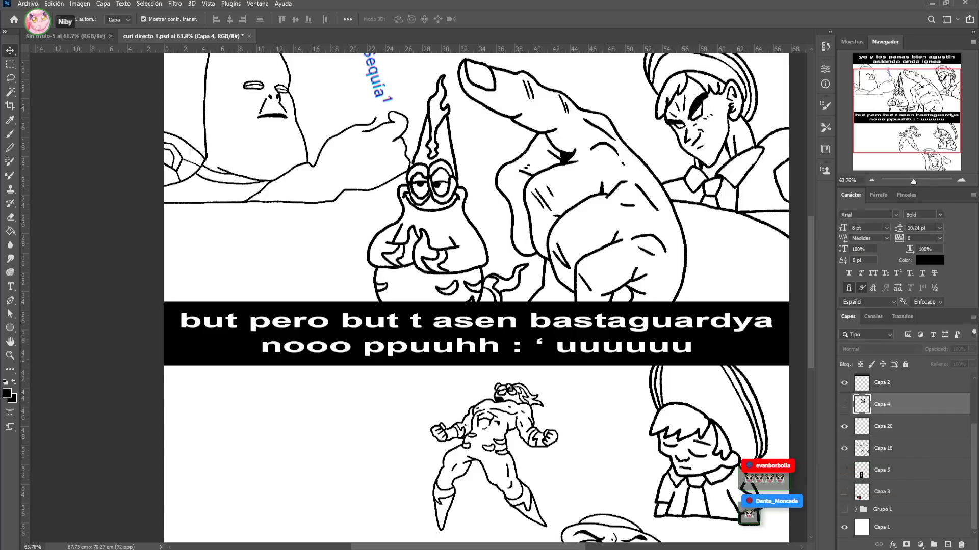
{"action": "left_click", "coordinate": [845, 510]}
{"action": "left_click_drag", "start_coordinate": [916, 181], "coordinate": [918, 182]}
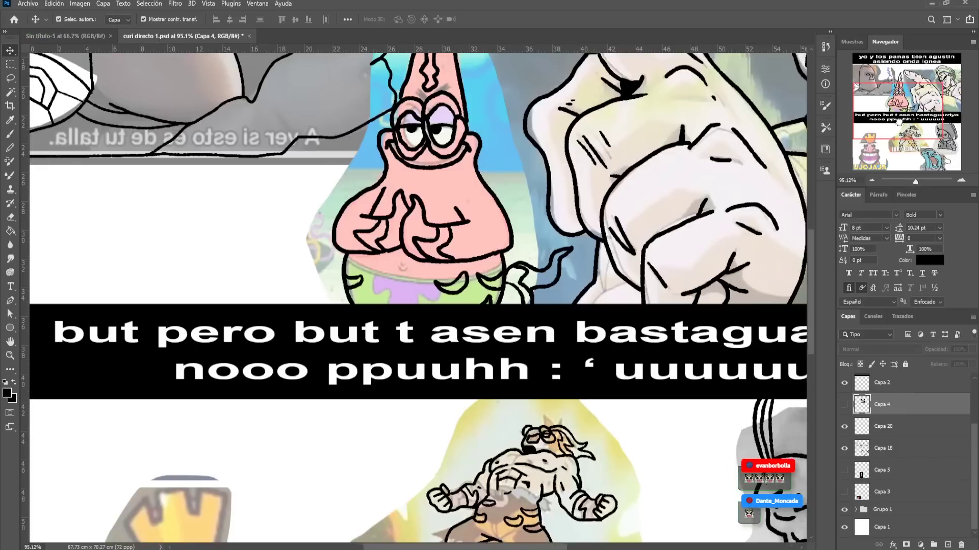
{"action": "left_click", "coordinate": [892, 149]}
{"action": "left_click_drag", "start_coordinate": [546, 361], "coordinate": [684, 293]}
{"action": "key", "text": "ctrl+s"}
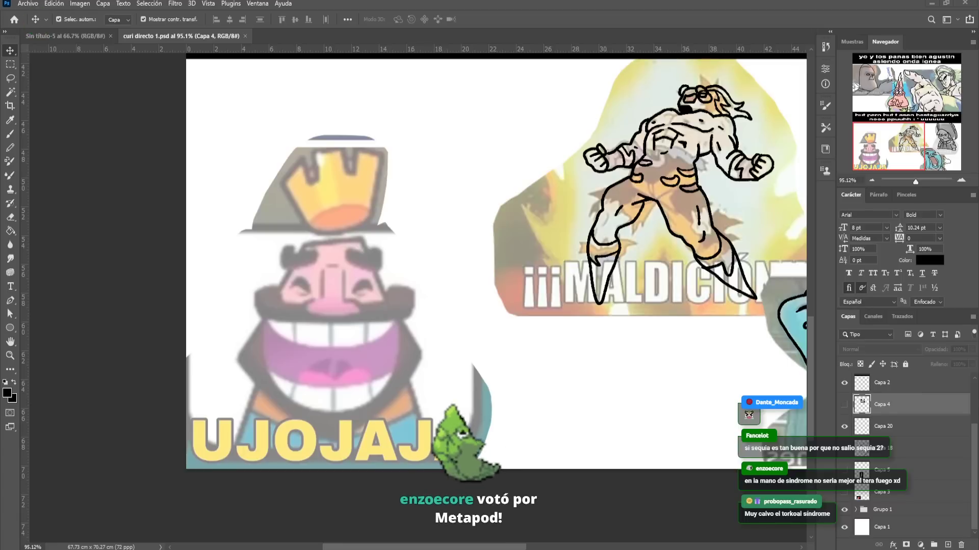
Paste the copied stone golem picture and place it beside the laughing king reference, clear of the face
{"action": "key", "text": "ctrl+v"}
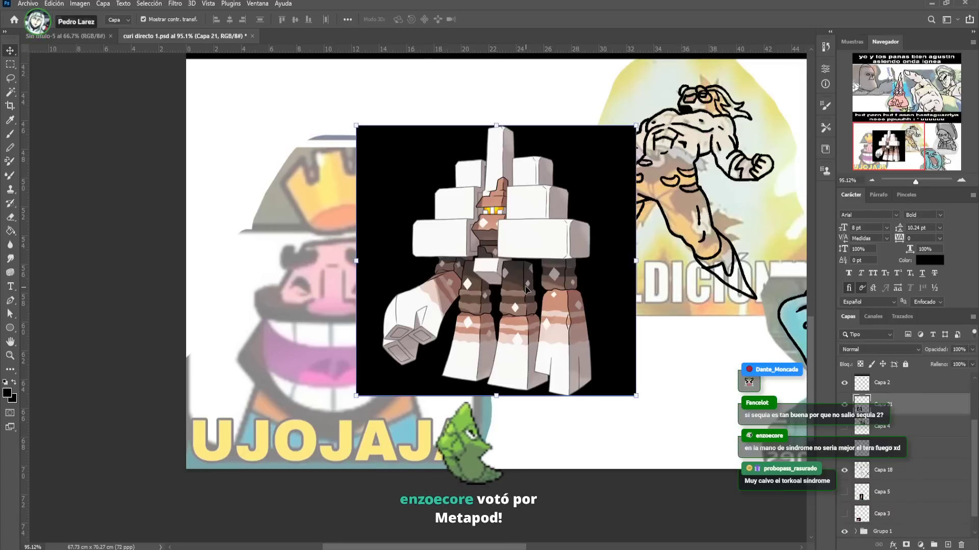
{"action": "left_click_drag", "start_coordinate": [526, 289], "coordinate": [662, 285]}
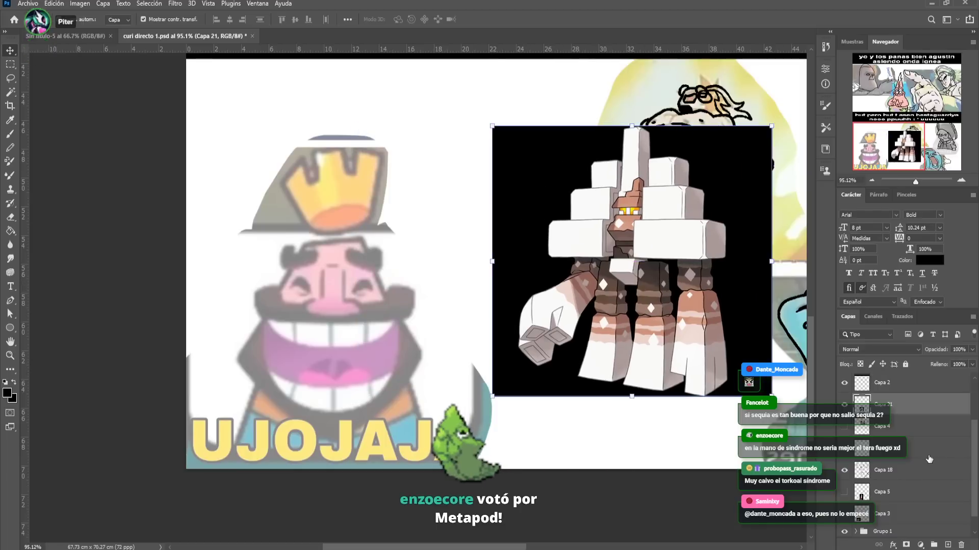
On layer Capa 18, brush angular eyes, two nose lines and a wide open mouth outline over the laughing king
{"action": "left_click", "coordinate": [895, 476]}
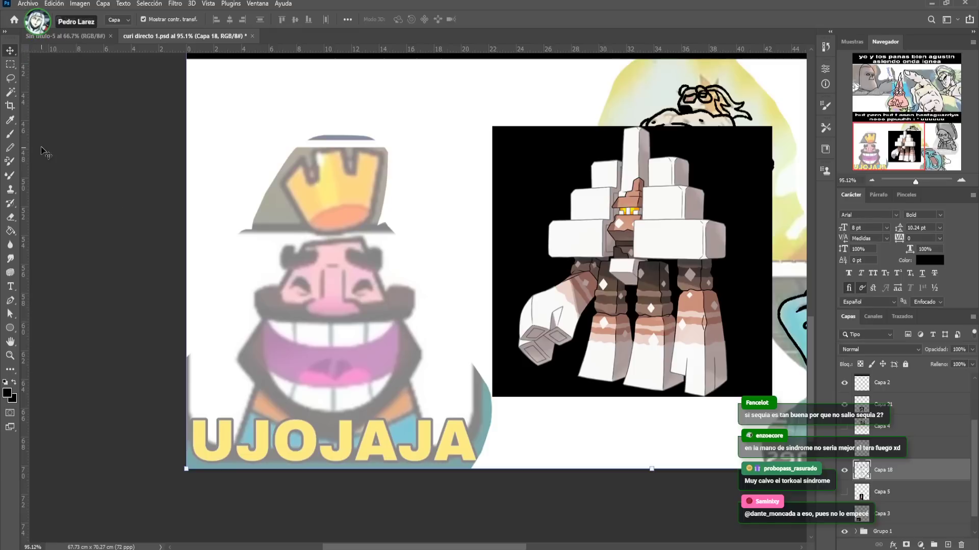
{"action": "left_click", "coordinate": [11, 135]}
{"action": "left_click_drag", "start_coordinate": [350, 195], "coordinate": [361, 244]}
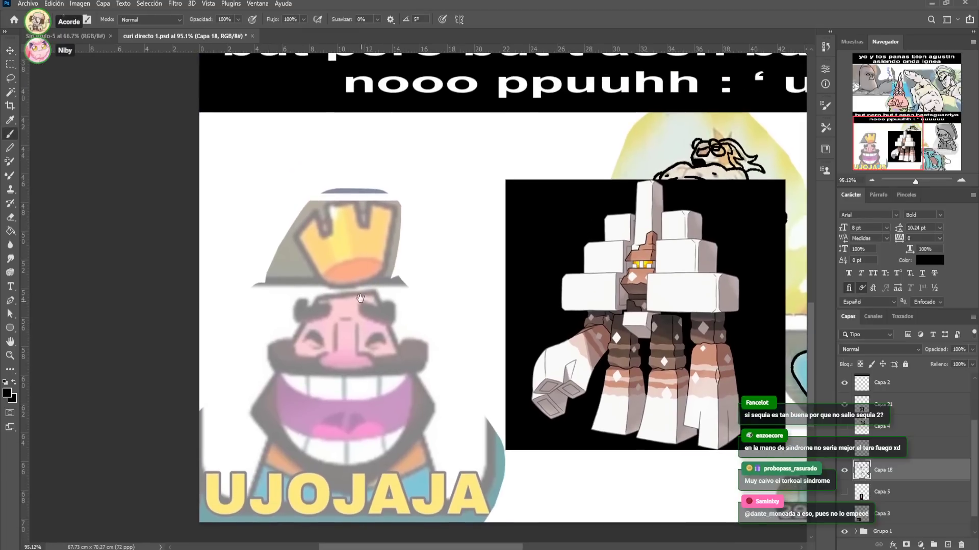
{"action": "left_click_drag", "start_coordinate": [360, 298], "coordinate": [367, 259]}
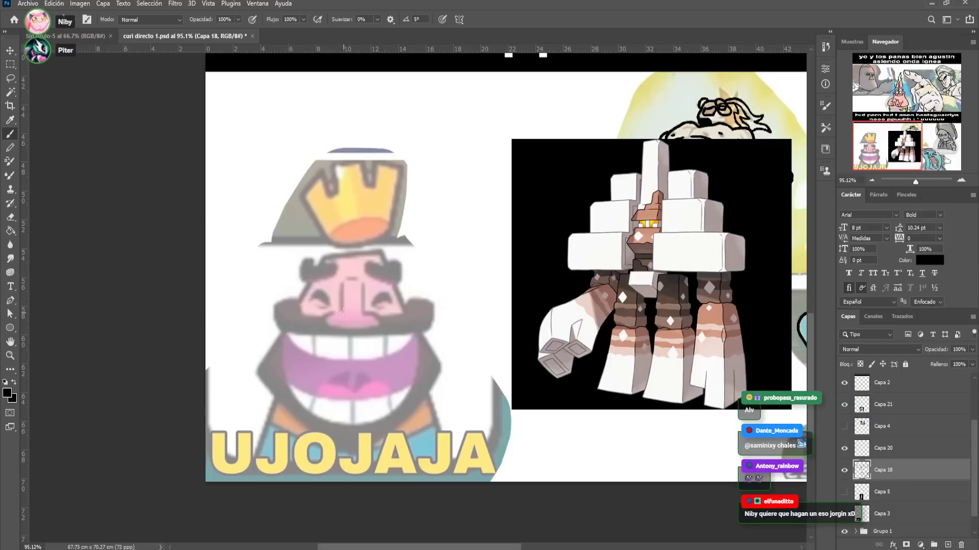
{"action": "mouse_move", "coordinate": [319, 297]}
{"action": "left_mouse_down"}
{"action": "mouse_move", "coordinate": [368, 292]}
{"action": "mouse_move", "coordinate": [367, 308]}
{"action": "mouse_move", "coordinate": [393, 289]}
{"action": "mouse_move", "coordinate": [361, 287]}
{"action": "mouse_move", "coordinate": [365, 322]}
{"action": "left_mouse_up"}
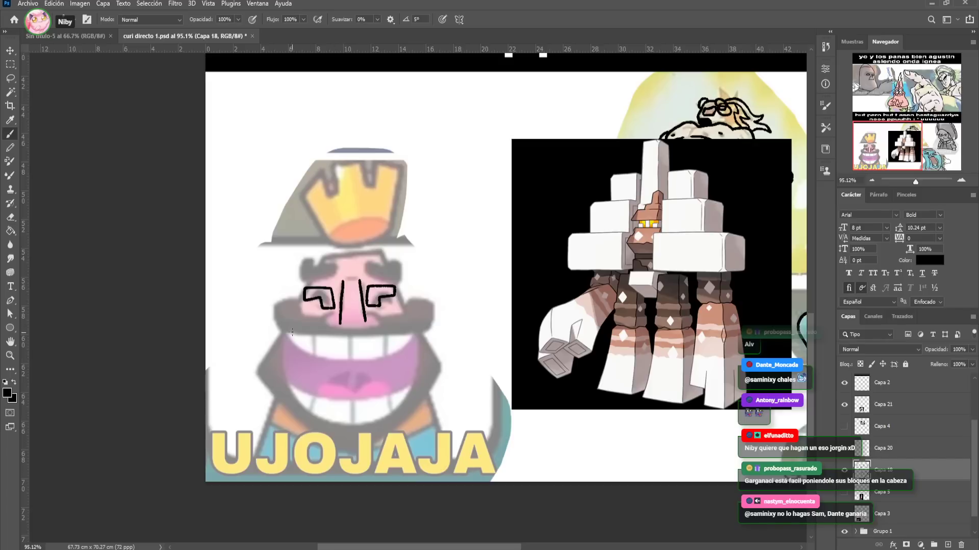
{"action": "left_click_drag", "start_coordinate": [303, 335], "coordinate": [417, 332]}
{"action": "mouse_move", "coordinate": [282, 333]}
{"action": "left_mouse_down"}
{"action": "mouse_move", "coordinate": [296, 402]}
{"action": "mouse_move", "coordinate": [342, 424]}
{"action": "mouse_move", "coordinate": [383, 419]}
{"action": "mouse_move", "coordinate": [410, 387]}
{"action": "left_mouse_up"}
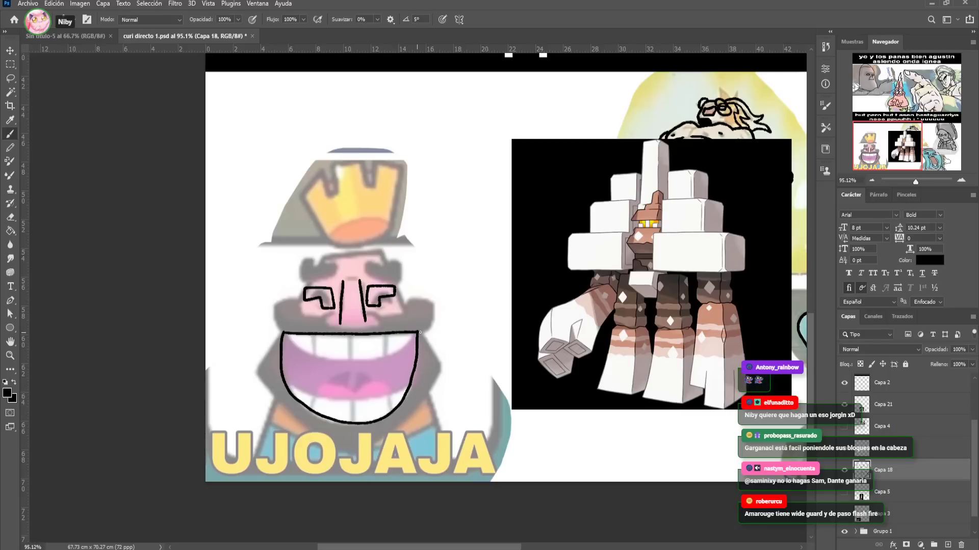
Draw the angular stone jaw around the mouth and add rows of upper and lower teeth
{"action": "mouse_move", "coordinate": [435, 354]}
{"action": "left_mouse_down"}
{"action": "mouse_move", "coordinate": [463, 431]}
{"action": "mouse_move", "coordinate": [426, 437]}
{"action": "left_mouse_up"}
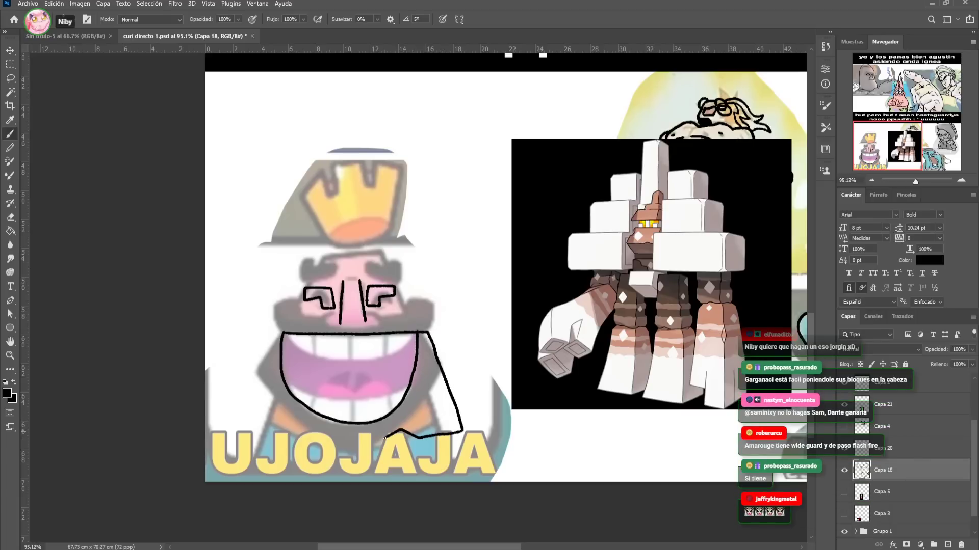
{"action": "mouse_move", "coordinate": [363, 443]}
{"action": "left_mouse_down"}
{"action": "mouse_move", "coordinate": [249, 440]}
{"action": "mouse_move", "coordinate": [254, 392]}
{"action": "mouse_move", "coordinate": [265, 387]}
{"action": "mouse_move", "coordinate": [283, 332]}
{"action": "mouse_move", "coordinate": [318, 358]}
{"action": "mouse_move", "coordinate": [346, 362]}
{"action": "mouse_move", "coordinate": [388, 357]}
{"action": "mouse_move", "coordinate": [409, 338]}
{"action": "mouse_move", "coordinate": [386, 355]}
{"action": "left_mouse_up"}
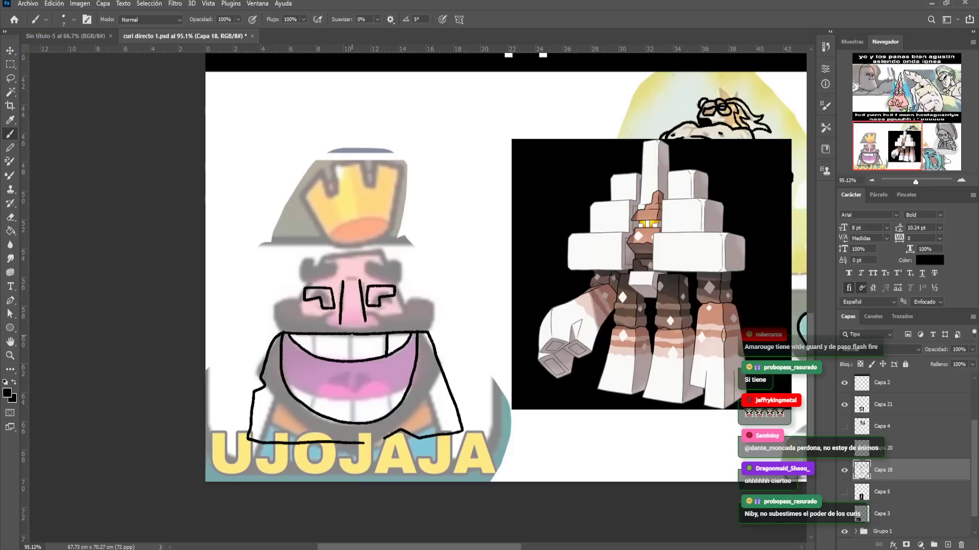
{"action": "left_click_drag", "start_coordinate": [314, 336], "coordinate": [314, 358]}
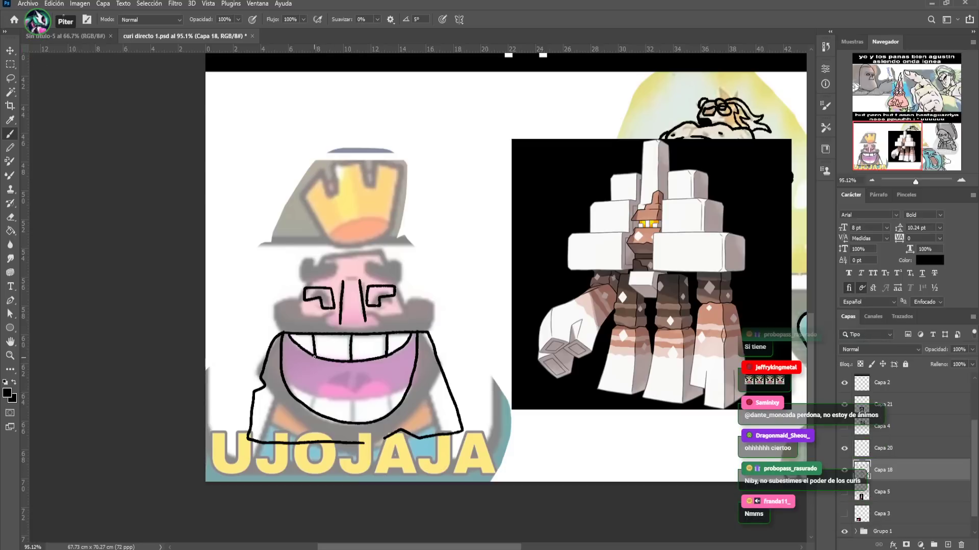
{"action": "left_click_drag", "start_coordinate": [332, 398], "coordinate": [377, 396]}
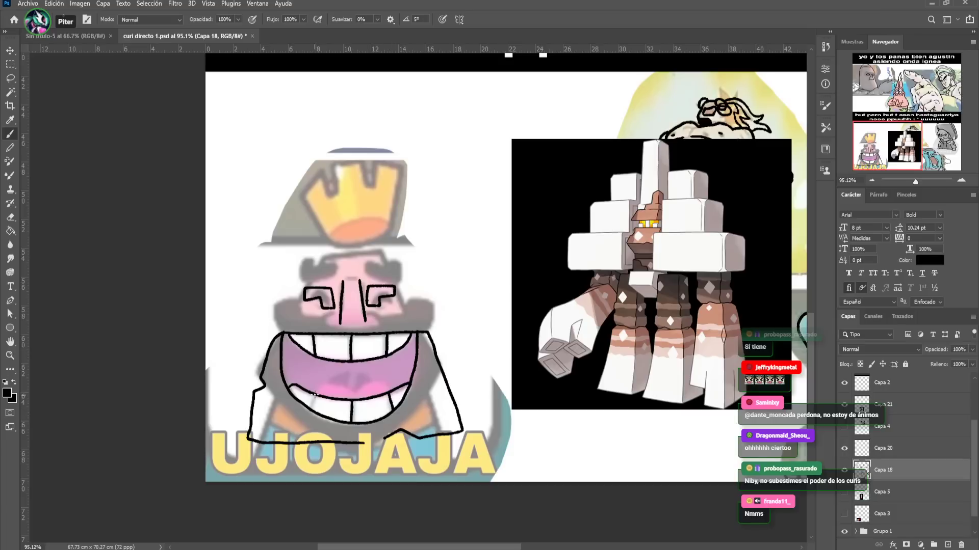
Close the lower edge of the jaw, add a small crack and draw two tapering body lines down to the canvas edge
{"action": "left_click_drag", "start_coordinate": [386, 438], "coordinate": [368, 443]}
{"action": "left_click_drag", "start_coordinate": [462, 430], "coordinate": [435, 482]}
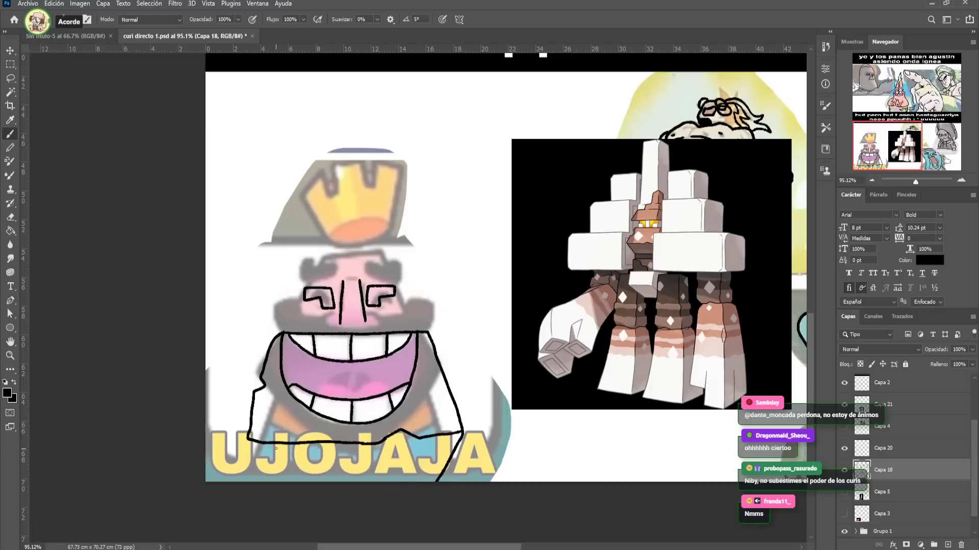
{"action": "left_click_drag", "start_coordinate": [250, 439], "coordinate": [261, 481]}
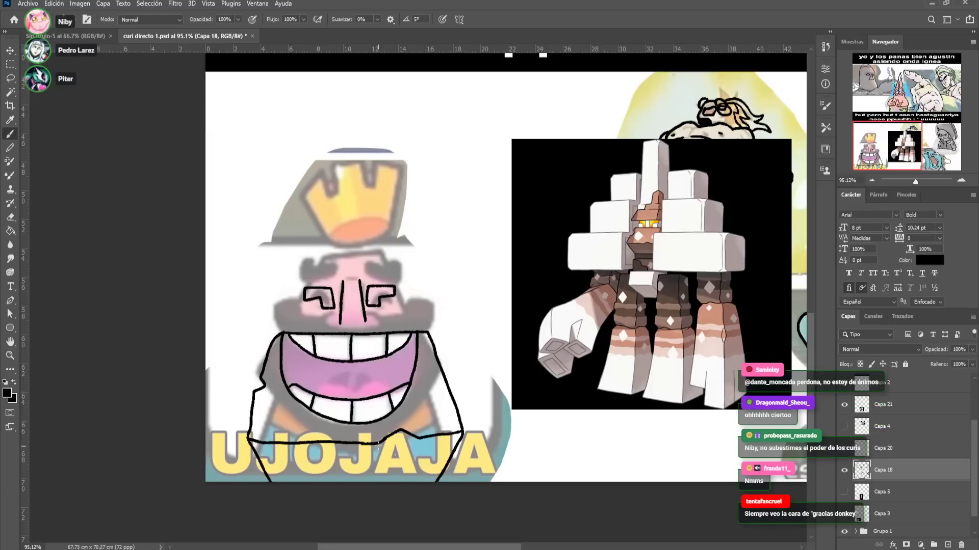
{"action": "left_click_drag", "start_coordinate": [381, 441], "coordinate": [408, 452]}
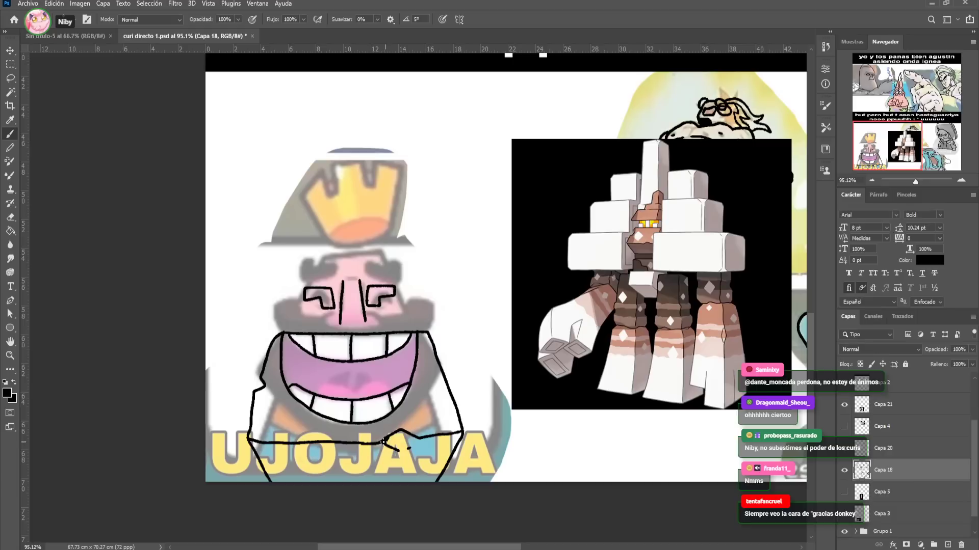
{"action": "left_click_drag", "start_coordinate": [364, 291], "coordinate": [372, 307]}
{"action": "left_click_drag", "start_coordinate": [380, 266], "coordinate": [315, 294]}
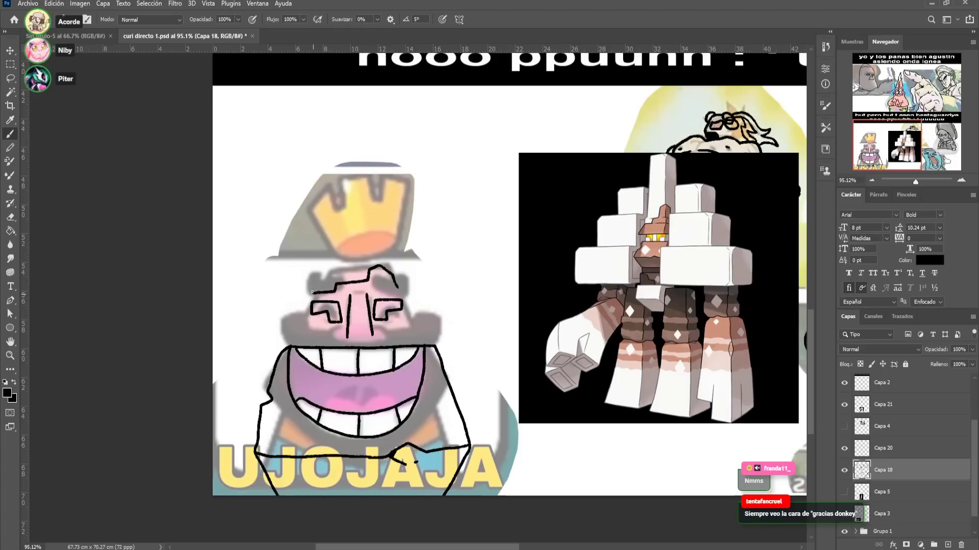
{"action": "key", "text": "ctrl+z"}
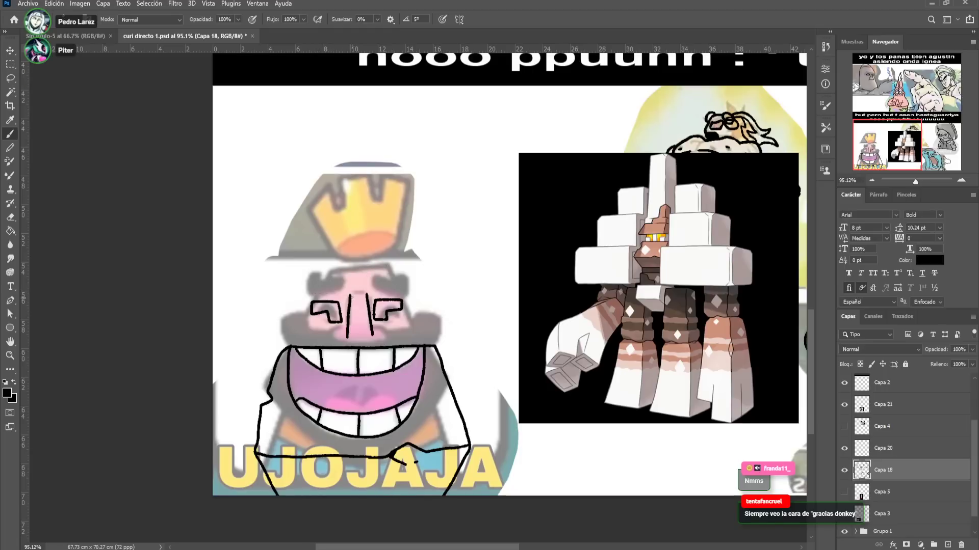
Delete the upper ends of the two nose lines between the eyes using a lasso selection
{"action": "key", "text": "l"}
{"action": "mouse_move", "coordinate": [358, 284]}
{"action": "left_mouse_down"}
{"action": "mouse_move", "coordinate": [345, 305]}
{"action": "mouse_move", "coordinate": [375, 305]}
{"action": "mouse_move", "coordinate": [369, 283]}
{"action": "left_mouse_up"}
{"action": "key", "text": "Delete"}
{"action": "key", "text": "ctrl+d"}
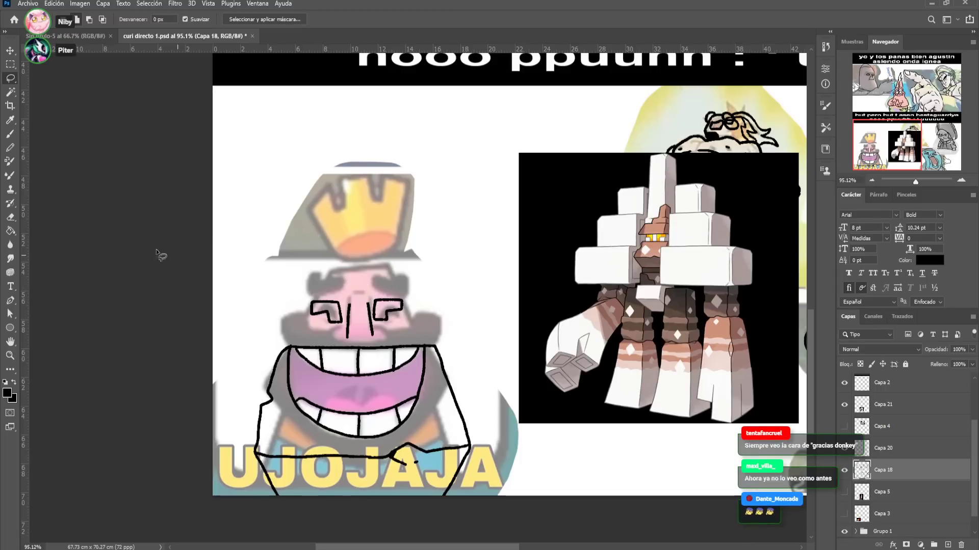
Draw the stepped, roof-shaped brow over the eyes, the slanted sides of the face and the nostrils
{"action": "key", "text": "b"}
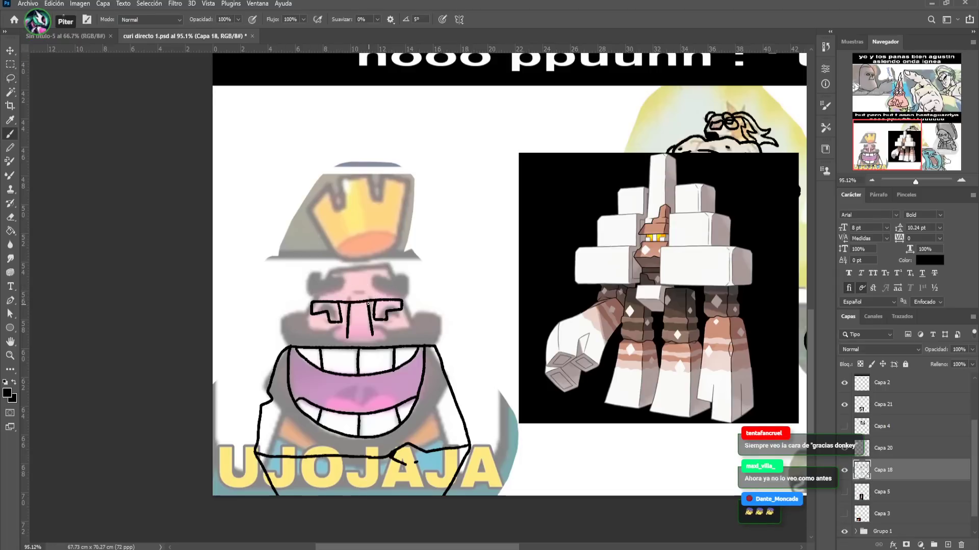
{"action": "mouse_move", "coordinate": [311, 304]}
{"action": "left_mouse_down"}
{"action": "mouse_move", "coordinate": [311, 279]}
{"action": "mouse_move", "coordinate": [368, 269]}
{"action": "mouse_move", "coordinate": [388, 249]}
{"action": "left_mouse_up"}
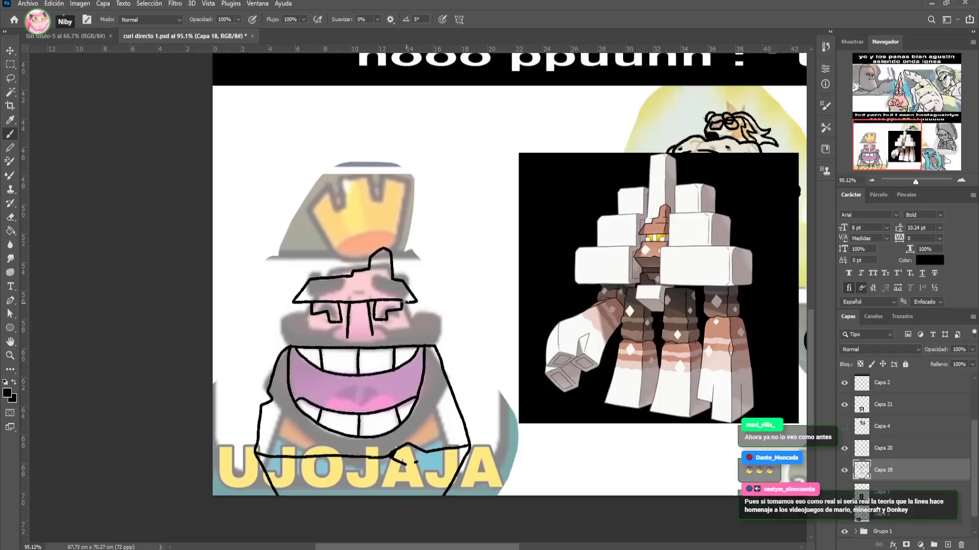
{"action": "left_click_drag", "start_coordinate": [414, 307], "coordinate": [427, 346]}
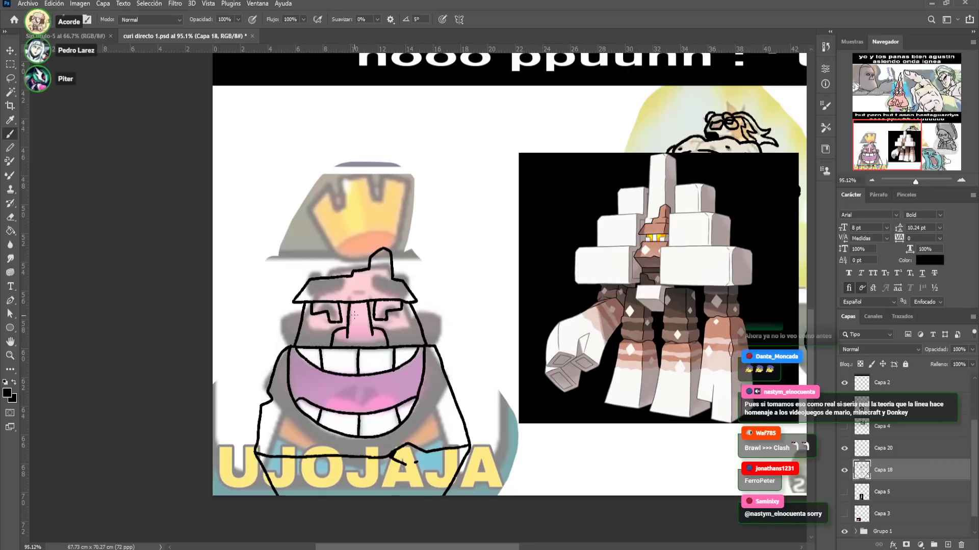
Draw a tall tapering column rising from the brow and top it with a notched band
{"action": "left_click_drag", "start_coordinate": [382, 250], "coordinate": [367, 193]}
{"action": "mouse_move", "coordinate": [318, 279]}
{"action": "left_mouse_down"}
{"action": "mouse_move", "coordinate": [340, 192]}
{"action": "mouse_move", "coordinate": [327, 191]}
{"action": "mouse_move", "coordinate": [376, 191]}
{"action": "mouse_move", "coordinate": [380, 174]}
{"action": "mouse_move", "coordinate": [326, 176]}
{"action": "left_mouse_up"}
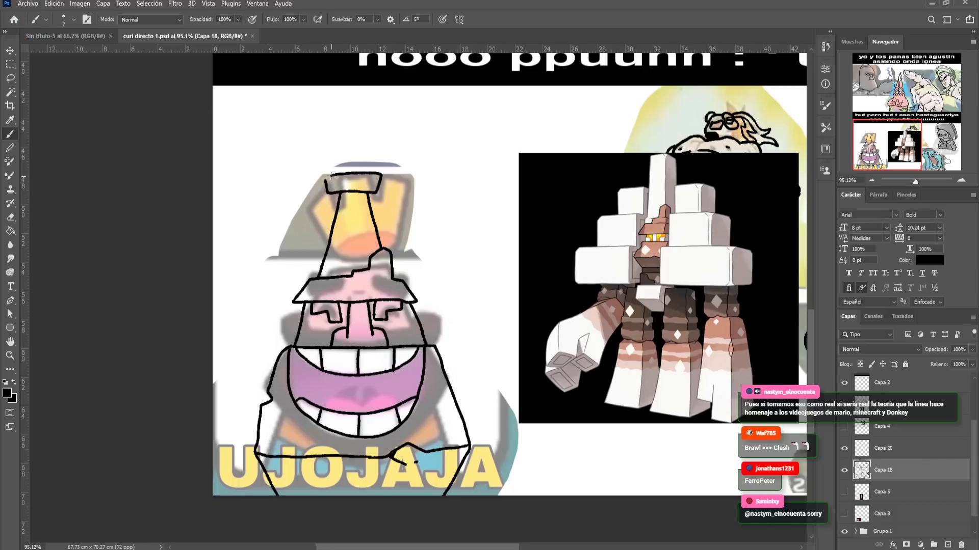
{"action": "left_click_drag", "start_coordinate": [358, 179], "coordinate": [357, 189]}
Draw three drooping plumes above the column's band and add an inner edge line down the column
{"action": "mouse_move", "coordinate": [338, 132]}
{"action": "left_mouse_down"}
{"action": "mouse_move", "coordinate": [347, 169]}
{"action": "mouse_move", "coordinate": [285, 155]}
{"action": "mouse_move", "coordinate": [257, 201]}
{"action": "mouse_move", "coordinate": [278, 223]}
{"action": "left_mouse_up"}
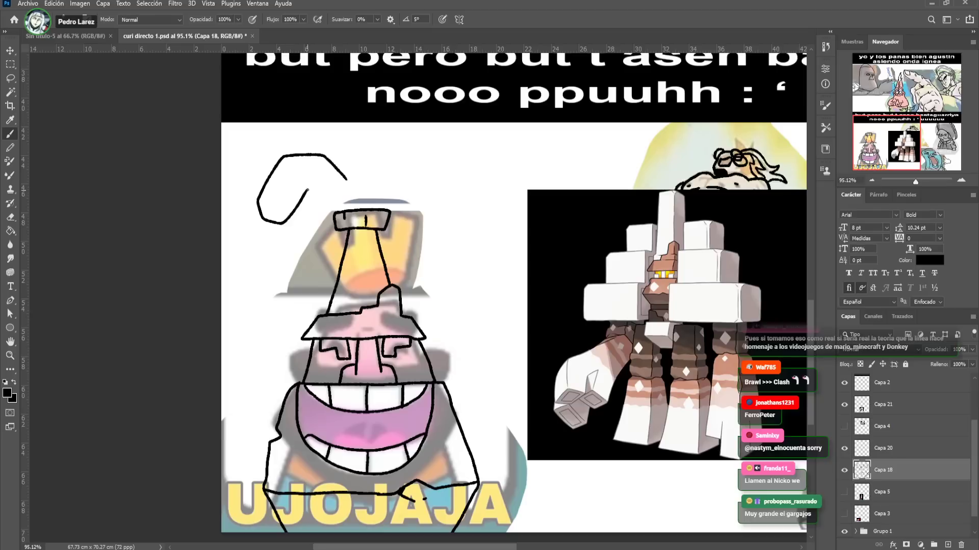
{"action": "mouse_move", "coordinate": [336, 205]}
{"action": "left_mouse_down"}
{"action": "mouse_move", "coordinate": [352, 186]}
{"action": "mouse_move", "coordinate": [355, 145]}
{"action": "mouse_move", "coordinate": [405, 133]}
{"action": "mouse_move", "coordinate": [416, 164]}
{"action": "mouse_move", "coordinate": [404, 179]}
{"action": "mouse_move", "coordinate": [379, 171]}
{"action": "mouse_move", "coordinate": [364, 187]}
{"action": "left_mouse_up"}
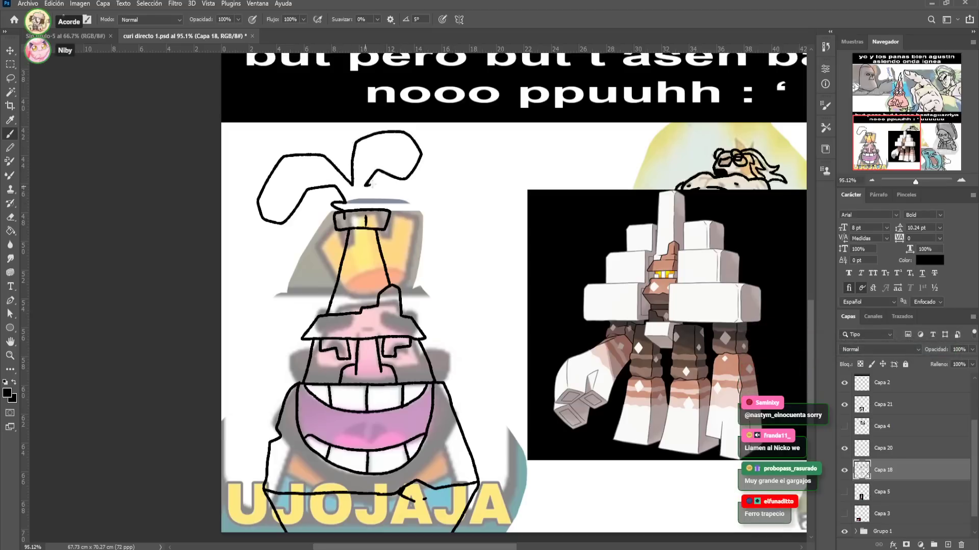
{"action": "mouse_move", "coordinate": [417, 164]}
{"action": "left_mouse_down"}
{"action": "mouse_move", "coordinate": [457, 177]}
{"action": "mouse_move", "coordinate": [437, 221]}
{"action": "left_mouse_up"}
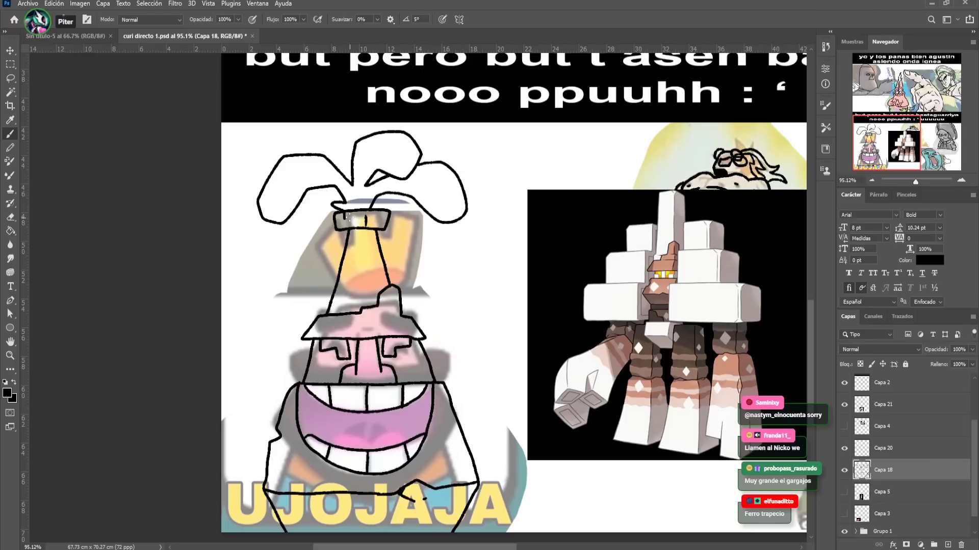
{"action": "left_click_drag", "start_coordinate": [381, 313], "coordinate": [377, 248]}
{"action": "left_click_drag", "start_coordinate": [366, 175], "coordinate": [375, 236]}
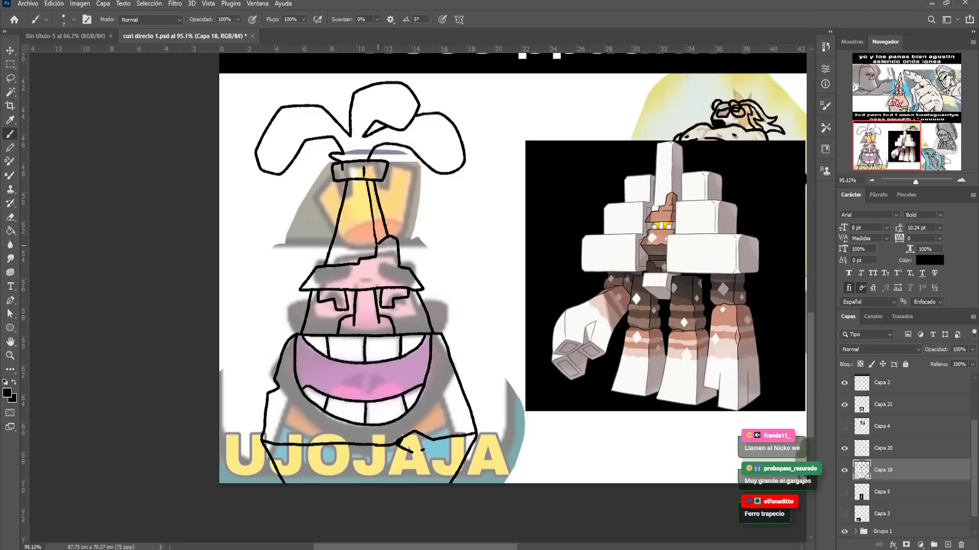
Outline the stacked stone shoulder blocks on both sides of the golem's head
{"action": "scroll", "coordinate": [479, 303], "scroll_direction": "down", "scroll_amount": 2}
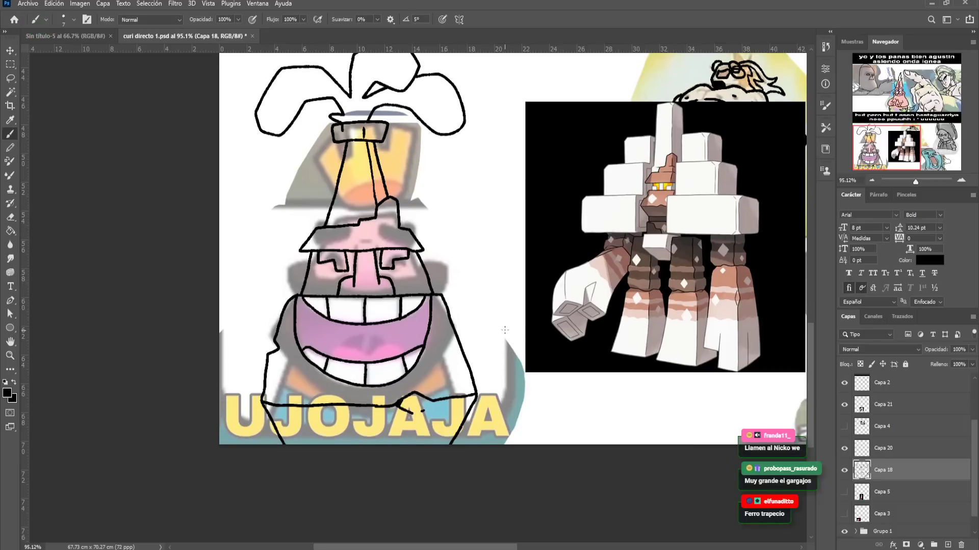
{"action": "left_click_drag", "start_coordinate": [457, 319], "coordinate": [525, 322]}
{"action": "mouse_move", "coordinate": [570, 374]}
{"action": "left_mouse_down"}
{"action": "mouse_move", "coordinate": [569, 410]}
{"action": "mouse_move", "coordinate": [493, 417]}
{"action": "left_mouse_up"}
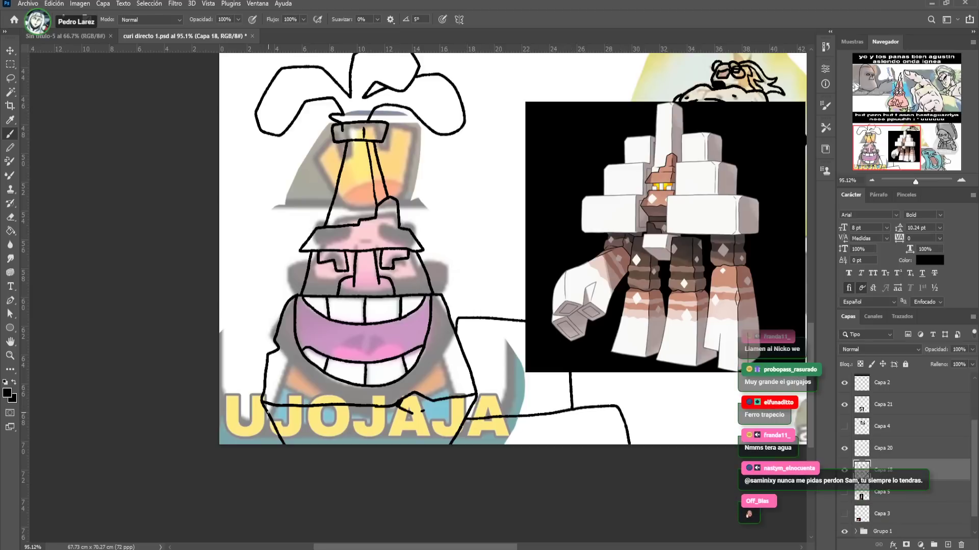
{"action": "left_click_drag", "start_coordinate": [243, 420], "coordinate": [217, 421]}
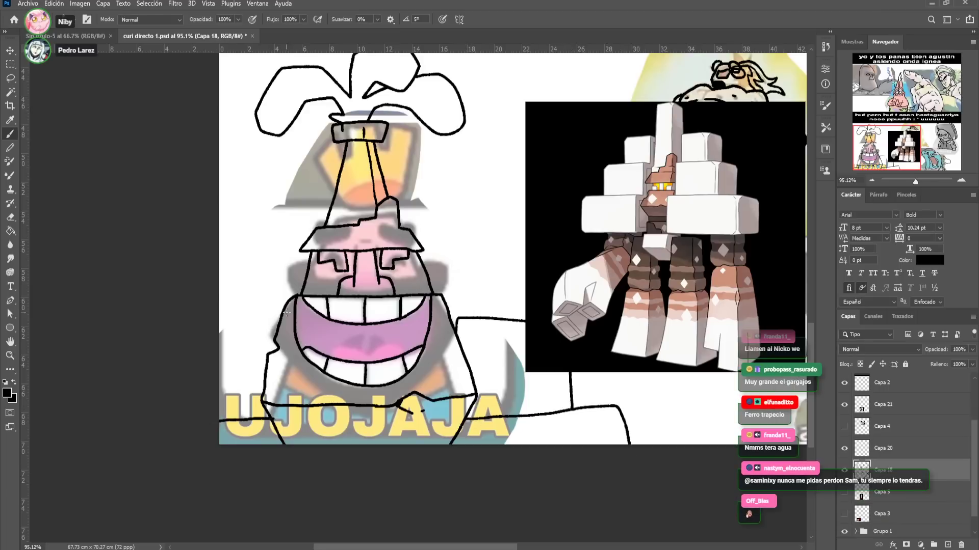
{"action": "left_click_drag", "start_coordinate": [279, 305], "coordinate": [216, 308]}
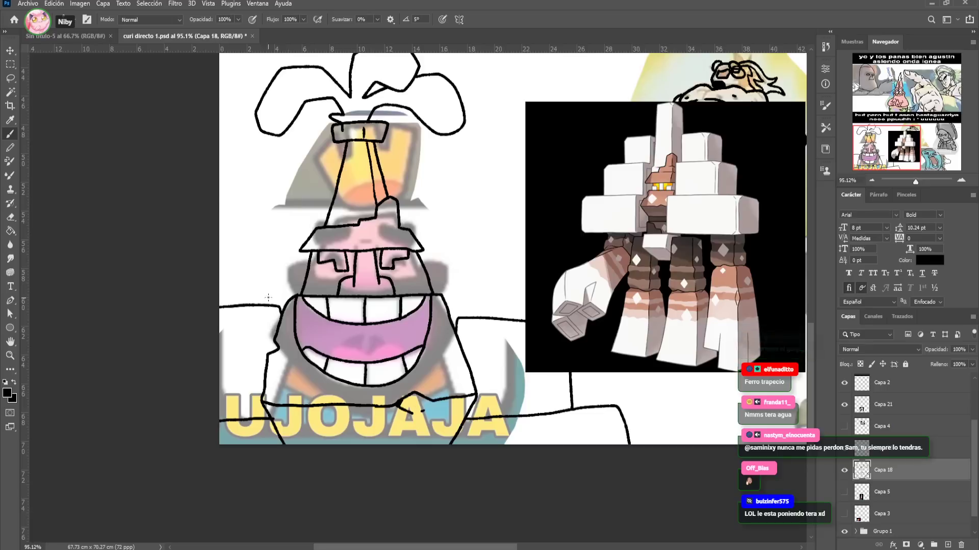
{"action": "mouse_move", "coordinate": [279, 302]}
{"action": "left_mouse_down"}
{"action": "mouse_move", "coordinate": [267, 225]}
{"action": "mouse_move", "coordinate": [217, 233]}
{"action": "left_mouse_up"}
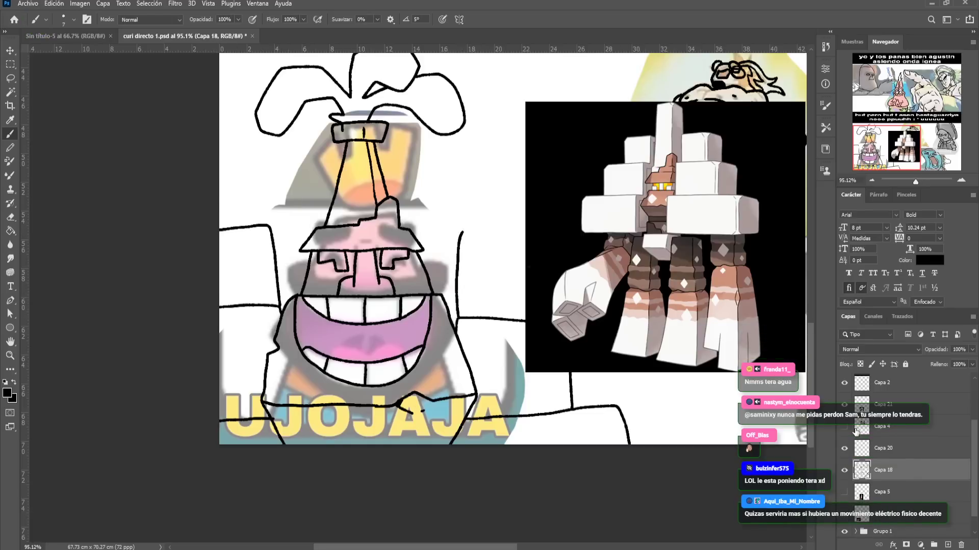
Hide the golem reference layer and draw short inner edge lines down the stacked blocks on the golem's right-hand side
{"action": "left_click", "coordinate": [844, 405]}
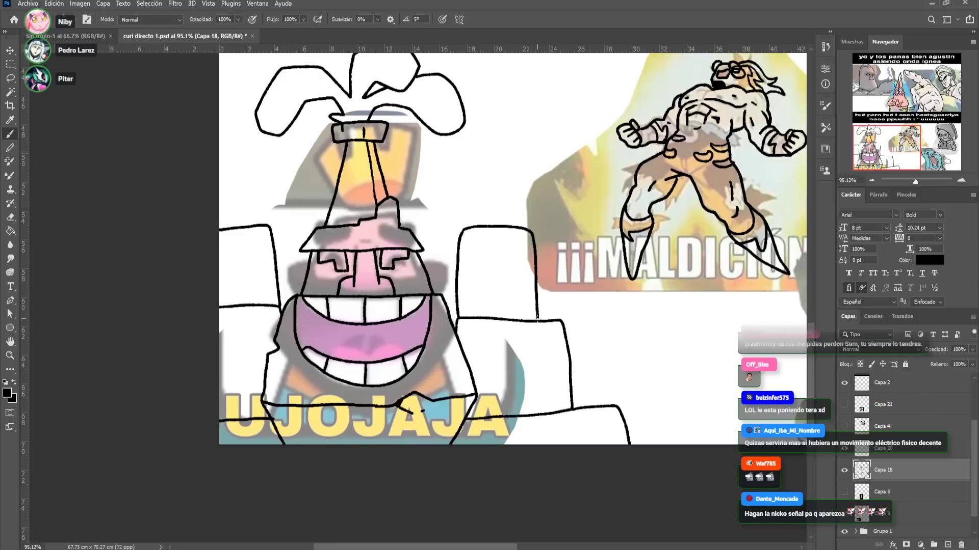
{"action": "left_click_drag", "start_coordinate": [520, 242], "coordinate": [525, 301]}
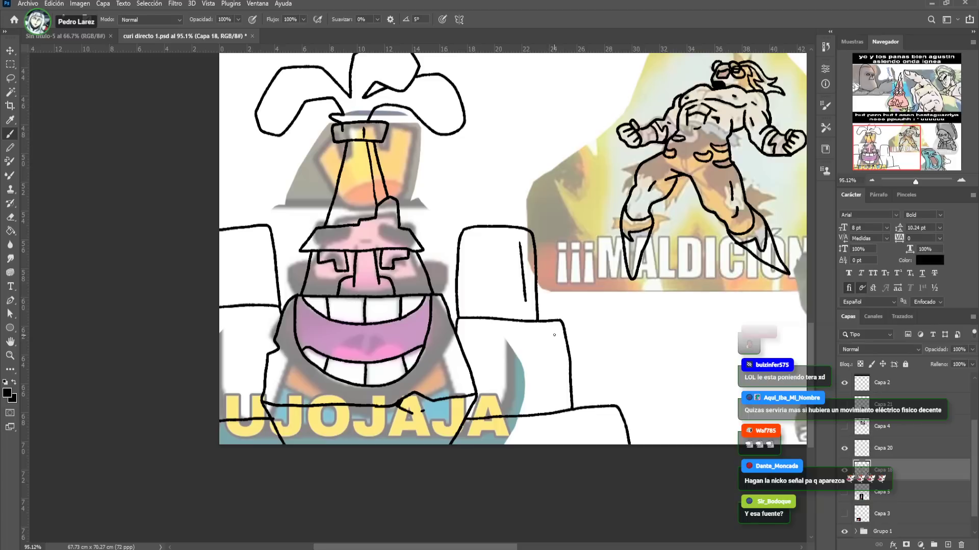
{"action": "left_click", "coordinate": [608, 415]}
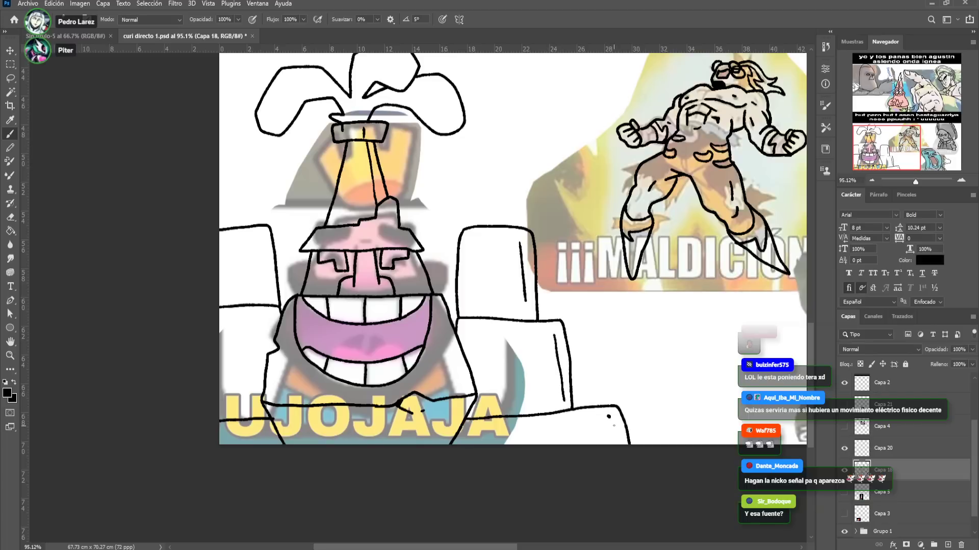
{"action": "left_click_drag", "start_coordinate": [488, 203], "coordinate": [483, 243]}
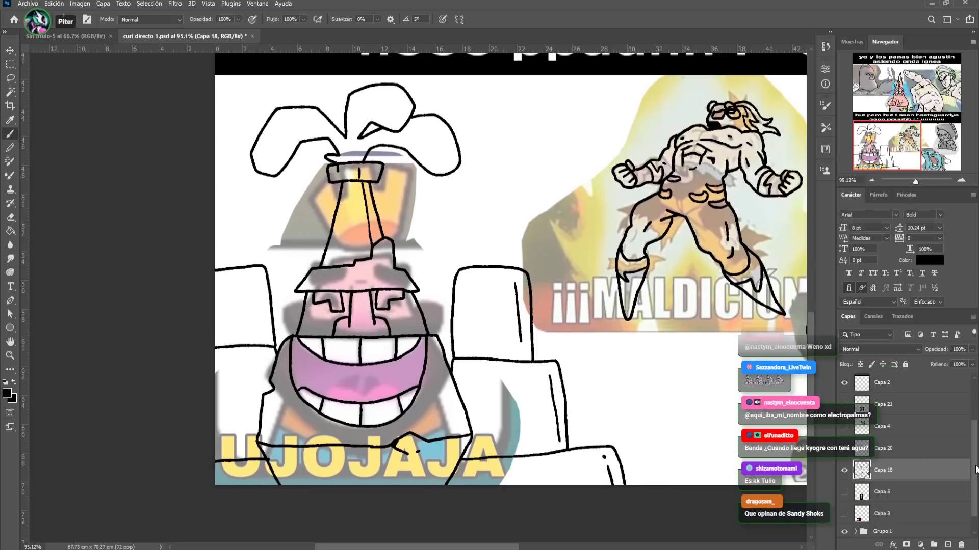
Hide the Grupo 1 group of faded meme references so only the line art shows on white
{"action": "left_click_drag", "start_coordinate": [975, 469], "coordinate": [976, 489]}
{"action": "left_click", "coordinate": [844, 511]}
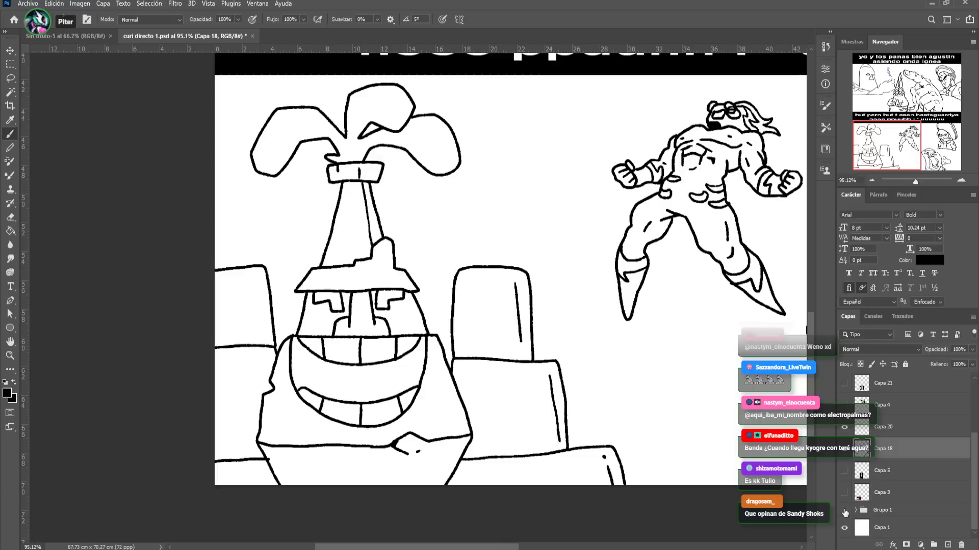
{"action": "left_click_drag", "start_coordinate": [905, 146], "coordinate": [926, 122]}
{"action": "left_click_drag", "start_coordinate": [916, 181], "coordinate": [912, 181]}
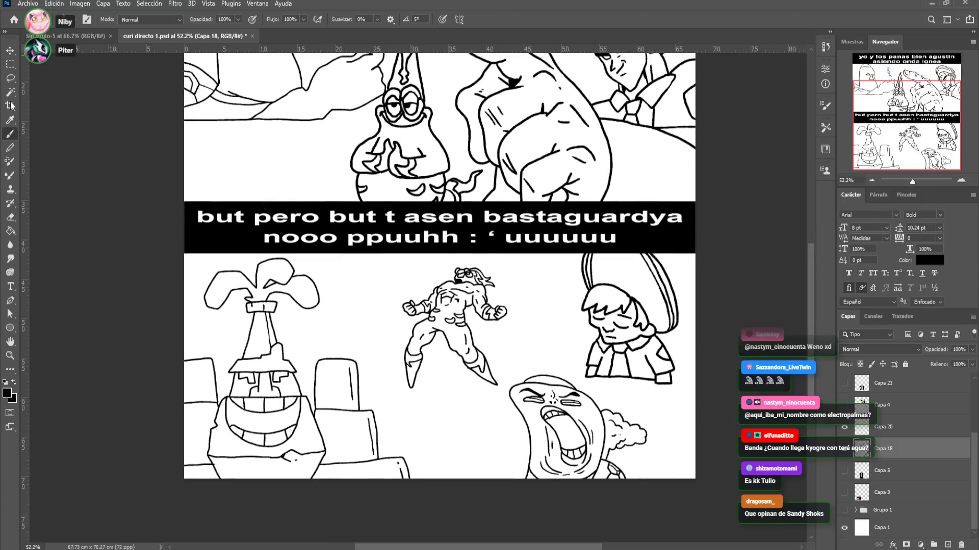
Select the empty background of both panels with the Magic Wand, hide the blue lettering and invert the selection onto the figures
{"action": "key", "text": "w"}
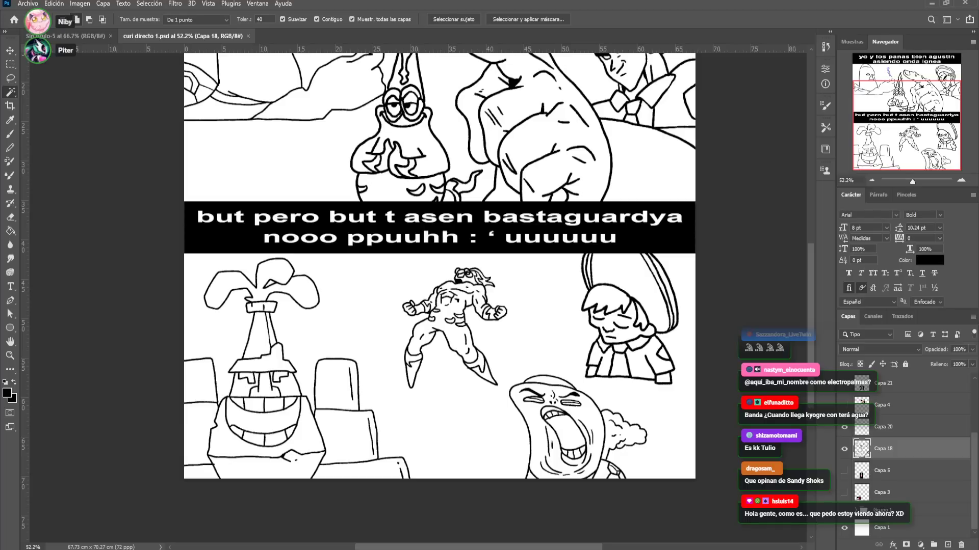
{"action": "left_click", "coordinate": [332, 335]}
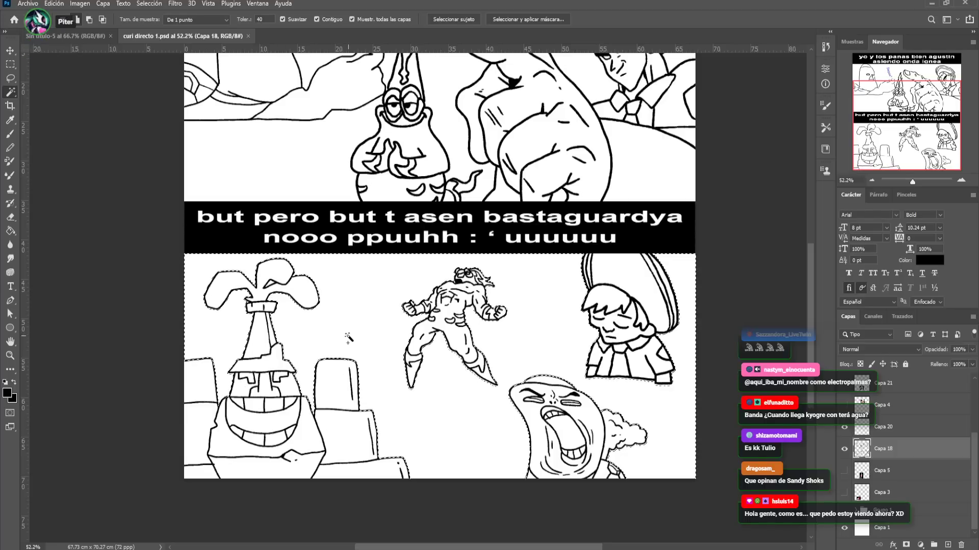
{"action": "left_click_drag", "start_coordinate": [491, 300], "coordinate": [480, 404]}
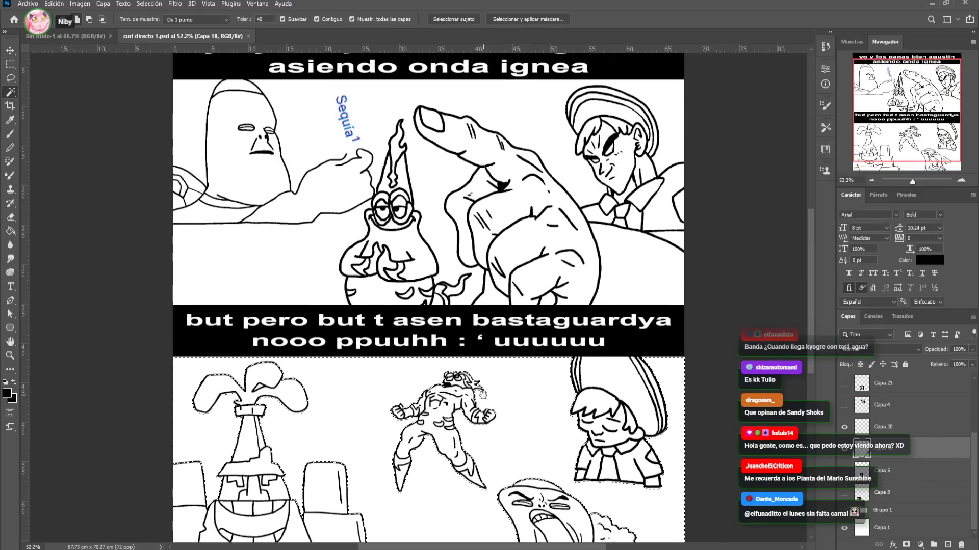
{"action": "left_click", "coordinate": [336, 230], "text": "shift"}
{"action": "left_click_drag", "start_coordinate": [364, 207], "coordinate": [360, 242]}
{"action": "key", "text": "ctrl+d"}
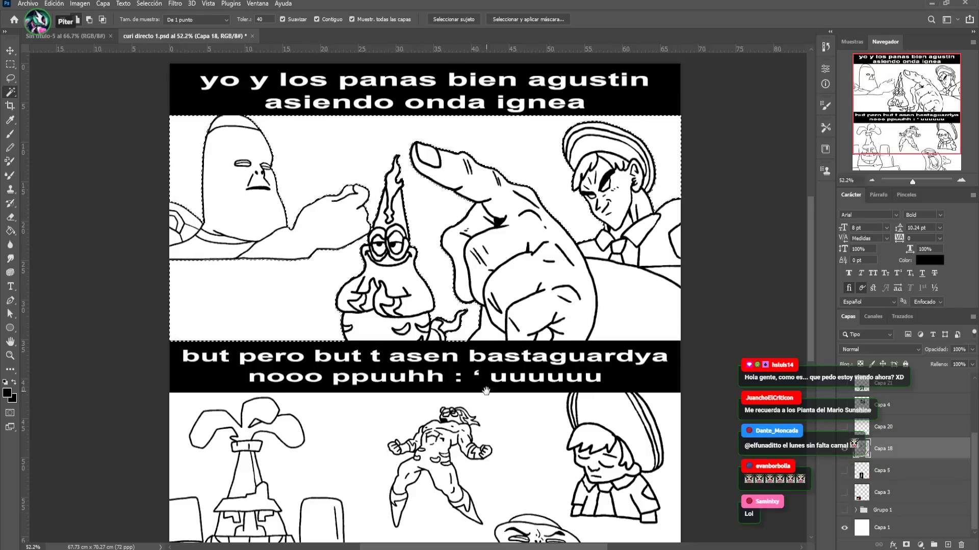
{"action": "scroll", "coordinate": [484, 316], "scroll_direction": "down", "scroll_amount": 5}
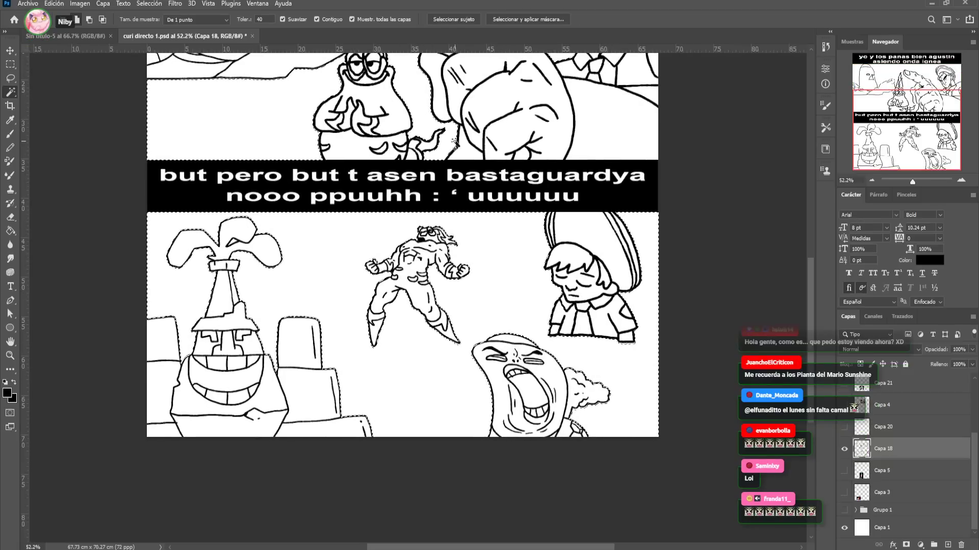
{"action": "left_click_drag", "start_coordinate": [299, 97], "coordinate": [325, 282]}
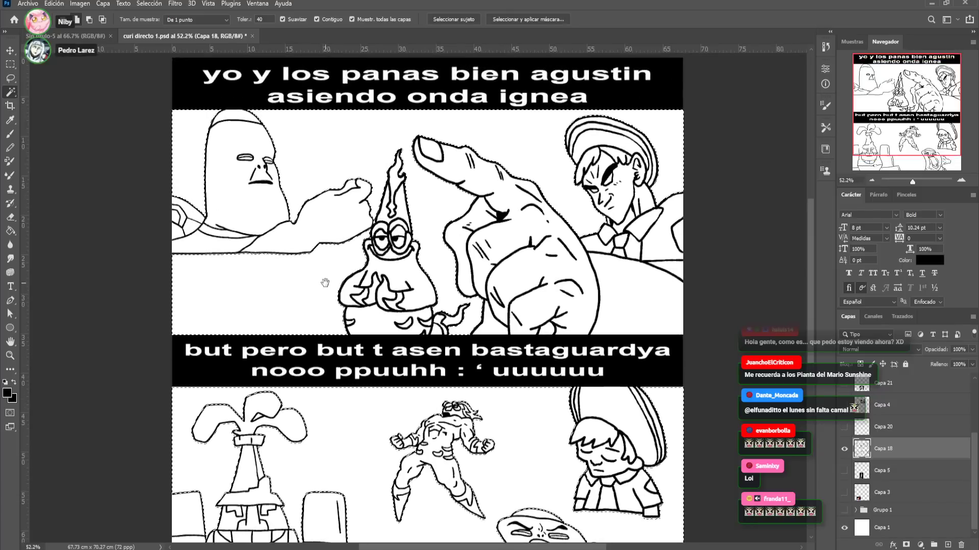
{"action": "key", "text": "l"}
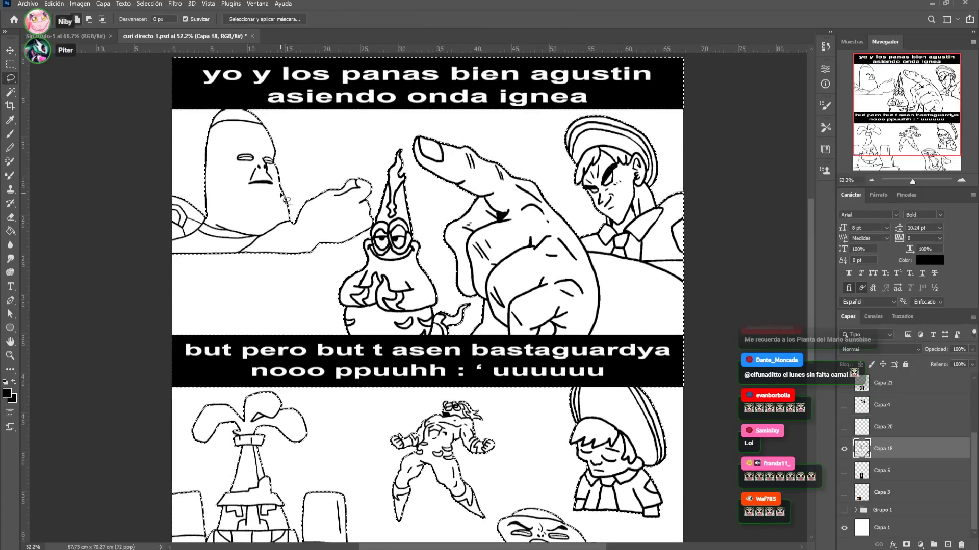
Set the foreground colour to pink and create a new layer directly beneath the Capa 18 line art
{"action": "key", "text": "i"}
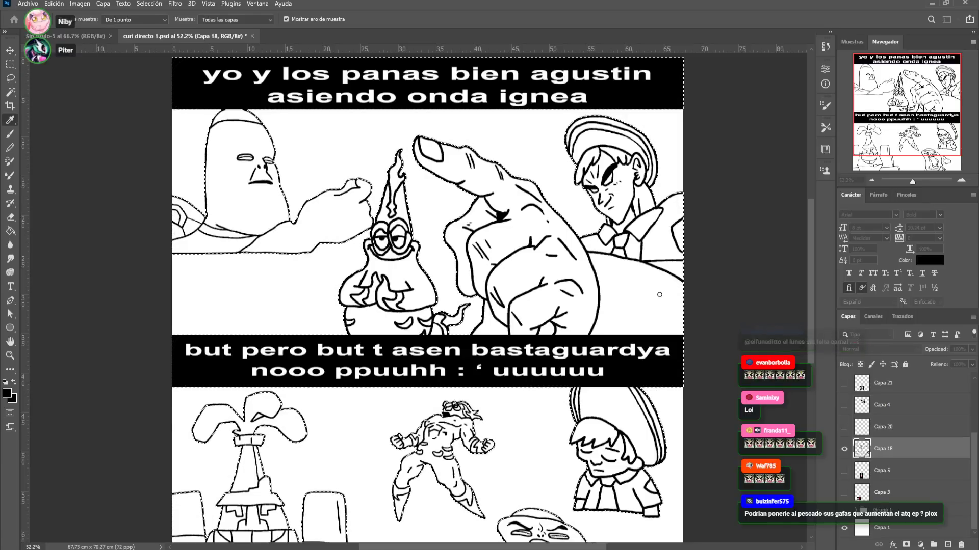
{"action": "left_click", "coordinate": [809, 264]}
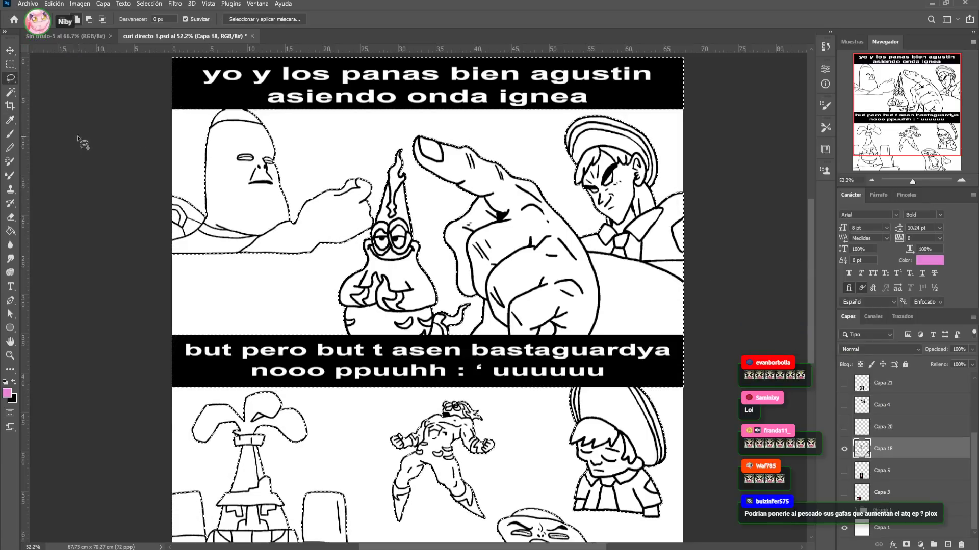
{"action": "key", "text": "b"}
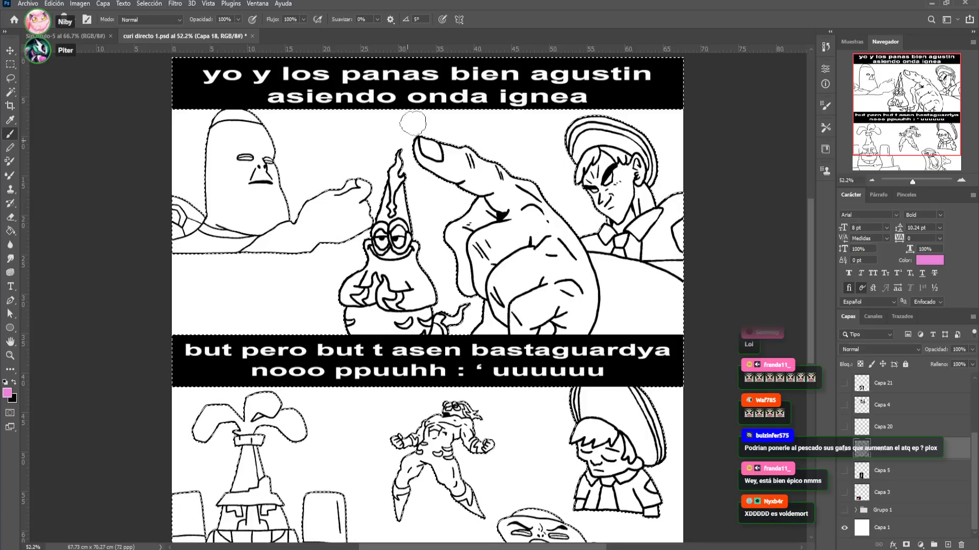
{"action": "left_click", "coordinate": [919, 465]}
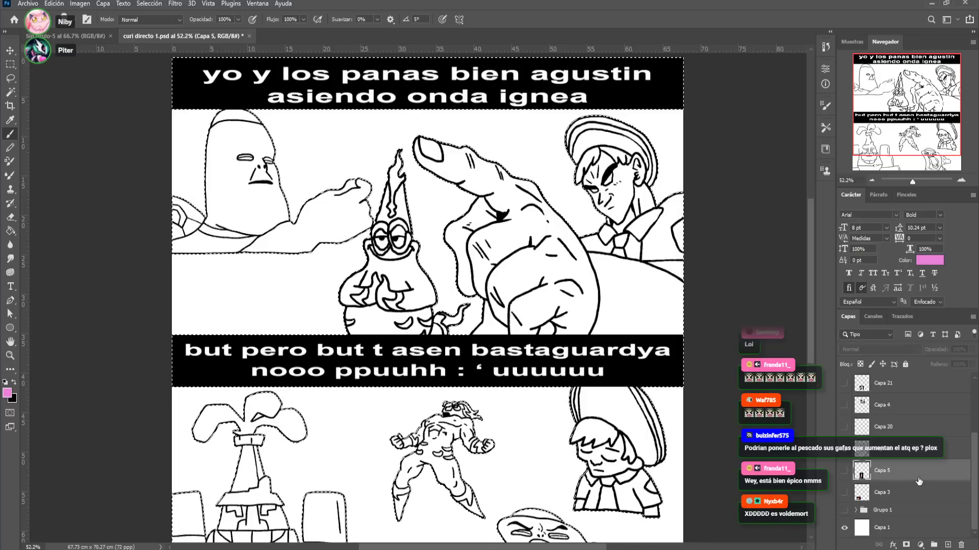
{"action": "left_click", "coordinate": [948, 547]}
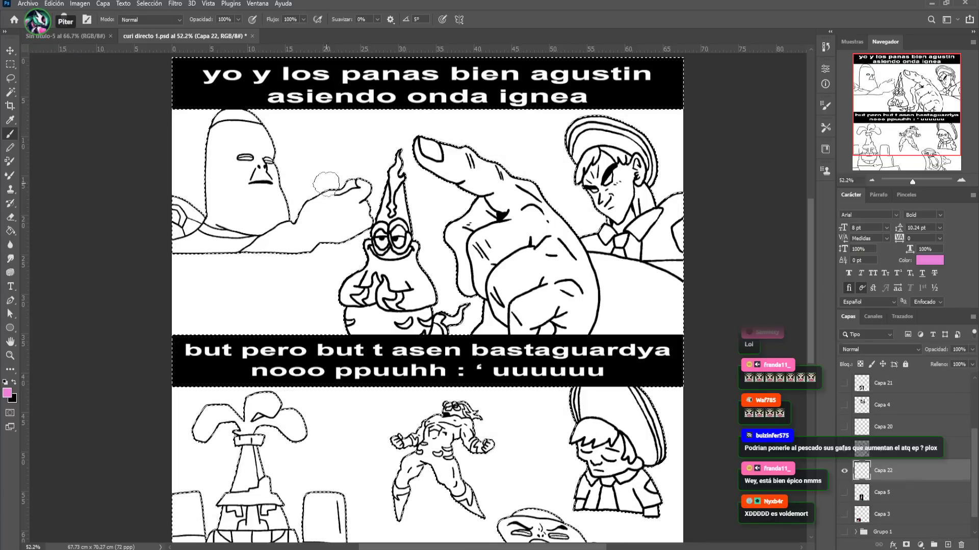
Brush flat pink over all the figures in both panels within the selection, including the golem's plumes and shoulder blocks, and deselect
{"action": "left_click_drag", "start_coordinate": [328, 187], "coordinate": [364, 216]}
{"action": "mouse_move", "coordinate": [201, 196]}
{"action": "left_mouse_down"}
{"action": "mouse_move", "coordinate": [177, 241]}
{"action": "mouse_move", "coordinate": [222, 134]}
{"action": "mouse_move", "coordinate": [237, 122]}
{"action": "mouse_move", "coordinate": [243, 167]}
{"action": "mouse_move", "coordinate": [318, 197]}
{"action": "mouse_move", "coordinate": [386, 179]}
{"action": "mouse_move", "coordinate": [401, 150]}
{"action": "mouse_move", "coordinate": [416, 265]}
{"action": "mouse_move", "coordinate": [363, 261]}
{"action": "mouse_move", "coordinate": [365, 314]}
{"action": "mouse_move", "coordinate": [351, 319]}
{"action": "mouse_move", "coordinate": [452, 313]}
{"action": "mouse_move", "coordinate": [477, 307]}
{"action": "mouse_move", "coordinate": [481, 225]}
{"action": "mouse_move", "coordinate": [427, 169]}
{"action": "mouse_move", "coordinate": [479, 167]}
{"action": "mouse_move", "coordinate": [565, 254]}
{"action": "mouse_move", "coordinate": [559, 309]}
{"action": "mouse_move", "coordinate": [512, 300]}
{"action": "mouse_move", "coordinate": [492, 325]}
{"action": "mouse_move", "coordinate": [608, 330]}
{"action": "mouse_move", "coordinate": [614, 309]}
{"action": "mouse_move", "coordinate": [665, 321]}
{"action": "mouse_move", "coordinate": [665, 296]}
{"action": "mouse_move", "coordinate": [634, 246]}
{"action": "mouse_move", "coordinate": [579, 199]}
{"action": "mouse_move", "coordinate": [583, 135]}
{"action": "mouse_move", "coordinate": [623, 131]}
{"action": "mouse_move", "coordinate": [630, 170]}
{"action": "mouse_move", "coordinate": [663, 206]}
{"action": "left_mouse_up"}
{"action": "scroll", "coordinate": [612, 306], "scroll_direction": "down", "scroll_amount": 5}
{"action": "mouse_move", "coordinate": [586, 268]}
{"action": "left_mouse_down"}
{"action": "mouse_move", "coordinate": [565, 224]}
{"action": "mouse_move", "coordinate": [632, 275]}
{"action": "mouse_move", "coordinate": [625, 327]}
{"action": "mouse_move", "coordinate": [560, 306]}
{"action": "mouse_move", "coordinate": [597, 317]}
{"action": "left_mouse_up"}
{"action": "mouse_move", "coordinate": [566, 373]}
{"action": "left_mouse_down"}
{"action": "mouse_move", "coordinate": [517, 390]}
{"action": "mouse_move", "coordinate": [508, 428]}
{"action": "mouse_move", "coordinate": [572, 444]}
{"action": "mouse_move", "coordinate": [553, 418]}
{"action": "mouse_move", "coordinate": [578, 378]}
{"action": "mouse_move", "coordinate": [612, 405]}
{"action": "left_mouse_up"}
{"action": "mouse_move", "coordinate": [459, 326]}
{"action": "left_mouse_down"}
{"action": "mouse_move", "coordinate": [461, 258]}
{"action": "mouse_move", "coordinate": [427, 236]}
{"action": "mouse_move", "coordinate": [464, 252]}
{"action": "mouse_move", "coordinate": [416, 267]}
{"action": "mouse_move", "coordinate": [414, 288]}
{"action": "mouse_move", "coordinate": [449, 331]}
{"action": "left_mouse_up"}
{"action": "left_click_drag", "start_coordinate": [305, 332], "coordinate": [326, 428]}
{"action": "mouse_move", "coordinate": [264, 341]}
{"action": "left_mouse_down"}
{"action": "mouse_move", "coordinate": [204, 387]}
{"action": "mouse_move", "coordinate": [152, 377]}
{"action": "left_mouse_up"}
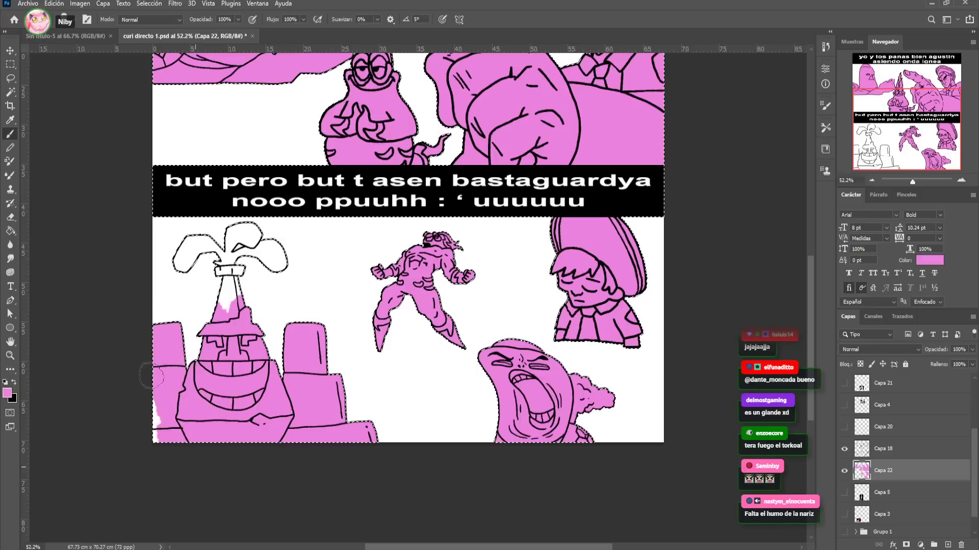
{"action": "mouse_move", "coordinate": [229, 298]}
{"action": "left_mouse_down"}
{"action": "mouse_move", "coordinate": [178, 264]}
{"action": "mouse_move", "coordinate": [242, 234]}
{"action": "mouse_move", "coordinate": [286, 264]}
{"action": "left_mouse_up"}
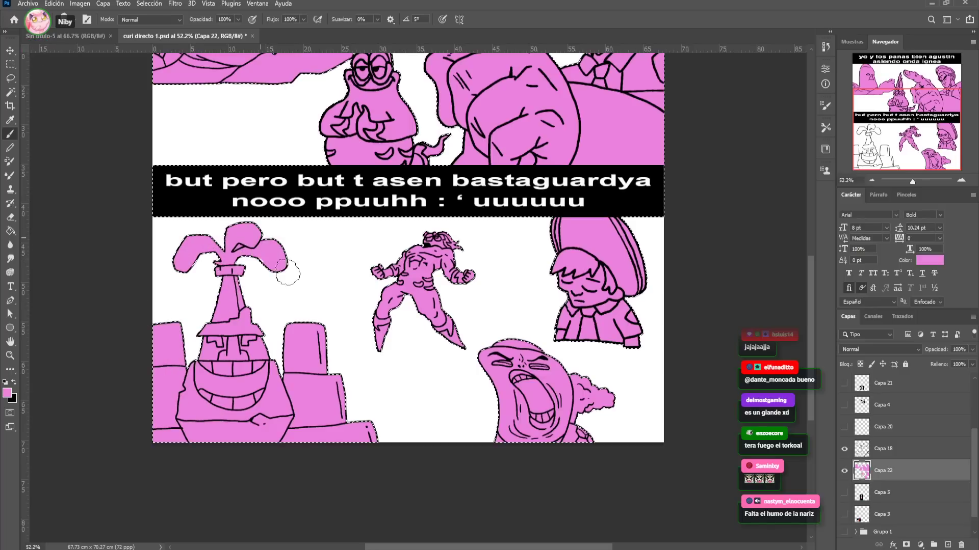
{"action": "key", "text": "ctrl+d"}
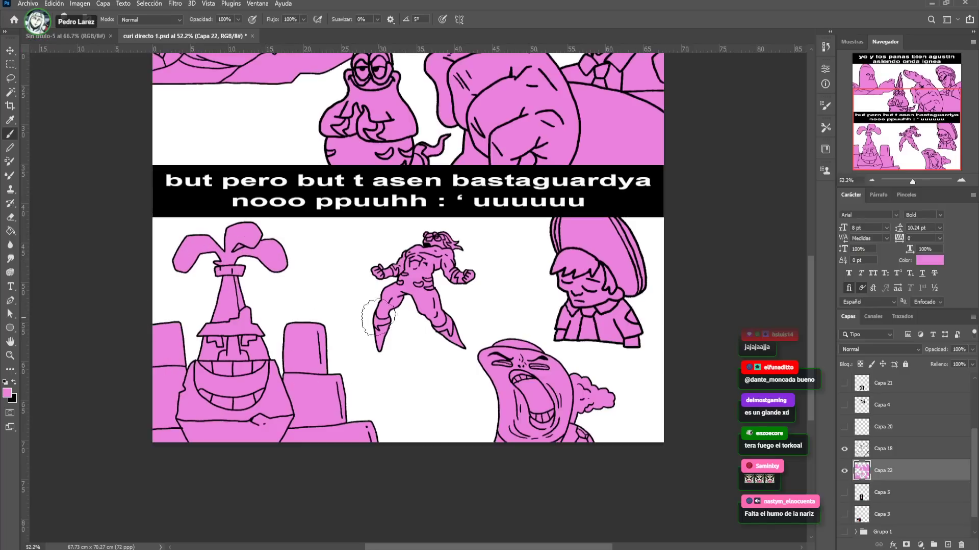
{"action": "left_click", "coordinate": [916, 182]}
{"action": "key", "text": "w"}
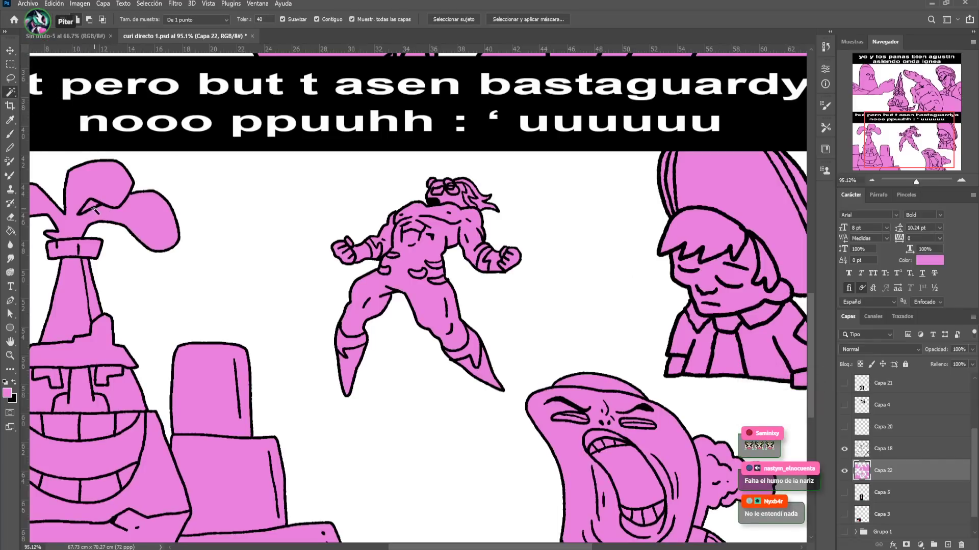
{"action": "key", "text": "Delete"}
{"action": "key", "text": "ctrl+d"}
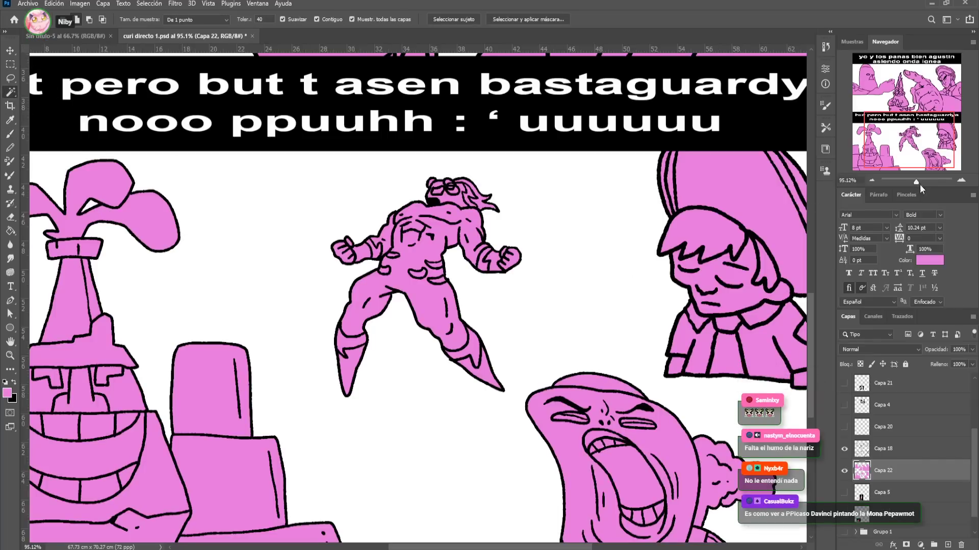
{"action": "left_click_drag", "start_coordinate": [916, 181], "coordinate": [913, 182]}
{"action": "left_click_drag", "start_coordinate": [414, 227], "coordinate": [485, 343]}
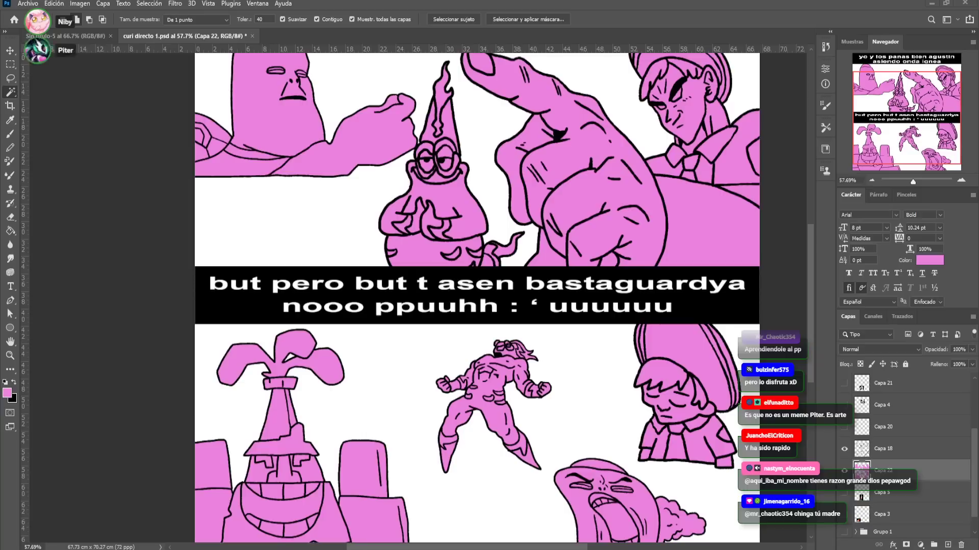
Paste the stadium picture above the white background layer, fit it to the upper panel's width behind the figures and blur it
{"action": "scroll", "coordinate": [373, 241], "scroll_direction": "up", "scroll_amount": 3}
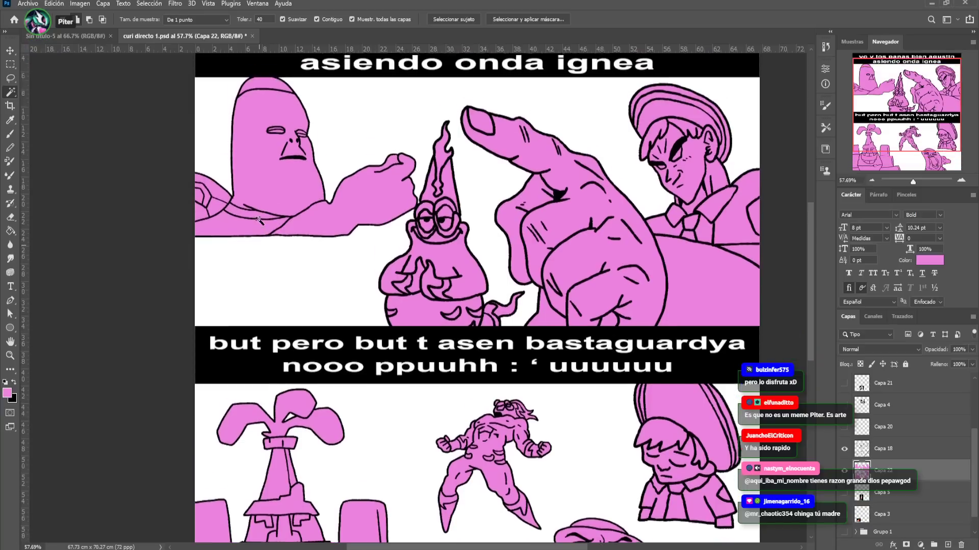
{"action": "key", "text": "v"}
{"action": "left_click", "coordinate": [259, 287]}
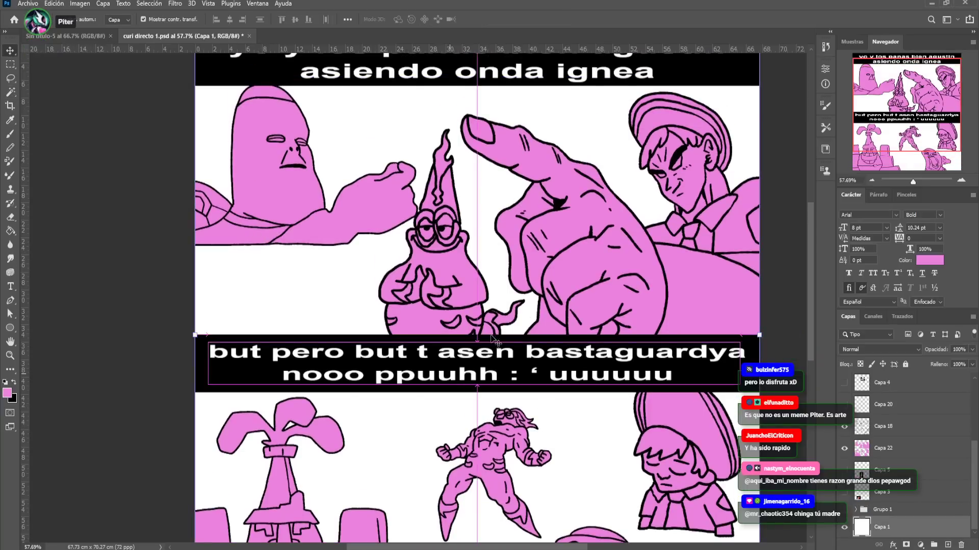
{"action": "key", "text": "ctrl+v"}
{"action": "key", "text": "ctrl+t"}
{"action": "left_click_drag", "start_coordinate": [344, 279], "coordinate": [338, 198]}
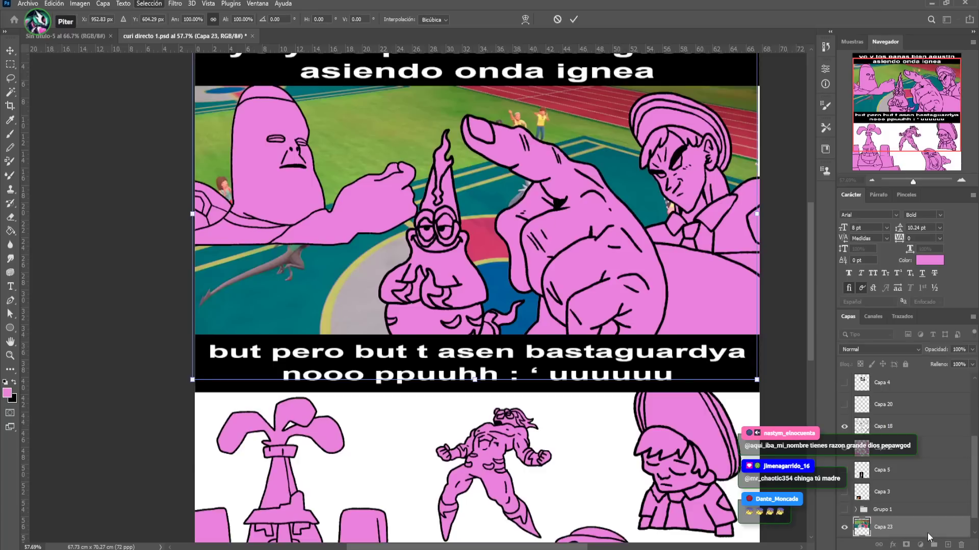
{"action": "key", "text": "Return"}
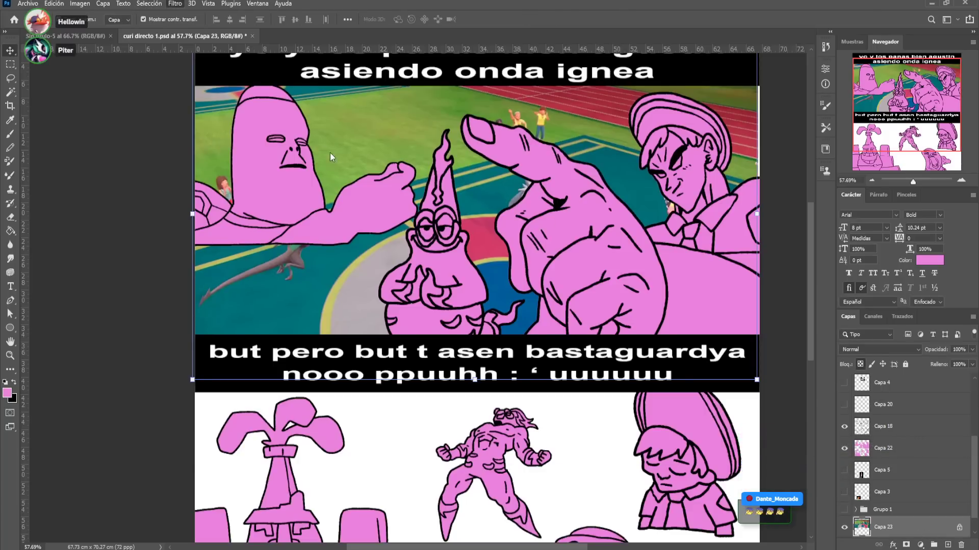
{"action": "left_click", "coordinate": [364, 213]}
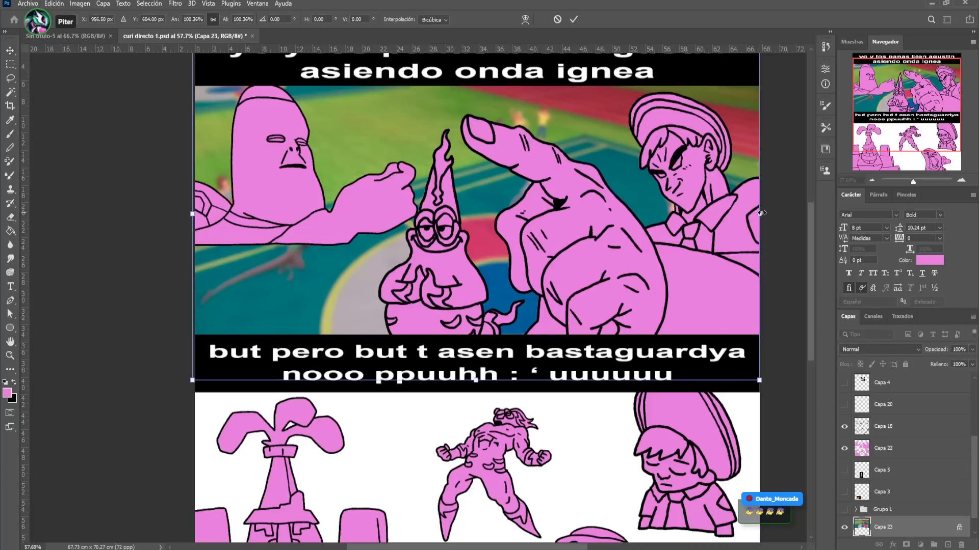
{"action": "key", "text": "Return"}
Duplicate the blurred stadium picture into the lower panel and scale the copy to 103.43% to span the panel
{"action": "scroll", "coordinate": [357, 239], "scroll_direction": "down", "scroll_amount": 3}
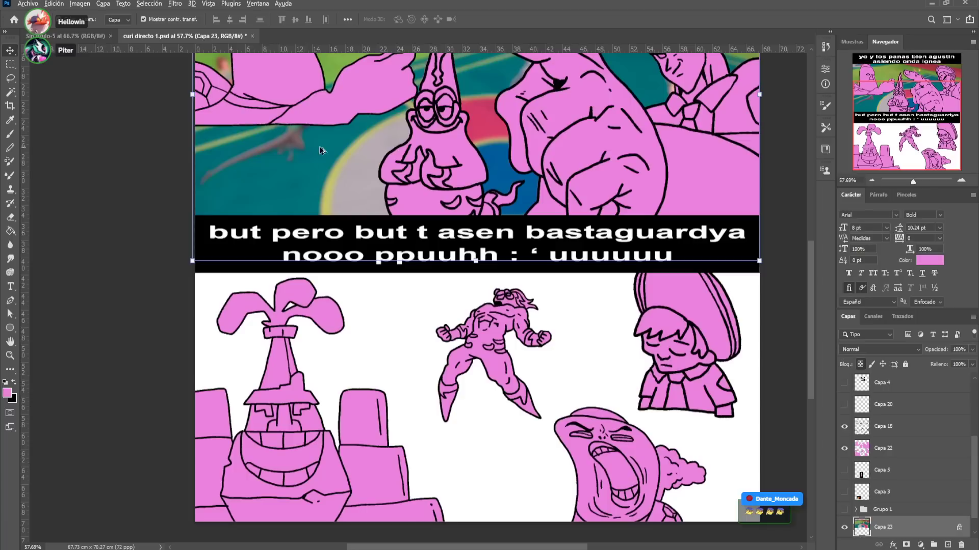
{"action": "left_click_drag", "start_coordinate": [325, 151], "coordinate": [348, 445]}
{"action": "key", "text": "ctrl+j"}
{"action": "left_click_drag", "start_coordinate": [426, 352], "coordinate": [405, 351]}
{"action": "left_click_drag", "start_coordinate": [740, 389], "coordinate": [759, 388]}
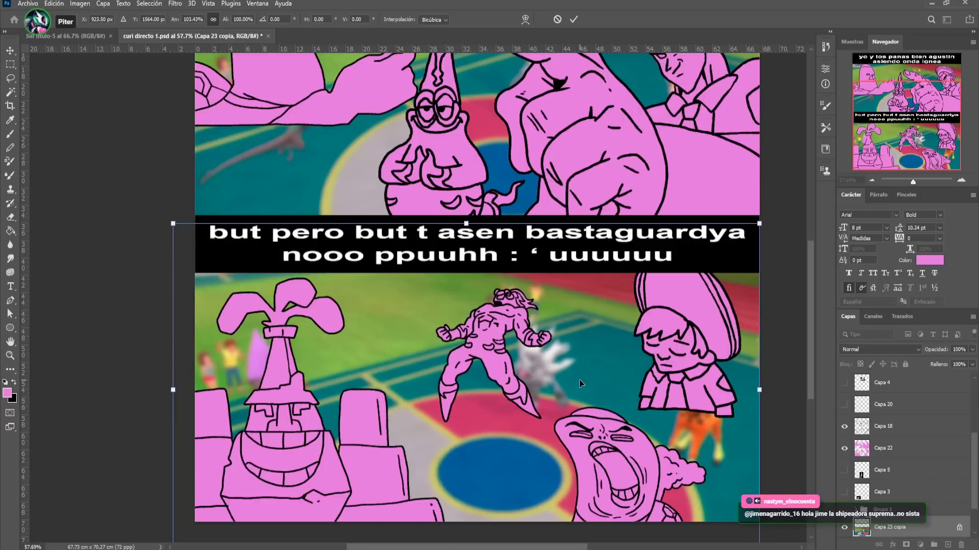
Flip the lower panel's stadium picture horizontally and save the document
{"action": "left_click", "coordinate": [604, 365]}
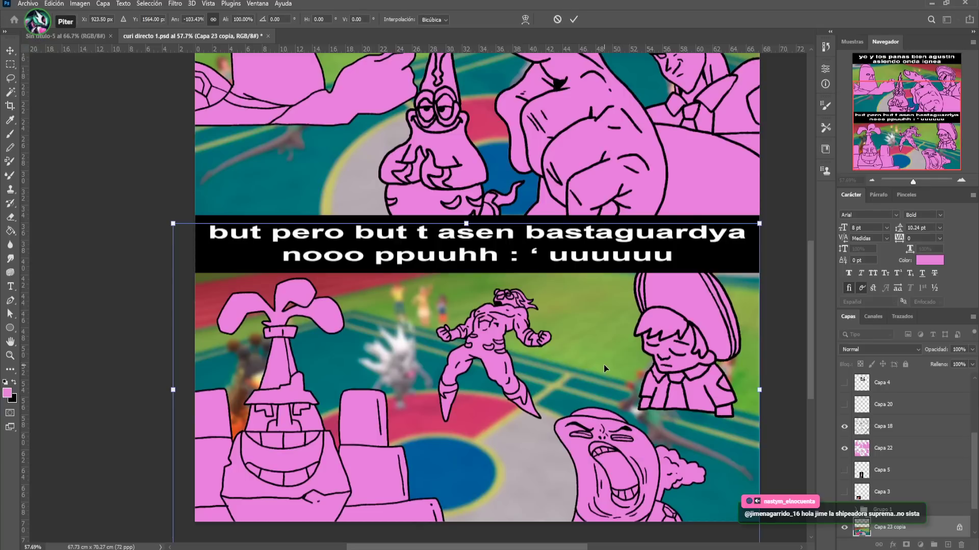
{"action": "key", "text": "Return"}
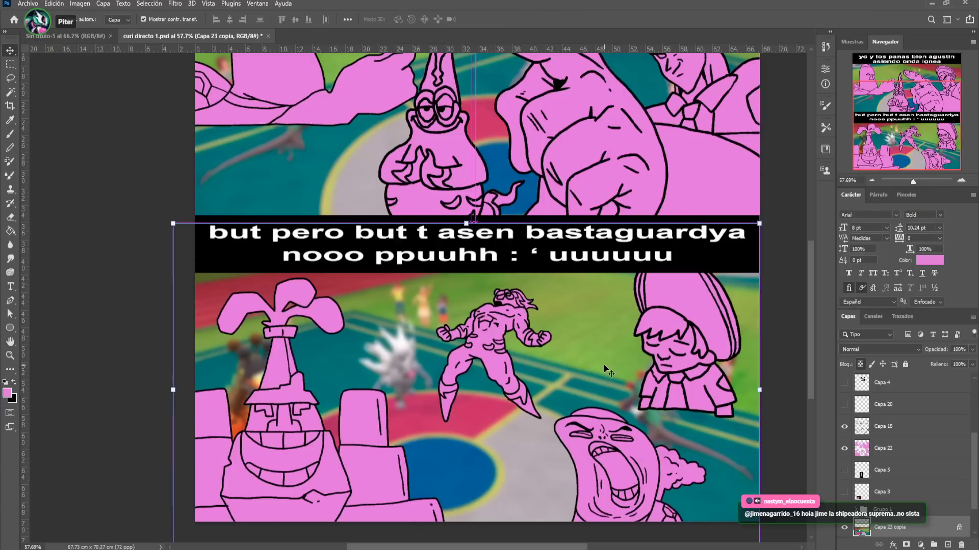
{"action": "key", "text": "ctrl+s"}
Select the Capa 5 layer and show the stone golem reference on Capa 21 again
{"action": "scroll", "coordinate": [604, 365], "scroll_direction": "up", "scroll_amount": 5}
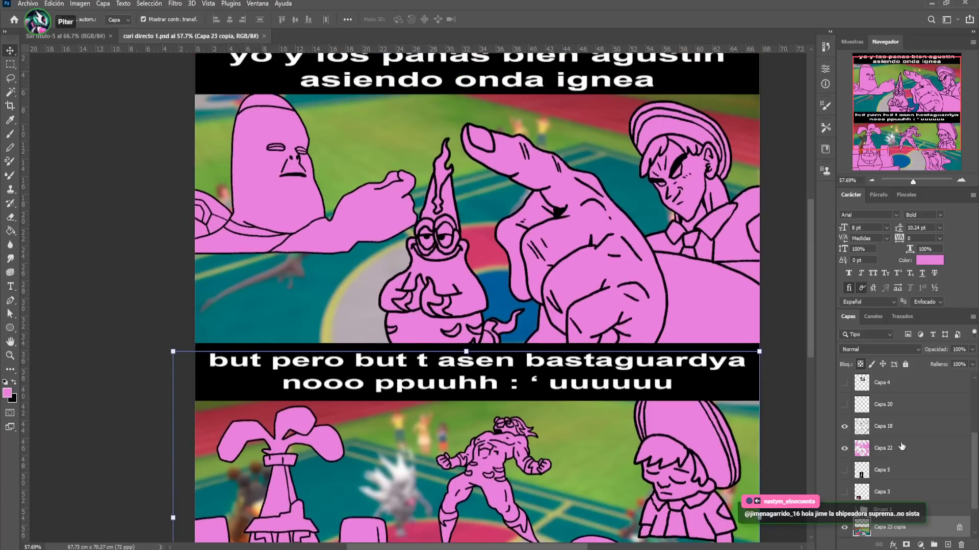
{"action": "left_click", "coordinate": [879, 472]}
{"action": "scroll", "coordinate": [867, 464], "scroll_direction": "up", "scroll_amount": 3}
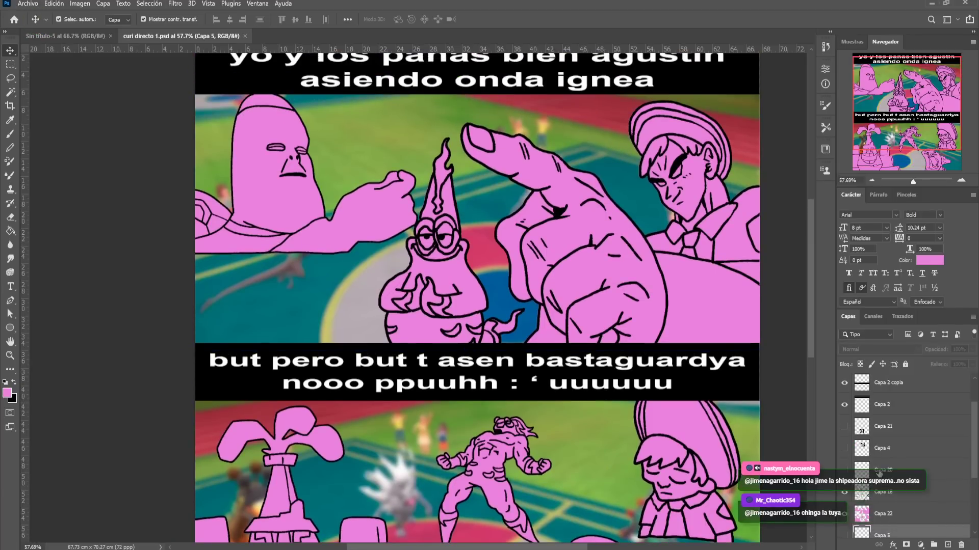
{"action": "left_click", "coordinate": [844, 449]}
{"action": "scroll", "coordinate": [35, 76], "scroll_direction": "down", "scroll_amount": 3}
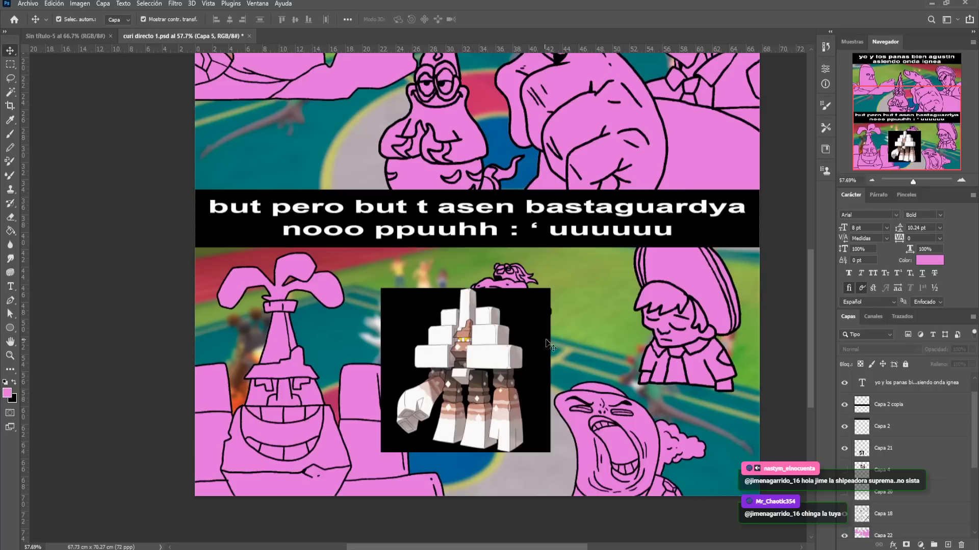
Move the stone golem reference clear of the grinning creature and fill its mouth pinkish red on Capa 22 with transparent pixels locked
{"action": "left_click_drag", "start_coordinate": [548, 346], "coordinate": [587, 340]}
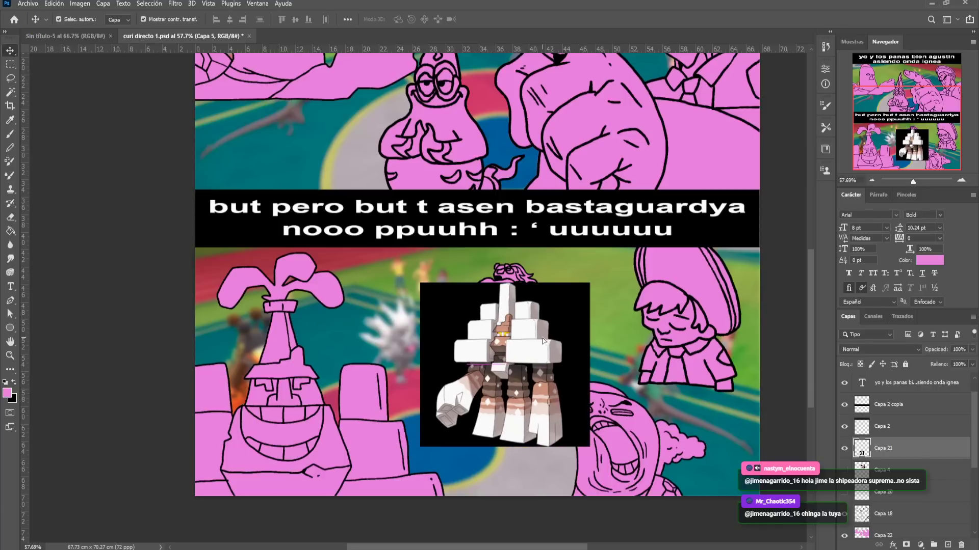
{"action": "left_click", "coordinate": [10, 134]}
{"action": "key", "text": "i"}
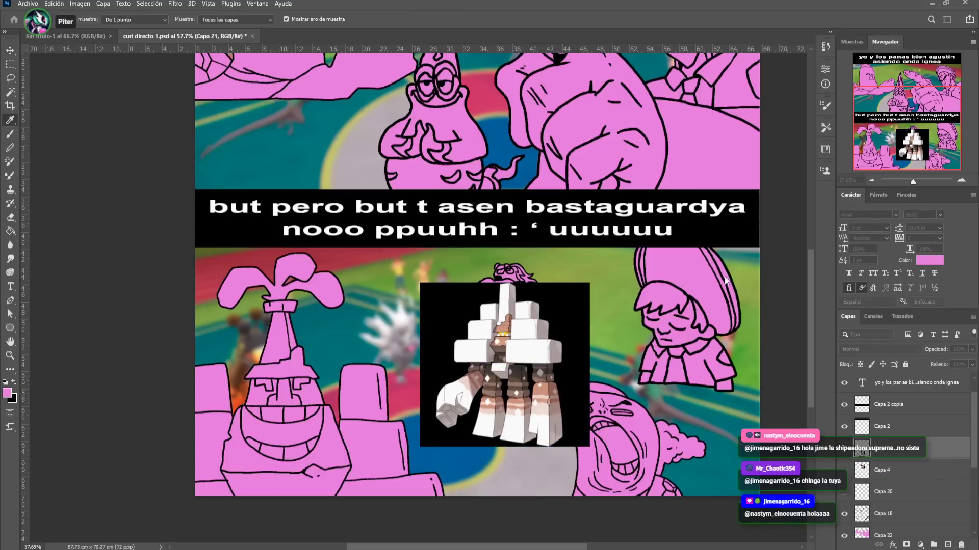
{"action": "left_click", "coordinate": [830, 265]}
{"action": "left_click", "coordinate": [7, 233]}
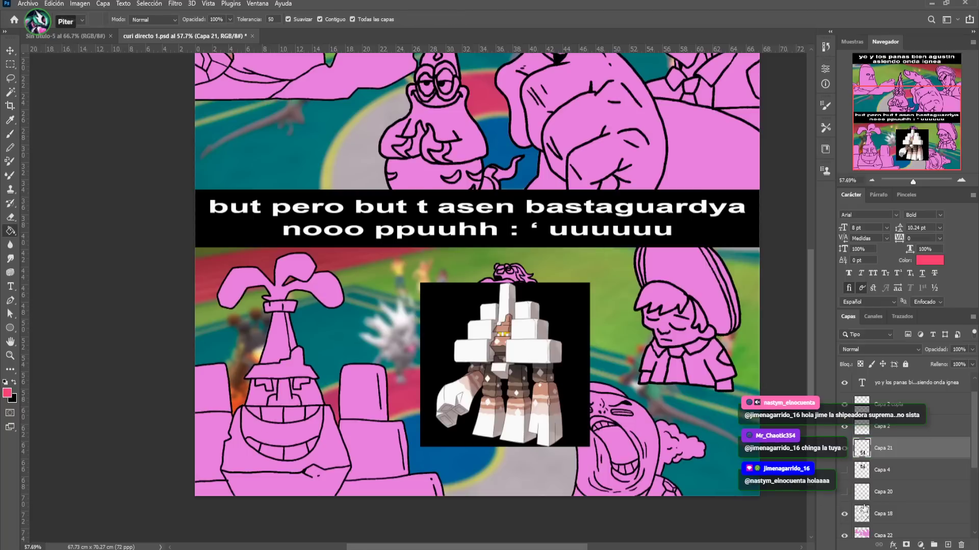
{"action": "left_click", "coordinate": [896, 530]}
{"action": "left_click", "coordinate": [861, 364]}
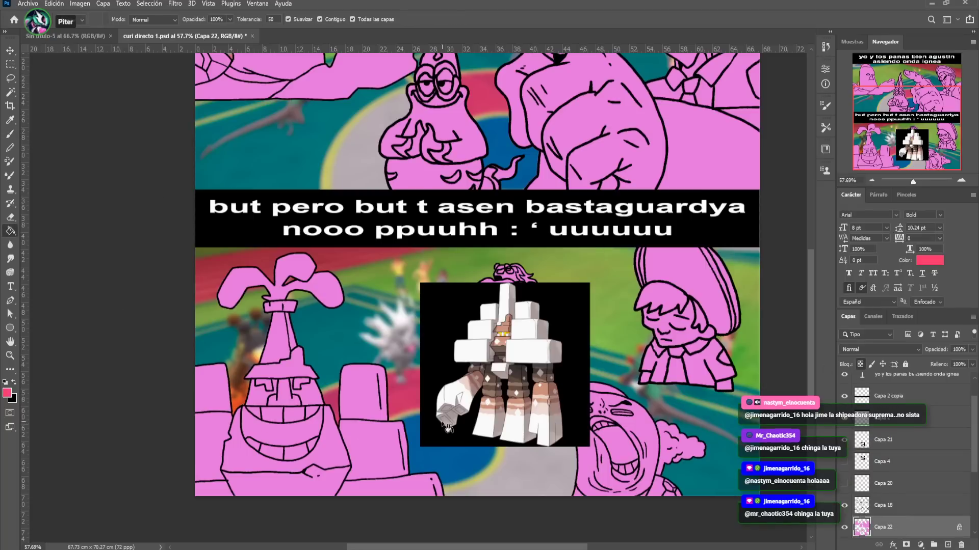
{"action": "left_click", "coordinate": [286, 433]}
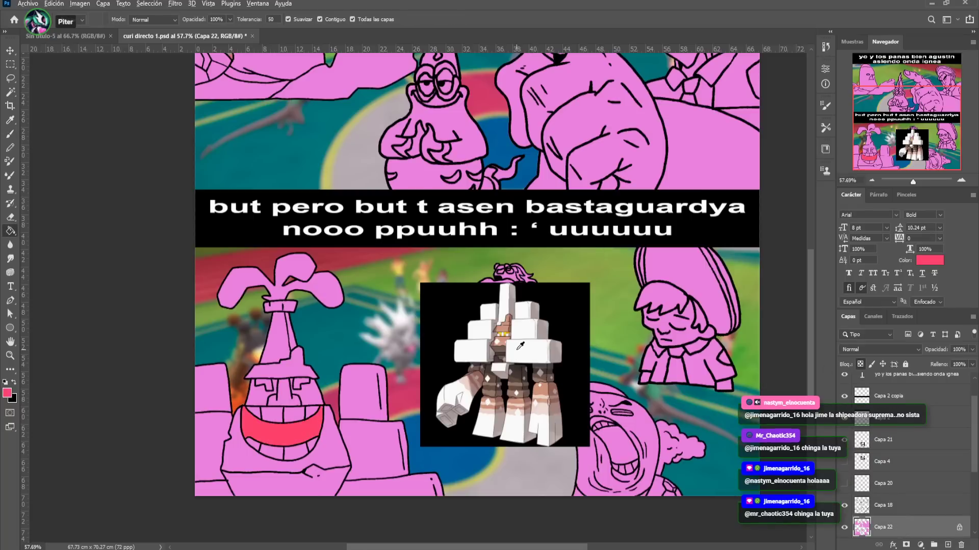
Fill the grinning creature's upper and lower teeth with off-white sampled from the golem reference
{"action": "left_click", "coordinate": [520, 346], "text": "alt"}
{"action": "left_click", "coordinate": [278, 414]}
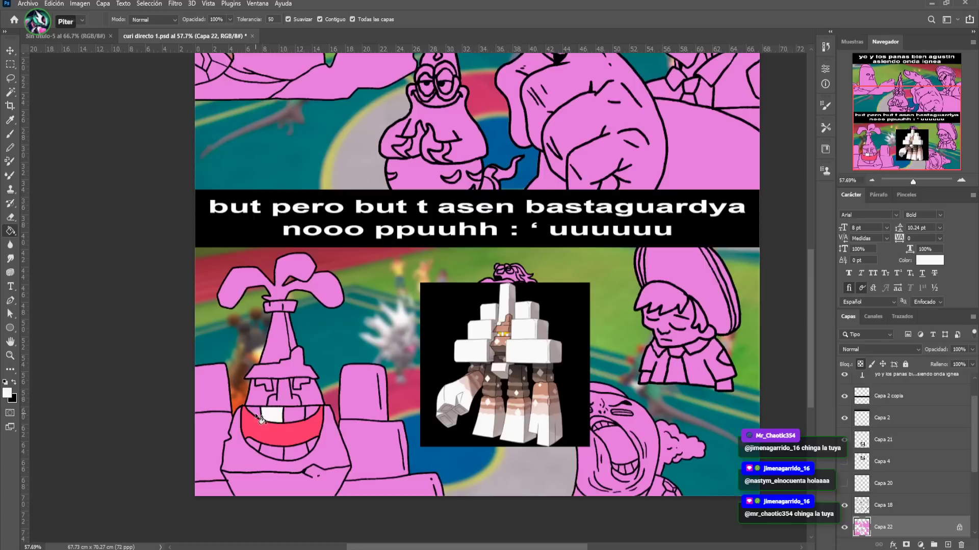
{"action": "left_click", "coordinate": [291, 415]}
{"action": "left_click", "coordinate": [310, 412]}
{"action": "left_click", "coordinate": [312, 444]}
{"action": "left_click", "coordinate": [287, 457]}
{"action": "left_click", "coordinate": [272, 454]}
{"action": "left_click", "coordinate": [255, 445]}
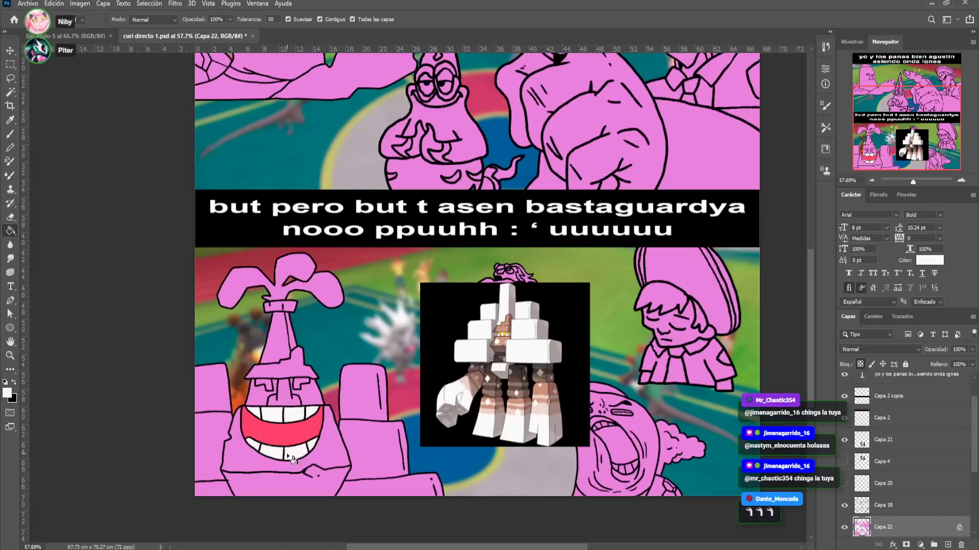
Fill the creature's body and brow with the reference's light brown, and its cone, stone blocks and face with off-white
{"action": "left_click", "coordinate": [505, 337], "text": "alt"}
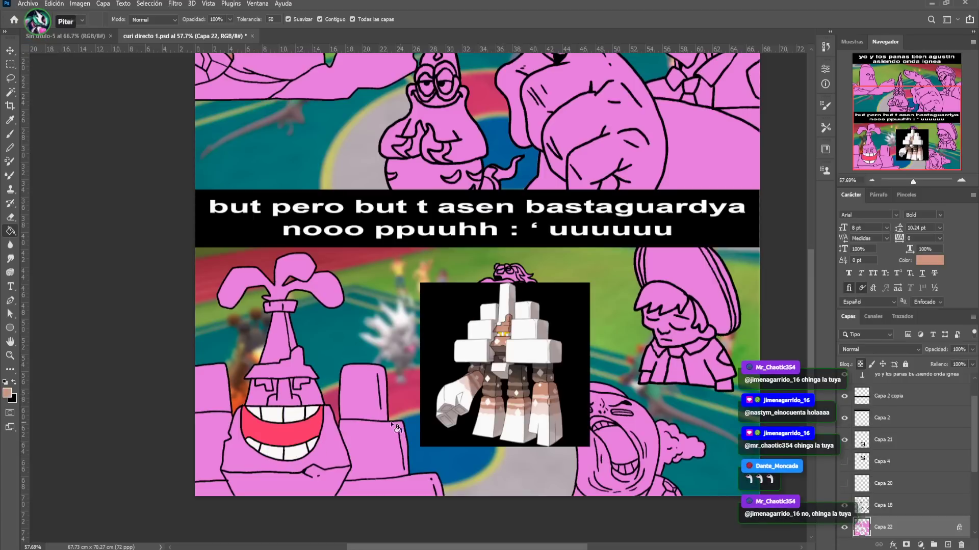
{"action": "left_click", "coordinate": [333, 441]}
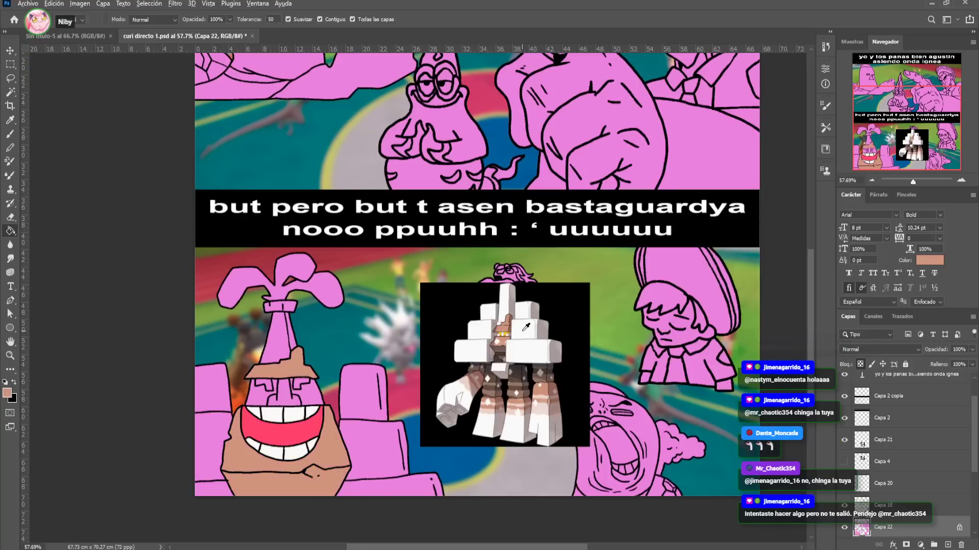
{"action": "left_click", "coordinate": [397, 332], "text": "alt"}
{"action": "left_click", "coordinate": [276, 344]}
{"action": "left_click", "coordinate": [297, 346]}
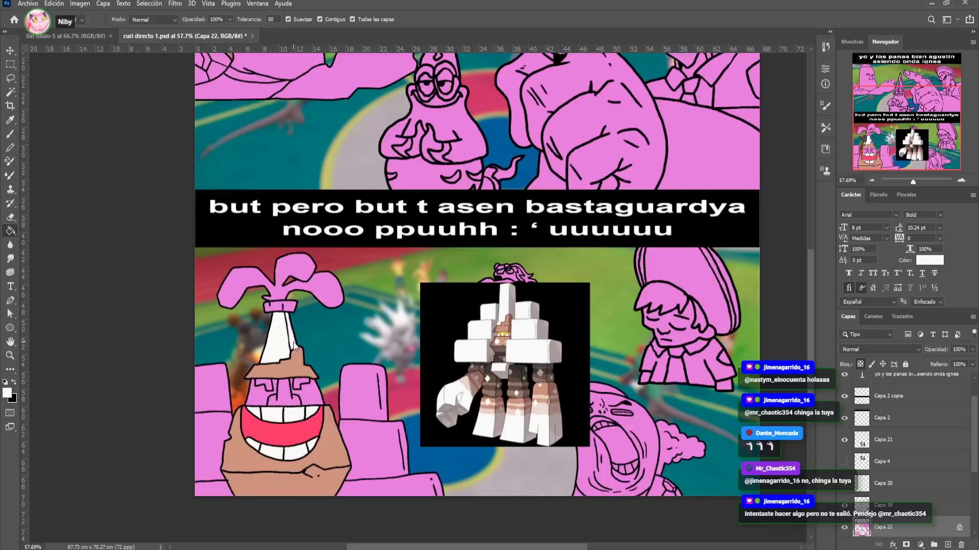
{"action": "left_click", "coordinate": [365, 447]}
{"action": "left_click", "coordinate": [402, 484]}
{"action": "left_click", "coordinate": [198, 439]}
{"action": "left_click", "coordinate": [209, 392]}
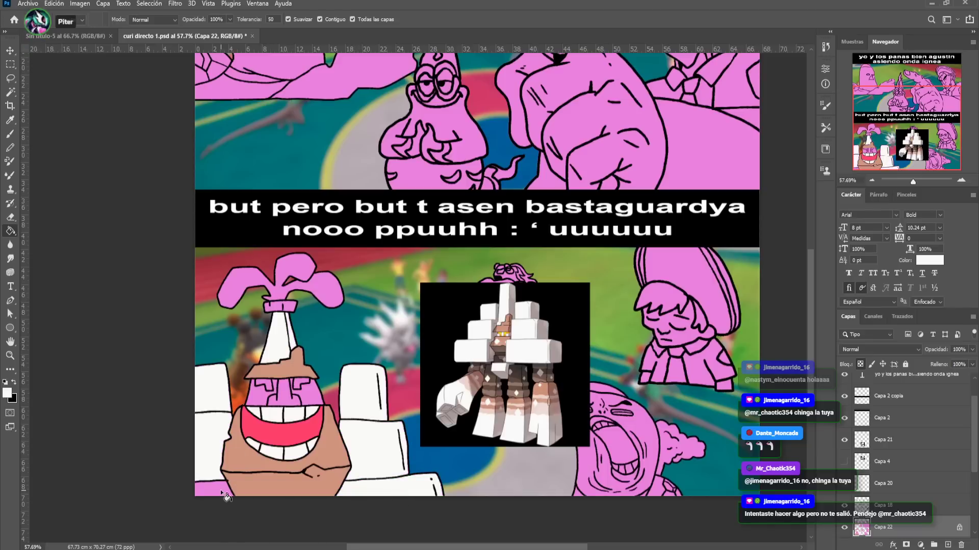
{"action": "left_click", "coordinate": [217, 487]}
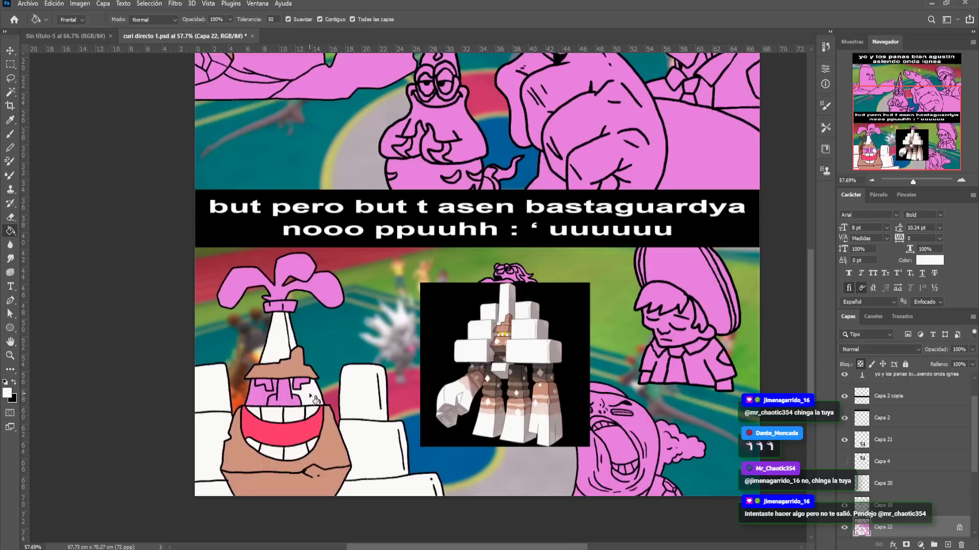
Fill the creature's eyes with orange sampled from the golem reference and its nose with off-white
{"action": "left_click", "coordinate": [504, 335], "text": "alt"}
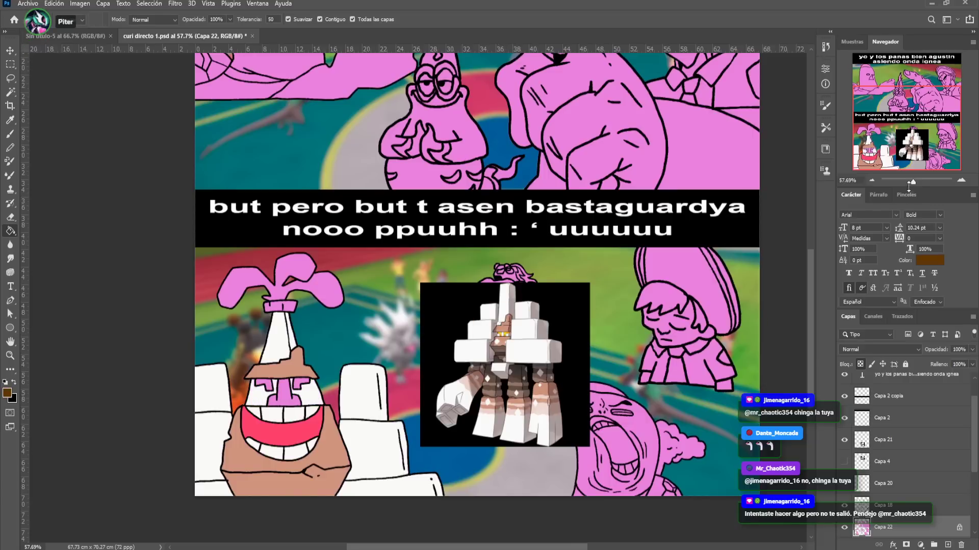
{"action": "scroll", "coordinate": [418, 347], "scroll_direction": "up", "scroll_amount": 5}
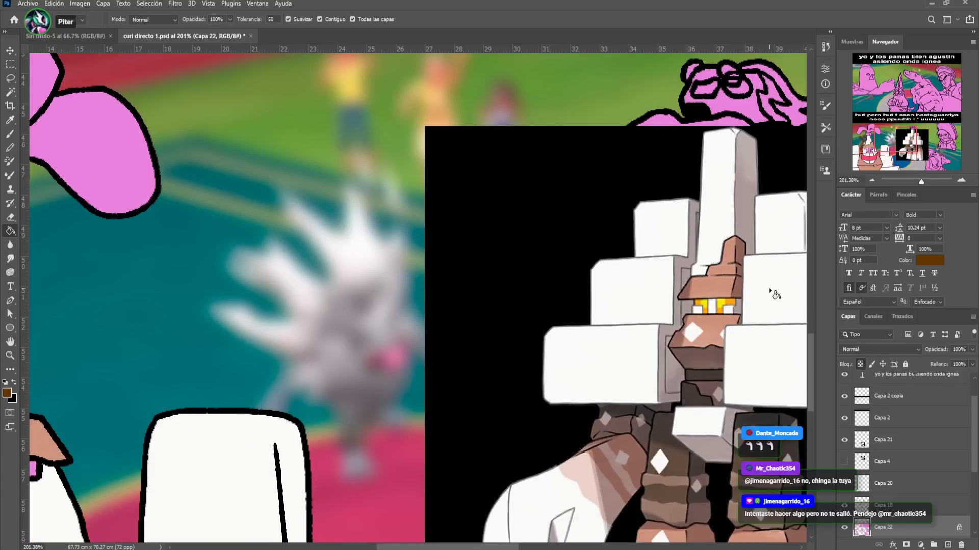
{"action": "left_click", "coordinate": [731, 301], "text": "alt"}
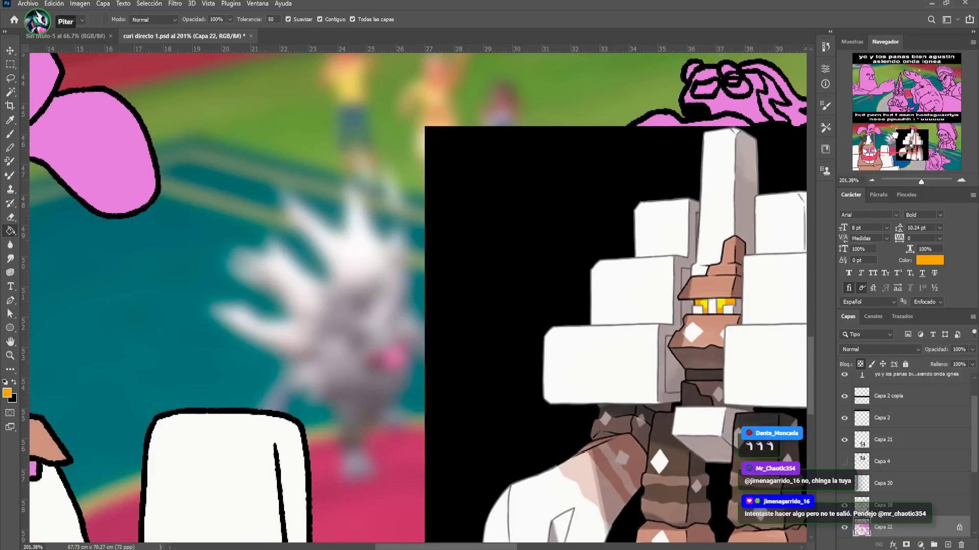
{"action": "left_click_drag", "start_coordinate": [895, 133], "coordinate": [872, 146]}
{"action": "left_click", "coordinate": [385, 243]}
{"action": "left_click", "coordinate": [286, 246]}
{"action": "left_click_drag", "start_coordinate": [872, 152], "coordinate": [895, 145]}
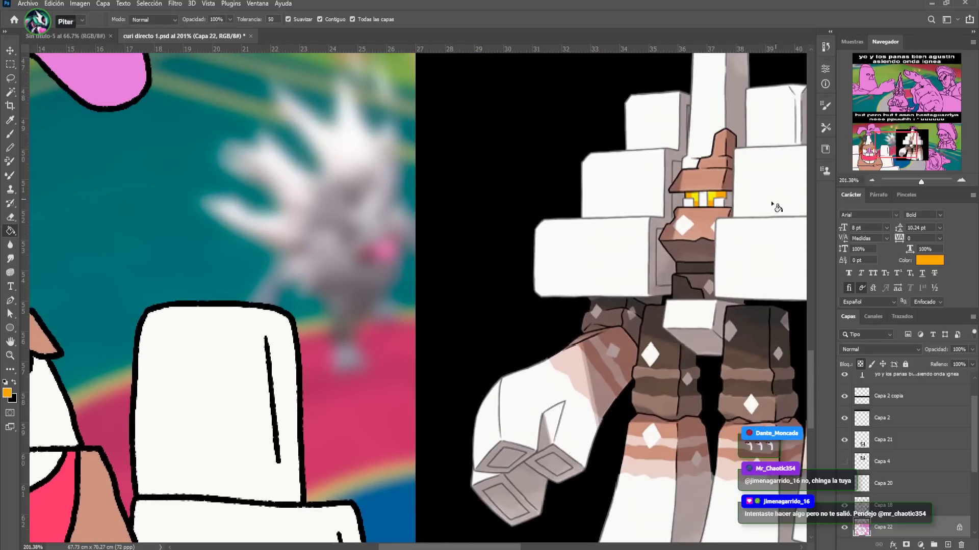
{"action": "left_click", "coordinate": [202, 372], "text": "alt"}
{"action": "left_click_drag", "start_coordinate": [192, 380], "coordinate": [463, 331]}
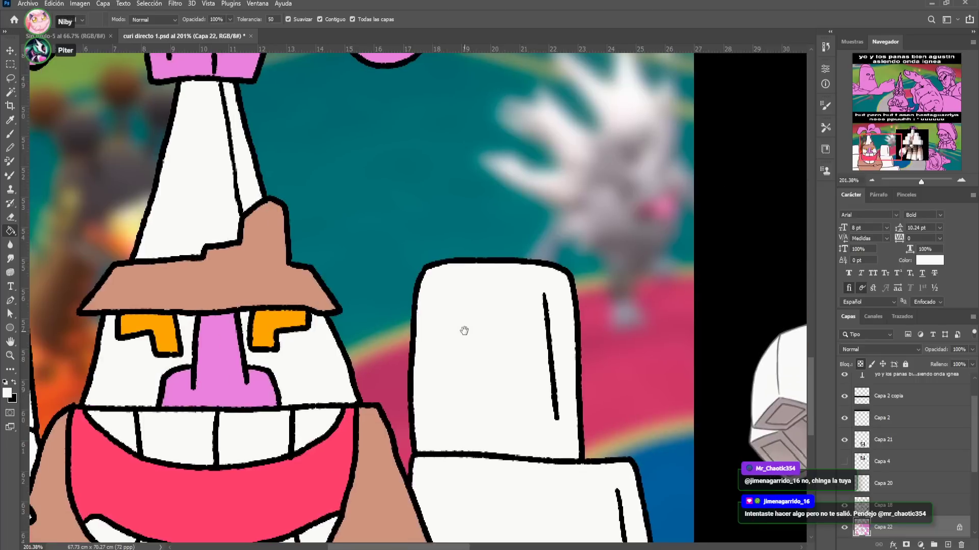
{"action": "left_click", "coordinate": [227, 372]}
Fill the plume on top of the creature's cone and the collar below it with light cyan
{"action": "left_click_drag", "start_coordinate": [692, 256], "coordinate": [493, 333]}
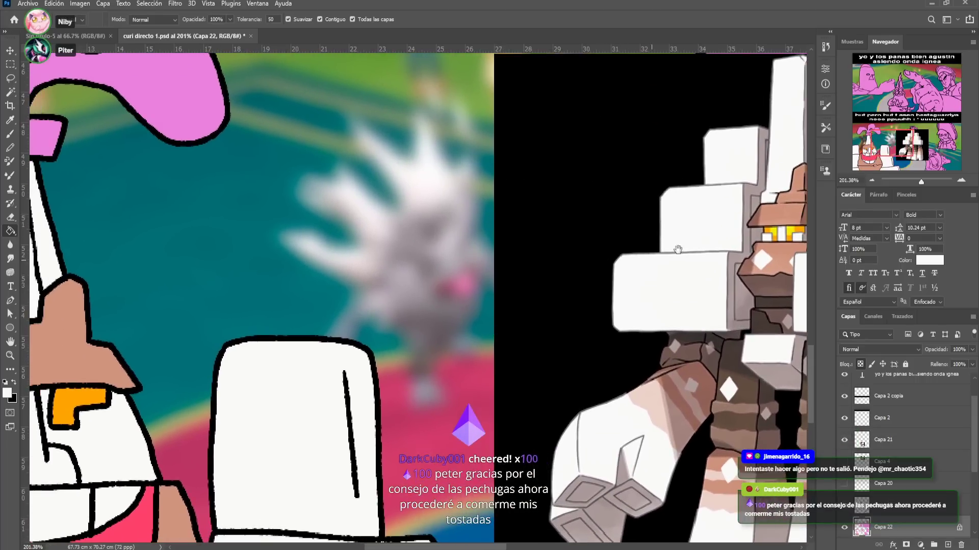
{"action": "left_click_drag", "start_coordinate": [894, 150], "coordinate": [880, 137]}
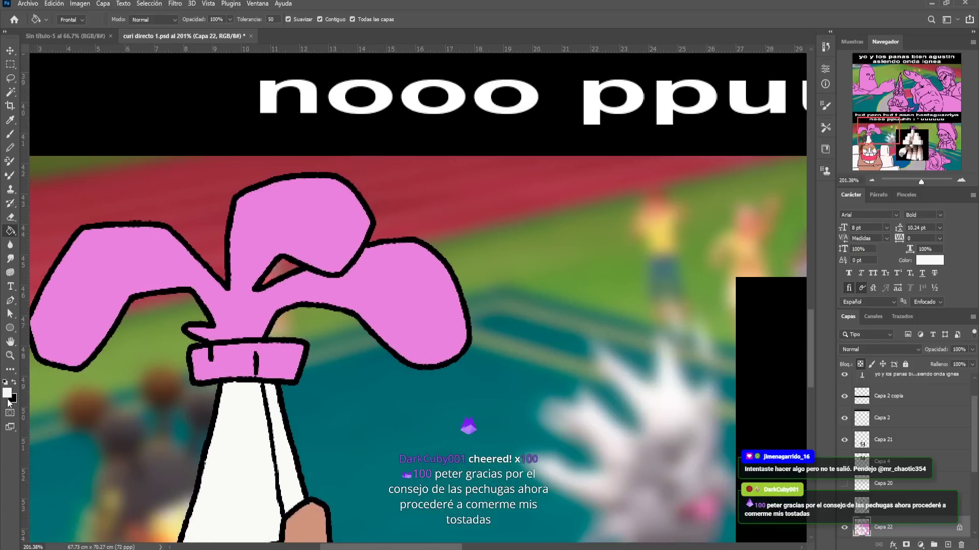
{"action": "key", "text": "i"}
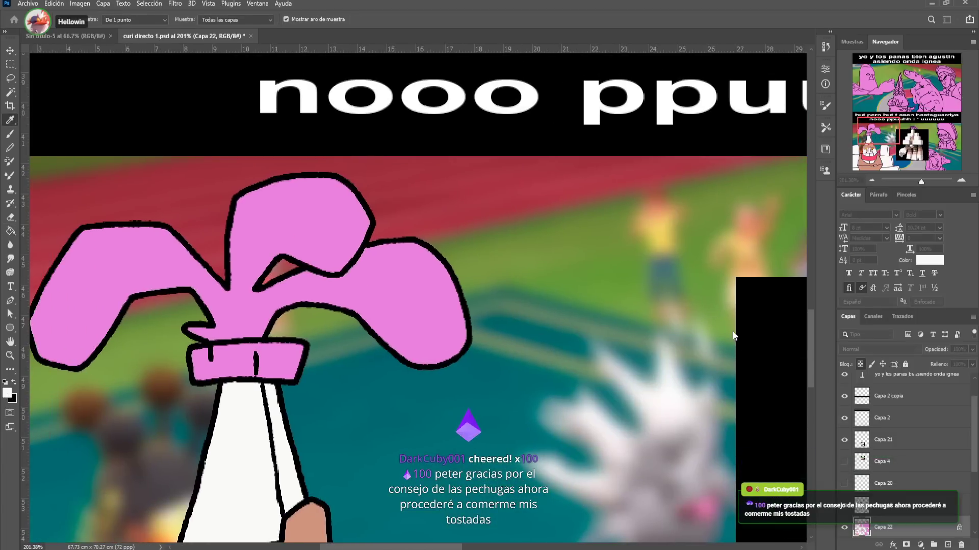
{"action": "key", "text": "g"}
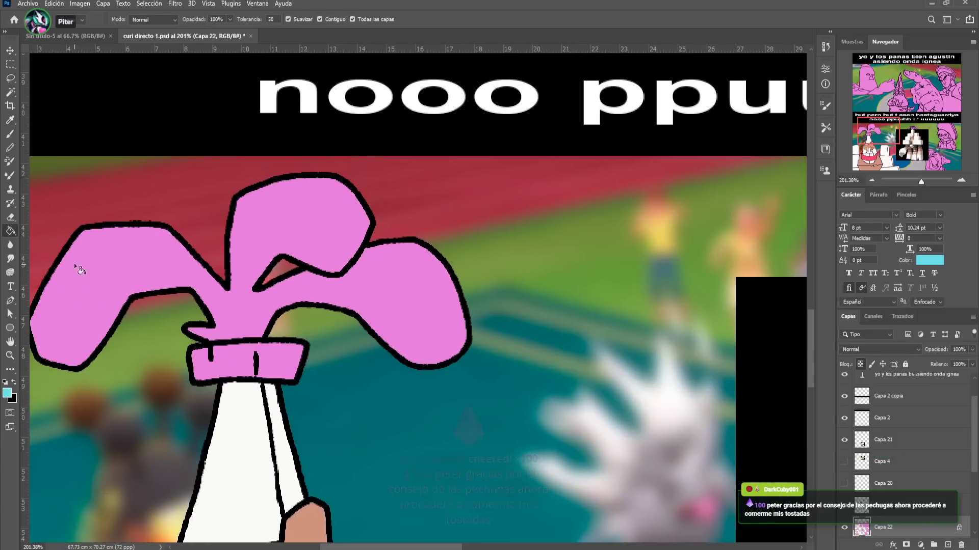
{"action": "left_click", "coordinate": [239, 317]}
{"action": "left_click", "coordinate": [234, 362]}
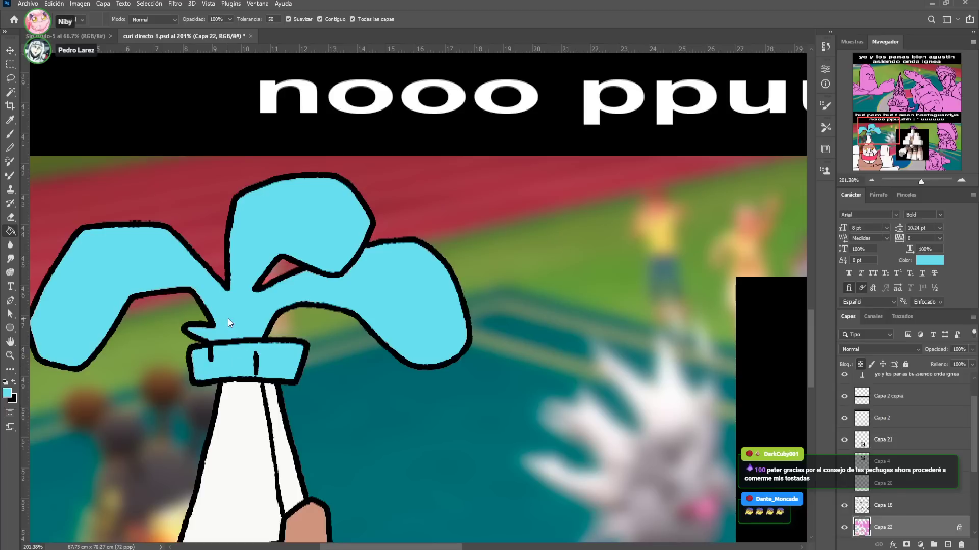
Brush yellow sampled from the golem reference onto the inner upper part of both orange eyes
{"action": "left_click", "coordinate": [10, 134]}
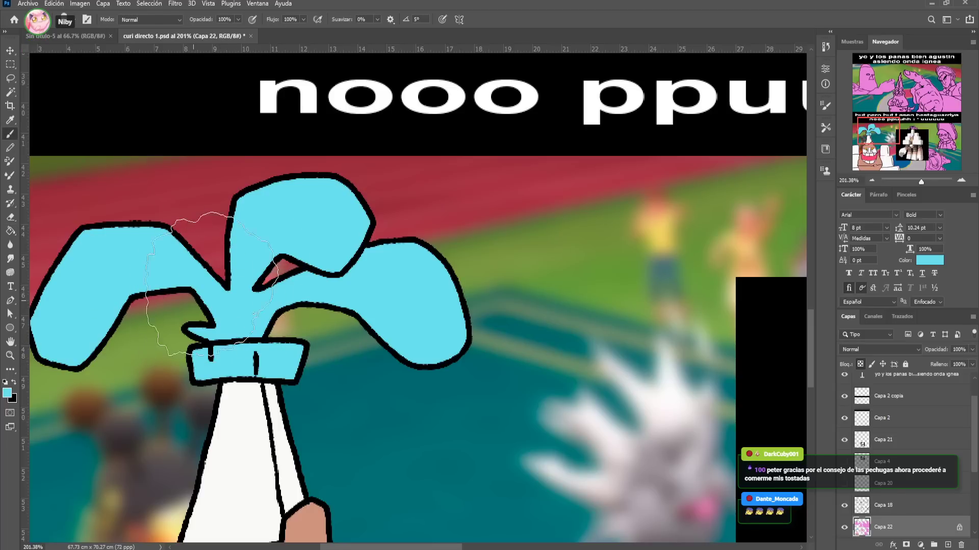
{"action": "left_click_drag", "start_coordinate": [331, 382], "coordinate": [393, 253]}
{"action": "left_click_drag", "start_coordinate": [389, 439], "coordinate": [393, 282]}
{"action": "left_click_drag", "start_coordinate": [392, 387], "coordinate": [402, 314]}
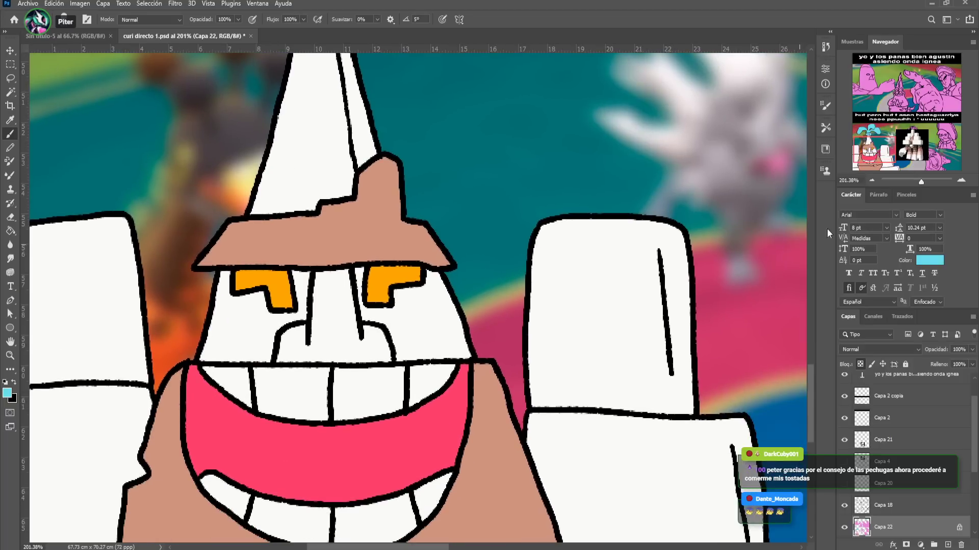
{"action": "left_click_drag", "start_coordinate": [882, 158], "coordinate": [904, 158]}
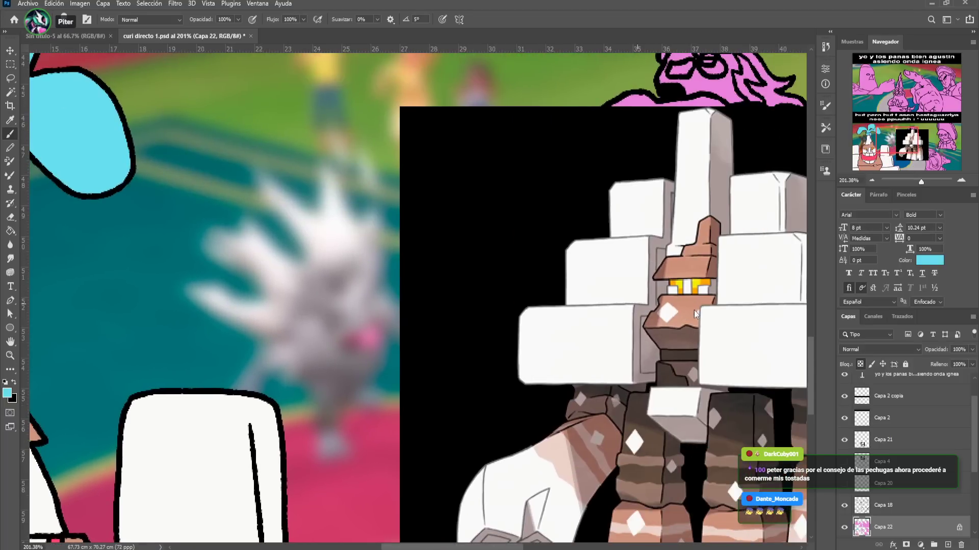
{"action": "key", "text": "."}
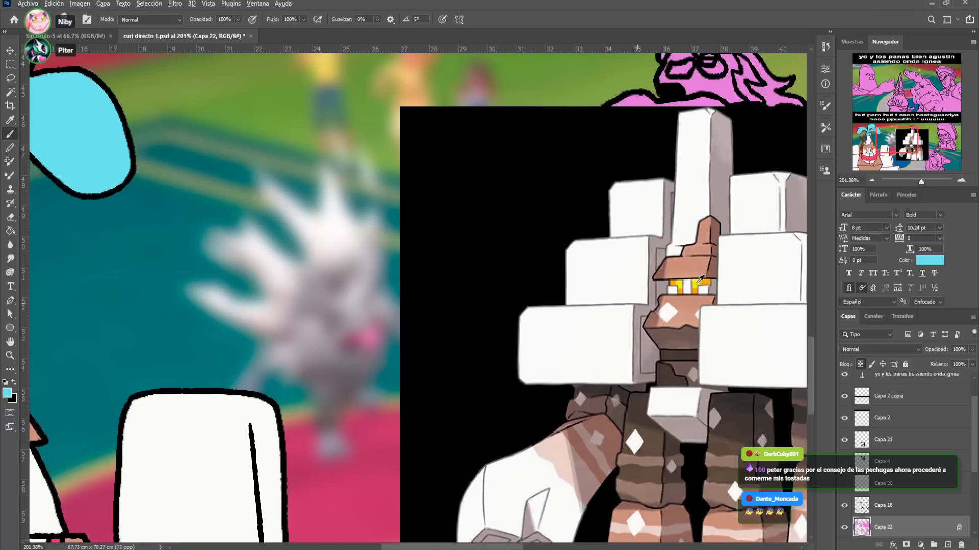
{"action": "left_click", "coordinate": [696, 283], "text": "alt"}
{"action": "left_click_drag", "start_coordinate": [885, 146], "coordinate": [868, 151]}
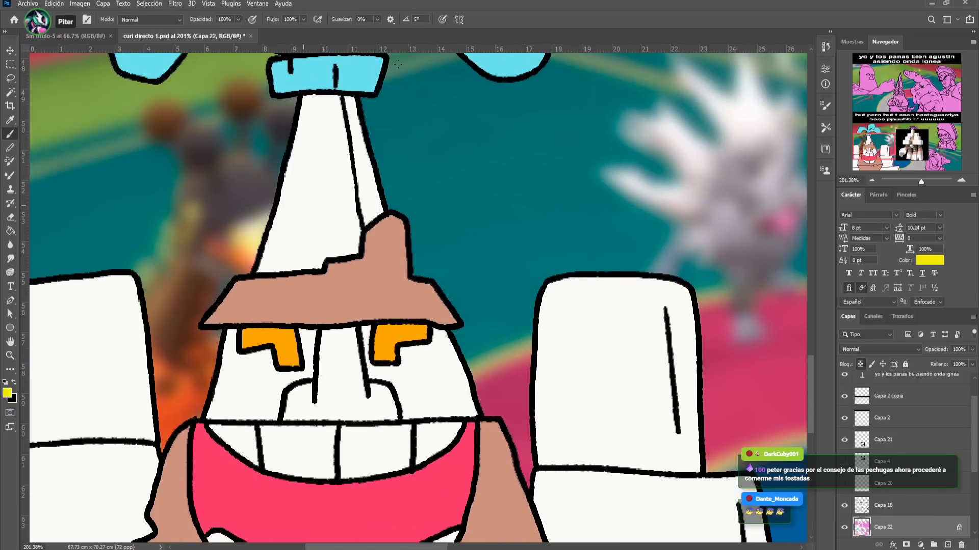
{"action": "key", "text": "."}
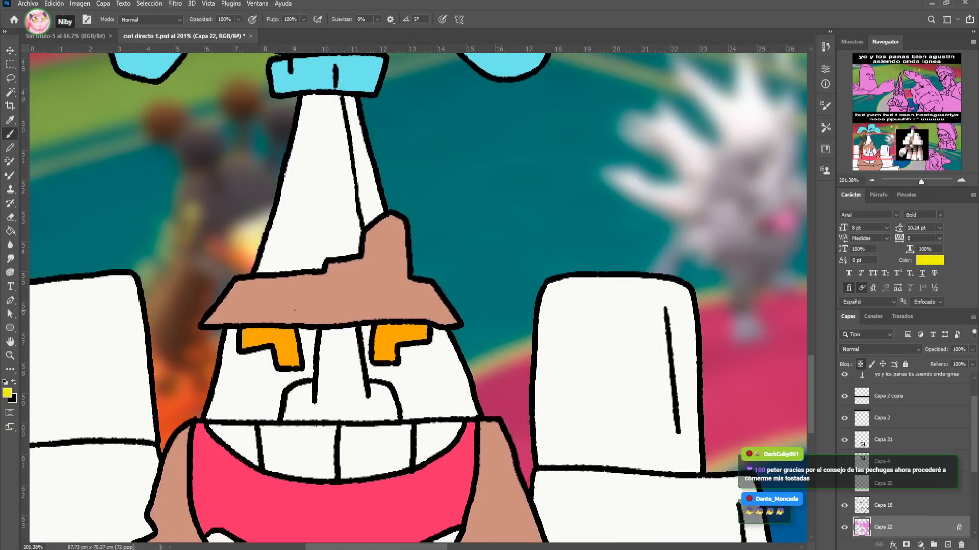
{"action": "mouse_move", "coordinate": [276, 330]}
{"action": "left_mouse_down"}
{"action": "mouse_move", "coordinate": [276, 344]}
{"action": "mouse_move", "coordinate": [293, 343]}
{"action": "mouse_move", "coordinate": [283, 338]}
{"action": "left_mouse_up"}
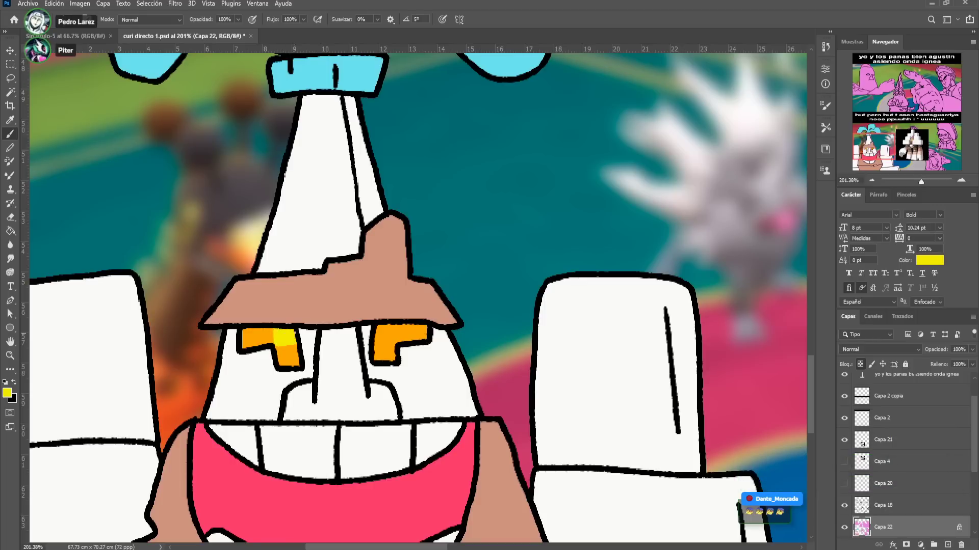
{"action": "mouse_move", "coordinate": [397, 344]}
{"action": "left_mouse_down"}
{"action": "mouse_move", "coordinate": [372, 344]}
{"action": "mouse_move", "coordinate": [394, 330]}
{"action": "mouse_move", "coordinate": [380, 340]}
{"action": "left_mouse_up"}
{"action": "key", "text": "."}
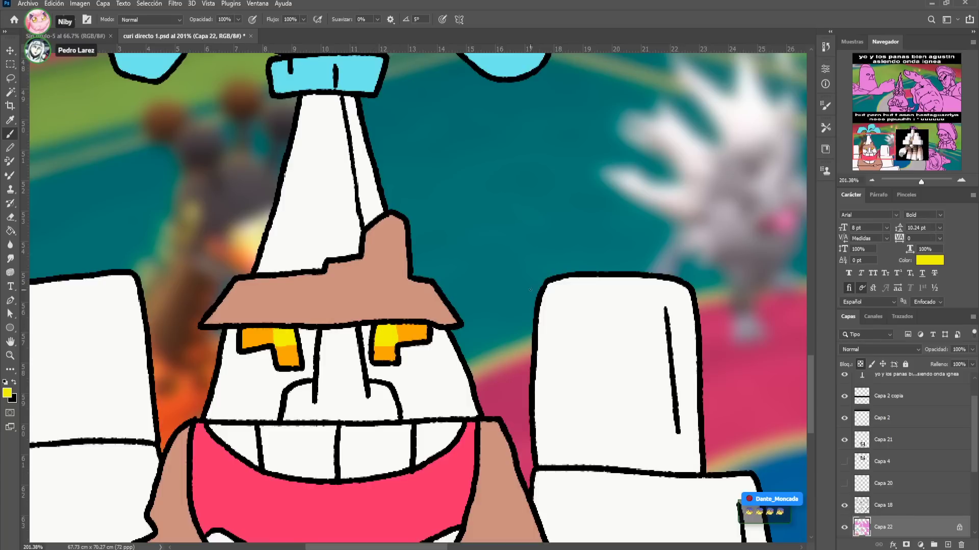
Hide the golem reference on Capa 21 and show the tortoise reference on Capa 4
{"action": "left_click_drag", "start_coordinate": [919, 183], "coordinate": [914, 182]}
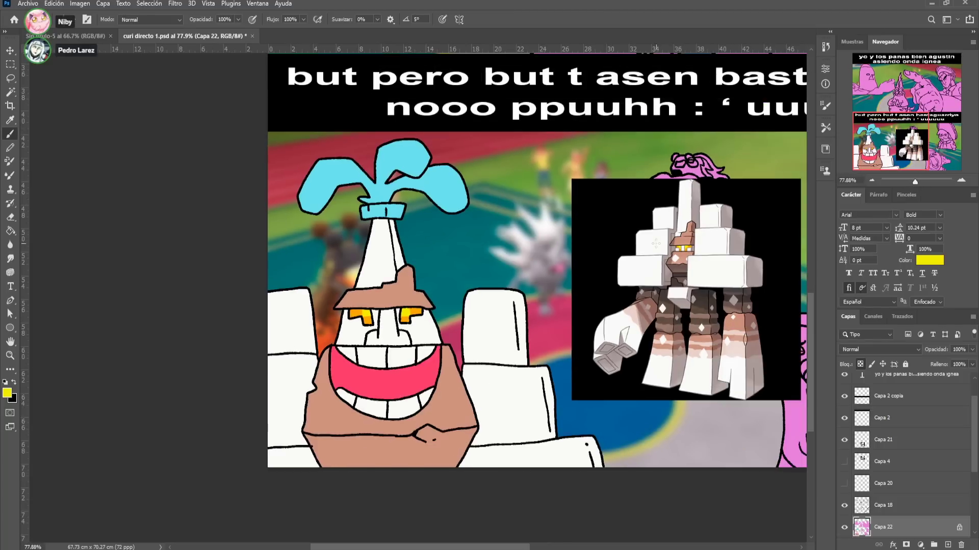
{"action": "left_click", "coordinate": [11, 55]}
{"action": "left_click", "coordinate": [887, 439]}
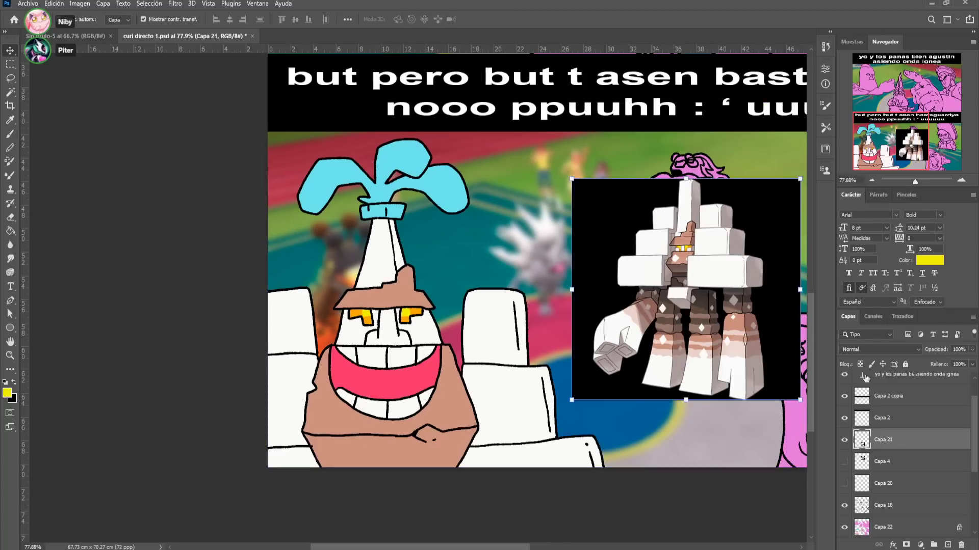
{"action": "left_click", "coordinate": [844, 440]}
{"action": "left_click_drag", "start_coordinate": [644, 284], "coordinate": [441, 310]}
{"action": "left_click", "coordinate": [844, 461]}
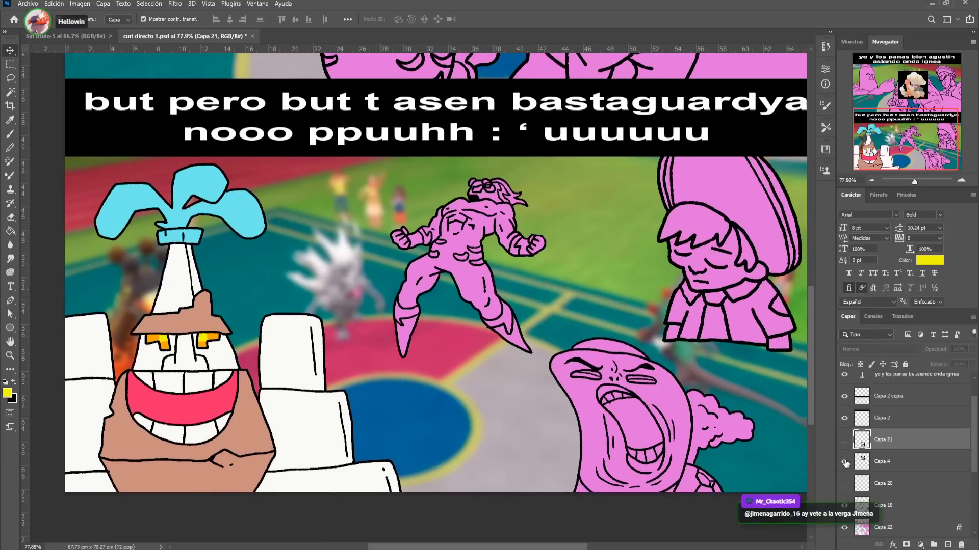
Sample the orange of the tortoise reference's skin as the painting colour
{"action": "left_click_drag", "start_coordinate": [634, 127], "coordinate": [613, 445]}
{"action": "left_click_drag", "start_coordinate": [374, 210], "coordinate": [497, 242]}
{"action": "left_click", "coordinate": [10, 133]}
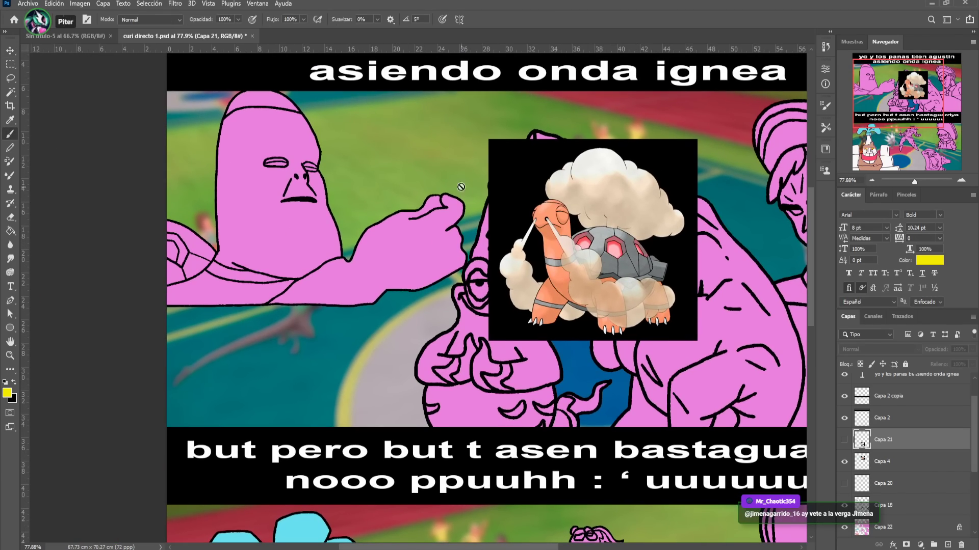
{"action": "left_click", "coordinate": [557, 243], "text": "alt"}
{"action": "left_click_drag", "start_coordinate": [504, 304], "coordinate": [520, 128]}
{"action": "left_click_drag", "start_coordinate": [502, 357], "coordinate": [371, 203]}
{"action": "mouse_move", "coordinate": [484, 379]}
{"action": "left_mouse_down"}
{"action": "mouse_move", "coordinate": [428, 301]}
{"action": "mouse_move", "coordinate": [411, 168]}
{"action": "mouse_move", "coordinate": [475, 392]}
{"action": "left_mouse_up"}
{"action": "mouse_move", "coordinate": [389, 181]}
{"action": "left_mouse_down"}
{"action": "mouse_move", "coordinate": [439, 280]}
{"action": "mouse_move", "coordinate": [441, 311]}
{"action": "left_mouse_up"}
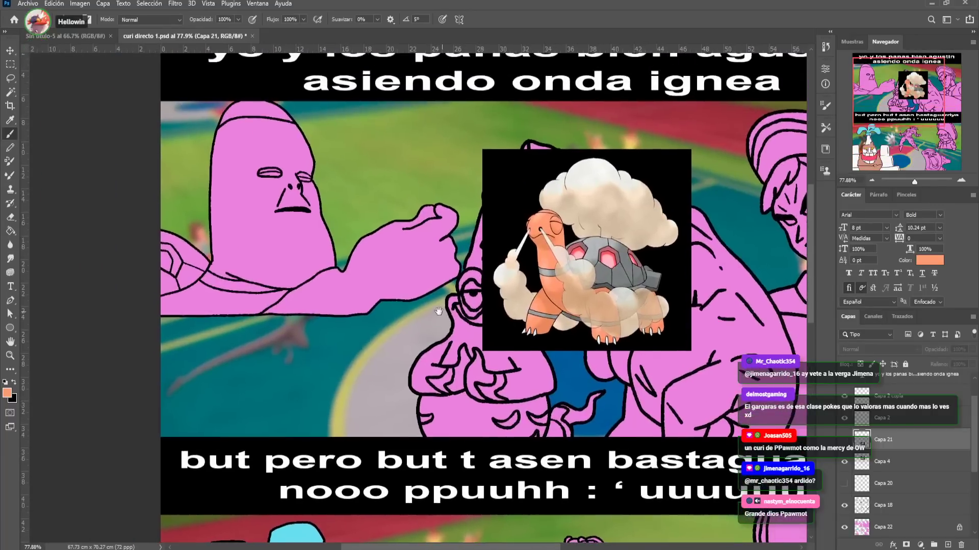
Lasso the pink figure with the outstretched fist in the upper panel and fill it with the sampled orange on Capa 22
{"action": "key", "text": "l"}
{"action": "mouse_move", "coordinate": [233, 80]}
{"action": "left_mouse_down"}
{"action": "mouse_move", "coordinate": [162, 285]}
{"action": "mouse_move", "coordinate": [393, 338]}
{"action": "mouse_move", "coordinate": [466, 277]}
{"action": "mouse_move", "coordinate": [445, 125]}
{"action": "mouse_move", "coordinate": [370, 90]}
{"action": "mouse_move", "coordinate": [318, 84]}
{"action": "left_mouse_up"}
{"action": "left_click", "coordinate": [899, 527]}
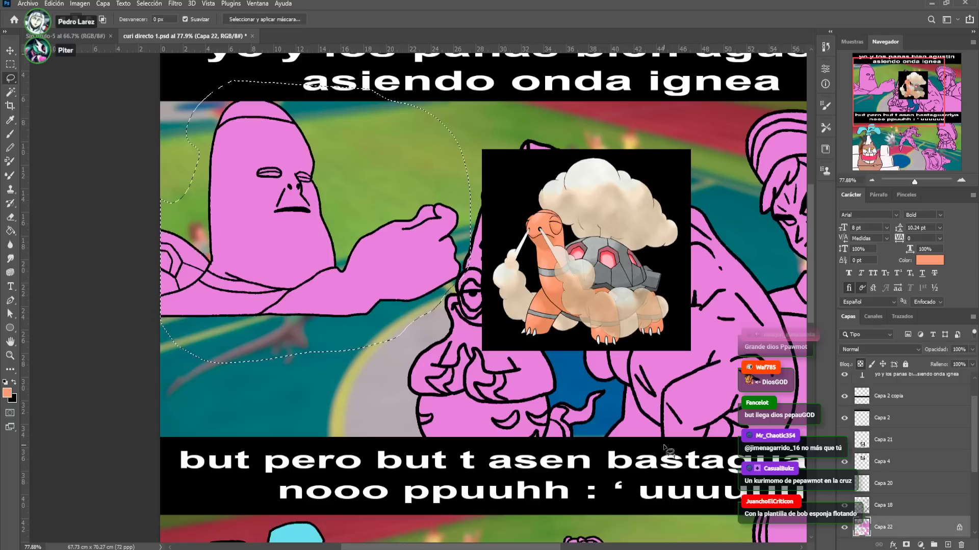
{"action": "key", "text": "ctrl+d"}
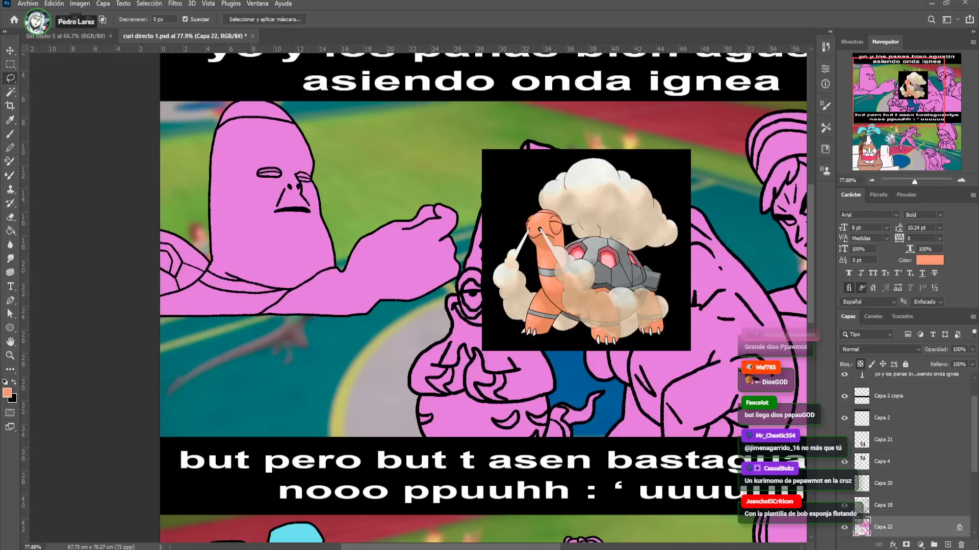
{"action": "left_click_drag", "start_coordinate": [232, 81], "coordinate": [220, 88]}
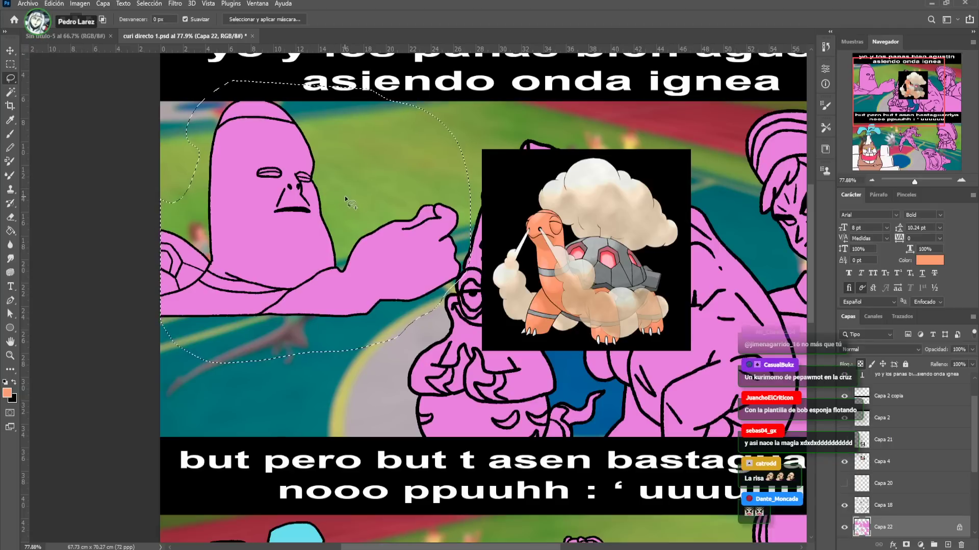
{"action": "key", "text": "i"}
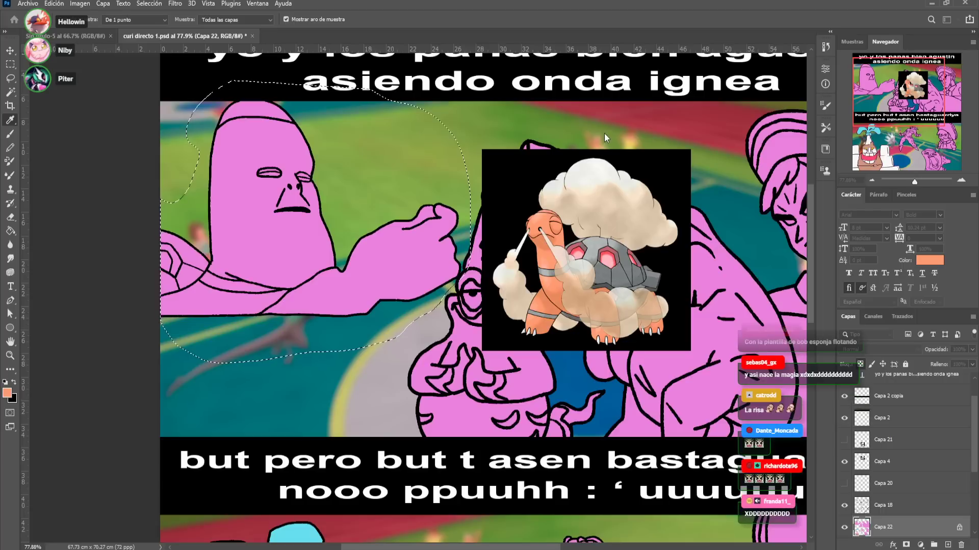
{"action": "key", "text": "l"}
{"action": "key", "text": "alt+BackSpace"}
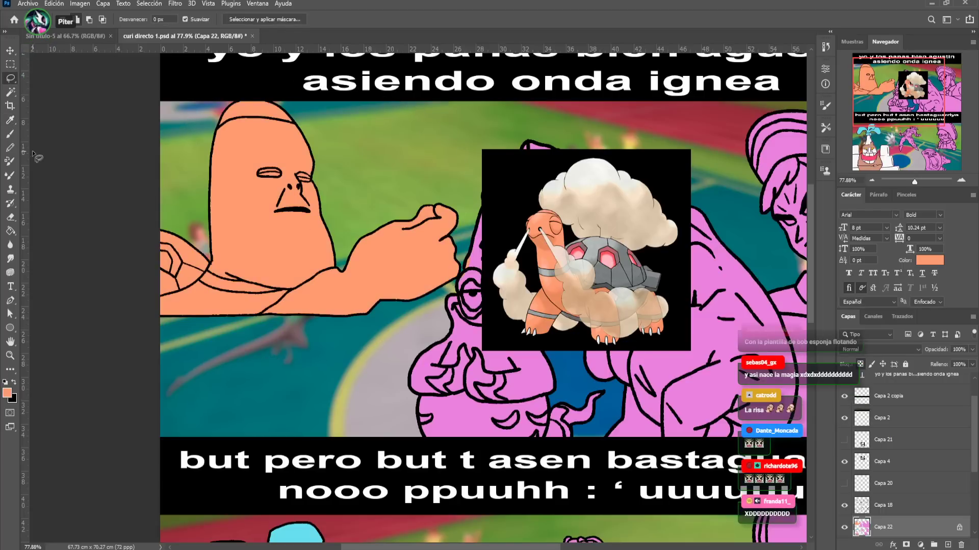
Fill the orange figure's shell and neck band with greys and the shell's gem with red, all sampled from the tortoise reference
{"action": "key", "text": "b"}
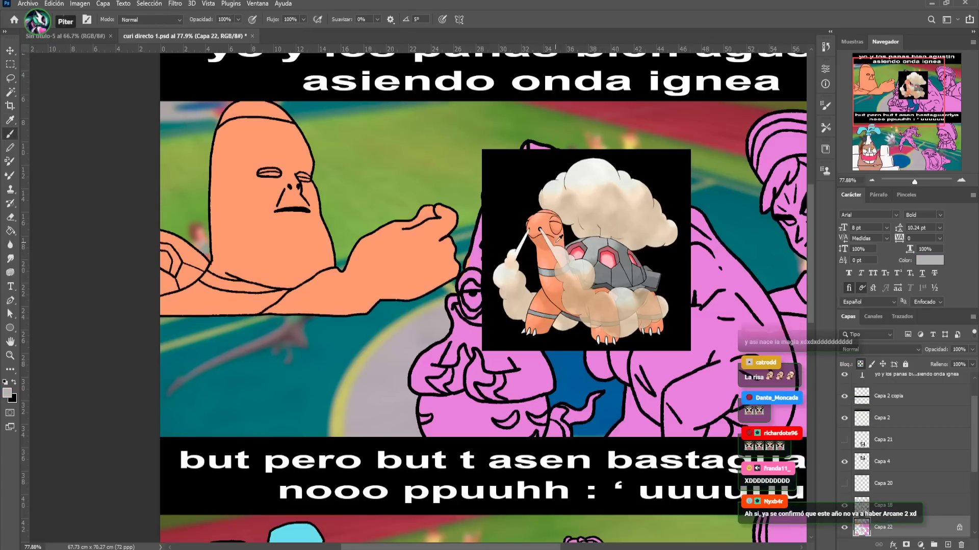
{"action": "key", "text": "g"}
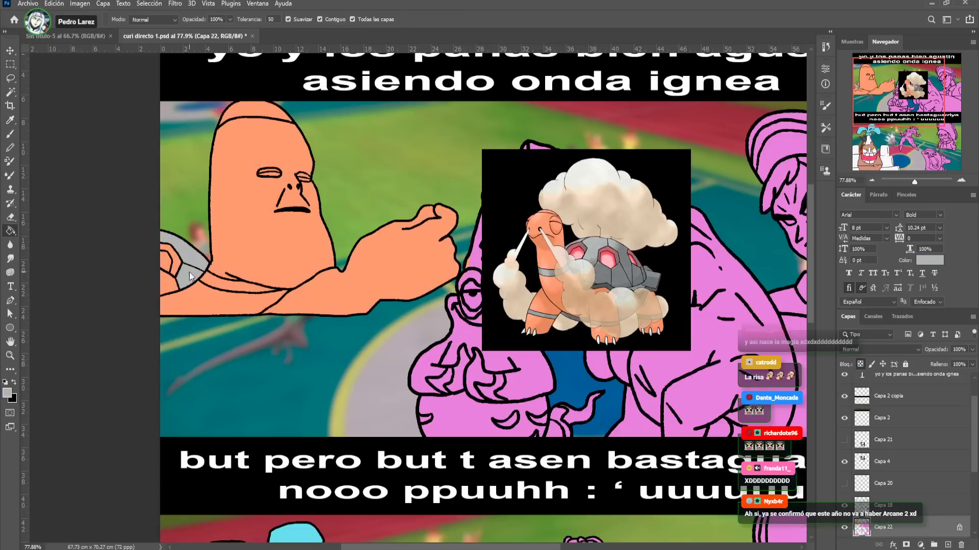
{"action": "left_click", "coordinate": [605, 254], "text": "alt"}
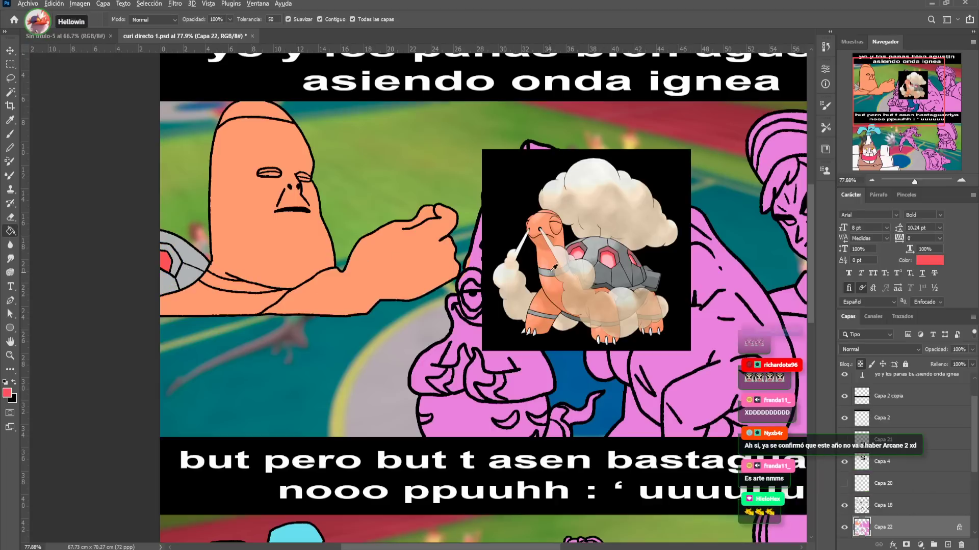
{"action": "left_click", "coordinate": [255, 288]}
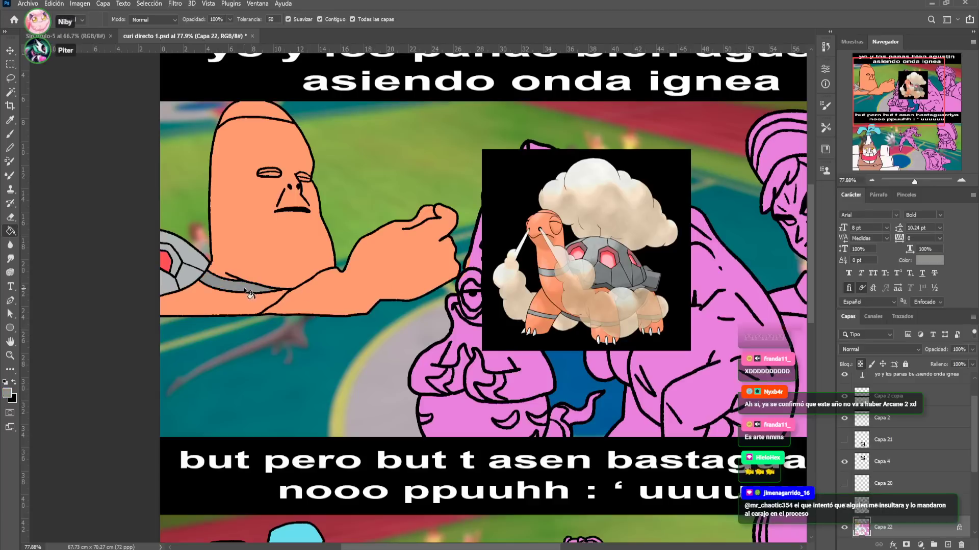
Show the "Sequía 1" card on Capa 20 above the figure's fist and save the document
{"action": "left_click_drag", "start_coordinate": [344, 201], "coordinate": [310, 234]}
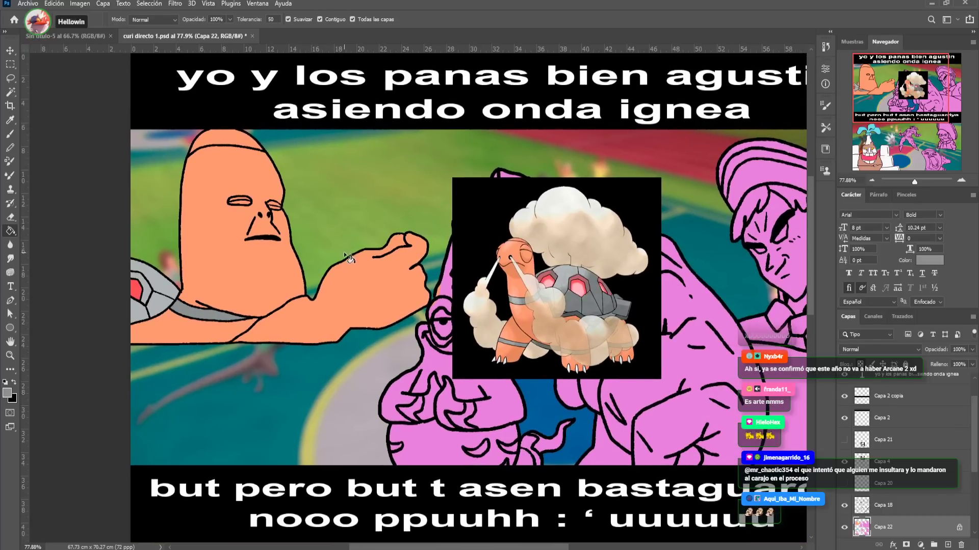
{"action": "left_click_drag", "start_coordinate": [349, 256], "coordinate": [323, 253]}
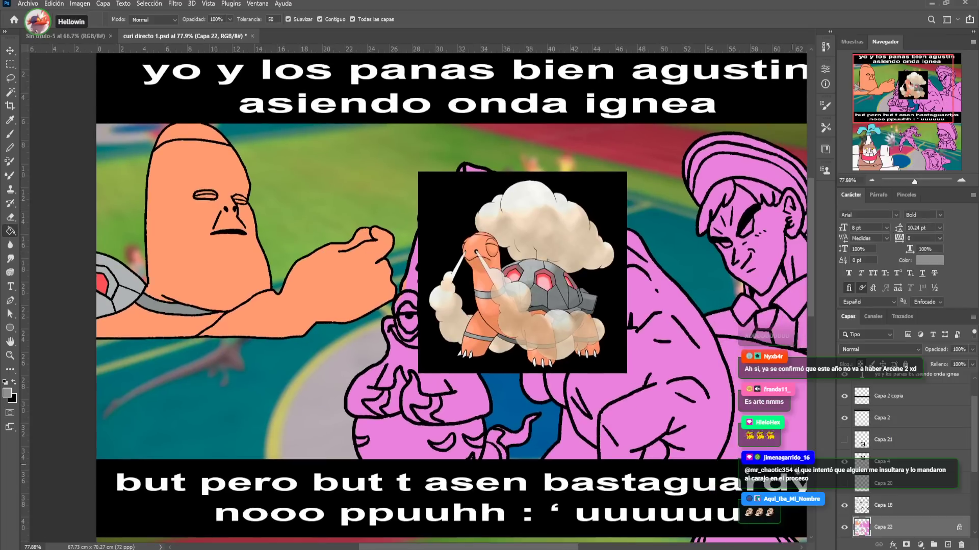
{"action": "left_click", "coordinate": [844, 483]}
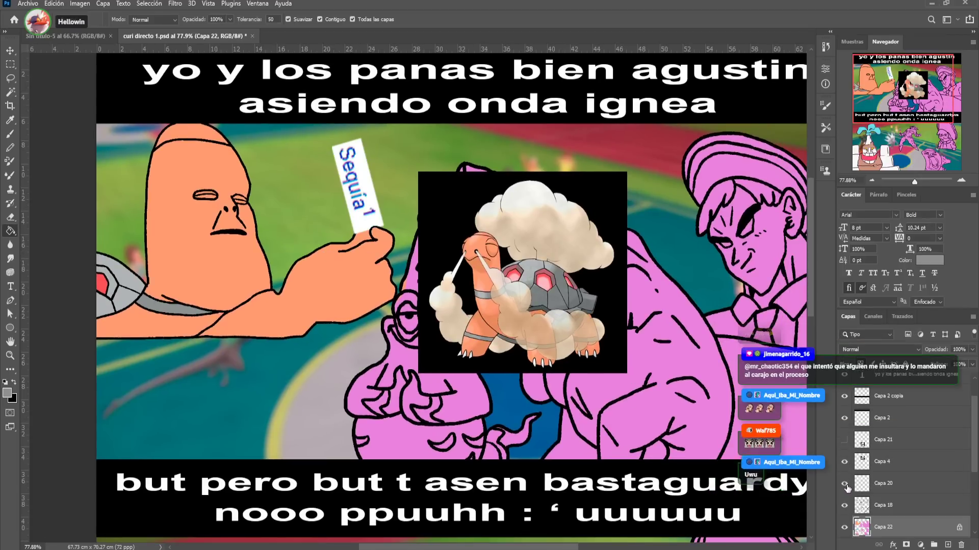
{"action": "key", "text": "ctrl+s"}
Move the tortoise reference down into the lower panel, between the cone creature and the screaming figure
{"action": "left_click", "coordinate": [15, 50]}
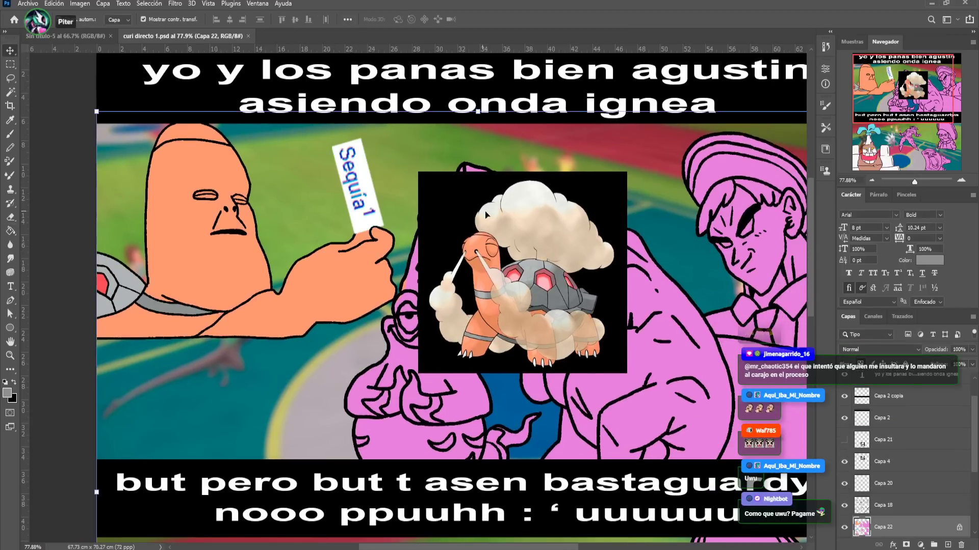
{"action": "left_click_drag", "start_coordinate": [596, 313], "coordinate": [358, 223]}
{"action": "left_click_drag", "start_coordinate": [338, 188], "coordinate": [404, 361]}
Lasso the screaming figure in the lower panel and fill it on Capa 22 with orange sampled from the tortoise reference
{"action": "key", "text": "b"}
{"action": "left_click", "coordinate": [286, 303], "text": "alt"}
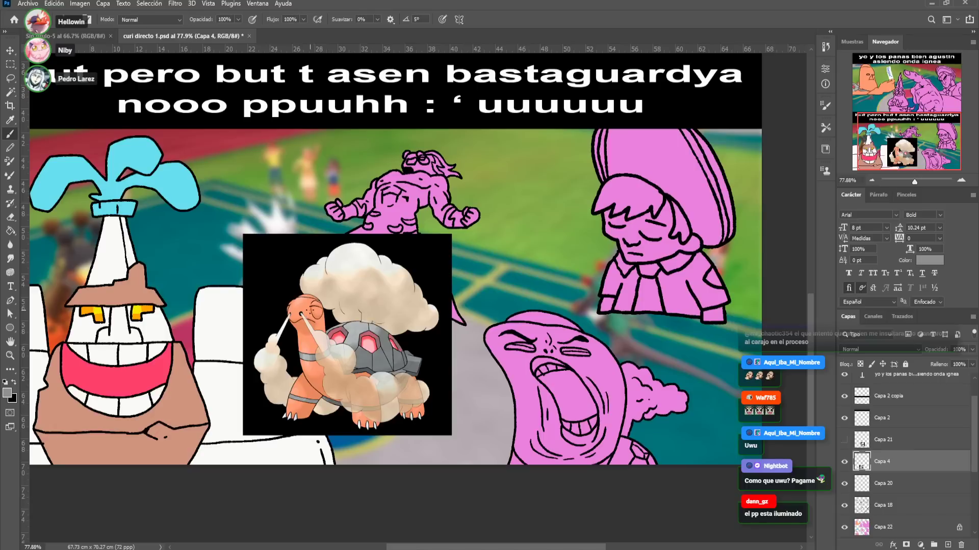
{"action": "key", "text": "l"}
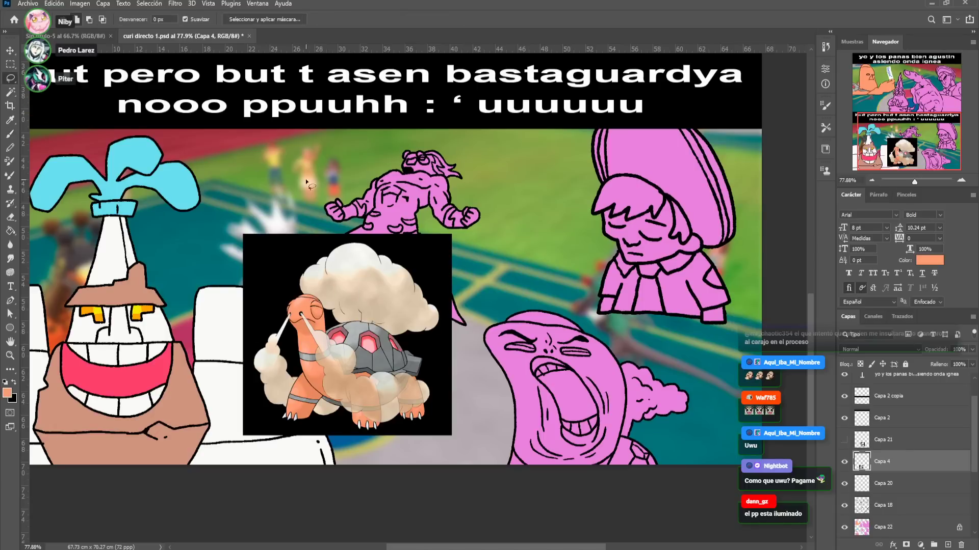
{"action": "left_click", "coordinate": [901, 526]}
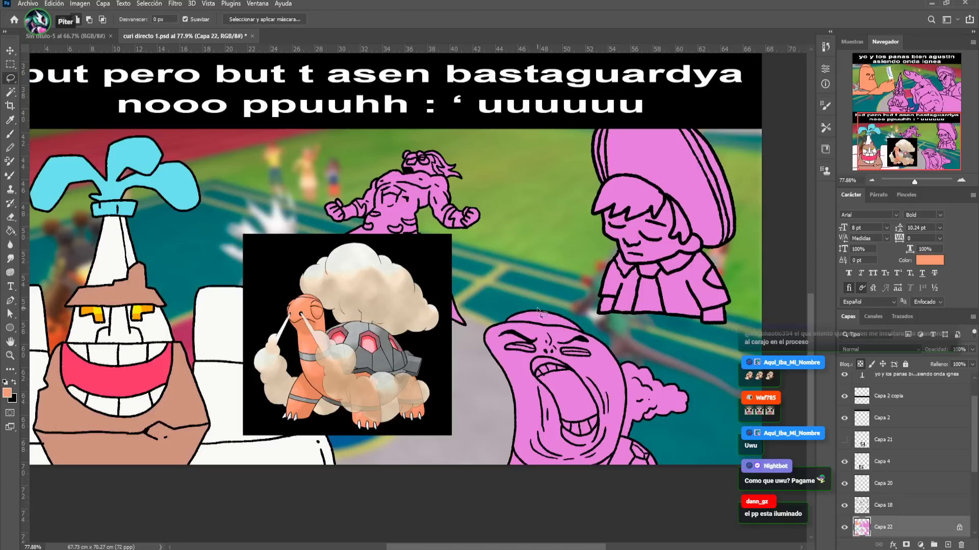
{"action": "mouse_move", "coordinate": [470, 356]}
{"action": "left_mouse_down"}
{"action": "mouse_move", "coordinate": [485, 400]}
{"action": "mouse_move", "coordinate": [482, 479]}
{"action": "mouse_move", "coordinate": [626, 492]}
{"action": "mouse_move", "coordinate": [706, 401]}
{"action": "left_mouse_up"}
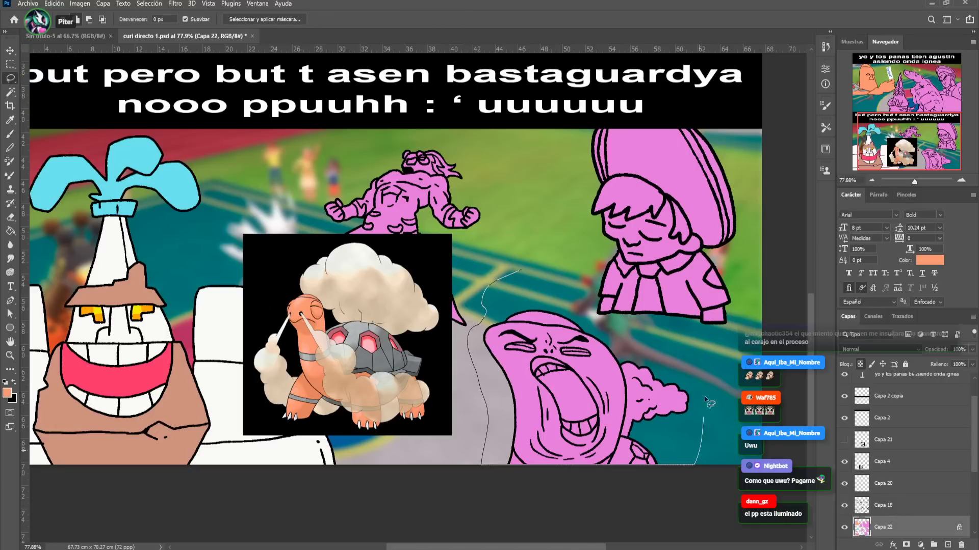
{"action": "left_click_drag", "start_coordinate": [601, 329], "coordinate": [601, 328]}
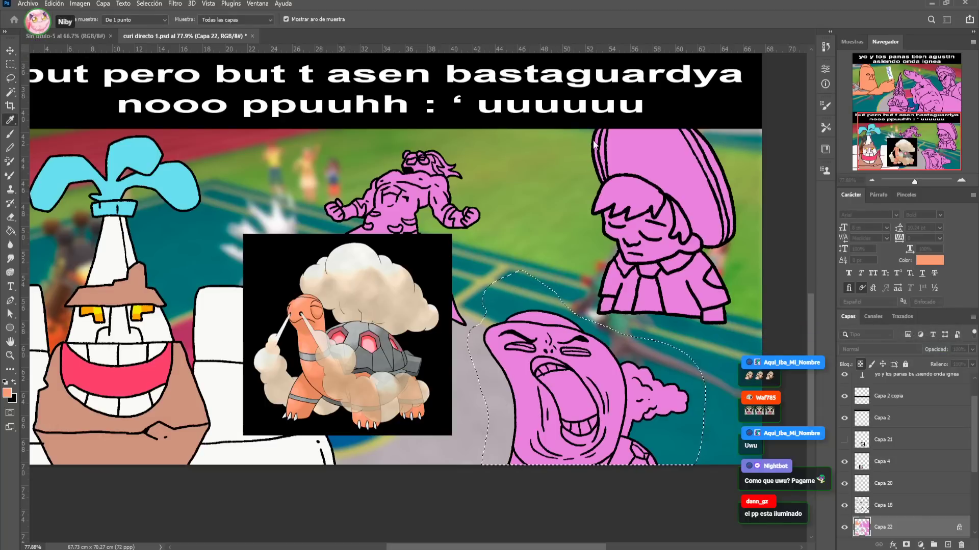
{"action": "key", "text": "alt+BackSpace"}
{"action": "key", "text": "ctrl+d"}
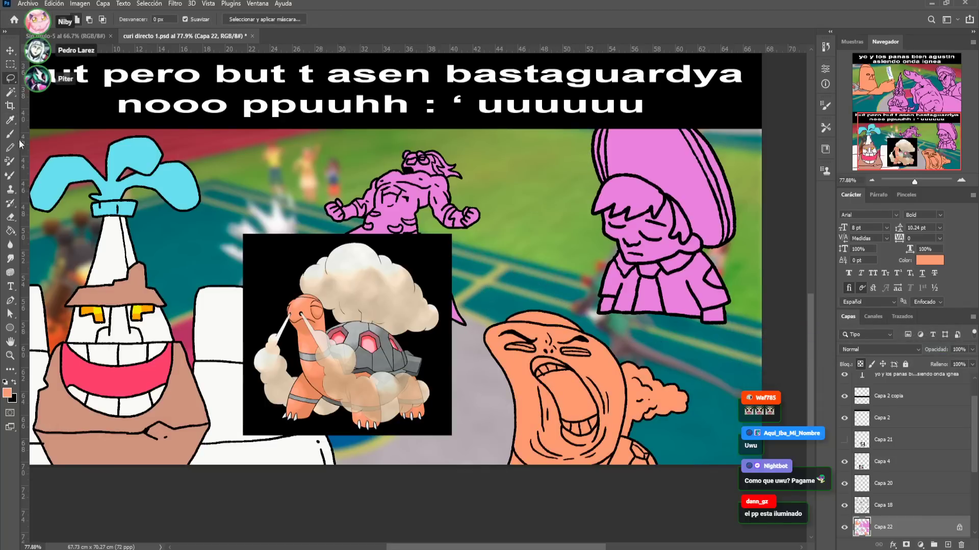
Fill the smoke cloud behind the screaming figure with off-white and its shell with grey sampled from the tortoise reference
{"action": "key", "text": "b"}
{"action": "left_click", "coordinate": [109, 250], "text": "alt"}
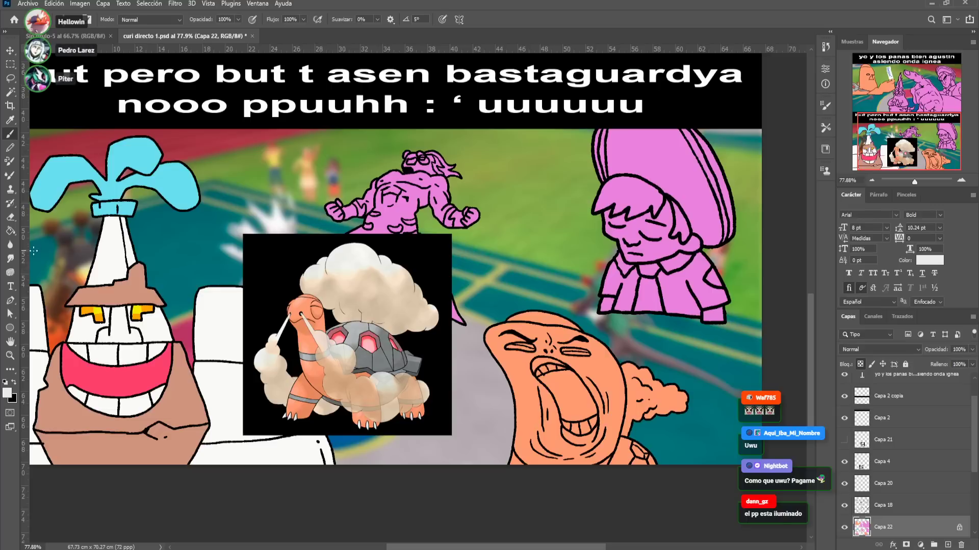
{"action": "left_click", "coordinate": [10, 231]}
{"action": "left_click", "coordinate": [638, 389]}
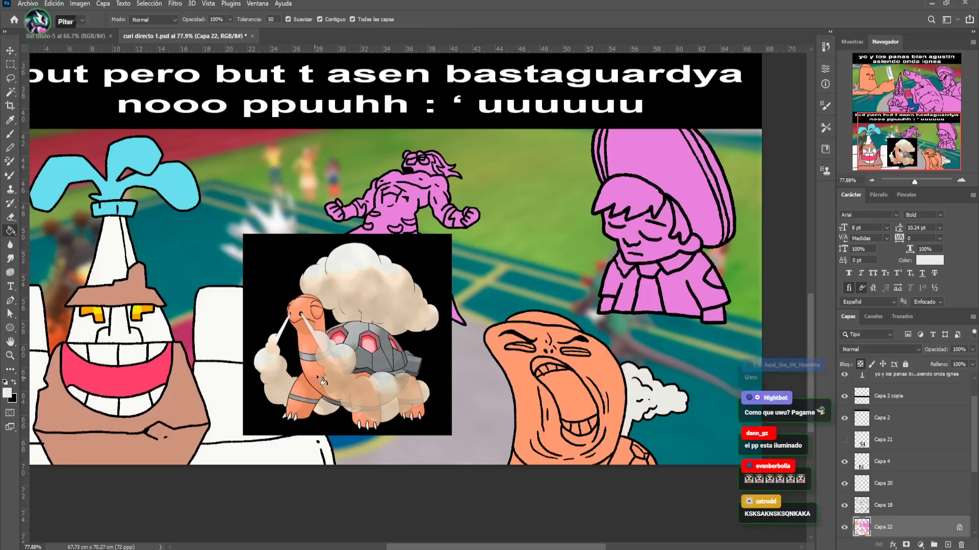
{"action": "left_click", "coordinate": [380, 333], "text": "alt"}
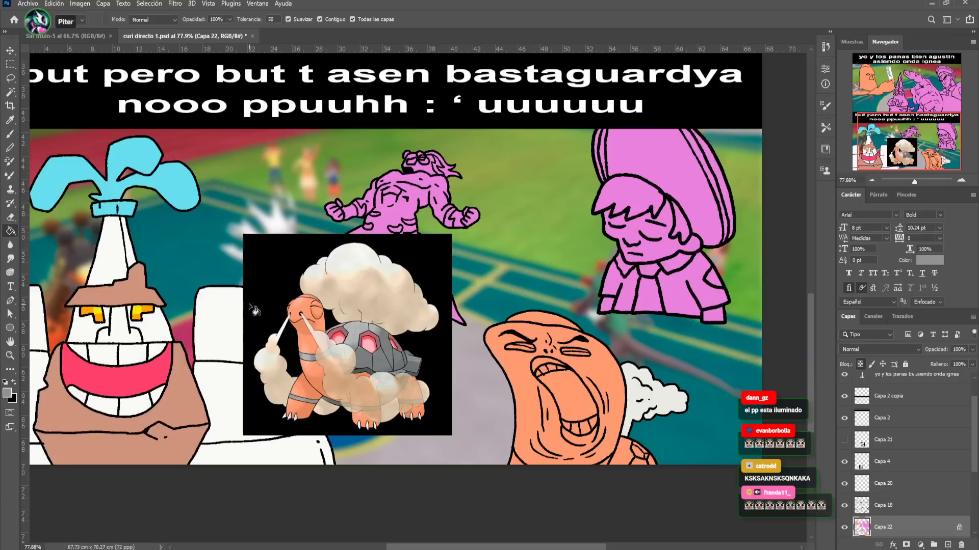
{"action": "left_click", "coordinate": [625, 453]}
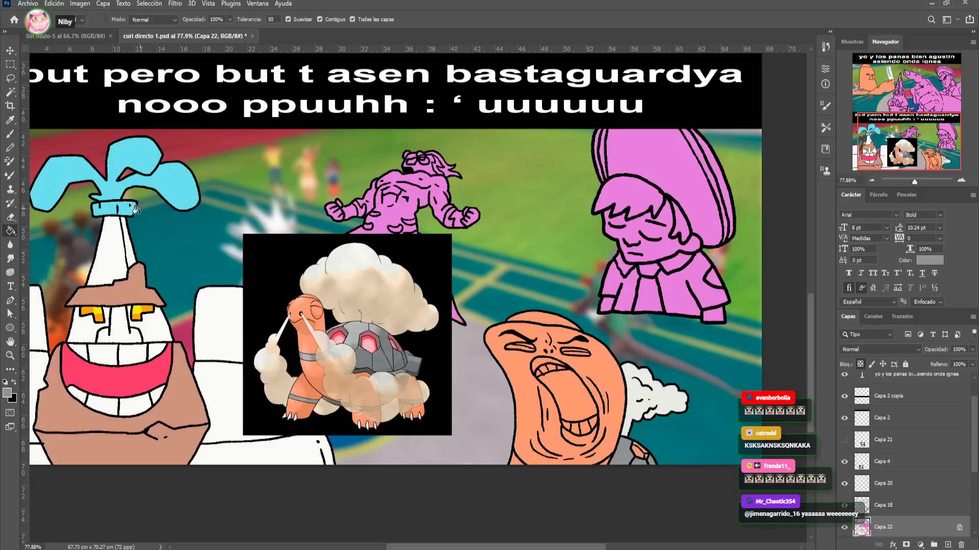
Brush red sampled from the tortoise reference onto the gem in the screaming figure's shell
{"action": "left_click", "coordinate": [10, 134]}
{"action": "left_click", "coordinate": [920, 182]}
{"action": "left_click_drag", "start_coordinate": [914, 146], "coordinate": [940, 166]}
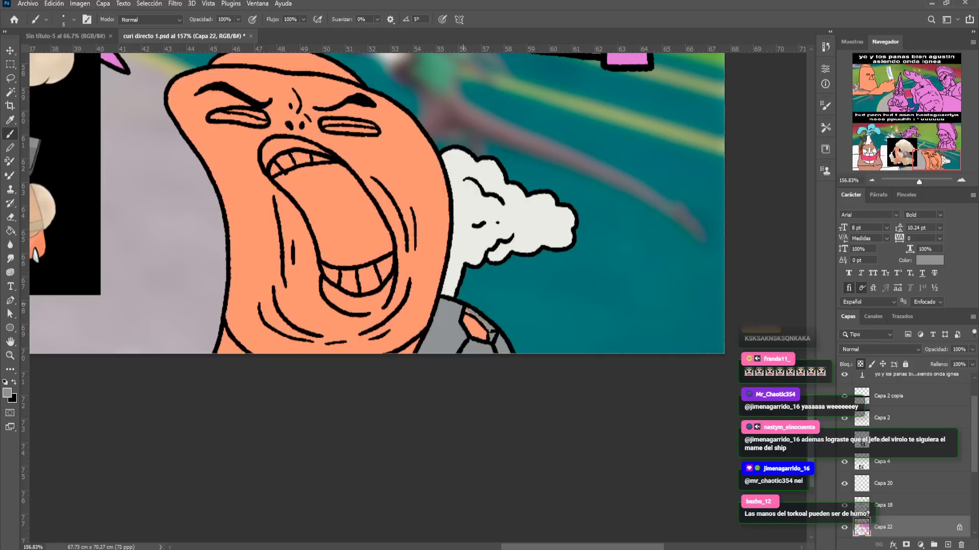
{"action": "left_click_drag", "start_coordinate": [456, 232], "coordinate": [683, 294]}
{"action": "left_click", "coordinate": [106, 159], "text": "alt"}
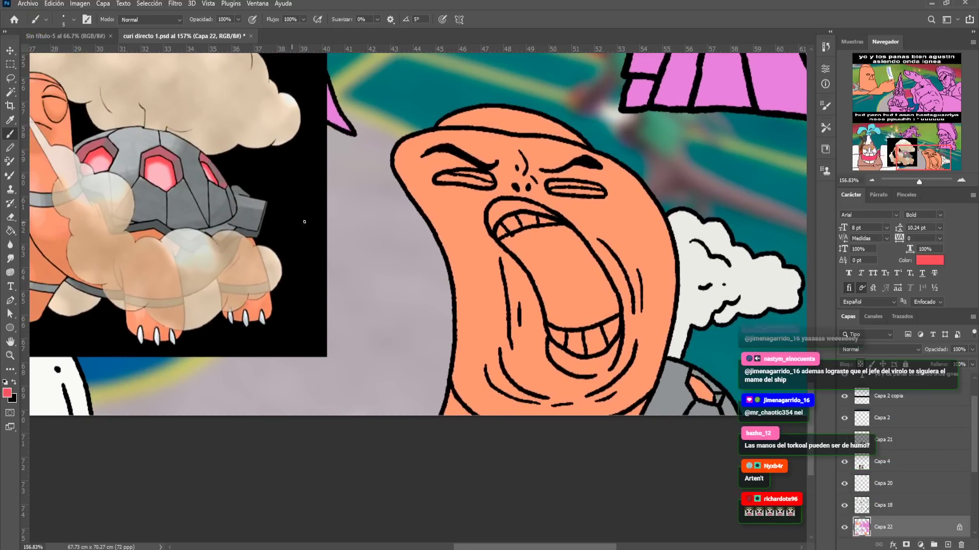
{"action": "left_click_drag", "start_coordinate": [604, 306], "coordinate": [495, 227]}
{"action": "mouse_move", "coordinate": [584, 300]}
{"action": "left_mouse_down"}
{"action": "mouse_move", "coordinate": [591, 318]}
{"action": "mouse_move", "coordinate": [602, 314]}
{"action": "left_mouse_up"}
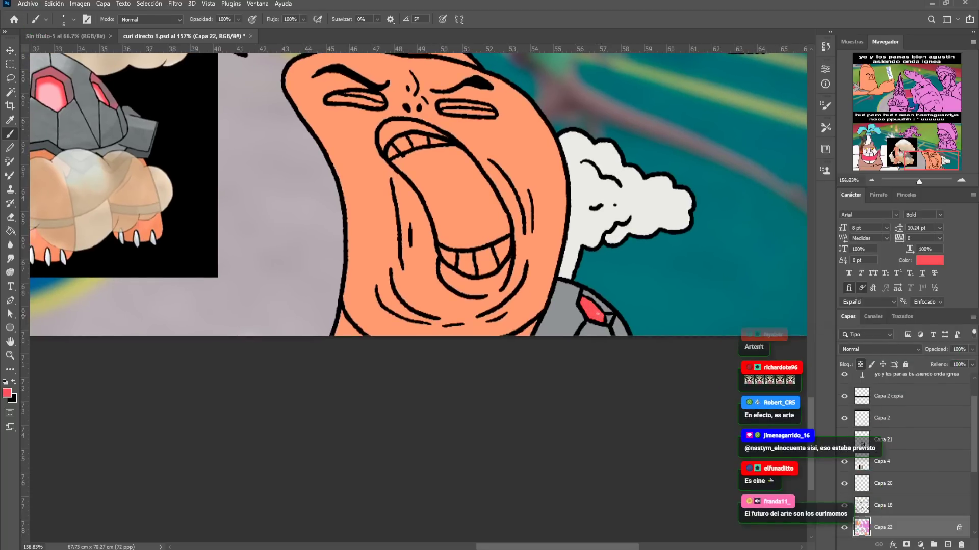
Choose a darker red and fill the inside of the screaming figure's mouth with it
{"action": "left_click_drag", "start_coordinate": [584, 232], "coordinate": [592, 284]}
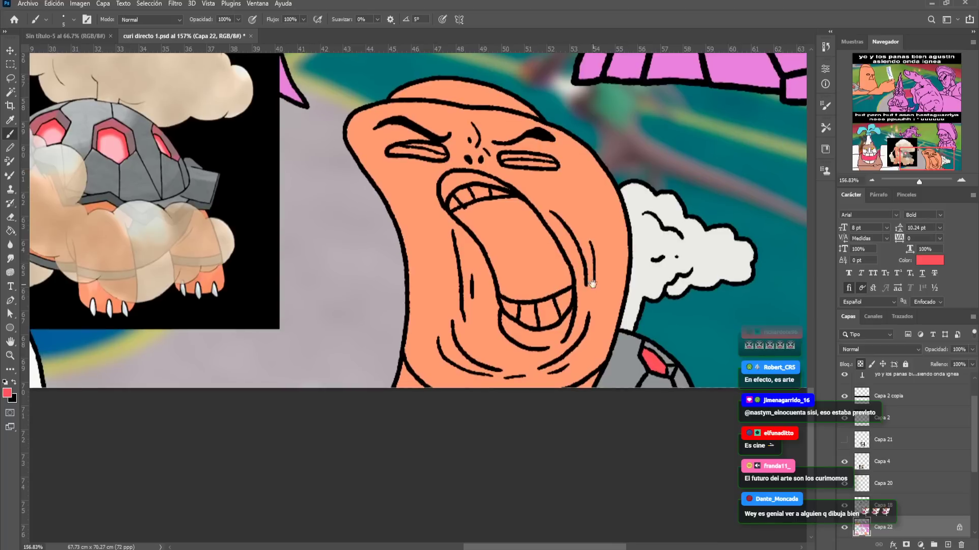
{"action": "left_click", "coordinate": [9, 394]}
{"action": "left_click", "coordinate": [680, 308]}
{"action": "left_click", "coordinate": [809, 265]}
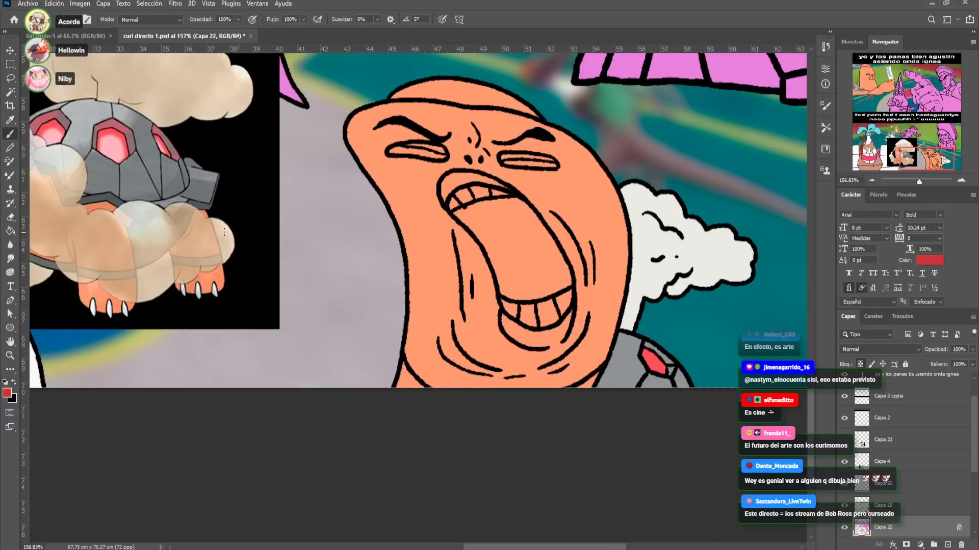
{"action": "key", "text": "g"}
{"action": "left_click", "coordinate": [509, 229]}
Choose a pinkish white and fill the screaming figure's upper and lower teeth with it
{"action": "key", "text": "i"}
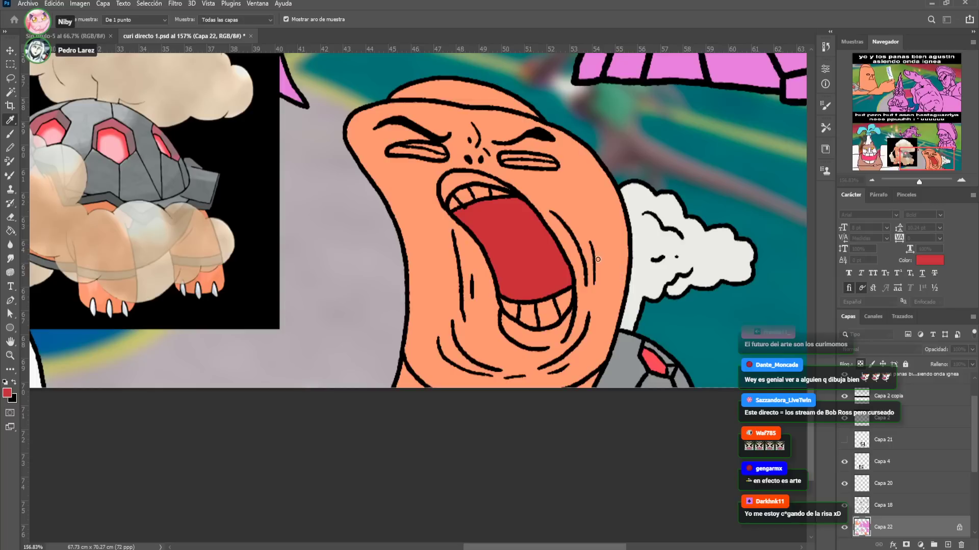
{"action": "left_click", "coordinate": [660, 264]}
{"action": "key", "text": "g"}
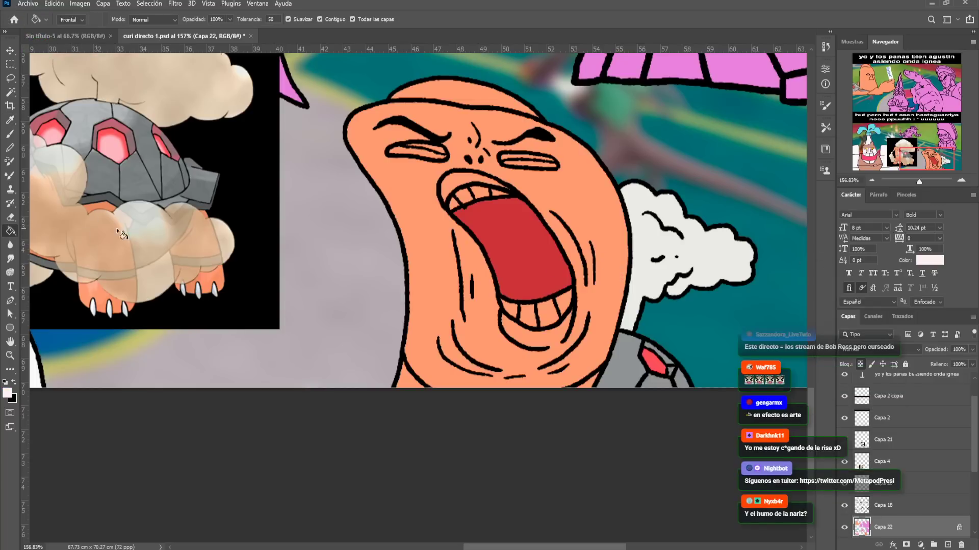
{"action": "left_click", "coordinate": [461, 200]}
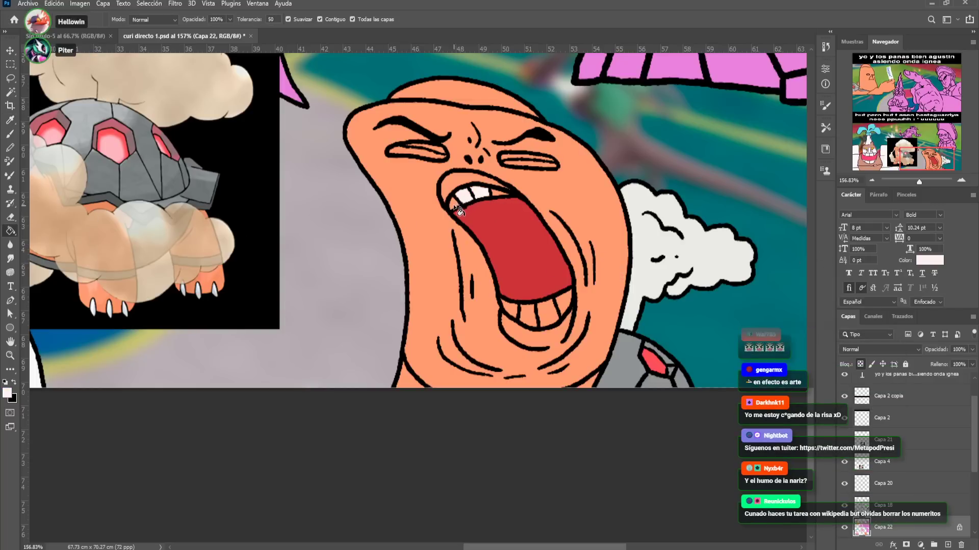
{"action": "left_click", "coordinate": [453, 206]}
{"action": "left_click", "coordinate": [496, 196]}
{"action": "left_click", "coordinate": [530, 319]}
{"action": "left_click", "coordinate": [510, 308]}
{"action": "left_click", "coordinate": [545, 310]}
Fill the small shell area on the left side of the screaming figure's neck with the shell's grey
{"action": "left_click_drag", "start_coordinate": [519, 244], "coordinate": [551, 260]}
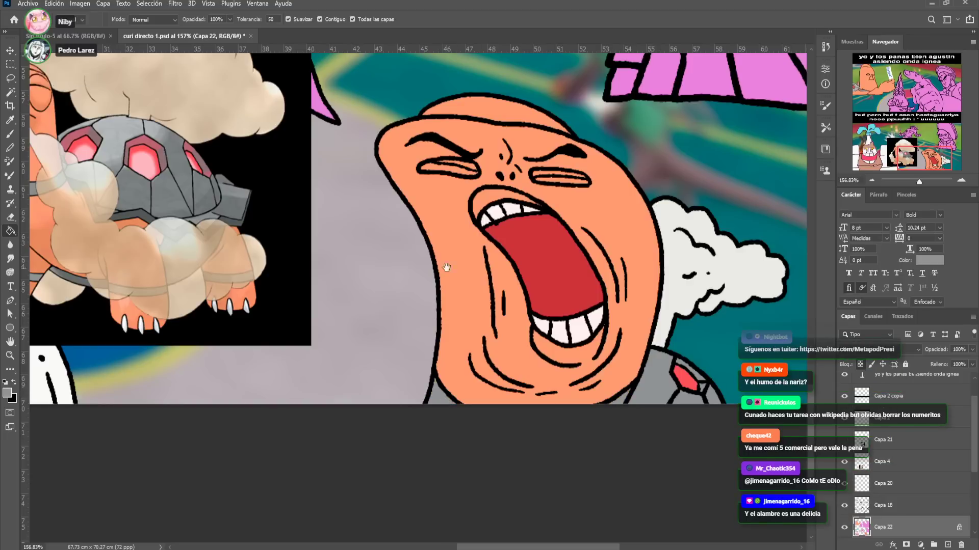
{"action": "left_click_drag", "start_coordinate": [446, 267], "coordinate": [477, 316]}
{"action": "key", "text": "b"}
{"action": "mouse_move", "coordinate": [379, 190]}
{"action": "left_mouse_down"}
{"action": "mouse_move", "coordinate": [385, 204]}
{"action": "mouse_move", "coordinate": [377, 205]}
{"action": "left_mouse_up"}
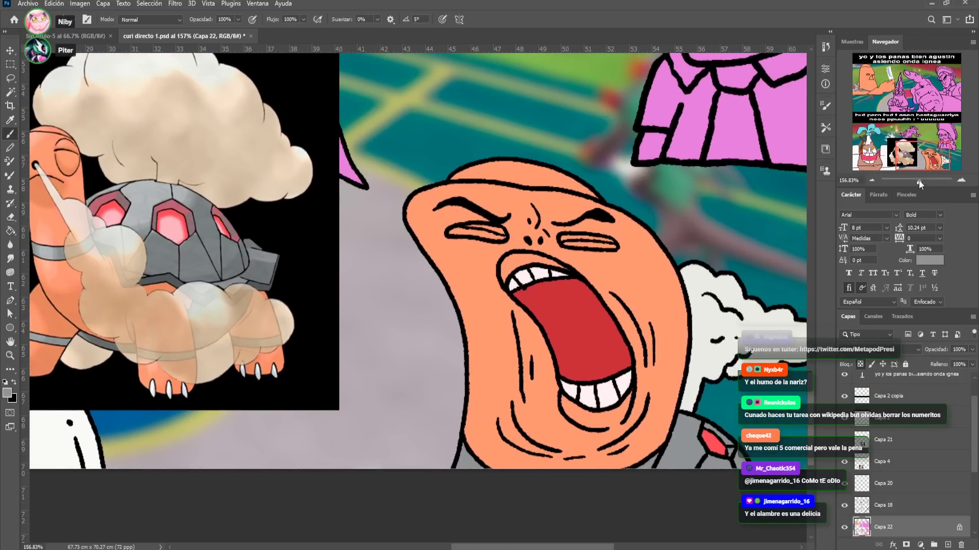
Select the tortoise reference in the lower panel and hide its layer, Capa 4
{"action": "left_click_drag", "start_coordinate": [920, 182], "coordinate": [916, 183]}
{"action": "left_click", "coordinate": [10, 51]}
{"action": "left_click_drag", "start_coordinate": [249, 178], "coordinate": [333, 244]}
{"action": "left_click", "coordinate": [341, 256]}
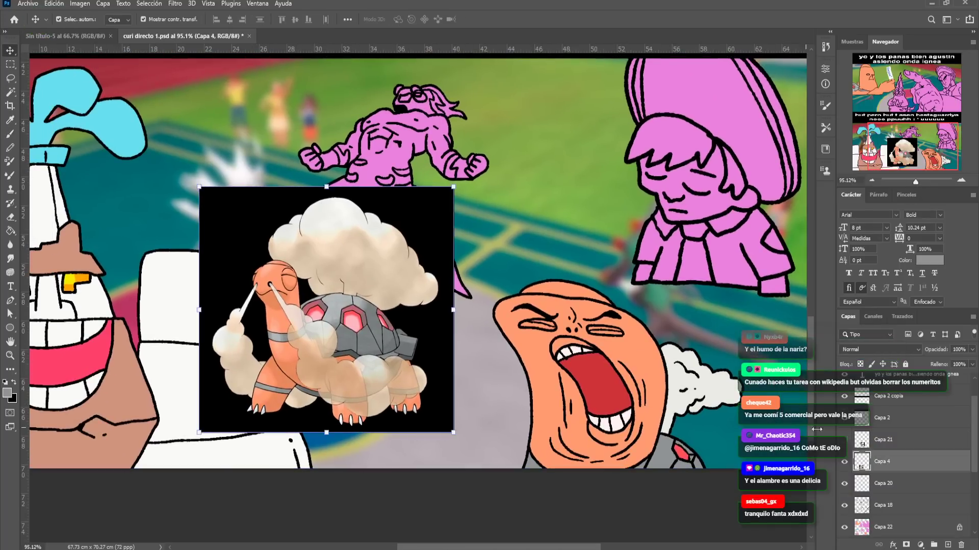
{"action": "left_click", "coordinate": [844, 462]}
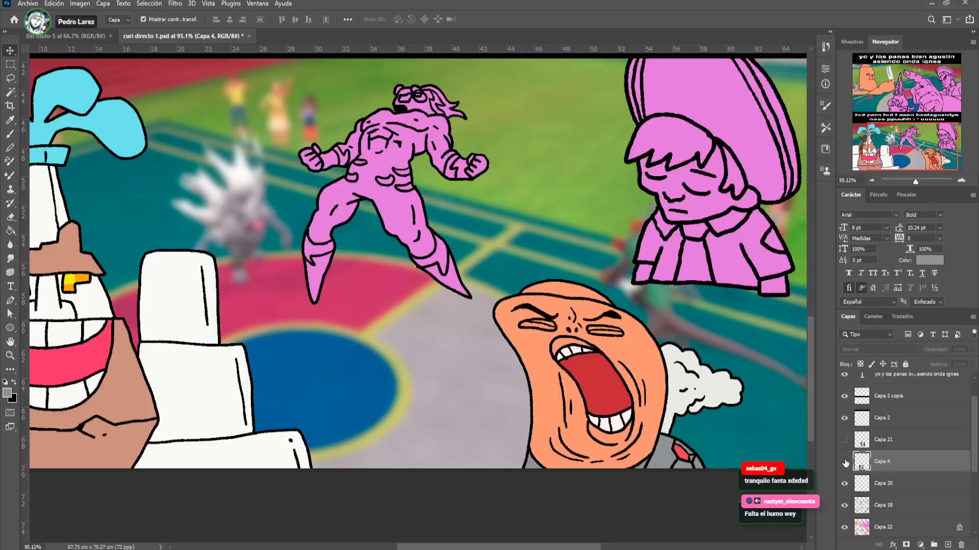
Show the goldfish reference on layer Capa 3 and place it just below the muscular figure in the lower panel
{"action": "left_click_drag", "start_coordinate": [387, 206], "coordinate": [422, 260]}
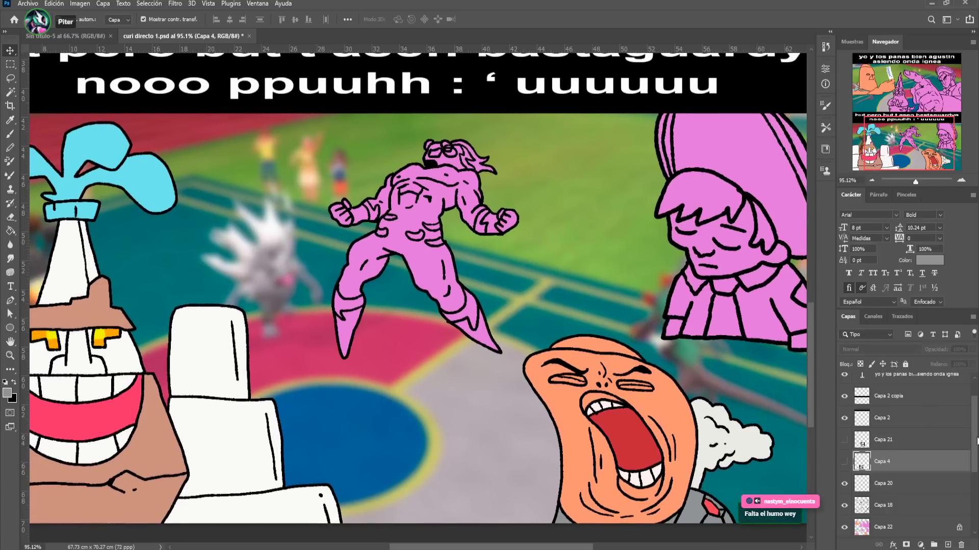
{"action": "scroll", "coordinate": [976, 442], "scroll_direction": "down", "scroll_amount": 3}
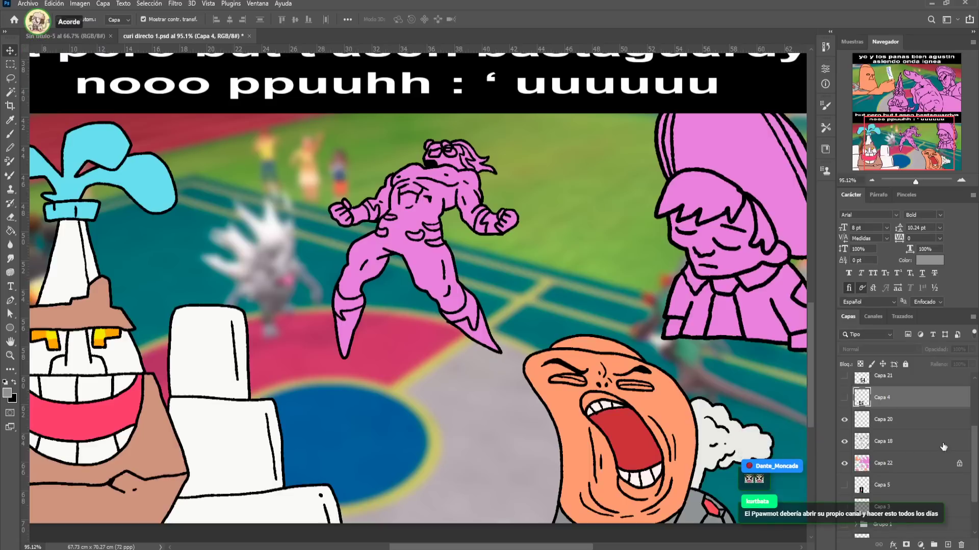
{"action": "scroll", "coordinate": [975, 449], "scroll_direction": "down", "scroll_amount": 1}
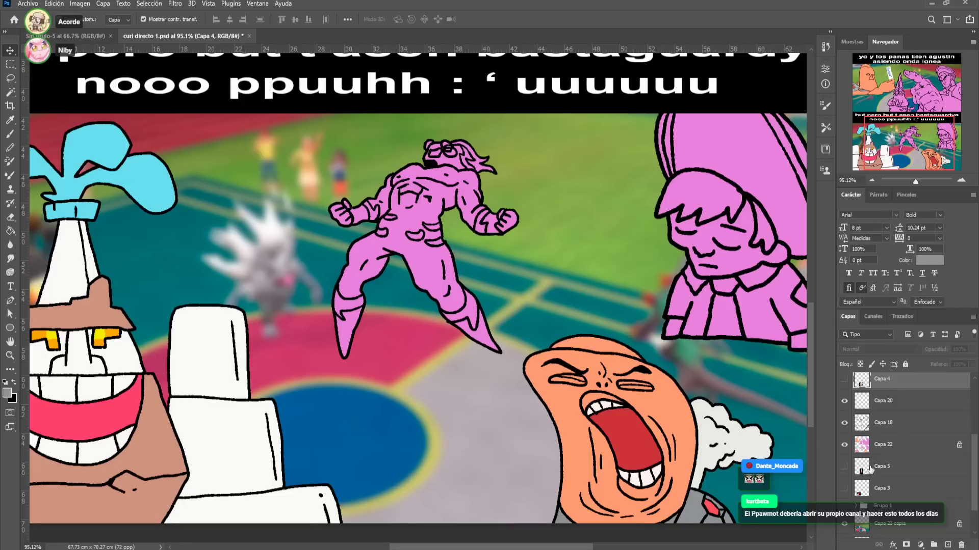
{"action": "left_click", "coordinate": [845, 467]}
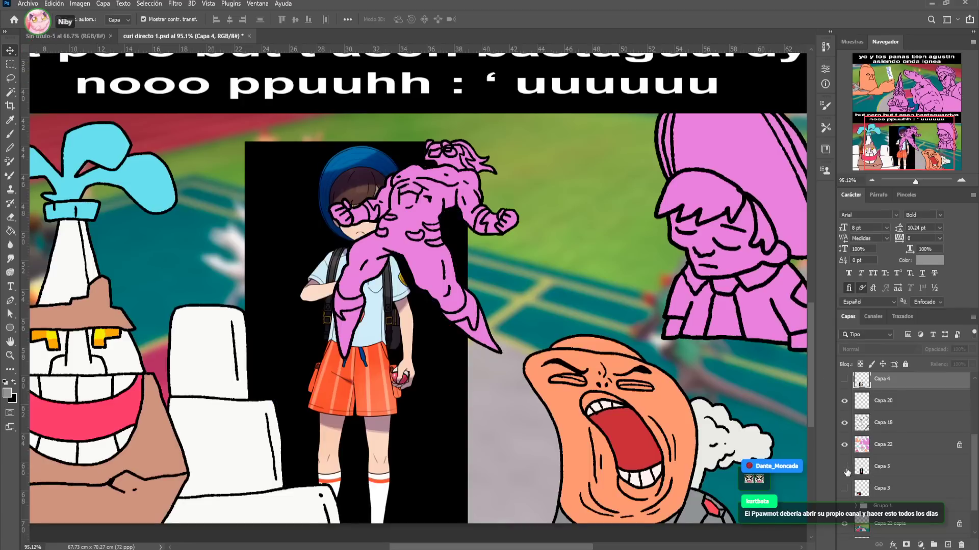
{"action": "left_click", "coordinate": [844, 467]}
{"action": "left_click", "coordinate": [844, 489]}
{"action": "left_click", "coordinate": [886, 488]}
{"action": "left_click_drag", "start_coordinate": [315, 326], "coordinate": [526, 361]}
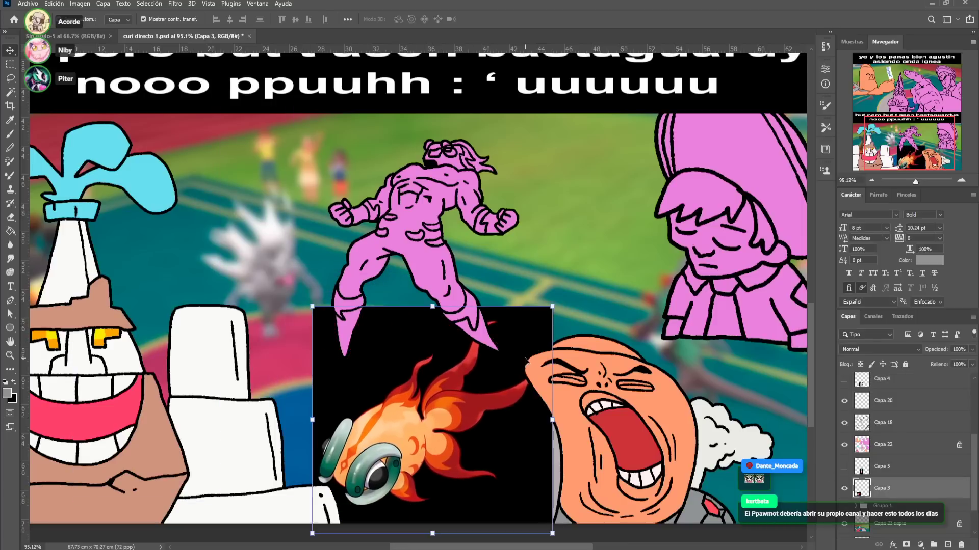
Sample the goldfish's light orange and fill the whole muscular figure with it on layer Capa 22
{"action": "key", "text": "b"}
{"action": "left_click", "coordinate": [407, 431], "text": "alt"}
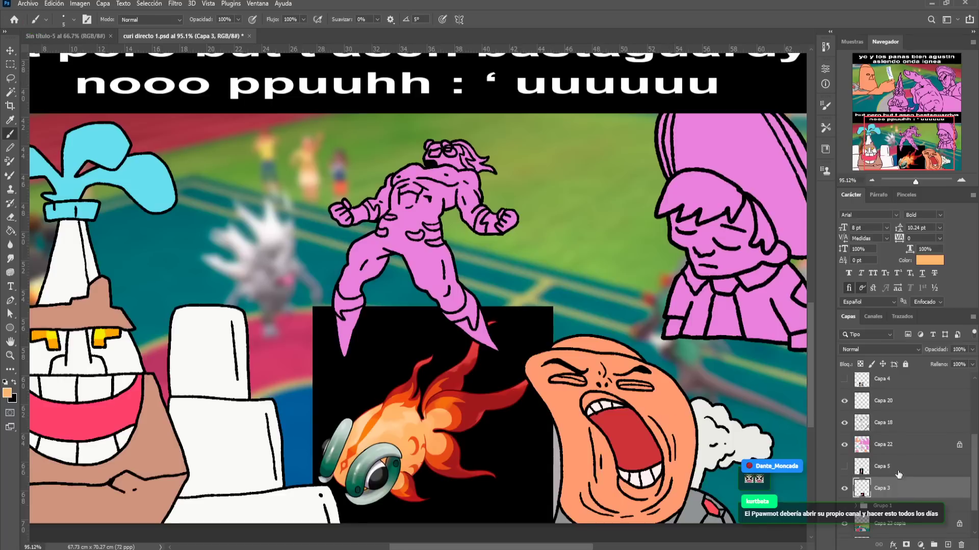
{"action": "left_click", "coordinate": [890, 442]}
{"action": "left_click", "coordinate": [11, 79]}
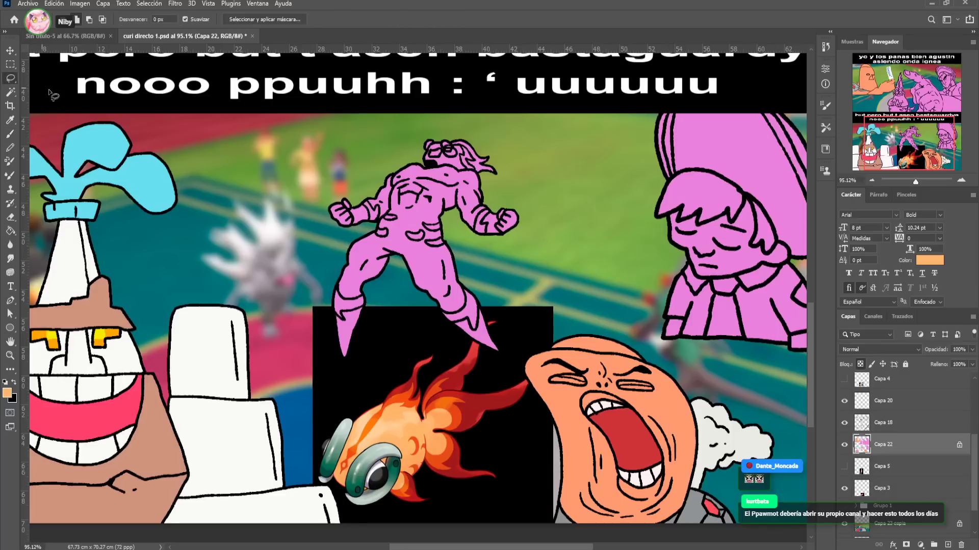
{"action": "mouse_move", "coordinate": [382, 127]}
{"action": "left_mouse_down"}
{"action": "mouse_move", "coordinate": [308, 306]}
{"action": "mouse_move", "coordinate": [525, 370]}
{"action": "mouse_move", "coordinate": [525, 129]}
{"action": "mouse_move", "coordinate": [383, 127]}
{"action": "left_mouse_up"}
{"action": "key", "text": "i"}
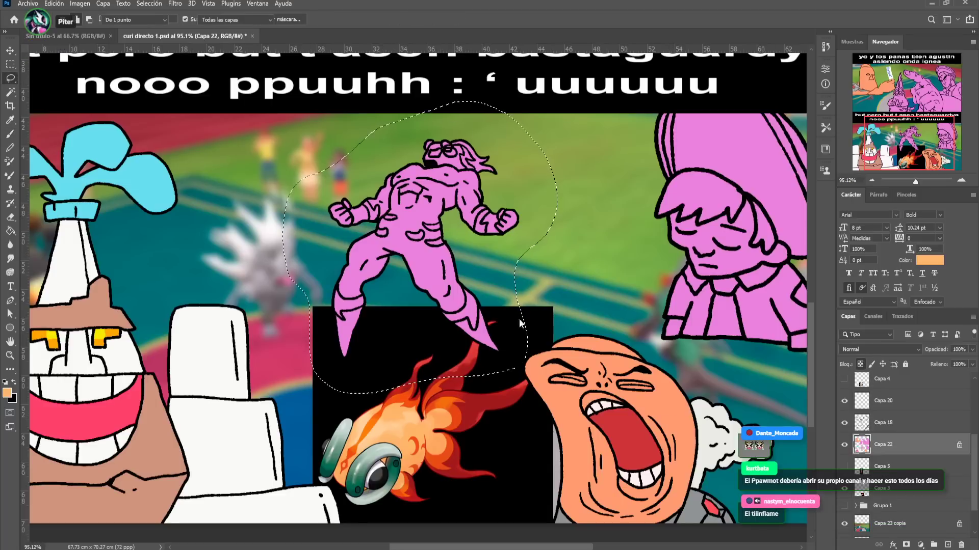
{"action": "key", "text": "alt+BackSpace"}
{"action": "key", "text": "ctrl+d"}
Colour the muscular figure's boot tips, wristbands, hair and fists with dark red sampled from the goldfish's tail
{"action": "key", "text": "b"}
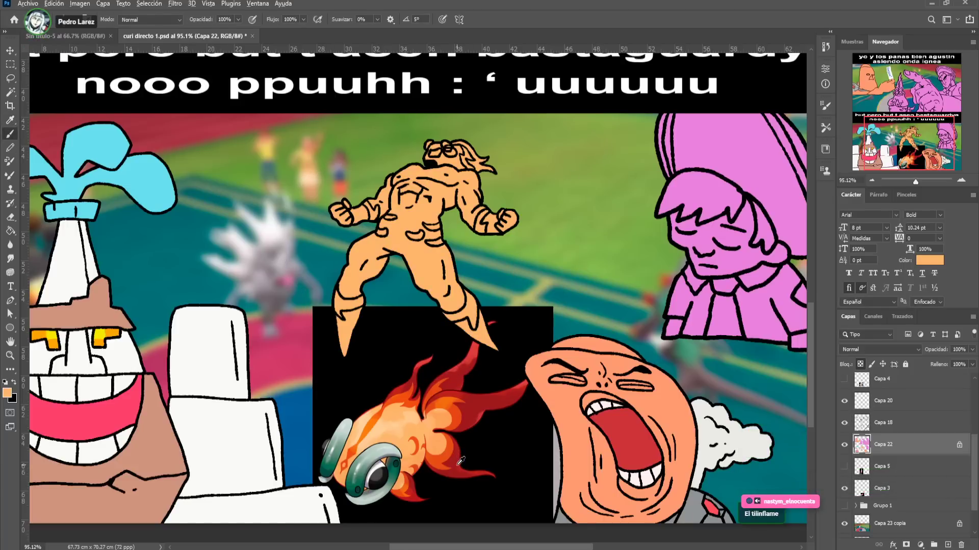
{"action": "left_click", "coordinate": [10, 231]}
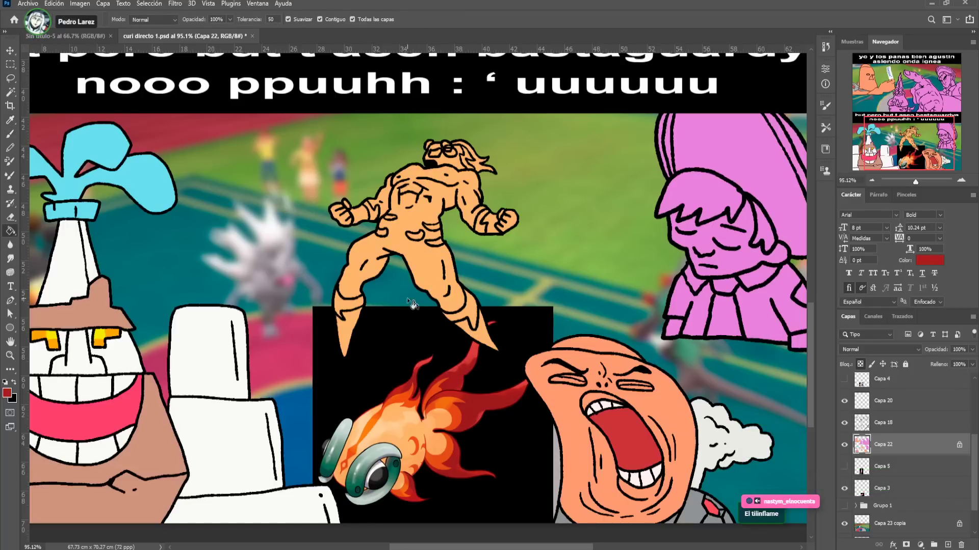
{"action": "left_click", "coordinate": [482, 336]}
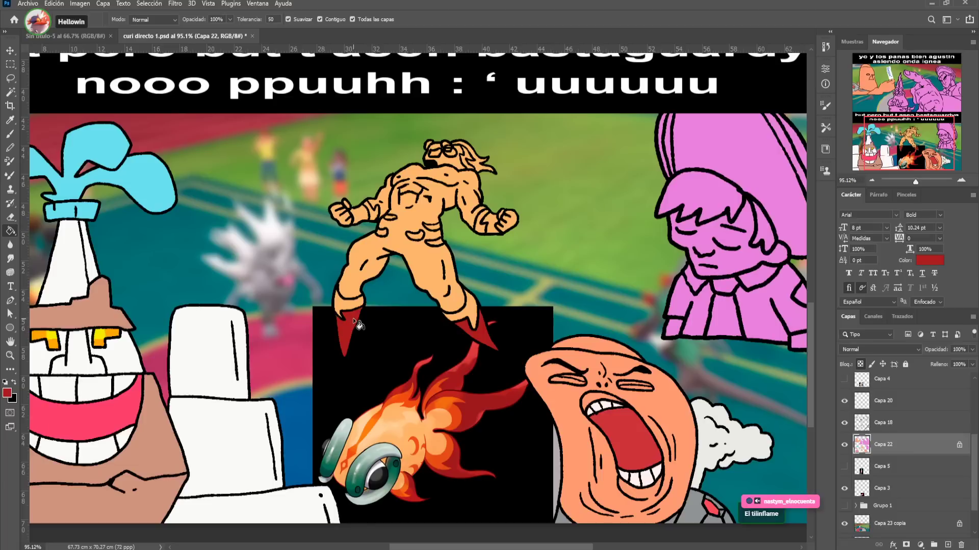
{"action": "left_click", "coordinate": [361, 213]}
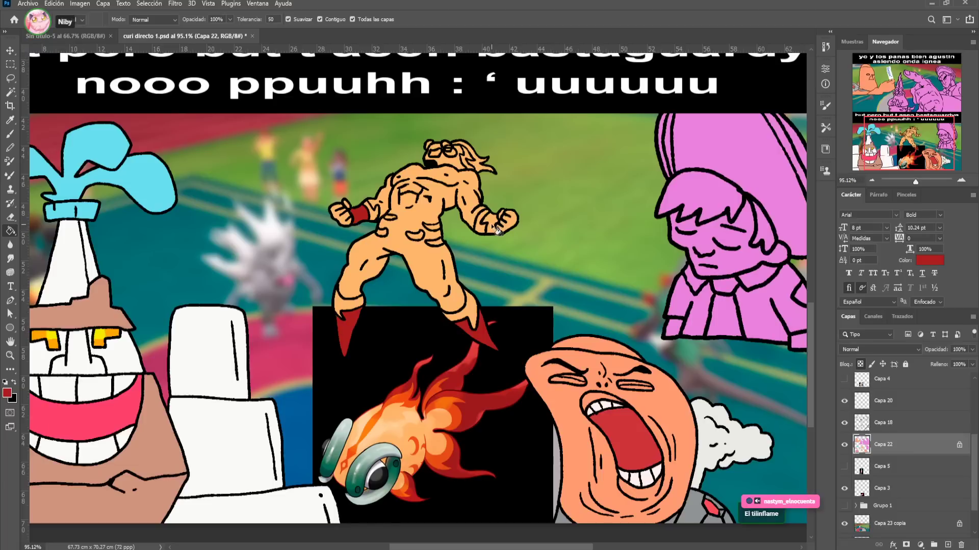
{"action": "left_click", "coordinate": [482, 166]}
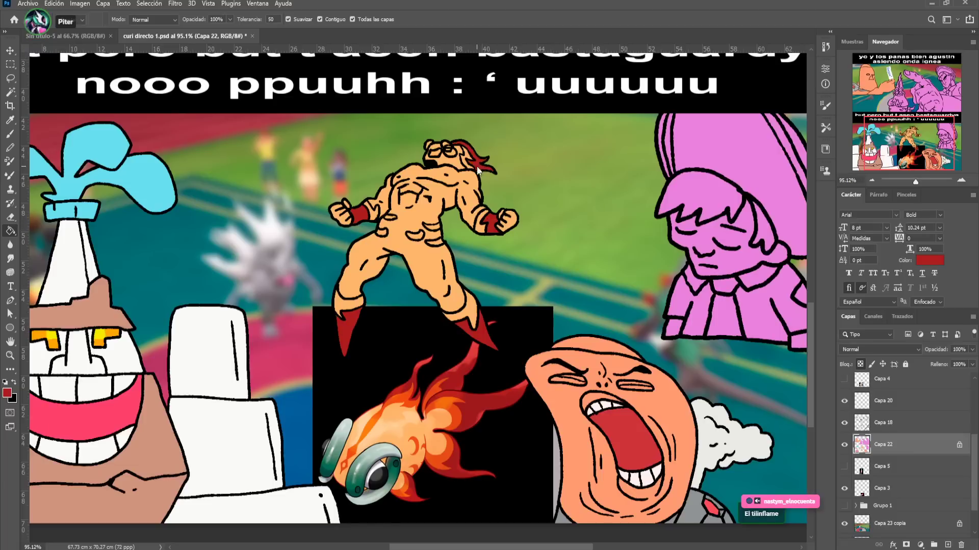
{"action": "left_click", "coordinate": [10, 134]}
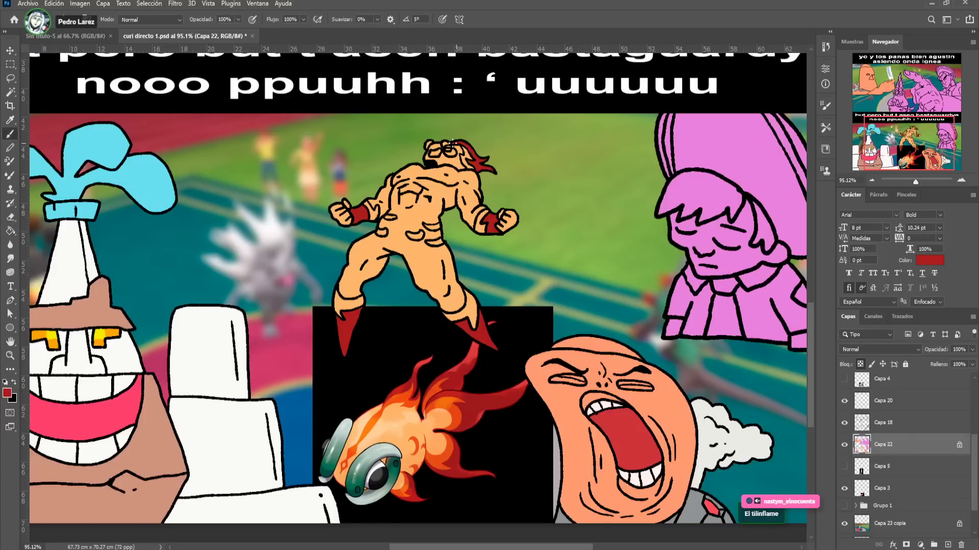
{"action": "left_click_drag", "start_coordinate": [500, 233], "coordinate": [502, 223]}
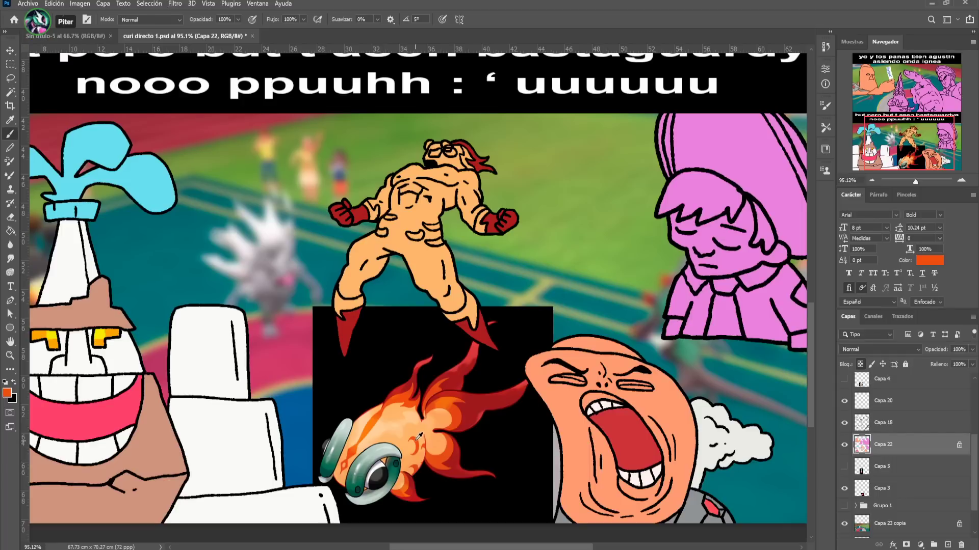
Colour the muscular figure's waist markings, boot and glove cuffs and inner hair edge with the goldfish's bright orange
{"action": "left_click_drag", "start_coordinate": [428, 243], "coordinate": [437, 245]}
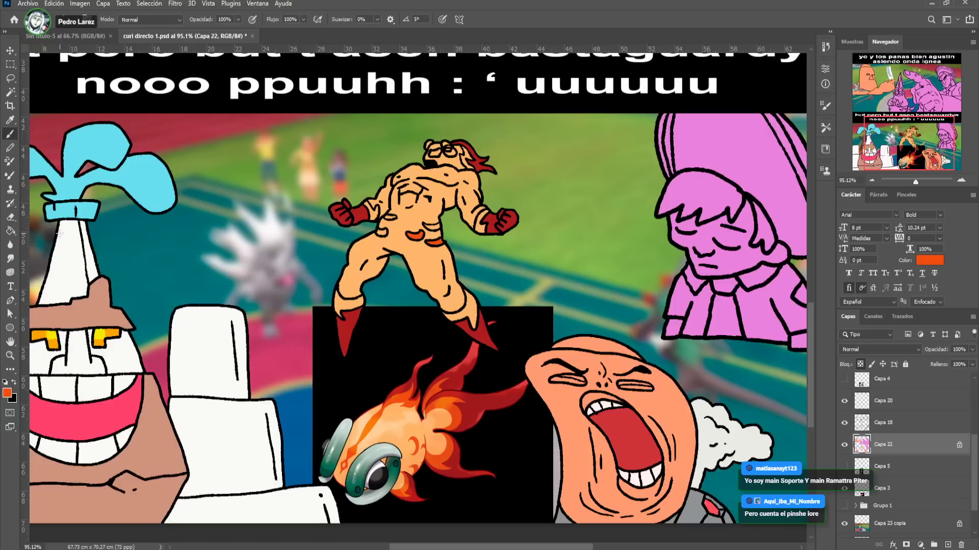
{"action": "left_click", "coordinate": [12, 231]}
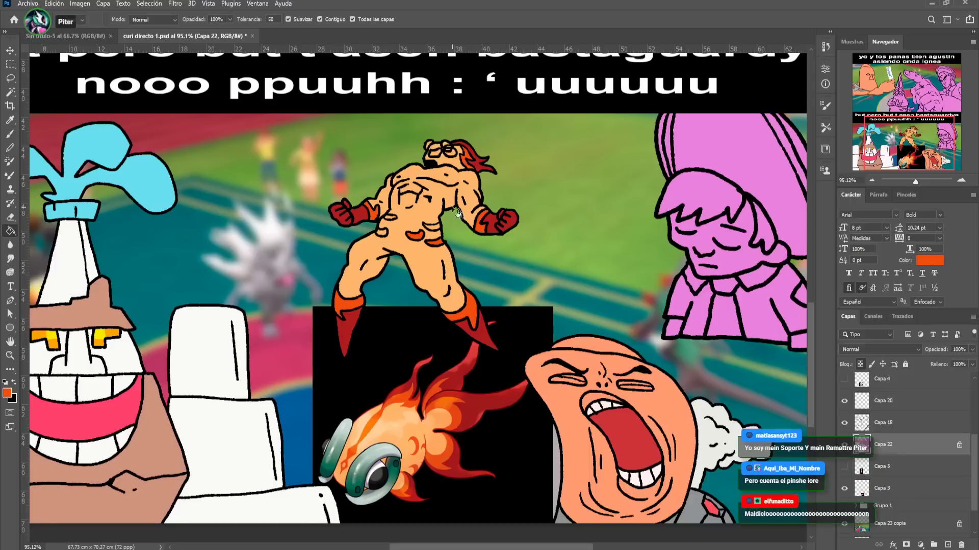
{"action": "left_click_drag", "start_coordinate": [453, 220], "coordinate": [447, 247]}
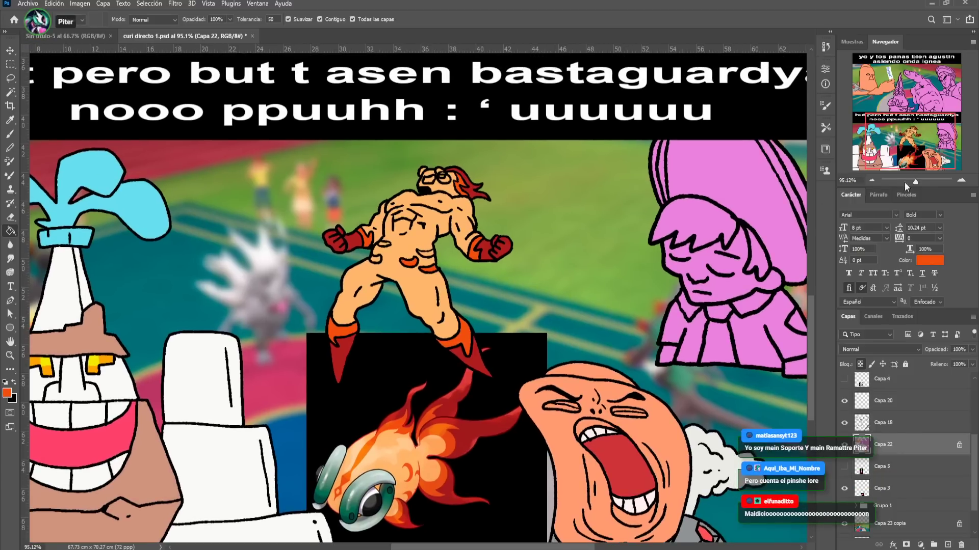
{"action": "left_click", "coordinate": [923, 184]}
{"action": "key", "text": "b"}
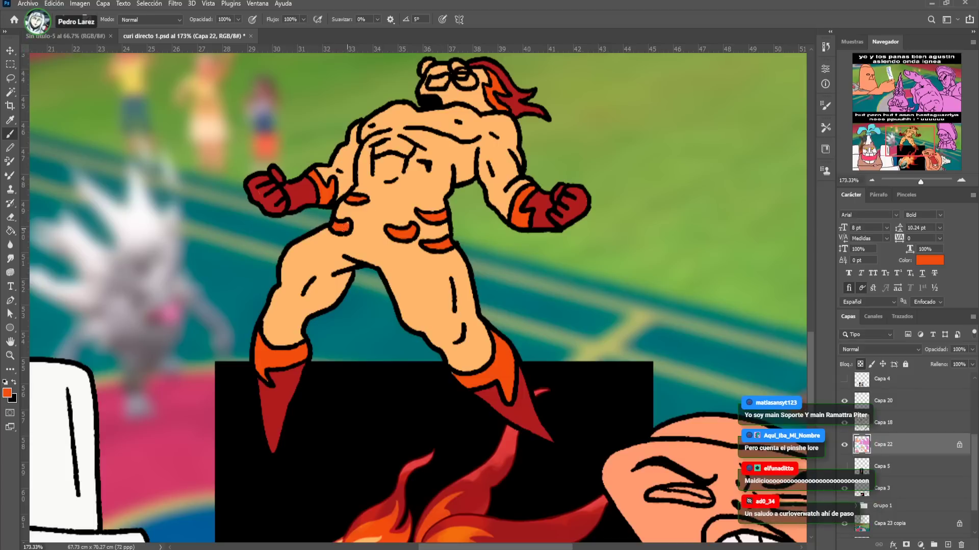
Sample the pinkish white of the screaming figure's teeth and paint the muscular figure's eye with it
{"action": "mouse_move", "coordinate": [443, 241]}
{"action": "left_mouse_down"}
{"action": "mouse_move", "coordinate": [413, 168]}
{"action": "mouse_move", "coordinate": [388, 209]}
{"action": "left_mouse_up"}
{"action": "left_click", "coordinate": [696, 507], "text": "alt"}
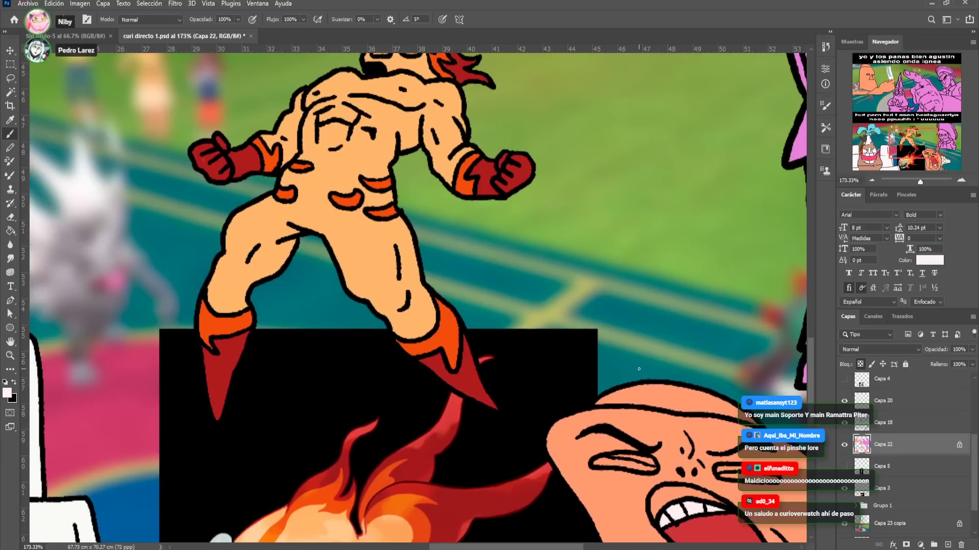
{"action": "left_click_drag", "start_coordinate": [613, 246], "coordinate": [630, 406]}
{"action": "left_click_drag", "start_coordinate": [393, 208], "coordinate": [400, 207]}
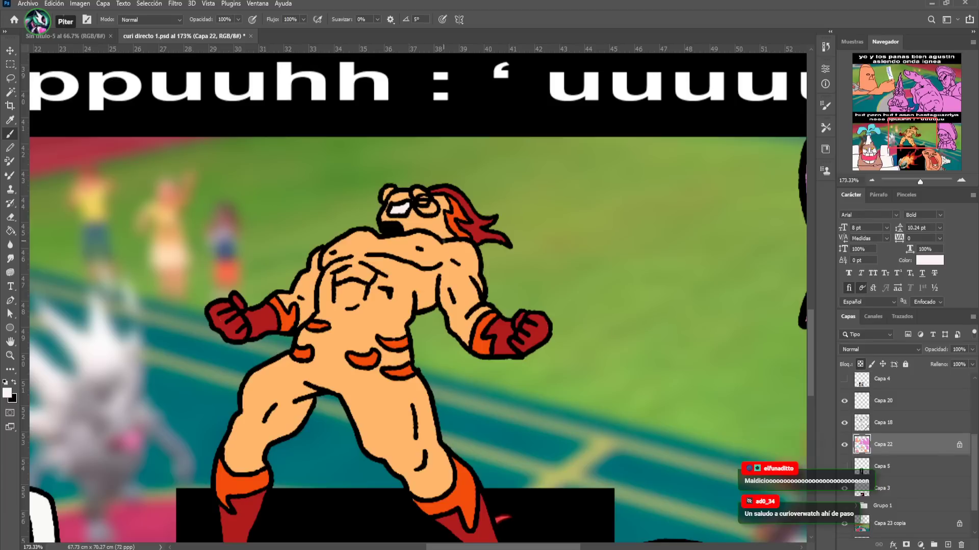
Sample the pale grey-green of the goldfish's eye rings and paint the muscular figure's goggles with it
{"action": "left_click", "coordinate": [473, 227], "text": "alt"}
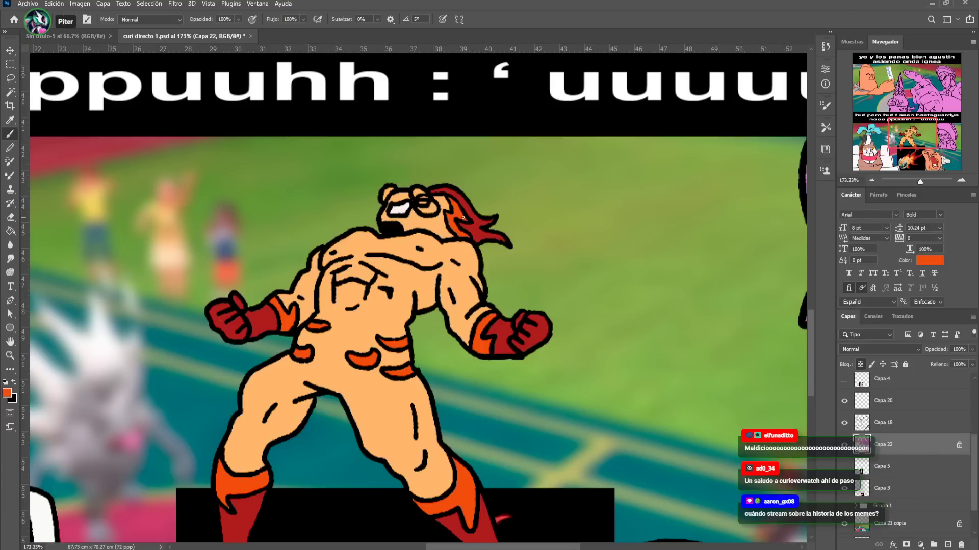
{"action": "left_click_drag", "start_coordinate": [479, 260], "coordinate": [485, 150]}
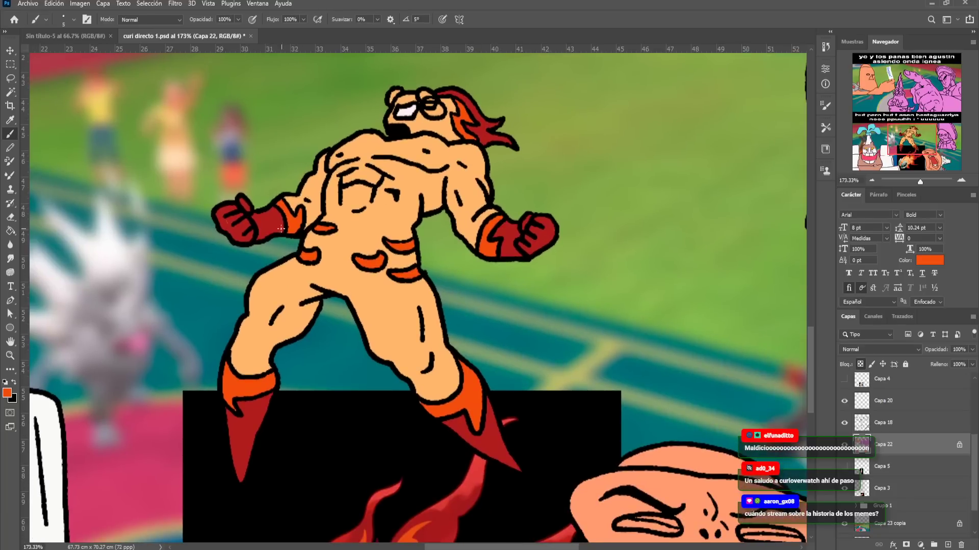
{"action": "left_click", "coordinate": [260, 214], "text": "alt"}
{"action": "left_click_drag", "start_coordinate": [377, 390], "coordinate": [391, 269]}
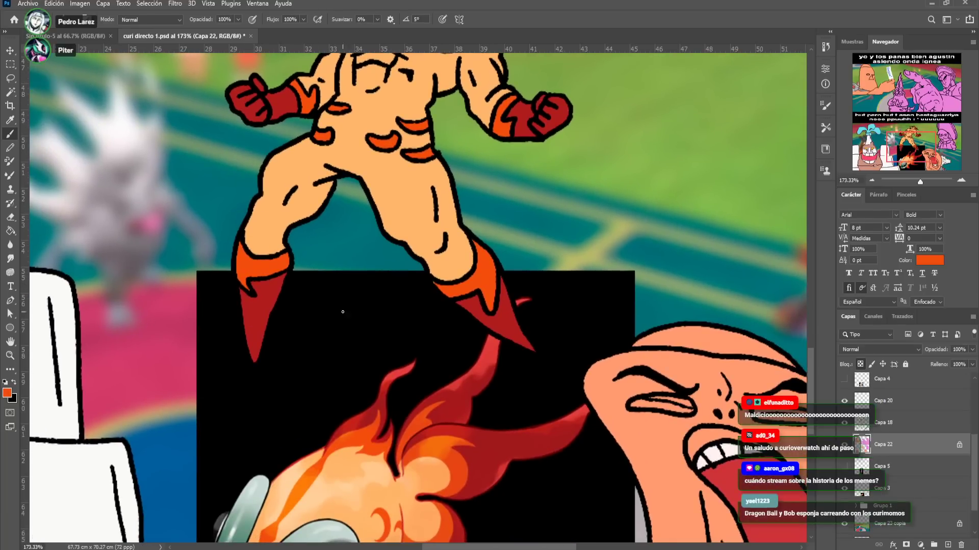
{"action": "left_click_drag", "start_coordinate": [428, 351], "coordinate": [411, 202]}
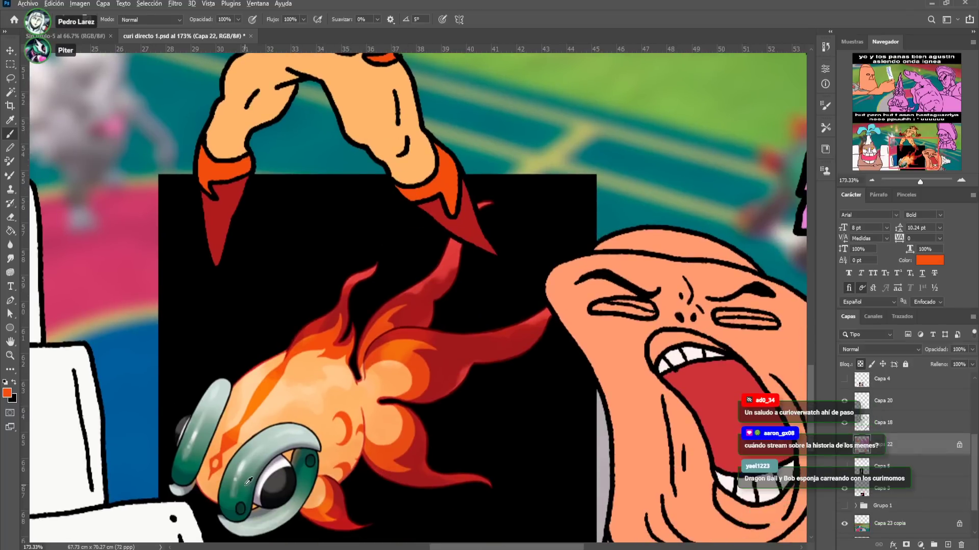
{"action": "left_click", "coordinate": [284, 437], "text": "alt"}
{"action": "scroll", "coordinate": [284, 437], "scroll_direction": "up", "scroll_amount": 5}
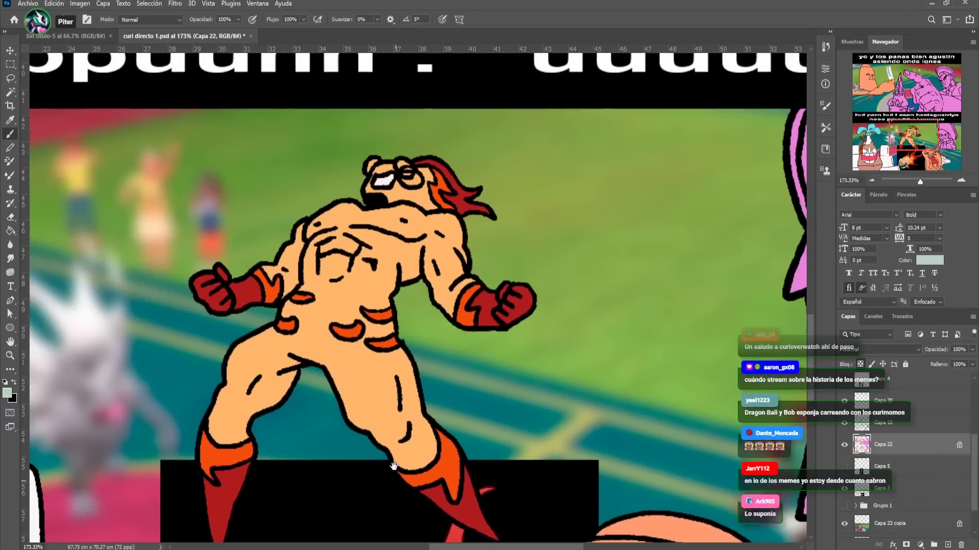
{"action": "left_click_drag", "start_coordinate": [398, 161], "coordinate": [407, 167]}
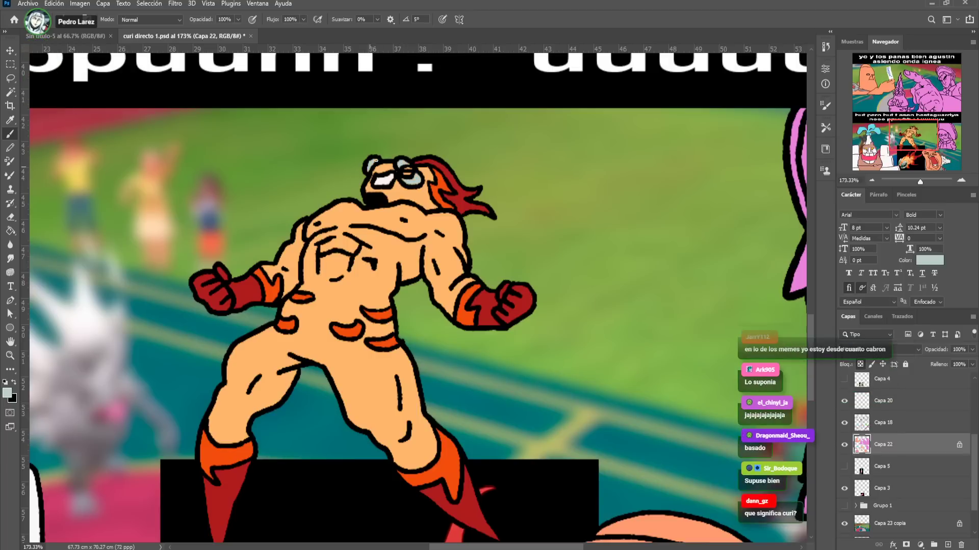
Sample the dark green of the goldfish's eye rings and paint darker areas on the muscular figure's goggles
{"action": "left_click_drag", "start_coordinate": [461, 445], "coordinate": [442, 160]}
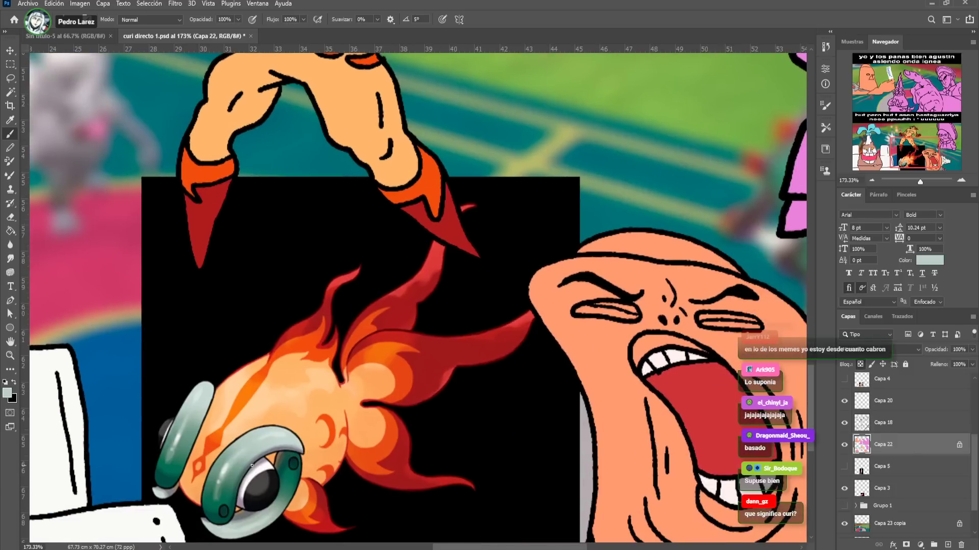
{"action": "left_click", "coordinate": [231, 488], "text": "alt"}
{"action": "left_click_drag", "start_coordinate": [385, 215], "coordinate": [393, 449]}
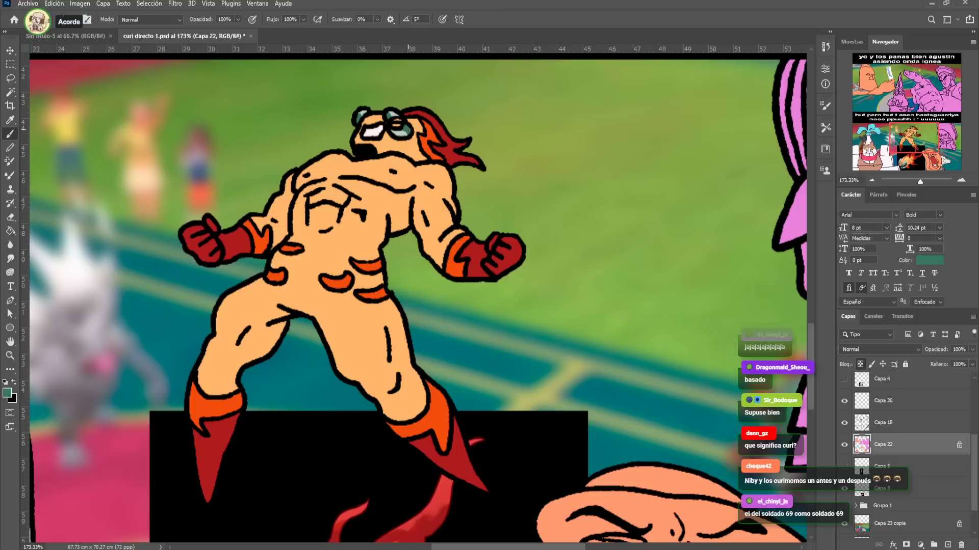
Move the goldfish reference into the upper panel, beside the pink figure with its hands together, and return to the Brush tool
{"action": "scroll", "coordinate": [416, 246], "scroll_direction": "down", "scroll_amount": 5}
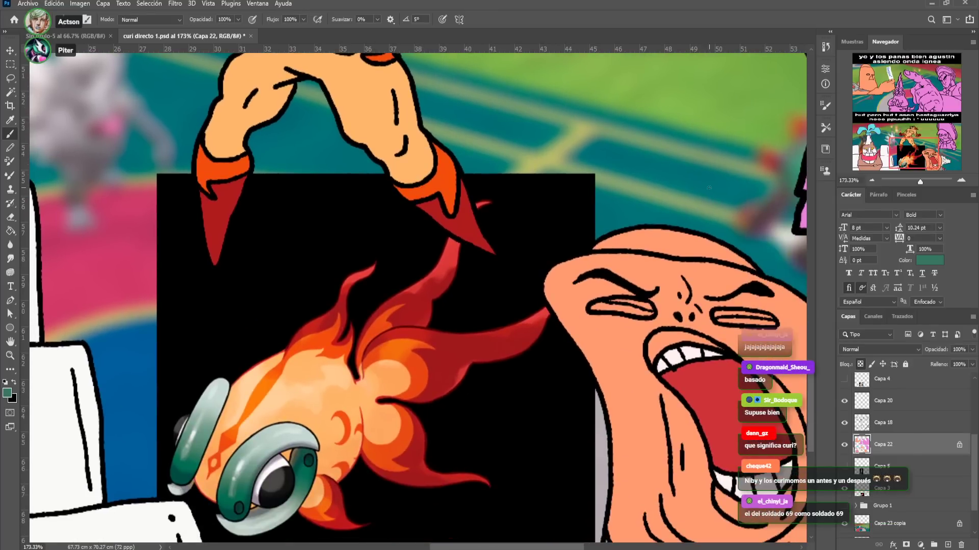
{"action": "left_click_drag", "start_coordinate": [920, 182], "coordinate": [916, 184]}
{"action": "left_click_drag", "start_coordinate": [435, 168], "coordinate": [531, 266]}
{"action": "key", "text": "v"}
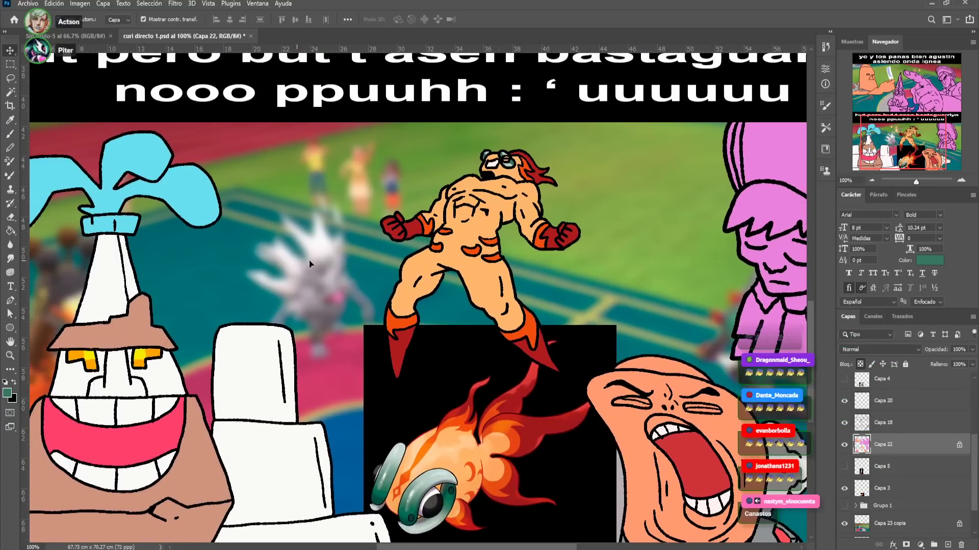
{"action": "left_click_drag", "start_coordinate": [475, 372], "coordinate": [192, 163]}
{"action": "left_click_drag", "start_coordinate": [310, 230], "coordinate": [274, 214]}
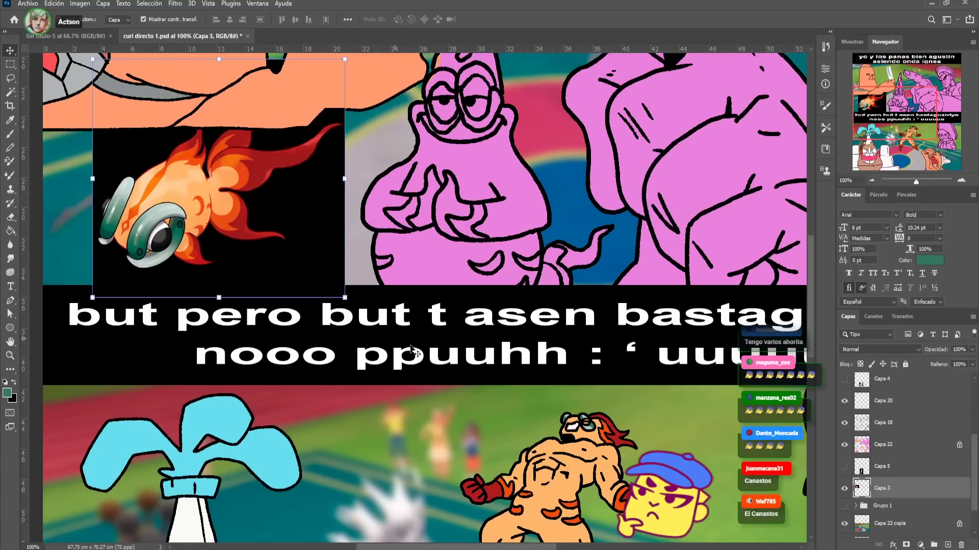
{"action": "key", "text": "b"}
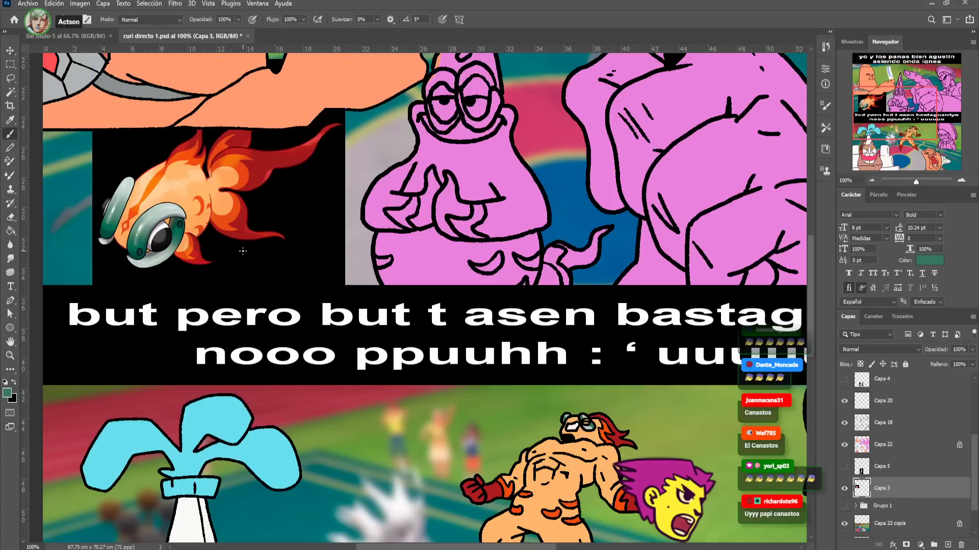
On layer Capa 22, lasso the pink figure with its hands together, fill it with the light orange skin colour, and deselect
{"action": "left_click_drag", "start_coordinate": [558, 365], "coordinate": [571, 408]}
{"action": "left_click", "coordinate": [924, 448]}
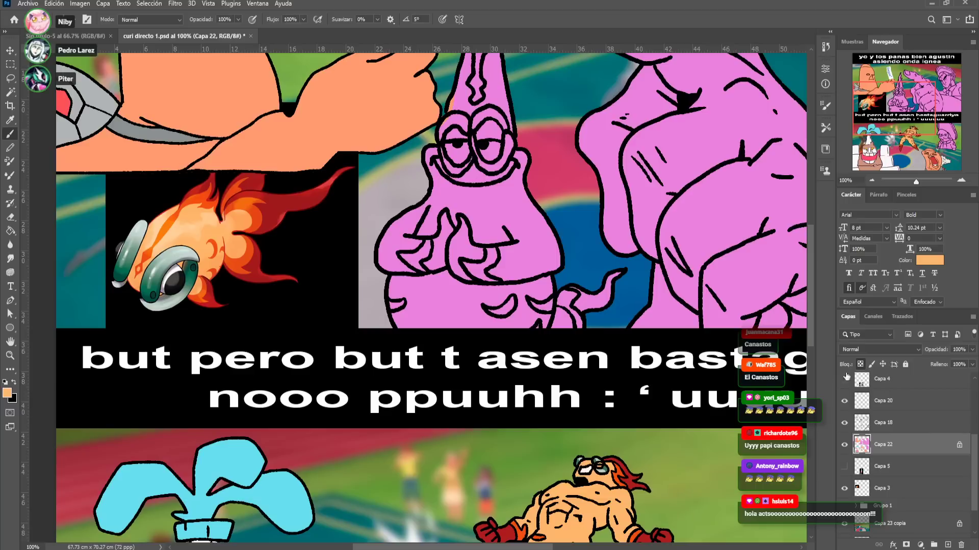
{"action": "left_click", "coordinate": [15, 79]}
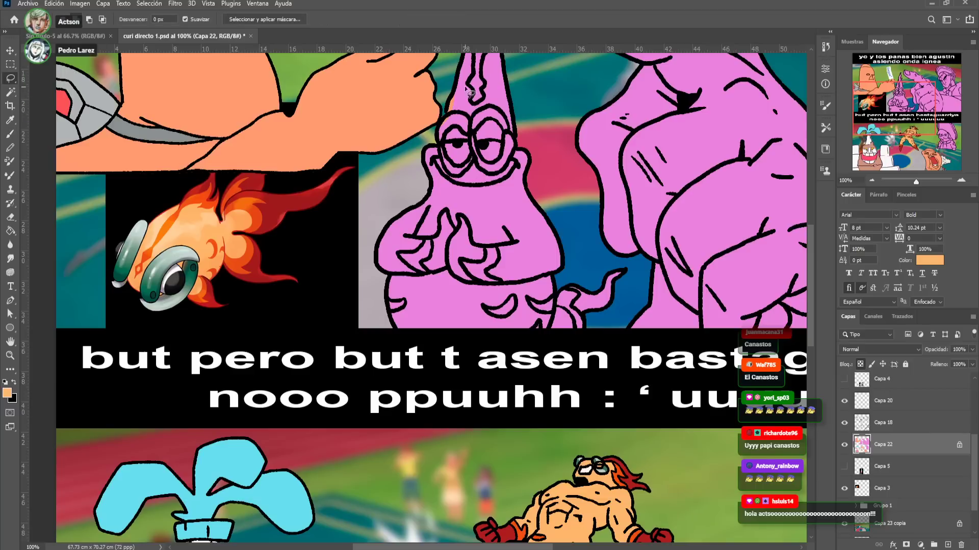
{"action": "mouse_move", "coordinate": [445, 71]}
{"action": "left_mouse_down"}
{"action": "mouse_move", "coordinate": [439, 128]}
{"action": "mouse_move", "coordinate": [380, 199]}
{"action": "mouse_move", "coordinate": [368, 250]}
{"action": "left_mouse_up"}
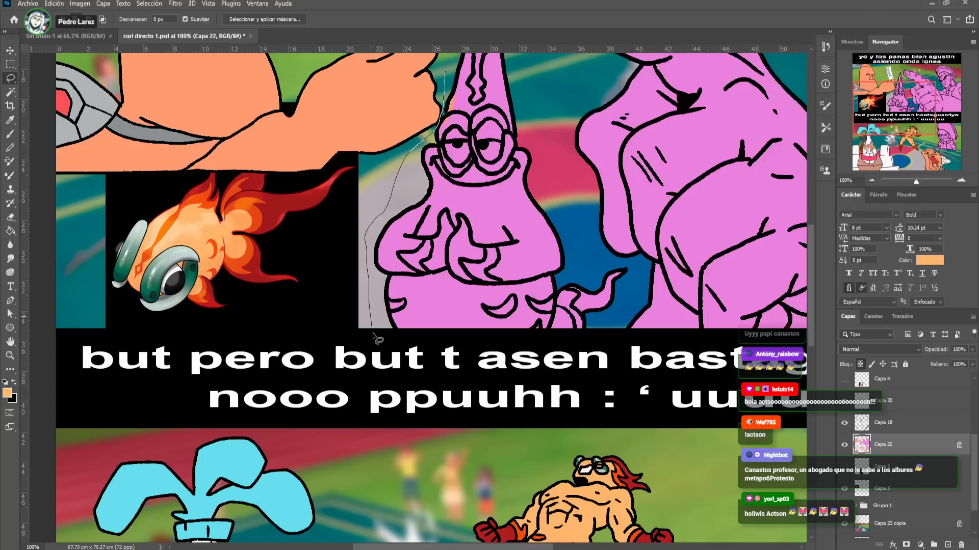
{"action": "left_click_drag", "start_coordinate": [639, 262], "coordinate": [570, 265]}
{"action": "mouse_move", "coordinate": [552, 161]}
{"action": "left_mouse_down"}
{"action": "mouse_move", "coordinate": [518, 58]}
{"action": "mouse_move", "coordinate": [484, 50]}
{"action": "mouse_move", "coordinate": [477, 203]}
{"action": "mouse_move", "coordinate": [454, 171]}
{"action": "left_mouse_up"}
{"action": "mouse_move", "coordinate": [469, 81]}
{"action": "left_mouse_down"}
{"action": "mouse_move", "coordinate": [508, 60]}
{"action": "mouse_move", "coordinate": [526, 160]}
{"action": "left_mouse_up"}
{"action": "mouse_move", "coordinate": [515, 242]}
{"action": "left_mouse_down"}
{"action": "mouse_move", "coordinate": [510, 208]}
{"action": "mouse_move", "coordinate": [502, 211]}
{"action": "left_mouse_up"}
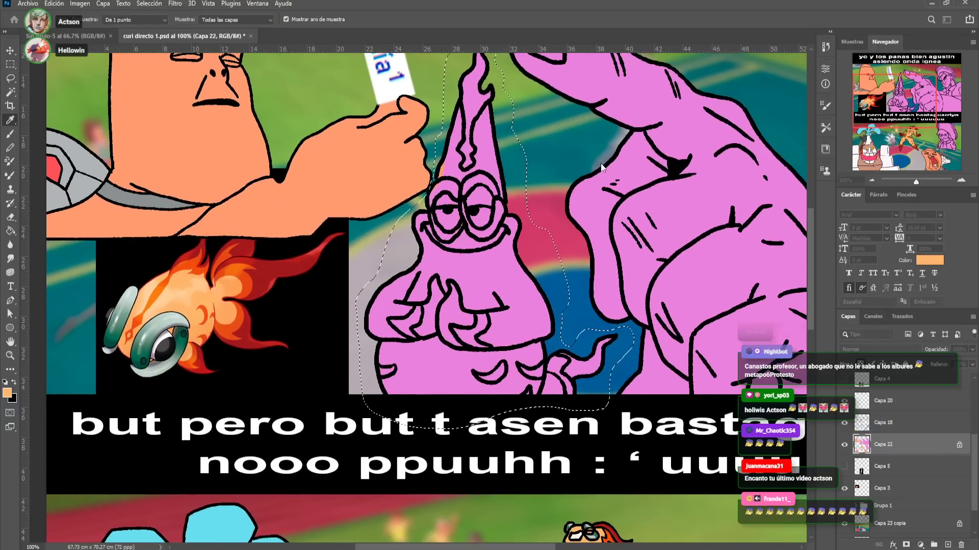
{"action": "key", "text": "alt+BackSpace"}
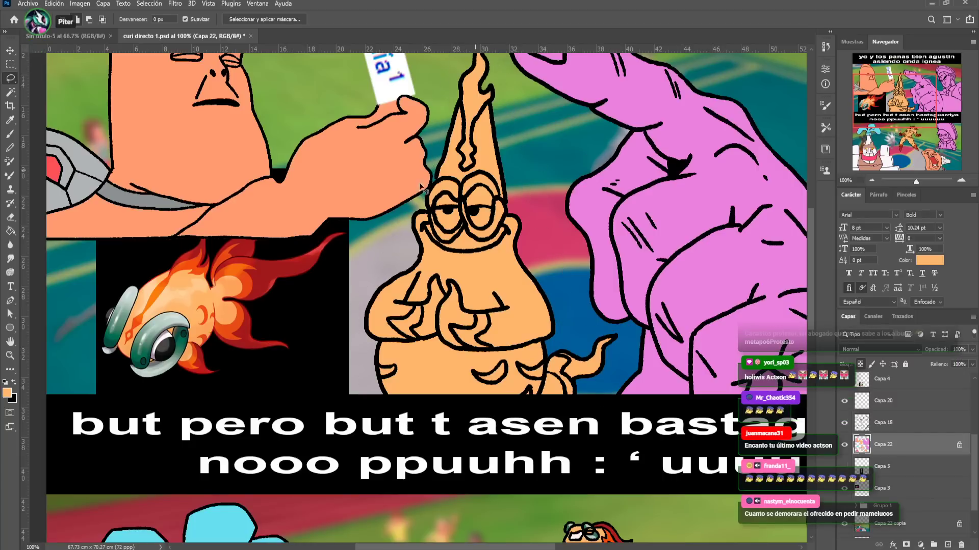
{"action": "key", "text": "ctrl+d"}
Sample the bright orange of the muscular figure's stripes and fill the praying figure's forearm flames, belly stripes and tail base with it
{"action": "key", "text": "b"}
{"action": "left_click", "coordinate": [269, 268], "text": "alt"}
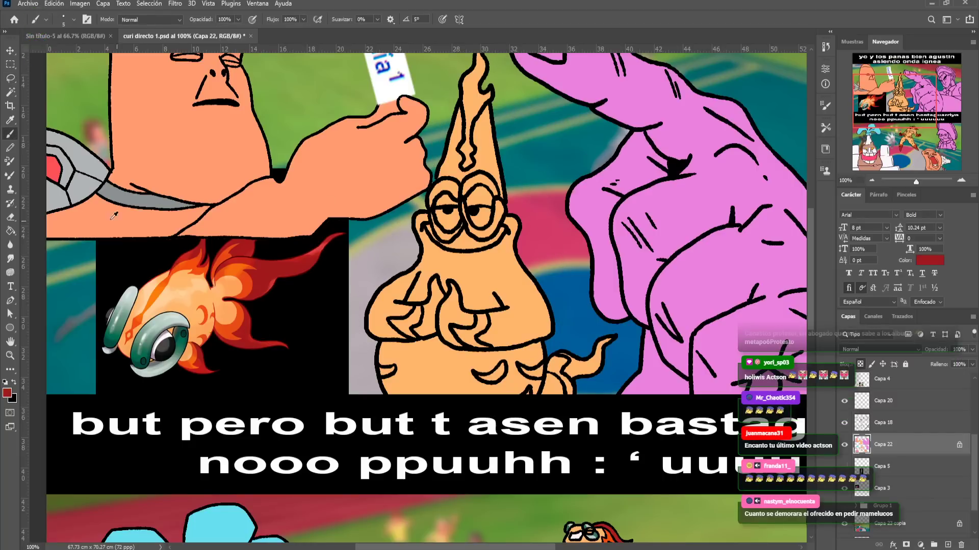
{"action": "key", "text": "g"}
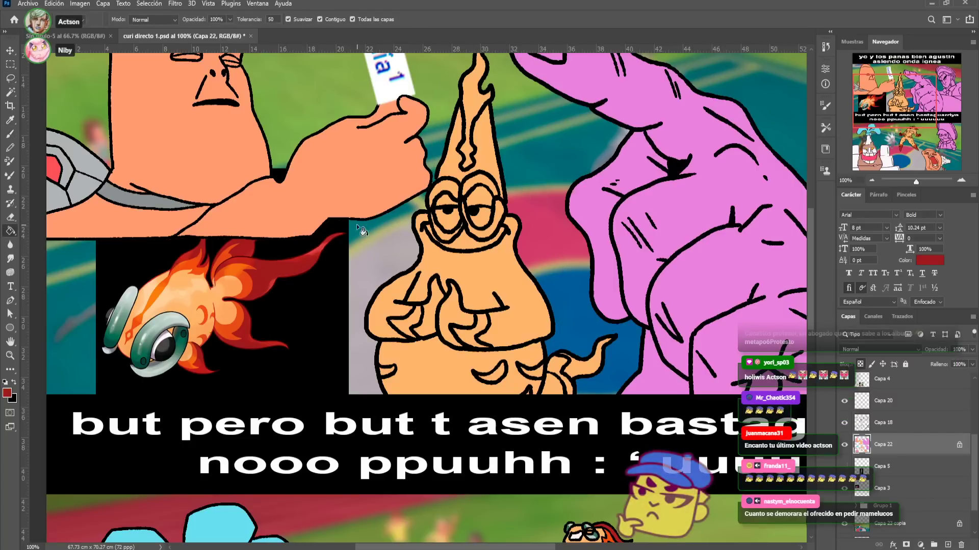
{"action": "left_click_drag", "start_coordinate": [395, 383], "coordinate": [352, 229]}
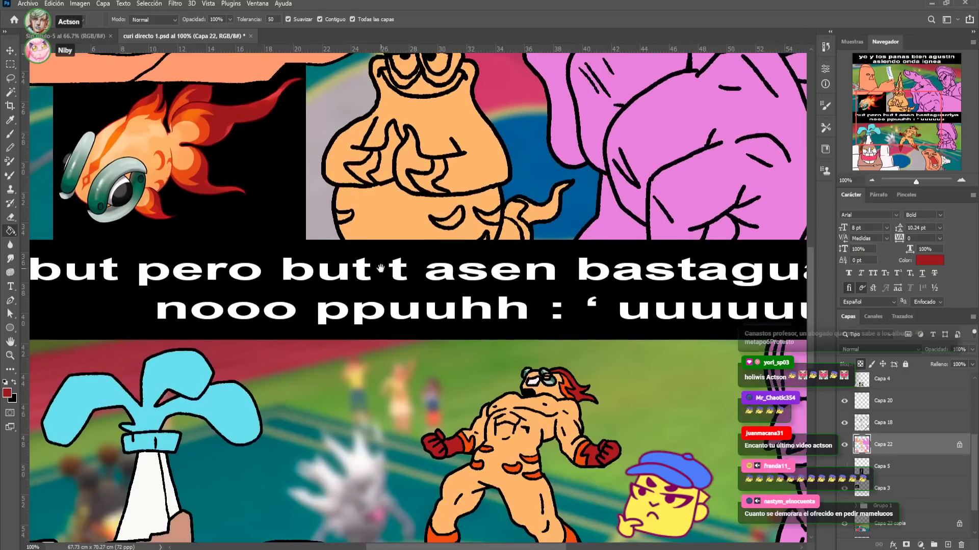
{"action": "left_click", "coordinate": [517, 465], "text": "alt"}
{"action": "scroll", "coordinate": [452, 190], "scroll_direction": "up", "scroll_amount": 2}
{"action": "left_click", "coordinate": [433, 298]}
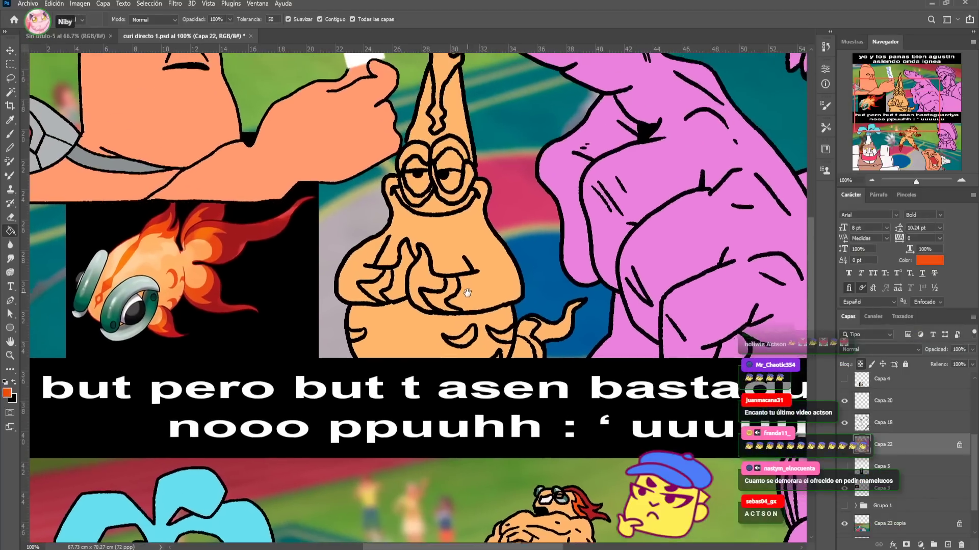
{"action": "left_click", "coordinate": [387, 291]}
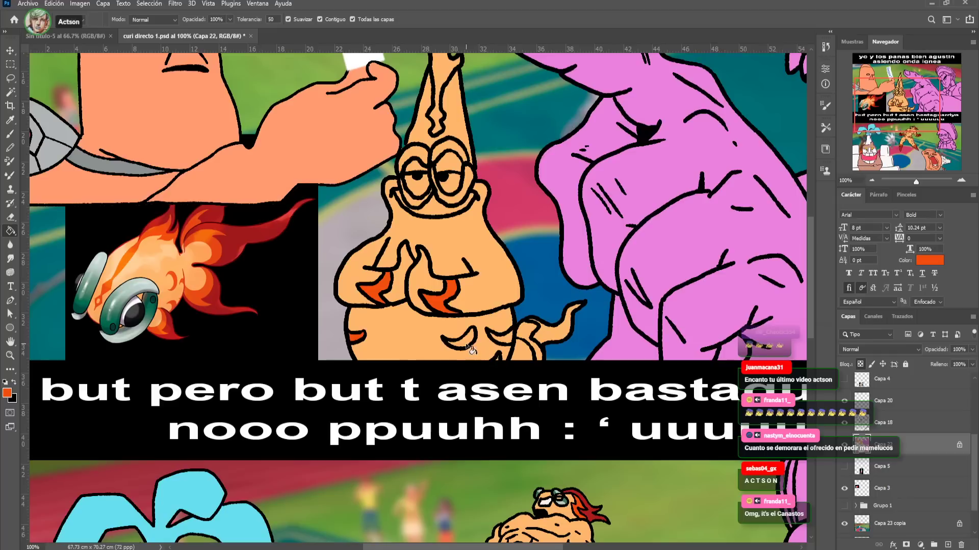
{"action": "left_click", "coordinate": [530, 336]}
Touch up the praying figure's lower belly stripe with the brush and fill the flame marking on its pointed head in the same orange
{"action": "key", "text": "b"}
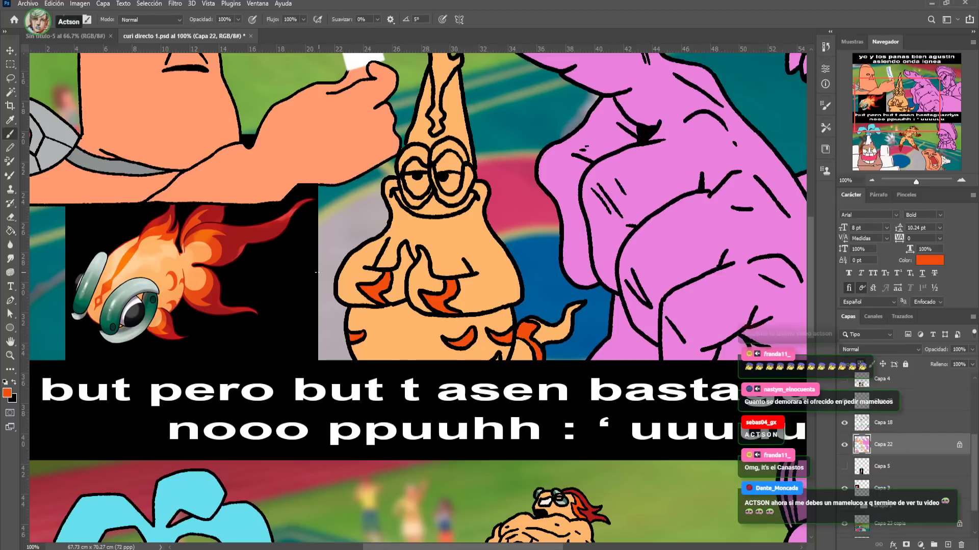
{"action": "left_click_drag", "start_coordinate": [500, 358], "coordinate": [497, 359]}
{"action": "left_click_drag", "start_coordinate": [466, 162], "coordinate": [457, 253]}
{"action": "key", "text": "g"}
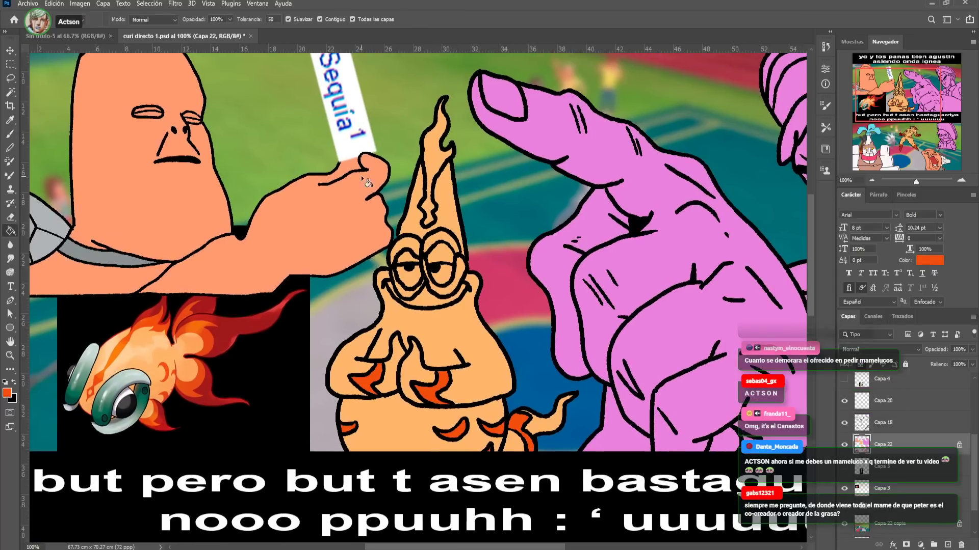
{"action": "left_click", "coordinate": [442, 165]}
{"action": "left_click_drag", "start_coordinate": [445, 251], "coordinate": [456, 188]}
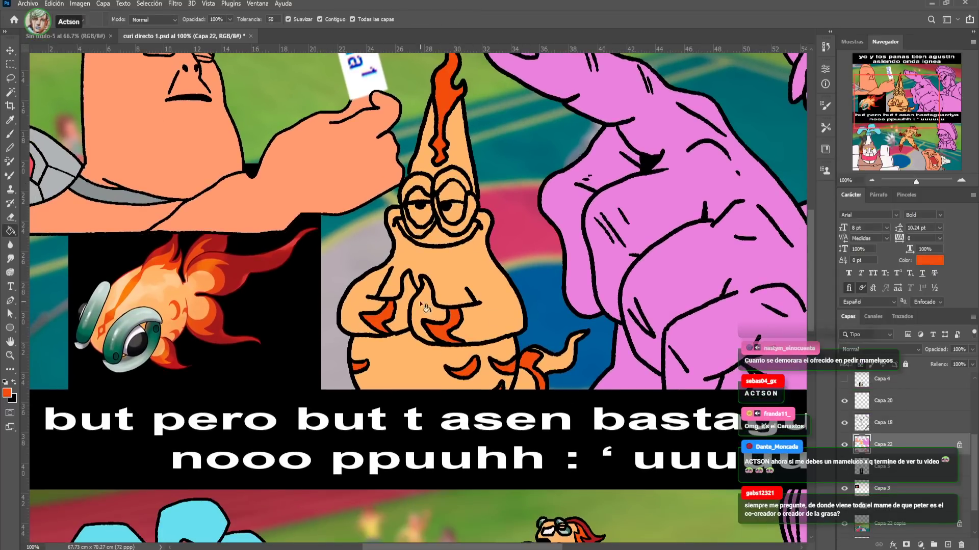
Sample the dark red of the muscular figure's hair and fill the praying figure's tail tip and joined hands with it
{"action": "left_click", "coordinate": [594, 539], "text": "alt"}
{"action": "left_click", "coordinate": [549, 366]}
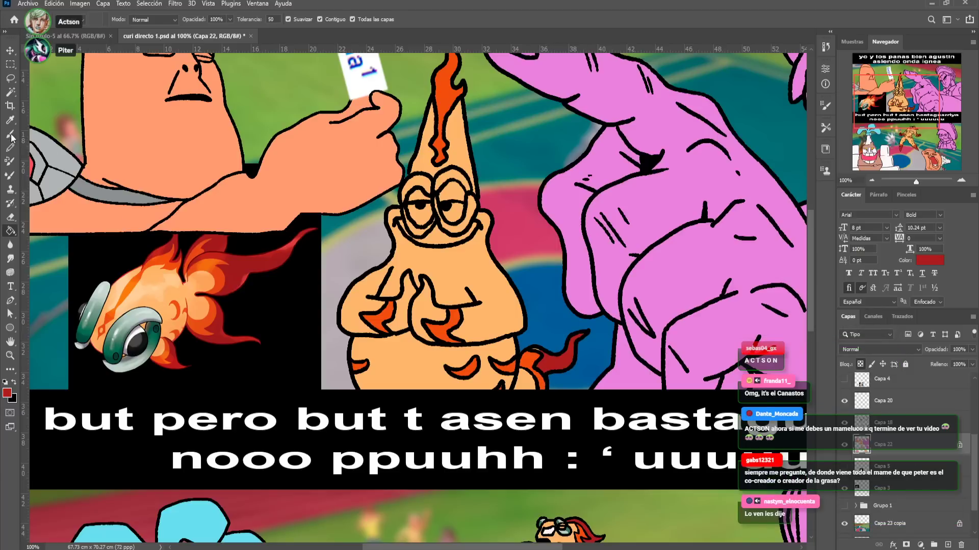
{"action": "key", "text": "b"}
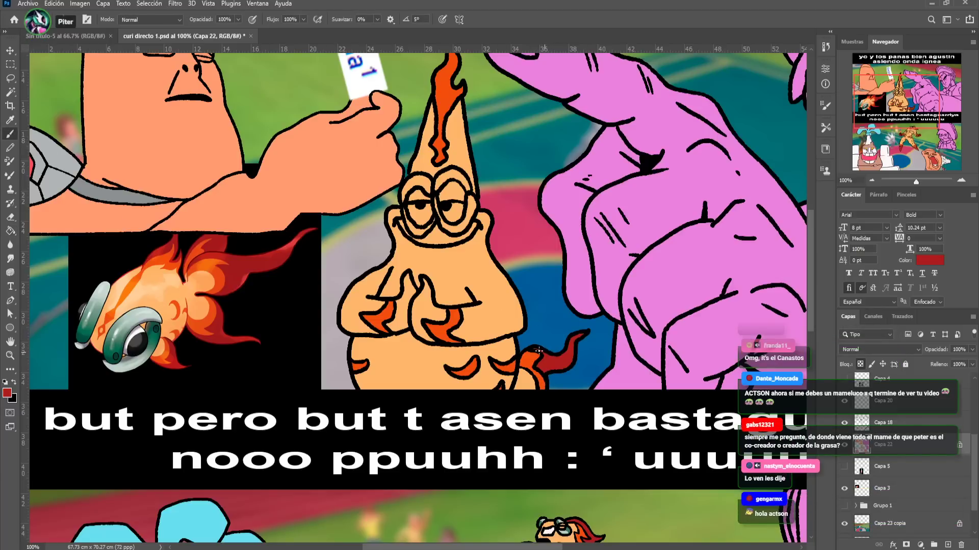
{"action": "key", "text": "g"}
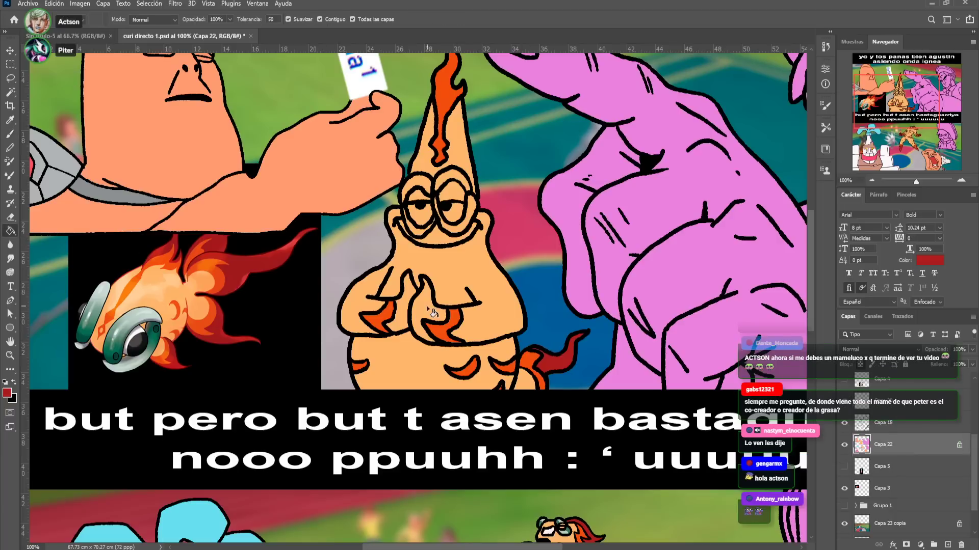
{"action": "left_click", "coordinate": [415, 304]}
{"action": "left_click", "coordinate": [415, 300]}
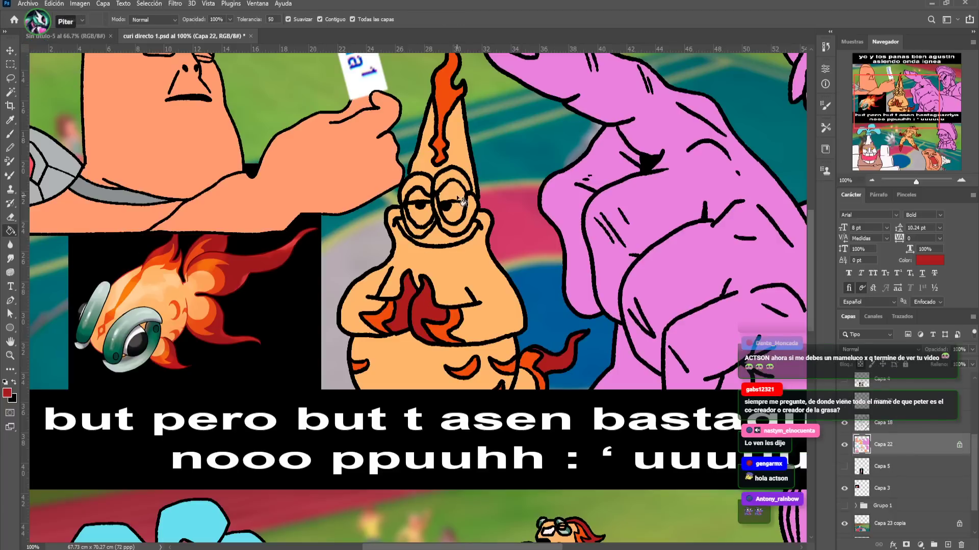
Sample the pale grey-green of the goldfish's eye rings and fill the praying figure's goggle rings with it
{"action": "left_click", "coordinate": [157, 311], "text": "alt"}
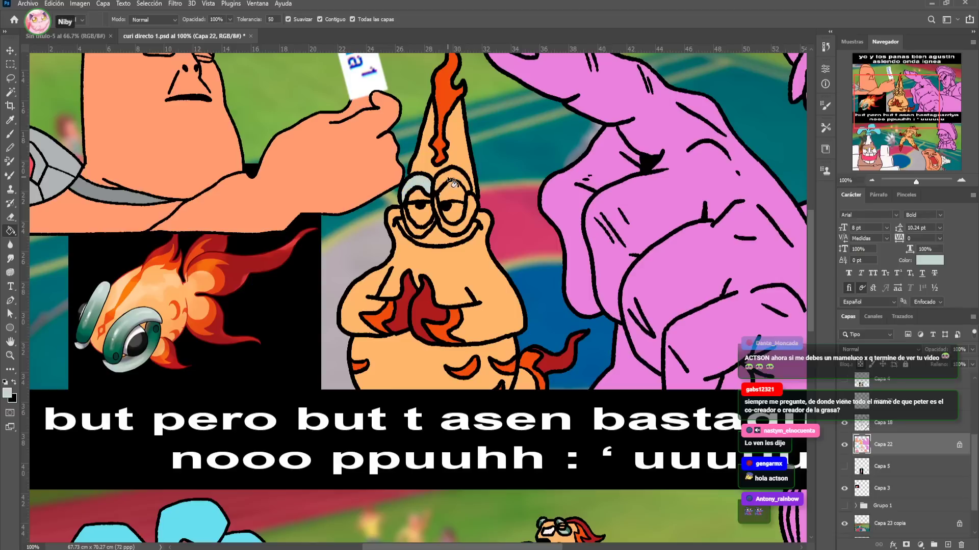
{"action": "left_click", "coordinate": [475, 216]}
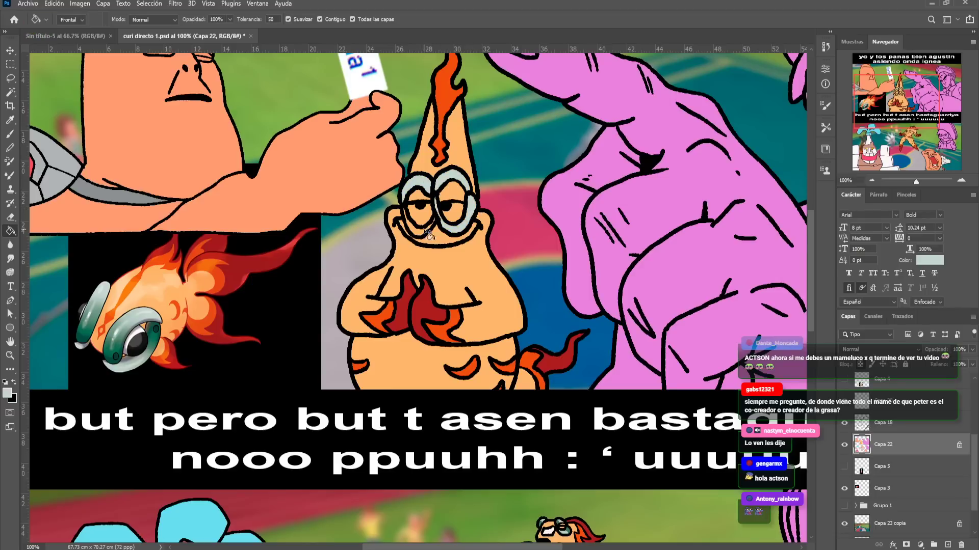
{"action": "key", "text": "b"}
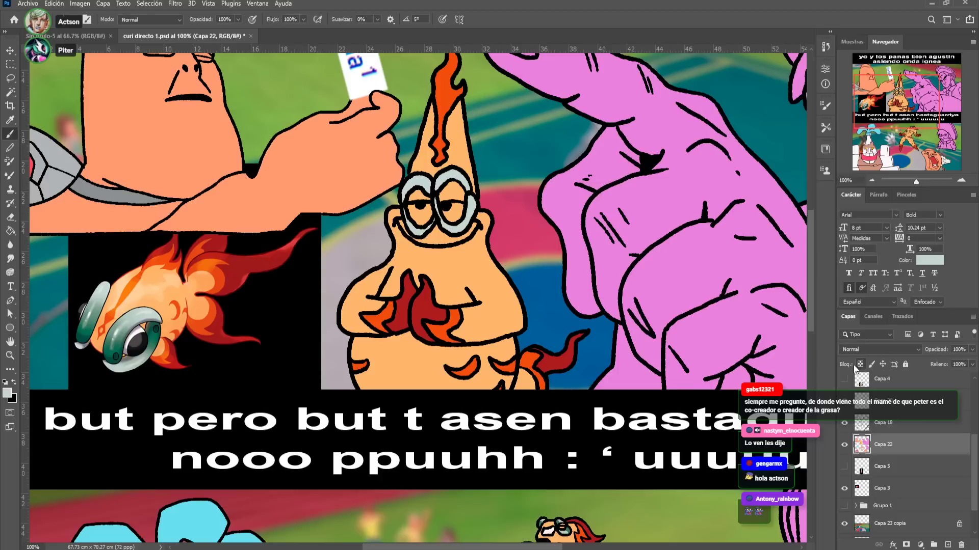
Lock Capa 22's transparent pixels again, sample the goldfish's dark green eye ring, and paint darker patches on the praying figure's goggles
{"action": "key", "text": "e"}
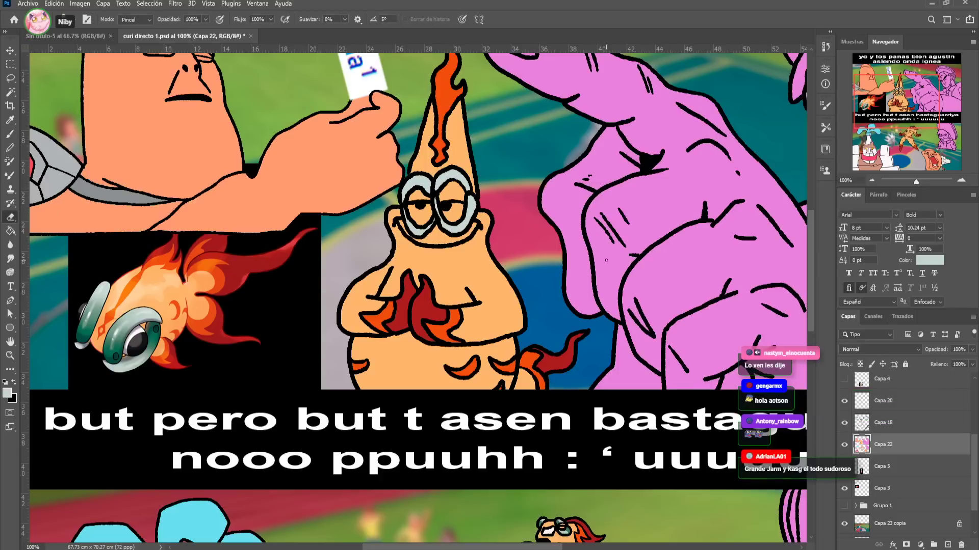
{"action": "left_click", "coordinate": [860, 364]}
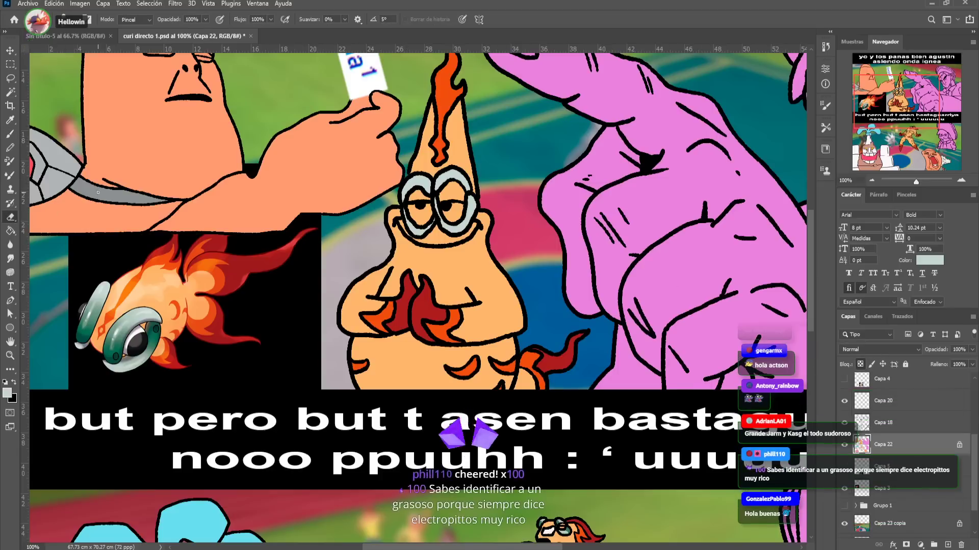
{"action": "left_click", "coordinate": [10, 135]}
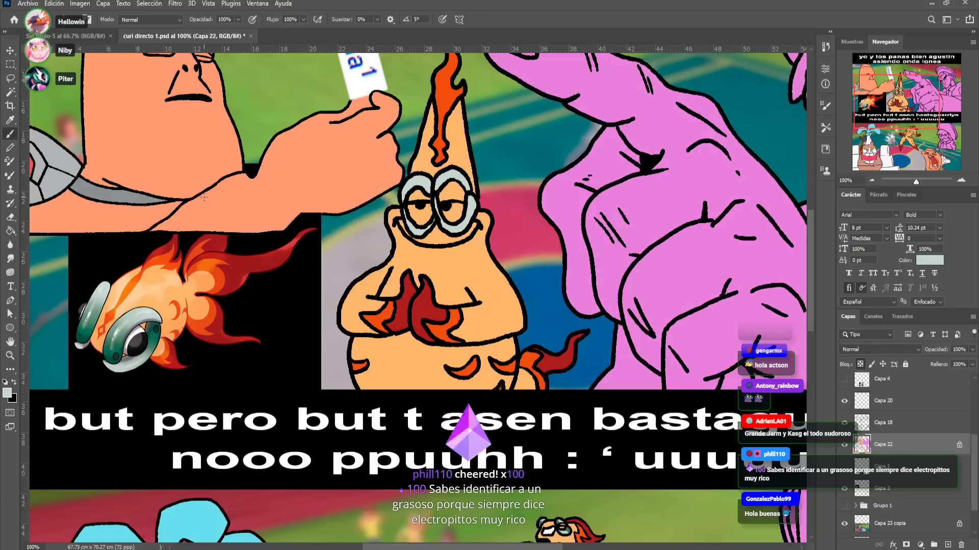
{"action": "left_click", "coordinate": [120, 349], "text": "alt"}
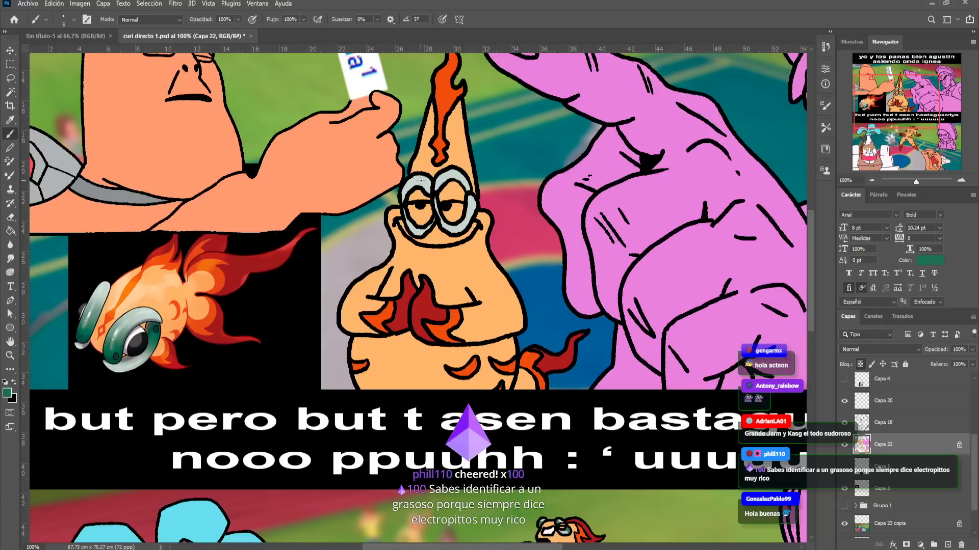
{"action": "left_click_drag", "start_coordinate": [418, 186], "coordinate": [430, 185]}
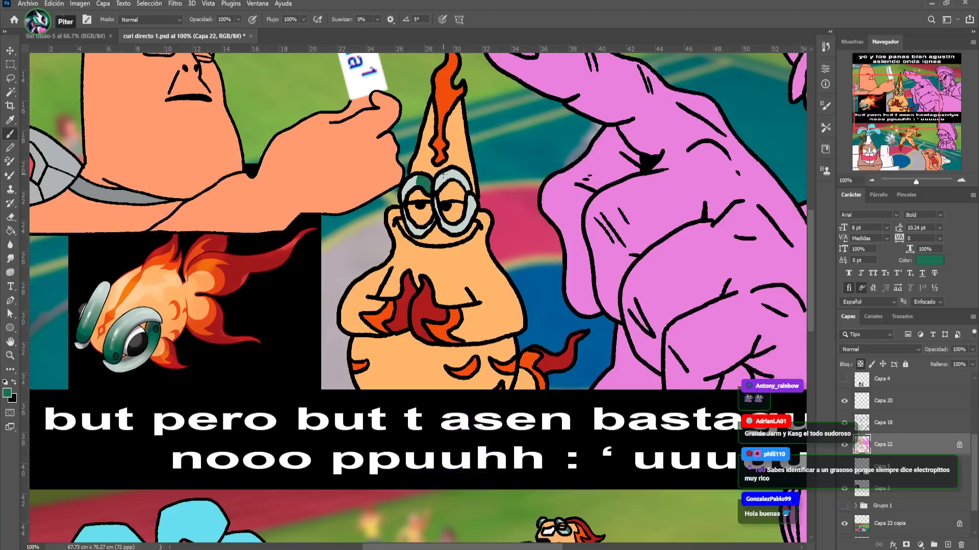
{"action": "mouse_move", "coordinate": [445, 176]}
{"action": "left_mouse_down"}
{"action": "mouse_move", "coordinate": [438, 185]}
{"action": "mouse_move", "coordinate": [442, 177]}
{"action": "left_mouse_up"}
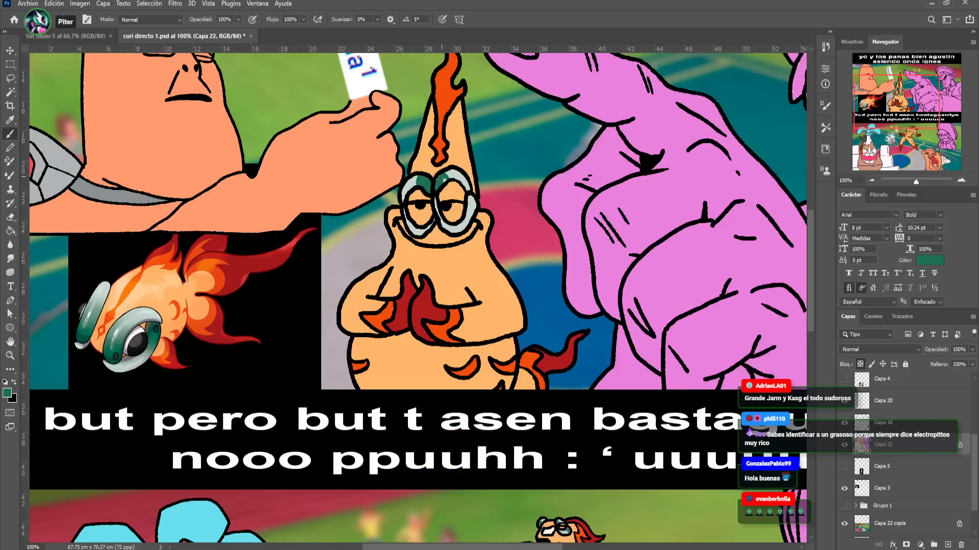
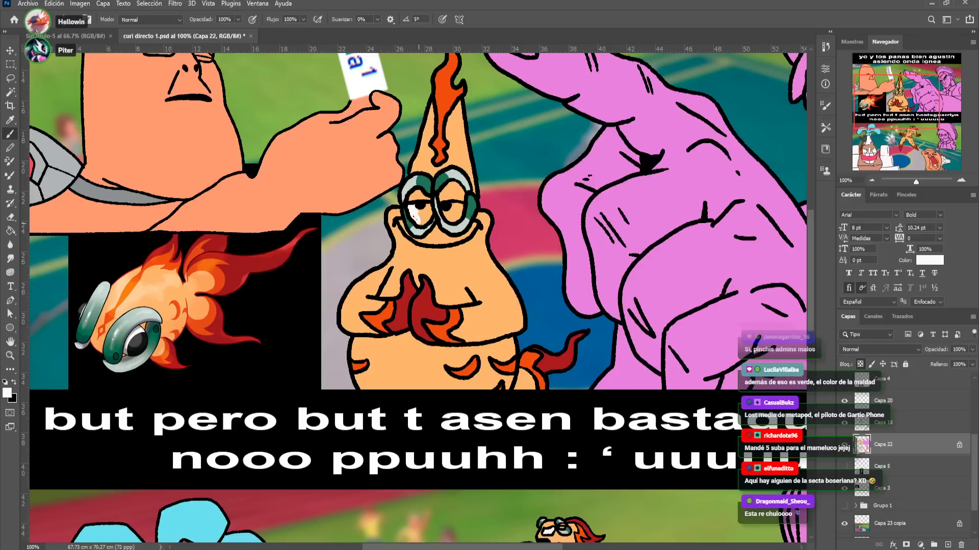
Paint the whites of both of the praying figure's half-closed eyes with the brush
{"action": "left_click_drag", "start_coordinate": [417, 224], "coordinate": [427, 210]}
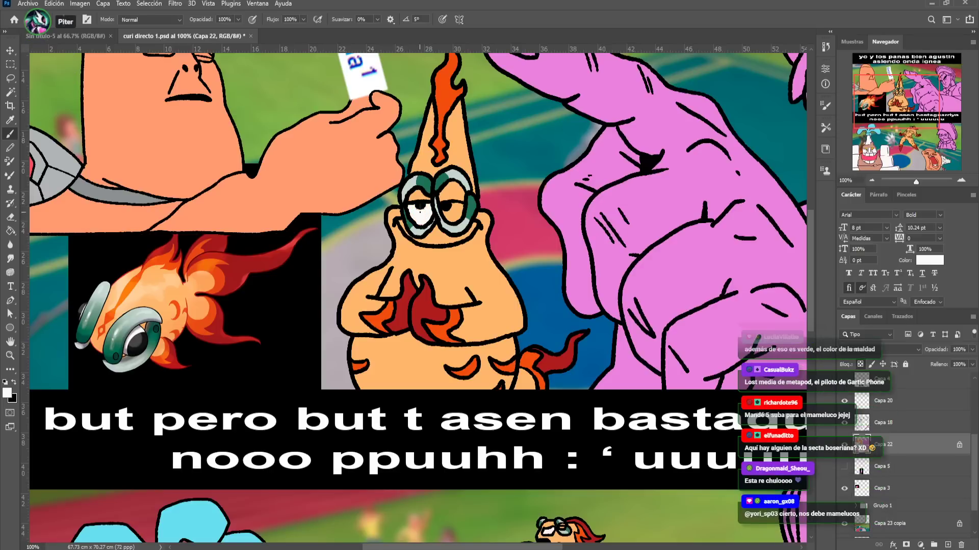
{"action": "mouse_move", "coordinate": [448, 211]}
{"action": "left_mouse_down"}
{"action": "mouse_move", "coordinate": [450, 219]}
{"action": "mouse_move", "coordinate": [445, 209]}
{"action": "left_mouse_up"}
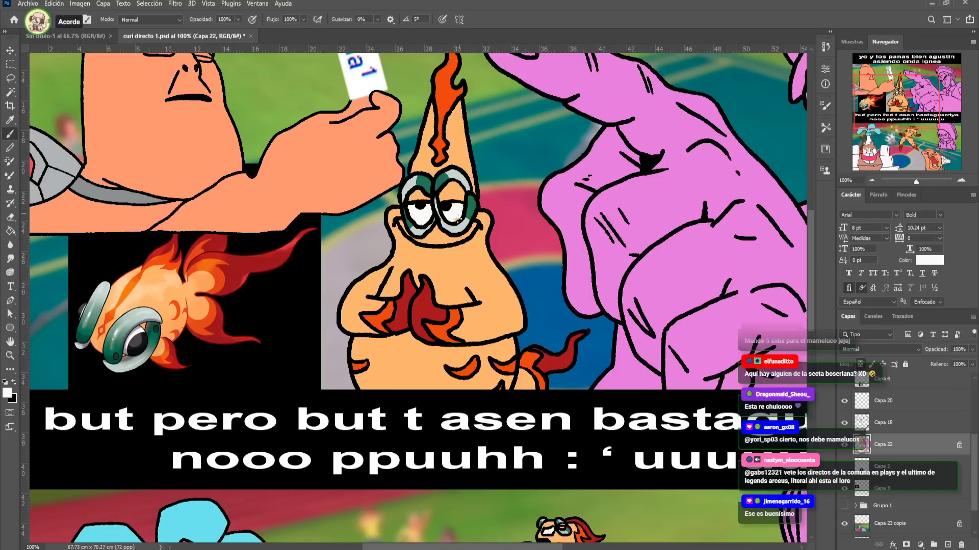
{"action": "left_click_drag", "start_coordinate": [459, 214], "coordinate": [453, 220]}
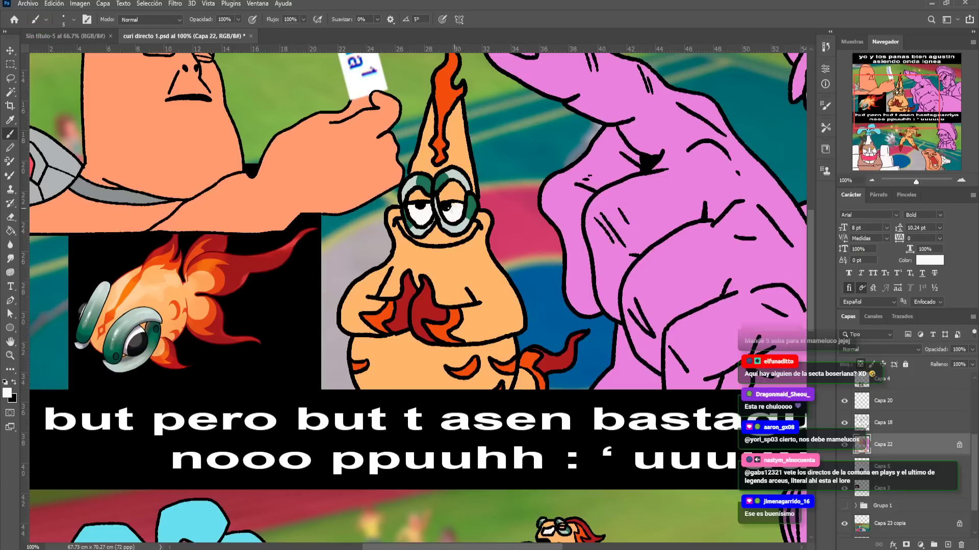
Hide the goldfish reference on Capa 3 and show the schoolchild reference on Capa 5
{"action": "left_click_drag", "start_coordinate": [469, 260], "coordinate": [499, 249]}
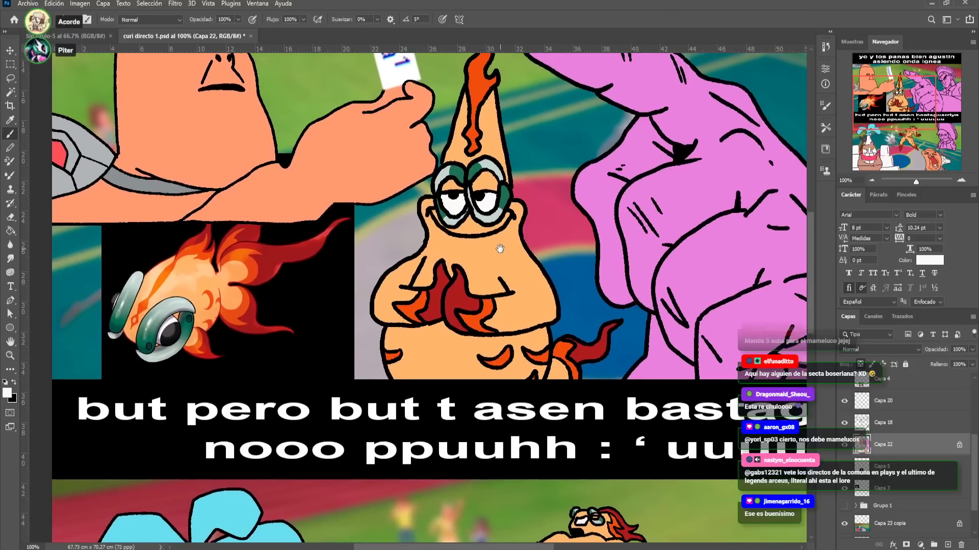
{"action": "left_click", "coordinate": [847, 490]}
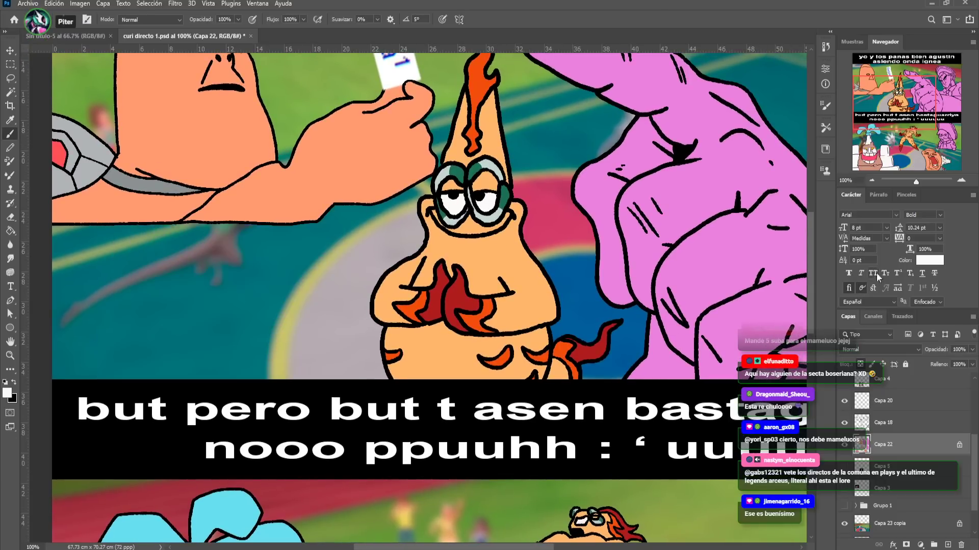
{"action": "left_click_drag", "start_coordinate": [917, 186], "coordinate": [915, 184]}
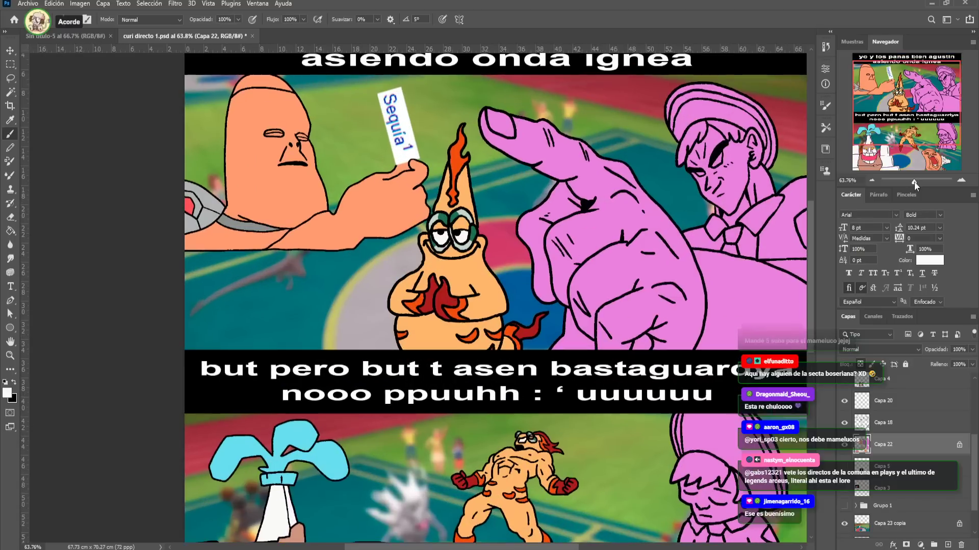
{"action": "left_click_drag", "start_coordinate": [911, 105], "coordinate": [912, 107]}
{"action": "left_click_drag", "start_coordinate": [659, 313], "coordinate": [615, 321]}
{"action": "left_click", "coordinate": [845, 468]}
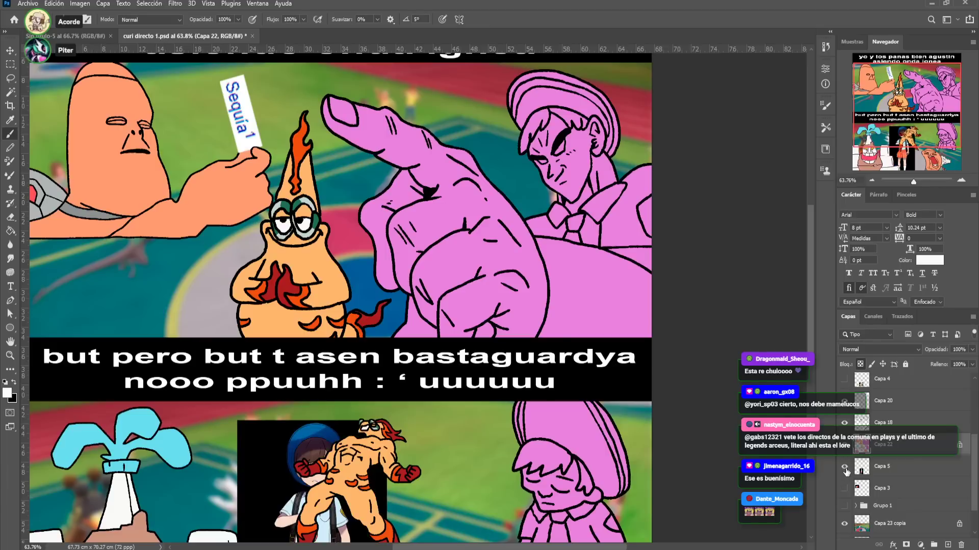
Move the schoolchild reference between the muscular figure and the pink capped figure in the lower panel
{"action": "key", "text": "v"}
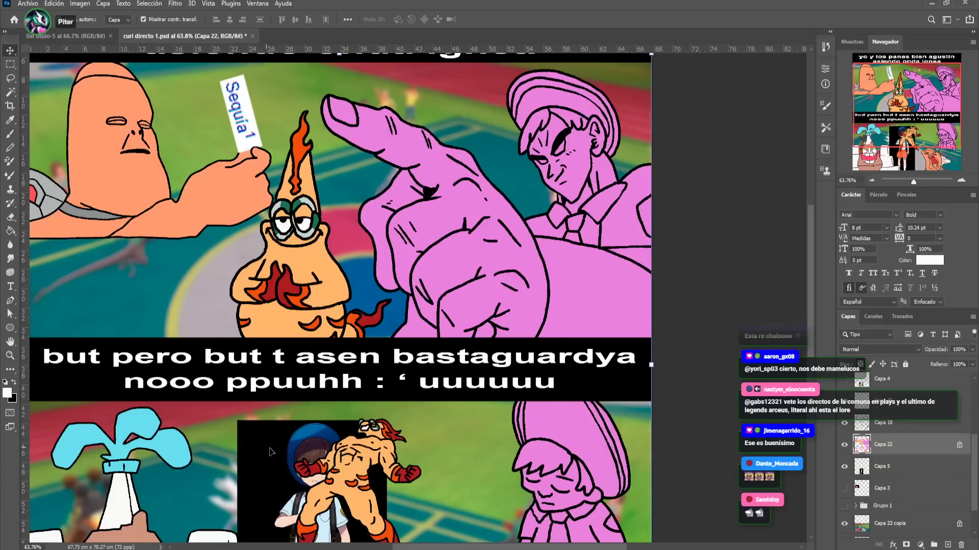
{"action": "left_click", "coordinate": [281, 467], "text": "ctrl"}
{"action": "left_click_drag", "start_coordinate": [280, 466], "coordinate": [368, 298]}
Sample the reference's pale skin tone, lasso the lower panel's pink capped figure on Capa 22, fill it, and deselect
{"action": "key", "text": "b"}
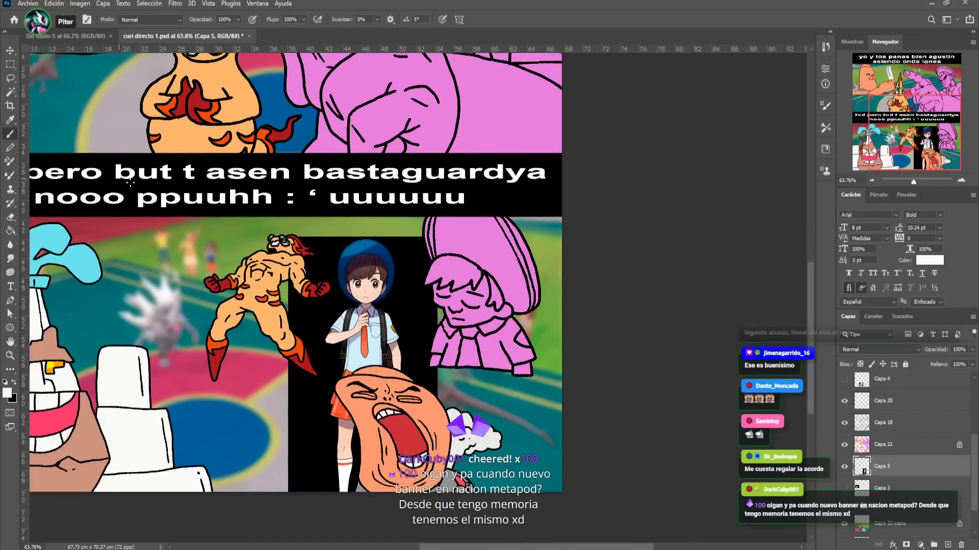
{"action": "left_click", "coordinate": [377, 288], "text": "alt"}
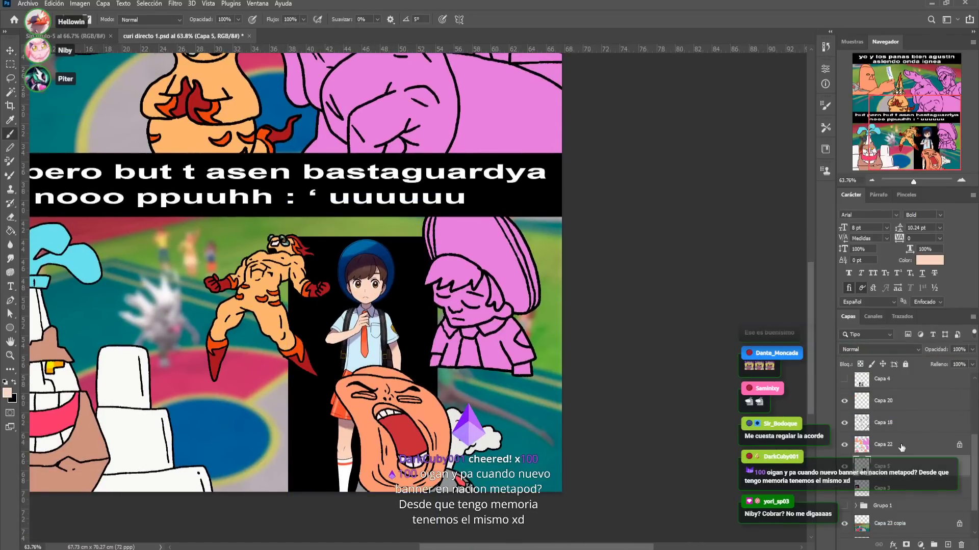
{"action": "left_click", "coordinate": [879, 445]}
{"action": "key", "text": "l"}
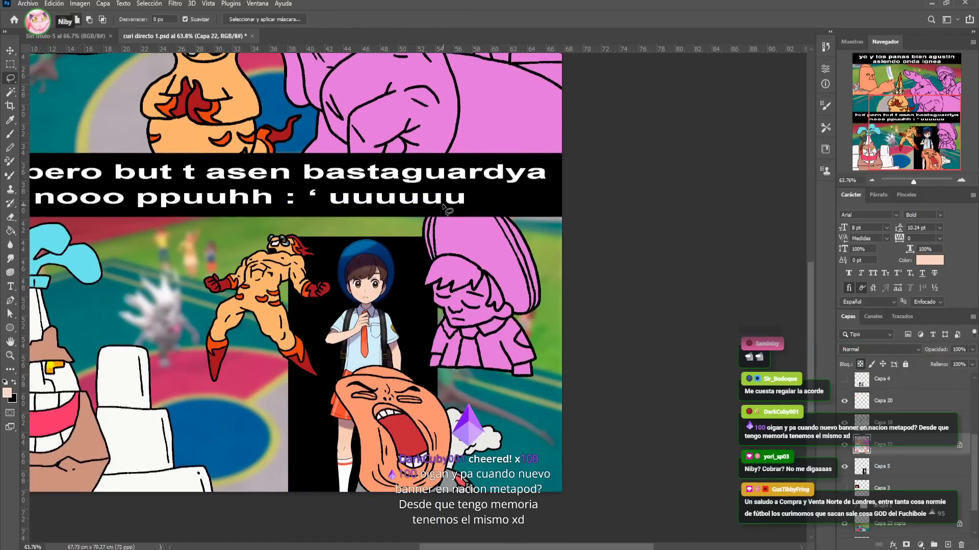
{"action": "left_click_drag", "start_coordinate": [438, 186], "coordinate": [397, 233]}
{"action": "mouse_move", "coordinate": [417, 295]}
{"action": "left_mouse_down"}
{"action": "mouse_move", "coordinate": [419, 352]}
{"action": "mouse_move", "coordinate": [467, 392]}
{"action": "mouse_move", "coordinate": [555, 364]}
{"action": "mouse_move", "coordinate": [565, 273]}
{"action": "mouse_move", "coordinate": [461, 220]}
{"action": "left_mouse_up"}
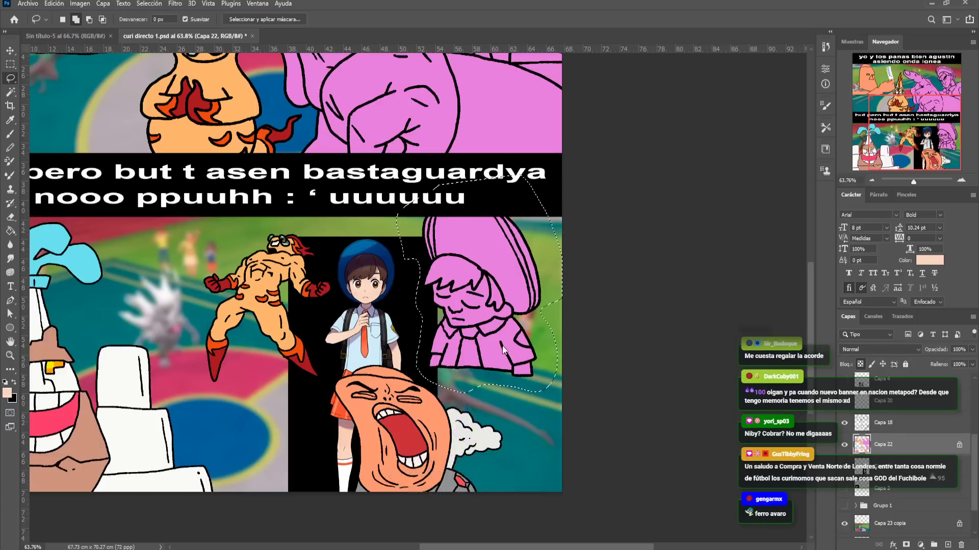
{"action": "key", "text": "alt+BackSpace"}
{"action": "key", "text": "ctrl+d"}
Sample the blue of the reference's cap and fill the lower capped figure's cap with it
{"action": "key", "text": "b"}
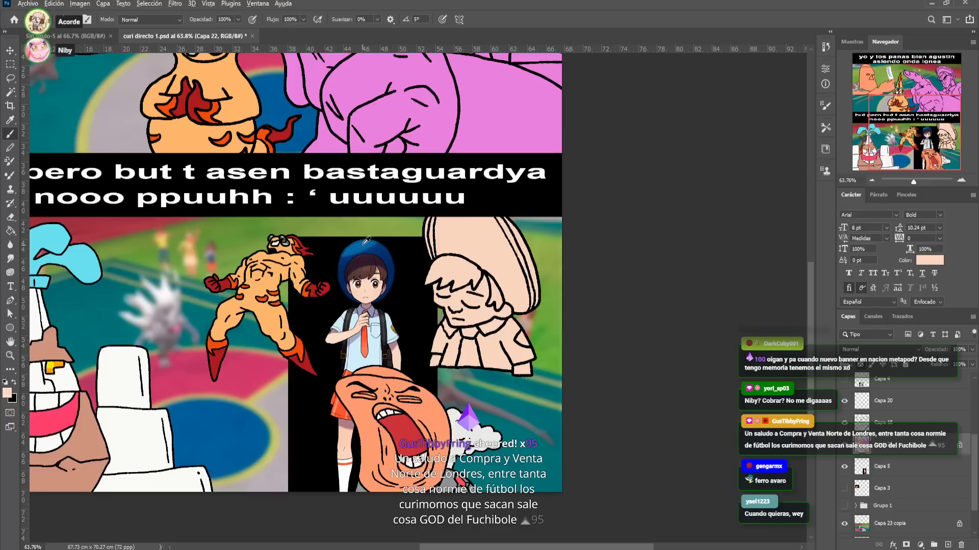
{"action": "left_click", "coordinate": [366, 240], "text": "alt"}
{"action": "key", "text": "g"}
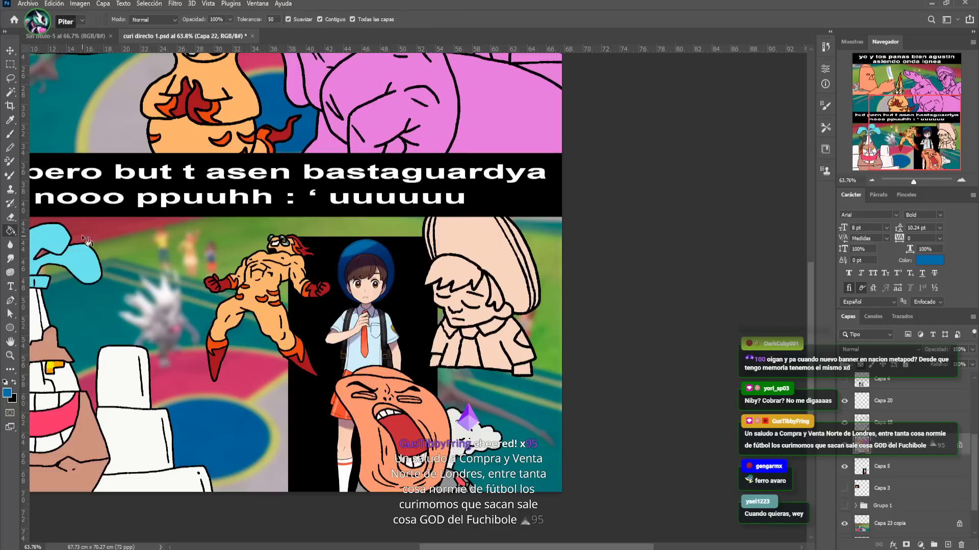
{"action": "left_click", "coordinate": [516, 246]}
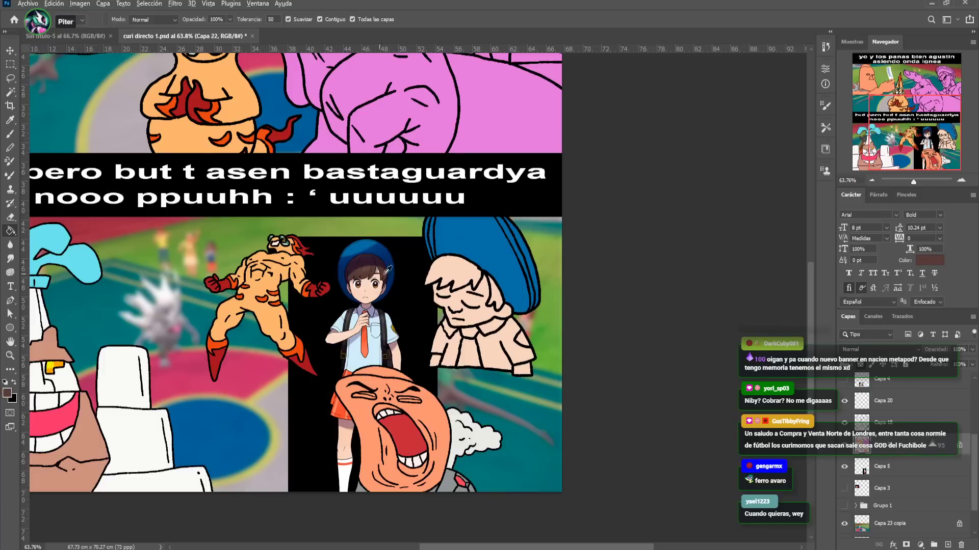
Sample the reference's dark brown hair and fill the lower capped figure's hair sections with it
{"action": "left_click", "coordinate": [378, 269], "text": "alt"}
{"action": "left_click", "coordinate": [459, 278]}
{"action": "left_click", "coordinate": [499, 300]}
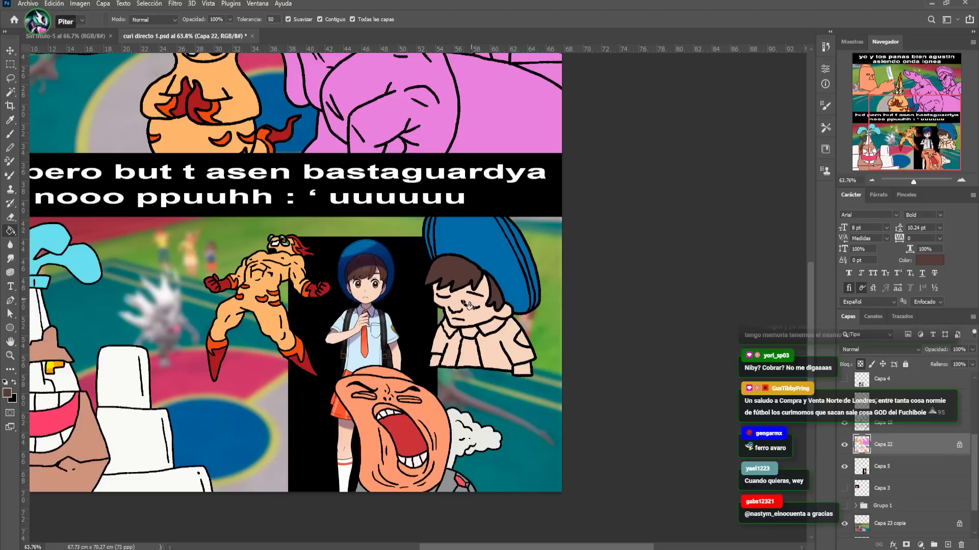
Fill the lower capped figure's shirt pale blue, sleeve badge yellow and tie orange, using colours sampled from the reference
{"action": "left_click", "coordinate": [381, 343], "text": "alt"}
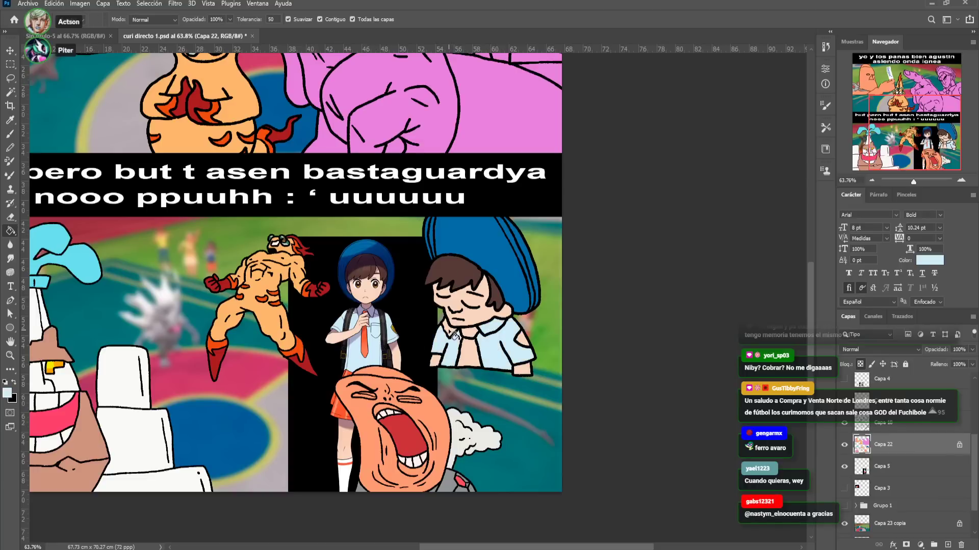
{"action": "left_click", "coordinate": [394, 327], "text": "alt"}
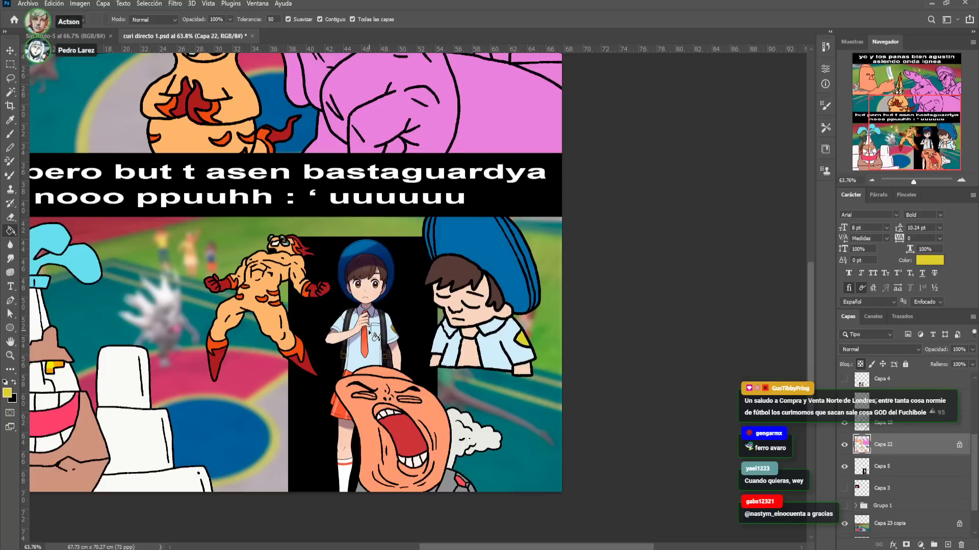
{"action": "left_click", "coordinate": [475, 356]}
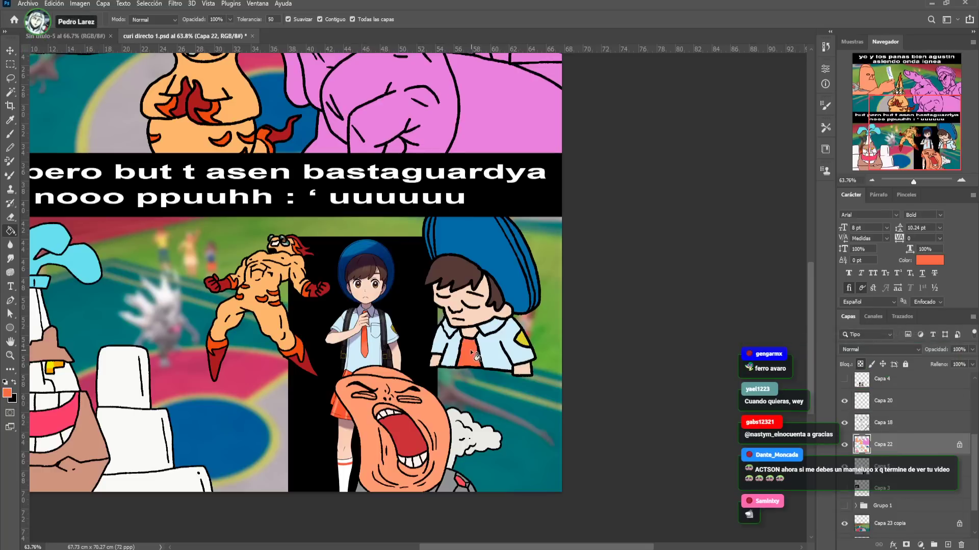
Move the schoolchild reference up into the upper panel, beside the pink pointing figure's head
{"action": "left_click_drag", "start_coordinate": [166, 117], "coordinate": [187, 182]}
{"action": "left_click", "coordinate": [10, 51]}
{"action": "left_click_drag", "start_coordinate": [402, 375], "coordinate": [391, 190]}
{"action": "mouse_move", "coordinate": [389, 200]}
{"action": "left_mouse_down"}
{"action": "mouse_move", "coordinate": [426, 376]}
{"action": "mouse_move", "coordinate": [396, 197]}
{"action": "mouse_move", "coordinate": [396, 210]}
{"action": "left_mouse_up"}
Lasso the upper panel's pink pointing figure and fill it on Capa 22 with the skin tone sampled from the lower capped figure
{"action": "key", "text": "b"}
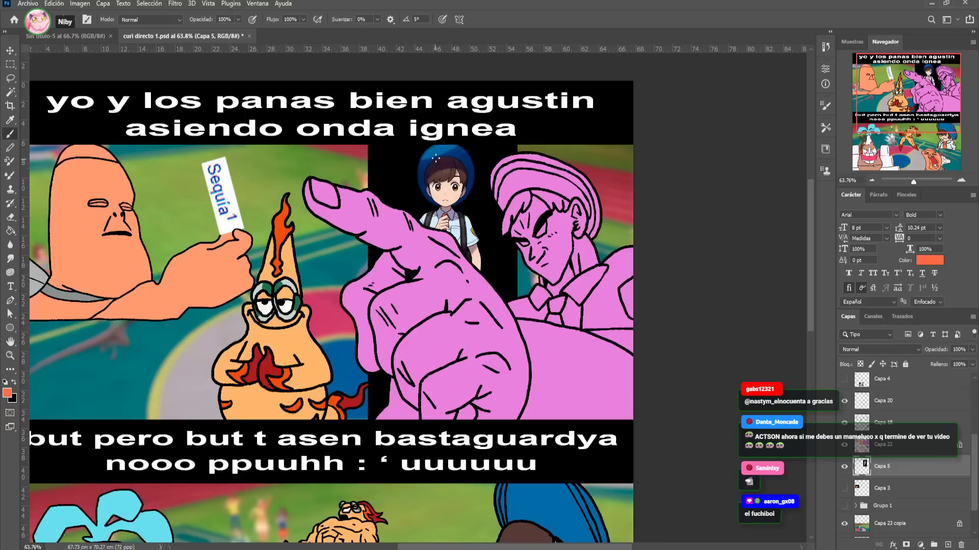
{"action": "left_click", "coordinate": [444, 146], "text": "alt"}
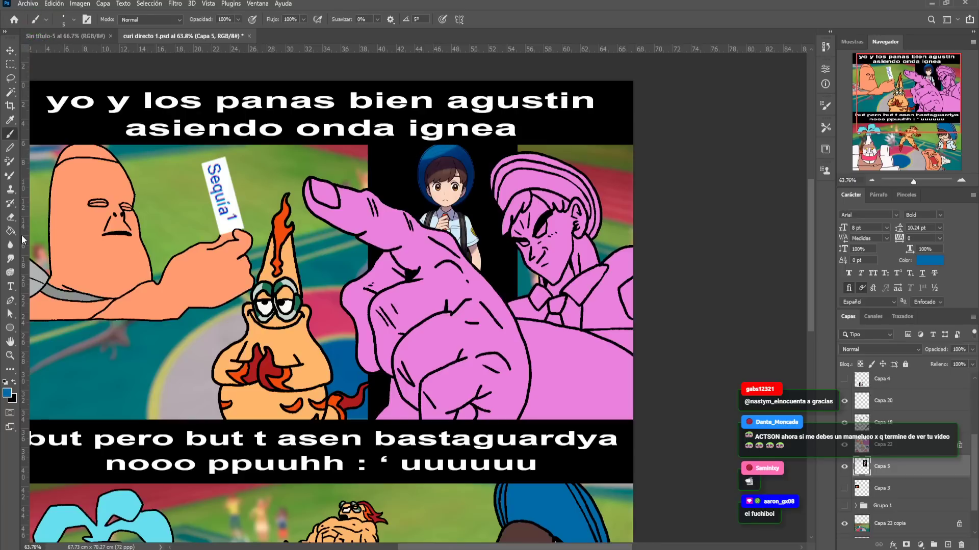
{"action": "key", "text": "g"}
{"action": "key", "text": "l"}
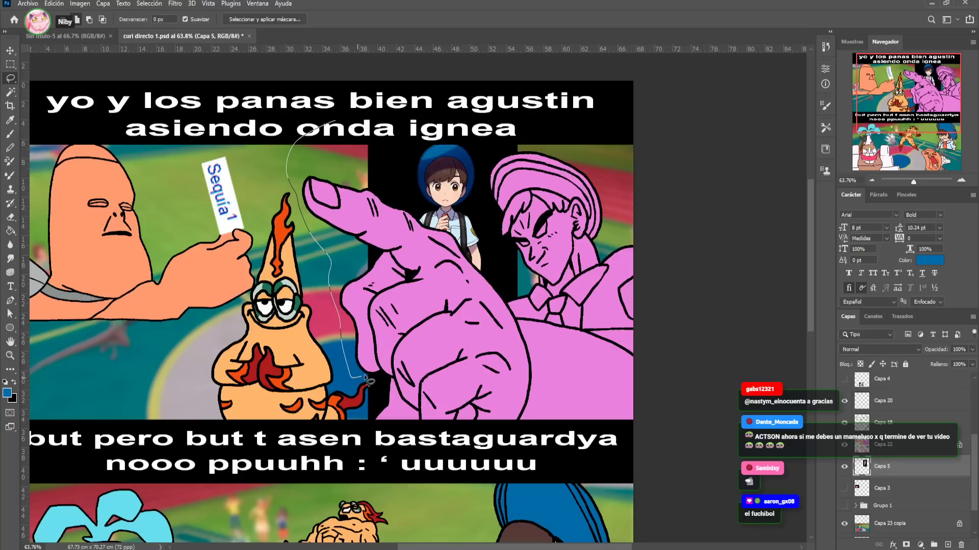
{"action": "mouse_move", "coordinate": [386, 395]}
{"action": "left_mouse_down"}
{"action": "mouse_move", "coordinate": [403, 439]}
{"action": "mouse_move", "coordinate": [612, 425]}
{"action": "mouse_move", "coordinate": [676, 364]}
{"action": "mouse_move", "coordinate": [619, 110]}
{"action": "left_mouse_up"}
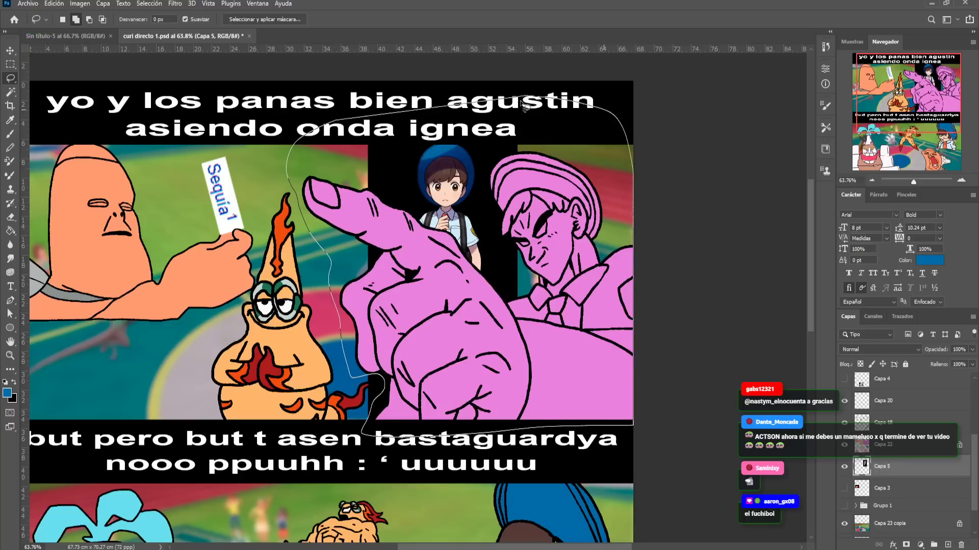
{"action": "left_click", "coordinate": [885, 445]}
{"action": "key", "text": "b"}
{"action": "left_click_drag", "start_coordinate": [496, 473], "coordinate": [472, 371]}
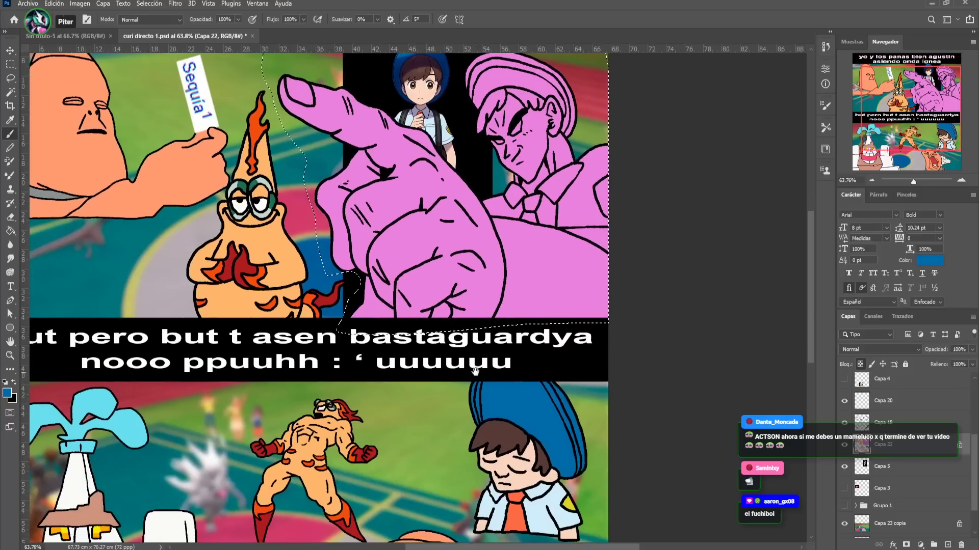
{"action": "left_click", "coordinate": [519, 456], "text": "alt"}
{"action": "left_click_drag", "start_coordinate": [478, 245], "coordinate": [484, 382]}
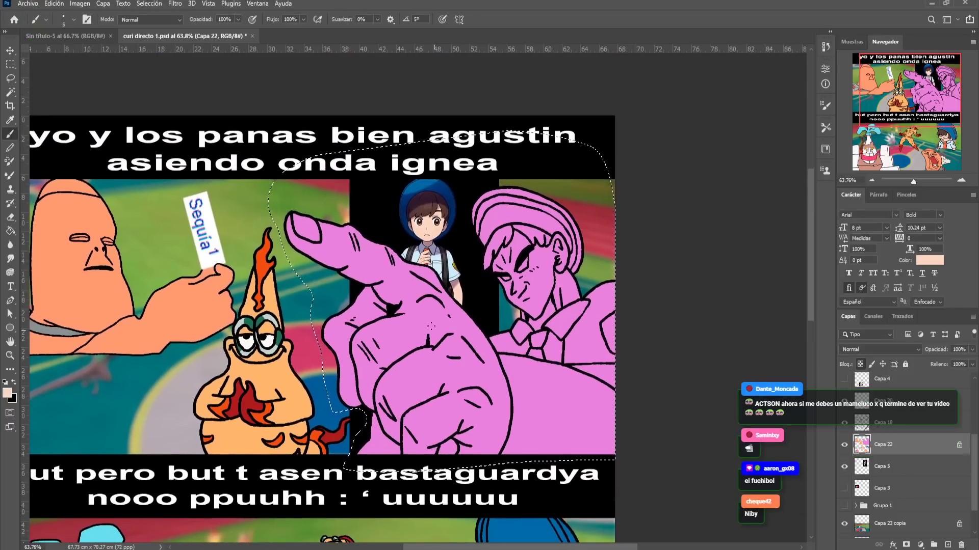
{"action": "key", "text": "l"}
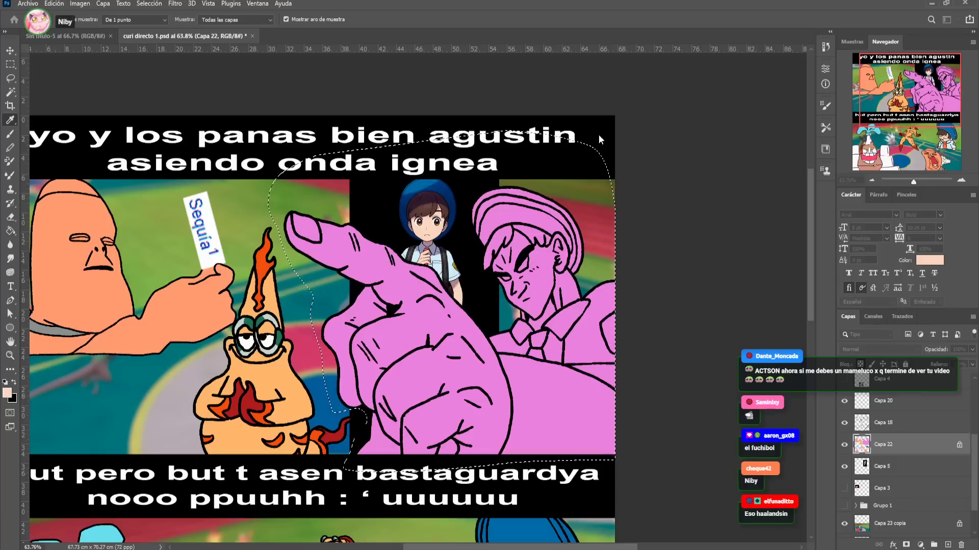
{"action": "key", "text": "alt+BackSpace"}
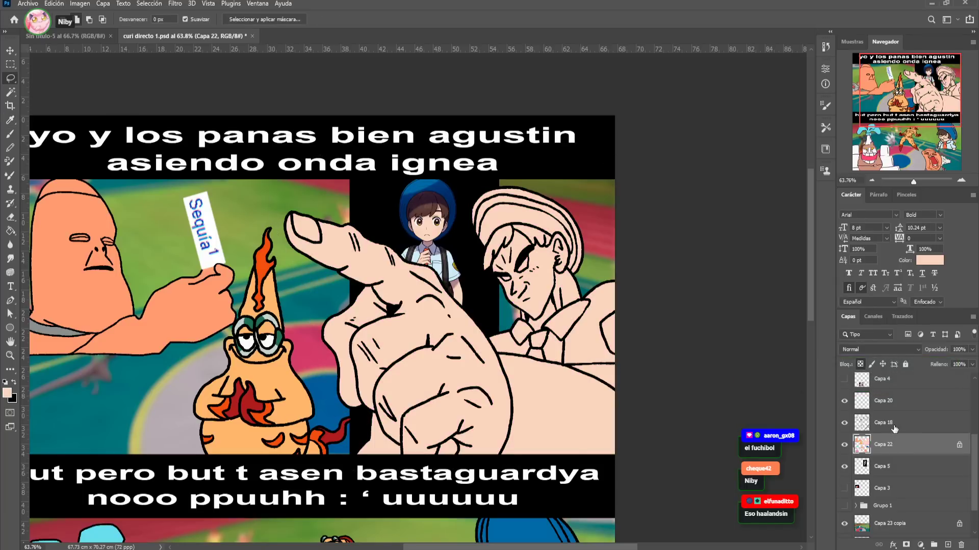
Keep Capa 22 active and fill the inner and outer sections of the pointing figure's cap with blue
{"action": "left_click", "coordinate": [893, 430]}
{"action": "left_click", "coordinate": [899, 450]}
{"action": "key", "text": "b"}
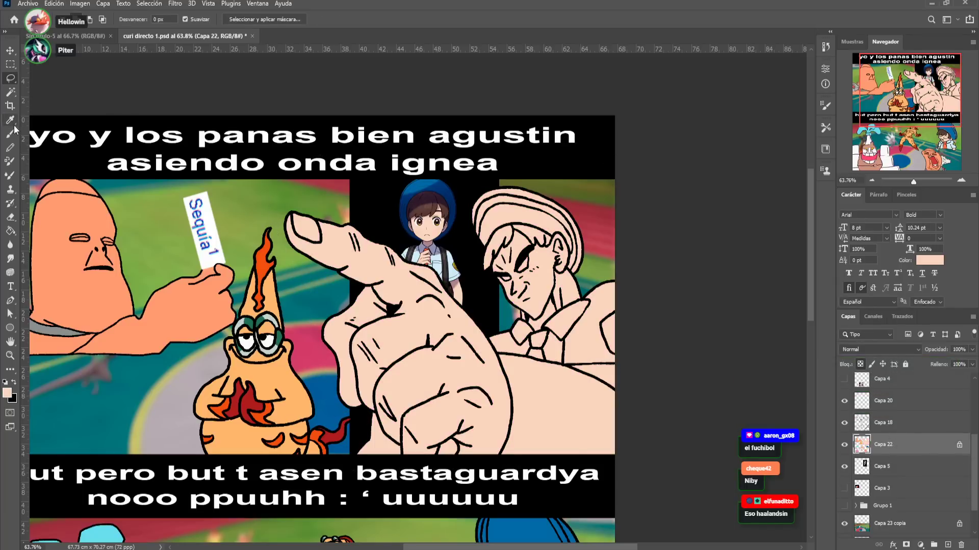
{"action": "left_click", "coordinate": [266, 264], "text": "alt"}
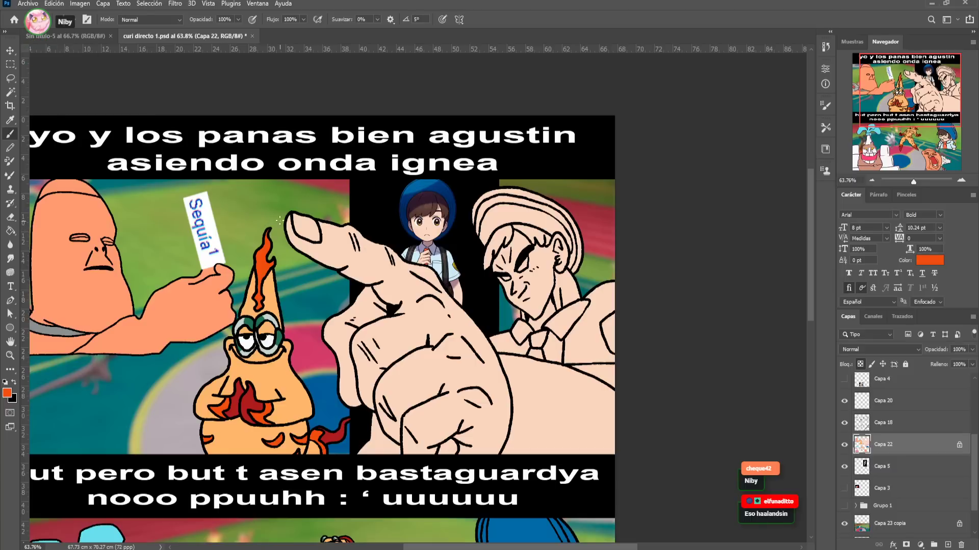
{"action": "left_click_drag", "start_coordinate": [313, 230], "coordinate": [251, 233]}
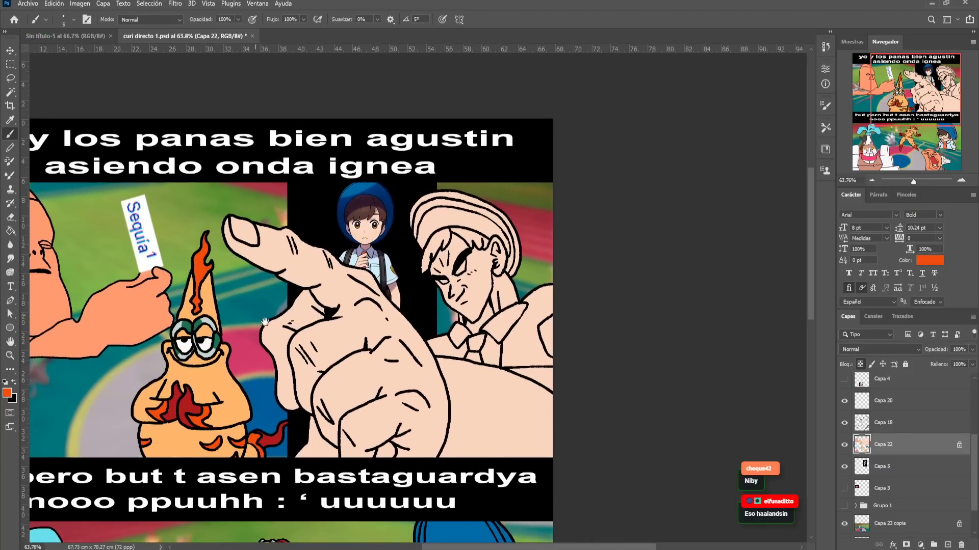
{"action": "left_click_drag", "start_coordinate": [335, 366], "coordinate": [325, 332]}
{"action": "left_click", "coordinate": [263, 376], "text": "alt"}
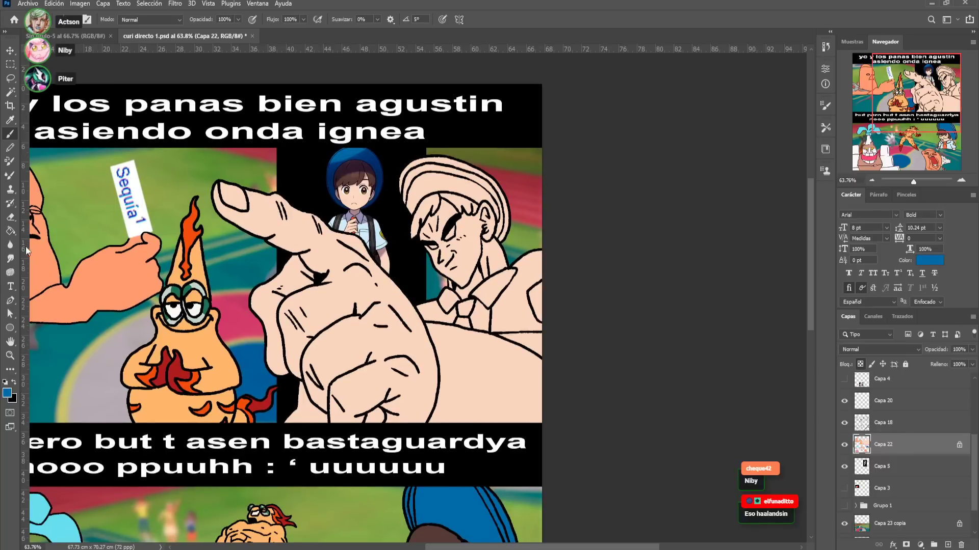
{"action": "left_click", "coordinate": [10, 231]}
{"action": "left_click", "coordinate": [433, 176]}
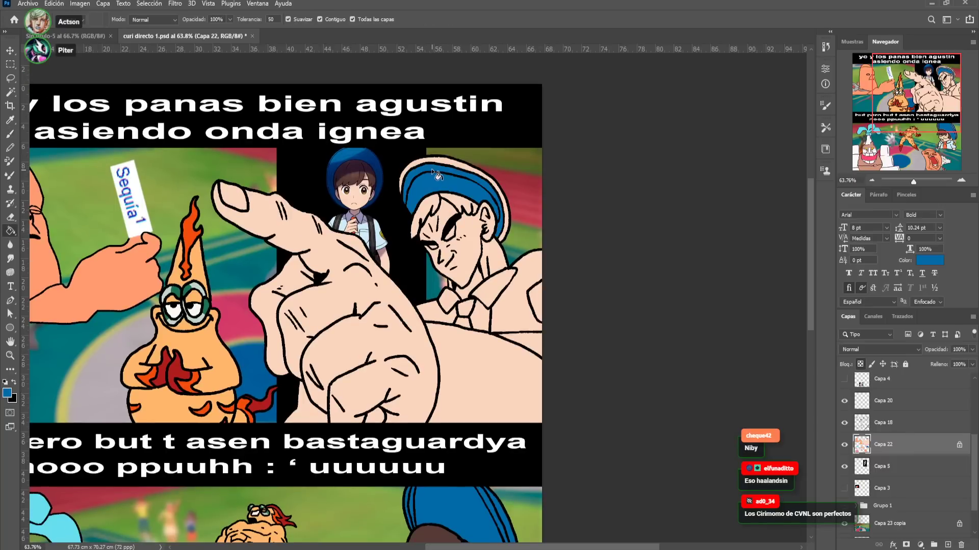
{"action": "left_click", "coordinate": [445, 164]}
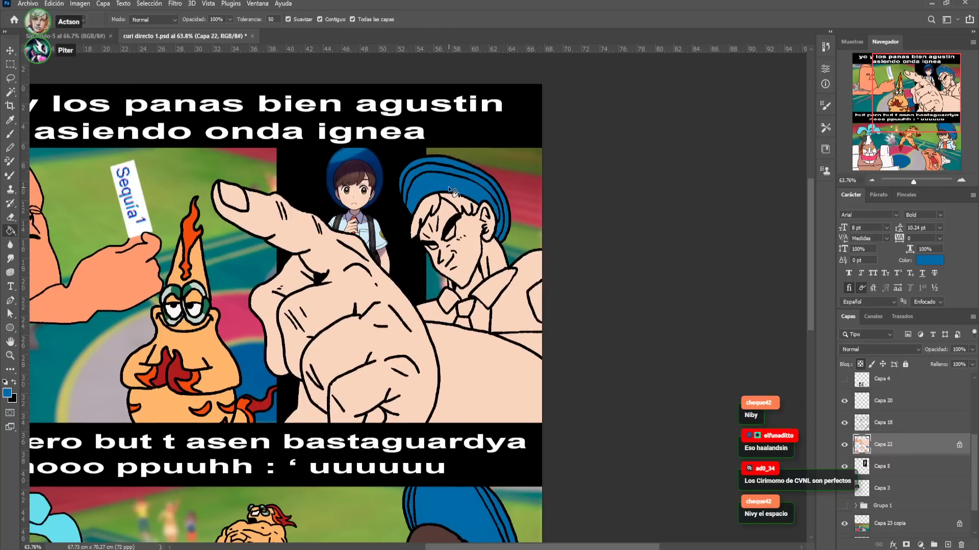
Sample the lower capped figure's dark brown hair and fill the pointing figure's hair with it
{"action": "left_click_drag", "start_coordinate": [462, 389], "coordinate": [457, 316]}
{"action": "left_click", "coordinate": [432, 460], "text": "alt"}
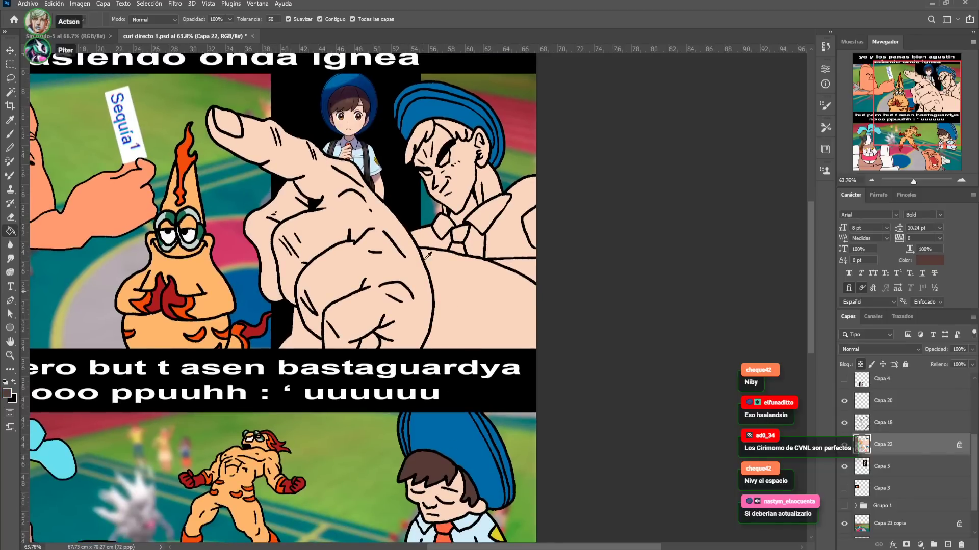
{"action": "left_click", "coordinate": [429, 139]}
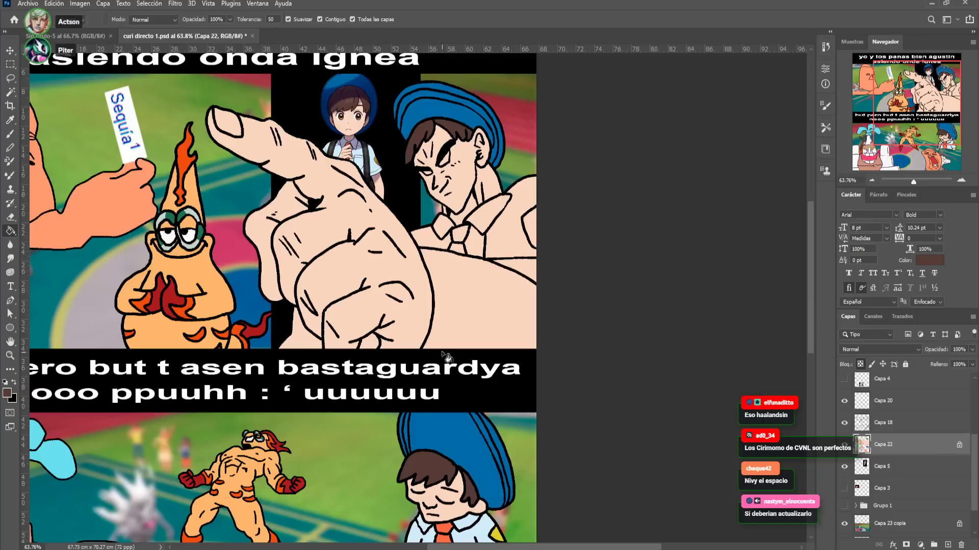
Sample white from the lower panel and fill the whites of the upper pointing figure's eyes on Capa 22
{"action": "left_click_drag", "start_coordinate": [442, 385], "coordinate": [441, 306]}
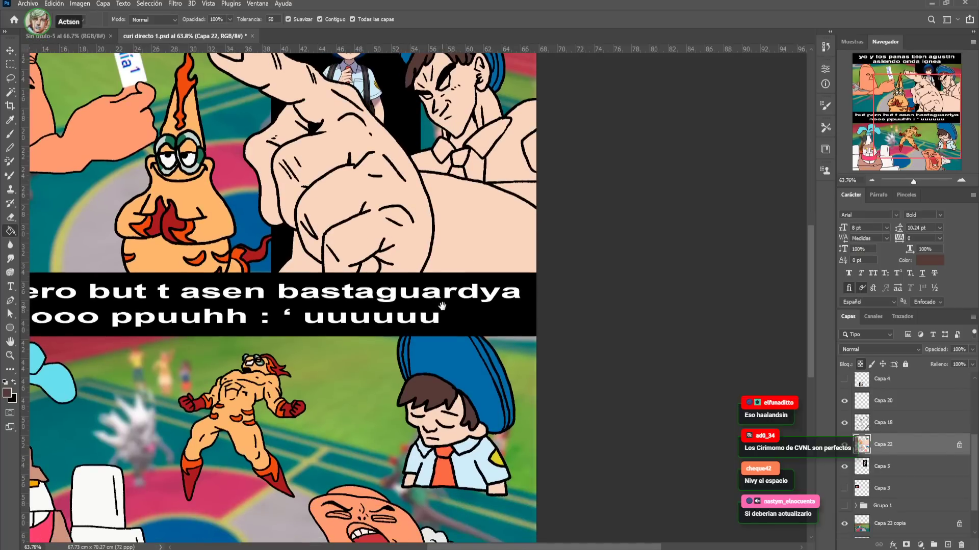
{"action": "scroll", "coordinate": [453, 364], "scroll_direction": "down", "scroll_amount": 2}
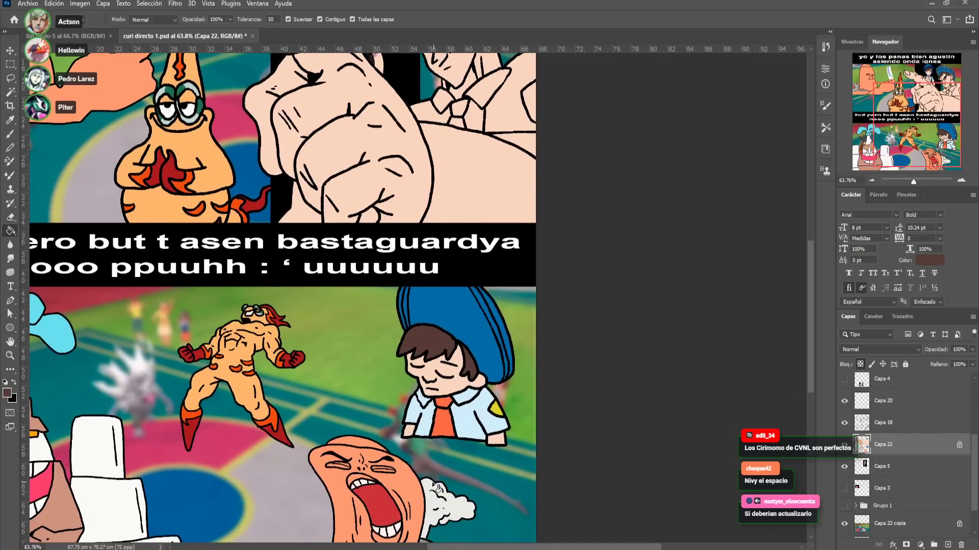
{"action": "scroll", "coordinate": [440, 356], "scroll_direction": "up", "scroll_amount": 5}
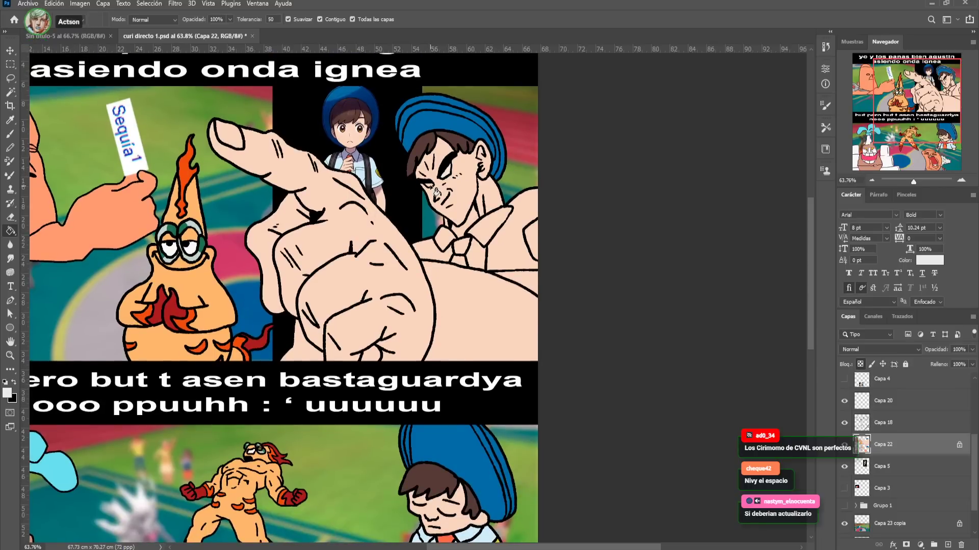
{"action": "scroll", "coordinate": [440, 206], "scroll_direction": "up", "scroll_amount": 1}
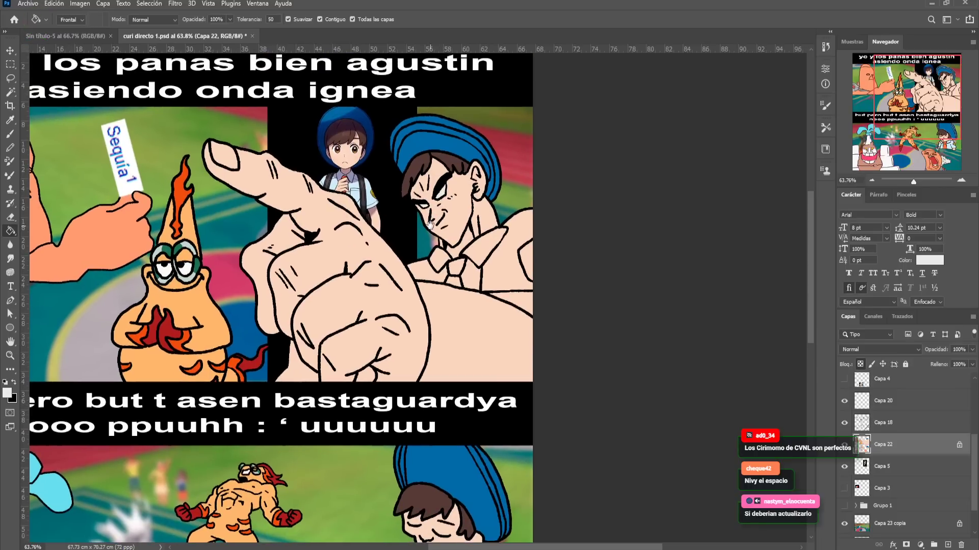
Sample the orange-red of the lower capped figure's tie and fill the upper pointing figure's tie with it
{"action": "scroll", "coordinate": [451, 373], "scroll_direction": "down", "scroll_amount": 10}
{"action": "scroll", "coordinate": [435, 421], "scroll_direction": "up", "scroll_amount": 3}
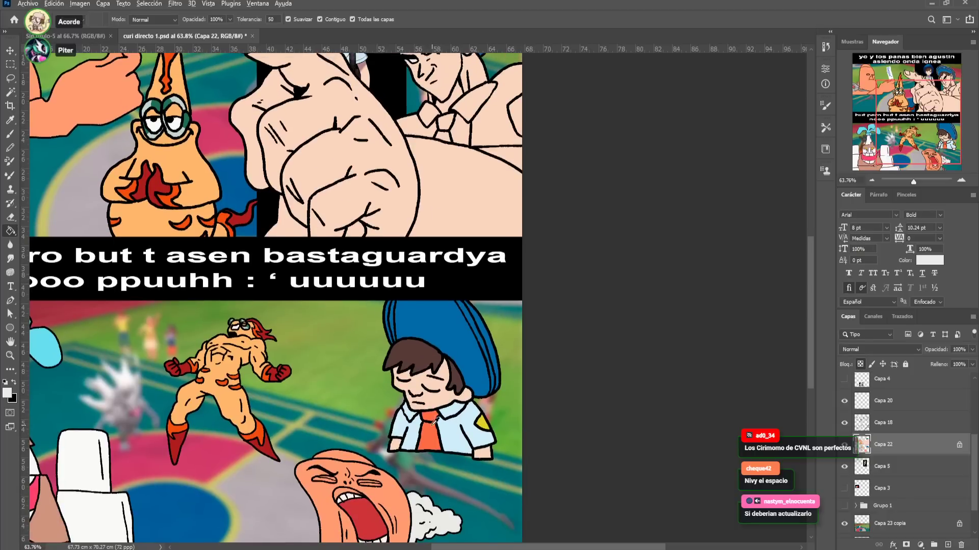
{"action": "left_click", "coordinate": [445, 126]}
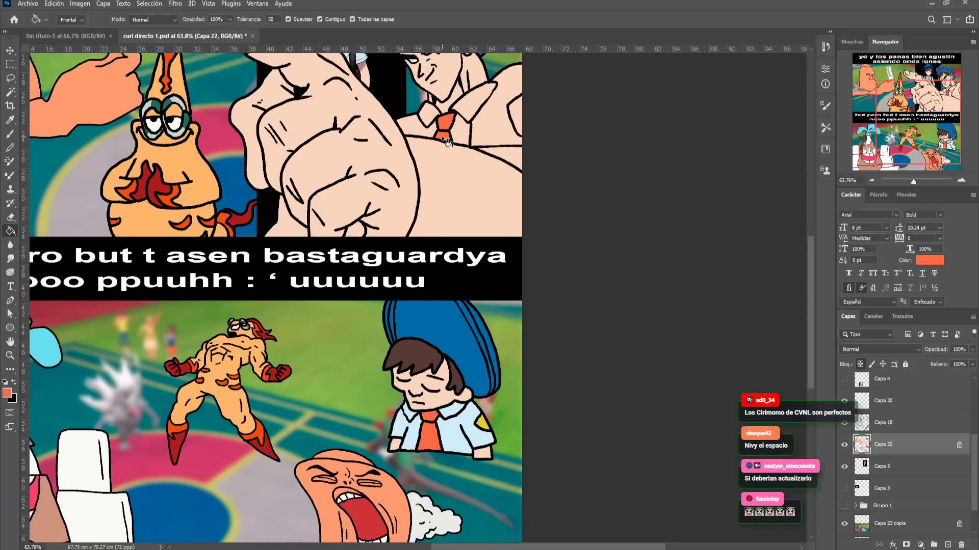
Sample the lower capped figure's light blue shirt and fill the pointing figure's collar, shirt and sleeve areas with it
{"action": "left_click", "coordinate": [451, 427], "text": "alt"}
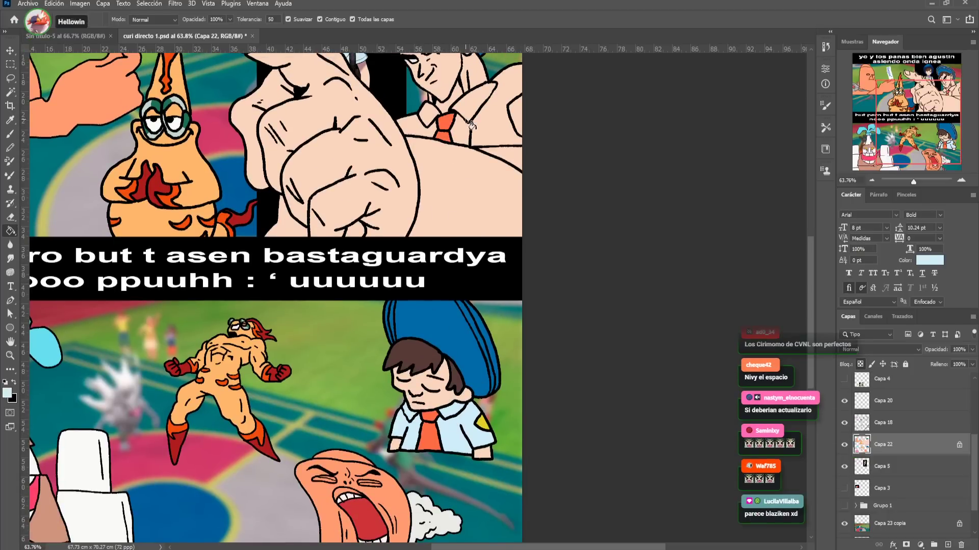
{"action": "left_click", "coordinate": [491, 125]}
{"action": "left_click", "coordinate": [411, 127]}
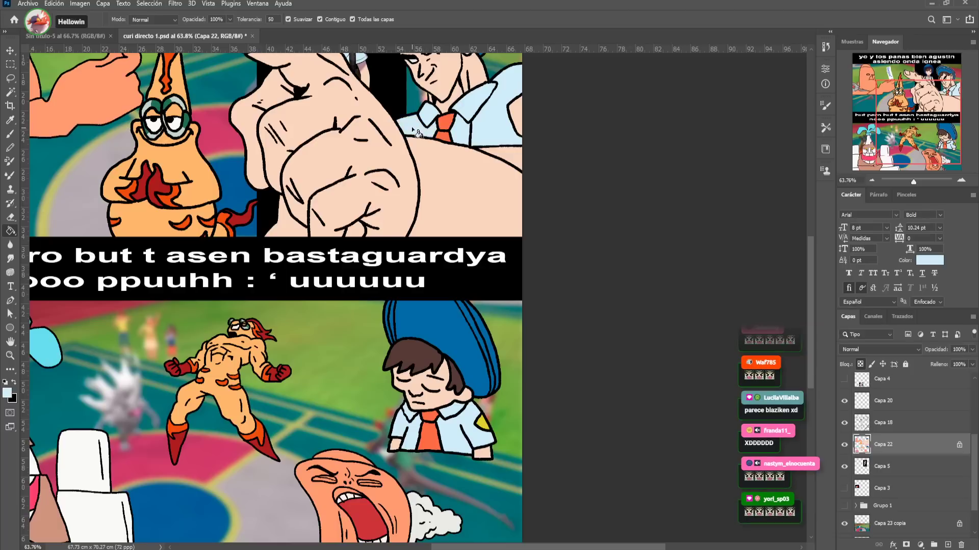
{"action": "left_click_drag", "start_coordinate": [436, 138], "coordinate": [468, 186]}
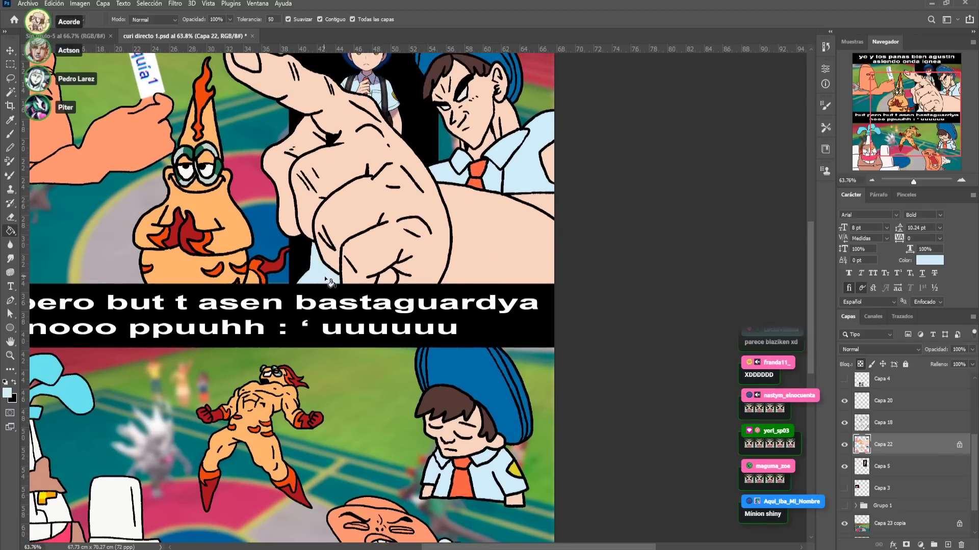
{"action": "left_click_drag", "start_coordinate": [363, 211], "coordinate": [334, 296]}
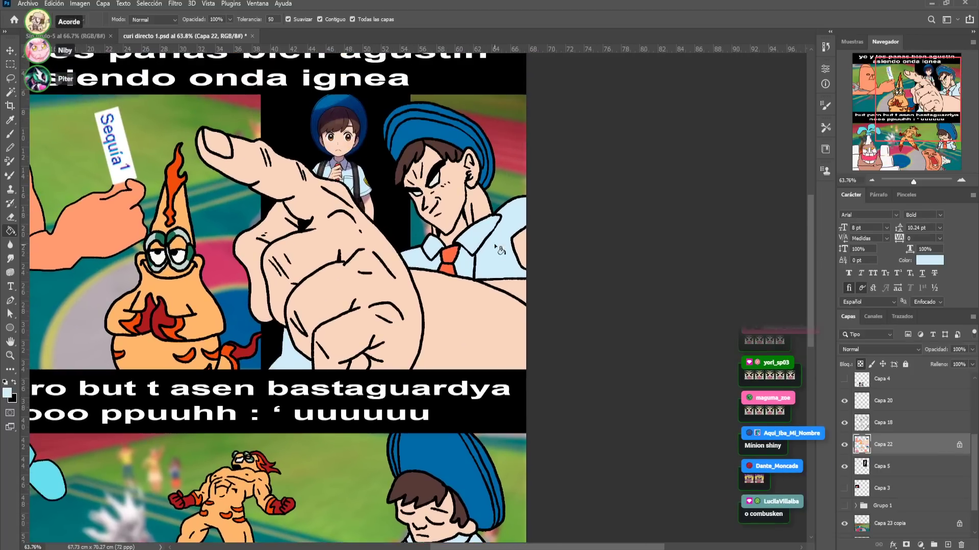
{"action": "left_click_drag", "start_coordinate": [444, 220], "coordinate": [451, 240]}
Select the schoolchild reference in the upper panel and hide its layer, Capa 5
{"action": "left_click", "coordinate": [10, 51]}
{"action": "left_click", "coordinate": [368, 152]}
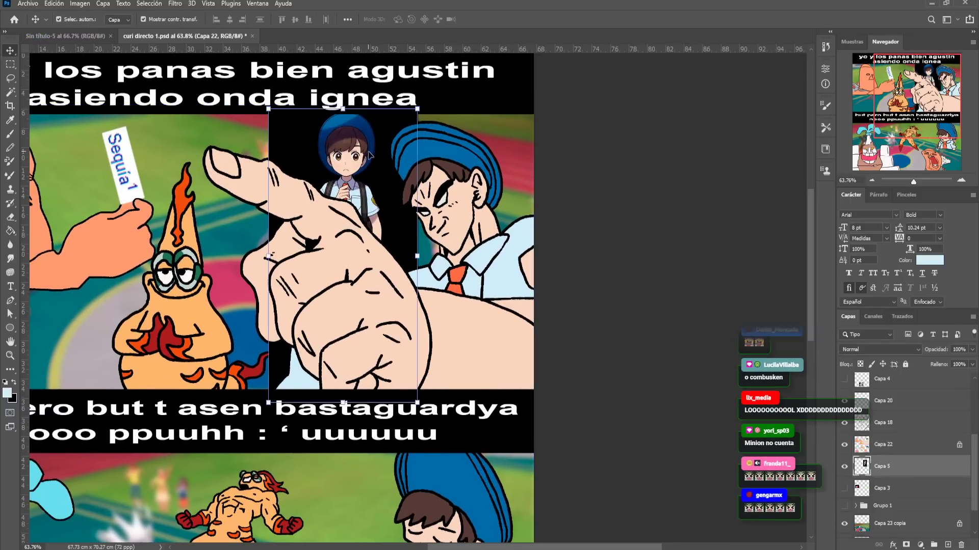
{"action": "left_click", "coordinate": [844, 467]}
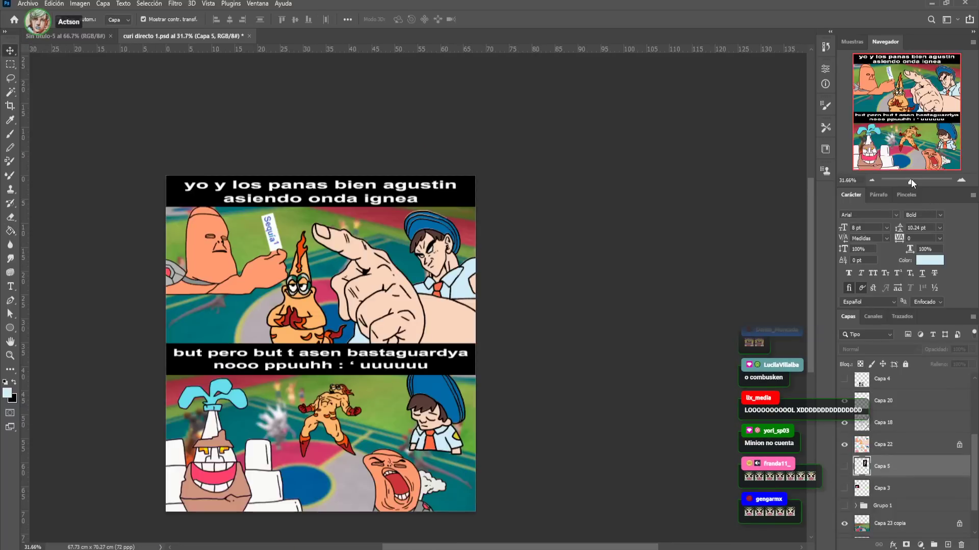
Duplicate the upper caption "yo y los panas bien agustin asiendo onda ignea" and shrink the copy over the pointing hand
{"action": "left_click_drag", "start_coordinate": [913, 181], "coordinate": [911, 182]}
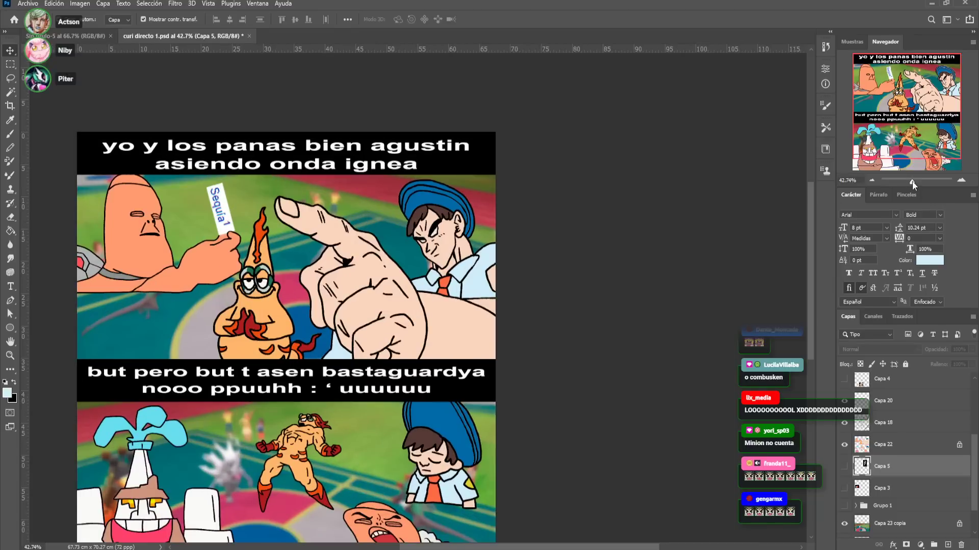
{"action": "left_click_drag", "start_coordinate": [335, 257], "coordinate": [435, 270]}
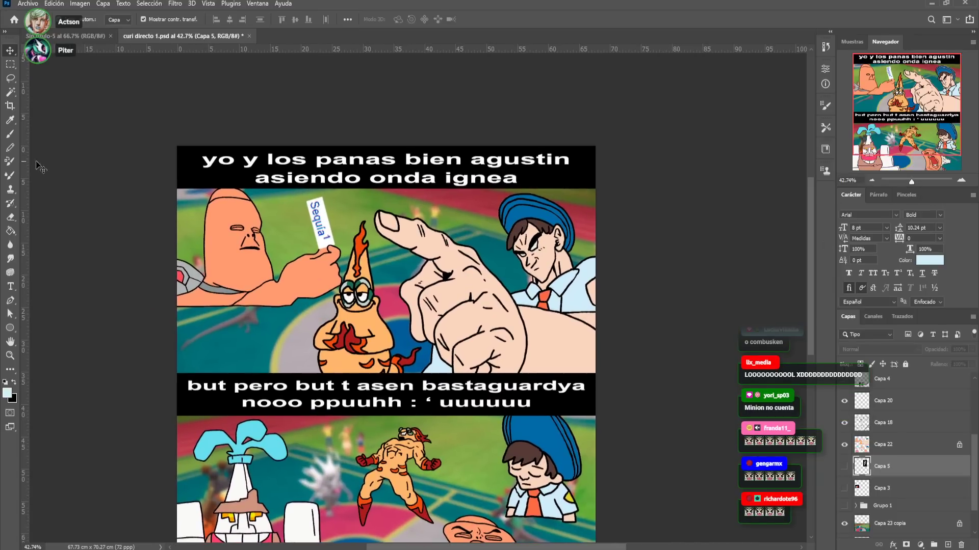
{"action": "left_click_drag", "start_coordinate": [291, 163], "coordinate": [278, 274]}
{"action": "left_click_drag", "start_coordinate": [555, 283], "coordinate": [547, 351]}
{"action": "key", "text": "Return"}
Keep the small caption copy's text white and add a black stroke effect (Trazo) to its layer
{"action": "left_click", "coordinate": [10, 287]}
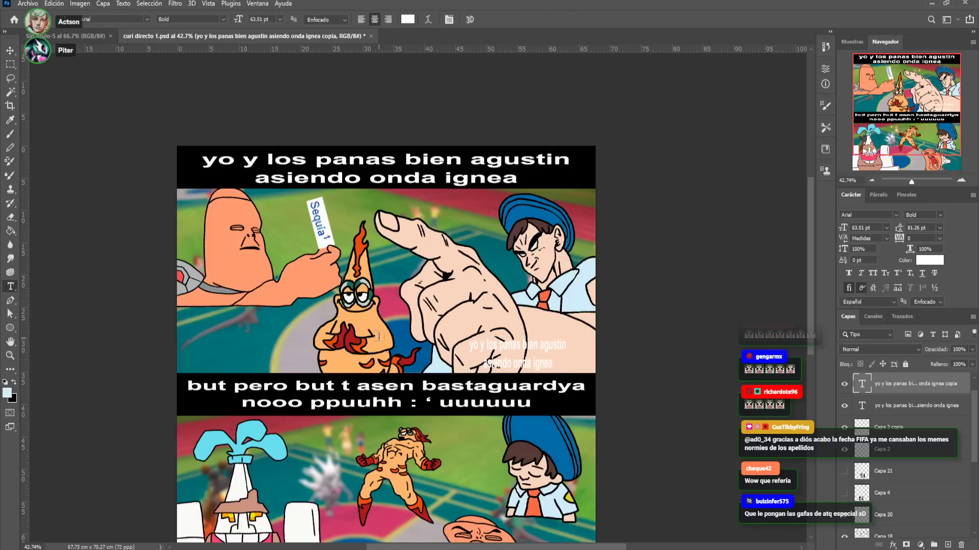
{"action": "left_click_drag", "start_coordinate": [470, 340], "coordinate": [555, 371]}
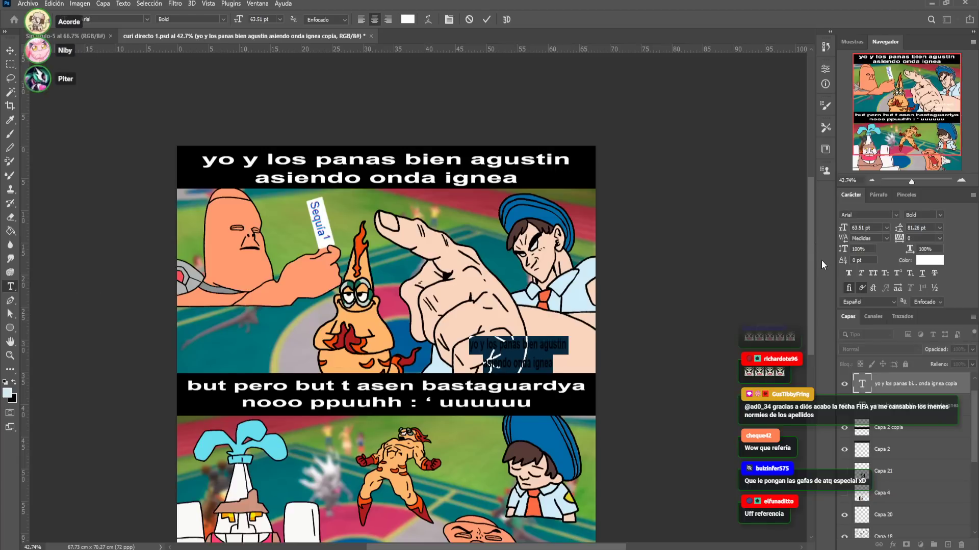
{"action": "left_click", "coordinate": [932, 392]}
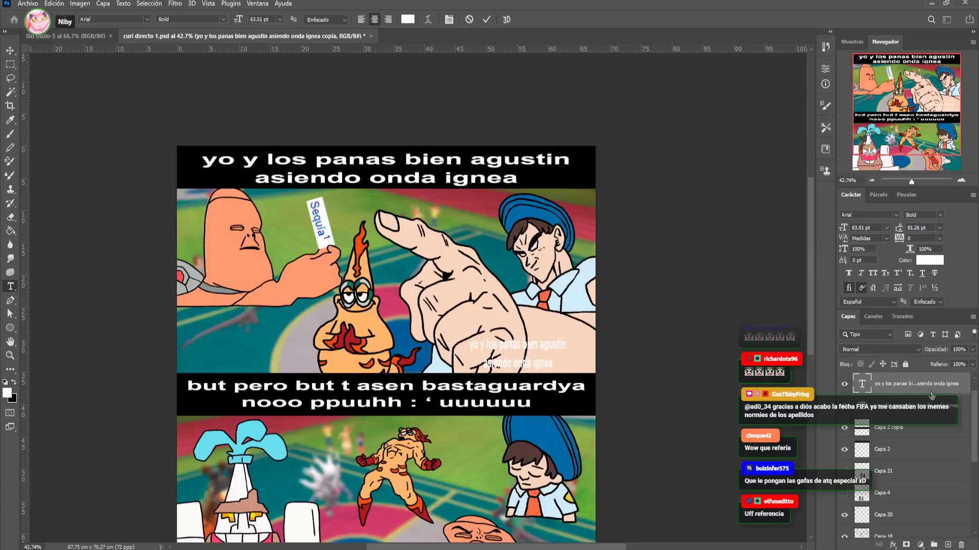
{"action": "key", "text": "space"}
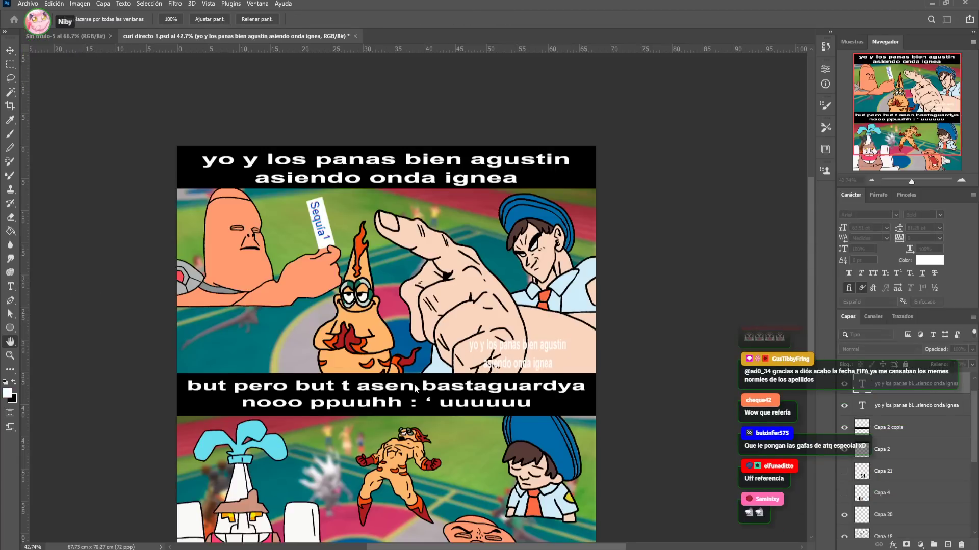
{"action": "left_click", "coordinate": [414, 388]}
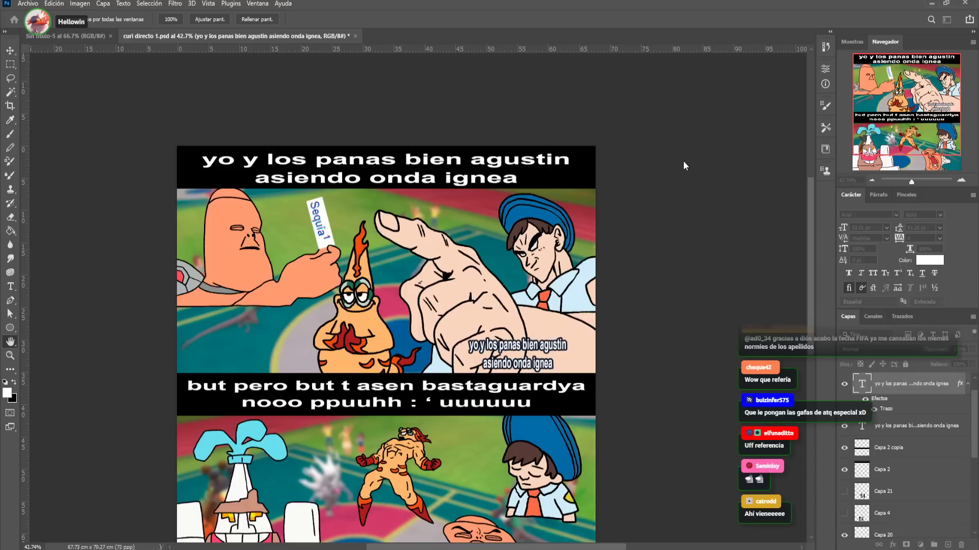
{"action": "key", "text": "i"}
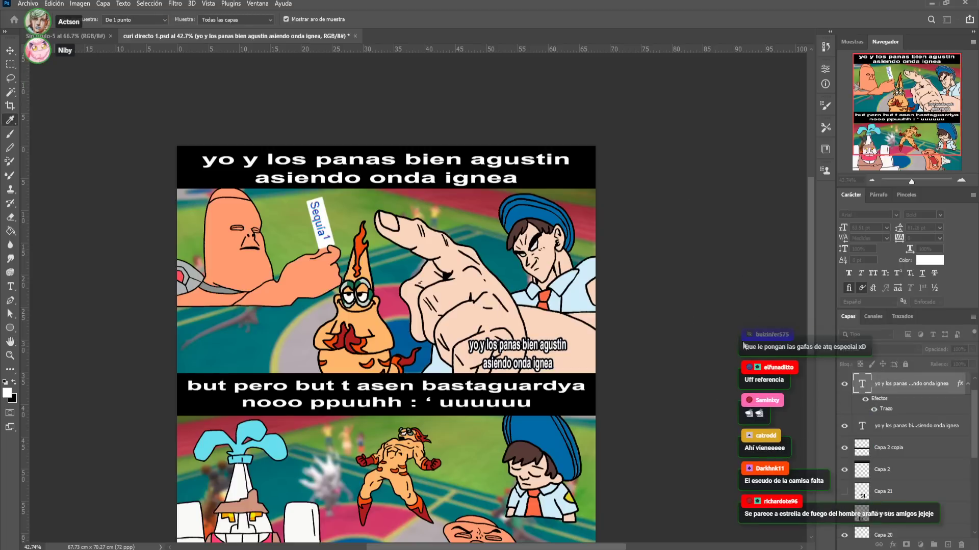
{"action": "key", "text": "h"}
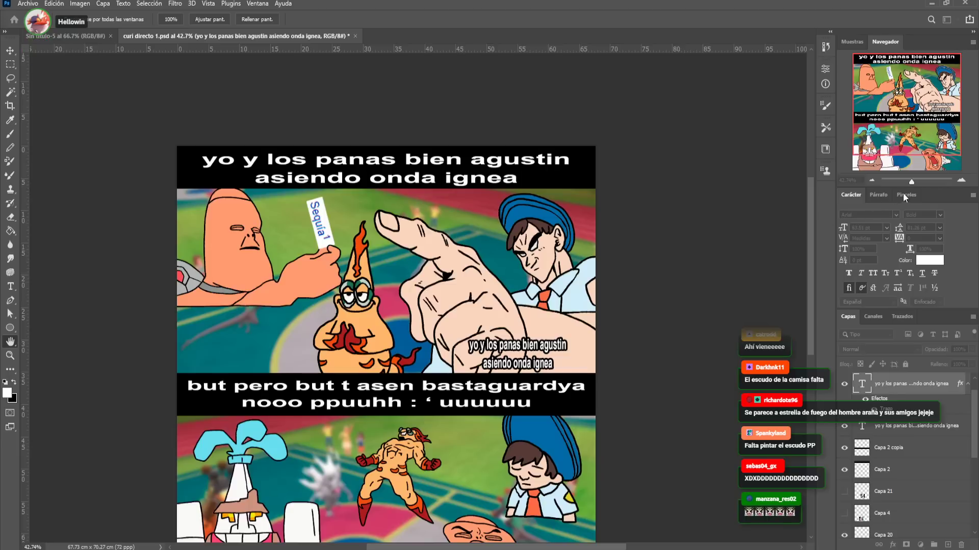
{"action": "key", "text": "t"}
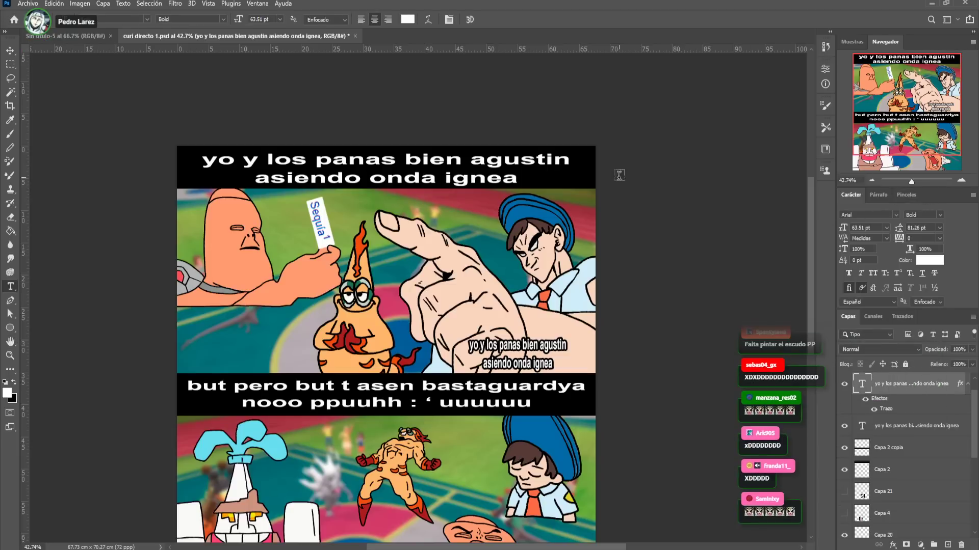
Open the small outlined caption over the pointing hand for editing and clear all of its copied text
{"action": "left_click", "coordinate": [11, 50]}
{"action": "scroll", "coordinate": [191, 113], "scroll_direction": "right", "scroll_amount": 1}
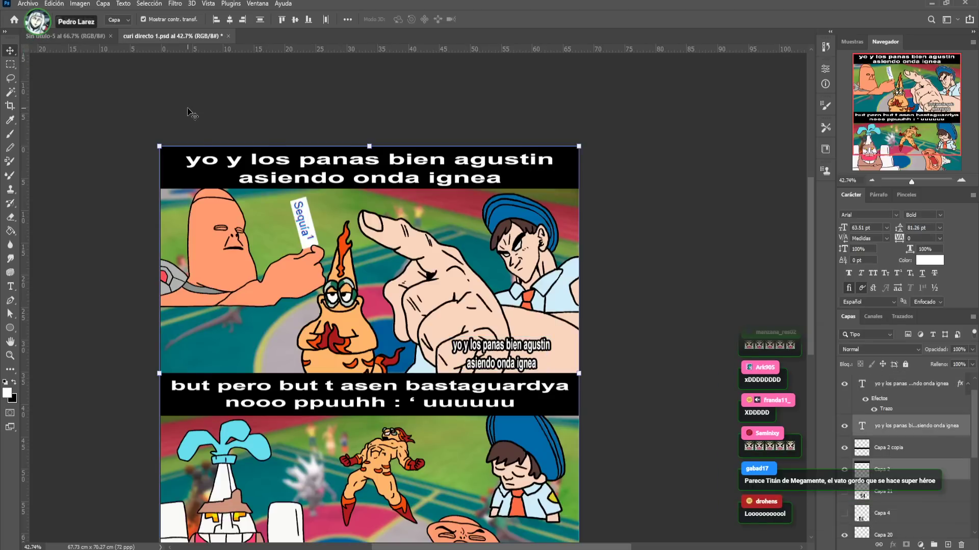
{"action": "left_click", "coordinate": [12, 287]}
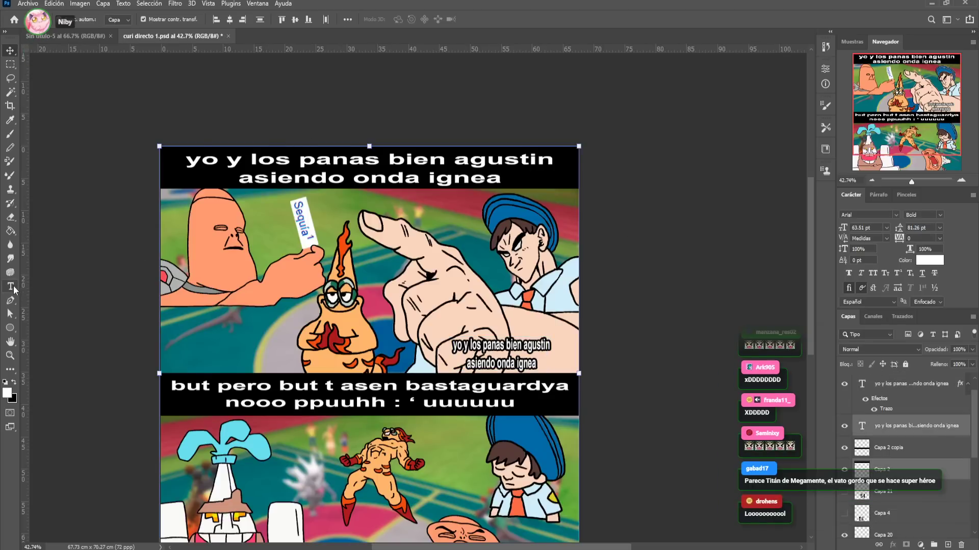
{"action": "left_click", "coordinate": [448, 345]}
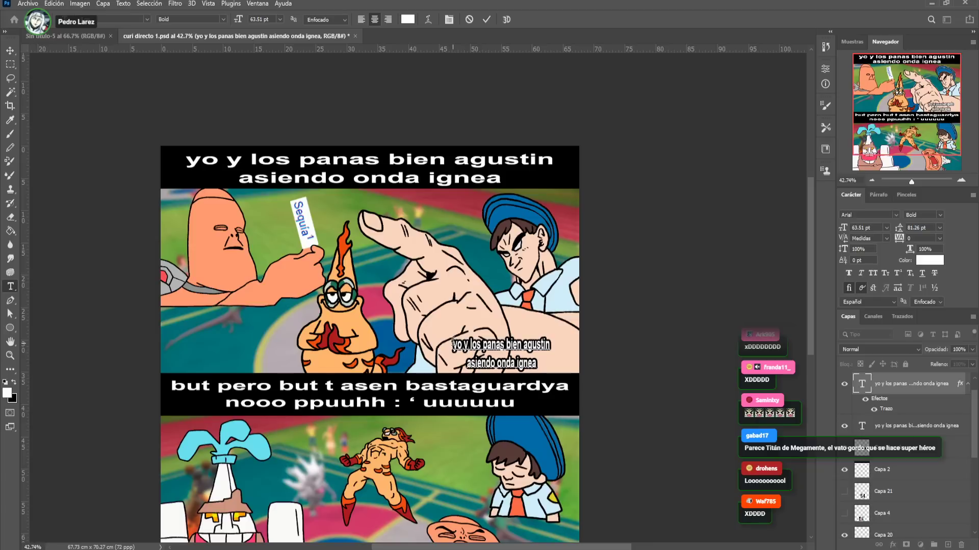
{"action": "left_click_drag", "start_coordinate": [453, 345], "coordinate": [558, 369]}
{"action": "key", "text": "BackSpace"}
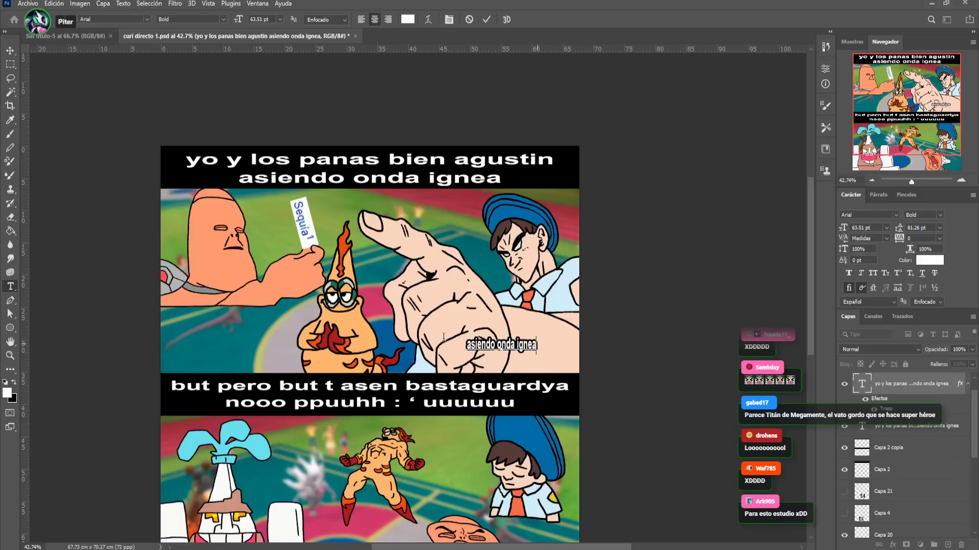
{"action": "left_click_drag", "start_coordinate": [471, 340], "coordinate": [541, 349]}
{"action": "type", "text": "a"}
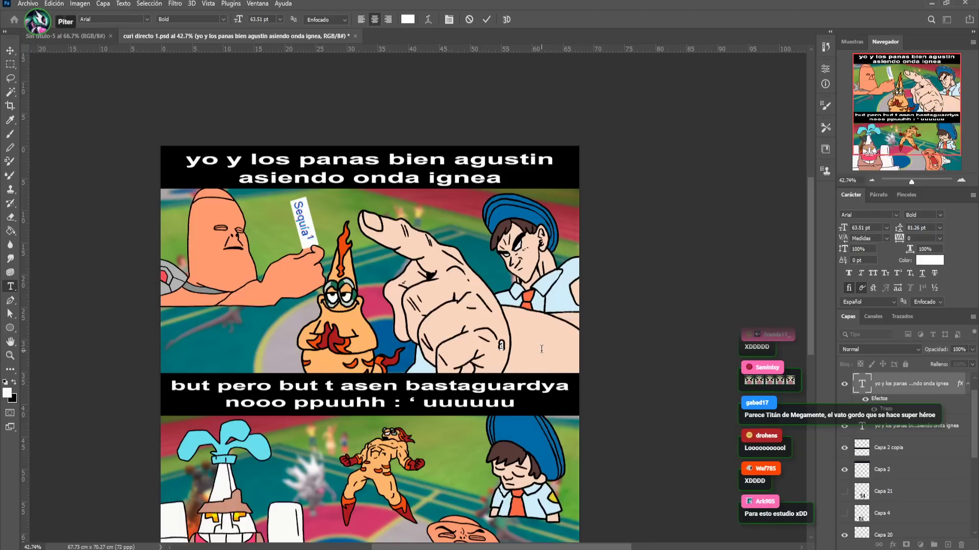
{"action": "key", "text": "BackSpace"}
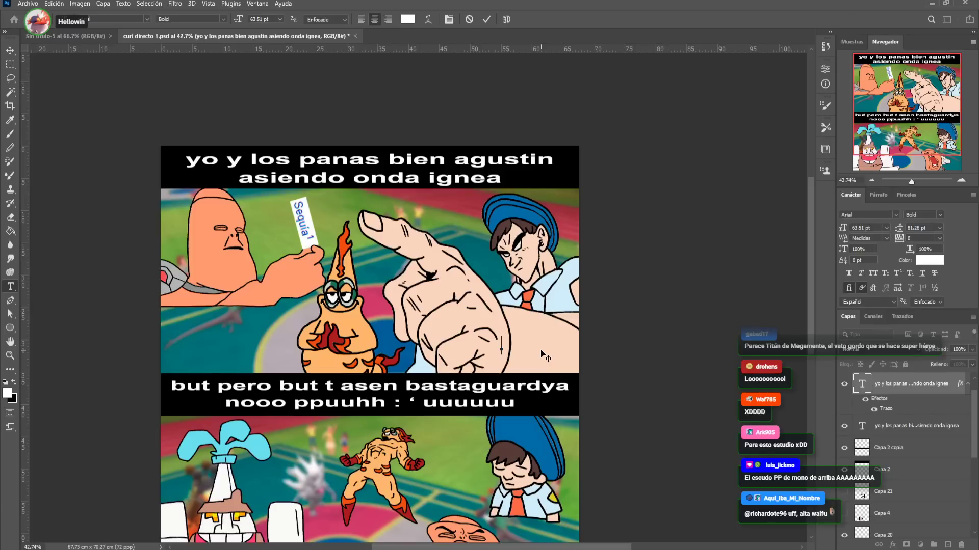
Enter "zera mjor k stes preparado" as the small outlined caption and commit the text
{"action": "type", "text": "pre"}
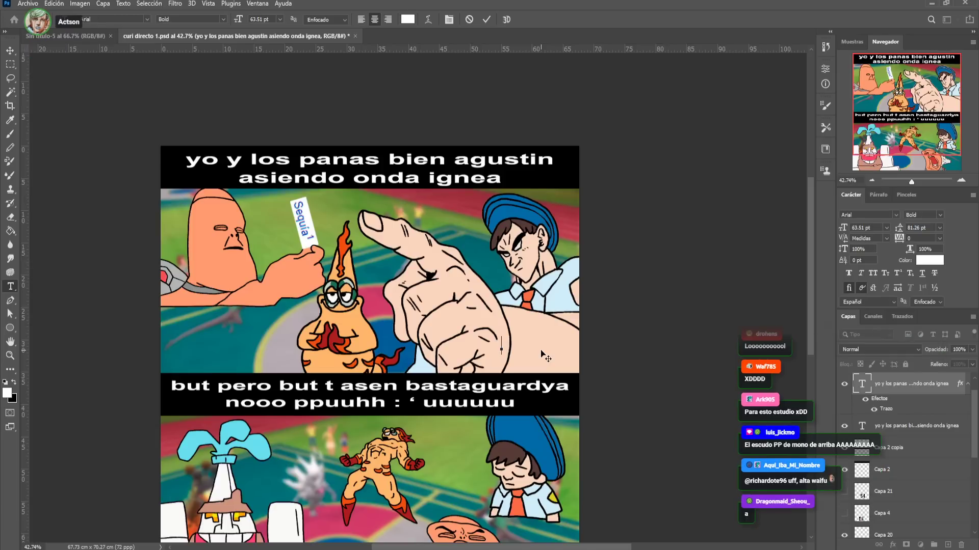
{"action": "type", "text": "zera mjo"}
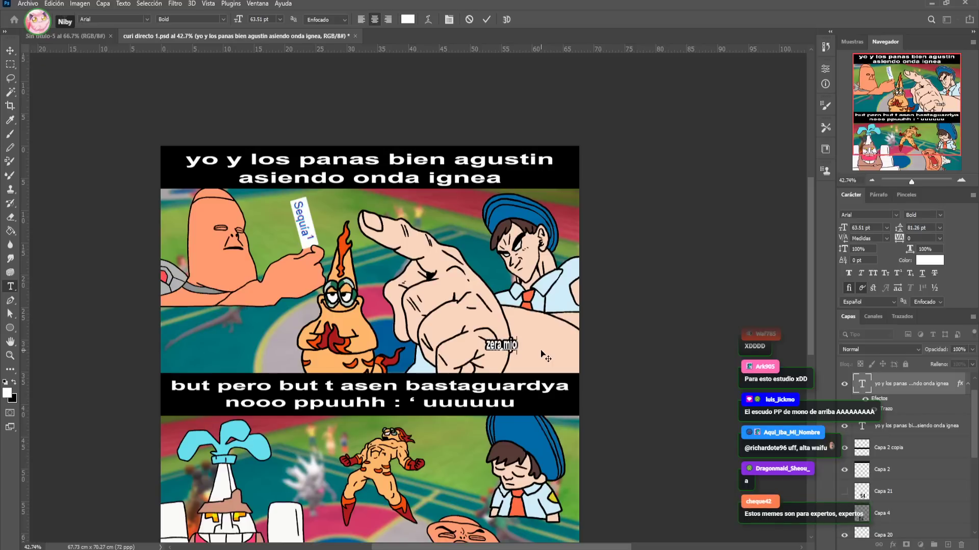
{"action": "type", "text": "r"}
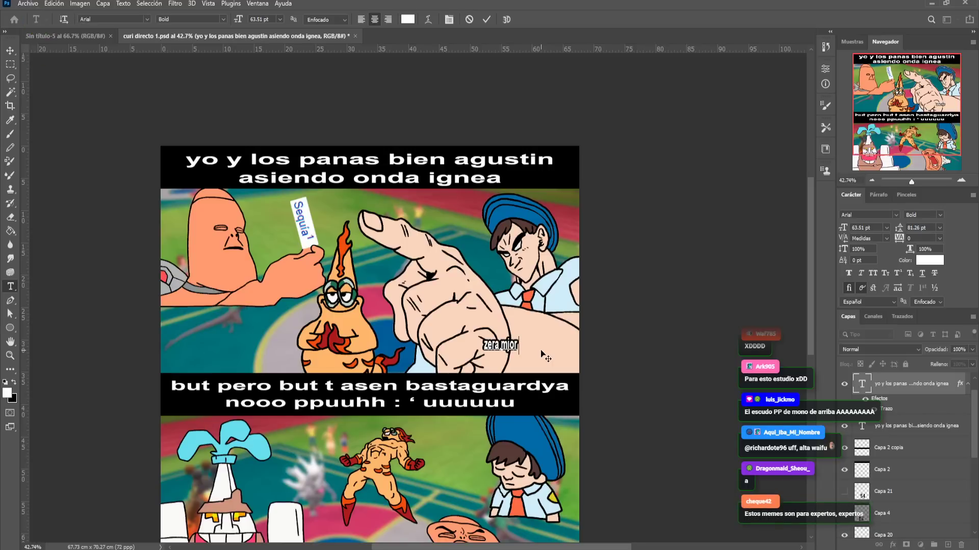
{"action": "type", "text": " k"}
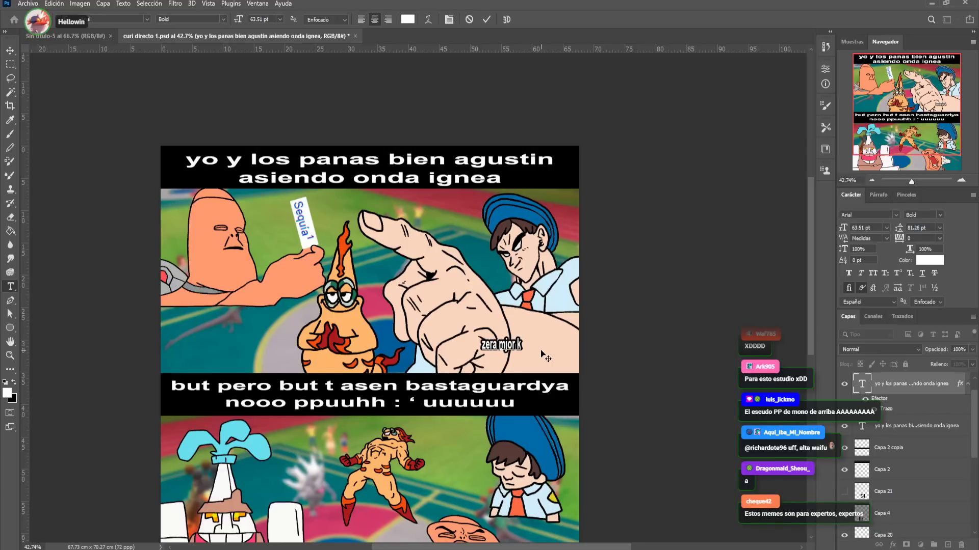
{"action": "type", "text": " stes preparado"}
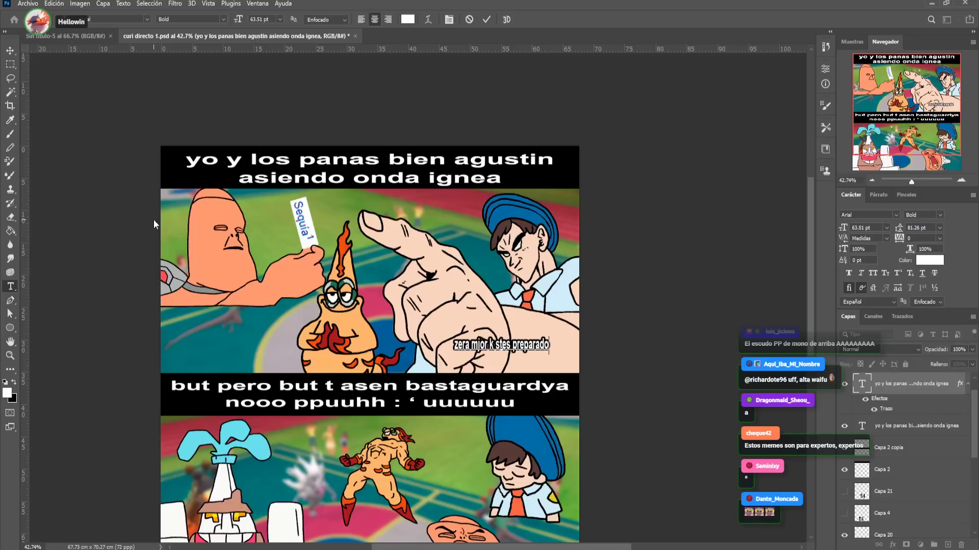
{"action": "left_click", "coordinate": [9, 50]}
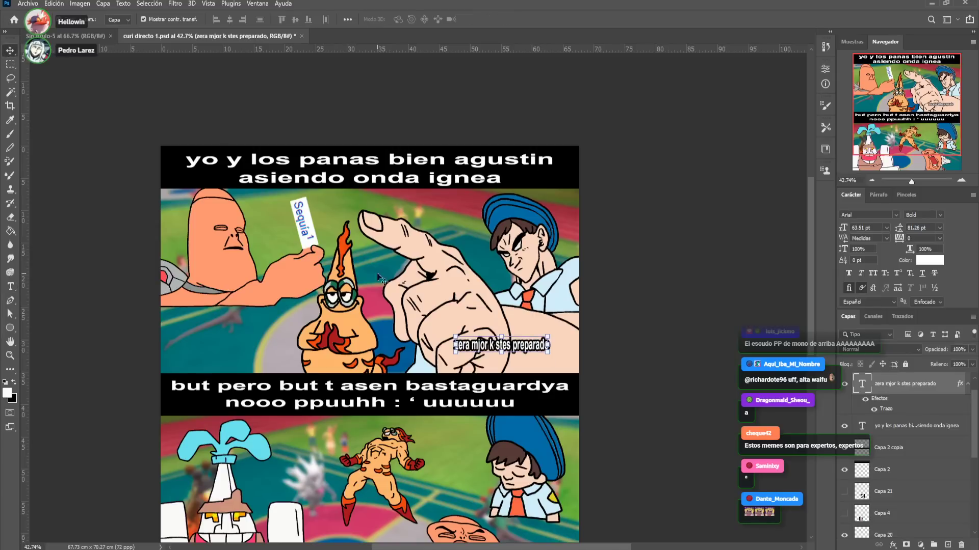
{"action": "scroll", "coordinate": [512, 286], "scroll_direction": "right", "scroll_amount": 1}
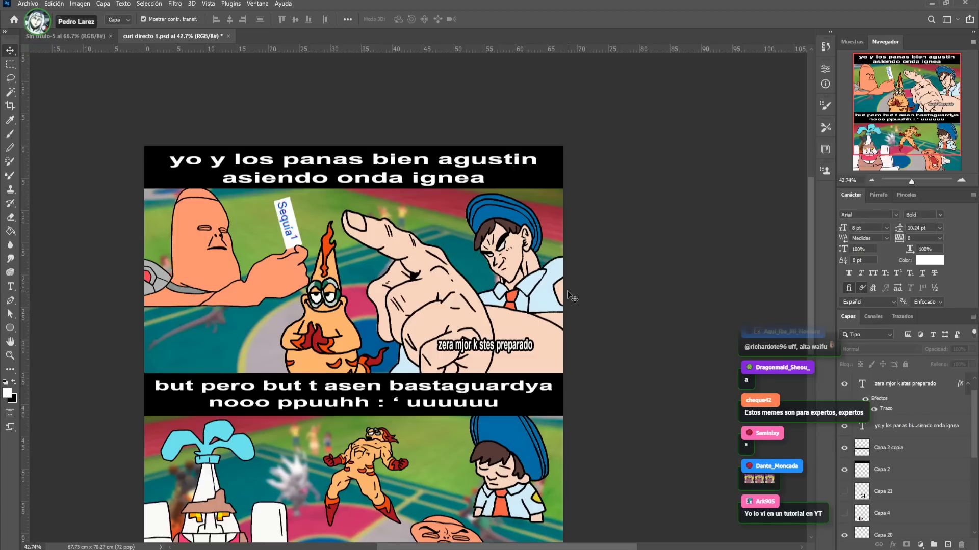
Replace "zera mjor" with "maz vale" in the small outlined caption over the pointing hand and commit the text
{"action": "scroll", "coordinate": [562, 299], "scroll_direction": "up", "scroll_amount": 2}
{"action": "scroll", "coordinate": [561, 298], "scroll_direction": "up", "scroll_amount": 1}
{"action": "key", "text": "t"}
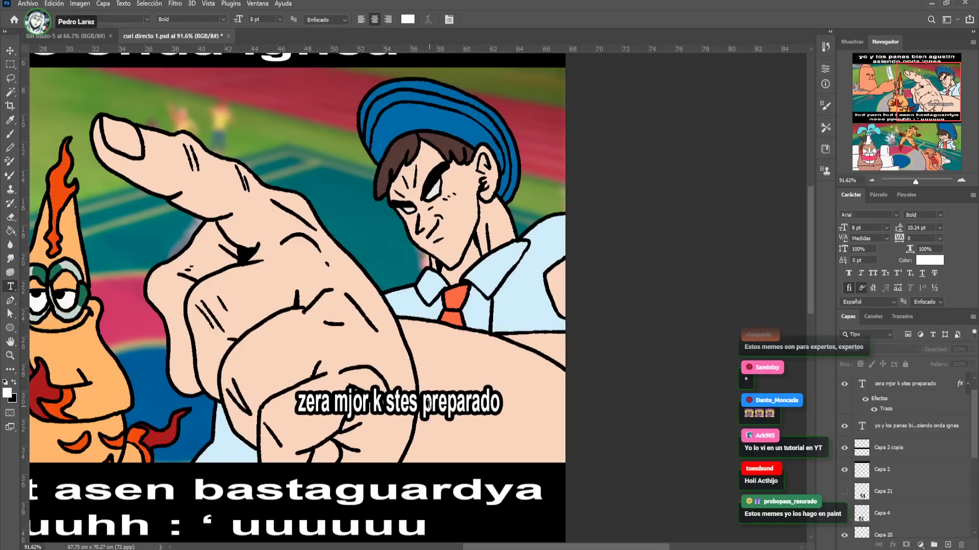
{"action": "left_click_drag", "start_coordinate": [500, 403], "coordinate": [367, 405]}
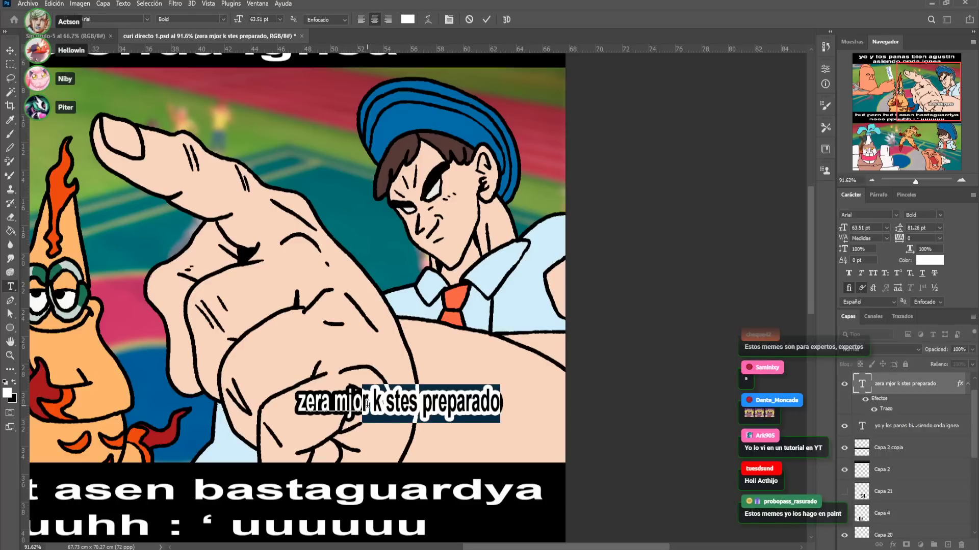
{"action": "left_click", "coordinate": [298, 403]}
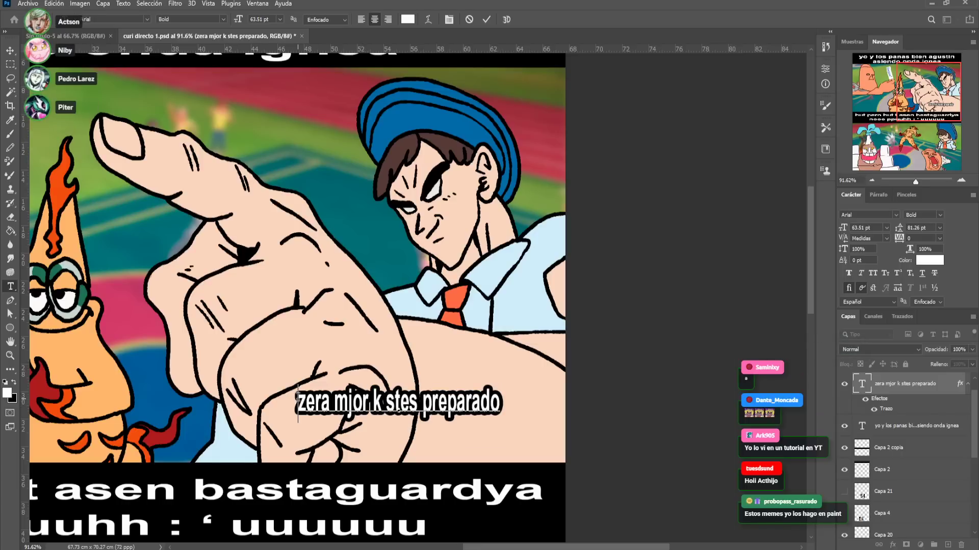
{"action": "type", "text": "maz val"}
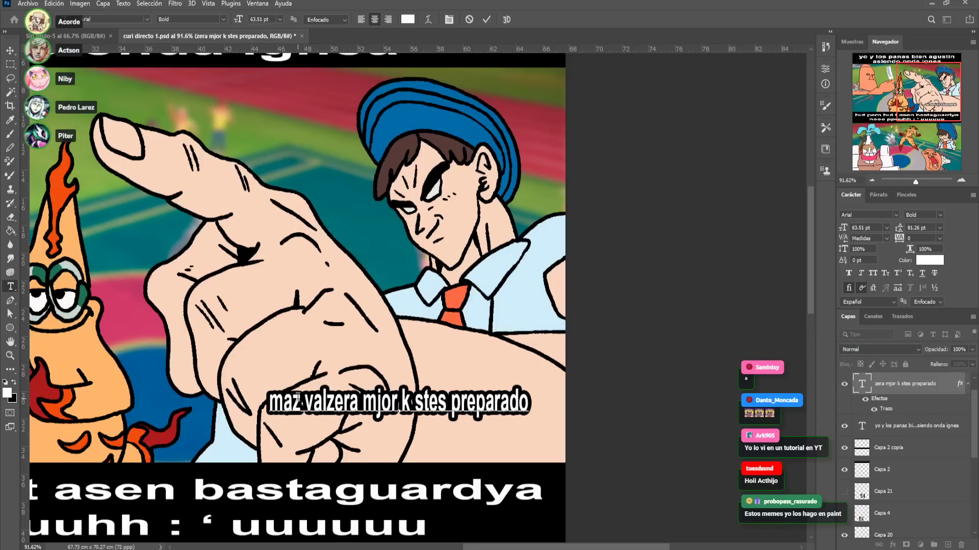
{"action": "type", "text": "e"}
{"action": "key", "text": "Delete"}
{"action": "key", "text": "Delete"}
{"action": "key", "text": "Delete"}
{"action": "key", "text": "Delete"}
{"action": "key", "text": "Delete"}
{"action": "key", "text": "Delete"}
{"action": "key", "text": "Delete"}
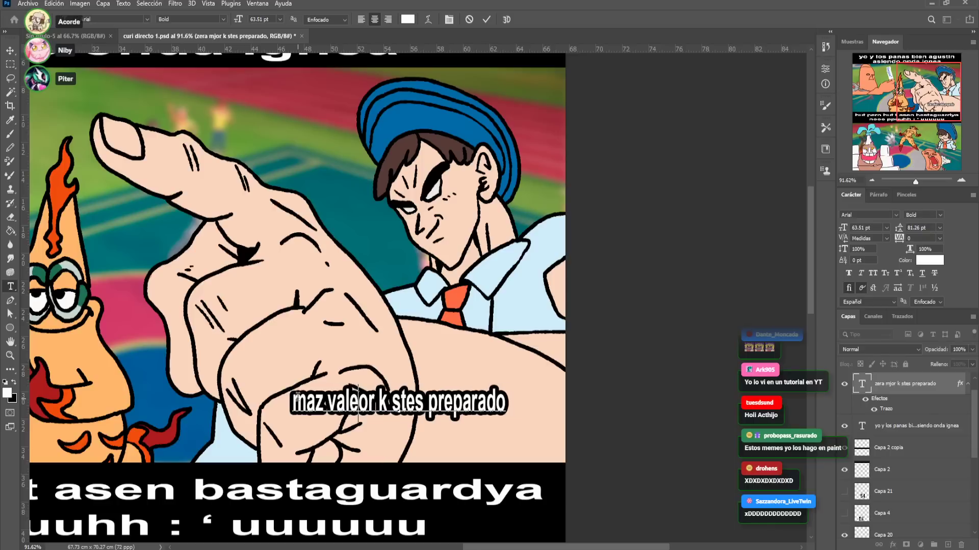
{"action": "key", "text": "Delete"}
{"action": "key", "text": "Delete"}
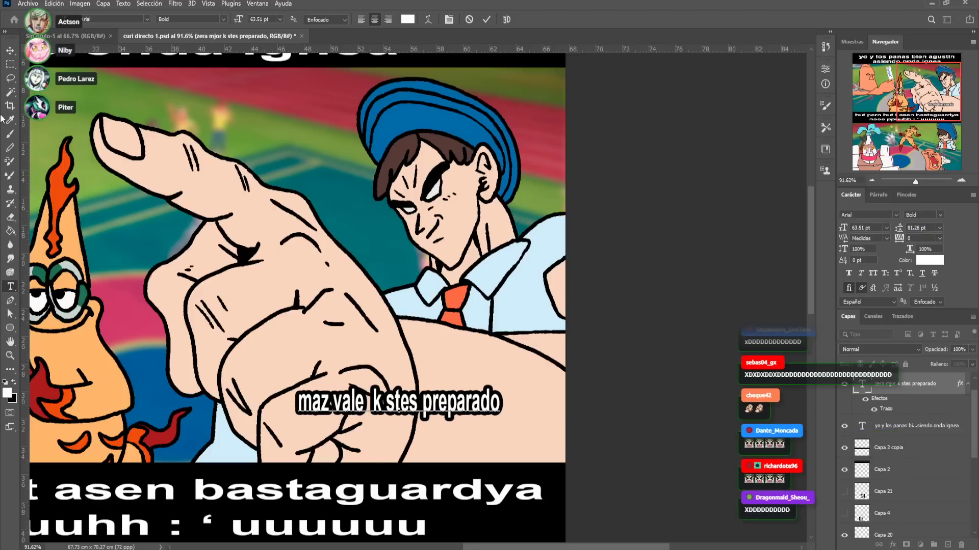
{"action": "left_click", "coordinate": [10, 50]}
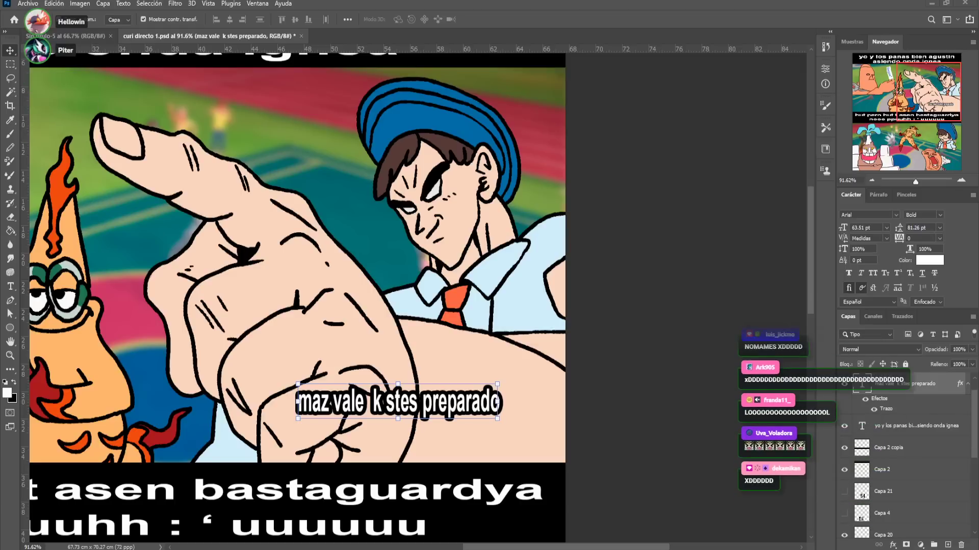
Enlarge the "maz vale k stes preparado" caption to about 132% and keep it over the pointing hand's wrist
{"action": "key", "text": "ctrl+t"}
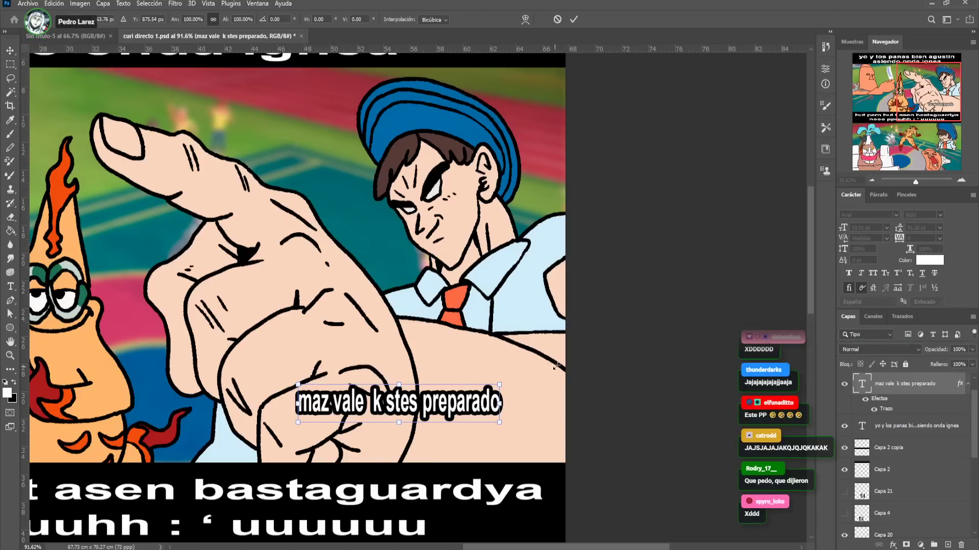
{"action": "key", "text": "Return"}
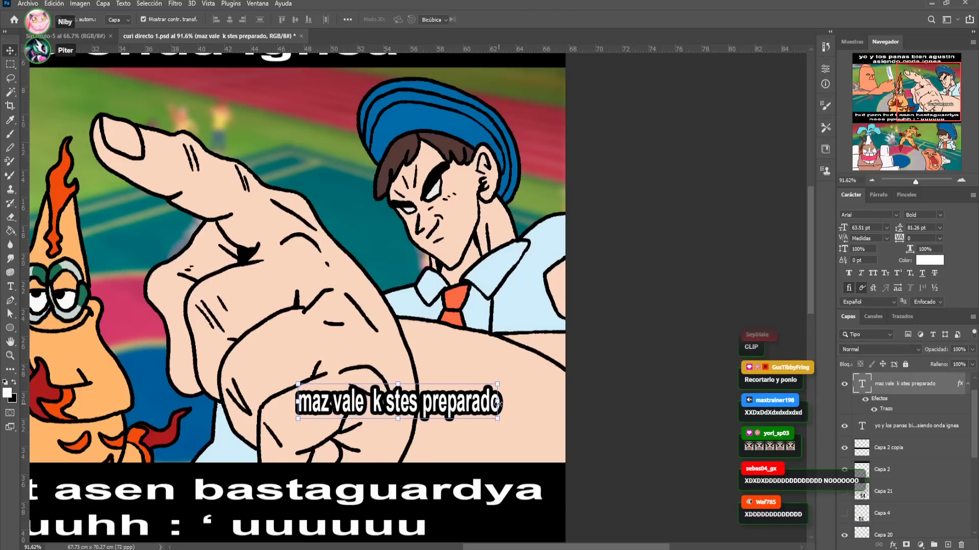
{"action": "key", "text": "ctrl+t"}
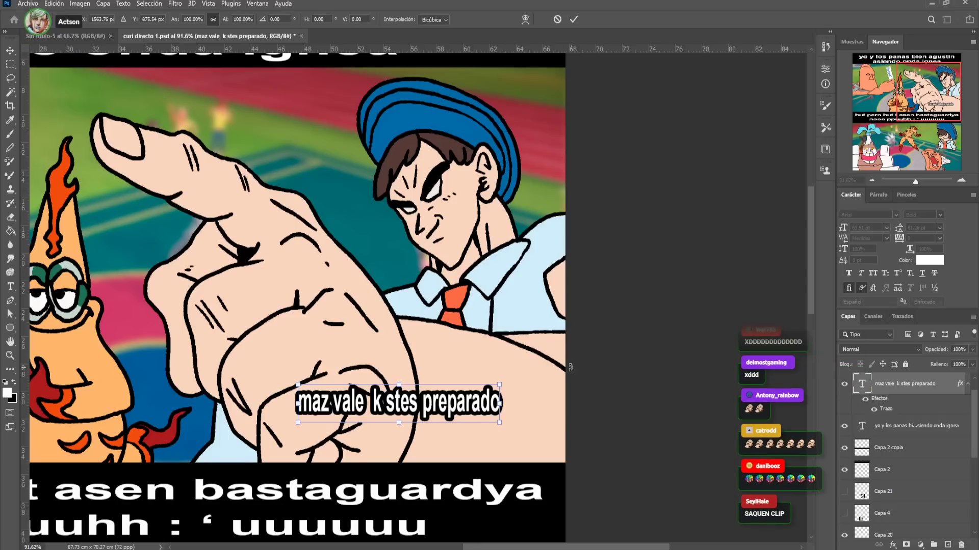
{"action": "left_click_drag", "start_coordinate": [502, 379], "coordinate": [516, 403]}
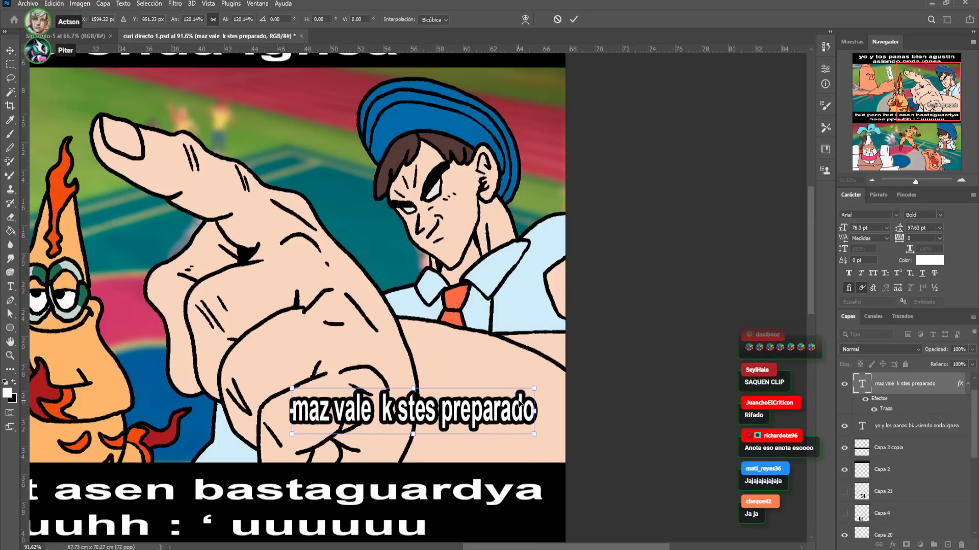
{"action": "left_click_drag", "start_coordinate": [540, 394], "coordinate": [509, 401]}
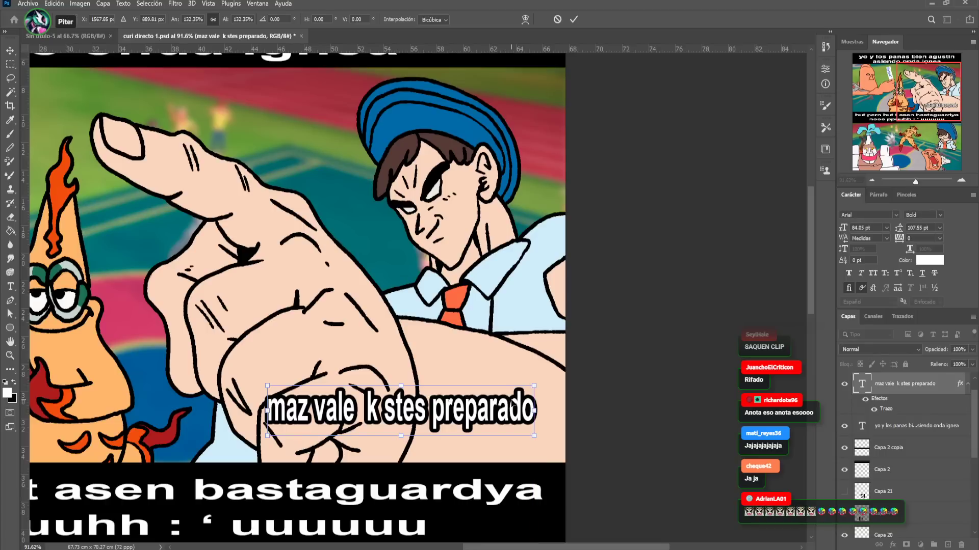
{"action": "key", "text": "Return"}
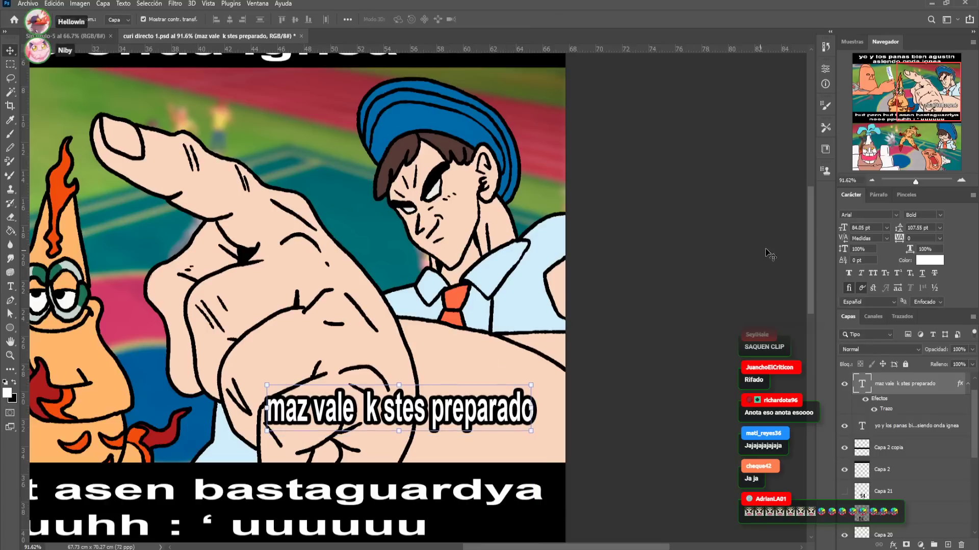
Sample the yellow of the lower trainer's sleeve badge and fill the upper trainer's badge with it on layer Capa 22
{"action": "left_click_drag", "start_coordinate": [916, 182], "coordinate": [913, 183]}
{"action": "left_click_drag", "start_coordinate": [518, 276], "coordinate": [644, 280]}
{"action": "left_click", "coordinate": [615, 287]}
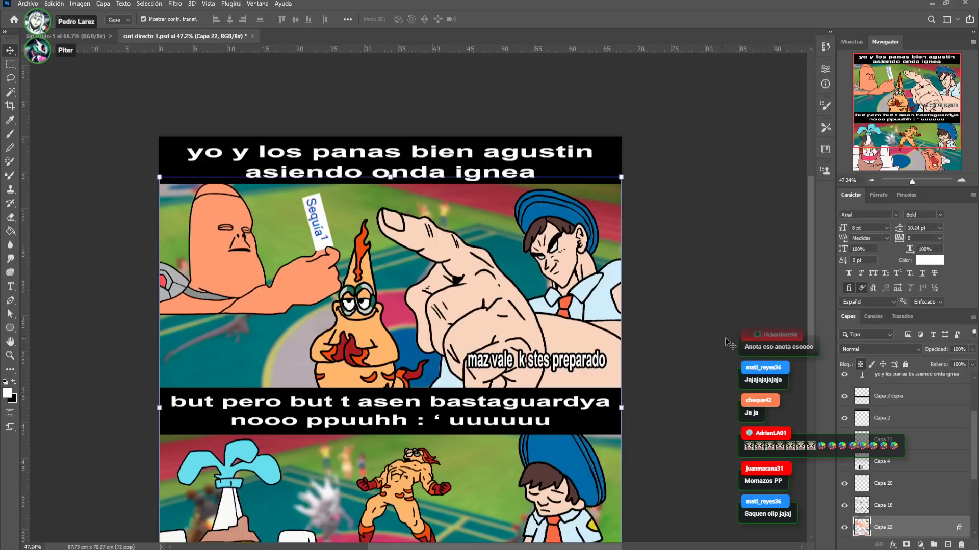
{"action": "left_click", "coordinate": [12, 134]}
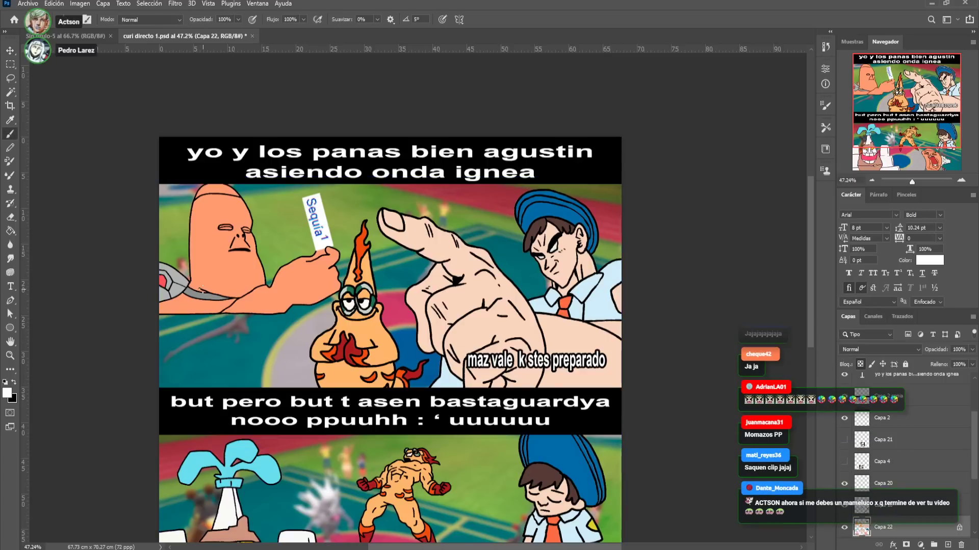
{"action": "left_click", "coordinate": [593, 525], "text": "alt"}
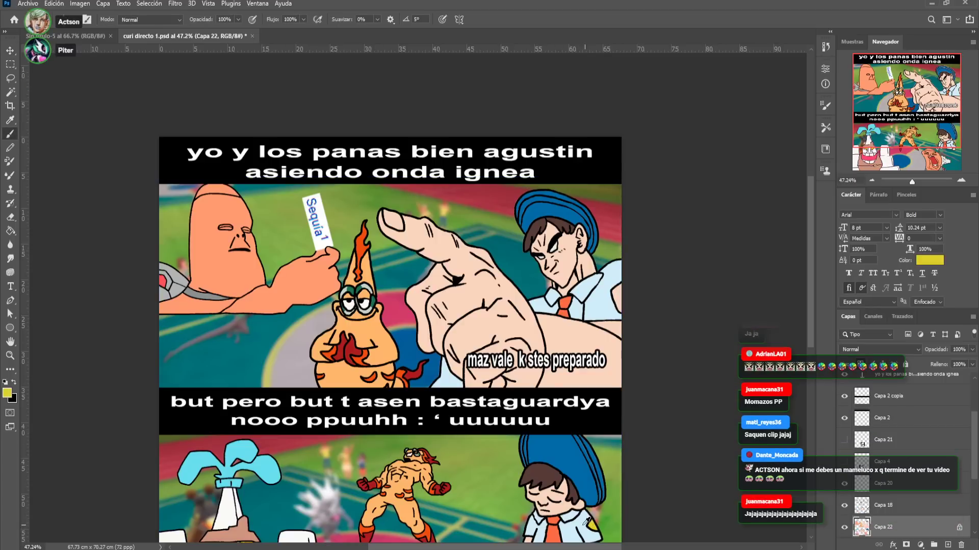
{"action": "left_click", "coordinate": [15, 232]}
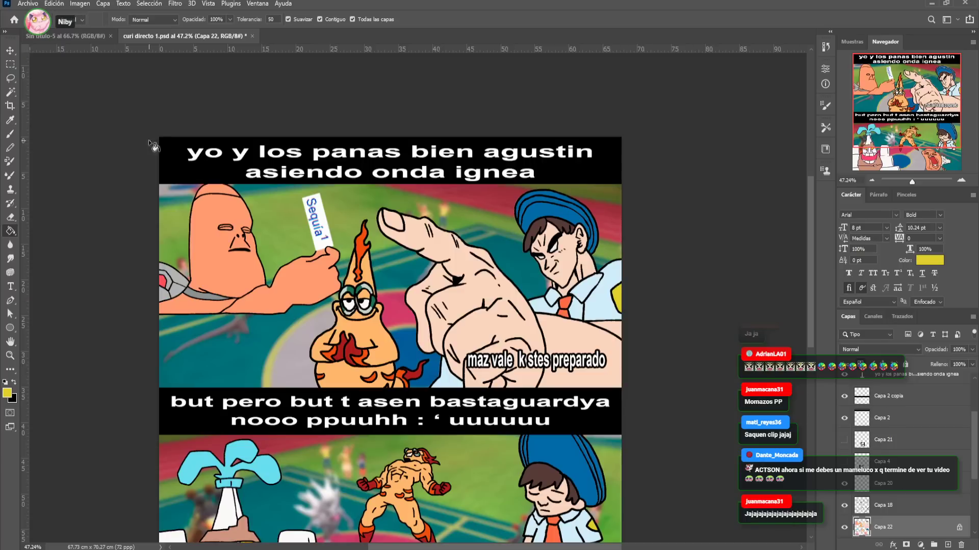
Duplicate the "maz vale k stes preparado" caption beside the upper flame creature and change the copy to "a versi sto es de tu taya equisde"
{"action": "left_click", "coordinate": [11, 51]}
{"action": "left_click", "coordinate": [541, 365]}
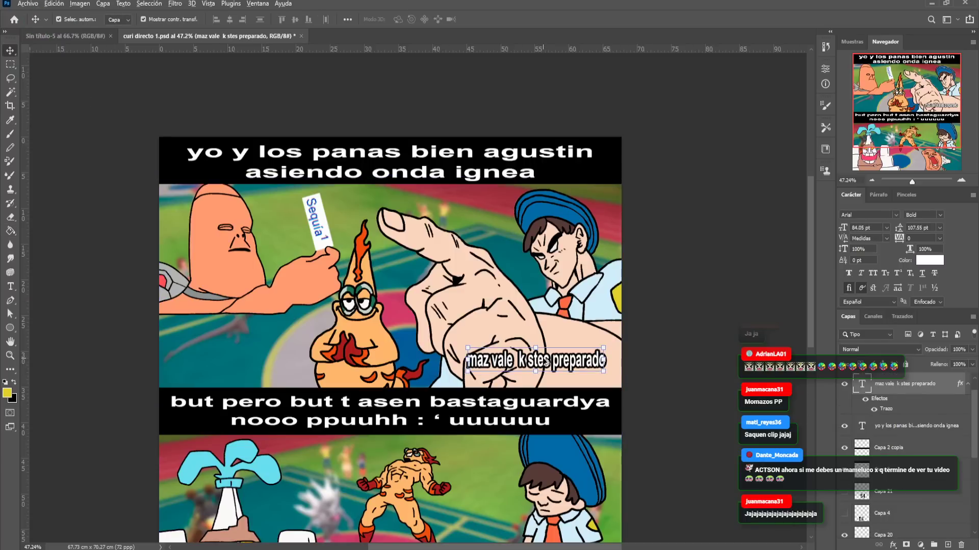
{"action": "left_click_drag", "start_coordinate": [530, 362], "coordinate": [283, 369]}
{"action": "left_click", "coordinate": [12, 287]}
{"action": "left_click_drag", "start_coordinate": [220, 368], "coordinate": [363, 372]}
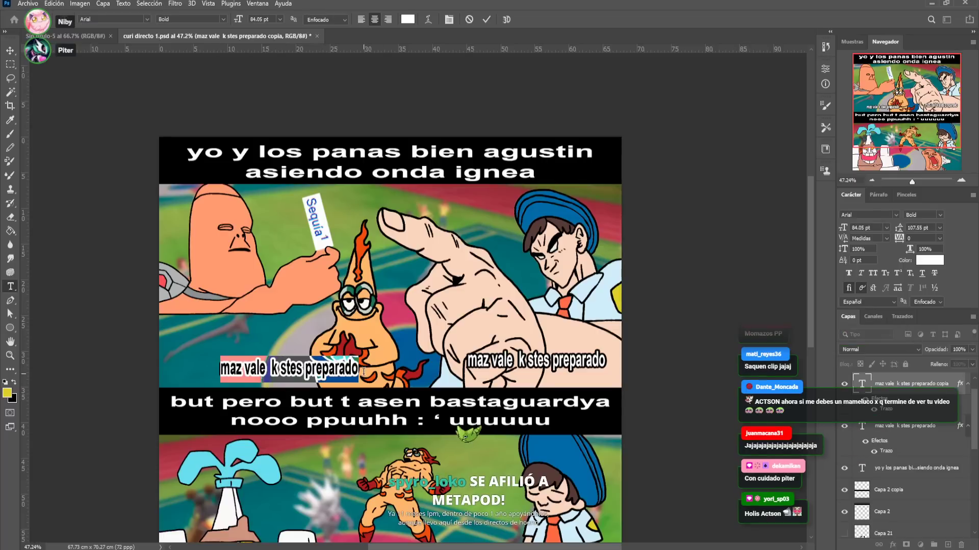
{"action": "type", "text": "a v"}
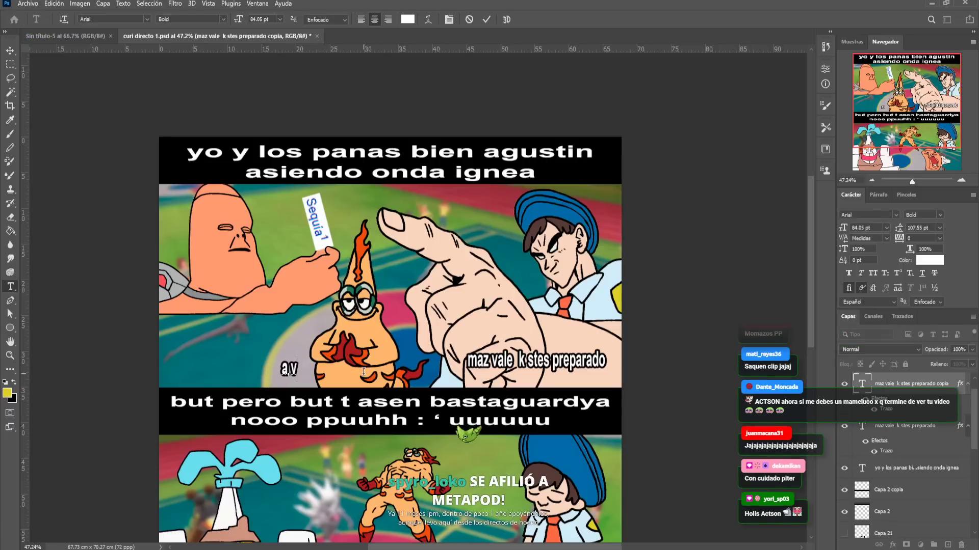
{"action": "type", "text": "ersi sto es "}
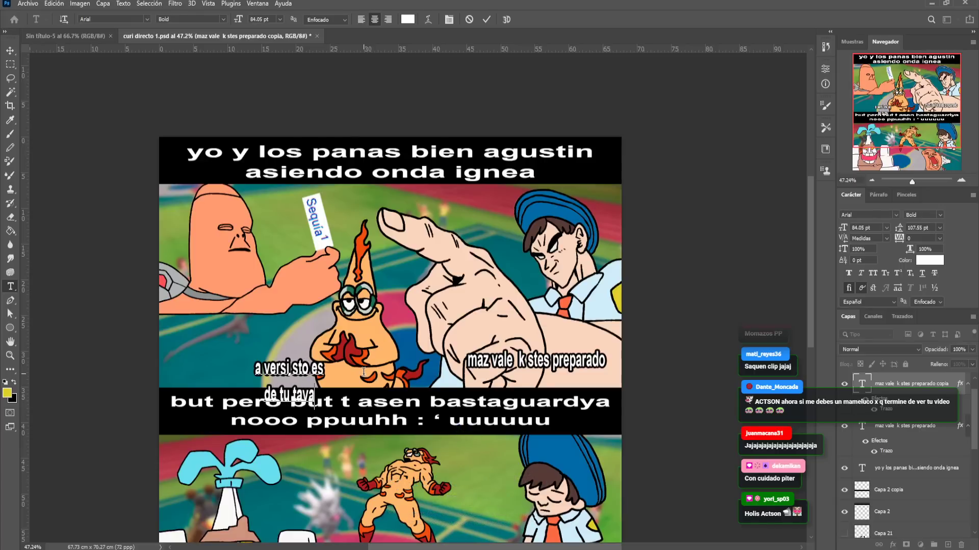
{"action": "type", "text": "de tu taya equisde"}
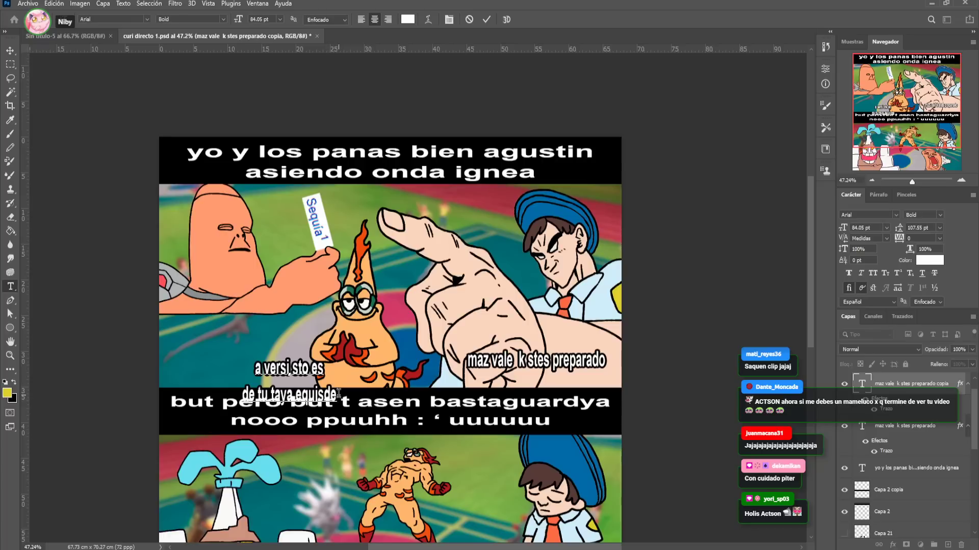
Set the new two-line caption's line spacing to 70 pt and move it under the orange figure's arm in the upper panel
{"action": "key", "text": "ctrl+a"}
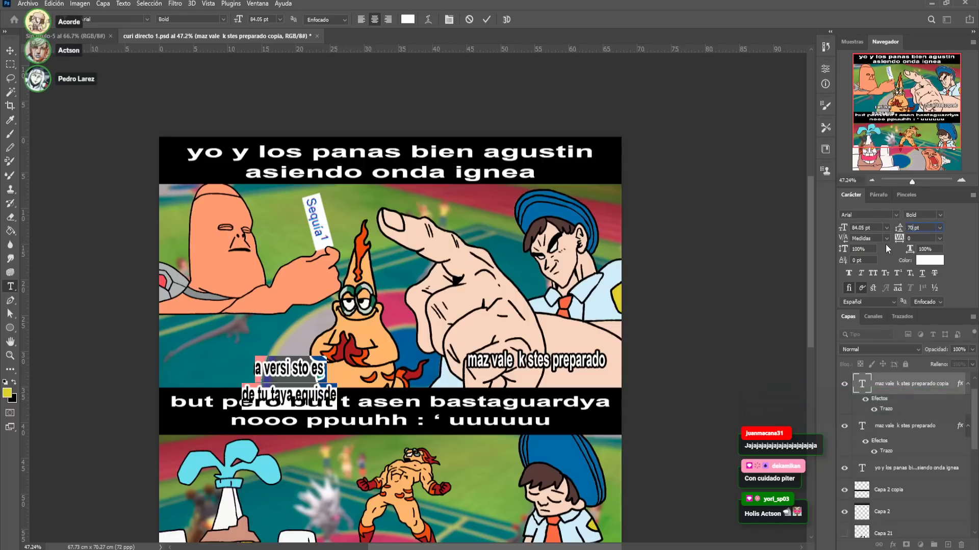
{"action": "type", "text": "70"}
{"action": "key", "text": "Return"}
{"action": "key", "text": "ctrl+Return"}
{"action": "key", "text": "v"}
{"action": "left_click_drag", "start_coordinate": [303, 379], "coordinate": [236, 329]}
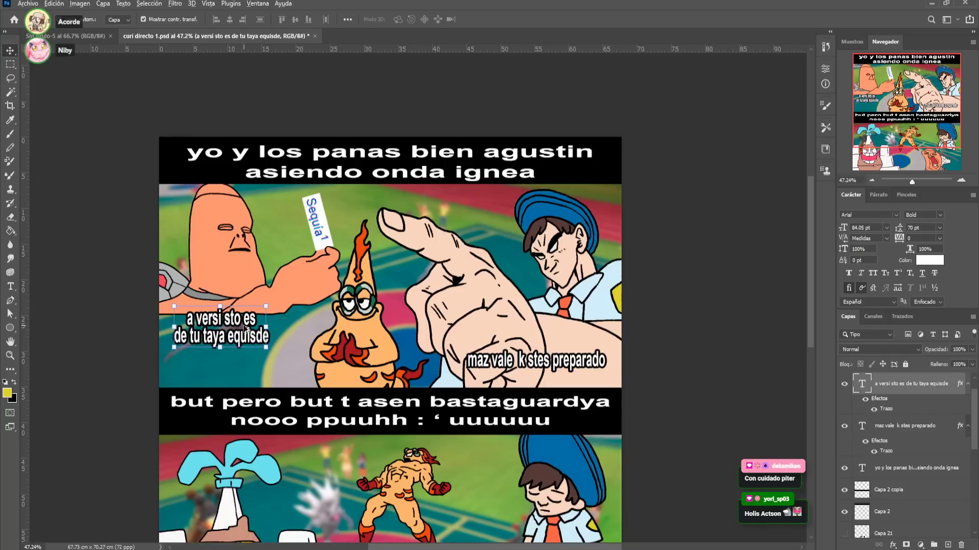
Duplicate the two-line caption into the lower panel beside the muscular flame figure and change the copy's text to "m4ldizzion"
{"action": "scroll", "coordinate": [299, 352], "scroll_direction": "down", "scroll_amount": 3}
{"action": "scroll", "coordinate": [298, 352], "scroll_direction": "up", "scroll_amount": 1}
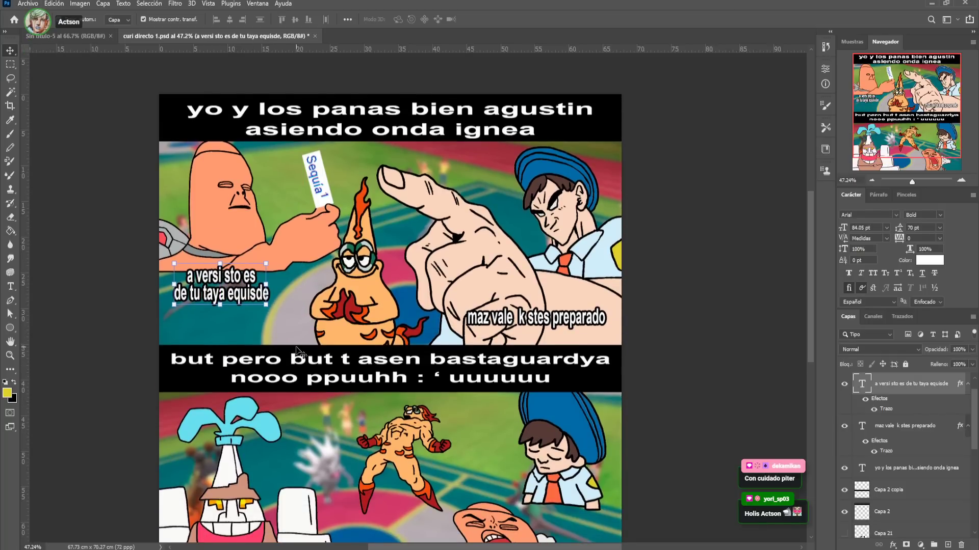
{"action": "scroll", "coordinate": [298, 352], "scroll_direction": "down", "scroll_amount": 5}
{"action": "left_click_drag", "start_coordinate": [246, 195], "coordinate": [359, 356]}
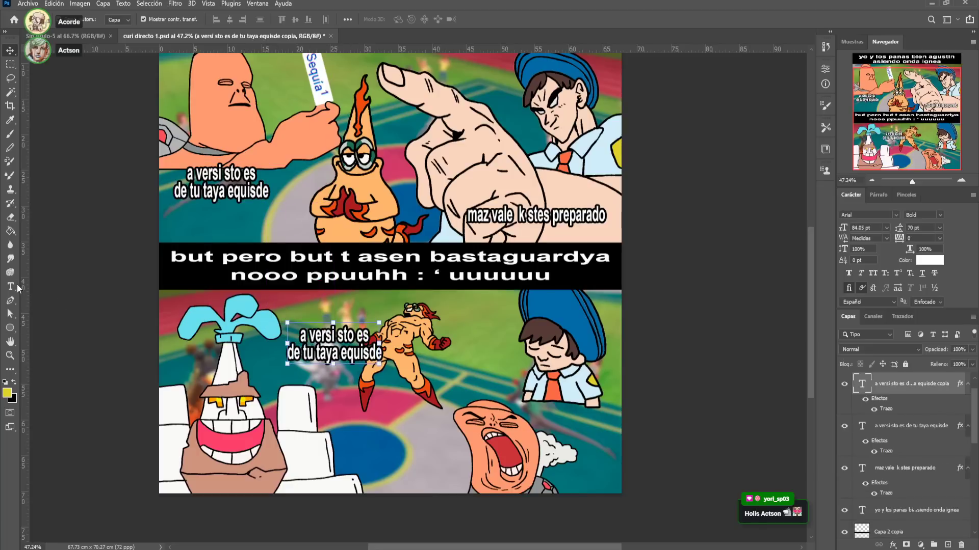
{"action": "left_click", "coordinate": [10, 287]}
{"action": "left_click", "coordinate": [300, 336]}
{"action": "key", "text": "ctrl+a"}
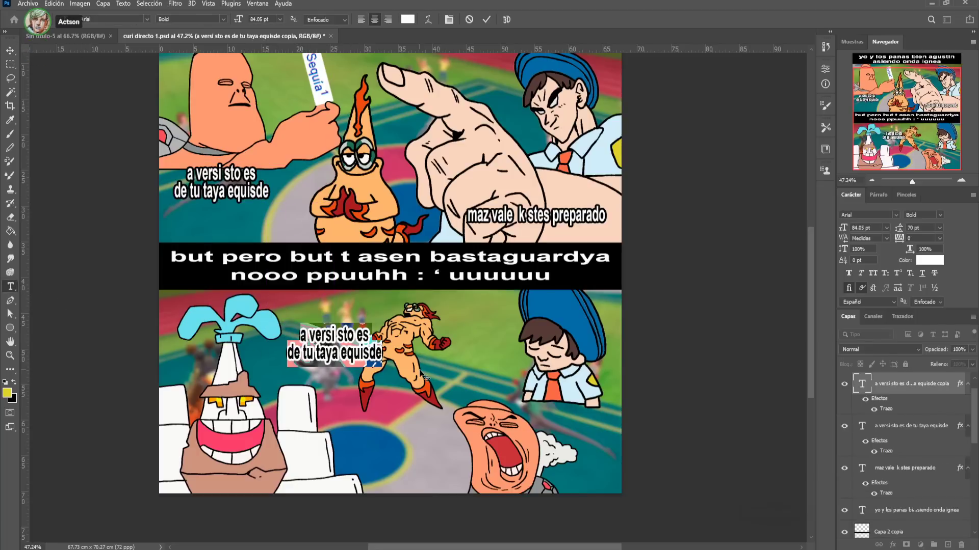
{"action": "type", "text": "m4ld"}
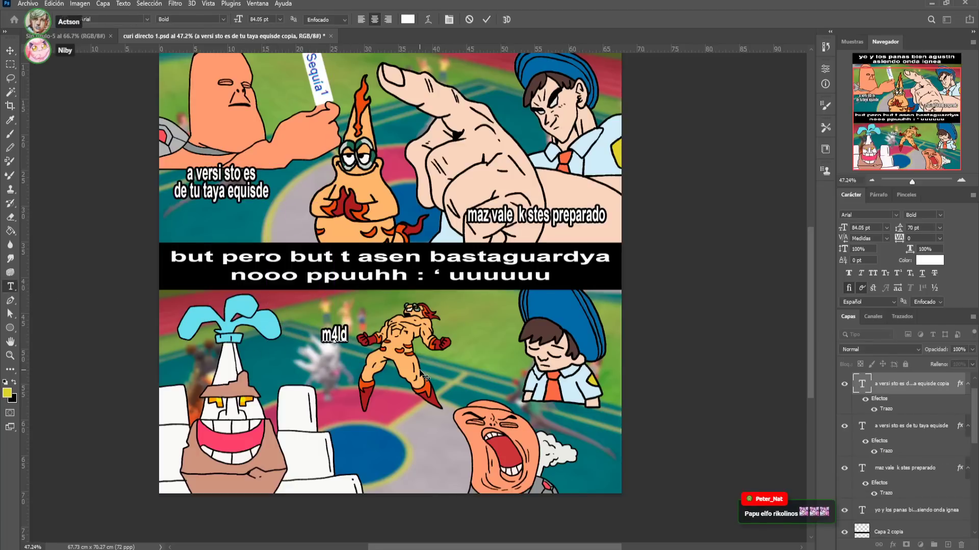
{"action": "type", "text": "izzion"}
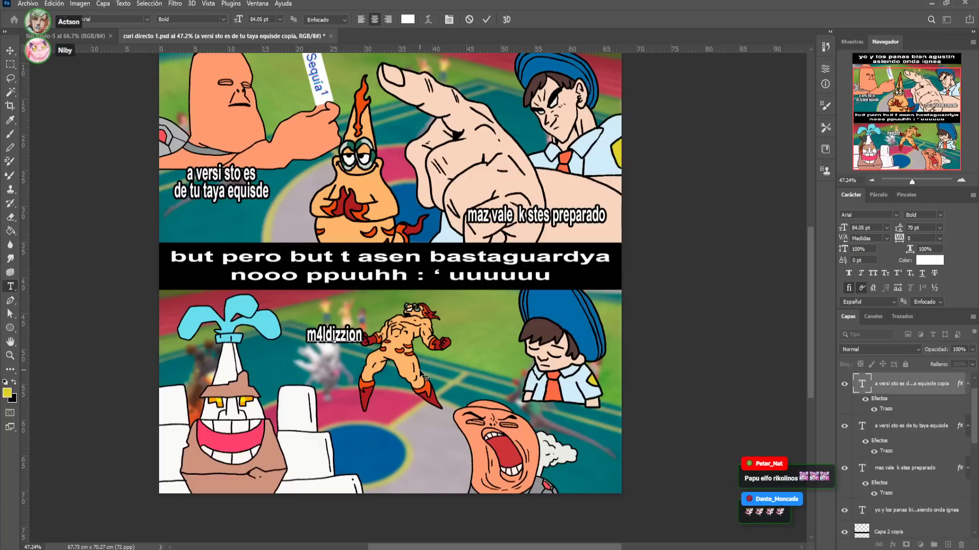
{"action": "left_click", "coordinate": [10, 50]}
Stretch the "m4ldizzion" caption to about 180% width and 32% height and place it under the muscular flame figure's feet
{"action": "scroll", "coordinate": [351, 338], "scroll_direction": "up", "scroll_amount": 1}
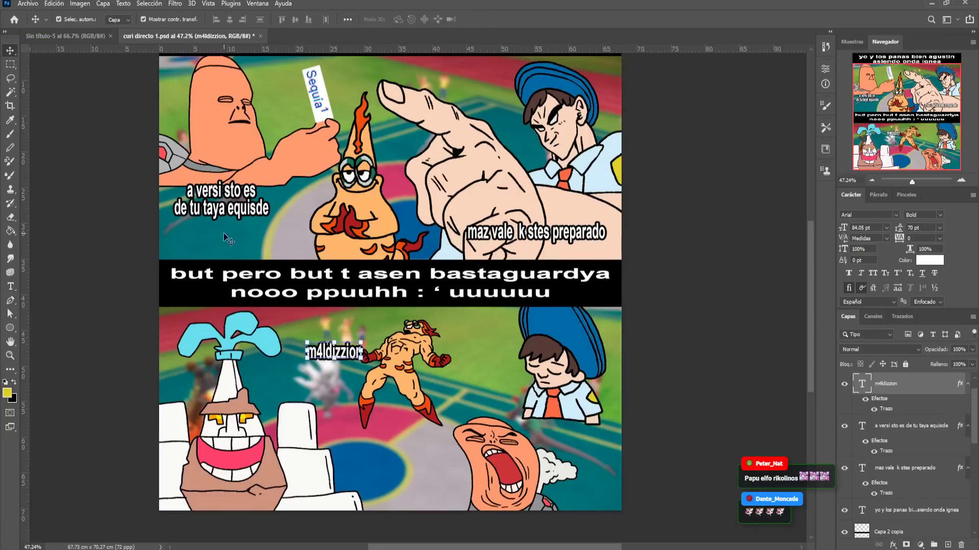
{"action": "left_click_drag", "start_coordinate": [351, 339], "coordinate": [397, 430]}
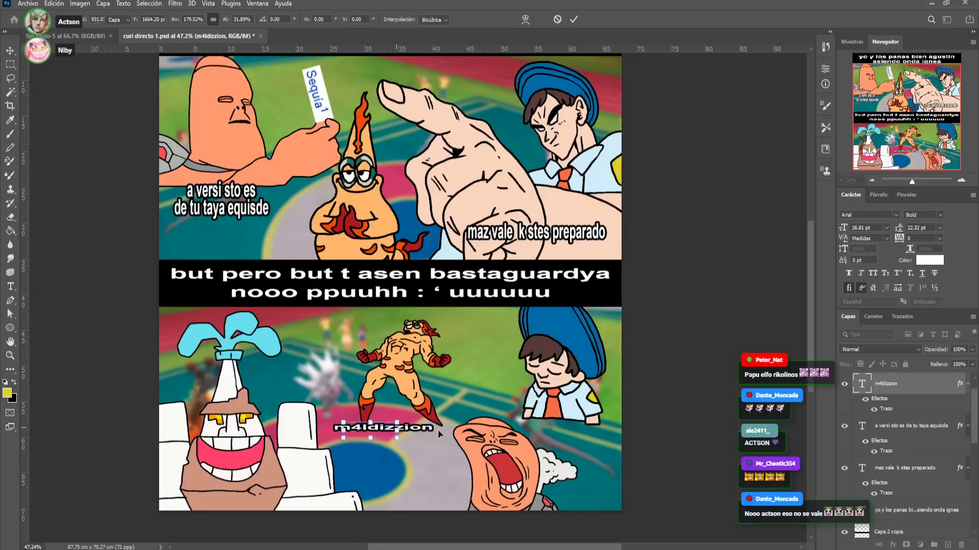
{"action": "key", "text": "Return"}
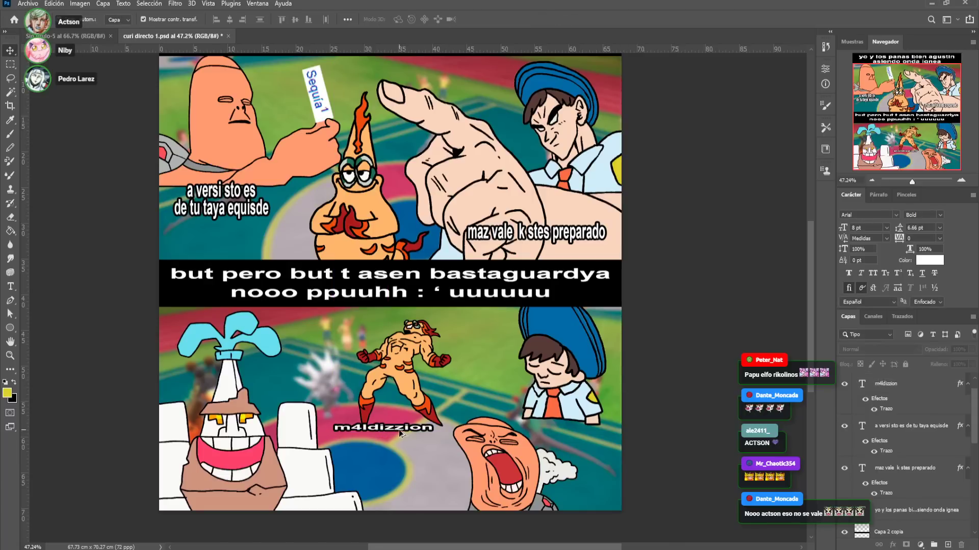
Duplicate the "m4ldizzion" caption beside the screaming head at the lower panel's bottom edge and change the copy's text to "guahduisabda"
{"action": "left_click_drag", "start_coordinate": [401, 432], "coordinate": [440, 502], "text": "alt"}
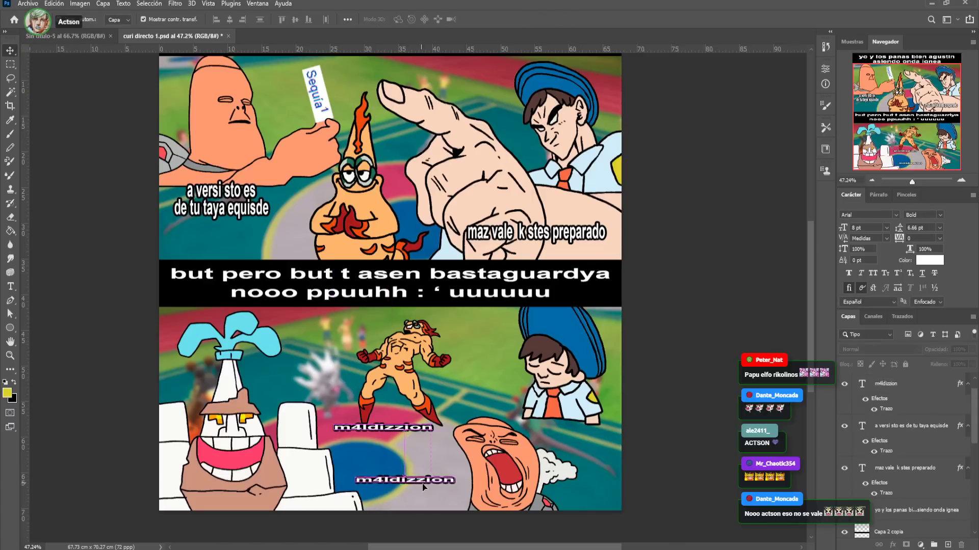
{"action": "left_click", "coordinate": [10, 287]}
{"action": "left_click", "coordinate": [511, 503]}
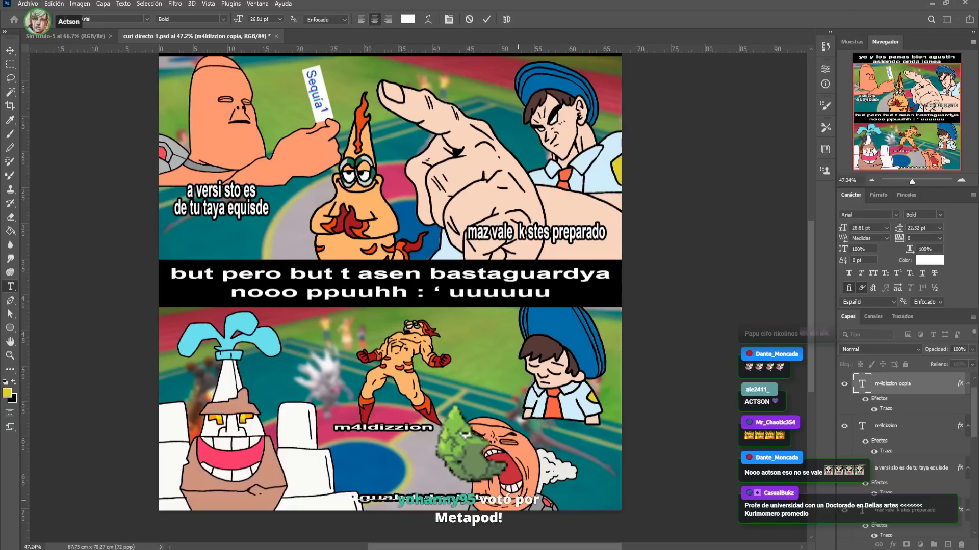
{"action": "left_click", "coordinate": [10, 49]}
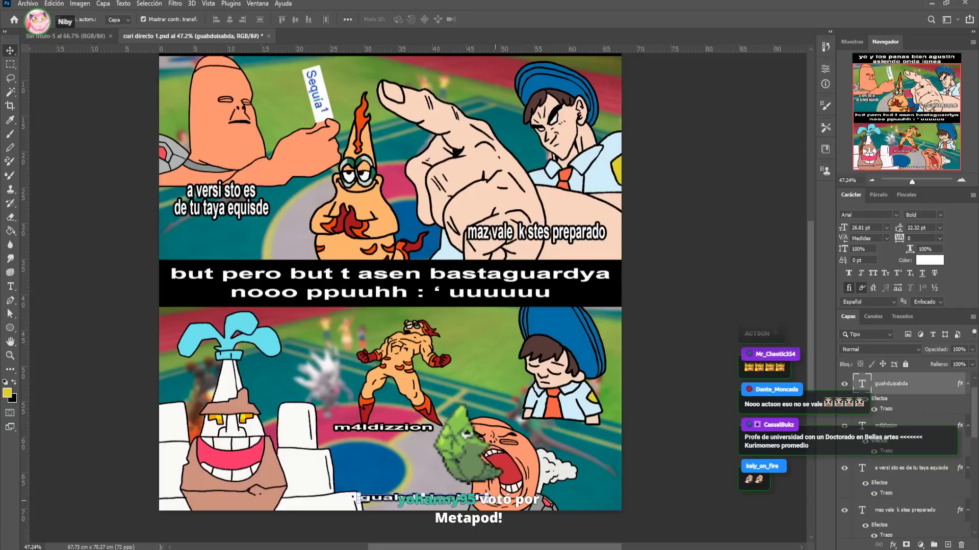
Reshape the "guahduisabda" caption to about 56% width and 484% height and place it beside the screaming head
{"action": "mouse_move", "coordinate": [487, 495]}
{"action": "left_mouse_down"}
{"action": "mouse_move", "coordinate": [488, 478]}
{"action": "mouse_move", "coordinate": [470, 465]}
{"action": "mouse_move", "coordinate": [433, 462]}
{"action": "mouse_move", "coordinate": [457, 492]}
{"action": "mouse_move", "coordinate": [482, 486]}
{"action": "left_mouse_up"}
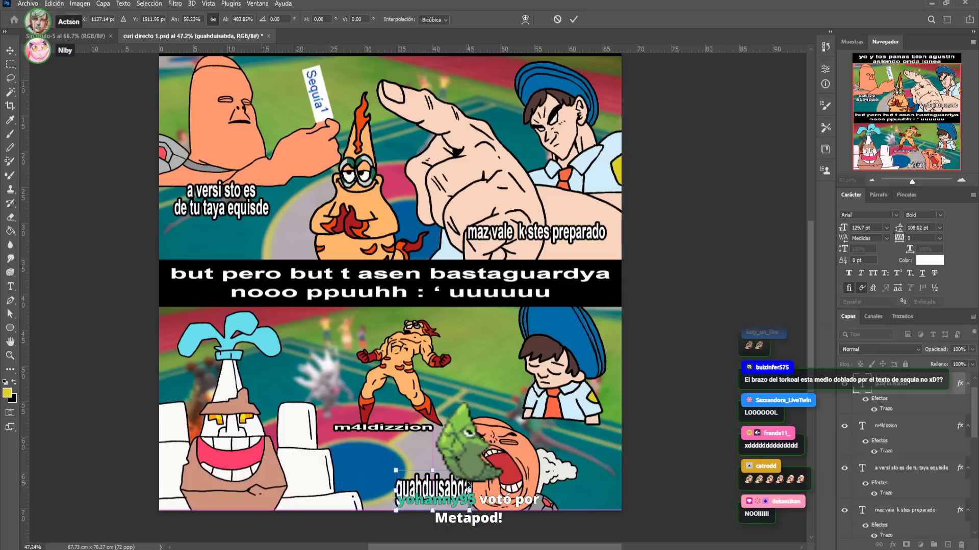
{"action": "key", "text": "Return"}
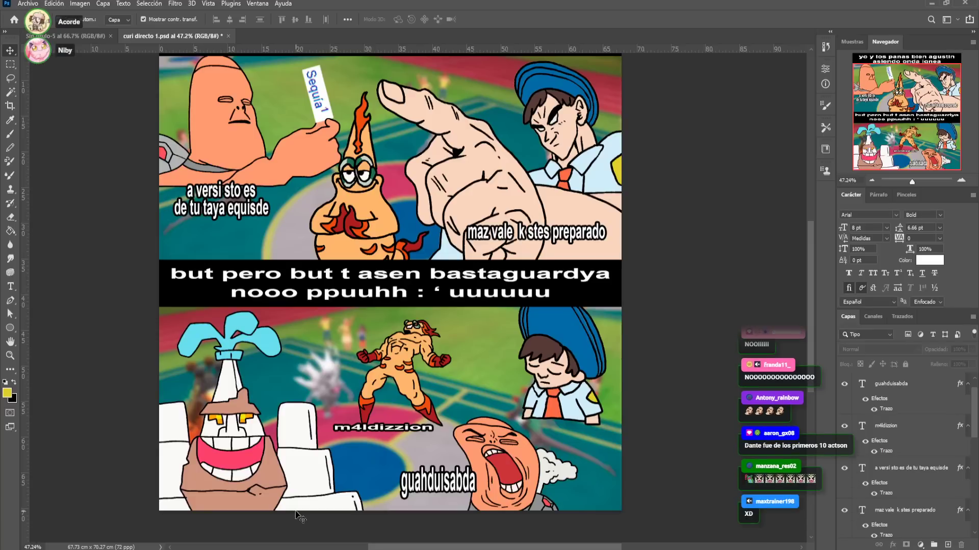
Duplicate the "guahduisabda" caption under the sad trainer in the lower panel and change the copy's text to "nopapuh :'u"
{"action": "left_click_drag", "start_coordinate": [448, 485], "coordinate": [586, 429]}
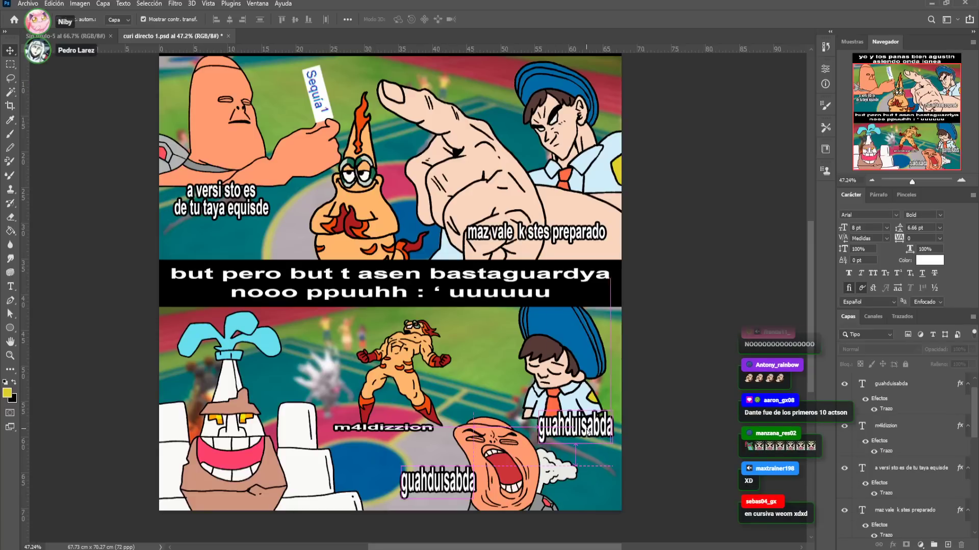
{"action": "key", "text": "t"}
{"action": "left_click", "coordinate": [541, 429]}
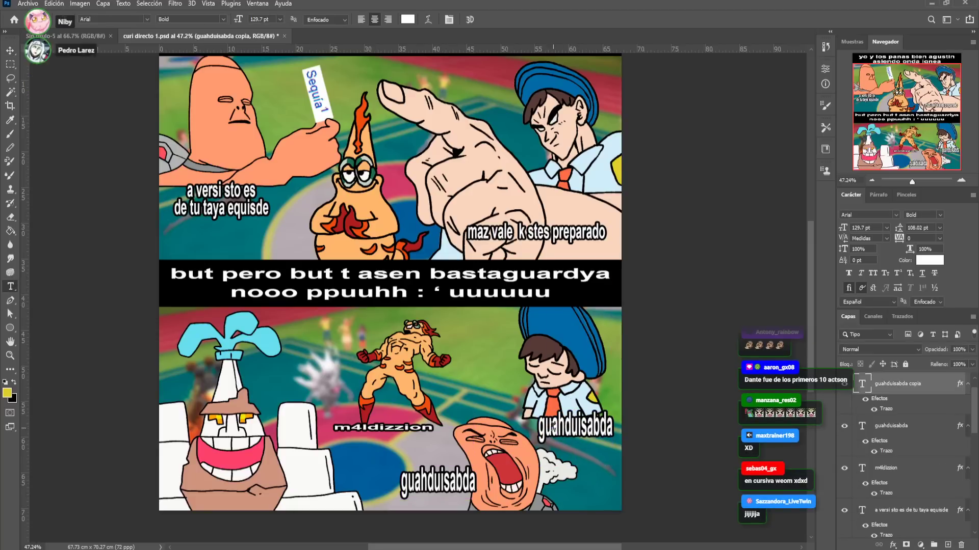
{"action": "left_click_drag", "start_coordinate": [541, 429], "coordinate": [685, 428]}
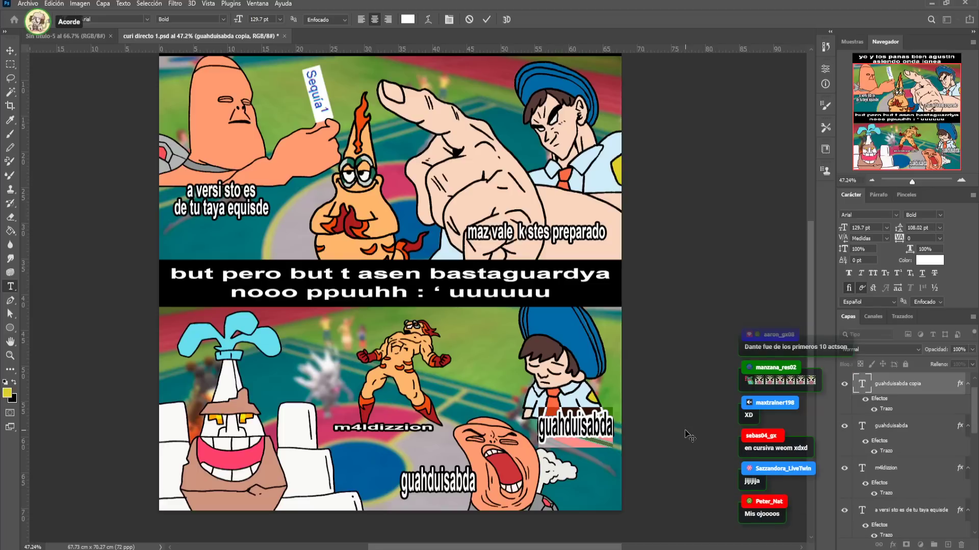
{"action": "type", "text": "nopapuh"}
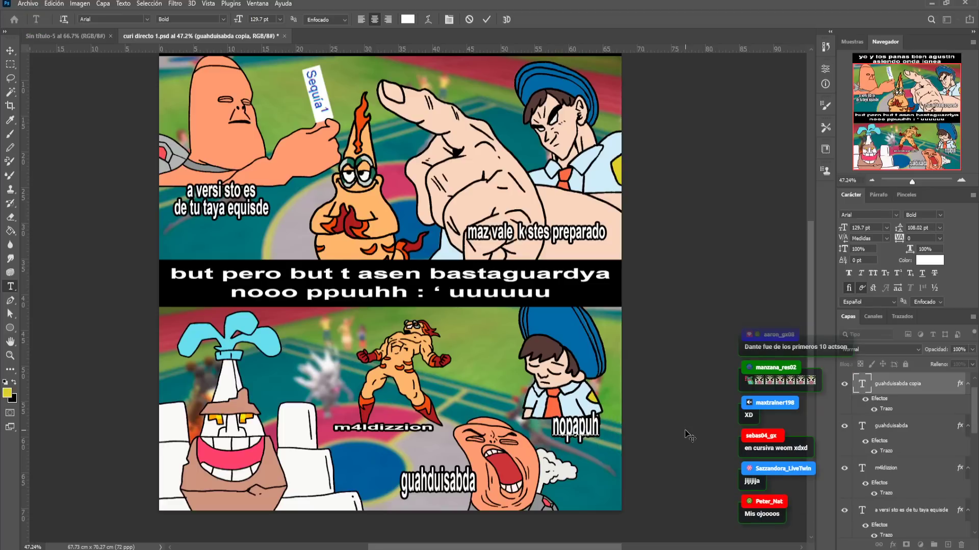
{"action": "type", "text": " :'u"}
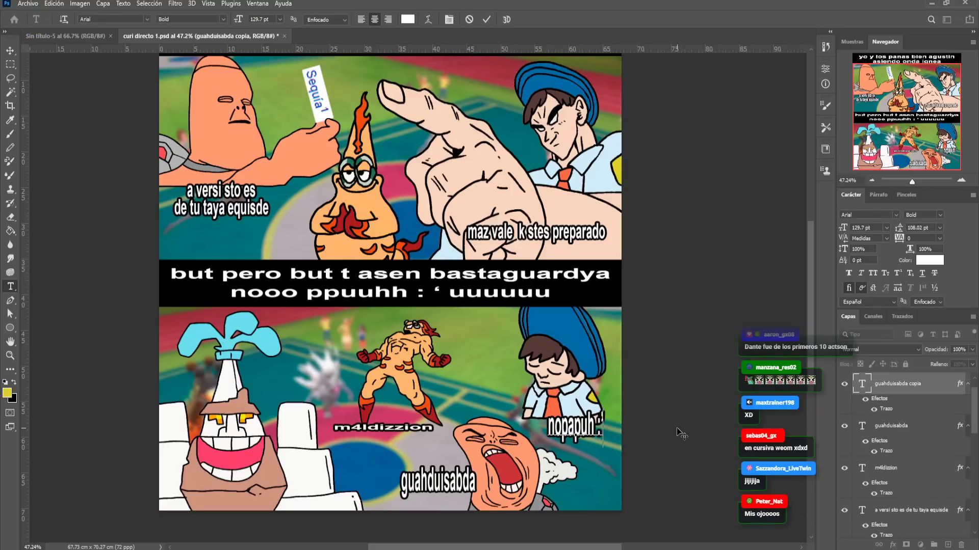
{"action": "left_click", "coordinate": [11, 50]}
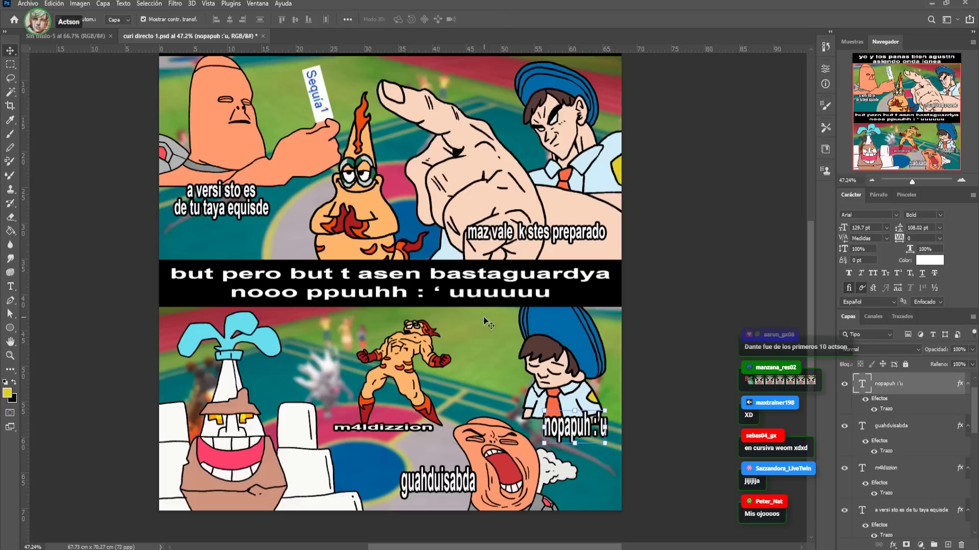
{"action": "left_click_drag", "start_coordinate": [587, 436], "coordinate": [577, 437]}
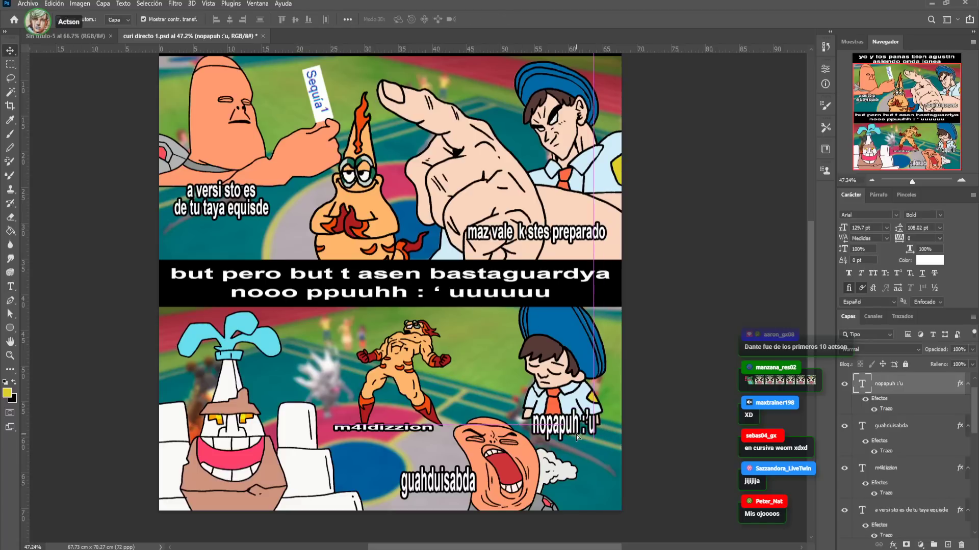
{"action": "left_click", "coordinate": [716, 389]}
Duplicate the "nopapuh :'u" caption at 77.63 pt onto the rock figure's lower body and change the copy to yellow "jijijijA" text
{"action": "left_click_drag", "start_coordinate": [576, 423], "coordinate": [238, 494], "text": "alt"}
{"action": "key", "text": "Return"}
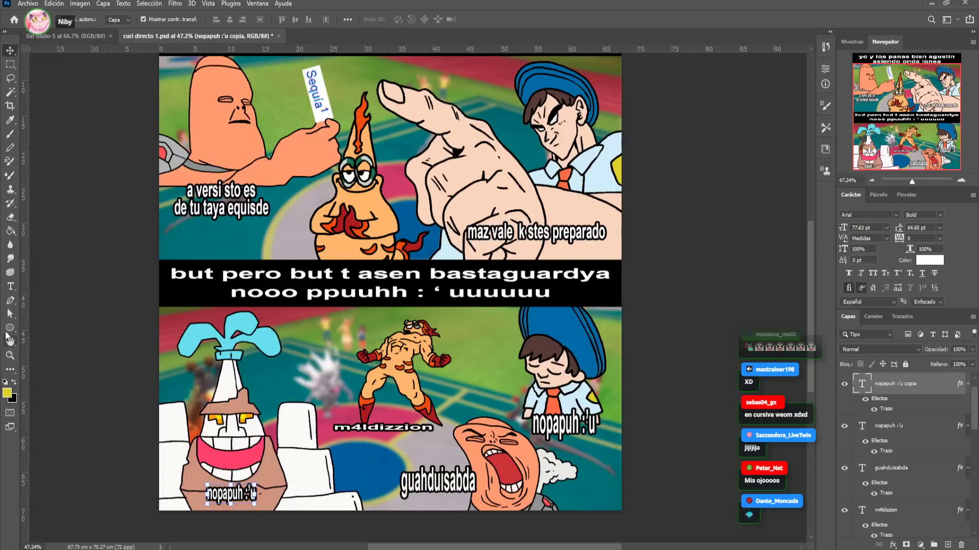
{"action": "left_click", "coordinate": [11, 289]}
{"action": "left_click", "coordinate": [236, 491]}
{"action": "key", "text": "ctrl+a"}
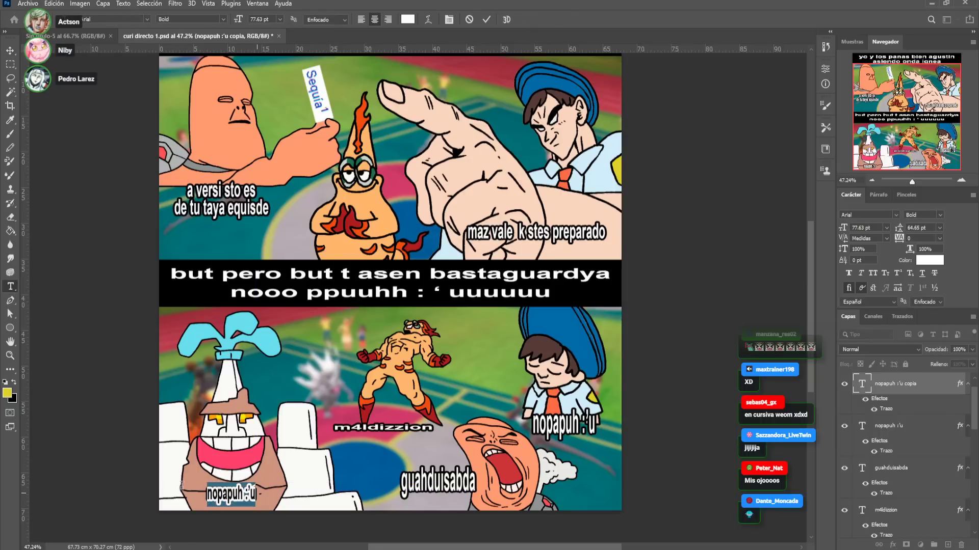
{"action": "left_click", "coordinate": [16, 382]}
{"action": "left_click", "coordinate": [15, 382]}
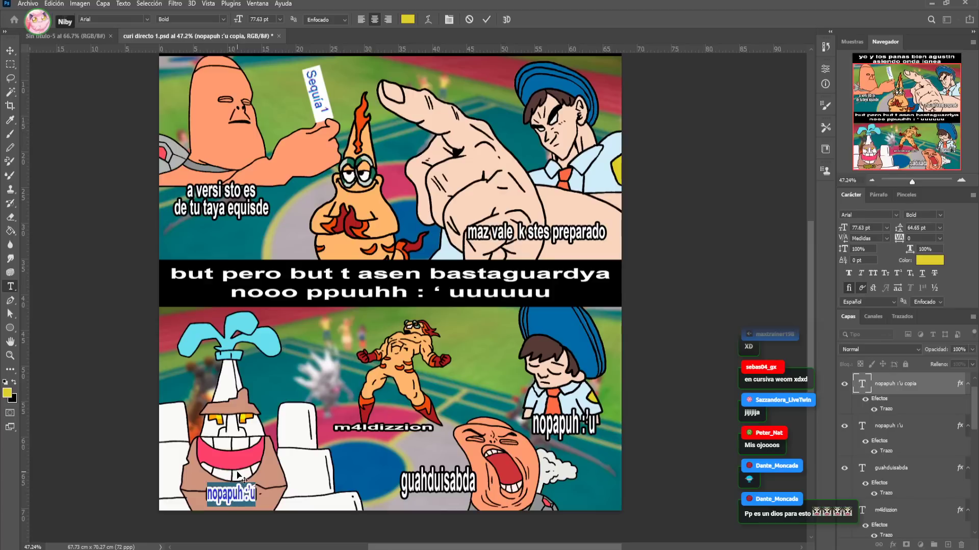
{"action": "type", "text": "jijiji"}
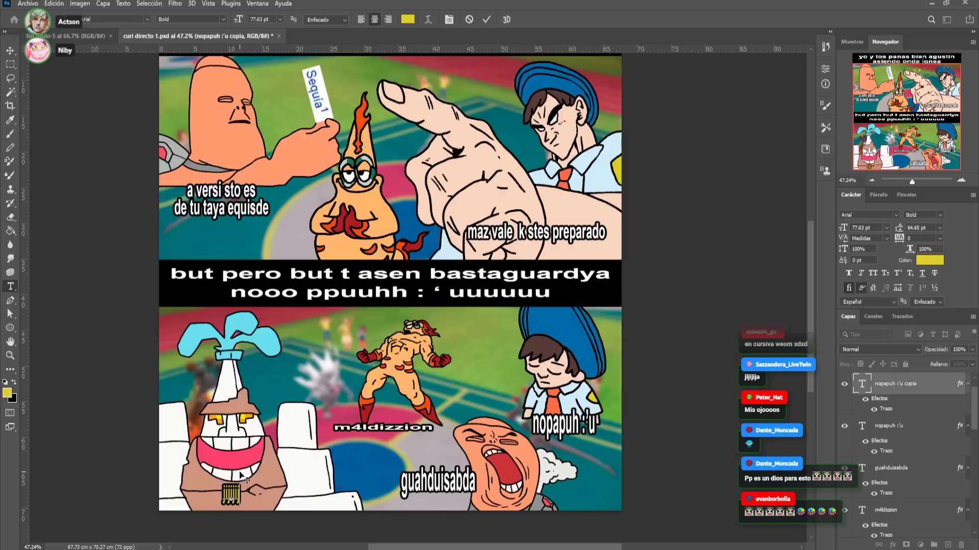
{"action": "type", "text": "A"}
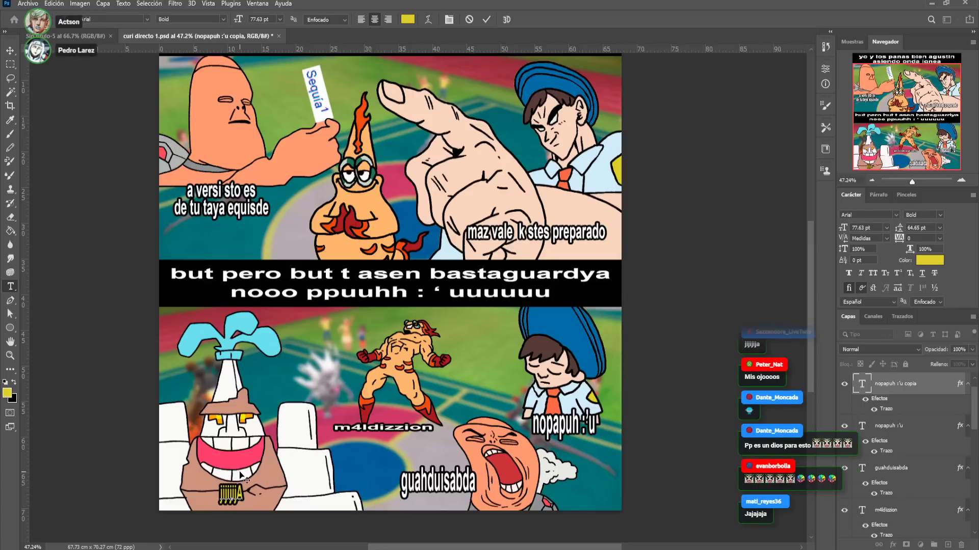
{"action": "key", "text": "Escape"}
{"action": "key", "text": "v"}
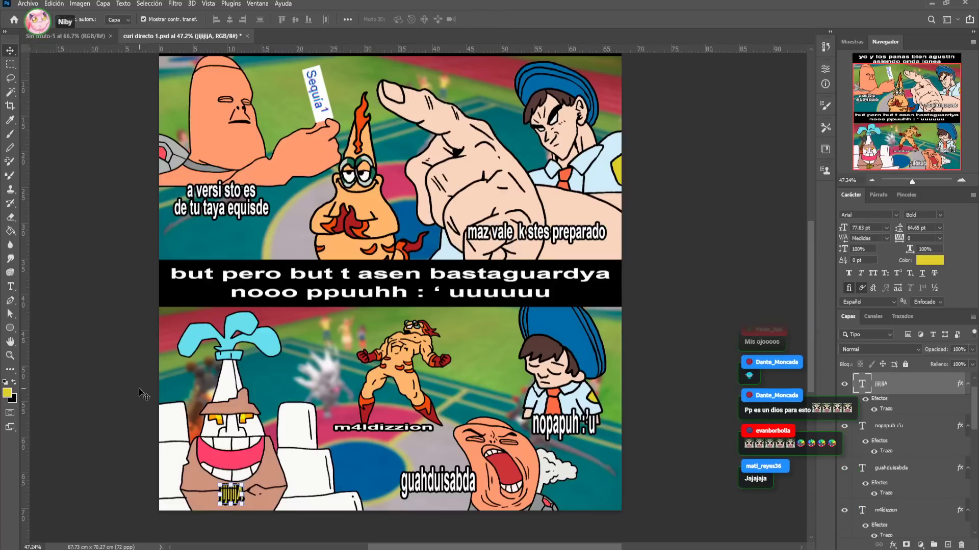
Stretch the "jijijijA" caption to about 375% width and 116% height at the rock figure's base
{"action": "left_click", "coordinate": [121, 405]}
{"action": "left_click", "coordinate": [236, 490]}
{"action": "mouse_move", "coordinate": [242, 483]}
{"action": "left_mouse_down"}
{"action": "mouse_move", "coordinate": [263, 478]}
{"action": "mouse_move", "coordinate": [234, 491]}
{"action": "mouse_move", "coordinate": [299, 492]}
{"action": "mouse_move", "coordinate": [227, 493]}
{"action": "mouse_move", "coordinate": [222, 478]}
{"action": "mouse_move", "coordinate": [252, 497]}
{"action": "left_mouse_up"}
{"action": "key", "text": "Down"}
{"action": "key", "text": "Down"}
{"action": "key", "text": "Down"}
{"action": "key", "text": "Down"}
{"action": "key", "text": "Down"}
{"action": "key", "text": "Down"}
{"action": "key", "text": "Down"}
{"action": "key", "text": "Down"}
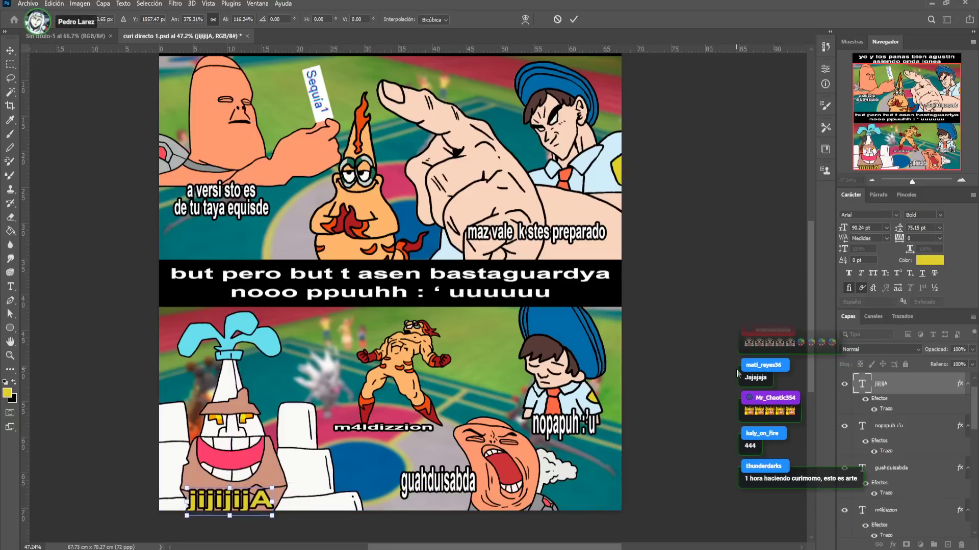
{"action": "key", "text": "Return"}
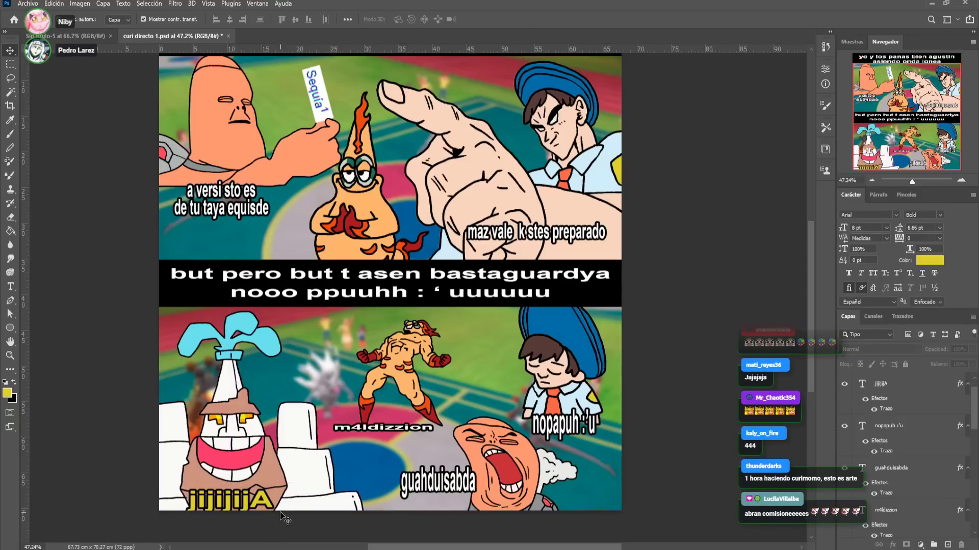
{"action": "left_click", "coordinate": [916, 391]}
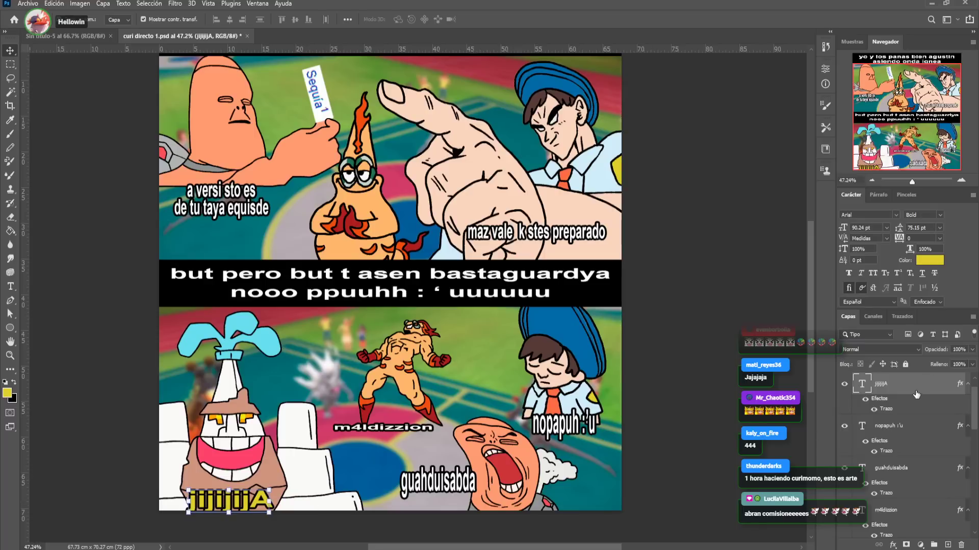
{"action": "key", "text": "h"}
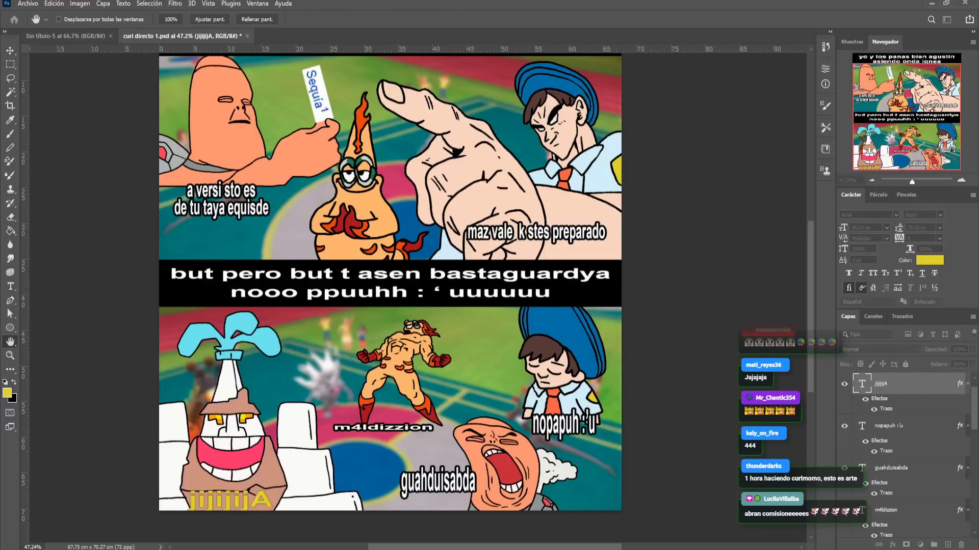
{"action": "key", "text": "v"}
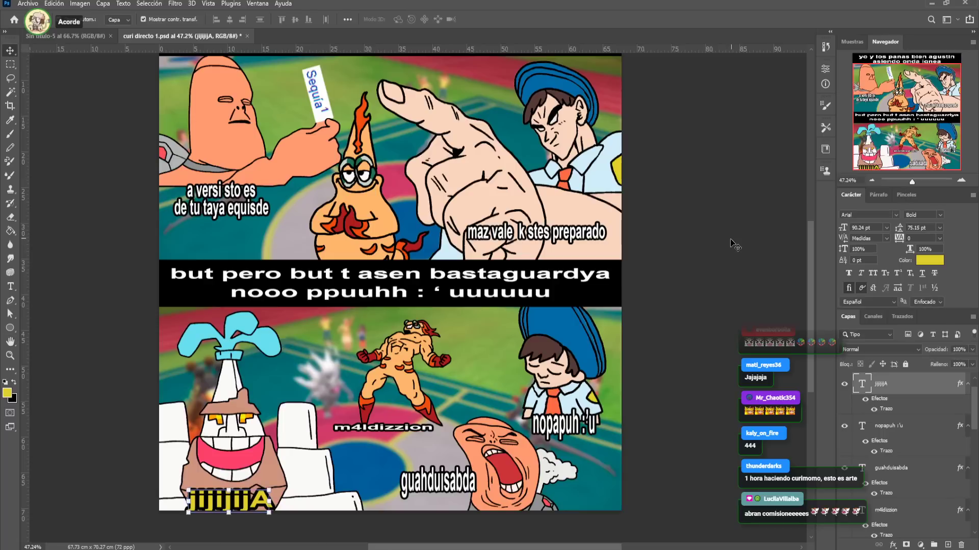
{"action": "left_click", "coordinate": [697, 250]}
{"action": "scroll", "coordinate": [674, 297], "scroll_direction": "up", "scroll_amount": 1}
{"action": "scroll", "coordinate": [677, 302], "scroll_direction": "up", "scroll_amount": 3}
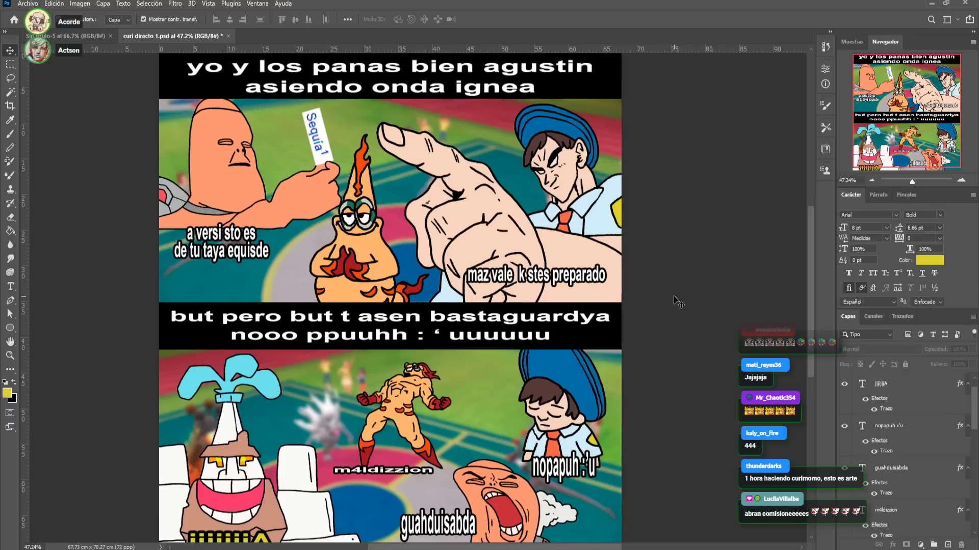
{"action": "scroll", "coordinate": [199, 463], "scroll_direction": "down", "scroll_amount": 3}
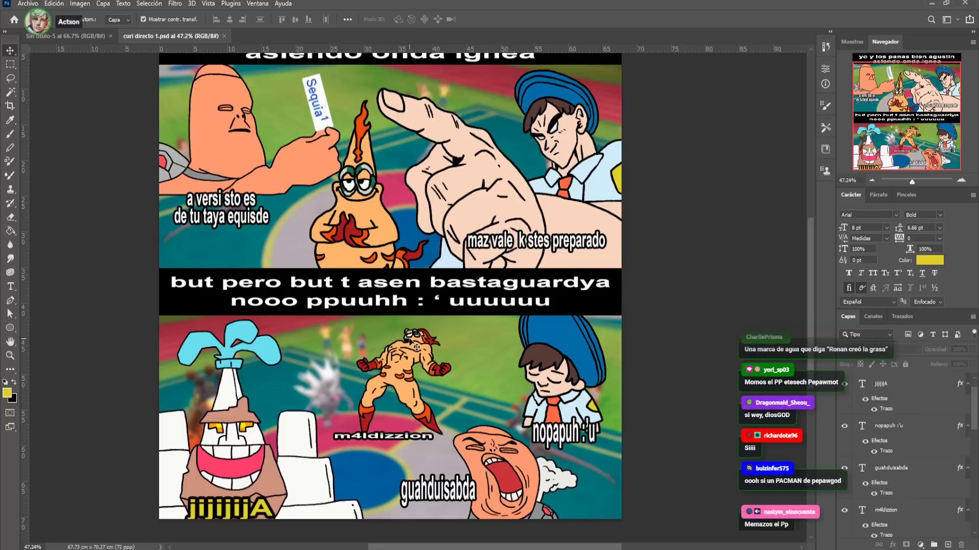
Paste the orange creature screenshot, copy a rectangle around the creature to a new layer and delete the full pasted picture
{"action": "key", "text": "ctrl+v"}
{"action": "left_click", "coordinate": [10, 65]}
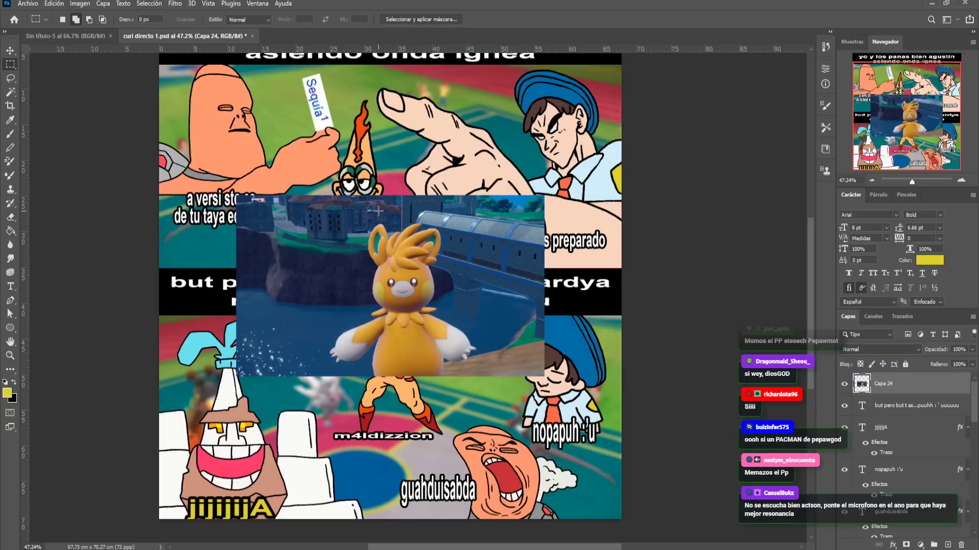
{"action": "left_click_drag", "start_coordinate": [338, 214], "coordinate": [481, 372]}
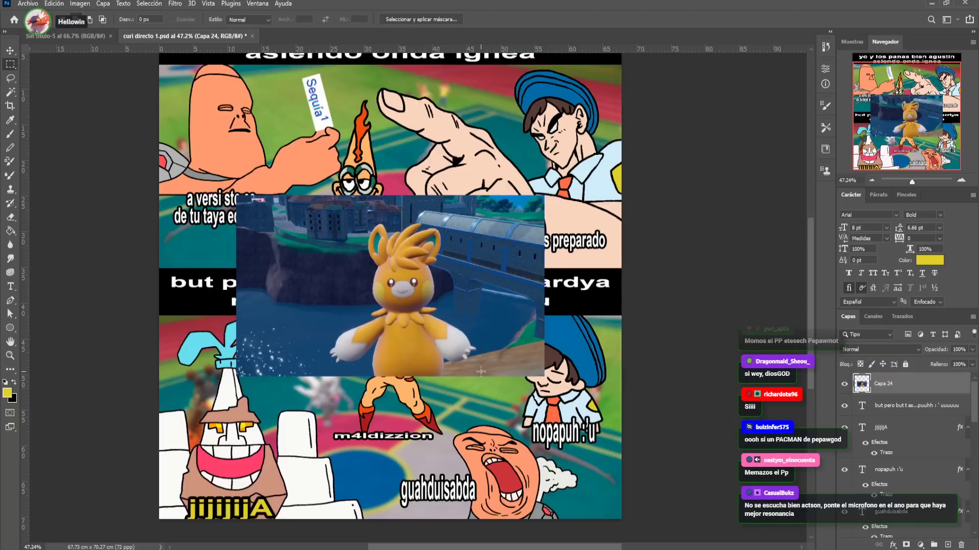
{"action": "key", "text": "ctrl+j"}
{"action": "key", "text": "v"}
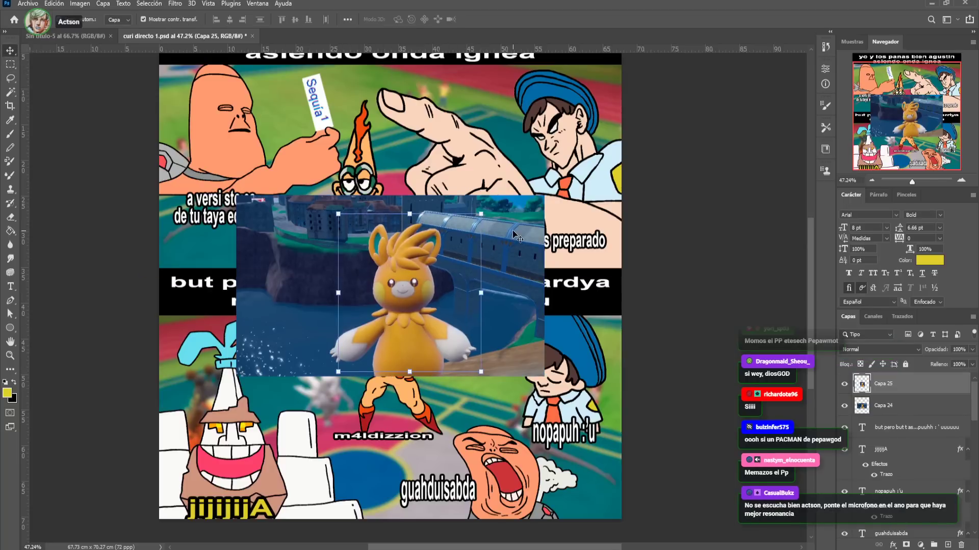
{"action": "left_click", "coordinate": [513, 234]}
{"action": "key", "text": "Delete"}
{"action": "left_click", "coordinate": [392, 343]}
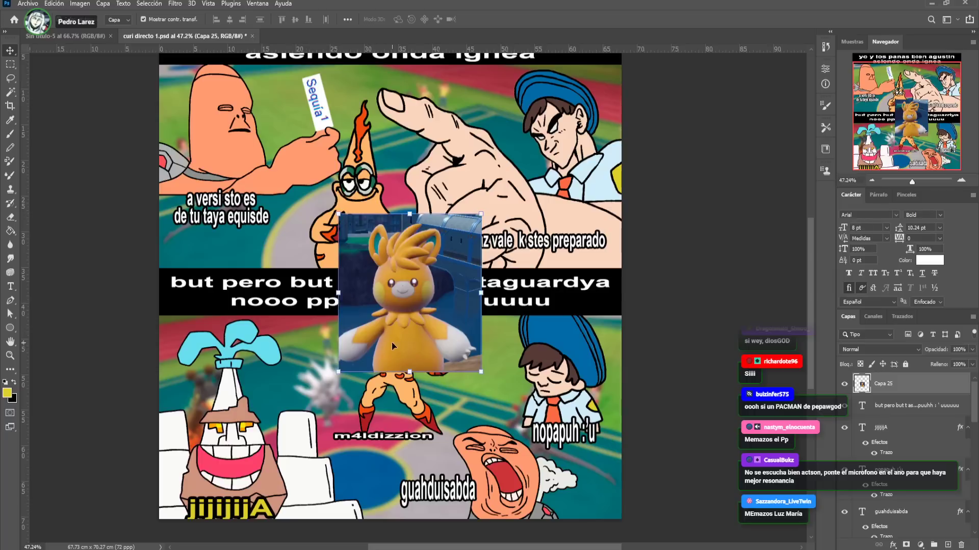
Add a red "momazos juan" text over the creature picture and enlarge it to 271.58 pt across the picture's lower part
{"action": "left_click", "coordinate": [9, 293]}
{"action": "key", "text": "i"}
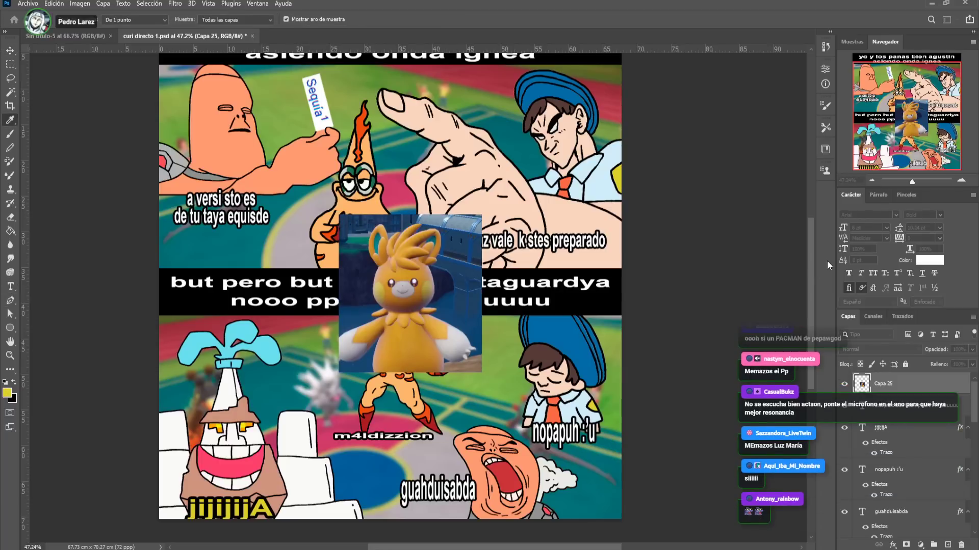
{"action": "left_click", "coordinate": [10, 287]}
{"action": "left_click", "coordinate": [372, 337]}
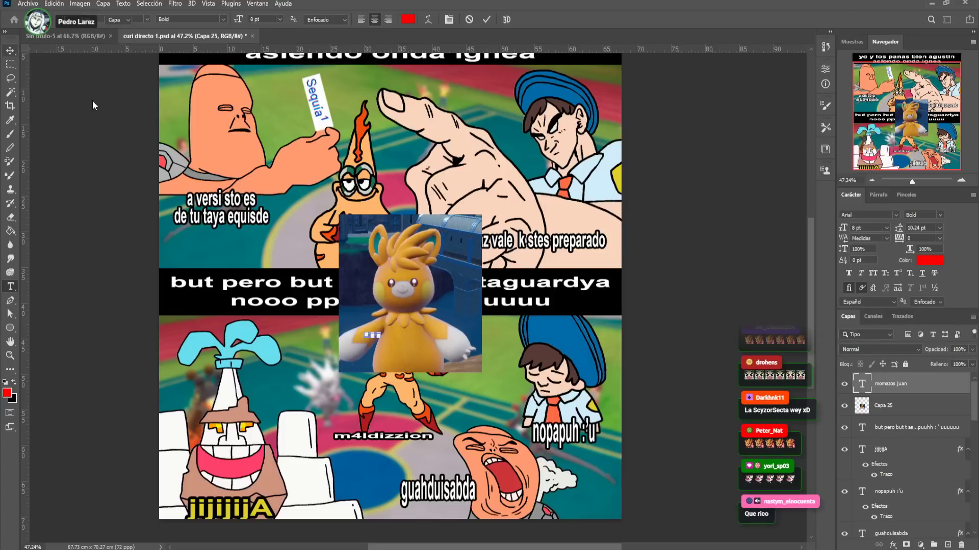
{"action": "left_click", "coordinate": [10, 50]}
{"action": "left_click_drag", "start_coordinate": [381, 332], "coordinate": [424, 252]}
{"action": "left_click_drag", "start_coordinate": [453, 302], "coordinate": [439, 352]}
{"action": "key", "text": "Return"}
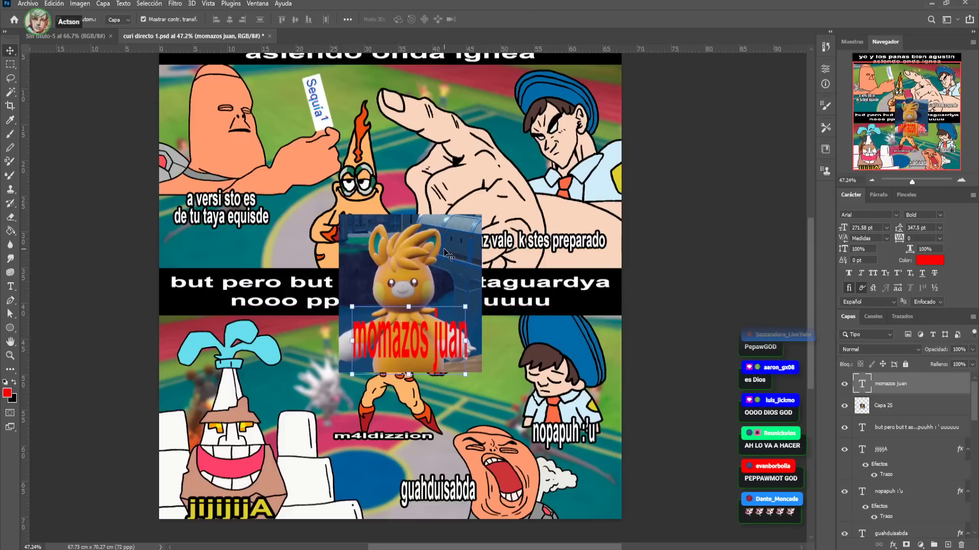
Merge the "momazos juan" text with the creature picture and set the merged layer's opacity to 29%
{"action": "left_click", "coordinate": [883, 409], "text": "shift"}
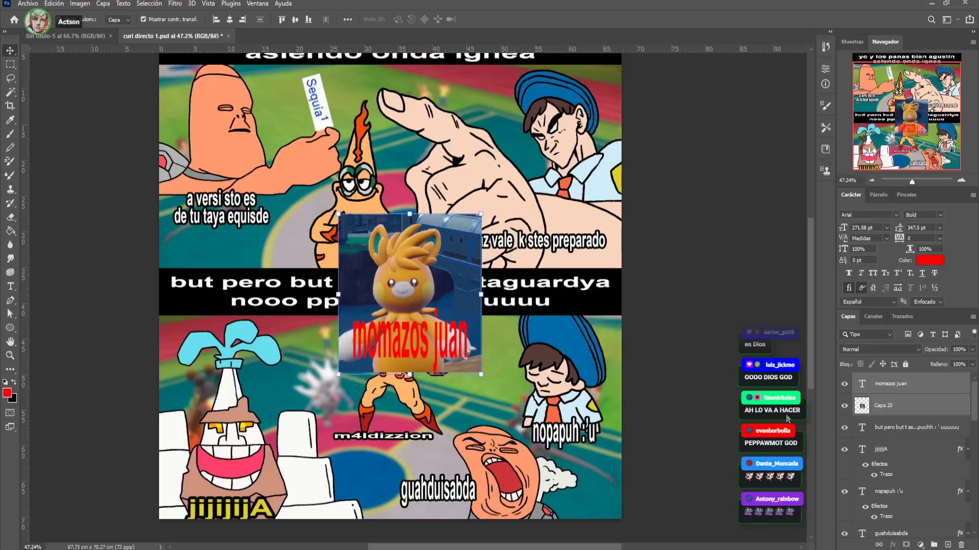
{"action": "key", "text": "ctrl+e"}
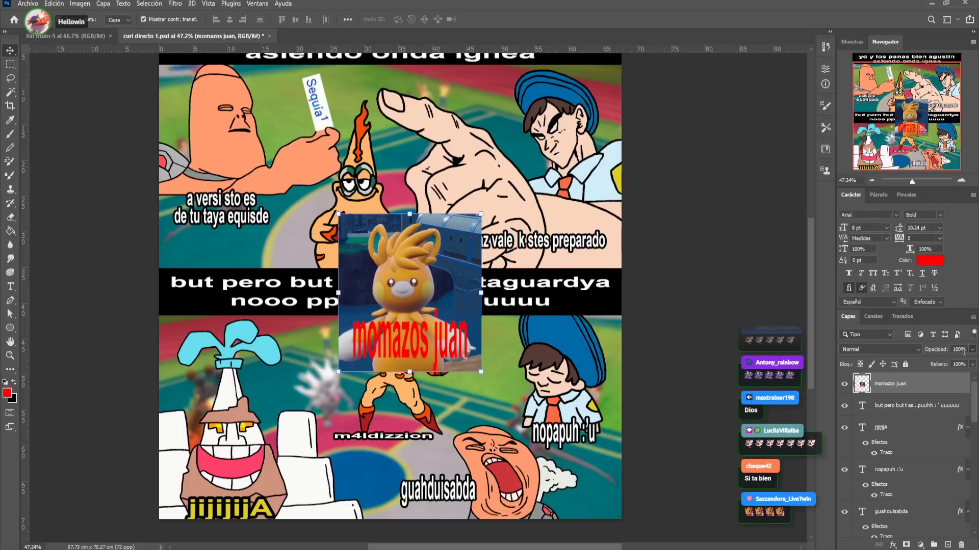
{"action": "key", "text": "2"}
{"action": "key", "text": "9"}
Shrink the creature watermark and place it in the lower panel between the rock figure and the muscular flame figure
{"action": "left_click_drag", "start_coordinate": [451, 242], "coordinate": [472, 93]}
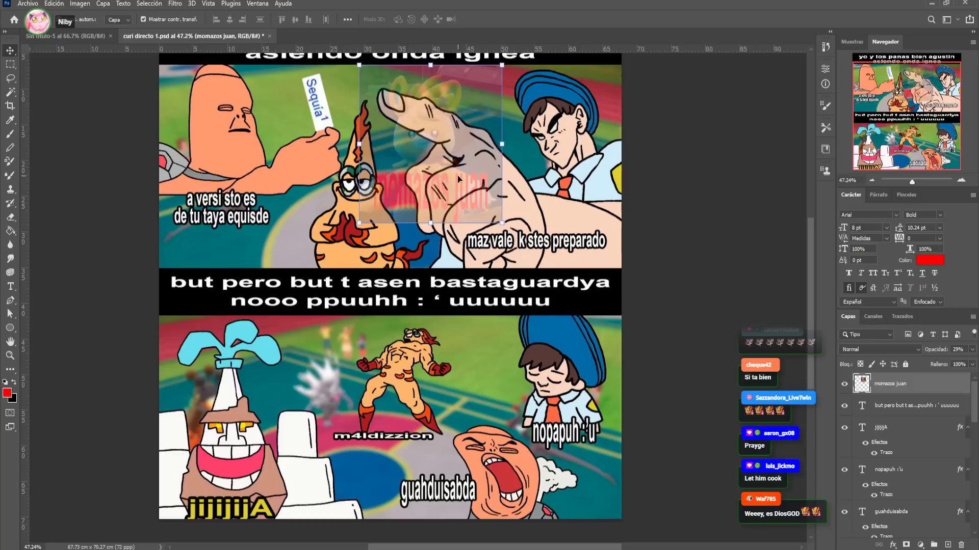
{"action": "left_click_drag", "start_coordinate": [431, 224], "coordinate": [431, 187]}
{"action": "left_click_drag", "start_coordinate": [454, 107], "coordinate": [350, 357]}
{"action": "left_click_drag", "start_coordinate": [327, 437], "coordinate": [326, 411]}
{"action": "key", "text": "Return"}
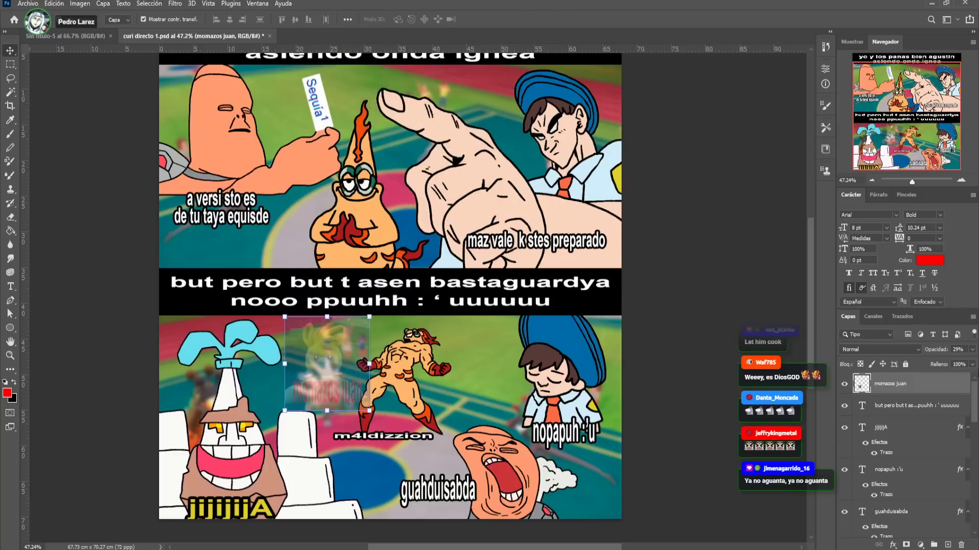
Set the creature watermark layer's opacity to 55%
{"action": "left_click", "coordinate": [972, 350]}
{"action": "left_click_drag", "start_coordinate": [939, 364], "coordinate": [956, 366]}
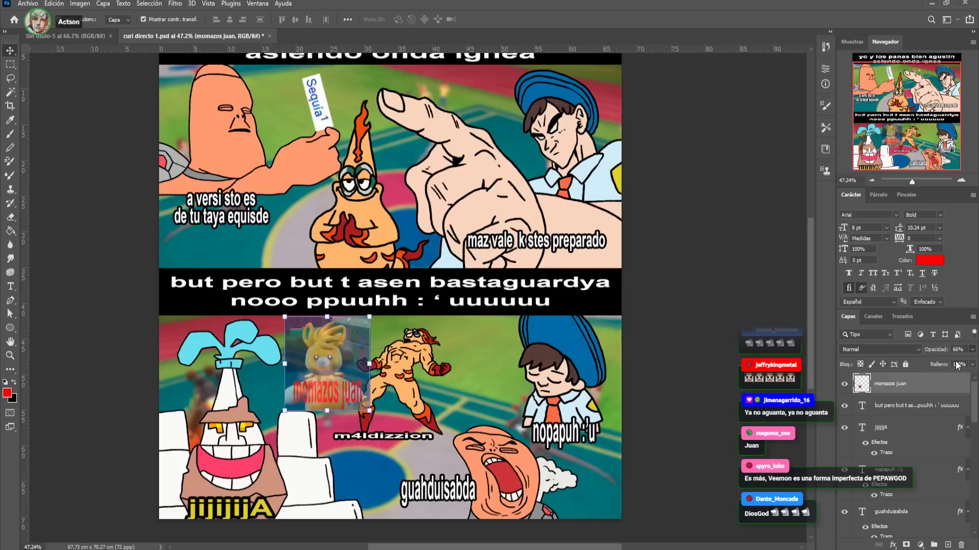
{"action": "key", "text": "5"}
{"action": "key", "text": "5"}
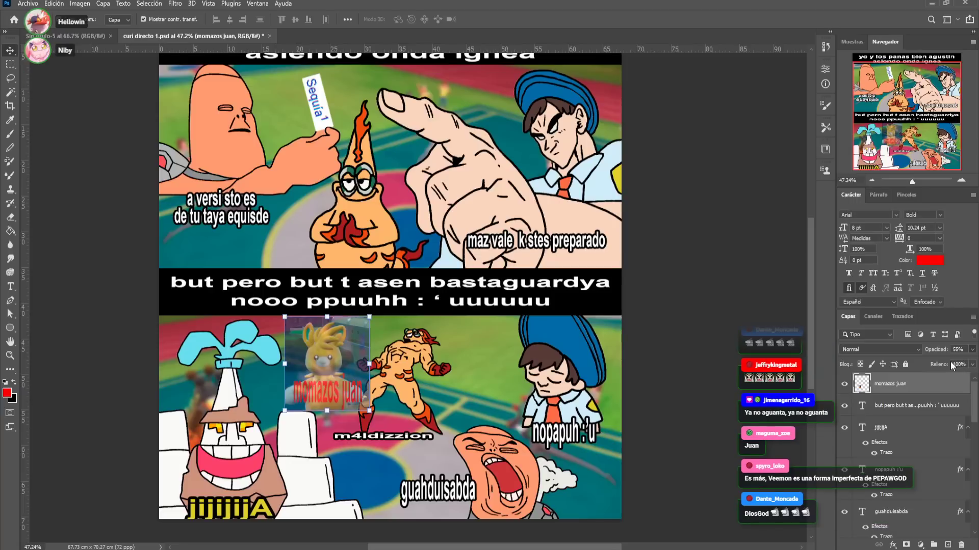
Move the creature watermark slightly left toward the rock figure and set its layer opacity to 100%
{"action": "left_click", "coordinate": [679, 378]}
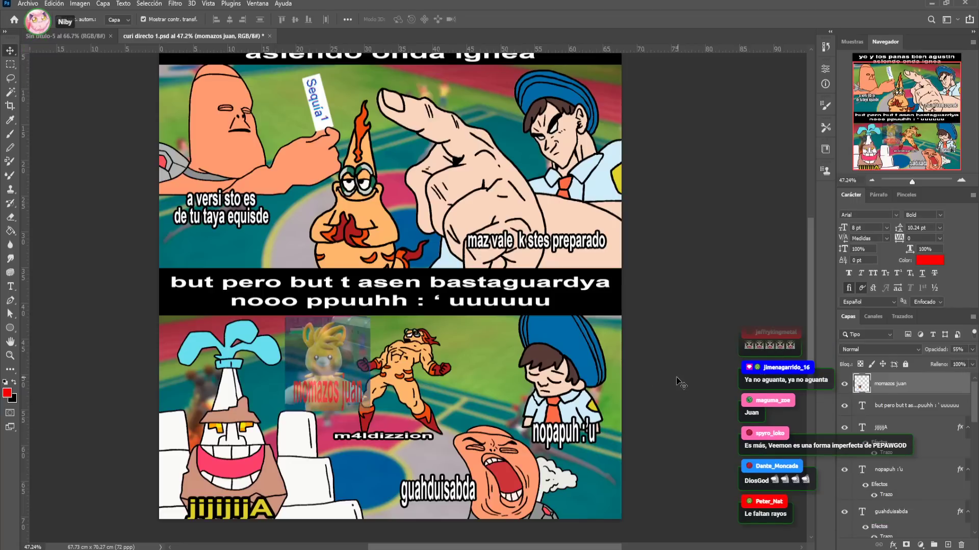
{"action": "left_click_drag", "start_coordinate": [354, 335], "coordinate": [348, 335]}
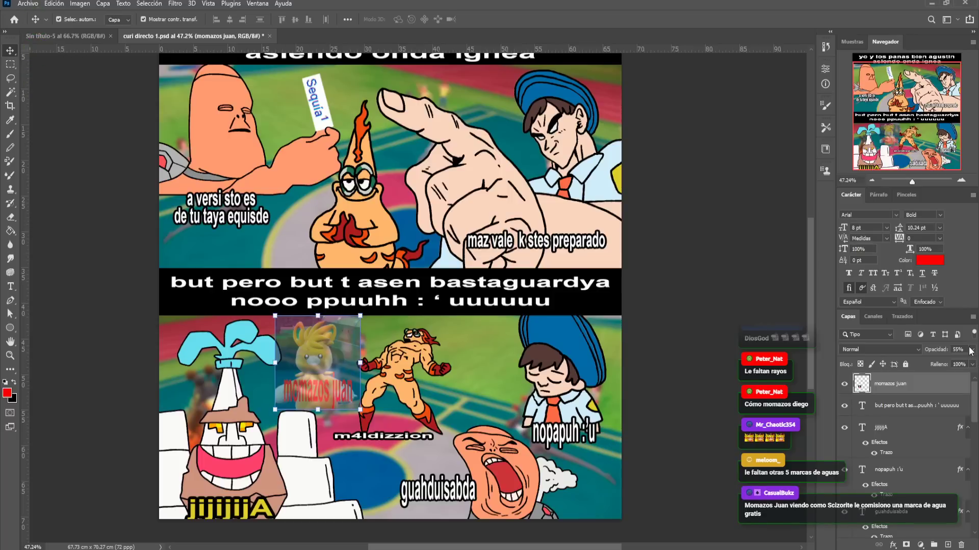
{"action": "left_click_drag", "start_coordinate": [944, 349], "coordinate": [949, 349]}
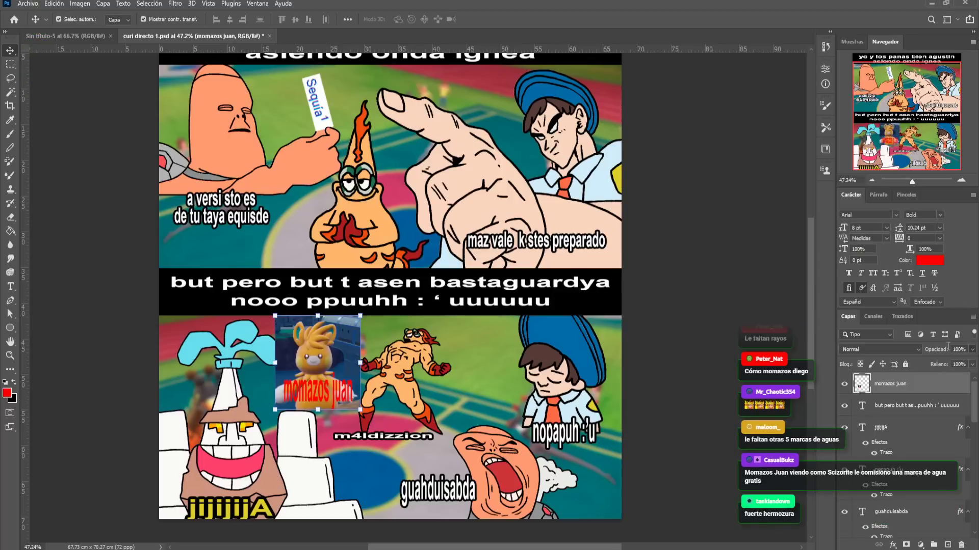
Paste the red lightning storm photo as a new layer over the creature watermark
{"action": "left_click", "coordinate": [919, 181]}
{"action": "left_click_drag", "start_coordinate": [910, 130], "coordinate": [880, 147]}
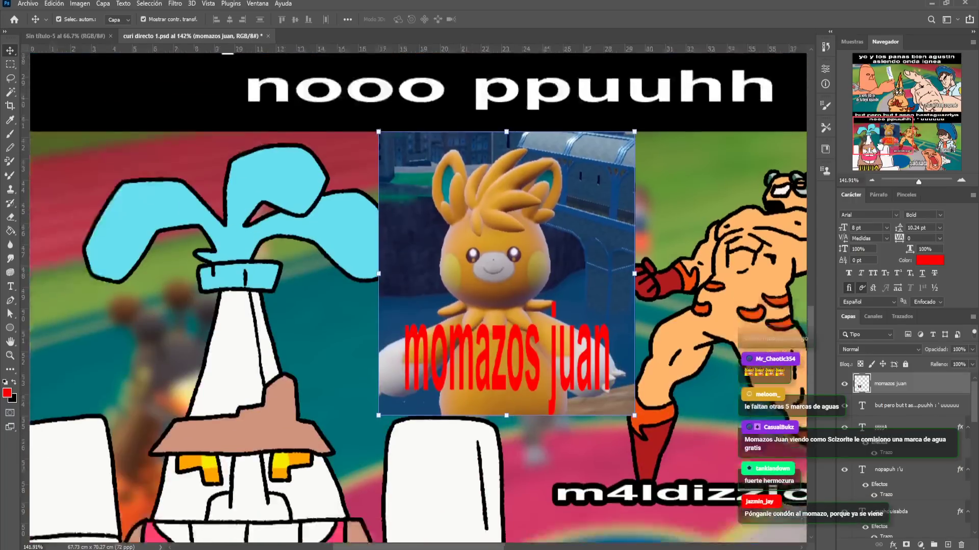
{"action": "key", "text": "ctrl+v"}
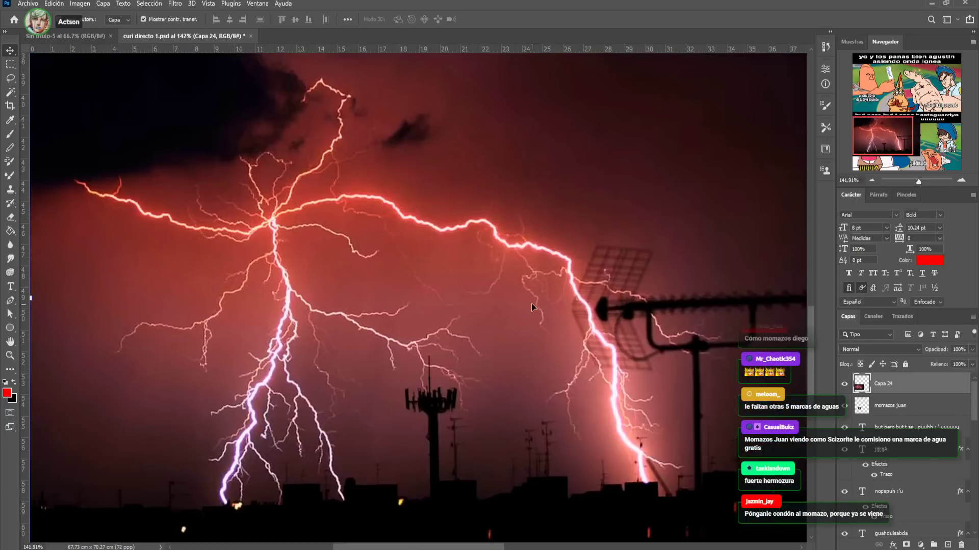
Select the sky and dark cloud areas around the lightning with the Magic Wand, delete them and deselect
{"action": "left_click", "coordinate": [391, 265]}
{"action": "left_click", "coordinate": [204, 250]}
{"action": "left_click", "coordinate": [247, 311]}
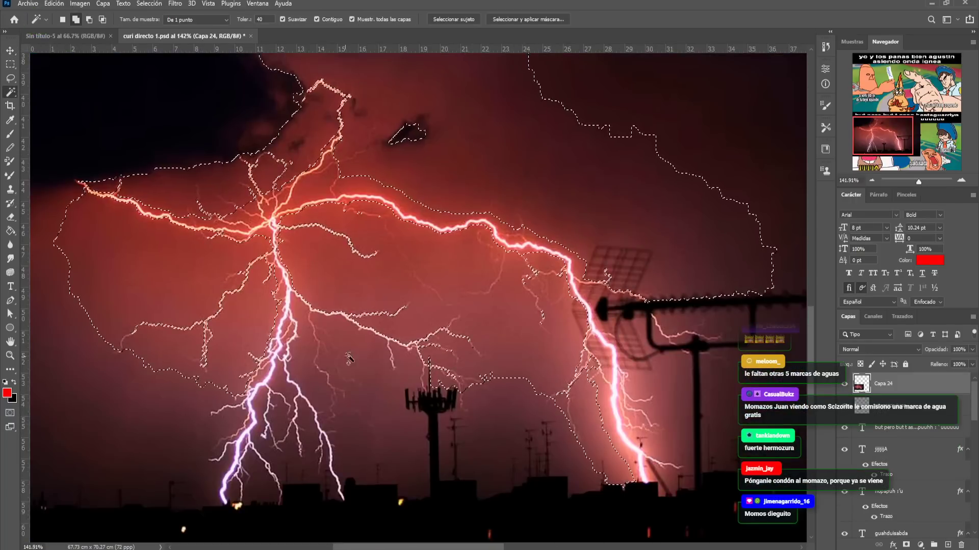
{"action": "left_click", "coordinate": [202, 92]}
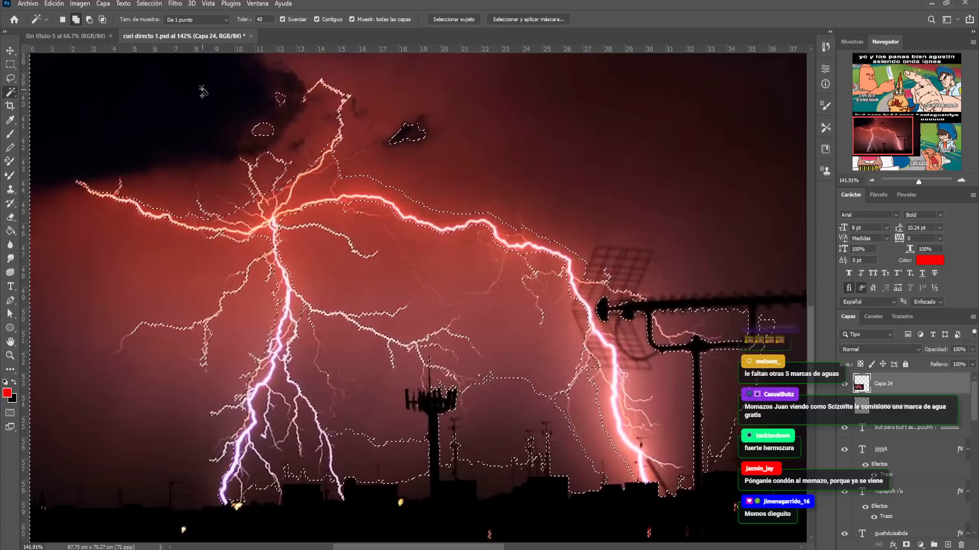
{"action": "key", "text": "Delete"}
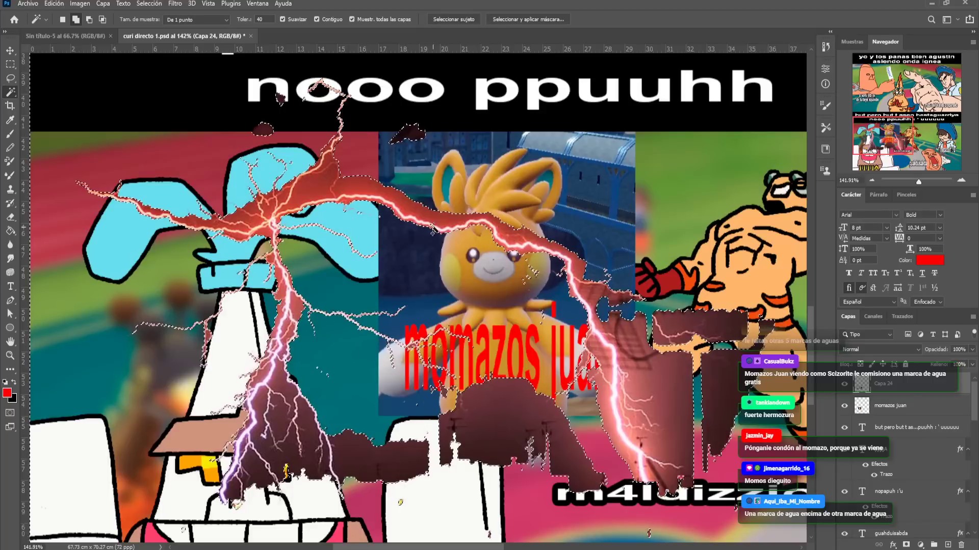
{"action": "key", "text": "ctrl+d"}
Scale the lightning cutout to 40.61% and place it over the creature's head and upper body
{"action": "left_click", "coordinate": [10, 51]}
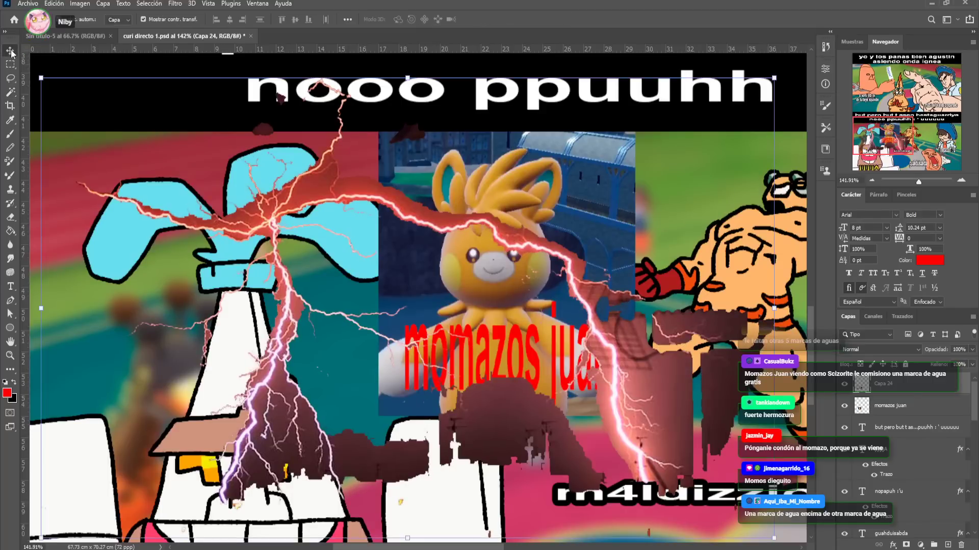
{"action": "left_click_drag", "start_coordinate": [777, 307], "coordinate": [536, 221]}
{"action": "left_click_drag", "start_coordinate": [594, 296], "coordinate": [634, 349]}
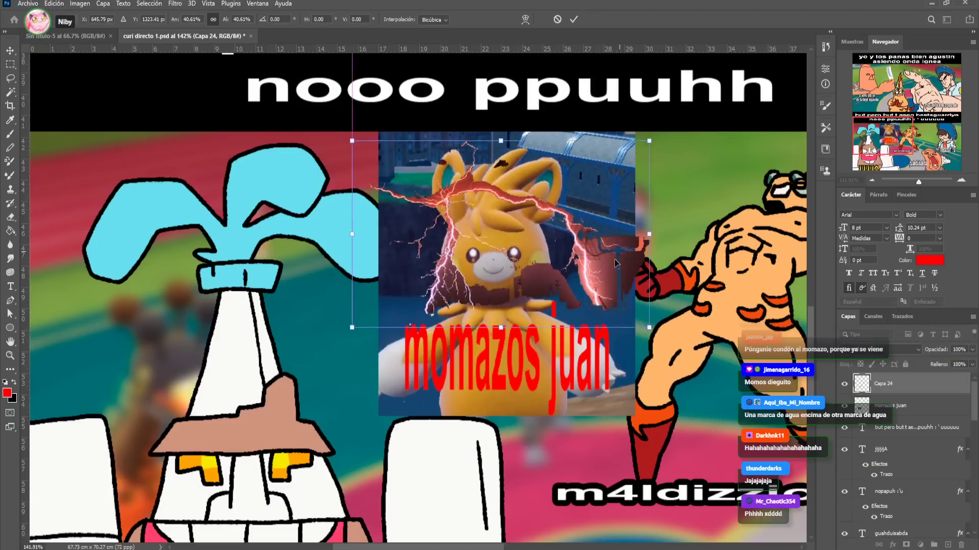
{"action": "left_click_drag", "start_coordinate": [619, 253], "coordinate": [614, 264]}
{"action": "key", "text": "Return"}
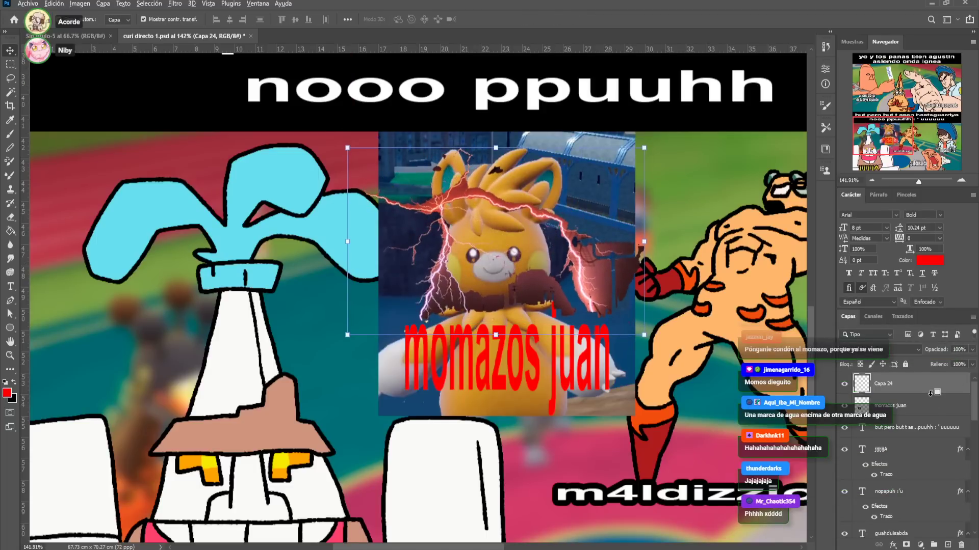
Clip the lightning layer to the creature picture and merge the two layers
{"action": "left_click", "coordinate": [931, 394], "text": "alt"}
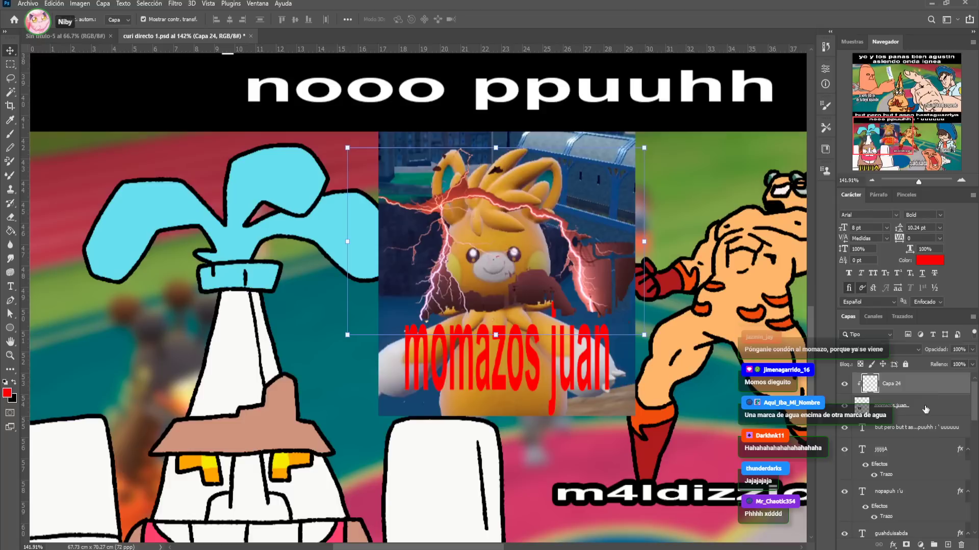
{"action": "left_click", "coordinate": [926, 409], "text": "shift"}
{"action": "key", "text": "ctrl+e"}
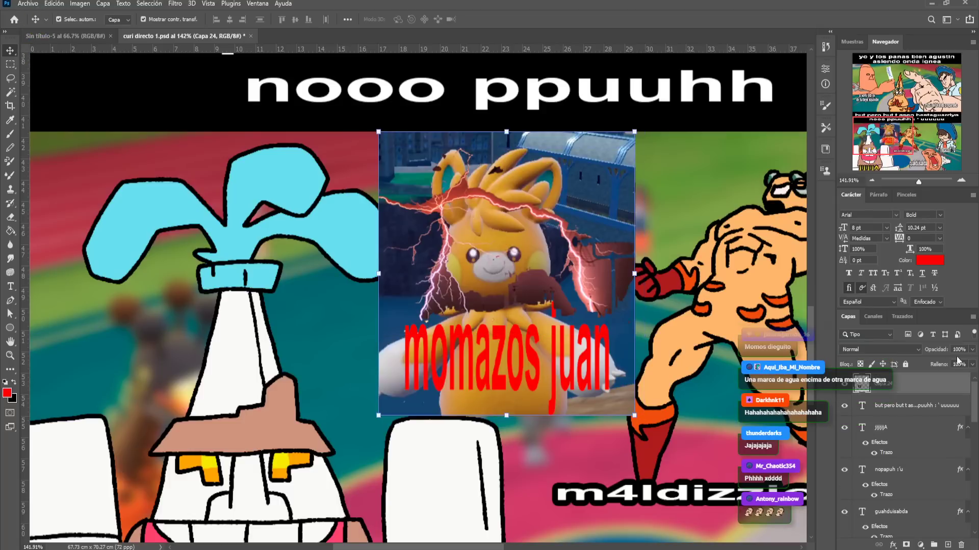
Set the merged watermark layer's opacity to 54% and save the document
{"action": "left_click_drag", "start_coordinate": [944, 360], "coordinate": [952, 361]}
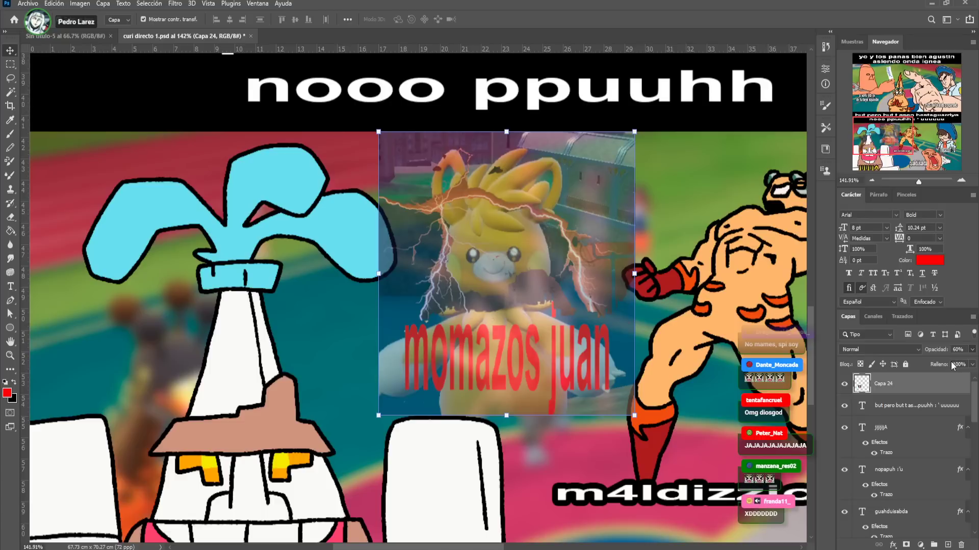
{"action": "left_click_drag", "start_coordinate": [950, 362], "coordinate": [947, 361]}
{"action": "key", "text": "ctrl+s"}
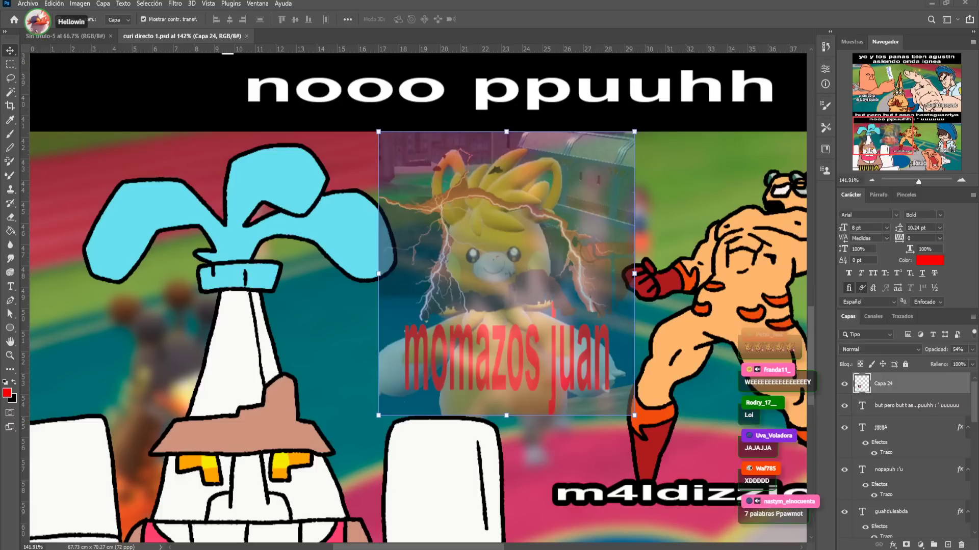
Try enlarging the creature watermark over the muscular flame figure and undo the enlargement
{"action": "left_click_drag", "start_coordinate": [916, 182], "coordinate": [916, 185]}
{"action": "left_click_drag", "start_coordinate": [515, 349], "coordinate": [619, 465]}
{"action": "left_click", "coordinate": [613, 522]}
{"action": "left_click_drag", "start_coordinate": [610, 516], "coordinate": [511, 511]}
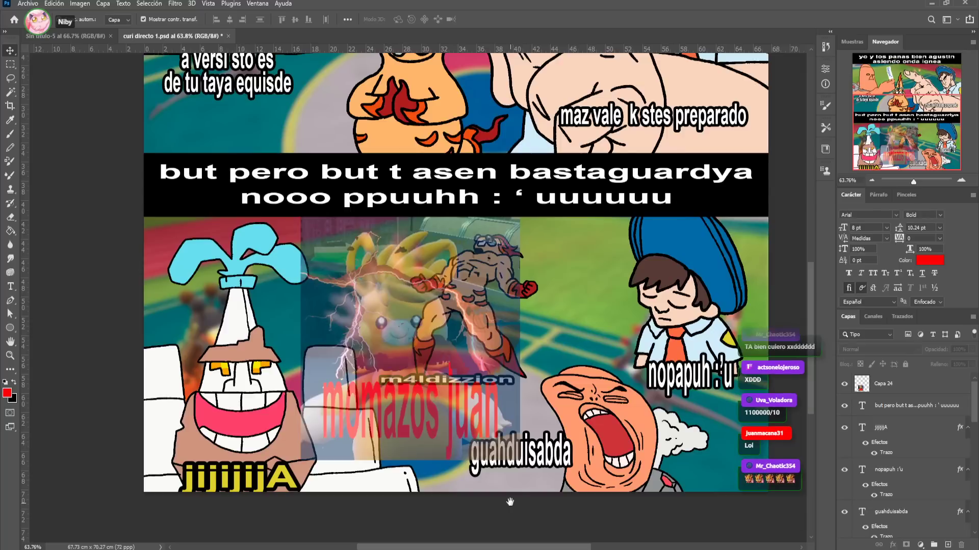
{"action": "key", "text": "ctrl+z"}
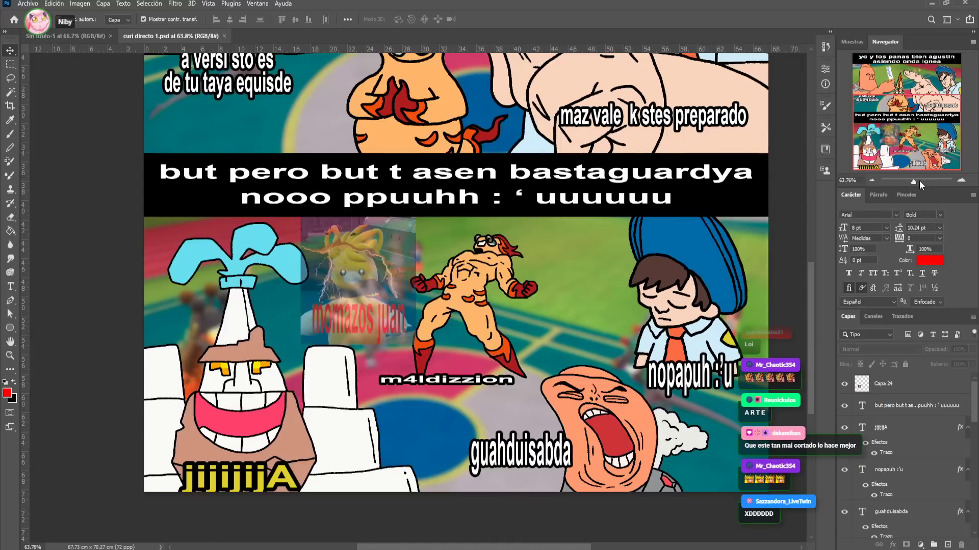
Export the finished meme as an image file
{"action": "left_click_drag", "start_coordinate": [913, 182], "coordinate": [911, 182]}
{"action": "left_click_drag", "start_coordinate": [683, 168], "coordinate": [675, 251]}
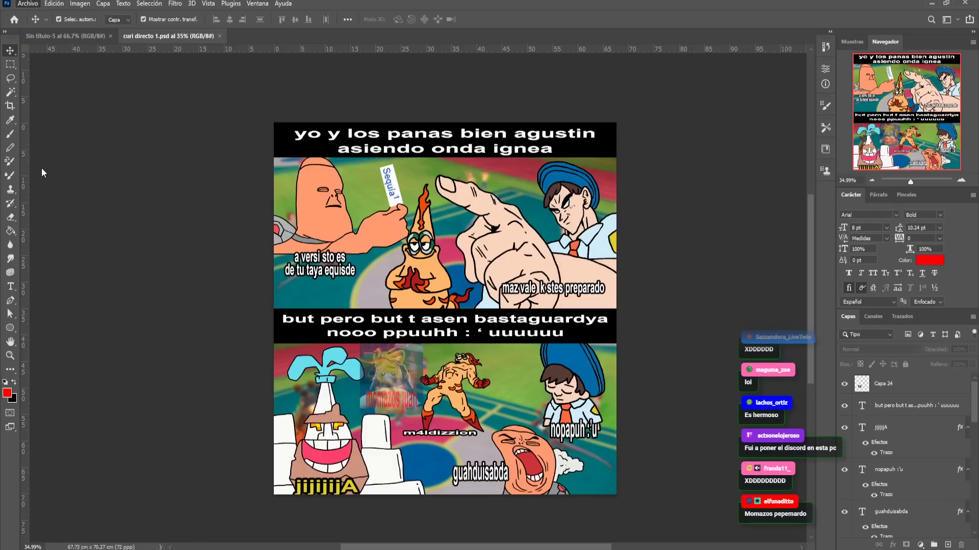
{"action": "left_click", "coordinate": [169, 175]}
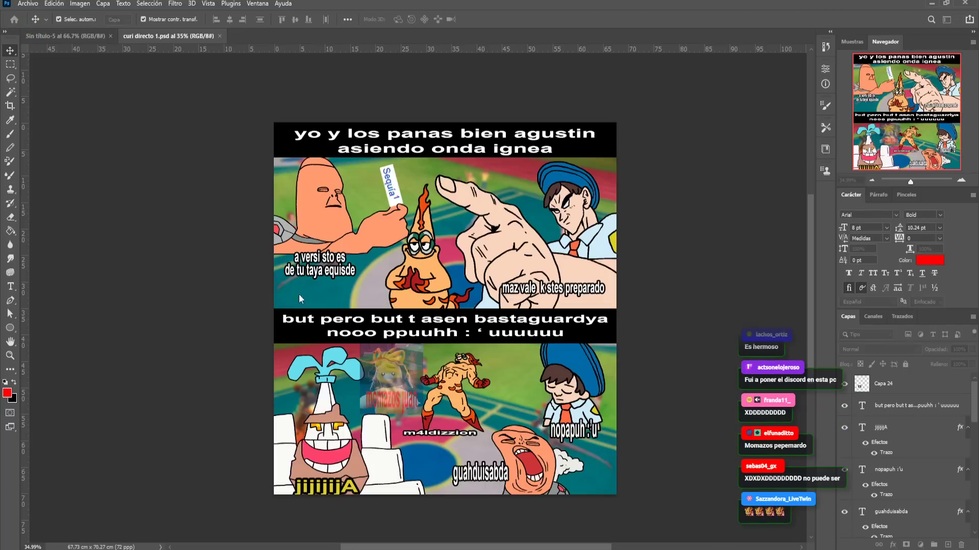
{"action": "left_click", "coordinate": [408, 318]}
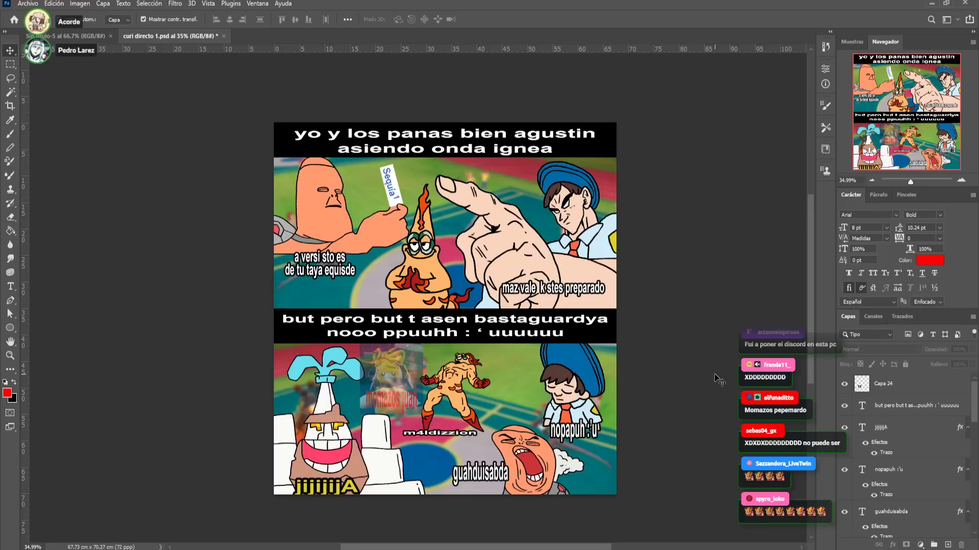
Create a new blank document of 67.73 x 38.1 cm with a white background
{"action": "left_click", "coordinate": [31, 6]}
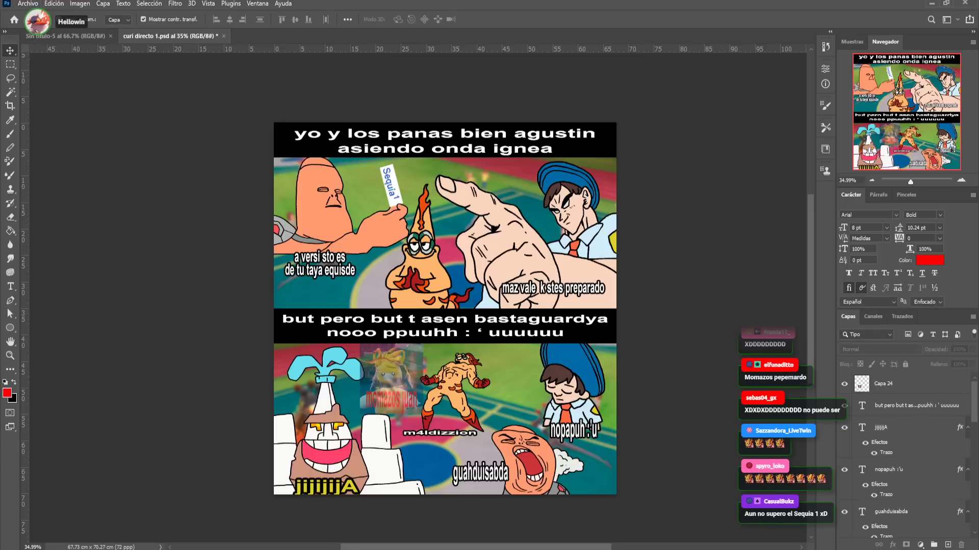
{"action": "key", "text": "ctrl+n"}
{"action": "key", "text": "Return"}
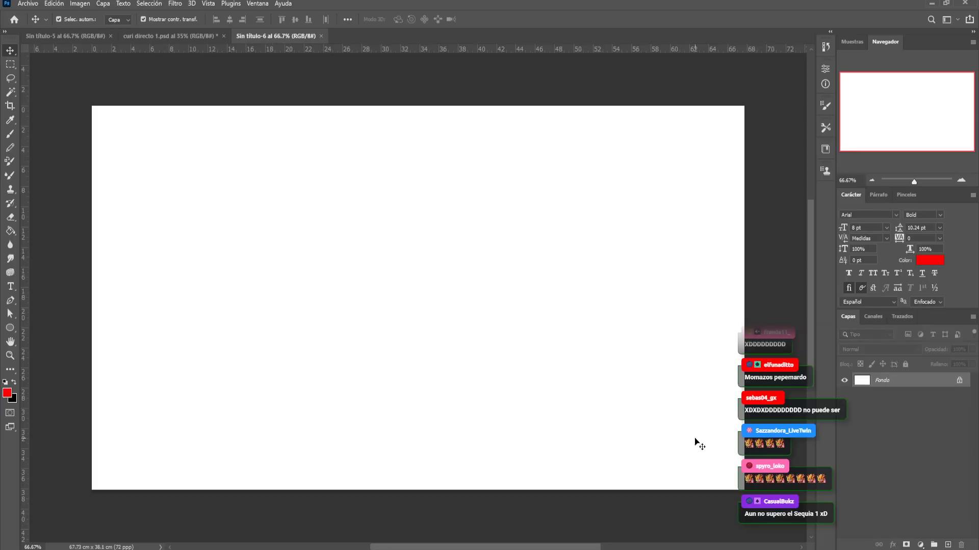
{"action": "key", "text": "ctrl+v"}
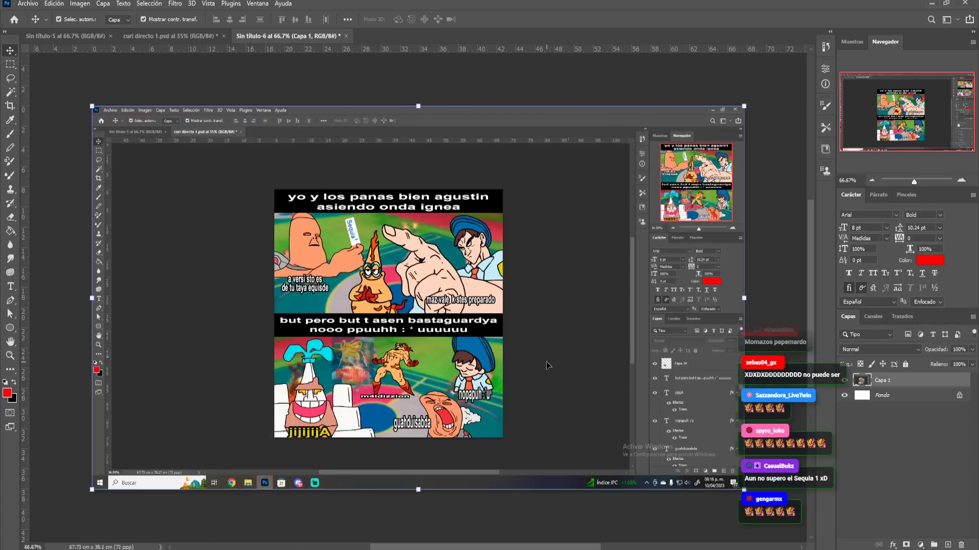
{"action": "key", "text": "Delete"}
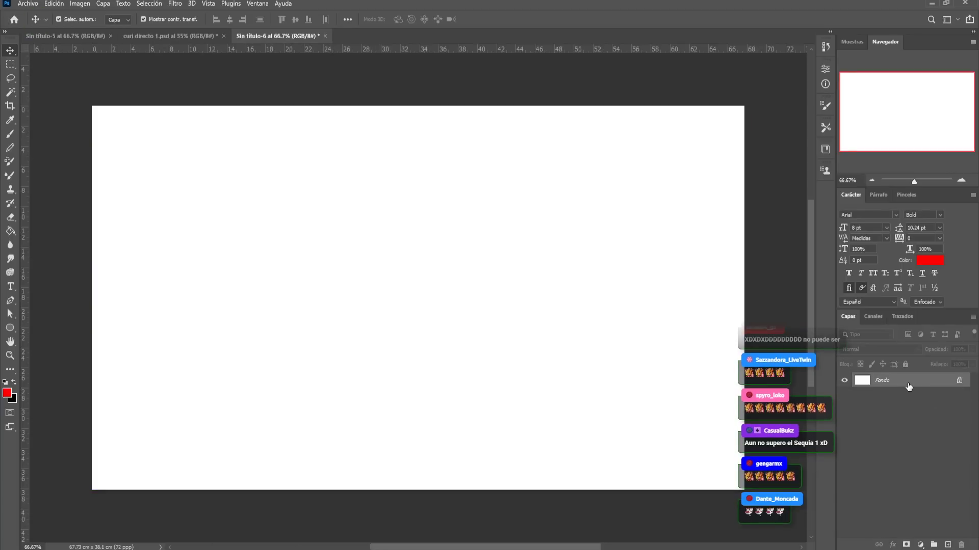
Convert the background to a regular layer and extend the canvas downward with the Crop tool to a nearly square format
{"action": "key", "text": "Return"}
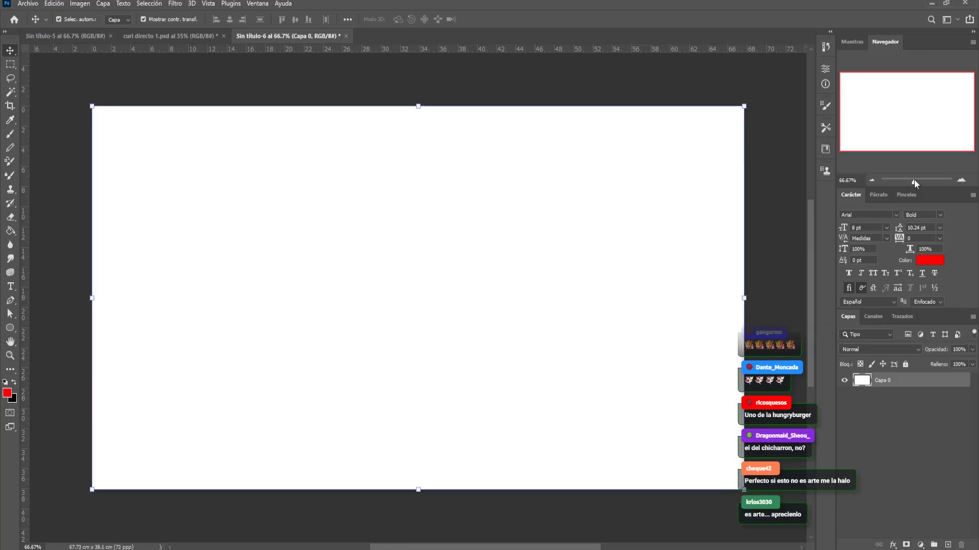
{"action": "left_click_drag", "start_coordinate": [914, 182], "coordinate": [911, 182]}
{"action": "key", "text": "c"}
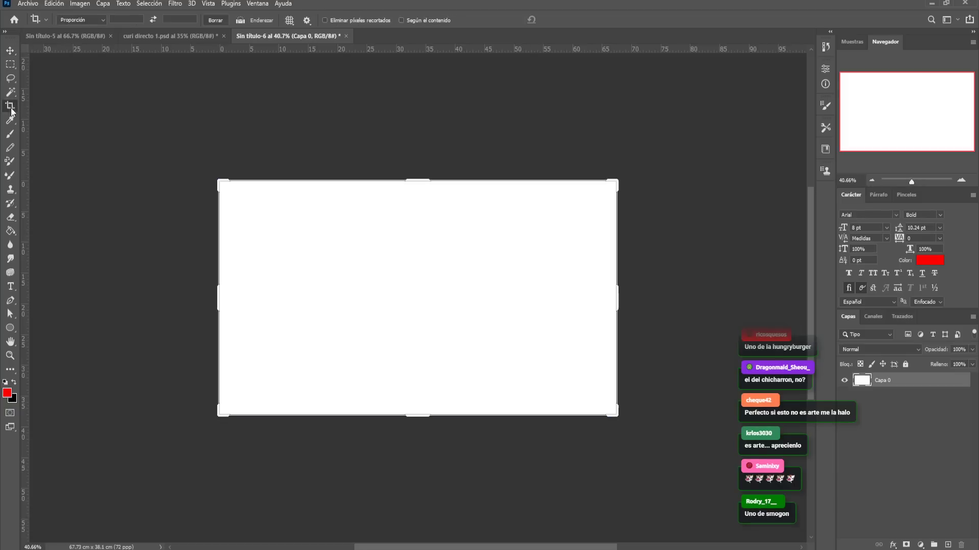
{"action": "left_click_drag", "start_coordinate": [412, 415], "coordinate": [407, 514]}
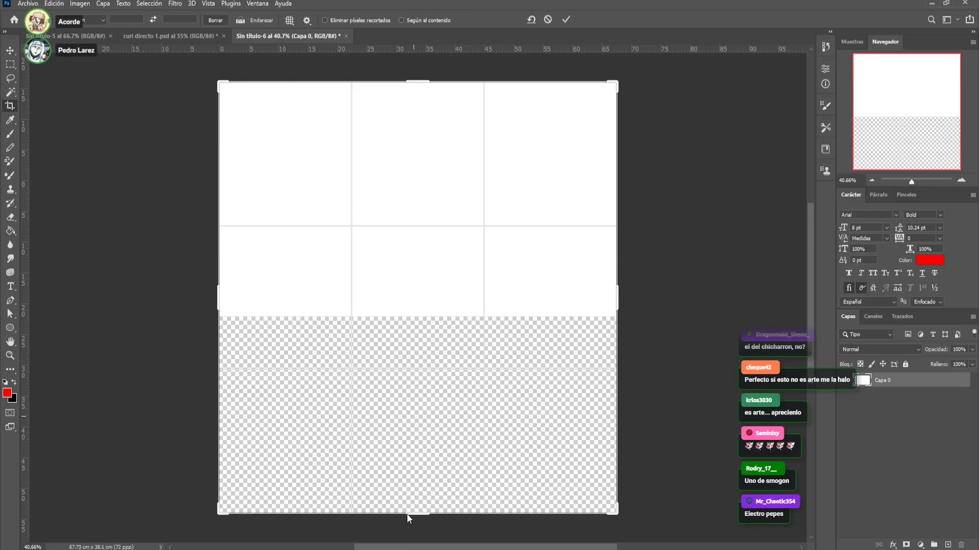
{"action": "key", "text": "Return"}
Stretch the white layer down to fill the whole extended canvas
{"action": "key", "text": "v"}
{"action": "left_click_drag", "start_coordinate": [415, 313], "coordinate": [427, 514]}
{"action": "key", "text": "Return"}
Copy the full canvas area of the white layer to a new layer and delete the original layer
{"action": "left_click", "coordinate": [10, 65]}
{"action": "left_click_drag", "start_coordinate": [200, 75], "coordinate": [663, 520]}
{"action": "key", "text": "ctrl+j"}
{"action": "left_click", "coordinate": [913, 411]}
{"action": "key", "text": "Delete"}
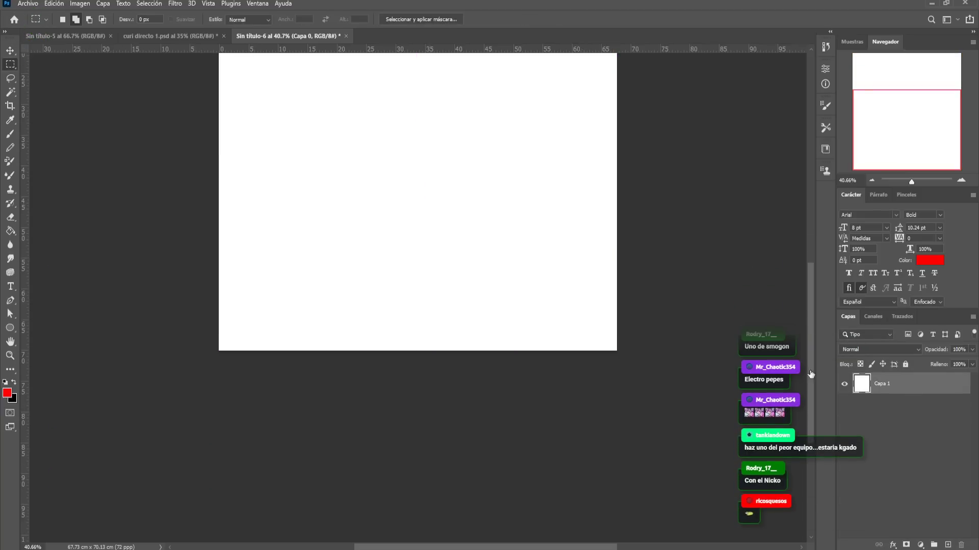
{"action": "scroll", "coordinate": [663, 315], "scroll_direction": "up", "scroll_amount": 3}
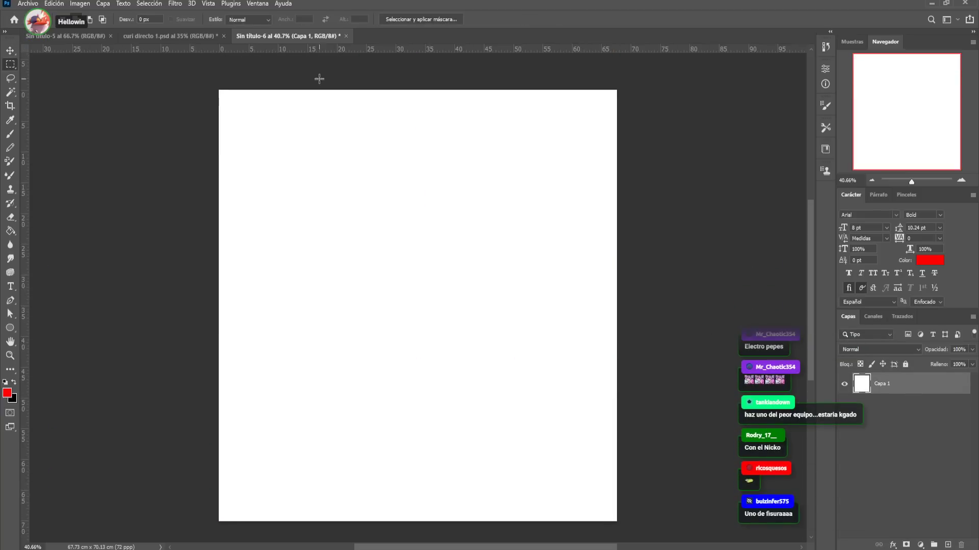
Copy the black "yo y los panas bien agustin asiendo onda ignea" caption bar from curi directo 1.psd to the new canvas's upper edge
{"action": "left_click", "coordinate": [188, 35]}
{"action": "key", "text": "v"}
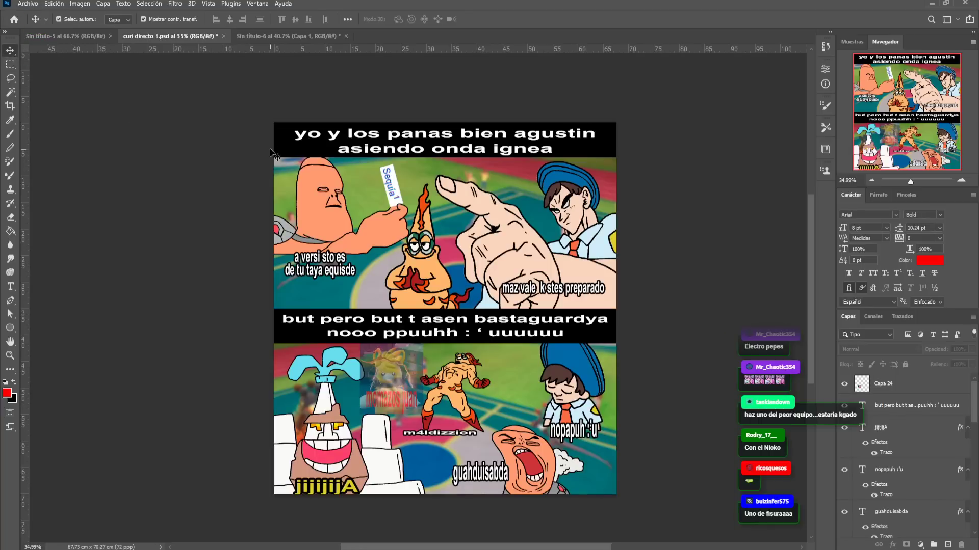
{"action": "left_click_drag", "start_coordinate": [306, 141], "coordinate": [509, 116]}
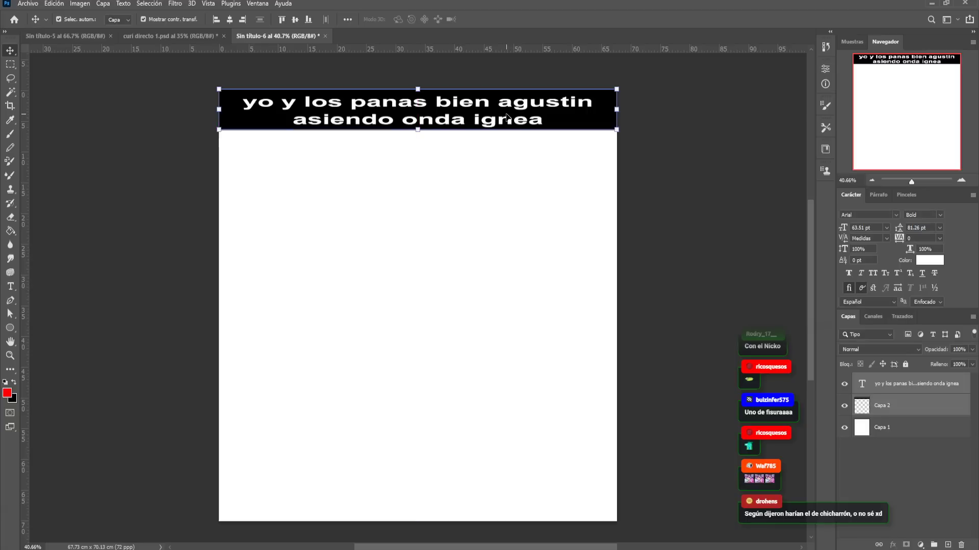
{"action": "left_click", "coordinate": [729, 176]}
Duplicate the black caption bar with its text and place the copy just below the middle of the canvas
{"action": "left_click_drag", "start_coordinate": [645, 179], "coordinate": [530, 352]}
{"action": "left_click", "coordinate": [538, 170], "text": "shift"}
{"action": "left_click", "coordinate": [673, 240]}
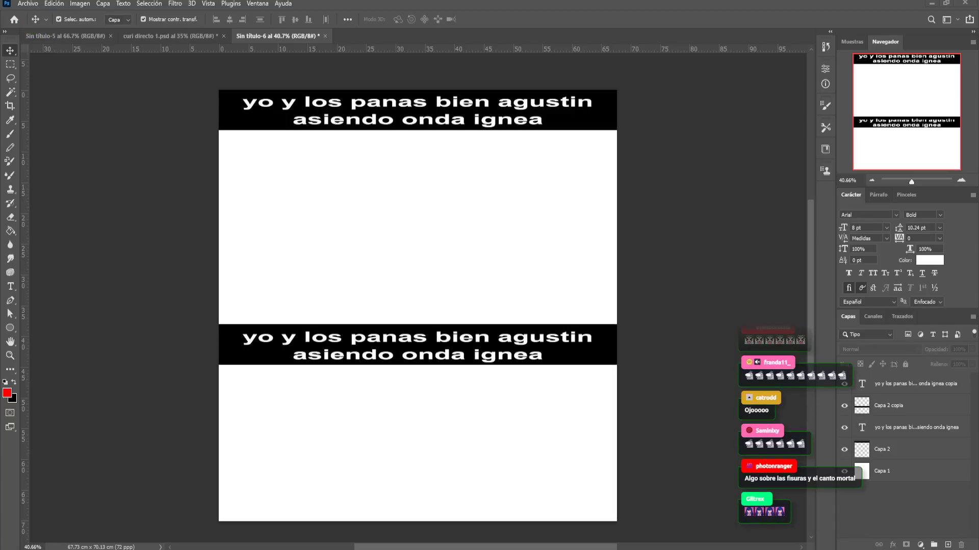
Replace the upper caption's text with "wen stas bien trankila" on one line and "aciendo un strim" on the next
{"action": "scroll", "coordinate": [165, 253], "scroll_direction": "up", "scroll_amount": 1}
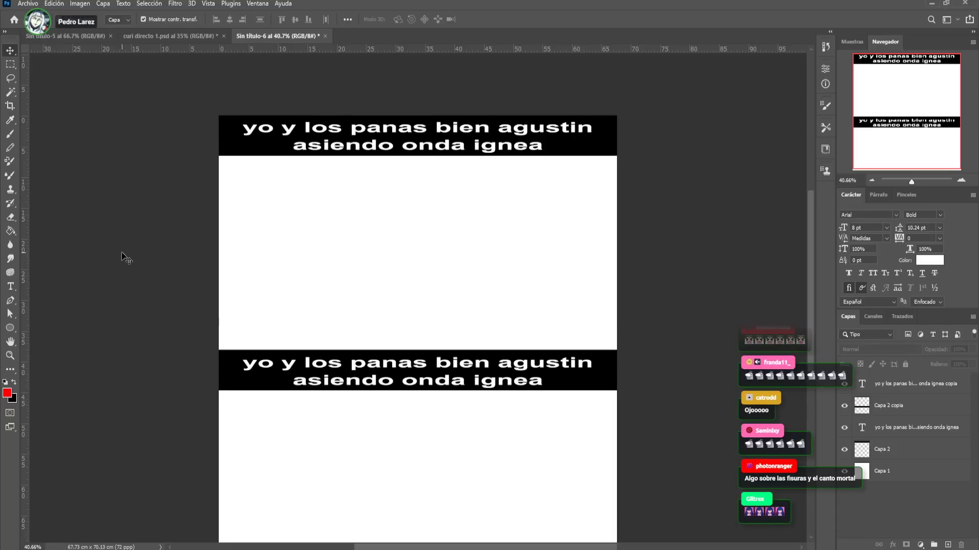
{"action": "left_click", "coordinate": [10, 287]}
{"action": "left_click", "coordinate": [331, 133]}
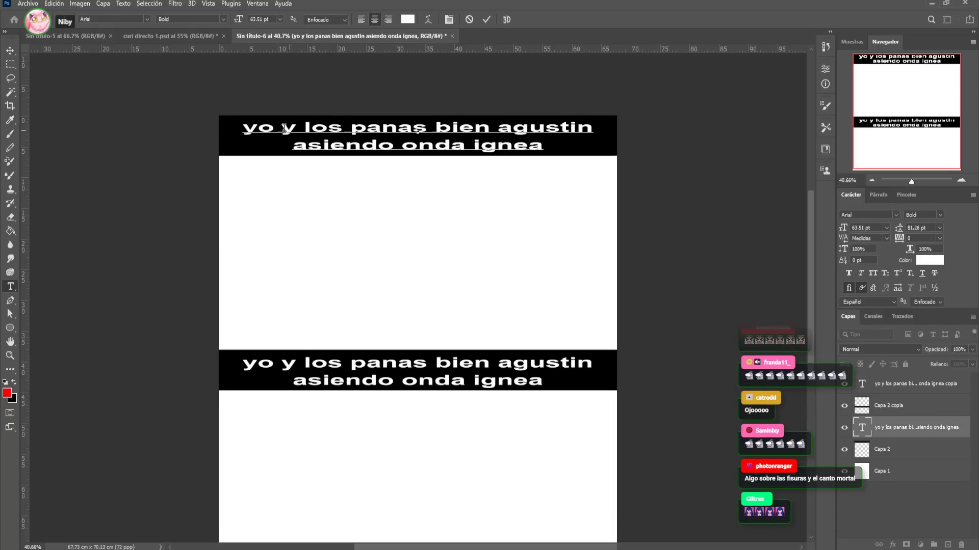
{"action": "left_click_drag", "start_coordinate": [247, 130], "coordinate": [578, 165]}
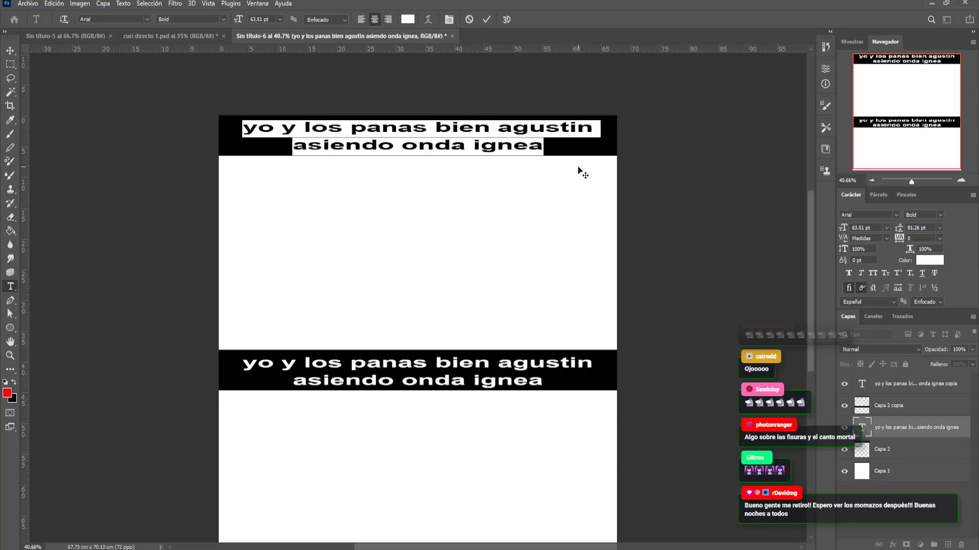
{"action": "type", "text": "we"}
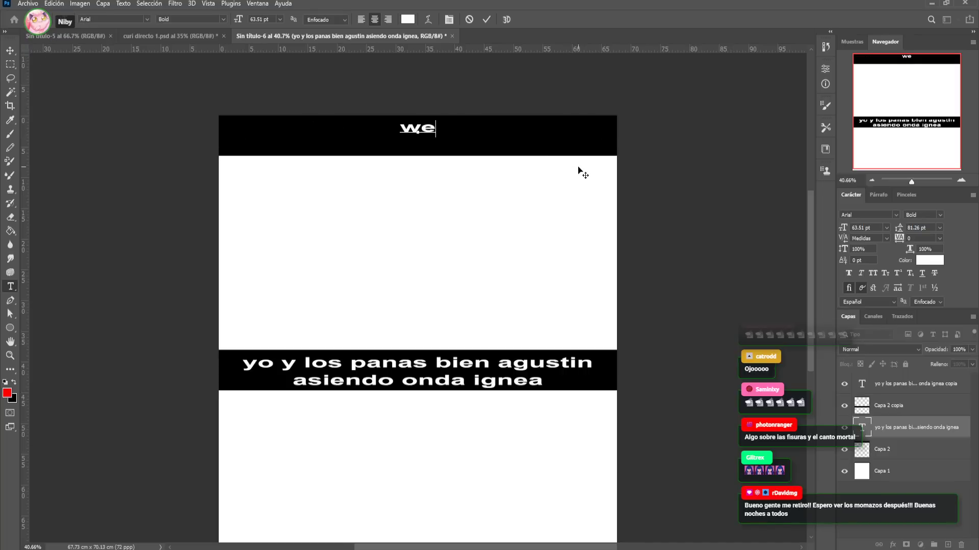
{"action": "type", "text": "n stas"}
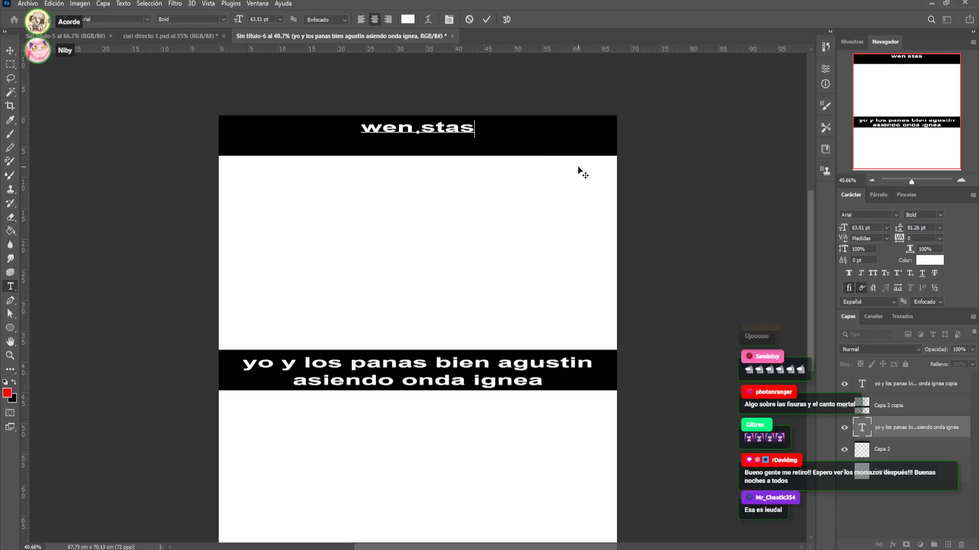
{"action": "type", "text": " b"}
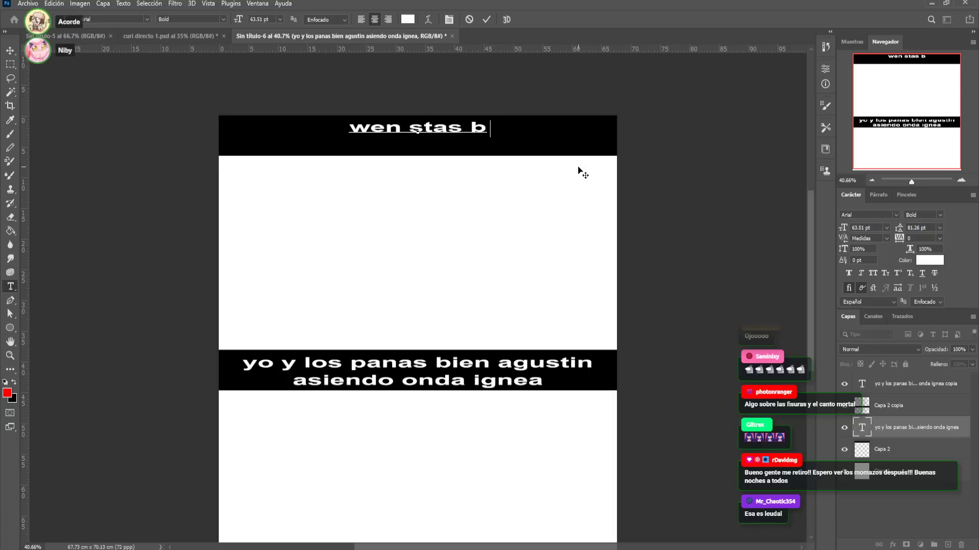
{"action": "type", "text": "ien "}
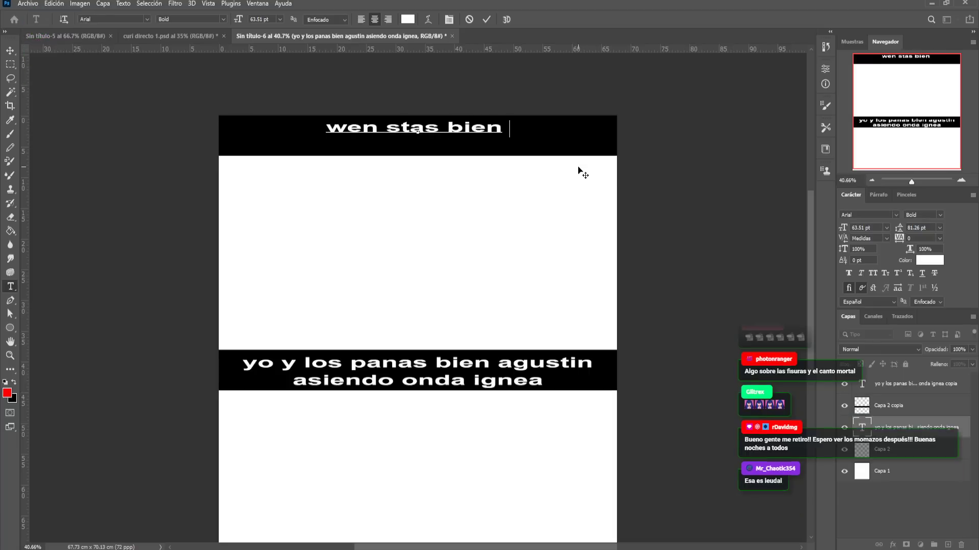
{"action": "type", "text": "trankila "}
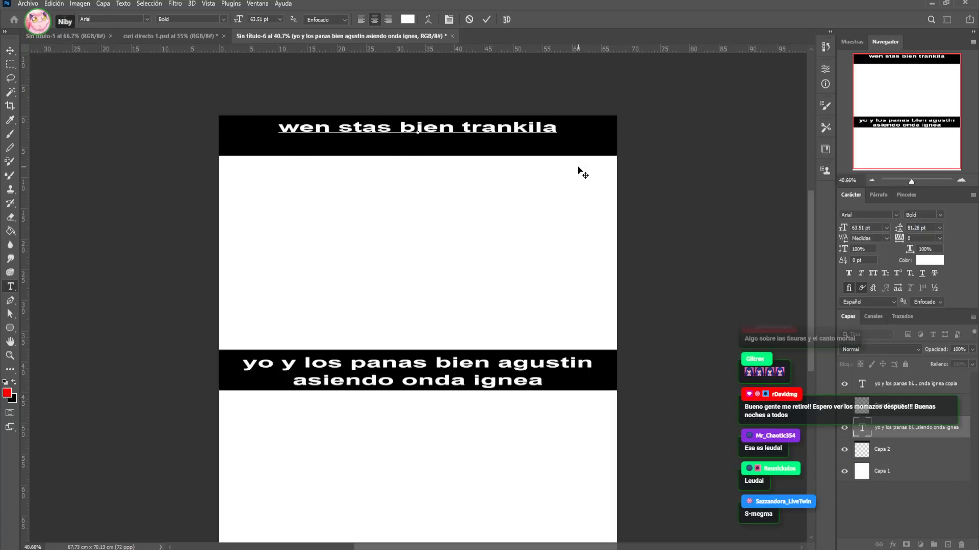
{"action": "type", "text": "aciendo"}
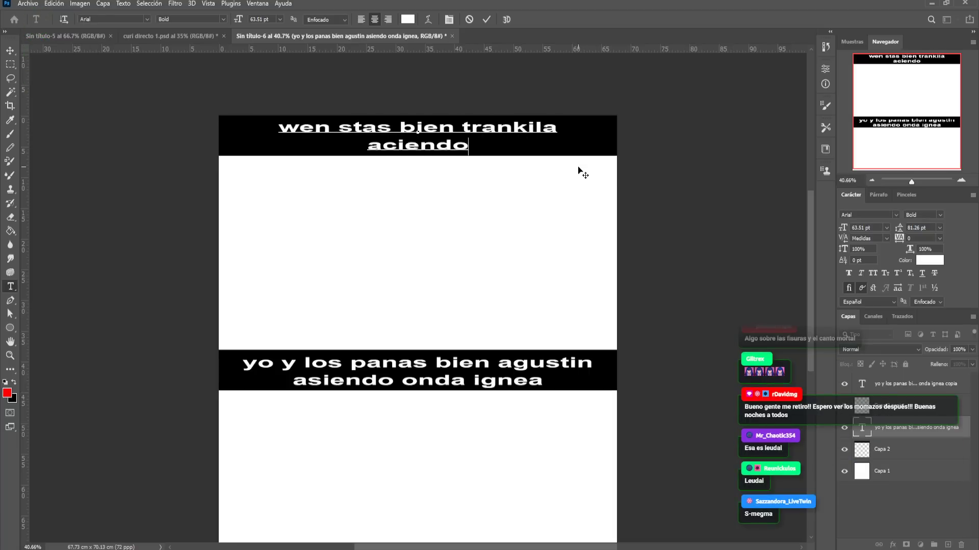
{"action": "type", "text": " un strim"}
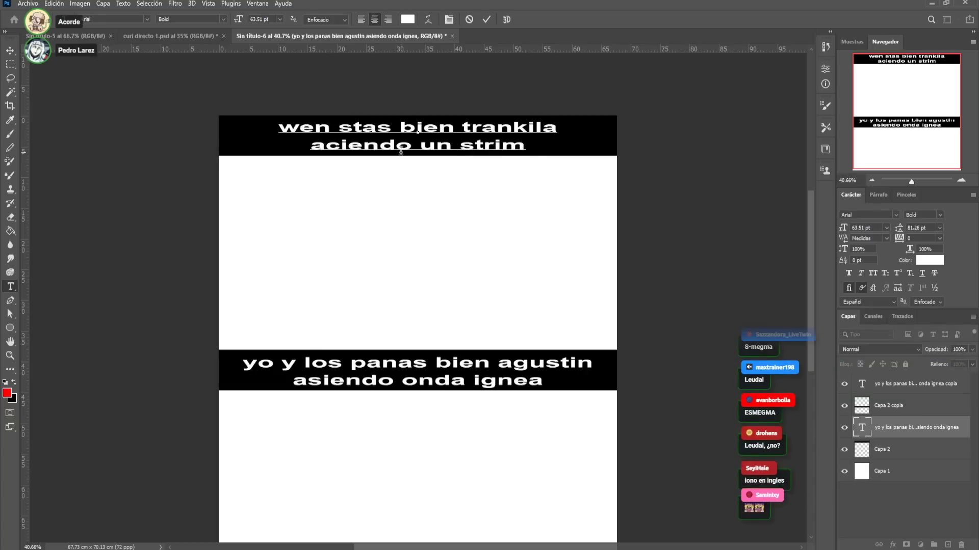
{"action": "left_click", "coordinate": [11, 273]}
Replace the lower caption's text with two lines: "but llega un c entrenador mysterioso" and "y t papea nooopapuh :'u"
{"action": "left_click", "coordinate": [10, 287]}
{"action": "left_click", "coordinate": [244, 363]}
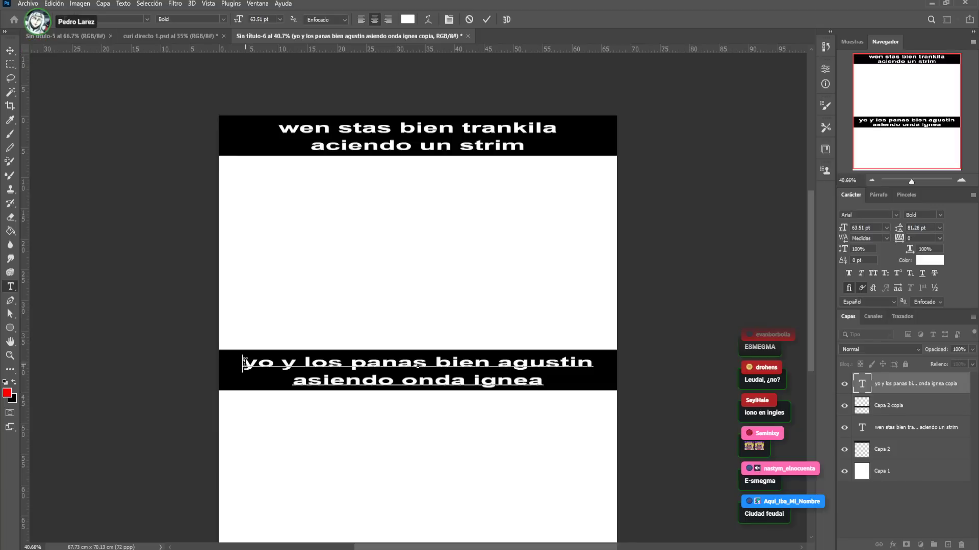
{"action": "left_click_drag", "start_coordinate": [244, 363], "coordinate": [575, 388]}
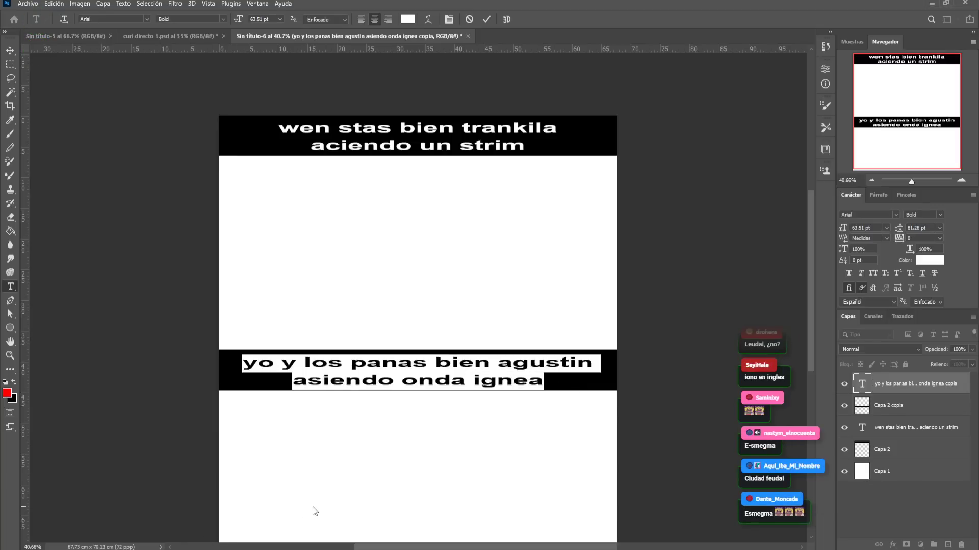
{"action": "type", "text": "but lle"}
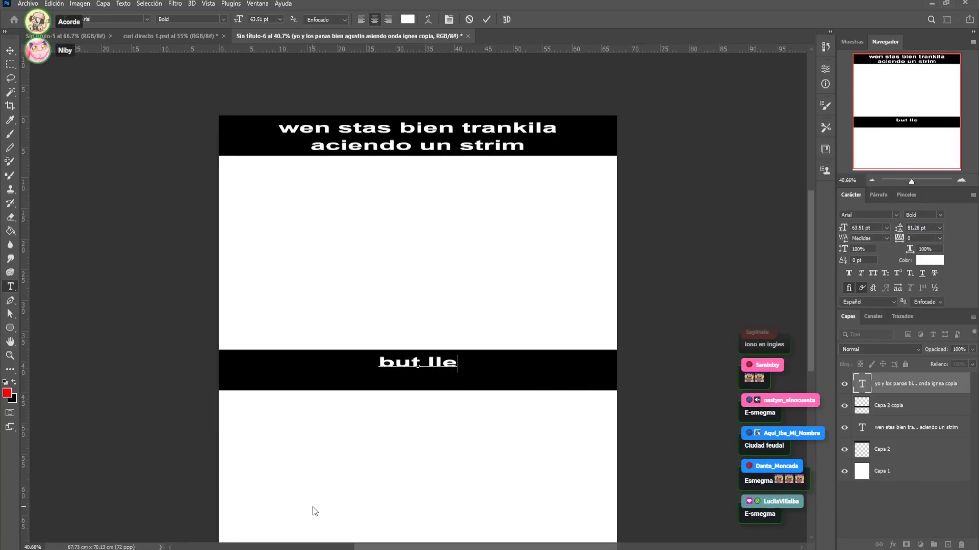
{"action": "type", "text": "ga un "}
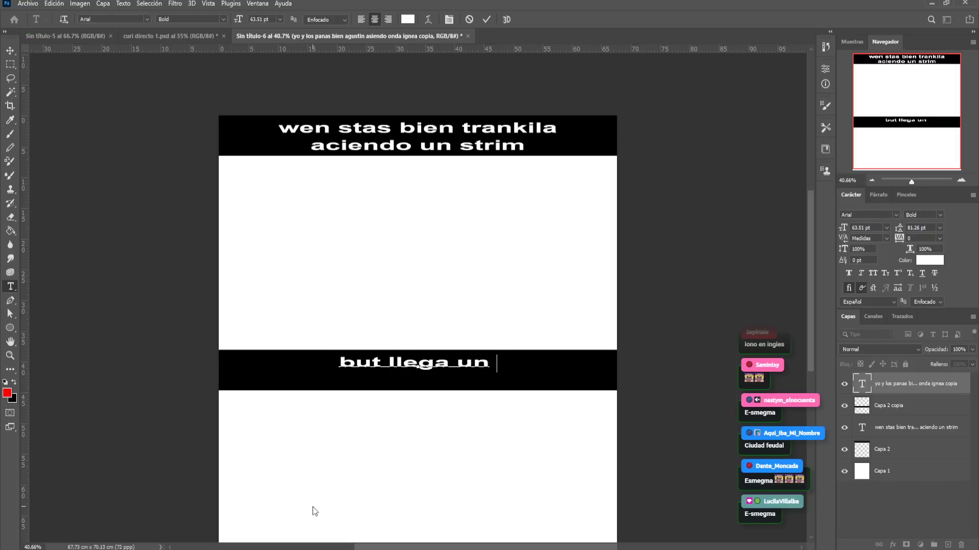
{"action": "type", "text": "c entrenado"}
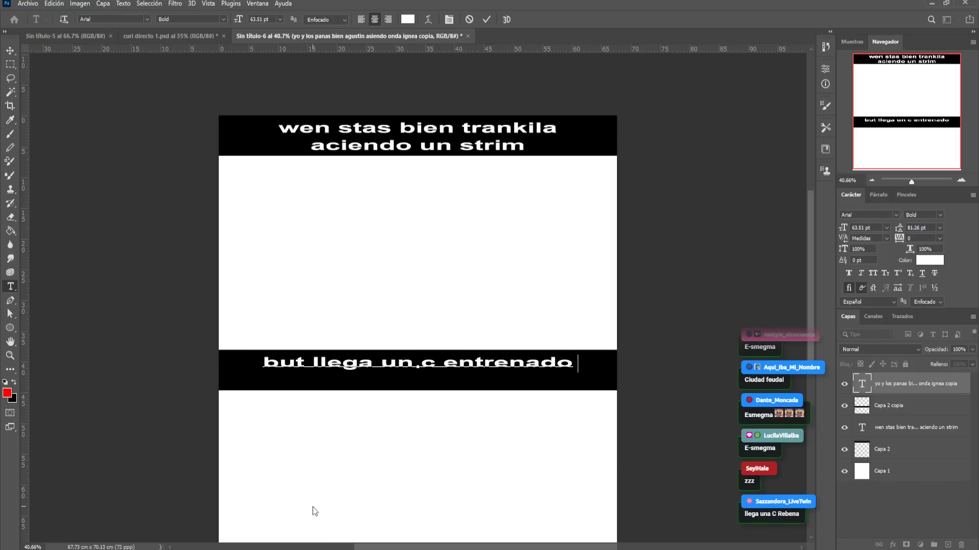
{"action": "type", "text": "r mysteri"}
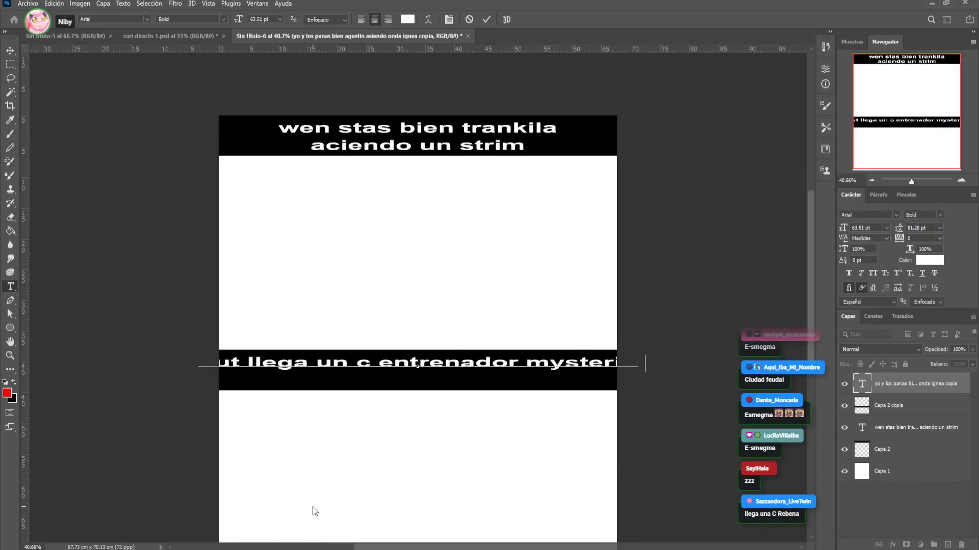
{"action": "type", "text": "o papea"}
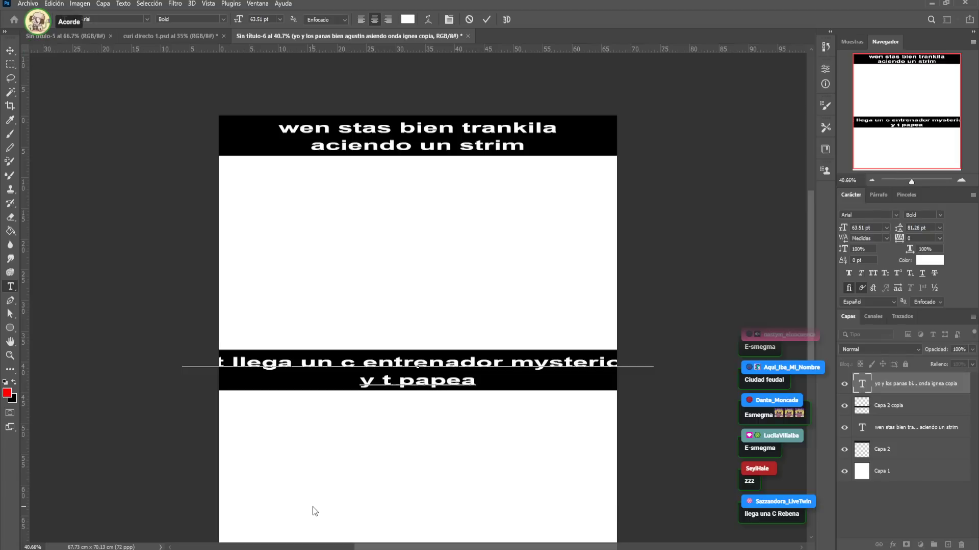
{"action": "type", "text": " no"}
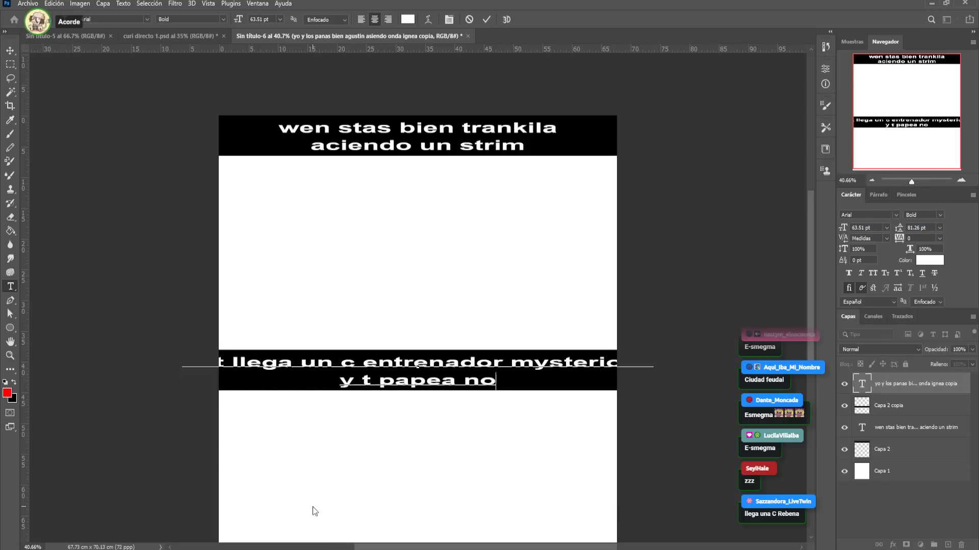
{"action": "type", "text": "oopapuh :'u"}
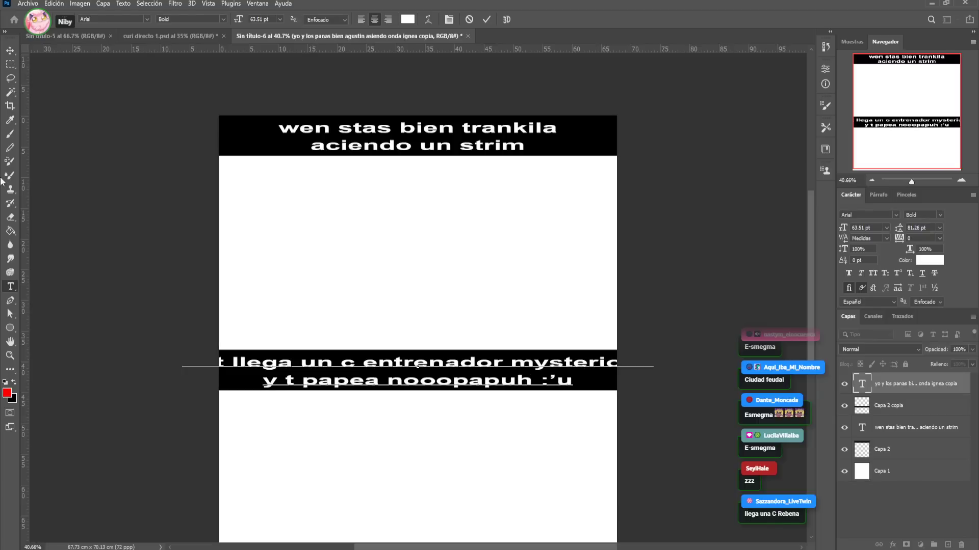
Narrow the lower caption text to about 77% width and nudge it slightly upward within its black bar
{"action": "left_click", "coordinate": [11, 51]}
{"action": "left_click_drag", "start_coordinate": [651, 373], "coordinate": [598, 369]}
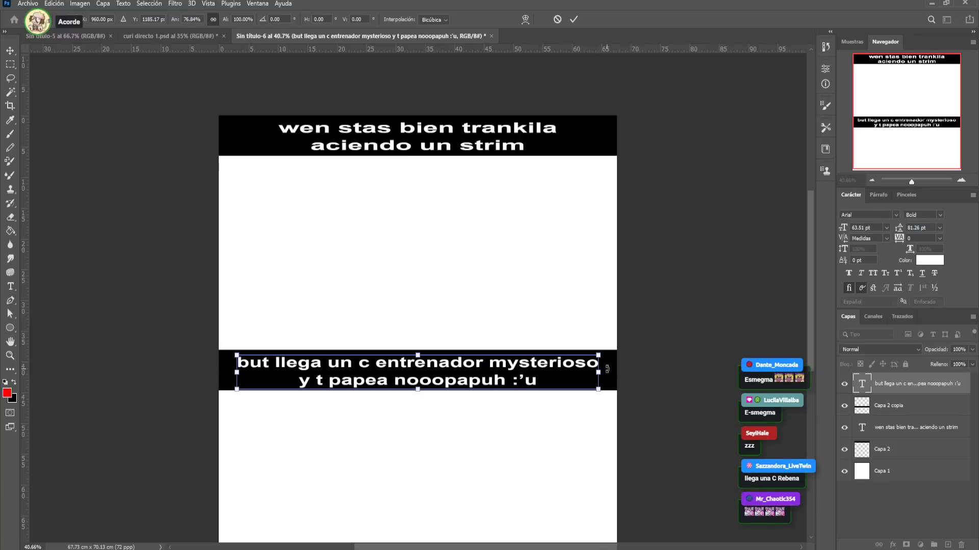
{"action": "key", "text": "Up"}
{"action": "key", "text": "Up"}
{"action": "key", "text": "Up"}
{"action": "key", "text": "Up"}
{"action": "key", "text": "Up"}
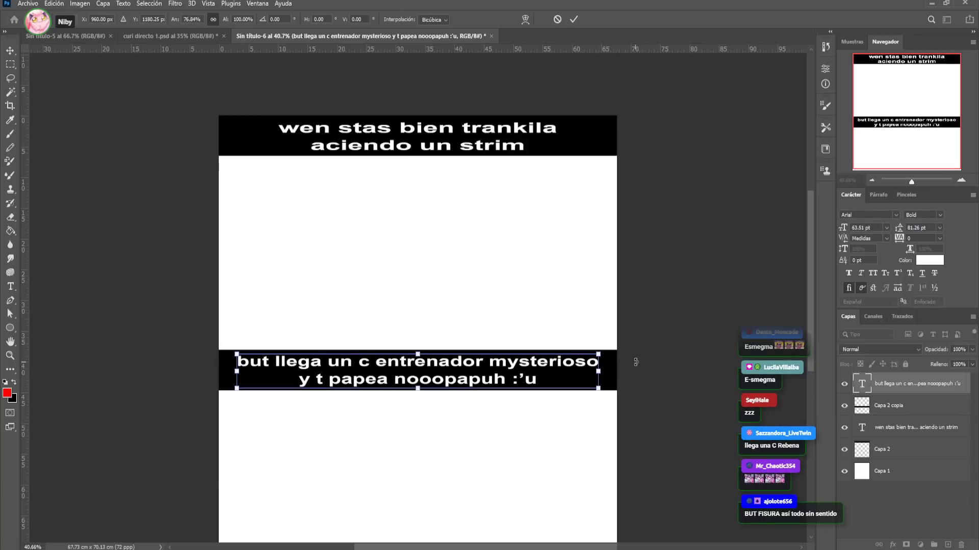
{"action": "key", "text": "Return"}
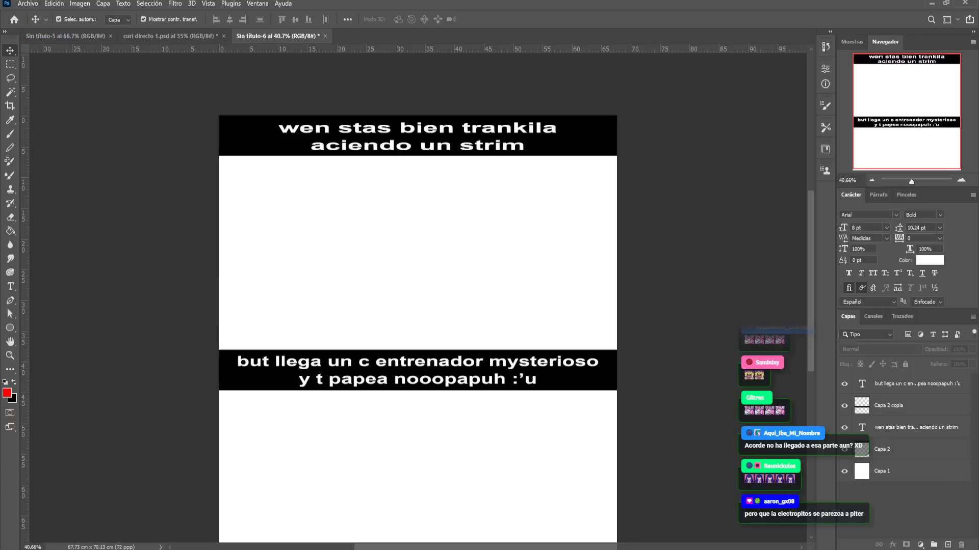
Save the document as curielfa.psd
{"action": "key", "text": "ctrl+s"}
{"action": "left_click", "coordinate": [636, 153]}
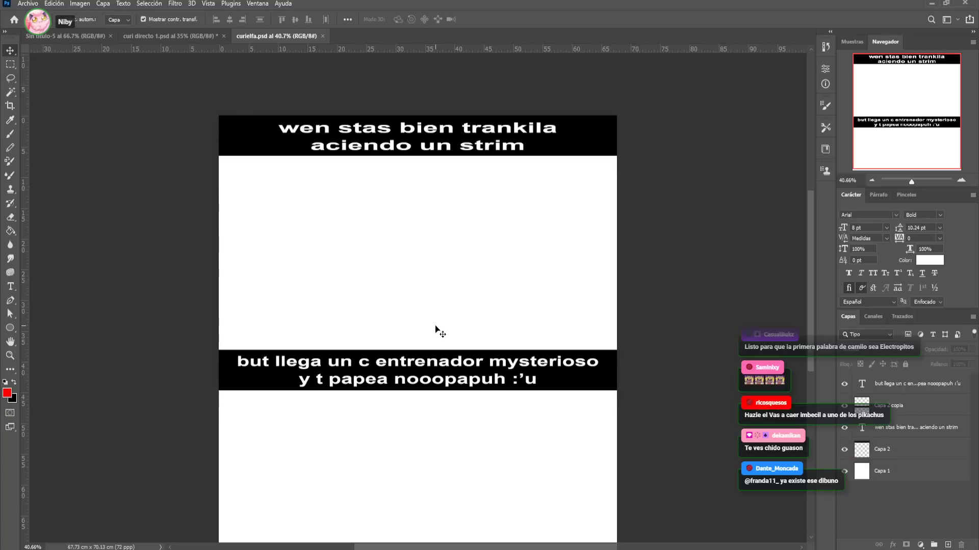
Paste the copied green frog creature image, shrink it to about half size and place it at the left of the lower white panel
{"action": "key", "text": "ctrl+v"}
{"action": "left_click_drag", "start_coordinate": [464, 301], "coordinate": [455, 244]}
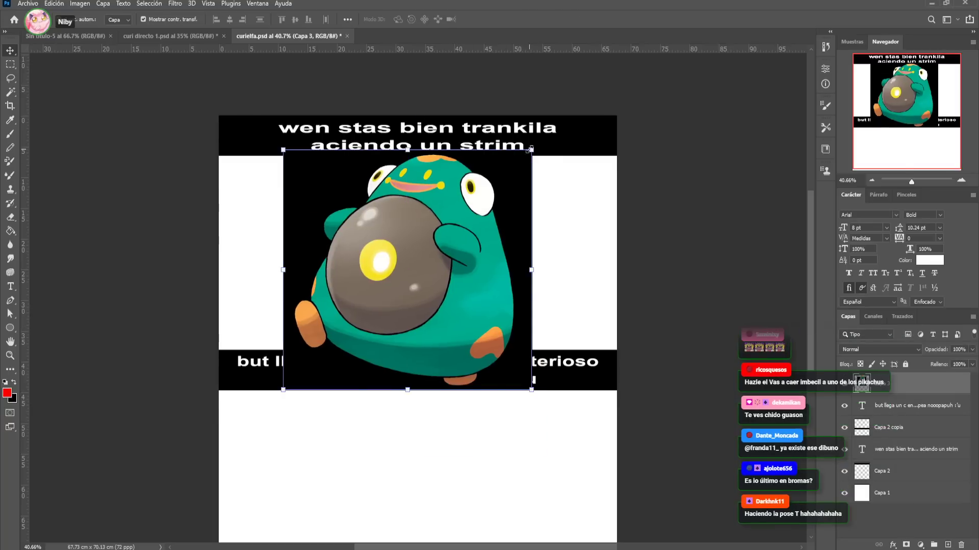
{"action": "left_click_drag", "start_coordinate": [532, 149], "coordinate": [404, 269]}
{"action": "left_click_drag", "start_coordinate": [349, 331], "coordinate": [313, 463]}
{"action": "key", "text": "Return"}
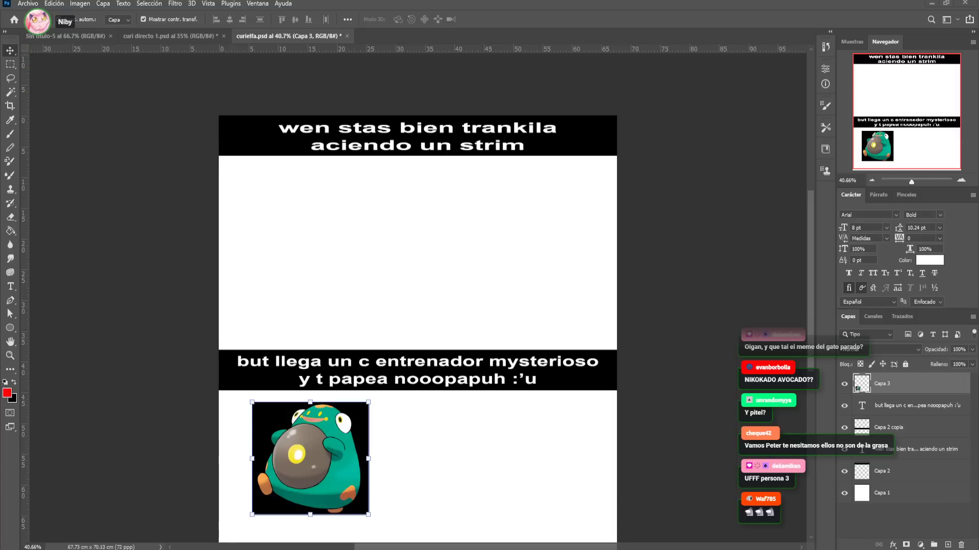
Paste the pink-haired trainer image, shrink it into the lower panel's right side, and move the frog image partly behind it
{"action": "key", "text": "ctrl+v"}
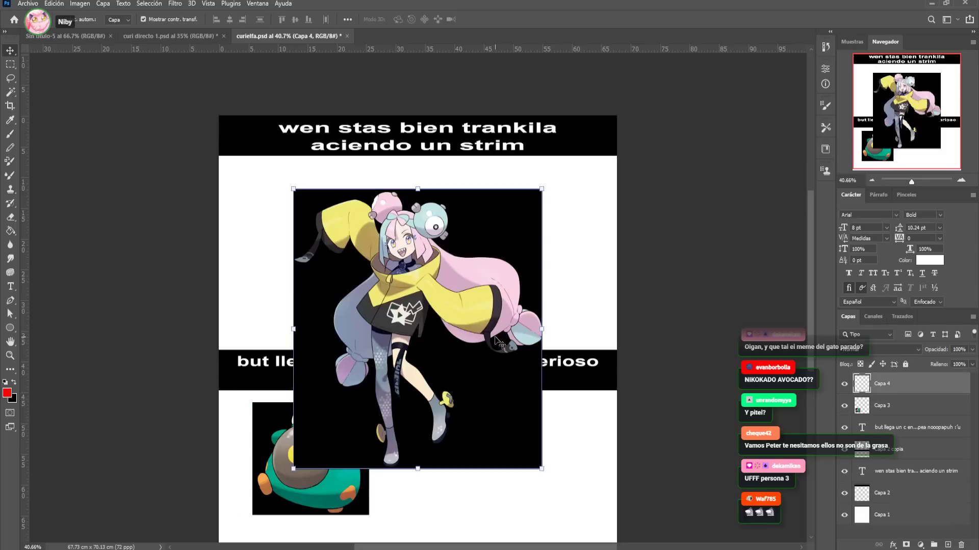
{"action": "left_click_drag", "start_coordinate": [426, 303], "coordinate": [482, 358]}
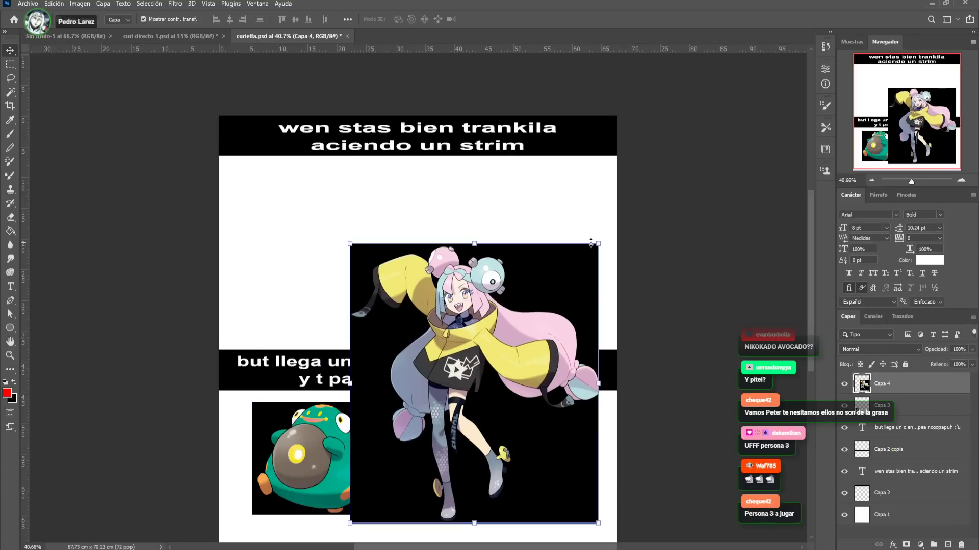
{"action": "left_click_drag", "start_coordinate": [598, 245], "coordinate": [461, 398]}
{"action": "left_click_drag", "start_coordinate": [414, 455], "coordinate": [559, 448]}
{"action": "left_click", "coordinate": [309, 465]}
{"action": "left_click_drag", "start_coordinate": [327, 456], "coordinate": [493, 474]}
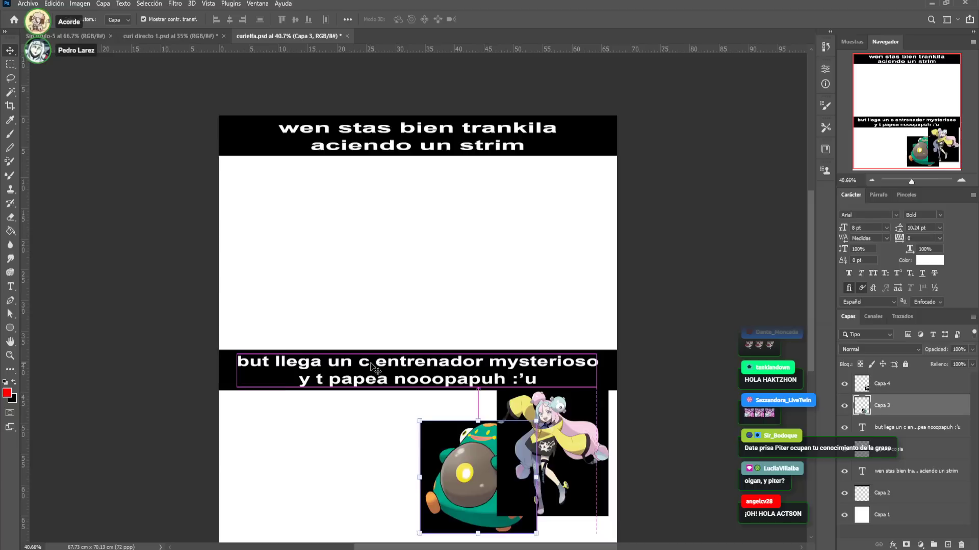
Paste the "La historia detrás del meme" image, lasso its big-nosed cartoon character onto a new layer and delete the full image
{"action": "key", "text": "ctrl+v"}
{"action": "left_click", "coordinate": [10, 78]}
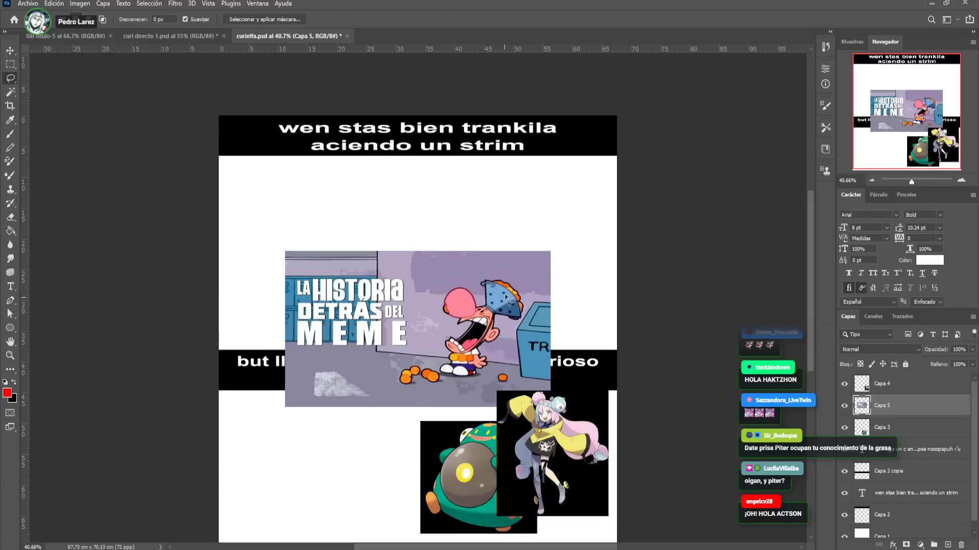
{"action": "mouse_move", "coordinate": [503, 273]}
{"action": "left_mouse_down"}
{"action": "mouse_move", "coordinate": [430, 319]}
{"action": "mouse_move", "coordinate": [433, 347]}
{"action": "mouse_move", "coordinate": [492, 373]}
{"action": "mouse_move", "coordinate": [533, 298]}
{"action": "left_mouse_up"}
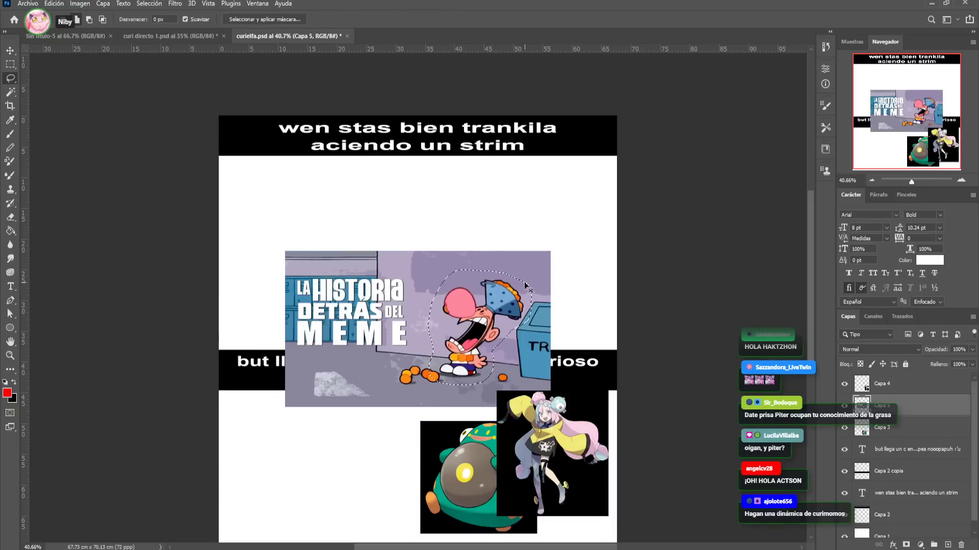
{"action": "key", "text": "ctrl+j"}
{"action": "left_click", "coordinate": [10, 51]}
{"action": "left_click", "coordinate": [362, 293]}
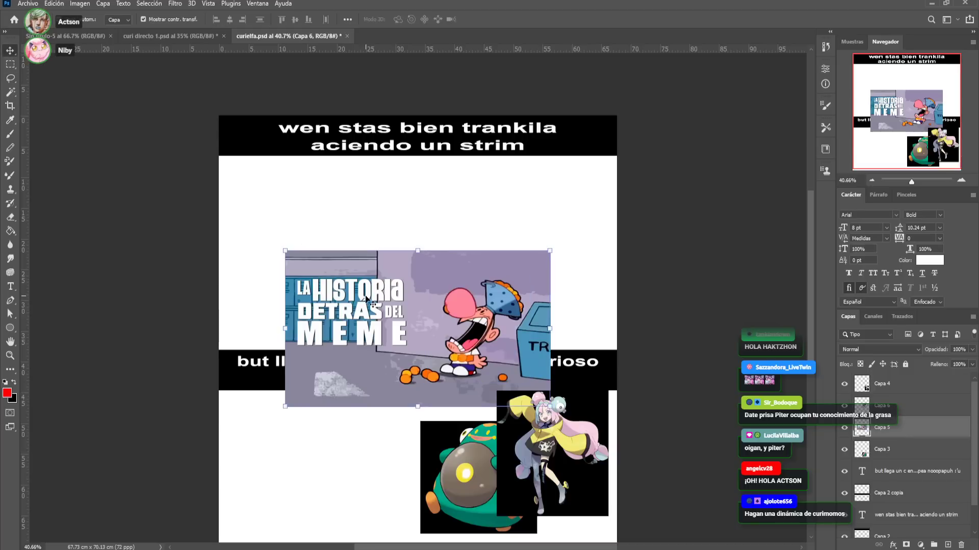
{"action": "key", "text": "Delete"}
Move the cartoon character cutout to the lower-left corner of the canvas and flip it horizontally to face the other images
{"action": "mouse_move", "coordinate": [491, 309]}
{"action": "left_mouse_down"}
{"action": "mouse_move", "coordinate": [349, 396]}
{"action": "mouse_move", "coordinate": [281, 462]}
{"action": "left_mouse_up"}
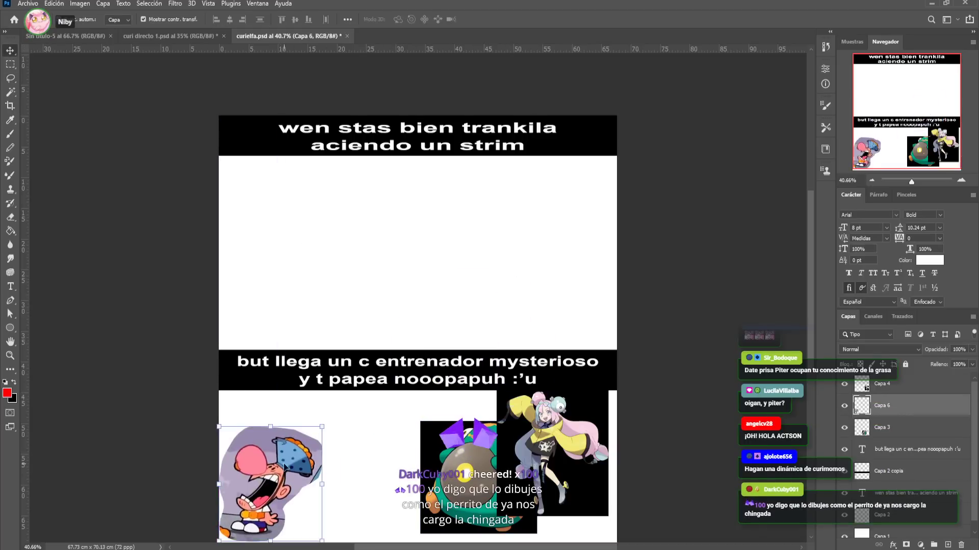
{"action": "scroll", "coordinate": [282, 448], "scroll_direction": "down", "scroll_amount": 2}
{"action": "key", "text": "ctrl+t"}
{"action": "right_click", "coordinate": [282, 434]}
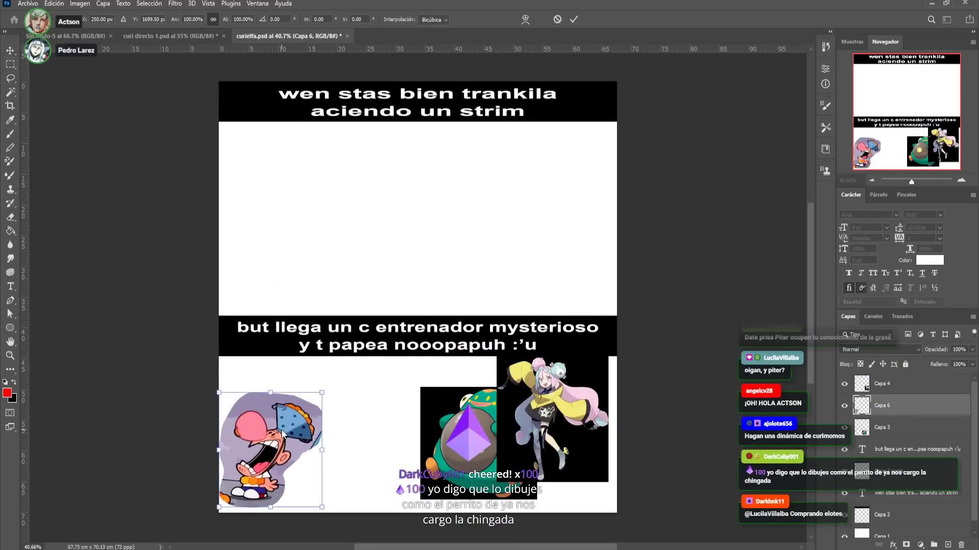
{"action": "left_click", "coordinate": [316, 415]}
{"action": "key", "text": "Return"}
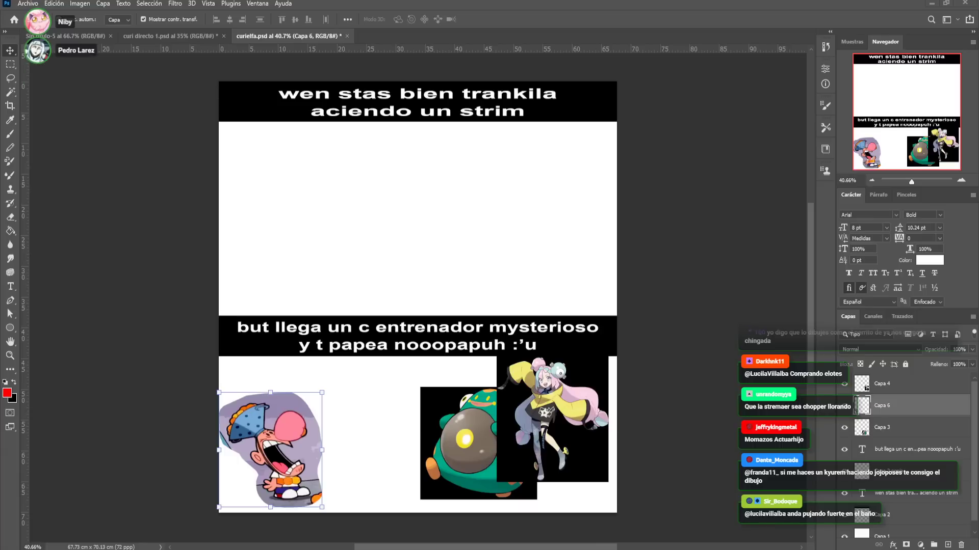
Paste the "ya nos cargo la chingada" puppy image, shrink it and place it between the cartoon cutout and the frog
{"action": "key", "text": "ctrl"}
{"action": "key", "text": "ctrl+v"}
{"action": "left_click_drag", "start_coordinate": [419, 302], "coordinate": [485, 342]}
{"action": "left_click_drag", "start_coordinate": [444, 392], "coordinate": [430, 409]}
{"action": "left_click_drag", "start_coordinate": [396, 369], "coordinate": [396, 378]}
{"action": "key", "text": "Return"}
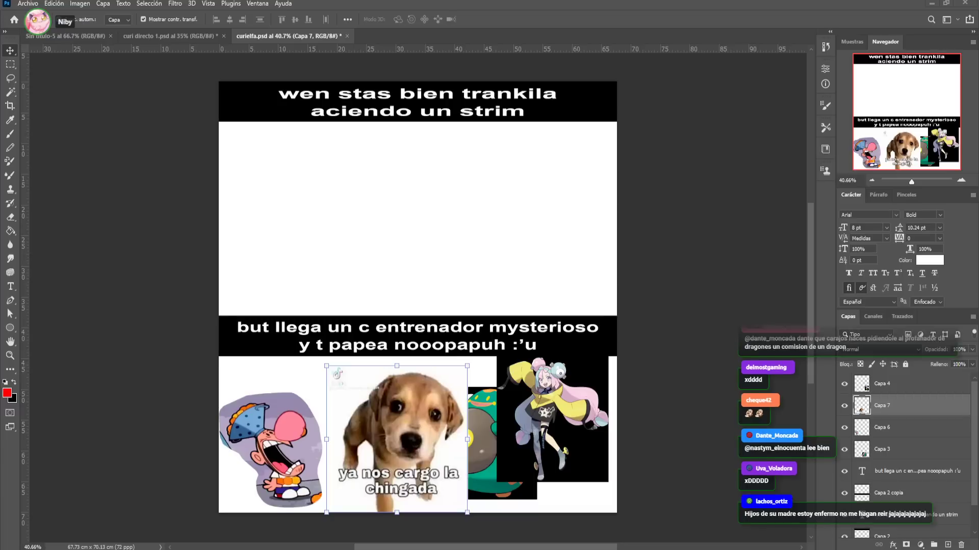
Paste the "Que harian sin ti Bob Esponja" image, enlarge it, flip it horizontally and place it in the upper panel's lower-left corner
{"action": "key", "text": "ctrl+v"}
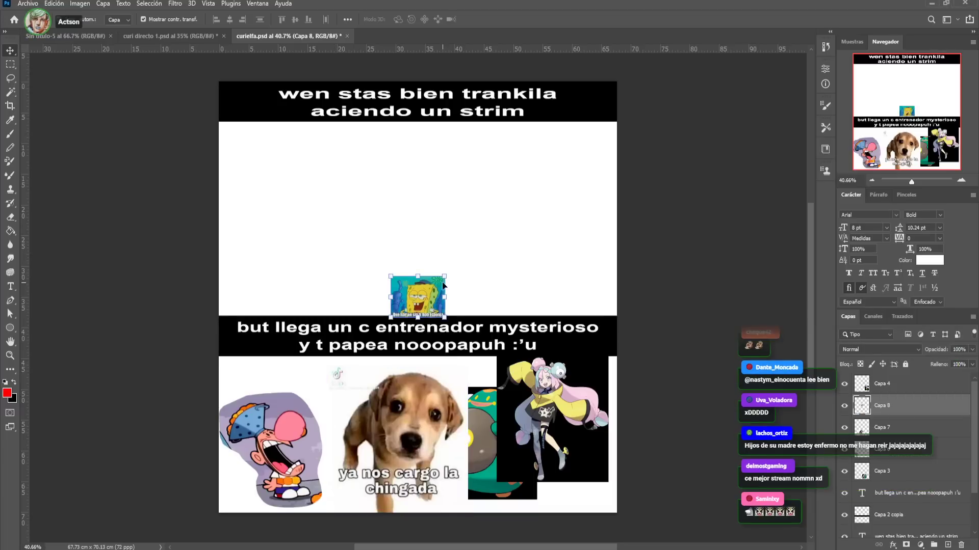
{"action": "key", "text": "ctrl+t"}
{"action": "left_click_drag", "start_coordinate": [437, 274], "coordinate": [550, 194]}
{"action": "left_click_drag", "start_coordinate": [516, 245], "coordinate": [355, 247]}
{"action": "right_click", "coordinate": [356, 249]}
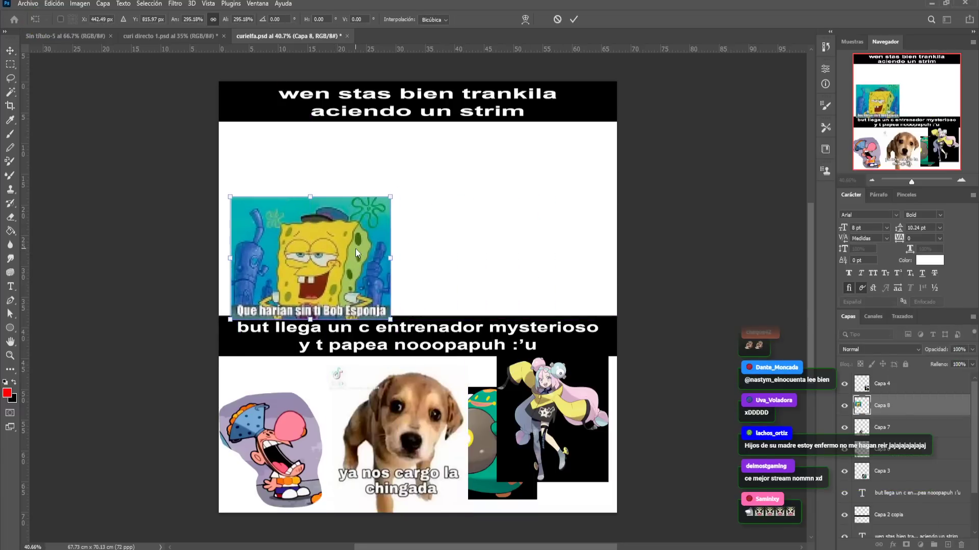
{"action": "left_click", "coordinate": [388, 453]}
{"action": "mouse_move", "coordinate": [360, 284]}
{"action": "left_mouse_down"}
{"action": "mouse_move", "coordinate": [353, 269]}
{"action": "mouse_move", "coordinate": [347, 277]}
{"action": "left_mouse_up"}
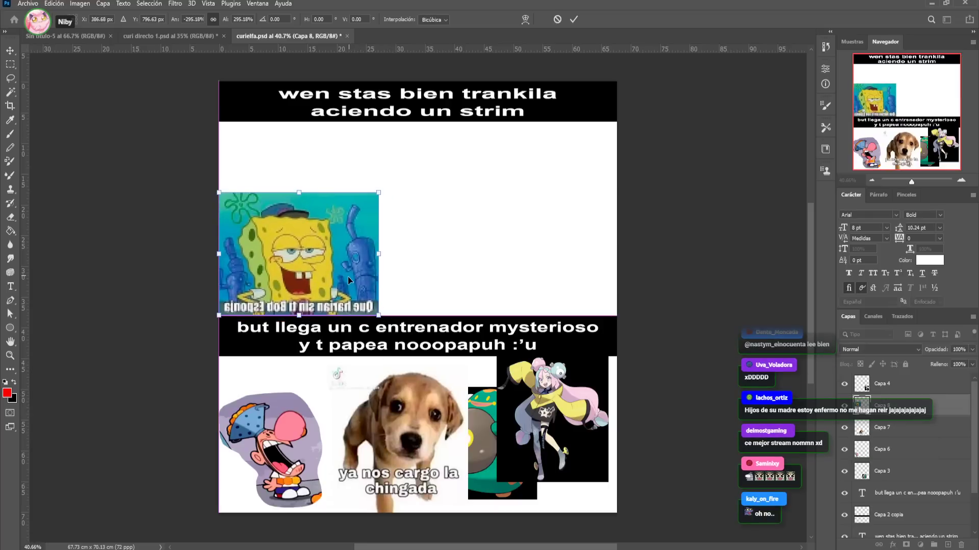
{"action": "left_click_drag", "start_coordinate": [382, 192], "coordinate": [411, 176]}
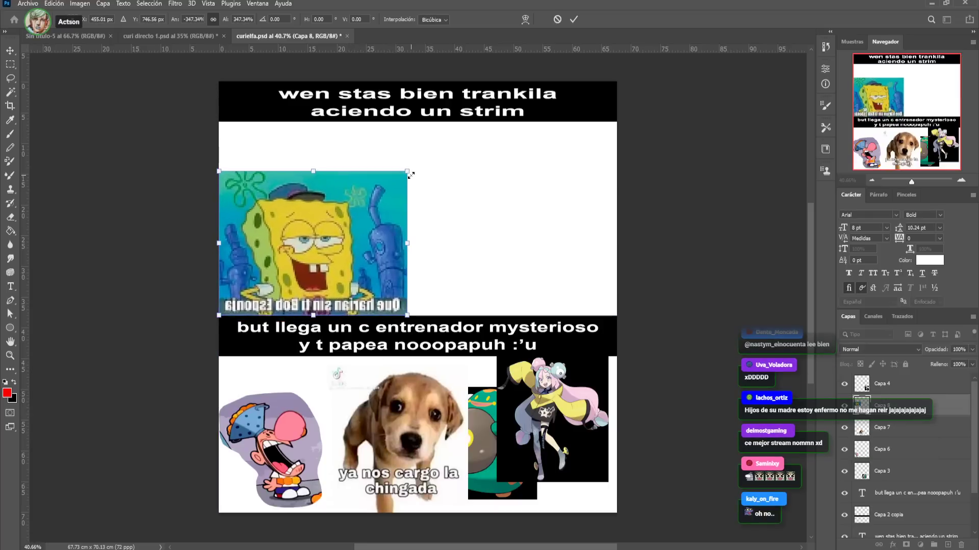
{"action": "key", "text": "Return"}
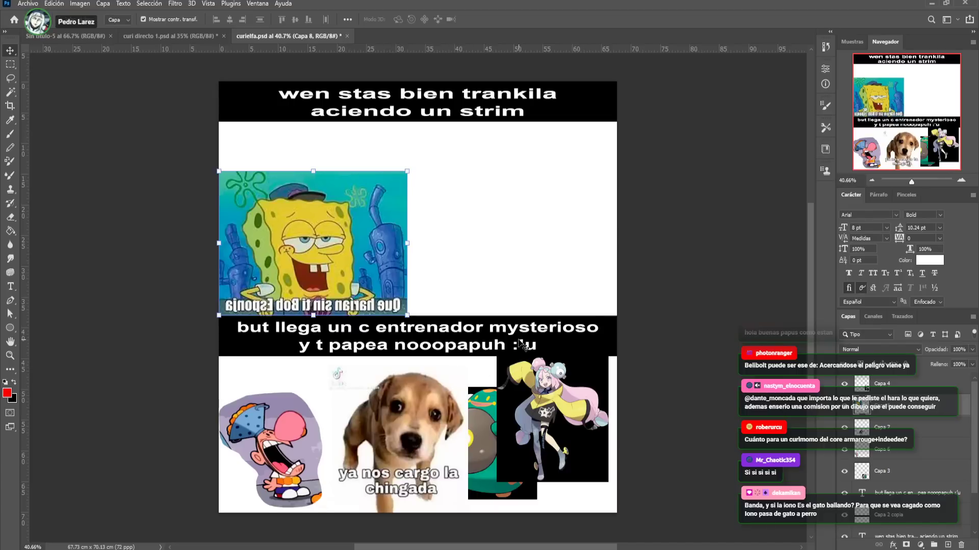
Paste the "Listo para tu retiro MCQueen" race cars image and enlarge it across the upper panel's right half
{"action": "key", "text": "ctrl+v"}
{"action": "left_click_drag", "start_coordinate": [443, 276], "coordinate": [656, 180]}
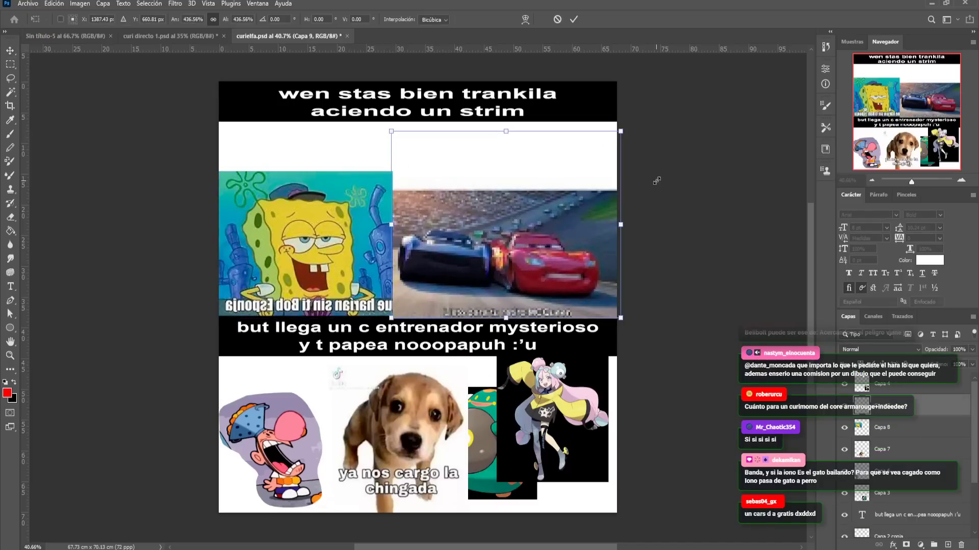
{"action": "key", "text": "Return"}
Lasso the dark race car onto its own layer and delete the full race cars image
{"action": "left_click", "coordinate": [10, 78]}
{"action": "mouse_move", "coordinate": [448, 220]}
{"action": "left_mouse_down"}
{"action": "mouse_move", "coordinate": [407, 217]}
{"action": "mouse_move", "coordinate": [397, 230]}
{"action": "mouse_move", "coordinate": [397, 283]}
{"action": "mouse_move", "coordinate": [435, 295]}
{"action": "mouse_move", "coordinate": [502, 293]}
{"action": "mouse_move", "coordinate": [494, 244]}
{"action": "mouse_move", "coordinate": [473, 225]}
{"action": "left_mouse_up"}
{"action": "key", "text": "ctrl+j"}
{"action": "left_click", "coordinate": [10, 51]}
{"action": "left_click", "coordinate": [569, 264]}
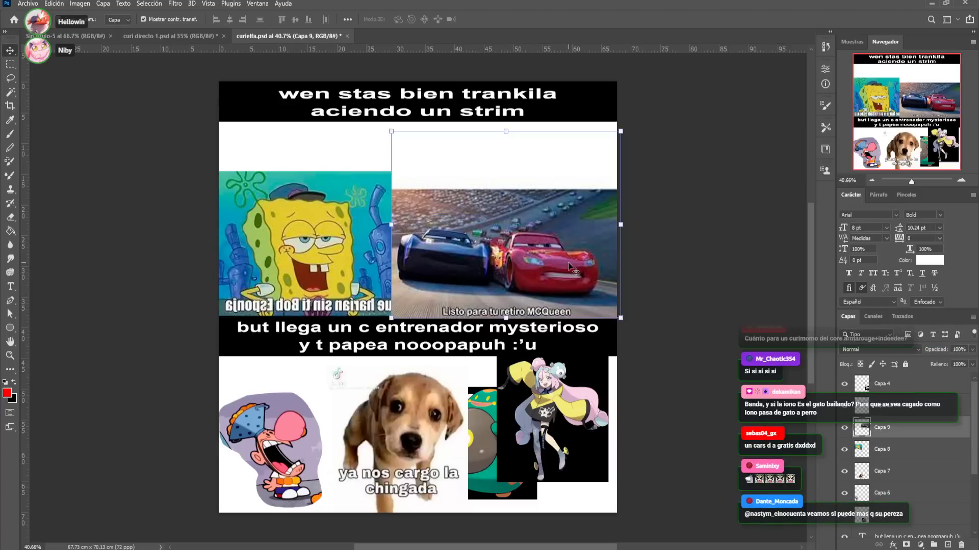
{"action": "key", "text": "Delete"}
Flip the dark car cutout horizontally, move it to the lower panel's lower-right corner and enlarge it
{"action": "key", "text": "ctrl+t"}
{"action": "right_click", "coordinate": [447, 263]}
{"action": "left_click", "coordinate": [485, 471]}
{"action": "left_click_drag", "start_coordinate": [455, 261], "coordinate": [544, 491]}
{"action": "left_click_drag", "start_coordinate": [575, 420], "coordinate": [587, 398]}
{"action": "key", "text": "Return"}
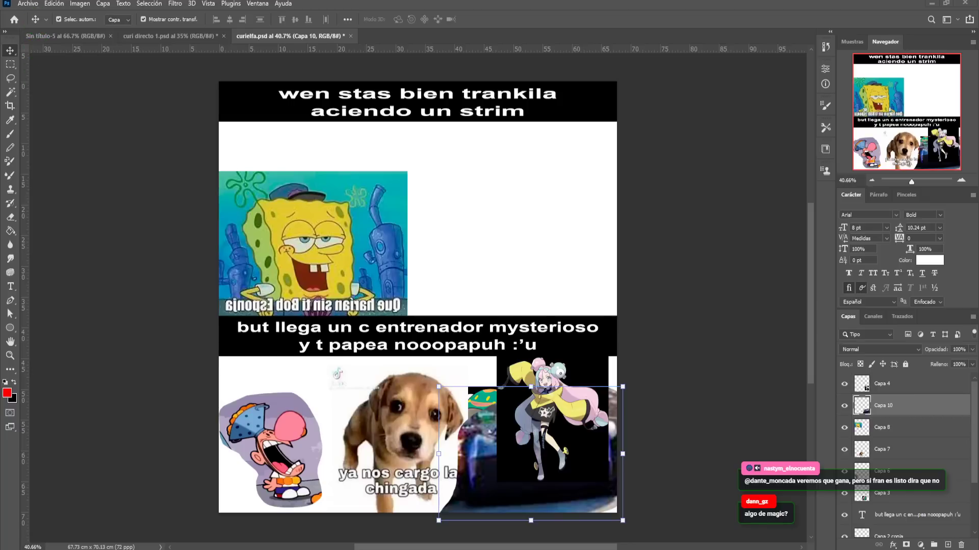
Paste the "Acercandose el peligro viene ya" sunglasses image and enlarge it near the upper panel's right edge
{"action": "key", "text": "ctrl+v"}
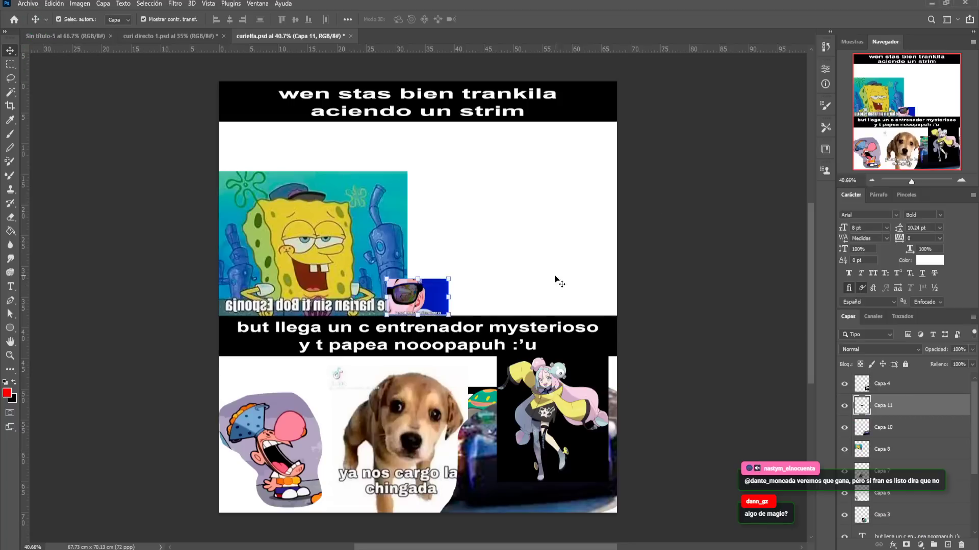
{"action": "left_click_drag", "start_coordinate": [433, 302], "coordinate": [624, 151]}
{"action": "key", "text": "ctrl+t"}
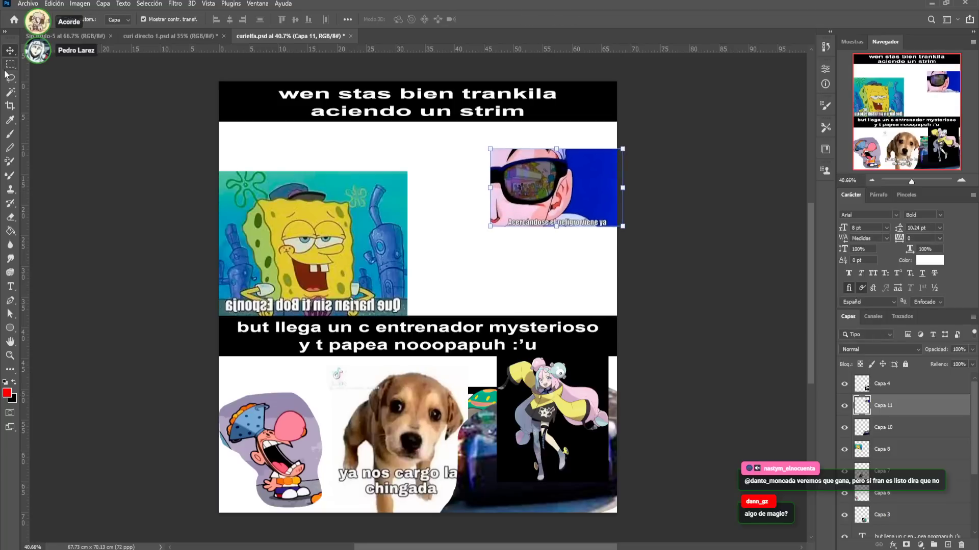
Lasso the face with sunglasses onto a new layer, move it to the upper panel's upper-right corner and delete the full image
{"action": "left_click", "coordinate": [9, 79]}
{"action": "mouse_move", "coordinate": [573, 160]}
{"action": "left_mouse_down"}
{"action": "mouse_move", "coordinate": [517, 129]}
{"action": "mouse_move", "coordinate": [469, 137]}
{"action": "mouse_move", "coordinate": [472, 228]}
{"action": "mouse_move", "coordinate": [506, 240]}
{"action": "mouse_move", "coordinate": [580, 168]}
{"action": "left_mouse_up"}
{"action": "key", "text": "ctrl+j"}
{"action": "key", "text": "v"}
{"action": "left_click_drag", "start_coordinate": [522, 188], "coordinate": [591, 156]}
{"action": "left_click", "coordinate": [604, 186]}
{"action": "key", "text": "Delete"}
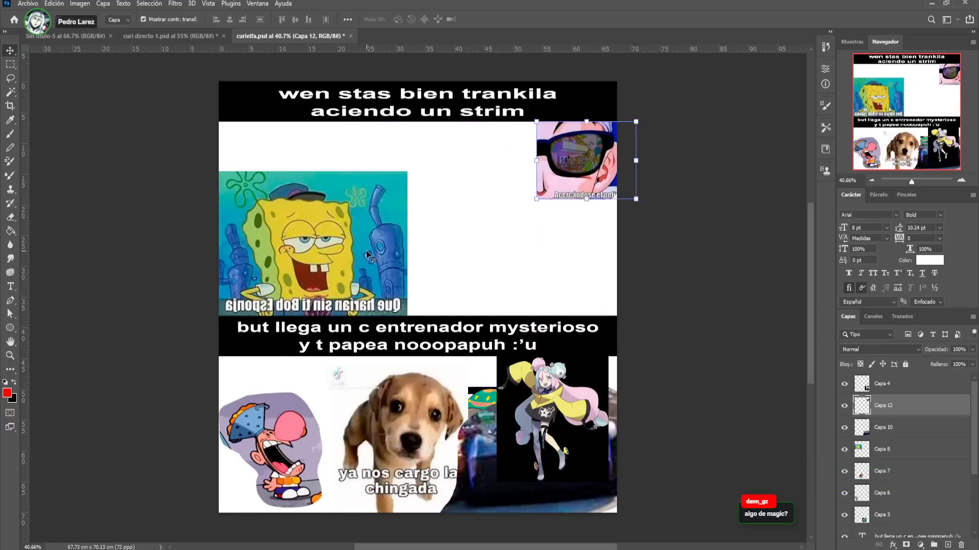
Paste the "When estás bien agustin" Patrick meme above the SpongeBob layer and enlarge it beside that image
{"action": "left_click", "coordinate": [371, 255]}
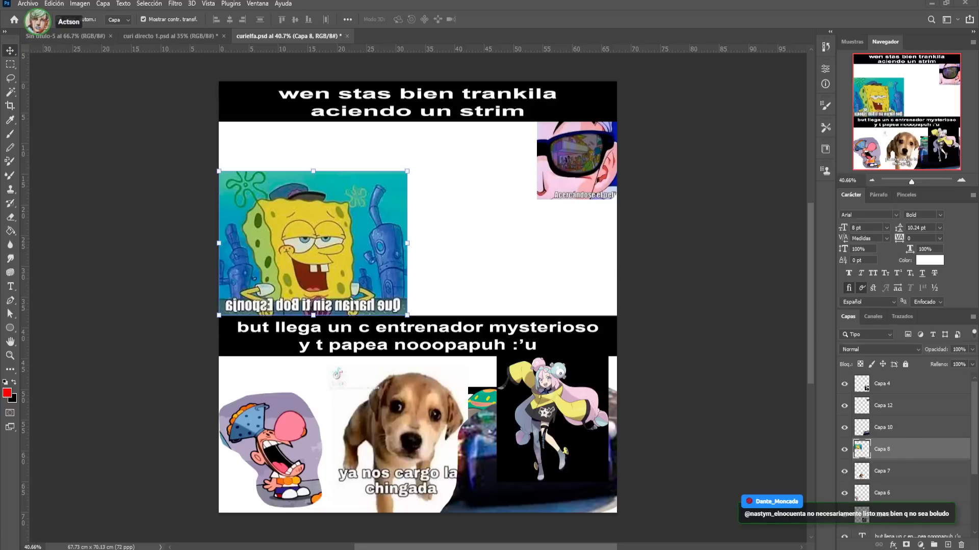
{"action": "key", "text": "ctrl+v"}
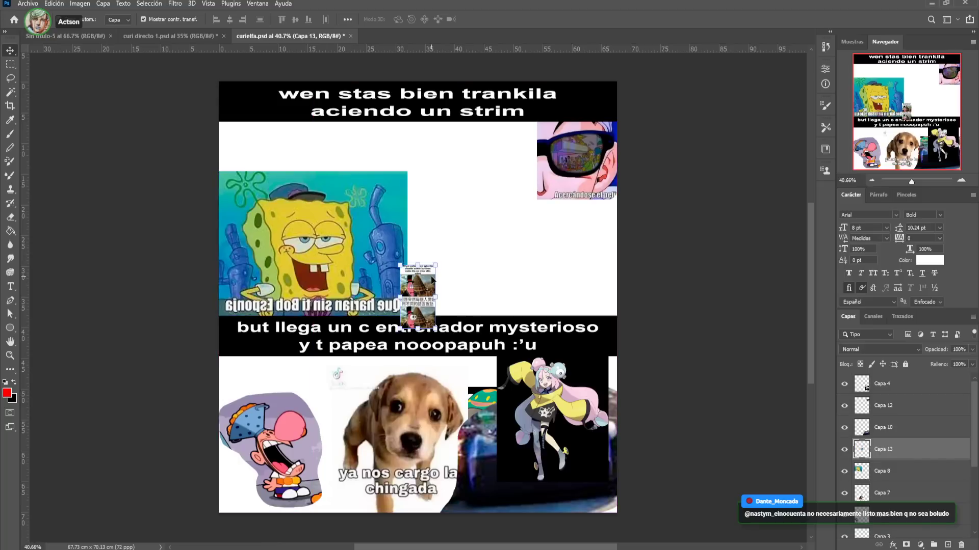
{"action": "left_click_drag", "start_coordinate": [436, 264], "coordinate": [499, 149]}
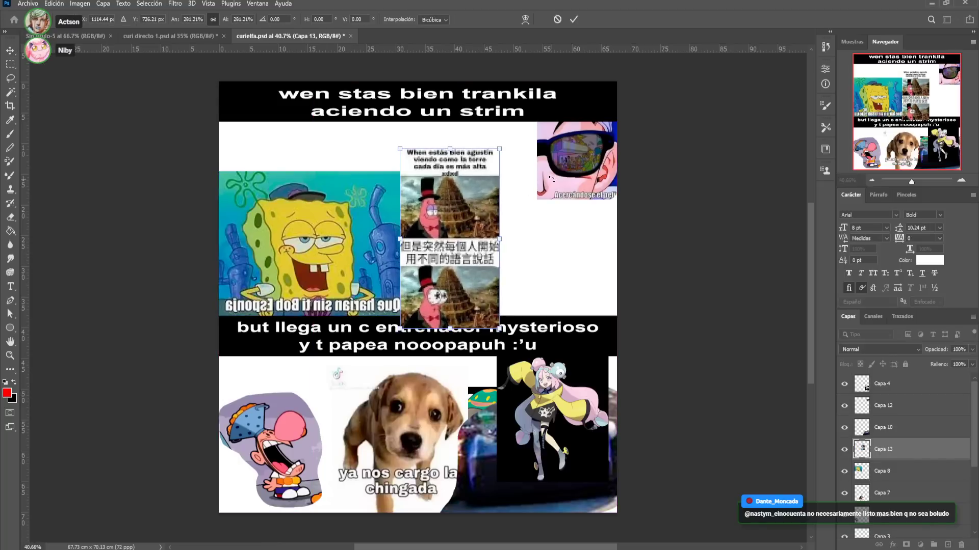
{"action": "left_click", "coordinate": [10, 78]}
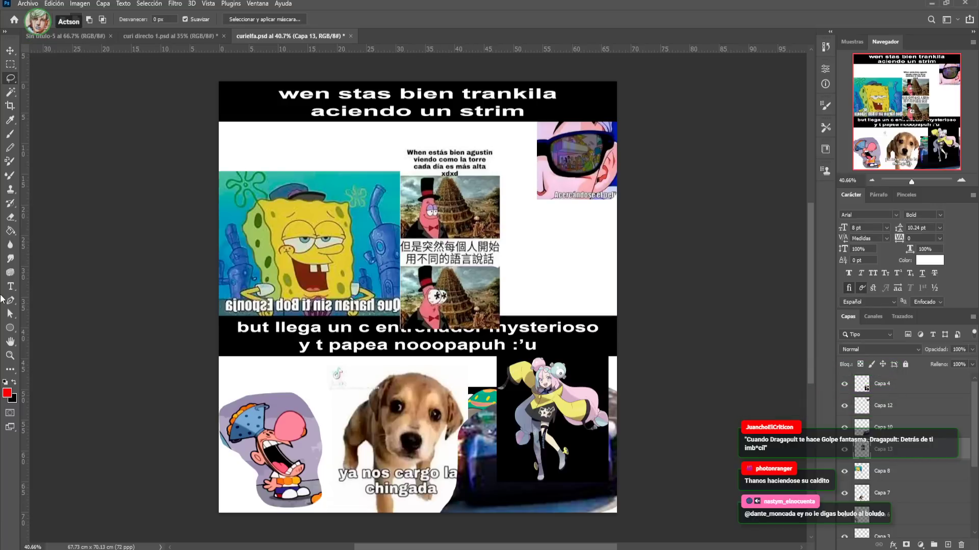
Replace "trankila" with "agustin" in the upper caption
{"action": "key", "text": "t"}
{"action": "left_click", "coordinate": [488, 93]}
{"action": "left_click_drag", "start_coordinate": [462, 94], "coordinate": [587, 95]}
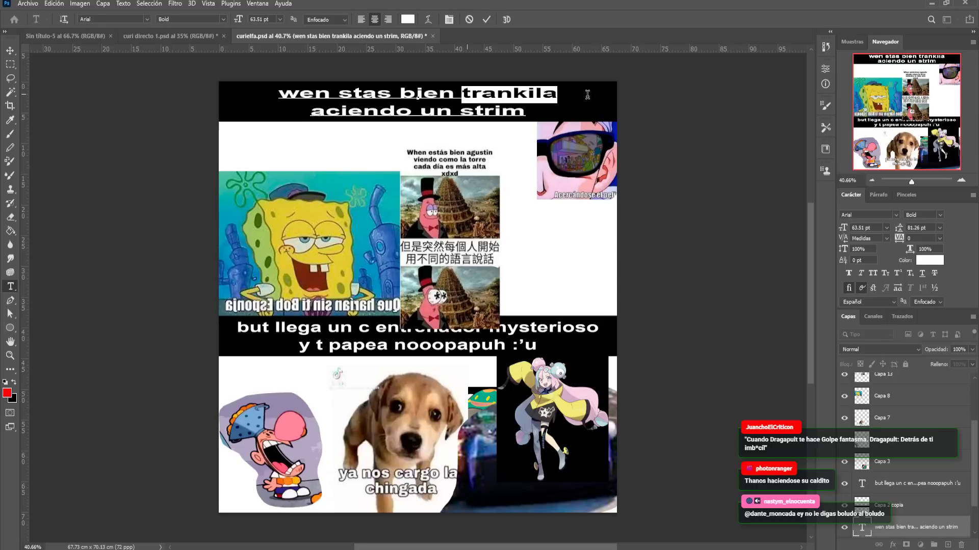
{"action": "type", "text": "agustin"}
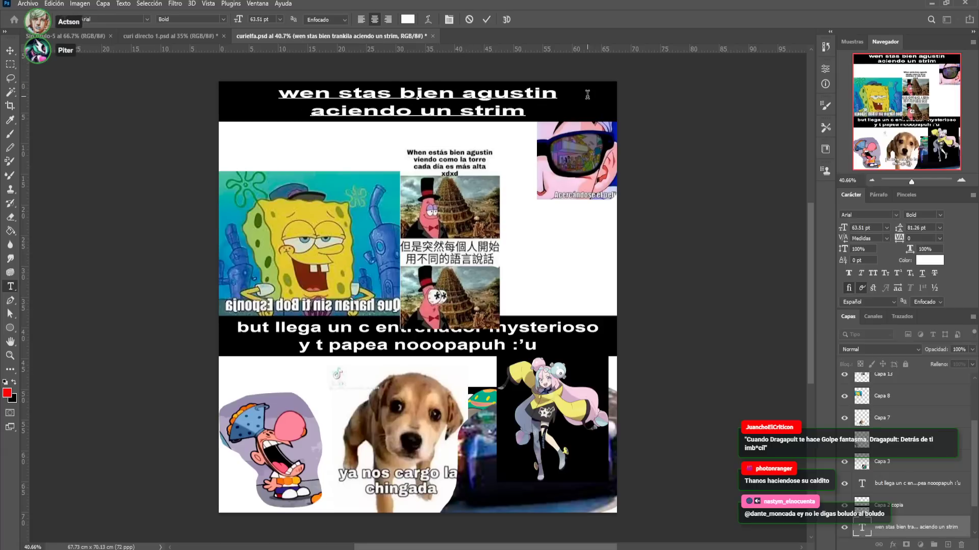
{"action": "left_click", "coordinate": [11, 51]}
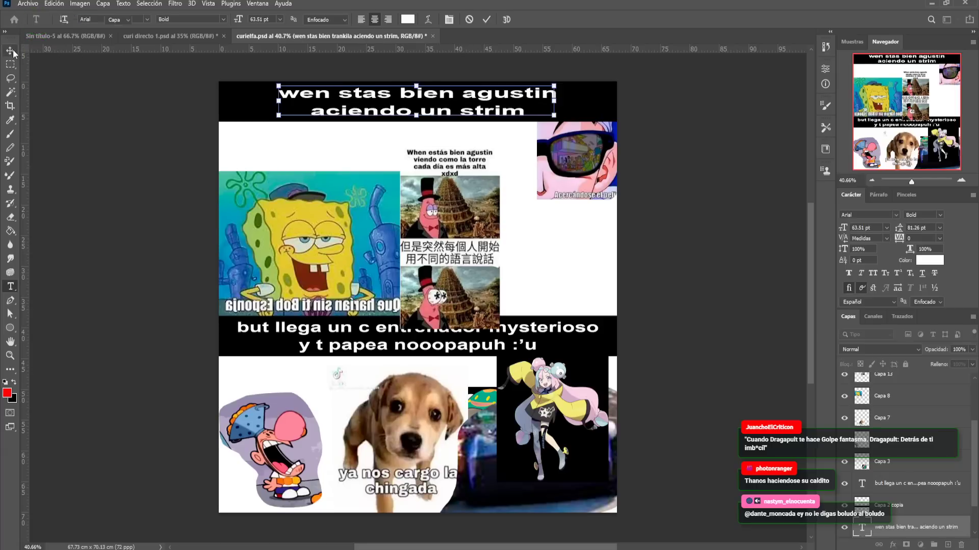
Shift the Patrick meme slightly right, lasso its upper top-hat Patrick onto a new layer and delete the full meme
{"action": "left_click", "coordinate": [460, 235]}
{"action": "left_click_drag", "start_coordinate": [460, 236], "coordinate": [477, 238]}
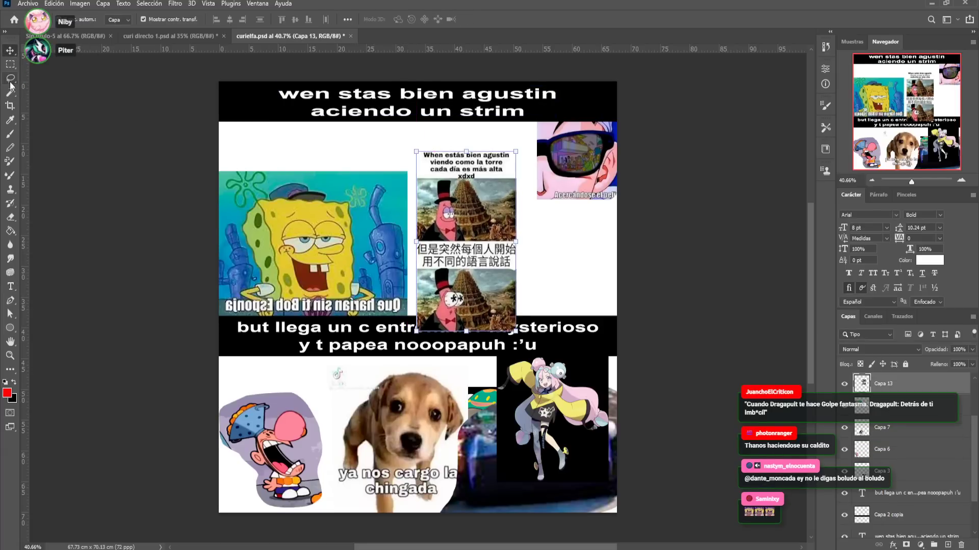
{"action": "key", "text": "l"}
{"action": "mouse_move", "coordinate": [449, 177]}
{"action": "left_mouse_down"}
{"action": "mouse_move", "coordinate": [419, 219]}
{"action": "mouse_move", "coordinate": [446, 241]}
{"action": "mouse_move", "coordinate": [468, 225]}
{"action": "left_mouse_up"}
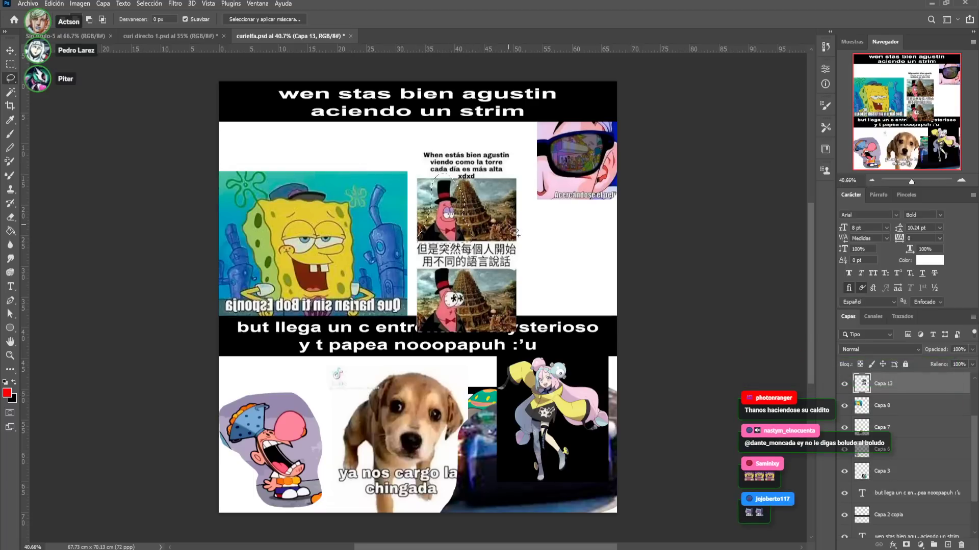
{"action": "key", "text": "v"}
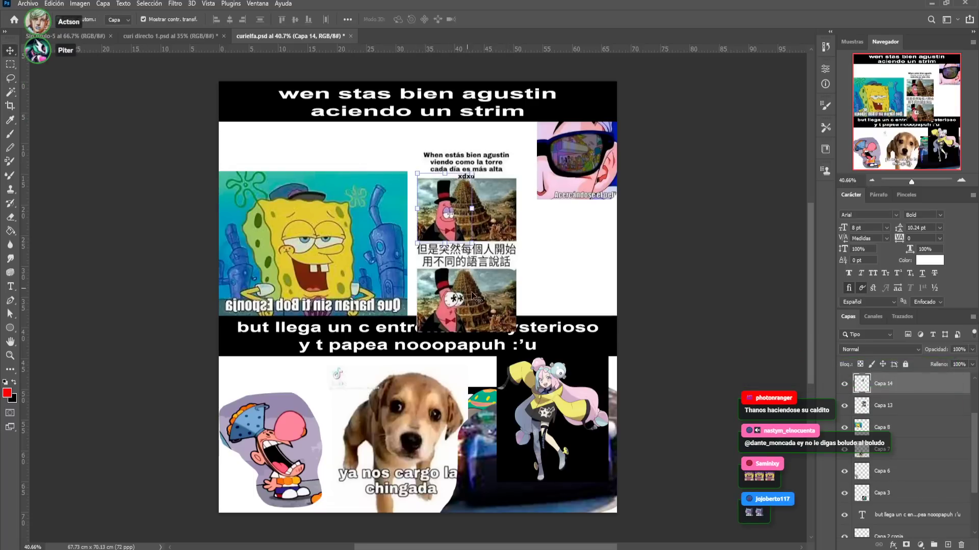
{"action": "key", "text": "ctrl+j"}
{"action": "key", "text": "Delete"}
Flip the Patrick cutout horizontally and enlarge it to the upper panel's full height, right beside SpongeBob
{"action": "left_click_drag", "start_coordinate": [457, 216], "coordinate": [465, 269]}
{"action": "key", "text": "ctrl+t"}
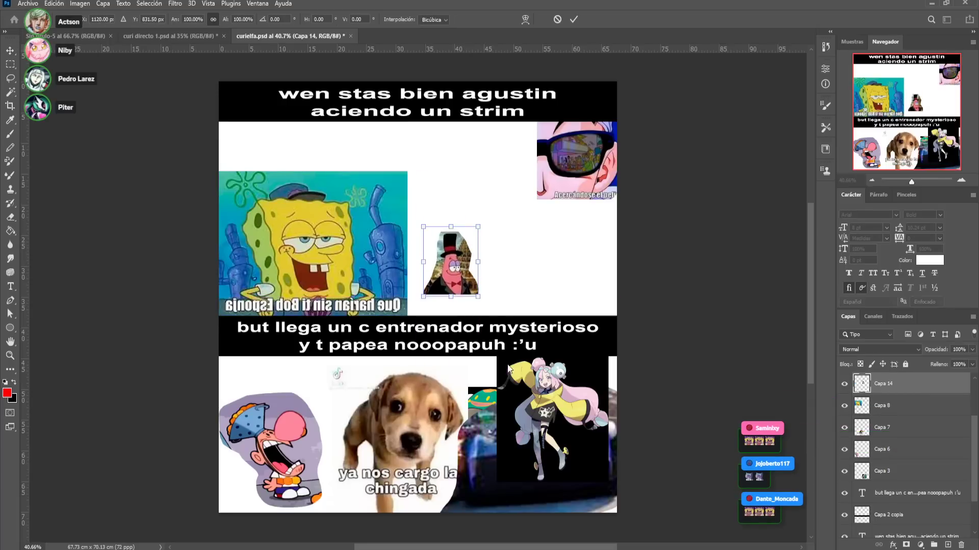
{"action": "left_click_drag", "start_coordinate": [477, 227], "coordinate": [575, 122]}
{"action": "left_click_drag", "start_coordinate": [522, 189], "coordinate": [500, 211]}
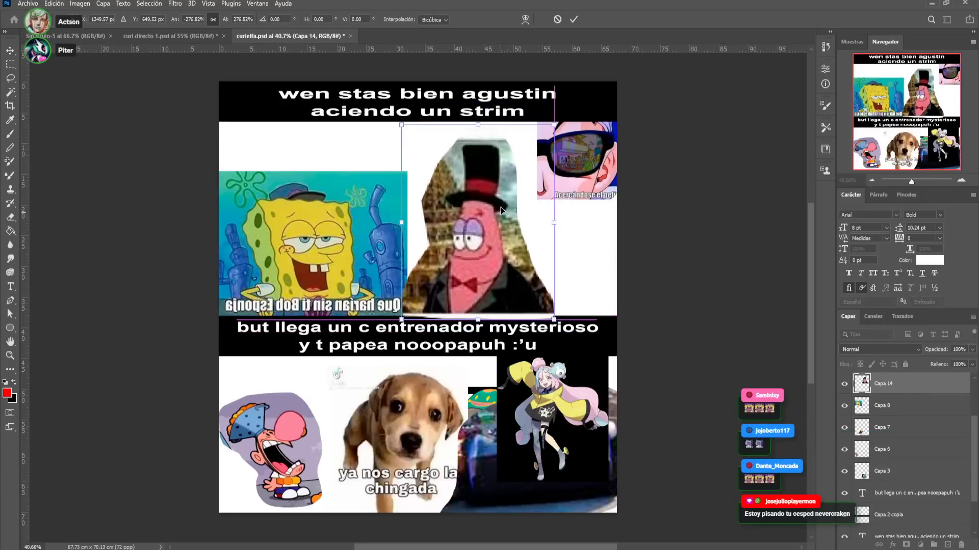
{"action": "left_click_drag", "start_coordinate": [477, 125], "coordinate": [487, 106]}
{"action": "key", "text": "Return"}
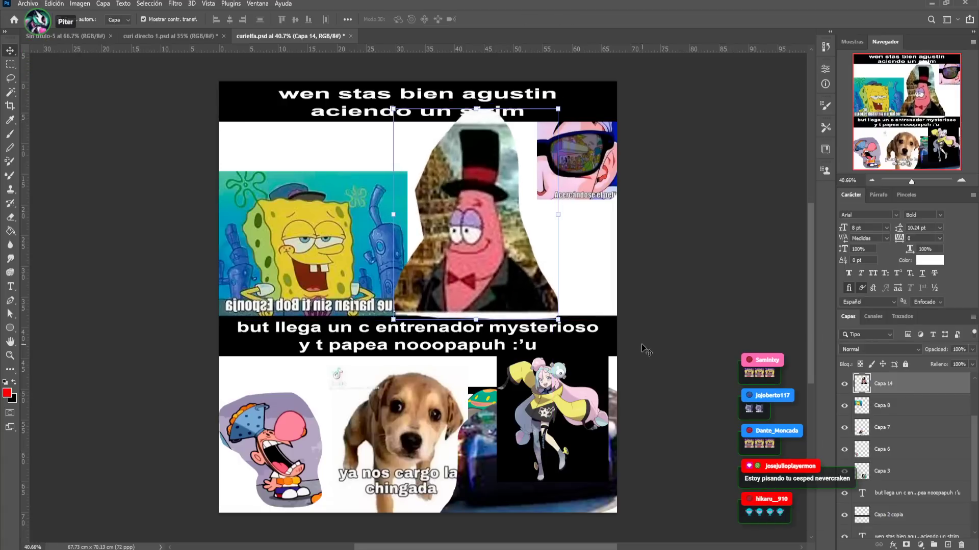
Move both captions and their black bars to the front of the layer stack and group them
{"action": "left_click", "coordinate": [607, 340]}
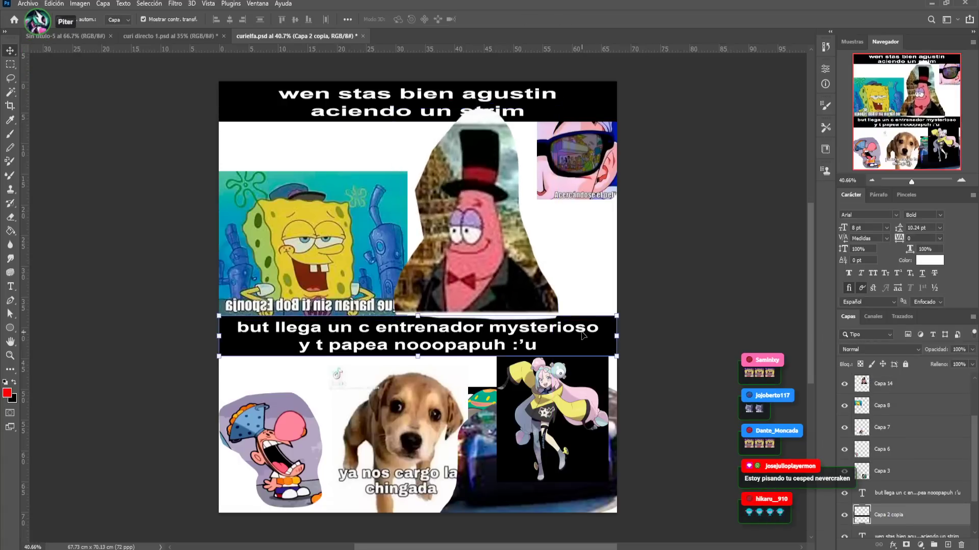
{"action": "left_click", "coordinate": [590, 320], "text": "shift"}
{"action": "left_click", "coordinate": [597, 102], "text": "shift"}
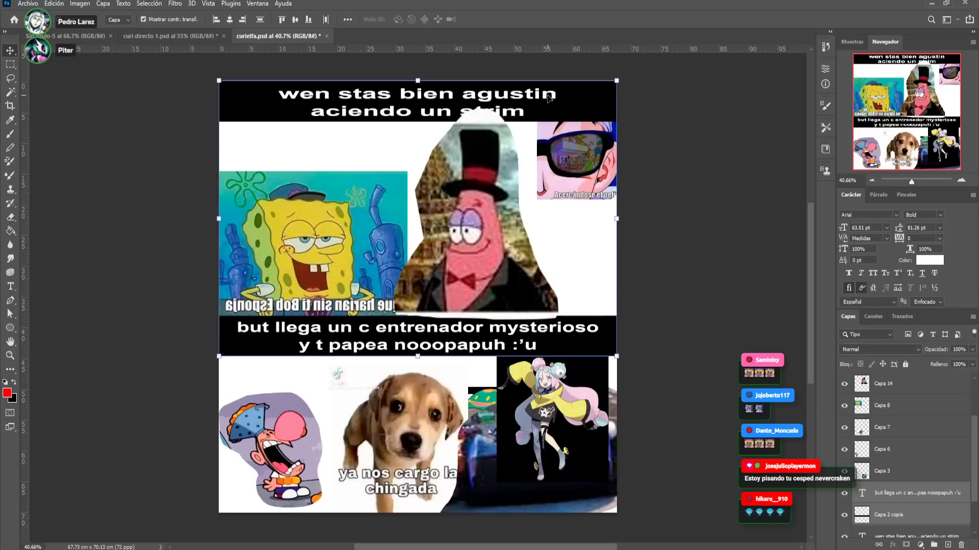
{"action": "scroll", "coordinate": [901, 477], "scroll_direction": "up", "scroll_amount": 3}
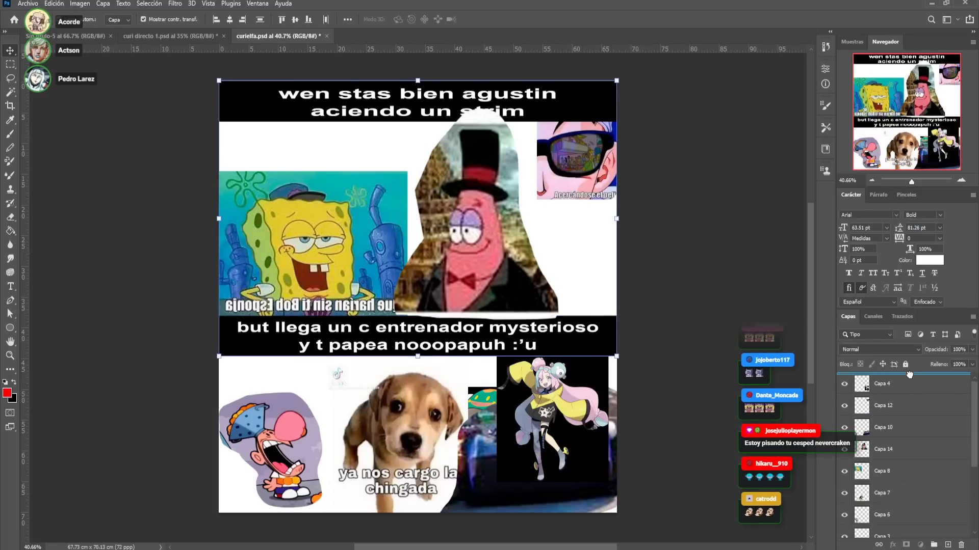
{"action": "scroll", "coordinate": [894, 379], "scroll_direction": "up", "scroll_amount": 4}
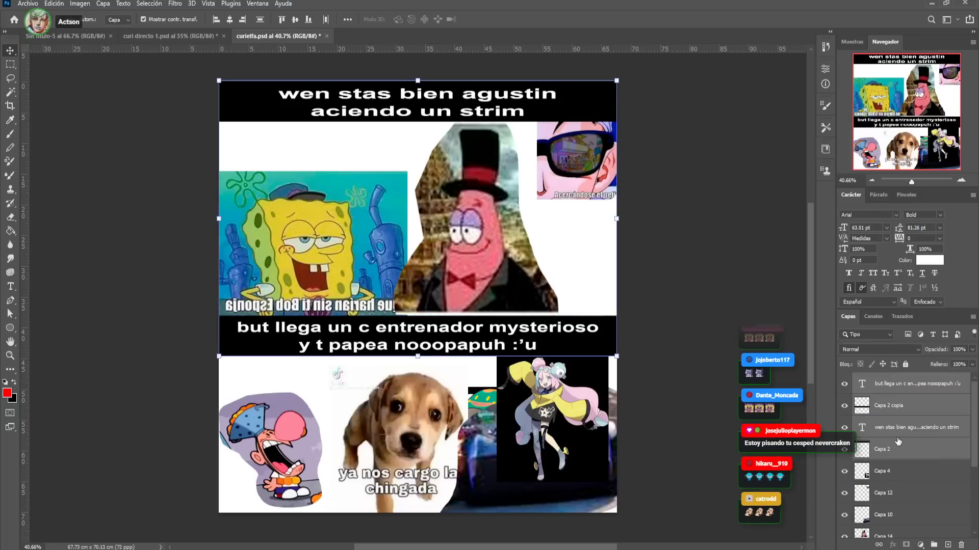
{"action": "key", "text": "ctrl+g"}
{"action": "left_click", "coordinate": [713, 351]}
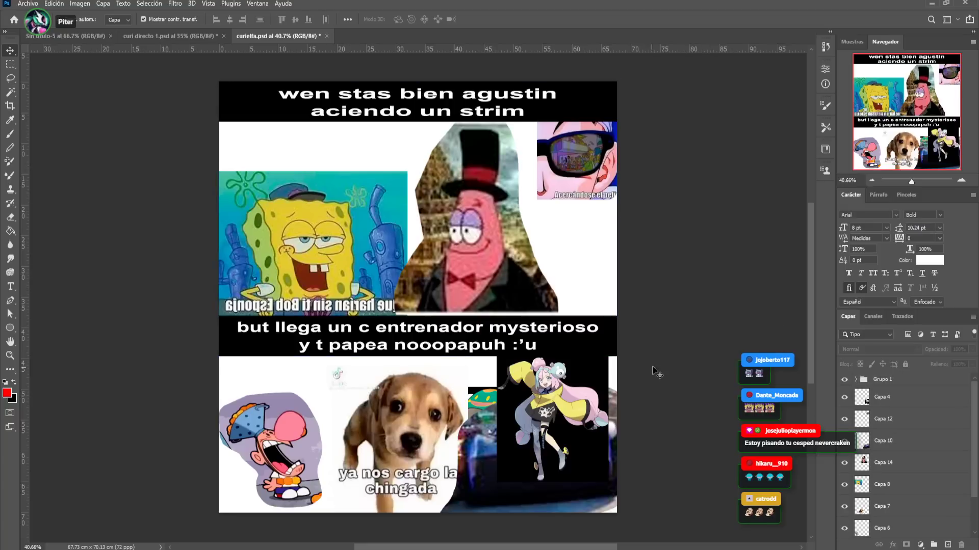
Move the trainer image partly past the lower panel's right edge and the frog image into the upper panel's lower-right corner
{"action": "left_click_drag", "start_coordinate": [563, 411], "coordinate": [628, 425]}
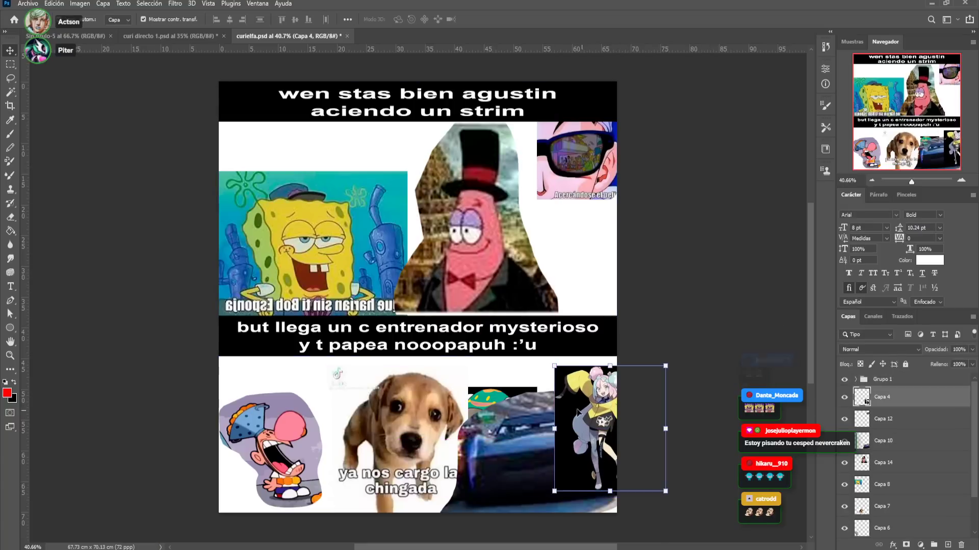
{"action": "left_click_drag", "start_coordinate": [504, 398], "coordinate": [581, 224]}
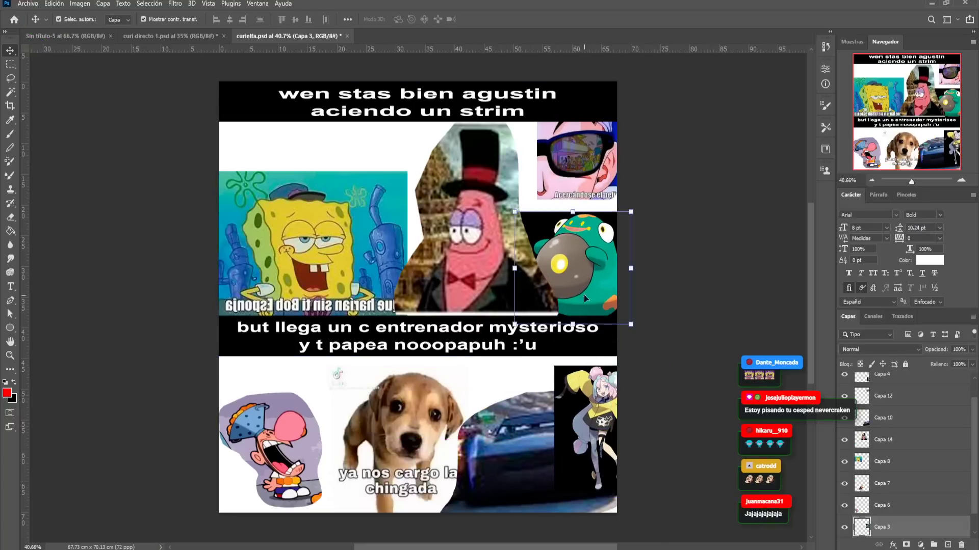
Select the trainer and frog images together and bring the frog in front of the Patrick cutout in the layer order
{"action": "left_click", "coordinate": [591, 415]}
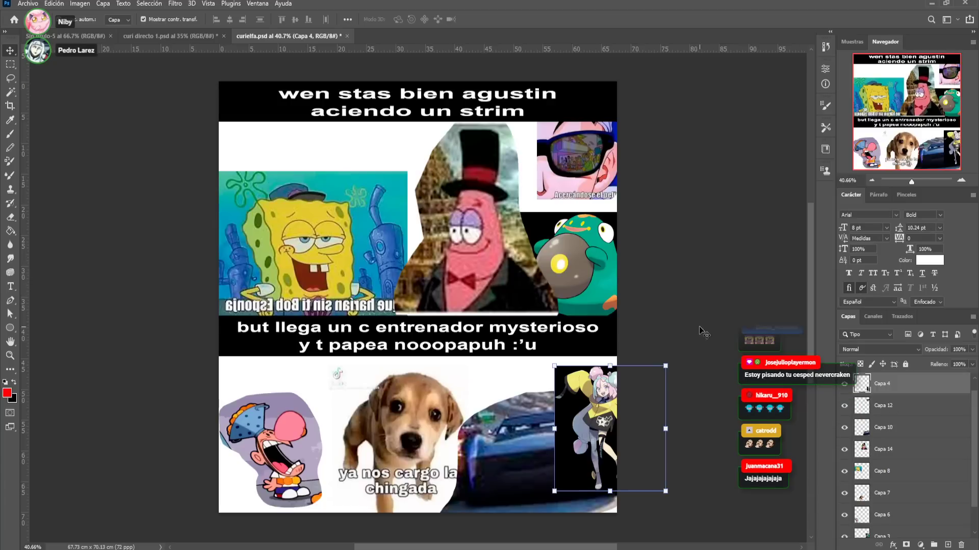
{"action": "left_click", "coordinate": [591, 266], "text": "shift"}
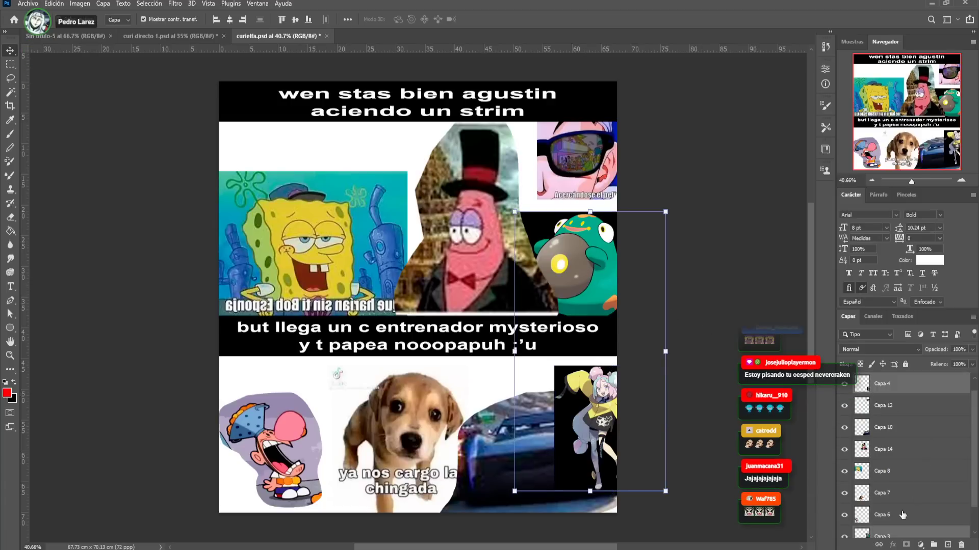
{"action": "key", "text": "ctrl+g"}
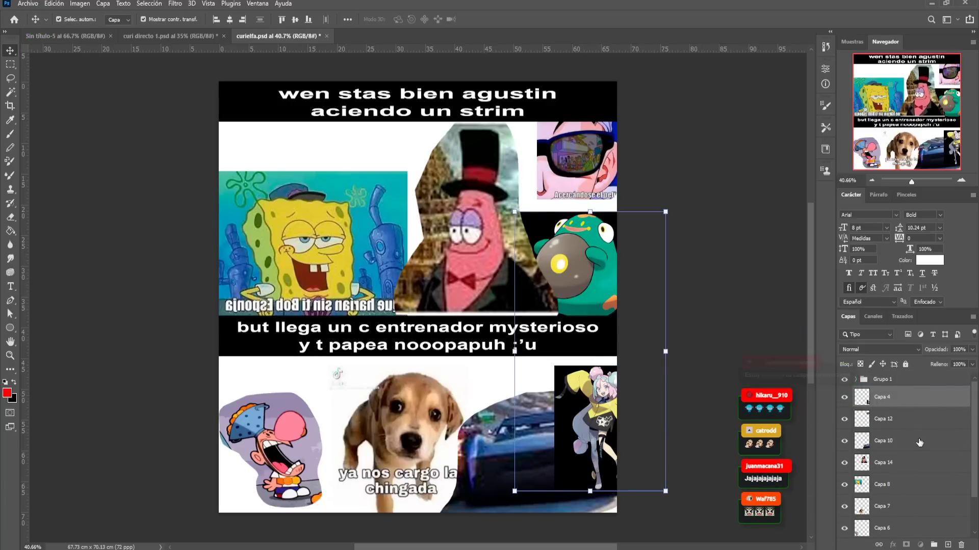
{"action": "scroll", "coordinate": [917, 444], "scroll_direction": "down", "scroll_amount": 2}
{"action": "left_click_drag", "start_coordinate": [906, 505], "coordinate": [915, 389]}
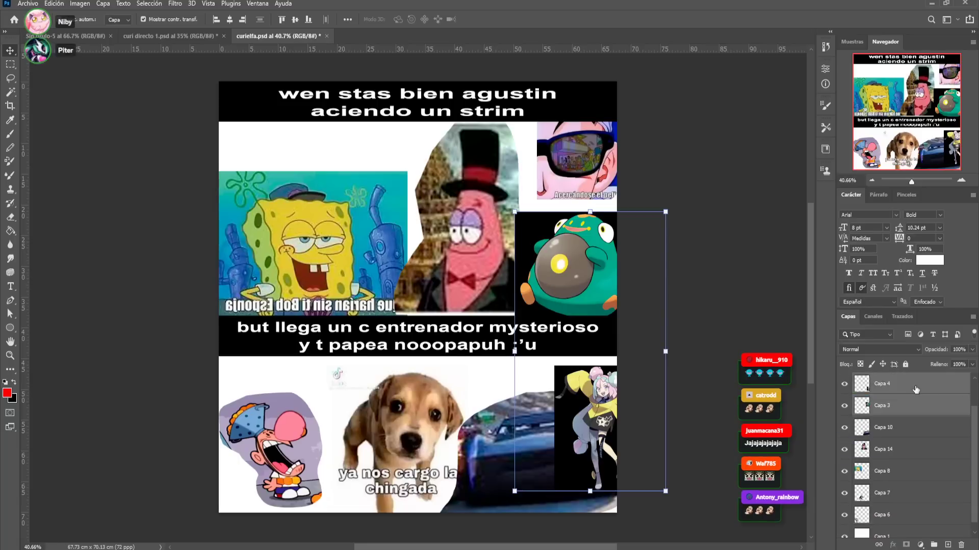
Bring the trainer and frog layers directly beneath the caption group and move the trainer into the upper panel beside the frog
{"action": "scroll", "coordinate": [914, 395], "scroll_direction": "up", "scroll_amount": 2}
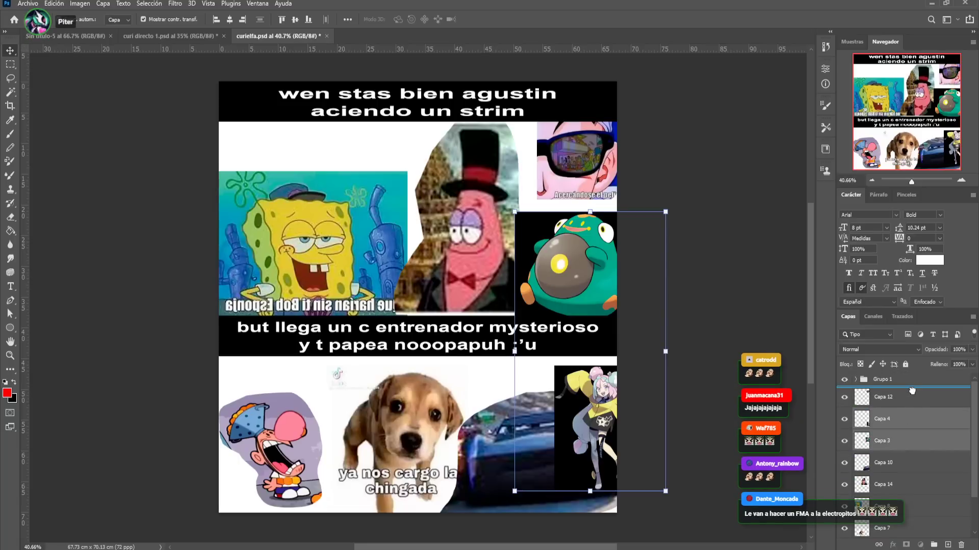
{"action": "left_click_drag", "start_coordinate": [911, 413], "coordinate": [909, 398]}
{"action": "left_click_drag", "start_coordinate": [601, 413], "coordinate": [434, 256]}
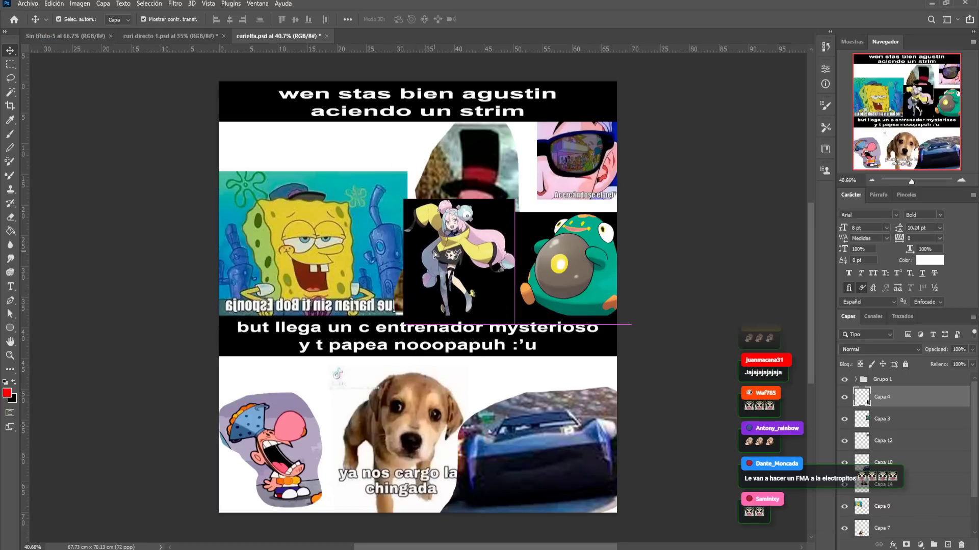
Lower the trainer and frog images together so they extend behind the second caption's bar, and save the document
{"action": "left_click", "coordinate": [577, 270], "text": "shift"}
{"action": "left_click_drag", "start_coordinate": [577, 270], "coordinate": [569, 328]}
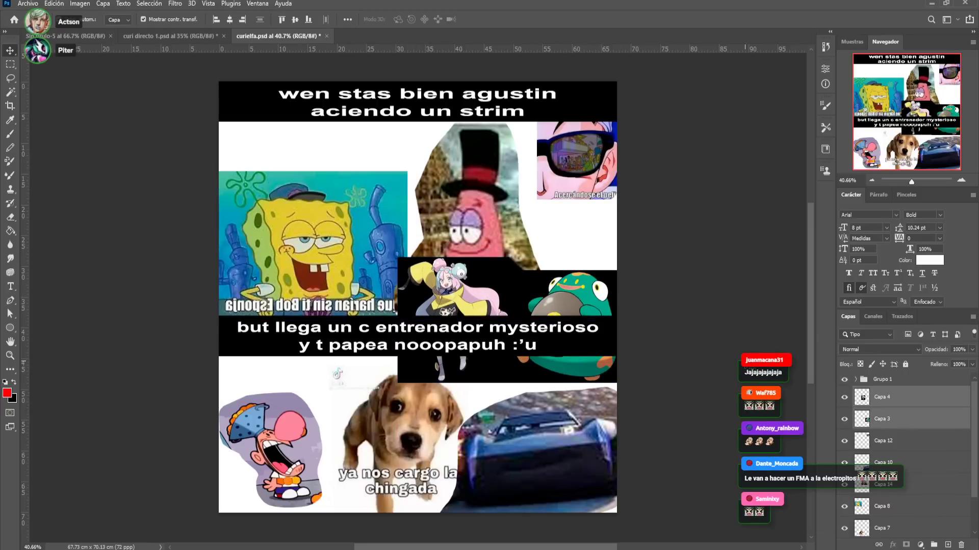
{"action": "left_click", "coordinate": [745, 363]}
{"action": "key", "text": "ctrl+s"}
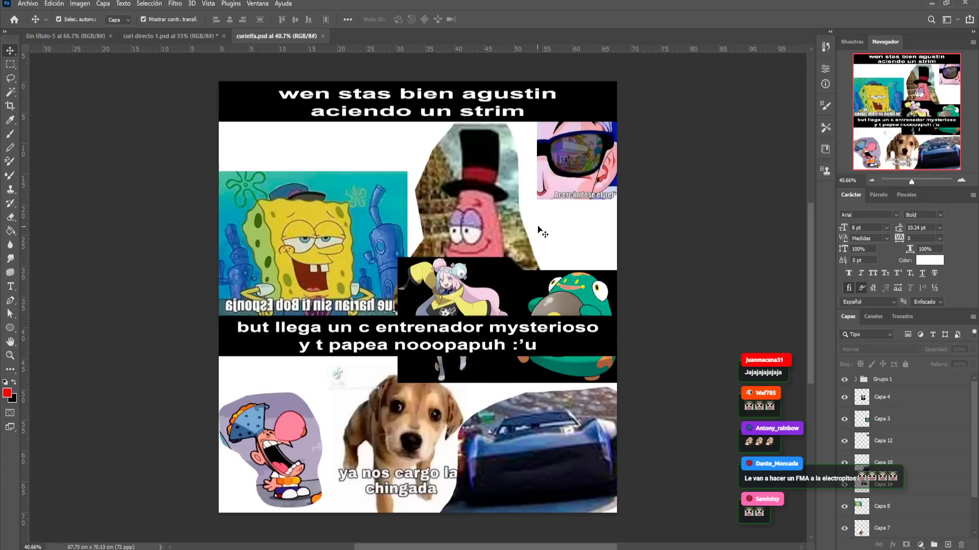
Move the frog partly past the upper panel's right edge, place the trainer between it and Patrick behind the second caption, and save
{"action": "left_click", "coordinate": [562, 290]}
{"action": "left_click", "coordinate": [871, 400]}
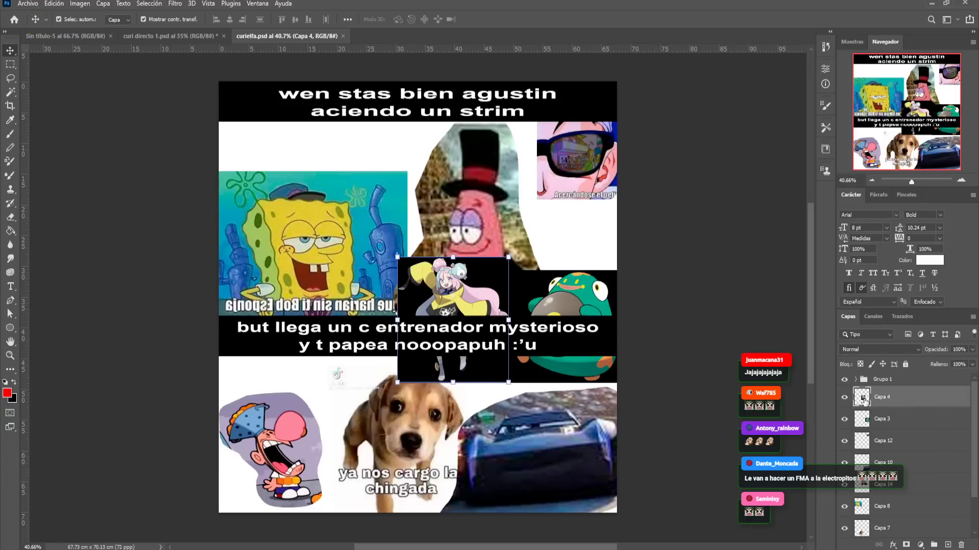
{"action": "left_click_drag", "start_coordinate": [498, 279], "coordinate": [480, 403]}
{"action": "left_click_drag", "start_coordinate": [554, 374], "coordinate": [598, 307]}
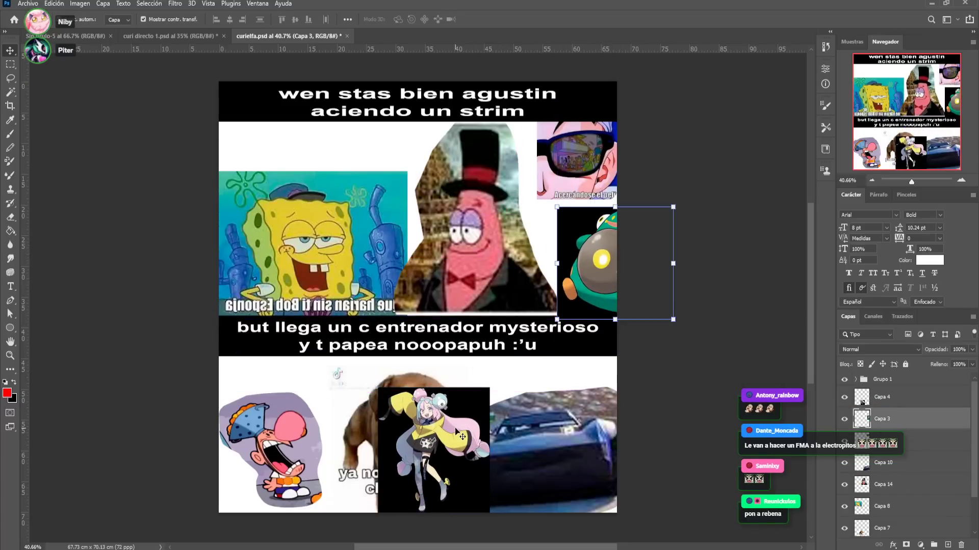
{"action": "left_click_drag", "start_coordinate": [433, 448], "coordinate": [508, 312]}
{"action": "left_click", "coordinate": [719, 295]}
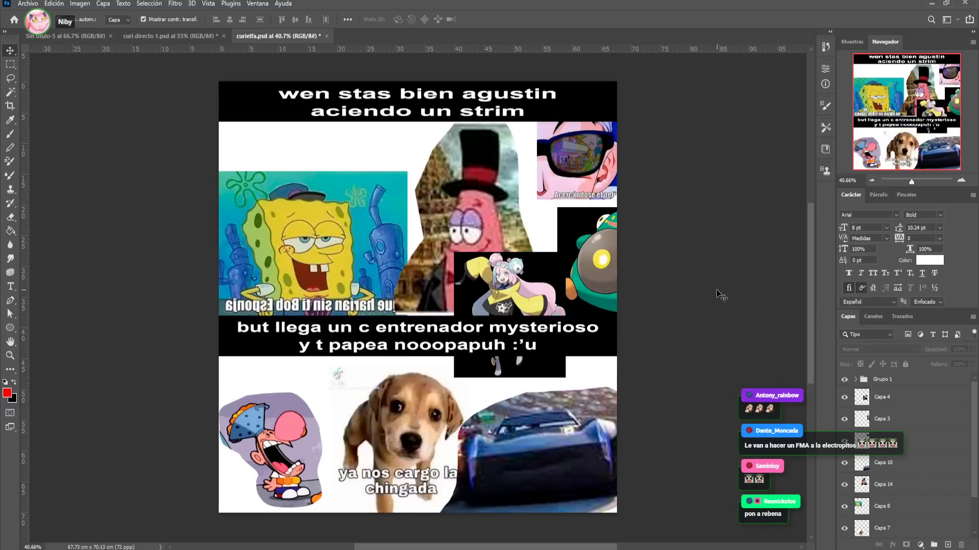
{"action": "key", "text": "ctrl+s"}
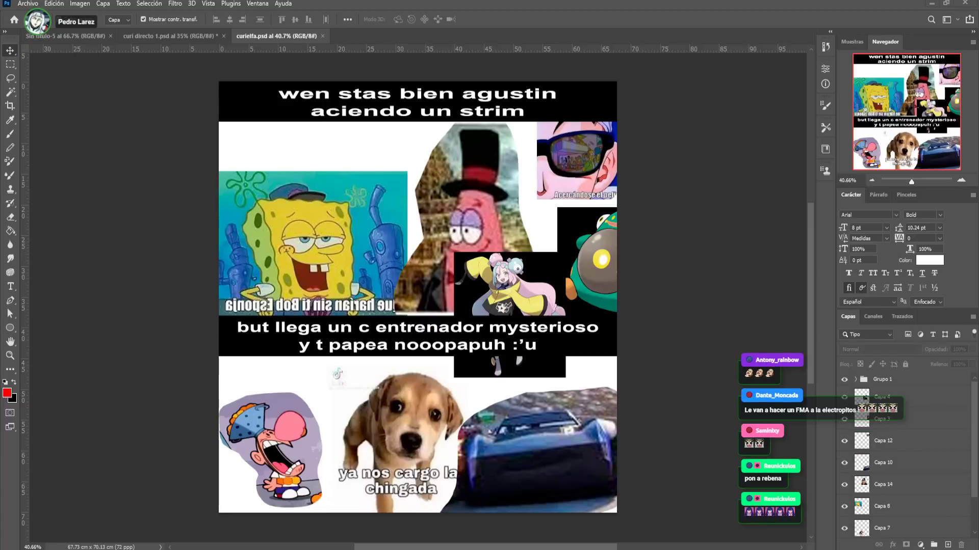
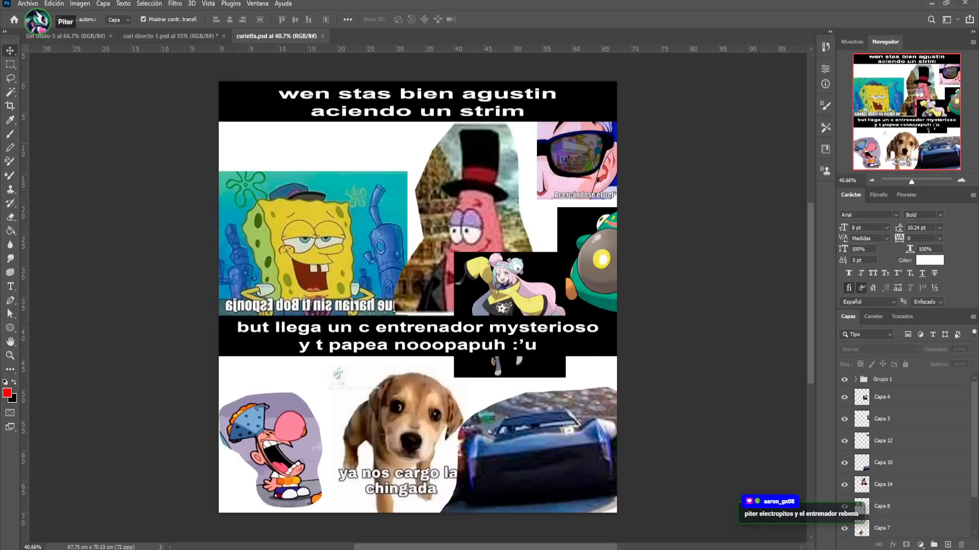
Move the trainer to the upper panel's right edge, add a new layer beneath the caption group, and make black the foreground colour
{"action": "left_click_drag", "start_coordinate": [535, 282], "coordinate": [603, 232]}
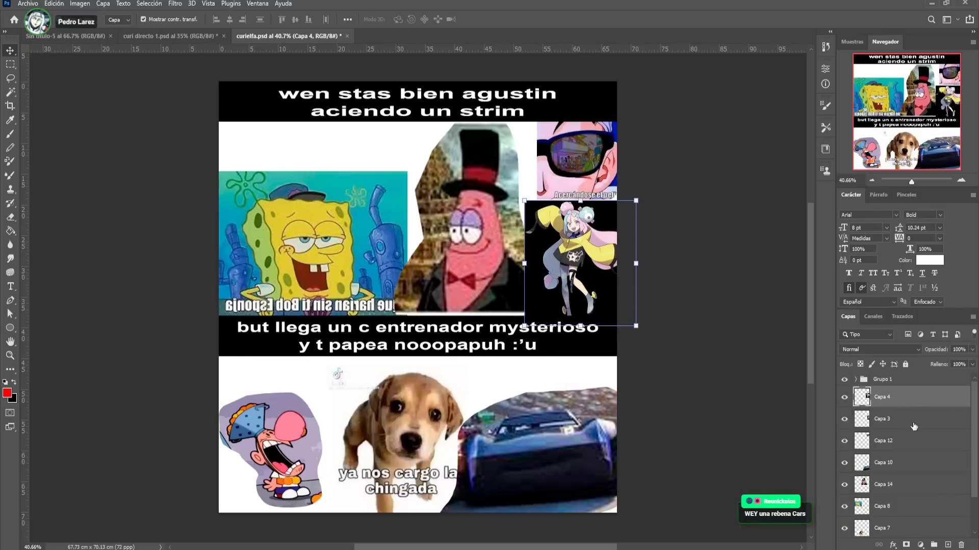
{"action": "left_click", "coordinate": [948, 545]}
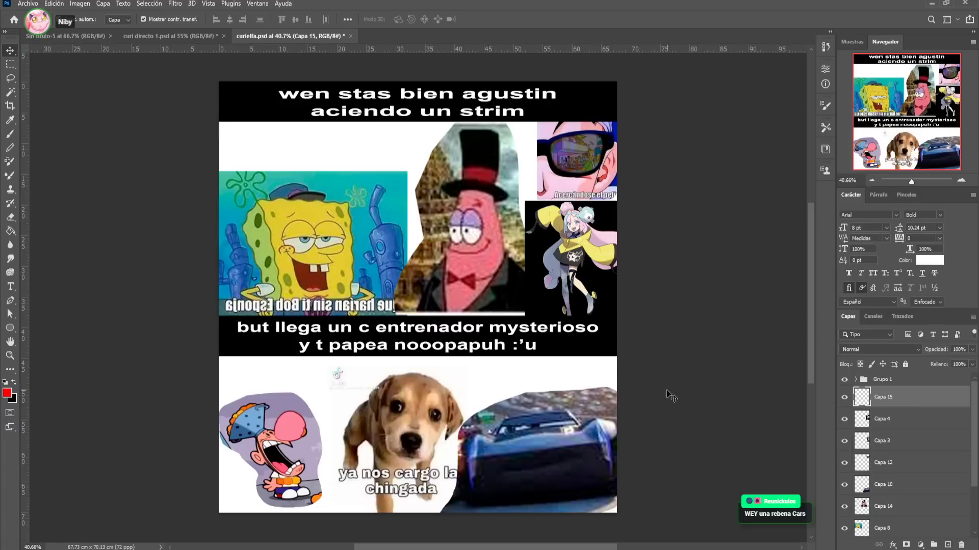
{"action": "left_click", "coordinate": [13, 382]}
{"action": "key", "text": "i"}
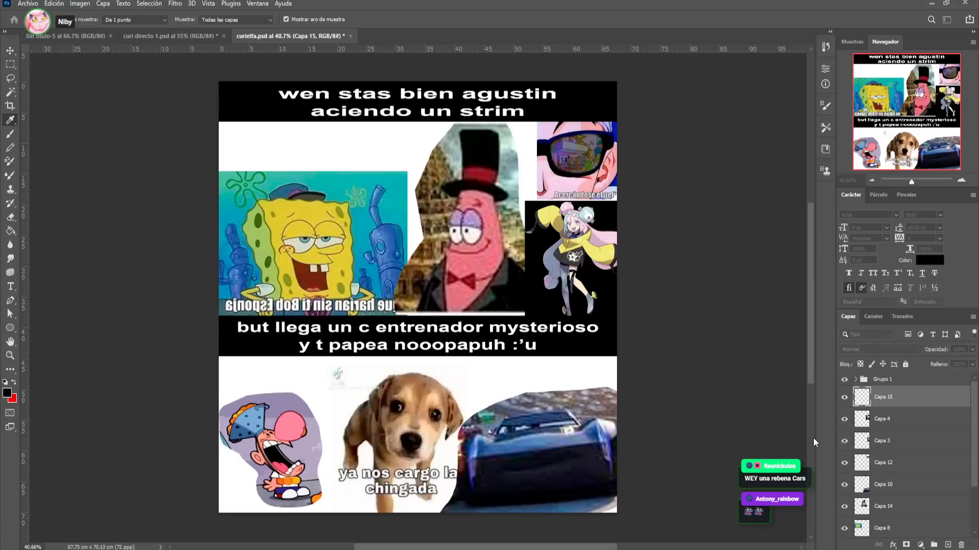
{"action": "key", "text": "v"}
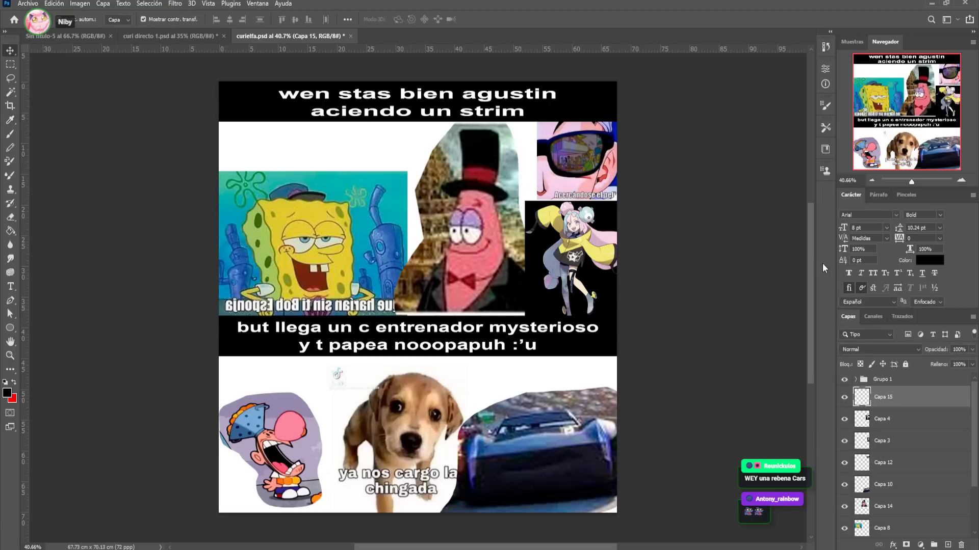
{"action": "key", "text": "b"}
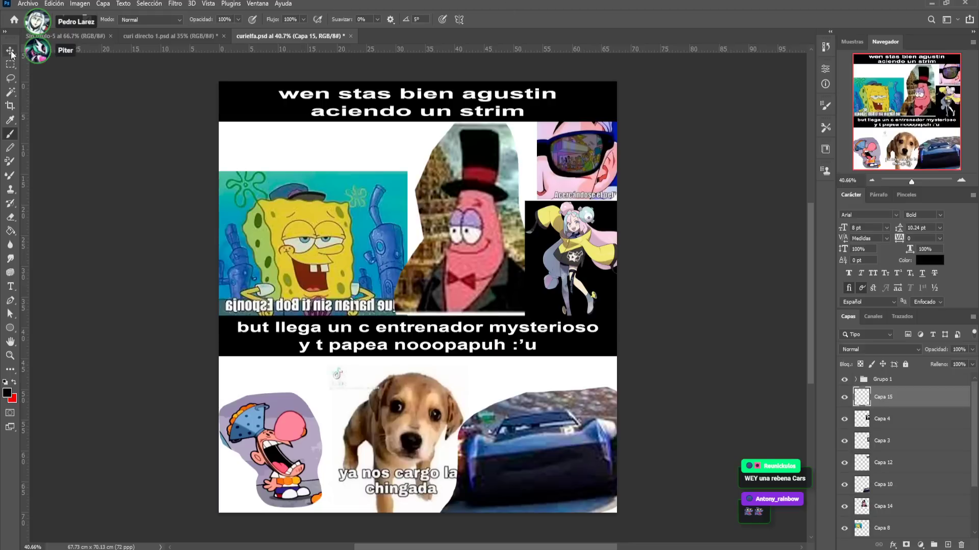
Shift the SpongeBob image slightly left and move the Patrick cutout left to overlap it in the upper panel
{"action": "key", "text": "v"}
{"action": "left_click", "coordinate": [331, 248]}
{"action": "left_click_drag", "start_coordinate": [347, 239], "coordinate": [335, 239]}
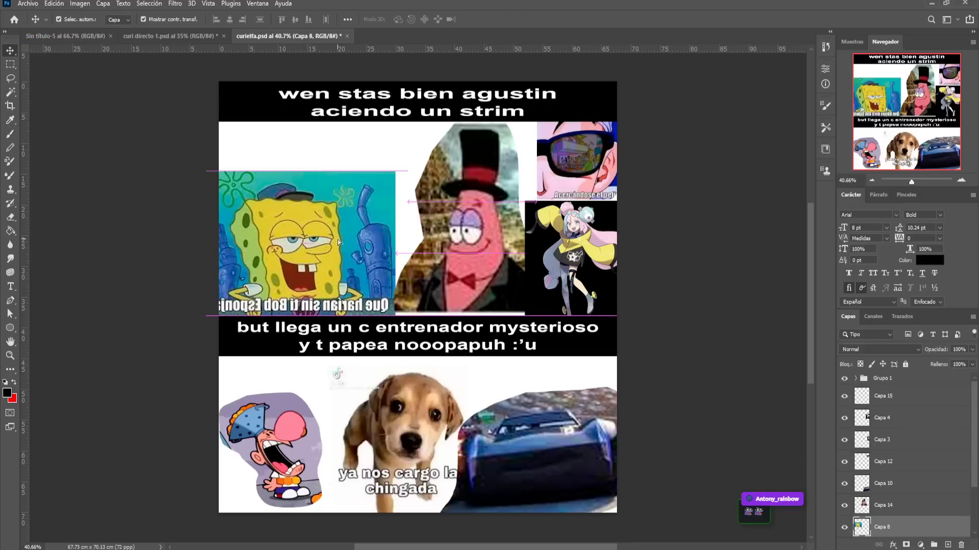
{"action": "left_click_drag", "start_coordinate": [451, 242], "coordinate": [424, 248]}
{"action": "left_click", "coordinate": [733, 215]}
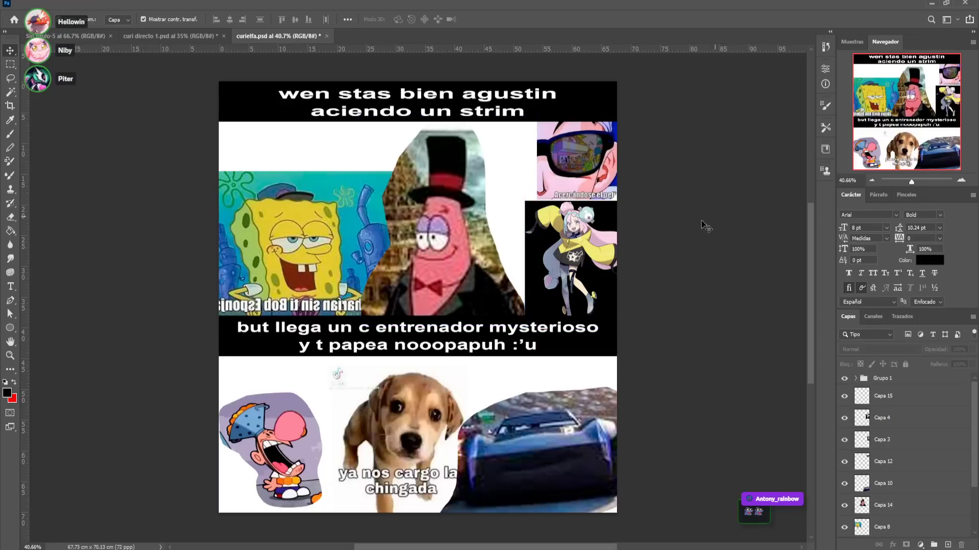
Move the frog and trainer down behind the second caption, and paste the Thanos image just above the car in the lower panel
{"action": "left_click_drag", "start_coordinate": [590, 243], "coordinate": [485, 333]}
{"action": "left_click_drag", "start_coordinate": [607, 299], "coordinate": [603, 309]}
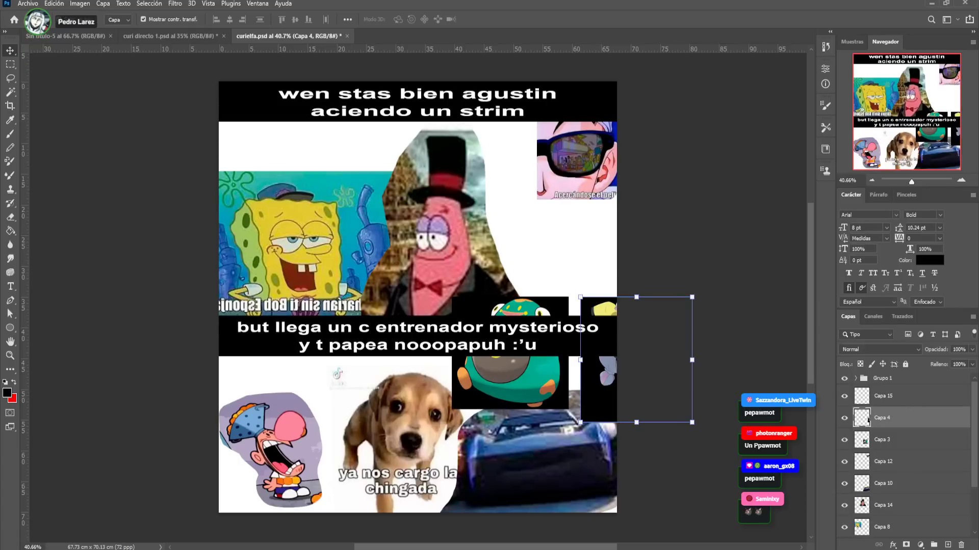
{"action": "key", "text": "ctrl+v"}
{"action": "left_click_drag", "start_coordinate": [451, 282], "coordinate": [572, 460]}
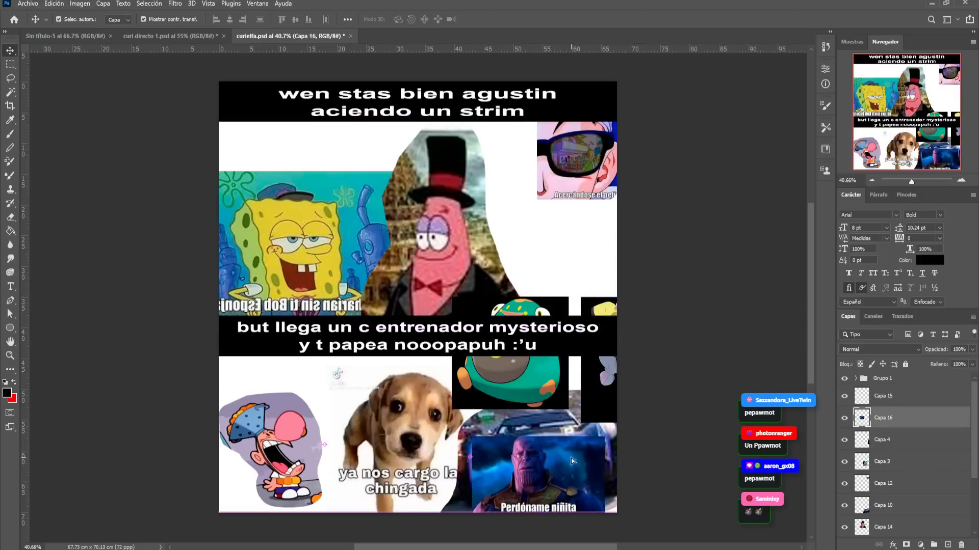
{"action": "left_click_drag", "start_coordinate": [528, 384], "coordinate": [461, 352]}
{"action": "left_click_drag", "start_coordinate": [557, 491], "coordinate": [575, 381]}
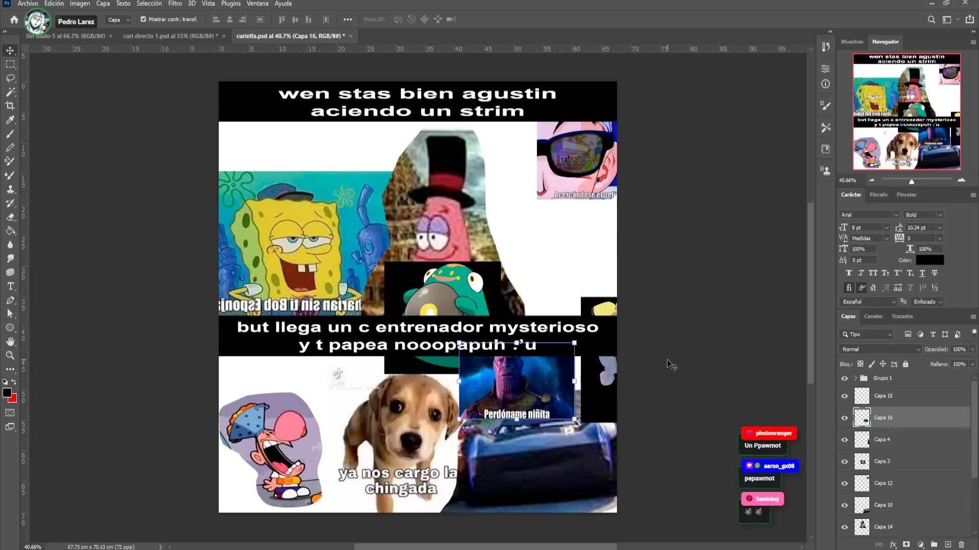
Rearrange the upper panel: SpongeBob and Patrick further right, the sunglasses image slightly lower, and the frog in front of Patrick
{"action": "left_click_drag", "start_coordinate": [441, 297], "coordinate": [499, 285]}
{"action": "left_click_drag", "start_coordinate": [559, 177], "coordinate": [559, 183]}
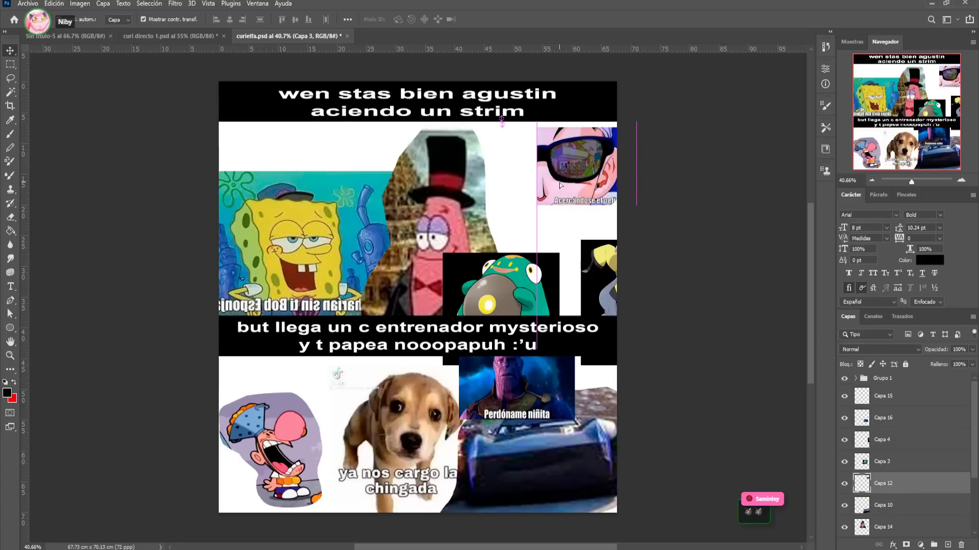
{"action": "left_click_drag", "start_coordinate": [460, 225], "coordinate": [488, 229]}
{"action": "left_click_drag", "start_coordinate": [328, 230], "coordinate": [348, 230]}
{"action": "left_click_drag", "start_coordinate": [515, 301], "coordinate": [481, 235]}
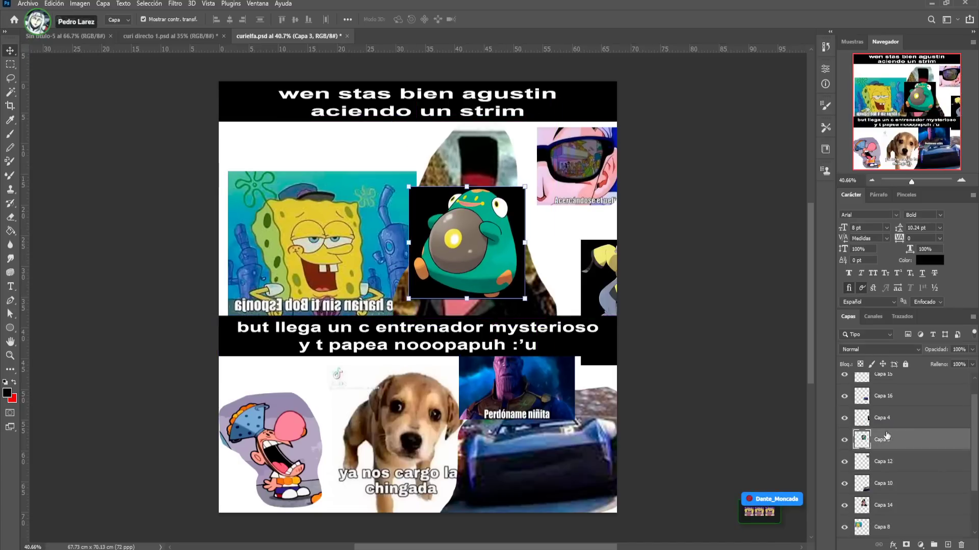
{"action": "scroll", "coordinate": [884, 435], "scroll_direction": "up", "scroll_amount": 1}
{"action": "left_click", "coordinate": [884, 397]}
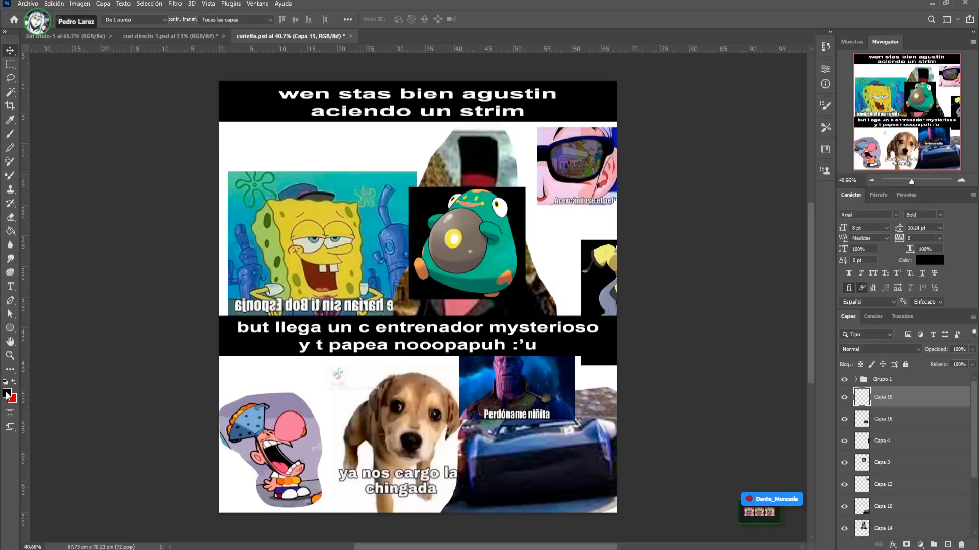
{"action": "key", "text": "i"}
{"action": "key", "text": "v"}
Nudge the car image down and bring its layer in front of the Thanos image
{"action": "left_click", "coordinate": [921, 422]}
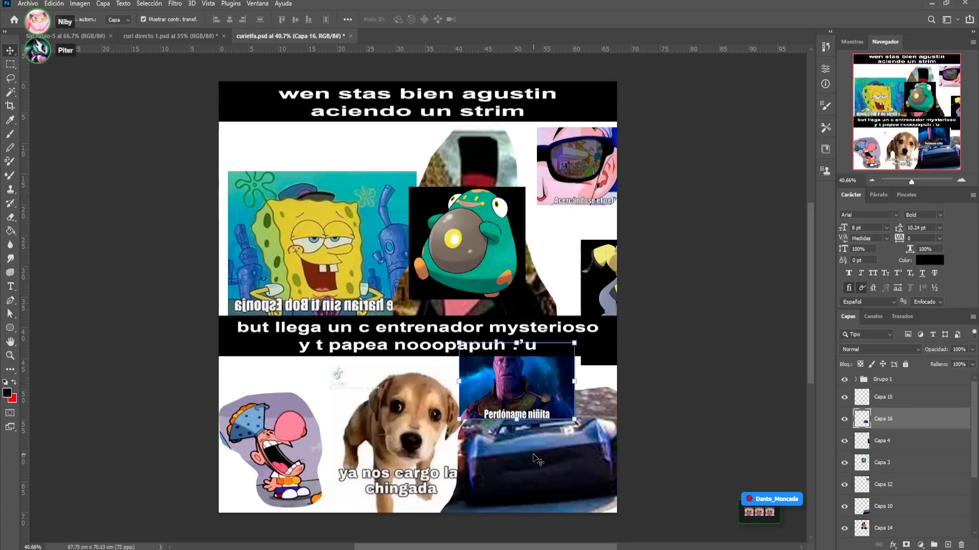
{"action": "left_click", "coordinate": [567, 464]}
{"action": "left_click_drag", "start_coordinate": [567, 464], "coordinate": [569, 473]}
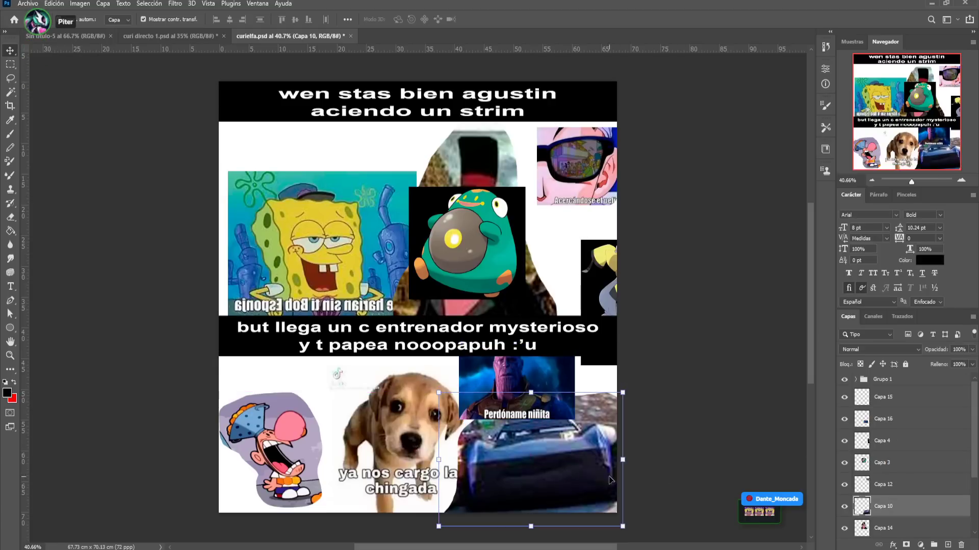
{"action": "left_click_drag", "start_coordinate": [915, 432], "coordinate": [914, 407]}
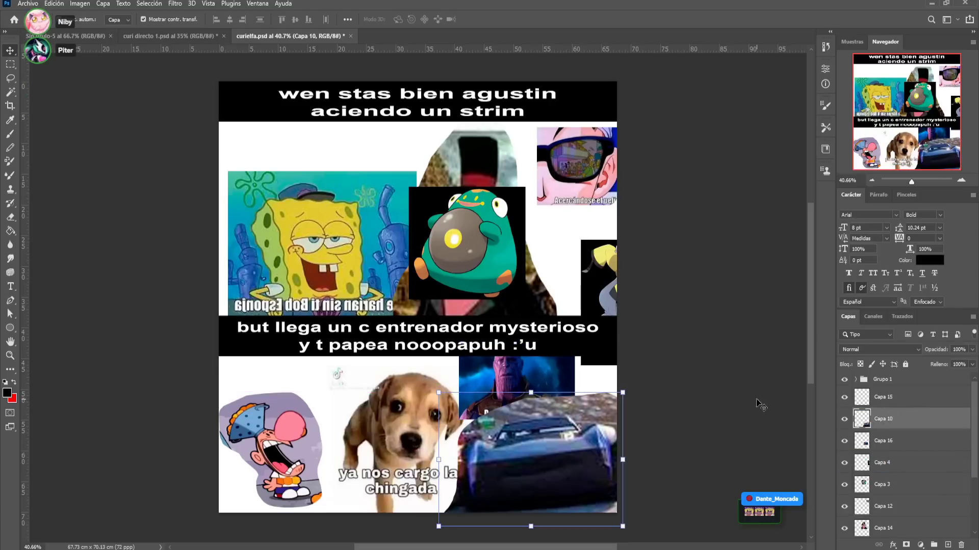
Cut away the background around the car's top and side with a Lasso selection, and deselect
{"action": "left_click", "coordinate": [10, 66]}
{"action": "left_click", "coordinate": [10, 80]}
{"action": "mouse_move", "coordinate": [630, 429]}
{"action": "left_mouse_down"}
{"action": "mouse_move", "coordinate": [571, 412]}
{"action": "mouse_move", "coordinate": [516, 417]}
{"action": "mouse_move", "coordinate": [495, 429]}
{"action": "mouse_move", "coordinate": [460, 512]}
{"action": "mouse_move", "coordinate": [672, 393]}
{"action": "left_mouse_up"}
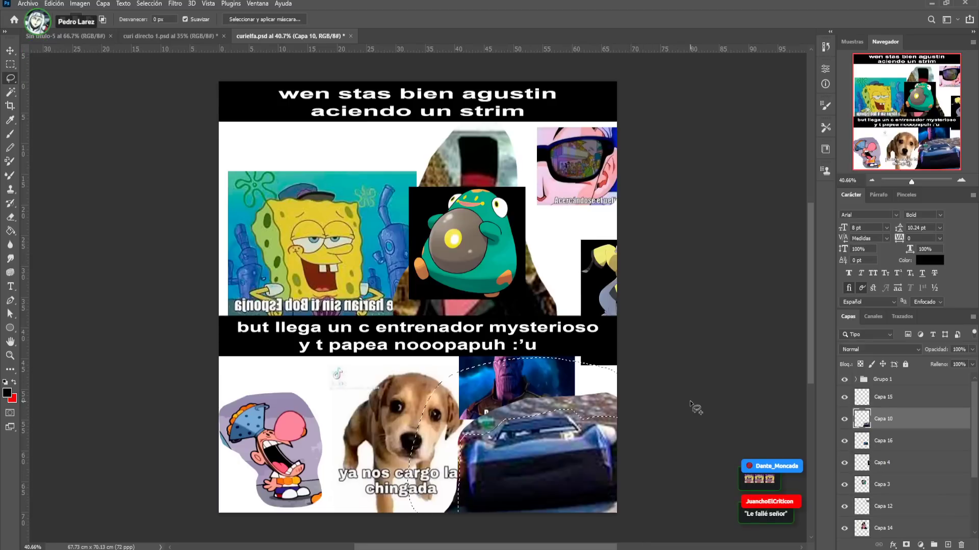
{"action": "key", "text": "ctrl+d"}
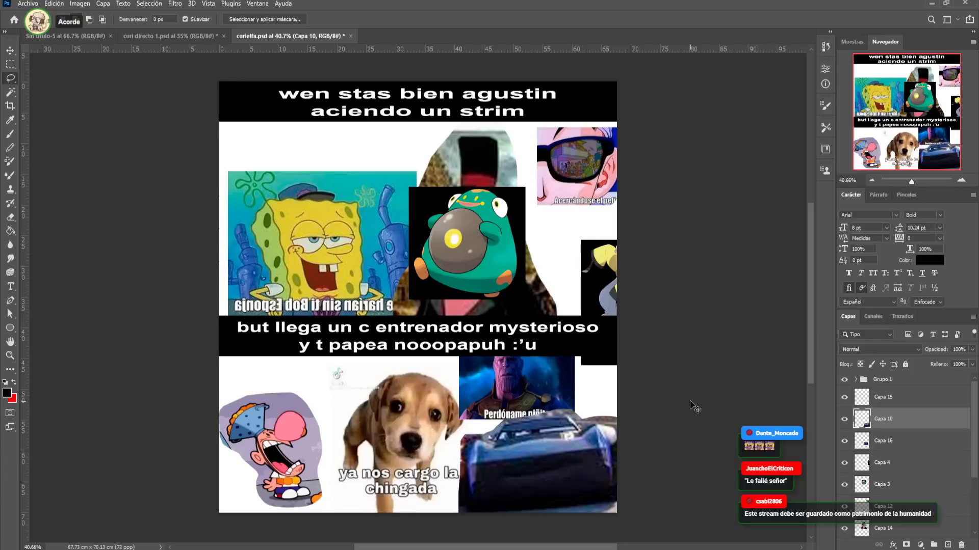
Lower the Thanos image slightly behind the car, and move the trainer further into the upper panel beside the frog
{"action": "left_click", "coordinate": [10, 52]}
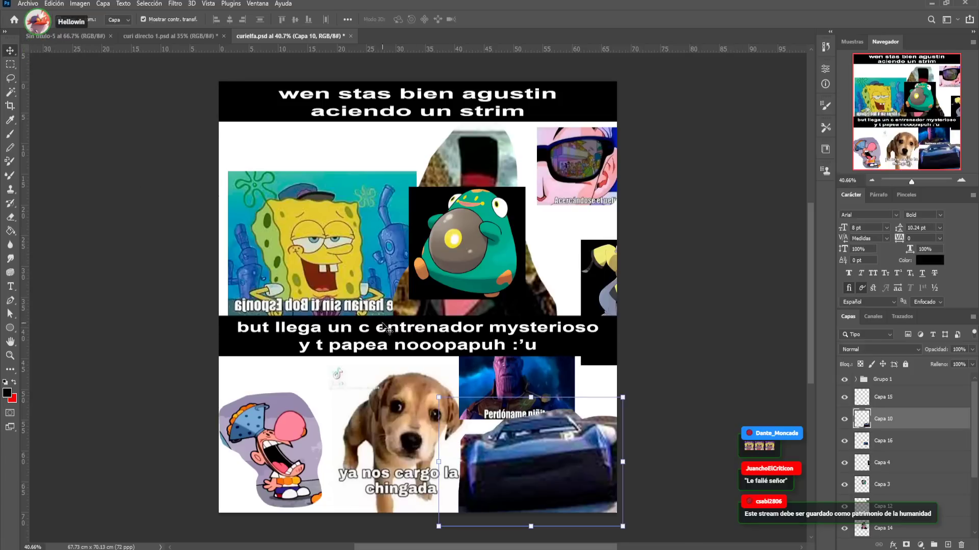
{"action": "left_click_drag", "start_coordinate": [532, 374], "coordinate": [533, 379]}
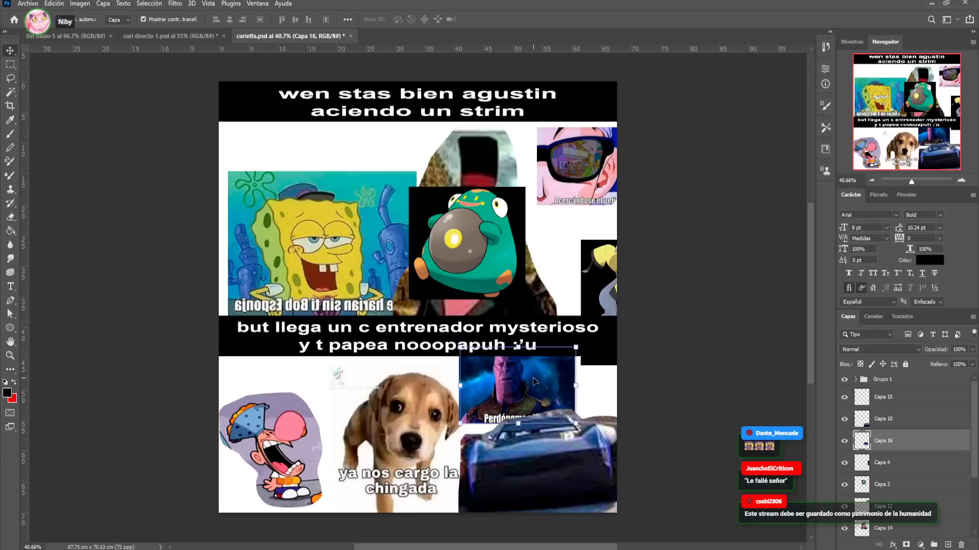
{"action": "left_click", "coordinate": [698, 368]}
{"action": "left_click_drag", "start_coordinate": [608, 275], "coordinate": [571, 268]}
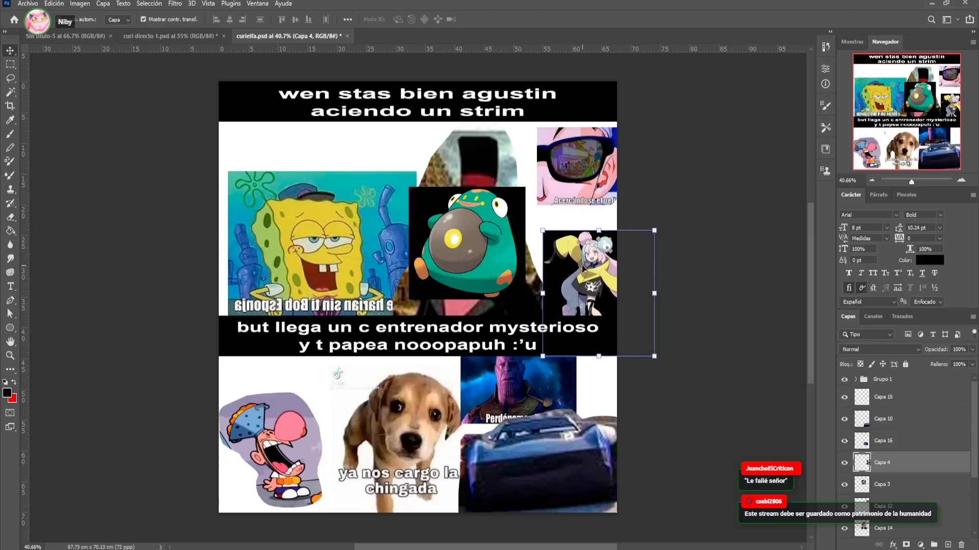
Select the trainer and frog layers together and bring them above the other images, directly beneath the empty drawing layer
{"action": "left_click", "coordinate": [888, 482]}
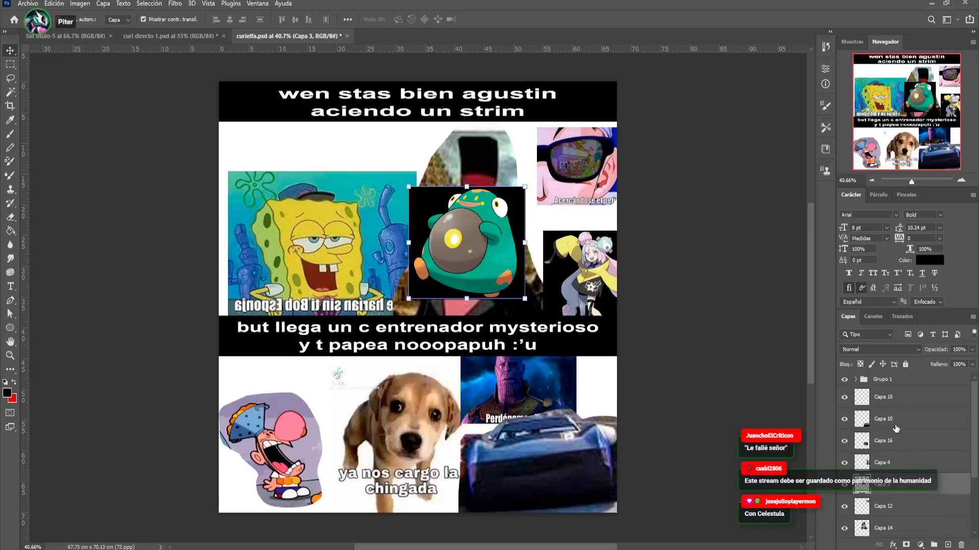
{"action": "left_click", "coordinate": [600, 288]}
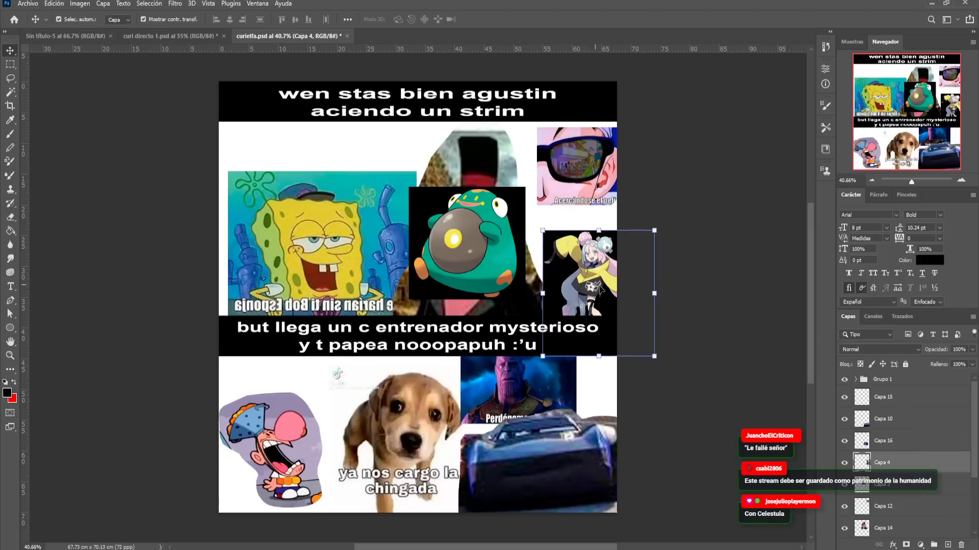
{"action": "left_click", "coordinate": [897, 487], "text": "ctrl"}
{"action": "left_click_drag", "start_coordinate": [897, 487], "coordinate": [897, 410]}
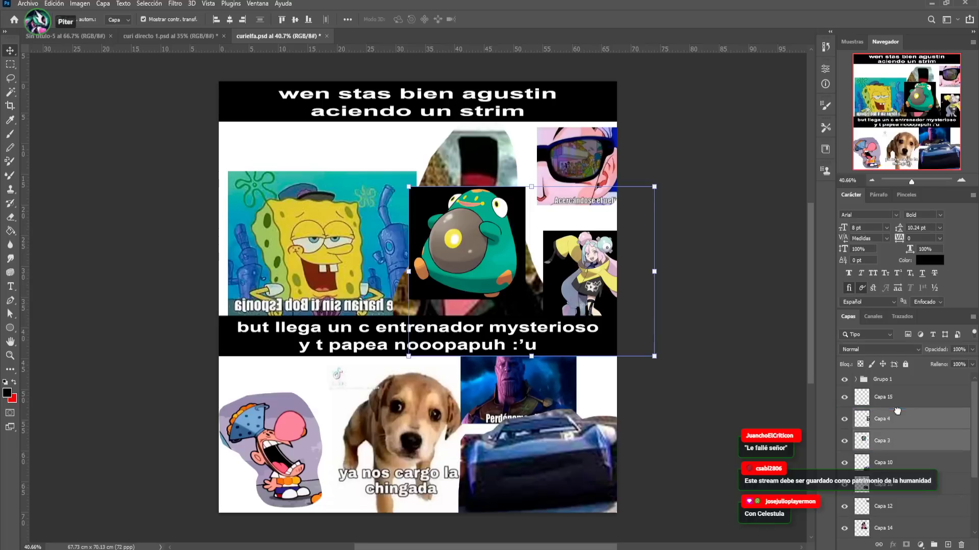
Group the remaining reference image layers below the frog and lower the group's opacity to 68%
{"action": "left_click", "coordinate": [899, 462]}
{"action": "scroll", "coordinate": [899, 462], "scroll_direction": "down", "scroll_amount": 2}
{"action": "left_click", "coordinate": [897, 484], "text": "shift"}
{"action": "key", "text": "ctrl+g"}
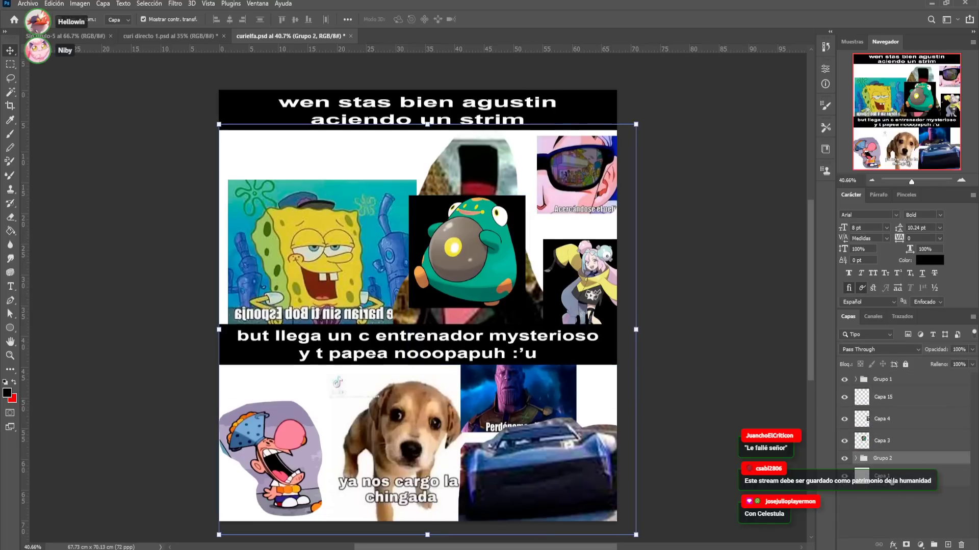
{"action": "scroll", "coordinate": [891, 482], "scroll_direction": "up", "scroll_amount": 1}
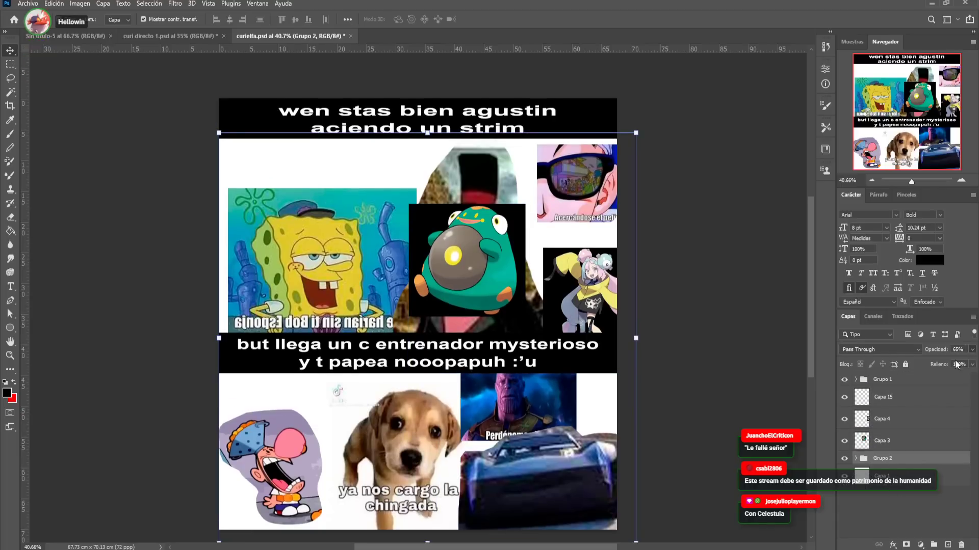
{"action": "left_click_drag", "start_coordinate": [971, 351], "coordinate": [958, 364]}
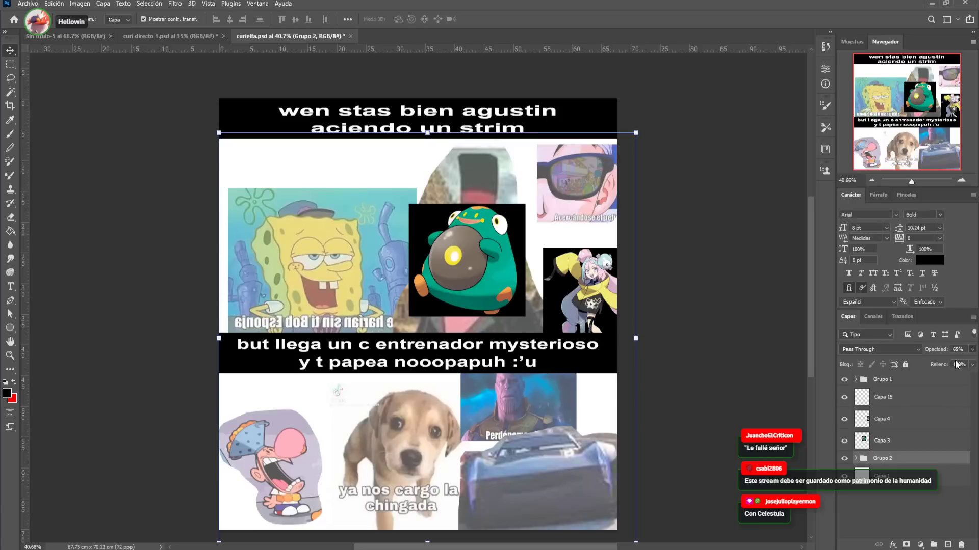
Activate the empty drawing layer, choose the Brush tool, and pick a brownish orange as the foreground colour
{"action": "left_click", "coordinate": [897, 400]}
{"action": "left_click_drag", "start_coordinate": [914, 184], "coordinate": [916, 184]}
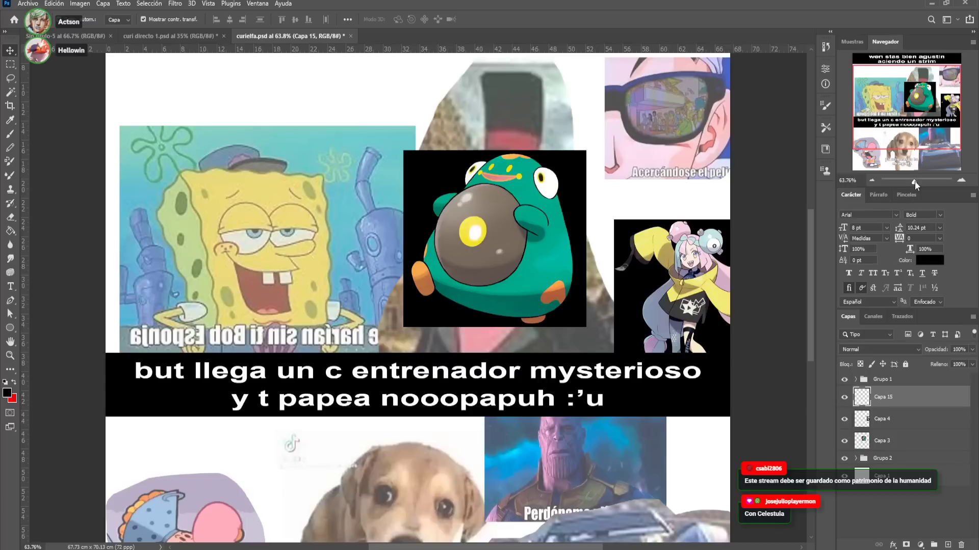
{"action": "left_click_drag", "start_coordinate": [888, 117], "coordinate": [888, 101]}
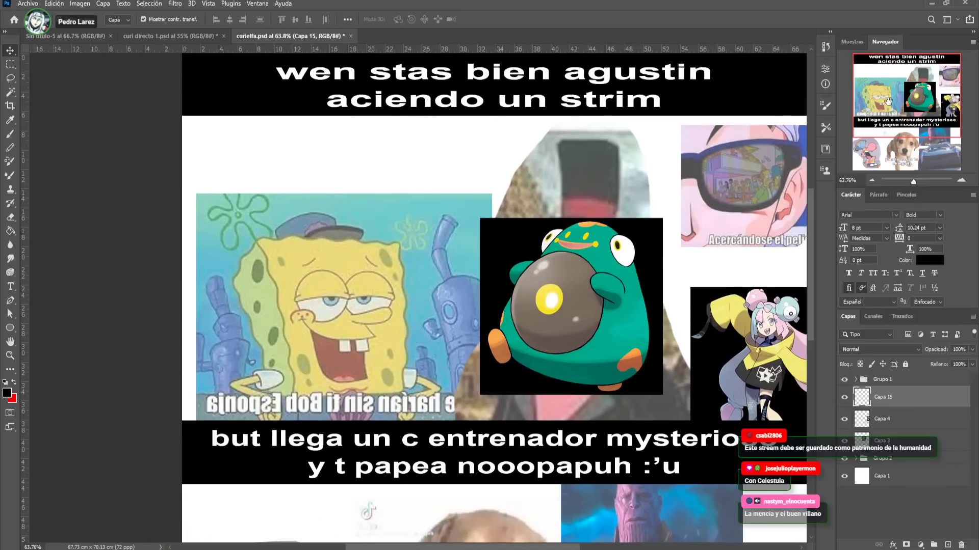
{"action": "left_click", "coordinate": [9, 133]}
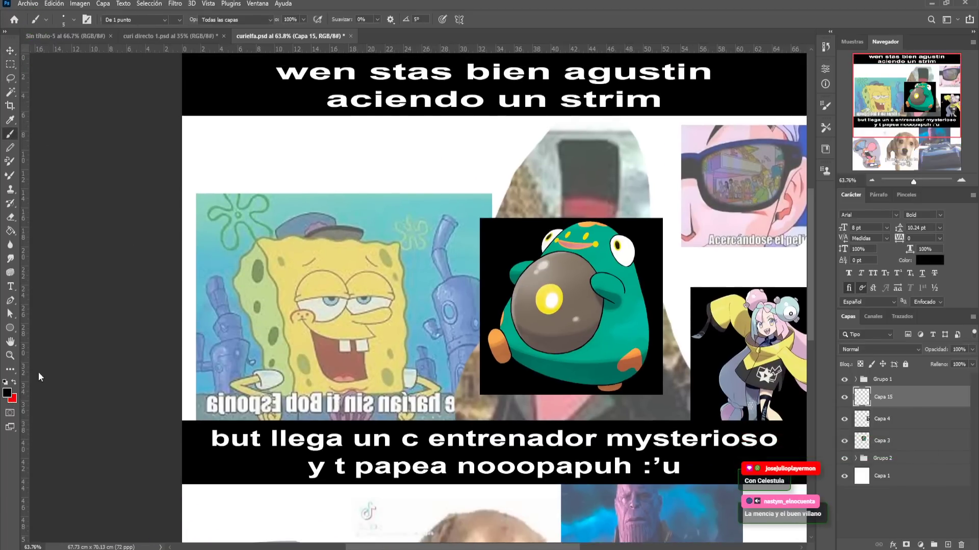
{"action": "key", "text": "i"}
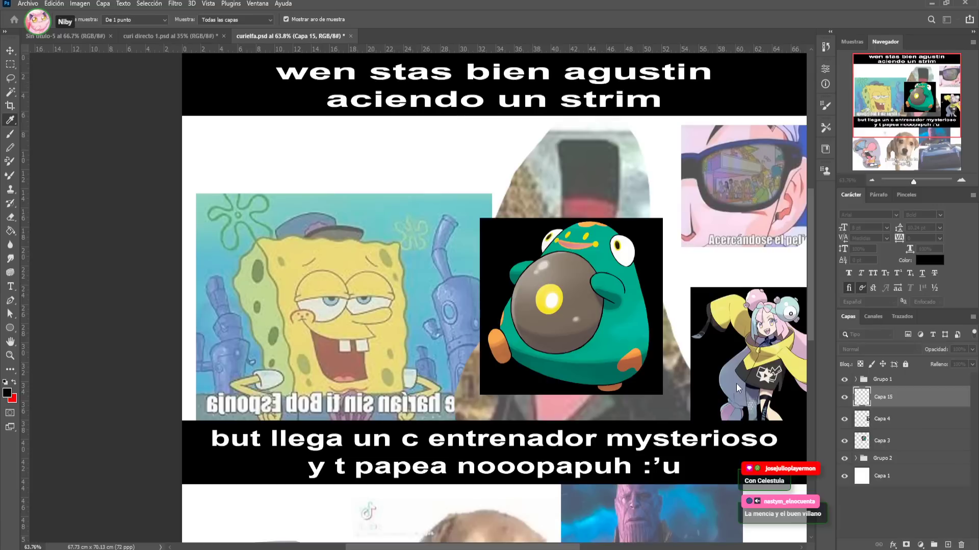
{"action": "left_click", "coordinate": [817, 261]}
Trace the SpongeBob reference's smile, cheek crease, open mouth and chin in brownish orange with the Brush tool
{"action": "left_click_drag", "start_coordinate": [913, 181], "coordinate": [916, 182]}
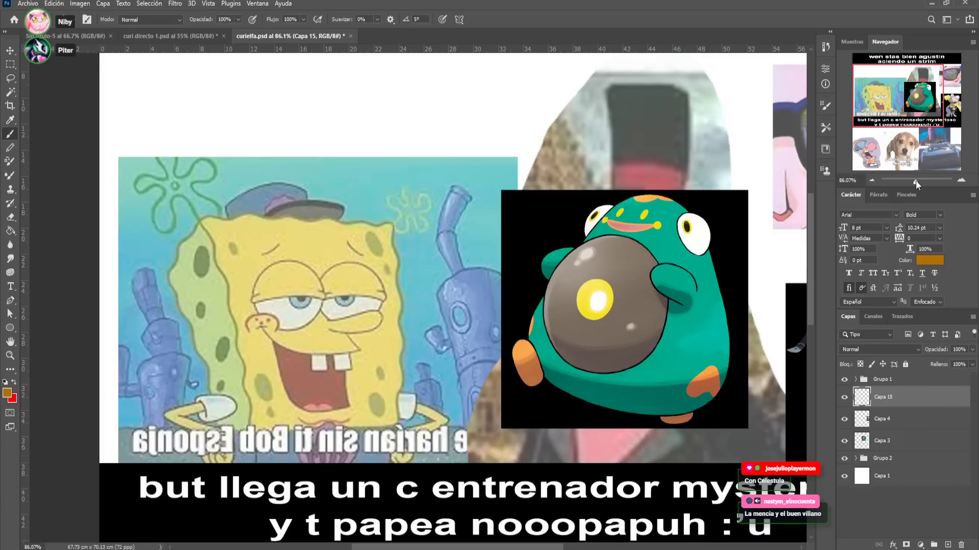
{"action": "scroll", "coordinate": [353, 302], "scroll_direction": "down", "scroll_amount": 2}
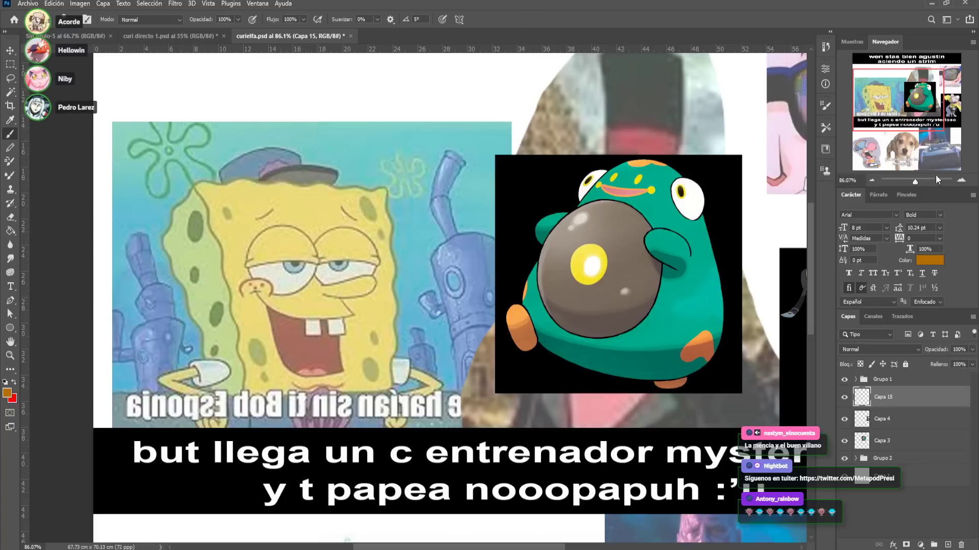
{"action": "left_click", "coordinate": [917, 181]}
{"action": "left_click_drag", "start_coordinate": [917, 182], "coordinate": [916, 181]}
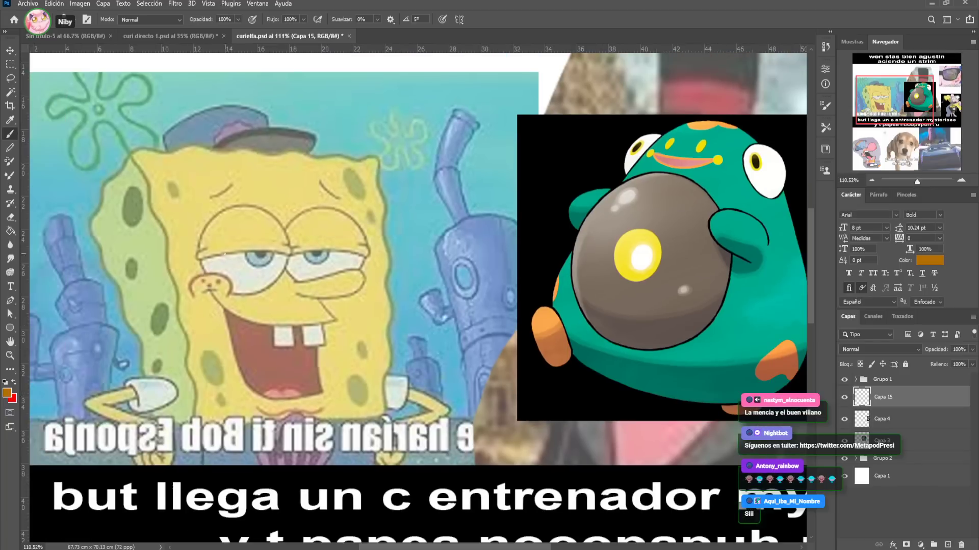
{"action": "left_click_drag", "start_coordinate": [316, 299], "coordinate": [337, 320]}
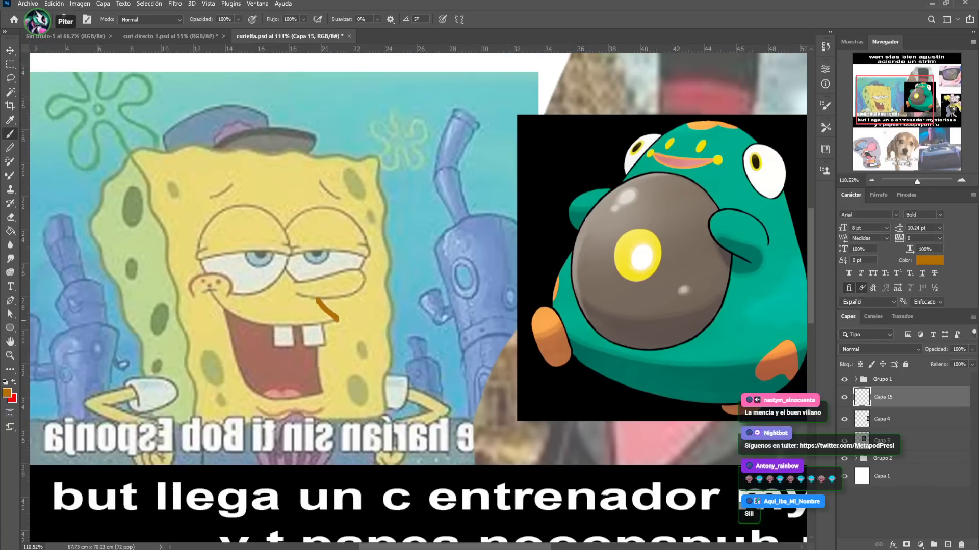
{"action": "left_click_drag", "start_coordinate": [216, 303], "coordinate": [207, 290]}
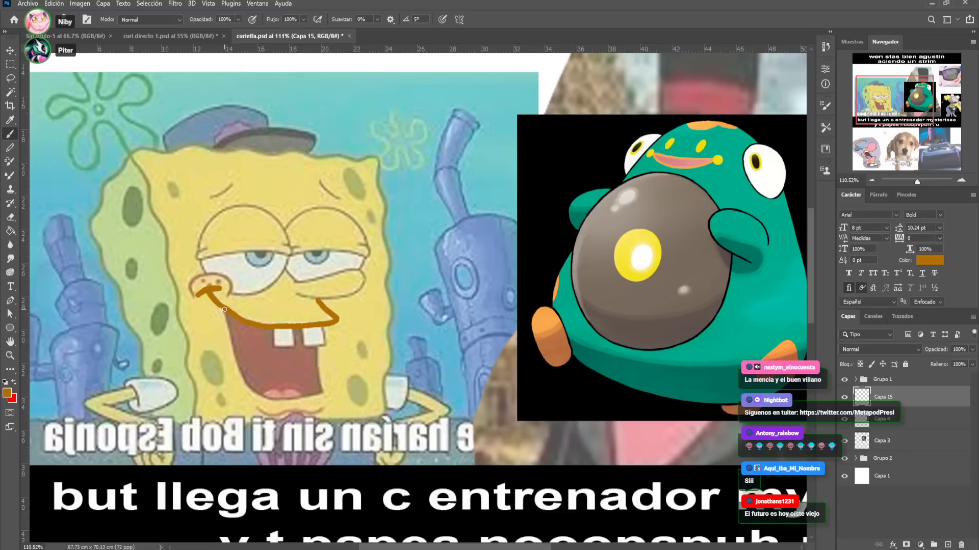
{"action": "left_click_drag", "start_coordinate": [221, 308], "coordinate": [231, 343]}
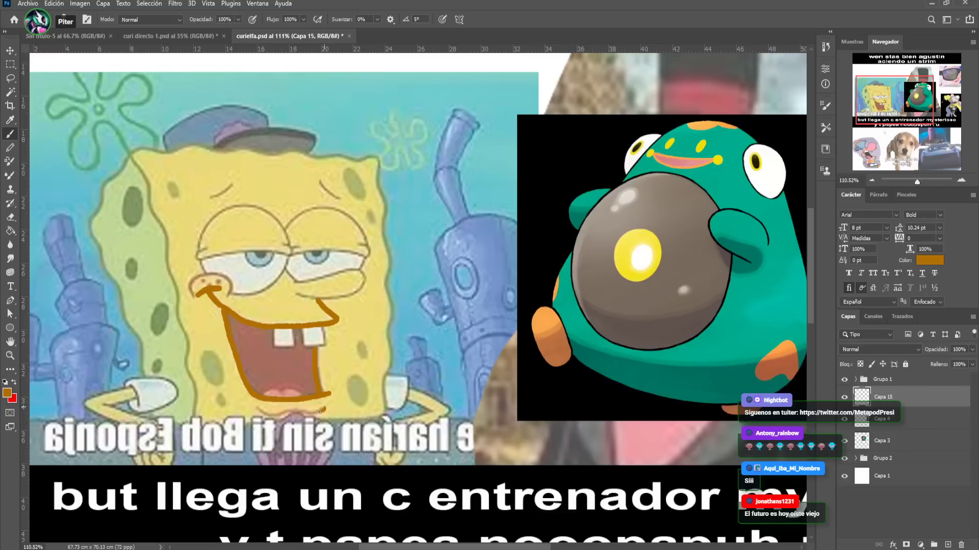
Sample black and draw one large, half-closed round eye with eyelid and pupil over the reference's left eye
{"action": "key", "text": "i"}
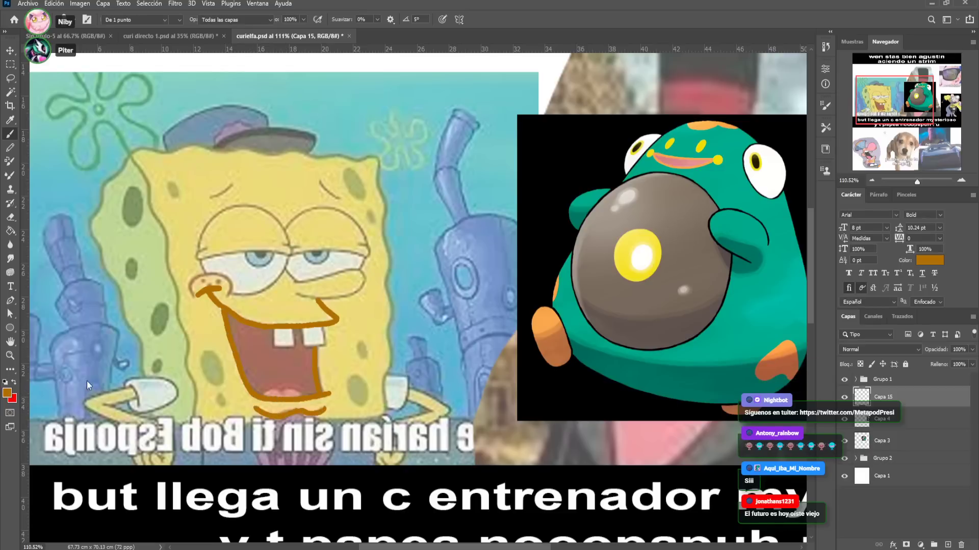
{"action": "left_click", "coordinate": [803, 256]}
{"action": "key", "text": "b"}
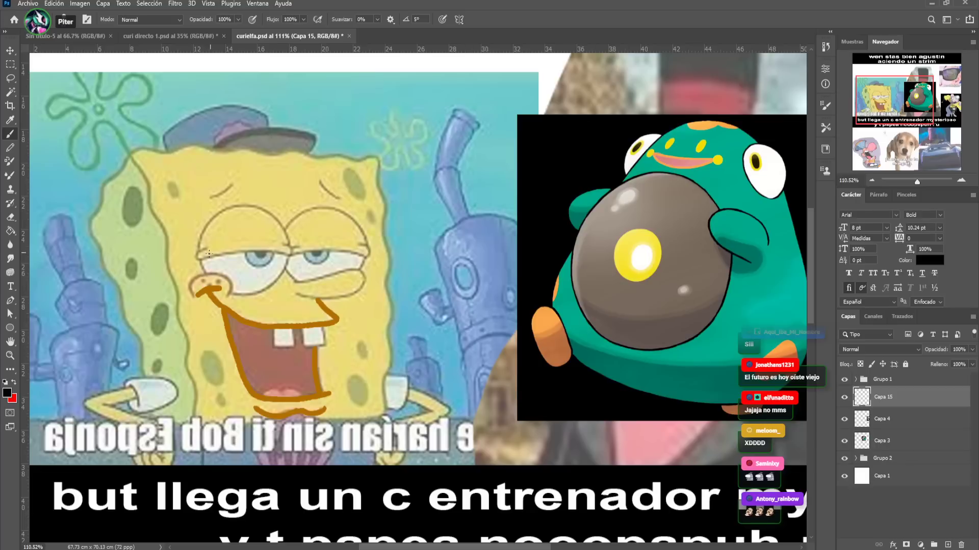
{"action": "mouse_move", "coordinate": [204, 261]}
{"action": "left_mouse_down"}
{"action": "mouse_move", "coordinate": [213, 283]}
{"action": "mouse_move", "coordinate": [243, 288]}
{"action": "left_mouse_up"}
{"action": "key", "text": "ctrl+z"}
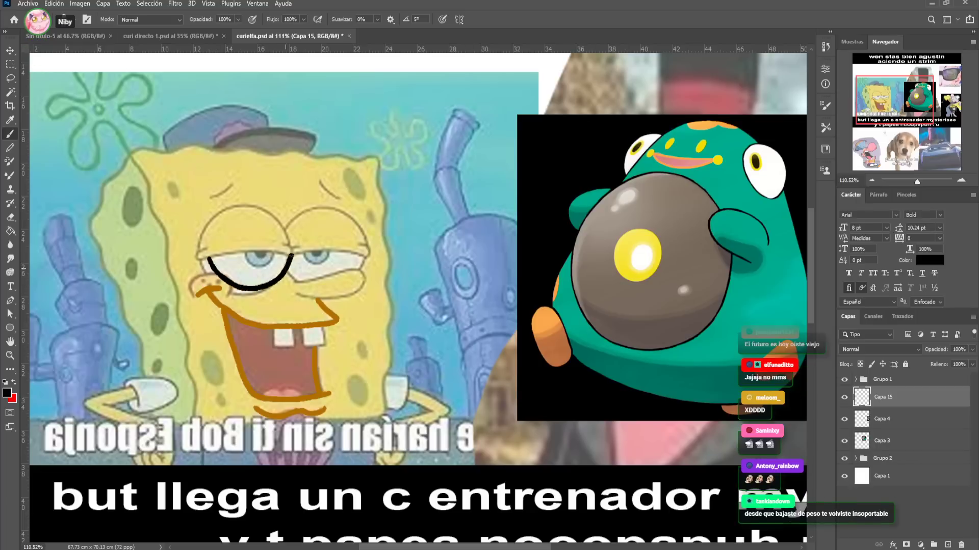
{"action": "left_click_drag", "start_coordinate": [234, 255], "coordinate": [202, 260]}
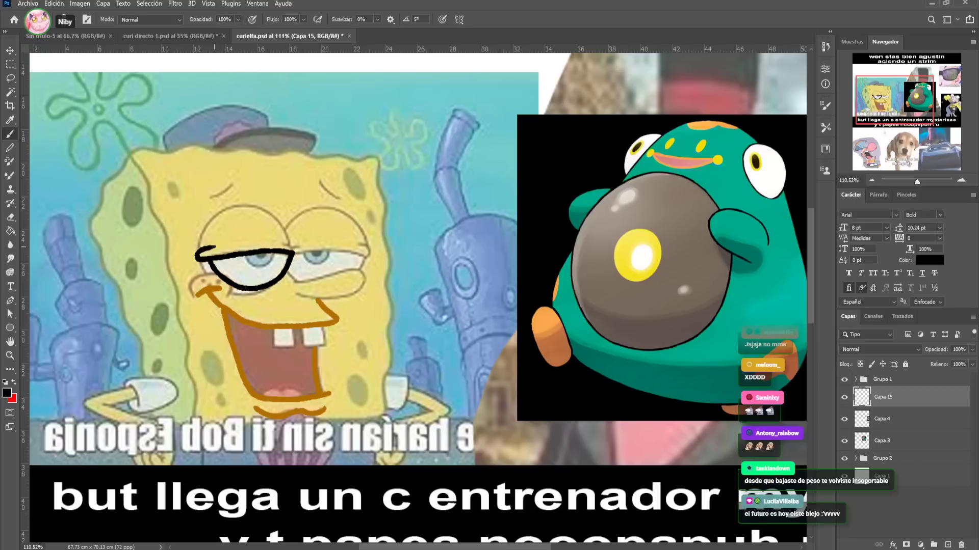
{"action": "mouse_move", "coordinate": [240, 206]}
{"action": "left_mouse_down"}
{"action": "mouse_move", "coordinate": [265, 210]}
{"action": "mouse_move", "coordinate": [301, 250]}
{"action": "left_mouse_up"}
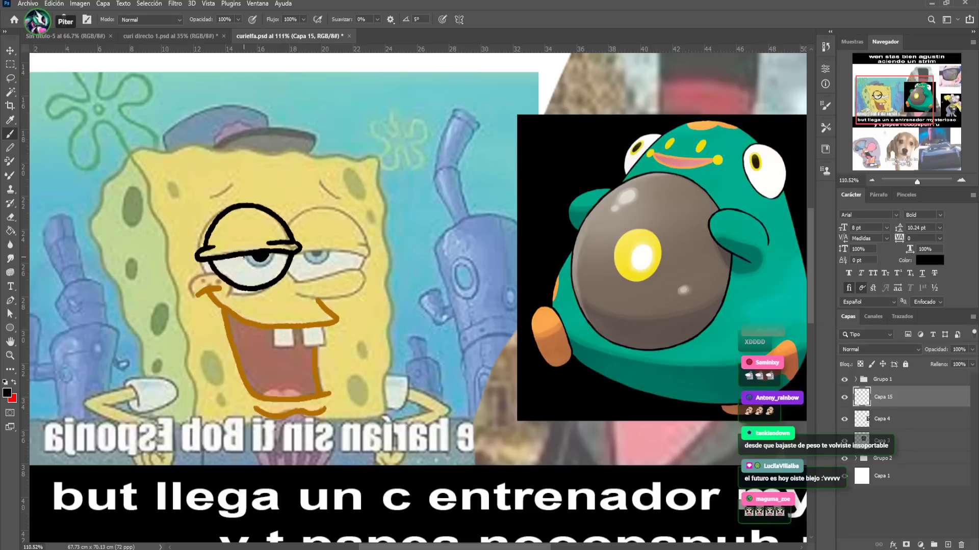
Lasso the drawn eye, move it out to the left edge of SpongeBob's head, and deselect it
{"action": "left_click", "coordinate": [11, 80]}
{"action": "mouse_move", "coordinate": [210, 168]}
{"action": "left_mouse_down"}
{"action": "mouse_move", "coordinate": [190, 184]}
{"action": "mouse_move", "coordinate": [182, 256]}
{"action": "left_mouse_up"}
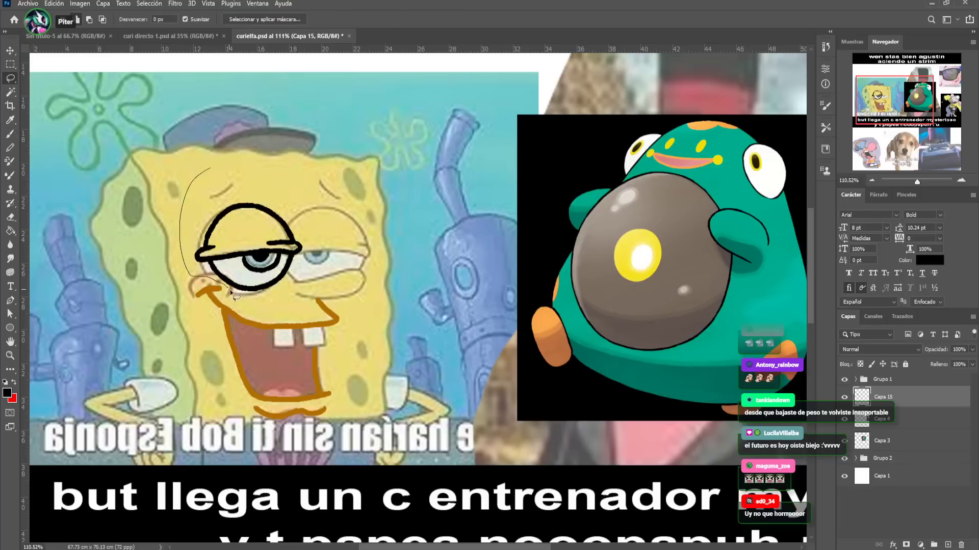
{"action": "key", "text": "v"}
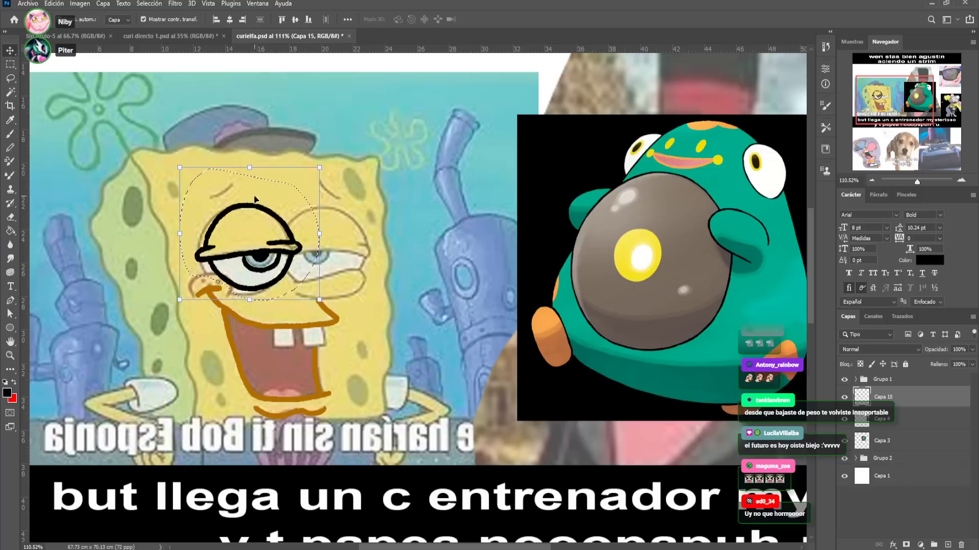
{"action": "mouse_move", "coordinate": [261, 216]}
{"action": "left_mouse_down"}
{"action": "mouse_move", "coordinate": [197, 207]}
{"action": "mouse_move", "coordinate": [151, 210]}
{"action": "mouse_move", "coordinate": [140, 222]}
{"action": "mouse_move", "coordinate": [151, 221]}
{"action": "left_mouse_up"}
{"action": "key", "text": "ctrl+d"}
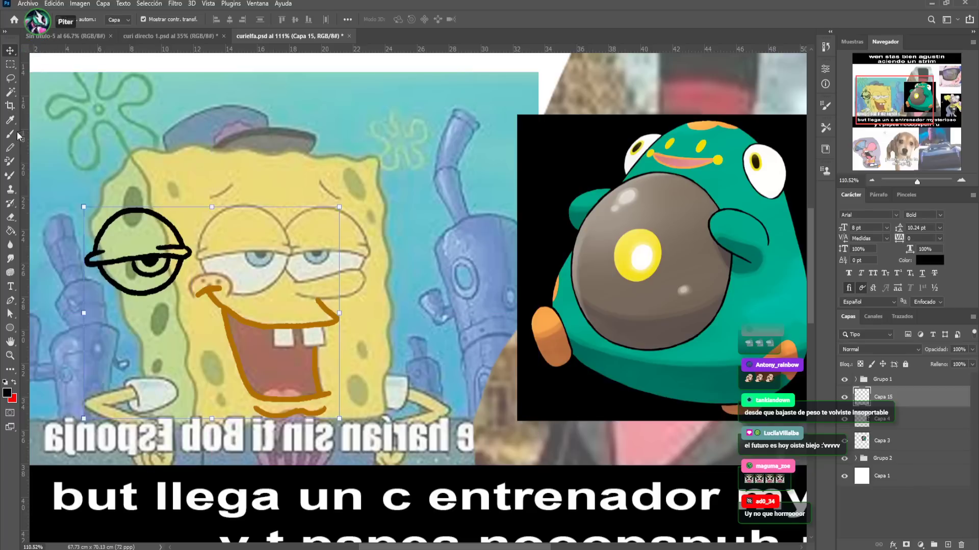
Draw a second half-closed round eye in black over the reference's right eye
{"action": "key", "text": "b"}
{"action": "mouse_move", "coordinate": [292, 216]}
{"action": "left_mouse_down"}
{"action": "mouse_move", "coordinate": [280, 247]}
{"action": "mouse_move", "coordinate": [371, 256]}
{"action": "left_mouse_up"}
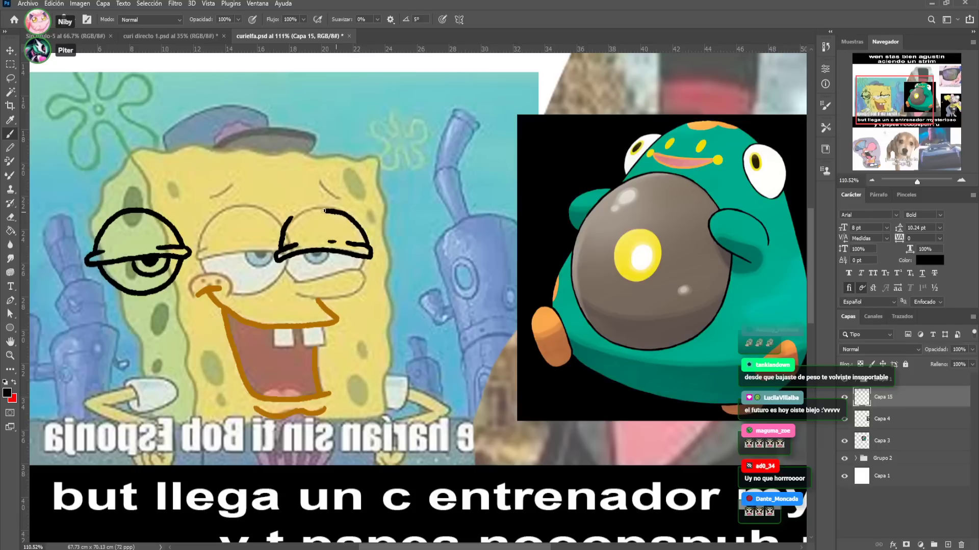
{"action": "left_click_drag", "start_coordinate": [323, 211], "coordinate": [295, 214]}
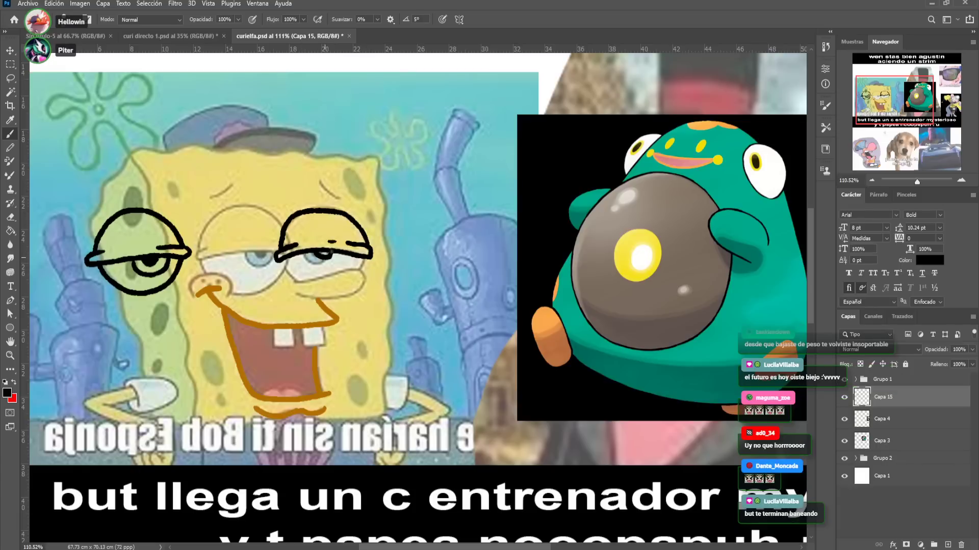
{"action": "mouse_move", "coordinate": [331, 251]}
{"action": "left_mouse_down"}
{"action": "mouse_move", "coordinate": [322, 255]}
{"action": "mouse_move", "coordinate": [326, 266]}
{"action": "mouse_move", "coordinate": [338, 254]}
{"action": "mouse_move", "coordinate": [322, 291]}
{"action": "mouse_move", "coordinate": [293, 280]}
{"action": "mouse_move", "coordinate": [284, 261]}
{"action": "left_mouse_up"}
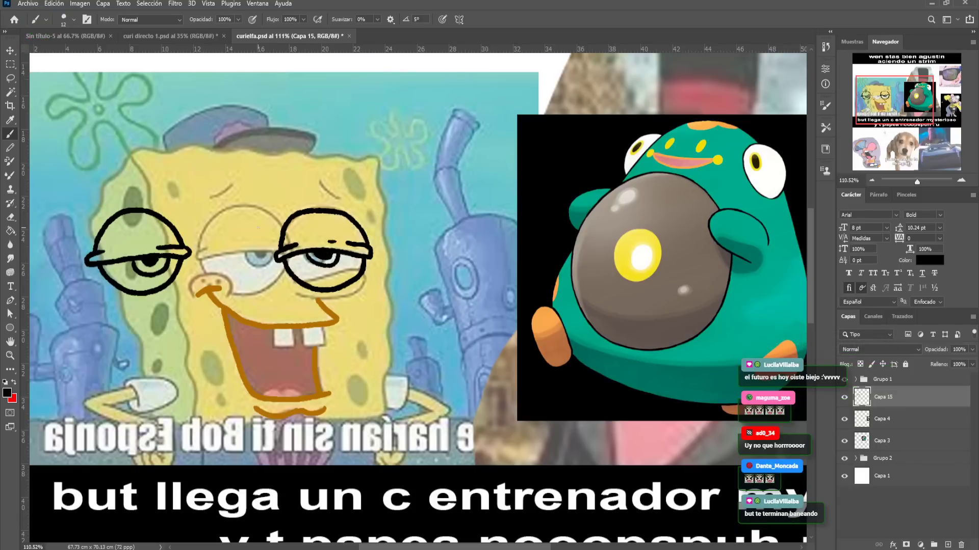
Lasso the second eye, move it out to the right edge of SpongeBob's head, and deselect it
{"action": "key", "text": "l"}
{"action": "left_click_drag", "start_coordinate": [278, 304], "coordinate": [380, 280]}
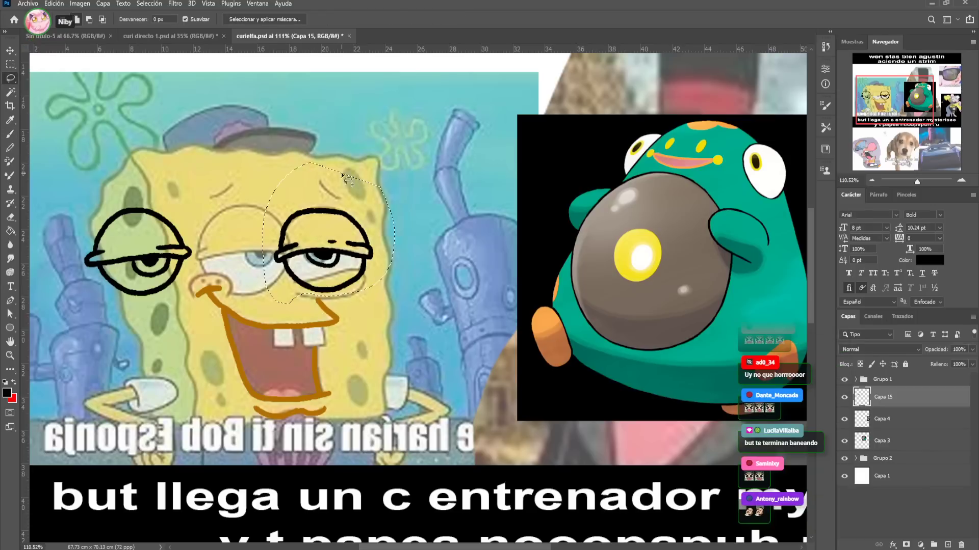
{"action": "key", "text": "v"}
{"action": "left_click_drag", "start_coordinate": [332, 258], "coordinate": [397, 257]}
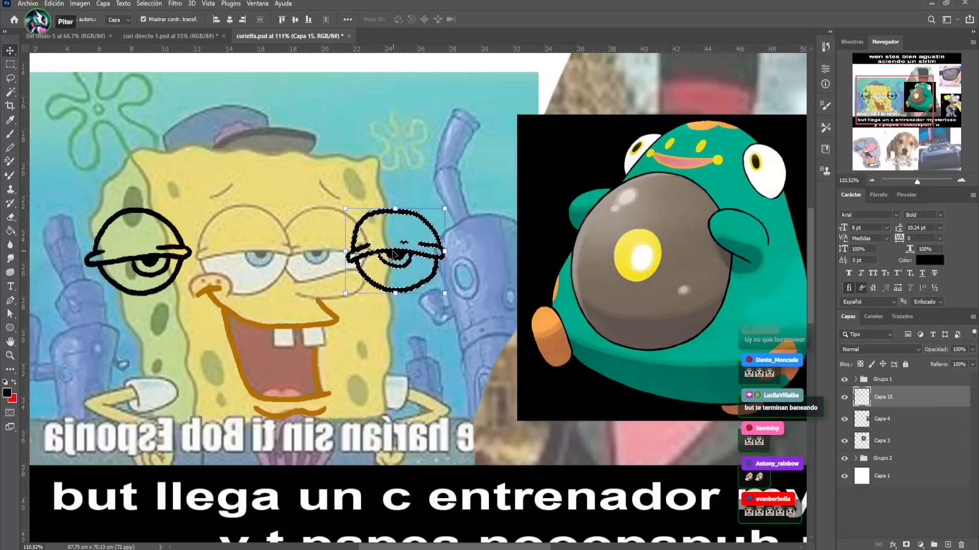
{"action": "key", "text": "ctrl+d"}
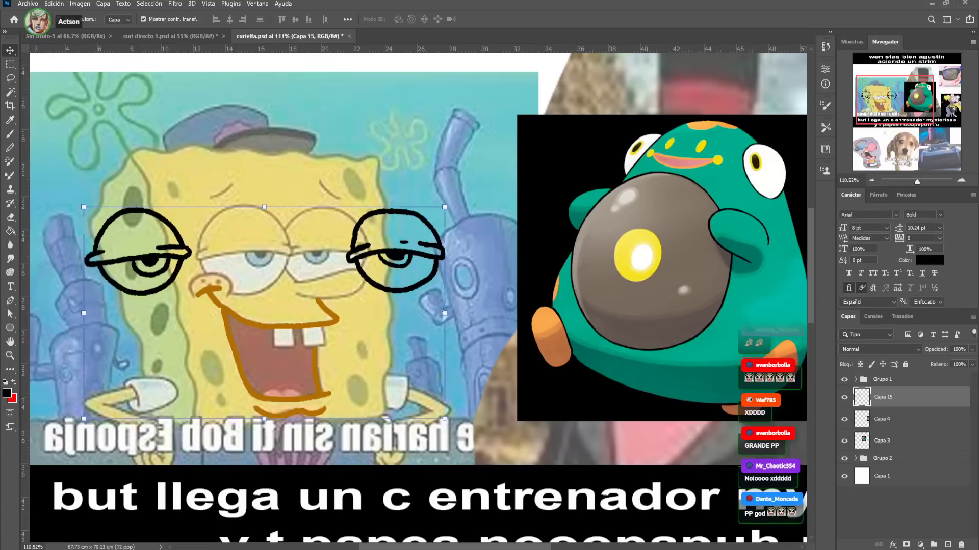
Sample the mouth's brownish orange and paint two small upright ovals in the middle of the face
{"action": "key", "text": "b"}
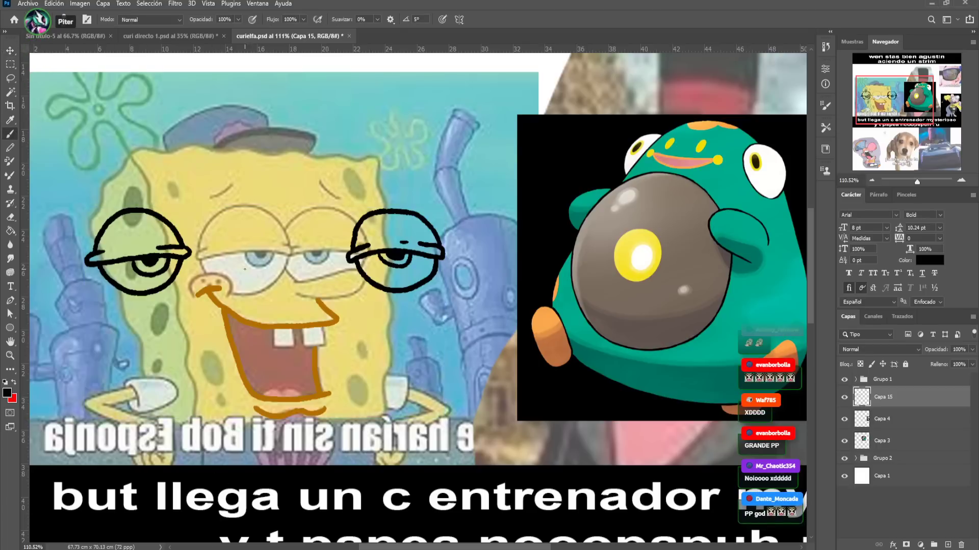
{"action": "left_click", "coordinate": [336, 317], "text": "alt"}
{"action": "left_click", "coordinate": [304, 256]}
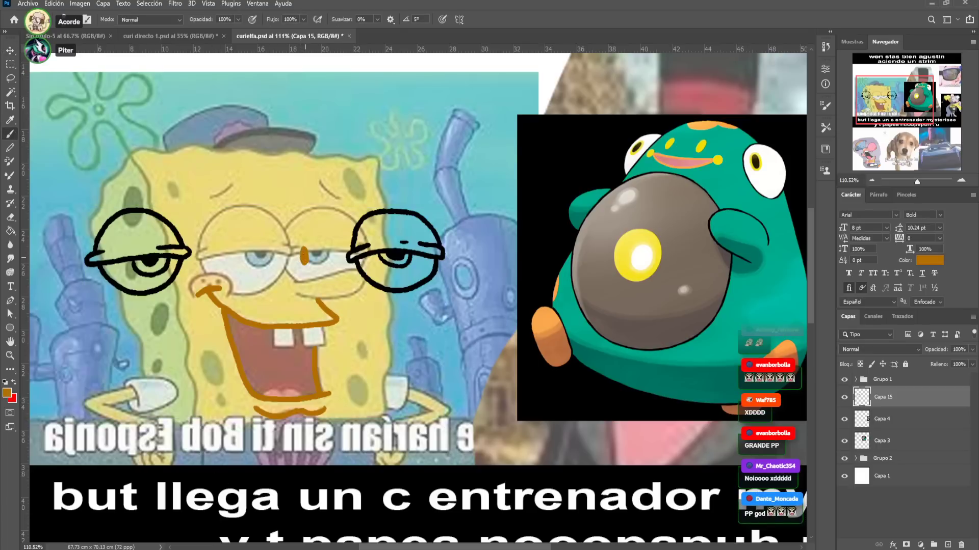
{"action": "left_click", "coordinate": [266, 255]}
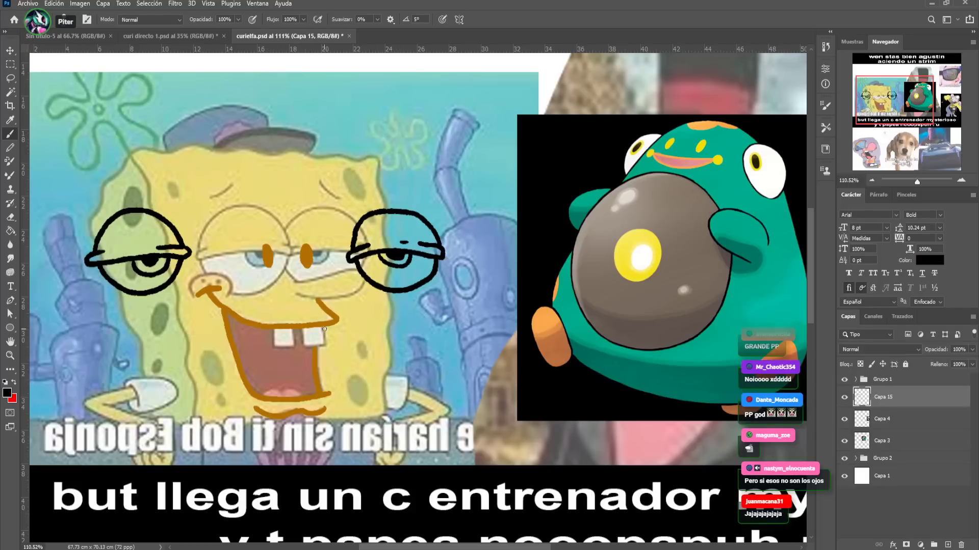
Outline the two front teeth and the tongue in black, touching up the mouth line in brownish orange
{"action": "mouse_move", "coordinate": [317, 346]}
{"action": "left_mouse_down"}
{"action": "mouse_move", "coordinate": [300, 328]}
{"action": "mouse_move", "coordinate": [291, 351]}
{"action": "left_mouse_up"}
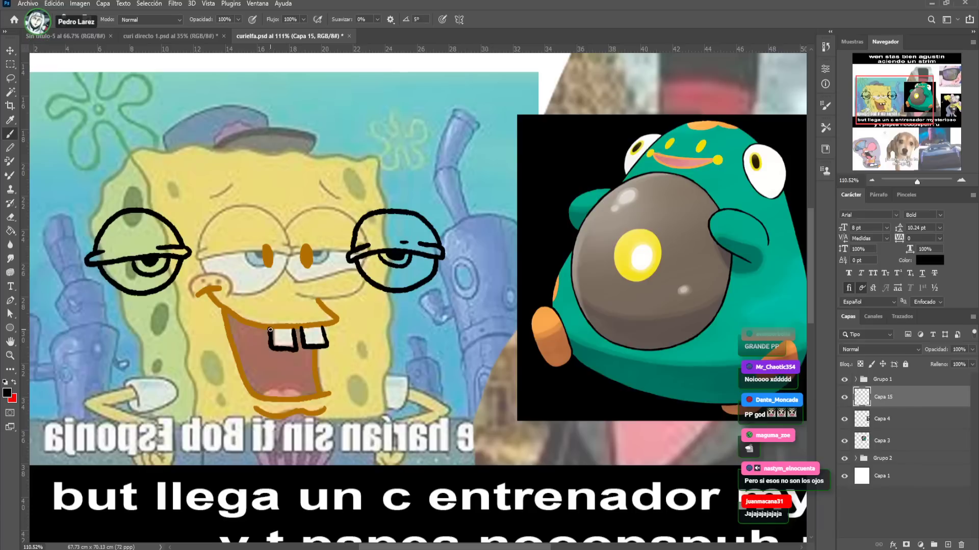
{"action": "left_click", "coordinate": [272, 325], "text": "alt"}
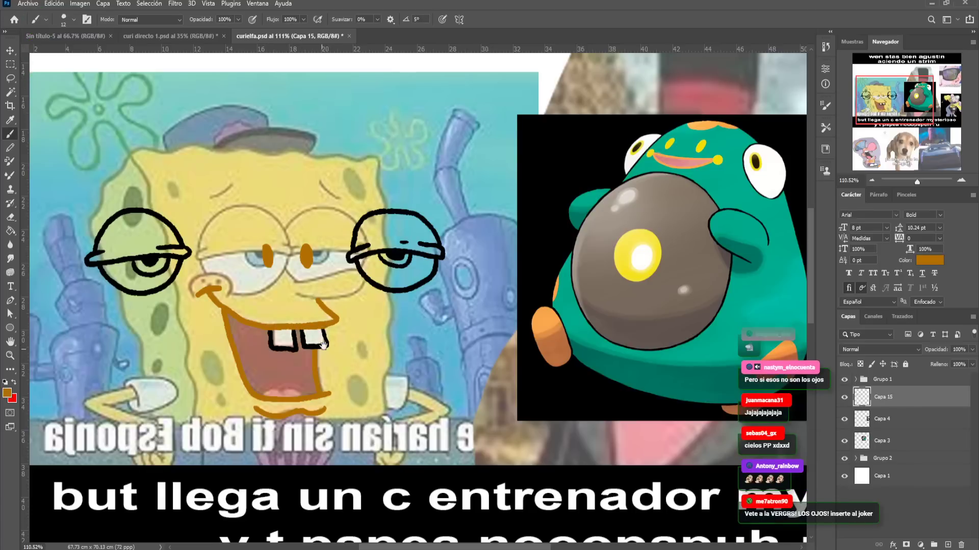
{"action": "left_click_drag", "start_coordinate": [327, 326], "coordinate": [349, 294]}
{"action": "left_click", "coordinate": [332, 315], "text": "alt"}
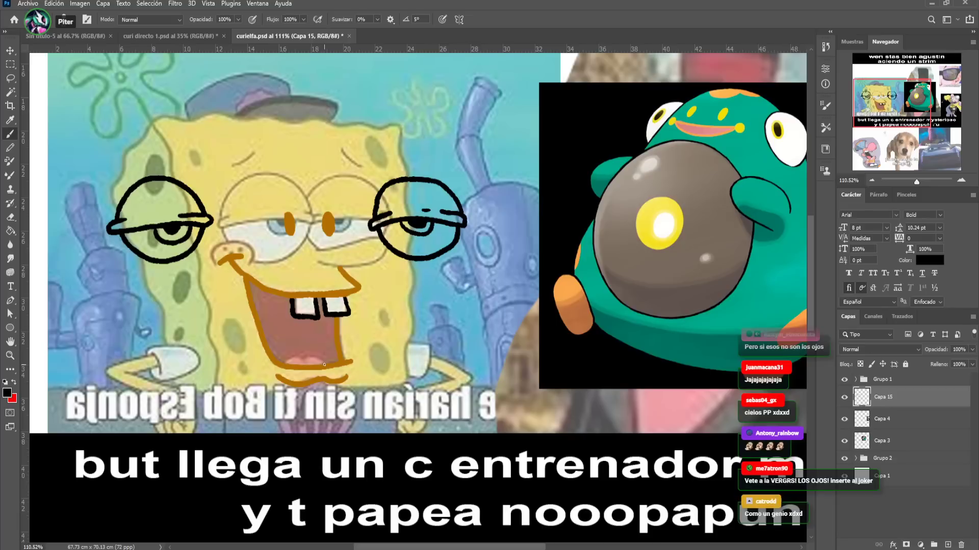
{"action": "left_click", "coordinate": [282, 361], "text": "alt"}
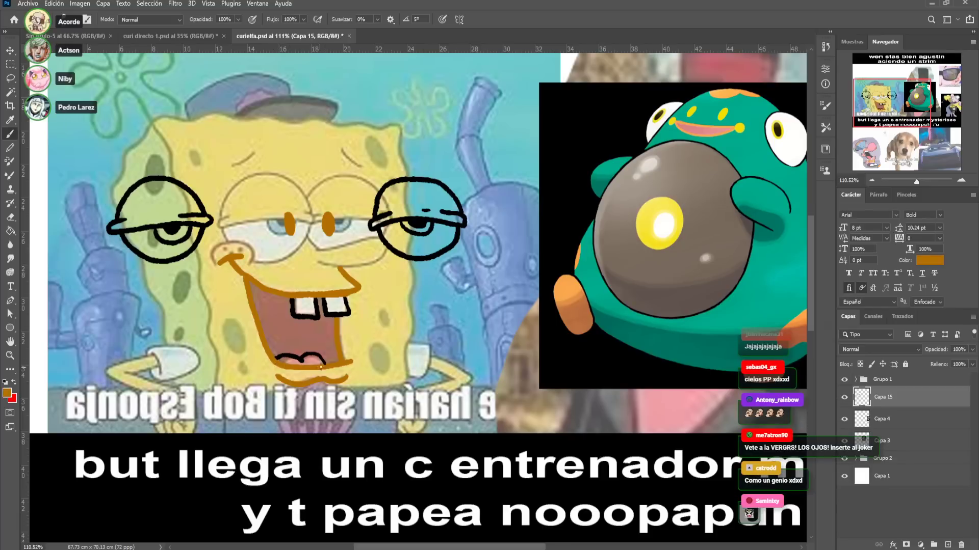
Sample black from the eye outline and draw the head's top edge, upper corners and left side
{"action": "left_click_drag", "start_coordinate": [339, 269], "coordinate": [372, 319]}
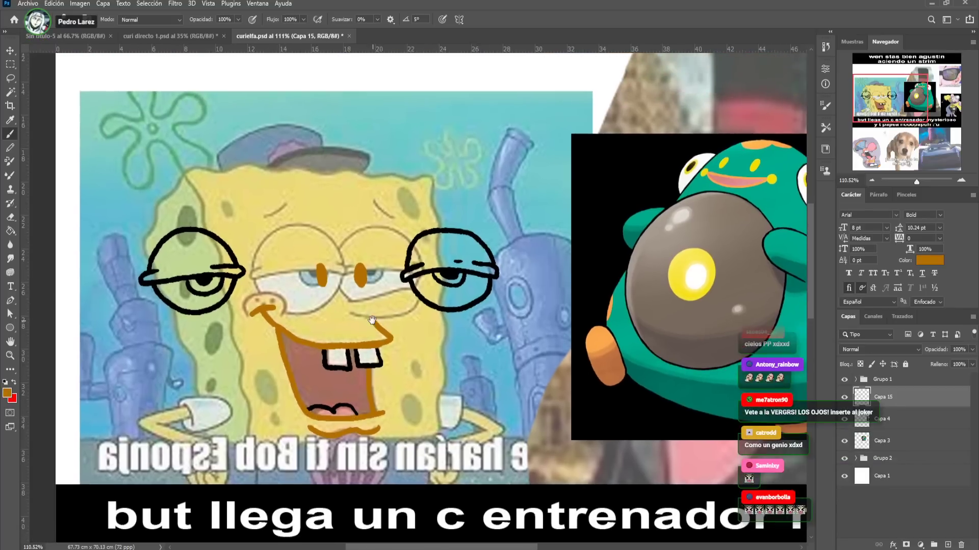
{"action": "left_click", "coordinate": [434, 269], "text": "alt"}
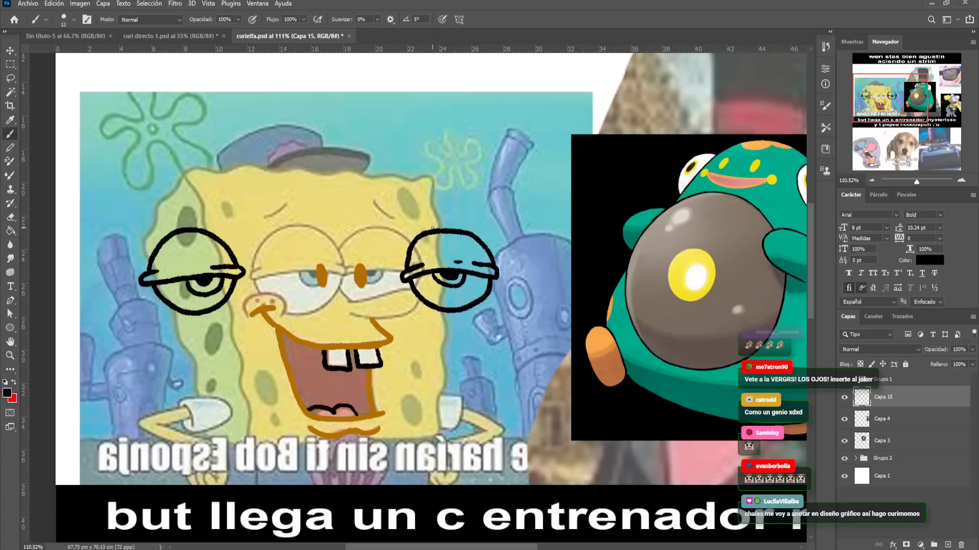
{"action": "mouse_move", "coordinate": [436, 229]}
{"action": "left_mouse_down"}
{"action": "mouse_move", "coordinate": [428, 185]}
{"action": "mouse_move", "coordinate": [411, 175]}
{"action": "left_mouse_up"}
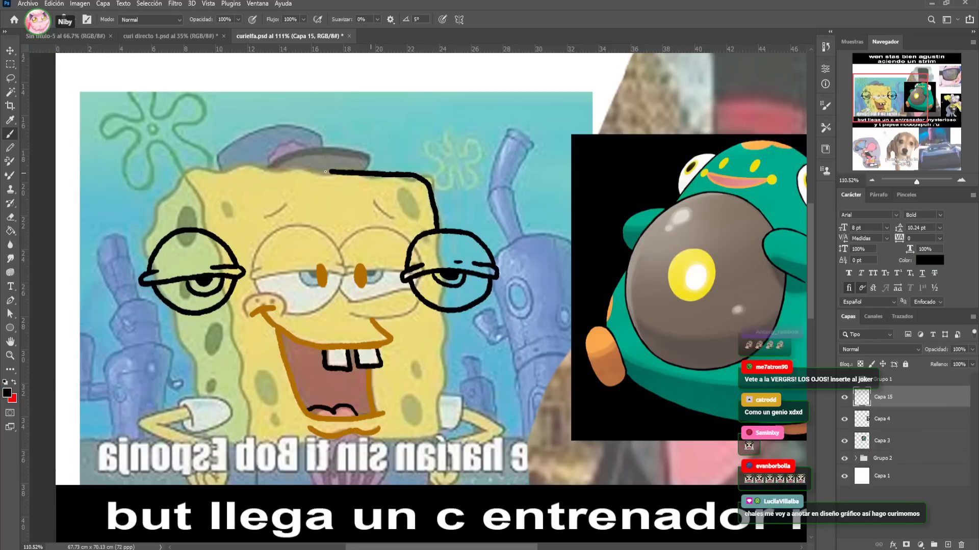
{"action": "left_click_drag", "start_coordinate": [190, 174], "coordinate": [207, 231]}
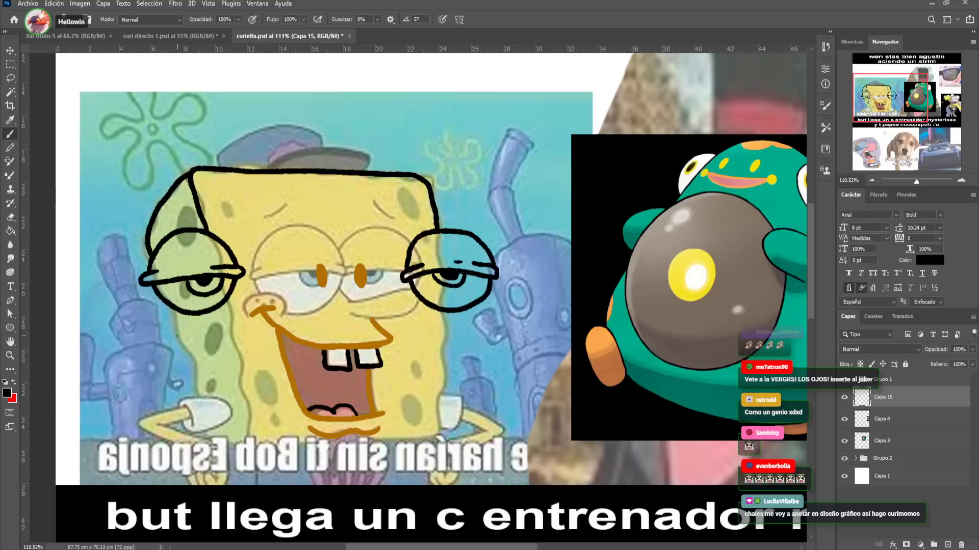
{"action": "left_click_drag", "start_coordinate": [177, 326], "coordinate": [196, 398]}
Draw SpongeBob's bent left arm and sleeve in black, joined to the body's side line
{"action": "mouse_move", "coordinate": [230, 355]}
{"action": "left_mouse_down"}
{"action": "mouse_move", "coordinate": [158, 311]}
{"action": "mouse_move", "coordinate": [186, 288]}
{"action": "left_mouse_up"}
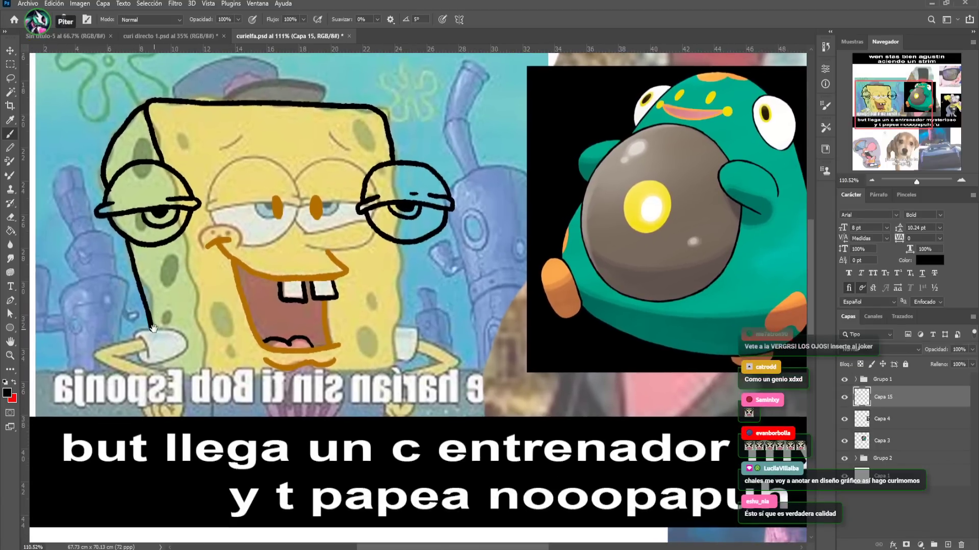
{"action": "mouse_move", "coordinate": [130, 337]}
{"action": "left_mouse_down"}
{"action": "mouse_move", "coordinate": [96, 353]}
{"action": "mouse_move", "coordinate": [107, 371]}
{"action": "mouse_move", "coordinate": [173, 384]}
{"action": "left_mouse_up"}
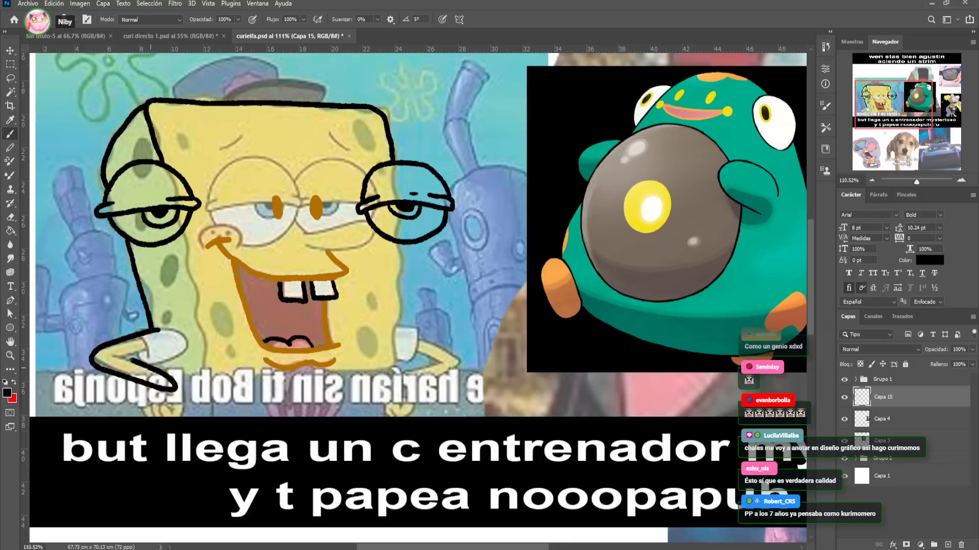
{"action": "left_click_drag", "start_coordinate": [135, 355], "coordinate": [172, 338]}
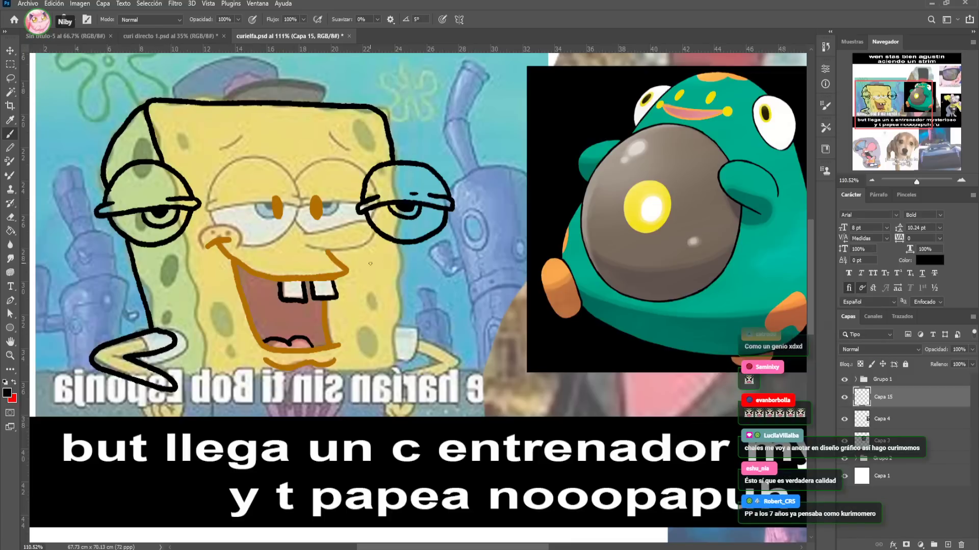
Draw the body's right side down to the caption bar and add the bent right arm in black
{"action": "left_click_drag", "start_coordinate": [399, 235], "coordinate": [403, 269]}
{"action": "left_click_drag", "start_coordinate": [405, 407], "coordinate": [404, 420]}
{"action": "mouse_move", "coordinate": [409, 328]}
{"action": "left_mouse_down"}
{"action": "mouse_move", "coordinate": [461, 362]}
{"action": "mouse_move", "coordinate": [408, 397]}
{"action": "left_mouse_up"}
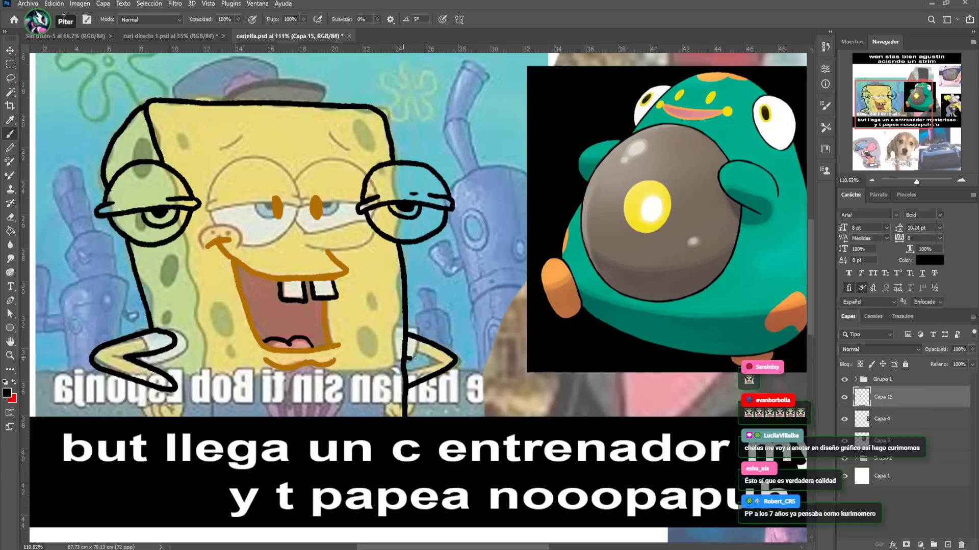
Finish SpongeBob's bent right arm and draw the body's front-left edge from the left eye down to the caption bar in black
{"action": "left_click_drag", "start_coordinate": [422, 364], "coordinate": [404, 375]}
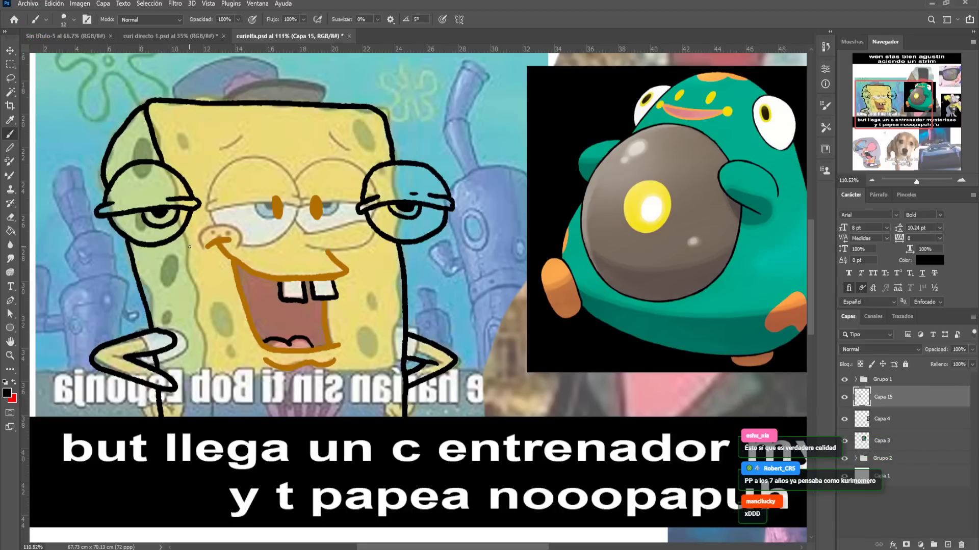
{"action": "left_click_drag", "start_coordinate": [189, 249], "coordinate": [199, 417]}
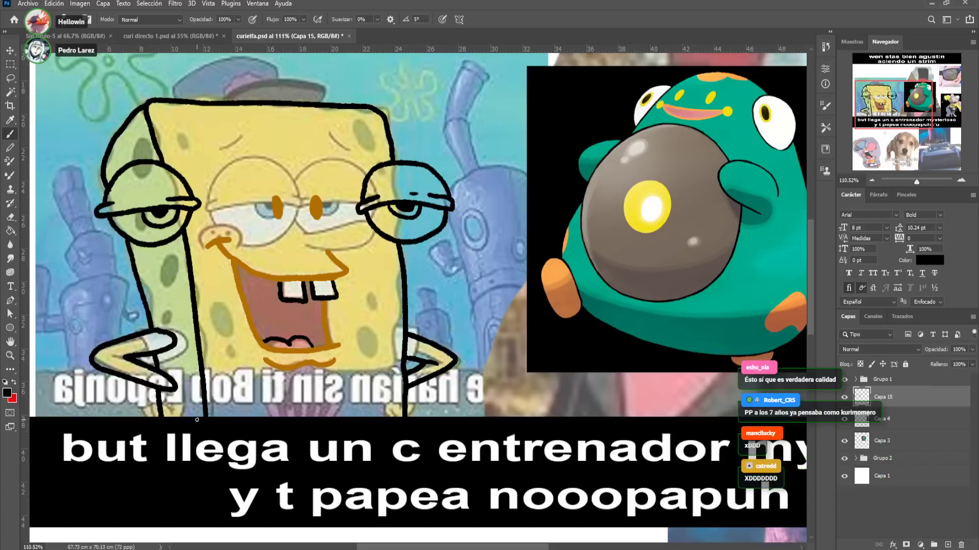
Draw a black belly arc above the caption bar and paint a yellow spot inside it, sampled from the frog's orb
{"action": "mouse_move", "coordinate": [368, 419]}
{"action": "left_mouse_down"}
{"action": "mouse_move", "coordinate": [322, 387]}
{"action": "mouse_move", "coordinate": [285, 388]}
{"action": "mouse_move", "coordinate": [237, 417]}
{"action": "left_mouse_up"}
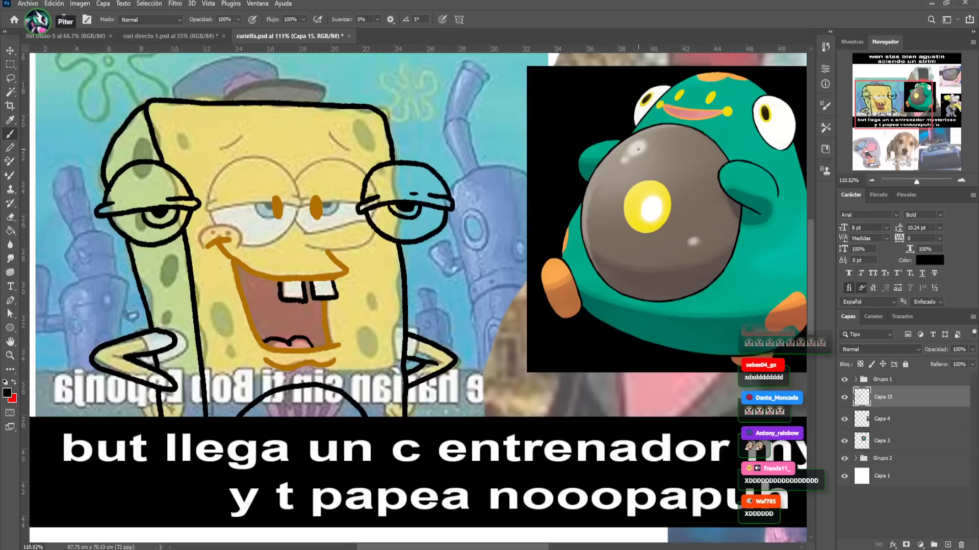
{"action": "left_click", "coordinate": [650, 184], "text": "alt"}
{"action": "mouse_move", "coordinate": [330, 423]}
{"action": "left_mouse_down"}
{"action": "mouse_move", "coordinate": [289, 420]}
{"action": "mouse_move", "coordinate": [317, 414]}
{"action": "left_mouse_up"}
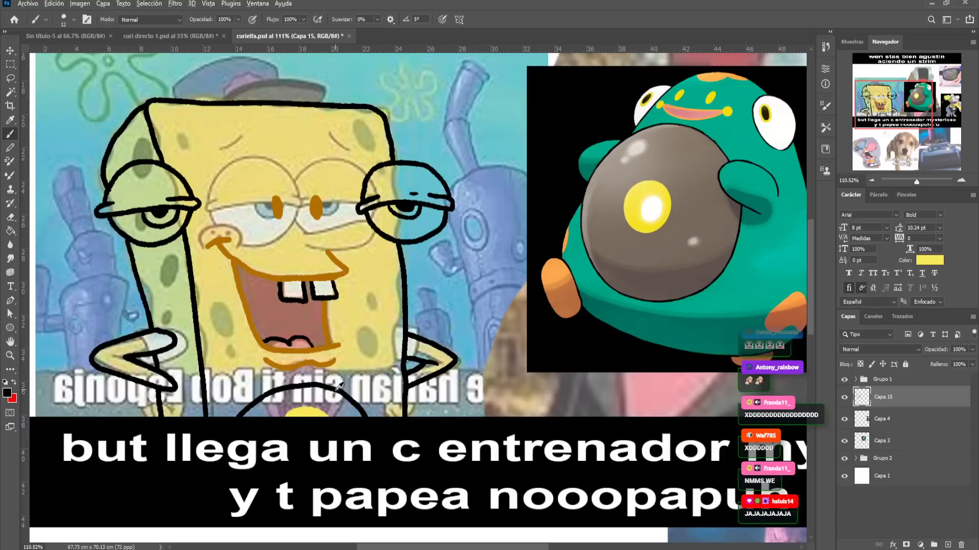
Draw a scalloped black fringe along SpongeBob's top edge and check the drawing with the reference group Grupo 2 briefly hidden
{"action": "mouse_move", "coordinate": [235, 105]}
{"action": "left_mouse_down"}
{"action": "mouse_move", "coordinate": [244, 147]}
{"action": "mouse_move", "coordinate": [262, 162]}
{"action": "mouse_move", "coordinate": [312, 163]}
{"action": "mouse_move", "coordinate": [348, 147]}
{"action": "mouse_move", "coordinate": [391, 160]}
{"action": "left_mouse_up"}
{"action": "left_click", "coordinate": [244, 146], "text": "alt"}
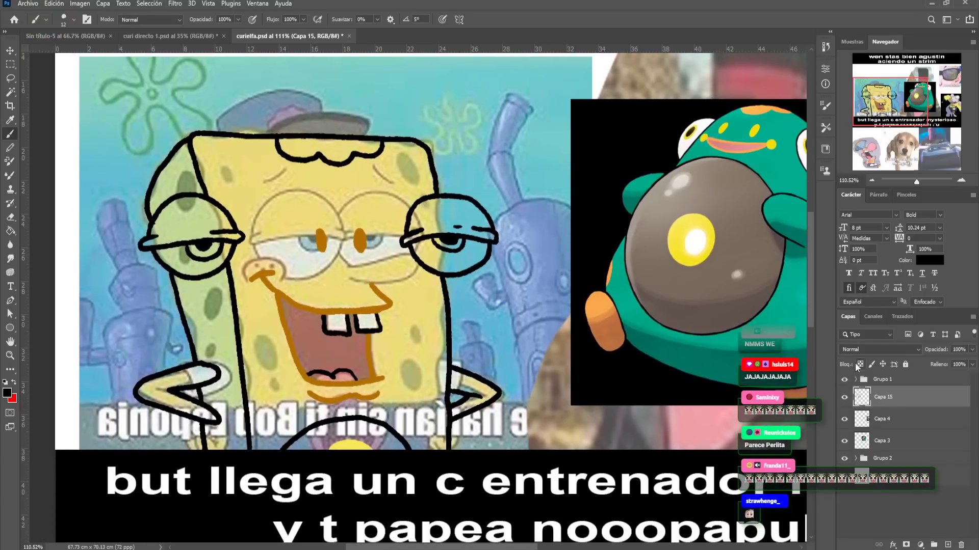
{"action": "left_click", "coordinate": [844, 460]}
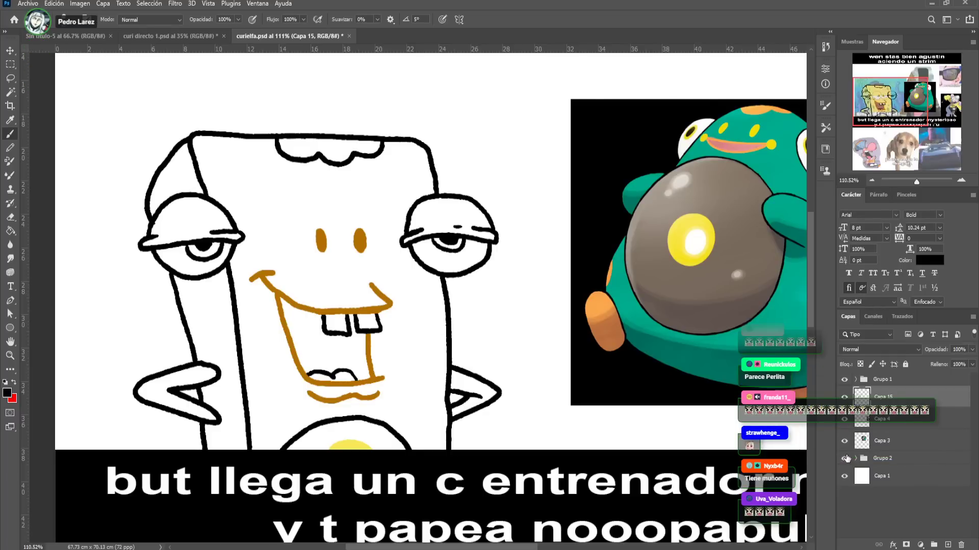
{"action": "left_click", "coordinate": [845, 459]}
Draw SpongeBob's two slanted eyebrows in black below the fringe and save the document
{"action": "left_click_drag", "start_coordinate": [554, 277], "coordinate": [392, 268]}
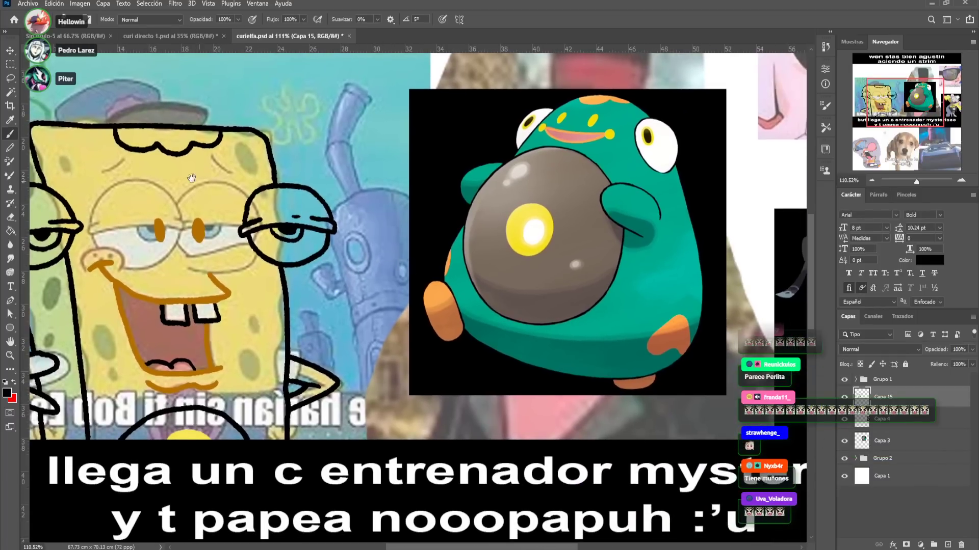
{"action": "left_click_drag", "start_coordinate": [207, 160], "coordinate": [238, 178]}
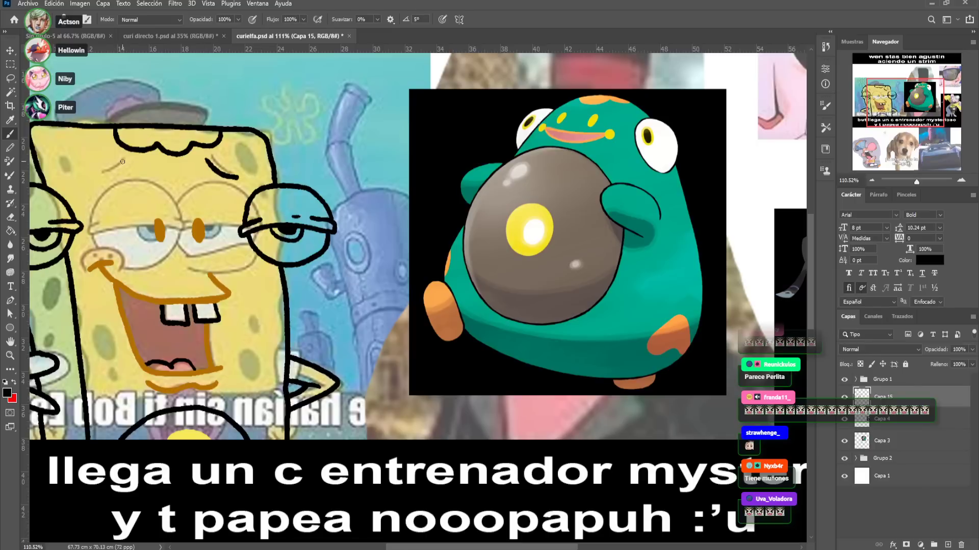
{"action": "left_click_drag", "start_coordinate": [119, 162], "coordinate": [123, 159]}
{"action": "key", "text": "ctrl+s"}
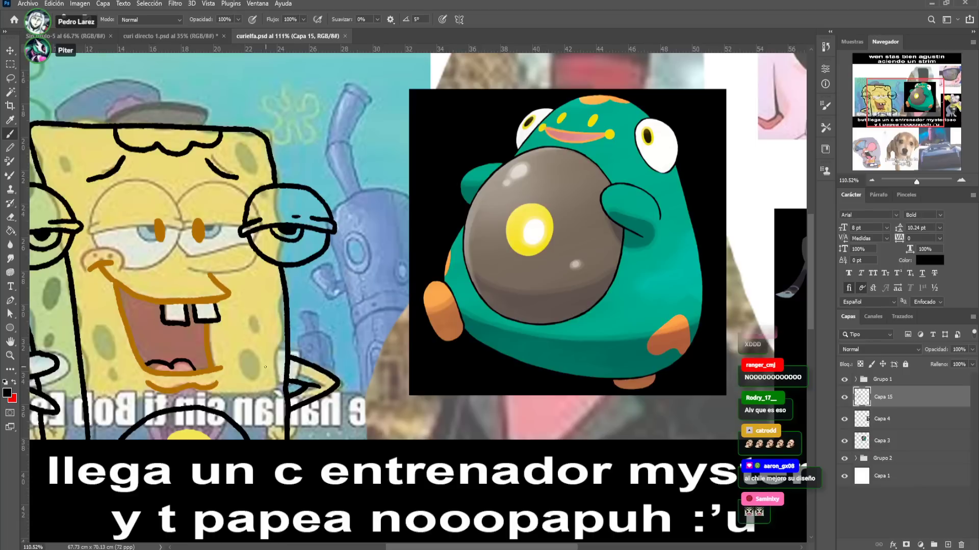
Move the green frog image off Patrick down onto the lower panel, between the puppy and the car
{"action": "mouse_move", "coordinate": [708, 330]}
{"action": "left_mouse_down"}
{"action": "mouse_move", "coordinate": [391, 308]}
{"action": "mouse_move", "coordinate": [442, 337]}
{"action": "mouse_move", "coordinate": [503, 235]}
{"action": "left_mouse_up"}
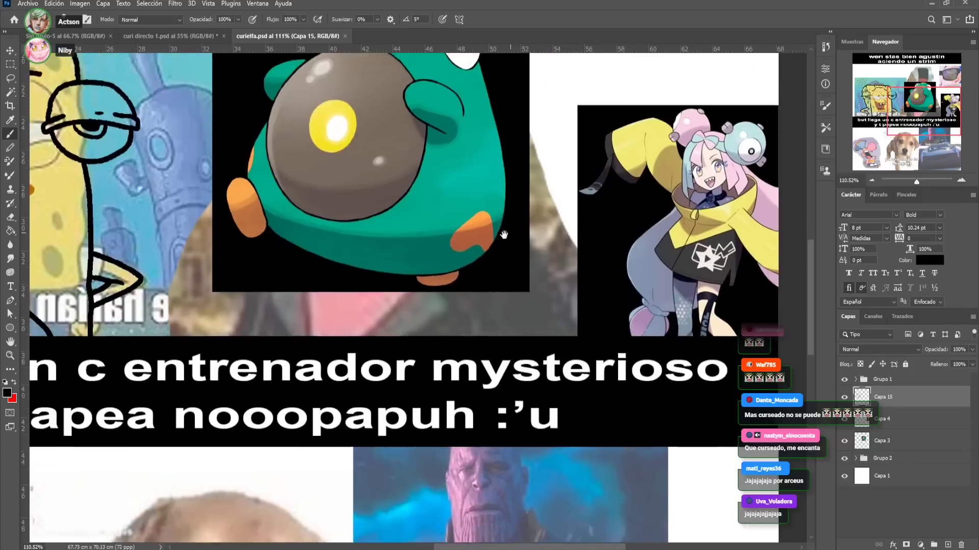
{"action": "left_click_drag", "start_coordinate": [916, 182], "coordinate": [912, 183]}
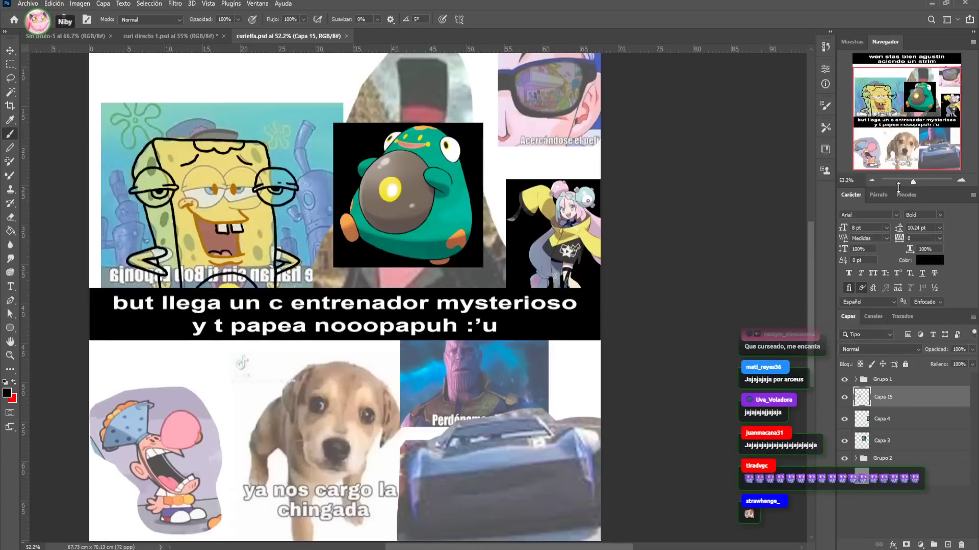
{"action": "key", "text": "v"}
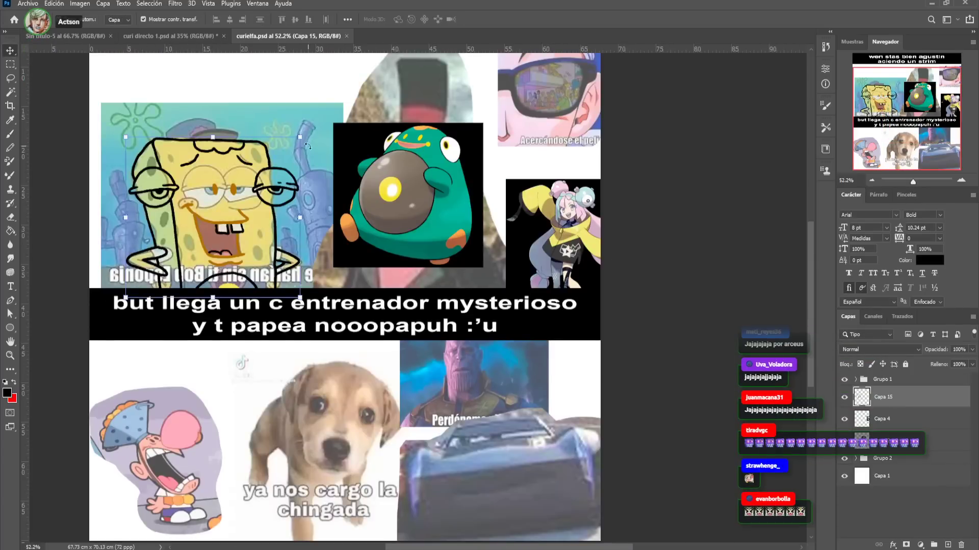
{"action": "left_click_drag", "start_coordinate": [408, 239], "coordinate": [382, 478]}
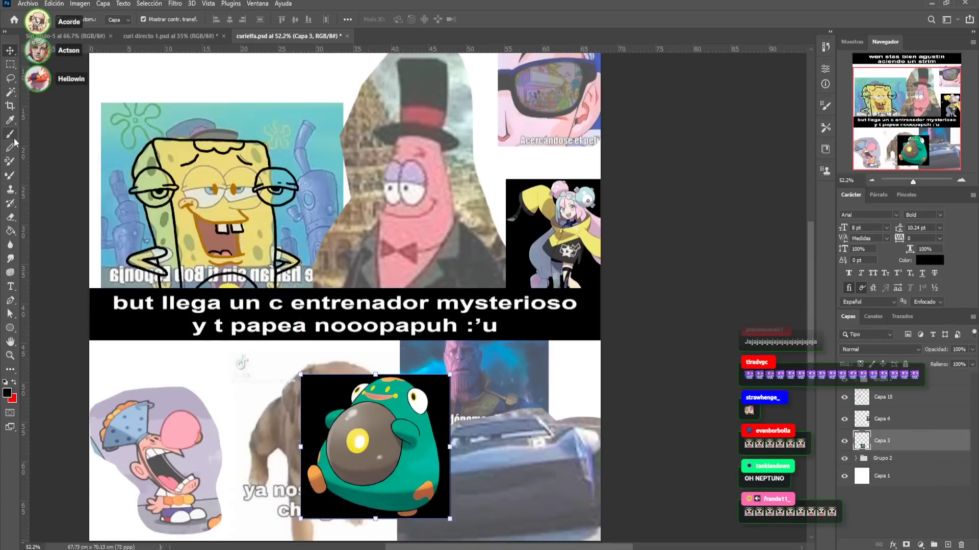
Sample the brownish orange from SpongeBob's small eyes and paint the screaming boy's two small oval eyes and mouth outline on Capa 15
{"action": "left_click", "coordinate": [10, 133]}
{"action": "left_click", "coordinate": [237, 186], "text": "alt"}
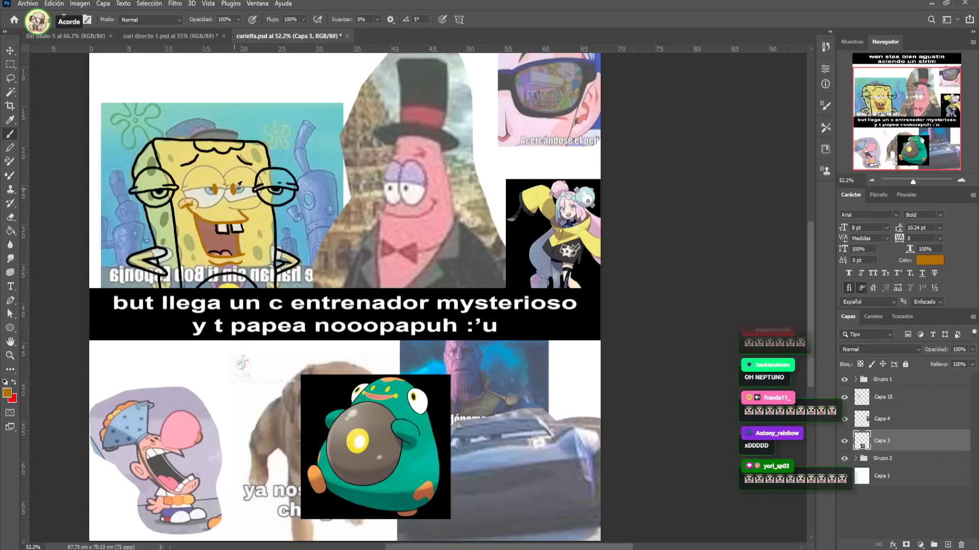
{"action": "left_click", "coordinate": [918, 182]}
{"action": "left_click_drag", "start_coordinate": [907, 151], "coordinate": [870, 155]}
{"action": "left_click_drag", "start_coordinate": [353, 342], "coordinate": [444, 262]}
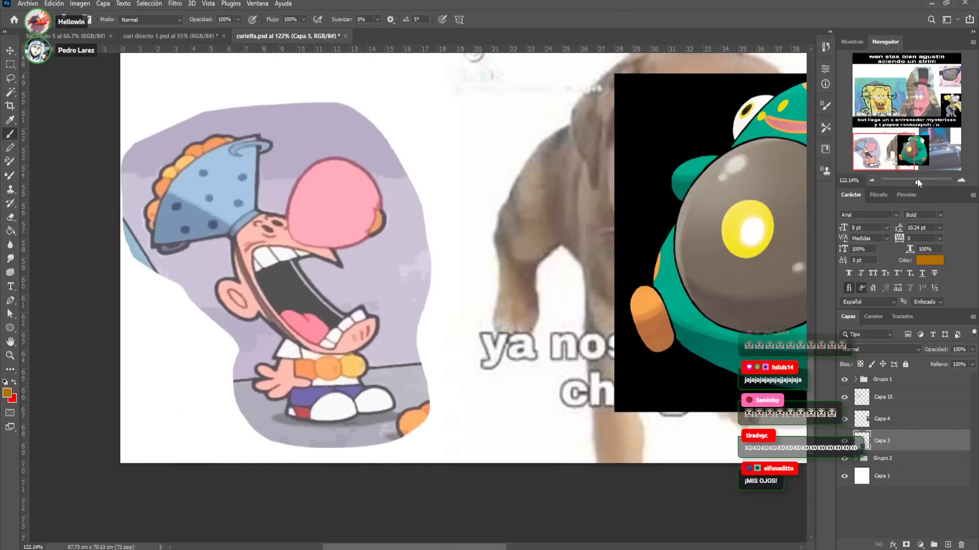
{"action": "left_click_drag", "start_coordinate": [917, 182], "coordinate": [921, 183]}
{"action": "left_click", "coordinate": [896, 405]}
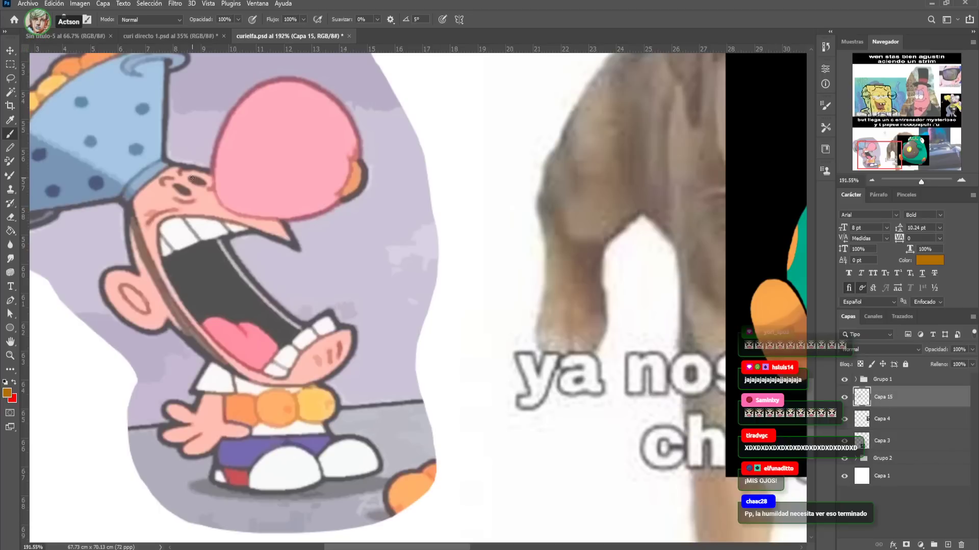
{"action": "left_click_drag", "start_coordinate": [192, 177], "coordinate": [183, 192]}
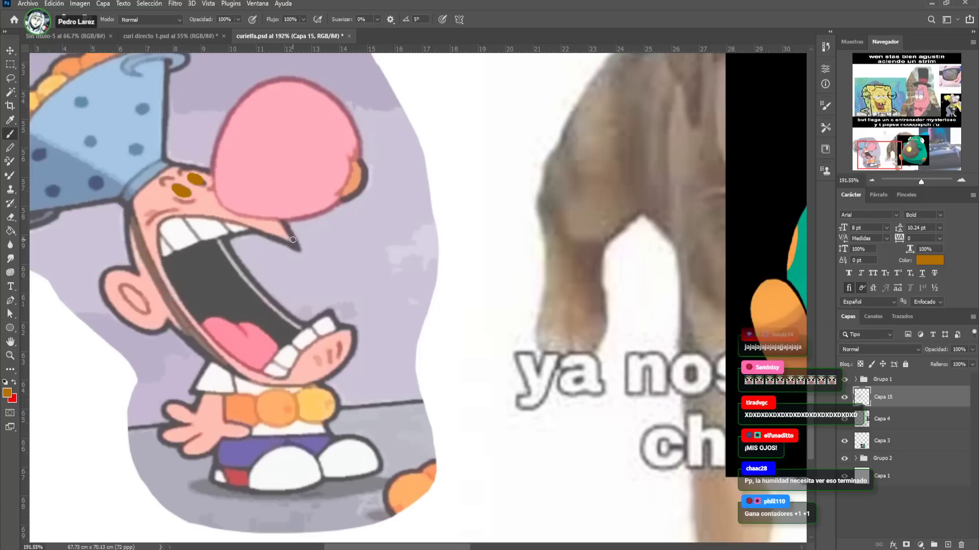
{"action": "mouse_move", "coordinate": [230, 223]}
{"action": "left_mouse_down"}
{"action": "mouse_move", "coordinate": [163, 227]}
{"action": "mouse_move", "coordinate": [177, 295]}
{"action": "mouse_move", "coordinate": [253, 378]}
{"action": "mouse_move", "coordinate": [269, 382]}
{"action": "mouse_move", "coordinate": [302, 354]}
{"action": "left_mouse_up"}
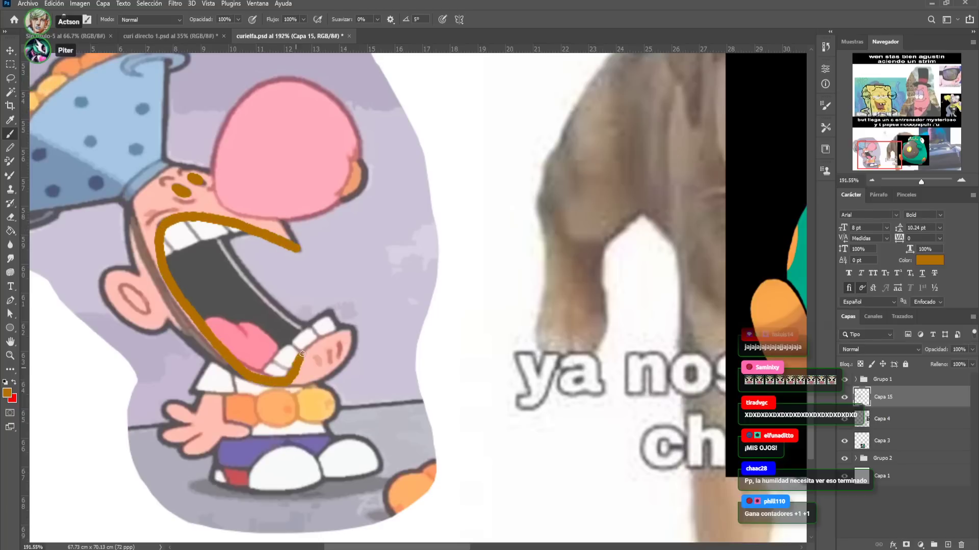
{"action": "left_click_drag", "start_coordinate": [337, 275], "coordinate": [261, 351]}
Sample black from SpongeBob's outline, then draw the line from the boy's forehead to the upper lip tip and outline his teeth
{"action": "left_click_drag", "start_coordinate": [876, 161], "coordinate": [869, 122]}
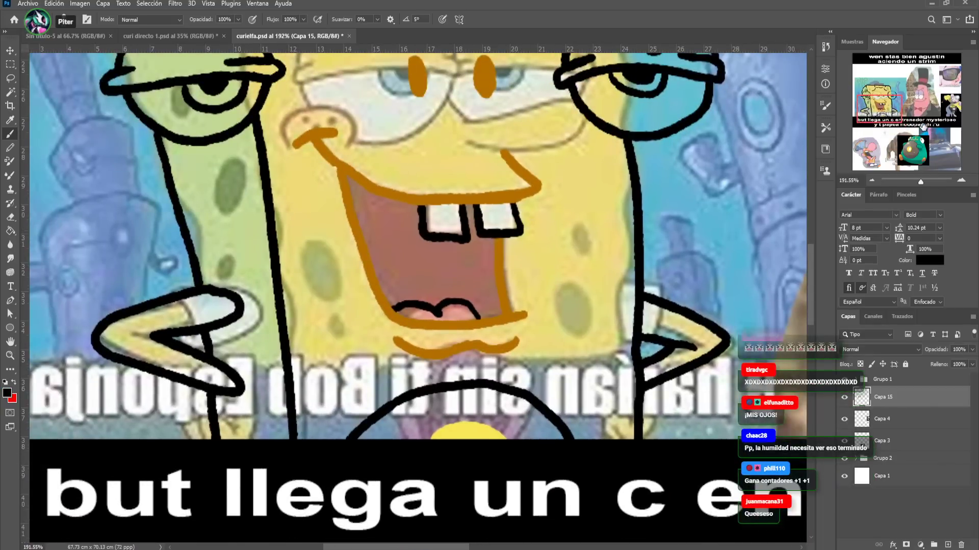
{"action": "left_click", "coordinate": [874, 154]}
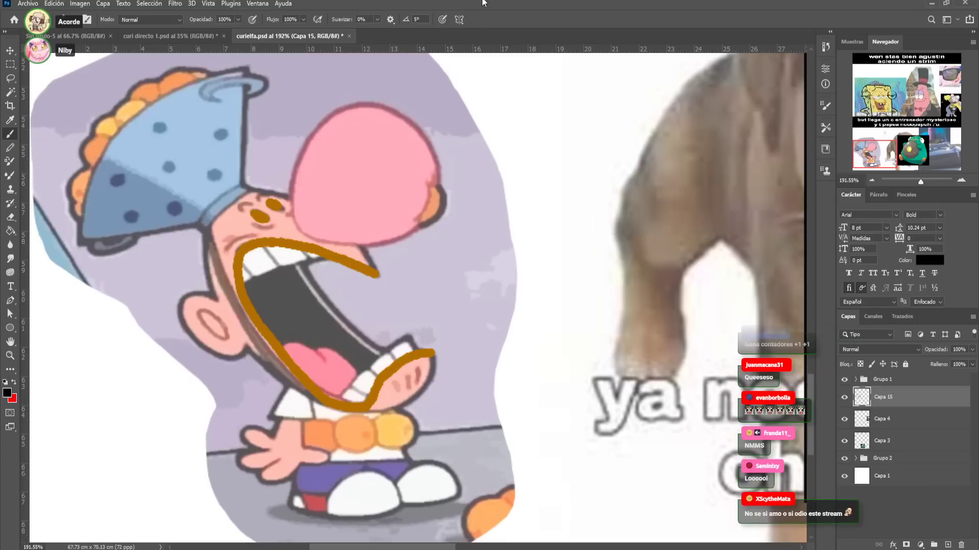
{"action": "mouse_move", "coordinate": [243, 187]}
{"action": "left_mouse_down"}
{"action": "mouse_move", "coordinate": [326, 209]}
{"action": "mouse_move", "coordinate": [359, 240]}
{"action": "left_mouse_up"}
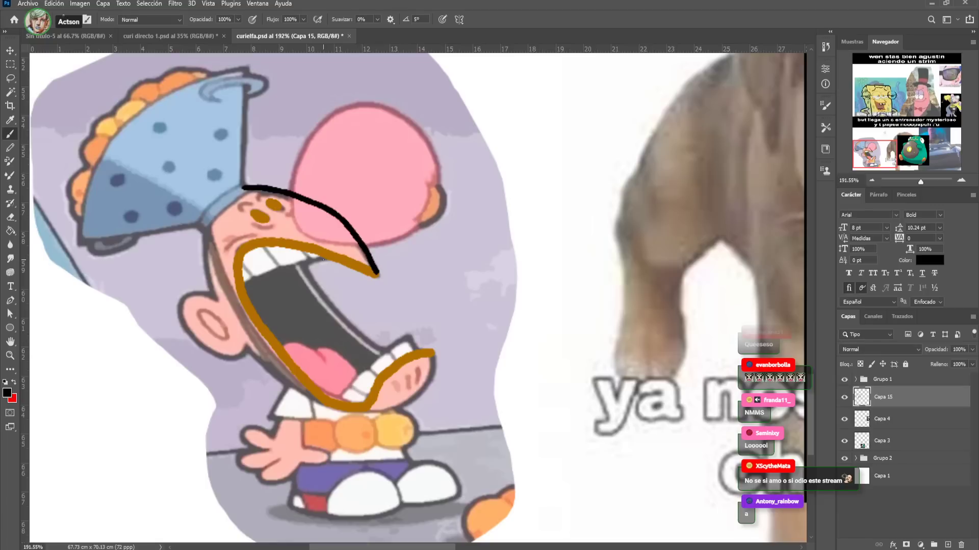
{"action": "left_click_drag", "start_coordinate": [316, 261], "coordinate": [257, 280]}
{"action": "mouse_move", "coordinate": [282, 249]}
{"action": "left_mouse_down"}
{"action": "mouse_move", "coordinate": [290, 266]}
{"action": "mouse_move", "coordinate": [309, 262]}
{"action": "left_mouse_up"}
{"action": "mouse_move", "coordinate": [414, 350]}
{"action": "left_mouse_down"}
{"action": "mouse_move", "coordinate": [380, 356]}
{"action": "mouse_move", "coordinate": [341, 389]}
{"action": "left_mouse_up"}
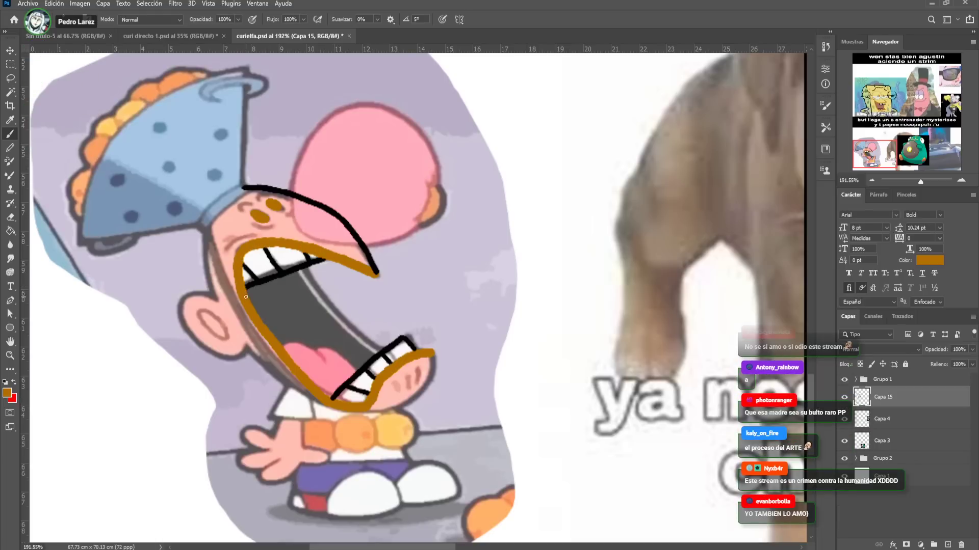
Outline the boy's tongue and inner mouth edge, fill the mouth cavity with black and resample the brownish orange for the lip line
{"action": "left_click", "coordinate": [281, 274], "text": "alt"}
{"action": "mouse_move", "coordinate": [284, 345]}
{"action": "left_mouse_down"}
{"action": "mouse_move", "coordinate": [305, 345]}
{"action": "mouse_move", "coordinate": [333, 363]}
{"action": "mouse_move", "coordinate": [342, 352]}
{"action": "mouse_move", "coordinate": [364, 367]}
{"action": "mouse_move", "coordinate": [304, 292]}
{"action": "left_mouse_up"}
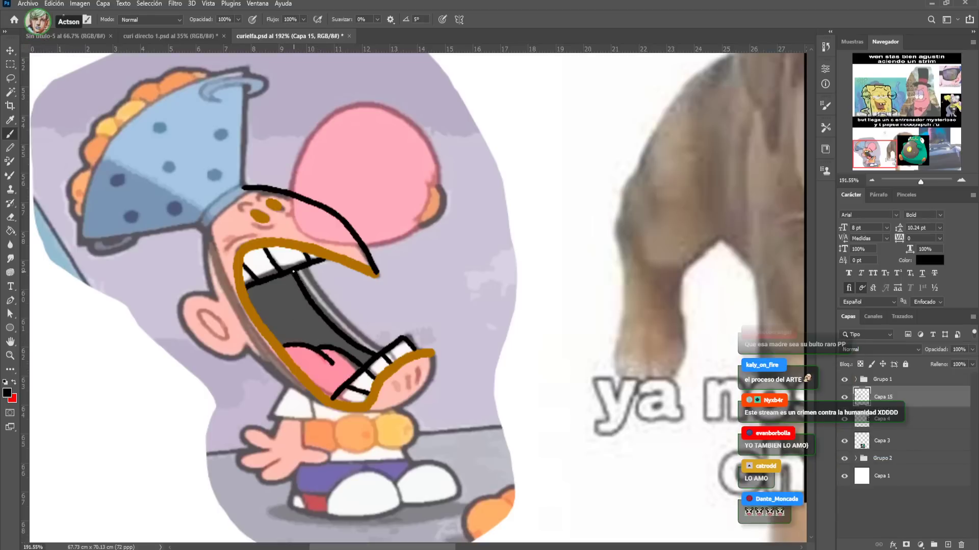
{"action": "mouse_move", "coordinate": [361, 366]}
{"action": "left_mouse_down"}
{"action": "mouse_move", "coordinate": [351, 353]}
{"action": "mouse_move", "coordinate": [368, 358]}
{"action": "mouse_move", "coordinate": [342, 345]}
{"action": "mouse_move", "coordinate": [282, 334]}
{"action": "mouse_move", "coordinate": [316, 316]}
{"action": "mouse_move", "coordinate": [328, 328]}
{"action": "left_mouse_up"}
{"action": "left_click_drag", "start_coordinate": [299, 294], "coordinate": [294, 279]}
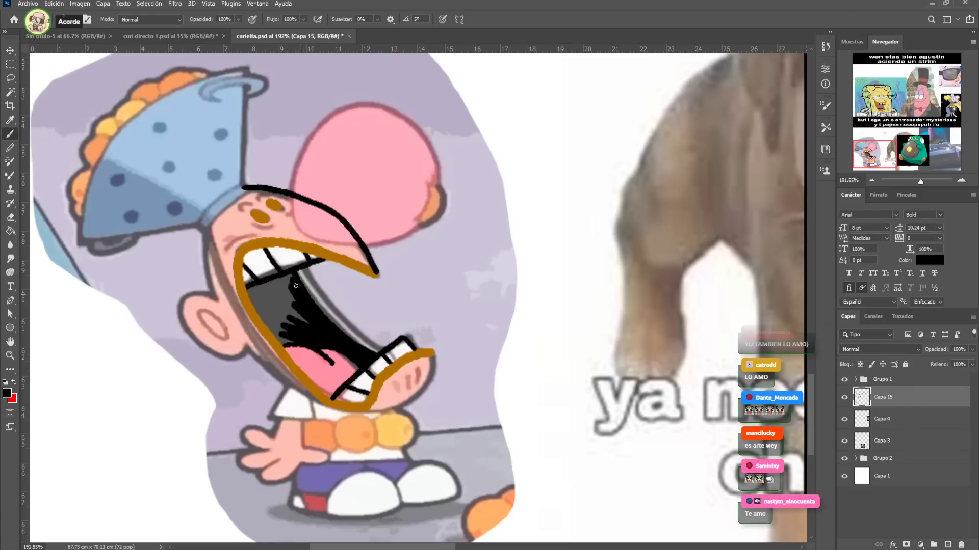
{"action": "mouse_move", "coordinate": [249, 287]}
{"action": "left_mouse_down"}
{"action": "mouse_move", "coordinate": [288, 341]}
{"action": "mouse_move", "coordinate": [271, 312]}
{"action": "mouse_move", "coordinate": [299, 333]}
{"action": "mouse_move", "coordinate": [289, 300]}
{"action": "mouse_move", "coordinate": [282, 307]}
{"action": "mouse_move", "coordinate": [284, 287]}
{"action": "left_mouse_up"}
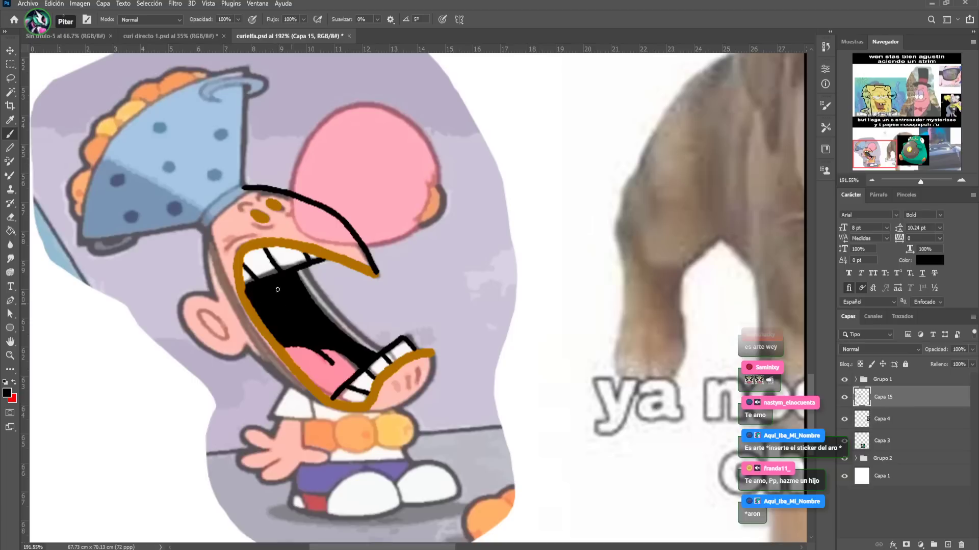
{"action": "left_click", "coordinate": [242, 285], "text": "alt"}
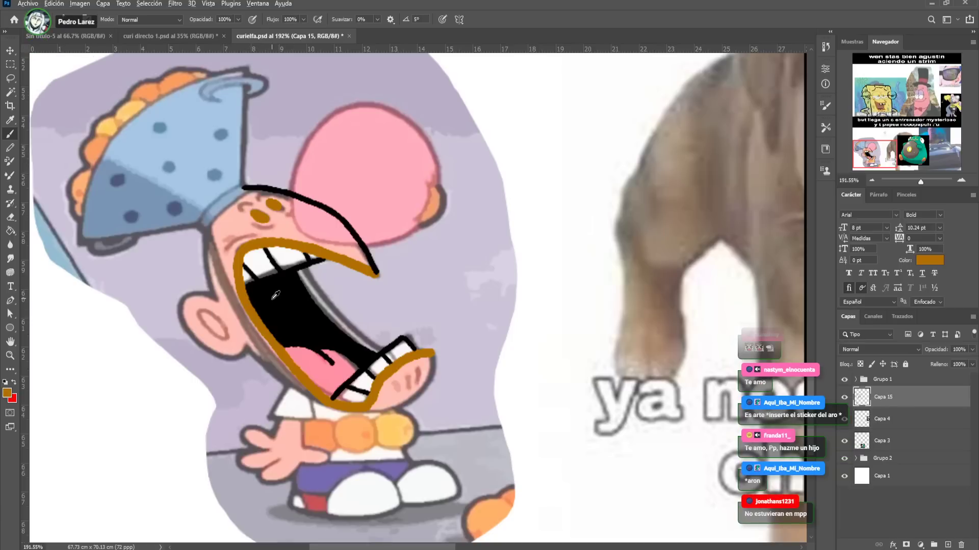
Draw the boy's two bulging round eyes with pupils in black, one at the back of the head and one on top
{"action": "mouse_move", "coordinate": [255, 233]}
{"action": "left_mouse_down"}
{"action": "mouse_move", "coordinate": [227, 249]}
{"action": "mouse_move", "coordinate": [228, 221]}
{"action": "mouse_move", "coordinate": [202, 221]}
{"action": "mouse_move", "coordinate": [194, 242]}
{"action": "mouse_move", "coordinate": [210, 253]}
{"action": "mouse_move", "coordinate": [215, 230]}
{"action": "left_mouse_up"}
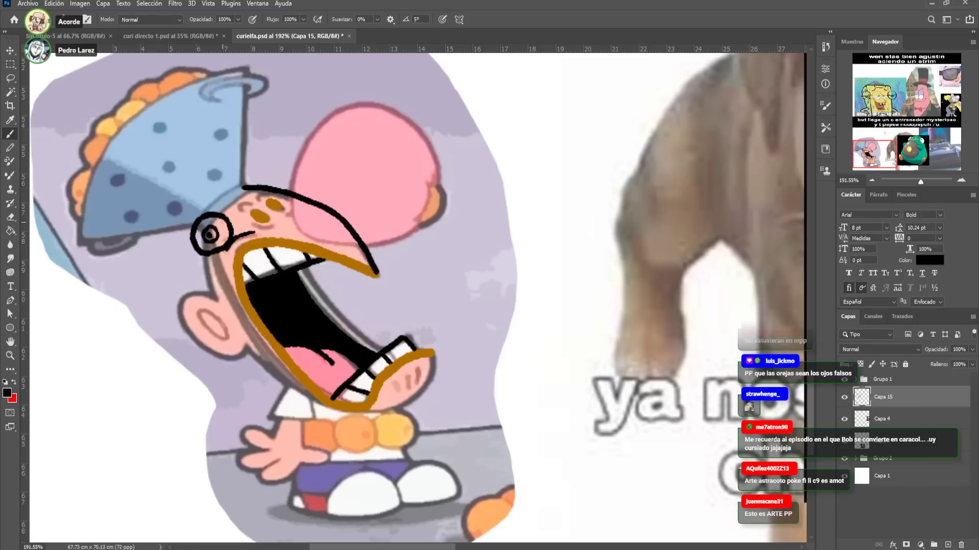
{"action": "mouse_move", "coordinate": [251, 185]}
{"action": "left_mouse_down"}
{"action": "mouse_move", "coordinate": [269, 165]}
{"action": "mouse_move", "coordinate": [291, 172]}
{"action": "mouse_move", "coordinate": [296, 195]}
{"action": "left_mouse_up"}
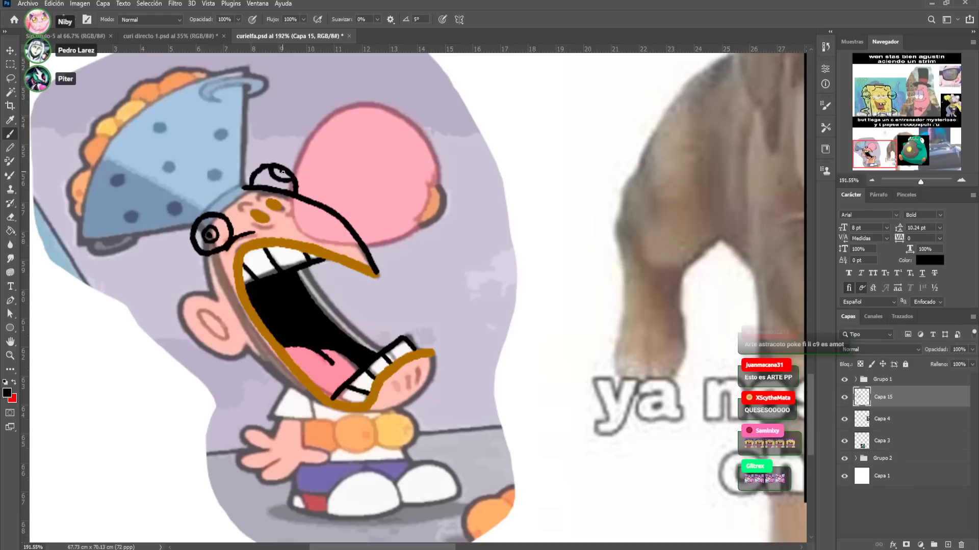
Draw the top of the boy's head between the bulging eyes with a wavy black fringe below it
{"action": "mouse_move", "coordinate": [252, 194]}
{"action": "left_mouse_down"}
{"action": "mouse_move", "coordinate": [291, 203]}
{"action": "mouse_move", "coordinate": [261, 189]}
{"action": "mouse_move", "coordinate": [241, 195]}
{"action": "mouse_move", "coordinate": [230, 217]}
{"action": "mouse_move", "coordinate": [228, 186]}
{"action": "mouse_move", "coordinate": [252, 154]}
{"action": "mouse_move", "coordinate": [320, 137]}
{"action": "mouse_move", "coordinate": [323, 215]}
{"action": "mouse_move", "coordinate": [300, 131]}
{"action": "mouse_move", "coordinate": [504, 162]}
{"action": "left_mouse_up"}
{"action": "key", "text": "ctrl+z"}
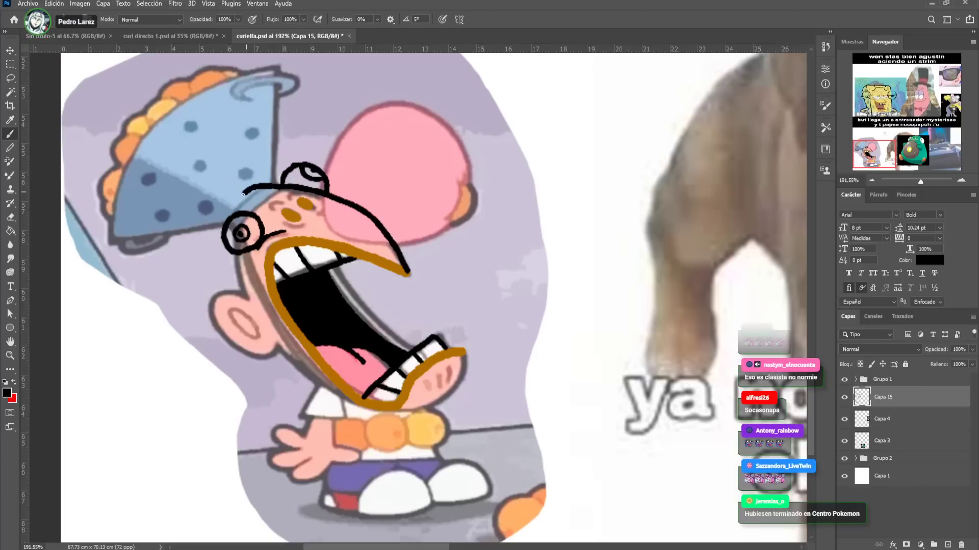
{"action": "left_click_drag", "start_coordinate": [245, 193], "coordinate": [233, 214]}
{"action": "mouse_move", "coordinate": [282, 193]}
{"action": "left_mouse_down"}
{"action": "mouse_move", "coordinate": [263, 201]}
{"action": "mouse_move", "coordinate": [259, 217]}
{"action": "left_mouse_up"}
{"action": "mouse_move", "coordinate": [287, 262]}
{"action": "left_mouse_down"}
{"action": "mouse_move", "coordinate": [315, 203]}
{"action": "mouse_move", "coordinate": [304, 202]}
{"action": "left_mouse_up"}
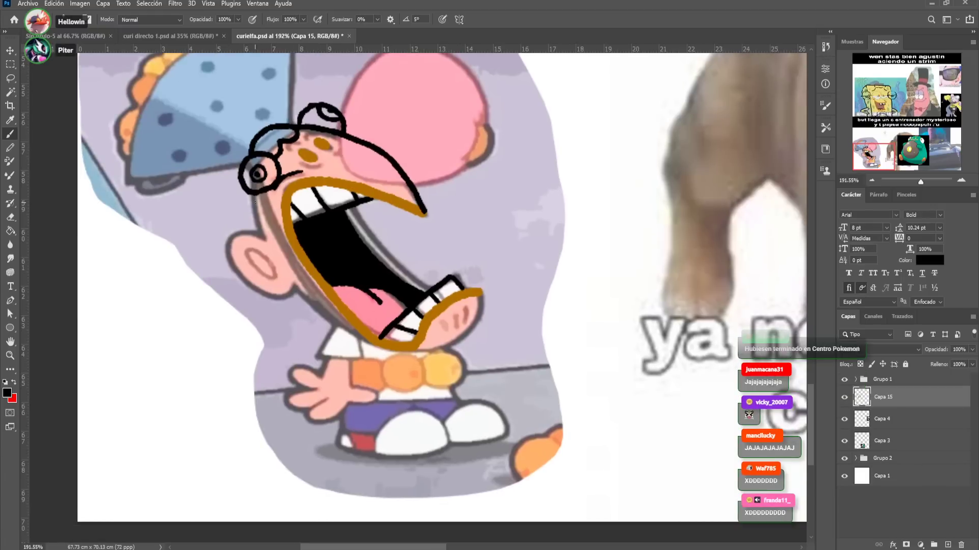
{"action": "left_click_drag", "start_coordinate": [280, 261], "coordinate": [256, 200]}
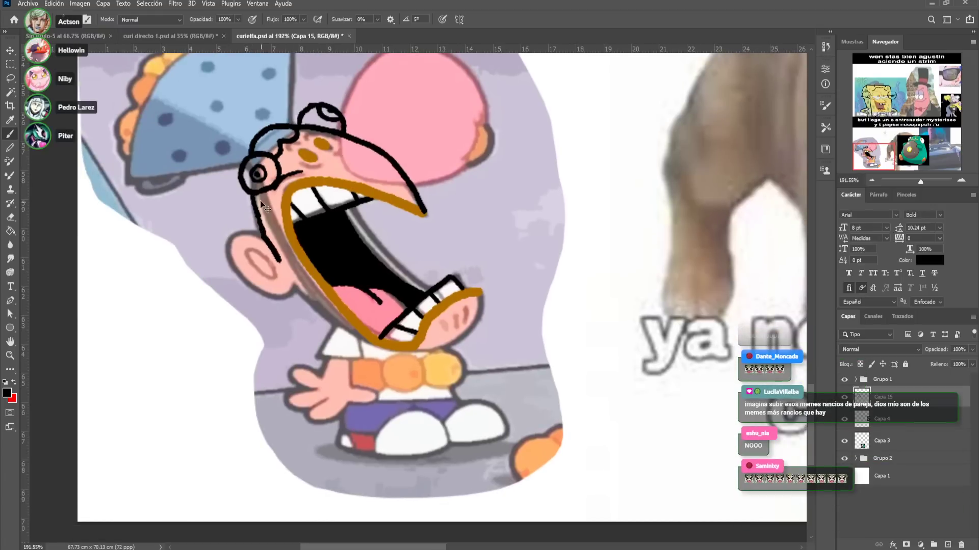
{"action": "left_click_drag", "start_coordinate": [254, 196], "coordinate": [297, 339]}
{"action": "left_click_drag", "start_coordinate": [263, 205], "coordinate": [337, 351]}
{"action": "left_click_drag", "start_coordinate": [344, 265], "coordinate": [524, 231]}
{"action": "key", "text": "ctrl+z"}
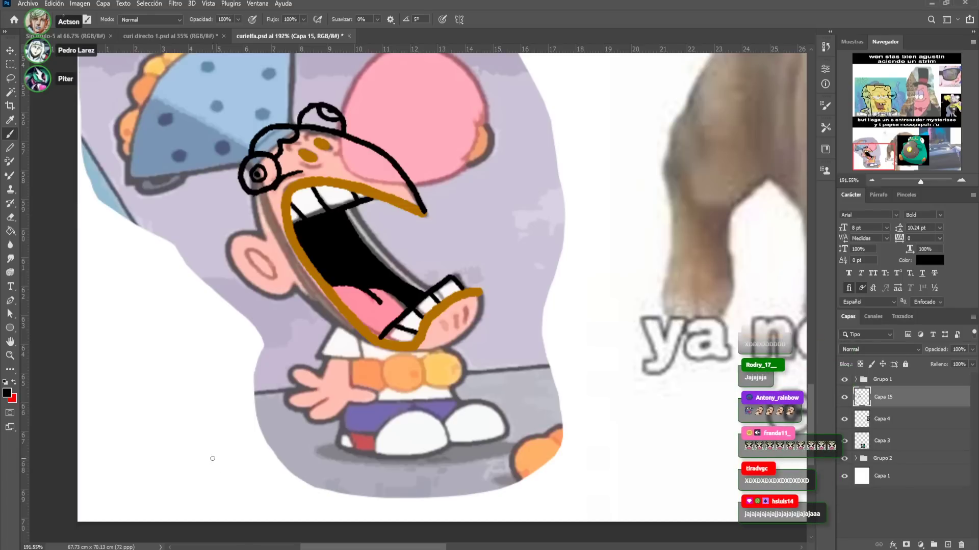
Draw the back of the boy's head down to a hanging rounded arm, and add the chin curve below the lower lip in black
{"action": "mouse_move", "coordinate": [255, 197]}
{"action": "left_mouse_down"}
{"action": "mouse_move", "coordinate": [306, 312]}
{"action": "mouse_move", "coordinate": [337, 335]}
{"action": "left_mouse_up"}
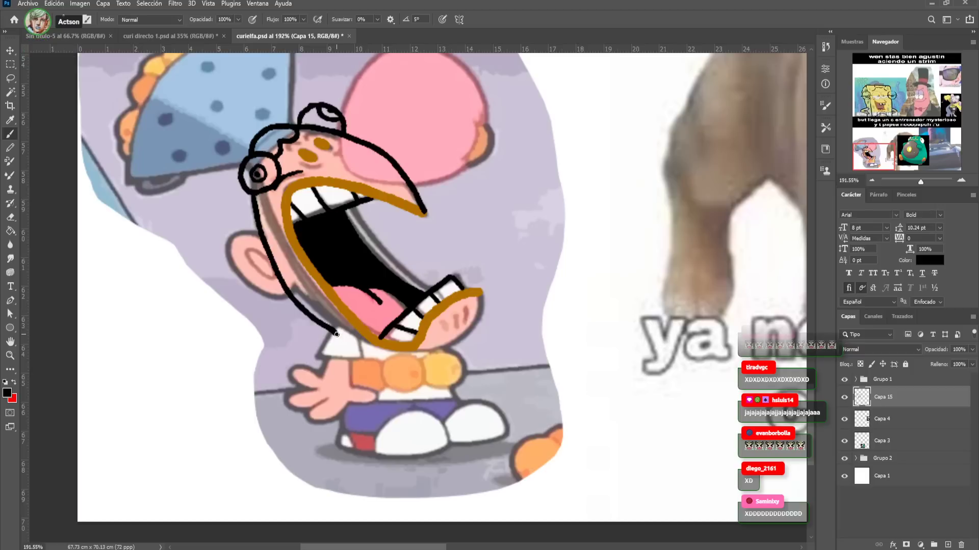
{"action": "mouse_move", "coordinate": [337, 335]}
{"action": "left_mouse_down"}
{"action": "mouse_move", "coordinate": [325, 390]}
{"action": "mouse_move", "coordinate": [338, 403]}
{"action": "mouse_move", "coordinate": [352, 360]}
{"action": "mouse_move", "coordinate": [342, 290]}
{"action": "mouse_move", "coordinate": [316, 288]}
{"action": "left_mouse_up"}
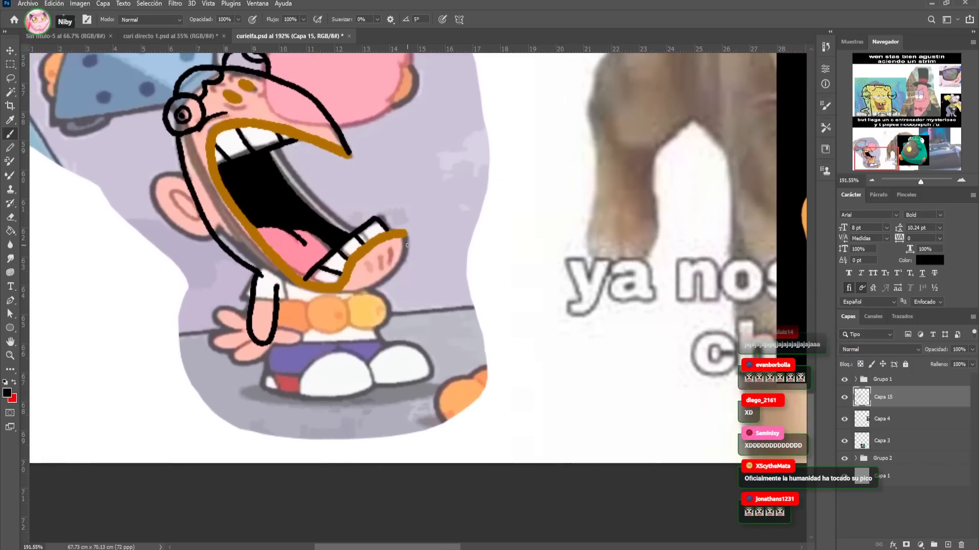
{"action": "mouse_move", "coordinate": [404, 236]}
{"action": "left_mouse_down"}
{"action": "mouse_move", "coordinate": [385, 285]}
{"action": "mouse_move", "coordinate": [329, 301]}
{"action": "left_mouse_up"}
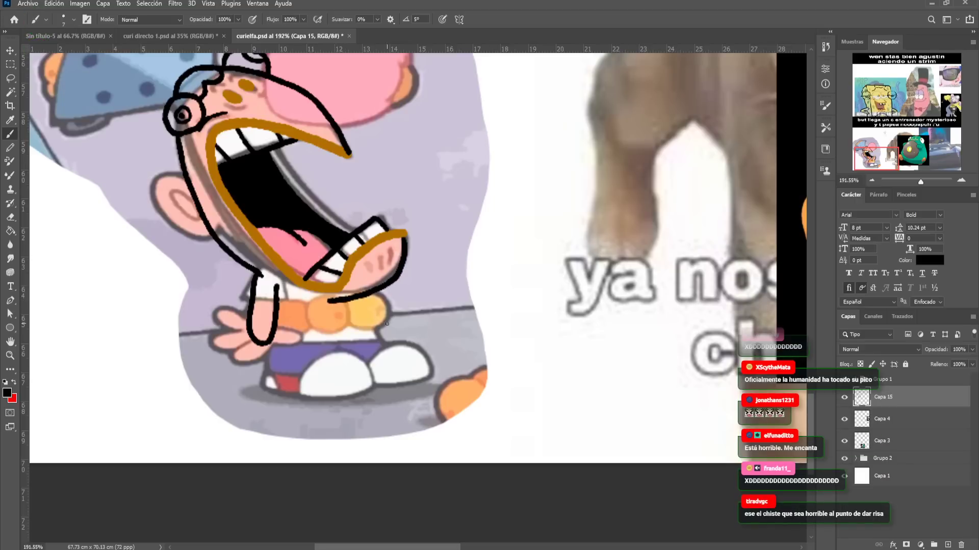
Draw a round belly outline in black, sample the frog reference's yellow, paint a spot inside the belly and return to black
{"action": "mouse_move", "coordinate": [330, 300]}
{"action": "left_mouse_down"}
{"action": "mouse_move", "coordinate": [357, 368]}
{"action": "mouse_move", "coordinate": [309, 322]}
{"action": "mouse_move", "coordinate": [329, 302]}
{"action": "left_mouse_up"}
{"action": "scroll", "coordinate": [675, 147], "scroll_direction": "right", "scroll_amount": 5}
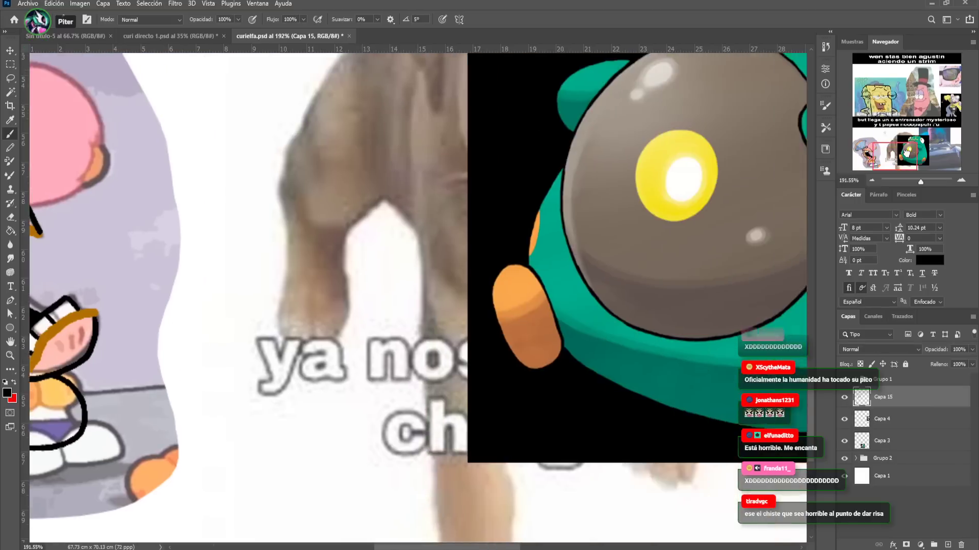
{"action": "left_click", "coordinate": [675, 148], "text": "alt"}
{"action": "scroll", "coordinate": [675, 148], "scroll_direction": "left", "scroll_amount": 6}
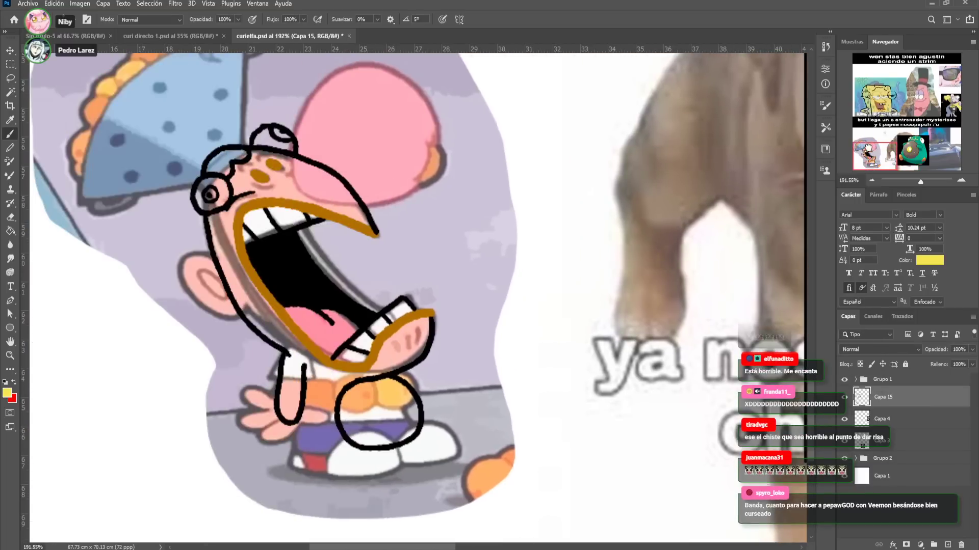
{"action": "left_click_drag", "start_coordinate": [391, 406], "coordinate": [384, 405]}
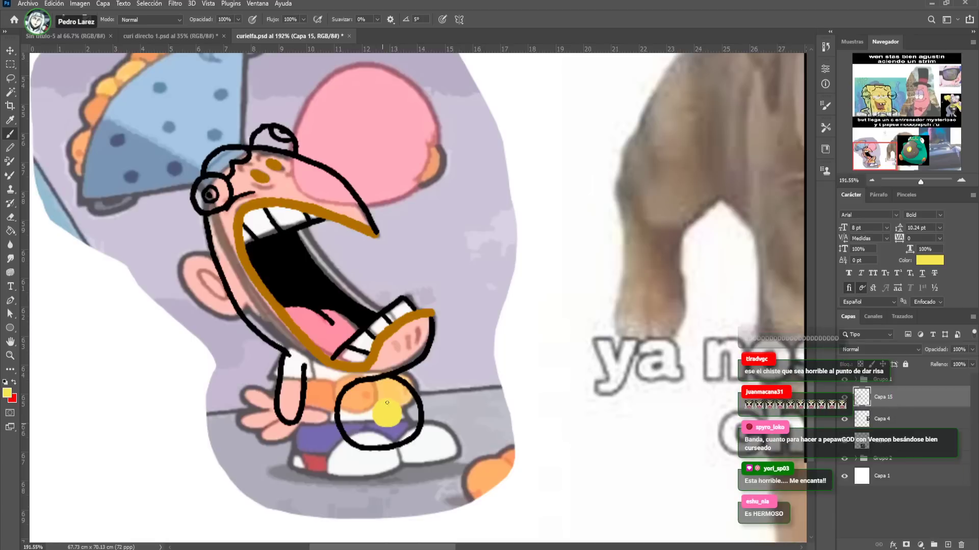
{"action": "left_click", "coordinate": [410, 381], "text": "alt"}
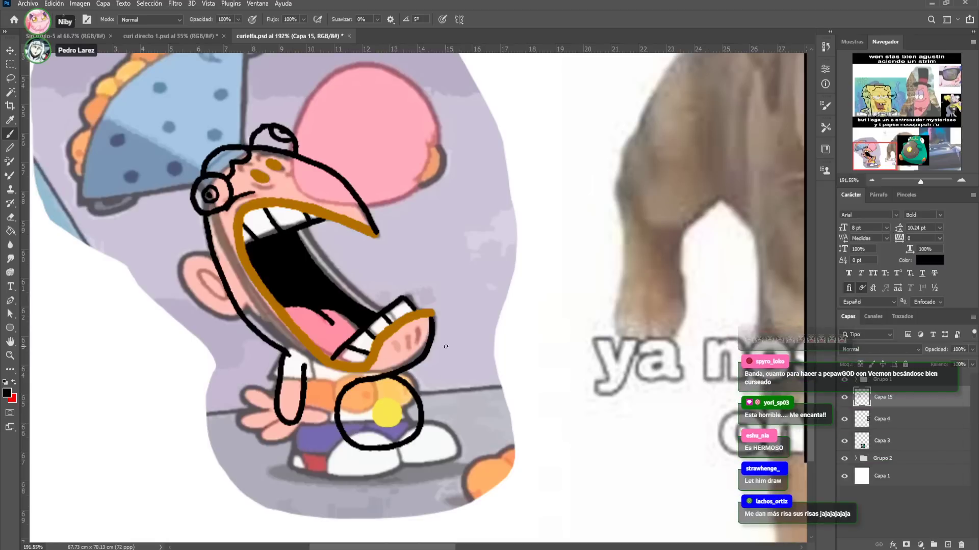
Draw the boy's lower body line below the arm and two rounded feet in black beneath the belly
{"action": "scroll", "coordinate": [308, 377], "scroll_direction": "down", "scroll_amount": 3}
{"action": "scroll", "coordinate": [308, 377], "scroll_direction": "left", "scroll_amount": 1}
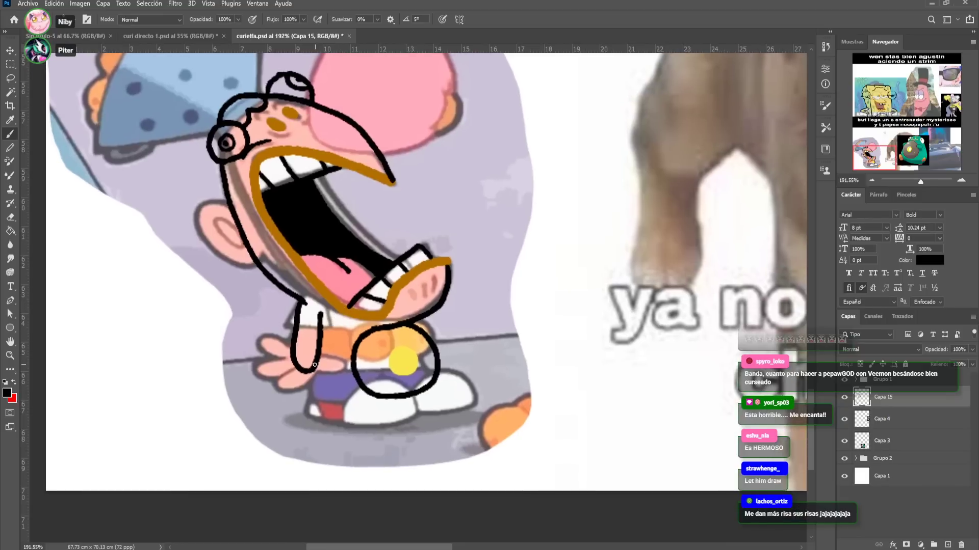
{"action": "mouse_move", "coordinate": [396, 405]}
{"action": "left_mouse_down"}
{"action": "mouse_move", "coordinate": [426, 386]}
{"action": "mouse_move", "coordinate": [442, 408]}
{"action": "left_mouse_up"}
{"action": "key", "text": "ctrl+z"}
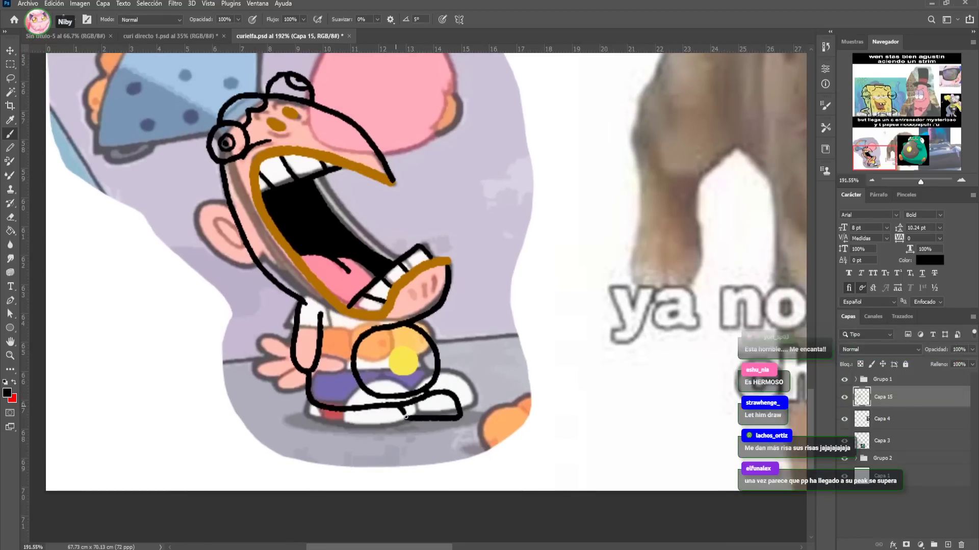
{"action": "left_click_drag", "start_coordinate": [405, 417], "coordinate": [389, 432]}
{"action": "left_click_drag", "start_coordinate": [329, 428], "coordinate": [318, 408]}
Hide the reference group Grupo 2 to examine the boy's finished line art on white, and show it again
{"action": "left_click_drag", "start_coordinate": [346, 211], "coordinate": [383, 322]}
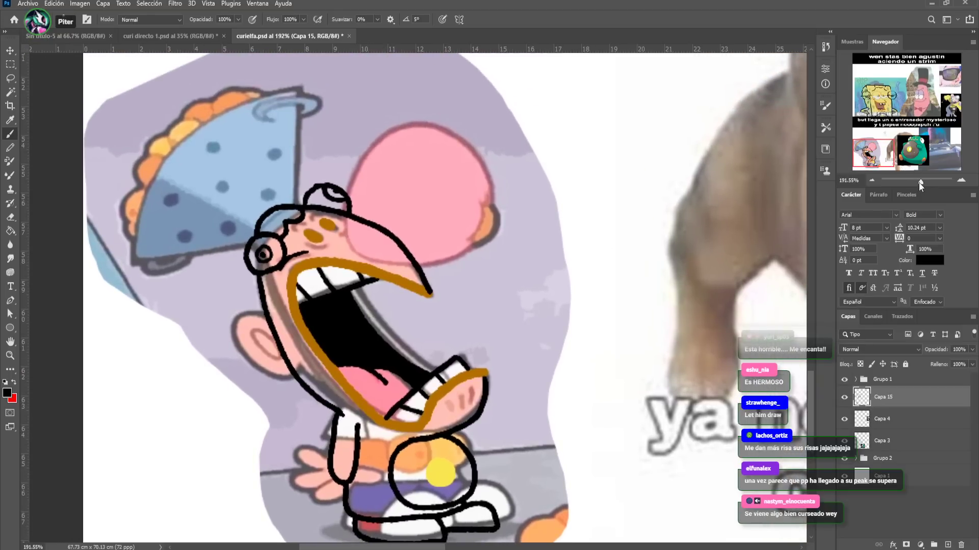
{"action": "left_click_drag", "start_coordinate": [919, 183], "coordinate": [915, 182]}
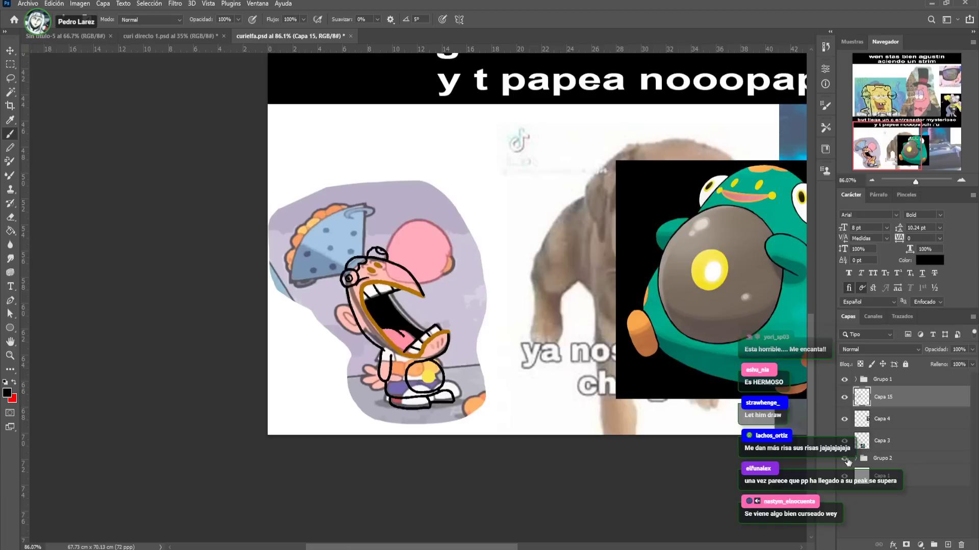
{"action": "left_click_drag", "start_coordinate": [916, 181], "coordinate": [918, 182]}
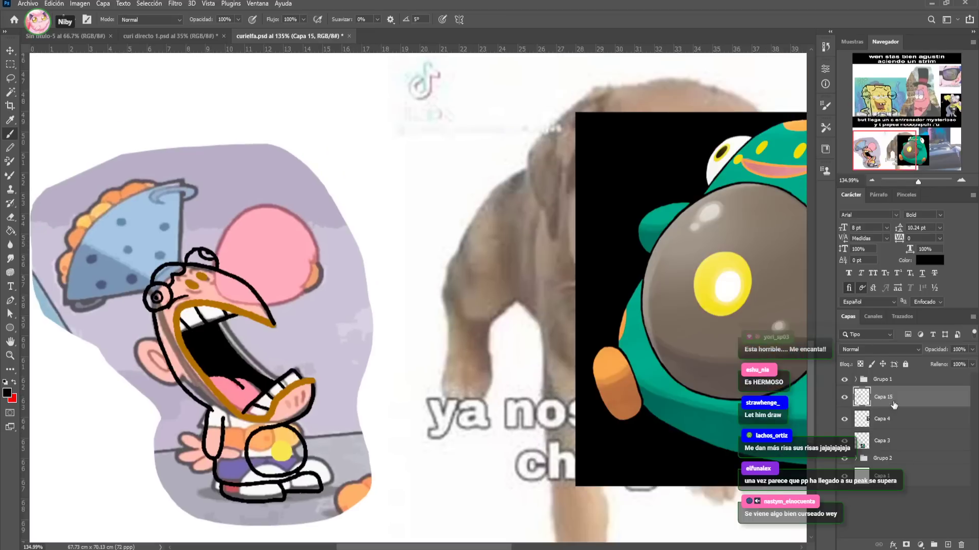
{"action": "left_click", "coordinate": [844, 460]}
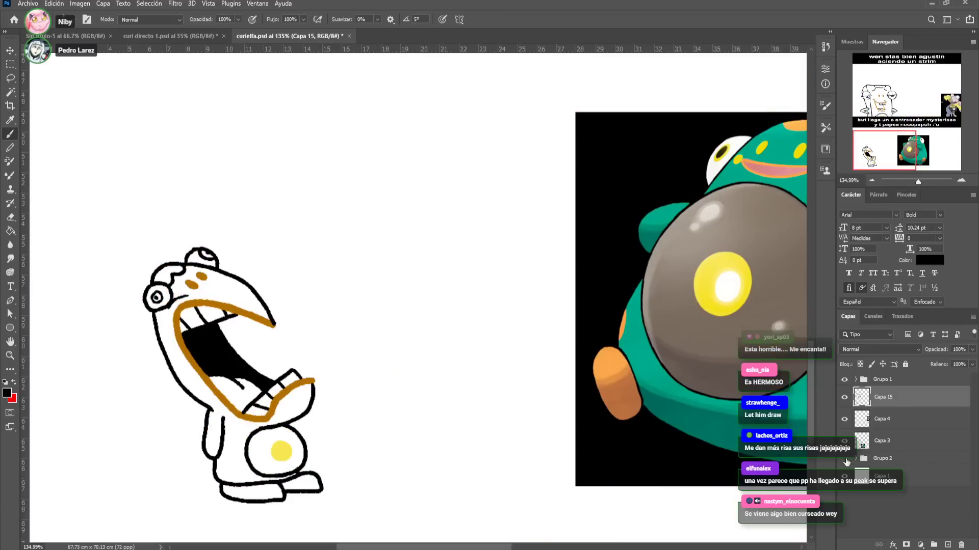
{"action": "left_click", "coordinate": [844, 458]}
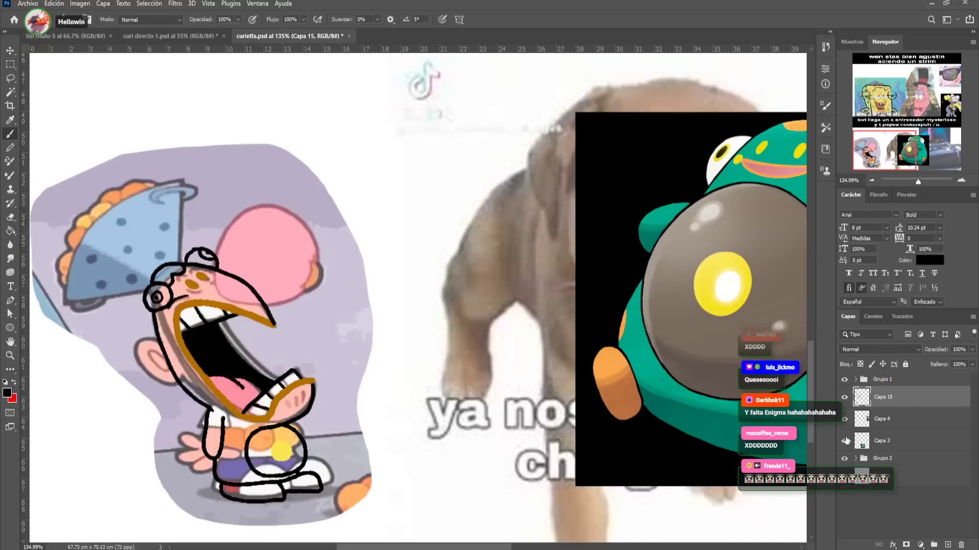
Hide layer Capa 3 and outline Patrick's front eye in the upper panel in black, with a heavy eyelid and an eyelash
{"action": "left_click", "coordinate": [844, 441]}
{"action": "left_click_drag", "start_coordinate": [908, 138], "coordinate": [946, 95]}
{"action": "left_click_drag", "start_coordinate": [563, 224], "coordinate": [532, 273]}
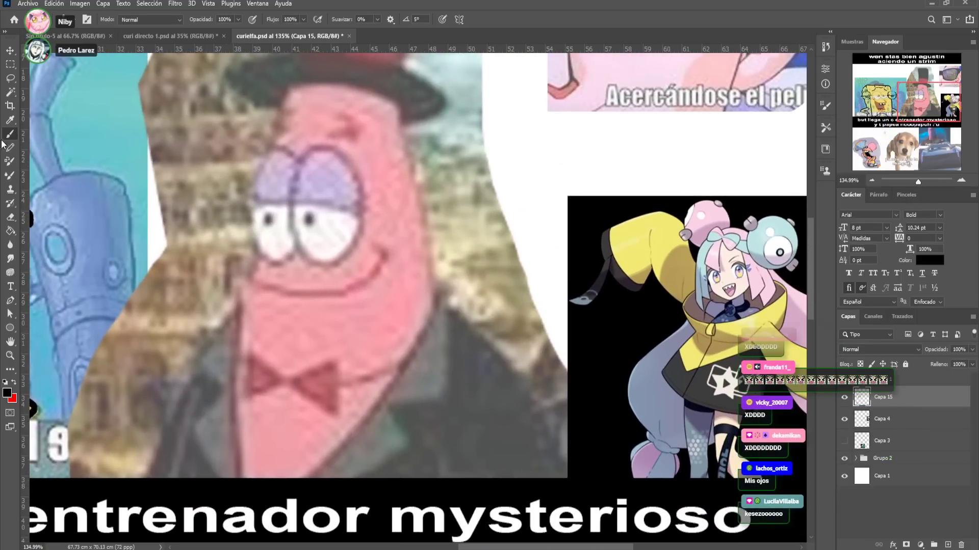
{"action": "mouse_move", "coordinate": [359, 204]}
{"action": "left_mouse_down"}
{"action": "mouse_move", "coordinate": [341, 151]}
{"action": "mouse_move", "coordinate": [308, 148]}
{"action": "mouse_move", "coordinate": [293, 187]}
{"action": "mouse_move", "coordinate": [301, 191]}
{"action": "mouse_move", "coordinate": [284, 202]}
{"action": "mouse_move", "coordinate": [360, 214]}
{"action": "left_mouse_up"}
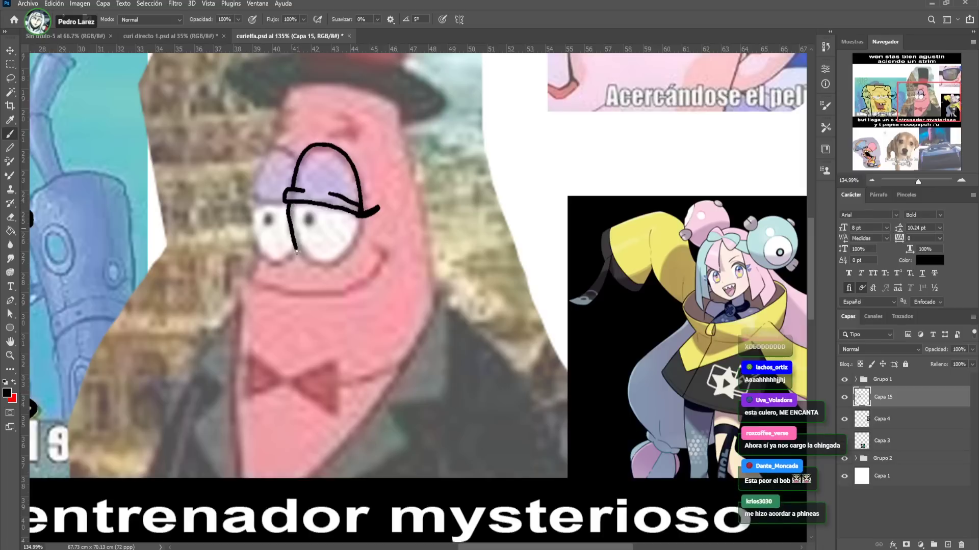
{"action": "left_click_drag", "start_coordinate": [292, 205], "coordinate": [332, 269]}
{"action": "key", "text": "ctrl+z"}
{"action": "mouse_move", "coordinate": [293, 198]}
{"action": "left_mouse_down"}
{"action": "mouse_move", "coordinate": [300, 254]}
{"action": "mouse_move", "coordinate": [319, 263]}
{"action": "mouse_move", "coordinate": [349, 249]}
{"action": "mouse_move", "coordinate": [358, 214]}
{"action": "left_mouse_up"}
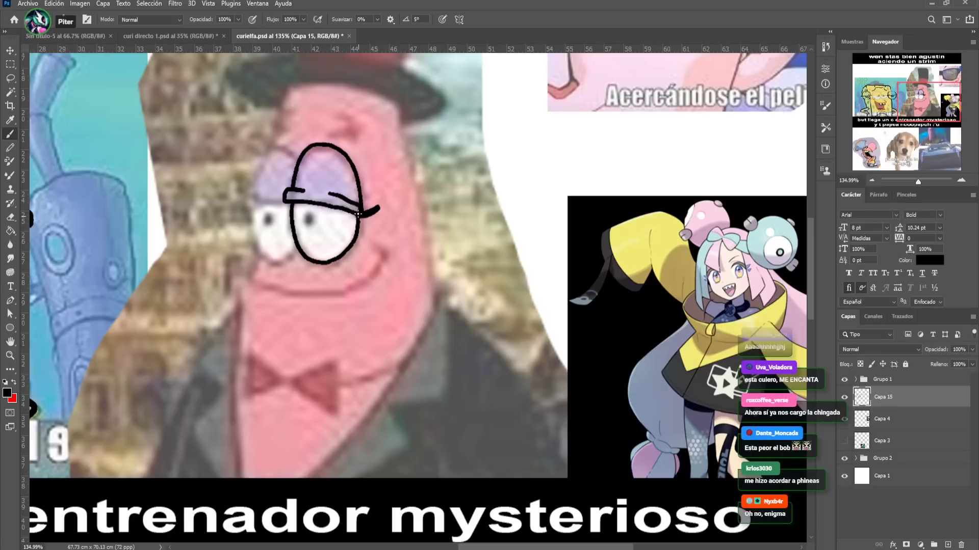
Add oval pupils to both of Patrick's eyes and outline the second eye with its drooping eyelid
{"action": "mouse_move", "coordinate": [307, 232]}
{"action": "left_mouse_down"}
{"action": "mouse_move", "coordinate": [324, 208]}
{"action": "mouse_move", "coordinate": [267, 230]}
{"action": "mouse_move", "coordinate": [279, 204]}
{"action": "left_mouse_up"}
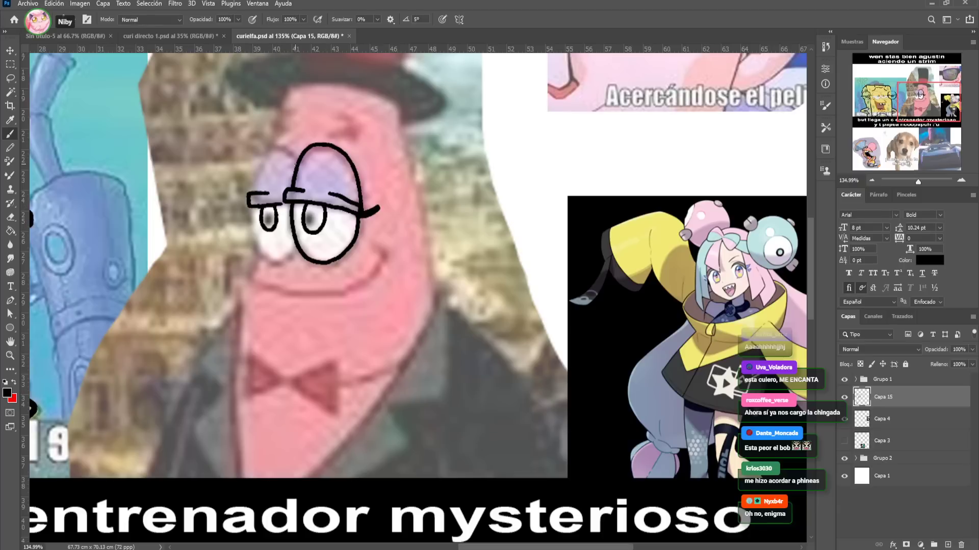
{"action": "left_click_drag", "start_coordinate": [264, 150], "coordinate": [257, 194]}
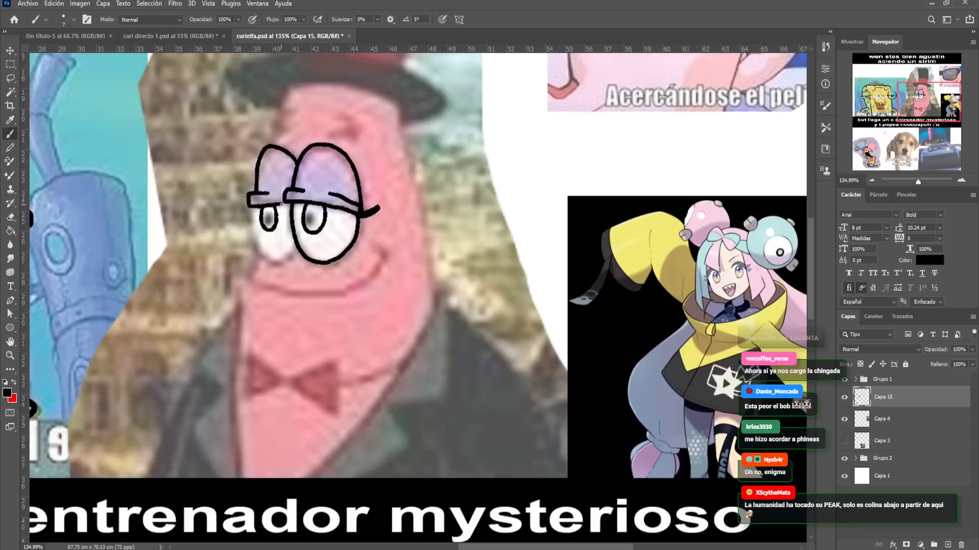
{"action": "left_click_drag", "start_coordinate": [270, 261], "coordinate": [295, 247]}
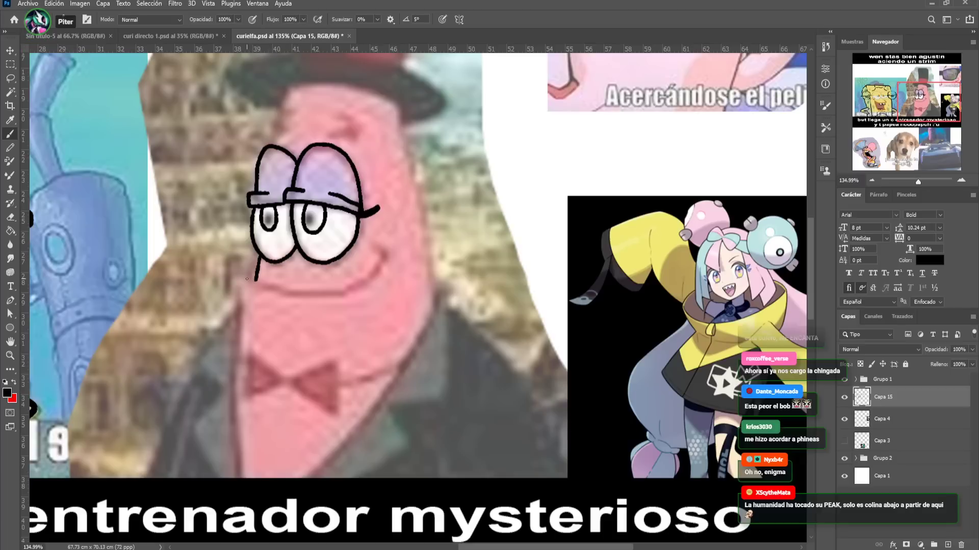
Draw Patrick's smiling mouth with pointed lower teeth and the straight front line of the neck below it
{"action": "left_click_drag", "start_coordinate": [374, 245], "coordinate": [386, 251]}
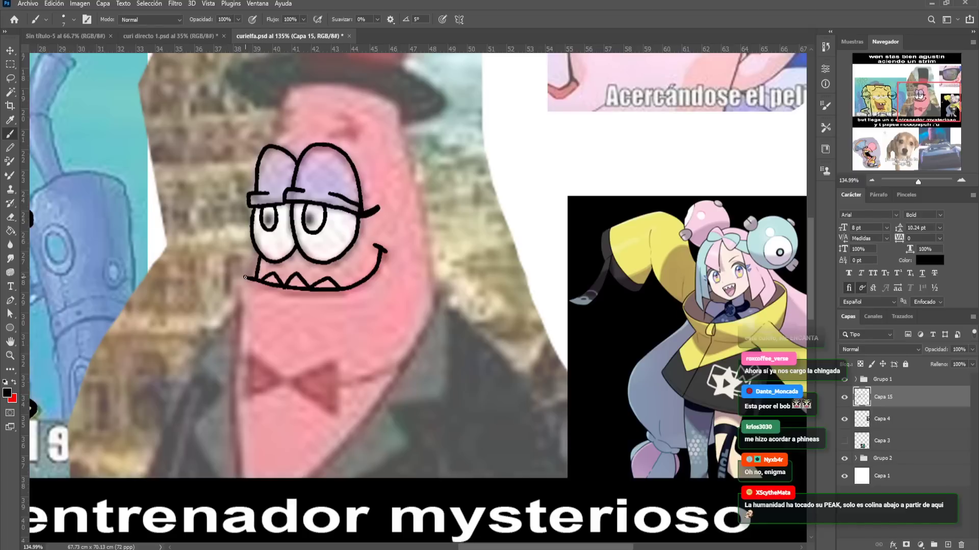
{"action": "left_click_drag", "start_coordinate": [245, 277], "coordinate": [243, 365]}
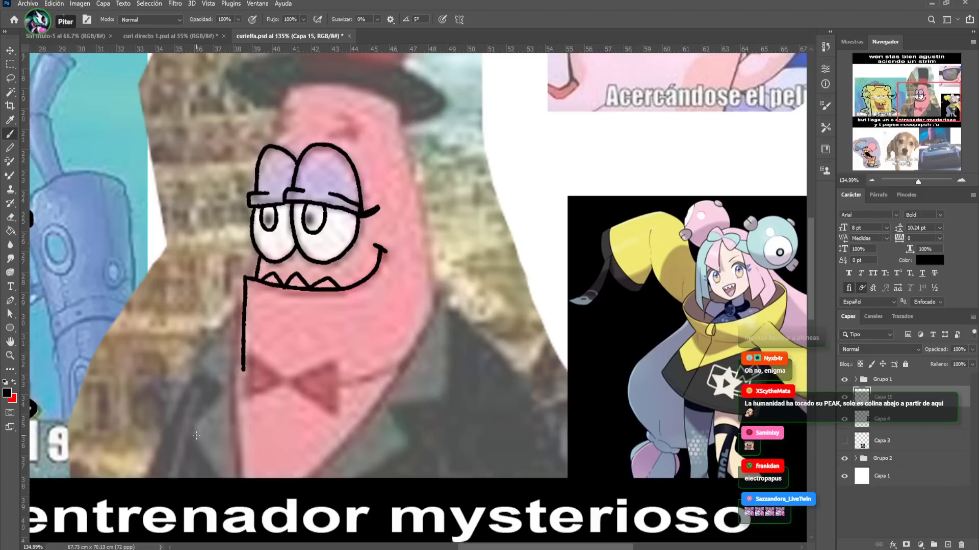
Outline Patrick's wide jacket with flared shoulders and sleeves, a looped bow at the neck and a front opening line
{"action": "mouse_move", "coordinate": [200, 442]}
{"action": "left_mouse_down"}
{"action": "mouse_move", "coordinate": [183, 379]}
{"action": "mouse_move", "coordinate": [450, 364]}
{"action": "left_mouse_up"}
{"action": "mouse_move", "coordinate": [510, 368]}
{"action": "left_mouse_down"}
{"action": "mouse_move", "coordinate": [491, 429]}
{"action": "mouse_move", "coordinate": [508, 438]}
{"action": "left_mouse_up"}
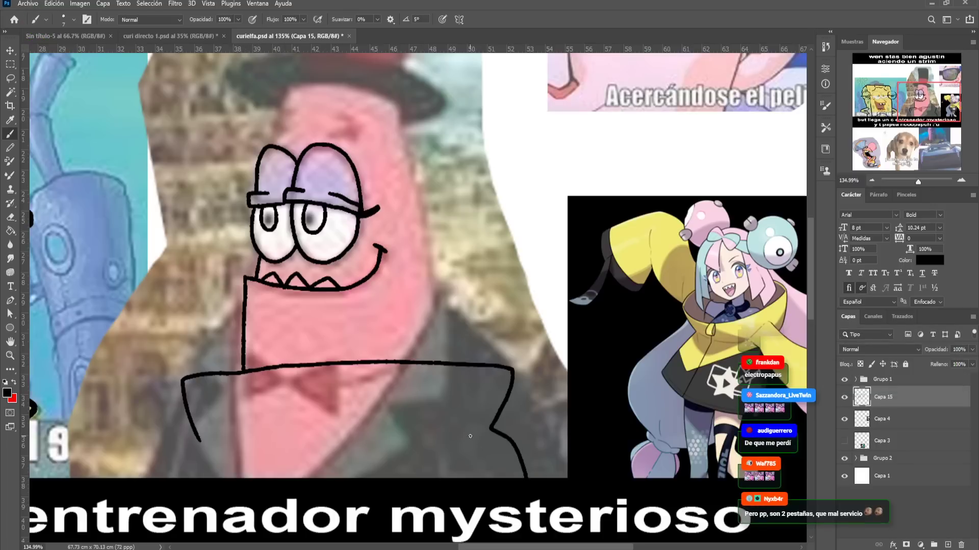
{"action": "left_click_drag", "start_coordinate": [265, 370], "coordinate": [246, 405]}
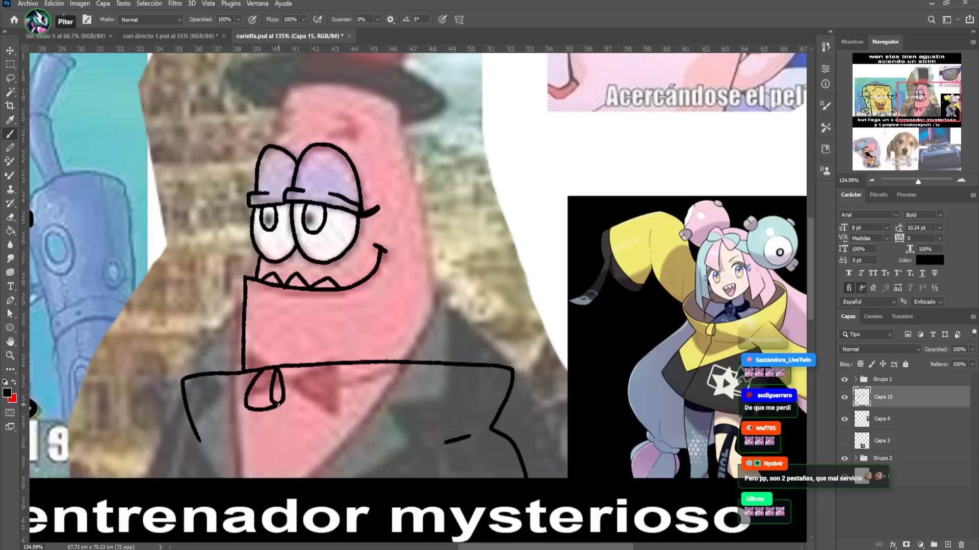
{"action": "mouse_move", "coordinate": [200, 439]}
{"action": "left_mouse_down"}
{"action": "mouse_move", "coordinate": [171, 436]}
{"action": "mouse_move", "coordinate": [157, 480]}
{"action": "left_mouse_up"}
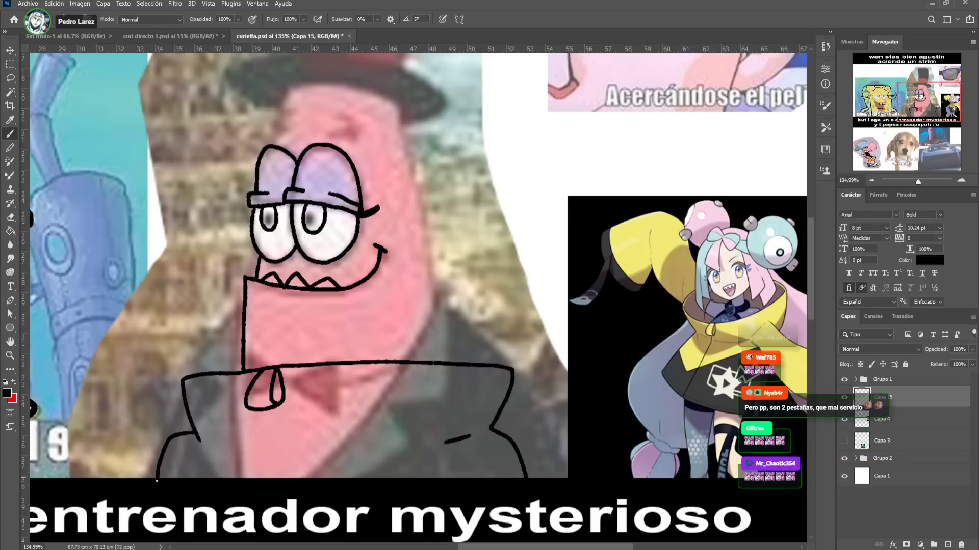
{"action": "mouse_move", "coordinate": [288, 455]}
{"action": "left_mouse_down"}
{"action": "mouse_move", "coordinate": [280, 478]}
{"action": "mouse_move", "coordinate": [304, 455]}
{"action": "left_mouse_up"}
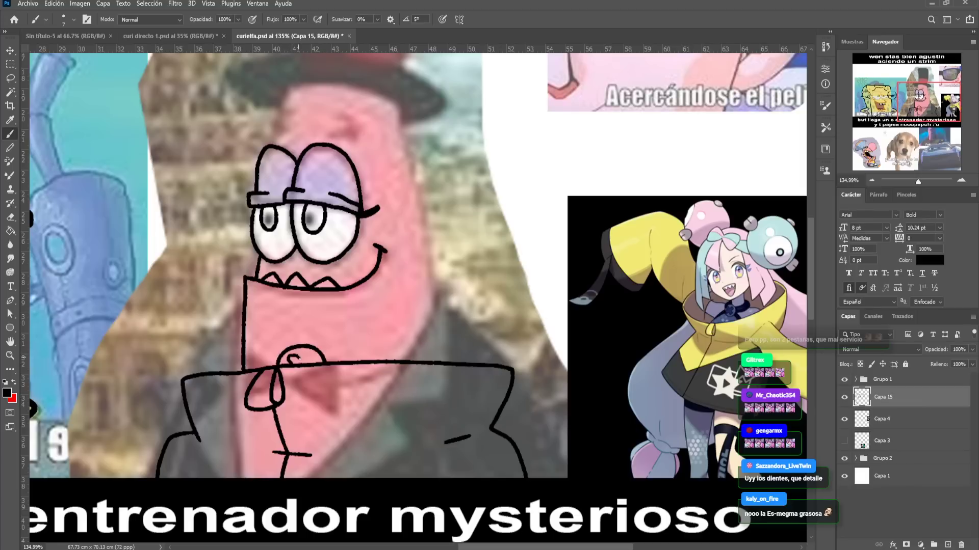
Draw the collar band around Patrick's neck with a round heart clasp at its centre, closing the band's back end
{"action": "left_click_drag", "start_coordinate": [324, 356], "coordinate": [349, 352]}
{"action": "left_click_drag", "start_coordinate": [452, 336], "coordinate": [324, 355]}
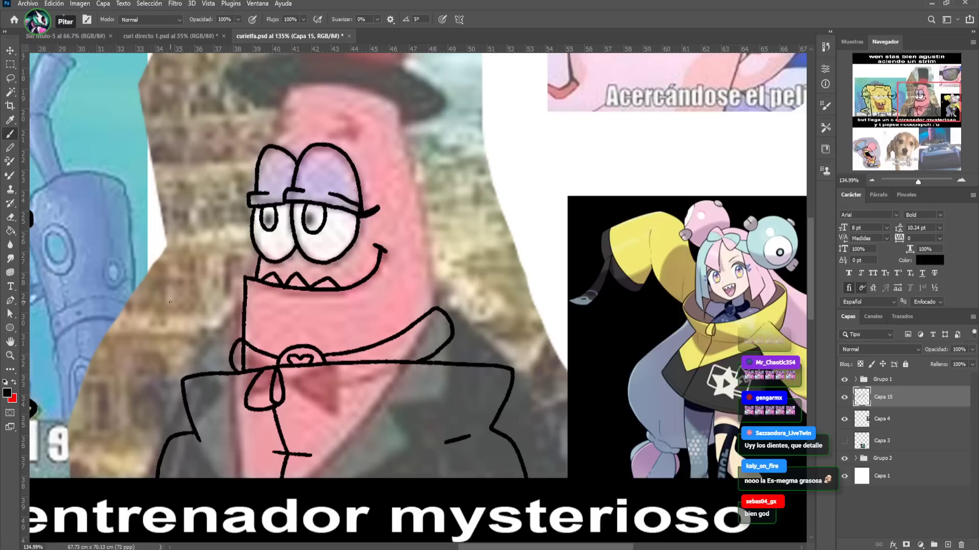
{"action": "left_click", "coordinate": [10, 217]}
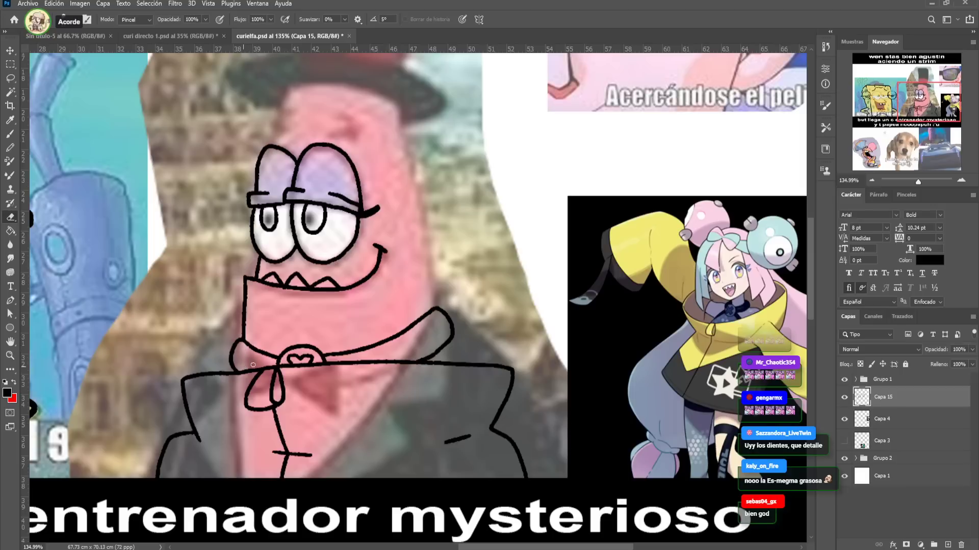
{"action": "key", "text": "b"}
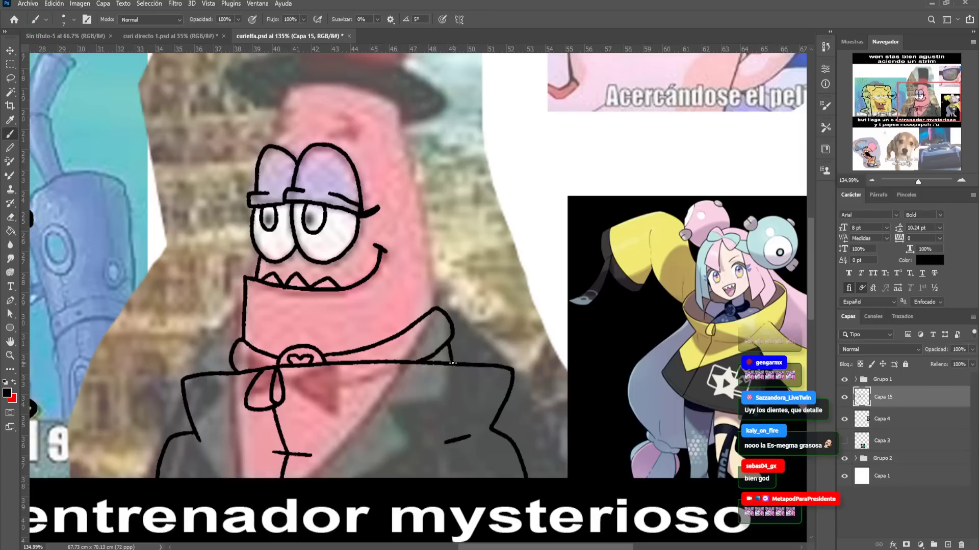
Draw hanging hair locks on both sides of Patrick's face, a bow-shaped hair knot on the forehead and a short fringe
{"action": "mouse_move", "coordinate": [414, 221]}
{"action": "left_mouse_down"}
{"action": "mouse_move", "coordinate": [418, 291]}
{"action": "mouse_move", "coordinate": [394, 250]}
{"action": "mouse_move", "coordinate": [408, 310]}
{"action": "mouse_move", "coordinate": [431, 295]}
{"action": "mouse_move", "coordinate": [415, 214]}
{"action": "mouse_move", "coordinate": [458, 252]}
{"action": "mouse_move", "coordinate": [463, 283]}
{"action": "mouse_move", "coordinate": [424, 299]}
{"action": "left_mouse_up"}
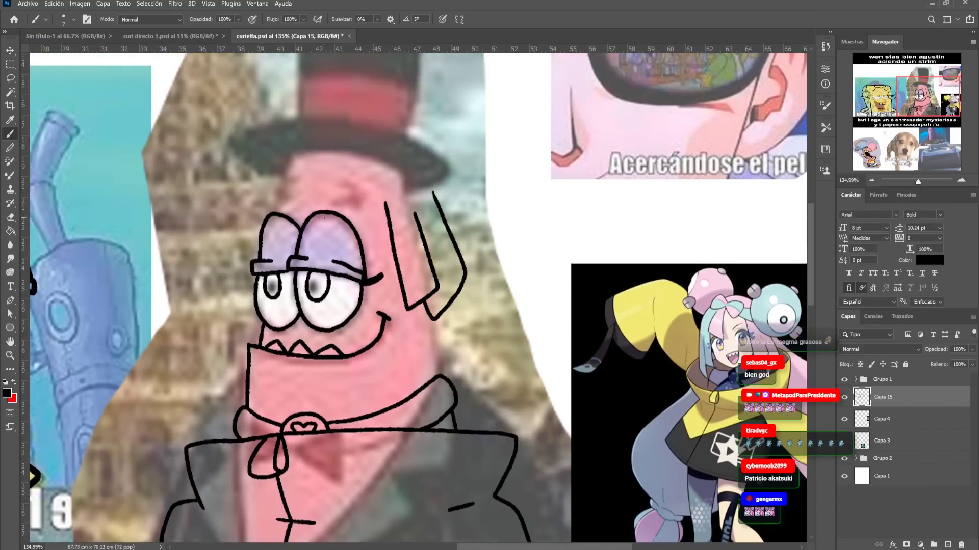
{"action": "mouse_move", "coordinate": [299, 164]}
{"action": "left_mouse_down"}
{"action": "mouse_move", "coordinate": [353, 164]}
{"action": "mouse_move", "coordinate": [340, 135]}
{"action": "mouse_move", "coordinate": [308, 138]}
{"action": "mouse_move", "coordinate": [297, 108]}
{"action": "mouse_move", "coordinate": [267, 109]}
{"action": "mouse_move", "coordinate": [286, 162]}
{"action": "left_mouse_up"}
{"action": "left_click_drag", "start_coordinate": [263, 113], "coordinate": [343, 170]}
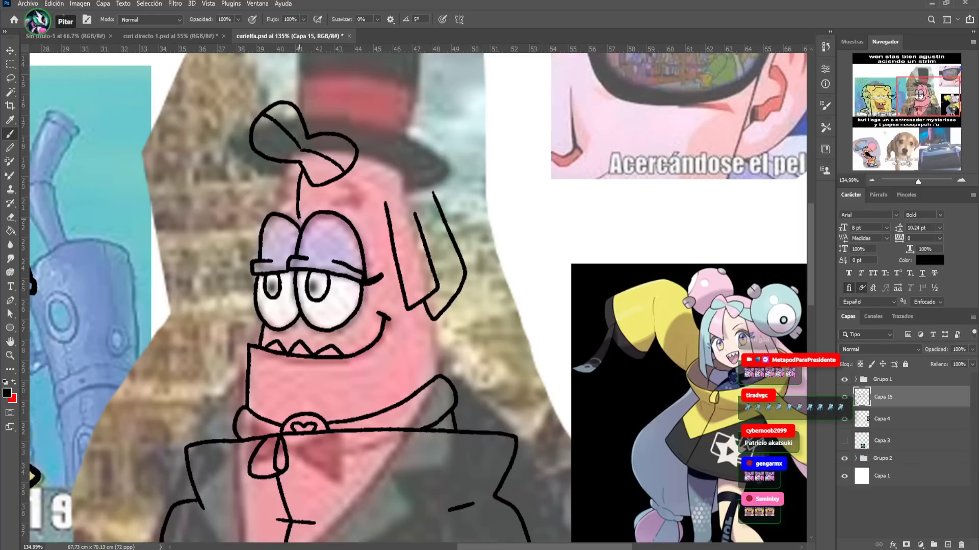
{"action": "mouse_move", "coordinate": [274, 212]}
{"action": "left_mouse_down"}
{"action": "mouse_move", "coordinate": [259, 208]}
{"action": "mouse_move", "coordinate": [277, 169]}
{"action": "mouse_move", "coordinate": [216, 265]}
{"action": "mouse_move", "coordinate": [211, 337]}
{"action": "mouse_move", "coordinate": [239, 330]}
{"action": "mouse_move", "coordinate": [241, 319]}
{"action": "left_mouse_up"}
{"action": "left_click", "coordinate": [248, 232]}
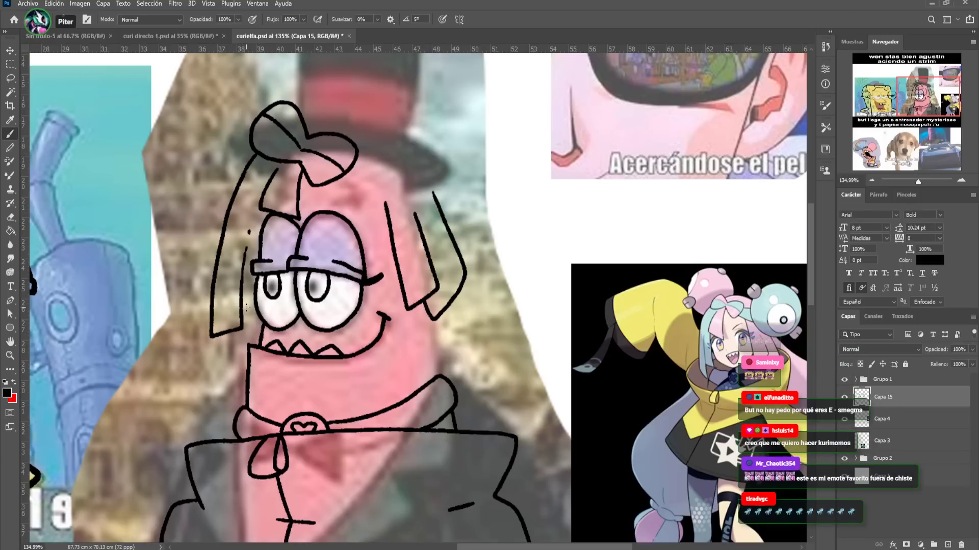
{"action": "left_click_drag", "start_coordinate": [243, 312], "coordinate": [255, 308]}
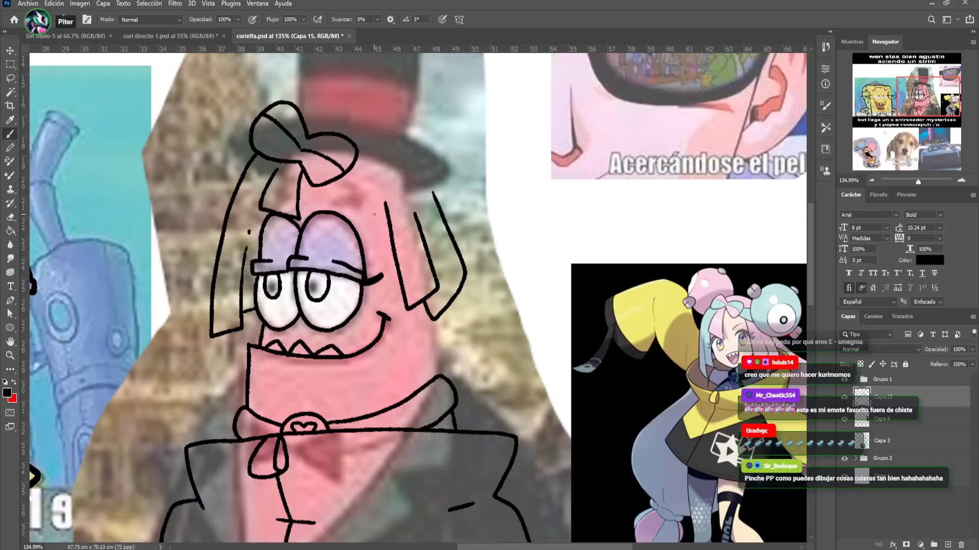
Draw two curved hair strands running from the hair knot across the top of Patrick's head to the side lock
{"action": "mouse_move", "coordinate": [387, 176]}
{"action": "left_mouse_down"}
{"action": "mouse_move", "coordinate": [353, 228]}
{"action": "mouse_move", "coordinate": [311, 234]}
{"action": "mouse_move", "coordinate": [370, 252]}
{"action": "left_mouse_up"}
{"action": "key", "text": "ctrl+z"}
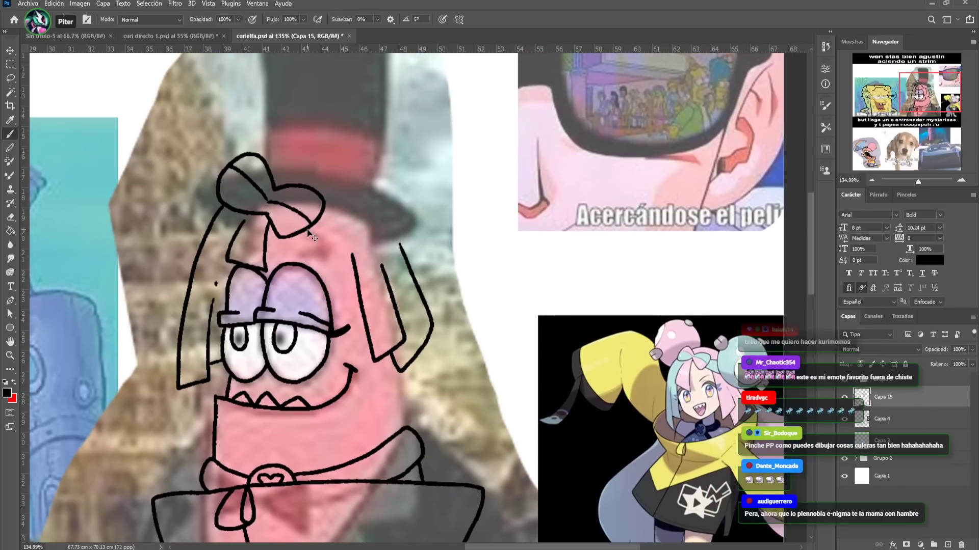
{"action": "left_click_drag", "start_coordinate": [303, 232], "coordinate": [370, 250]}
{"action": "left_click_drag", "start_coordinate": [318, 220], "coordinate": [362, 215]}
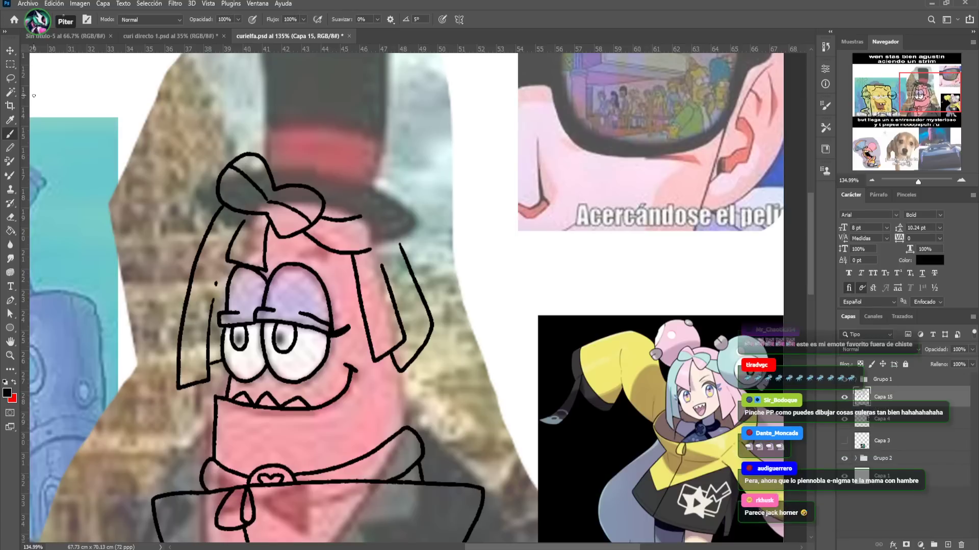
Lasso the upper end of the outer hair lock beside Patrick's head, delete it and deselect
{"action": "key", "text": "l"}
{"action": "mouse_move", "coordinate": [370, 226]}
{"action": "left_mouse_down"}
{"action": "mouse_move", "coordinate": [409, 260]}
{"action": "mouse_move", "coordinate": [408, 206]}
{"action": "left_mouse_up"}
{"action": "key", "text": "Delete"}
{"action": "key", "text": "ctrl+d"}
{"action": "key", "text": "b"}
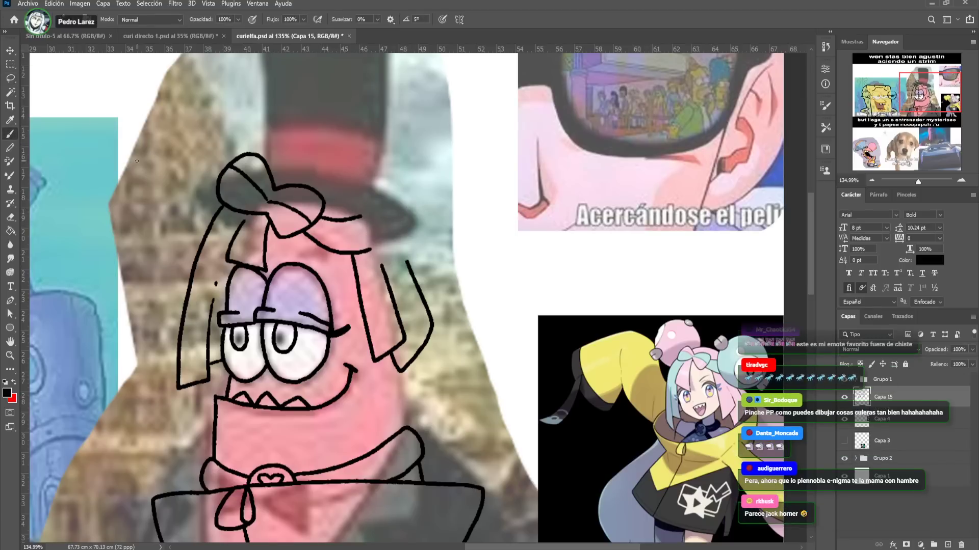
Draw a large round hair ornament above Patrick's side locks and erase the strand ends overlapping its outline
{"action": "mouse_move", "coordinate": [358, 200]}
{"action": "left_mouse_down"}
{"action": "mouse_move", "coordinate": [364, 234]}
{"action": "mouse_move", "coordinate": [385, 252]}
{"action": "left_mouse_up"}
{"action": "key", "text": "ctrl+z"}
{"action": "mouse_move", "coordinate": [356, 182]}
{"action": "left_mouse_down"}
{"action": "mouse_move", "coordinate": [359, 240]}
{"action": "mouse_move", "coordinate": [398, 261]}
{"action": "mouse_move", "coordinate": [434, 245]}
{"action": "mouse_move", "coordinate": [447, 204]}
{"action": "mouse_move", "coordinate": [422, 165]}
{"action": "mouse_move", "coordinate": [356, 179]}
{"action": "left_mouse_up"}
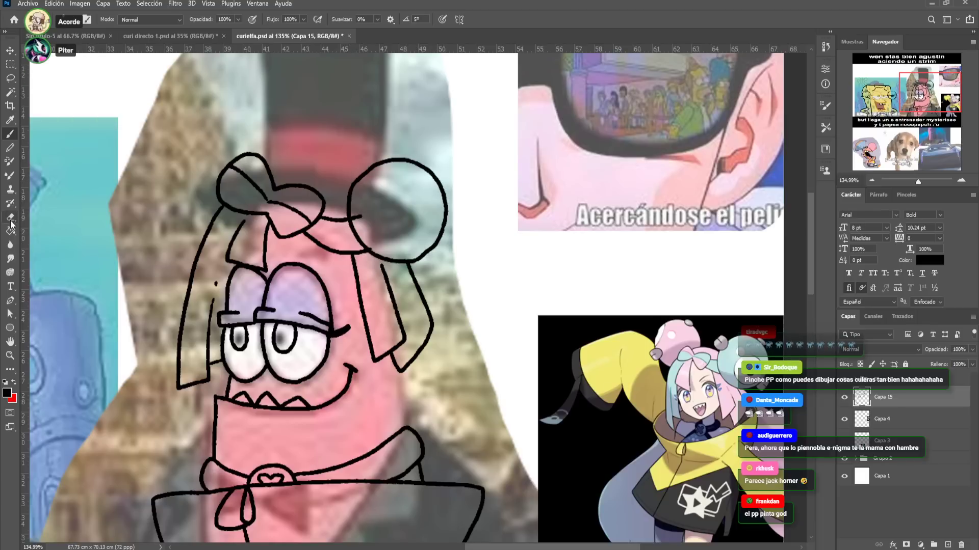
{"action": "key", "text": "e"}
{"action": "left_click_drag", "start_coordinate": [365, 216], "coordinate": [356, 213]}
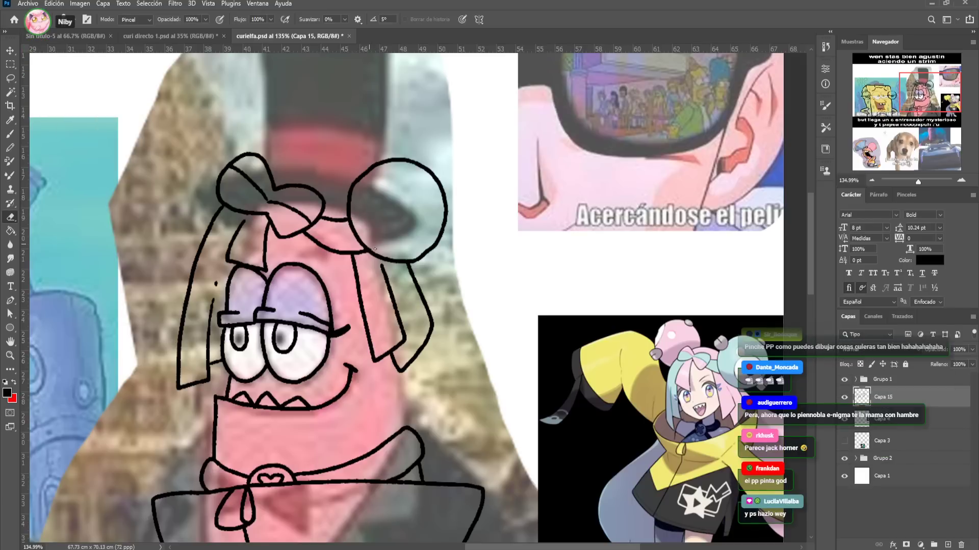
Draw a ring with a small dot pupil inside the round hair ornament so it looks like an eye
{"action": "left_click", "coordinate": [10, 134]}
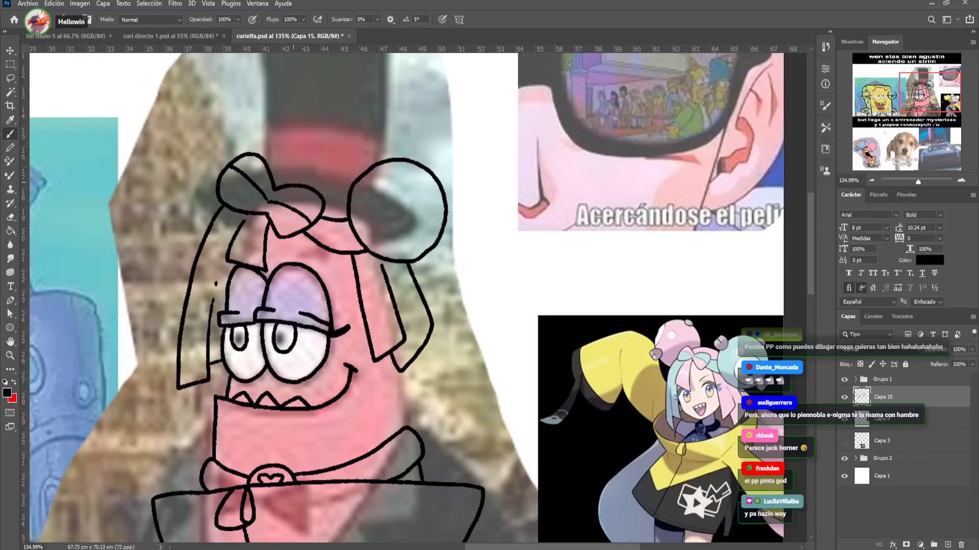
{"action": "left_click_drag", "start_coordinate": [430, 214], "coordinate": [422, 196]}
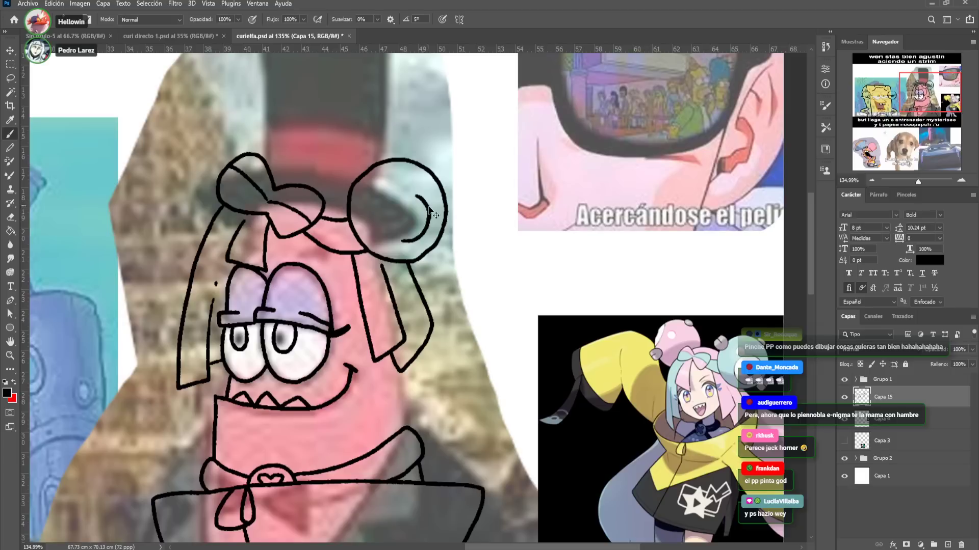
{"action": "key", "text": "ctrl+z"}
{"action": "mouse_move", "coordinate": [400, 240]}
{"action": "left_mouse_down"}
{"action": "mouse_move", "coordinate": [432, 219]}
{"action": "mouse_move", "coordinate": [425, 197]}
{"action": "mouse_move", "coordinate": [408, 190]}
{"action": "mouse_move", "coordinate": [384, 217]}
{"action": "left_mouse_up"}
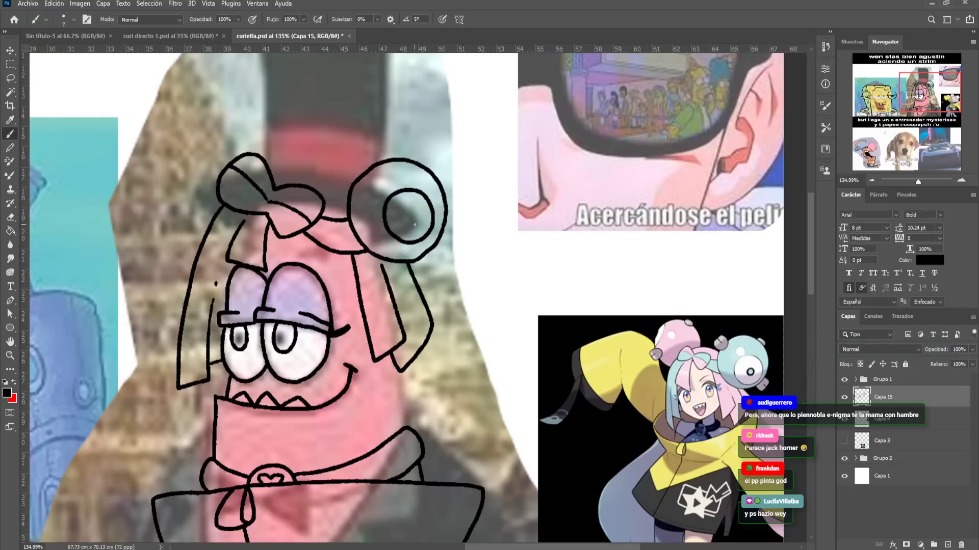
{"action": "left_click_drag", "start_coordinate": [413, 223], "coordinate": [415, 223]}
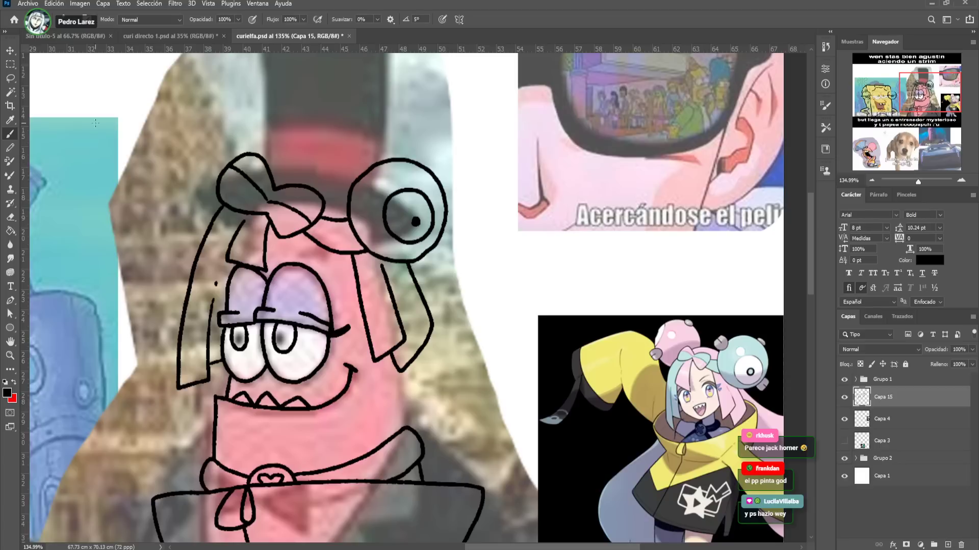
Cut a gap in the round ornament's upper outline and draw three small knobs around its rim
{"action": "key", "text": "l"}
{"action": "mouse_move", "coordinate": [376, 178]}
{"action": "left_mouse_down"}
{"action": "mouse_move", "coordinate": [350, 155]}
{"action": "mouse_move", "coordinate": [343, 172]}
{"action": "mouse_move", "coordinate": [364, 193]}
{"action": "left_mouse_up"}
{"action": "key", "text": "Delete"}
{"action": "key", "text": "ctrl+d"}
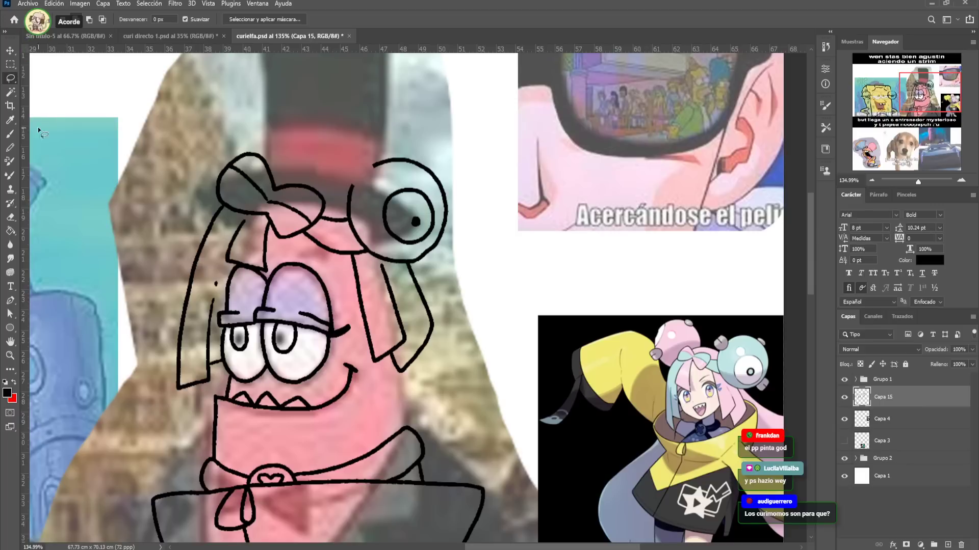
{"action": "key", "text": "b"}
{"action": "mouse_move", "coordinate": [374, 170]}
{"action": "left_mouse_down"}
{"action": "mouse_move", "coordinate": [359, 152]}
{"action": "mouse_move", "coordinate": [346, 162]}
{"action": "mouse_move", "coordinate": [355, 188]}
{"action": "mouse_move", "coordinate": [378, 182]}
{"action": "mouse_move", "coordinate": [364, 173]}
{"action": "left_mouse_up"}
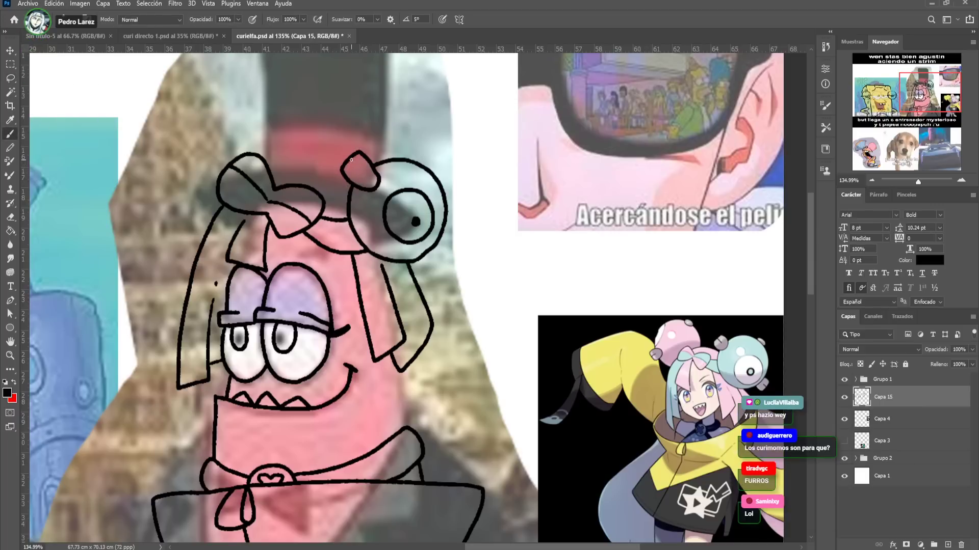
{"action": "mouse_move", "coordinate": [435, 272]}
{"action": "left_mouse_down"}
{"action": "mouse_move", "coordinate": [449, 258]}
{"action": "mouse_move", "coordinate": [440, 244]}
{"action": "mouse_move", "coordinate": [434, 253]}
{"action": "left_mouse_up"}
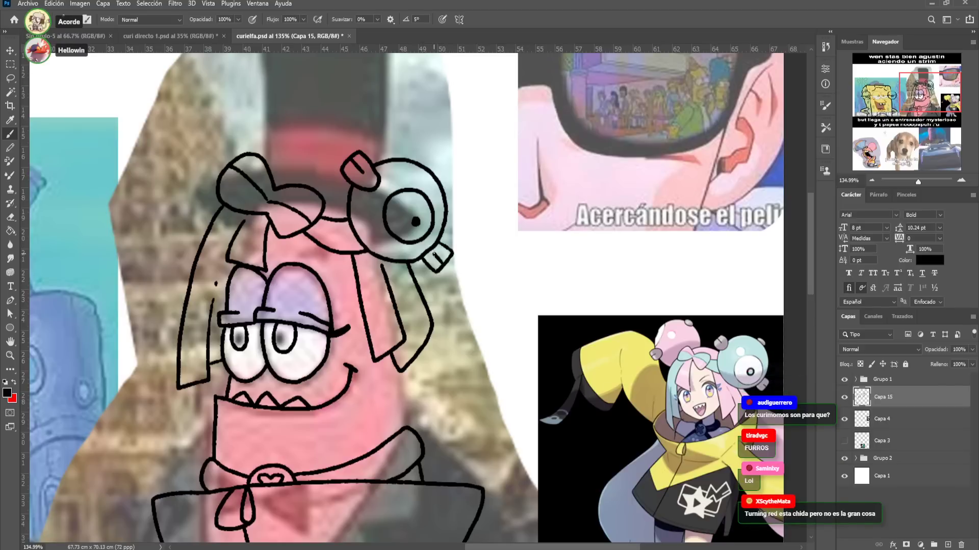
{"action": "left_click_drag", "start_coordinate": [423, 156], "coordinate": [445, 178]}
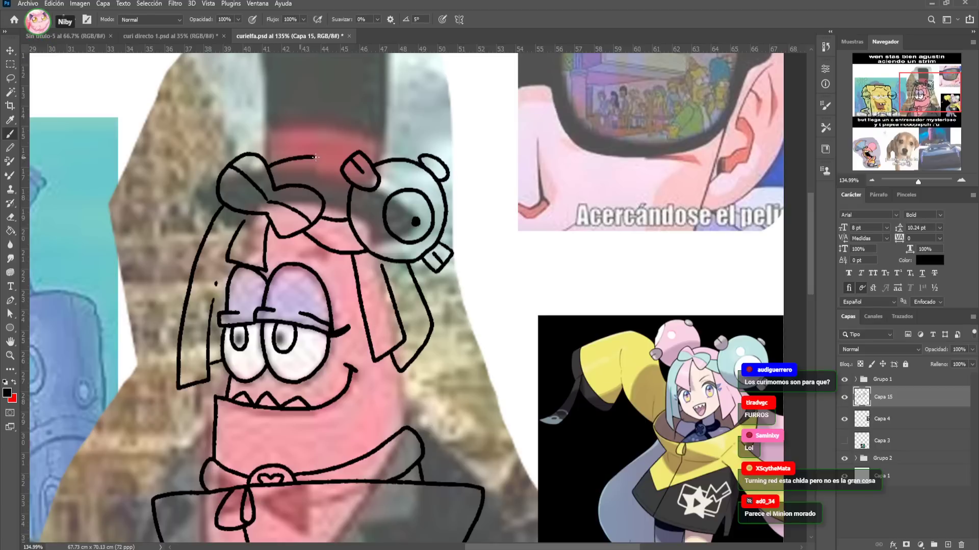
Draw the pointed tip of Patrick's head and a second round hair ornament with small knobs above the hair knot
{"action": "key", "text": "ctrl+z"}
{"action": "mouse_move", "coordinate": [354, 151]}
{"action": "left_mouse_down"}
{"action": "mouse_move", "coordinate": [296, 106]}
{"action": "mouse_move", "coordinate": [263, 152]}
{"action": "left_mouse_up"}
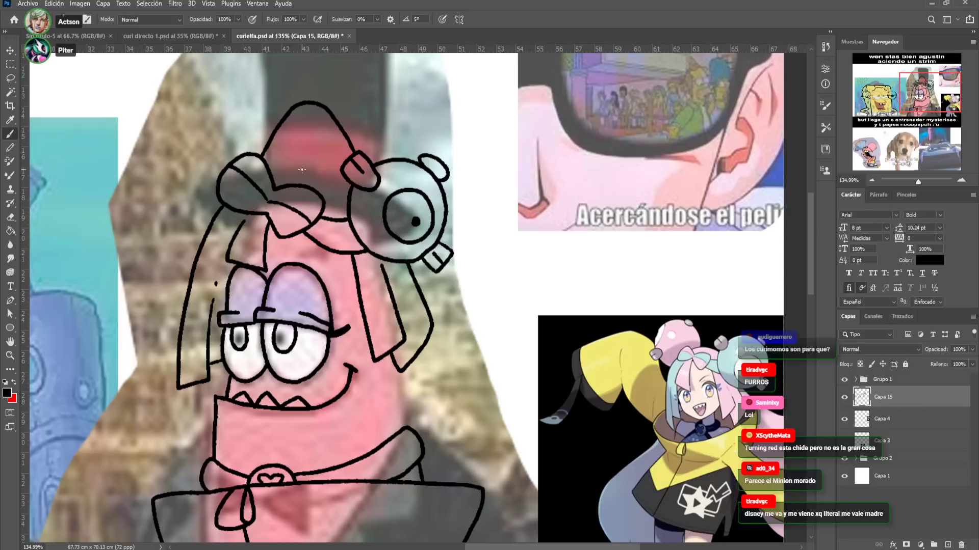
{"action": "left_click_drag", "start_coordinate": [307, 178], "coordinate": [340, 226]}
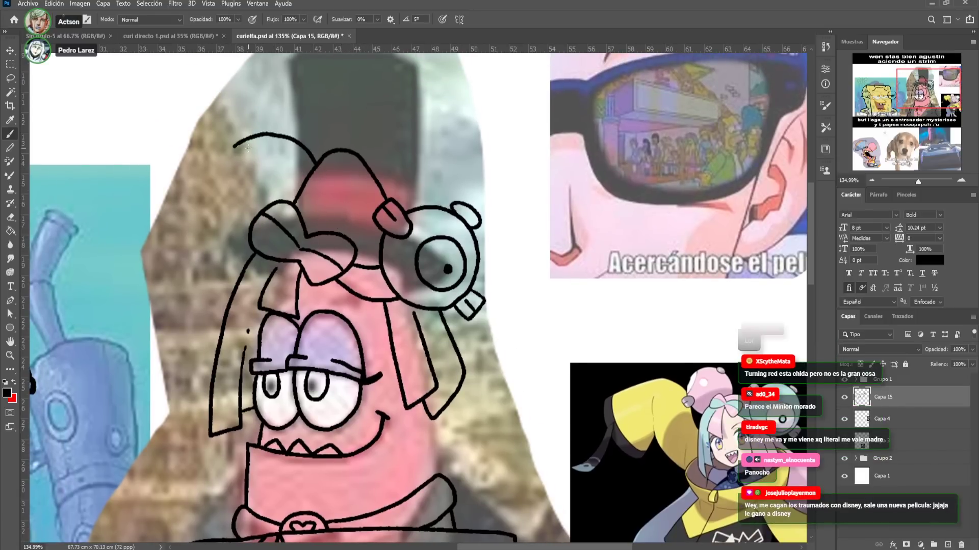
{"action": "left_click_drag", "start_coordinate": [285, 139], "coordinate": [296, 143]}
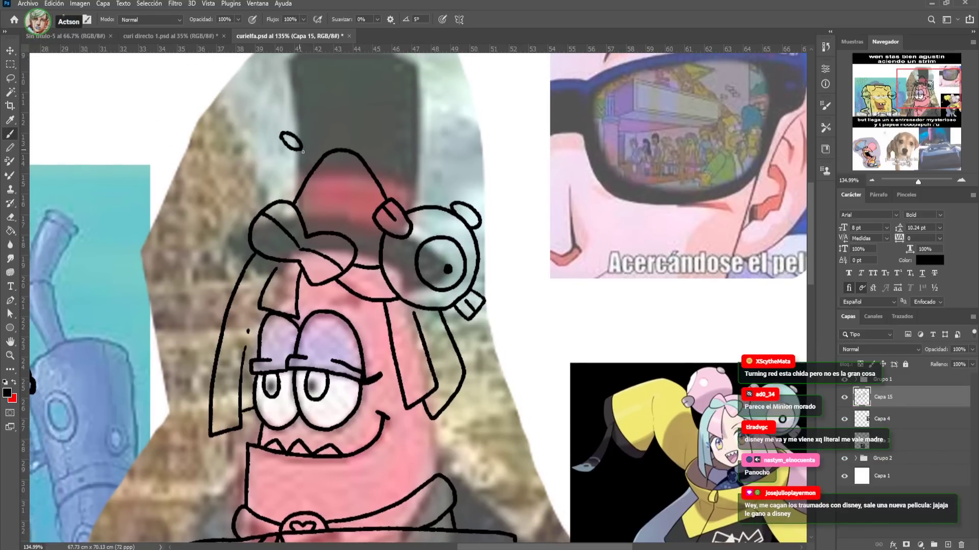
{"action": "mouse_move", "coordinate": [249, 138]}
{"action": "left_mouse_down"}
{"action": "mouse_move", "coordinate": [222, 155]}
{"action": "mouse_move", "coordinate": [214, 184]}
{"action": "left_mouse_up"}
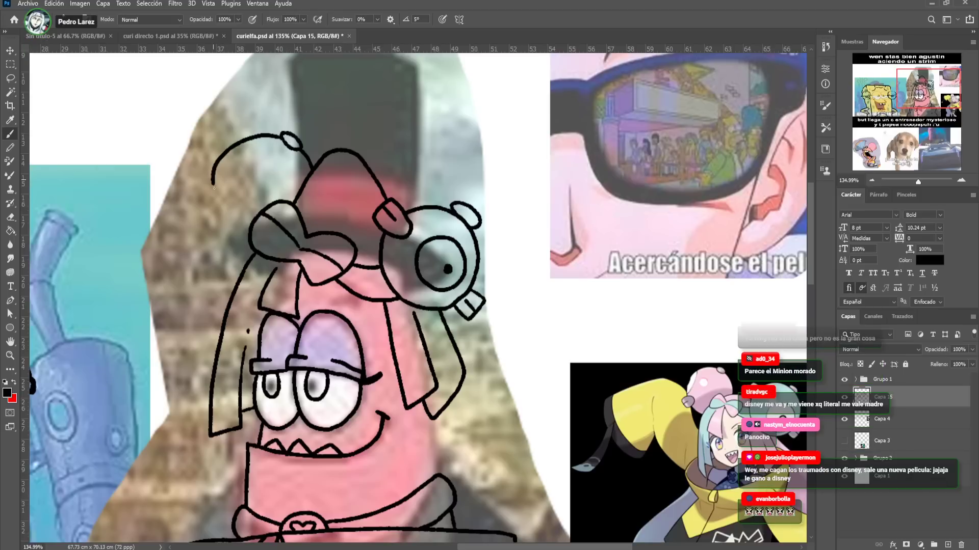
{"action": "mouse_move", "coordinate": [214, 198]}
{"action": "left_mouse_down"}
{"action": "mouse_move", "coordinate": [230, 219]}
{"action": "mouse_move", "coordinate": [244, 193]}
{"action": "left_mouse_up"}
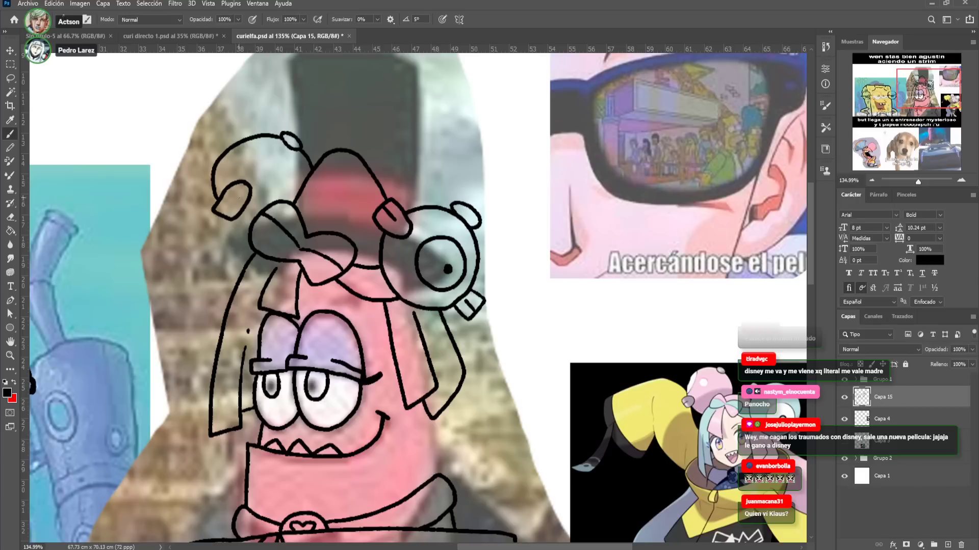
{"action": "left_click_drag", "start_coordinate": [230, 221], "coordinate": [245, 230]}
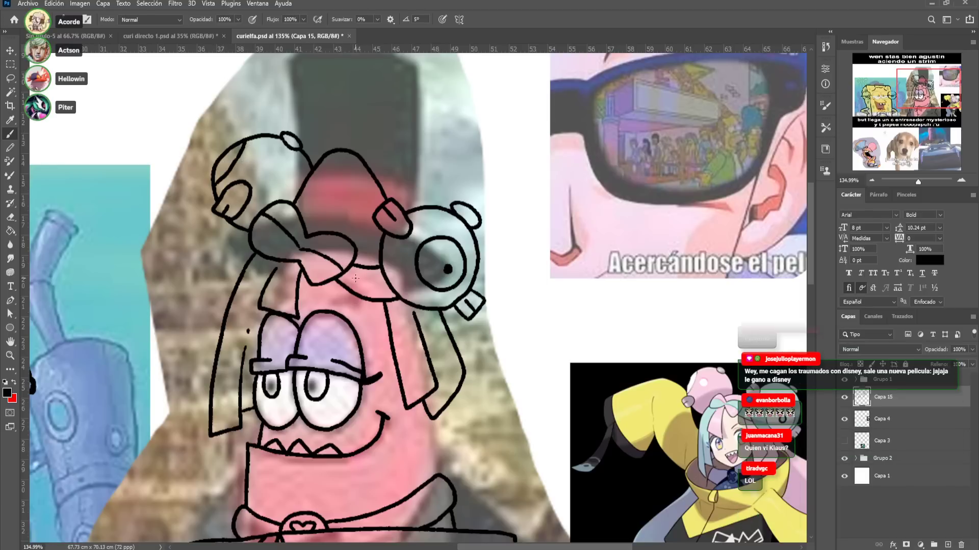
Draw the side of Patrick's head down to the collar and a long flowing hair strand on each side
{"action": "left_click_drag", "start_coordinate": [398, 321], "coordinate": [267, 146]}
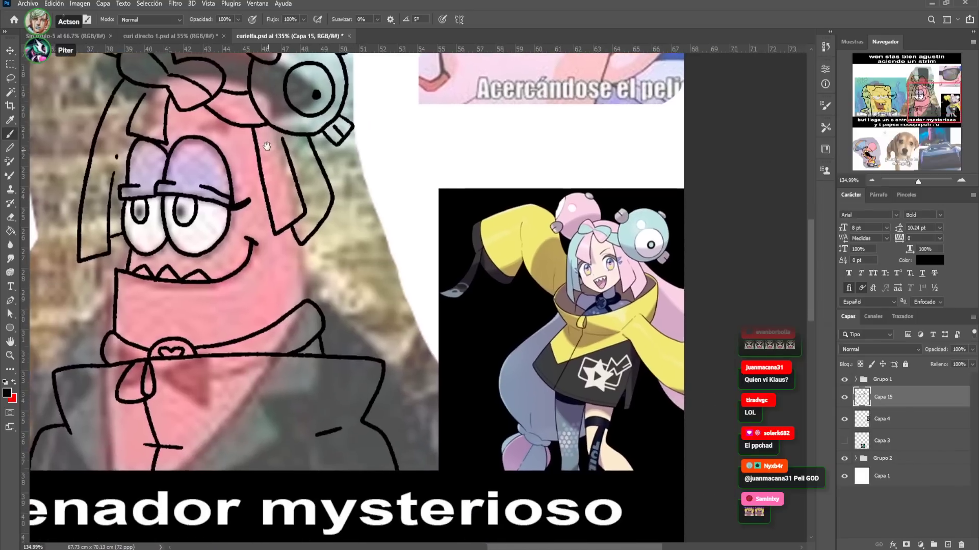
{"action": "left_click_drag", "start_coordinate": [300, 239], "coordinate": [305, 300]}
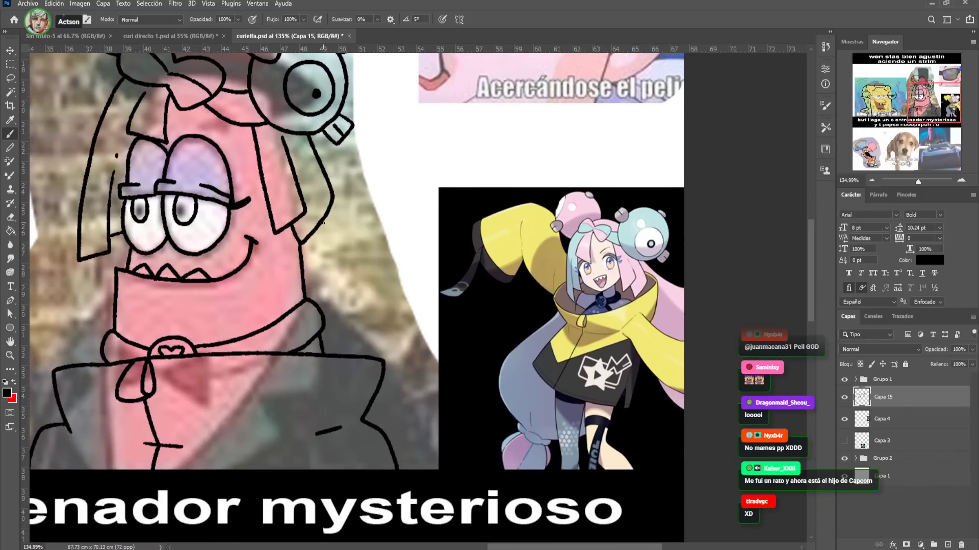
{"action": "mouse_move", "coordinate": [332, 233]}
{"action": "left_mouse_down"}
{"action": "mouse_move", "coordinate": [357, 268]}
{"action": "mouse_move", "coordinate": [438, 325]}
{"action": "left_mouse_up"}
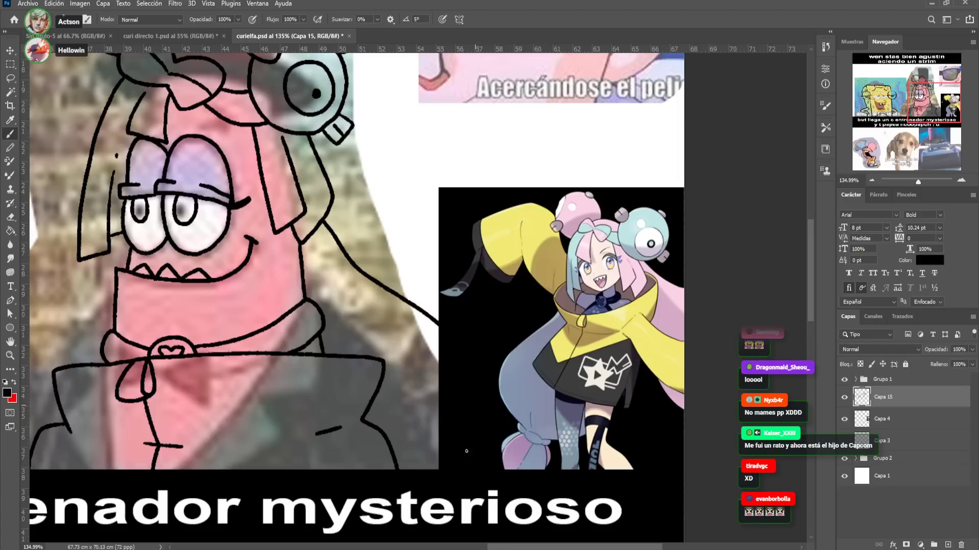
{"action": "left_click_drag", "start_coordinate": [273, 310], "coordinate": [423, 322]}
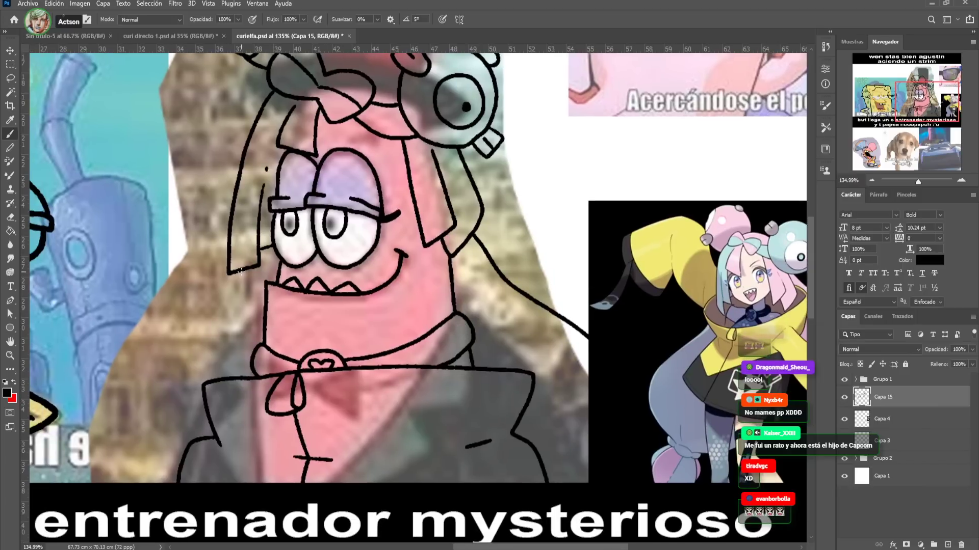
{"action": "mouse_move", "coordinate": [236, 305]}
{"action": "left_mouse_down"}
{"action": "mouse_move", "coordinate": [147, 383]}
{"action": "mouse_move", "coordinate": [126, 429]}
{"action": "mouse_move", "coordinate": [133, 471]}
{"action": "left_mouse_up"}
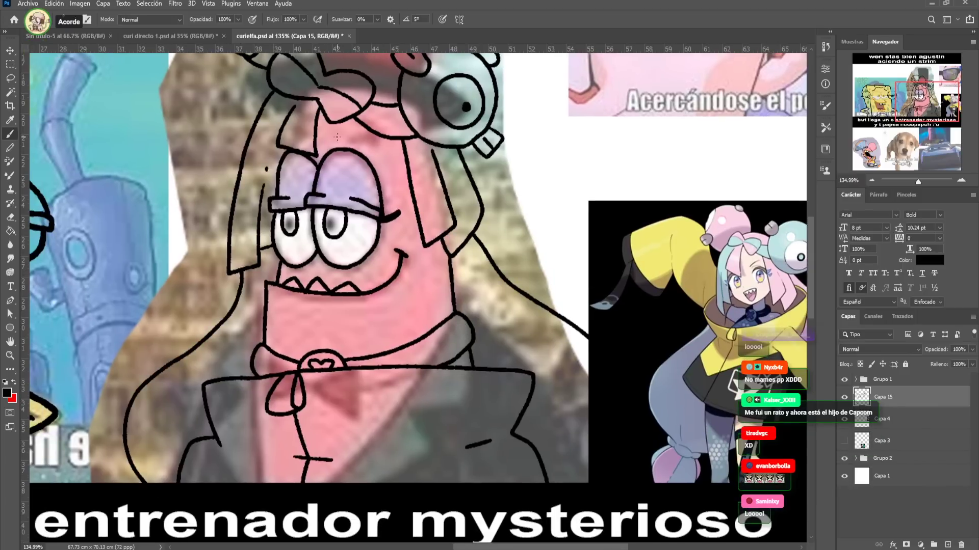
Add short angled marks on Patrick's forehead and a crease line on the coat, and save the document
{"action": "mouse_move", "coordinate": [339, 137]}
{"action": "left_mouse_down"}
{"action": "mouse_move", "coordinate": [370, 140]}
{"action": "mouse_move", "coordinate": [362, 129]}
{"action": "left_mouse_up"}
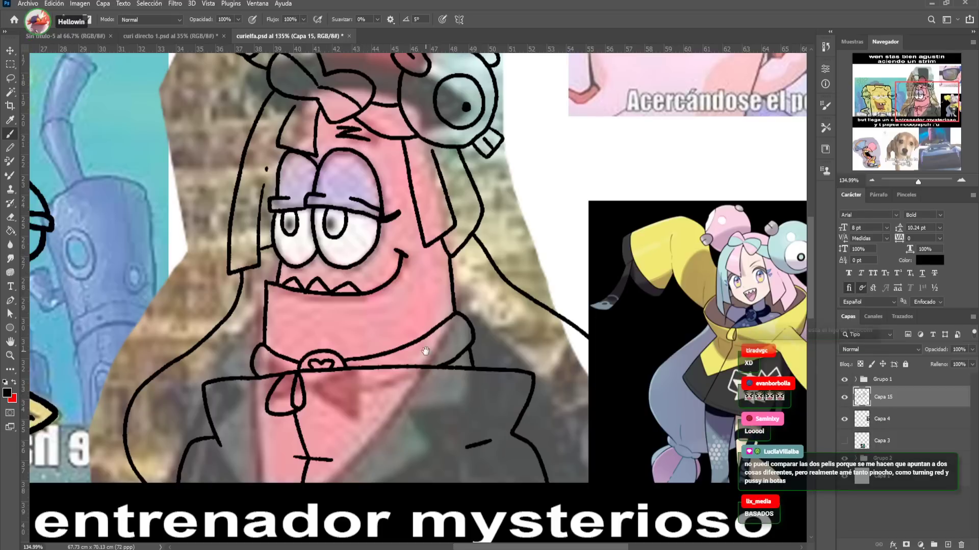
{"action": "left_click_drag", "start_coordinate": [422, 342], "coordinate": [406, 255]}
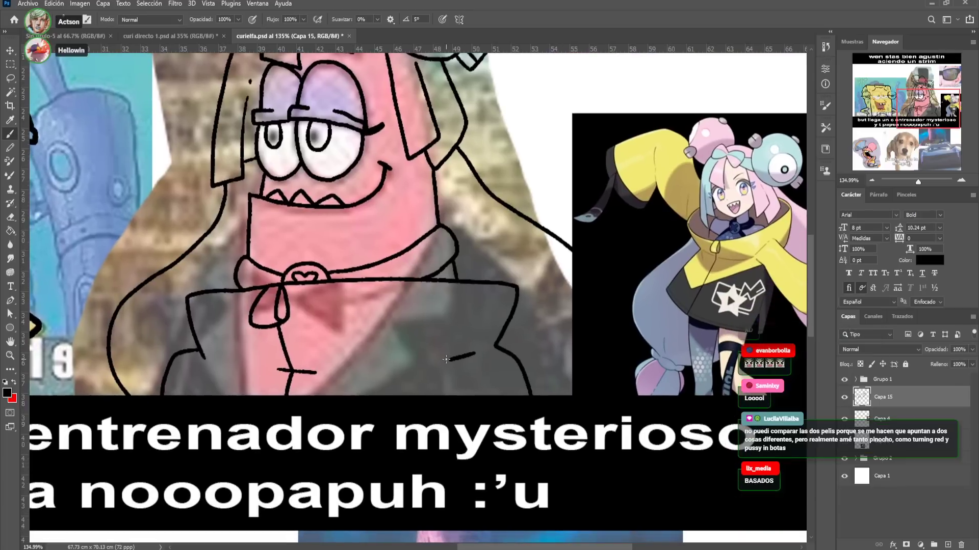
{"action": "left_click_drag", "start_coordinate": [447, 354], "coordinate": [431, 367]}
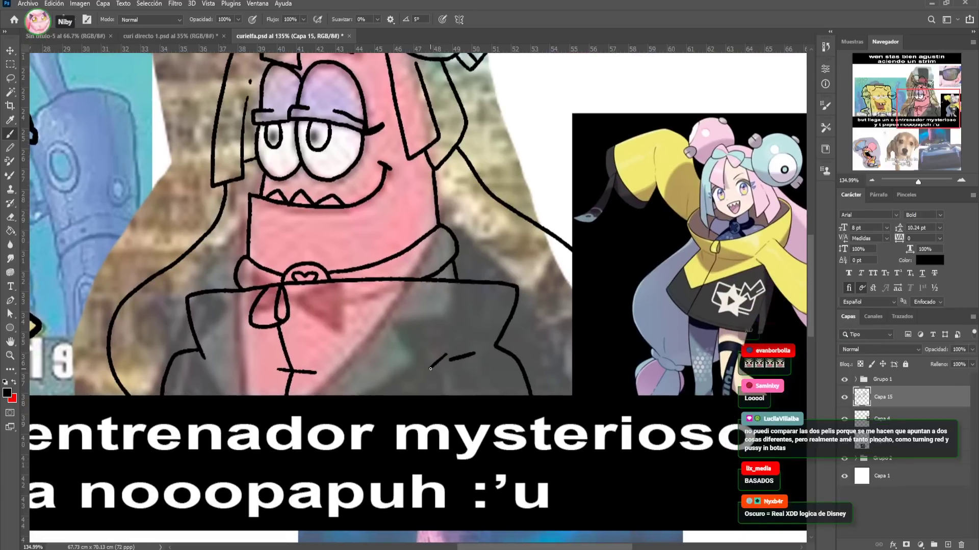
{"action": "left_click_drag", "start_coordinate": [433, 335], "coordinate": [457, 347]}
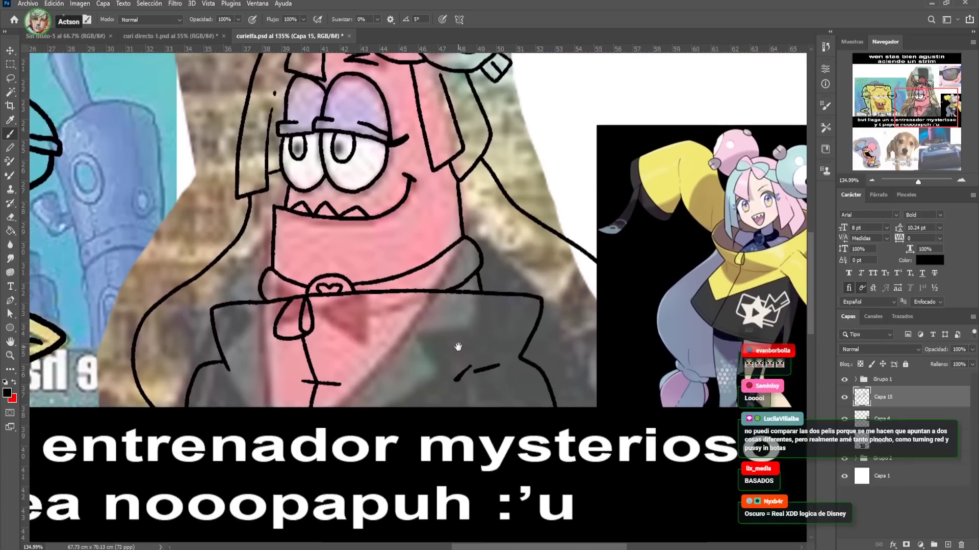
{"action": "key", "text": "ctrl+s"}
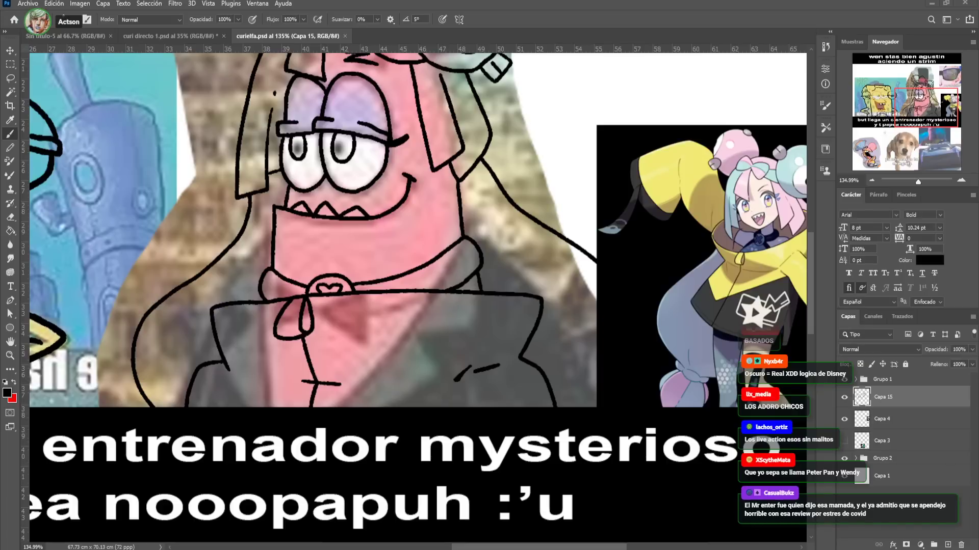
Move the hooded girl reference image on layer Capa 4 down to the lower panel beside the puppy
{"action": "left_click", "coordinate": [873, 418]}
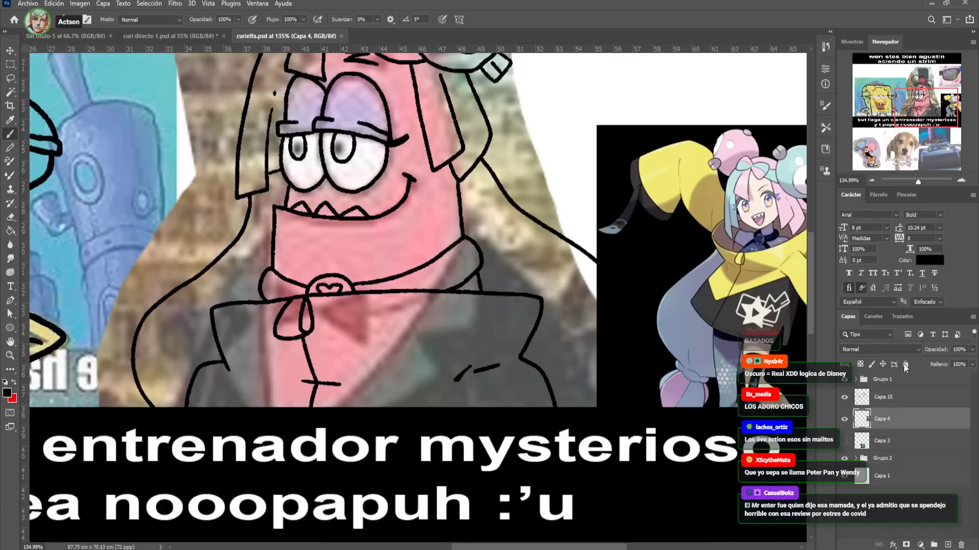
{"action": "left_click", "coordinate": [912, 180]}
{"action": "left_click_drag", "start_coordinate": [565, 270], "coordinate": [523, 194]}
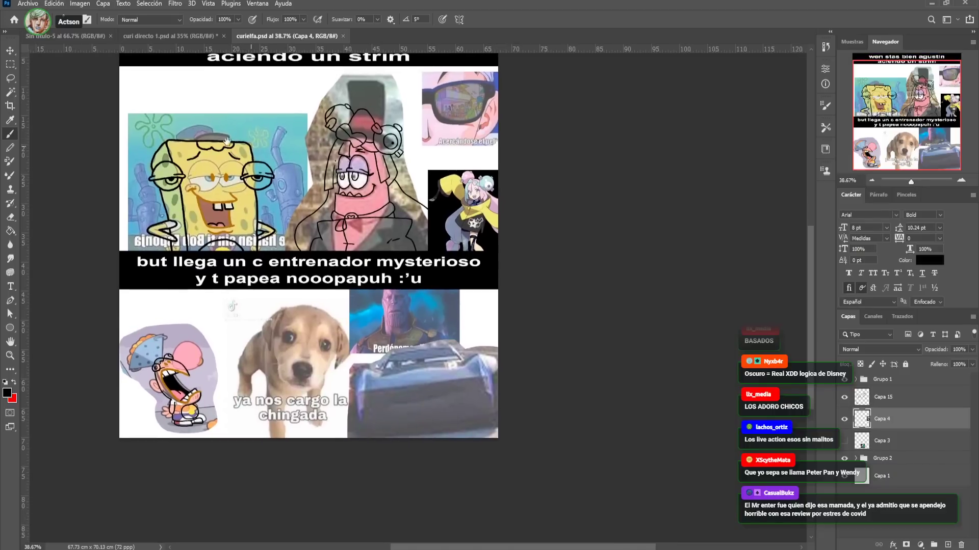
{"action": "left_click", "coordinate": [10, 51]}
{"action": "left_click_drag", "start_coordinate": [448, 203], "coordinate": [394, 340]}
On layer Capa 15, brush a bow-shaped hair knot and a short pointed fringe on the puppy's forehead
{"action": "left_click_drag", "start_coordinate": [911, 182], "coordinate": [918, 182]}
{"action": "left_click_drag", "start_coordinate": [917, 133], "coordinate": [901, 150]}
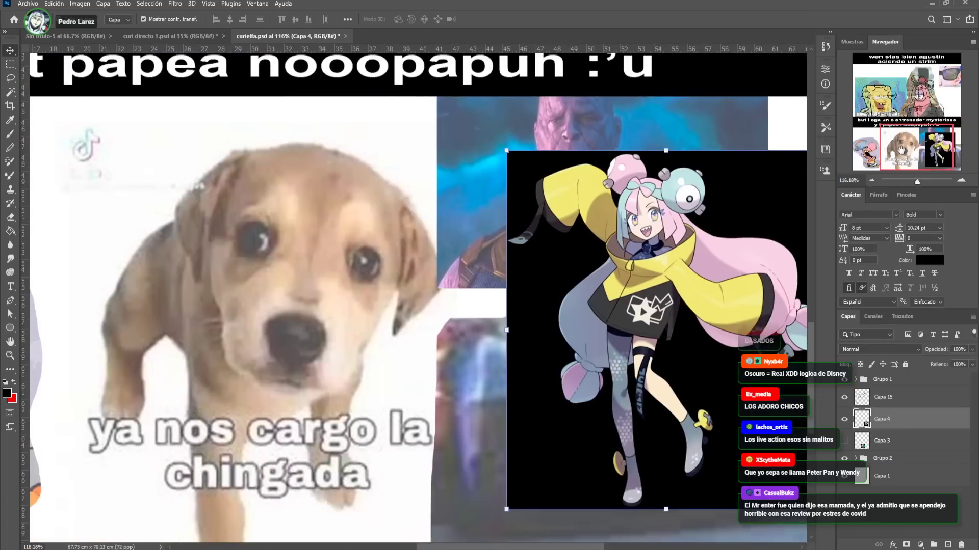
{"action": "left_click_drag", "start_coordinate": [351, 275], "coordinate": [422, 261]}
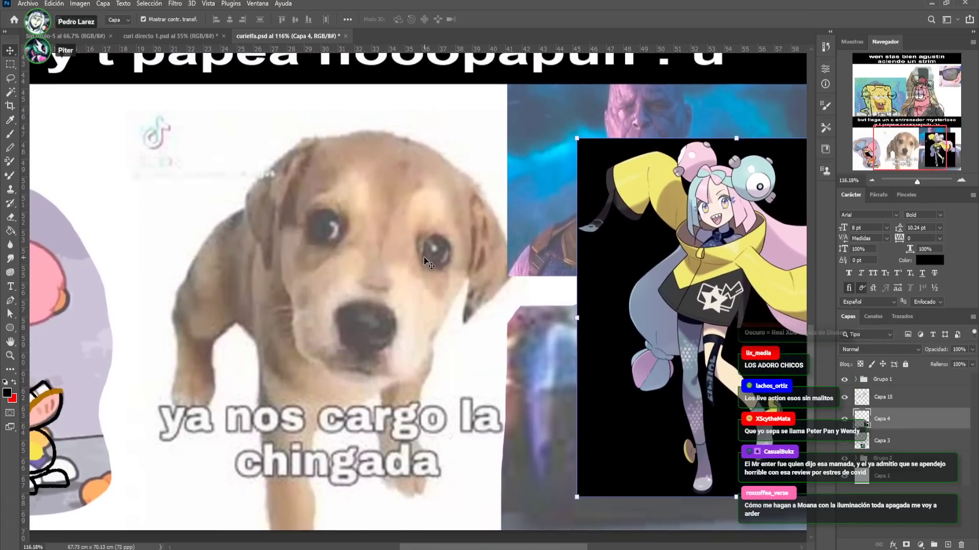
{"action": "left_click", "coordinate": [918, 405]}
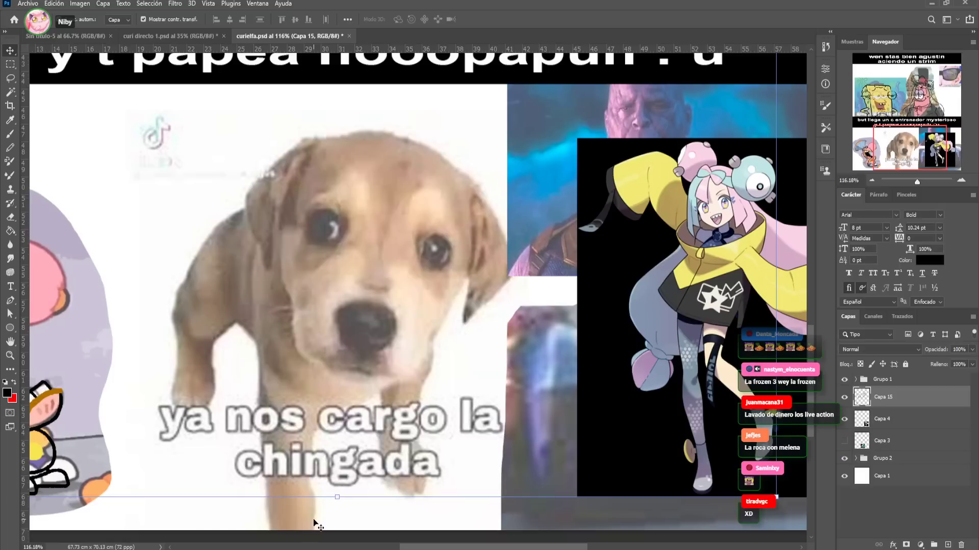
{"action": "left_click", "coordinate": [12, 135]}
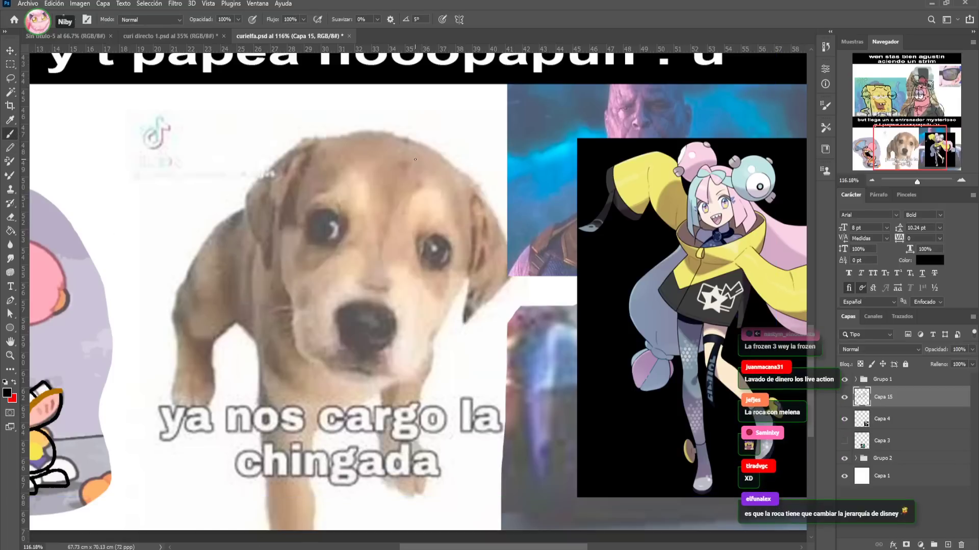
{"action": "left_click_drag", "start_coordinate": [377, 152], "coordinate": [375, 133]}
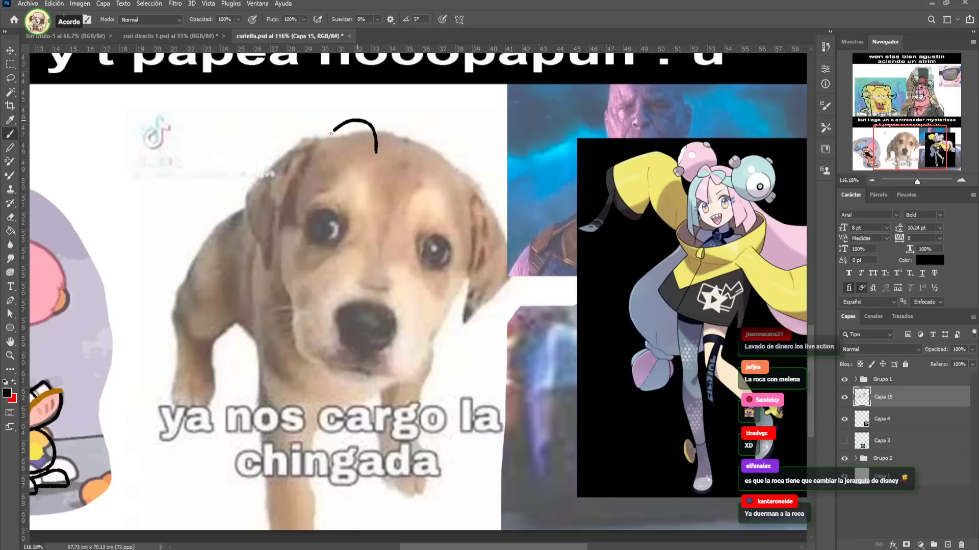
{"action": "mouse_move", "coordinate": [363, 169]}
{"action": "left_mouse_down"}
{"action": "mouse_move", "coordinate": [377, 201]}
{"action": "mouse_move", "coordinate": [398, 200]}
{"action": "mouse_move", "coordinate": [417, 183]}
{"action": "mouse_move", "coordinate": [414, 166]}
{"action": "mouse_move", "coordinate": [379, 150]}
{"action": "mouse_move", "coordinate": [397, 187]}
{"action": "left_mouse_up"}
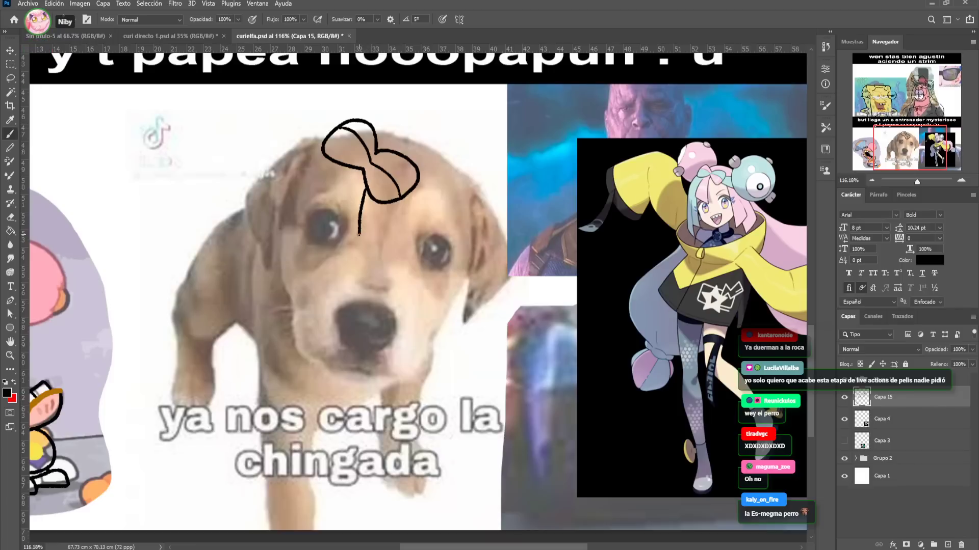
{"action": "left_click_drag", "start_coordinate": [359, 235], "coordinate": [326, 208]}
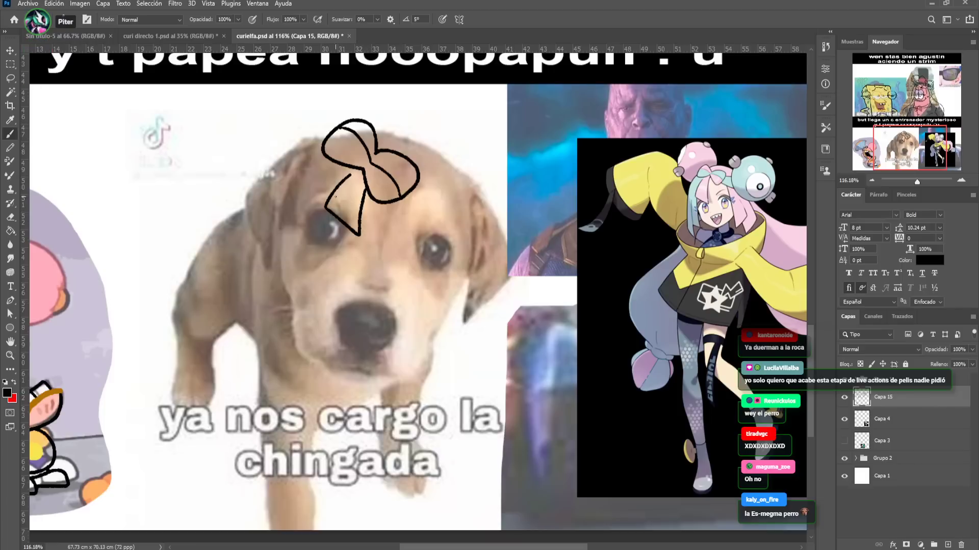
Outline the puppy's round eyes with outer lashes, irises and highlights, and ink its nose with both nostrils
{"action": "mouse_move", "coordinate": [314, 212]}
{"action": "left_mouse_down"}
{"action": "mouse_move", "coordinate": [312, 244]}
{"action": "mouse_move", "coordinate": [337, 245]}
{"action": "mouse_move", "coordinate": [345, 224]}
{"action": "left_mouse_up"}
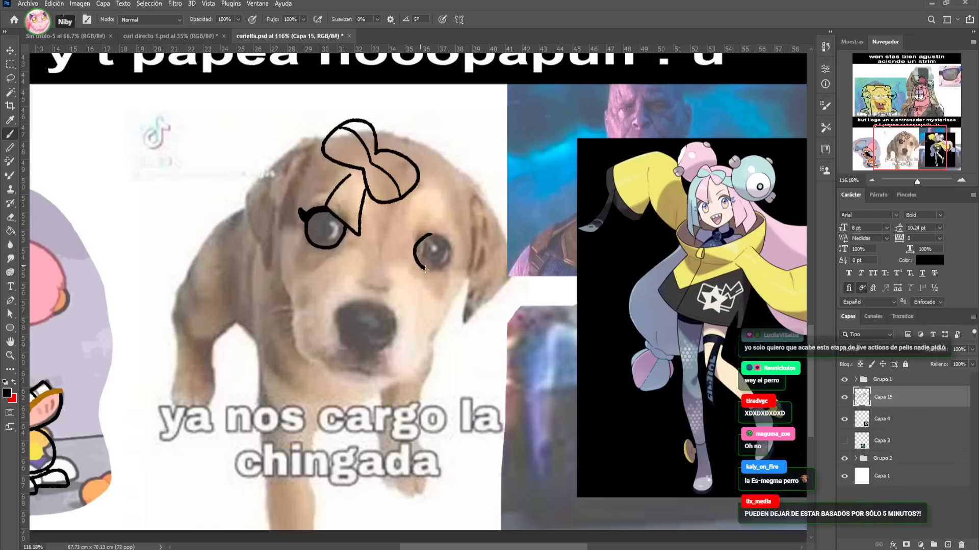
{"action": "left_click_drag", "start_coordinate": [424, 268], "coordinate": [427, 236]}
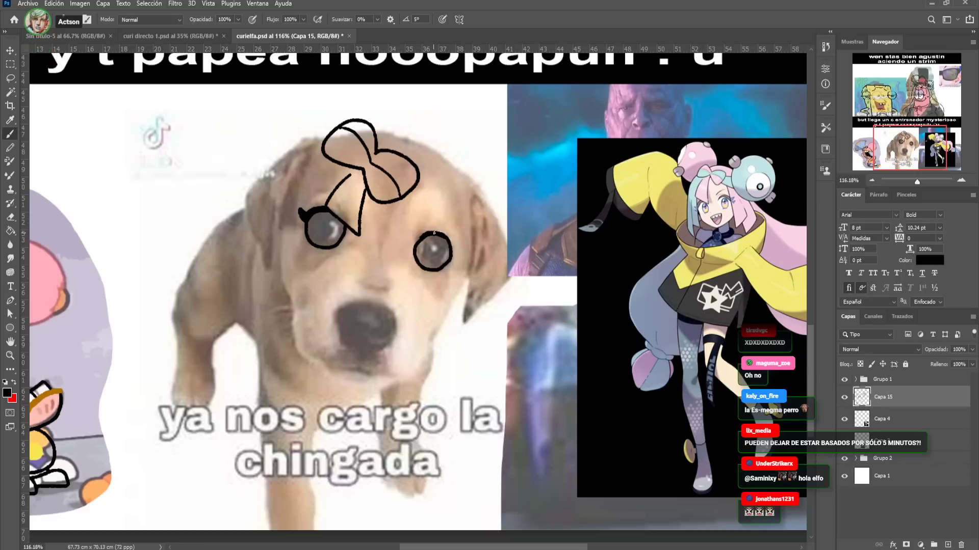
{"action": "left_click_drag", "start_coordinate": [451, 256], "coordinate": [461, 261]}
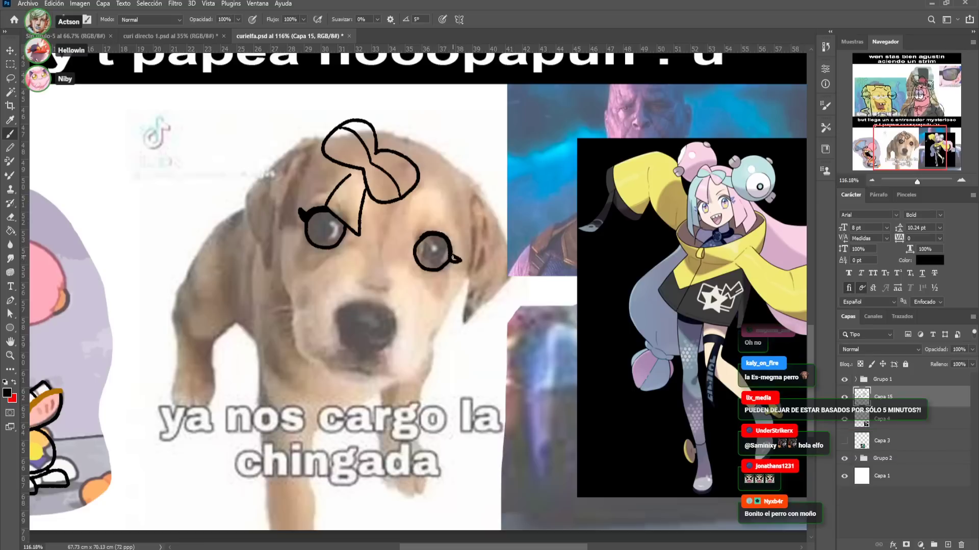
{"action": "mouse_move", "coordinate": [433, 237]}
{"action": "left_mouse_down"}
{"action": "mouse_move", "coordinate": [420, 265]}
{"action": "mouse_move", "coordinate": [424, 241]}
{"action": "mouse_move", "coordinate": [441, 250]}
{"action": "mouse_move", "coordinate": [432, 244]}
{"action": "left_mouse_up"}
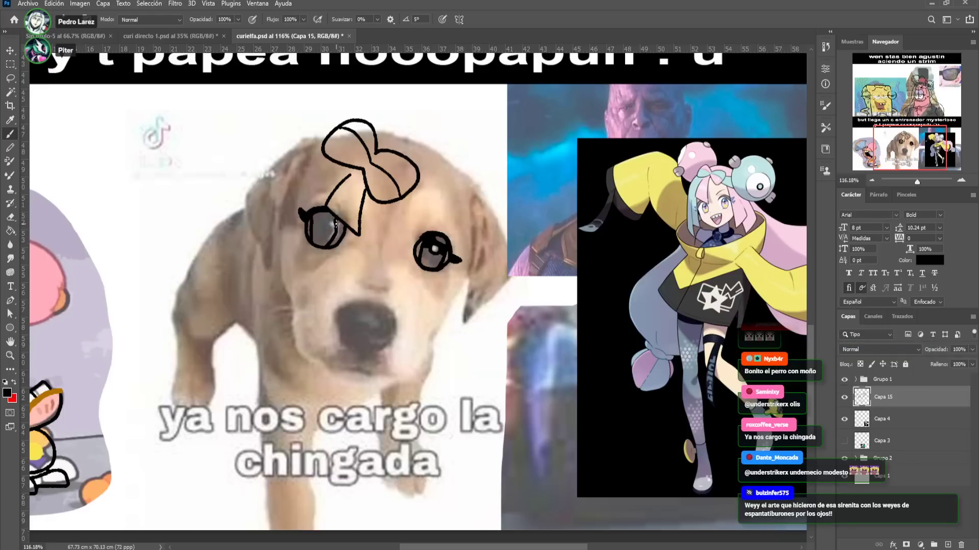
{"action": "mouse_move", "coordinate": [334, 220]}
{"action": "left_mouse_down"}
{"action": "mouse_move", "coordinate": [322, 222]}
{"action": "mouse_move", "coordinate": [334, 230]}
{"action": "mouse_move", "coordinate": [324, 227]}
{"action": "left_mouse_up"}
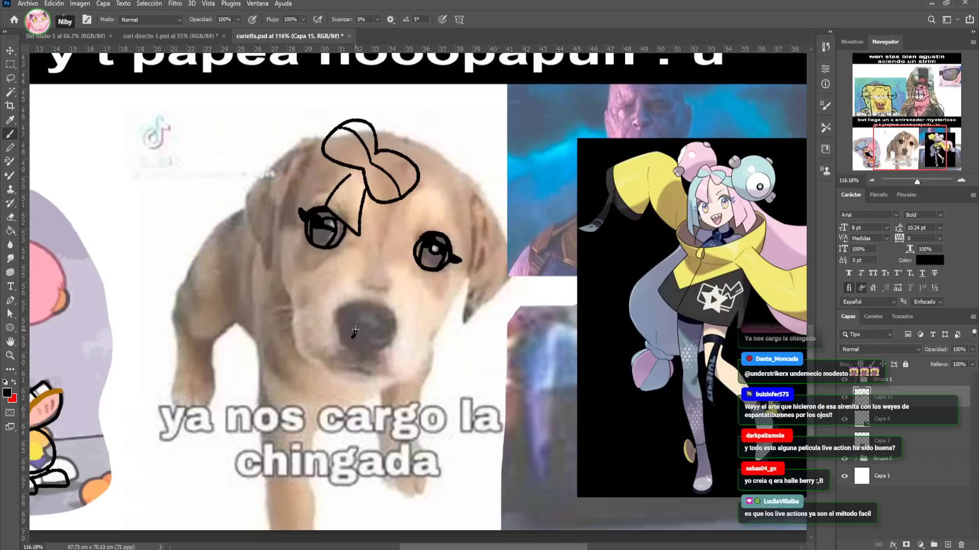
{"action": "mouse_move", "coordinate": [345, 326]}
{"action": "left_mouse_down"}
{"action": "mouse_move", "coordinate": [339, 334]}
{"action": "mouse_move", "coordinate": [340, 313]}
{"action": "left_mouse_up"}
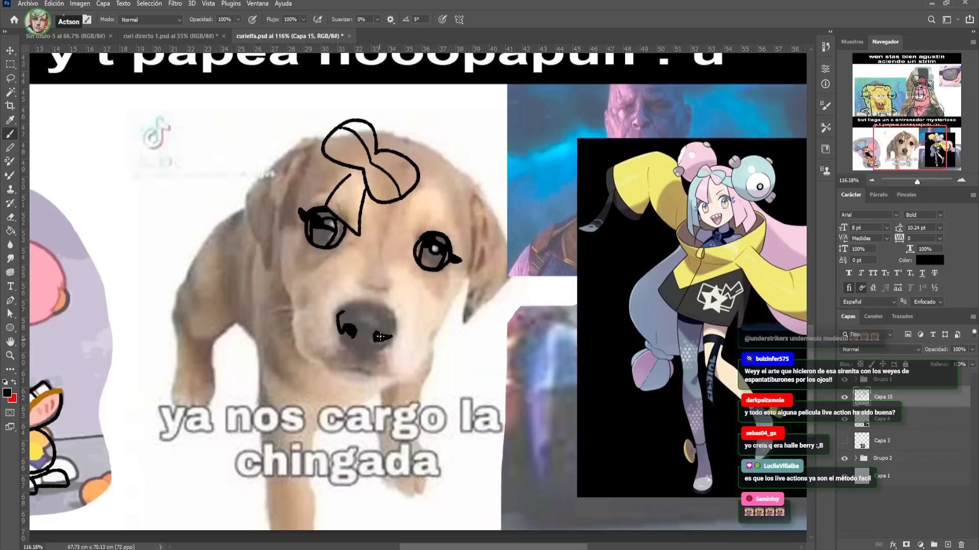
{"action": "mouse_move", "coordinate": [366, 349]}
{"action": "left_mouse_down"}
{"action": "mouse_move", "coordinate": [394, 331]}
{"action": "mouse_move", "coordinate": [394, 314]}
{"action": "mouse_move", "coordinate": [358, 306]}
{"action": "left_mouse_up"}
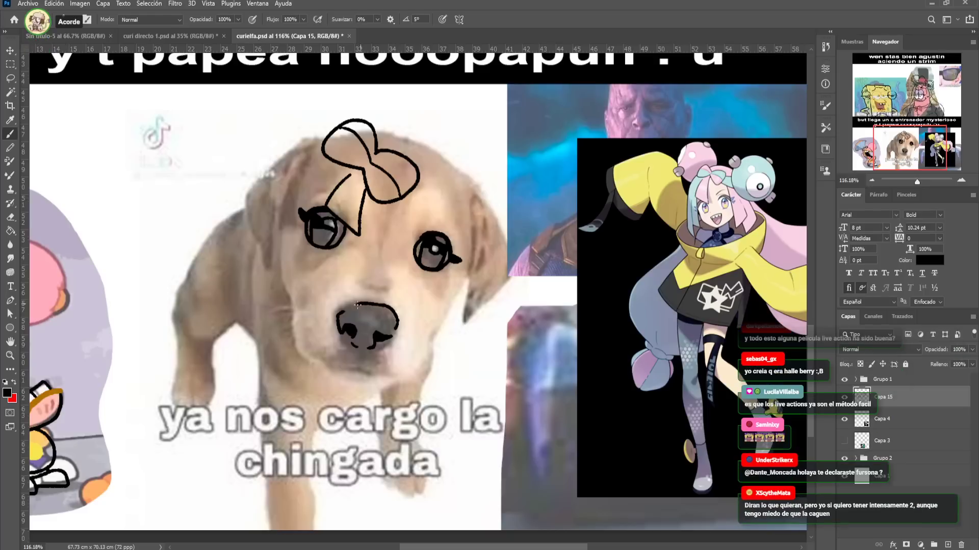
Draw a fringe strand running from the bow over the brow and a large round hair ornament at its end
{"action": "left_click_drag", "start_coordinate": [396, 202], "coordinate": [460, 230]}
{"action": "left_click_drag", "start_coordinate": [433, 194], "coordinate": [448, 196]}
{"action": "mouse_move", "coordinate": [463, 148]}
{"action": "left_mouse_down"}
{"action": "mouse_move", "coordinate": [451, 216]}
{"action": "mouse_move", "coordinate": [549, 215]}
{"action": "mouse_move", "coordinate": [555, 188]}
{"action": "mouse_move", "coordinate": [519, 138]}
{"action": "mouse_move", "coordinate": [473, 138]}
{"action": "left_mouse_up"}
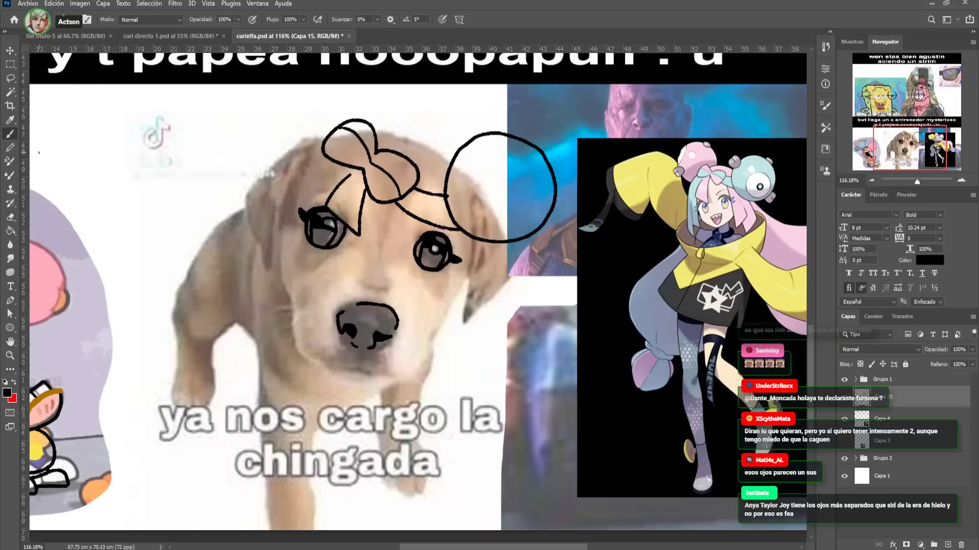
Erase a gap in the ornament's outline, then brush three small knobs around it, an iris ring with pupil, and the crown line to the bow
{"action": "left_click", "coordinate": [10, 217]}
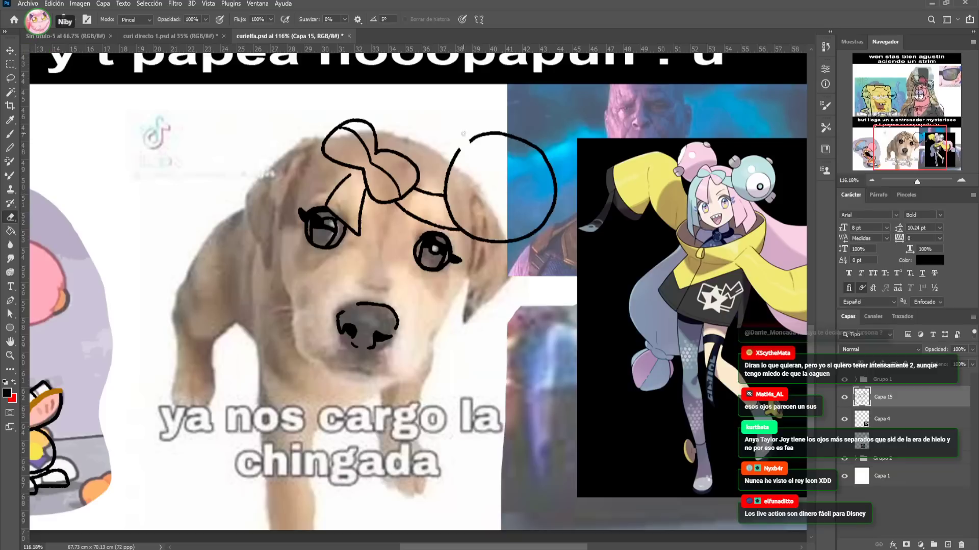
{"action": "key", "text": "b"}
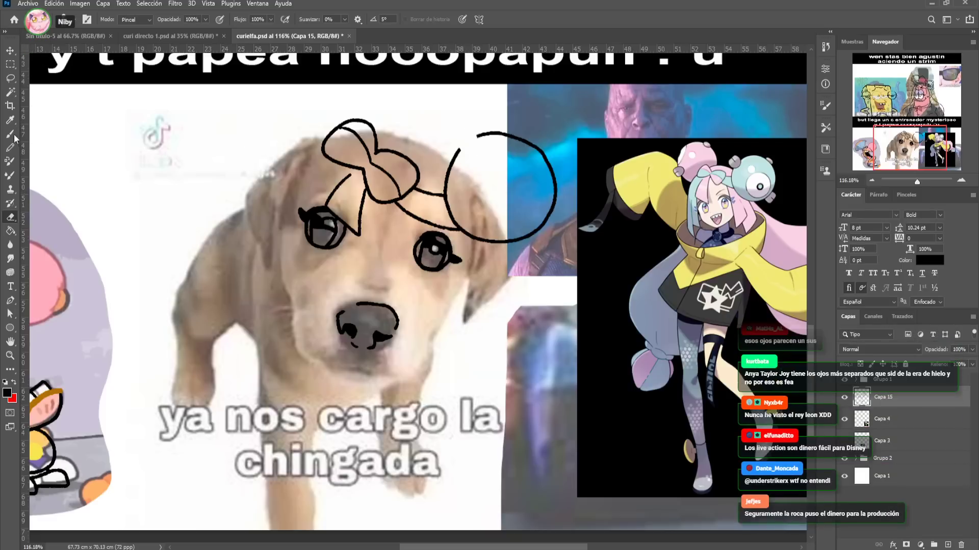
{"action": "mouse_move", "coordinate": [479, 137]}
{"action": "left_mouse_down"}
{"action": "mouse_move", "coordinate": [463, 115]}
{"action": "mouse_move", "coordinate": [448, 133]}
{"action": "left_mouse_up"}
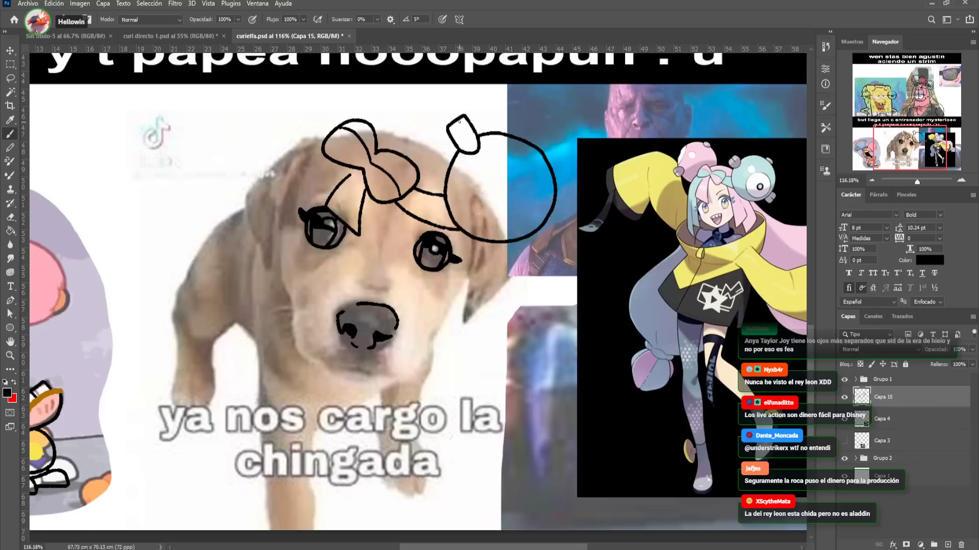
{"action": "mouse_move", "coordinate": [530, 236]}
{"action": "left_mouse_down"}
{"action": "mouse_move", "coordinate": [543, 248]}
{"action": "mouse_move", "coordinate": [556, 235]}
{"action": "mouse_move", "coordinate": [547, 223]}
{"action": "mouse_move", "coordinate": [549, 240]}
{"action": "left_mouse_up"}
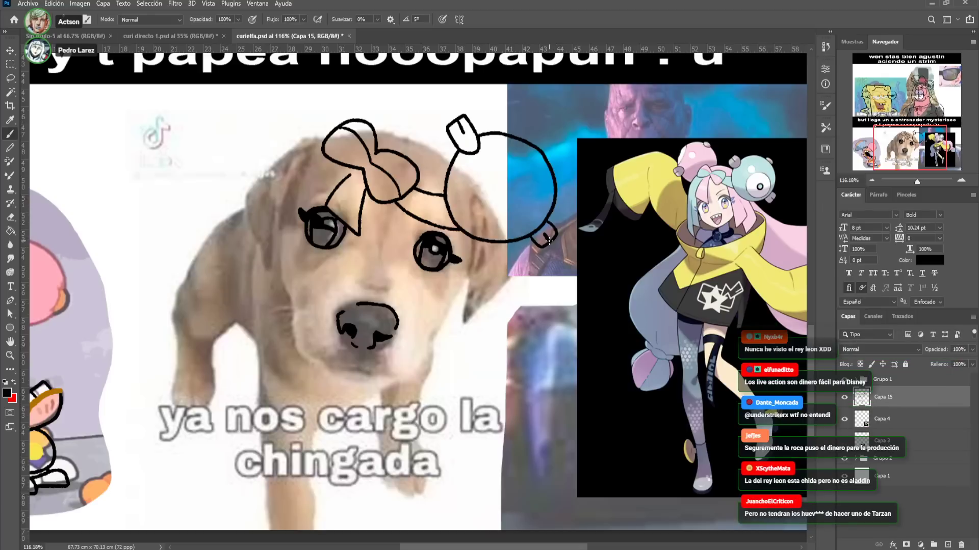
{"action": "mouse_move", "coordinate": [533, 141]}
{"action": "left_mouse_down"}
{"action": "mouse_move", "coordinate": [551, 150]}
{"action": "mouse_move", "coordinate": [540, 203]}
{"action": "left_mouse_up"}
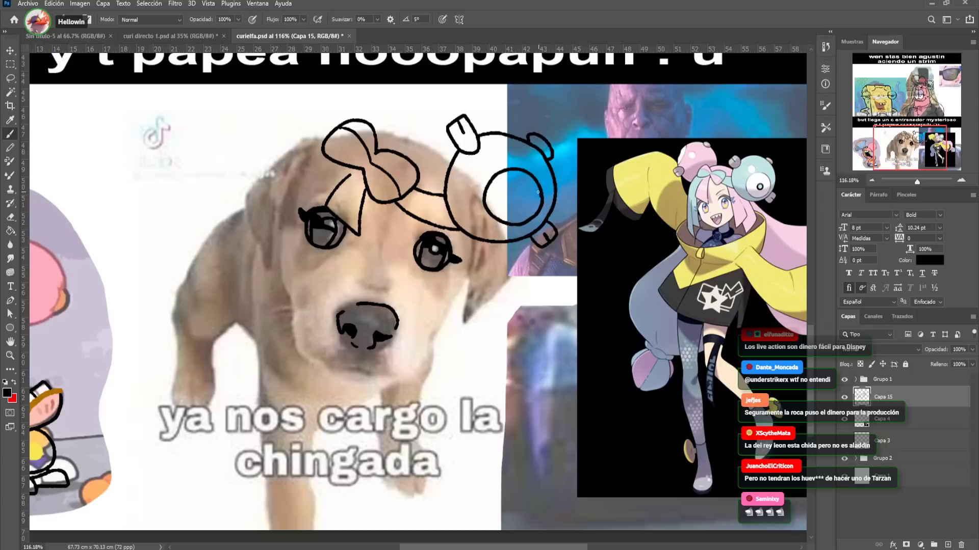
{"action": "mouse_move", "coordinate": [527, 202]}
{"action": "left_mouse_down"}
{"action": "mouse_move", "coordinate": [510, 201]}
{"action": "mouse_move", "coordinate": [528, 201]}
{"action": "left_mouse_up"}
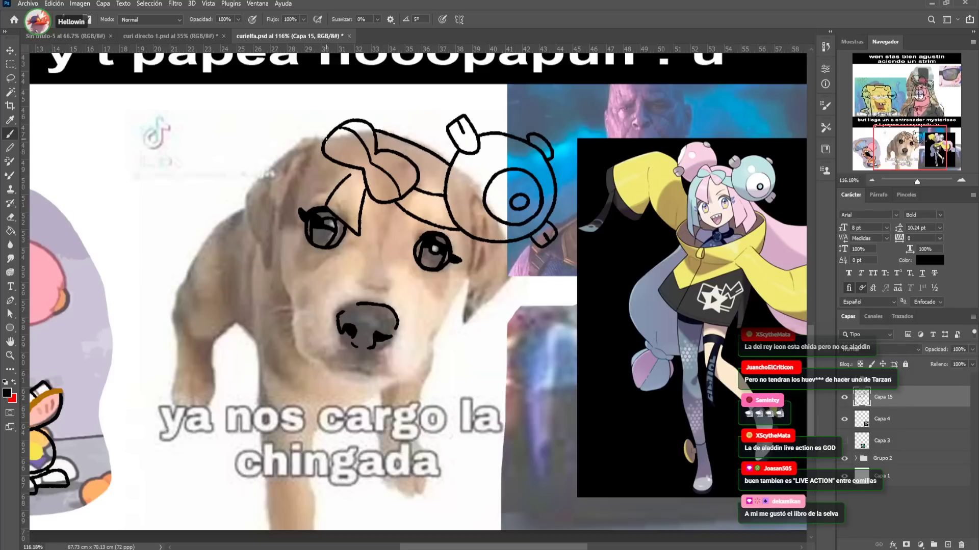
Draw the hair outline over the puppy's head with long layered locks hanging on both sides of the face
{"action": "mouse_move", "coordinate": [321, 130]}
{"action": "left_mouse_down"}
{"action": "mouse_move", "coordinate": [286, 138]}
{"action": "mouse_move", "coordinate": [245, 165]}
{"action": "mouse_move", "coordinate": [213, 275]}
{"action": "left_mouse_up"}
{"action": "key", "text": "ctrl+z"}
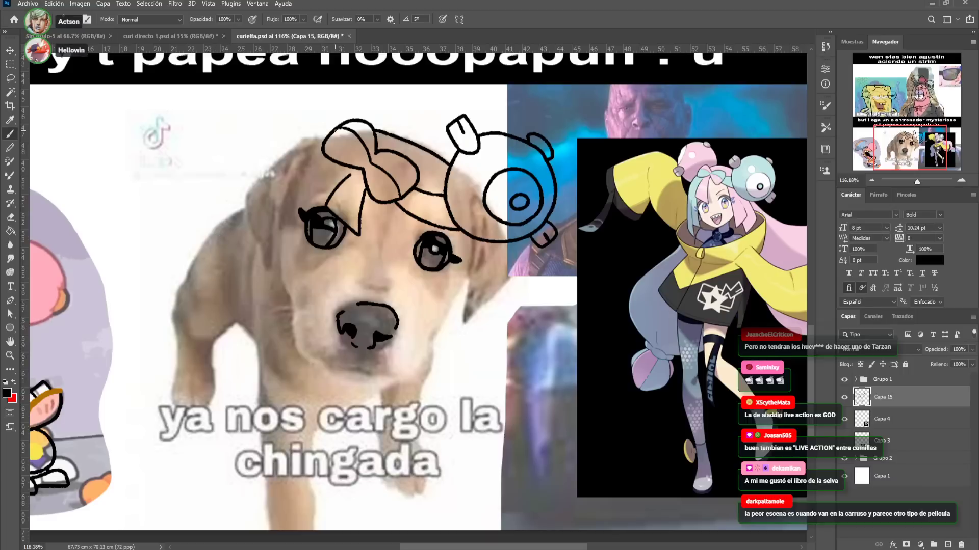
{"action": "mouse_move", "coordinate": [333, 131]}
{"action": "left_mouse_down"}
{"action": "mouse_move", "coordinate": [246, 192]}
{"action": "mouse_move", "coordinate": [226, 243]}
{"action": "mouse_move", "coordinate": [214, 349]}
{"action": "mouse_move", "coordinate": [251, 381]}
{"action": "left_mouse_up"}
{"action": "left_click_drag", "start_coordinate": [252, 348], "coordinate": [264, 259]}
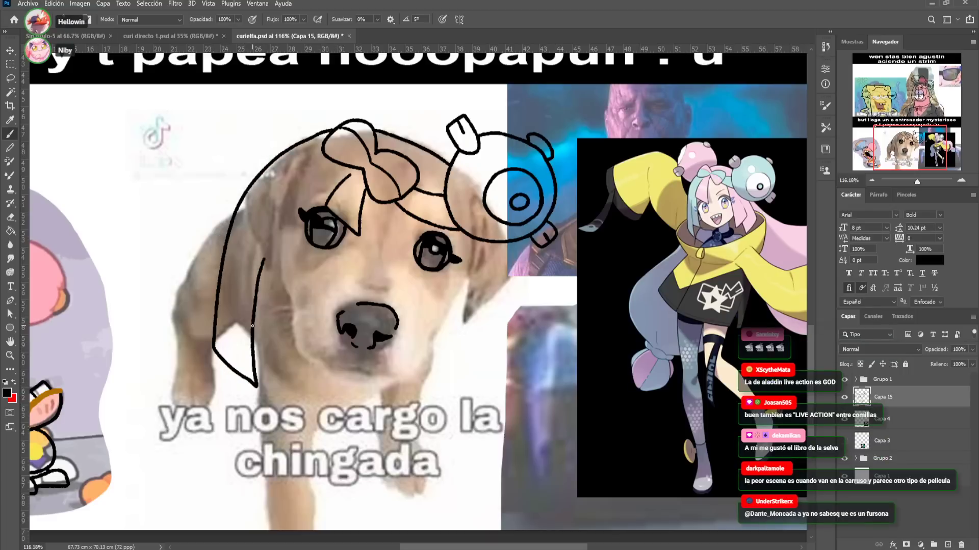
{"action": "mouse_move", "coordinate": [285, 355]}
{"action": "left_mouse_down"}
{"action": "mouse_move", "coordinate": [282, 252]}
{"action": "mouse_move", "coordinate": [291, 211]}
{"action": "mouse_move", "coordinate": [312, 188]}
{"action": "left_mouse_up"}
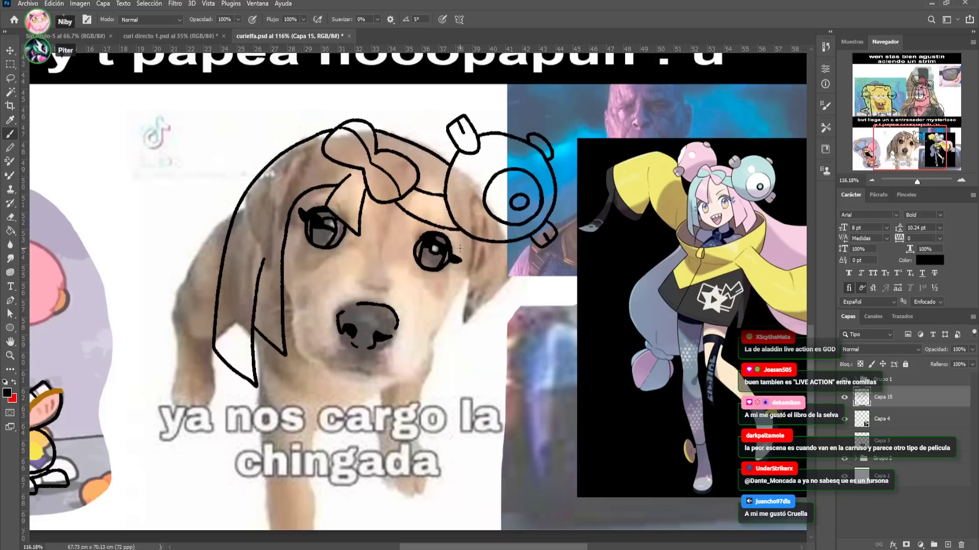
{"action": "mouse_move", "coordinate": [471, 244]}
{"action": "left_mouse_down"}
{"action": "mouse_move", "coordinate": [453, 360]}
{"action": "mouse_move", "coordinate": [493, 359]}
{"action": "mouse_move", "coordinate": [497, 285]}
{"action": "mouse_move", "coordinate": [516, 338]}
{"action": "mouse_move", "coordinate": [513, 396]}
{"action": "mouse_move", "coordinate": [458, 407]}
{"action": "mouse_move", "coordinate": [467, 366]}
{"action": "left_mouse_up"}
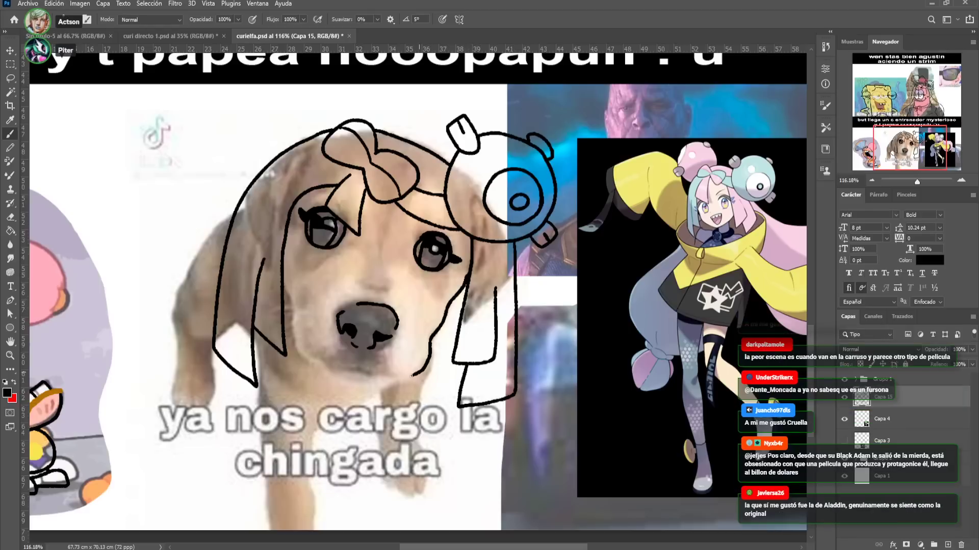
Close the puppy's jaw outline and add brow and muzzle crease marks, a dark mouth line and the lower lip
{"action": "mouse_move", "coordinate": [412, 375]}
{"action": "left_mouse_down"}
{"action": "mouse_move", "coordinate": [321, 365]}
{"action": "mouse_move", "coordinate": [301, 352]}
{"action": "left_mouse_up"}
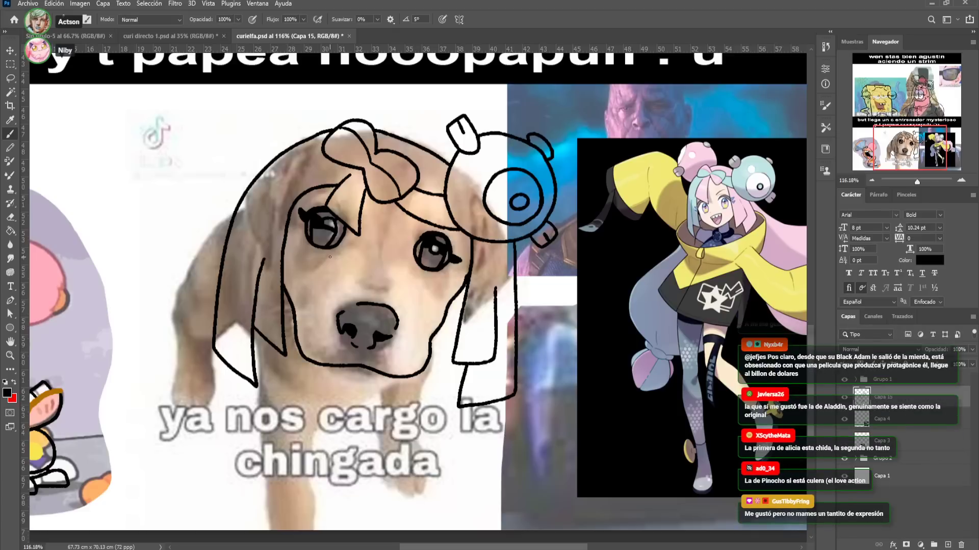
{"action": "left_click_drag", "start_coordinate": [330, 256], "coordinate": [314, 264]}
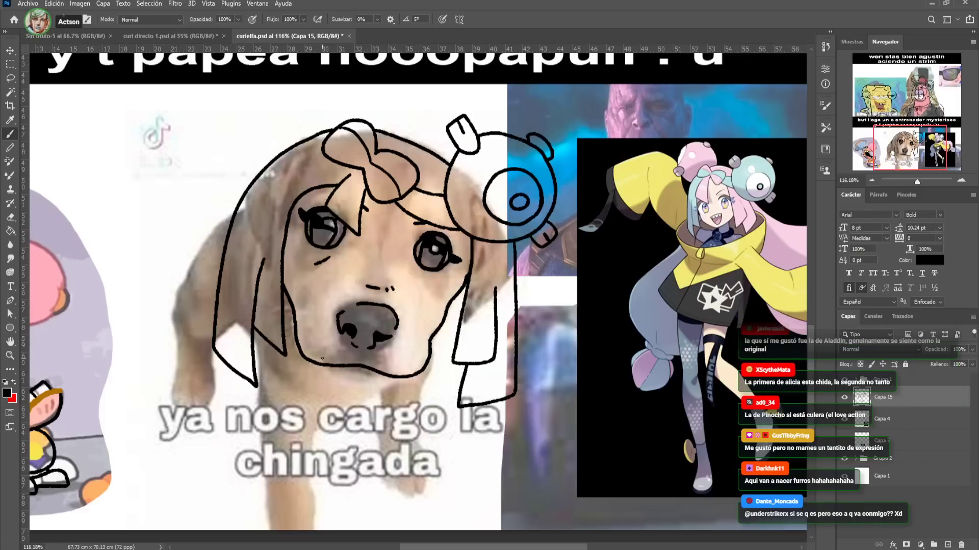
{"action": "left_click_drag", "start_coordinate": [383, 393], "coordinate": [400, 380]}
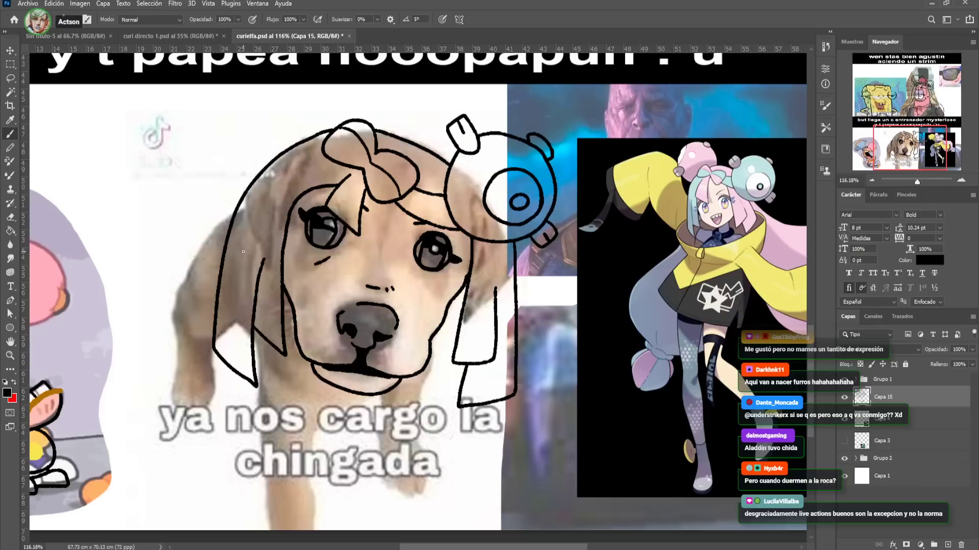
Outline the front leg below the long pointed hair lock, with a cuff line and a notched strap trailing outward from it
{"action": "mouse_move", "coordinate": [297, 325]}
{"action": "left_mouse_down"}
{"action": "mouse_move", "coordinate": [304, 291]}
{"action": "mouse_move", "coordinate": [247, 250]}
{"action": "mouse_move", "coordinate": [239, 255]}
{"action": "mouse_move", "coordinate": [259, 330]}
{"action": "mouse_move", "coordinate": [249, 387]}
{"action": "mouse_move", "coordinate": [258, 424]}
{"action": "left_mouse_up"}
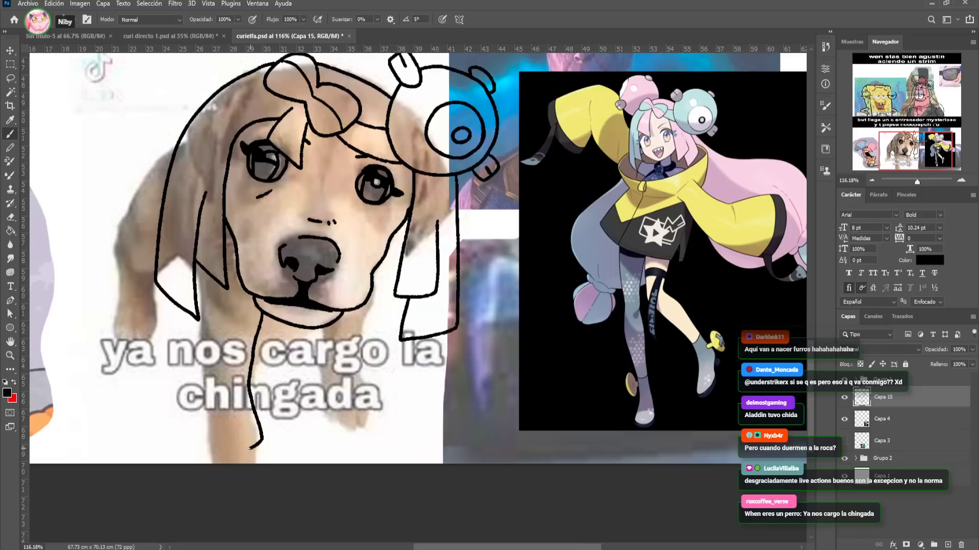
{"action": "mouse_move", "coordinate": [223, 451]}
{"action": "left_mouse_down"}
{"action": "mouse_move", "coordinate": [205, 442]}
{"action": "mouse_move", "coordinate": [202, 413]}
{"action": "left_mouse_up"}
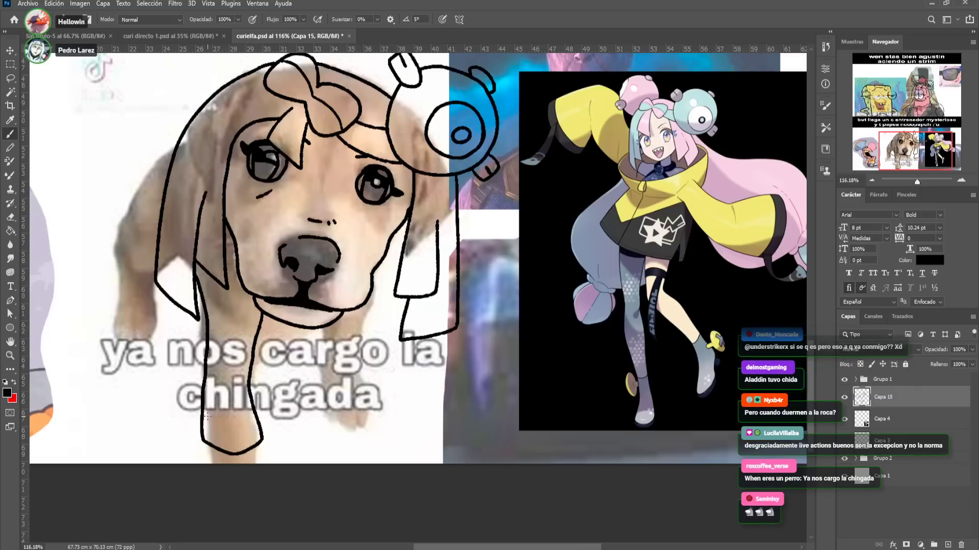
{"action": "left_click_drag", "start_coordinate": [239, 423], "coordinate": [255, 419]}
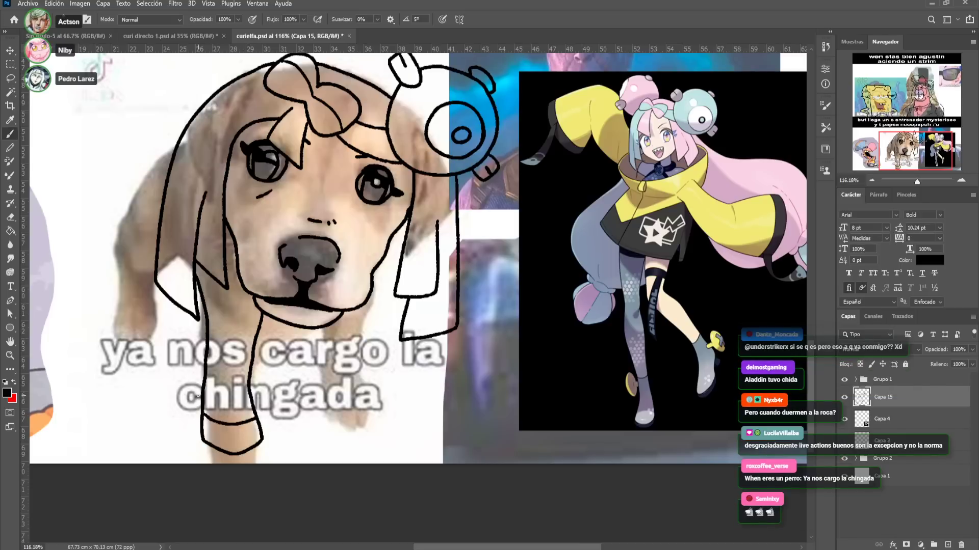
{"action": "mouse_move", "coordinate": [178, 397]}
{"action": "left_mouse_down"}
{"action": "mouse_move", "coordinate": [138, 400]}
{"action": "mouse_move", "coordinate": [143, 416]}
{"action": "mouse_move", "coordinate": [182, 416]}
{"action": "left_mouse_up"}
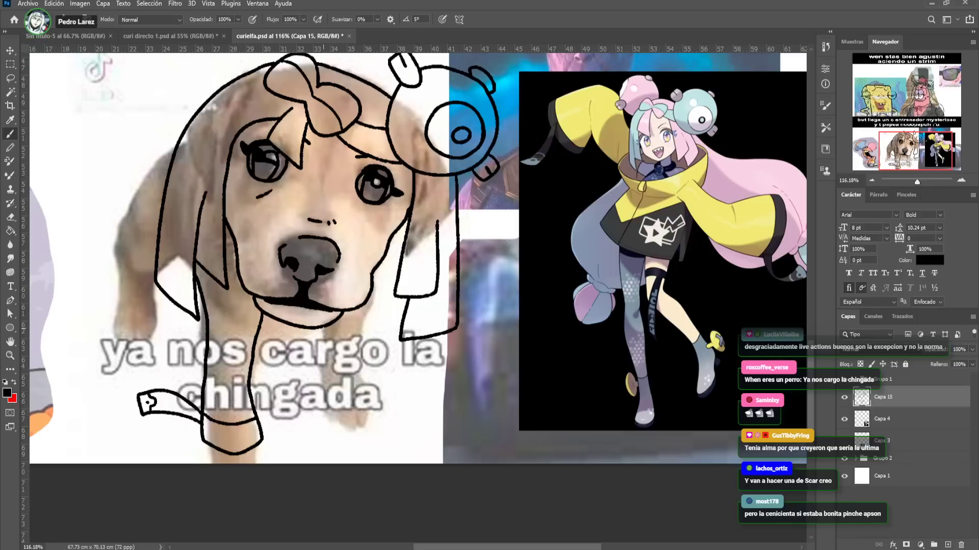
Outline the other front leg below the chin, with a curved cuff line and a short notched strap
{"action": "mouse_move", "coordinate": [323, 328]}
{"action": "left_mouse_down"}
{"action": "mouse_move", "coordinate": [320, 410]}
{"action": "mouse_move", "coordinate": [353, 427]}
{"action": "mouse_move", "coordinate": [373, 423]}
{"action": "mouse_move", "coordinate": [379, 410]}
{"action": "mouse_move", "coordinate": [361, 362]}
{"action": "mouse_move", "coordinate": [370, 298]}
{"action": "left_mouse_up"}
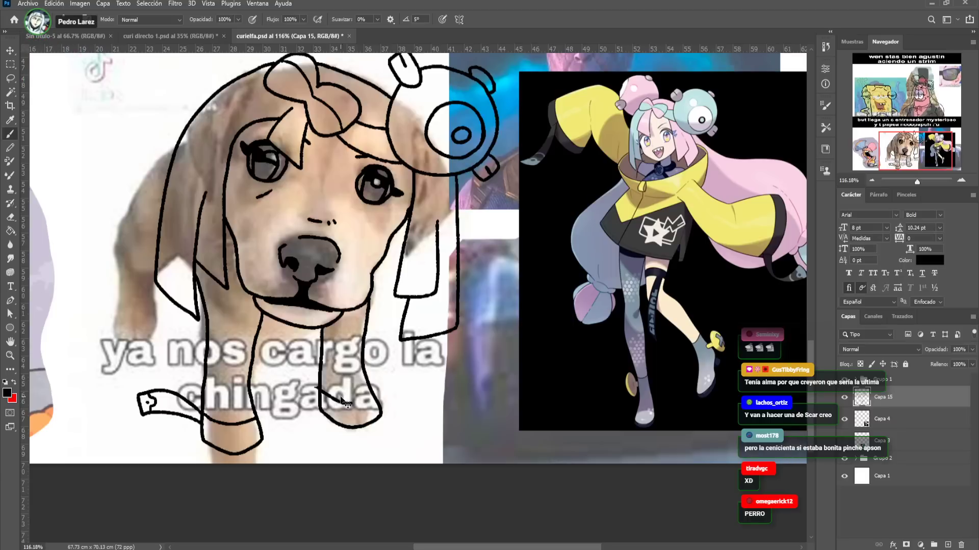
{"action": "mouse_move", "coordinate": [321, 390]}
{"action": "left_mouse_down"}
{"action": "mouse_move", "coordinate": [361, 401]}
{"action": "mouse_move", "coordinate": [409, 385]}
{"action": "mouse_move", "coordinate": [396, 396]}
{"action": "mouse_move", "coordinate": [375, 399]}
{"action": "mouse_move", "coordinate": [405, 394]}
{"action": "left_mouse_up"}
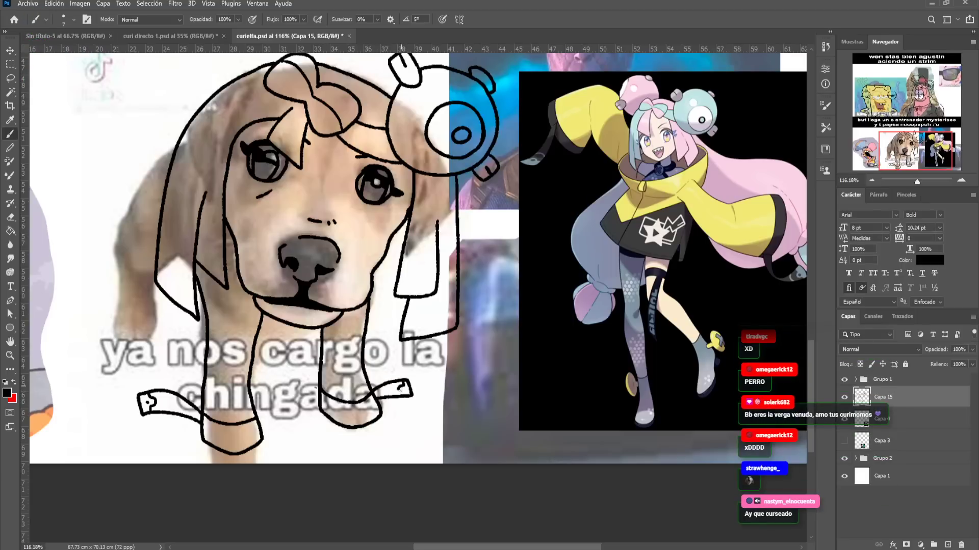
{"action": "left_click", "coordinate": [405, 389]}
Brush the cheek line between the puppy's jaw and the pointed hair lock beside it
{"action": "left_click_drag", "start_coordinate": [225, 328], "coordinate": [266, 312]}
{"action": "key", "text": "g"}
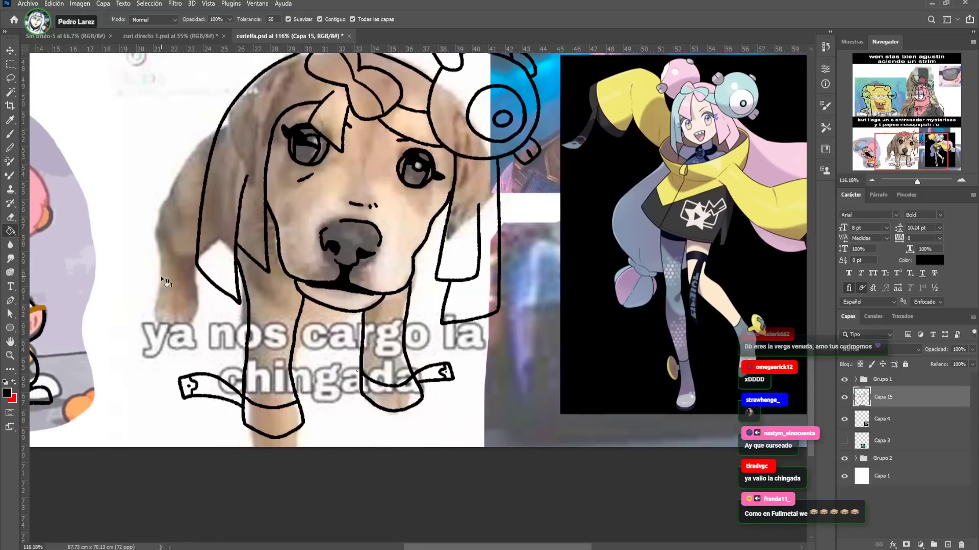
{"action": "key", "text": "e"}
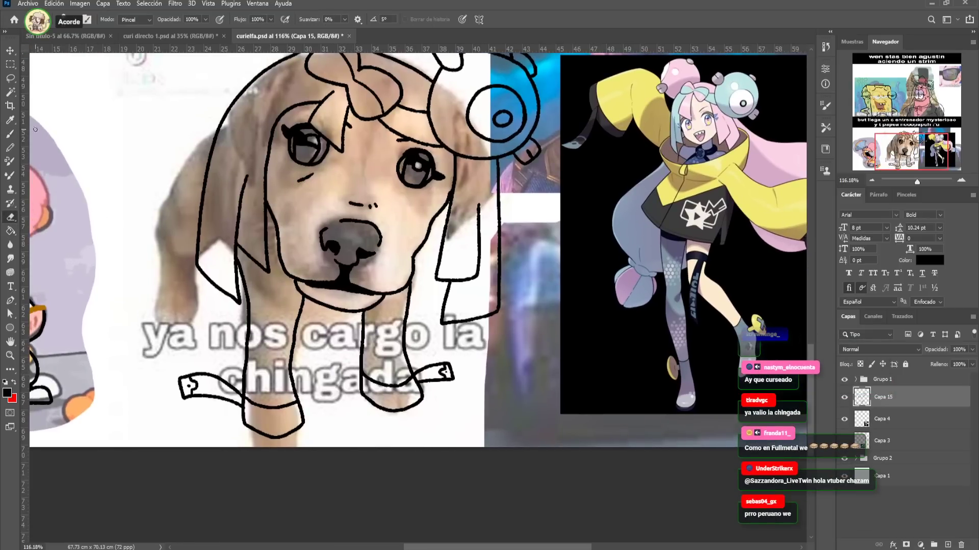
{"action": "key", "text": "b"}
{"action": "left_click_drag", "start_coordinate": [286, 240], "coordinate": [300, 281]}
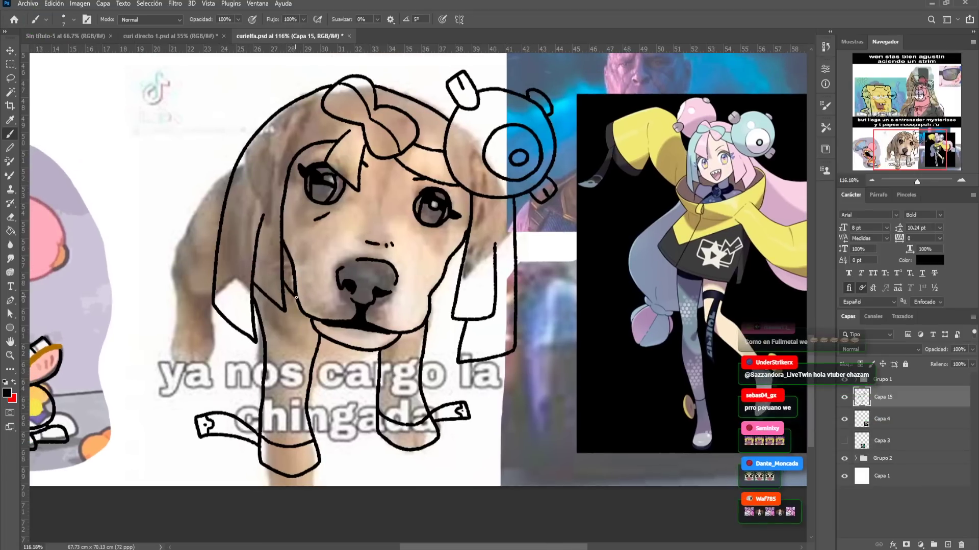
{"action": "left_click_drag", "start_coordinate": [284, 277], "coordinate": [310, 299]}
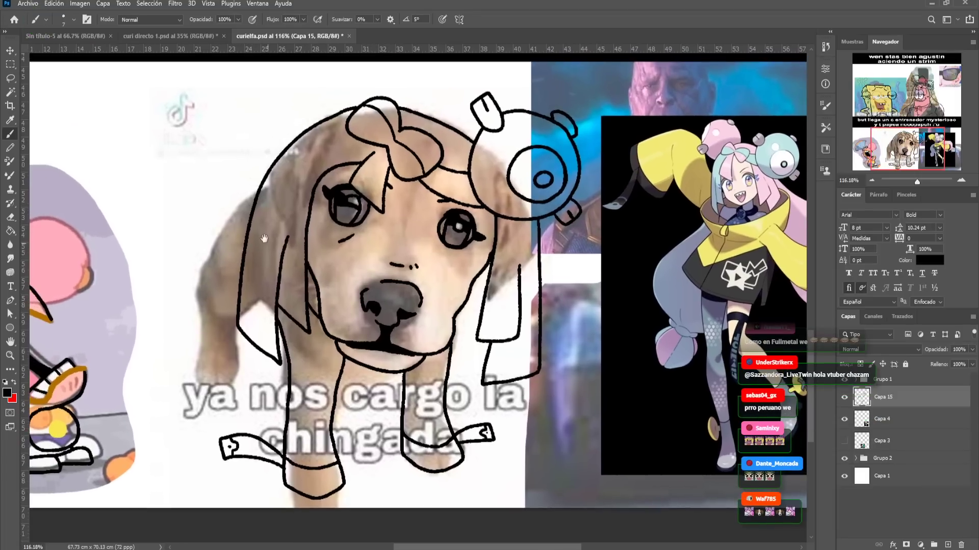
Draw the puppy's body behind the long hair lock, with a pointed flap on its back and a hind leg with a cuff line
{"action": "mouse_move", "coordinate": [258, 187]}
{"action": "left_mouse_down"}
{"action": "mouse_move", "coordinate": [209, 216]}
{"action": "mouse_move", "coordinate": [205, 238]}
{"action": "mouse_move", "coordinate": [218, 238]}
{"action": "mouse_move", "coordinate": [206, 264]}
{"action": "mouse_move", "coordinate": [236, 318]}
{"action": "left_mouse_up"}
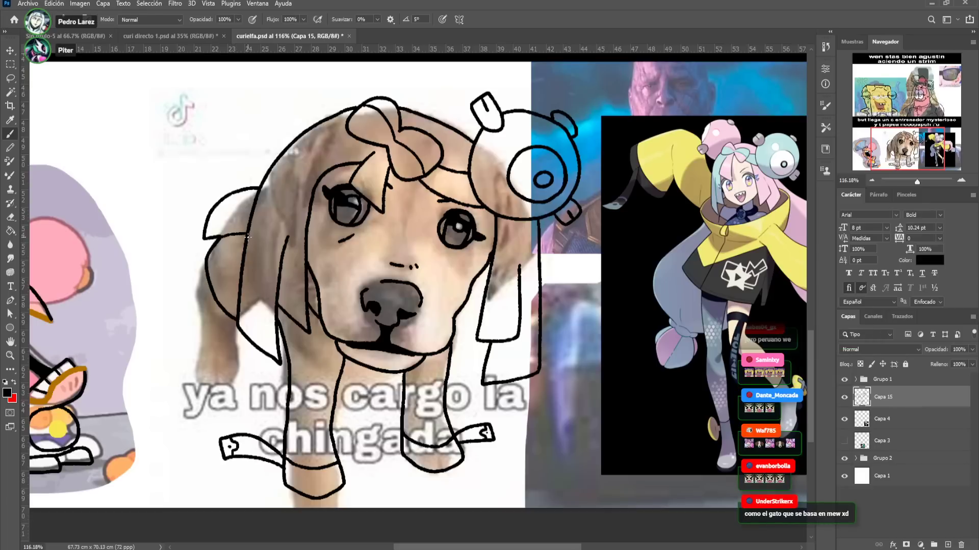
{"action": "scroll", "coordinate": [240, 255], "scroll_direction": "down", "scroll_amount": 2}
{"action": "mouse_move", "coordinate": [235, 278]}
{"action": "left_mouse_down"}
{"action": "mouse_move", "coordinate": [232, 343]}
{"action": "mouse_move", "coordinate": [210, 354]}
{"action": "mouse_move", "coordinate": [195, 330]}
{"action": "left_mouse_up"}
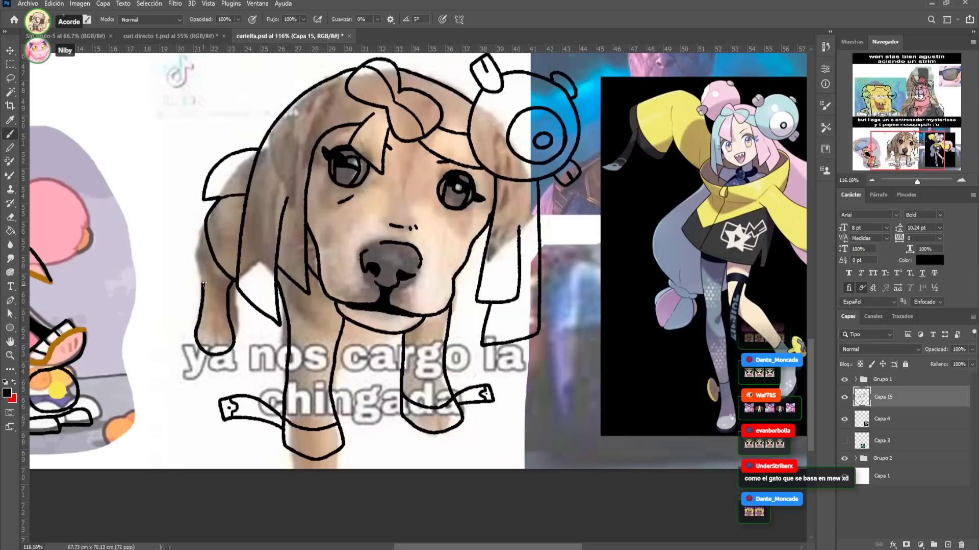
{"action": "left_click_drag", "start_coordinate": [202, 280], "coordinate": [206, 227]}
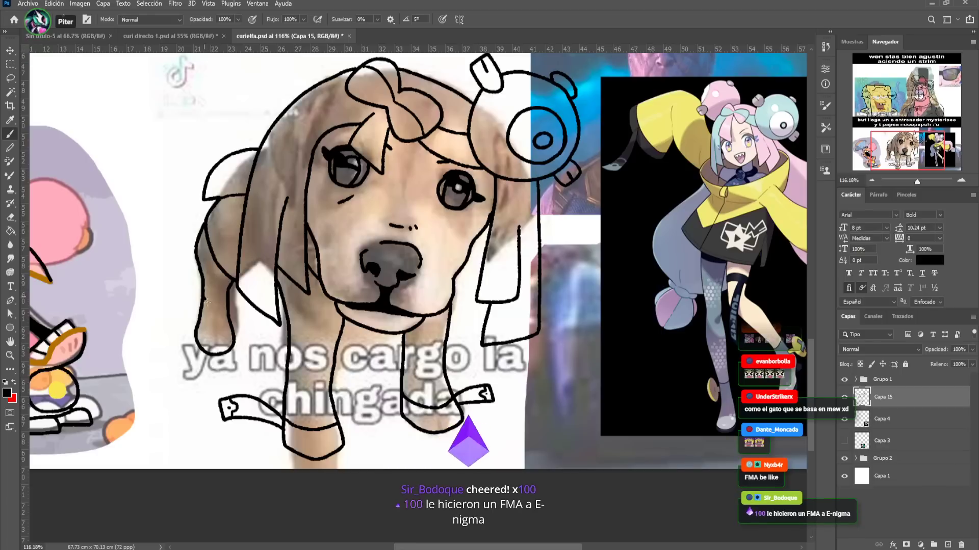
{"action": "left_click_drag", "start_coordinate": [204, 301], "coordinate": [228, 307]}
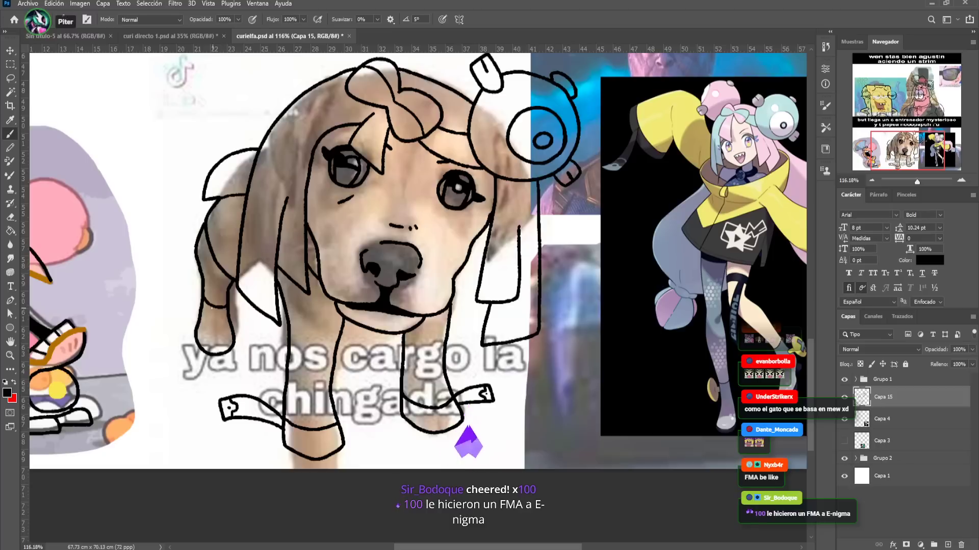
Brush a small bow-shaped fastener on the puppy's hind-leg cuff, plus a short hanging line and a small mark below the chin
{"action": "mouse_move", "coordinate": [194, 296]}
{"action": "left_mouse_down"}
{"action": "mouse_move", "coordinate": [182, 306]}
{"action": "mouse_move", "coordinate": [190, 317]}
{"action": "left_mouse_up"}
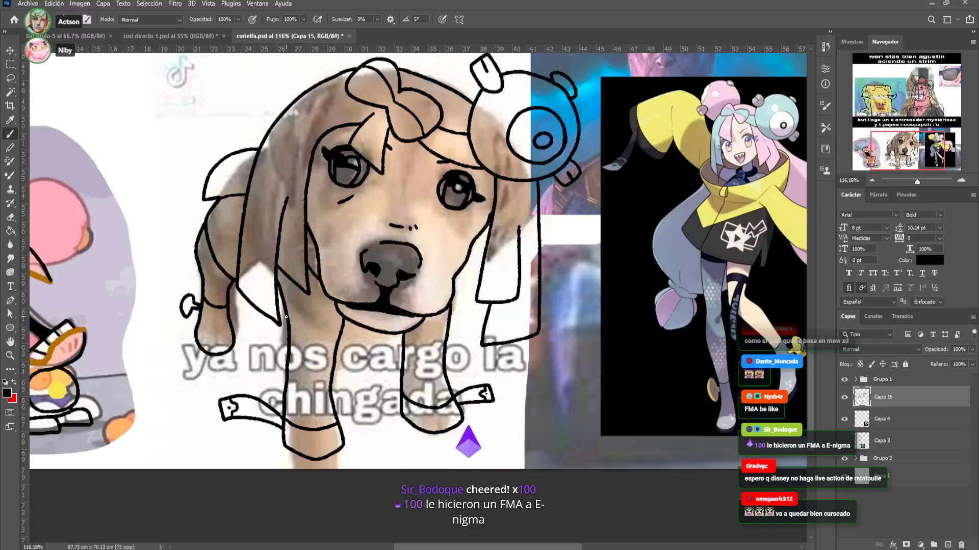
{"action": "mouse_move", "coordinate": [303, 319]}
{"action": "left_mouse_down"}
{"action": "mouse_move", "coordinate": [231, 272]}
{"action": "mouse_move", "coordinate": [283, 295]}
{"action": "mouse_move", "coordinate": [273, 317]}
{"action": "left_mouse_up"}
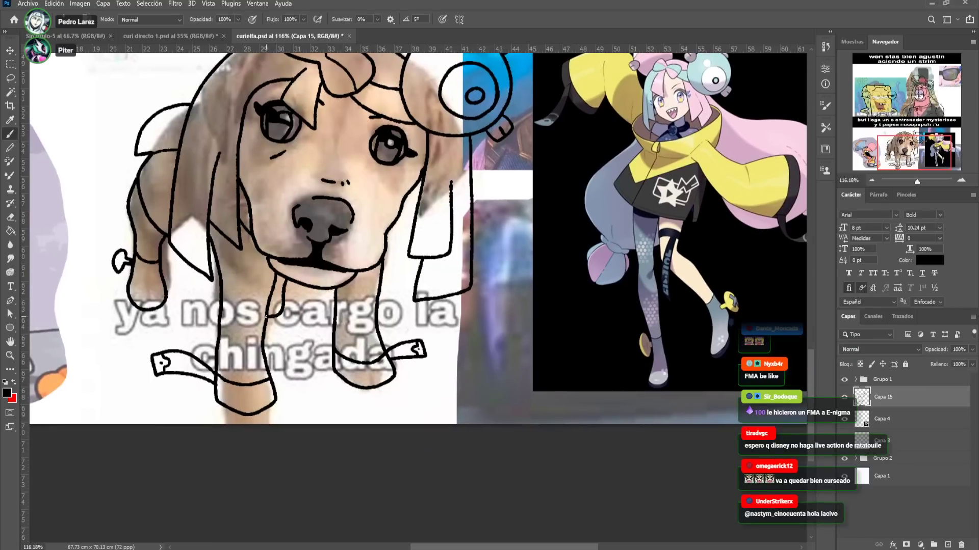
{"action": "left_click", "coordinate": [294, 287]}
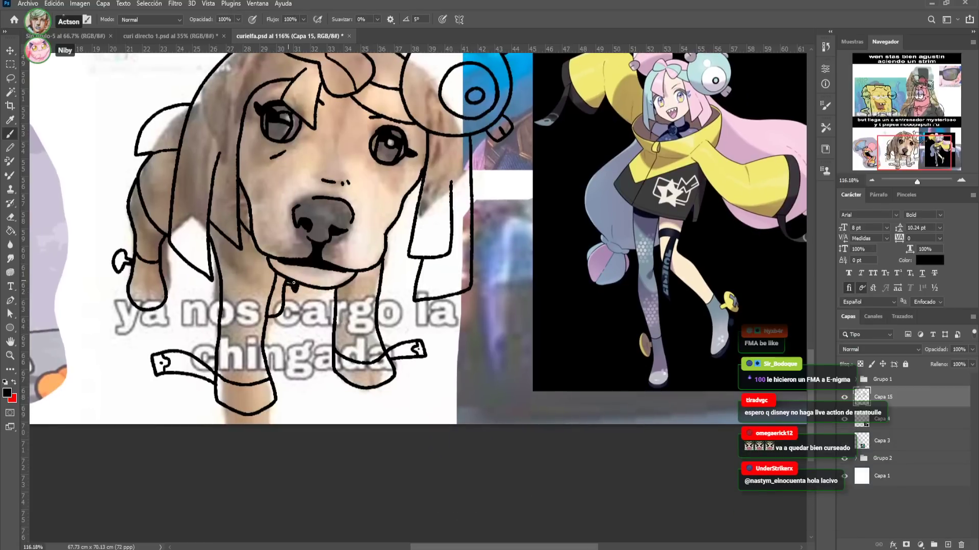
Remove the upper outline of the pointed flap on the puppy's back using a lasso selection
{"action": "mouse_move", "coordinate": [310, 206]}
{"action": "left_mouse_down"}
{"action": "mouse_move", "coordinate": [281, 243]}
{"action": "mouse_move", "coordinate": [224, 274]}
{"action": "left_mouse_up"}
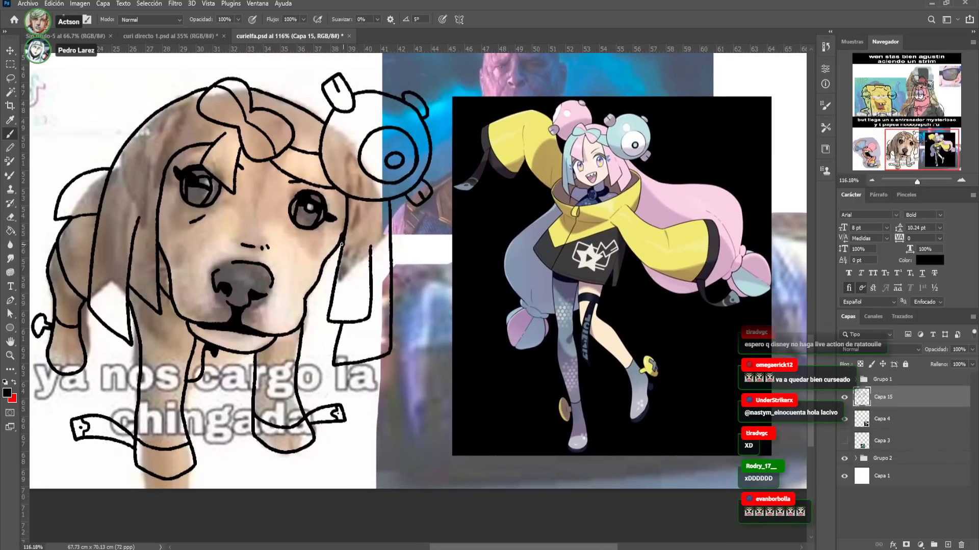
{"action": "left_click_drag", "start_coordinate": [270, 214], "coordinate": [376, 330]}
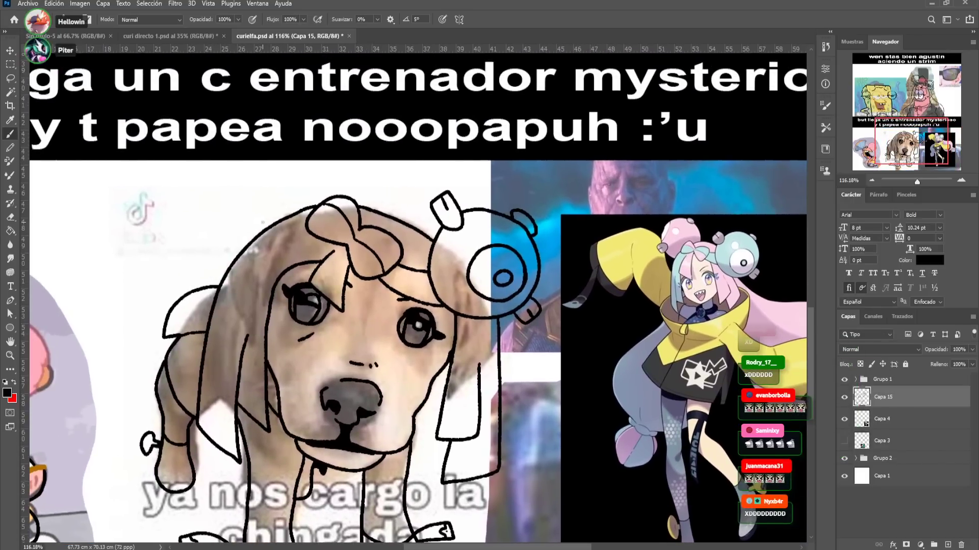
{"action": "mouse_move", "coordinate": [268, 227]}
{"action": "left_mouse_down"}
{"action": "mouse_move", "coordinate": [191, 187]}
{"action": "mouse_move", "coordinate": [161, 204]}
{"action": "mouse_move", "coordinate": [154, 247]}
{"action": "mouse_move", "coordinate": [163, 266]}
{"action": "mouse_move", "coordinate": [219, 286]}
{"action": "mouse_move", "coordinate": [203, 302]}
{"action": "mouse_move", "coordinate": [155, 280]}
{"action": "left_mouse_up"}
{"action": "key", "text": "ctrl+z"}
{"action": "key", "text": "l"}
{"action": "key", "text": "ctrl+d"}
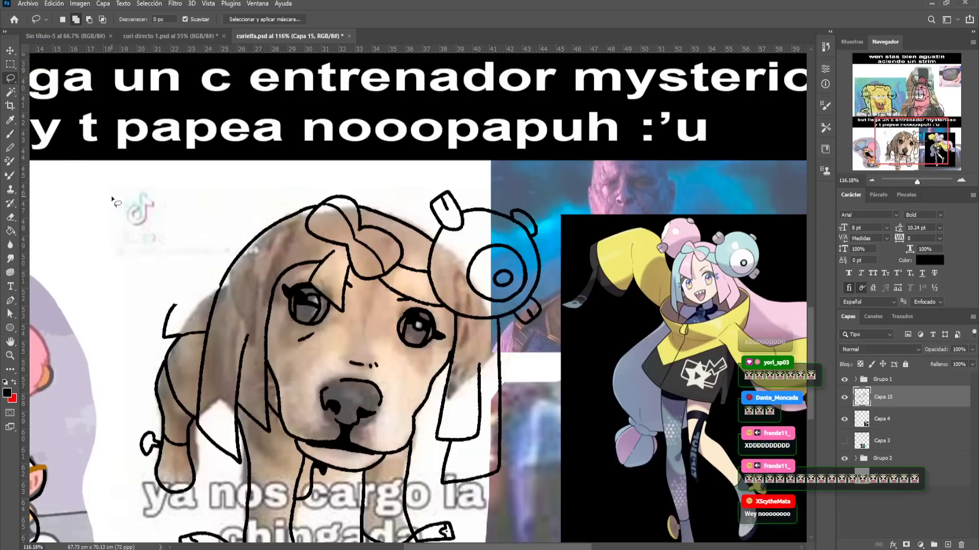
Draw a large rounded hair puff behind the puppy's back, with a tied bulb-shaped tip and a short highlight line
{"action": "left_click", "coordinate": [10, 134]}
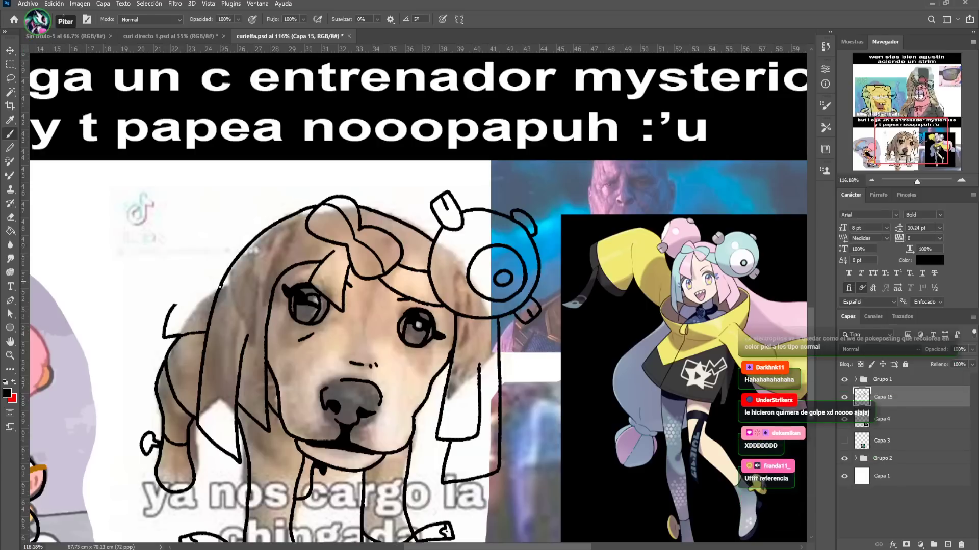
{"action": "mouse_move", "coordinate": [234, 247]}
{"action": "left_mouse_down"}
{"action": "mouse_move", "coordinate": [196, 220]}
{"action": "mouse_move", "coordinate": [160, 226]}
{"action": "mouse_move", "coordinate": [151, 257]}
{"action": "mouse_move", "coordinate": [186, 307]}
{"action": "left_mouse_up"}
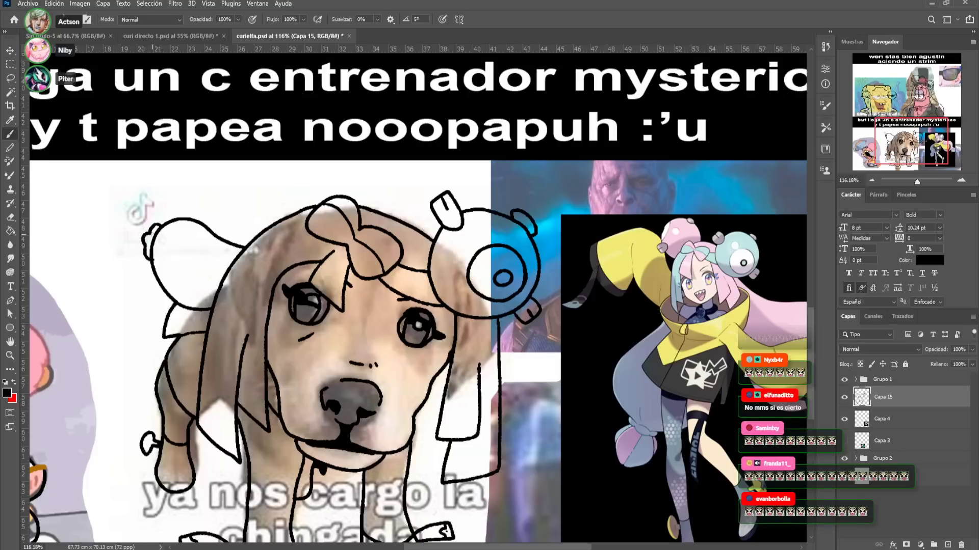
{"action": "mouse_move", "coordinate": [152, 228]}
{"action": "left_mouse_down"}
{"action": "mouse_move", "coordinate": [111, 225]}
{"action": "mouse_move", "coordinate": [116, 247]}
{"action": "mouse_move", "coordinate": [152, 243]}
{"action": "left_mouse_up"}
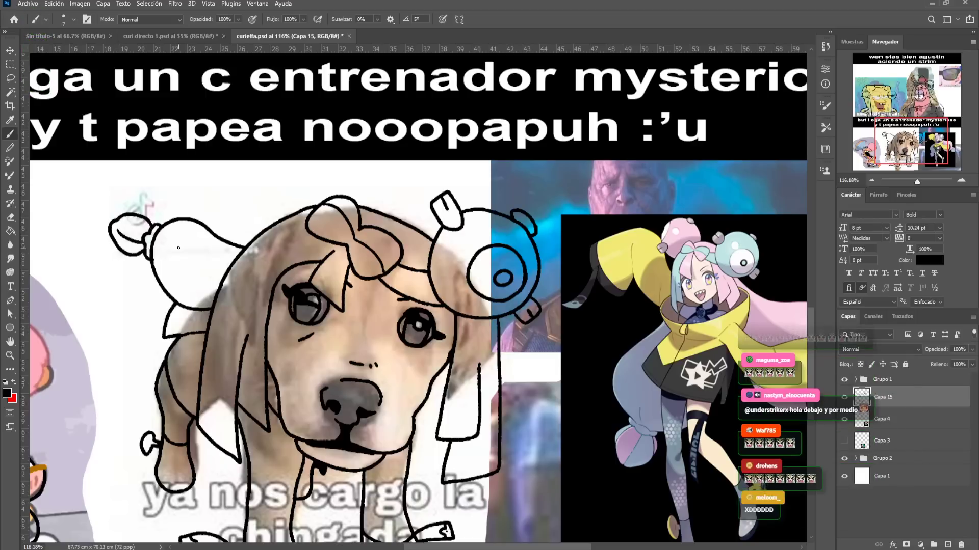
{"action": "left_click_drag", "start_coordinate": [172, 239], "coordinate": [190, 242]}
Draw a round hair ornament on top of the puppy's head beside the bow, with a small screw-like tip and short eye marks
{"action": "left_click_drag", "start_coordinate": [389, 361], "coordinate": [338, 290]}
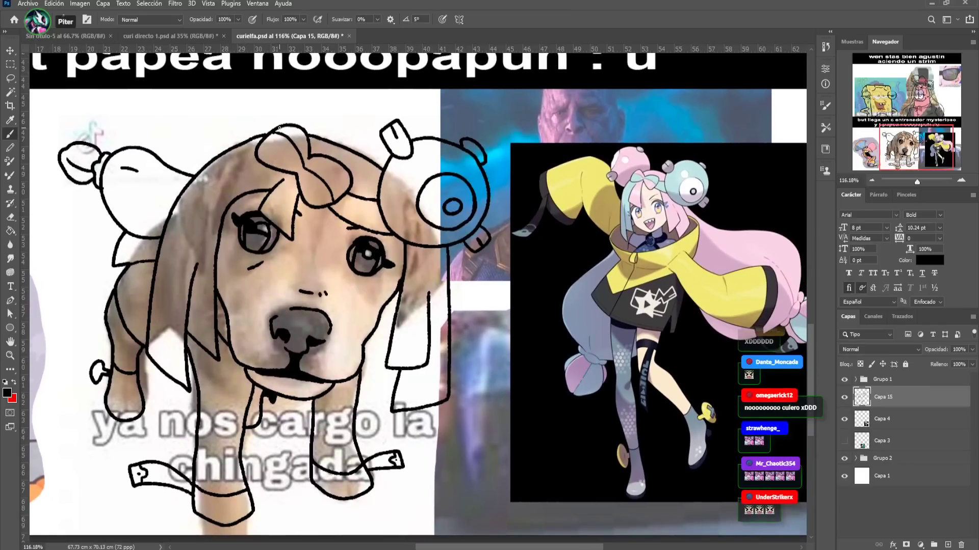
{"action": "left_click_drag", "start_coordinate": [278, 124], "coordinate": [223, 151]}
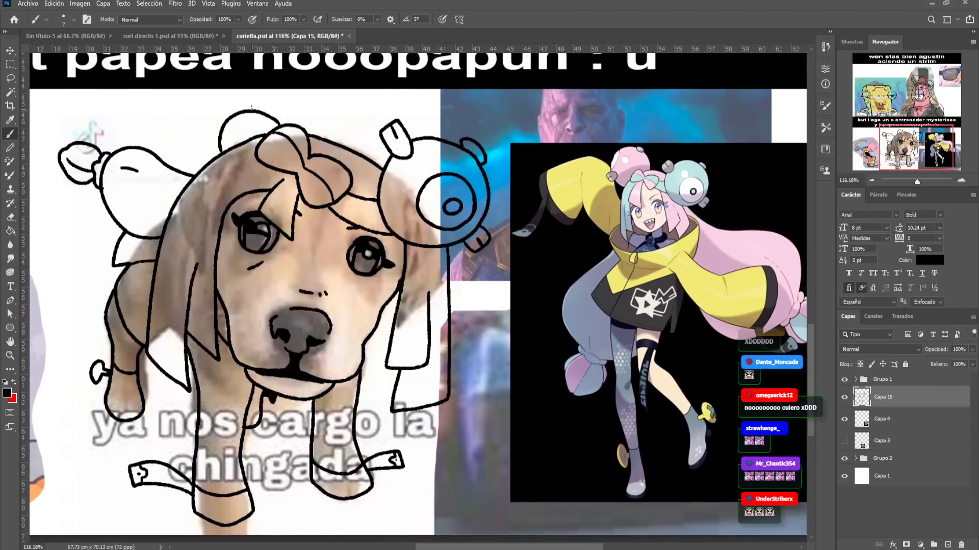
{"action": "mouse_move", "coordinate": [220, 122]}
{"action": "left_mouse_down"}
{"action": "mouse_move", "coordinate": [237, 100]}
{"action": "mouse_move", "coordinate": [222, 115]}
{"action": "left_mouse_up"}
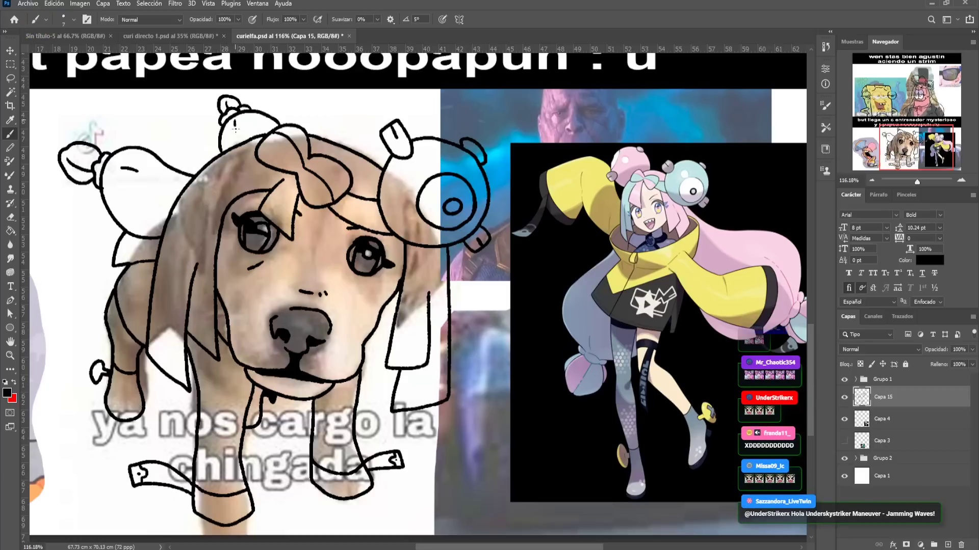
Check the puppy's line art with the reference images in Grupo 2 hidden, and show the group again
{"action": "mouse_move", "coordinate": [305, 236]}
{"action": "left_mouse_down"}
{"action": "mouse_move", "coordinate": [337, 198]}
{"action": "mouse_move", "coordinate": [314, 183]}
{"action": "mouse_move", "coordinate": [359, 237]}
{"action": "left_mouse_up"}
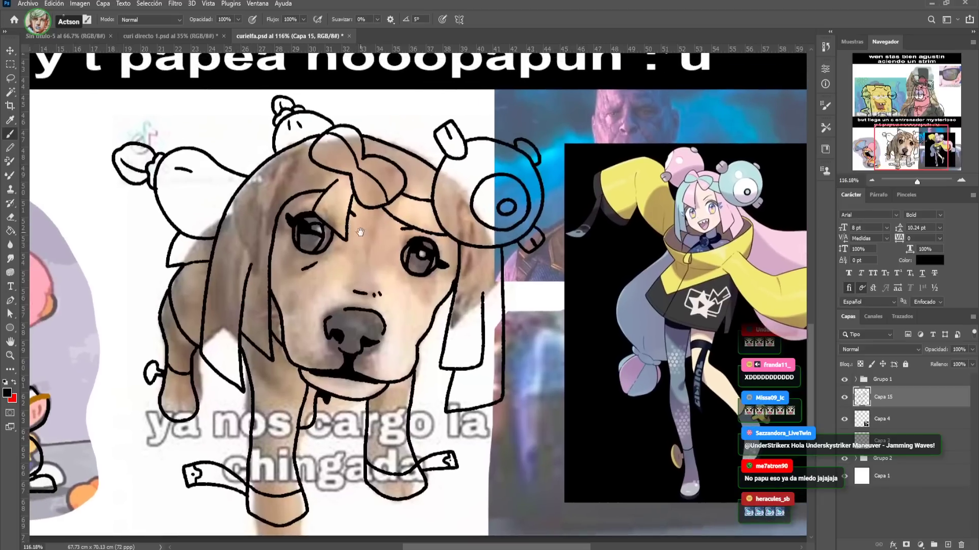
{"action": "left_click", "coordinate": [845, 459]}
{"action": "left_click", "coordinate": [845, 459]}
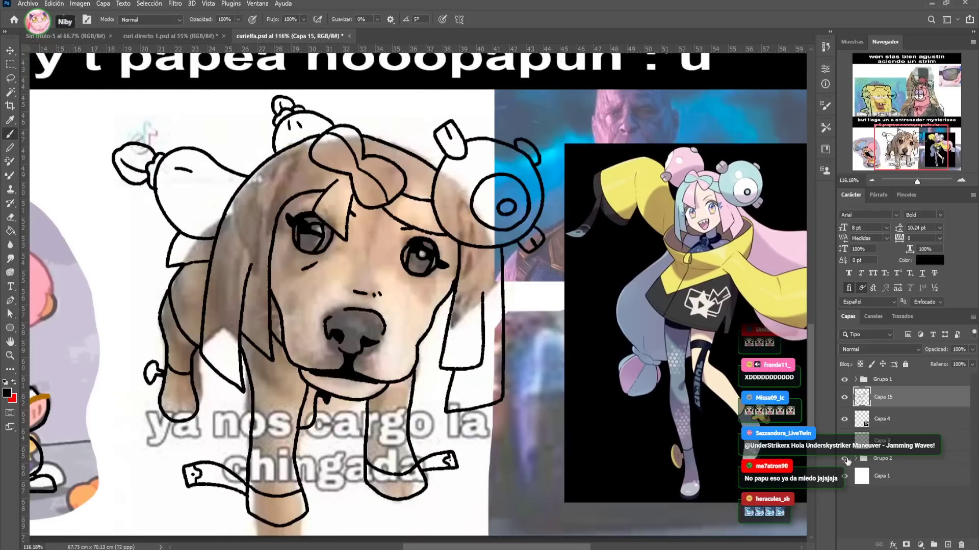
{"action": "left_click_drag", "start_coordinate": [460, 250], "coordinate": [339, 250]}
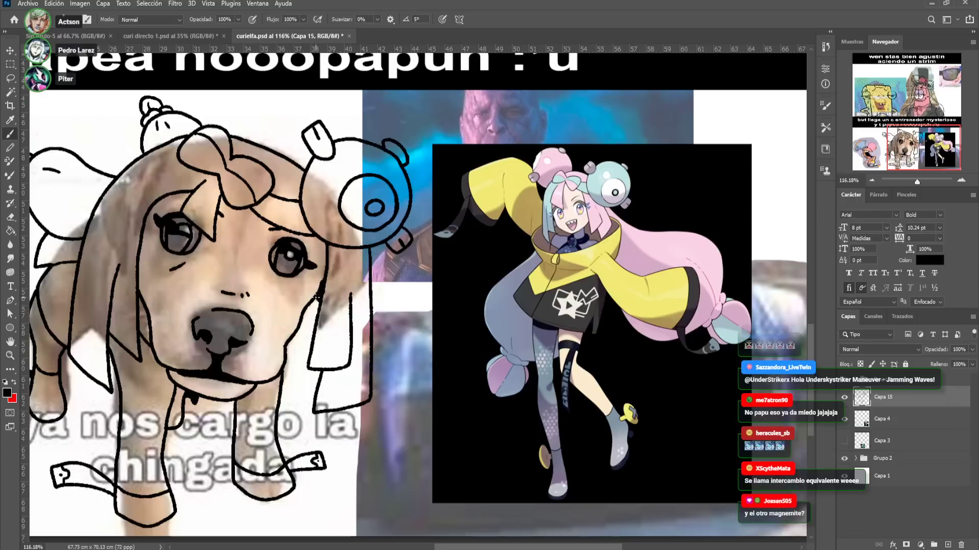
{"action": "left_click_drag", "start_coordinate": [317, 297], "coordinate": [371, 305]}
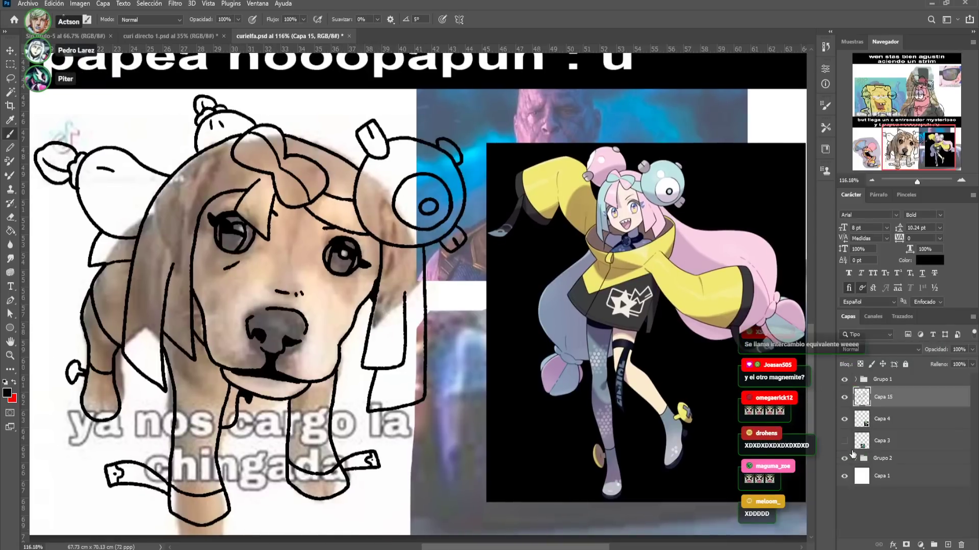
{"action": "left_click", "coordinate": [844, 458]}
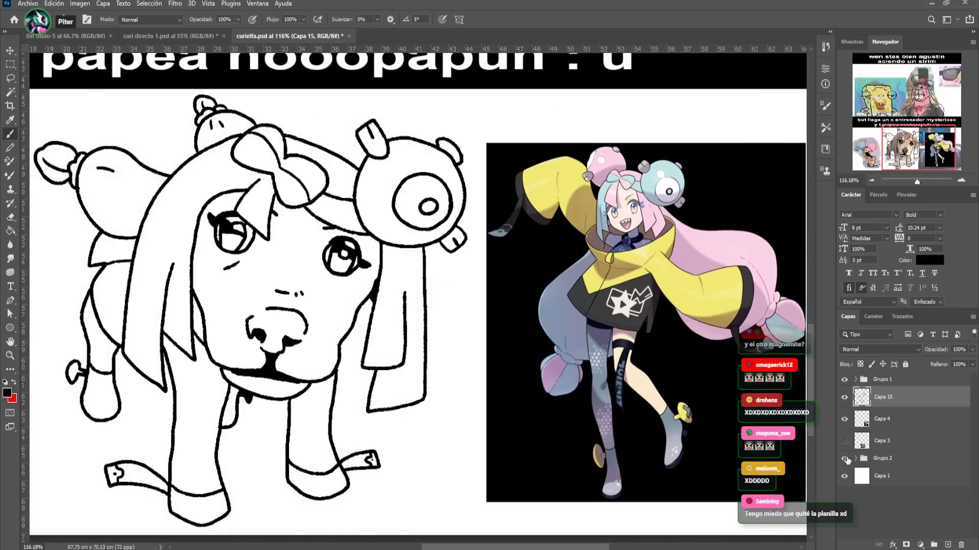
{"action": "left_click", "coordinate": [845, 458]}
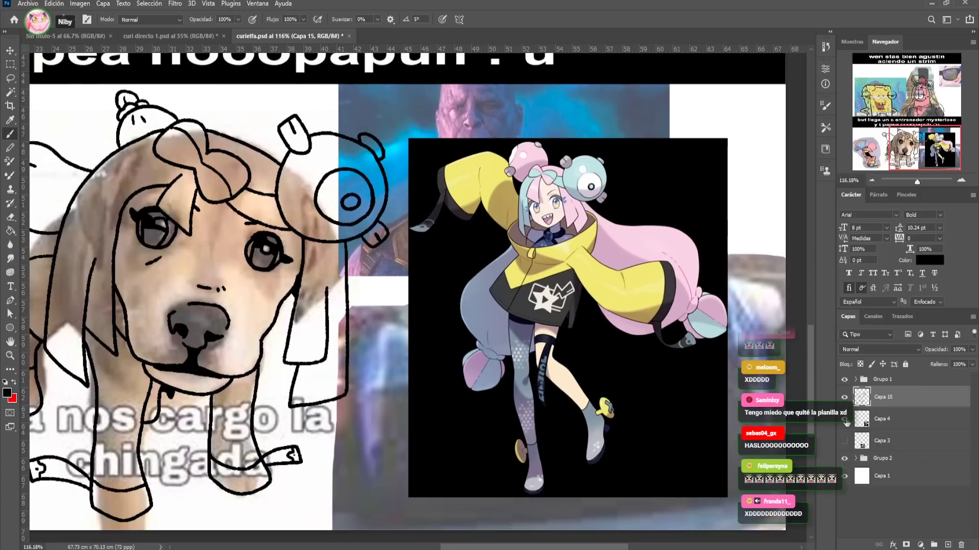
Hide the hooded girl reference on layer Capa 4 and review the inked starfish character in the upper panel
{"action": "left_click", "coordinate": [844, 419]}
{"action": "left_click_drag", "start_coordinate": [580, 281], "coordinate": [524, 256]}
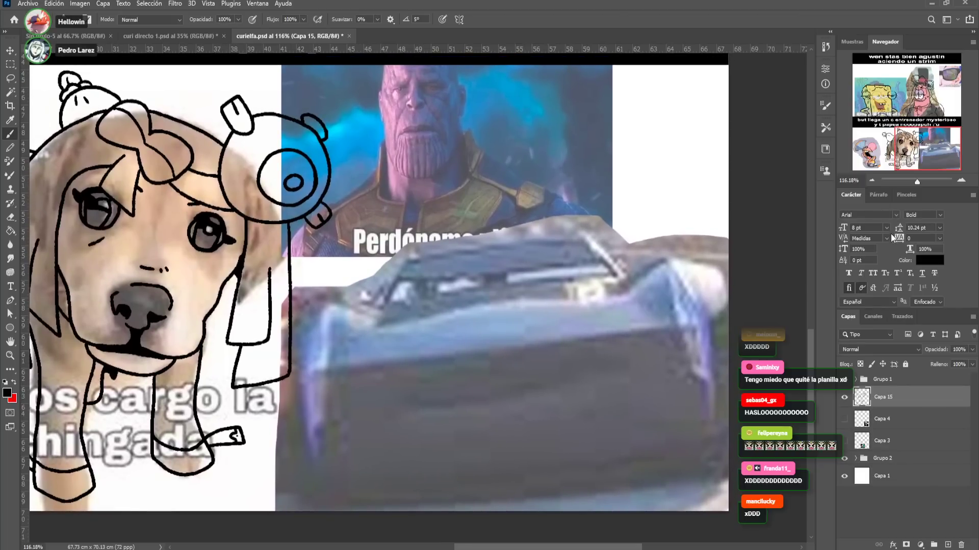
{"action": "left_click_drag", "start_coordinate": [939, 168], "coordinate": [952, 93]}
{"action": "left_click_drag", "start_coordinate": [664, 235], "coordinate": [548, 299]}
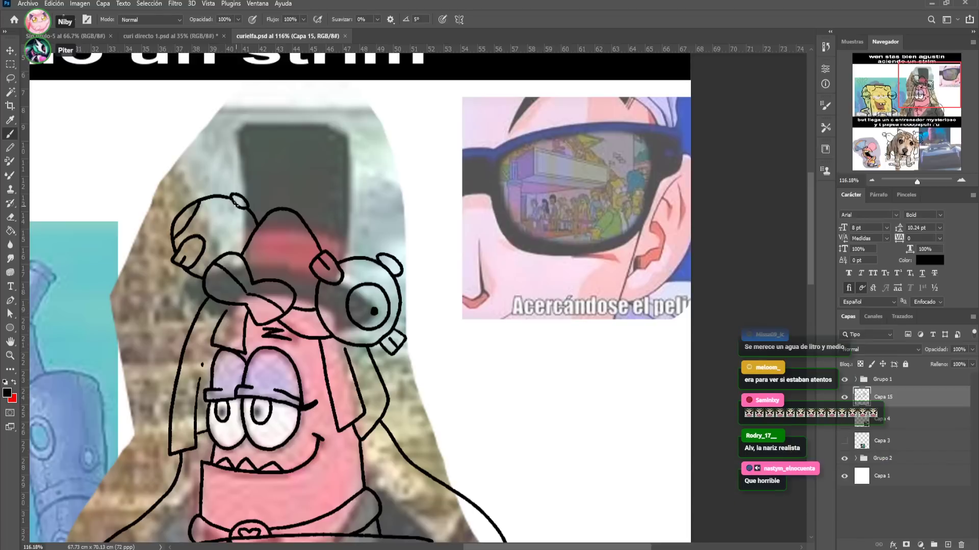
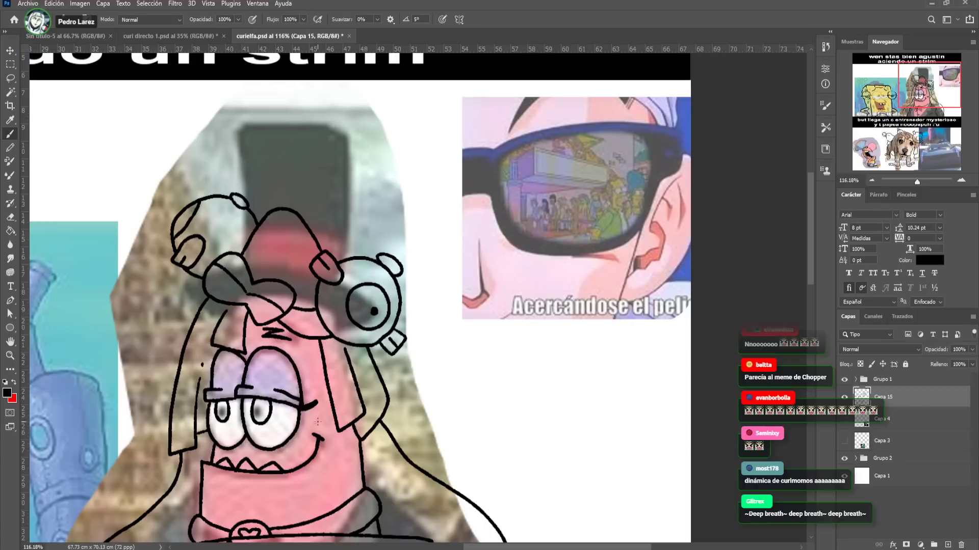
Paste the blue-haired character's reference image and shrink it so the sunglasses picture beside it is uncovered
{"action": "key", "text": "ctrl+v"}
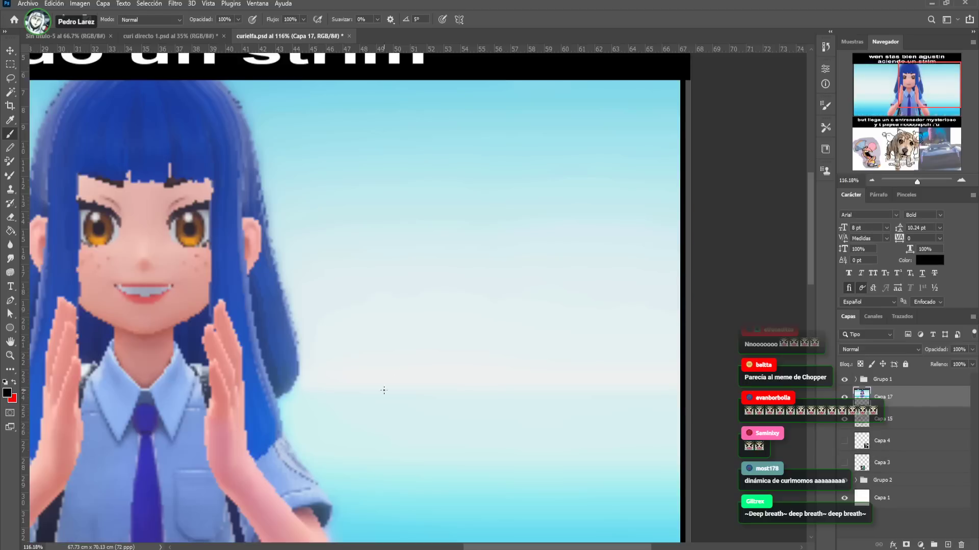
{"action": "left_click", "coordinate": [10, 50]}
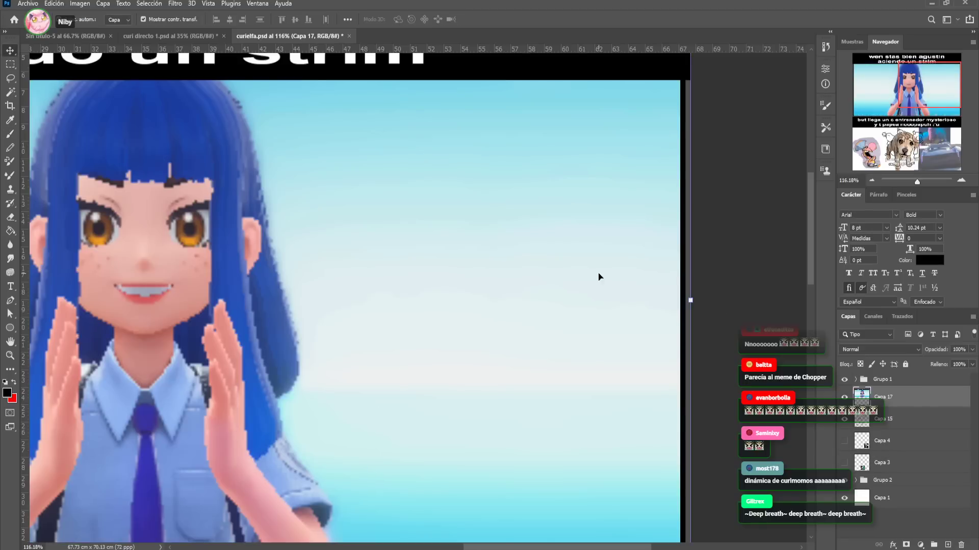
{"action": "left_click_drag", "start_coordinate": [690, 300], "coordinate": [357, 325]}
On layer Capa 15, draw the spiky fringe and long side hair strands in black over the sunglasses picture
{"action": "left_click", "coordinate": [923, 424]}
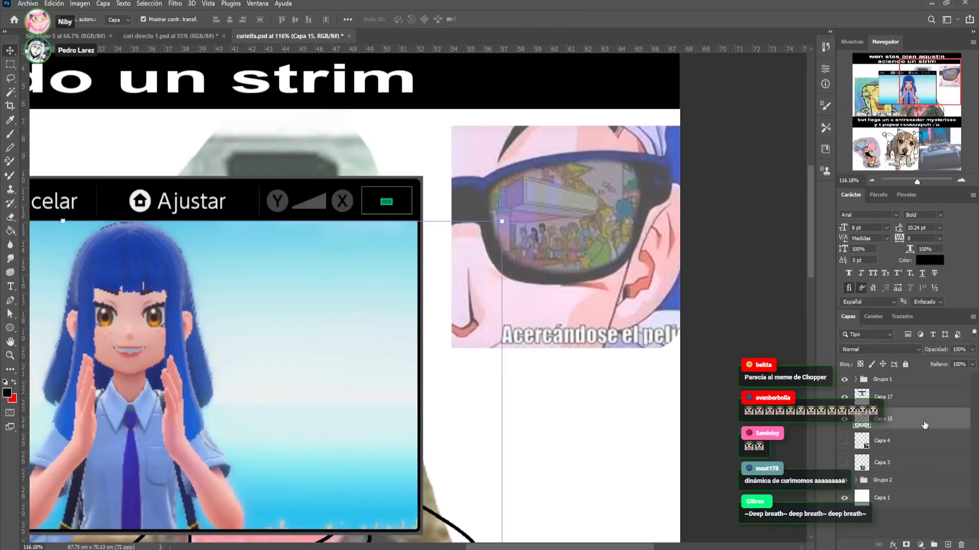
{"action": "key", "text": "b"}
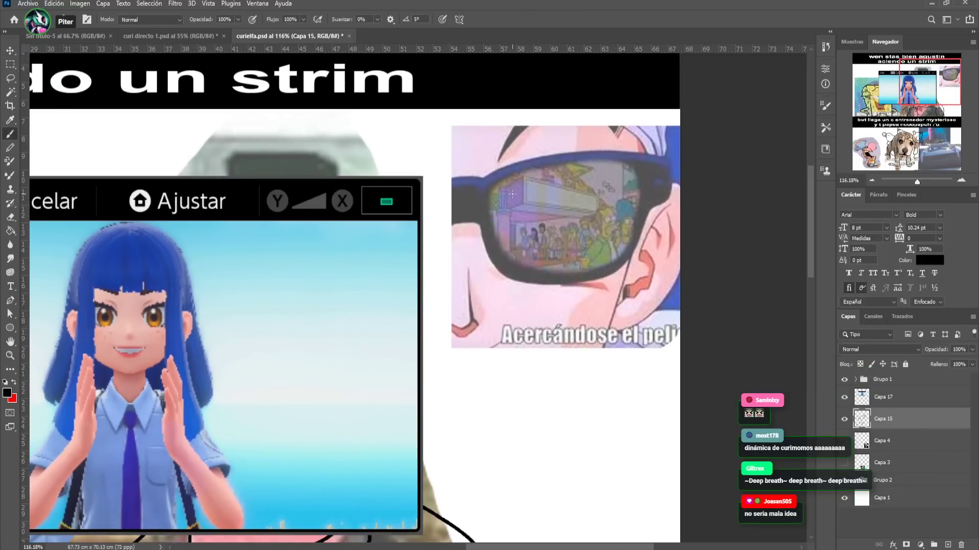
{"action": "left_click_drag", "start_coordinate": [501, 205], "coordinate": [537, 193]}
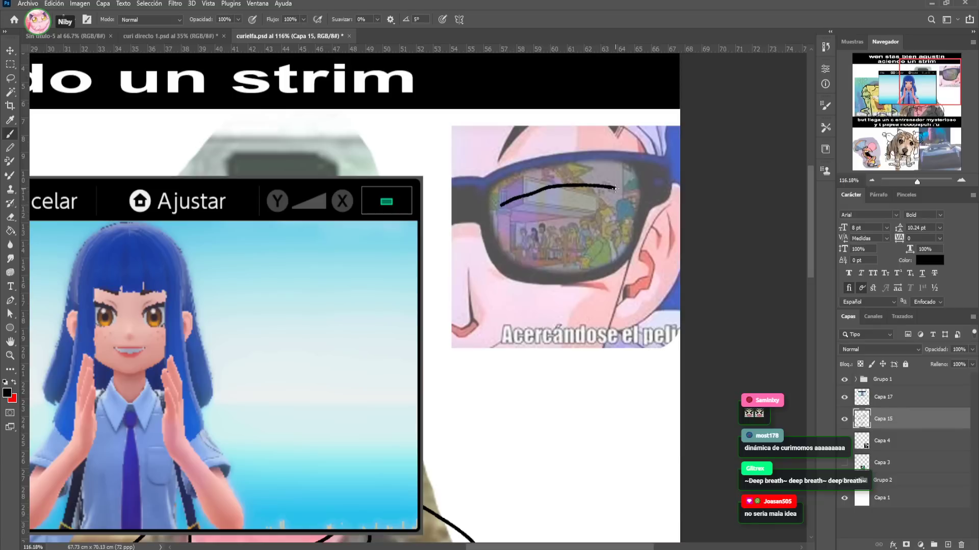
{"action": "key", "text": "ctrl+z"}
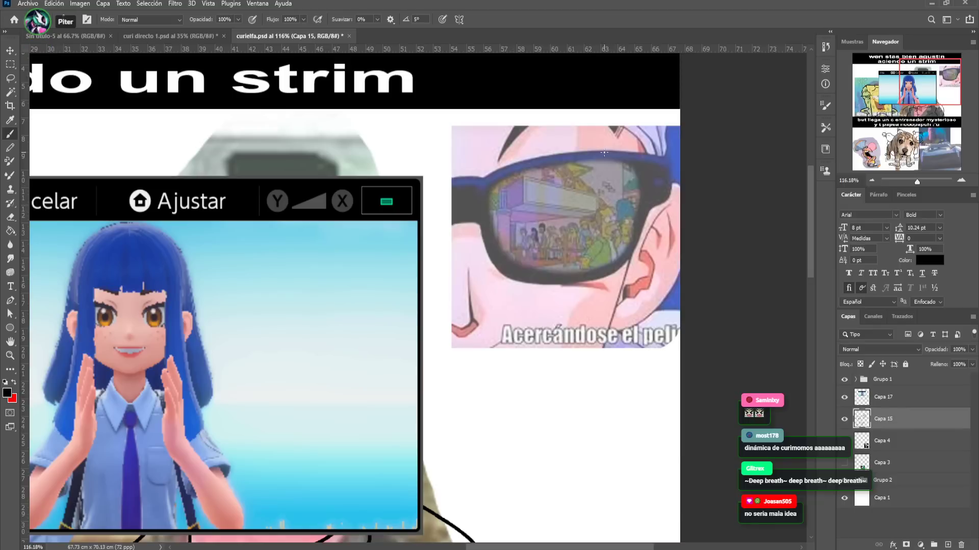
{"action": "left_click_drag", "start_coordinate": [605, 153], "coordinate": [600, 351]}
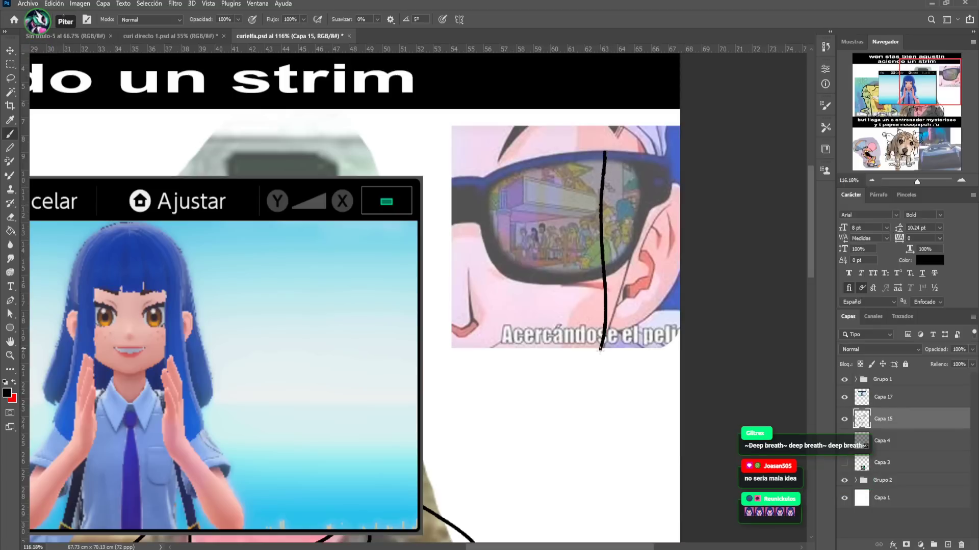
{"action": "mouse_move", "coordinate": [660, 351]}
{"action": "left_mouse_down"}
{"action": "mouse_move", "coordinate": [643, 265]}
{"action": "mouse_move", "coordinate": [648, 156]}
{"action": "mouse_move", "coordinate": [623, 229]}
{"action": "mouse_move", "coordinate": [637, 352]}
{"action": "mouse_move", "coordinate": [623, 351]}
{"action": "mouse_move", "coordinate": [620, 303]}
{"action": "mouse_move", "coordinate": [622, 150]}
{"action": "mouse_move", "coordinate": [604, 141]}
{"action": "mouse_move", "coordinate": [566, 175]}
{"action": "mouse_move", "coordinate": [563, 138]}
{"action": "mouse_move", "coordinate": [559, 162]}
{"action": "mouse_move", "coordinate": [542, 174]}
{"action": "mouse_move", "coordinate": [508, 177]}
{"action": "mouse_move", "coordinate": [505, 137]}
{"action": "mouse_move", "coordinate": [498, 175]}
{"action": "mouse_move", "coordinate": [450, 175]}
{"action": "mouse_move", "coordinate": [453, 126]}
{"action": "mouse_move", "coordinate": [681, 124]}
{"action": "left_mouse_up"}
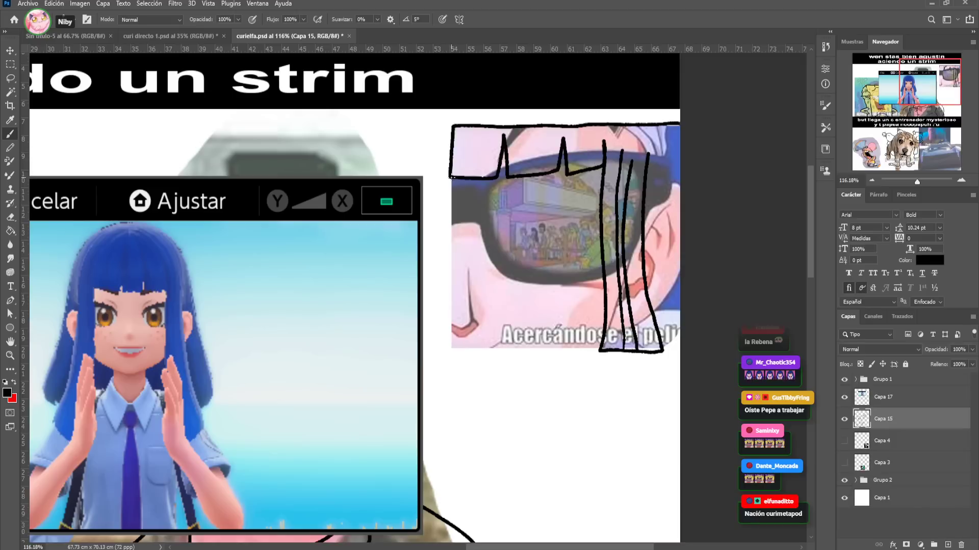
Complete the black border around the sunglasses picture and outline the nose in its lower corner
{"action": "left_click_drag", "start_coordinate": [447, 229], "coordinate": [447, 302]}
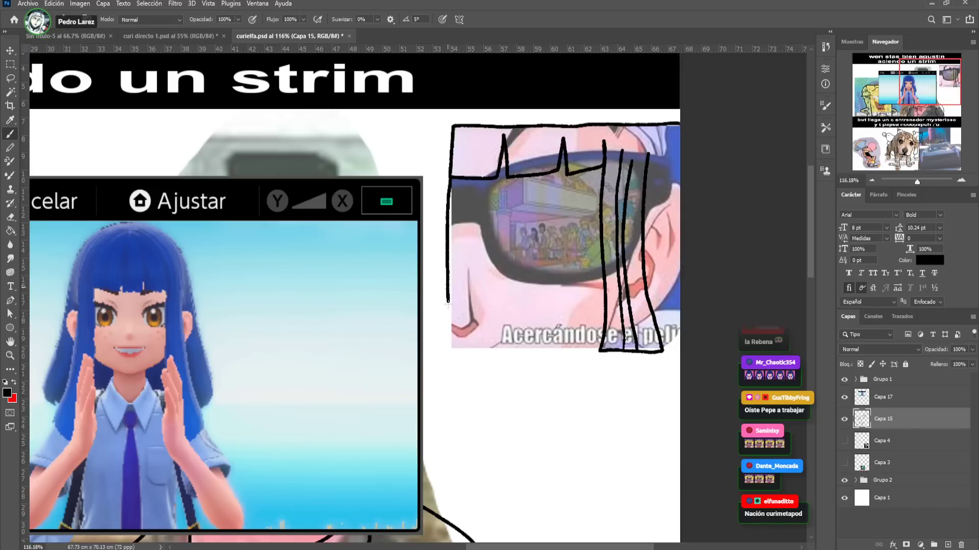
{"action": "left_click_drag", "start_coordinate": [450, 351], "coordinate": [604, 350]}
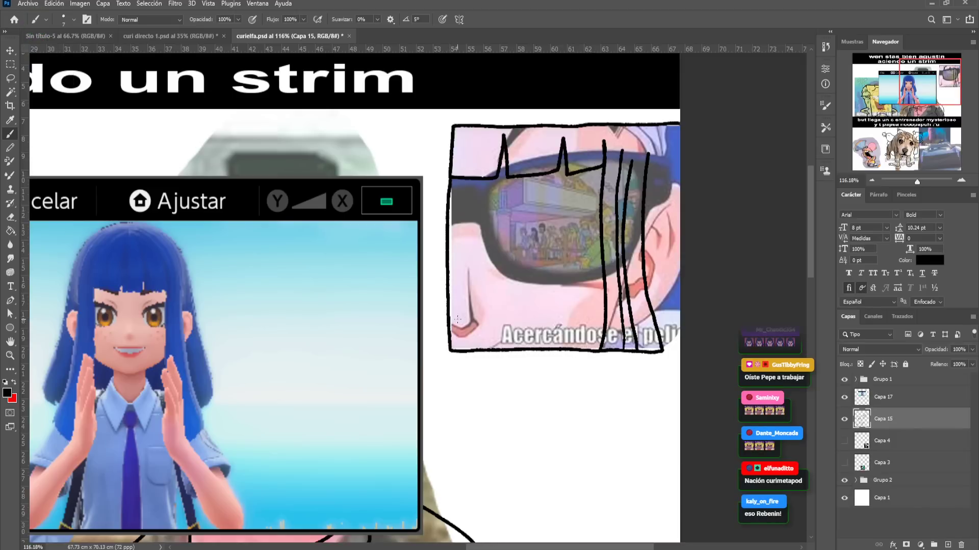
{"action": "left_click_drag", "start_coordinate": [449, 321], "coordinate": [475, 323]}
{"action": "mouse_move", "coordinate": [472, 257]}
{"action": "left_mouse_down"}
{"action": "mouse_move", "coordinate": [476, 323]}
{"action": "mouse_move", "coordinate": [458, 337]}
{"action": "mouse_move", "coordinate": [477, 329]}
{"action": "left_mouse_up"}
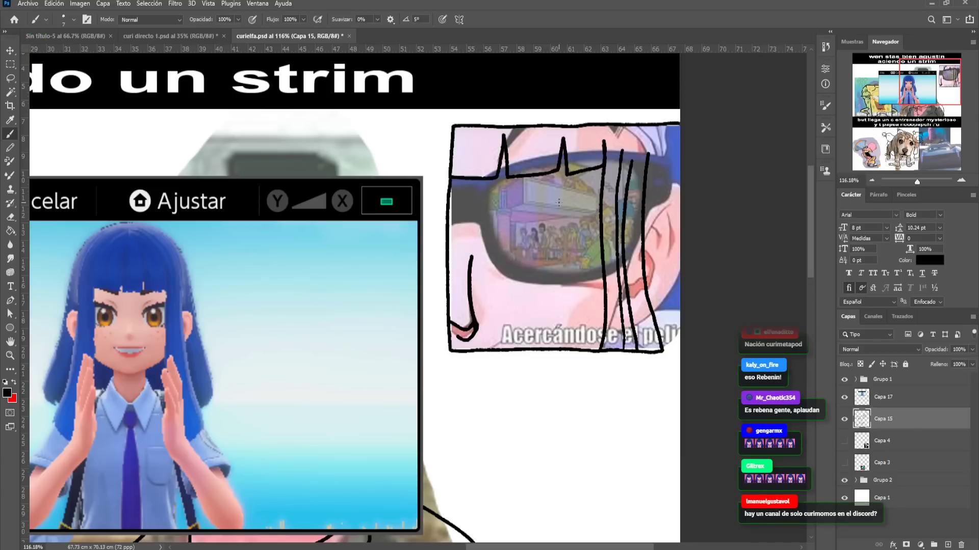
Draw the eye inside the lens with a thick upper lash line, round iris, filled pupil, highlight and lower lid line
{"action": "left_click_drag", "start_coordinate": [602, 187], "coordinate": [522, 194]}
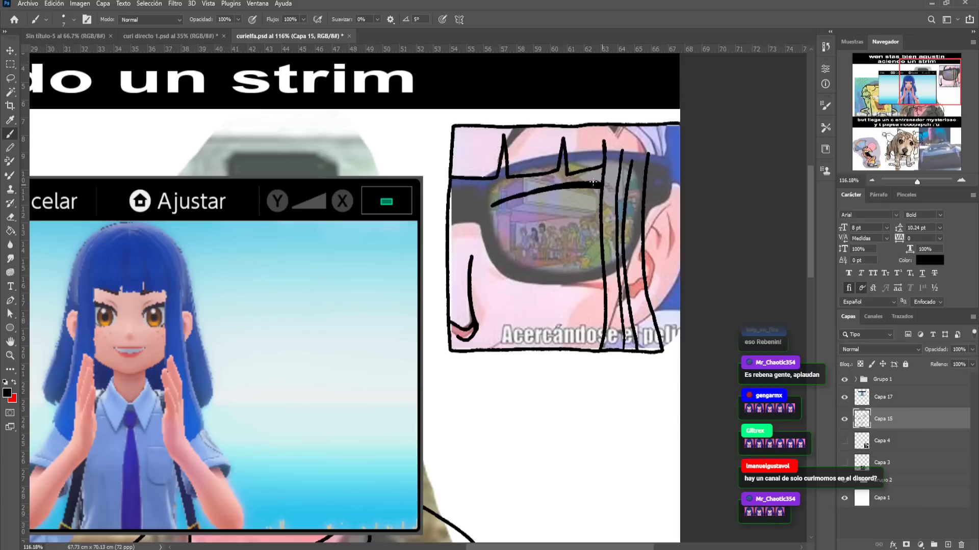
{"action": "left_click_drag", "start_coordinate": [601, 186], "coordinate": [529, 184]}
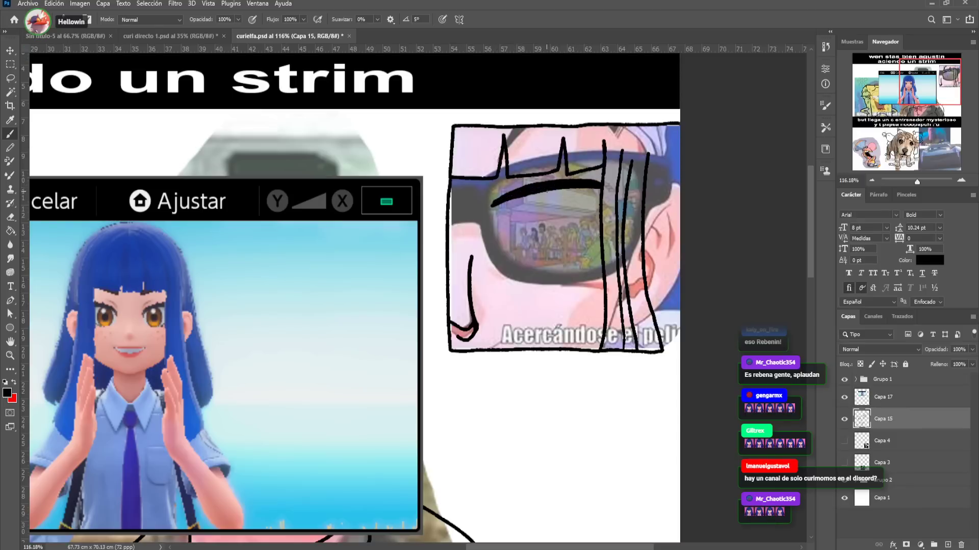
{"action": "mouse_move", "coordinate": [569, 247]}
{"action": "left_mouse_down"}
{"action": "mouse_move", "coordinate": [588, 225]}
{"action": "mouse_move", "coordinate": [589, 203]}
{"action": "mouse_move", "coordinate": [567, 187]}
{"action": "mouse_move", "coordinate": [546, 225]}
{"action": "mouse_move", "coordinate": [566, 227]}
{"action": "mouse_move", "coordinate": [571, 212]}
{"action": "mouse_move", "coordinate": [546, 223]}
{"action": "left_mouse_up"}
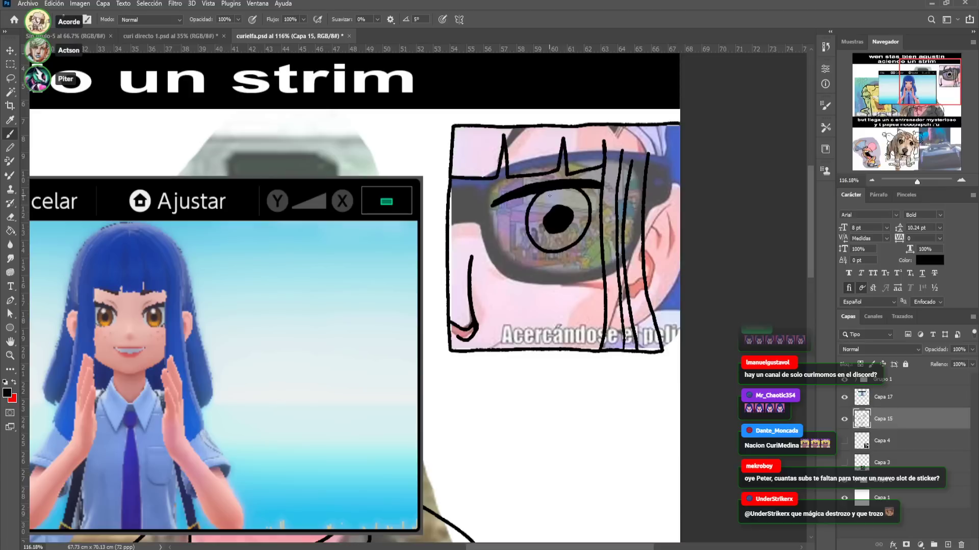
{"action": "mouse_move", "coordinate": [544, 200]}
{"action": "left_mouse_down"}
{"action": "mouse_move", "coordinate": [560, 207]}
{"action": "mouse_move", "coordinate": [563, 188]}
{"action": "left_mouse_up"}
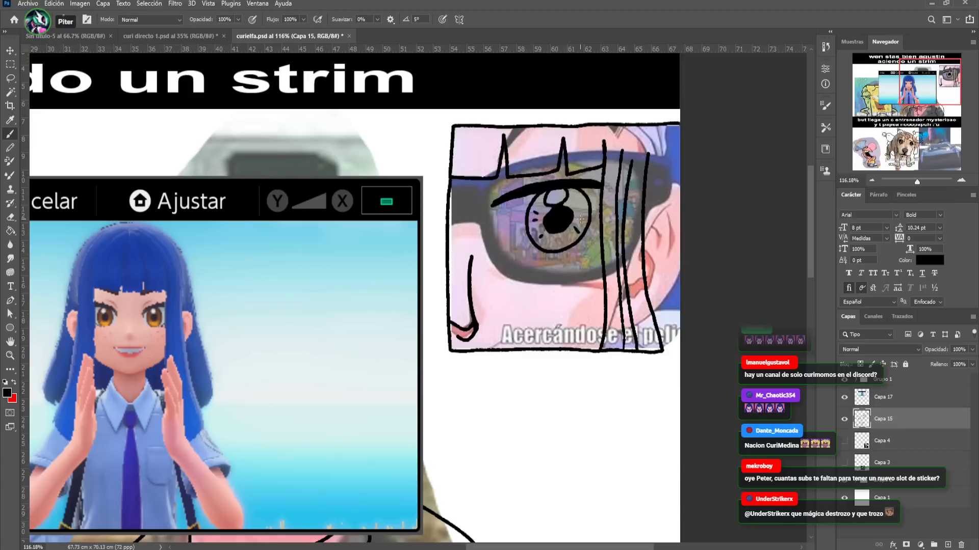
{"action": "left_click_drag", "start_coordinate": [520, 252], "coordinate": [588, 254]}
{"action": "left_click_drag", "start_coordinate": [589, 180], "coordinate": [600, 184]}
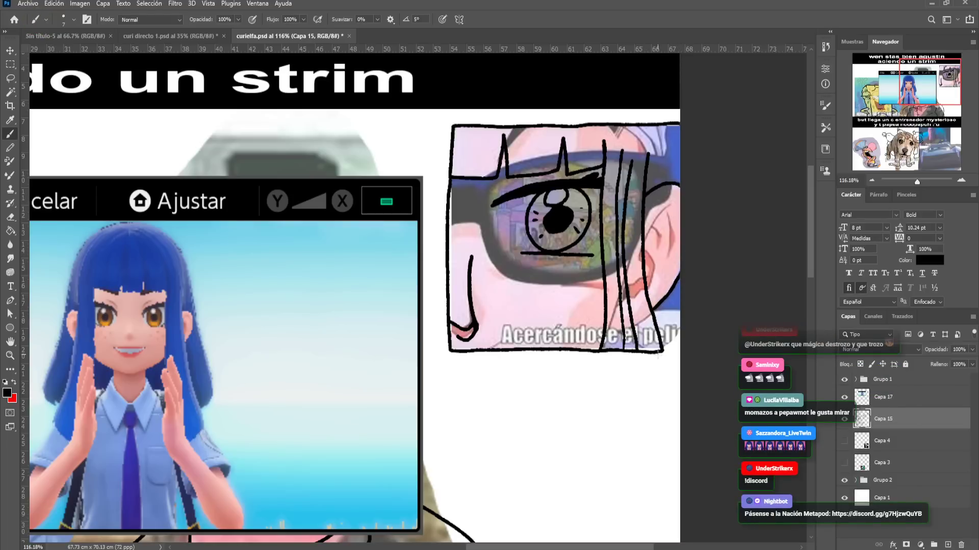
Draw the ear's inner lines and lobe, and add extra hair strands along the upper part of the sunglasses picture
{"action": "mouse_move", "coordinate": [675, 200]}
{"action": "left_mouse_down"}
{"action": "mouse_move", "coordinate": [643, 234]}
{"action": "mouse_move", "coordinate": [669, 239]}
{"action": "left_mouse_up"}
{"action": "left_click_drag", "start_coordinate": [653, 277], "coordinate": [647, 285]}
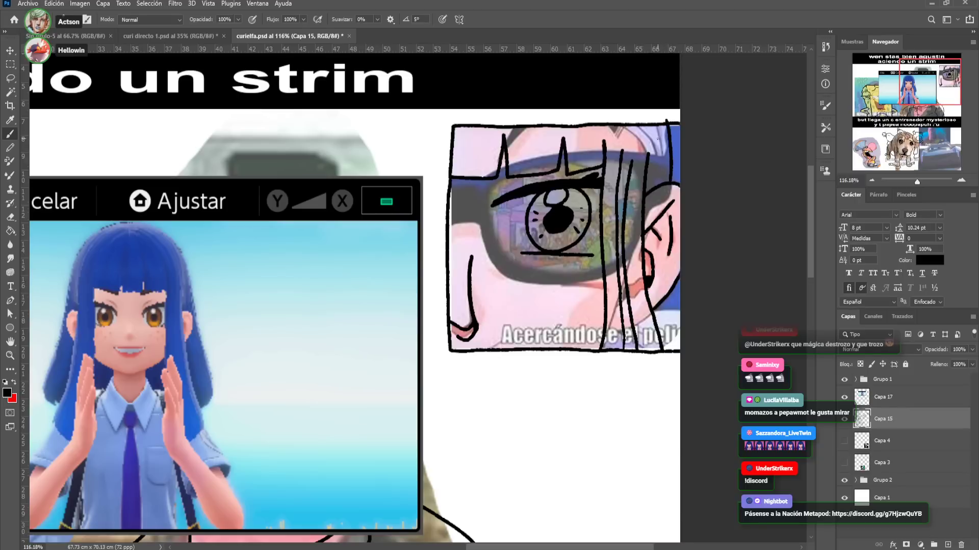
{"action": "mouse_move", "coordinate": [545, 124]}
{"action": "left_mouse_down"}
{"action": "mouse_move", "coordinate": [542, 174]}
{"action": "mouse_move", "coordinate": [531, 145]}
{"action": "left_mouse_up"}
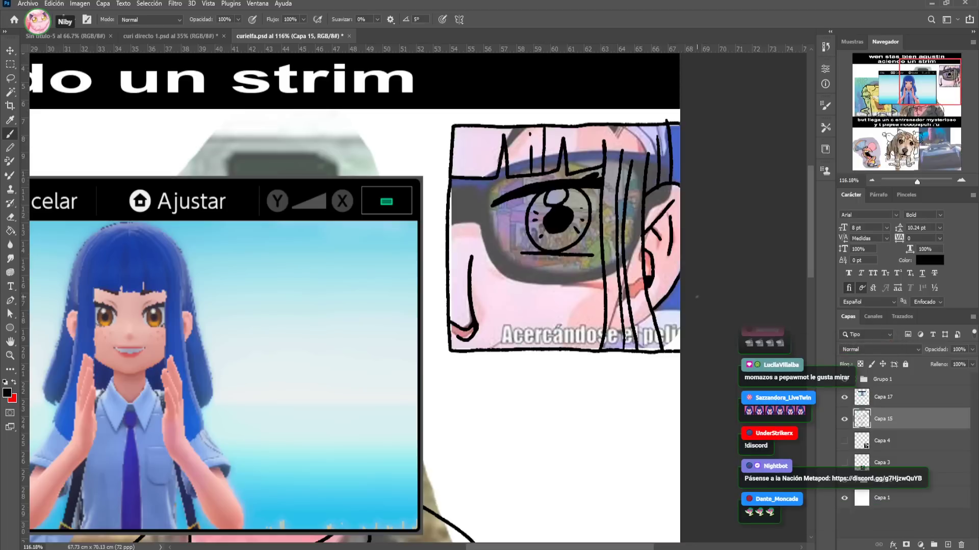
Add a layer above the line art and paint the thick black frame and temples of the sunglasses on it
{"action": "left_click", "coordinate": [947, 545]}
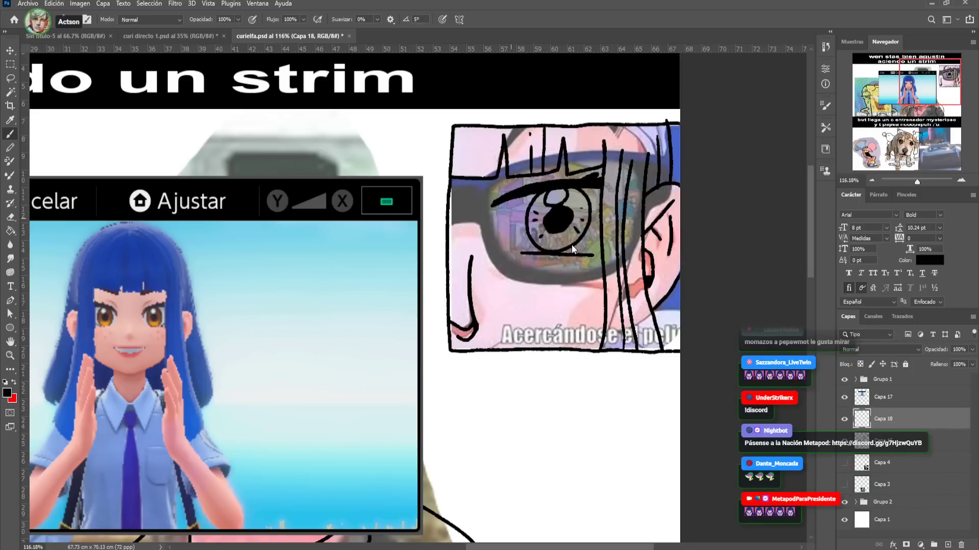
{"action": "mouse_move", "coordinate": [482, 217]}
{"action": "left_mouse_down"}
{"action": "mouse_move", "coordinate": [452, 217]}
{"action": "mouse_move", "coordinate": [453, 186]}
{"action": "mouse_move", "coordinate": [471, 187]}
{"action": "mouse_move", "coordinate": [478, 215]}
{"action": "mouse_move", "coordinate": [456, 182]}
{"action": "mouse_move", "coordinate": [480, 202]}
{"action": "mouse_move", "coordinate": [459, 210]}
{"action": "mouse_move", "coordinate": [483, 217]}
{"action": "mouse_move", "coordinate": [488, 258]}
{"action": "mouse_move", "coordinate": [503, 278]}
{"action": "mouse_move", "coordinate": [568, 288]}
{"action": "mouse_move", "coordinate": [617, 276]}
{"action": "mouse_move", "coordinate": [647, 215]}
{"action": "mouse_move", "coordinate": [650, 176]}
{"action": "mouse_move", "coordinate": [630, 157]}
{"action": "mouse_move", "coordinate": [567, 146]}
{"action": "mouse_move", "coordinate": [461, 183]}
{"action": "mouse_move", "coordinate": [479, 198]}
{"action": "mouse_move", "coordinate": [516, 167]}
{"action": "mouse_move", "coordinate": [605, 152]}
{"action": "left_mouse_up"}
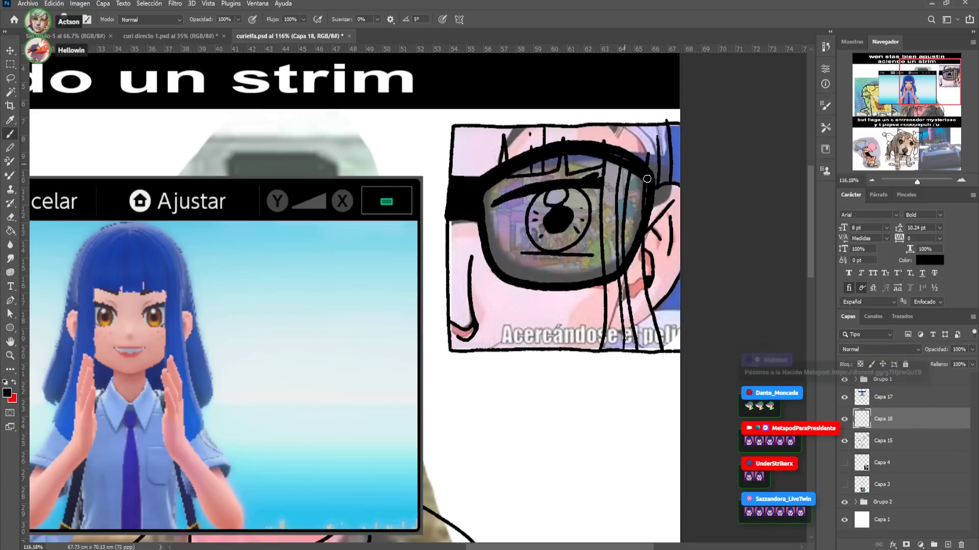
{"action": "mouse_move", "coordinate": [643, 190]}
{"action": "left_mouse_down"}
{"action": "mouse_move", "coordinate": [605, 274]}
{"action": "mouse_move", "coordinate": [630, 249]}
{"action": "mouse_move", "coordinate": [596, 272]}
{"action": "mouse_move", "coordinate": [536, 280]}
{"action": "mouse_move", "coordinate": [498, 268]}
{"action": "mouse_move", "coordinate": [486, 191]}
{"action": "mouse_move", "coordinate": [485, 219]}
{"action": "mouse_move", "coordinate": [490, 180]}
{"action": "mouse_move", "coordinate": [484, 216]}
{"action": "mouse_move", "coordinate": [498, 271]}
{"action": "mouse_move", "coordinate": [552, 288]}
{"action": "mouse_move", "coordinate": [604, 279]}
{"action": "left_mouse_up"}
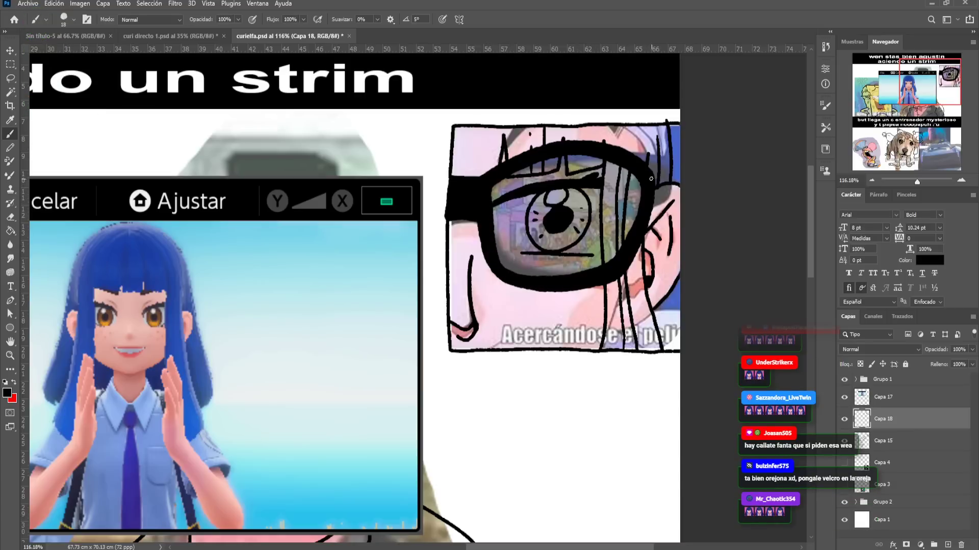
{"action": "left_click_drag", "start_coordinate": [660, 171], "coordinate": [656, 200]}
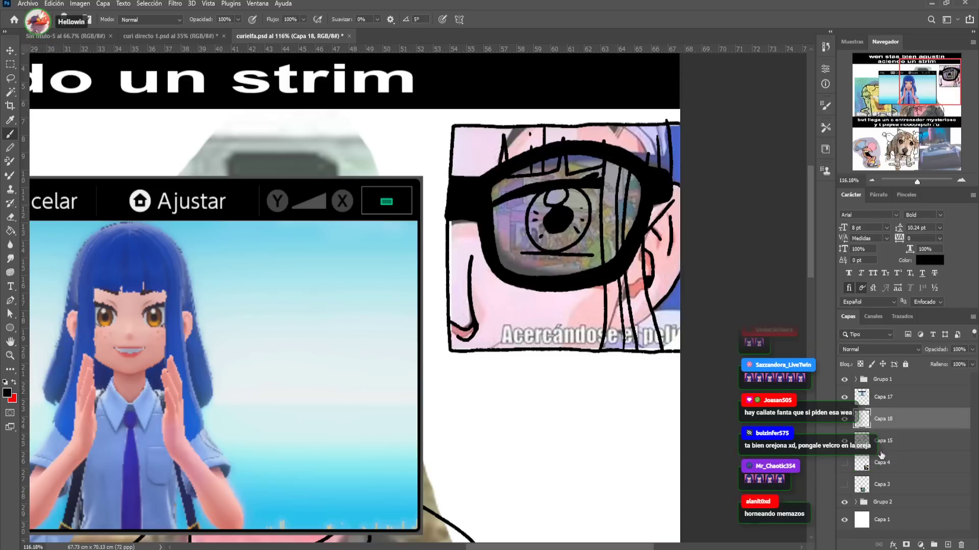
On a new layer beneath the glasses frame, paint the lens dark purple and lower the layer's opacity to 65%
{"action": "left_click", "coordinate": [902, 441]}
{"action": "left_click", "coordinate": [945, 544]}
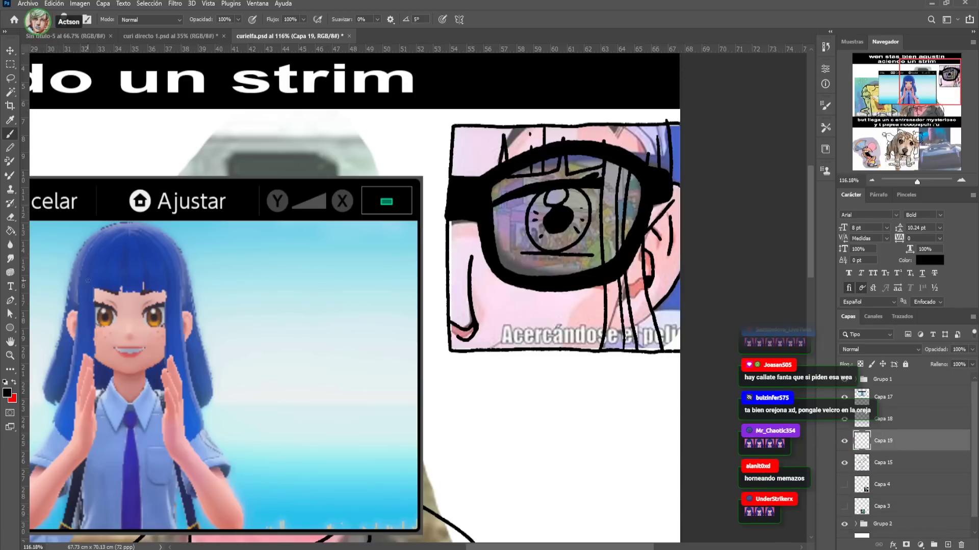
{"action": "key", "text": "i"}
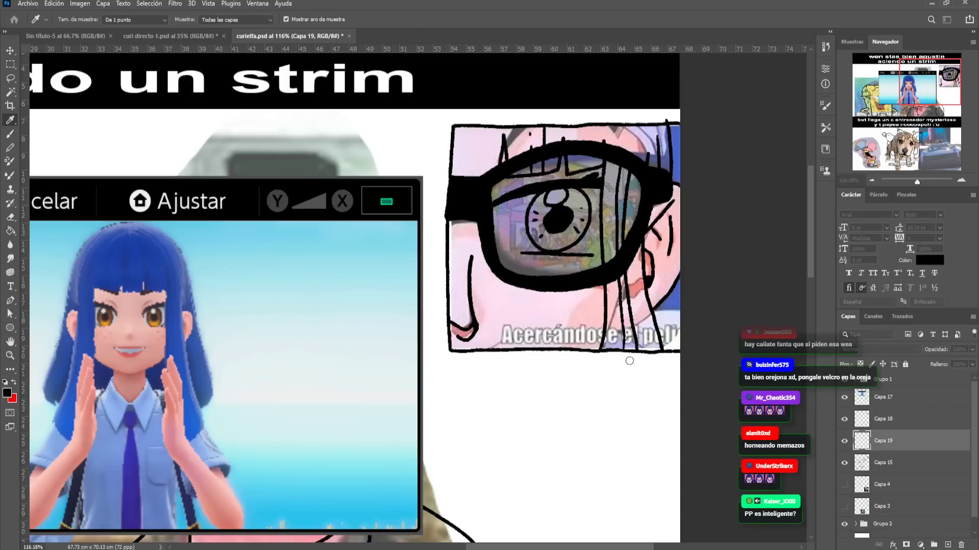
{"action": "left_click", "coordinate": [814, 269]}
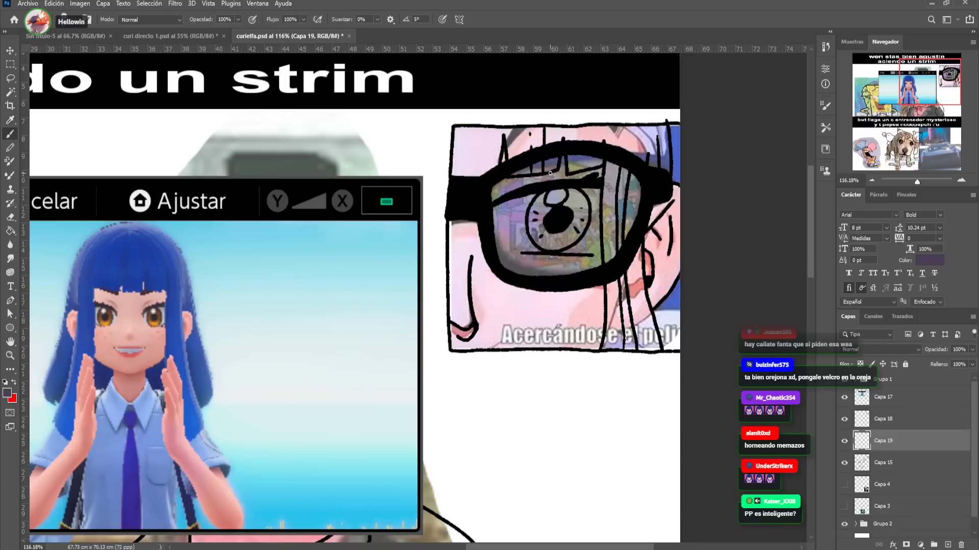
{"action": "mouse_move", "coordinate": [561, 167]}
{"action": "left_mouse_down"}
{"action": "mouse_move", "coordinate": [530, 249]}
{"action": "mouse_move", "coordinate": [497, 229]}
{"action": "mouse_move", "coordinate": [509, 260]}
{"action": "mouse_move", "coordinate": [588, 261]}
{"action": "mouse_move", "coordinate": [609, 244]}
{"action": "mouse_move", "coordinate": [634, 199]}
{"action": "mouse_move", "coordinate": [586, 168]}
{"action": "mouse_move", "coordinate": [594, 182]}
{"action": "mouse_move", "coordinate": [576, 225]}
{"action": "mouse_move", "coordinate": [628, 200]}
{"action": "left_mouse_up"}
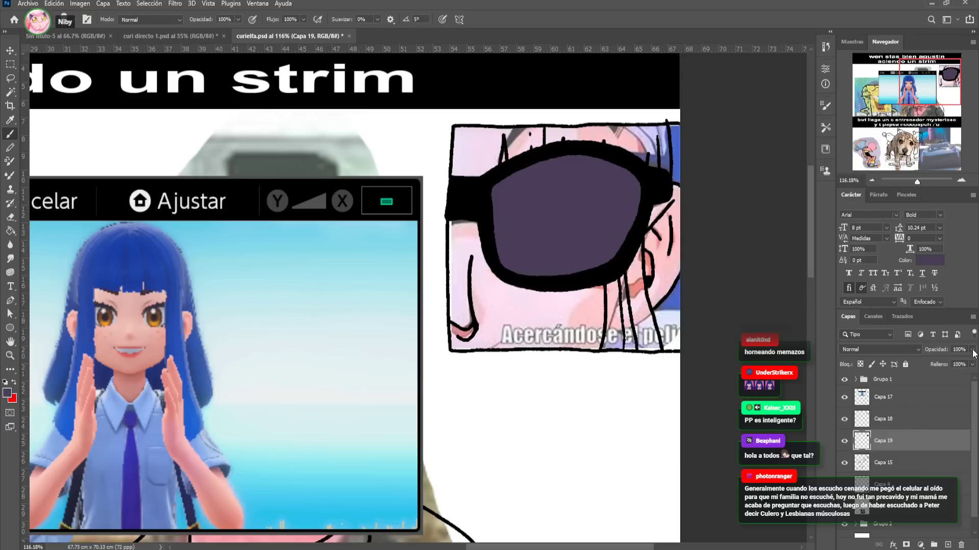
{"action": "left_click_drag", "start_coordinate": [973, 352], "coordinate": [960, 366]}
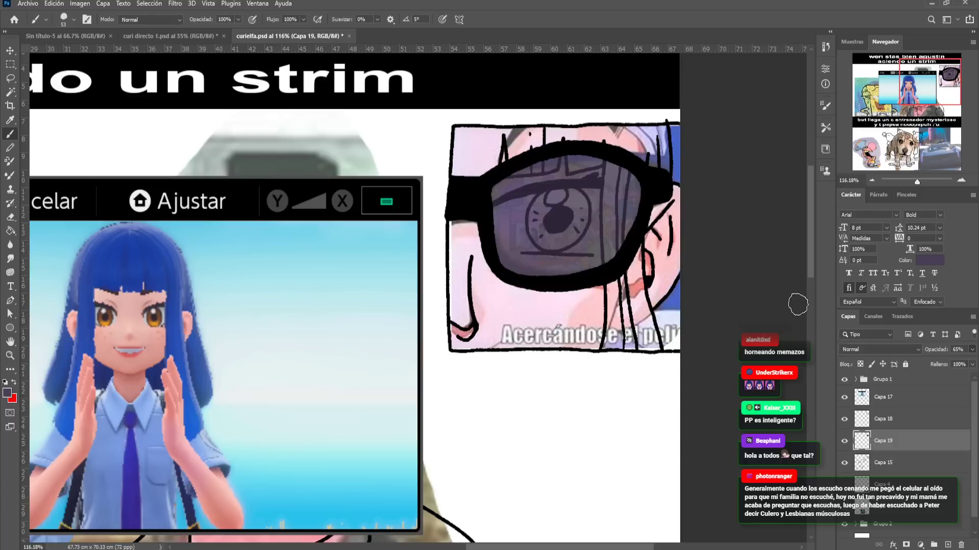
Sample black and add thin hair strokes behind the ear near the sunglasses picture's lower corner on layer Capa 18
{"action": "left_click", "coordinate": [894, 463]}
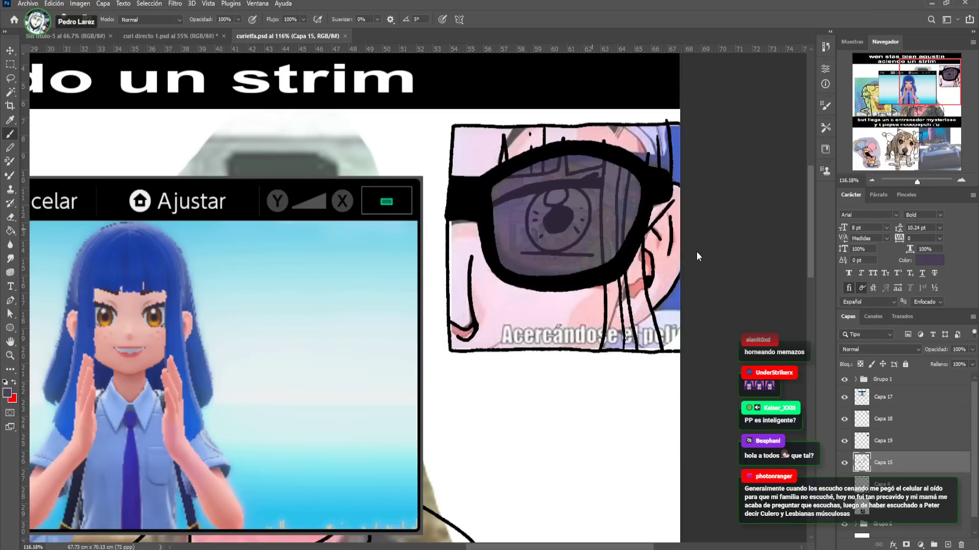
{"action": "left_click_drag", "start_coordinate": [917, 183], "coordinate": [916, 183]}
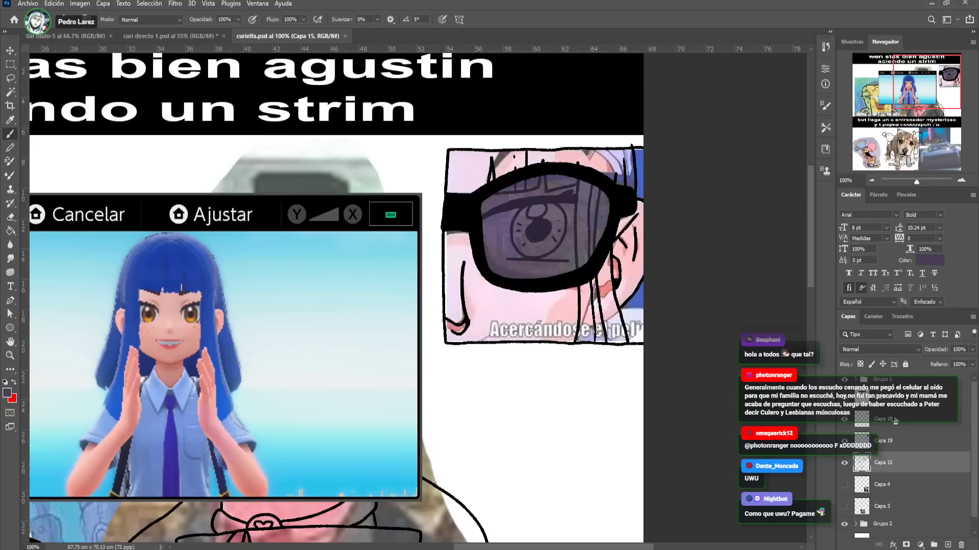
{"action": "left_click", "coordinate": [892, 419]}
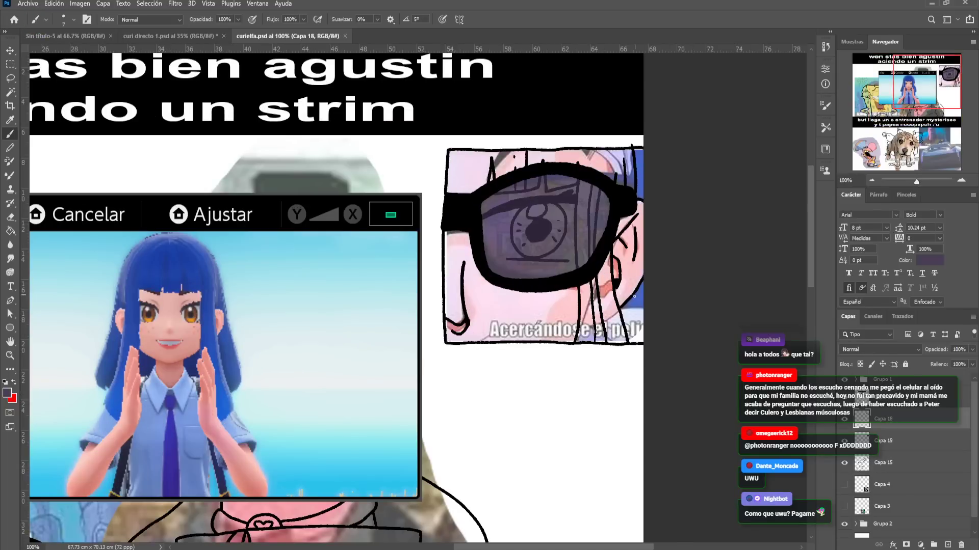
{"action": "left_click", "coordinate": [642, 286], "text": "alt"}
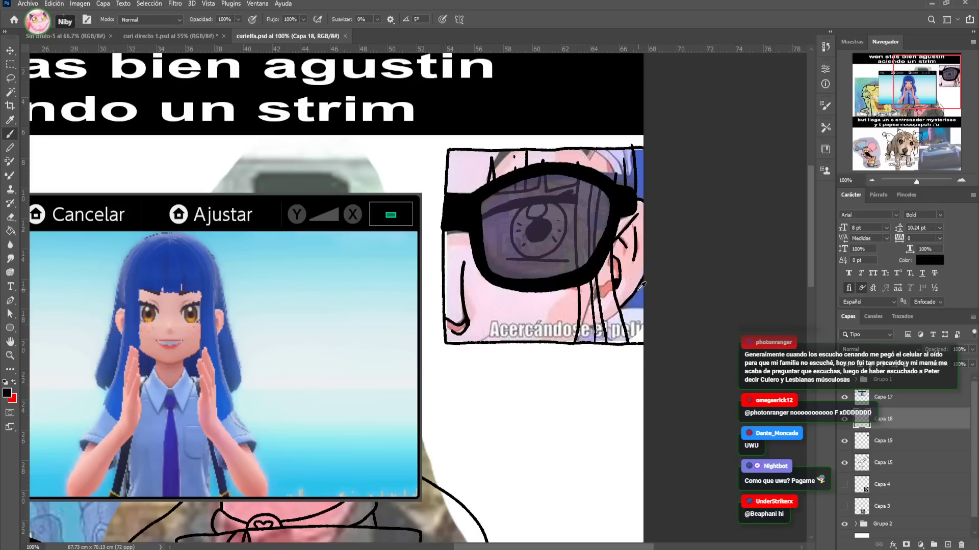
{"action": "left_click_drag", "start_coordinate": [636, 341], "coordinate": [636, 343]}
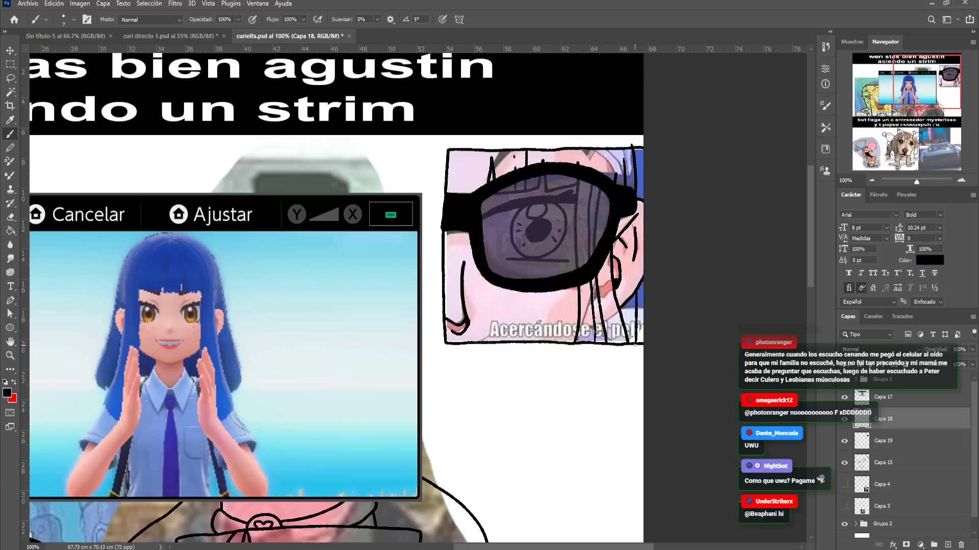
Move the character reference image down to the lower row of the meme, over the dog and car pictures
{"action": "left_click_drag", "start_coordinate": [397, 249], "coordinate": [388, 166]}
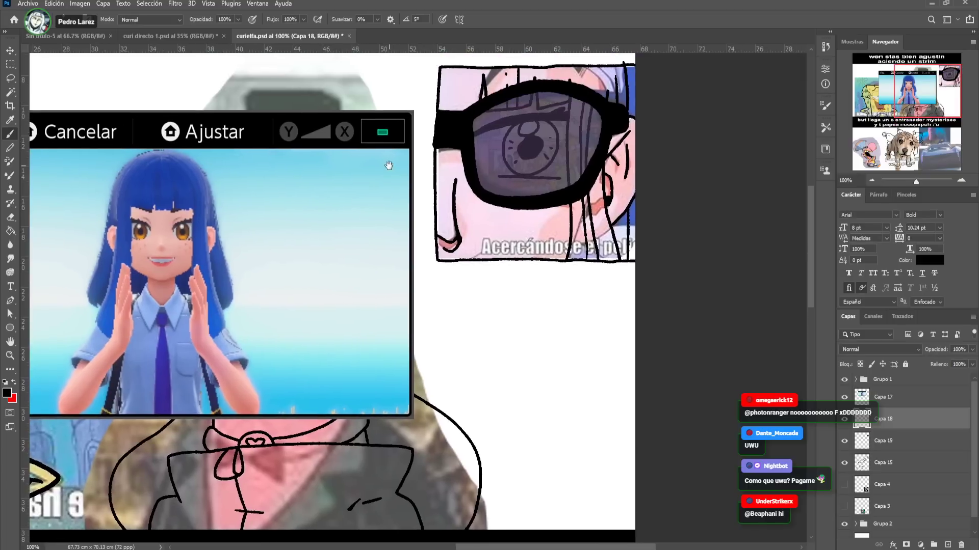
{"action": "key", "text": "v"}
{"action": "left_click_drag", "start_coordinate": [262, 229], "coordinate": [278, 311]}
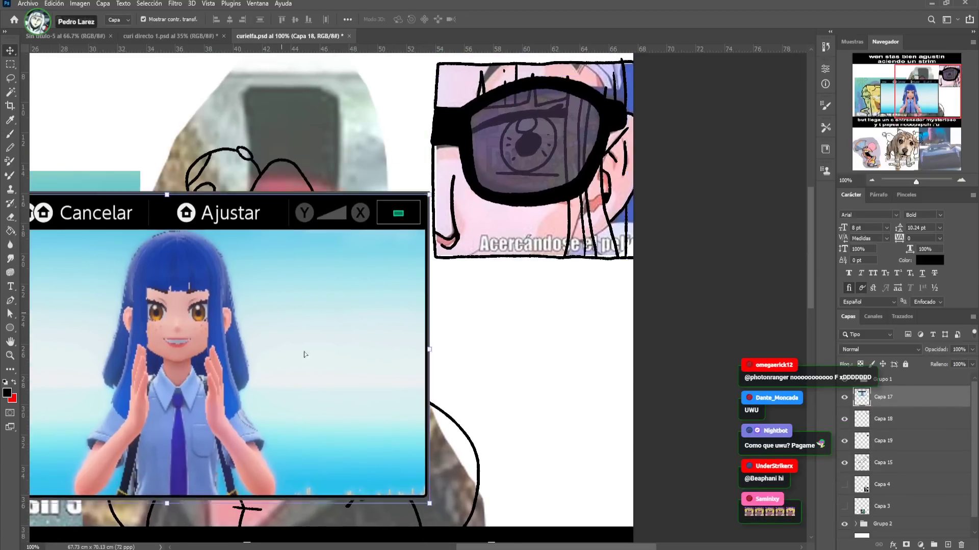
{"action": "left_click_drag", "start_coordinate": [310, 361], "coordinate": [369, 87]}
{"action": "left_click_drag", "start_coordinate": [370, 137], "coordinate": [387, 84]}
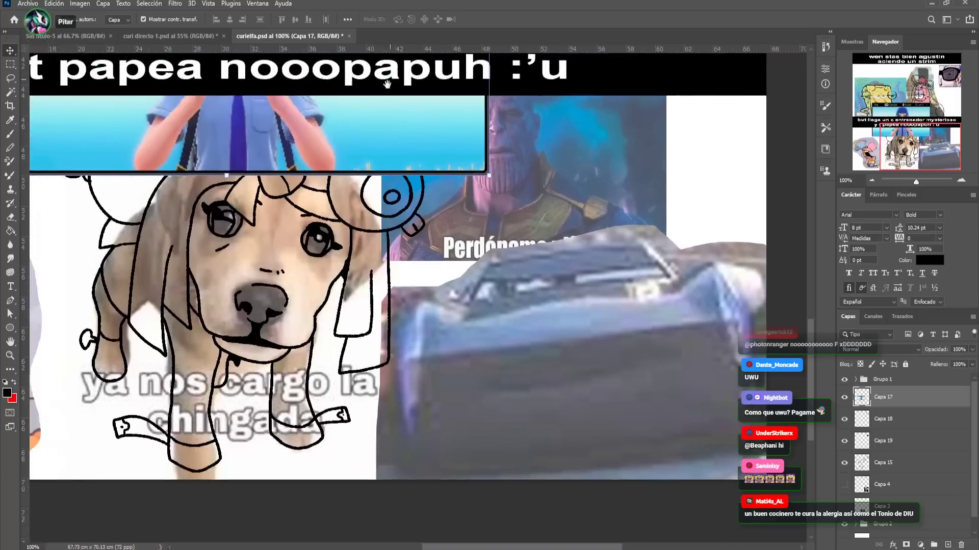
Move the reference image over the dog picture and outline the car's roof with a hair fringe on layer Capa 18
{"action": "mouse_move", "coordinate": [399, 141]}
{"action": "left_mouse_down"}
{"action": "mouse_move", "coordinate": [283, 336]}
{"action": "mouse_move", "coordinate": [268, 389]}
{"action": "left_mouse_up"}
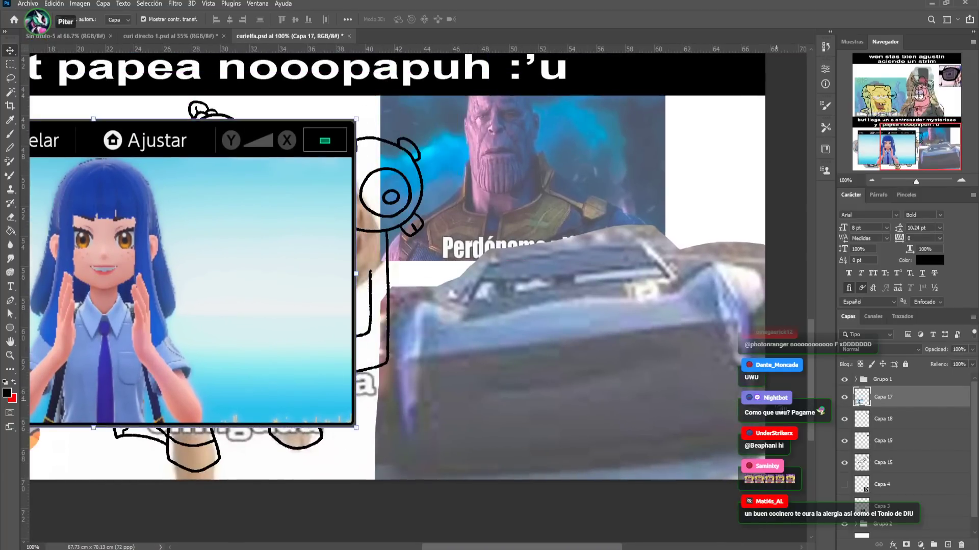
{"action": "left_click", "coordinate": [896, 422]}
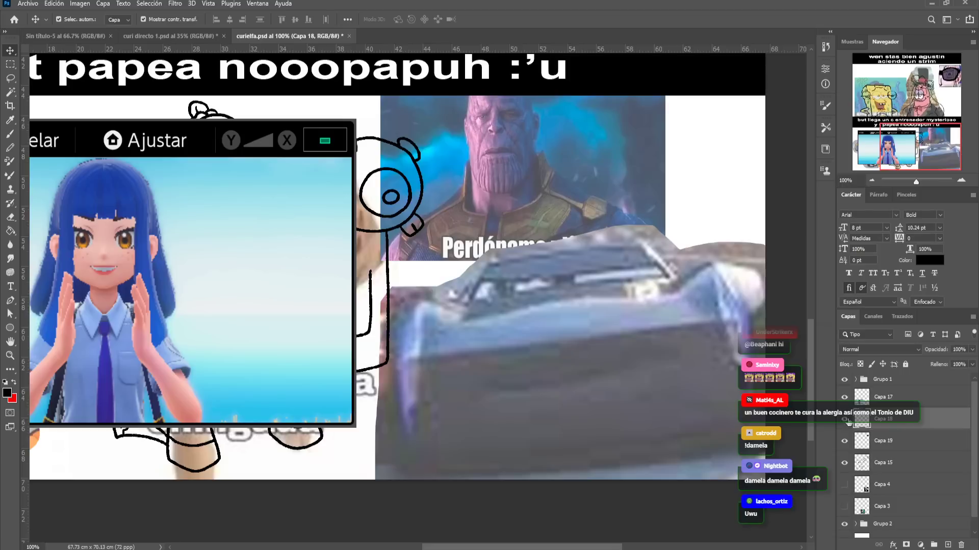
{"action": "key", "text": "b"}
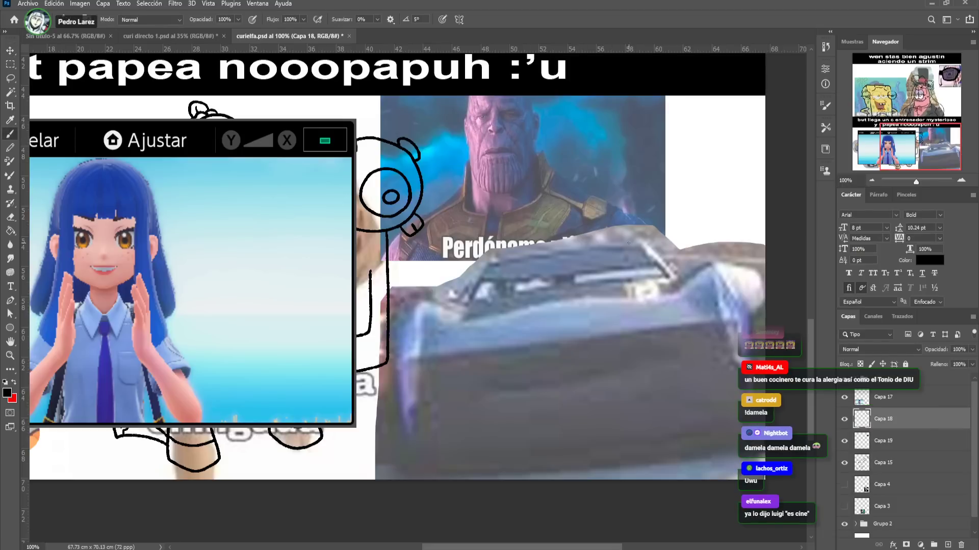
{"action": "mouse_move", "coordinate": [637, 236]}
{"action": "left_mouse_down"}
{"action": "mouse_move", "coordinate": [584, 225]}
{"action": "mouse_move", "coordinate": [533, 234]}
{"action": "mouse_move", "coordinate": [495, 249]}
{"action": "mouse_move", "coordinate": [472, 275]}
{"action": "mouse_move", "coordinate": [509, 261]}
{"action": "mouse_move", "coordinate": [573, 267]}
{"action": "mouse_move", "coordinate": [579, 250]}
{"action": "mouse_move", "coordinate": [588, 265]}
{"action": "mouse_move", "coordinate": [623, 263]}
{"action": "mouse_move", "coordinate": [599, 235]}
{"action": "left_mouse_up"}
{"action": "left_click_drag", "start_coordinate": [521, 248], "coordinate": [518, 259]}
{"action": "mouse_move", "coordinate": [615, 250]}
{"action": "left_mouse_down"}
{"action": "mouse_move", "coordinate": [658, 250]}
{"action": "mouse_move", "coordinate": [639, 236]}
{"action": "left_mouse_up"}
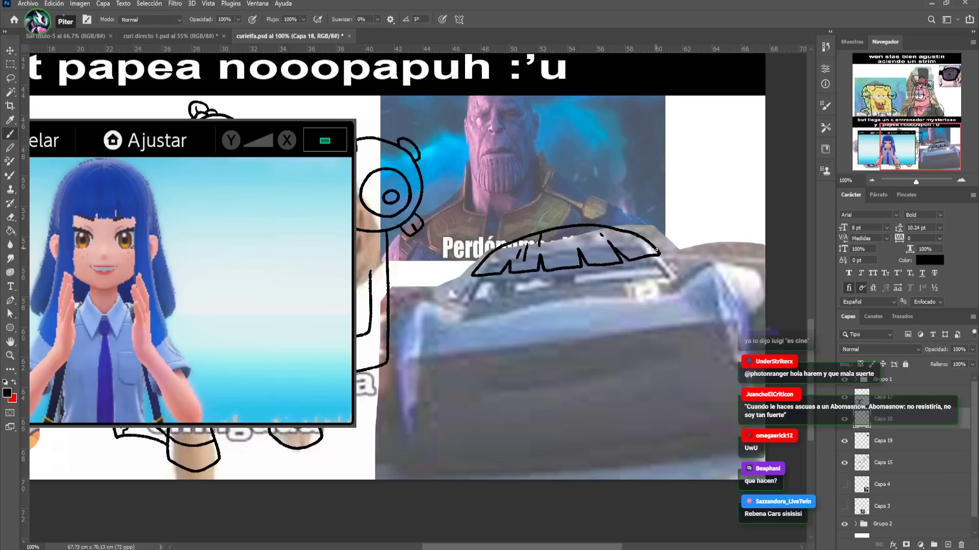
Outline the car's far fender with its flicked tip and the windshield frame below the fringe
{"action": "mouse_move", "coordinate": [657, 249]}
{"action": "left_mouse_down"}
{"action": "mouse_move", "coordinate": [713, 247]}
{"action": "mouse_move", "coordinate": [750, 264]}
{"action": "mouse_move", "coordinate": [763, 287]}
{"action": "mouse_move", "coordinate": [760, 330]}
{"action": "mouse_move", "coordinate": [742, 291]}
{"action": "mouse_move", "coordinate": [707, 265]}
{"action": "left_mouse_up"}
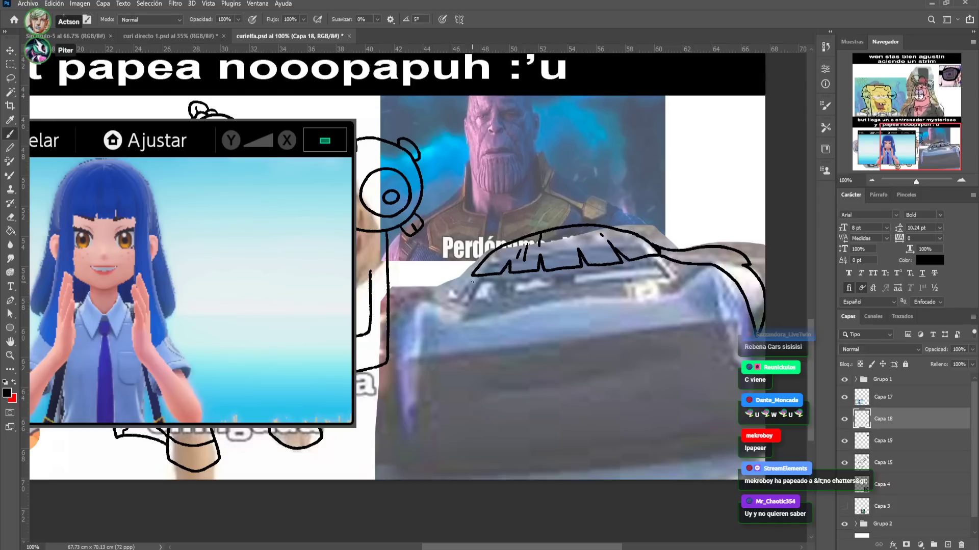
{"action": "mouse_move", "coordinate": [473, 276]}
{"action": "left_mouse_down"}
{"action": "mouse_move", "coordinate": [461, 303]}
{"action": "mouse_move", "coordinate": [471, 299]}
{"action": "left_mouse_up"}
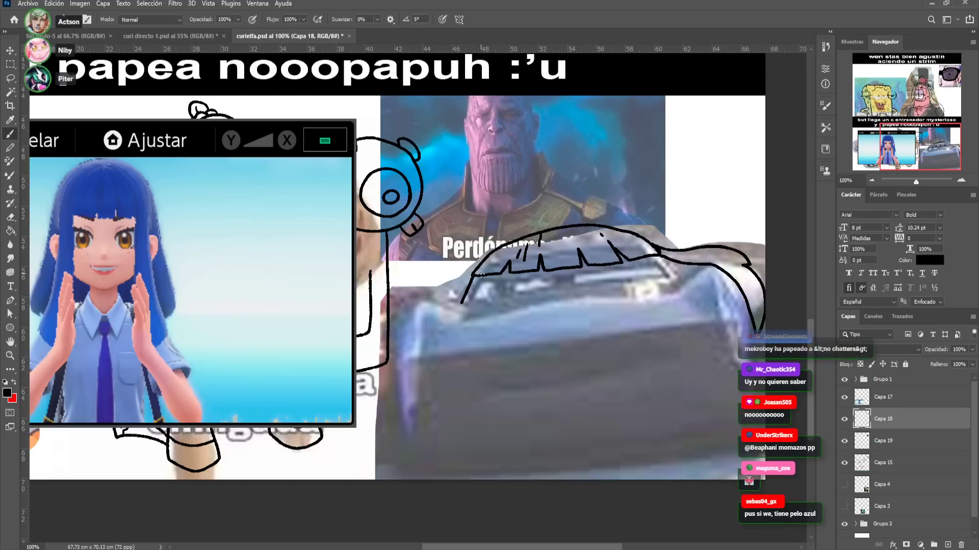
{"action": "mouse_move", "coordinate": [473, 301]}
{"action": "left_mouse_down"}
{"action": "mouse_move", "coordinate": [666, 289]}
{"action": "mouse_move", "coordinate": [683, 277]}
{"action": "left_mouse_up"}
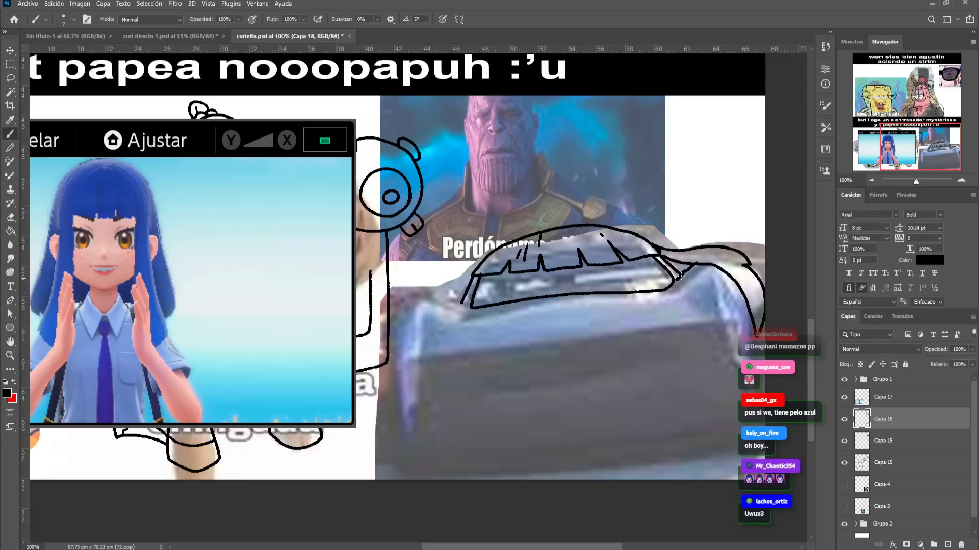
{"action": "left_click_drag", "start_coordinate": [461, 303], "coordinate": [448, 301]}
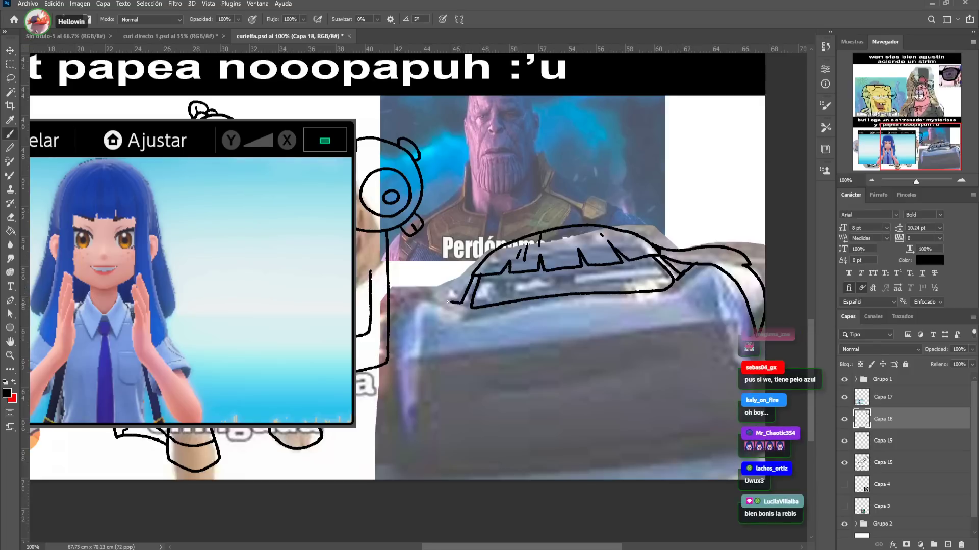
Outline the car's front body and draw the two tires filled solid black beneath it
{"action": "mouse_move", "coordinate": [401, 425]}
{"action": "left_mouse_down"}
{"action": "mouse_move", "coordinate": [413, 457]}
{"action": "mouse_move", "coordinate": [433, 460]}
{"action": "mouse_move", "coordinate": [745, 426]}
{"action": "left_mouse_up"}
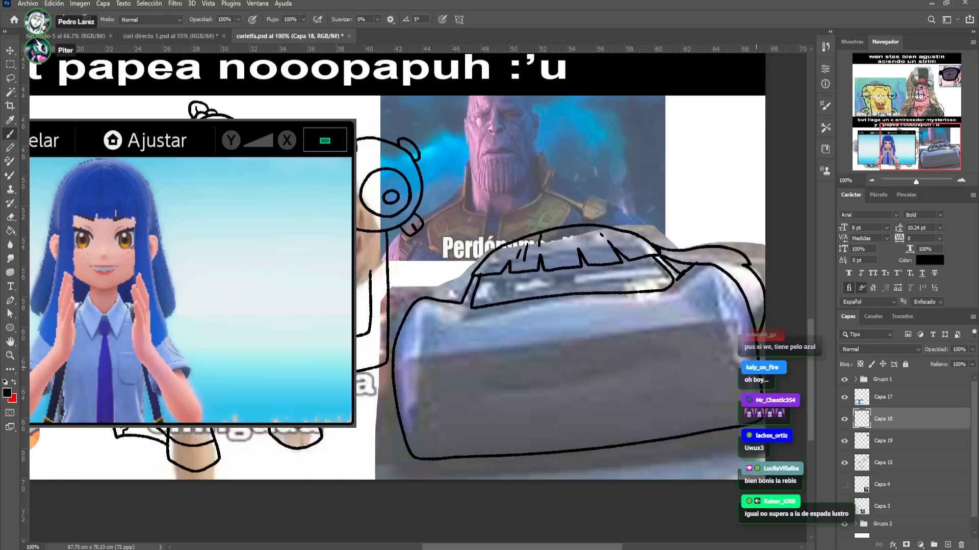
{"action": "left_click_drag", "start_coordinate": [761, 443], "coordinate": [684, 444]}
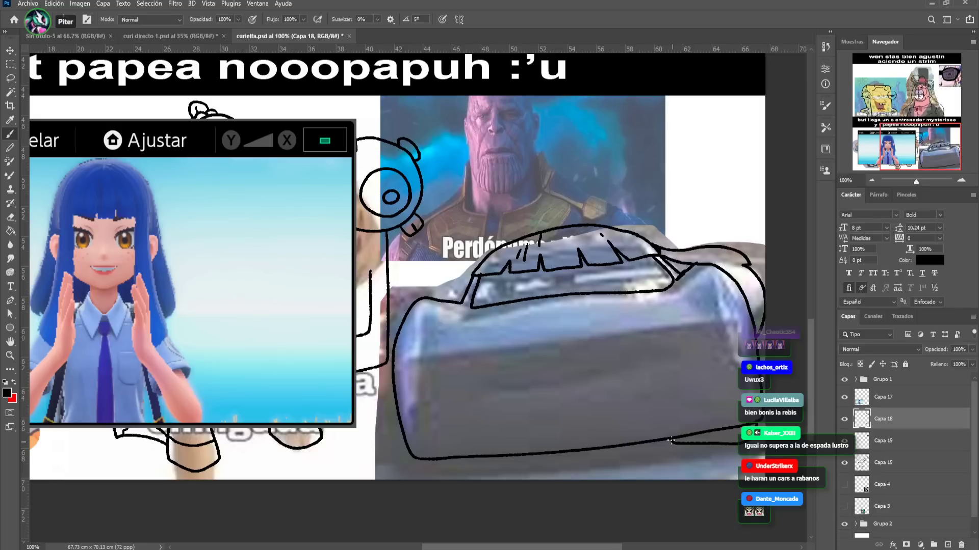
{"action": "mouse_move", "coordinate": [502, 461]}
{"action": "left_mouse_down"}
{"action": "mouse_move", "coordinate": [420, 462]}
{"action": "mouse_move", "coordinate": [443, 463]}
{"action": "left_mouse_up"}
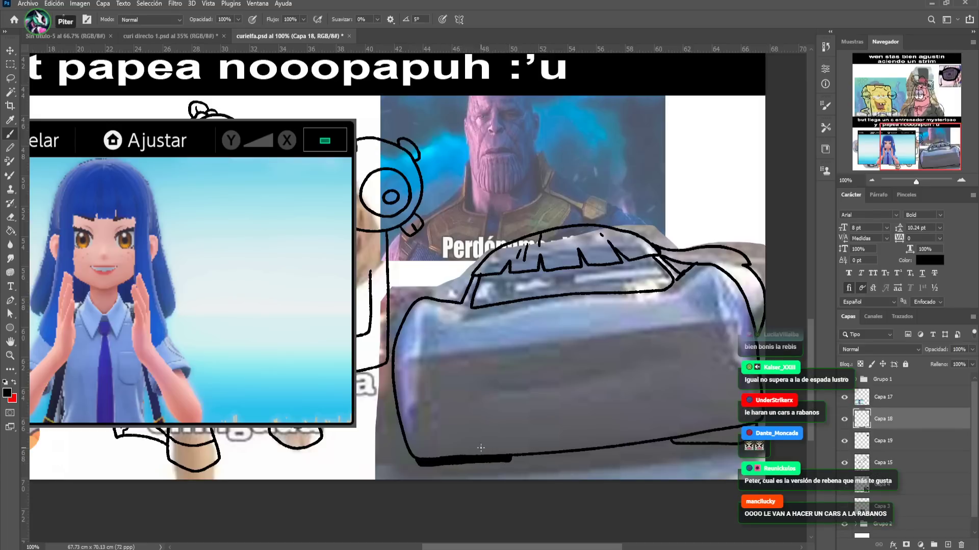
{"action": "mouse_move", "coordinate": [687, 440]}
{"action": "left_mouse_down"}
{"action": "mouse_move", "coordinate": [750, 424]}
{"action": "mouse_move", "coordinate": [733, 438]}
{"action": "left_mouse_up"}
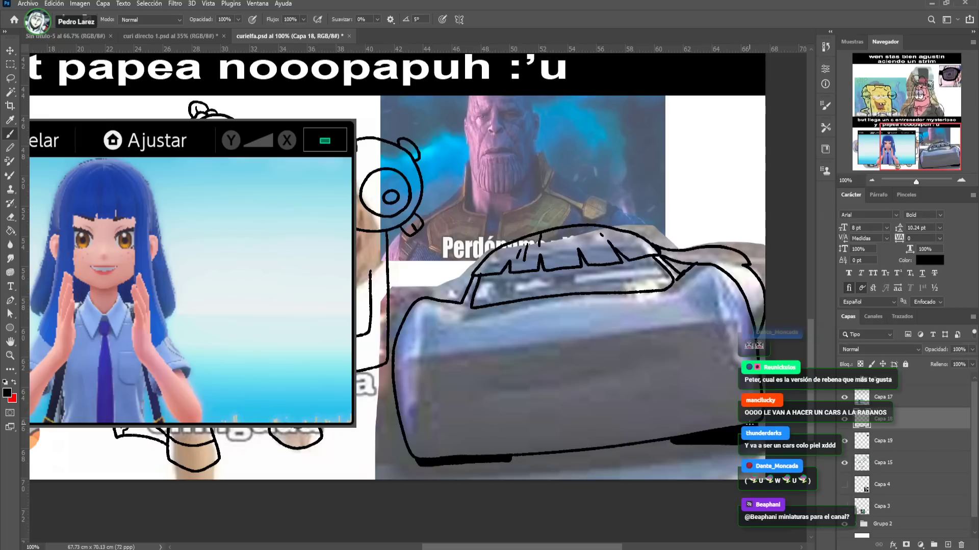
Draw the car's wavy mouth, two crease lines above it, freckle dots on both fenders and the eyelid line inside the windshield
{"action": "mouse_move", "coordinate": [497, 387]}
{"action": "left_mouse_down"}
{"action": "mouse_move", "coordinate": [653, 373]}
{"action": "mouse_move", "coordinate": [493, 389]}
{"action": "left_mouse_up"}
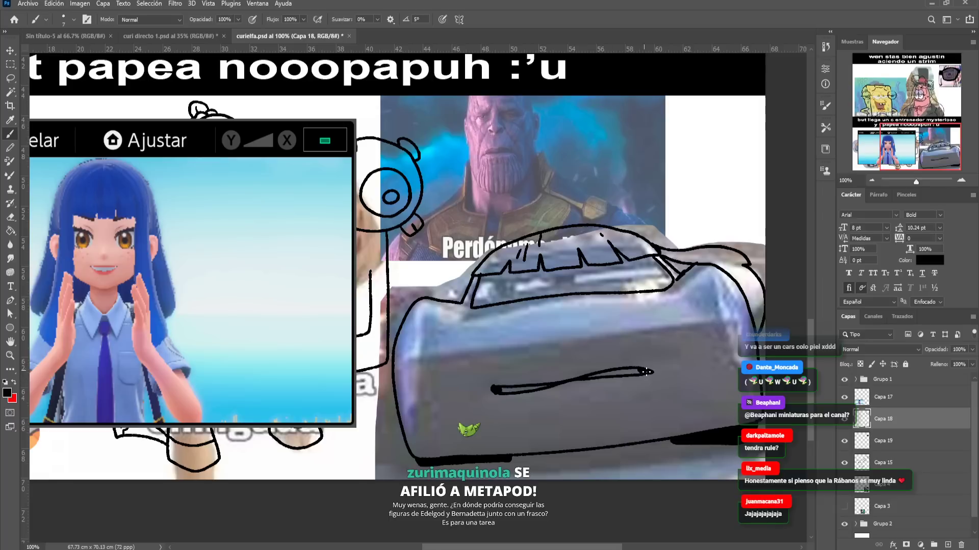
{"action": "left_click_drag", "start_coordinate": [446, 355], "coordinate": [585, 342]}
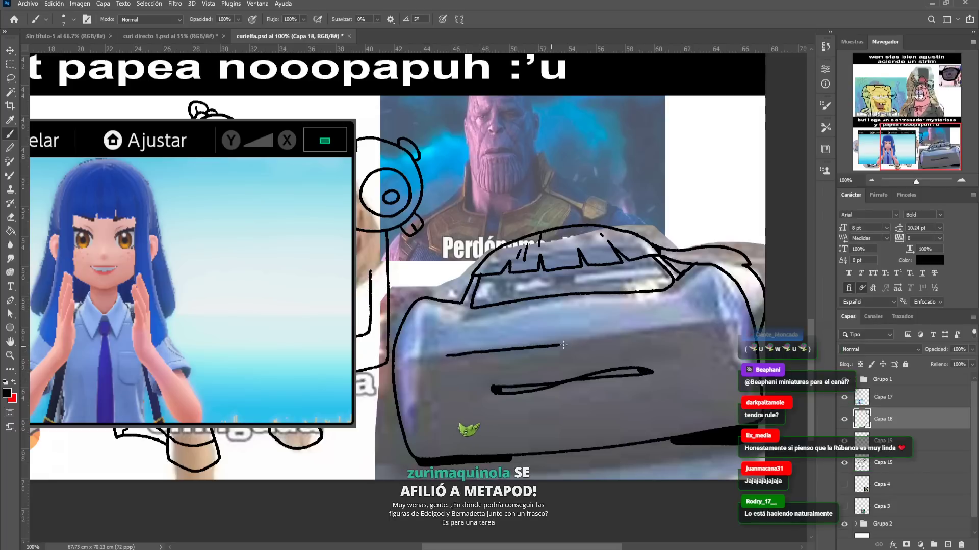
{"action": "left_click_drag", "start_coordinate": [644, 336], "coordinate": [717, 326]}
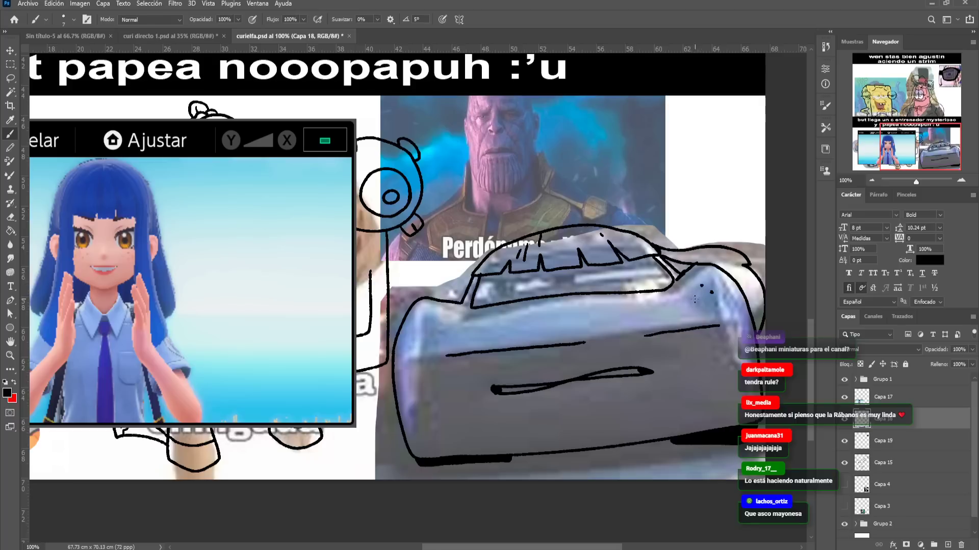
{"action": "left_click", "coordinate": [433, 315]}
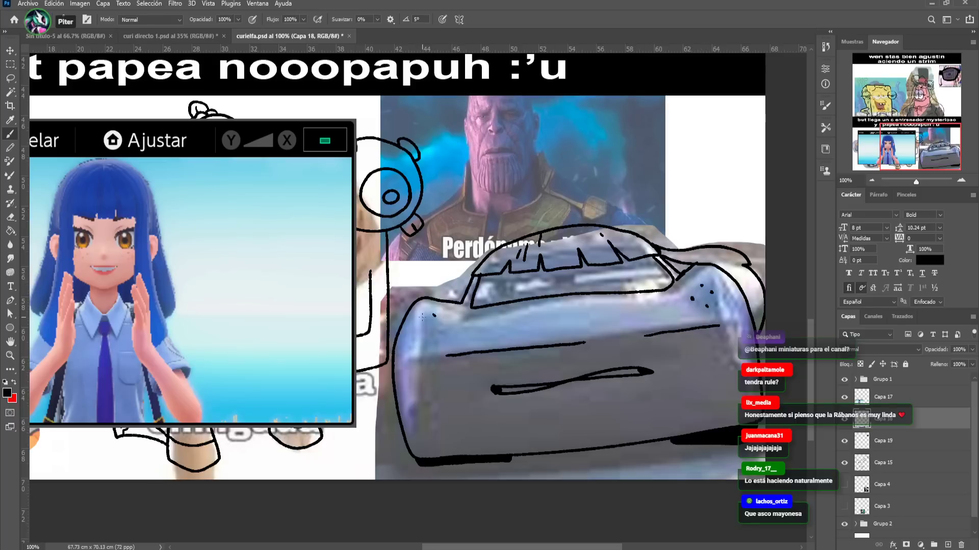
{"action": "left_click", "coordinate": [436, 335]}
{"action": "left_click", "coordinate": [415, 345]}
{"action": "mouse_move", "coordinate": [480, 279]}
{"action": "left_mouse_down"}
{"action": "mouse_move", "coordinate": [523, 281]}
{"action": "mouse_move", "coordinate": [547, 268]}
{"action": "mouse_move", "coordinate": [535, 273]}
{"action": "mouse_move", "coordinate": [569, 276]}
{"action": "left_mouse_up"}
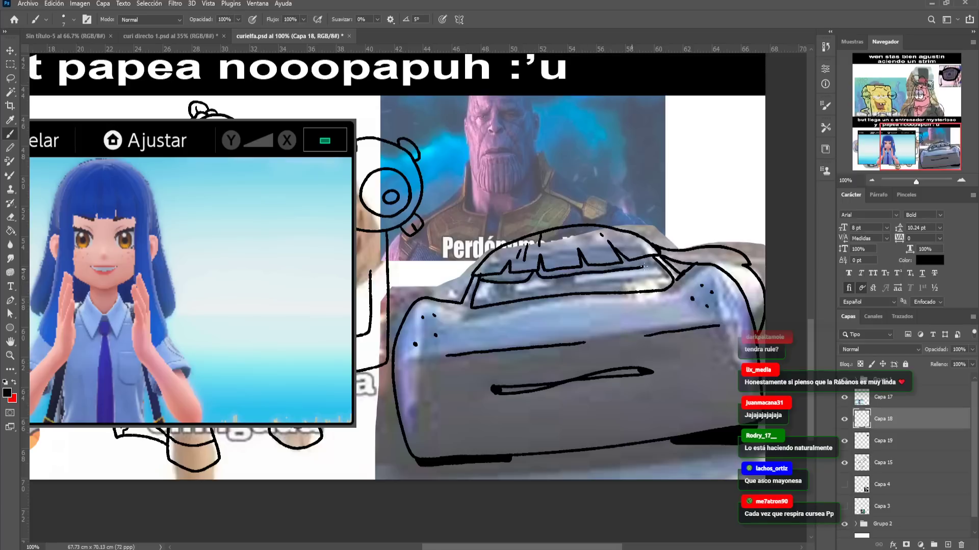
Outline the car's fender beside the dog, erase the dog line overlapping it on Capa 15, and return to Capa 18
{"action": "mouse_move", "coordinate": [477, 275]}
{"action": "left_mouse_down"}
{"action": "mouse_move", "coordinate": [409, 276]}
{"action": "mouse_move", "coordinate": [414, 283]}
{"action": "mouse_move", "coordinate": [389, 305]}
{"action": "mouse_move", "coordinate": [378, 338]}
{"action": "mouse_move", "coordinate": [393, 382]}
{"action": "left_mouse_up"}
{"action": "left_click", "coordinate": [887, 466]}
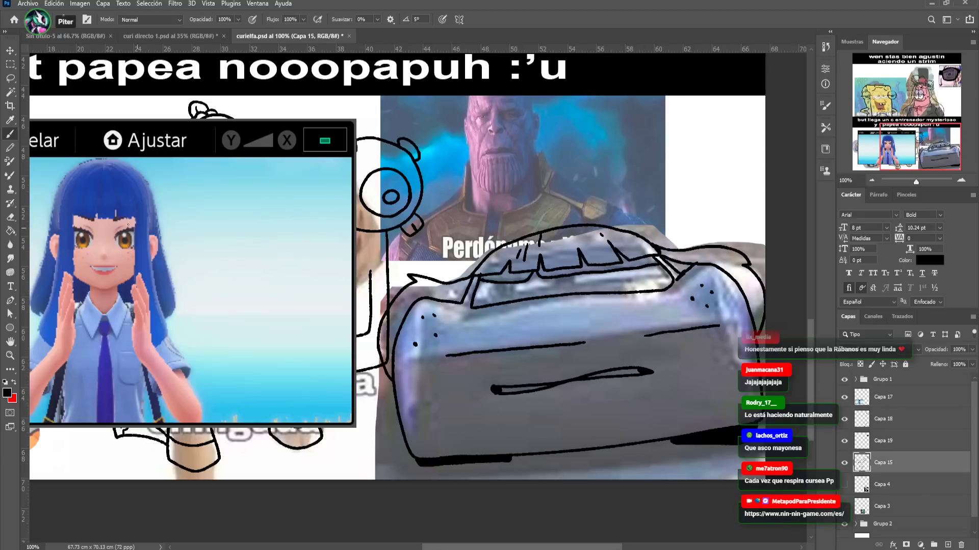
{"action": "left_click", "coordinate": [11, 217]}
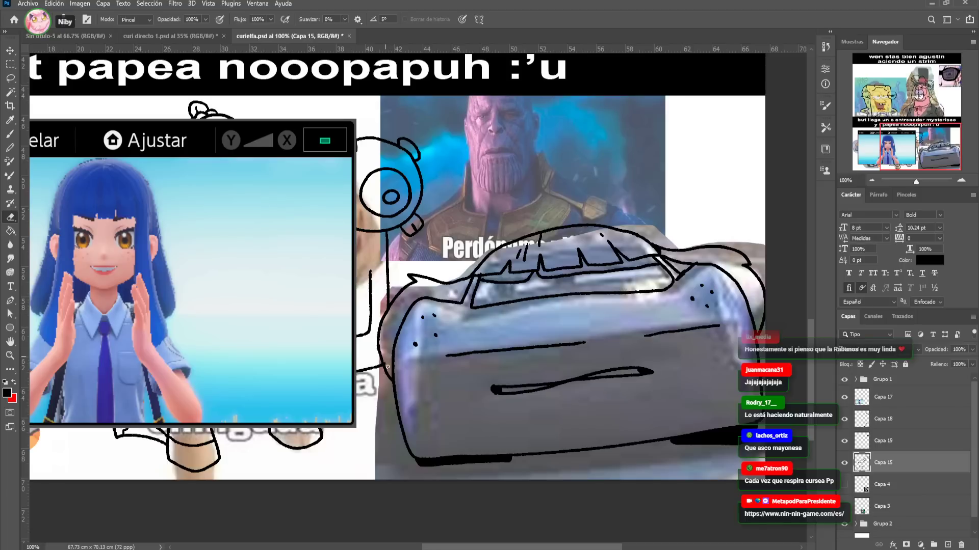
{"action": "key", "text": "b"}
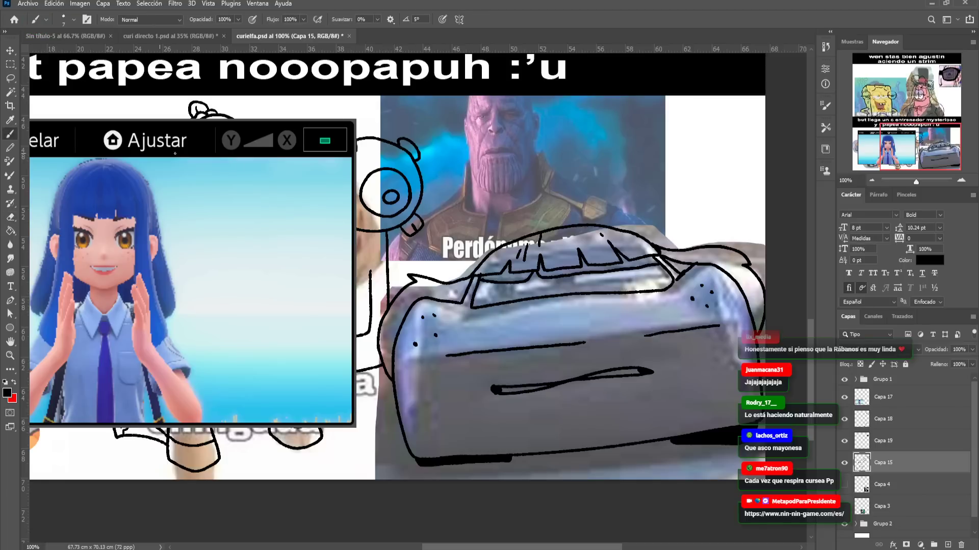
{"action": "left_click", "coordinate": [884, 419]}
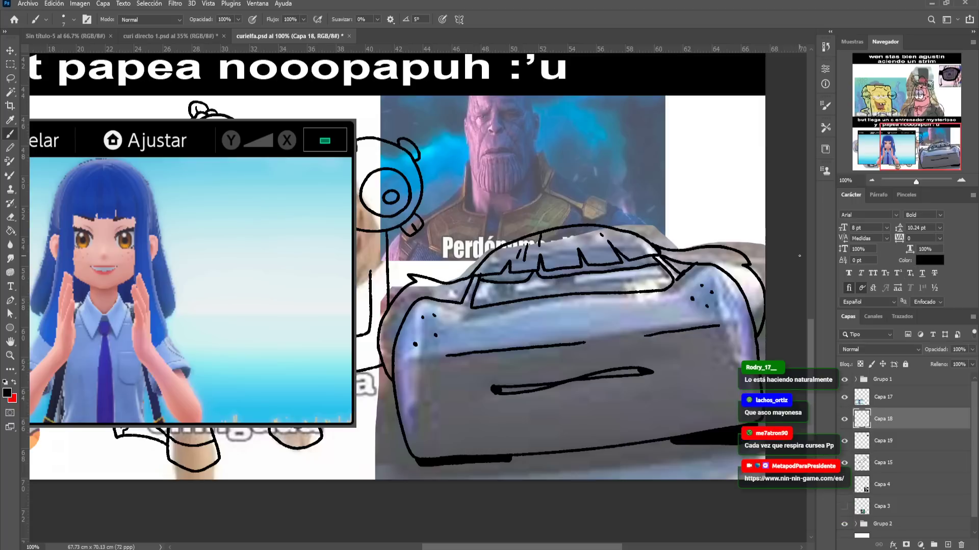
Draw the car's two half-closed eyes with dark pupils and the lower eyelid line inside the windshield
{"action": "left_click_drag", "start_coordinate": [919, 182], "coordinate": [918, 183]}
{"action": "left_click_drag", "start_coordinate": [592, 288], "coordinate": [579, 235]}
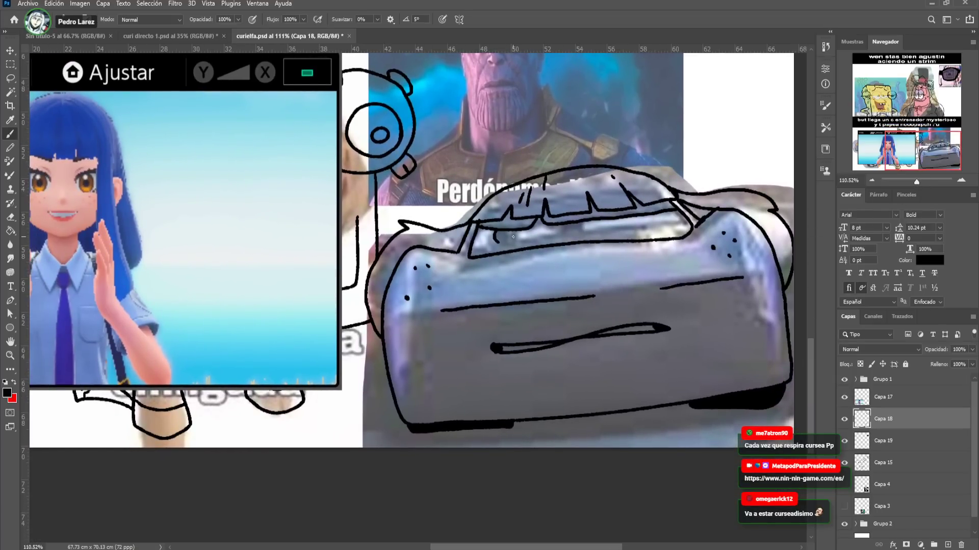
{"action": "left_click_drag", "start_coordinate": [514, 231], "coordinate": [505, 235]}
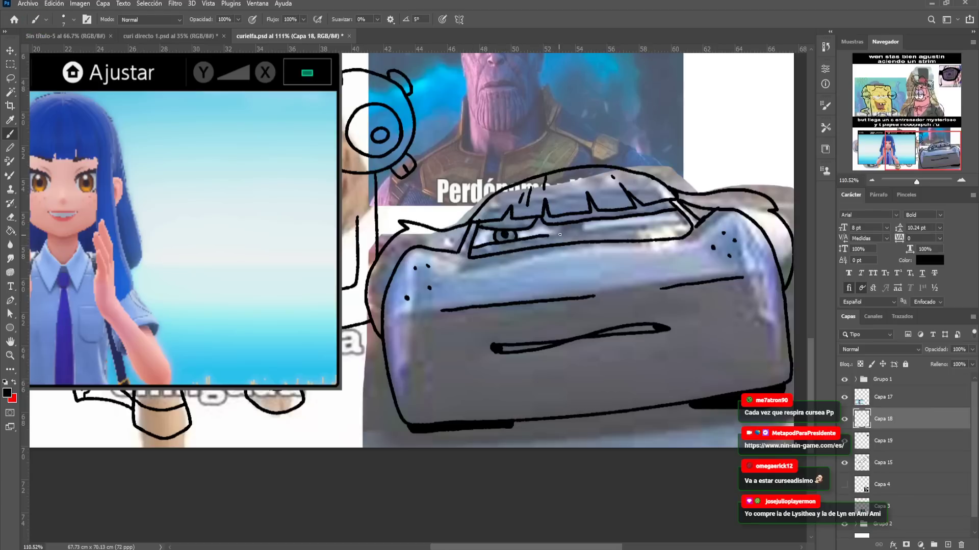
{"action": "left_click_drag", "start_coordinate": [551, 236], "coordinate": [680, 224]}
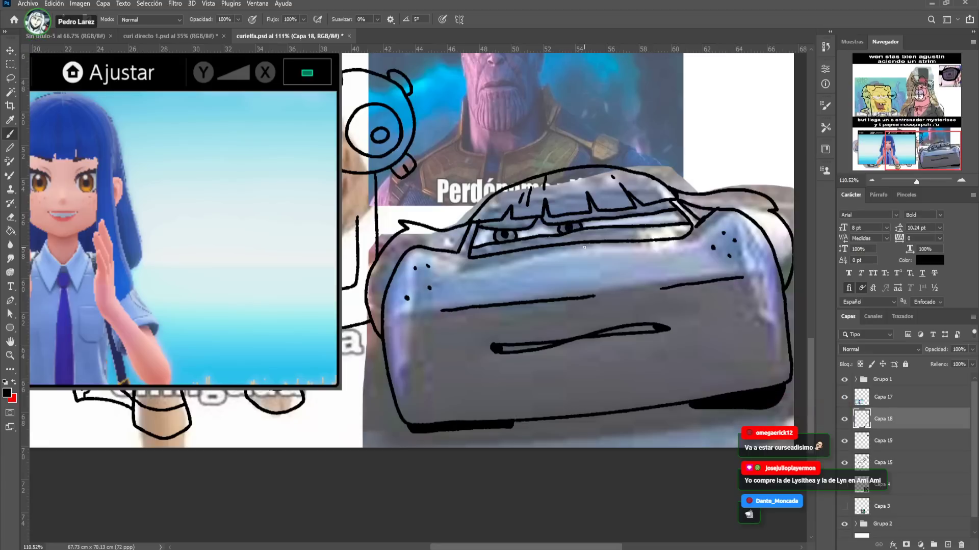
Draw shirt collar lines across both sides of the car's lower bumper, with a tie knot between them
{"action": "left_click_drag", "start_coordinate": [579, 314], "coordinate": [567, 289]}
{"action": "mouse_move", "coordinate": [416, 357]}
{"action": "left_mouse_down"}
{"action": "mouse_move", "coordinate": [579, 368]}
{"action": "mouse_move", "coordinate": [582, 388]}
{"action": "mouse_move", "coordinate": [558, 371]}
{"action": "mouse_move", "coordinate": [376, 346]}
{"action": "left_mouse_up"}
{"action": "key", "text": "ctrl+z"}
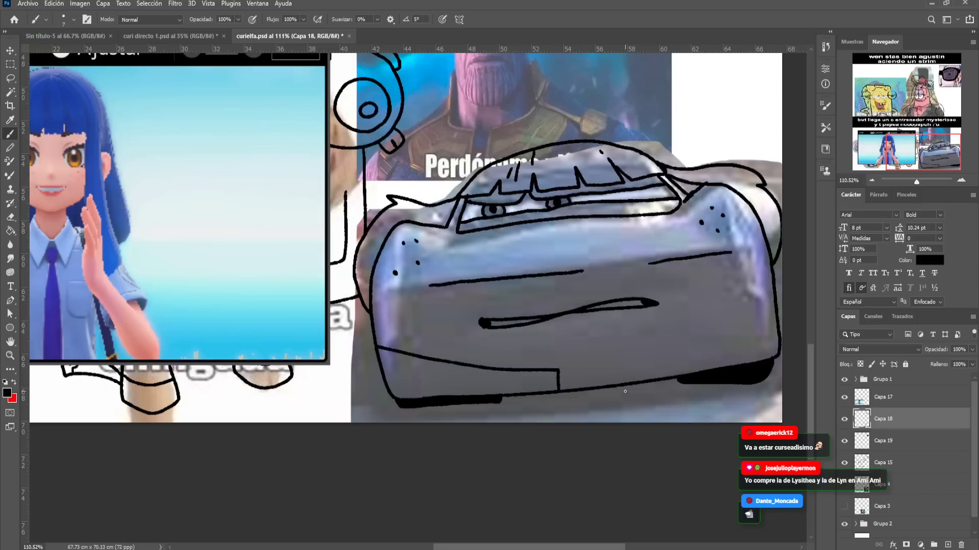
{"action": "left_click_drag", "start_coordinate": [637, 359], "coordinate": [775, 345]}
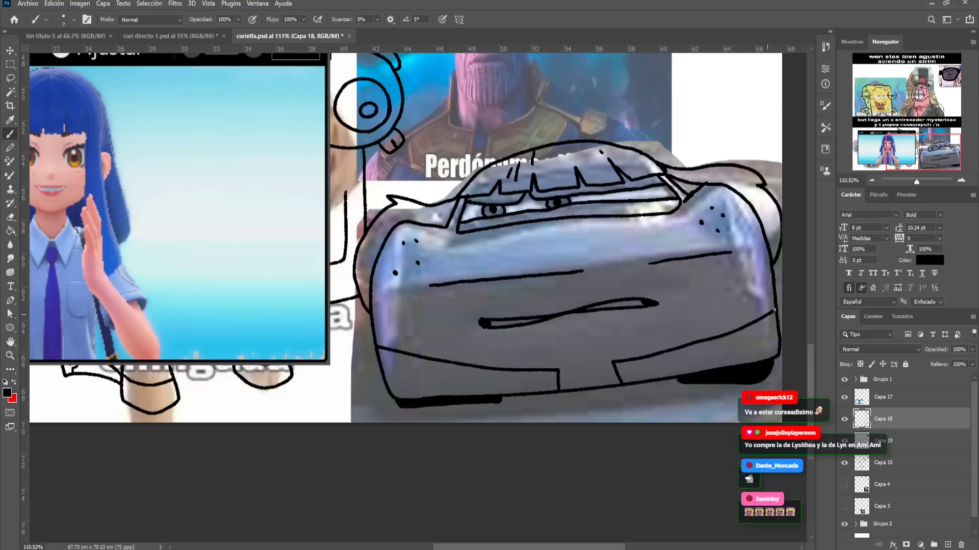
{"action": "mouse_move", "coordinate": [558, 373]}
{"action": "left_mouse_down"}
{"action": "mouse_move", "coordinate": [612, 362]}
{"action": "mouse_move", "coordinate": [606, 386]}
{"action": "left_mouse_up"}
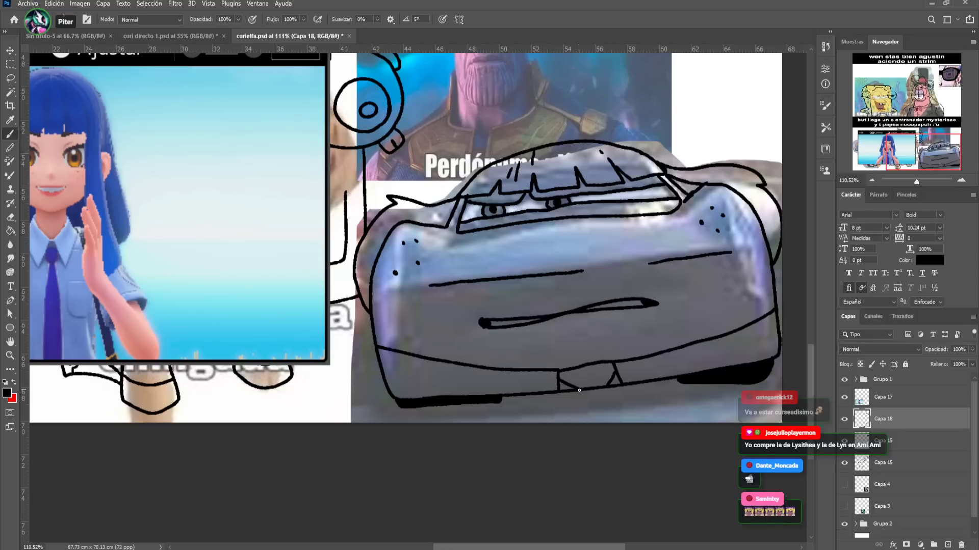
Remove the lines between the collar points and draw a tie knot with two loose ends hanging below the bumper
{"action": "mouse_move", "coordinate": [556, 281]}
{"action": "left_mouse_down"}
{"action": "mouse_move", "coordinate": [585, 314]}
{"action": "mouse_move", "coordinate": [583, 253]}
{"action": "mouse_move", "coordinate": [559, 269]}
{"action": "mouse_move", "coordinate": [555, 286]}
{"action": "mouse_move", "coordinate": [638, 300]}
{"action": "left_mouse_up"}
{"action": "mouse_move", "coordinate": [635, 300]}
{"action": "left_mouse_down"}
{"action": "mouse_move", "coordinate": [537, 258]}
{"action": "mouse_move", "coordinate": [541, 274]}
{"action": "left_mouse_up"}
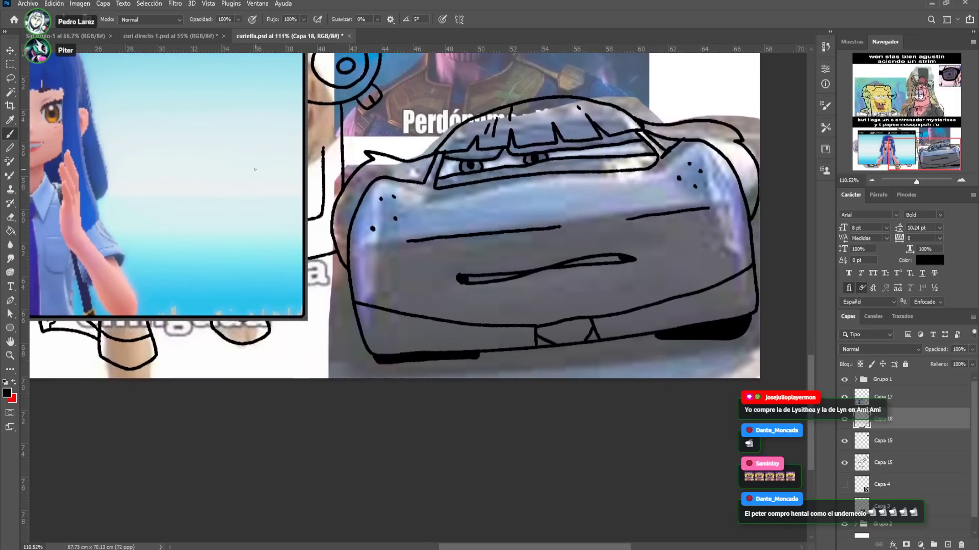
{"action": "key", "text": "l"}
{"action": "mouse_move", "coordinate": [566, 330]}
{"action": "left_mouse_down"}
{"action": "mouse_move", "coordinate": [573, 358]}
{"action": "mouse_move", "coordinate": [585, 355]}
{"action": "mouse_move", "coordinate": [567, 330]}
{"action": "left_mouse_up"}
{"action": "key", "text": "ctrl+d"}
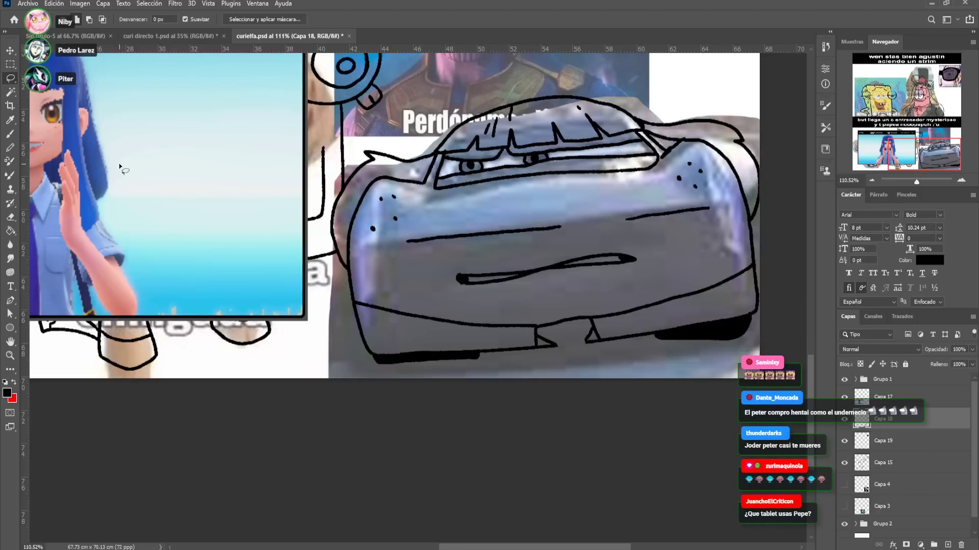
{"action": "key", "text": "b"}
{"action": "mouse_move", "coordinate": [558, 346]}
{"action": "left_mouse_down"}
{"action": "mouse_move", "coordinate": [587, 341]}
{"action": "mouse_move", "coordinate": [590, 380]}
{"action": "mouse_move", "coordinate": [567, 356]}
{"action": "mouse_move", "coordinate": [537, 388]}
{"action": "mouse_move", "coordinate": [575, 348]}
{"action": "left_mouse_up"}
{"action": "key", "text": "space"}
{"action": "left_click_drag", "start_coordinate": [599, 250], "coordinate": [665, 351]}
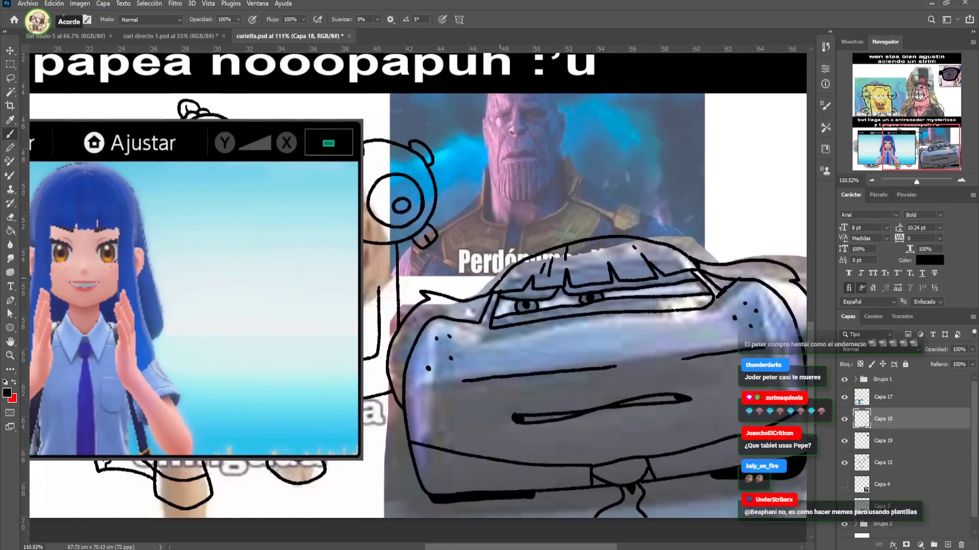
{"action": "mouse_move", "coordinate": [484, 294]}
{"action": "left_mouse_down"}
{"action": "mouse_move", "coordinate": [496, 201]}
{"action": "mouse_move", "coordinate": [532, 180]}
{"action": "left_mouse_up"}
{"action": "key", "text": "ctrl+z"}
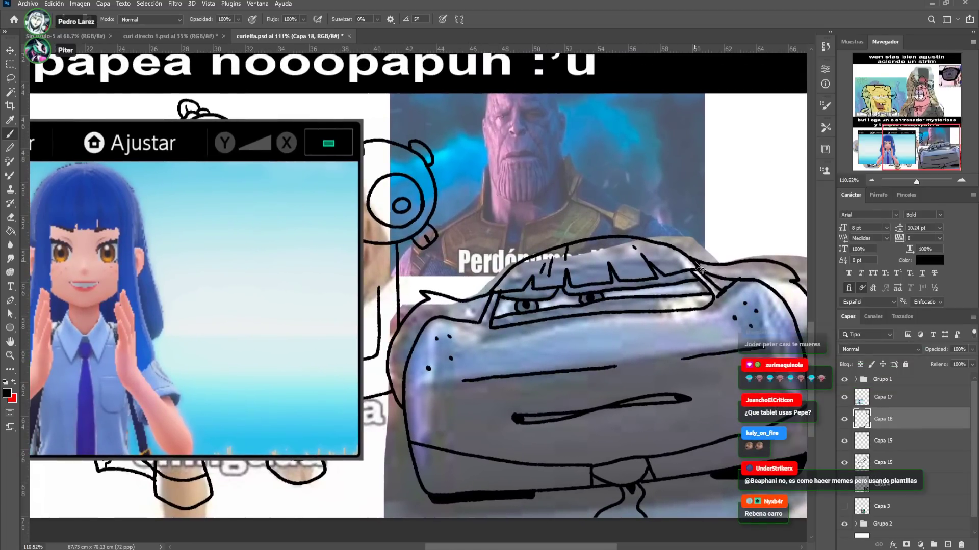
{"action": "mouse_move", "coordinate": [306, 100]}
{"action": "left_mouse_down"}
{"action": "mouse_move", "coordinate": [280, 158]}
{"action": "mouse_move", "coordinate": [288, 151]}
{"action": "left_mouse_up"}
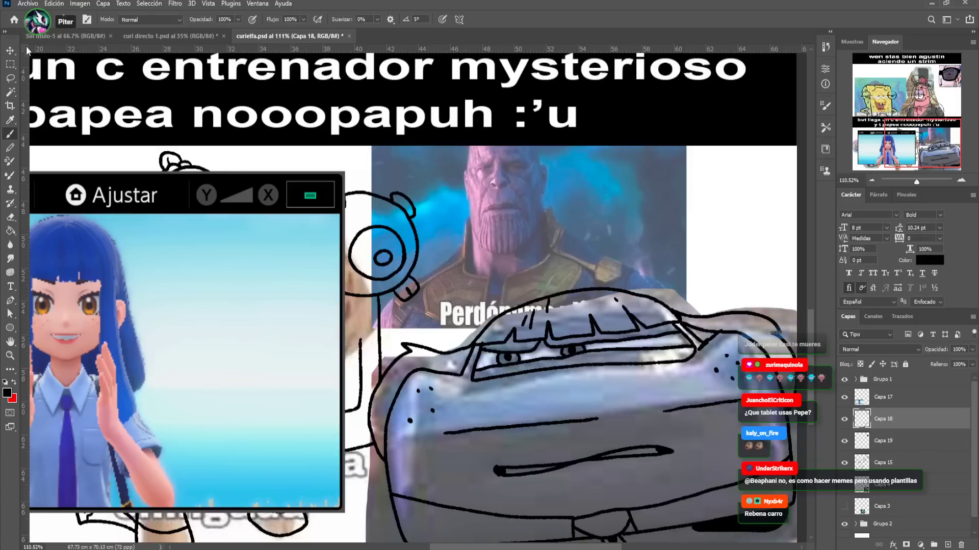
Hide the character reference layer Capa 17 and select the line art layer Capa 18
{"action": "left_click", "coordinate": [10, 51]}
{"action": "left_click", "coordinate": [884, 398]}
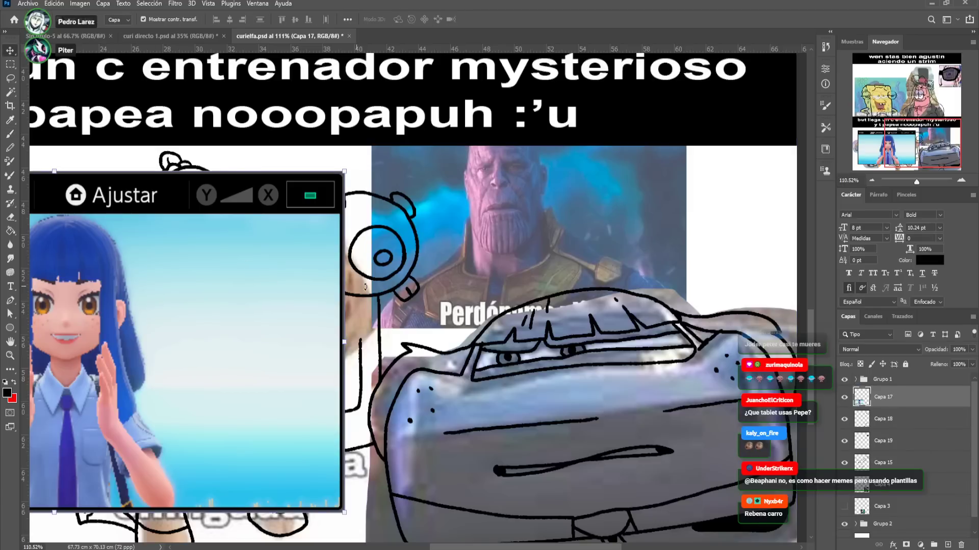
{"action": "left_click", "coordinate": [844, 398]}
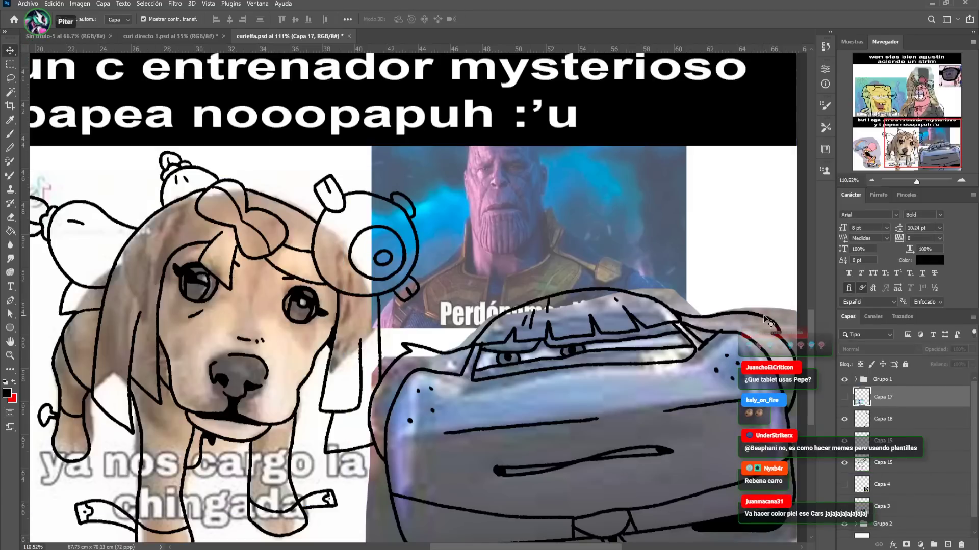
{"action": "key", "text": "alt+bracketleft"}
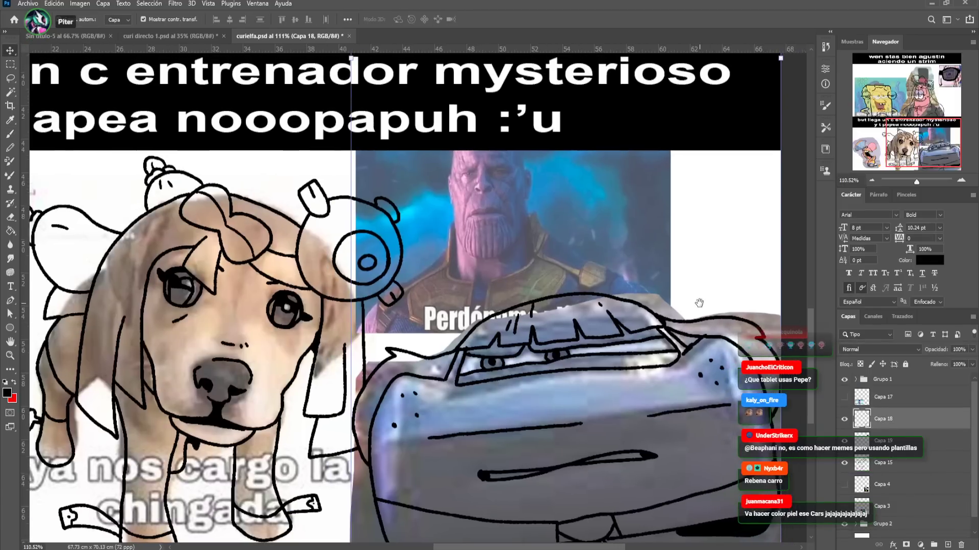
{"action": "left_click_drag", "start_coordinate": [716, 301], "coordinate": [689, 298]}
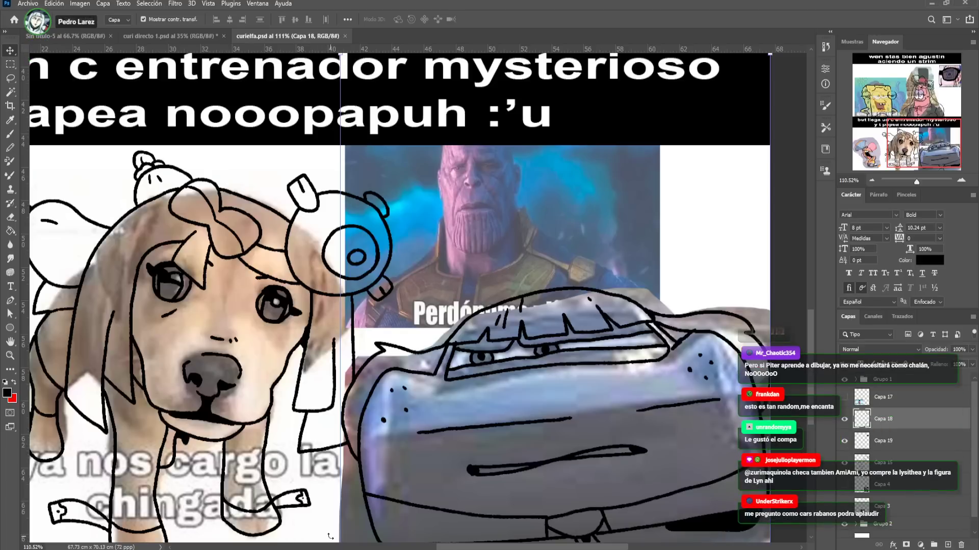
Paste the brown Clodsire picture as a reference over the car's front, and select the line art layer Capa 18
{"action": "key", "text": "ctrl+v"}
{"action": "left_click_drag", "start_coordinate": [455, 288], "coordinate": [536, 429]}
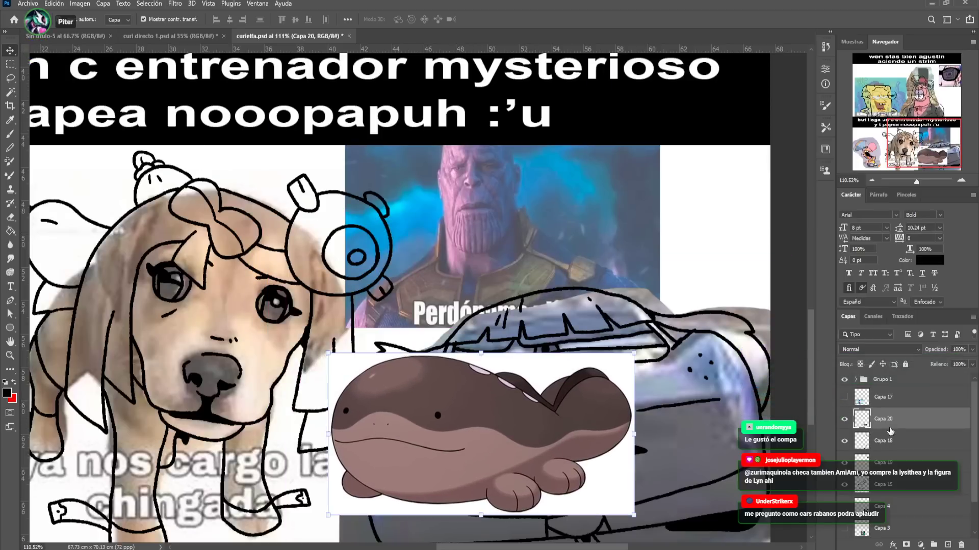
{"action": "left_click", "coordinate": [884, 441]}
{"action": "left_click", "coordinate": [845, 441]}
{"action": "left_click", "coordinate": [845, 441]}
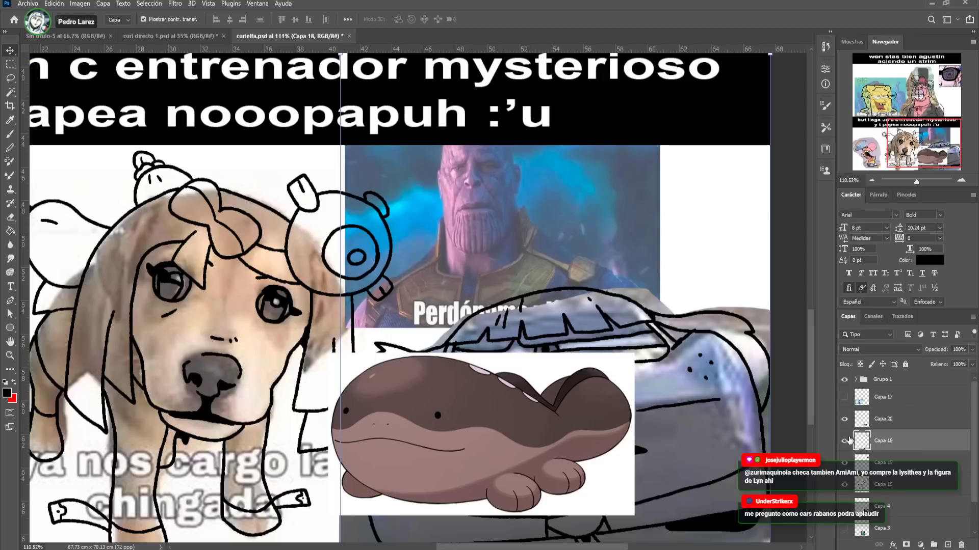
Draw two small black nostrils on Thanos's nose with the Brush tool
{"action": "left_click", "coordinate": [10, 134]}
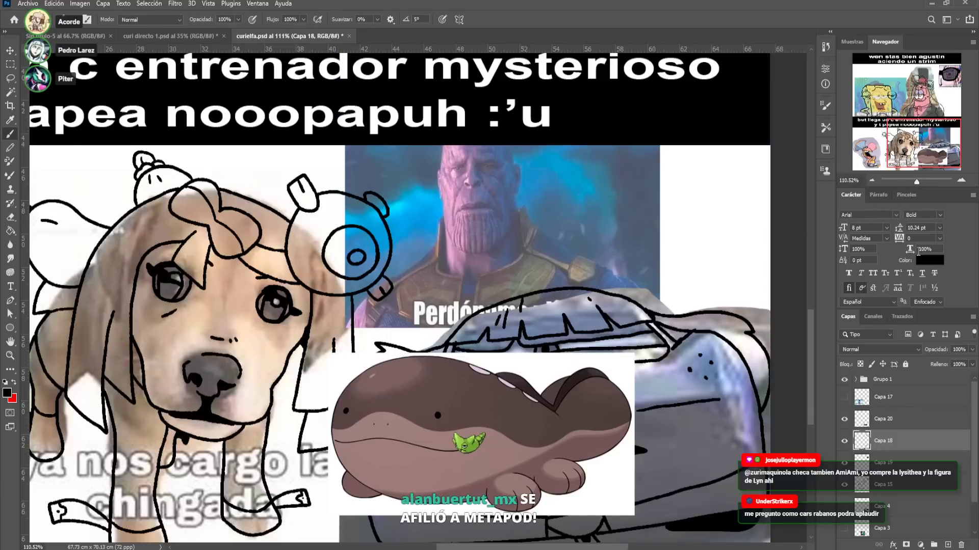
{"action": "left_click", "coordinate": [921, 182]}
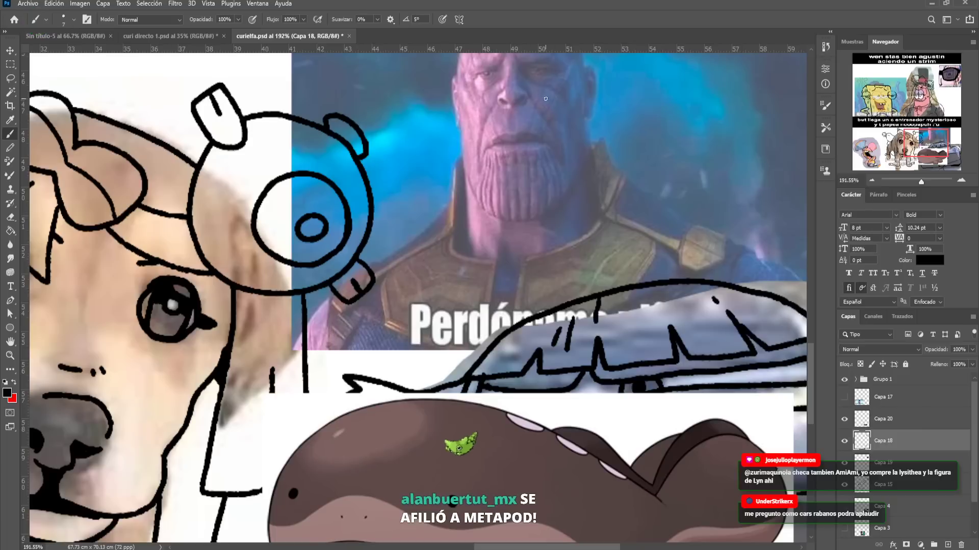
{"action": "left_click", "coordinate": [503, 102]}
{"action": "left_click_drag", "start_coordinate": [517, 102], "coordinate": [518, 104]}
{"action": "left_click_drag", "start_coordinate": [523, 185], "coordinate": [526, 158]}
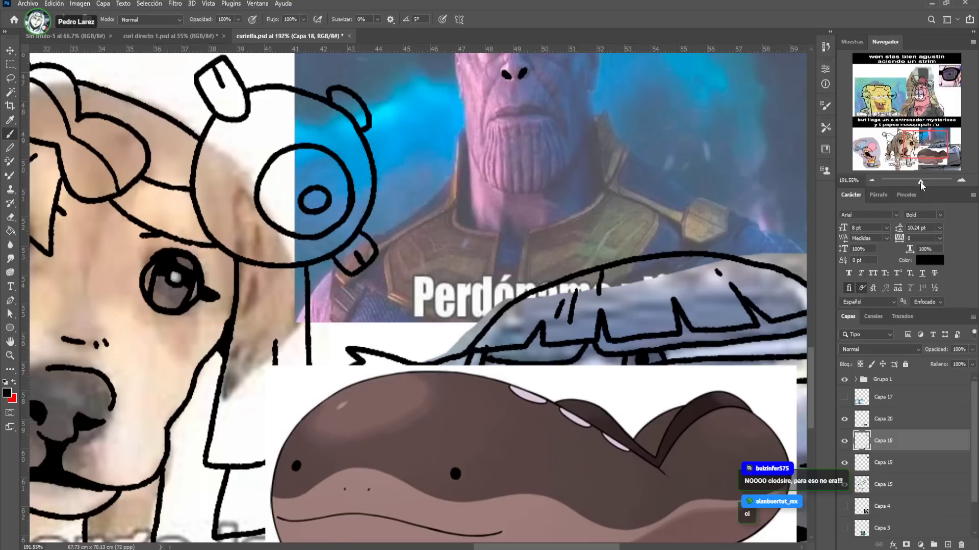
Draw Thanos's downturned mouth with both lips, the rounded chin outline and the vertical grooves inside the chin
{"action": "left_click_drag", "start_coordinate": [921, 183], "coordinate": [920, 183]}
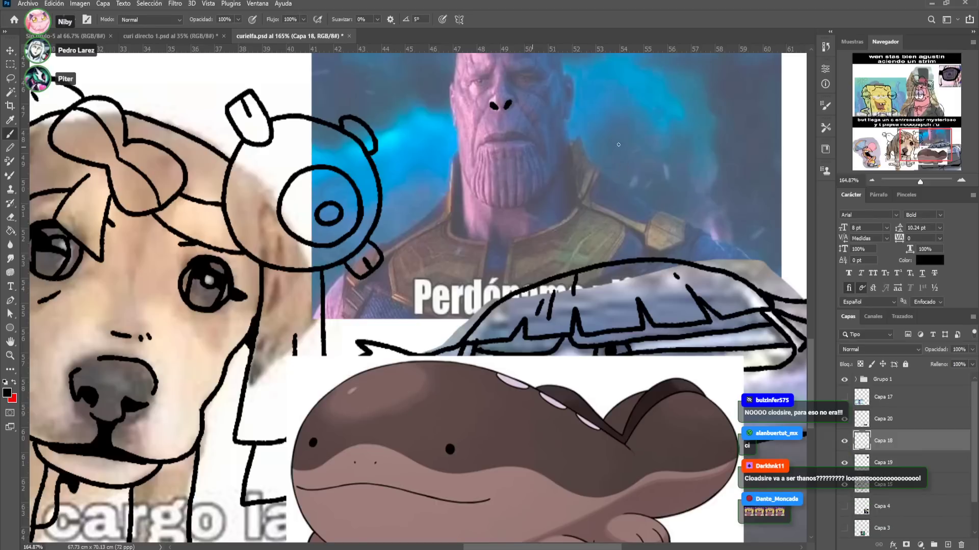
{"action": "left_click_drag", "start_coordinate": [928, 155], "coordinate": [933, 154]}
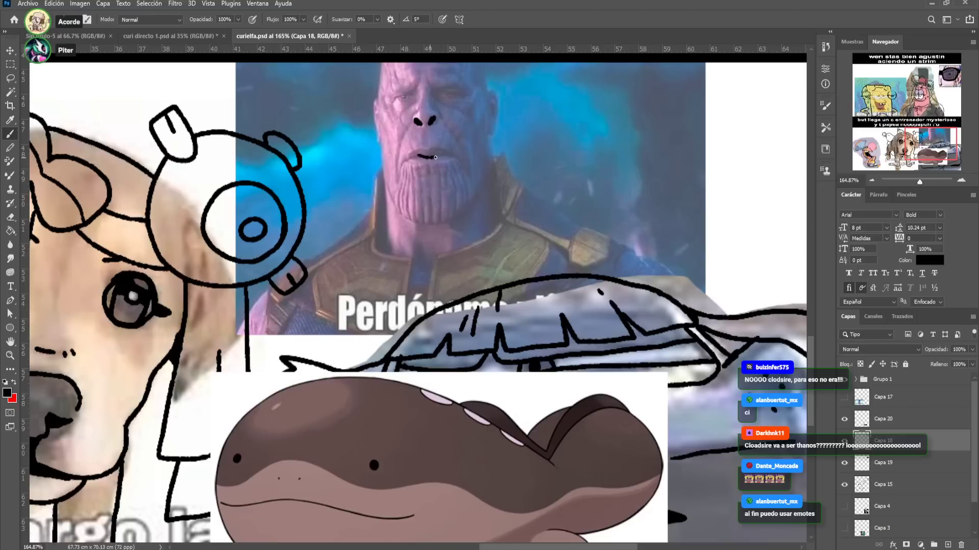
{"action": "left_click_drag", "start_coordinate": [435, 157], "coordinate": [452, 157]}
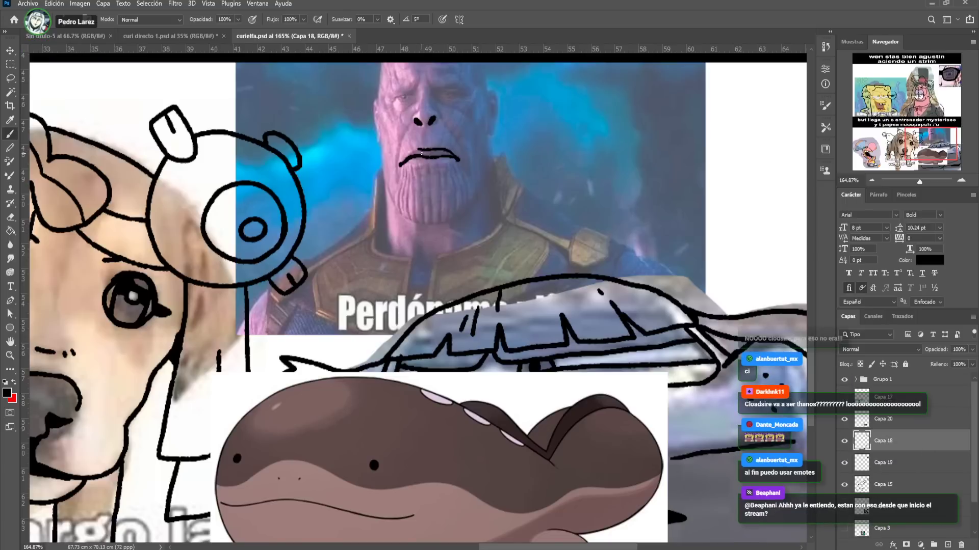
{"action": "mouse_move", "coordinate": [411, 164]}
{"action": "left_mouse_down"}
{"action": "mouse_move", "coordinate": [453, 164]}
{"action": "mouse_move", "coordinate": [438, 188]}
{"action": "mouse_move", "coordinate": [438, 223]}
{"action": "mouse_move", "coordinate": [431, 169]}
{"action": "mouse_move", "coordinate": [420, 222]}
{"action": "mouse_move", "coordinate": [406, 171]}
{"action": "mouse_move", "coordinate": [405, 217]}
{"action": "left_mouse_up"}
{"action": "mouse_move", "coordinate": [400, 180]}
{"action": "left_mouse_down"}
{"action": "mouse_move", "coordinate": [398, 211]}
{"action": "mouse_move", "coordinate": [393, 201]}
{"action": "mouse_move", "coordinate": [433, 224]}
{"action": "mouse_move", "coordinate": [460, 217]}
{"action": "mouse_move", "coordinate": [486, 182]}
{"action": "mouse_move", "coordinate": [450, 183]}
{"action": "mouse_move", "coordinate": [451, 214]}
{"action": "left_mouse_up"}
{"action": "left_click_drag", "start_coordinate": [458, 176], "coordinate": [460, 216]}
{"action": "left_click_drag", "start_coordinate": [460, 168], "coordinate": [476, 197]}
Outline both sides of Thanos's head and neck, both shoulders and the straight lower edge of his torso
{"action": "left_click_drag", "start_coordinate": [485, 82], "coordinate": [508, 230]}
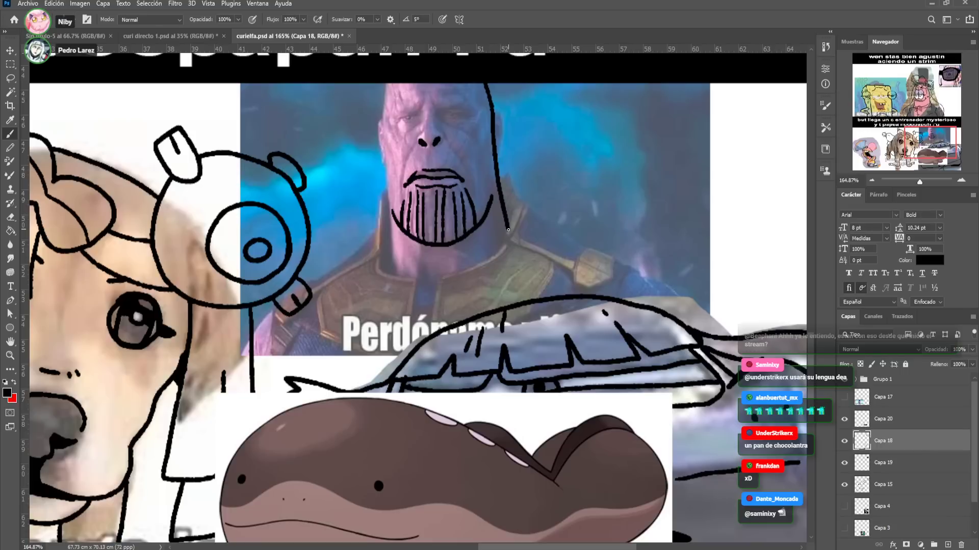
{"action": "left_click_drag", "start_coordinate": [388, 83], "coordinate": [385, 240]}
{"action": "left_click_drag", "start_coordinate": [452, 247], "coordinate": [428, 225]}
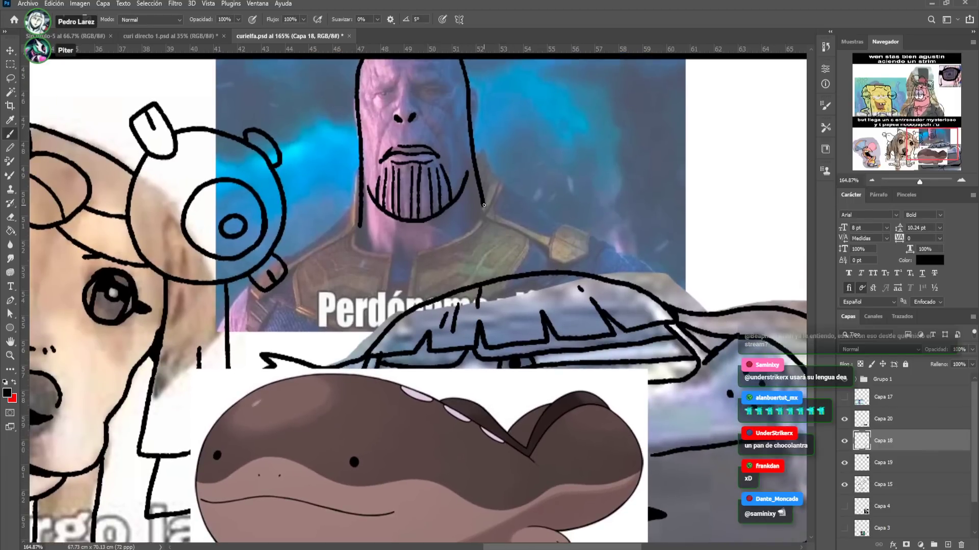
{"action": "mouse_move", "coordinate": [493, 208]}
{"action": "left_mouse_down"}
{"action": "mouse_move", "coordinate": [590, 237]}
{"action": "mouse_move", "coordinate": [642, 283]}
{"action": "left_mouse_up"}
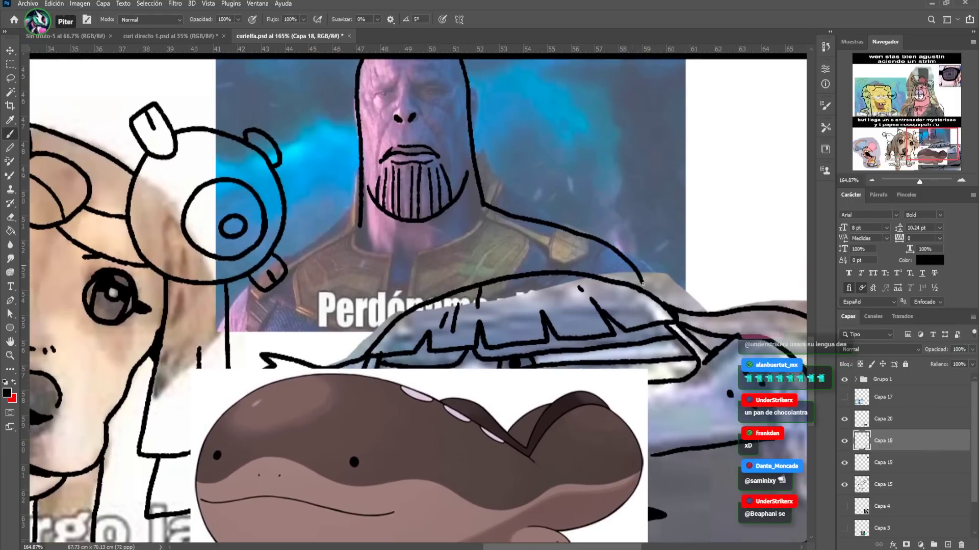
{"action": "mouse_move", "coordinate": [357, 224]}
{"action": "left_mouse_down"}
{"action": "mouse_move", "coordinate": [373, 241]}
{"action": "mouse_move", "coordinate": [296, 281]}
{"action": "mouse_move", "coordinate": [283, 329]}
{"action": "mouse_move", "coordinate": [433, 327]}
{"action": "left_mouse_up"}
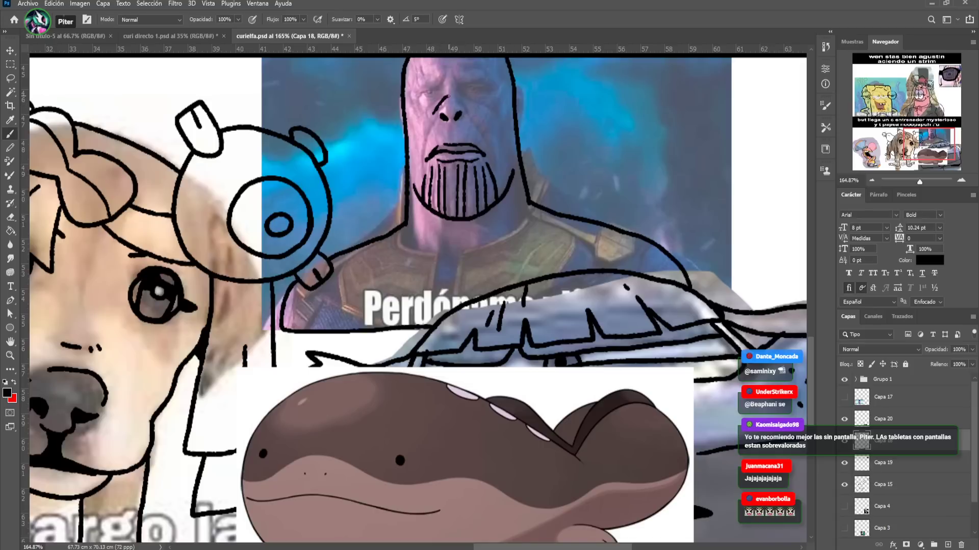
Draw a contour over Thanos's nose and across both cheeks, plus a curved line down each side of his chest
{"action": "left_click_drag", "start_coordinate": [485, 138], "coordinate": [516, 147]}
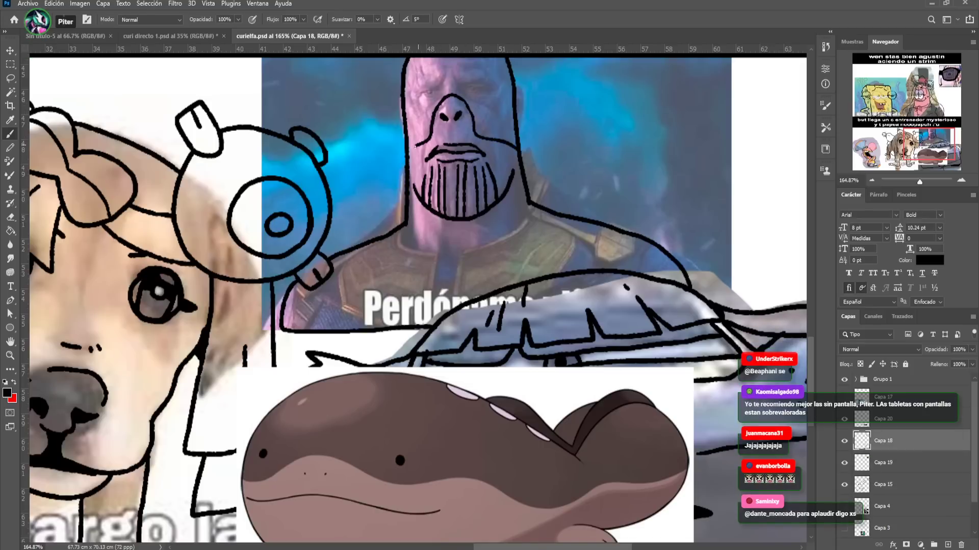
{"action": "mouse_move", "coordinate": [389, 239]}
{"action": "left_mouse_down"}
{"action": "mouse_move", "coordinate": [388, 260]}
{"action": "mouse_move", "coordinate": [339, 301]}
{"action": "mouse_move", "coordinate": [334, 332]}
{"action": "left_mouse_up"}
{"action": "left_click_drag", "start_coordinate": [572, 220], "coordinate": [572, 272]}
{"action": "scroll", "coordinate": [526, 194], "scroll_direction": "up", "scroll_amount": 2}
{"action": "scroll", "coordinate": [479, 113], "scroll_direction": "down", "scroll_amount": 1}
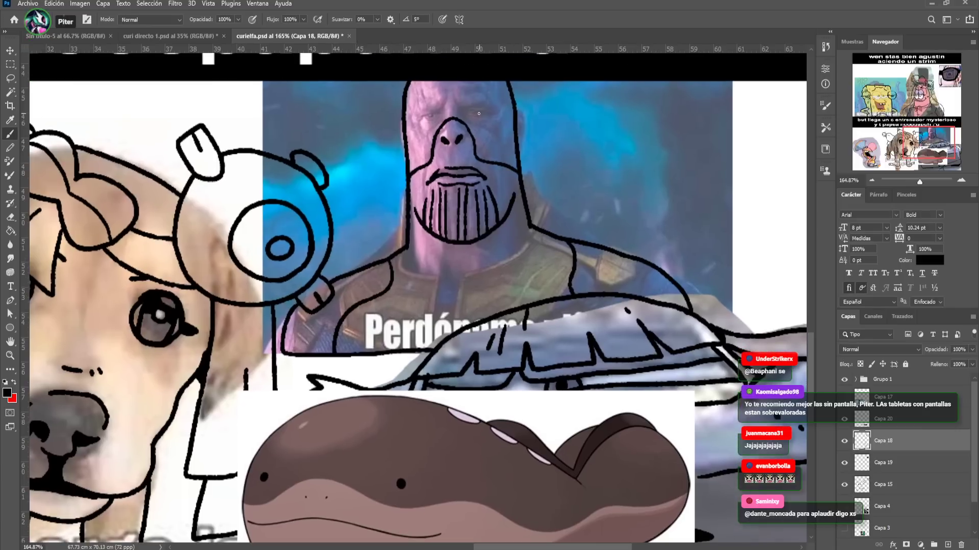
Draw Thanos's small eyes, sad brows and face wrinkles, plus the neck and collarbone lines
{"action": "left_click", "coordinate": [474, 115]}
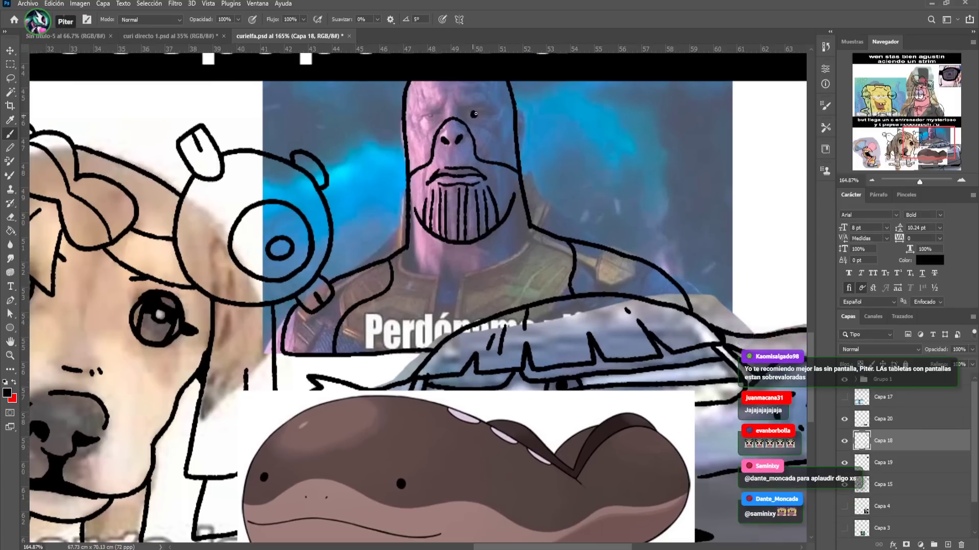
{"action": "left_click", "coordinate": [432, 116]}
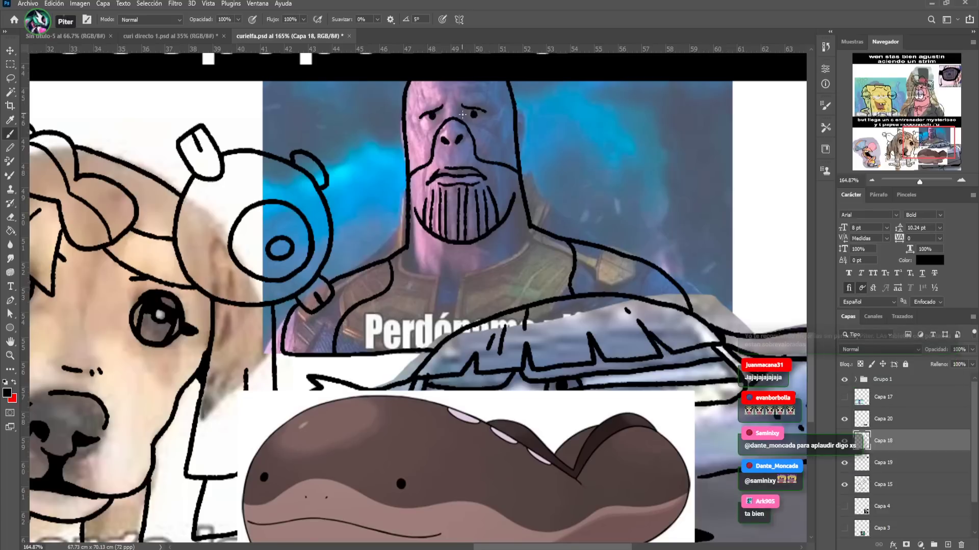
{"action": "left_click_drag", "start_coordinate": [492, 113], "coordinate": [499, 109]}
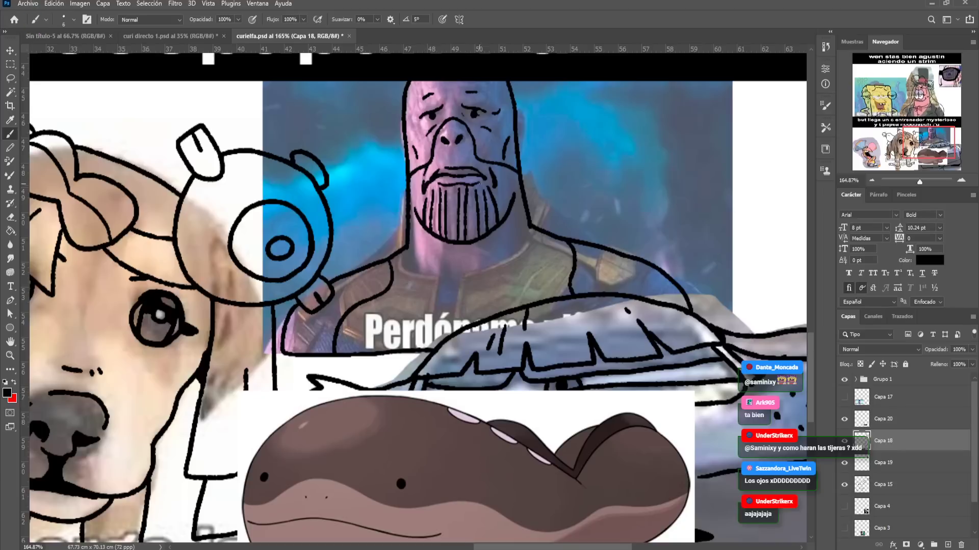
{"action": "mouse_move", "coordinate": [496, 242]}
{"action": "left_mouse_down"}
{"action": "mouse_move", "coordinate": [487, 271]}
{"action": "mouse_move", "coordinate": [439, 256]}
{"action": "mouse_move", "coordinate": [439, 278]}
{"action": "mouse_move", "coordinate": [440, 266]}
{"action": "left_mouse_up"}
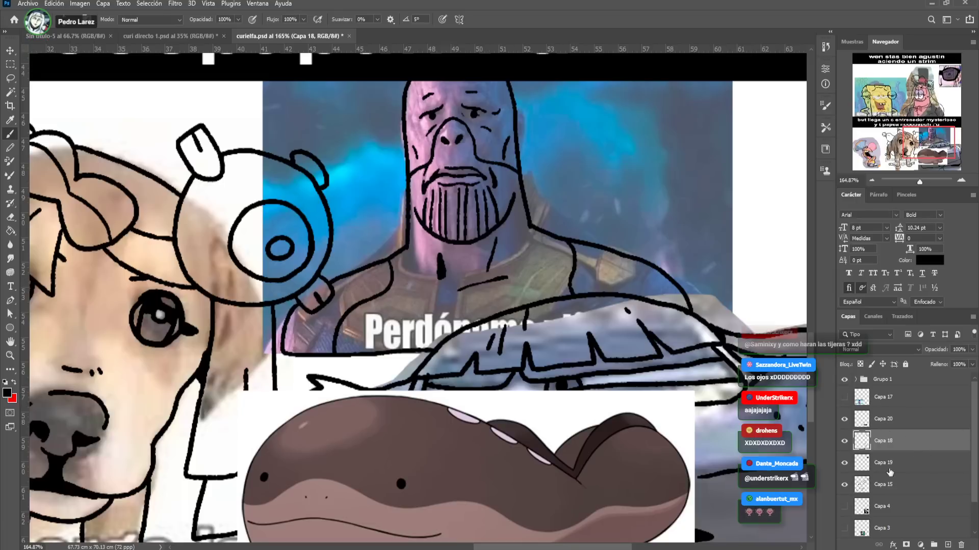
Hide the Clodsire reference layer Capa 20
{"action": "scroll", "coordinate": [976, 423], "scroll_direction": "down", "scroll_amount": 2}
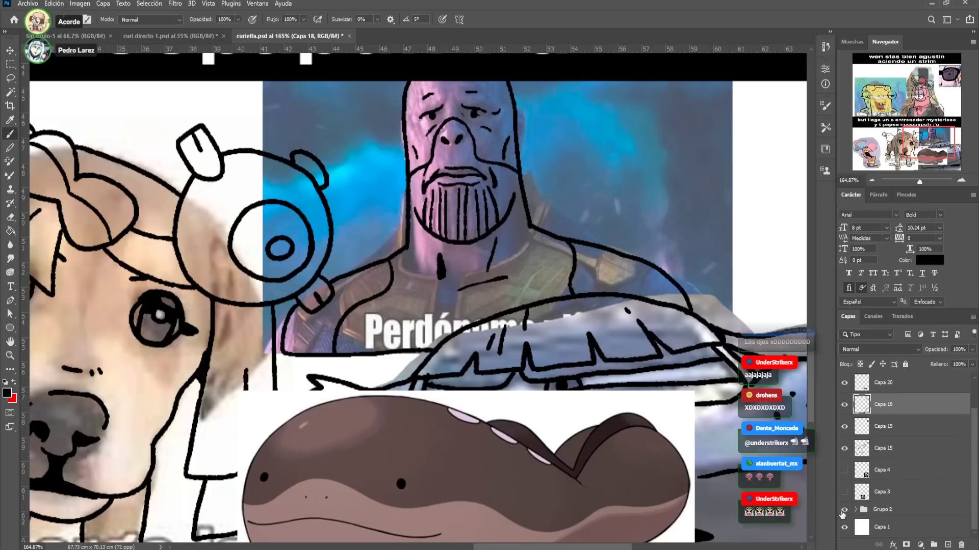
{"action": "left_click", "coordinate": [843, 510]}
{"action": "left_click", "coordinate": [846, 511]}
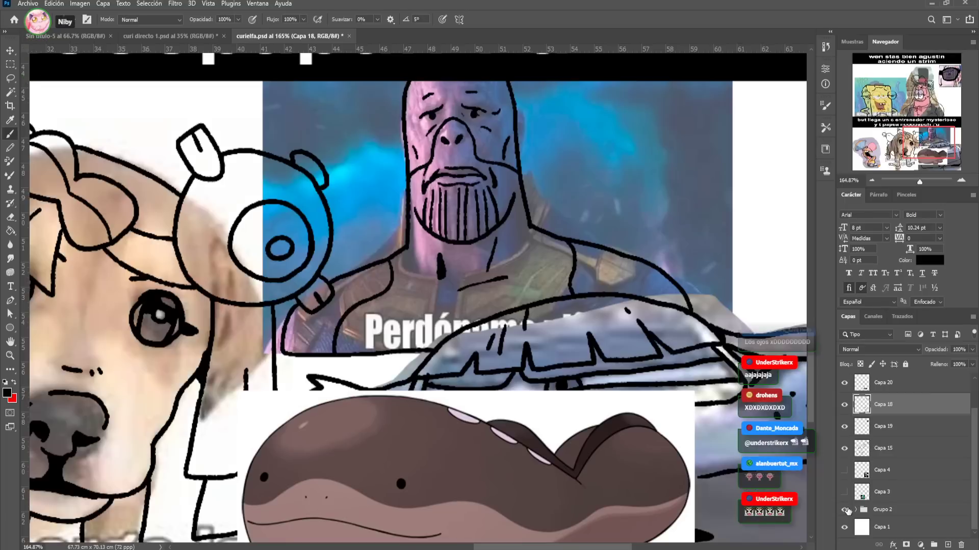
{"action": "left_click_drag", "start_coordinate": [934, 147], "coordinate": [924, 152]}
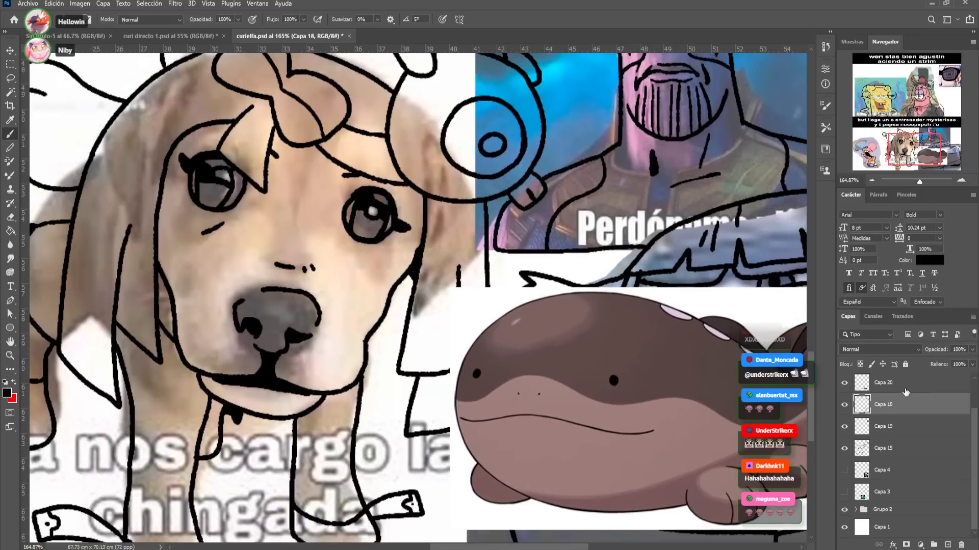
{"action": "left_click", "coordinate": [881, 383]}
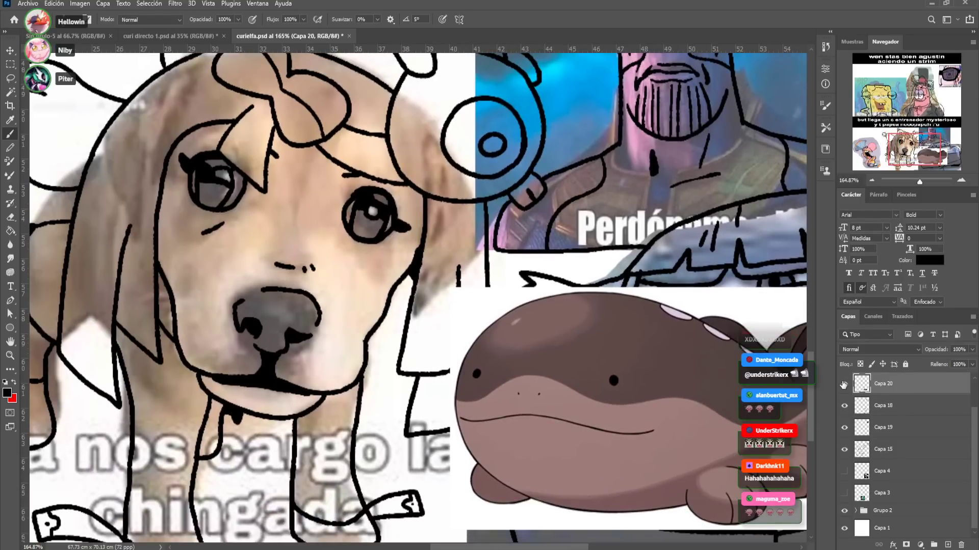
{"action": "left_click", "coordinate": [843, 384]}
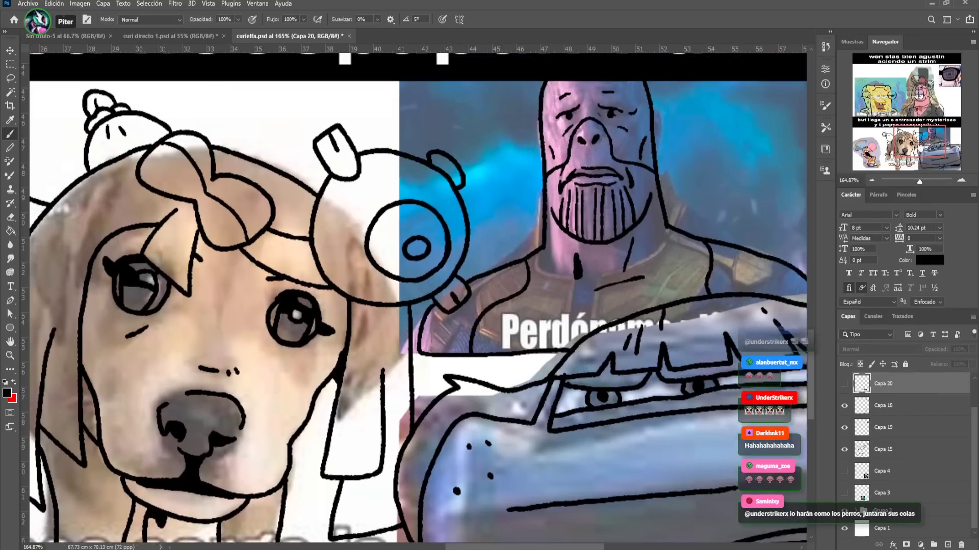
Hide the photo group Grupo 2 so only the line art shows across the whole meme
{"action": "left_click_drag", "start_coordinate": [920, 148], "coordinate": [920, 145]}
{"action": "left_click_drag", "start_coordinate": [920, 184], "coordinate": [899, 182]}
{"action": "left_click_drag", "start_coordinate": [506, 161], "coordinate": [551, 290]}
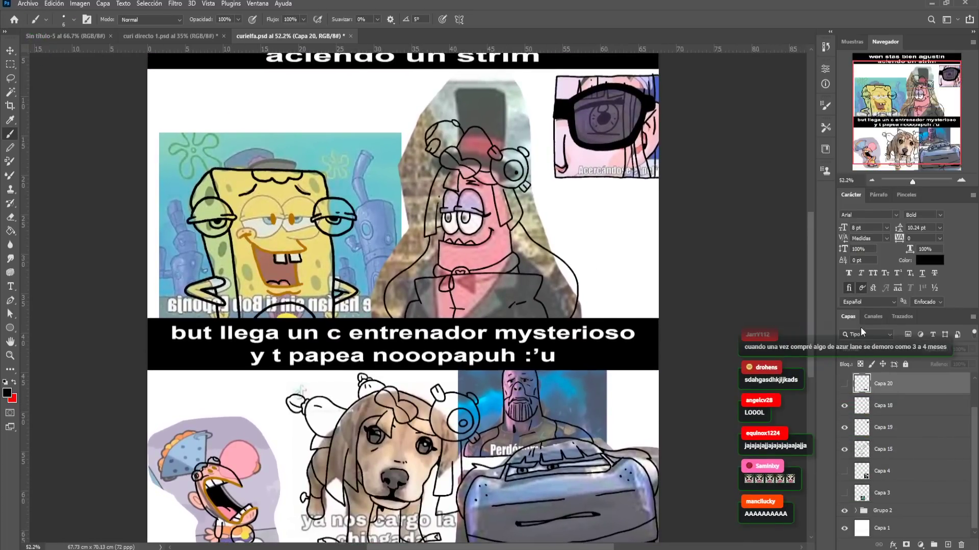
{"action": "left_click", "coordinate": [844, 511]}
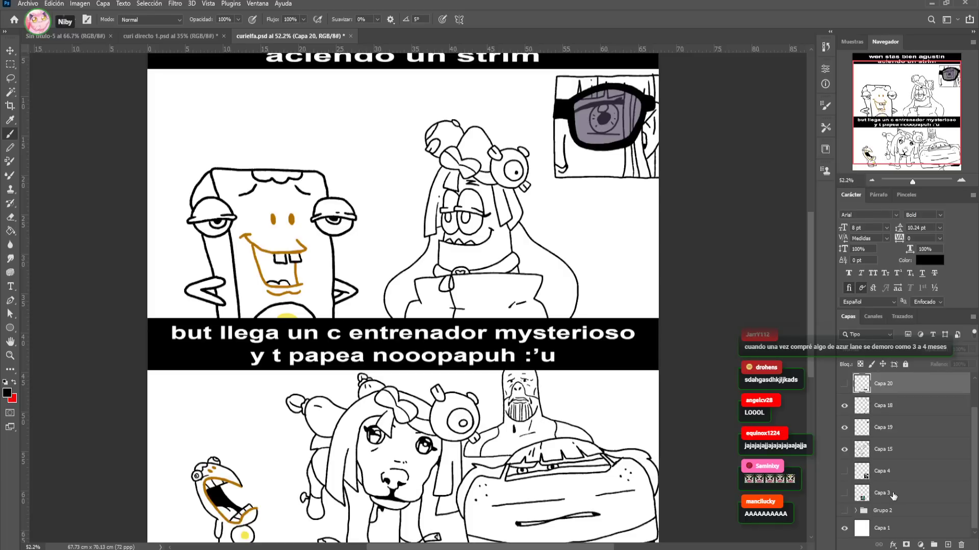
Move the green creature reference layer Capa 3 above the line art layer Capa 18 and keep it hidden
{"action": "left_click", "coordinate": [894, 494]}
{"action": "left_click", "coordinate": [844, 494]}
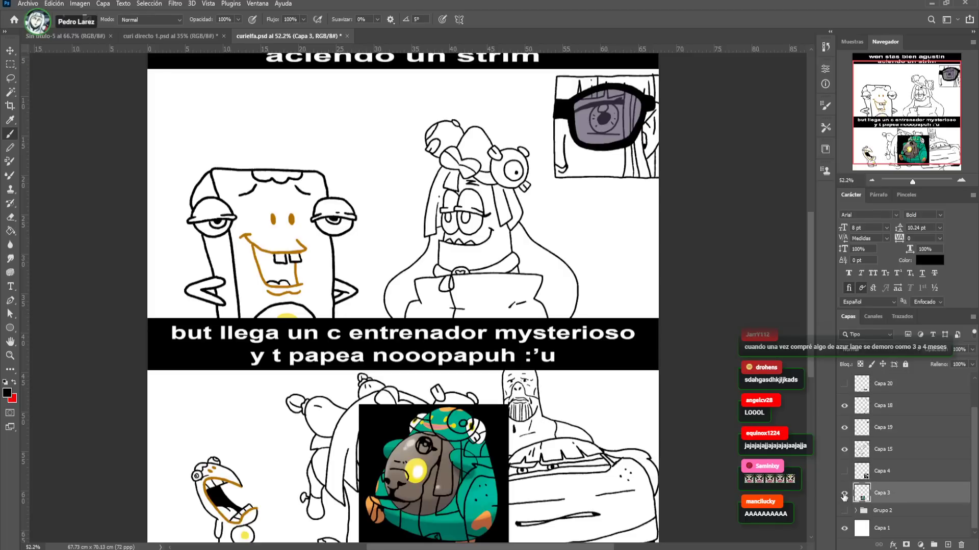
{"action": "left_click_drag", "start_coordinate": [903, 495], "coordinate": [908, 400]}
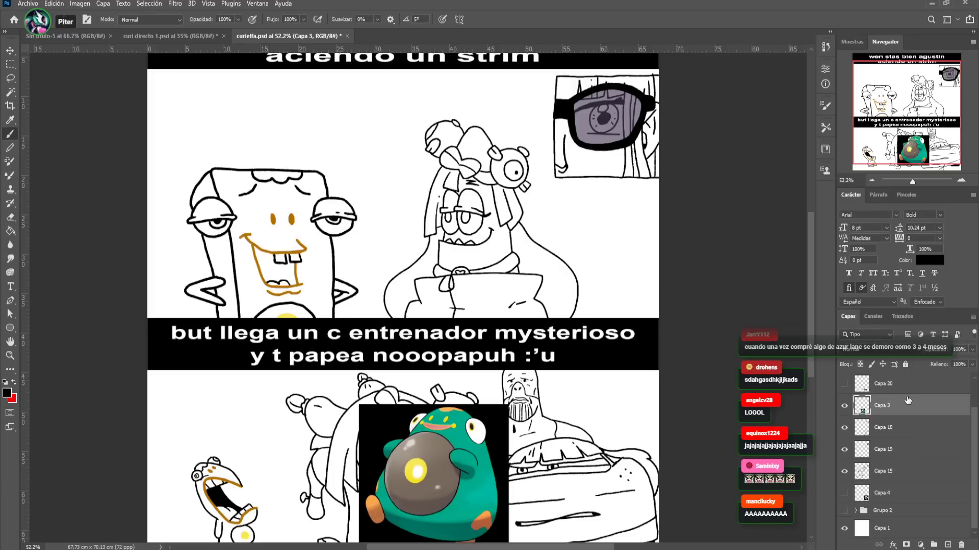
{"action": "left_click", "coordinate": [845, 406]}
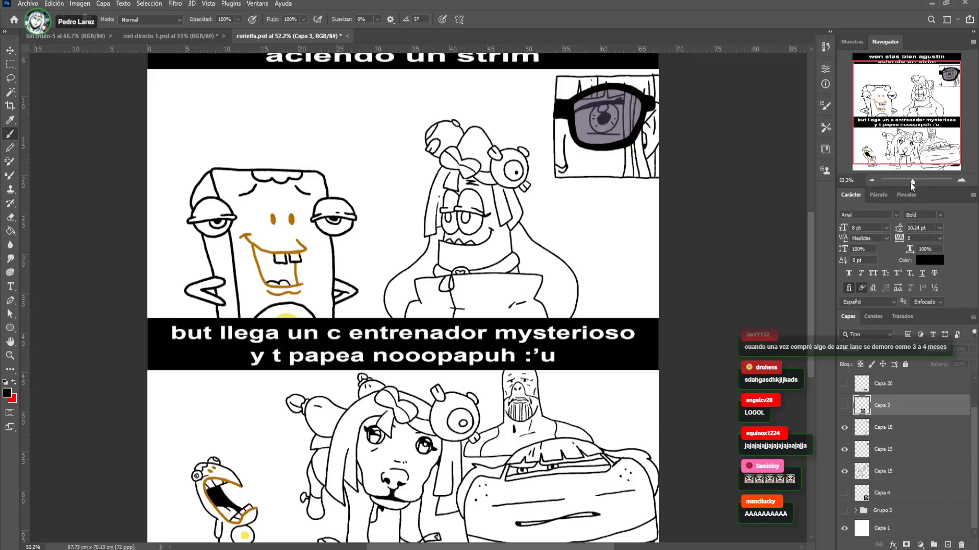
Select the white background around the characters in both meme panels with the Magic Wand at tolerance 40
{"action": "left_click_drag", "start_coordinate": [528, 343], "coordinate": [539, 279]}
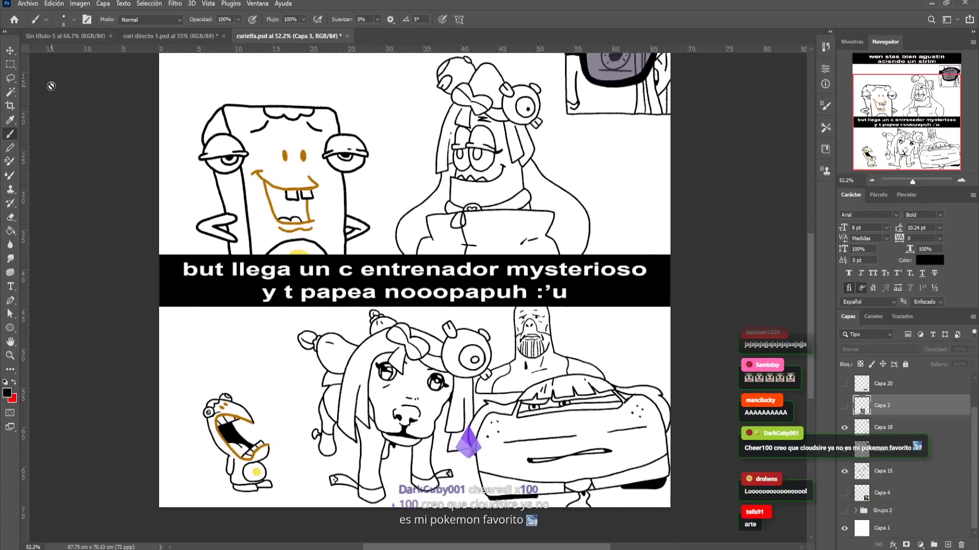
{"action": "left_click", "coordinate": [11, 92]}
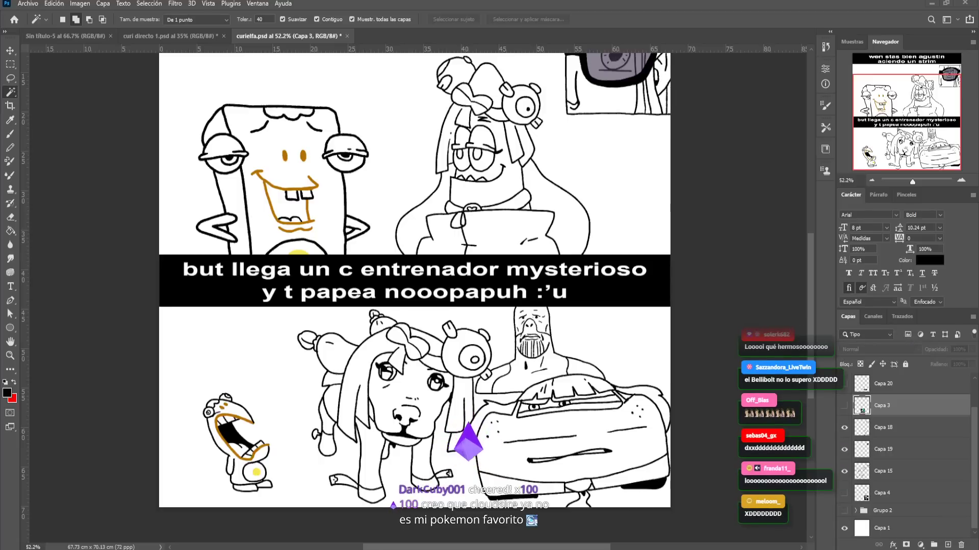
{"action": "left_click", "coordinate": [268, 343]}
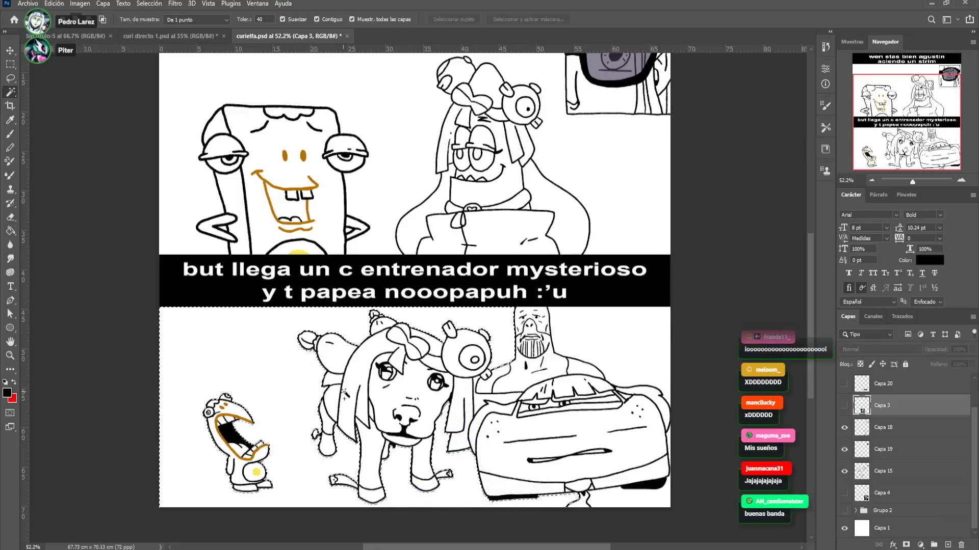
{"action": "left_click", "coordinate": [594, 351]}
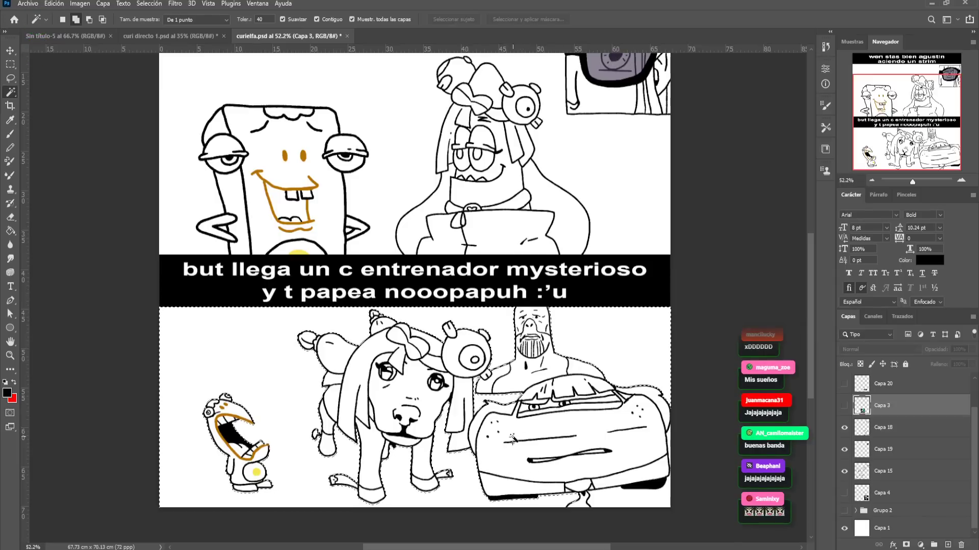
{"action": "left_click", "coordinate": [414, 169]}
{"action": "left_click", "coordinate": [350, 232]}
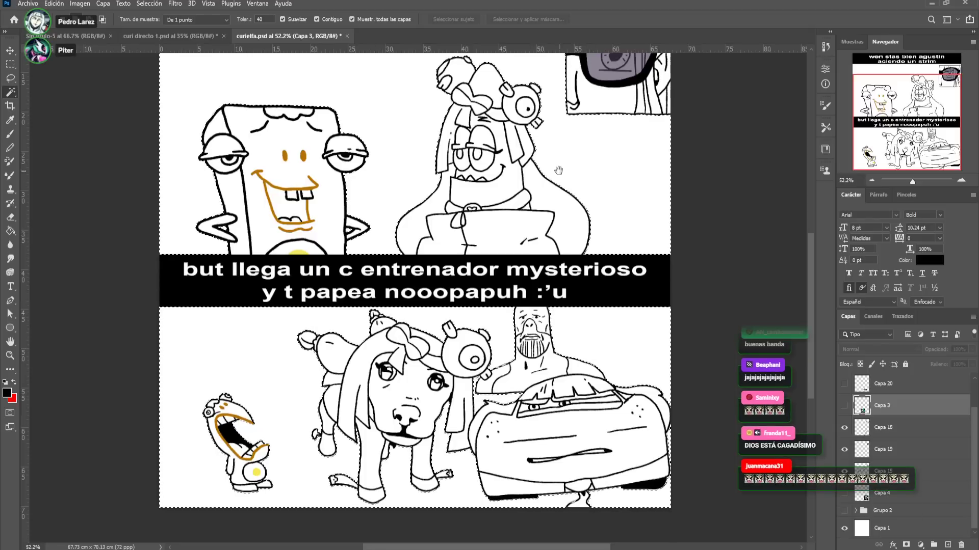
Switch to the Lasso tool and invert the selection to cover the characters instead of the background
{"action": "left_click_drag", "start_coordinate": [560, 175], "coordinate": [543, 285]}
{"action": "left_click", "coordinate": [12, 77]}
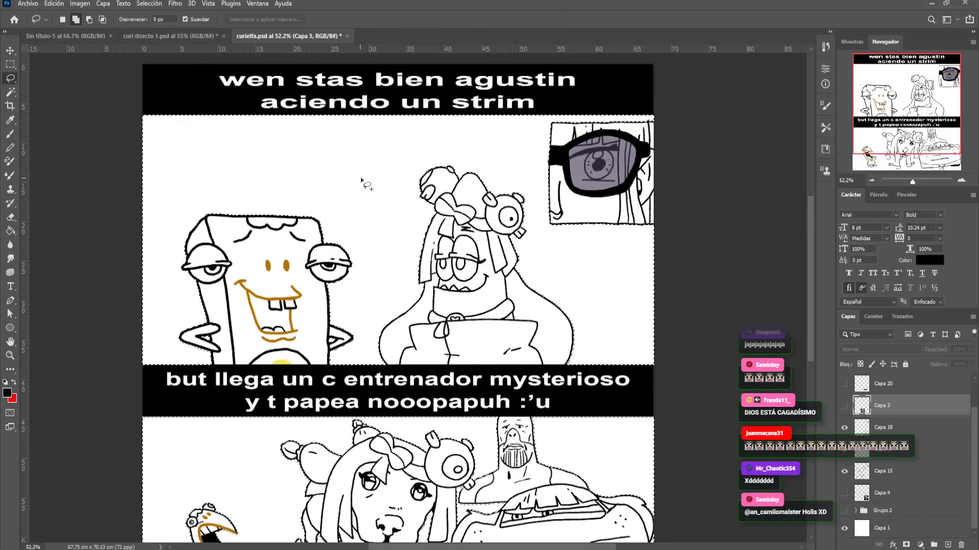
{"action": "key", "text": "ctrl+shift+i"}
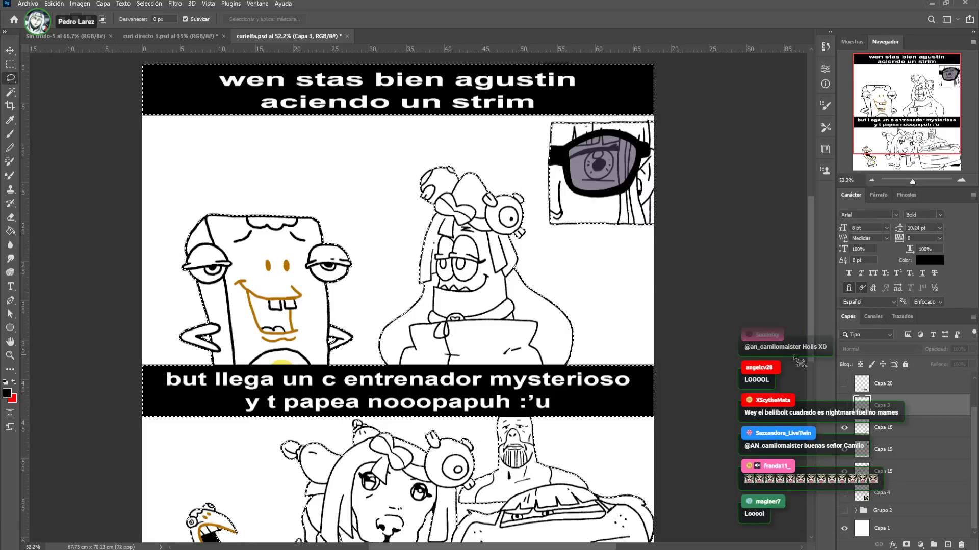
Add a new layer above Capa 19 and set up a larger brush in light blue
{"action": "left_click", "coordinate": [906, 450]}
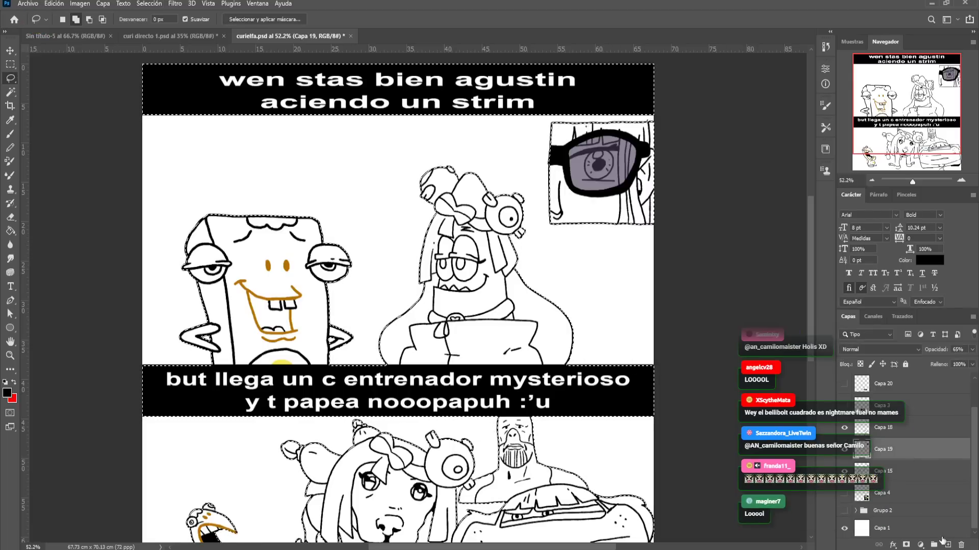
{"action": "left_click", "coordinate": [947, 543]}
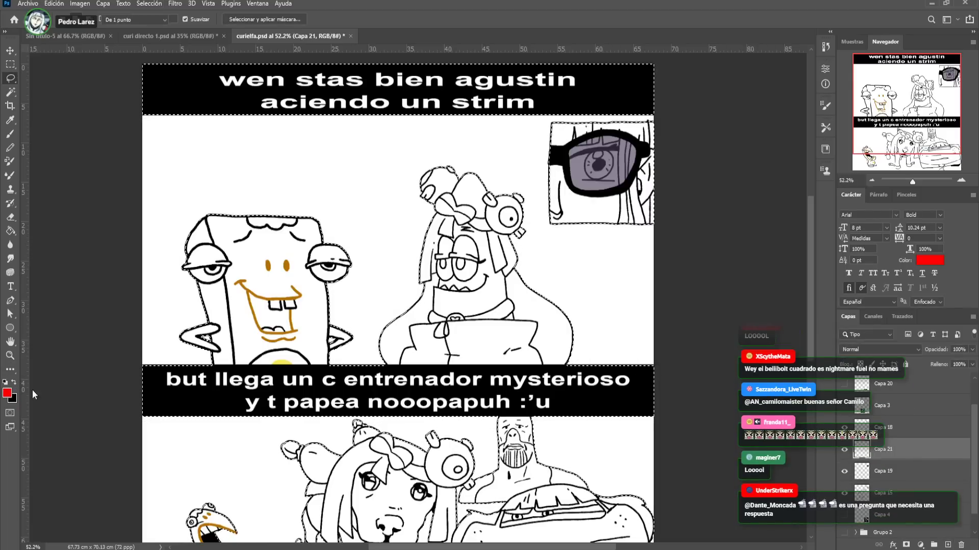
{"action": "key", "text": "i"}
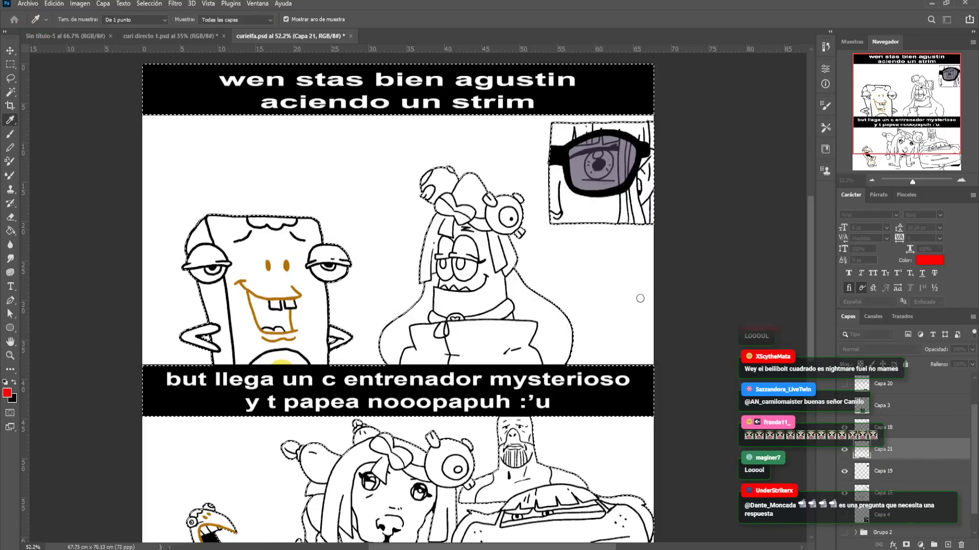
{"action": "left_click", "coordinate": [813, 277]}
{"action": "left_click", "coordinate": [13, 136]}
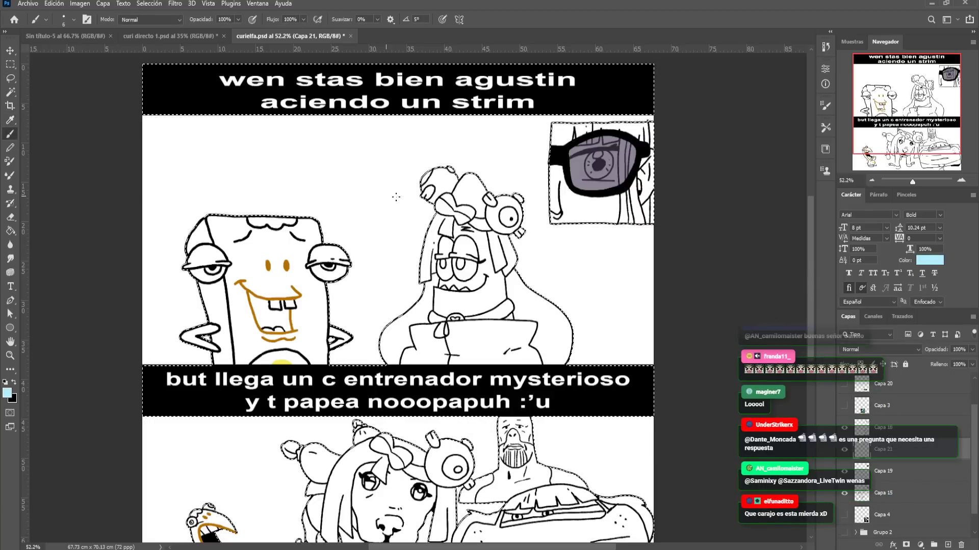
{"action": "key", "text": "bracketright"}
Undo the trial stroke on the square character's eye and move Capa 21 below the line art layer Capa 15
{"action": "left_click_drag", "start_coordinate": [321, 224], "coordinate": [346, 265]}
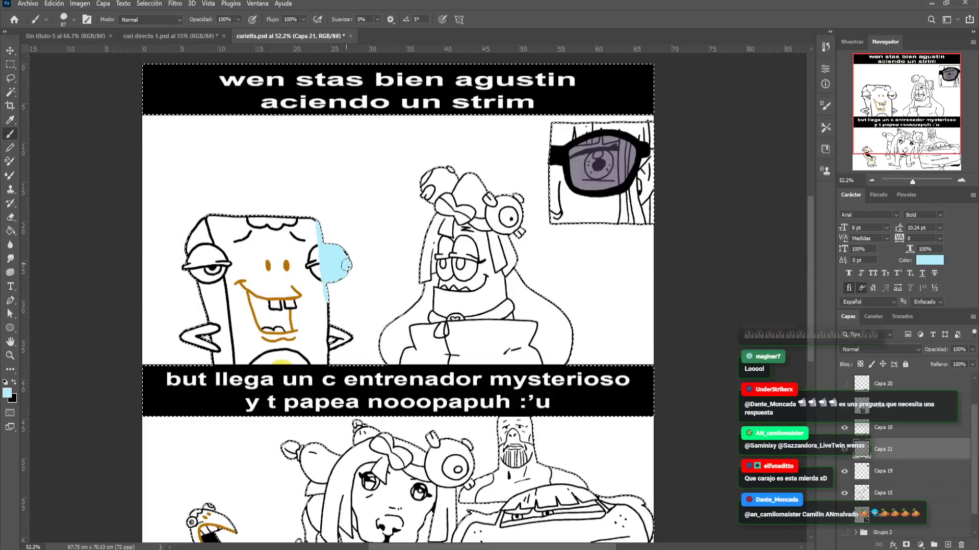
{"action": "key", "text": "ctrl+z"}
{"action": "left_click_drag", "start_coordinate": [898, 451], "coordinate": [898, 493]}
Paint the square character, the long-haired figure and the sunglasses picture light blue within the selection
{"action": "left_click_drag", "start_coordinate": [293, 222], "coordinate": [331, 299]}
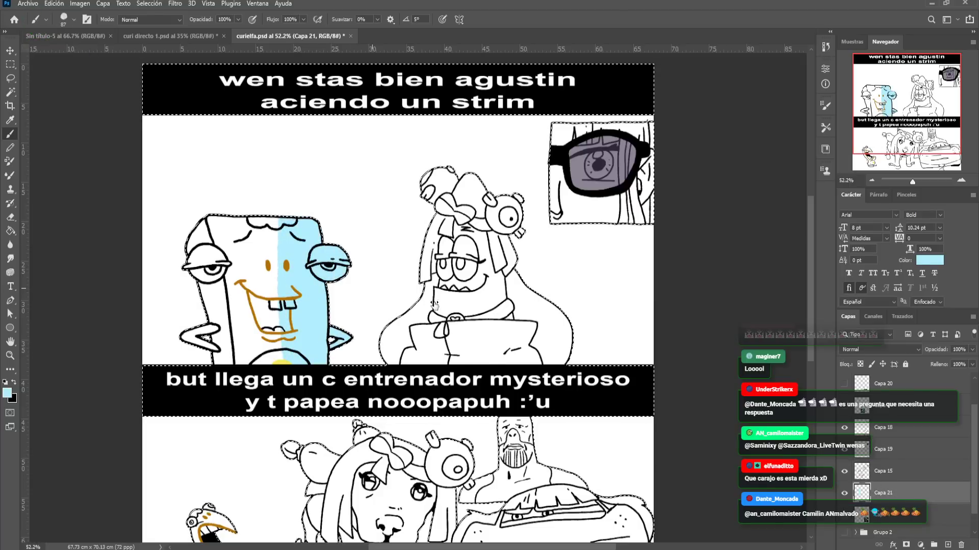
{"action": "mouse_move", "coordinate": [301, 209]}
{"action": "left_mouse_down"}
{"action": "mouse_move", "coordinate": [273, 194]}
{"action": "mouse_move", "coordinate": [262, 256]}
{"action": "mouse_move", "coordinate": [224, 190]}
{"action": "mouse_move", "coordinate": [203, 207]}
{"action": "mouse_move", "coordinate": [186, 228]}
{"action": "mouse_move", "coordinate": [213, 301]}
{"action": "left_mouse_up"}
{"action": "left_click_drag", "start_coordinate": [181, 337], "coordinate": [237, 357]}
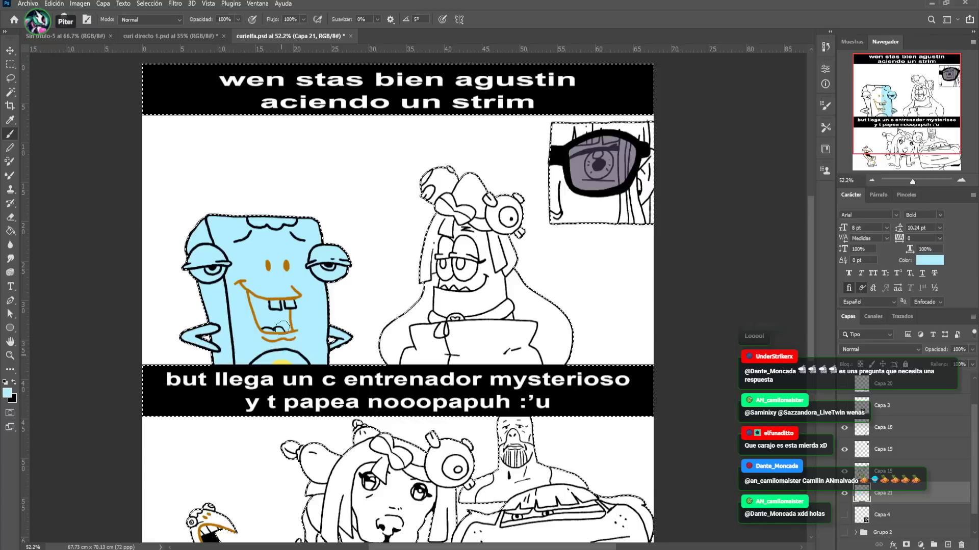
{"action": "mouse_move", "coordinate": [459, 175]}
{"action": "left_mouse_down"}
{"action": "mouse_move", "coordinate": [448, 245]}
{"action": "mouse_move", "coordinate": [490, 240]}
{"action": "mouse_move", "coordinate": [510, 214]}
{"action": "mouse_move", "coordinate": [565, 357]}
{"action": "mouse_move", "coordinate": [408, 355]}
{"action": "mouse_move", "coordinate": [387, 326]}
{"action": "mouse_move", "coordinate": [428, 275]}
{"action": "mouse_move", "coordinate": [467, 336]}
{"action": "mouse_move", "coordinate": [474, 301]}
{"action": "mouse_move", "coordinate": [435, 294]}
{"action": "left_mouse_up"}
{"action": "mouse_move", "coordinate": [522, 110]}
{"action": "left_mouse_down"}
{"action": "mouse_move", "coordinate": [520, 202]}
{"action": "mouse_move", "coordinate": [601, 149]}
{"action": "left_mouse_up"}
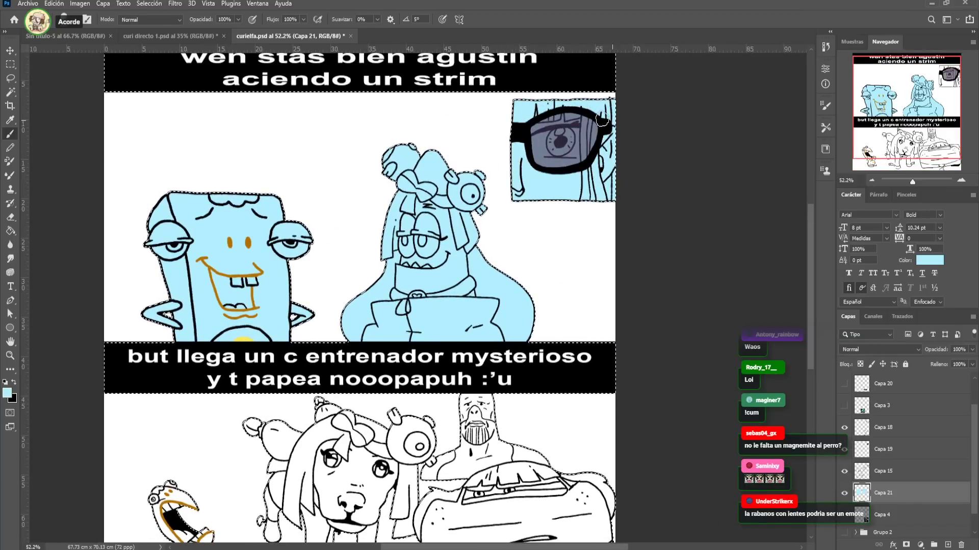
Paint the second panel's car, bearded man, dog and small creature light blue within the selection
{"action": "left_click_drag", "start_coordinate": [534, 299], "coordinate": [549, 122]}
{"action": "mouse_move", "coordinate": [504, 272]}
{"action": "left_mouse_down"}
{"action": "mouse_move", "coordinate": [483, 218]}
{"action": "mouse_move", "coordinate": [508, 224]}
{"action": "mouse_move", "coordinate": [520, 313]}
{"action": "mouse_move", "coordinate": [584, 301]}
{"action": "mouse_move", "coordinate": [561, 329]}
{"action": "mouse_move", "coordinate": [523, 339]}
{"action": "mouse_move", "coordinate": [435, 264]}
{"action": "mouse_move", "coordinate": [450, 295]}
{"action": "mouse_move", "coordinate": [489, 300]}
{"action": "mouse_move", "coordinate": [526, 355]}
{"action": "mouse_move", "coordinate": [559, 354]}
{"action": "mouse_move", "coordinate": [588, 387]}
{"action": "mouse_move", "coordinate": [608, 378]}
{"action": "mouse_move", "coordinate": [582, 282]}
{"action": "mouse_move", "coordinate": [600, 275]}
{"action": "left_mouse_up"}
{"action": "mouse_move", "coordinate": [609, 387]}
{"action": "left_mouse_down"}
{"action": "mouse_move", "coordinate": [531, 438]}
{"action": "mouse_move", "coordinate": [431, 352]}
{"action": "mouse_move", "coordinate": [429, 377]}
{"action": "mouse_move", "coordinate": [359, 305]}
{"action": "mouse_move", "coordinate": [268, 275]}
{"action": "left_mouse_up"}
{"action": "mouse_move", "coordinate": [299, 368]}
{"action": "left_mouse_down"}
{"action": "mouse_move", "coordinate": [280, 376]}
{"action": "mouse_move", "coordinate": [319, 356]}
{"action": "mouse_move", "coordinate": [401, 405]}
{"action": "left_mouse_up"}
{"action": "left_click_drag", "start_coordinate": [393, 316], "coordinate": [300, 255]}
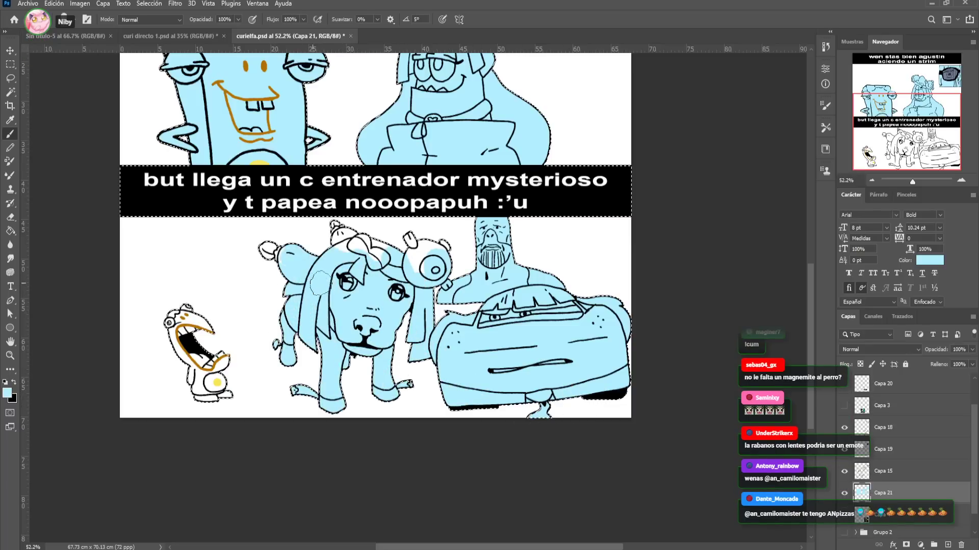
{"action": "left_click_drag", "start_coordinate": [367, 245], "coordinate": [327, 232]}
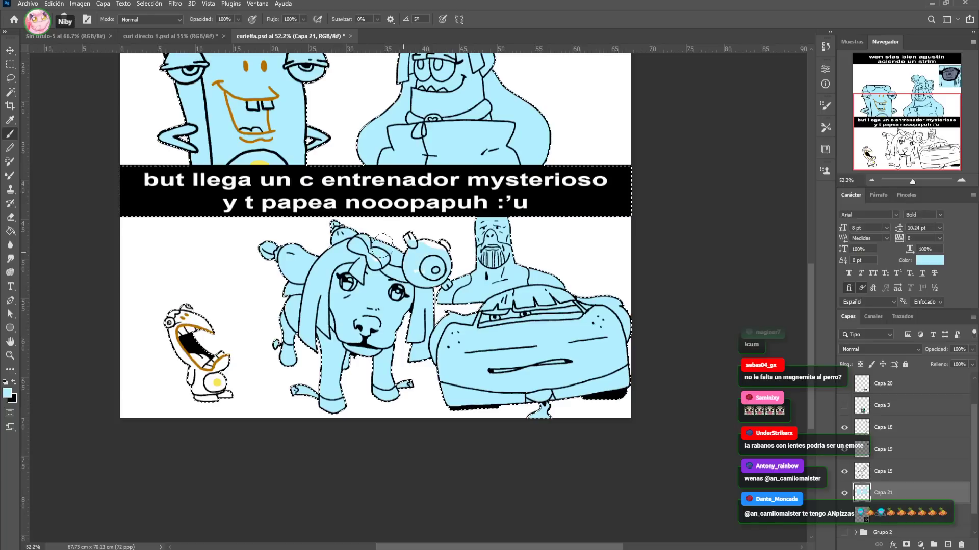
{"action": "left_click_drag", "start_coordinate": [176, 301], "coordinate": [201, 377]}
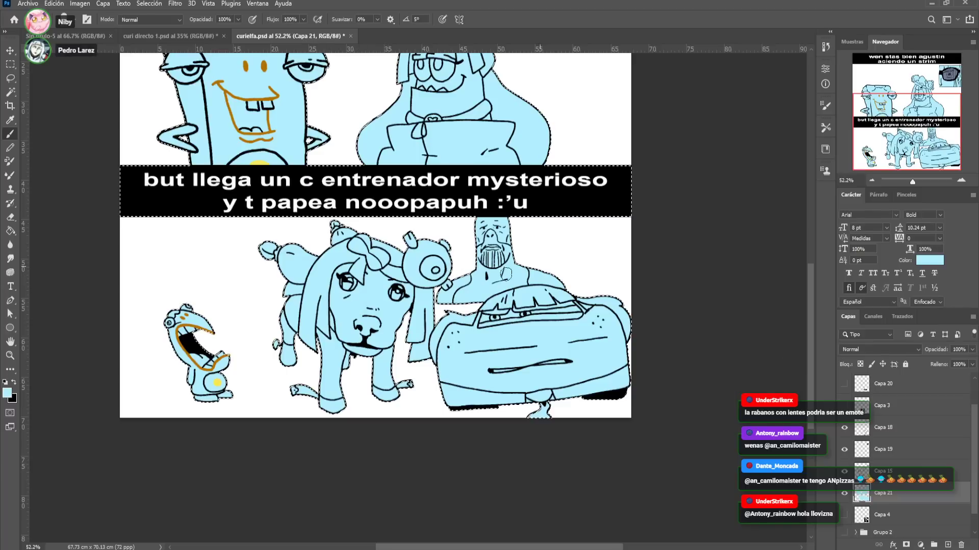
Deselect the characters and lock the transparent pixels of Capa 21
{"action": "key", "text": "ctrl+d"}
{"action": "left_click_drag", "start_coordinate": [466, 265], "coordinate": [509, 385]}
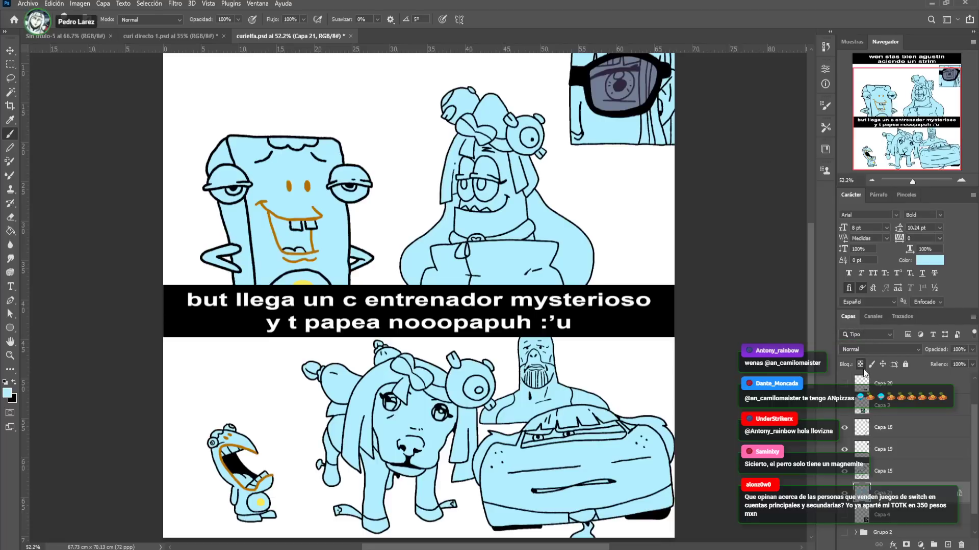
Show the green creature reference layer Capa 3 and sample the teal green of its body
{"action": "left_click", "coordinate": [887, 405]}
{"action": "left_click", "coordinate": [844, 406]}
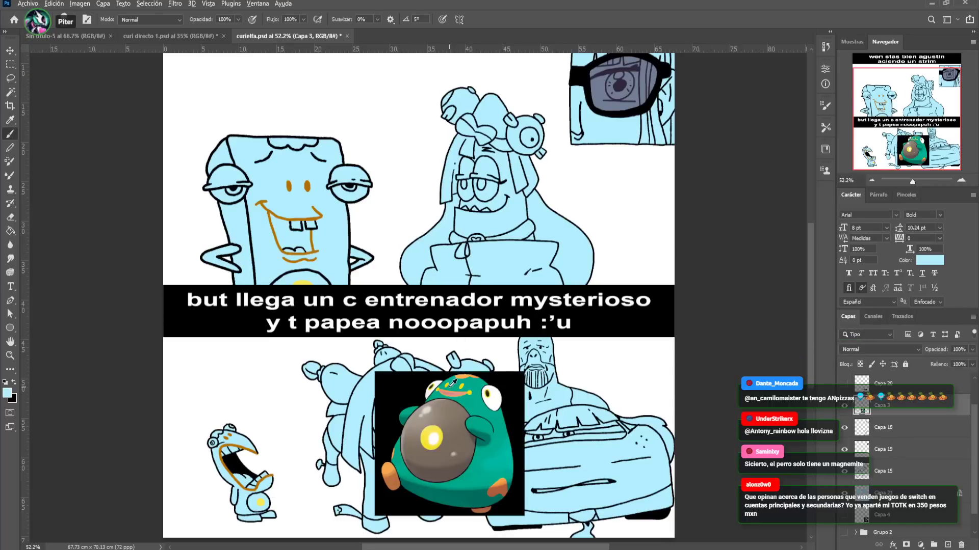
{"action": "left_click", "coordinate": [507, 449], "text": "alt"}
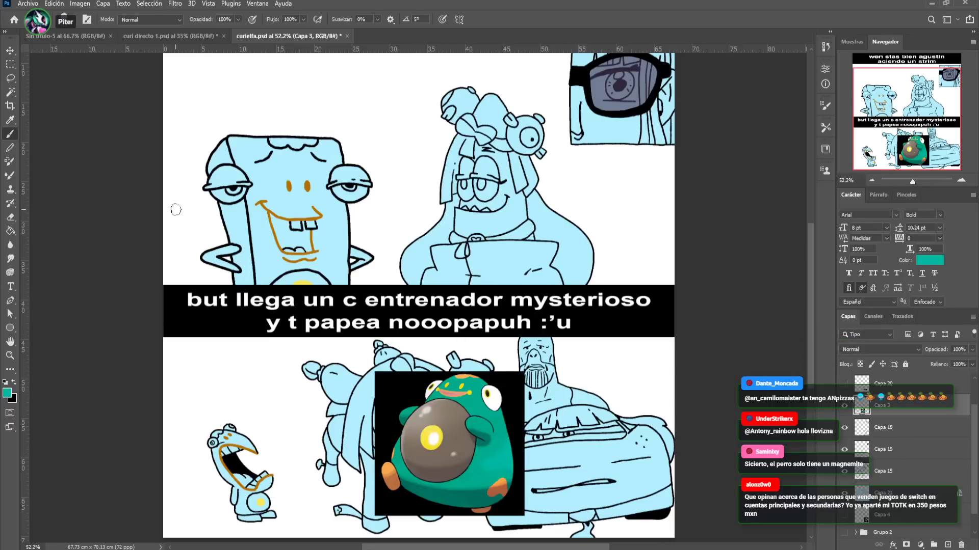
Lasso the small creature and the square character on Capa 21, fill both with teal green and deselect
{"action": "left_click", "coordinate": [11, 79]}
{"action": "left_click", "coordinate": [884, 492]}
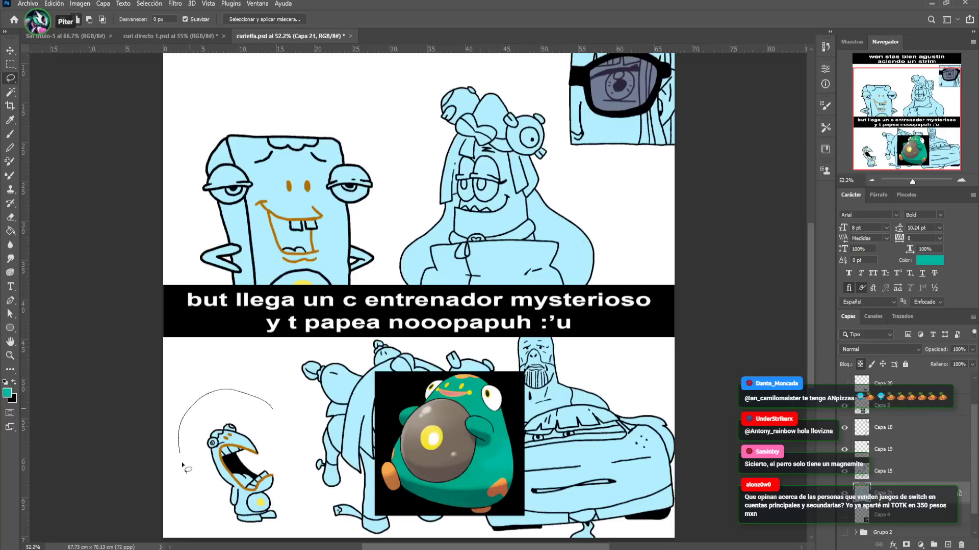
{"action": "mouse_move", "coordinate": [212, 530]}
{"action": "left_mouse_down"}
{"action": "mouse_move", "coordinate": [255, 542]}
{"action": "mouse_move", "coordinate": [299, 497]}
{"action": "mouse_move", "coordinate": [283, 416]}
{"action": "left_mouse_up"}
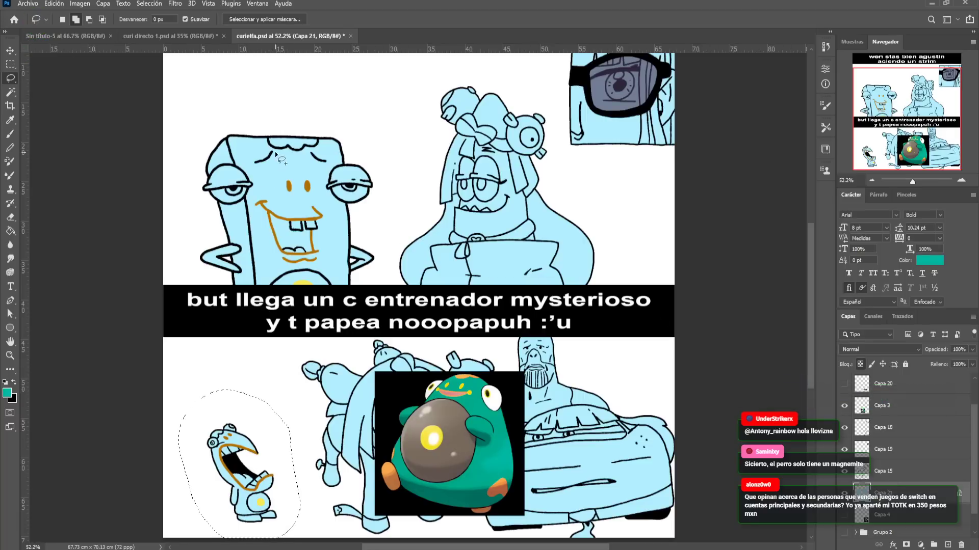
{"action": "mouse_move", "coordinate": [375, 305]}
{"action": "left_mouse_down"}
{"action": "mouse_move", "coordinate": [359, 111]}
{"action": "mouse_move", "coordinate": [270, 103]}
{"action": "left_mouse_up"}
{"action": "key", "text": "shift+alt+BackSpace"}
{"action": "key", "text": "ctrl+d"}
{"action": "key", "text": "b"}
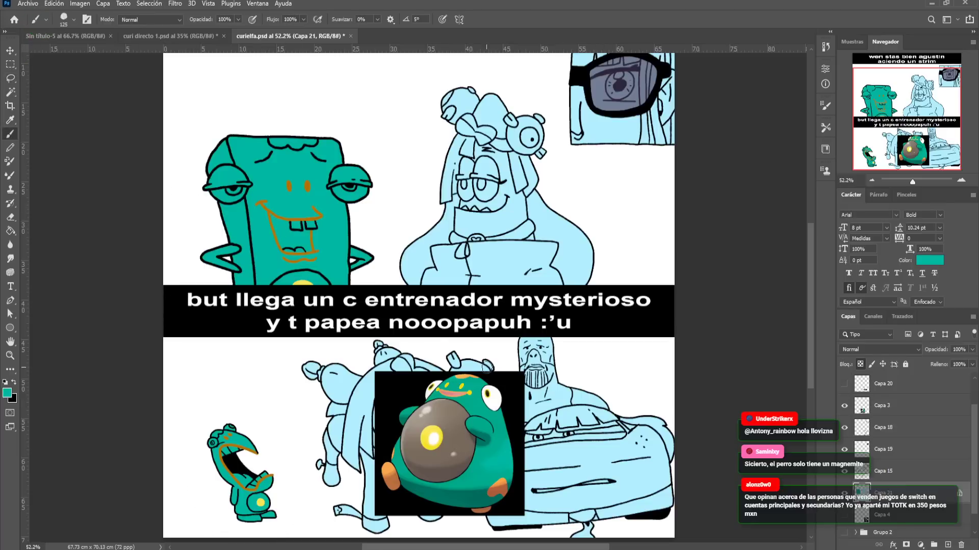
Sample orange from the reference and fill the forehead patches of the square character and the small creature
{"action": "left_click", "coordinate": [466, 374], "text": "alt"}
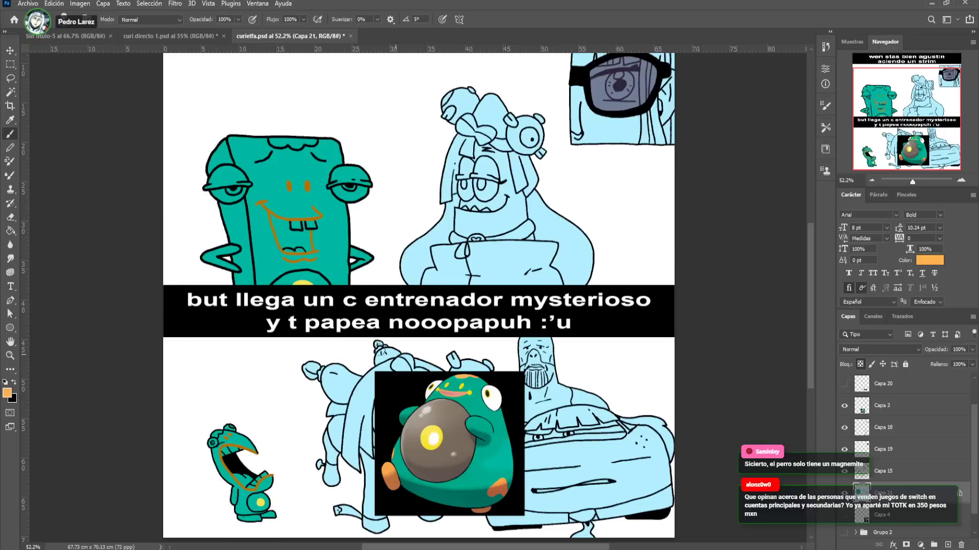
{"action": "left_click", "coordinate": [11, 230]}
{"action": "left_click", "coordinate": [301, 144]}
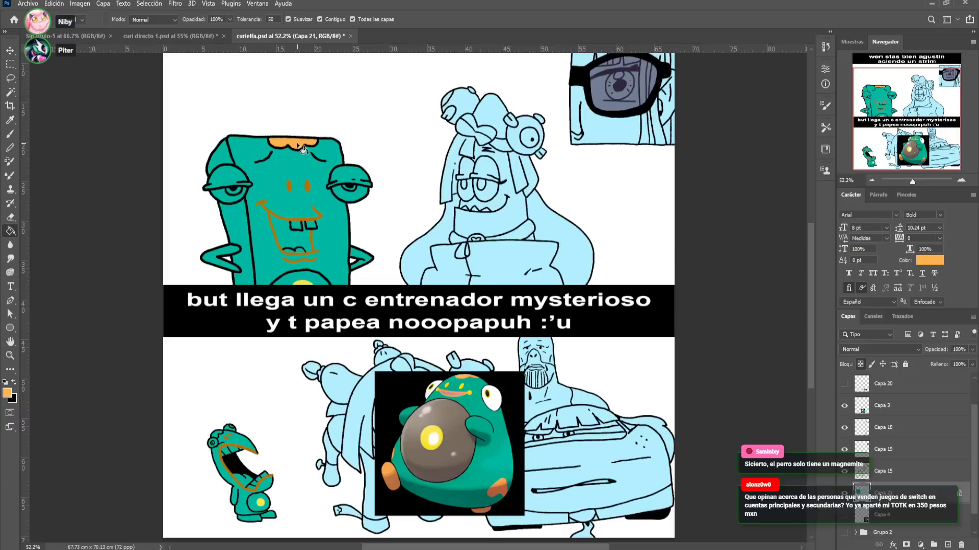
{"action": "left_click", "coordinate": [229, 438]}
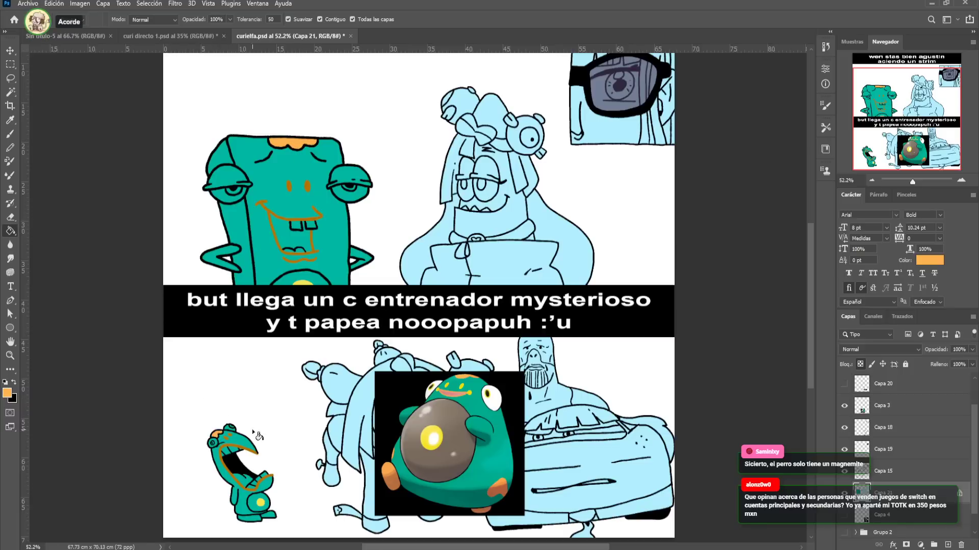
Sample white from the reference's eye and fill the whites of both eyes on the small creature
{"action": "left_click", "coordinate": [499, 394], "text": "alt"}
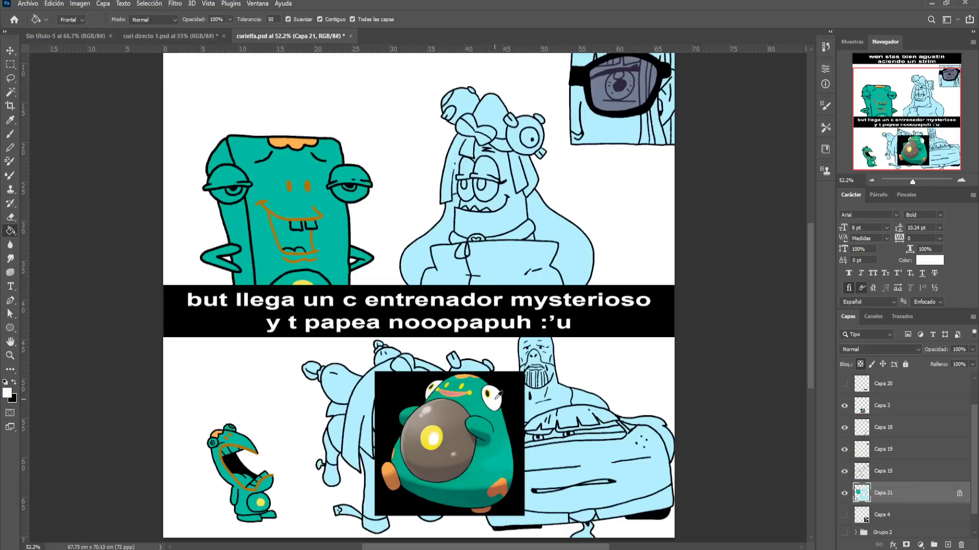
{"action": "left_click", "coordinate": [920, 182]}
{"action": "left_click_drag", "start_coordinate": [910, 121], "coordinate": [851, 169]}
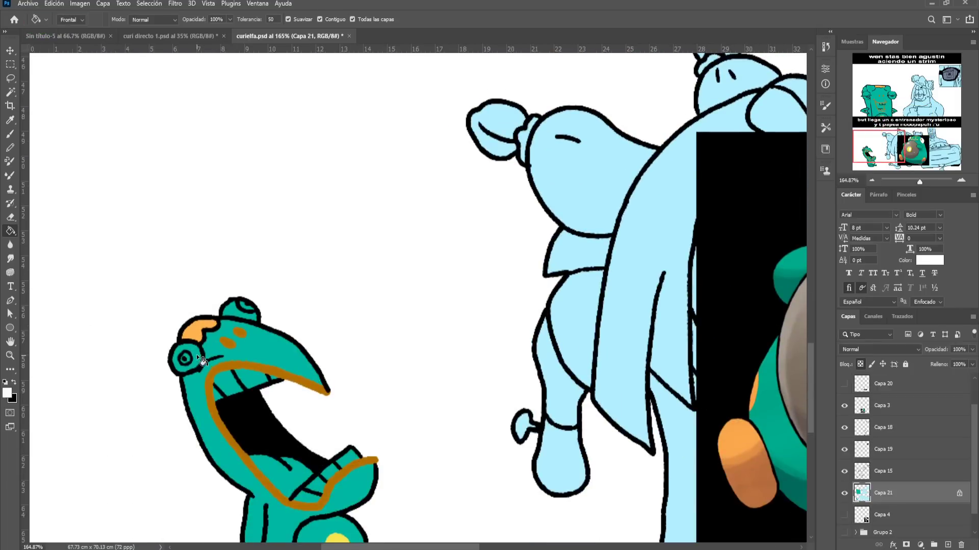
{"action": "left_click", "coordinate": [239, 311]}
Sample yellow from the reference's belly spot and brush it into both irises of the small creature
{"action": "key", "text": "b"}
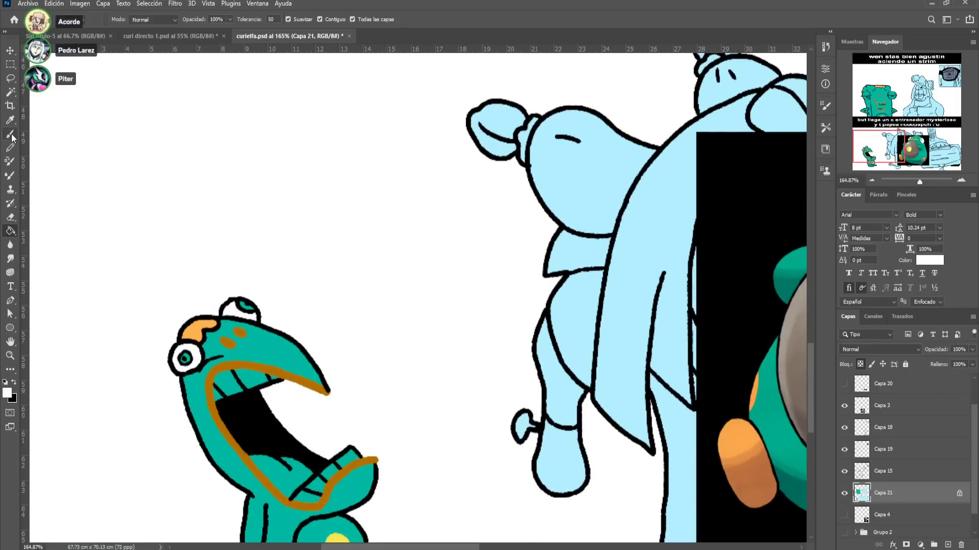
{"action": "left_click_drag", "start_coordinate": [438, 321], "coordinate": [280, 266]}
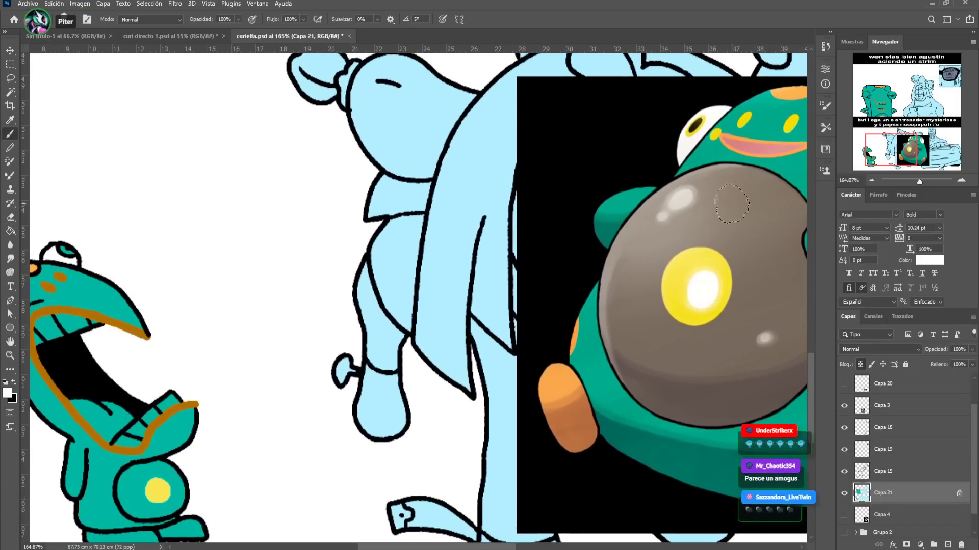
{"action": "left_click", "coordinate": [708, 259], "text": "alt"}
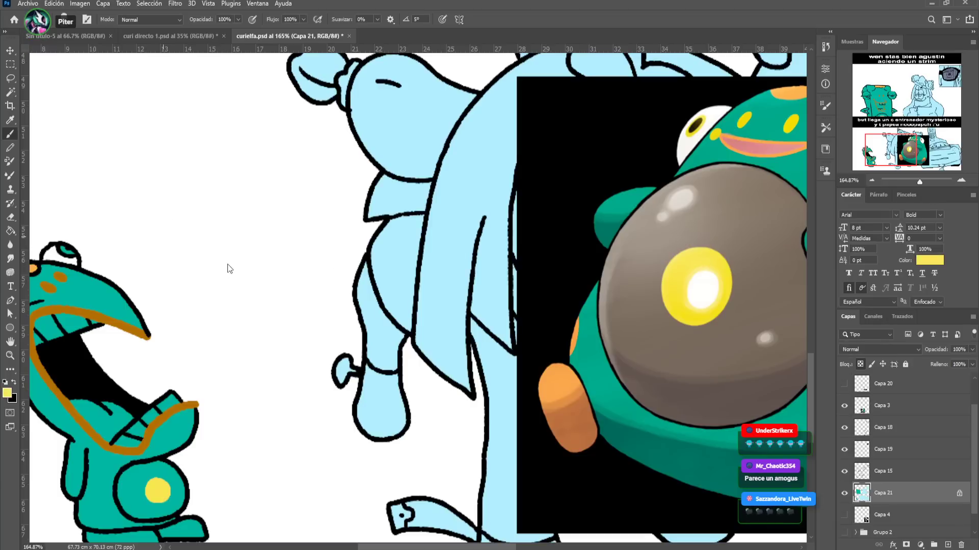
{"action": "left_click_drag", "start_coordinate": [214, 206], "coordinate": [293, 199]}
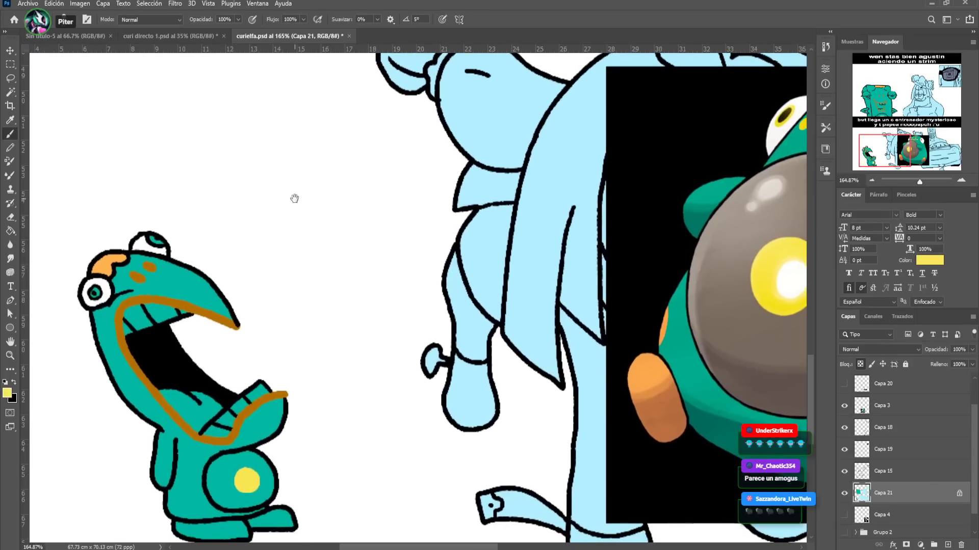
{"action": "left_click_drag", "start_coordinate": [148, 235], "coordinate": [158, 241]}
{"action": "left_click_drag", "start_coordinate": [186, 340], "coordinate": [153, 280]}
Sample the reference's grey-brown belly colour and paint the small creature's belly circle around its yellow spot
{"action": "left_click", "coordinate": [672, 257], "text": "alt"}
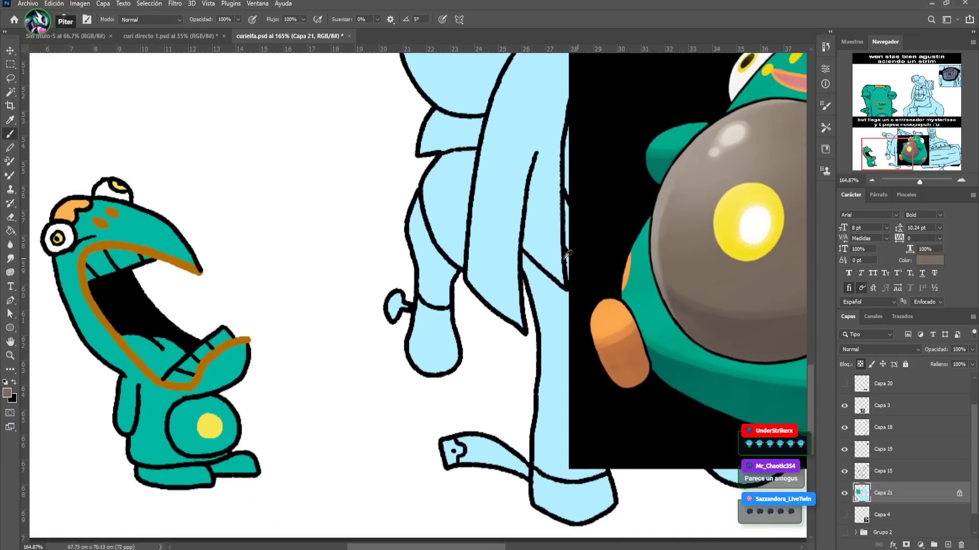
{"action": "mouse_move", "coordinate": [194, 410]}
{"action": "left_mouse_down"}
{"action": "mouse_move", "coordinate": [173, 438]}
{"action": "mouse_move", "coordinate": [205, 449]}
{"action": "mouse_move", "coordinate": [186, 435]}
{"action": "left_mouse_up"}
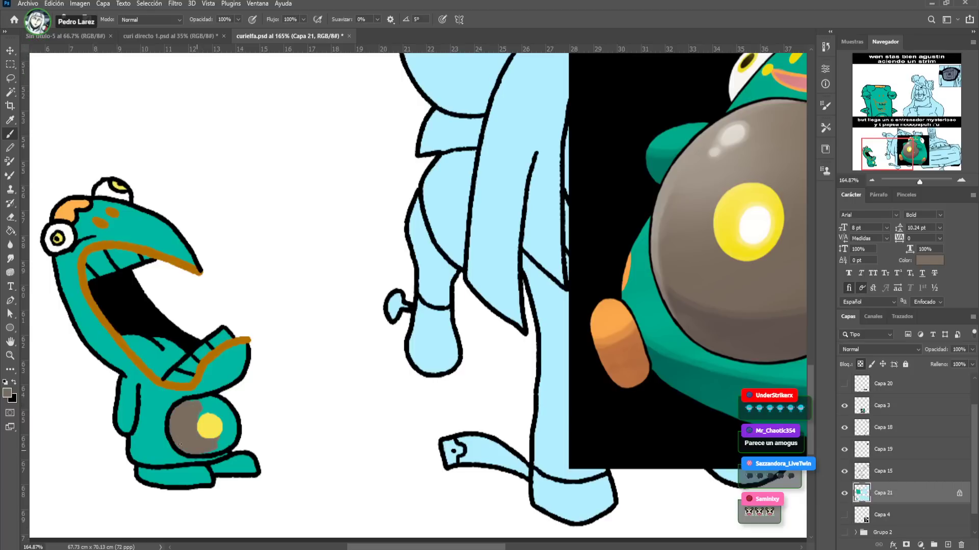
{"action": "left_click_drag", "start_coordinate": [232, 426], "coordinate": [200, 403]}
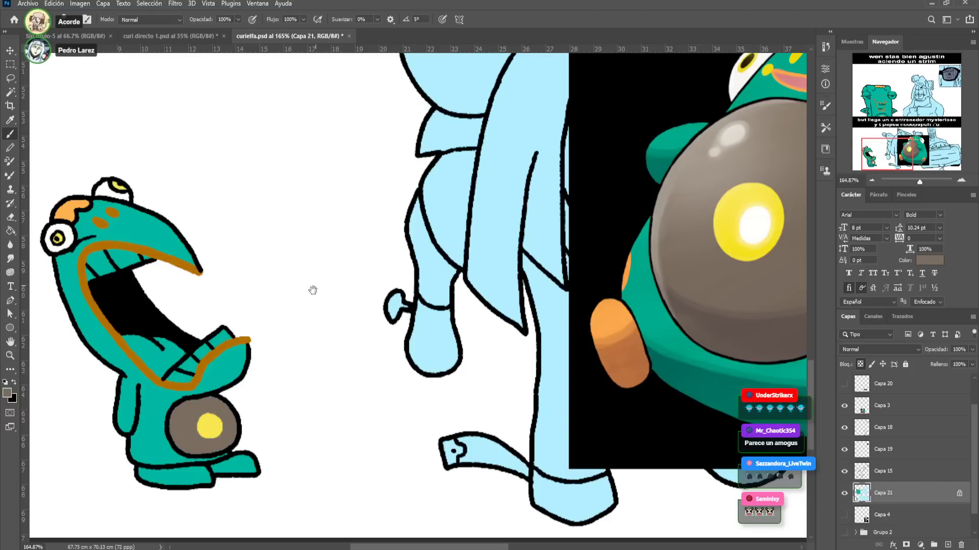
Sample the reference's eye white, adjust the foreground colour to a slightly darker off-white and return to the brush
{"action": "left_click_drag", "start_coordinate": [324, 272], "coordinate": [286, 352]}
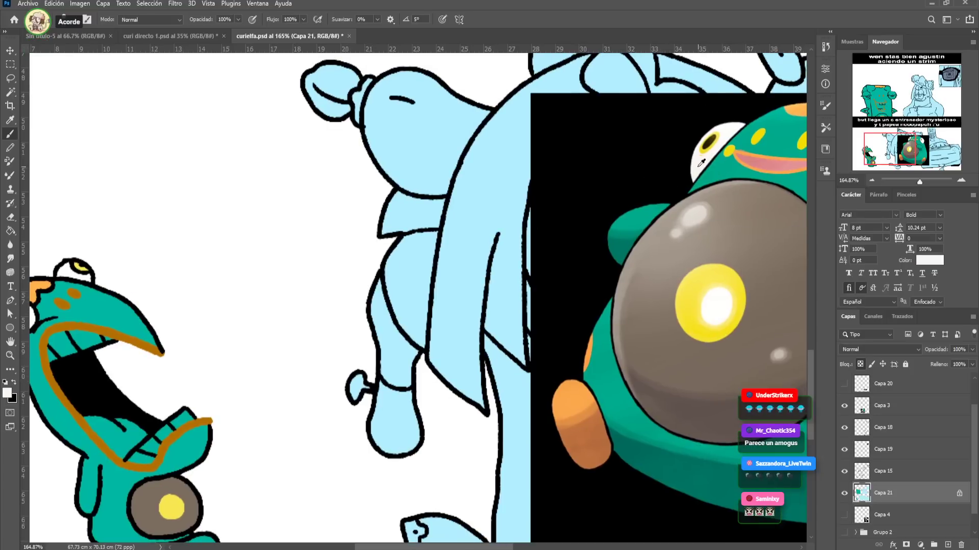
{"action": "left_click_drag", "start_coordinate": [346, 336], "coordinate": [404, 305]}
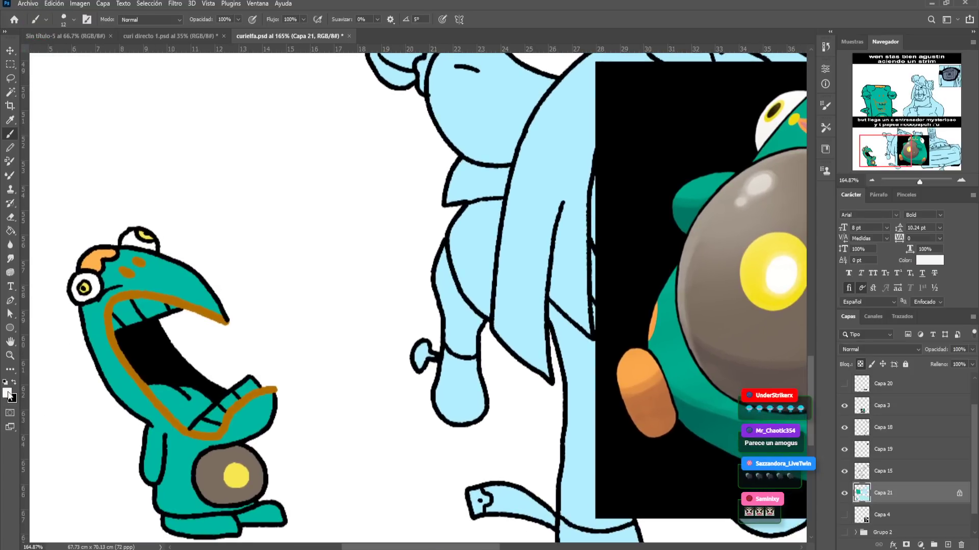
{"action": "key", "text": "i"}
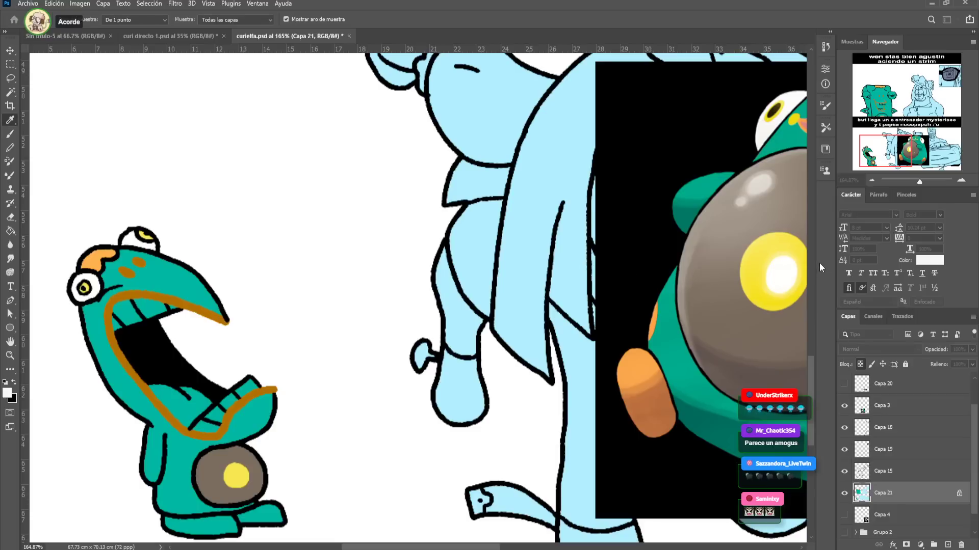
{"action": "key", "text": "b"}
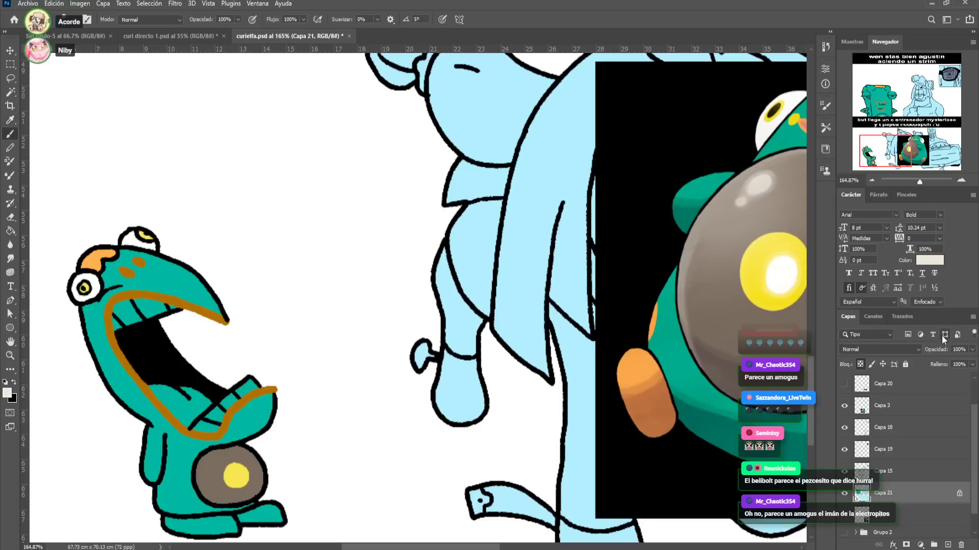
Hide and reshow the colour layer Capa 21 to compare the colouring with the bare line art
{"action": "left_click_drag", "start_coordinate": [920, 182], "coordinate": [915, 182]}
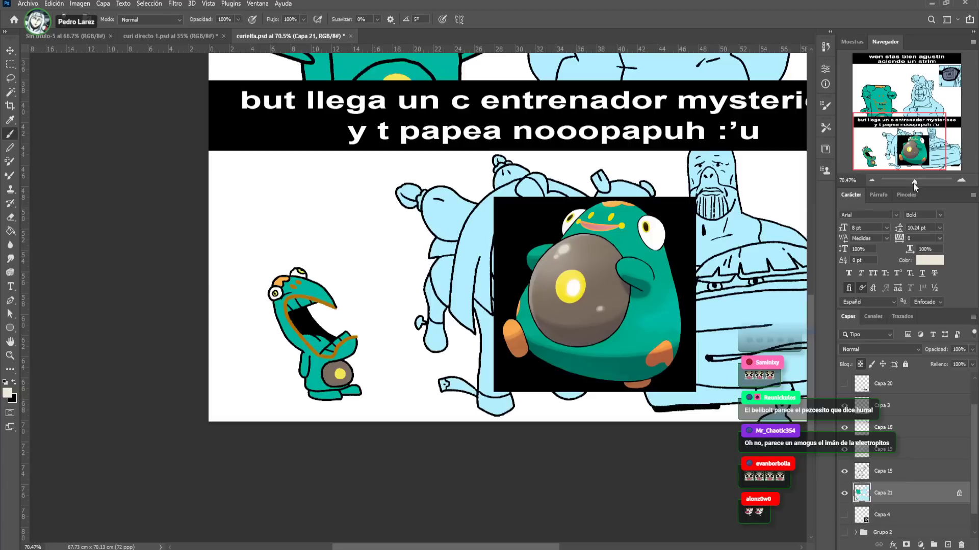
{"action": "left_click", "coordinate": [844, 494]}
{"action": "left_click", "coordinate": [861, 363]}
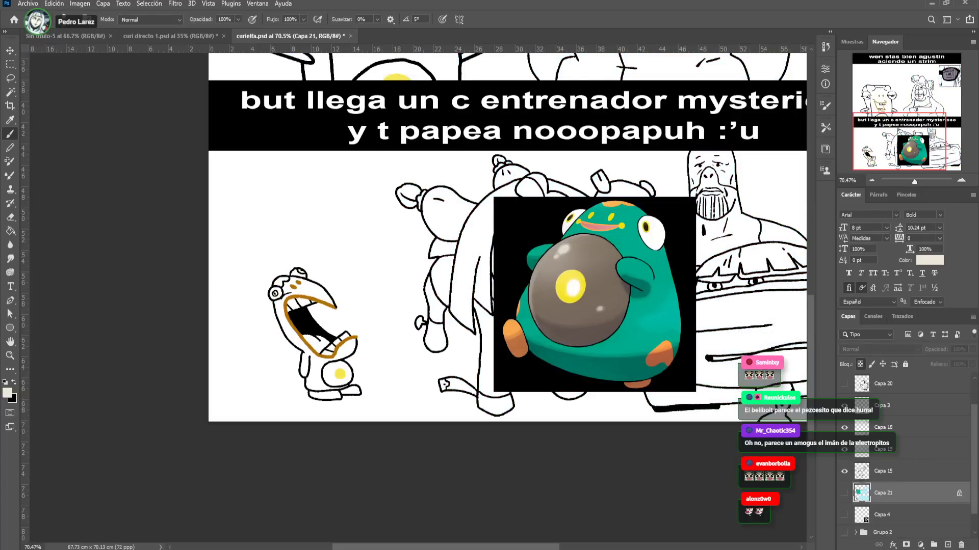
{"action": "left_click", "coordinate": [844, 494]}
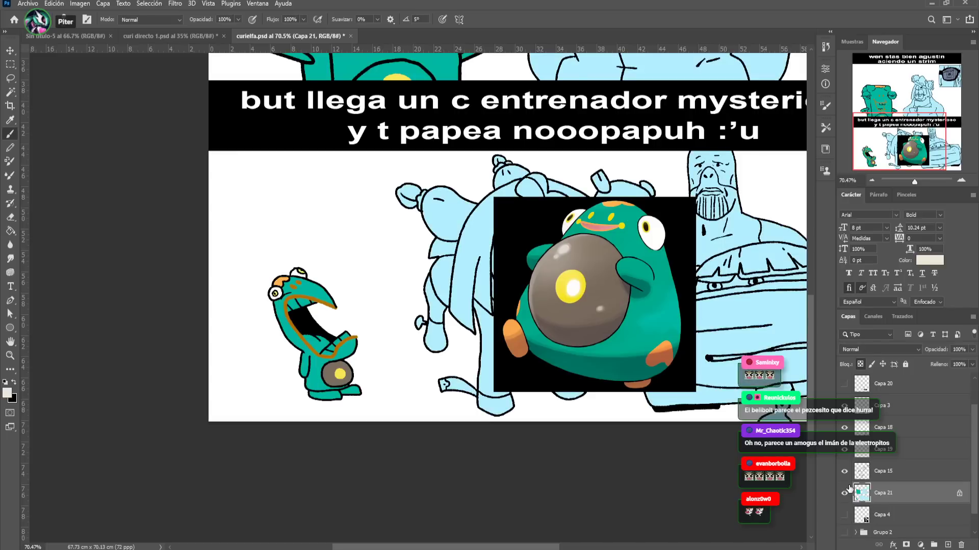
Hide the green creature reference layer Capa 3
{"action": "left_click_drag", "start_coordinate": [553, 277], "coordinate": [520, 279]}
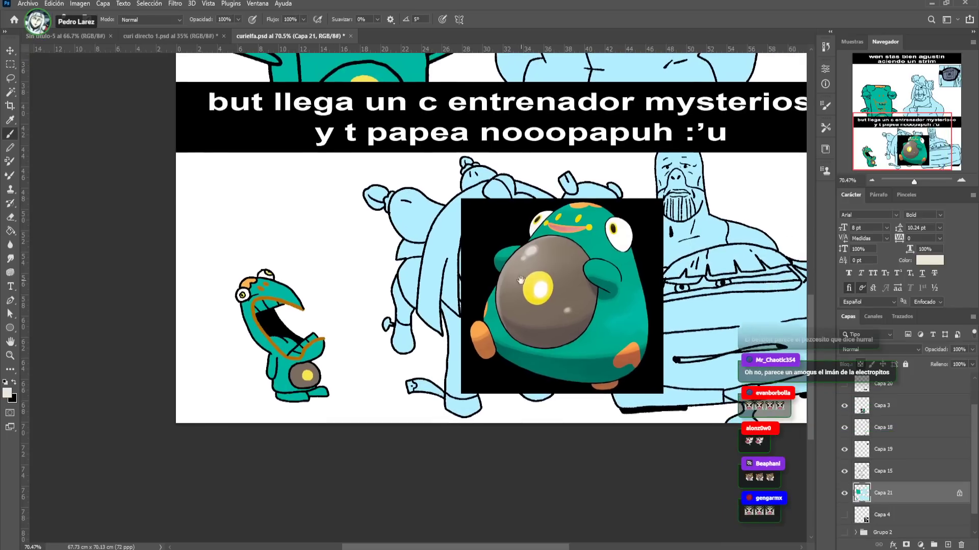
{"action": "left_click", "coordinate": [844, 406]}
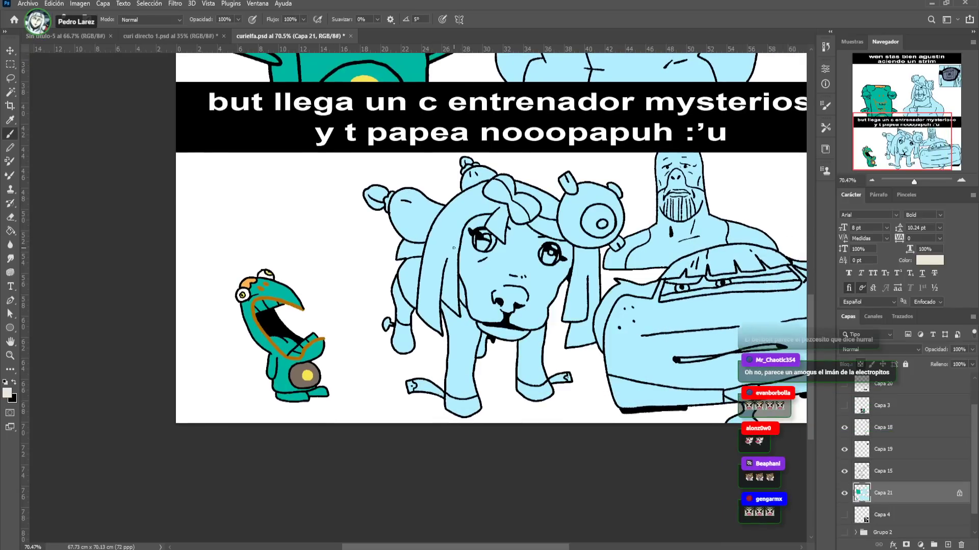
{"action": "left_click_drag", "start_coordinate": [530, 342], "coordinate": [428, 209]}
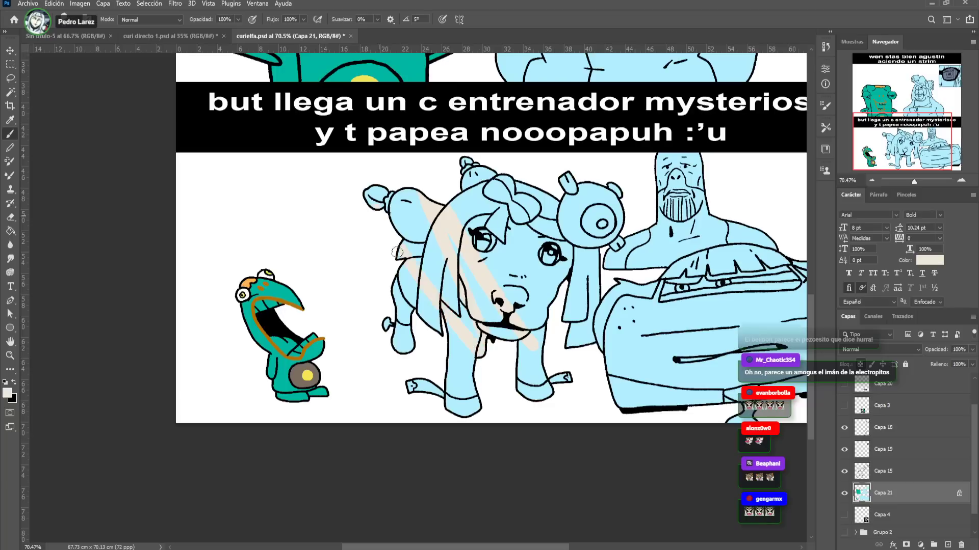
{"action": "key", "text": "ctrl+z"}
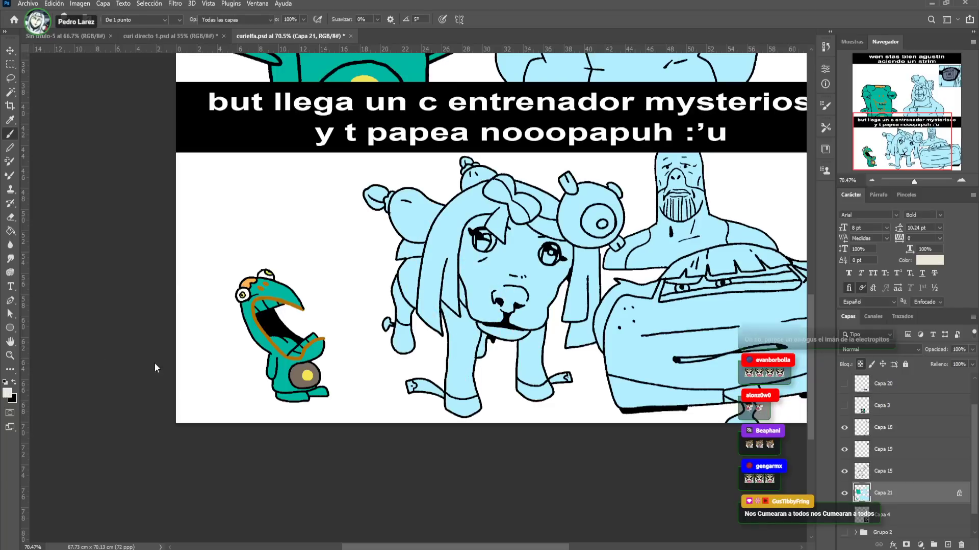
{"action": "left_click", "coordinate": [829, 263], "text": "alt"}
{"action": "mouse_move", "coordinate": [509, 204]}
{"action": "left_mouse_down"}
{"action": "mouse_move", "coordinate": [508, 259]}
{"action": "mouse_move", "coordinate": [453, 197]}
{"action": "mouse_move", "coordinate": [426, 224]}
{"action": "mouse_move", "coordinate": [379, 194]}
{"action": "mouse_move", "coordinate": [415, 316]}
{"action": "mouse_move", "coordinate": [481, 360]}
{"action": "left_mouse_up"}
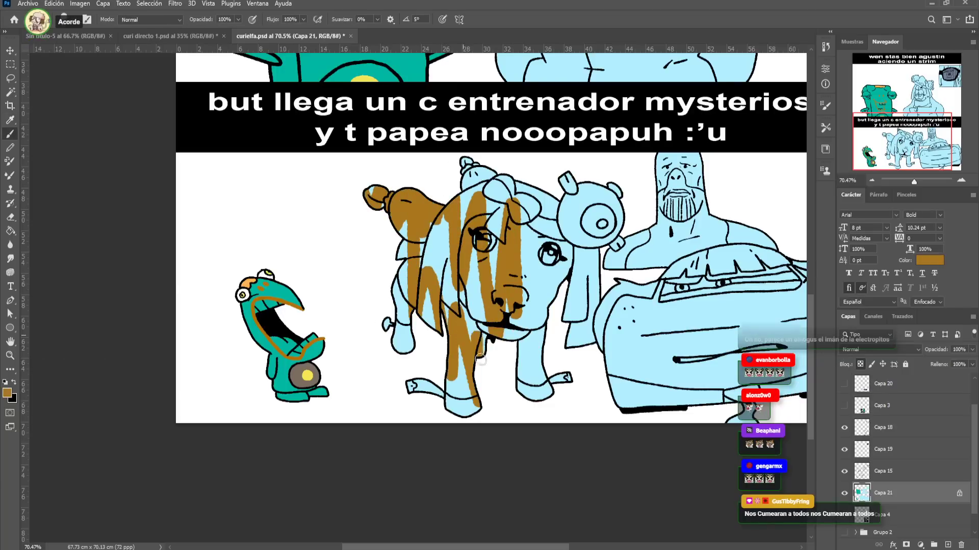
{"action": "left_click_drag", "start_coordinate": [563, 309], "coordinate": [608, 175]}
{"action": "left_click_drag", "start_coordinate": [593, 250], "coordinate": [583, 191]}
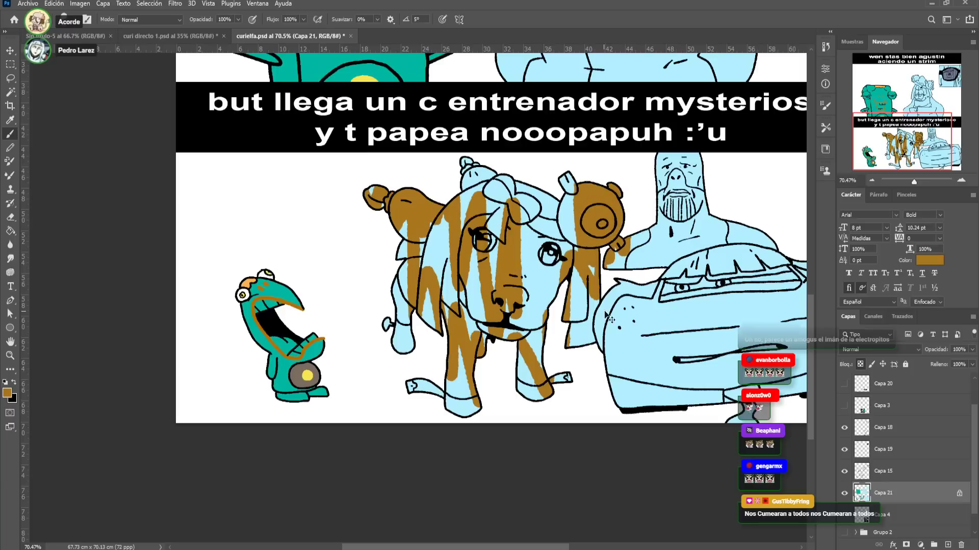
{"action": "key", "text": "ctrl+z"}
{"action": "mouse_move", "coordinate": [448, 226]}
{"action": "left_mouse_down"}
{"action": "mouse_move", "coordinate": [408, 209]}
{"action": "mouse_move", "coordinate": [403, 190]}
{"action": "mouse_move", "coordinate": [379, 212]}
{"action": "mouse_move", "coordinate": [421, 260]}
{"action": "mouse_move", "coordinate": [404, 249]}
{"action": "mouse_move", "coordinate": [410, 200]}
{"action": "mouse_move", "coordinate": [427, 196]}
{"action": "mouse_move", "coordinate": [440, 289]}
{"action": "mouse_move", "coordinate": [456, 286]}
{"action": "mouse_move", "coordinate": [495, 226]}
{"action": "mouse_move", "coordinate": [525, 234]}
{"action": "mouse_move", "coordinate": [567, 327]}
{"action": "mouse_move", "coordinate": [590, 316]}
{"action": "mouse_move", "coordinate": [640, 321]}
{"action": "left_mouse_up"}
{"action": "key", "text": "ctrl+z"}
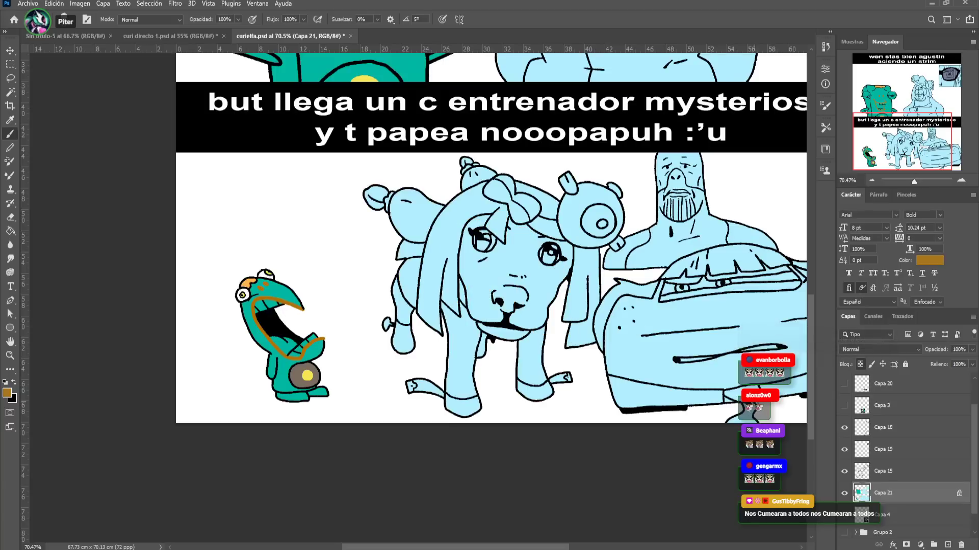
Sample white from the small creature's eye, enlarge the brush and paint its upper and lower teeth white
{"action": "left_click_drag", "start_coordinate": [919, 181], "coordinate": [922, 181]}
{"action": "left_click_drag", "start_coordinate": [890, 151], "coordinate": [873, 155]}
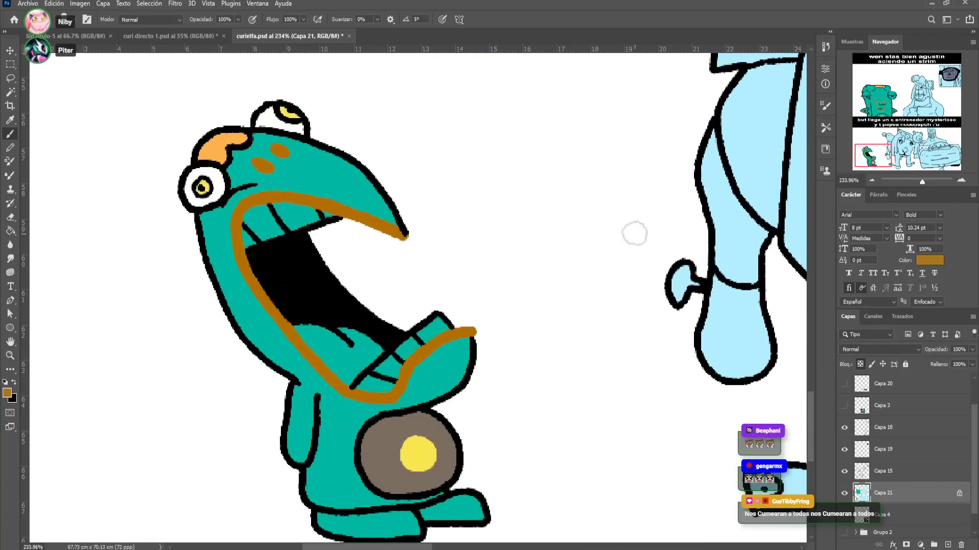
{"action": "left_click", "coordinate": [213, 176], "text": "alt"}
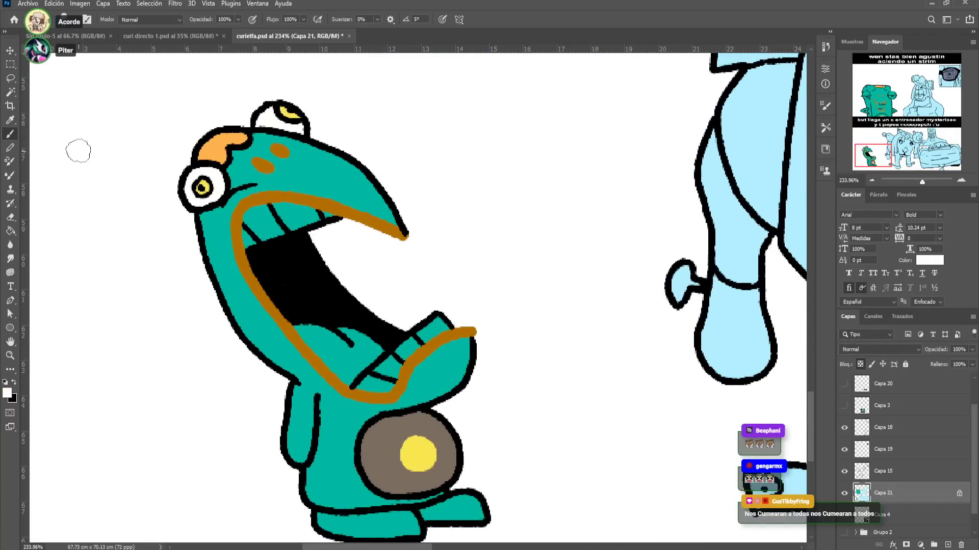
{"action": "key", "text": "bracketright"}
{"action": "key", "text": "bracketright"}
{"action": "key", "text": "bracketright"}
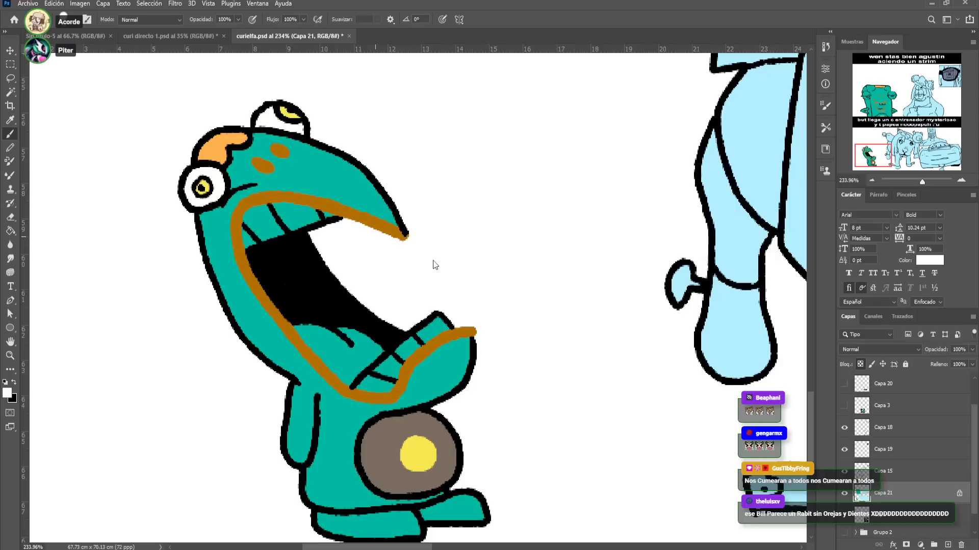
{"action": "left_click_drag", "start_coordinate": [260, 217], "coordinate": [319, 218]}
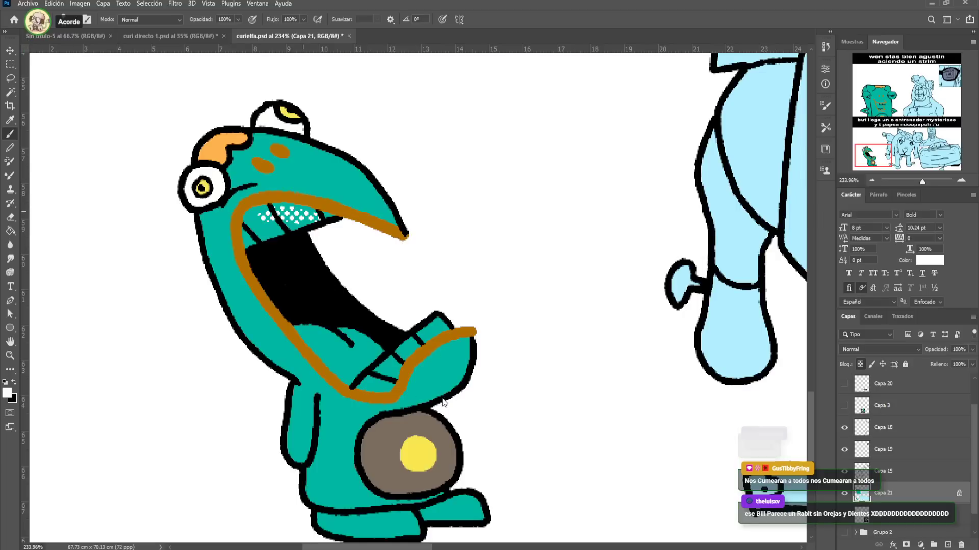
{"action": "left_click", "coordinate": [392, 378]}
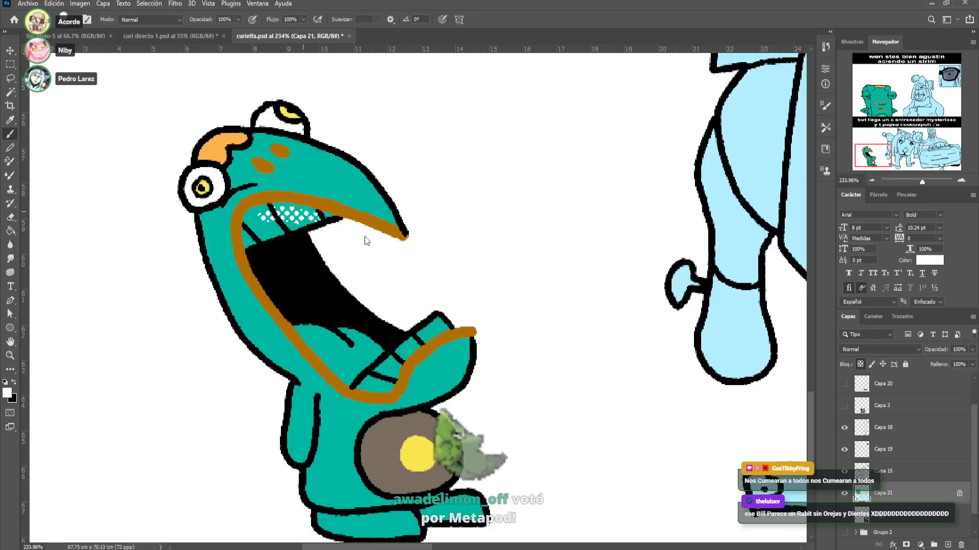
{"action": "mouse_move", "coordinate": [311, 213]}
{"action": "left_mouse_down"}
{"action": "mouse_move", "coordinate": [279, 210]}
{"action": "mouse_move", "coordinate": [341, 221]}
{"action": "mouse_move", "coordinate": [273, 204]}
{"action": "mouse_move", "coordinate": [266, 238]}
{"action": "mouse_move", "coordinate": [254, 241]}
{"action": "mouse_move", "coordinate": [256, 212]}
{"action": "mouse_move", "coordinate": [248, 251]}
{"action": "mouse_move", "coordinate": [259, 233]}
{"action": "left_mouse_up"}
{"action": "mouse_move", "coordinate": [414, 324]}
{"action": "left_mouse_down"}
{"action": "mouse_move", "coordinate": [382, 376]}
{"action": "mouse_move", "coordinate": [360, 390]}
{"action": "mouse_move", "coordinate": [383, 382]}
{"action": "mouse_move", "coordinate": [408, 344]}
{"action": "mouse_move", "coordinate": [400, 358]}
{"action": "mouse_move", "coordinate": [439, 333]}
{"action": "mouse_move", "coordinate": [444, 313]}
{"action": "left_mouse_up"}
Choose a pink foreground colour, paint the small creature's tongue with it and sample the black inside its mouth
{"action": "key", "text": "i"}
{"action": "left_click", "coordinate": [664, 280]}
{"action": "left_click", "coordinate": [810, 278]}
{"action": "mouse_move", "coordinate": [333, 328]}
{"action": "left_mouse_down"}
{"action": "mouse_move", "coordinate": [328, 360]}
{"action": "mouse_move", "coordinate": [345, 381]}
{"action": "mouse_move", "coordinate": [373, 347]}
{"action": "mouse_move", "coordinate": [344, 324]}
{"action": "left_mouse_up"}
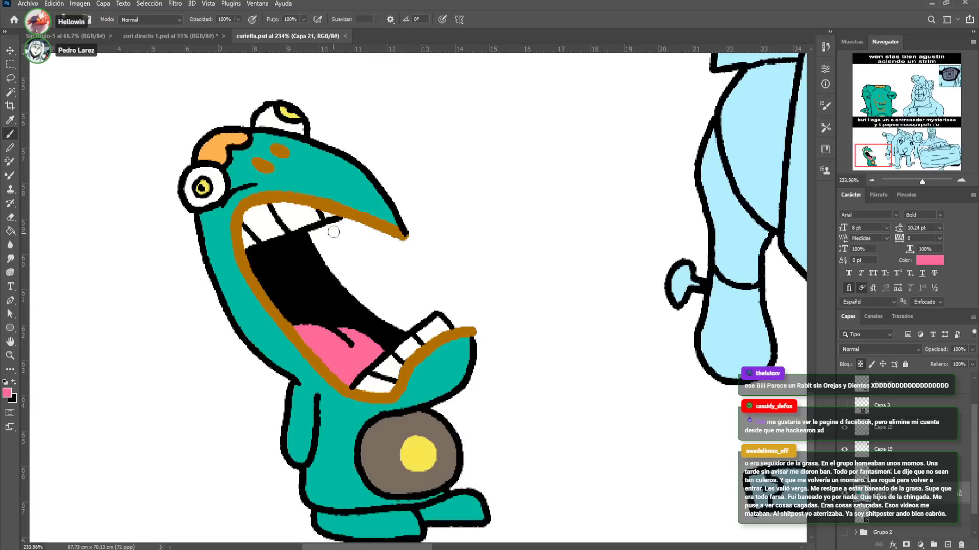
{"action": "left_click", "coordinate": [310, 244], "text": "alt"}
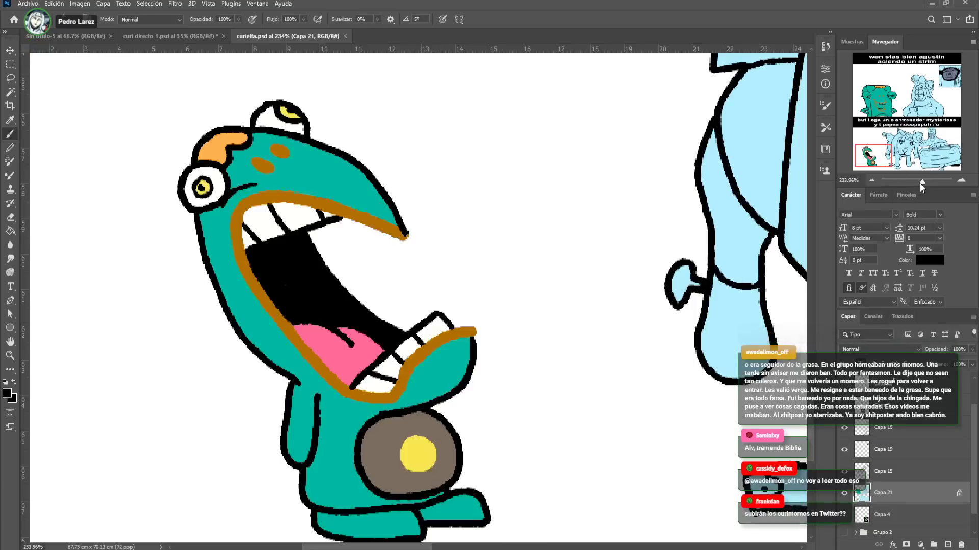
Sample the small creature's grey-brown belly colour and fill the large creature's belly with it using the Paint Bucket
{"action": "left_click_drag", "start_coordinate": [922, 182], "coordinate": [919, 182]}
{"action": "left_click_drag", "start_coordinate": [385, 372], "coordinate": [377, 459]}
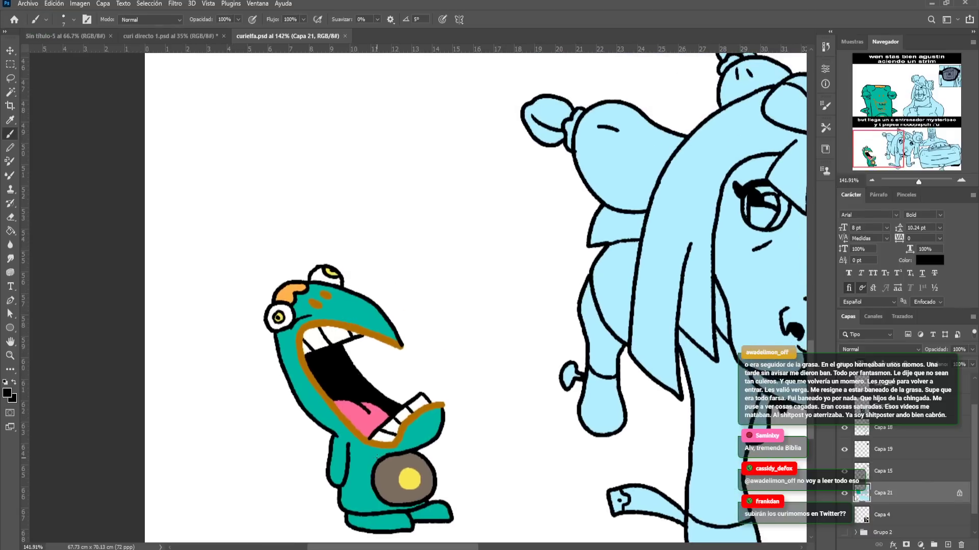
{"action": "left_click", "coordinate": [392, 469], "text": "alt"}
{"action": "left_click_drag", "start_coordinate": [450, 157], "coordinate": [392, 460]}
{"action": "left_click", "coordinate": [10, 230]}
{"action": "left_click", "coordinate": [439, 181]}
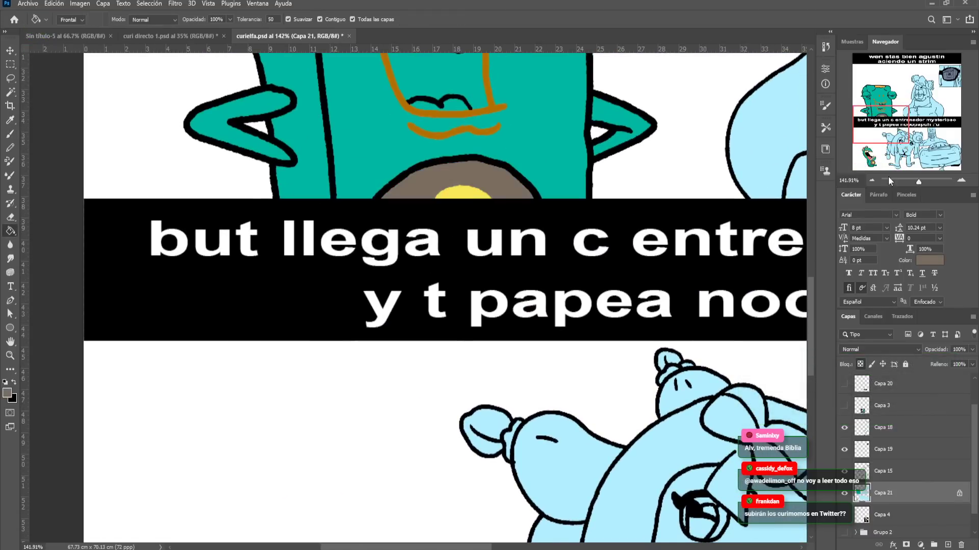
Sample the small creature's tongue pink and fill the large creature's tongue with it
{"action": "left_click_drag", "start_coordinate": [919, 182], "coordinate": [916, 183]}
{"action": "left_click_drag", "start_coordinate": [360, 389], "coordinate": [408, 287]}
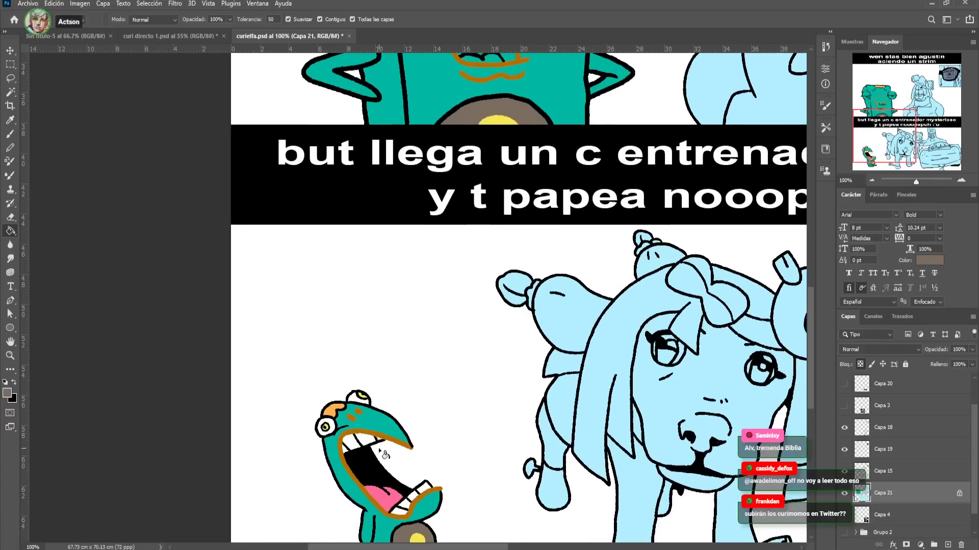
{"action": "left_click_drag", "start_coordinate": [470, 184], "coordinate": [409, 417]}
{"action": "left_click", "coordinate": [475, 197]}
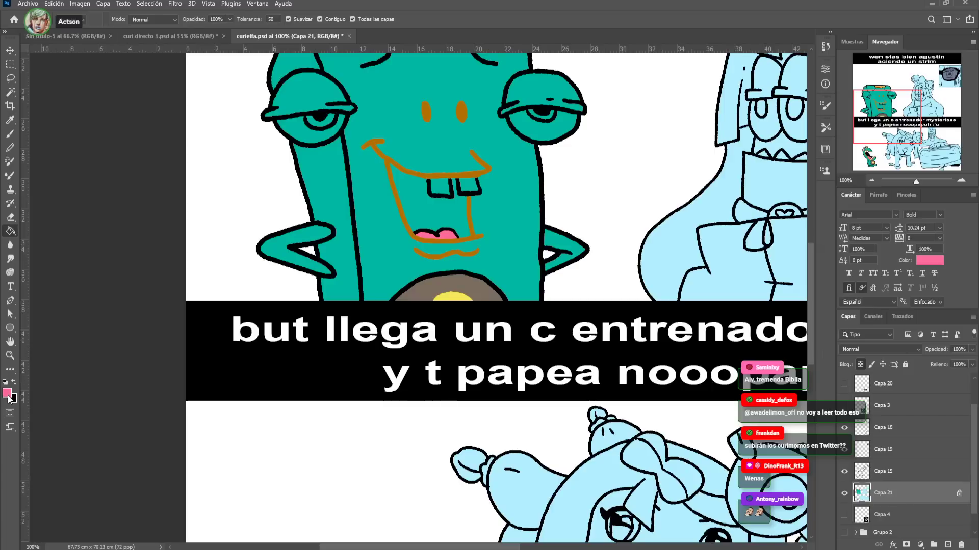
Change the foreground to a darker, muted pink and fill the inside of the large creature's mouth
{"action": "key", "text": "i"}
{"action": "left_click", "coordinate": [643, 333]}
{"action": "left_click", "coordinate": [811, 266]}
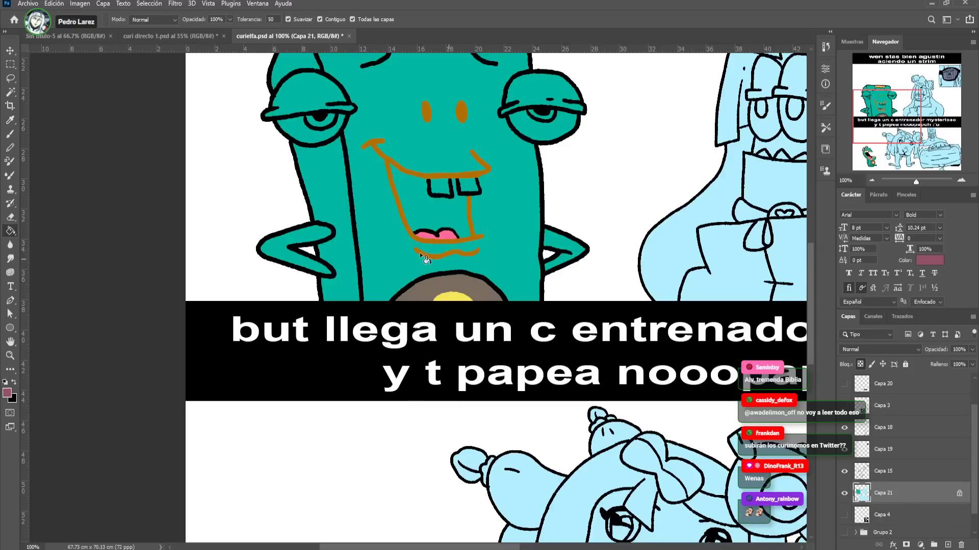
{"action": "left_click", "coordinate": [424, 205]}
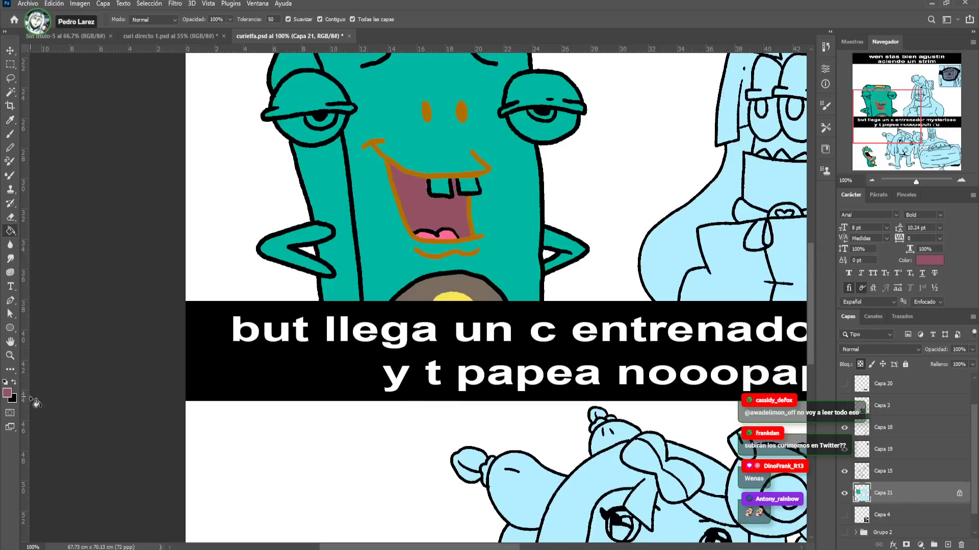
Sample white from the small creature and fill the whites of the large creature's eyes and its two teeth
{"action": "key", "text": "i"}
{"action": "left_click", "coordinate": [813, 267]}
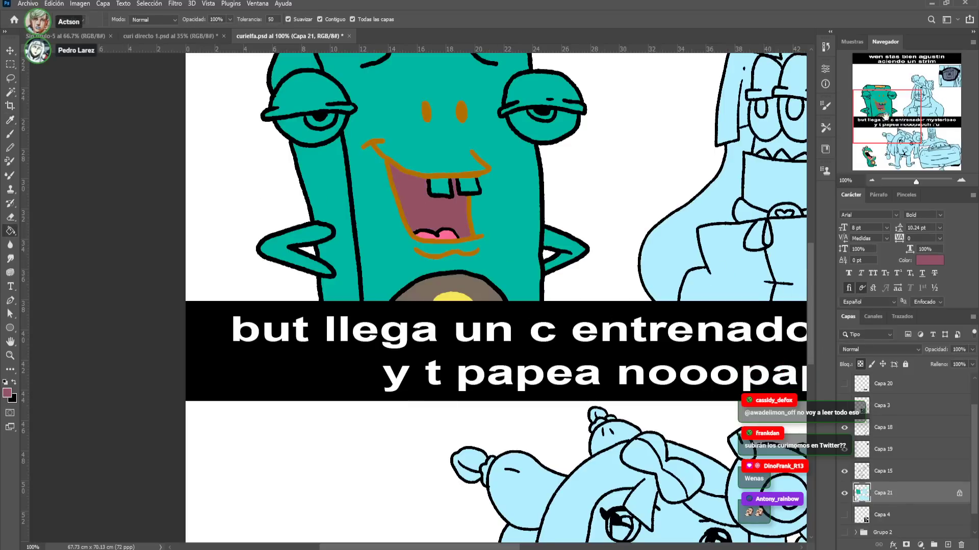
{"action": "left_click_drag", "start_coordinate": [884, 117], "coordinate": [879, 151]}
{"action": "left_click", "coordinate": [129, 356], "text": "alt"}
{"action": "left_click_drag", "start_coordinate": [399, 92], "coordinate": [393, 191]}
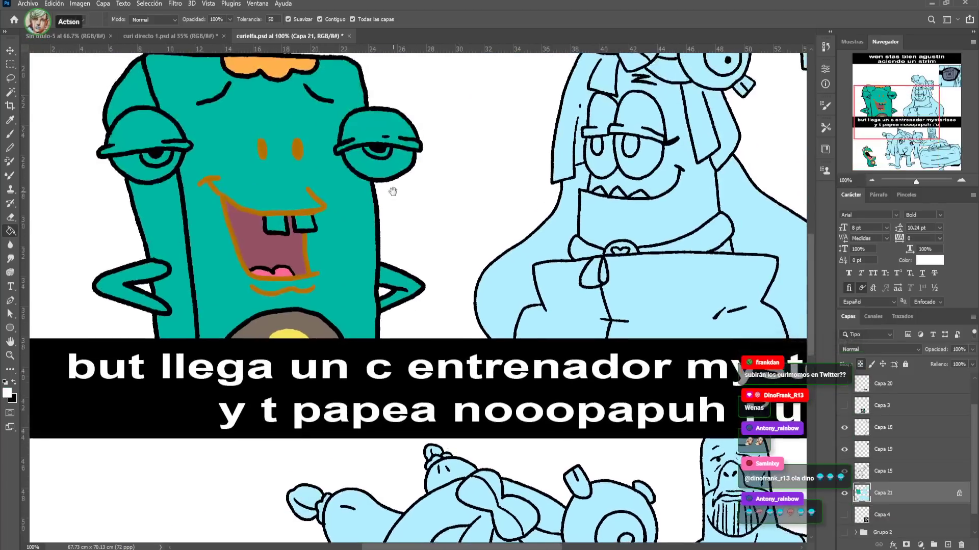
{"action": "left_click", "coordinate": [392, 157]}
{"action": "left_click", "coordinate": [128, 166]}
{"action": "left_click", "coordinate": [276, 224]}
{"action": "left_click", "coordinate": [306, 225]}
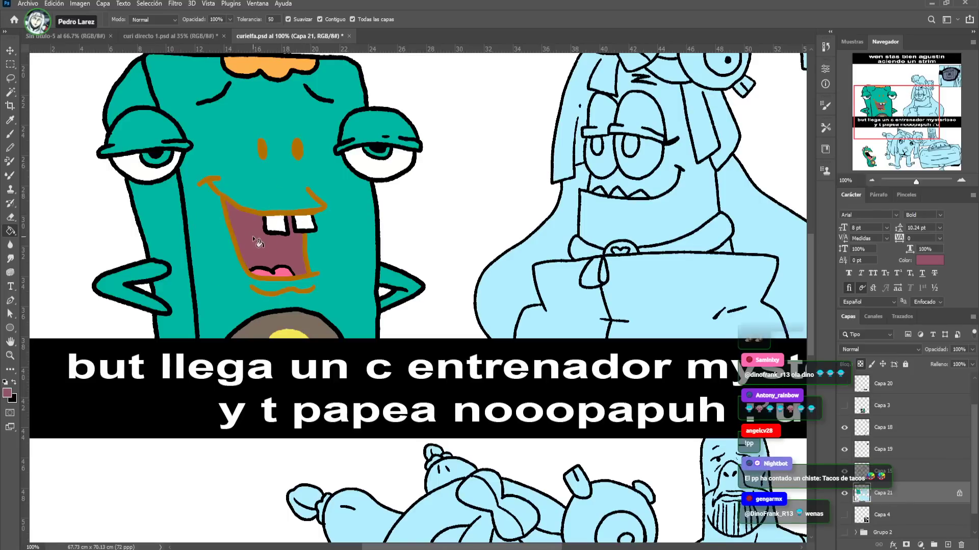
Sample the yellow of the large creature's belly spot and fill its irises with it
{"action": "left_click_drag", "start_coordinate": [257, 192], "coordinate": [290, 228]}
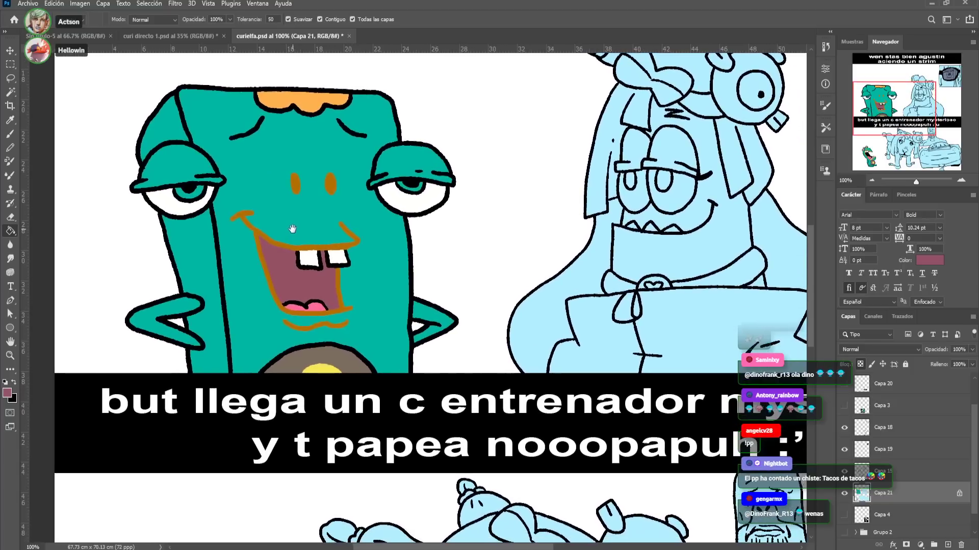
{"action": "left_click", "coordinate": [325, 366], "text": "alt"}
{"action": "left_click", "coordinate": [186, 199]}
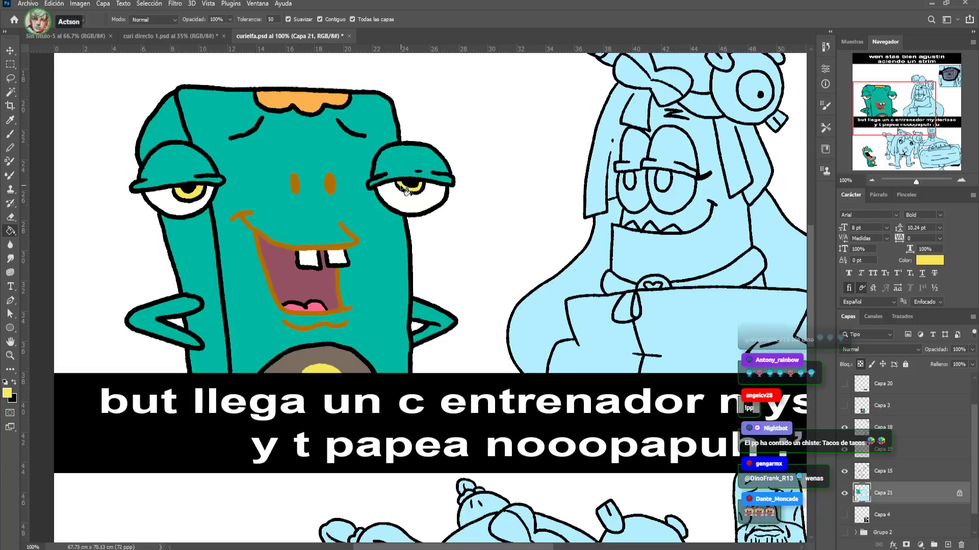
Briefly reveal and rehide reference layer Capa 17, and show the brown creature reference on layer Capa 20
{"action": "left_click_drag", "start_coordinate": [379, 296], "coordinate": [224, 312]}
{"action": "left_click_drag", "start_coordinate": [919, 182], "coordinate": [916, 182]}
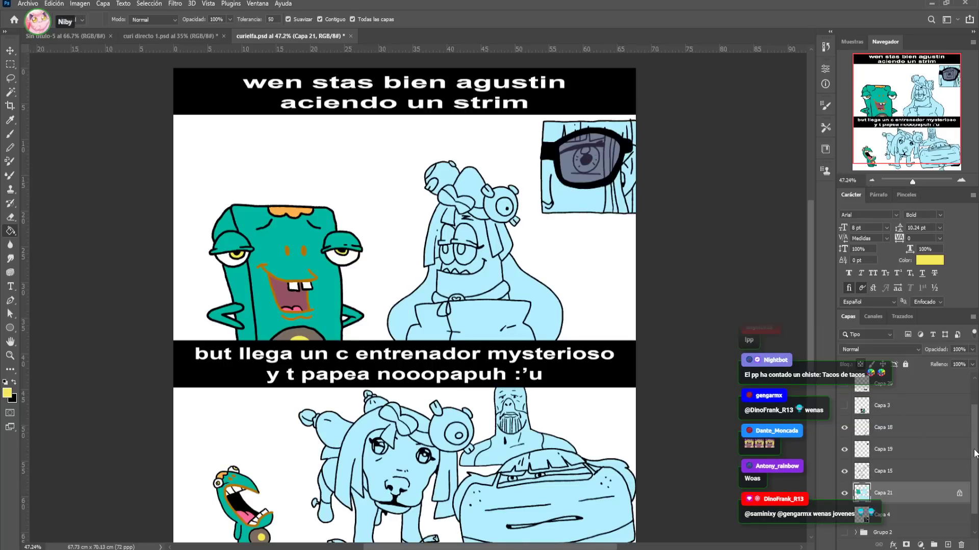
{"action": "left_click_drag", "start_coordinate": [975, 453], "coordinate": [975, 423]}
{"action": "left_click", "coordinate": [844, 397]}
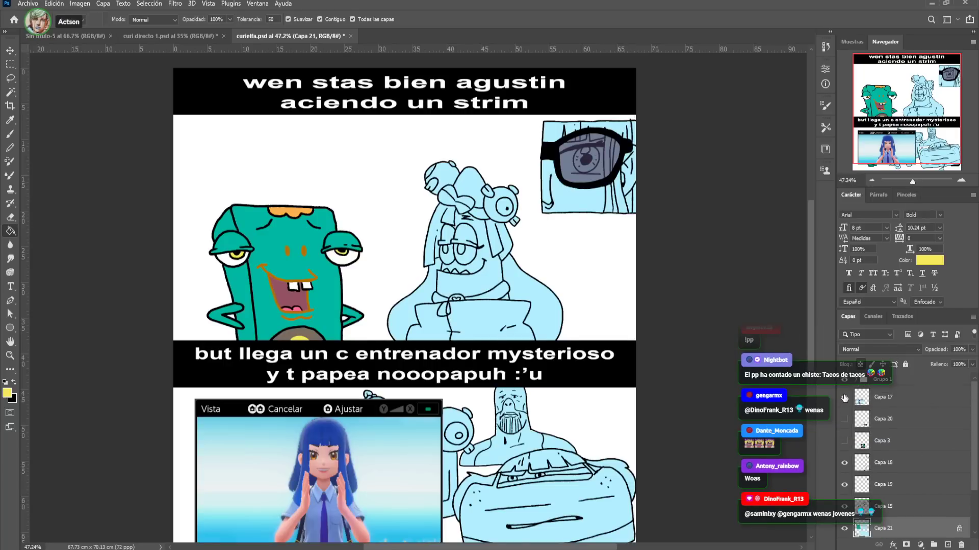
{"action": "left_click", "coordinate": [844, 397]}
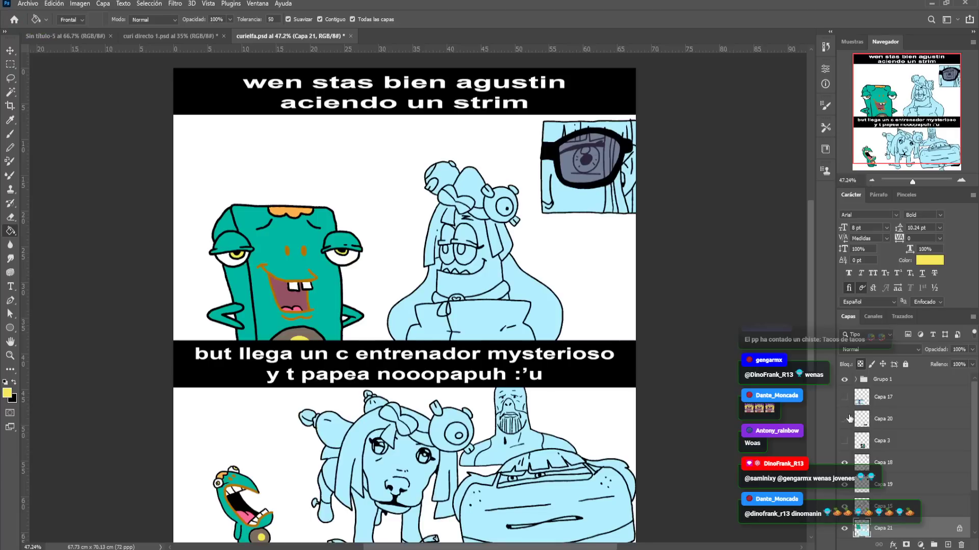
{"action": "left_click", "coordinate": [845, 419]}
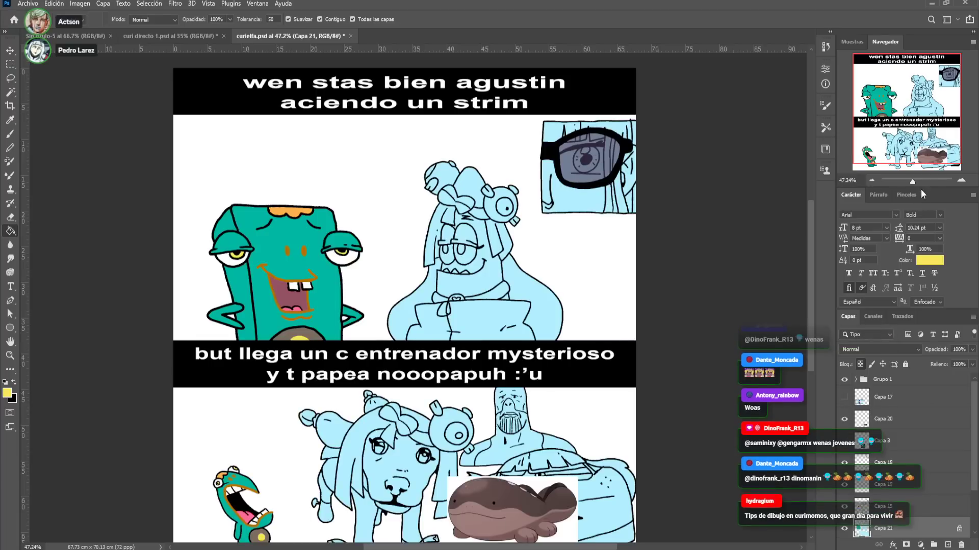
Sample the reference's light pinkish-brown belly colour, lasso around the bearded bust, fill it with that colour and deselect
{"action": "left_click_drag", "start_coordinate": [912, 182], "coordinate": [916, 182]}
{"action": "left_click_drag", "start_coordinate": [920, 120], "coordinate": [920, 183]}
{"action": "left_click_drag", "start_coordinate": [644, 264], "coordinate": [520, 248]}
{"action": "left_click", "coordinate": [10, 135]}
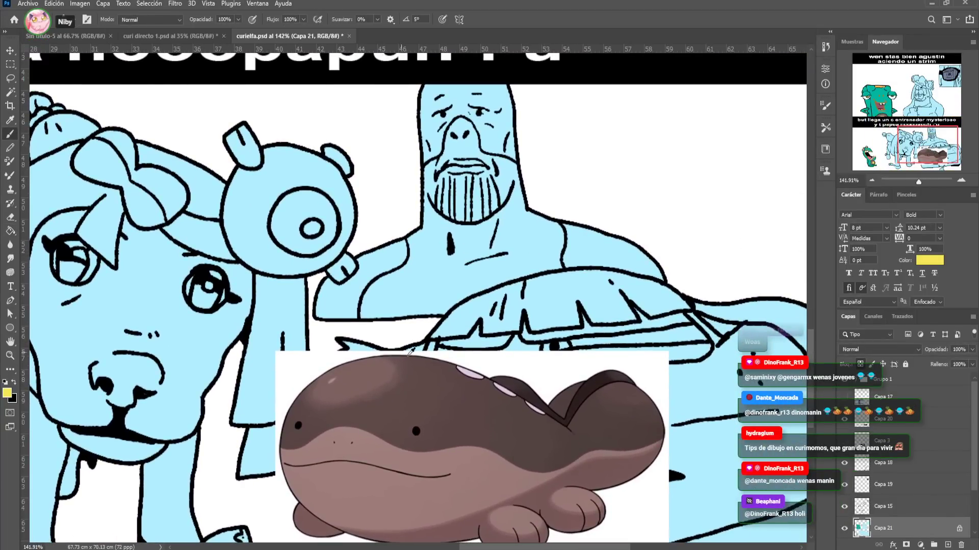
{"action": "left_click", "coordinate": [470, 464], "text": "alt"}
{"action": "key", "text": "l"}
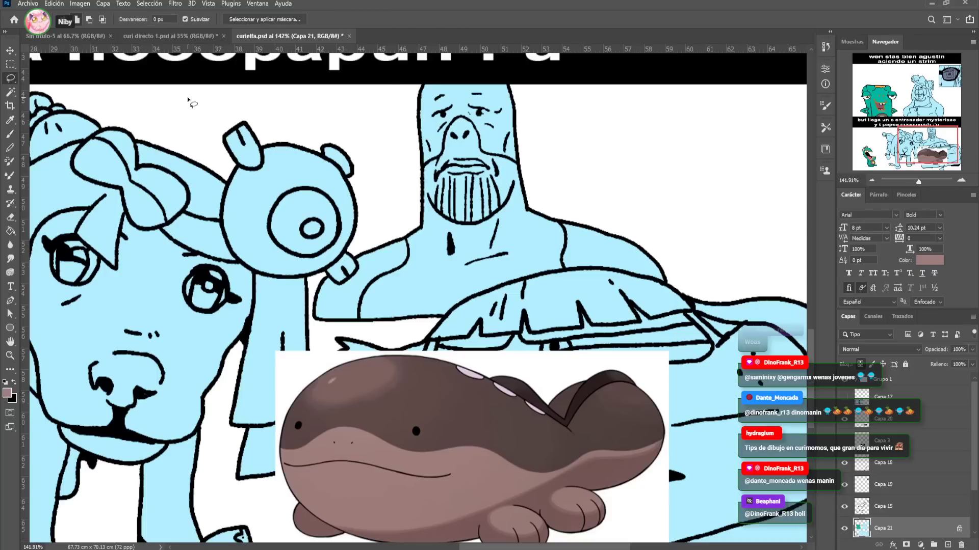
{"action": "mouse_move", "coordinate": [422, 80]}
{"action": "left_mouse_down"}
{"action": "mouse_move", "coordinate": [383, 157]}
{"action": "mouse_move", "coordinate": [375, 229]}
{"action": "mouse_move", "coordinate": [305, 300]}
{"action": "mouse_move", "coordinate": [325, 344]}
{"action": "left_mouse_up"}
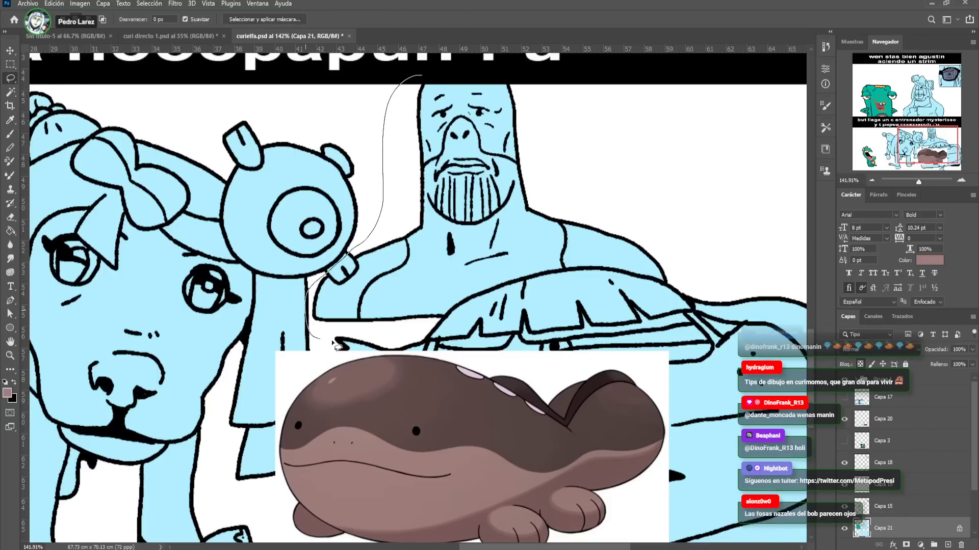
{"action": "mouse_move", "coordinate": [714, 181]}
{"action": "left_mouse_down"}
{"action": "mouse_move", "coordinate": [558, 89]}
{"action": "mouse_move", "coordinate": [475, 80]}
{"action": "left_mouse_up"}
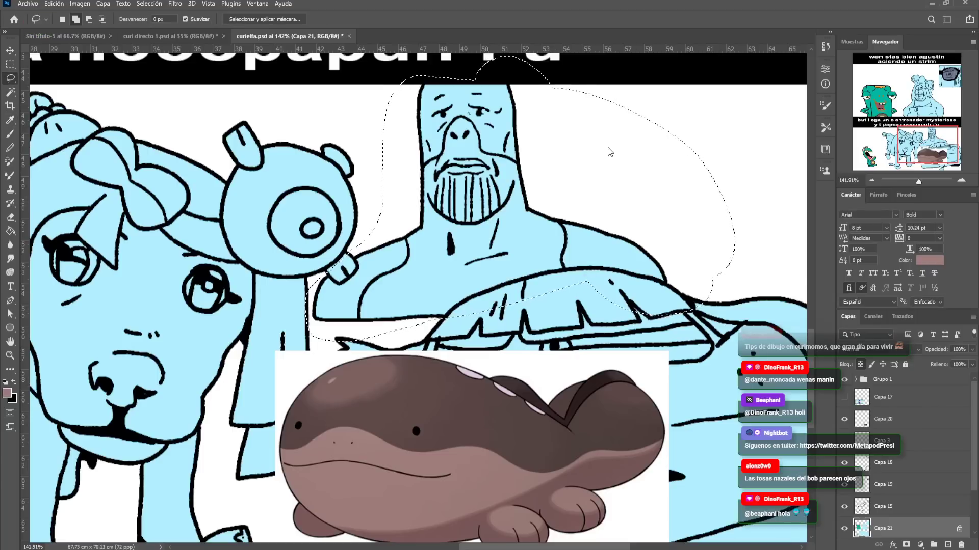
{"action": "key", "text": "alt+BackSpace"}
{"action": "key", "text": "ctrl+d"}
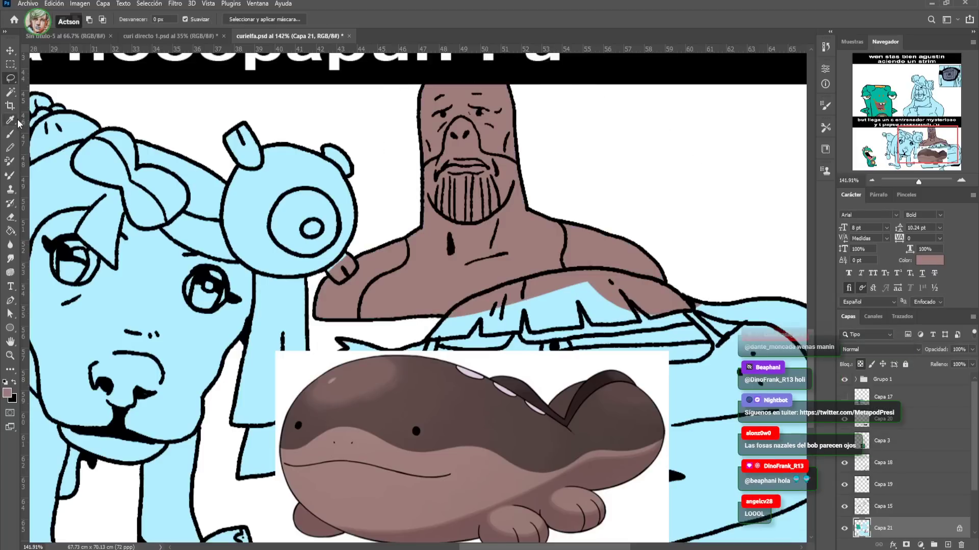
Sample the brown creature's dark back colour and fill the bearded bust's two shoulders and upper head with it
{"action": "key", "text": "b"}
{"action": "left_click", "coordinate": [465, 437], "text": "alt"}
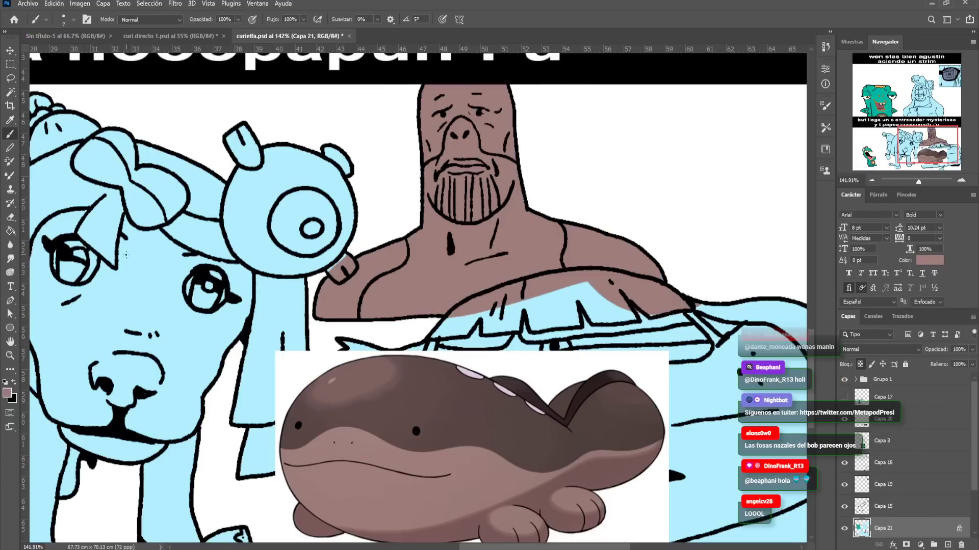
{"action": "left_click", "coordinate": [463, 390], "text": "alt"}
{"action": "left_click", "coordinate": [10, 232]}
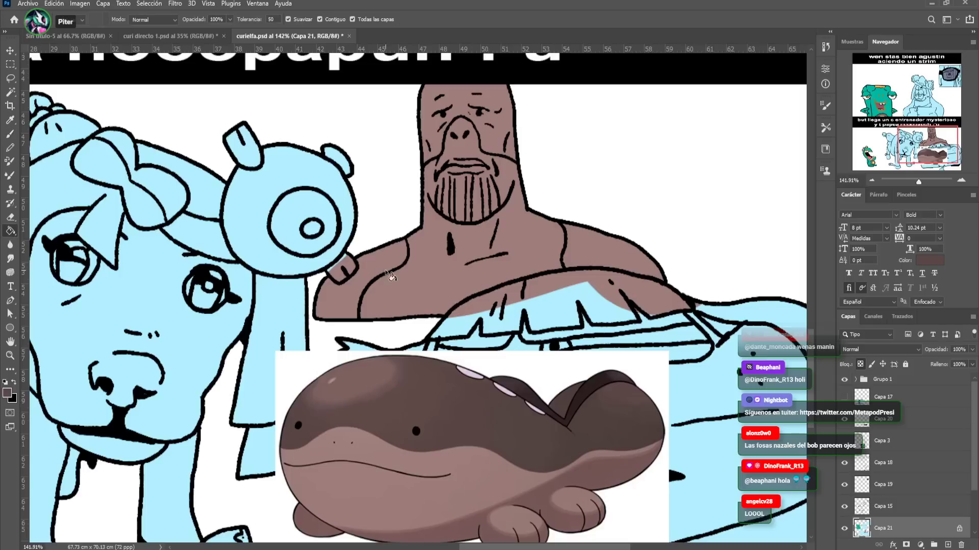
{"action": "left_click", "coordinate": [397, 265]}
{"action": "left_click", "coordinate": [610, 254]}
{"action": "left_click", "coordinate": [507, 131]}
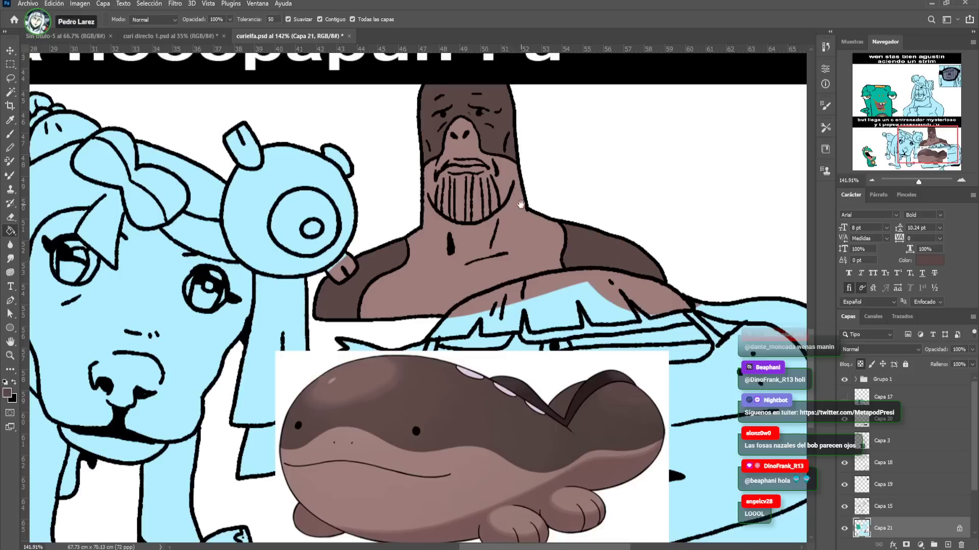
Sample the pale lilac of the creature's back spots and paint an oval spot on each of the bust's shoulders
{"action": "left_click_drag", "start_coordinate": [520, 205], "coordinate": [534, 193]}
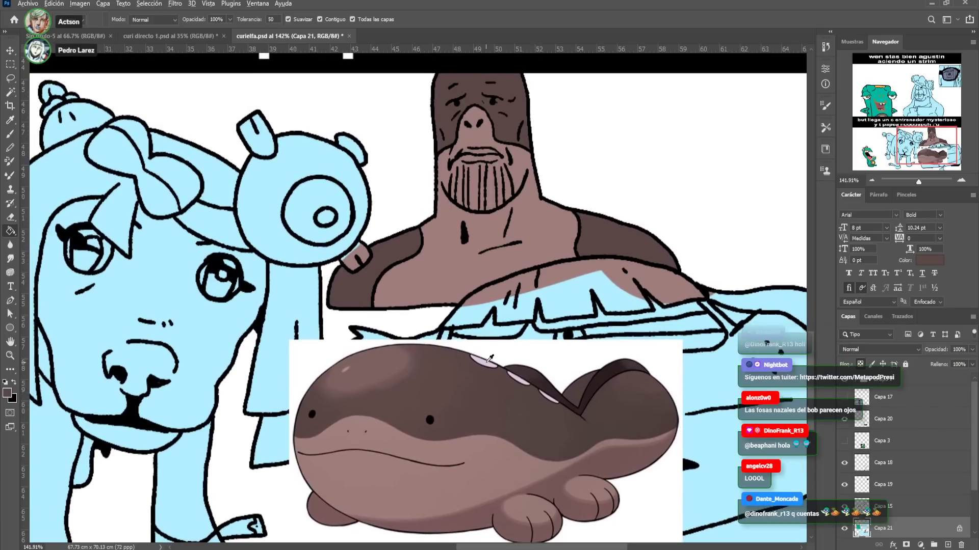
{"action": "left_click", "coordinate": [484, 360], "text": "alt"}
{"action": "key", "text": "b"}
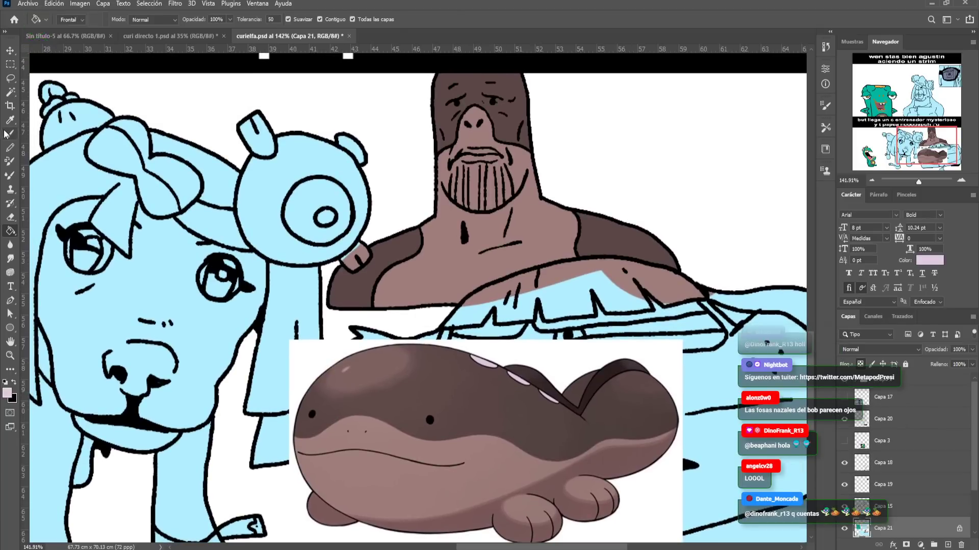
{"action": "left_click_drag", "start_coordinate": [642, 233], "coordinate": [642, 234]}
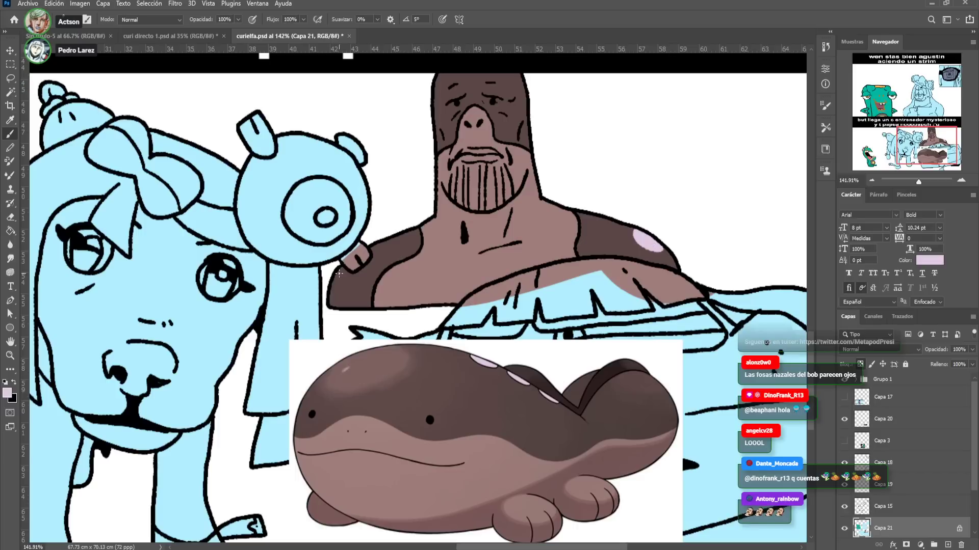
{"action": "left_click_drag", "start_coordinate": [344, 274], "coordinate": [339, 285]}
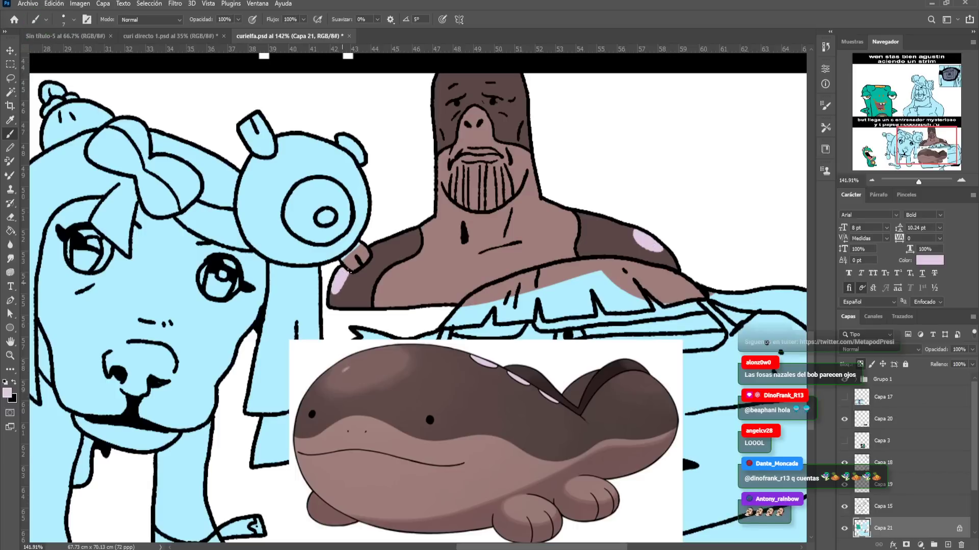
Delete the brown creature's reference layer Capa 20 and show the blue-haired girl reference on layer Capa 17
{"action": "left_click_drag", "start_coordinate": [463, 257], "coordinate": [484, 222]}
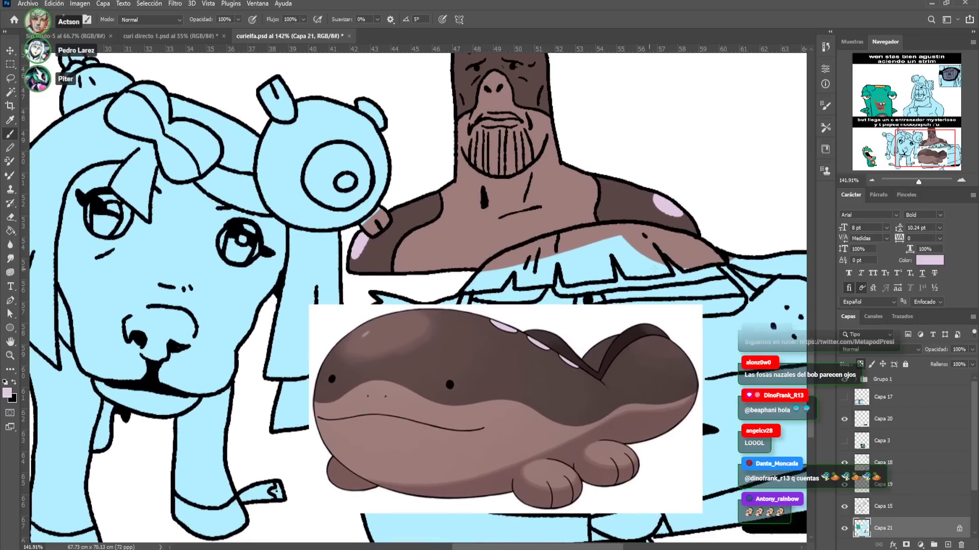
{"action": "left_click", "coordinate": [872, 181]}
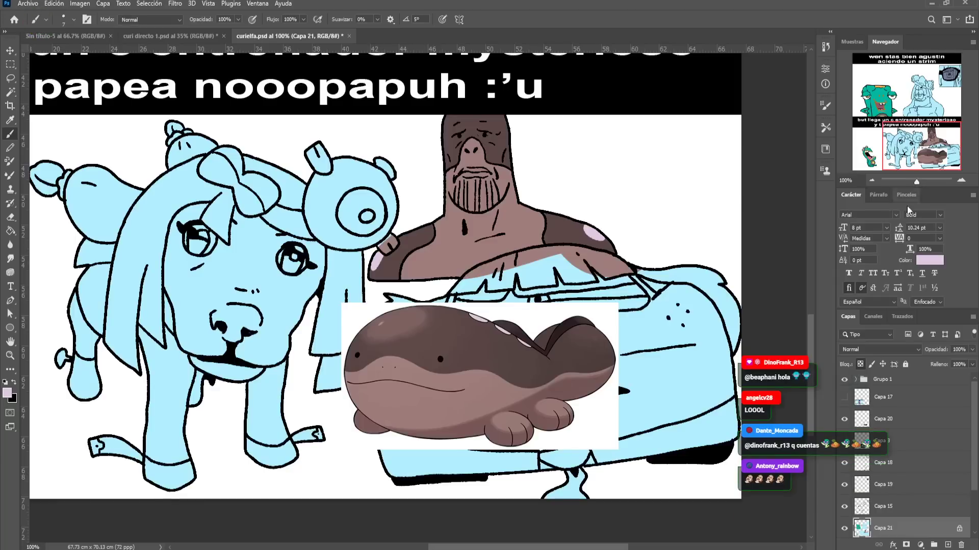
{"action": "left_click", "coordinate": [889, 423]}
{"action": "key", "text": "Delete"}
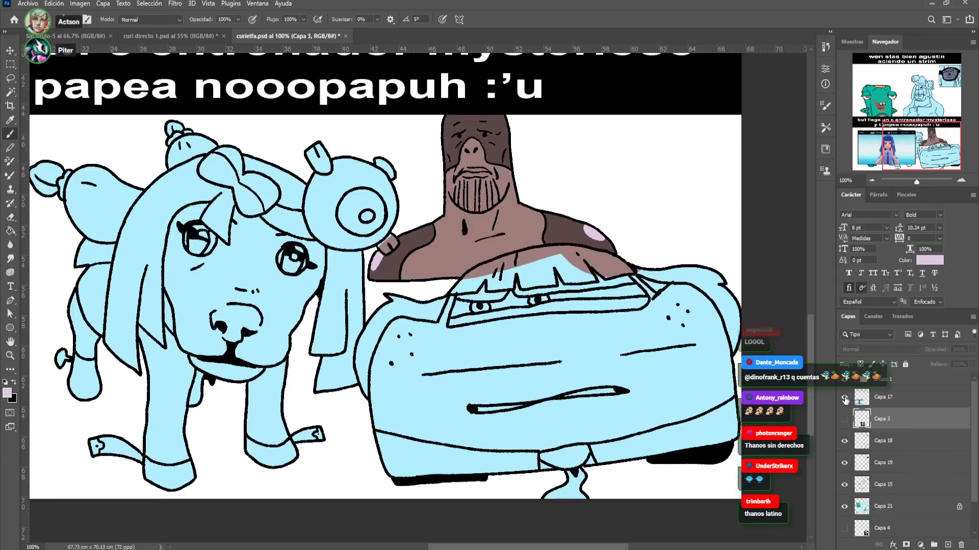
{"action": "left_click", "coordinate": [845, 397]}
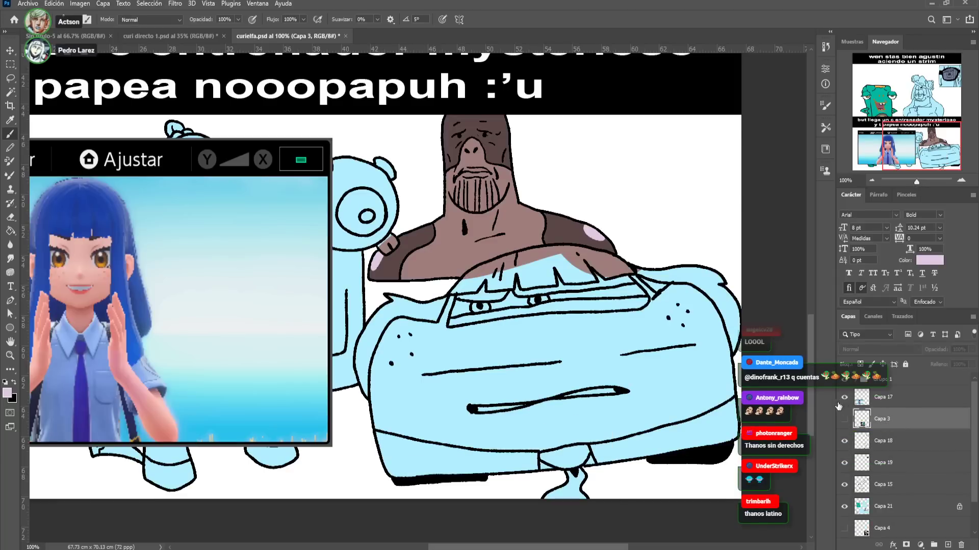
Sample the girl's pink skin colour and fill the front of the car face with it on layer Capa 21
{"action": "left_click", "coordinate": [95, 272], "text": "alt"}
{"action": "left_click", "coordinate": [19, 229]}
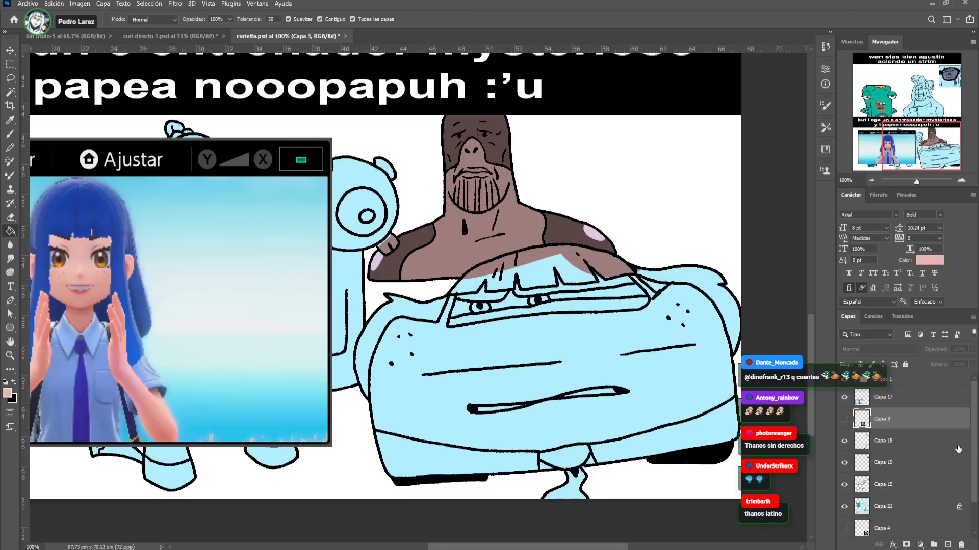
{"action": "left_click", "coordinate": [920, 514]}
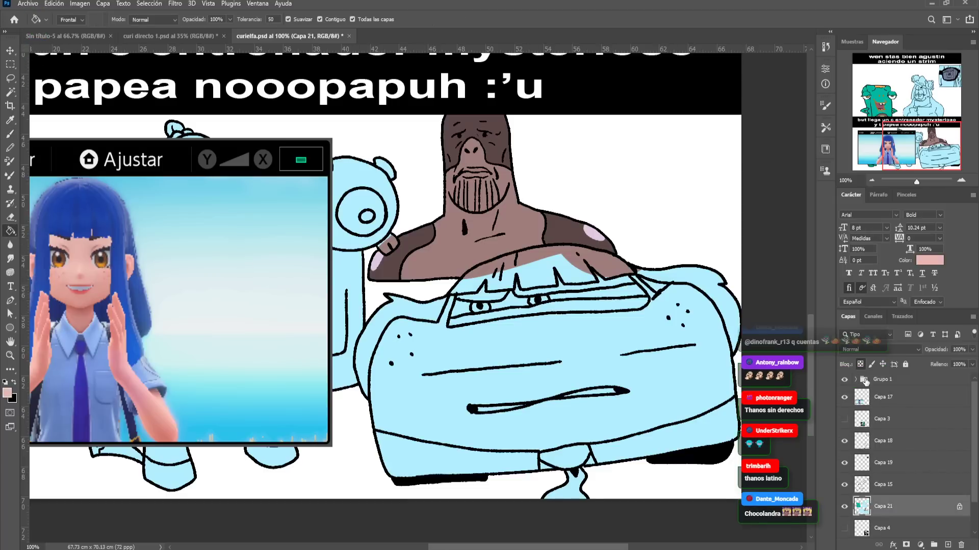
{"action": "left_click", "coordinate": [610, 332]}
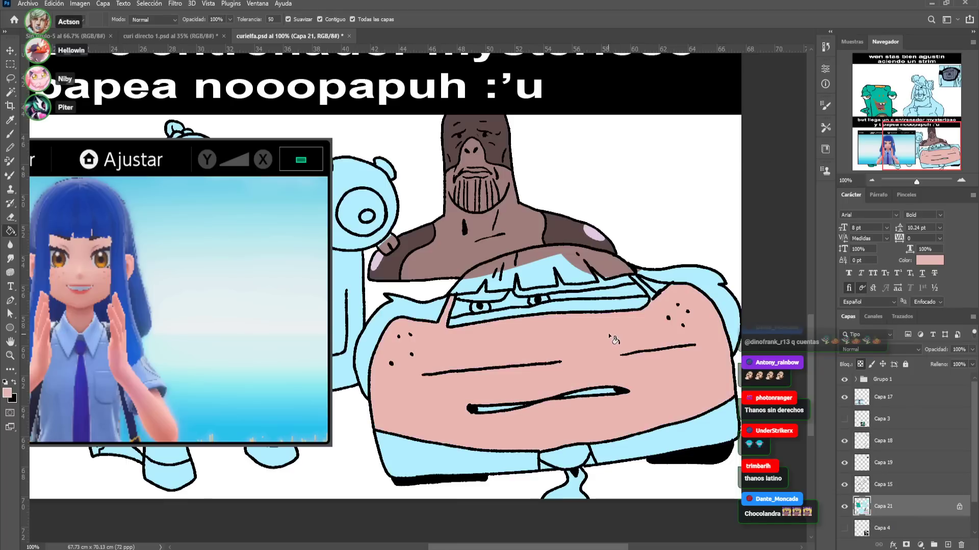
Lasso around the whole car character, fill the selection with the pink skin colour and deselect
{"action": "left_click", "coordinate": [10, 79]}
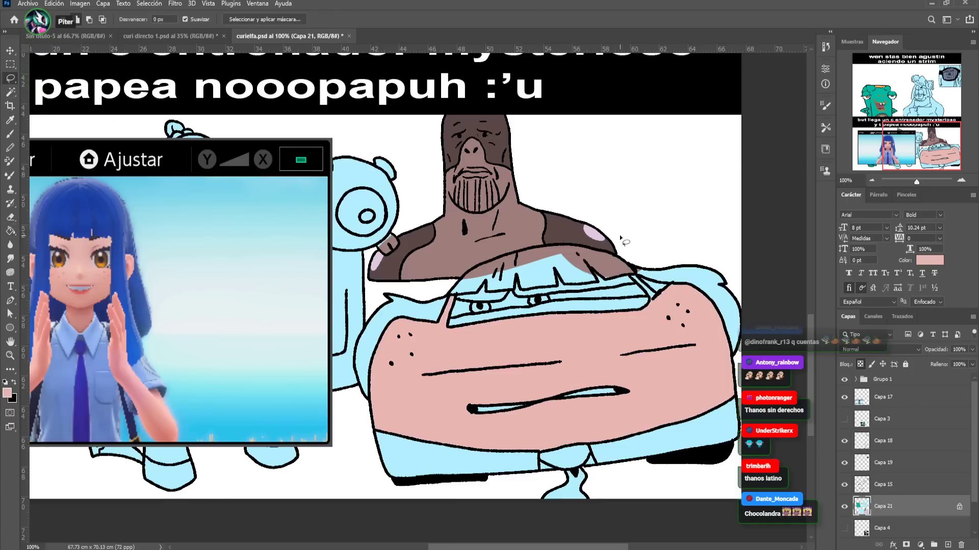
{"action": "mouse_move", "coordinate": [590, 261]}
{"action": "left_mouse_down"}
{"action": "mouse_move", "coordinate": [556, 260]}
{"action": "mouse_move", "coordinate": [435, 293]}
{"action": "left_mouse_up"}
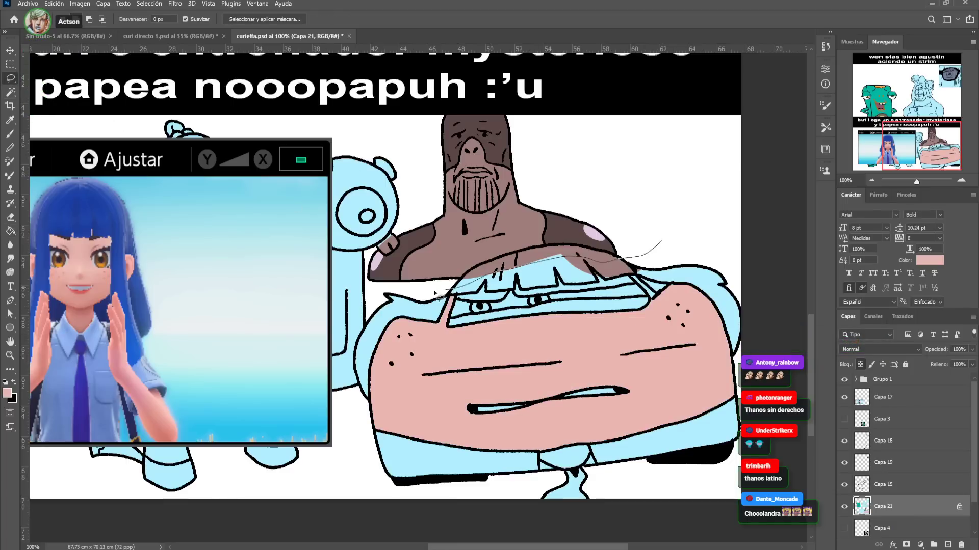
{"action": "mouse_move", "coordinate": [642, 514]}
{"action": "left_mouse_down"}
{"action": "mouse_move", "coordinate": [764, 265]}
{"action": "mouse_move", "coordinate": [759, 254]}
{"action": "left_mouse_up"}
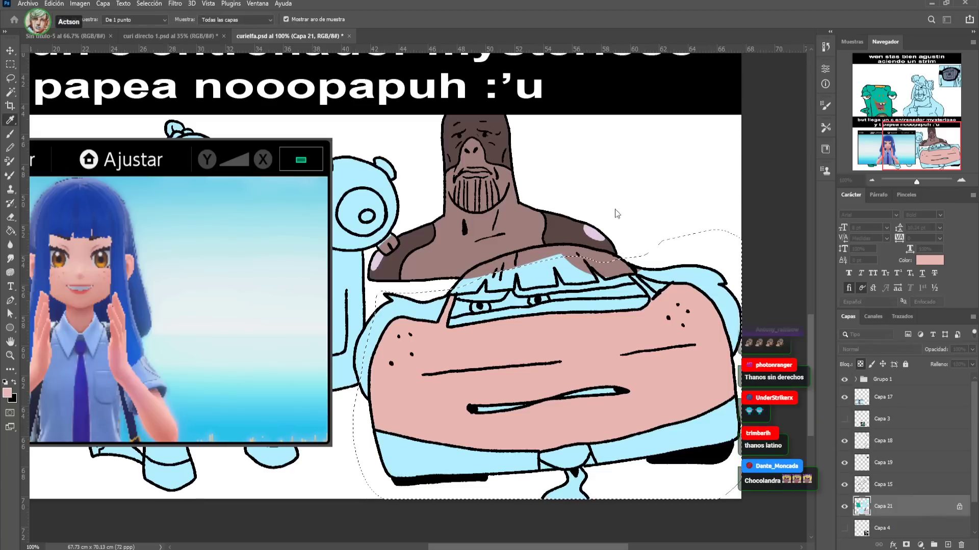
{"action": "key", "text": "alt+BackSpace"}
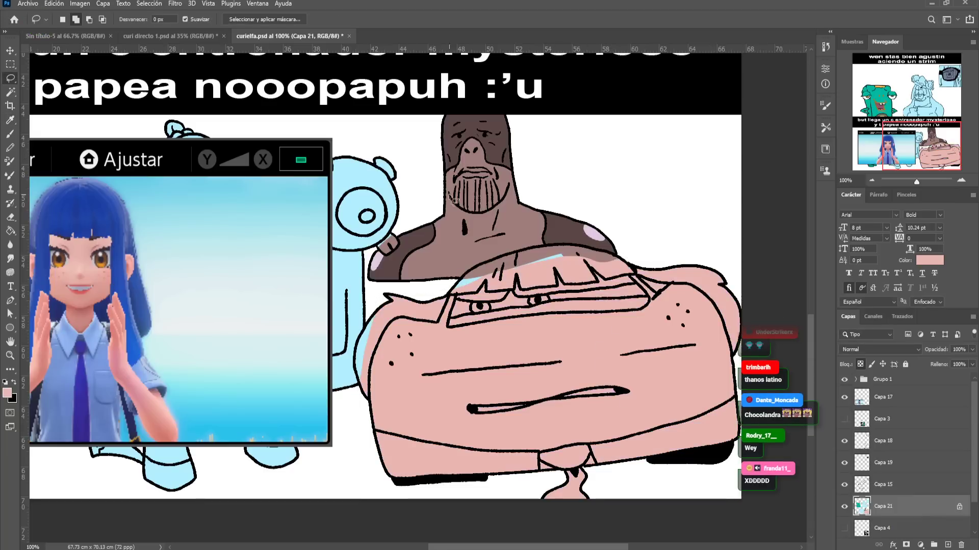
{"action": "key", "text": "ctrl+d"}
Sample the girl's blue hair colour, brighten it, and fill the car's fringe and both side locks with it
{"action": "key", "text": "b"}
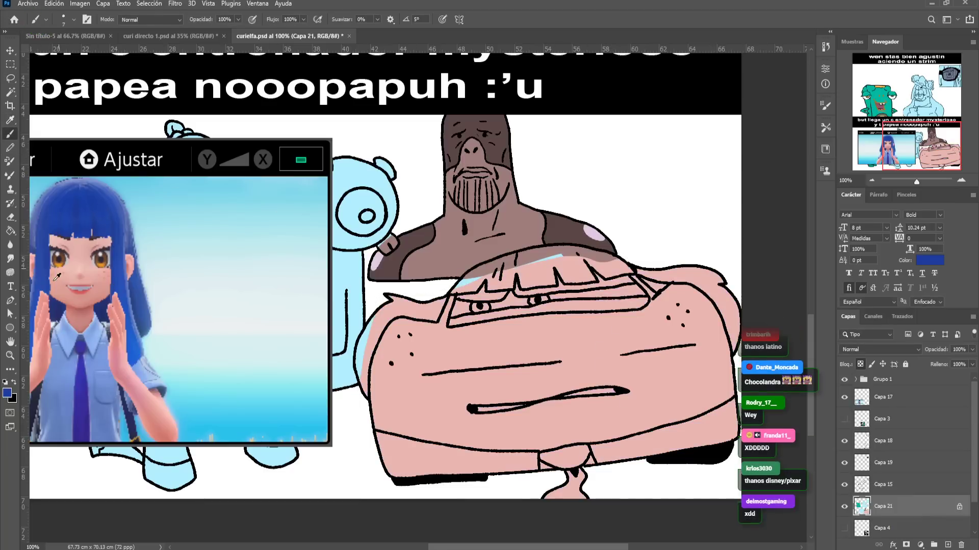
{"action": "key", "text": "i"}
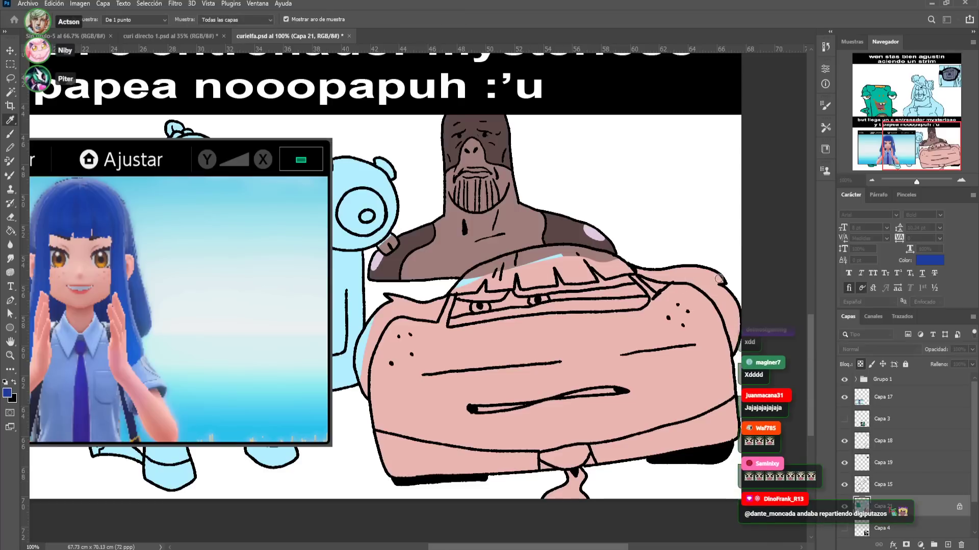
{"action": "key", "text": "b"}
{"action": "key", "text": "g"}
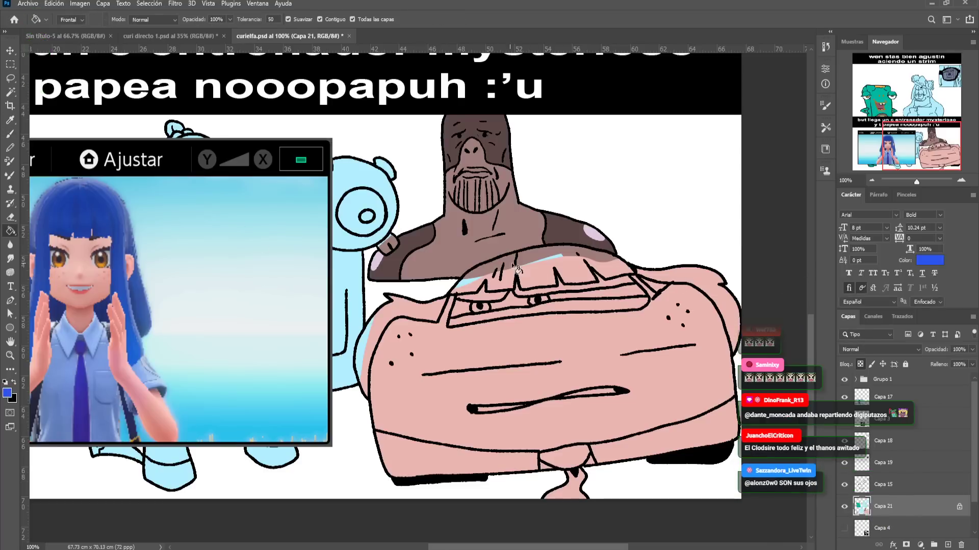
{"action": "left_click", "coordinate": [531, 272]}
{"action": "left_click", "coordinate": [533, 256]}
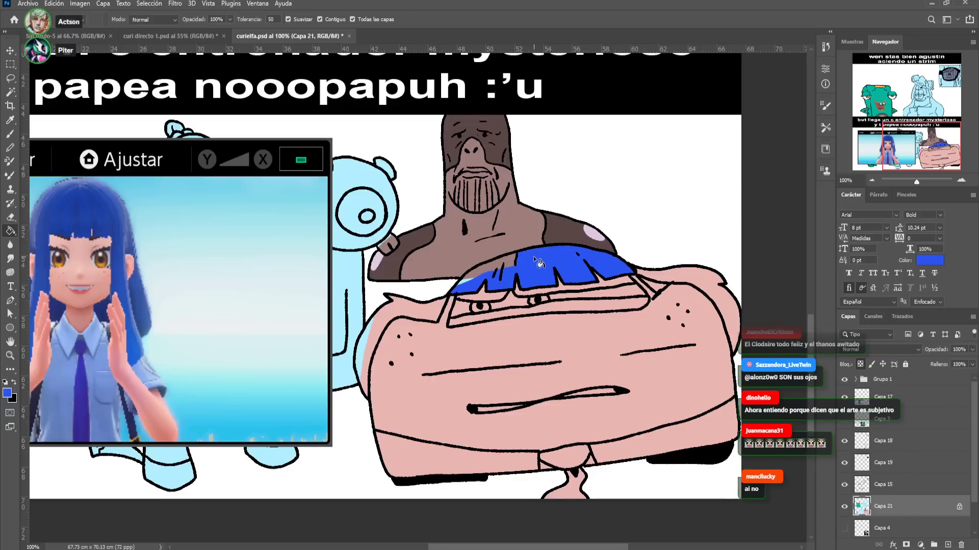
{"action": "left_click", "coordinate": [510, 265]}
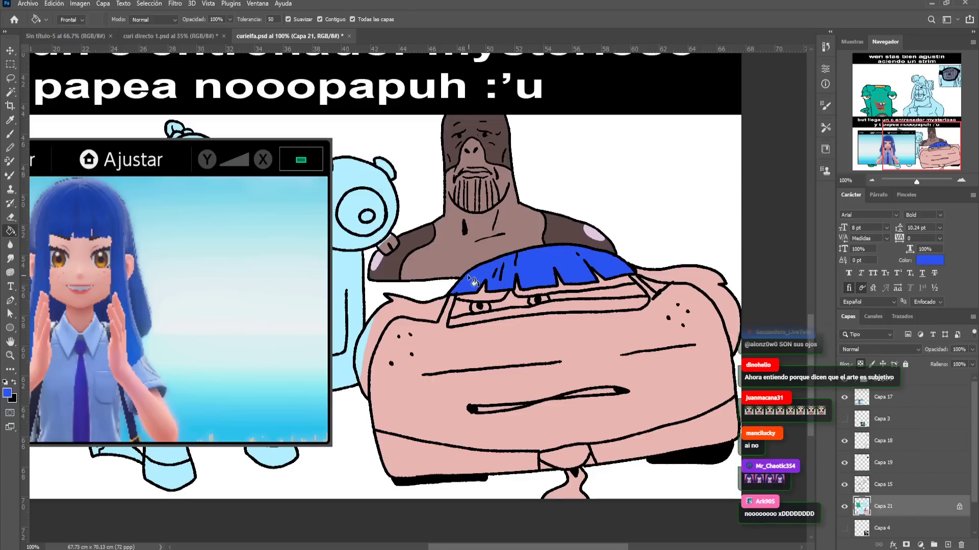
{"action": "left_click", "coordinate": [439, 314]}
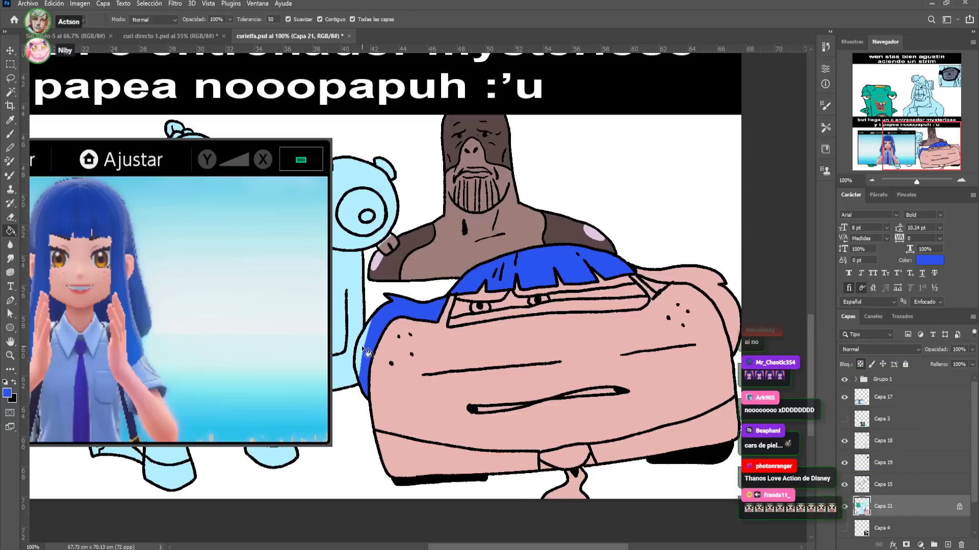
{"action": "left_click", "coordinate": [713, 289]}
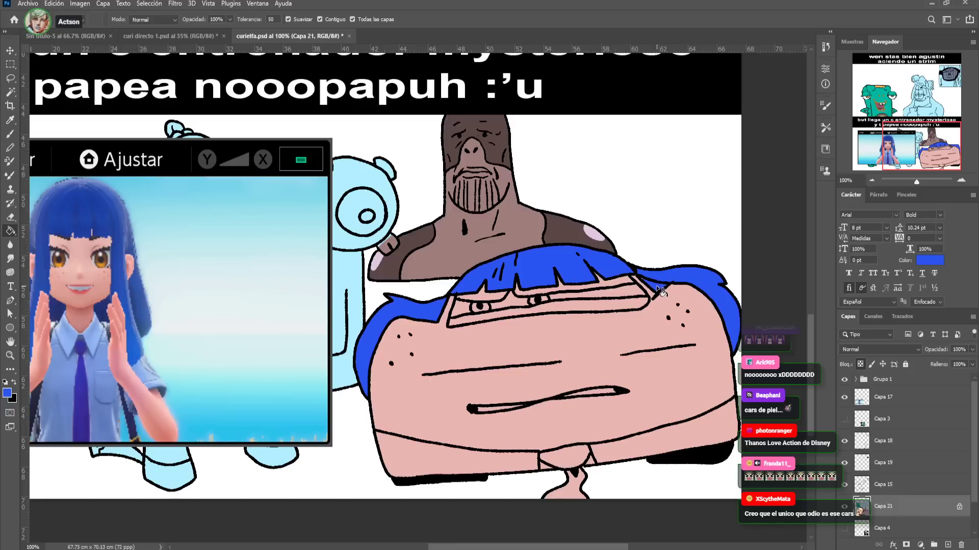
{"action": "key", "text": "b"}
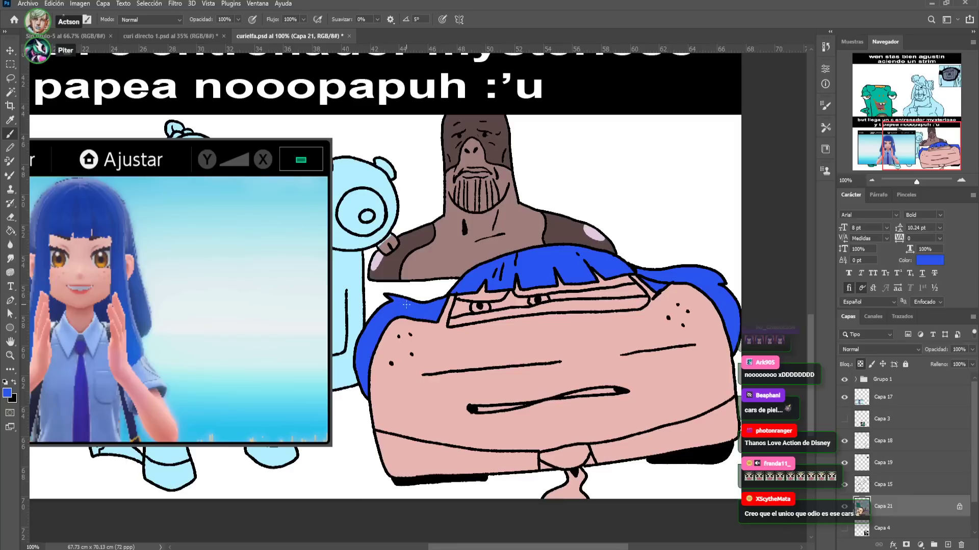
Fill the car's eye whites and teeth with the pale white from the girl's eyes, and its irises with her eyes' orange
{"action": "left_click_drag", "start_coordinate": [441, 296], "coordinate": [453, 294]}
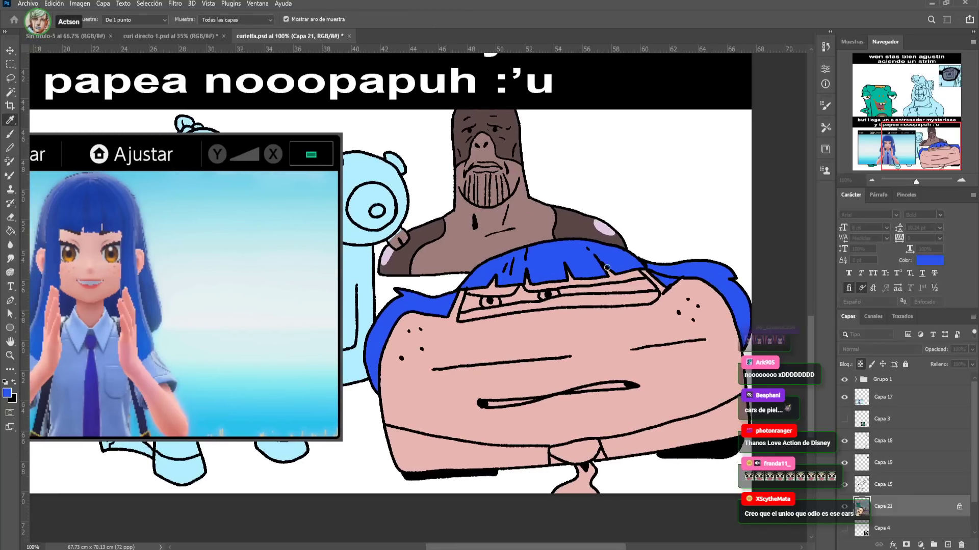
{"action": "left_click", "coordinate": [105, 255], "text": "alt"}
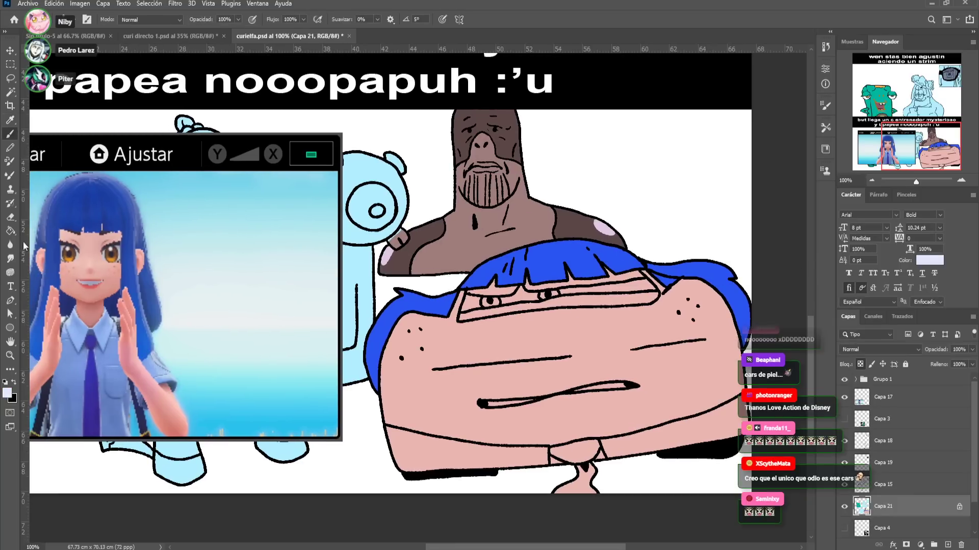
{"action": "key", "text": "g"}
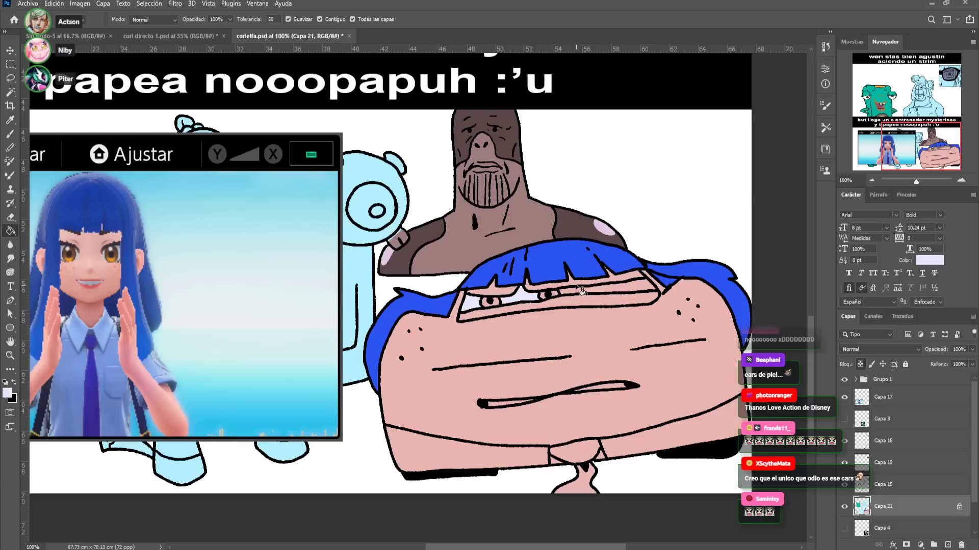
{"action": "left_click", "coordinate": [585, 295]}
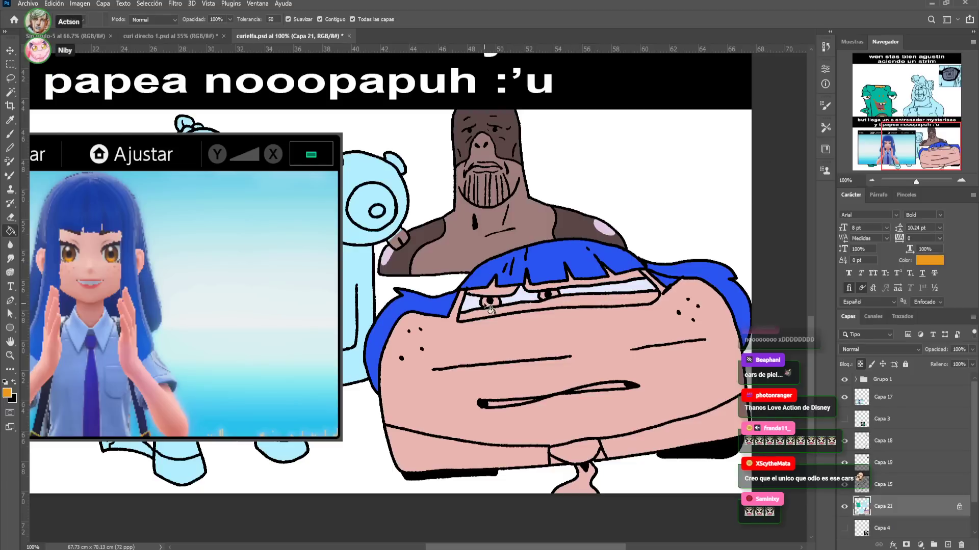
{"action": "left_click", "coordinate": [549, 296]}
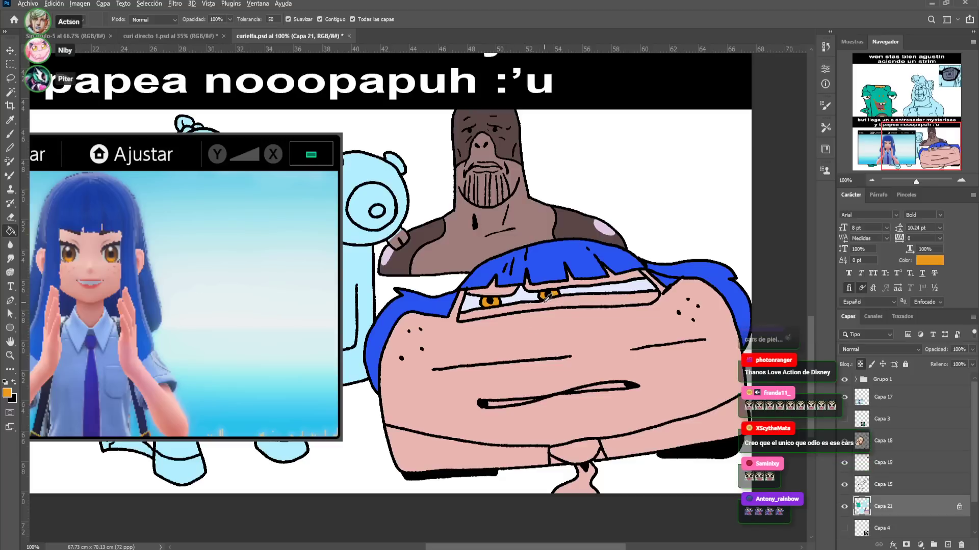
{"action": "left_click", "coordinate": [522, 296], "text": "alt"}
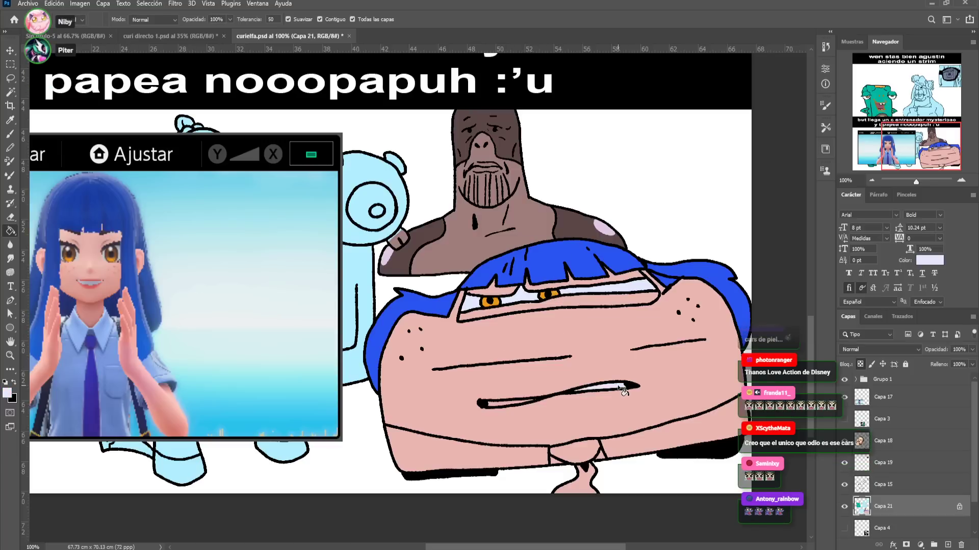
Fill the car's bumper with a brightened light blue from the girl's shirt, and its tie with her tie's indigo
{"action": "key", "text": "b"}
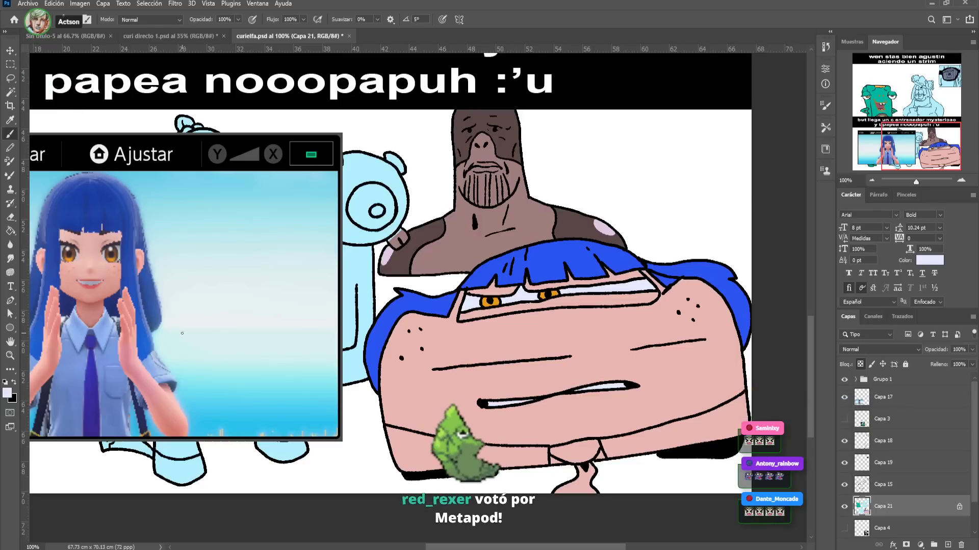
{"action": "left_click", "coordinate": [60, 338], "text": "alt"}
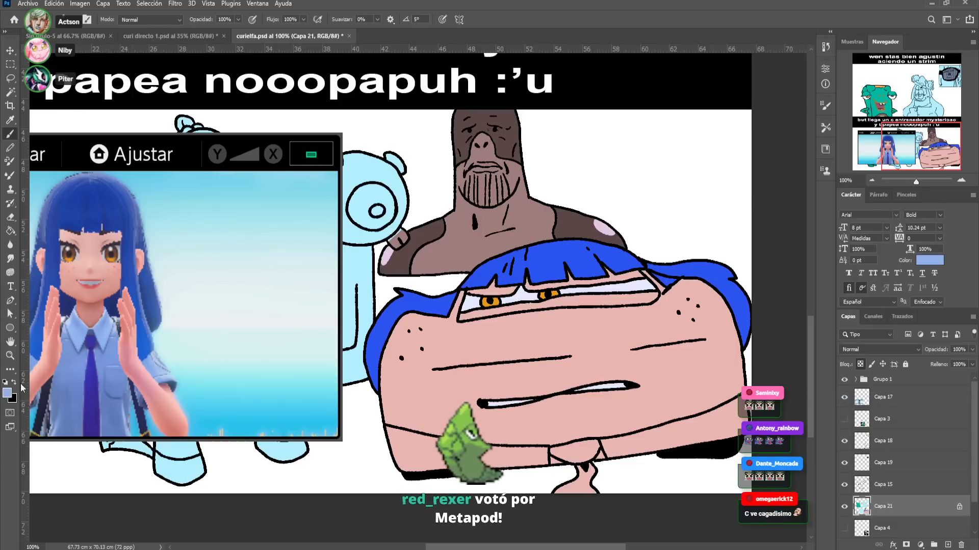
{"action": "left_click", "coordinate": [60, 338], "text": "alt"}
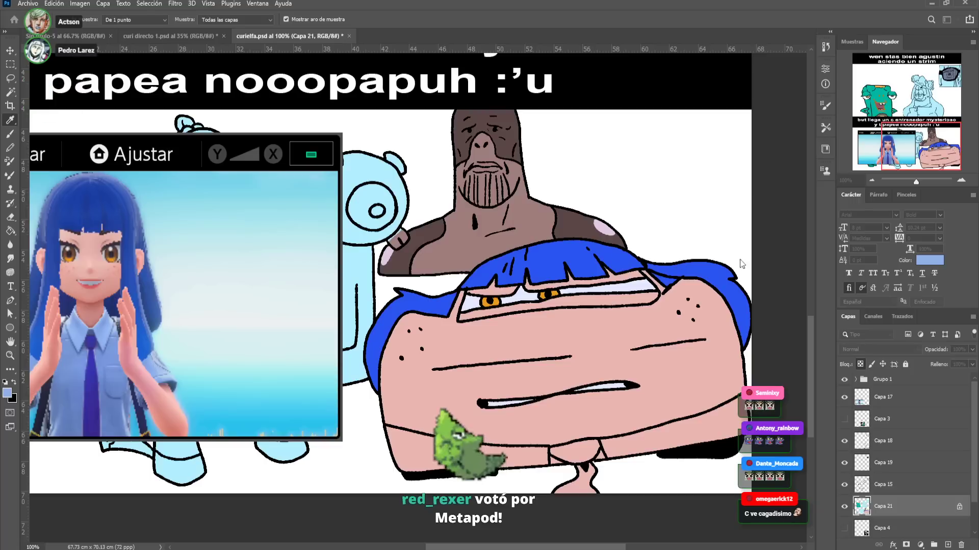
{"action": "key", "text": "g"}
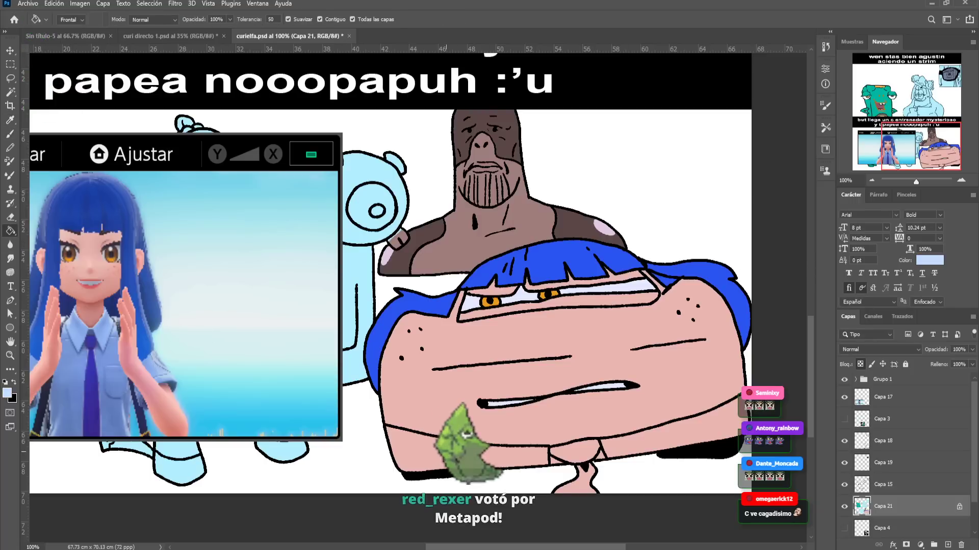
{"action": "left_click", "coordinate": [469, 448]}
{"action": "left_click", "coordinate": [645, 451]}
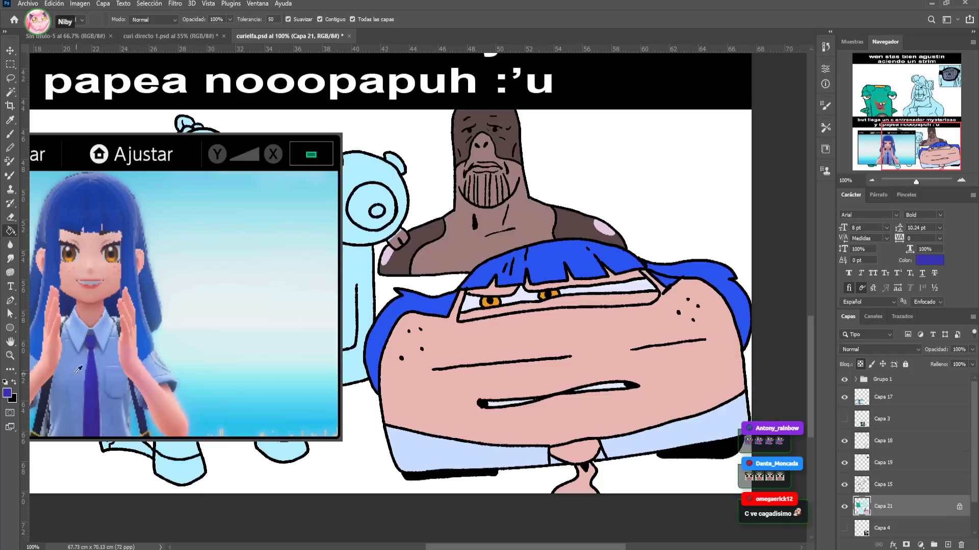
{"action": "left_click", "coordinate": [579, 451]}
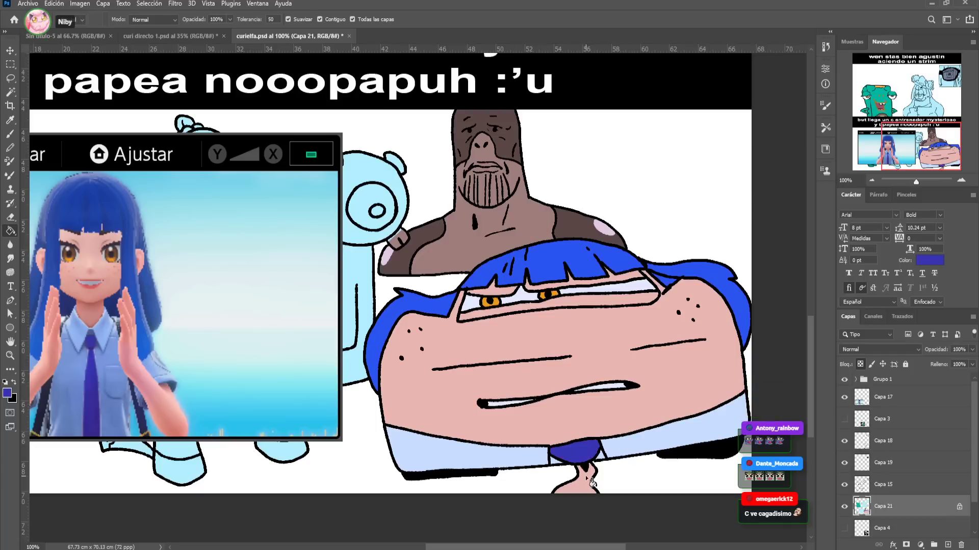
{"action": "left_click", "coordinate": [582, 476]}
Move the blue-haired girl's reference picture up beside the glasses close-up in the upper panel
{"action": "left_click_drag", "start_coordinate": [524, 346], "coordinate": [608, 362]}
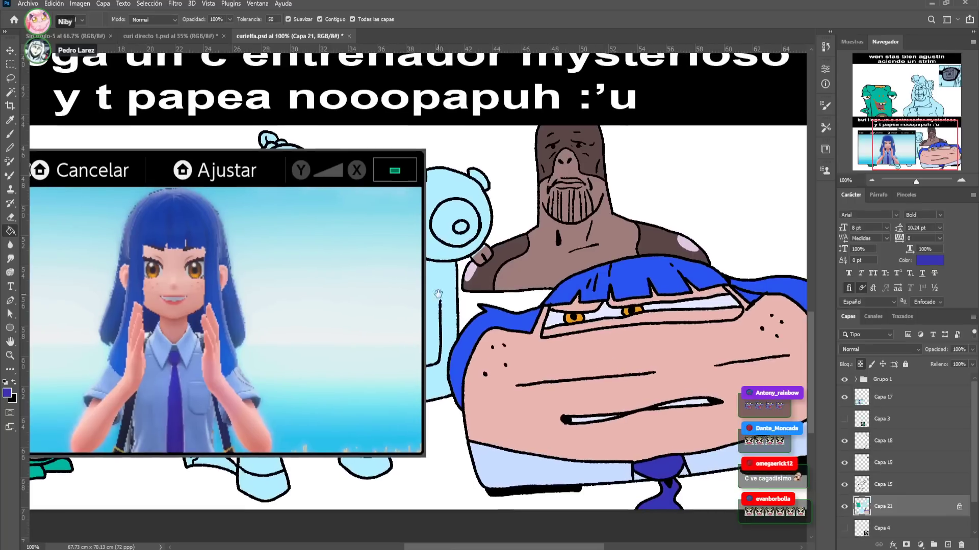
{"action": "key", "text": "v"}
{"action": "left_click_drag", "start_coordinate": [293, 291], "coordinate": [383, 171]}
{"action": "left_click_drag", "start_coordinate": [405, 211], "coordinate": [478, 106]}
{"action": "left_click_drag", "start_coordinate": [453, 92], "coordinate": [415, 180]}
{"action": "left_click_drag", "start_coordinate": [916, 182], "coordinate": [914, 182]}
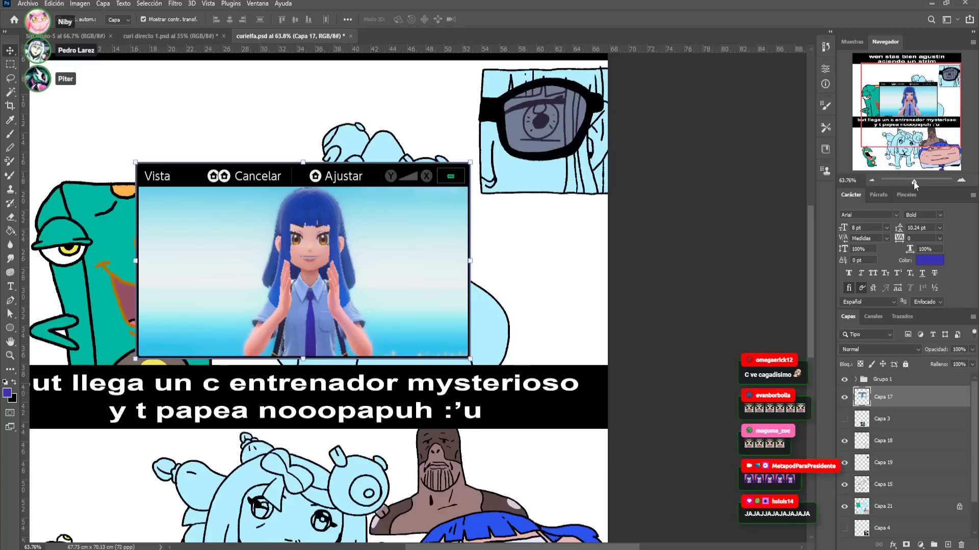
{"action": "left_click_drag", "start_coordinate": [459, 326], "coordinate": [433, 204]}
On layer Capa 21, lasso around the glasses close-up, fill it with the girl's pink skin colour and deselect
{"action": "left_click", "coordinate": [10, 134]}
{"action": "left_click_drag", "start_coordinate": [496, 145], "coordinate": [480, 304]}
{"action": "left_click", "coordinate": [904, 511]}
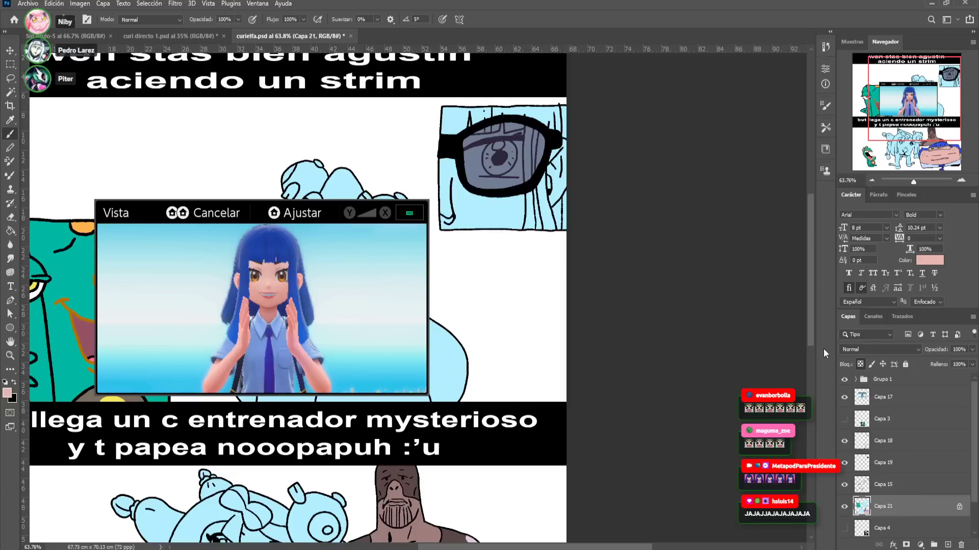
{"action": "key", "text": "l"}
{"action": "mouse_move", "coordinate": [479, 91]}
{"action": "left_mouse_down"}
{"action": "mouse_move", "coordinate": [428, 169]}
{"action": "mouse_move", "coordinate": [450, 250]}
{"action": "mouse_move", "coordinate": [600, 131]}
{"action": "mouse_move", "coordinate": [570, 123]}
{"action": "left_mouse_up"}
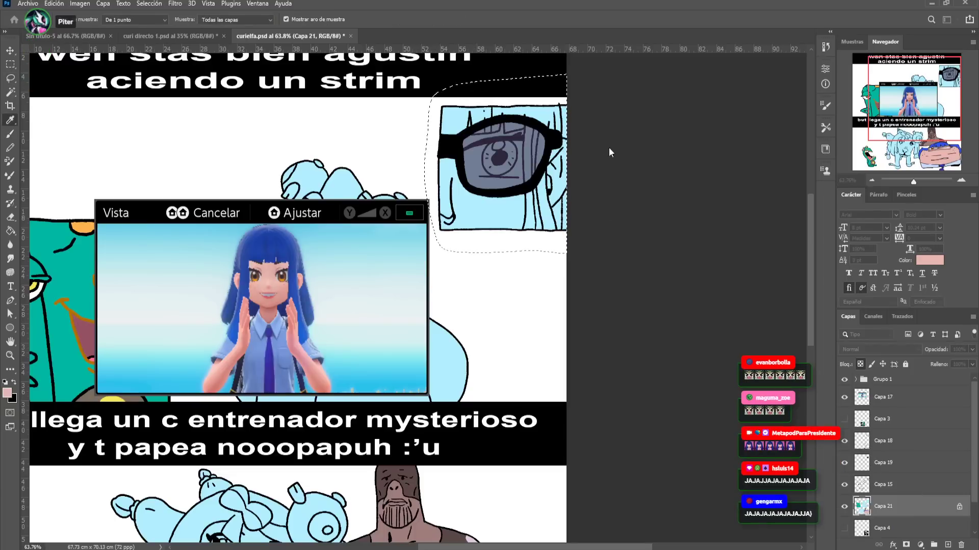
{"action": "key", "text": "alt+BackSpace"}
{"action": "key", "text": "ctrl+d"}
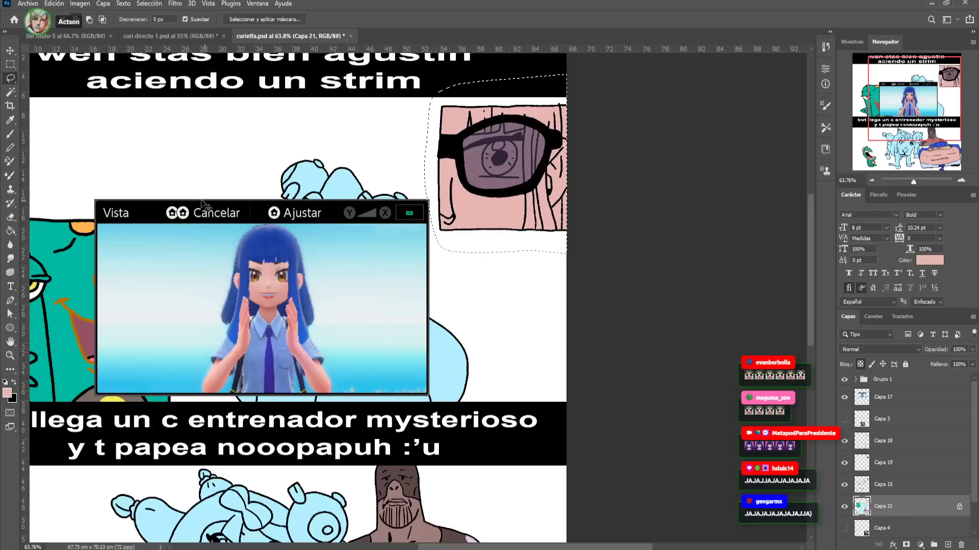
Paint the eye behind the glasses with the pale white and orange iris colour sampled from the car's eyes
{"action": "key", "text": "b"}
{"action": "scroll", "coordinate": [363, 265], "scroll_direction": "down", "scroll_amount": 3}
{"action": "left_click_drag", "start_coordinate": [363, 265], "coordinate": [364, 267]}
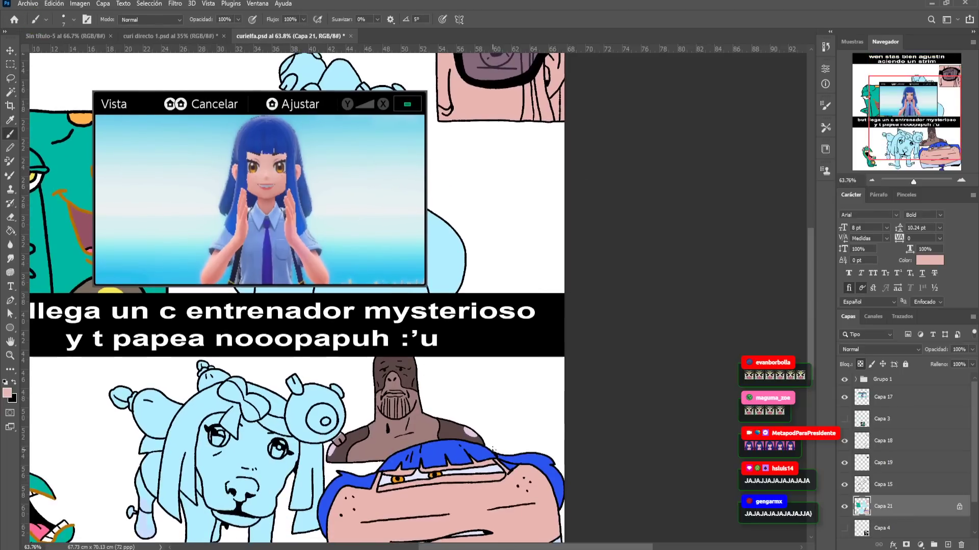
{"action": "left_click", "coordinate": [495, 468], "text": "alt"}
{"action": "left_click_drag", "start_coordinate": [492, 210], "coordinate": [474, 266]}
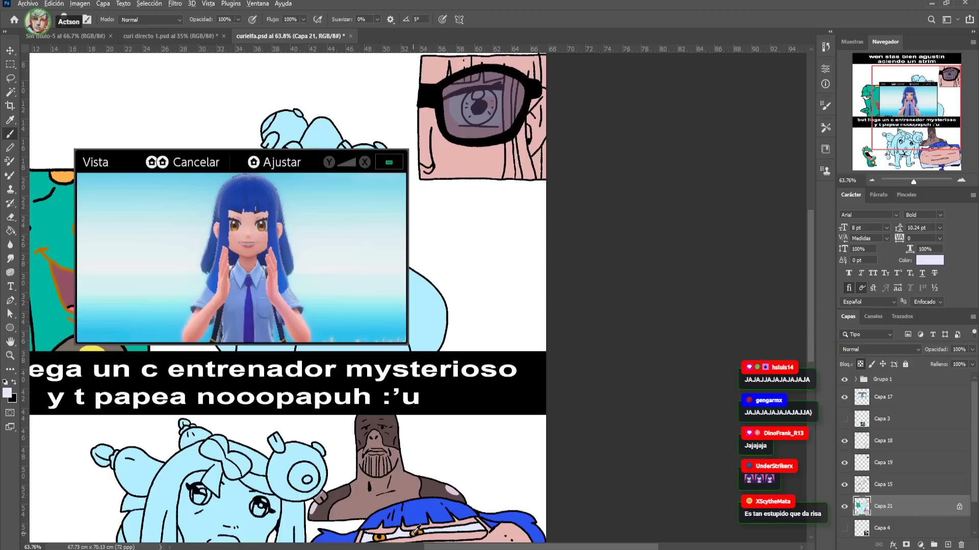
{"action": "left_click", "coordinate": [416, 533], "text": "alt"}
{"action": "mouse_move", "coordinate": [469, 105]}
{"action": "left_mouse_down"}
{"action": "mouse_move", "coordinate": [476, 96]}
{"action": "mouse_move", "coordinate": [466, 110]}
{"action": "mouse_move", "coordinate": [478, 120]}
{"action": "mouse_move", "coordinate": [486, 104]}
{"action": "left_mouse_up"}
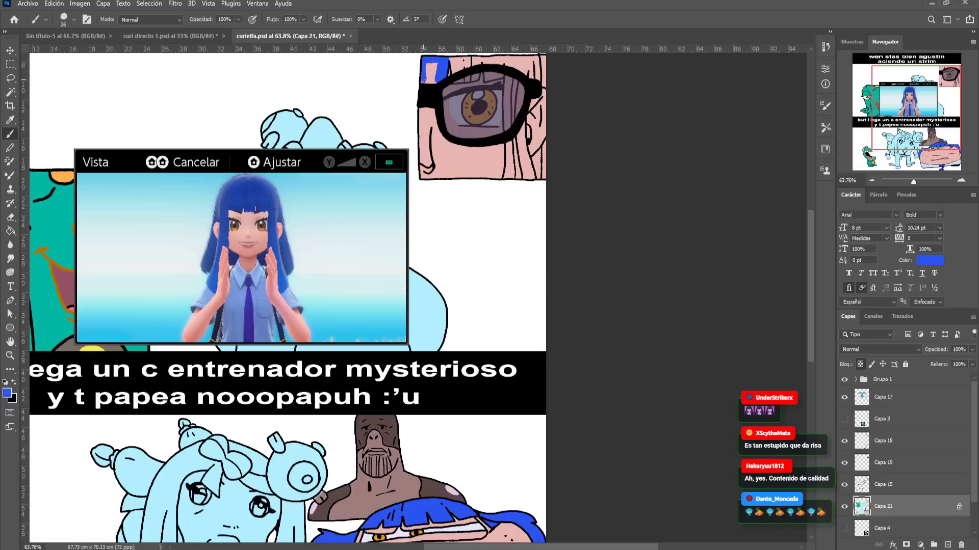
Paint the fringe and hair strands of the glasses close-up blue, including those behind the lens, and resample the skin pink
{"action": "mouse_move", "coordinate": [498, 124]}
{"action": "left_mouse_down"}
{"action": "mouse_move", "coordinate": [474, 120]}
{"action": "mouse_move", "coordinate": [477, 76]}
{"action": "left_mouse_up"}
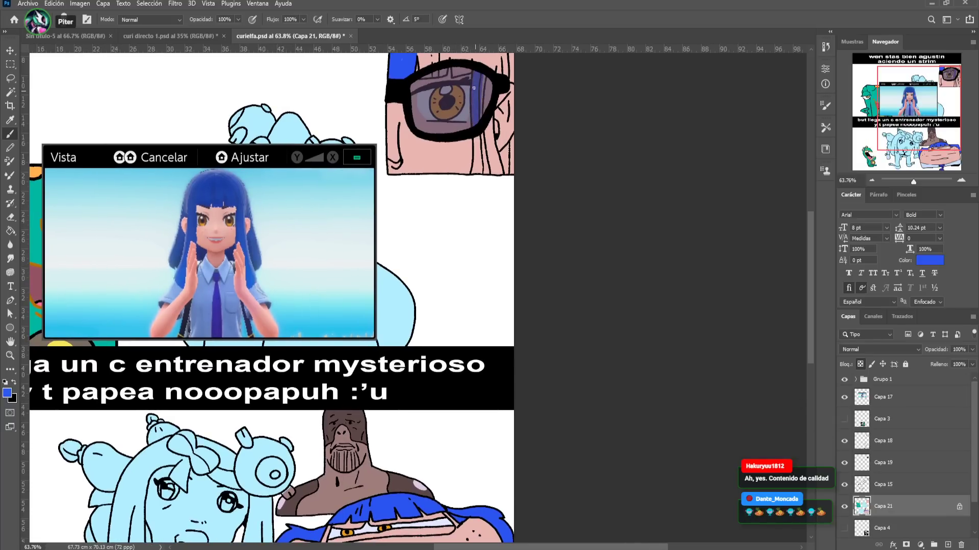
{"action": "left_click_drag", "start_coordinate": [489, 104], "coordinate": [492, 79]}
{"action": "left_click_drag", "start_coordinate": [489, 151], "coordinate": [491, 167]}
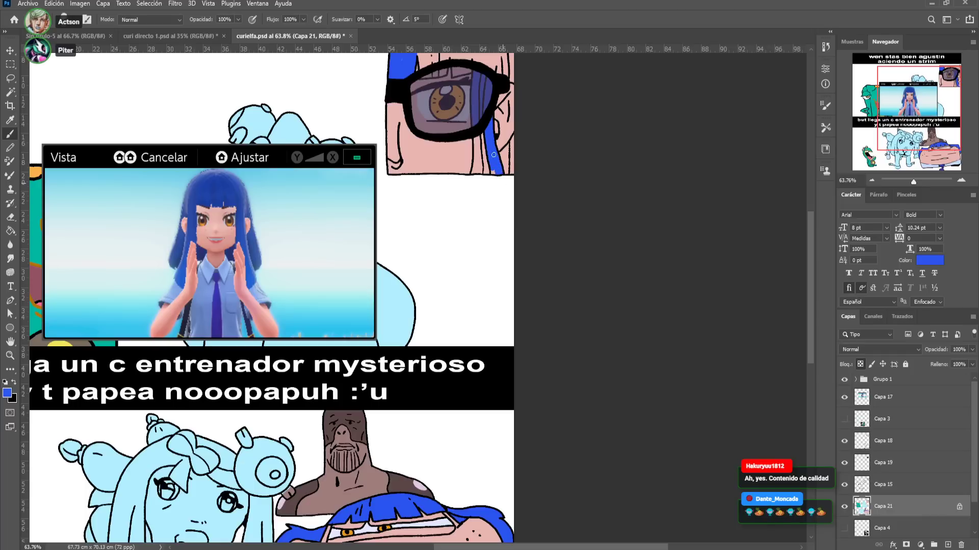
{"action": "mouse_move", "coordinate": [481, 171]}
{"action": "left_mouse_down"}
{"action": "mouse_move", "coordinate": [478, 131]}
{"action": "mouse_move", "coordinate": [475, 171]}
{"action": "mouse_move", "coordinate": [495, 179]}
{"action": "mouse_move", "coordinate": [517, 133]}
{"action": "mouse_move", "coordinate": [506, 169]}
{"action": "left_mouse_up"}
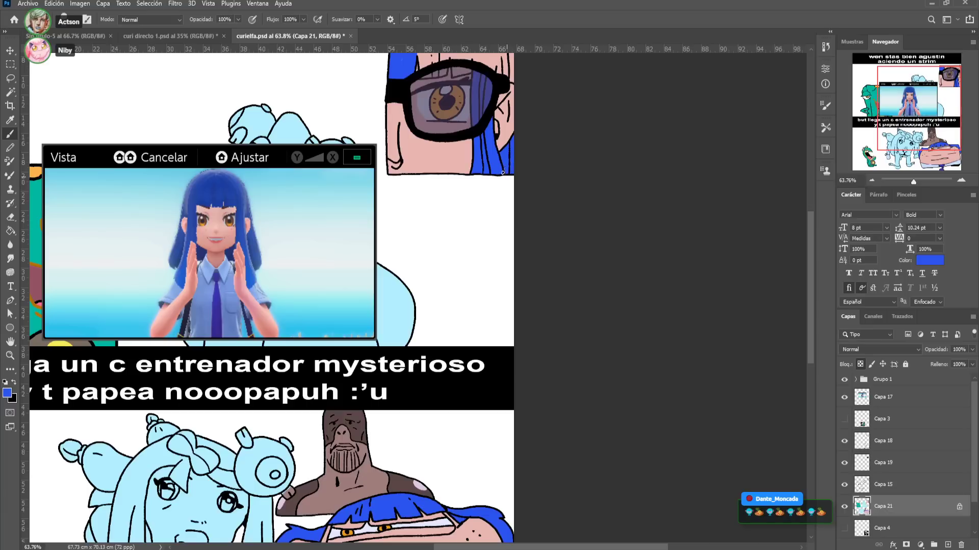
{"action": "left_click_drag", "start_coordinate": [505, 102], "coordinate": [492, 159]}
{"action": "mouse_move", "coordinate": [467, 111]}
{"action": "left_mouse_down"}
{"action": "mouse_move", "coordinate": [500, 113]}
{"action": "mouse_move", "coordinate": [409, 119]}
{"action": "left_mouse_up"}
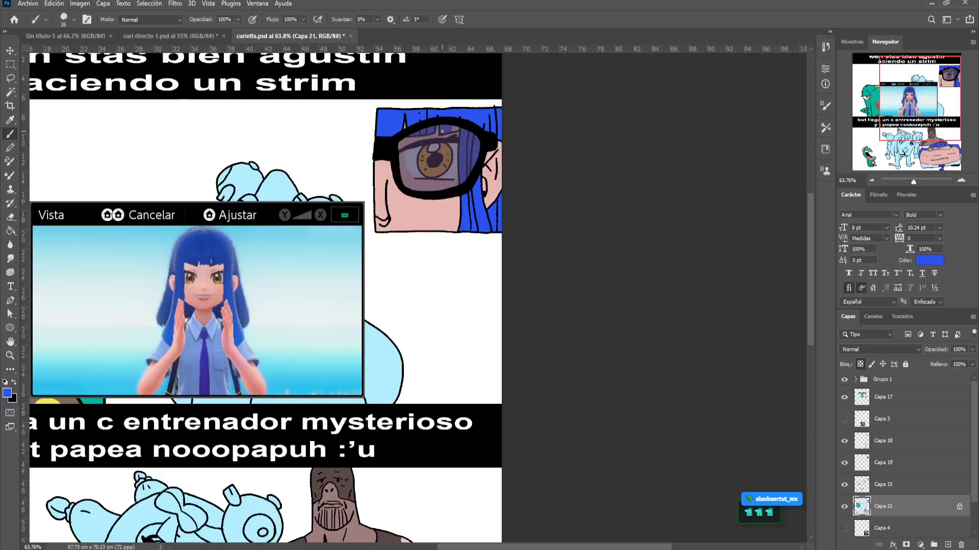
{"action": "left_click_drag", "start_coordinate": [476, 204], "coordinate": [537, 163]}
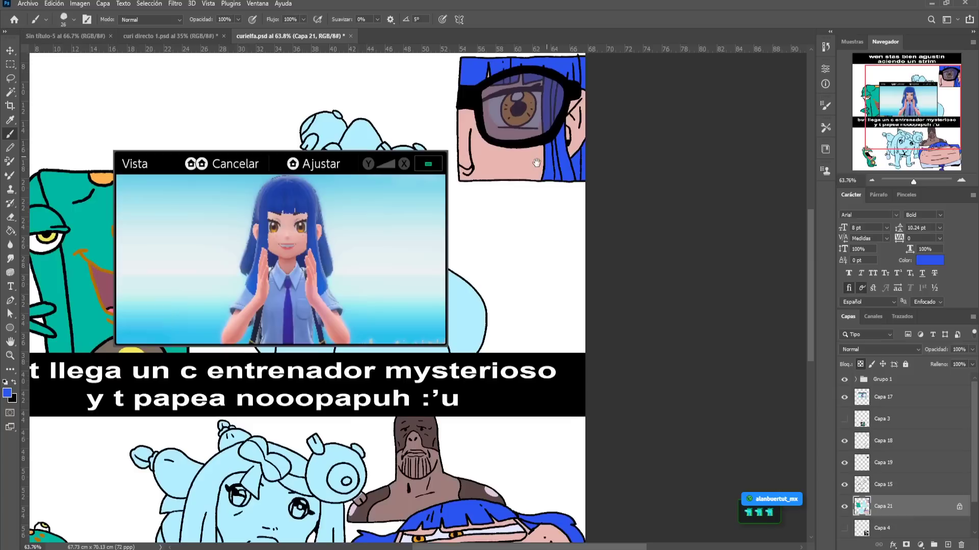
{"action": "left_click", "coordinate": [535, 135], "text": "alt"}
{"action": "left_click_drag", "start_coordinate": [532, 139], "coordinate": [564, 148]}
Delete the blue-haired girl's reference picture on layer Capa 17
{"action": "left_click", "coordinate": [14, 53]}
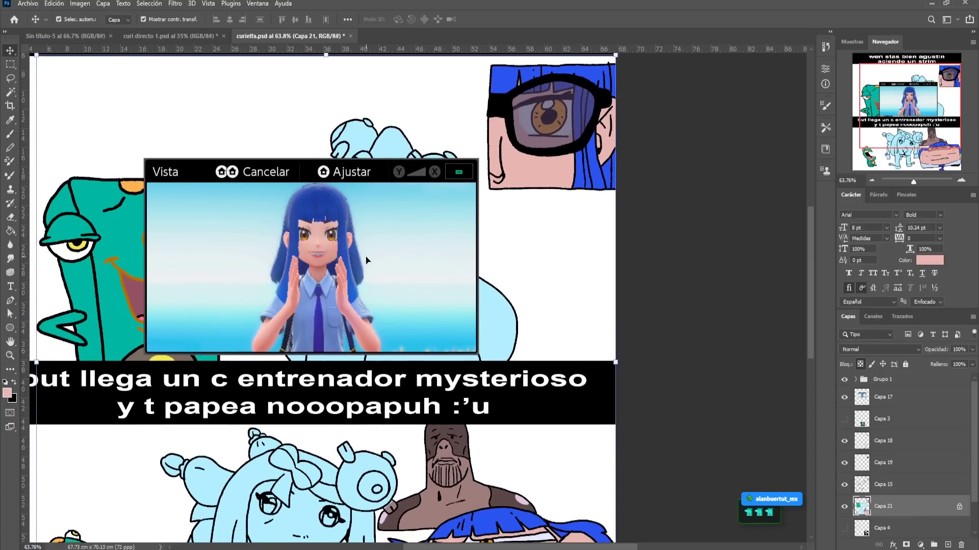
{"action": "left_click", "coordinate": [368, 261]}
{"action": "left_click_drag", "start_coordinate": [377, 288], "coordinate": [404, 181]}
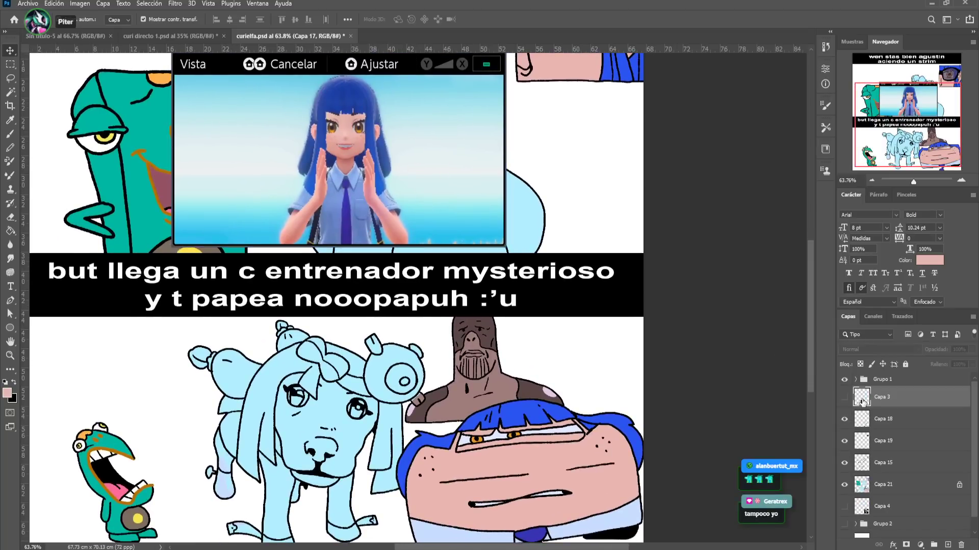
{"action": "key", "text": "Delete"}
Move the pink-and-aqua-haired girl's reference layer Capa 4 above Capa 3 and make it visible
{"action": "left_click", "coordinate": [845, 398]}
{"action": "left_click", "coordinate": [844, 398]}
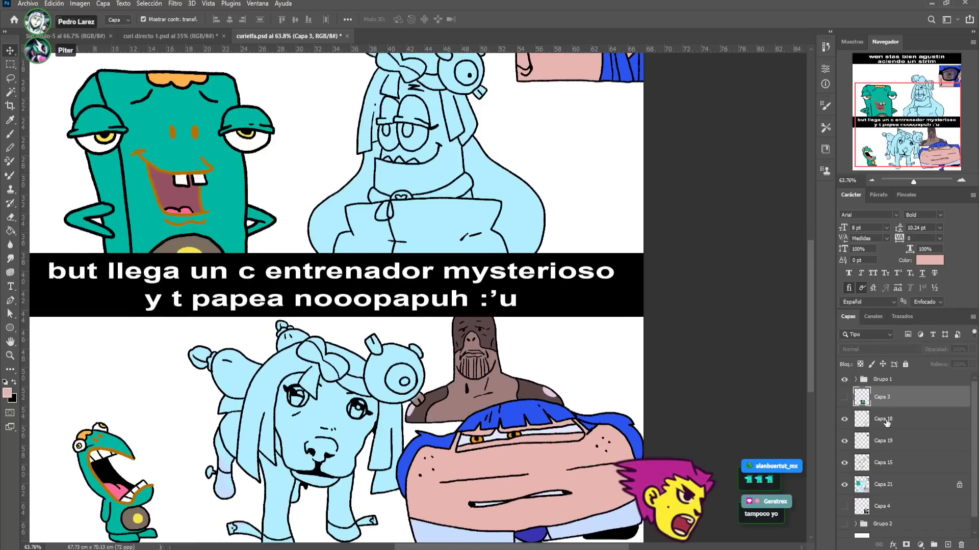
{"action": "left_click", "coordinate": [888, 464]}
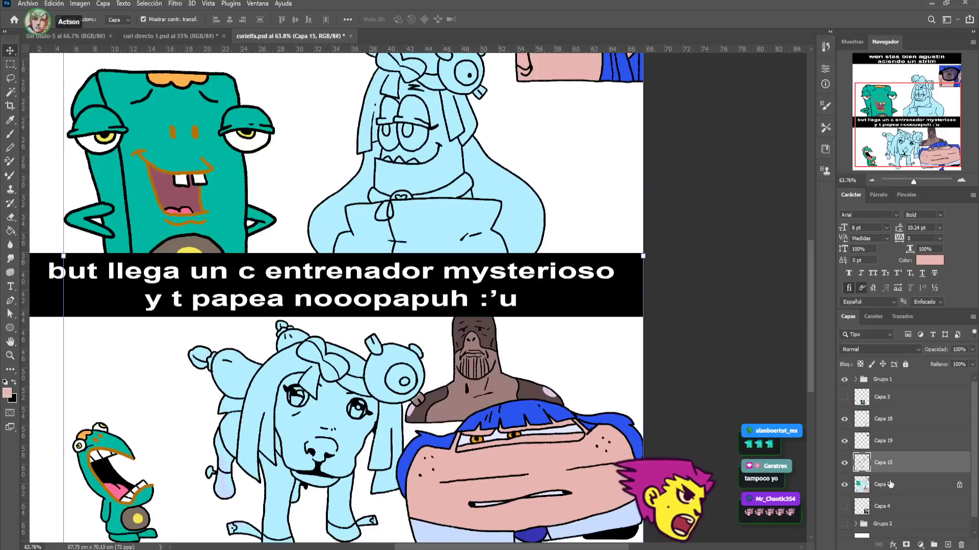
{"action": "left_click_drag", "start_coordinate": [895, 512], "coordinate": [893, 397]}
{"action": "left_click", "coordinate": [844, 396]}
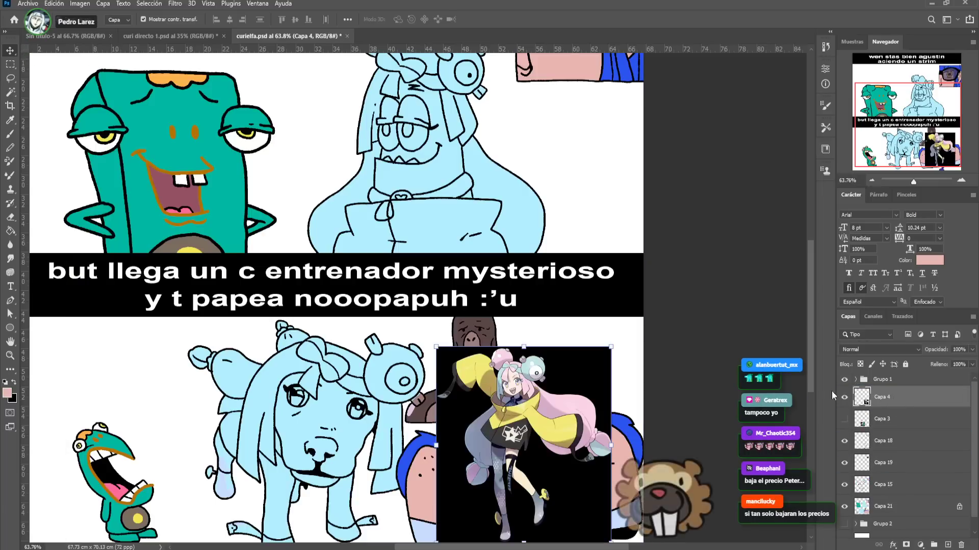
Sample the reference girl's pale skin, lasso the upper panel's light blue character on Capa 21, fill it and deselect
{"action": "key", "text": "b"}
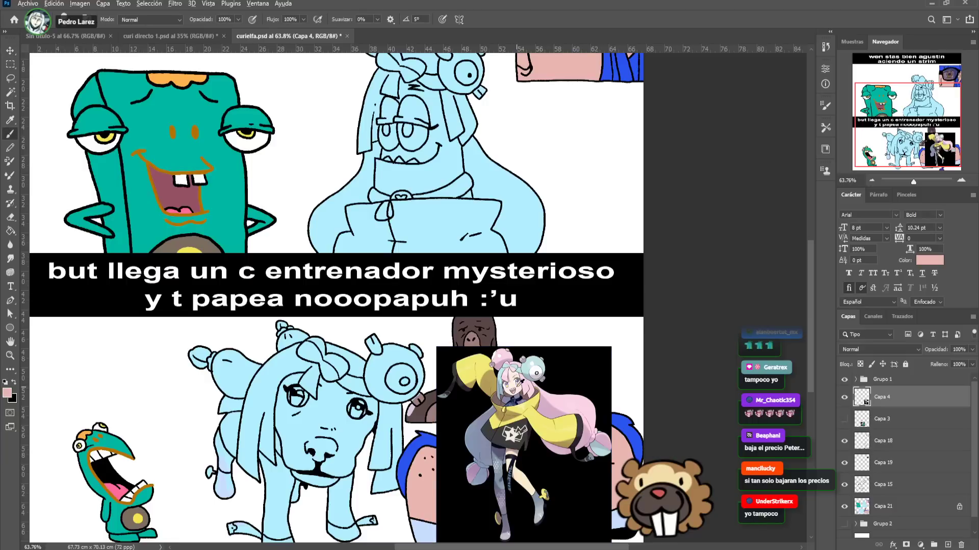
{"action": "left_click_drag", "start_coordinate": [511, 234], "coordinate": [507, 329]}
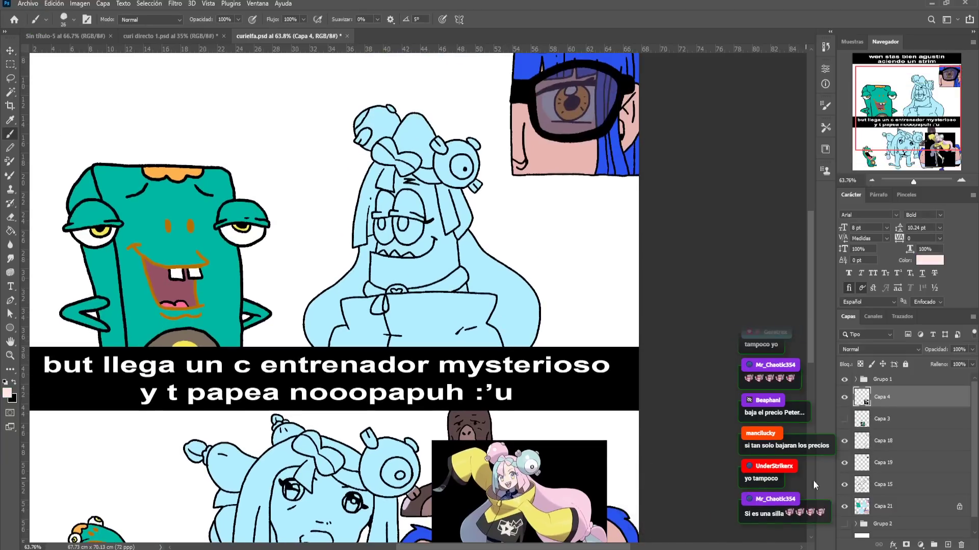
{"action": "left_click", "coordinate": [909, 509]}
{"action": "left_click", "coordinate": [10, 78]}
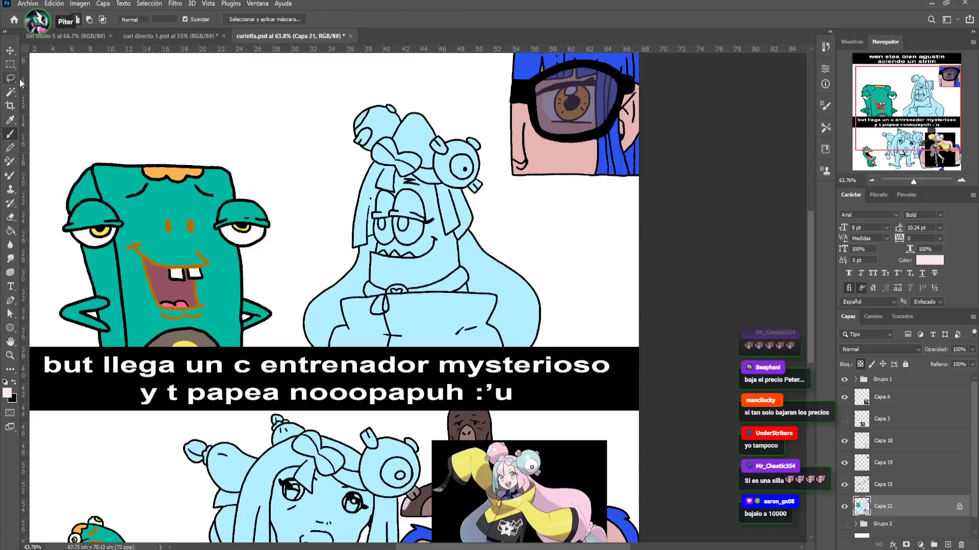
{"action": "left_click_drag", "start_coordinate": [320, 219], "coordinate": [286, 342]}
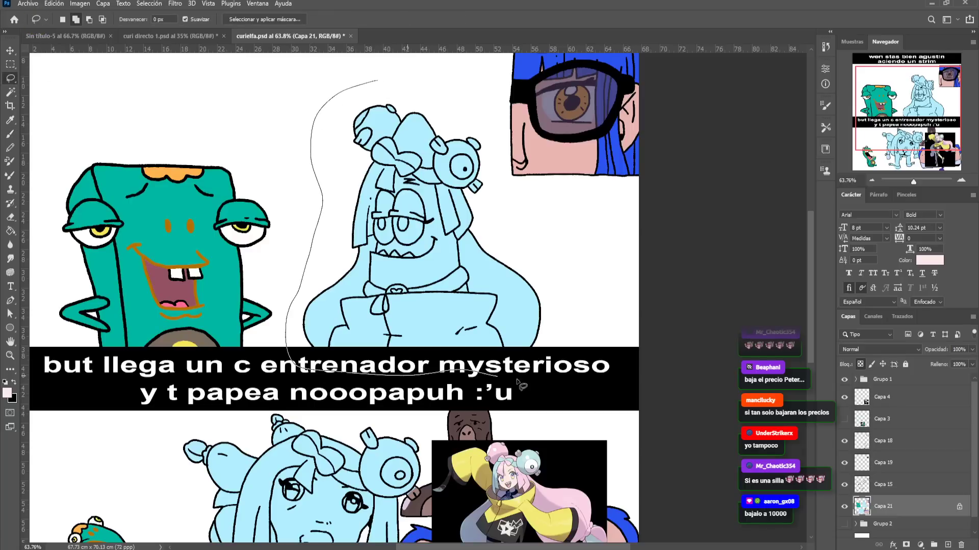
{"action": "left_click_drag", "start_coordinate": [459, 81], "coordinate": [448, 73]}
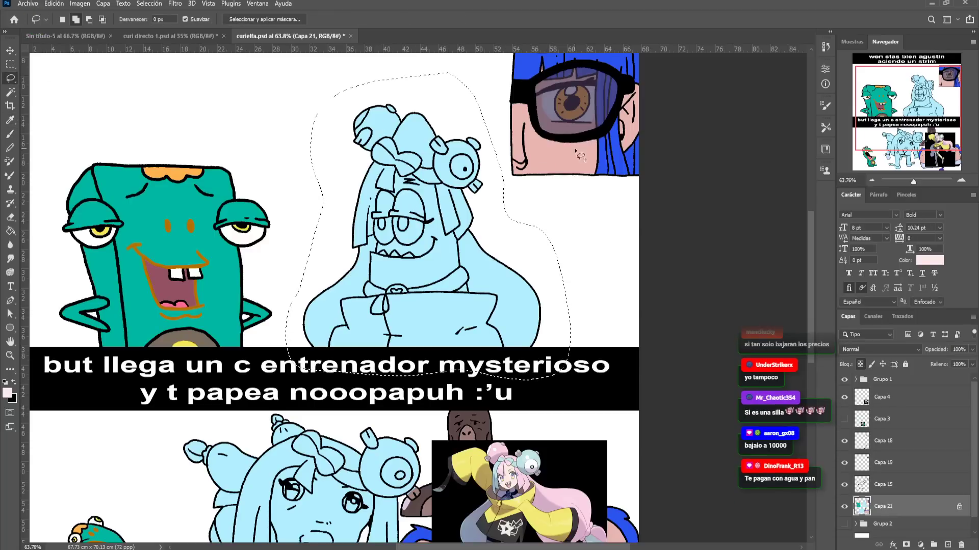
{"action": "key", "text": "alt+BackSpace"}
{"action": "key", "text": "ctrl+d"}
Fill the character's long hair with the reference's pink on the right side and its aqua on the left
{"action": "left_click", "coordinate": [11, 133]}
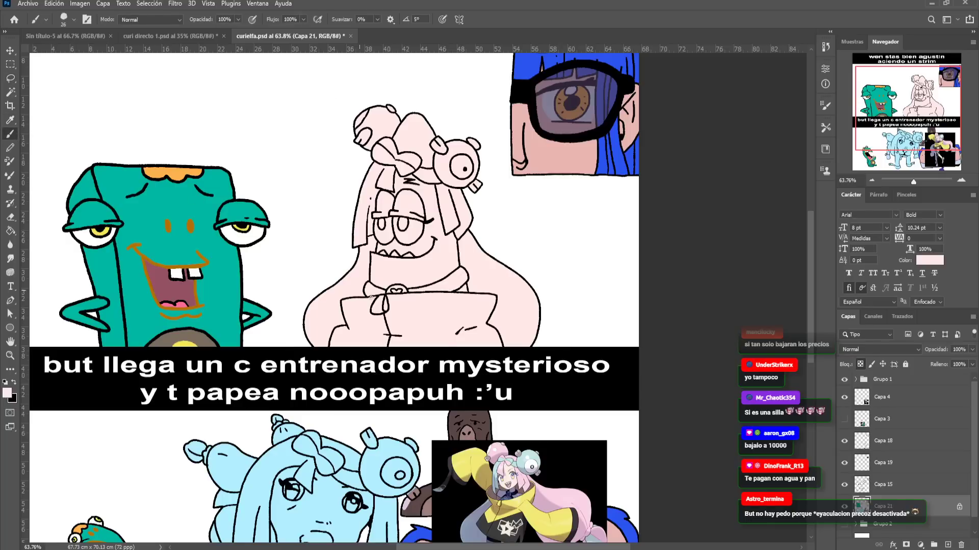
{"action": "left_click", "coordinate": [11, 231]}
{"action": "left_click", "coordinate": [481, 266]}
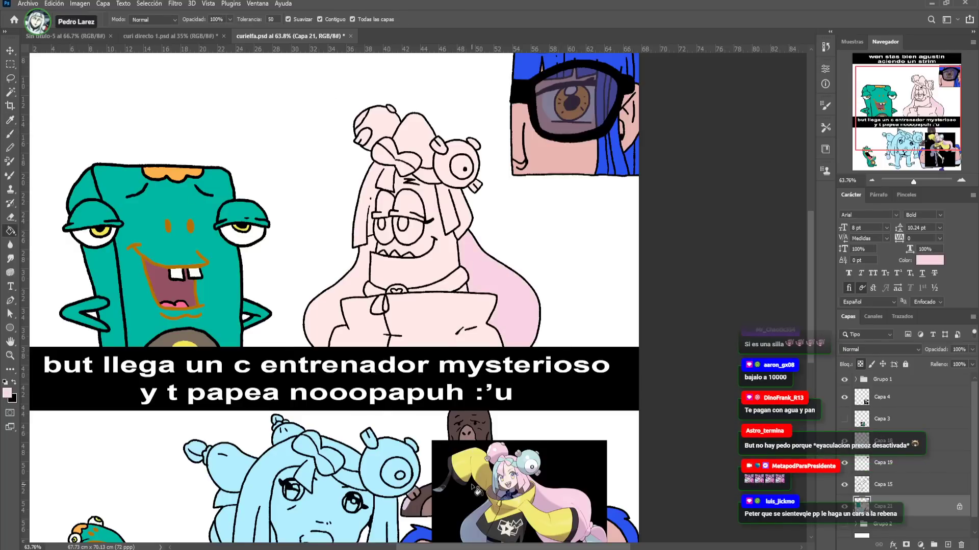
{"action": "left_click_drag", "start_coordinate": [476, 490], "coordinate": [446, 366]}
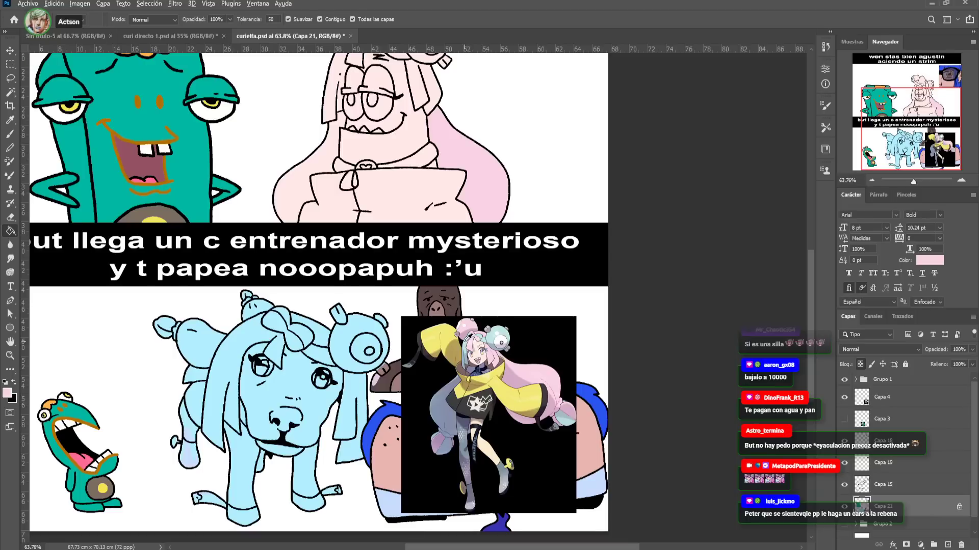
{"action": "left_click", "coordinate": [470, 337], "text": "alt"}
{"action": "left_click", "coordinate": [327, 168]}
Colour the character's bow aqua and pink, and fill the hair tuft above it with pink
{"action": "left_click_drag", "start_coordinate": [363, 144], "coordinate": [346, 224]}
{"action": "left_click", "coordinate": [342, 115]}
{"action": "left_click", "coordinate": [350, 104]}
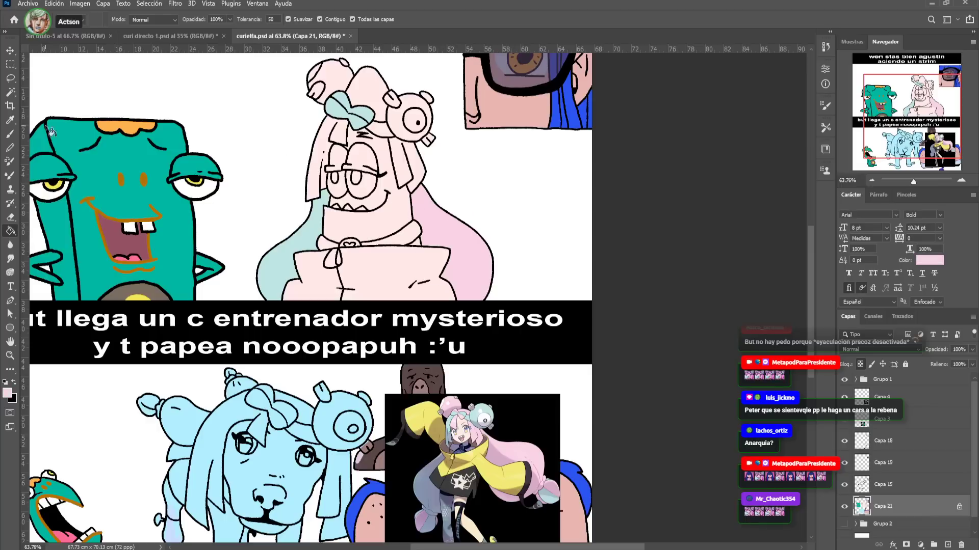
{"action": "key", "text": "b"}
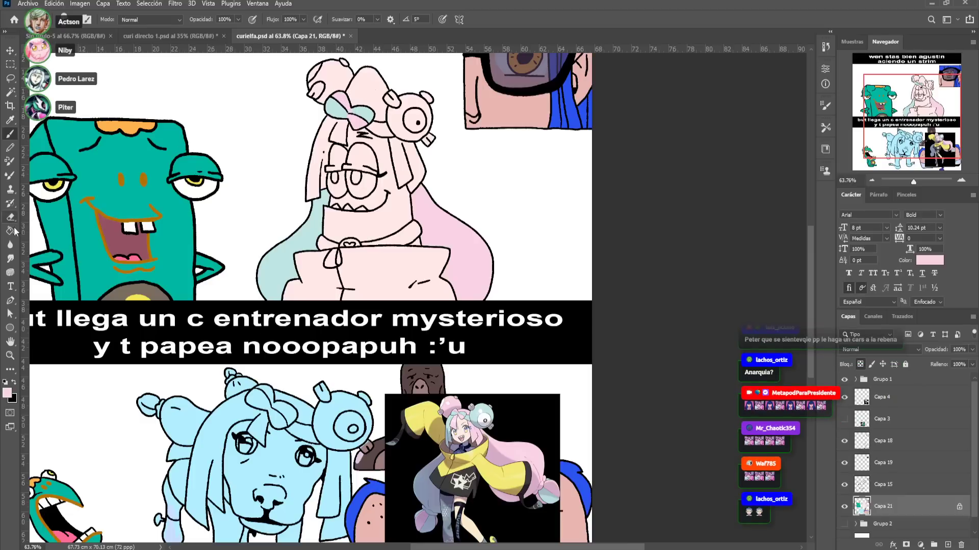
{"action": "key", "text": "g"}
{"action": "left_click", "coordinate": [367, 95]}
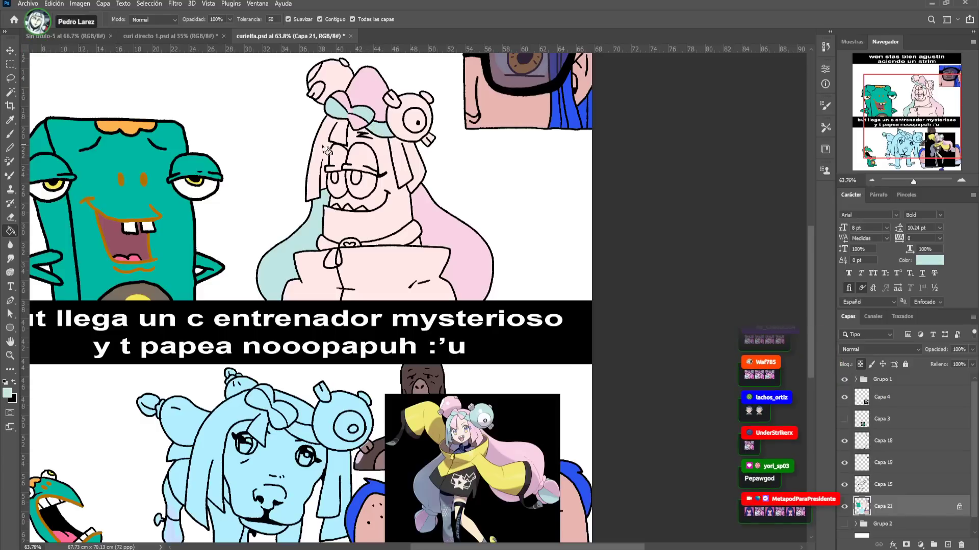
Colour the upper character's front hair, filling the left lock aqua and brushing the fringe below the bow and the right lock pink
{"action": "left_click", "coordinate": [339, 157]}
{"action": "key", "text": "b"}
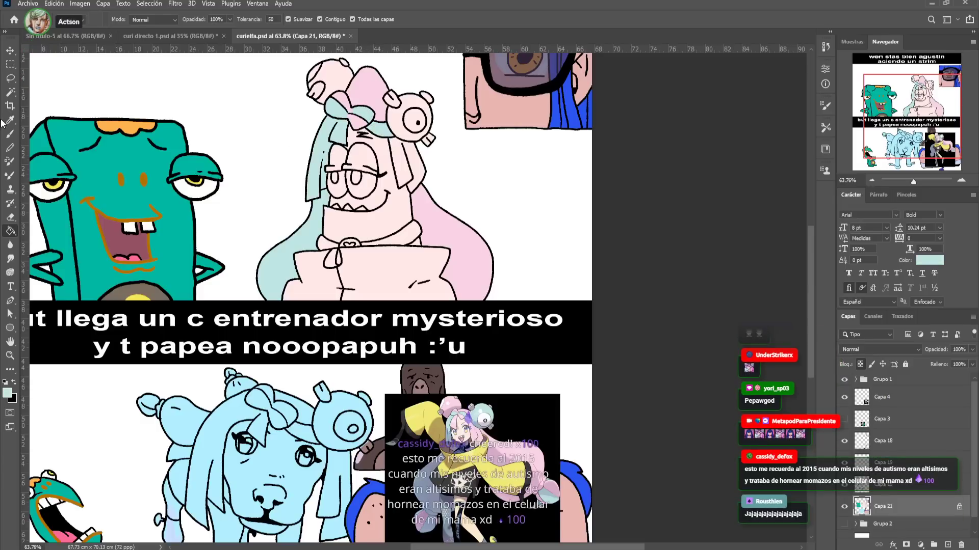
{"action": "left_click", "coordinate": [346, 124], "text": "alt"}
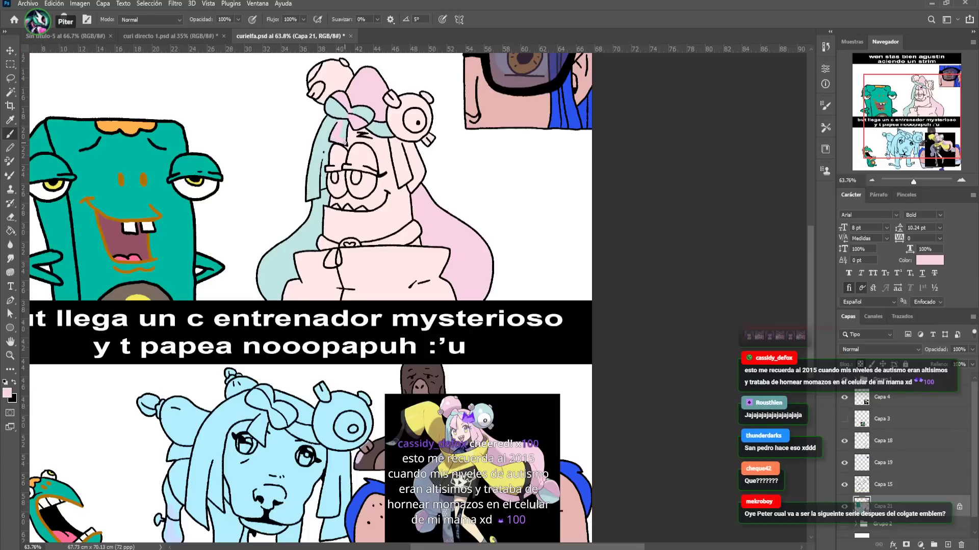
{"action": "left_click", "coordinate": [343, 114], "text": "alt"}
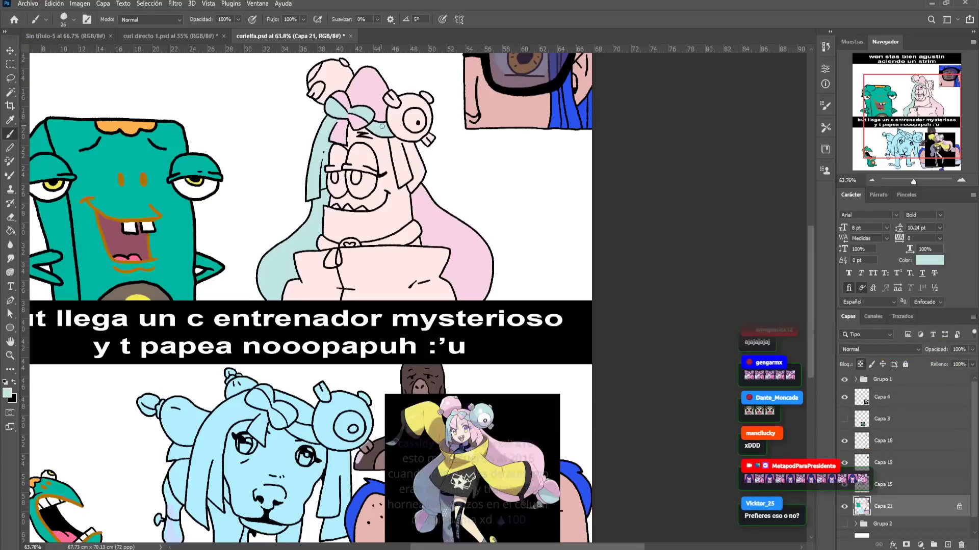
{"action": "left_click", "coordinate": [376, 91], "text": "alt"}
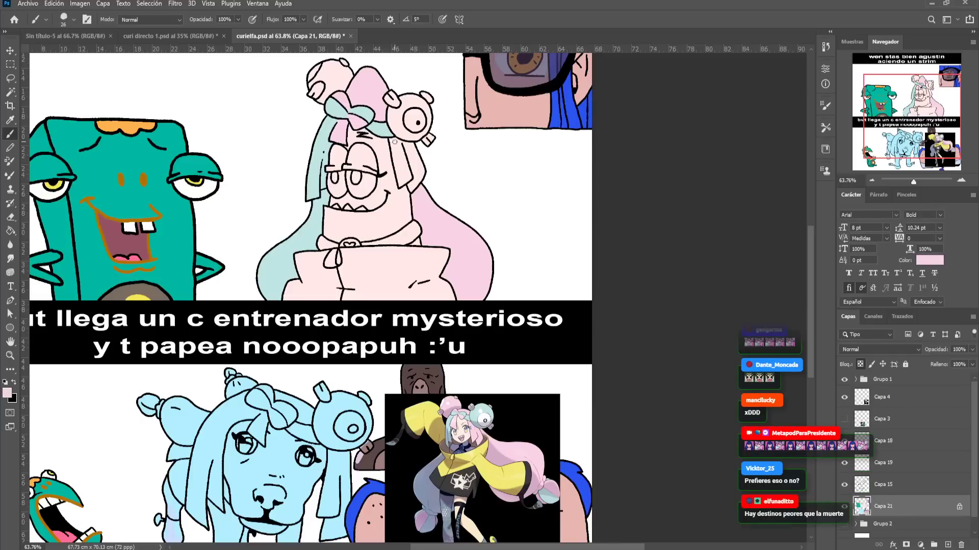
{"action": "mouse_move", "coordinate": [395, 157]}
{"action": "left_mouse_down"}
{"action": "mouse_move", "coordinate": [400, 184]}
{"action": "mouse_move", "coordinate": [418, 172]}
{"action": "mouse_move", "coordinate": [407, 146]}
{"action": "left_mouse_up"}
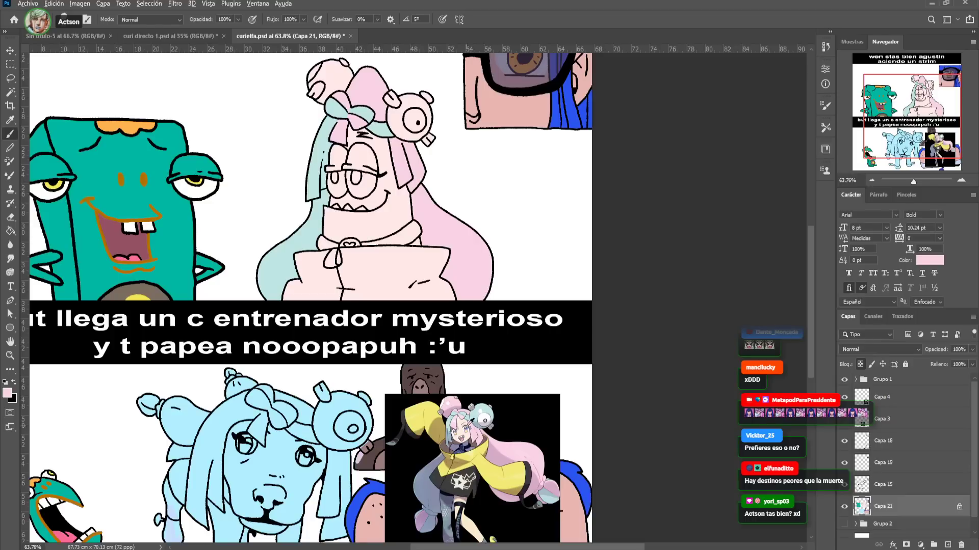
Sample grey from the reference girl and brush it over the upper character's right eyelid on Capa 21
{"action": "left_click", "coordinate": [468, 426], "text": "alt"}
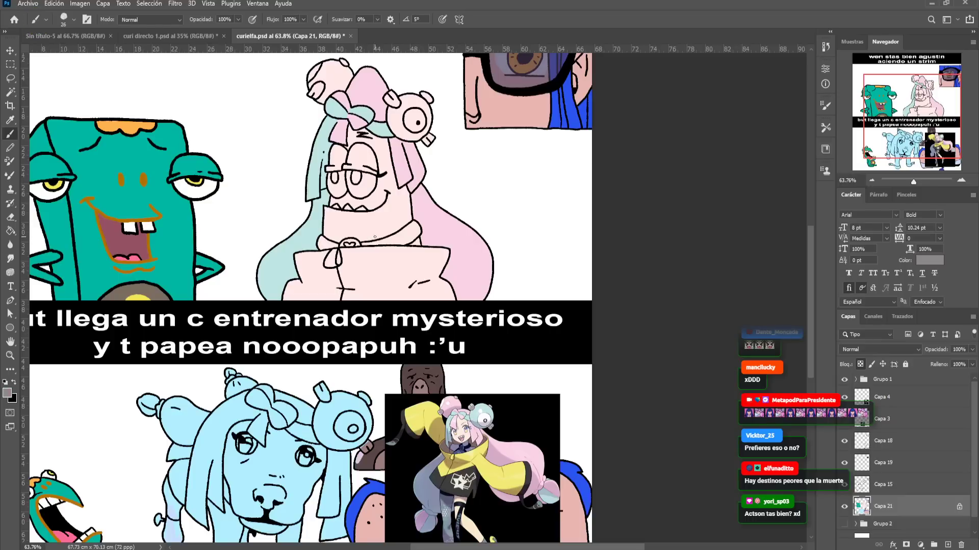
{"action": "mouse_move", "coordinate": [368, 160]}
{"action": "left_mouse_down"}
{"action": "mouse_move", "coordinate": [359, 147]}
{"action": "mouse_move", "coordinate": [346, 166]}
{"action": "mouse_move", "coordinate": [365, 166]}
{"action": "left_mouse_up"}
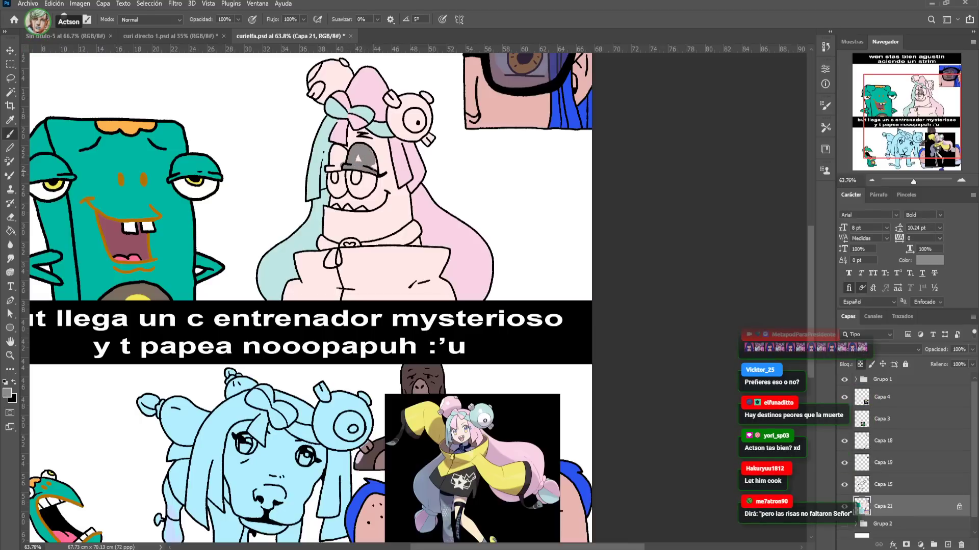
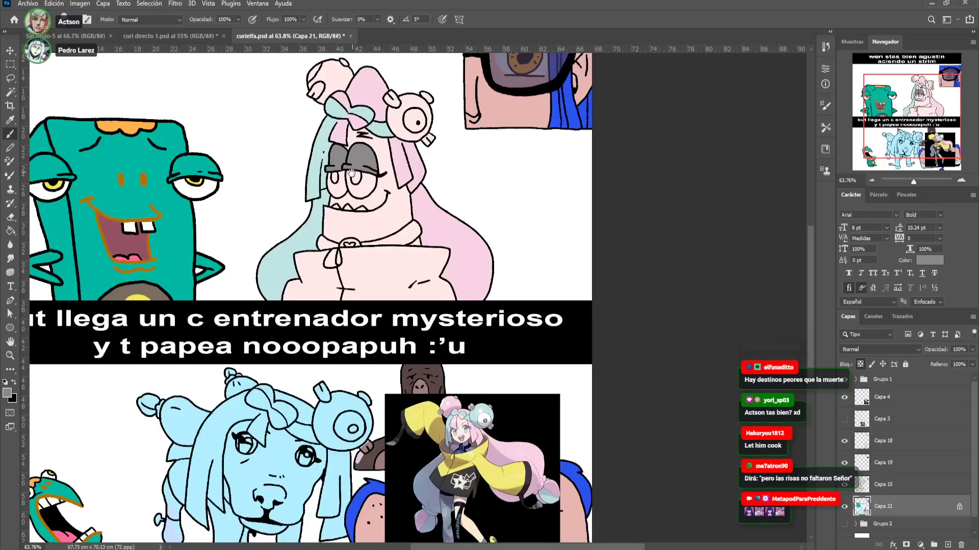
Fill the upper character's right hair ornament with the reference's aqua and the left ornament with its pink
{"action": "left_click_drag", "start_coordinate": [469, 359], "coordinate": [460, 377]}
{"action": "left_click", "coordinate": [471, 427], "text": "alt"}
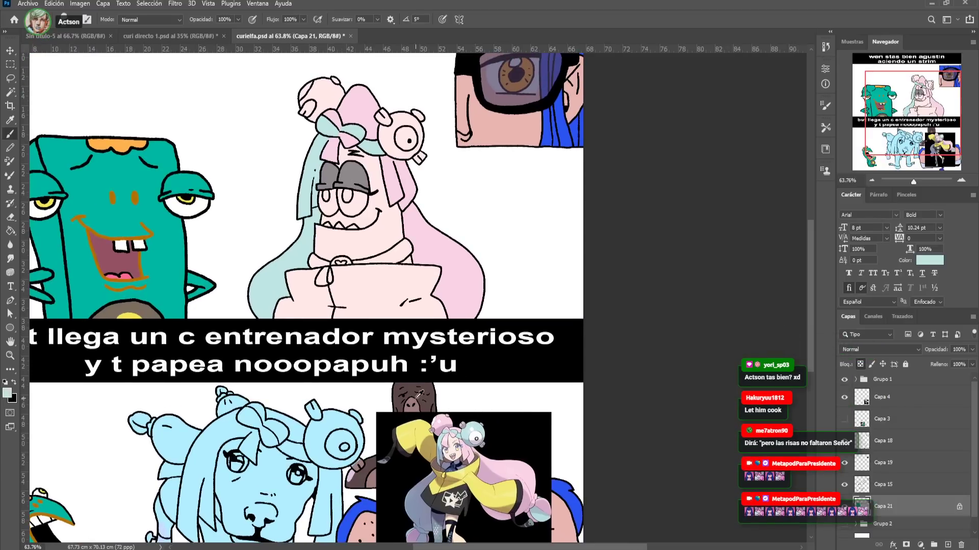
{"action": "left_click", "coordinate": [10, 230]}
{"action": "left_click", "coordinate": [411, 130]}
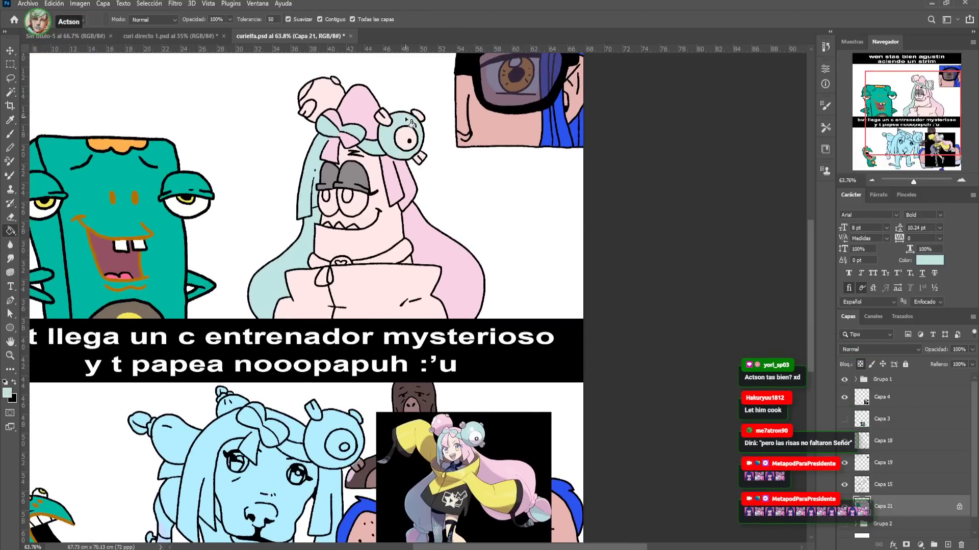
{"action": "left_click", "coordinate": [444, 421], "text": "alt"}
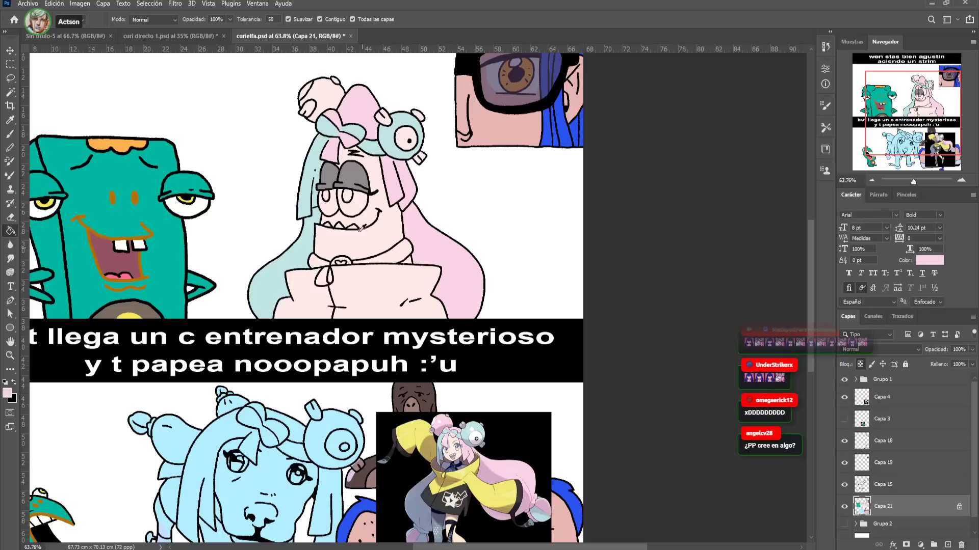
{"action": "left_click", "coordinate": [330, 96]}
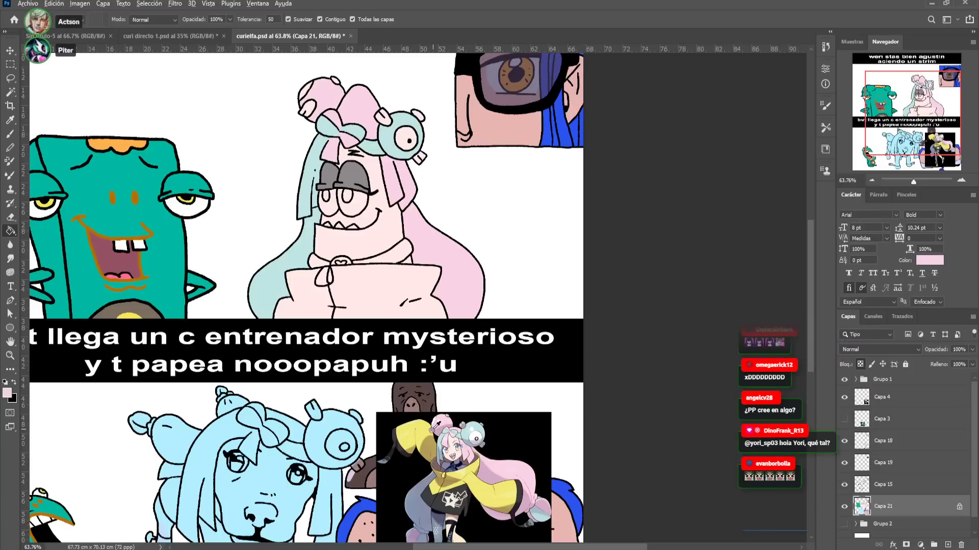
Fill the hair ornaments' prongs with the reference's mauve-grey, and the eyes of the ornaments and upper character with white
{"action": "left_click", "coordinate": [428, 408], "text": "alt"}
{"action": "left_click", "coordinate": [308, 109]}
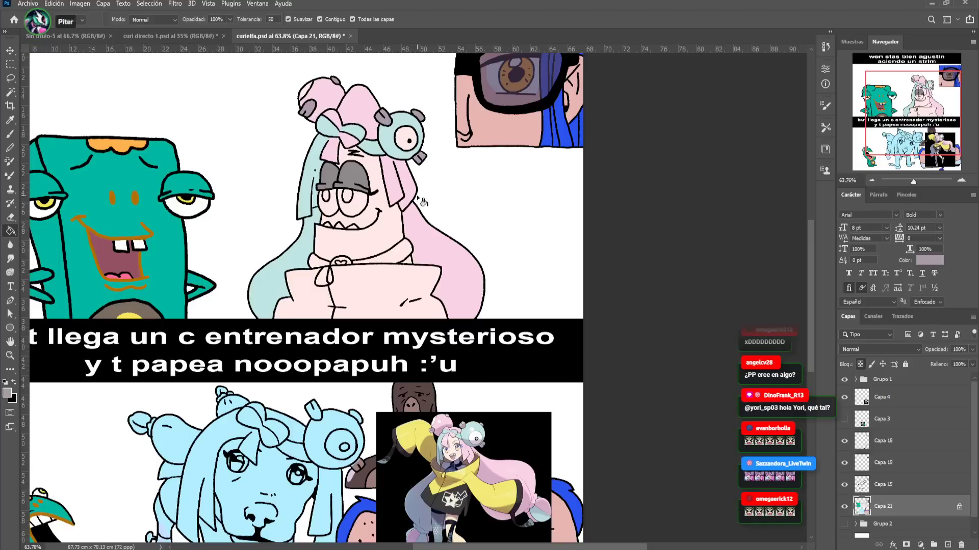
{"action": "left_click", "coordinate": [480, 429], "text": "alt"}
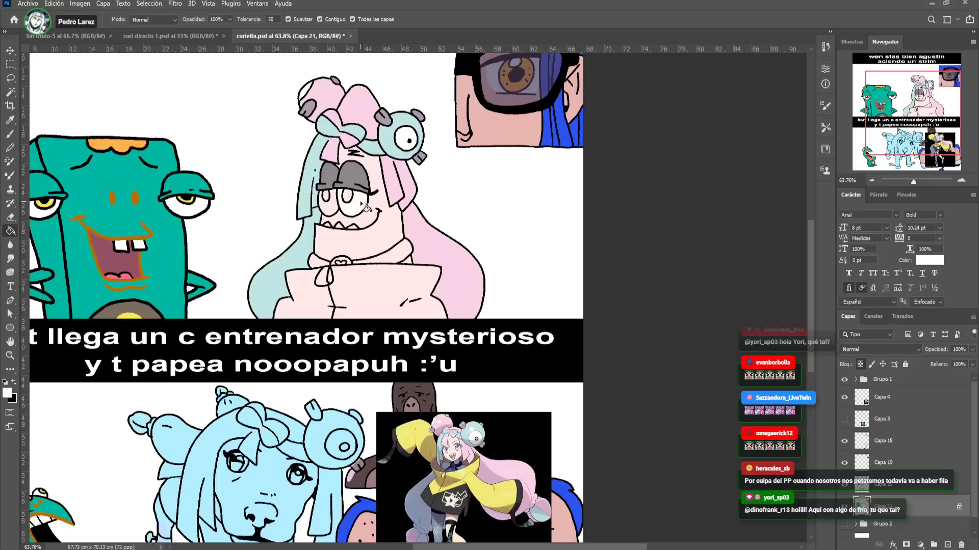
Brush both irises of the upper character with yellow sampled from the reference girl
{"action": "left_click_drag", "start_coordinate": [365, 271], "coordinate": [363, 244]}
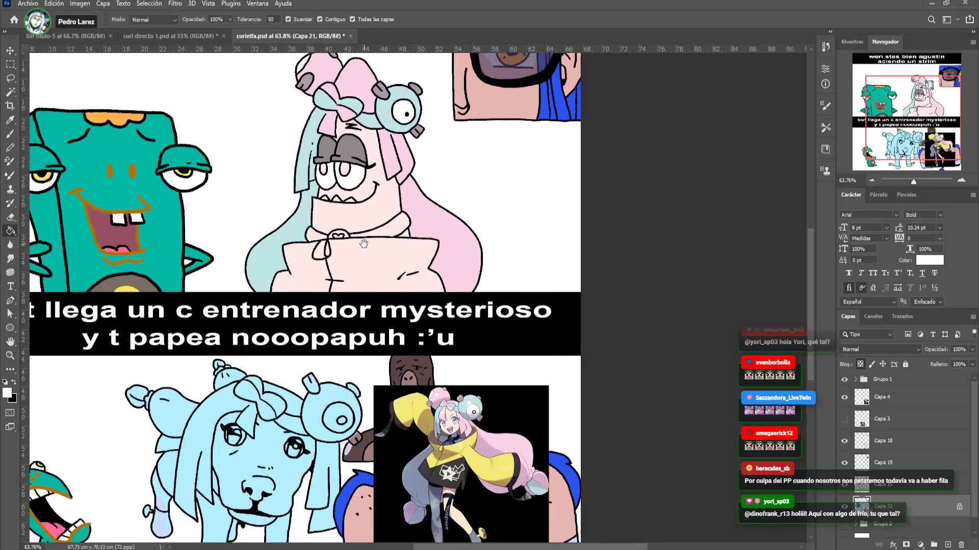
{"action": "left_click", "coordinate": [12, 133]}
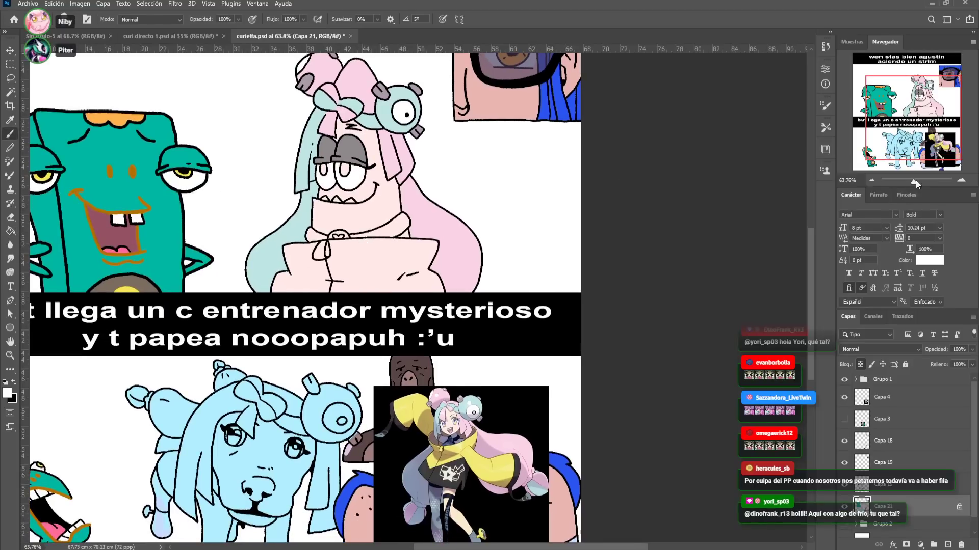
{"action": "scroll", "coordinate": [423, 432], "scroll_direction": "up", "scroll_amount": 5}
{"action": "left_click_drag", "start_coordinate": [938, 145], "coordinate": [927, 104]}
{"action": "left_click", "coordinate": [533, 400], "text": "alt"}
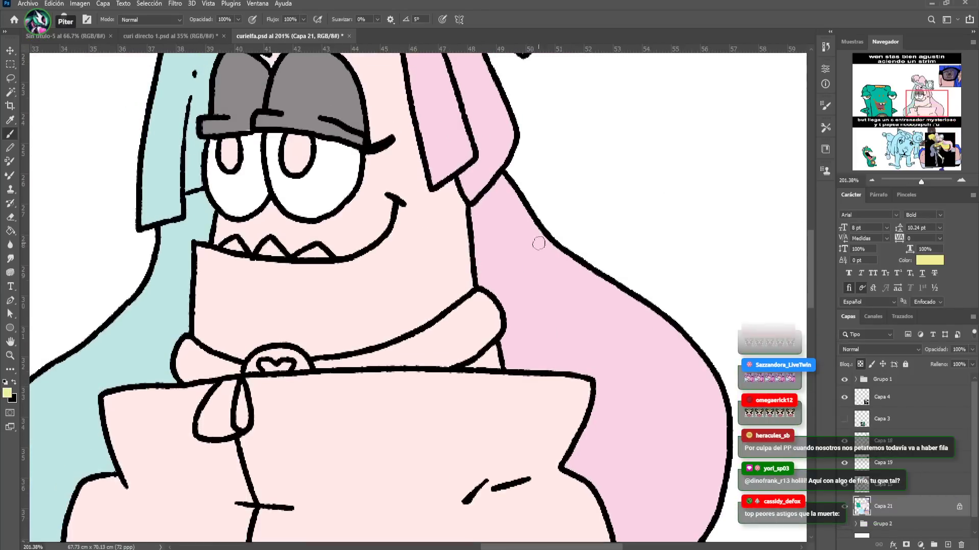
{"action": "left_click_drag", "start_coordinate": [301, 162], "coordinate": [291, 153]}
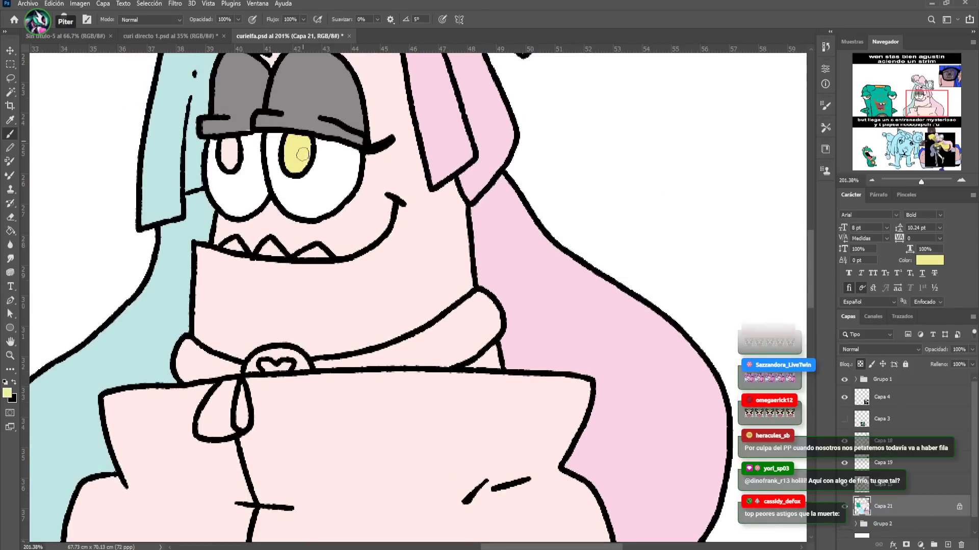
{"action": "left_click_drag", "start_coordinate": [229, 148], "coordinate": [229, 155]}
{"action": "left_click", "coordinate": [241, 177], "text": "alt"}
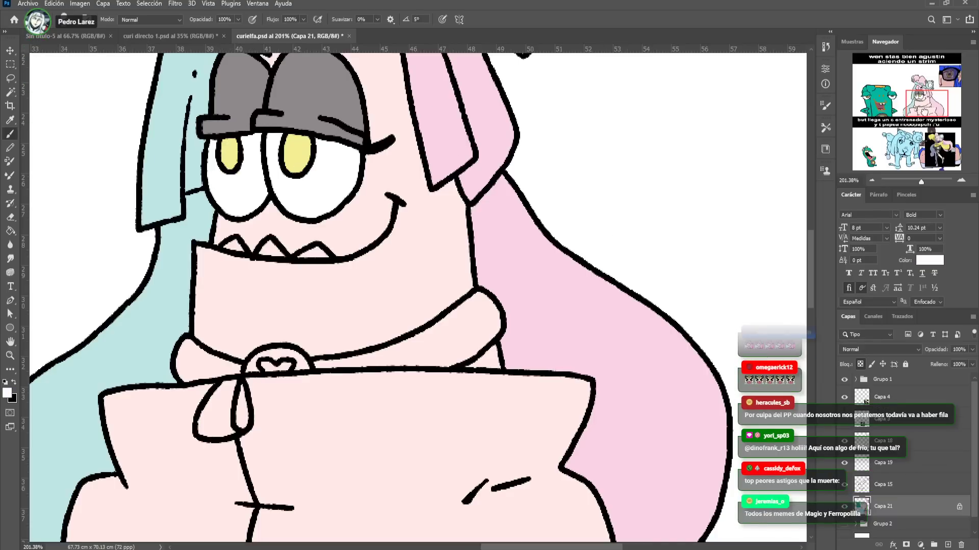
Sample the reference's pink and brush it over the upper part of both yellow irises
{"action": "left_click", "coordinate": [938, 146]}
{"action": "left_click_drag", "start_coordinate": [938, 146], "coordinate": [922, 97]}
{"action": "left_click", "coordinate": [620, 332], "text": "alt"}
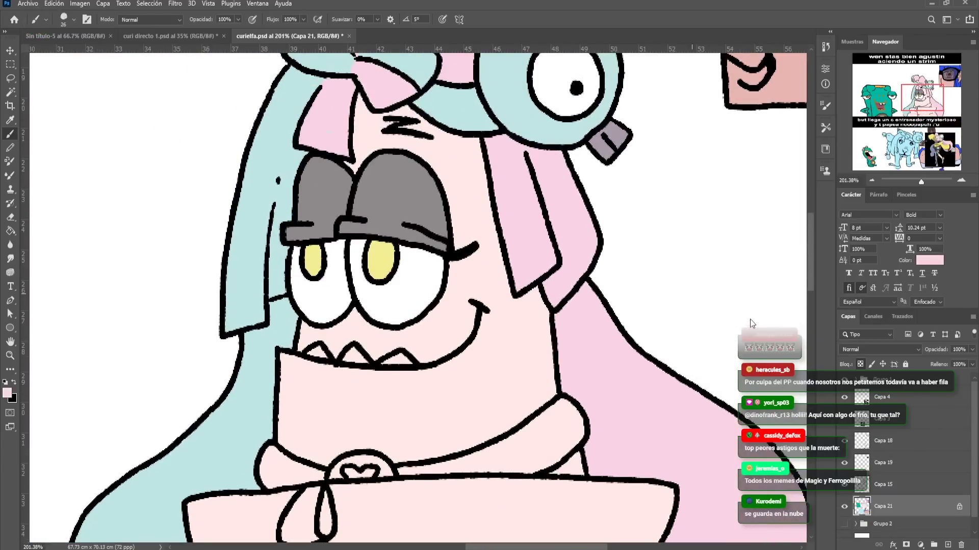
{"action": "mouse_move", "coordinate": [371, 257]}
{"action": "left_mouse_down"}
{"action": "mouse_move", "coordinate": [374, 246]}
{"action": "mouse_move", "coordinate": [394, 252]}
{"action": "left_mouse_up"}
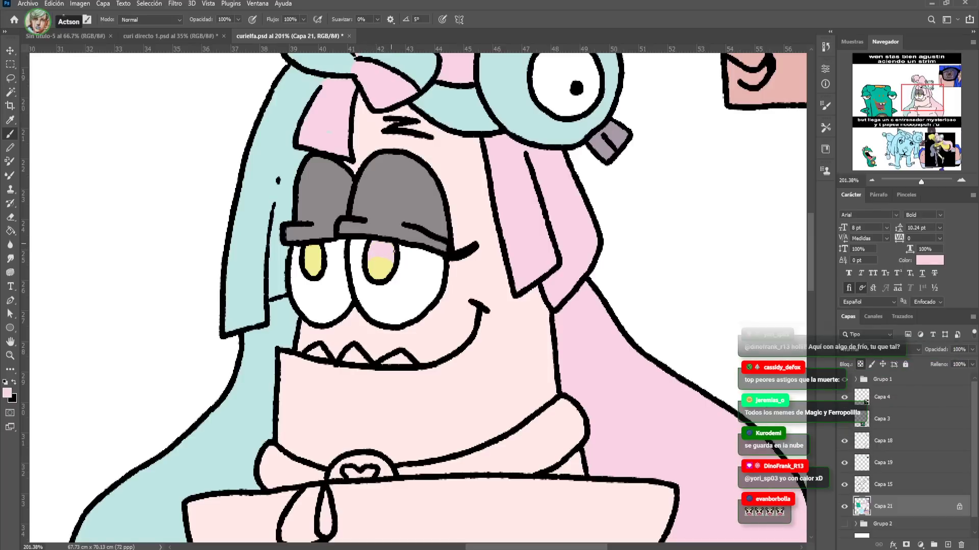
{"action": "left_click_drag", "start_coordinate": [316, 253], "coordinate": [309, 248]}
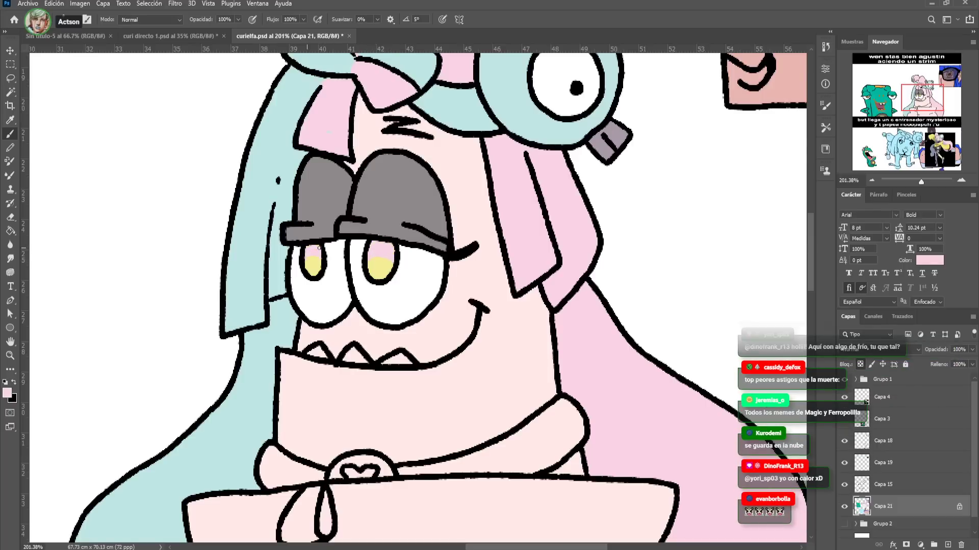
Sample white from the hair ornament's eye and paint the upper character's pointed teeth with it
{"action": "left_click_drag", "start_coordinate": [438, 287], "coordinate": [406, 261]}
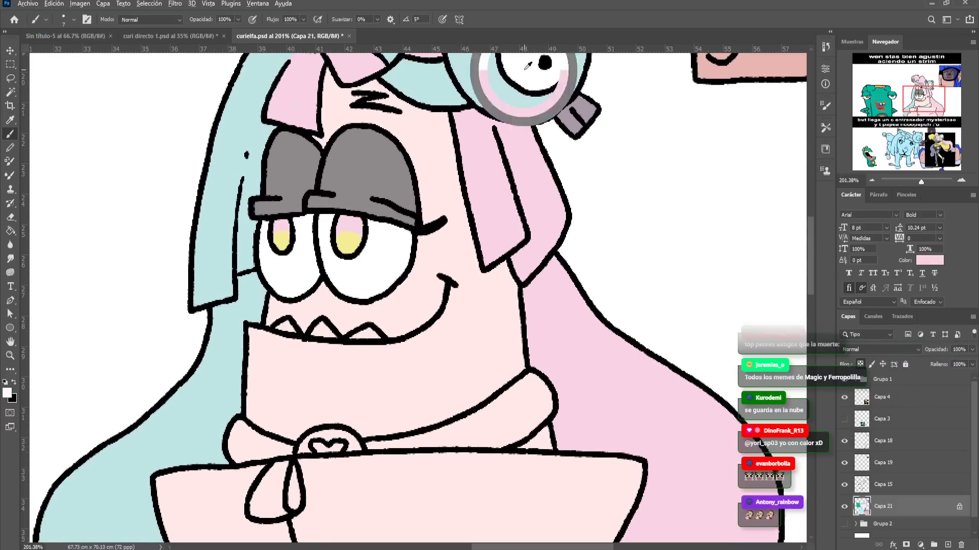
{"action": "left_click", "coordinate": [371, 256], "text": "alt"}
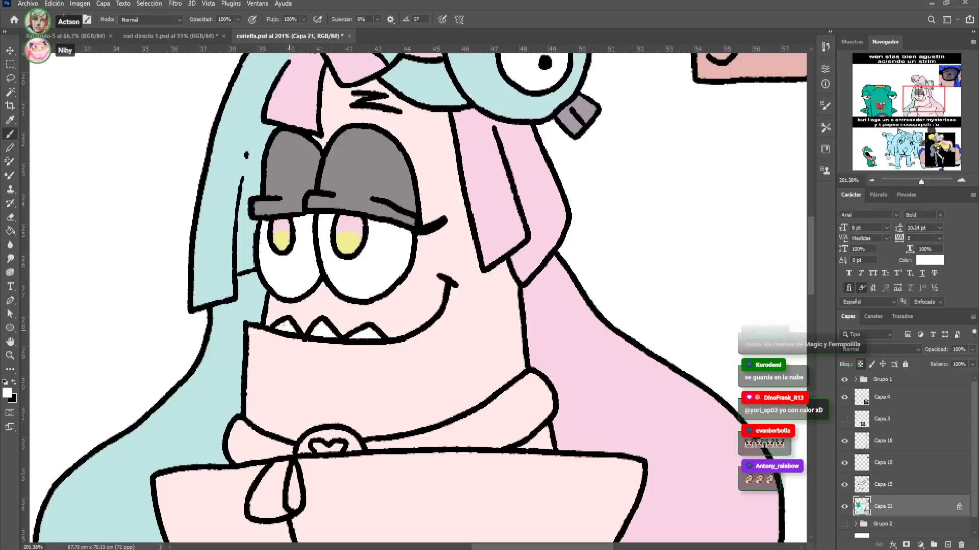
Mix a greyish purple from a sampled grey and fill the upper character's collar with it
{"action": "left_click", "coordinate": [918, 182]}
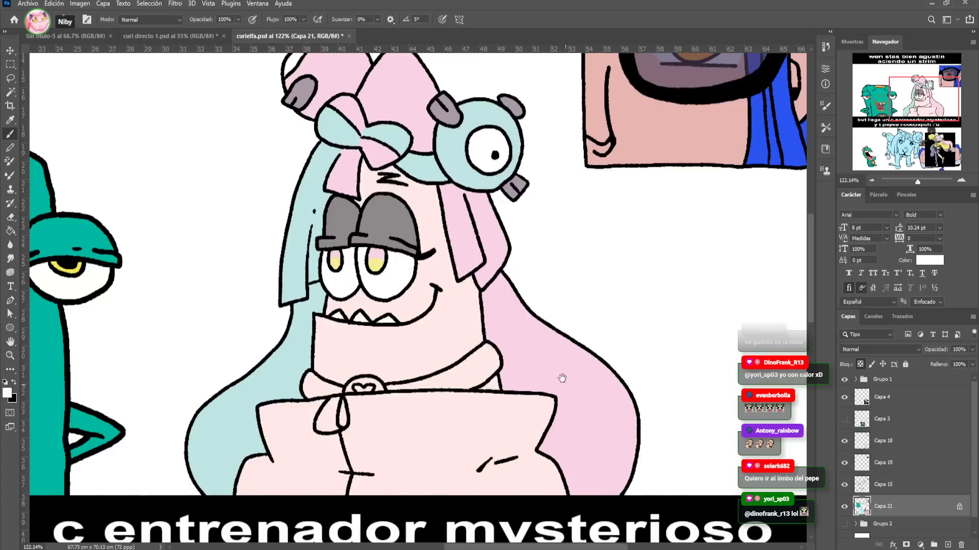
{"action": "left_click_drag", "start_coordinate": [565, 473], "coordinate": [513, 290]}
{"action": "left_click_drag", "start_coordinate": [505, 442], "coordinate": [501, 310]}
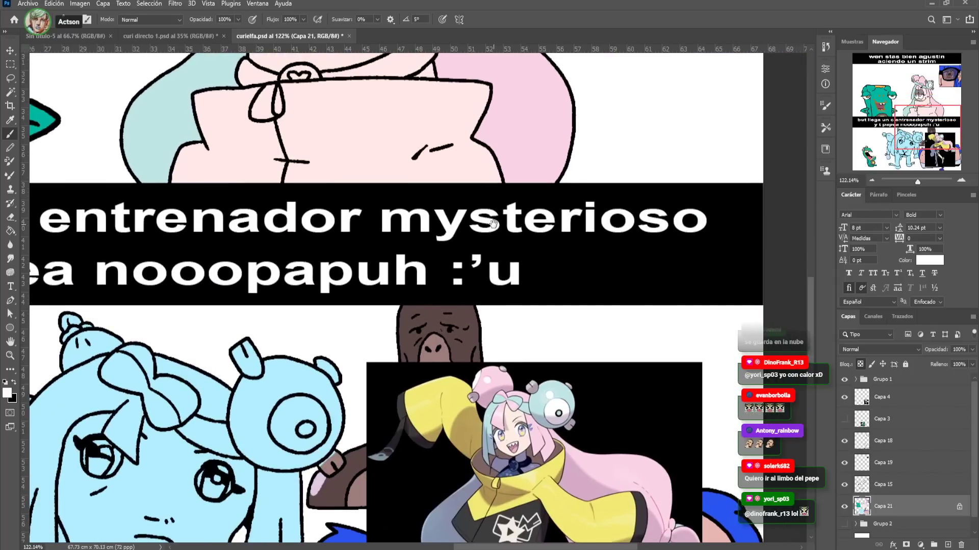
{"action": "scroll", "coordinate": [492, 232], "scroll_direction": "up", "scroll_amount": 4}
{"action": "left_click", "coordinate": [295, 134], "text": "alt"}
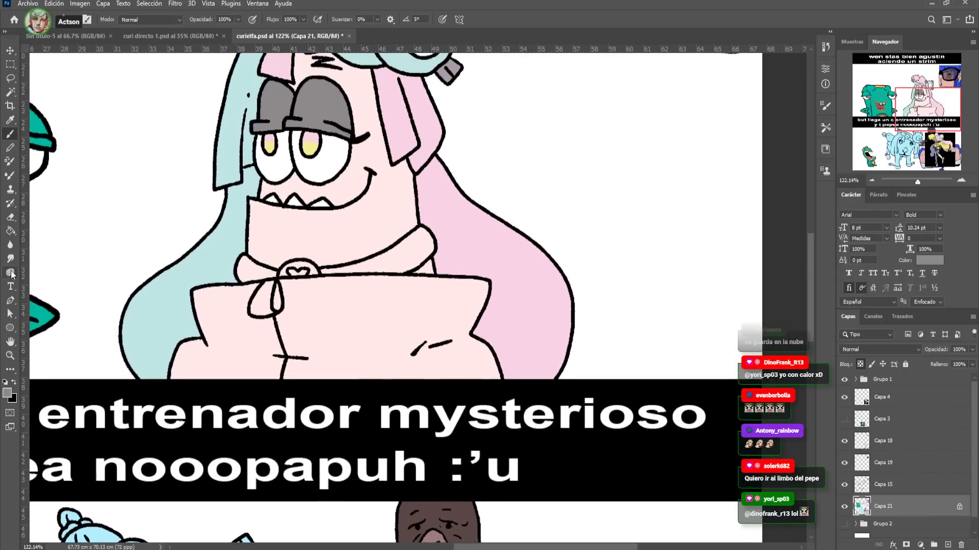
{"action": "left_click", "coordinate": [11, 232]}
{"action": "left_click", "coordinate": [7, 393]}
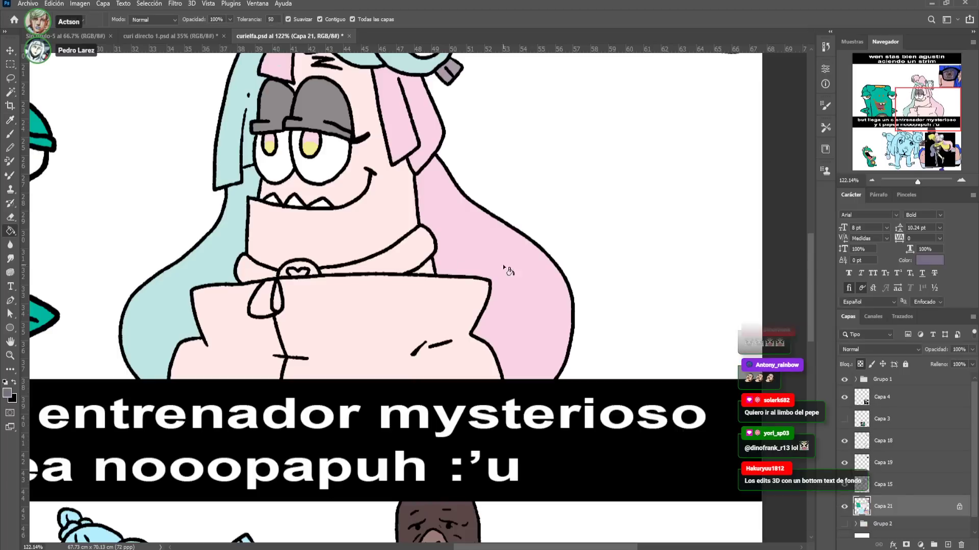
{"action": "left_click", "coordinate": [410, 259]}
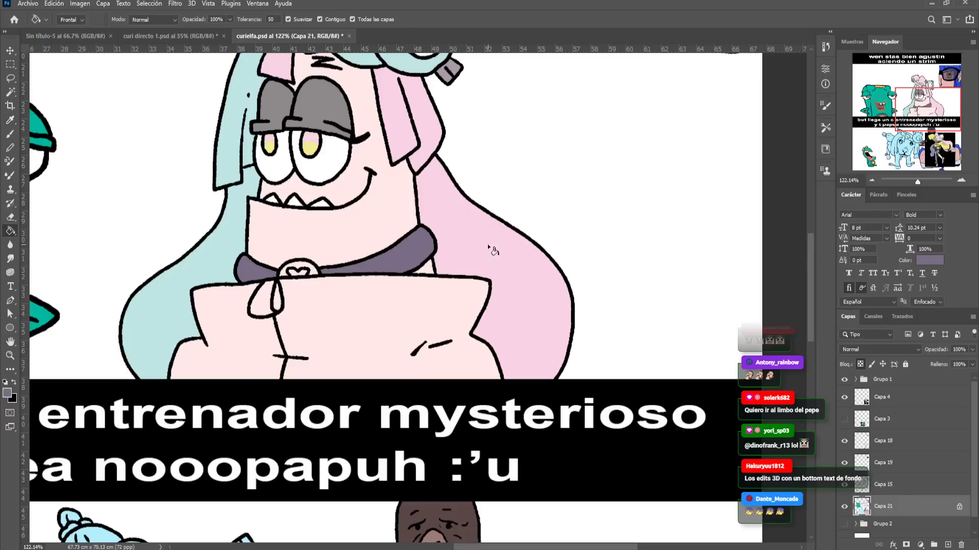
Fill the collar's round heart buckle with the mauve-grey sampled from the hair ornament's prong
{"action": "mouse_move", "coordinate": [927, 123]}
{"action": "left_mouse_down"}
{"action": "mouse_move", "coordinate": [929, 157]}
{"action": "mouse_move", "coordinate": [928, 111]}
{"action": "left_mouse_up"}
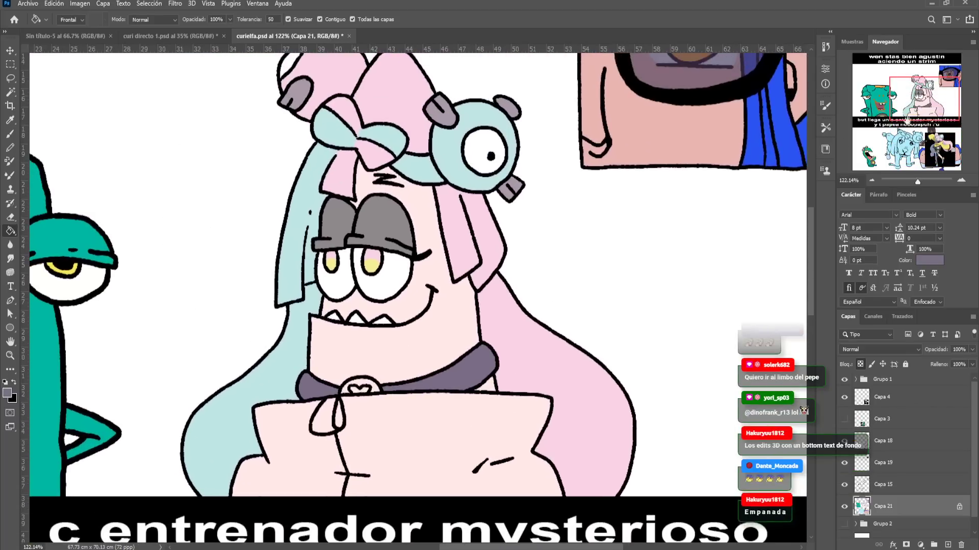
{"action": "left_click", "coordinate": [455, 111], "text": "alt"}
{"action": "left_click", "coordinate": [360, 391]}
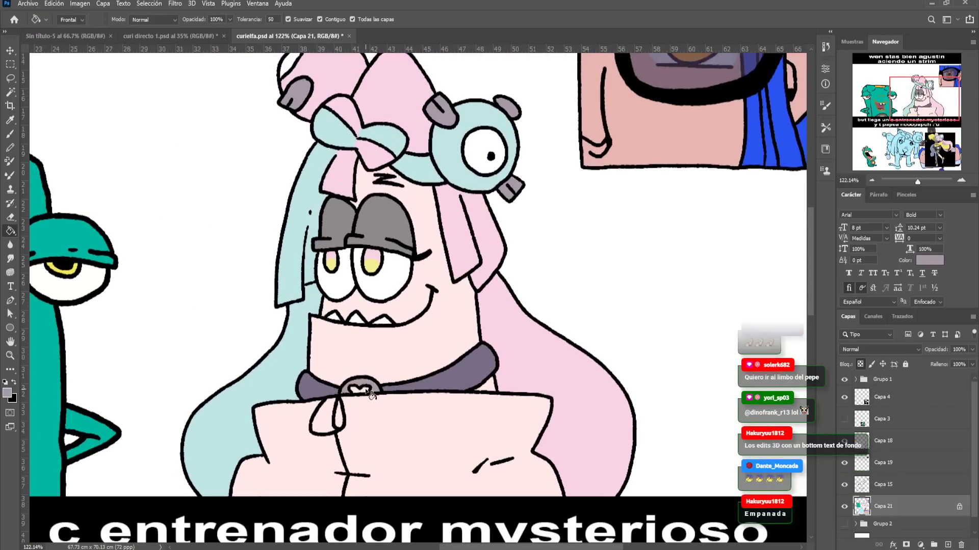
Fill both halves of the upper character's jacket and its drawstring bow with yellow sampled from the reference's sleeve
{"action": "left_click_drag", "start_coordinate": [400, 408], "coordinate": [429, 175]}
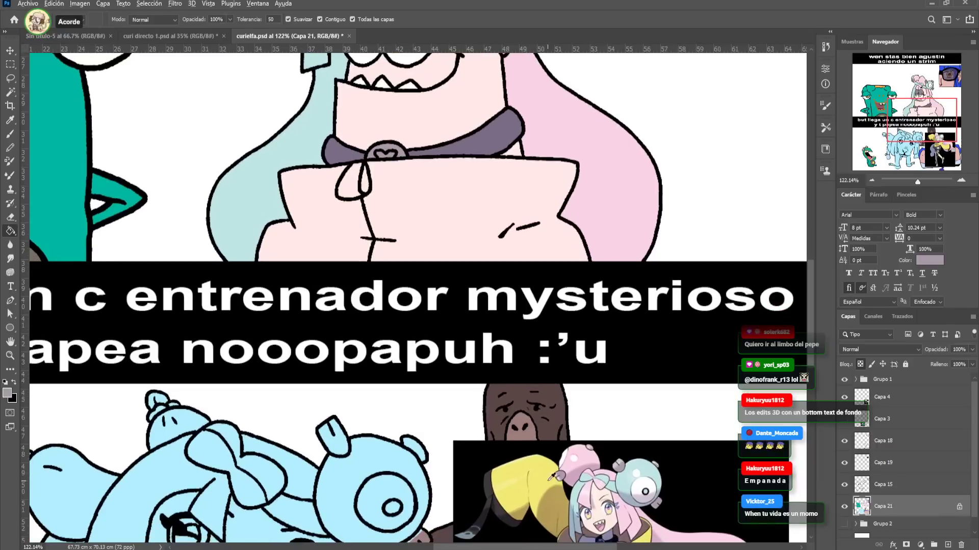
{"action": "left_click", "coordinate": [543, 474], "text": "alt"}
{"action": "left_click_drag", "start_coordinate": [555, 425], "coordinate": [519, 432]}
{"action": "left_click", "coordinate": [421, 204]}
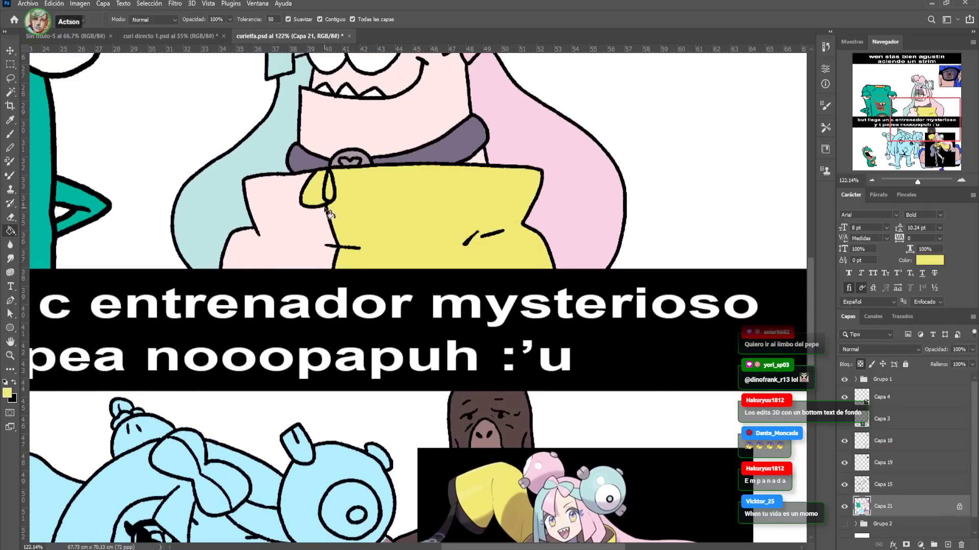
{"action": "left_click", "coordinate": [306, 234]}
Sample the upper character's skin tone and eyelid grey, and get the Brush ready for touch-ups around the eyes
{"action": "left_click", "coordinate": [446, 114], "text": "alt"}
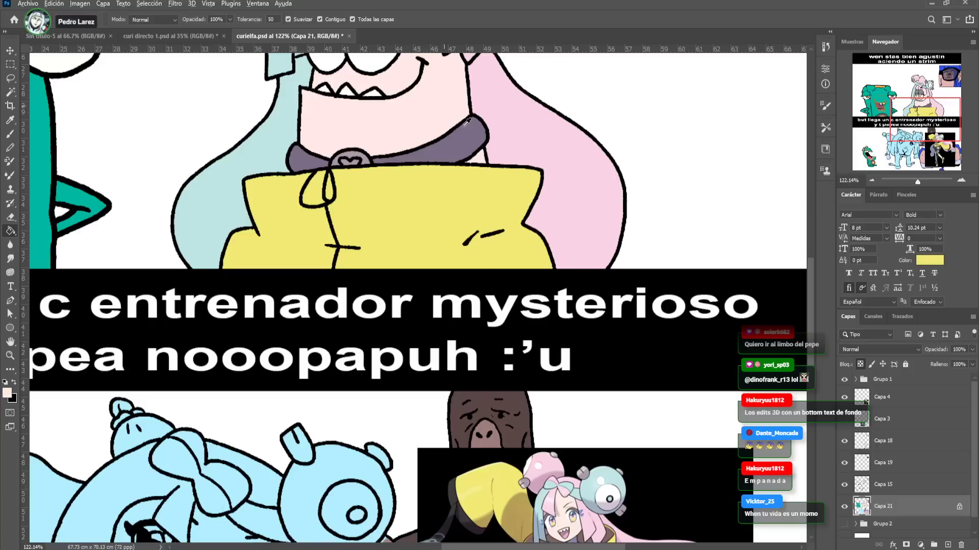
{"action": "left_click_drag", "start_coordinate": [442, 119], "coordinate": [443, 261]}
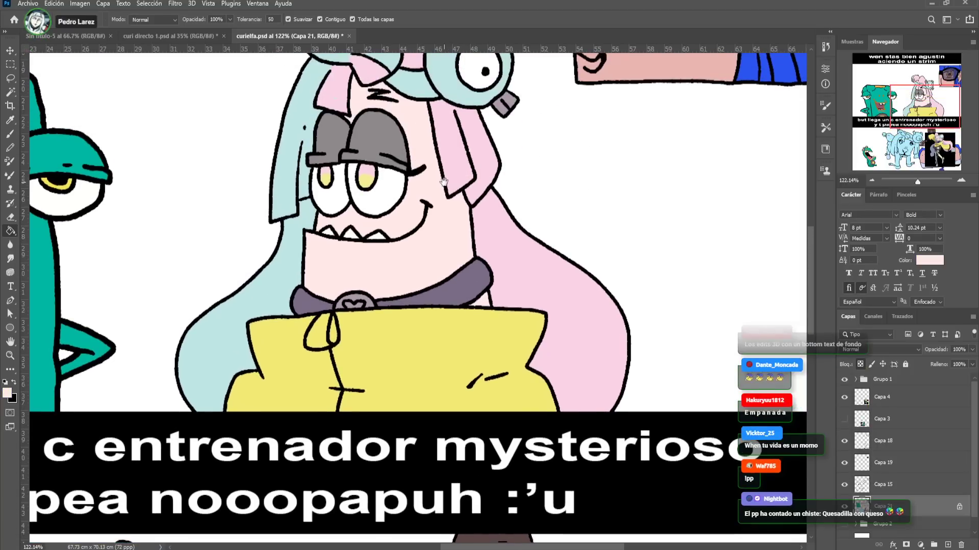
{"action": "left_click_drag", "start_coordinate": [442, 178], "coordinate": [438, 231]}
{"action": "left_click", "coordinate": [382, 195], "text": "alt"}
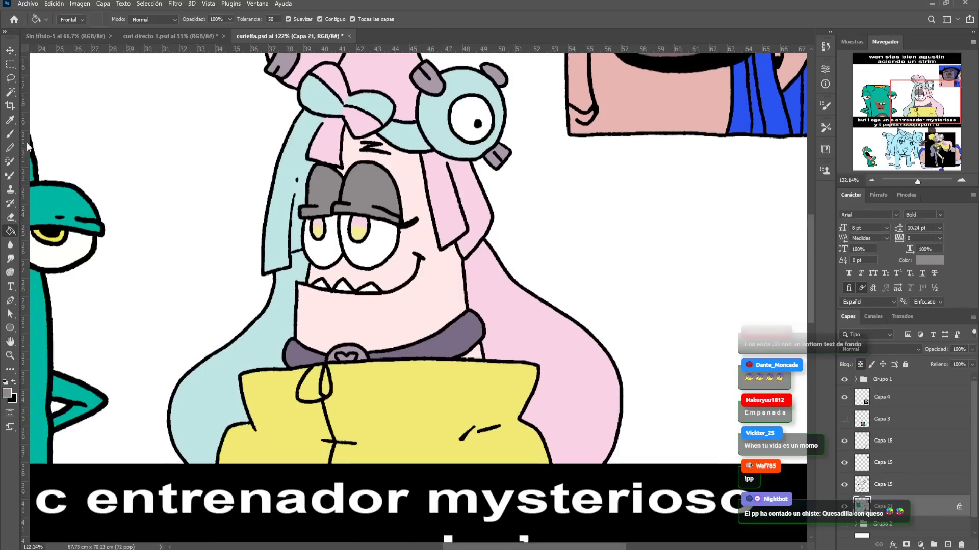
{"action": "key", "text": "b"}
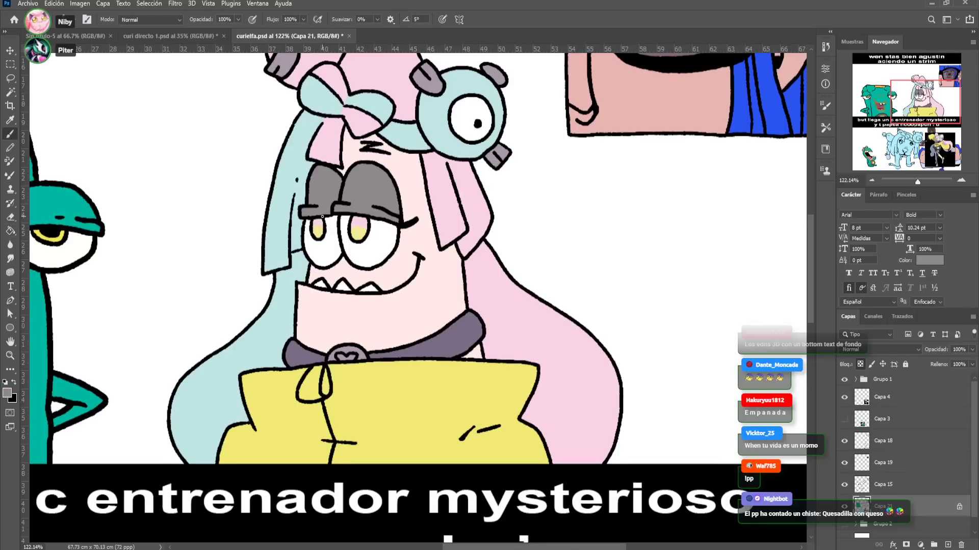
{"action": "left_click_drag", "start_coordinate": [362, 186], "coordinate": [456, 234]}
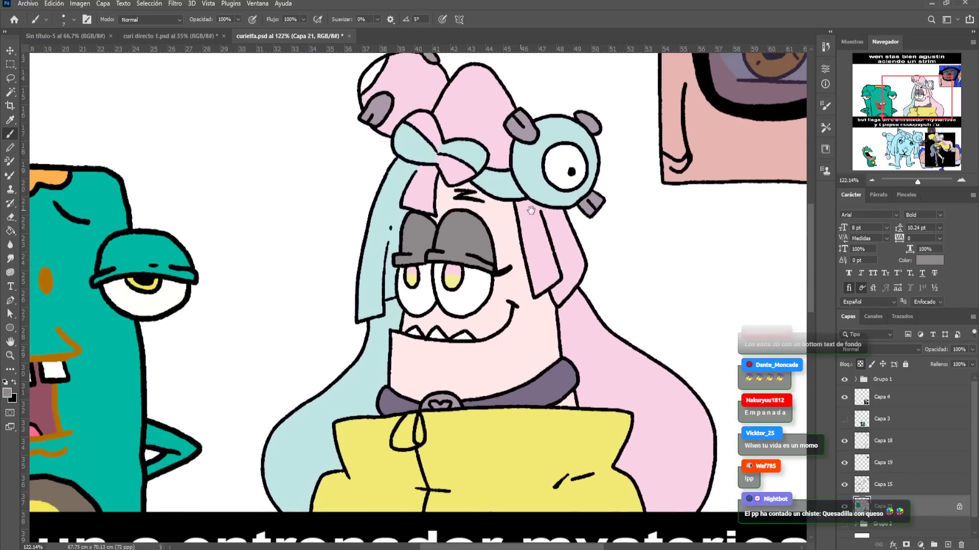
Draw a freehand lasso selection around the light-blue dog-like character in the lower picture
{"action": "left_click_drag", "start_coordinate": [916, 97], "coordinate": [906, 142]}
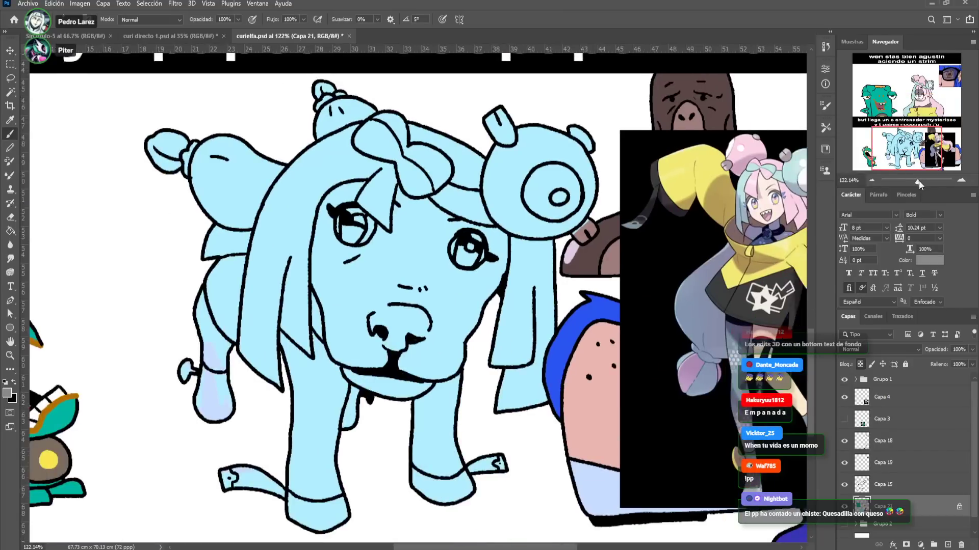
{"action": "left_click_drag", "start_coordinate": [918, 182], "coordinate": [915, 182]}
{"action": "mouse_move", "coordinate": [710, 259]}
{"action": "left_mouse_down"}
{"action": "mouse_move", "coordinate": [628, 328]}
{"action": "mouse_move", "coordinate": [648, 366]}
{"action": "left_mouse_up"}
{"action": "key", "text": "l"}
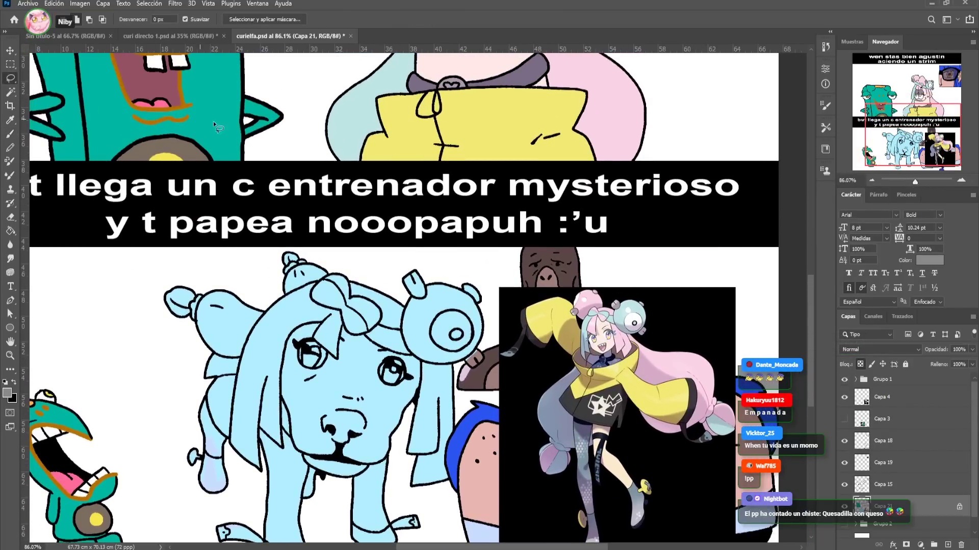
{"action": "left_click_drag", "start_coordinate": [915, 182], "coordinate": [918, 185]}
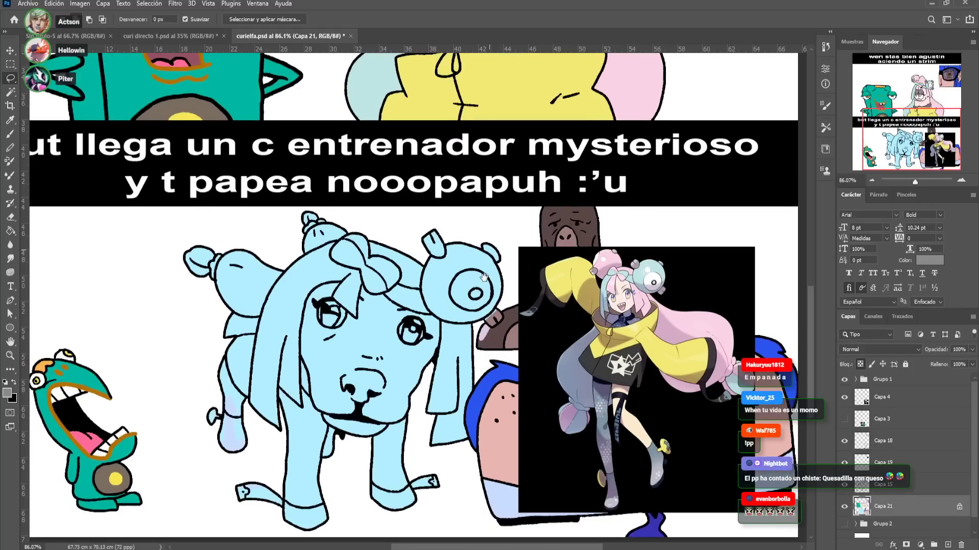
{"action": "mouse_move", "coordinate": [429, 217]}
{"action": "left_mouse_down"}
{"action": "mouse_move", "coordinate": [235, 194]}
{"action": "mouse_move", "coordinate": [143, 271]}
{"action": "mouse_move", "coordinate": [212, 507]}
{"action": "mouse_move", "coordinate": [307, 540]}
{"action": "mouse_move", "coordinate": [461, 464]}
{"action": "left_mouse_up"}
{"action": "mouse_move", "coordinate": [467, 346]}
{"action": "left_mouse_down"}
{"action": "mouse_move", "coordinate": [509, 245]}
{"action": "mouse_move", "coordinate": [484, 224]}
{"action": "left_mouse_up"}
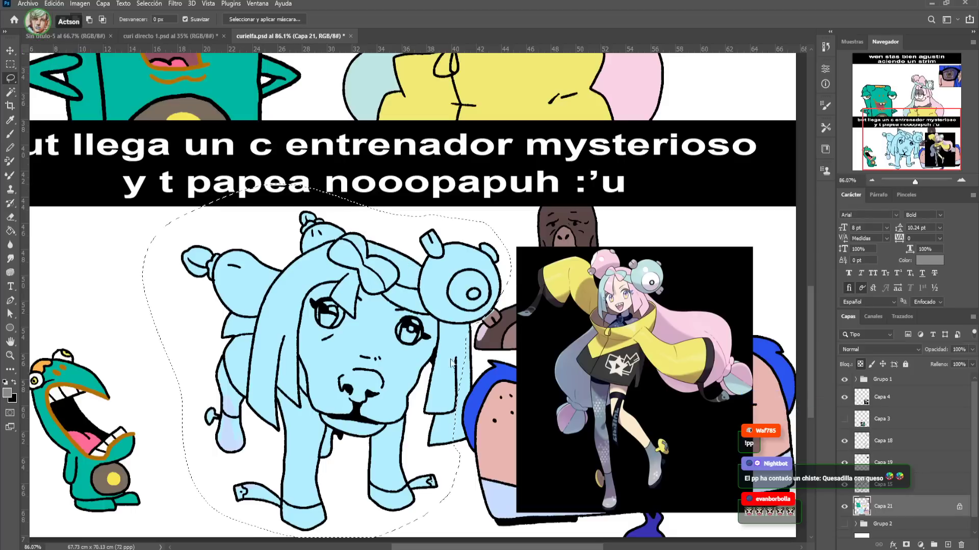
Try to fill the selected dog-like character with the current grey
{"action": "key", "text": "alt+BackSpace"}
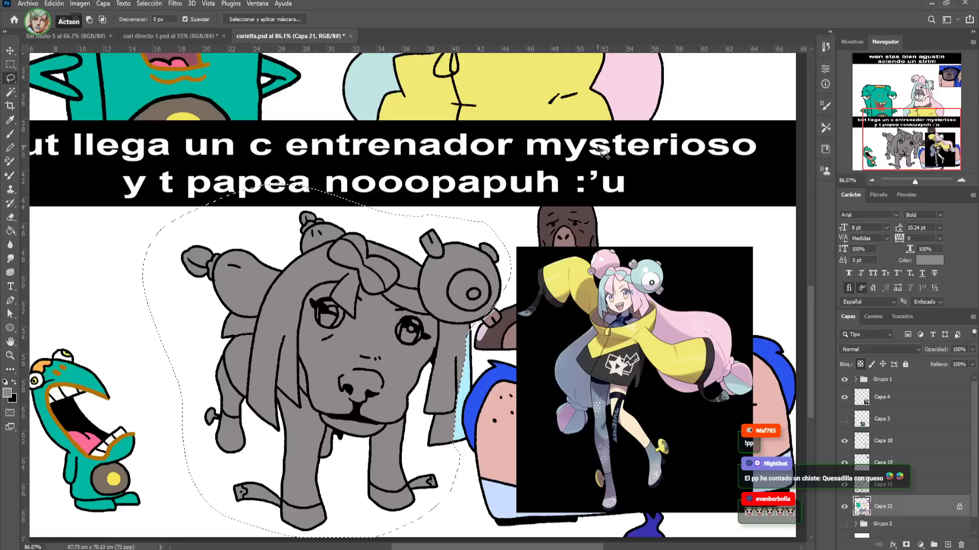
{"action": "key", "text": "ctrl+z"}
{"action": "left_click_drag", "start_coordinate": [470, 143], "coordinate": [425, 274]}
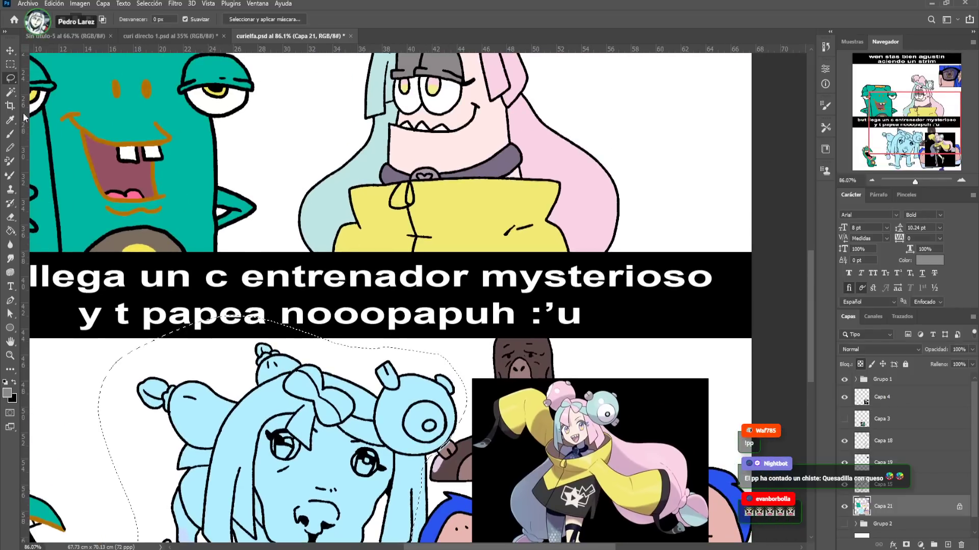
Fill the selected dog-like character with pale pink sampled from the upper character's skin, and clear the selection
{"action": "key", "text": "b"}
{"action": "left_click", "coordinate": [468, 142], "text": "alt"}
{"action": "left_click_drag", "start_coordinate": [428, 255], "coordinate": [467, 138]}
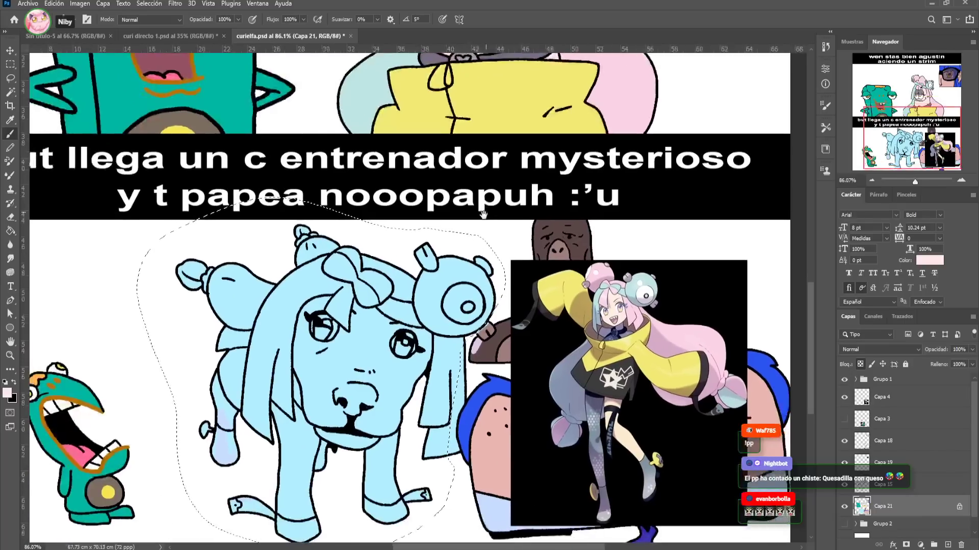
{"action": "key", "text": "i"}
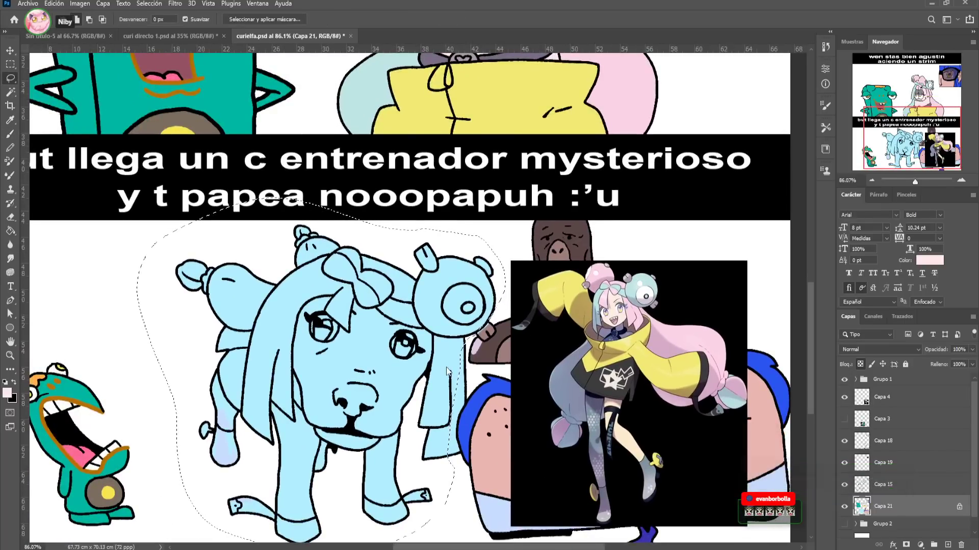
{"action": "key", "text": "l"}
{"action": "key", "text": "alt+BackSpace"}
{"action": "key", "text": "ctrl+d"}
Fill the dog-like character's hindquarter and front leg with yellow sampled from the upper character's jacket
{"action": "key", "text": "b"}
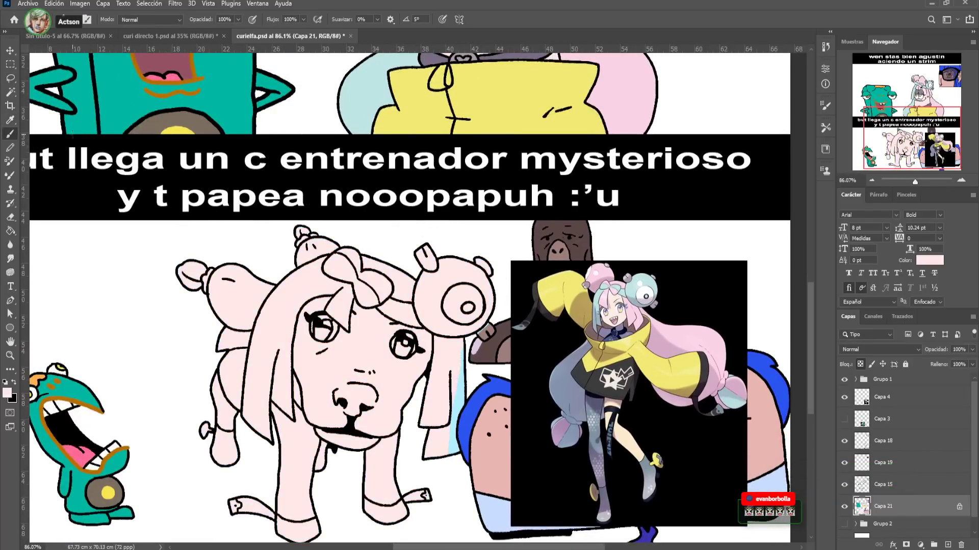
{"action": "scroll", "coordinate": [357, 255], "scroll_direction": "up", "scroll_amount": 1}
{"action": "left_click", "coordinate": [475, 117], "text": "alt"}
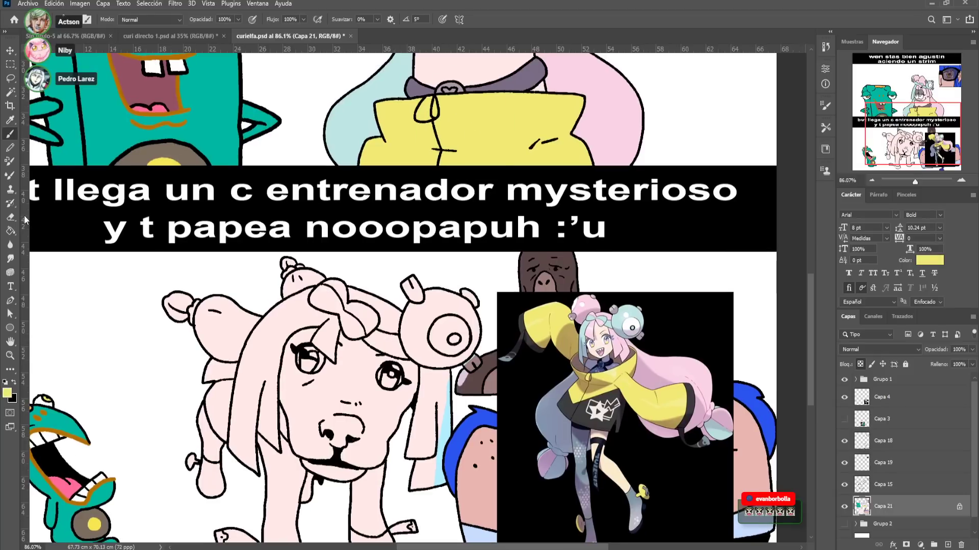
{"action": "key", "text": "g"}
{"action": "left_click", "coordinate": [224, 413]}
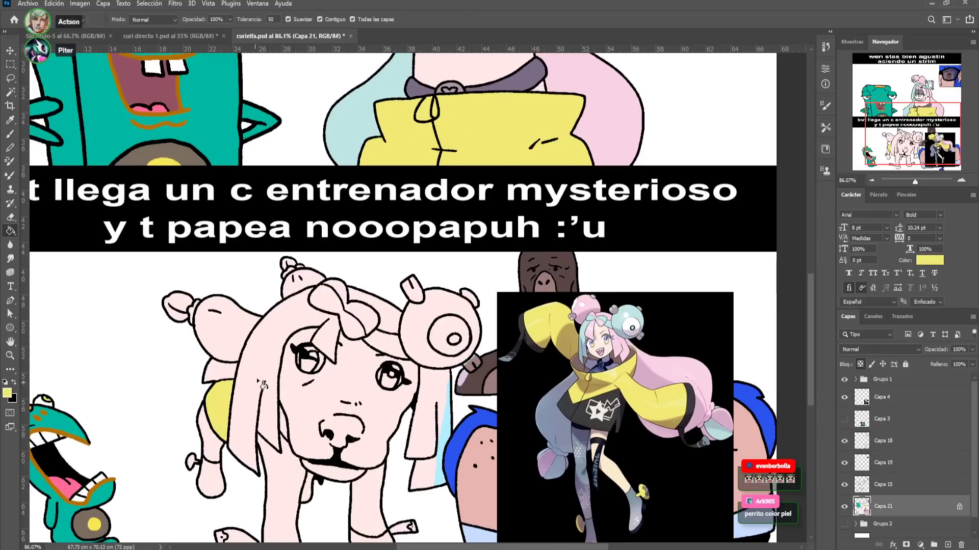
{"action": "scroll", "coordinate": [305, 390], "scroll_direction": "down", "scroll_amount": 2}
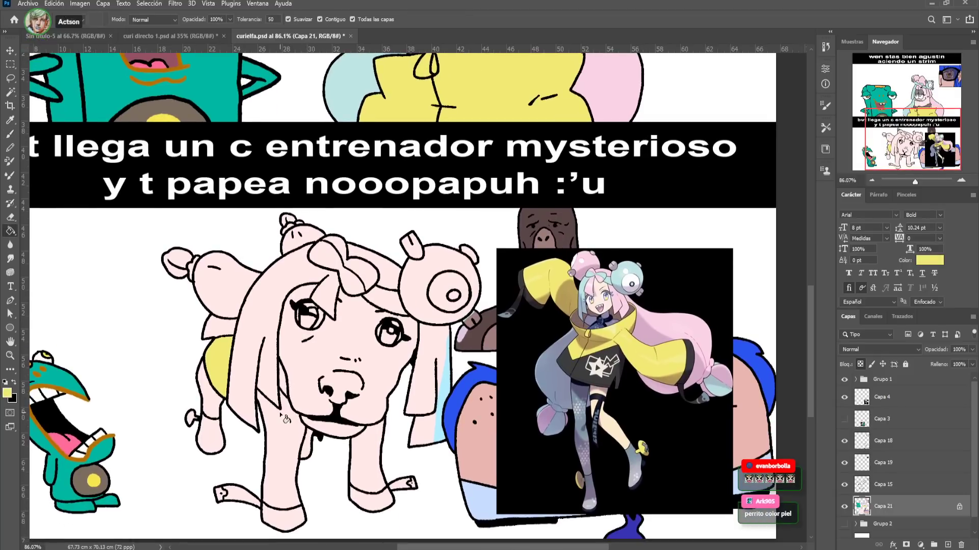
{"action": "left_click", "coordinate": [285, 429]}
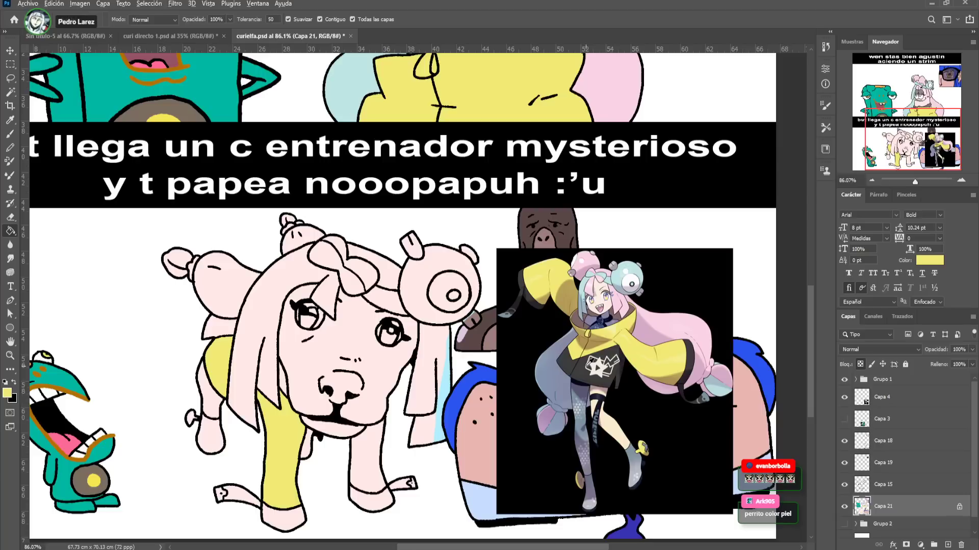
Fill the dog-like character's hindquarter, front hooves and ankle straps with dark grey sampled from the reference's black garment
{"action": "left_click", "coordinate": [584, 367], "text": "alt"}
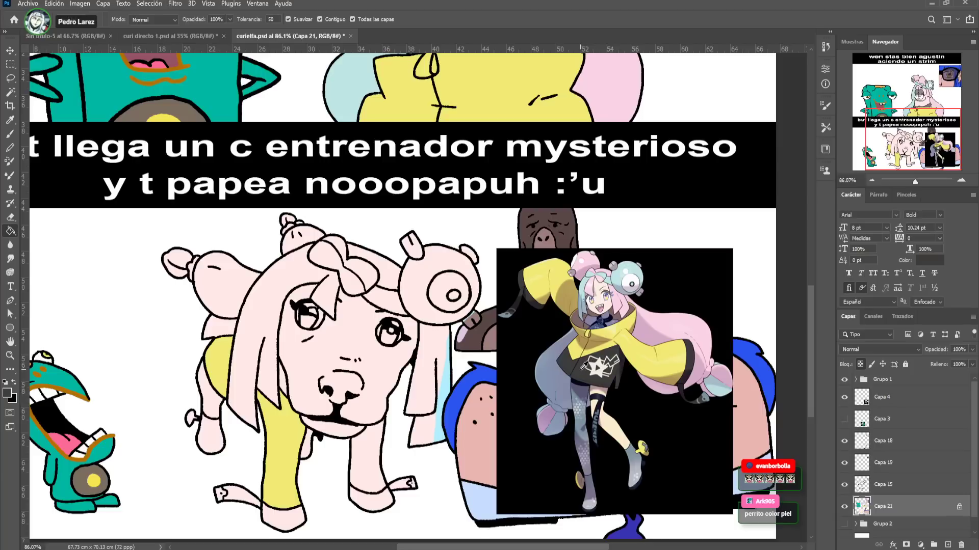
{"action": "left_click", "coordinate": [229, 361]}
{"action": "left_click", "coordinate": [292, 421], "text": "alt"}
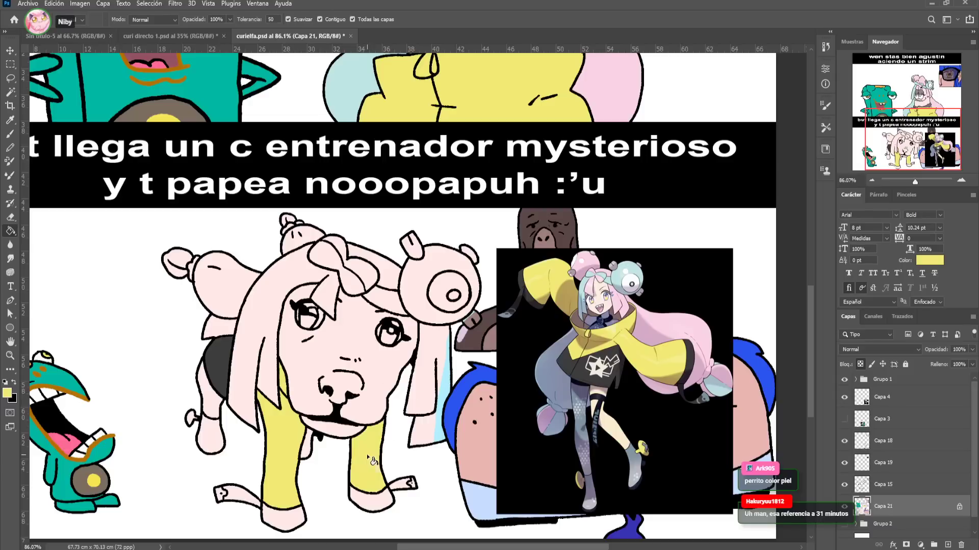
{"action": "left_click", "coordinate": [285, 517]}
{"action": "left_click", "coordinate": [371, 502]}
{"action": "left_click", "coordinate": [246, 497]}
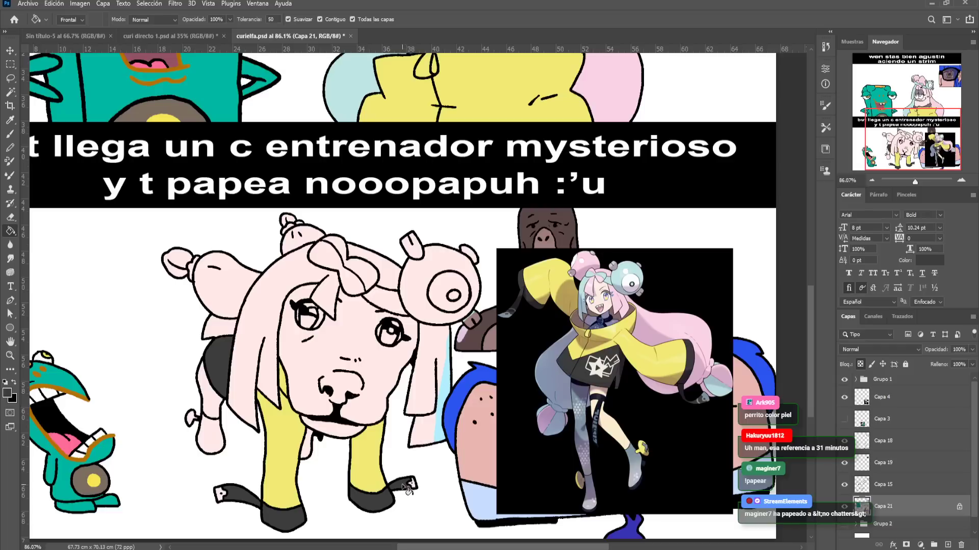
Paint the ends of the ankle straps light teal sampled from the reference's hair, and save the document
{"action": "left_click", "coordinate": [724, 386], "text": "alt"}
{"action": "key", "text": "b"}
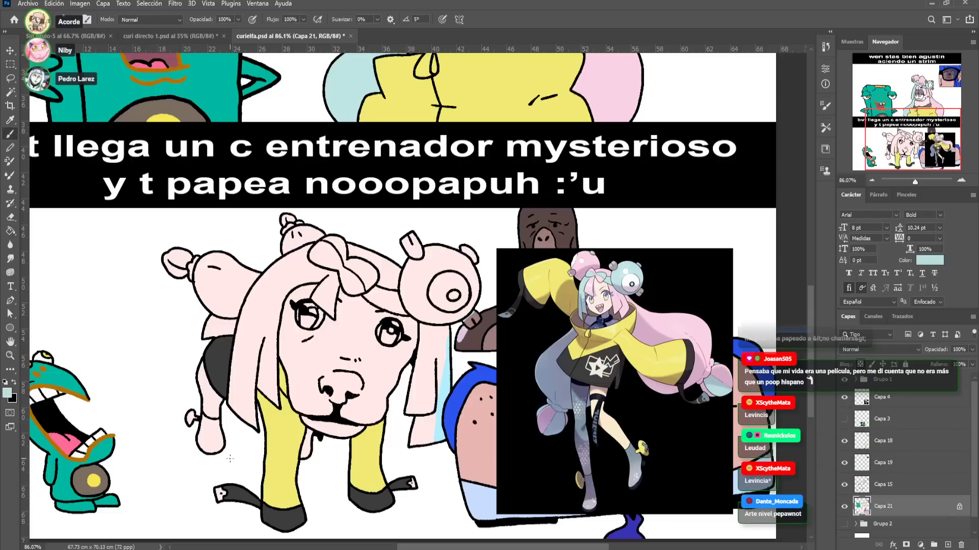
{"action": "left_click_drag", "start_coordinate": [218, 490], "coordinate": [221, 495]}
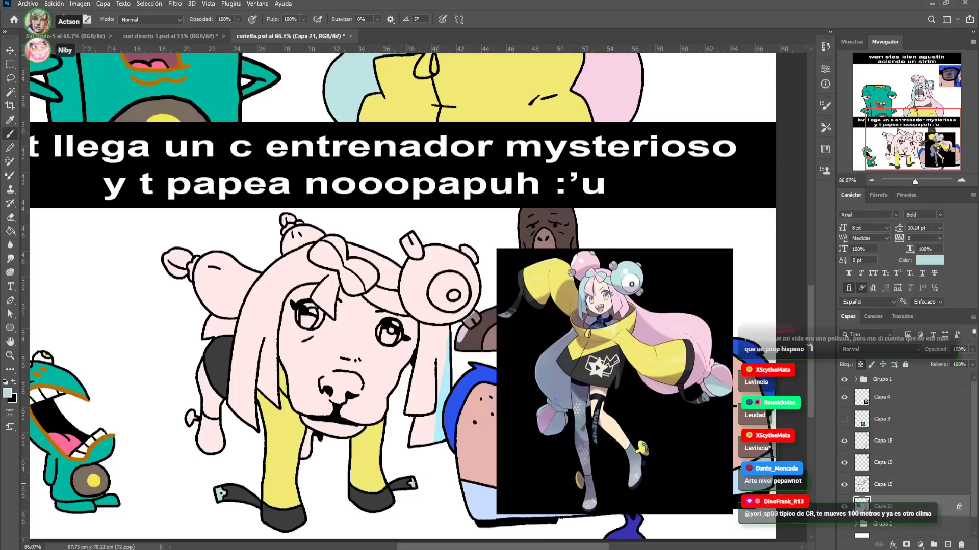
{"action": "key", "text": "ctrl+s"}
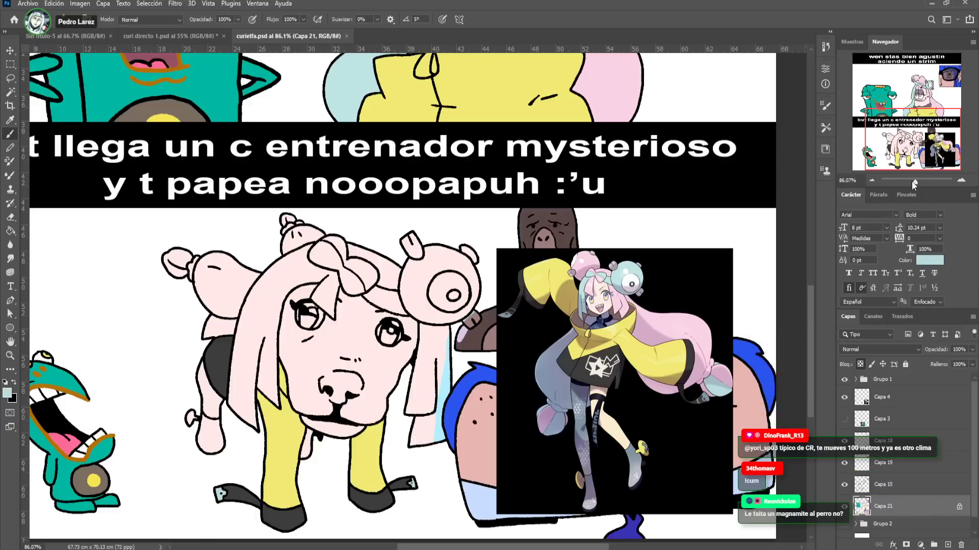
Paste the blue city background above Grupo 2 and scale it to fill the lower picture behind the characters
{"action": "left_click_drag", "start_coordinate": [914, 184], "coordinate": [910, 182]}
{"action": "scroll", "coordinate": [902, 476], "scroll_direction": "down", "scroll_amount": 1}
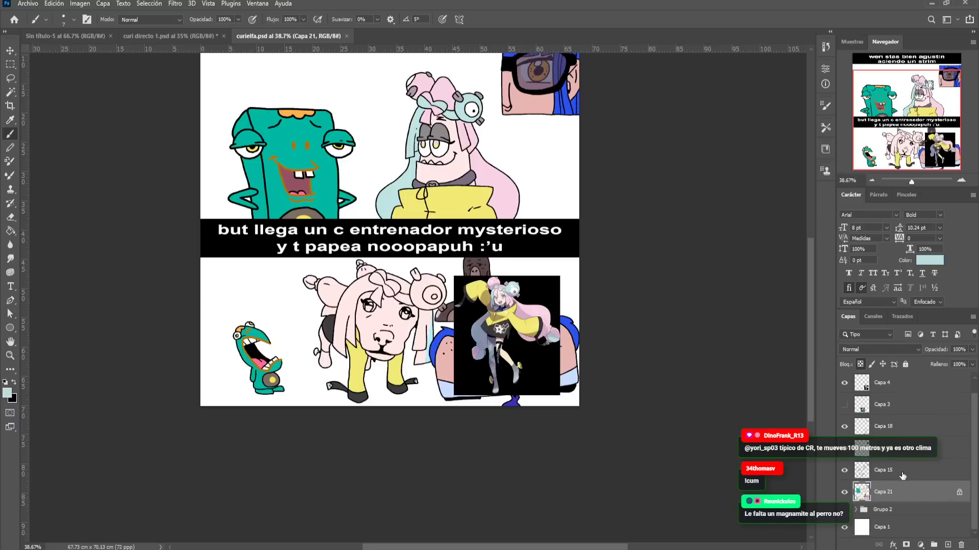
{"action": "left_click", "coordinate": [907, 514]}
{"action": "key", "text": "ctrl+v"}
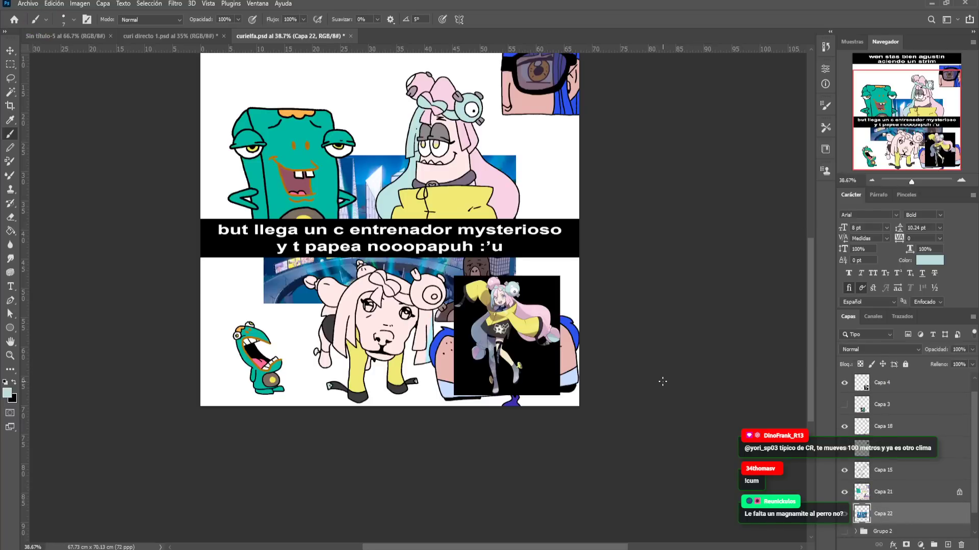
{"action": "key", "text": "ctrl+t"}
{"action": "left_click_drag", "start_coordinate": [506, 160], "coordinate": [434, 260]}
{"action": "left_click_drag", "start_coordinate": [445, 329], "coordinate": [579, 330]}
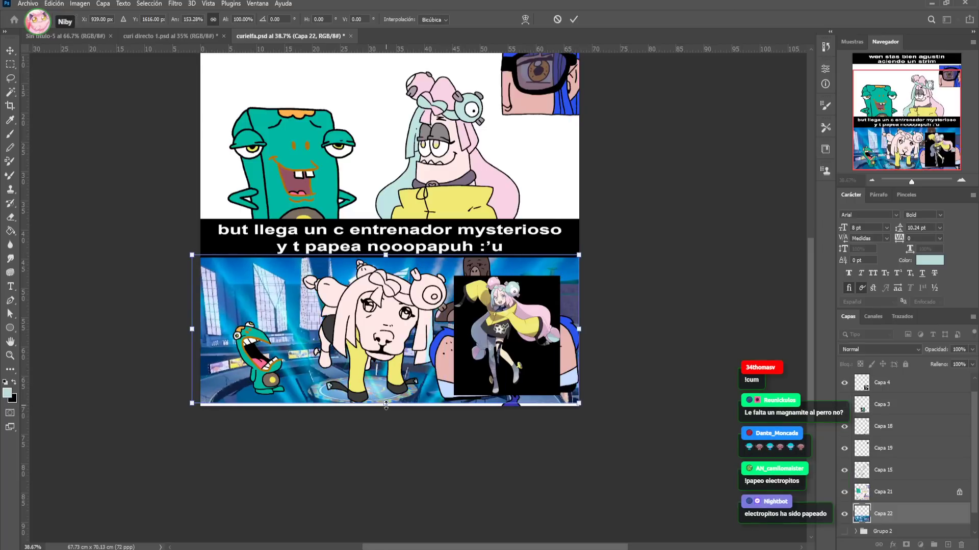
{"action": "left_click_drag", "start_coordinate": [386, 404], "coordinate": [386, 407]}
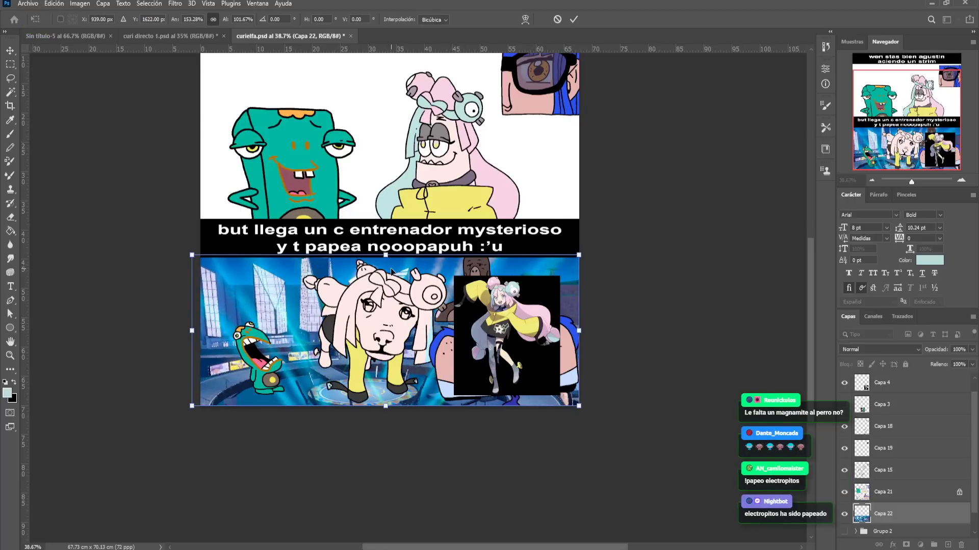
{"action": "key", "text": "Return"}
Lock the transparent pixels of the pasted background layer and blur its image
{"action": "key", "text": "b"}
{"action": "left_click", "coordinate": [859, 364]}
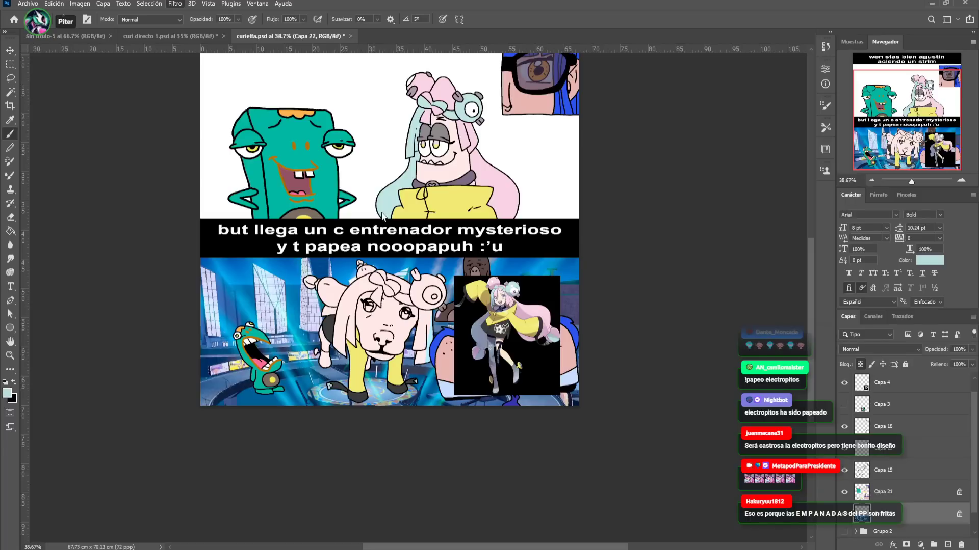
{"action": "key", "text": "h"}
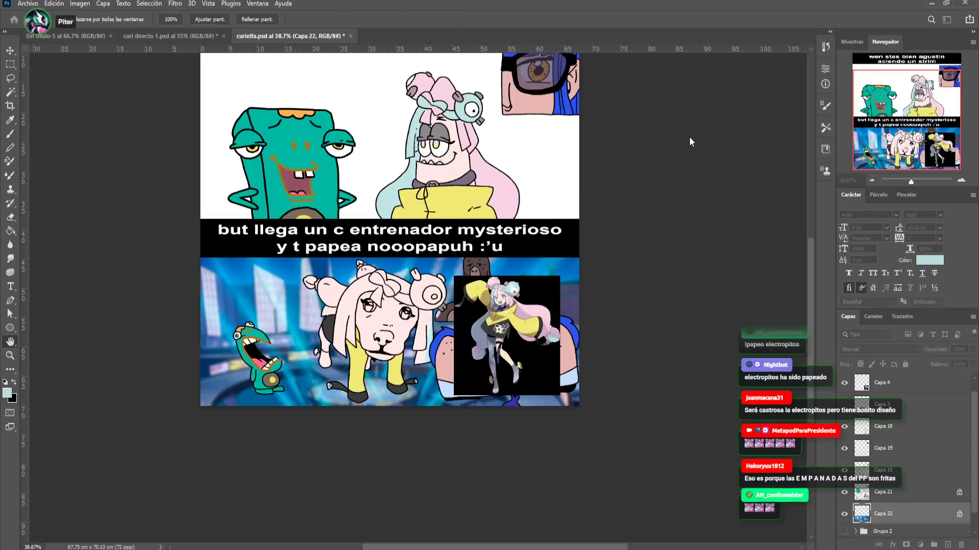
{"action": "key", "text": "b"}
Duplicate the blurred background into the upper picture and stretch it up to the top caption
{"action": "scroll", "coordinate": [297, 234], "scroll_direction": "up", "scroll_amount": 1}
{"action": "left_click", "coordinate": [10, 50]}
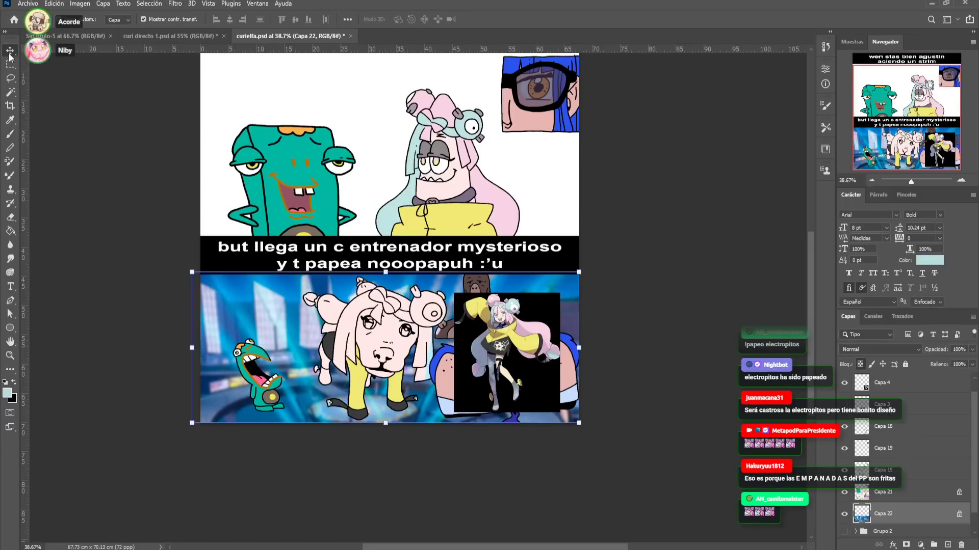
{"action": "scroll", "coordinate": [277, 359], "scroll_direction": "up", "scroll_amount": 3}
{"action": "left_click_drag", "start_coordinate": [278, 285], "coordinate": [270, 171]}
{"action": "left_click_drag", "start_coordinate": [385, 130], "coordinate": [390, 94]}
{"action": "key", "text": "Return"}
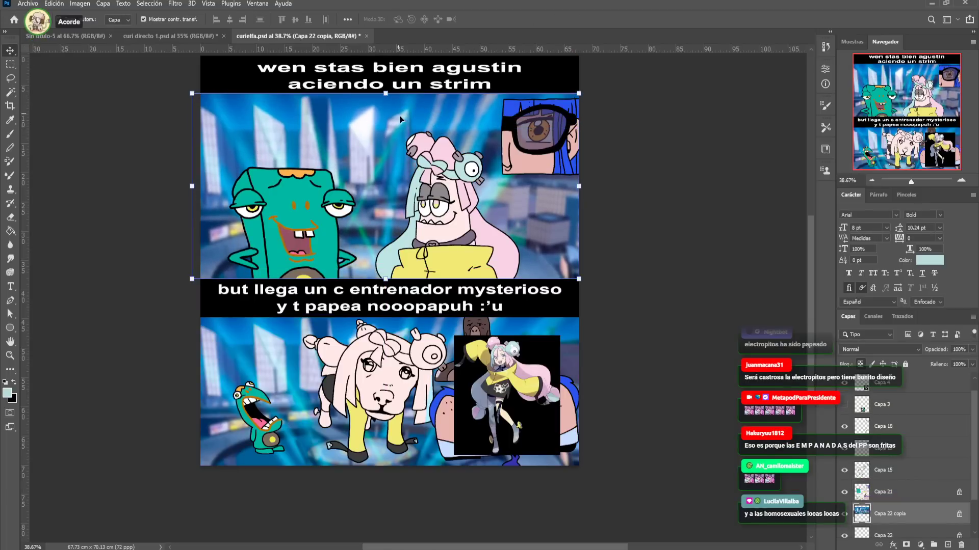
Set the opacity of both the upper and lower background layers to 80%
{"action": "left_click_drag", "start_coordinate": [961, 350], "coordinate": [947, 350]}
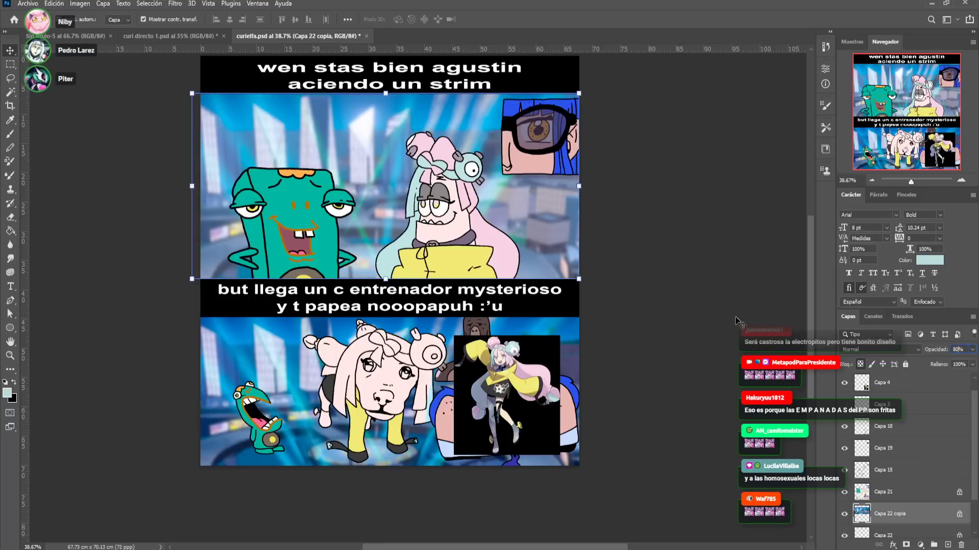
{"action": "left_click", "coordinate": [283, 348]}
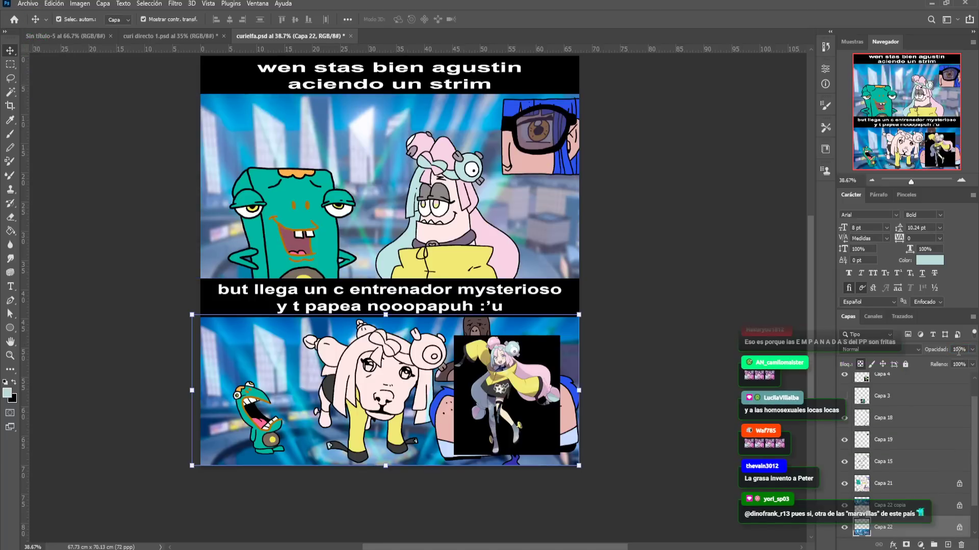
{"action": "type", "text": "80"}
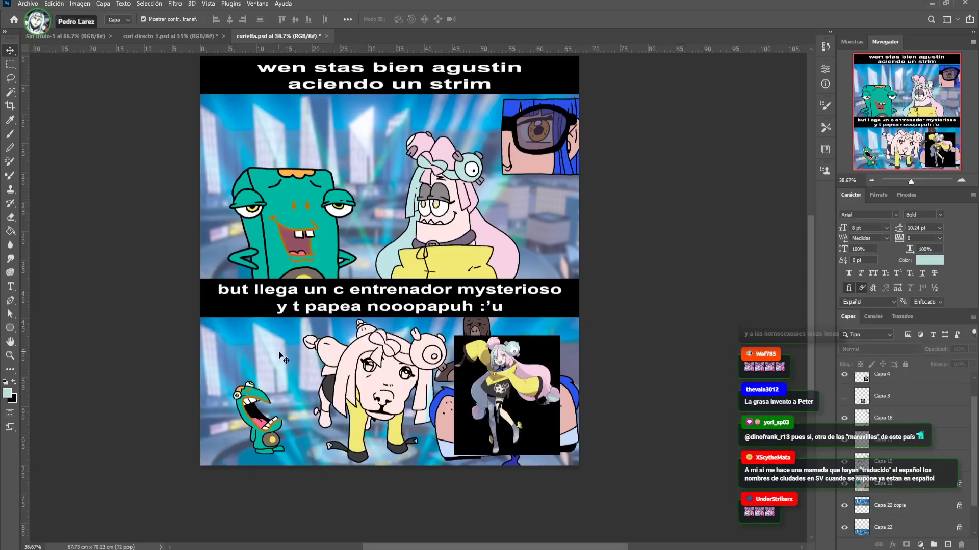
{"action": "left_click_drag", "start_coordinate": [579, 389], "coordinate": [583, 383]}
{"action": "key", "text": "Return"}
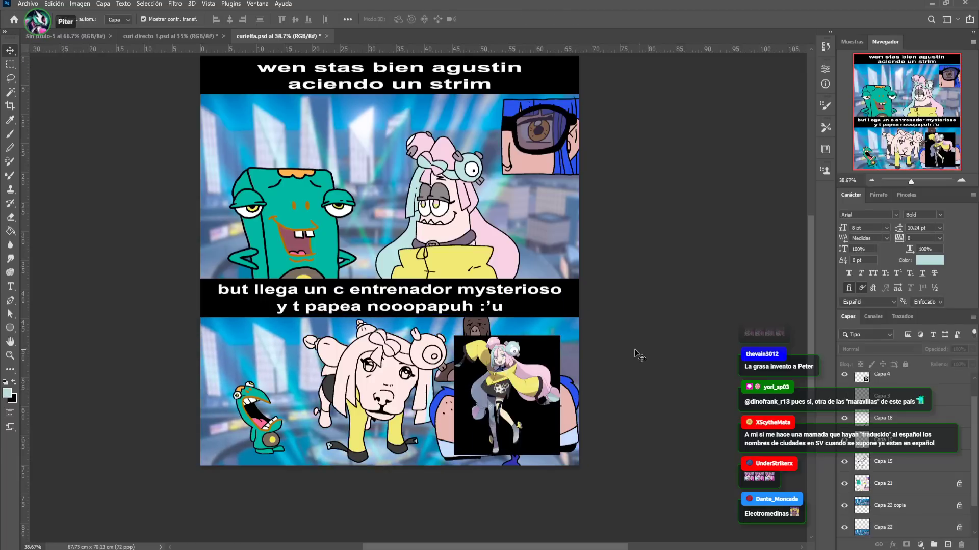
Fill the dog-like character's long side hair on Capa 21 with pink sampled from the reference's hair bun
{"action": "left_click", "coordinate": [505, 392]}
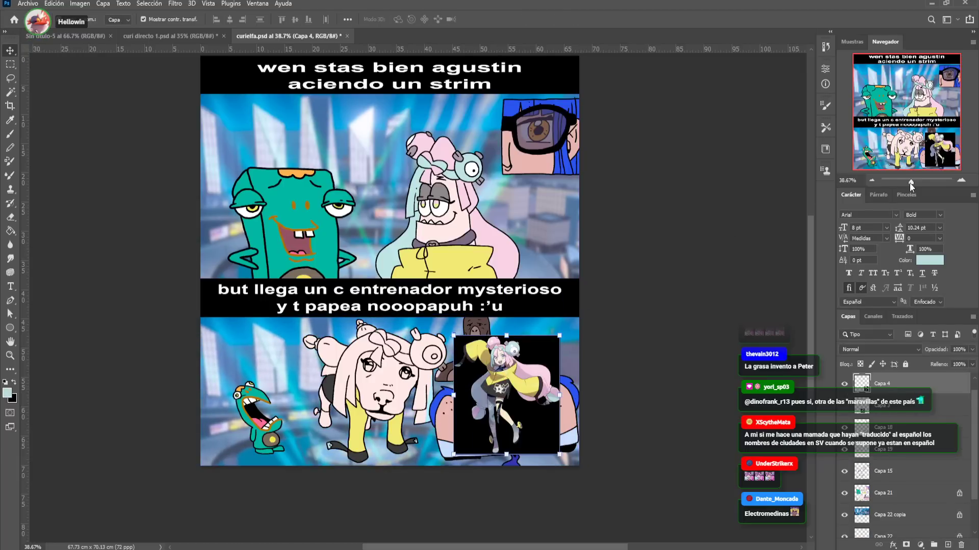
{"action": "left_click_drag", "start_coordinate": [911, 183], "coordinate": [916, 184]}
{"action": "left_click_drag", "start_coordinate": [905, 115], "coordinate": [901, 135]}
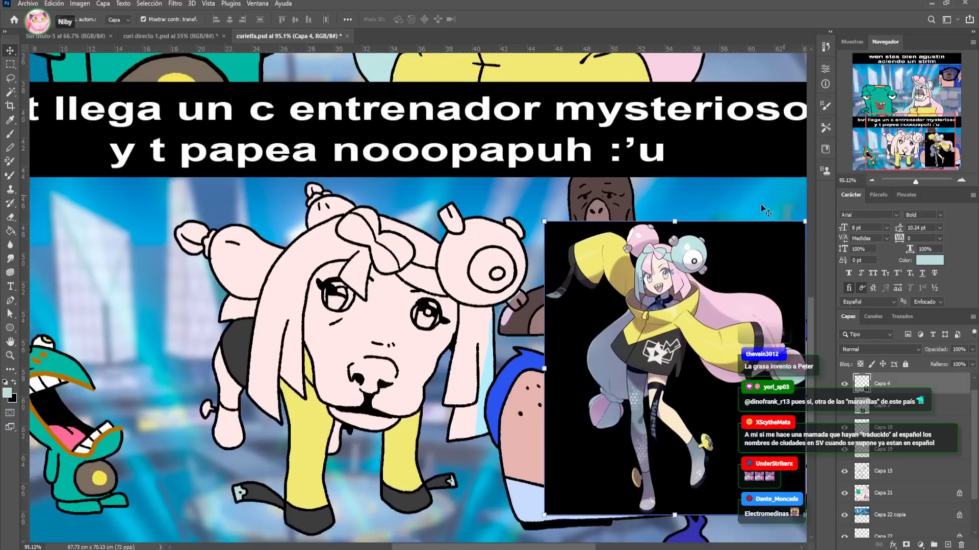
{"action": "left_click_drag", "start_coordinate": [603, 305], "coordinate": [616, 290]}
{"action": "left_click", "coordinate": [10, 136]}
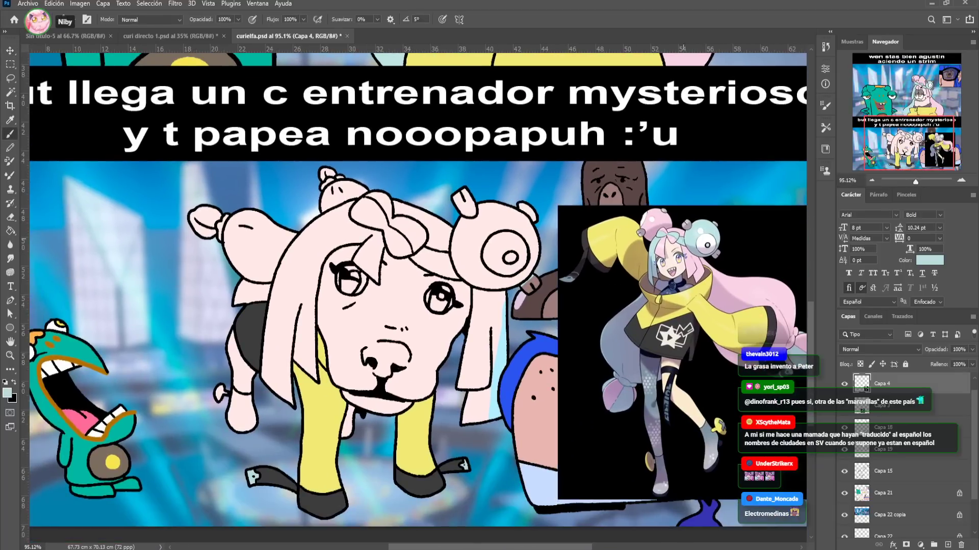
{"action": "left_click", "coordinate": [667, 214], "text": "alt"}
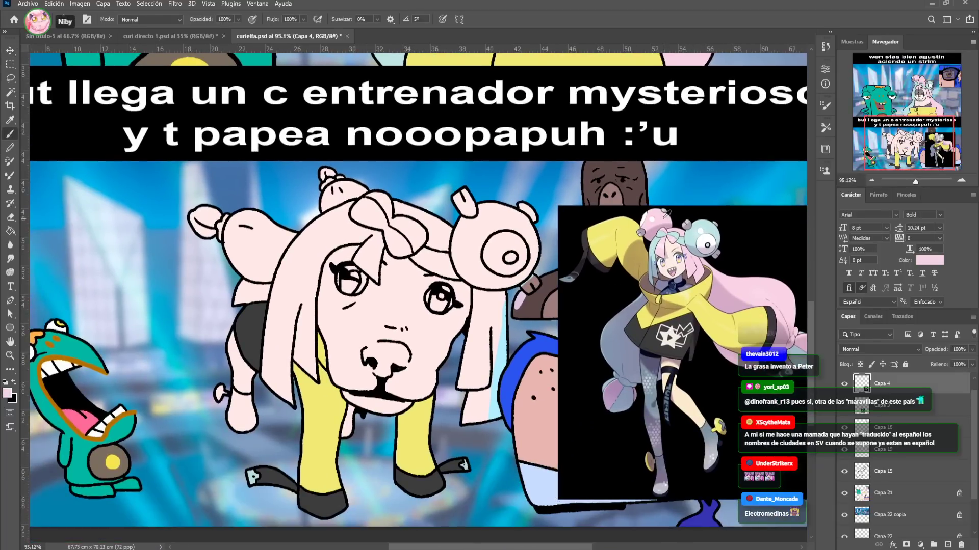
{"action": "left_click", "coordinate": [908, 493]}
{"action": "left_click", "coordinate": [11, 232]}
{"action": "left_click", "coordinate": [336, 241]}
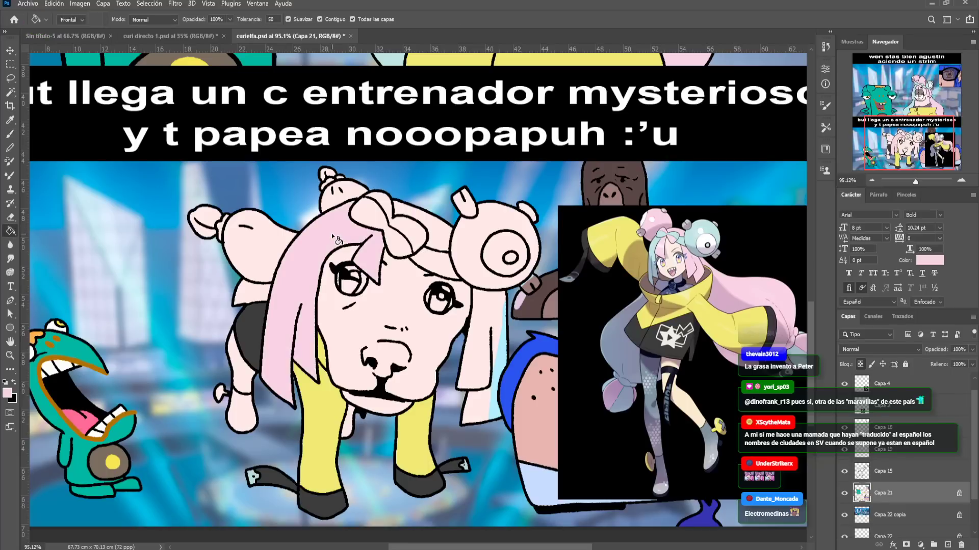
Refill the side hair with light teal from the reference, and paint the fringe lock over the forehead in the bun's pink
{"action": "left_click", "coordinate": [658, 239], "text": "alt"}
{"action": "left_click", "coordinate": [330, 246]}
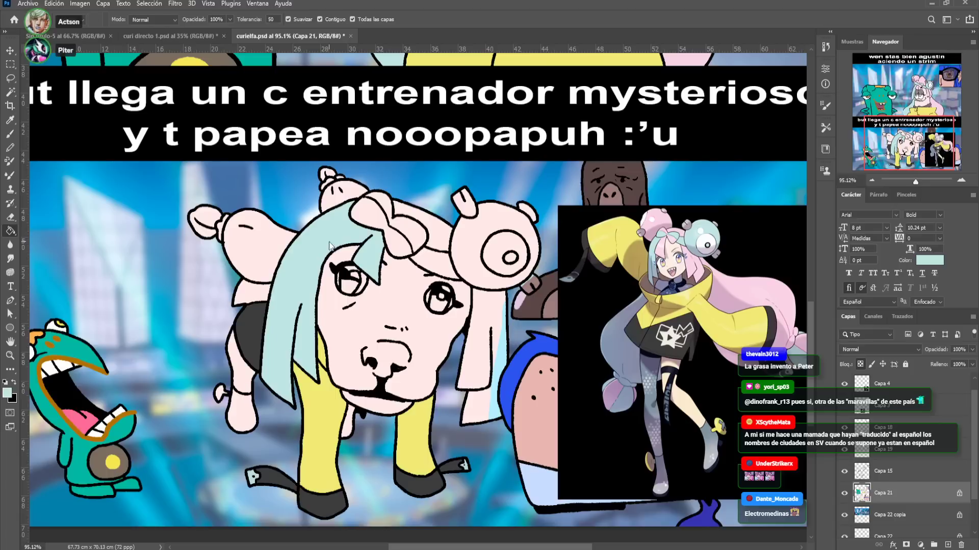
{"action": "left_click", "coordinate": [663, 216], "text": "alt"}
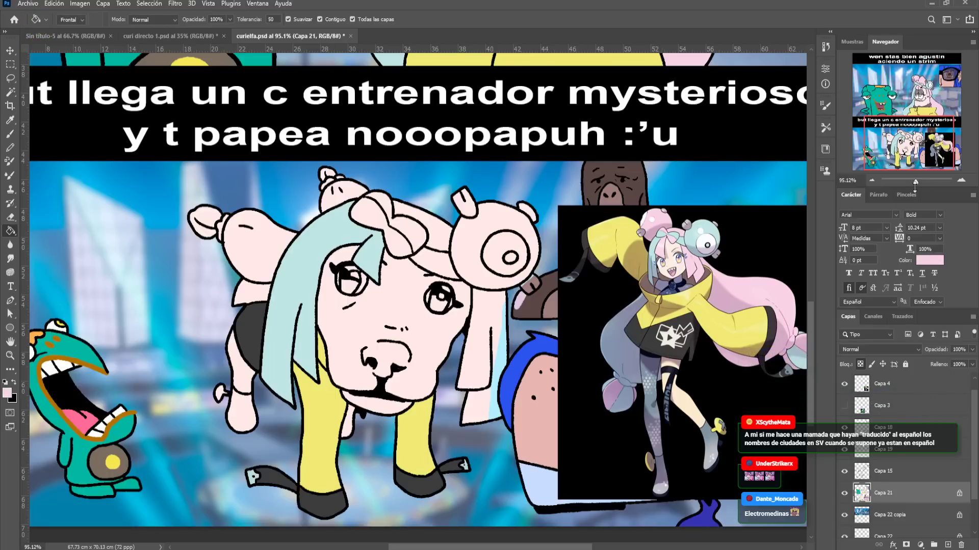
{"action": "left_click_drag", "start_coordinate": [916, 182], "coordinate": [920, 184]}
{"action": "key", "text": "b"}
{"action": "mouse_move", "coordinate": [349, 208]}
{"action": "left_mouse_down"}
{"action": "mouse_move", "coordinate": [325, 241]}
{"action": "mouse_move", "coordinate": [353, 267]}
{"action": "left_mouse_up"}
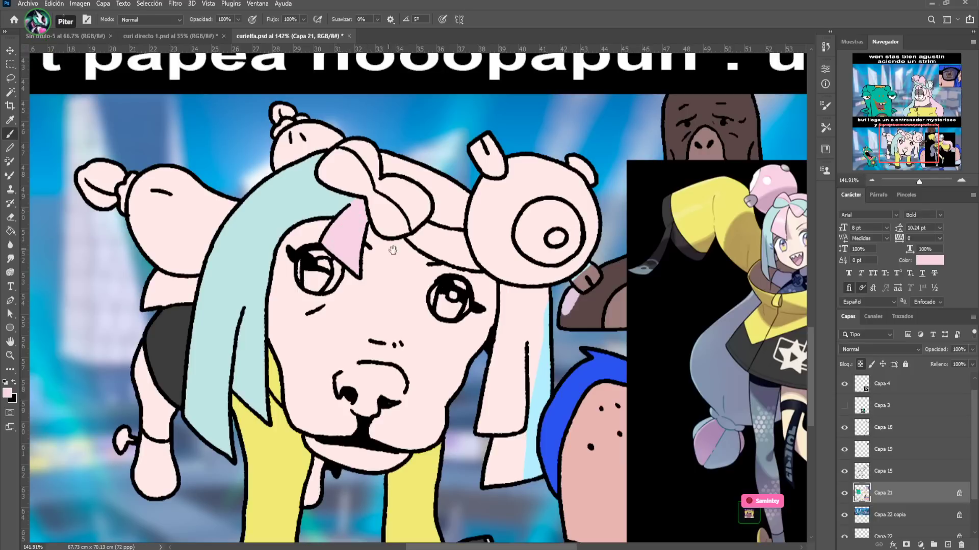
Fill the dog's hair bow with light teal sampled from the reference, and paint the bow's inner parts pink
{"action": "left_click_drag", "start_coordinate": [503, 263], "coordinate": [426, 279]}
{"action": "left_click", "coordinate": [710, 214], "text": "alt"}
{"action": "key", "text": "g"}
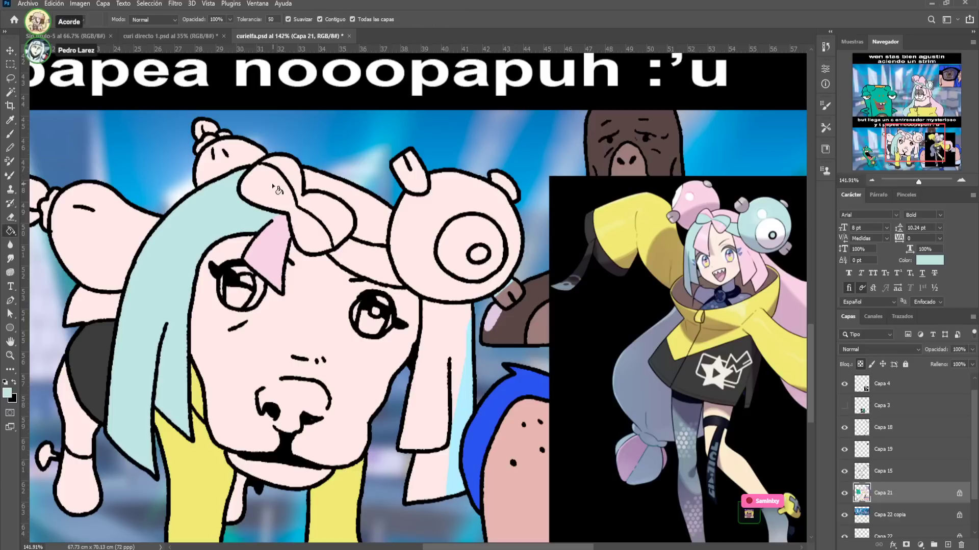
{"action": "left_click", "coordinate": [295, 175]}
{"action": "left_click", "coordinate": [271, 237], "text": "alt"}
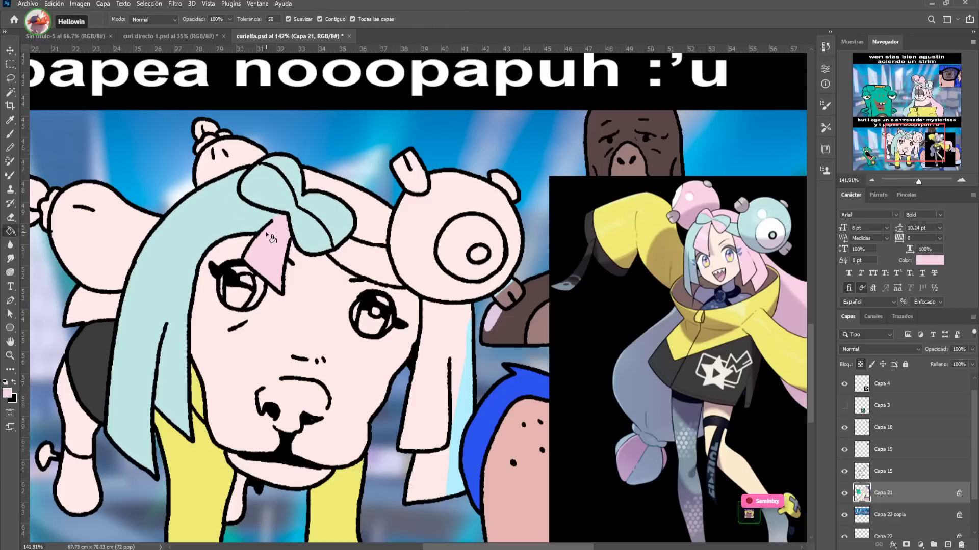
{"action": "left_click", "coordinate": [10, 134]}
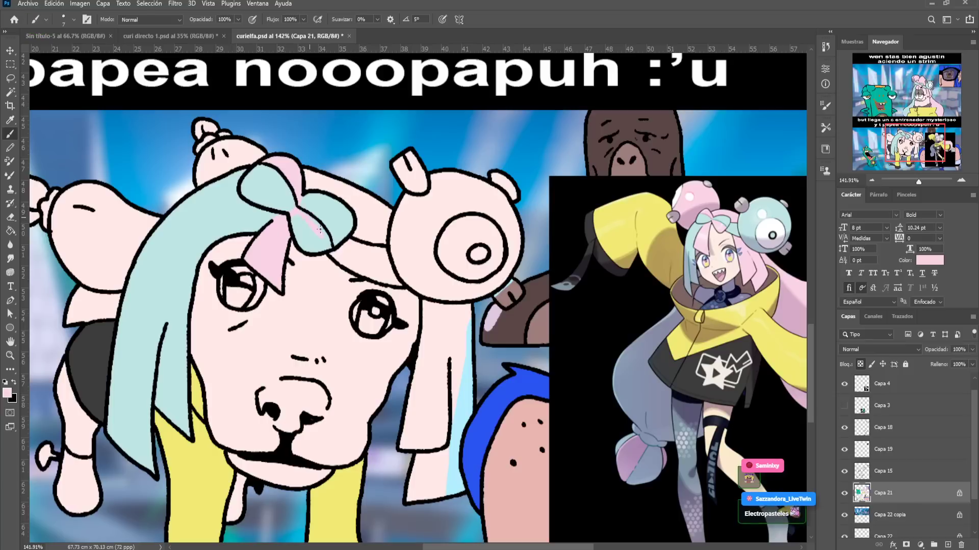
{"action": "mouse_move", "coordinate": [316, 244]}
{"action": "left_mouse_down"}
{"action": "mouse_move", "coordinate": [303, 237]}
{"action": "mouse_move", "coordinate": [304, 248]}
{"action": "mouse_move", "coordinate": [312, 243]}
{"action": "left_mouse_up"}
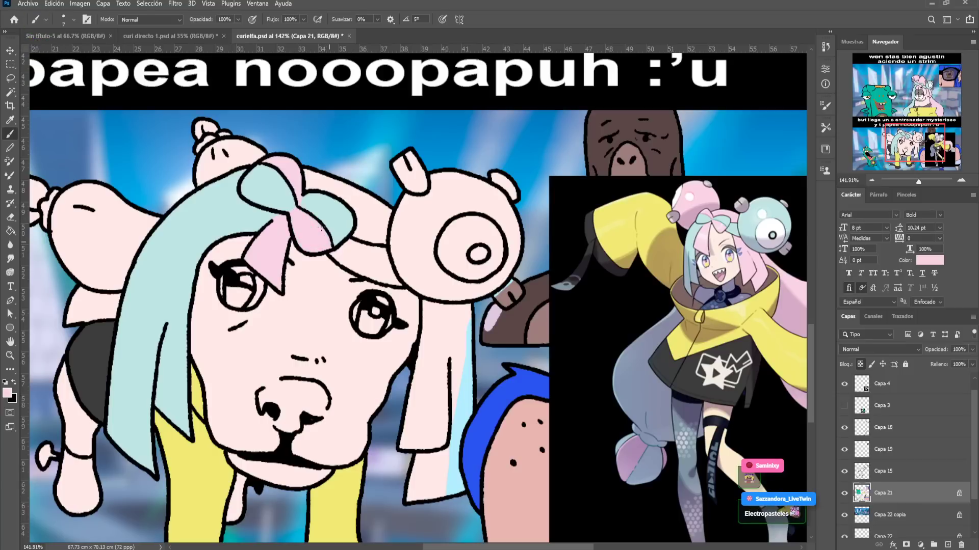
Paint the dog's irises yellow and the whites of its eyes white, sampling both colours from the upper picture's character
{"action": "left_click_drag", "start_coordinate": [915, 143], "coordinate": [911, 102]}
{"action": "left_click", "coordinate": [540, 223], "text": "alt"}
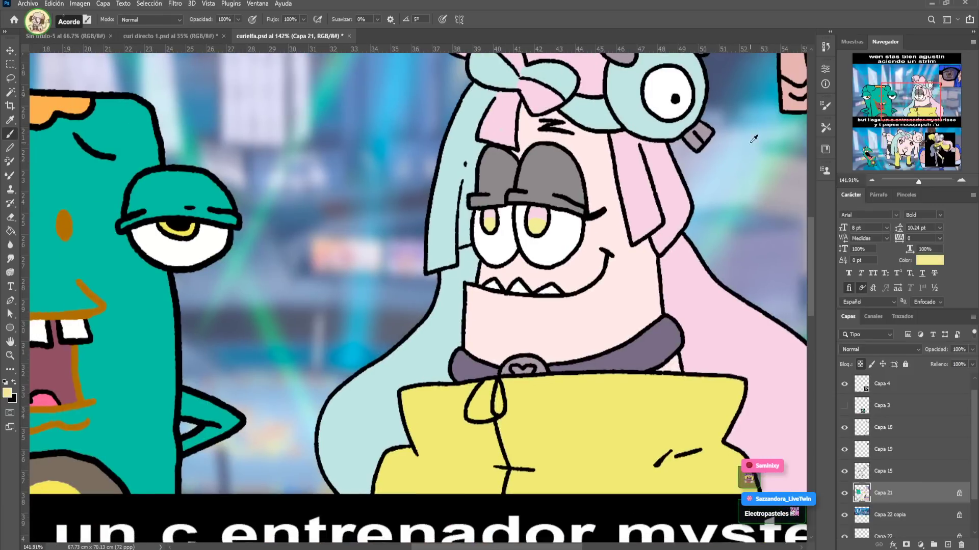
{"action": "scroll", "coordinate": [541, 223], "scroll_direction": "down", "scroll_amount": 10}
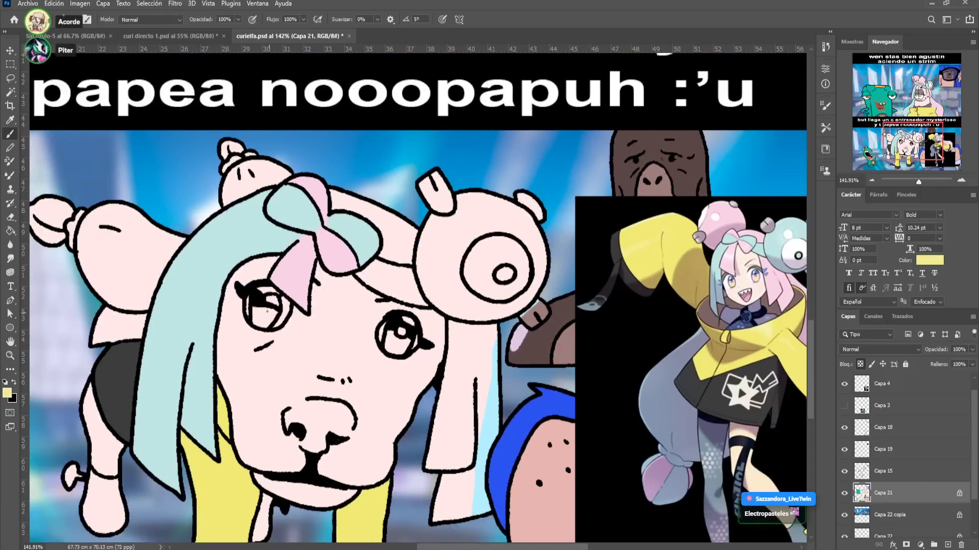
{"action": "mouse_move", "coordinate": [257, 306]}
{"action": "left_mouse_down"}
{"action": "mouse_move", "coordinate": [264, 317]}
{"action": "mouse_move", "coordinate": [277, 312]}
{"action": "left_mouse_up"}
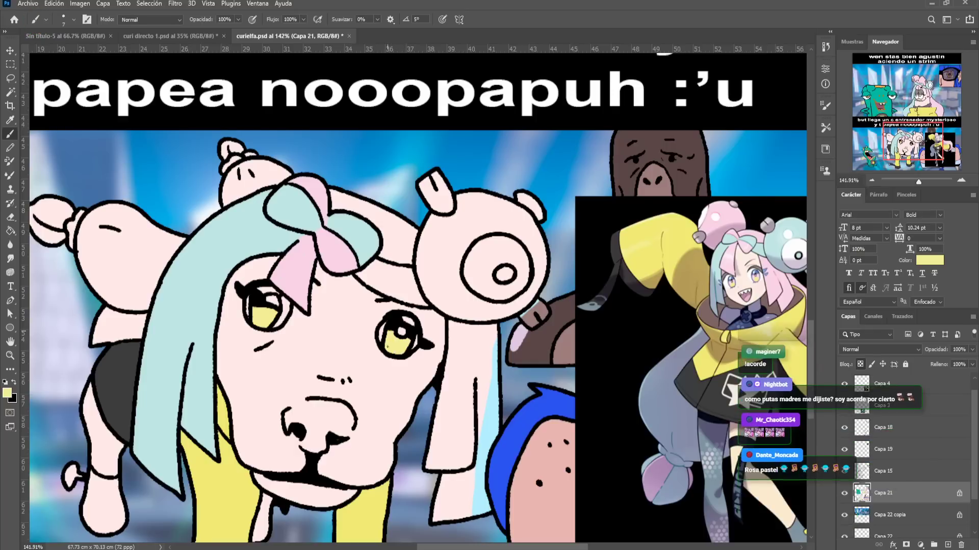
{"action": "left_click", "coordinate": [917, 116]}
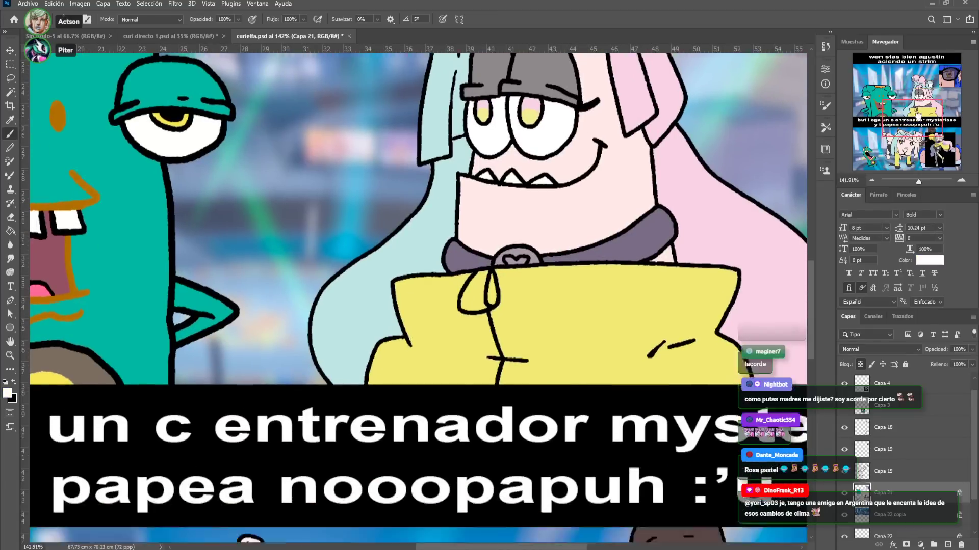
{"action": "left_click_drag", "start_coordinate": [918, 117], "coordinate": [917, 146]}
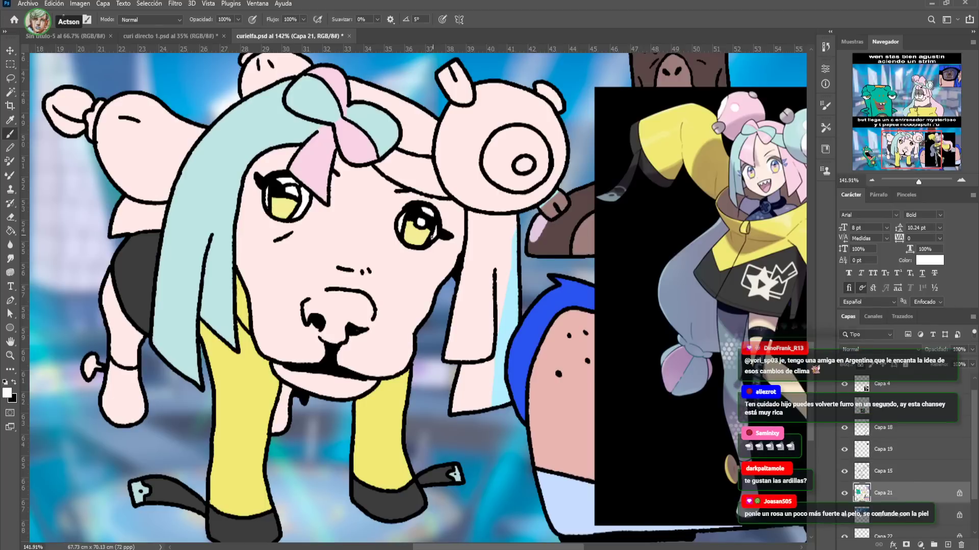
Touch up the dog's eyes with pink sampled from the upper character's irises and with black
{"action": "left_click_drag", "start_coordinate": [911, 150], "coordinate": [916, 101]}
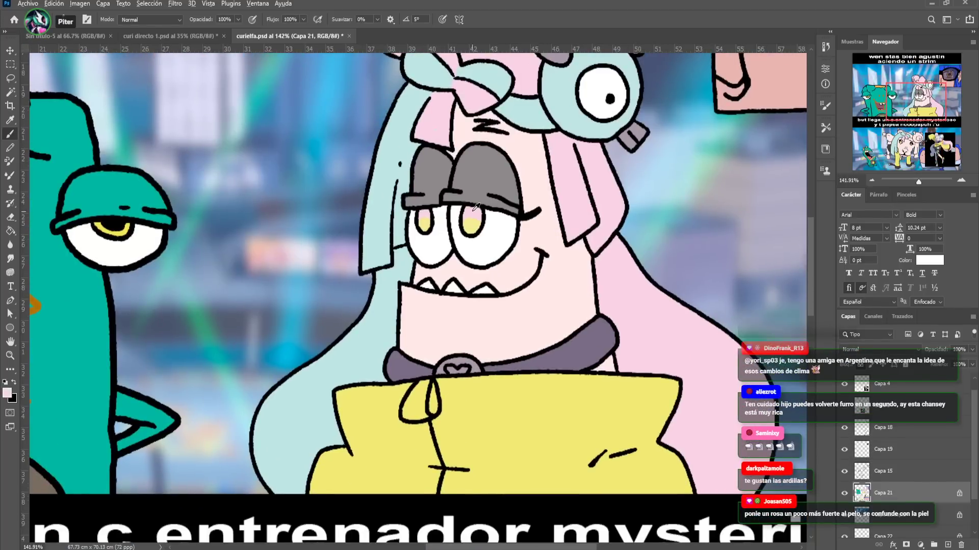
{"action": "scroll", "coordinate": [476, 206], "scroll_direction": "down", "scroll_amount": 15}
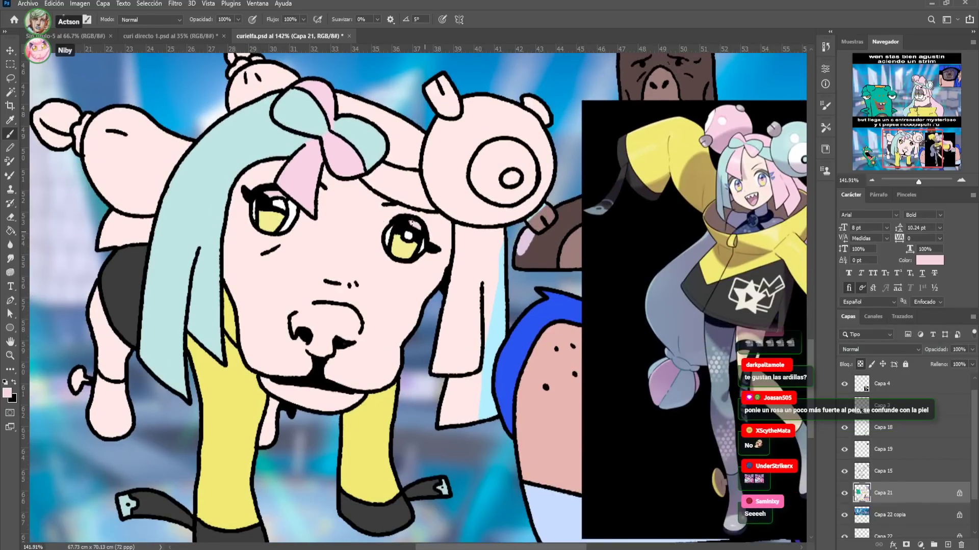
{"action": "left_click_drag", "start_coordinate": [415, 224], "coordinate": [445, 229]}
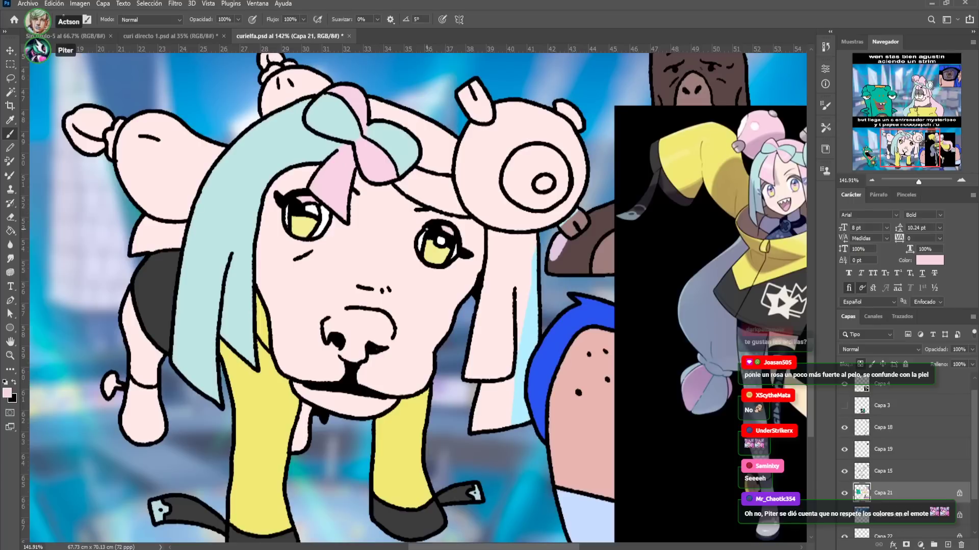
{"action": "key", "text": "x"}
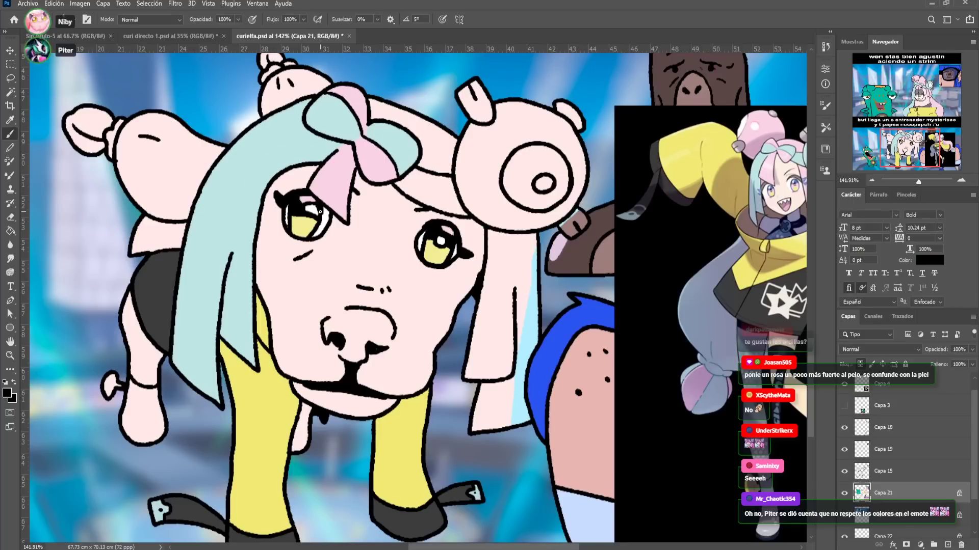
Fill the fringe band beside the bow with light teal, and the crown and hanging locks beneath the round ornament with pink
{"action": "mouse_move", "coordinate": [365, 276]}
{"action": "left_mouse_down"}
{"action": "mouse_move", "coordinate": [375, 251]}
{"action": "mouse_move", "coordinate": [308, 304]}
{"action": "left_mouse_up"}
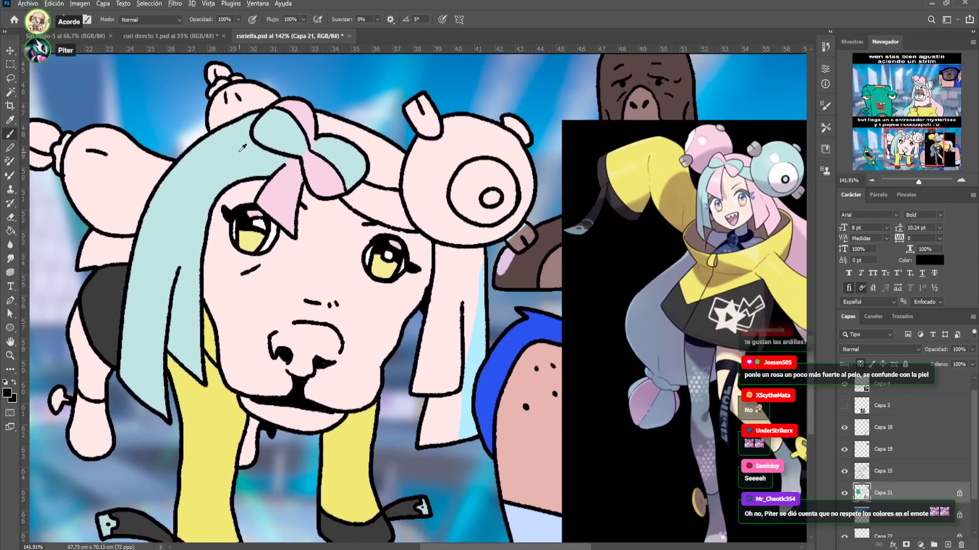
{"action": "left_click", "coordinate": [236, 149], "text": "alt"}
{"action": "left_click", "coordinate": [10, 232]}
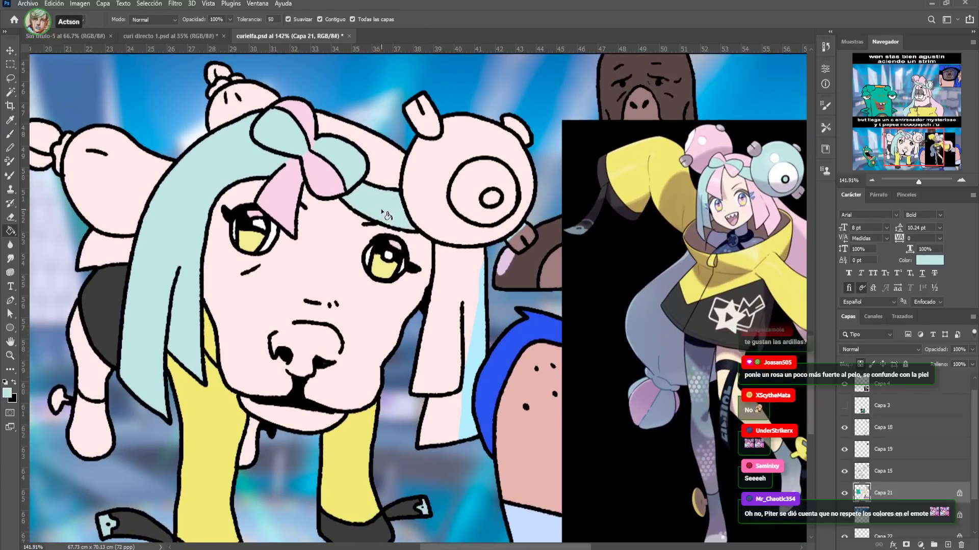
{"action": "left_click", "coordinate": [321, 166], "text": "alt"}
{"action": "left_click", "coordinate": [385, 153]}
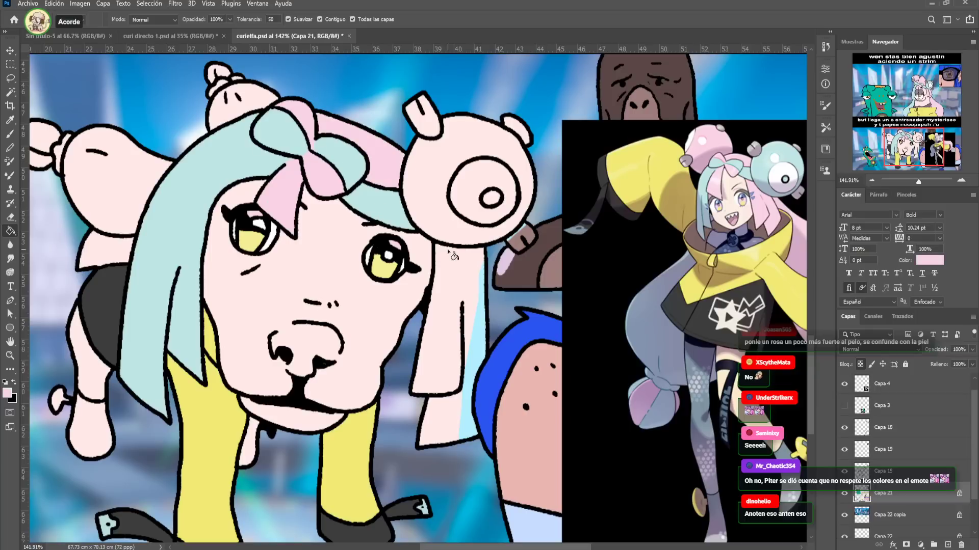
{"action": "left_click", "coordinate": [461, 269]}
{"action": "left_click", "coordinate": [480, 336]}
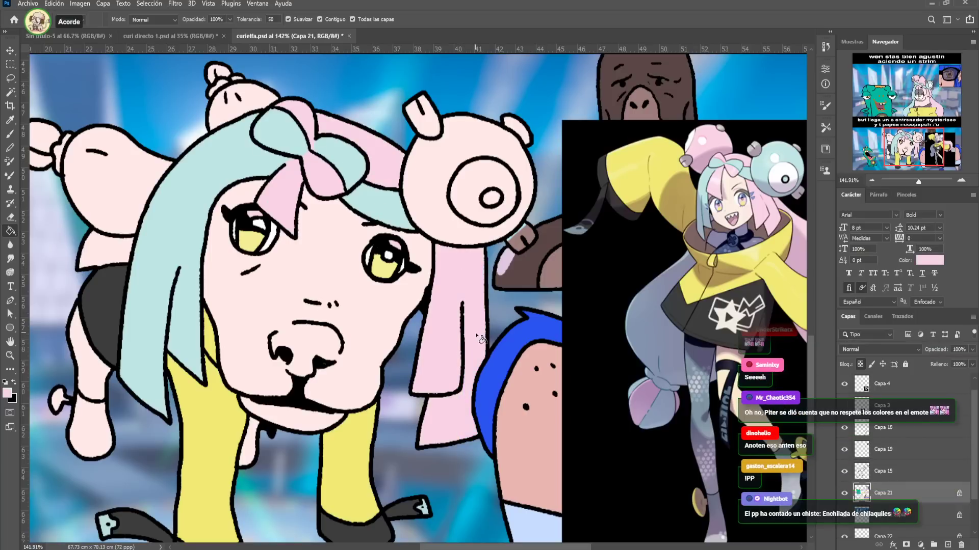
Fill the round eye ornament with the reference's light teal, its eye with white and the pupil with light teal
{"action": "left_click_drag", "start_coordinate": [430, 248], "coordinate": [391, 268]}
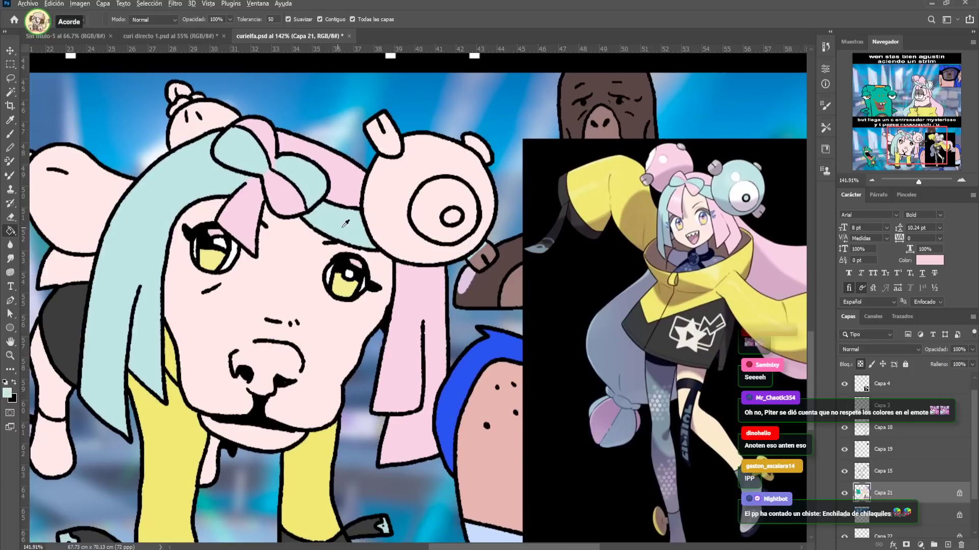
{"action": "left_click", "coordinate": [726, 181], "text": "alt"}
{"action": "left_click", "coordinate": [400, 212]}
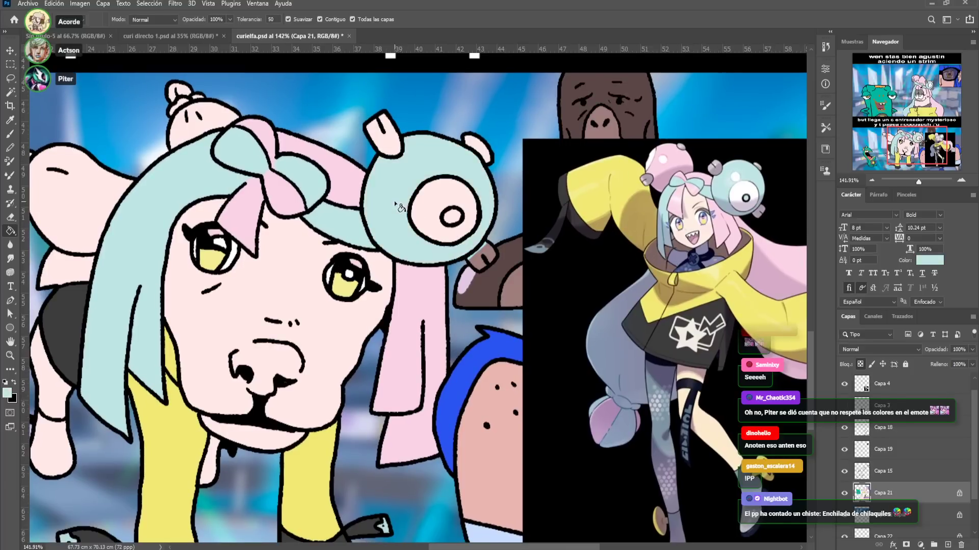
{"action": "left_click_drag", "start_coordinate": [288, 163], "coordinate": [304, 196]}
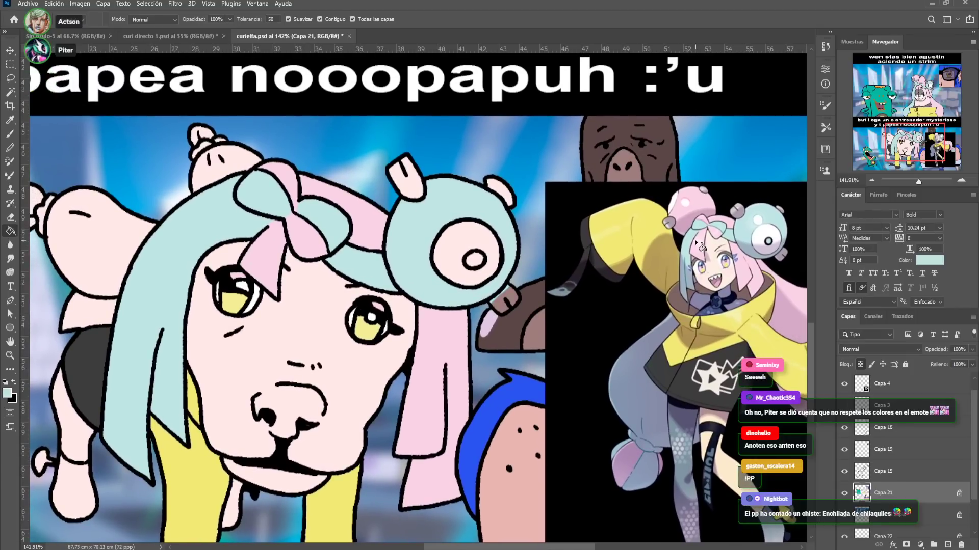
{"action": "left_click", "coordinate": [361, 311], "text": "alt"}
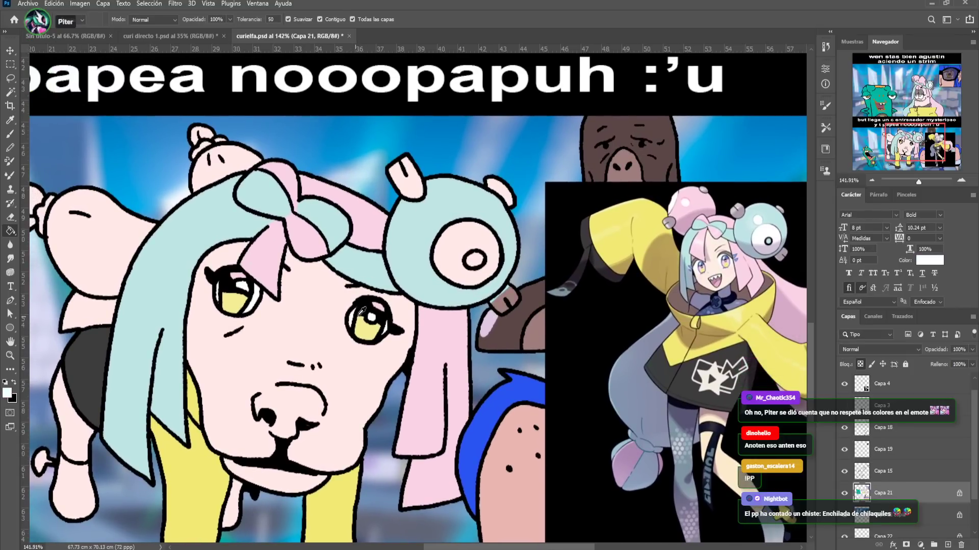
{"action": "left_click", "coordinate": [464, 240]}
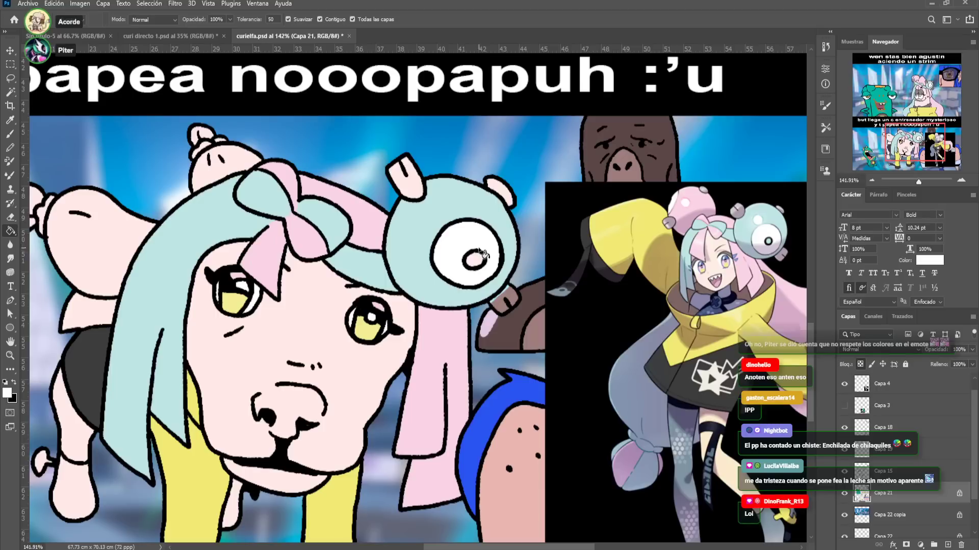
{"action": "left_click", "coordinate": [457, 238], "text": "alt"}
{"action": "left_click", "coordinate": [478, 262]}
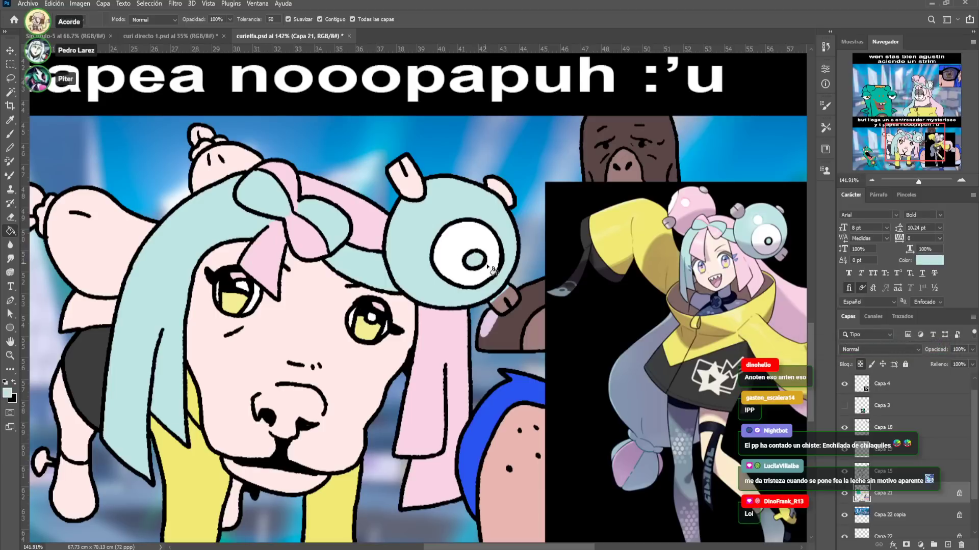
Fill the three small knobs around the round eye ornament with grey sampled from the reference's hair ornament
{"action": "scroll", "coordinate": [551, 254], "scroll_direction": "right", "scroll_amount": 2}
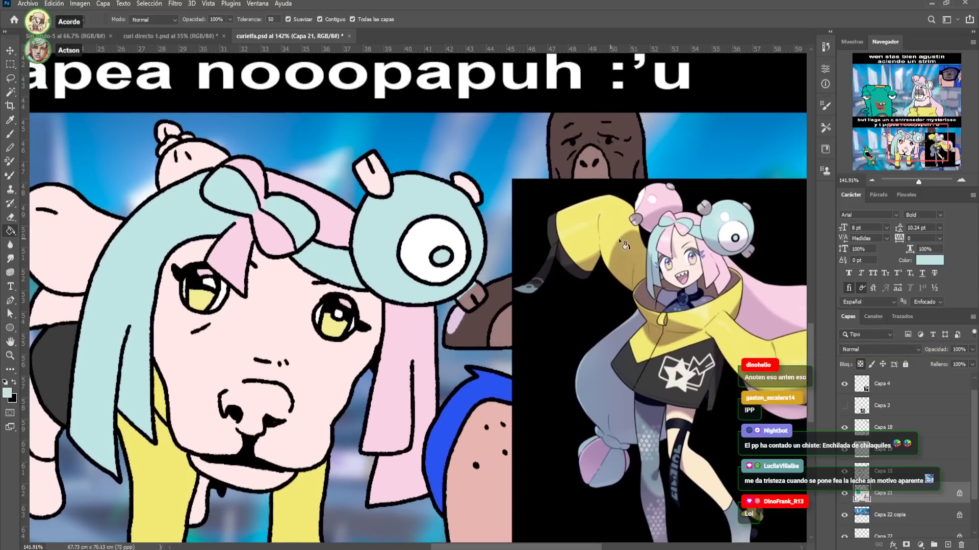
{"action": "left_click", "coordinate": [702, 207], "text": "alt"}
{"action": "left_click", "coordinate": [475, 296]}
{"action": "left_click", "coordinate": [471, 190]}
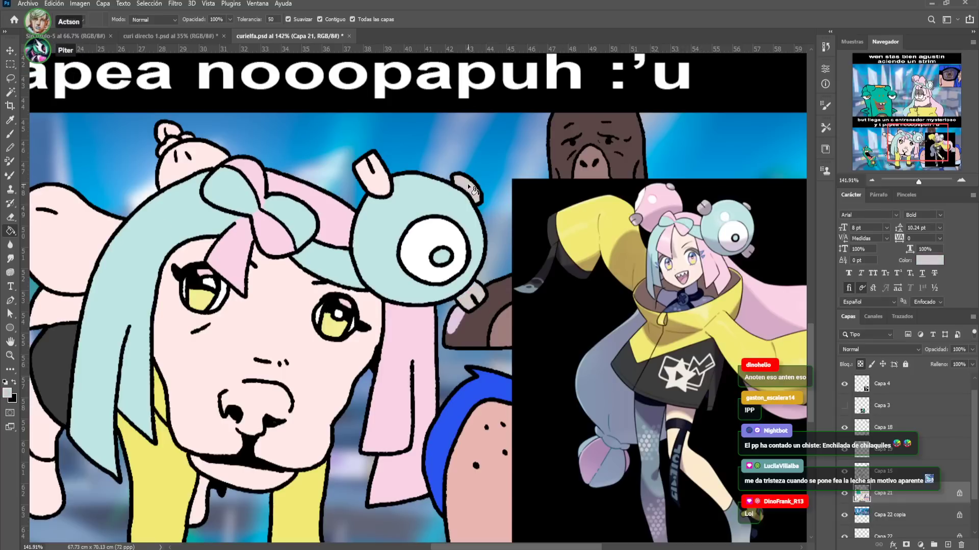
{"action": "left_click", "coordinate": [385, 185]}
Fill the hair bun behind the dog's head with the hair's pink and paint its knotted tip light teal
{"action": "left_click_drag", "start_coordinate": [224, 209], "coordinate": [240, 225]}
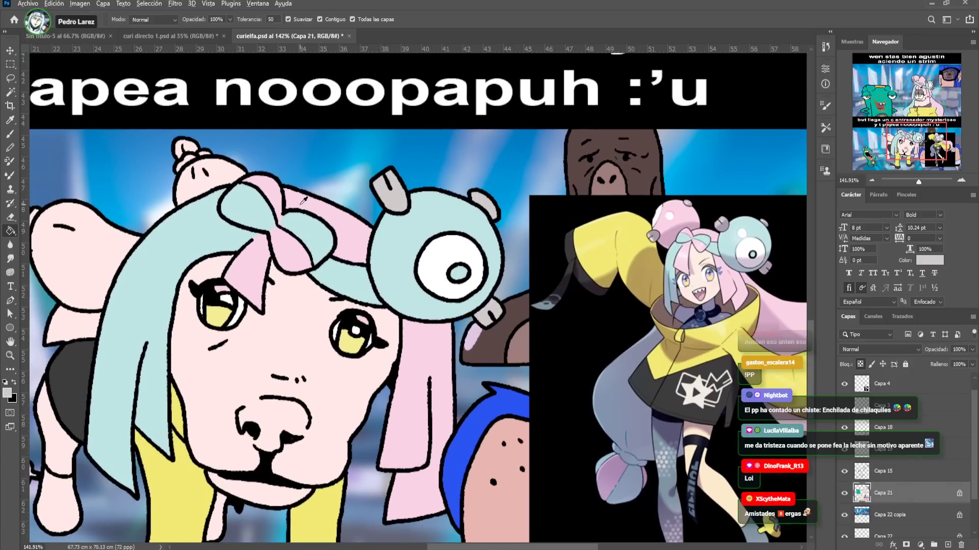
{"action": "left_click", "coordinate": [214, 178], "text": "alt"}
{"action": "left_click_drag", "start_coordinate": [213, 173], "coordinate": [161, 189]}
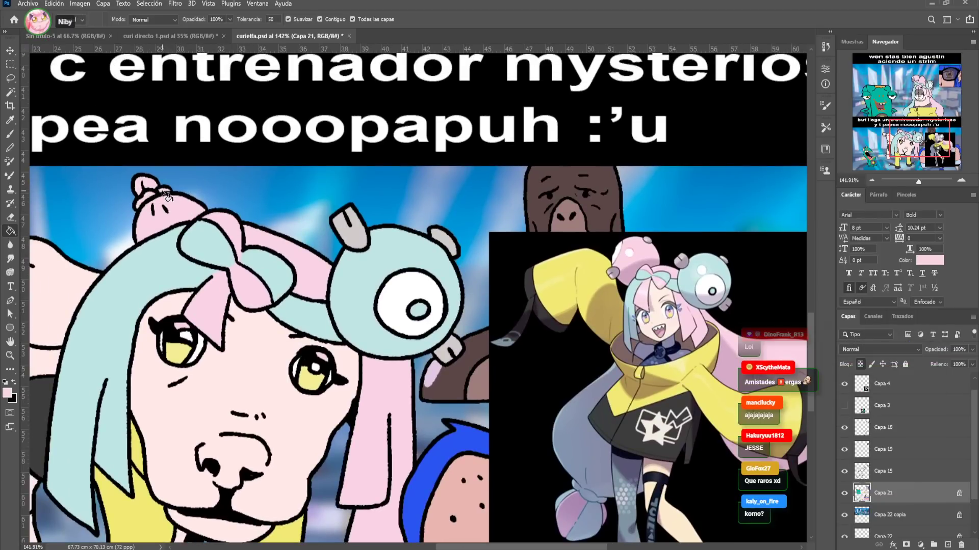
{"action": "left_click", "coordinate": [218, 240], "text": "alt"}
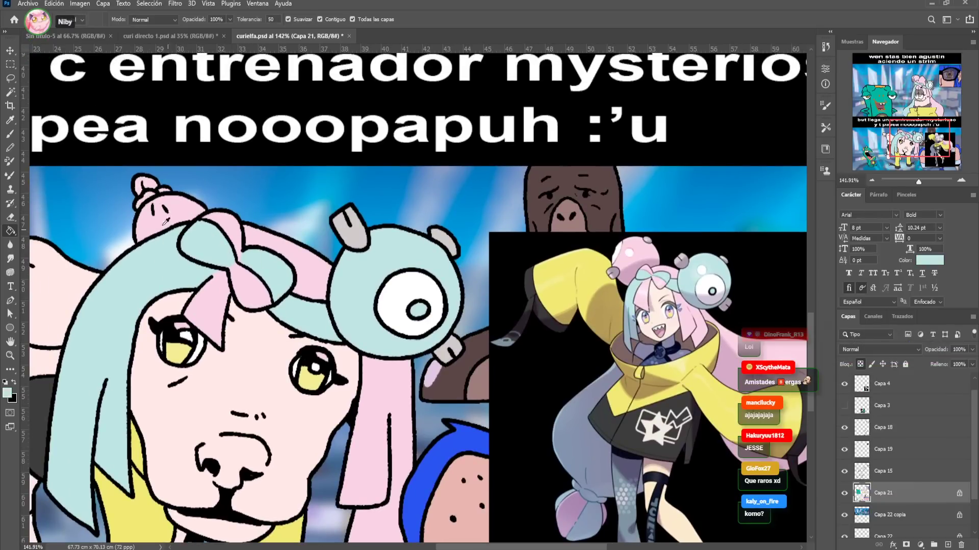
{"action": "left_click", "coordinate": [9, 132]}
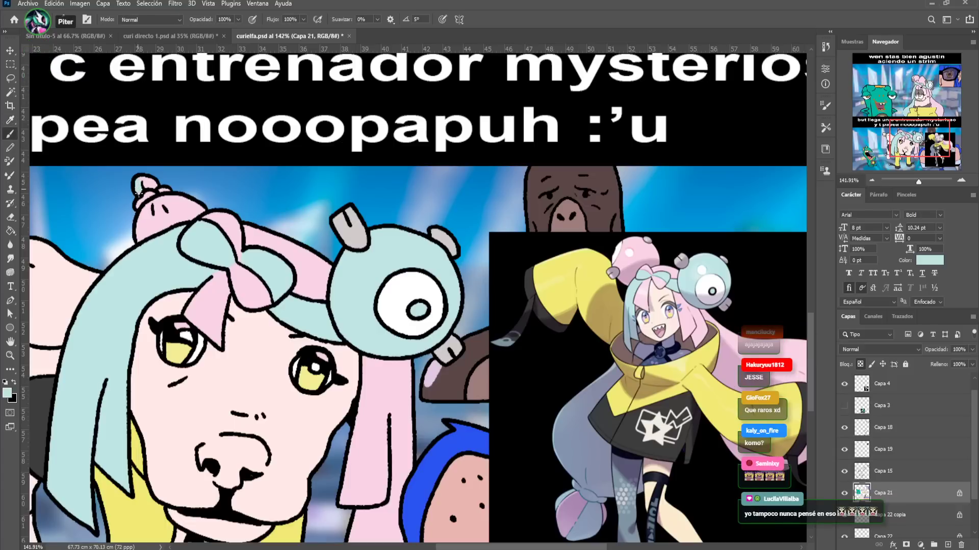
Paint the hind foot visible between the yellow front legs with blue-grey sampled from the reference's boot
{"action": "left_click_drag", "start_coordinate": [269, 254], "coordinate": [257, 206]}
{"action": "left_click_drag", "start_coordinate": [269, 329], "coordinate": [270, 213]}
{"action": "left_click_drag", "start_coordinate": [299, 206], "coordinate": [309, 206]}
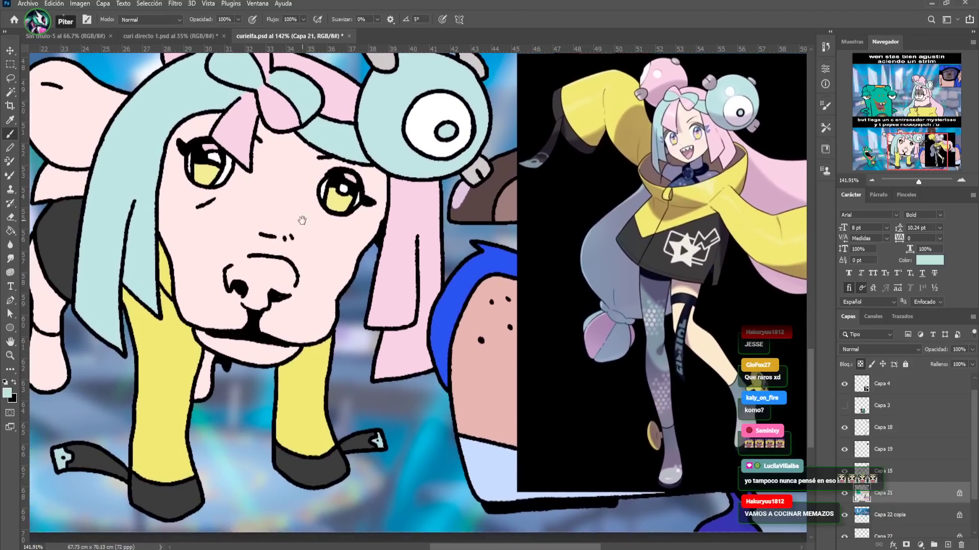
{"action": "left_click", "coordinate": [742, 390], "text": "alt"}
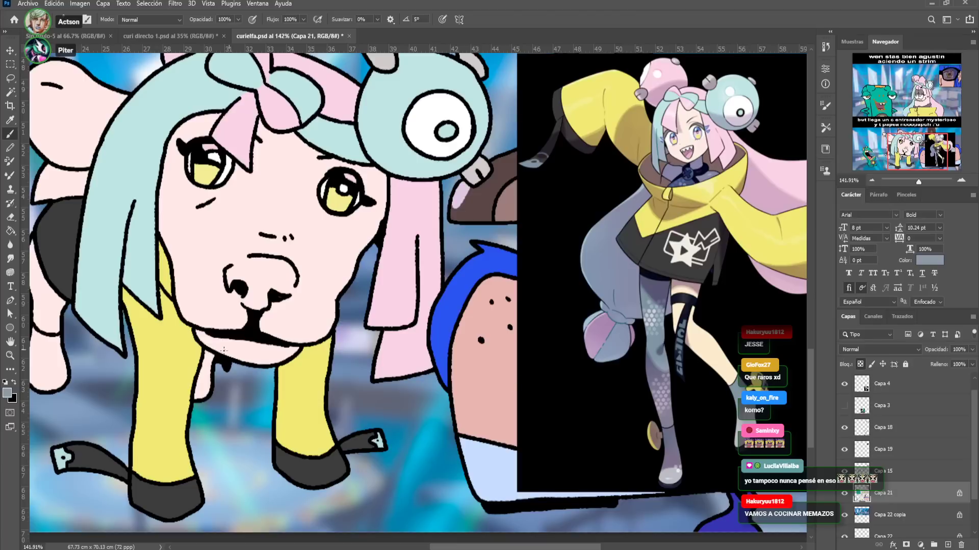
{"action": "left_click_drag", "start_coordinate": [207, 358], "coordinate": [199, 380]}
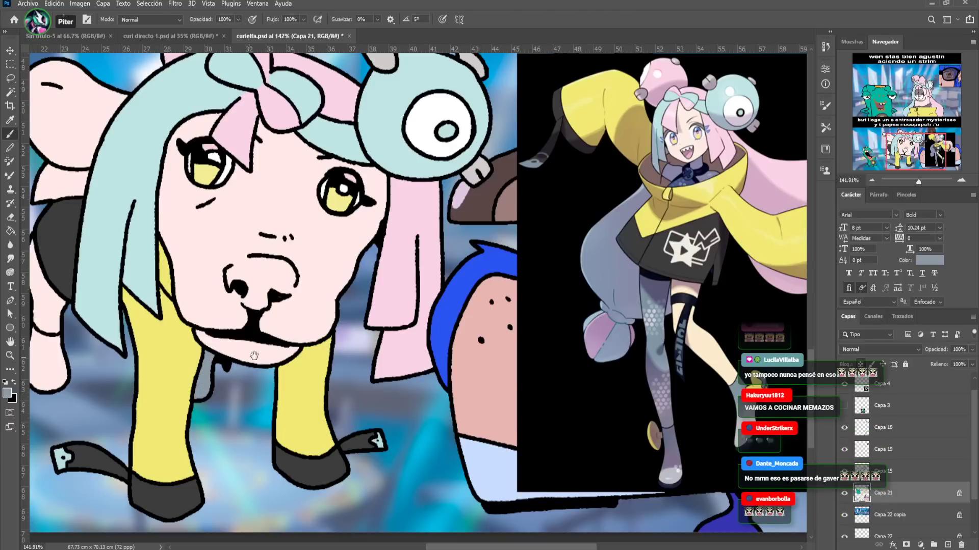
Paint the other hind foot light grey from the reference's boot, and its heel spur yellow sampled from the front leg
{"action": "left_click_drag", "start_coordinate": [254, 355], "coordinate": [337, 354]}
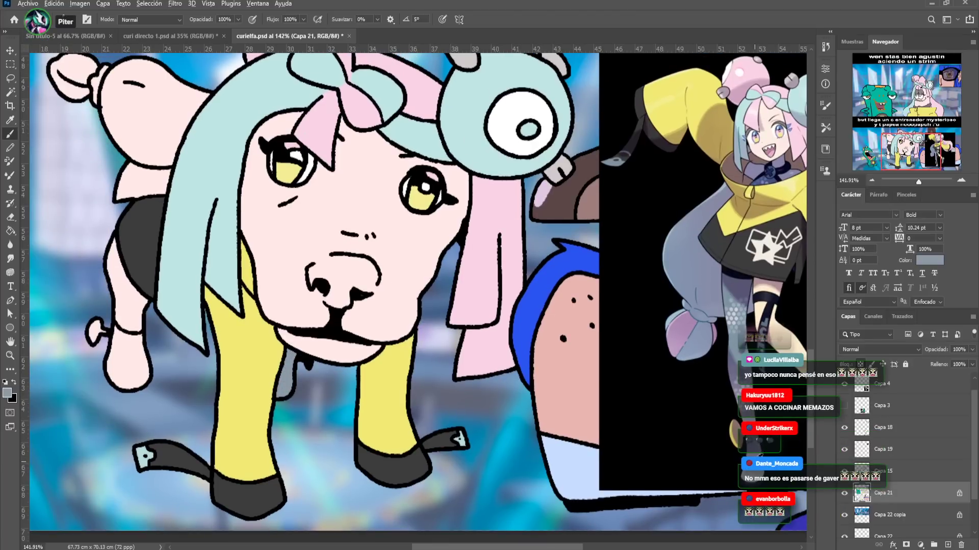
{"action": "left_click", "coordinate": [751, 472], "text": "alt"}
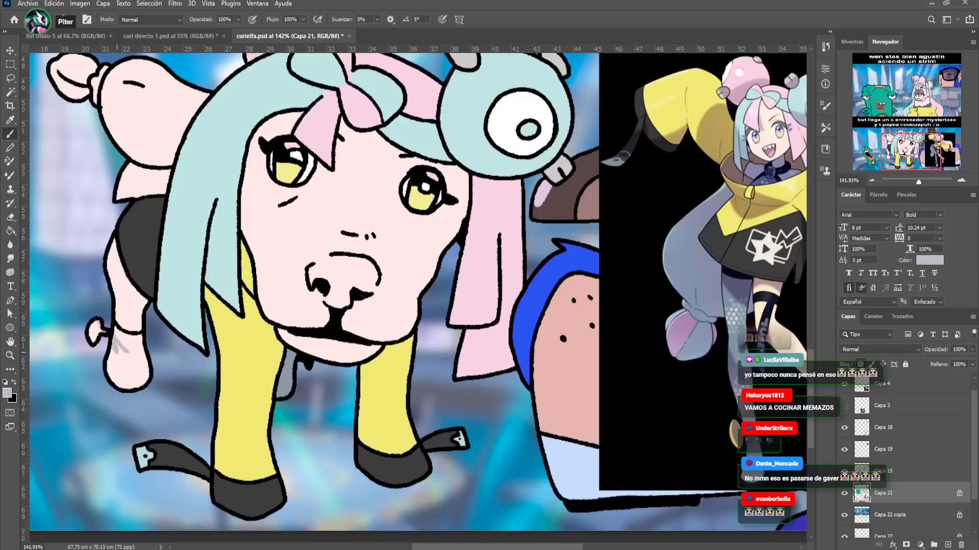
{"action": "mouse_move", "coordinate": [113, 336]}
{"action": "left_mouse_down"}
{"action": "mouse_move", "coordinate": [133, 339]}
{"action": "mouse_move", "coordinate": [122, 375]}
{"action": "mouse_move", "coordinate": [138, 352]}
{"action": "mouse_move", "coordinate": [131, 340]}
{"action": "left_mouse_up"}
{"action": "left_click", "coordinate": [247, 349], "text": "alt"}
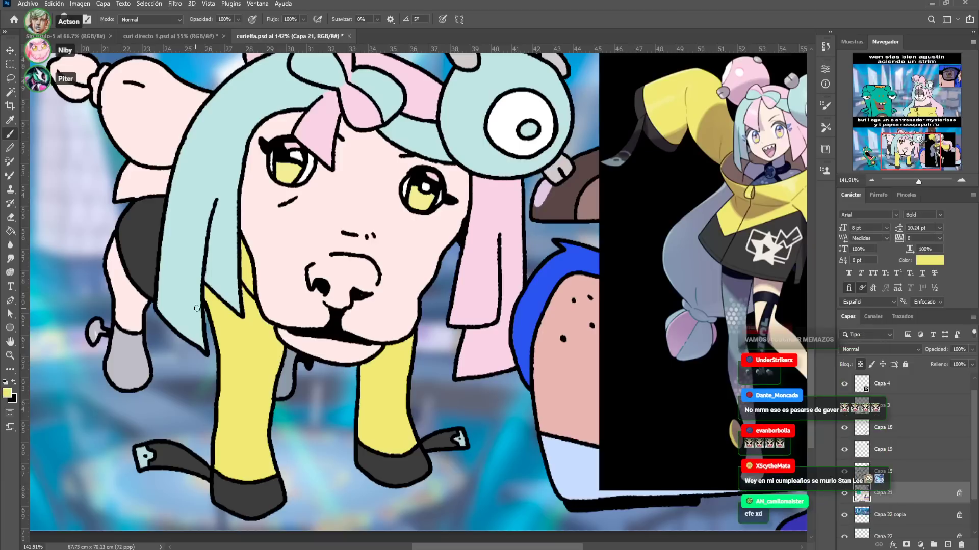
{"action": "mouse_move", "coordinate": [97, 326]}
{"action": "left_mouse_down"}
{"action": "mouse_move", "coordinate": [95, 348]}
{"action": "mouse_move", "coordinate": [93, 328]}
{"action": "left_mouse_up"}
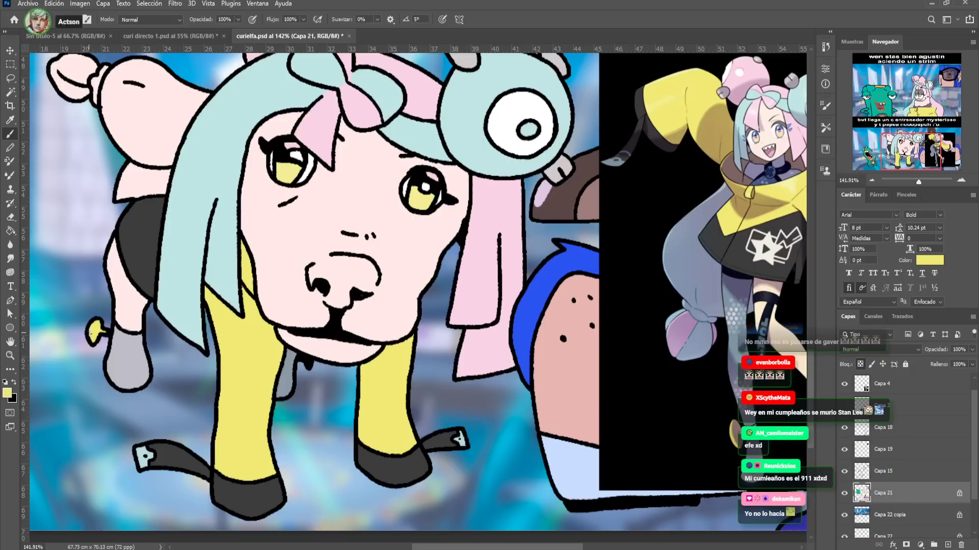
Fill the large hair braid behind the dog and its knotted end with the hair's light teal, then add a pink streak on the tip
{"action": "mouse_move", "coordinate": [192, 236]}
{"action": "left_mouse_down"}
{"action": "mouse_move", "coordinate": [224, 299]}
{"action": "mouse_move", "coordinate": [138, 333]}
{"action": "mouse_move", "coordinate": [118, 307]}
{"action": "mouse_move", "coordinate": [194, 345]}
{"action": "left_mouse_up"}
{"action": "left_click", "coordinate": [199, 234], "text": "alt"}
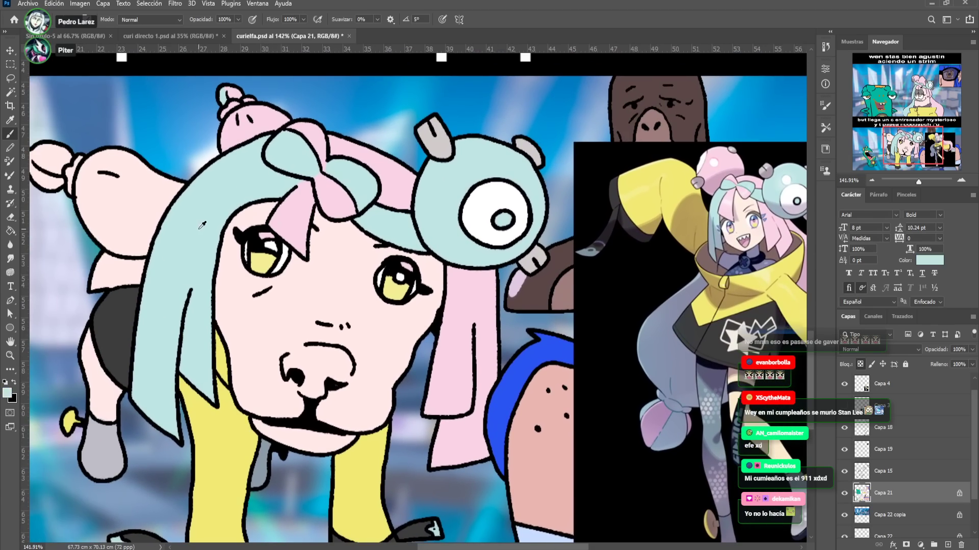
{"action": "left_click", "coordinate": [10, 230]}
{"action": "left_click", "coordinate": [129, 197]}
{"action": "left_click", "coordinate": [67, 165]}
{"action": "key", "text": "b"}
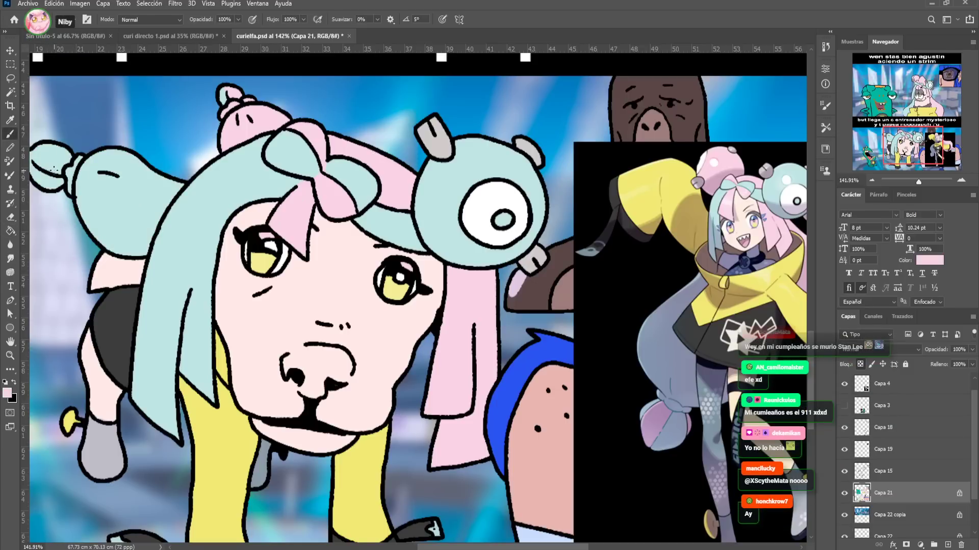
{"action": "mouse_move", "coordinate": [42, 164]}
{"action": "left_mouse_down"}
{"action": "mouse_move", "coordinate": [91, 174]}
{"action": "mouse_move", "coordinate": [68, 169]}
{"action": "left_mouse_up"}
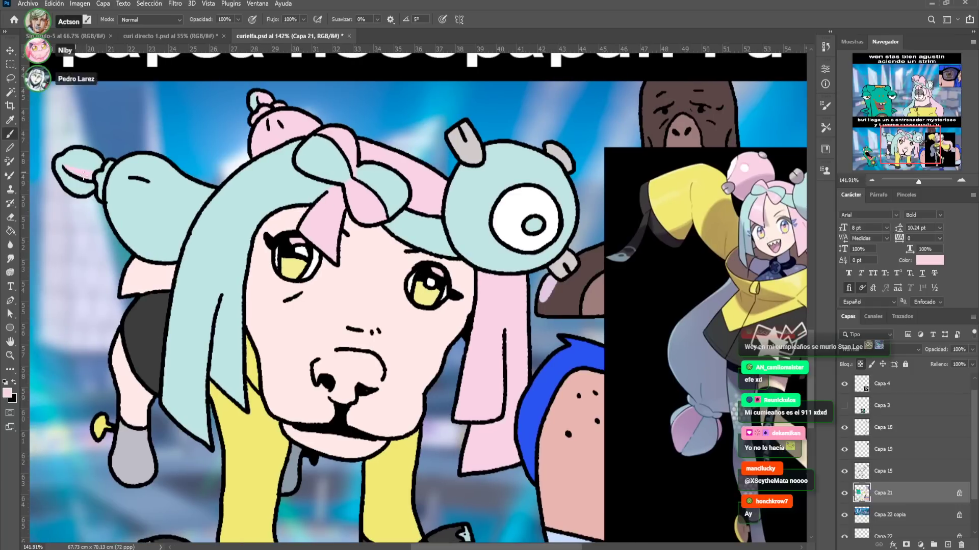
Fill the clothing flap beneath the teal braid with dark grey sampled from the dog's dark jacket area
{"action": "left_click_drag", "start_coordinate": [204, 236], "coordinate": [163, 222]}
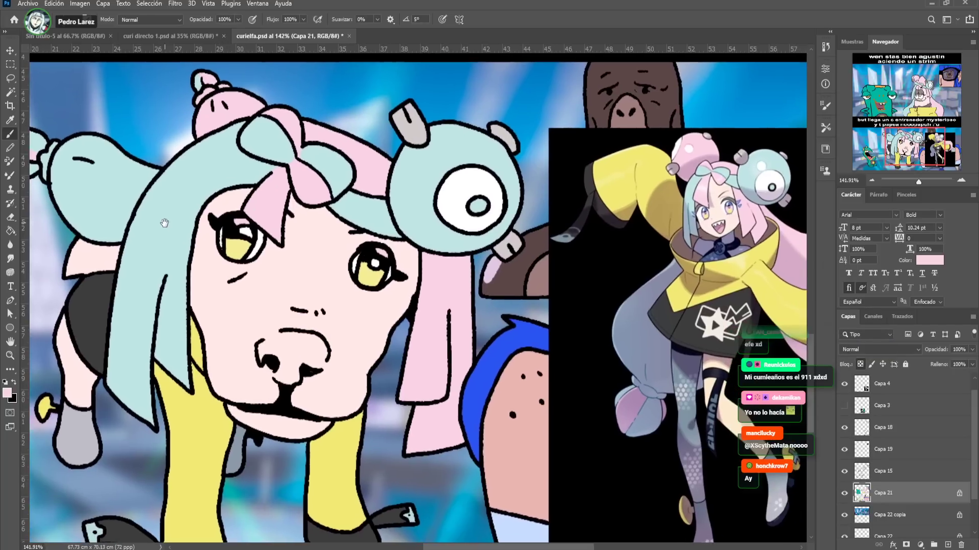
{"action": "left_click_drag", "start_coordinate": [202, 262], "coordinate": [200, 249]}
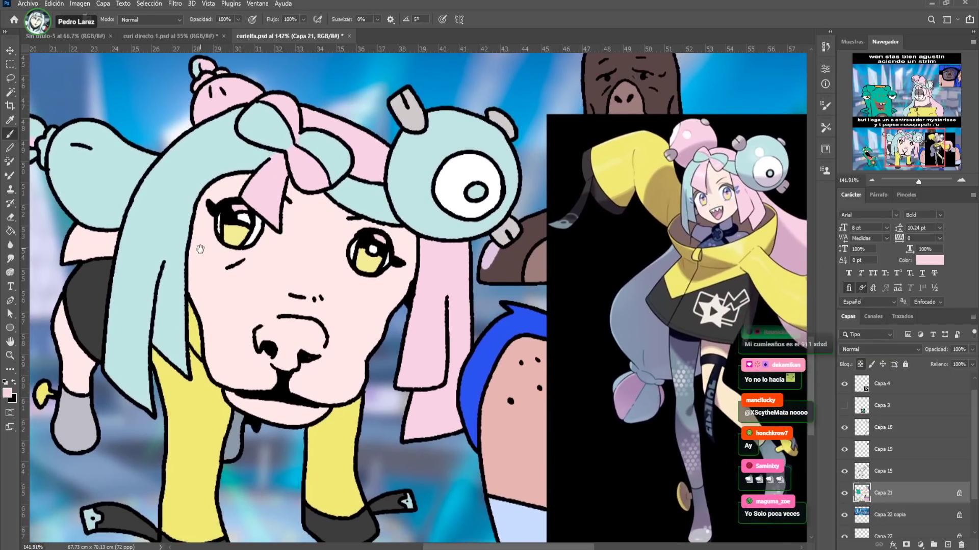
{"action": "left_click", "coordinate": [91, 283], "text": "alt"}
{"action": "left_click", "coordinate": [10, 230]}
{"action": "left_click", "coordinate": [91, 244]}
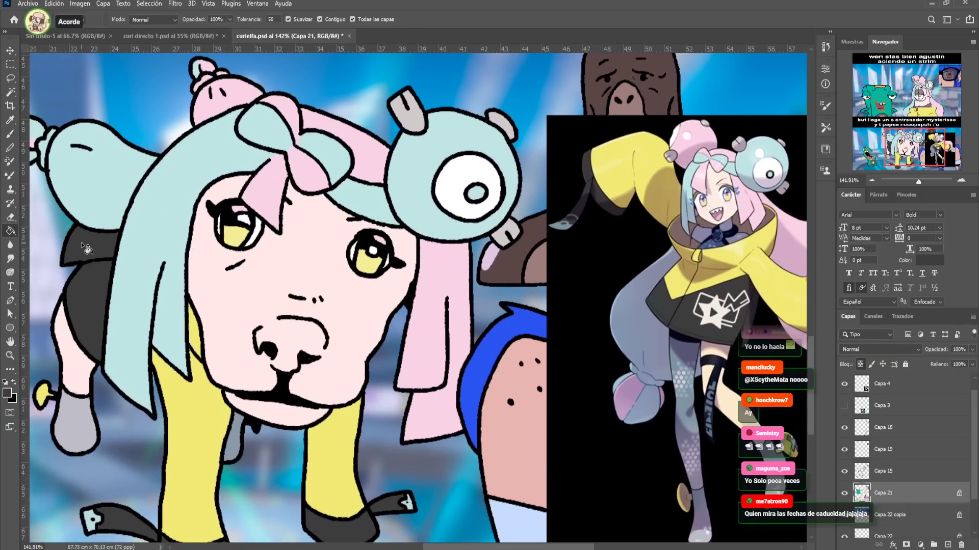
Fill the dog's hind leg with blue-grey sampled from the reference's stocking and dab light grey scale spots on it
{"action": "left_click_drag", "start_coordinate": [196, 299], "coordinate": [193, 266]}
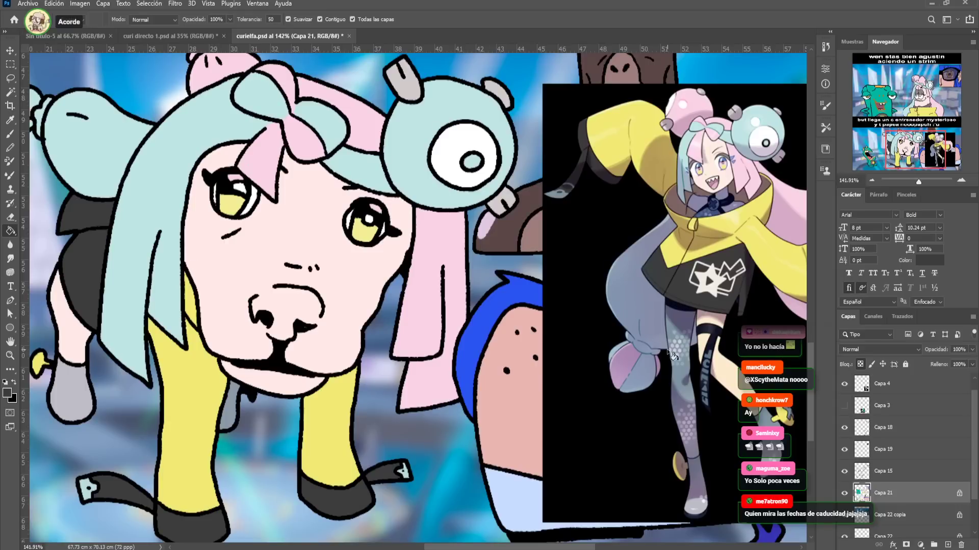
{"action": "left_click", "coordinate": [681, 373], "text": "alt"}
{"action": "left_click", "coordinate": [65, 321]}
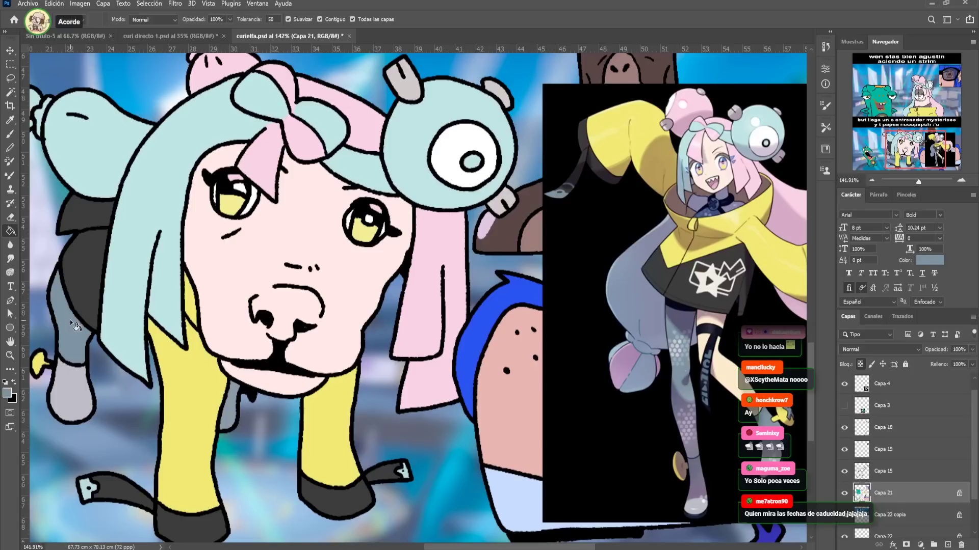
{"action": "left_click", "coordinate": [10, 134]}
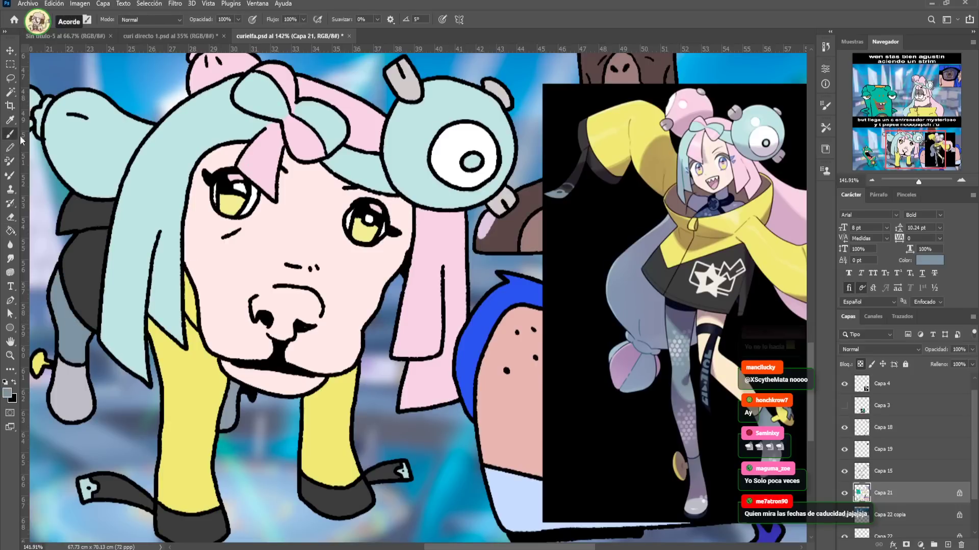
{"action": "left_click", "coordinate": [679, 352], "text": "alt"}
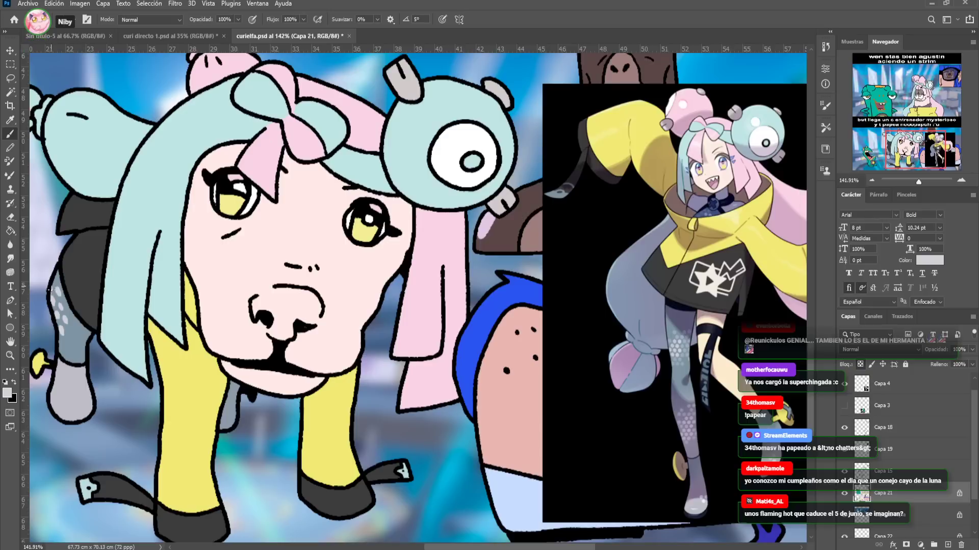
Hide the reference character picture on layer Capa 4 that covers the lower panel
{"action": "left_click_drag", "start_coordinate": [291, 293], "coordinate": [269, 307]}
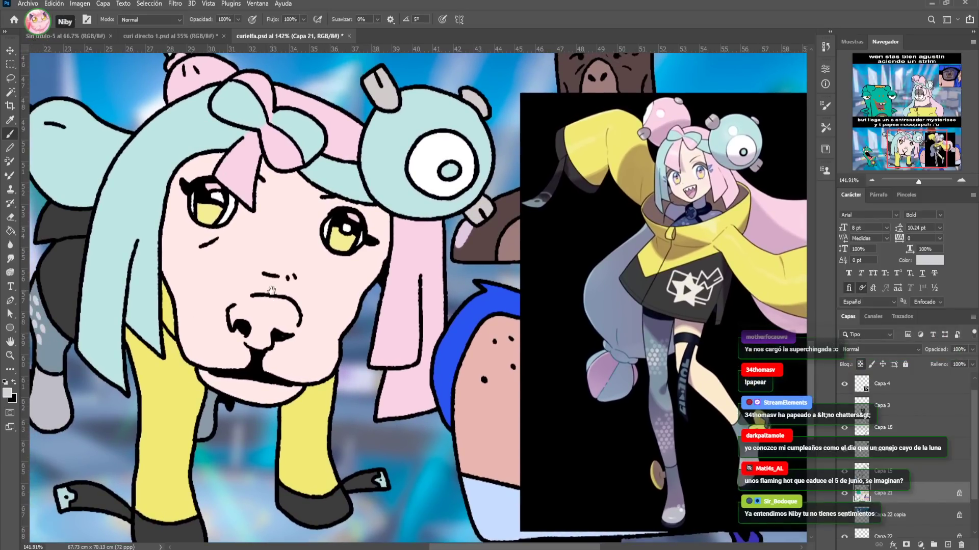
{"action": "left_click_drag", "start_coordinate": [918, 182], "coordinate": [915, 181]}
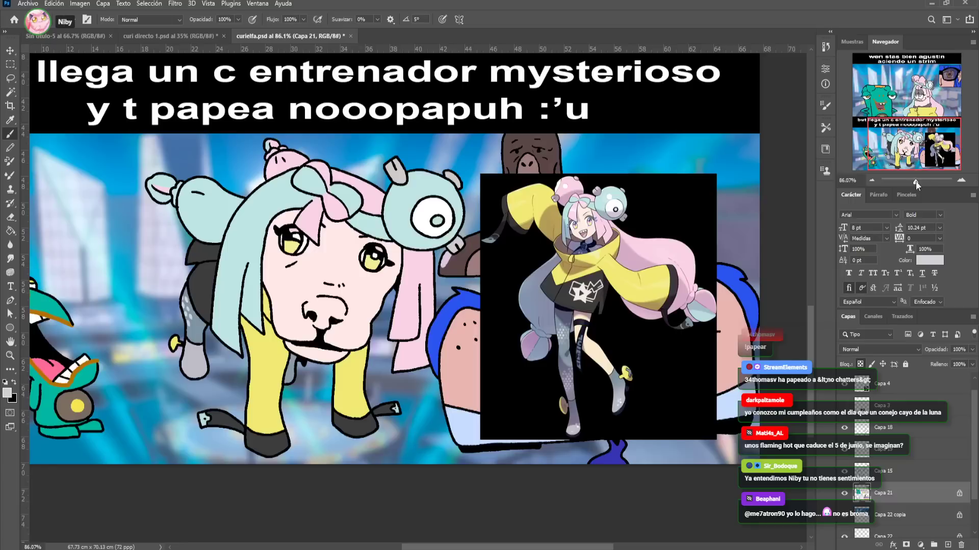
{"action": "left_click_drag", "start_coordinate": [921, 140], "coordinate": [915, 142]}
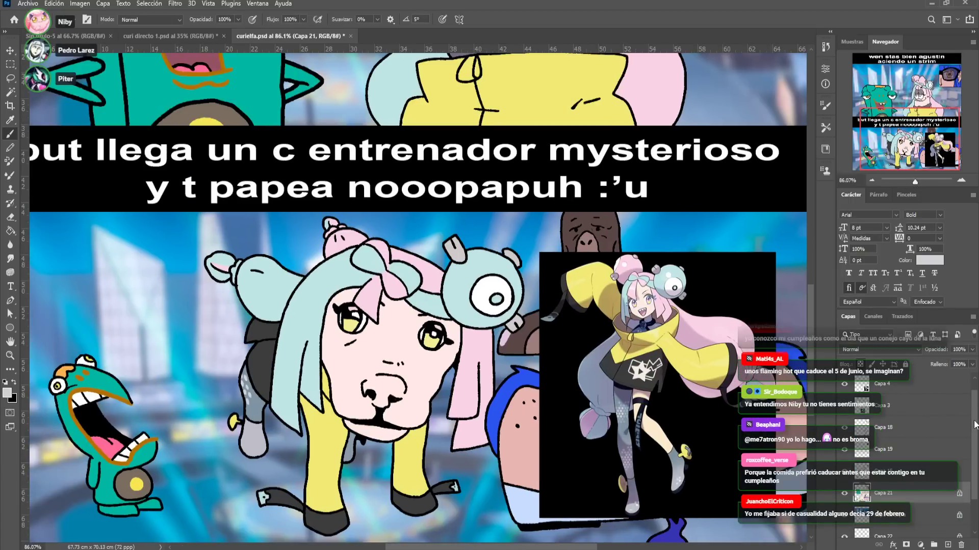
{"action": "scroll", "coordinate": [958, 423], "scroll_direction": "up", "scroll_amount": 1}
{"action": "left_click", "coordinate": [849, 399]}
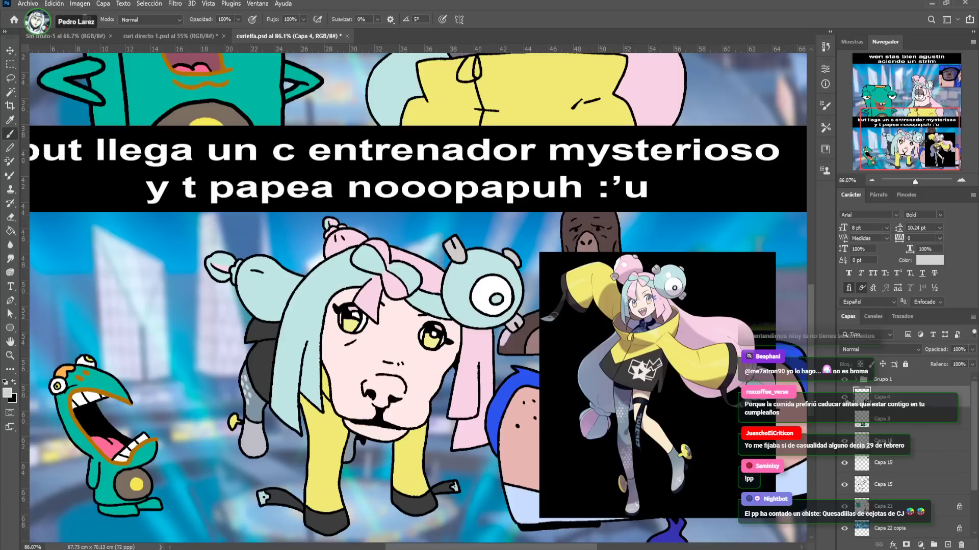
{"action": "left_click", "coordinate": [844, 397]}
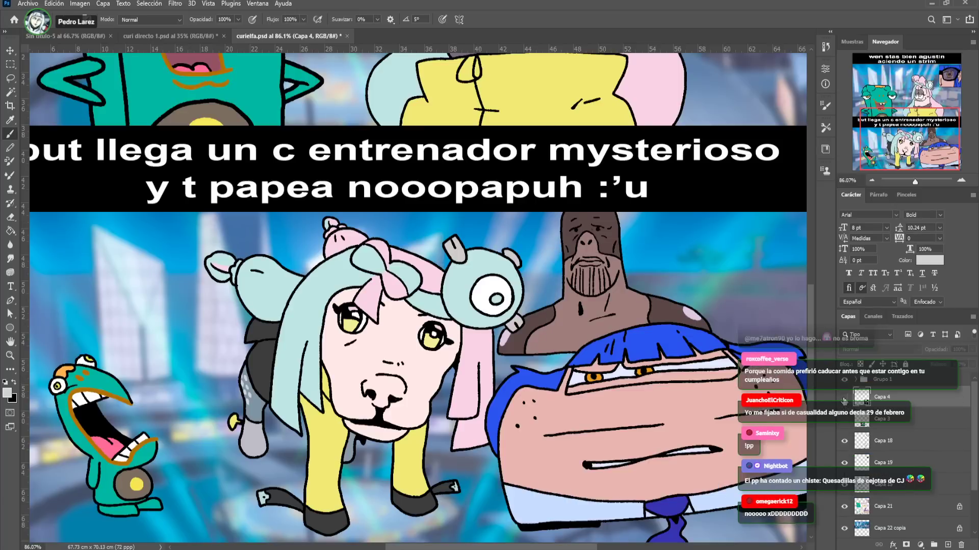
On layer Capa 18, draw the black outline of a second round hair ornament with side knobs above the dog's bow, cut off by the caption bar
{"action": "left_click_drag", "start_coordinate": [908, 184], "coordinate": [921, 183]}
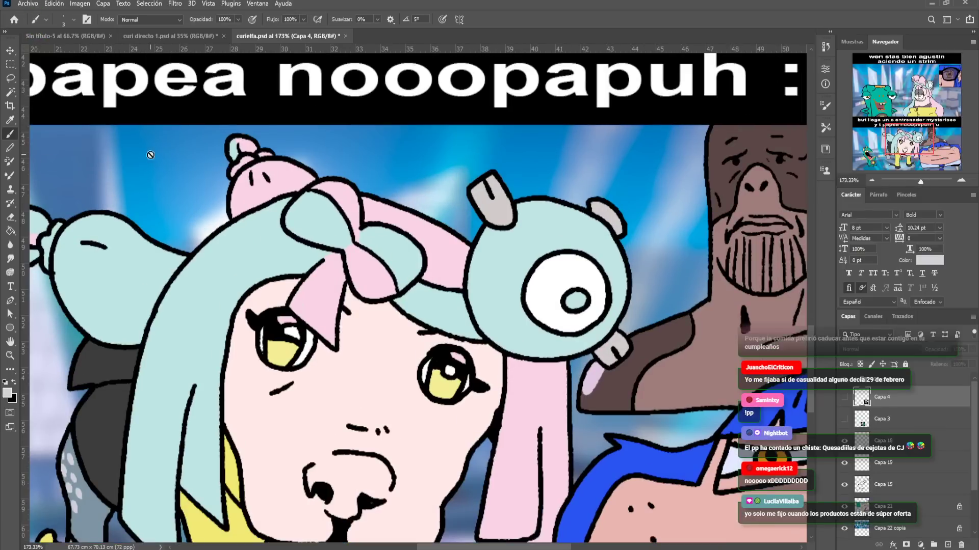
{"action": "left_click", "coordinate": [361, 185], "text": "alt"}
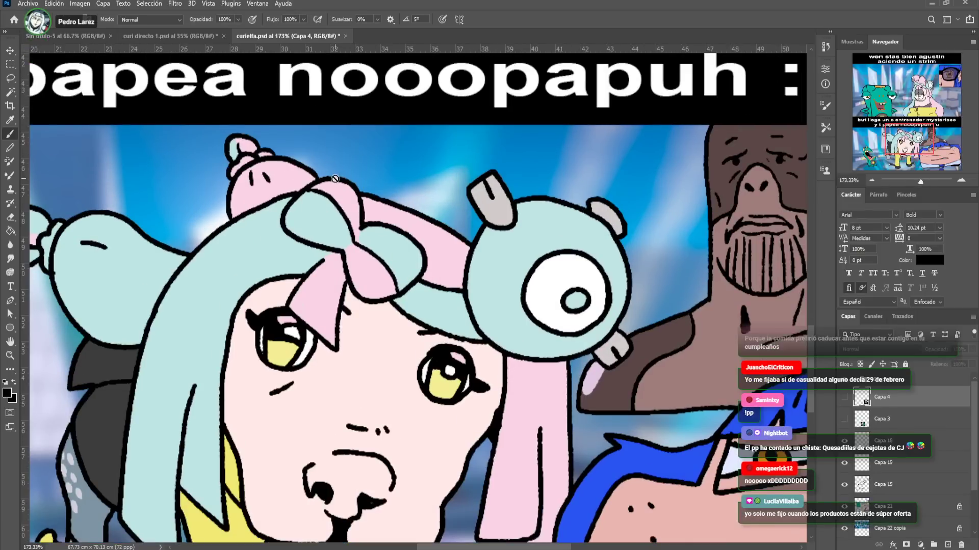
{"action": "left_click", "coordinate": [899, 442]}
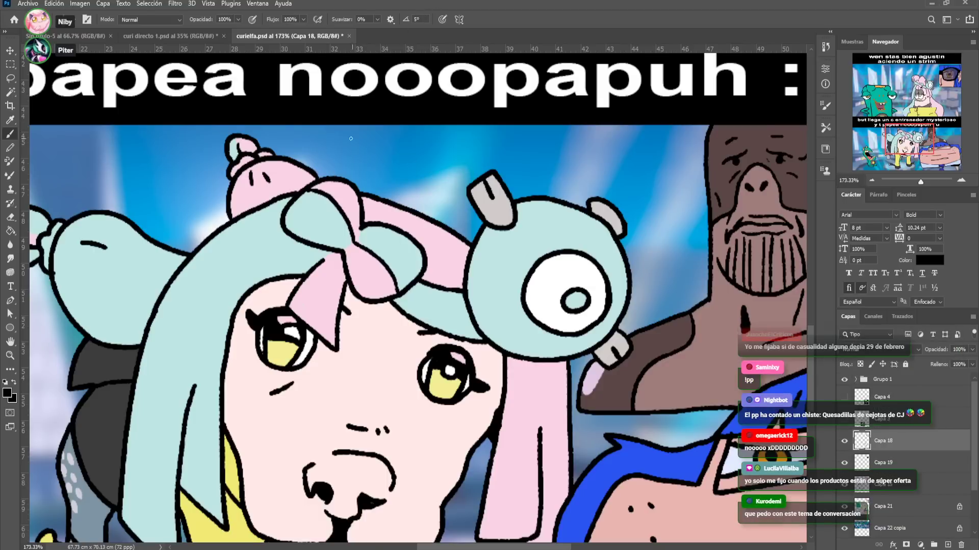
{"action": "mouse_move", "coordinate": [325, 175]}
{"action": "left_mouse_down"}
{"action": "mouse_move", "coordinate": [317, 153]}
{"action": "mouse_move", "coordinate": [324, 115]}
{"action": "left_mouse_up"}
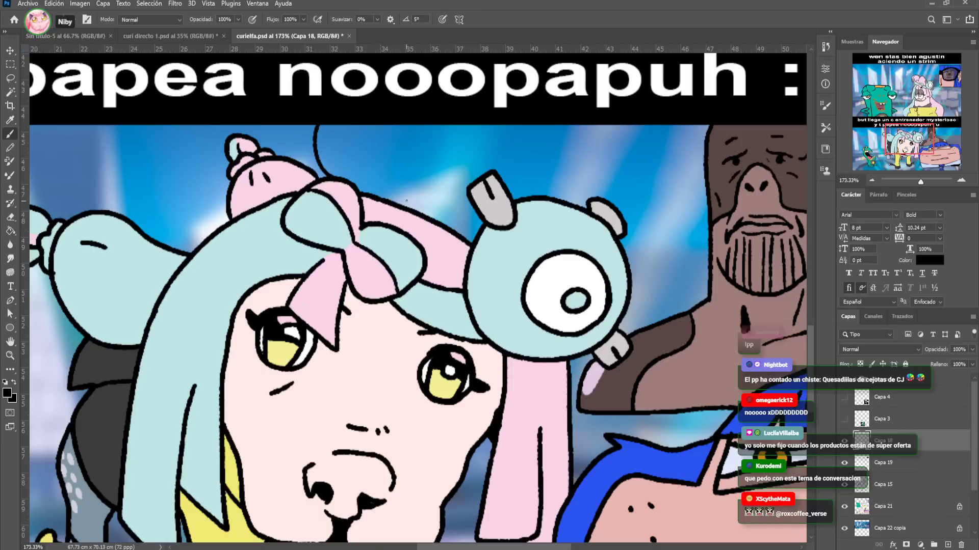
{"action": "left_click_drag", "start_coordinate": [436, 152], "coordinate": [435, 123]}
{"action": "key", "text": "ctrl+z"}
{"action": "left_click_drag", "start_coordinate": [434, 153], "coordinate": [458, 151]}
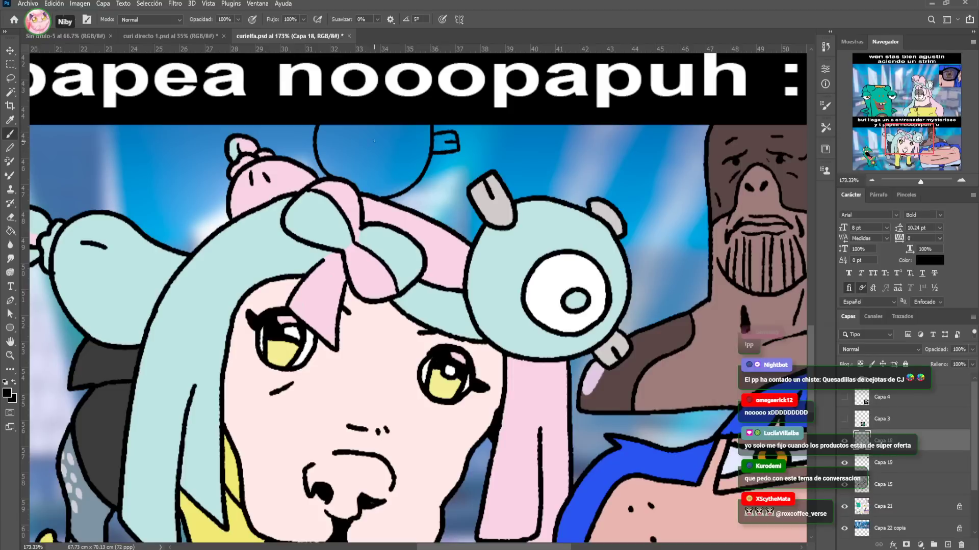
{"action": "left_click_drag", "start_coordinate": [316, 138], "coordinate": [286, 125]}
Fill the new round ornament on layer Capa 21 with pink sampled from the upper panel character's ornament
{"action": "left_click_drag", "start_coordinate": [916, 135], "coordinate": [923, 87]}
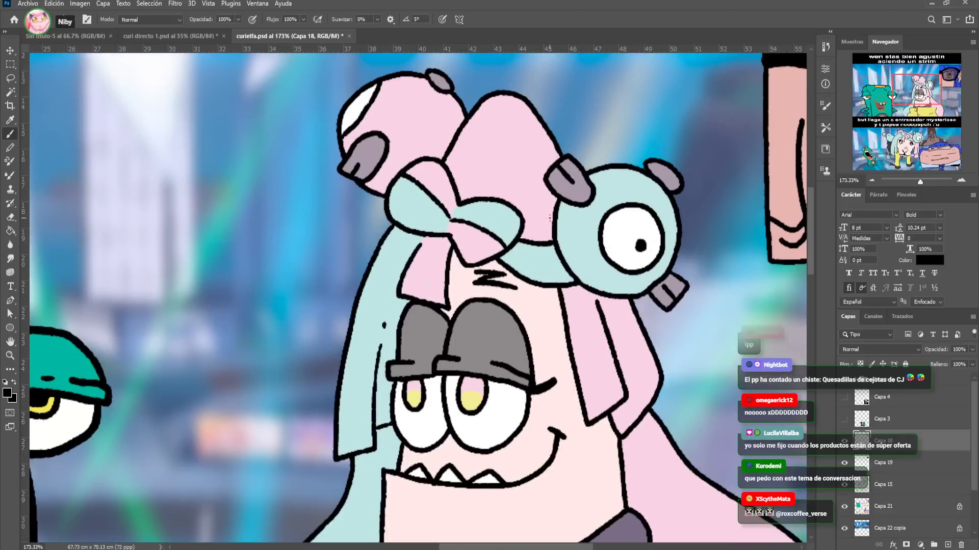
{"action": "left_click", "coordinate": [415, 110], "text": "alt"}
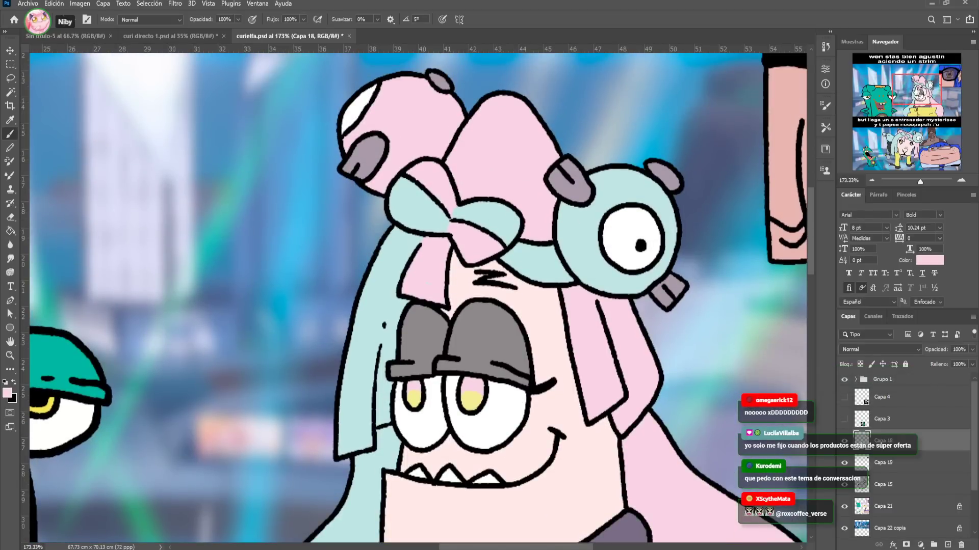
{"action": "left_click_drag", "start_coordinate": [917, 92], "coordinate": [902, 135]}
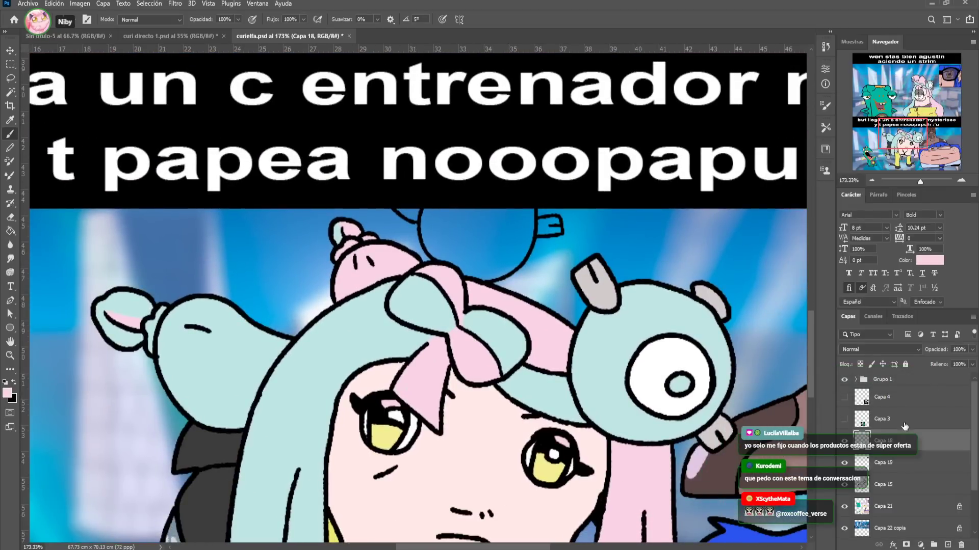
{"action": "left_click", "coordinate": [906, 508]}
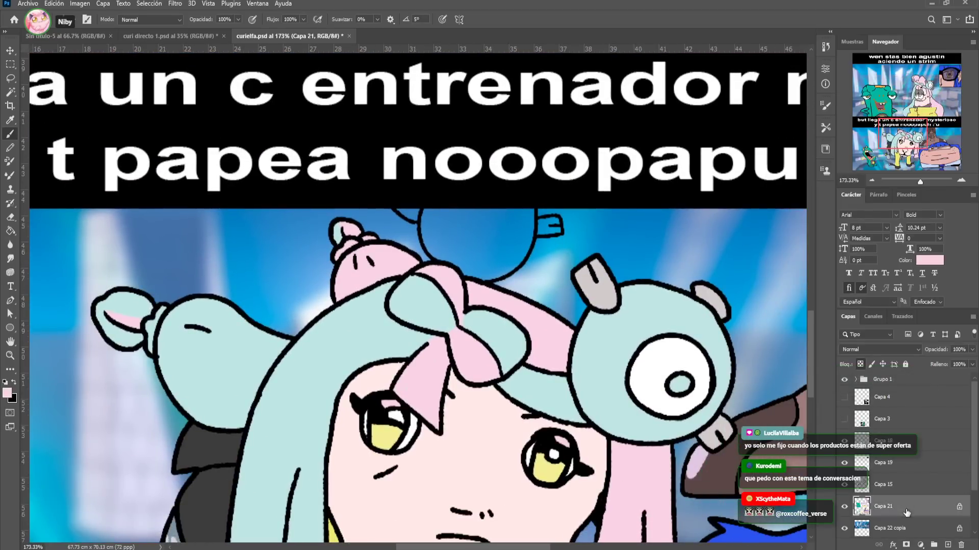
{"action": "left_click", "coordinate": [10, 231]}
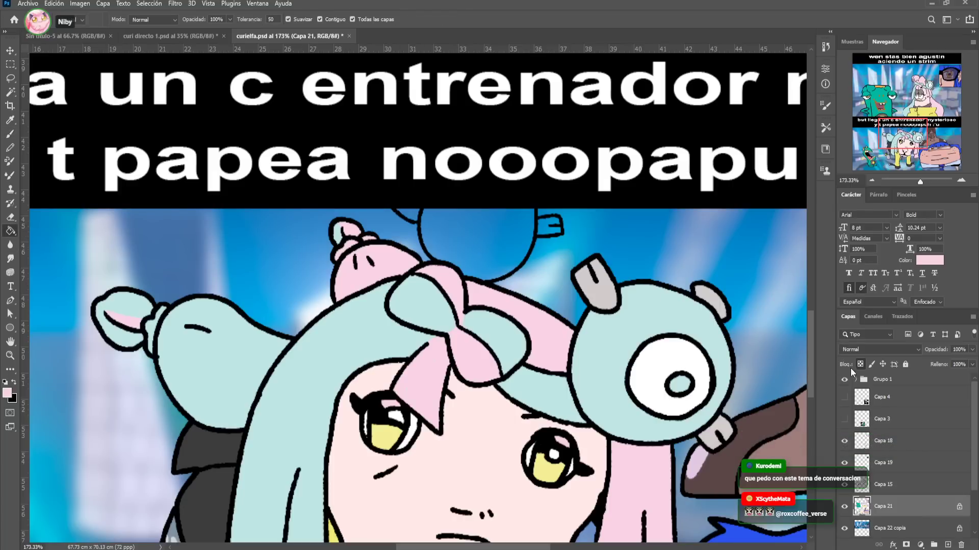
{"action": "left_click", "coordinate": [475, 250]}
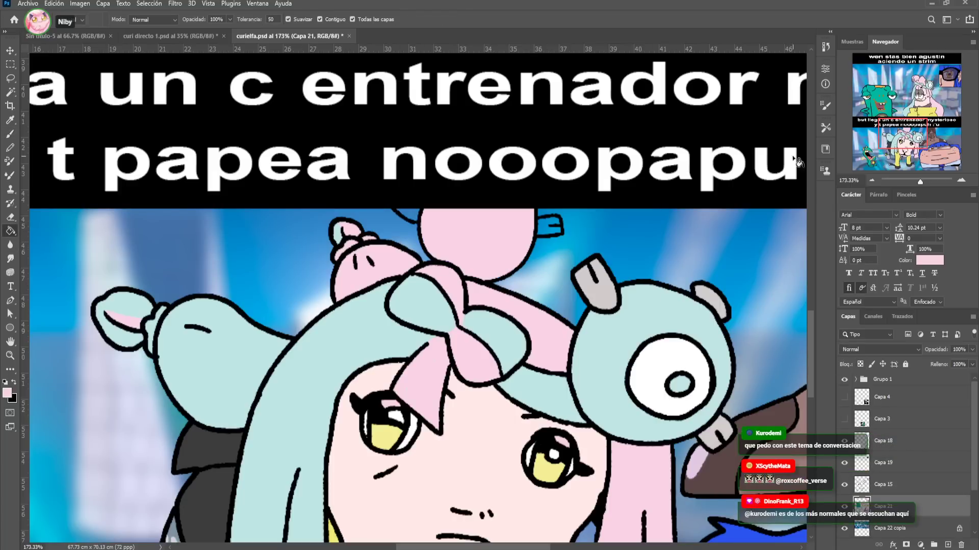
Paint the pink ornament's side knobs with mauve-grey sampled from the upper panel character's ornament
{"action": "left_click_drag", "start_coordinate": [919, 128], "coordinate": [922, 78]}
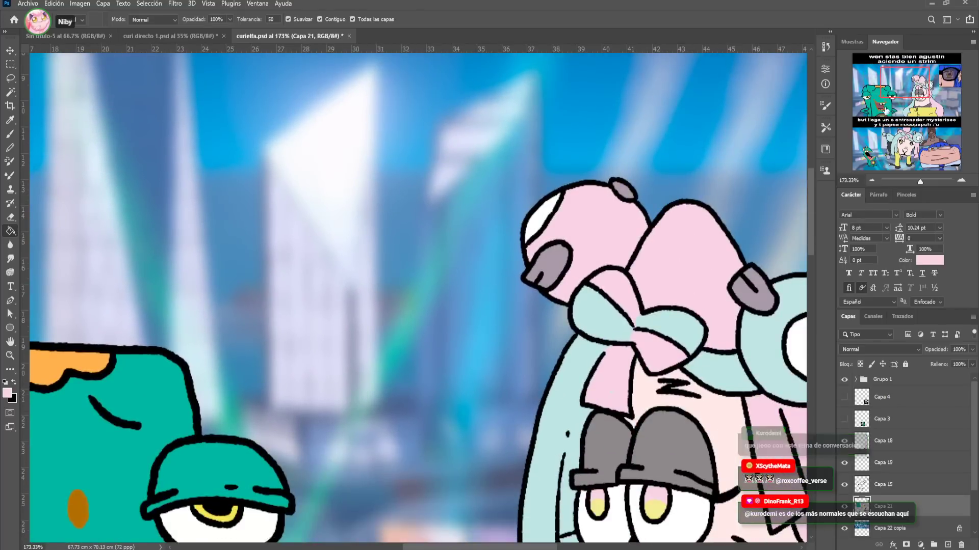
{"action": "scroll", "coordinate": [555, 261], "scroll_direction": "down", "scroll_amount": 15}
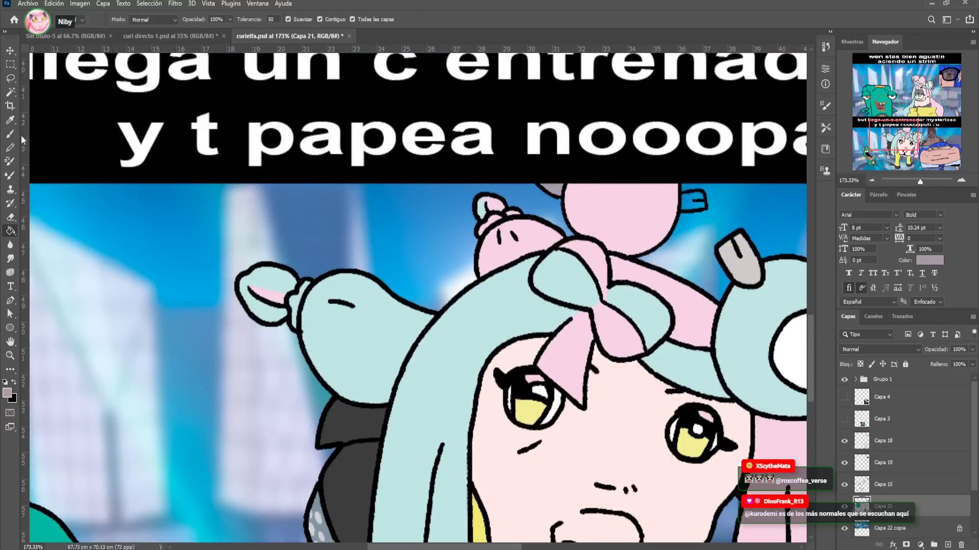
{"action": "key", "text": "b"}
{"action": "mouse_move", "coordinate": [696, 197]}
{"action": "left_mouse_down"}
{"action": "mouse_move", "coordinate": [682, 196]}
{"action": "mouse_move", "coordinate": [689, 201]}
{"action": "left_mouse_up"}
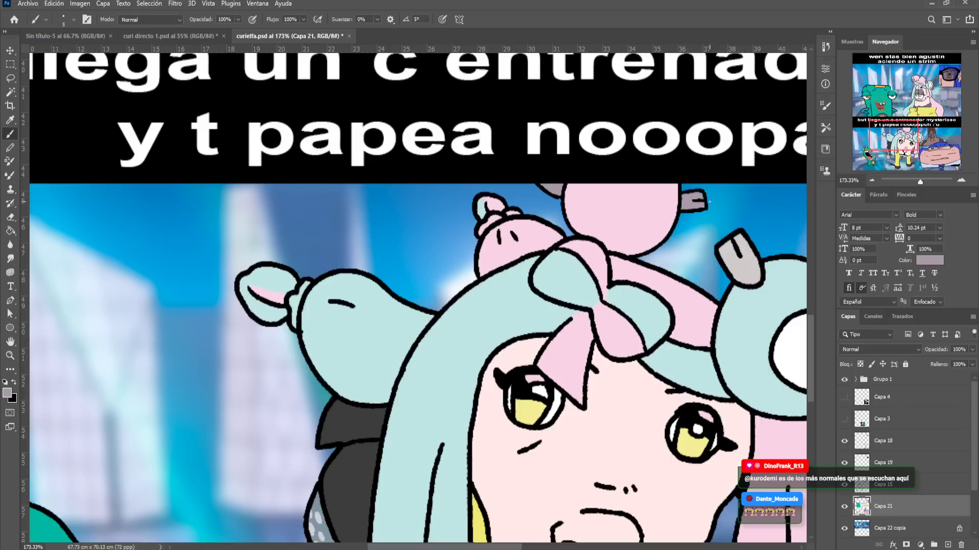
Bring the whole meme into view and save the document
{"action": "left_click_drag", "start_coordinate": [921, 182], "coordinate": [913, 181]}
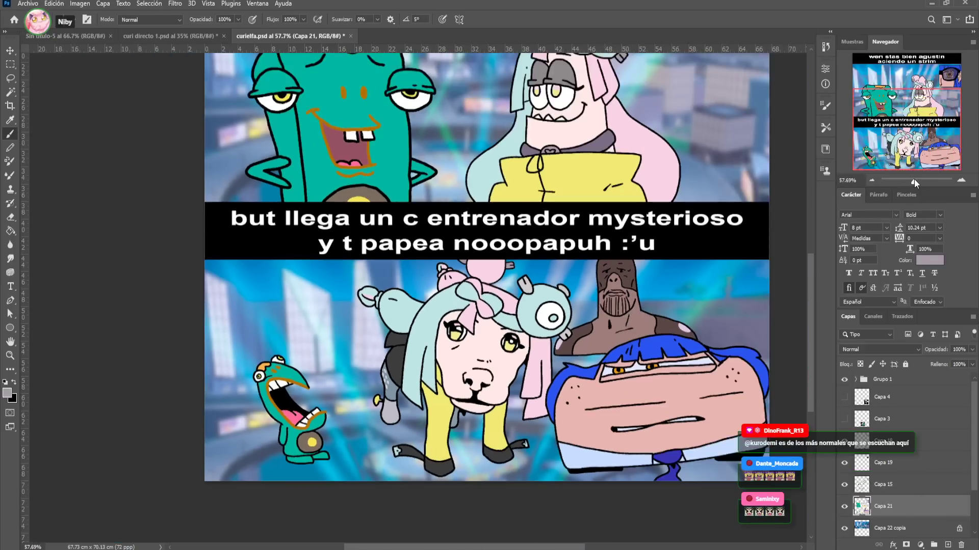
{"action": "left_click_drag", "start_coordinate": [917, 119], "coordinate": [920, 94]}
{"action": "left_click_drag", "start_coordinate": [912, 185], "coordinate": [907, 183]}
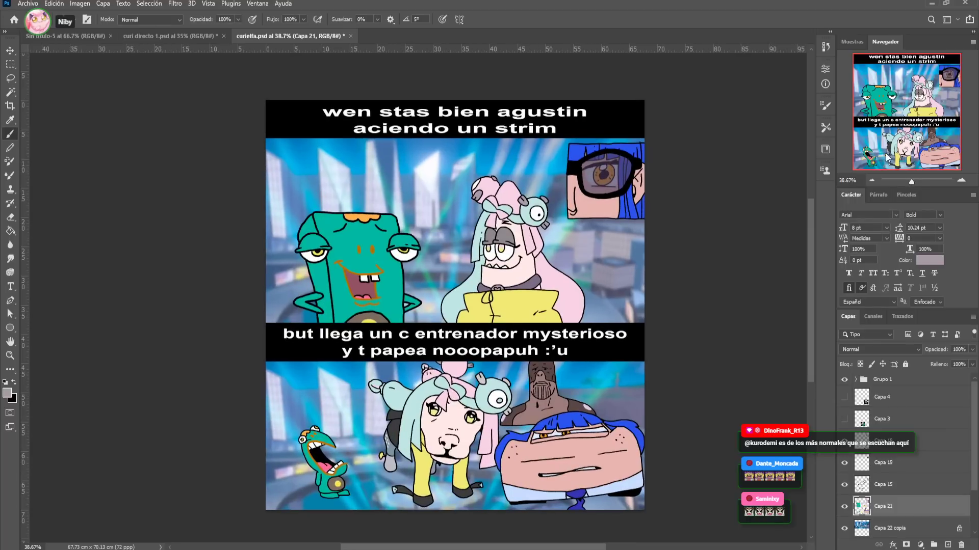
{"action": "key", "text": "ctrl+s"}
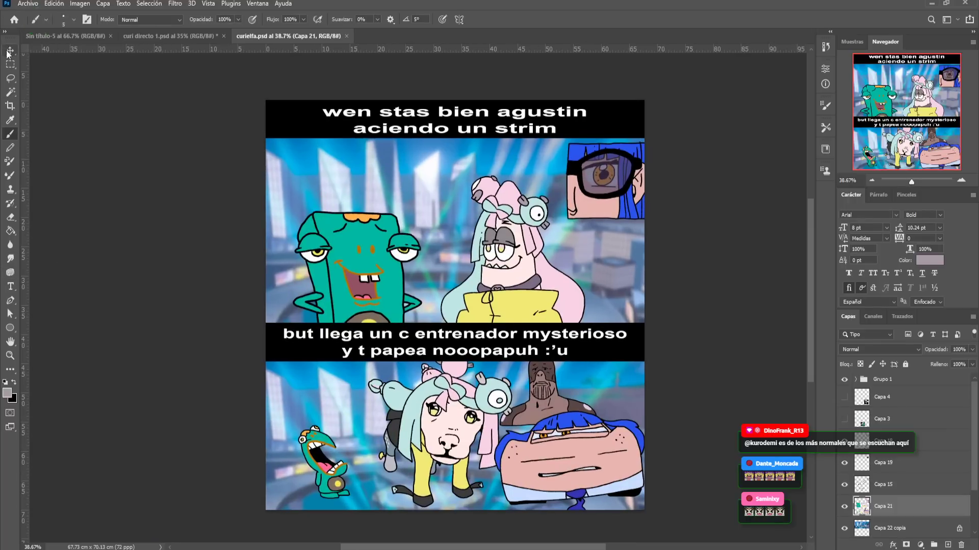
Add the text "tre" above the green character in the upper panel and enlarge it to about 175 pt, just under the top caption
{"action": "left_click", "coordinate": [11, 287]}
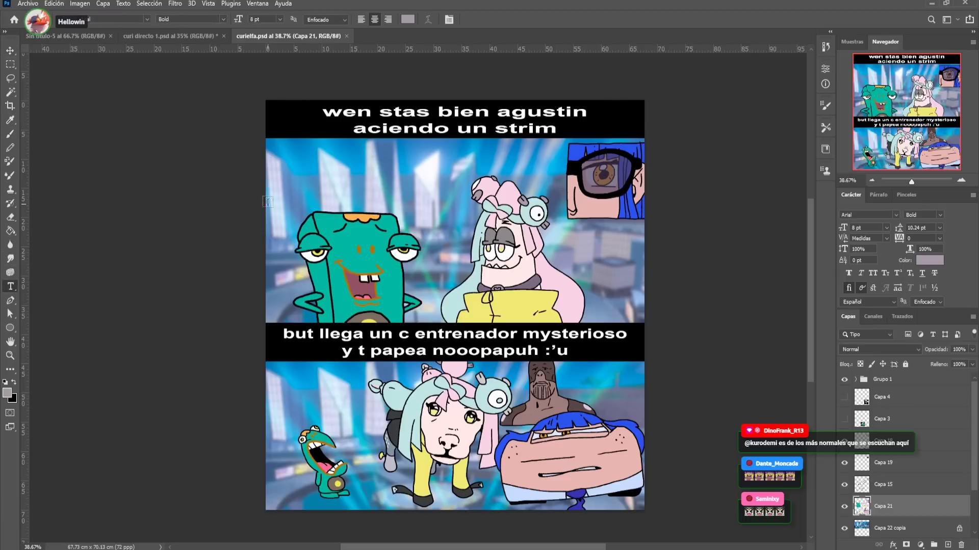
{"action": "left_click", "coordinate": [384, 177]}
{"action": "type", "text": "tre"}
{"action": "left_click", "coordinate": [10, 51]}
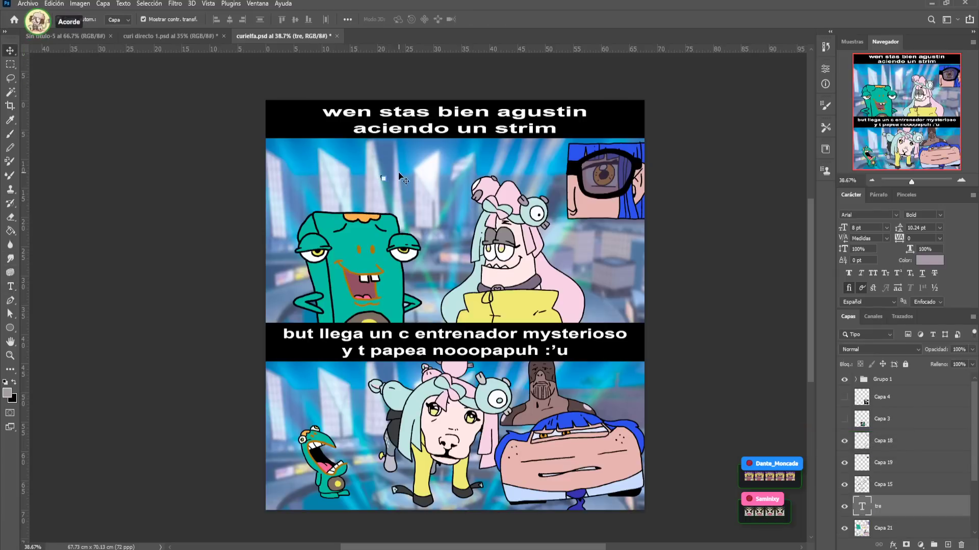
{"action": "left_click_drag", "start_coordinate": [385, 176], "coordinate": [423, 133]}
{"action": "key", "text": "Return"}
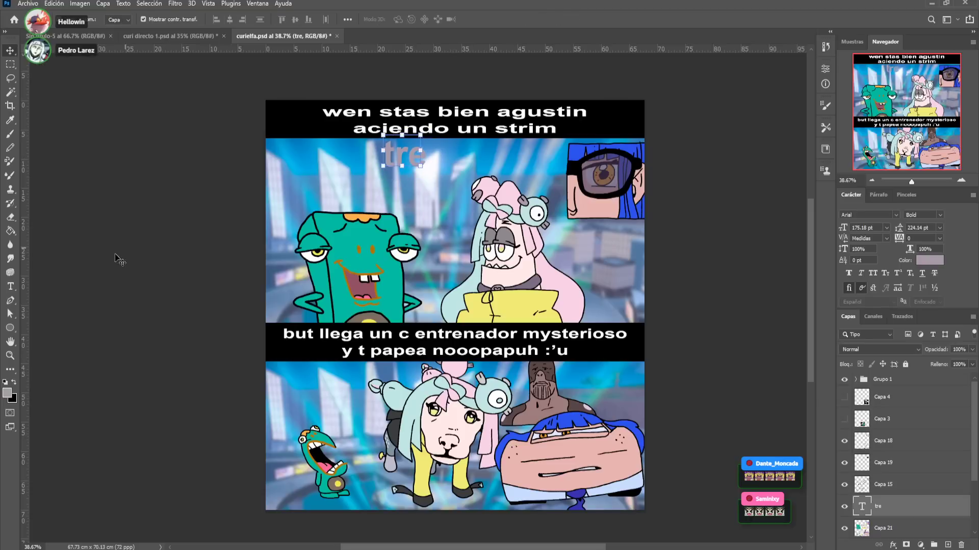
Recolour the text "tre" white and set its font to Impact
{"action": "left_click", "coordinate": [13, 288]}
{"action": "left_click_drag", "start_coordinate": [426, 162], "coordinate": [246, 210]}
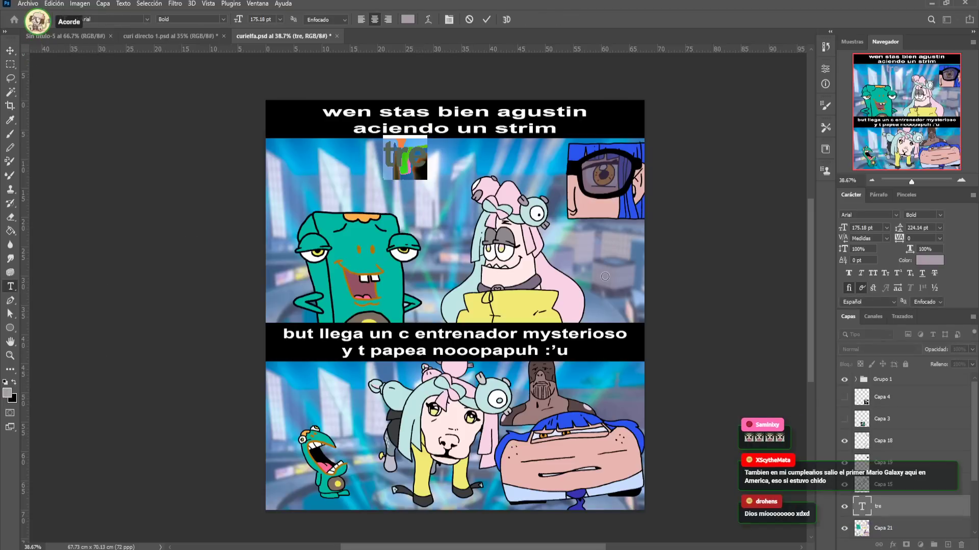
{"action": "left_click", "coordinate": [560, 238]}
{"action": "left_click", "coordinate": [832, 259]}
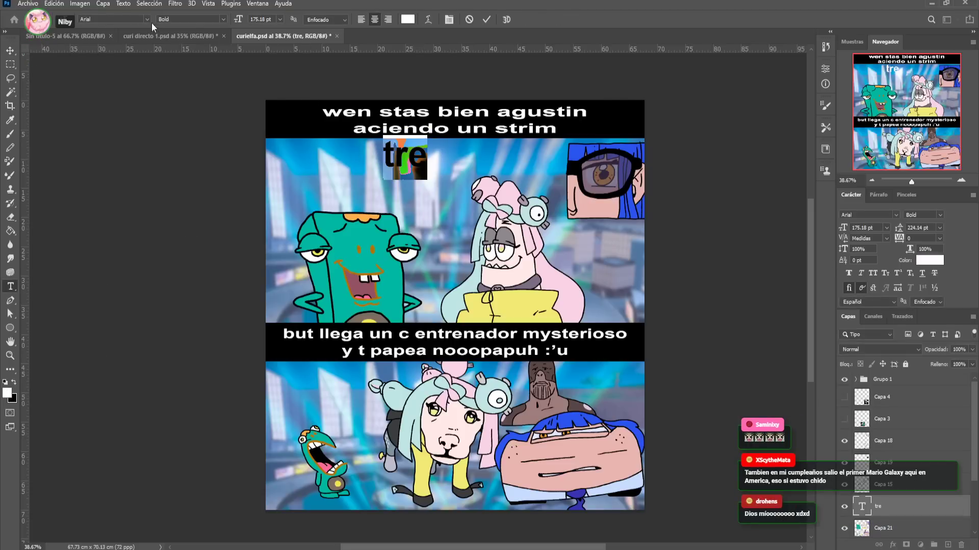
{"action": "left_click", "coordinate": [135, 20]}
{"action": "type", "text": "impact"}
{"action": "key", "text": "Return"}
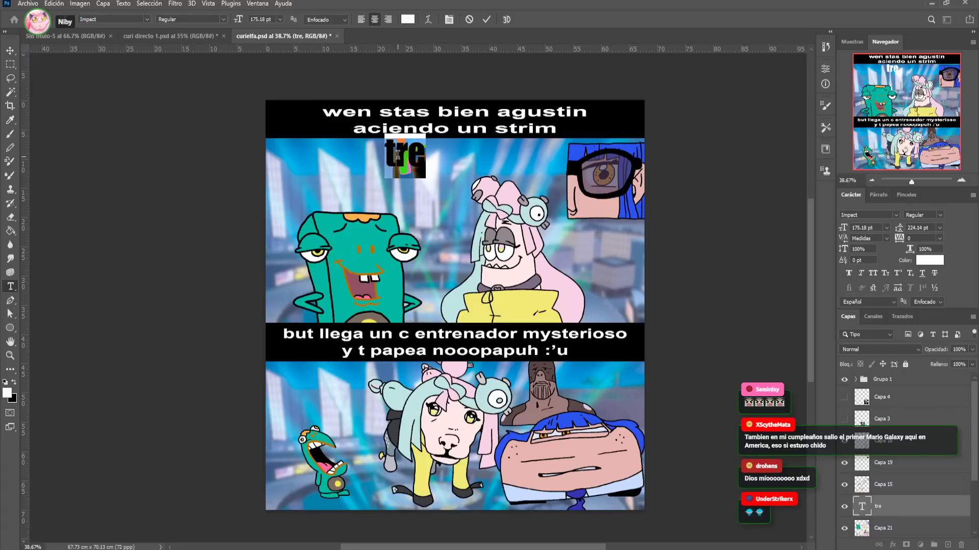
Replace the text with "kariansin ti belibolt" and shrink it to about 59 pt, just above the green character
{"action": "type", "text": "karian"}
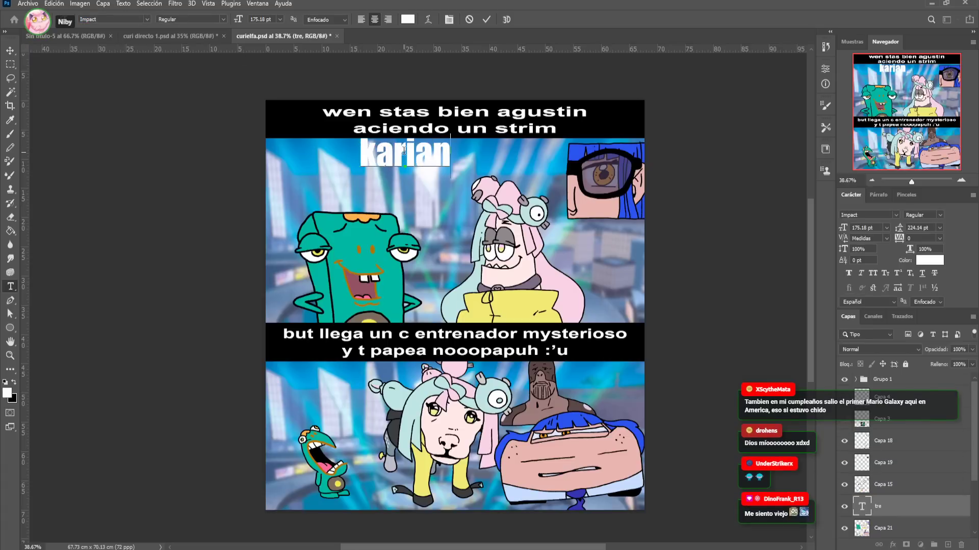
{"action": "type", "text": "sin ti b"}
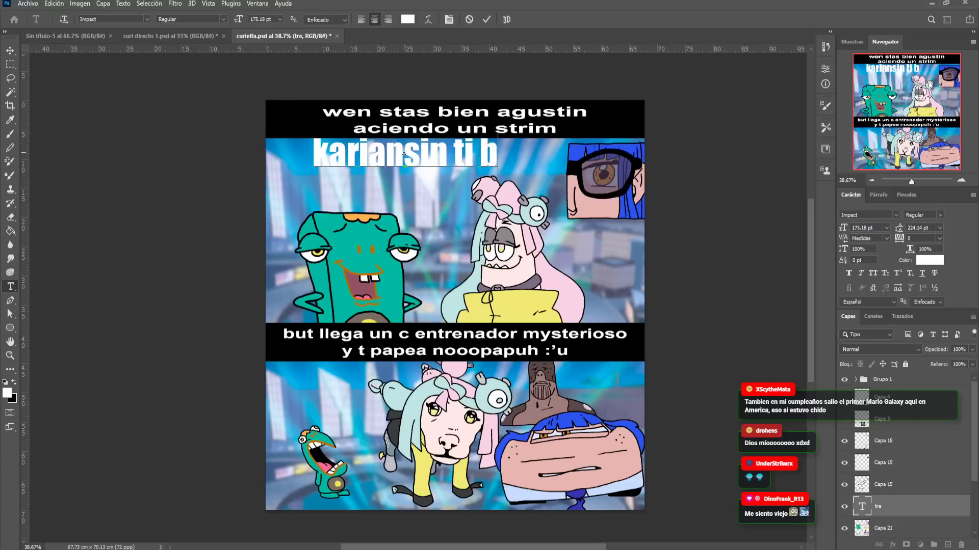
{"action": "type", "text": "elibolt"}
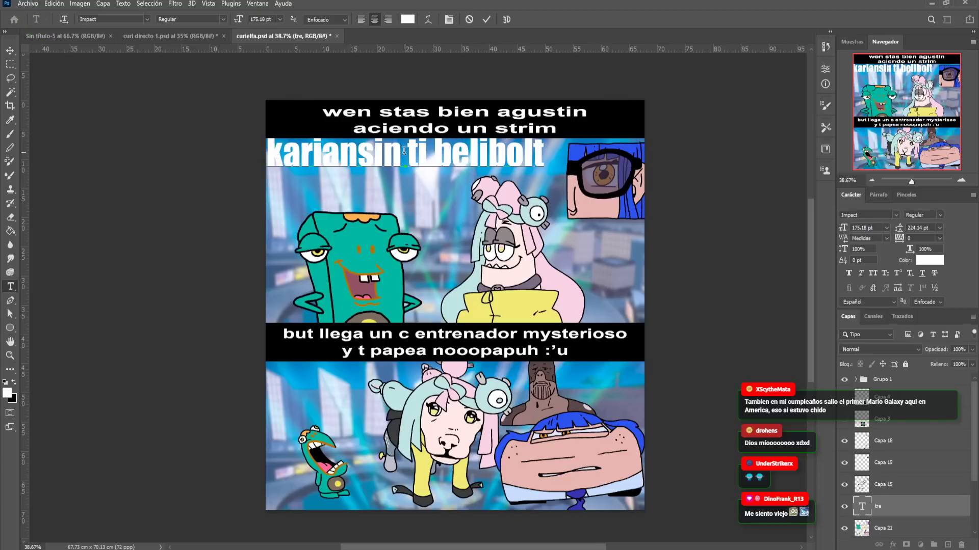
{"action": "left_click", "coordinate": [10, 50]}
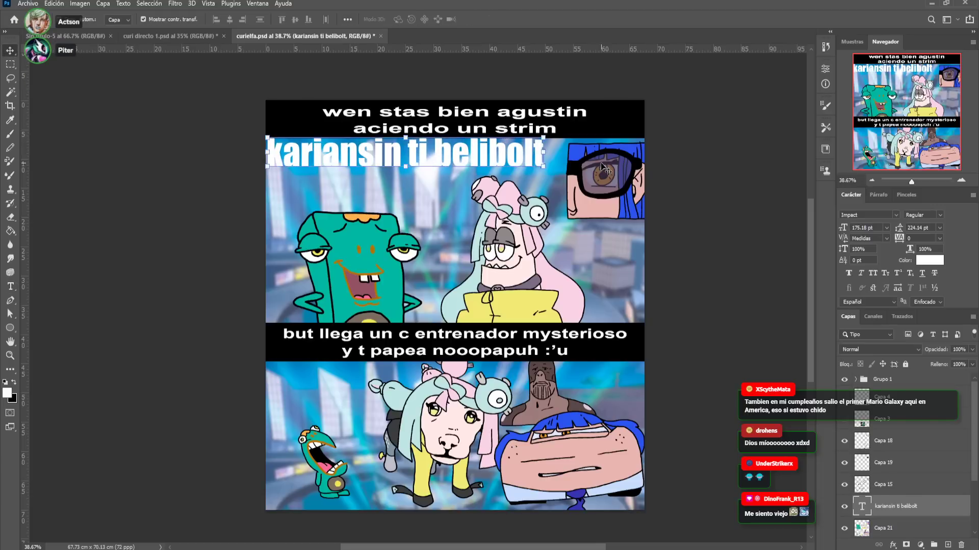
{"action": "left_click_drag", "start_coordinate": [543, 154], "coordinate": [384, 195]}
{"action": "key", "text": "Return"}
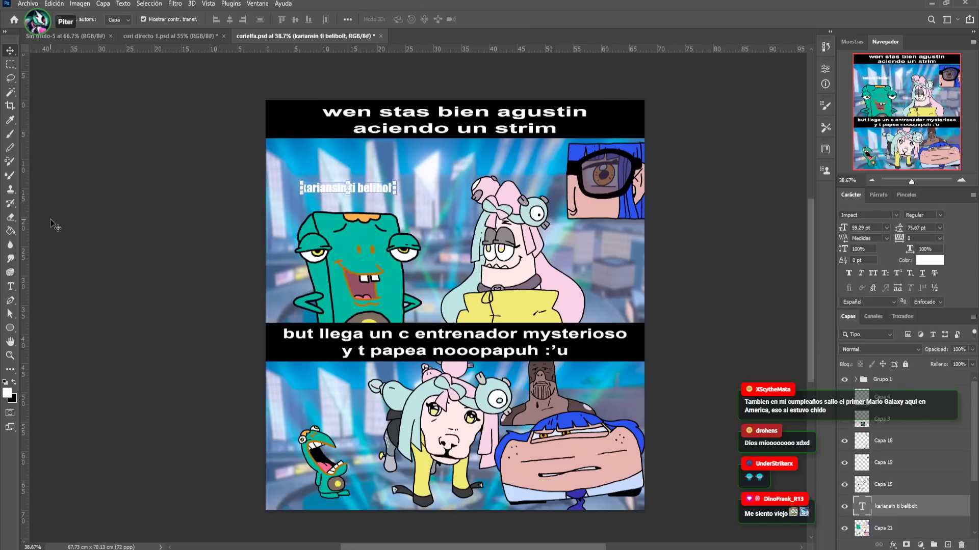
Correct the first word of the text above the green character to "keariansin"
{"action": "left_click", "coordinate": [9, 288]}
{"action": "left_click", "coordinate": [309, 189]}
{"action": "key", "text": "BackSpace"}
{"action": "type", "text": "e"}
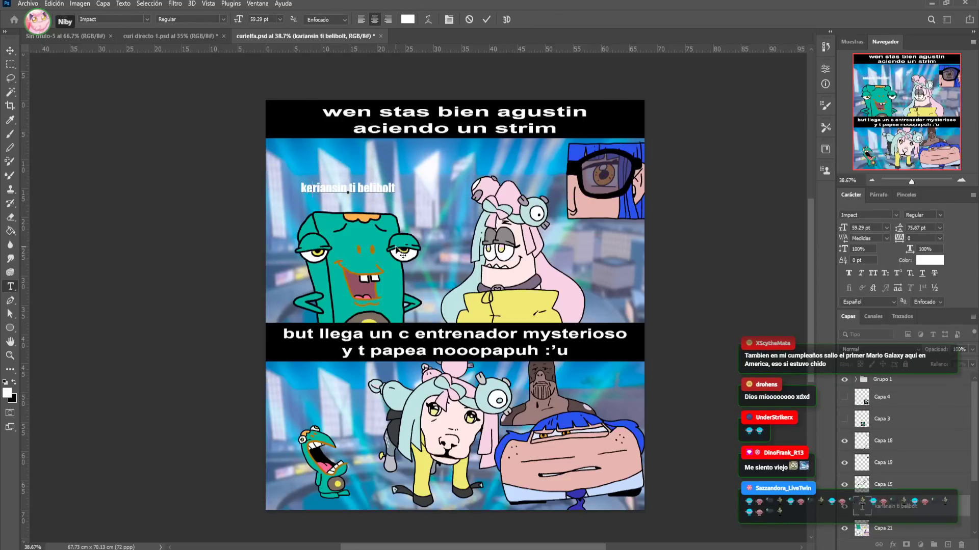
{"action": "type", "text": "a"}
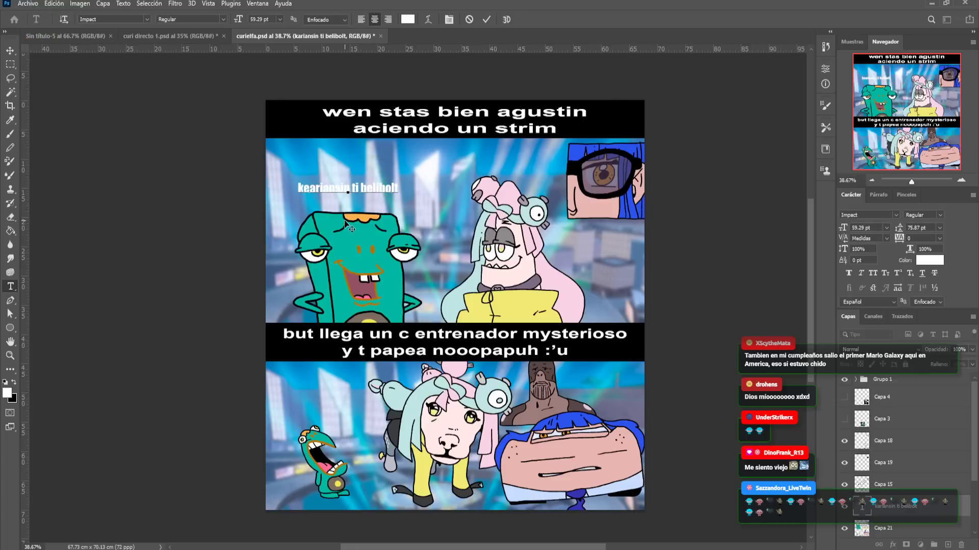
Add a black stroke layer effect around the text "keariansin ti belibolt"
{"action": "left_click", "coordinate": [955, 500]}
{"action": "double_click", "coordinate": [939, 509]}
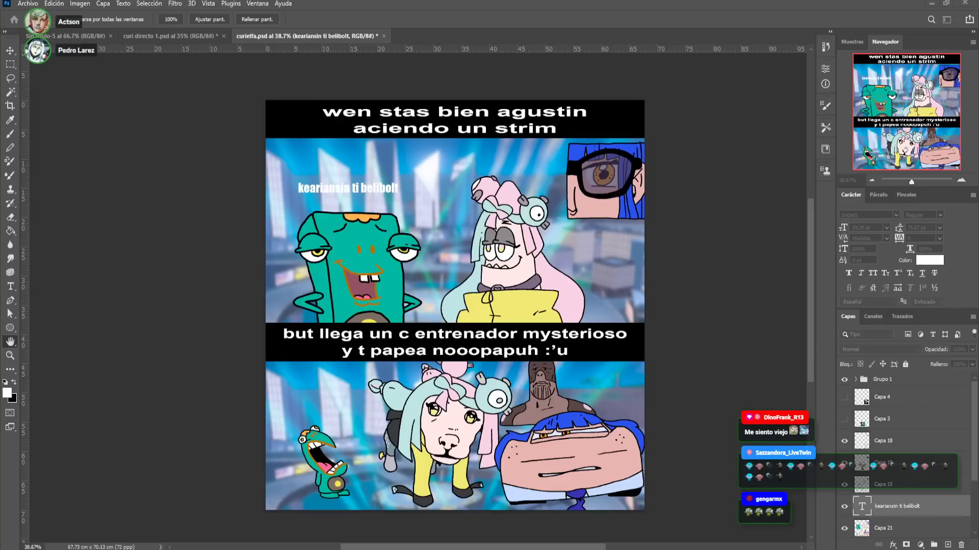
{"action": "left_click", "coordinate": [587, 259]}
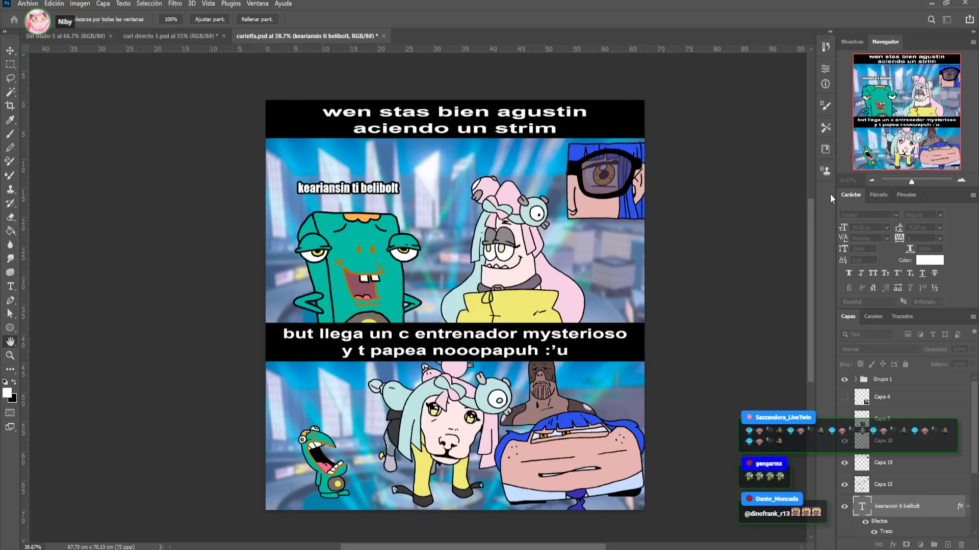
Enlarge the outlined text to about 72.5 pt and place it just above the green character's head
{"action": "key", "text": "t"}
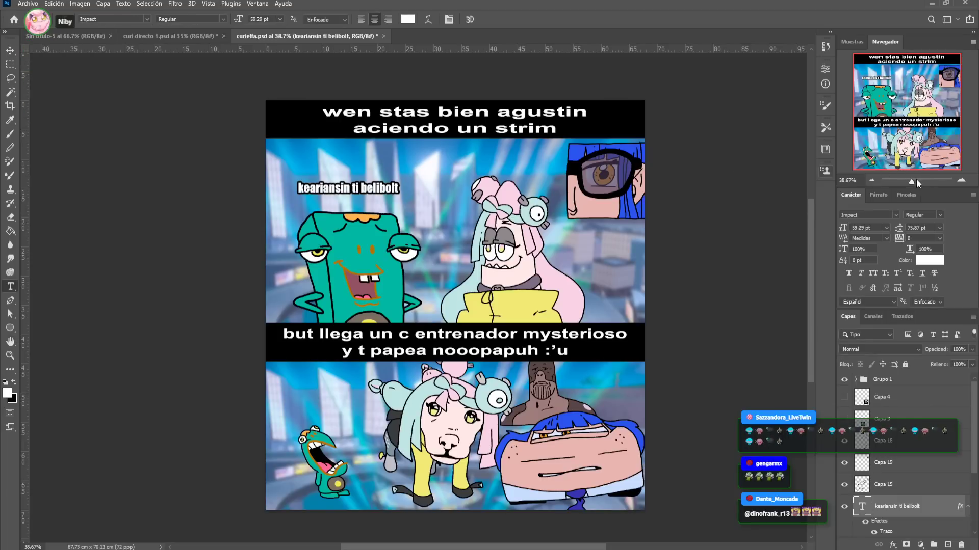
{"action": "left_click", "coordinate": [912, 181]}
{"action": "left_click_drag", "start_coordinate": [452, 166], "coordinate": [475, 290]}
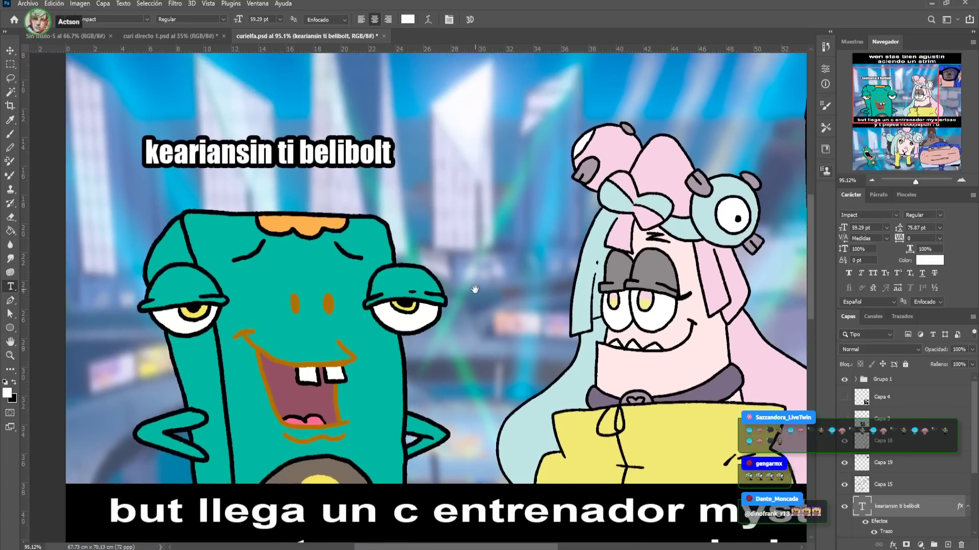
{"action": "key", "text": "v"}
{"action": "left_click_drag", "start_coordinate": [390, 139], "coordinate": [386, 171]}
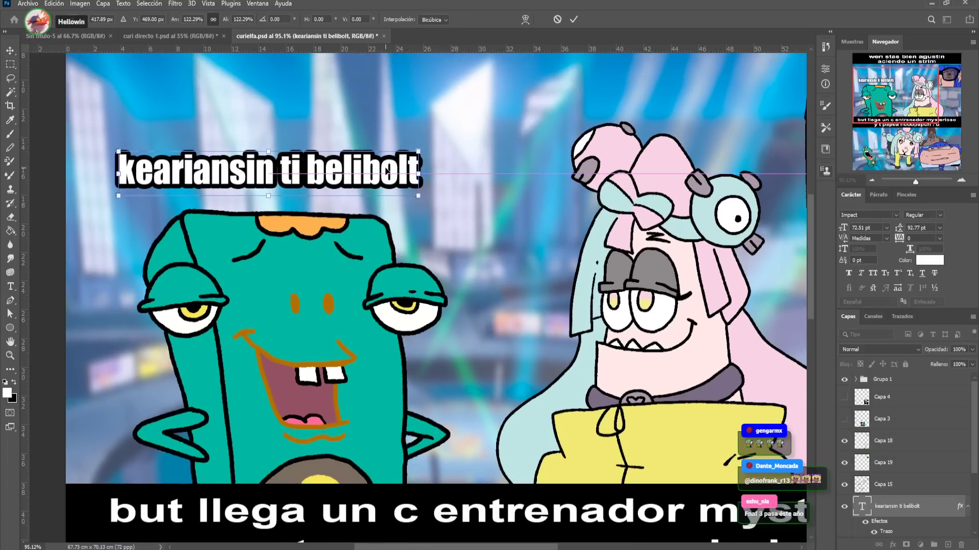
{"action": "key", "text": "Return"}
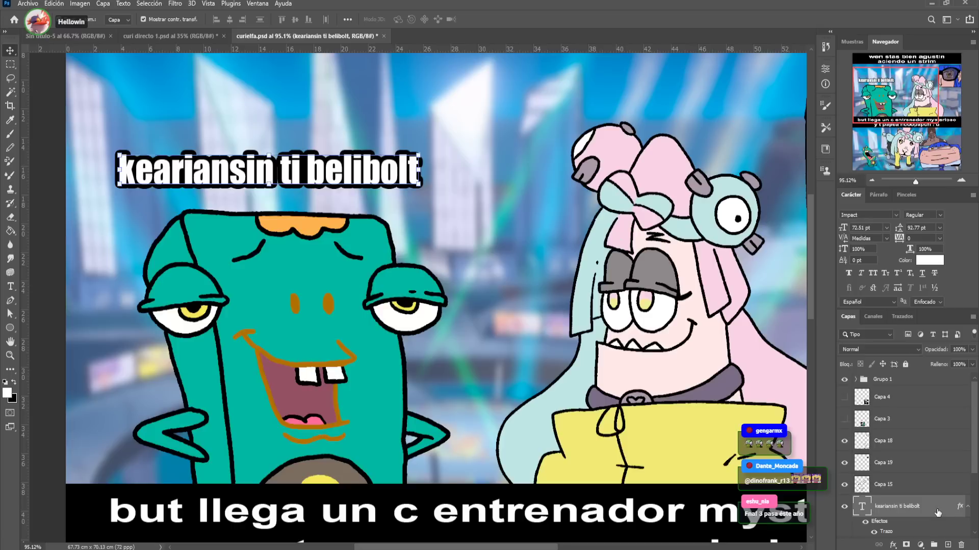
Duplicate the outlined text beneath the glasses picture and replace its wording with "elpeligro acerkandose viene ya"
{"action": "key", "text": "space"}
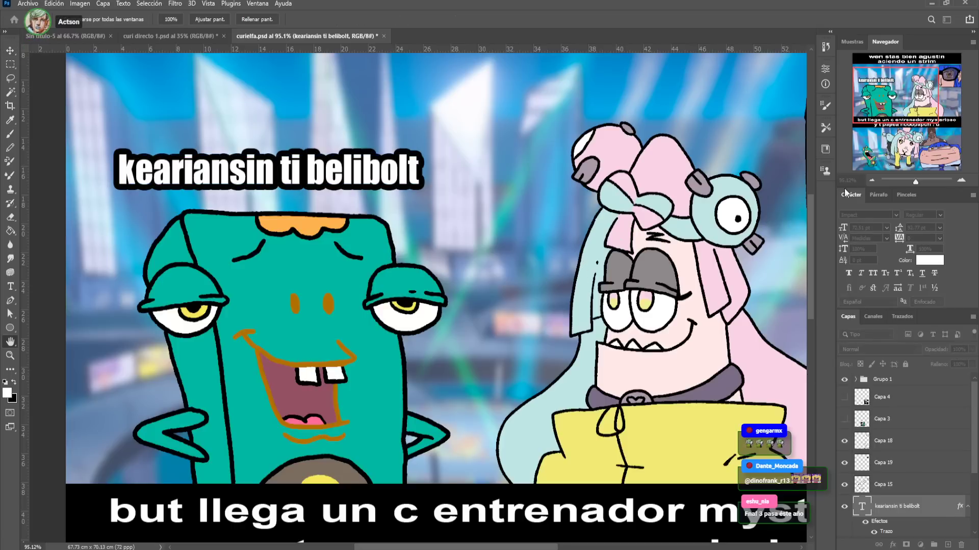
{"action": "left_click_drag", "start_coordinate": [617, 208], "coordinate": [309, 253]}
{"action": "left_click_drag", "start_coordinate": [115, 220], "coordinate": [694, 294]}
{"action": "left_click", "coordinate": [10, 287]}
{"action": "left_click", "coordinate": [457, 295]}
{"action": "key", "text": "ctrl+a"}
{"action": "type", "text": "elpeligro"}
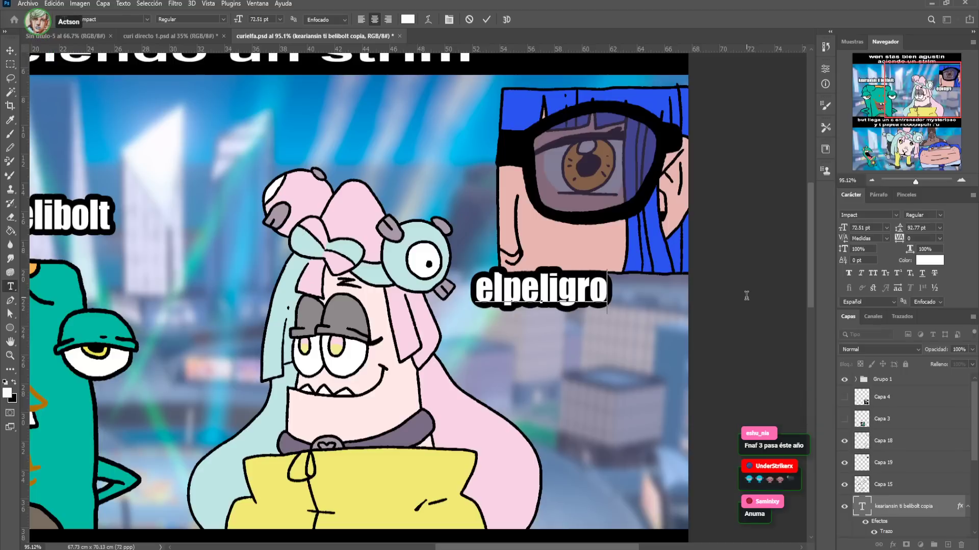
{"action": "type", "text": " acerkandose vie"}
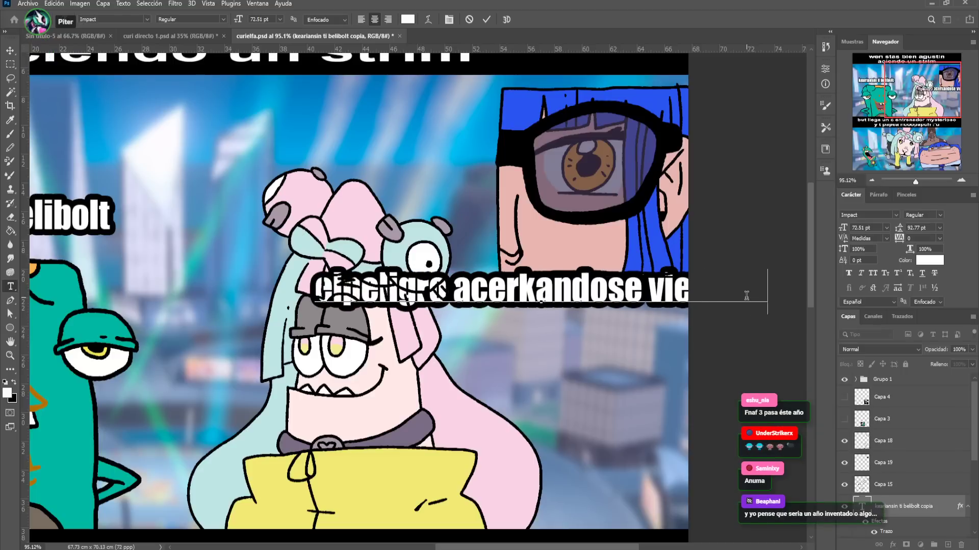
Narrow the copied text so that it fits beneath the glasses picture
{"action": "left_click", "coordinate": [10, 51]}
{"action": "left_click_drag", "start_coordinate": [769, 293], "coordinate": [643, 282]}
{"action": "key", "text": "Return"}
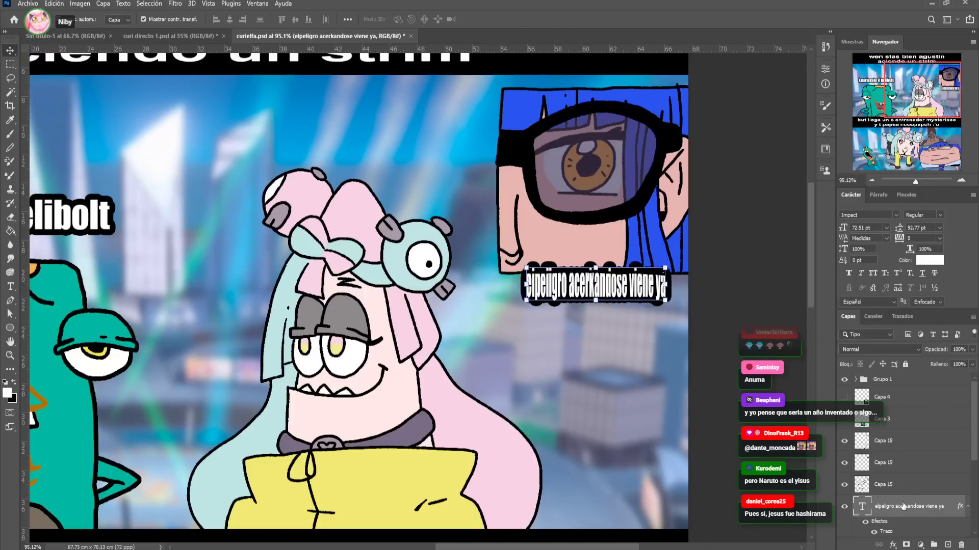
Move both text layers up the layer stack to directly below Grupo 1
{"action": "scroll", "coordinate": [905, 497], "scroll_direction": "down", "scroll_amount": 3}
{"action": "scroll", "coordinate": [905, 497], "scroll_direction": "down", "scroll_amount": 2}
{"action": "left_click", "coordinate": [912, 482], "text": "ctrl"}
{"action": "left_click_drag", "start_coordinate": [920, 446], "coordinate": [920, 386]}
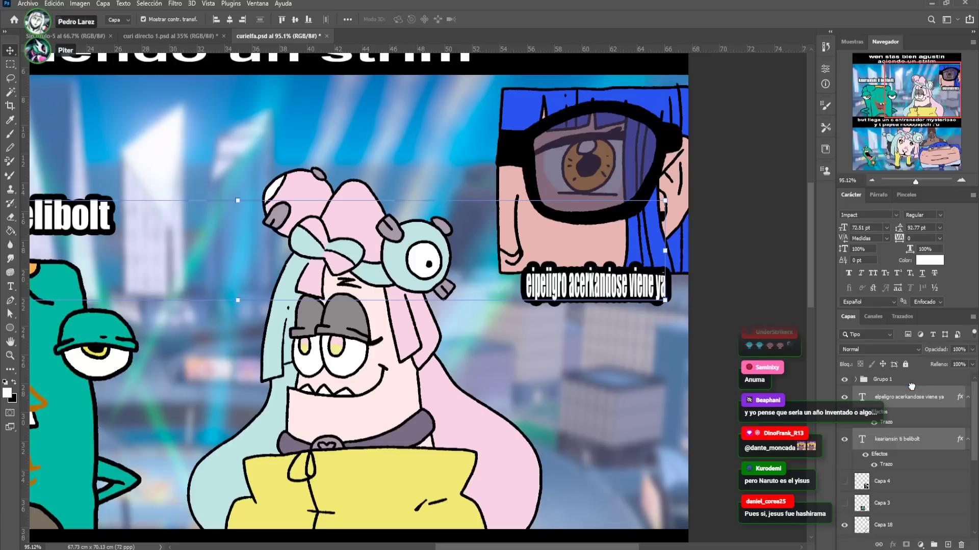
{"action": "left_click", "coordinate": [745, 319]}
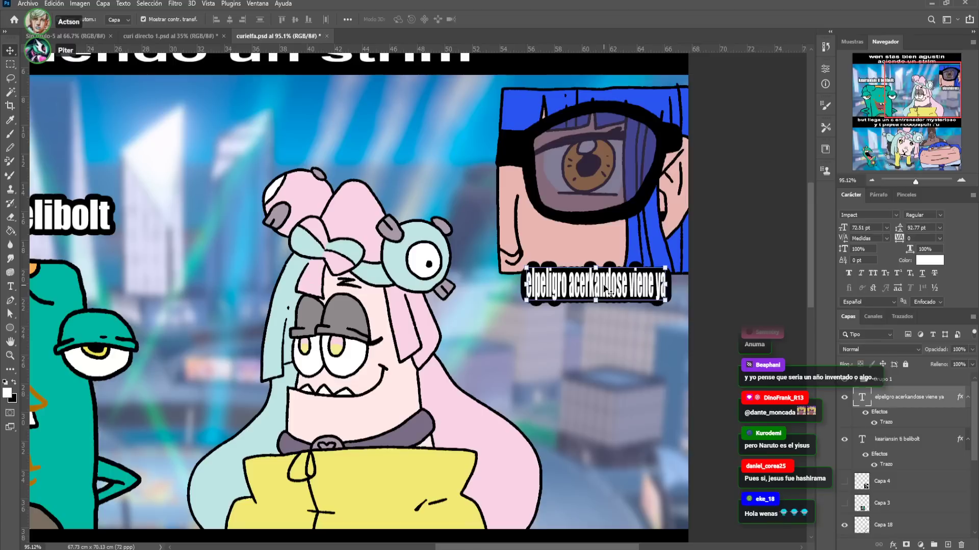
Stretch the text beneath the glasses picture horizontally on both sides, out to the canvas edge
{"action": "left_click", "coordinate": [612, 299]}
{"action": "key", "text": "ctrl+t"}
{"action": "left_click_drag", "start_coordinate": [525, 285], "coordinate": [462, 285]}
{"action": "left_click_drag", "start_coordinate": [668, 286], "coordinate": [689, 287]}
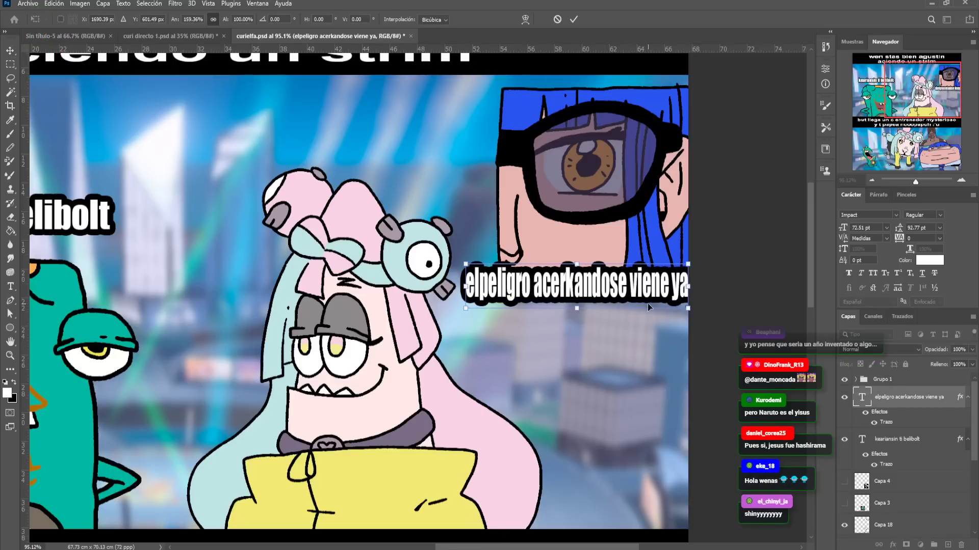
{"action": "key", "text": "Return"}
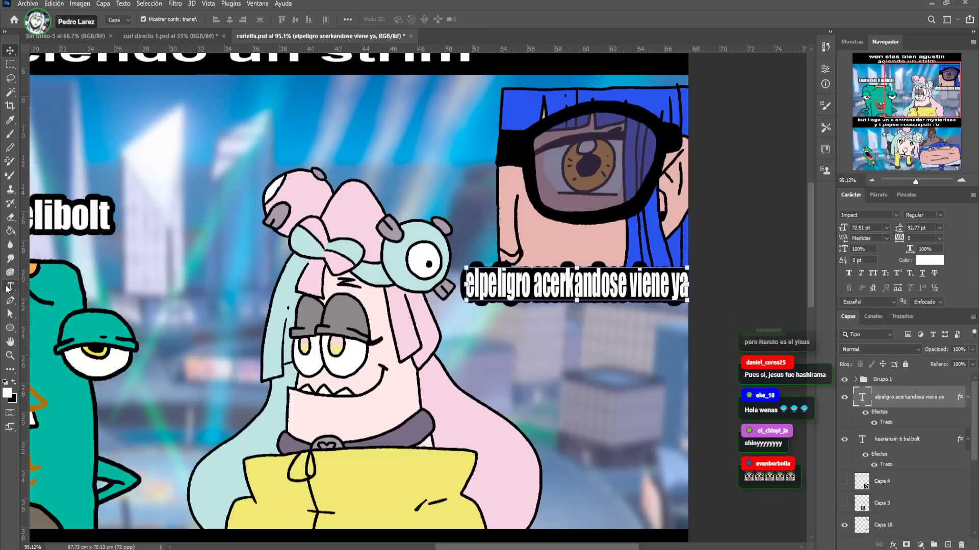
Rewrite the text beneath the glasses picture as two lines, "aserkandose el peligro" and "viene ya"
{"action": "left_click", "coordinate": [10, 287]}
{"action": "left_click_drag", "start_coordinate": [464, 283], "coordinate": [722, 275]}
{"action": "type", "text": "as"}
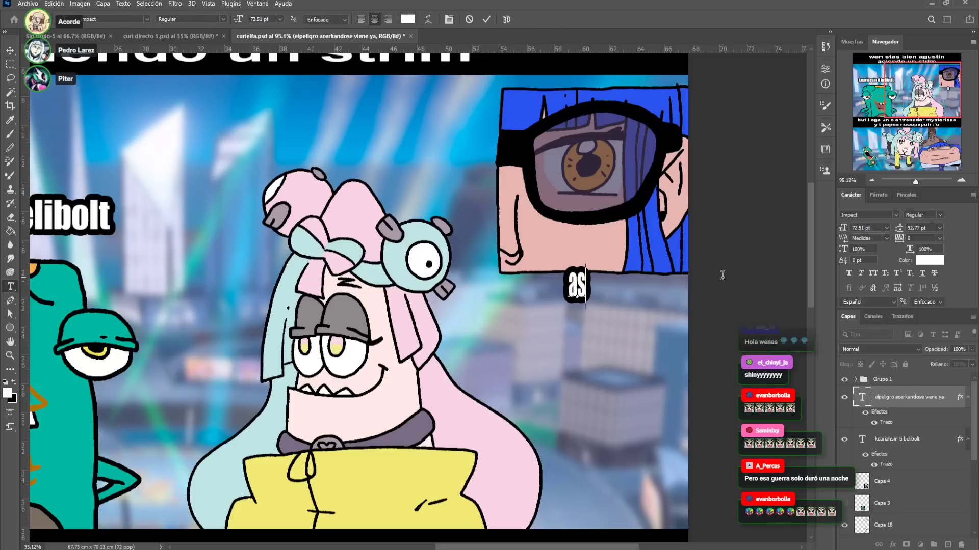
{"action": "type", "text": "erkandose el peligro"}
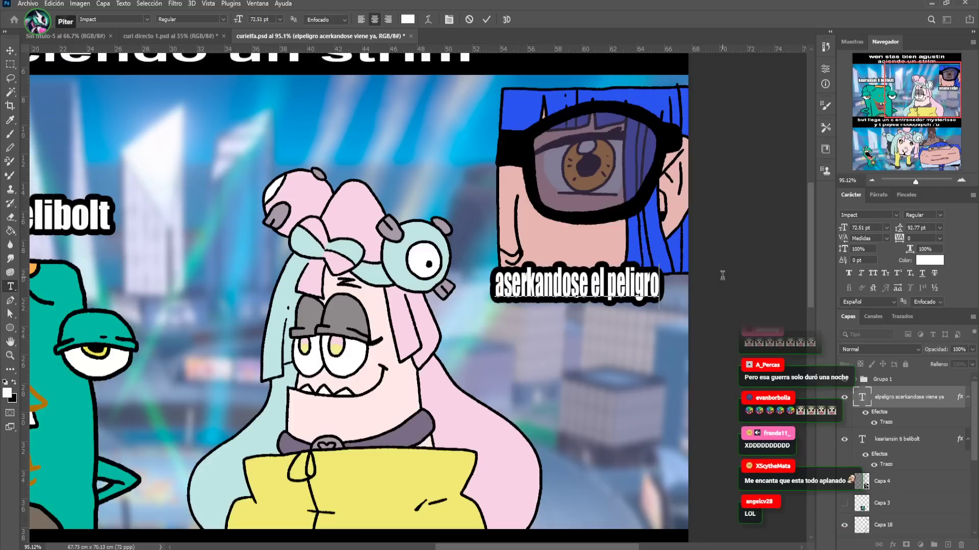
{"action": "key", "text": "Return"}
{"action": "type", "text": "viene ya"}
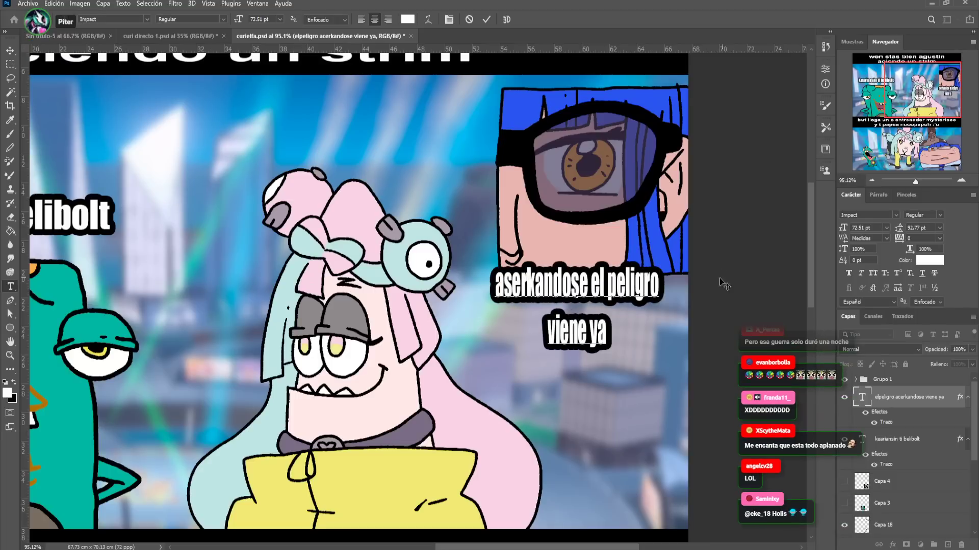
Widen the two-line text horizontally on both sides until it reaches the canvas edge, about 136% wide
{"action": "left_click", "coordinate": [10, 51]}
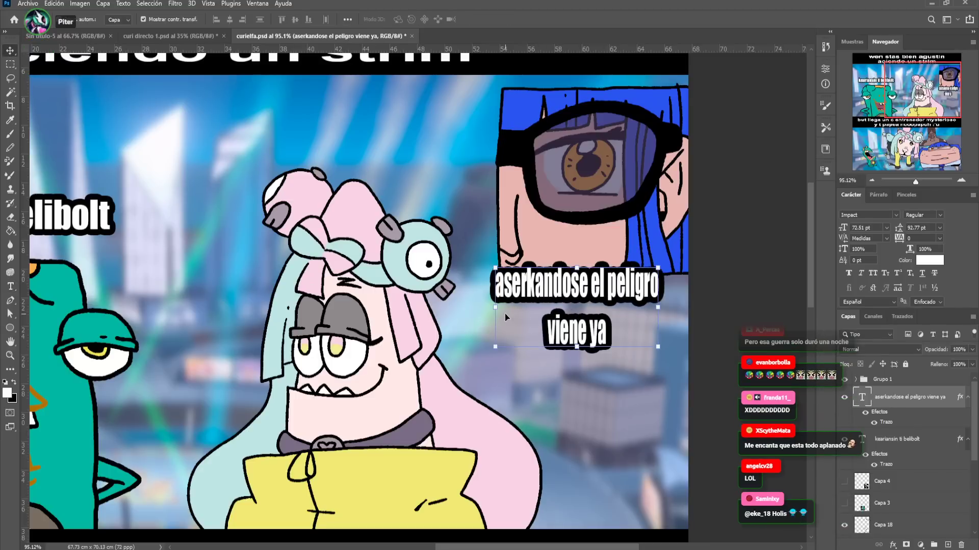
{"action": "left_click_drag", "start_coordinate": [495, 307], "coordinate": [465, 309]}
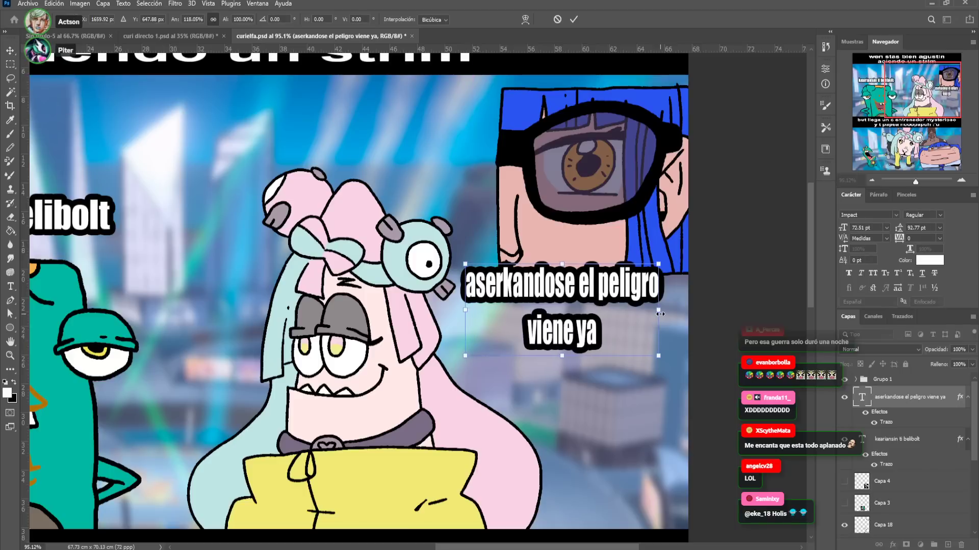
{"action": "left_click_drag", "start_coordinate": [660, 314], "coordinate": [688, 309]}
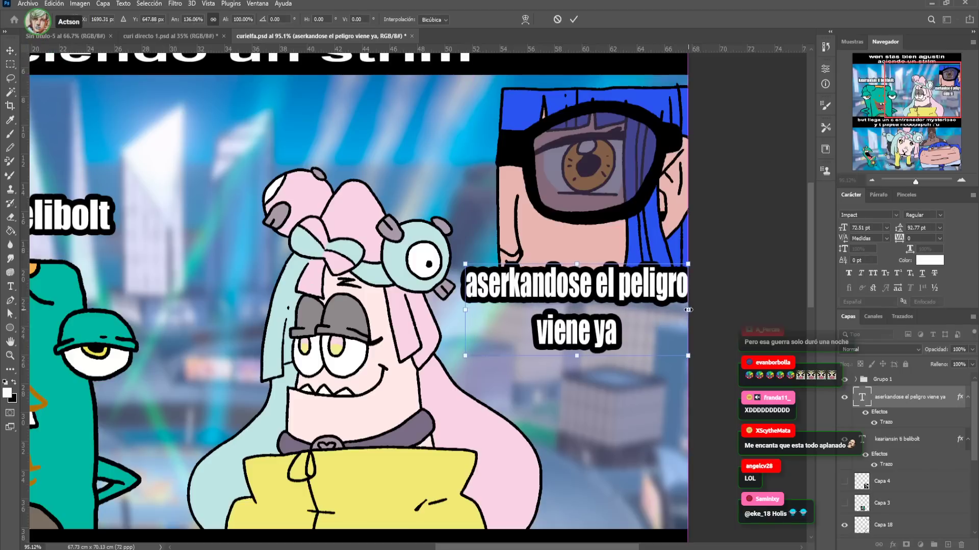
{"action": "key", "text": "Return"}
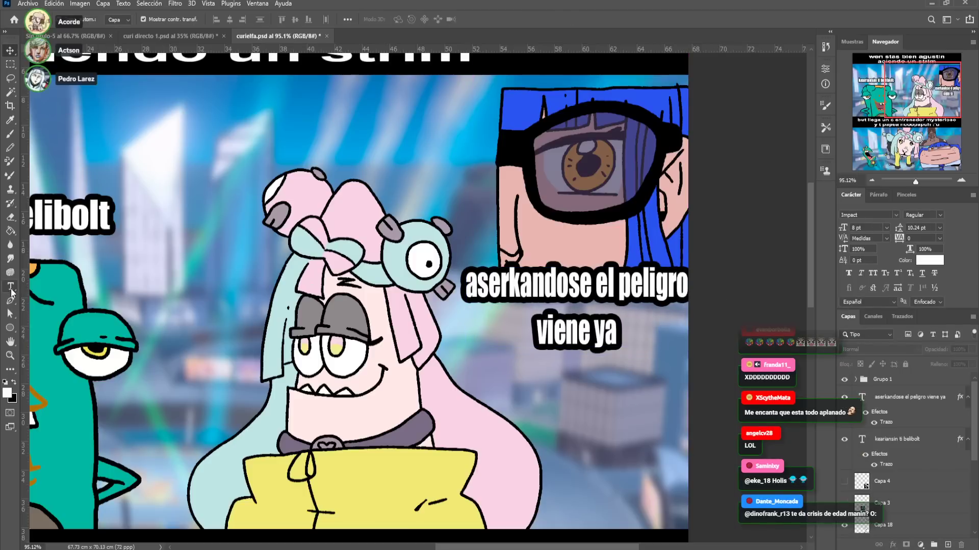
Change "viene" to "biene" in the text's second line and save the document
{"action": "left_click", "coordinate": [12, 288]}
{"action": "left_click", "coordinate": [547, 322]}
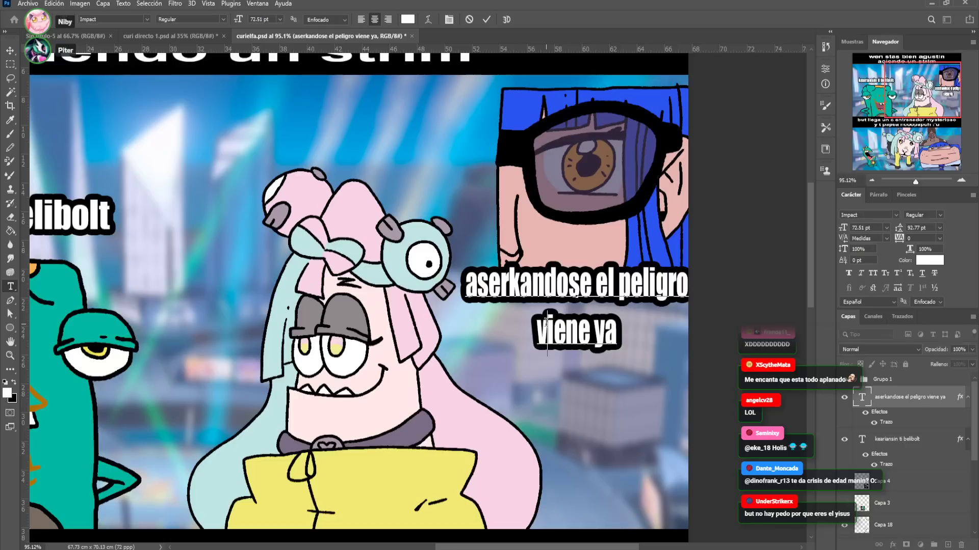
{"action": "key", "text": "BackSpace"}
{"action": "type", "text": "bv"}
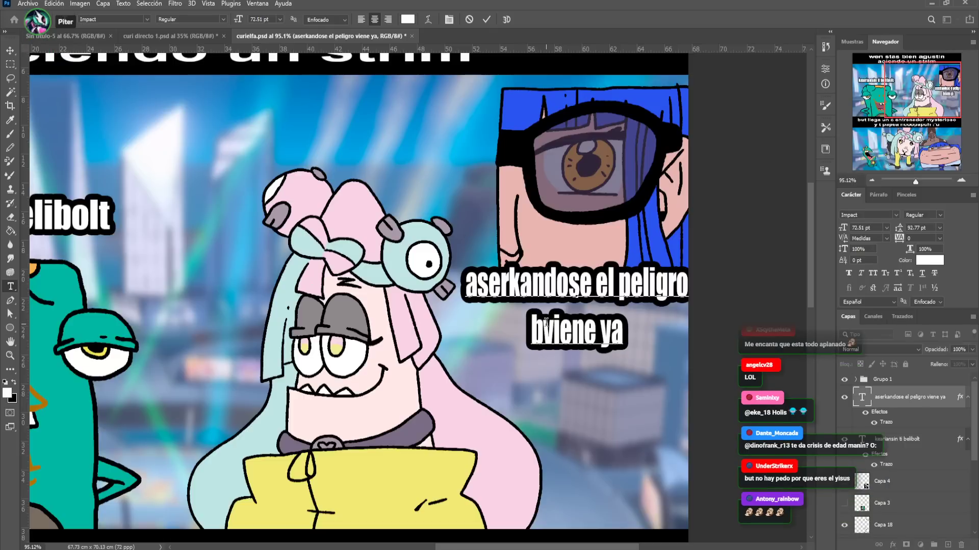
{"action": "key", "text": "BackSpace"}
{"action": "left_click", "coordinate": [11, 52]}
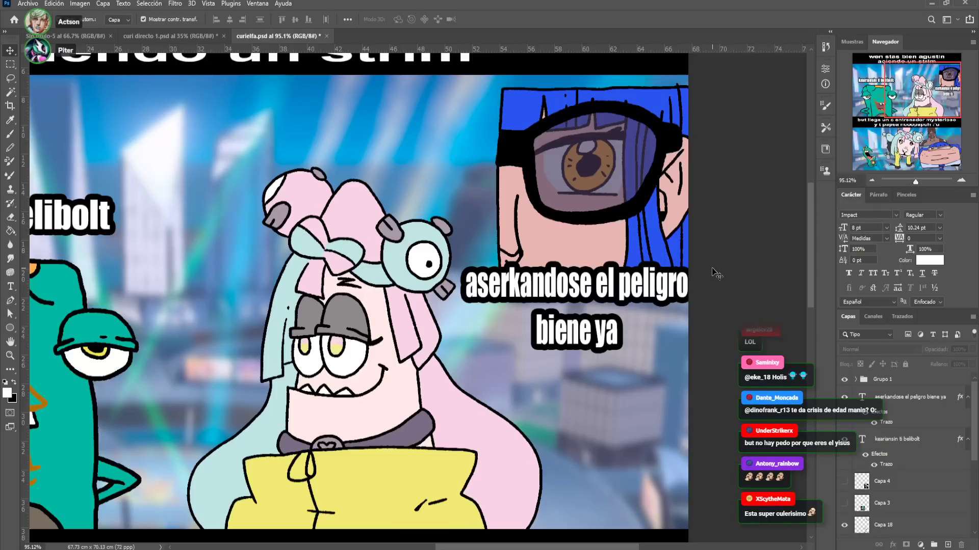
{"action": "key", "text": "ctrl+s"}
{"action": "scroll", "coordinate": [712, 269], "scroll_direction": "down", "scroll_amount": 1}
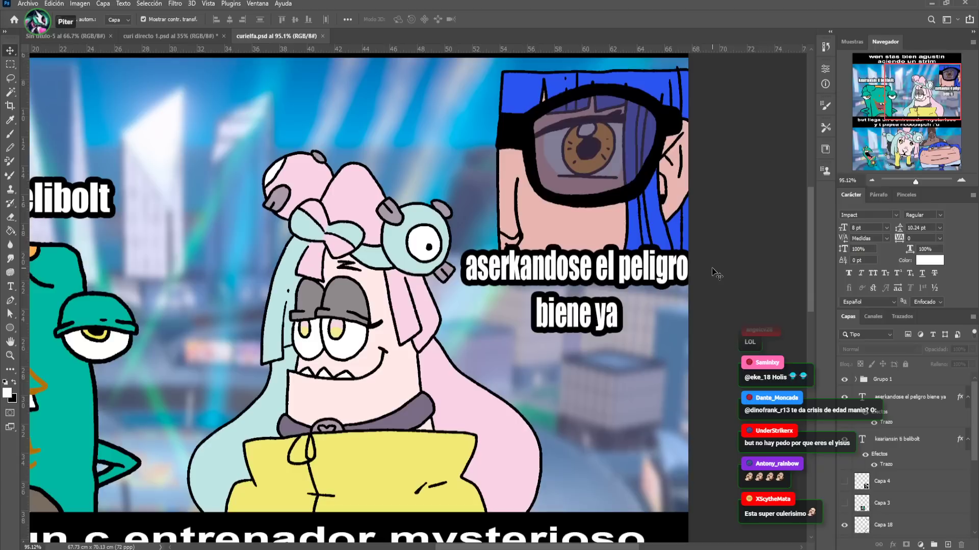
{"action": "scroll", "coordinate": [712, 269], "scroll_direction": "down", "scroll_amount": 1}
{"action": "scroll", "coordinate": [731, 238], "scroll_direction": "up", "scroll_amount": 1}
{"action": "left_click_drag", "start_coordinate": [927, 106], "coordinate": [896, 106]}
{"action": "left_click", "coordinate": [352, 201]}
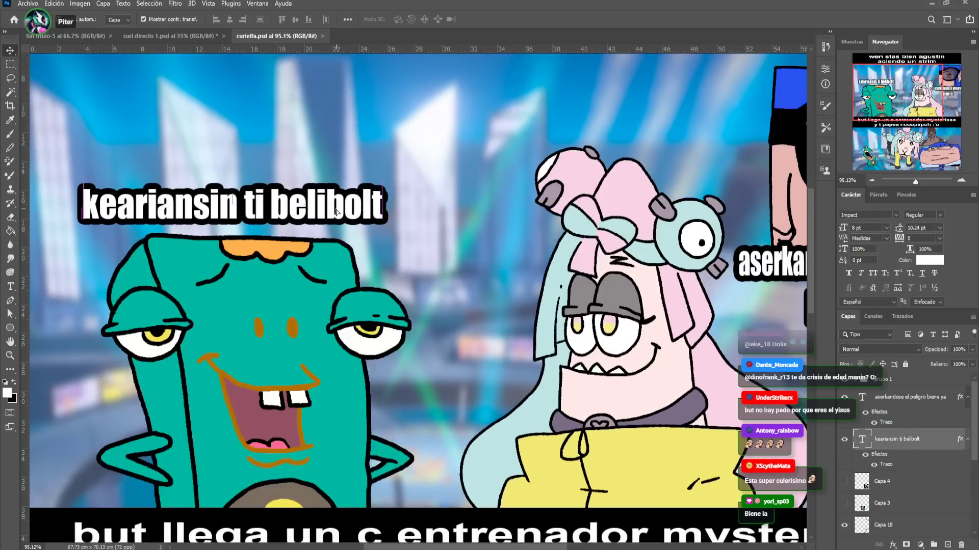
{"action": "scroll", "coordinate": [422, 221], "scroll_direction": "right", "scroll_amount": 3}
{"action": "scroll", "coordinate": [416, 226], "scroll_direction": "right", "scroll_amount": 1}
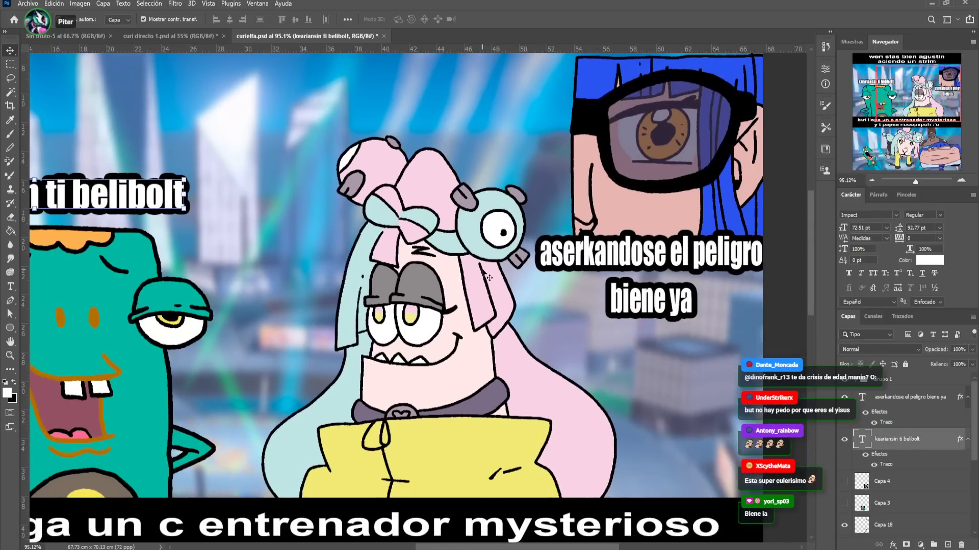
Try adding the extra lines "rerea" and "aers" below "biene ya" in the text beneath the glasses picture
{"action": "left_click", "coordinate": [651, 310]}
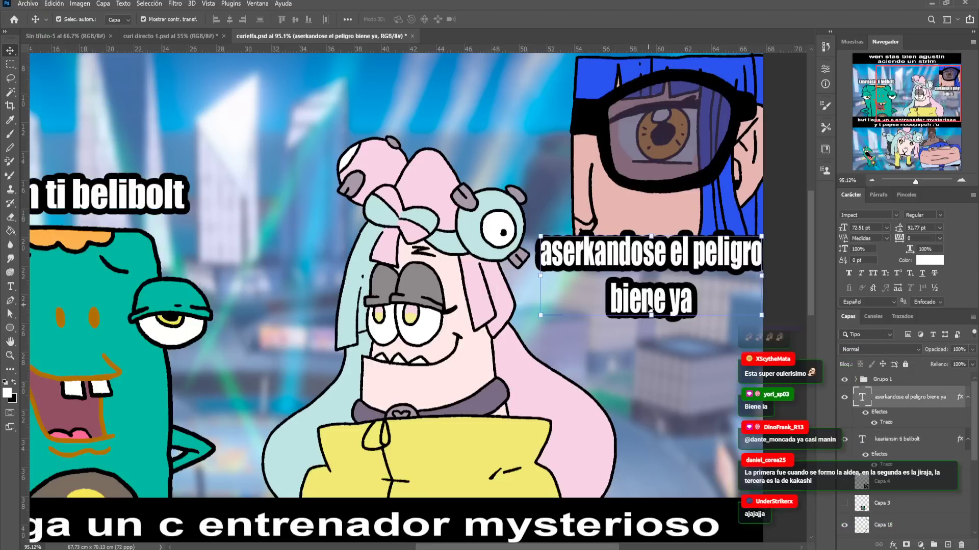
{"action": "key", "text": "t"}
{"action": "left_click", "coordinate": [692, 298]}
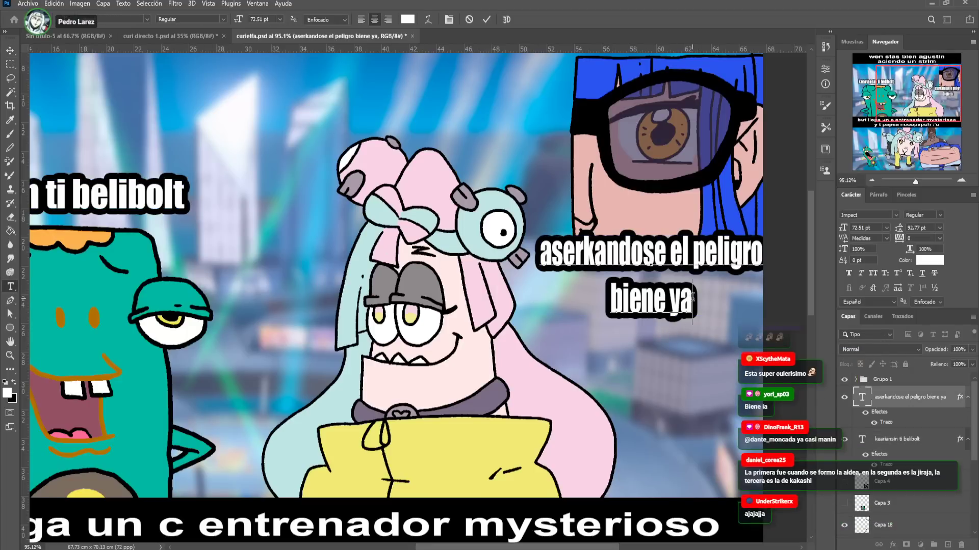
{"action": "type", "text": "rerea"}
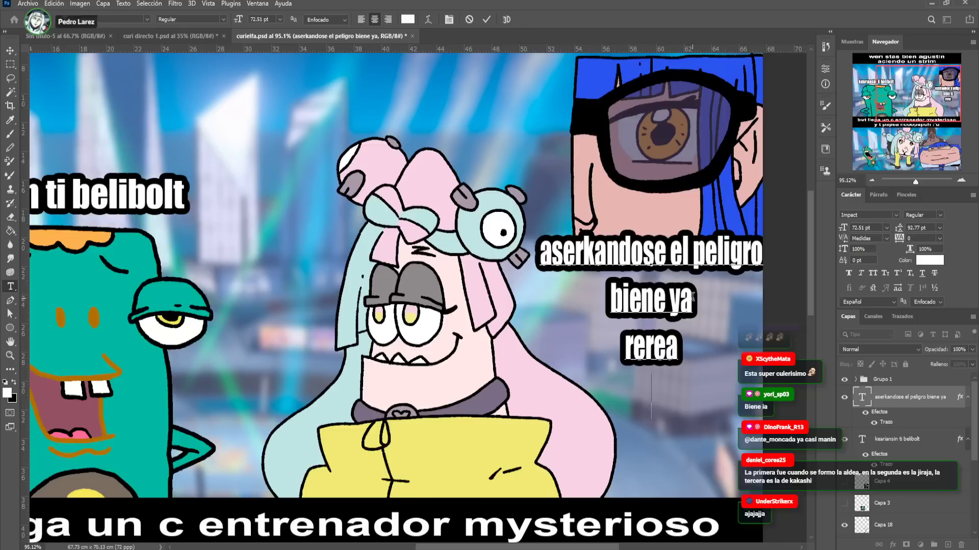
{"action": "key", "text": "Return"}
{"action": "type", "text": "aers"}
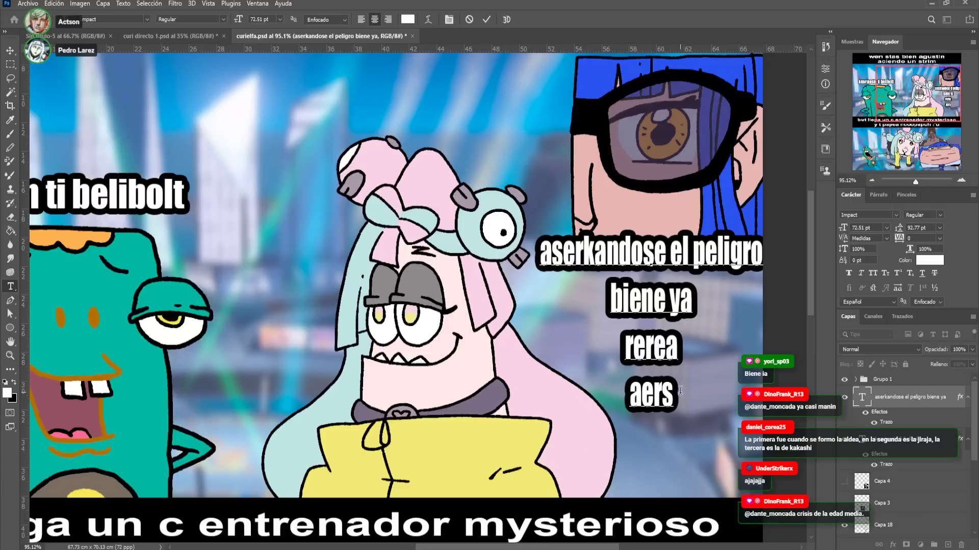
Try a 70 pt line spacing on the last three lines of that text, and undo the trial edits
{"action": "left_click_drag", "start_coordinate": [680, 390], "coordinate": [606, 312]}
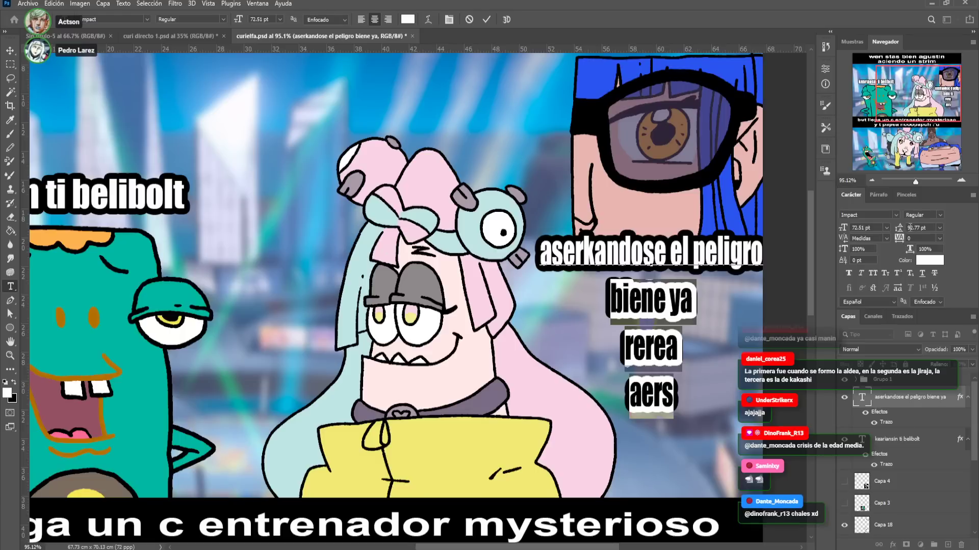
{"action": "left_click", "coordinate": [902, 228]}
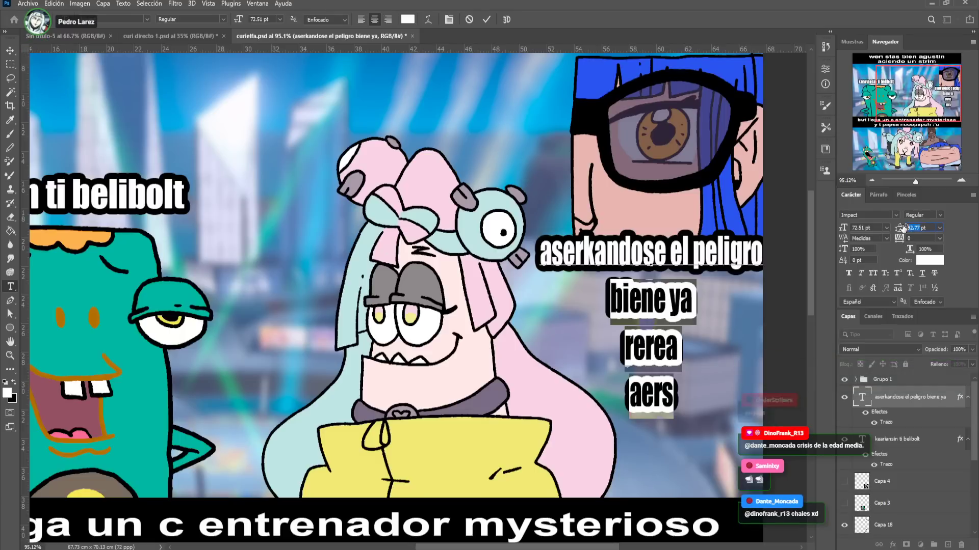
{"action": "type", "text": "70"}
{"action": "key", "text": "Return"}
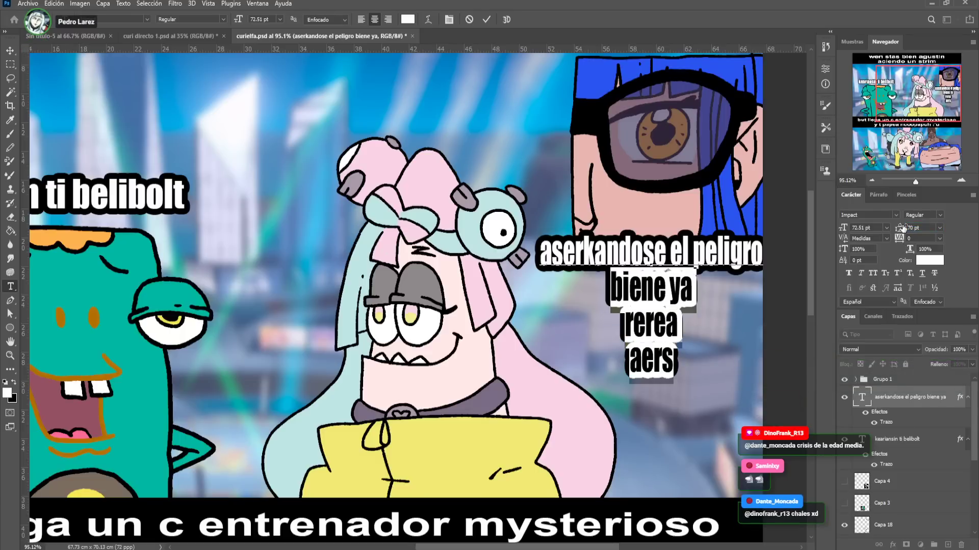
{"action": "left_click", "coordinate": [638, 296]}
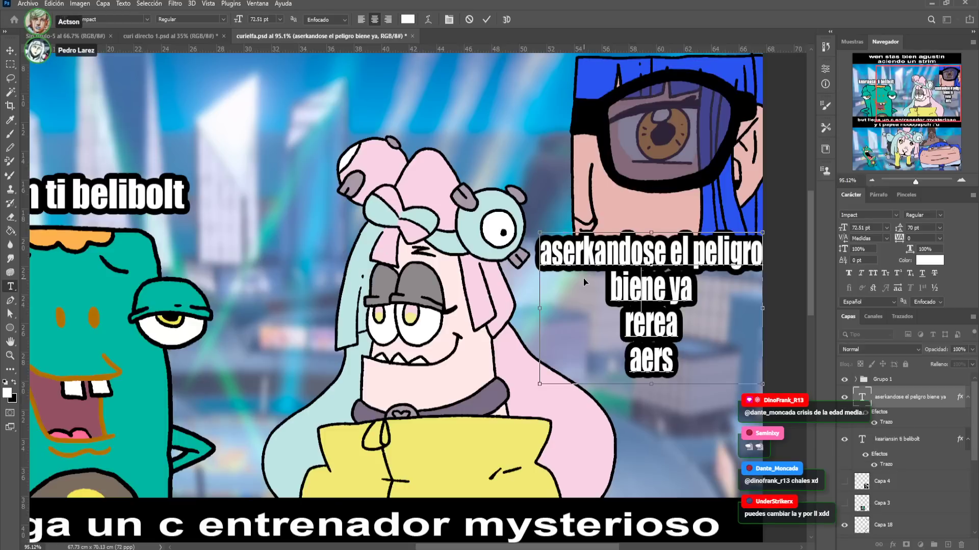
{"action": "key", "text": "ctrl+shift+End"}
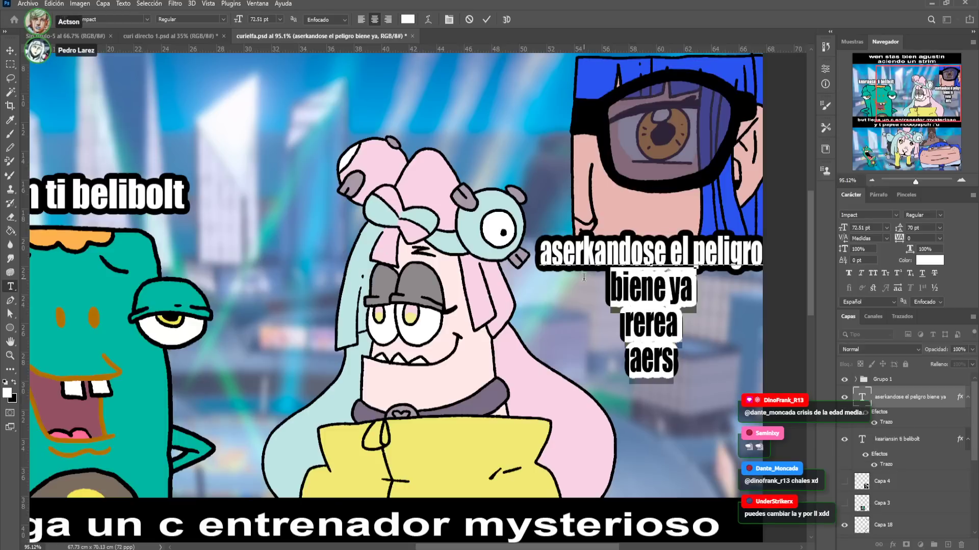
{"action": "left_click", "coordinate": [12, 54]}
{"action": "key", "text": "ctrl+z"}
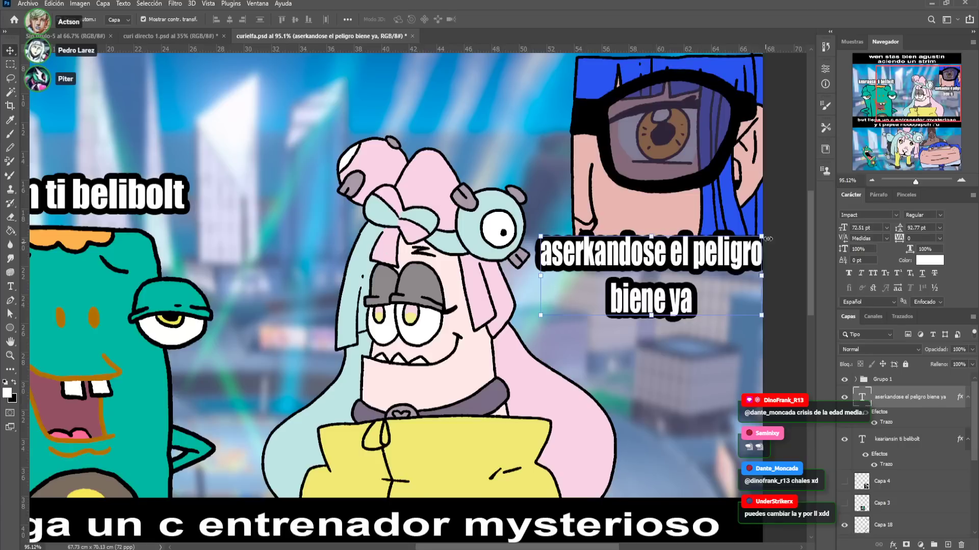
{"action": "left_click", "coordinate": [792, 206]}
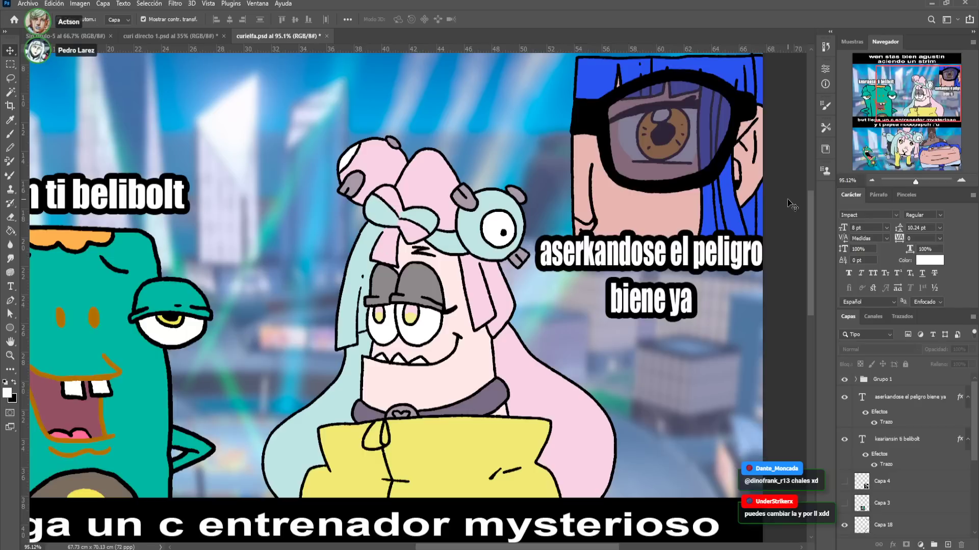
Duplicate the "aserkandose el peligro biene ya" text and place the copy over the lion-like character in the lower panel
{"action": "left_click", "coordinate": [676, 311]}
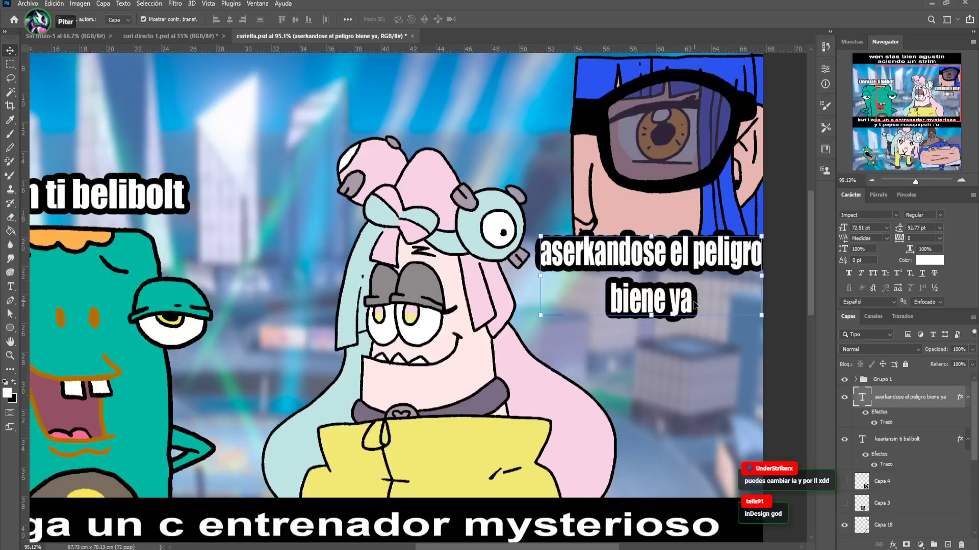
{"action": "left_click_drag", "start_coordinate": [694, 305], "coordinate": [663, 420]}
{"action": "scroll", "coordinate": [654, 419], "scroll_direction": "down", "scroll_amount": 1}
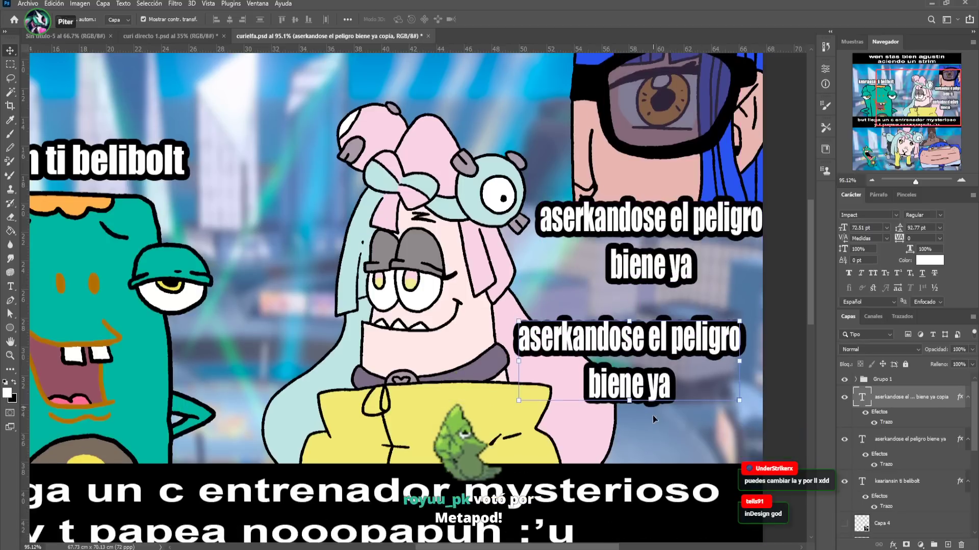
{"action": "scroll", "coordinate": [654, 419], "scroll_direction": "down", "scroll_amount": 2}
{"action": "scroll", "coordinate": [547, 324], "scroll_direction": "down", "scroll_amount": 5}
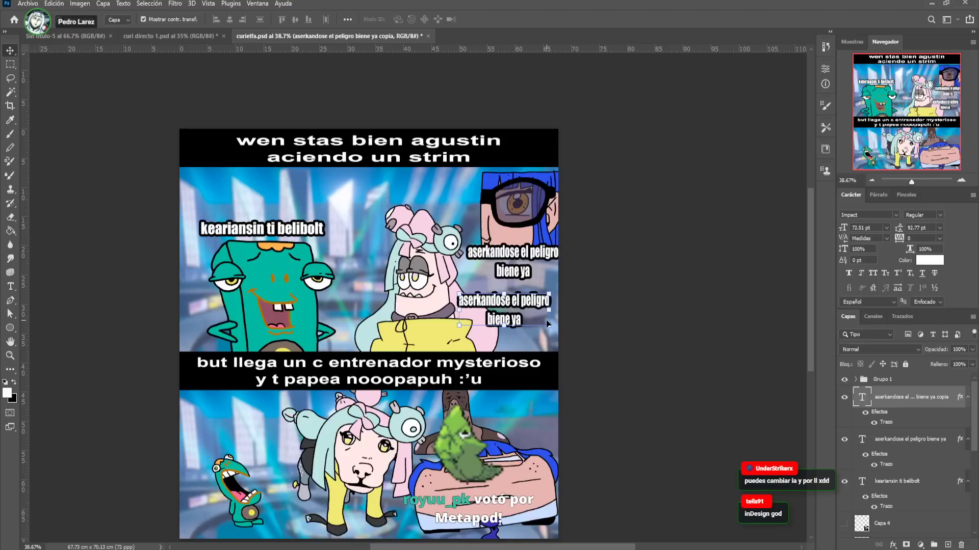
{"action": "left_click_drag", "start_coordinate": [532, 300], "coordinate": [500, 340]}
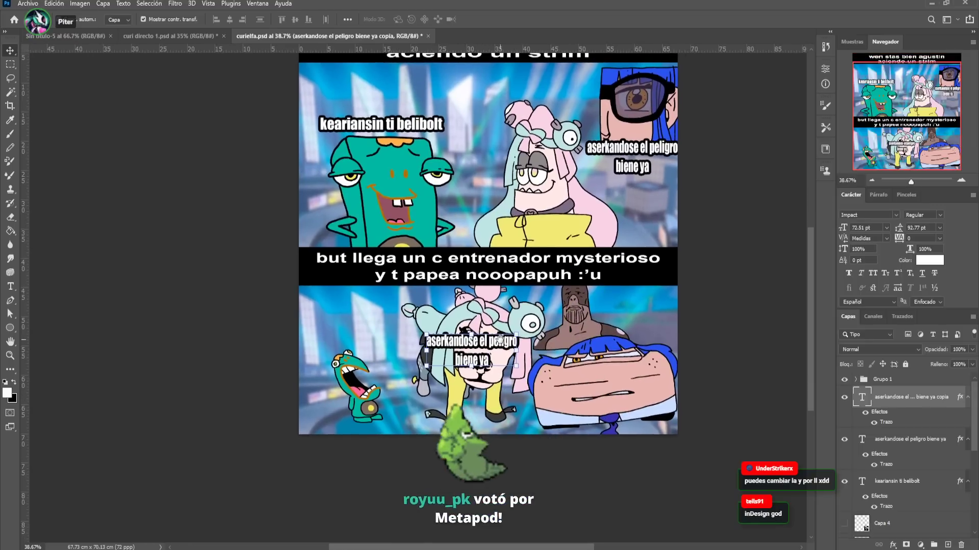
Rewrite the copied text as two lines, "NOZ DESTRUIRÁ" and "A TODOOOZ :'U"
{"action": "key", "text": "t"}
{"action": "left_click", "coordinate": [425, 341]}
{"action": "key", "text": "ctrl+a"}
{"action": "type", "text": "NO"}
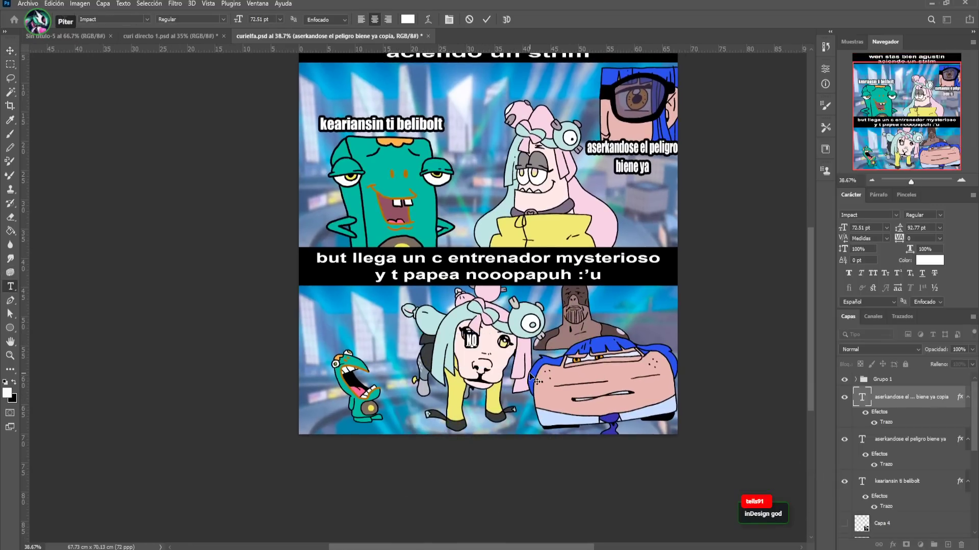
{"action": "type", "text": "Z DESTRUIRÁ"}
{"action": "key", "text": "Return"}
{"action": "type", "text": "A TODOOOS"}
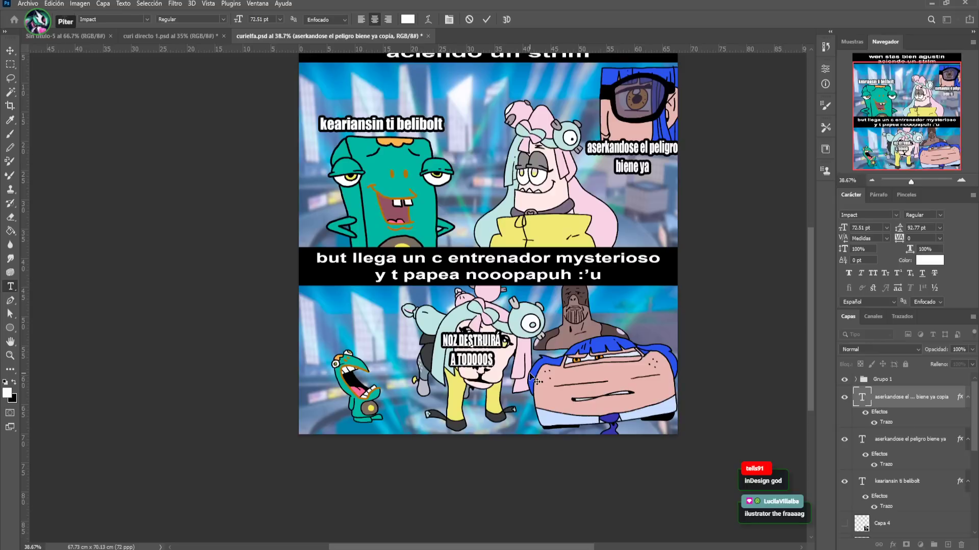
{"action": "key", "text": "BackSpace"}
{"action": "type", "text": "Z"}
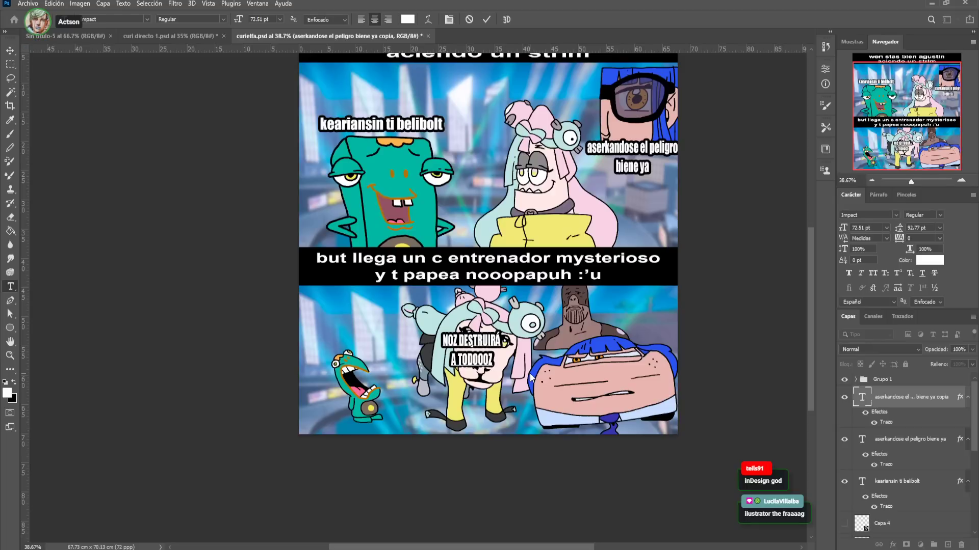
{"action": "type", "text": ":u"}
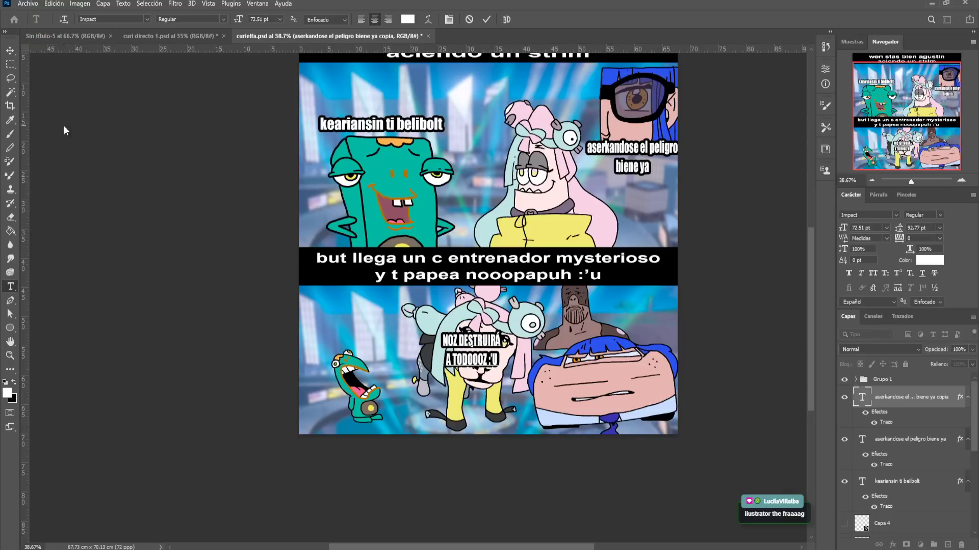
Place the "NOZ DESTRUIRÁ A TODOOOZ :'U" text above the small green character and reshape it to about 146% width and 55% height
{"action": "left_click", "coordinate": [11, 51]}
{"action": "left_click_drag", "start_coordinate": [484, 349], "coordinate": [364, 322]}
{"action": "left_click", "coordinate": [912, 183]}
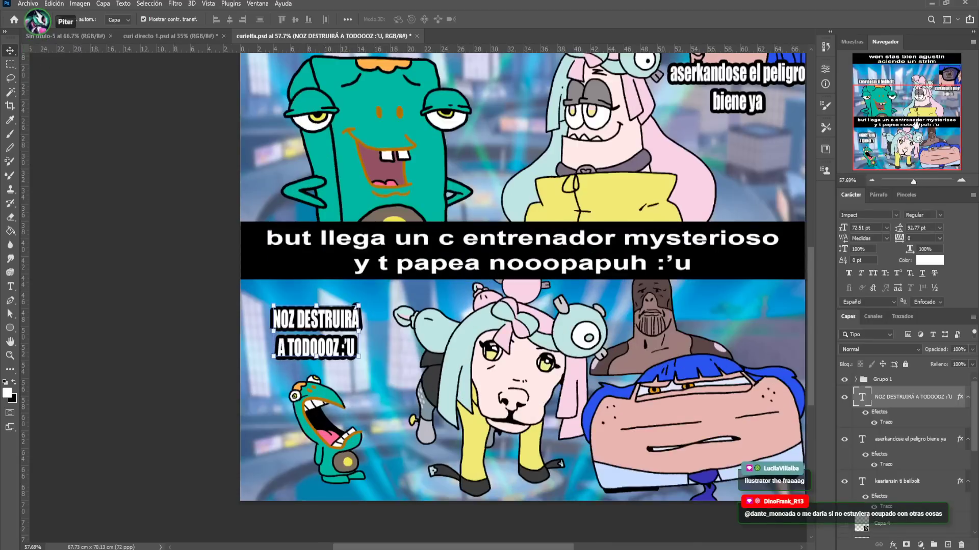
{"action": "left_click", "coordinate": [908, 148]}
{"action": "left_click_drag", "start_coordinate": [318, 348], "coordinate": [349, 391]}
{"action": "key", "text": "Return"}
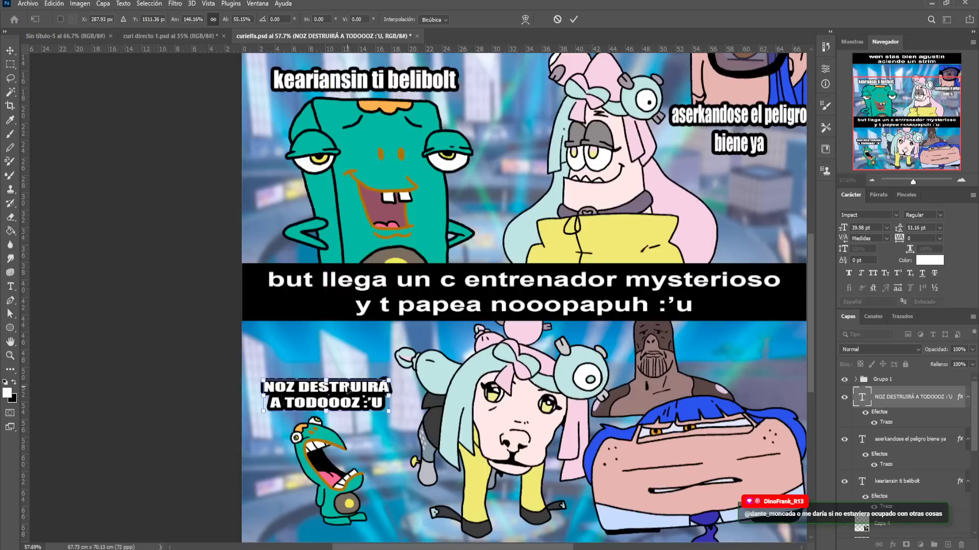
Duplicate the "NOZ DESTRUIRÁ A TODOOOZ :'U" text and place the copy at the lower panel's bottom edge, beside the blue-haired character
{"action": "scroll", "coordinate": [356, 387], "scroll_direction": "down", "scroll_amount": 3}
{"action": "scroll", "coordinate": [365, 384], "scroll_direction": "down", "scroll_amount": 1}
{"action": "left_click_drag", "start_coordinate": [360, 305], "coordinate": [619, 430]}
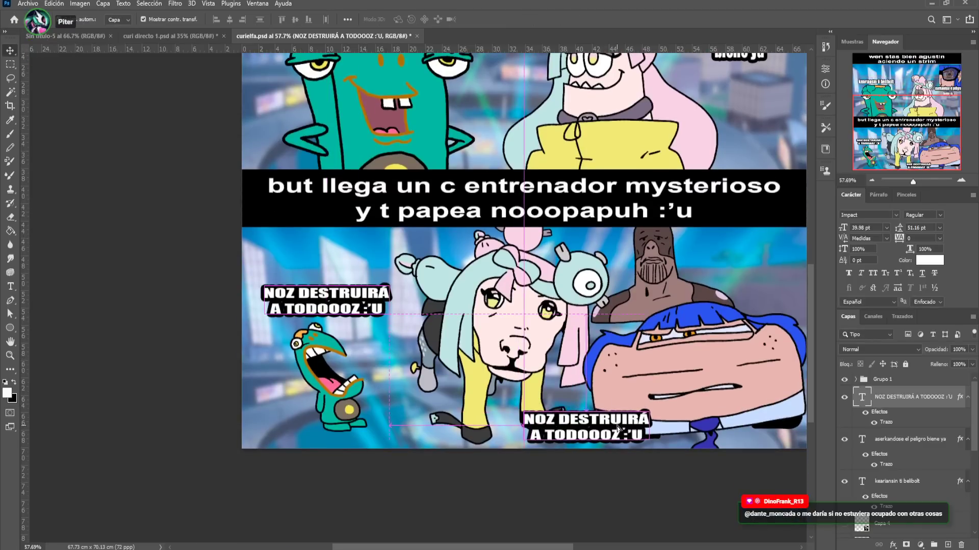
Replace the copy's wording with the single line "LISTO PARA TU RETIRO, MCELFA?"
{"action": "left_click", "coordinate": [15, 289]}
{"action": "key", "text": "ctrl+a"}
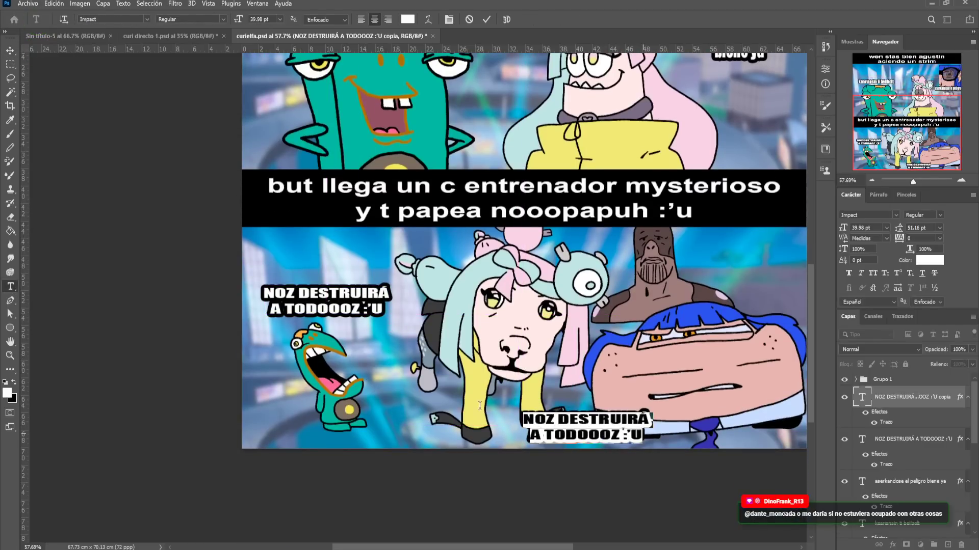
{"action": "type", "text": "LISTO PARA TU"}
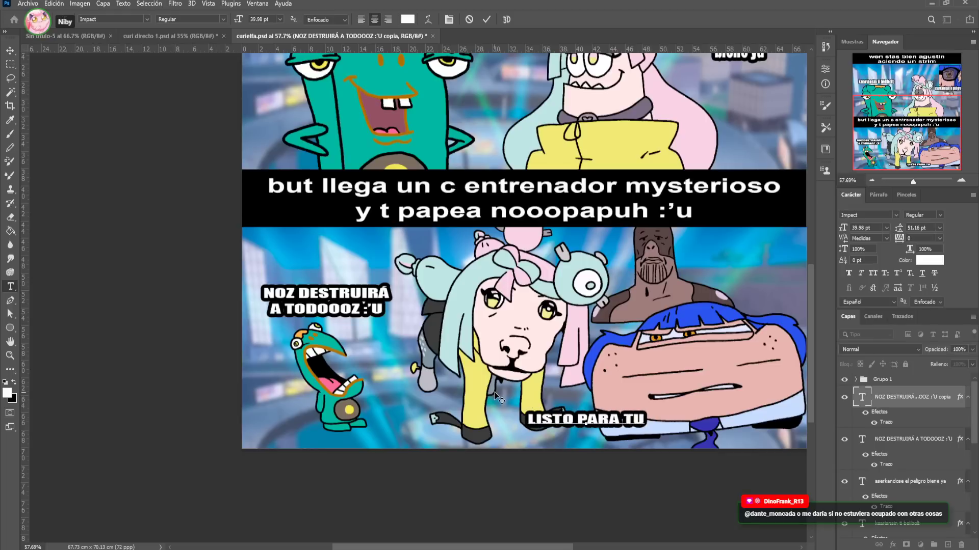
{"action": "type", "text": " RETIRO"}
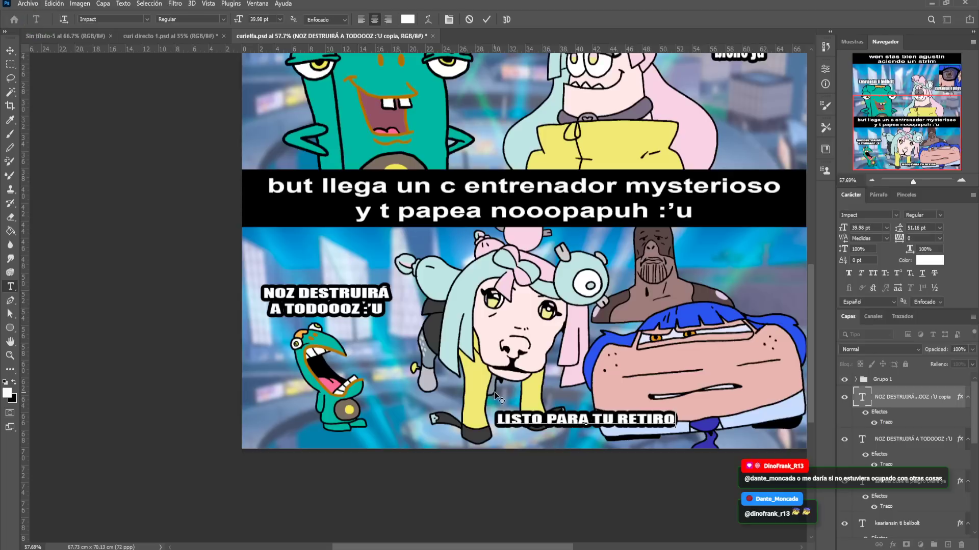
{"action": "type", "text": ", MC"}
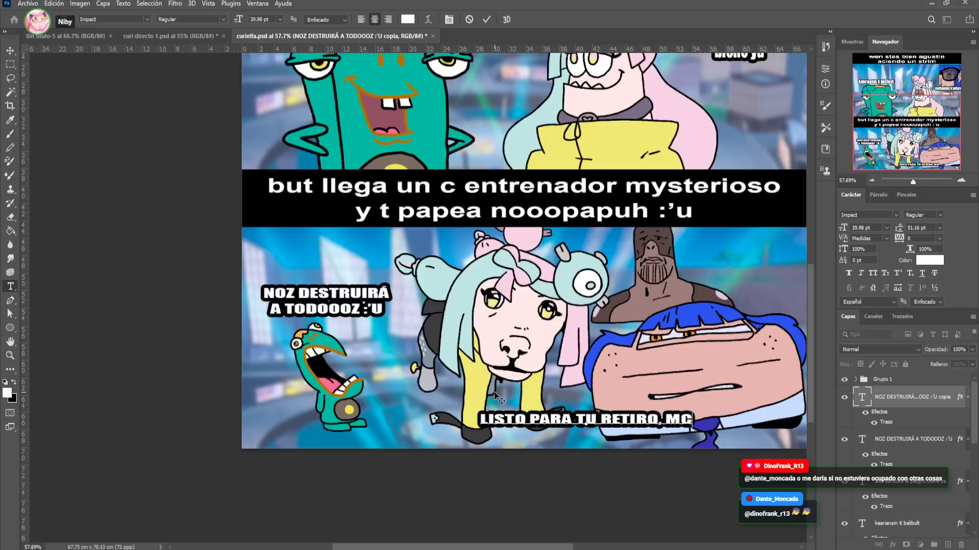
{"action": "type", "text": "ELFA?"}
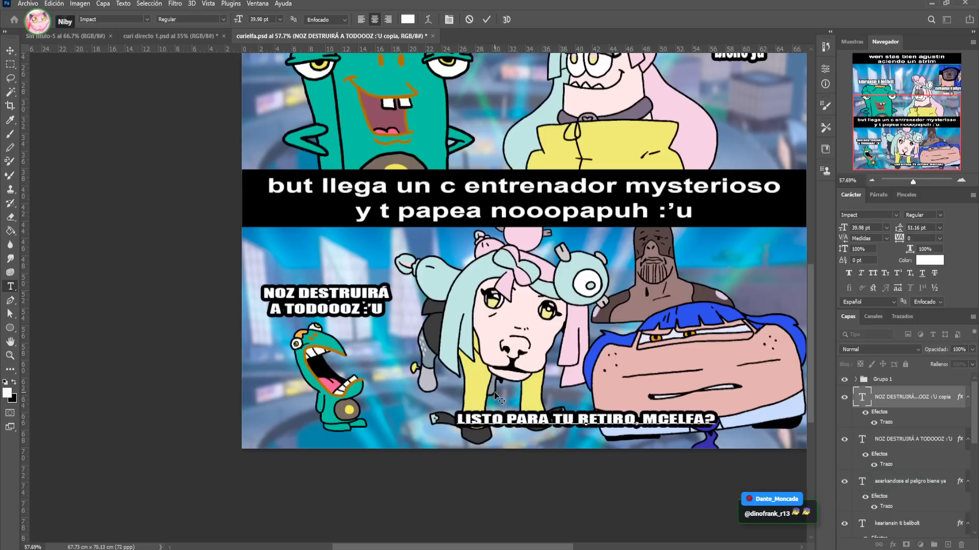
{"action": "left_click", "coordinate": [10, 52]}
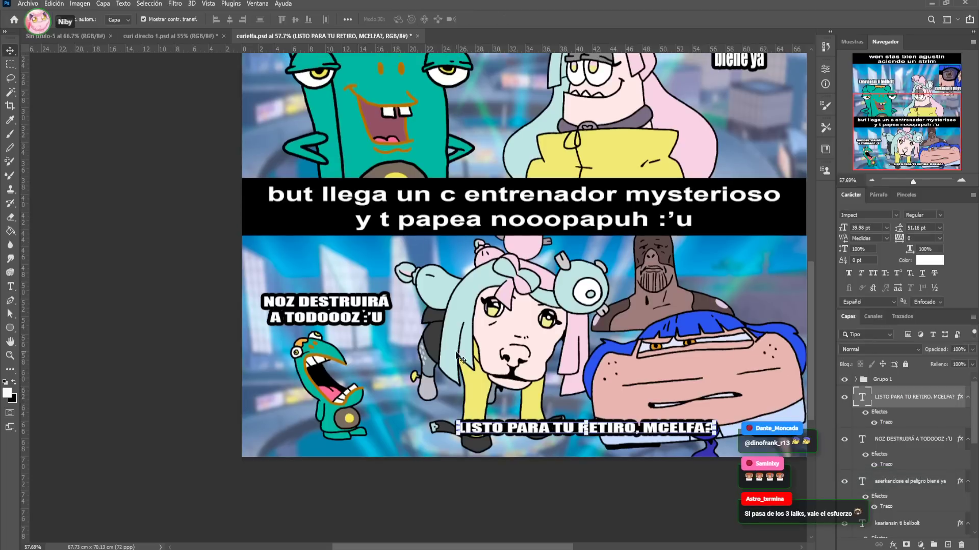
Scale the "LISTO PARA TU RETIRO, MCELFA?" text to about 88% and move it below the blue-haired character's mouth
{"action": "left_click_drag", "start_coordinate": [454, 421], "coordinate": [554, 432]}
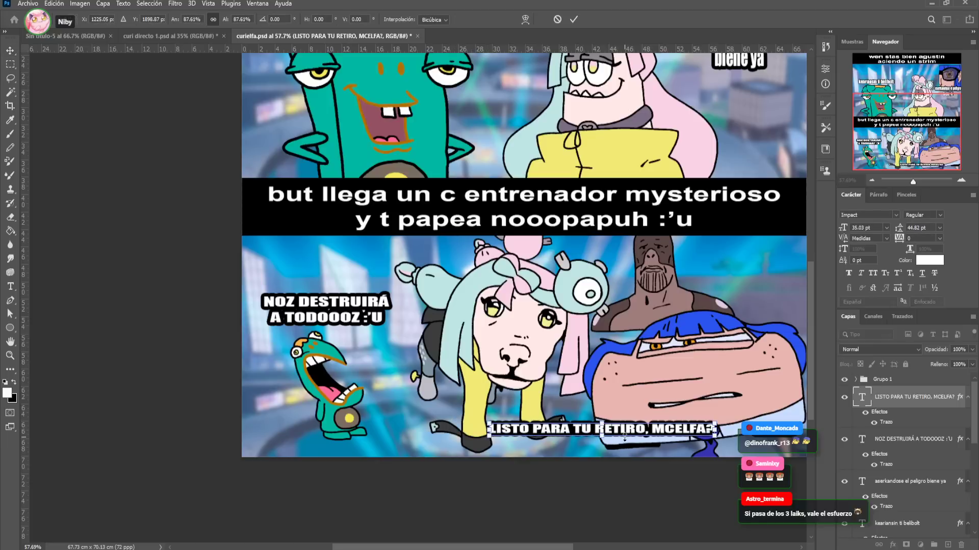
{"action": "left_click_drag", "start_coordinate": [689, 438], "coordinate": [639, 412]}
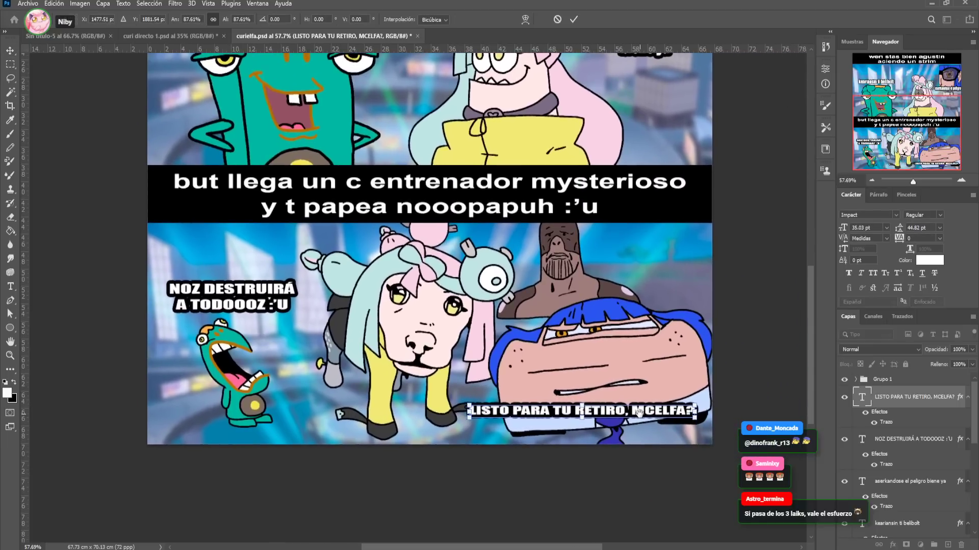
{"action": "left_click", "coordinate": [740, 332]}
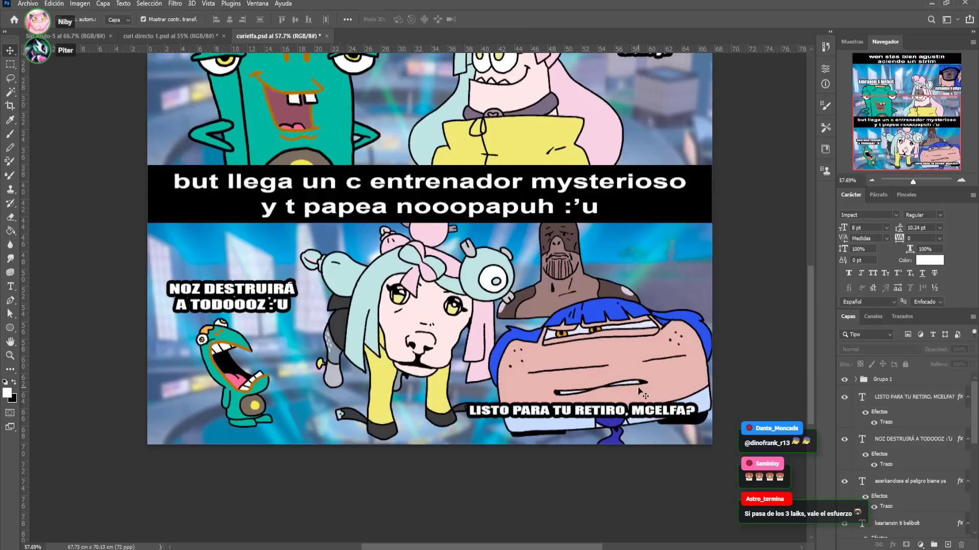
Narrow the "LISTO PARA TU RETIRO, MCELFA?" text to about 93% width, keeping its height at 100%
{"action": "left_click", "coordinate": [534, 416]}
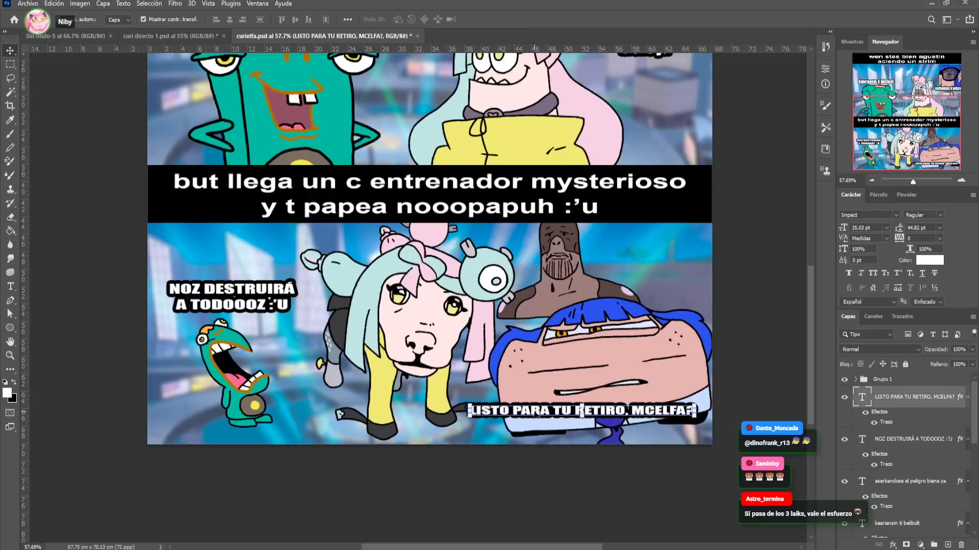
{"action": "left_click_drag", "start_coordinate": [469, 412], "coordinate": [499, 414]}
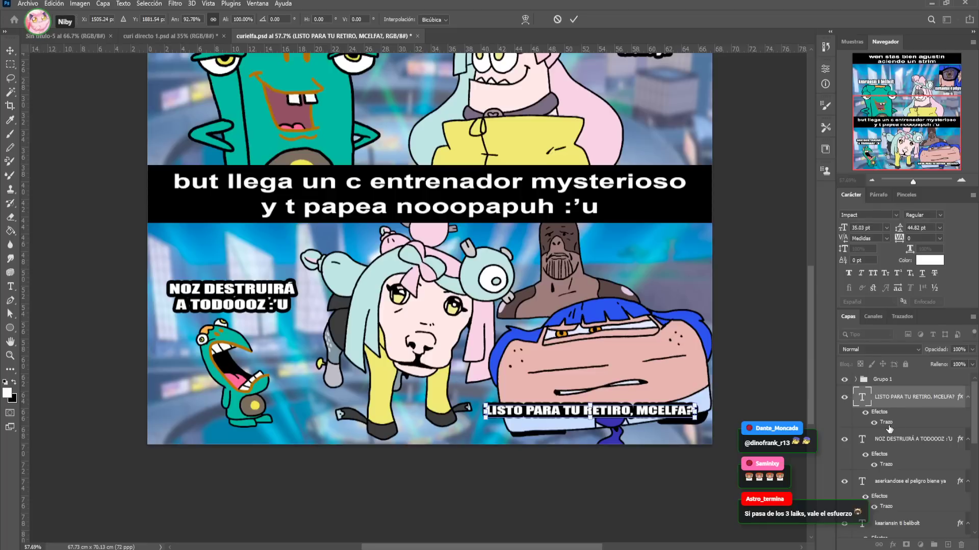
{"action": "key", "text": "Return"}
{"action": "key", "text": "h"}
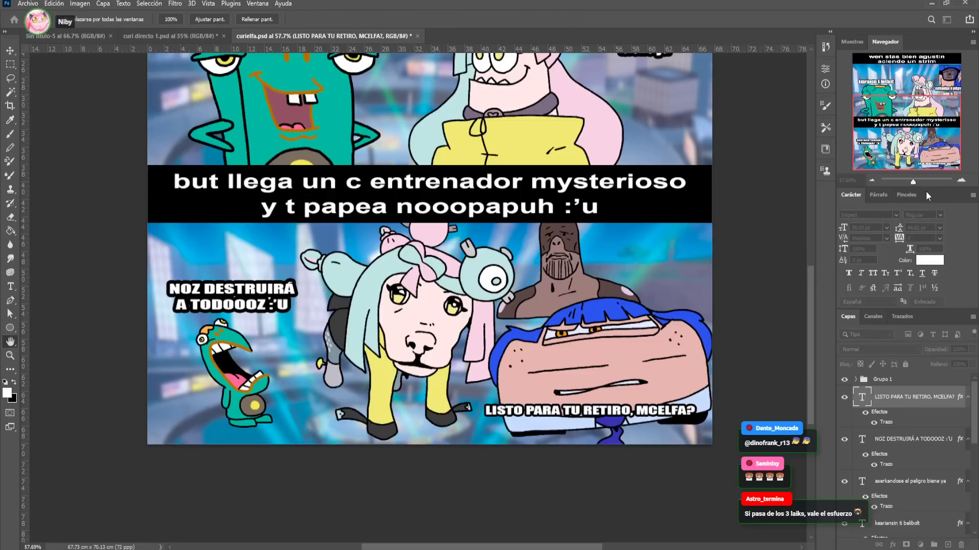
{"action": "key", "text": "v"}
{"action": "left_click", "coordinate": [734, 350]}
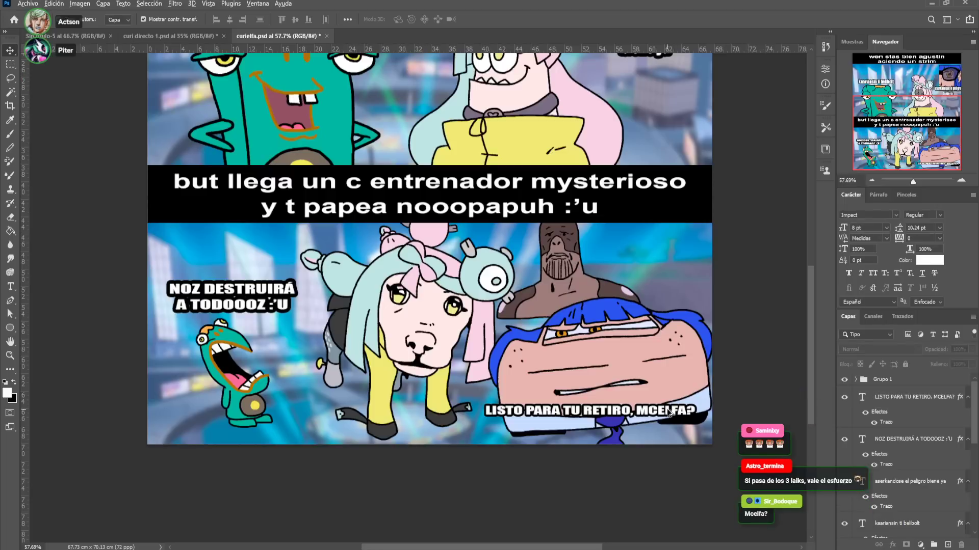
Duplicate the "LISTO PARA TU RETIRO, MCELFA?" text beside the bald character and reword the copy as two lines, "LO SIENTO" and "NIÑITA"
{"action": "left_click_drag", "start_coordinate": [668, 412], "coordinate": [693, 277]}
{"action": "left_click", "coordinate": [10, 286]}
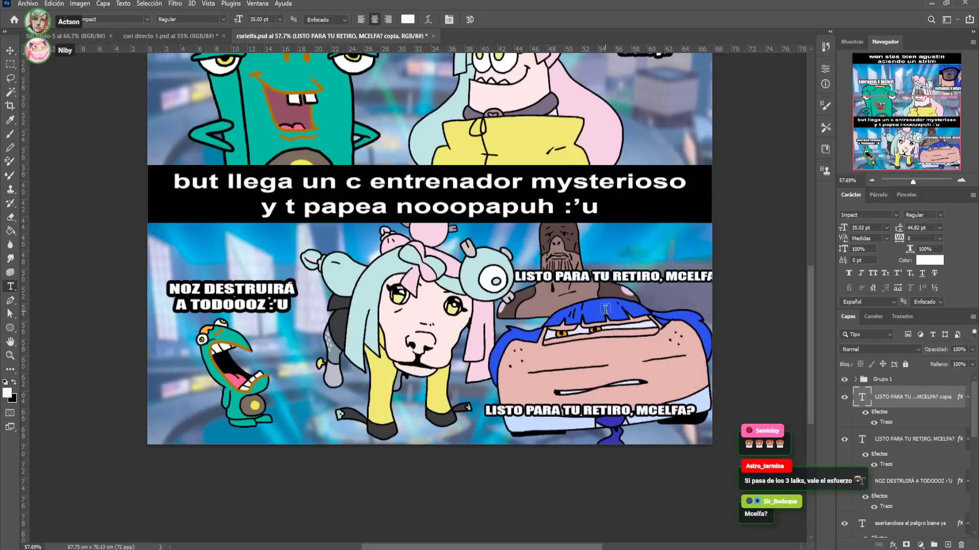
{"action": "left_click", "coordinate": [588, 278]}
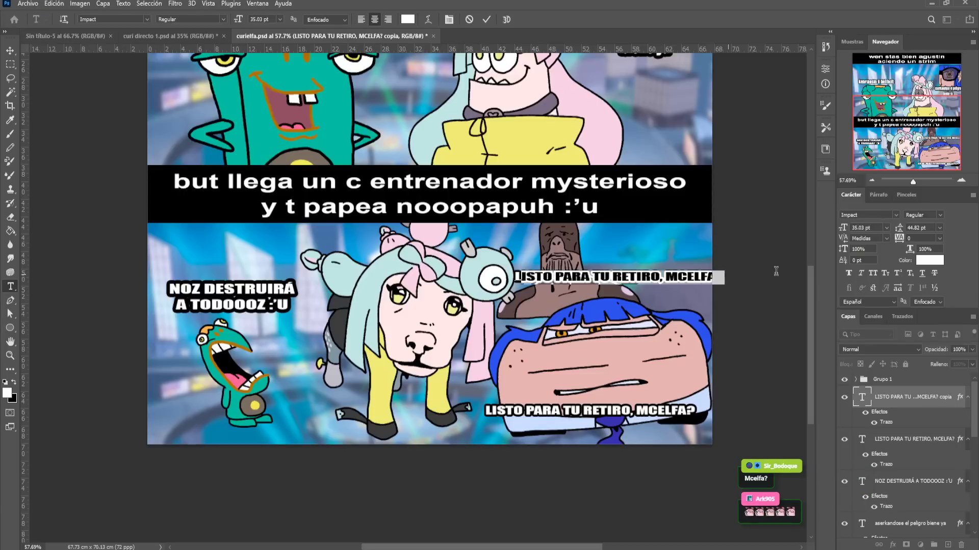
{"action": "type", "text": "LO"}
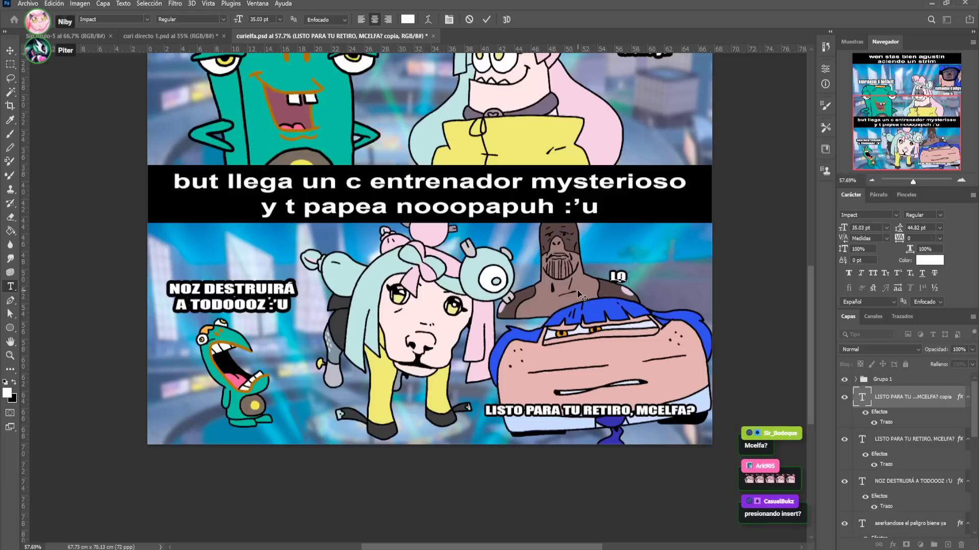
{"action": "type", "text": "SIENTONILITA"}
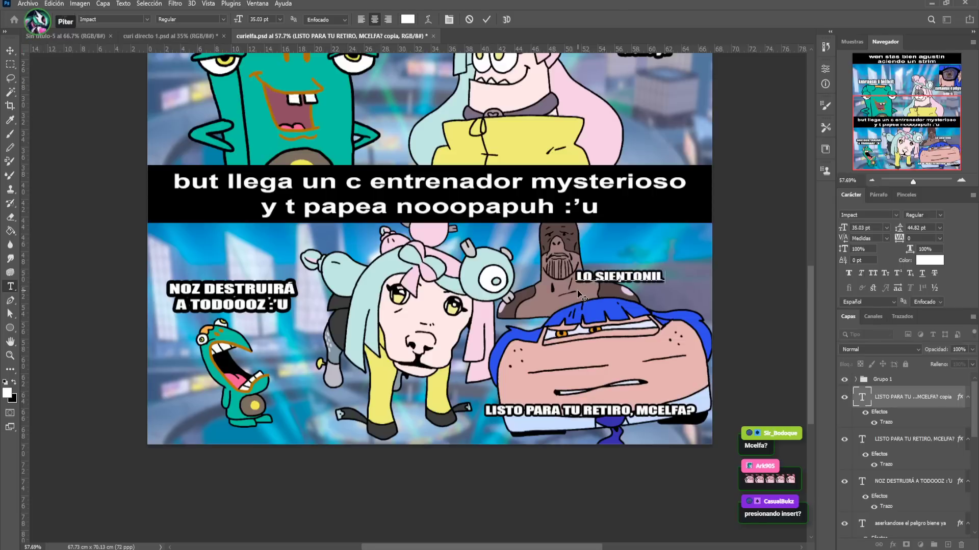
{"action": "key", "text": "BackSpace"}
{"action": "key", "text": "BackSpace"}
{"action": "key", "text": "BackSpace"}
{"action": "key", "text": "BackSpace"}
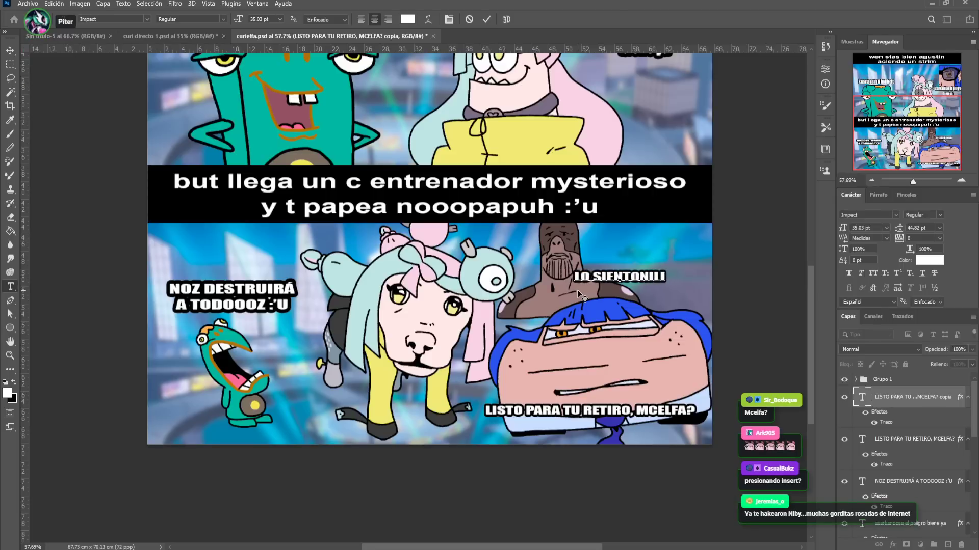
{"action": "type", "text": "ÑITA"}
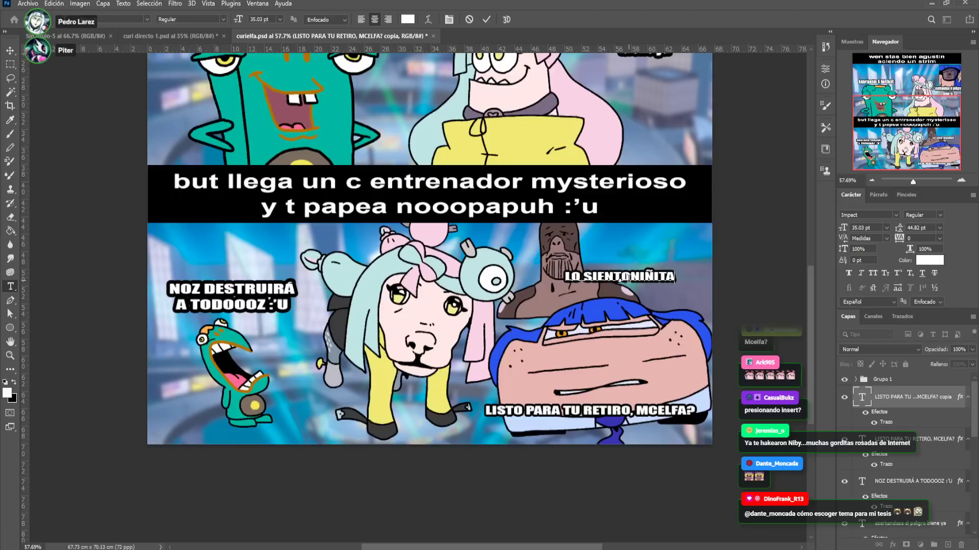
{"action": "left_click", "coordinate": [628, 278]}
{"action": "key", "text": "Return"}
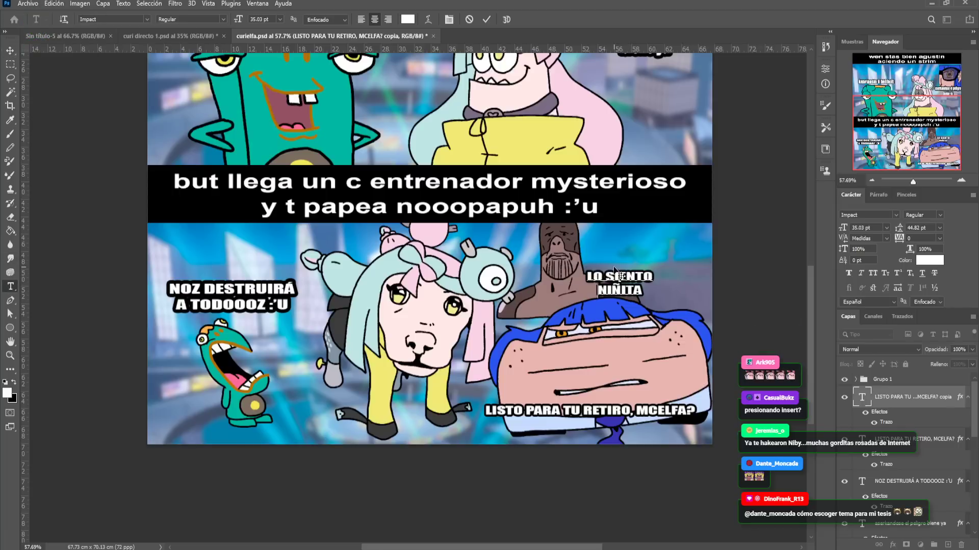
Replace the first line of the text beside the bald character with "PERDONAM3"
{"action": "left_click_drag", "start_coordinate": [594, 278], "coordinate": [660, 270]}
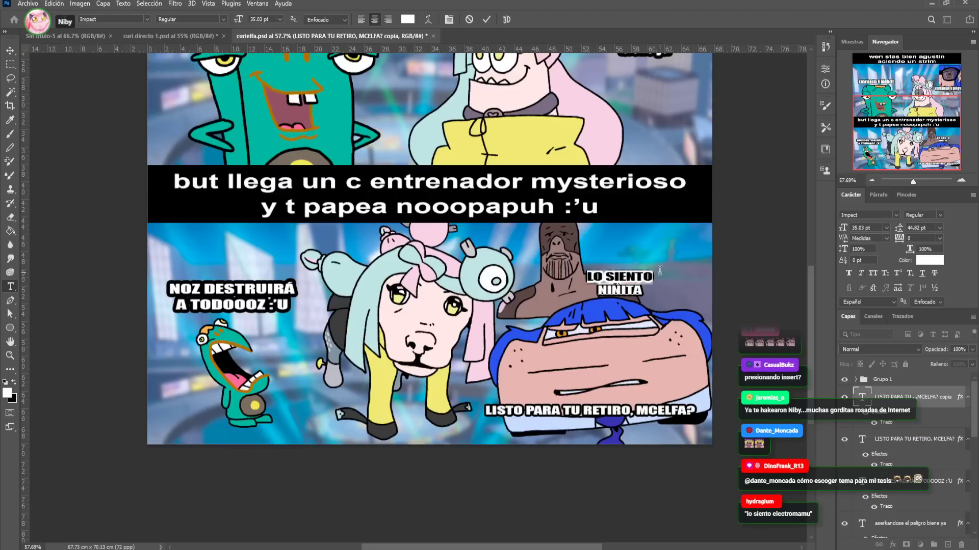
{"action": "type", "text": "PERDONA"}
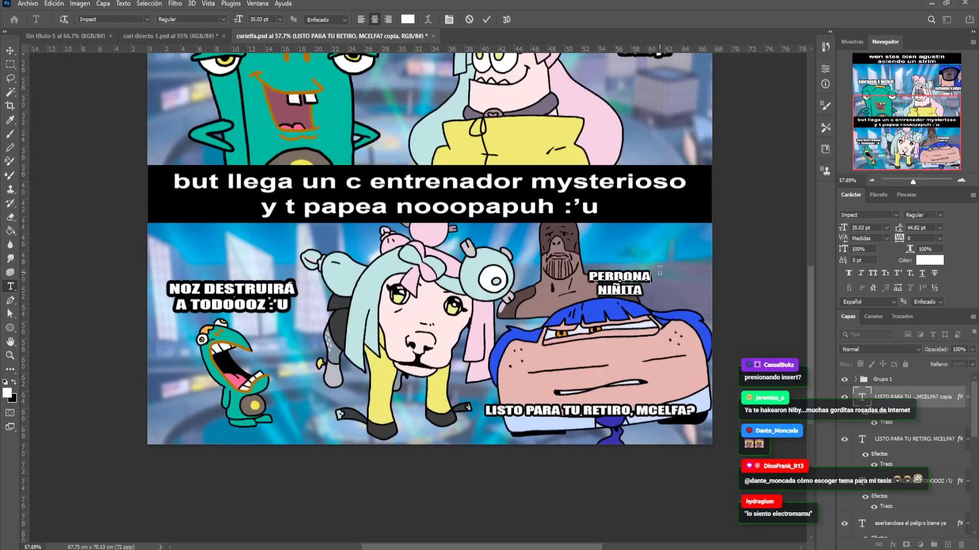
{"action": "type", "text": "M3"}
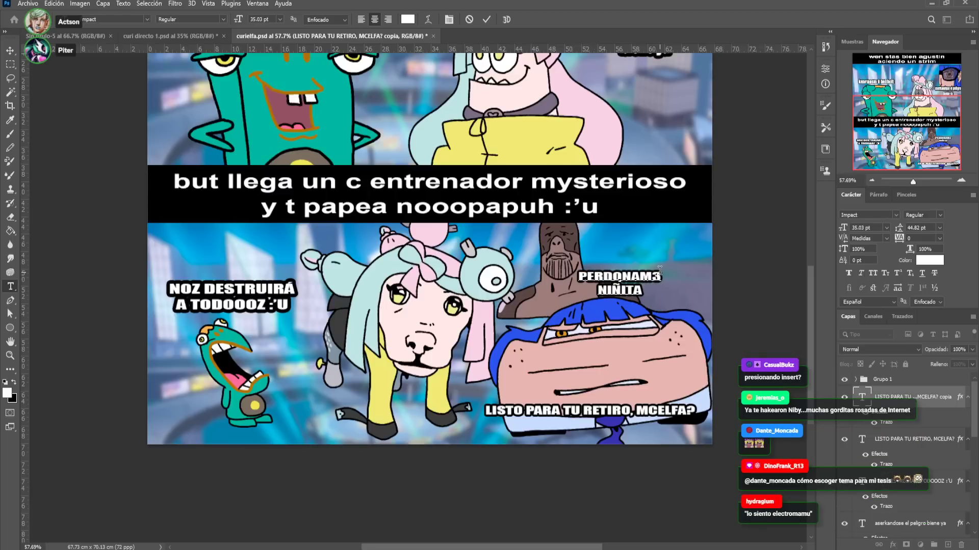
{"action": "left_click", "coordinate": [11, 51]}
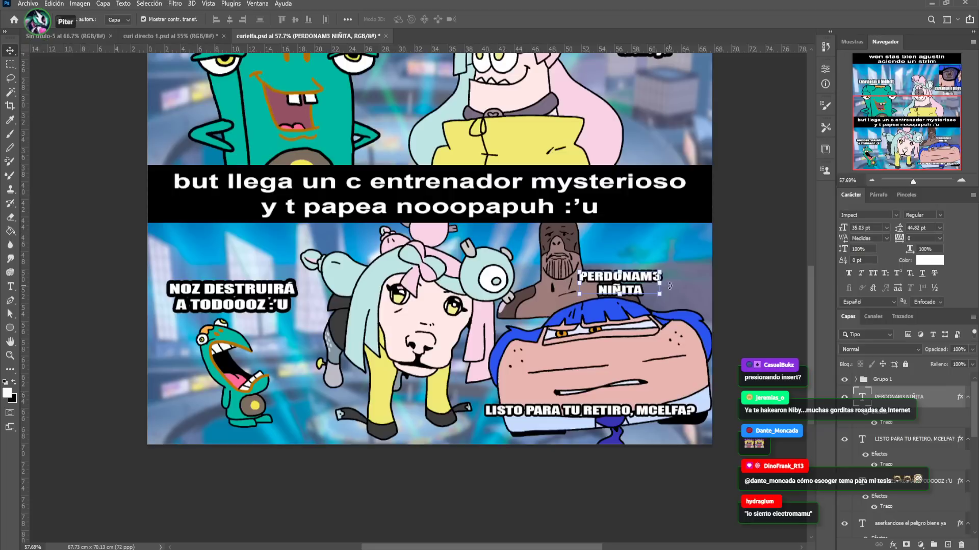
Duplicate the "PERDONAM3 NIÑITA" text at the four-legged character's front feet and reword the copy as "YA NOS CARGÓ LA" over "CHINGADA :''''V"
{"action": "left_click_drag", "start_coordinate": [641, 282], "coordinate": [412, 432]}
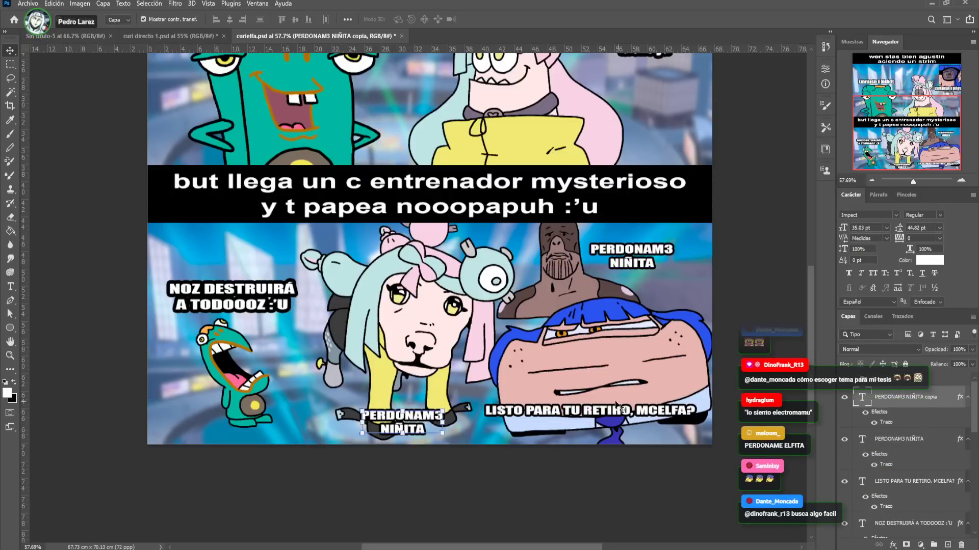
{"action": "left_click", "coordinate": [11, 287]}
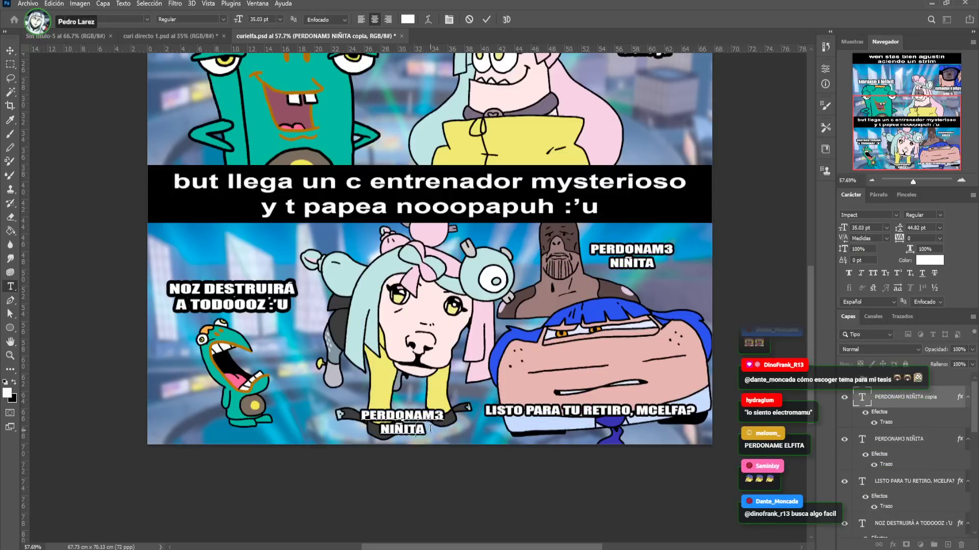
{"action": "key", "text": "ctrl+a"}
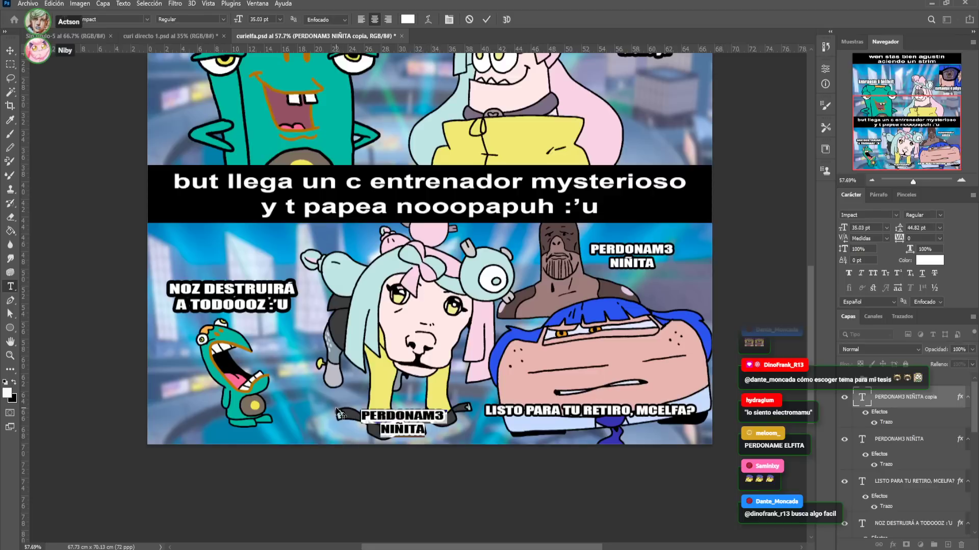
{"action": "type", "text": "YA NOS"}
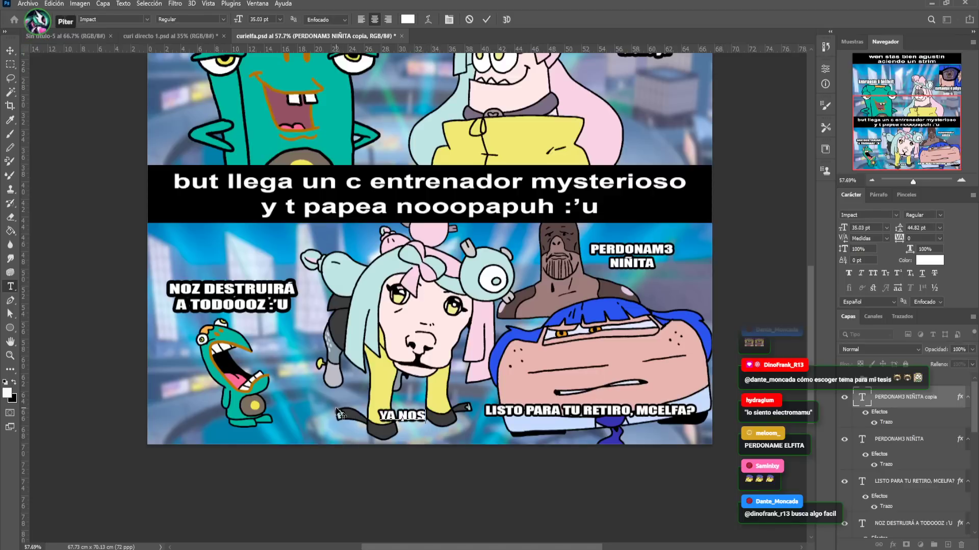
{"action": "type", "text": " CARGÓ"}
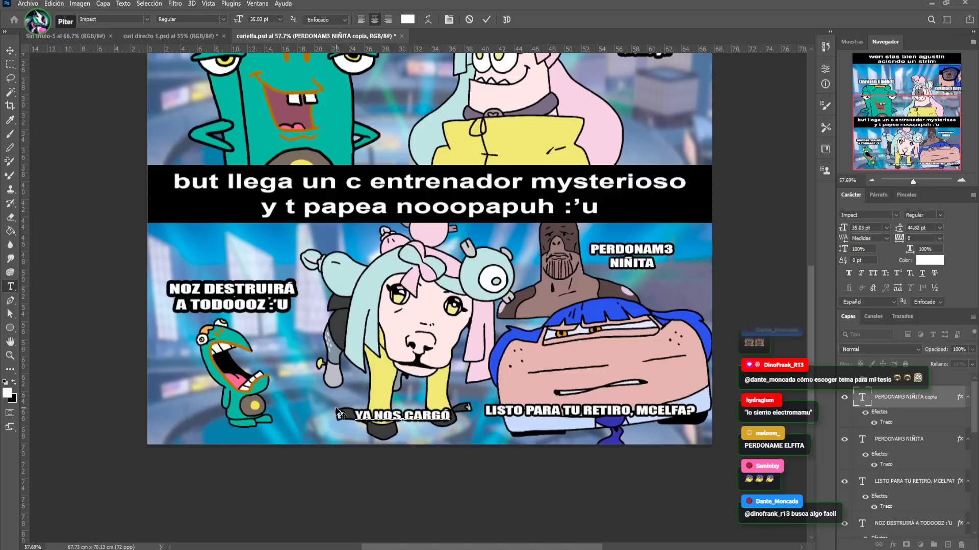
{"action": "type", "text": " LA"}
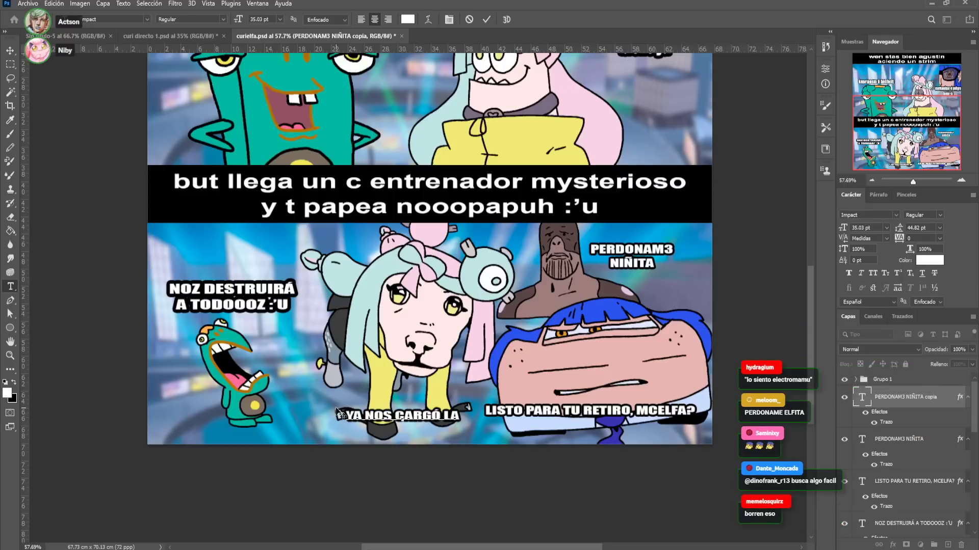
{"action": "key", "text": "Return"}
{"action": "type", "text": "CHINGADA :"}
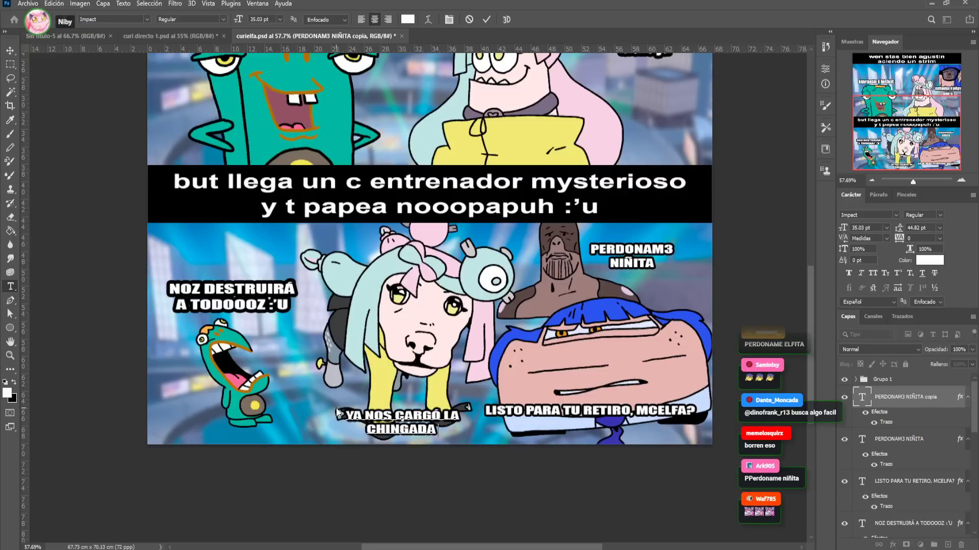
{"action": "type", "text": "V"}
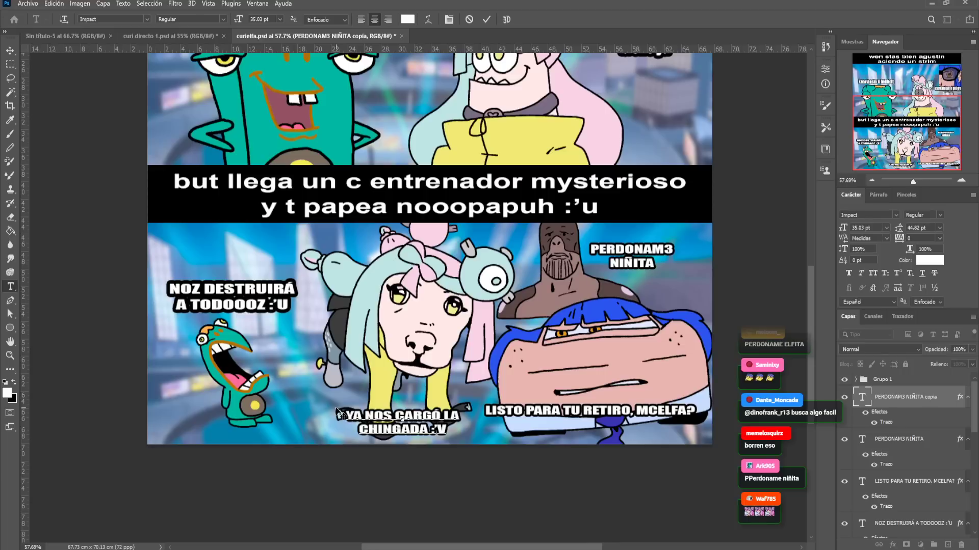
{"action": "type", "text": "'''"}
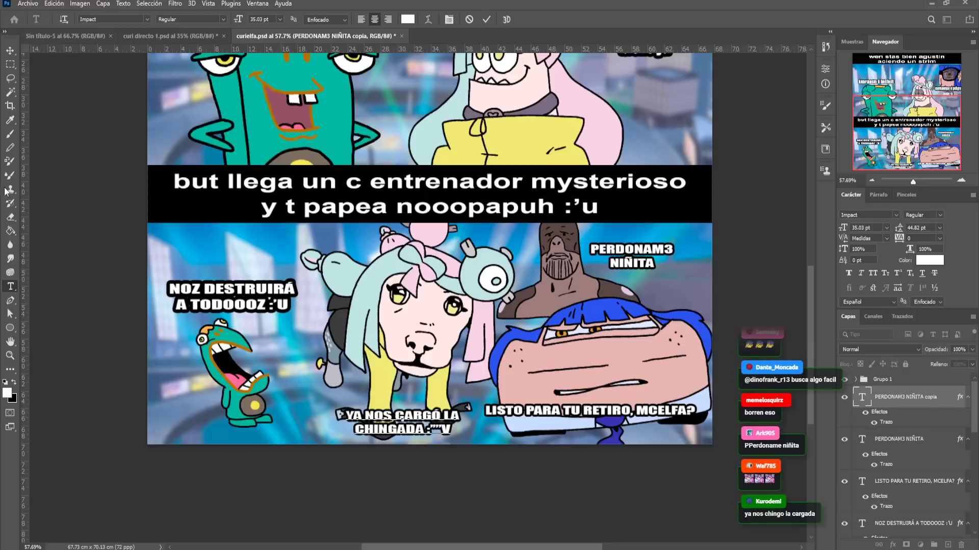
{"action": "left_click", "coordinate": [12, 52]}
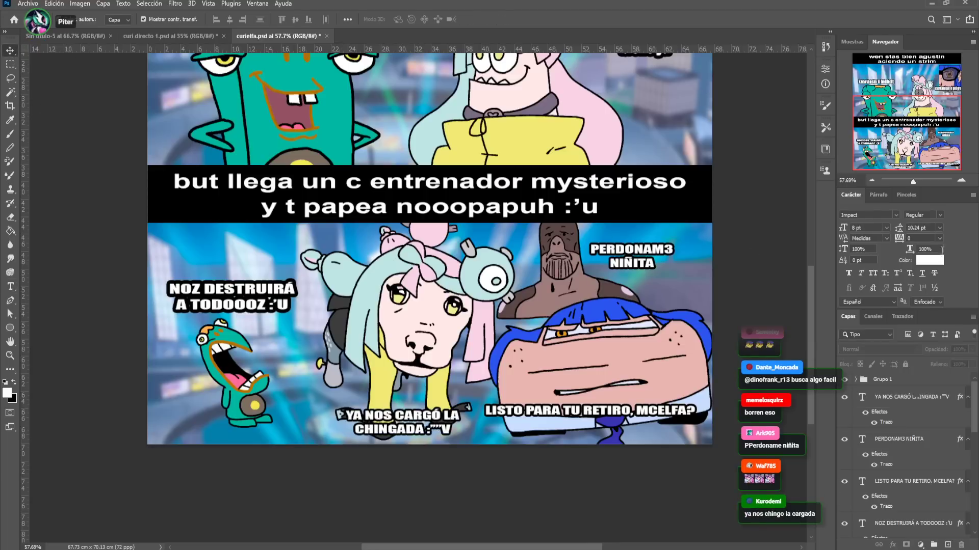
Insert "ELECTRO-" before "CHINGADA" in the four-legged character's text and change "CARGÓ" to "KARGÓ"
{"action": "key", "text": "t"}
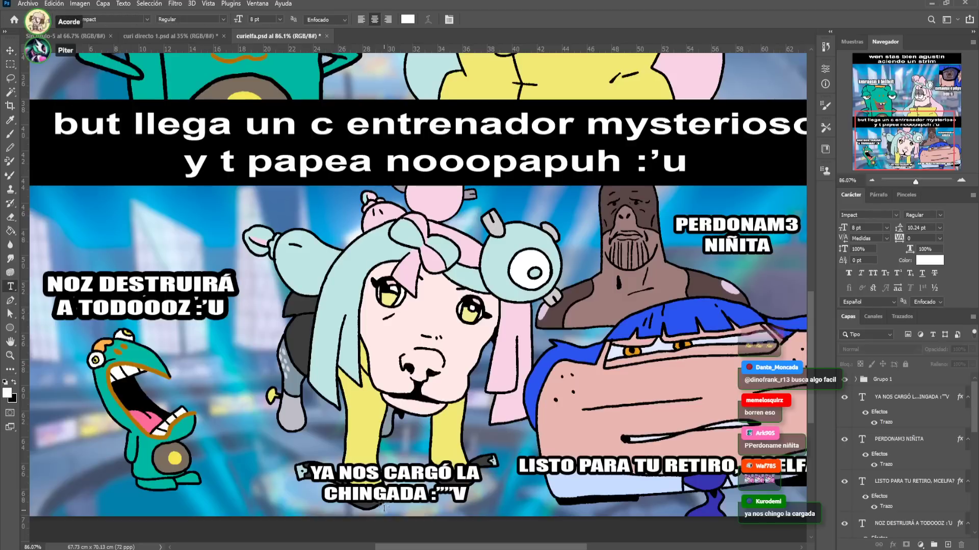
{"action": "left_click", "coordinate": [325, 494]}
{"action": "type", "text": "ELECTRO"}
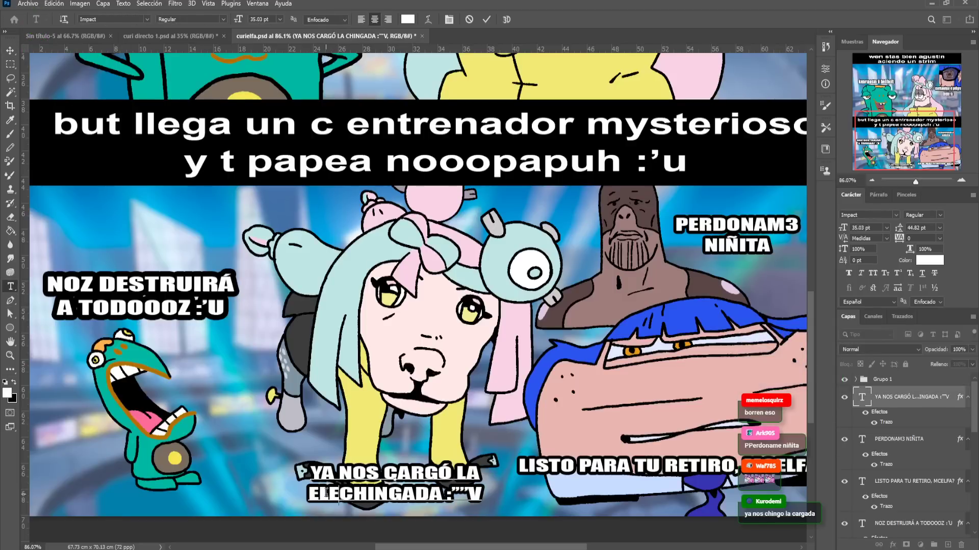
{"action": "type", "text": "-"}
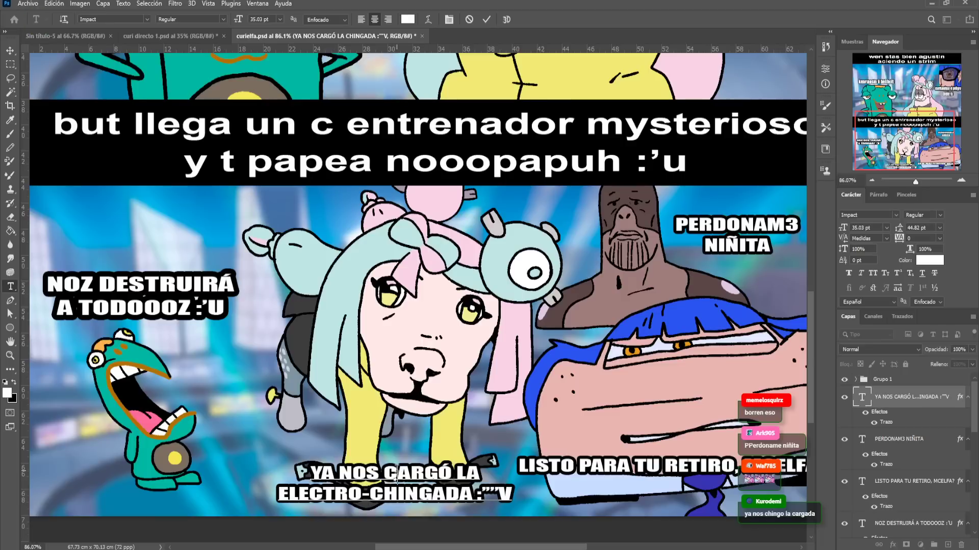
{"action": "key", "text": "BackSpace"}
{"action": "type", "text": "K"}
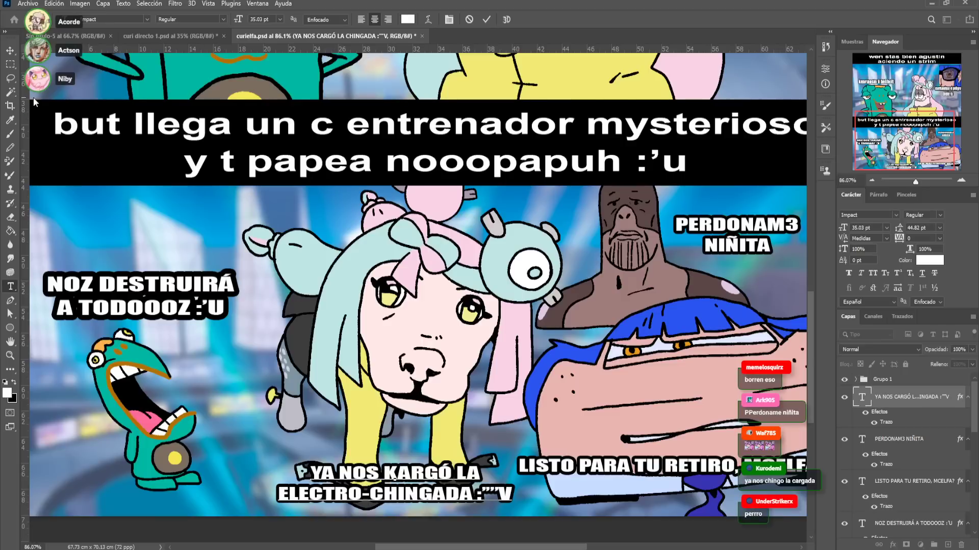
Move the "YA NOS KARGÓ LA ELECTRO-CHINGADA" text up over the character's front legs and squash it to about 75% height
{"action": "left_click", "coordinate": [10, 50]}
{"action": "left_click_drag", "start_coordinate": [455, 501], "coordinate": [365, 433]}
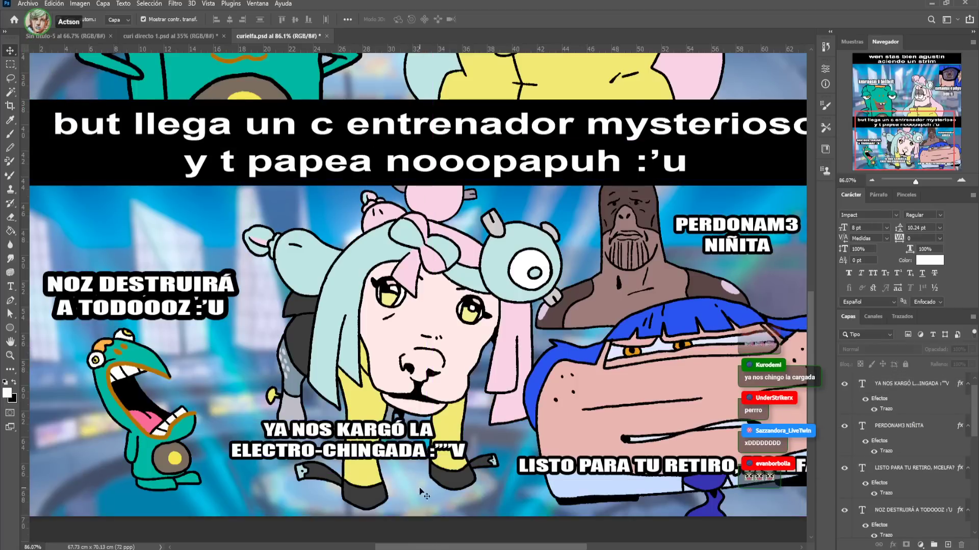
{"action": "left_click_drag", "start_coordinate": [352, 421], "coordinate": [347, 432]}
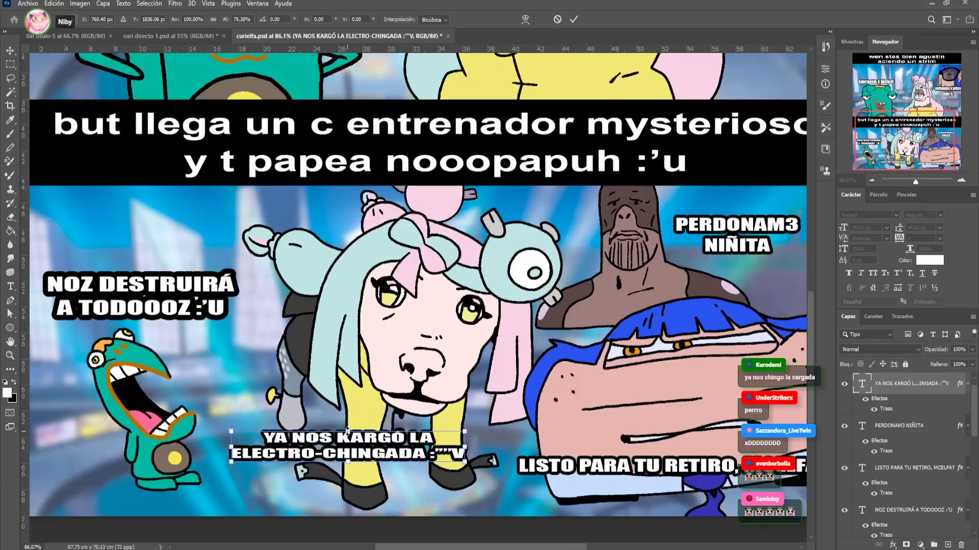
{"action": "key", "text": "Up"}
{"action": "key", "text": "Up"}
{"action": "key", "text": "Up"}
{"action": "key", "text": "Up"}
{"action": "key", "text": "Up"}
{"action": "key", "text": "Down"}
{"action": "key", "text": "Down"}
{"action": "key", "text": "Down"}
{"action": "key", "text": "Down"}
{"action": "key", "text": "Down"}
{"action": "key", "text": "Down"}
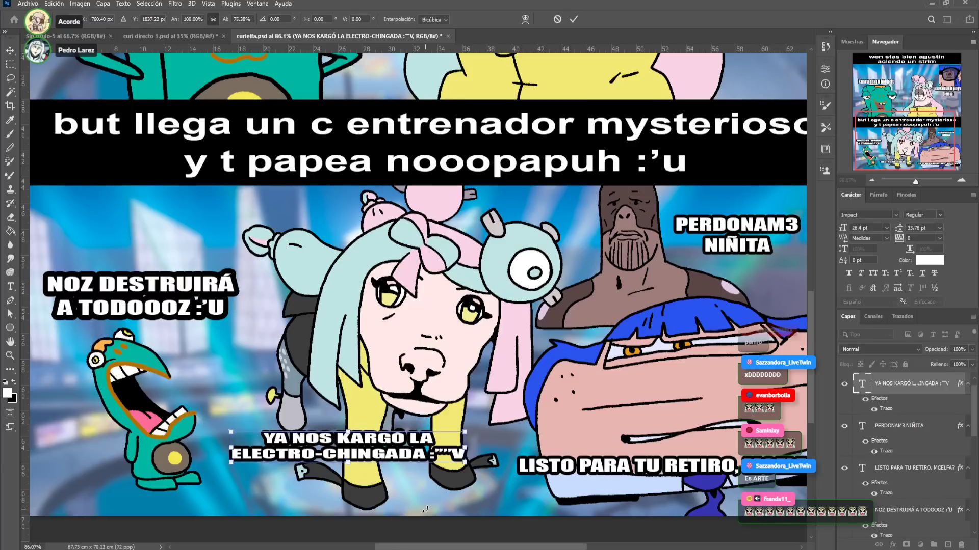
{"action": "key", "text": "Return"}
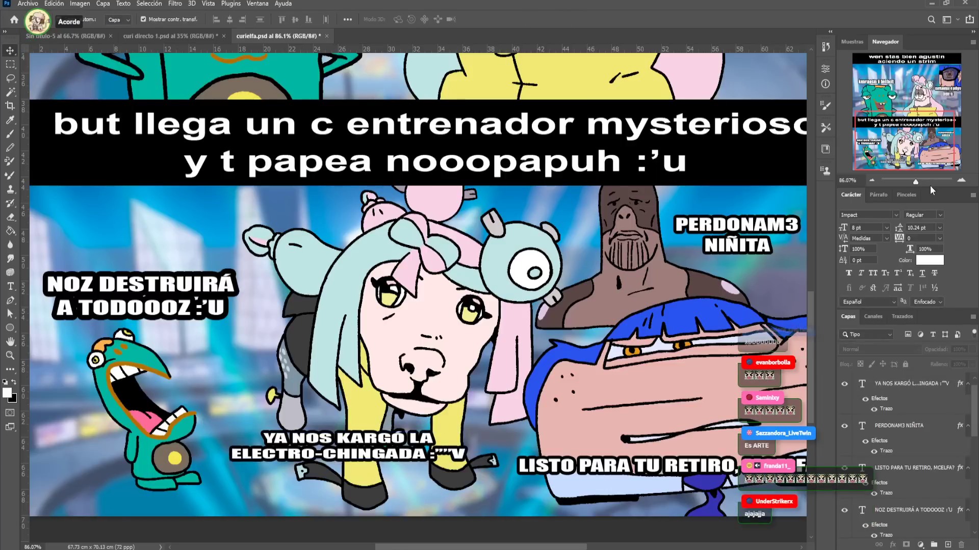
{"action": "left_click_drag", "start_coordinate": [916, 181], "coordinate": [913, 182]}
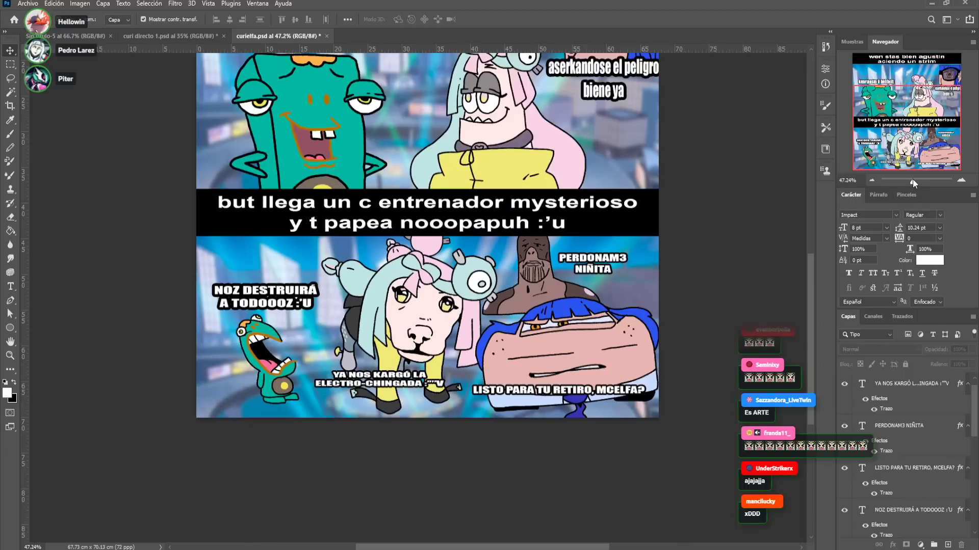
{"action": "left_click_drag", "start_coordinate": [926, 145], "coordinate": [925, 105]}
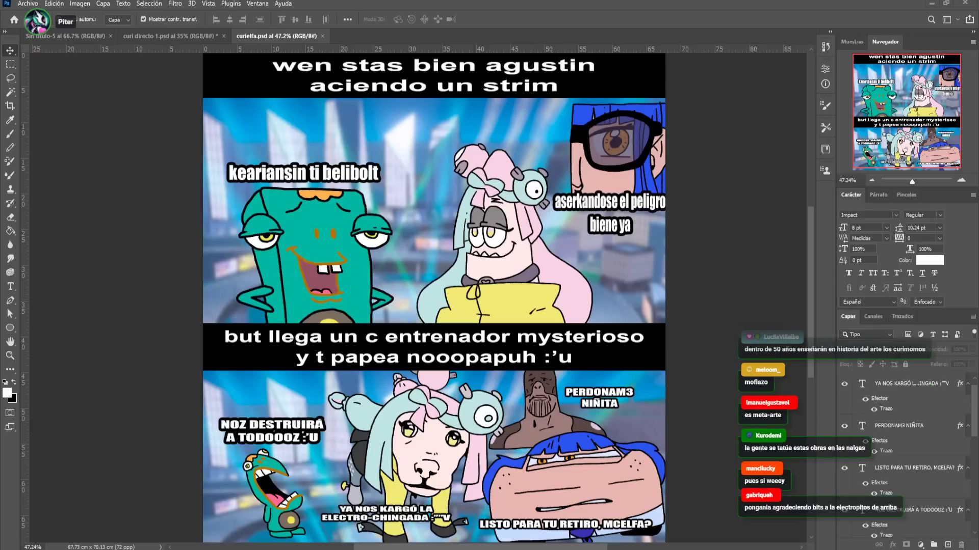
Add a new empty layer directly above the "YA NOS KARGÓ LA ELECTRO-CHINGADA" text layer
{"action": "left_click", "coordinate": [9, 287]}
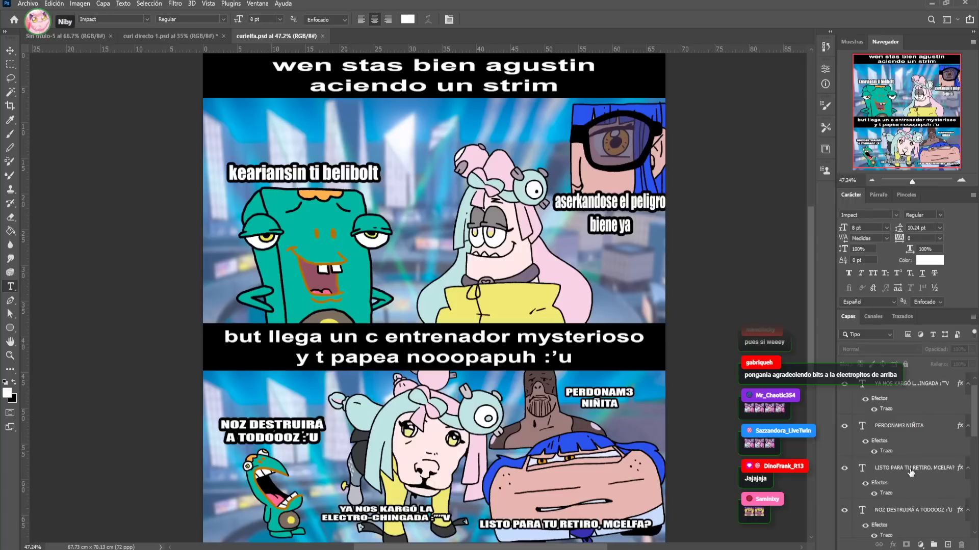
{"action": "scroll", "coordinate": [907, 433], "scroll_direction": "up", "scroll_amount": 1}
{"action": "left_click", "coordinate": [910, 396]}
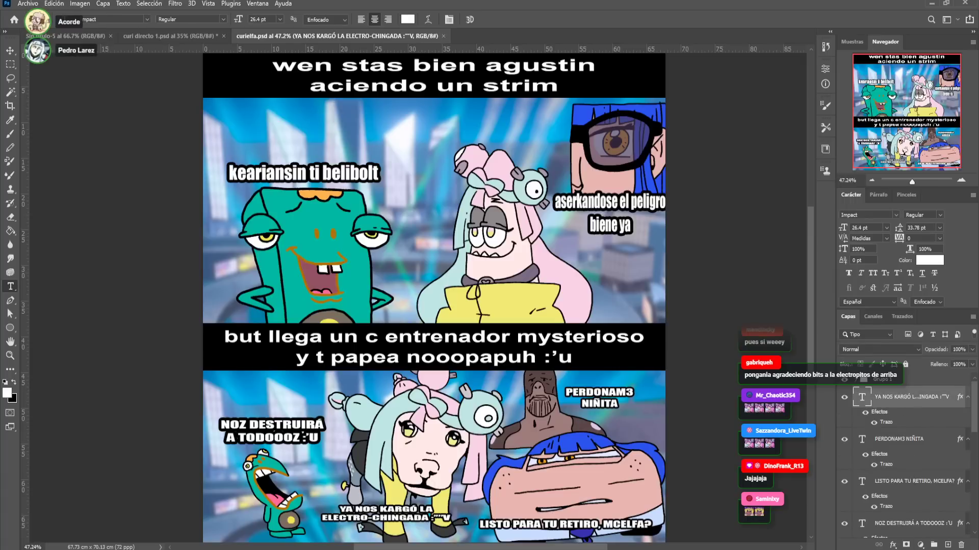
{"action": "left_click", "coordinate": [948, 545]}
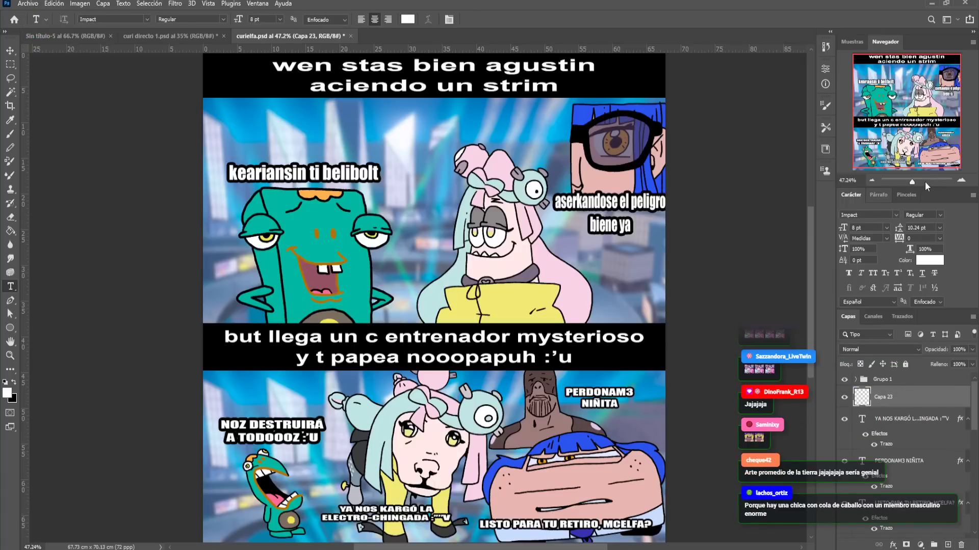
Paint a black Brush stroke on the new layer over the final "A" of "CHINGADA" in the four-legged character's text
{"action": "left_click", "coordinate": [922, 182]}
{"action": "left_click_drag", "start_coordinate": [911, 128], "coordinate": [909, 159]}
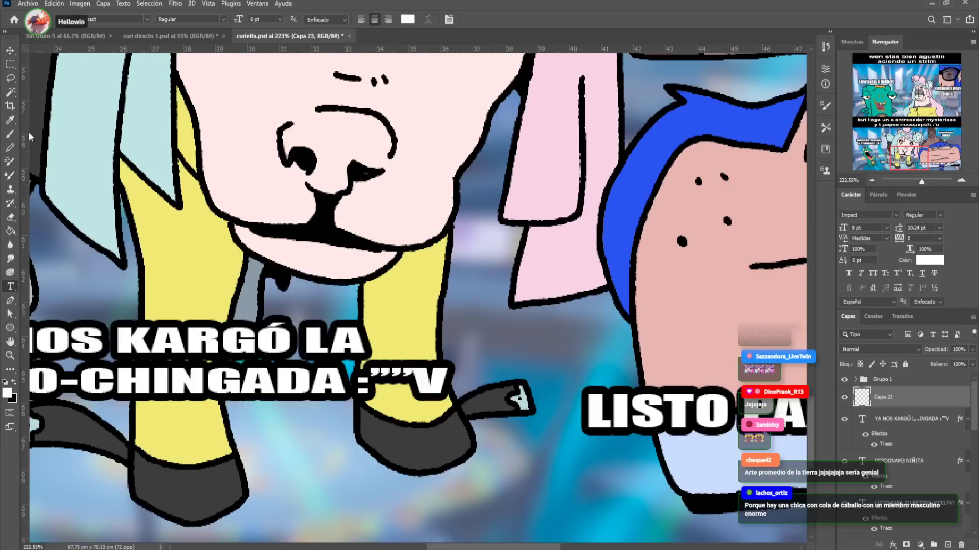
{"action": "left_click", "coordinate": [11, 136]}
{"action": "key", "text": "x"}
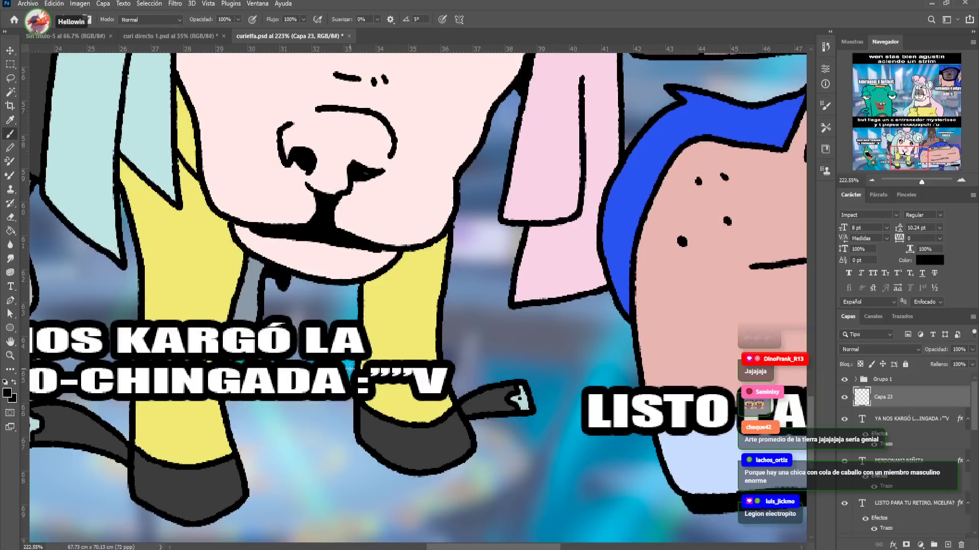
{"action": "left_click_drag", "start_coordinate": [326, 381], "coordinate": [305, 407]}
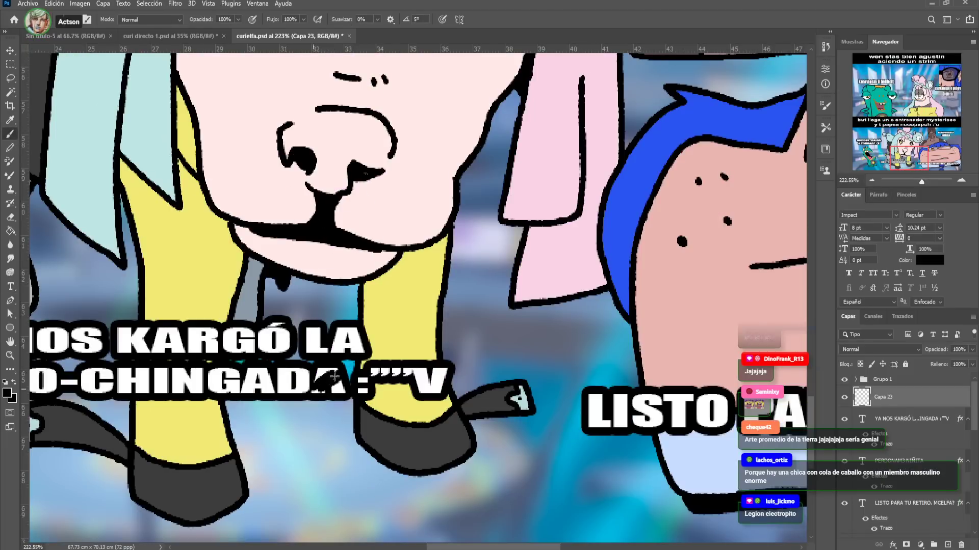
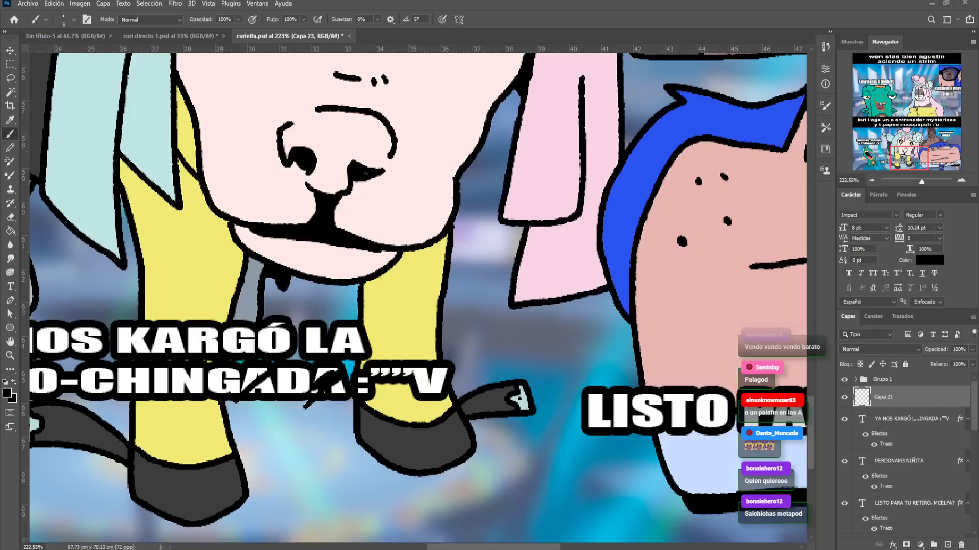
Place the small pm1038_11_00_00_big image over the first "A" of "CHINGADA" in the four-legged character's text
{"action": "left_click_drag", "start_coordinate": [489, 545], "coordinate": [489, 504]}
{"action": "left_click_drag", "start_coordinate": [527, 183], "coordinate": [408, 313]}
{"action": "left_click_drag", "start_coordinate": [376, 373], "coordinate": [257, 388]}
{"action": "key", "text": "Return"}
{"action": "key", "text": "b"}
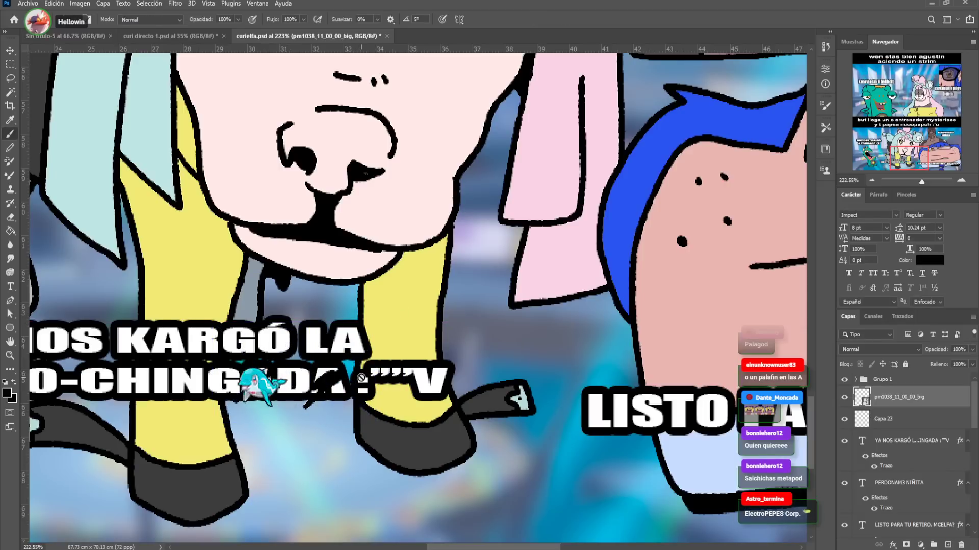
{"action": "left_click_drag", "start_coordinate": [922, 162], "coordinate": [917, 137]}
{"action": "left_click_drag", "start_coordinate": [923, 184], "coordinate": [914, 179]}
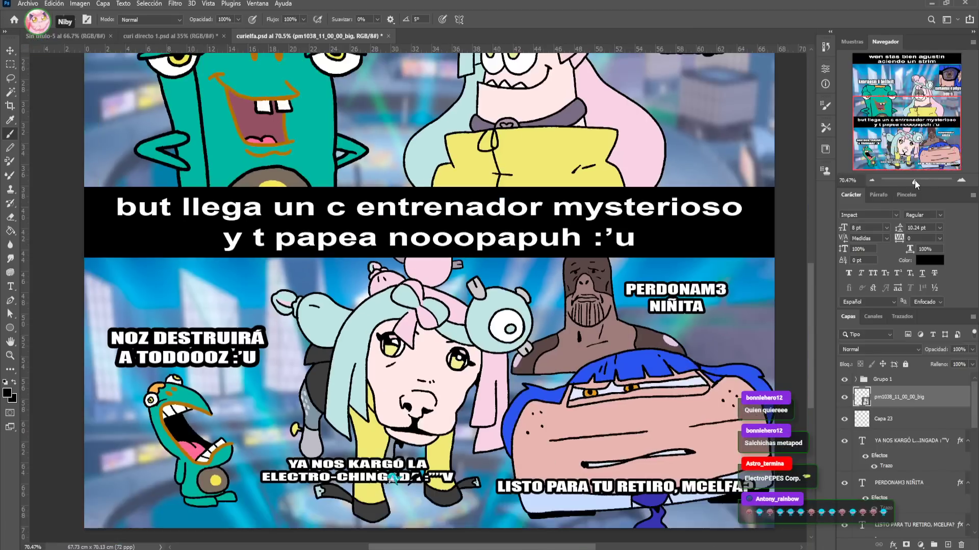
{"action": "scroll", "coordinate": [505, 286], "scroll_direction": "up", "scroll_amount": 10}
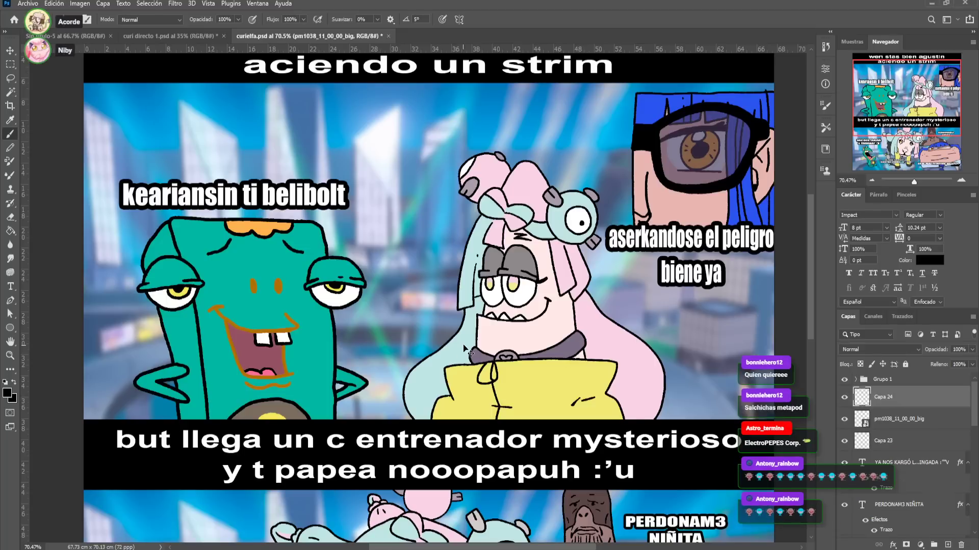
{"action": "key", "text": "ctrl+v"}
{"action": "key", "text": "ctrl+z"}
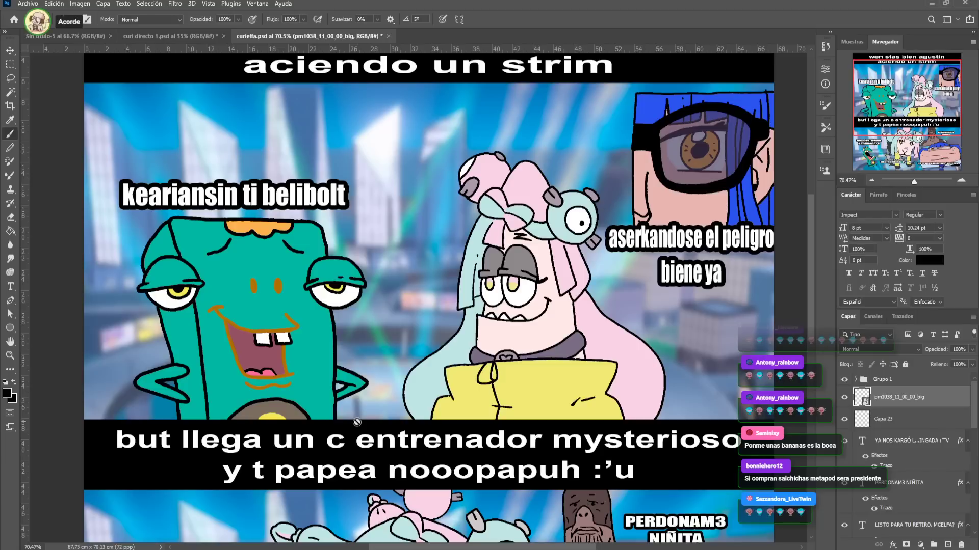
{"action": "key", "text": "ctrl+v"}
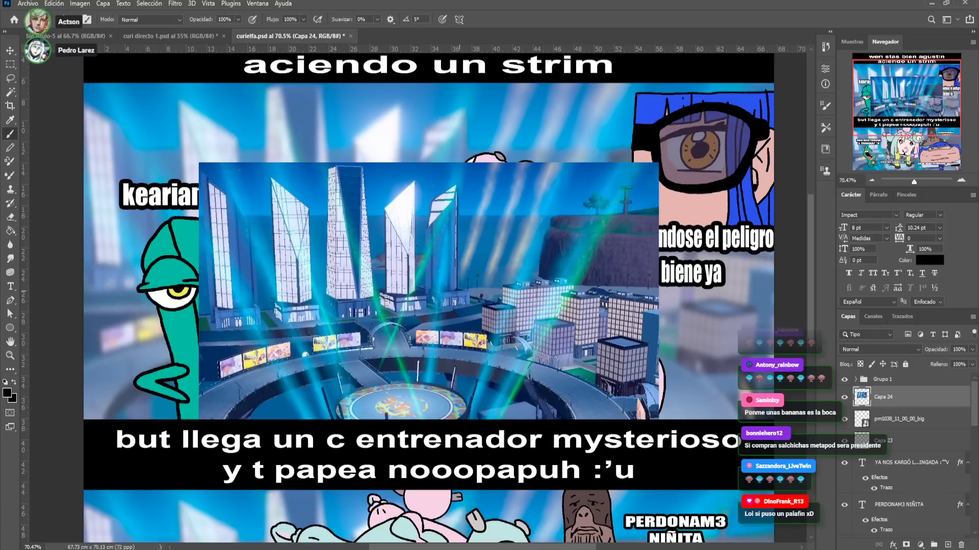
{"action": "key", "text": "ctrl+s"}
{"action": "key", "text": "ctrl+z"}
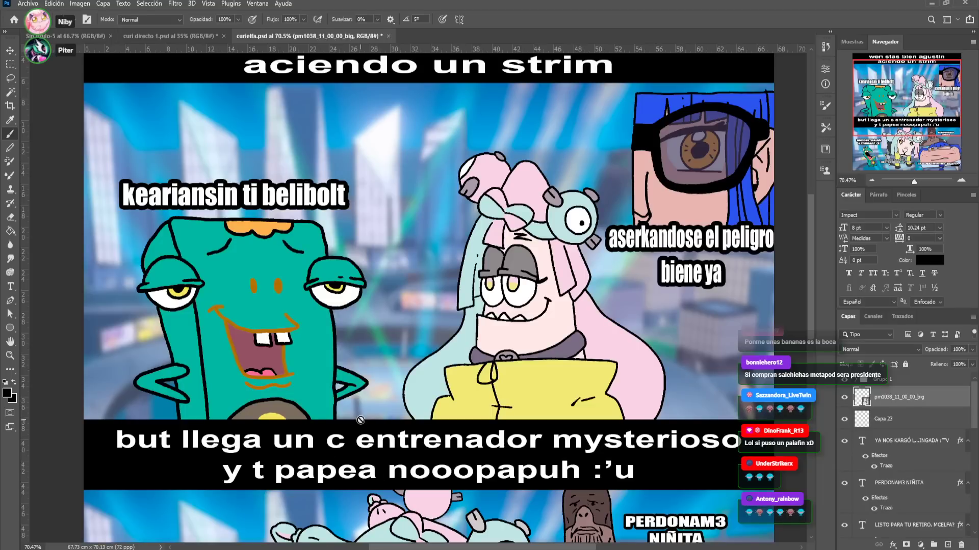
{"action": "key", "text": "ctrl+v"}
{"action": "key", "text": "ctrl+z"}
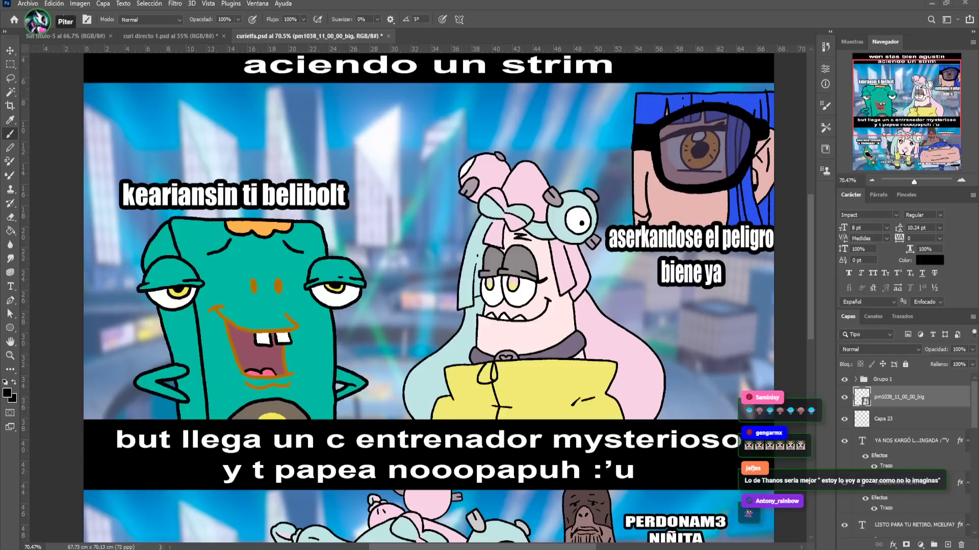
Place the electropapus picture between the two upper-panel characters, scaled to about 10.7% and aligned with the panel's upper edge
{"action": "double_click", "coordinate": [395, 319]}
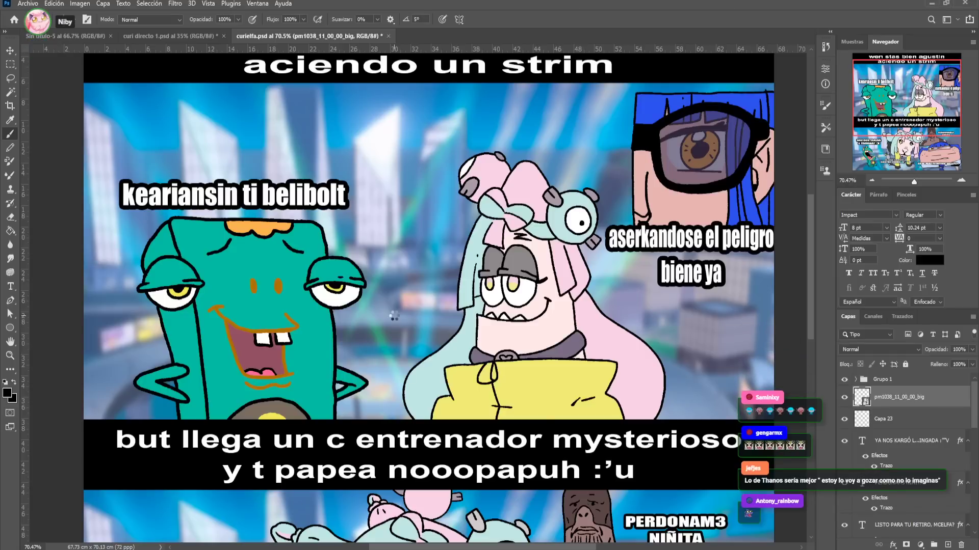
{"action": "left_click_drag", "start_coordinate": [780, 296], "coordinate": [430, 187]}
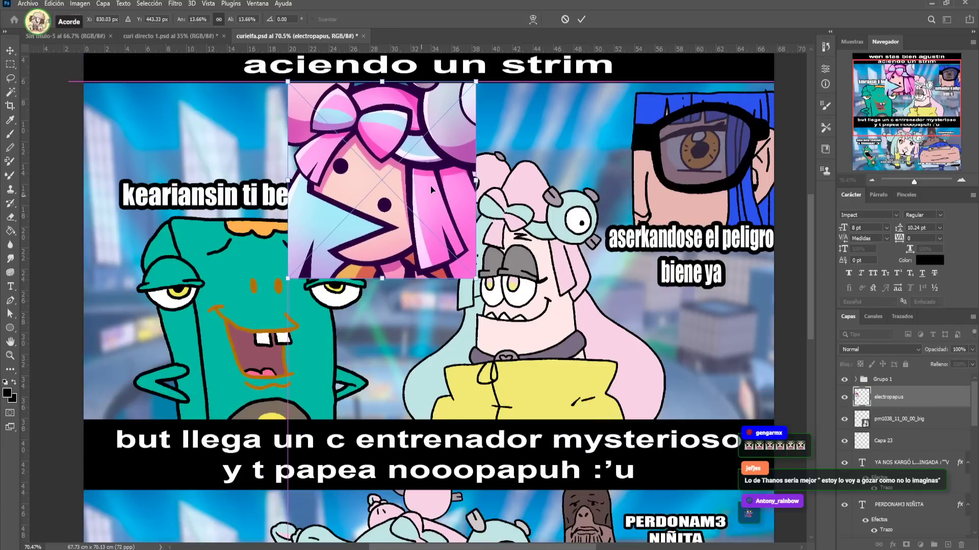
{"action": "left_click_drag", "start_coordinate": [383, 278], "coordinate": [410, 202]}
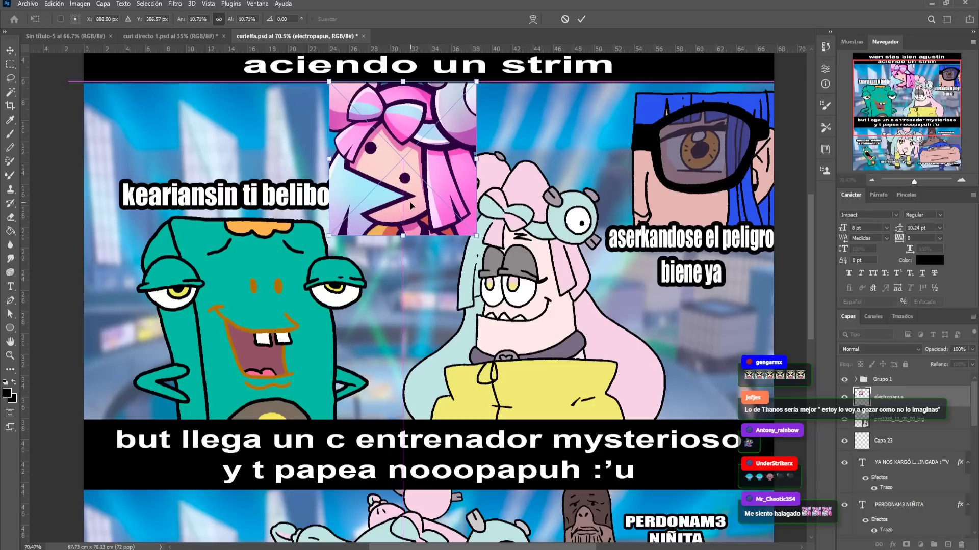
{"action": "key", "text": "Return"}
Add a red Impact letter "e" as text on the electropapus picture and enlarge it to about 115 pt
{"action": "key", "text": "i"}
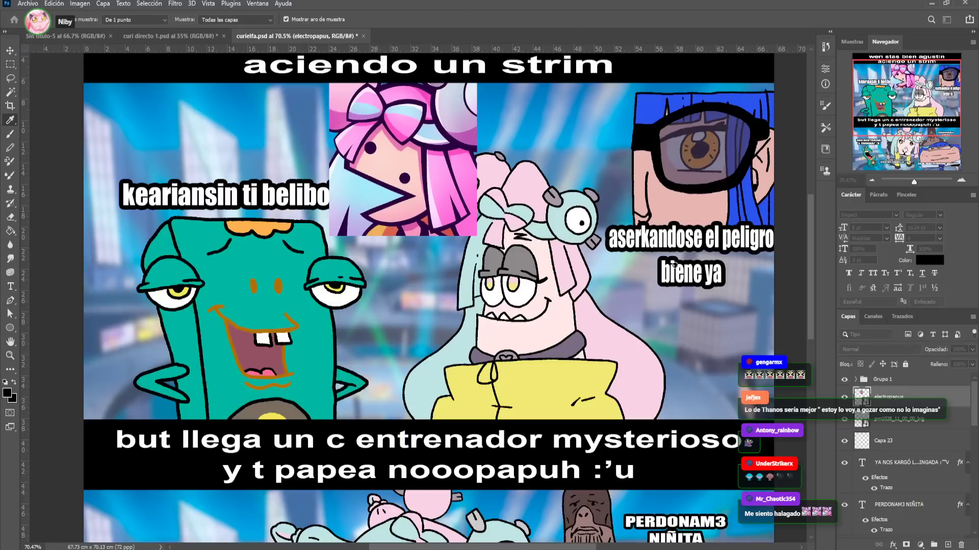
{"action": "key", "text": "t"}
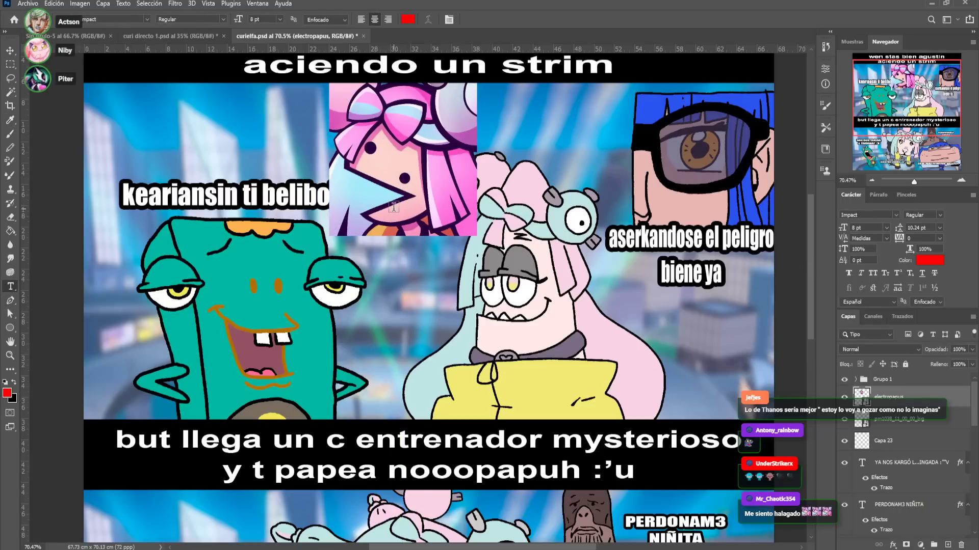
{"action": "left_click", "coordinate": [393, 207]}
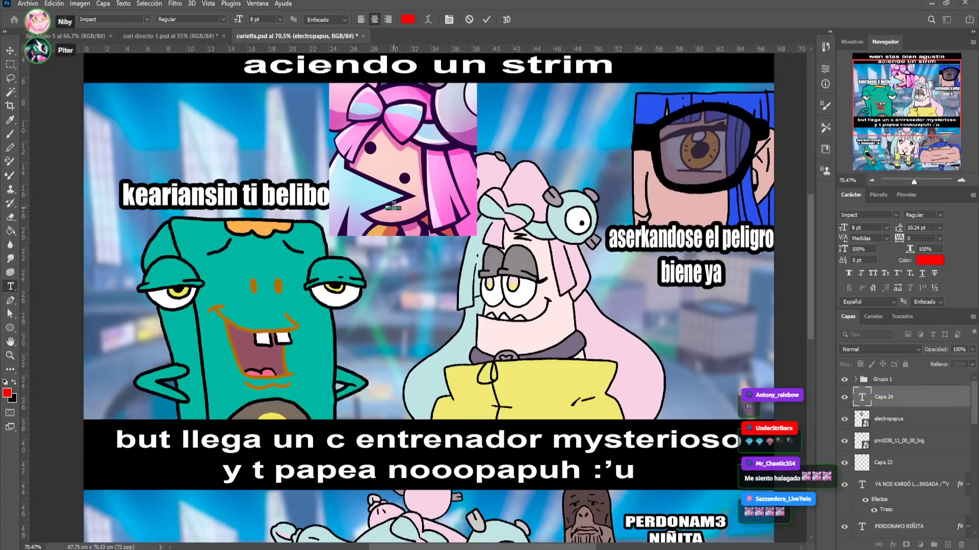
{"action": "type", "text": "a"}
{"action": "left_click", "coordinate": [10, 51]}
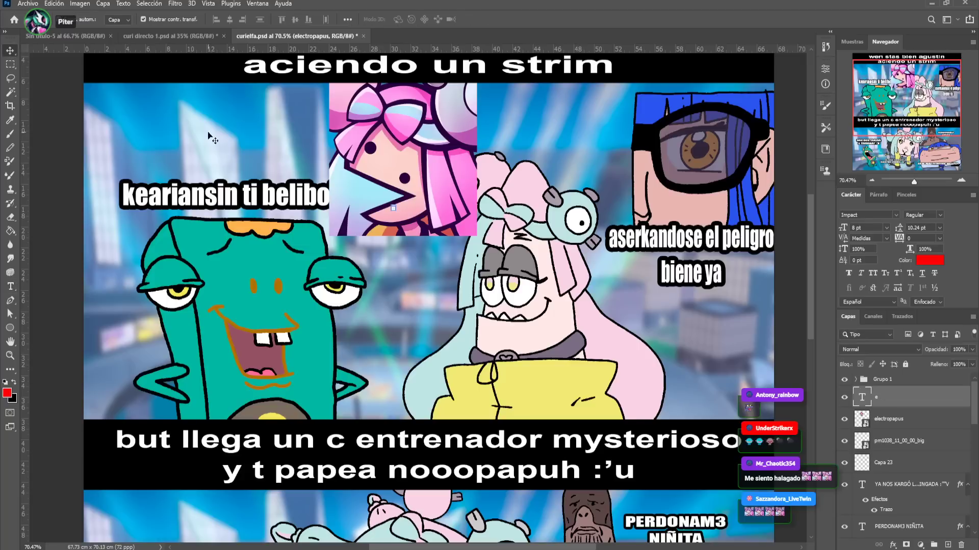
{"action": "left_click_drag", "start_coordinate": [394, 204], "coordinate": [413, 157]}
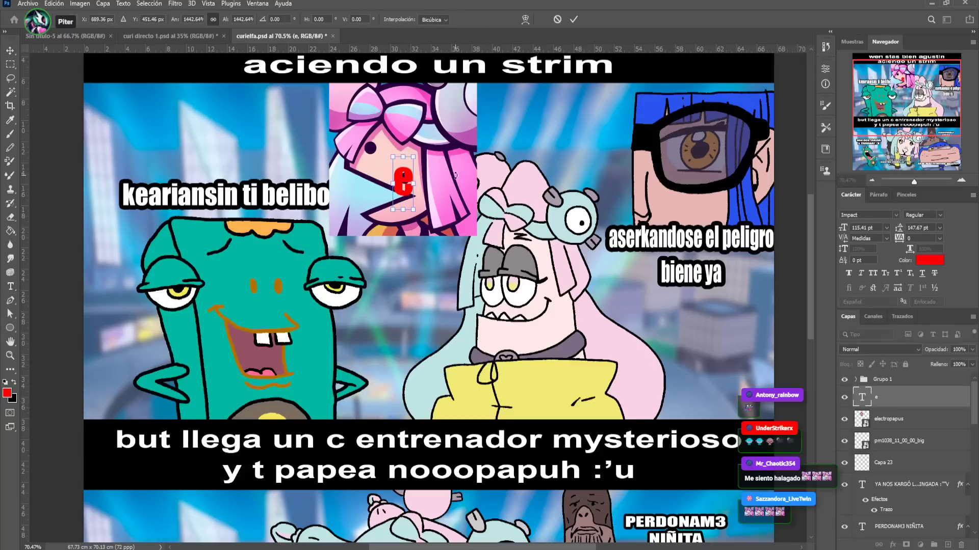
Replace the red letter on the electropapus picture with "ELECTRO MOMOS" on two lines
{"action": "left_click", "coordinate": [9, 290]}
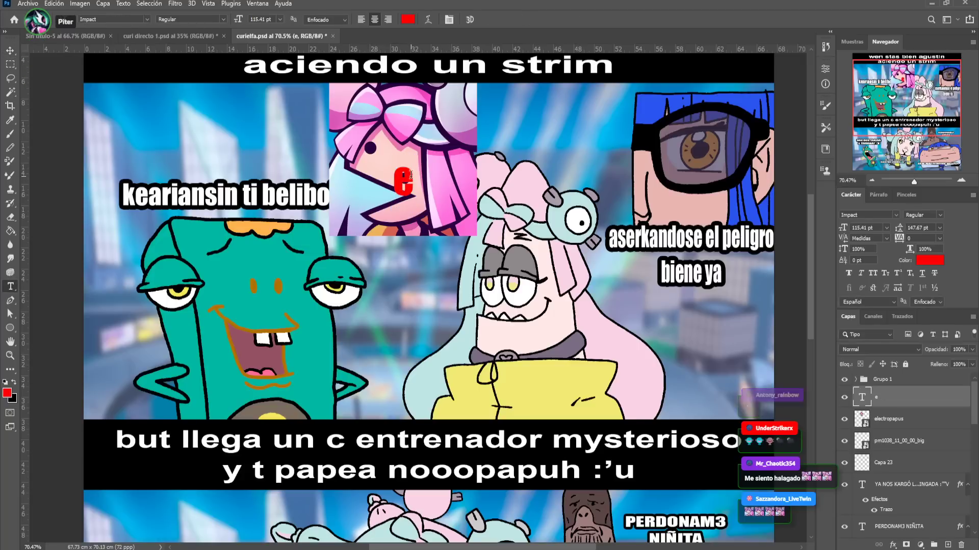
{"action": "left_click_drag", "start_coordinate": [411, 176], "coordinate": [389, 179]}
{"action": "type", "text": "ELE"}
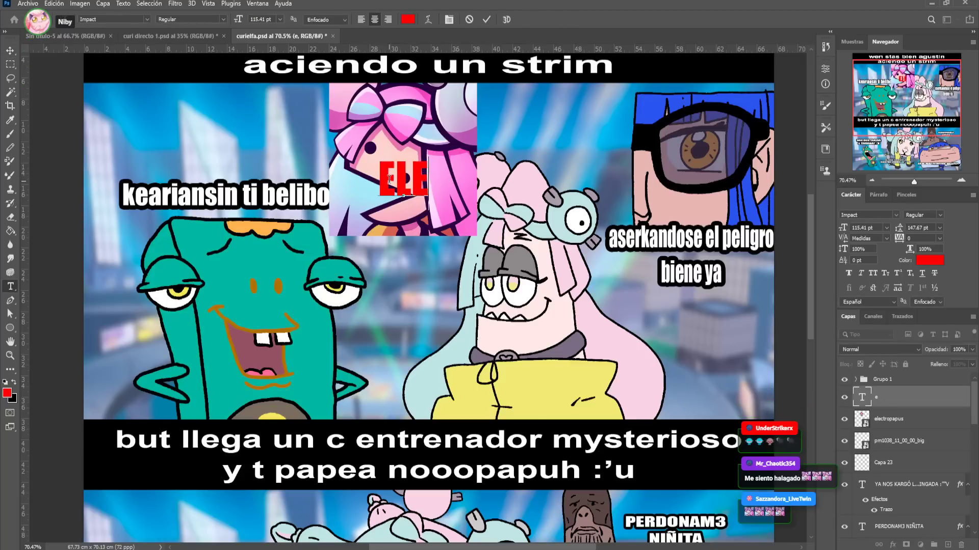
{"action": "type", "text": "CTRO"}
{"action": "key", "text": "Return"}
{"action": "type", "text": "MOMOS"}
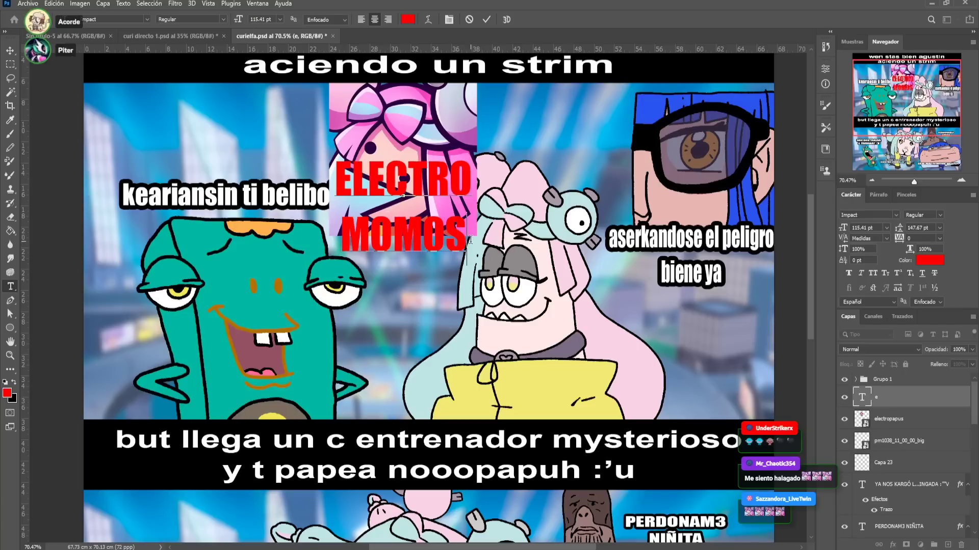
Set the line spacing of the whole "ELECTRO MOMOS" text to 80 pt
{"action": "left_click_drag", "start_coordinate": [482, 250], "coordinate": [315, 162]}
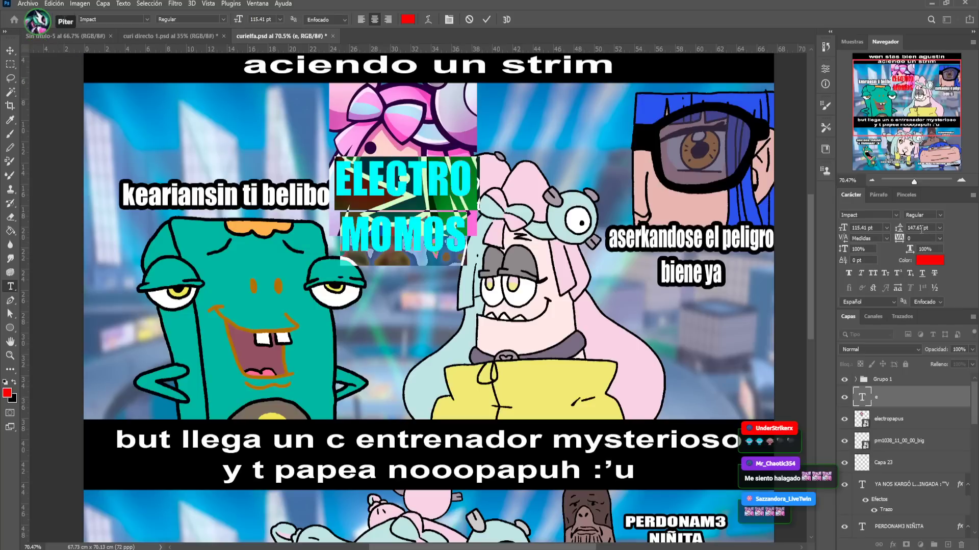
{"action": "left_click", "coordinate": [923, 227]}
{"action": "type", "text": "1"}
{"action": "key", "text": "BackSpace"}
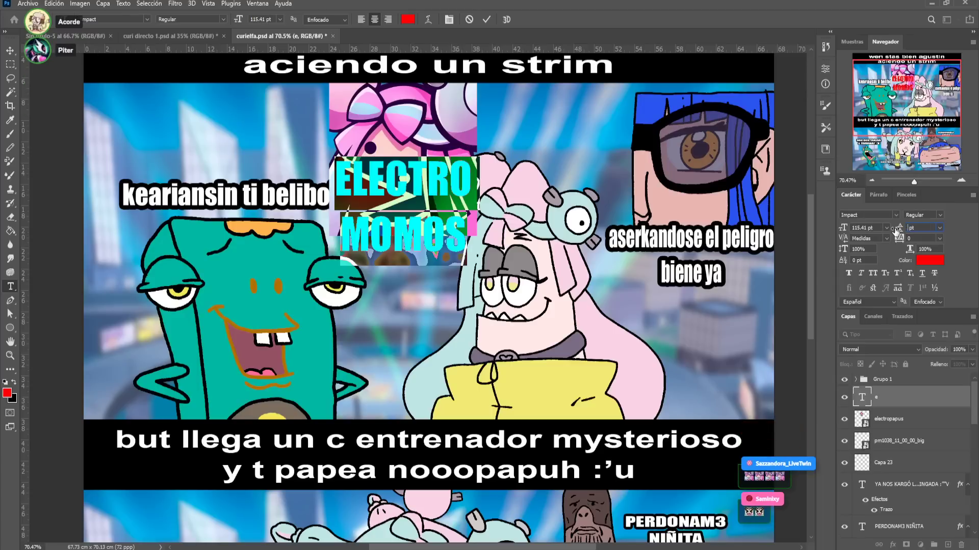
{"action": "type", "text": "80"}
{"action": "key", "text": "Return"}
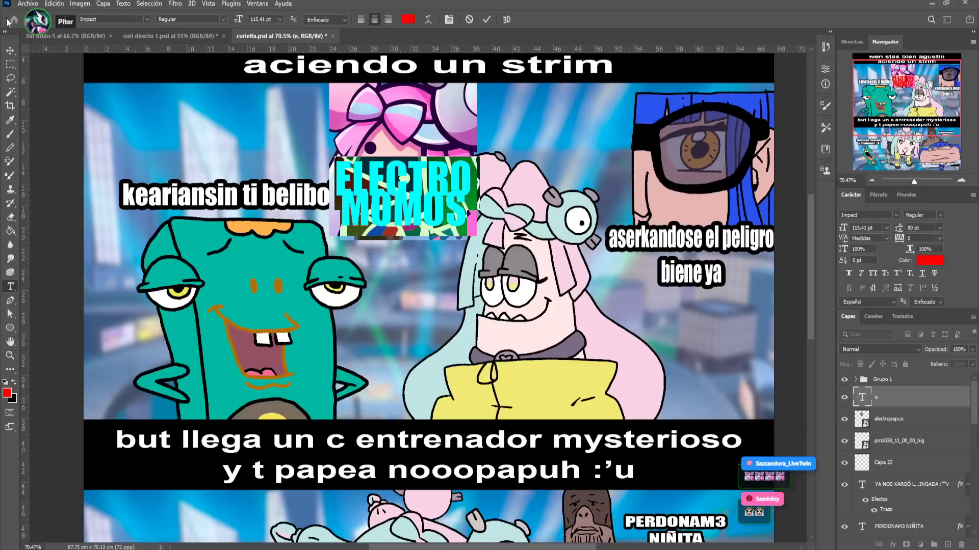
Scale the "ELECTRO MOMOS" text down to about 99 pt, keeping it along the lower part of the electropapus picture
{"action": "left_click", "coordinate": [8, 48]}
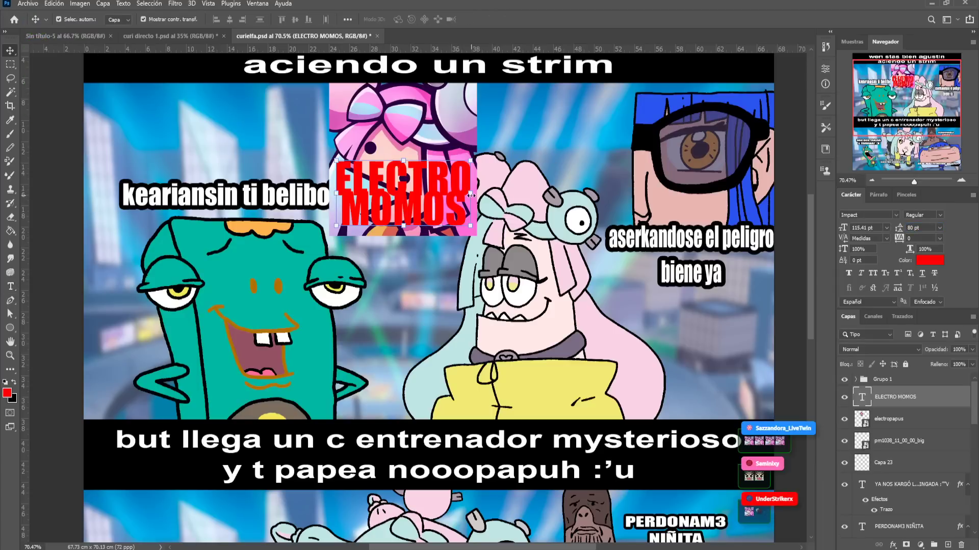
{"action": "key", "text": "ctrl+t"}
{"action": "left_click_drag", "start_coordinate": [451, 198], "coordinate": [432, 204]}
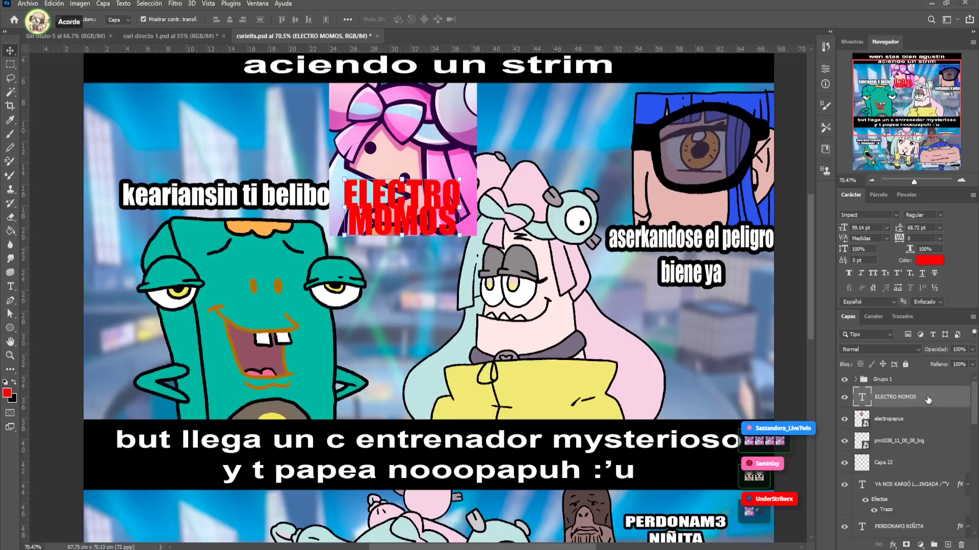
Add a black stroke effect to the "ELECTRO MOMOS" text and squash its height to about 73%
{"action": "double_click", "coordinate": [950, 396]}
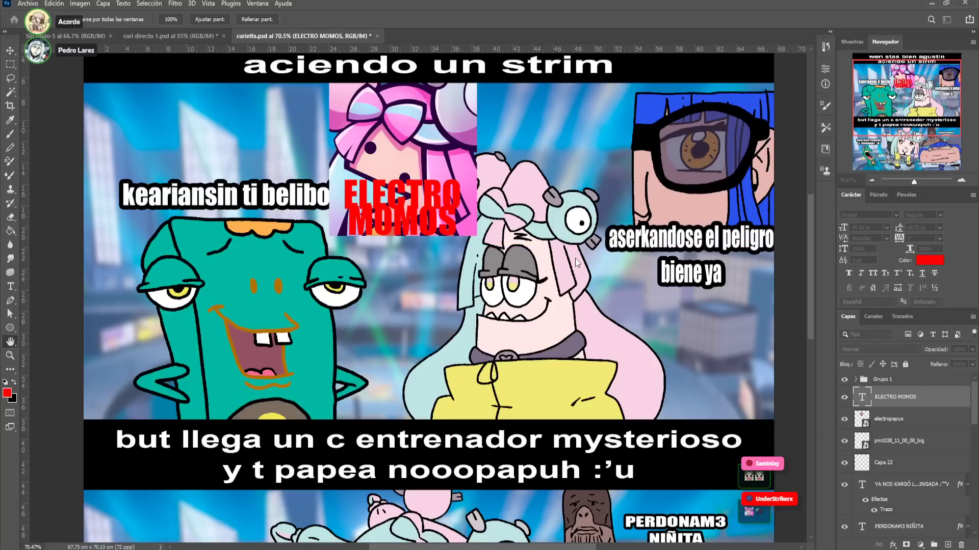
{"action": "left_click", "coordinate": [579, 288]}
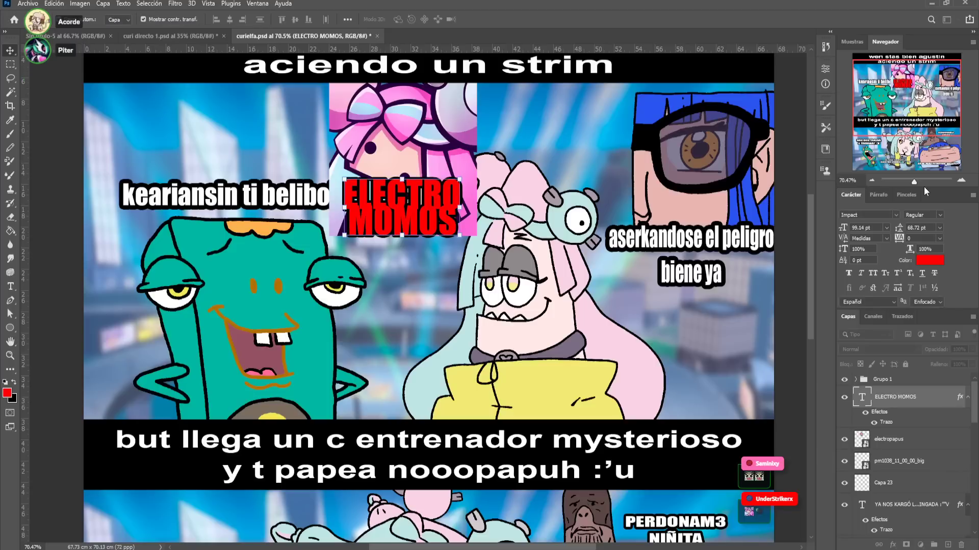
{"action": "left_click_drag", "start_coordinate": [402, 179], "coordinate": [403, 196]}
{"action": "key", "text": "Return"}
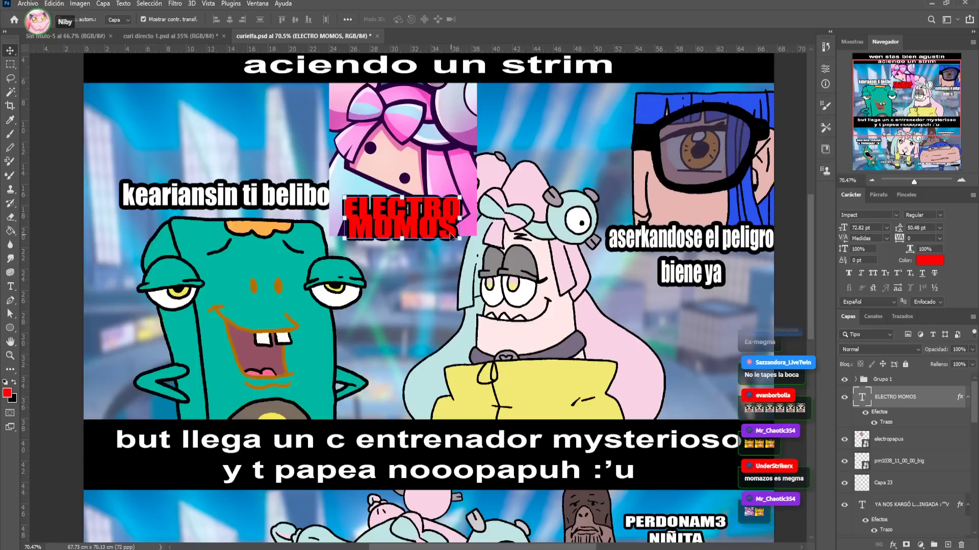
Move "ELECTRO MOMOS" to the upper edge of the electropapus picture and widen it to about 125% to span the picture's full width
{"action": "left_click_drag", "start_coordinate": [430, 215], "coordinate": [432, 126]}
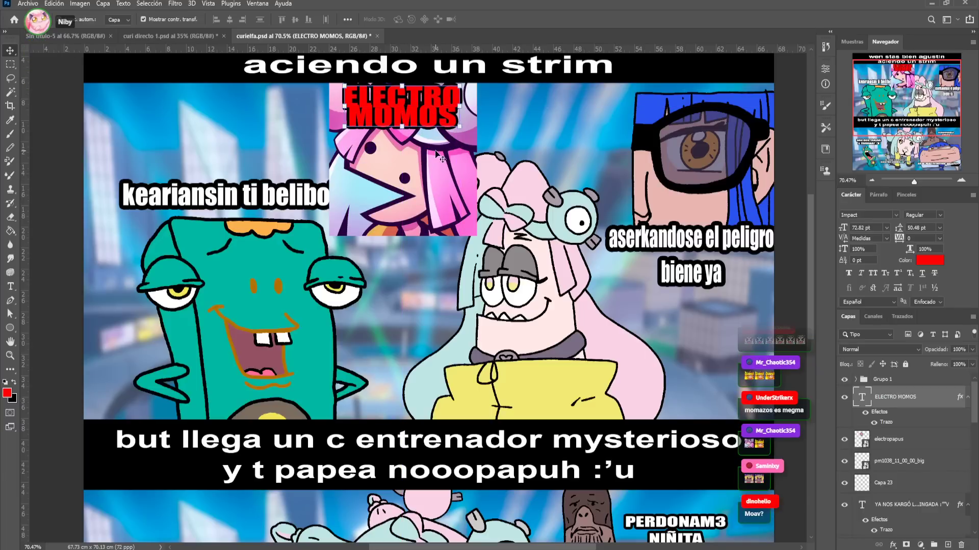
{"action": "key", "text": "ctrl+t"}
{"action": "left_click_drag", "start_coordinate": [460, 106], "coordinate": [476, 108]}
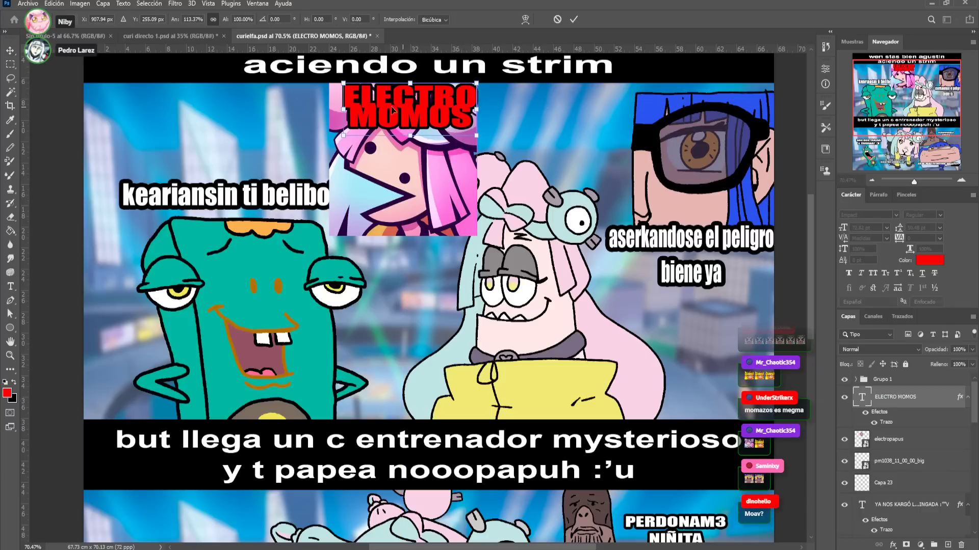
{"action": "left_click_drag", "start_coordinate": [343, 109], "coordinate": [330, 109]}
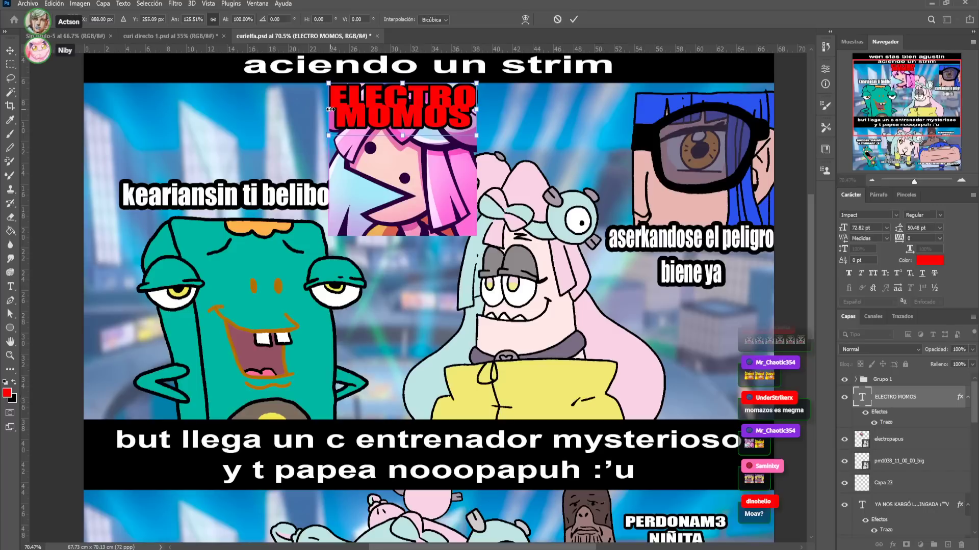
{"action": "key", "text": "Return"}
Paste the fire picture on a layer between the "ELECTRO MOMOS" text and the electropapus picture and delete its black background
{"action": "key", "text": "ctrl+v"}
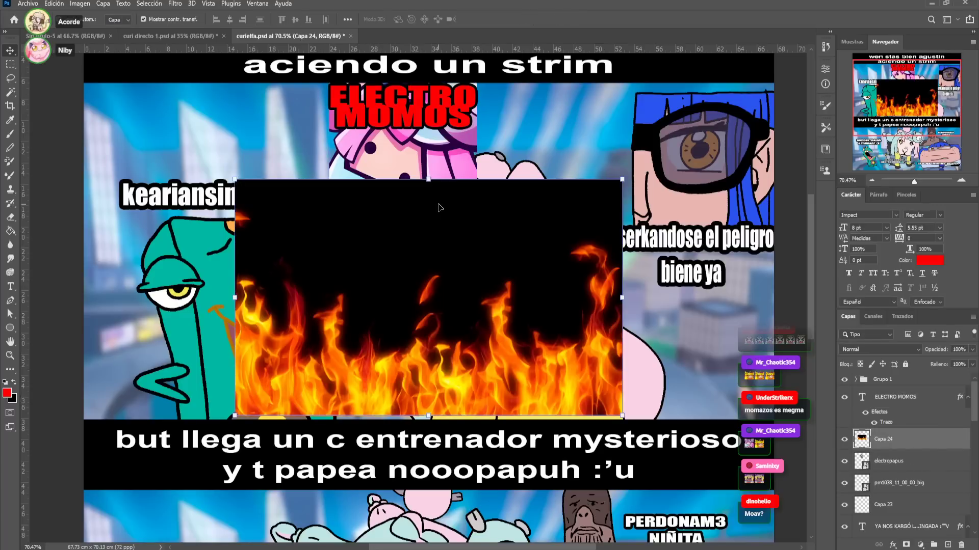
{"action": "left_click", "coordinate": [10, 92]}
{"action": "left_click", "coordinate": [379, 261]}
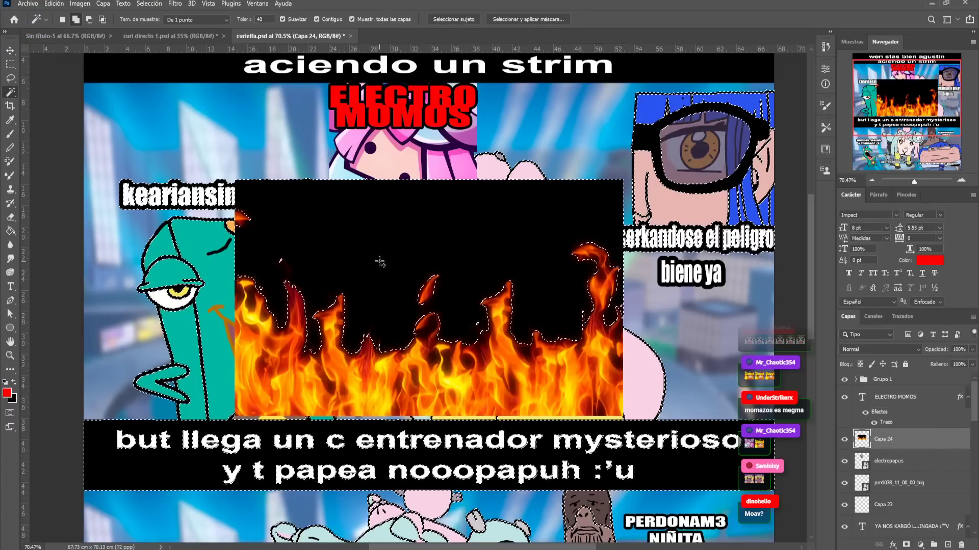
{"action": "key", "text": "Delete"}
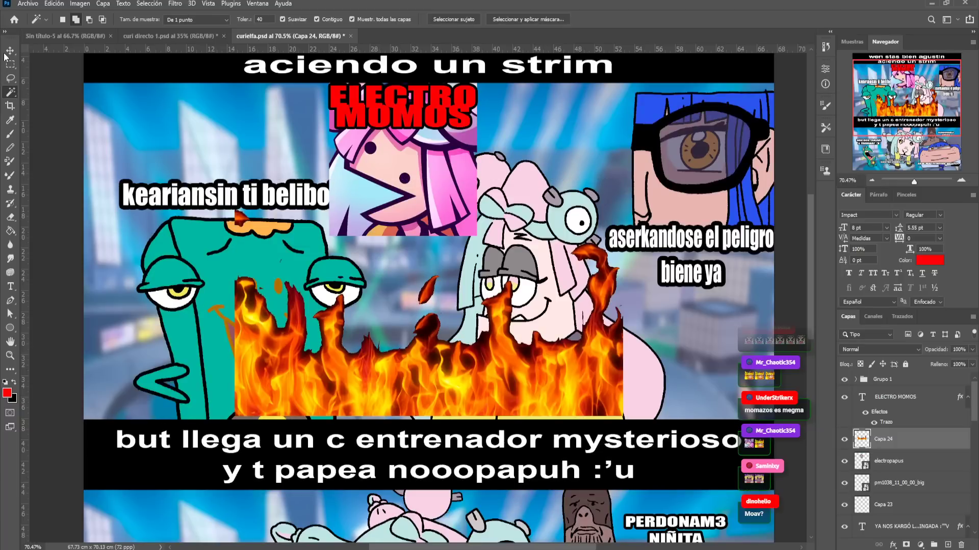
Scale the flames to about 38% along the lower edge of the electropapus picture and set their layer opacity to 71%
{"action": "left_click", "coordinate": [10, 50]}
{"action": "left_click_drag", "start_coordinate": [619, 313], "coordinate": [458, 225]}
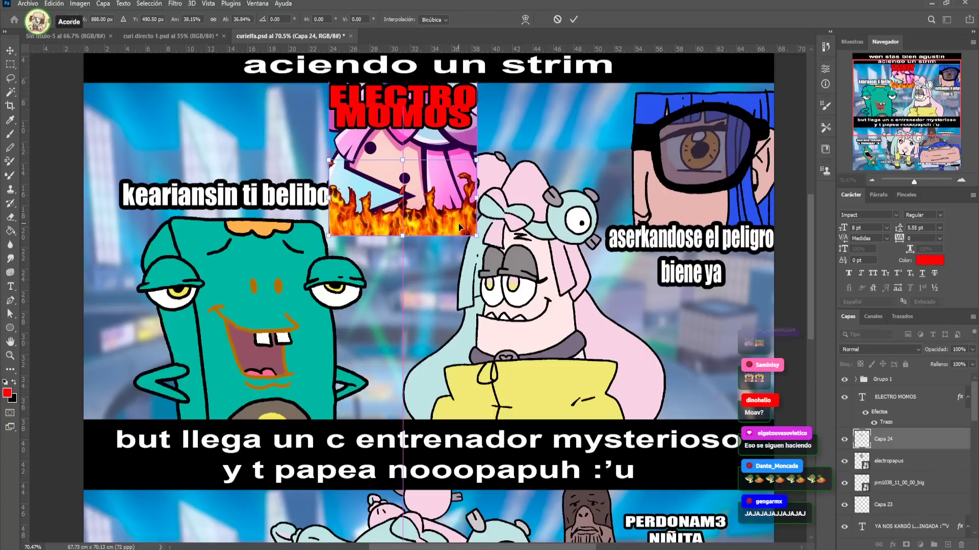
{"action": "key", "text": "Return"}
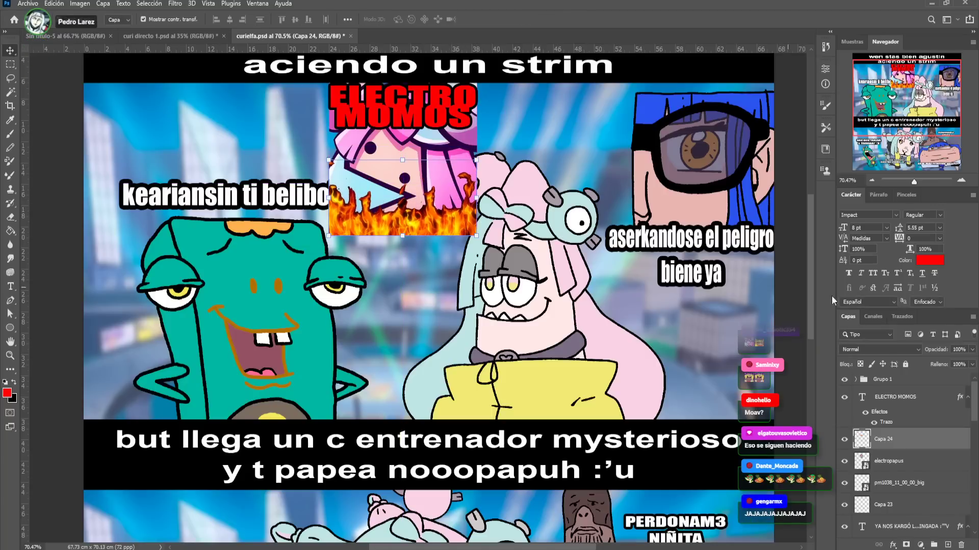
{"action": "left_click_drag", "start_coordinate": [972, 350], "coordinate": [959, 365]}
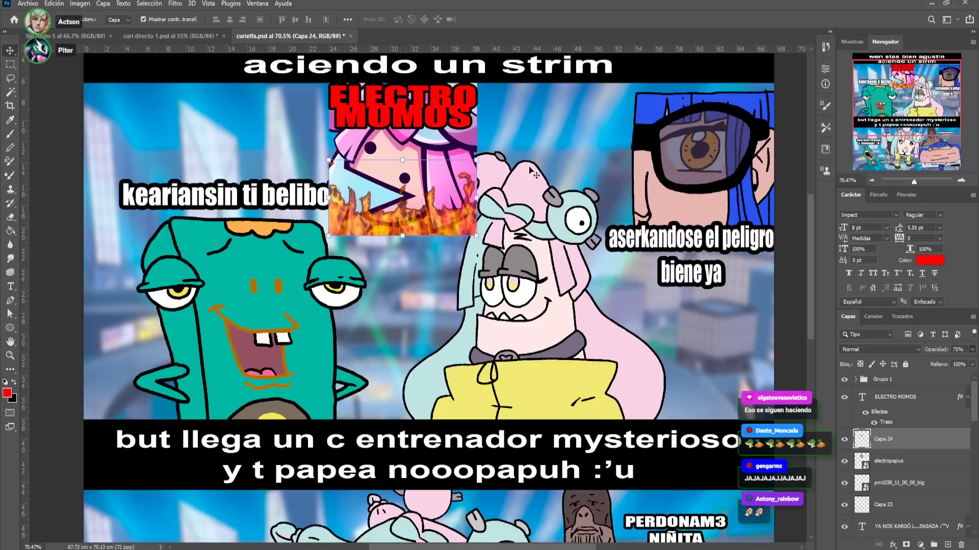
Move the ELECTRO MOMOS text, the flames and the electropapus picture together slightly upward onto the upper caption bar
{"action": "left_click", "coordinate": [440, 112], "text": "shift"}
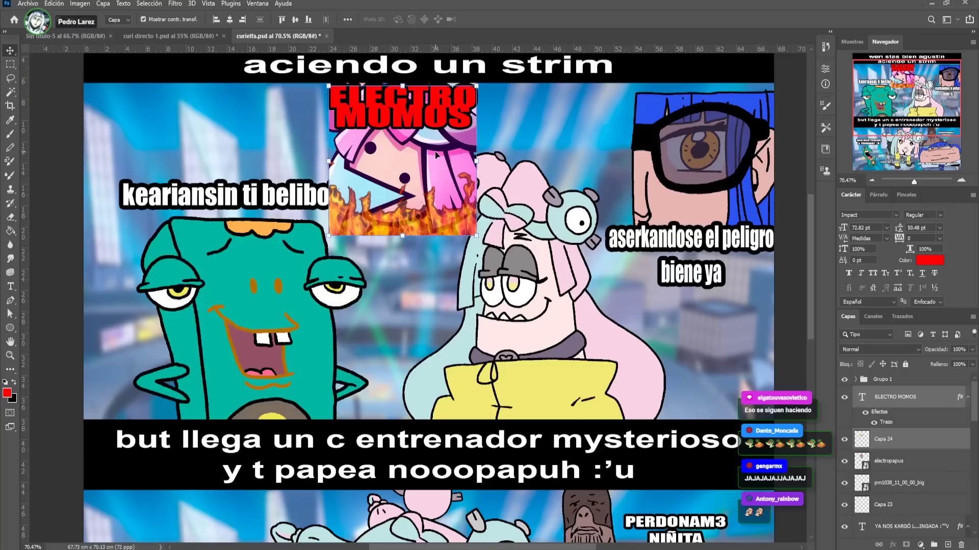
{"action": "left_click", "coordinate": [429, 154], "text": "shift"}
{"action": "mouse_move", "coordinate": [428, 155]}
{"action": "left_mouse_down"}
{"action": "mouse_move", "coordinate": [478, 233]}
{"action": "mouse_move", "coordinate": [440, 176]}
{"action": "mouse_move", "coordinate": [436, 142]}
{"action": "left_mouse_up"}
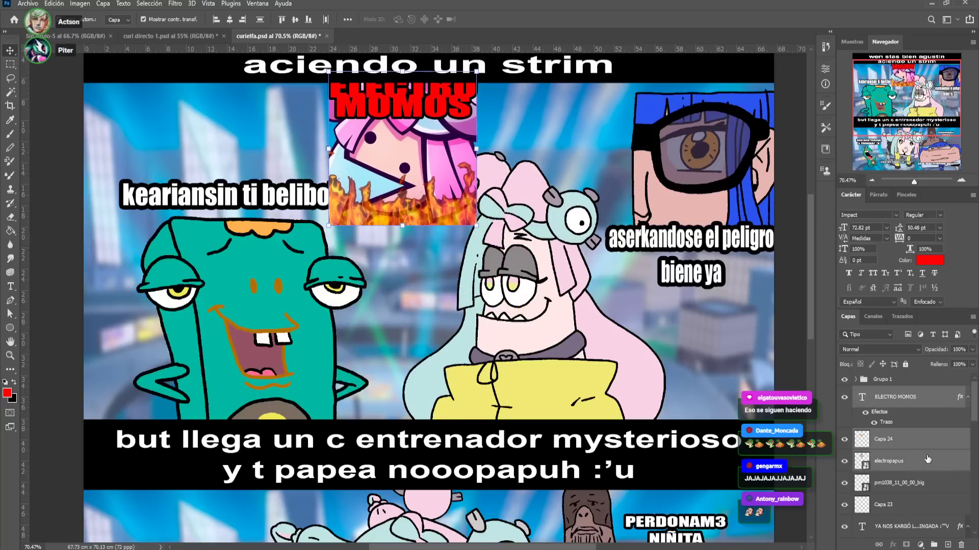
Merge the ELECTRO MOMOS text, flames and electropapus picture into one layer, place it above Grupo 1 and nudge the image up
{"action": "key", "text": "ctrl+g"}
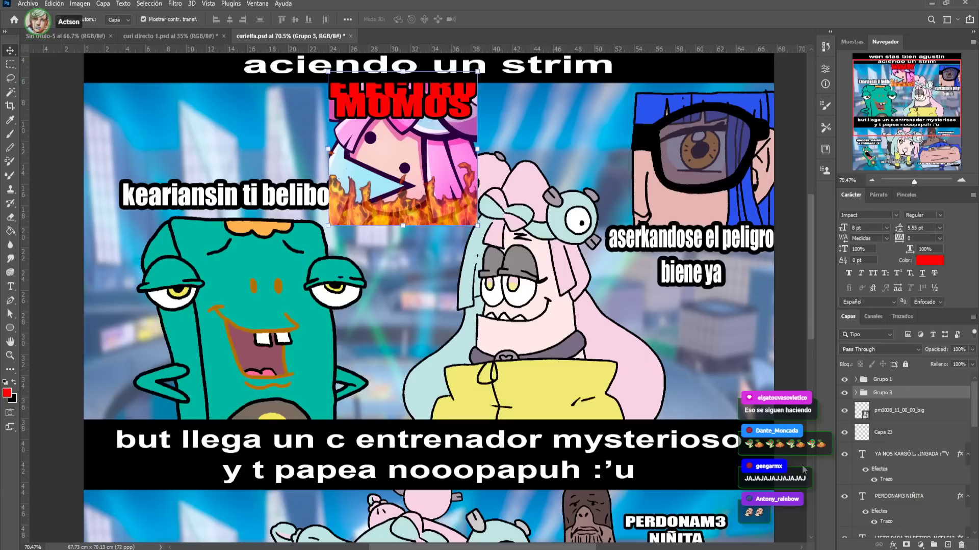
{"action": "key", "text": "ctrl+e"}
{"action": "left_click_drag", "start_coordinate": [913, 403], "coordinate": [907, 378]}
{"action": "scroll", "coordinate": [516, 216], "scroll_direction": "up", "scroll_amount": 1}
{"action": "left_click_drag", "start_coordinate": [447, 216], "coordinate": [448, 209]}
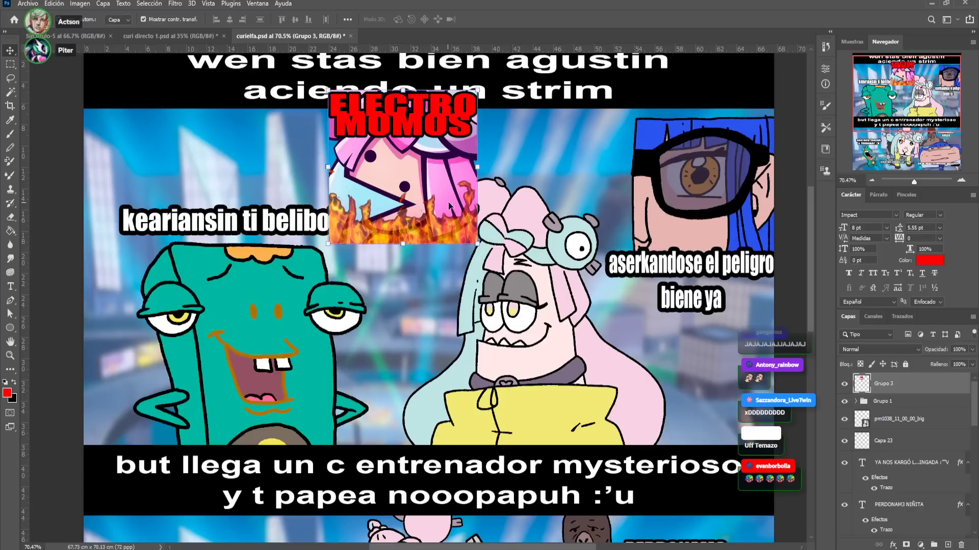
Try the merged ELECTRO MOMOS image at 37% opacity, and set it to 98%
{"action": "left_click", "coordinate": [973, 350]}
{"action": "left_click_drag", "start_coordinate": [947, 362], "coordinate": [941, 362]}
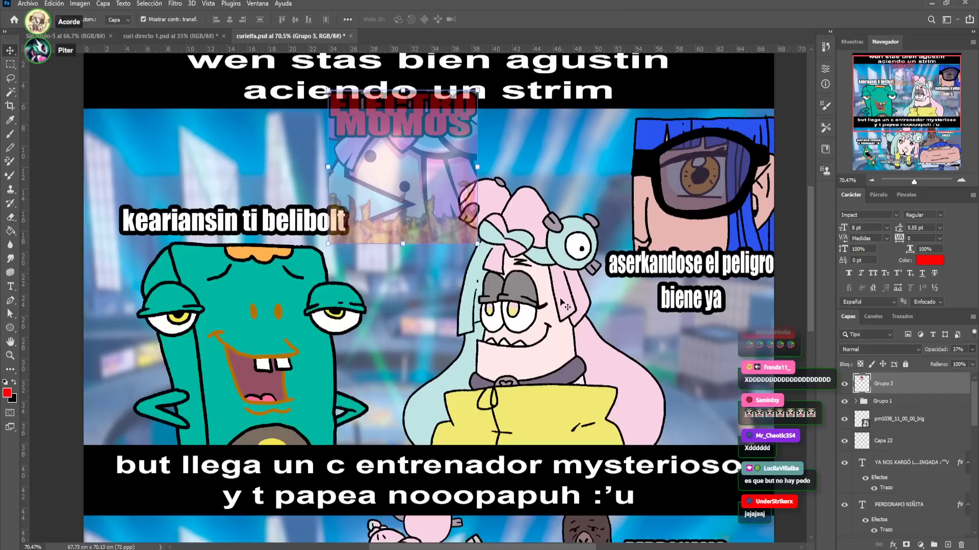
{"action": "left_click", "coordinate": [957, 350]}
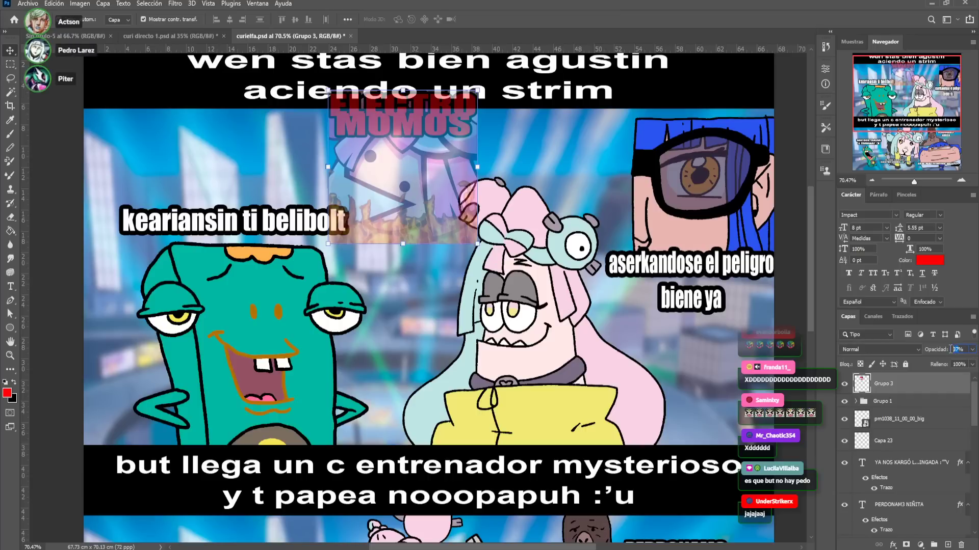
{"action": "type", "text": "98"}
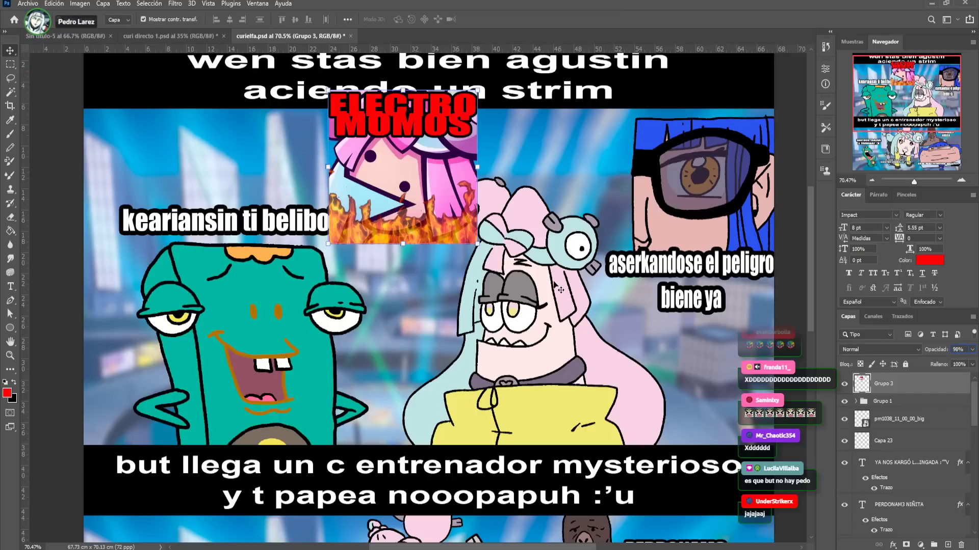
Try the merged ELECTRO MOMOS image enlarged to about 225% over the upper panel with 50% opacity
{"action": "left_click_drag", "start_coordinate": [474, 244], "coordinate": [663, 435]}
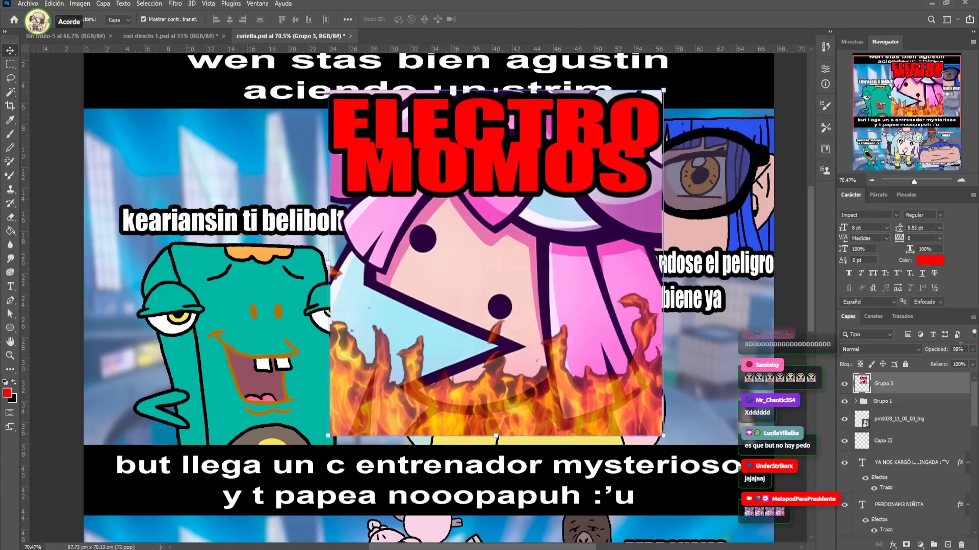
{"action": "left_click_drag", "start_coordinate": [959, 350], "coordinate": [948, 351]}
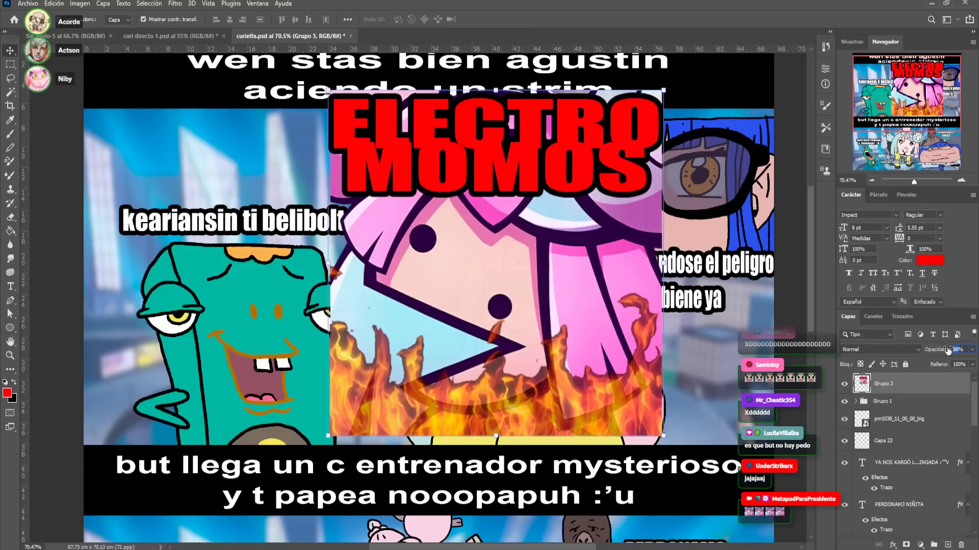
{"action": "type", "text": "50"}
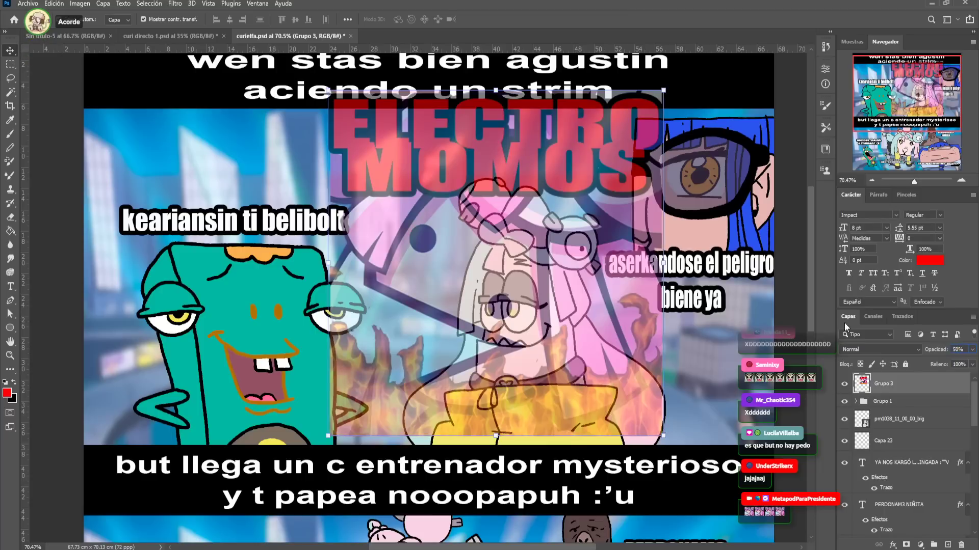
{"action": "left_click_drag", "start_coordinate": [912, 182], "coordinate": [913, 182]}
{"action": "key", "text": "Return"}
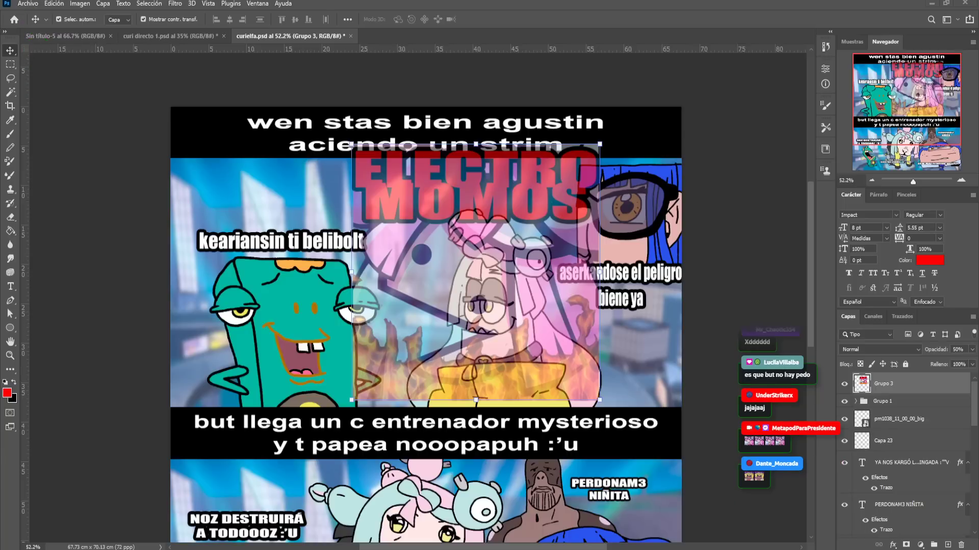
Try a copy of the translucent image over the lower panel, and undo the copy, the 50% opacity and the enlargement
{"action": "scroll", "coordinate": [694, 272], "scroll_direction": "down", "scroll_amount": 5}
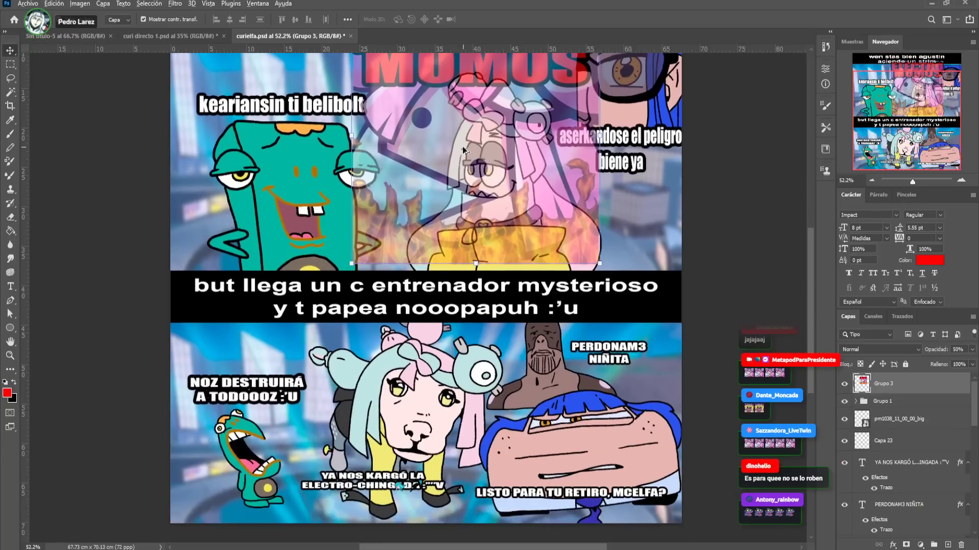
{"action": "left_click_drag", "start_coordinate": [463, 146], "coordinate": [378, 384]}
{"action": "left_click", "coordinate": [762, 287]}
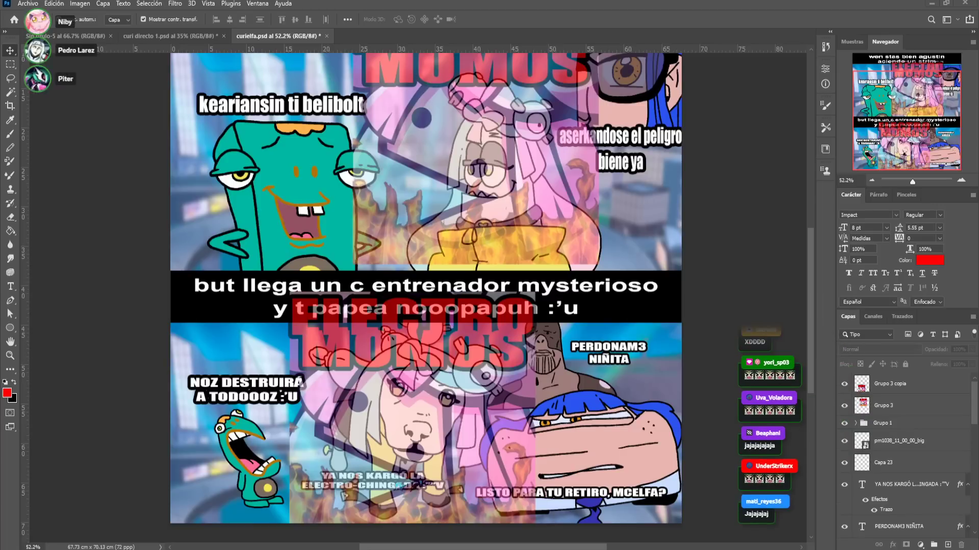
{"action": "key", "text": "ctrl+z"}
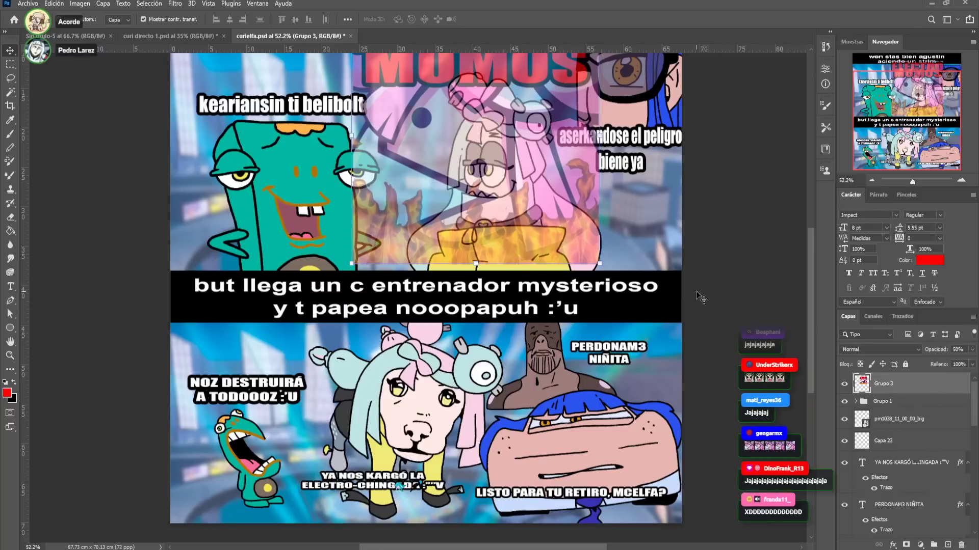
{"action": "scroll", "coordinate": [626, 238], "scroll_direction": "up", "scroll_amount": 3}
{"action": "key", "text": "ctrl+z"}
{"action": "scroll", "coordinate": [625, 240], "scroll_direction": "up", "scroll_amount": 1}
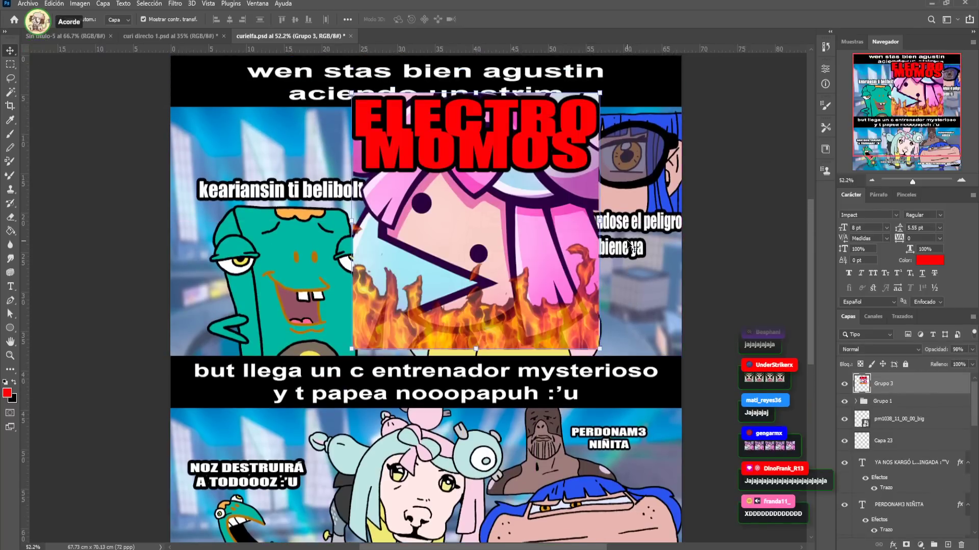
{"action": "key", "text": "ctrl+z"}
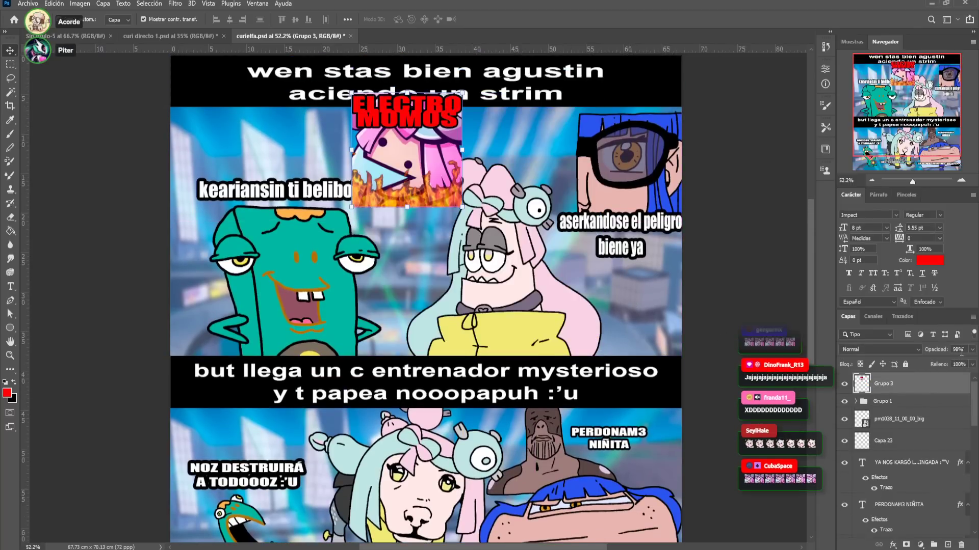
Lower the small ELECTRO MOMOS image's layer opacity until it looks like a faint watermark
{"action": "left_click", "coordinate": [942, 349]}
{"action": "type", "text": "70"}
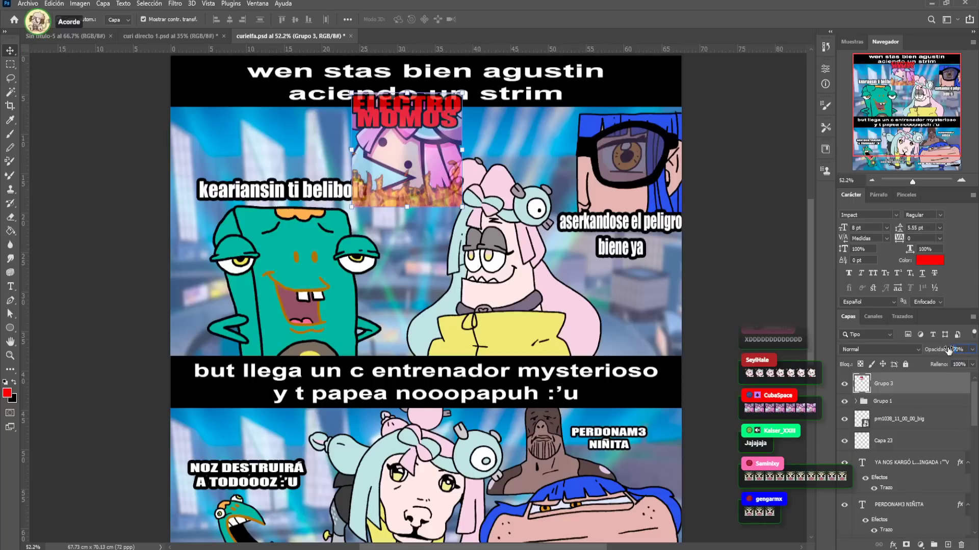
{"action": "type", "text": "50"}
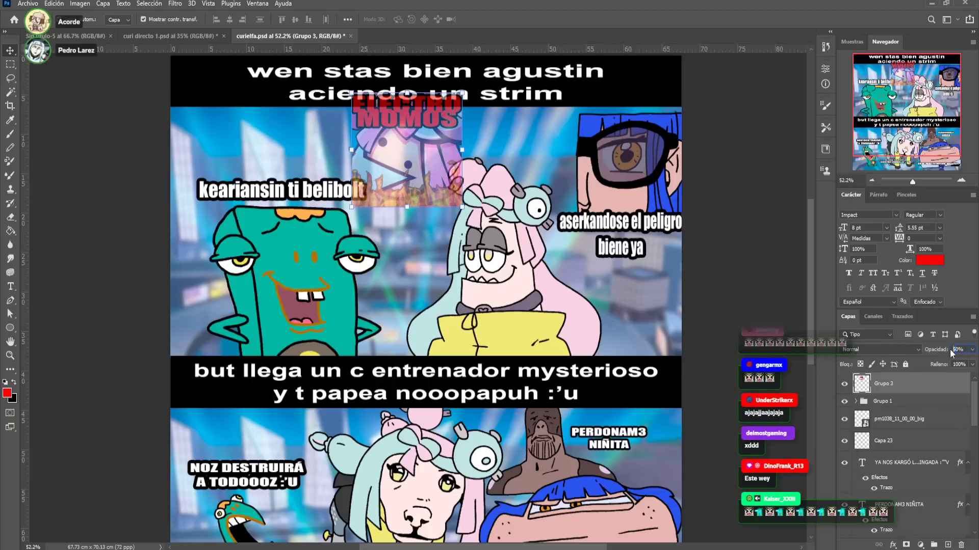
{"action": "key", "text": "Return"}
{"action": "left_click", "coordinate": [749, 285]}
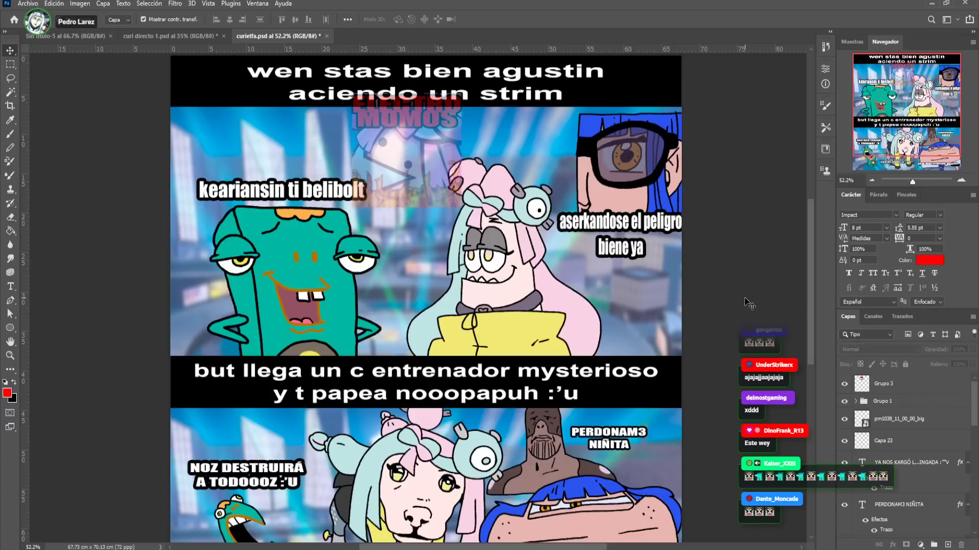
{"action": "scroll", "coordinate": [744, 304], "scroll_direction": "down", "scroll_amount": 3}
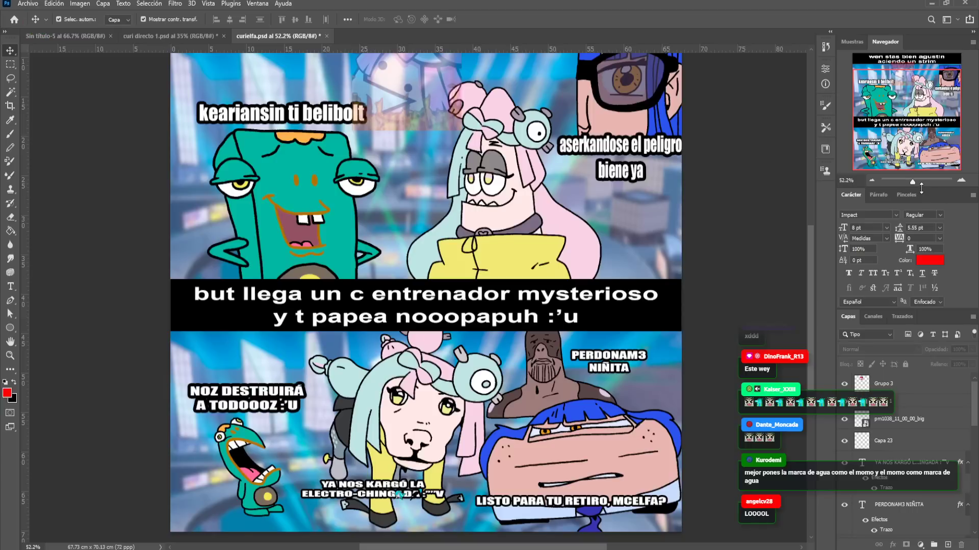
Export the complete meme as an image
{"action": "key", "text": "ctrl+0"}
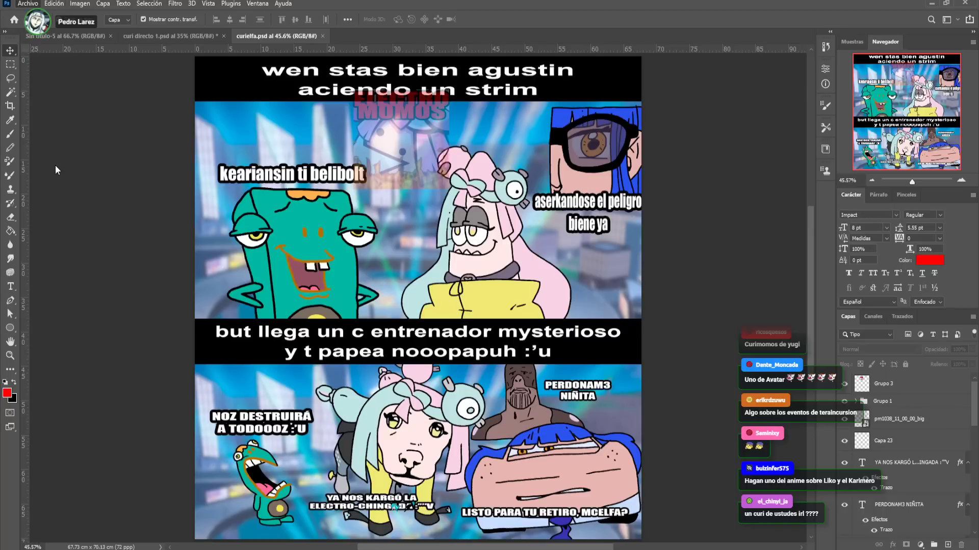
{"action": "left_click", "coordinate": [183, 180]}
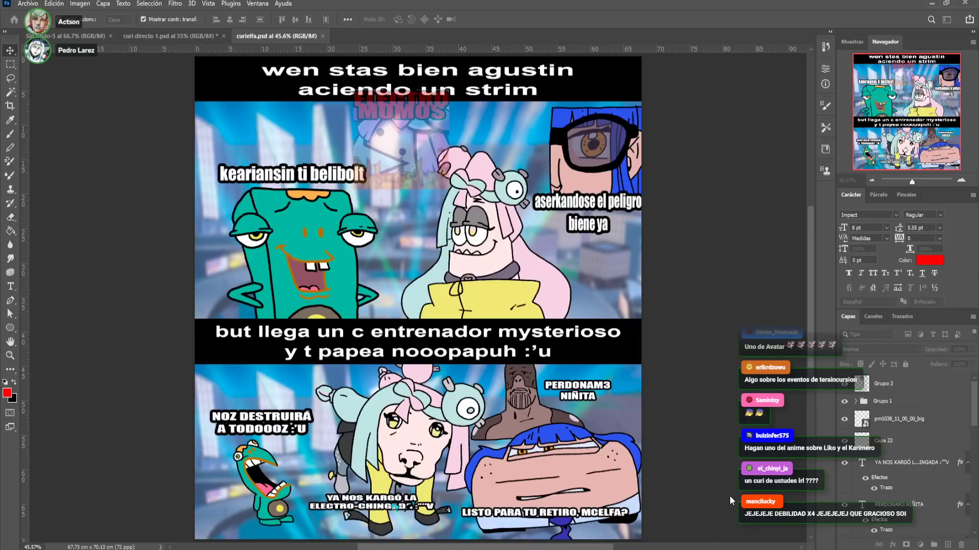
{"action": "left_click", "coordinate": [406, 316]}
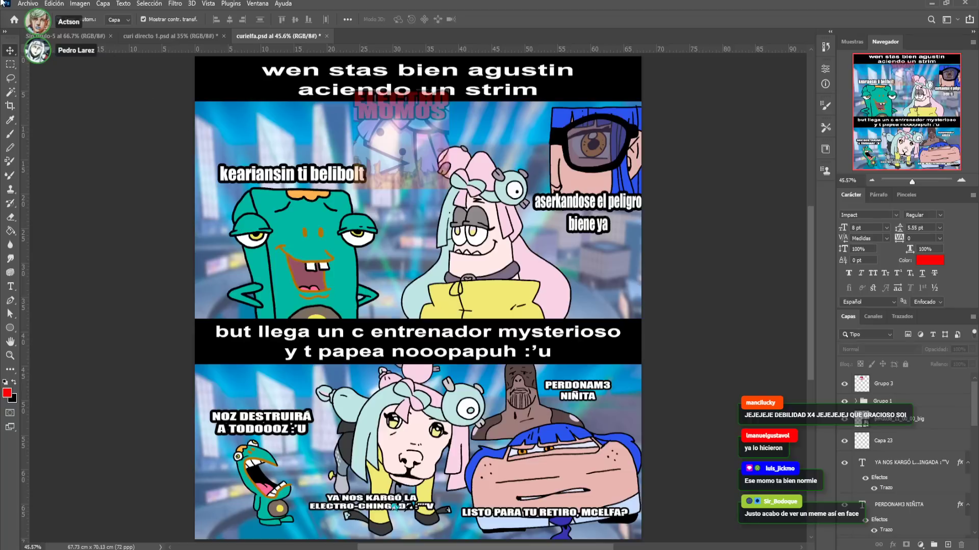
Create a new 67.73 × 38.1 cm document, drop its extra layer and convert the white background into a normal layer
{"action": "left_click", "coordinate": [25, 5]}
{"action": "left_click", "coordinate": [31, 14]}
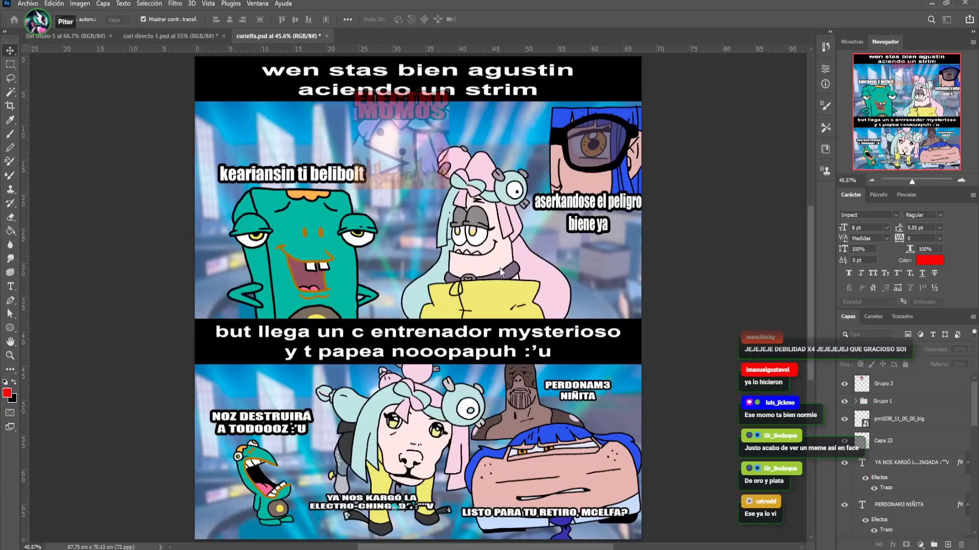
{"action": "left_click", "coordinate": [685, 443]}
{"action": "key", "text": "ctrl+v"}
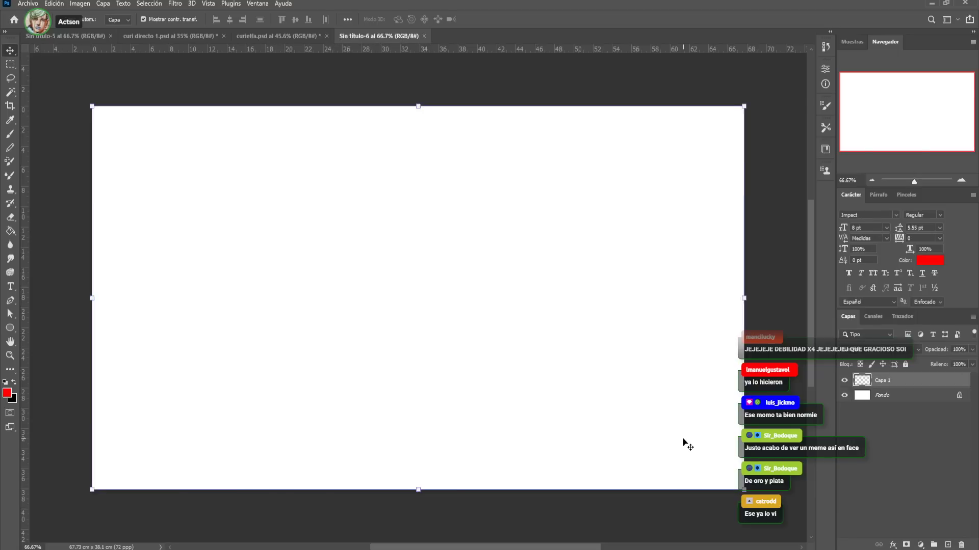
{"action": "key", "text": "ctrl+z"}
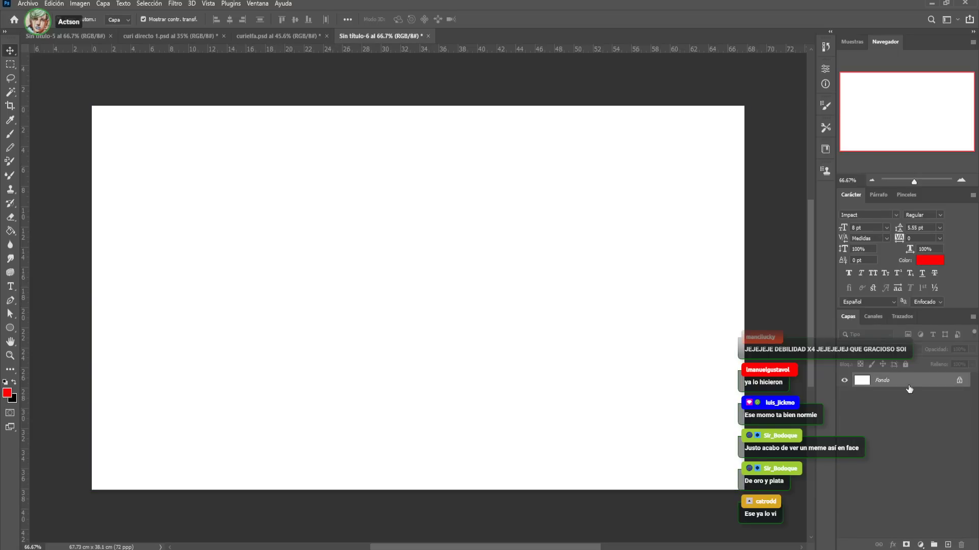
{"action": "key", "text": "ctrl+t"}
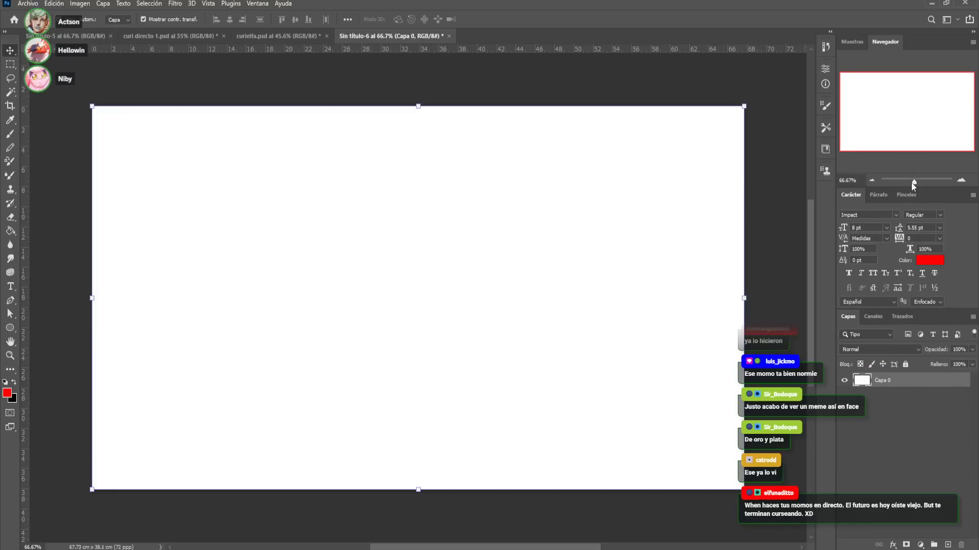
Extend the new document's canvas downward to a height of 67.98 cm and scale the white layer to 178.43% to cover it
{"action": "left_click_drag", "start_coordinate": [914, 186], "coordinate": [911, 184]}
{"action": "key", "text": "c"}
{"action": "left_click_drag", "start_coordinate": [413, 410], "coordinate": [411, 492]}
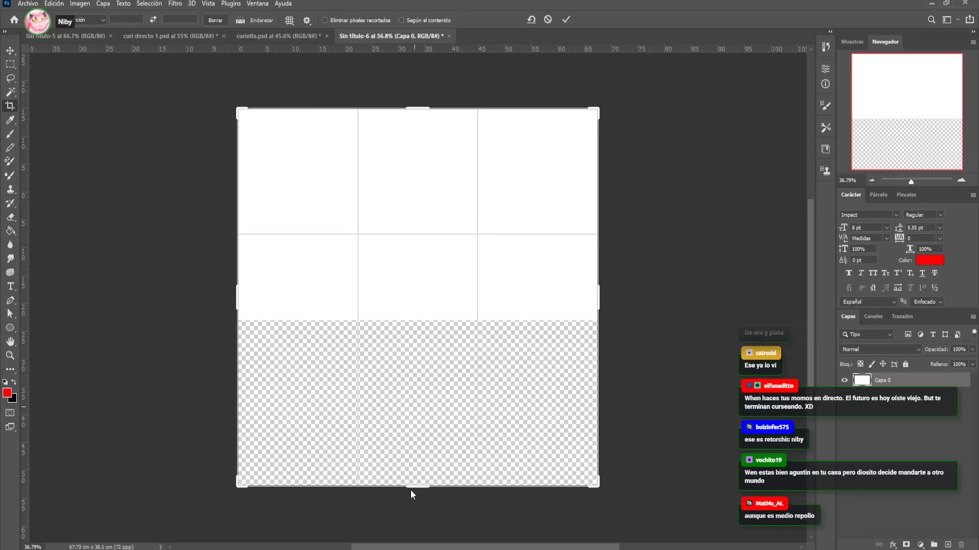
{"action": "key", "text": "Return"}
{"action": "left_click", "coordinate": [10, 50]}
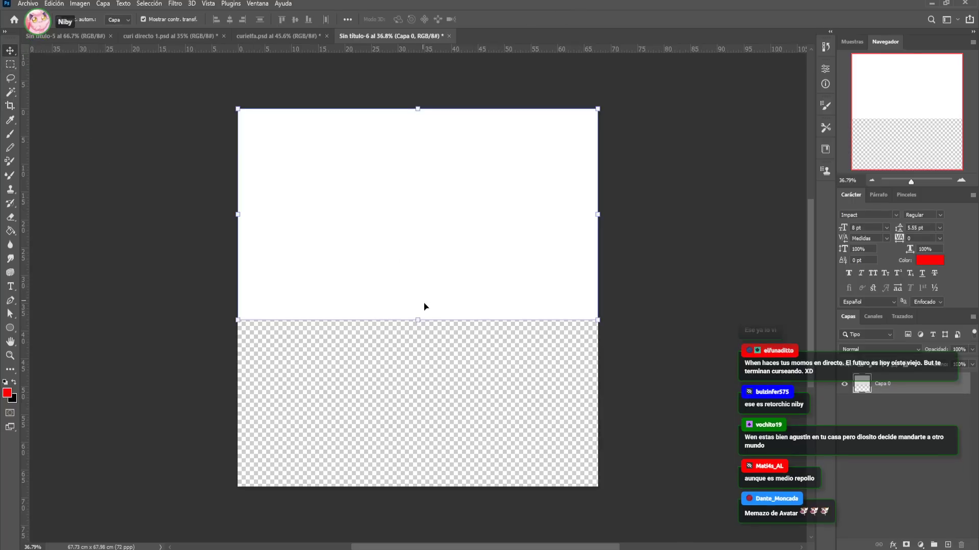
{"action": "left_click_drag", "start_coordinate": [417, 320], "coordinate": [432, 484]}
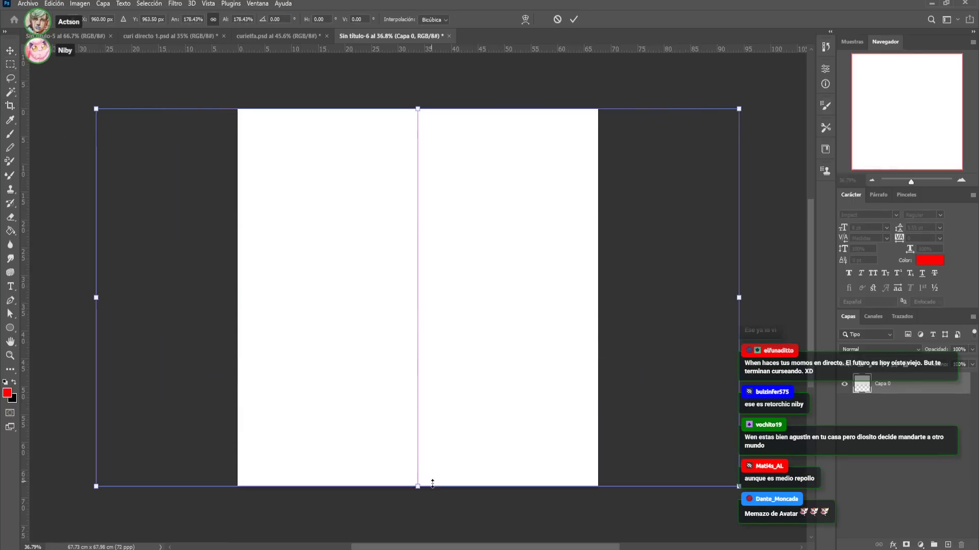
Copy the canvas-sized area of the white layer to a new layer and delete the oversized original
{"action": "left_click", "coordinate": [10, 64]}
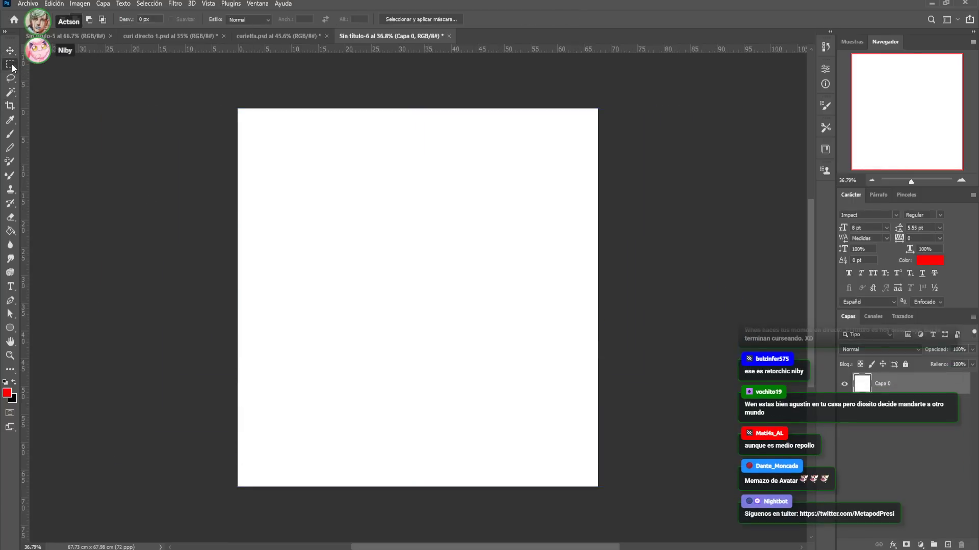
{"action": "left_click_drag", "start_coordinate": [225, 99], "coordinate": [659, 491]}
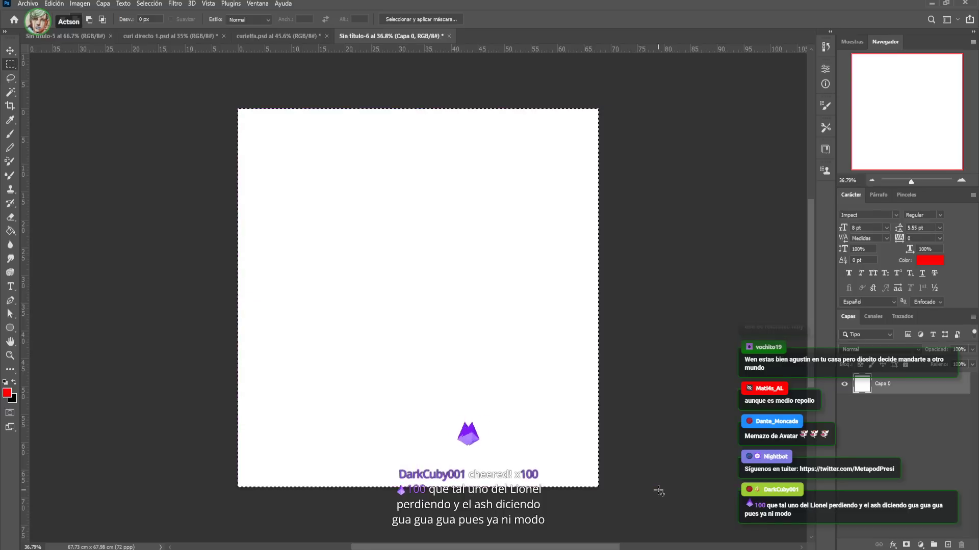
{"action": "key", "text": "ctrl+j"}
{"action": "left_click", "coordinate": [905, 412]}
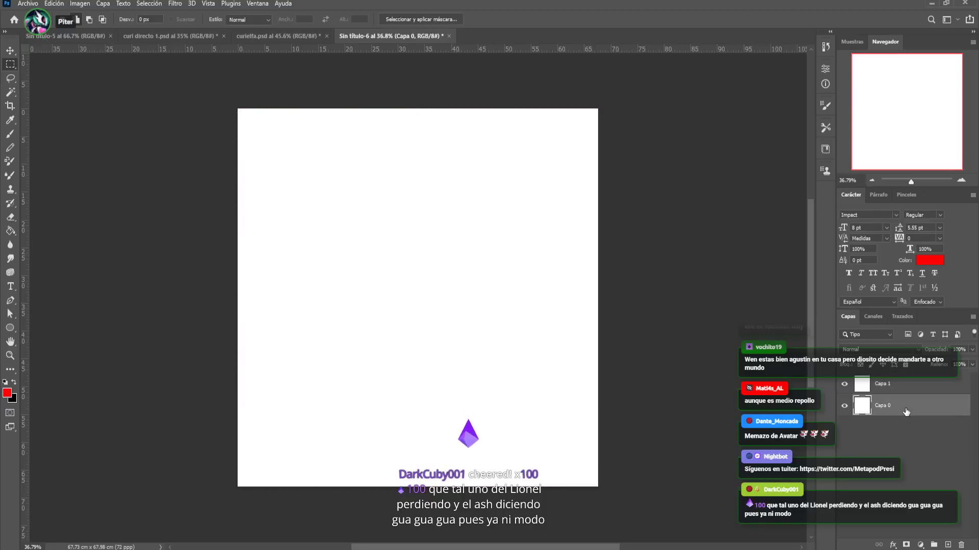
Copy the two black caption bars with their white texts from curielfa.psd into the new document
{"action": "left_click", "coordinate": [280, 36]}
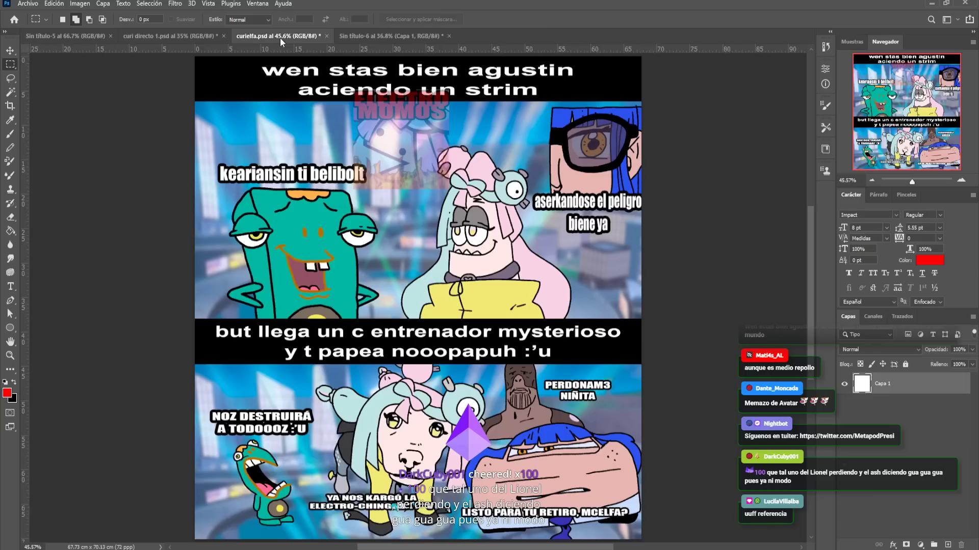
{"action": "key", "text": "v"}
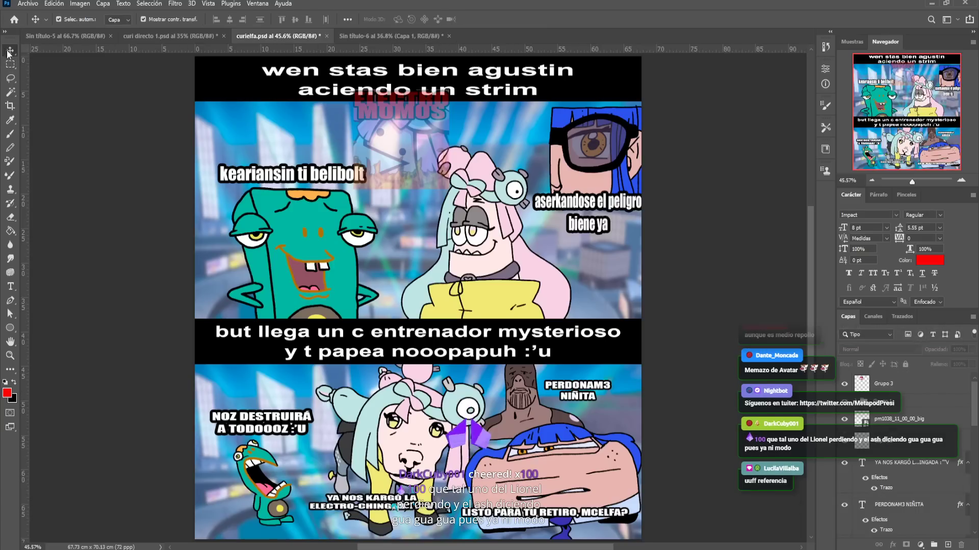
{"action": "left_click", "coordinate": [282, 78]}
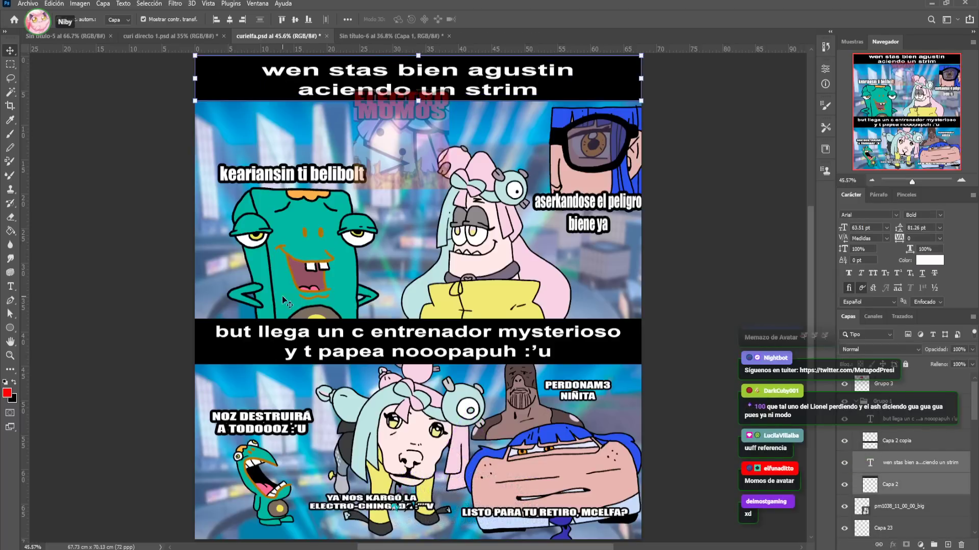
{"action": "left_click", "coordinate": [262, 341], "text": "shift"}
{"action": "left_click", "coordinate": [631, 363]}
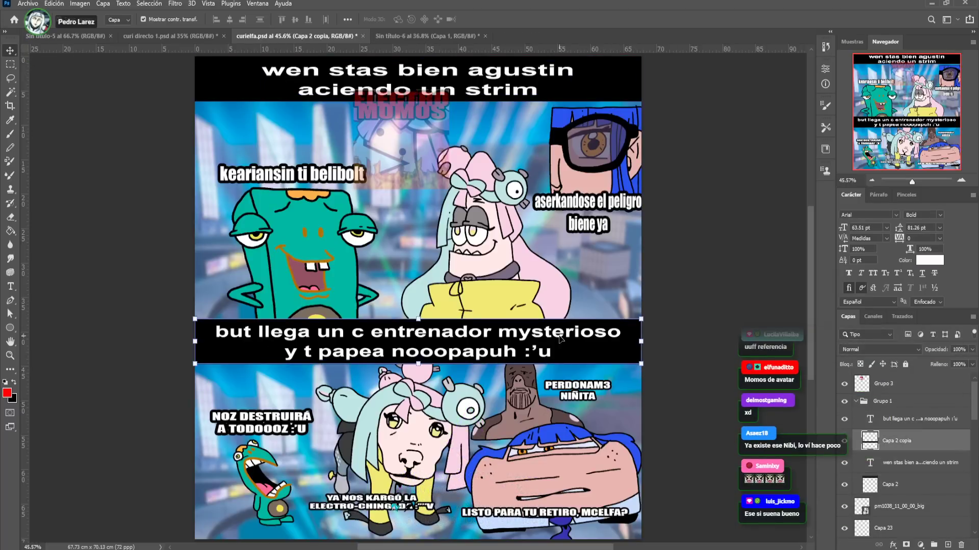
{"action": "left_click", "coordinate": [636, 361]}
{"action": "left_click", "coordinate": [636, 89], "text": "shift"}
{"action": "left_click", "coordinate": [549, 68], "text": "shift"}
{"action": "left_click_drag", "start_coordinate": [548, 68], "coordinate": [500, 179]}
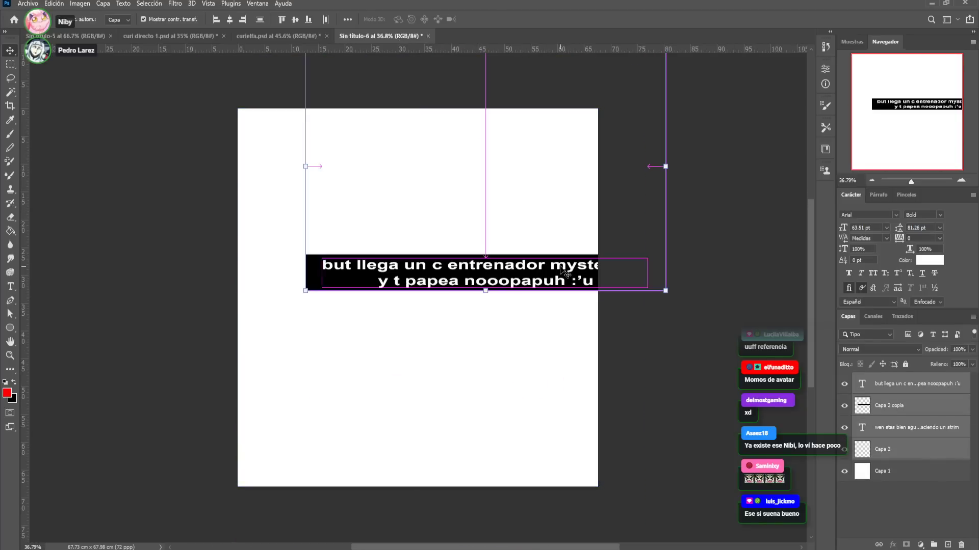
Align the copied caption bars and texts with the canvas's upper edge and side edges, then deselect them
{"action": "key", "text": "ctrl+t"}
{"action": "left_click_drag", "start_coordinate": [560, 268], "coordinate": [492, 337]}
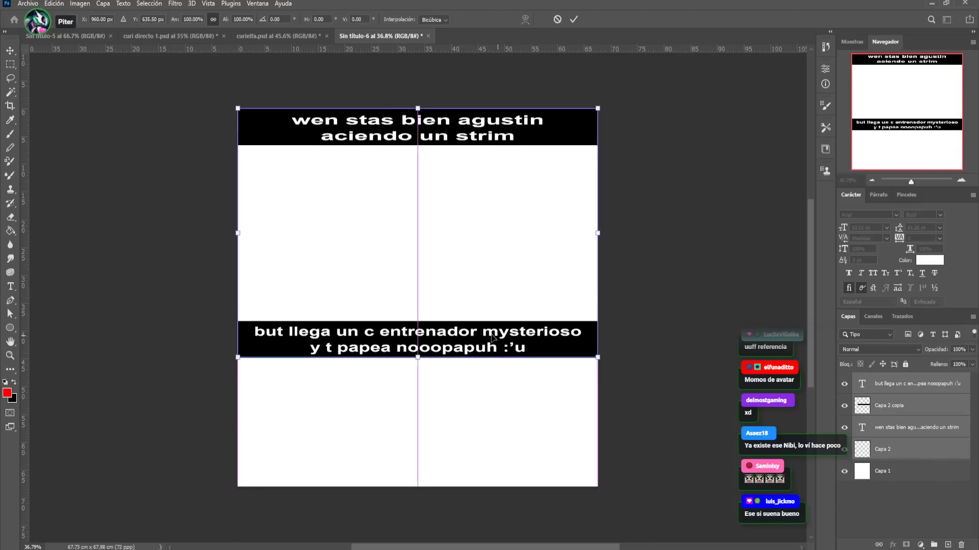
{"action": "key", "text": "Return"}
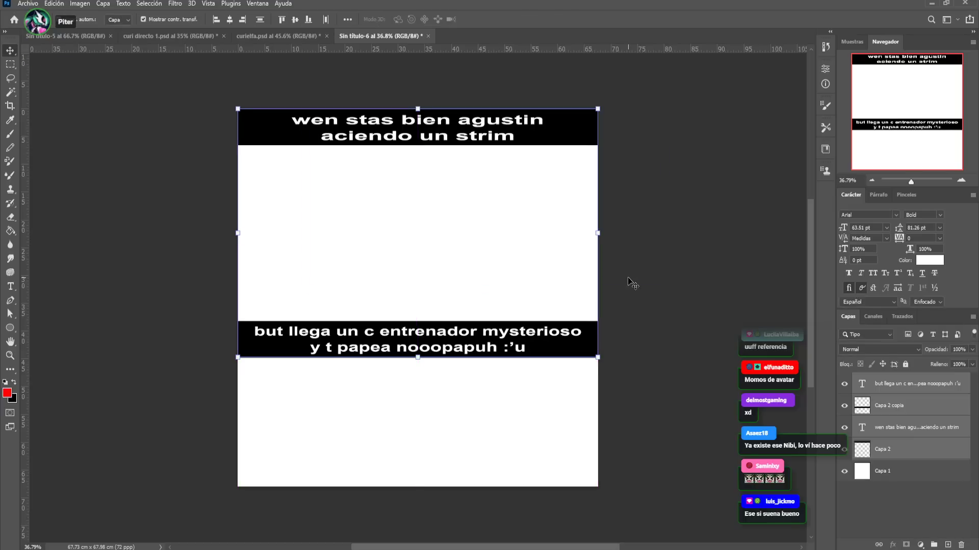
{"action": "left_click", "coordinate": [629, 282]}
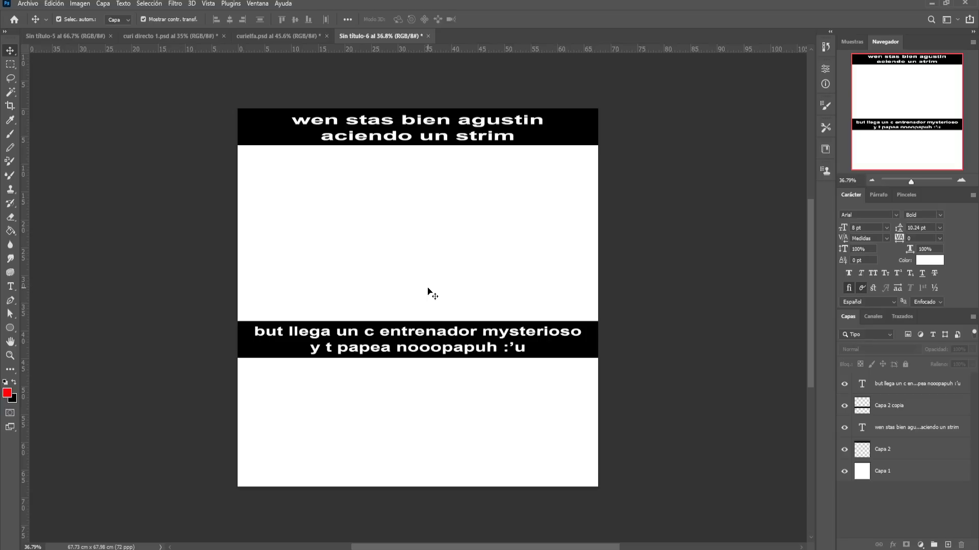
Cut the boy out of the pasted "El futuro es hoy, ¿oíste viejo?" screenshot with a freehand selection and place him in the second panel's lower-right area
{"action": "key", "text": "ctrl+v"}
{"action": "left_click_drag", "start_coordinate": [451, 287], "coordinate": [471, 228]}
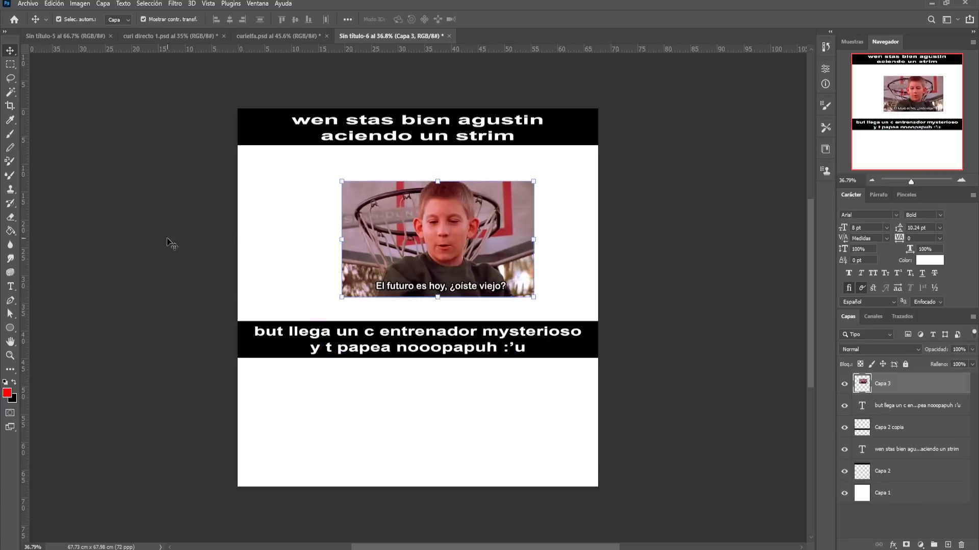
{"action": "left_click", "coordinate": [10, 78]}
{"action": "mouse_move", "coordinate": [427, 181]}
{"action": "left_mouse_down"}
{"action": "mouse_move", "coordinate": [405, 230]}
{"action": "mouse_move", "coordinate": [419, 249]}
{"action": "mouse_move", "coordinate": [376, 275]}
{"action": "mouse_move", "coordinate": [369, 295]}
{"action": "mouse_move", "coordinate": [379, 308]}
{"action": "mouse_move", "coordinate": [488, 317]}
{"action": "mouse_move", "coordinate": [518, 308]}
{"action": "mouse_move", "coordinate": [494, 263]}
{"action": "mouse_move", "coordinate": [466, 259]}
{"action": "mouse_move", "coordinate": [468, 242]}
{"action": "mouse_move", "coordinate": [484, 231]}
{"action": "mouse_move", "coordinate": [461, 175]}
{"action": "mouse_move", "coordinate": [467, 164]}
{"action": "mouse_move", "coordinate": [573, 178]}
{"action": "mouse_move", "coordinate": [586, 232]}
{"action": "mouse_move", "coordinate": [569, 339]}
{"action": "mouse_move", "coordinate": [410, 346]}
{"action": "mouse_move", "coordinate": [298, 300]}
{"action": "mouse_move", "coordinate": [287, 178]}
{"action": "mouse_move", "coordinate": [390, 155]}
{"action": "mouse_move", "coordinate": [444, 155]}
{"action": "left_mouse_up"}
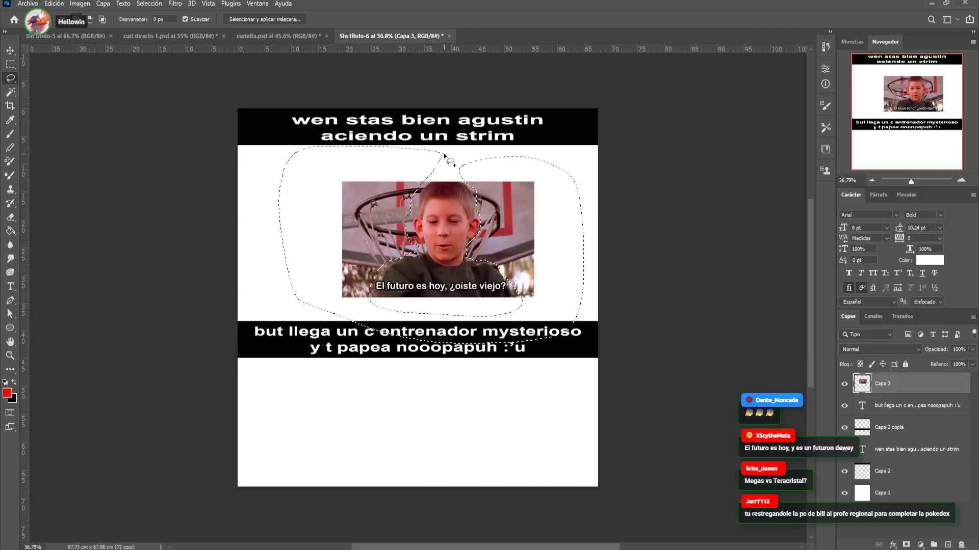
{"action": "key", "text": "Delete"}
{"action": "key", "text": "ctrl+d"}
{"action": "left_click", "coordinate": [10, 51]}
{"action": "left_click_drag", "start_coordinate": [450, 223], "coordinate": [509, 412]}
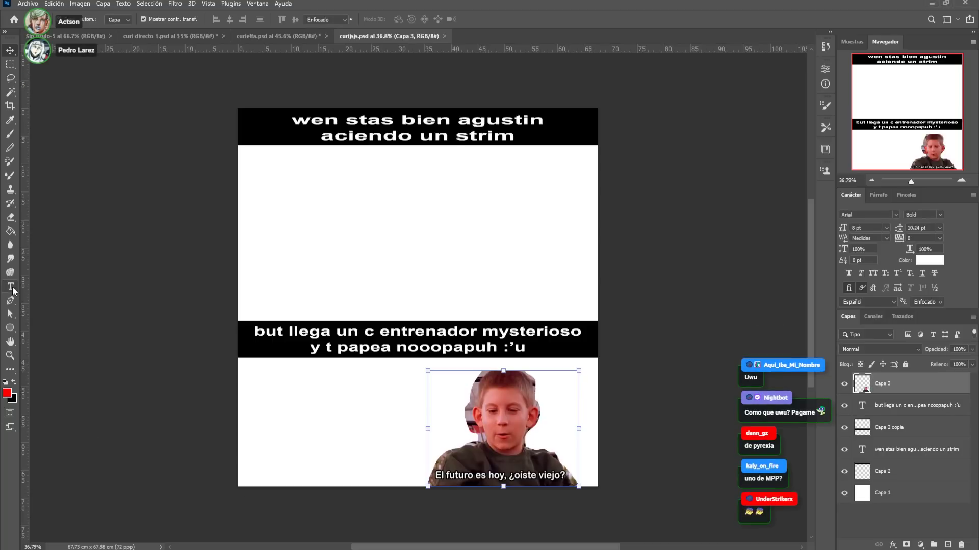
Replace the upper caption's text with "wen stas esperando"
{"action": "left_click", "coordinate": [12, 291]}
{"action": "left_click", "coordinate": [435, 133]}
{"action": "left_click_drag", "start_coordinate": [294, 115], "coordinate": [608, 142]}
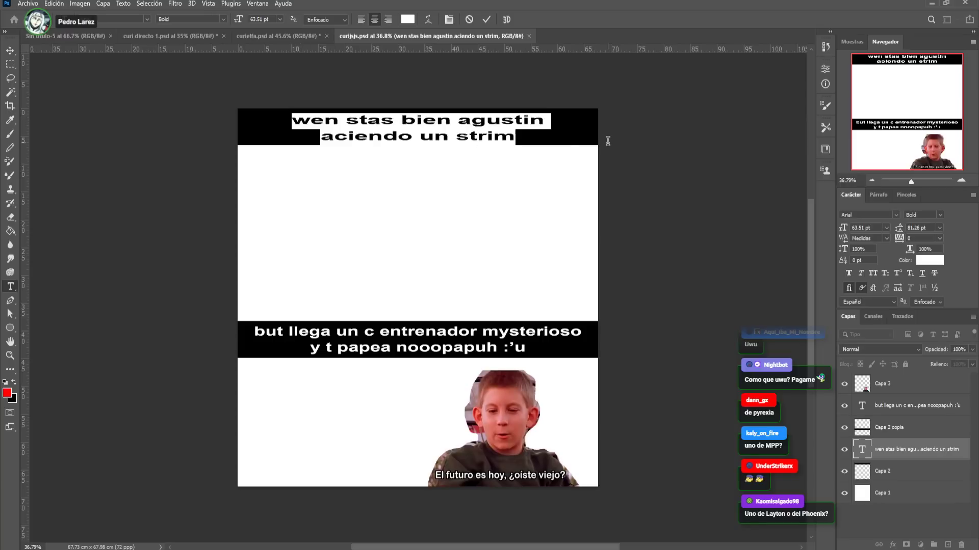
{"action": "type", "text": "wen"}
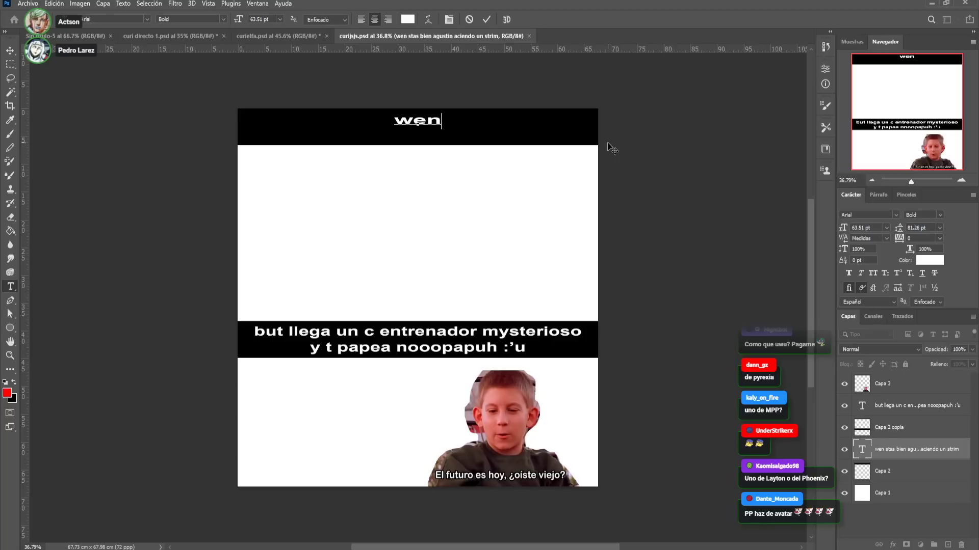
{"action": "type", "text": "stas "}
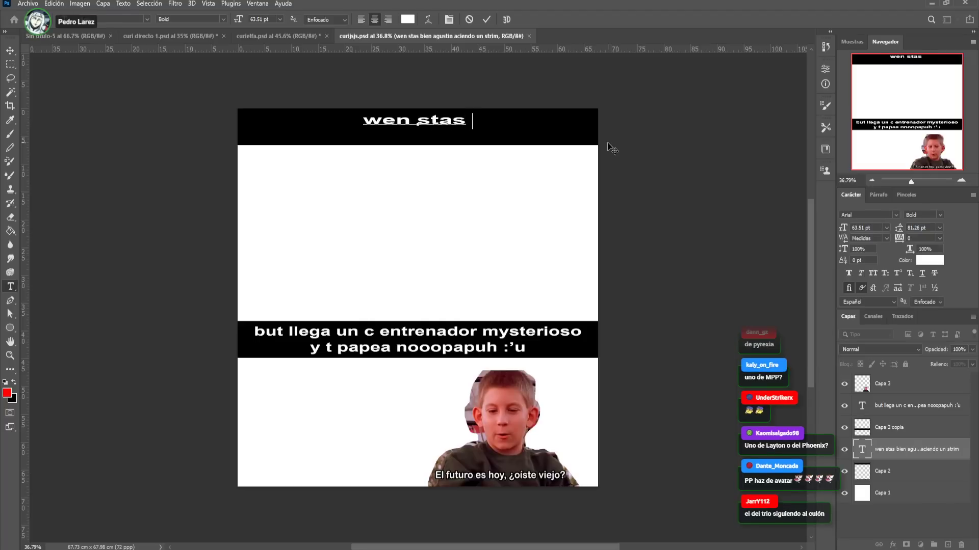
{"action": "type", "text": "espera do"}
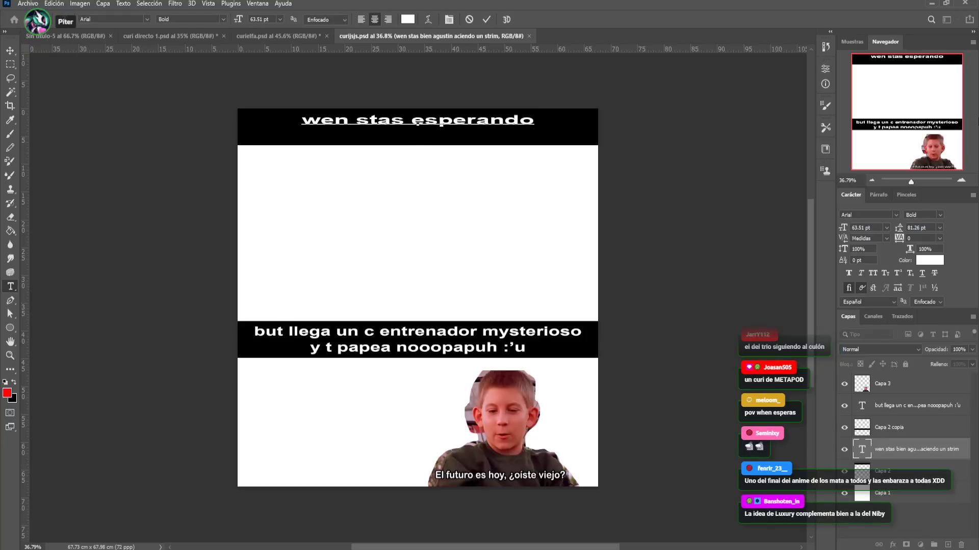
{"action": "left_click", "coordinate": [11, 50]}
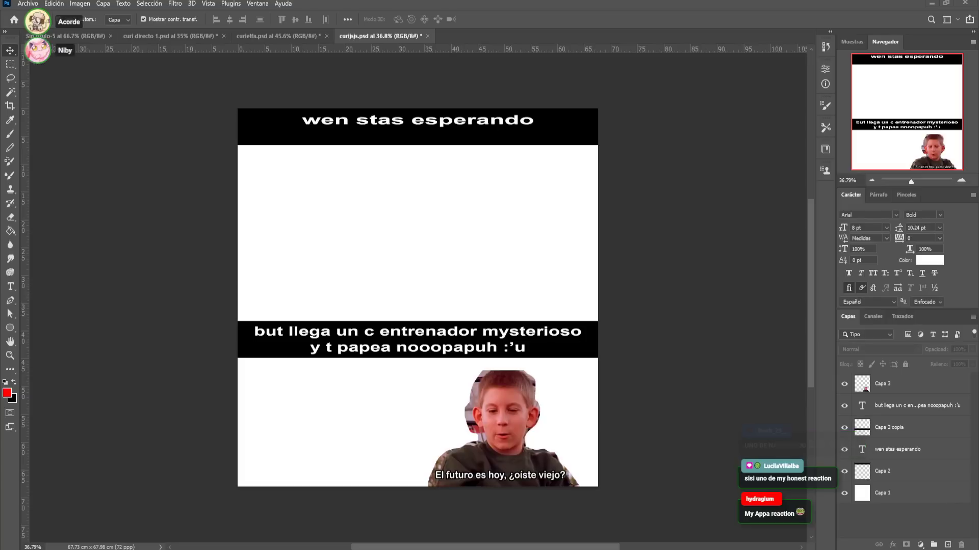
Place the curimomo yunais meme image over the canvas and hide the boy, caption and bar layers beneath it
{"action": "left_click_drag", "start_coordinate": [427, 409], "coordinate": [427, 409]}
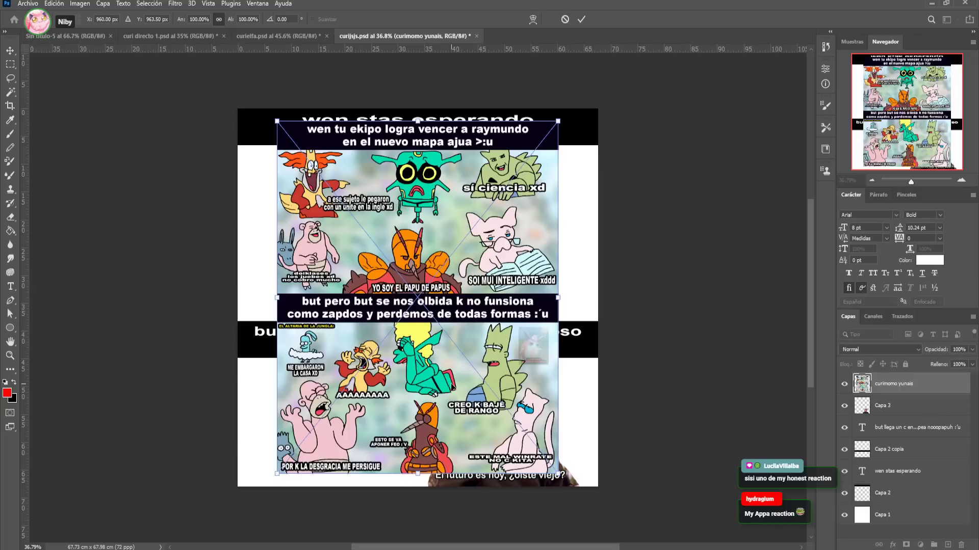
{"action": "key", "text": "Return"}
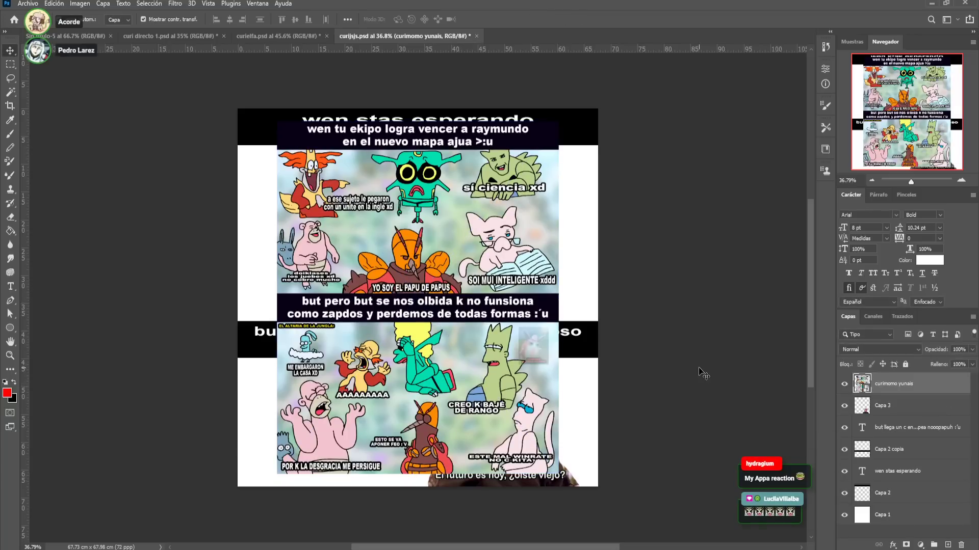
{"action": "left_click_drag", "start_coordinate": [497, 258], "coordinate": [501, 248]}
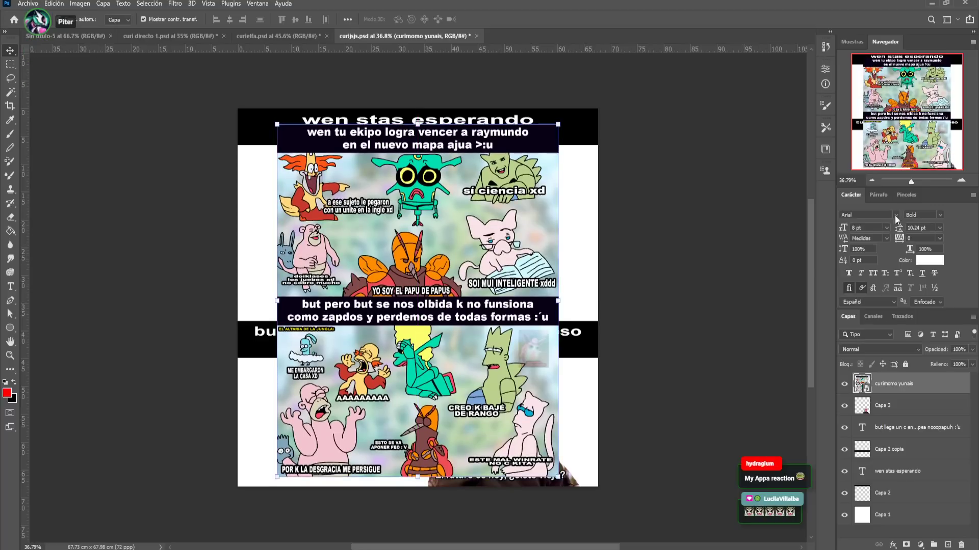
{"action": "left_click_drag", "start_coordinate": [914, 185], "coordinate": [914, 186]}
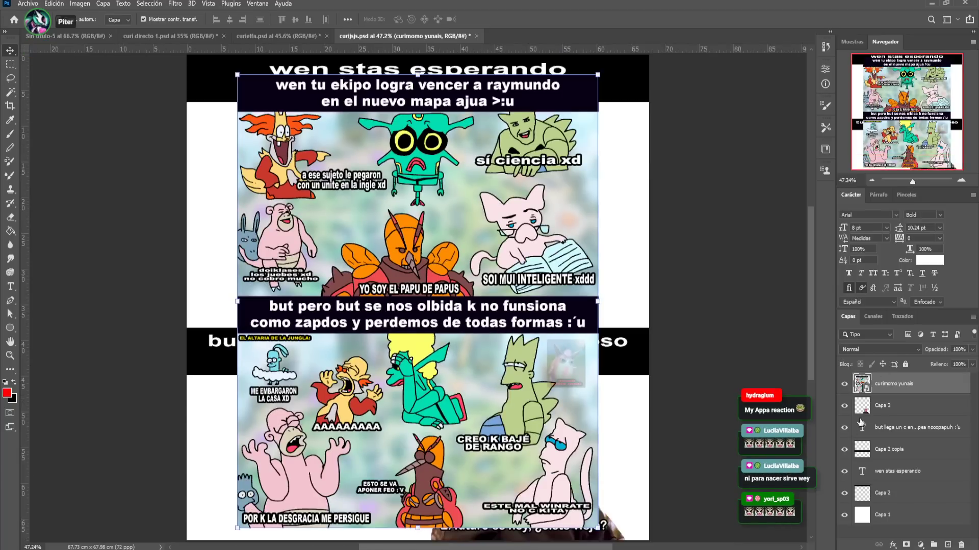
{"action": "left_click", "coordinate": [891, 414]}
{"action": "left_click_drag", "start_coordinate": [844, 406], "coordinate": [845, 493]}
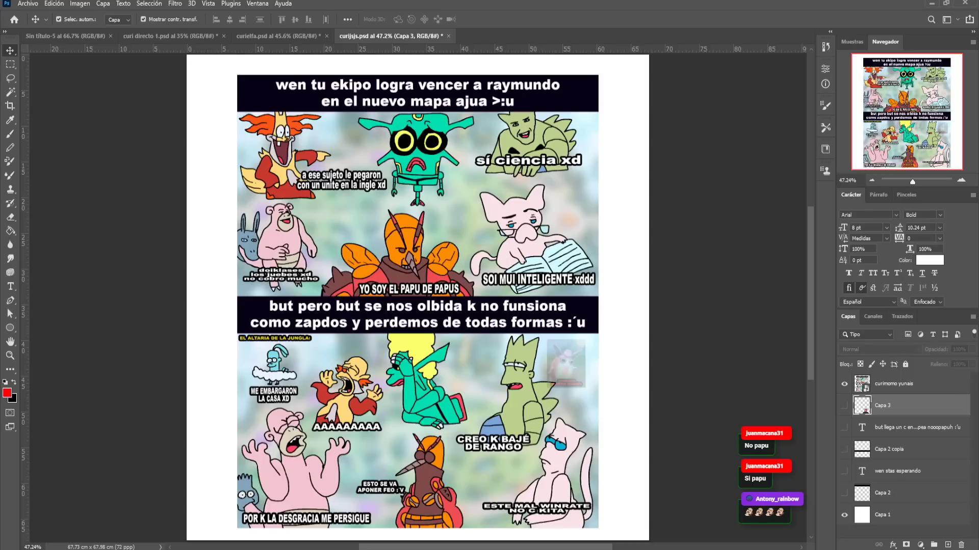
Place the meme avatar jaja image enlarged to nearly the canvas height, hide curimomo yunais, and lower the avatar meme until its caption shows fully
{"action": "left_click_drag", "start_coordinate": [476, 219], "coordinate": [654, 101]}
{"action": "left_click_drag", "start_coordinate": [360, 379], "coordinate": [226, 492]}
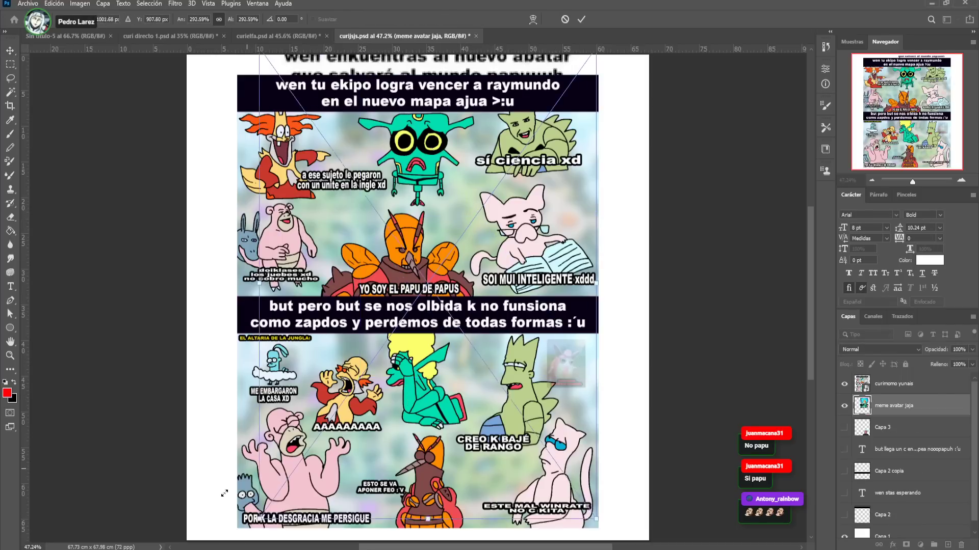
{"action": "key", "text": "Return"}
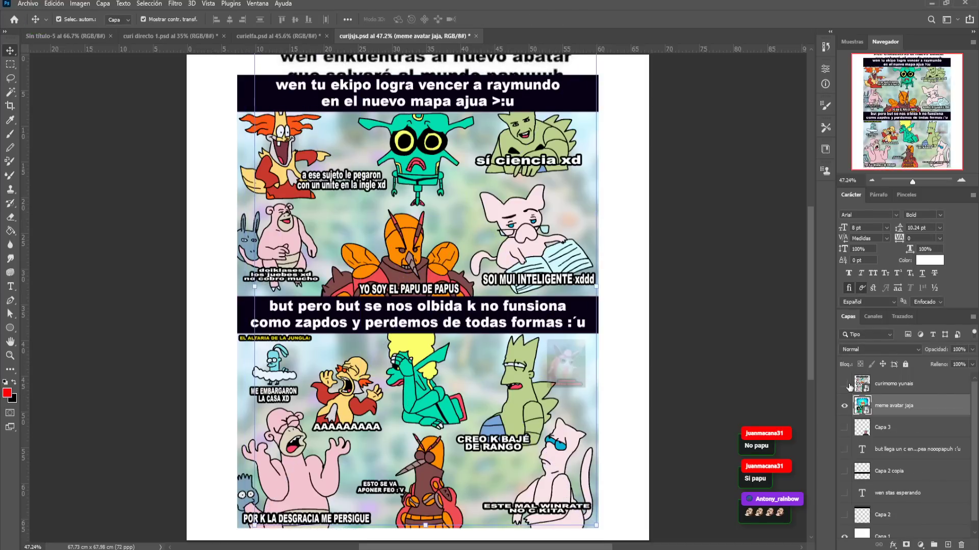
{"action": "left_click", "coordinate": [845, 384]}
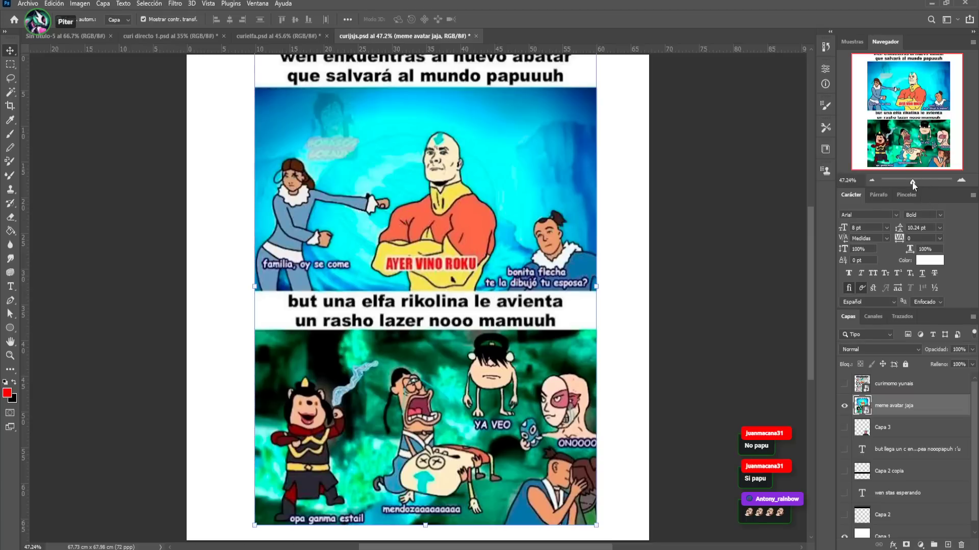
{"action": "left_click_drag", "start_coordinate": [912, 184], "coordinate": [911, 182]}
{"action": "scroll", "coordinate": [678, 229], "scroll_direction": "up", "scroll_amount": 2}
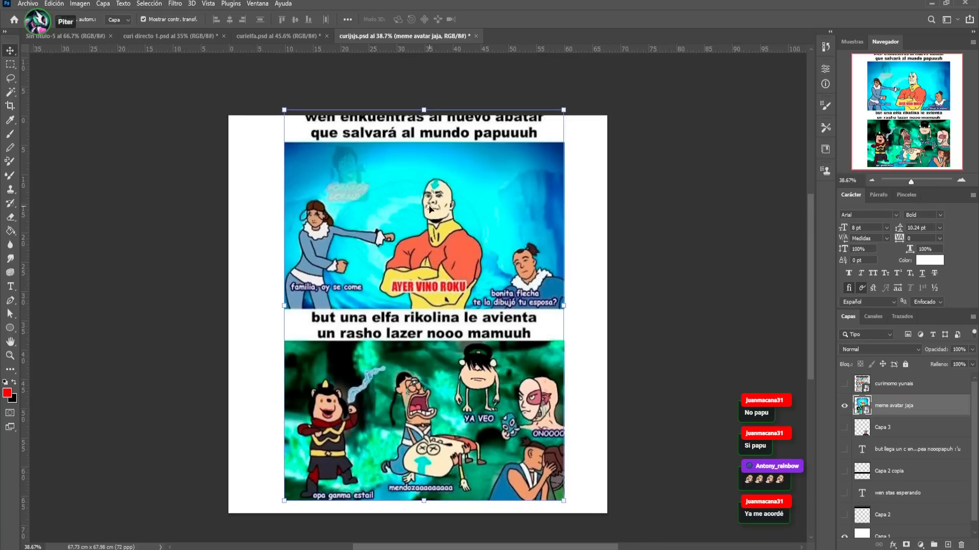
{"action": "left_click_drag", "start_coordinate": [430, 209], "coordinate": [429, 218]}
{"action": "left_click", "coordinate": [660, 232]}
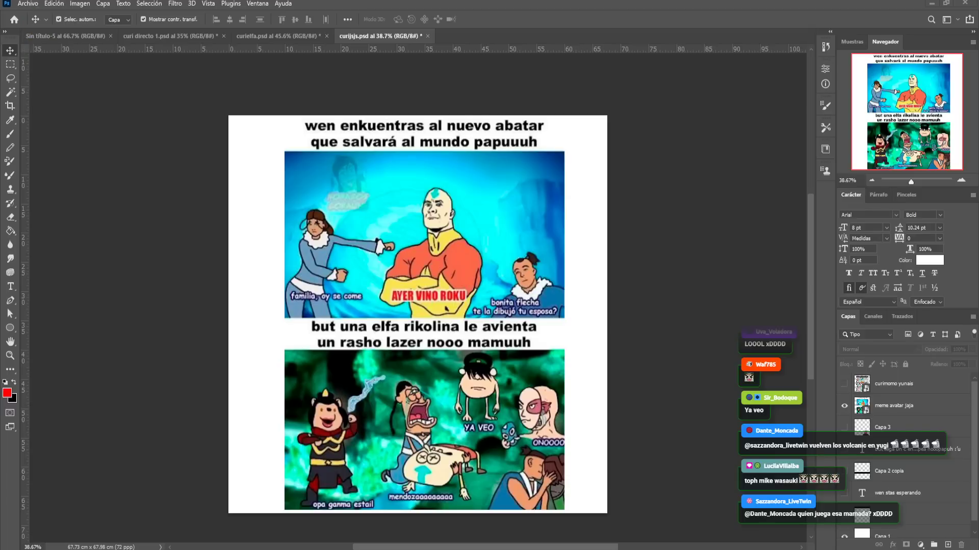
Delete the meme avatar jaja and curimomo yunais layers
{"action": "key", "text": "Delete"}
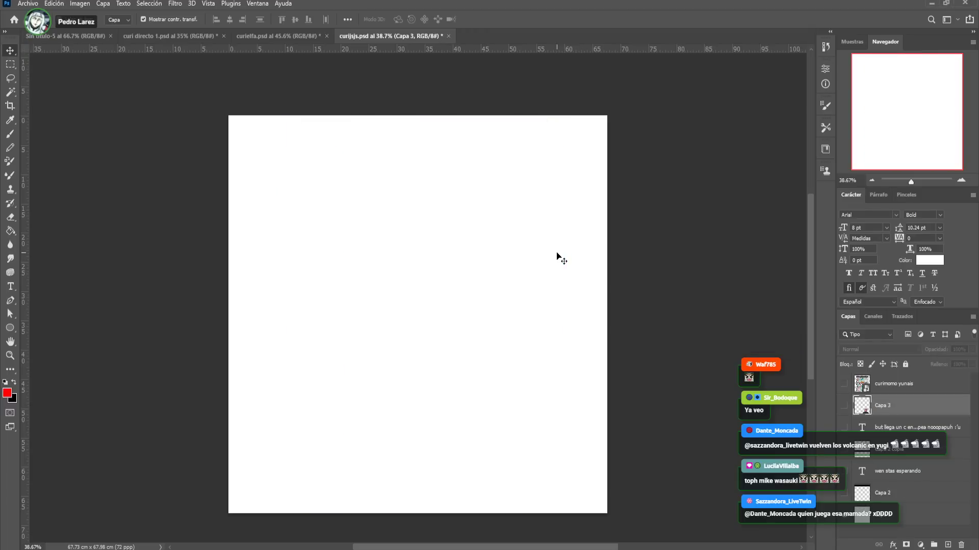
{"action": "left_click", "coordinate": [908, 385]}
{"action": "key", "text": "Delete"}
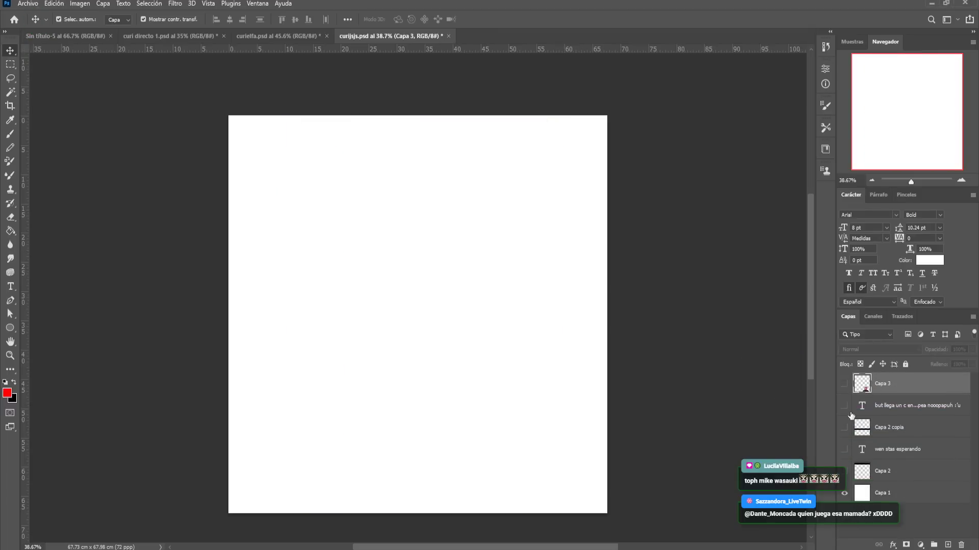
Make both caption texts and their black bars visible again
{"action": "left_click", "coordinate": [844, 428]}
{"action": "left_click", "coordinate": [843, 406]}
{"action": "left_click", "coordinate": [844, 450]}
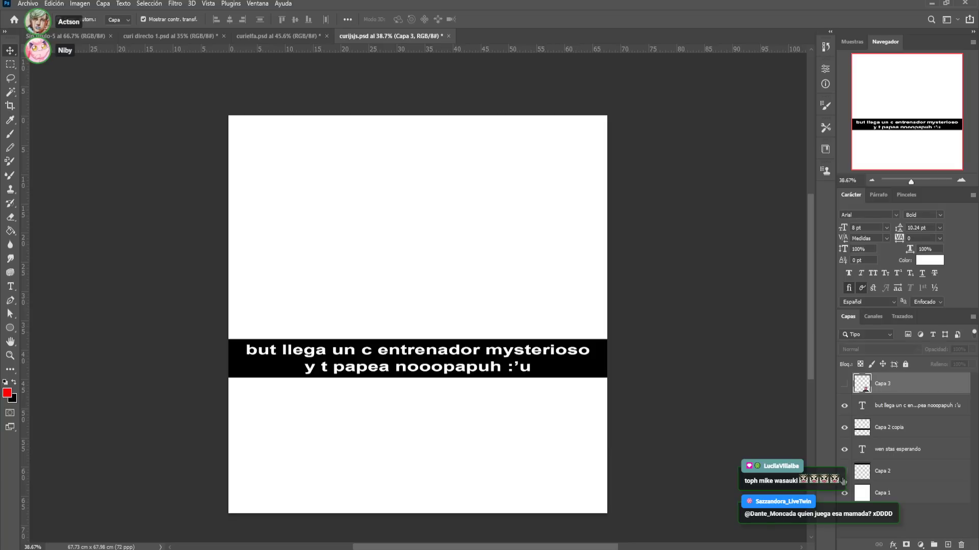
{"action": "left_click", "coordinate": [844, 472]}
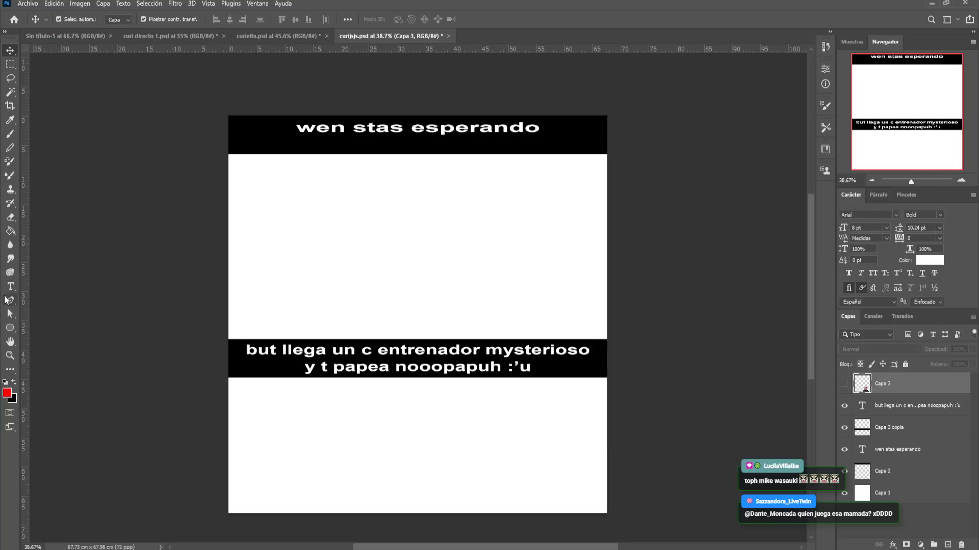
Extend the upper caption to read "wen stas esperando a k"
{"action": "left_click", "coordinate": [10, 287]}
{"action": "left_click", "coordinate": [454, 128]}
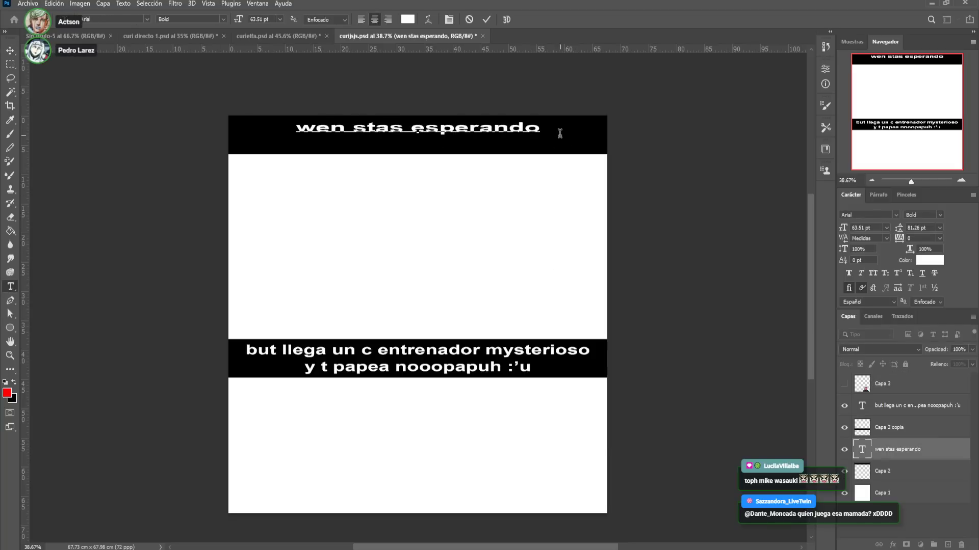
{"action": "type", "text": "a k"}
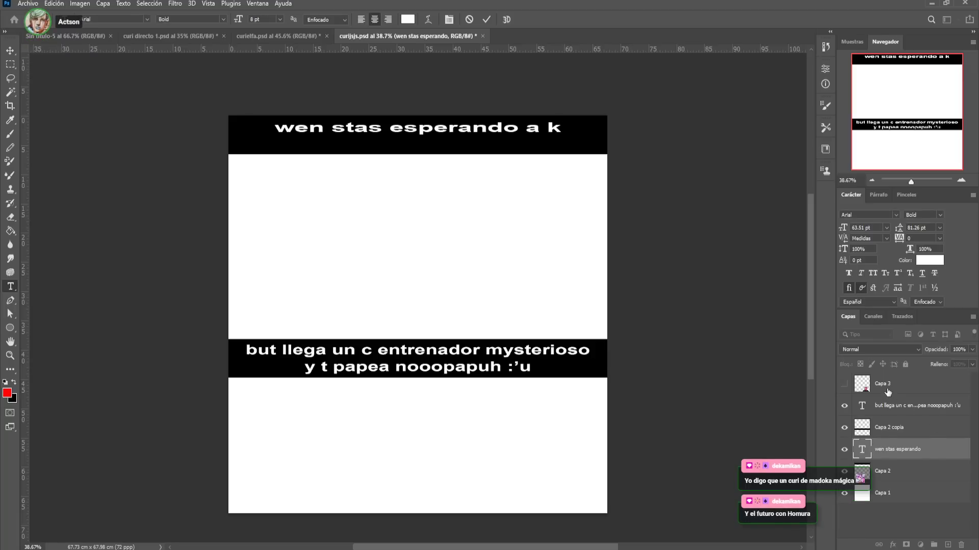
Show the boy cut-out layer and move it below the caption layers, directly above the white base layer
{"action": "left_click", "coordinate": [887, 392]}
{"action": "left_click", "coordinate": [844, 384]}
{"action": "left_click_drag", "start_coordinate": [920, 386], "coordinate": [922, 484]}
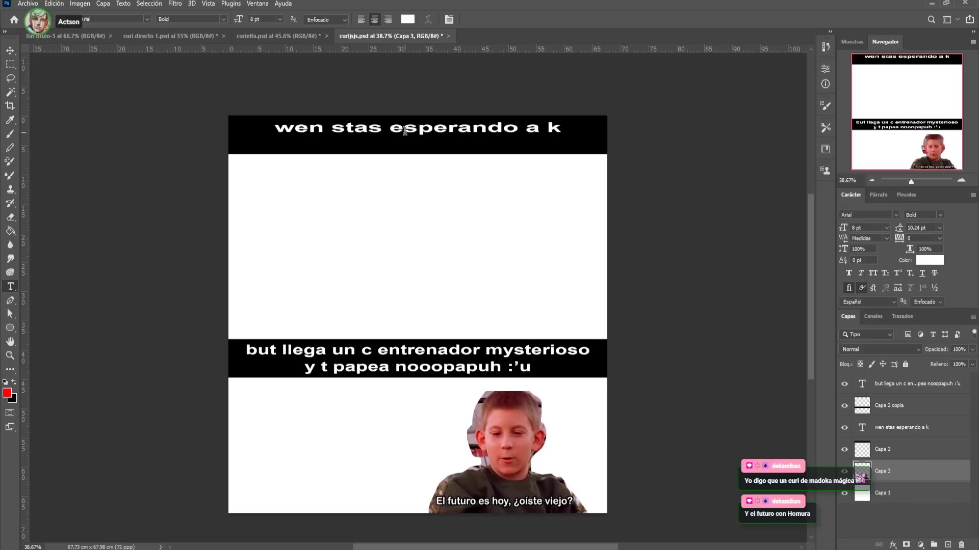
Extend the upper caption after "wen stas esperando a k" with "tu" and a second line "rival elija a su inizial para llevarte a totodail"
{"action": "left_click", "coordinate": [561, 127]}
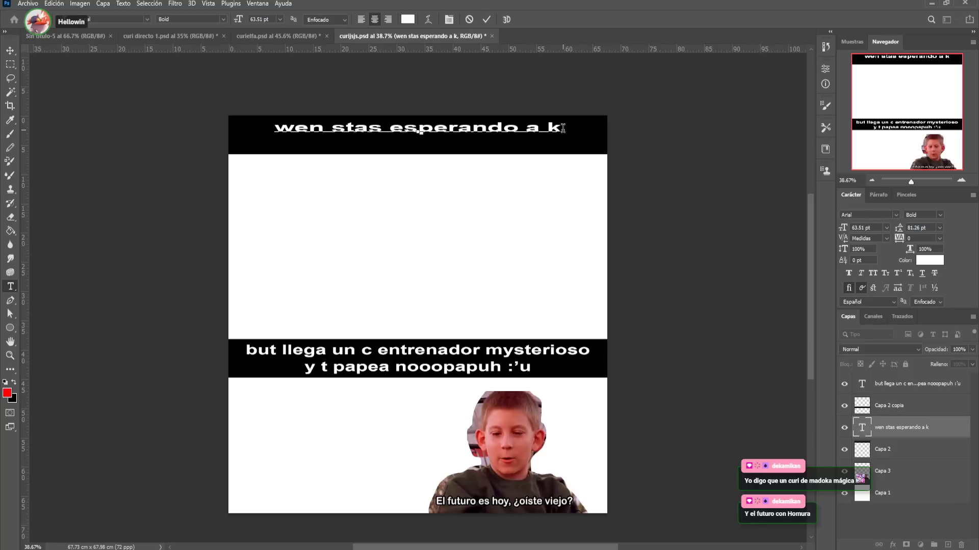
{"action": "type", "text": "tu"}
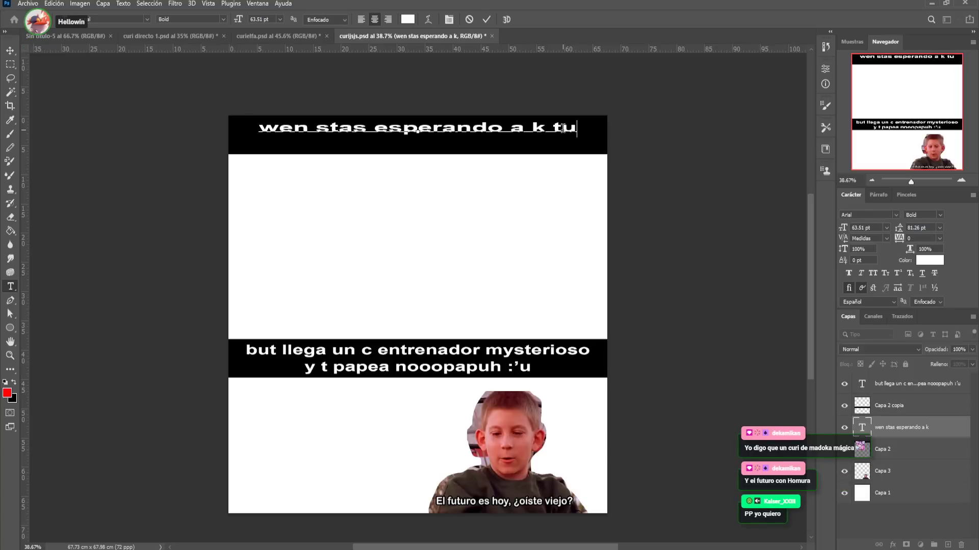
{"action": "type", "text": "rival"}
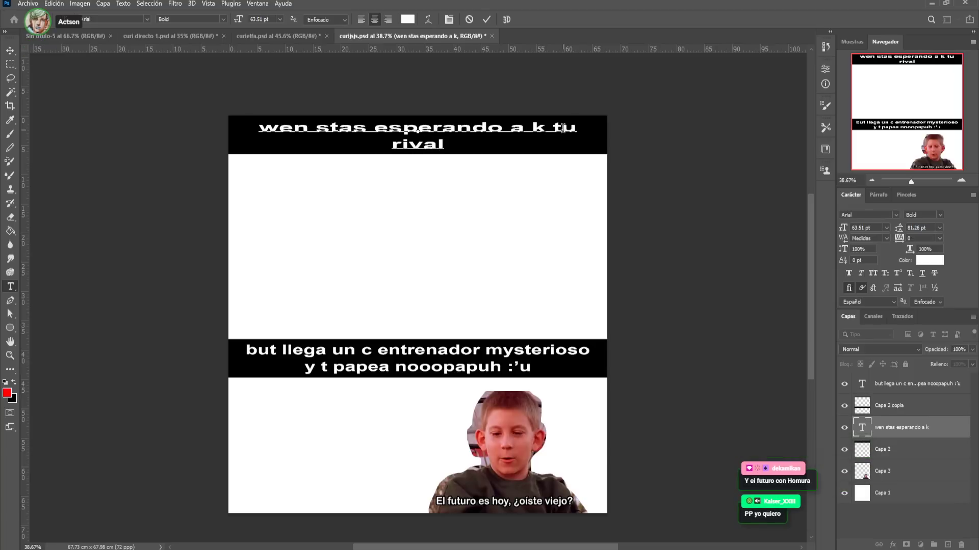
{"action": "type", "text": " eli"}
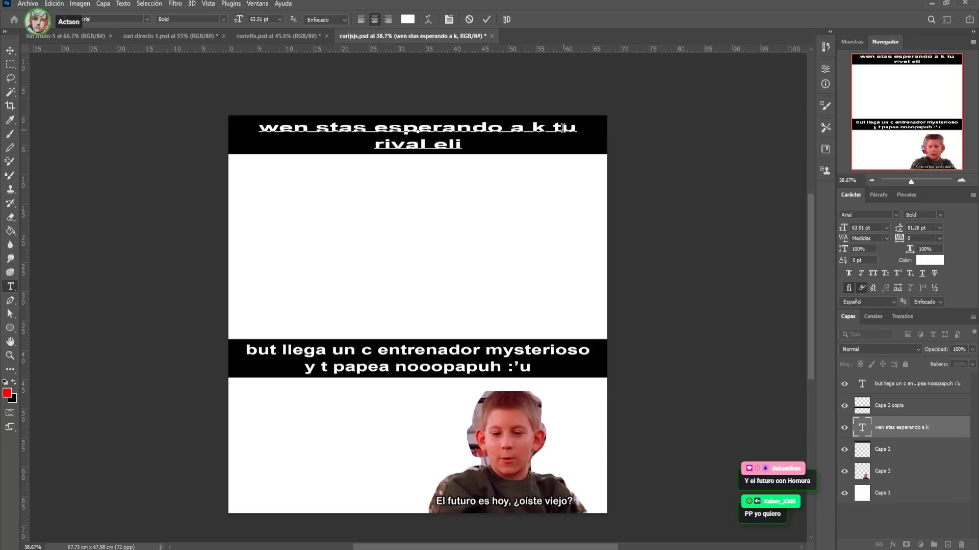
{"action": "type", "text": "ja a"}
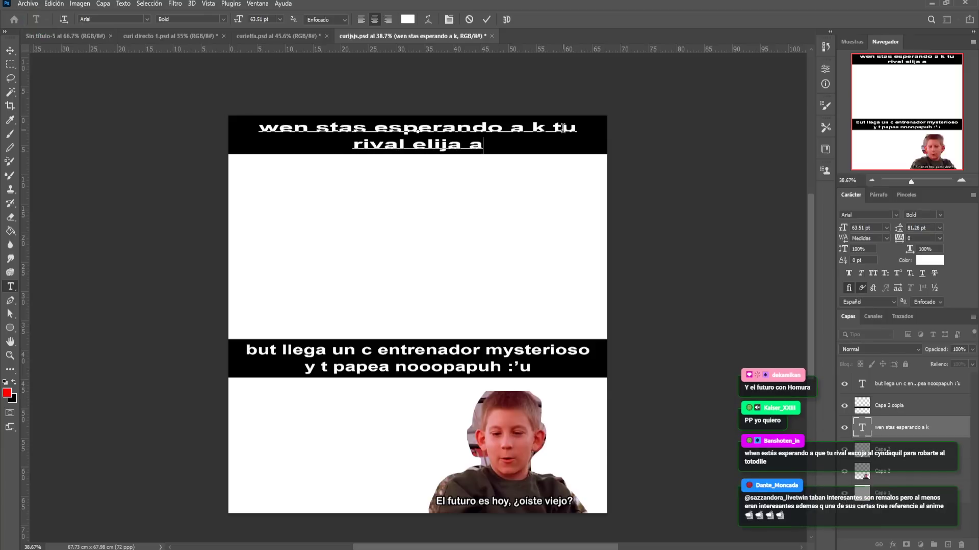
{"action": "type", "text": " su inizial"}
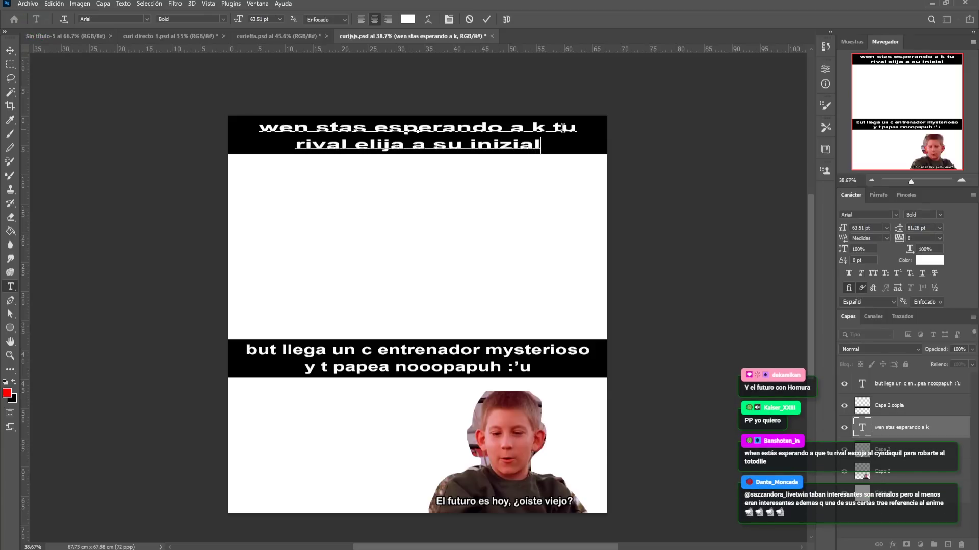
{"action": "type", "text": " para llevarte a"}
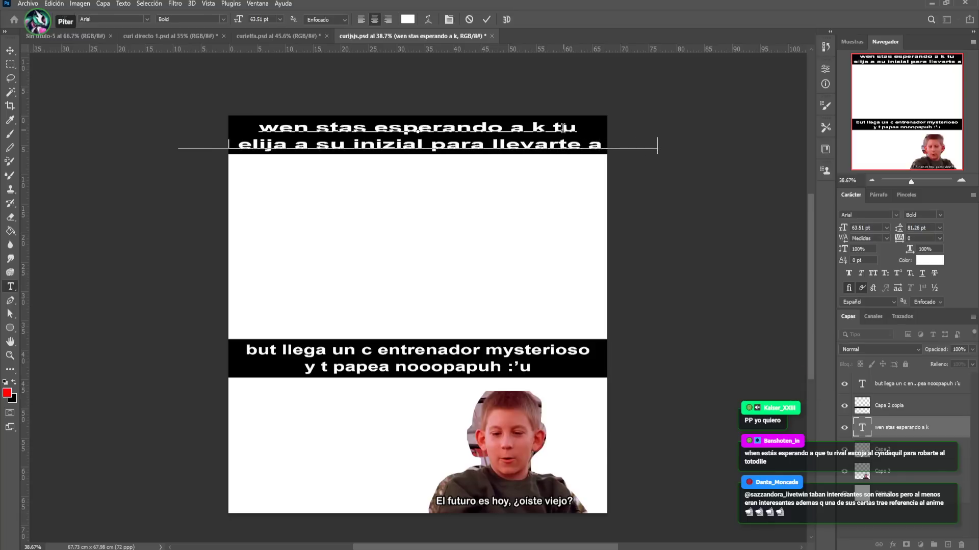
{"action": "type", "text": " to"}
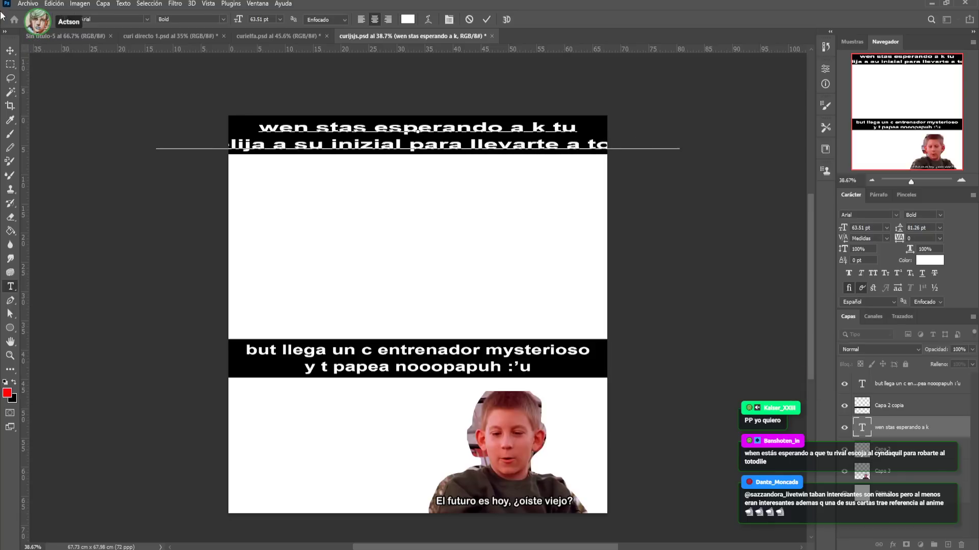
Narrow the upper caption horizontally from both sides so both lines fit inside the black bar
{"action": "left_click", "coordinate": [10, 51]}
{"action": "left_click_drag", "start_coordinate": [679, 136], "coordinate": [596, 136]}
{"action": "left_click_drag", "start_coordinate": [156, 136], "coordinate": [233, 137]}
{"action": "key", "text": "Return"}
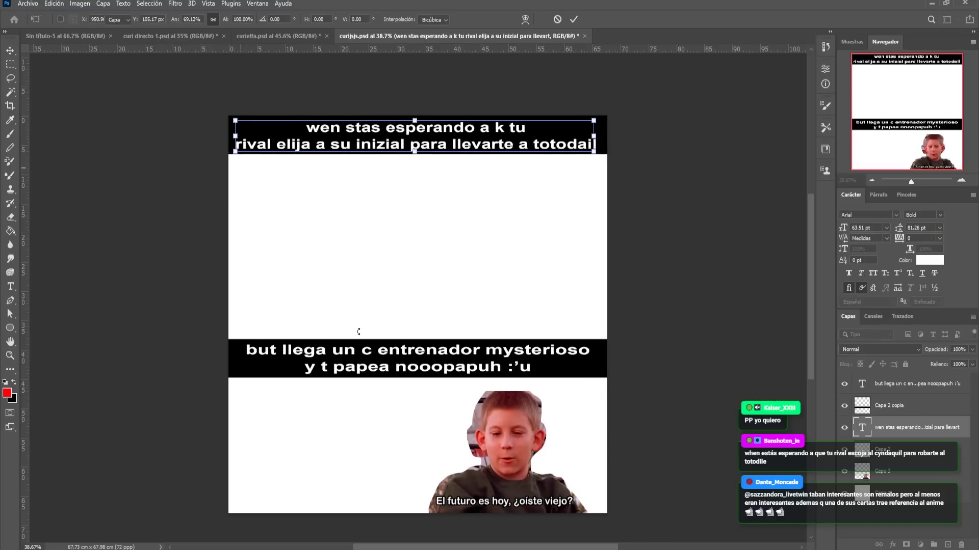
Replace the lower caption's text after "but" with "pero but c lo lleva y t"
{"action": "left_click", "coordinate": [238, 346]}
{"action": "left_click", "coordinate": [10, 286]}
{"action": "left_click", "coordinate": [308, 358]}
{"action": "left_click_drag", "start_coordinate": [283, 351], "coordinate": [573, 371]}
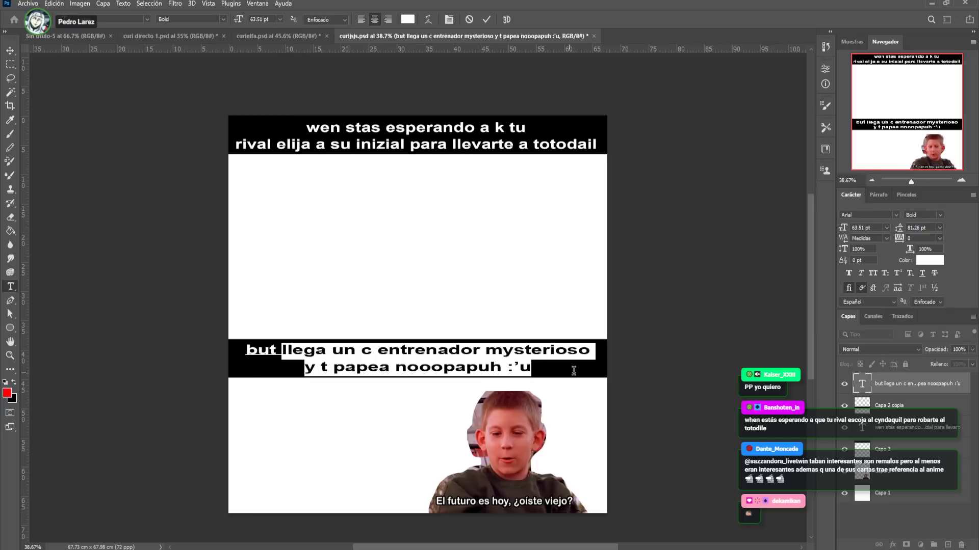
{"action": "type", "text": "pe"}
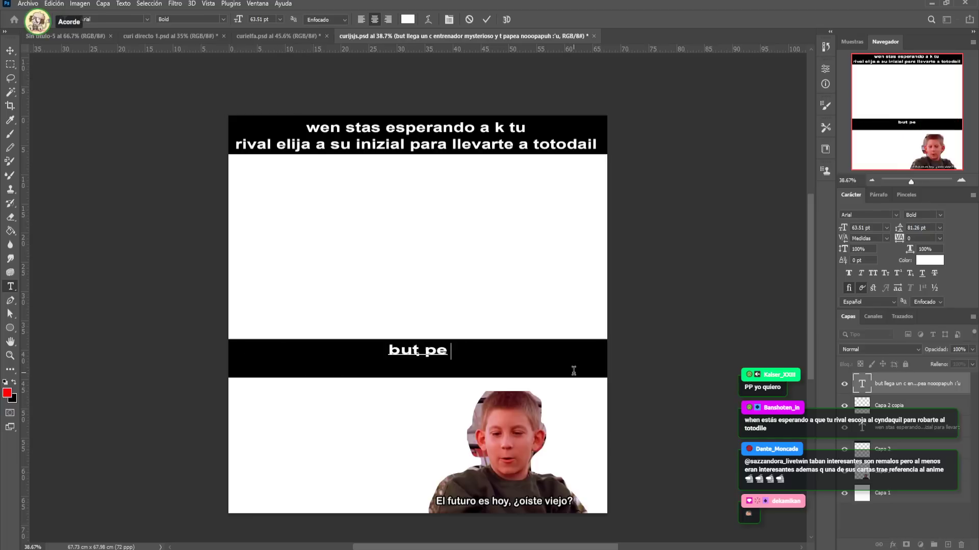
{"action": "type", "text": "ro but"}
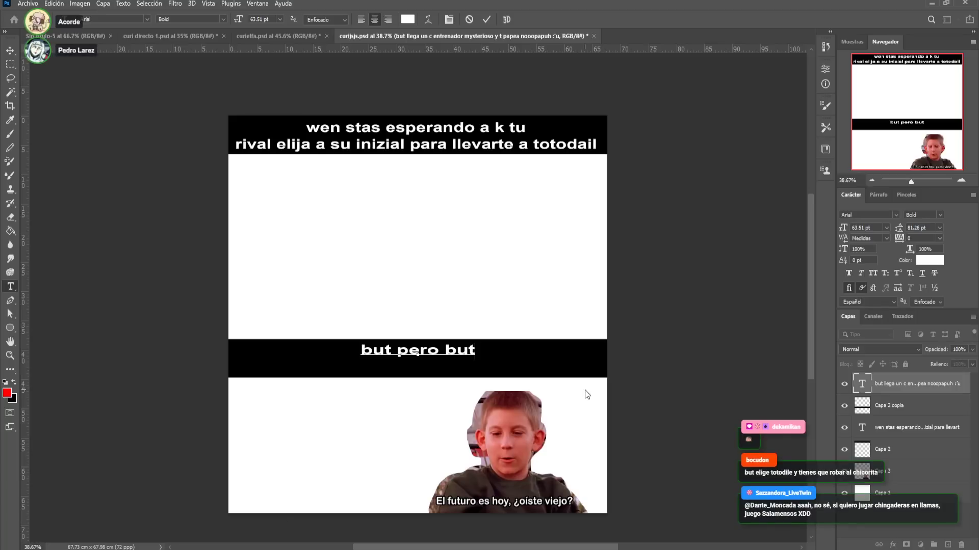
{"action": "type", "text": "c"}
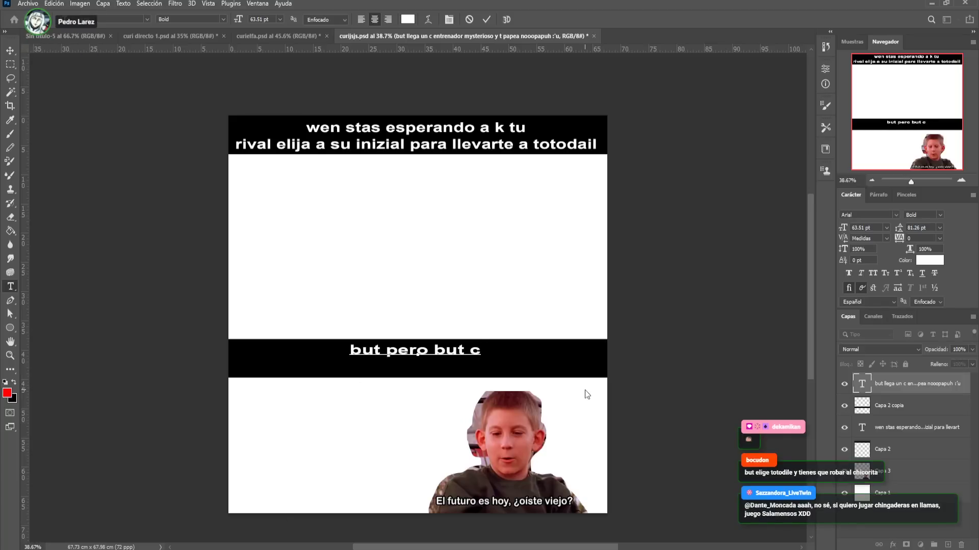
{"action": "type", "text": " lo lleva y t"}
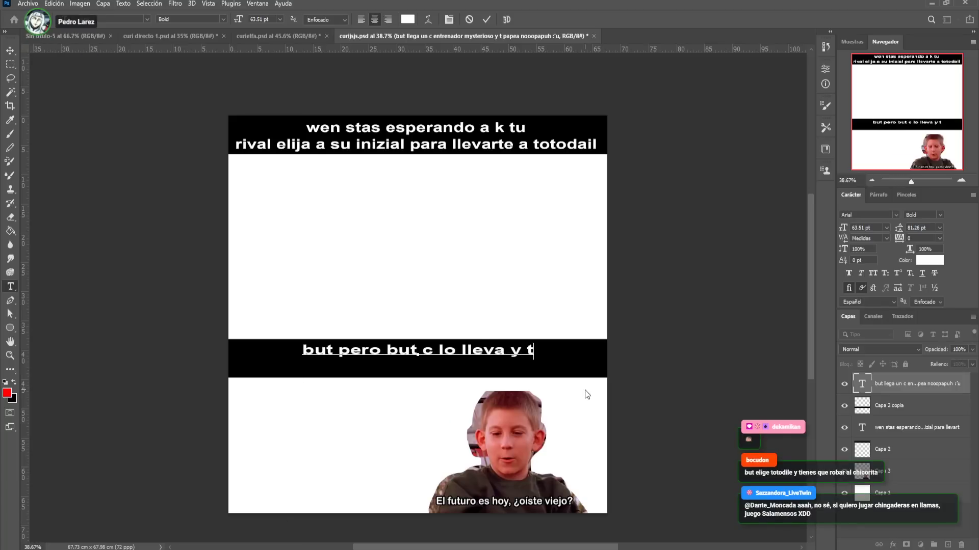
Add a second line to the lower caption reading "deja a chikorita :' uuuuuu"
{"action": "key", "text": "Return"}
{"action": "type", "text": "deja "}
{"action": "type", "text": "a chikotit"}
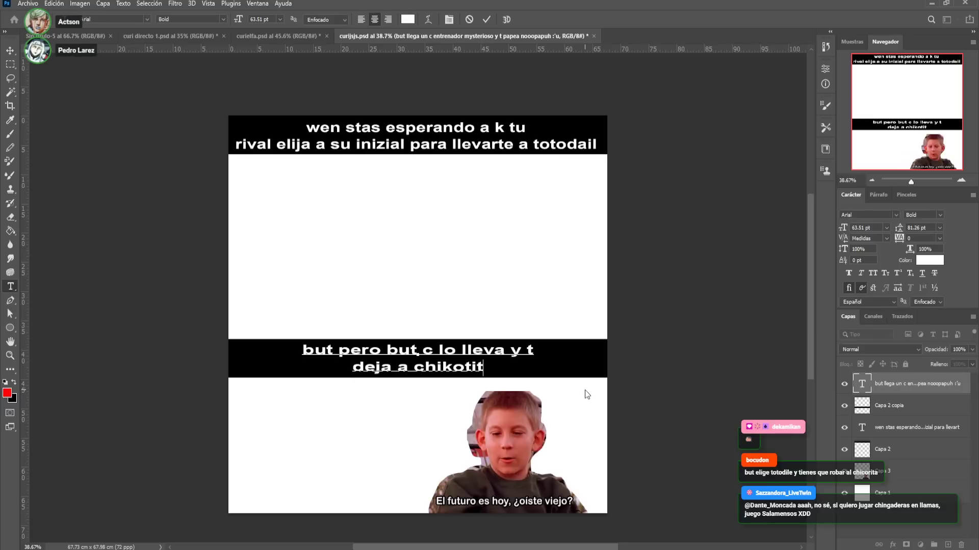
{"action": "key", "text": "BackSpace"}
{"action": "key", "text": "BackSpace"}
{"action": "key", "text": "BackSpace"}
{"action": "type", "text": "r"}
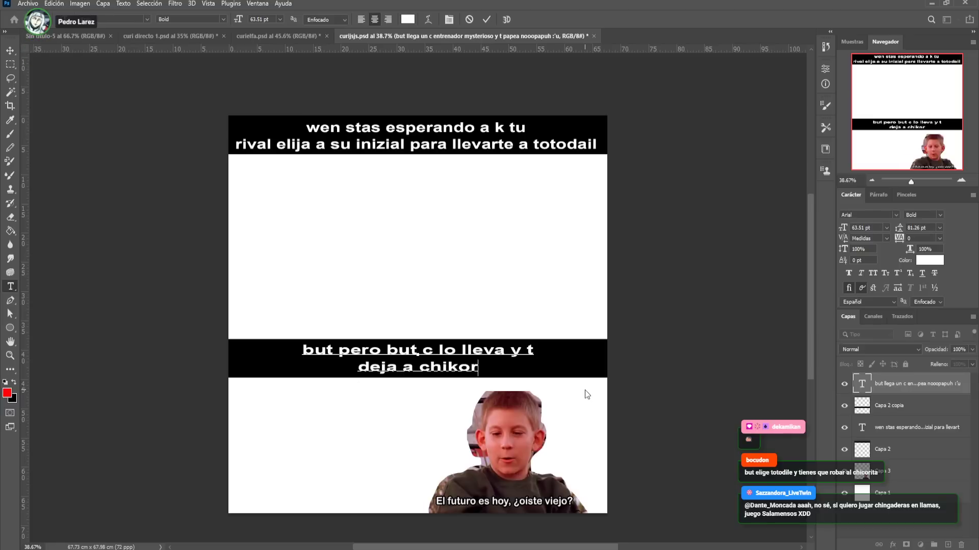
{"action": "type", "text": "itaa :'u"}
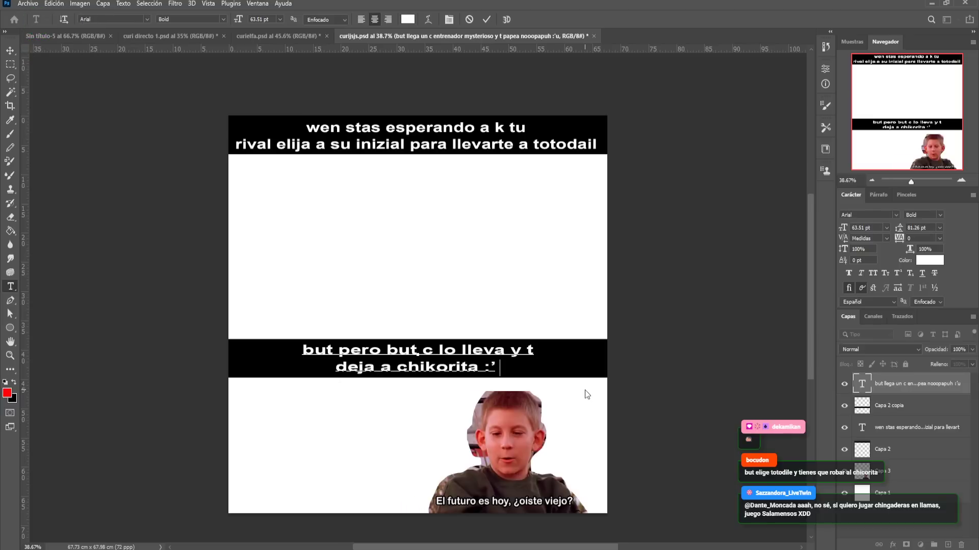
{"action": "type", "text": "uuuuuu"}
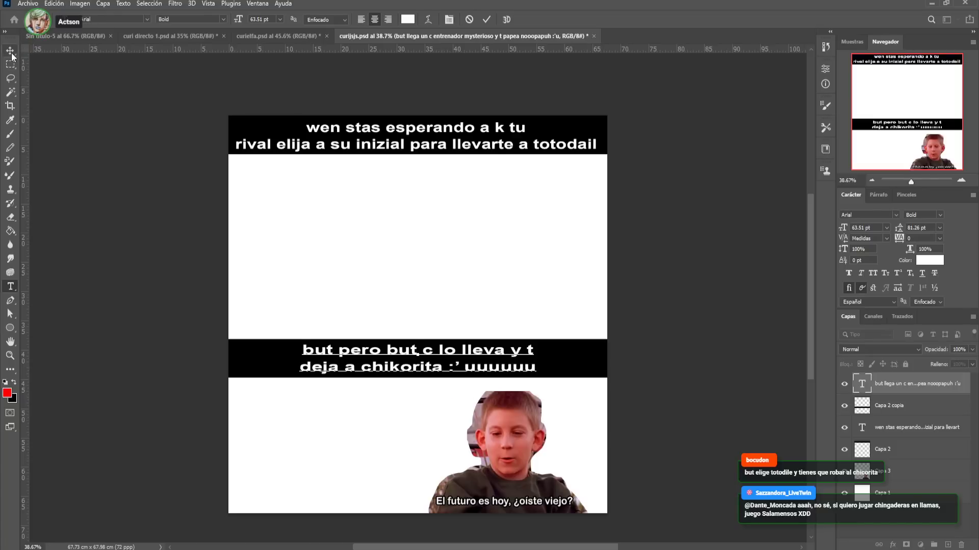
Enlarge the boy cut-out to the lower panel's full height and shift it against the canvas's right edge
{"action": "left_click", "coordinate": [12, 55]}
{"action": "left_click_drag", "start_coordinate": [507, 441], "coordinate": [517, 437]}
{"action": "left_click_drag", "start_coordinate": [518, 390], "coordinate": [517, 378]}
{"action": "left_click_drag", "start_coordinate": [537, 429], "coordinate": [543, 429]}
{"action": "key", "text": "Return"}
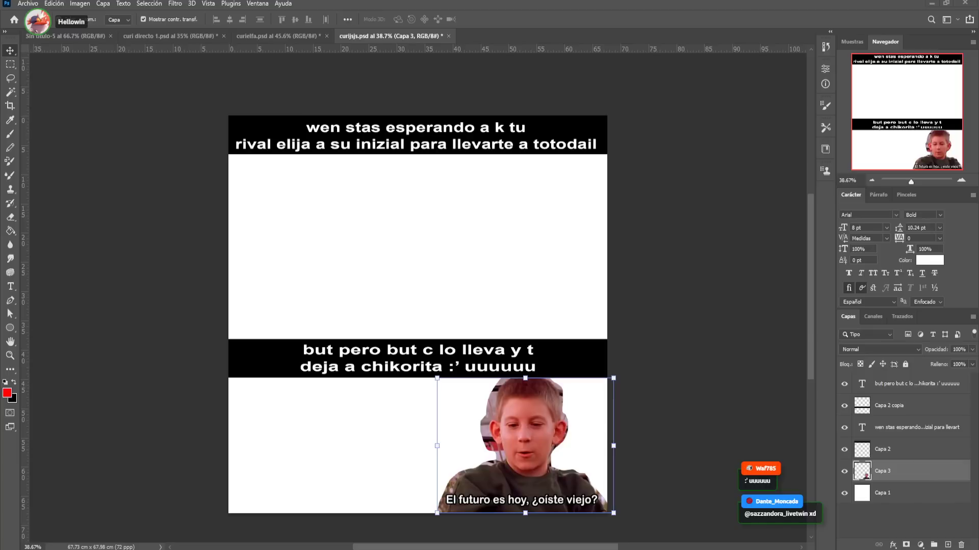
Paste the "Hiciste lo correcto, Bob." image and lasso the suited man onto his own layer, deleting the pasted original
{"action": "key", "text": "ctrl"}
{"action": "key", "text": "ctrl+v"}
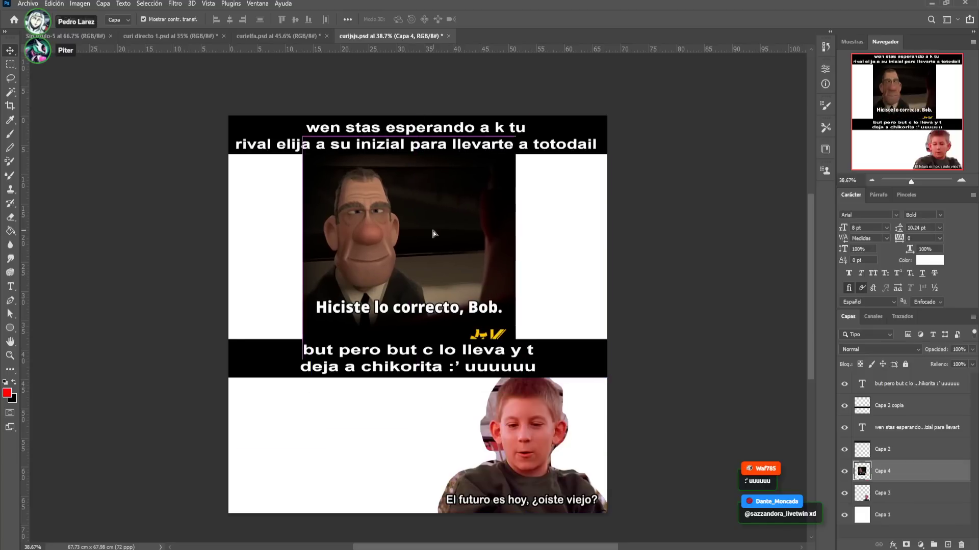
{"action": "left_click", "coordinate": [16, 78]}
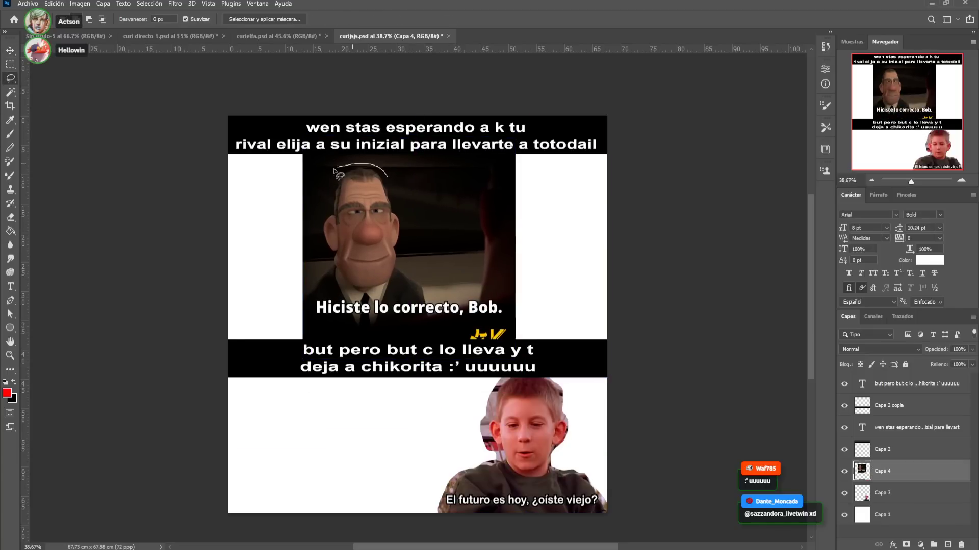
{"action": "left_click_drag", "start_coordinate": [336, 170], "coordinate": [318, 219]}
{"action": "mouse_move", "coordinate": [323, 278]}
{"action": "left_mouse_down"}
{"action": "mouse_move", "coordinate": [299, 322]}
{"action": "mouse_move", "coordinate": [311, 335]}
{"action": "mouse_move", "coordinate": [410, 334]}
{"action": "mouse_move", "coordinate": [439, 321]}
{"action": "mouse_move", "coordinate": [430, 288]}
{"action": "mouse_move", "coordinate": [399, 262]}
{"action": "mouse_move", "coordinate": [400, 192]}
{"action": "left_mouse_up"}
{"action": "key", "text": "ctrl+j"}
{"action": "left_click", "coordinate": [8, 50]}
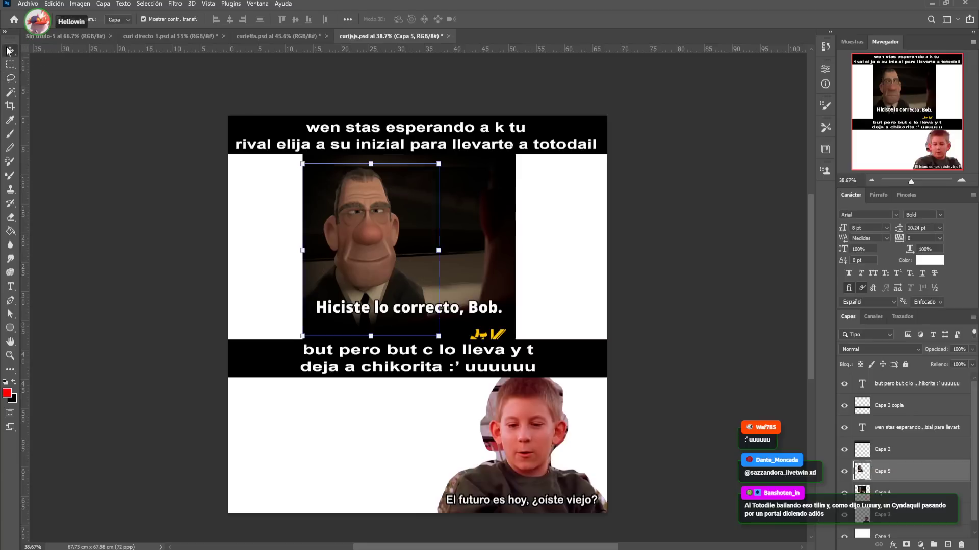
{"action": "left_click", "coordinate": [480, 217]}
{"action": "key", "text": "Delete"}
Move the suited man cut-out into the lower panel beside the boy, shifting the boy further right
{"action": "left_click_drag", "start_coordinate": [393, 250], "coordinate": [430, 433]}
{"action": "left_click_drag", "start_coordinate": [540, 439], "coordinate": [563, 438]}
{"action": "left_click_drag", "start_coordinate": [415, 417], "coordinate": [432, 417]}
Scale the suited man cut-out down proportionally so his head fits below the lower caption bar
{"action": "key", "text": "ctrl+t"}
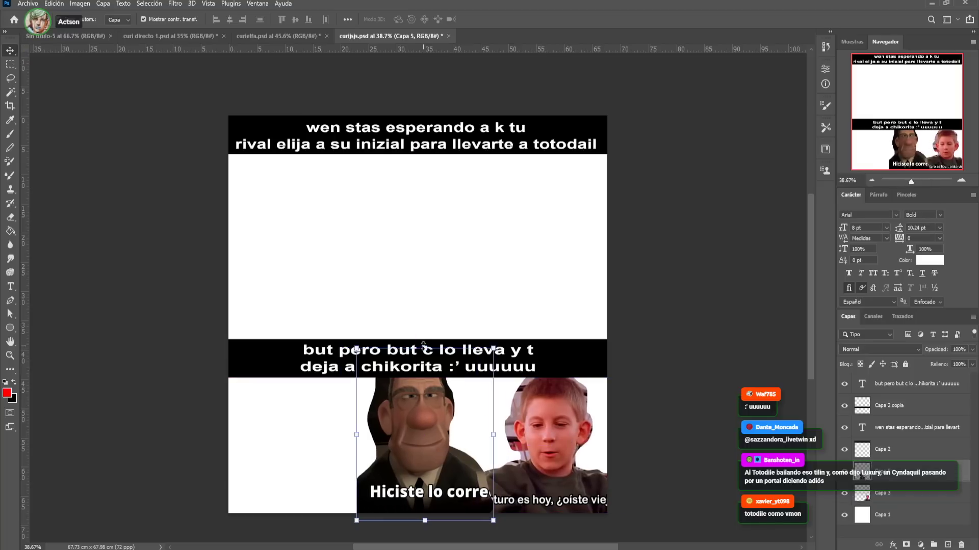
{"action": "left_click_drag", "start_coordinate": [424, 358], "coordinate": [424, 382]}
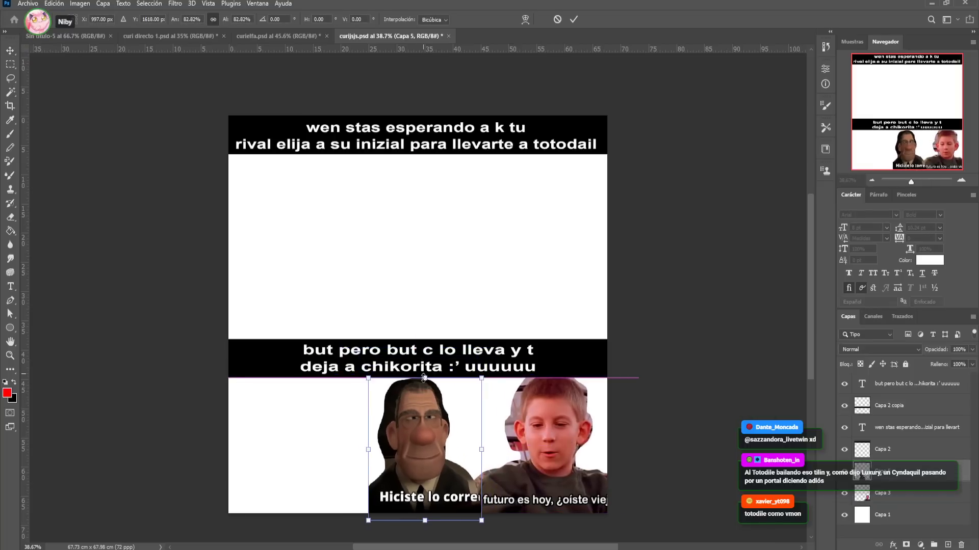
{"action": "key", "text": "Return"}
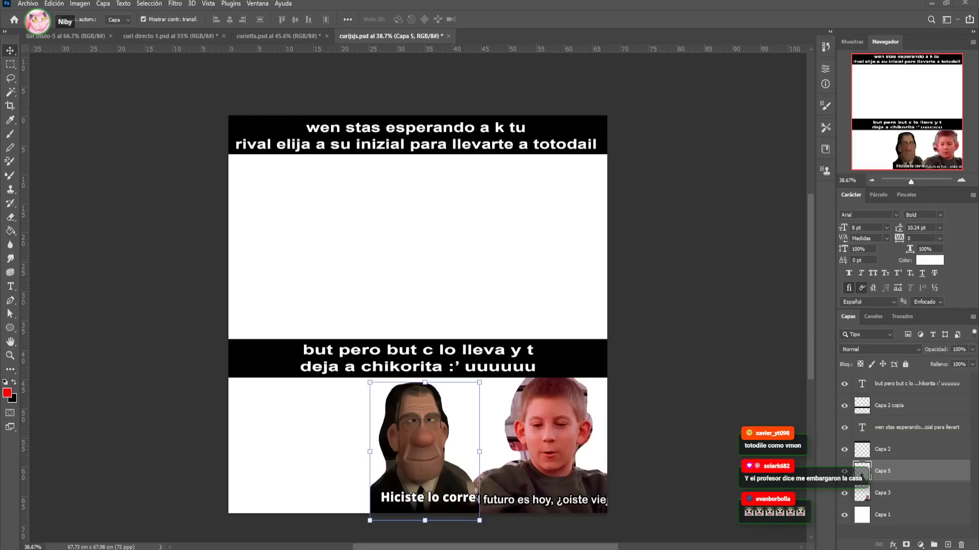
Paste the sitting dog image, remove its white background and place it beside the suited man's head in the lower panel
{"action": "key", "text": "ctrl+v"}
{"action": "left_click_drag", "start_coordinate": [400, 306], "coordinate": [343, 417]}
{"action": "left_click", "coordinate": [10, 93]}
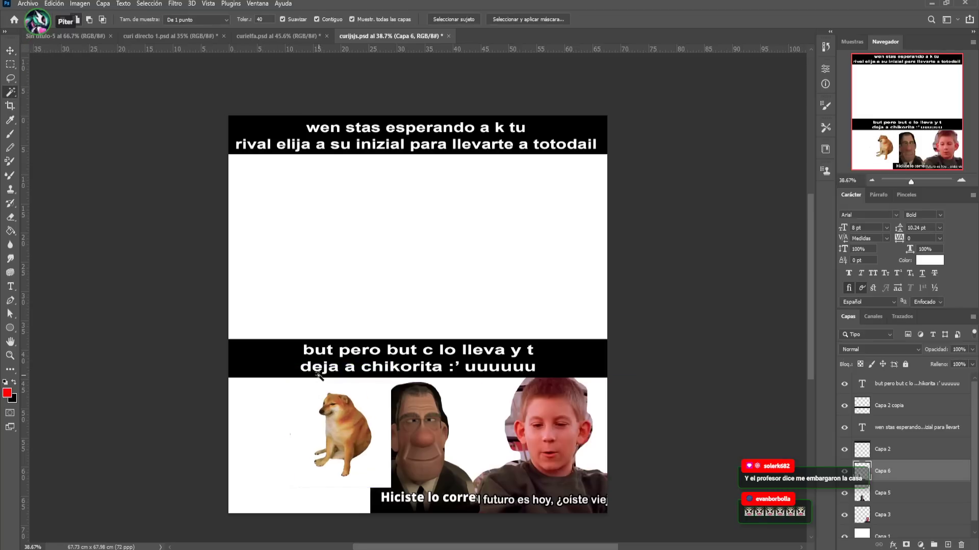
{"action": "left_click", "coordinate": [373, 399]}
{"action": "key", "text": "Delete"}
{"action": "key", "text": "ctrl+d"}
{"action": "left_click", "coordinate": [11, 51]}
{"action": "left_click_drag", "start_coordinate": [346, 415], "coordinate": [370, 413]}
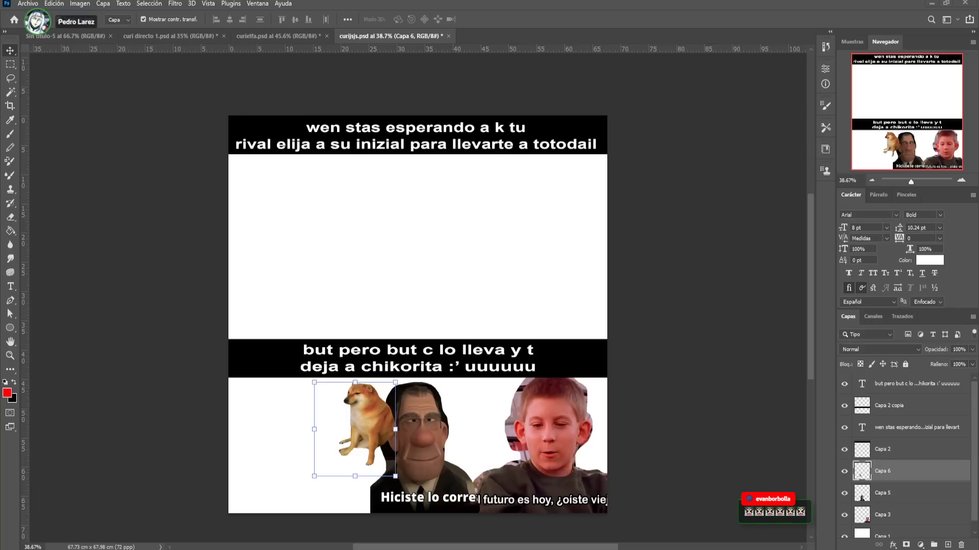
Paste and enlarge the screaming chalkboard image in the upper panel, and copy its lassoed figure to a new layer
{"action": "key", "text": "ctrl+v"}
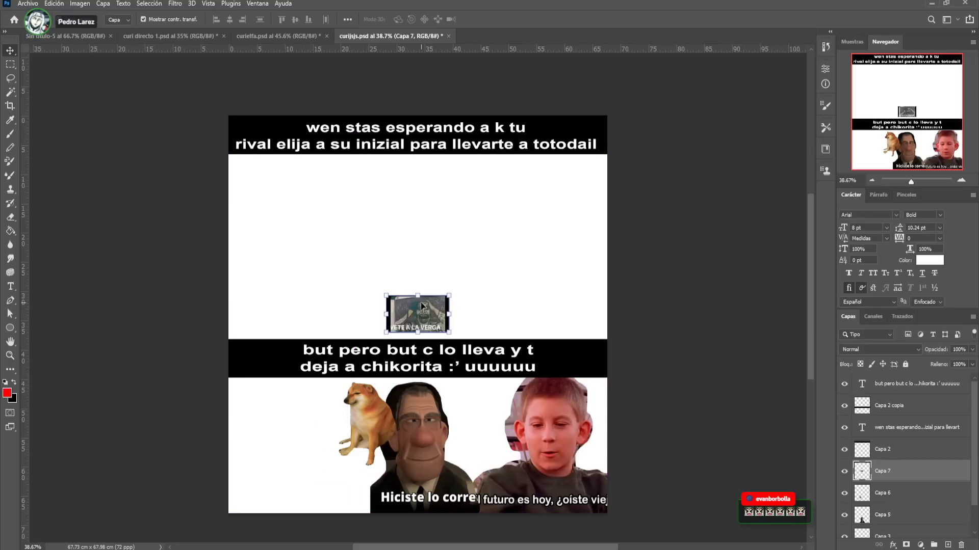
{"action": "left_click_drag", "start_coordinate": [421, 306], "coordinate": [569, 187]}
{"action": "key", "text": "Return"}
{"action": "key", "text": "l"}
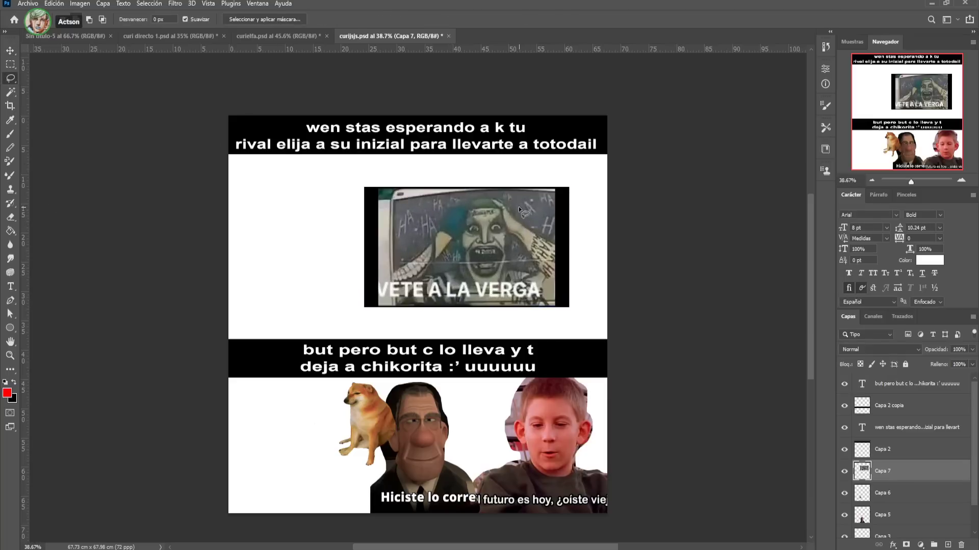
{"action": "mouse_move", "coordinate": [389, 305]}
{"action": "left_mouse_down"}
{"action": "mouse_move", "coordinate": [504, 314]}
{"action": "mouse_move", "coordinate": [570, 298]}
{"action": "mouse_move", "coordinate": [567, 252]}
{"action": "mouse_move", "coordinate": [554, 233]}
{"action": "mouse_move", "coordinate": [517, 217]}
{"action": "left_mouse_up"}
{"action": "key", "text": "ctrl+j"}
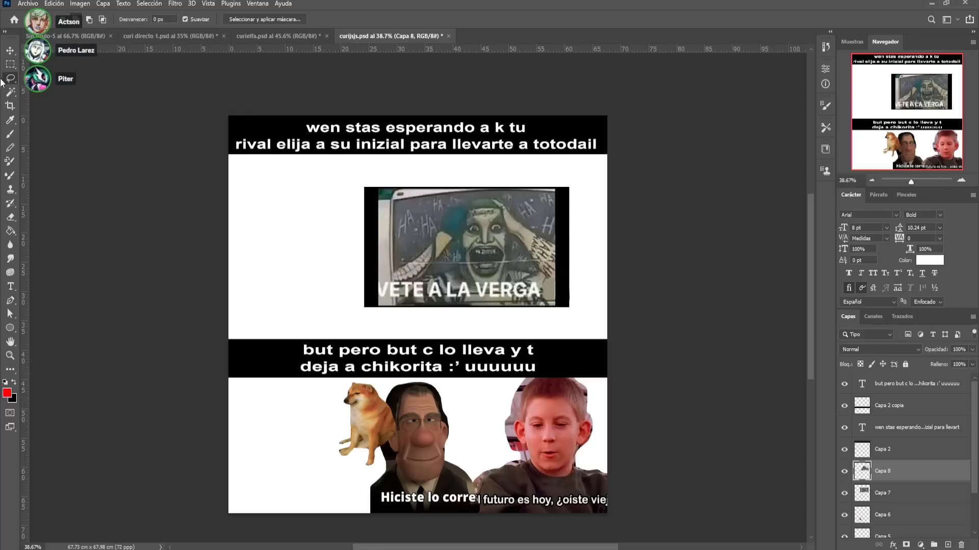
Move the screaming figure cut-out into the lower panel's bottom-left corner, left of the suited man
{"action": "left_click", "coordinate": [10, 50]}
{"action": "left_click_drag", "start_coordinate": [474, 249], "coordinate": [300, 449]}
{"action": "left_click_drag", "start_coordinate": [377, 458], "coordinate": [332, 451]}
{"action": "key", "text": "Return"}
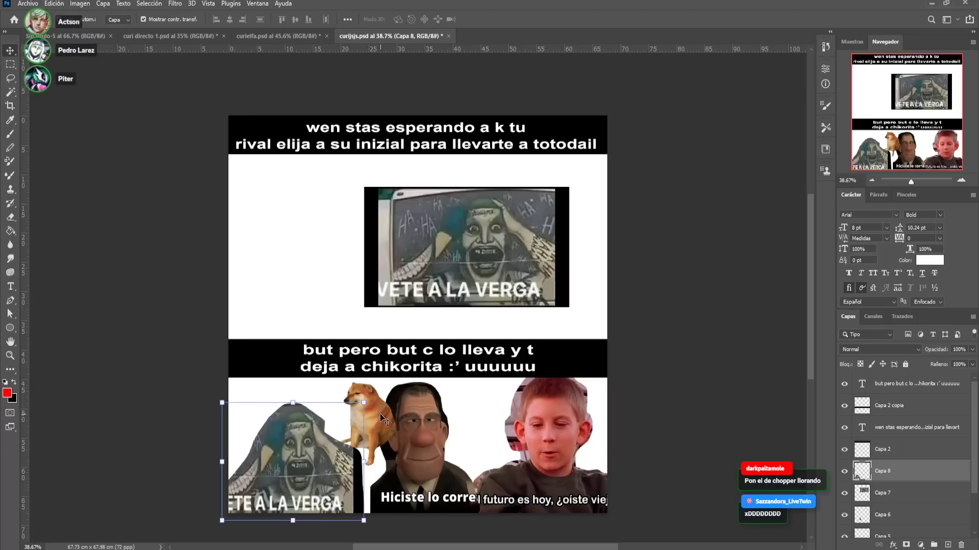
Raise the dog layer above the screaming figure cut-out and delete the original chalkboard image from the upper panel
{"action": "left_click", "coordinate": [381, 413]}
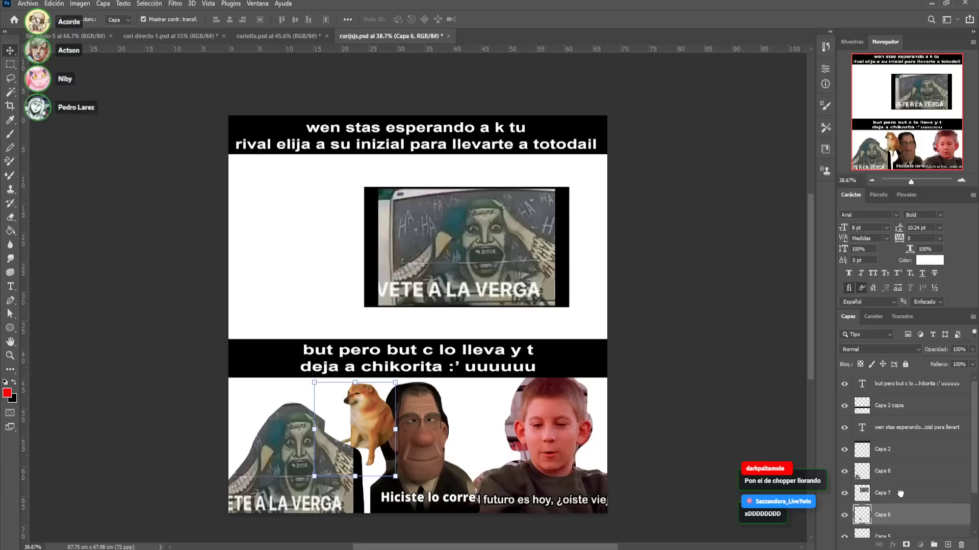
{"action": "left_click_drag", "start_coordinate": [900, 521], "coordinate": [907, 470]}
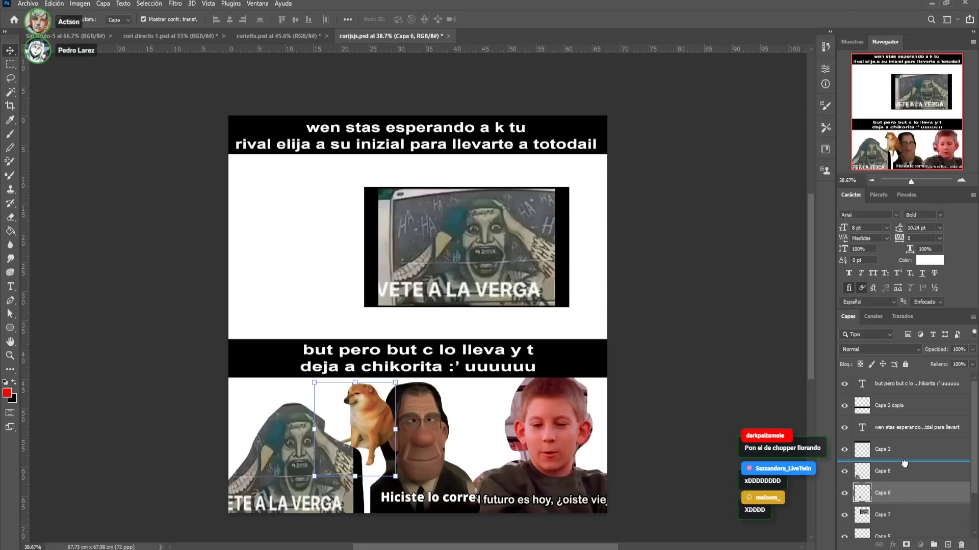
{"action": "left_click", "coordinate": [456, 258]}
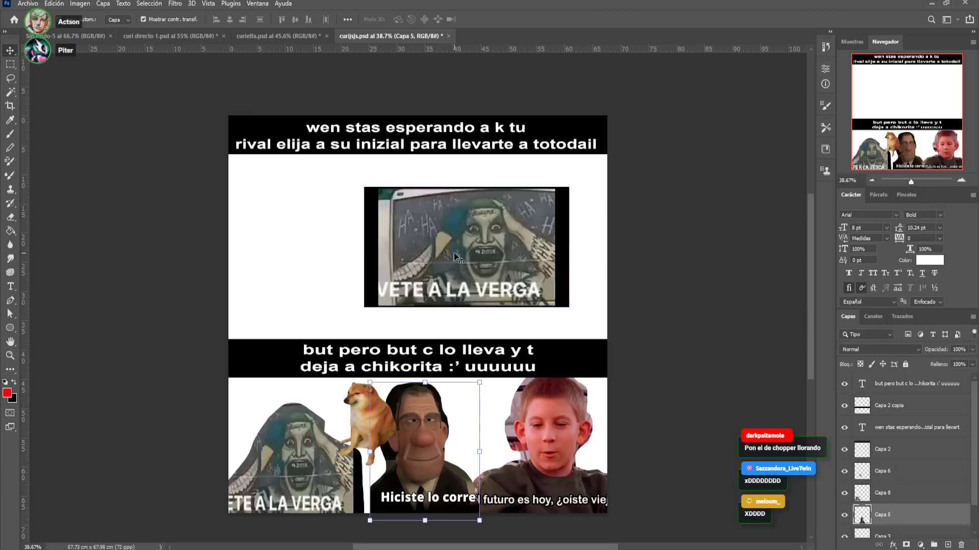
Delete the chalkboard image, then paste the clapping man image, flip it horizontally and enlarge it along the upper panel's left edge
{"action": "key", "text": "Delete"}
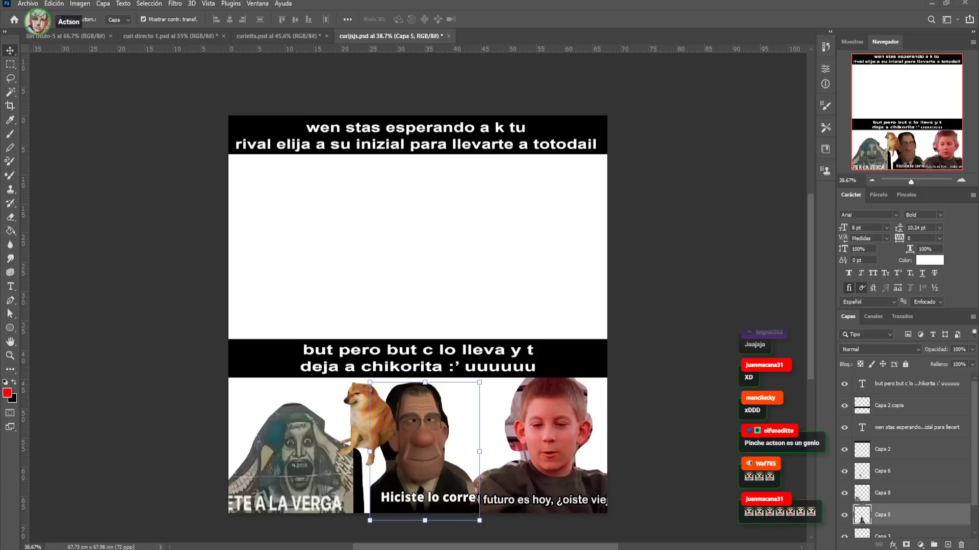
{"action": "key", "text": "ctrl+v"}
{"action": "left_click_drag", "start_coordinate": [432, 306], "coordinate": [488, 226]}
{"action": "left_click_drag", "start_coordinate": [425, 267], "coordinate": [407, 270]}
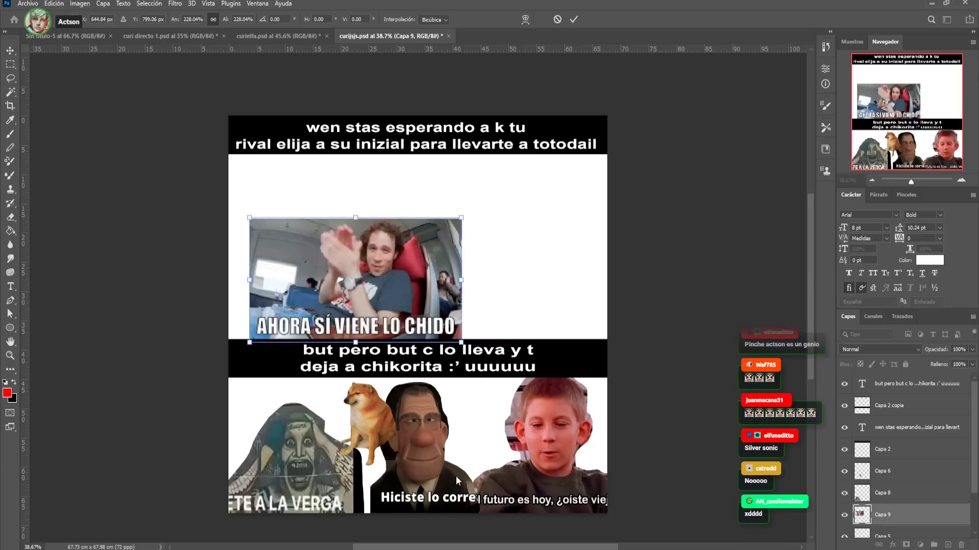
{"action": "left_click_drag", "start_coordinate": [405, 286], "coordinate": [387, 285]}
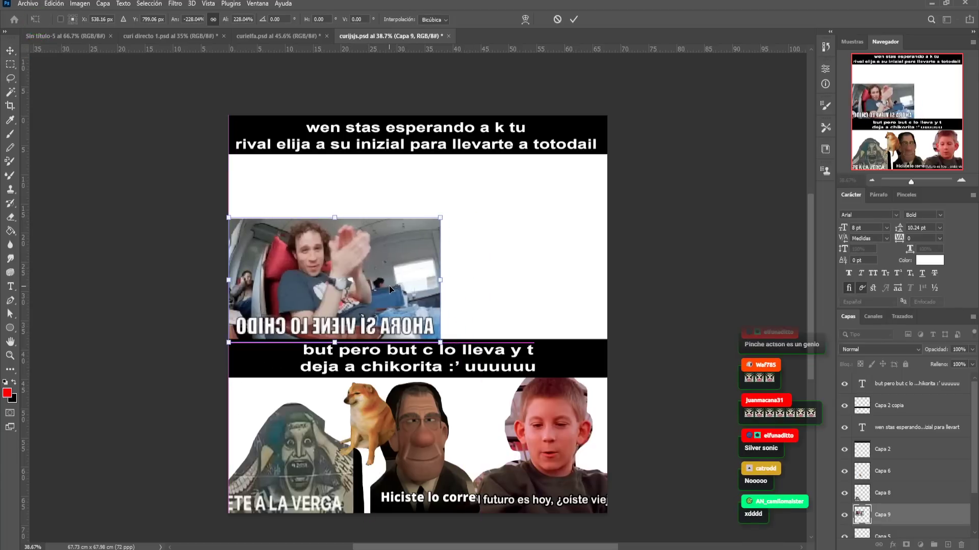
{"action": "left_click_drag", "start_coordinate": [441, 217], "coordinate": [485, 197]}
{"action": "key", "text": "Return"}
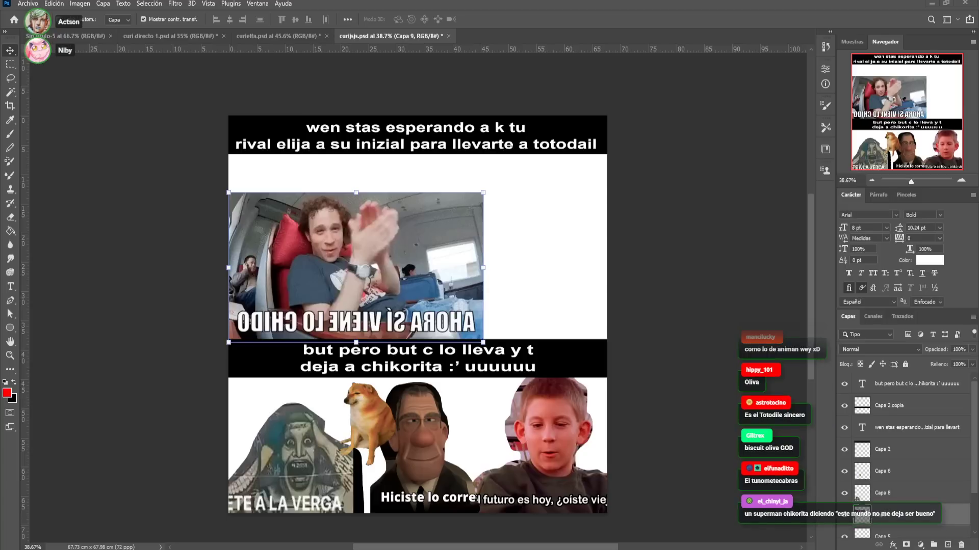
Paste the muscular fighter image and narrow it to fit against the right edge of the upper panel
{"action": "key", "text": "ctrl+v"}
{"action": "left_click_drag", "start_coordinate": [471, 281], "coordinate": [568, 219]}
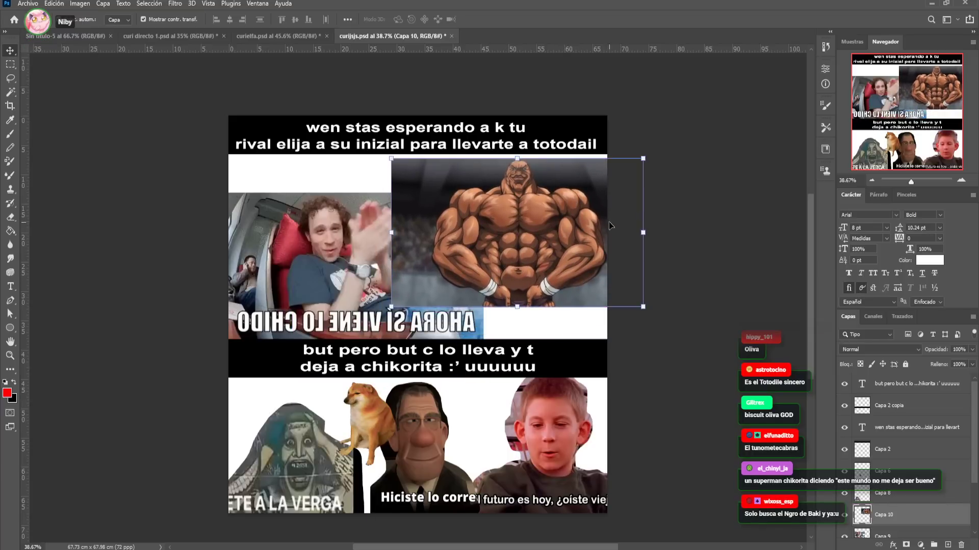
{"action": "left_click_drag", "start_coordinate": [643, 236], "coordinate": [559, 240]}
{"action": "key", "text": "Return"}
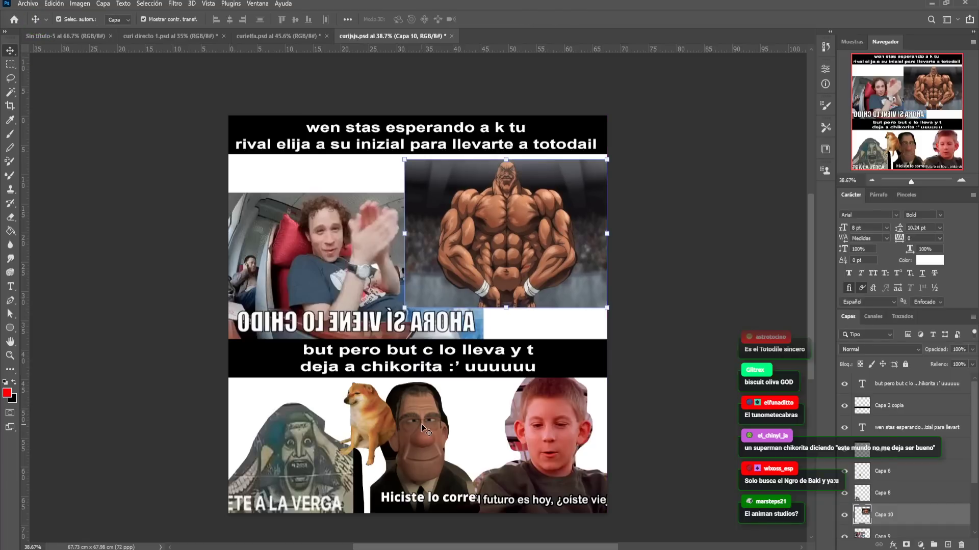
Select all the reaction image layers of both panels and group them
{"action": "left_click", "coordinate": [411, 426]}
{"action": "left_click", "coordinate": [887, 462], "text": "ctrl"}
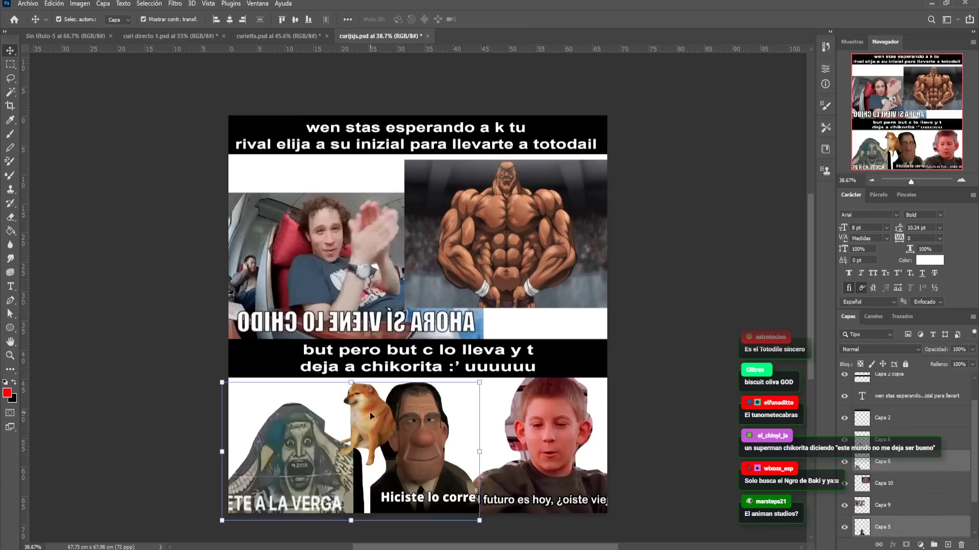
{"action": "left_click", "coordinate": [888, 441], "text": "ctrl"}
{"action": "left_click", "coordinate": [912, 483], "text": "ctrl"}
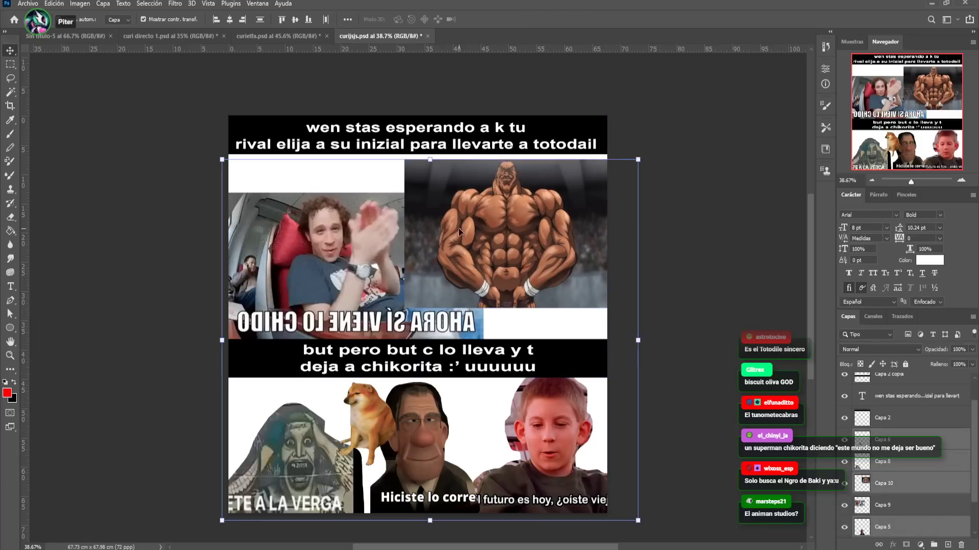
{"action": "left_click", "coordinate": [912, 505], "text": "ctrl"}
{"action": "key", "text": "ctrl+g"}
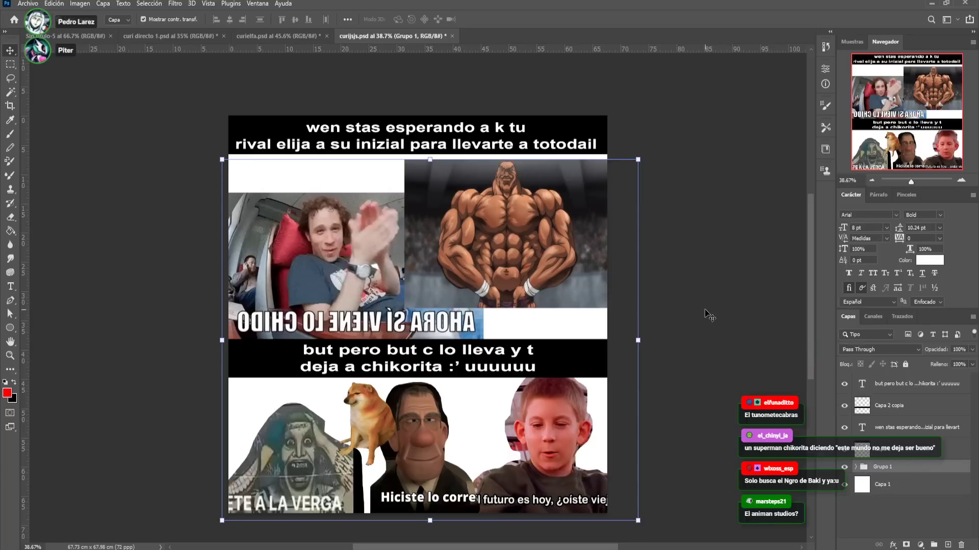
Try lassoing away the background around the muscular fighter, and merge the reaction image group into a single layer
{"action": "left_click", "coordinate": [10, 80]}
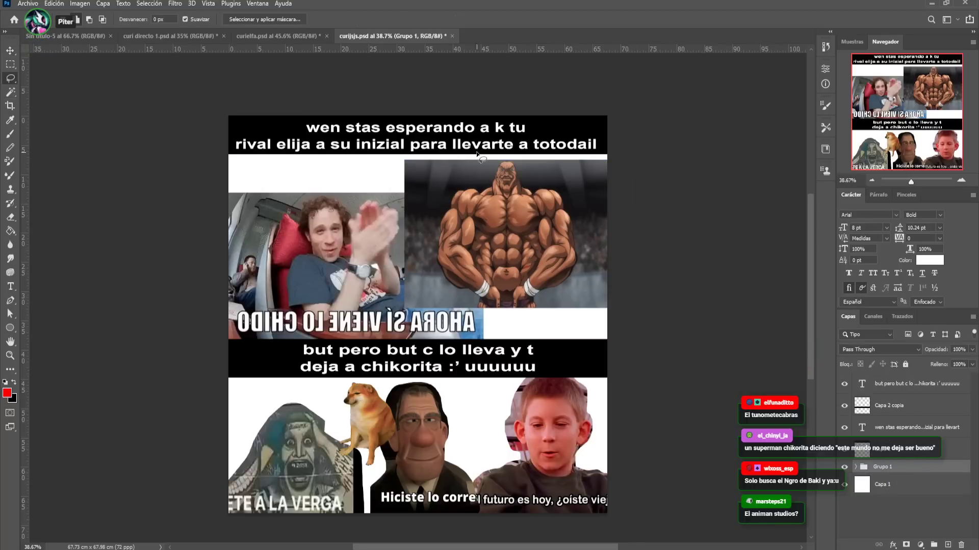
{"action": "mouse_move", "coordinate": [490, 153]}
{"action": "left_mouse_down"}
{"action": "mouse_move", "coordinate": [480, 177]}
{"action": "mouse_move", "coordinate": [450, 183]}
{"action": "mouse_move", "coordinate": [425, 248]}
{"action": "left_mouse_up"}
{"action": "mouse_move", "coordinate": [463, 305]}
{"action": "left_mouse_down"}
{"action": "mouse_move", "coordinate": [446, 324]}
{"action": "mouse_move", "coordinate": [364, 287]}
{"action": "mouse_move", "coordinate": [365, 112]}
{"action": "mouse_move", "coordinate": [482, 106]}
{"action": "mouse_move", "coordinate": [532, 179]}
{"action": "mouse_move", "coordinate": [561, 179]}
{"action": "mouse_move", "coordinate": [579, 209]}
{"action": "mouse_move", "coordinate": [585, 281]}
{"action": "mouse_move", "coordinate": [543, 304]}
{"action": "mouse_move", "coordinate": [616, 330]}
{"action": "mouse_move", "coordinate": [665, 164]}
{"action": "mouse_move", "coordinate": [641, 108]}
{"action": "left_mouse_up"}
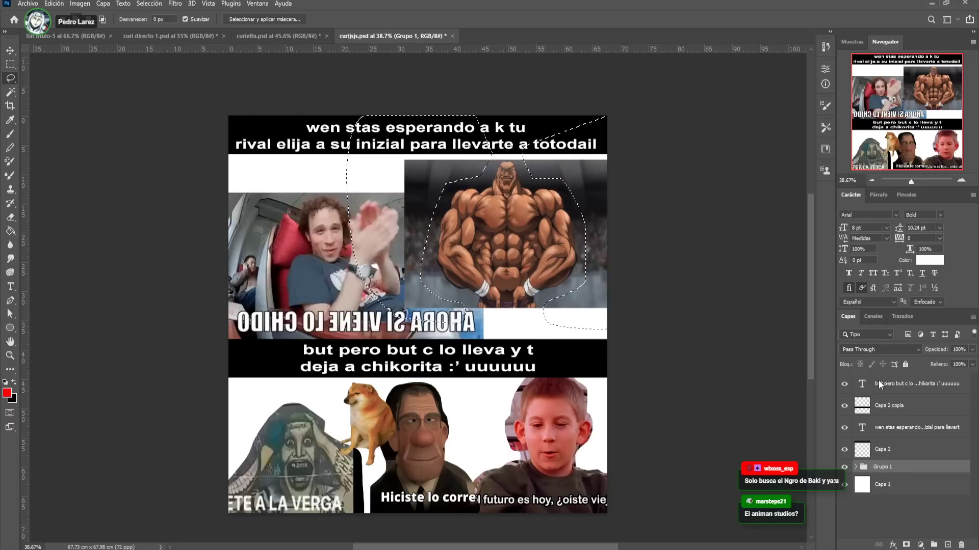
{"action": "key", "text": "ctrl+e"}
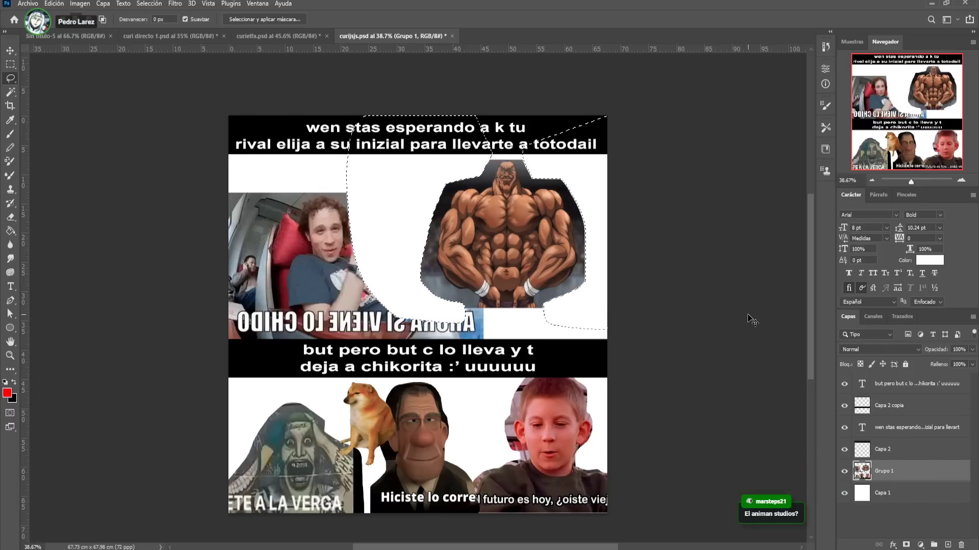
{"action": "key", "text": "ctrl+d"}
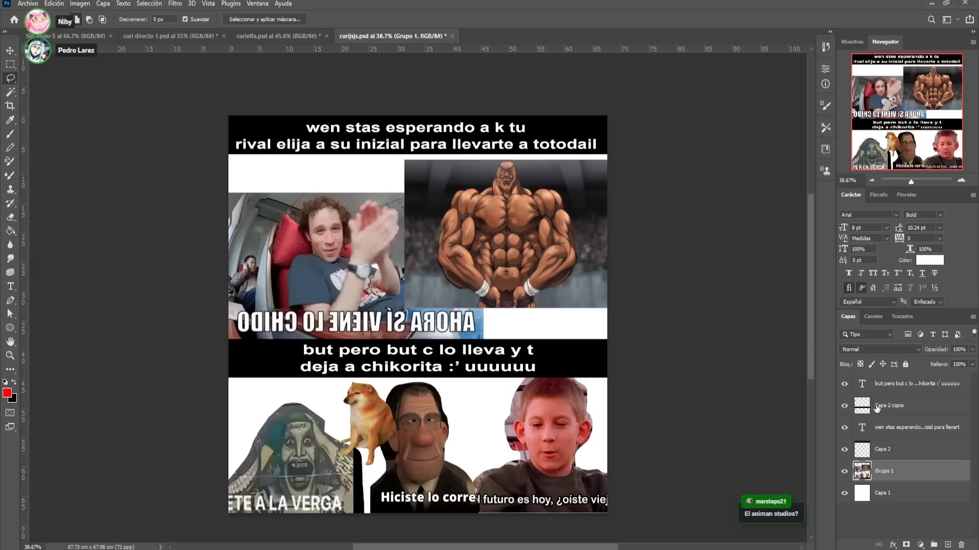
Lower the merged reaction image layer's opacity to 64%
{"action": "key", "text": "7"}
{"action": "key", "text": "1"}
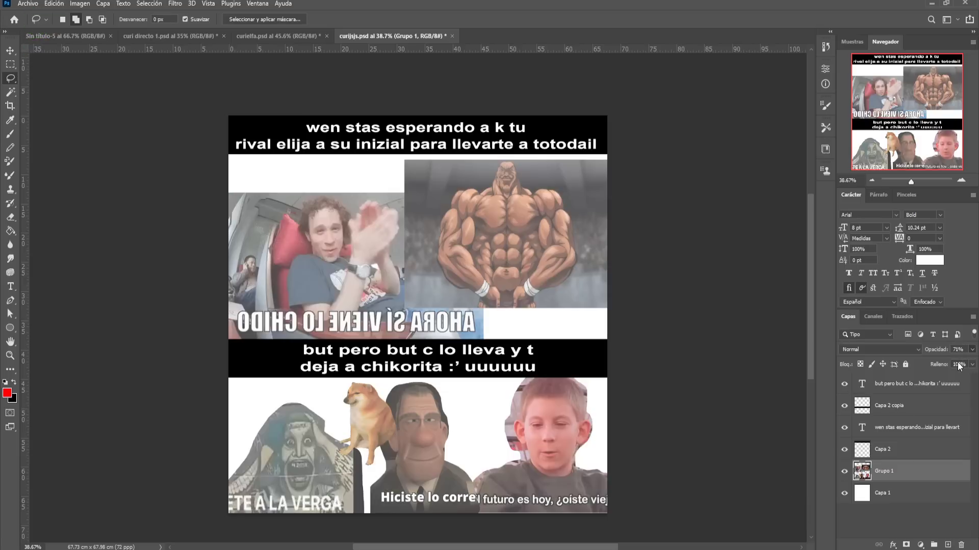
{"action": "key", "text": "6"}
{"action": "key", "text": "4"}
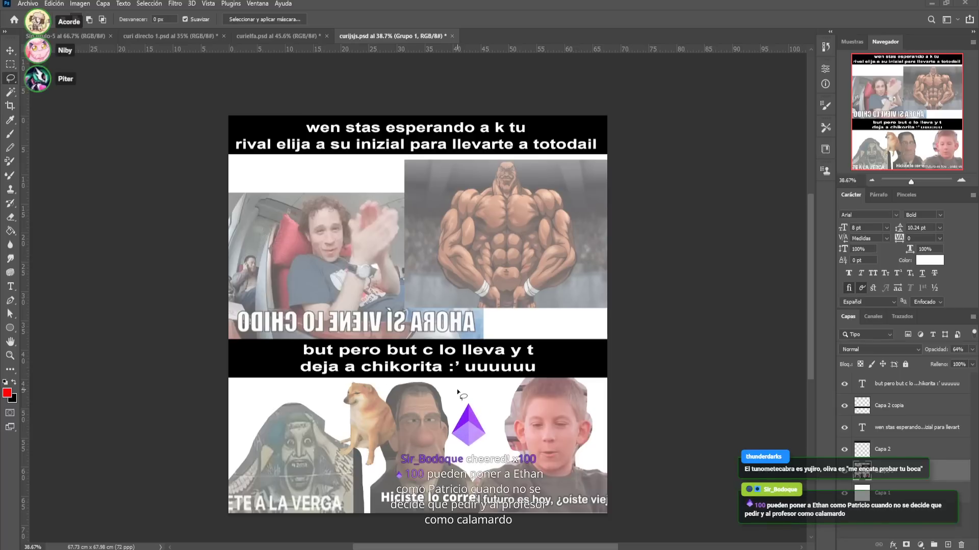
Paste the red-haired trainer reference image and place it over the muscular fighter in the upper panel
{"action": "key", "text": "ctrl+v"}
{"action": "key", "text": "ctrl+z"}
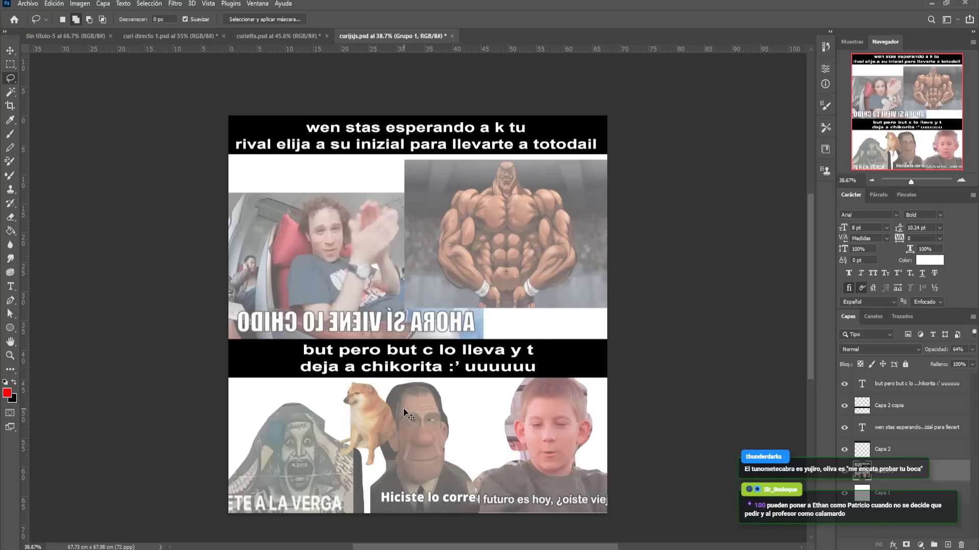
{"action": "key", "text": "ctrl+v"}
{"action": "key", "text": "v"}
{"action": "left_click_drag", "start_coordinate": [407, 277], "coordinate": [485, 209]}
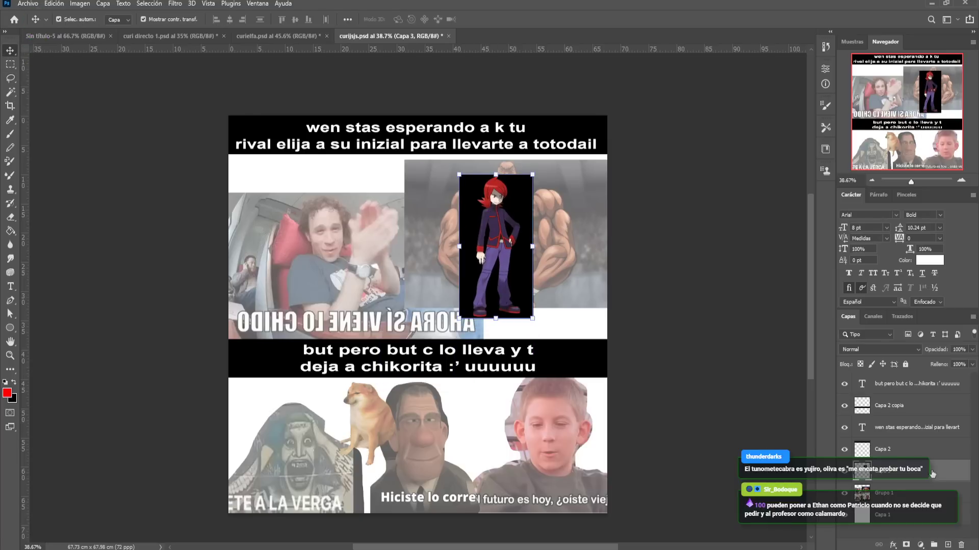
Add an empty layer above the faded reaction images and prepare the Brush with black as the foreground colour
{"action": "left_click", "coordinate": [924, 497]}
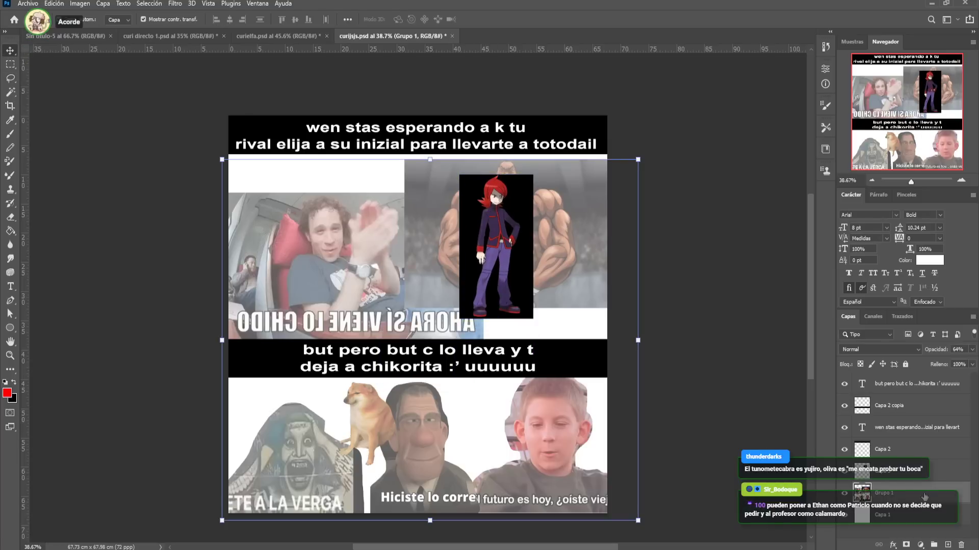
{"action": "left_click", "coordinate": [947, 544]}
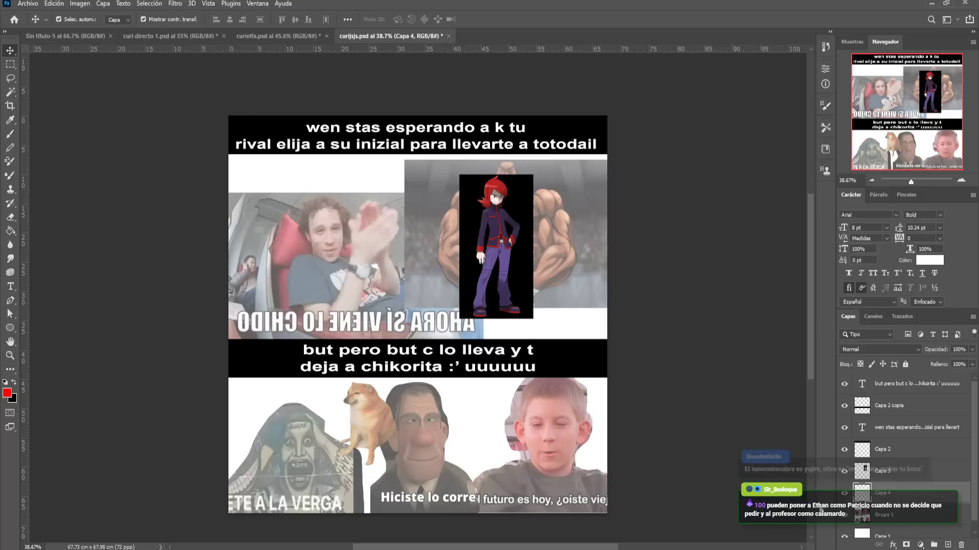
{"action": "key", "text": "i"}
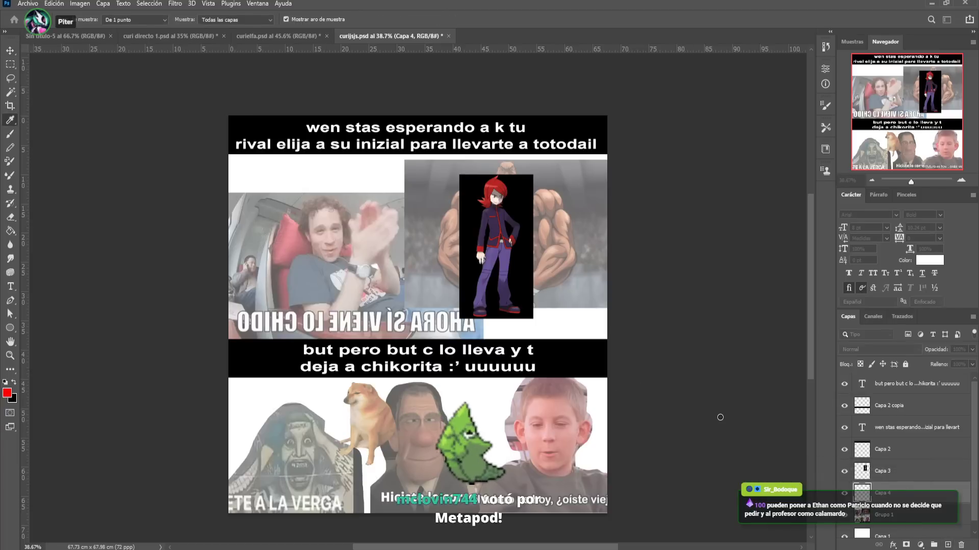
{"action": "key", "text": "Return"}
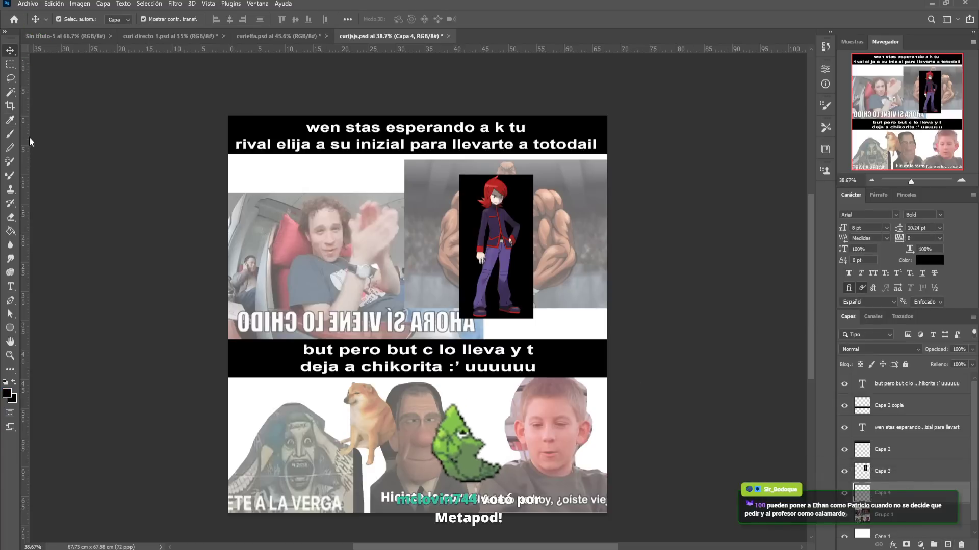
{"action": "left_click", "coordinate": [10, 134]}
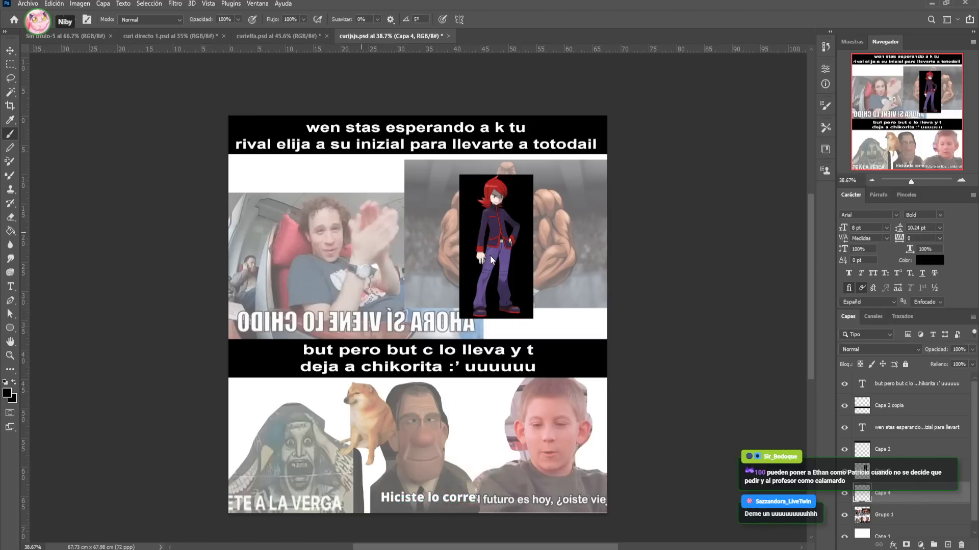
Trace the clapping man's eyebrows, eyes, nose and mouth in black on the new layer
{"action": "left_click_drag", "start_coordinate": [910, 181], "coordinate": [916, 182]}
{"action": "left_click_drag", "start_coordinate": [913, 119], "coordinate": [884, 106]}
{"action": "left_click_drag", "start_coordinate": [404, 261], "coordinate": [468, 270]}
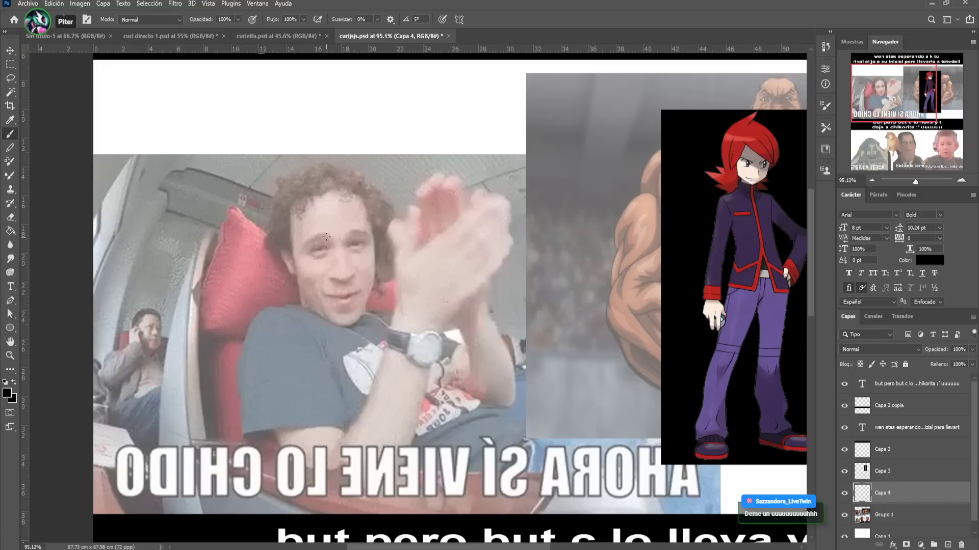
{"action": "left_click_drag", "start_coordinate": [304, 246], "coordinate": [318, 238]}
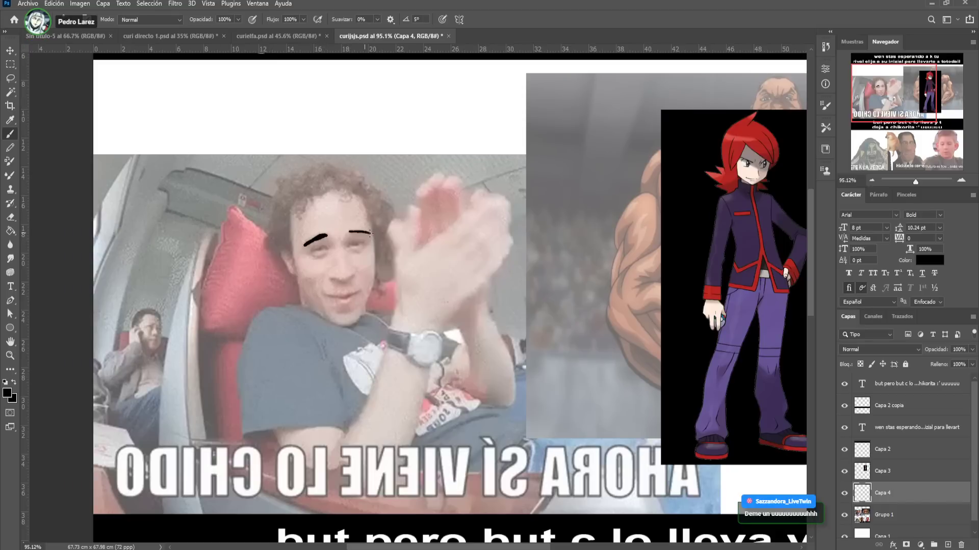
{"action": "mouse_move", "coordinate": [351, 243]}
{"action": "left_mouse_down"}
{"action": "mouse_move", "coordinate": [365, 243]}
{"action": "mouse_move", "coordinate": [355, 246]}
{"action": "left_mouse_up"}
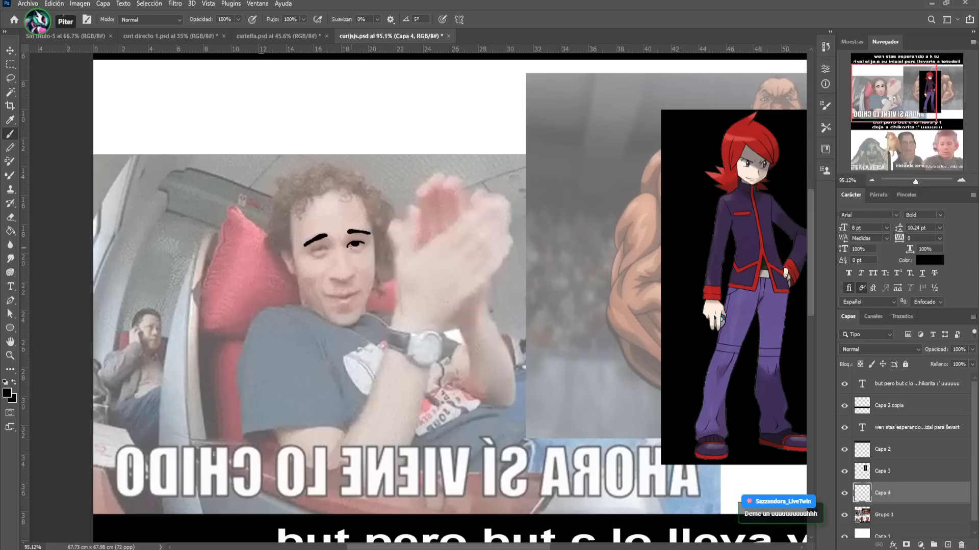
{"action": "left_click_drag", "start_coordinate": [330, 248], "coordinate": [318, 250]}
{"action": "mouse_move", "coordinate": [314, 256]}
{"action": "left_mouse_down"}
{"action": "mouse_move", "coordinate": [363, 250]}
{"action": "mouse_move", "coordinate": [346, 263]}
{"action": "mouse_move", "coordinate": [347, 282]}
{"action": "mouse_move", "coordinate": [329, 275]}
{"action": "left_mouse_up"}
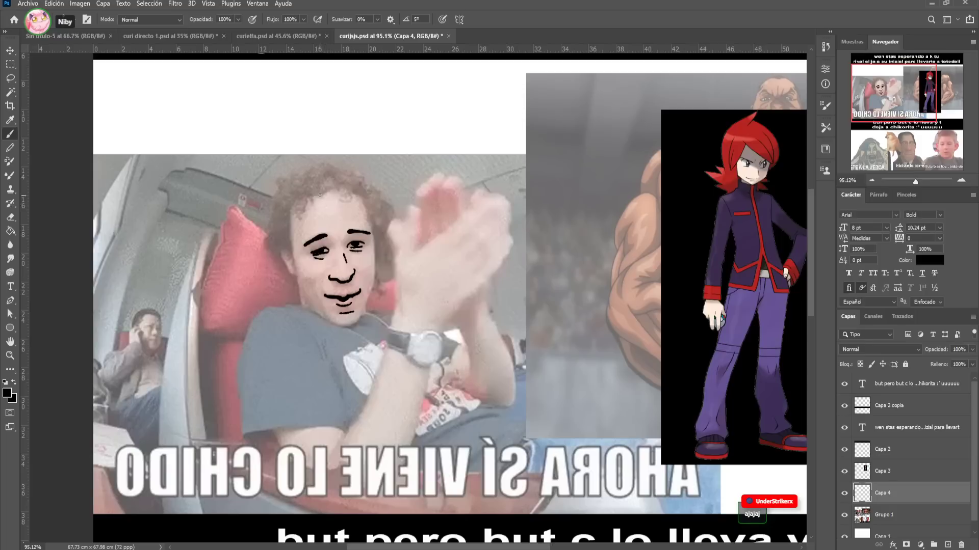
Draw the red-haired trainer's hairstyle around the clapping man's head, with fringe and spiky tufts, and outline his hand's inner edge
{"action": "mouse_move", "coordinate": [314, 218]}
{"action": "left_mouse_down"}
{"action": "mouse_move", "coordinate": [295, 261]}
{"action": "mouse_move", "coordinate": [297, 224]}
{"action": "left_mouse_up"}
{"action": "mouse_move", "coordinate": [294, 258]}
{"action": "left_mouse_down"}
{"action": "mouse_move", "coordinate": [286, 202]}
{"action": "mouse_move", "coordinate": [390, 242]}
{"action": "mouse_move", "coordinate": [380, 203]}
{"action": "mouse_move", "coordinate": [338, 178]}
{"action": "left_mouse_up"}
{"action": "mouse_move", "coordinate": [389, 224]}
{"action": "left_mouse_down"}
{"action": "mouse_move", "coordinate": [341, 198]}
{"action": "mouse_move", "coordinate": [305, 164]}
{"action": "mouse_move", "coordinate": [295, 132]}
{"action": "mouse_move", "coordinate": [294, 166]}
{"action": "mouse_move", "coordinate": [267, 216]}
{"action": "mouse_move", "coordinate": [288, 283]}
{"action": "mouse_move", "coordinate": [259, 272]}
{"action": "mouse_move", "coordinate": [272, 283]}
{"action": "mouse_move", "coordinate": [229, 277]}
{"action": "mouse_move", "coordinate": [262, 309]}
{"action": "left_mouse_up"}
{"action": "mouse_move", "coordinate": [306, 169]}
{"action": "left_mouse_down"}
{"action": "mouse_move", "coordinate": [328, 159]}
{"action": "mouse_move", "coordinate": [365, 163]}
{"action": "mouse_move", "coordinate": [395, 185]}
{"action": "mouse_move", "coordinate": [400, 218]}
{"action": "mouse_move", "coordinate": [419, 223]}
{"action": "mouse_move", "coordinate": [413, 208]}
{"action": "mouse_move", "coordinate": [397, 254]}
{"action": "mouse_move", "coordinate": [393, 322]}
{"action": "left_mouse_up"}
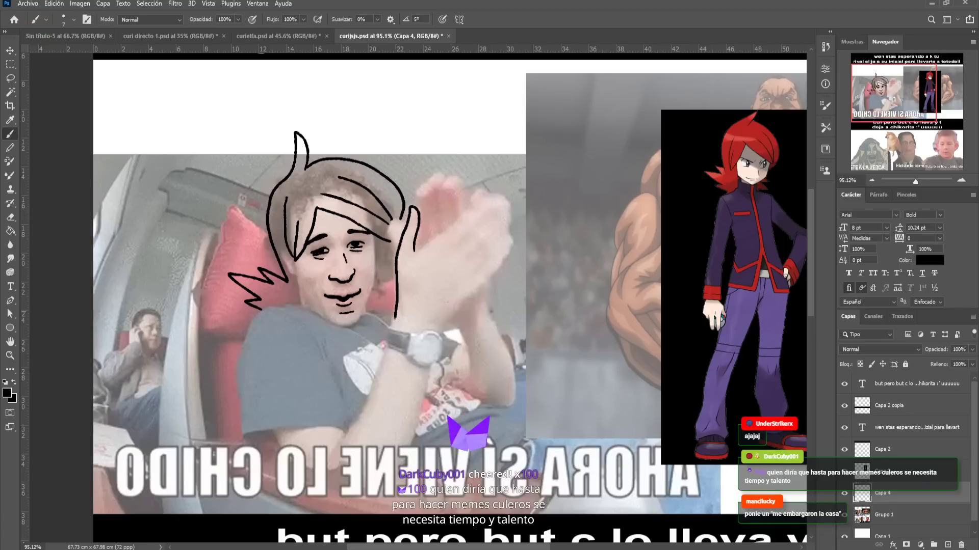
Outline the clapping man's shoulder, bent arm and jacket sleeve, adding a banded cuff at the wrist
{"action": "mouse_move", "coordinate": [394, 323]}
{"action": "left_mouse_down"}
{"action": "mouse_move", "coordinate": [441, 363]}
{"action": "mouse_move", "coordinate": [410, 461]}
{"action": "mouse_move", "coordinate": [380, 495]}
{"action": "mouse_move", "coordinate": [318, 493]}
{"action": "mouse_move", "coordinate": [254, 410]}
{"action": "mouse_move", "coordinate": [242, 351]}
{"action": "mouse_move", "coordinate": [257, 318]}
{"action": "mouse_move", "coordinate": [312, 330]}
{"action": "mouse_move", "coordinate": [332, 355]}
{"action": "left_mouse_up"}
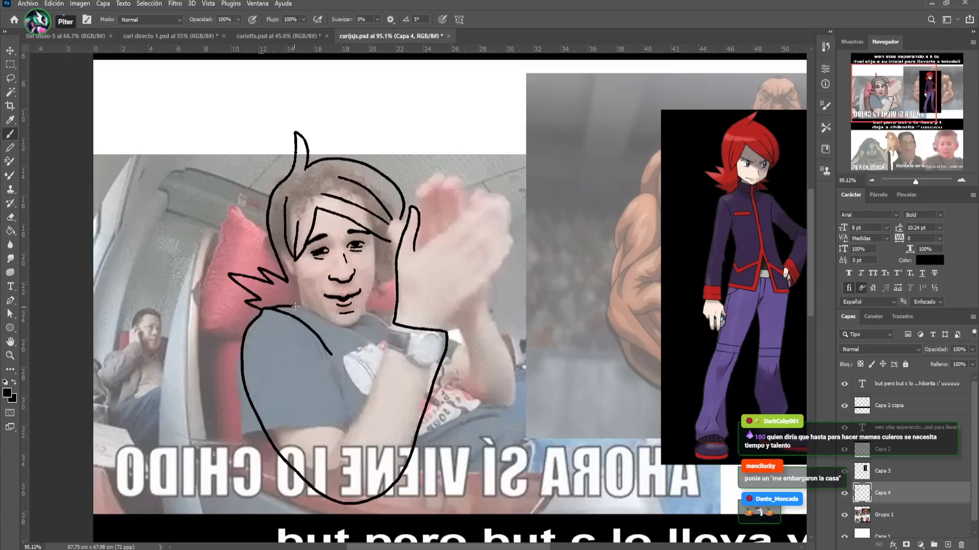
{"action": "left_click_drag", "start_coordinate": [267, 310], "coordinate": [353, 327]}
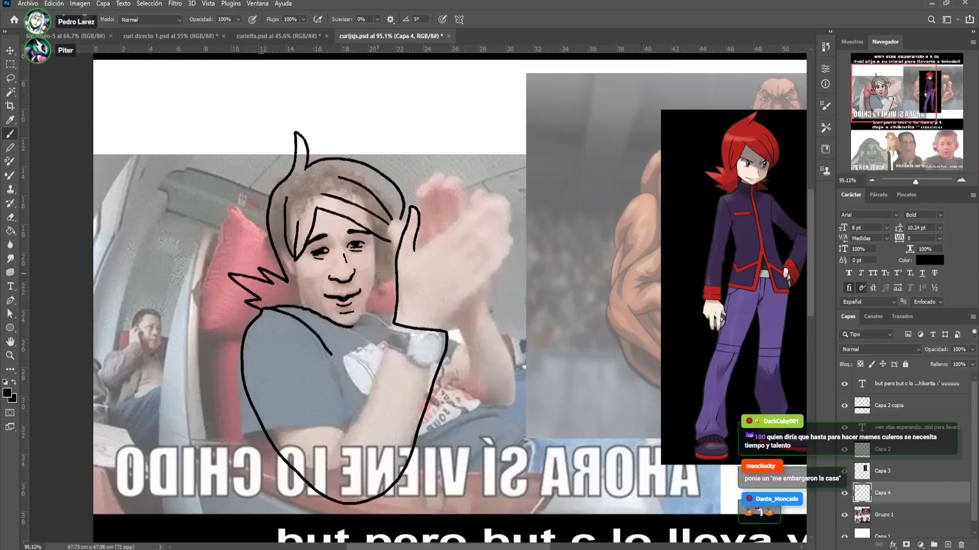
{"action": "left_click_drag", "start_coordinate": [915, 182], "coordinate": [915, 182]}
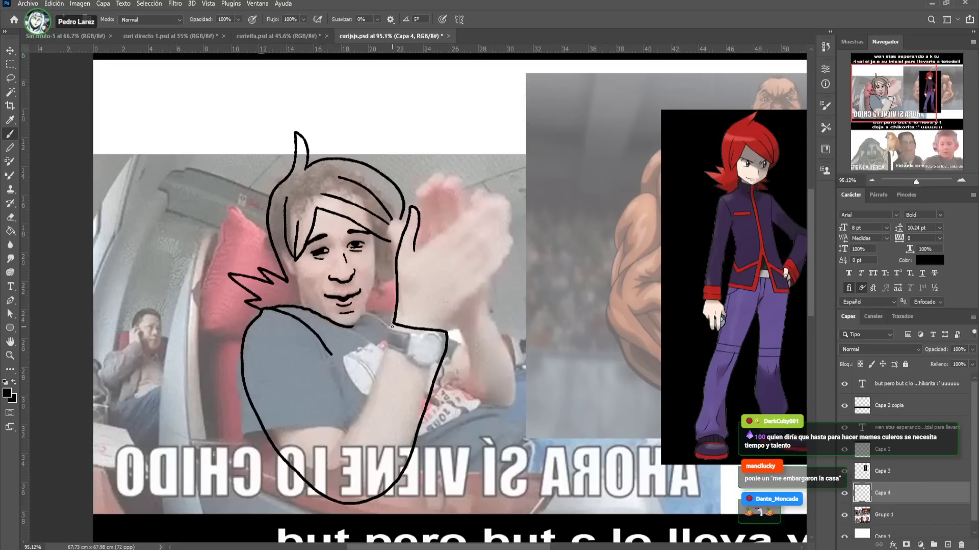
{"action": "left_click_drag", "start_coordinate": [389, 327], "coordinate": [334, 464]}
{"action": "left_click_drag", "start_coordinate": [387, 353], "coordinate": [439, 365]}
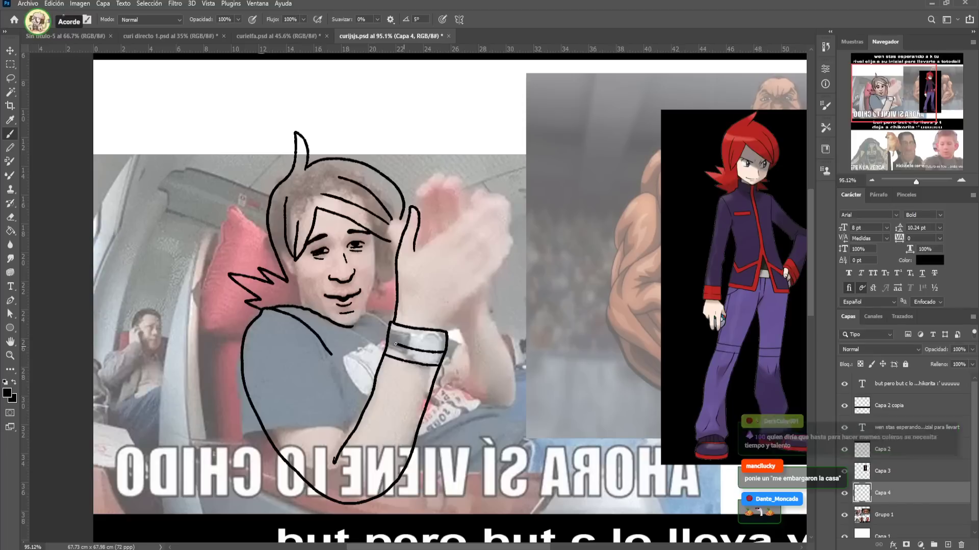
{"action": "mouse_move", "coordinate": [330, 355]}
{"action": "left_mouse_down"}
{"action": "mouse_move", "coordinate": [356, 424]}
{"action": "mouse_move", "coordinate": [310, 433]}
{"action": "left_mouse_up"}
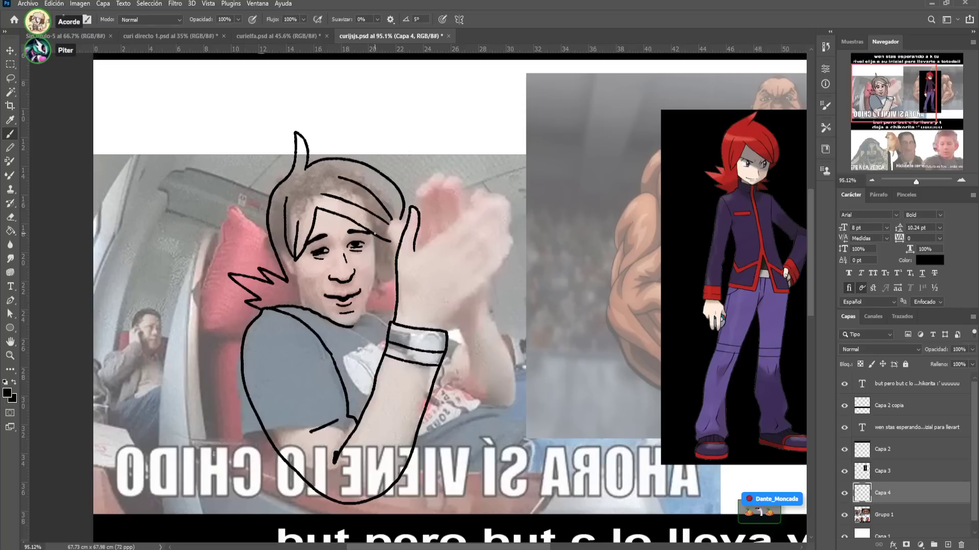
Draw the sides of the clapping man's face and outline the fingers of his raised hand
{"action": "left_click_drag", "start_coordinate": [374, 234], "coordinate": [376, 281]}
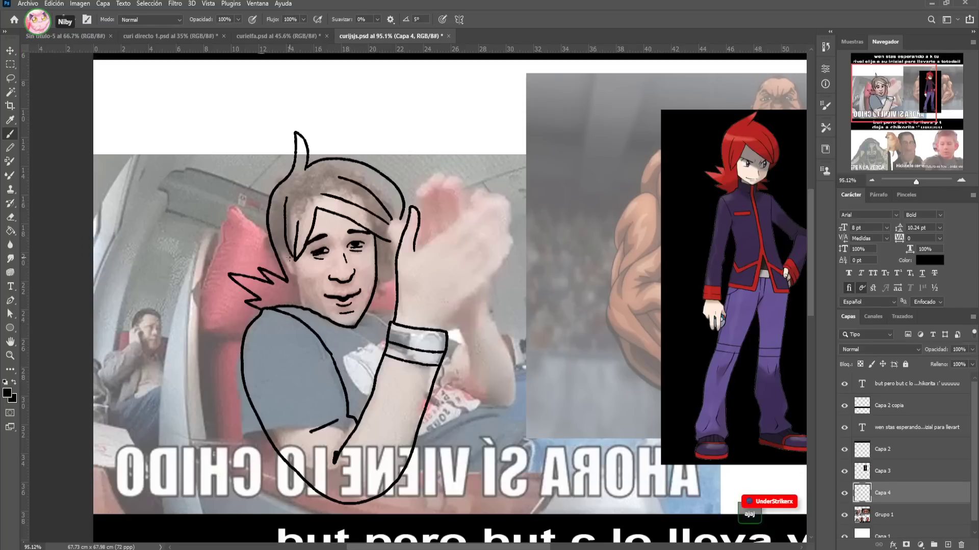
{"action": "left_click_drag", "start_coordinate": [296, 260], "coordinate": [301, 282]}
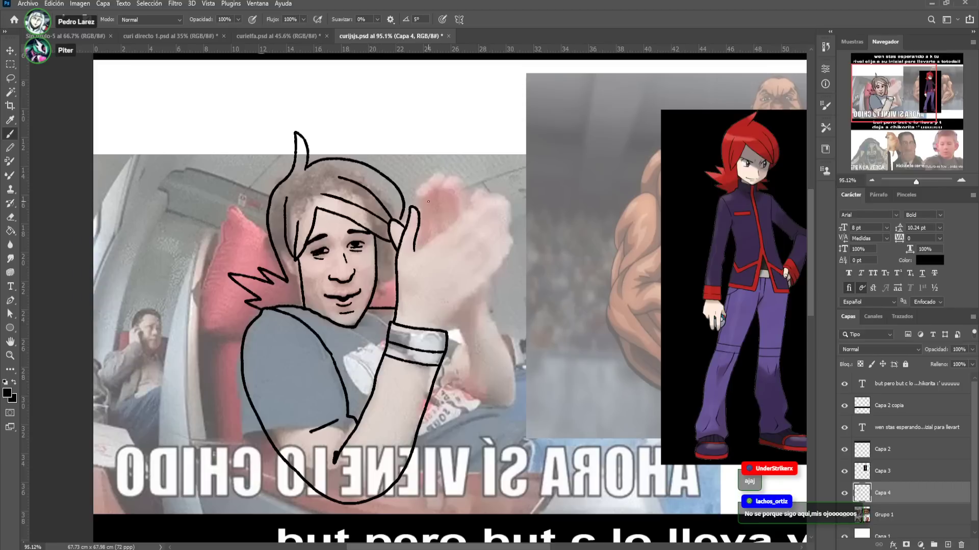
{"action": "left_click_drag", "start_coordinate": [431, 194], "coordinate": [433, 232]}
{"action": "mouse_move", "coordinate": [434, 189]}
{"action": "left_mouse_down"}
{"action": "mouse_move", "coordinate": [448, 228]}
{"action": "mouse_move", "coordinate": [453, 184]}
{"action": "mouse_move", "coordinate": [463, 216]}
{"action": "left_mouse_up"}
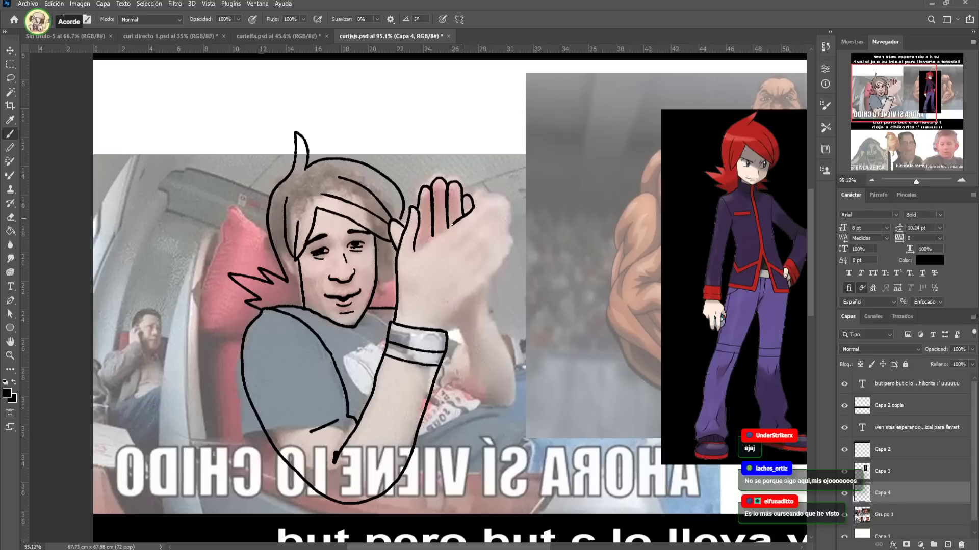
Draw the clapping man's front-hand fingers, then outline his other forearm and elbow with a banded cuff at the wrist
{"action": "left_click_drag", "start_coordinate": [453, 224], "coordinate": [418, 249]}
{"action": "mouse_move", "coordinate": [474, 206]}
{"action": "left_mouse_down"}
{"action": "mouse_move", "coordinate": [496, 209]}
{"action": "mouse_move", "coordinate": [442, 257]}
{"action": "left_mouse_up"}
{"action": "left_click_drag", "start_coordinate": [507, 216], "coordinate": [465, 263]}
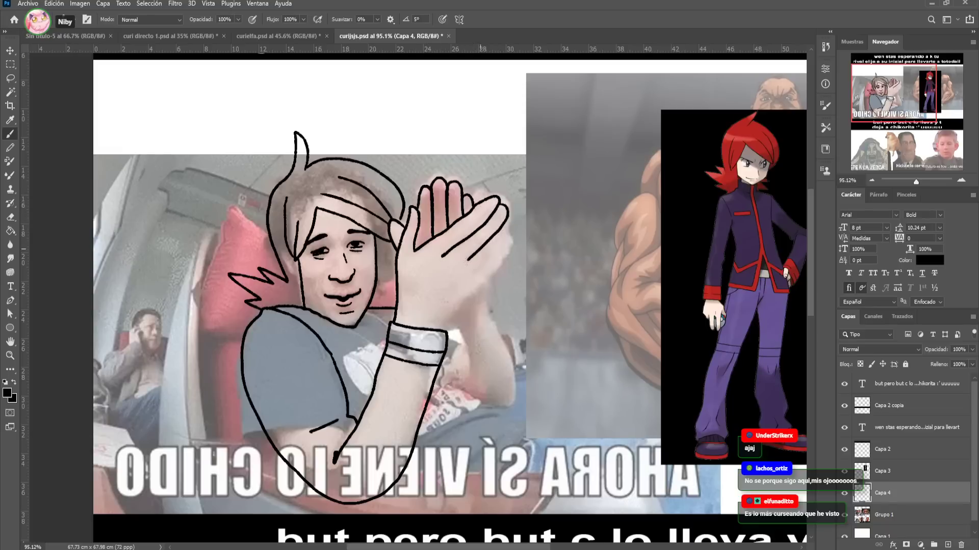
{"action": "left_click_drag", "start_coordinate": [509, 232], "coordinate": [470, 277]}
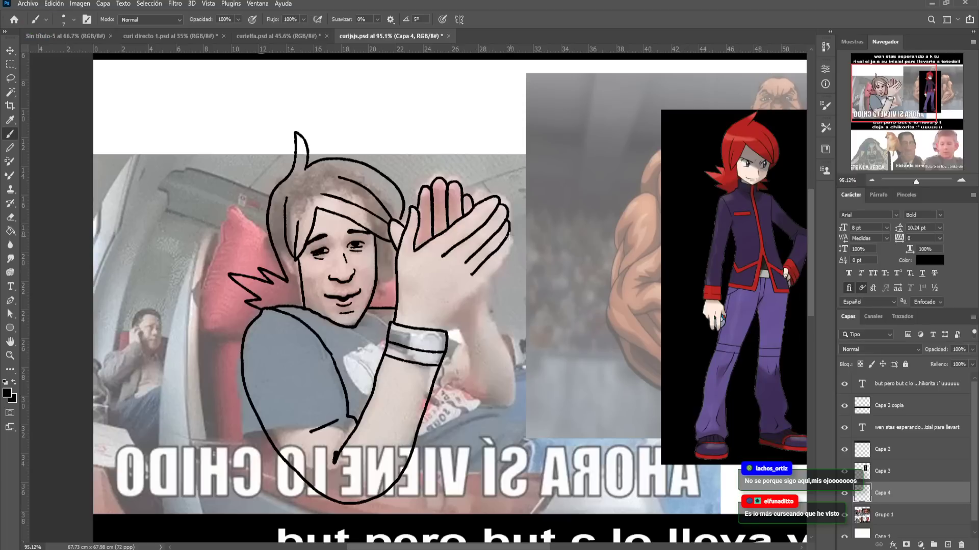
{"action": "mouse_move", "coordinate": [508, 236]}
{"action": "left_mouse_down"}
{"action": "mouse_move", "coordinate": [442, 324]}
{"action": "mouse_move", "coordinate": [440, 333]}
{"action": "mouse_move", "coordinate": [452, 311]}
{"action": "mouse_move", "coordinate": [475, 370]}
{"action": "left_mouse_up"}
{"action": "mouse_move", "coordinate": [480, 283]}
{"action": "left_mouse_down"}
{"action": "mouse_move", "coordinate": [515, 368]}
{"action": "mouse_move", "coordinate": [518, 401]}
{"action": "mouse_move", "coordinate": [498, 405]}
{"action": "mouse_move", "coordinate": [438, 381]}
{"action": "left_mouse_up"}
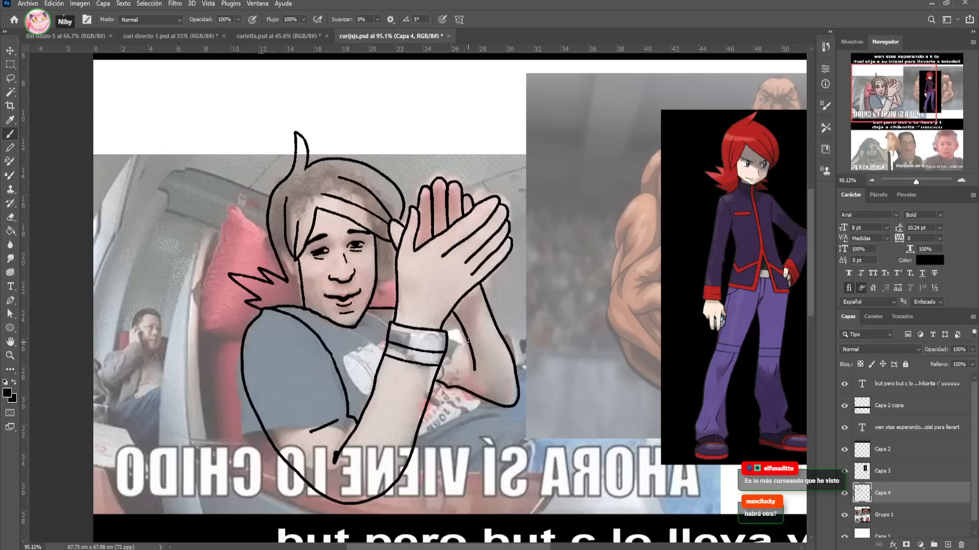
{"action": "left_click_drag", "start_coordinate": [459, 320], "coordinate": [471, 317]}
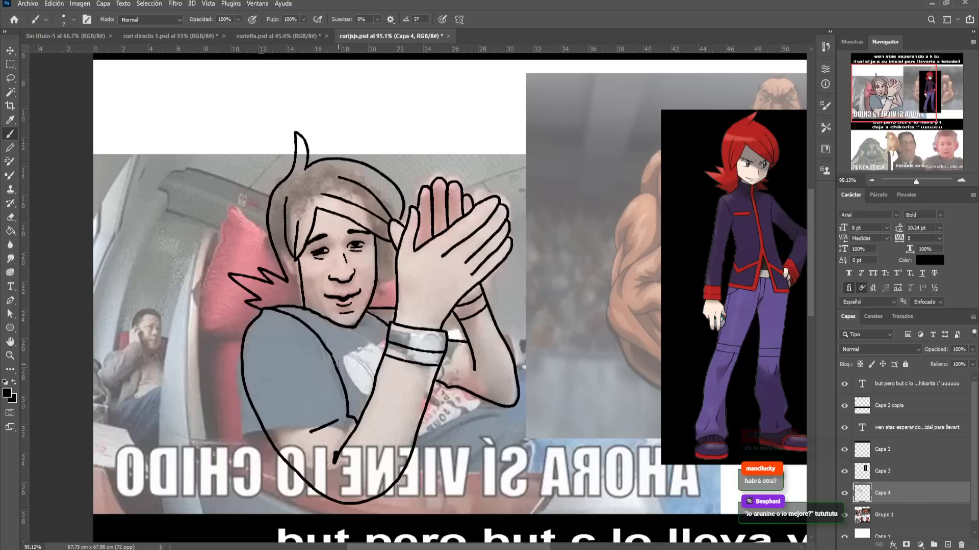
Draw the clapping man's jacket details: the collar and front opening, the chest pocket and the pointed lower hem
{"action": "mouse_move", "coordinate": [337, 367]}
{"action": "left_mouse_down"}
{"action": "mouse_move", "coordinate": [364, 366]}
{"action": "mouse_move", "coordinate": [362, 356]}
{"action": "mouse_move", "coordinate": [342, 357]}
{"action": "left_mouse_up"}
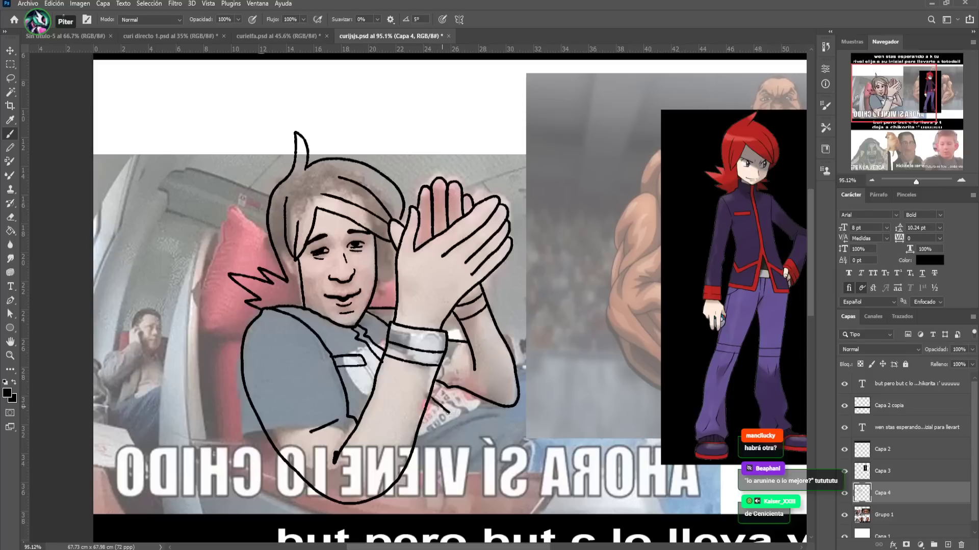
{"action": "left_click_drag", "start_coordinate": [469, 428], "coordinate": [526, 437]}
{"action": "left_click_drag", "start_coordinate": [451, 428], "coordinate": [497, 475]}
{"action": "left_click_drag", "start_coordinate": [458, 431], "coordinate": [386, 367]}
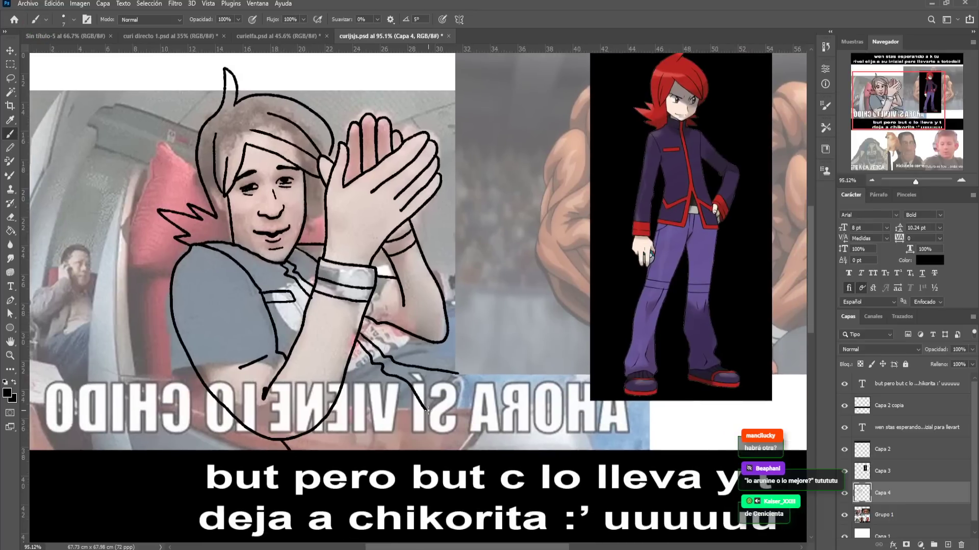
{"action": "mouse_move", "coordinate": [426, 410]}
{"action": "left_mouse_down"}
{"action": "mouse_move", "coordinate": [389, 451]}
{"action": "mouse_move", "coordinate": [419, 451]}
{"action": "left_mouse_up"}
{"action": "left_click_drag", "start_coordinate": [435, 415], "coordinate": [448, 451]}
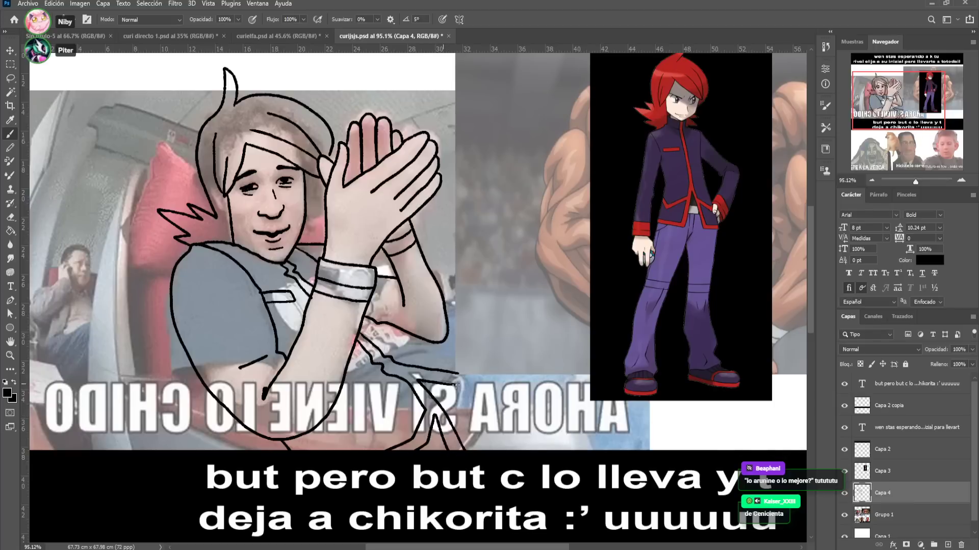
Outline the clapping man's waist and outstretched legs, ending at the upper panel's lower edge
{"action": "left_click_drag", "start_coordinate": [459, 375], "coordinate": [487, 375]}
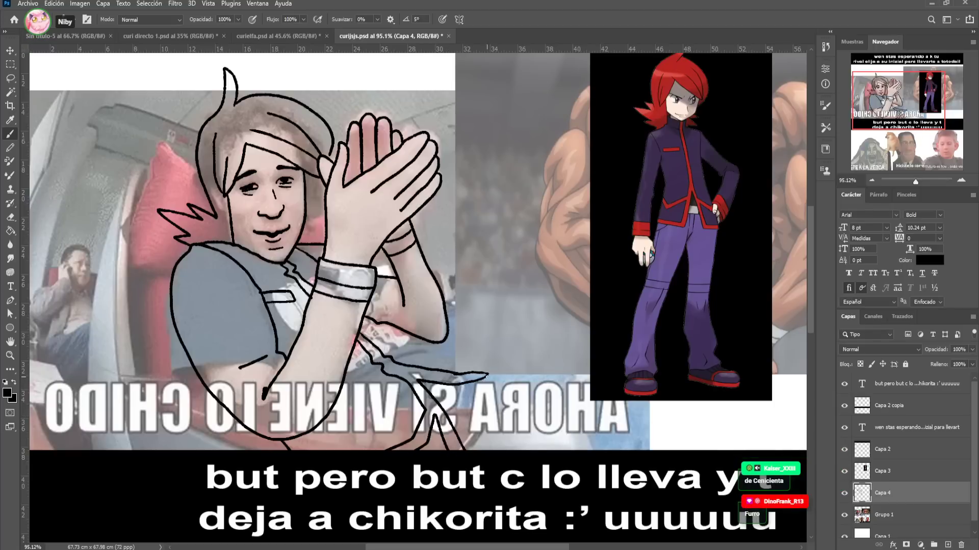
{"action": "mouse_move", "coordinate": [488, 376]}
{"action": "left_mouse_down"}
{"action": "mouse_move", "coordinate": [643, 397]}
{"action": "mouse_move", "coordinate": [640, 453]}
{"action": "left_mouse_up"}
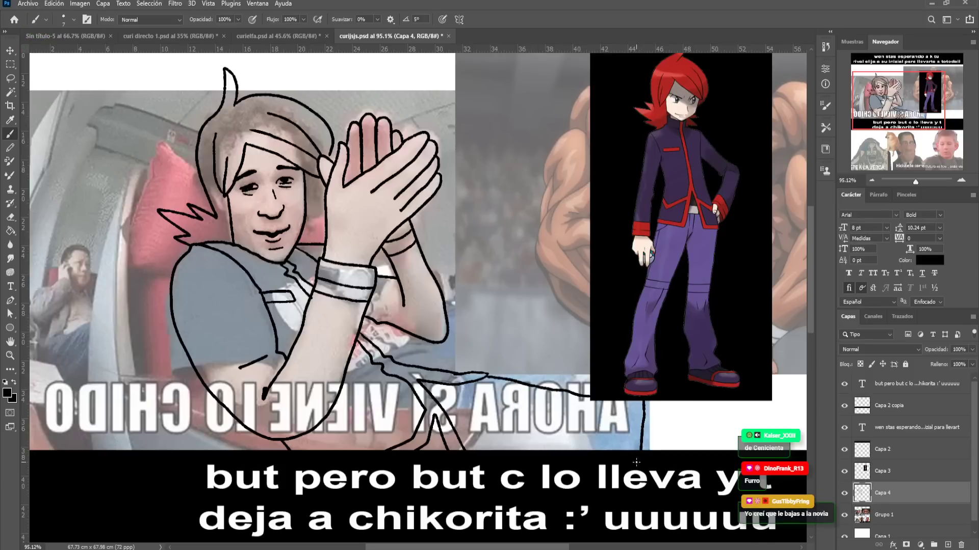
{"action": "mouse_move", "coordinate": [446, 393]}
{"action": "left_mouse_down"}
{"action": "mouse_move", "coordinate": [472, 423]}
{"action": "mouse_move", "coordinate": [641, 447]}
{"action": "left_mouse_up"}
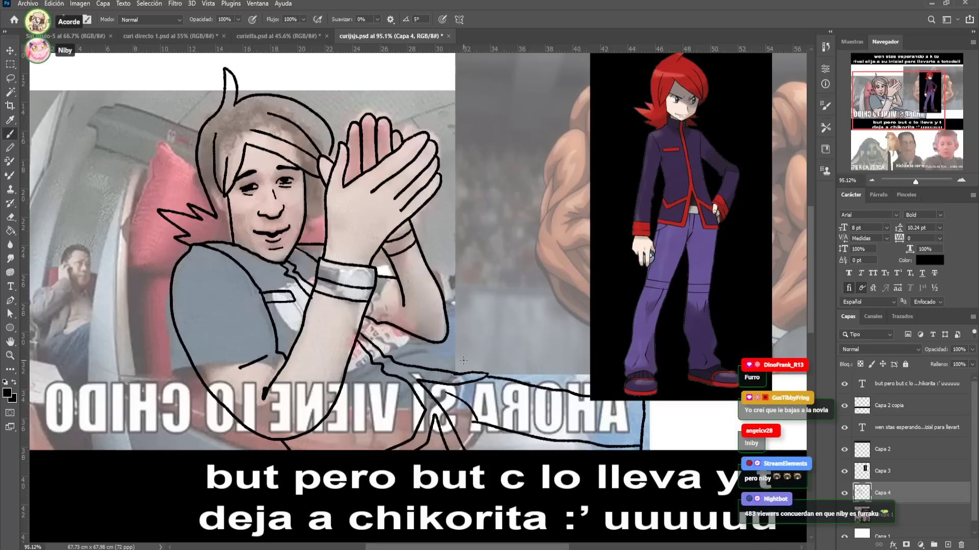
Move the red-haired trainer reference image on Capa 3 into the lower panel, between the dog and the boy
{"action": "left_click_drag", "start_coordinate": [388, 302], "coordinate": [389, 376]}
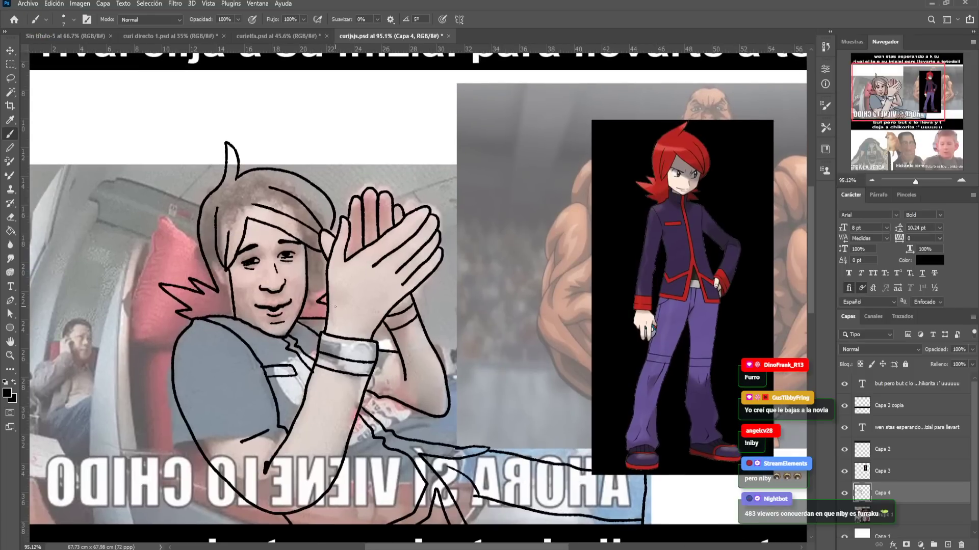
{"action": "left_click", "coordinate": [887, 473]}
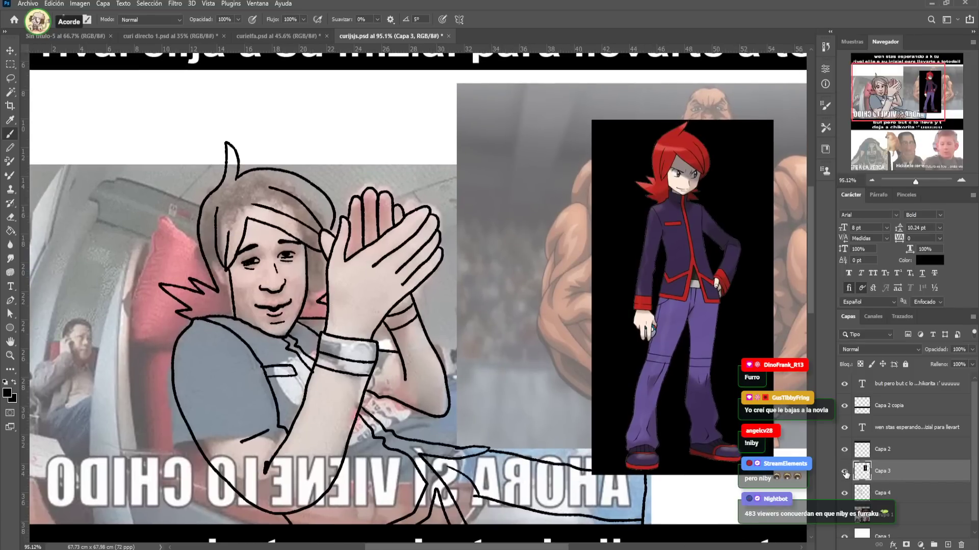
{"action": "left_click", "coordinate": [912, 181]}
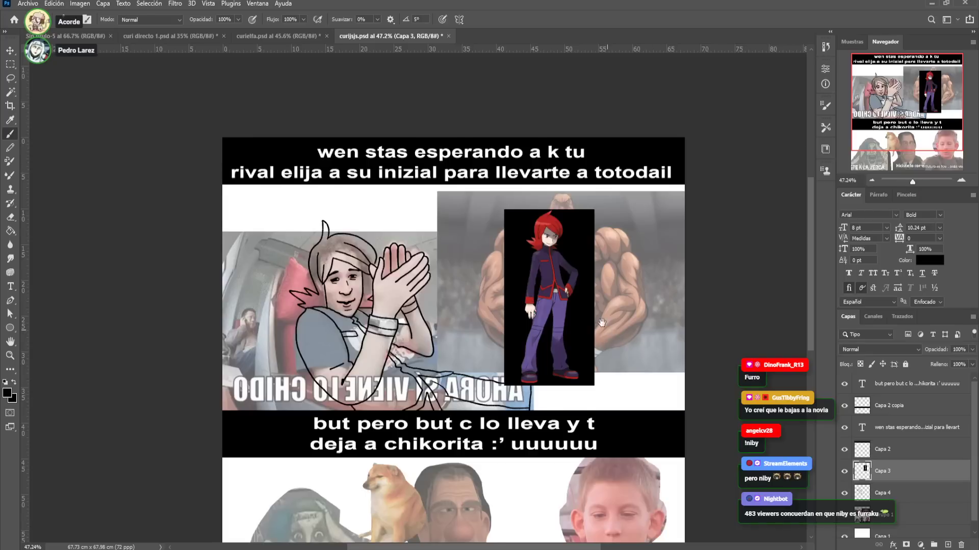
{"action": "left_click_drag", "start_coordinate": [607, 330], "coordinate": [615, 258]}
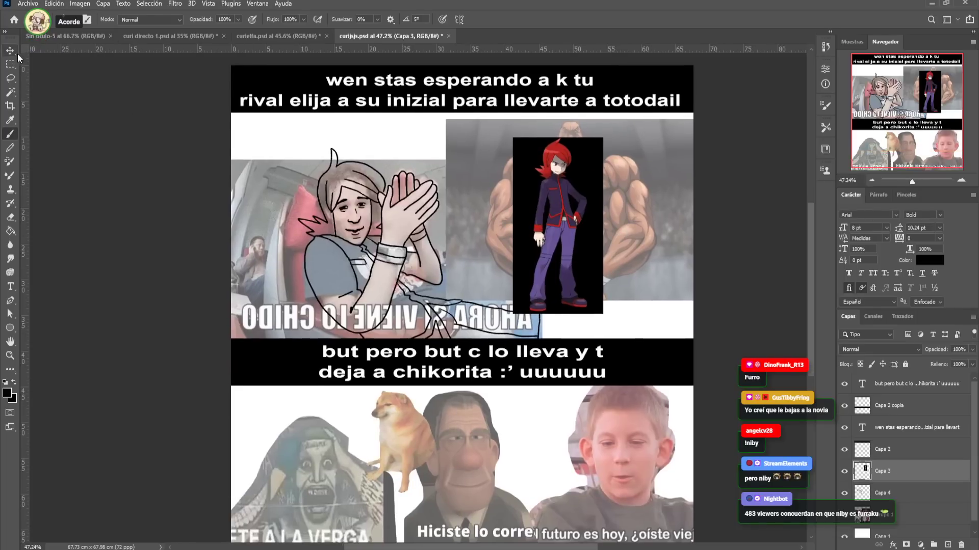
{"action": "left_click", "coordinate": [10, 51]}
{"action": "left_click_drag", "start_coordinate": [543, 190], "coordinate": [486, 291]}
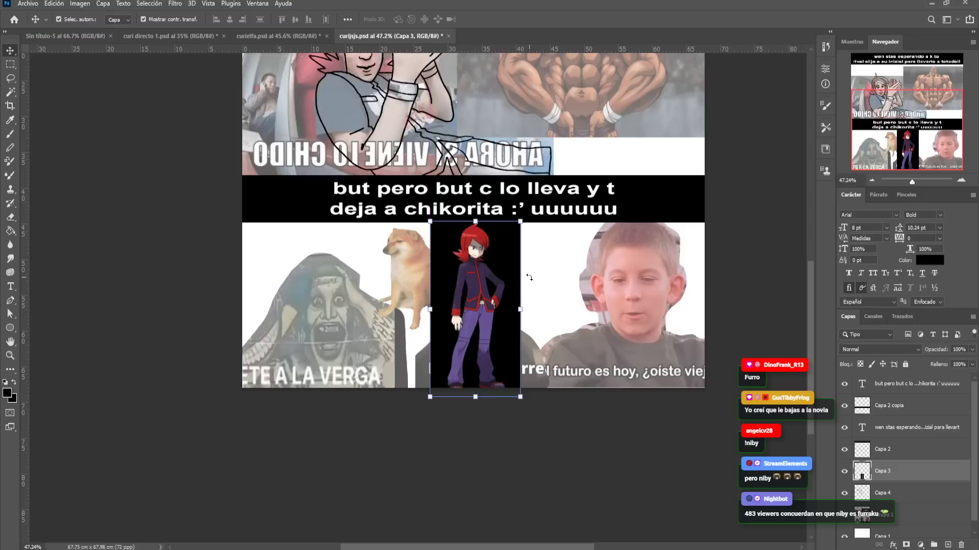
Trace the screaming face's round eyes, pupils, nose and cheek crease in black on Capa 4 in the lower panel
{"action": "key", "text": "ctrl+1"}
{"action": "left_click_drag", "start_coordinate": [900, 145], "coordinate": [882, 150]}
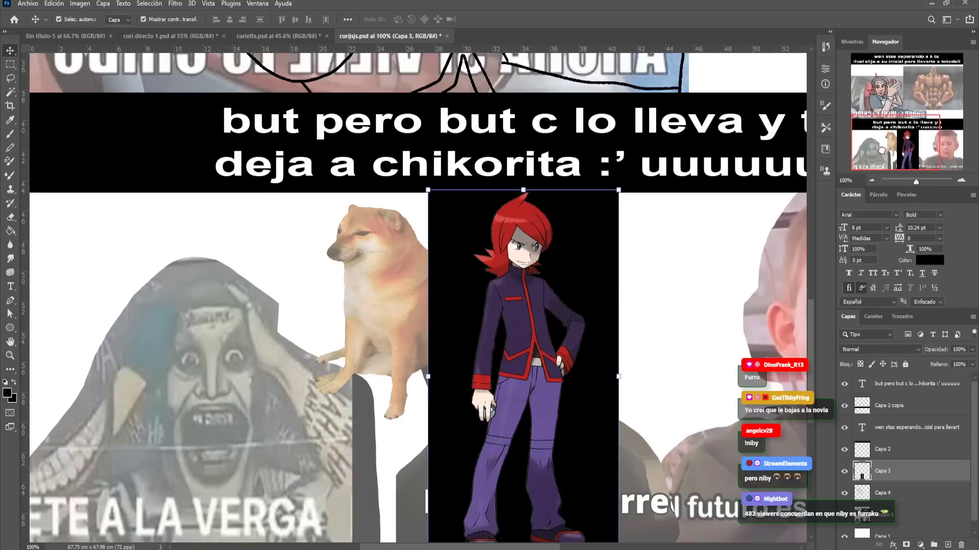
{"action": "left_click_drag", "start_coordinate": [355, 356], "coordinate": [509, 257]}
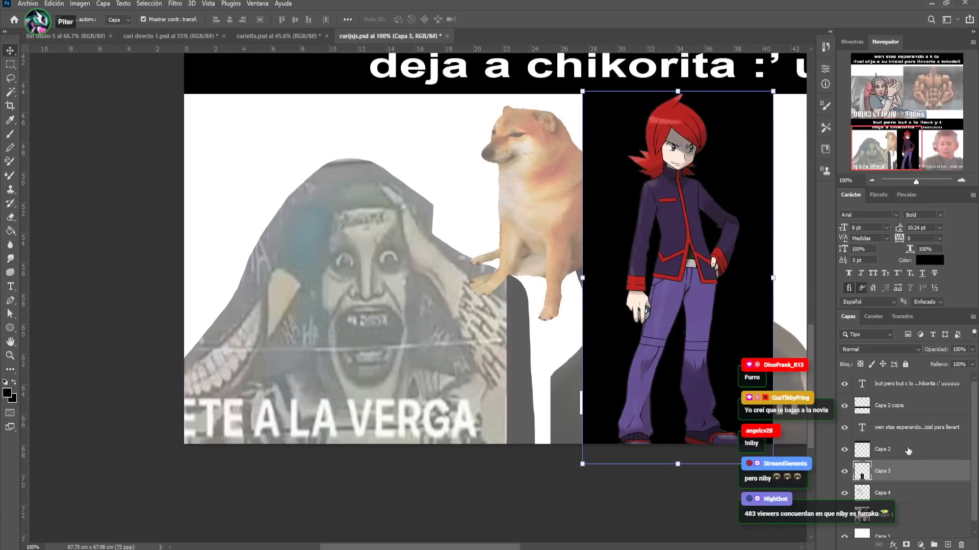
{"action": "left_click", "coordinate": [884, 494]}
{"action": "key", "text": "b"}
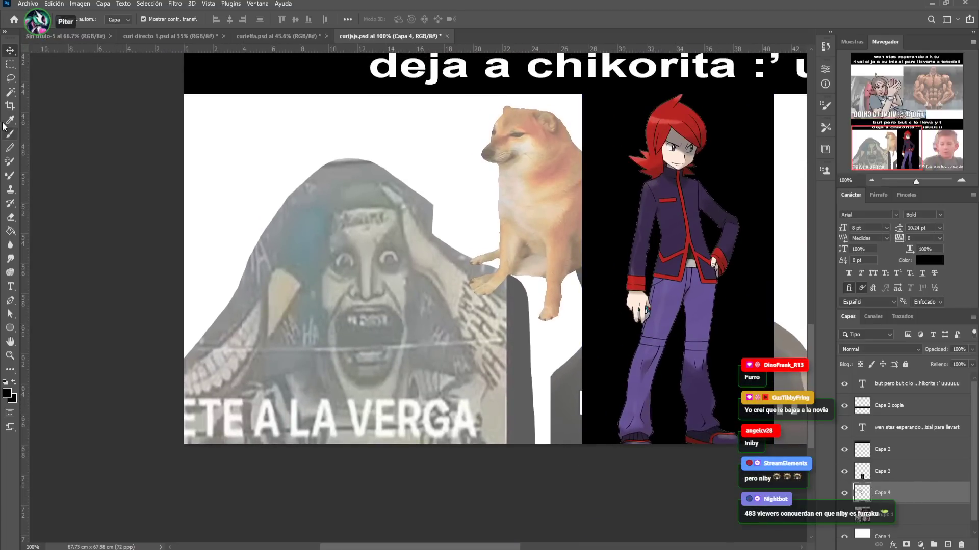
{"action": "mouse_move", "coordinate": [403, 260]}
{"action": "left_mouse_down"}
{"action": "mouse_move", "coordinate": [379, 257]}
{"action": "mouse_move", "coordinate": [392, 267]}
{"action": "mouse_move", "coordinate": [401, 264]}
{"action": "mouse_move", "coordinate": [333, 270]}
{"action": "left_mouse_up"}
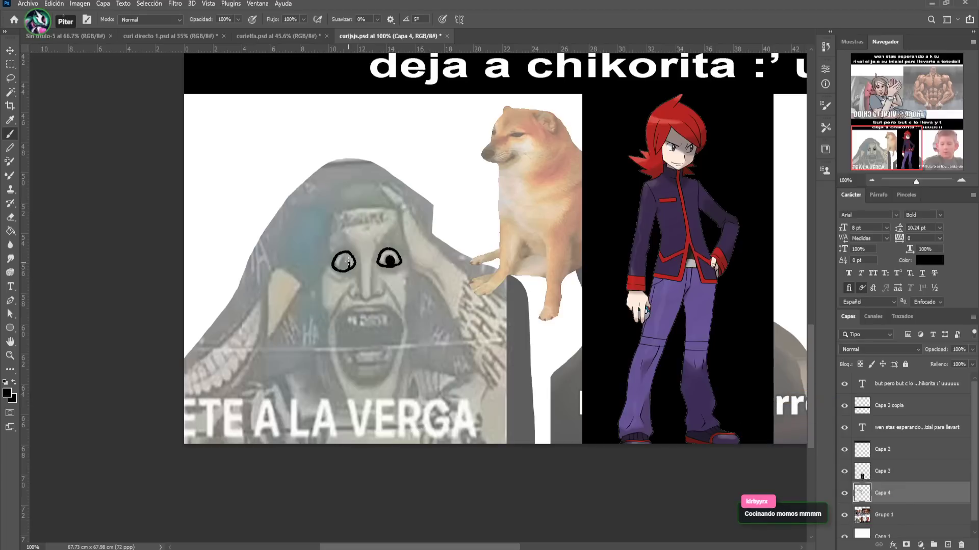
{"action": "mouse_move", "coordinate": [344, 262]}
{"action": "left_mouse_down"}
{"action": "mouse_move", "coordinate": [361, 287]}
{"action": "mouse_move", "coordinate": [354, 295]}
{"action": "left_mouse_up"}
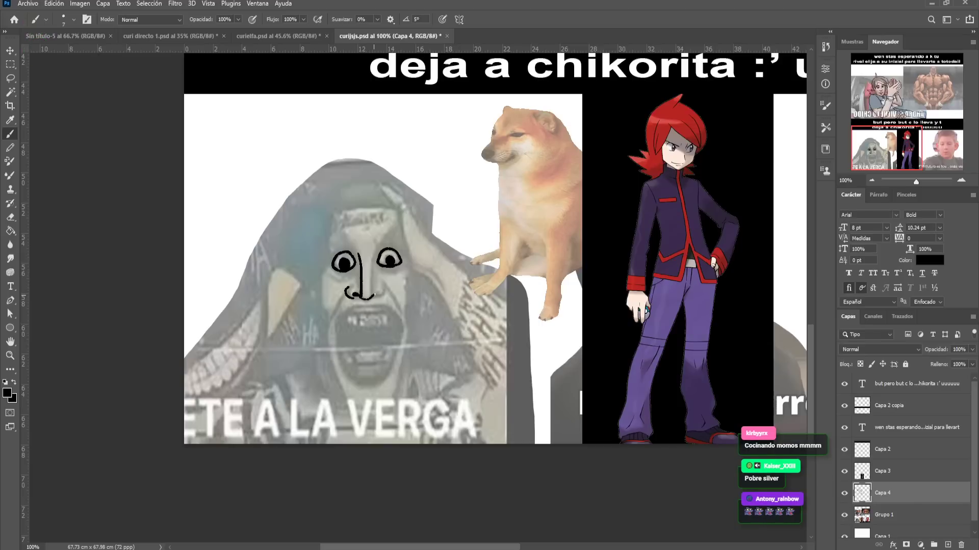
{"action": "left_click_drag", "start_coordinate": [376, 296], "coordinate": [387, 289]}
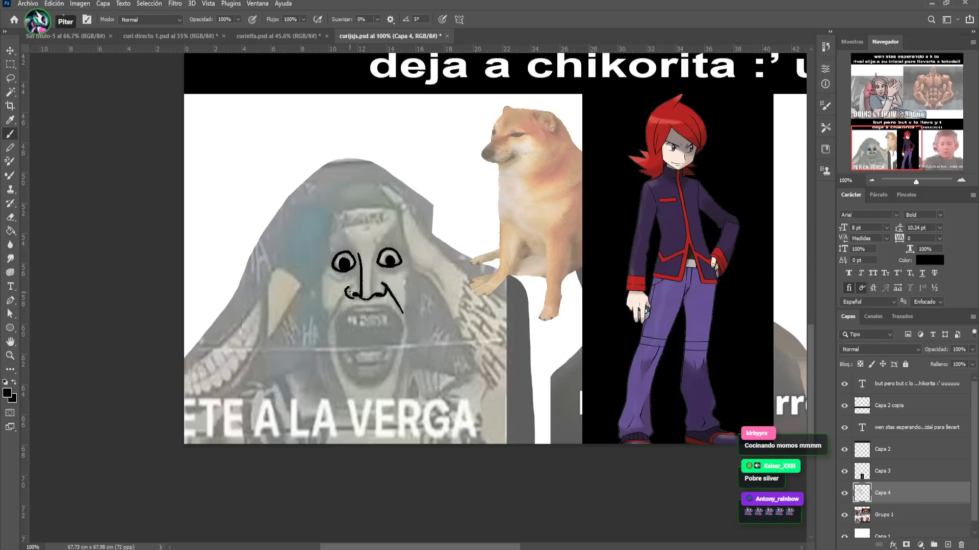
Draw the screaming face's wide-open mouth with its lips, upper teeth, lower teeth and tongue area
{"action": "mouse_move", "coordinate": [340, 322]}
{"action": "left_mouse_down"}
{"action": "mouse_move", "coordinate": [338, 366]}
{"action": "mouse_move", "coordinate": [401, 329]}
{"action": "left_mouse_up"}
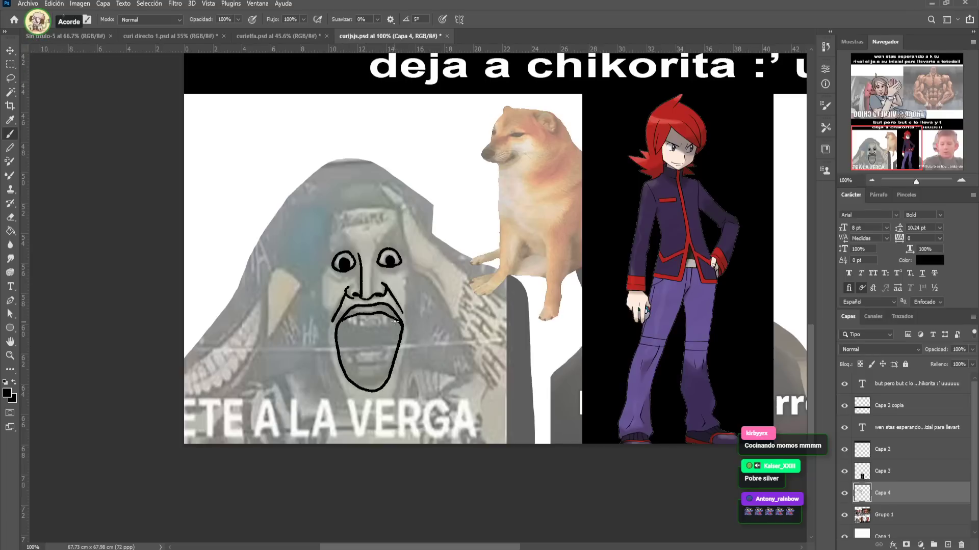
{"action": "left_click_drag", "start_coordinate": [395, 323], "coordinate": [382, 325]}
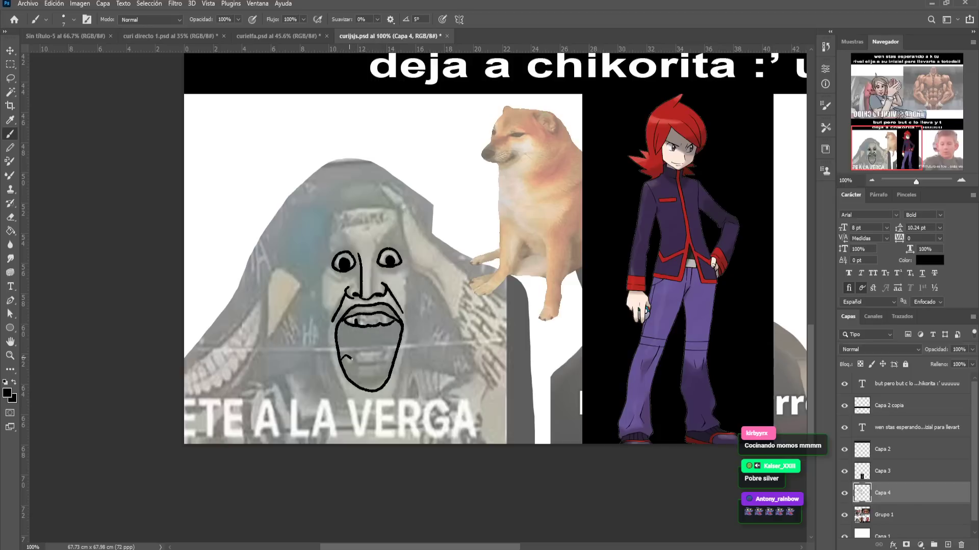
{"action": "left_click_drag", "start_coordinate": [350, 359], "coordinate": [366, 356]}
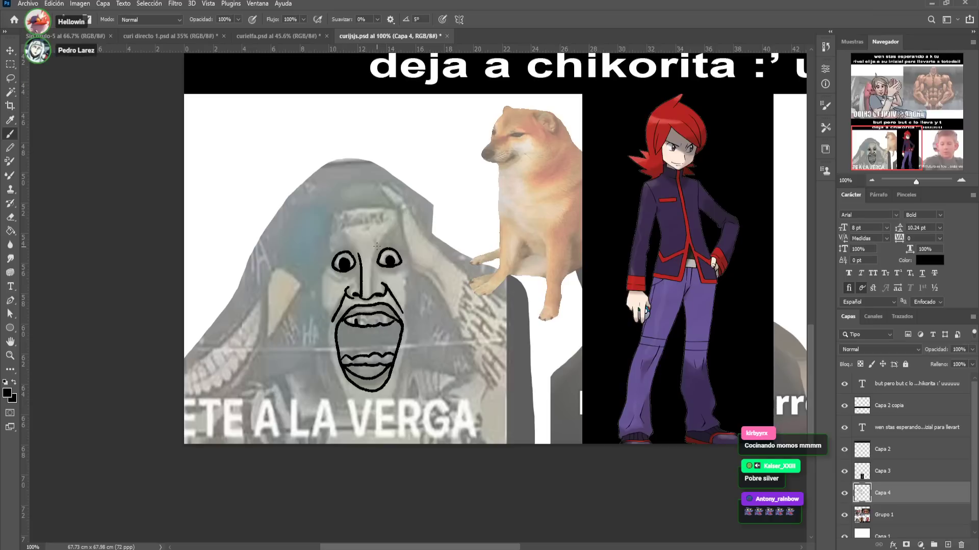
Undo the stray line above the eye and draw the trainer's swept fringe and upright hair tuft on the screaming head
{"action": "left_click_drag", "start_coordinate": [378, 244], "coordinate": [403, 235]}
{"action": "key", "text": "ctrl+z"}
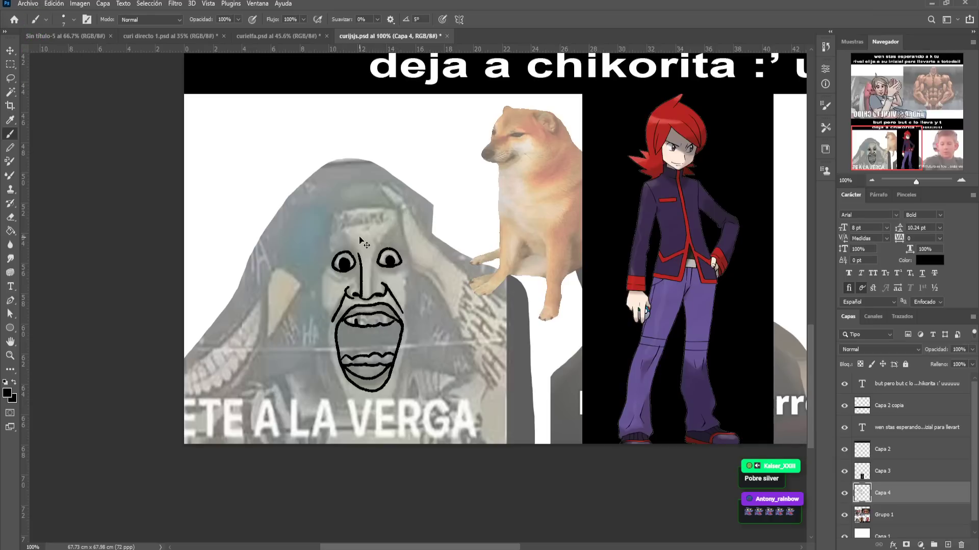
{"action": "mouse_move", "coordinate": [339, 226]}
{"action": "left_mouse_down"}
{"action": "mouse_move", "coordinate": [412, 254]}
{"action": "mouse_move", "coordinate": [385, 206]}
{"action": "left_mouse_up"}
{"action": "mouse_move", "coordinate": [406, 238]}
{"action": "left_mouse_down"}
{"action": "mouse_move", "coordinate": [360, 211]}
{"action": "mouse_move", "coordinate": [338, 179]}
{"action": "left_mouse_up"}
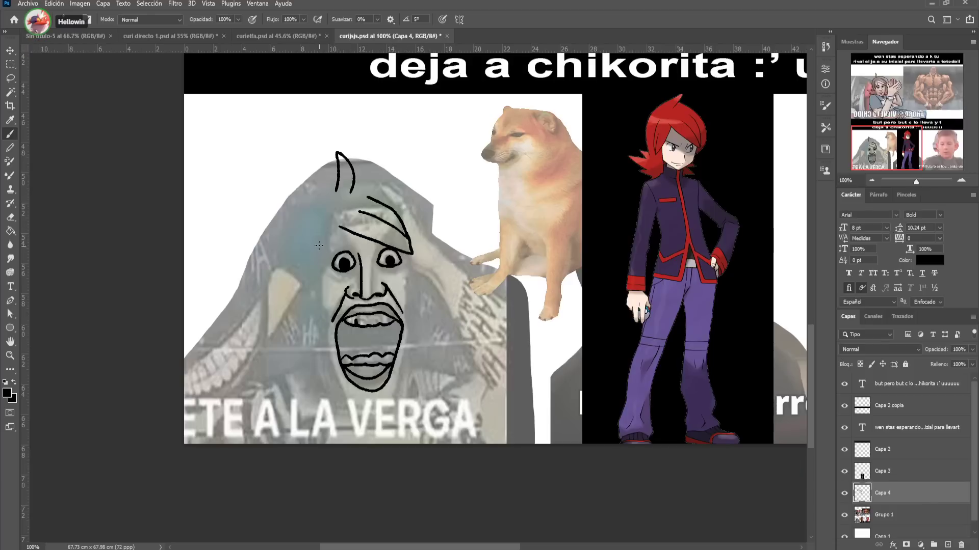
Outline both hands gripping the screaming figure's head, with their raised forearms, elbows and the shoulder line
{"action": "mouse_move", "coordinate": [307, 281]}
{"action": "left_mouse_down"}
{"action": "mouse_move", "coordinate": [322, 259]}
{"action": "mouse_move", "coordinate": [333, 189]}
{"action": "mouse_move", "coordinate": [307, 223]}
{"action": "mouse_move", "coordinate": [299, 216]}
{"action": "mouse_move", "coordinate": [248, 312]}
{"action": "mouse_move", "coordinate": [184, 374]}
{"action": "left_mouse_up"}
{"action": "mouse_move", "coordinate": [305, 285]}
{"action": "left_mouse_down"}
{"action": "mouse_move", "coordinate": [233, 398]}
{"action": "mouse_move", "coordinate": [186, 434]}
{"action": "left_mouse_up"}
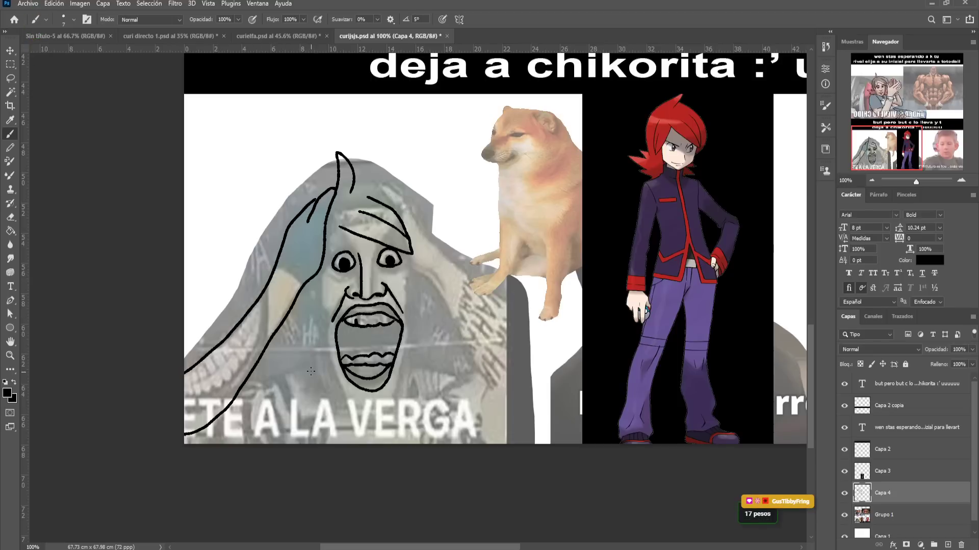
{"action": "left_click_drag", "start_coordinate": [319, 364], "coordinate": [240, 391]}
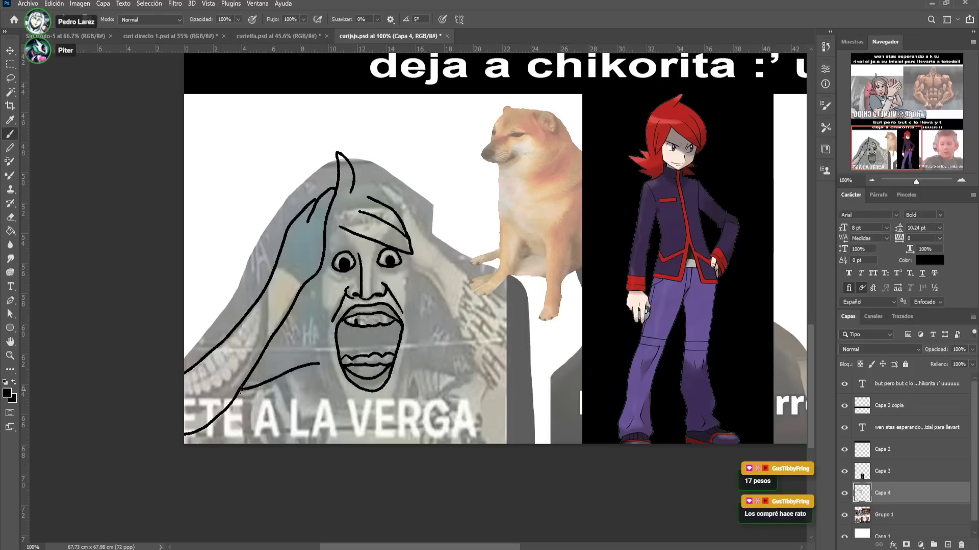
{"action": "mouse_move", "coordinate": [426, 234]}
{"action": "left_mouse_down"}
{"action": "mouse_move", "coordinate": [400, 193]}
{"action": "mouse_move", "coordinate": [379, 185]}
{"action": "mouse_move", "coordinate": [407, 207]}
{"action": "left_mouse_up"}
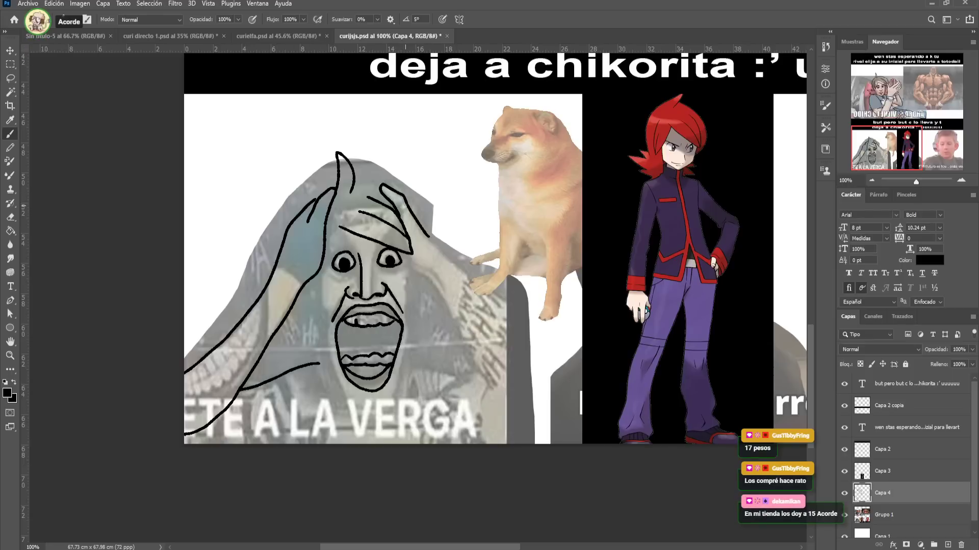
{"action": "mouse_move", "coordinate": [430, 240]}
{"action": "left_mouse_down"}
{"action": "mouse_move", "coordinate": [560, 358]}
{"action": "mouse_move", "coordinate": [564, 393]}
{"action": "mouse_move", "coordinate": [517, 442]}
{"action": "left_mouse_up"}
{"action": "left_click_drag", "start_coordinate": [497, 391], "coordinate": [420, 273]}
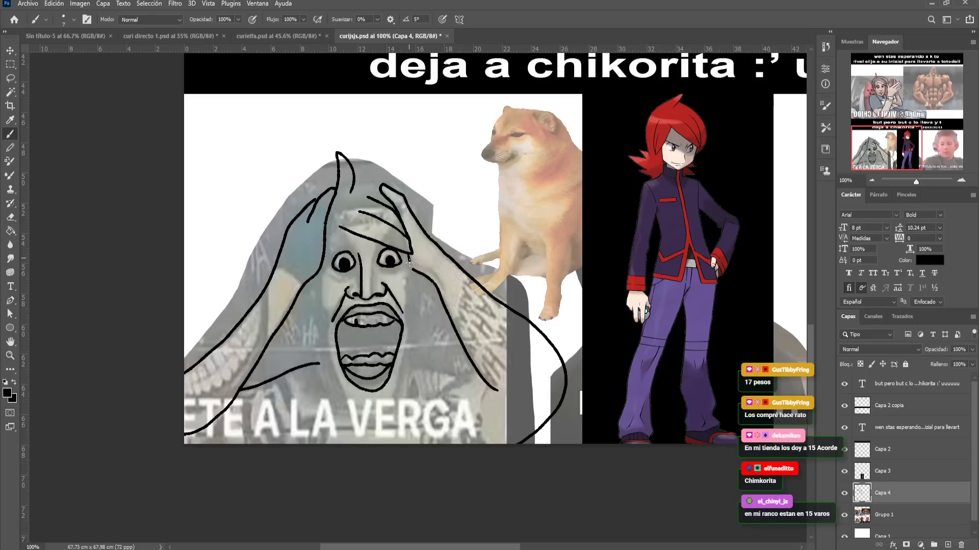
Outline the screaming face's sides and chin, and add spiky hair tufts on both sides of the jaw
{"action": "mouse_move", "coordinate": [407, 328]}
{"action": "left_mouse_down"}
{"action": "mouse_move", "coordinate": [398, 379]}
{"action": "mouse_move", "coordinate": [372, 406]}
{"action": "mouse_move", "coordinate": [345, 399]}
{"action": "mouse_move", "coordinate": [337, 380]}
{"action": "mouse_move", "coordinate": [319, 276]}
{"action": "mouse_move", "coordinate": [309, 360]}
{"action": "left_mouse_up"}
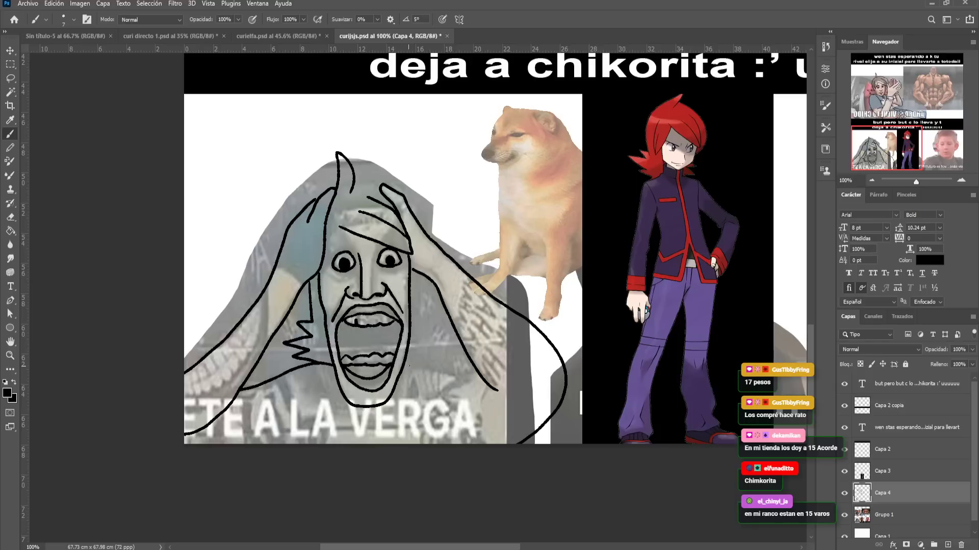
{"action": "mouse_move", "coordinate": [425, 356]}
{"action": "left_mouse_down"}
{"action": "mouse_move", "coordinate": [448, 339]}
{"action": "mouse_move", "coordinate": [420, 285]}
{"action": "left_mouse_up"}
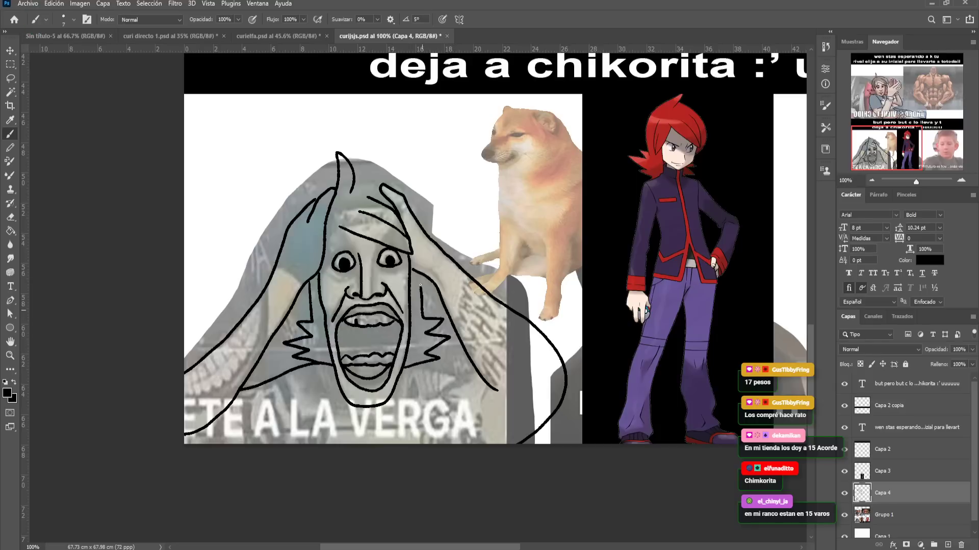
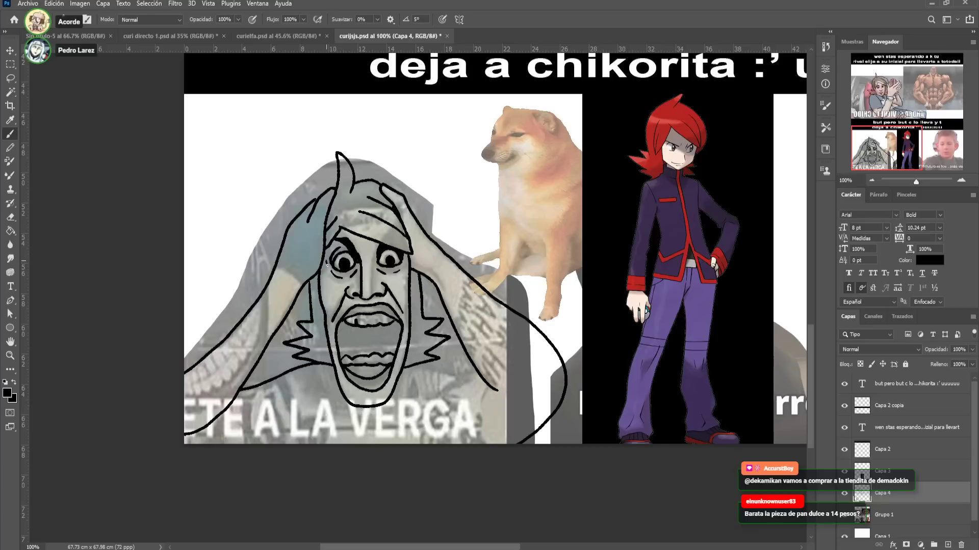
Draw double-lined jacket cuffs across both wrists of the screaming figure
{"action": "left_click_drag", "start_coordinate": [431, 354], "coordinate": [442, 280]}
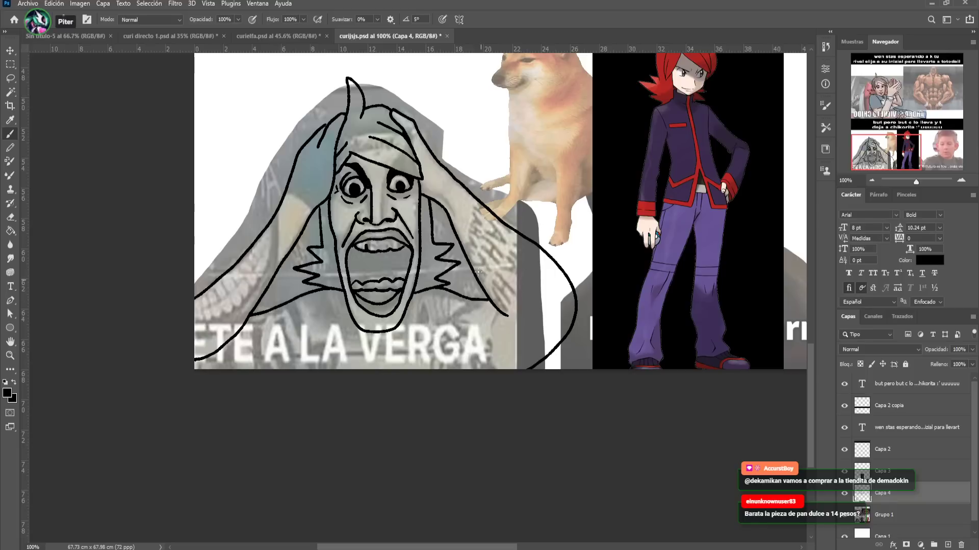
{"action": "mouse_move", "coordinate": [449, 214]}
{"action": "left_mouse_down"}
{"action": "mouse_move", "coordinate": [474, 196]}
{"action": "mouse_move", "coordinate": [463, 220]}
{"action": "left_mouse_up"}
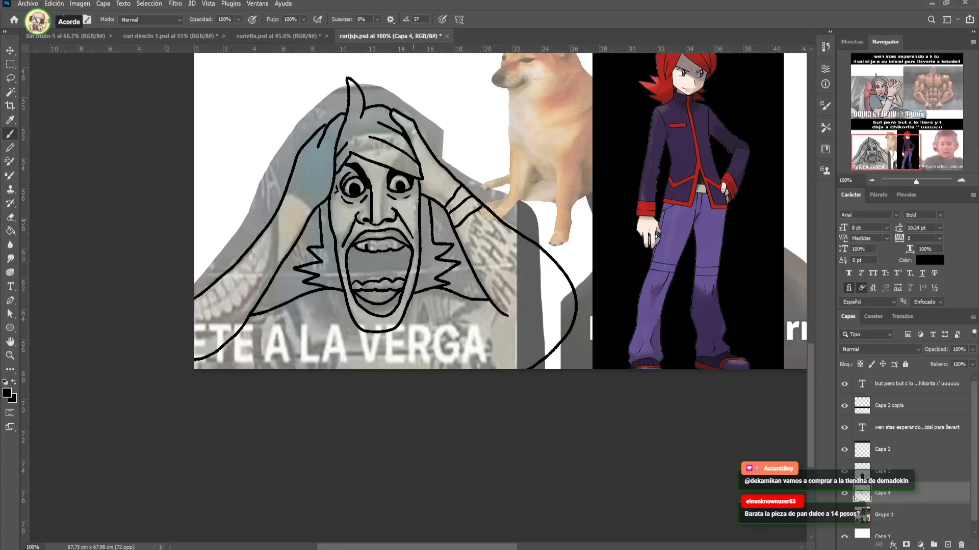
{"action": "mouse_move", "coordinate": [284, 201]}
{"action": "left_mouse_down"}
{"action": "mouse_move", "coordinate": [311, 214]}
{"action": "mouse_move", "coordinate": [300, 237]}
{"action": "left_mouse_up"}
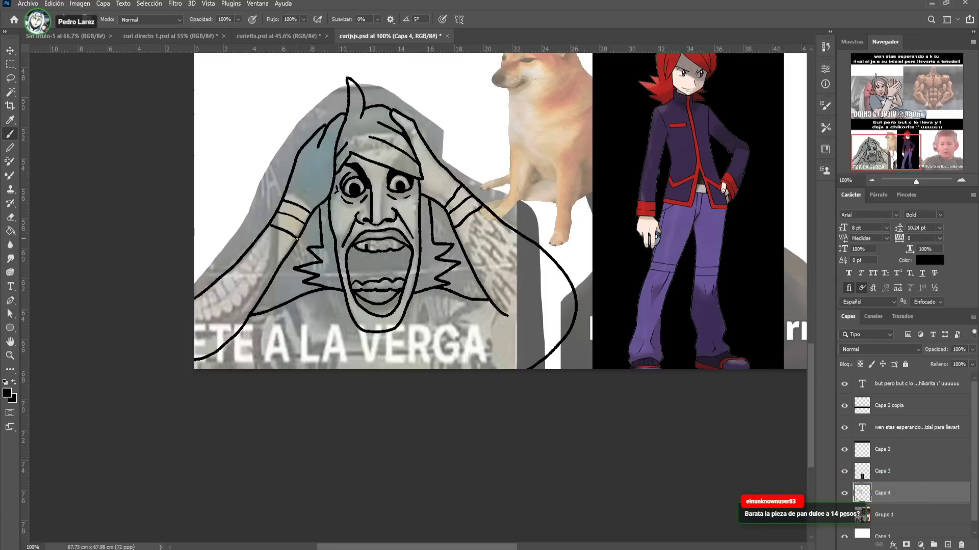
Draw the jacket's central zip lines, chest pocket and short armpit folds below the screaming figure's chin
{"action": "left_click_drag", "start_coordinate": [371, 330], "coordinate": [375, 377]}
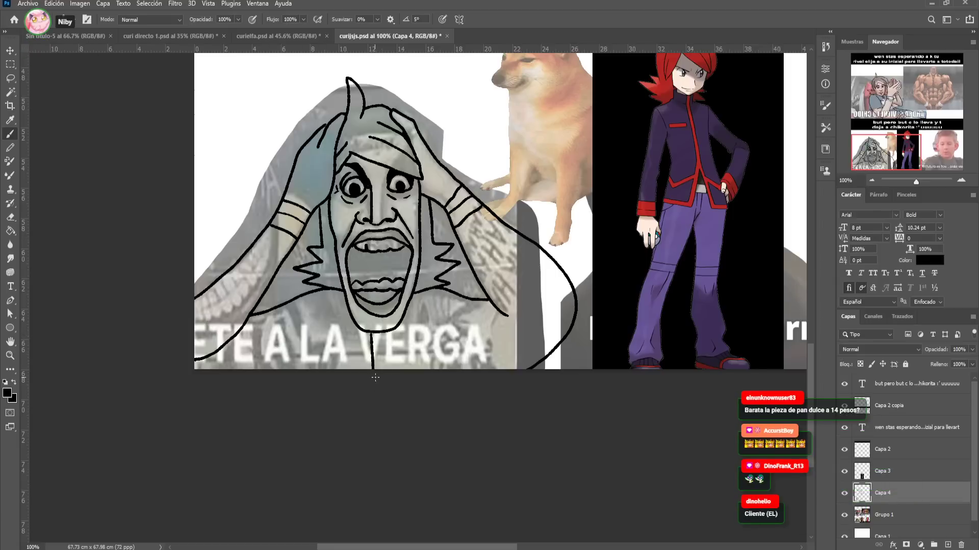
{"action": "mouse_move", "coordinate": [386, 331]}
{"action": "left_mouse_down"}
{"action": "mouse_move", "coordinate": [384, 367]}
{"action": "mouse_move", "coordinate": [360, 348]}
{"action": "left_mouse_up"}
{"action": "mouse_move", "coordinate": [338, 356]}
{"action": "left_mouse_down"}
{"action": "mouse_move", "coordinate": [326, 356]}
{"action": "mouse_move", "coordinate": [336, 366]}
{"action": "mouse_move", "coordinate": [324, 355]}
{"action": "mouse_move", "coordinate": [296, 361]}
{"action": "mouse_move", "coordinate": [342, 358]}
{"action": "left_mouse_up"}
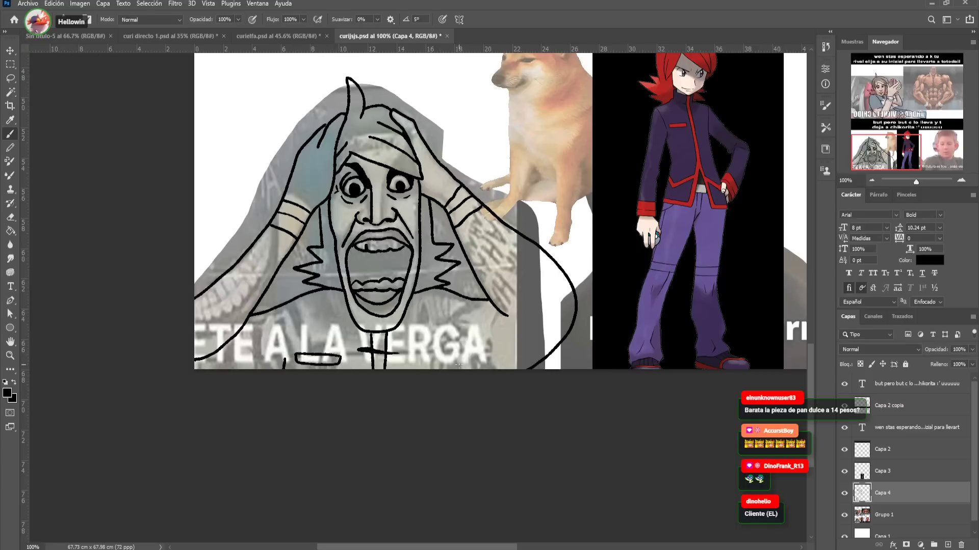
{"action": "left_click_drag", "start_coordinate": [436, 215], "coordinate": [419, 255]}
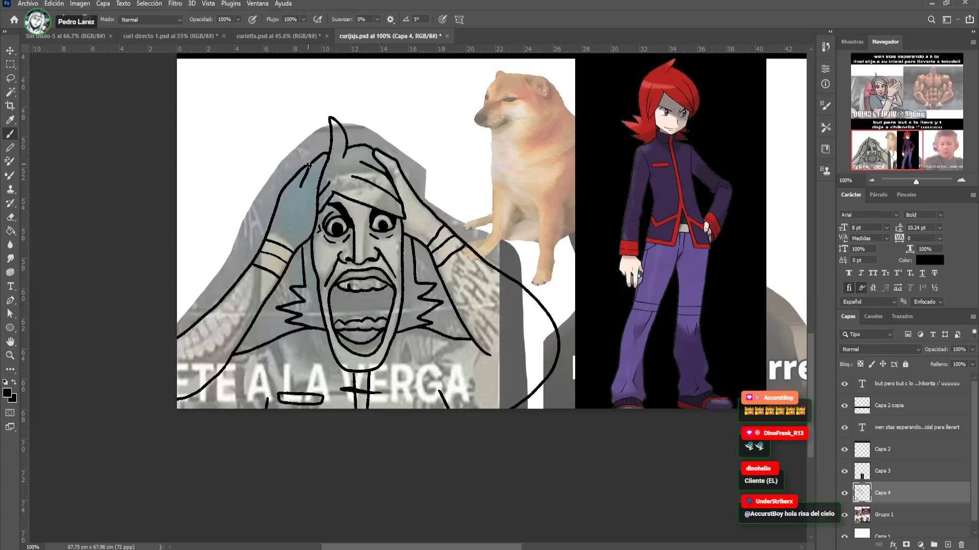
{"action": "left_click_drag", "start_coordinate": [396, 228], "coordinate": [380, 242]}
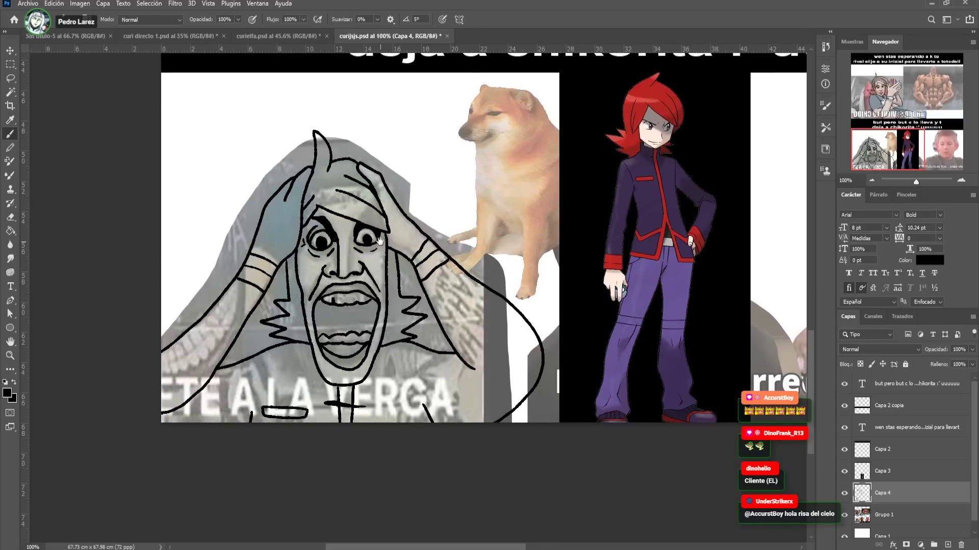
Hide the red-haired trainer reference, make Capa 4 active and check the upper panel's line art without the Grupo 1 photos
{"action": "left_click", "coordinate": [884, 477]}
{"action": "left_click", "coordinate": [845, 471]}
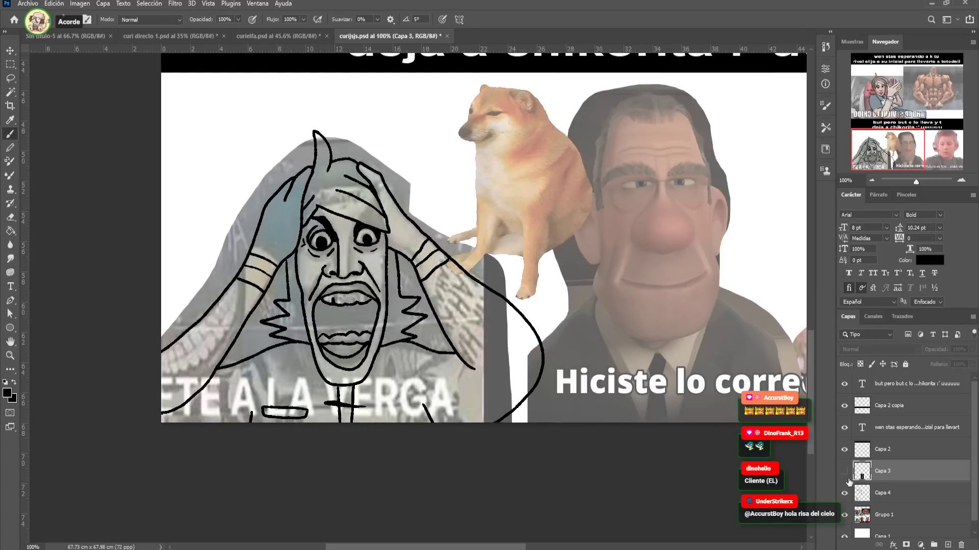
{"action": "left_click", "coordinate": [846, 515]}
{"action": "left_click", "coordinate": [845, 515]}
{"action": "left_click", "coordinate": [897, 494]}
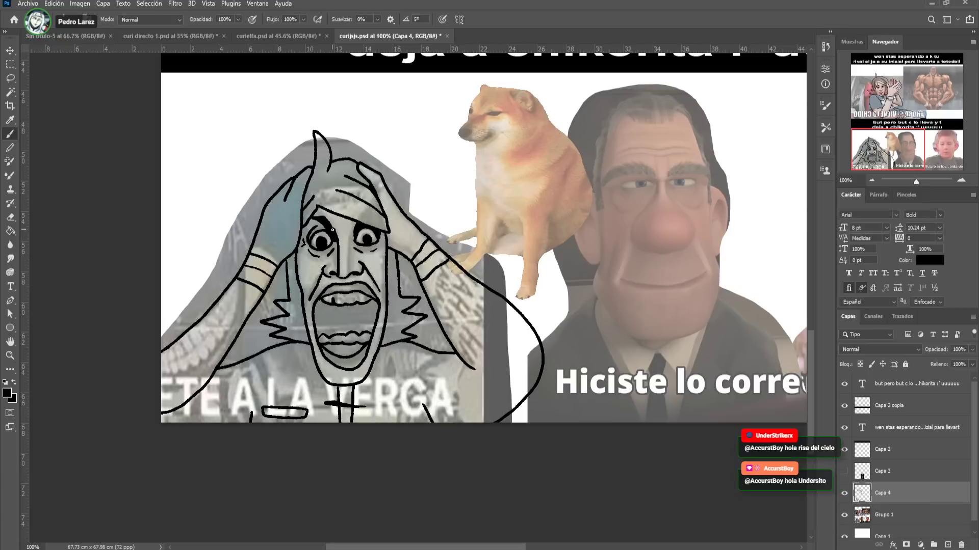
{"action": "left_click_drag", "start_coordinate": [893, 140], "coordinate": [892, 87]}
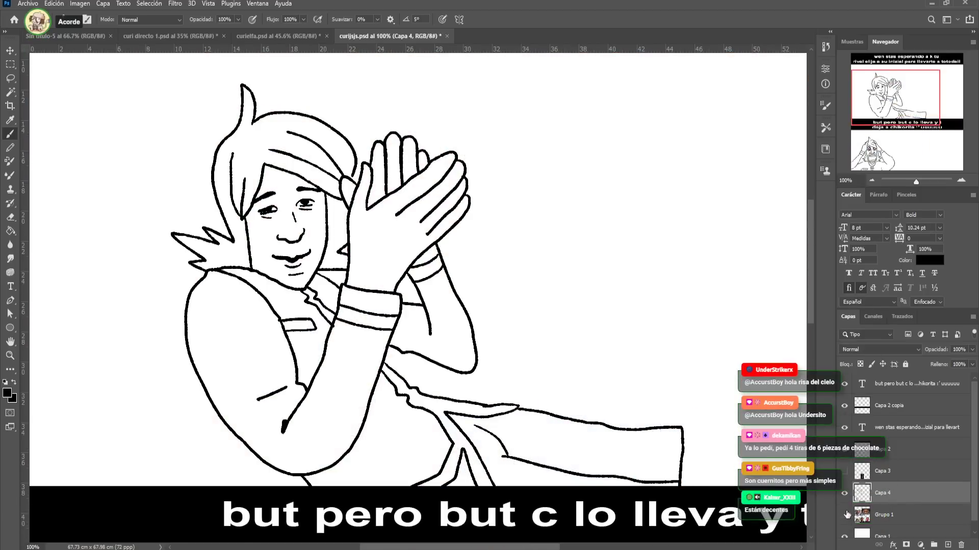
{"action": "left_click", "coordinate": [844, 514]}
{"action": "left_click", "coordinate": [845, 513]}
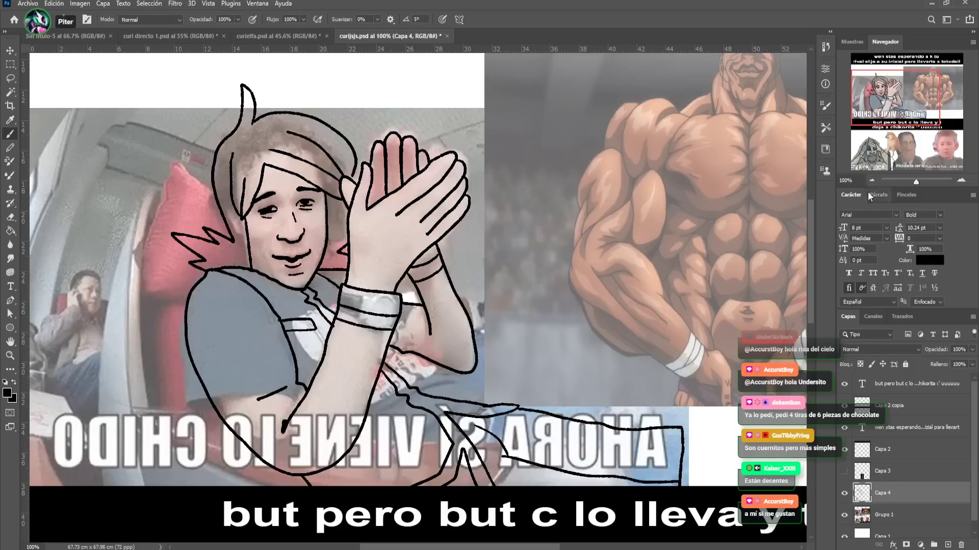
Lasso the muscular man's picture on layer Grupo 1, delete it and clear the selection
{"action": "left_click_drag", "start_coordinate": [898, 100], "coordinate": [920, 92]}
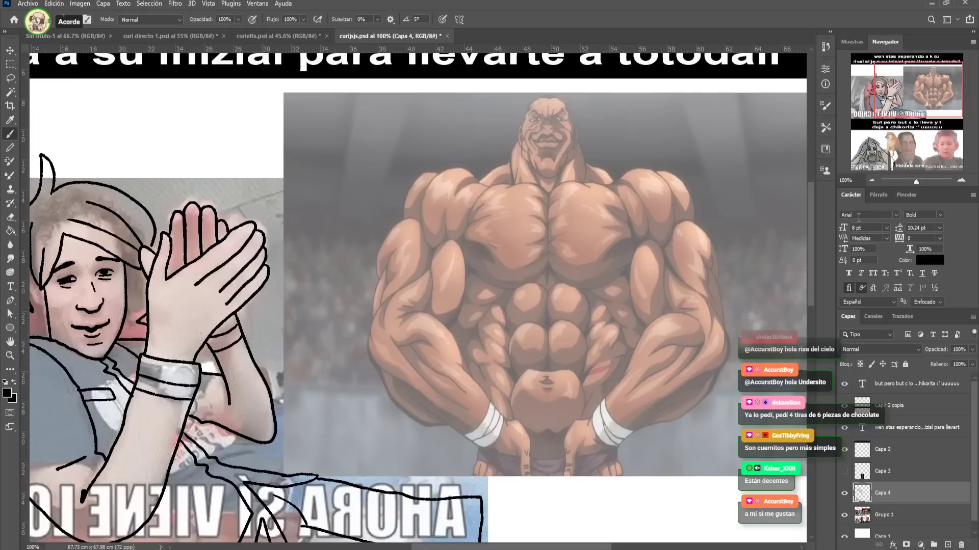
{"action": "left_click", "coordinate": [920, 516]}
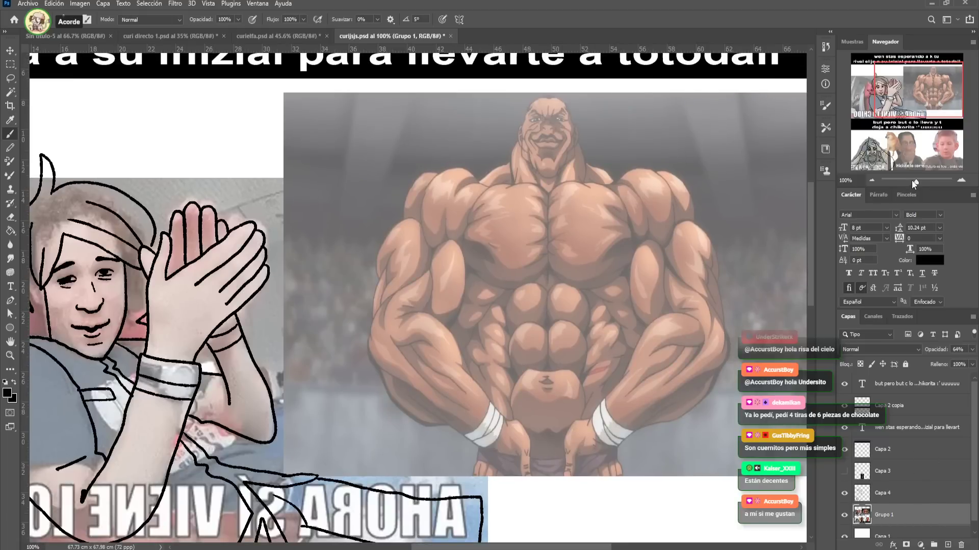
{"action": "left_click_drag", "start_coordinate": [914, 182], "coordinate": [911, 183]}
{"action": "left_click", "coordinate": [10, 78]}
{"action": "mouse_move", "coordinate": [416, 177]}
{"action": "left_mouse_down"}
{"action": "mouse_move", "coordinate": [363, 215]}
{"action": "mouse_move", "coordinate": [378, 353]}
{"action": "mouse_move", "coordinate": [412, 373]}
{"action": "mouse_move", "coordinate": [491, 378]}
{"action": "mouse_move", "coordinate": [597, 257]}
{"action": "mouse_move", "coordinate": [524, 162]}
{"action": "mouse_move", "coordinate": [517, 173]}
{"action": "left_mouse_up"}
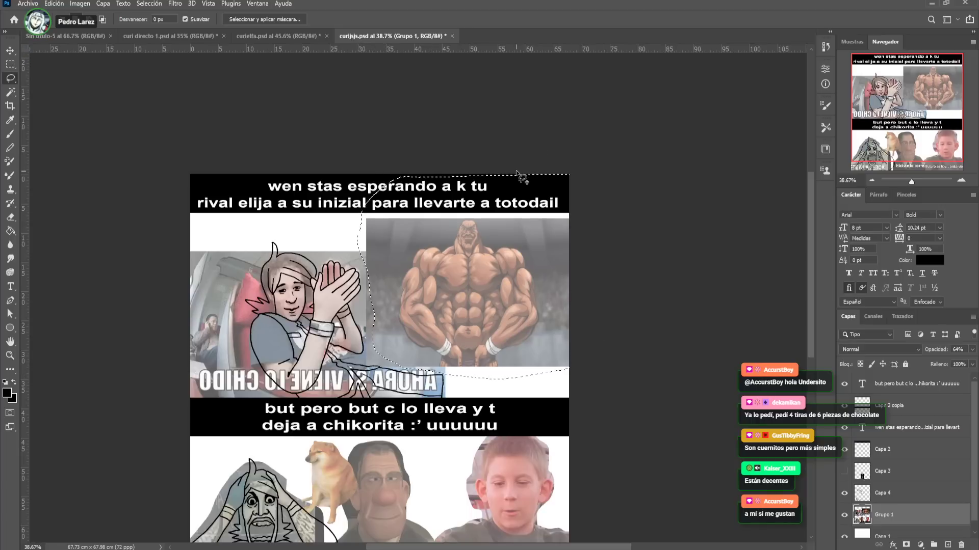
{"action": "key", "text": "Delete"}
{"action": "key", "text": "ctrl+d"}
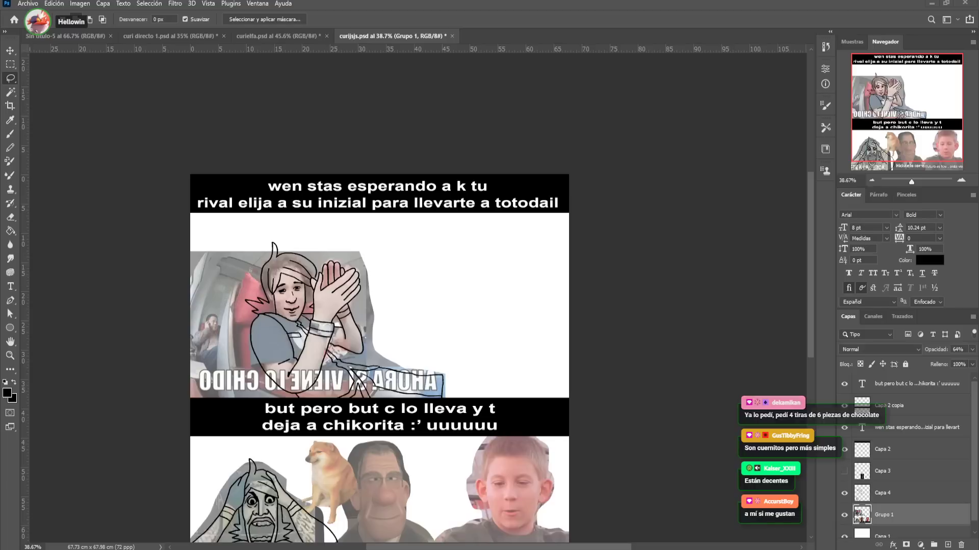
Paste the screen capture of the orange muscular figure, cut that figure out to its own layer and delete the rest of the capture
{"action": "key", "text": "ctrl+v"}
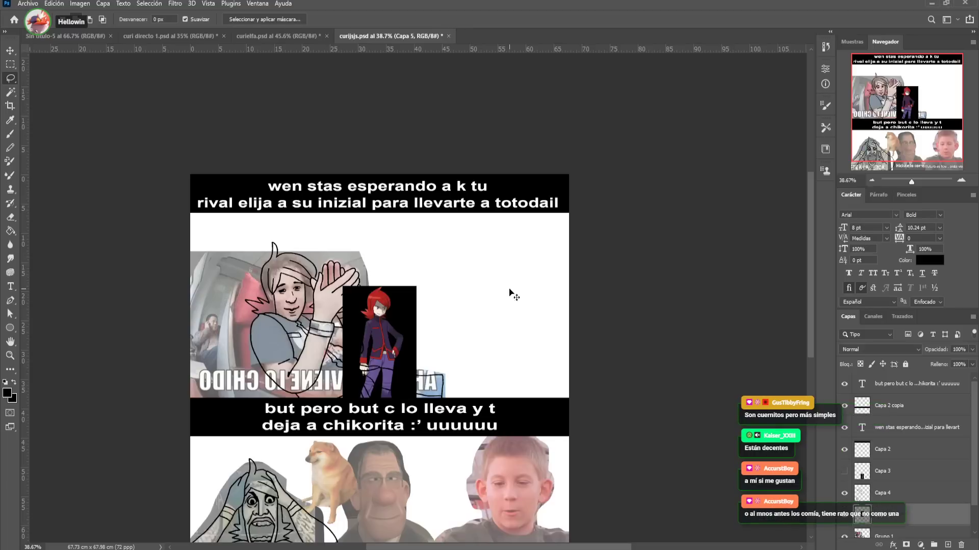
{"action": "key", "text": "ctrl+z"}
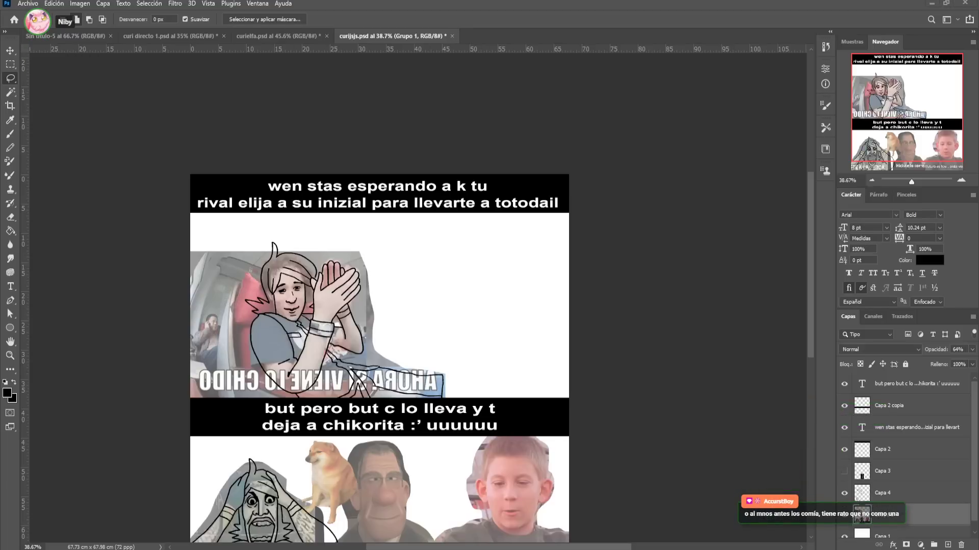
{"action": "key", "text": "ctrl+v"}
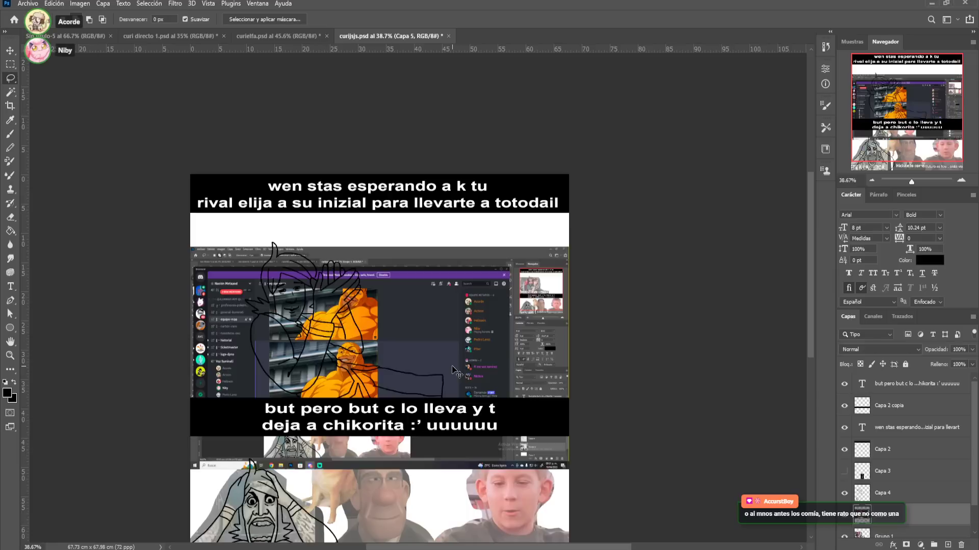
{"action": "mouse_move", "coordinate": [372, 350]}
{"action": "left_mouse_down"}
{"action": "mouse_move", "coordinate": [283, 373]}
{"action": "mouse_move", "coordinate": [313, 414]}
{"action": "mouse_move", "coordinate": [390, 395]}
{"action": "mouse_move", "coordinate": [398, 374]}
{"action": "left_mouse_up"}
{"action": "key", "text": "ctrl+j"}
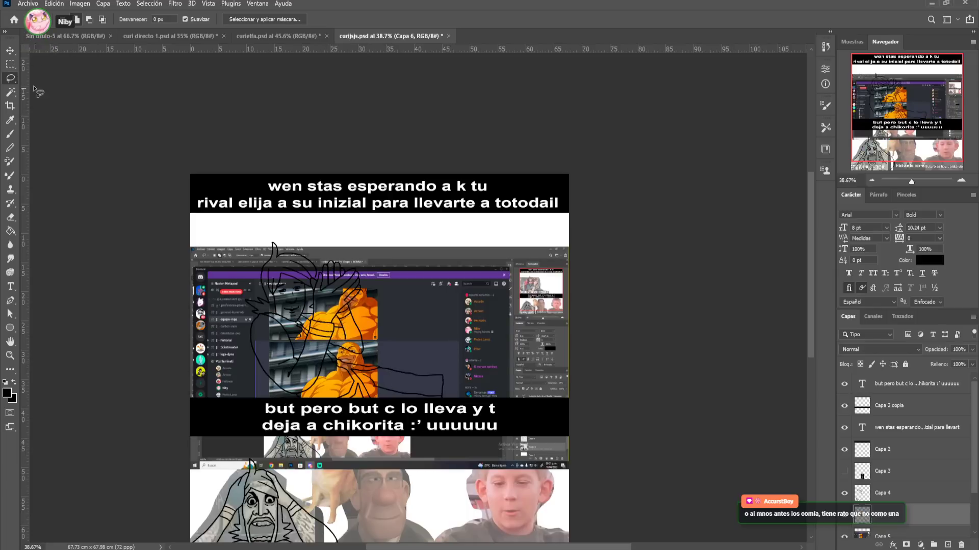
{"action": "left_click", "coordinate": [10, 50]}
{"action": "left_click", "coordinate": [492, 323]}
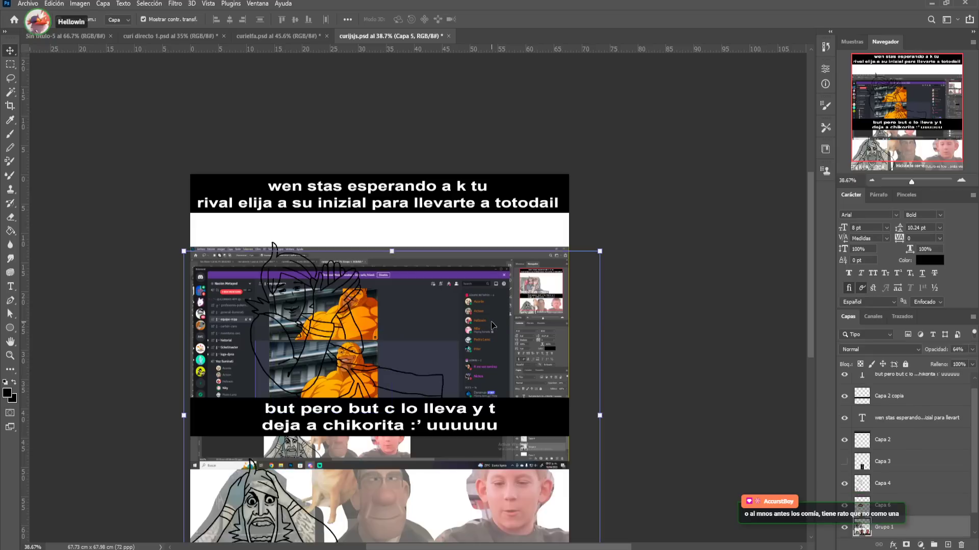
{"action": "key", "text": "Delete"}
Enlarge the orange muscular figure, place it beside the clapping trainer in the upper panel and set its opacity to 64%
{"action": "left_click", "coordinate": [369, 356]}
{"action": "mouse_move", "coordinate": [370, 359]}
{"action": "left_mouse_down"}
{"action": "mouse_move", "coordinate": [504, 326]}
{"action": "mouse_move", "coordinate": [491, 323]}
{"action": "mouse_move", "coordinate": [607, 228]}
{"action": "left_mouse_up"}
{"action": "left_click_drag", "start_coordinate": [558, 280], "coordinate": [522, 281]}
{"action": "key", "text": "Return"}
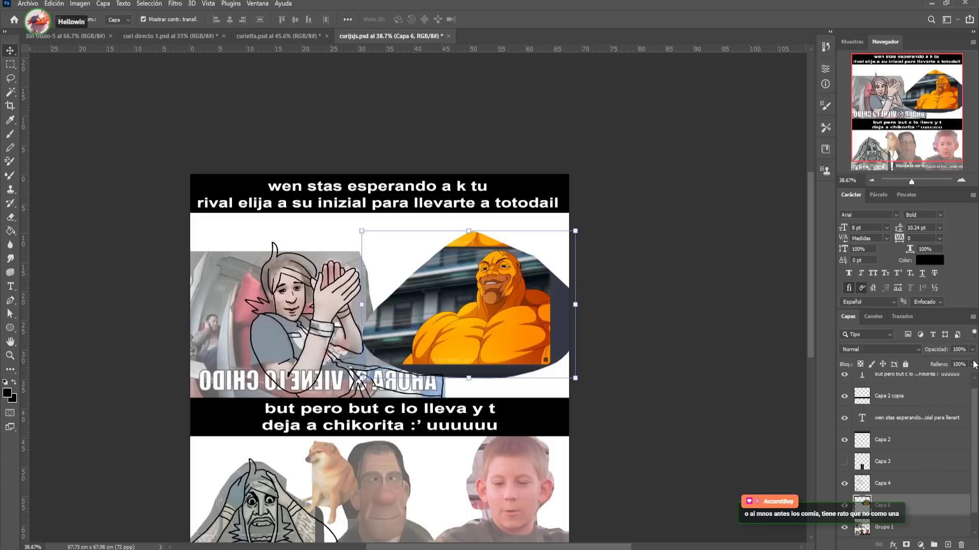
{"action": "left_click_drag", "start_coordinate": [972, 349], "coordinate": [956, 364]}
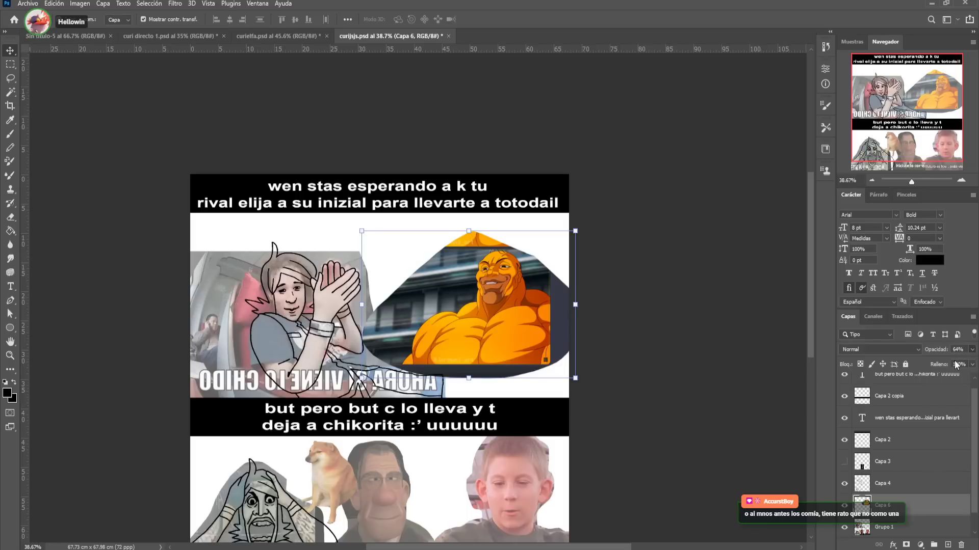
Merge the orange figure's layer Capa 6 with Grupo 1 into one reference layer and deselect it
{"action": "left_click", "coordinate": [897, 528]}
{"action": "scroll", "coordinate": [898, 527], "scroll_direction": "down", "scroll_amount": 1}
{"action": "left_click_drag", "start_coordinate": [896, 510], "coordinate": [869, 405]}
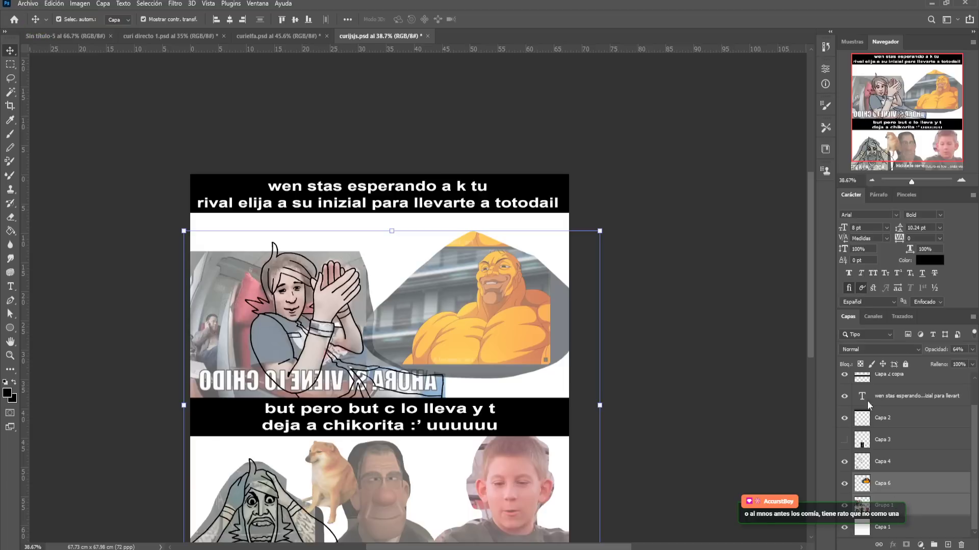
{"action": "key", "text": "ctrl+e"}
{"action": "left_click_drag", "start_coordinate": [531, 318], "coordinate": [527, 320]}
{"action": "left_click", "coordinate": [613, 308]}
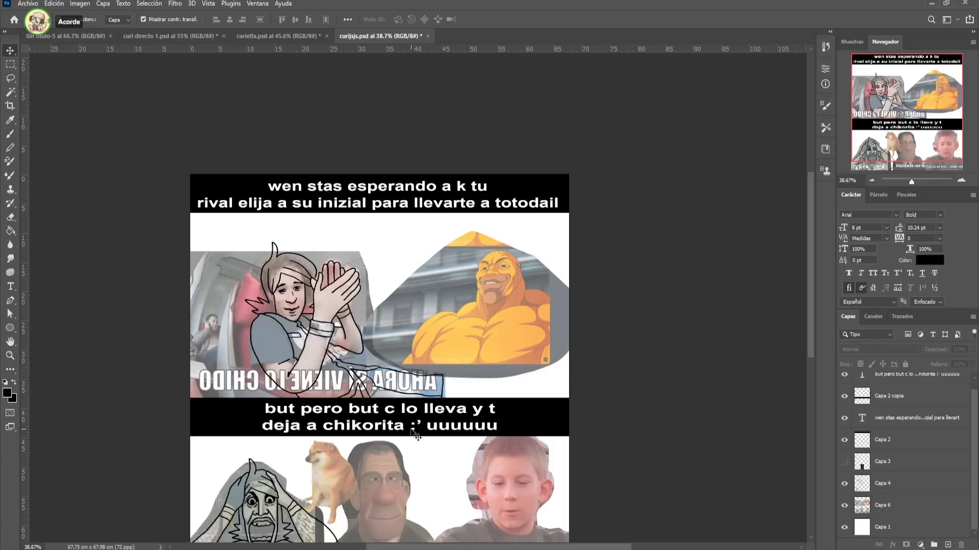
Paste the Totodile reference between the trainer and the orange figure, move its layer below Capa 2 and make Capa 4 active
{"action": "key", "text": "ctrl+v"}
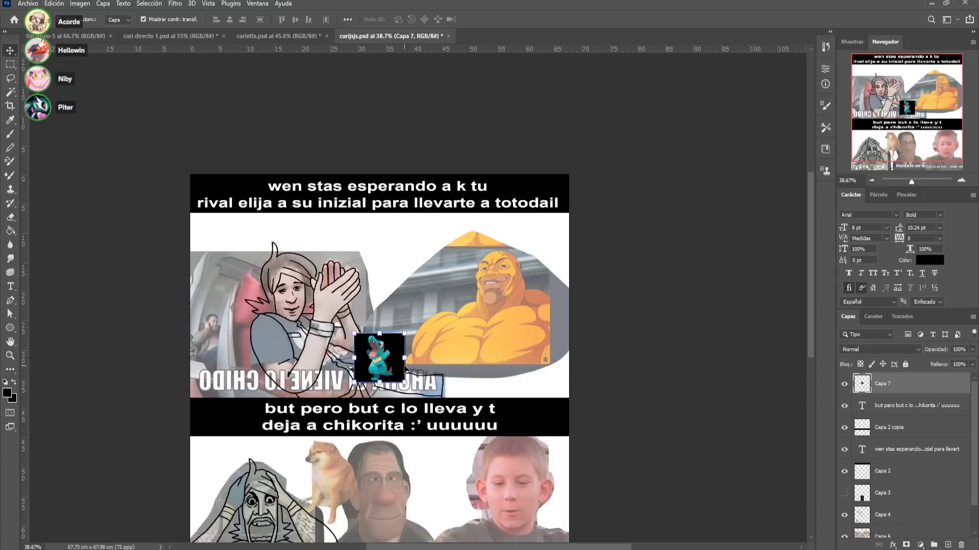
{"action": "left_click_drag", "start_coordinate": [380, 358], "coordinate": [405, 266]}
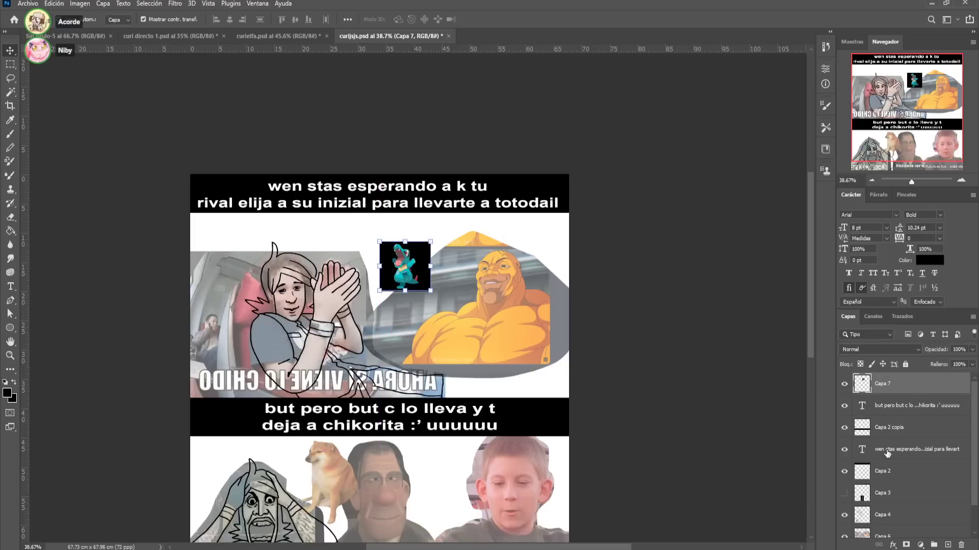
{"action": "left_click_drag", "start_coordinate": [910, 388], "coordinate": [907, 484]}
{"action": "left_click", "coordinate": [889, 515]}
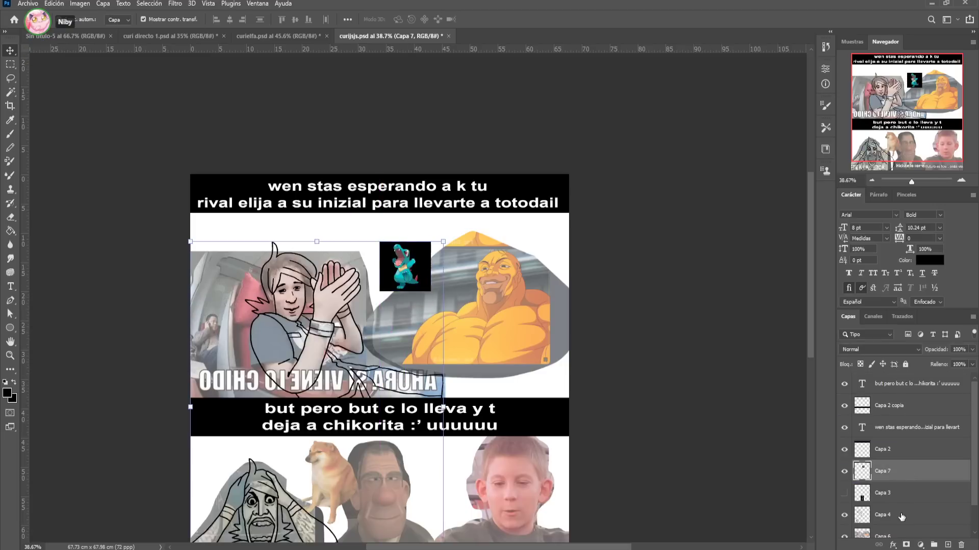
{"action": "left_click", "coordinate": [844, 515]}
{"action": "left_click", "coordinate": [844, 517]}
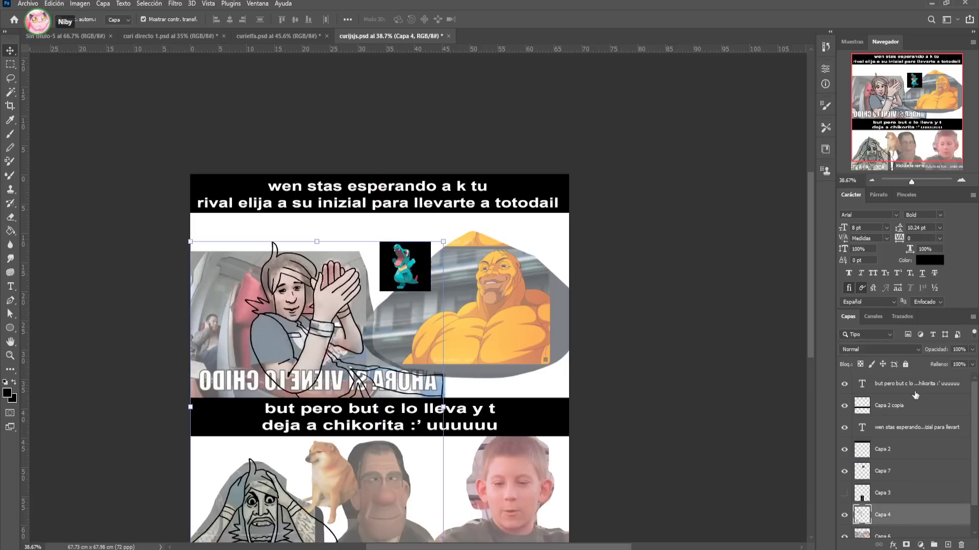
With the Brush on Capa 4, trace the orange figure's eyes, nose, frown lines and the outline of the face
{"action": "left_click_drag", "start_coordinate": [912, 181], "coordinate": [916, 185]}
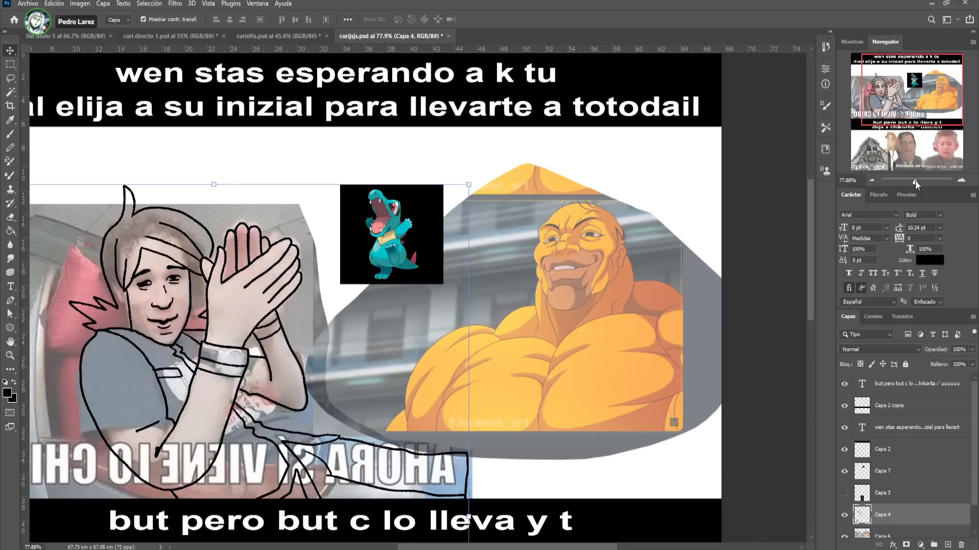
{"action": "key", "text": "b"}
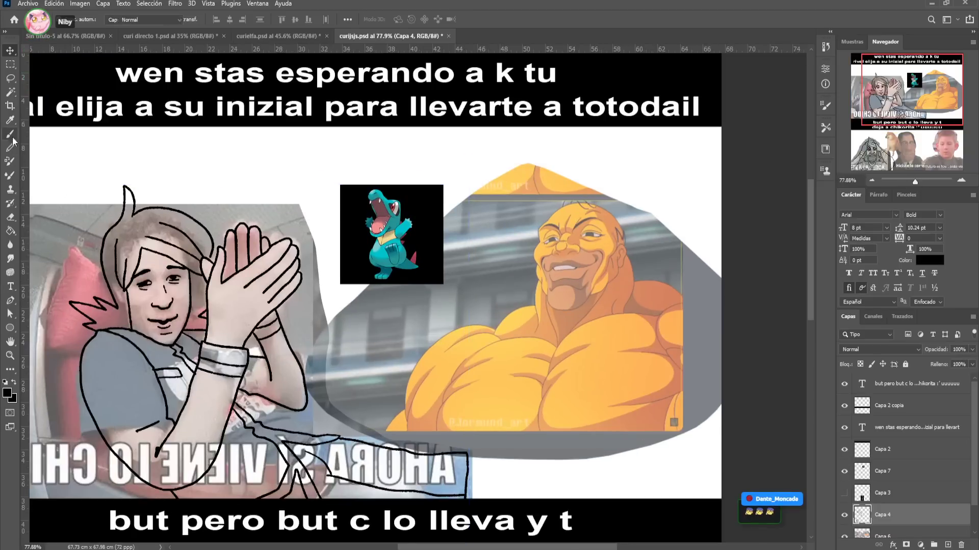
{"action": "left_click_drag", "start_coordinate": [469, 284], "coordinate": [407, 271]}
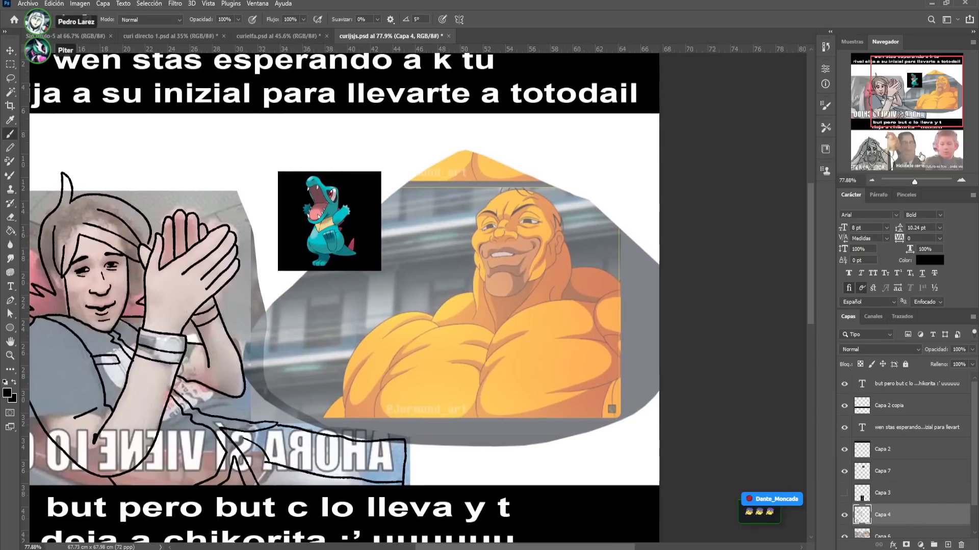
{"action": "left_click", "coordinate": [918, 184]}
{"action": "left_click", "coordinate": [916, 181]}
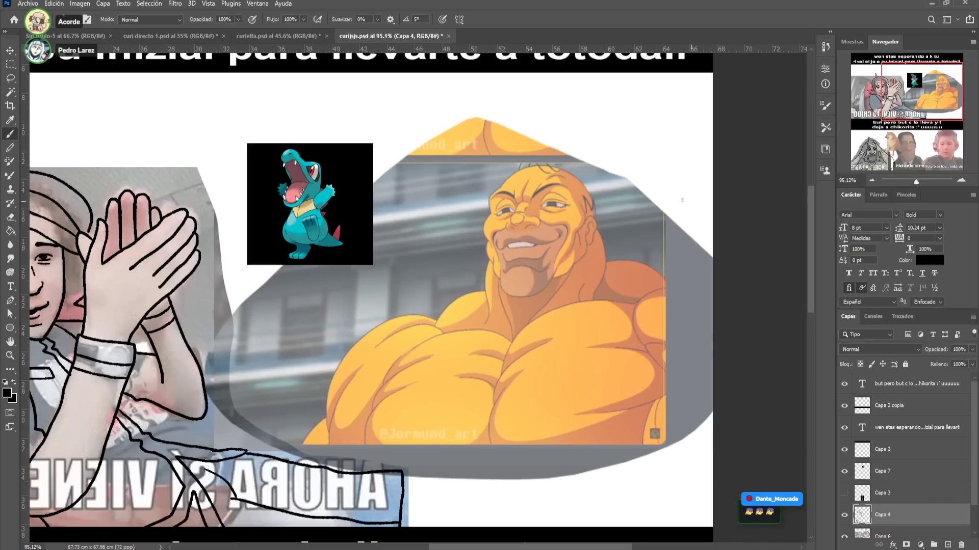
{"action": "left_click_drag", "start_coordinate": [541, 203], "coordinate": [568, 204]}
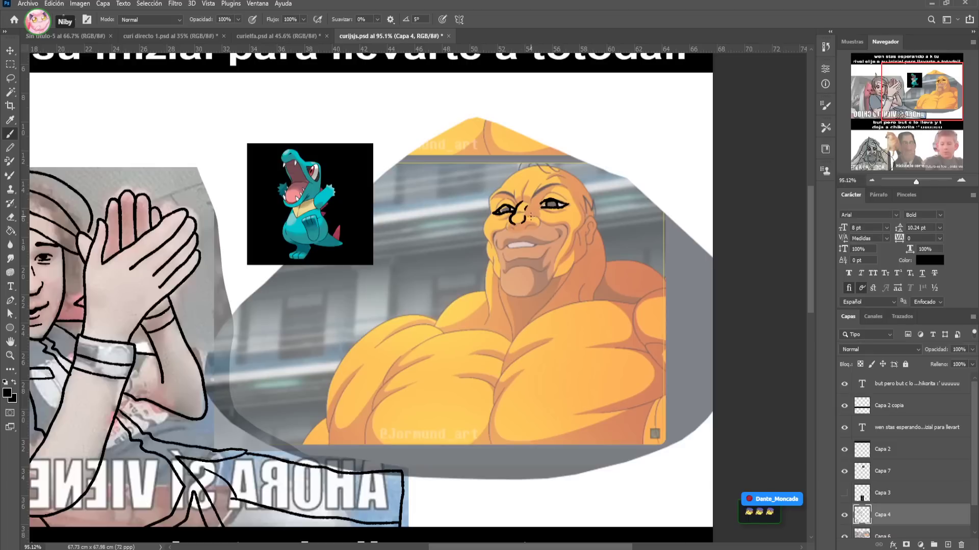
{"action": "left_click_drag", "start_coordinate": [541, 219], "coordinate": [528, 226]}
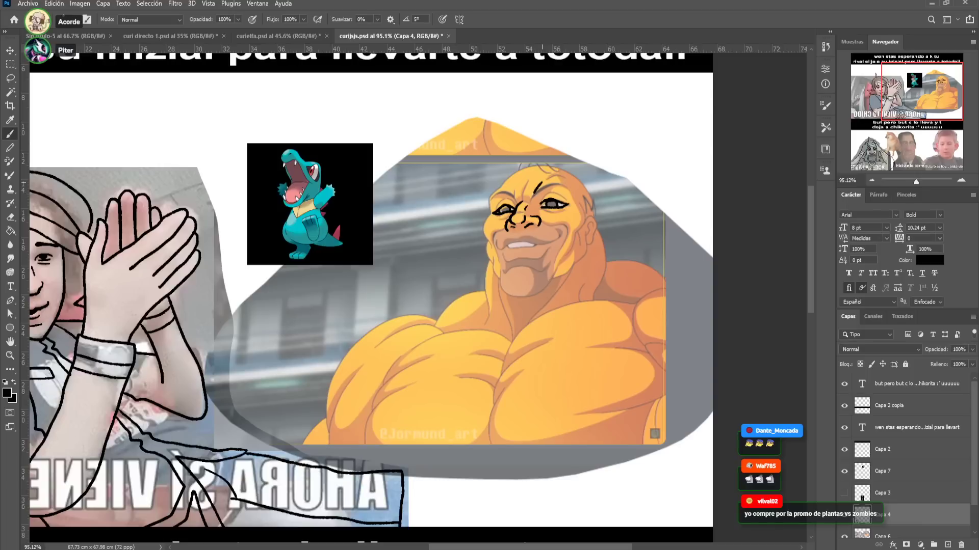
{"action": "left_click_drag", "start_coordinate": [527, 192], "coordinate": [512, 202]}
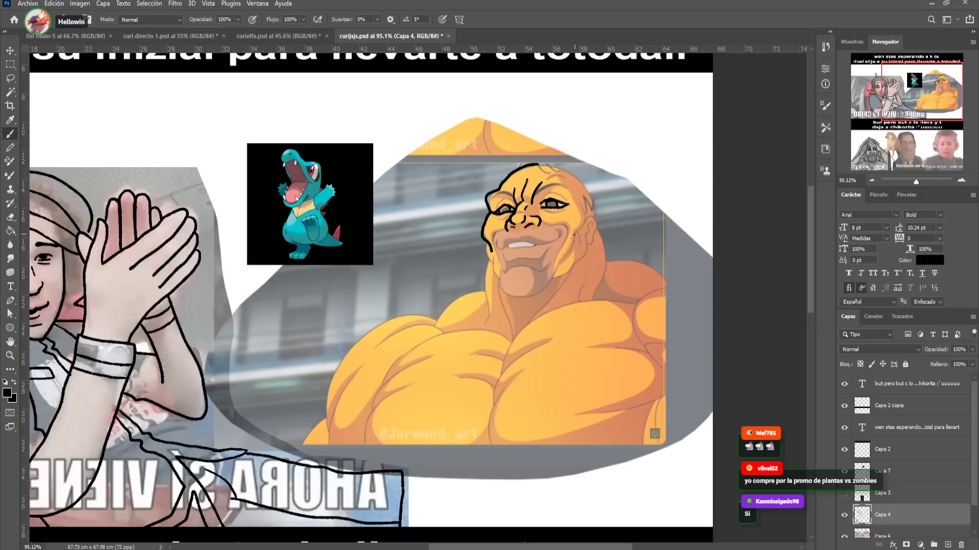
{"action": "left_click_drag", "start_coordinate": [581, 202], "coordinate": [587, 221]}
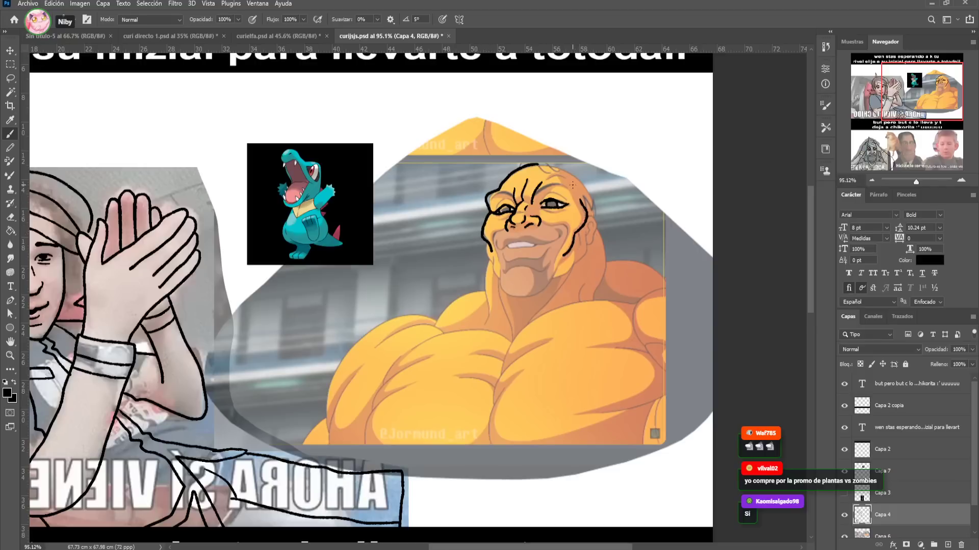
Trace the back of the orange figure's head and neck, the shoulder and arm behind it, and the nearer pectoral
{"action": "mouse_move", "coordinate": [535, 164]}
{"action": "left_mouse_down"}
{"action": "mouse_move", "coordinate": [591, 196]}
{"action": "mouse_move", "coordinate": [608, 253]}
{"action": "mouse_move", "coordinate": [594, 304]}
{"action": "left_mouse_up"}
{"action": "mouse_move", "coordinate": [612, 261]}
{"action": "left_mouse_down"}
{"action": "mouse_move", "coordinate": [639, 261]}
{"action": "mouse_move", "coordinate": [724, 311]}
{"action": "mouse_move", "coordinate": [672, 288]}
{"action": "mouse_move", "coordinate": [633, 307]}
{"action": "mouse_move", "coordinate": [645, 344]}
{"action": "mouse_move", "coordinate": [684, 354]}
{"action": "mouse_move", "coordinate": [652, 359]}
{"action": "mouse_move", "coordinate": [709, 414]}
{"action": "left_mouse_up"}
{"action": "mouse_move", "coordinate": [662, 391]}
{"action": "left_mouse_down"}
{"action": "mouse_move", "coordinate": [642, 445]}
{"action": "mouse_move", "coordinate": [718, 444]}
{"action": "left_mouse_up"}
{"action": "mouse_move", "coordinate": [643, 445]}
{"action": "left_mouse_down"}
{"action": "mouse_move", "coordinate": [486, 440]}
{"action": "mouse_move", "coordinate": [508, 388]}
{"action": "mouse_move", "coordinate": [494, 407]}
{"action": "mouse_move", "coordinate": [500, 373]}
{"action": "mouse_move", "coordinate": [552, 341]}
{"action": "left_mouse_up"}
{"action": "mouse_move", "coordinate": [633, 306]}
{"action": "left_mouse_down"}
{"action": "mouse_move", "coordinate": [539, 308]}
{"action": "mouse_move", "coordinate": [512, 332]}
{"action": "mouse_move", "coordinate": [503, 370]}
{"action": "mouse_move", "coordinate": [504, 362]}
{"action": "mouse_move", "coordinate": [480, 353]}
{"action": "mouse_move", "coordinate": [493, 386]}
{"action": "left_mouse_up"}
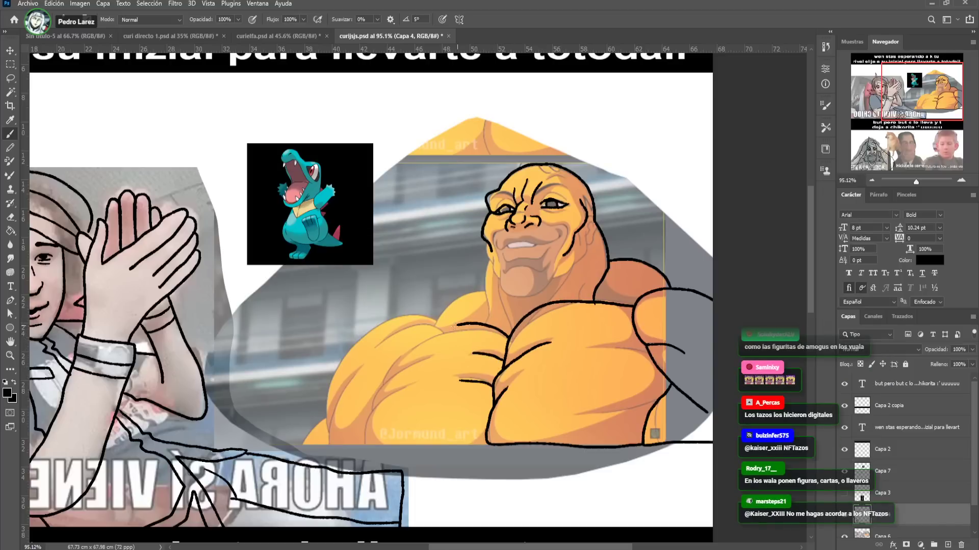
Trace the orange figure's other pectoral, shoulder and arm, close the torso's lower edge and add the chest muscle creases
{"action": "mouse_move", "coordinate": [402, 354]}
{"action": "left_mouse_down"}
{"action": "mouse_move", "coordinate": [379, 389]}
{"action": "mouse_move", "coordinate": [436, 357]}
{"action": "left_mouse_up"}
{"action": "left_click_drag", "start_coordinate": [372, 405], "coordinate": [410, 386]}
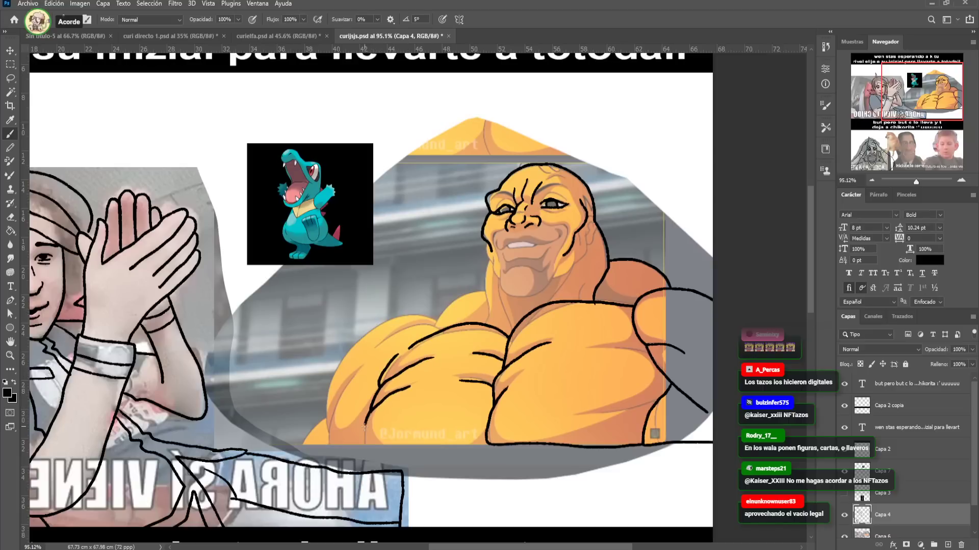
{"action": "left_click_drag", "start_coordinate": [365, 447], "coordinate": [461, 448]}
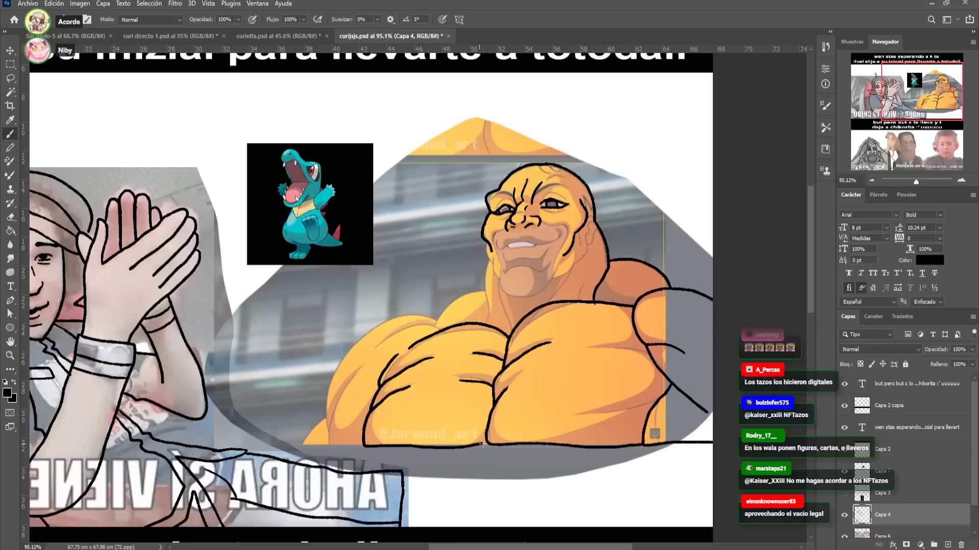
{"action": "mouse_move", "coordinate": [346, 447]}
{"action": "left_mouse_down"}
{"action": "mouse_move", "coordinate": [300, 447]}
{"action": "mouse_move", "coordinate": [324, 417]}
{"action": "mouse_move", "coordinate": [333, 444]}
{"action": "left_mouse_up"}
{"action": "mouse_move", "coordinate": [442, 330]}
{"action": "left_mouse_down"}
{"action": "mouse_move", "coordinate": [411, 323]}
{"action": "mouse_move", "coordinate": [377, 345]}
{"action": "left_mouse_up"}
{"action": "mouse_move", "coordinate": [435, 320]}
{"action": "left_mouse_down"}
{"action": "mouse_move", "coordinate": [407, 314]}
{"action": "mouse_move", "coordinate": [373, 324]}
{"action": "mouse_move", "coordinate": [344, 354]}
{"action": "mouse_move", "coordinate": [326, 416]}
{"action": "left_mouse_up"}
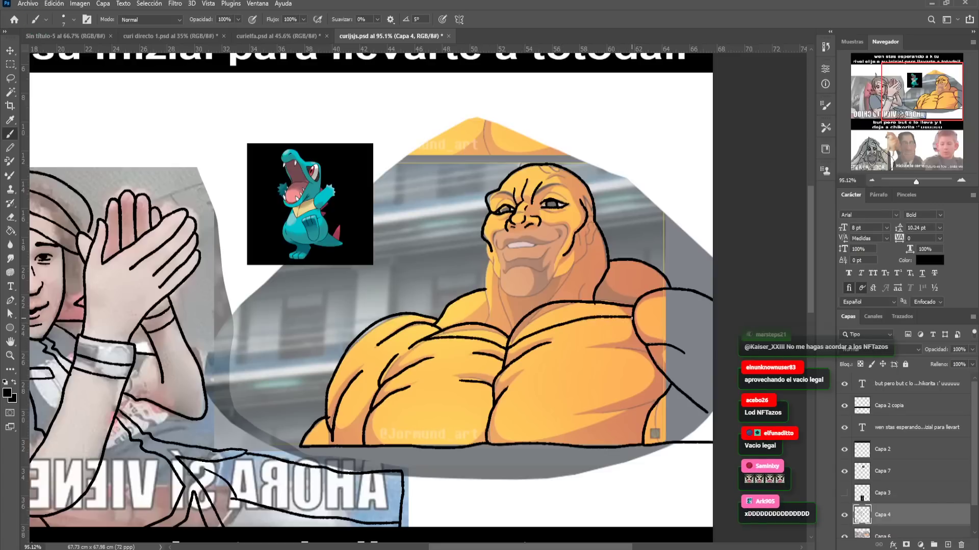
{"action": "mouse_move", "coordinate": [658, 374]}
{"action": "left_mouse_down"}
{"action": "mouse_move", "coordinate": [598, 384]}
{"action": "mouse_move", "coordinate": [486, 427]}
{"action": "mouse_move", "coordinate": [396, 418]}
{"action": "left_mouse_up"}
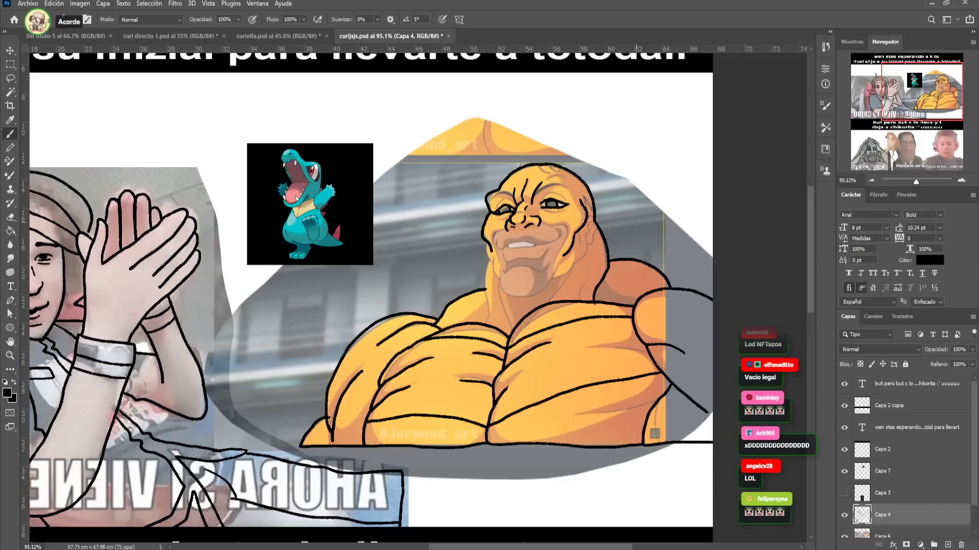
Draw the orange figure's wide smiling mouth with pointed Totodile-style fangs and curled lips
{"action": "left_click", "coordinate": [919, 181]}
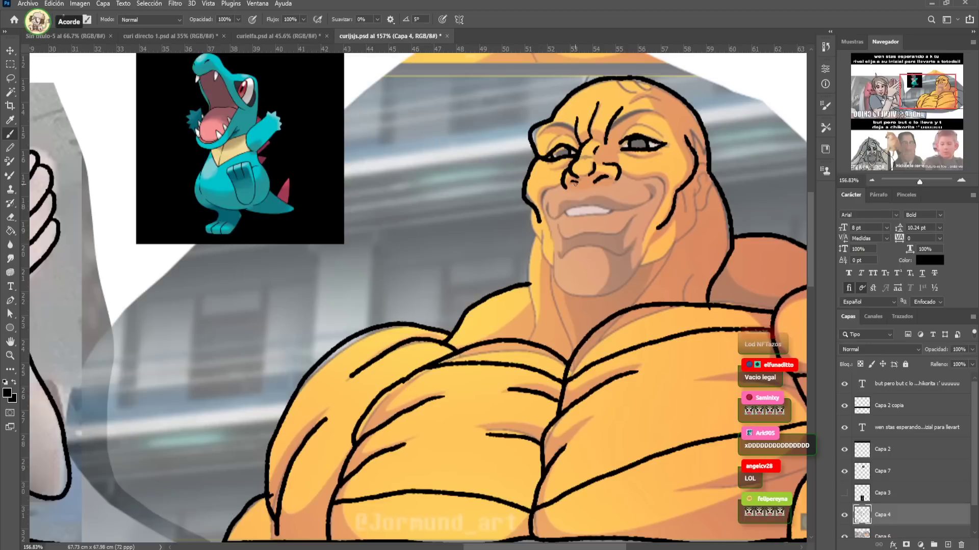
{"action": "left_click_drag", "start_coordinate": [554, 220], "coordinate": [564, 231]}
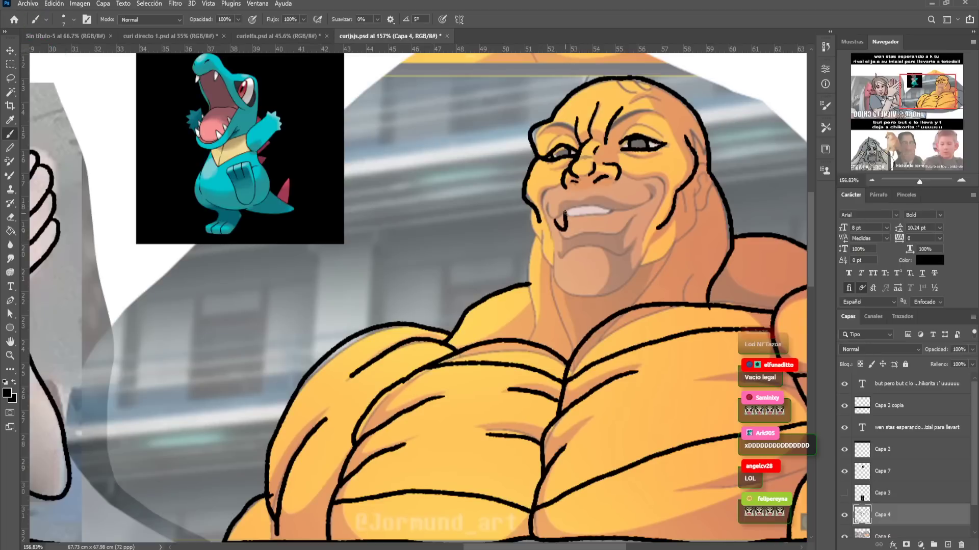
{"action": "mouse_move", "coordinate": [621, 210]}
{"action": "left_mouse_down"}
{"action": "mouse_move", "coordinate": [576, 206]}
{"action": "mouse_move", "coordinate": [553, 222]}
{"action": "mouse_move", "coordinate": [546, 207]}
{"action": "mouse_move", "coordinate": [600, 195]}
{"action": "mouse_move", "coordinate": [616, 199]}
{"action": "mouse_move", "coordinate": [619, 211]}
{"action": "mouse_move", "coordinate": [656, 194]}
{"action": "left_mouse_up"}
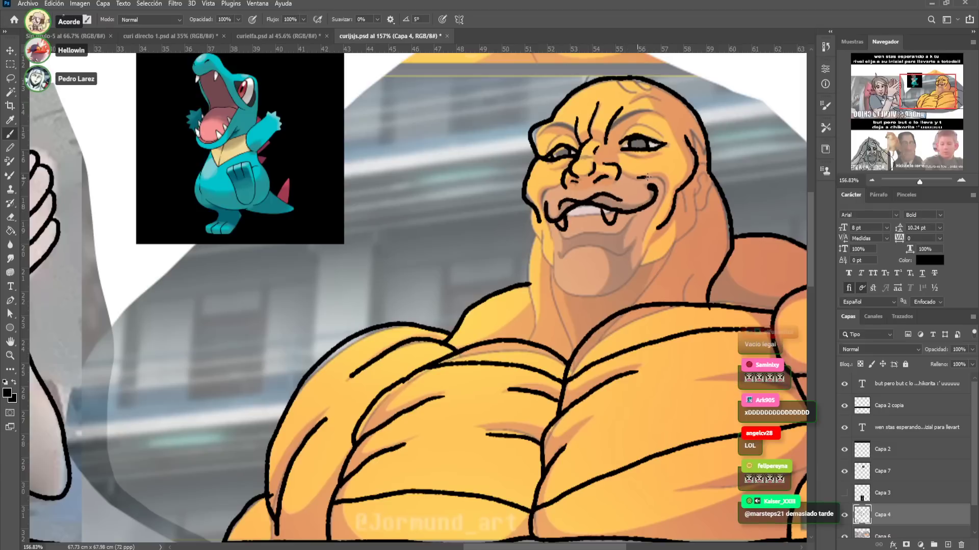
{"action": "mouse_move", "coordinate": [553, 187]}
{"action": "left_mouse_down"}
{"action": "mouse_move", "coordinate": [540, 202]}
{"action": "mouse_move", "coordinate": [563, 240]}
{"action": "mouse_move", "coordinate": [610, 237]}
{"action": "mouse_move", "coordinate": [632, 223]}
{"action": "left_mouse_up"}
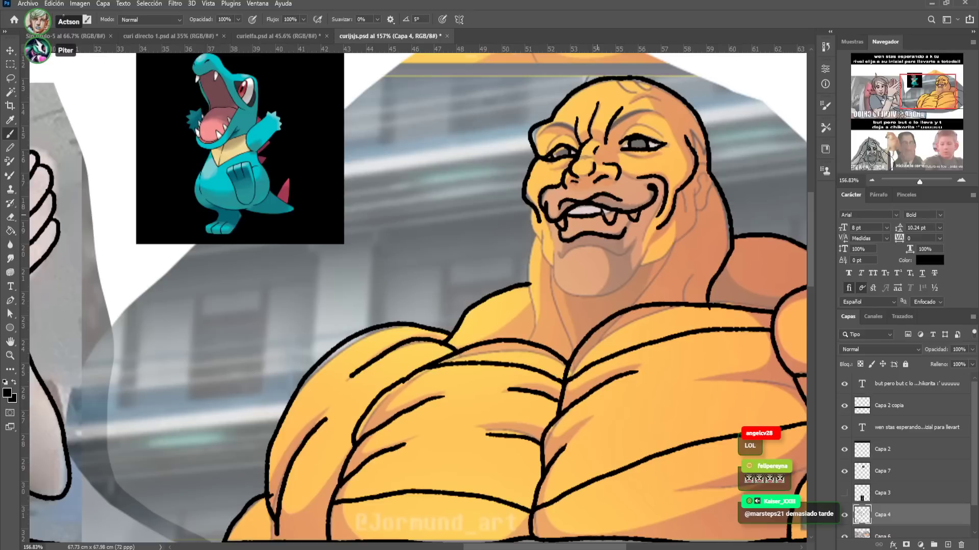
Draw a spiky Totodile-style crest behind the figure's head and add the brow lines above the eyes
{"action": "left_click_drag", "start_coordinate": [617, 181], "coordinate": [519, 214]}
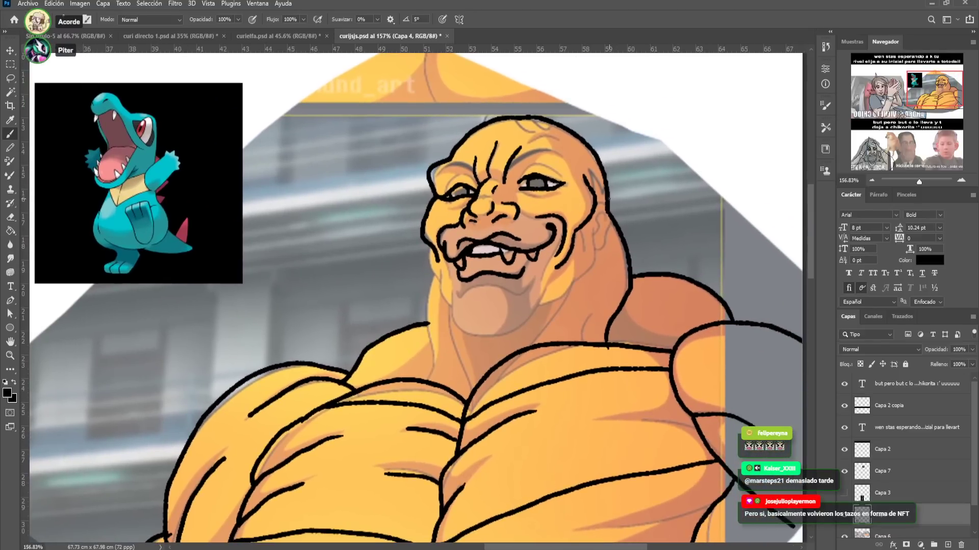
{"action": "mouse_move", "coordinate": [610, 196]}
{"action": "left_mouse_down"}
{"action": "mouse_move", "coordinate": [678, 209]}
{"action": "mouse_move", "coordinate": [650, 236]}
{"action": "mouse_move", "coordinate": [684, 243]}
{"action": "left_mouse_up"}
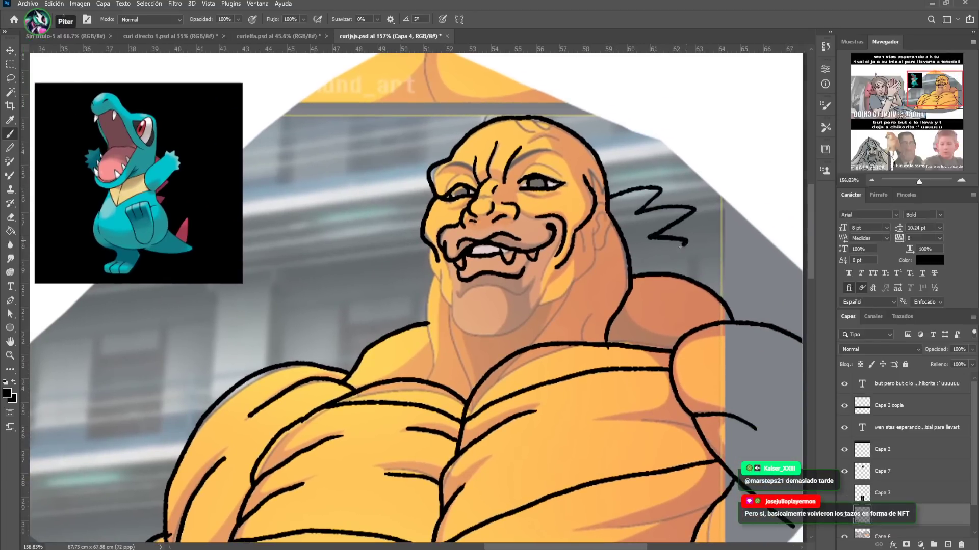
{"action": "left_click_drag", "start_coordinate": [622, 278], "coordinate": [645, 258]}
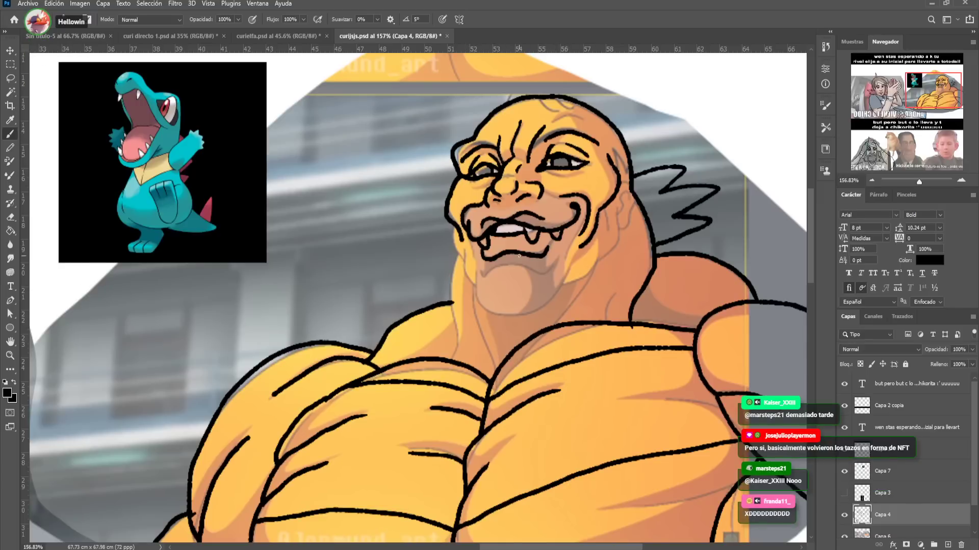
Trace the figure's chin, jaw and neck lines, then check the line art with the reference layer temporarily hidden
{"action": "mouse_move", "coordinate": [482, 268]}
{"action": "left_mouse_down"}
{"action": "mouse_move", "coordinate": [520, 264]}
{"action": "mouse_move", "coordinate": [559, 260]}
{"action": "left_mouse_up"}
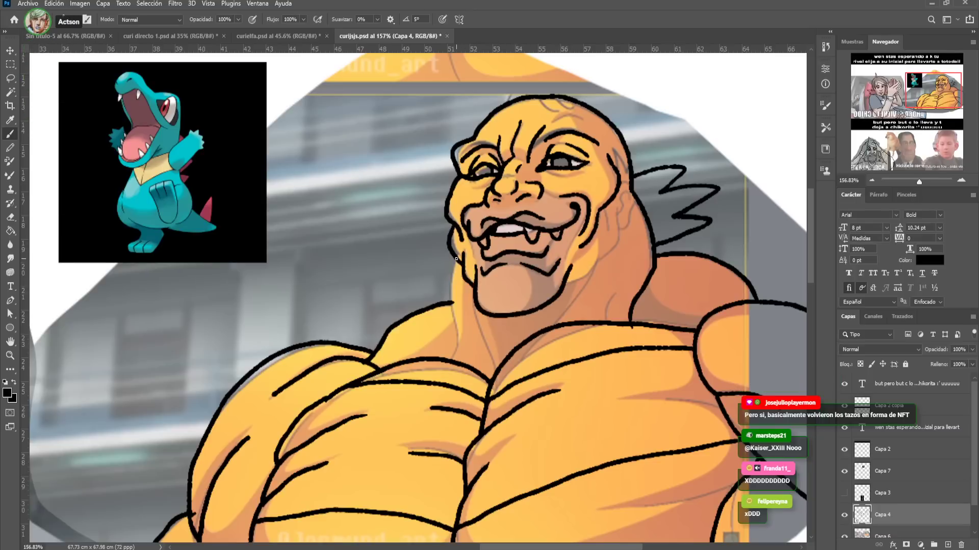
{"action": "mouse_move", "coordinate": [450, 269]}
{"action": "left_mouse_down"}
{"action": "mouse_move", "coordinate": [458, 350]}
{"action": "mouse_move", "coordinate": [476, 326]}
{"action": "mouse_move", "coordinate": [472, 307]}
{"action": "left_mouse_up"}
{"action": "left_click_drag", "start_coordinate": [561, 323], "coordinate": [594, 279]}
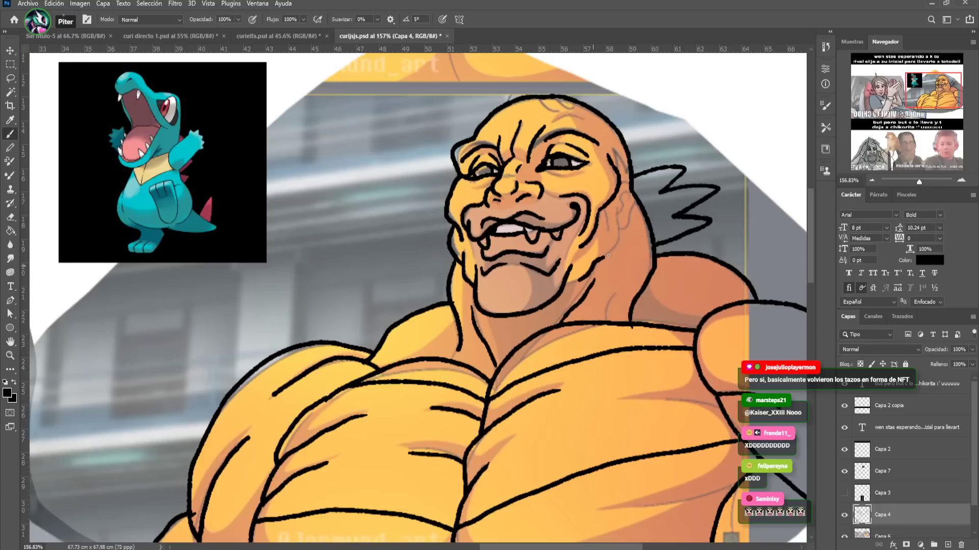
{"action": "left_click_drag", "start_coordinate": [594, 284], "coordinate": [623, 299]}
{"action": "left_click", "coordinate": [845, 537]}
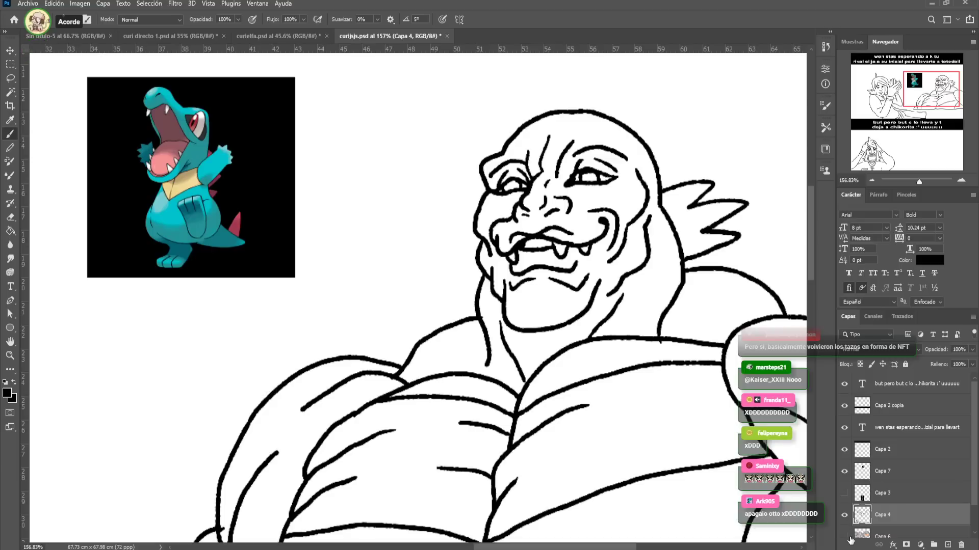
{"action": "left_click", "coordinate": [844, 537]}
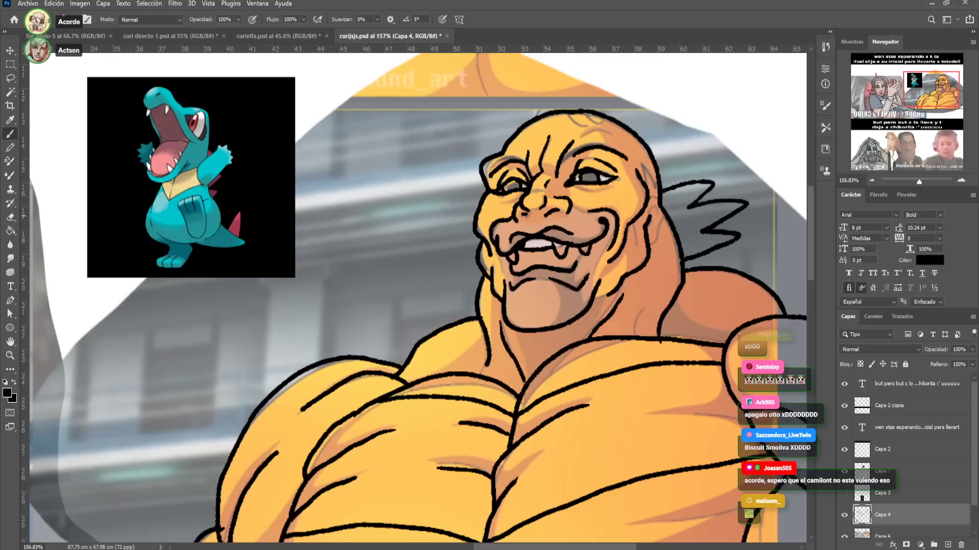
Delete the Totodile reference layer Capa 7
{"action": "left_click_drag", "start_coordinate": [540, 330], "coordinate": [539, 195]}
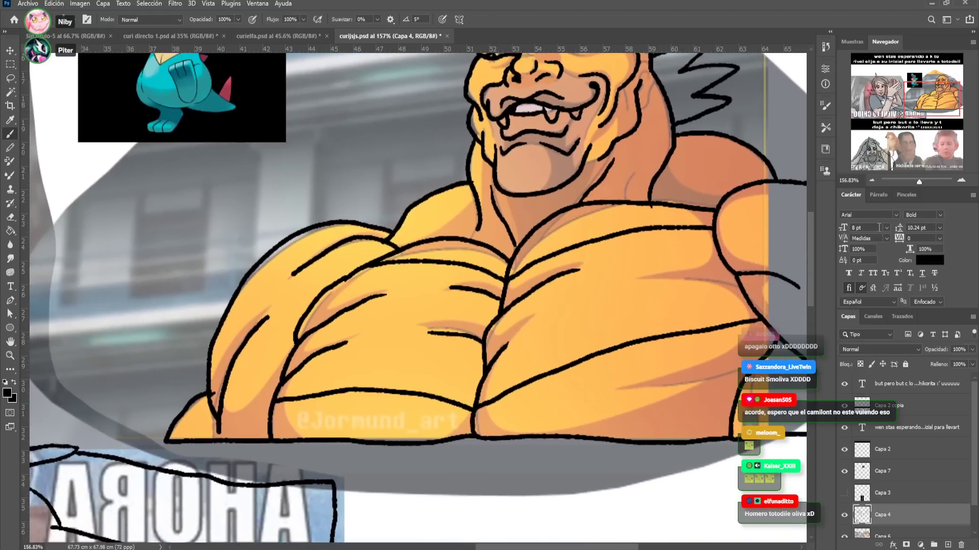
{"action": "left_click_drag", "start_coordinate": [725, 346], "coordinate": [596, 307]}
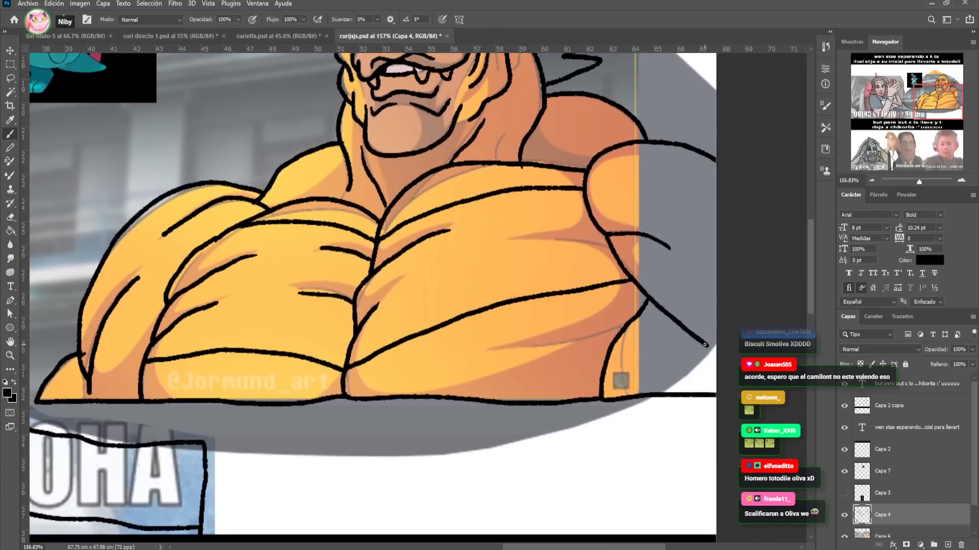
{"action": "left_click_drag", "start_coordinate": [936, 101], "coordinate": [917, 116]}
{"action": "left_click", "coordinate": [906, 476]}
{"action": "key", "text": "Delete"}
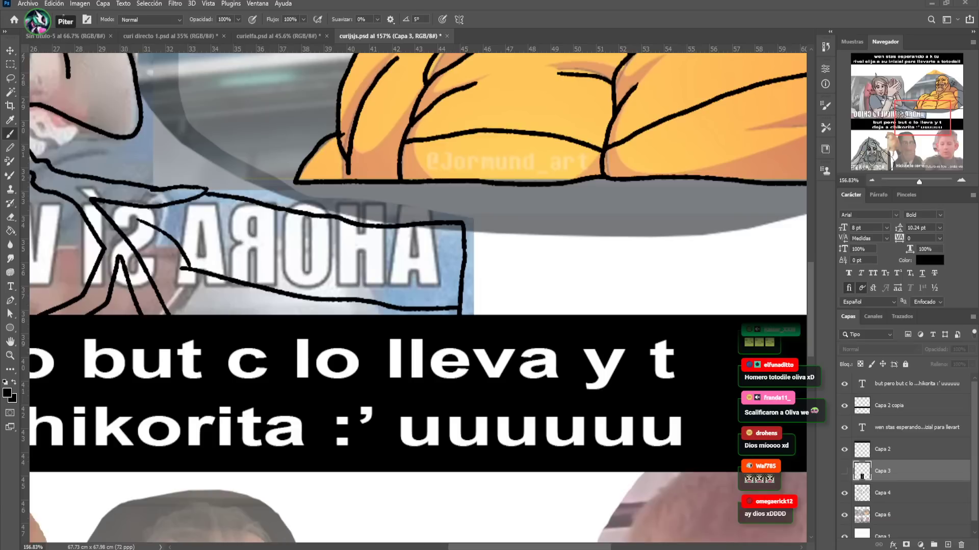
Paste the Chikorita reference, move it below the lower caption over the gray-haired man's face, and make Capa 4 active
{"action": "scroll", "coordinate": [367, 437], "scroll_direction": "down", "scroll_amount": 5}
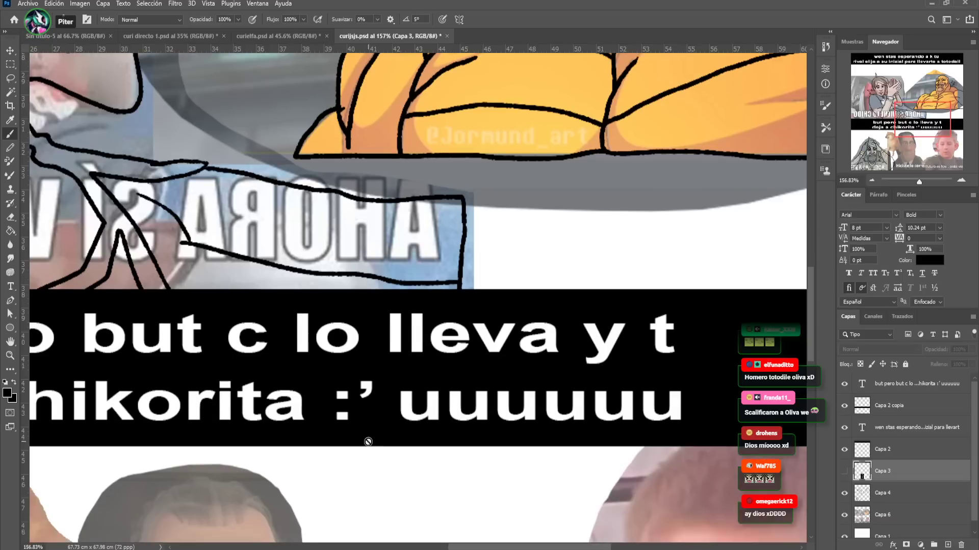
{"action": "key", "text": "ctrl+v"}
{"action": "scroll", "coordinate": [408, 384], "scroll_direction": "down", "scroll_amount": 2}
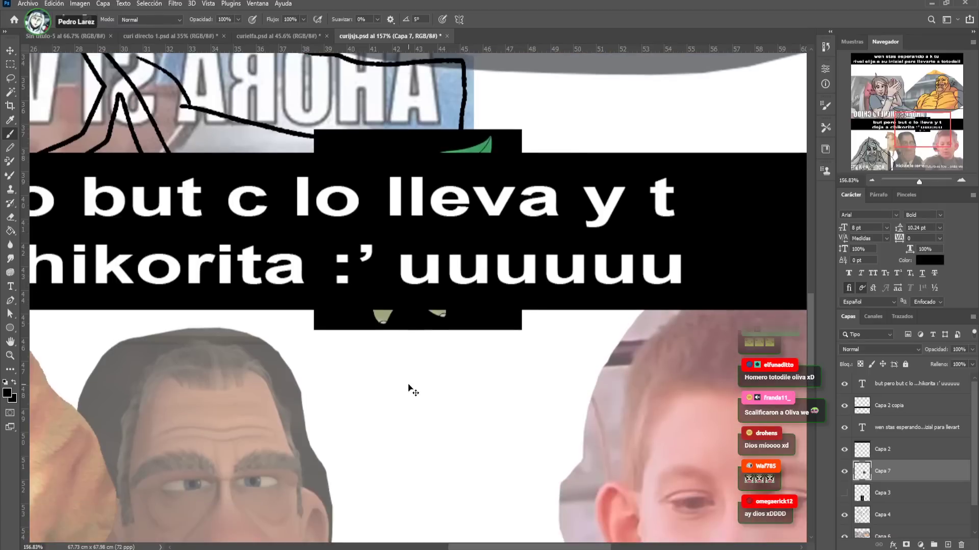
{"action": "key", "text": "ctrl+t"}
{"action": "left_click_drag", "start_coordinate": [486, 140], "coordinate": [521, 361]}
{"action": "left_click_drag", "start_coordinate": [410, 411], "coordinate": [561, 350]}
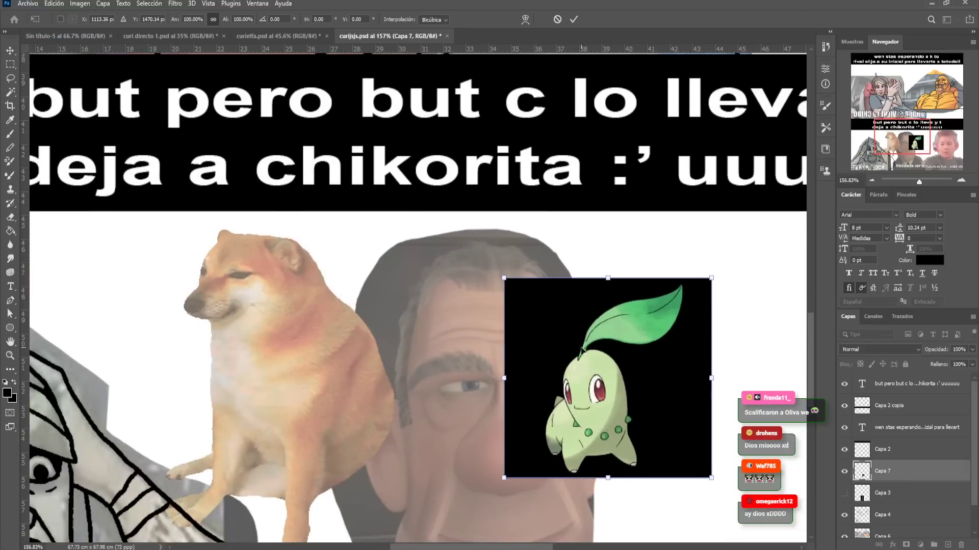
{"action": "scroll", "coordinate": [896, 500], "scroll_direction": "down", "scroll_amount": 2}
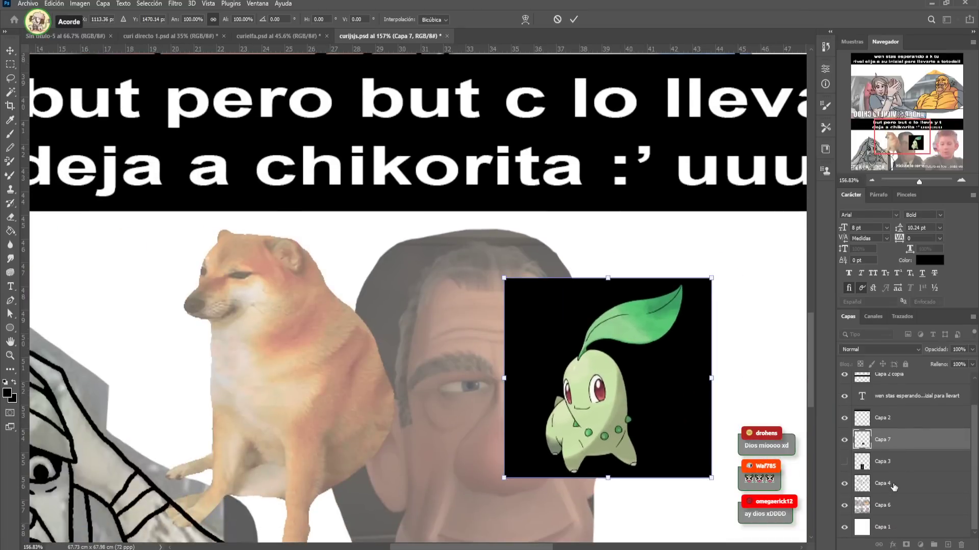
{"action": "left_click", "coordinate": [892, 484]}
{"action": "key", "text": "b"}
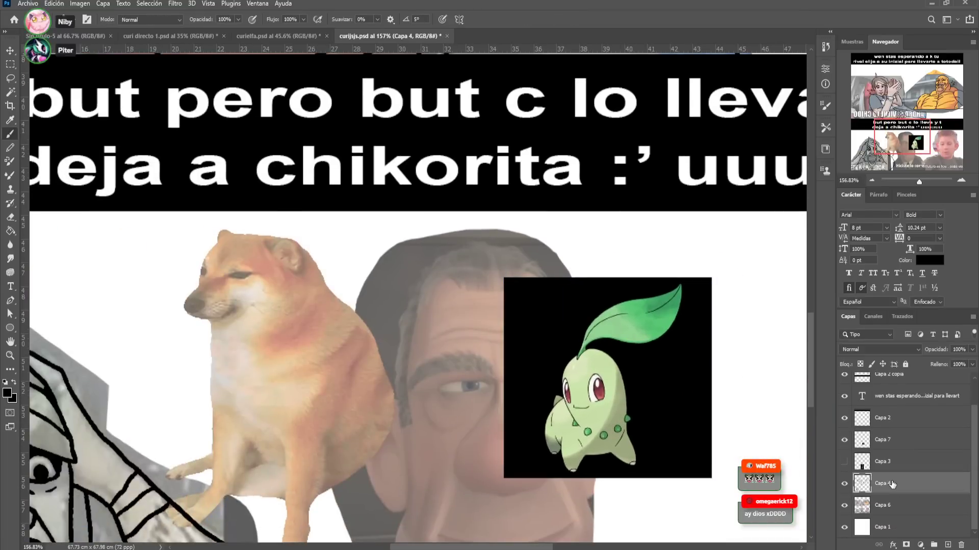
On Capa 6, select the dog with the Lasso and squash it downward so its head sits farther below the caption, with its feet in place
{"action": "key", "text": "v"}
{"action": "left_click", "coordinate": [309, 308], "text": "ctrl"}
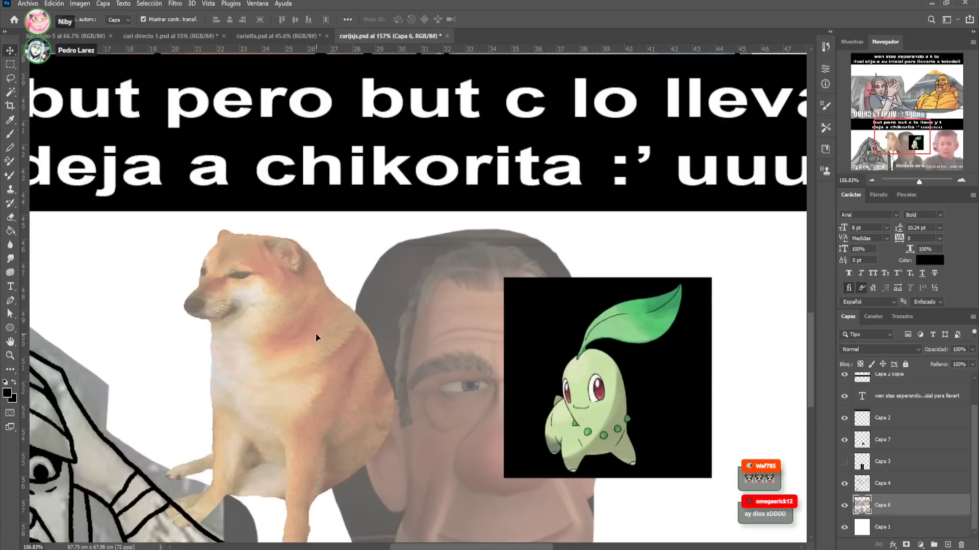
{"action": "left_click_drag", "start_coordinate": [307, 343], "coordinate": [326, 274]}
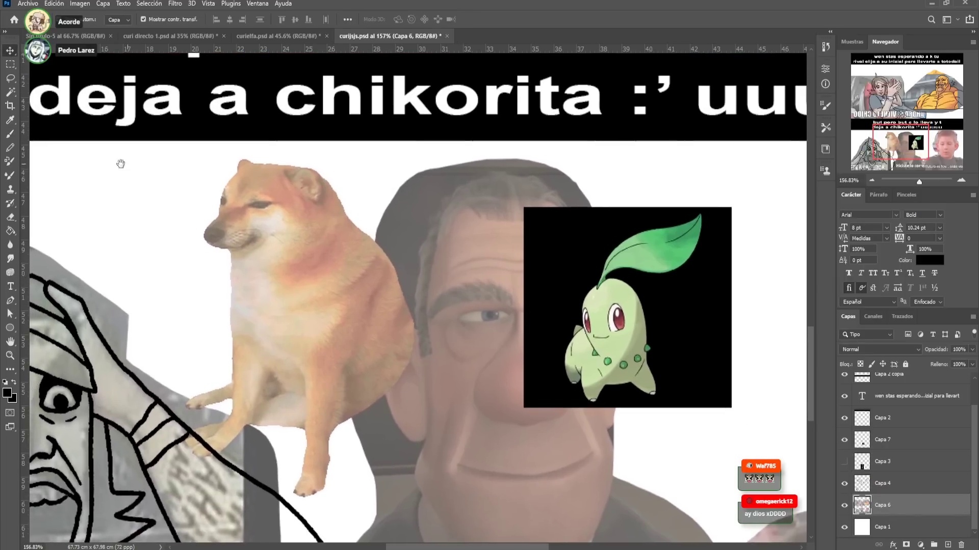
{"action": "left_click", "coordinate": [10, 79]}
{"action": "left_click_drag", "start_coordinate": [194, 230], "coordinate": [200, 375]}
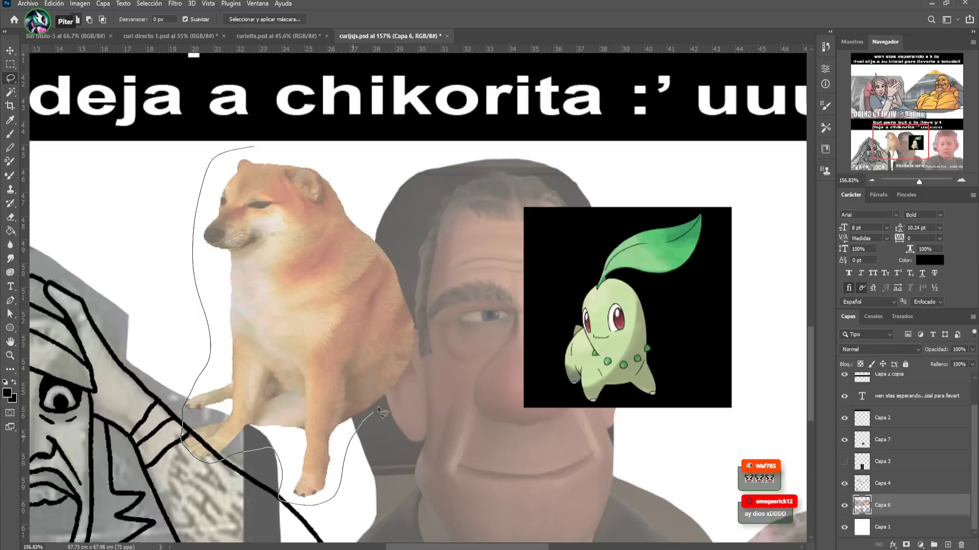
{"action": "mouse_move", "coordinate": [420, 329]}
{"action": "left_mouse_down"}
{"action": "mouse_move", "coordinate": [350, 170]}
{"action": "mouse_move", "coordinate": [255, 148]}
{"action": "mouse_move", "coordinate": [275, 148]}
{"action": "mouse_move", "coordinate": [305, 192]}
{"action": "left_mouse_up"}
{"action": "key", "text": "v"}
{"action": "key", "text": "Return"}
{"action": "key", "text": "ctrl+d"}
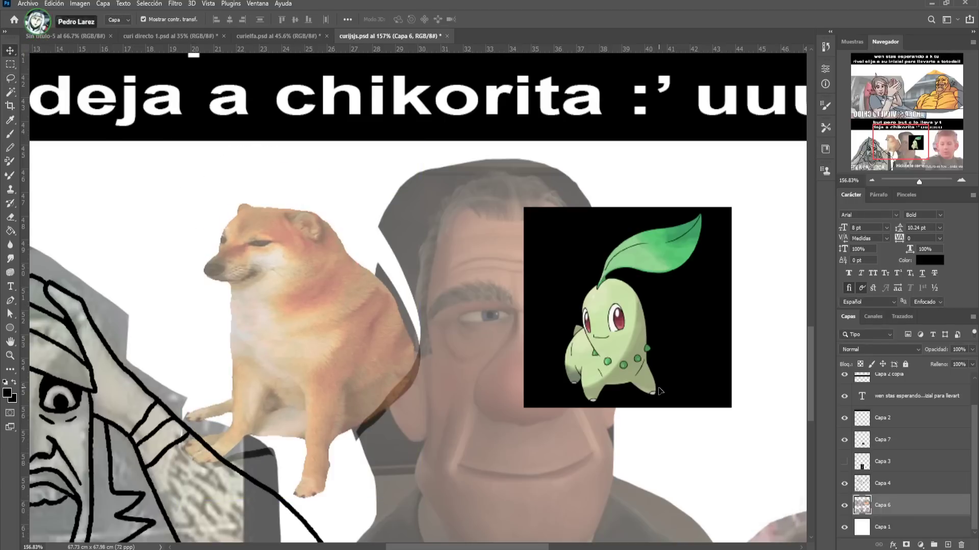
On Capa 4, brush Chikorita's leaf rising from the dog's head and outline the back of the head and body
{"action": "left_click", "coordinate": [898, 491]}
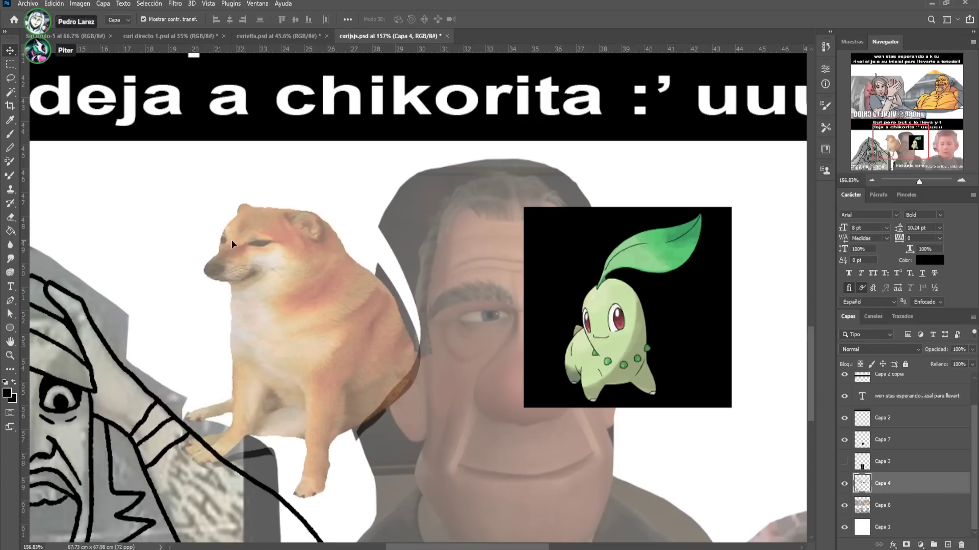
{"action": "key", "text": "b"}
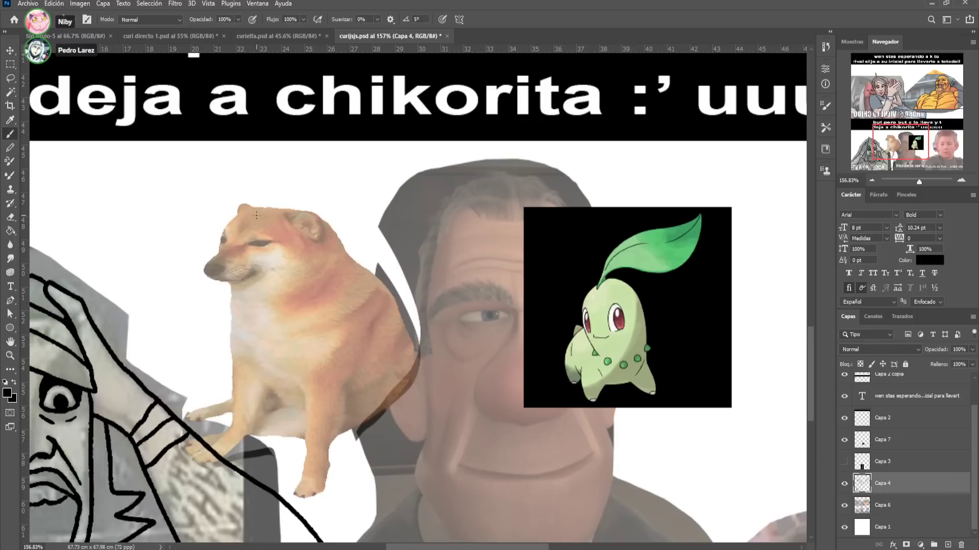
{"action": "left_click_drag", "start_coordinate": [255, 214], "coordinate": [237, 148]}
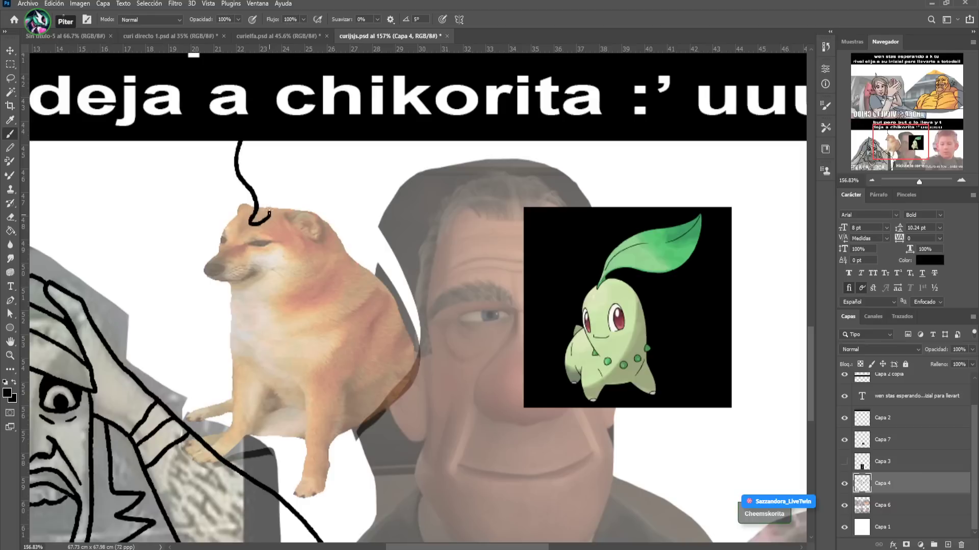
{"action": "left_click_drag", "start_coordinate": [286, 193], "coordinate": [387, 143]}
{"action": "mouse_move", "coordinate": [270, 139]}
{"action": "left_mouse_down"}
{"action": "mouse_move", "coordinate": [259, 186]}
{"action": "mouse_move", "coordinate": [341, 234]}
{"action": "mouse_move", "coordinate": [349, 257]}
{"action": "mouse_move", "coordinate": [395, 299]}
{"action": "mouse_move", "coordinate": [415, 344]}
{"action": "mouse_move", "coordinate": [414, 382]}
{"action": "mouse_move", "coordinate": [385, 424]}
{"action": "mouse_move", "coordinate": [332, 445]}
{"action": "left_mouse_up"}
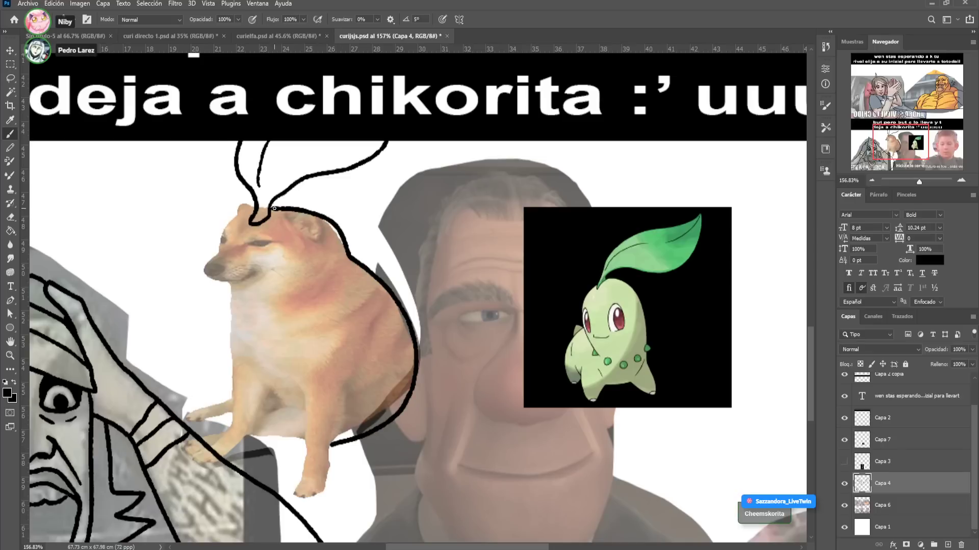
Trace the dog's forehead, closed eyes, snout and mouth, followed by the chest, legs, paws and belly line
{"action": "mouse_move", "coordinate": [260, 207]}
{"action": "left_mouse_down"}
{"action": "mouse_move", "coordinate": [222, 225]}
{"action": "mouse_move", "coordinate": [217, 250]}
{"action": "mouse_move", "coordinate": [219, 237]}
{"action": "mouse_move", "coordinate": [267, 244]}
{"action": "left_mouse_up"}
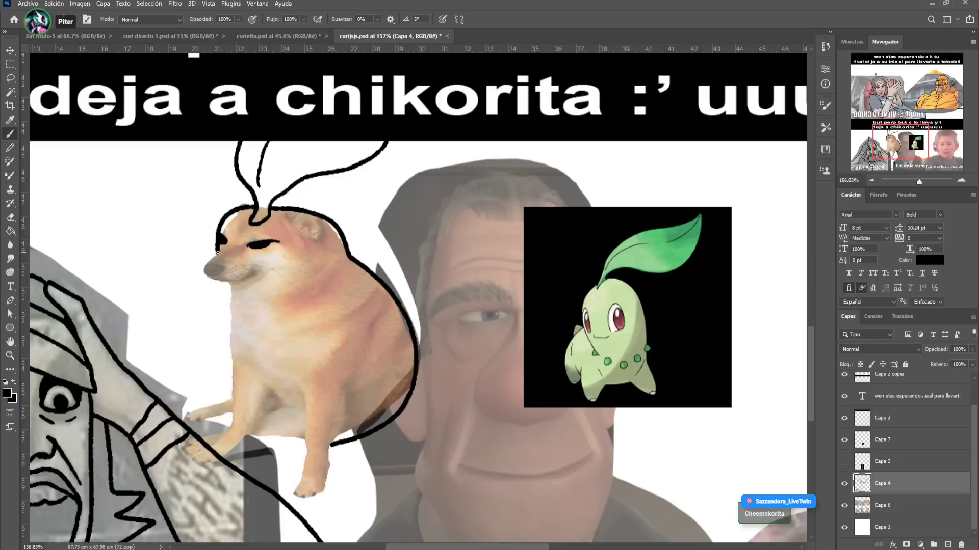
{"action": "mouse_move", "coordinate": [217, 251]}
{"action": "left_mouse_down"}
{"action": "mouse_move", "coordinate": [212, 271]}
{"action": "mouse_move", "coordinate": [274, 276]}
{"action": "left_mouse_up"}
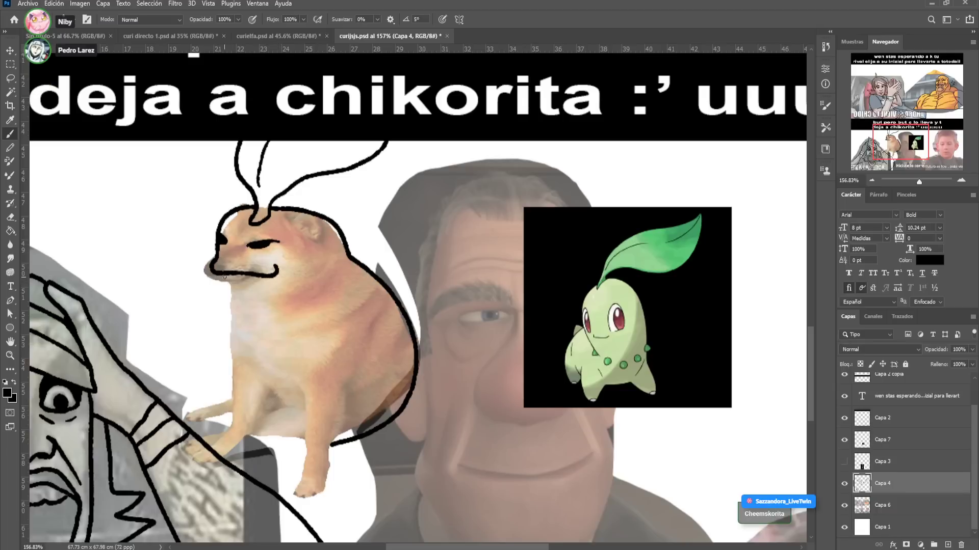
{"action": "left_click_drag", "start_coordinate": [230, 290], "coordinate": [234, 390]}
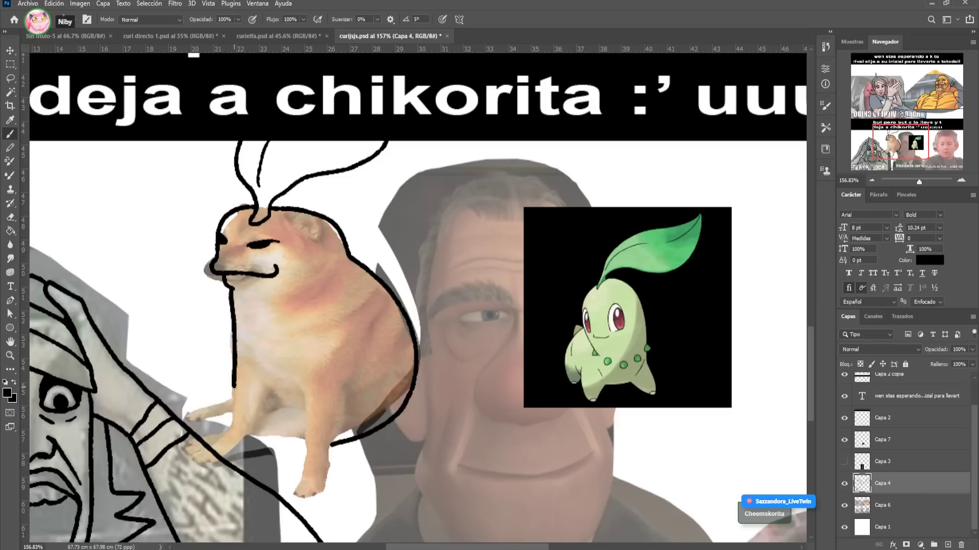
{"action": "mouse_move", "coordinate": [219, 436]}
{"action": "left_mouse_down"}
{"action": "mouse_move", "coordinate": [252, 432]}
{"action": "mouse_move", "coordinate": [264, 378]}
{"action": "mouse_move", "coordinate": [310, 388]}
{"action": "mouse_move", "coordinate": [306, 478]}
{"action": "mouse_move", "coordinate": [321, 474]}
{"action": "mouse_move", "coordinate": [338, 385]}
{"action": "left_mouse_up"}
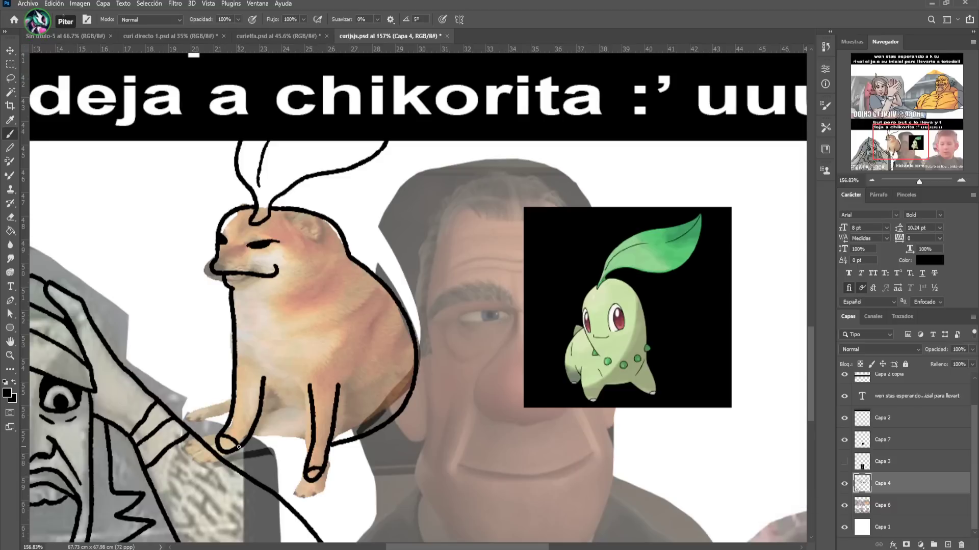
{"action": "mouse_move", "coordinate": [309, 445]}
{"action": "left_mouse_down"}
{"action": "mouse_move", "coordinate": [254, 443]}
{"action": "mouse_move", "coordinate": [203, 420]}
{"action": "mouse_move", "coordinate": [233, 391]}
{"action": "left_mouse_up"}
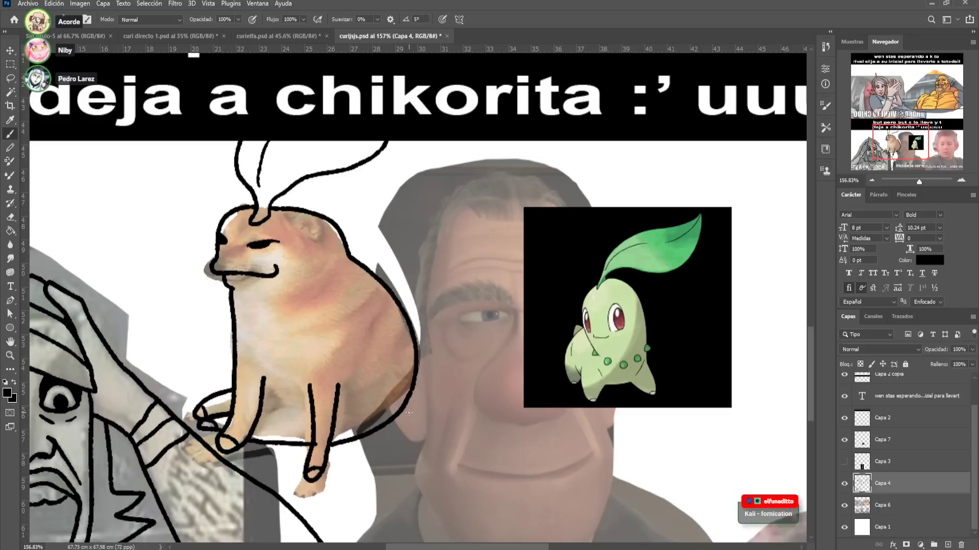
Add a small pointed tail, Chikorita's round buds around the neck, and a short stroke above the front leg
{"action": "left_click_drag", "start_coordinate": [386, 425], "coordinate": [435, 413]}
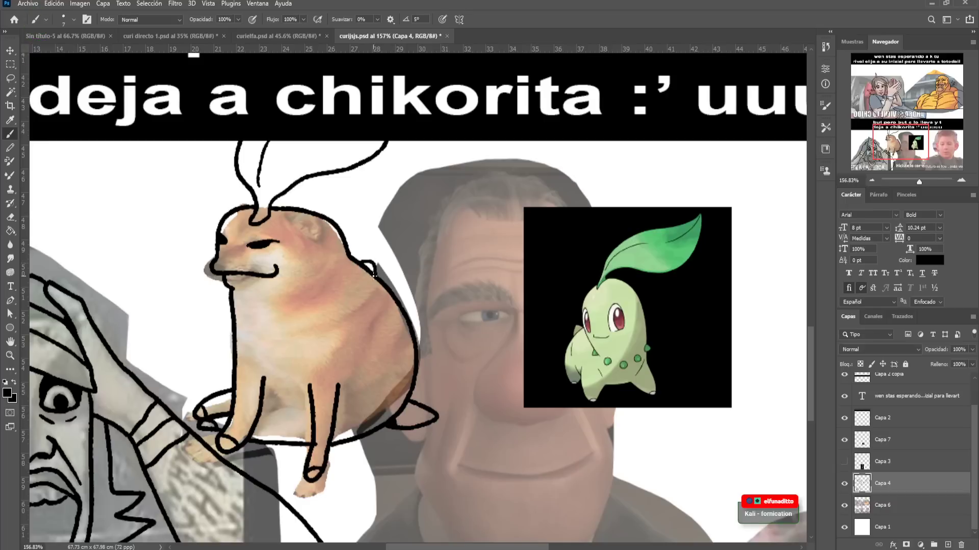
{"action": "mouse_move", "coordinate": [350, 285]}
{"action": "left_mouse_down"}
{"action": "mouse_move", "coordinate": [342, 296]}
{"action": "mouse_move", "coordinate": [352, 285]}
{"action": "left_mouse_up"}
{"action": "left_click_drag", "start_coordinate": [321, 321], "coordinate": [264, 316]}
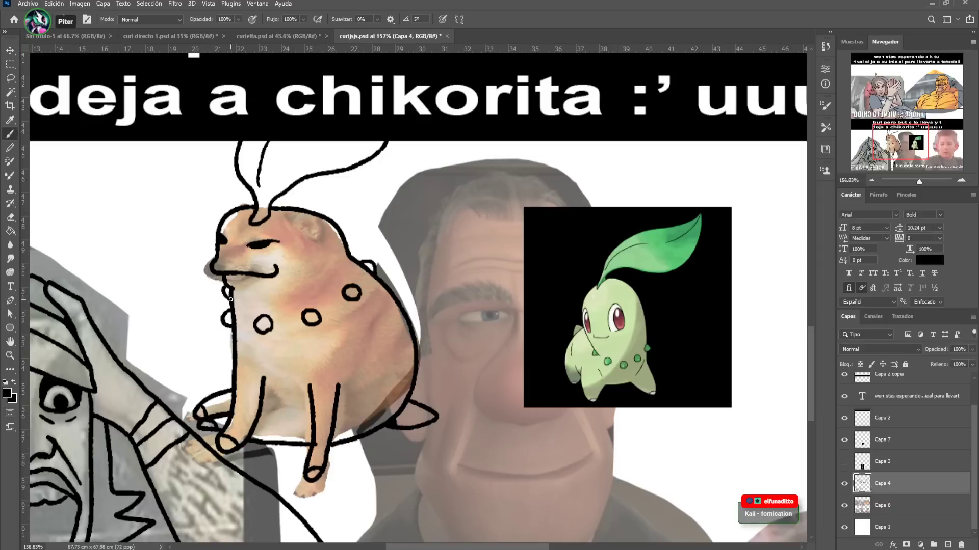
{"action": "left_click_drag", "start_coordinate": [309, 376], "coordinate": [322, 371]}
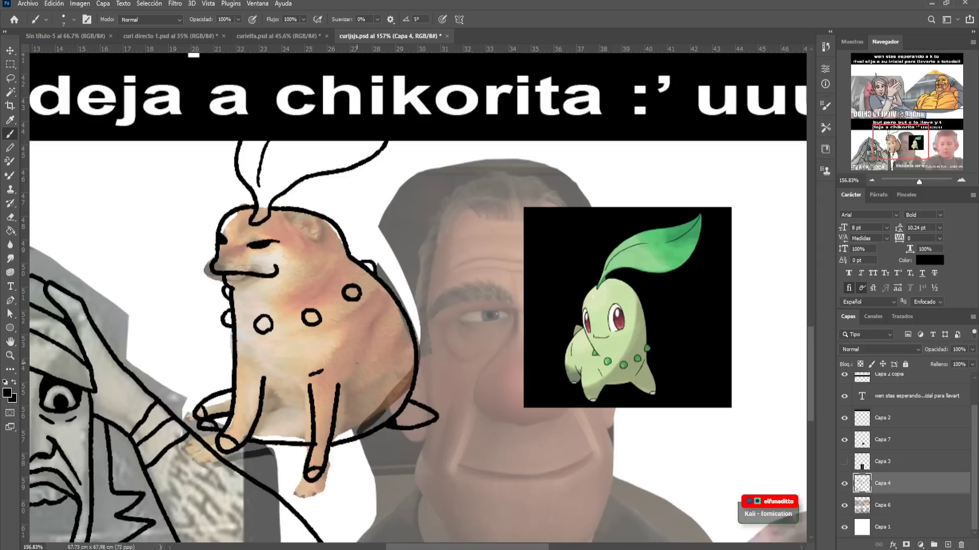
Hide the Chikorita reference layer Capa 7
{"action": "left_click_drag", "start_coordinate": [577, 369], "coordinate": [530, 342]}
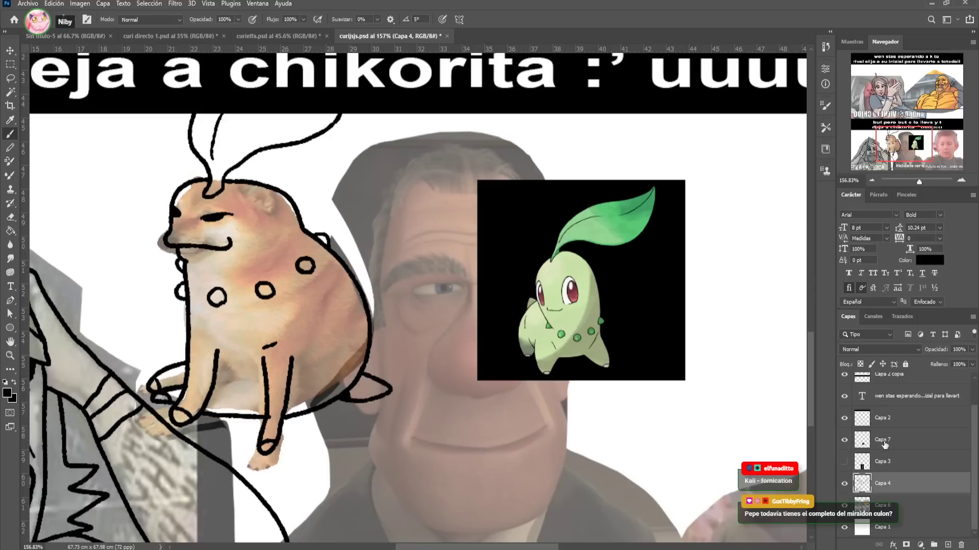
{"action": "left_click", "coordinate": [899, 447]}
{"action": "left_click", "coordinate": [844, 442]}
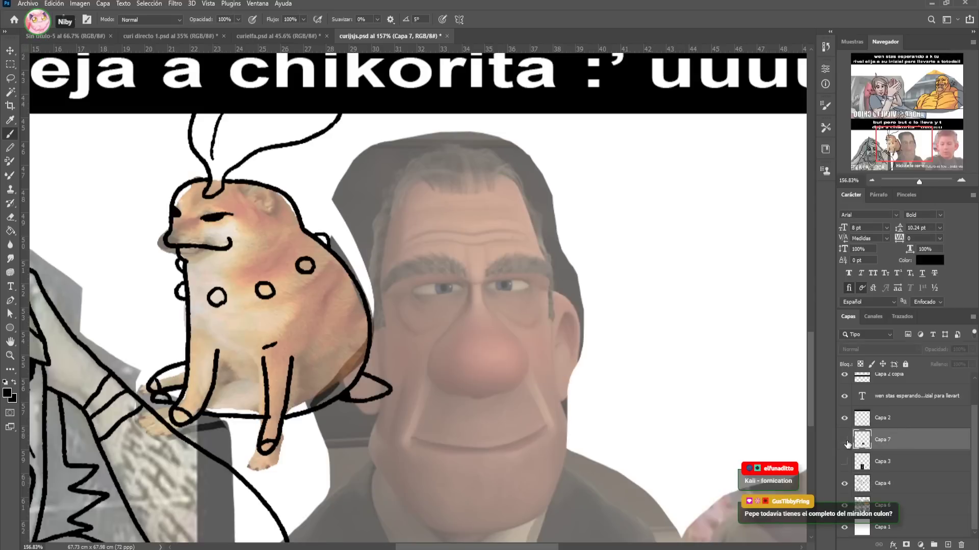
Paste the lab-coated professor reference, place it below the lower caption over the boy, and flip it horizontally
{"action": "left_click_drag", "start_coordinate": [617, 335], "coordinate": [503, 275]}
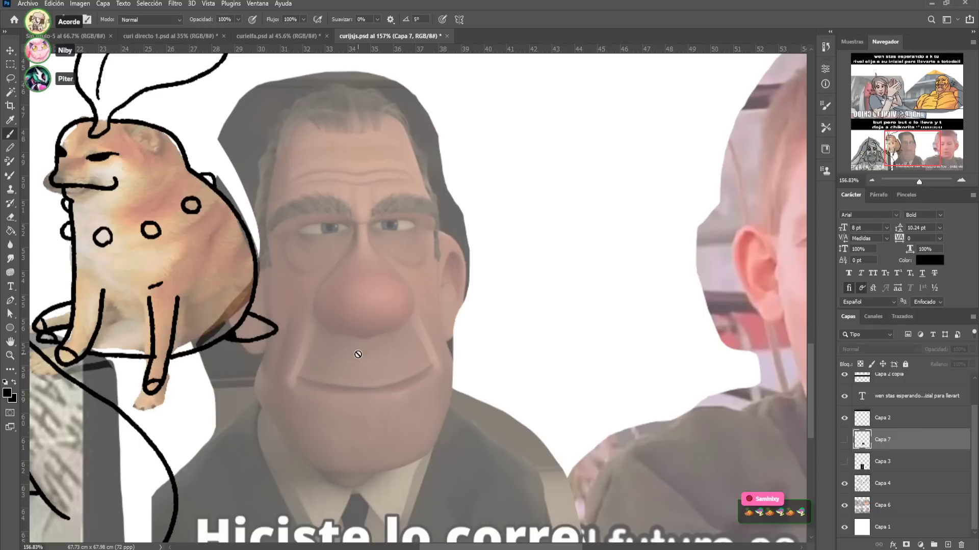
{"action": "key", "text": "ctrl+v"}
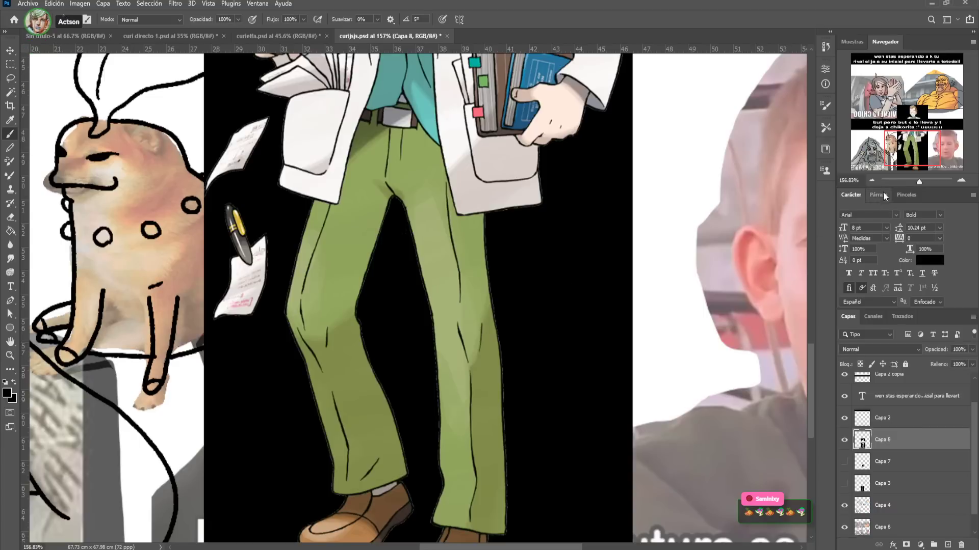
{"action": "left_click_drag", "start_coordinate": [919, 182], "coordinate": [916, 181]}
{"action": "key", "text": "v"}
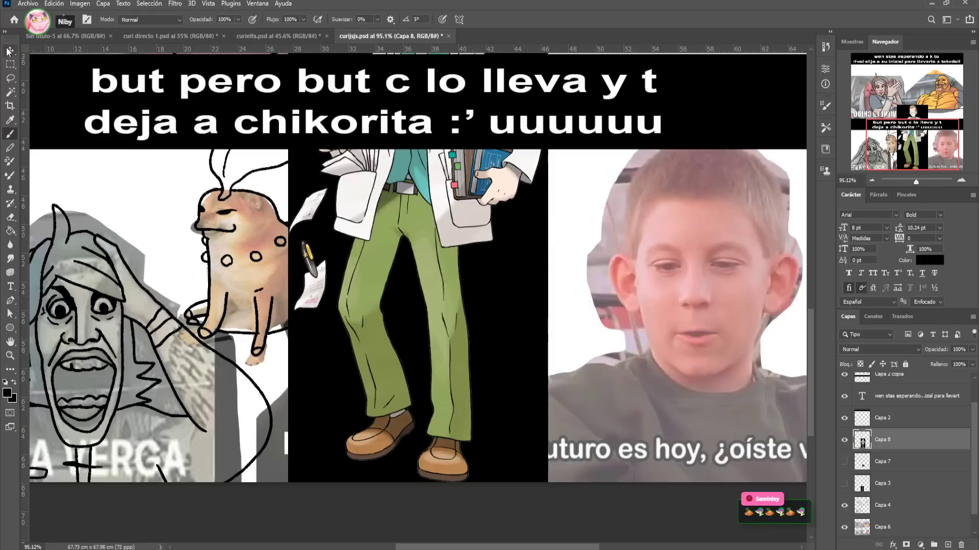
{"action": "left_click_drag", "start_coordinate": [418, 116], "coordinate": [656, 328]}
{"action": "key", "text": "ctrl+t"}
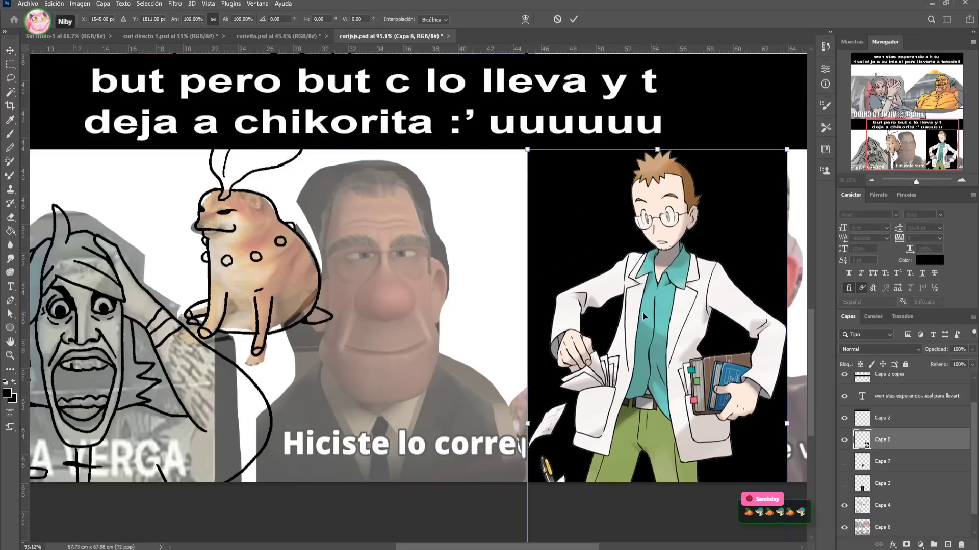
{"action": "right_click", "coordinate": [642, 313]}
{"action": "left_click", "coordinate": [681, 521]}
{"action": "left_click_drag", "start_coordinate": [629, 322], "coordinate": [637, 334]}
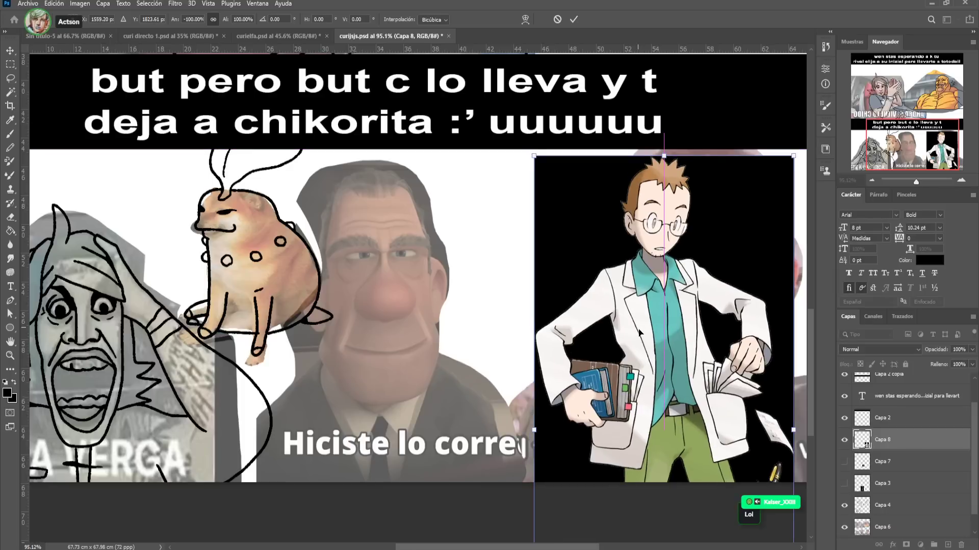
{"action": "key", "text": "Return"}
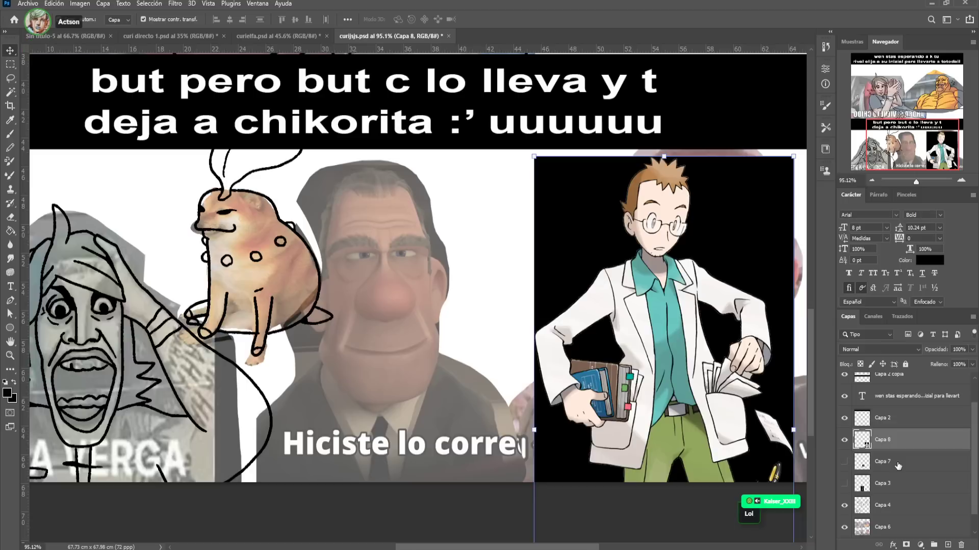
On Capa 4, brush the gray-haired man's jaw outline, chin stubble in short strokes and dots, and wide smile
{"action": "left_click", "coordinate": [898, 510]}
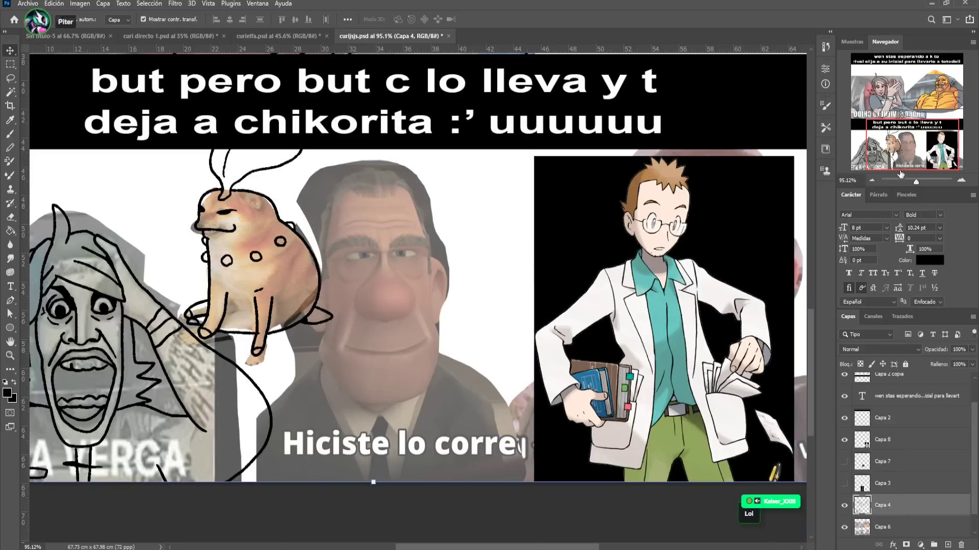
{"action": "left_click_drag", "start_coordinate": [917, 182], "coordinate": [918, 182]}
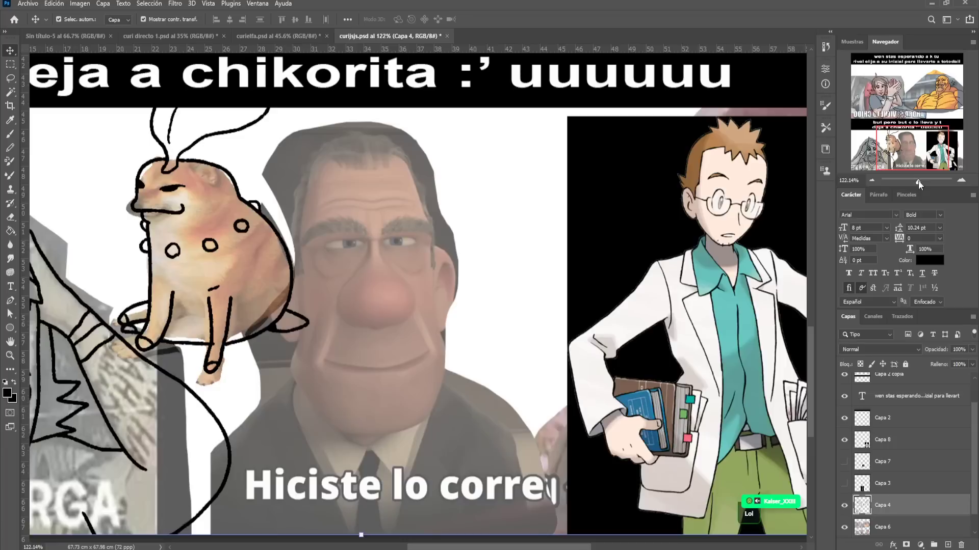
{"action": "left_click_drag", "start_coordinate": [444, 339], "coordinate": [420, 291]}
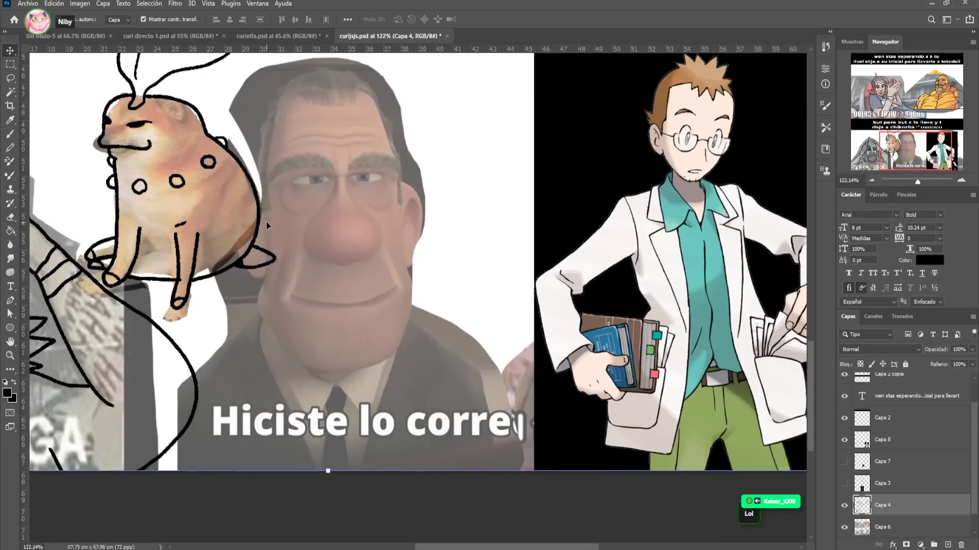
{"action": "left_click", "coordinate": [9, 134]}
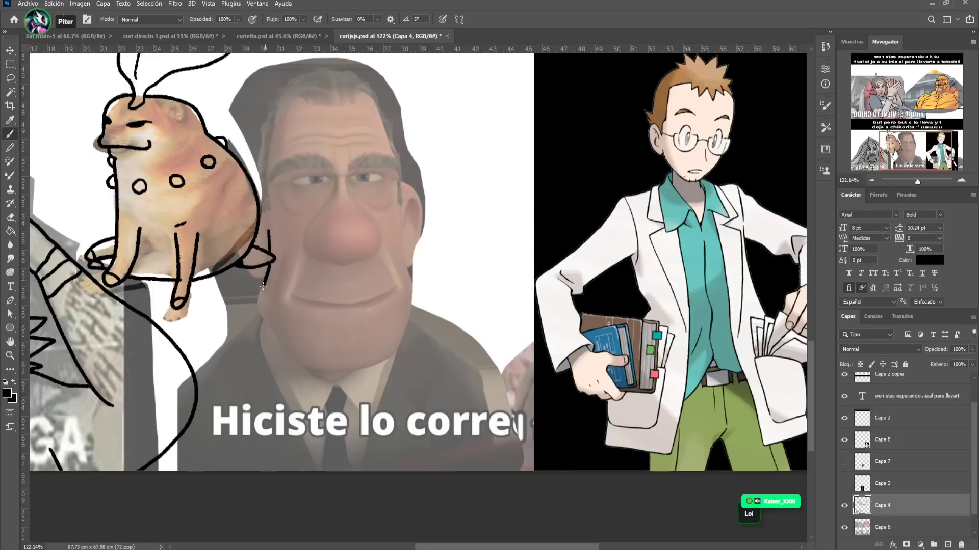
{"action": "mouse_move", "coordinate": [264, 320]}
{"action": "left_mouse_down"}
{"action": "mouse_move", "coordinate": [326, 369]}
{"action": "mouse_move", "coordinate": [384, 361]}
{"action": "mouse_move", "coordinate": [398, 350]}
{"action": "mouse_move", "coordinate": [413, 292]}
{"action": "mouse_move", "coordinate": [400, 235]}
{"action": "left_mouse_up"}
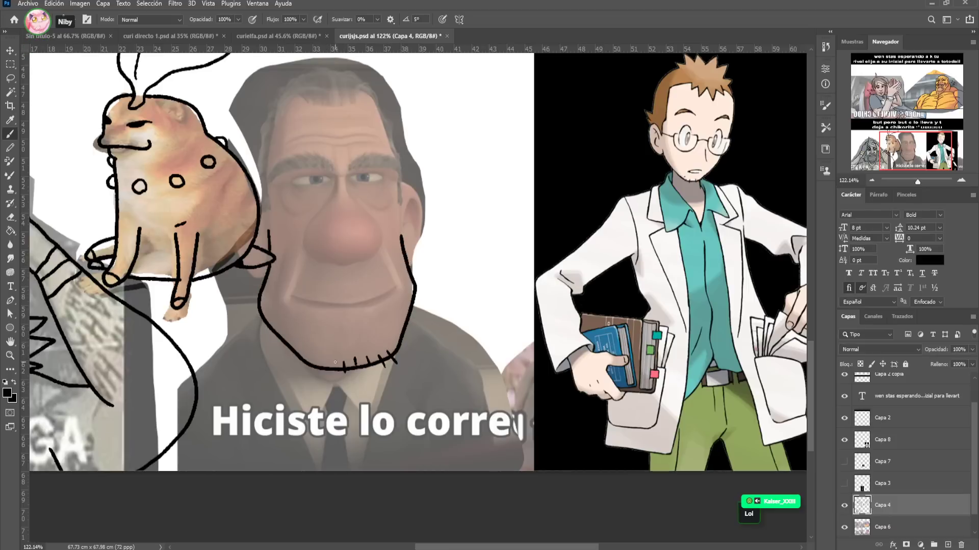
{"action": "left_click", "coordinate": [336, 349]}
{"action": "left_click", "coordinate": [355, 344]}
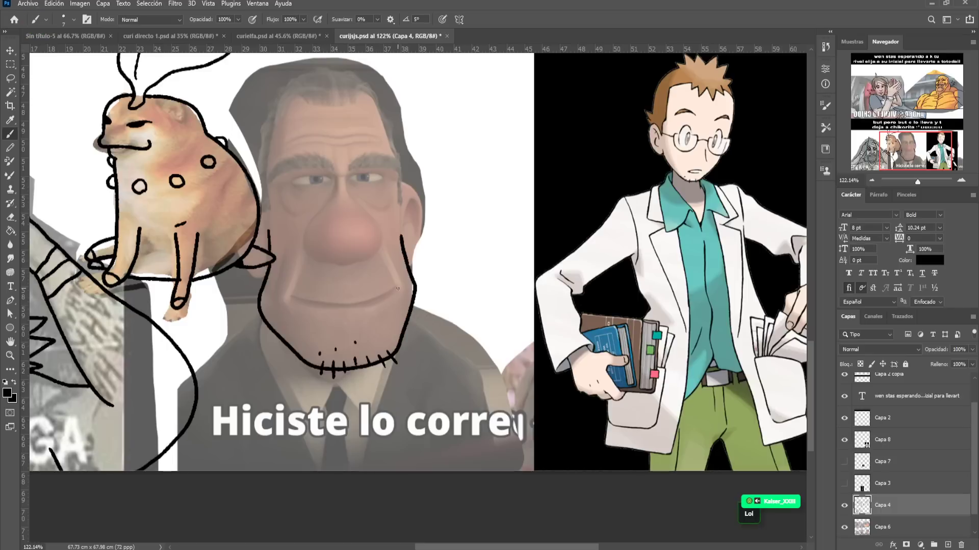
{"action": "mouse_move", "coordinate": [396, 286]}
{"action": "left_mouse_down"}
{"action": "mouse_move", "coordinate": [358, 304]}
{"action": "mouse_move", "coordinate": [315, 306]}
{"action": "mouse_move", "coordinate": [292, 297]}
{"action": "mouse_move", "coordinate": [298, 276]}
{"action": "left_mouse_up"}
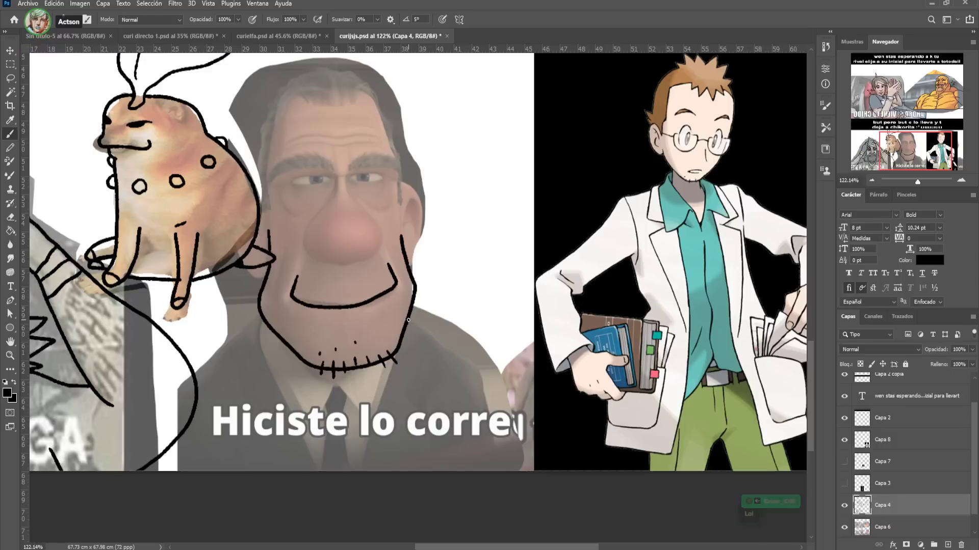
Brush the shirt collar, tie line, and wide coat lapels below the gray-haired man's chin
{"action": "mouse_move", "coordinate": [408, 320]}
{"action": "left_mouse_down"}
{"action": "mouse_move", "coordinate": [428, 405]}
{"action": "mouse_move", "coordinate": [369, 394]}
{"action": "mouse_move", "coordinate": [352, 416]}
{"action": "mouse_move", "coordinate": [351, 469]}
{"action": "left_mouse_up"}
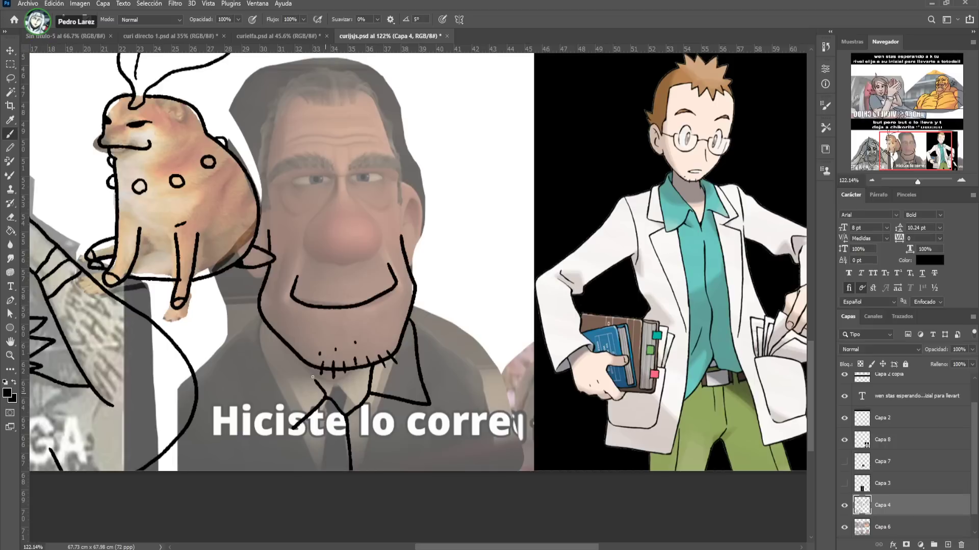
{"action": "mouse_move", "coordinate": [265, 322]}
{"action": "left_mouse_down"}
{"action": "mouse_move", "coordinate": [285, 434]}
{"action": "mouse_move", "coordinate": [297, 432]}
{"action": "mouse_move", "coordinate": [319, 486]}
{"action": "left_mouse_up"}
{"action": "mouse_move", "coordinate": [243, 468]}
{"action": "left_mouse_down"}
{"action": "mouse_move", "coordinate": [265, 394]}
{"action": "mouse_move", "coordinate": [229, 393]}
{"action": "mouse_move", "coordinate": [222, 339]}
{"action": "mouse_move", "coordinate": [263, 310]}
{"action": "left_mouse_up"}
{"action": "mouse_move", "coordinate": [420, 308]}
{"action": "left_mouse_down"}
{"action": "mouse_move", "coordinate": [451, 357]}
{"action": "mouse_move", "coordinate": [451, 380]}
{"action": "left_mouse_up"}
{"action": "mouse_move", "coordinate": [434, 416]}
{"action": "left_mouse_down"}
{"action": "mouse_move", "coordinate": [447, 435]}
{"action": "mouse_move", "coordinate": [415, 474]}
{"action": "left_mouse_up"}
{"action": "left_click_drag", "start_coordinate": [390, 398], "coordinate": [381, 485]}
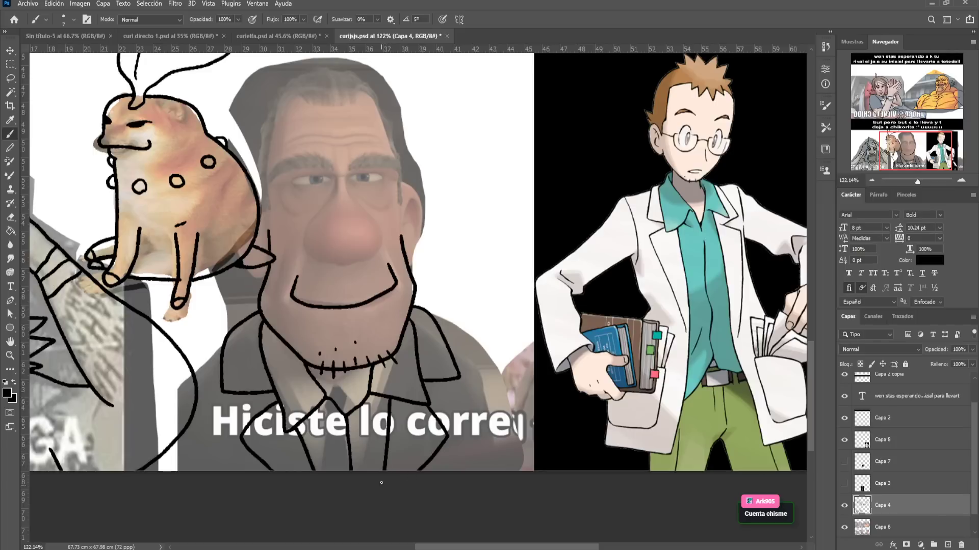
Outline the gray-haired man's shoulders and sleeve down to the panel's lower edge
{"action": "left_click_drag", "start_coordinate": [443, 320], "coordinate": [494, 469]}
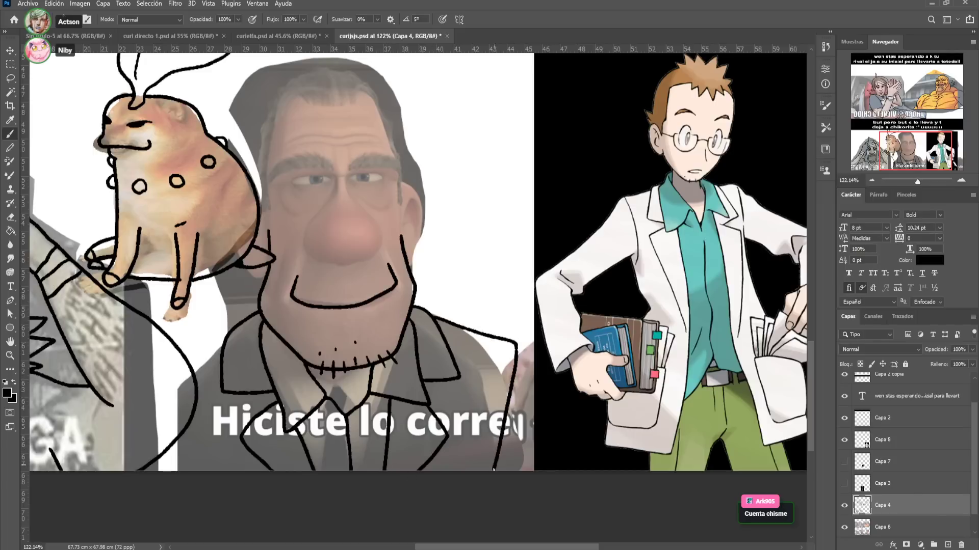
{"action": "left_click_drag", "start_coordinate": [522, 388], "coordinate": [530, 474]}
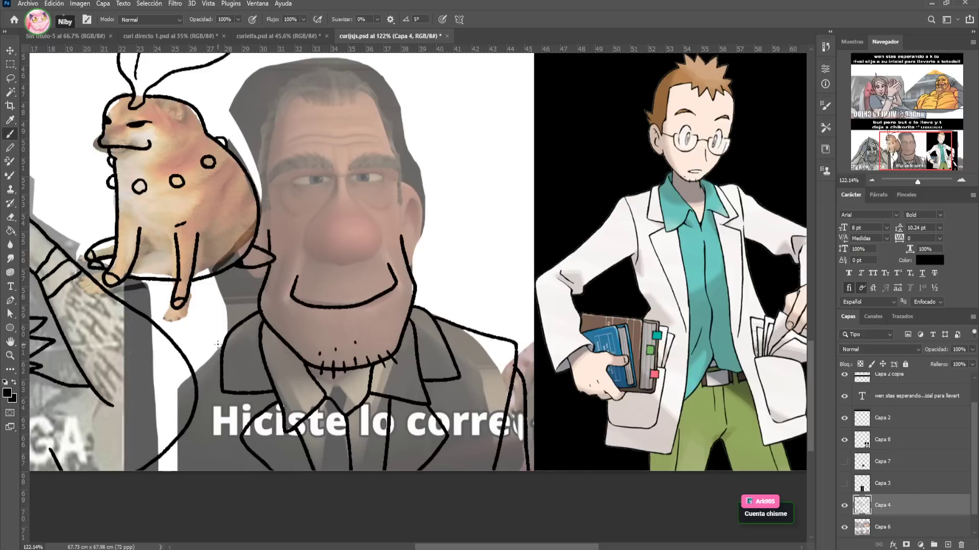
{"action": "left_click_drag", "start_coordinate": [222, 350], "coordinate": [192, 368]}
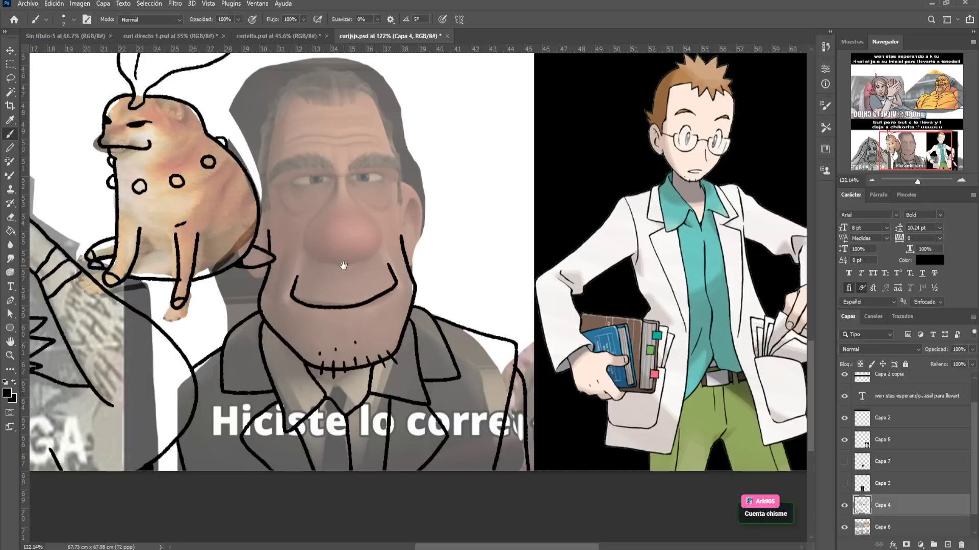
Draw thick arched eyebrows over both of the gray-haired man's eyes
{"action": "left_click_drag", "start_coordinate": [340, 269], "coordinate": [318, 312]}
{"action": "left_click_drag", "start_coordinate": [302, 213], "coordinate": [260, 216]}
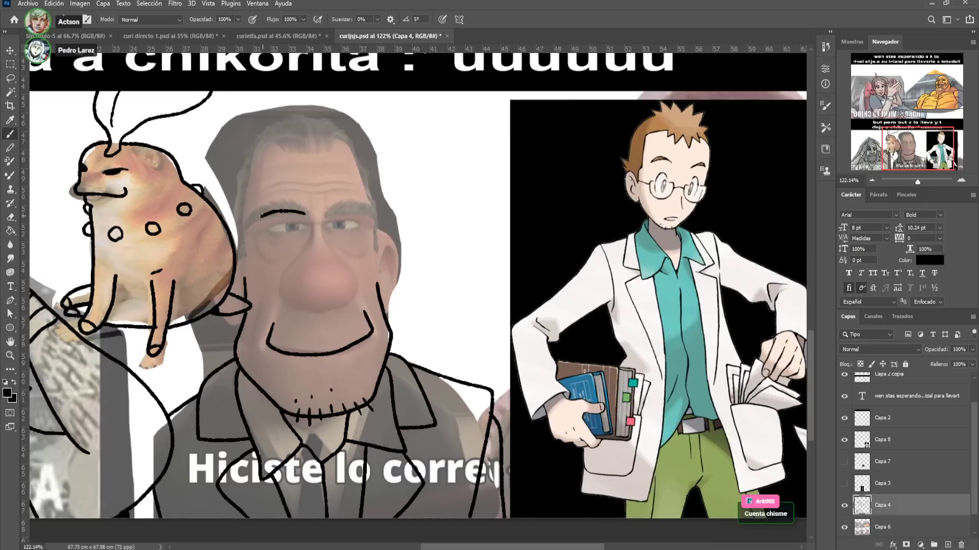
{"action": "left_click_drag", "start_coordinate": [345, 210], "coordinate": [374, 213]}
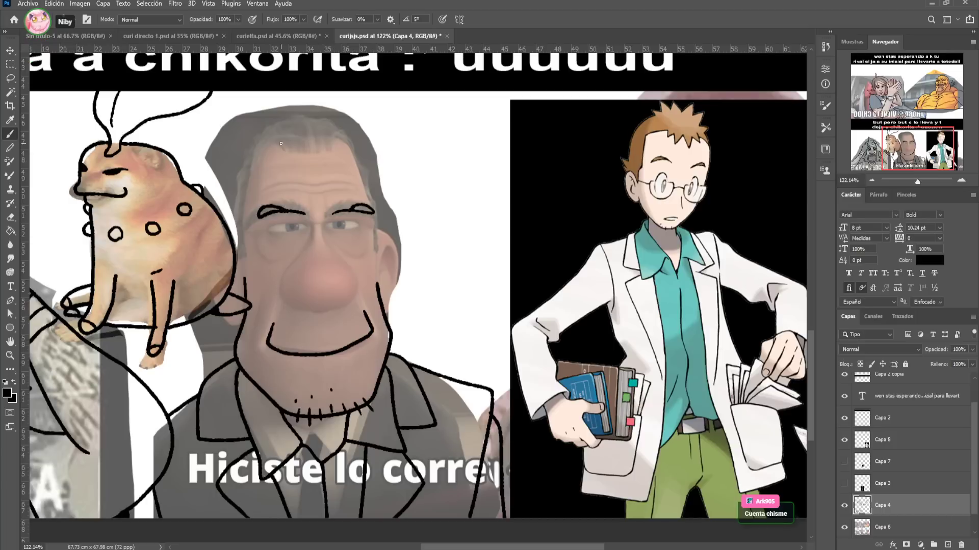
Draw the gray-haired man's spiky hair and jagged fringe, the sides of his head, and his ear
{"action": "mouse_move", "coordinate": [311, 164]}
{"action": "left_mouse_down"}
{"action": "mouse_move", "coordinate": [328, 152]}
{"action": "mouse_move", "coordinate": [343, 158]}
{"action": "mouse_move", "coordinate": [347, 121]}
{"action": "mouse_move", "coordinate": [330, 120]}
{"action": "mouse_move", "coordinate": [328, 106]}
{"action": "mouse_move", "coordinate": [287, 106]}
{"action": "mouse_move", "coordinate": [253, 126]}
{"action": "mouse_move", "coordinate": [265, 135]}
{"action": "mouse_move", "coordinate": [236, 180]}
{"action": "mouse_move", "coordinate": [230, 235]}
{"action": "mouse_move", "coordinate": [247, 253]}
{"action": "mouse_move", "coordinate": [252, 168]}
{"action": "left_mouse_up"}
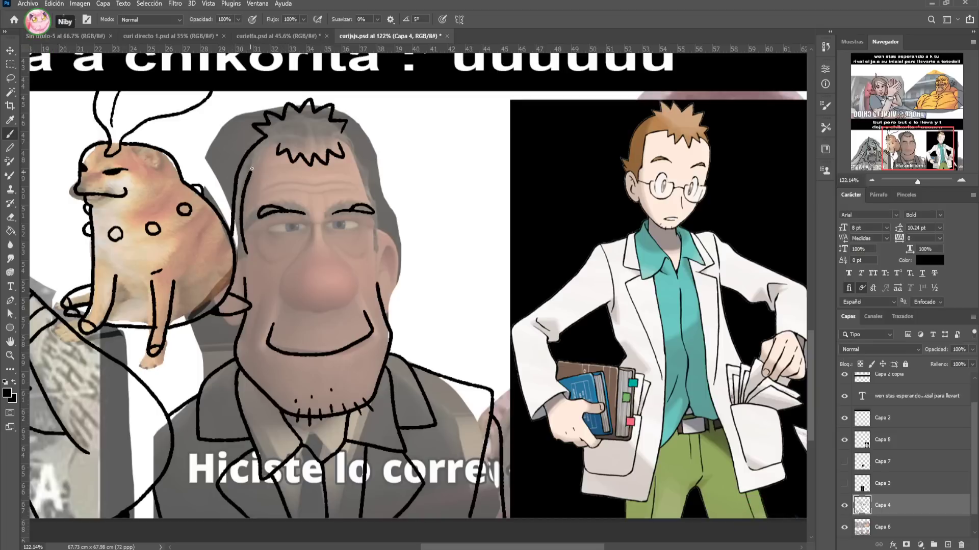
{"action": "left_click_drag", "start_coordinate": [351, 148], "coordinate": [373, 211]}
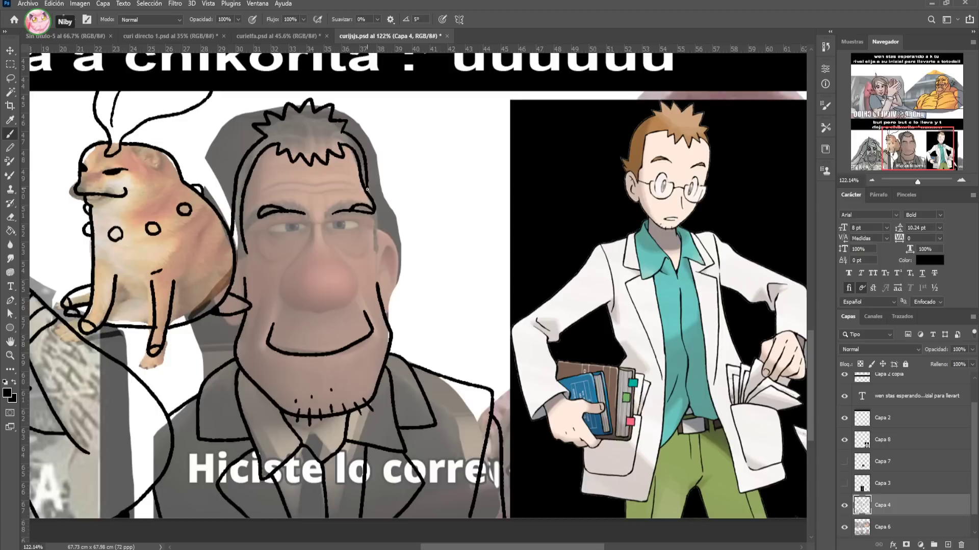
{"action": "left_click_drag", "start_coordinate": [375, 230], "coordinate": [377, 278]}
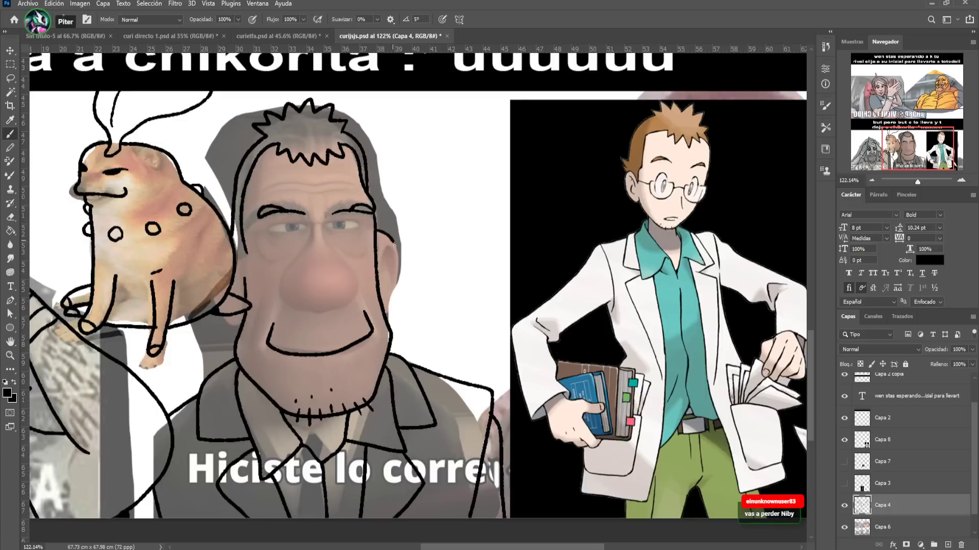
{"action": "left_click_drag", "start_coordinate": [393, 241], "coordinate": [391, 307]}
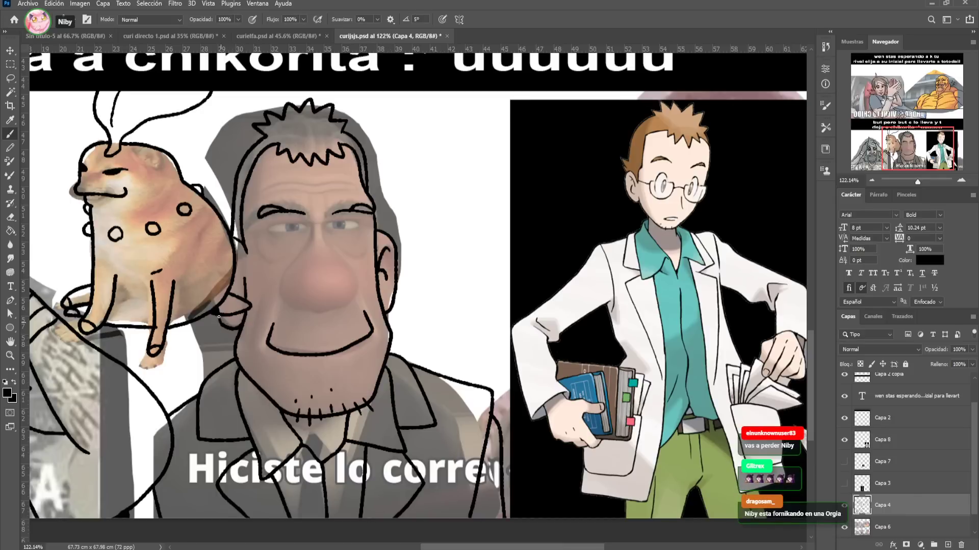
Draw the gray-haired man's half-closed eyes with filled pupils, the bags under them, and the nose bridge line
{"action": "left_click_drag", "start_coordinate": [300, 225], "coordinate": [266, 232]}
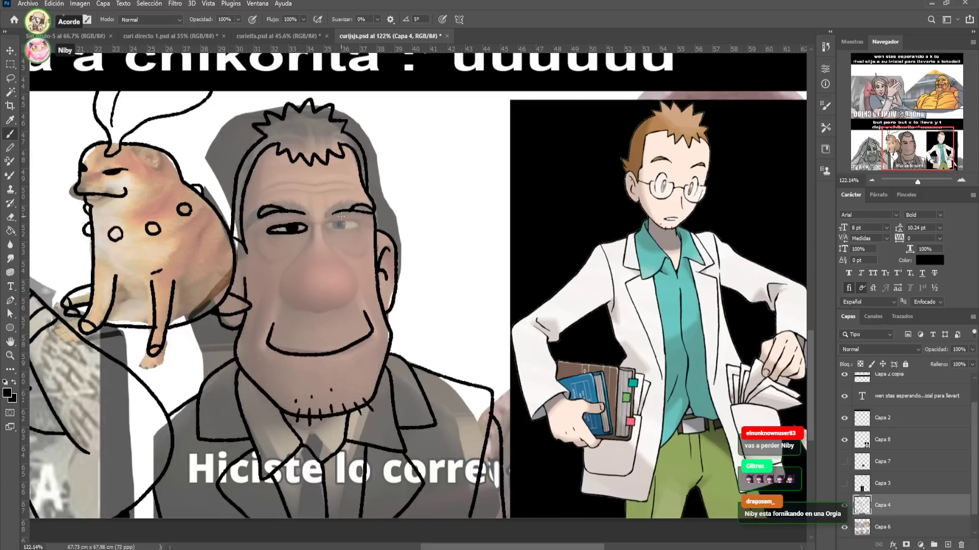
{"action": "mouse_move", "coordinate": [327, 224]}
{"action": "left_mouse_down"}
{"action": "mouse_move", "coordinate": [357, 221]}
{"action": "mouse_move", "coordinate": [359, 230]}
{"action": "mouse_move", "coordinate": [325, 224]}
{"action": "mouse_move", "coordinate": [344, 225]}
{"action": "mouse_move", "coordinate": [333, 241]}
{"action": "mouse_move", "coordinate": [368, 250]}
{"action": "left_mouse_up"}
{"action": "left_click_drag", "start_coordinate": [301, 248], "coordinate": [264, 268]}
{"action": "left_click_drag", "start_coordinate": [319, 225], "coordinate": [332, 281]}
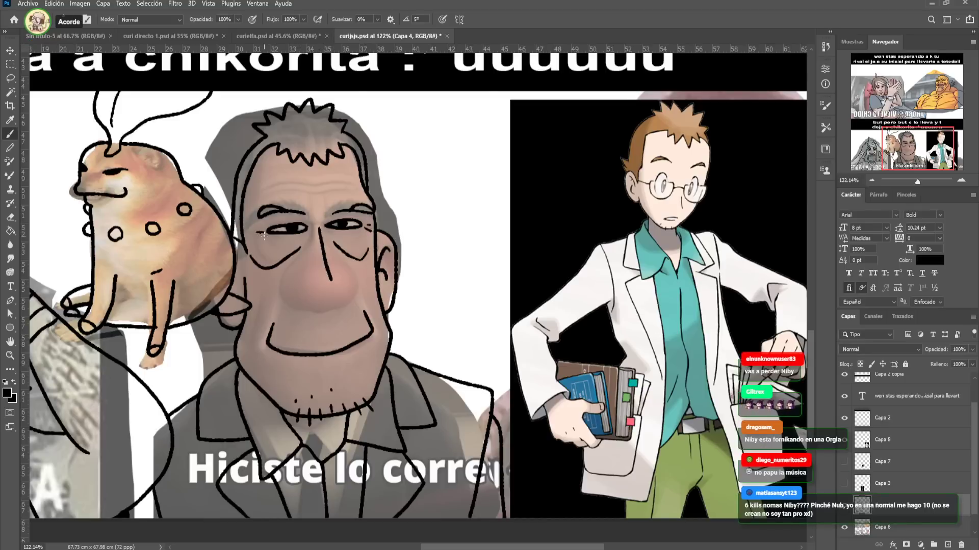
Add forehead wrinkles and small creases beside the gray-haired man's eyes, and dot extra stubble along the jaw
{"action": "left_click_drag", "start_coordinate": [273, 191], "coordinate": [354, 186]}
{"action": "left_click_drag", "start_coordinate": [345, 178], "coordinate": [272, 183]}
{"action": "left_click_drag", "start_coordinate": [343, 224], "coordinate": [328, 206]}
{"action": "key", "text": "e"}
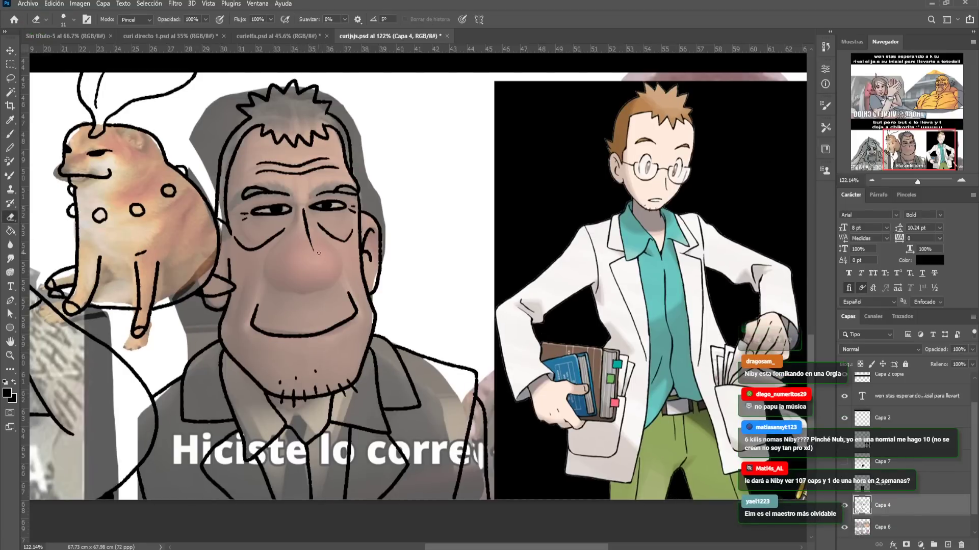
{"action": "left_click_drag", "start_coordinate": [319, 259], "coordinate": [292, 313]}
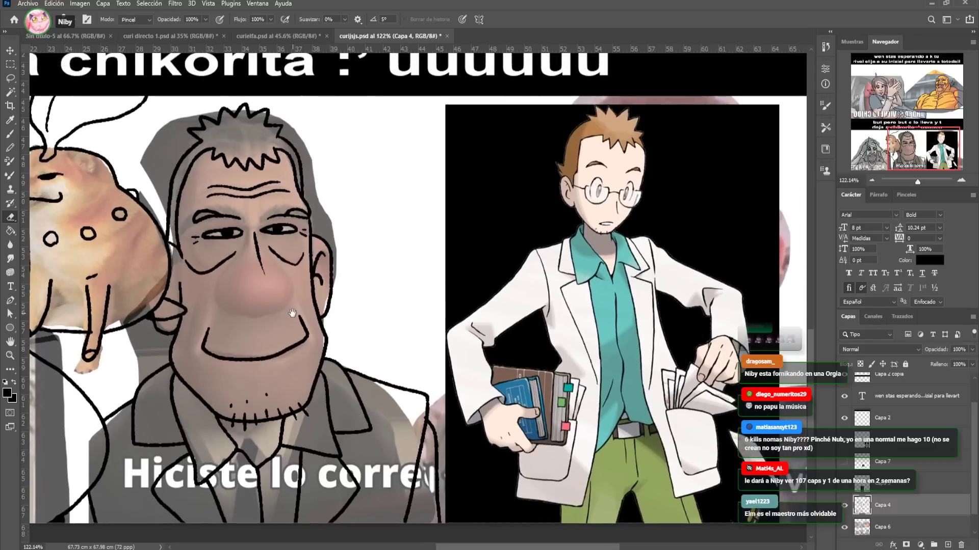
{"action": "key", "text": "b"}
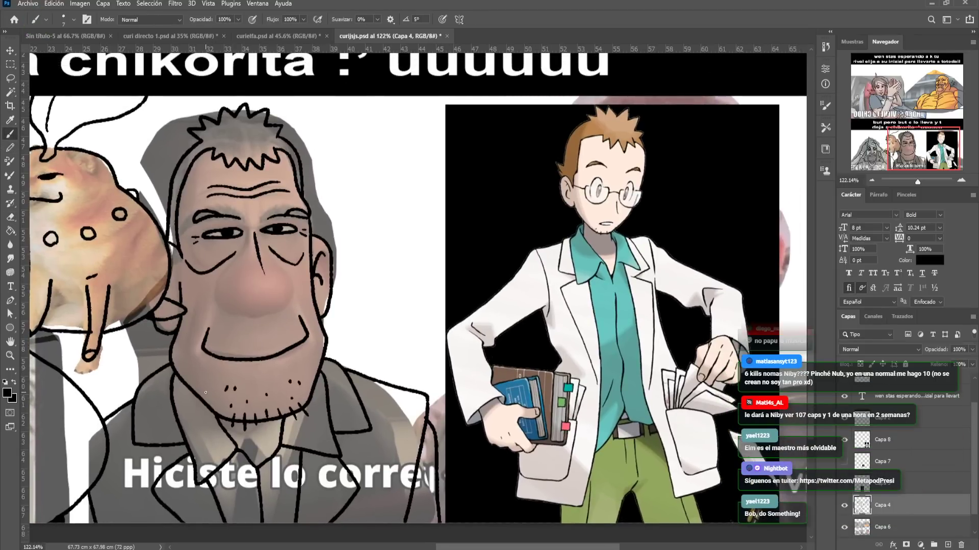
Hide the lab-coated professor reference layer Capa 8 to uncover the boy in the lower panel
{"action": "left_click_drag", "start_coordinate": [454, 346], "coordinate": [357, 329]}
{"action": "left_click", "coordinate": [883, 447]}
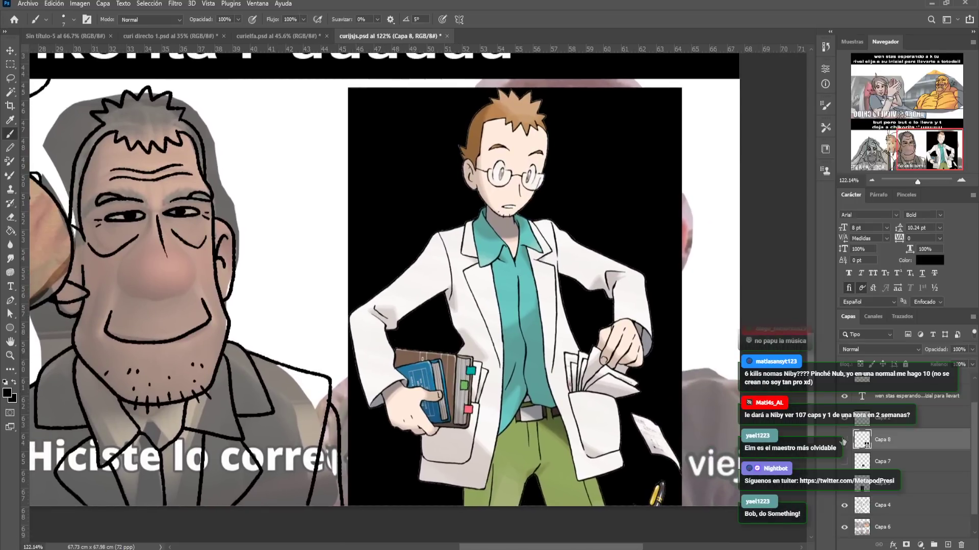
{"action": "left_click", "coordinate": [844, 440]}
{"action": "left_click_drag", "start_coordinate": [615, 274], "coordinate": [488, 296]}
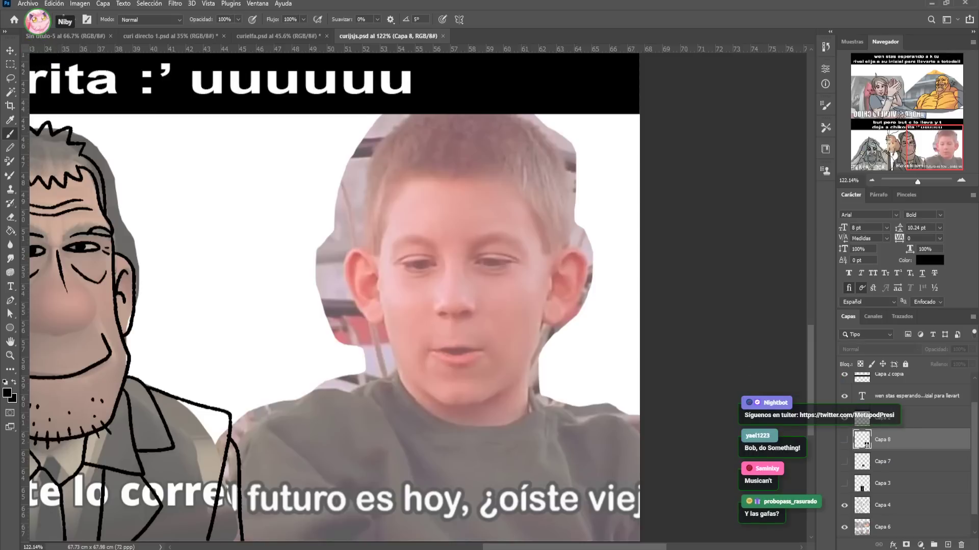
Paste the reference of the girl in the white cap and place it beside the boy, over the gray-haired man
{"action": "key", "text": "ctrl+v"}
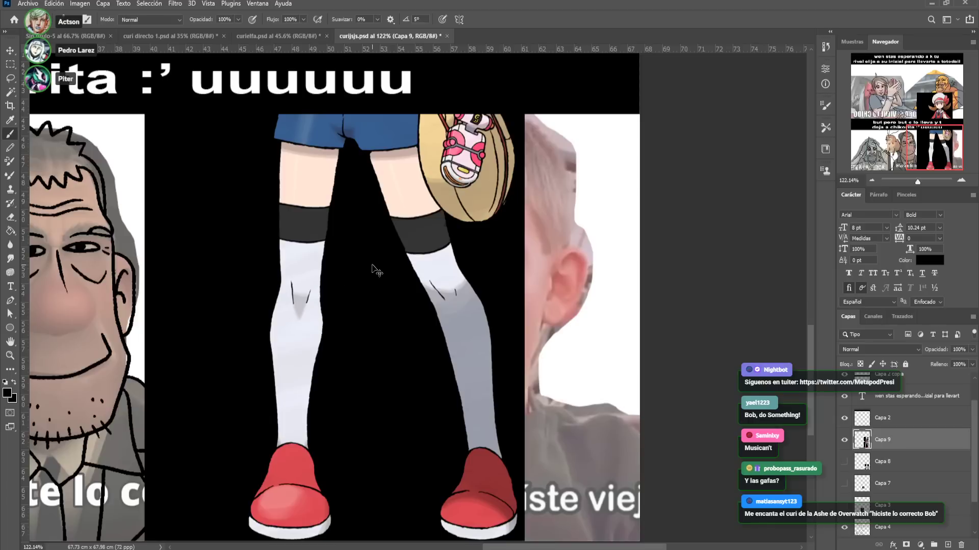
{"action": "key", "text": "ctrl+t"}
{"action": "left_click_drag", "start_coordinate": [391, 107], "coordinate": [231, 491]}
{"action": "mouse_move", "coordinate": [265, 286]}
{"action": "left_mouse_down"}
{"action": "mouse_move", "coordinate": [413, 266]}
{"action": "mouse_move", "coordinate": [246, 301]}
{"action": "mouse_move", "coordinate": [255, 306]}
{"action": "left_mouse_up"}
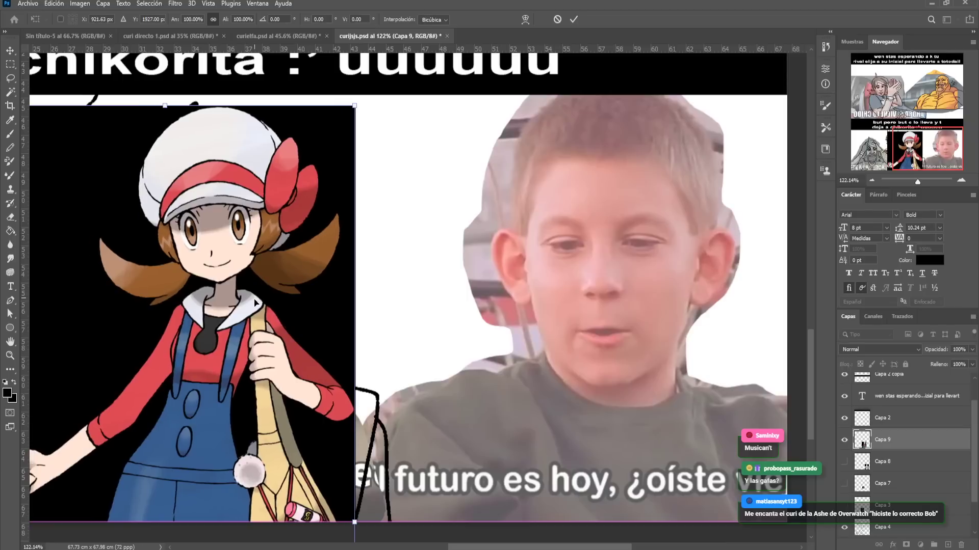
{"action": "key", "text": "Return"}
On Capa 4, brush the cap's band and brim across the boy's forehead, with a two-loop bow at its side
{"action": "key", "text": "b"}
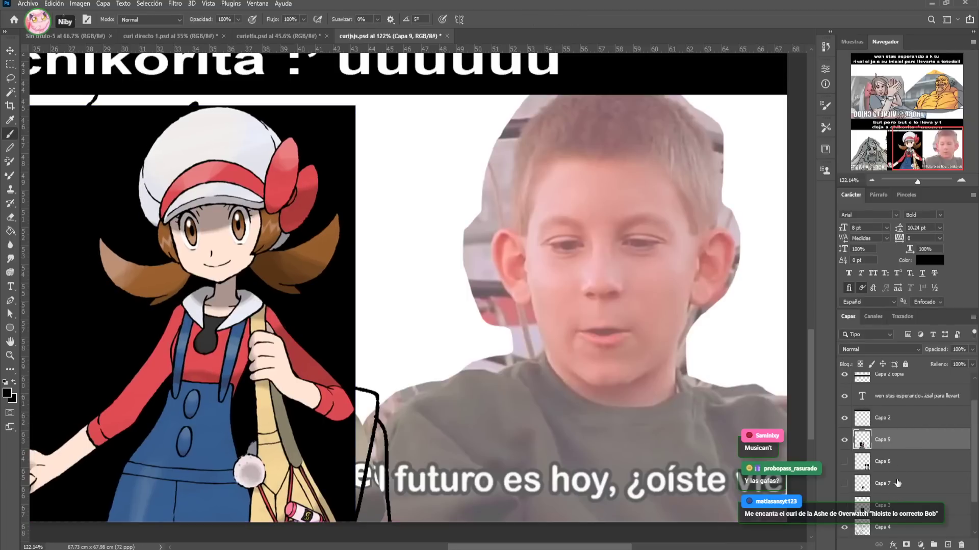
{"action": "scroll", "coordinate": [969, 474], "scroll_direction": "down", "scroll_amount": 2}
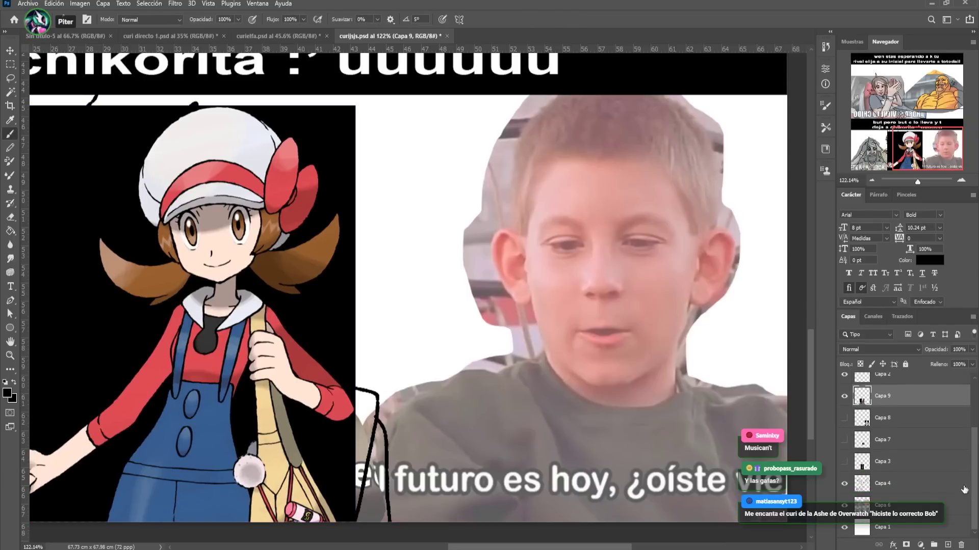
{"action": "left_click", "coordinate": [861, 483]}
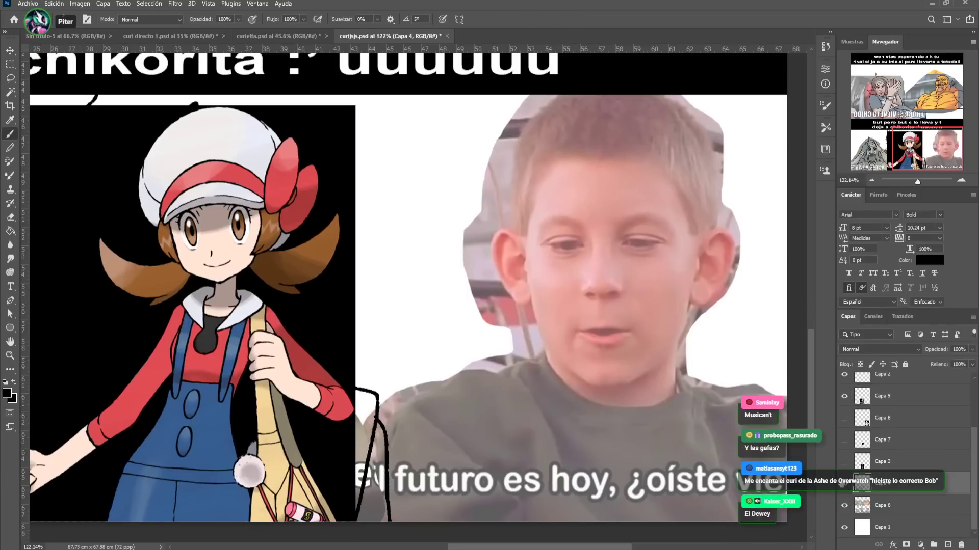
{"action": "left_click_drag", "start_coordinate": [545, 285], "coordinate": [467, 288]}
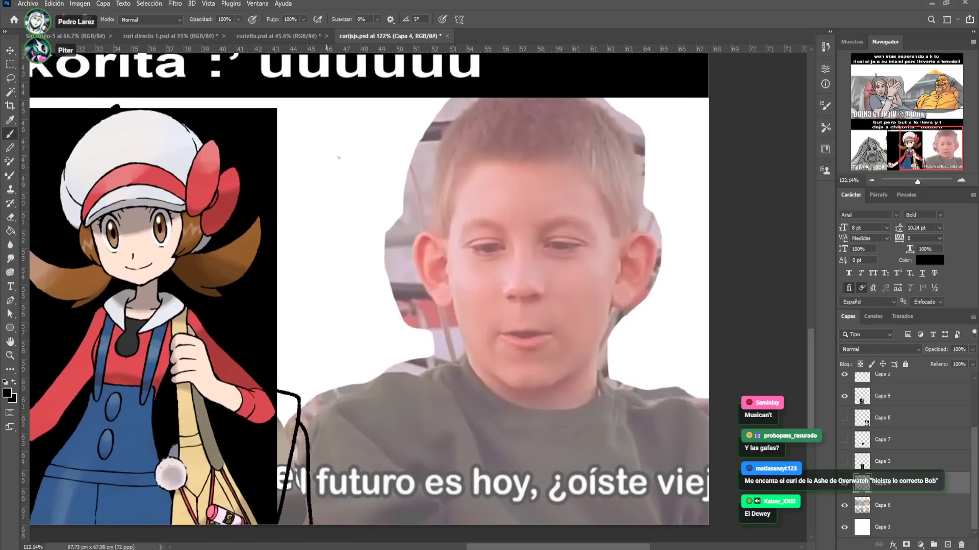
{"action": "mouse_move", "coordinate": [463, 218]}
{"action": "left_mouse_down"}
{"action": "mouse_move", "coordinate": [529, 211]}
{"action": "mouse_move", "coordinate": [600, 225]}
{"action": "mouse_move", "coordinate": [619, 213]}
{"action": "mouse_move", "coordinate": [578, 187]}
{"action": "mouse_move", "coordinate": [529, 176]}
{"action": "mouse_move", "coordinate": [452, 197]}
{"action": "mouse_move", "coordinate": [618, 208]}
{"action": "left_mouse_up"}
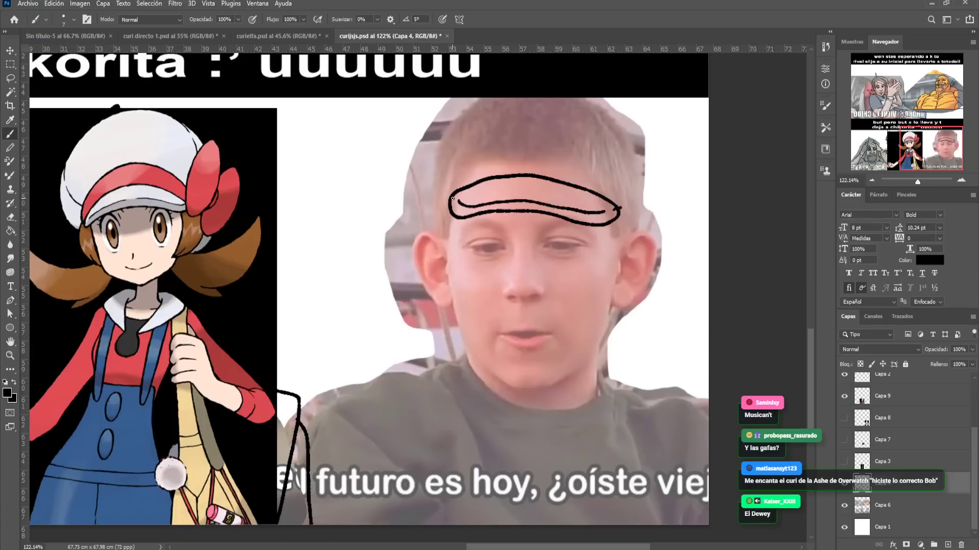
{"action": "mouse_move", "coordinate": [639, 169]}
{"action": "left_mouse_down"}
{"action": "mouse_move", "coordinate": [617, 136]}
{"action": "mouse_move", "coordinate": [604, 145]}
{"action": "mouse_move", "coordinate": [614, 205]}
{"action": "mouse_move", "coordinate": [629, 201]}
{"action": "mouse_move", "coordinate": [639, 169]}
{"action": "mouse_move", "coordinate": [631, 204]}
{"action": "mouse_move", "coordinate": [663, 226]}
{"action": "mouse_move", "coordinate": [676, 174]}
{"action": "mouse_move", "coordinate": [642, 172]}
{"action": "left_mouse_up"}
Draw short hair locks below the cap on both sides of the boy's face and outline his ears
{"action": "mouse_move", "coordinate": [609, 225]}
{"action": "left_mouse_down"}
{"action": "mouse_move", "coordinate": [612, 254]}
{"action": "mouse_move", "coordinate": [640, 238]}
{"action": "mouse_move", "coordinate": [644, 218]}
{"action": "left_mouse_up"}
{"action": "left_click_drag", "start_coordinate": [620, 249], "coordinate": [625, 225]}
{"action": "mouse_move", "coordinate": [451, 218]}
{"action": "left_mouse_down"}
{"action": "mouse_move", "coordinate": [436, 246]}
{"action": "mouse_move", "coordinate": [427, 222]}
{"action": "mouse_move", "coordinate": [450, 206]}
{"action": "mouse_move", "coordinate": [442, 250]}
{"action": "mouse_move", "coordinate": [408, 258]}
{"action": "mouse_move", "coordinate": [428, 298]}
{"action": "mouse_move", "coordinate": [451, 307]}
{"action": "left_mouse_up"}
{"action": "left_click_drag", "start_coordinate": [421, 246], "coordinate": [426, 271]}
{"action": "mouse_move", "coordinate": [642, 235]}
{"action": "left_mouse_down"}
{"action": "mouse_move", "coordinate": [656, 249]}
{"action": "mouse_move", "coordinate": [653, 280]}
{"action": "mouse_move", "coordinate": [632, 302]}
{"action": "mouse_move", "coordinate": [612, 299]}
{"action": "left_mouse_up"}
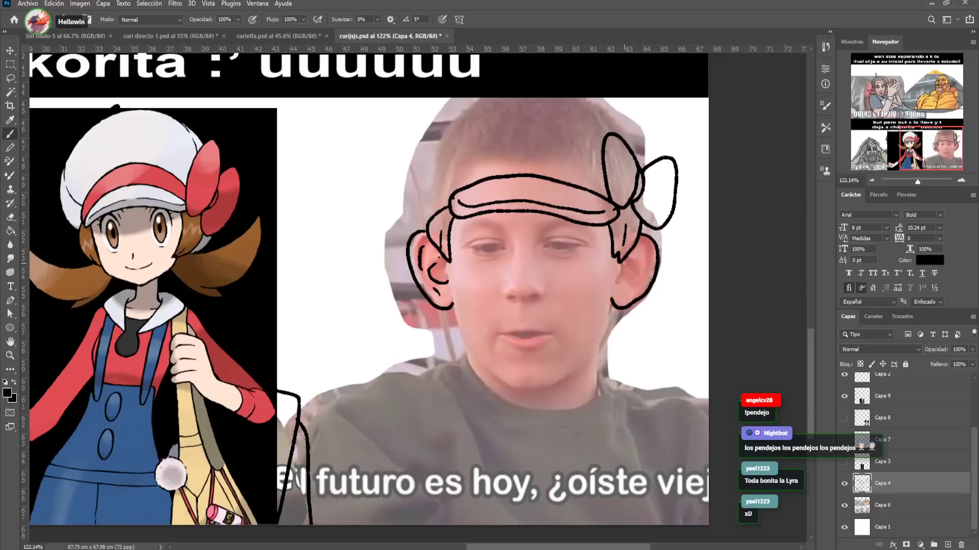
Add the second ear's inner folds, trace the boy's jaw from ear to ear, and mark his nostrils
{"action": "mouse_move", "coordinate": [644, 244]}
{"action": "left_mouse_down"}
{"action": "mouse_move", "coordinate": [652, 267]}
{"action": "mouse_move", "coordinate": [596, 357]}
{"action": "mouse_move", "coordinate": [555, 382]}
{"action": "mouse_move", "coordinate": [520, 388]}
{"action": "mouse_move", "coordinate": [489, 369]}
{"action": "left_mouse_up"}
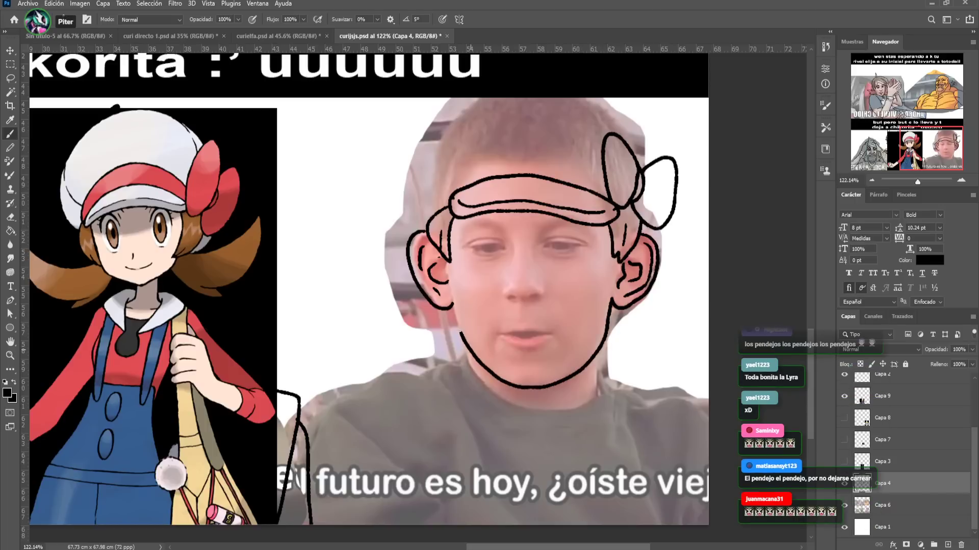
{"action": "left_click_drag", "start_coordinate": [462, 334], "coordinate": [454, 308]}
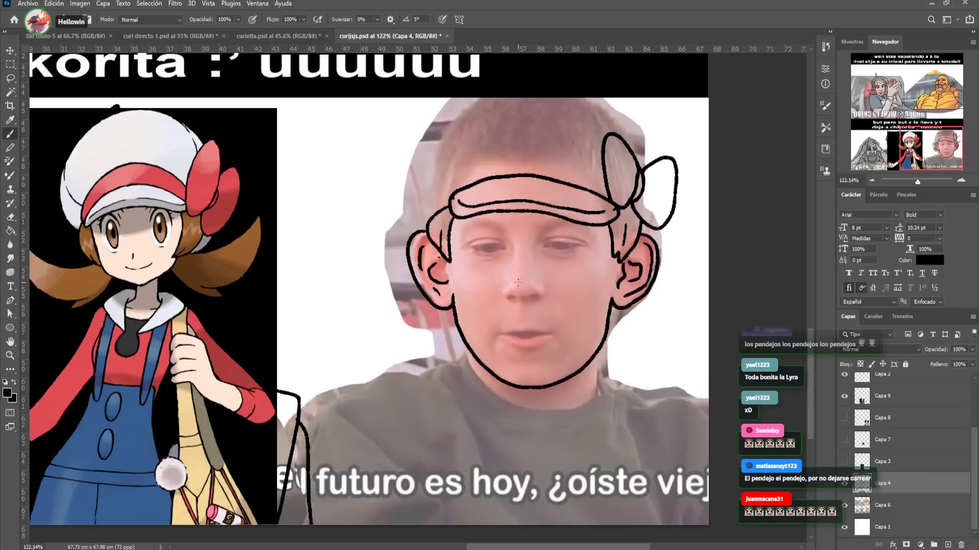
{"action": "left_click_drag", "start_coordinate": [510, 298], "coordinate": [541, 302]}
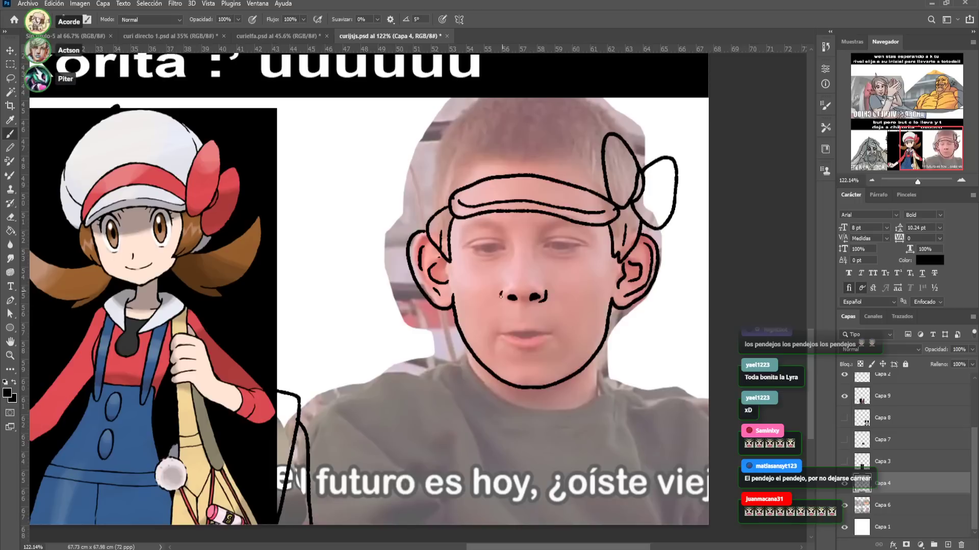
Draw the boy's drowsy dark eyes with brow and lower-lid lines, and his slightly open mouth with both lips
{"action": "mouse_move", "coordinate": [559, 246]}
{"action": "left_mouse_down"}
{"action": "mouse_move", "coordinate": [591, 245]}
{"action": "mouse_move", "coordinate": [539, 241]}
{"action": "left_mouse_up"}
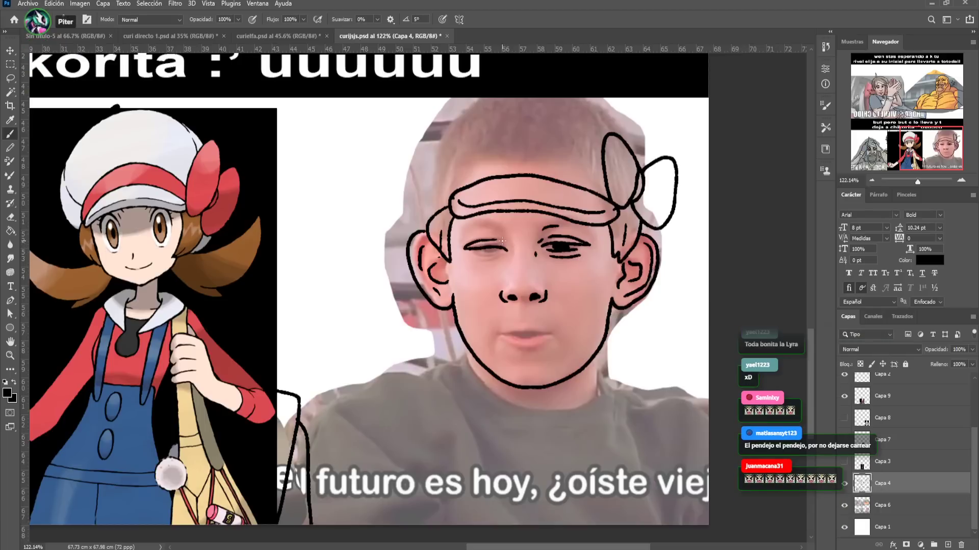
{"action": "mouse_move", "coordinate": [490, 252]}
{"action": "left_mouse_down"}
{"action": "mouse_move", "coordinate": [477, 251]}
{"action": "mouse_move", "coordinate": [497, 260]}
{"action": "left_mouse_up"}
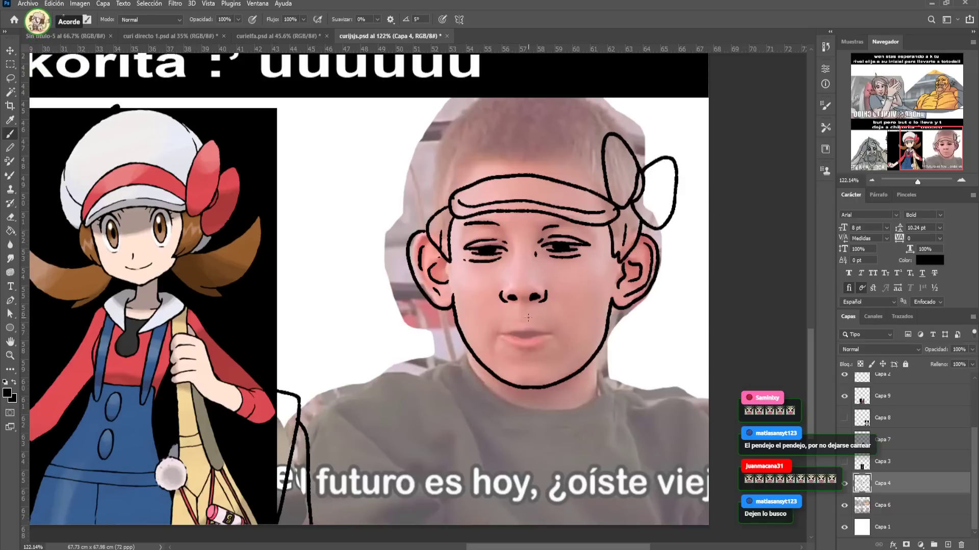
{"action": "mouse_move", "coordinate": [496, 336]}
{"action": "left_mouse_down"}
{"action": "mouse_move", "coordinate": [554, 334]}
{"action": "mouse_move", "coordinate": [522, 335]}
{"action": "left_mouse_up"}
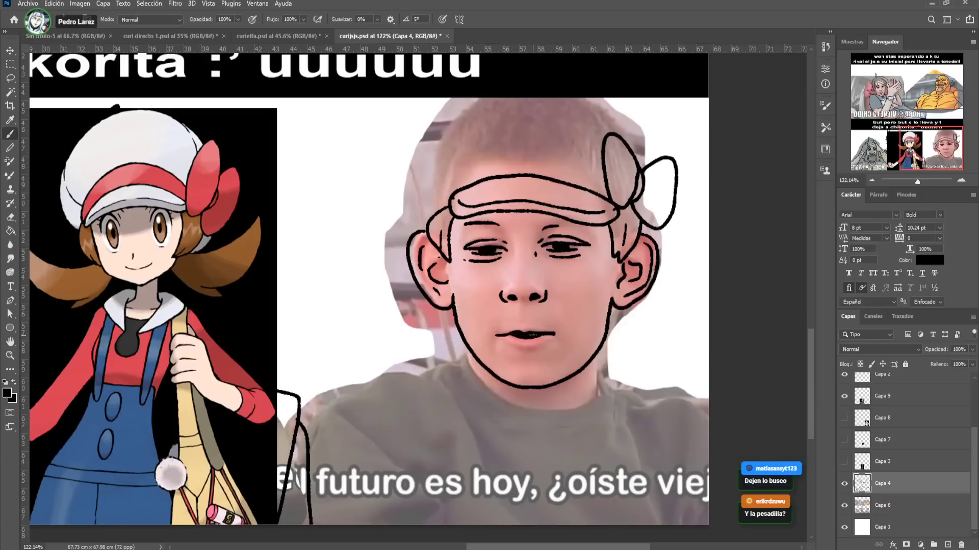
{"action": "mouse_move", "coordinate": [533, 350]}
{"action": "left_mouse_down"}
{"action": "mouse_move", "coordinate": [548, 340]}
{"action": "mouse_move", "coordinate": [534, 326]}
{"action": "left_mouse_up"}
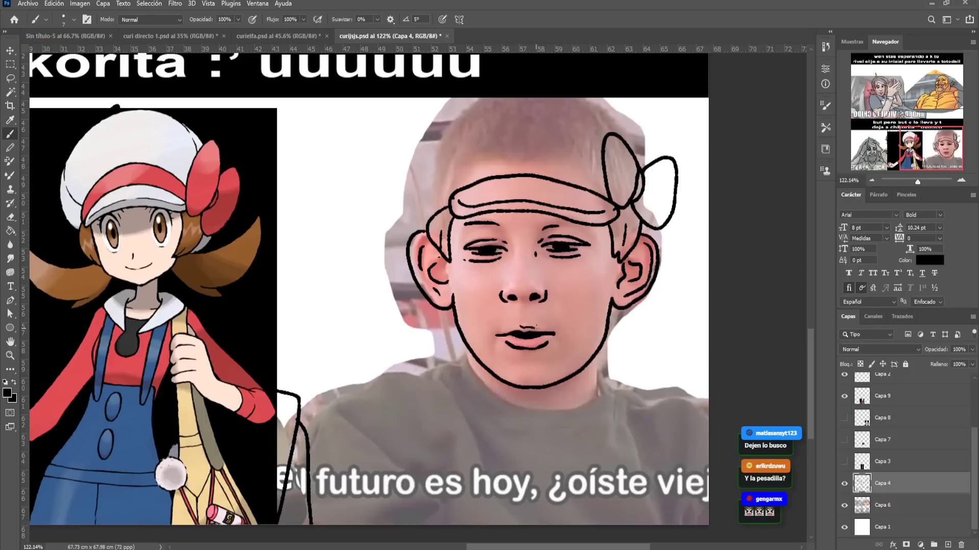
Draw the boy's neck lines, a wide collar flap on each side, and the rounded shirt patch hanging between them
{"action": "mouse_move", "coordinate": [533, 347]}
{"action": "left_mouse_down"}
{"action": "mouse_move", "coordinate": [545, 339]}
{"action": "mouse_move", "coordinate": [539, 298]}
{"action": "left_mouse_up"}
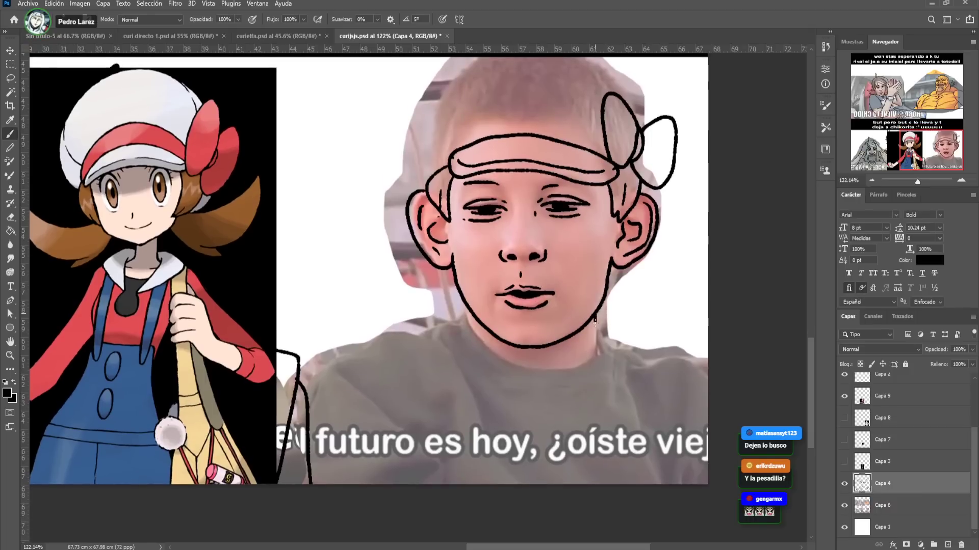
{"action": "mouse_move", "coordinate": [466, 304]}
{"action": "left_mouse_down"}
{"action": "mouse_move", "coordinate": [468, 330]}
{"action": "mouse_move", "coordinate": [514, 390]}
{"action": "left_mouse_up"}
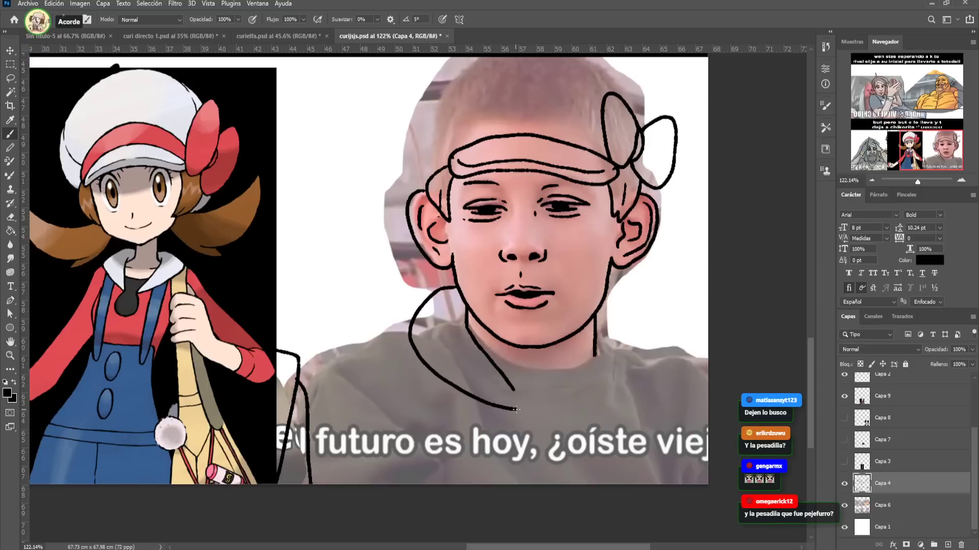
{"action": "mouse_move", "coordinate": [524, 409]}
{"action": "left_mouse_down"}
{"action": "mouse_move", "coordinate": [514, 388]}
{"action": "mouse_move", "coordinate": [527, 412]}
{"action": "mouse_move", "coordinate": [517, 439]}
{"action": "mouse_move", "coordinate": [548, 476]}
{"action": "left_mouse_up"}
{"action": "mouse_move", "coordinate": [617, 448]}
{"action": "left_mouse_down"}
{"action": "mouse_move", "coordinate": [588, 403]}
{"action": "mouse_move", "coordinate": [596, 361]}
{"action": "left_mouse_up"}
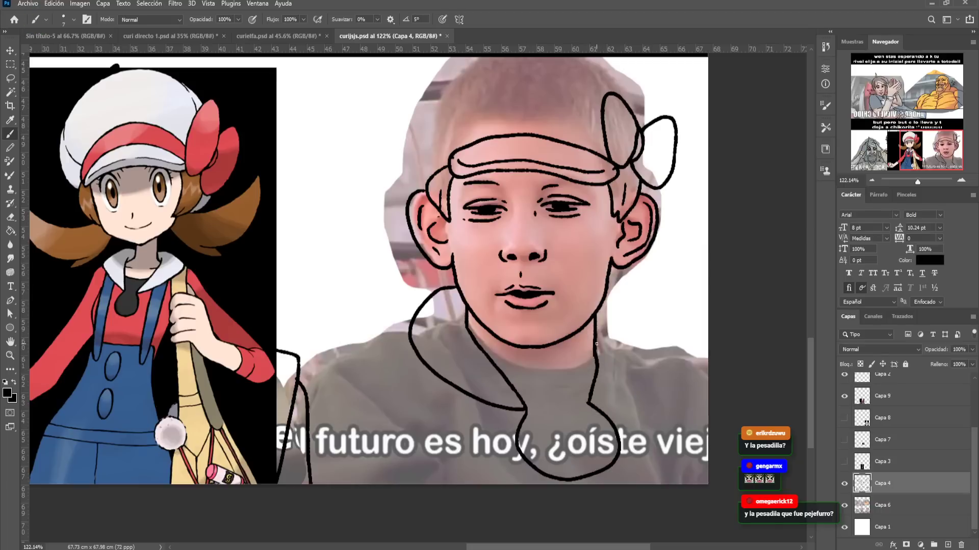
{"action": "left_click_drag", "start_coordinate": [604, 301], "coordinate": [626, 383]}
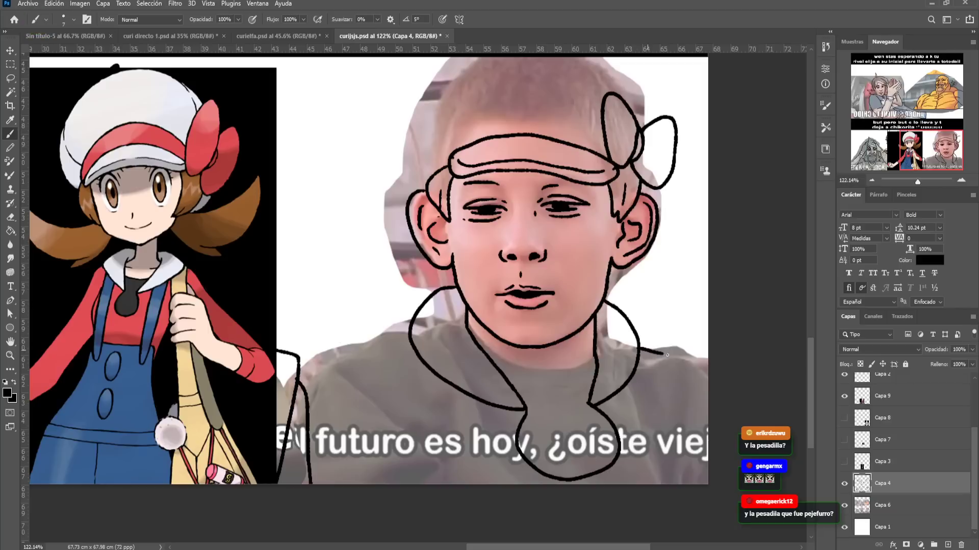
Outline the boy's shoulders and brush the overall strap lines down his torso to the panel's lower edge
{"action": "mouse_move", "coordinate": [450, 321]}
{"action": "left_mouse_down"}
{"action": "mouse_move", "coordinate": [524, 301]}
{"action": "mouse_move", "coordinate": [422, 325]}
{"action": "left_mouse_up"}
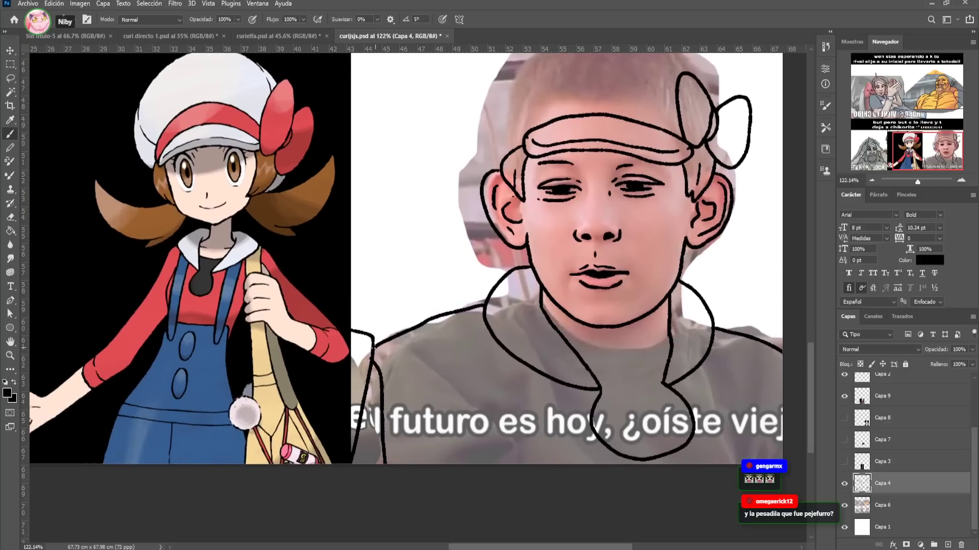
{"action": "left_click_drag", "start_coordinate": [464, 308], "coordinate": [492, 464]}
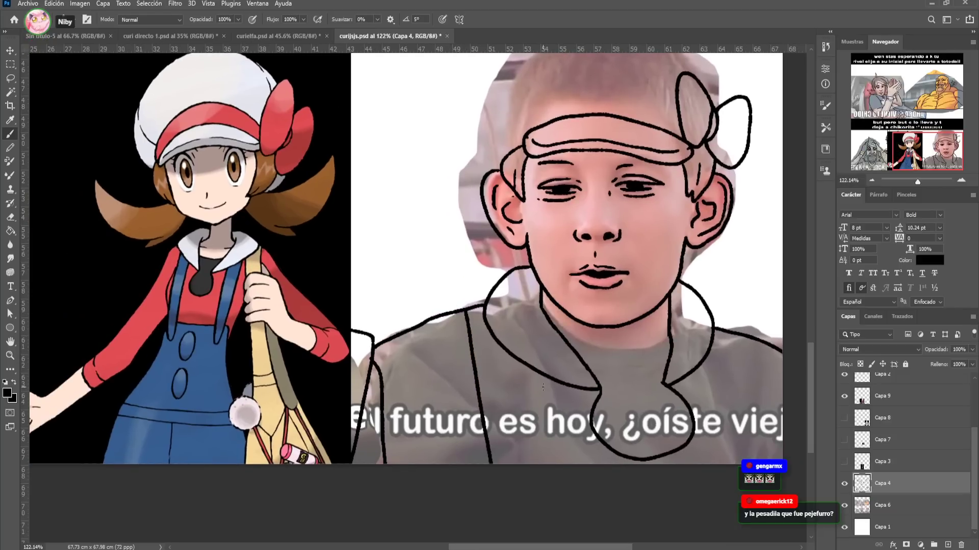
{"action": "left_click_drag", "start_coordinate": [694, 370], "coordinate": [706, 473]}
{"action": "left_click_drag", "start_coordinate": [747, 340], "coordinate": [751, 478]}
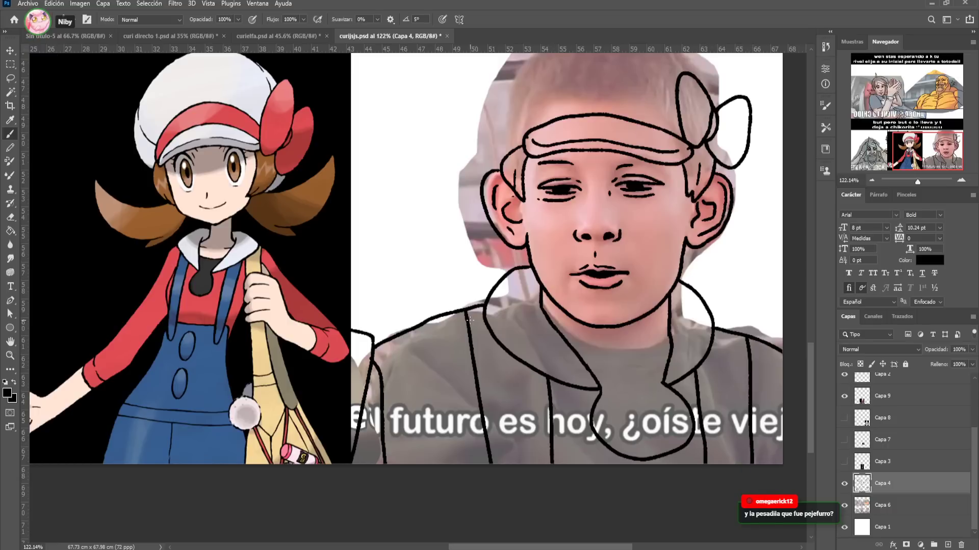
Draw the puffy cap crown on both sides of the boy's head up to the caption band, with small fold marks
{"action": "mouse_move", "coordinate": [474, 225]}
{"action": "left_mouse_down"}
{"action": "mouse_move", "coordinate": [471, 272]}
{"action": "mouse_move", "coordinate": [411, 324]}
{"action": "left_mouse_up"}
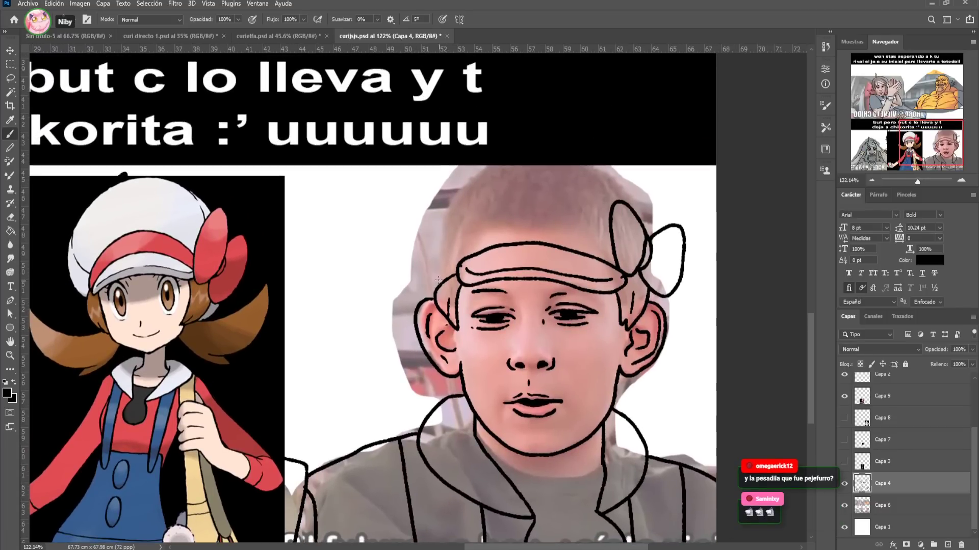
{"action": "key", "text": "ctrl+z"}
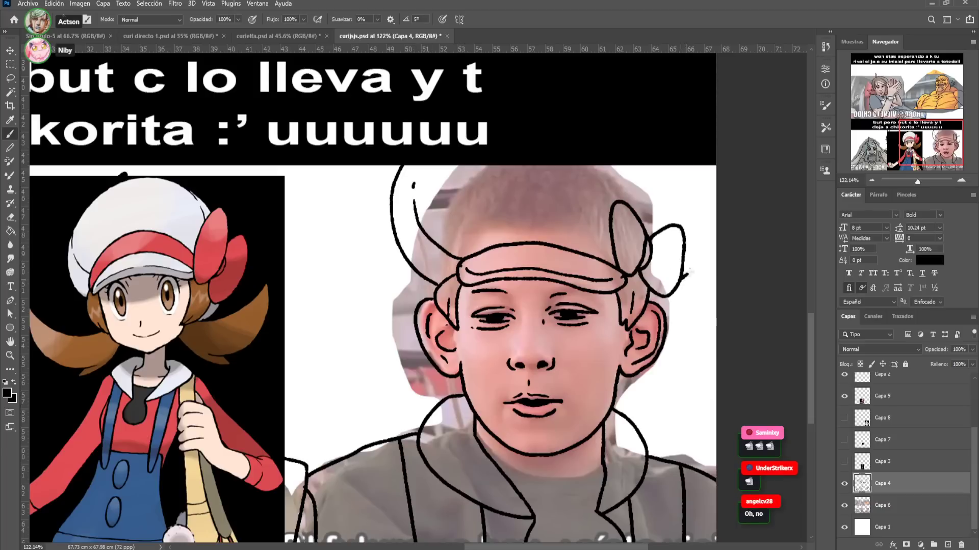
{"action": "left_click_drag", "start_coordinate": [685, 278], "coordinate": [719, 232]}
{"action": "mouse_move", "coordinate": [664, 164]}
{"action": "left_mouse_down"}
{"action": "mouse_move", "coordinate": [668, 213]}
{"action": "mouse_move", "coordinate": [666, 168]}
{"action": "left_mouse_up"}
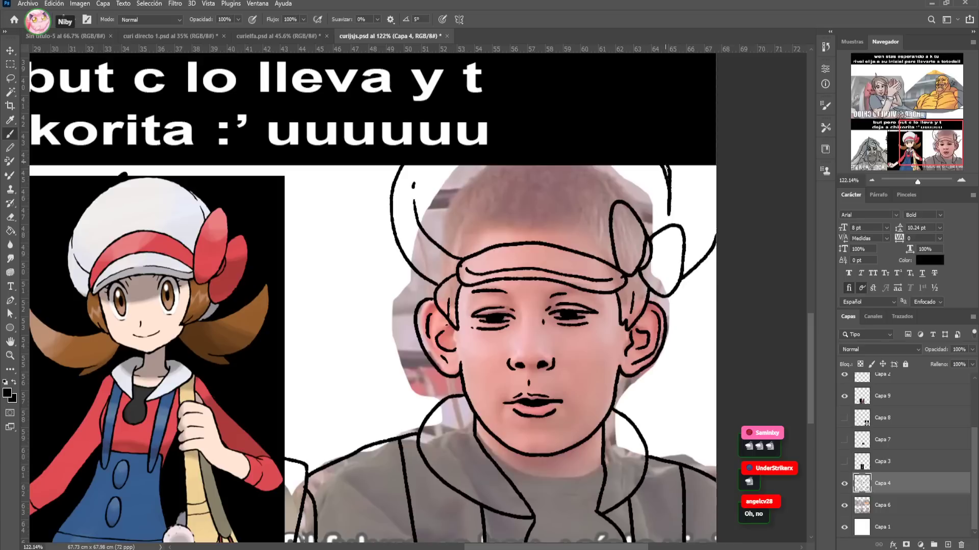
{"action": "left_click", "coordinate": [513, 187]}
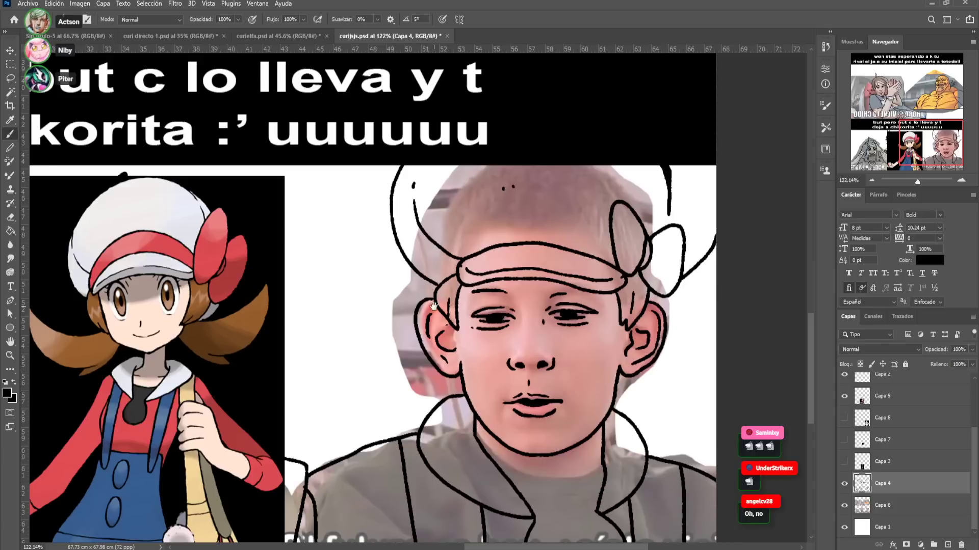
Draw curved pigtails flaring outward from behind both ears, each with a small pointed lock underneath
{"action": "left_click_drag", "start_coordinate": [424, 328], "coordinate": [510, 303]}
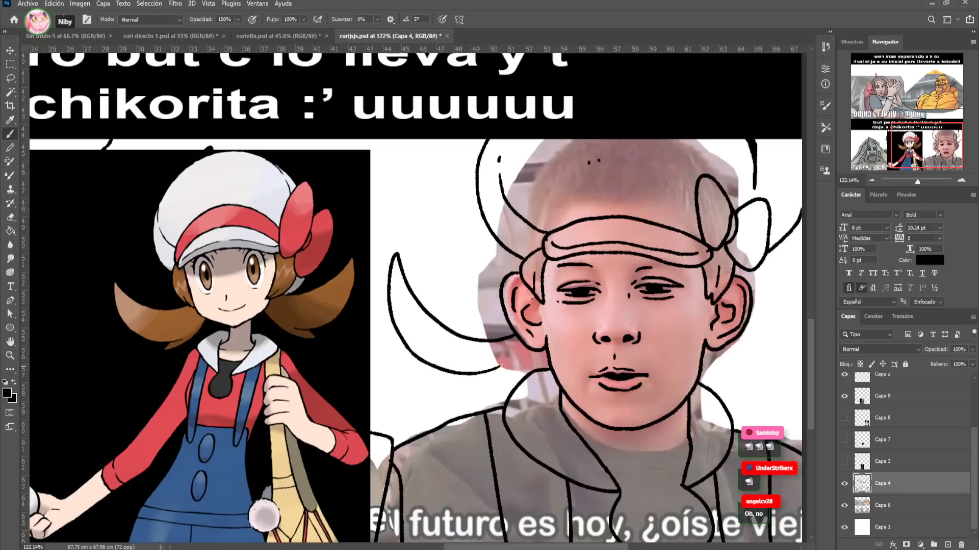
{"action": "mouse_move", "coordinate": [497, 368]}
{"action": "left_mouse_down"}
{"action": "mouse_move", "coordinate": [485, 383]}
{"action": "mouse_move", "coordinate": [525, 365]}
{"action": "left_mouse_up"}
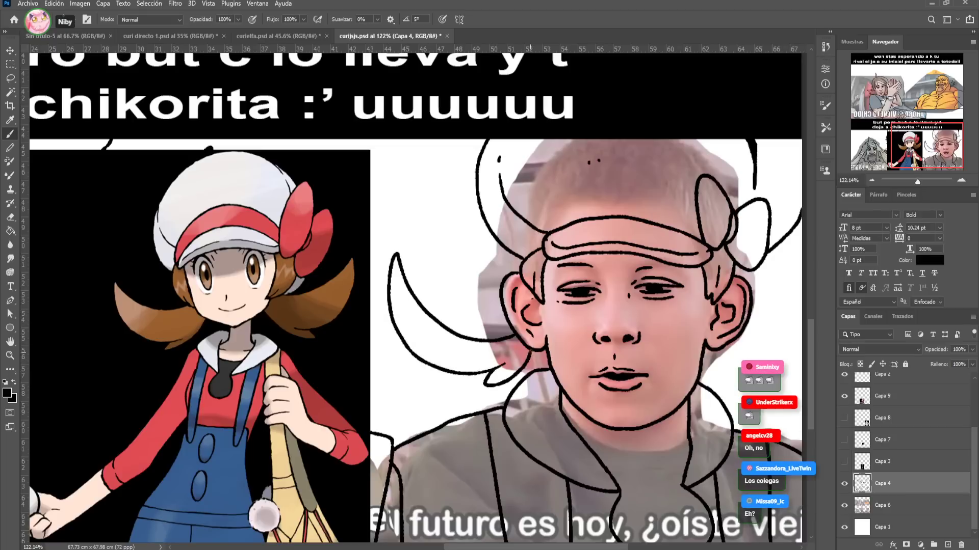
{"action": "scroll", "coordinate": [625, 329], "scroll_direction": "right", "scroll_amount": 3}
{"action": "scroll", "coordinate": [624, 328], "scroll_direction": "down", "scroll_amount": 1}
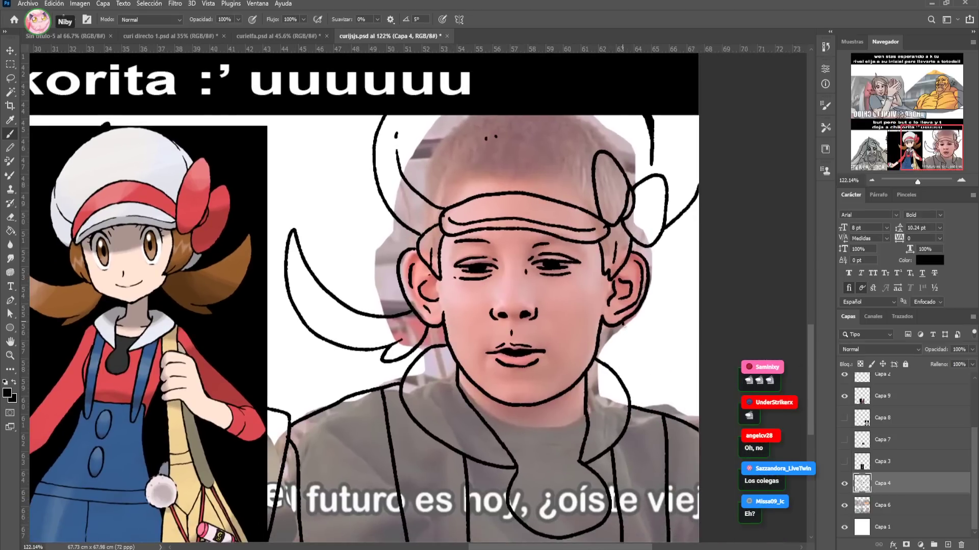
{"action": "left_click_drag", "start_coordinate": [623, 325], "coordinate": [661, 361]}
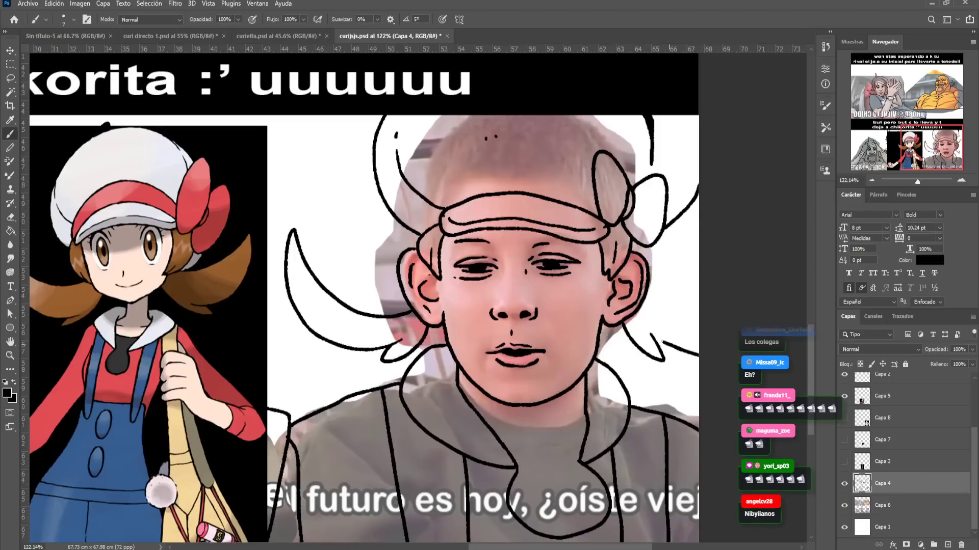
{"action": "left_click_drag", "start_coordinate": [640, 305], "coordinate": [709, 312]}
{"action": "left_click_drag", "start_coordinate": [610, 311], "coordinate": [650, 308]}
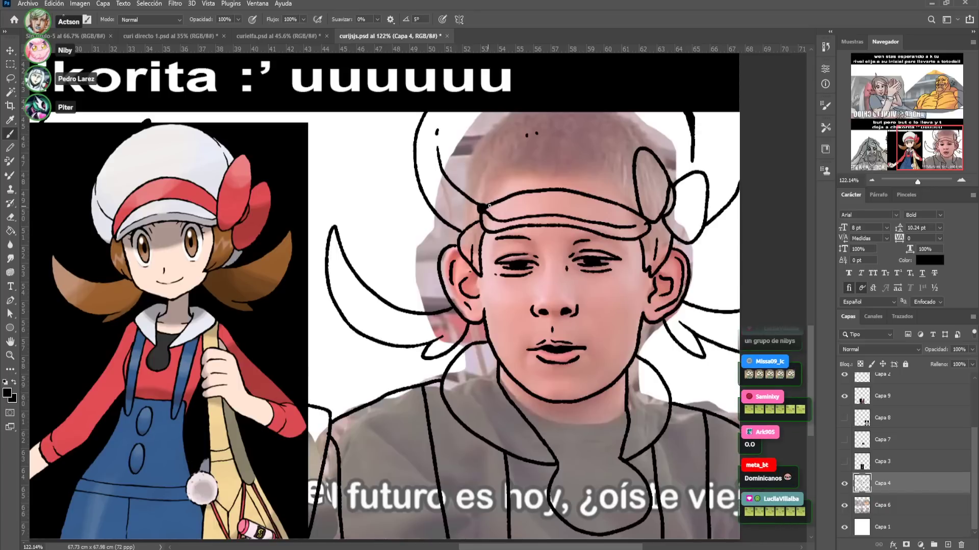
Hide the girl reference on Capa 9 and the reaction photos on Capa 6 to check the bare line art
{"action": "mouse_move", "coordinate": [518, 312]}
{"action": "left_mouse_down"}
{"action": "mouse_move", "coordinate": [550, 285]}
{"action": "mouse_move", "coordinate": [540, 290]}
{"action": "mouse_move", "coordinate": [554, 309]}
{"action": "mouse_move", "coordinate": [572, 296]}
{"action": "left_mouse_up"}
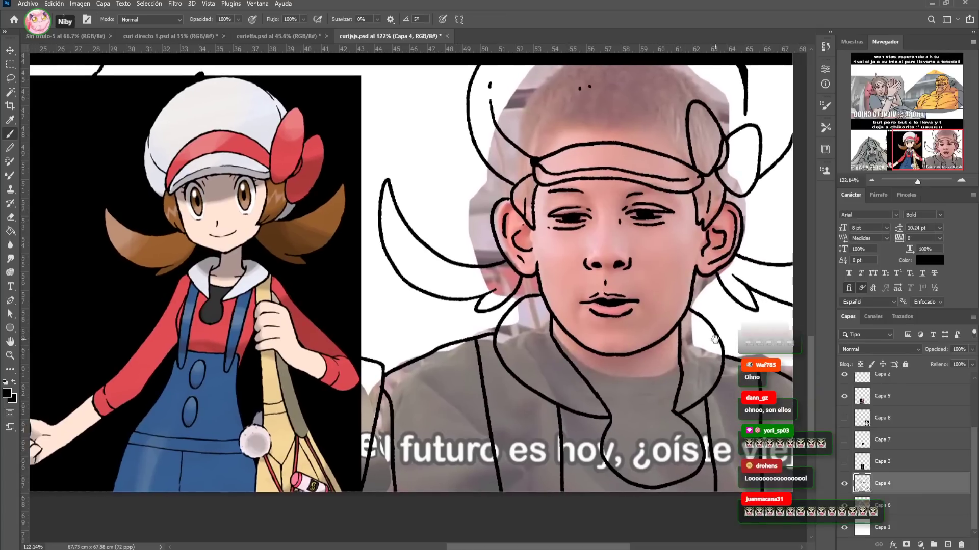
{"action": "left_click", "coordinate": [844, 398]}
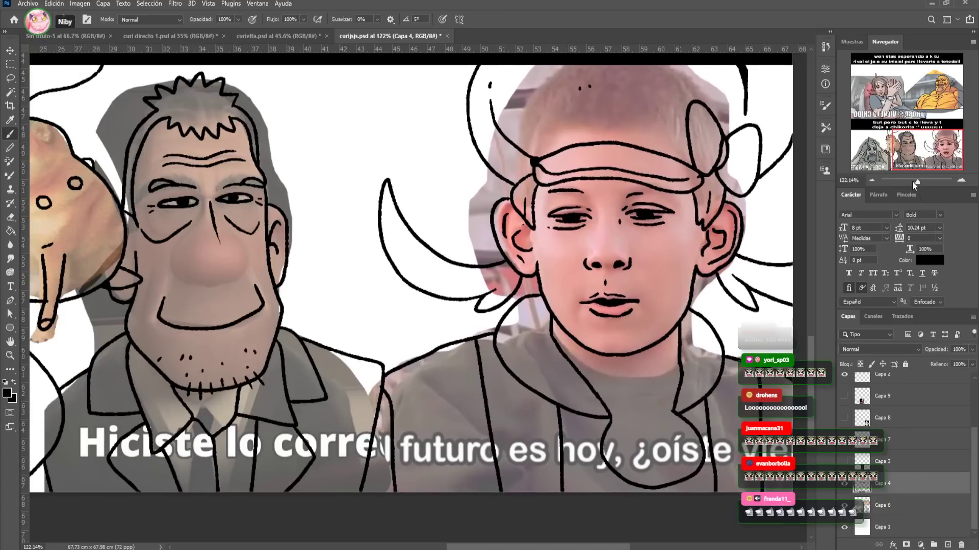
{"action": "left_click_drag", "start_coordinate": [916, 184], "coordinate": [911, 185]}
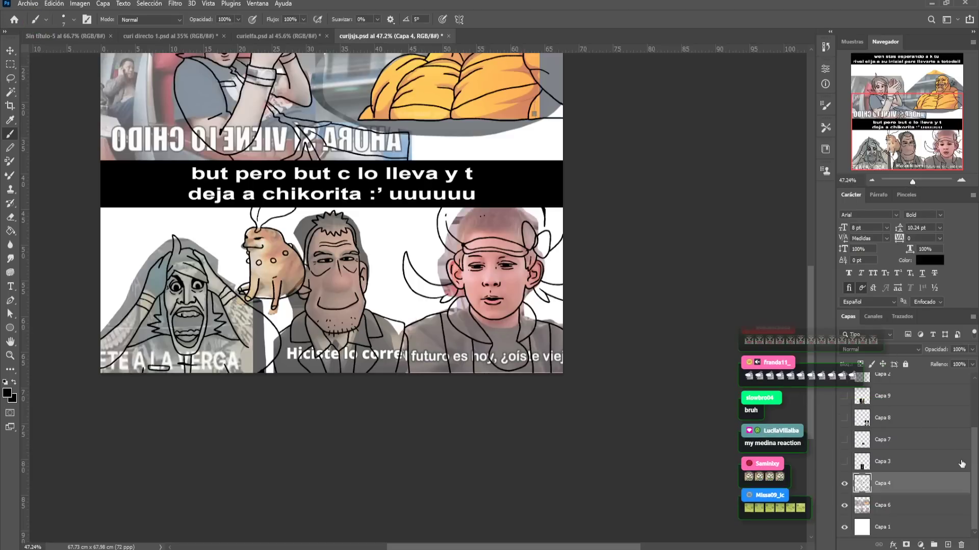
{"action": "left_click", "coordinate": [844, 505]}
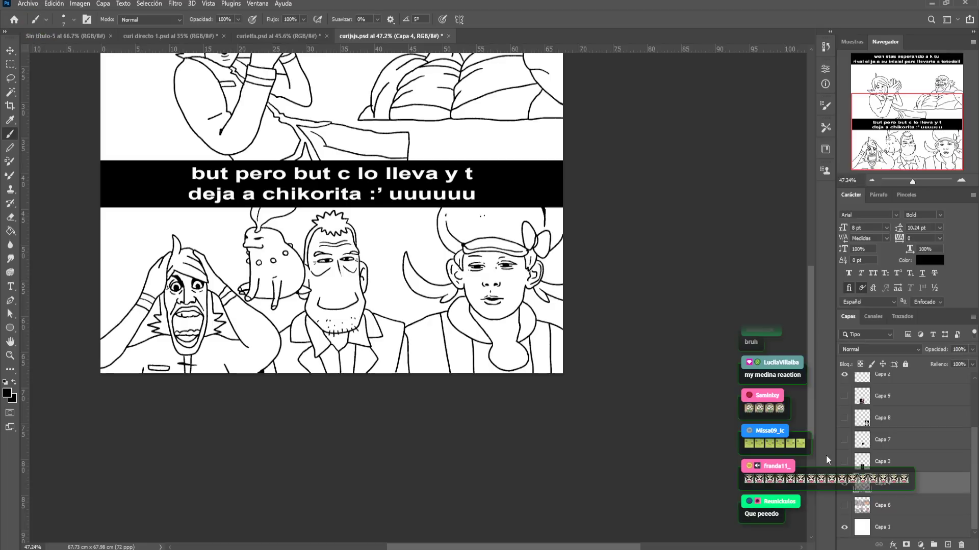
{"action": "mouse_move", "coordinate": [491, 250]}
{"action": "left_mouse_down"}
{"action": "mouse_move", "coordinate": [554, 294]}
{"action": "mouse_move", "coordinate": [582, 338]}
{"action": "mouse_move", "coordinate": [588, 376]}
{"action": "left_mouse_up"}
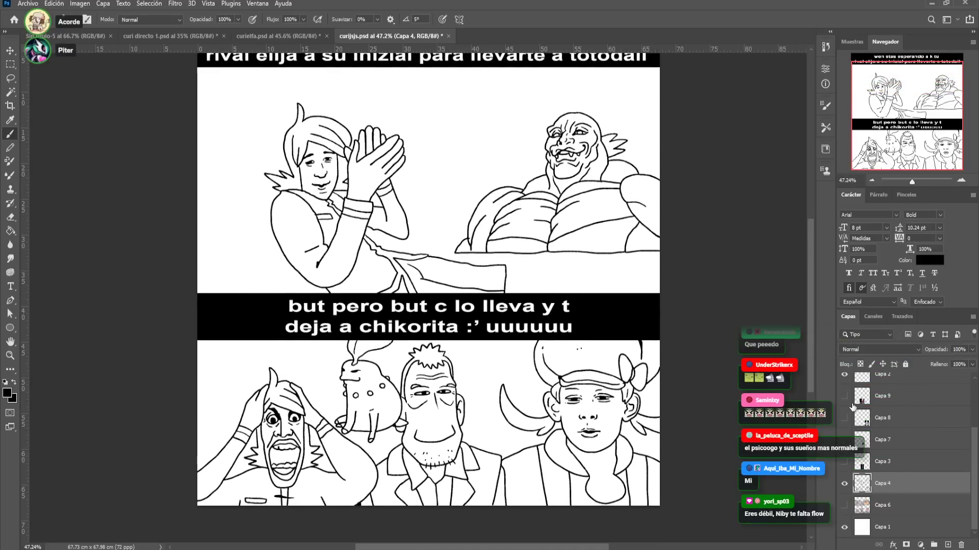
Select the upper panel's white background around the figures with the Magic Wand
{"action": "key", "text": "w"}
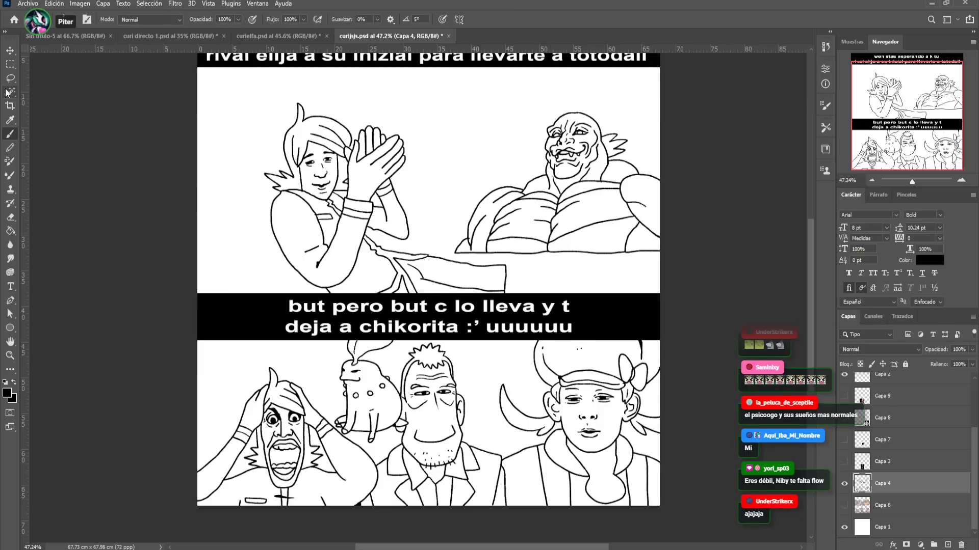
{"action": "left_click", "coordinate": [345, 173]}
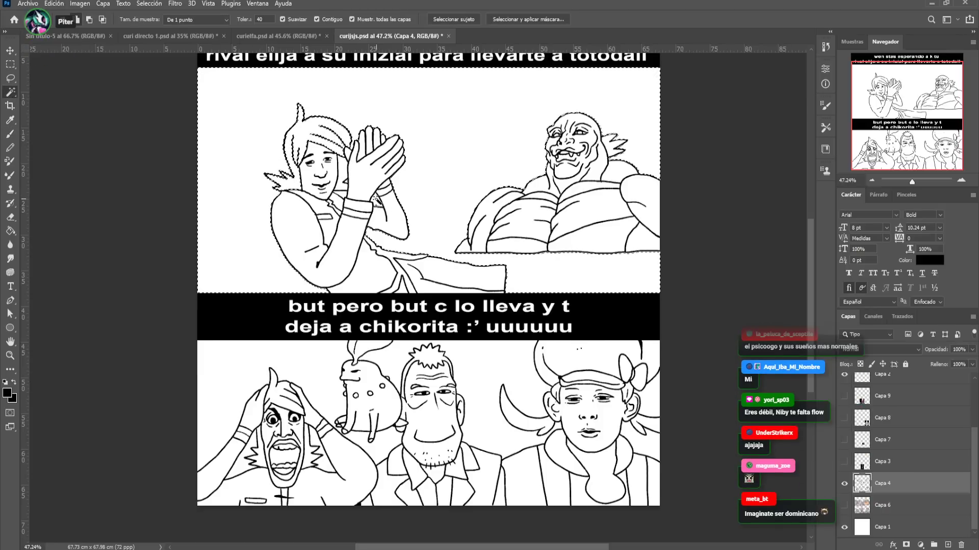
{"action": "key", "text": "ctrl+d"}
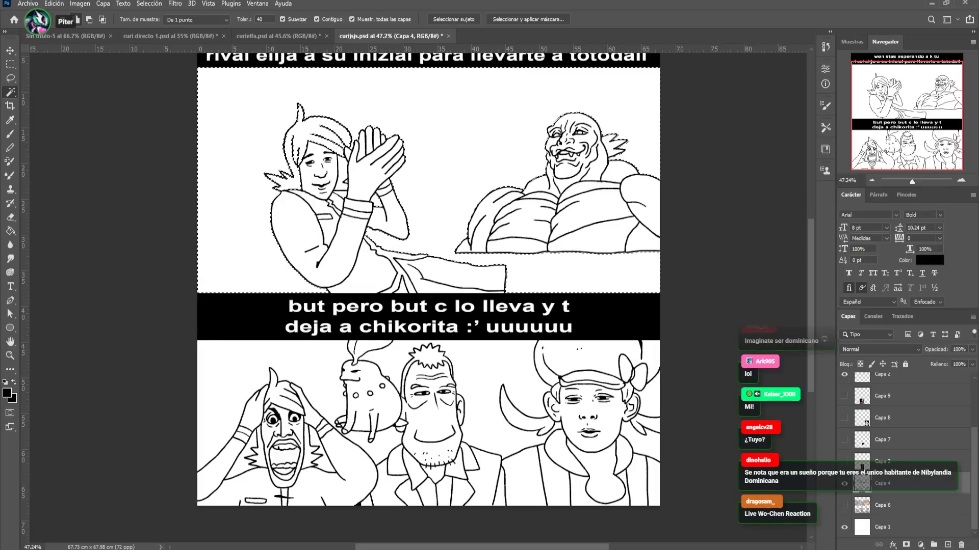
{"action": "left_click_drag", "start_coordinate": [912, 181], "coordinate": [915, 181]}
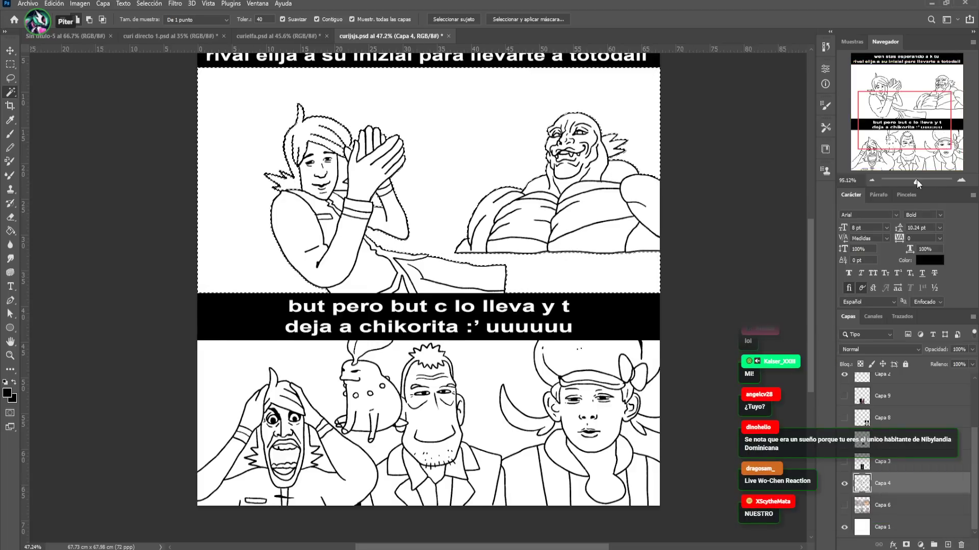
{"action": "left_click_drag", "start_coordinate": [384, 371], "coordinate": [412, 423]}
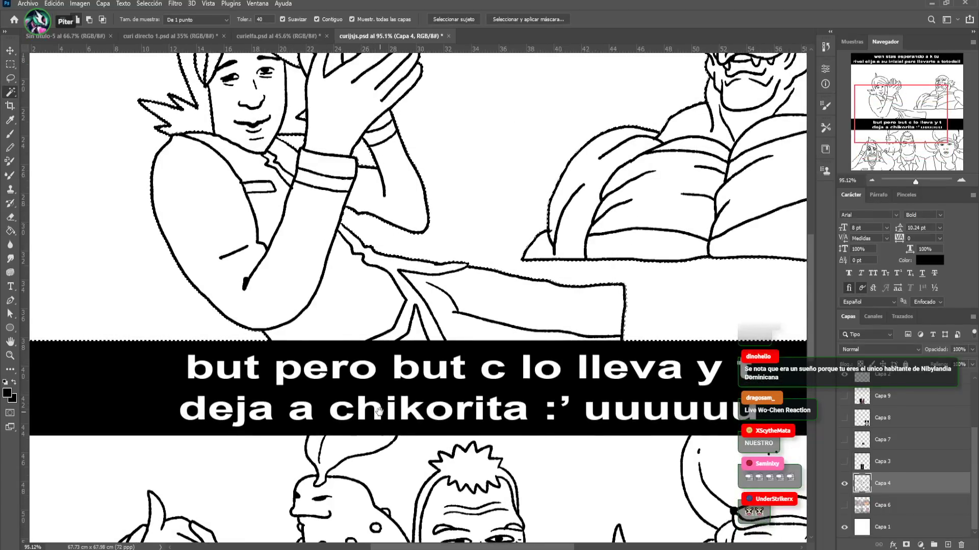
Add the lower panel's white background areas around the characters to the Magic Wand selection
{"action": "left_click_drag", "start_coordinate": [378, 408], "coordinate": [388, 129]}
{"action": "left_click_drag", "start_coordinate": [298, 327], "coordinate": [390, 313]}
{"action": "left_click", "coordinate": [214, 378]}
{"action": "left_click", "coordinate": [337, 378]}
{"action": "left_click_drag", "start_coordinate": [478, 353], "coordinate": [349, 272]}
{"action": "left_click_drag", "start_coordinate": [448, 264], "coordinate": [280, 315]}
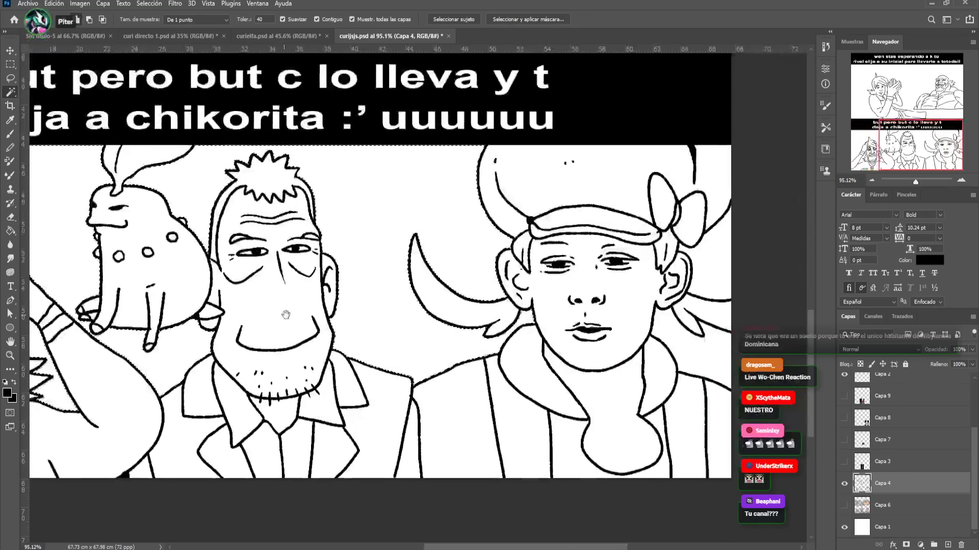
{"action": "left_click_drag", "start_coordinate": [395, 310], "coordinate": [324, 313]}
{"action": "left_click", "coordinate": [638, 267]}
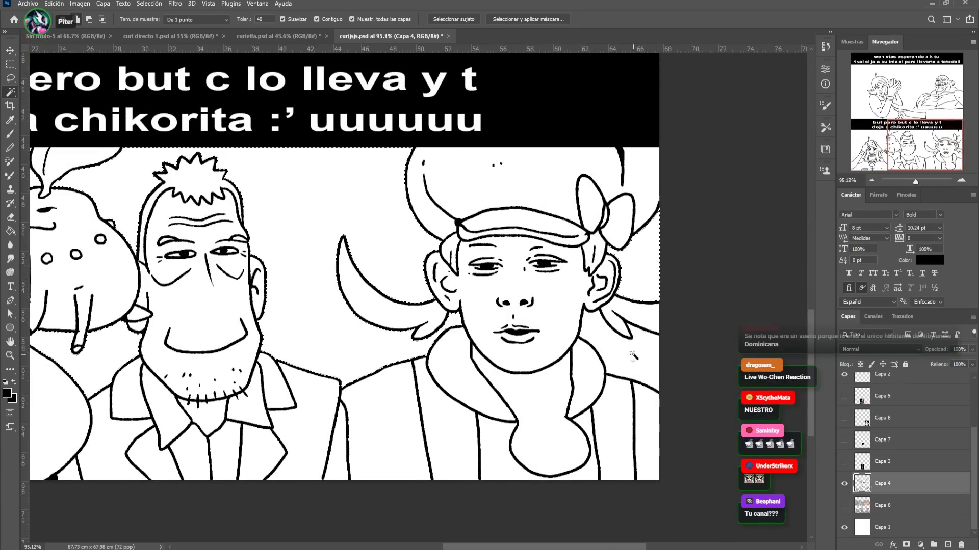
{"action": "left_click_drag", "start_coordinate": [395, 222], "coordinate": [588, 398]}
{"action": "left_click_drag", "start_coordinate": [535, 233], "coordinate": [557, 380]}
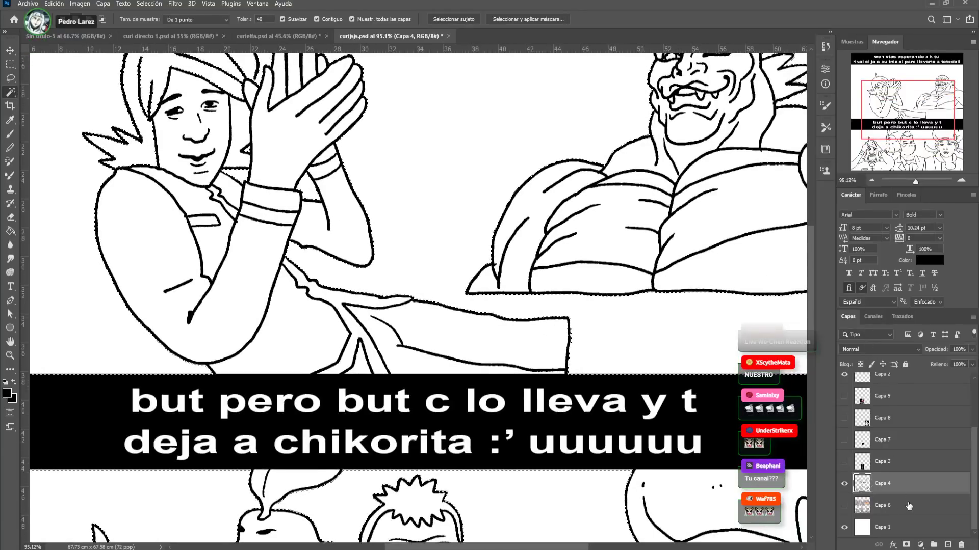
Add a new layer, Capa 10, directly beneath Capa 4 and clear the background selection
{"action": "left_click", "coordinate": [948, 545]}
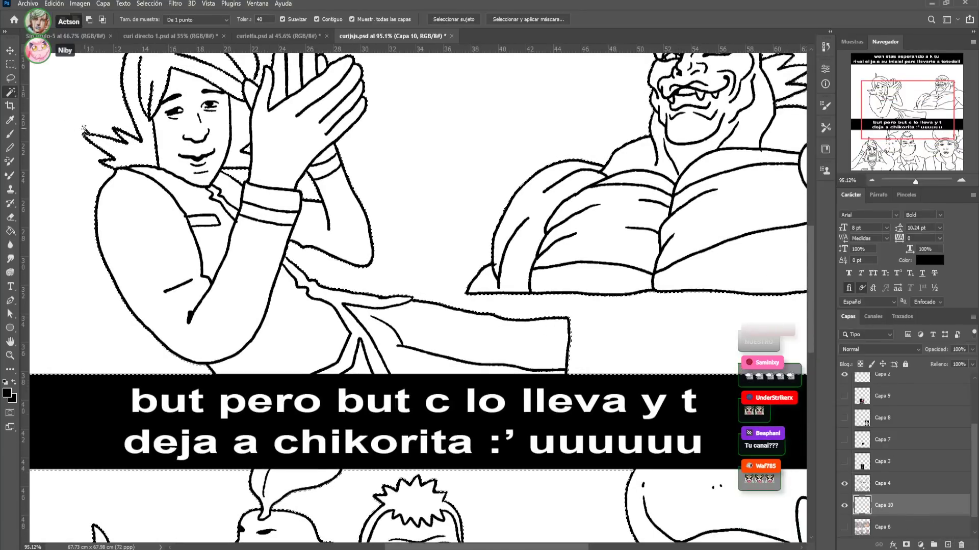
{"action": "left_click_drag", "start_coordinate": [152, 154], "coordinate": [158, 253]}
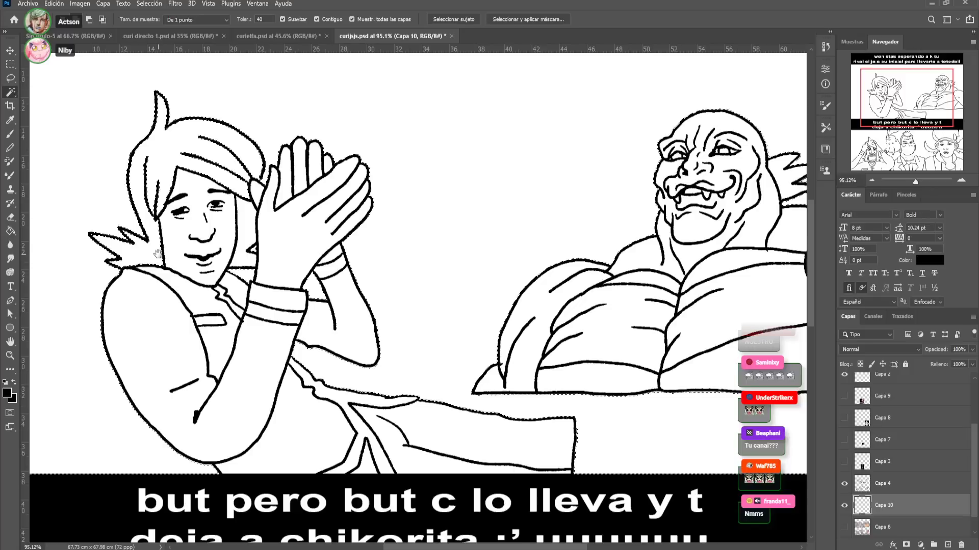
{"action": "key", "text": "ctrl+d"}
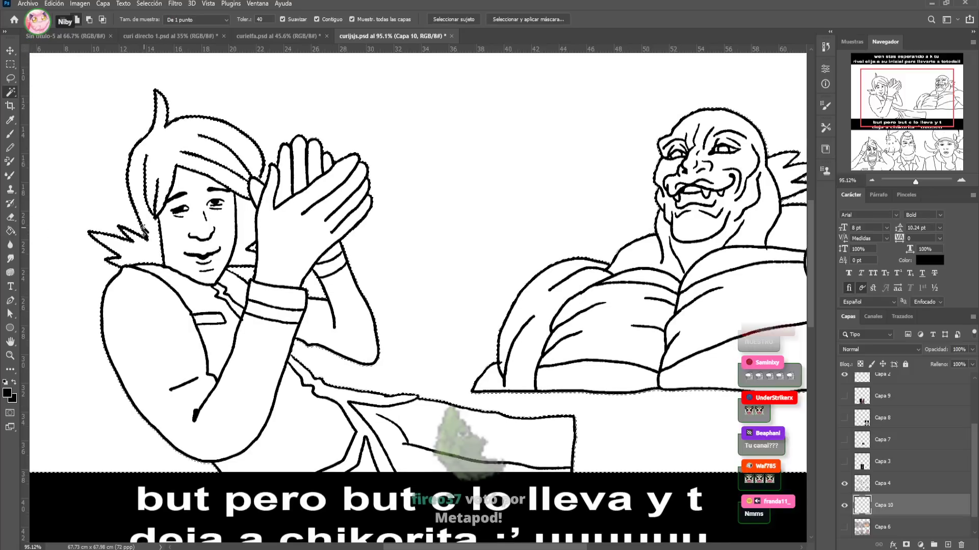
Make Capa 4 the active layer and select the upper panel's white background with the Magic Wand
{"action": "key", "text": "b"}
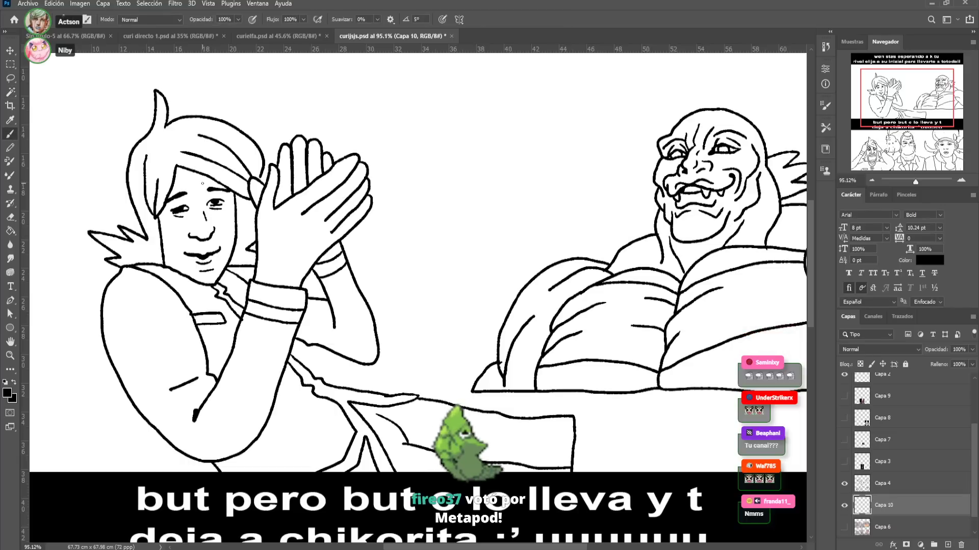
{"action": "left_click", "coordinate": [866, 483]}
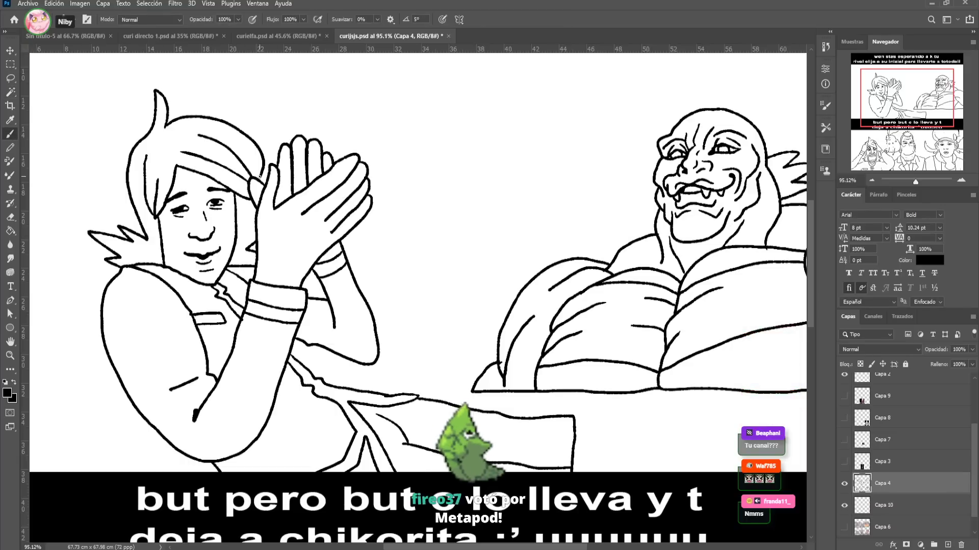
{"action": "left_click", "coordinate": [15, 105]}
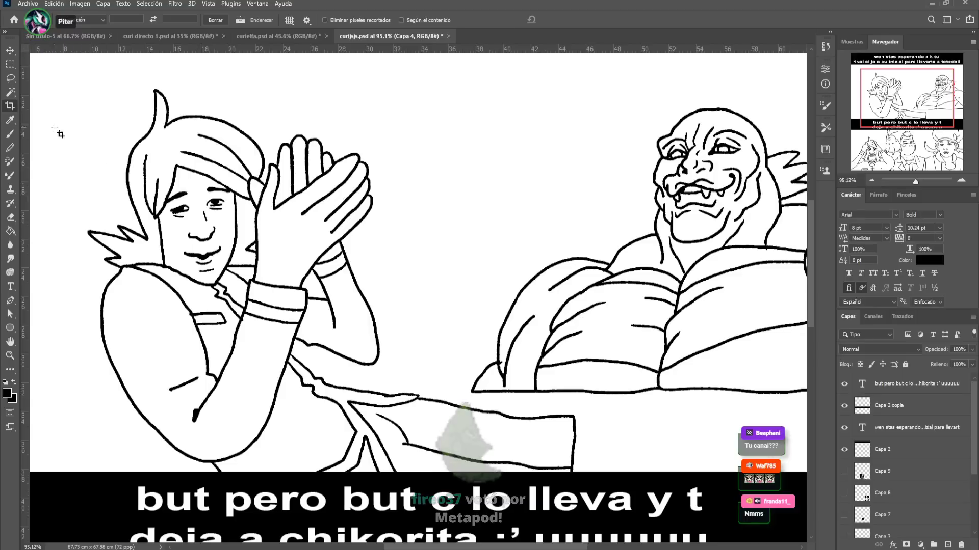
{"action": "left_click", "coordinate": [11, 92]}
{"action": "left_click", "coordinate": [76, 127]}
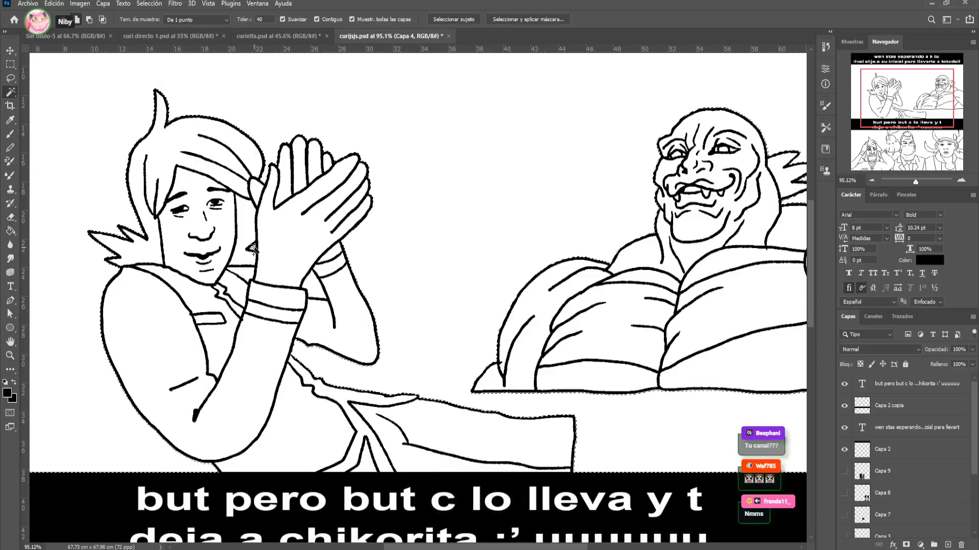
Add the lower panel's white areas around the characters to the Magic Wand selection
{"action": "scroll", "coordinate": [386, 341], "scroll_direction": "down", "scroll_amount": 10}
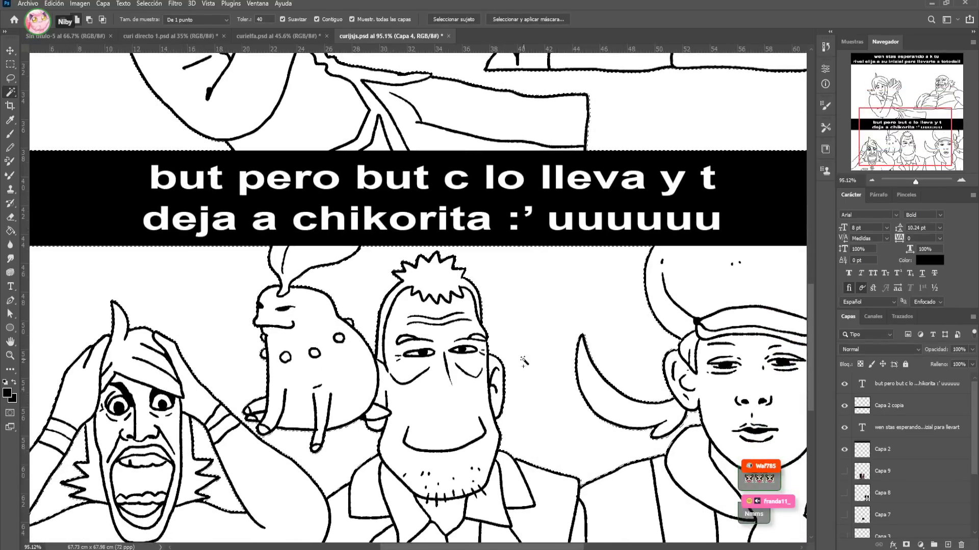
{"action": "left_click_drag", "start_coordinate": [766, 396], "coordinate": [525, 343]}
{"action": "left_click", "coordinate": [651, 315]}
{"action": "left_click", "coordinate": [636, 398]}
{"action": "left_click_drag", "start_coordinate": [282, 297], "coordinate": [595, 347]}
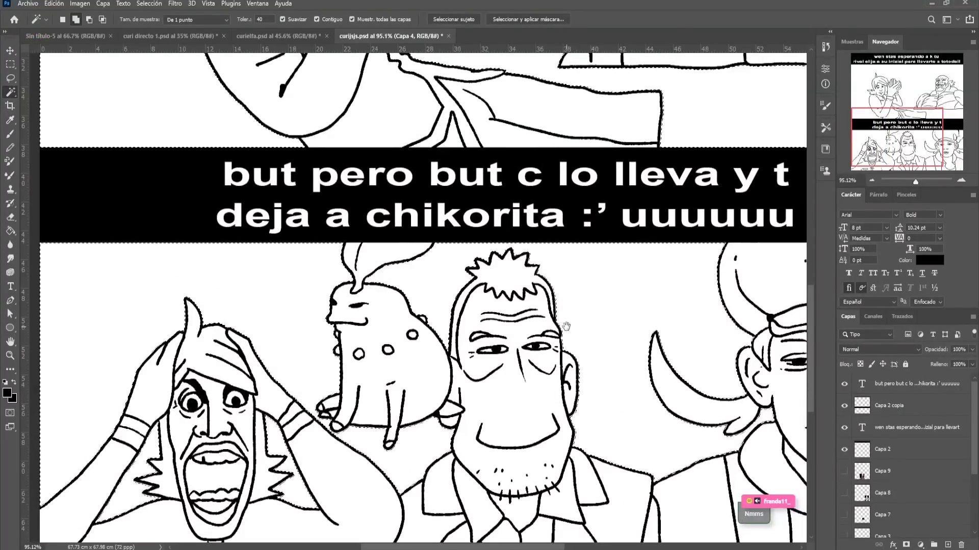
{"action": "scroll", "coordinate": [596, 348], "scroll_direction": "up", "scroll_amount": 7}
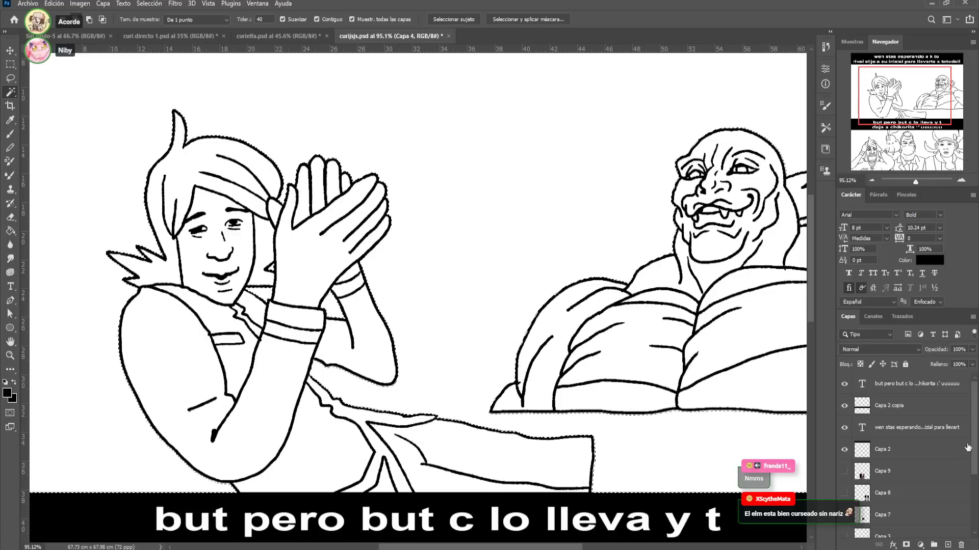
Activate Capa 10, invert the selection so it covers the figures, and choose coral pink as the brush colour
{"action": "scroll", "coordinate": [968, 508], "scroll_direction": "down", "scroll_amount": 4}
{"action": "left_click", "coordinate": [930, 488]}
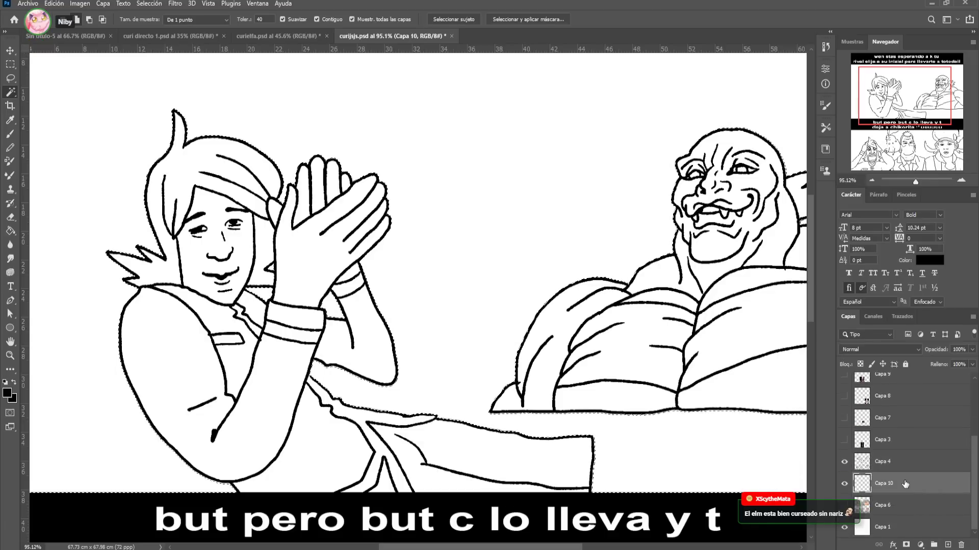
{"action": "left_click", "coordinate": [11, 78]}
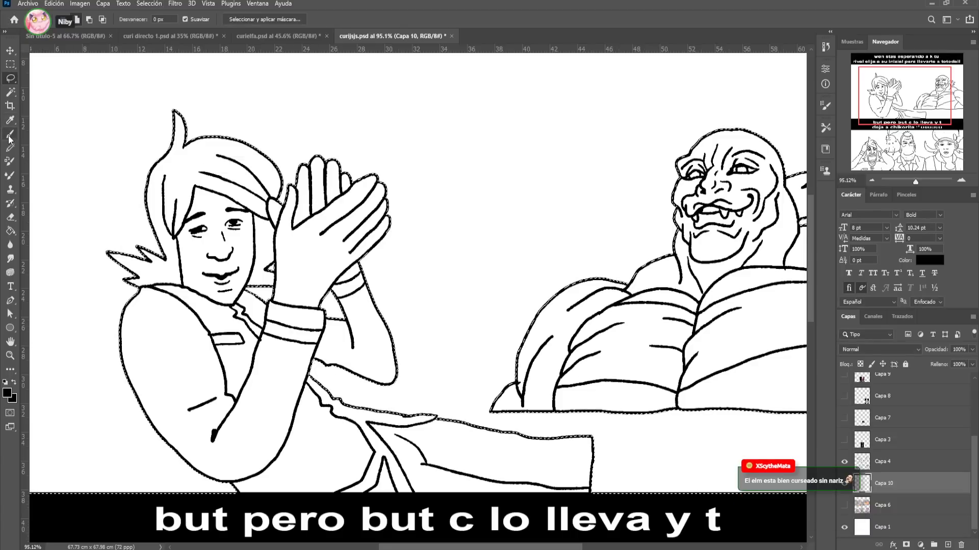
{"action": "key", "text": "b"}
{"action": "key", "text": "i"}
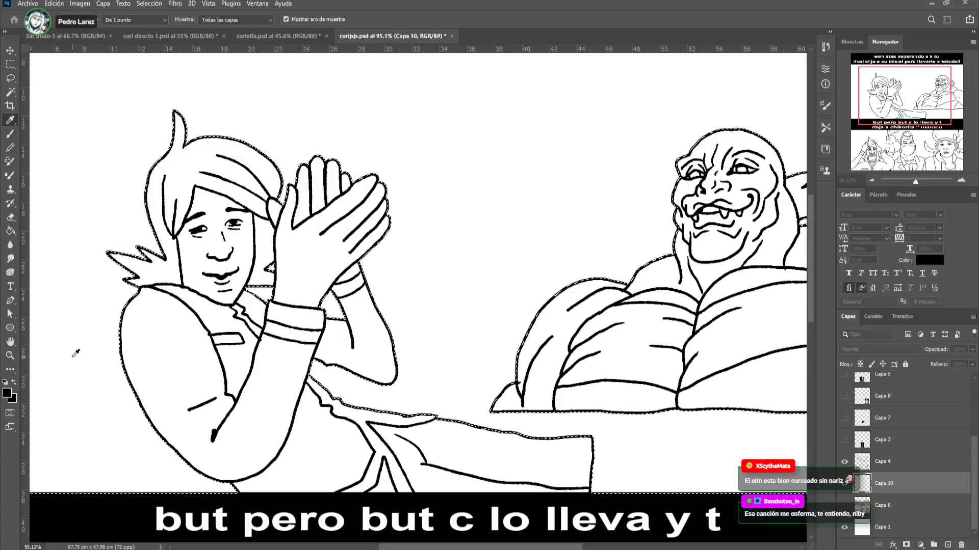
{"action": "left_click", "coordinate": [787, 267]}
{"action": "key", "text": "b"}
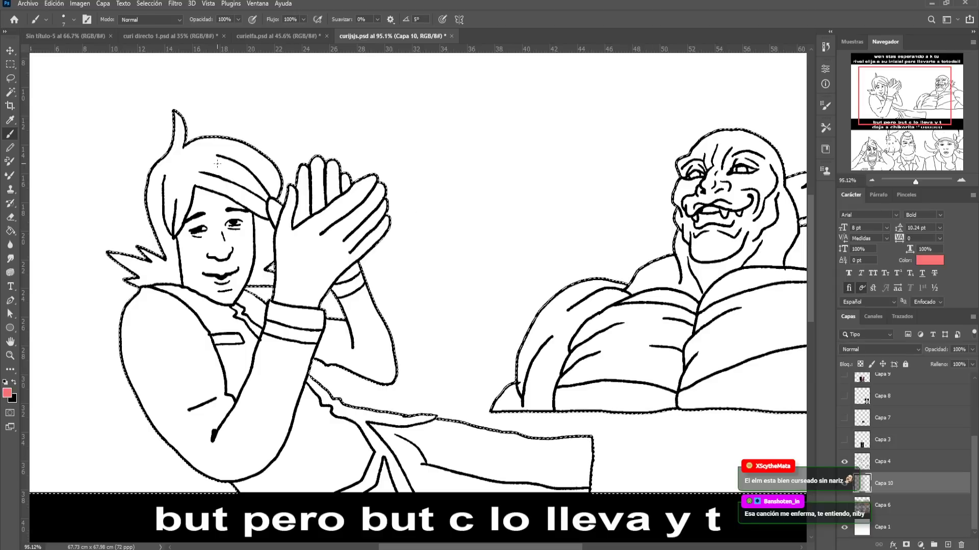
Paint all the figures in both panels coral pink on Capa 10 with an enlarged brush, and clear the selection
{"action": "key", "text": "bracketright"}
{"action": "key", "text": "bracketright"}
{"action": "key", "text": "bracketright"}
{"action": "key", "text": "bracketright"}
{"action": "key", "text": "bracketright"}
{"action": "key", "text": "bracketright"}
{"action": "key", "text": "bracketright"}
{"action": "mouse_move", "coordinate": [285, 150]}
{"action": "left_mouse_down"}
{"action": "mouse_move", "coordinate": [209, 134]}
{"action": "mouse_move", "coordinate": [183, 325]}
{"action": "mouse_move", "coordinate": [351, 286]}
{"action": "mouse_move", "coordinate": [142, 372]}
{"action": "mouse_move", "coordinate": [357, 459]}
{"action": "mouse_move", "coordinate": [593, 450]}
{"action": "mouse_move", "coordinate": [379, 411]}
{"action": "mouse_move", "coordinate": [362, 421]}
{"action": "left_mouse_up"}
{"action": "key", "text": "bracketright"}
{"action": "key", "text": "bracketright"}
{"action": "key", "text": "bracketright"}
{"action": "key", "text": "bracketright"}
{"action": "key", "text": "bracketright"}
{"action": "mouse_move", "coordinate": [371, 254]}
{"action": "left_mouse_down"}
{"action": "mouse_move", "coordinate": [372, 310]}
{"action": "mouse_move", "coordinate": [509, 163]}
{"action": "mouse_move", "coordinate": [662, 306]}
{"action": "mouse_move", "coordinate": [510, 357]}
{"action": "left_mouse_up"}
{"action": "left_click_drag", "start_coordinate": [916, 115], "coordinate": [917, 153]}
{"action": "mouse_move", "coordinate": [703, 281]}
{"action": "left_mouse_down"}
{"action": "mouse_move", "coordinate": [596, 418]}
{"action": "mouse_move", "coordinate": [501, 392]}
{"action": "mouse_move", "coordinate": [777, 255]}
{"action": "mouse_move", "coordinate": [765, 520]}
{"action": "left_mouse_up"}
{"action": "left_click_drag", "start_coordinate": [916, 182], "coordinate": [912, 182]}
{"action": "mouse_move", "coordinate": [581, 408]}
{"action": "left_mouse_down"}
{"action": "mouse_move", "coordinate": [571, 403]}
{"action": "mouse_move", "coordinate": [465, 448]}
{"action": "mouse_move", "coordinate": [377, 296]}
{"action": "mouse_move", "coordinate": [312, 329]}
{"action": "mouse_move", "coordinate": [258, 454]}
{"action": "mouse_move", "coordinate": [164, 338]}
{"action": "mouse_move", "coordinate": [133, 357]}
{"action": "left_mouse_up"}
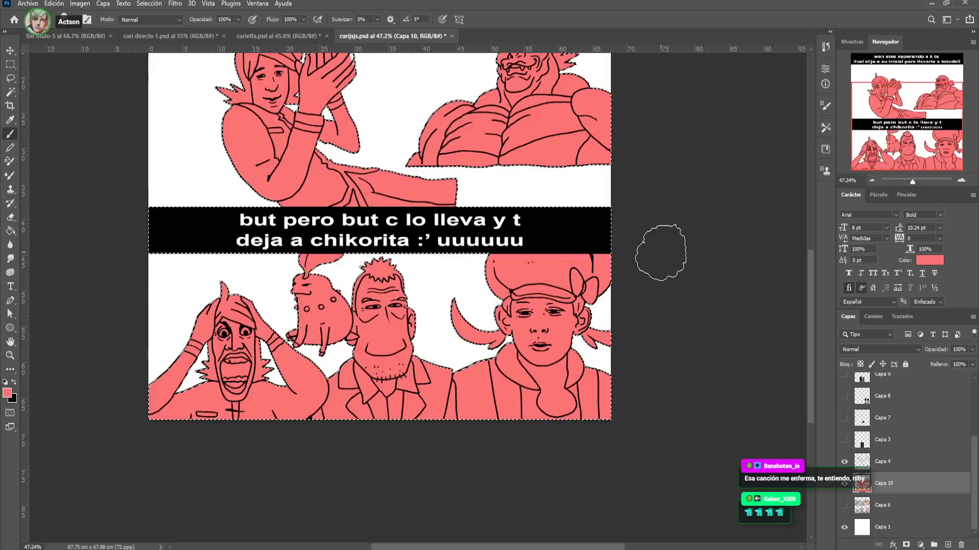
{"action": "key", "text": "ctrl+d"}
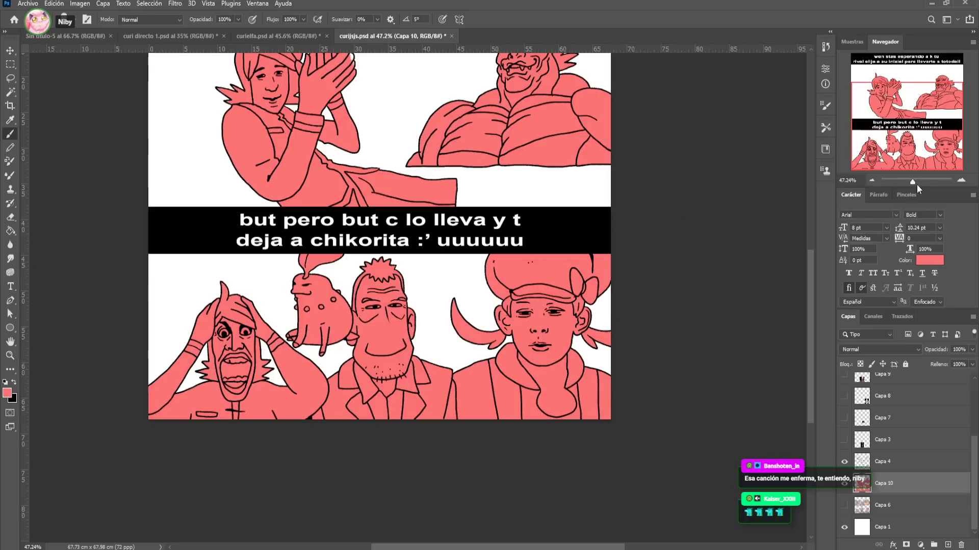
Compare the line art with and without the coral fill by toggling Capa 10 and the Capa 6 photos
{"action": "left_click_drag", "start_coordinate": [916, 182], "coordinate": [912, 184]}
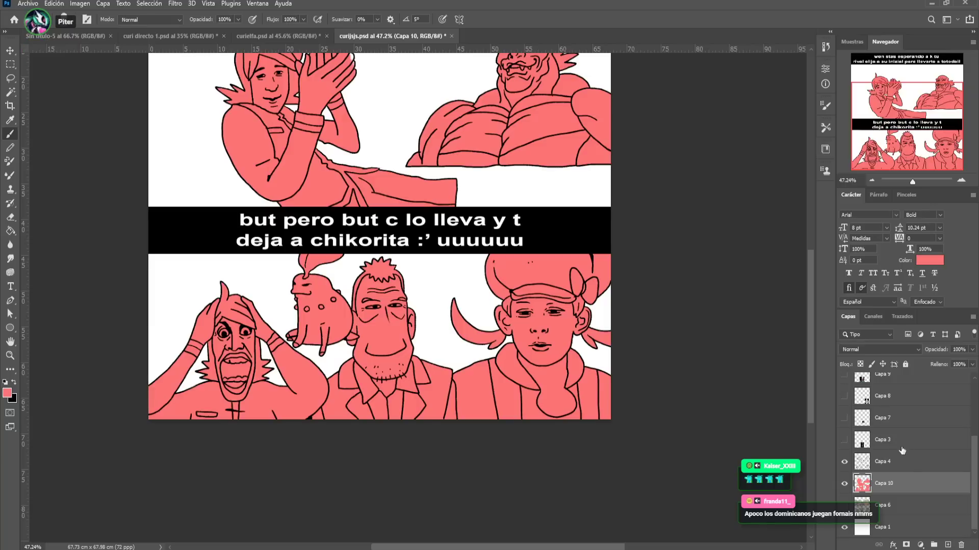
{"action": "left_click", "coordinate": [911, 462]}
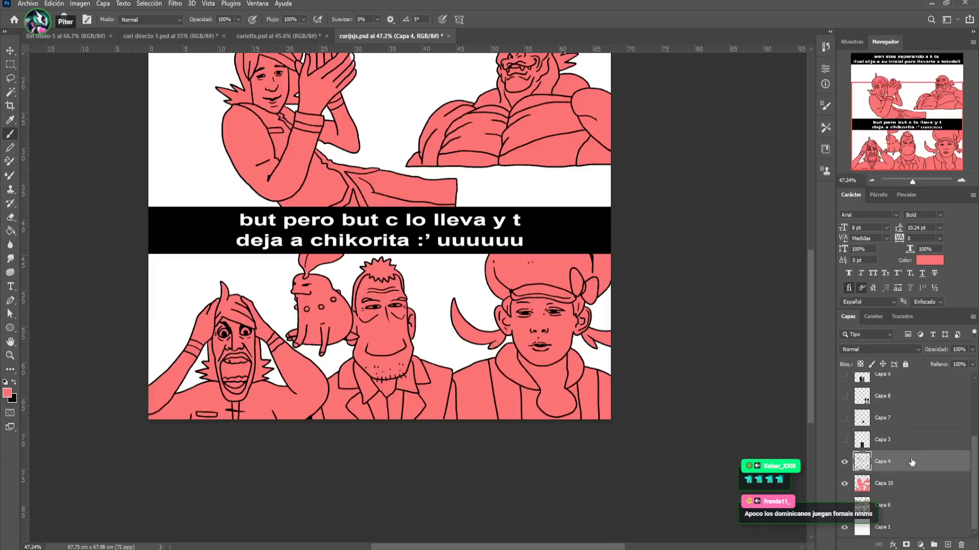
{"action": "left_click", "coordinate": [915, 184]}
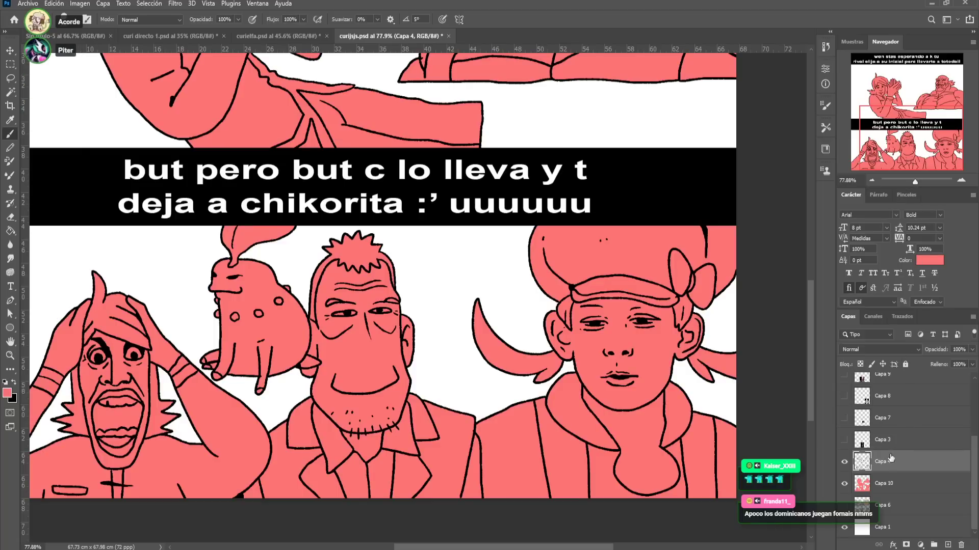
{"action": "left_click", "coordinate": [844, 484]}
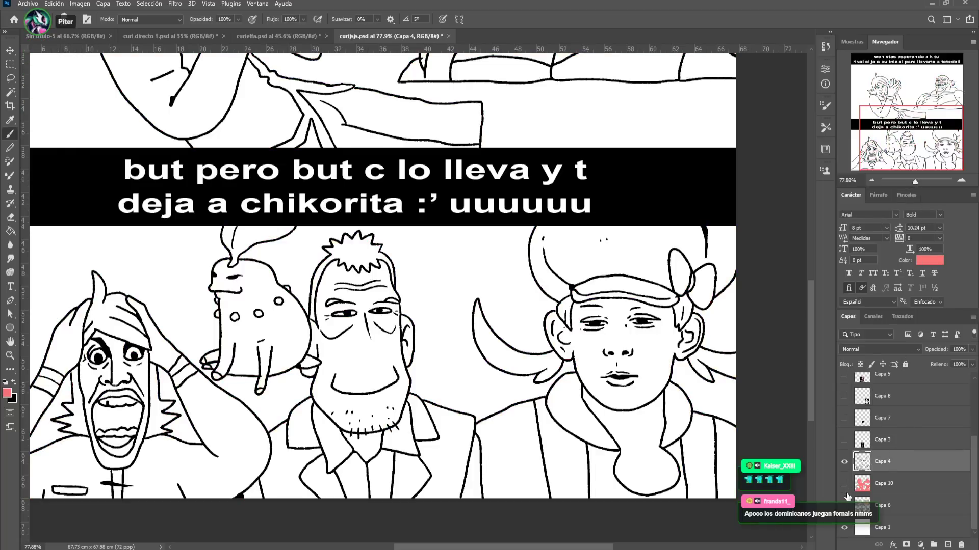
{"action": "left_click", "coordinate": [845, 506]}
{"action": "left_click", "coordinate": [845, 505]}
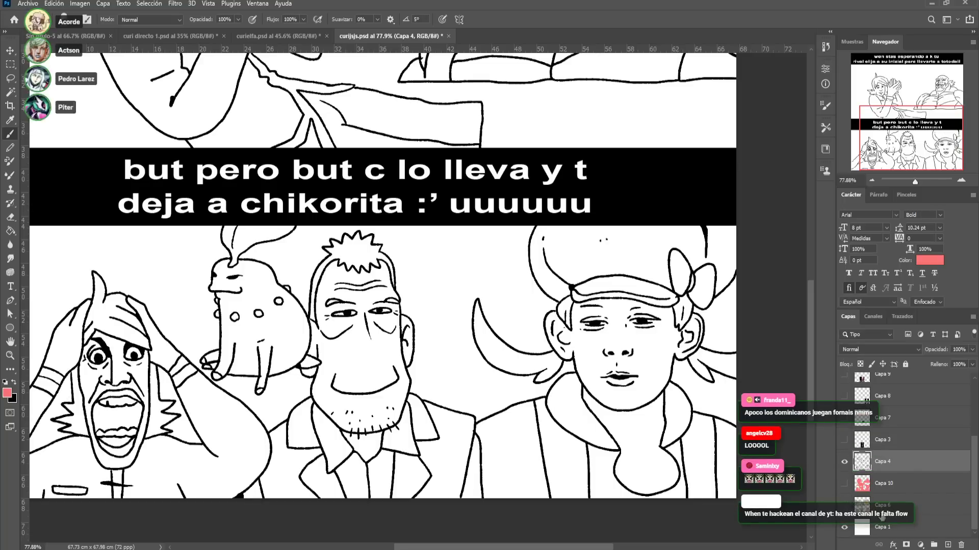
{"action": "left_click", "coordinate": [846, 484]}
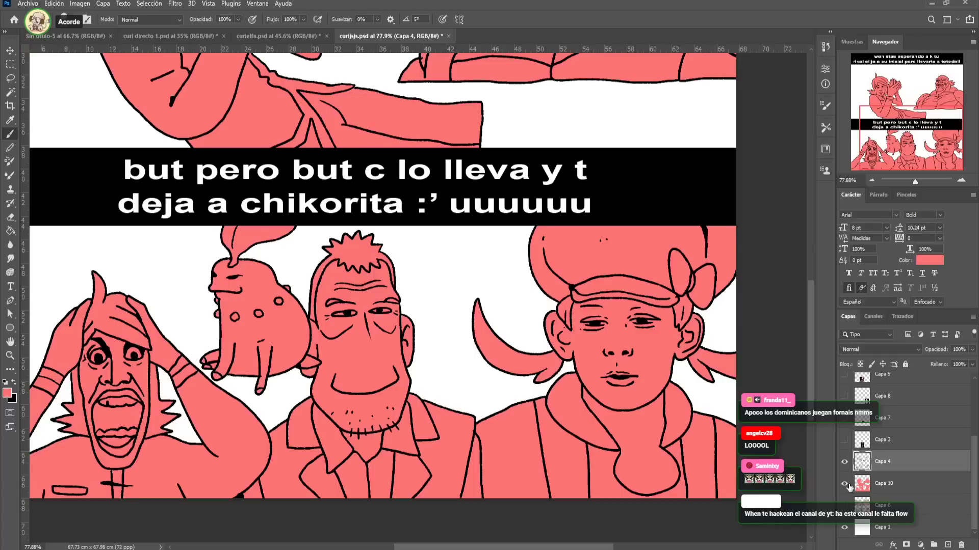
Look through the reference images on Capa 3 and Capa 8, and show the girl reference on Capa 9
{"action": "left_click", "coordinate": [914, 483]}
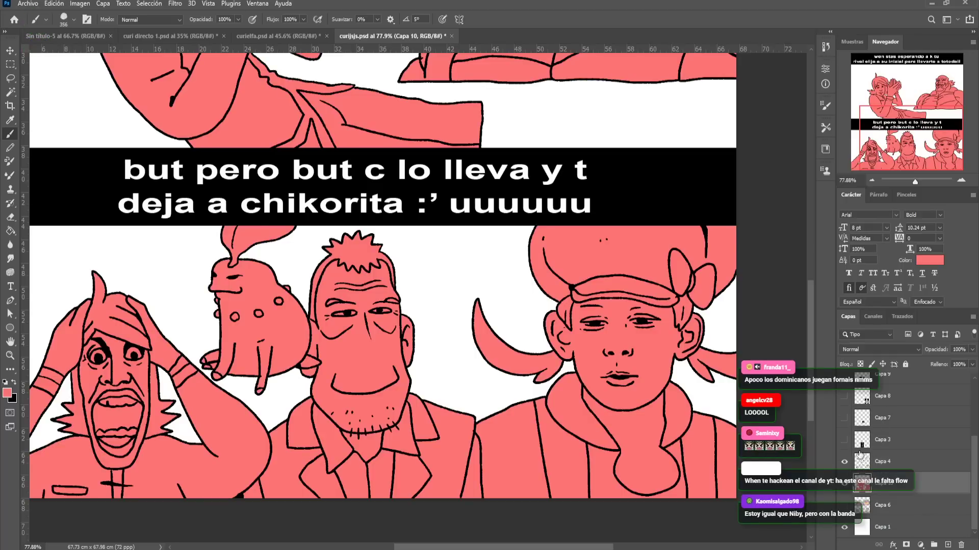
{"action": "left_click", "coordinate": [844, 440]}
{"action": "left_click", "coordinate": [845, 439]}
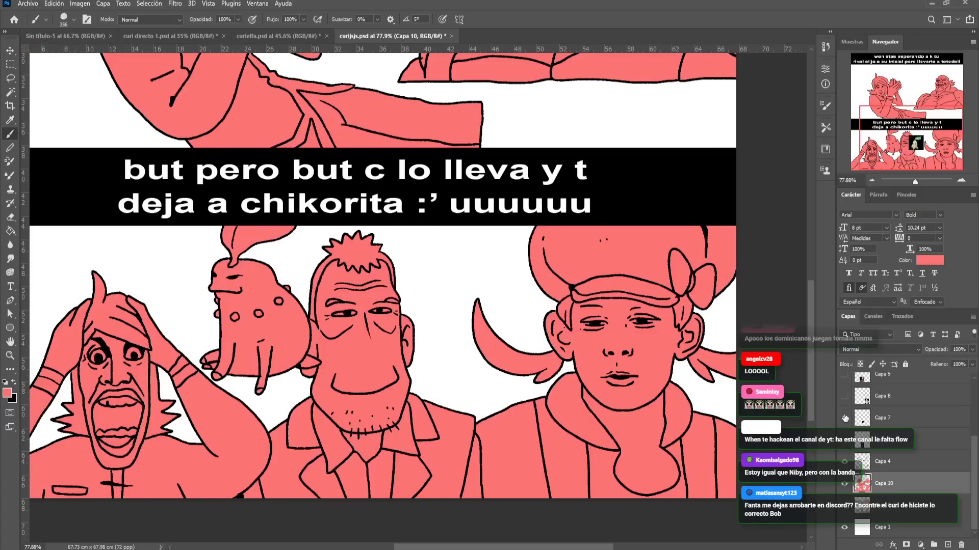
{"action": "left_click", "coordinate": [845, 395]}
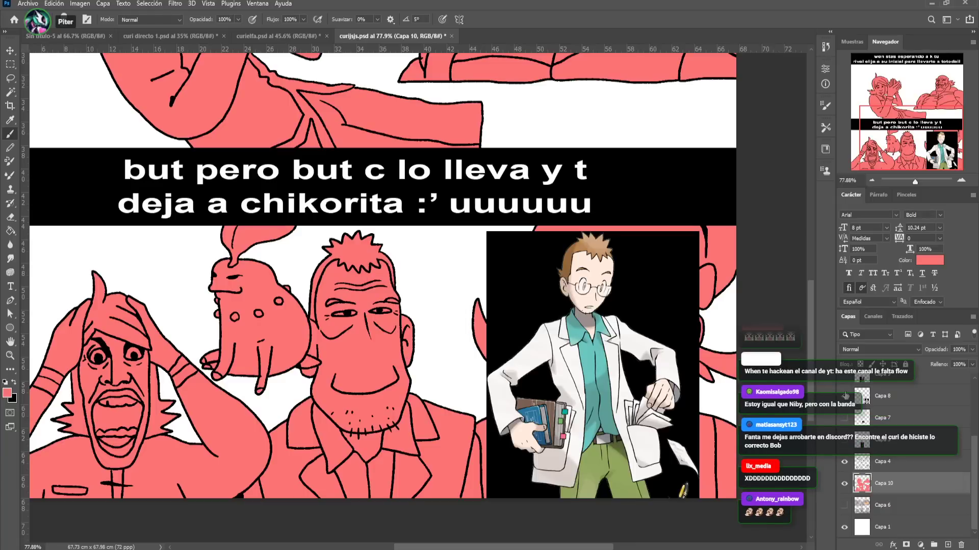
{"action": "left_click", "coordinate": [845, 396]}
{"action": "left_click", "coordinate": [846, 378]}
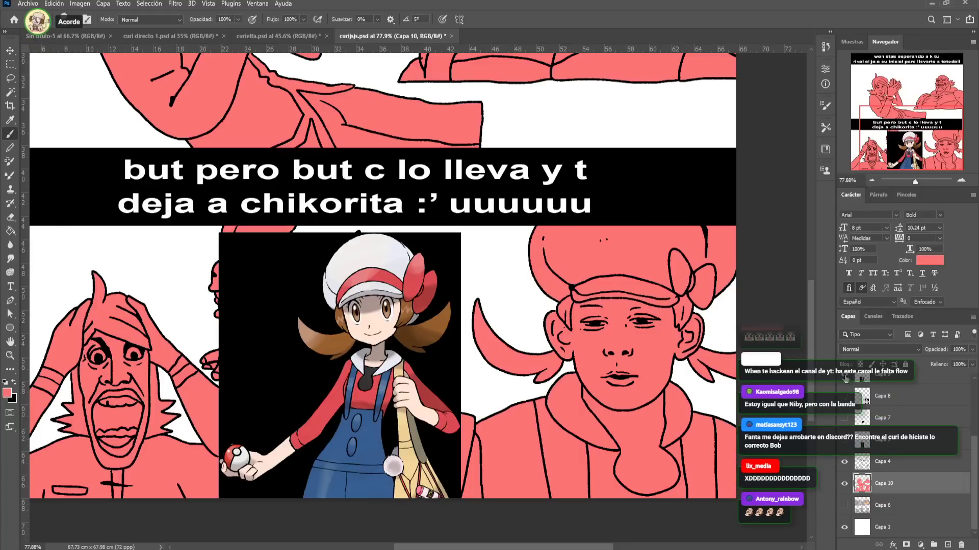
Draw the curved upper edge of the girl's hat band in black on Capa 4, from the bow to the brim's far corner
{"action": "left_click", "coordinate": [905, 463]}
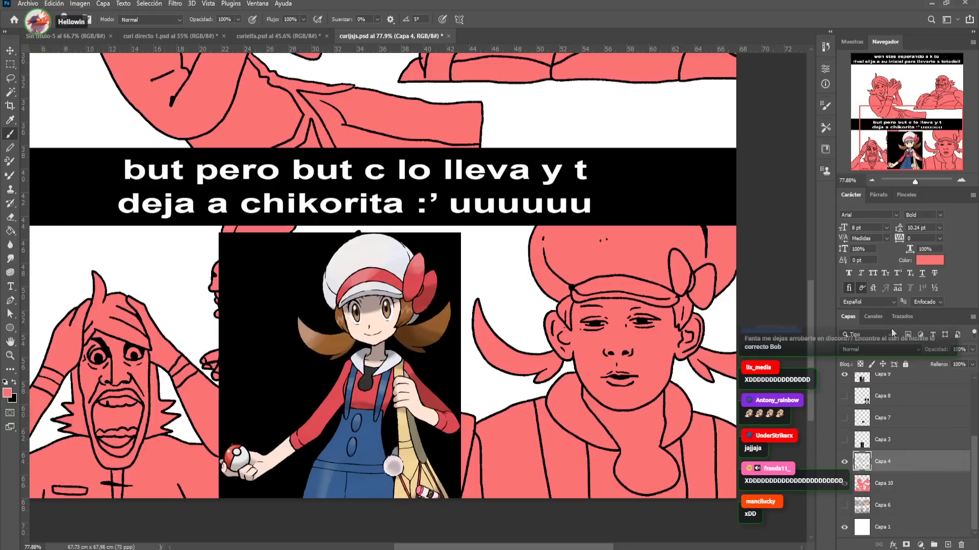
{"action": "left_click", "coordinate": [919, 181]}
{"action": "left_click_drag", "start_coordinate": [769, 270], "coordinate": [466, 263]}
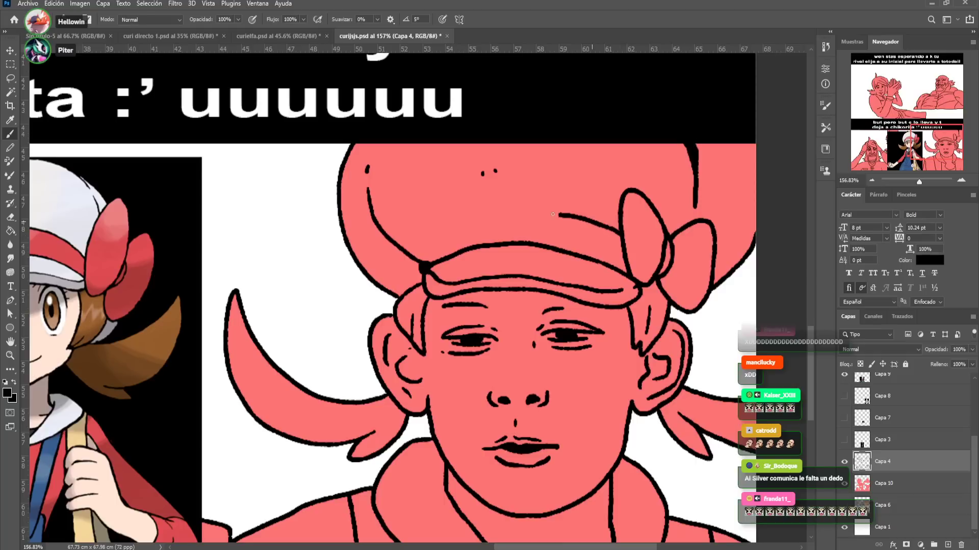
{"action": "left_click_drag", "start_coordinate": [419, 262], "coordinate": [420, 283]}
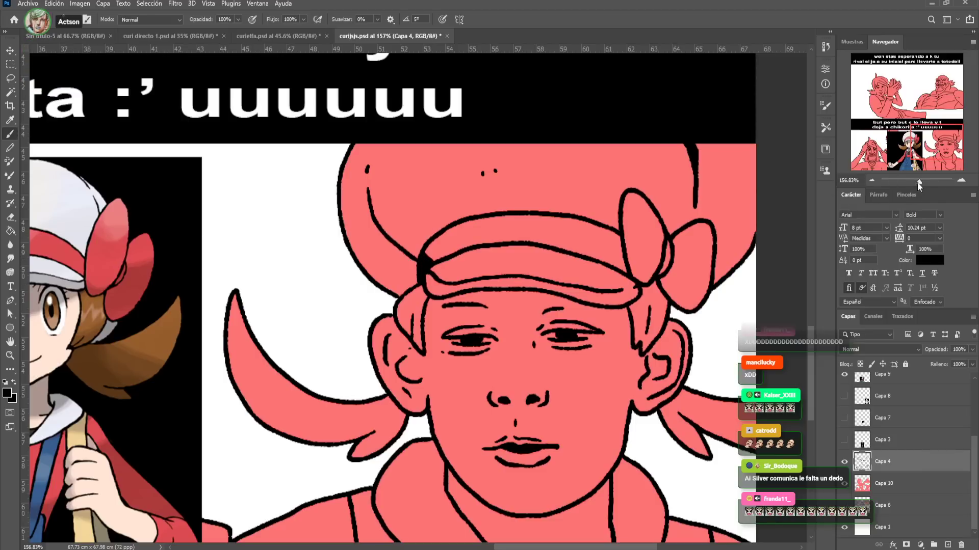
Sample the pale skin tone from the girl reference and move Capa 9 leftward, away from her line drawing
{"action": "left_click_drag", "start_coordinate": [919, 185], "coordinate": [907, 186]}
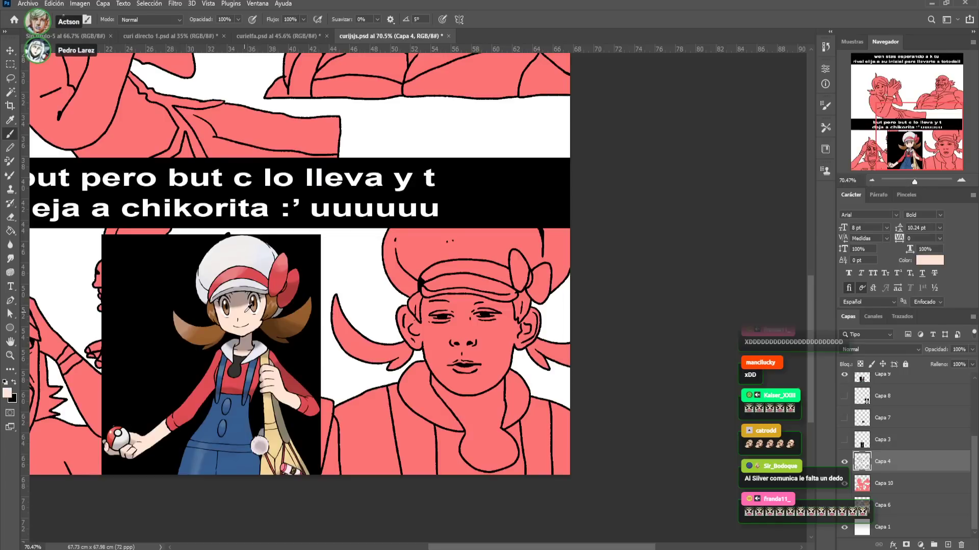
{"action": "left_click", "coordinate": [11, 79]}
{"action": "left_click_drag", "start_coordinate": [367, 274], "coordinate": [403, 262]}
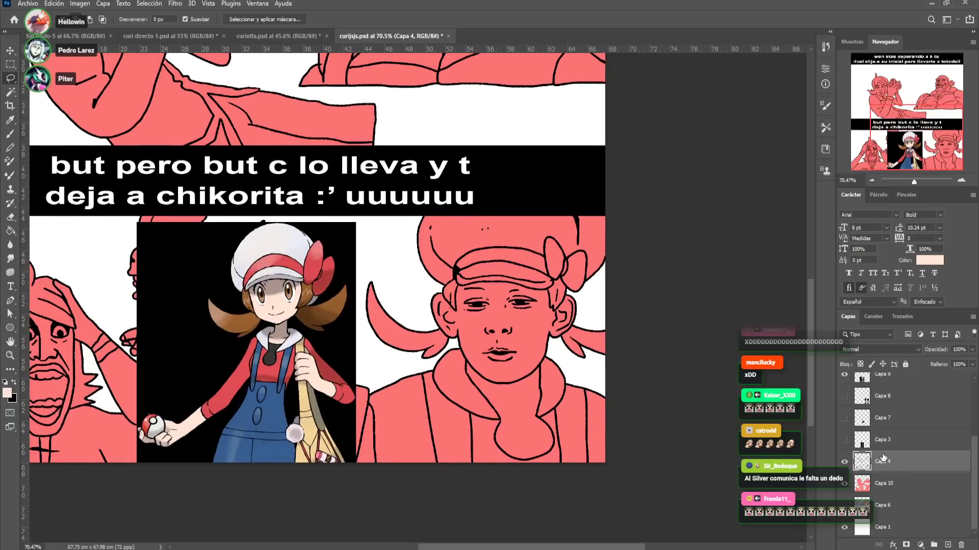
{"action": "left_click", "coordinate": [888, 382]}
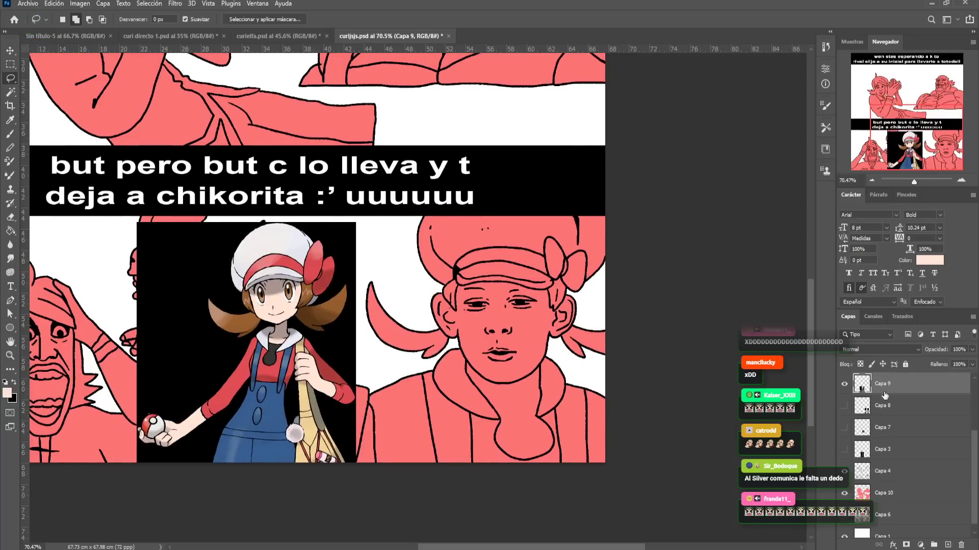
{"action": "key", "text": "ctrl+t"}
{"action": "left_click_drag", "start_coordinate": [287, 318], "coordinate": [229, 318]}
{"action": "key", "text": "Return"}
On Capa 10, lasso the girl's figure, lock transparent pixels, and fill her with the pale skin tone
{"action": "left_click", "coordinate": [902, 491]}
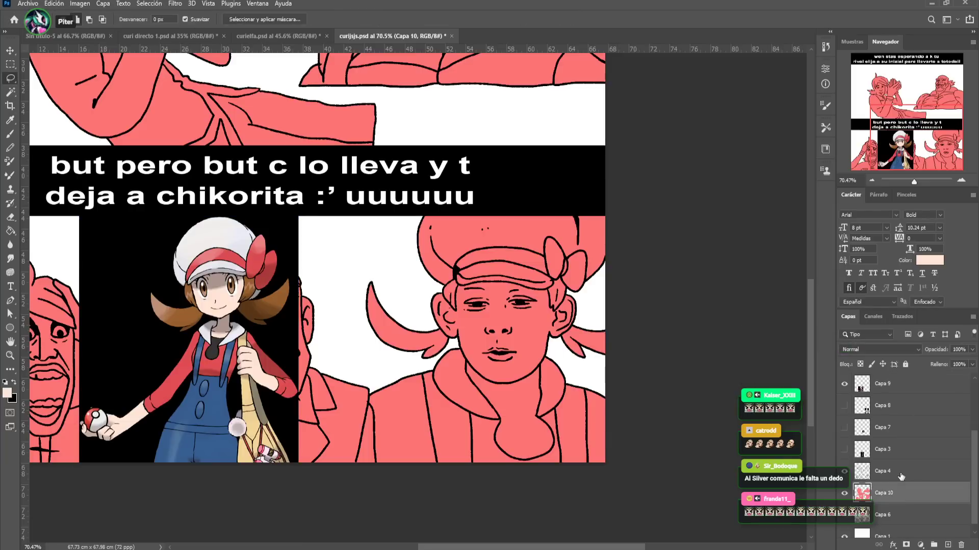
{"action": "mouse_move", "coordinate": [400, 164]}
{"action": "left_mouse_down"}
{"action": "mouse_move", "coordinate": [360, 188]}
{"action": "mouse_move", "coordinate": [342, 317]}
{"action": "mouse_move", "coordinate": [356, 367]}
{"action": "left_mouse_up"}
{"action": "mouse_move", "coordinate": [371, 488]}
{"action": "left_mouse_down"}
{"action": "mouse_move", "coordinate": [495, 485]}
{"action": "mouse_move", "coordinate": [629, 444]}
{"action": "mouse_move", "coordinate": [639, 264]}
{"action": "mouse_move", "coordinate": [603, 171]}
{"action": "left_mouse_up"}
{"action": "key", "text": "i"}
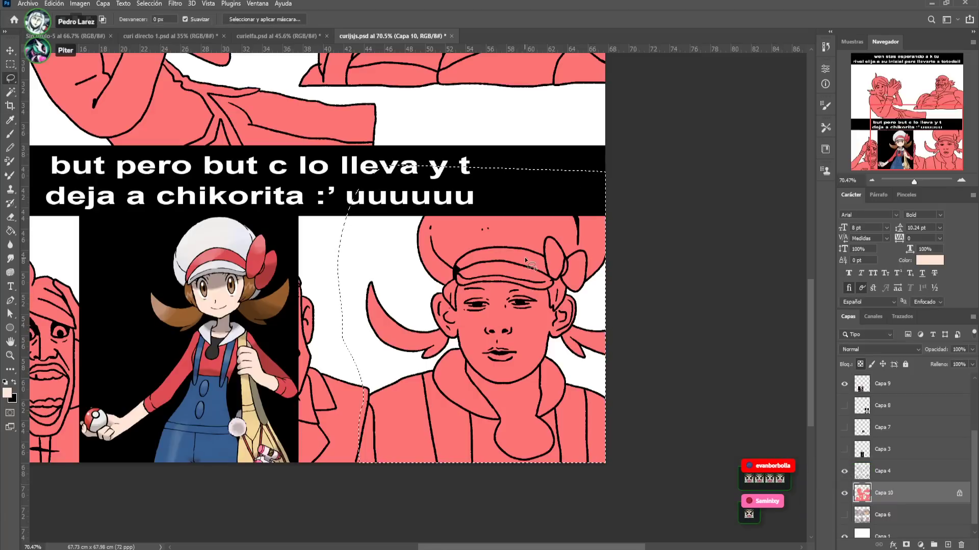
{"action": "key", "text": "l"}
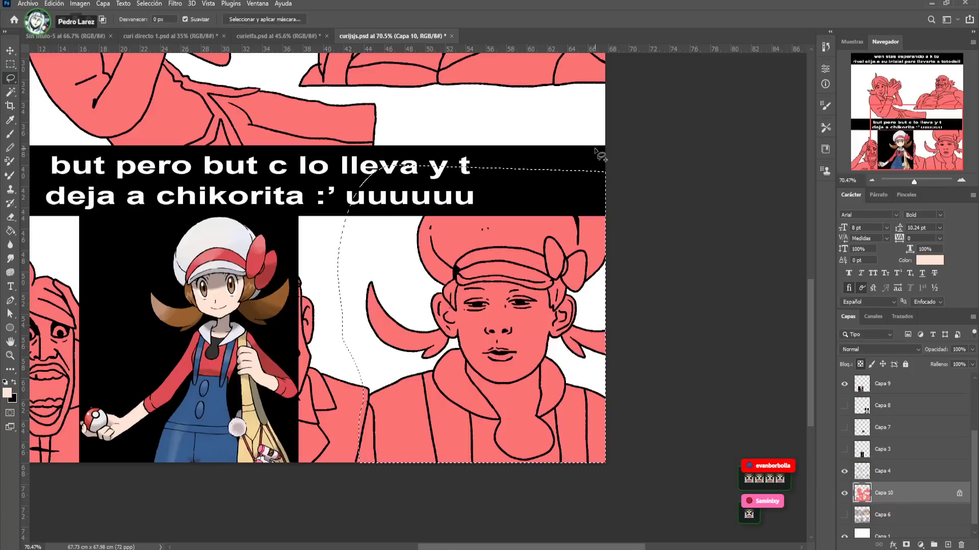
{"action": "key", "text": "alt+BackSpace"}
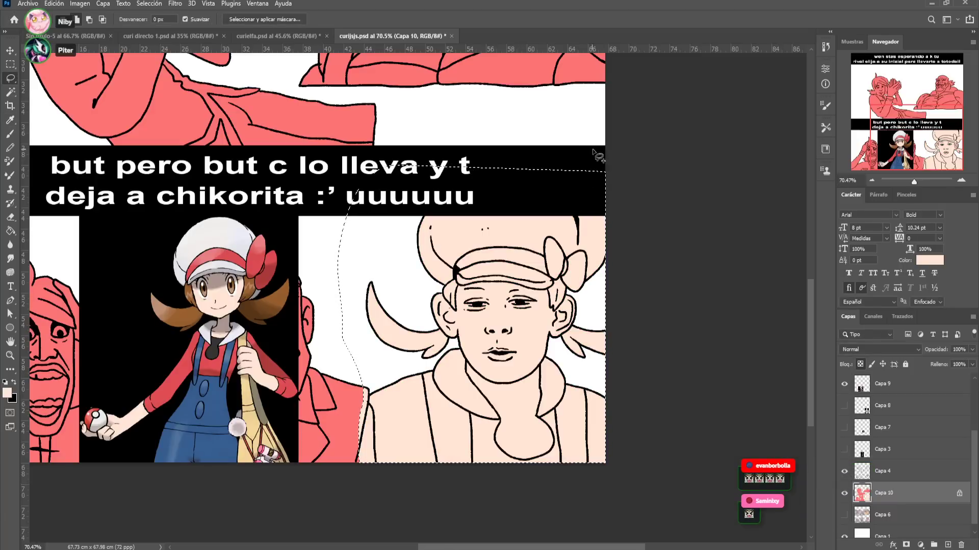
On Capa 4, sample black from the hat band's outline to touch up the girl's line art with the Brush
{"action": "left_click", "coordinate": [893, 476]}
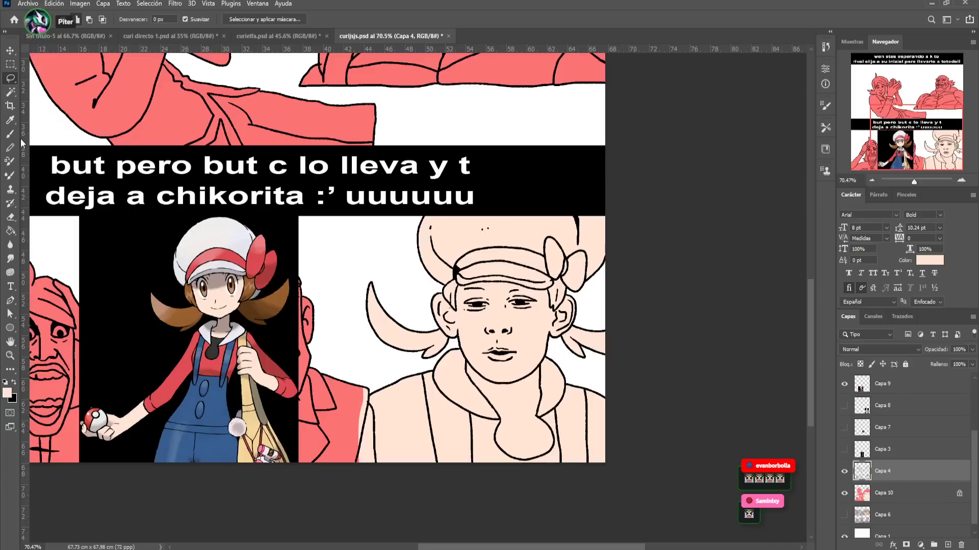
{"action": "key", "text": "b"}
{"action": "left_click", "coordinate": [455, 274], "text": "alt"}
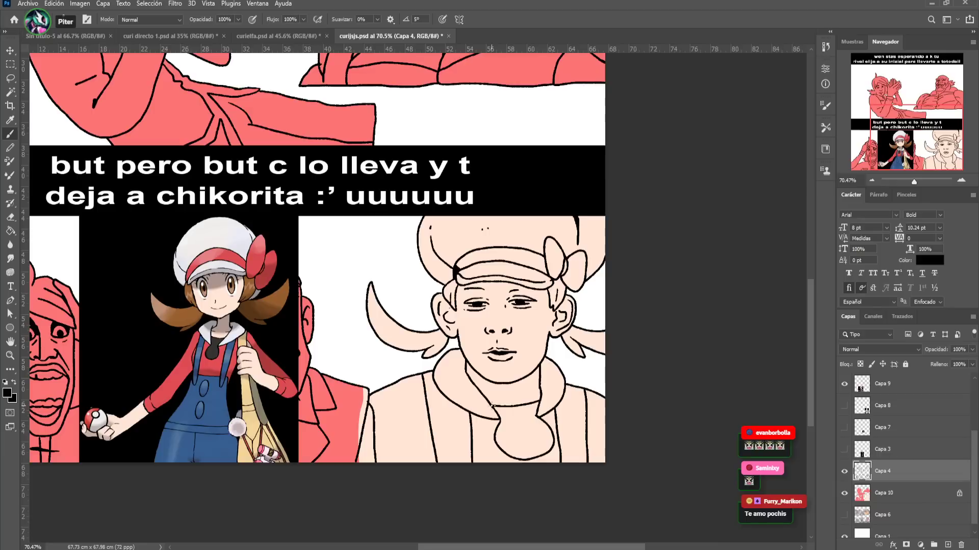
On Capa 10, fill the girl's hat band and both loops of her bow with the reference's red
{"action": "left_click", "coordinate": [894, 500]}
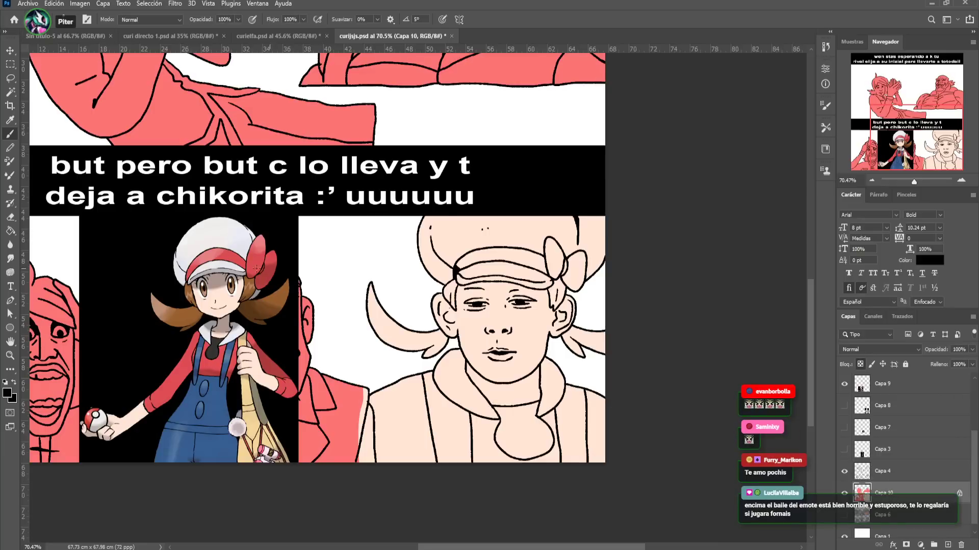
{"action": "left_click", "coordinate": [10, 231]}
{"action": "left_click", "coordinate": [541, 270]}
{"action": "left_click", "coordinate": [560, 268]}
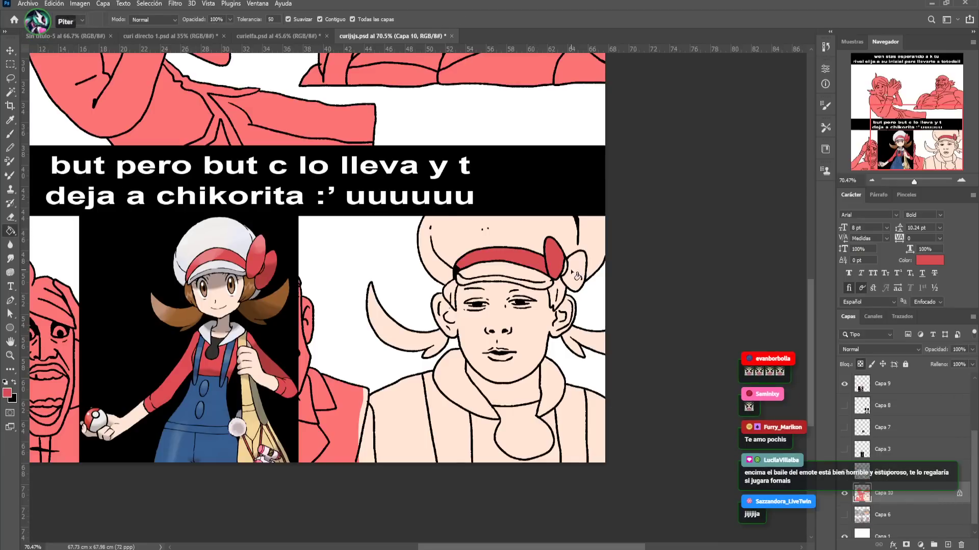
{"action": "left_click", "coordinate": [575, 275]}
Fill the girl's hat and brim with off-white and her hair and pigtails with brown, matching the reference
{"action": "key", "text": "b"}
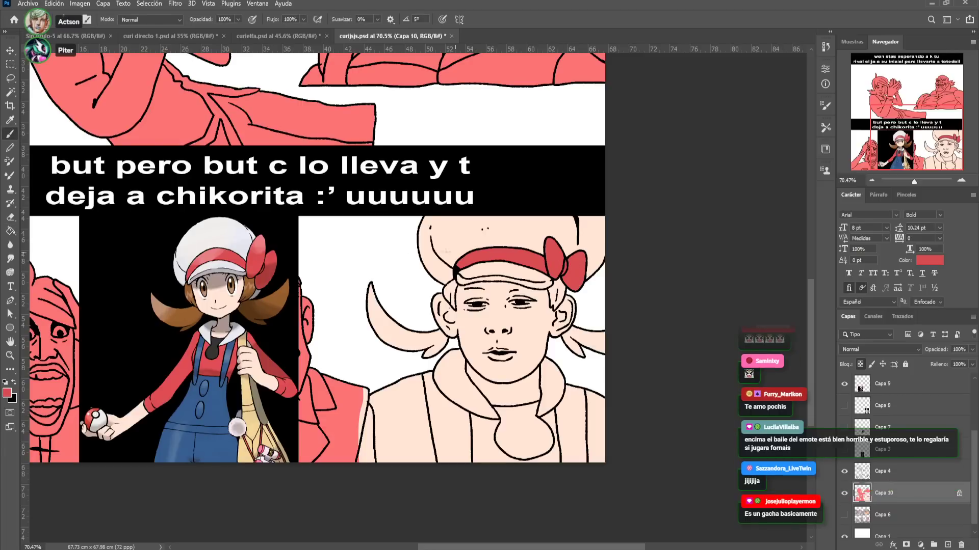
{"action": "key", "text": "g"}
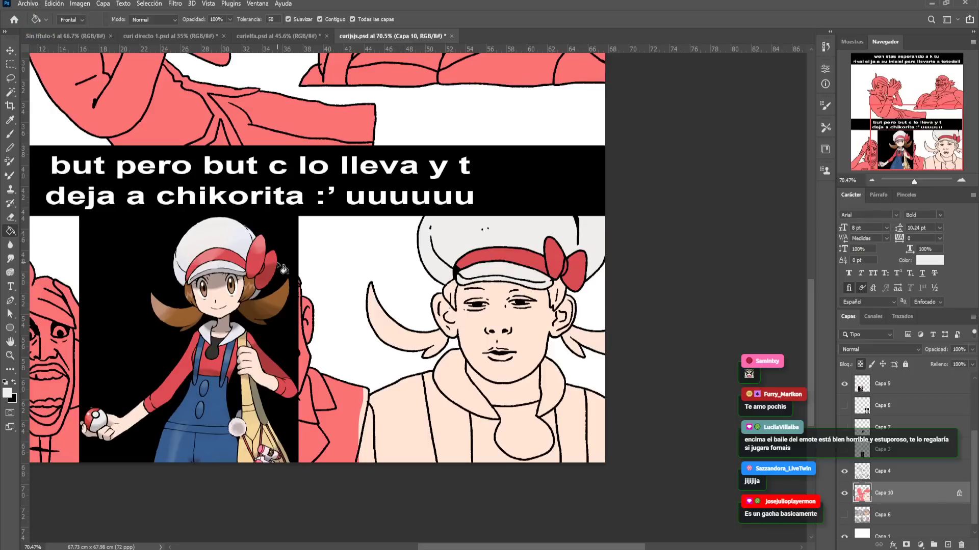
{"action": "left_click", "coordinate": [452, 297]}
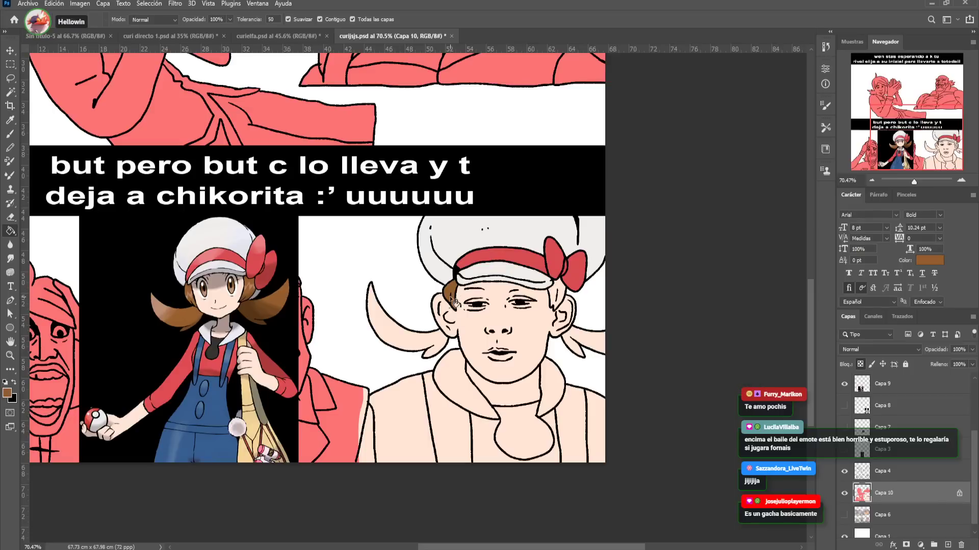
{"action": "left_click", "coordinate": [419, 347]}
{"action": "left_click", "coordinate": [579, 340]}
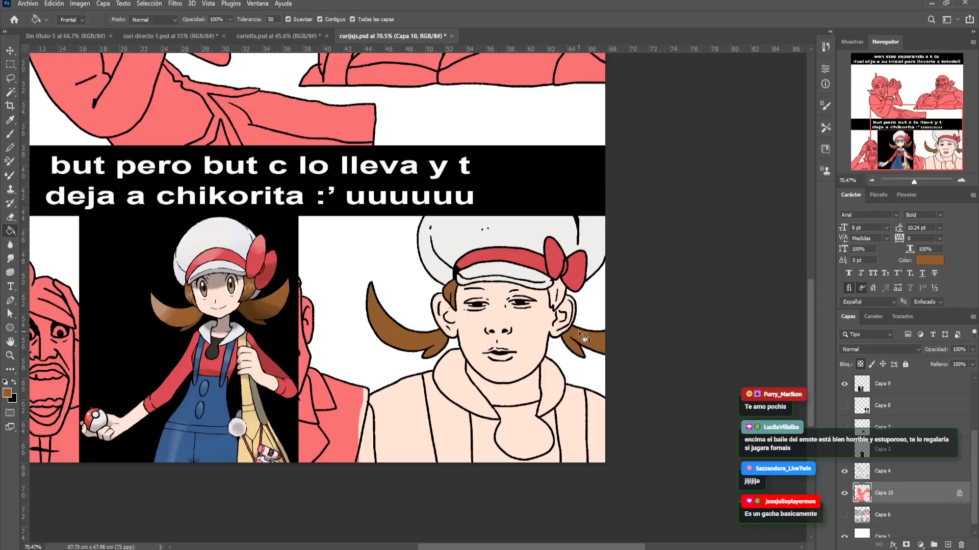
Fill the girl's collar with the hat's off-white and the rounded shape below her neck with the reference's dark grey
{"action": "left_click_drag", "start_coordinate": [526, 319], "coordinate": [541, 304]}
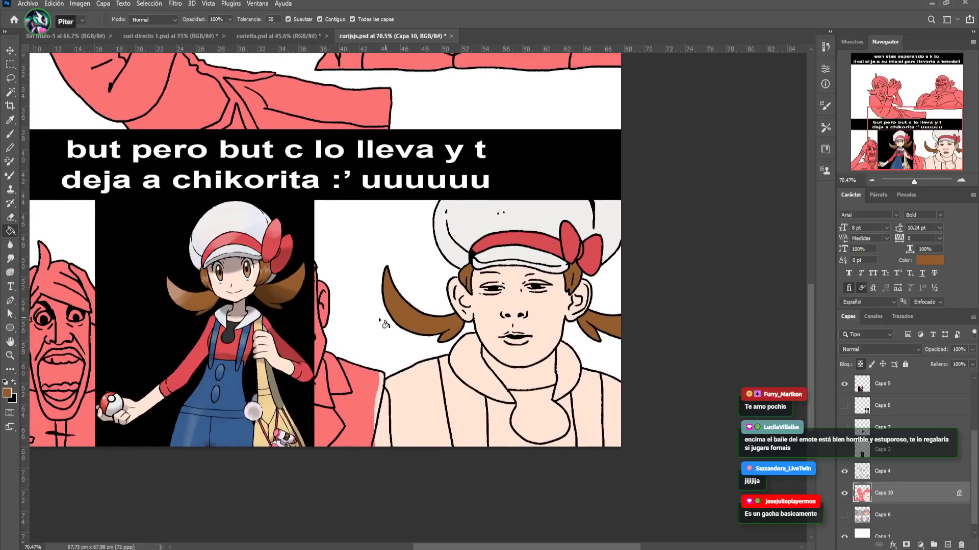
{"action": "left_click", "coordinate": [495, 205], "text": "alt"}
{"action": "left_click", "coordinate": [561, 372]}
{"action": "left_click", "coordinate": [228, 332], "text": "alt"}
{"action": "left_click", "coordinate": [232, 332], "text": "alt"}
{"action": "left_click", "coordinate": [539, 423]}
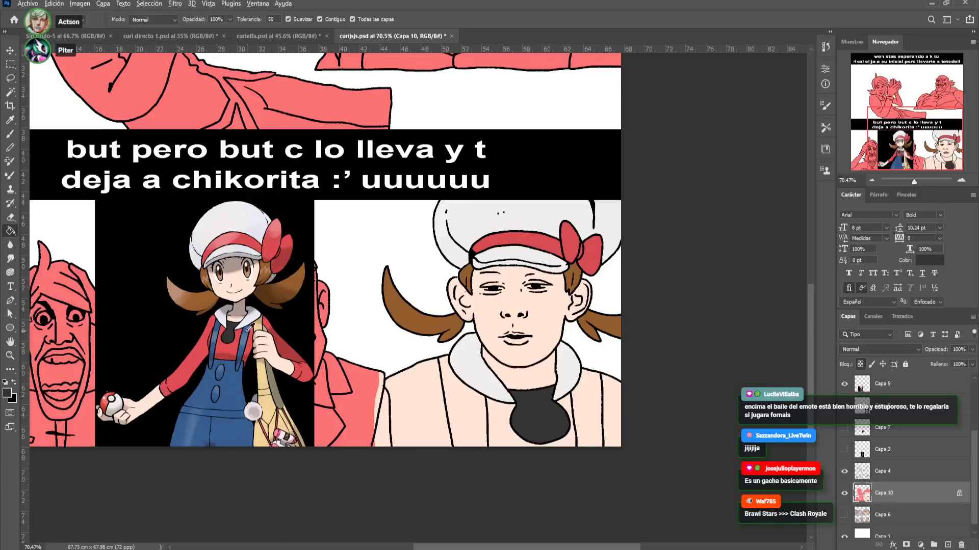
Fill the girl's overall straps with blue and her shirt and sleeves with red, both sampled from the reference
{"action": "left_click", "coordinate": [247, 332], "text": "alt"}
{"action": "left_click", "coordinate": [470, 412]}
{"action": "left_click", "coordinate": [585, 403]}
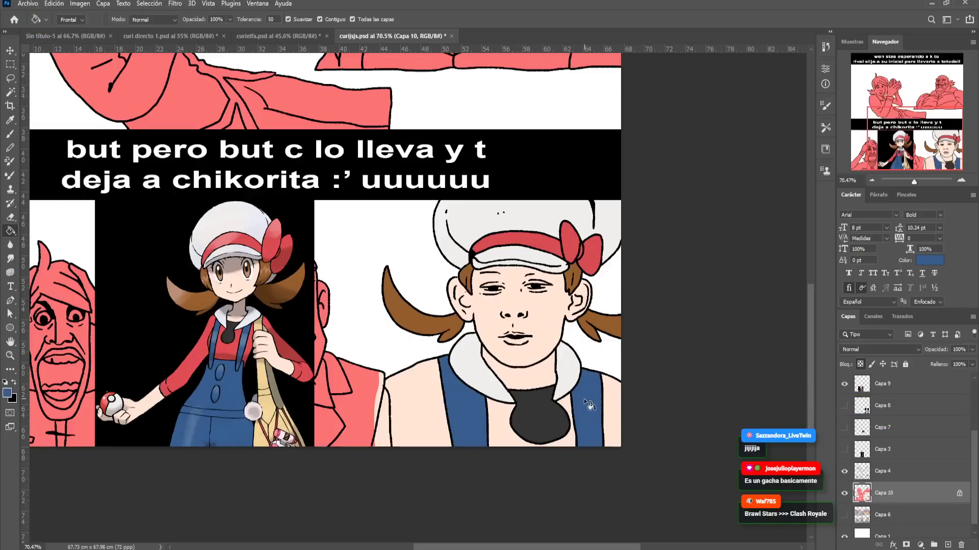
{"action": "left_click", "coordinate": [244, 334], "text": "alt"}
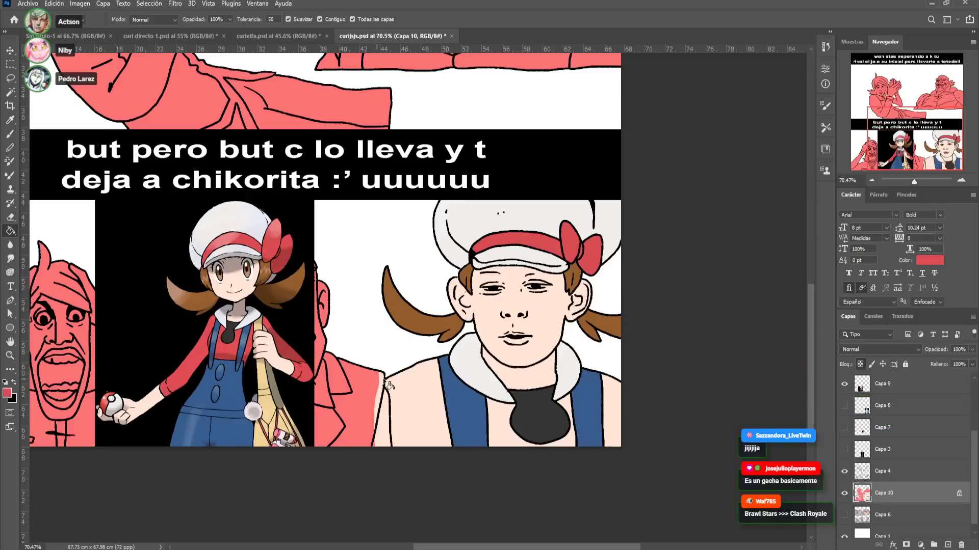
{"action": "left_click", "coordinate": [418, 408]}
{"action": "left_click", "coordinate": [505, 423]}
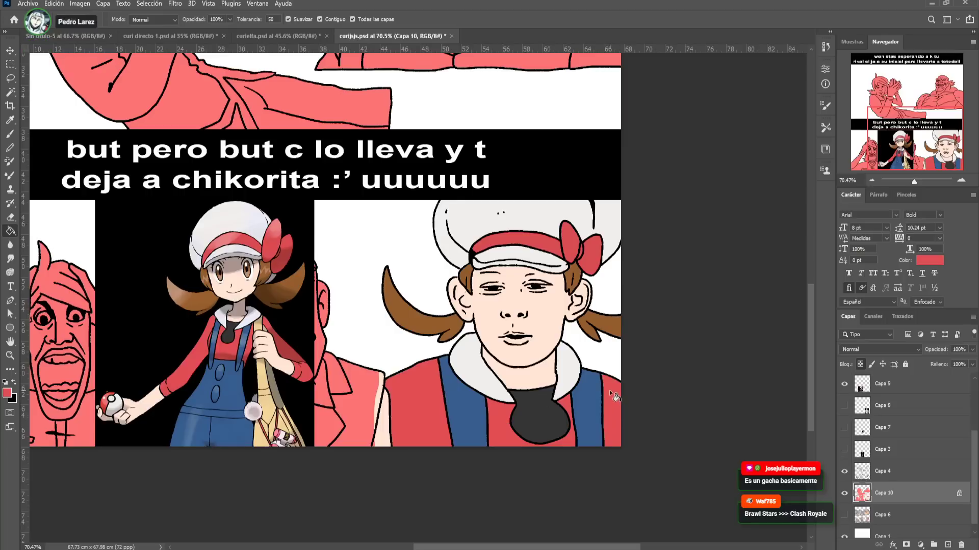
Delete the girl reference on Capa 9 and show the lab-coat man reference on Capa 8
{"action": "left_click_drag", "start_coordinate": [478, 309], "coordinate": [516, 333]}
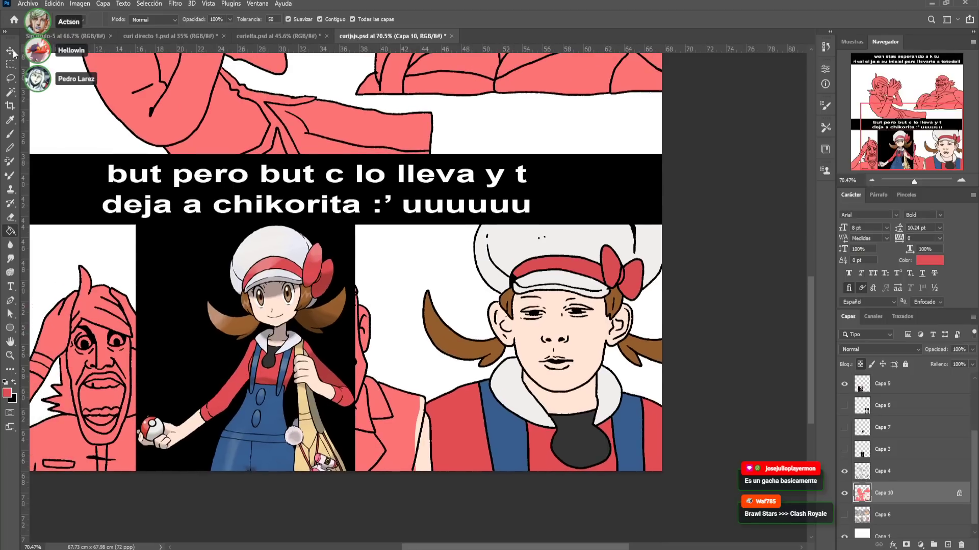
{"action": "key", "text": "v"}
{"action": "left_click", "coordinate": [288, 323]}
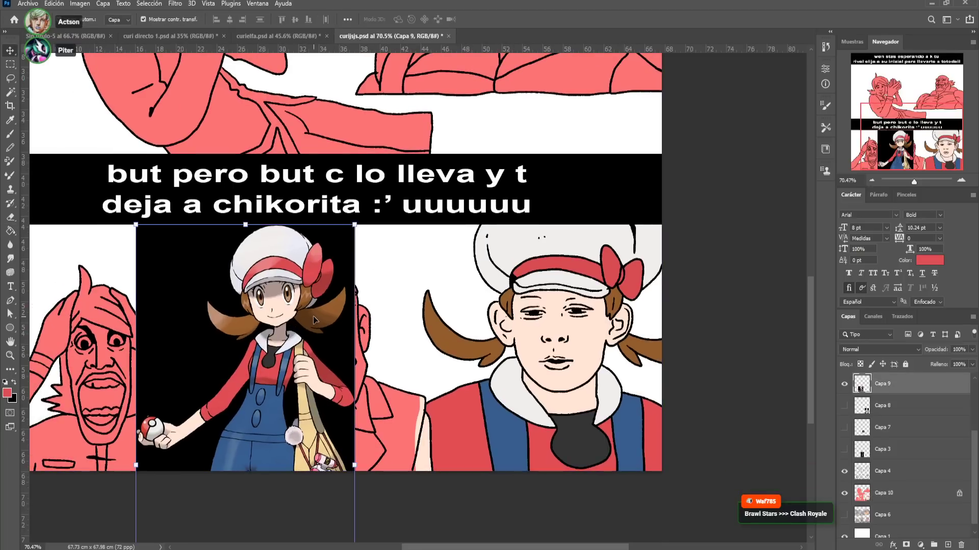
{"action": "key", "text": "Delete"}
{"action": "left_click_drag", "start_coordinate": [310, 324], "coordinate": [347, 314]}
{"action": "left_click", "coordinate": [844, 398]}
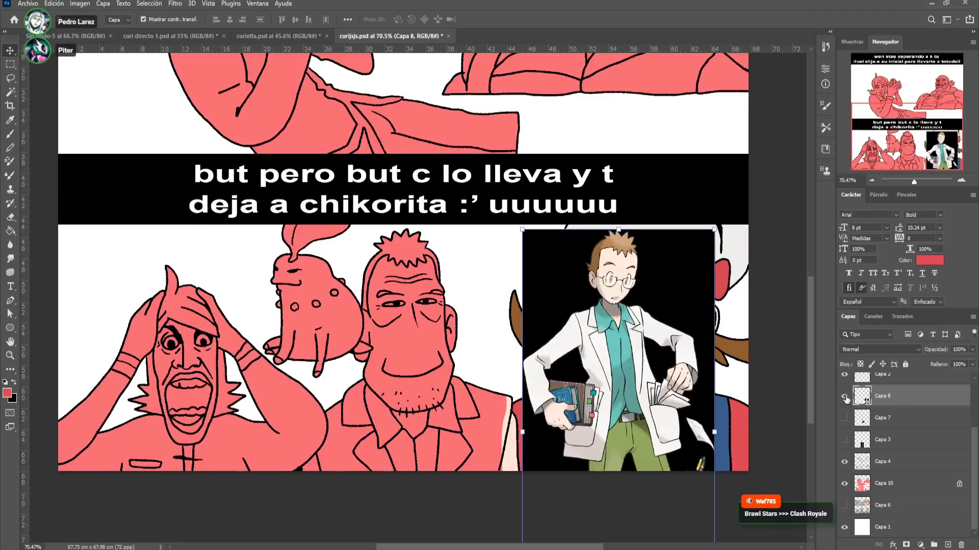
Sample the pale skin tone from the lab-coat man reference's face and get ready to lasso his line drawing
{"action": "key", "text": "b"}
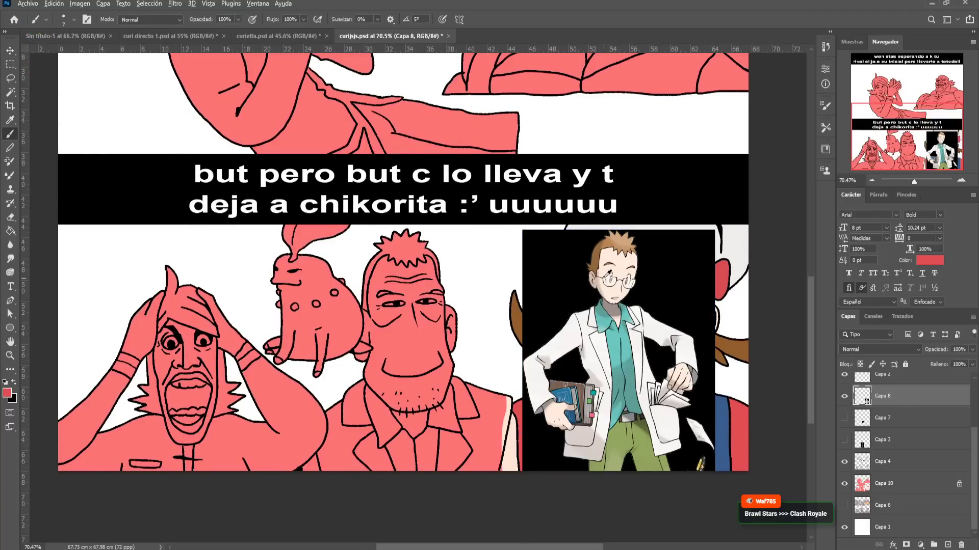
{"action": "left_click", "coordinate": [623, 267], "text": "alt"}
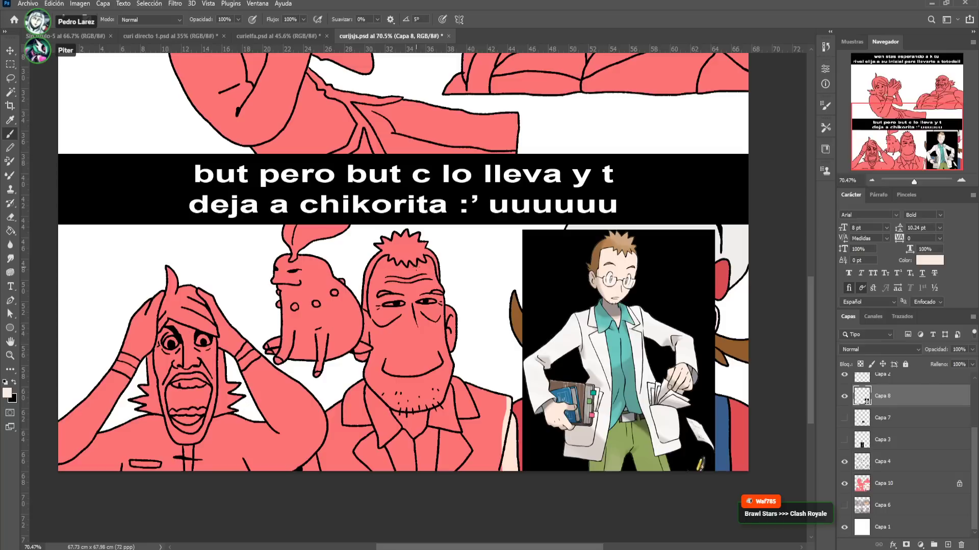
{"action": "left_click", "coordinate": [12, 81]}
{"action": "mouse_move", "coordinate": [389, 218]}
{"action": "left_mouse_down"}
{"action": "mouse_move", "coordinate": [342, 279]}
{"action": "mouse_move", "coordinate": [335, 360]}
{"action": "left_mouse_up"}
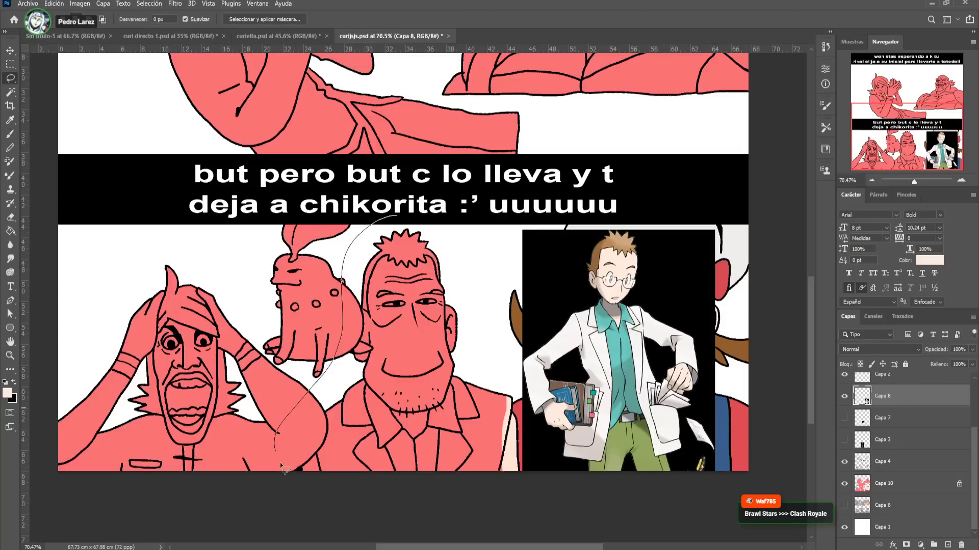
{"action": "left_click_drag", "start_coordinate": [493, 481], "coordinate": [517, 470]}
{"action": "key", "text": "Escape"}
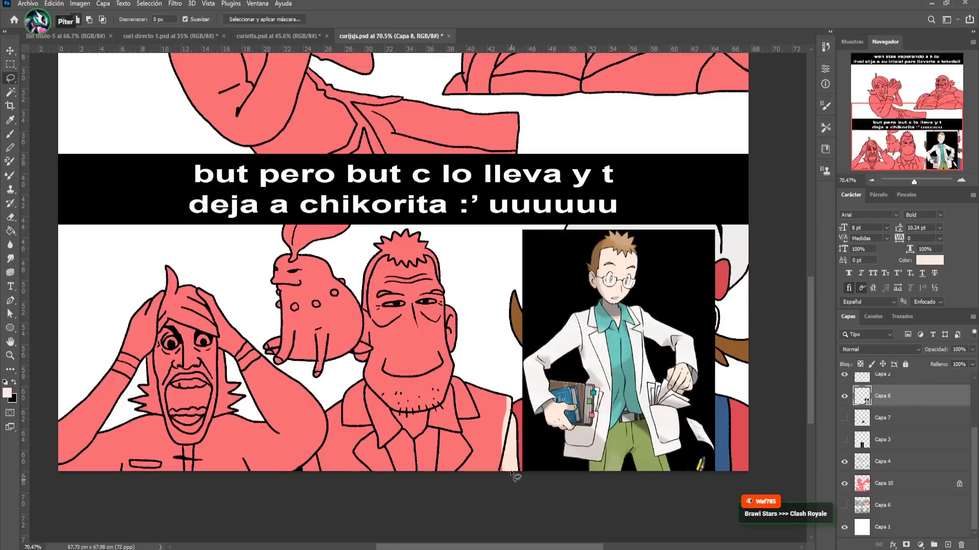
Lasso the middle man's figure, fill it with the pale skin tone on Capa 10, and clear the selection
{"action": "left_click_drag", "start_coordinate": [510, 392], "coordinate": [455, 229]}
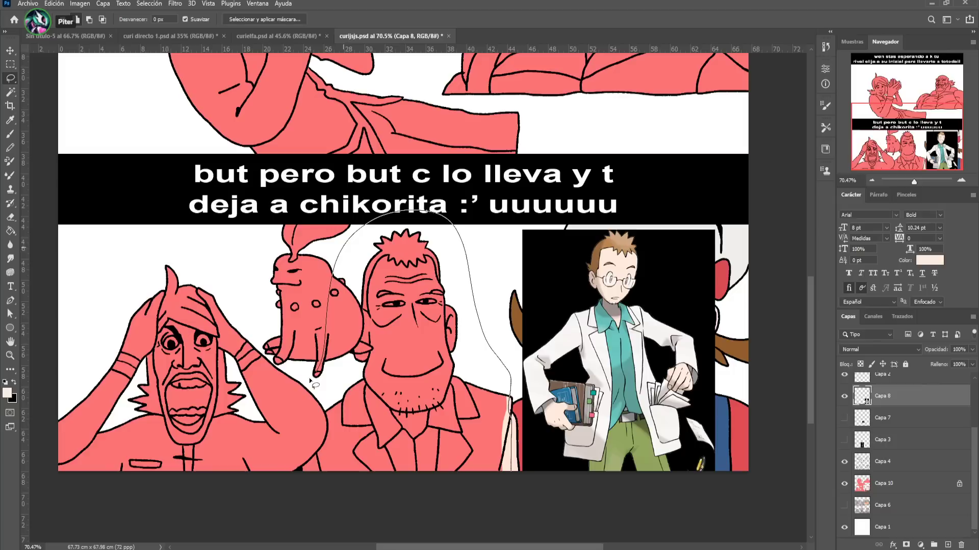
{"action": "left_click_drag", "start_coordinate": [365, 503], "coordinate": [372, 505]}
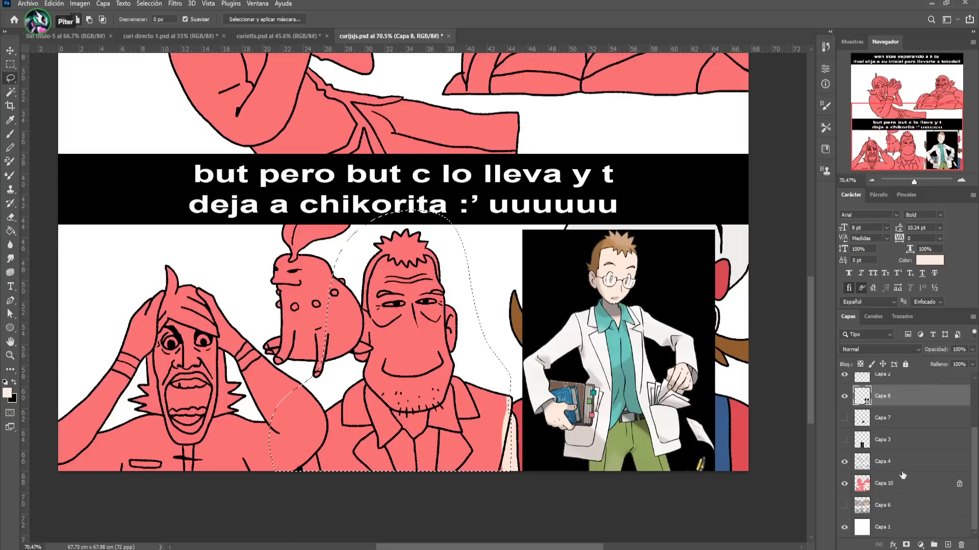
{"action": "left_click", "coordinate": [906, 490]}
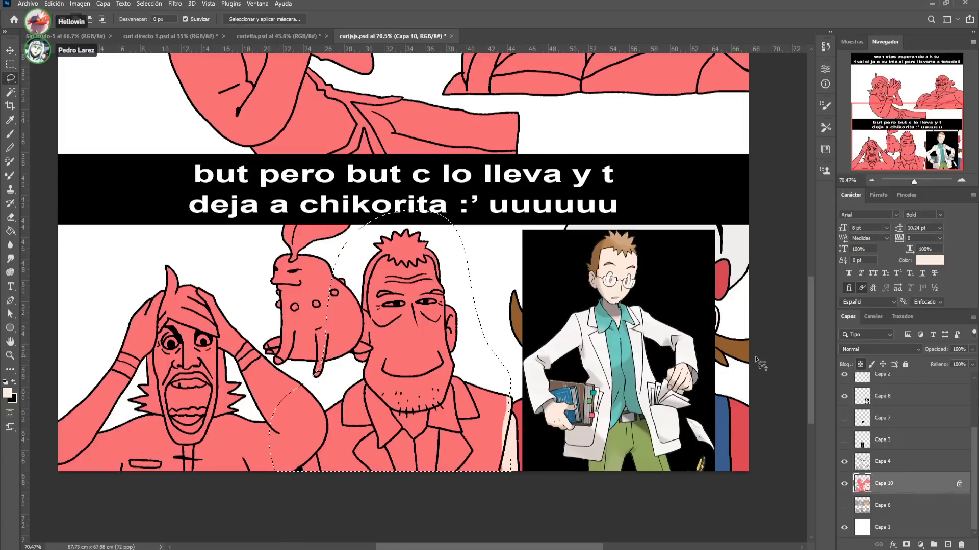
{"action": "key", "text": "i"}
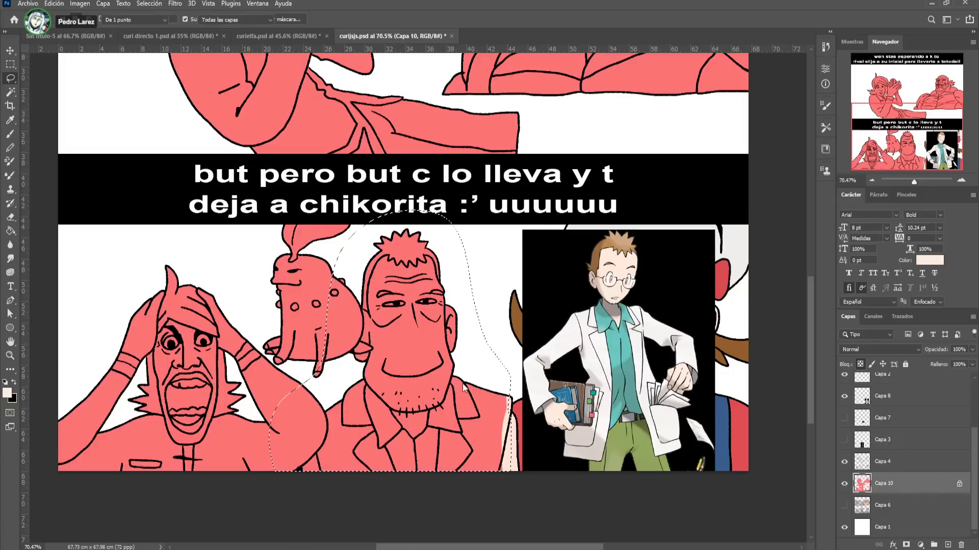
{"action": "key", "text": "alt+BackSpace"}
{"action": "key", "text": "l"}
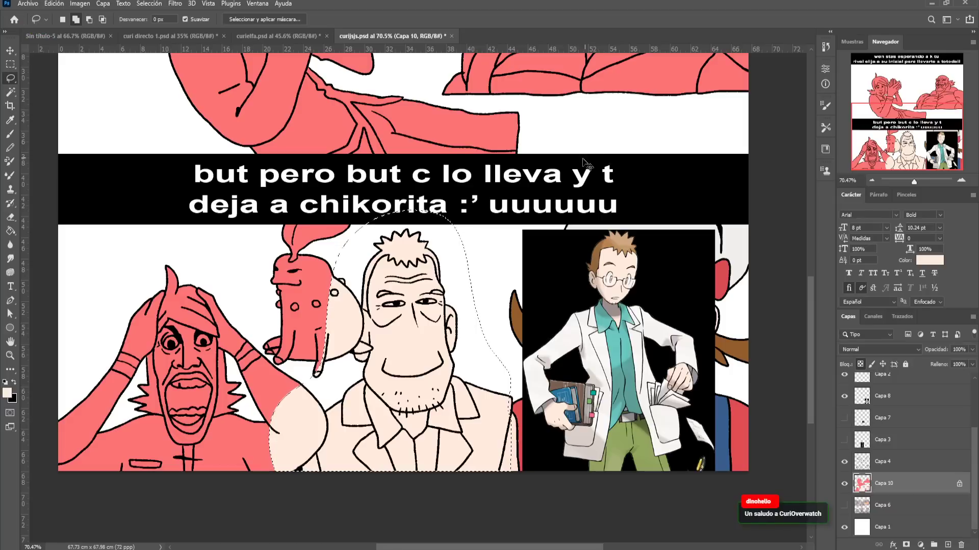
{"action": "key", "text": "ctrl+d"}
Fill the middle man's hair with light brown sampled from the reference and colour his eyebrows to match
{"action": "left_click", "coordinate": [11, 134]}
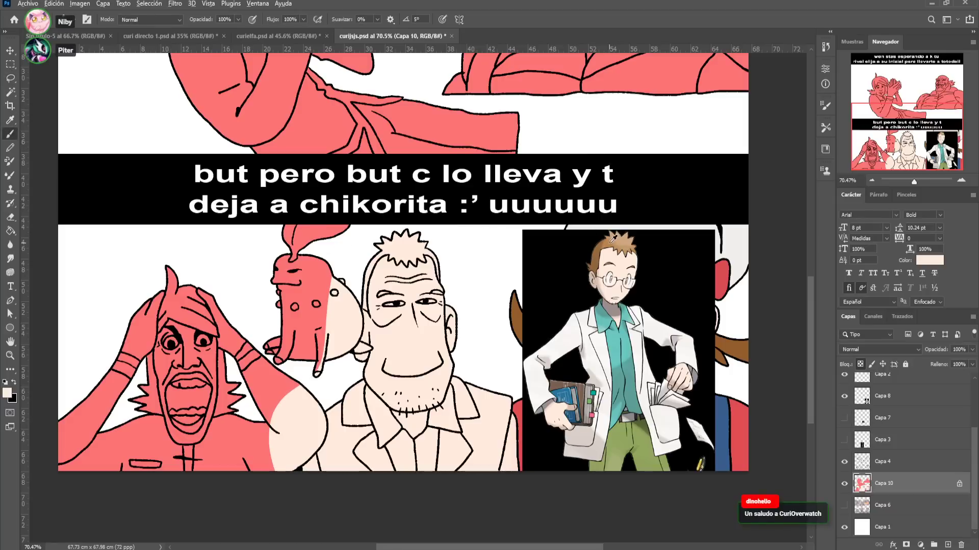
{"action": "left_click", "coordinate": [10, 231]}
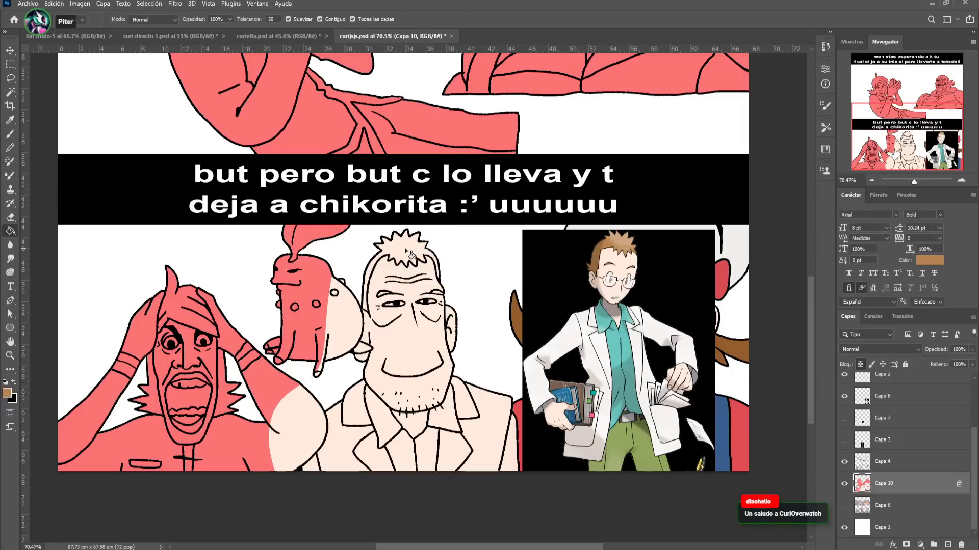
{"action": "left_click_drag", "start_coordinate": [420, 339], "coordinate": [398, 325]}
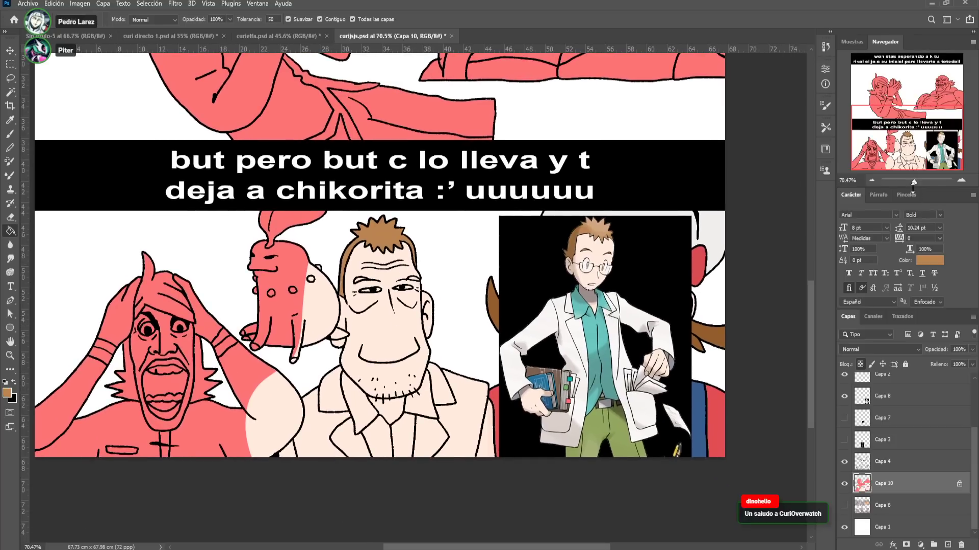
{"action": "left_click_drag", "start_coordinate": [914, 182], "coordinate": [917, 182]}
{"action": "key", "text": "b"}
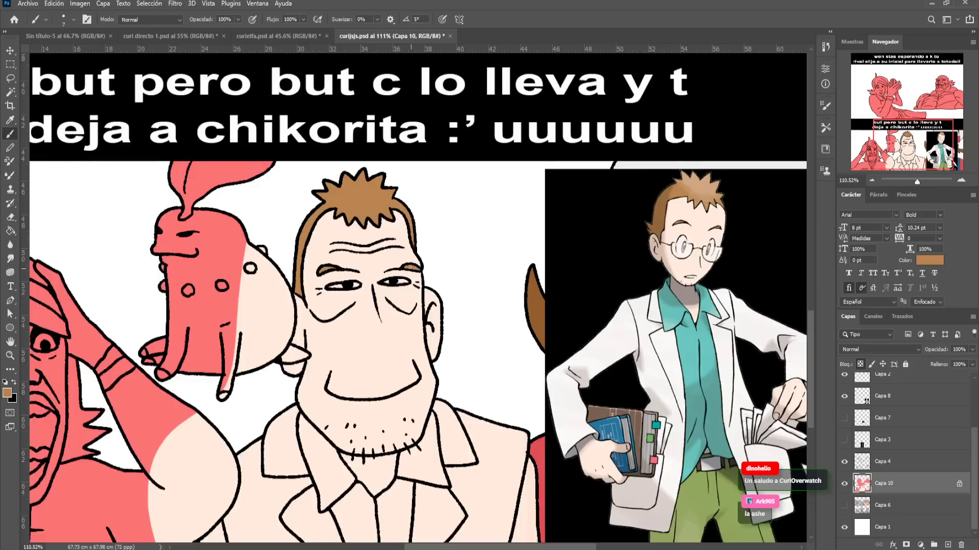
Fill the middle man's coat and lapels with the off-white sampled from the reference's lab coat
{"action": "left_click_drag", "start_coordinate": [402, 302], "coordinate": [428, 253]}
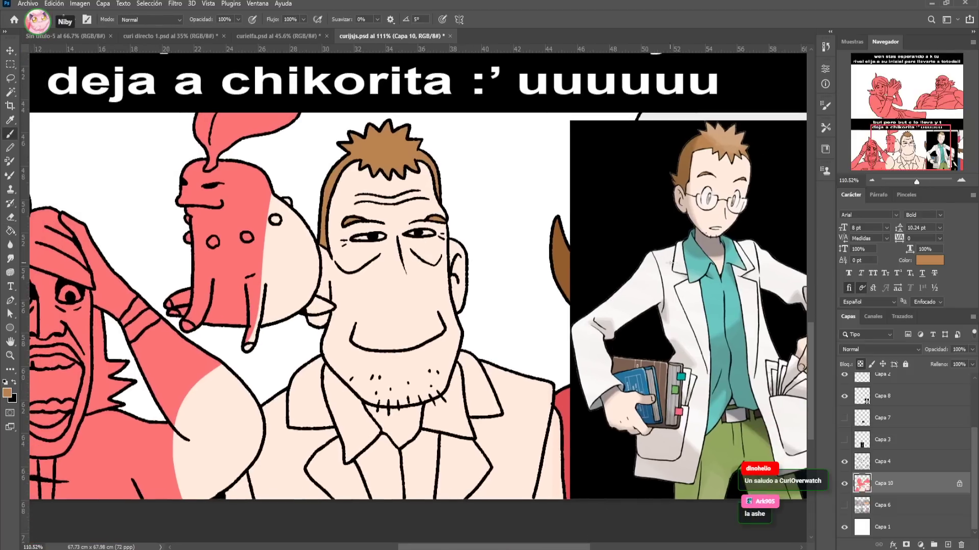
{"action": "left_click", "coordinate": [676, 260], "text": "alt"}
{"action": "left_click", "coordinate": [10, 231]}
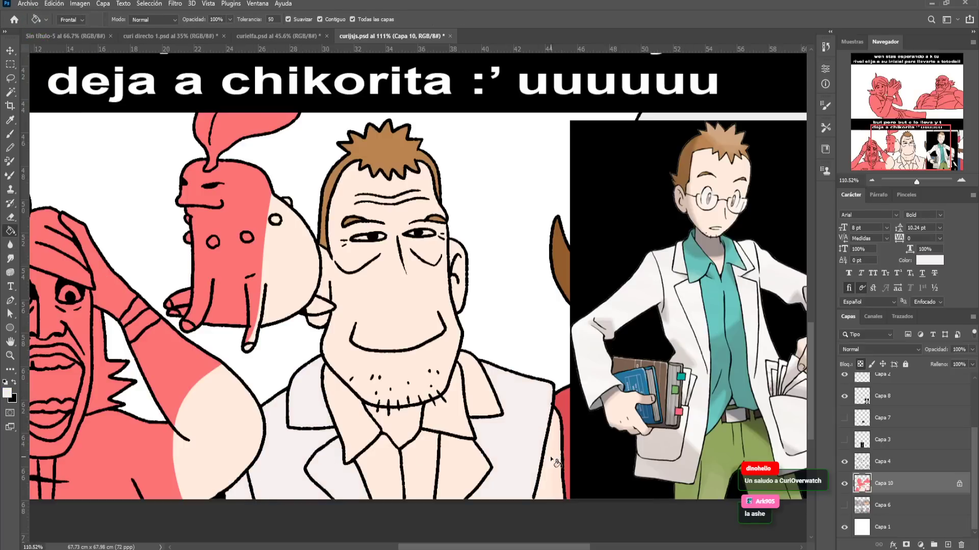
Fill the middle man's shirt and both collar flaps with the teal sampled from the reference's shirt
{"action": "left_click", "coordinate": [702, 293], "text": "alt"}
{"action": "left_click", "coordinate": [413, 439]}
{"action": "left_click", "coordinate": [387, 470]}
{"action": "left_click", "coordinate": [349, 395]}
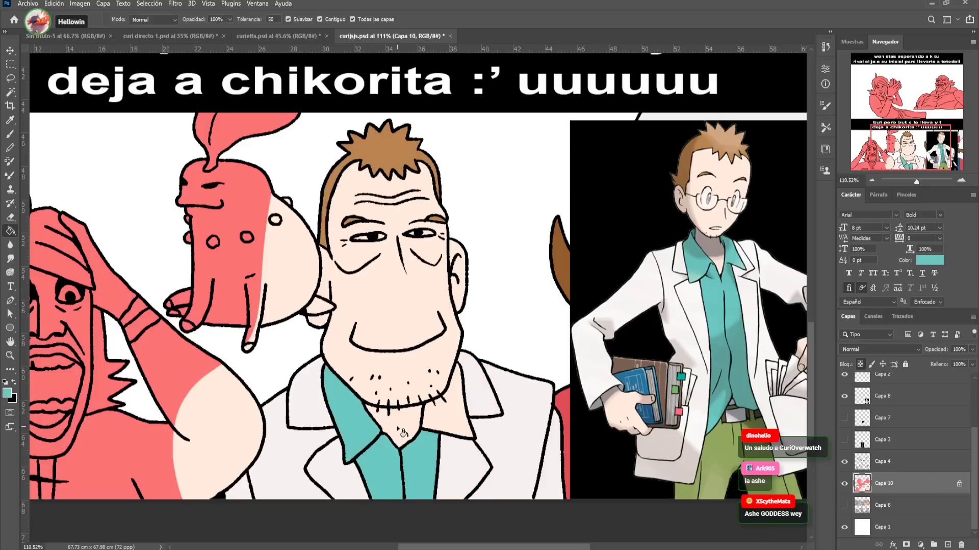
{"action": "left_click", "coordinate": [441, 416]}
Sample off-white from the reference's glasses and paint the whites of the middle man's eyes with the Brush
{"action": "left_click_drag", "start_coordinate": [433, 338], "coordinate": [425, 360]}
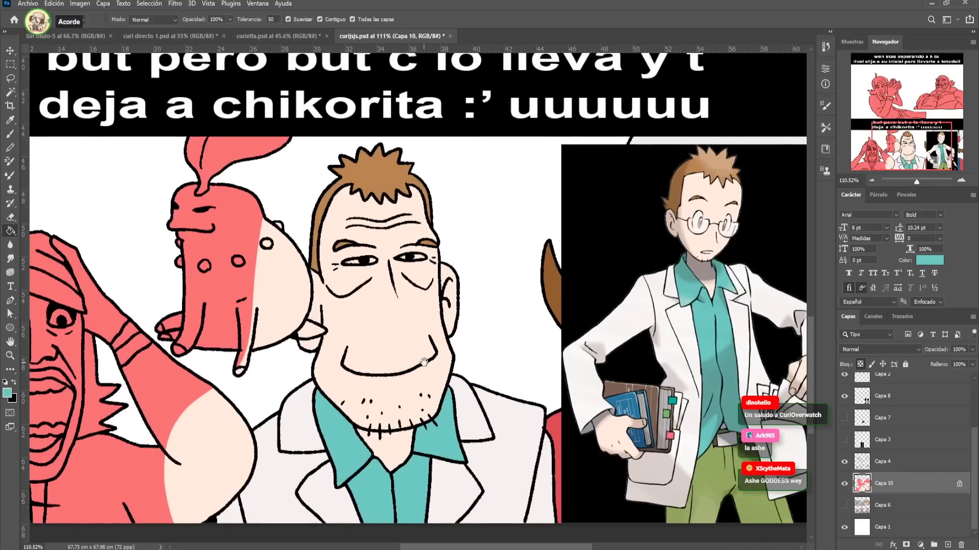
{"action": "key", "text": "b"}
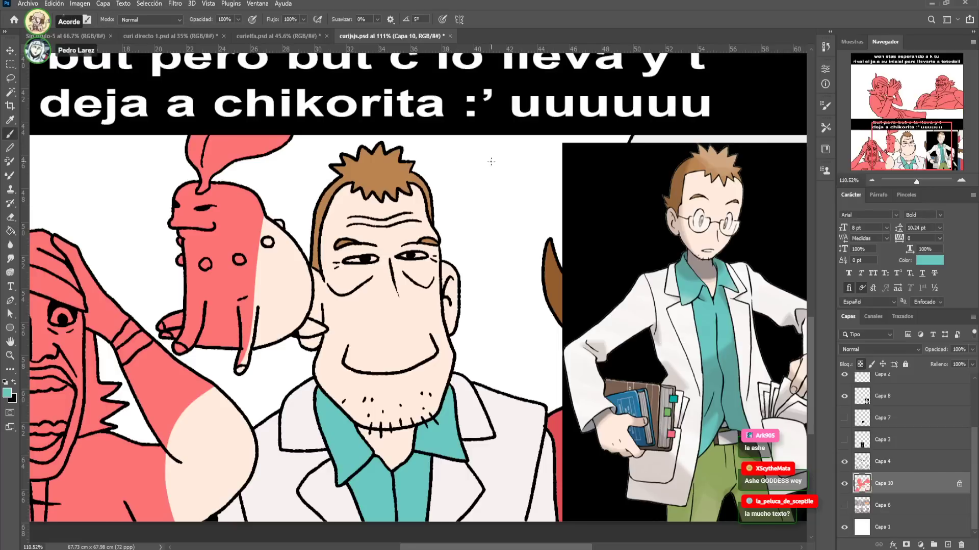
{"action": "left_click", "coordinate": [701, 213], "text": "alt"}
{"action": "left_click_drag", "start_coordinate": [348, 261], "coordinate": [369, 259]}
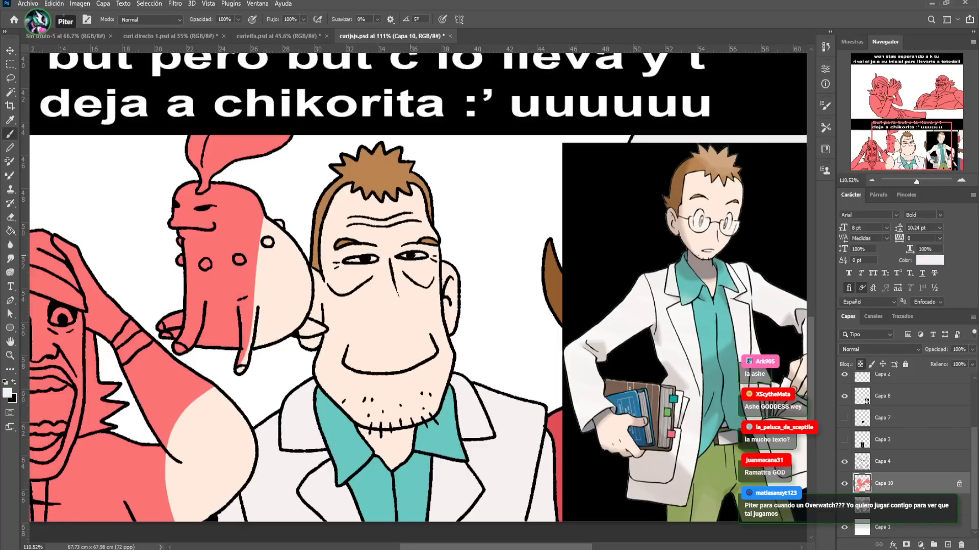
Sample dark teal from the reference's shirt and draw the middle man's rectangular glasses on Capa 4 with the Brush
{"action": "key", "text": "i"}
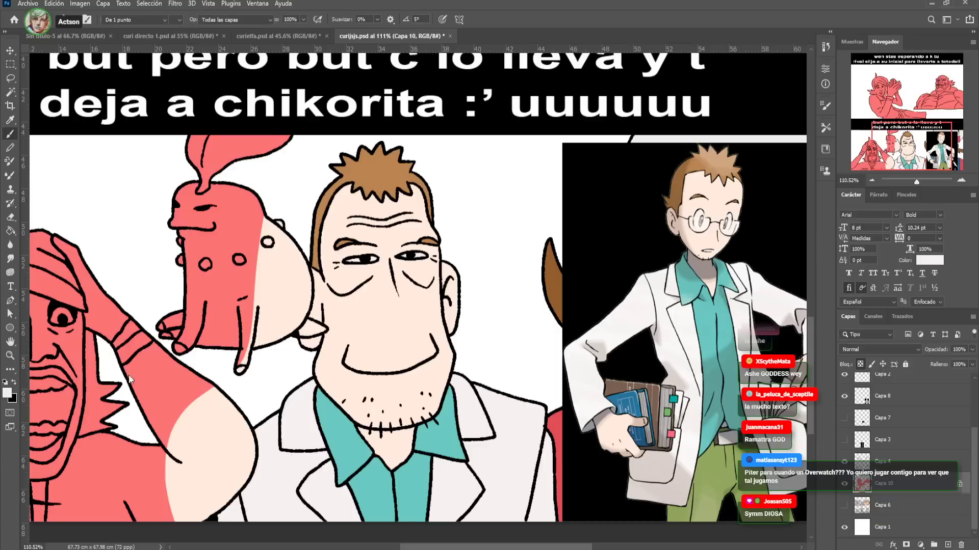
{"action": "left_click", "coordinate": [724, 337]}
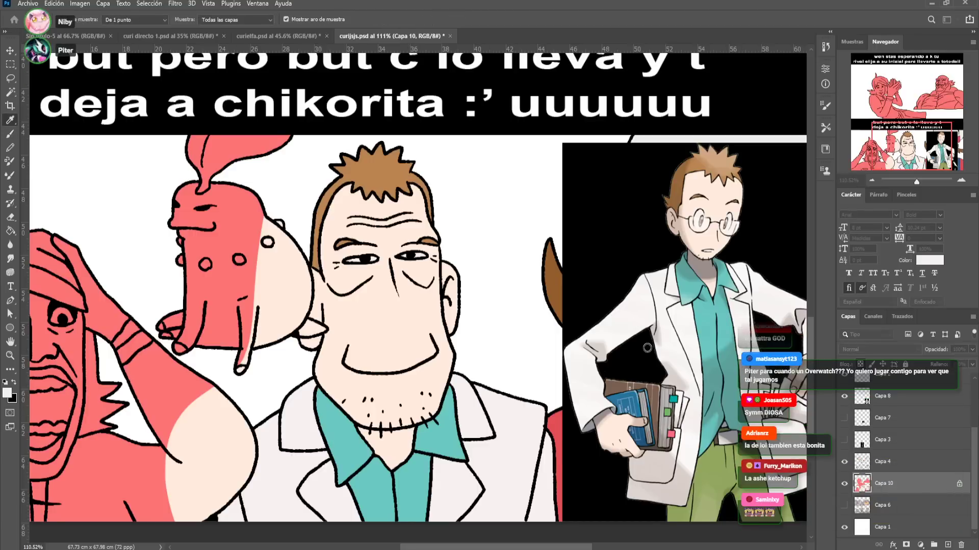
{"action": "key", "text": "b"}
{"action": "left_click", "coordinate": [918, 181]}
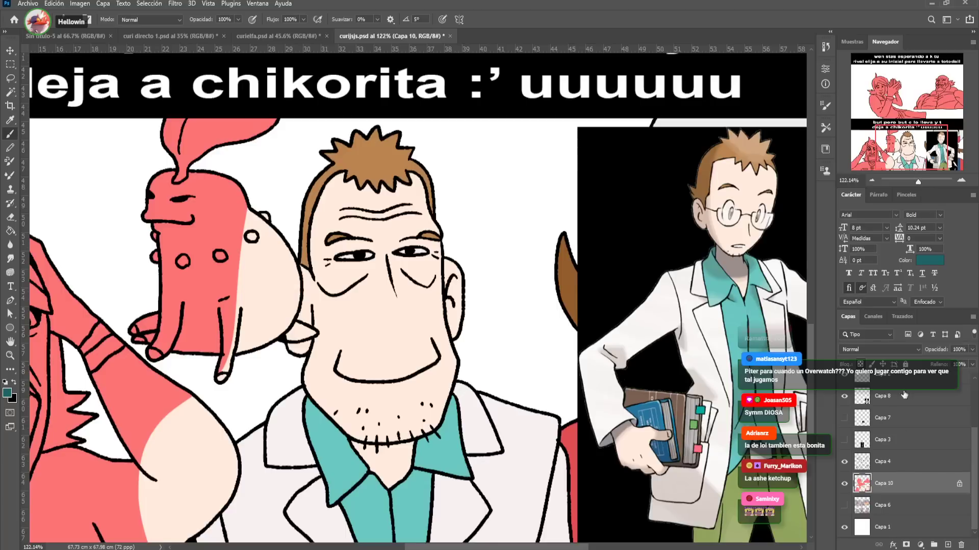
{"action": "left_click", "coordinate": [903, 468]}
{"action": "left_click_drag", "start_coordinate": [376, 264], "coordinate": [395, 262]}
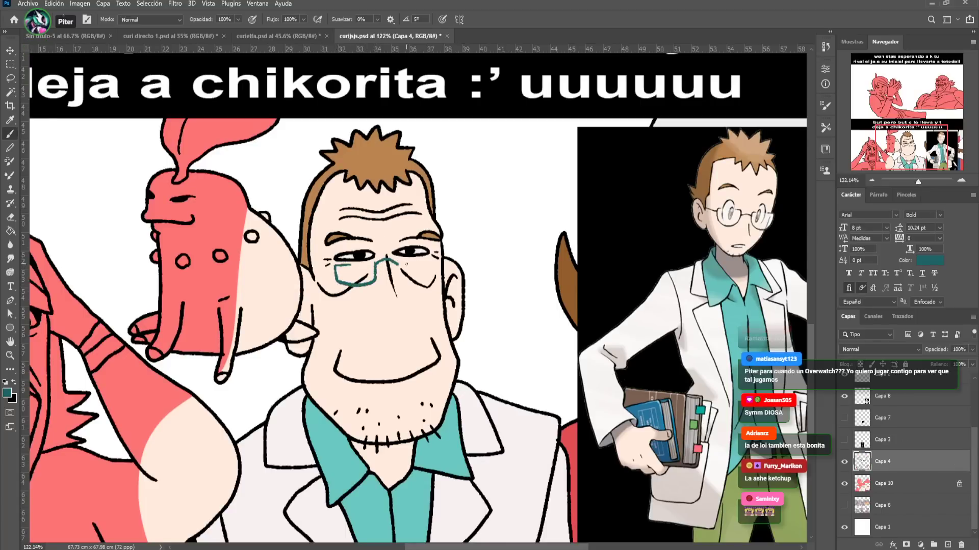
{"action": "mouse_move", "coordinate": [397, 262]}
{"action": "left_mouse_down"}
{"action": "mouse_move", "coordinate": [408, 280]}
{"action": "mouse_move", "coordinate": [431, 276]}
{"action": "mouse_move", "coordinate": [430, 262]}
{"action": "mouse_move", "coordinate": [407, 260]}
{"action": "left_mouse_up"}
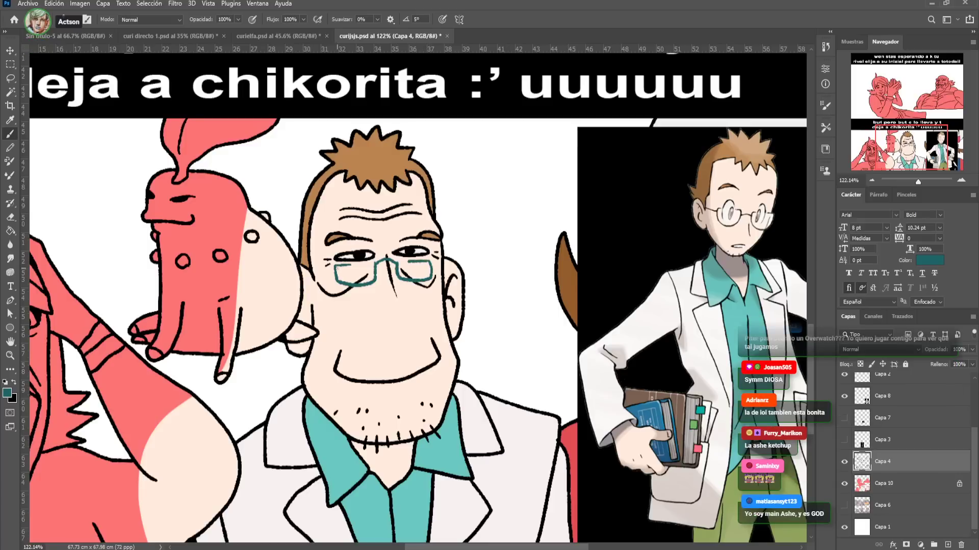
{"action": "left_click_drag", "start_coordinate": [342, 259], "coordinate": [478, 246]}
{"action": "left_click_drag", "start_coordinate": [415, 284], "coordinate": [538, 271]}
Swap the Capa 8 reference for Capa 3 and fill the screaming man on Capa 10 with the reference's skin tone
{"action": "left_click", "coordinate": [844, 396]}
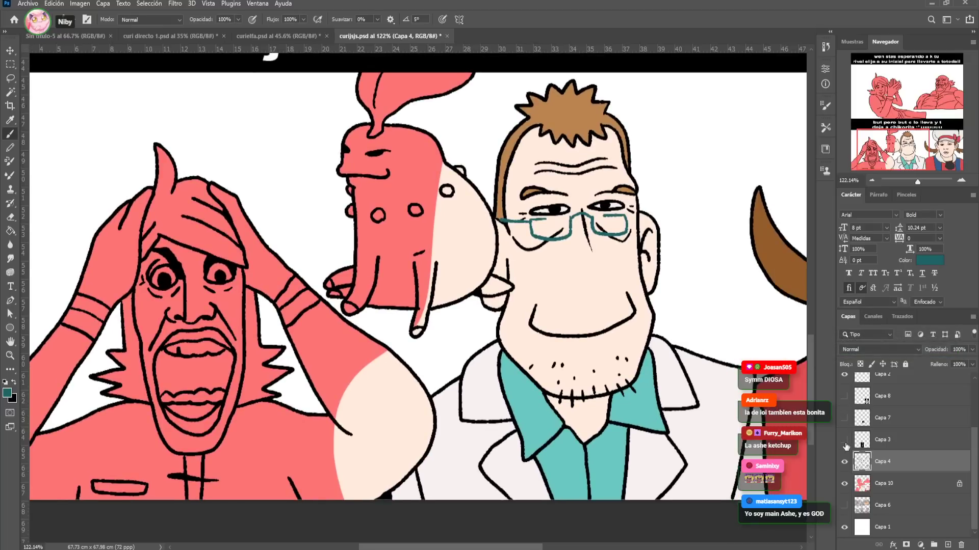
{"action": "left_click", "coordinate": [844, 439]}
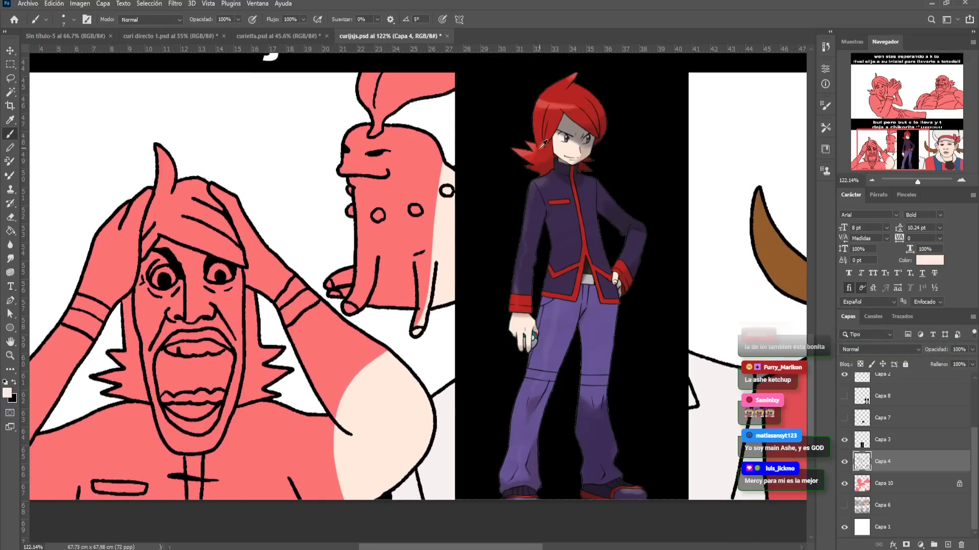
{"action": "key", "text": "l"}
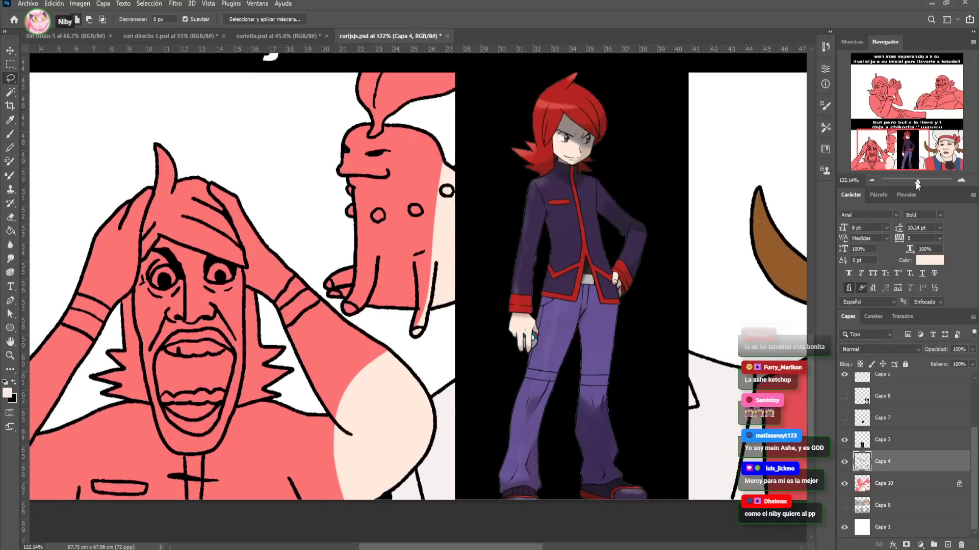
{"action": "left_click_drag", "start_coordinate": [913, 181], "coordinate": [908, 182]}
{"action": "left_click", "coordinate": [912, 485]}
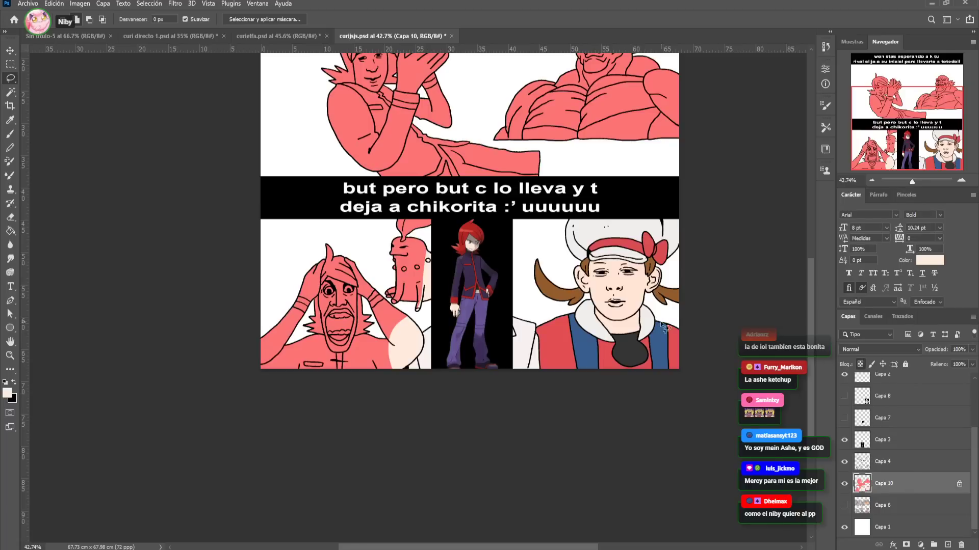
{"action": "mouse_move", "coordinate": [294, 237]}
{"action": "left_mouse_down"}
{"action": "mouse_move", "coordinate": [304, 274]}
{"action": "mouse_move", "coordinate": [272, 288]}
{"action": "mouse_move", "coordinate": [264, 357]}
{"action": "mouse_move", "coordinate": [389, 388]}
{"action": "mouse_move", "coordinate": [403, 374]}
{"action": "mouse_move", "coordinate": [408, 337]}
{"action": "mouse_move", "coordinate": [390, 293]}
{"action": "mouse_move", "coordinate": [351, 246]}
{"action": "mouse_move", "coordinate": [320, 239]}
{"action": "left_mouse_up"}
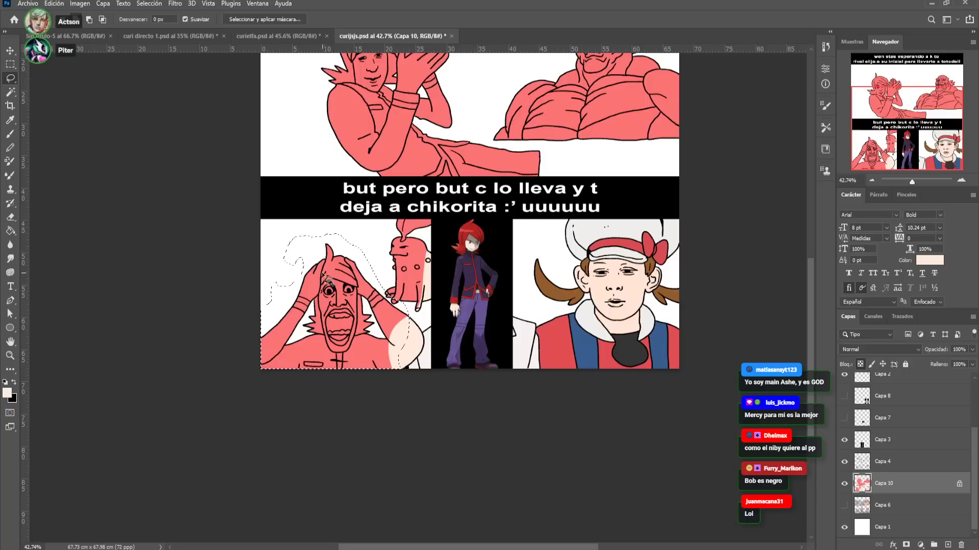
{"action": "key", "text": "i"}
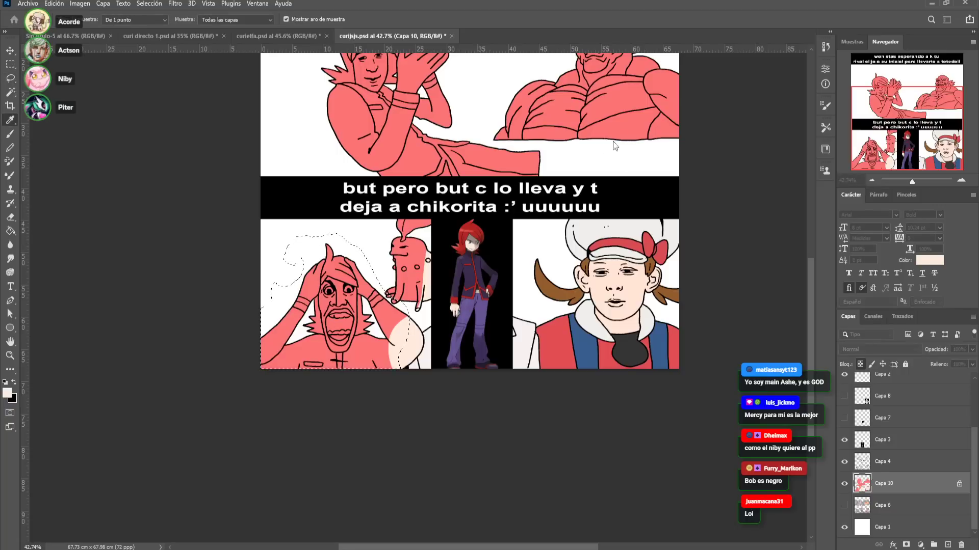
{"action": "key", "text": "alt+BackSpace"}
{"action": "key", "text": "ctrl+d"}
{"action": "key", "text": "l"}
Fill the screaming man's hair and side tufts with the red sampled from the reference's hair
{"action": "left_click_drag", "start_coordinate": [912, 182], "coordinate": [915, 184]}
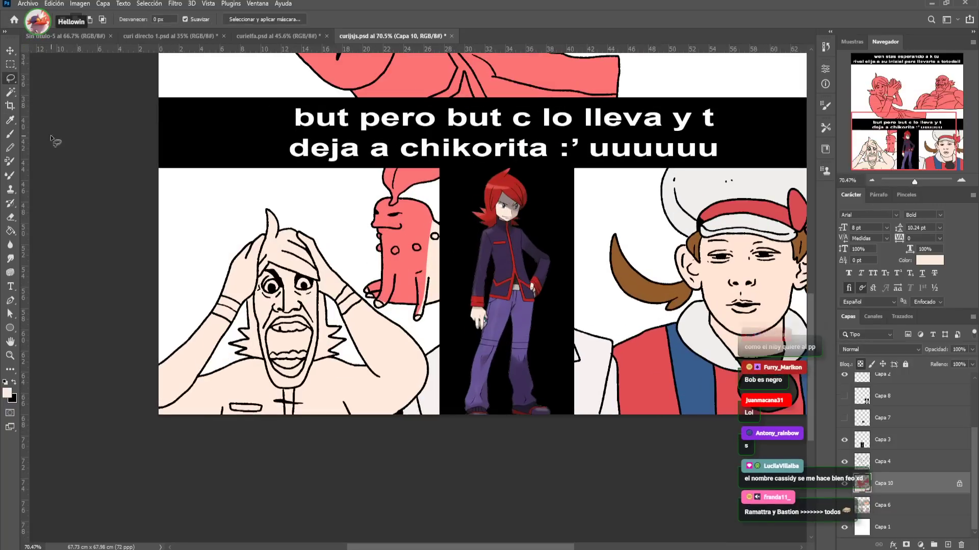
{"action": "key", "text": "b"}
{"action": "left_click", "coordinate": [508, 175], "text": "alt"}
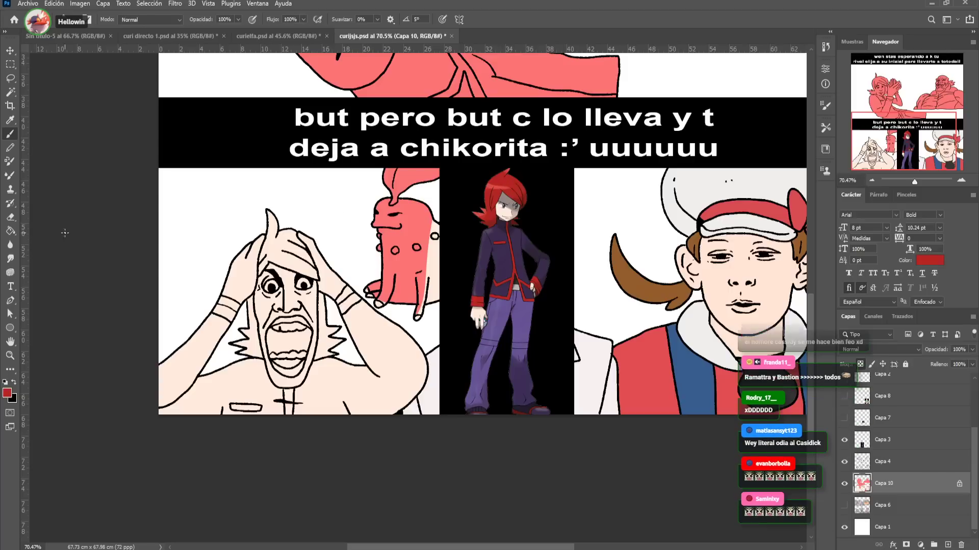
{"action": "key", "text": "g"}
{"action": "left_click", "coordinate": [281, 261]}
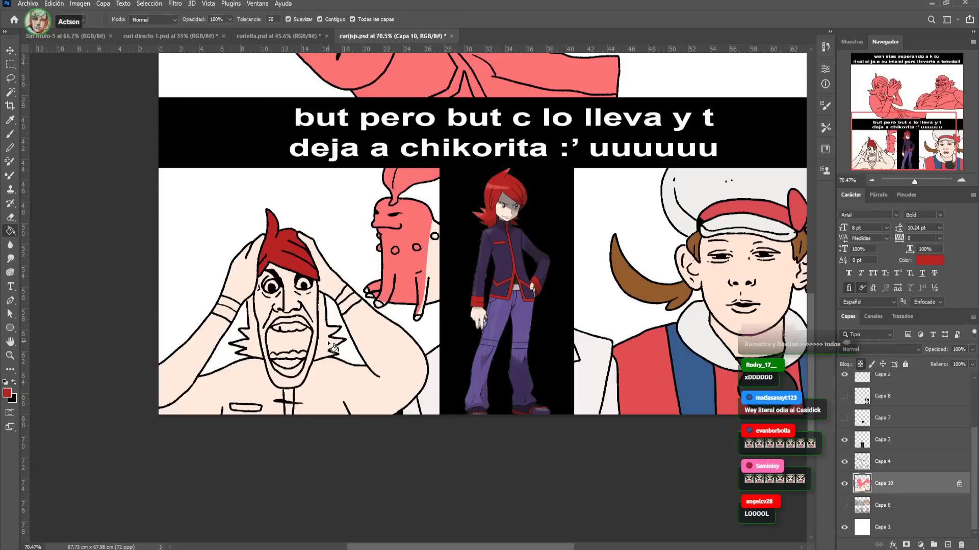
{"action": "left_click", "coordinate": [255, 341]}
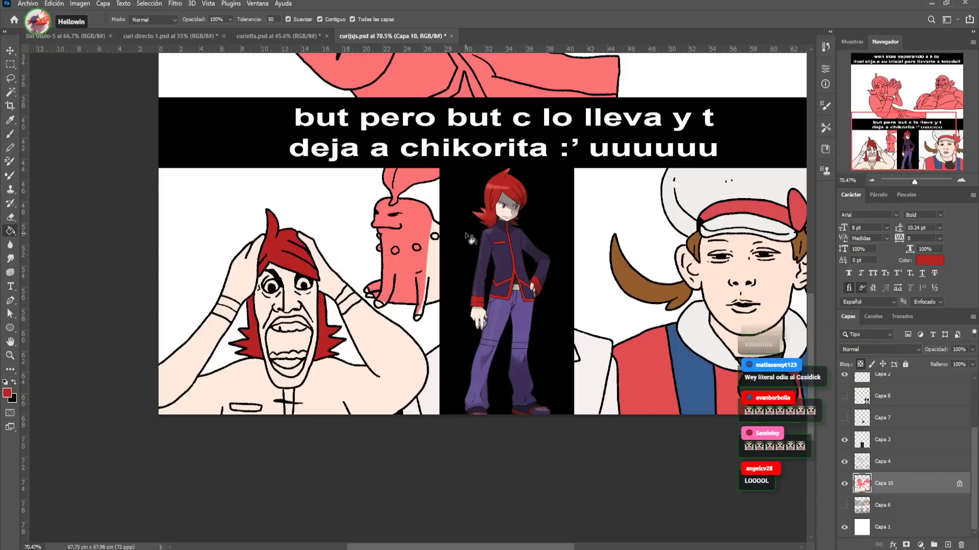
Fill the screaming man's jacket body and both sleeves with the dark purple of the reference's jacket
{"action": "left_click", "coordinate": [386, 353]}
{"action": "left_click", "coordinate": [258, 392]}
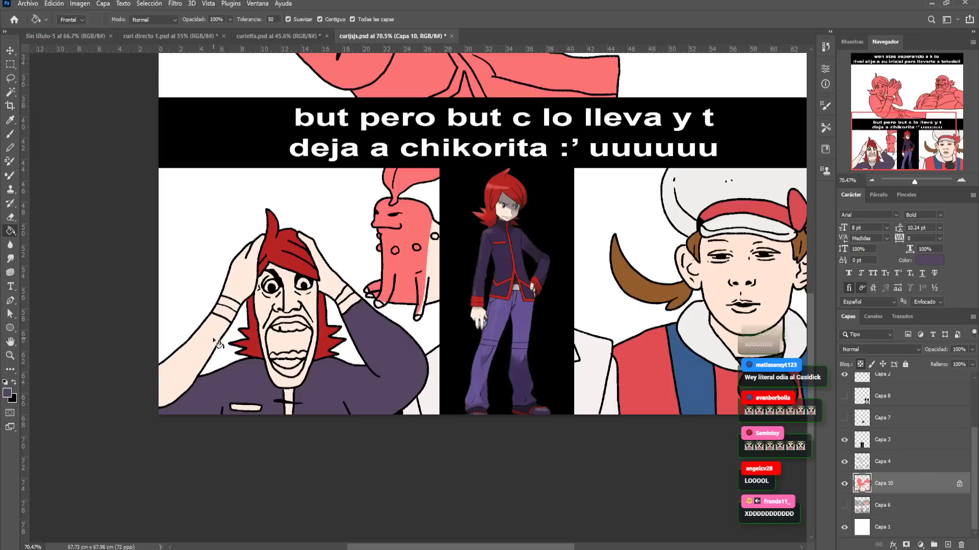
{"action": "left_click", "coordinate": [196, 372]}
Fill the screaming man's cuffs, chest pocket trim and front placket with the red sampled from the reference's cuff
{"action": "left_click", "coordinate": [479, 298], "text": "alt"}
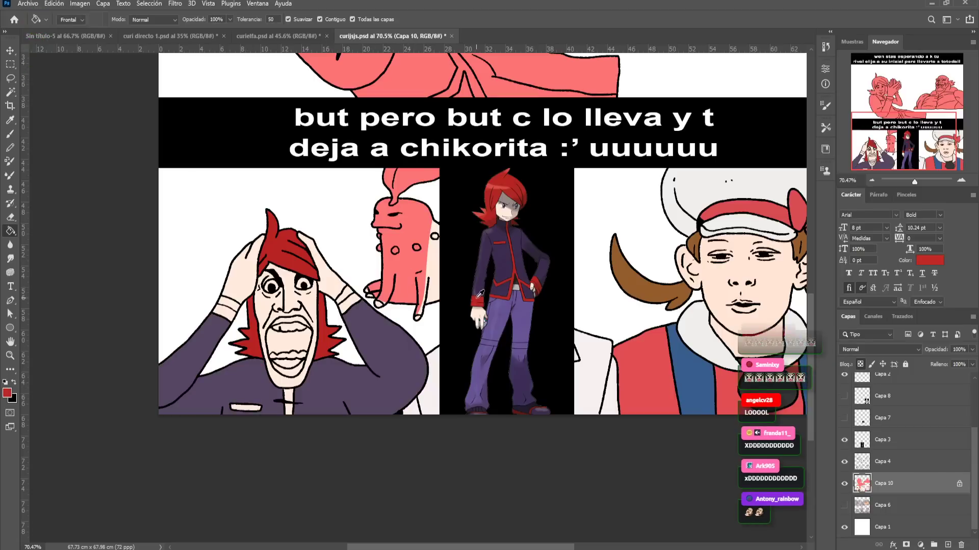
{"action": "left_click", "coordinate": [233, 316]}
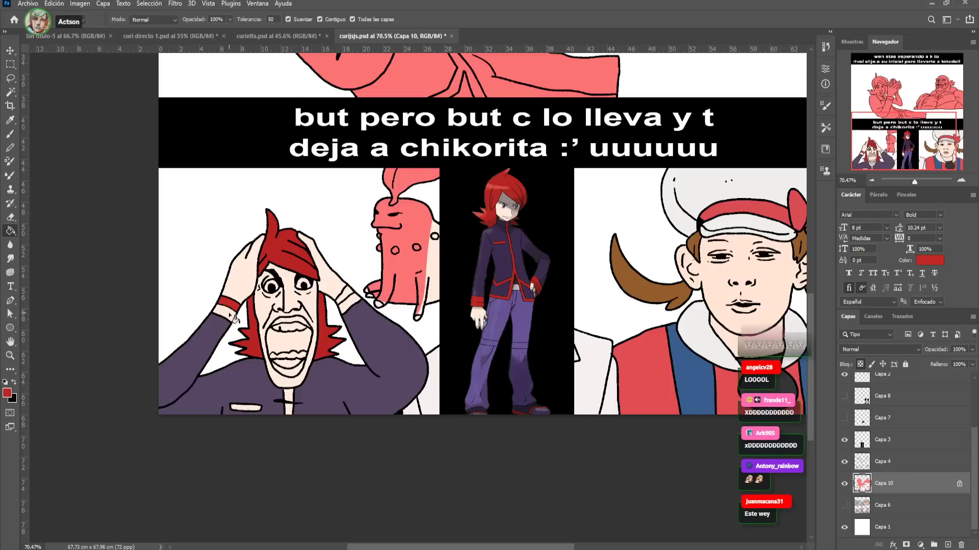
{"action": "left_click", "coordinate": [246, 407]}
{"action": "left_click", "coordinate": [296, 406]}
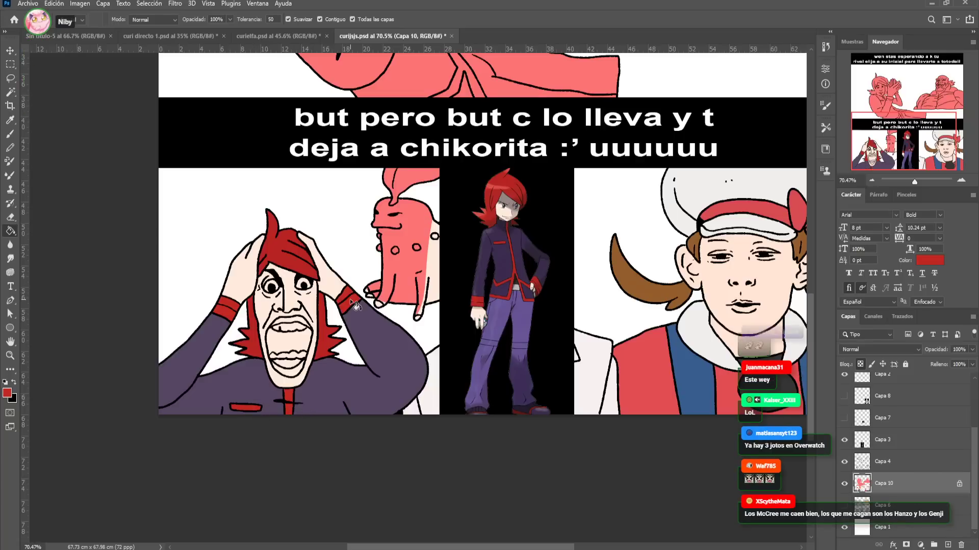
{"action": "left_click_drag", "start_coordinate": [356, 301], "coordinate": [375, 300]}
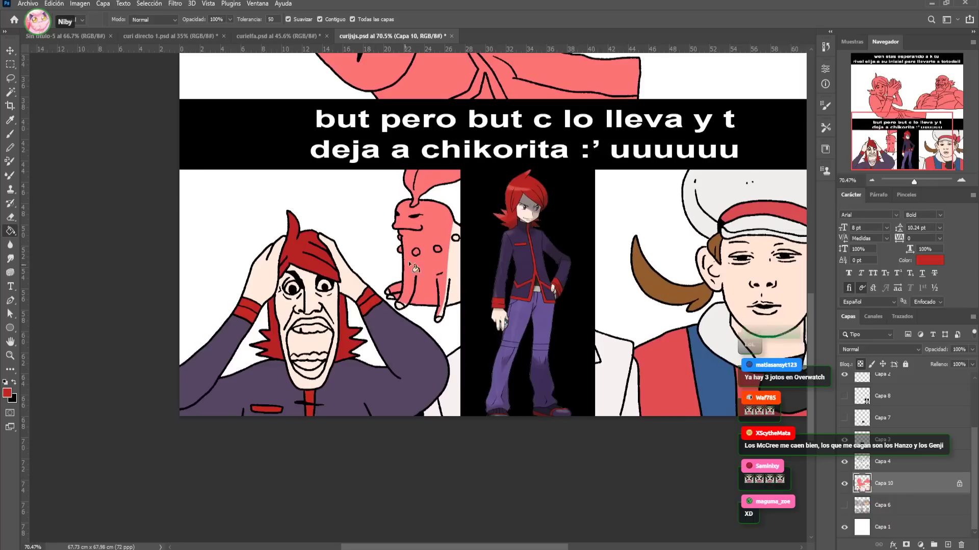
Sample off-white from the reference and colour the whites of the screaming man's eyes and his teeth
{"action": "left_click", "coordinate": [522, 209], "text": "alt"}
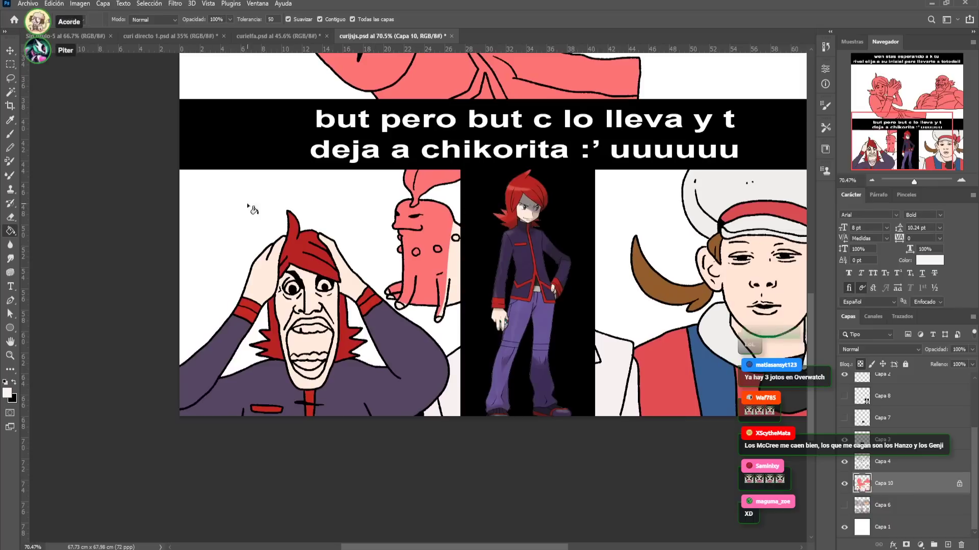
{"action": "left_click", "coordinate": [12, 134]}
{"action": "left_click_drag", "start_coordinate": [913, 181], "coordinate": [917, 181]}
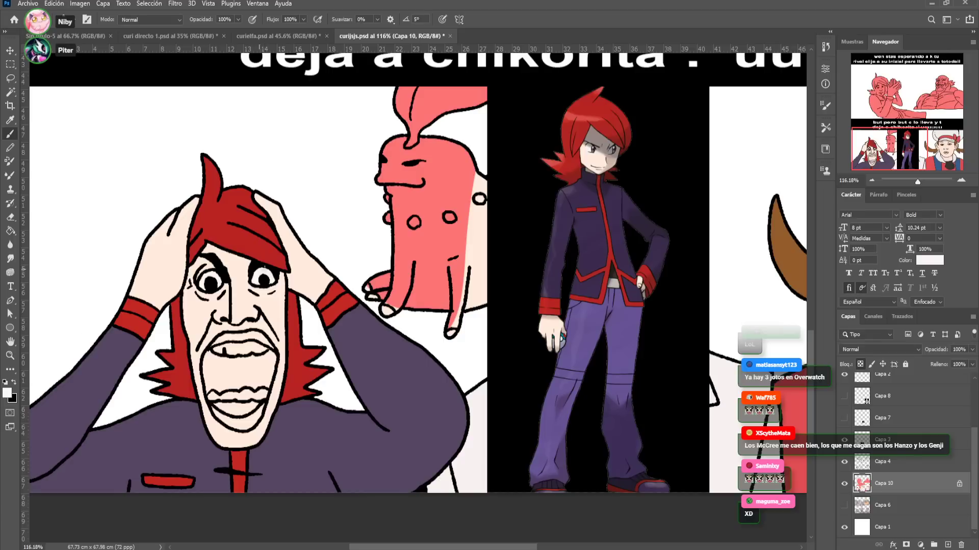
{"action": "left_click", "coordinate": [14, 233]}
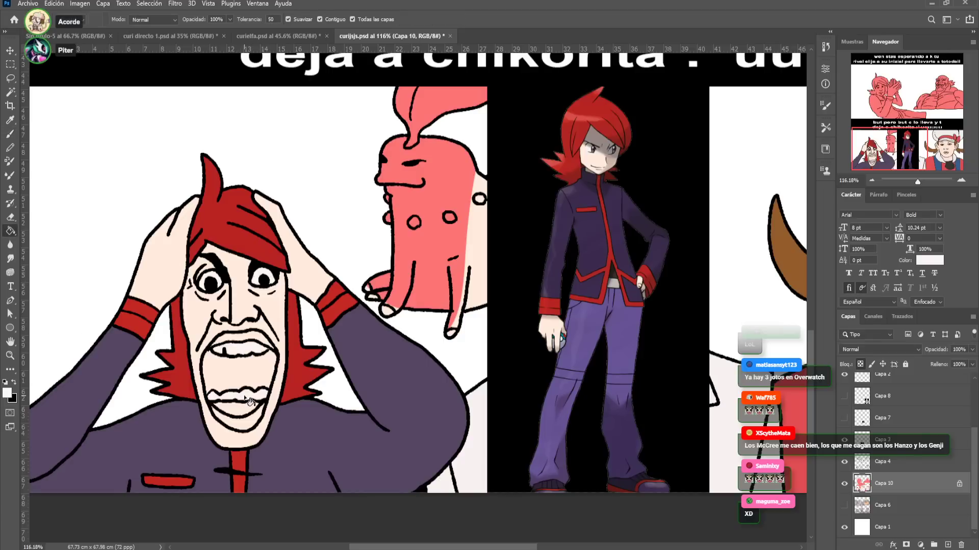
{"action": "left_click_drag", "start_coordinate": [251, 396], "coordinate": [269, 350]}
Pick a bright pink and fill the screaming man's tongue
{"action": "key", "text": "i"}
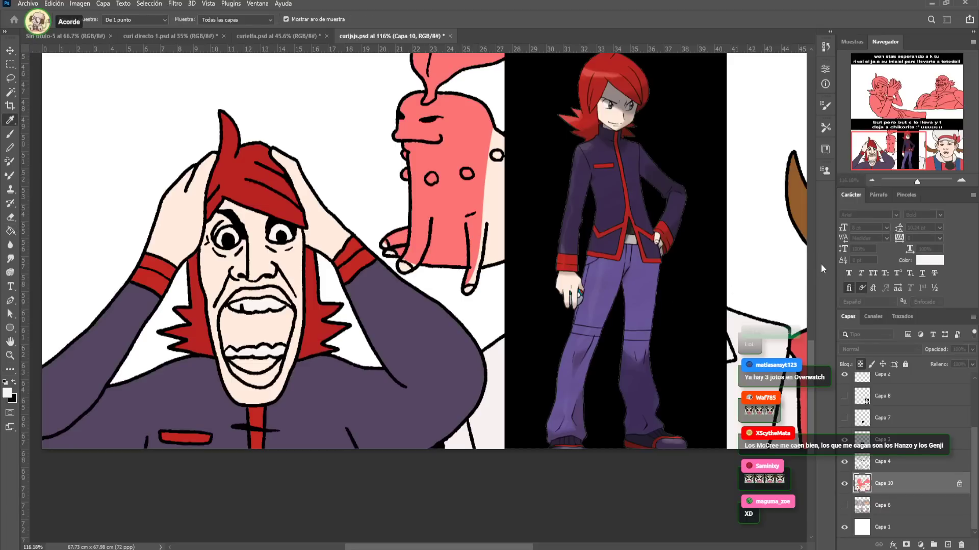
{"action": "left_click", "coordinate": [750, 278]}
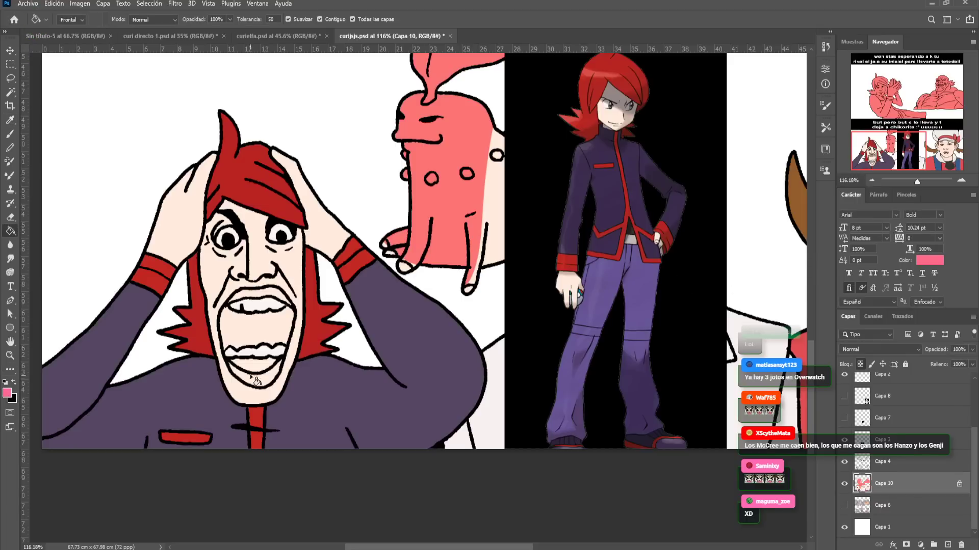
{"action": "left_click", "coordinate": [254, 367]}
Choose a dark maroon foreground colour and fill the inside of the screaming man's mouth
{"action": "left_click_drag", "start_coordinate": [282, 290], "coordinate": [276, 309]}
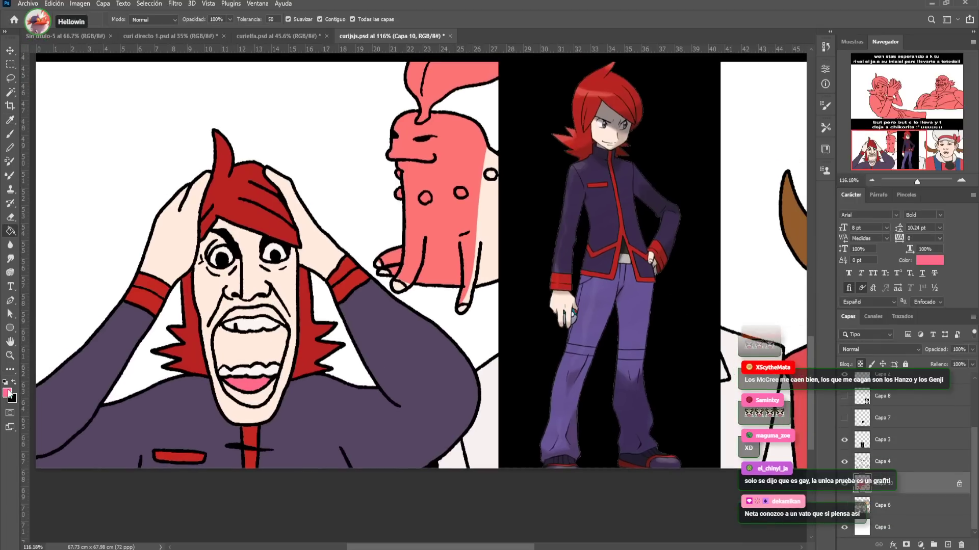
{"action": "left_click", "coordinate": [10, 394]}
{"action": "left_click", "coordinate": [670, 335]}
{"action": "left_click", "coordinate": [826, 259]}
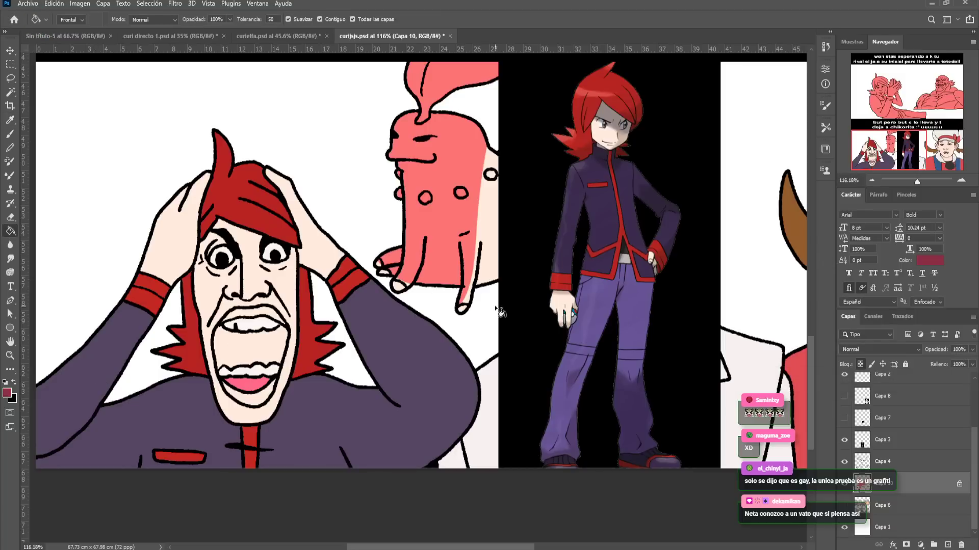
{"action": "left_click", "coordinate": [267, 346]}
{"action": "left_click_drag", "start_coordinate": [304, 285], "coordinate": [258, 316]}
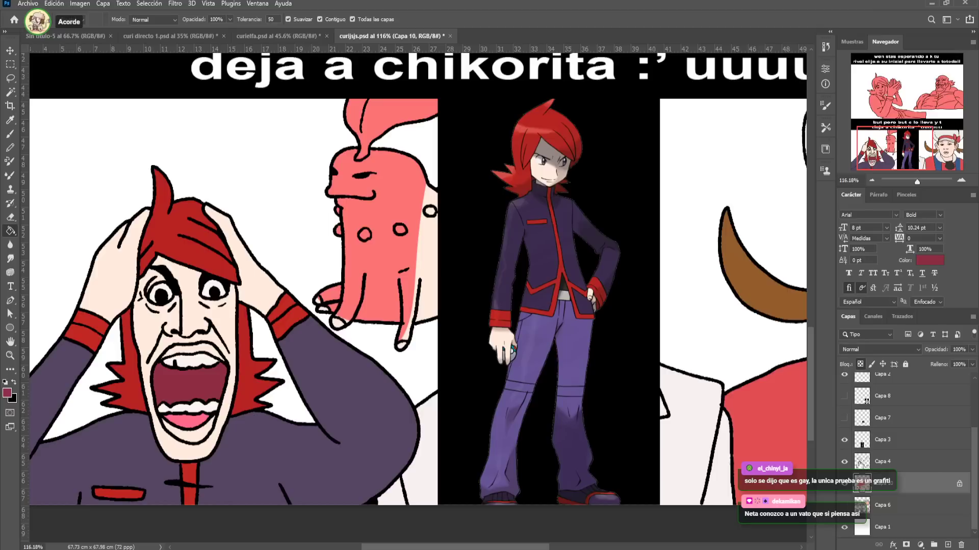
Hide the Capa 3 reference and fill Chikorita's head, body and legs with light green
{"action": "left_click", "coordinate": [844, 442]}
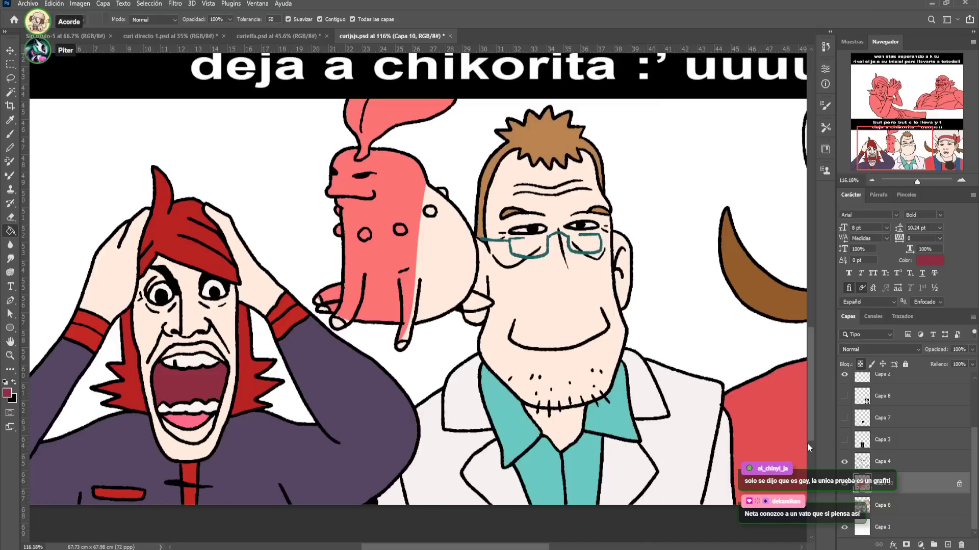
{"action": "key", "text": "i"}
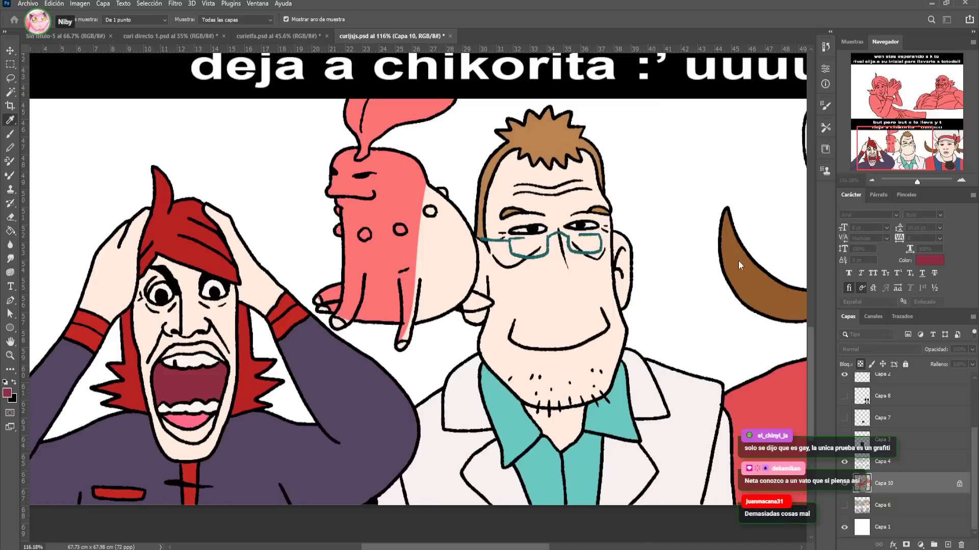
{"action": "left_click", "coordinate": [812, 265]}
{"action": "left_click", "coordinate": [439, 245]}
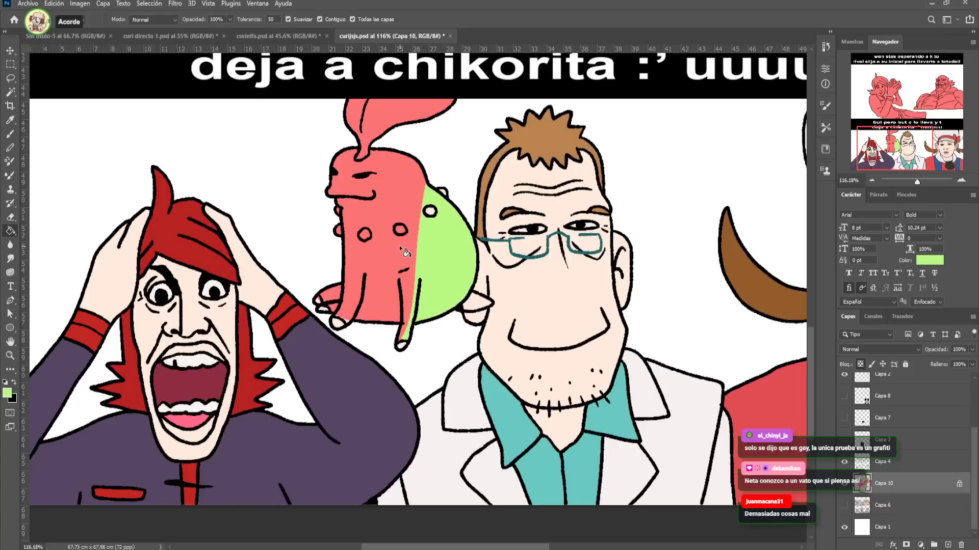
{"action": "left_click", "coordinate": [399, 246]}
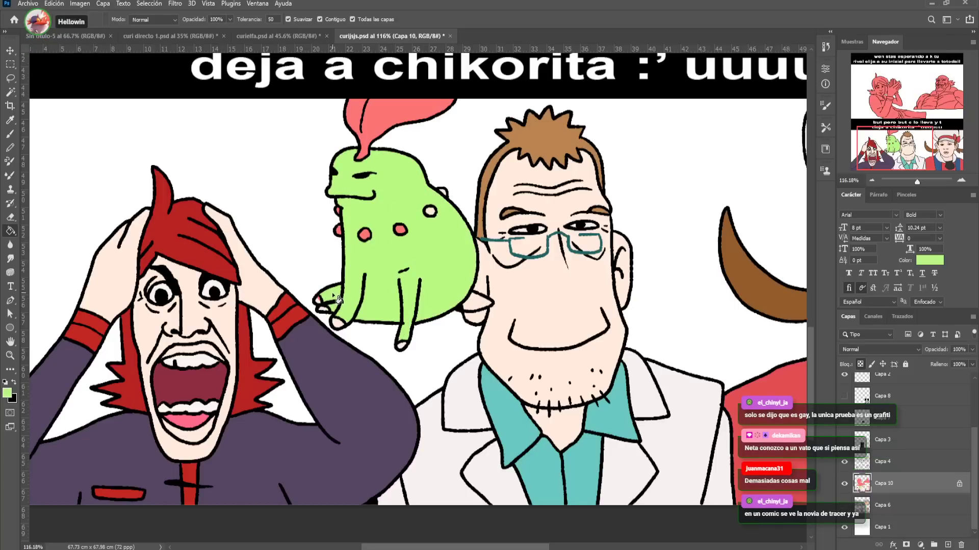
Colour Chikorita's head leaf and all its neck spots dark green, painting the small edge spots with the Brush
{"action": "key", "text": "i"}
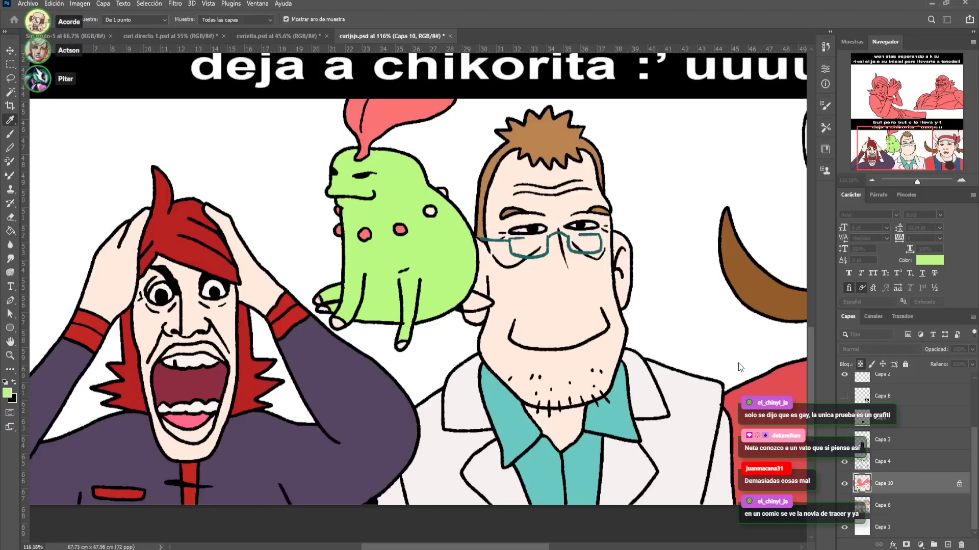
{"action": "left_click", "coordinate": [808, 268]}
{"action": "left_click", "coordinate": [383, 114]}
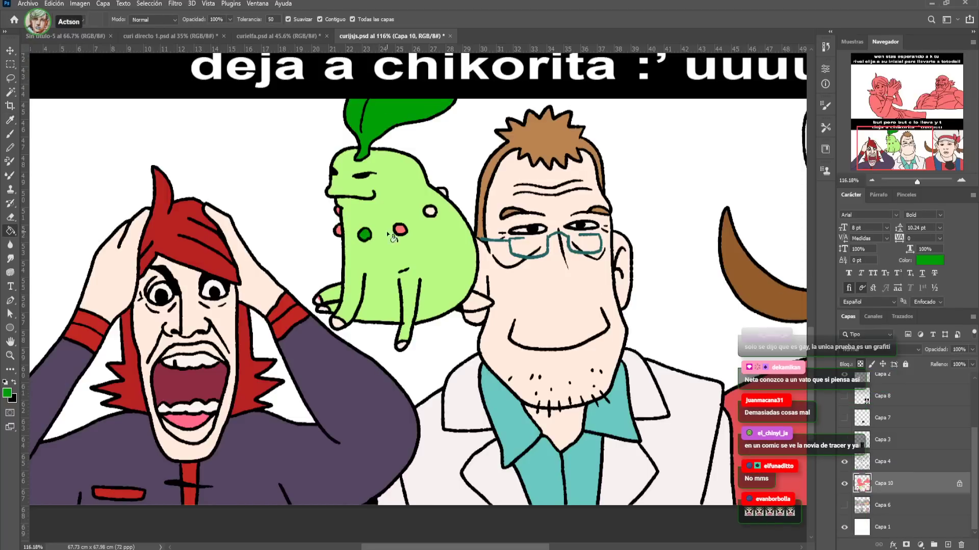
{"action": "left_click", "coordinate": [400, 230]}
{"action": "left_click", "coordinate": [430, 211]}
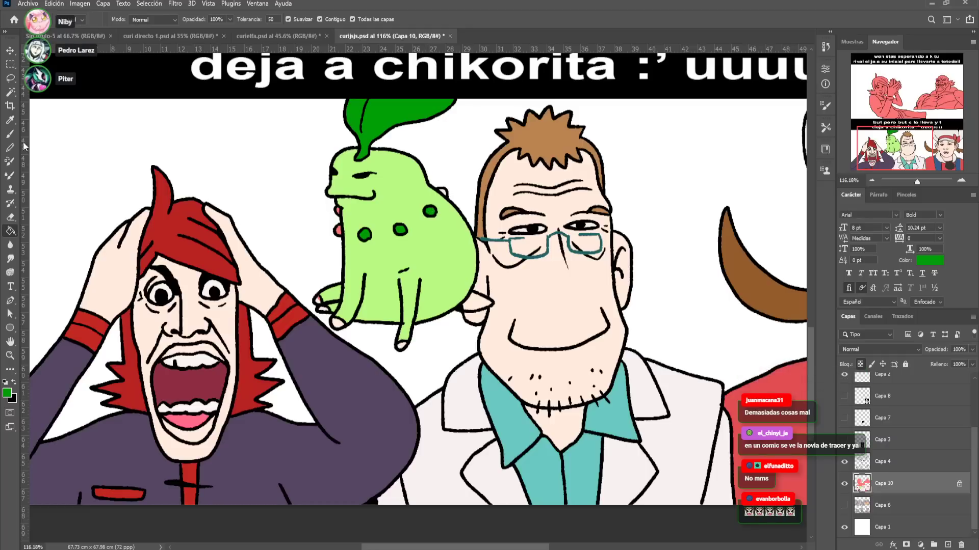
{"action": "left_click", "coordinate": [11, 134]}
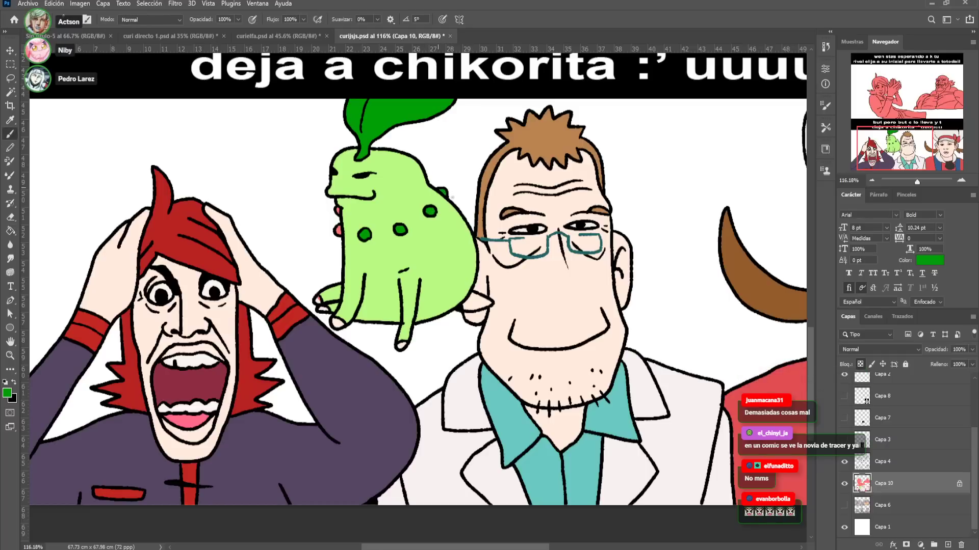
{"action": "left_click_drag", "start_coordinate": [338, 226], "coordinate": [341, 236]}
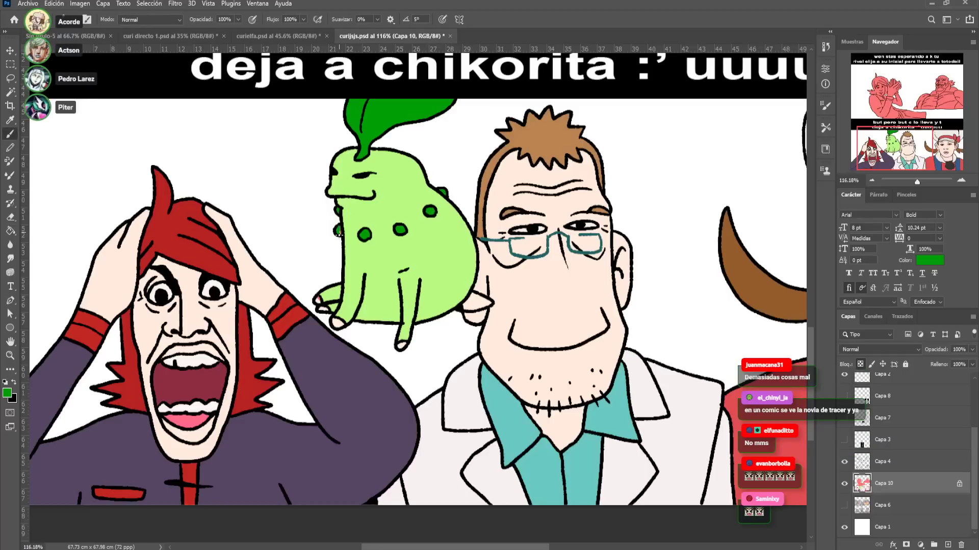
Pick a pale pinkish white and paint the toenails of Chikorita's hind foot with the Brush
{"action": "key", "text": "i"}
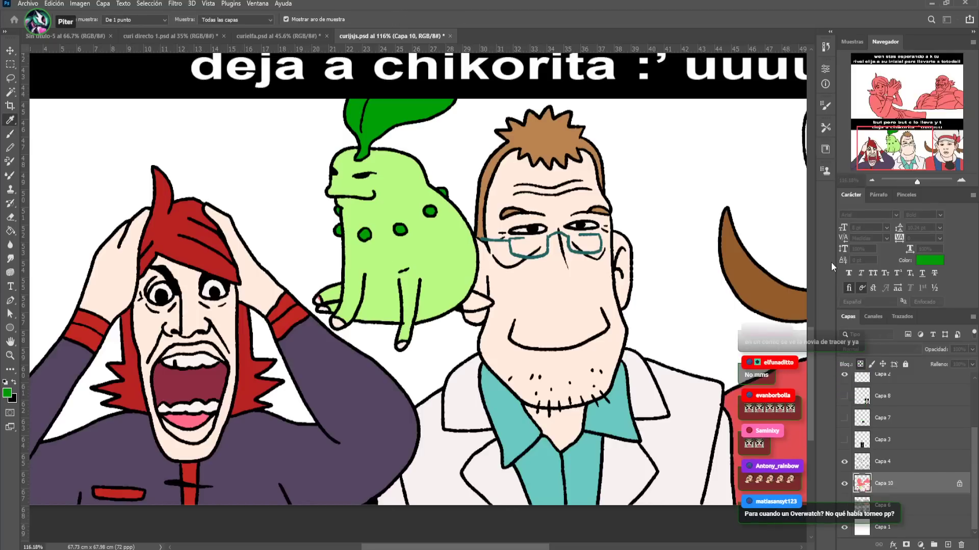
{"action": "key", "text": "b"}
{"action": "left_click", "coordinate": [314, 299], "text": "alt"}
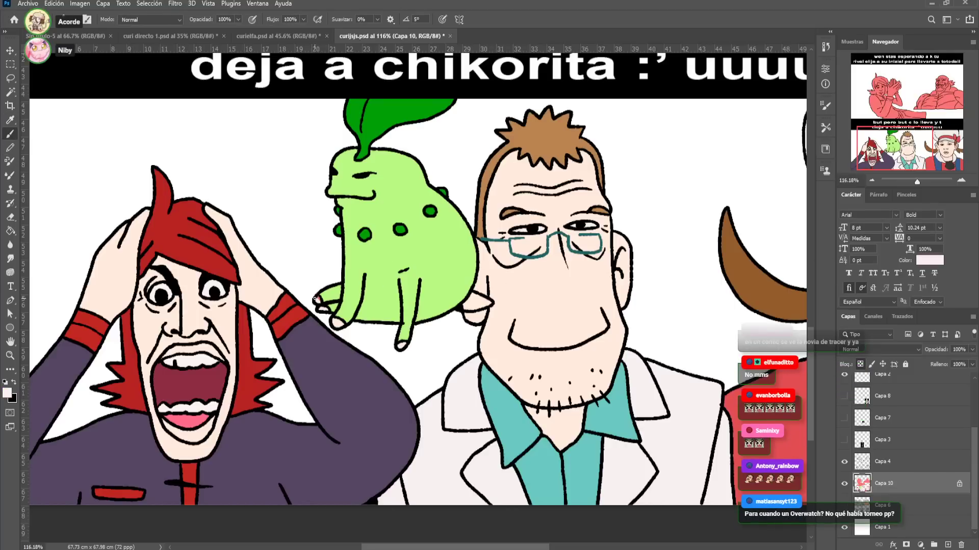
{"action": "left_click_drag", "start_coordinate": [316, 298], "coordinate": [319, 299]}
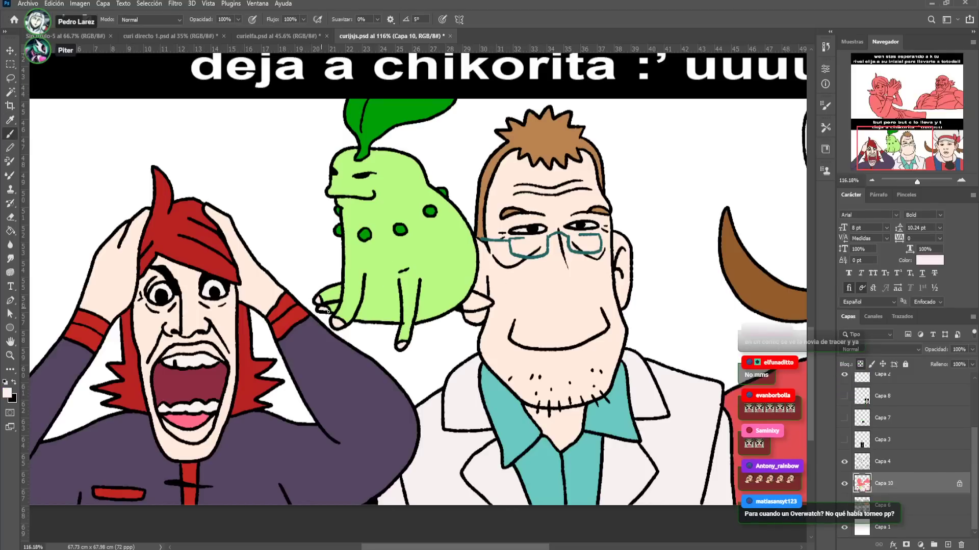
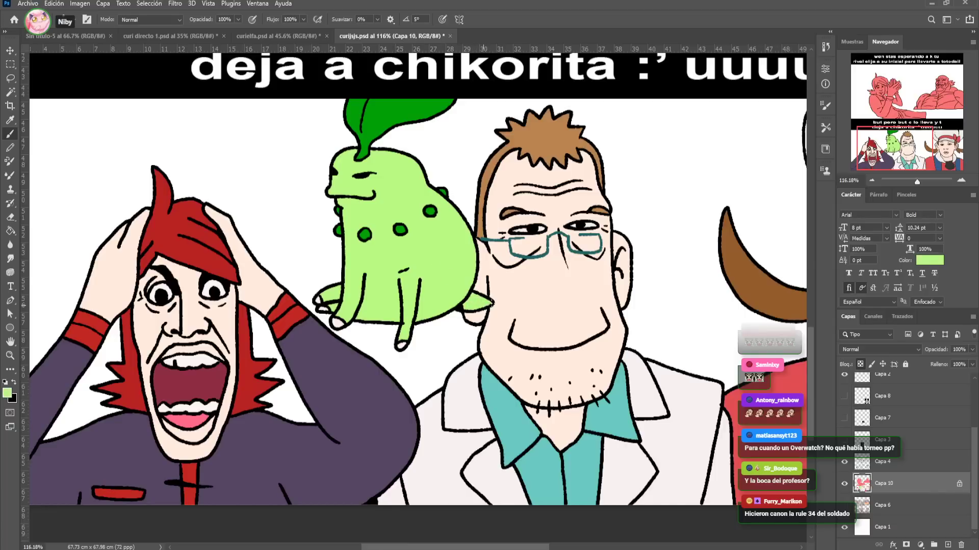
Select the clapping figure in the upper panel with a freehand lasso, fill it with the pale skin colour, and deselect
{"action": "left_click_drag", "start_coordinate": [445, 237], "coordinate": [458, 404]}
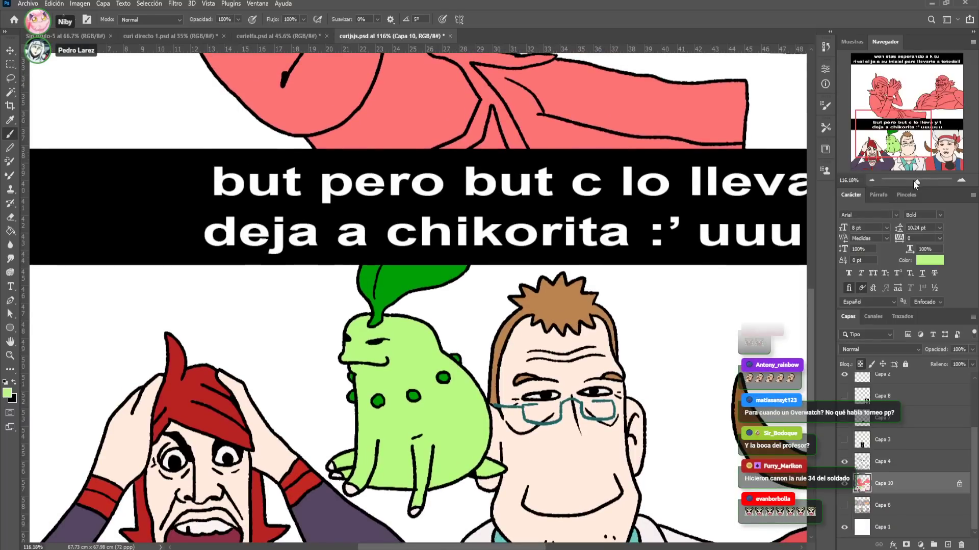
{"action": "left_click_drag", "start_coordinate": [916, 181], "coordinate": [912, 182]}
{"action": "left_click", "coordinate": [911, 124]}
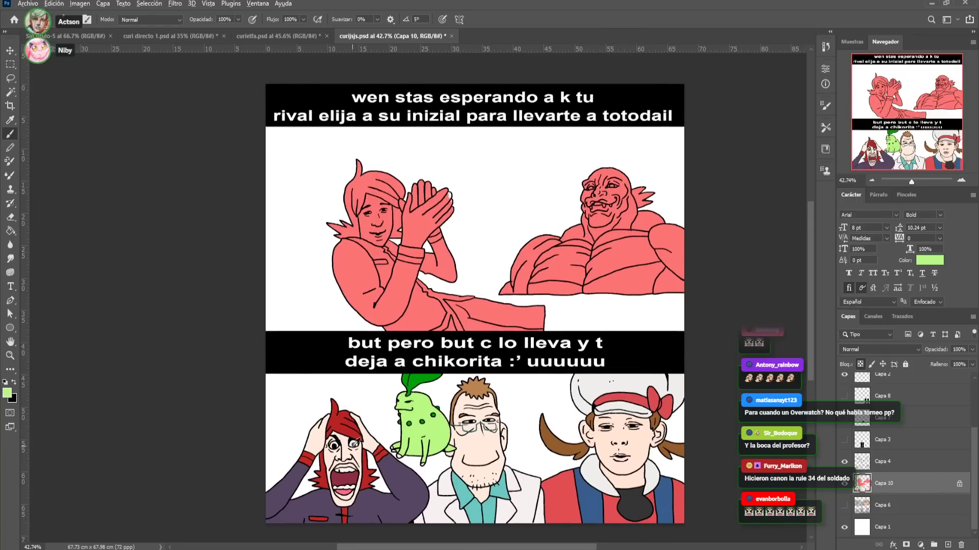
{"action": "key", "text": "l"}
{"action": "mouse_move", "coordinate": [378, 137]}
{"action": "left_mouse_down"}
{"action": "mouse_move", "coordinate": [329, 156]}
{"action": "mouse_move", "coordinate": [321, 286]}
{"action": "mouse_move", "coordinate": [351, 339]}
{"action": "mouse_move", "coordinate": [561, 329]}
{"action": "mouse_move", "coordinate": [559, 302]}
{"action": "mouse_move", "coordinate": [500, 295]}
{"action": "mouse_move", "coordinate": [477, 261]}
{"action": "mouse_move", "coordinate": [486, 177]}
{"action": "mouse_move", "coordinate": [439, 151]}
{"action": "left_mouse_up"}
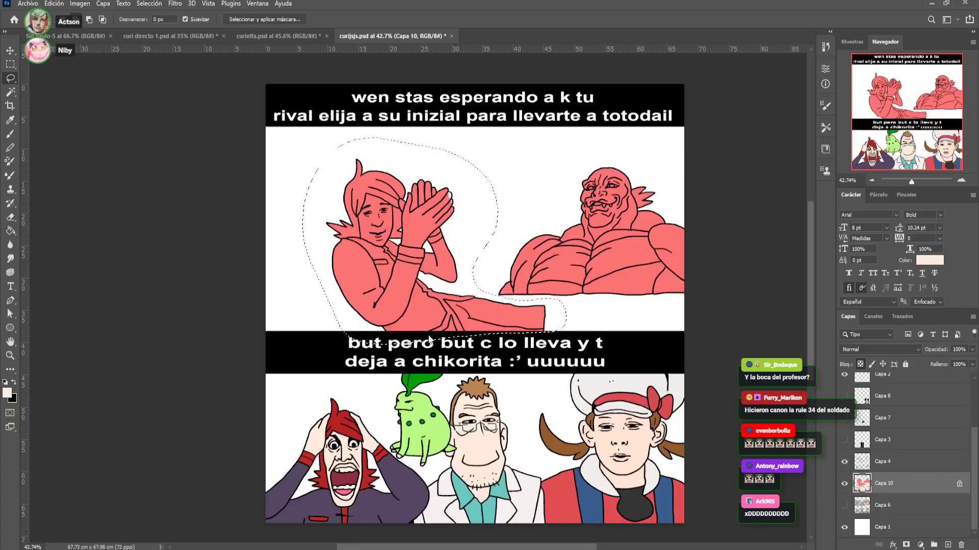
{"action": "key", "text": "alt+BackSpace"}
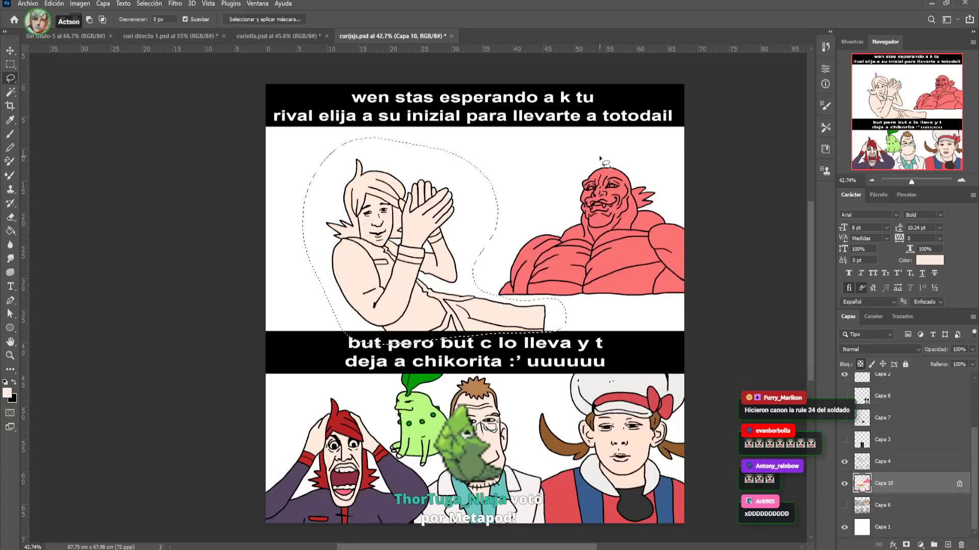
{"action": "key", "text": "ctrl+d"}
Turn off the transparent pixel lock on layer Capa 10
{"action": "left_click", "coordinate": [11, 136]}
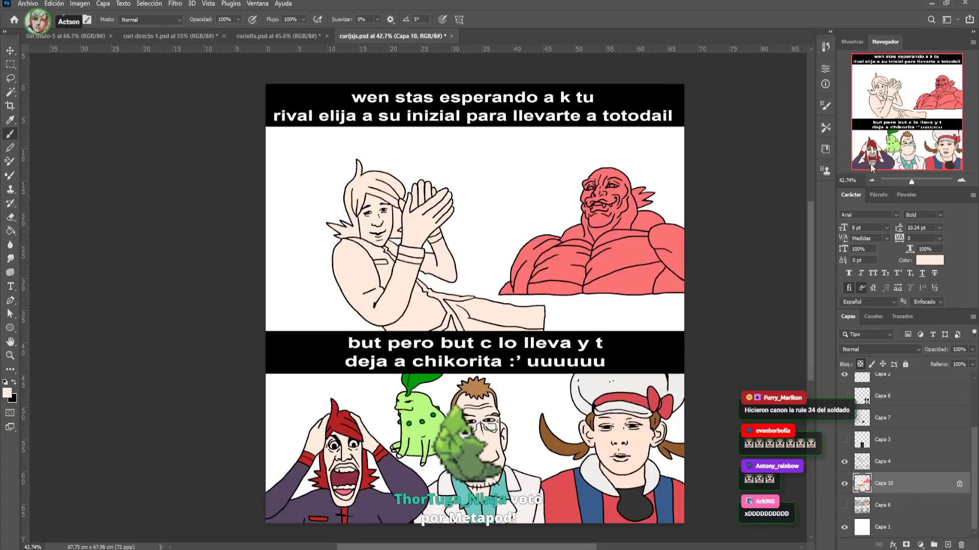
{"action": "left_click", "coordinate": [919, 181]}
{"action": "left_click", "coordinate": [895, 95]}
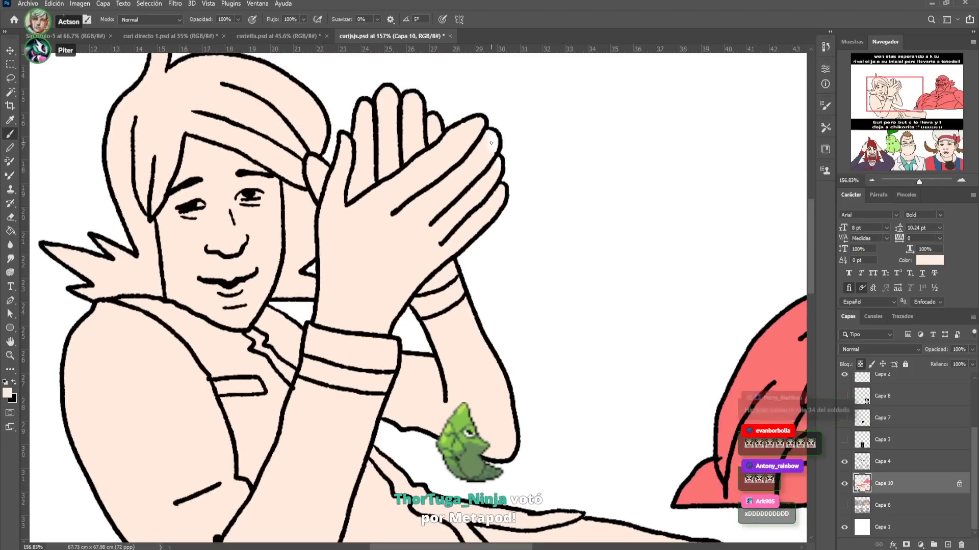
{"action": "left_click", "coordinate": [861, 364]}
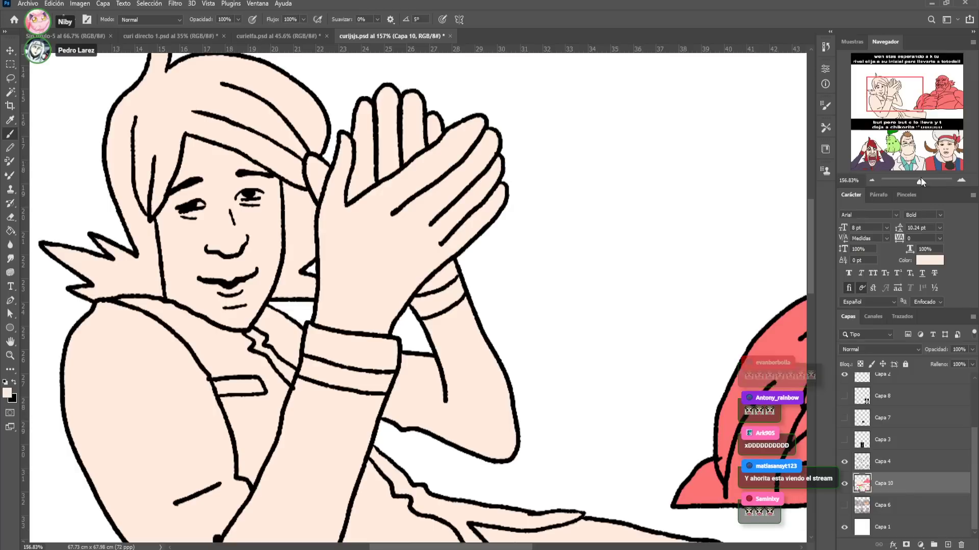
Fill all parts of the clapping man's hair with dark red using the Paint Bucket
{"action": "key", "text": "ctrl+1"}
{"action": "left_click_drag", "start_coordinate": [551, 312], "coordinate": [573, 78]}
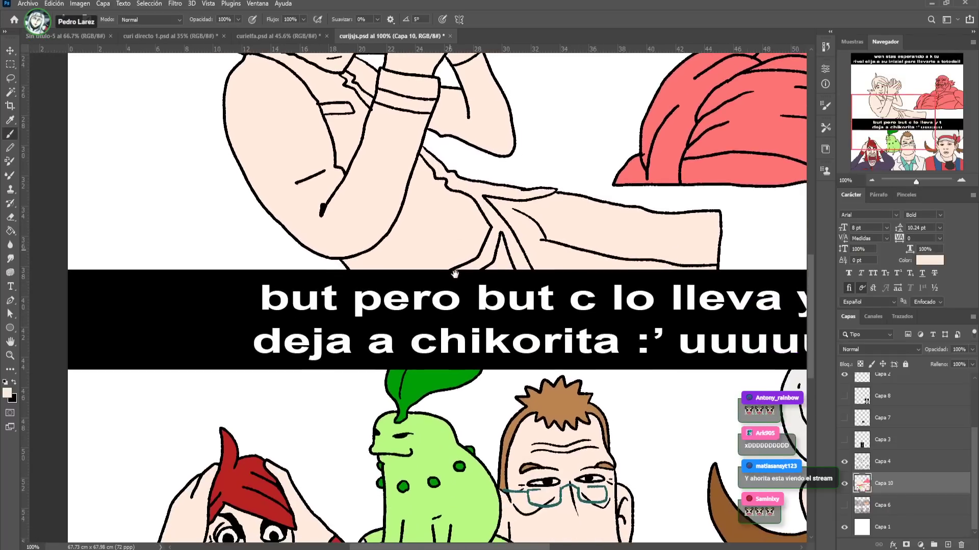
{"action": "left_click_drag", "start_coordinate": [311, 146], "coordinate": [274, 345]}
{"action": "left_click", "coordinate": [11, 231]}
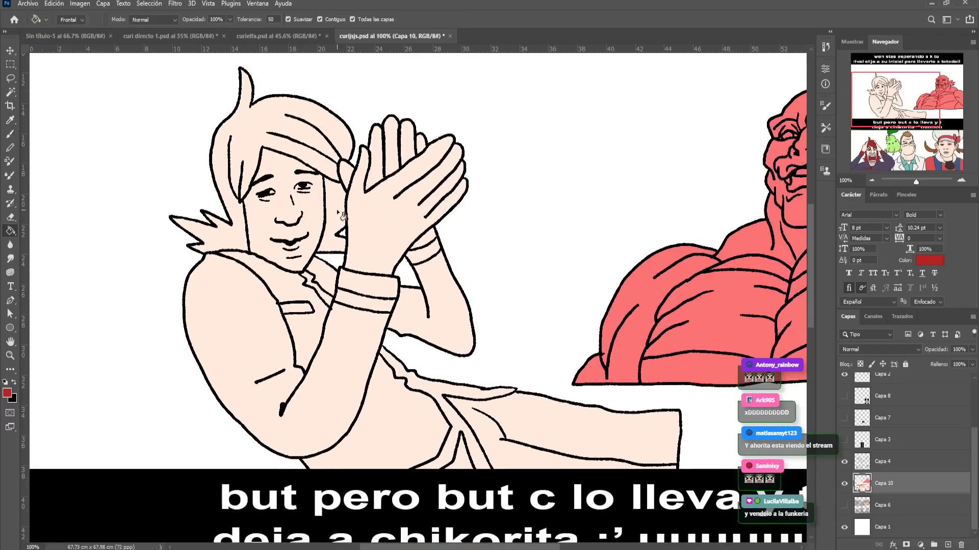
{"action": "left_click", "coordinate": [337, 216]}
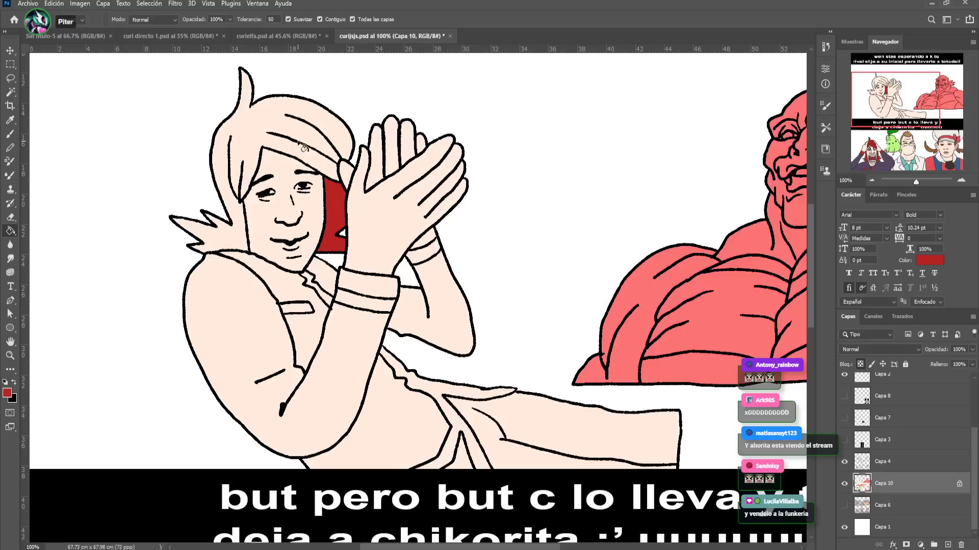
{"action": "left_click", "coordinate": [288, 129]}
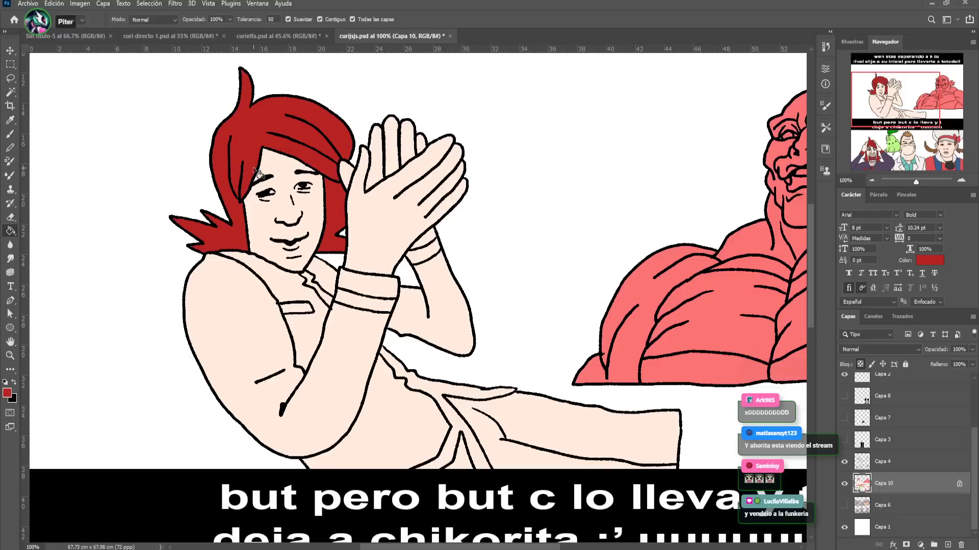
Fill the clapping man's jacket sleeve and torso with the dark purple of the lower figure's jacket
{"action": "left_click", "coordinate": [10, 134]}
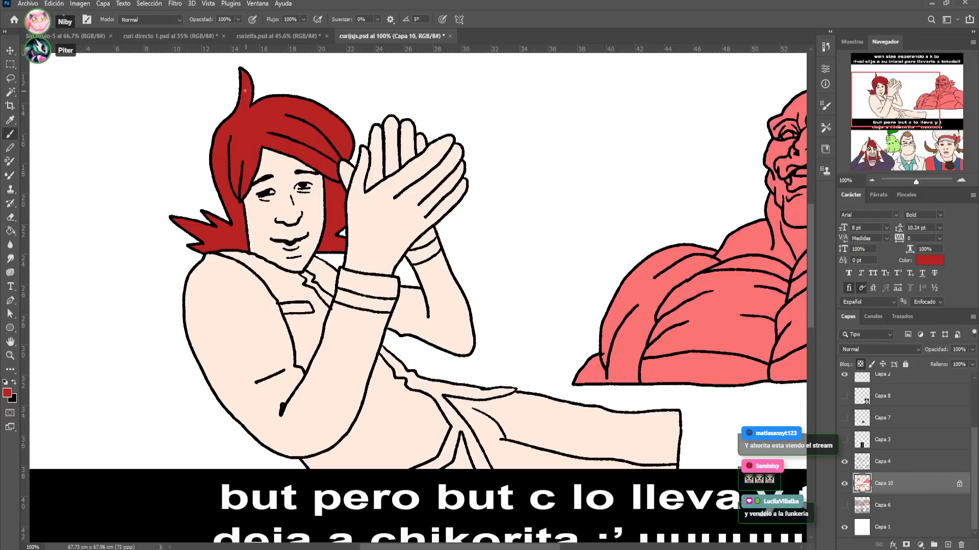
{"action": "scroll", "coordinate": [286, 224], "scroll_direction": "down", "scroll_amount": 3}
{"action": "scroll", "coordinate": [275, 185], "scroll_direction": "right", "scroll_amount": 1}
{"action": "scroll", "coordinate": [275, 185], "scroll_direction": "down", "scroll_amount": 5}
{"action": "scroll", "coordinate": [295, 174], "scroll_direction": "right", "scroll_amount": 1}
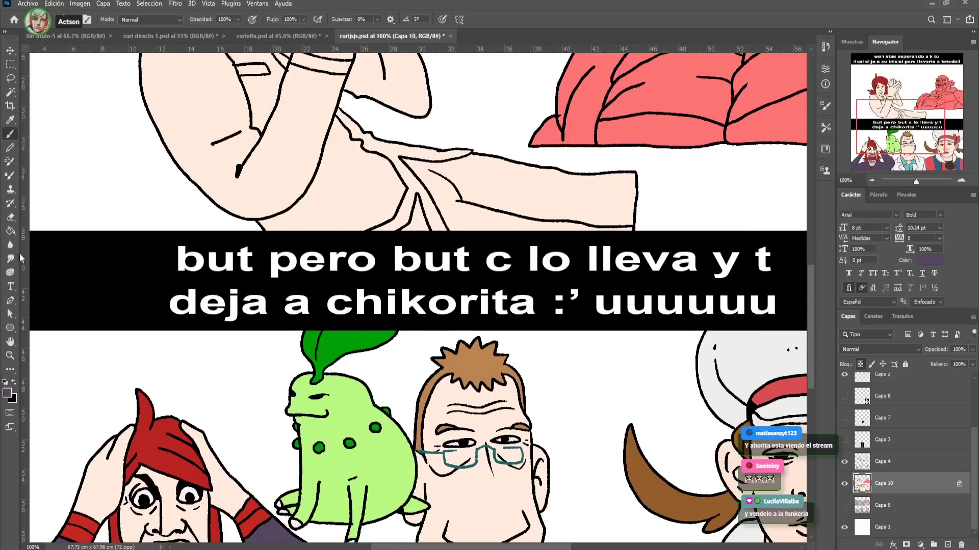
{"action": "left_click", "coordinate": [10, 231]}
{"action": "left_click", "coordinate": [221, 162]}
{"action": "left_click", "coordinate": [351, 169]}
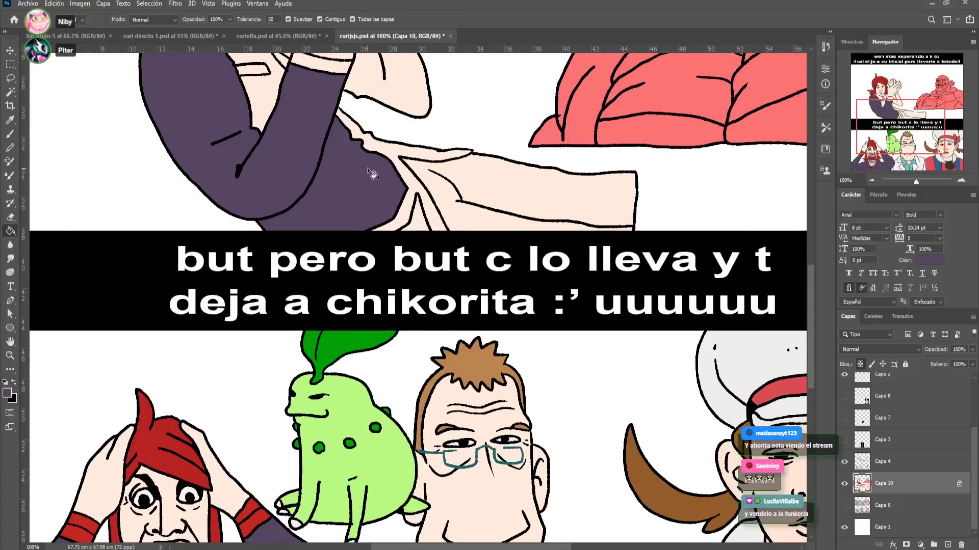
{"action": "scroll", "coordinate": [306, 176], "scroll_direction": "up", "scroll_amount": 3}
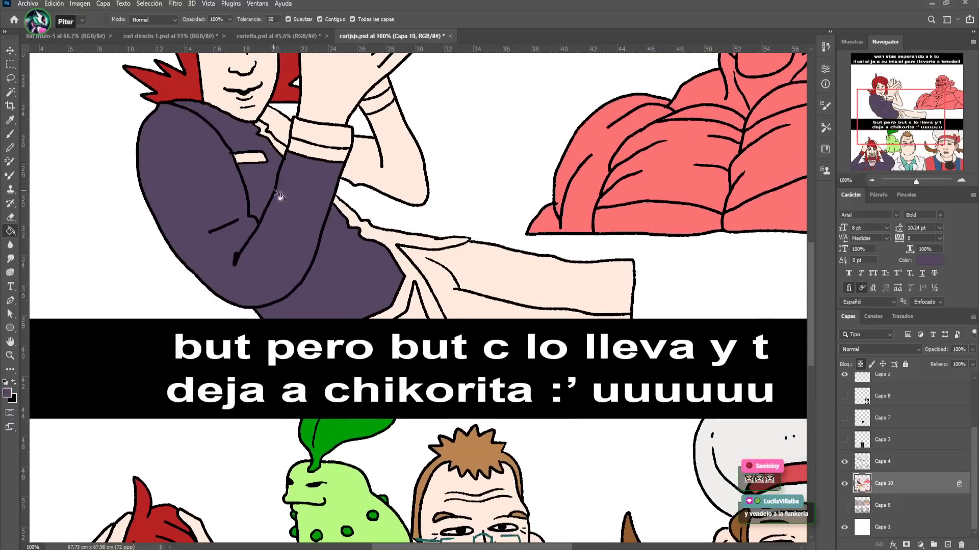
Brush the missing black outlines of the jacket's collar and far side at the waist on layer Capa 4
{"action": "key", "text": "b"}
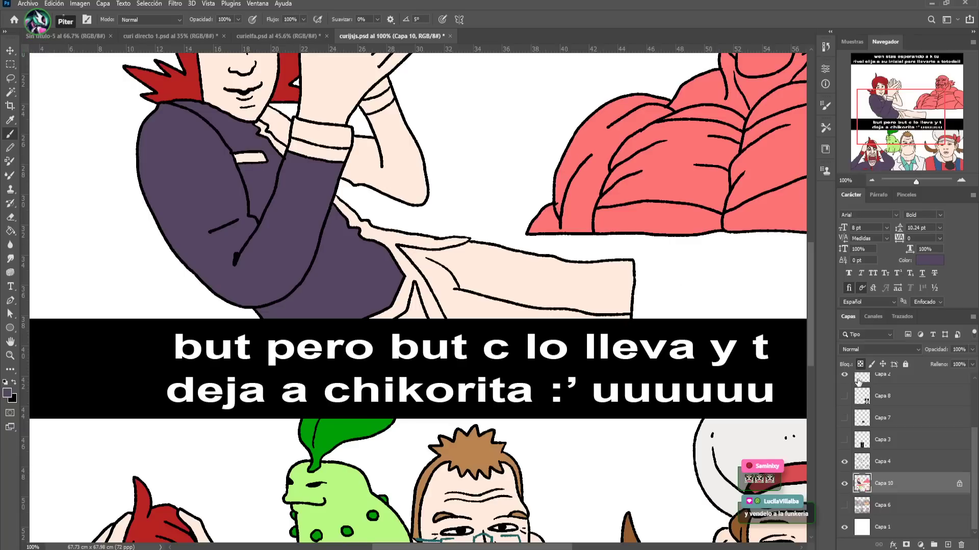
{"action": "left_click", "coordinate": [876, 463]}
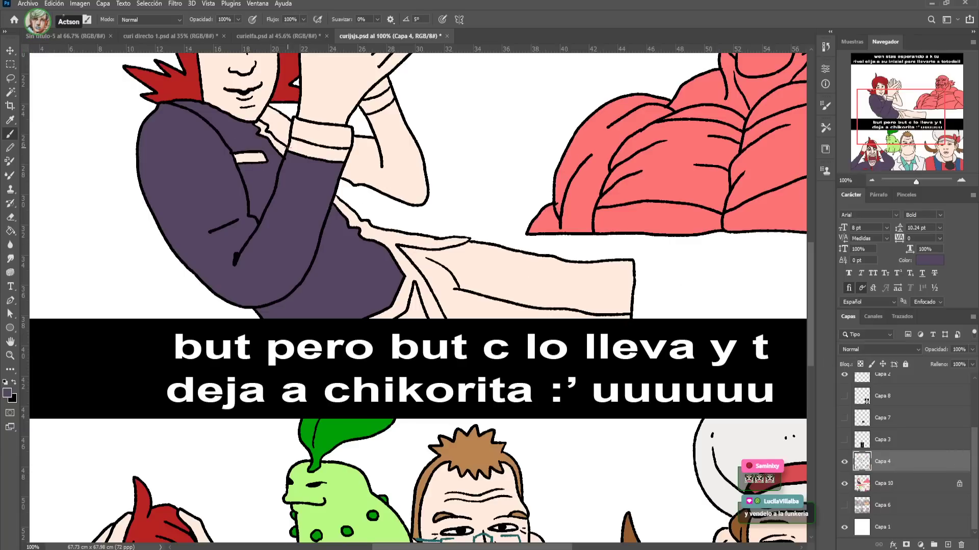
{"action": "left_click", "coordinate": [285, 154], "text": "alt"}
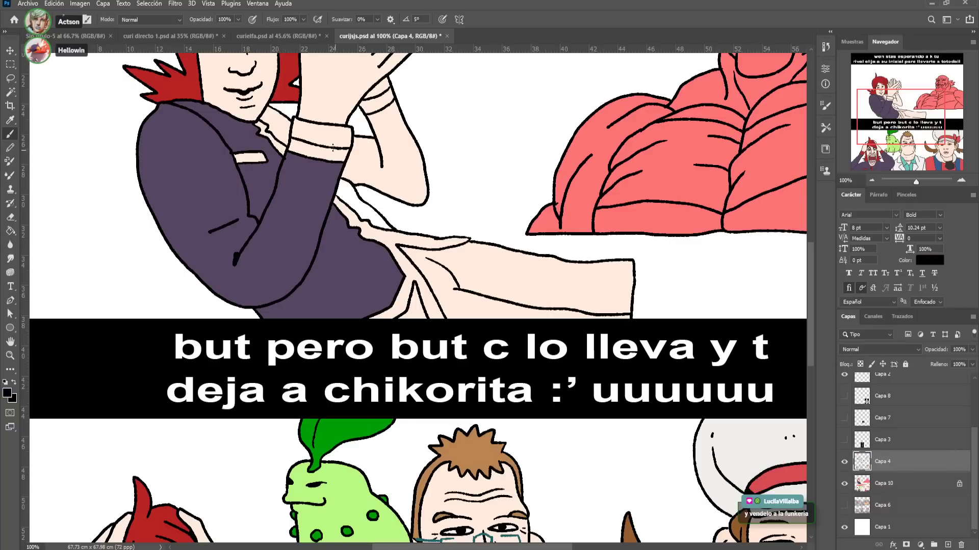
{"action": "left_click_drag", "start_coordinate": [293, 108], "coordinate": [305, 151]}
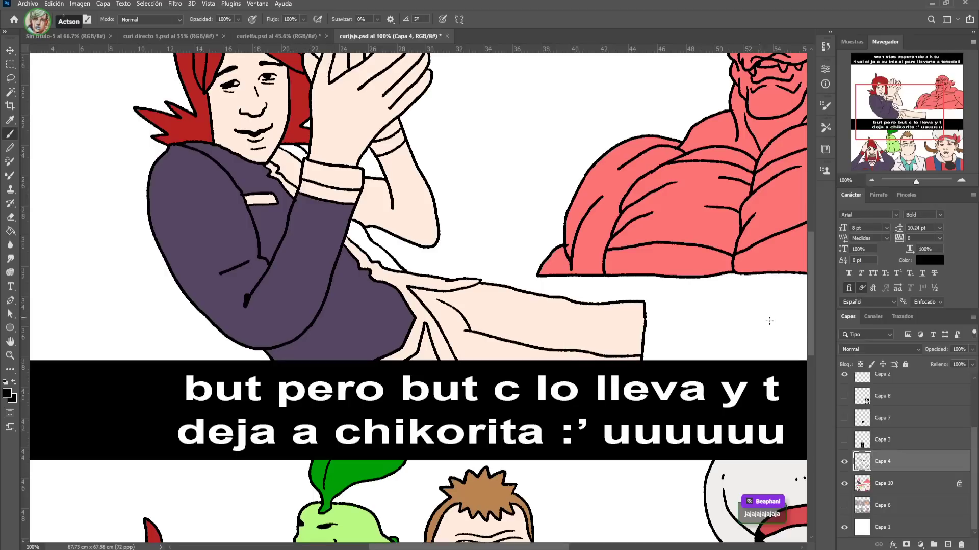
On layer Capa 10, turn off the transparent pixel lock and fill the jacket's far side, collar and far sleeve with dark purple
{"action": "left_click", "coordinate": [894, 490]}
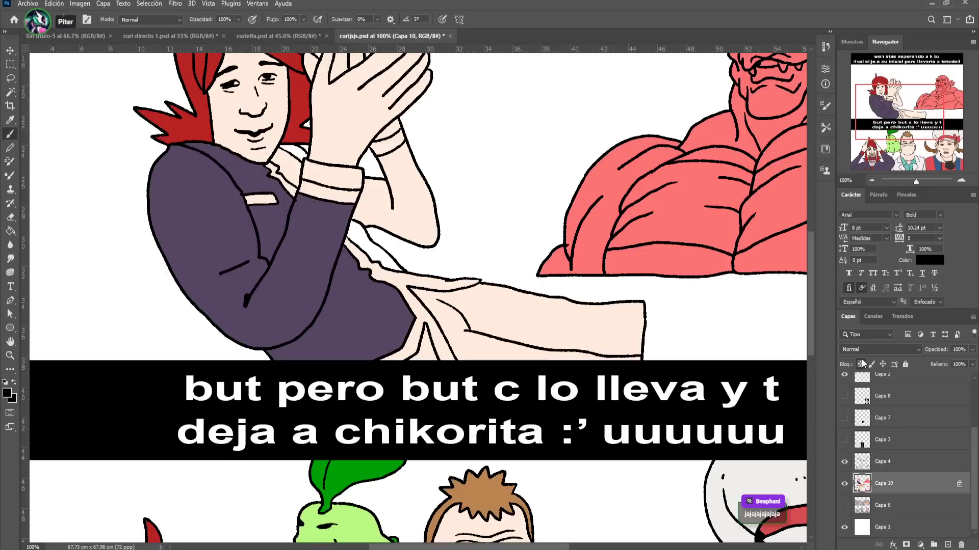
{"action": "left_click", "coordinate": [203, 234], "text": "alt"}
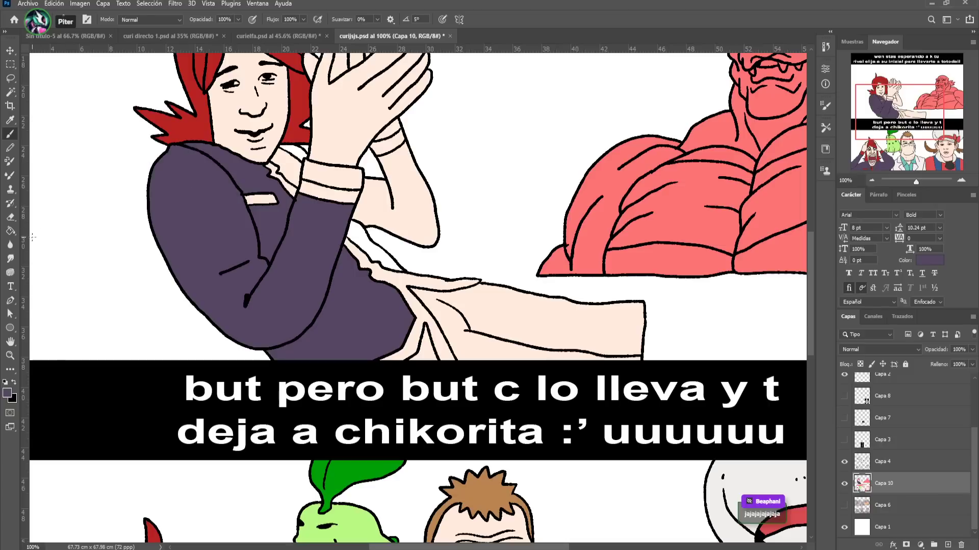
{"action": "key", "text": "g"}
{"action": "left_click", "coordinate": [358, 238]}
{"action": "left_click", "coordinate": [287, 167]}
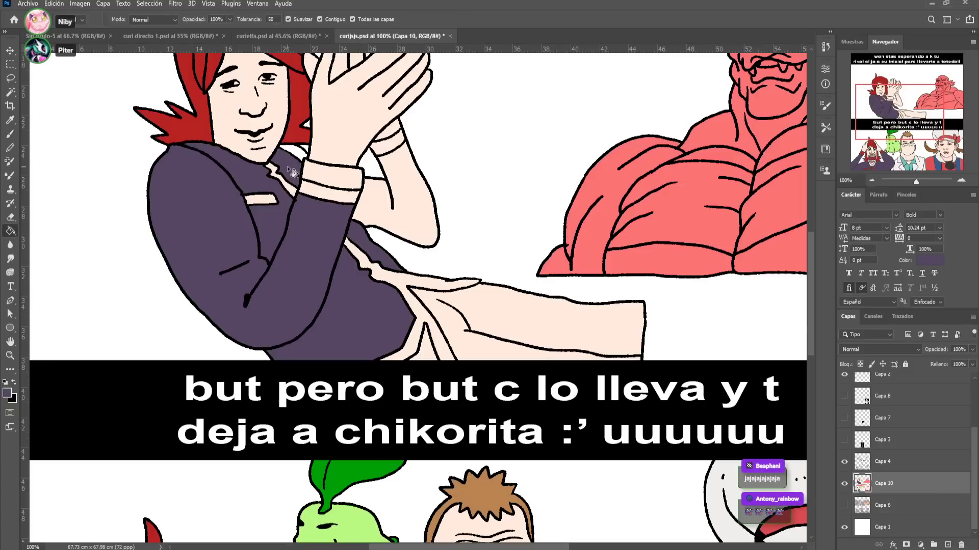
{"action": "left_click", "coordinate": [299, 153]}
{"action": "left_click", "coordinate": [379, 203]}
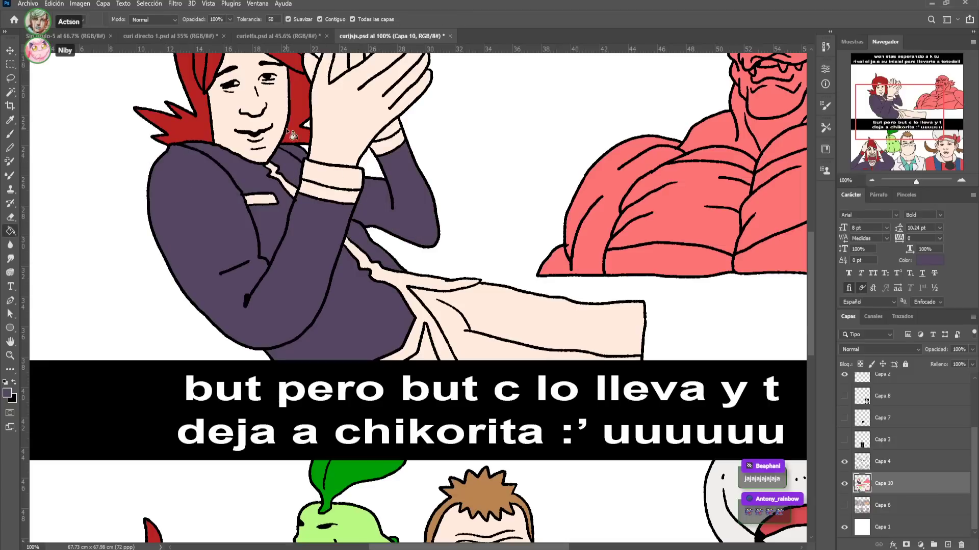
Sample red from the lower figure's trim and fill the clapping man's near cuff, collar trim, pocket and jacket hem
{"action": "left_click_drag", "start_coordinate": [357, 360], "coordinate": [420, 65]}
{"action": "left_click", "coordinate": [329, 345], "text": "alt"}
{"action": "left_click_drag", "start_coordinate": [372, 154], "coordinate": [316, 488]}
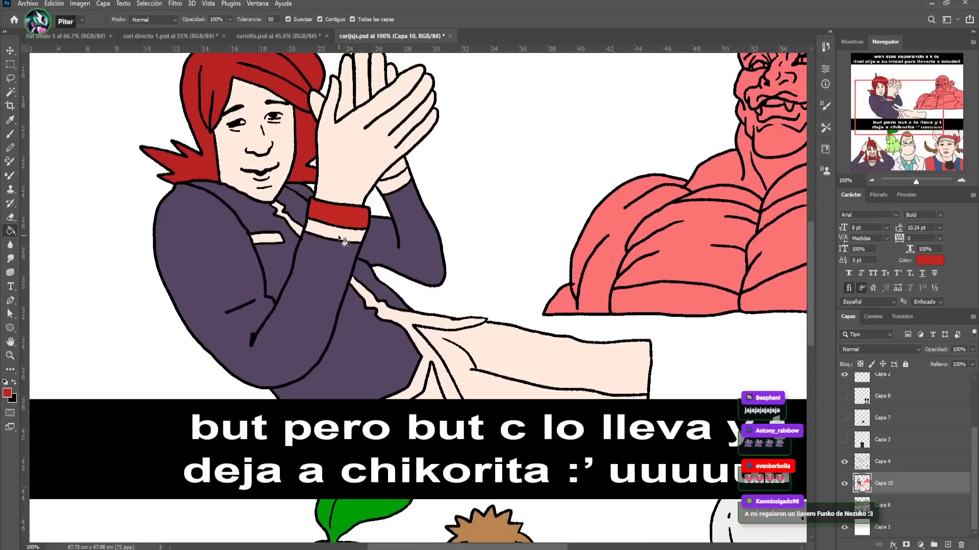
{"action": "left_click", "coordinate": [297, 228]}
{"action": "left_click", "coordinate": [266, 238]}
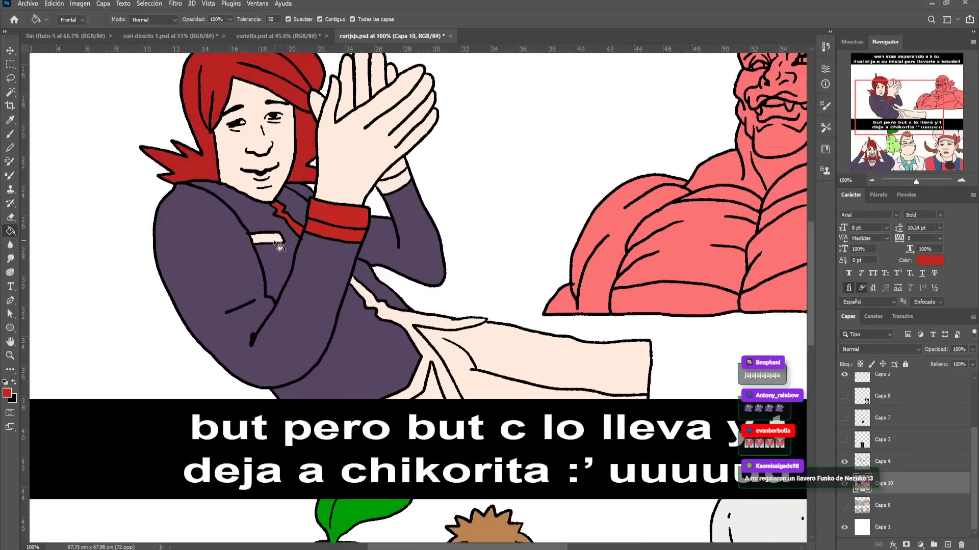
{"action": "left_click", "coordinate": [370, 303]}
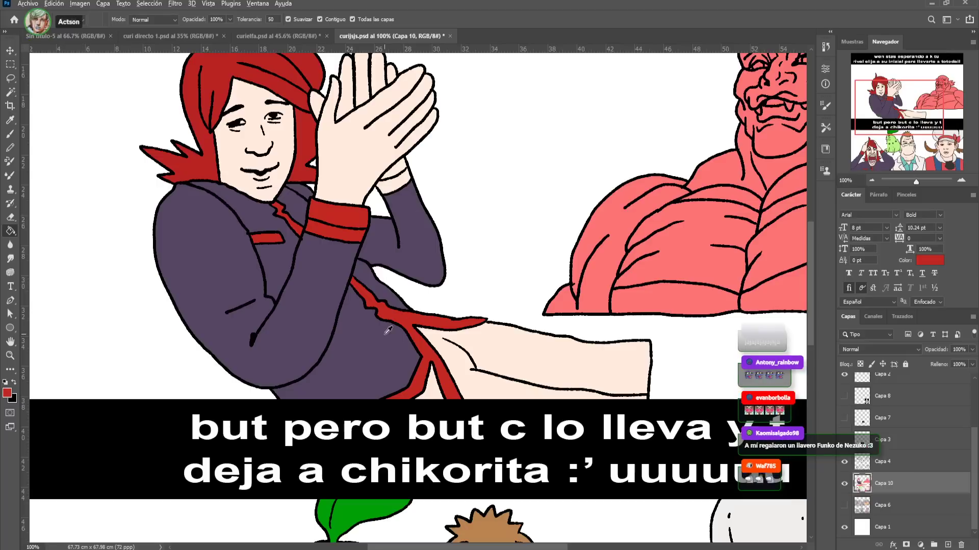
Fill the remaining gap under the jacket hem with dark purple and the far sleeve's cuff with red
{"action": "left_click", "coordinate": [387, 333], "text": "alt"}
{"action": "left_click", "coordinate": [432, 391]}
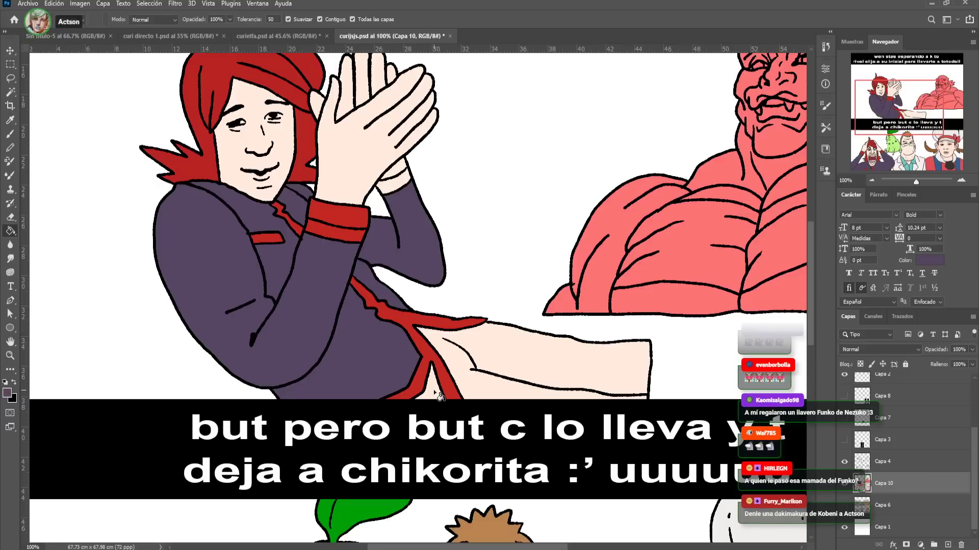
{"action": "left_click", "coordinate": [357, 215], "text": "alt"}
{"action": "left_click", "coordinate": [402, 189]}
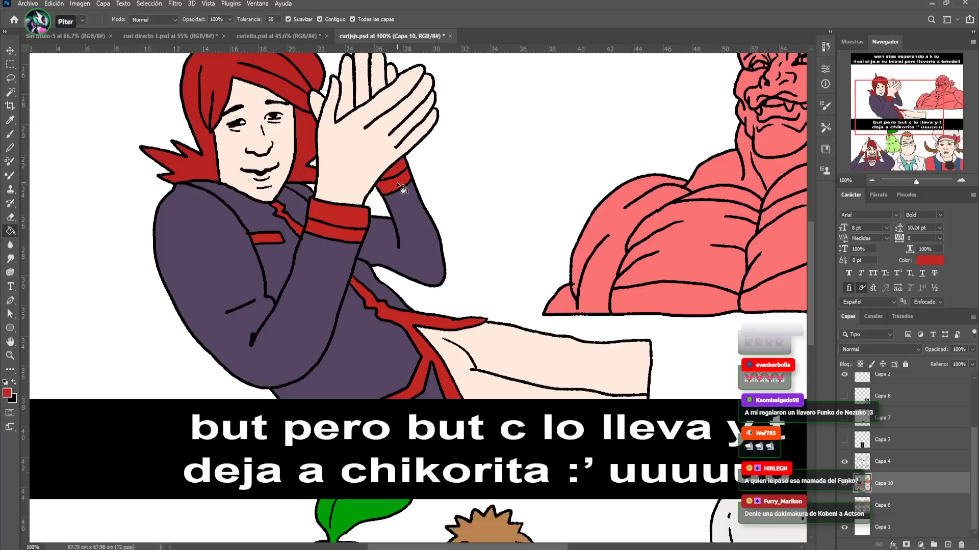
Sample the trouser purple from the reference on layer Capa 3, hide that layer again, and fill the clapping man's trousers
{"action": "left_click_drag", "start_coordinate": [417, 262], "coordinate": [441, 210]}
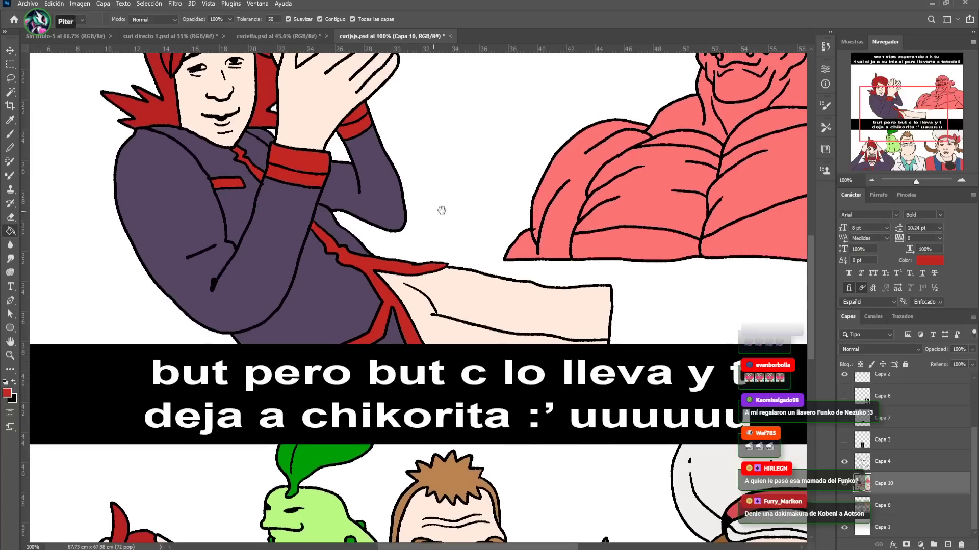
{"action": "left_click", "coordinate": [844, 443]}
{"action": "left_click_drag", "start_coordinate": [418, 459], "coordinate": [489, 207]}
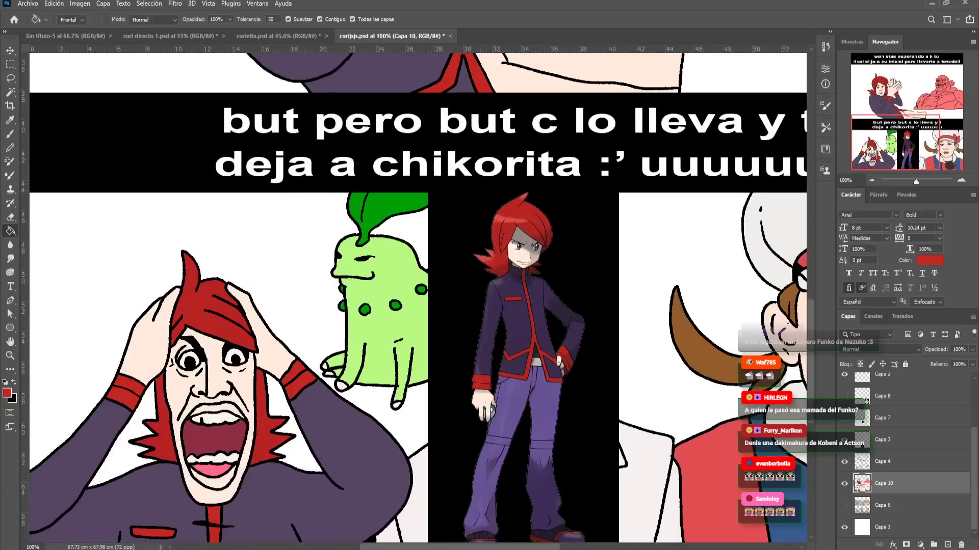
{"action": "left_click", "coordinate": [549, 395], "text": "alt"}
{"action": "scroll", "coordinate": [549, 395], "scroll_direction": "up", "scroll_amount": 4}
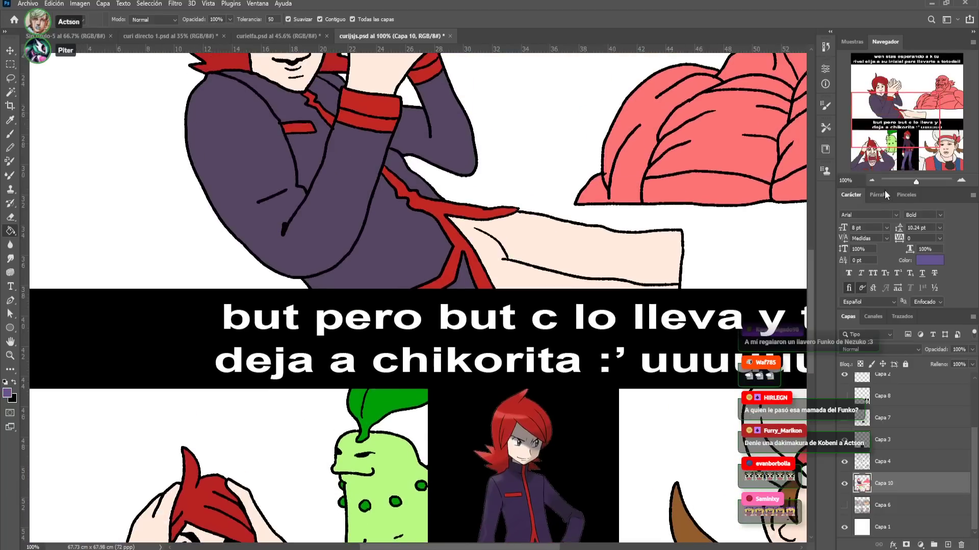
{"action": "left_click", "coordinate": [844, 441]}
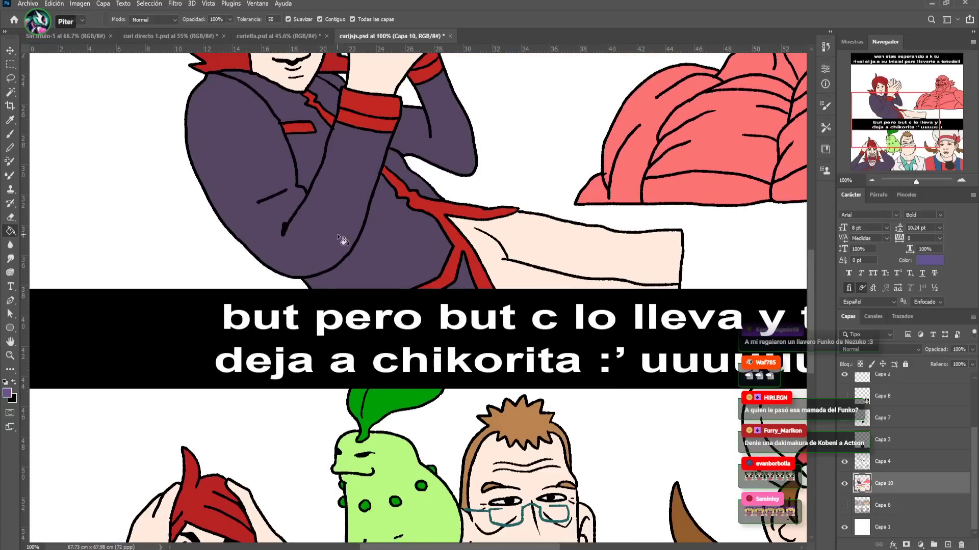
{"action": "left_click", "coordinate": [519, 239]}
Sample white from the blank background as the painting colour for the Brush
{"action": "mouse_move", "coordinate": [477, 134]}
{"action": "left_mouse_down"}
{"action": "mouse_move", "coordinate": [415, 291]}
{"action": "mouse_move", "coordinate": [358, 295]}
{"action": "mouse_move", "coordinate": [374, 286]}
{"action": "left_mouse_up"}
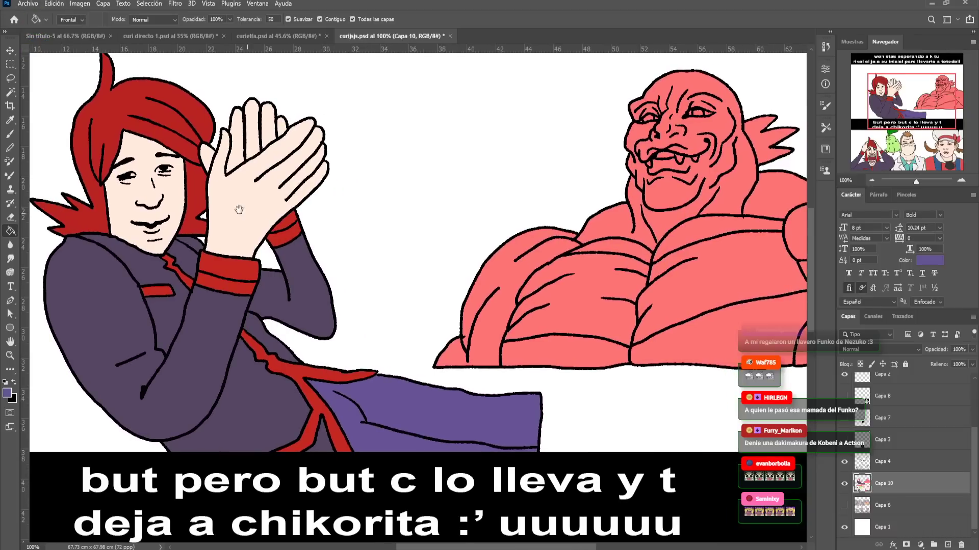
{"action": "left_click", "coordinate": [9, 133]}
{"action": "key", "text": "i"}
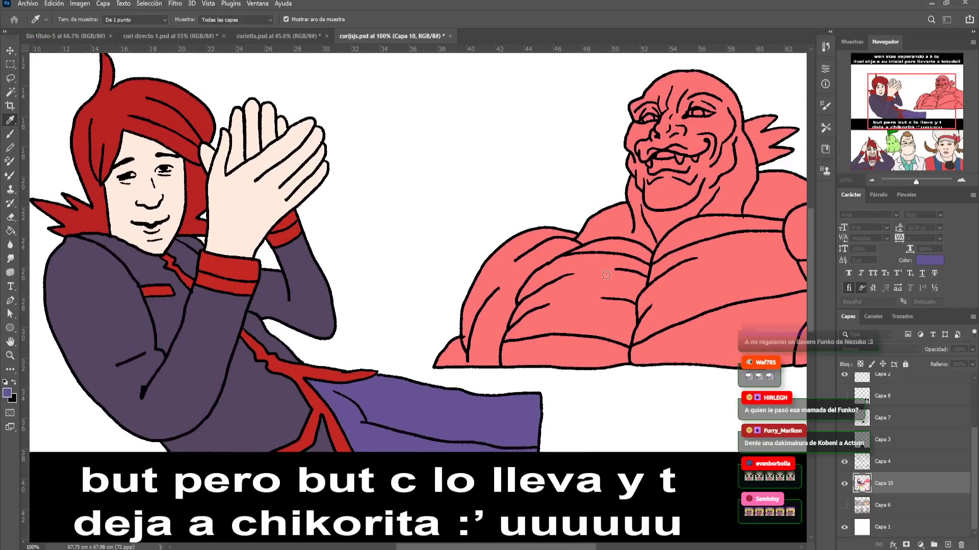
{"action": "left_click", "coordinate": [469, 226]}
{"action": "key", "text": "b"}
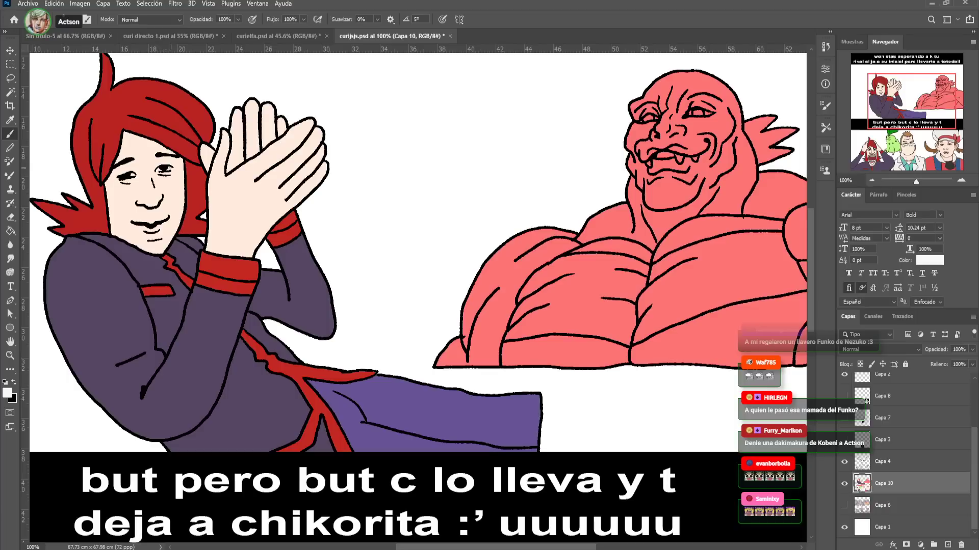
{"action": "left_click_drag", "start_coordinate": [334, 207], "coordinate": [189, 251]}
Sample cyan, lasso the muscular creature on layer Capa 10, lock the layer's transparent pixels and recolour the creature cyan
{"action": "key", "text": "i"}
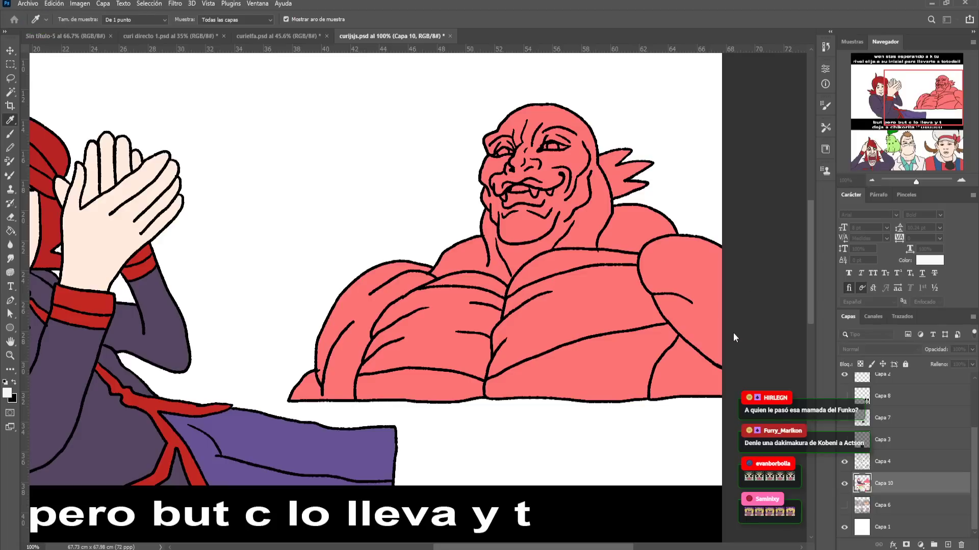
{"action": "key", "text": "l"}
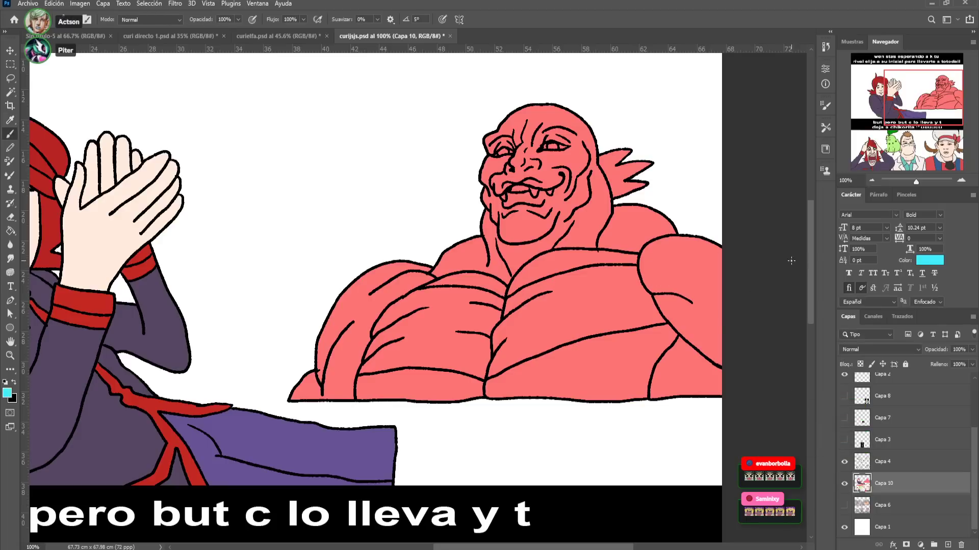
{"action": "mouse_move", "coordinate": [277, 404]}
{"action": "left_mouse_down"}
{"action": "mouse_move", "coordinate": [299, 410]}
{"action": "mouse_move", "coordinate": [454, 411]}
{"action": "mouse_move", "coordinate": [665, 458]}
{"action": "mouse_move", "coordinate": [755, 403]}
{"action": "mouse_move", "coordinate": [715, 187]}
{"action": "mouse_move", "coordinate": [618, 105]}
{"action": "mouse_move", "coordinate": [525, 82]}
{"action": "mouse_move", "coordinate": [410, 141]}
{"action": "mouse_move", "coordinate": [365, 215]}
{"action": "mouse_move", "coordinate": [390, 101]}
{"action": "left_mouse_up"}
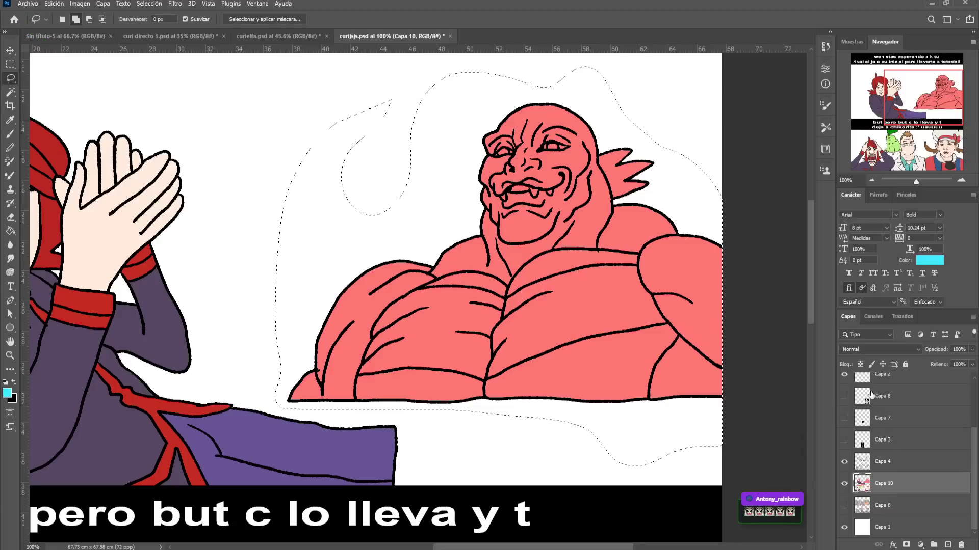
{"action": "left_click", "coordinate": [860, 364]}
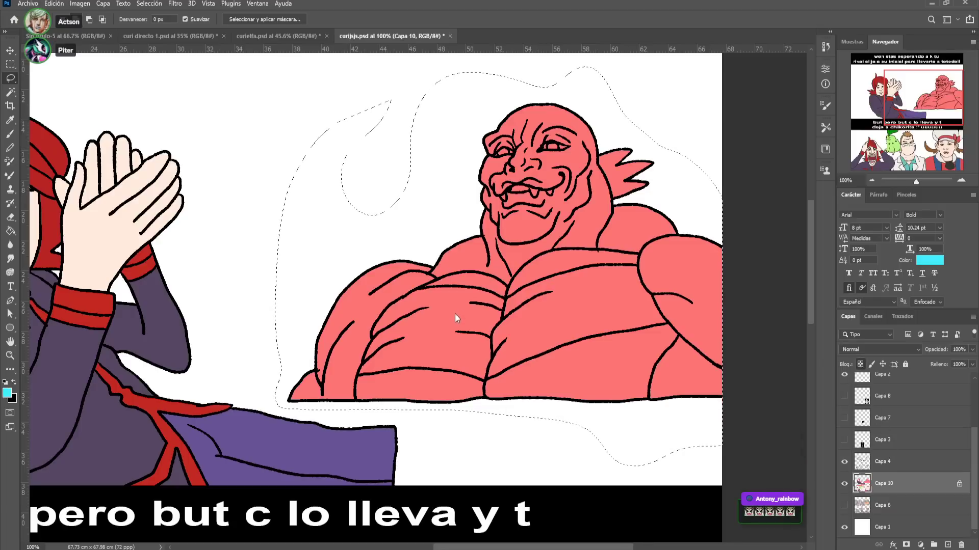
{"action": "key", "text": "alt+BackSpace"}
{"action": "key", "text": "ctrl+d"}
Sample white and paint the creature's eyes and fangs with the Brush
{"action": "key", "text": "i"}
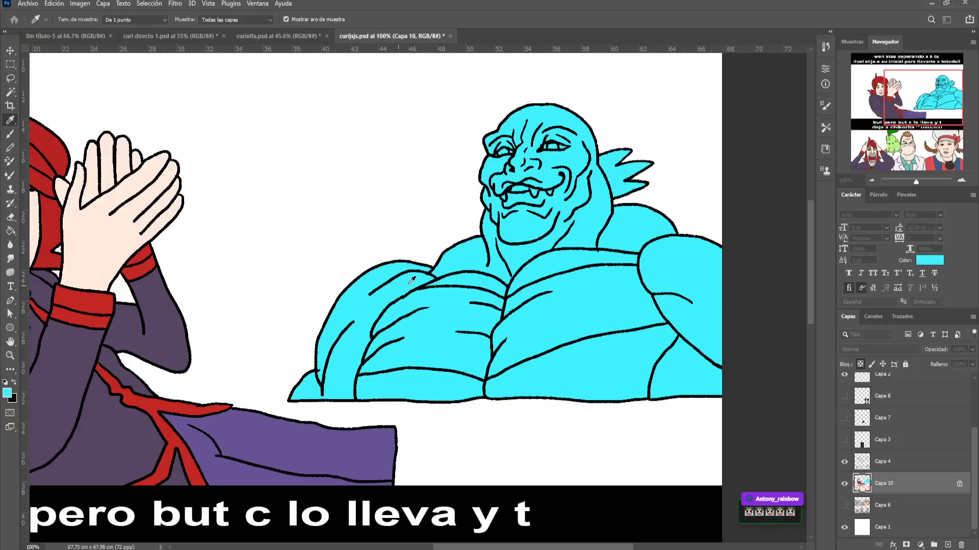
{"action": "left_click", "coordinate": [845, 261]}
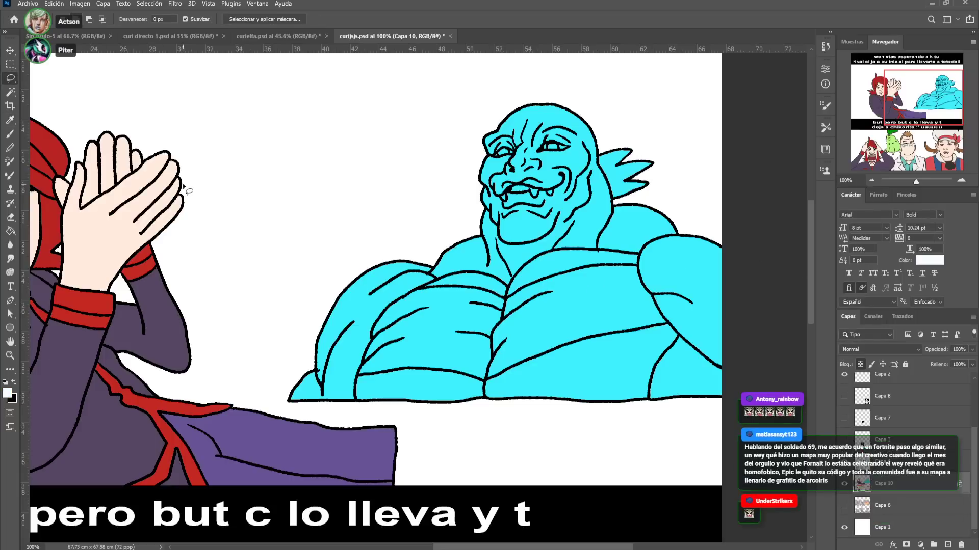
{"action": "key", "text": "b"}
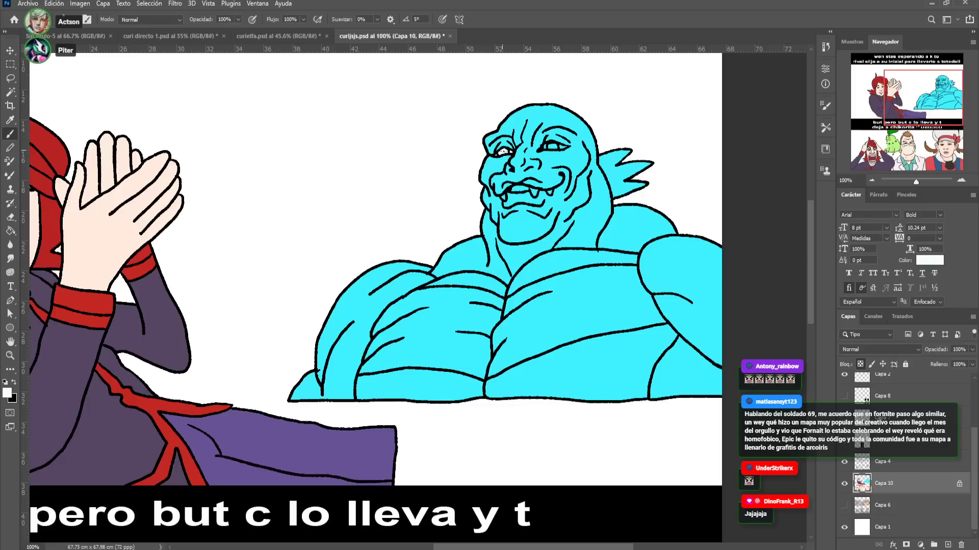
{"action": "left_click_drag", "start_coordinate": [549, 147], "coordinate": [557, 146]}
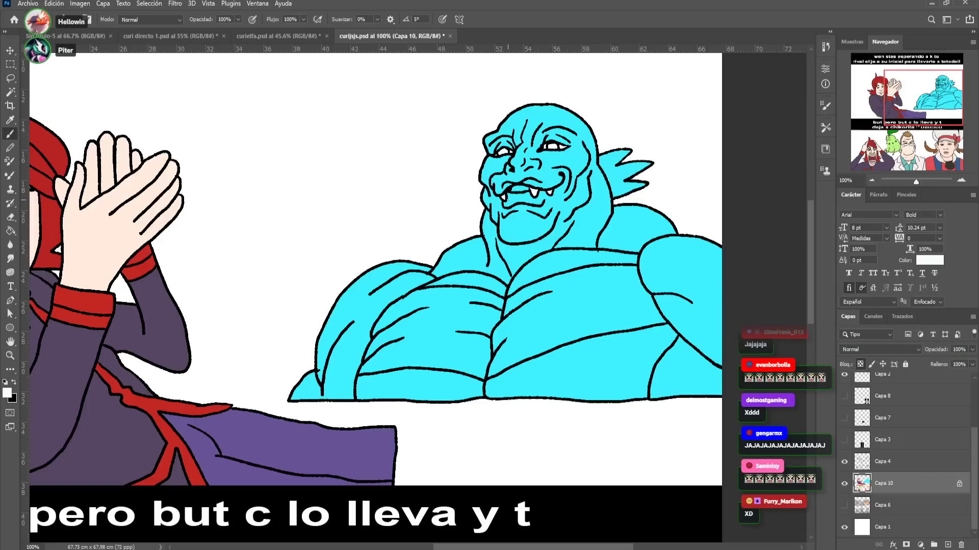
Sample pink, paint the creature's irises and fill the spiky crest behind its head
{"action": "key", "text": "i"}
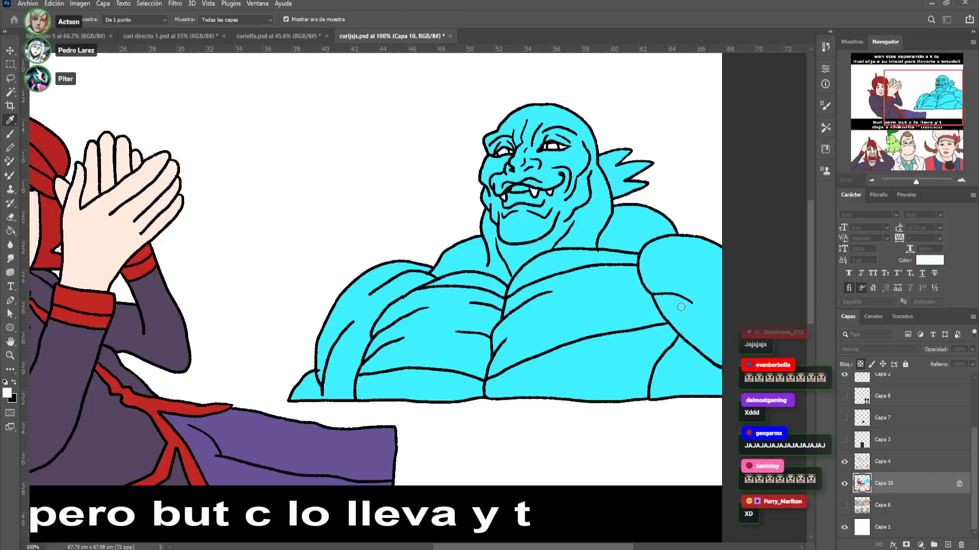
{"action": "left_click", "coordinate": [675, 276]}
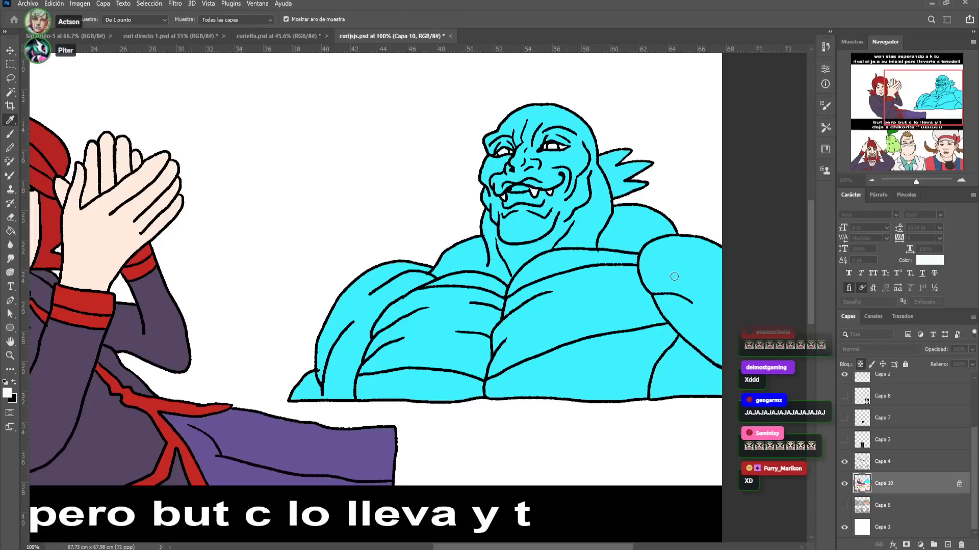
{"action": "left_click", "coordinate": [803, 259]}
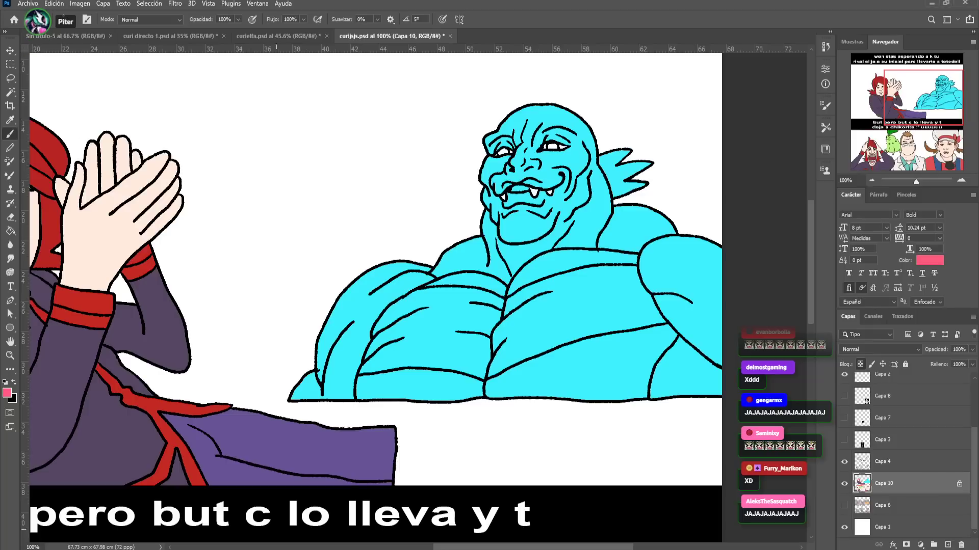
{"action": "left_click", "coordinate": [551, 147]}
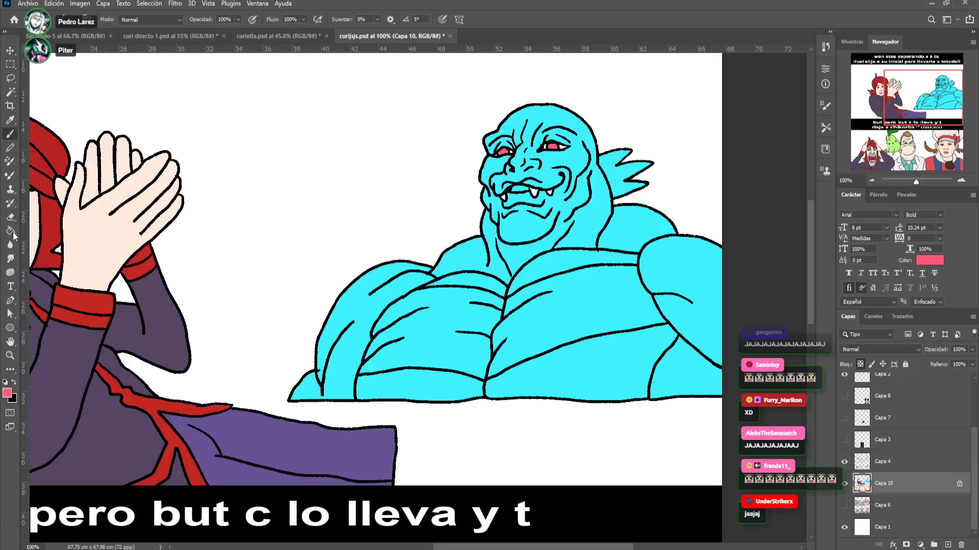
{"action": "key", "text": "g"}
{"action": "left_click", "coordinate": [613, 181]}
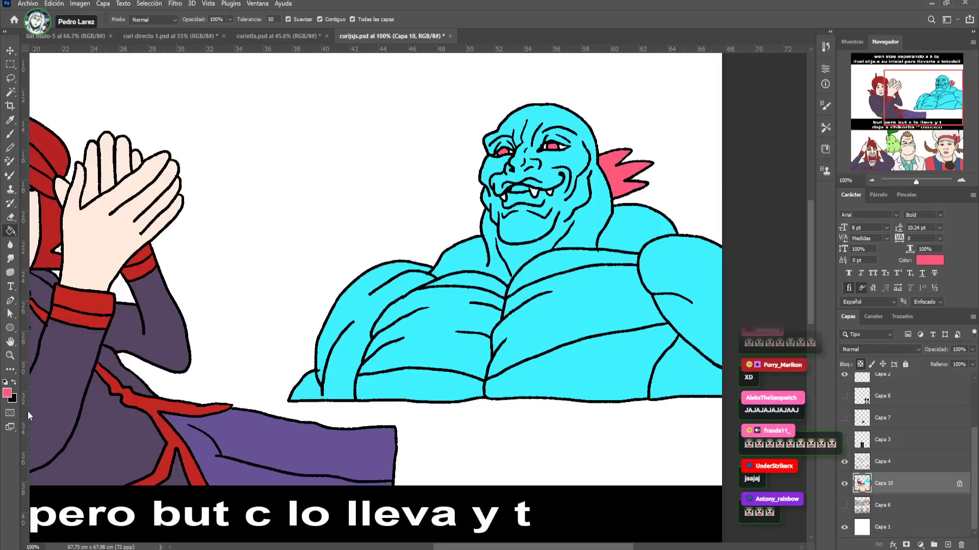
Sample pale yellow and fill both of the creature's chest muscles
{"action": "key", "text": "i"}
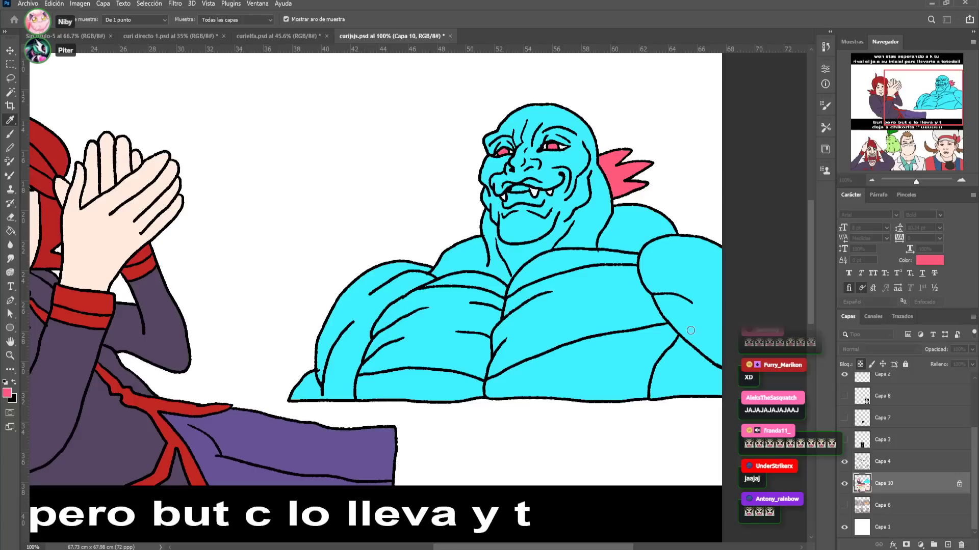
{"action": "key", "text": "g"}
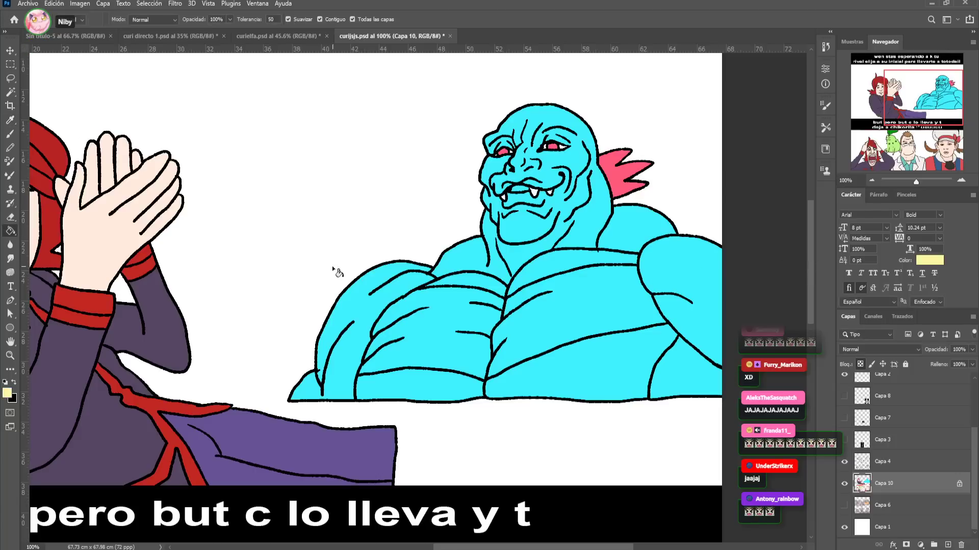
{"action": "left_click", "coordinate": [405, 322]}
{"action": "left_click", "coordinate": [547, 318]}
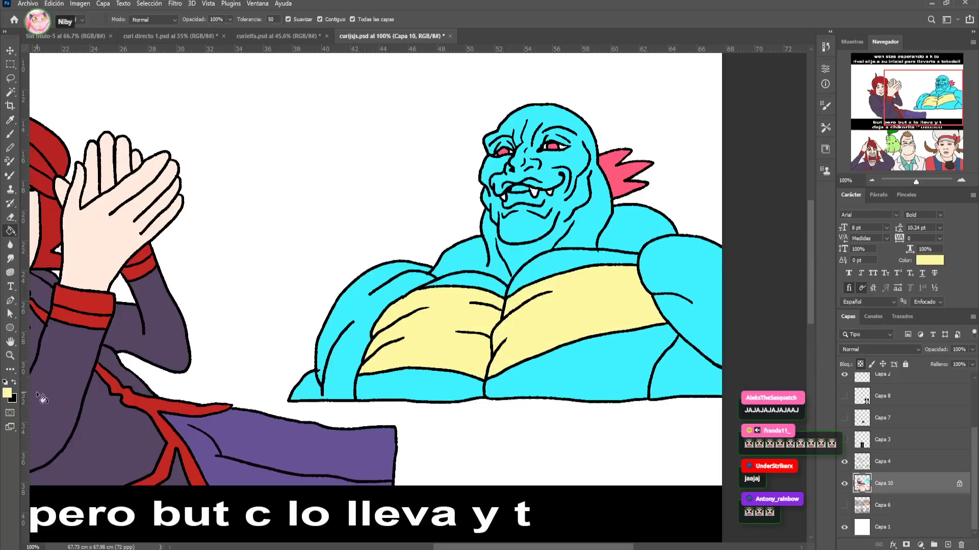
Sample bright red, fill the inside of the creature's mouth and save the document
{"action": "key", "text": "i"}
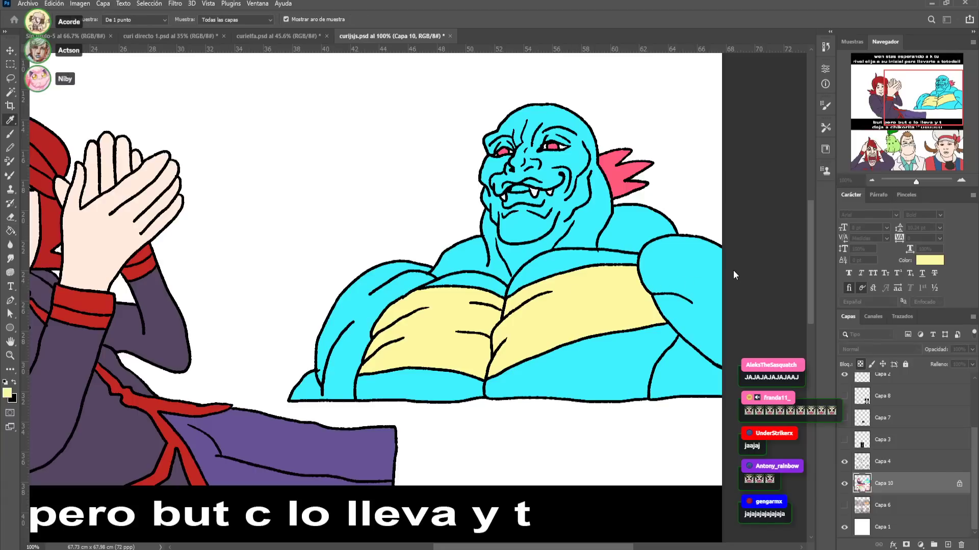
{"action": "left_click", "coordinate": [813, 266]}
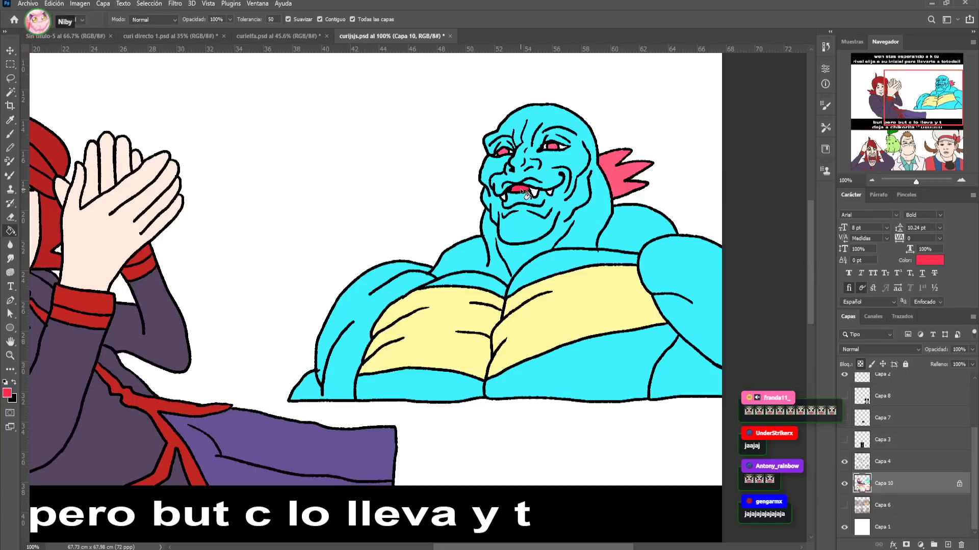
{"action": "left_click_drag", "start_coordinate": [535, 212], "coordinate": [617, 249]}
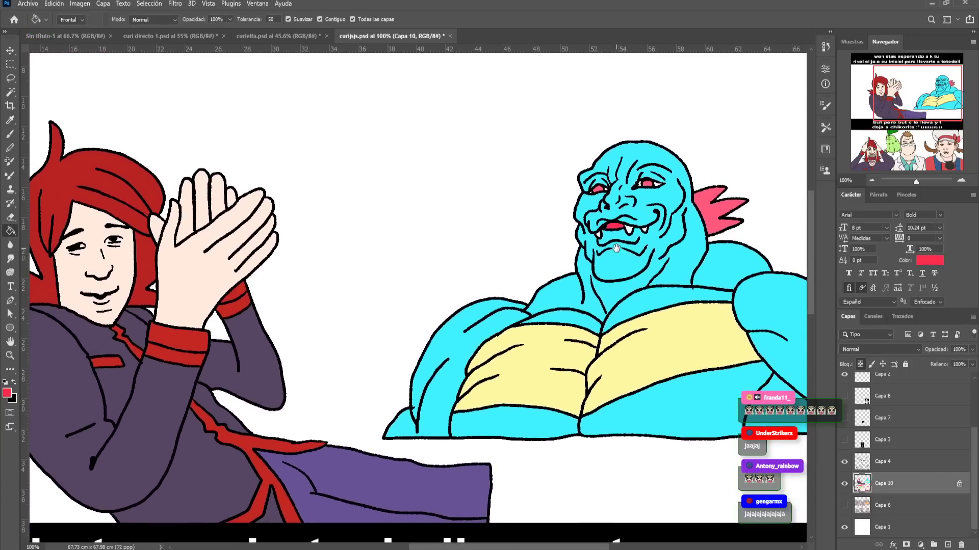
{"action": "left_click_drag", "start_coordinate": [917, 183], "coordinate": [915, 186]}
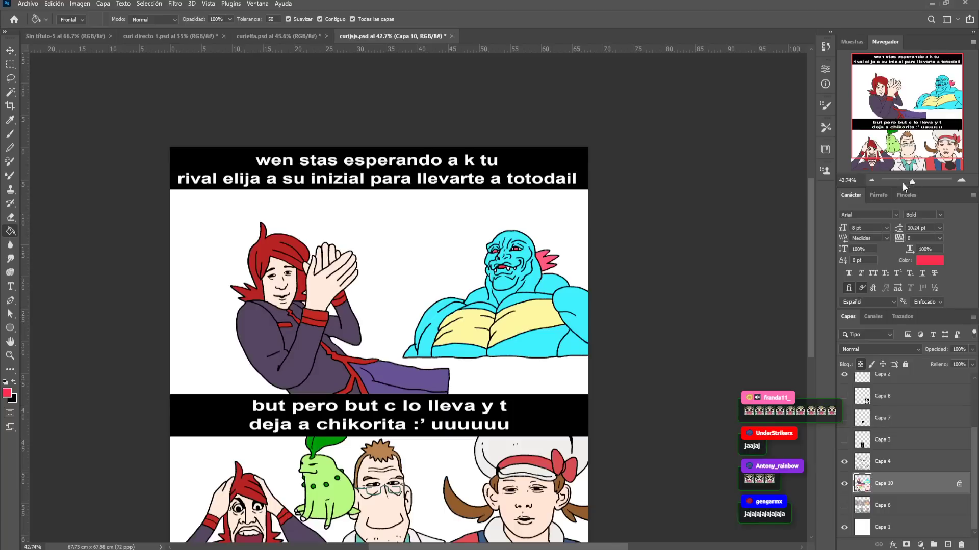
{"action": "key", "text": "ctrl+s"}
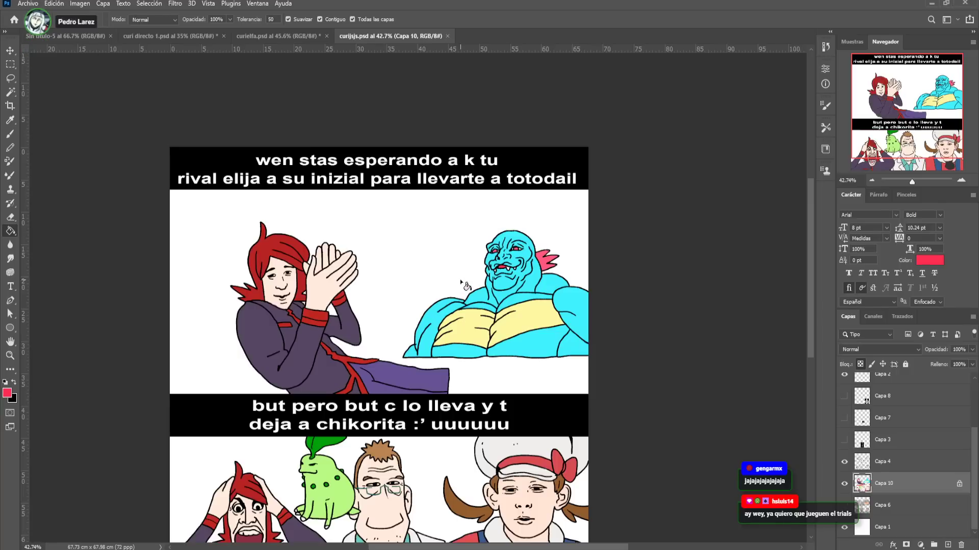
Paste the copied town map directly above layer Capa 1 and align it with the upper panel's left edge
{"action": "left_click", "coordinate": [10, 51]}
{"action": "left_click", "coordinate": [427, 259]}
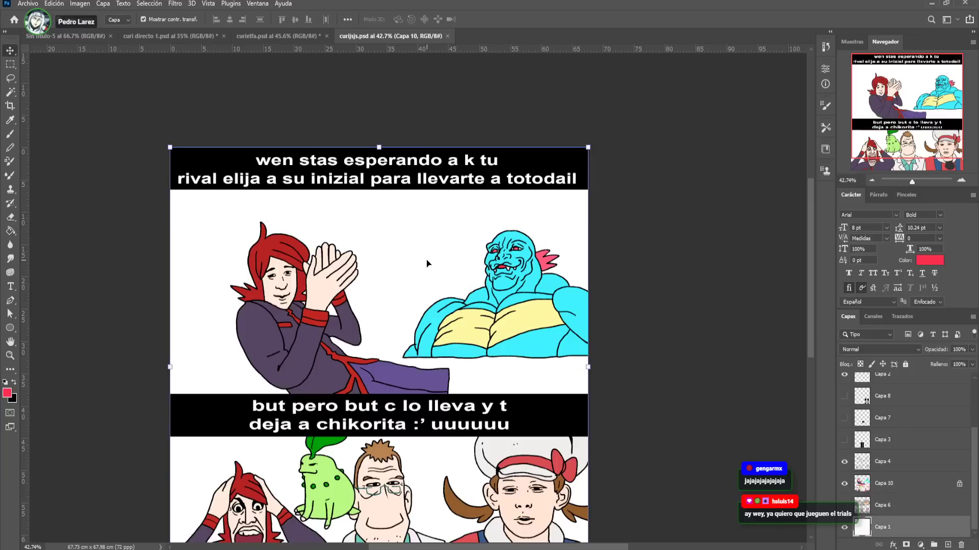
{"action": "key", "text": "ctrl+v"}
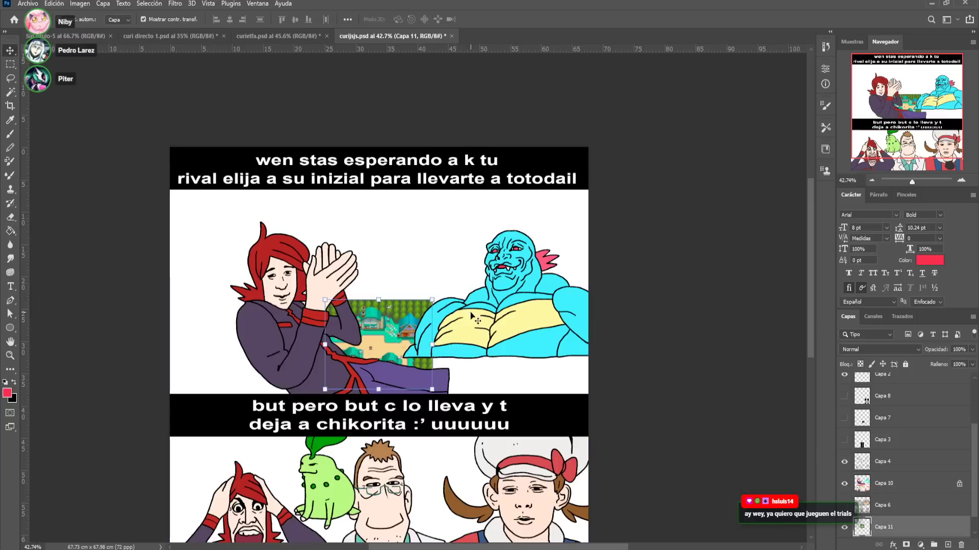
{"action": "left_click_drag", "start_coordinate": [391, 328], "coordinate": [242, 274]}
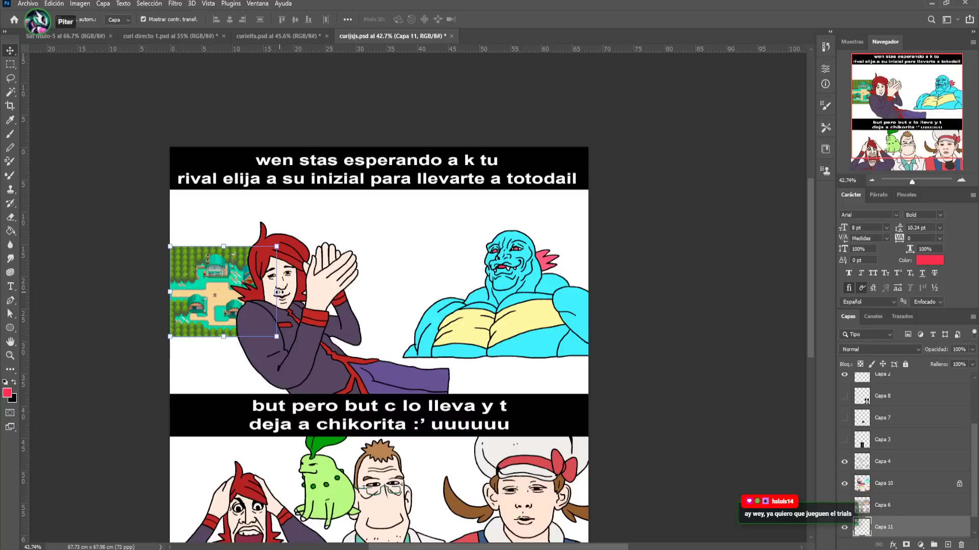
Stretch the town map to fill the whole upper panel and set its layer opacity to 55%
{"action": "left_click_drag", "start_coordinate": [279, 292], "coordinate": [599, 296]}
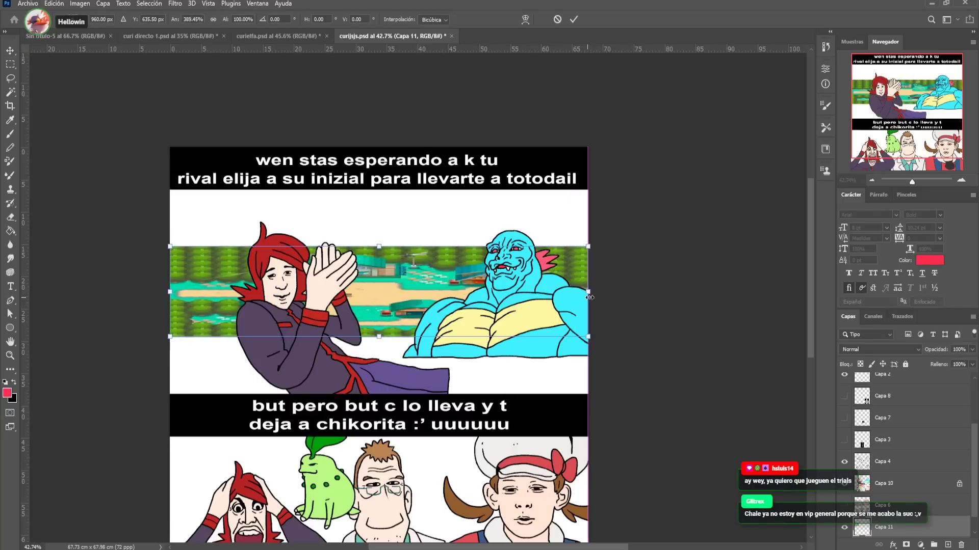
{"action": "left_click_drag", "start_coordinate": [380, 247], "coordinate": [383, 191]}
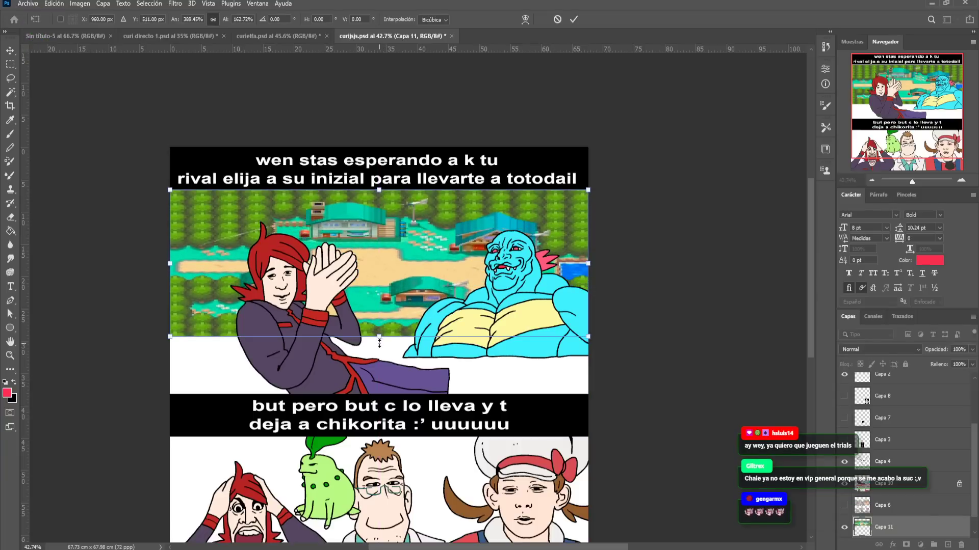
{"action": "left_click_drag", "start_coordinate": [379, 336], "coordinate": [379, 394]}
{"action": "key", "text": "Return"}
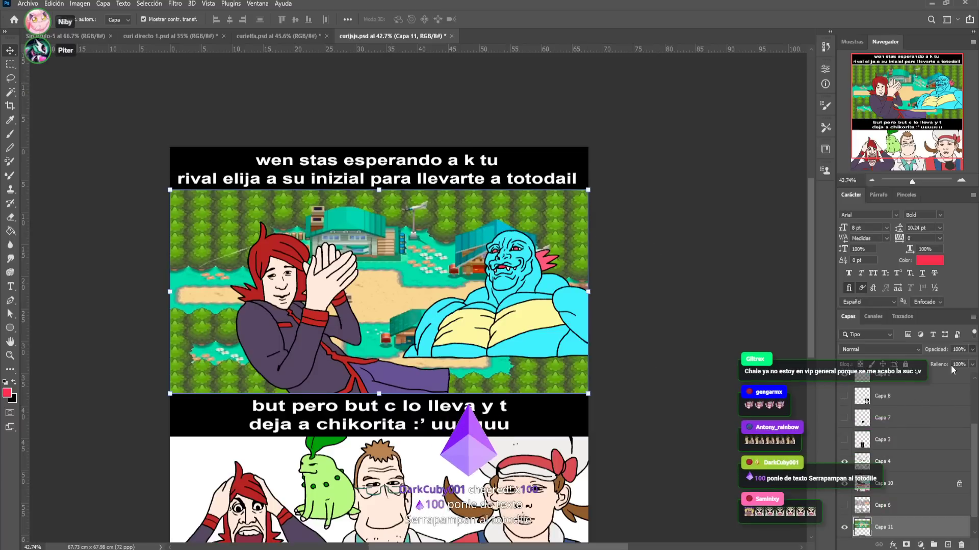
{"action": "key", "text": "5"}
{"action": "key", "text": "5"}
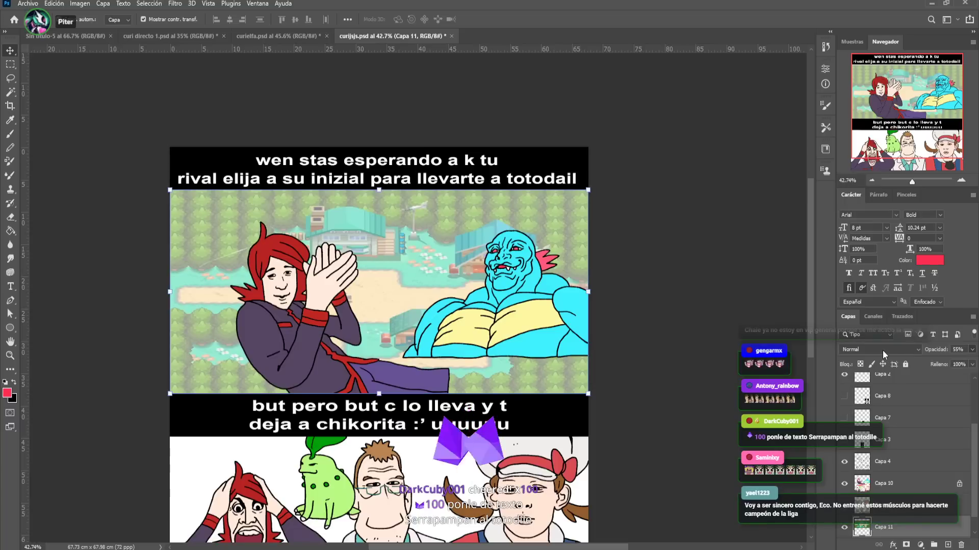
Widen the town map to 250.42% so it extends past both panel edges, deselect its layer and save the document
{"action": "left_click_drag", "start_coordinate": [588, 291], "coordinate": [647, 292]}
{"action": "left_click_drag", "start_coordinate": [169, 292], "coordinate": [10, 286]}
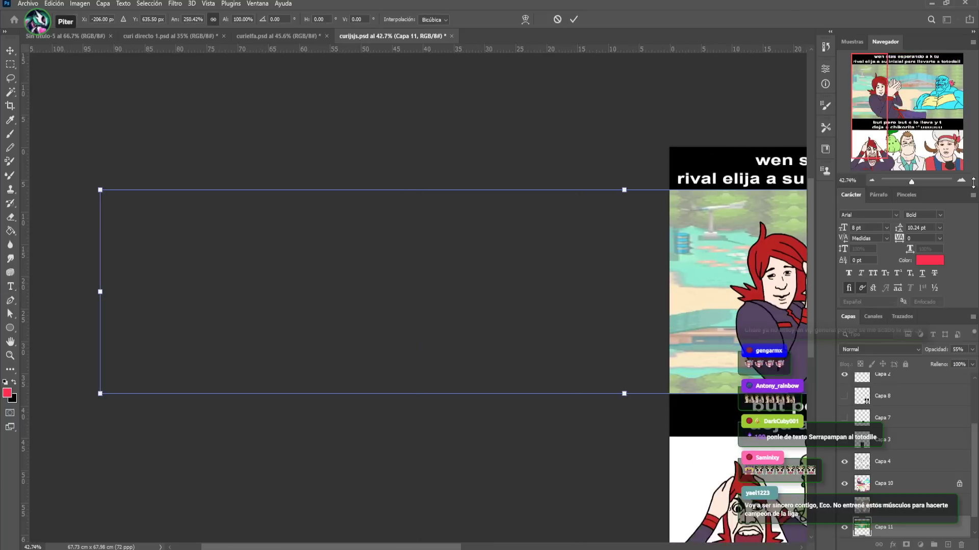
{"action": "left_click_drag", "start_coordinate": [917, 92], "coordinate": [954, 89]}
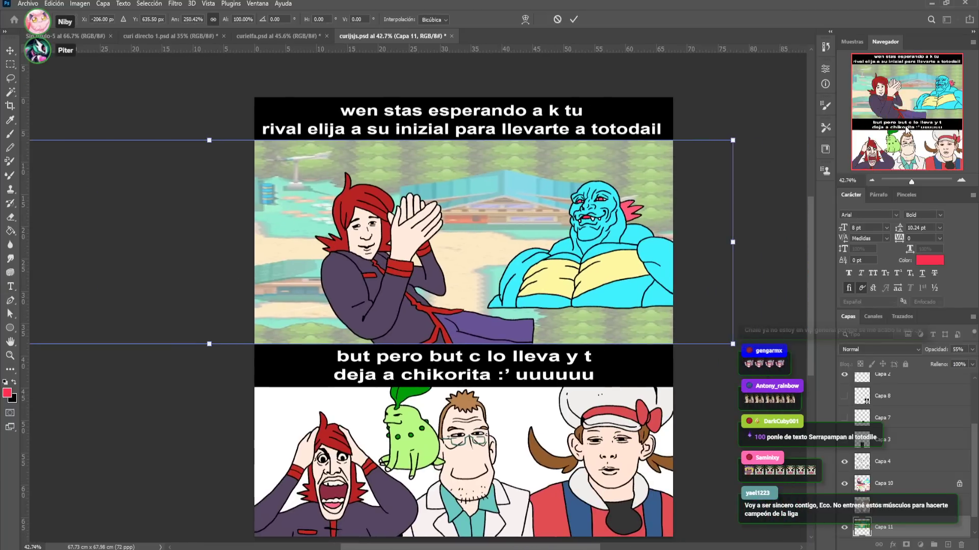
{"action": "key", "text": "Return"}
{"action": "left_click_drag", "start_coordinate": [662, 244], "coordinate": [626, 274]}
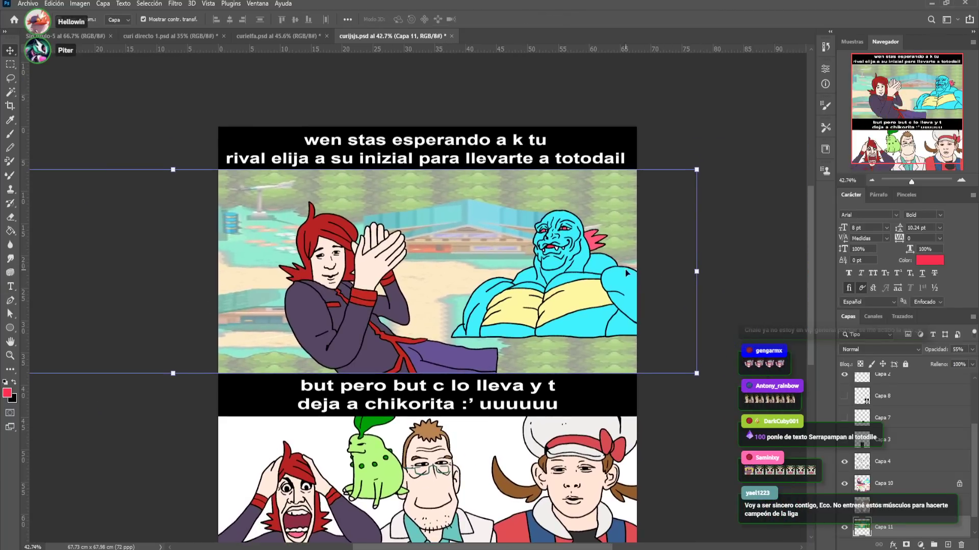
{"action": "left_click", "coordinate": [750, 178]}
{"action": "key", "text": "ctrl+s"}
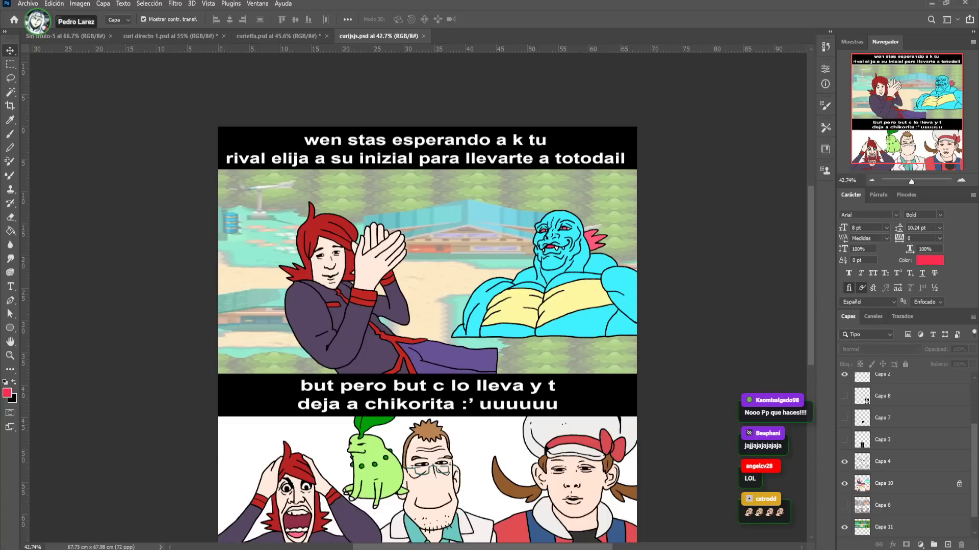
Paste the copied interior map above layer Capa 1 and move its layer above the town map layer
{"action": "scroll", "coordinate": [507, 389], "scroll_direction": "down", "scroll_amount": 3}
{"action": "left_click", "coordinate": [474, 362]}
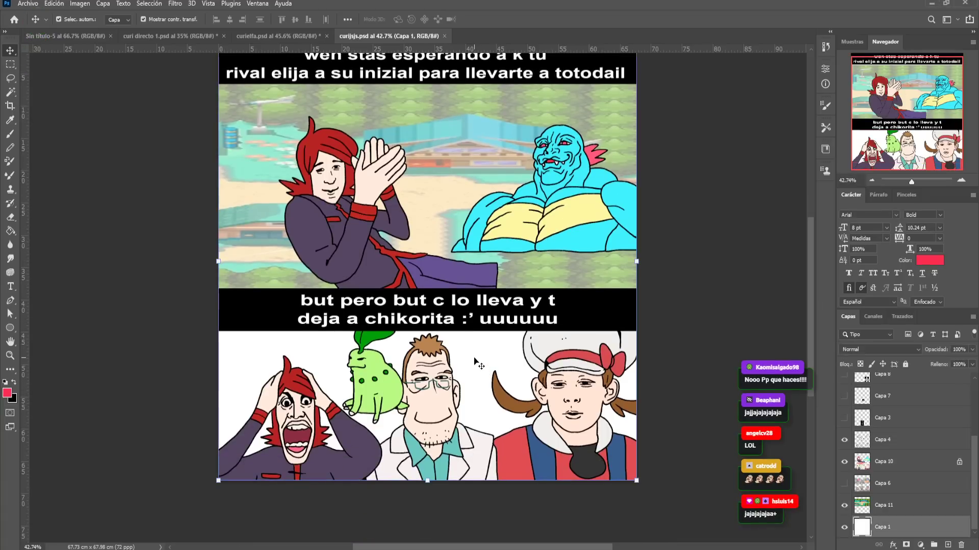
{"action": "key", "text": "ctrl+v"}
{"action": "left_click_drag", "start_coordinate": [442, 253], "coordinate": [448, 188]}
{"action": "key", "text": "ctrl+z"}
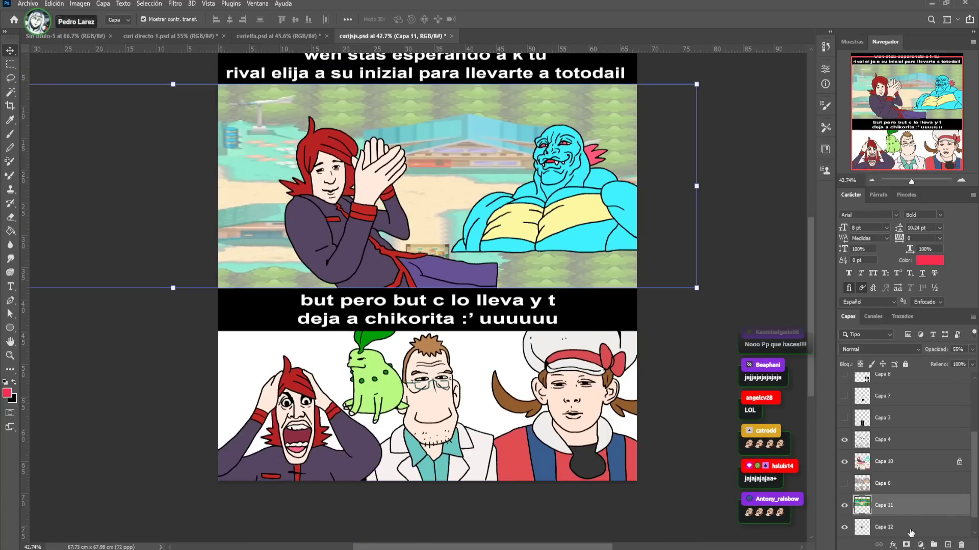
{"action": "left_click", "coordinate": [897, 529]}
{"action": "left_click_drag", "start_coordinate": [900, 496], "coordinate": [900, 497]}
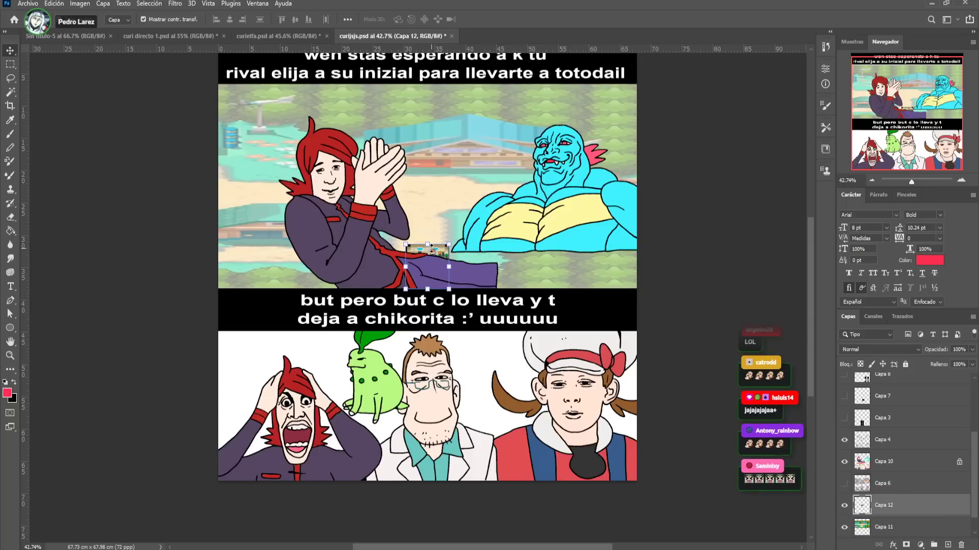
Move the interior map into the lower panel, widen it to 960% and stretch it downward behind the characters' heads
{"action": "key", "text": "ctrl+t"}
{"action": "left_click_drag", "start_coordinate": [441, 252], "coordinate": [635, 351]}
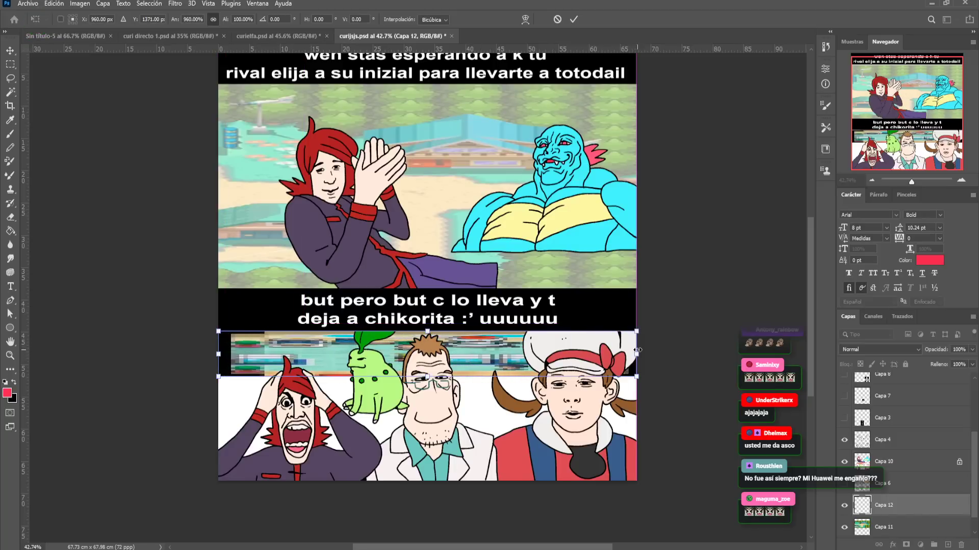
{"action": "left_click_drag", "start_coordinate": [429, 378], "coordinate": [435, 409]}
{"action": "key", "text": "Return"}
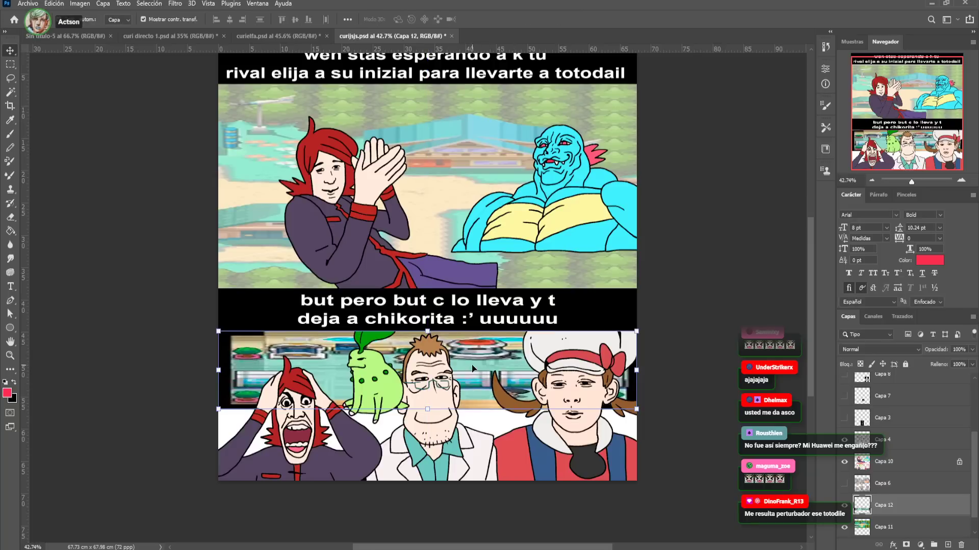
Duplicate the interior map directly below itself to cover the rest of the lower panel and merge both map layers
{"action": "left_click_drag", "start_coordinate": [466, 360], "coordinate": [473, 435]}
{"action": "key", "text": "ctrl+j"}
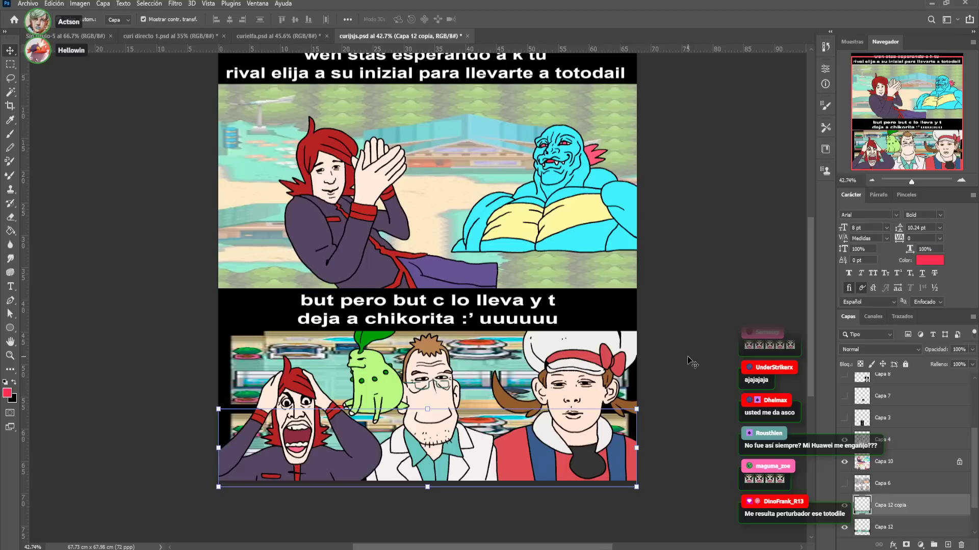
{"action": "left_click", "coordinate": [476, 363], "text": "shift"}
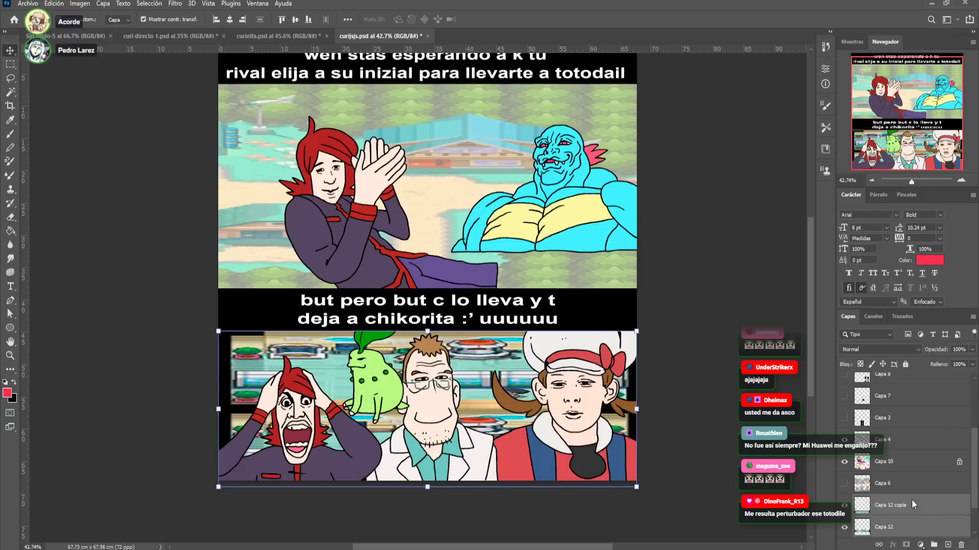
{"action": "key", "text": "ctrl+e"}
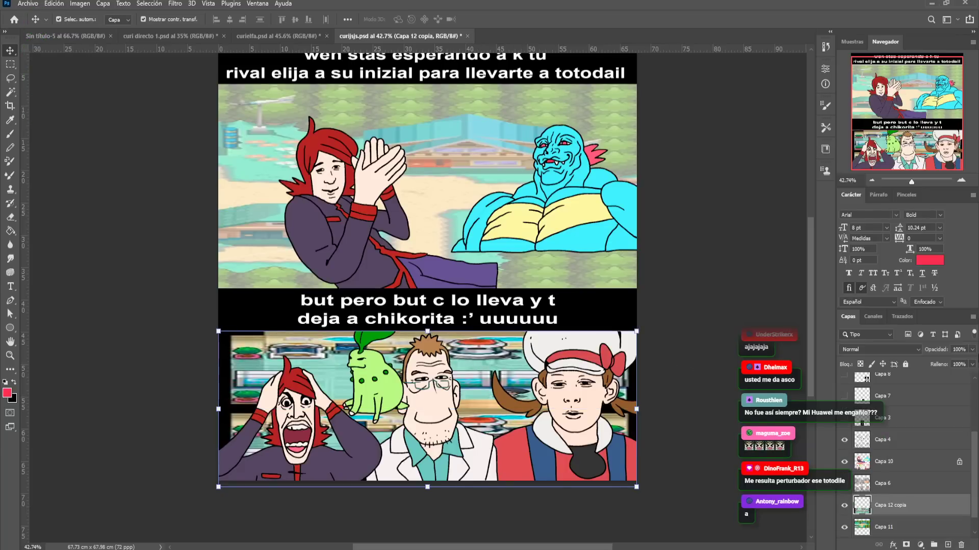
Set the merged interior map layer's opacity to 67% and deselect the layer
{"action": "left_click", "coordinate": [844, 484]}
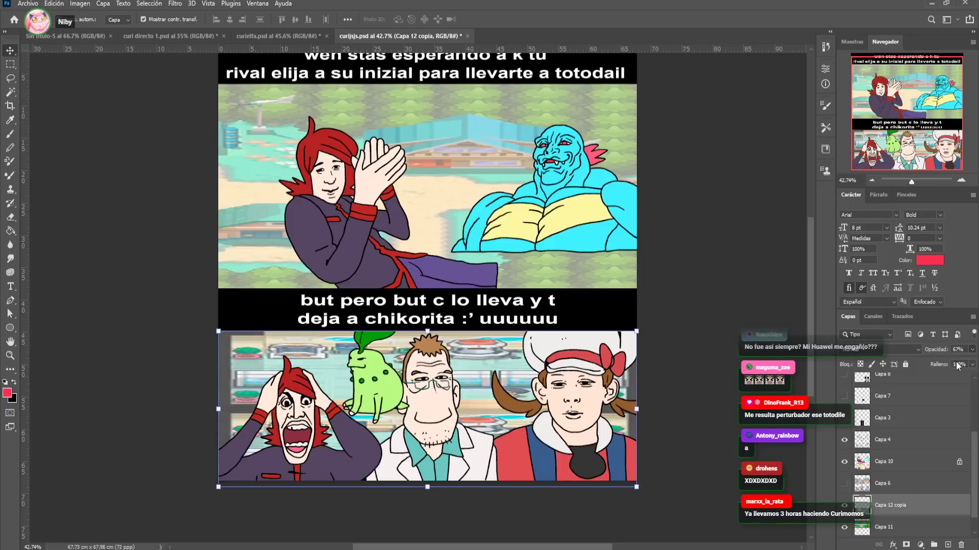
{"action": "left_click", "coordinate": [701, 403]}
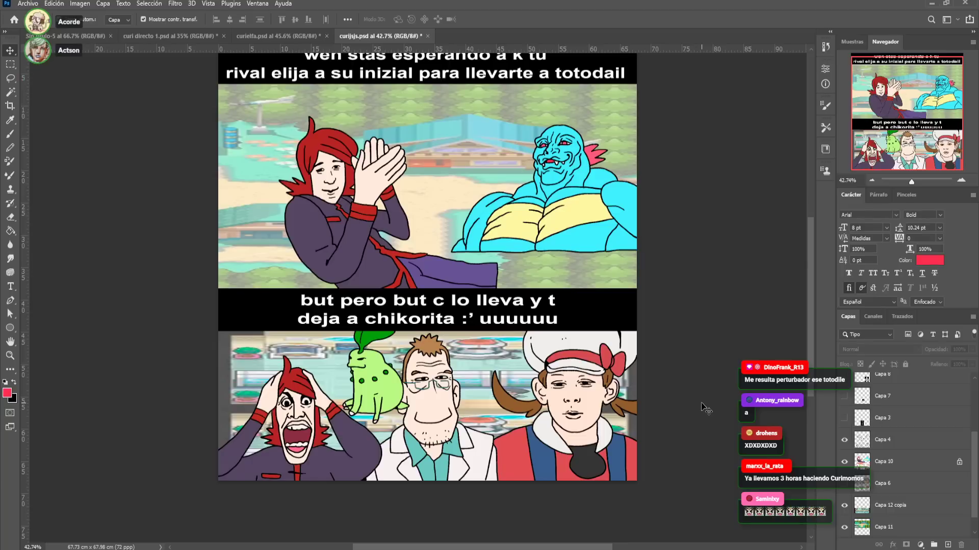
Add the text "VETE A" and enlarge it to 183.42 pt over the screaming character in the lower panel
{"action": "scroll", "coordinate": [330, 352], "scroll_direction": "up", "scroll_amount": 1}
{"action": "scroll", "coordinate": [331, 352], "scroll_direction": "up", "scroll_amount": 2}
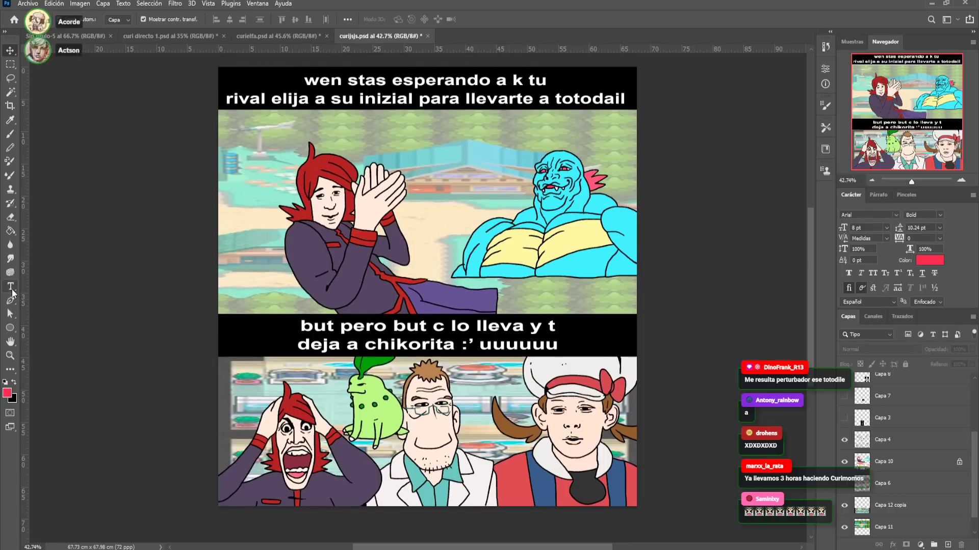
{"action": "left_click", "coordinate": [11, 288]}
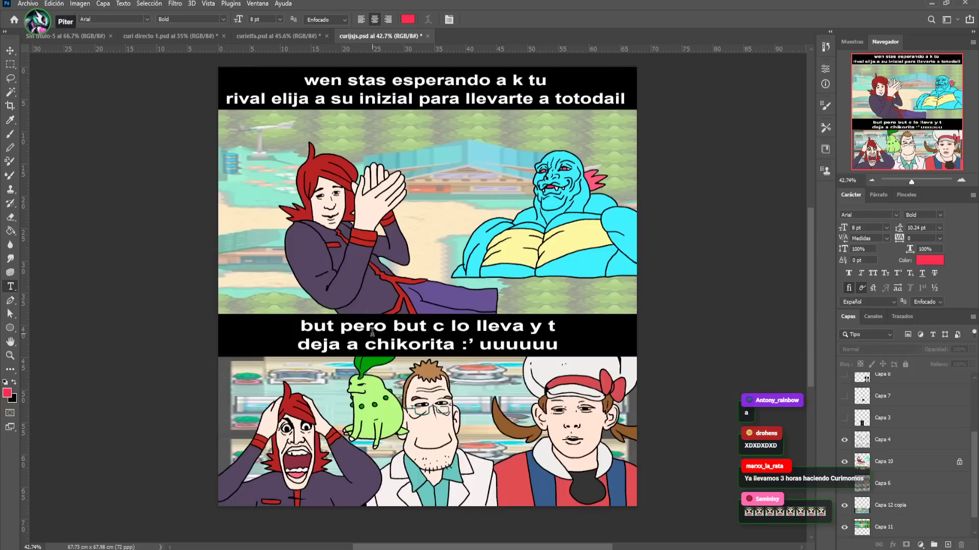
{"action": "left_click", "coordinate": [408, 274]}
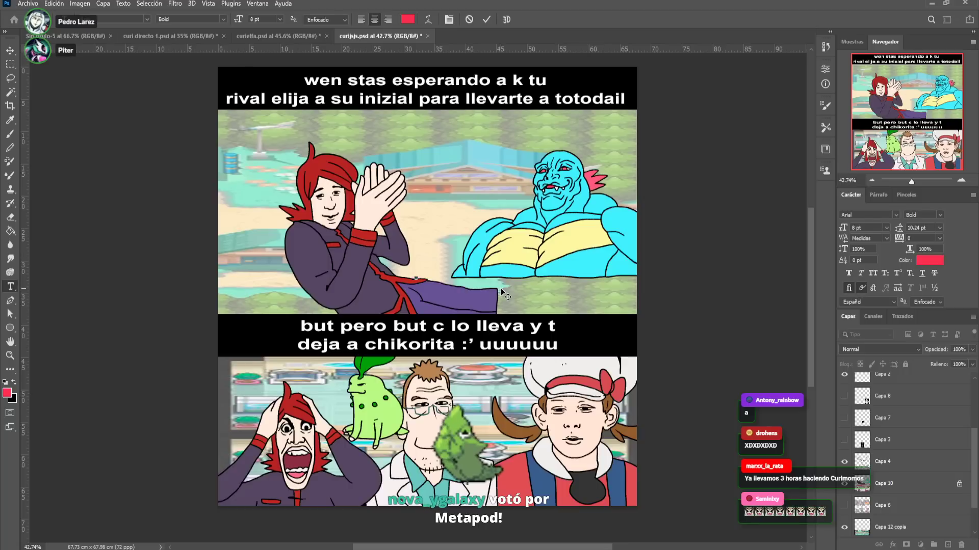
{"action": "type", "text": "VETE A"}
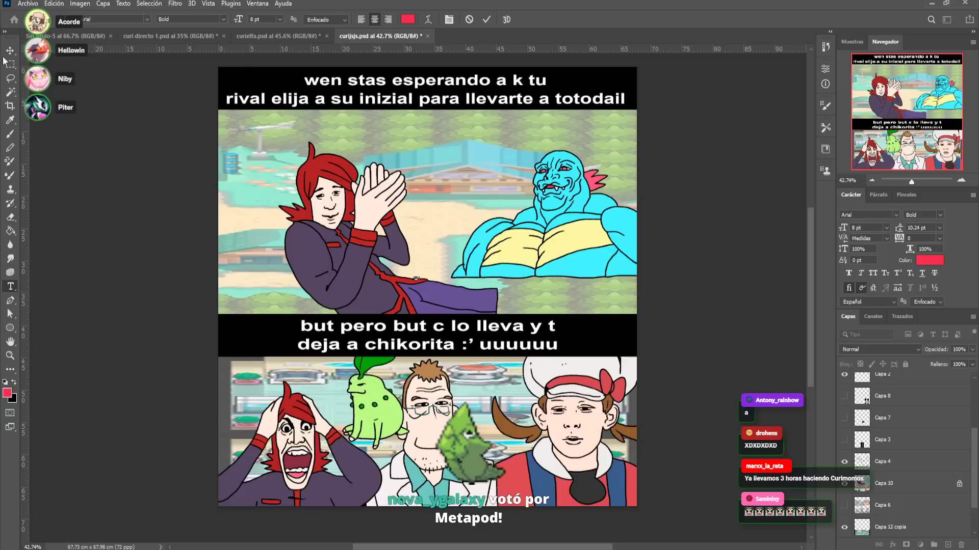
{"action": "left_click", "coordinate": [10, 53]}
{"action": "left_click", "coordinate": [9, 51]}
{"action": "key", "text": "ctrl+t"}
{"action": "left_click_drag", "start_coordinate": [421, 276], "coordinate": [352, 479]}
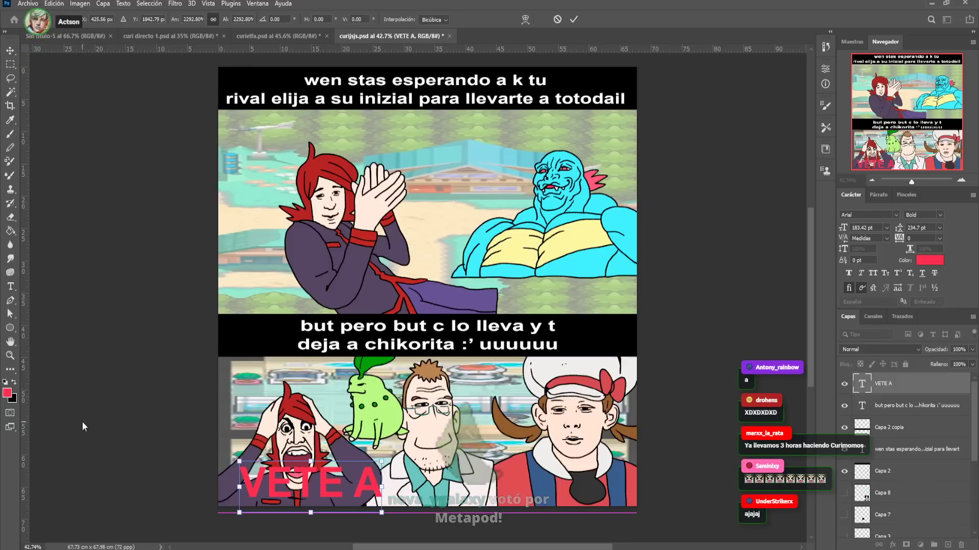
Extend the caption over the screaming character so it reads "VETE ALV MI INIZIAL"
{"action": "left_click", "coordinate": [10, 288]}
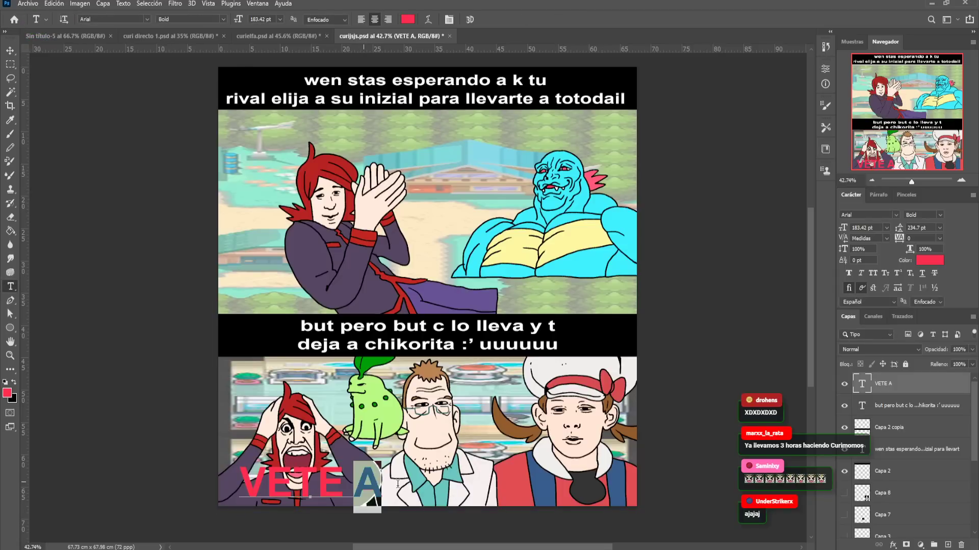
{"action": "left_click", "coordinate": [362, 480]}
{"action": "type", "text": "LV MI INICIAL"}
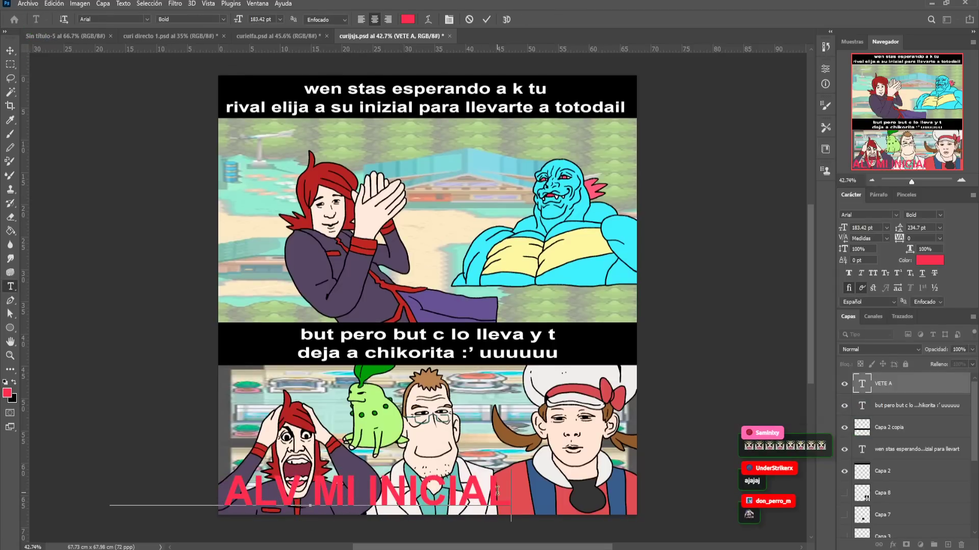
{"action": "left_click", "coordinate": [429, 490]}
{"action": "key", "text": "Delete"}
{"action": "type", "text": "Z"}
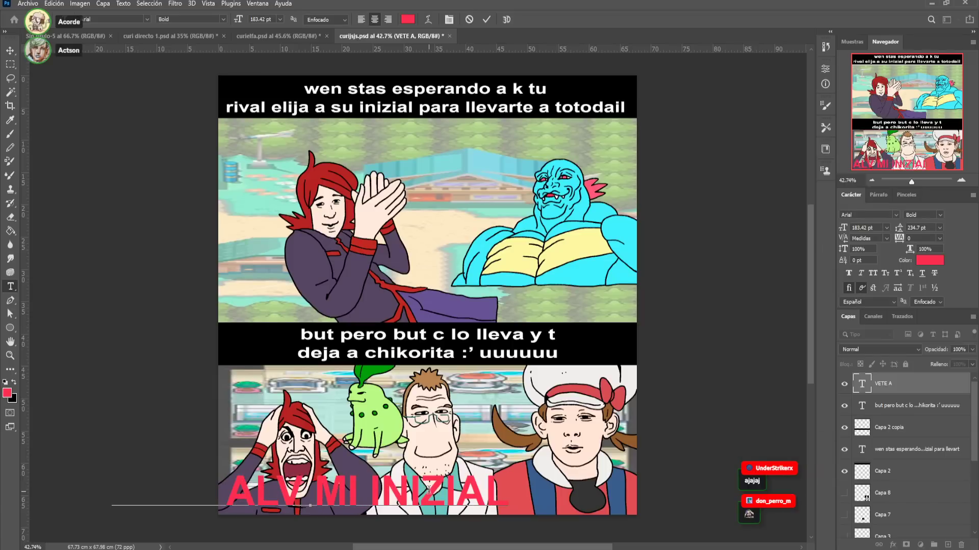
Set the whole "VETE ALV MI INIZIAL" caption in the Impact font and colour it white
{"action": "left_click_drag", "start_coordinate": [497, 489], "coordinate": [53, 456]}
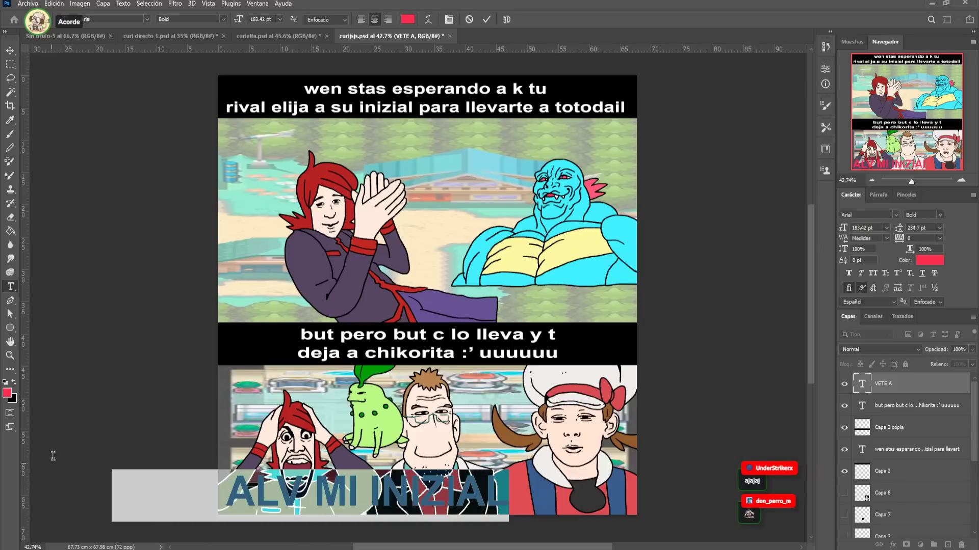
{"action": "left_click", "coordinate": [105, 18]}
{"action": "type", "text": "IMP"}
{"action": "key", "text": "Return"}
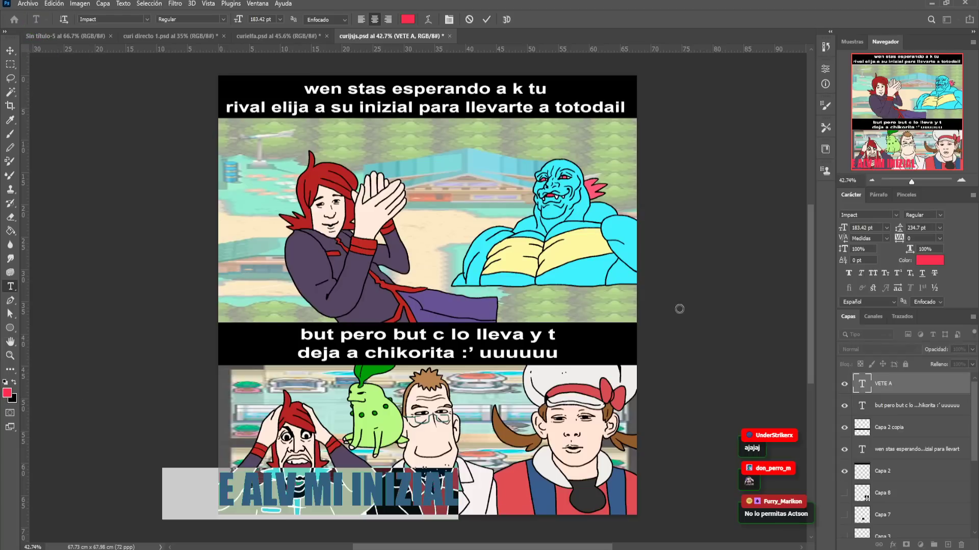
{"action": "left_click", "coordinate": [883, 267]}
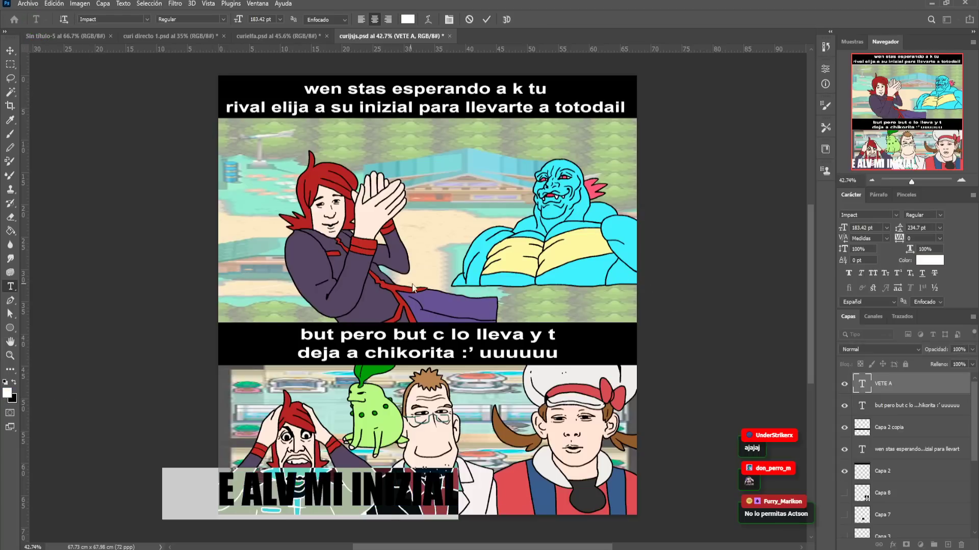
Shrink the caption to 56.42 pt at the screaming character's lower chest and give it a black stroke effect
{"action": "left_click", "coordinate": [10, 50]}
{"action": "left_click_drag", "start_coordinate": [458, 494], "coordinate": [329, 515]}
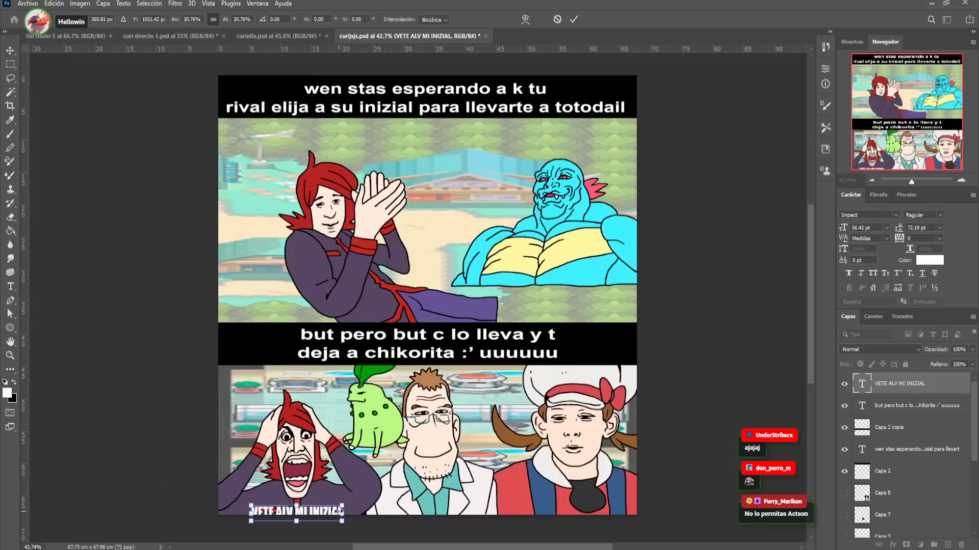
{"action": "key", "text": "Return"}
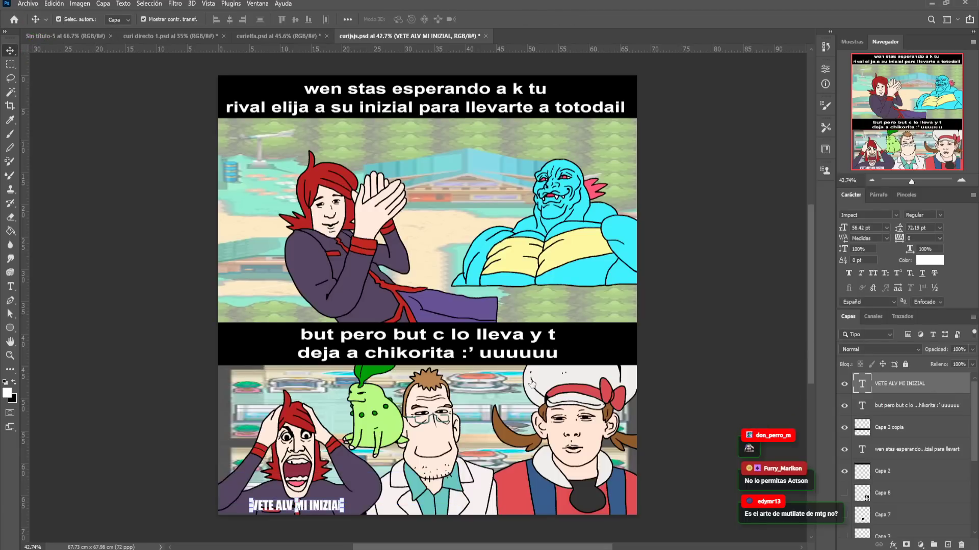
{"action": "left_click", "coordinate": [594, 262]}
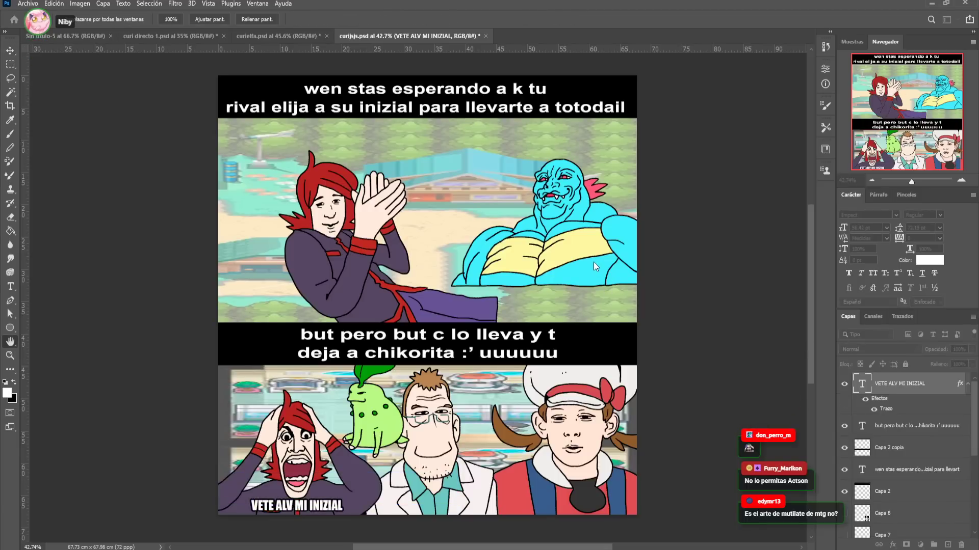
Widen the "VETE ALV MI INIZIAL" caption along the panel's bottom edge so it spans the screaming character's full width
{"action": "left_click", "coordinate": [916, 182]}
{"action": "left_click", "coordinate": [875, 159]}
{"action": "left_click_drag", "start_coordinate": [284, 326], "coordinate": [483, 278]}
{"action": "left_click_drag", "start_coordinate": [486, 481], "coordinate": [580, 480]}
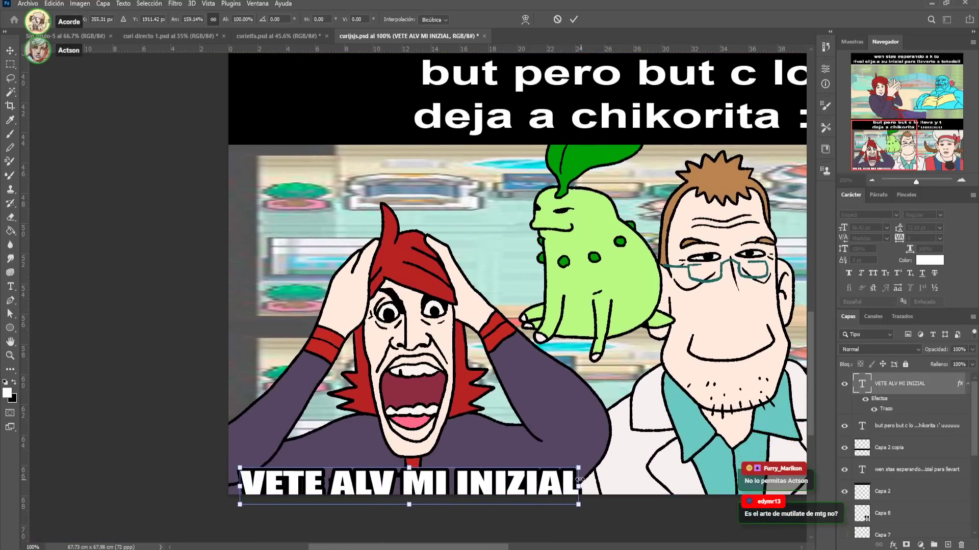
{"action": "left_click_drag", "start_coordinate": [241, 486], "coordinate": [222, 487]}
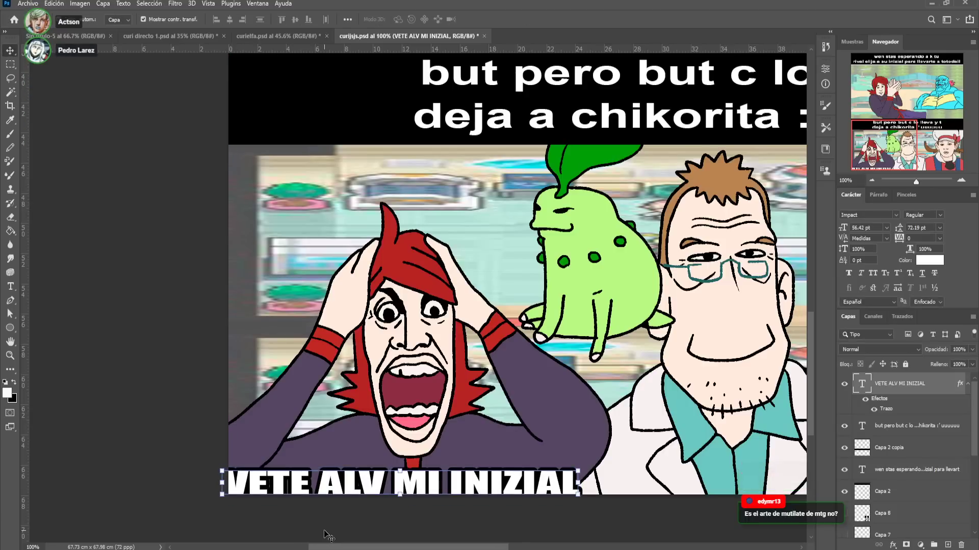
{"action": "key", "text": "Return"}
Copy the caption onto the coat of the man with glasses and narrow the copy to fit his chest
{"action": "scroll", "coordinate": [327, 539], "scroll_direction": "right", "scroll_amount": 3}
{"action": "left_click_drag", "start_coordinate": [327, 538], "coordinate": [571, 473]}
{"action": "left_click_drag", "start_coordinate": [712, 461], "coordinate": [646, 487]}
{"action": "key", "text": "Return"}
Replace the copied caption's text with "ISISTE LO LO KORRECTO BOB"
{"action": "key", "text": "t"}
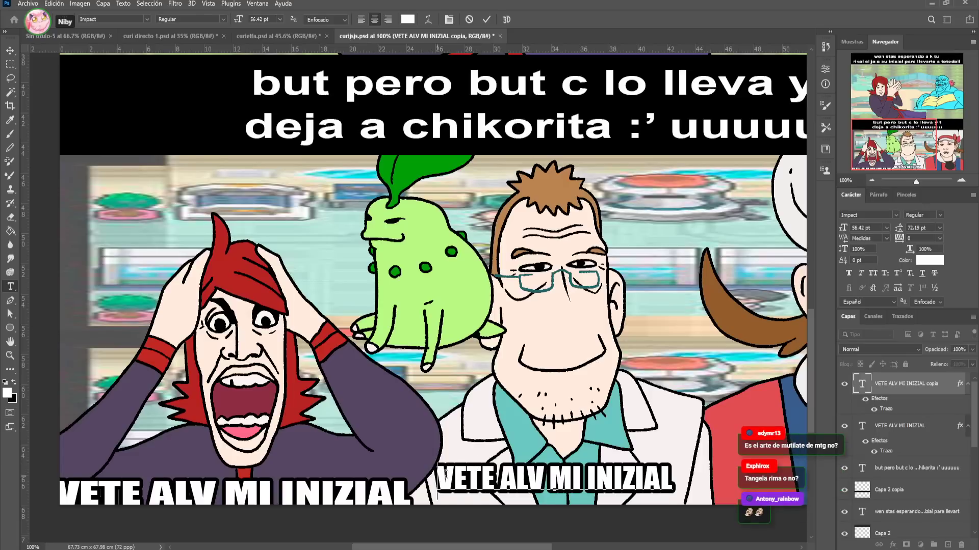
{"action": "left_click_drag", "start_coordinate": [437, 479], "coordinate": [695, 489]}
{"action": "type", "text": "IN"}
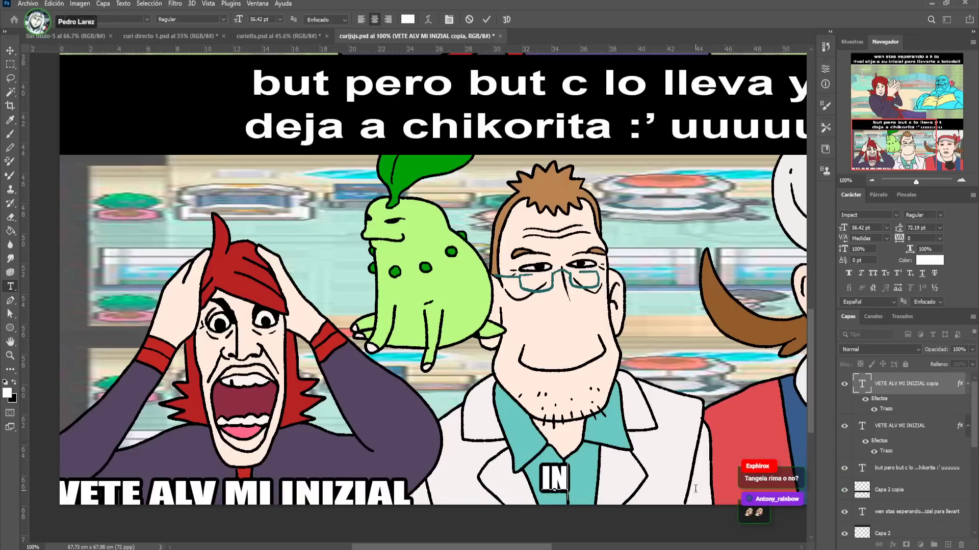
{"action": "type", "text": "ISTE"}
{"action": "key", "text": "BackSpace"}
{"action": "key", "text": "BackSpace"}
{"action": "key", "text": "BackSpace"}
{"action": "key", "text": "BackSpace"}
{"action": "key", "text": "BackSpace"}
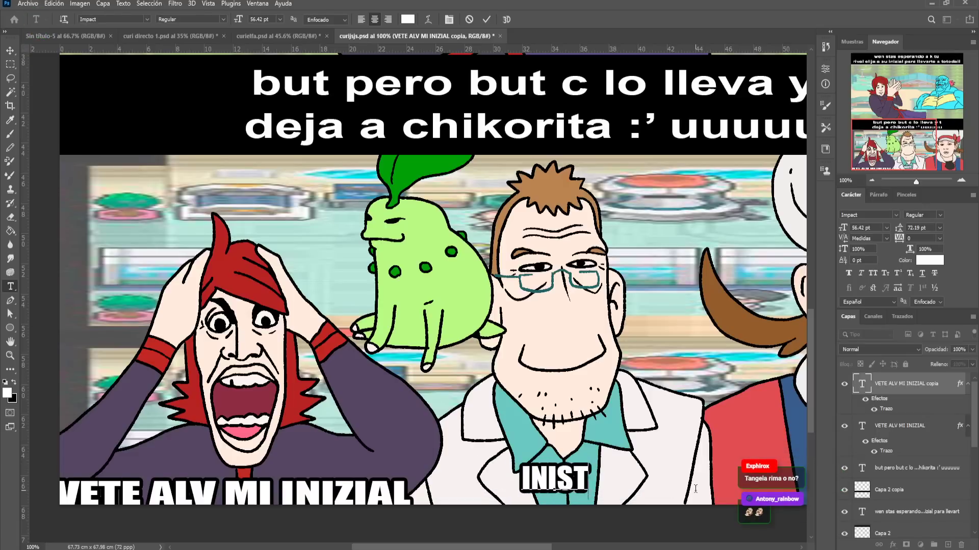
{"action": "type", "text": "SISTE LO"}
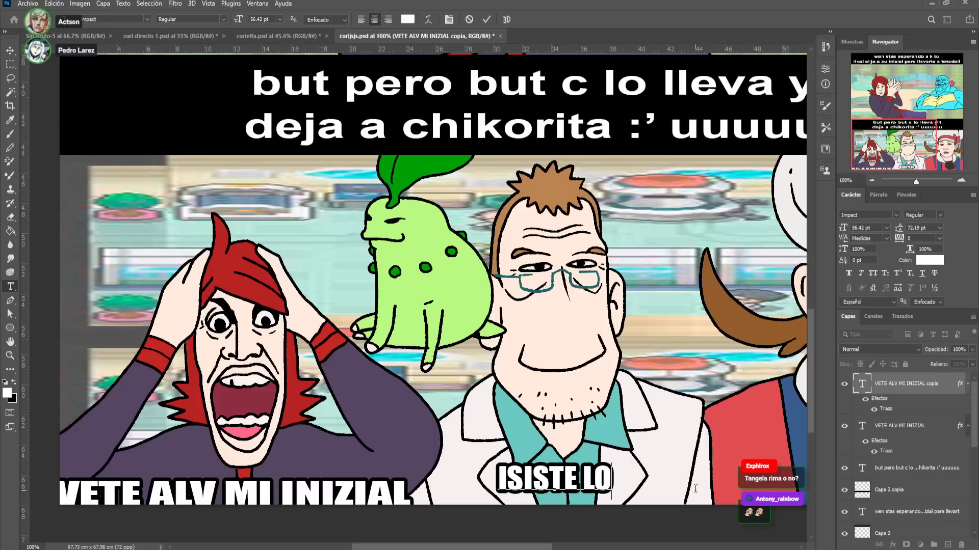
{"action": "type", "text": " LO KORRECTO"}
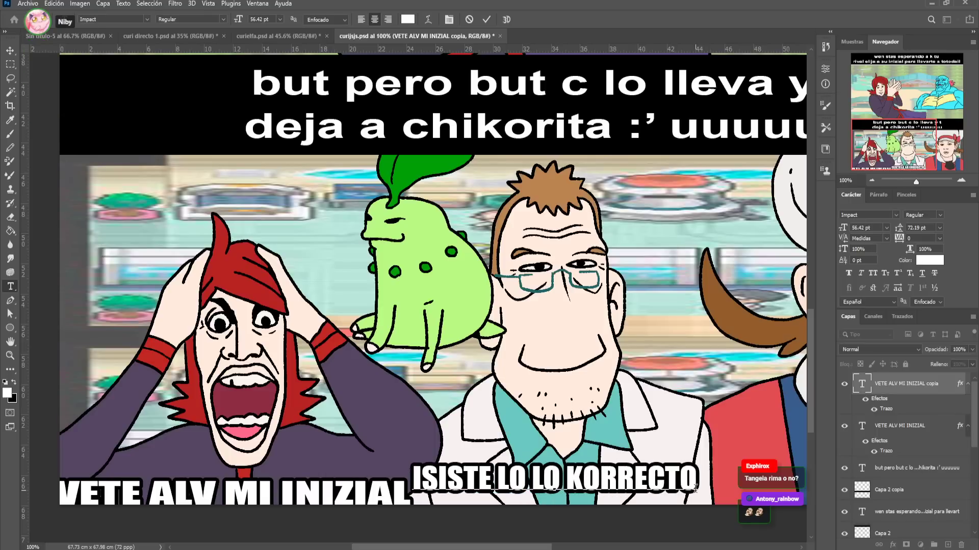
{"action": "type", "text": " BOB"}
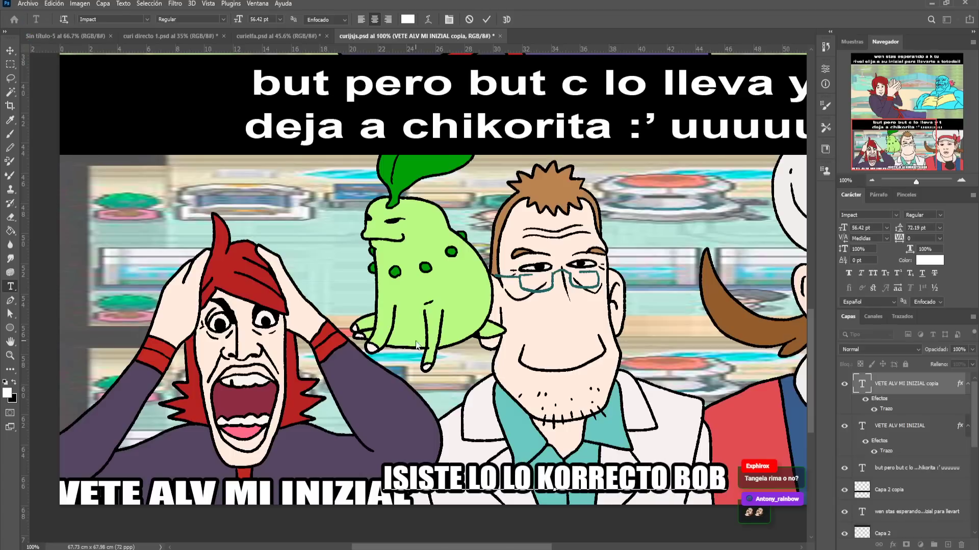
Narrow the "ISISTE LO LO KORRECTO BOB" caption from both sides to fit across the man's chest
{"action": "left_click", "coordinate": [10, 50]}
{"action": "left_click_drag", "start_coordinate": [723, 479], "coordinate": [647, 482]}
{"action": "left_click_drag", "start_coordinate": [502, 481], "coordinate": [478, 481]}
{"action": "key", "text": "Return"}
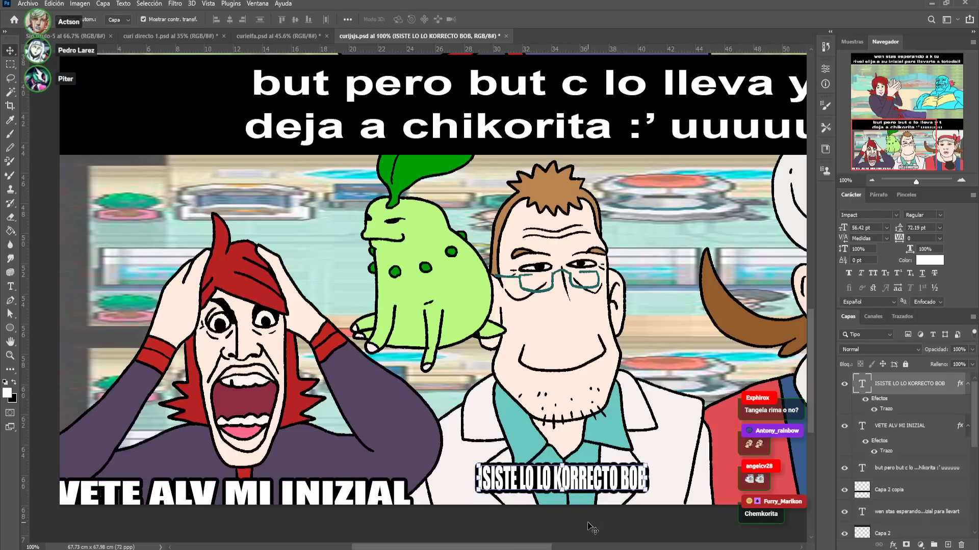
Widen the "ISISTE LO LO KORRECTO BOB" caption on both sides to span more of the man's coat
{"action": "left_click_drag", "start_coordinate": [581, 448], "coordinate": [525, 445]}
{"action": "key", "text": "ctrl+t"}
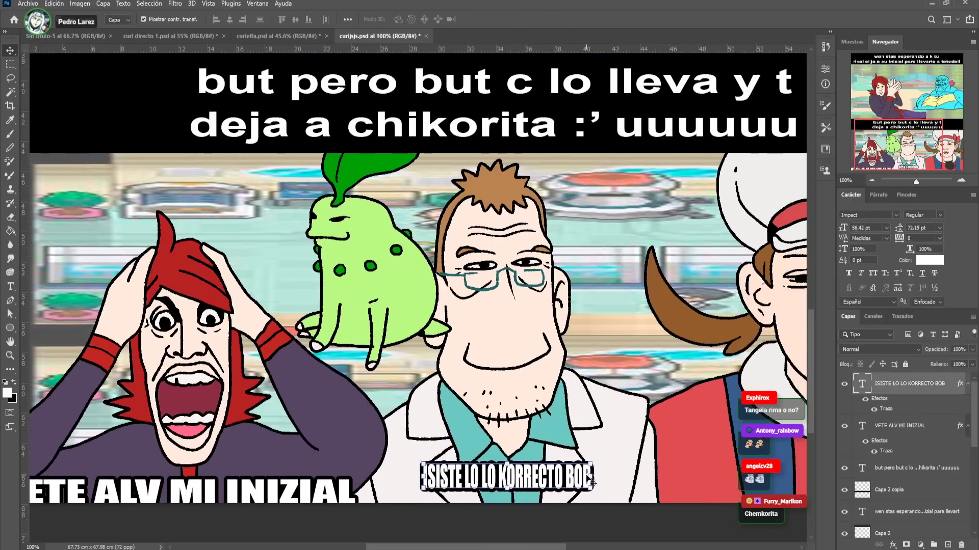
{"action": "left_click_drag", "start_coordinate": [594, 479], "coordinate": [625, 477]}
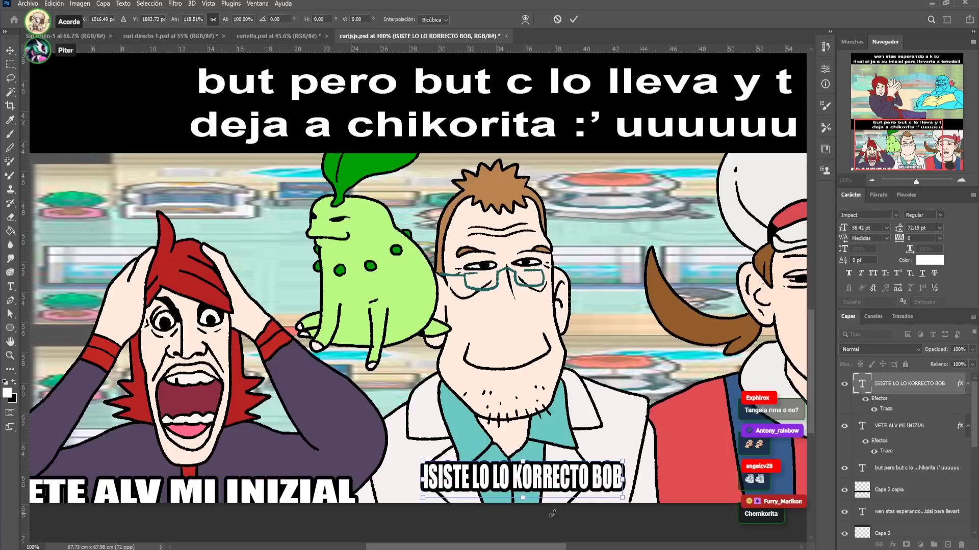
{"action": "left_click_drag", "start_coordinate": [421, 479], "coordinate": [394, 479]}
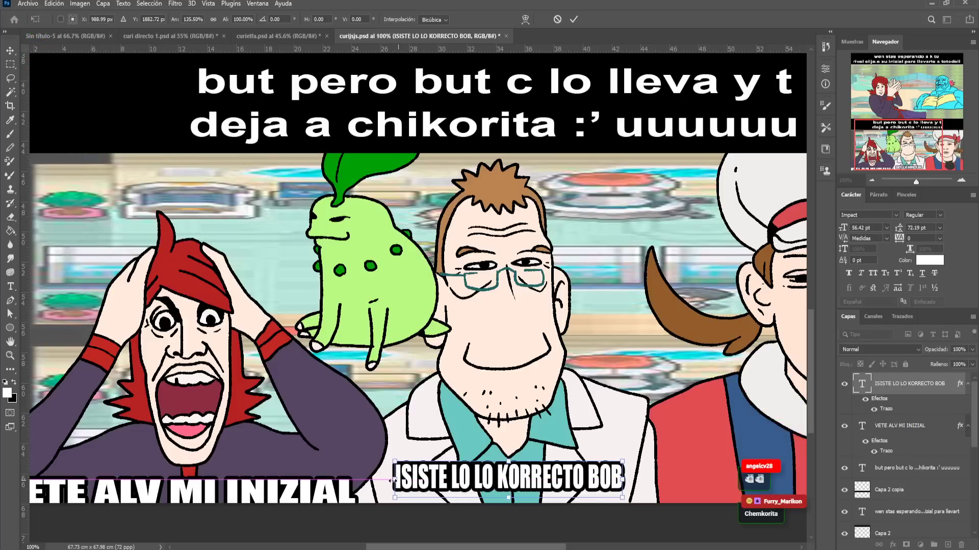
{"action": "left_click_drag", "start_coordinate": [508, 462], "coordinate": [508, 460]}
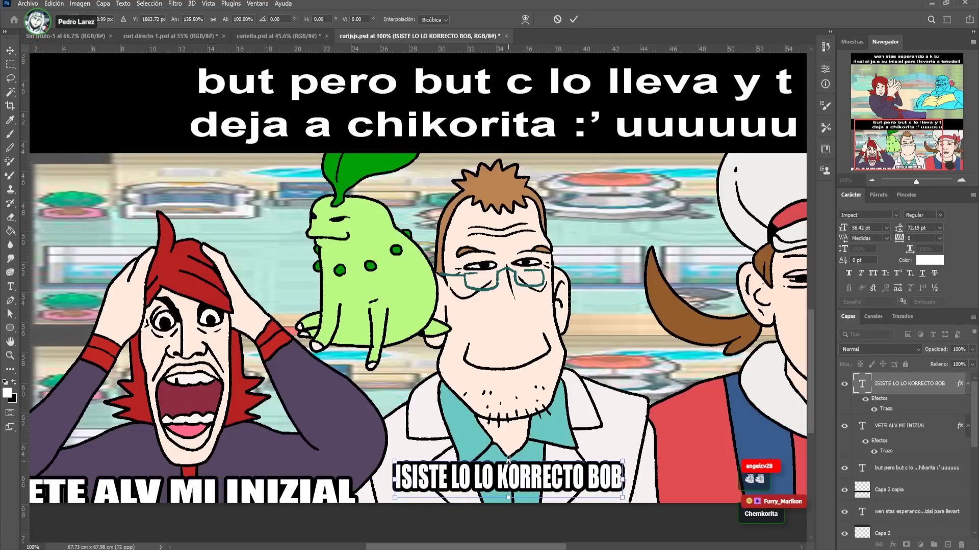
{"action": "left_click", "coordinate": [561, 527]}
{"action": "left_click", "coordinate": [565, 532]}
Copy the "ISISTE LO LO KORRECTO BOB" caption onto the chest of the character in the white cap
{"action": "left_click_drag", "start_coordinate": [564, 512], "coordinate": [440, 532]}
{"action": "left_click", "coordinate": [482, 508]}
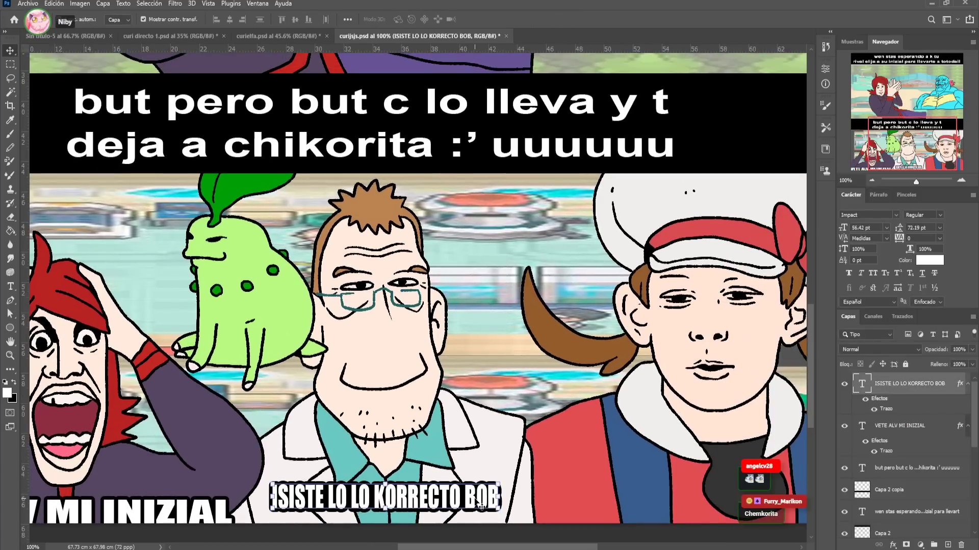
{"action": "left_click", "coordinate": [483, 505]}
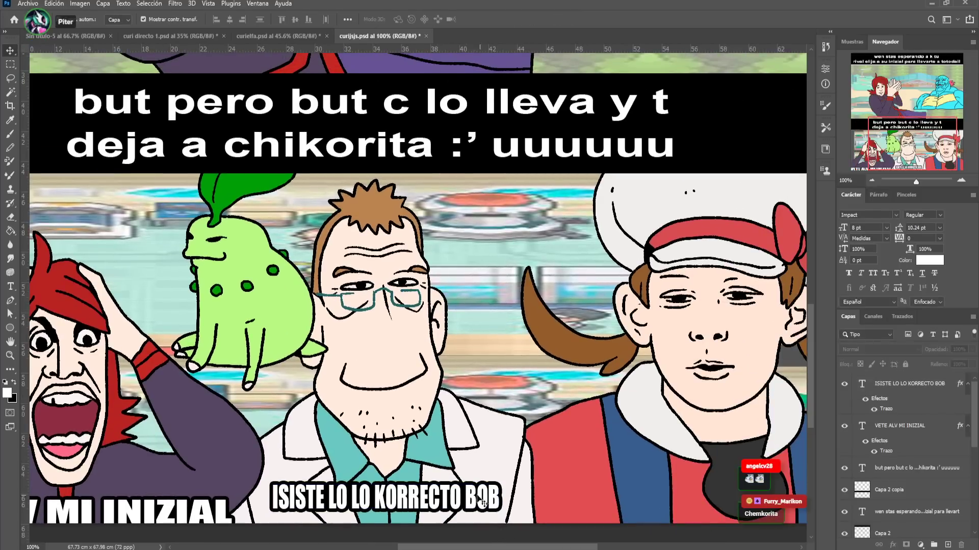
{"action": "left_click_drag", "start_coordinate": [462, 501], "coordinate": [721, 492]}
{"action": "left_click_drag", "start_coordinate": [689, 477], "coordinate": [617, 469]}
Replace the copied caption's text with "EL FUTURO ES HOY" and "OISTE SILVER XDD" on two lines
{"action": "key", "text": "t"}
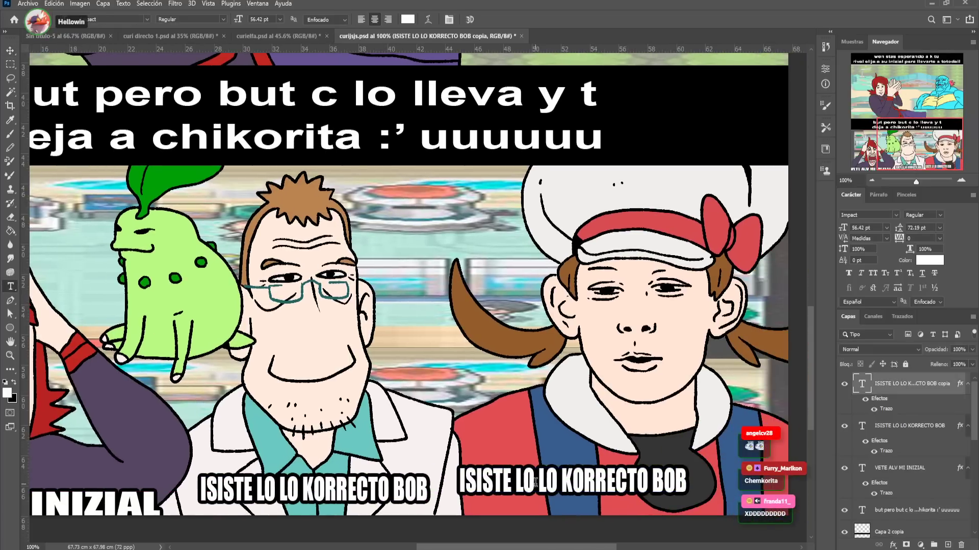
{"action": "left_click_drag", "start_coordinate": [452, 475], "coordinate": [721, 484]}
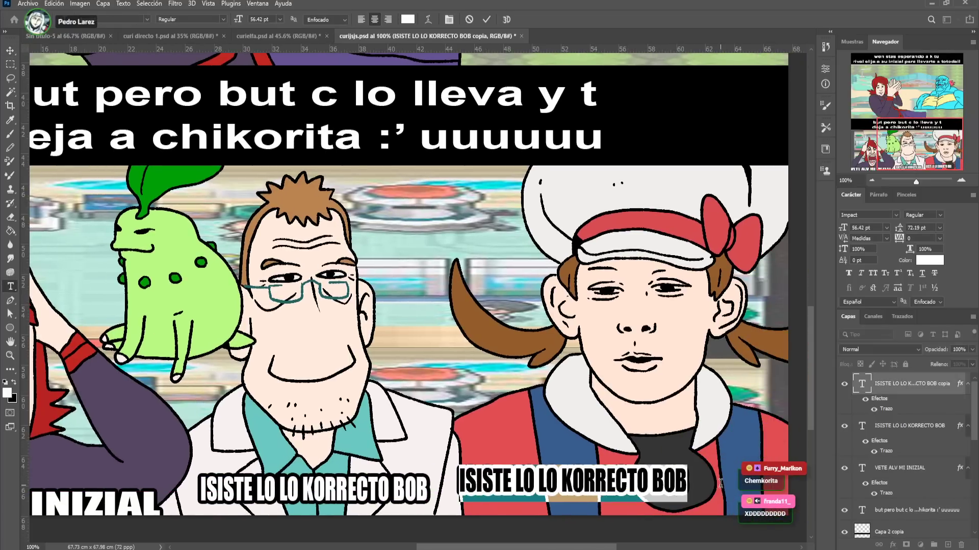
{"action": "type", "text": "HO"}
{"action": "key", "text": "BackSpace"}
{"action": "key", "text": "BackSpace"}
{"action": "type", "text": "EL FU"}
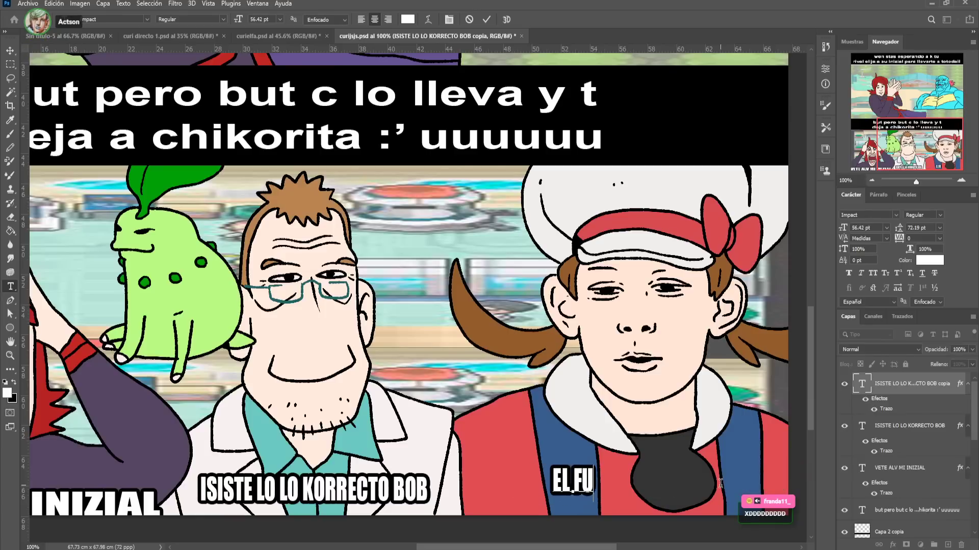
{"action": "type", "text": "TURO ES"}
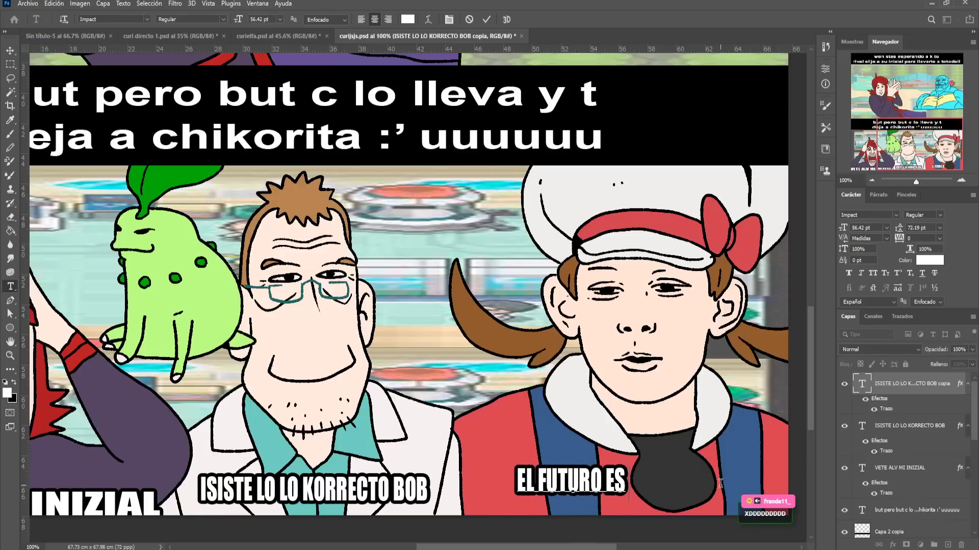
{"action": "type", "text": " HOY OISTE"}
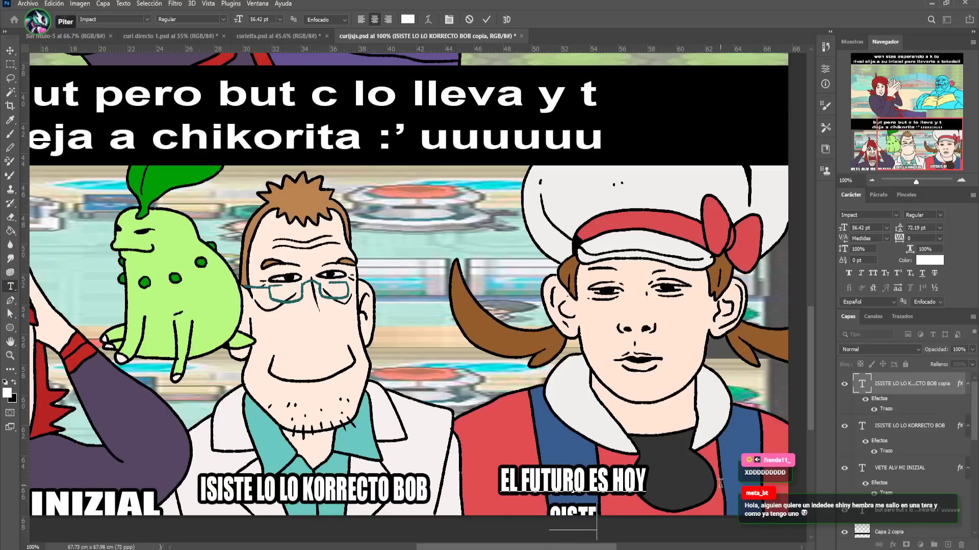
{"action": "type", "text": " SI"}
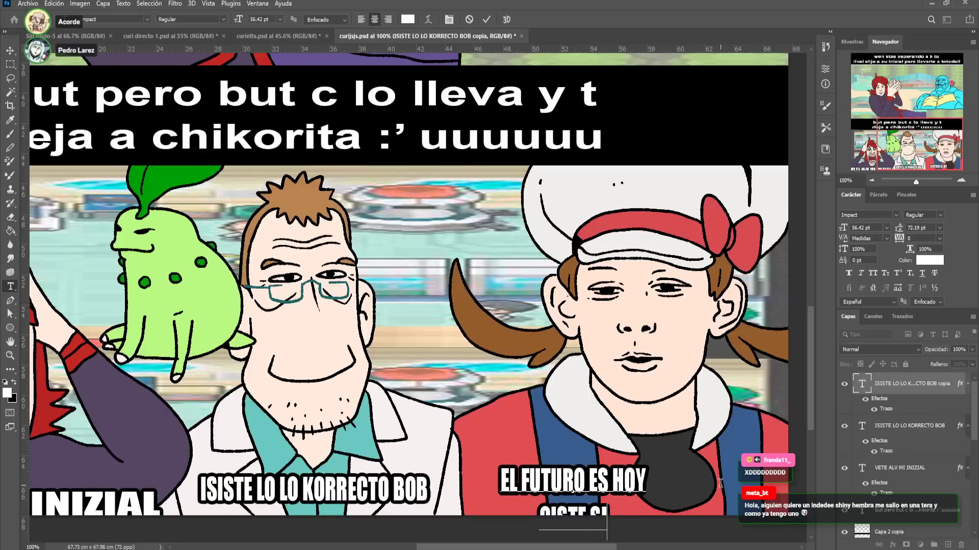
{"action": "type", "text": "LVER XDD"}
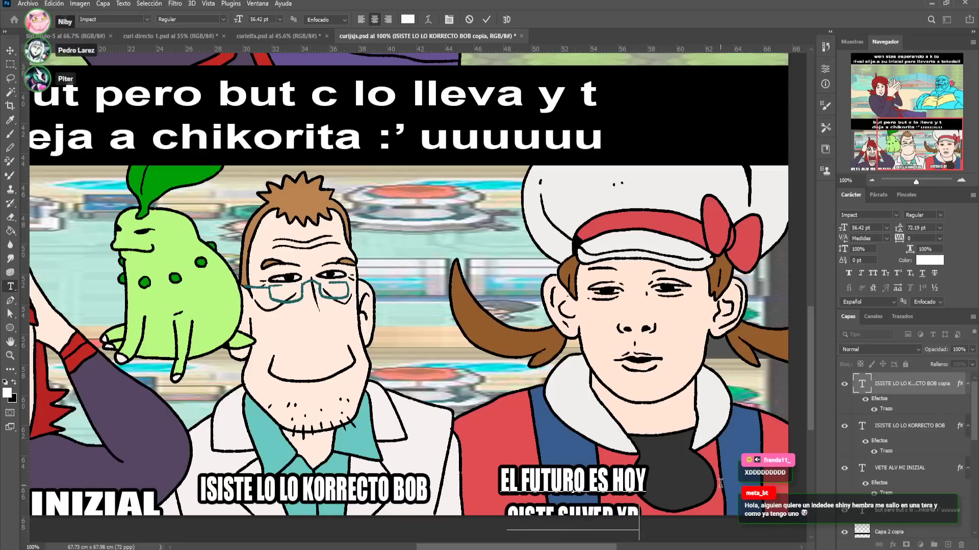
Move and rescale the two-line caption into a wider, flatter block that fits across the capped character's chest
{"action": "left_click", "coordinate": [9, 51]}
{"action": "mouse_move", "coordinate": [577, 467]}
{"action": "left_mouse_down"}
{"action": "mouse_move", "coordinate": [579, 502]}
{"action": "mouse_move", "coordinate": [594, 474]}
{"action": "left_mouse_up"}
{"action": "left_click_drag", "start_coordinate": [658, 481], "coordinate": [738, 478]}
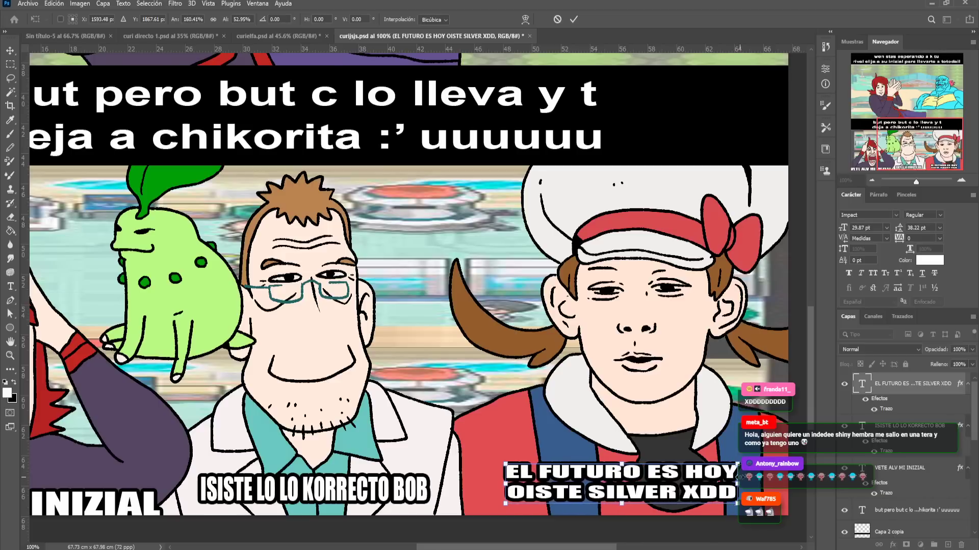
{"action": "left_click", "coordinate": [695, 530]}
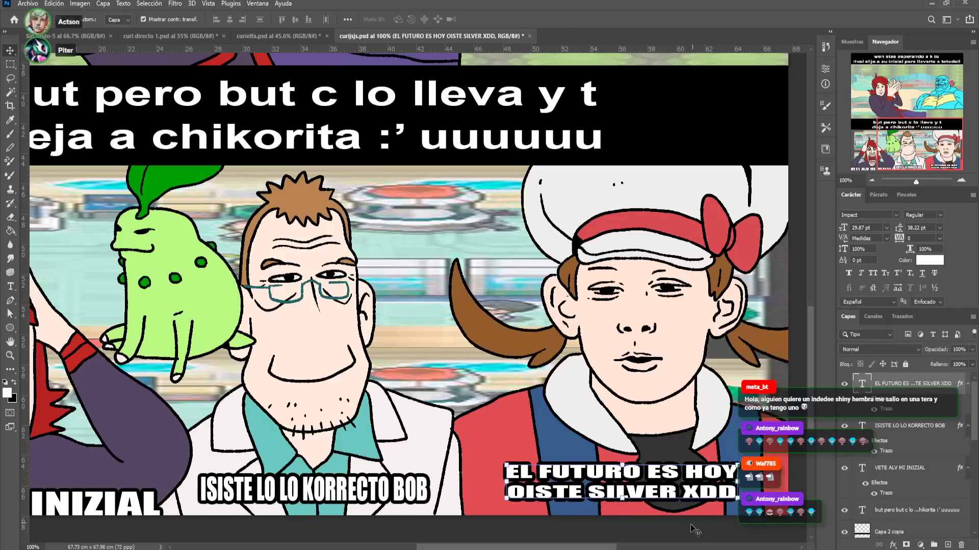
{"action": "left_click", "coordinate": [692, 534]}
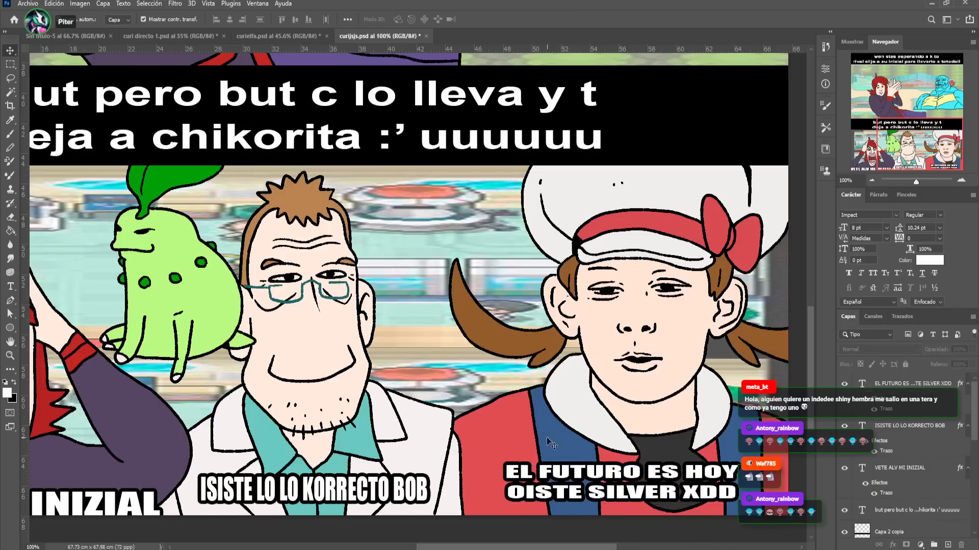
Remove the H from "HOY" so the caption's first line reads "EL FUTURO ES OY"
{"action": "left_click", "coordinate": [10, 286]}
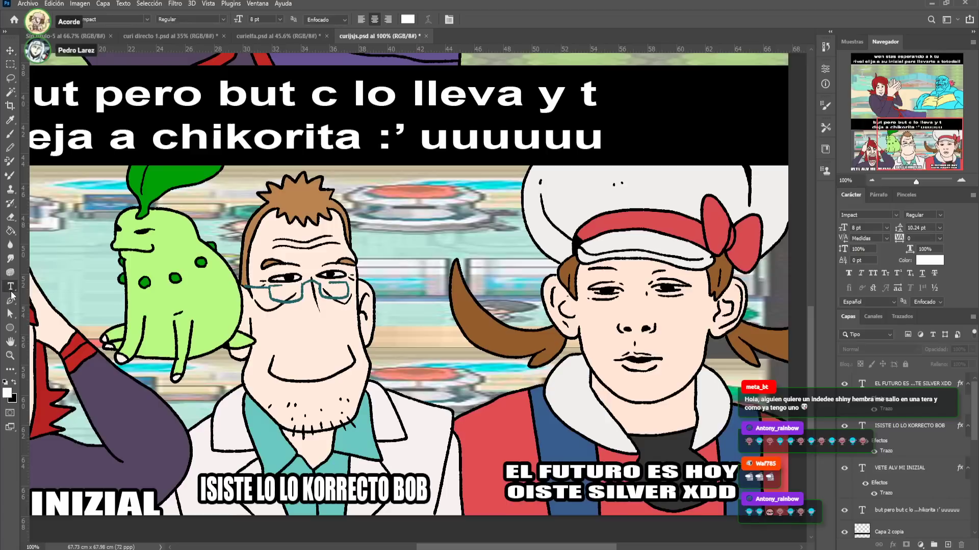
{"action": "left_click", "coordinate": [705, 473]}
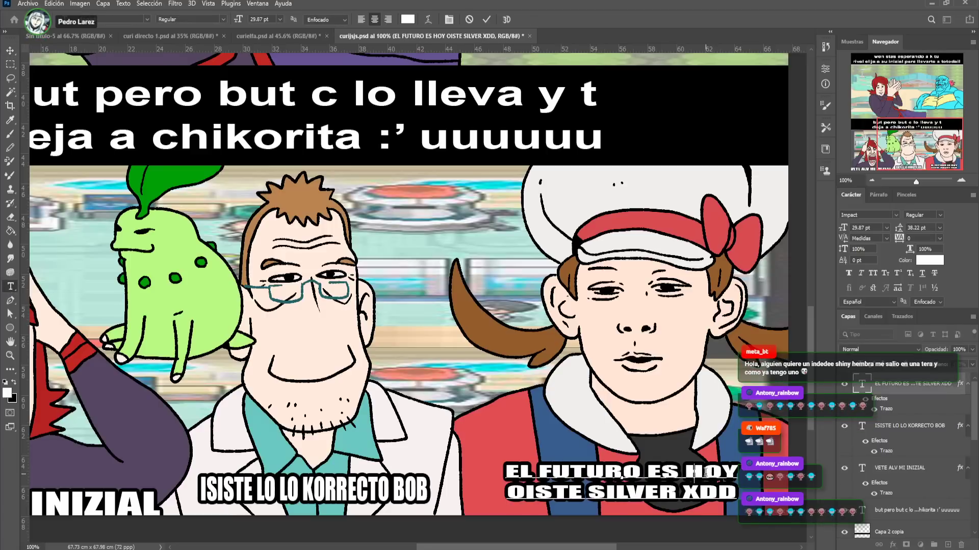
{"action": "key", "text": "BackSpace"}
{"action": "left_click", "coordinate": [8, 52]}
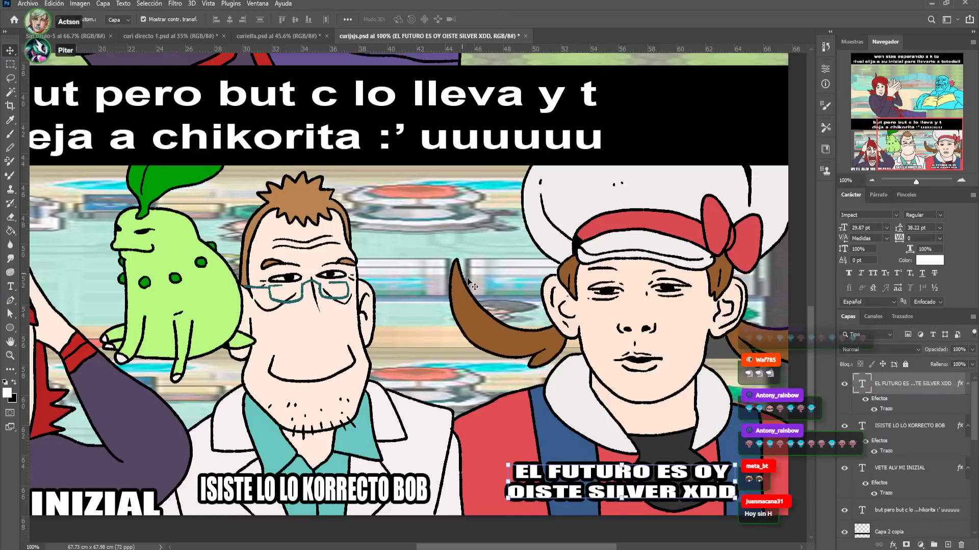
Copy the two-line caption into the upper panel over the red-haired character's torso
{"action": "left_click_drag", "start_coordinate": [476, 294], "coordinate": [519, 306]}
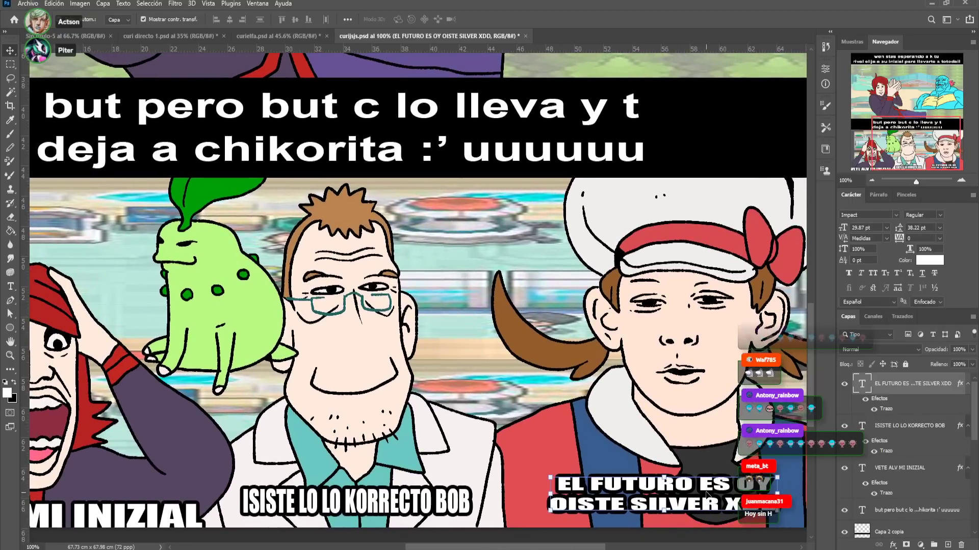
{"action": "left_click_drag", "start_coordinate": [706, 489], "coordinate": [458, 271]}
{"action": "key", "text": "t"}
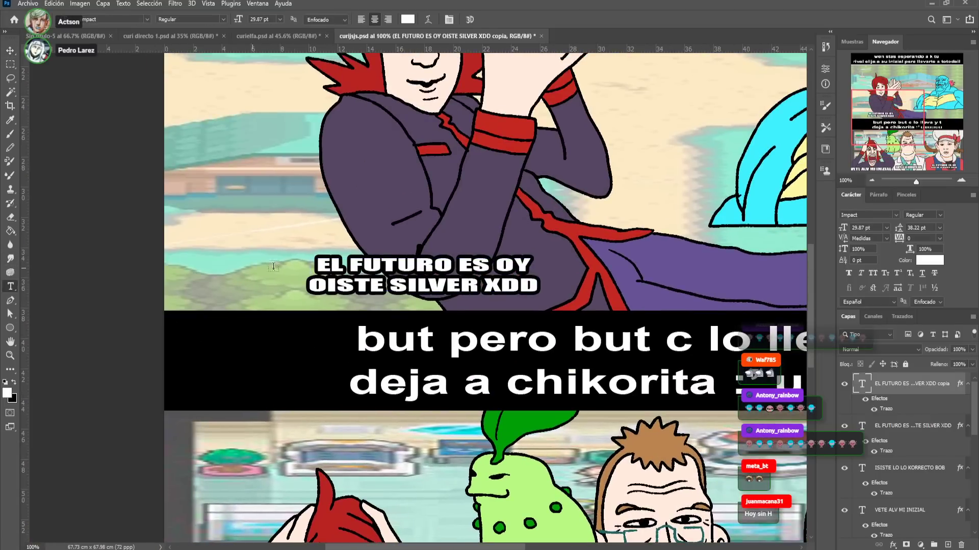
Replace the copied caption's text with "AORA SI C-VIENE LO CHIDO EQUISDExddd" on one line
{"action": "left_click_drag", "start_coordinate": [318, 264], "coordinate": [606, 308]}
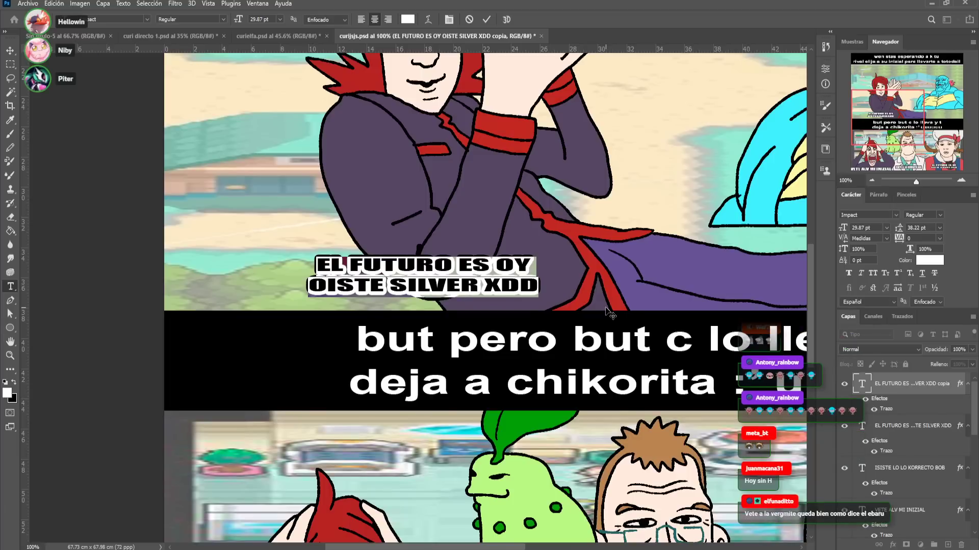
{"action": "type", "text": "AORA "}
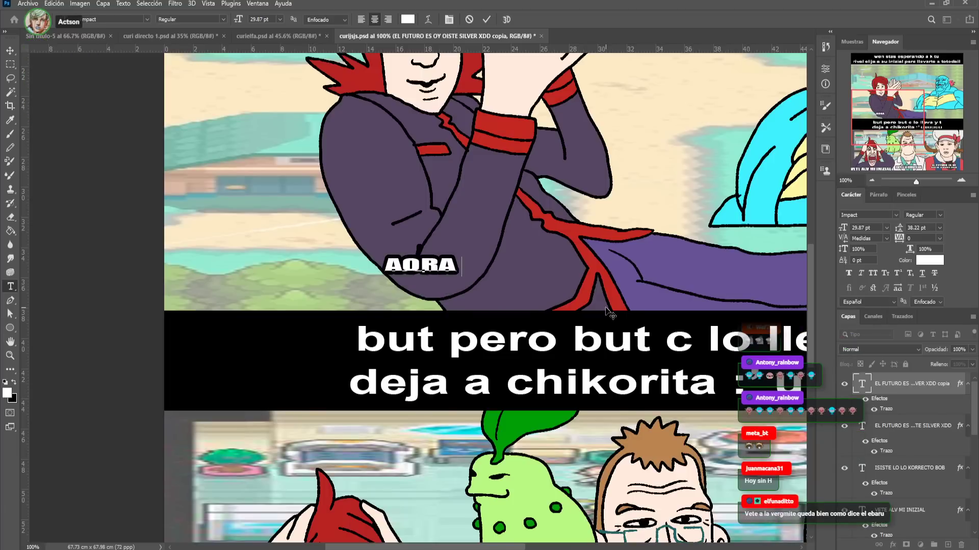
{"action": "type", "text": "SI C"}
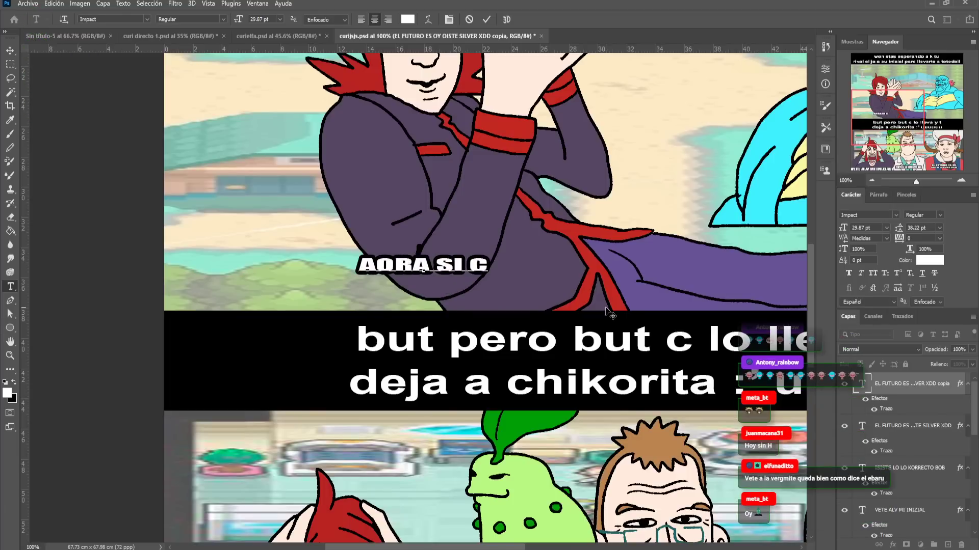
{"action": "type", "text": "-VIE"}
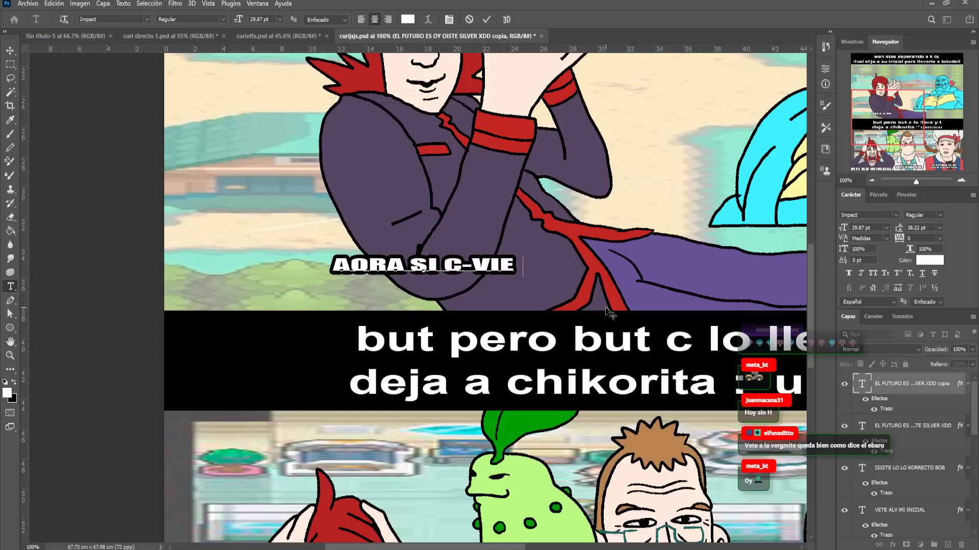
{"action": "type", "text": "NE LO CHIDO"}
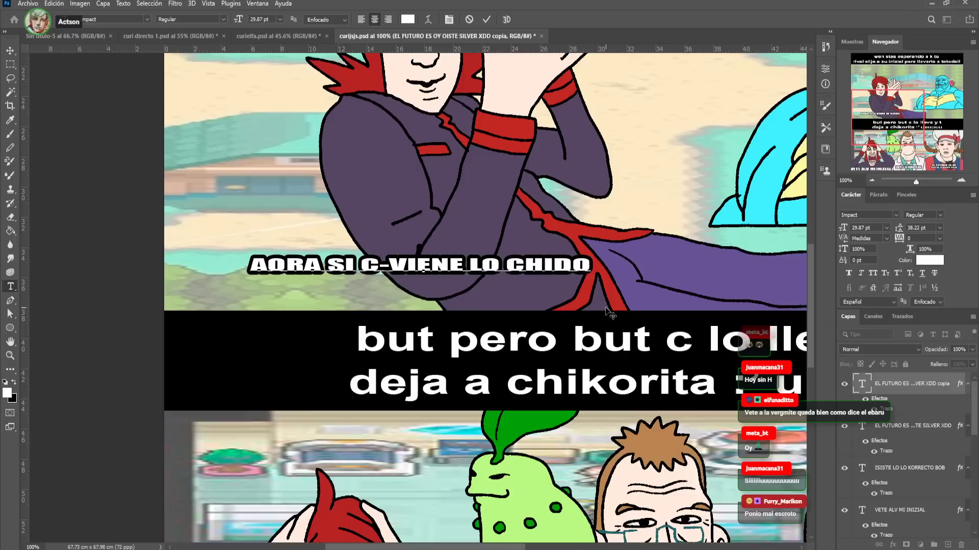
{"action": "type", "text": " EQUISDE"}
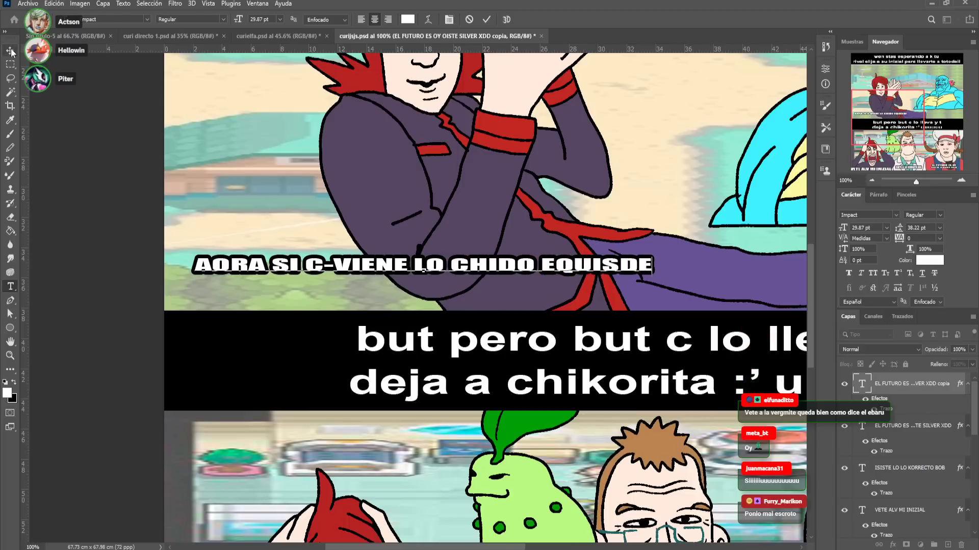
{"action": "type", "text": "xddd"}
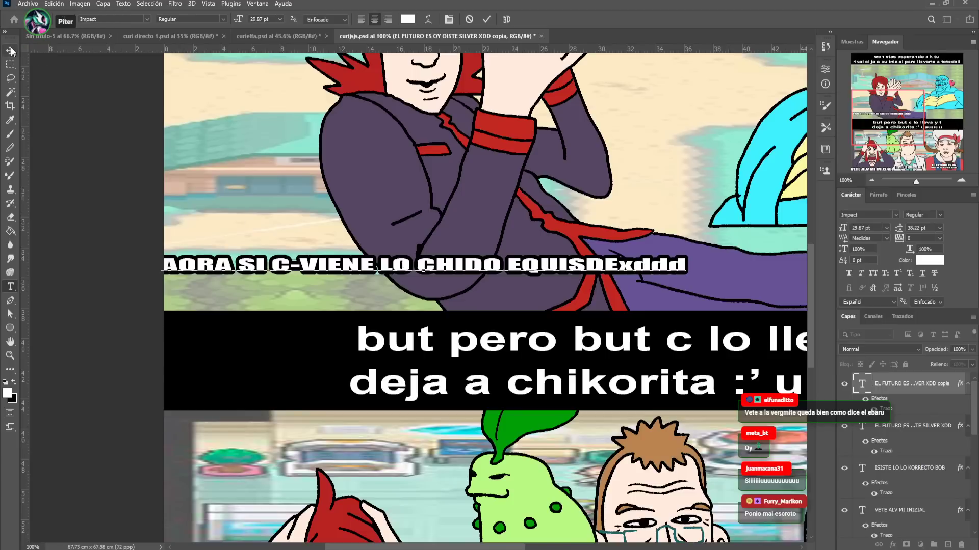
Move the "AORA SI C-VIENE LO CHIDO" caption down to the upper panel's bottom edge, fully inside the image
{"action": "left_click", "coordinate": [11, 51]}
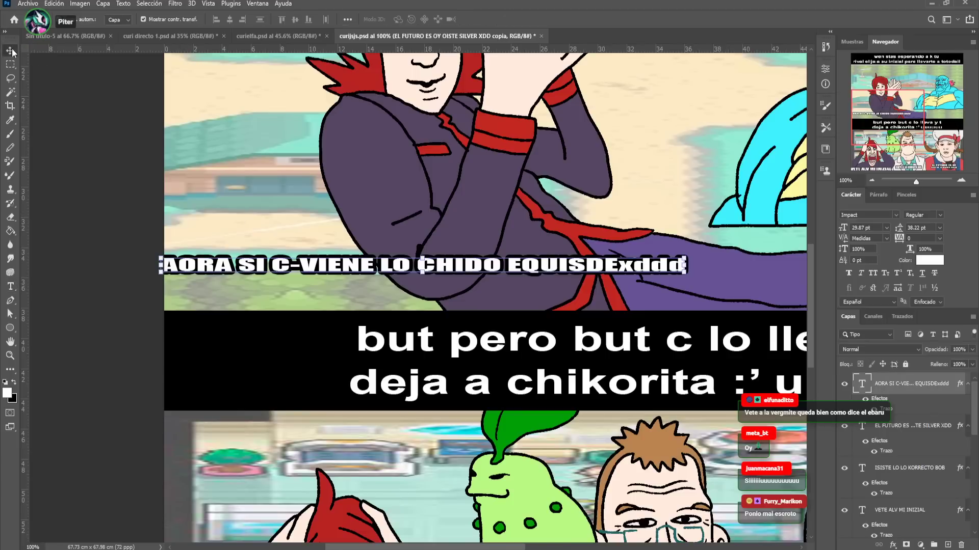
{"action": "left_click_drag", "start_coordinate": [319, 269], "coordinate": [339, 285]}
{"action": "left_click_drag", "start_coordinate": [687, 205], "coordinate": [570, 202]}
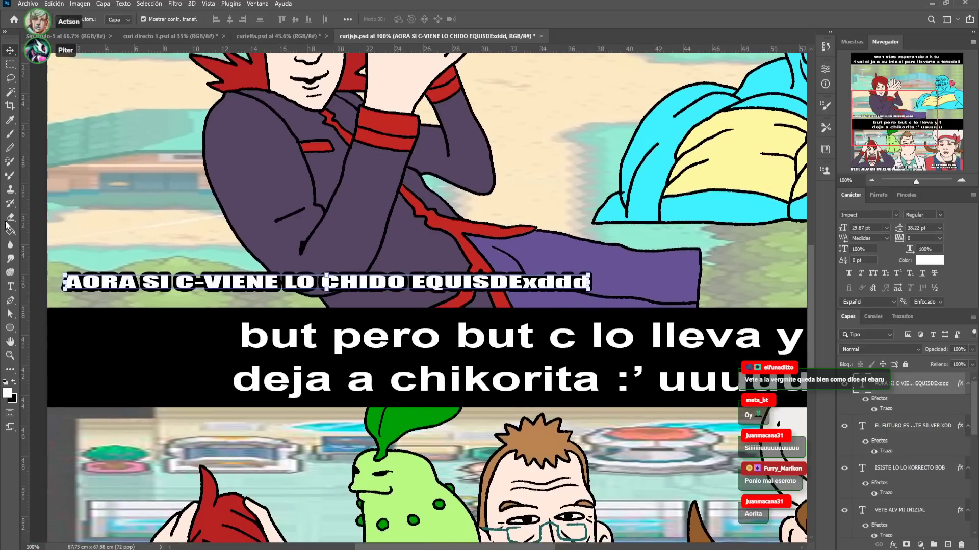
Extend the caption's "xddd" ending with a long run of extra d's and shift the caption right within the panel
{"action": "left_click", "coordinate": [11, 287]}
{"action": "left_click", "coordinate": [585, 282]}
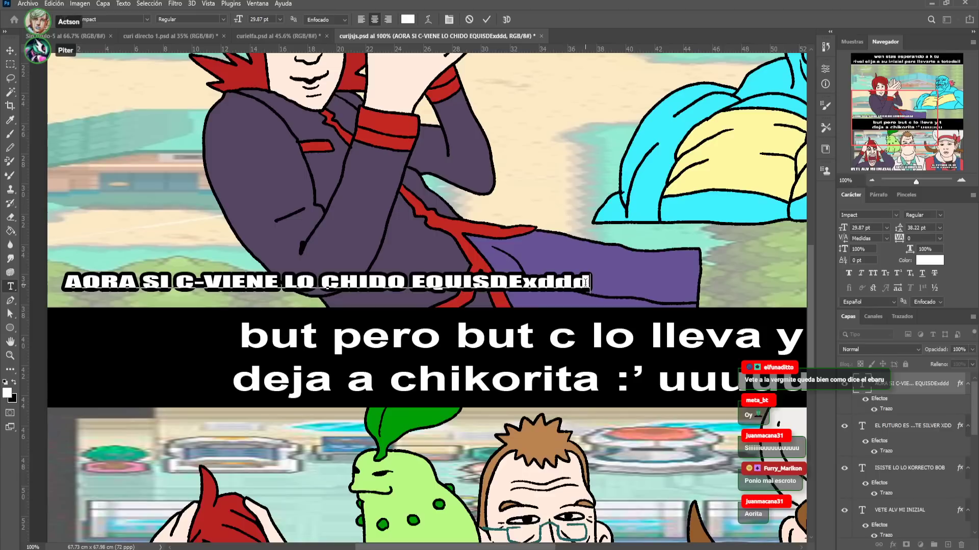
{"action": "type", "text": "ddddddddddd"}
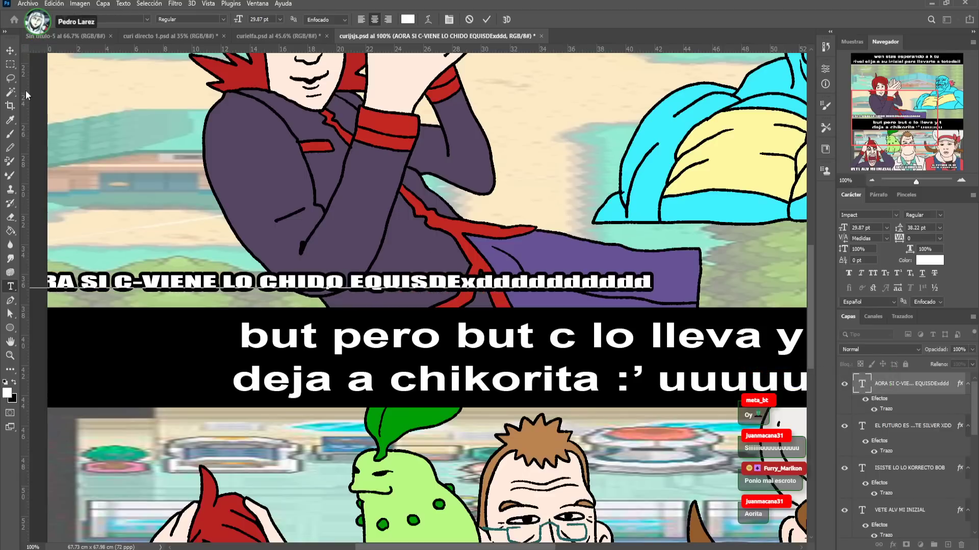
{"action": "left_click", "coordinate": [10, 50]}
{"action": "left_click_drag", "start_coordinate": [390, 283], "coordinate": [447, 288]}
Copy the "AORA SI C-VIENE LO CHIDO" caption over toward the blue character and replace the copy's text with "honestidad"
{"action": "left_click_drag", "start_coordinate": [542, 204], "coordinate": [396, 306]}
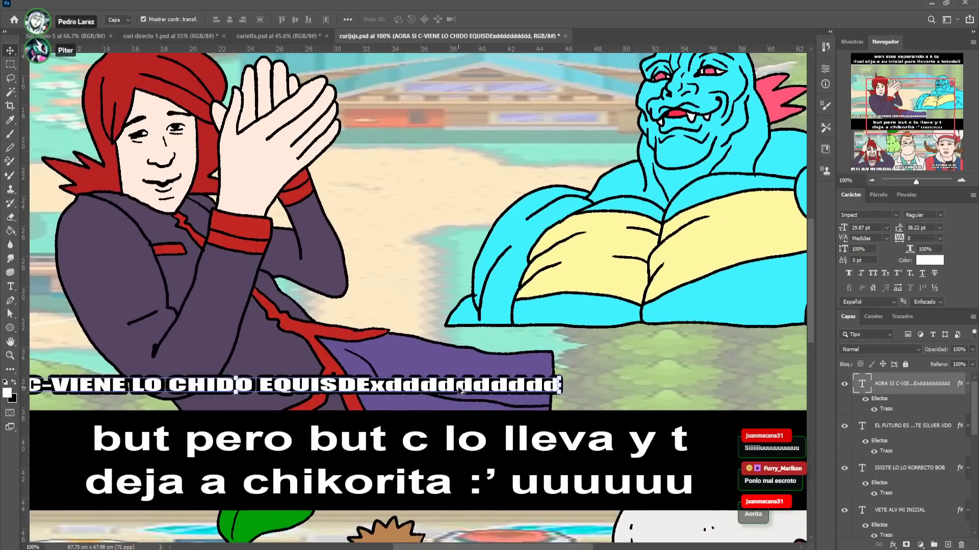
{"action": "left_click_drag", "start_coordinate": [408, 382], "coordinate": [579, 252]}
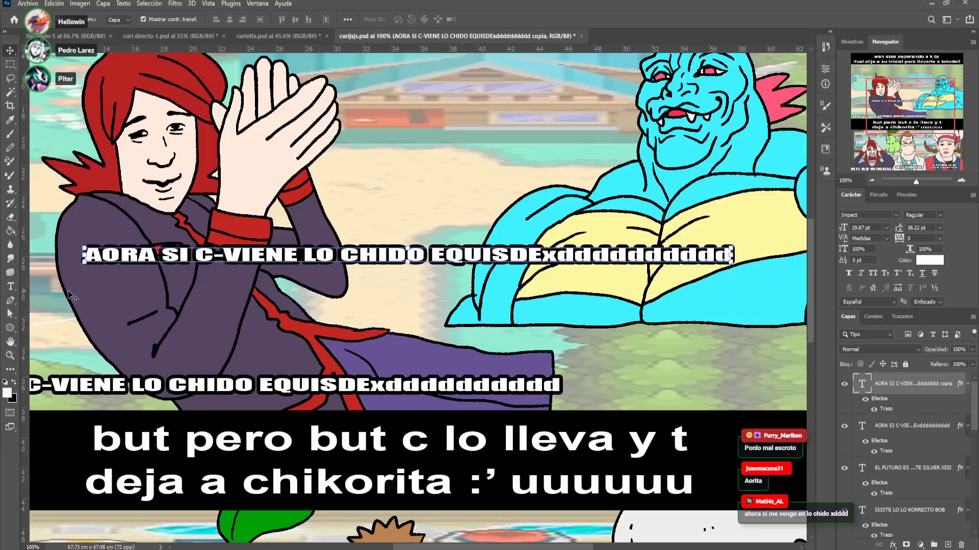
{"action": "key", "text": "t"}
{"action": "left_click_drag", "start_coordinate": [137, 254], "coordinate": [749, 259]}
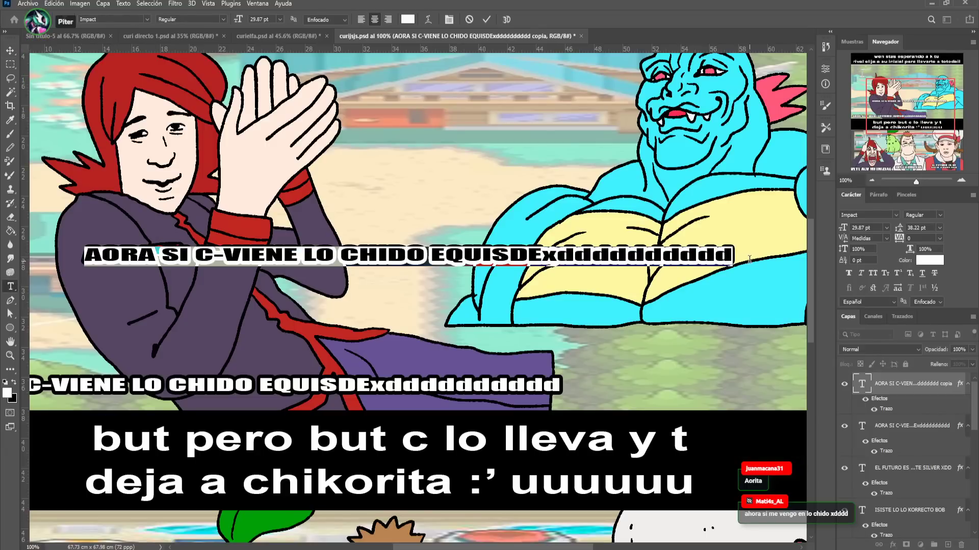
{"action": "type", "text": "t"}
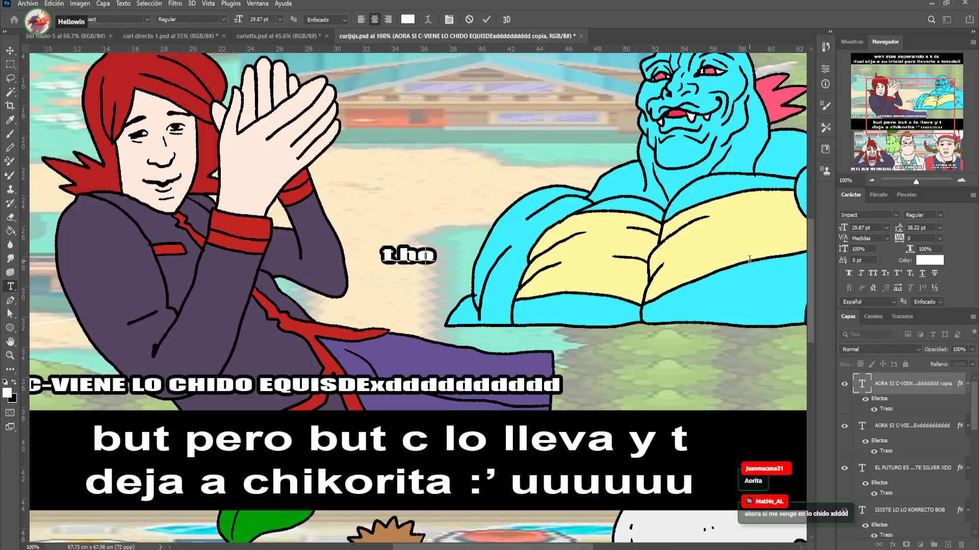
{"action": "key", "text": "BackSpace"}
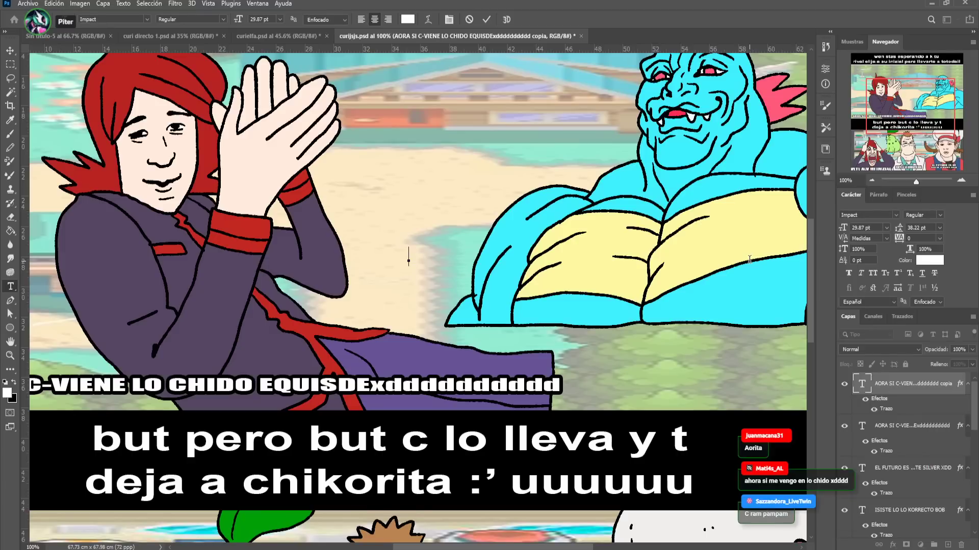
{"action": "type", "text": "honestidad"}
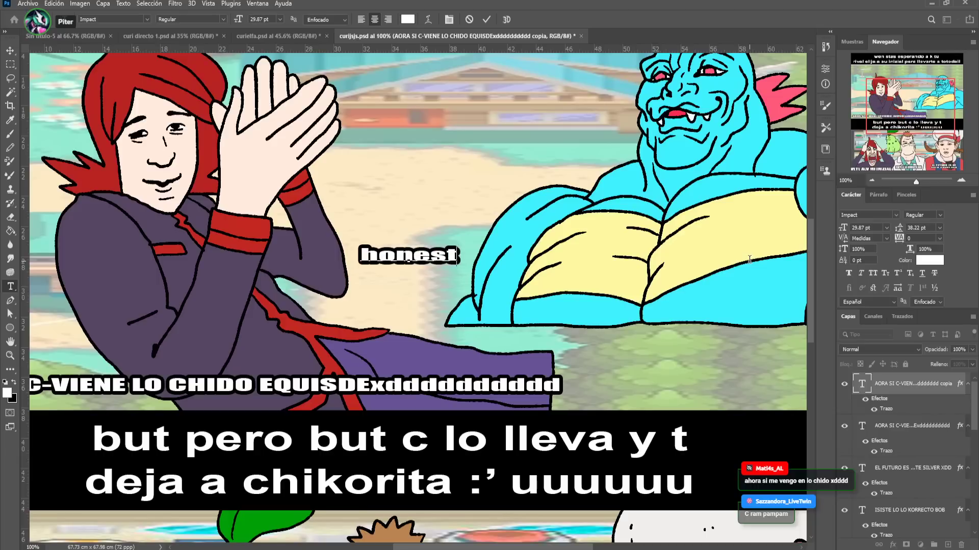
Enlarge the "honestidad" caption to about 182% and place it along the lower edge of the blue character's chest
{"action": "left_click", "coordinate": [9, 50]}
{"action": "left_click_drag", "start_coordinate": [486, 248], "coordinate": [614, 231]}
{"action": "left_click_drag", "start_coordinate": [525, 238], "coordinate": [547, 294]}
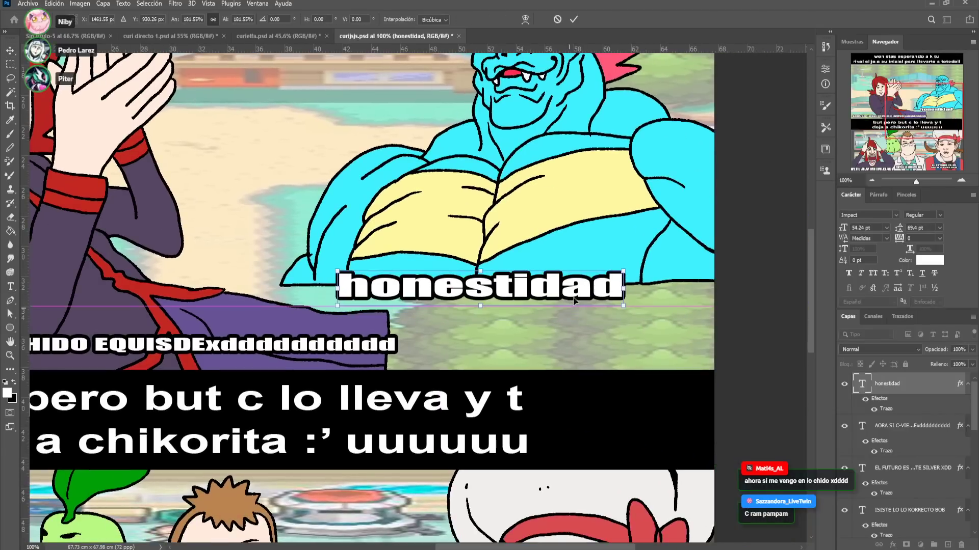
{"action": "key", "text": "Return"}
Replace the blue character's caption text with "t boi a ser sin 0"
{"action": "key", "text": "t"}
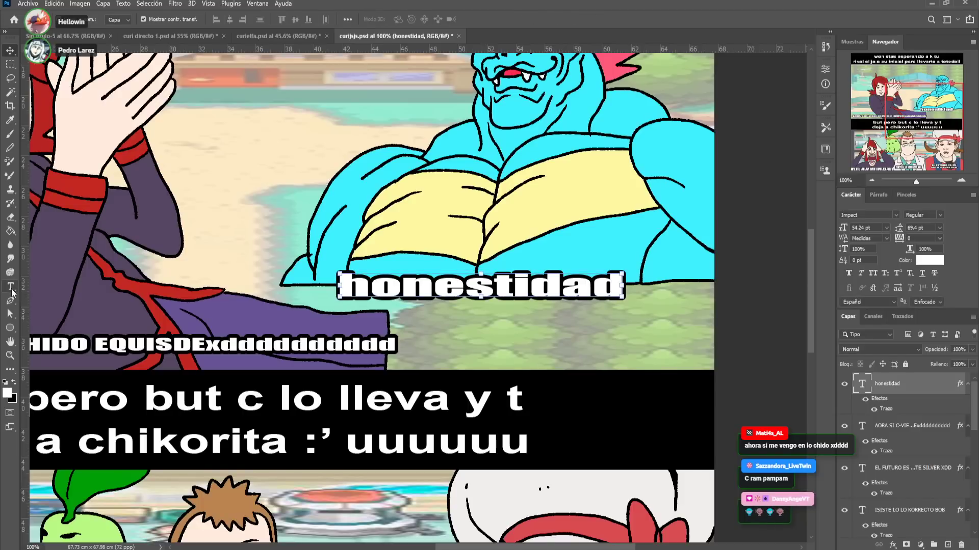
{"action": "left_click_drag", "start_coordinate": [337, 288], "coordinate": [646, 291]}
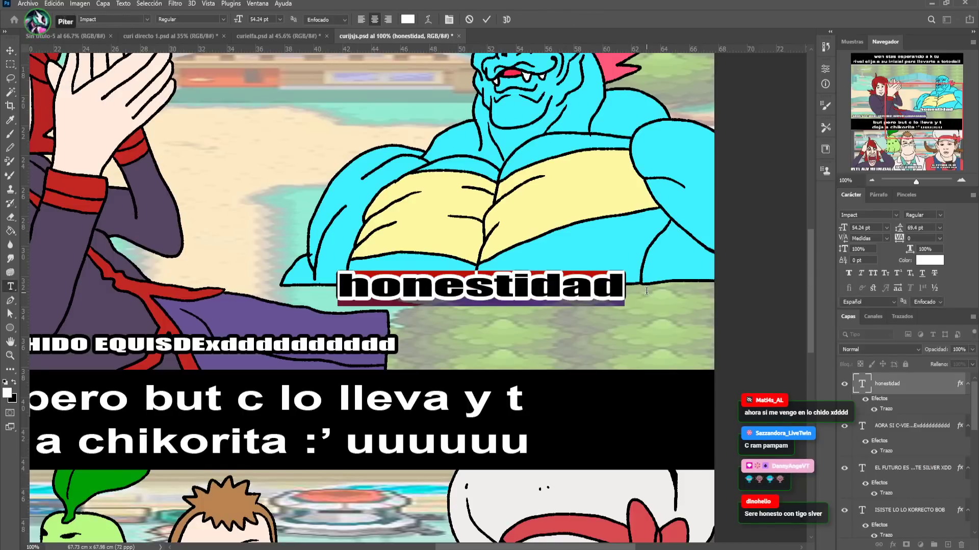
{"action": "type", "text": "se"}
{"action": "key", "text": "BackSpace"}
{"action": "key", "text": "BackSpace"}
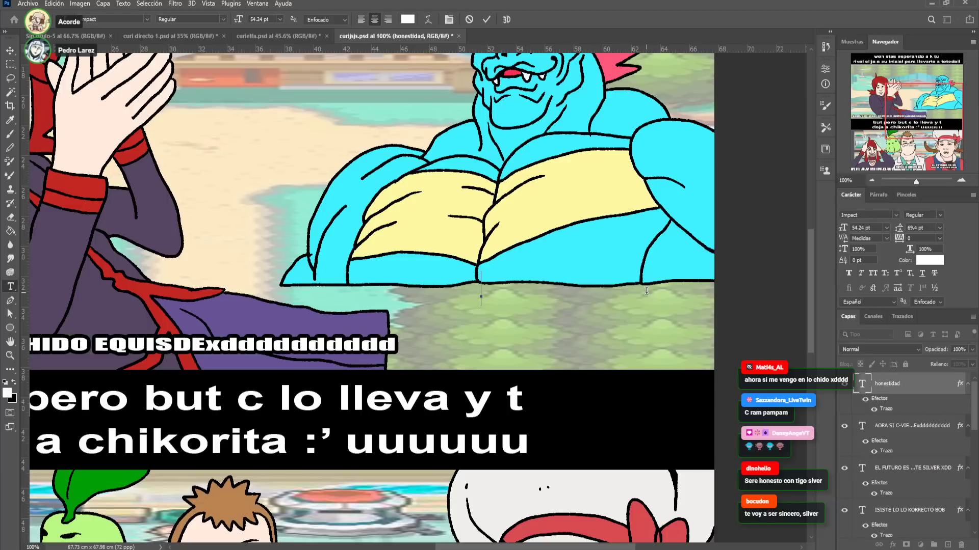
{"action": "type", "text": "res"}
{"action": "key", "text": "BackSpace"}
{"action": "key", "text": "BackSpace"}
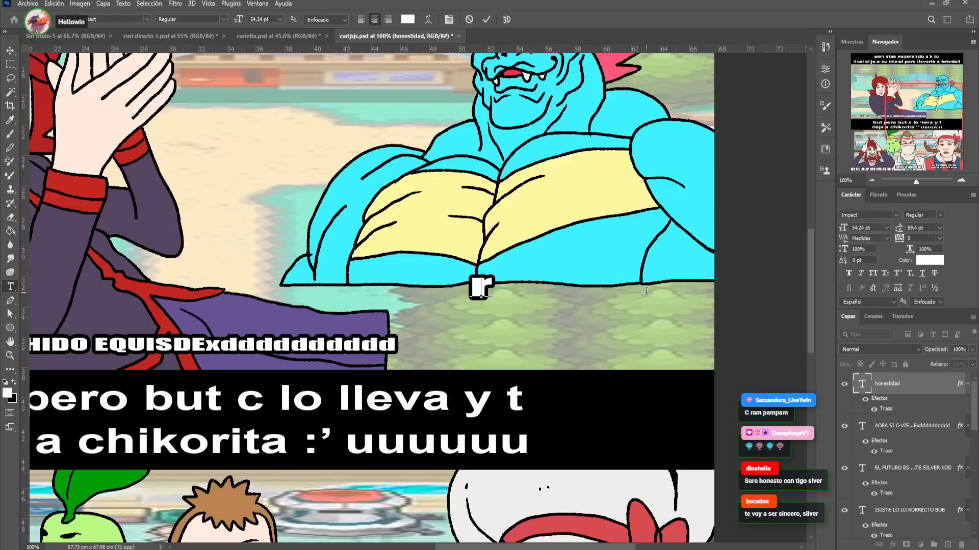
{"action": "key", "text": "BackSpace"}
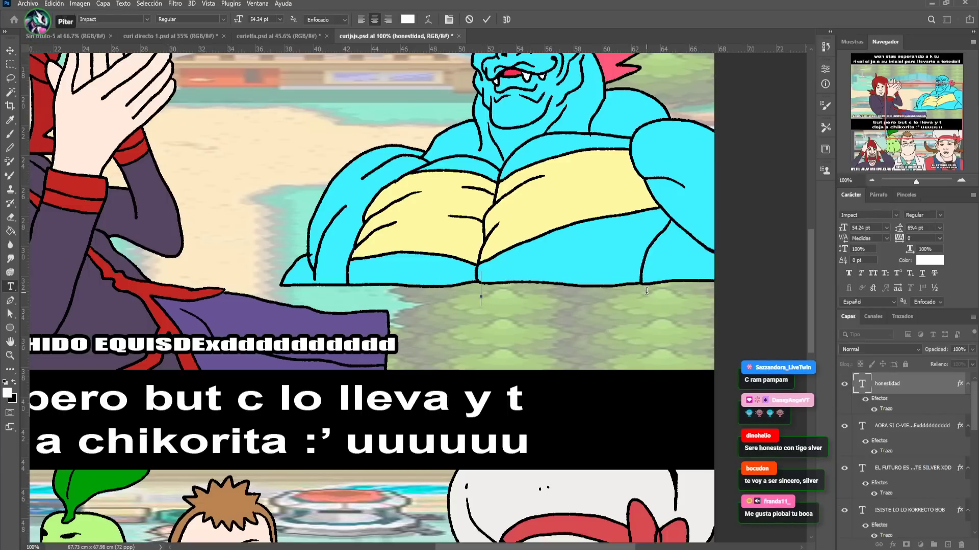
{"action": "type", "text": "t boi"}
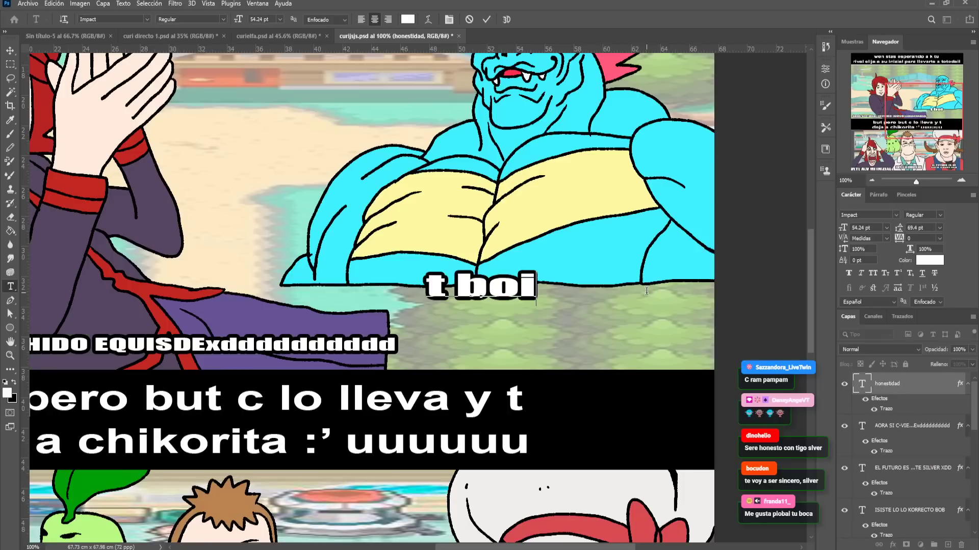
{"action": "type", "text": " a c"}
{"action": "key", "text": "BackSpace"}
{"action": "key", "text": "BackSpace"}
{"action": "type", "text": "ser"}
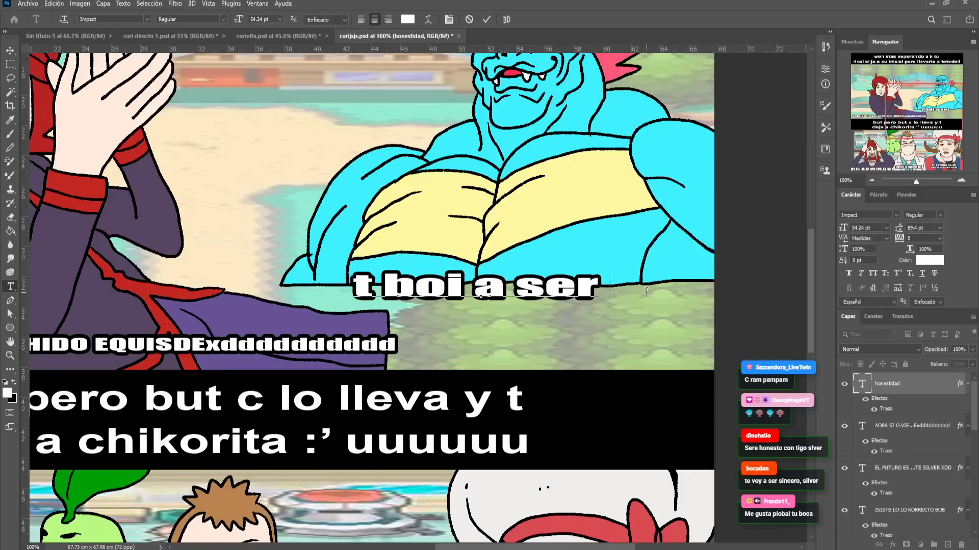
{"action": "type", "text": " sin 0"}
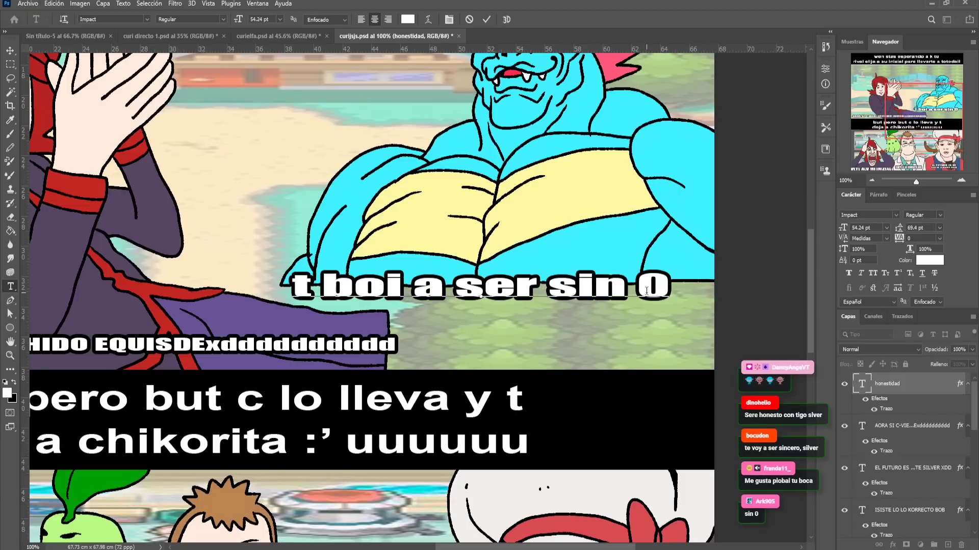
{"action": "left_click", "coordinate": [14, 54]}
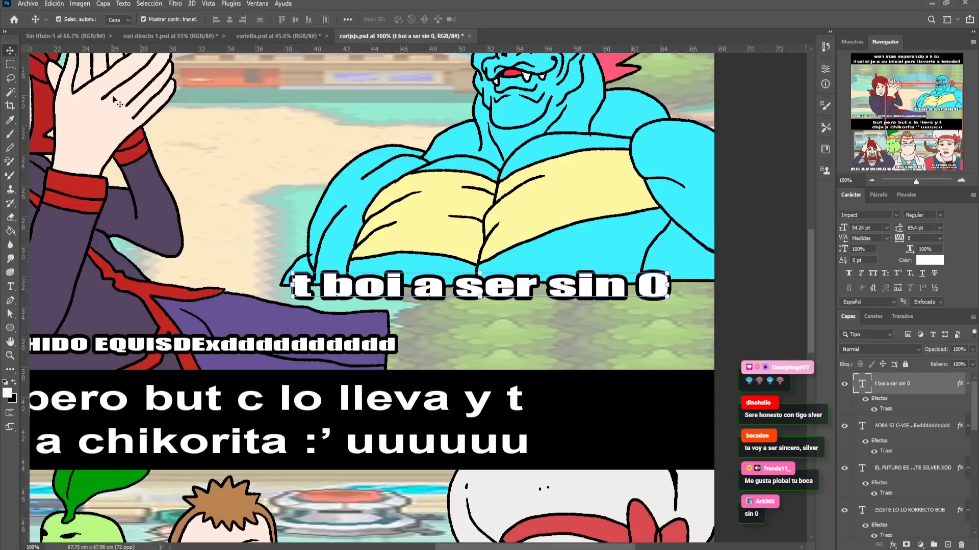
Stretch the "but pero but c lo lleva" headline horizontally to about 155% so it spans the black band
{"action": "left_click_drag", "start_coordinate": [918, 182], "coordinate": [913, 182]}
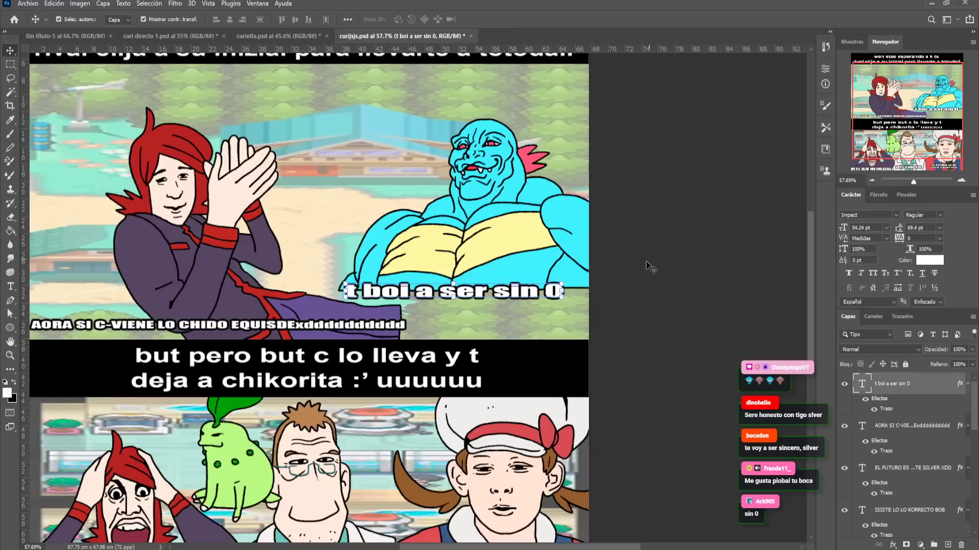
{"action": "scroll", "coordinate": [646, 261], "scroll_direction": "up", "scroll_amount": 5}
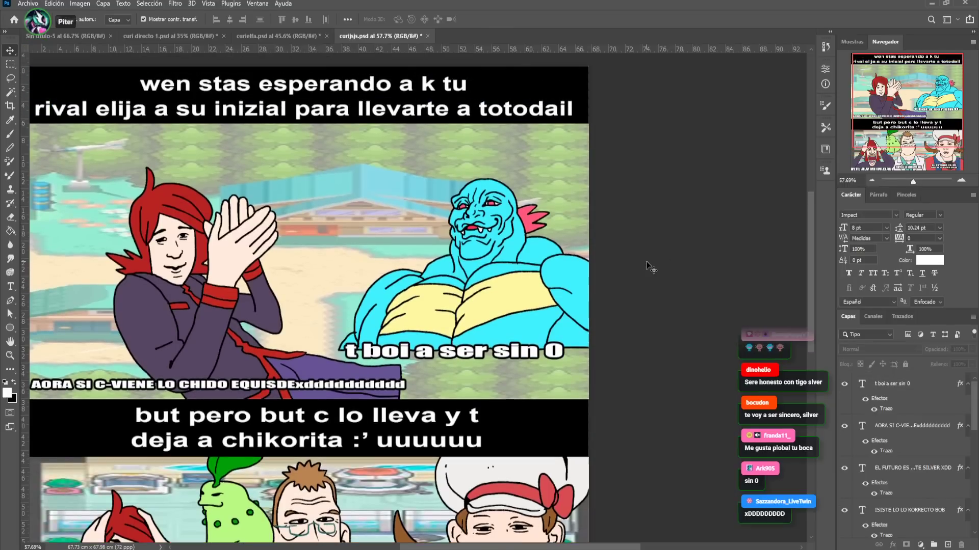
{"action": "scroll", "coordinate": [646, 261], "scroll_direction": "down", "scroll_amount": 2}
{"action": "left_click_drag", "start_coordinate": [347, 361], "coordinate": [460, 362]}
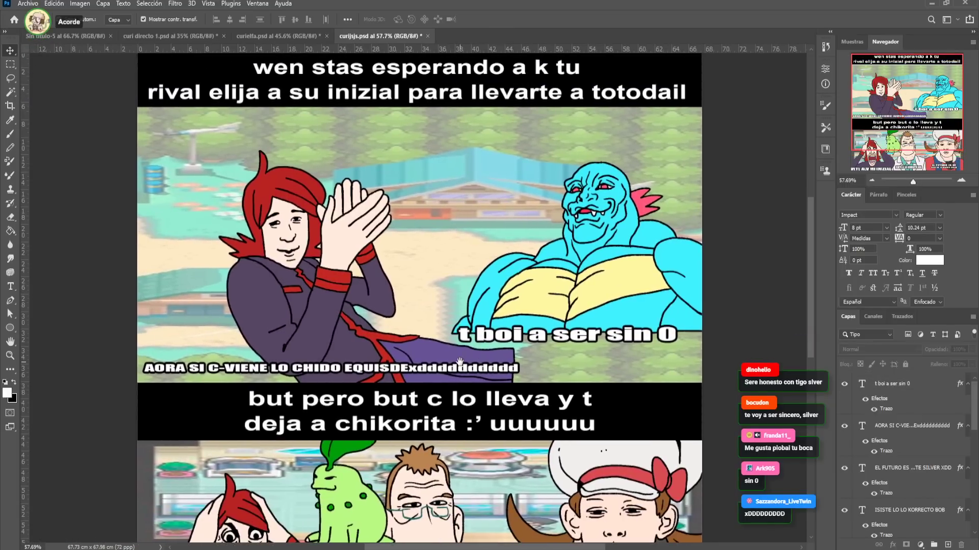
{"action": "left_click", "coordinate": [497, 406]}
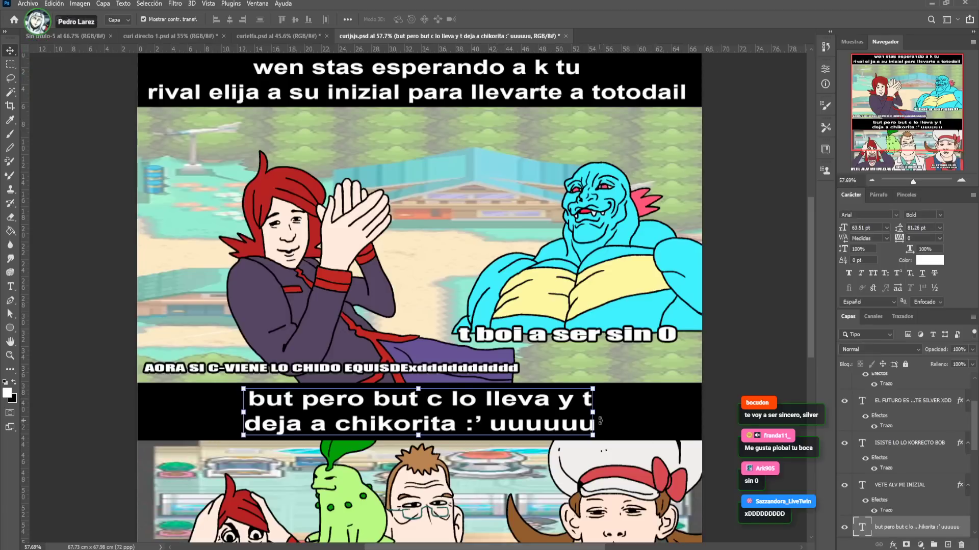
{"action": "left_click_drag", "start_coordinate": [600, 422], "coordinate": [691, 410]}
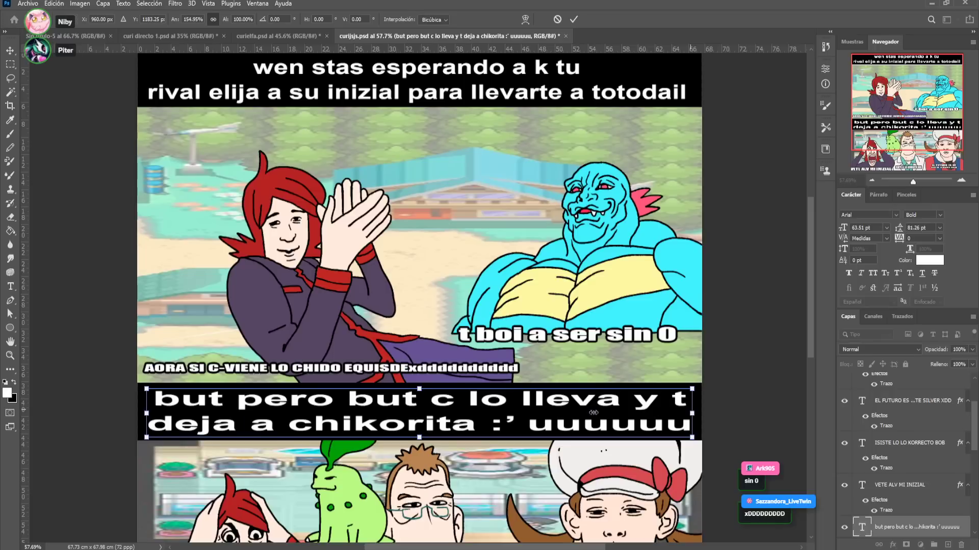
{"action": "key", "text": "Return"}
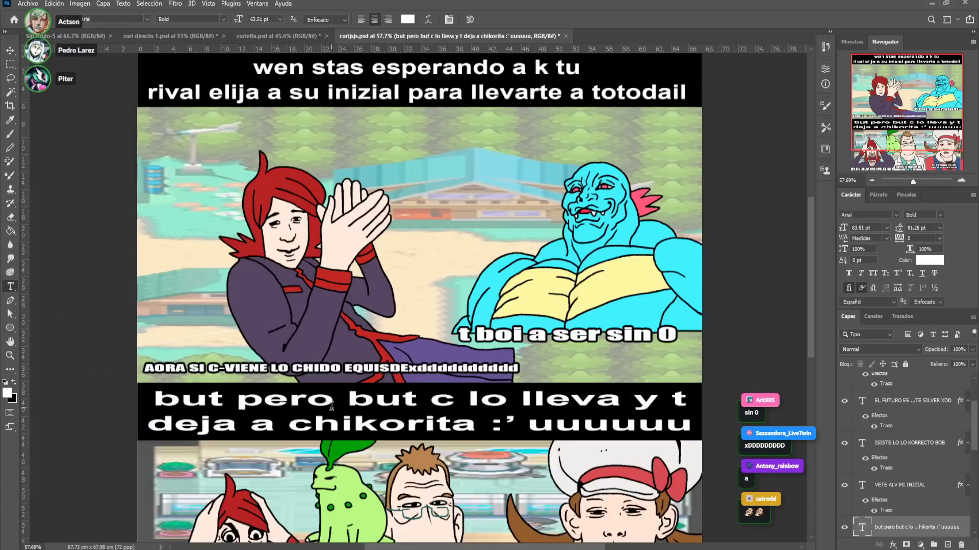
Capitalise the lower headline's opening as "BUT PERO BUT" and squeeze the text to about 86% width to fit the band
{"action": "left_click_drag", "start_coordinate": [416, 403], "coordinate": [150, 393]}
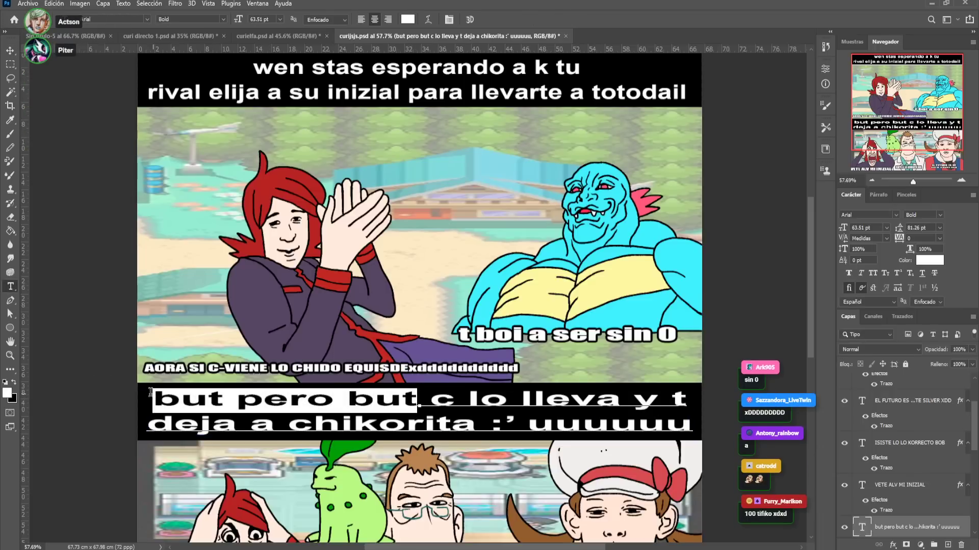
{"action": "type", "text": "BUT PERO BU"}
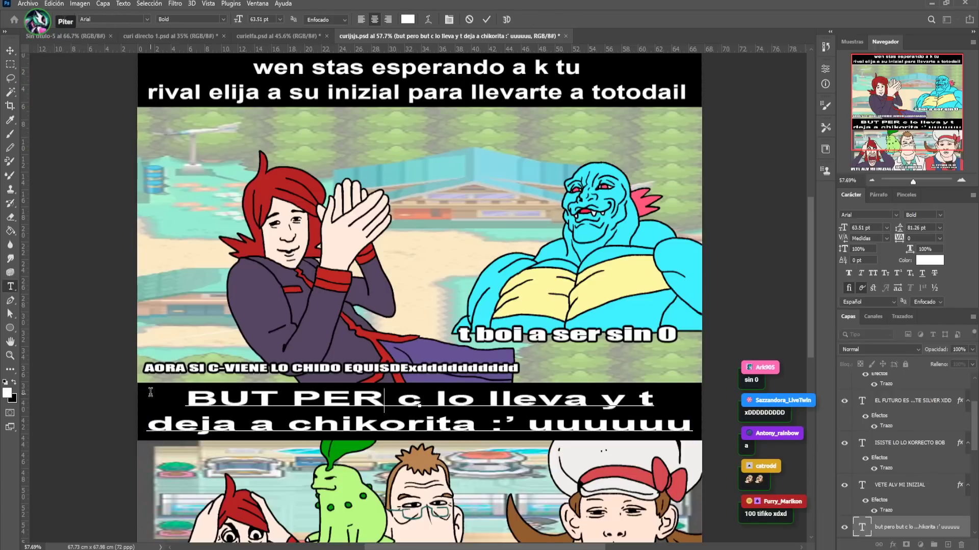
{"action": "type", "text": "T"}
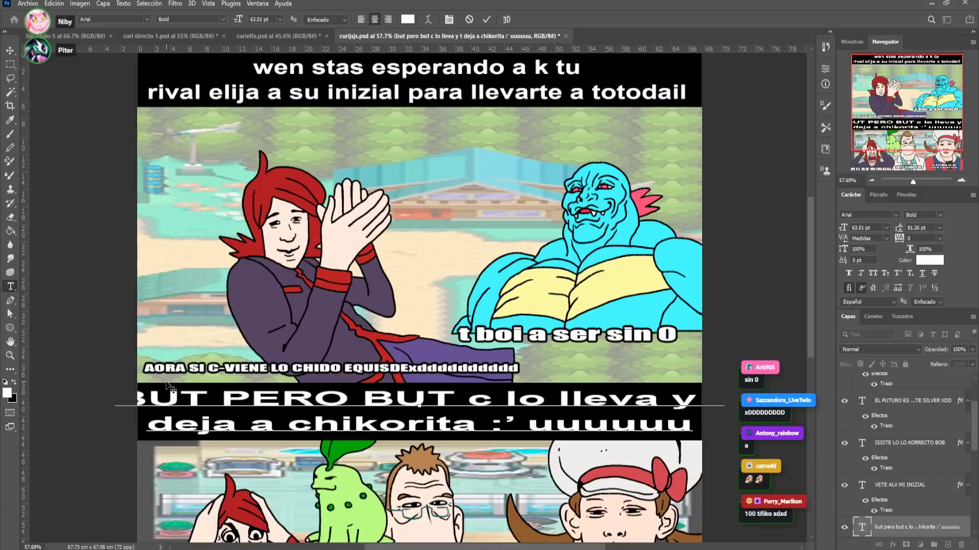
{"action": "left_click", "coordinate": [10, 52]}
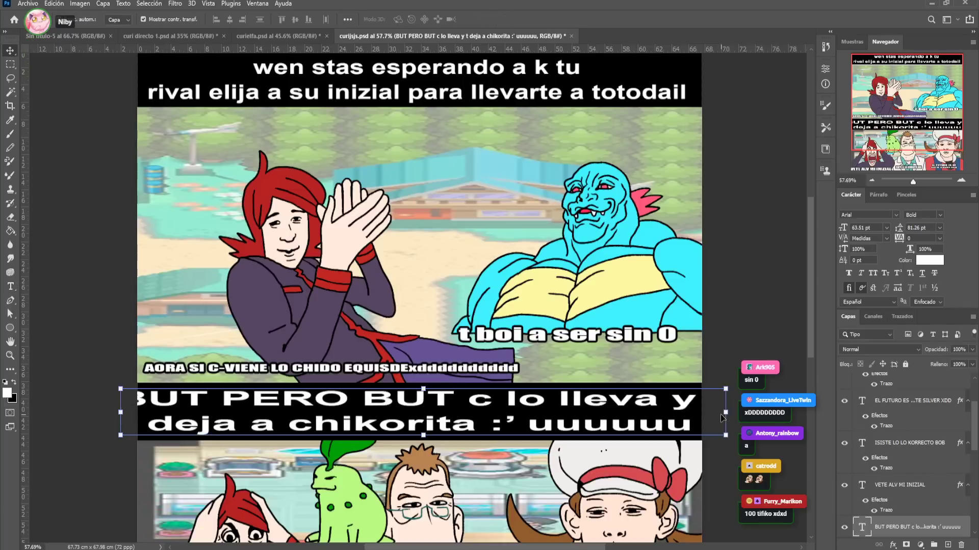
{"action": "left_click_drag", "start_coordinate": [727, 411], "coordinate": [686, 408]}
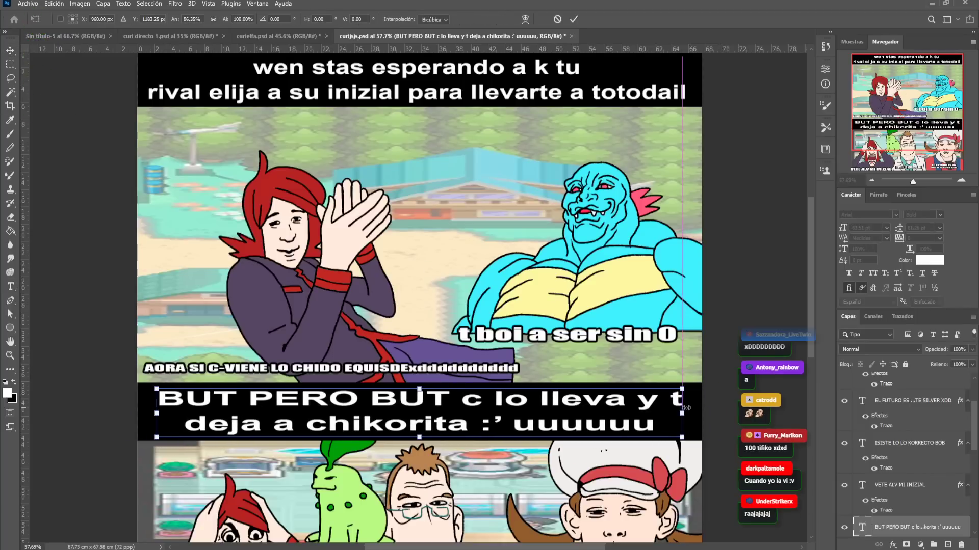
{"action": "key", "text": "Return"}
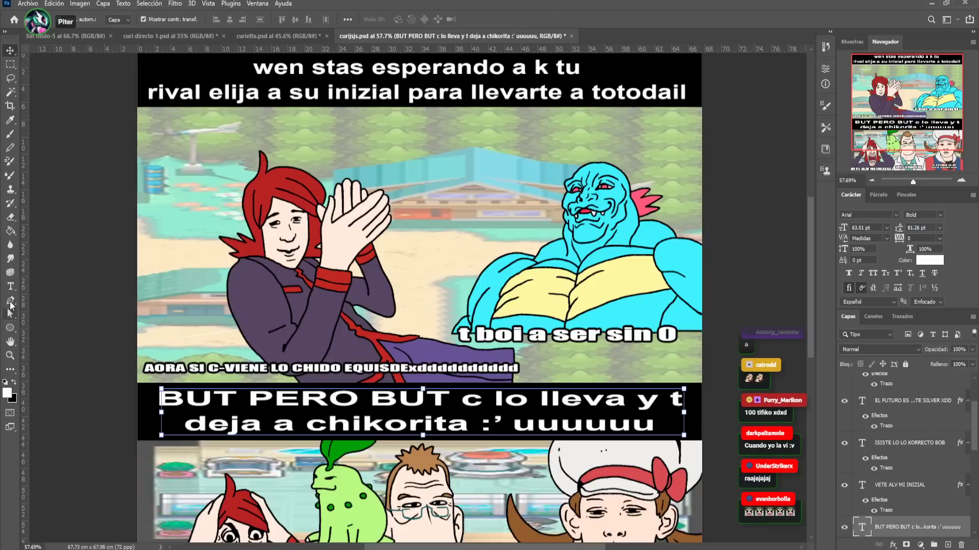
Change the ending of the lower headline's second line to ":’Vuuuuu", removing the space after the apostrophe
{"action": "left_click", "coordinate": [10, 287]}
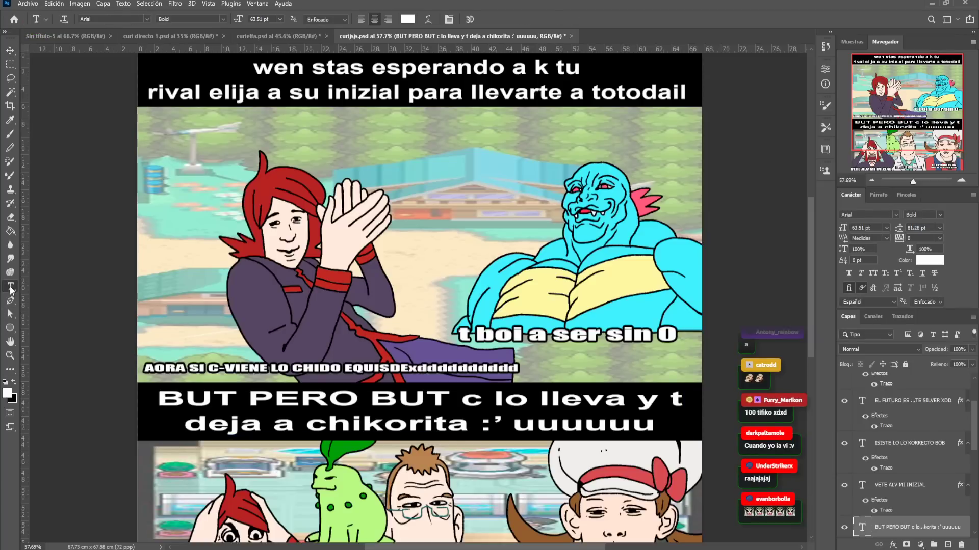
{"action": "left_click", "coordinate": [511, 425]}
{"action": "key", "text": "BackSpace"}
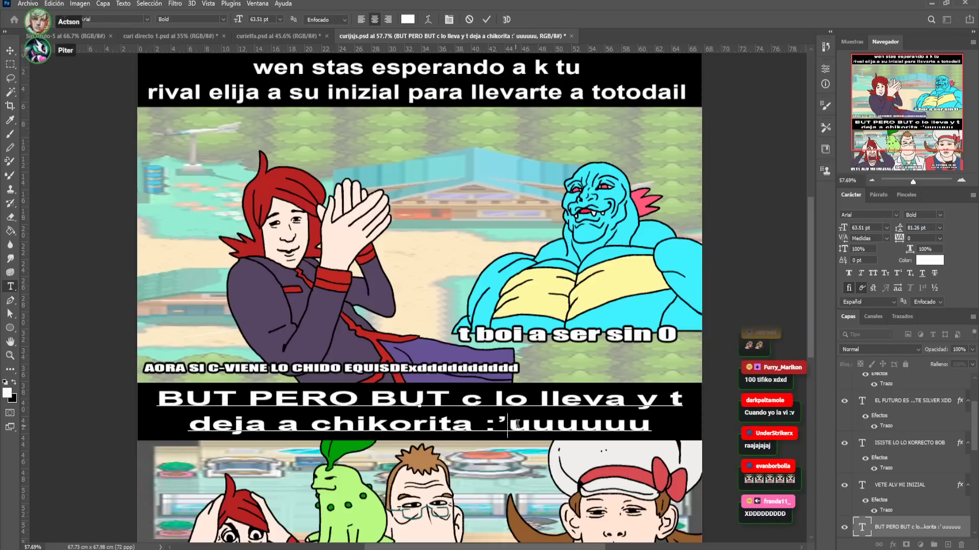
{"action": "left_click_drag", "start_coordinate": [510, 425], "coordinate": [526, 426]}
{"action": "type", "text": "V"}
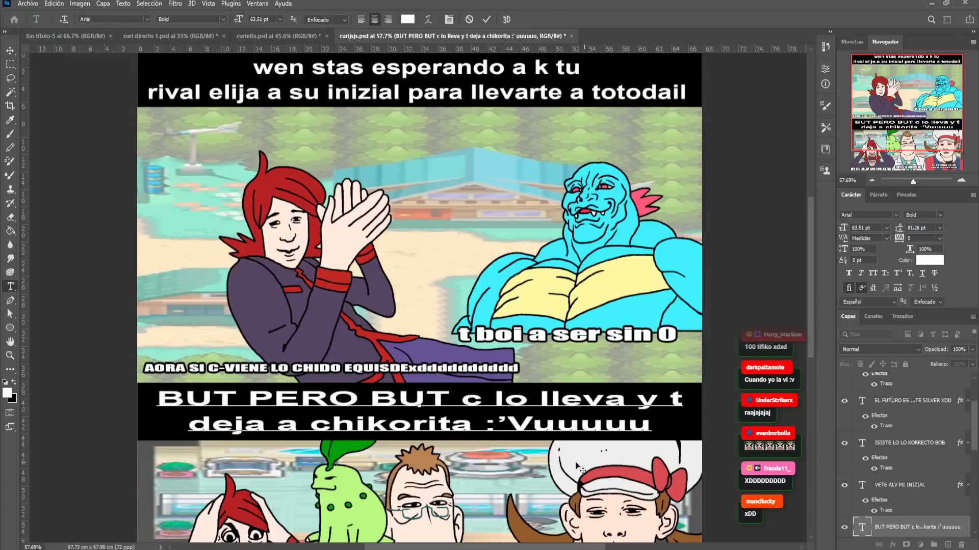
{"action": "left_click", "coordinate": [14, 51]}
Save the meme document
{"action": "scroll", "coordinate": [501, 294], "scroll_direction": "up", "scroll_amount": 3}
{"action": "scroll", "coordinate": [500, 293], "scroll_direction": "up", "scroll_amount": 1}
{"action": "key", "text": "ctrl+s"}
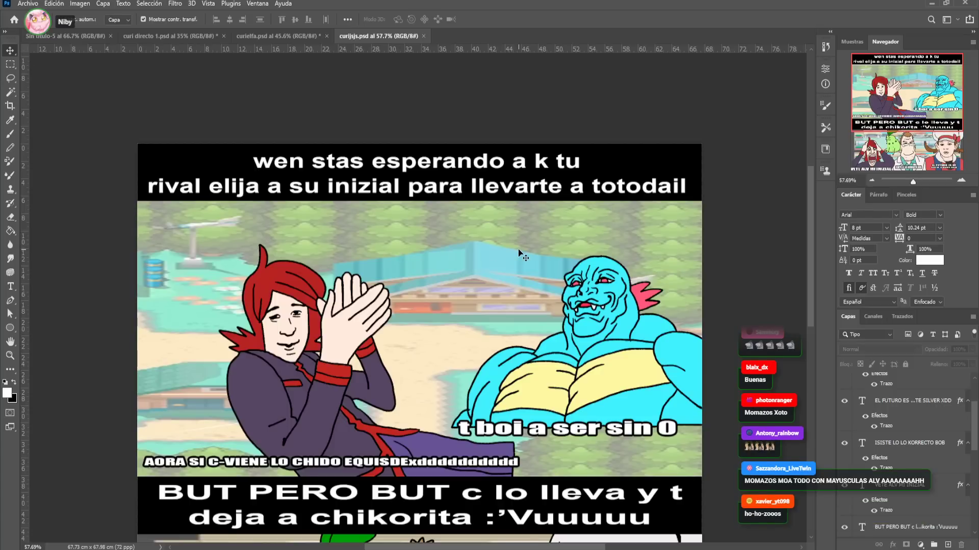
Paste the copied picture of the flying orange bird, enlarge it to about 191% and place it high between the upper panel's two characters
{"action": "key", "text": "ctrl+v"}
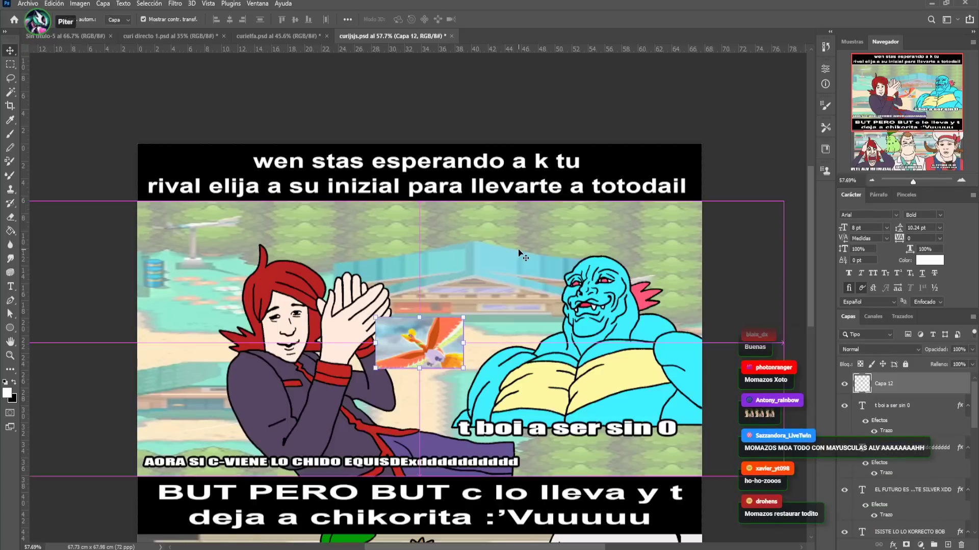
{"action": "left_click_drag", "start_coordinate": [430, 331], "coordinate": [523, 257]}
{"action": "key", "text": "ctrl+t"}
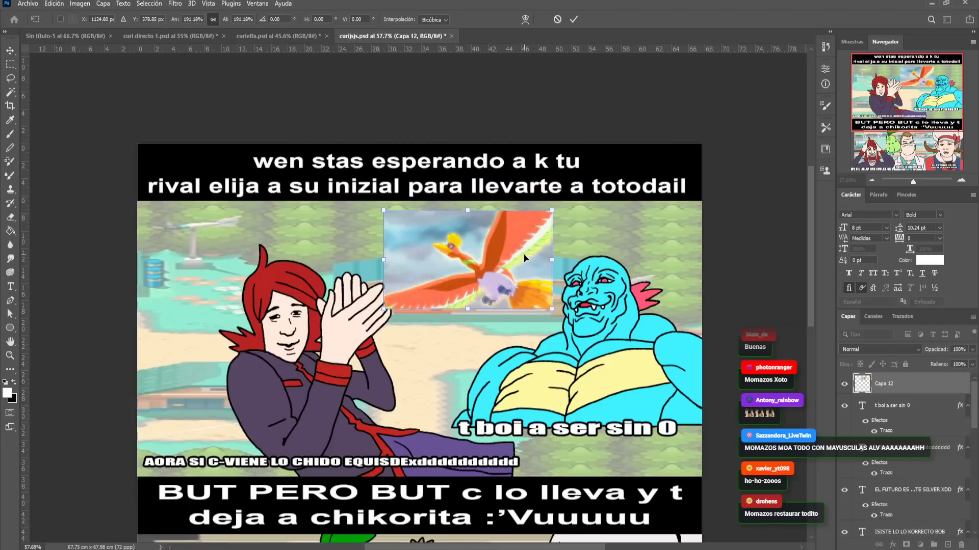
{"action": "key", "text": "Return"}
Add a red Arial Bold caption "MOMAZOS JOJO" over the lower part of the bird picture and enlarge it to about 51.5 pt
{"action": "left_click", "coordinate": [12, 287]}
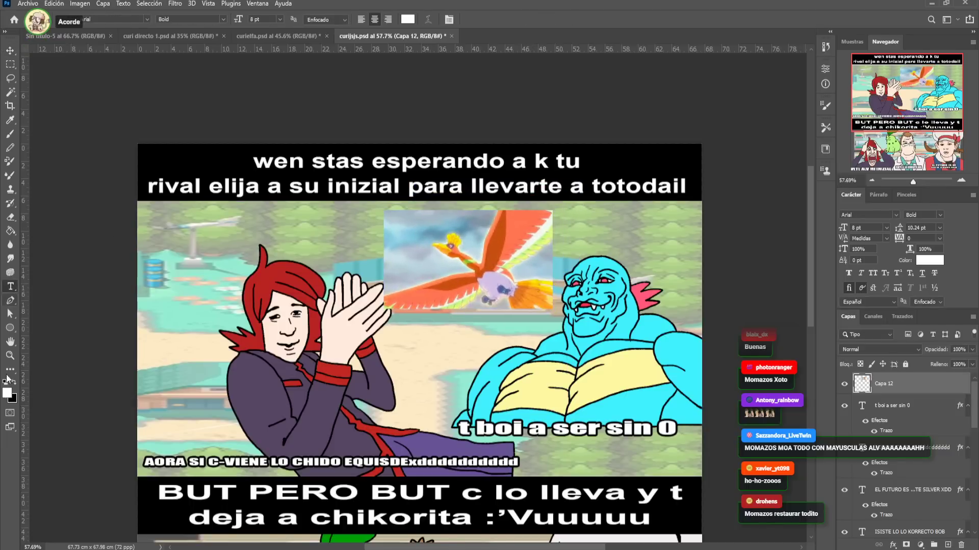
{"action": "key", "text": "i"}
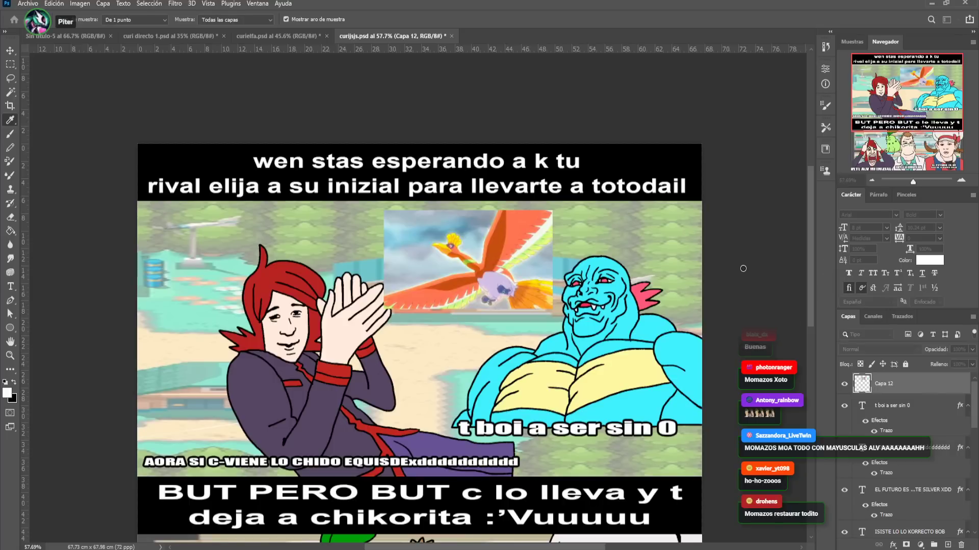
{"action": "left_click", "coordinate": [825, 267]}
{"action": "left_click", "coordinate": [454, 292]}
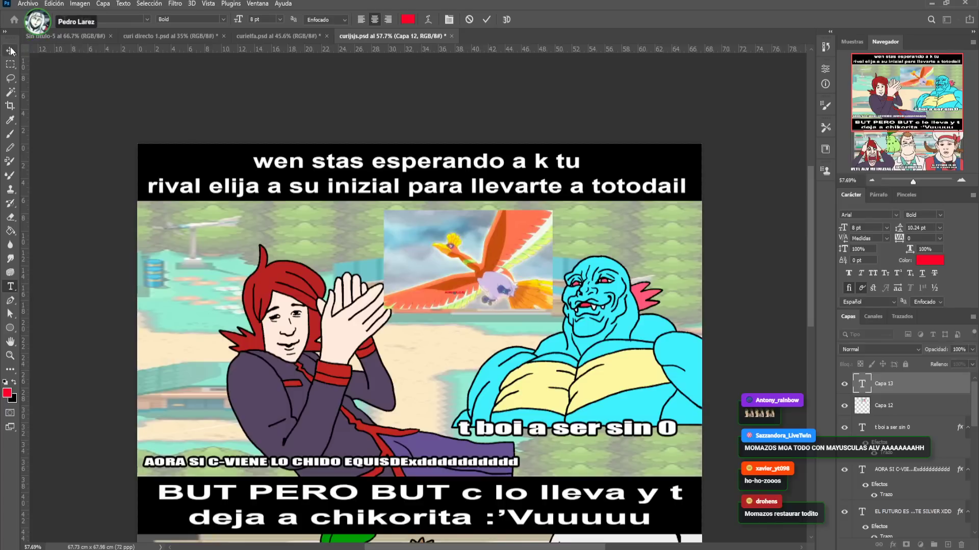
{"action": "key", "text": "ctrl+Return"}
{"action": "key", "text": "v"}
{"action": "mouse_move", "coordinate": [464, 291]}
{"action": "left_mouse_down"}
{"action": "mouse_move", "coordinate": [568, 275]}
{"action": "mouse_move", "coordinate": [470, 298]}
{"action": "left_mouse_up"}
{"action": "key", "text": "Return"}
Replace the caption's first word with "LEGION" and move "JOJO" onto a second line
{"action": "key", "text": "t"}
{"action": "left_click_drag", "start_coordinate": [475, 312], "coordinate": [366, 284]}
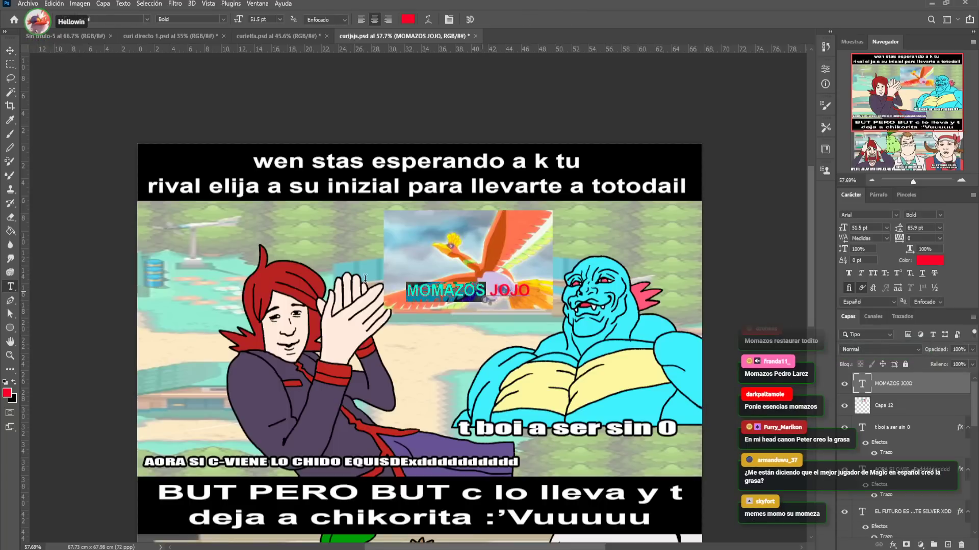
{"action": "type", "text": "LEGION"}
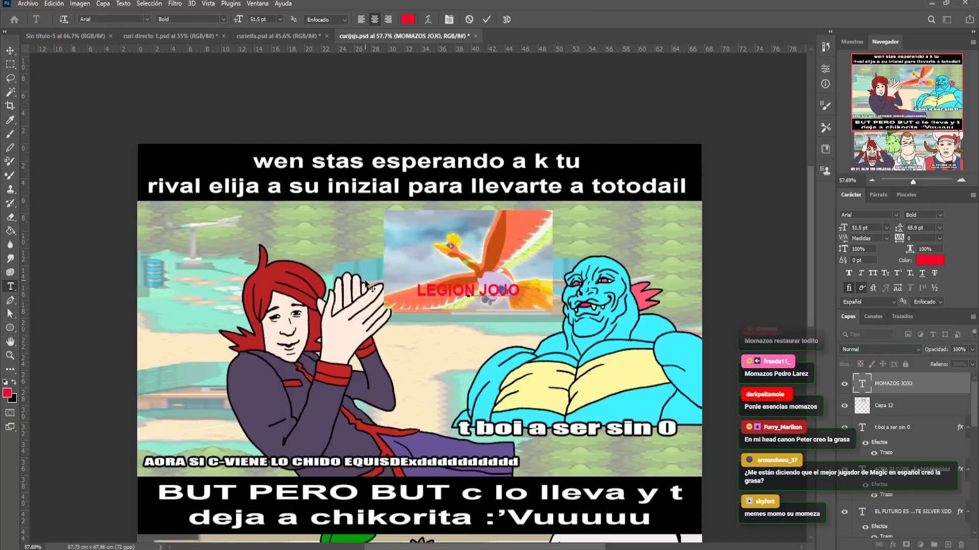
{"action": "key", "text": "Delete"}
{"action": "key", "text": "Return"}
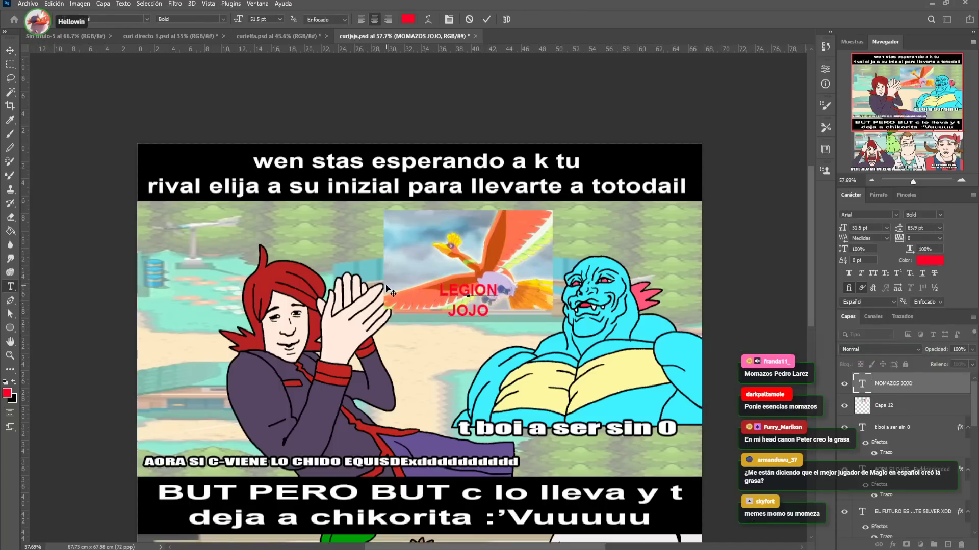
Try several fonts on the two-line red caption, including Francois One and Bahnschrift, and set it to Edwardian Script ITC
{"action": "left_click_drag", "start_coordinate": [496, 310], "coordinate": [433, 289]}
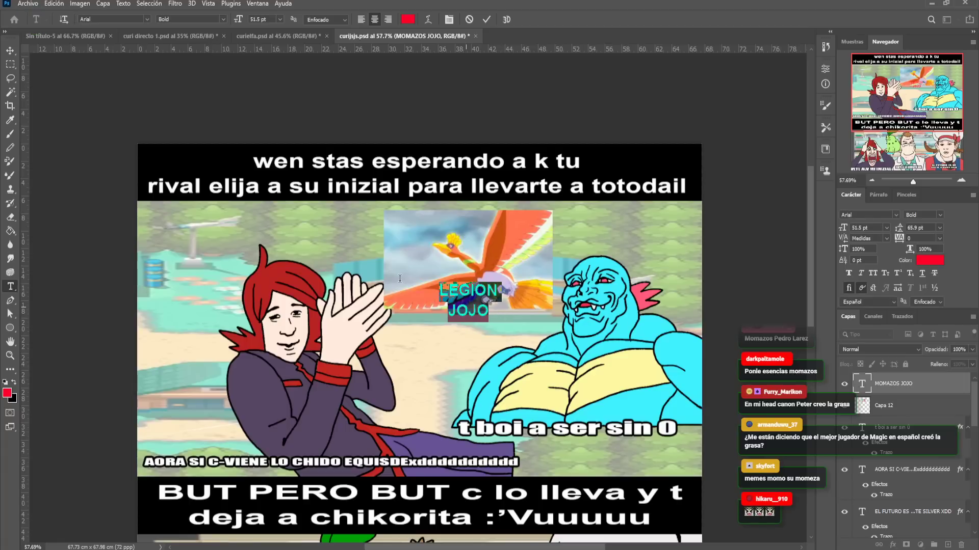
{"action": "left_click", "coordinate": [148, 20]}
{"action": "type", "text": "fra"}
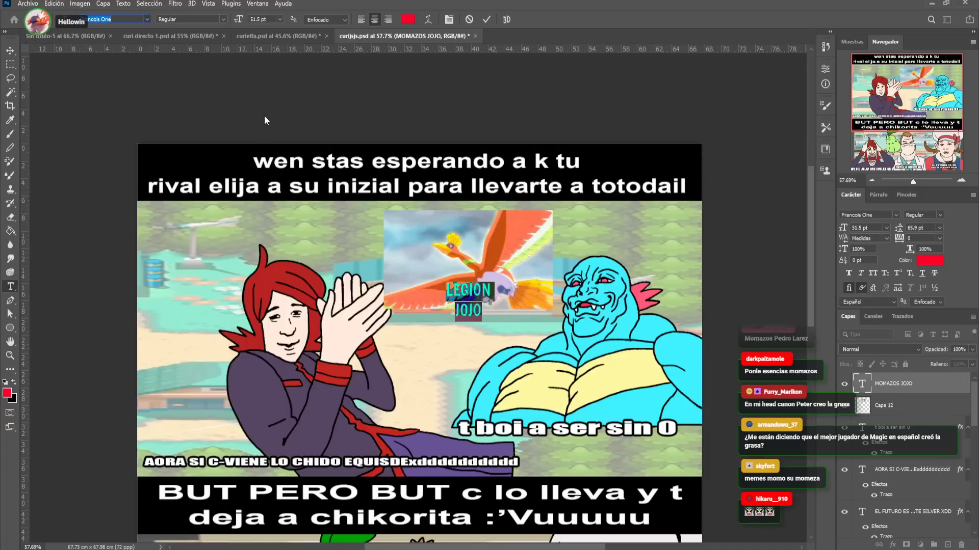
{"action": "key", "text": "Escape"}
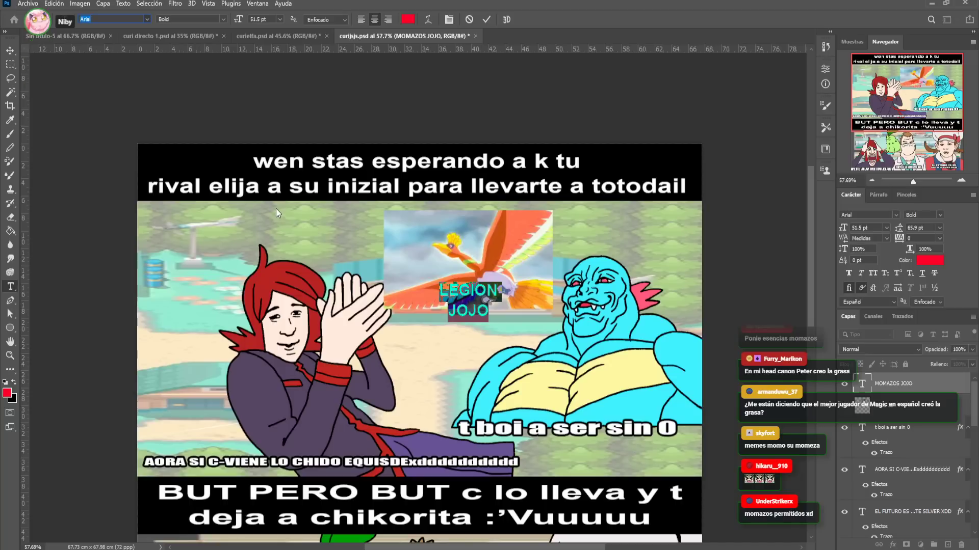
{"action": "type", "text": "coc"}
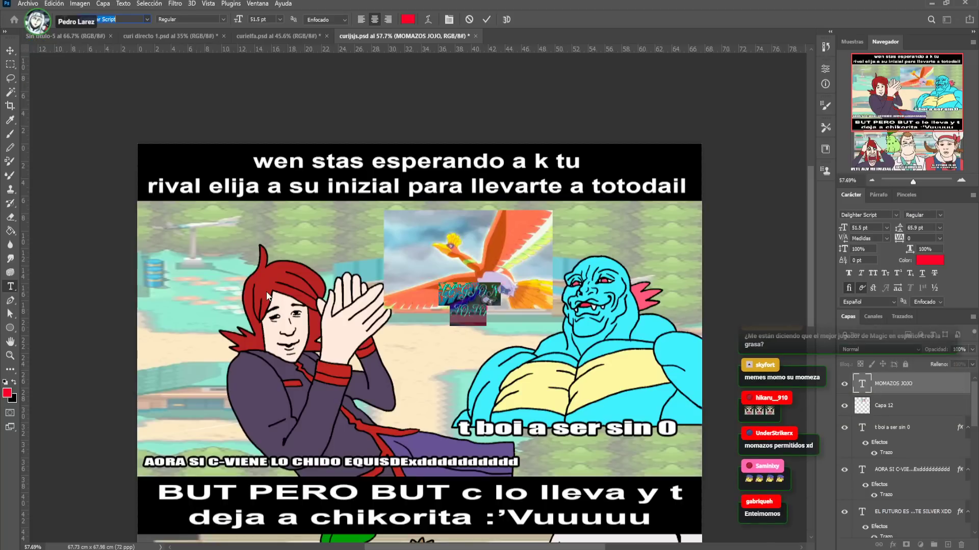
{"action": "key", "text": "Up"}
{"action": "key", "text": "Up"}
{"action": "key", "text": "Up"}
{"action": "key", "text": "Up"}
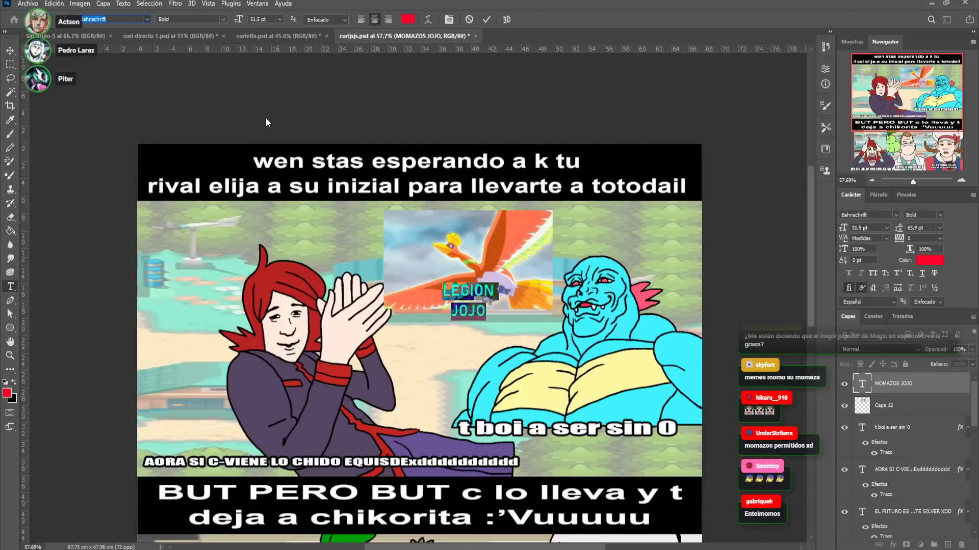
{"action": "type", "text": "edw"}
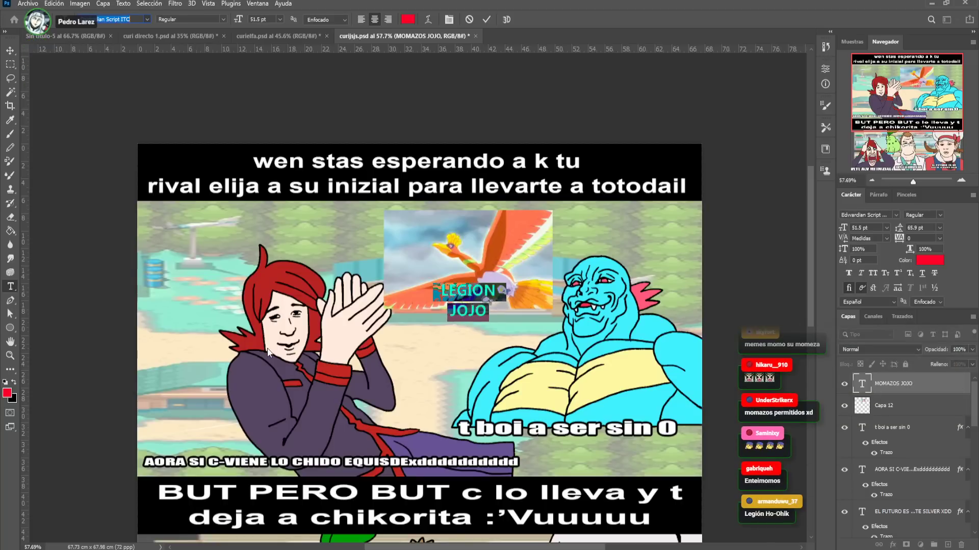
Enlarge the script caption to about 293% and place it beneath the bird, between the two characters
{"action": "left_click", "coordinate": [9, 51]}
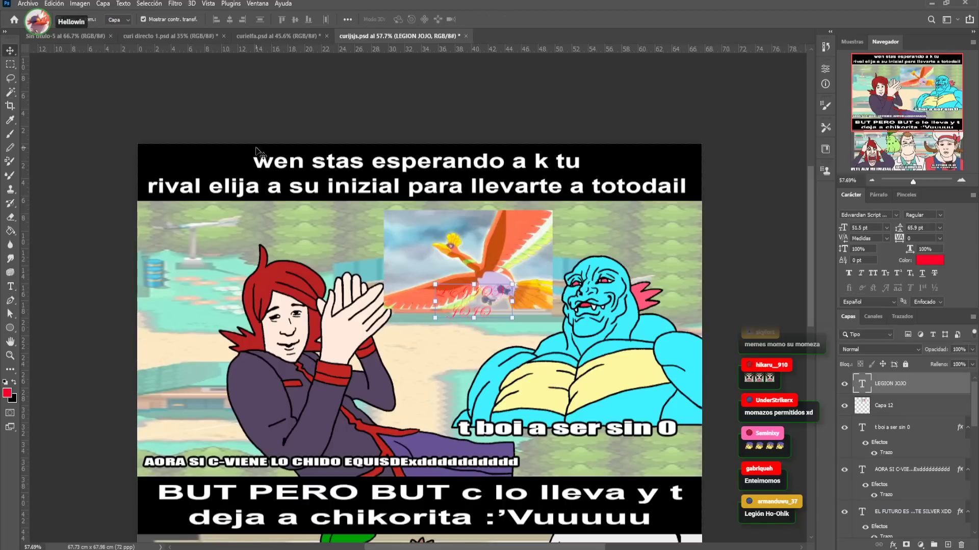
{"action": "left_click_drag", "start_coordinate": [514, 284], "coordinate": [670, 208]}
{"action": "left_click_drag", "start_coordinate": [582, 247], "coordinate": [532, 331]}
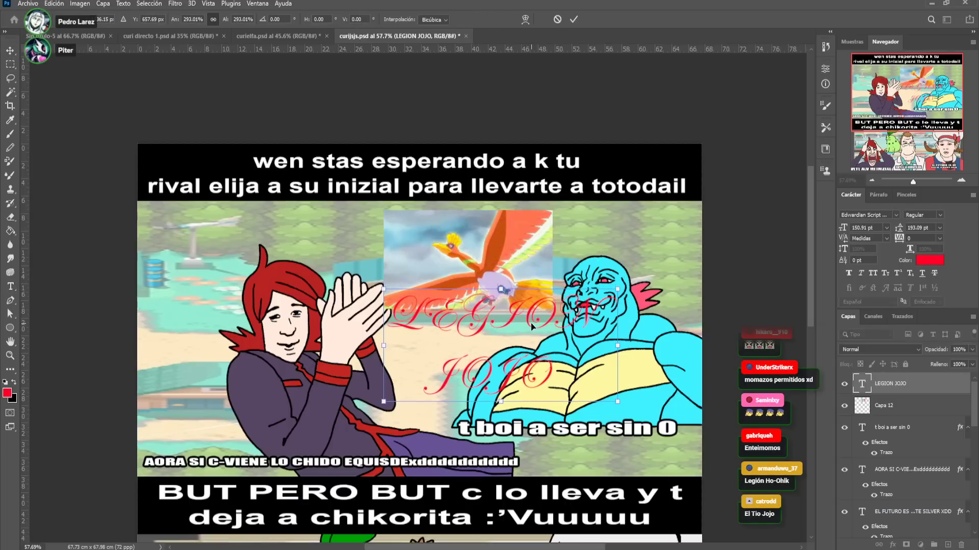
Change the color of the whole script caption from red to black
{"action": "left_click", "coordinate": [9, 286]}
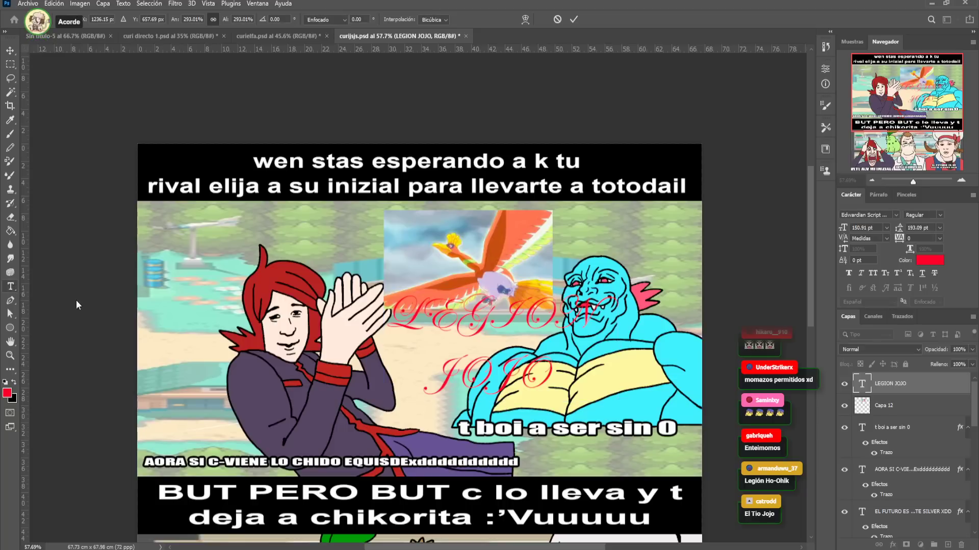
{"action": "left_click", "coordinate": [511, 383]}
{"action": "key", "text": "ctrl+a"}
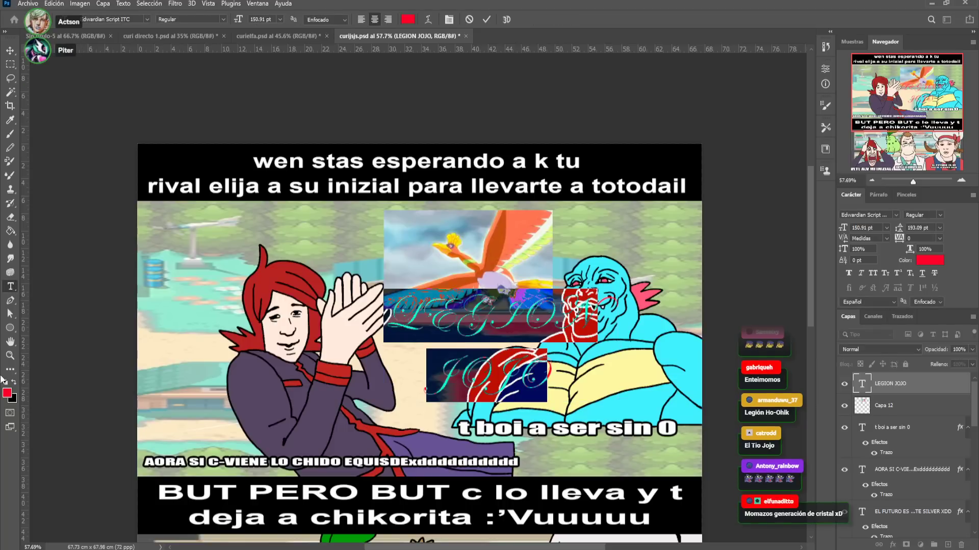
{"action": "left_click", "coordinate": [14, 382]}
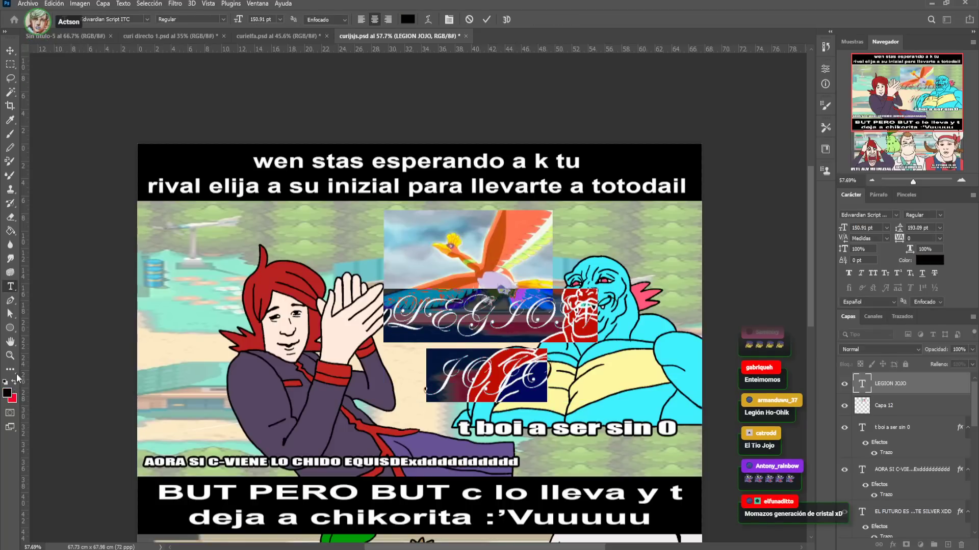
{"action": "left_click", "coordinate": [10, 50]}
{"action": "left_click", "coordinate": [514, 380]}
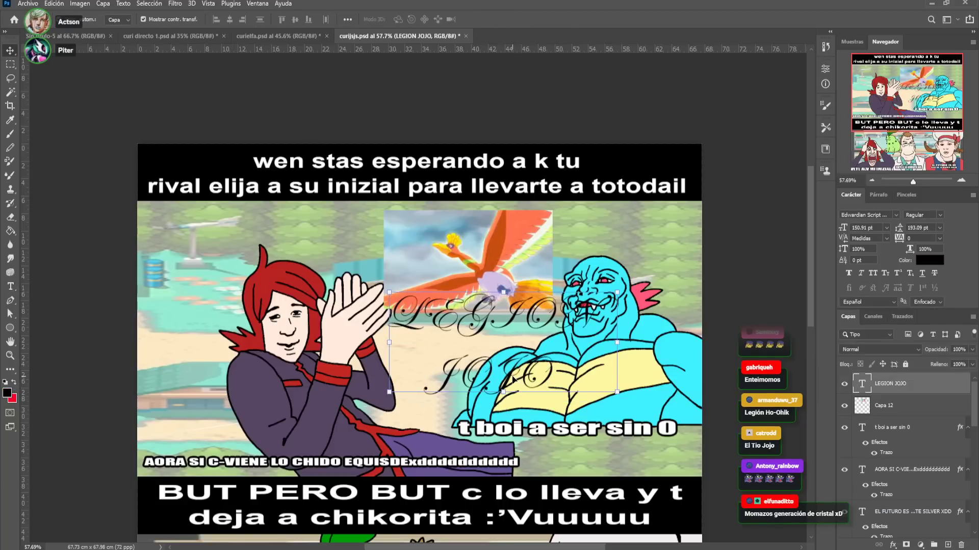
Rewrite the caption's second line as "HO-HOLK"
{"action": "left_click", "coordinate": [10, 290]}
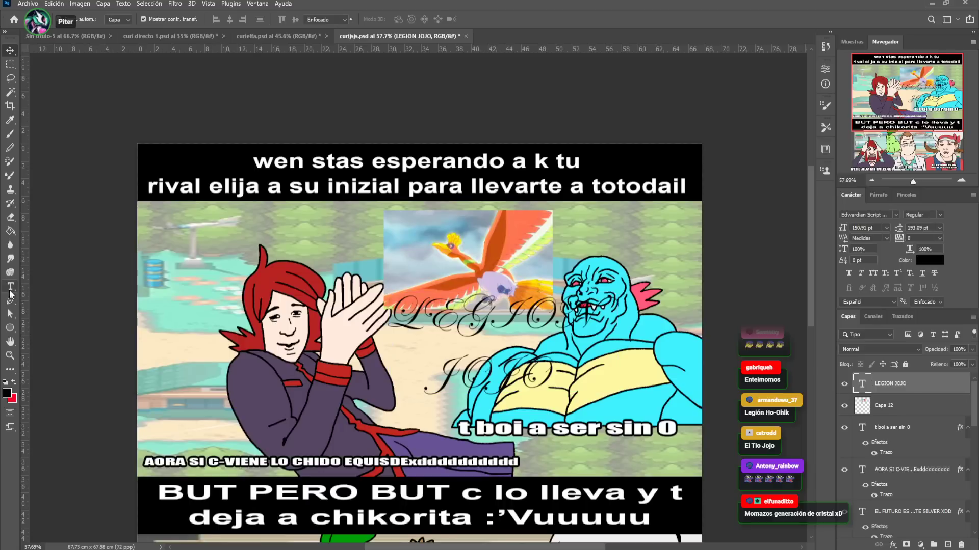
{"action": "left_click", "coordinate": [550, 373]}
{"action": "type", "text": "LK"}
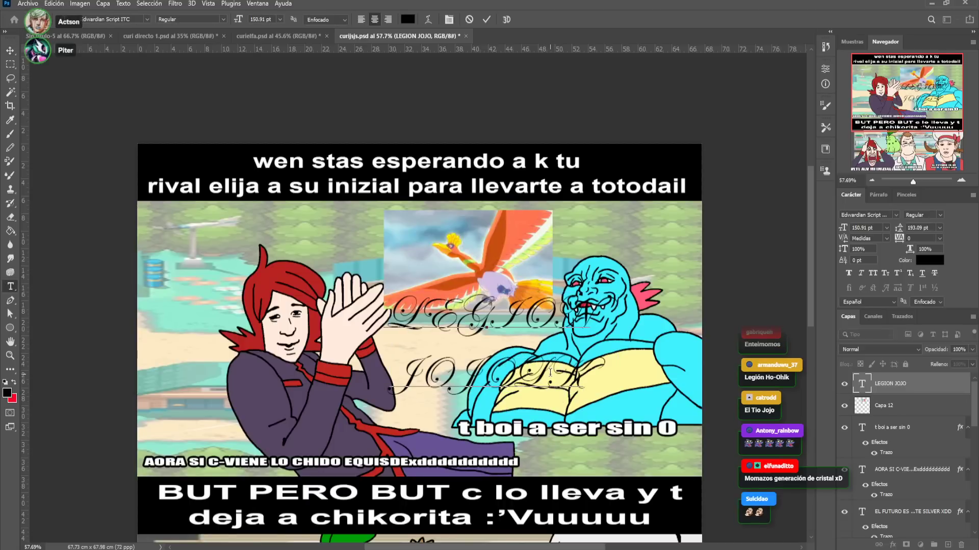
{"action": "left_click", "coordinate": [459, 369]}
{"action": "type", "text": "-"}
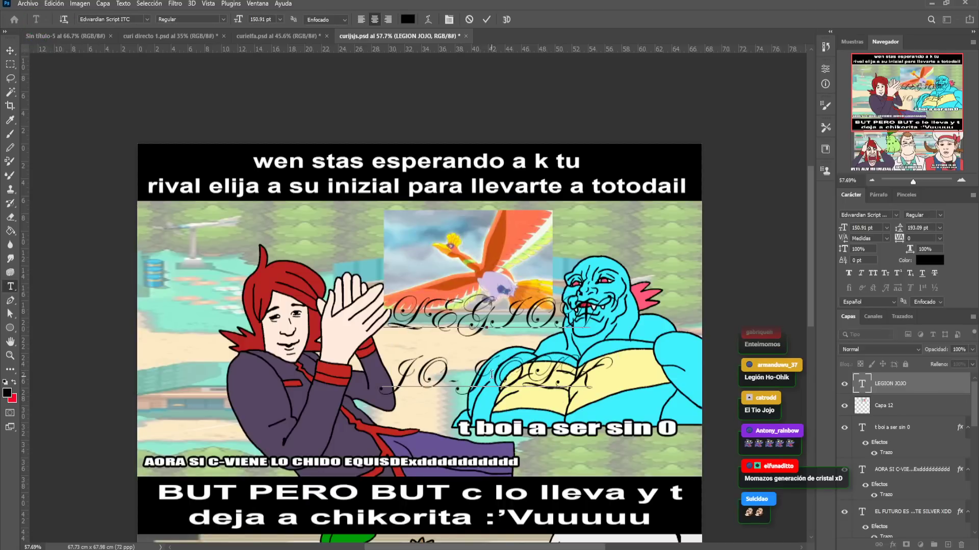
{"action": "left_click", "coordinate": [491, 375]}
{"action": "key", "text": "BackSpace"}
{"action": "type", "text": "H"}
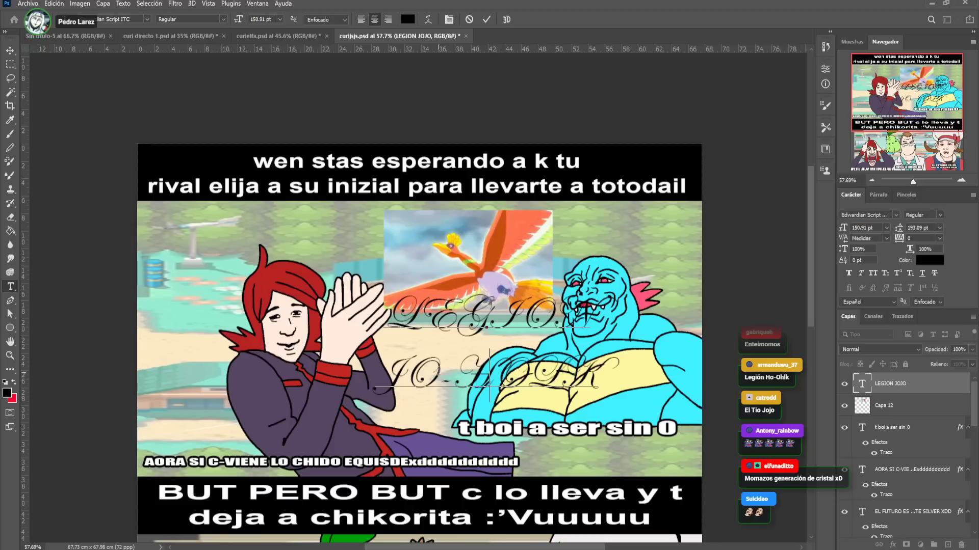
{"action": "left_click", "coordinate": [413, 371]}
{"action": "key", "text": "BackSpace"}
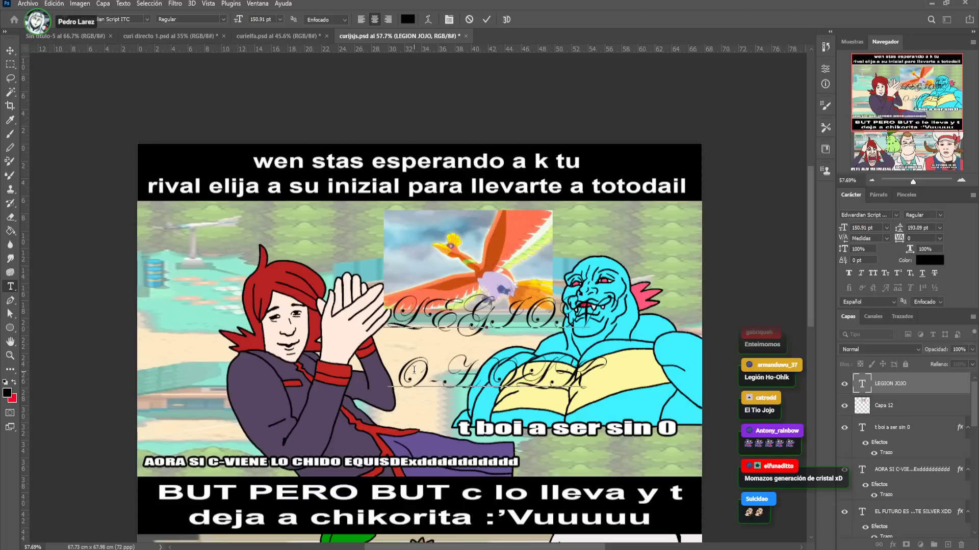
{"action": "type", "text": "H"}
Try Francois One on the whole "LEGION HO-HOLK" caption, and set its font to Comic Sans MS Bold
{"action": "left_click_drag", "start_coordinate": [613, 376], "coordinate": [385, 305]}
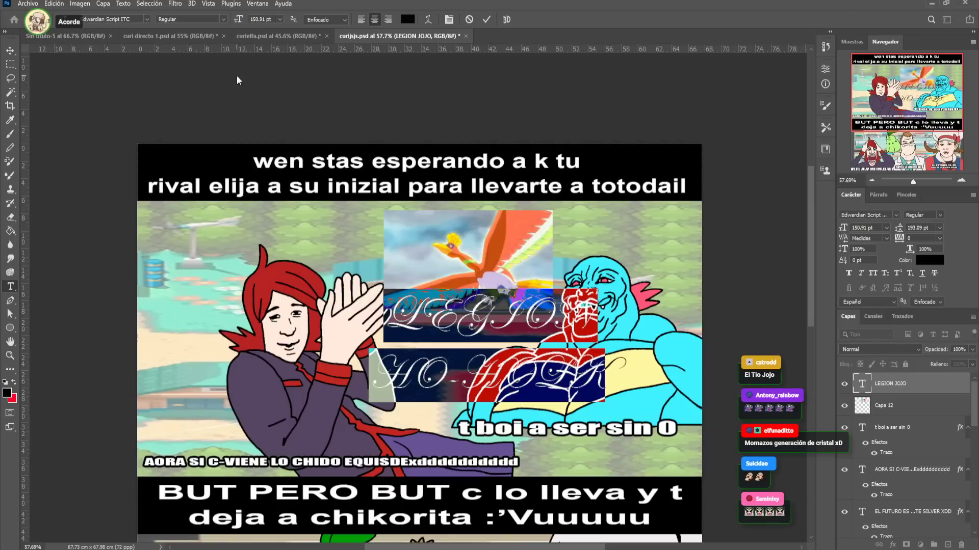
{"action": "left_click", "coordinate": [148, 23]}
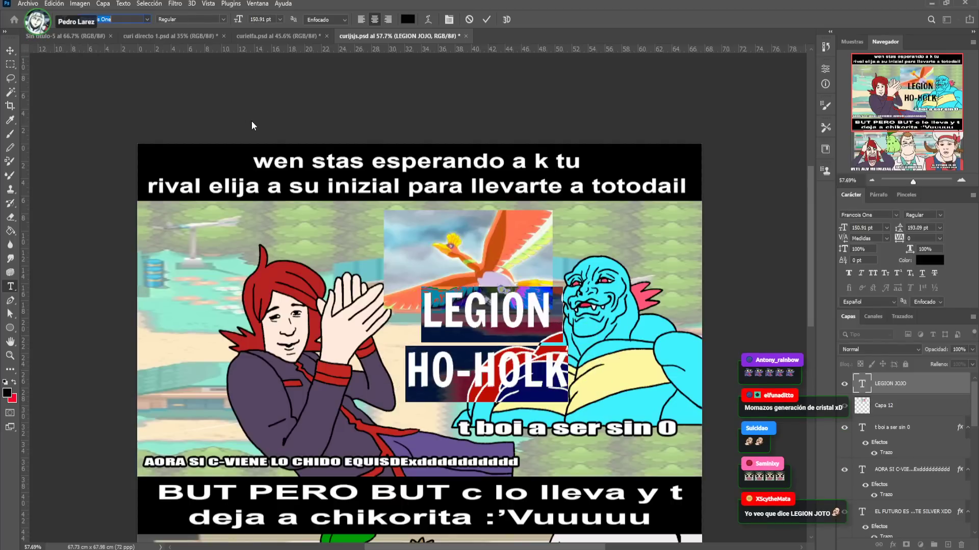
{"action": "left_click", "coordinate": [252, 121]}
{"action": "left_click", "coordinate": [148, 20]}
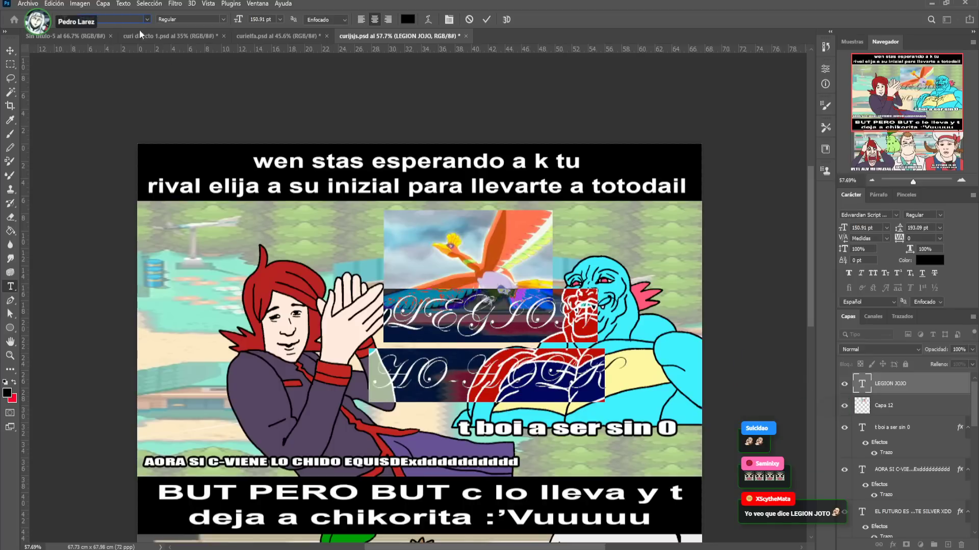
{"action": "left_click", "coordinate": [253, 75]}
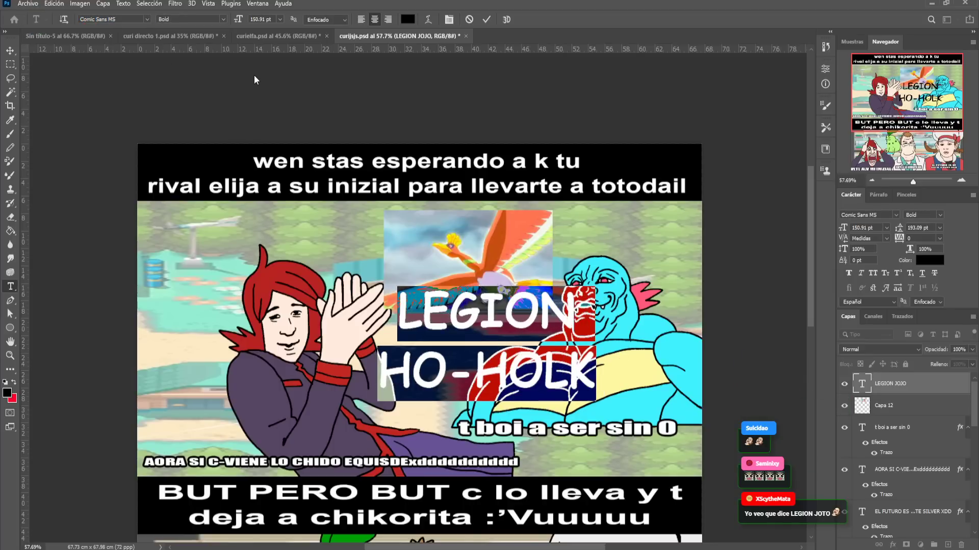
Shrink the "LEGION HO-HOLK" caption to about 44% and fit it into the bird picture's lower-left corner
{"action": "left_click", "coordinate": [10, 50]}
{"action": "key", "text": "ctrl+t"}
{"action": "left_click_drag", "start_coordinate": [590, 292], "coordinate": [486, 260]}
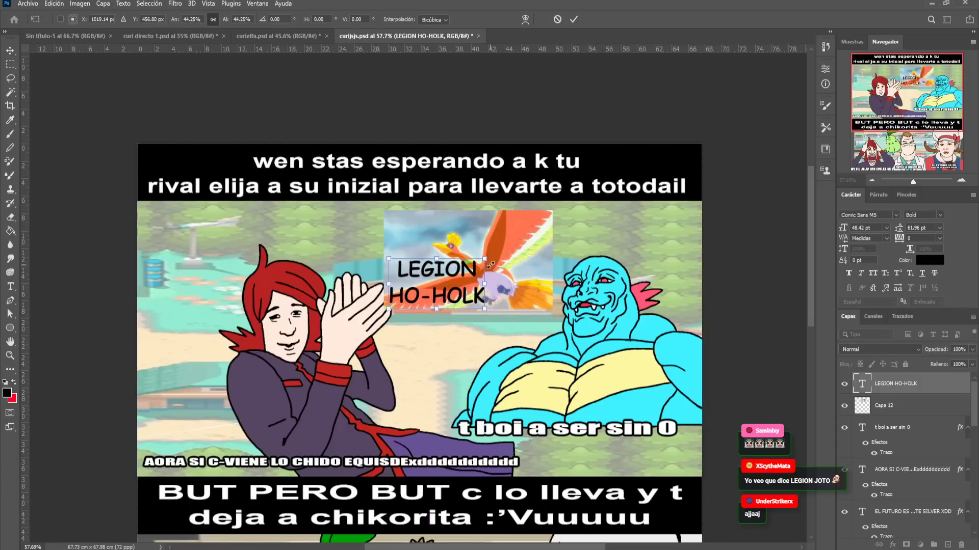
{"action": "key", "text": "Return"}
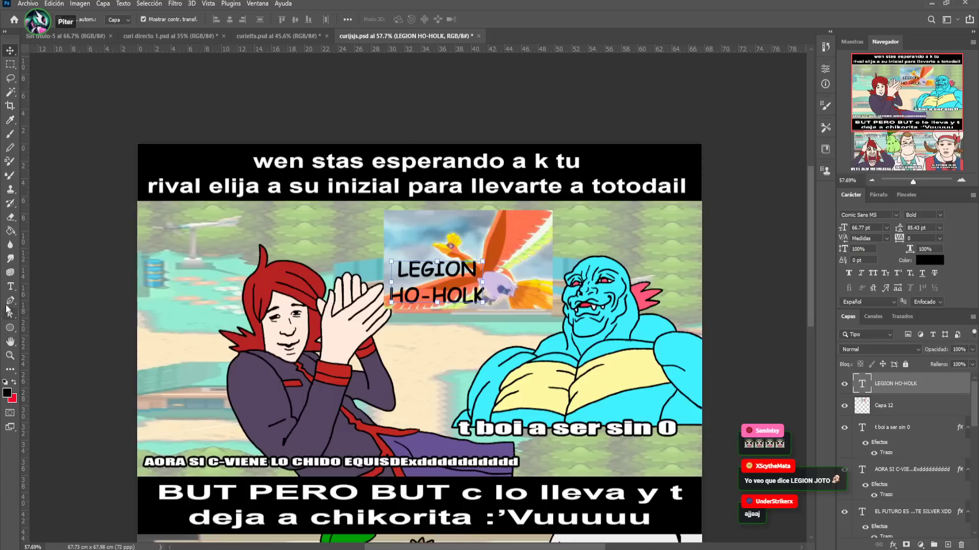
Recolor the entire "LEGION HO-HOLK" caption bright green
{"action": "left_click", "coordinate": [10, 286]}
{"action": "left_click", "coordinate": [416, 272]}
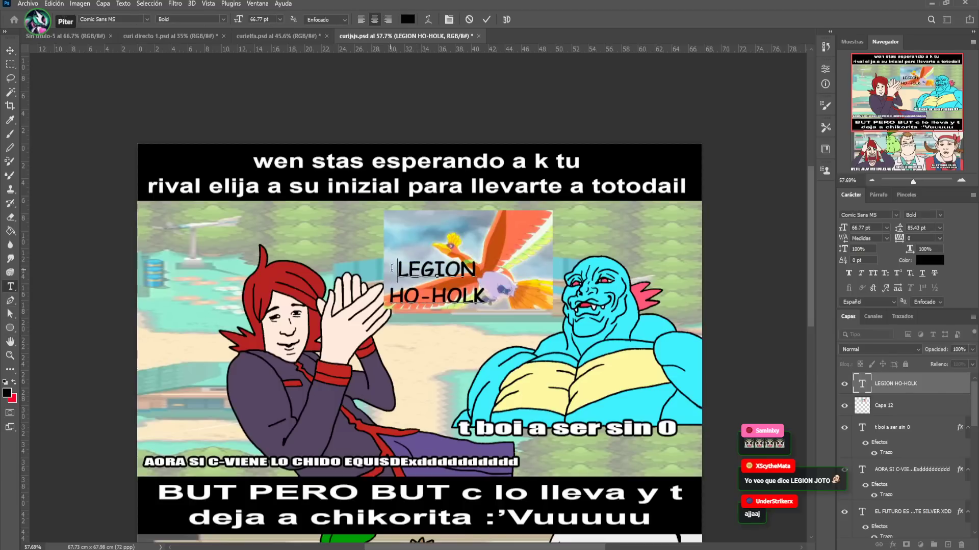
{"action": "key", "text": "ctrl+a"}
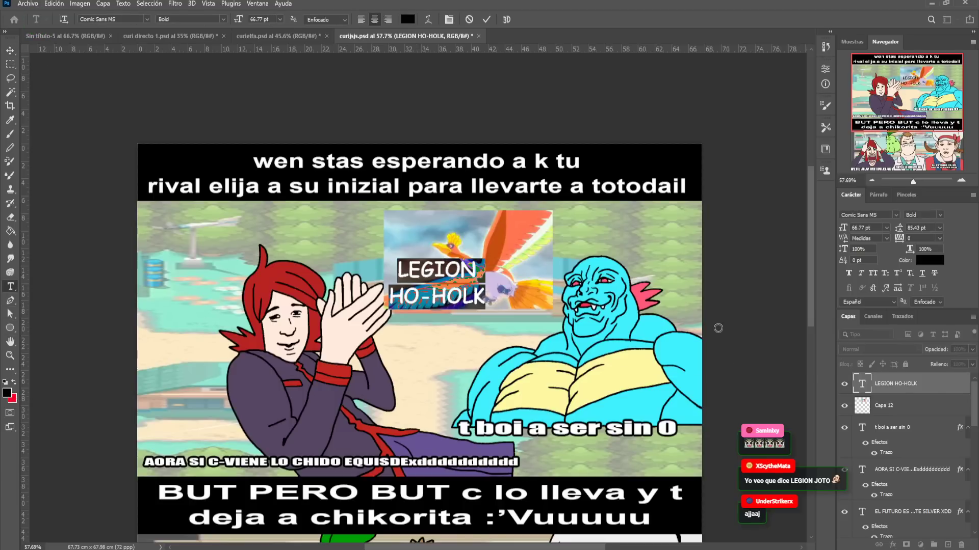
{"action": "left_click", "coordinate": [830, 261]}
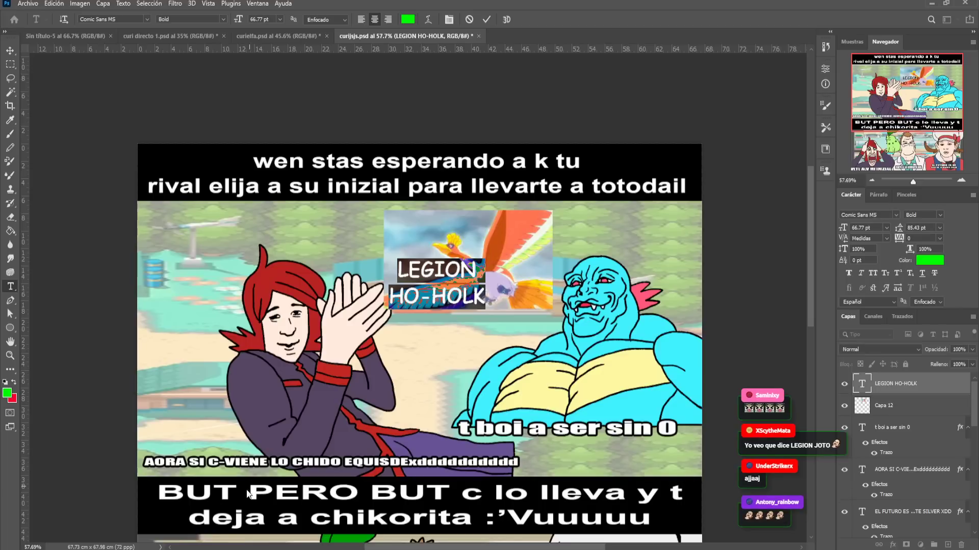
{"action": "left_click", "coordinate": [11, 51]}
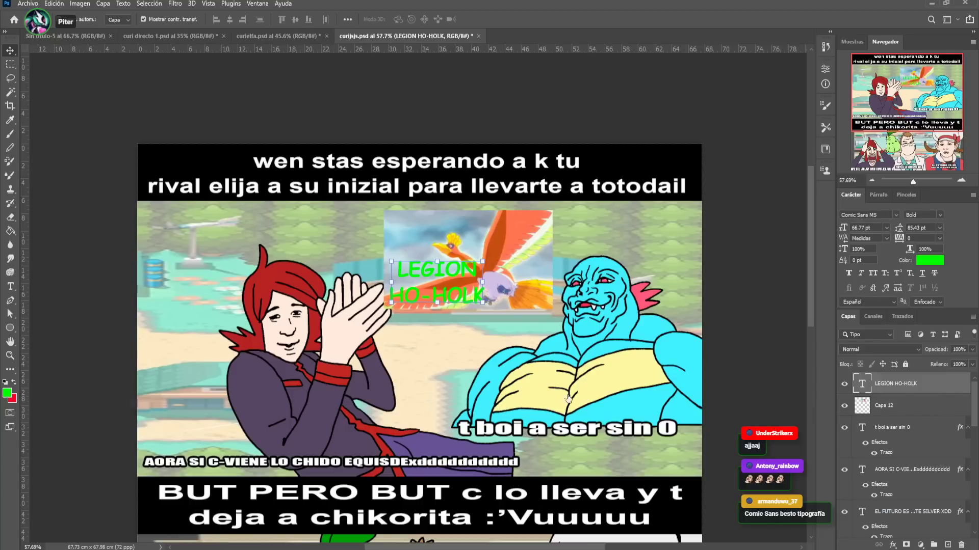
Give the green "LEGION HO-HOLK" caption a black stroke outline
{"action": "key", "text": "h"}
{"action": "left_click", "coordinate": [584, 261]}
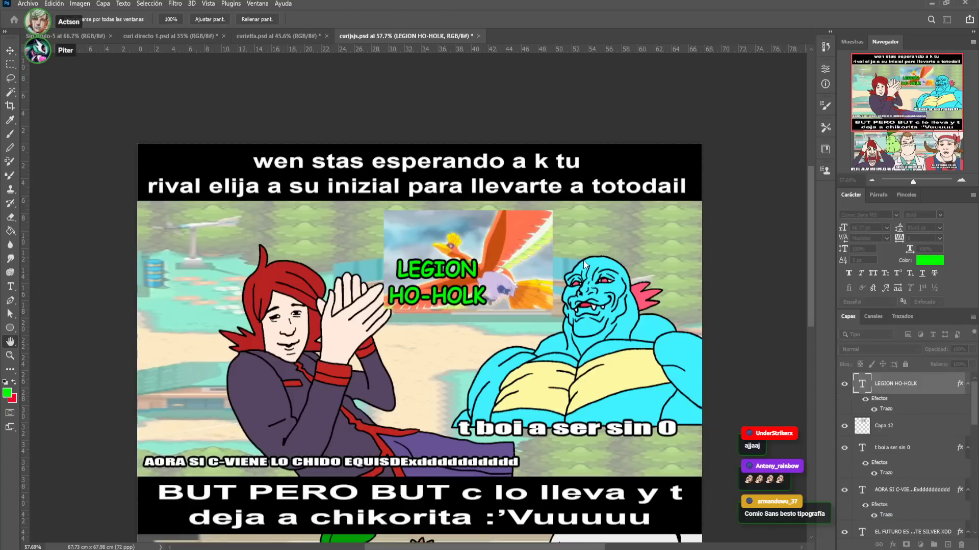
{"action": "key", "text": "v"}
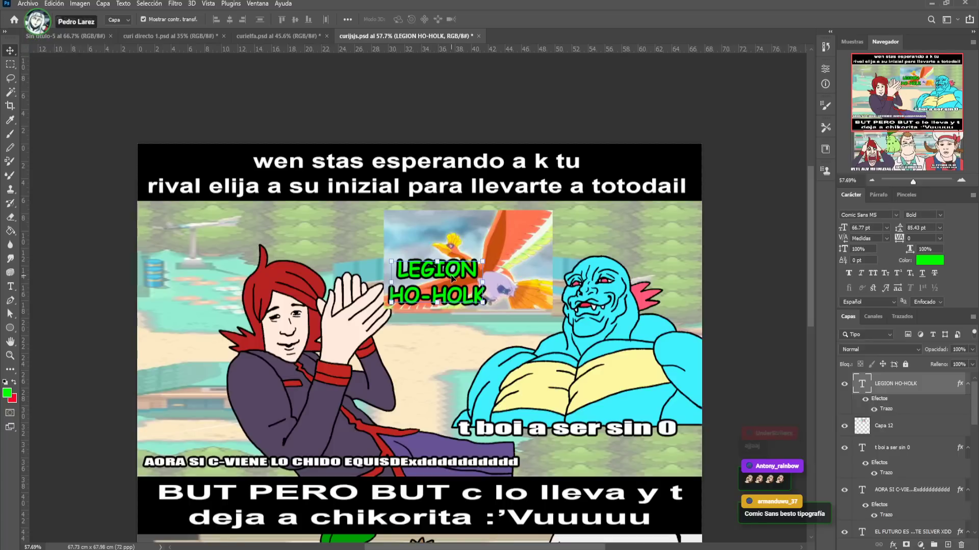
Move the "LEGION HO-HOLK" caption off the bird picture to below it, and shift the bird picture slightly down
{"action": "left_click", "coordinate": [530, 240], "text": "shift"}
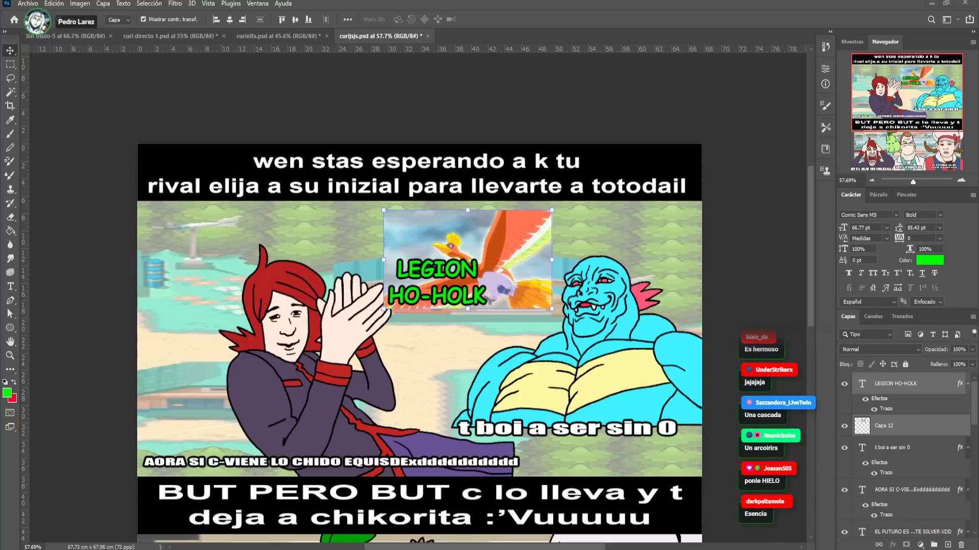
{"action": "left_click_drag", "start_coordinate": [497, 247], "coordinate": [546, 266]}
{"action": "left_click", "coordinate": [746, 279]}
{"action": "left_click_drag", "start_coordinate": [464, 294], "coordinate": [429, 431]}
{"action": "left_click_drag", "start_coordinate": [490, 268], "coordinate": [504, 303]}
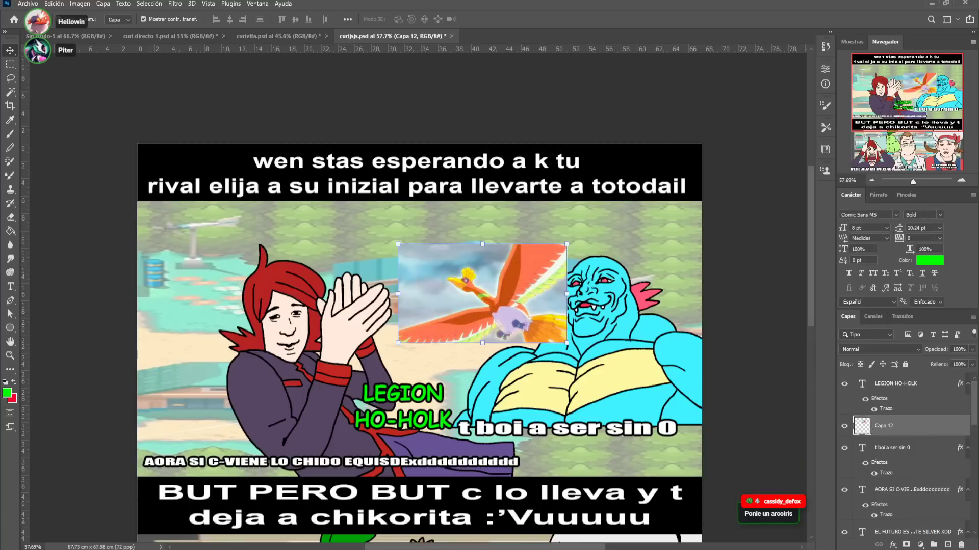
Paste the waterfall picture, raise the bird layer above it, and place the bird over the waterfall's upper-left area
{"action": "key", "text": "ctrl+v"}
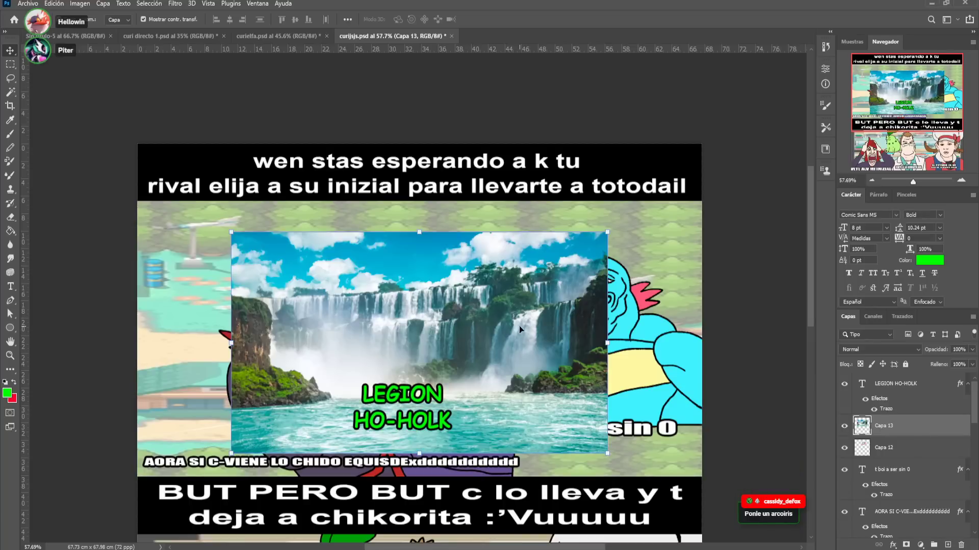
{"action": "left_click", "coordinate": [912, 449]}
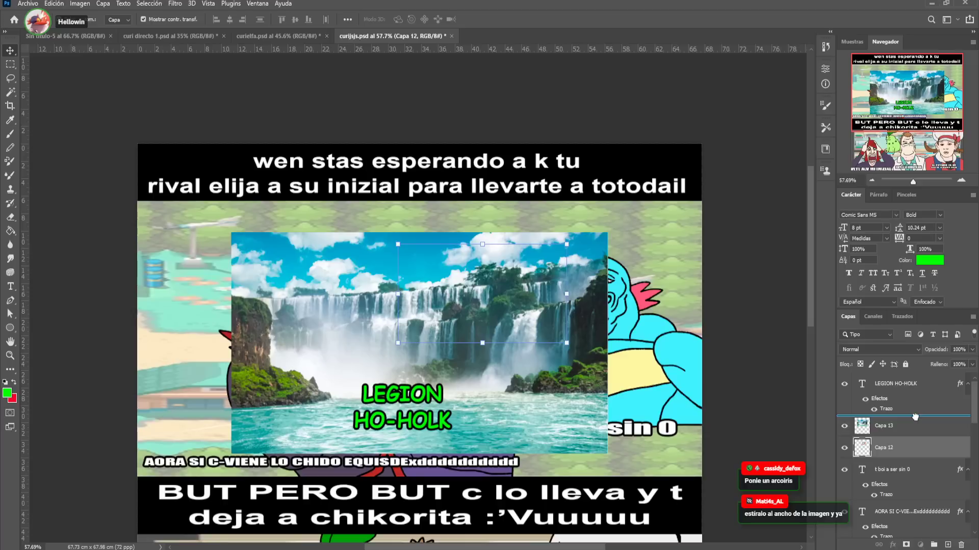
{"action": "left_click_drag", "start_coordinate": [915, 417], "coordinate": [915, 417]}
{"action": "left_click_drag", "start_coordinate": [440, 317], "coordinate": [301, 318]}
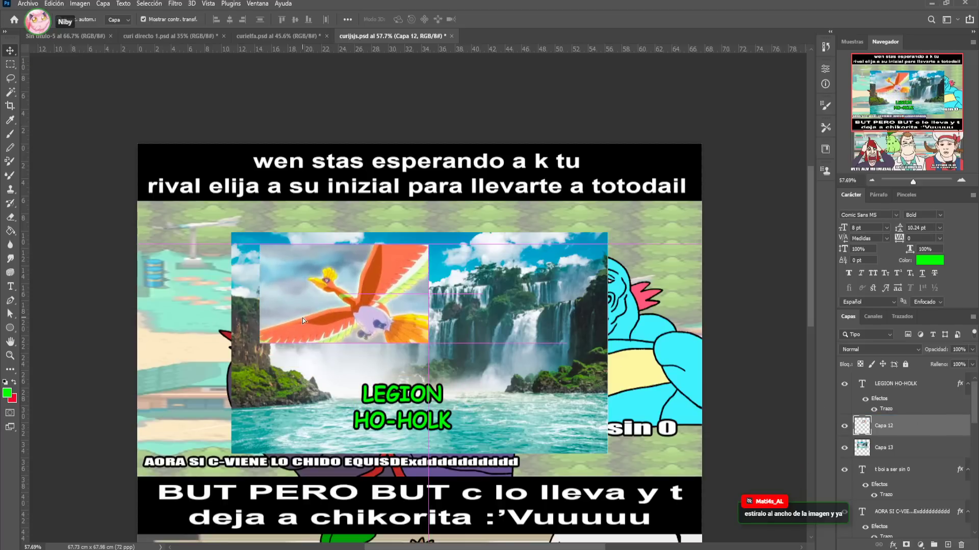
Select the sky around the bird with the Magic Wand, delete it, and clear the selection
{"action": "left_click", "coordinate": [10, 91]}
{"action": "left_click", "coordinate": [354, 258]}
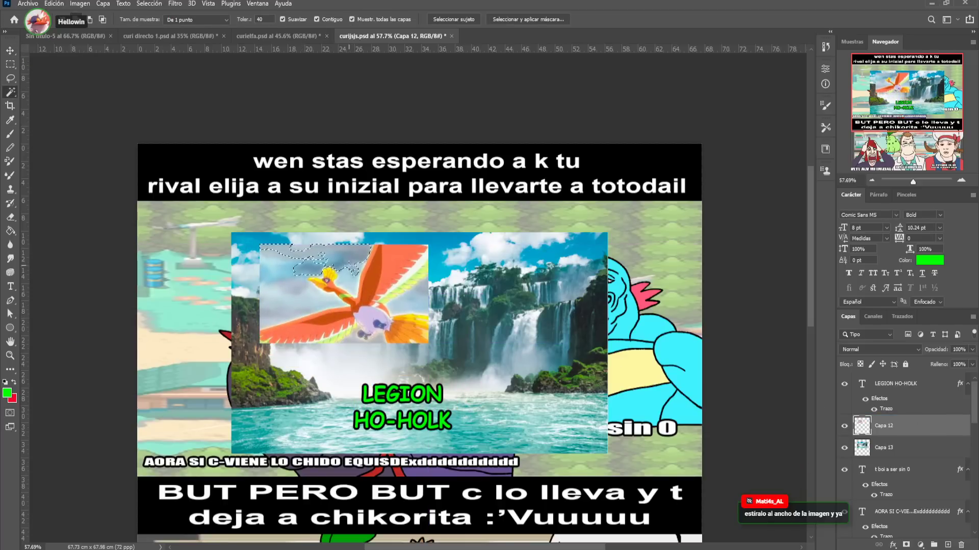
{"action": "left_click", "coordinate": [309, 299]}
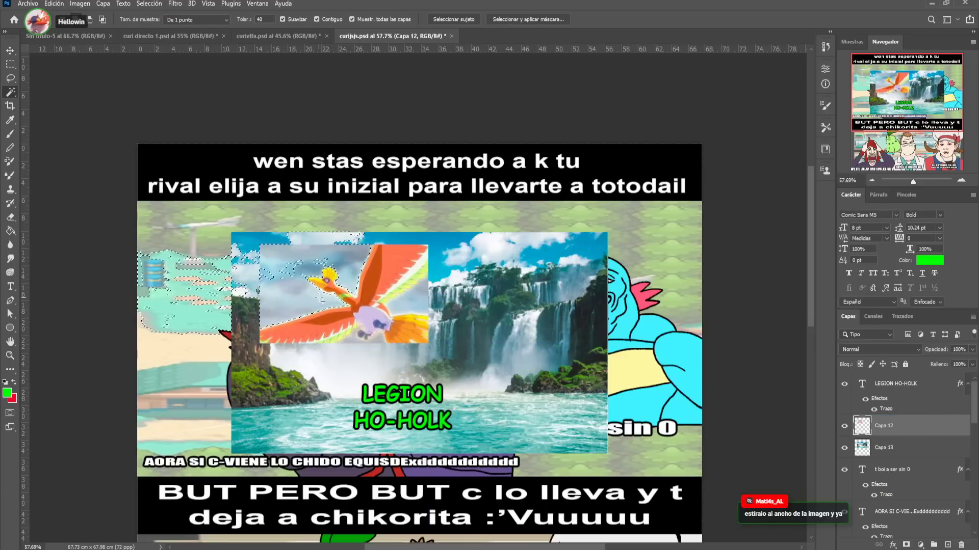
{"action": "left_click", "coordinate": [354, 337]}
{"action": "left_click", "coordinate": [417, 295]}
{"action": "key", "text": "l"}
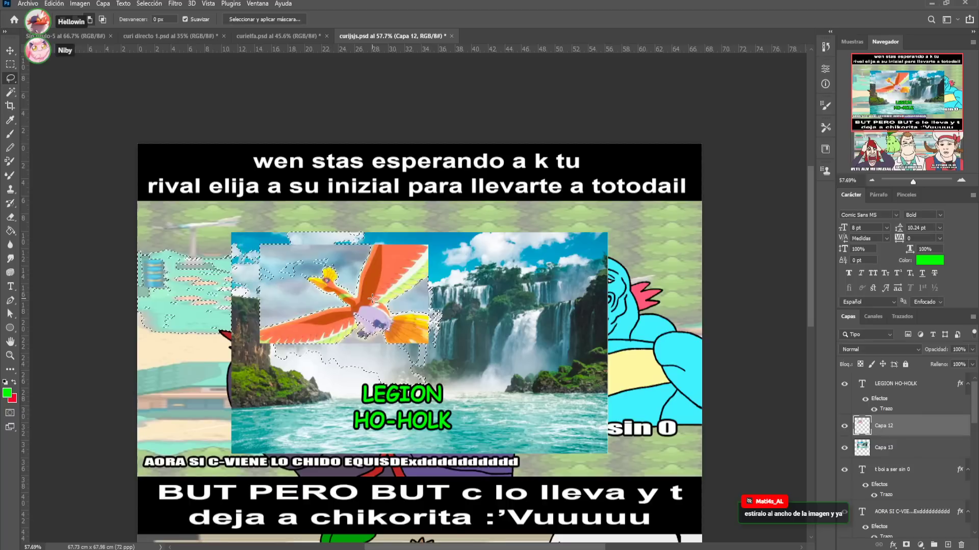
{"action": "key", "text": "Delete"}
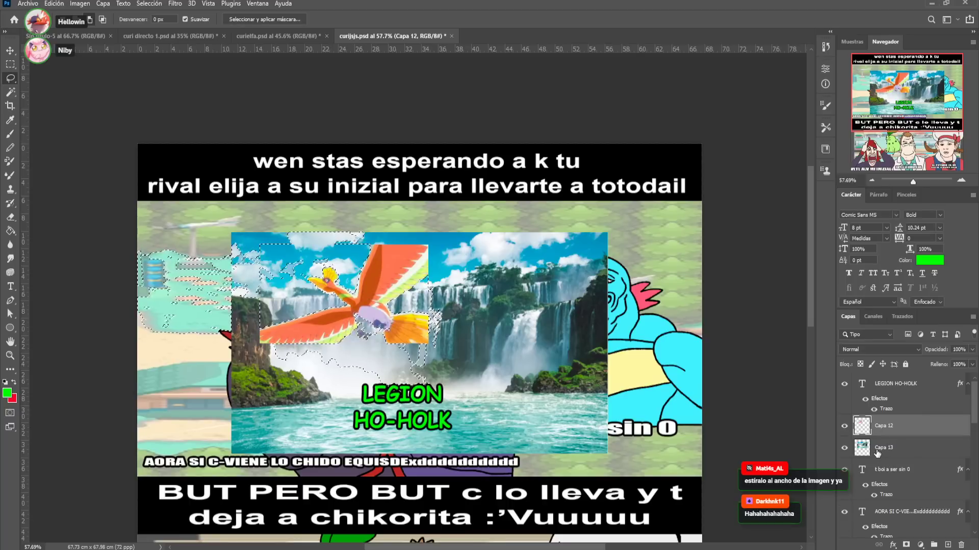
{"action": "key", "text": "ctrl+d"}
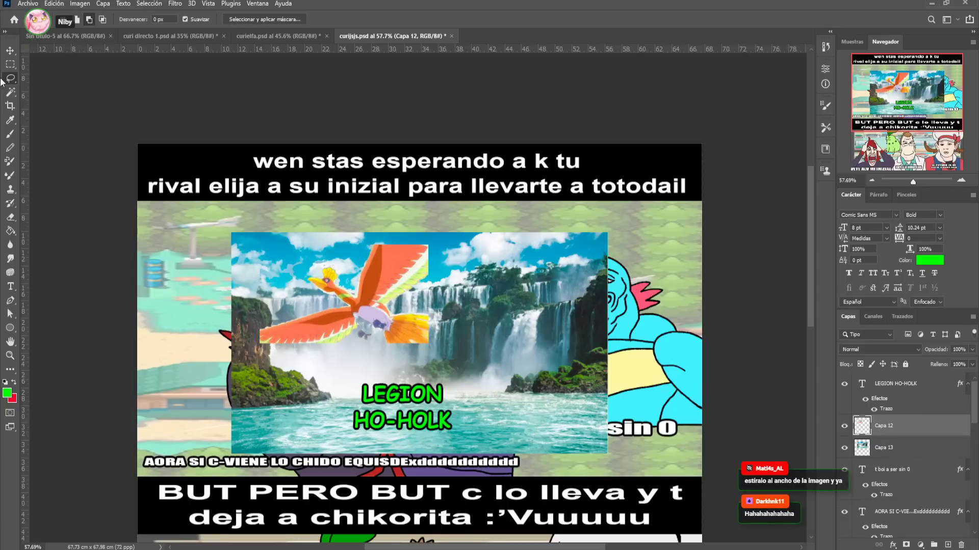
Enlarge the cut-out bird to the waterfall picture's full width, align their upper edges, and shorten the bird from below
{"action": "left_click", "coordinate": [9, 51]}
{"action": "left_click_drag", "start_coordinate": [389, 275], "coordinate": [606, 306]}
{"action": "left_click_drag", "start_coordinate": [431, 355], "coordinate": [409, 453]}
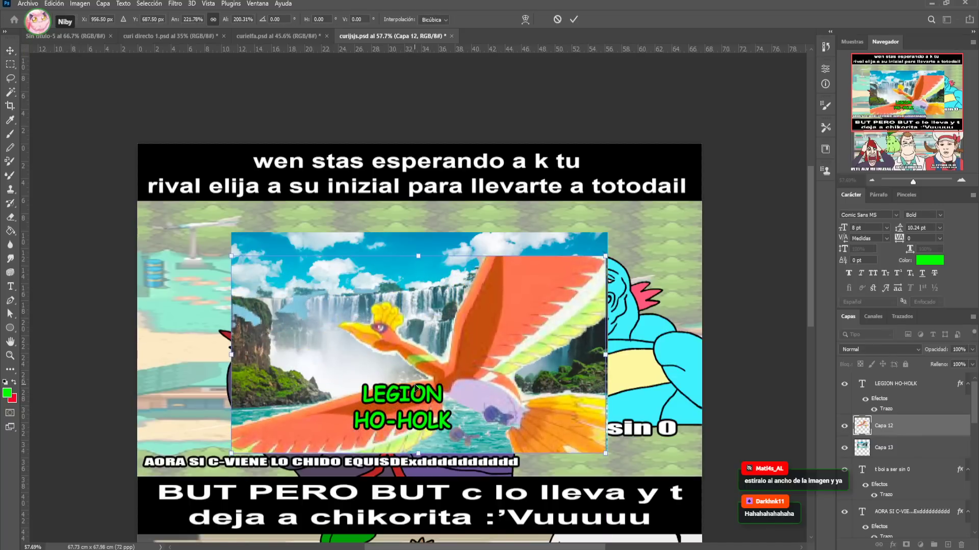
{"action": "left_click_drag", "start_coordinate": [418, 256], "coordinate": [425, 235]}
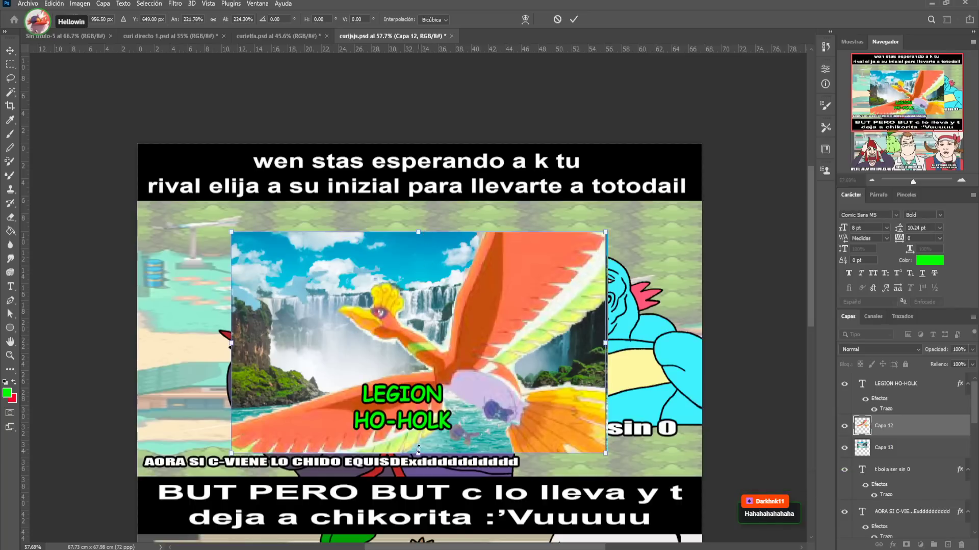
{"action": "left_click_drag", "start_coordinate": [418, 450], "coordinate": [418, 411]}
{"action": "key", "text": "Return"}
Squash the waterfall picture from its lower edge to match the bird's height
{"action": "left_click", "coordinate": [419, 453]}
{"action": "left_click_drag", "start_coordinate": [419, 453], "coordinate": [424, 413]}
{"action": "key", "text": "Return"}
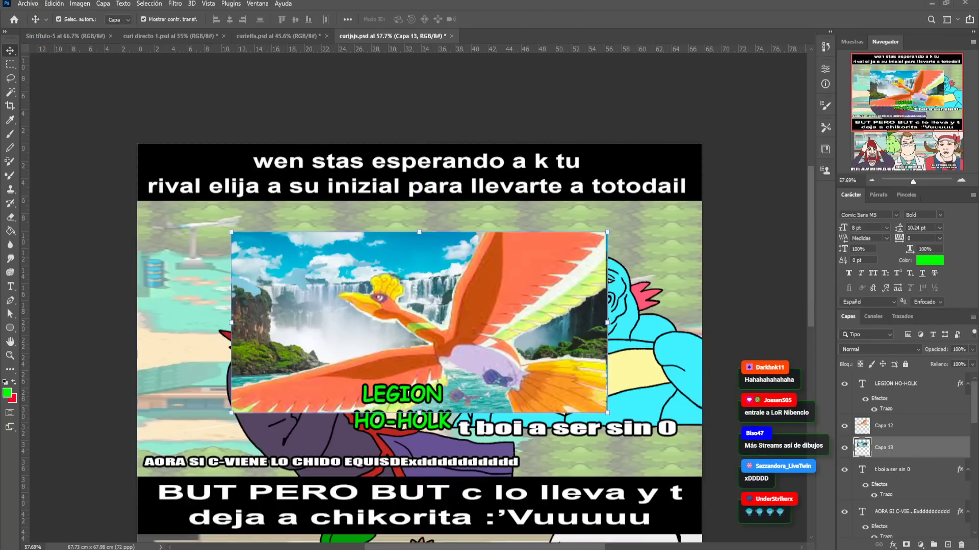
Move the "LEGION HO-HOLK" caption to the waterfall's upper-left area, with the bird moved aside and placed back over the waterfall
{"action": "left_click_drag", "start_coordinate": [525, 290], "coordinate": [436, 354]}
{"action": "left_click_drag", "start_coordinate": [421, 394], "coordinate": [310, 278]}
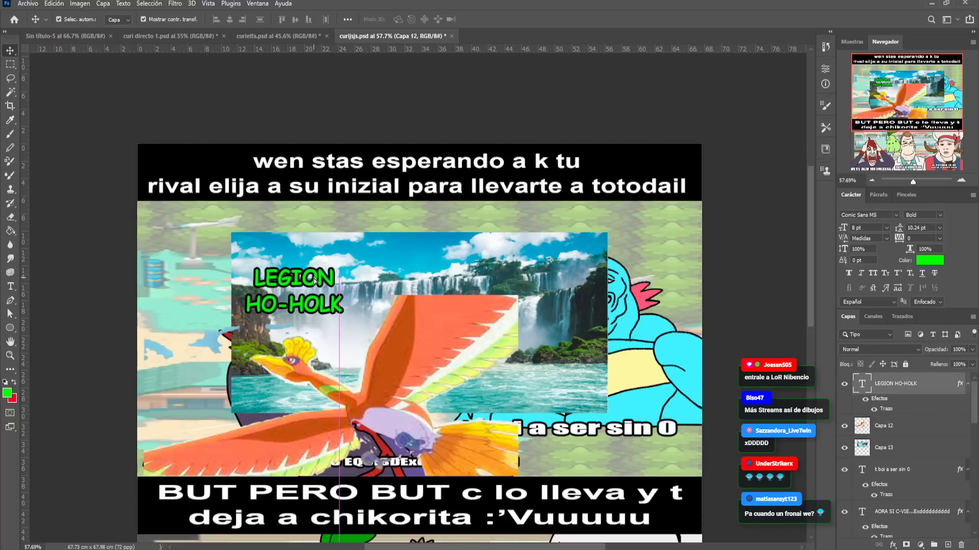
{"action": "left_click", "coordinate": [415, 355]}
{"action": "left_click_drag", "start_coordinate": [410, 351], "coordinate": [500, 289]}
Stretch the "LEGION HO-HOLK" caption to about 109% width and 373% height so it fills the picture's left side
{"action": "left_click_drag", "start_coordinate": [316, 279], "coordinate": [291, 232]}
{"action": "left_click_drag", "start_coordinate": [292, 319], "coordinate": [302, 419]}
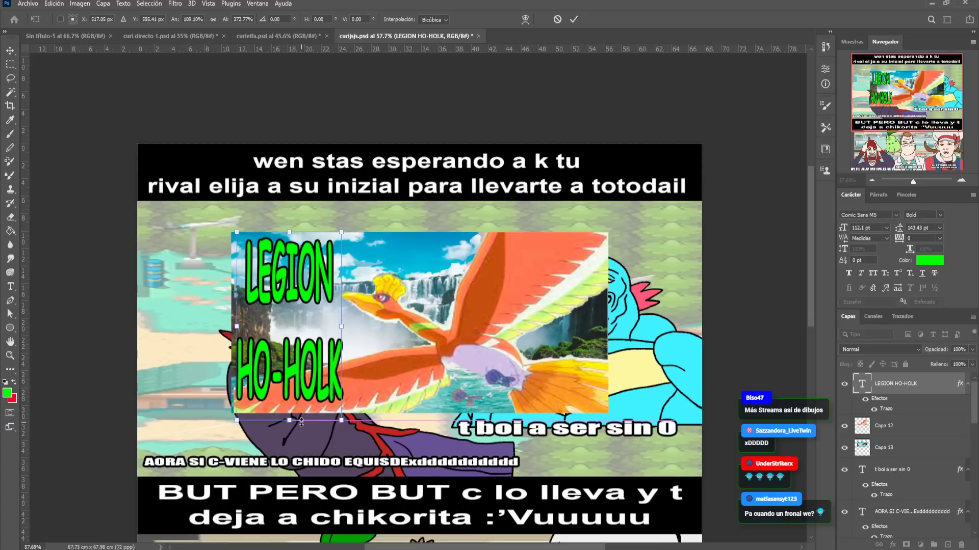
{"action": "key", "text": "Return"}
Scale the caption, bird and waterfall together to about 54.5% and place them between the two characters below the upper headline
{"action": "left_click", "coordinate": [565, 330]}
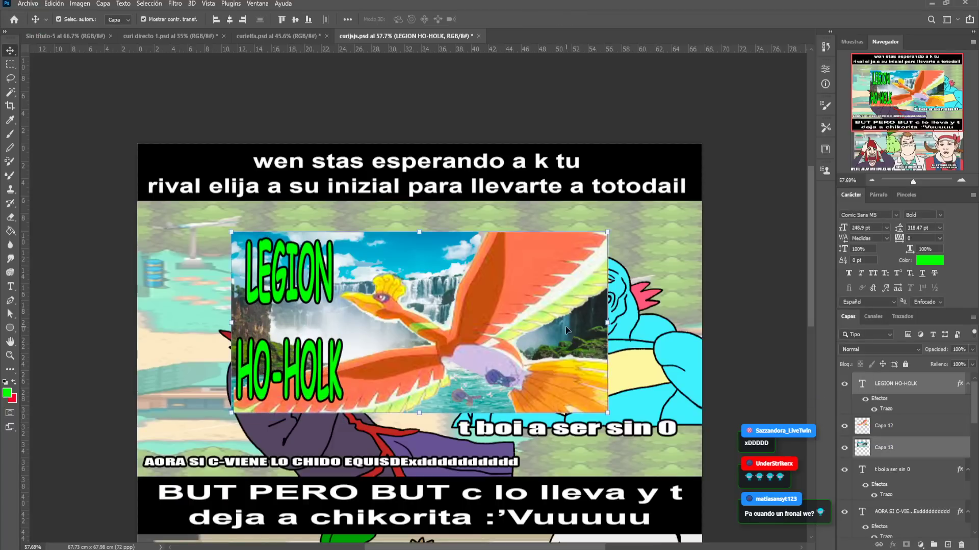
{"action": "left_click_drag", "start_coordinate": [607, 233], "coordinate": [487, 290]}
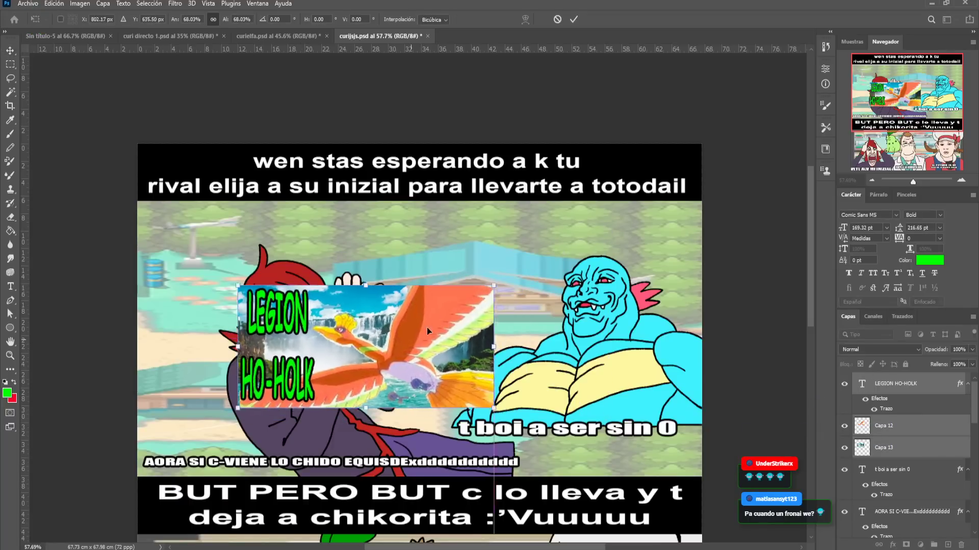
{"action": "left_click_drag", "start_coordinate": [415, 336], "coordinate": [491, 261]}
{"action": "left_click_drag", "start_coordinate": [566, 216], "coordinate": [508, 245]}
{"action": "left_click_drag", "start_coordinate": [479, 276], "coordinate": [557, 260]}
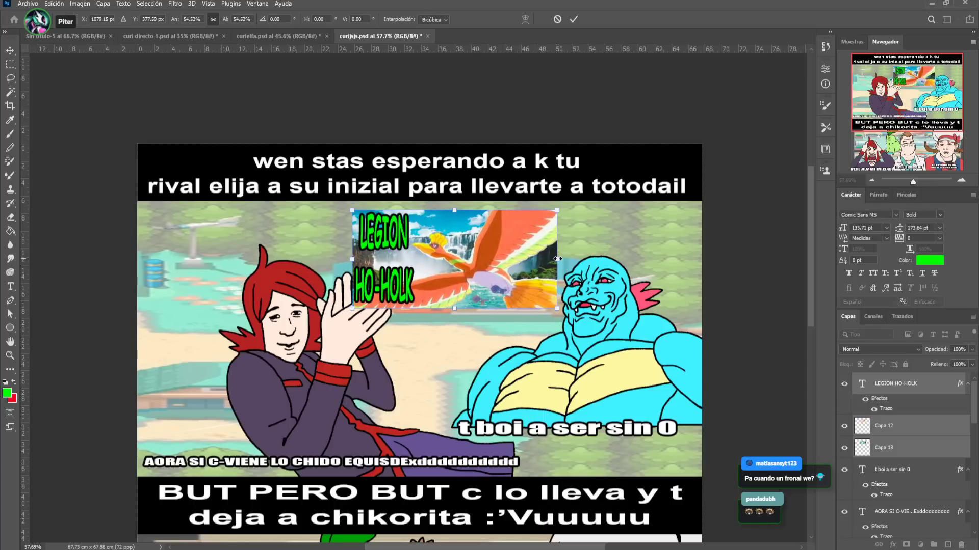
{"action": "key", "text": "Return"}
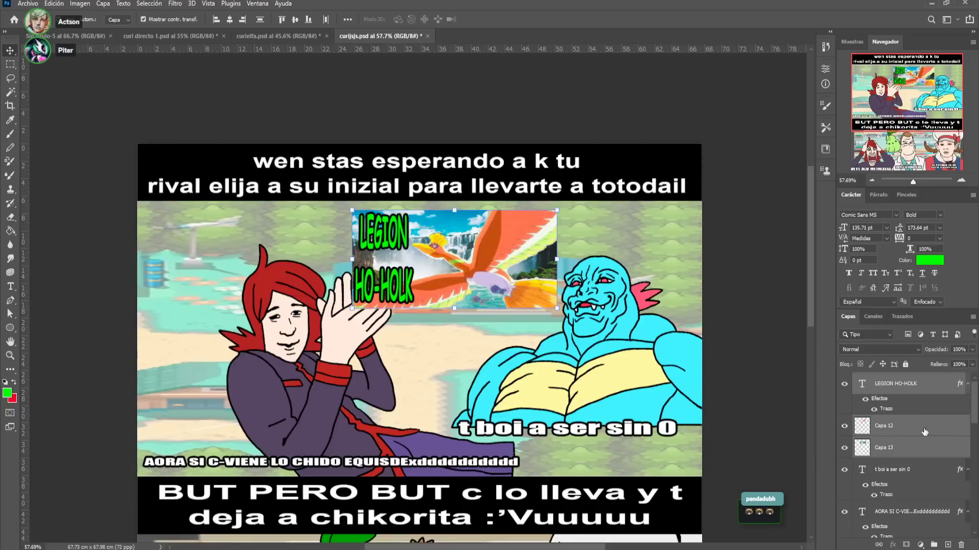
Group and merge the caption, bird and waterfall, set the merged layer's opacity to 54%, and move it slightly up
{"action": "key", "text": "ctrl+g"}
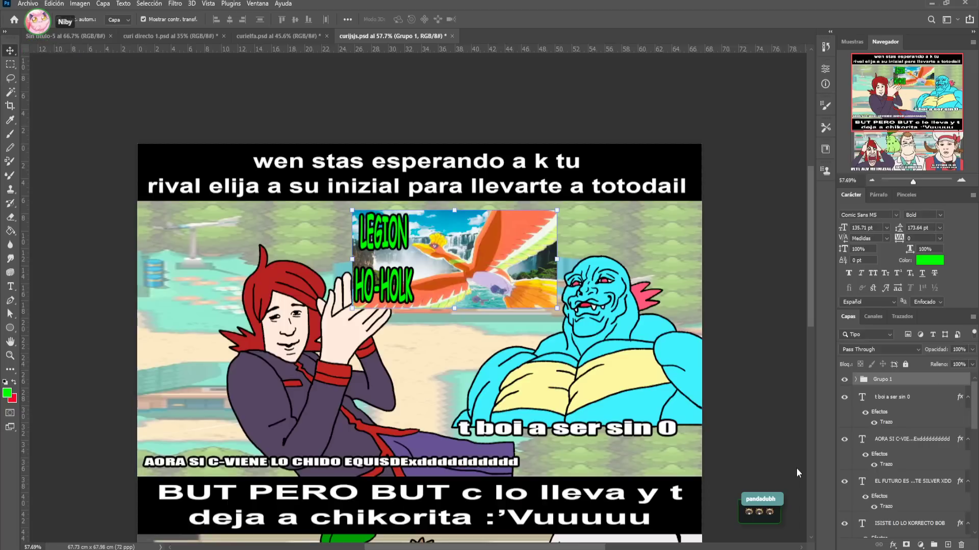
{"action": "key", "text": "ctrl+e"}
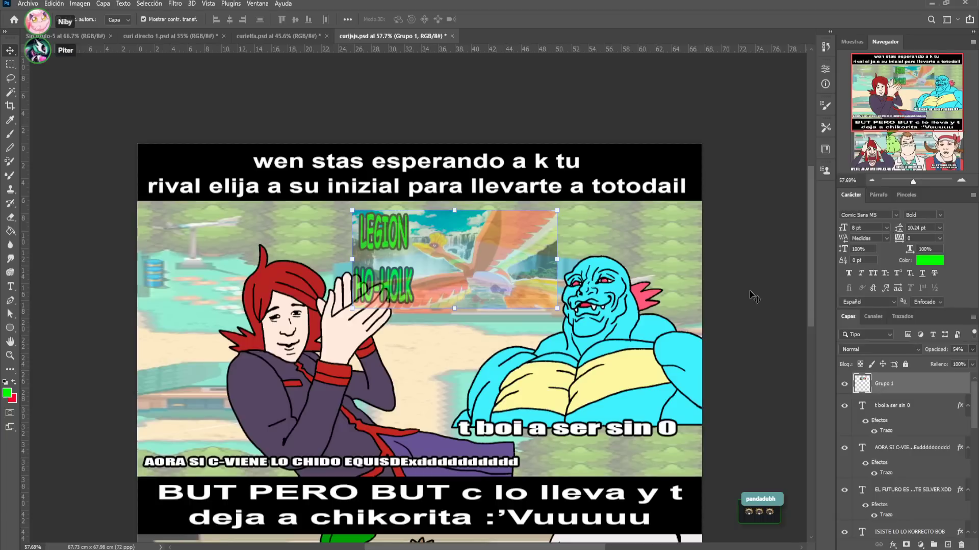
{"action": "mouse_move", "coordinate": [530, 261]}
{"action": "left_mouse_down"}
{"action": "mouse_move", "coordinate": [539, 262]}
{"action": "mouse_move", "coordinate": [536, 244]}
{"action": "left_mouse_up"}
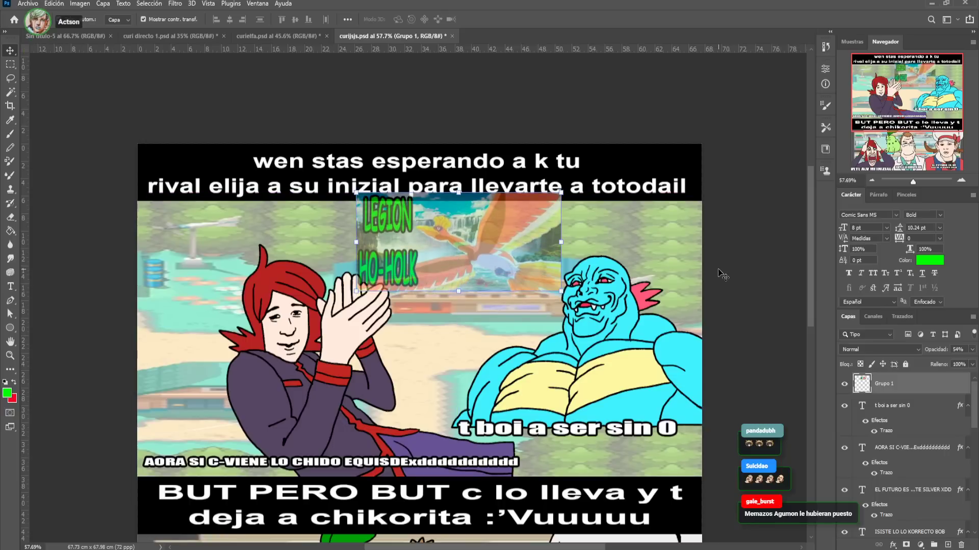
Deselect the merged "LEGION HO-HOLK" picture and save the meme document
{"action": "left_click", "coordinate": [756, 270]}
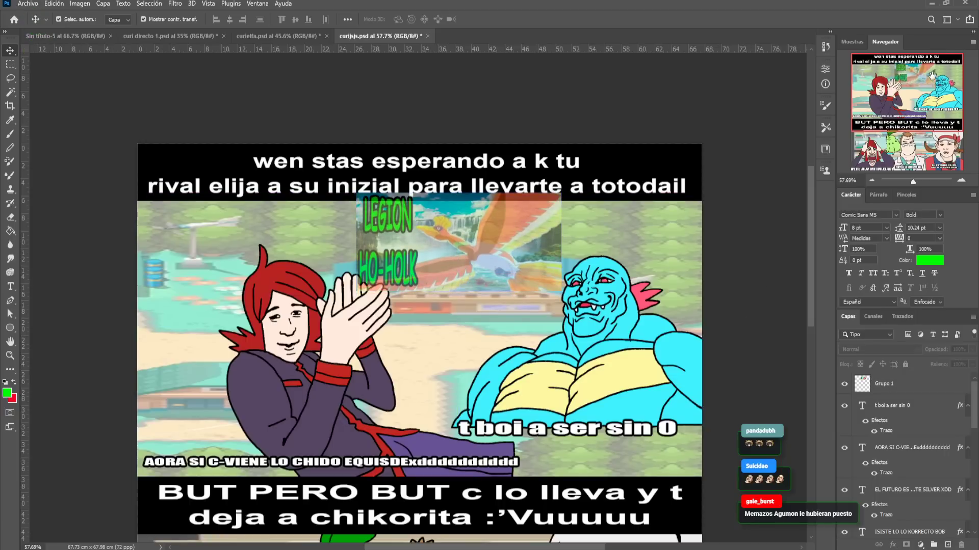
{"action": "left_click_drag", "start_coordinate": [932, 75], "coordinate": [931, 119]}
{"action": "left_click_drag", "start_coordinate": [912, 181], "coordinate": [912, 181]}
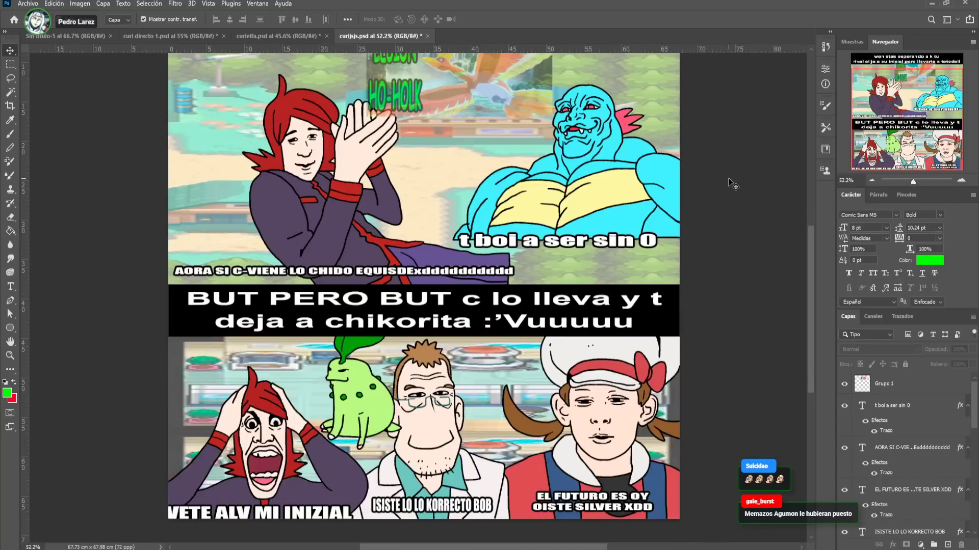
{"action": "left_click_drag", "start_coordinate": [723, 157], "coordinate": [729, 183]}
{"action": "key", "text": "ctrl+minus"}
{"action": "key", "text": "ctrl+0"}
{"action": "key", "text": "ctrl+s"}
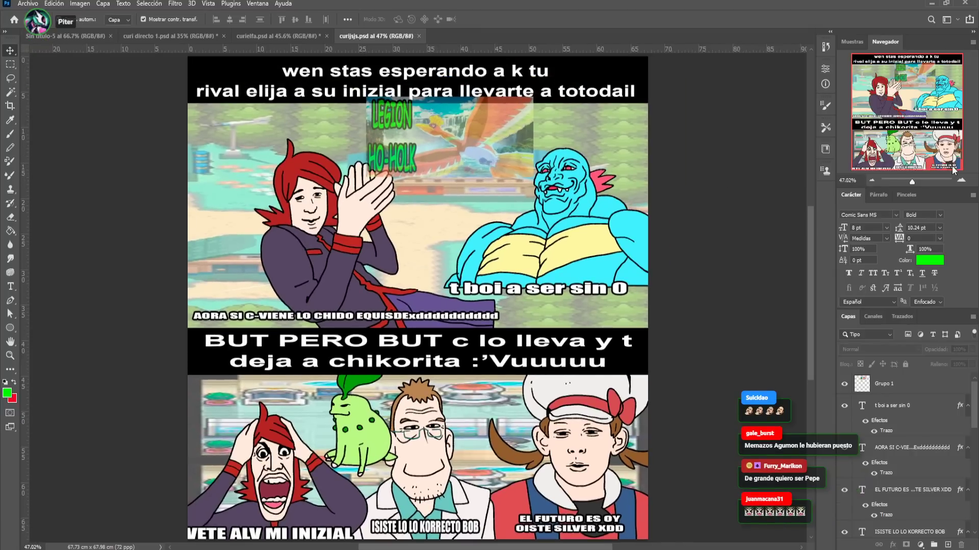
Enlarge the "AORA SI C-VIENE LO CHIDO" caption to about 147% across the upper panel, and save the document
{"action": "left_click", "coordinate": [494, 321], "text": "ctrl"}
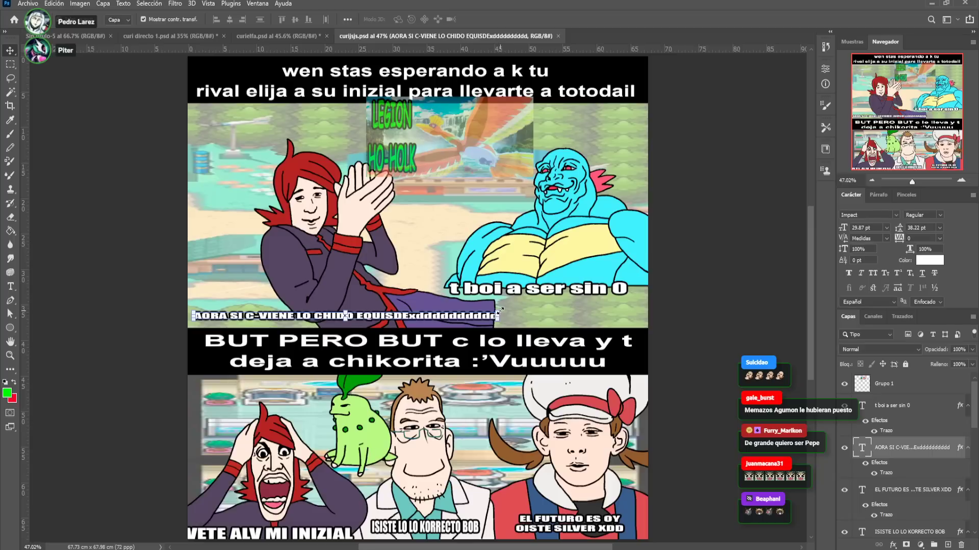
{"action": "key", "text": "ctrl+t"}
{"action": "left_click_drag", "start_coordinate": [505, 308], "coordinate": [641, 302]}
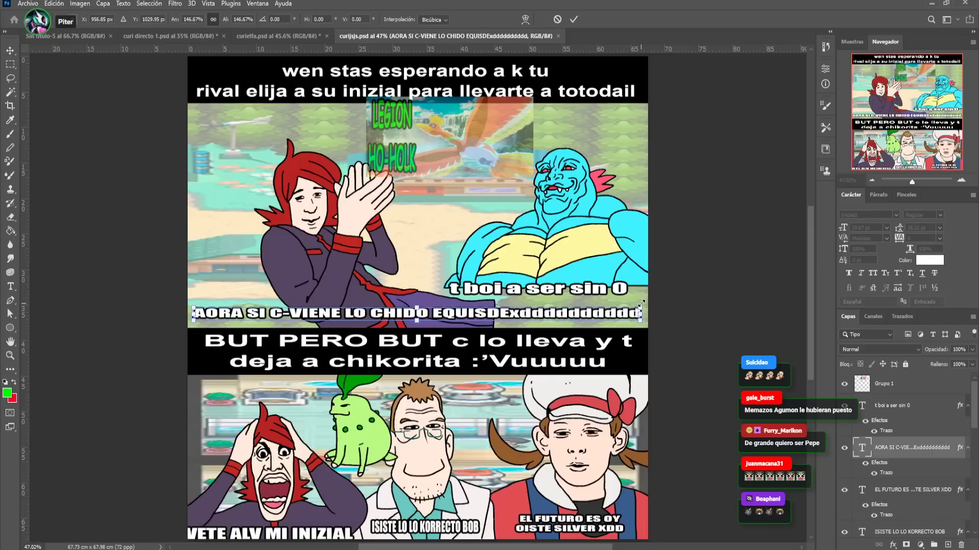
{"action": "key", "text": "Return"}
{"action": "left_click", "coordinate": [693, 259]}
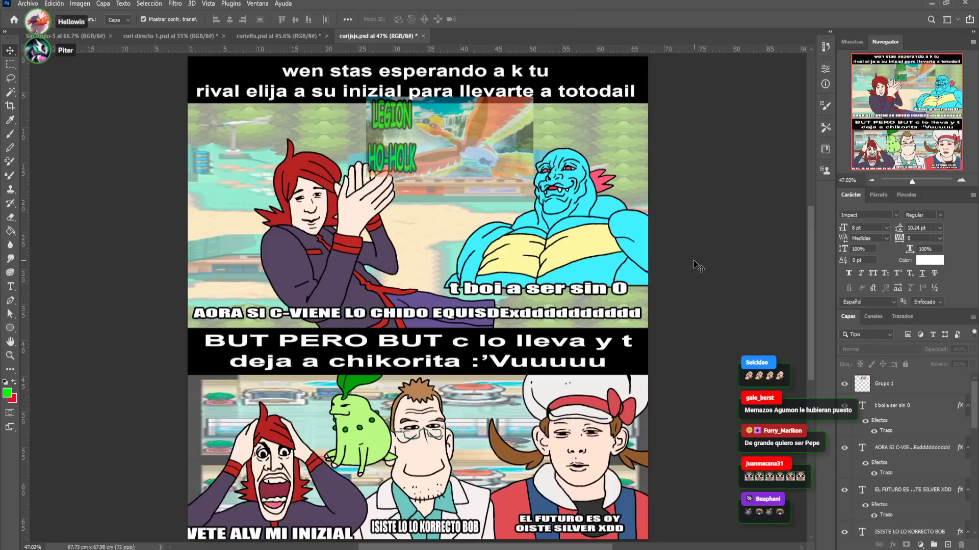
{"action": "key", "text": "ctrl+s"}
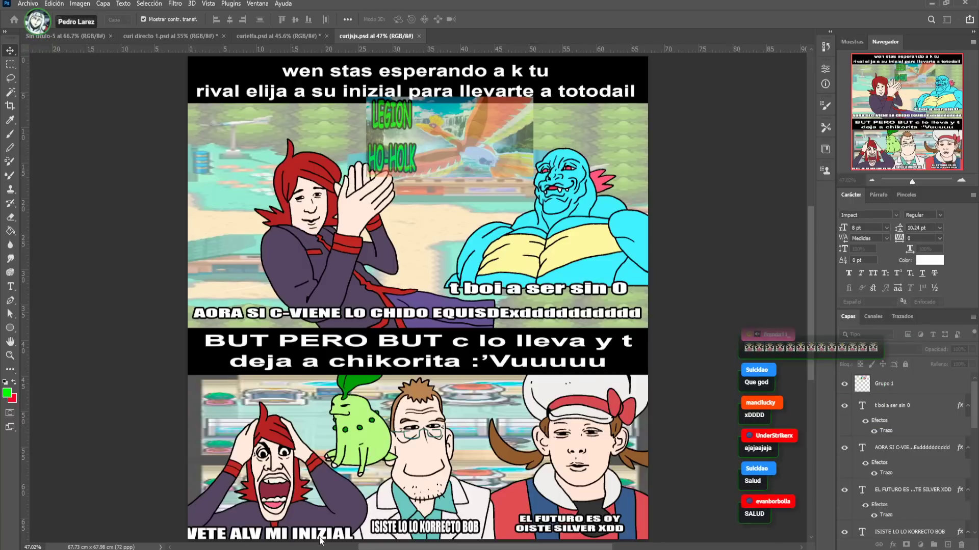
Bring up curielfa.psd, create a new blank white 26.46 × 26.46 cm document at 72 ppi, and return to curielfa.psd
{"action": "left_click", "coordinate": [402, 314]}
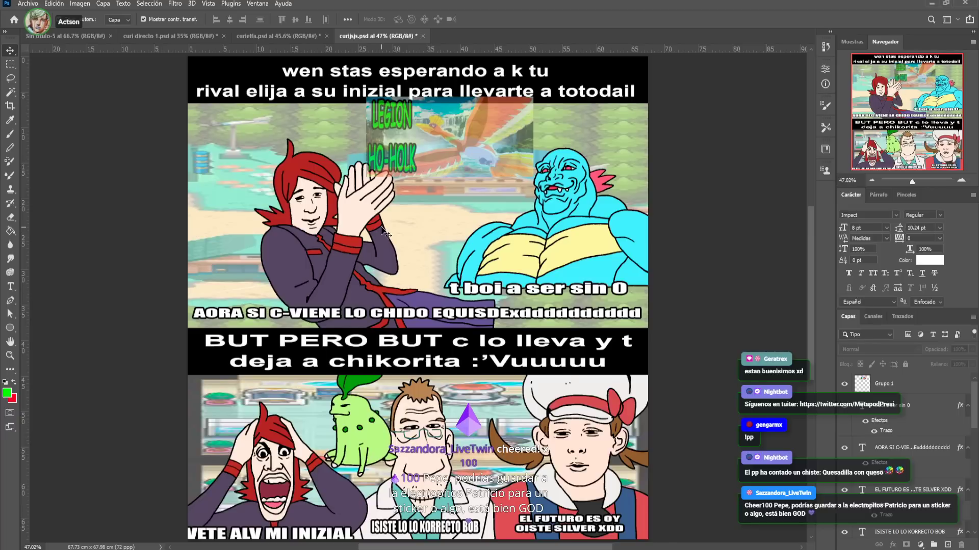
{"action": "left_click", "coordinate": [296, 38]}
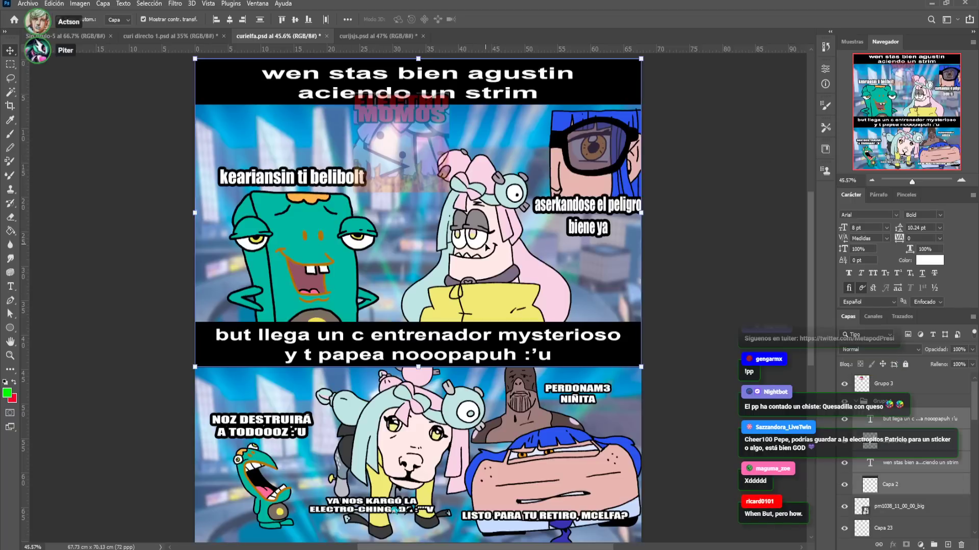
{"action": "left_click", "coordinate": [612, 271]}
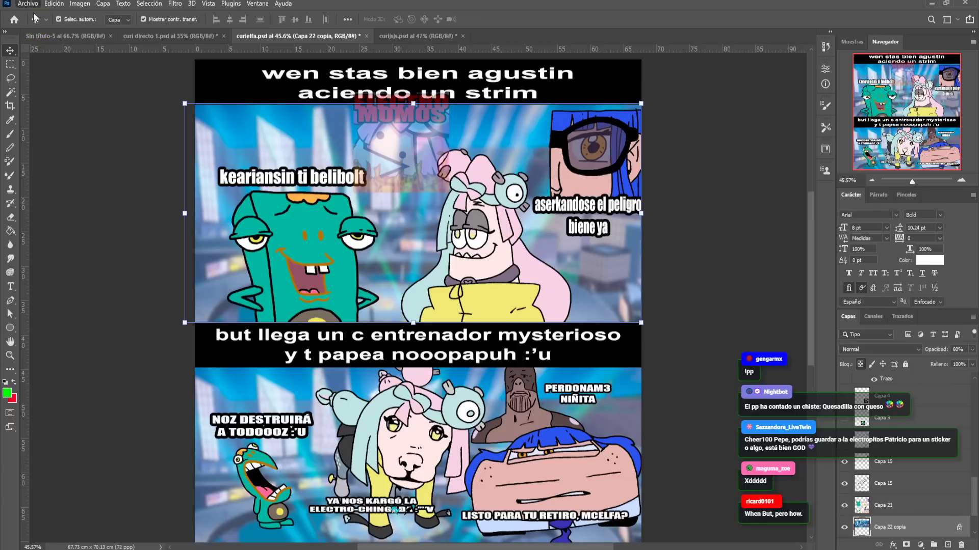
{"action": "left_click", "coordinate": [50, 142]}
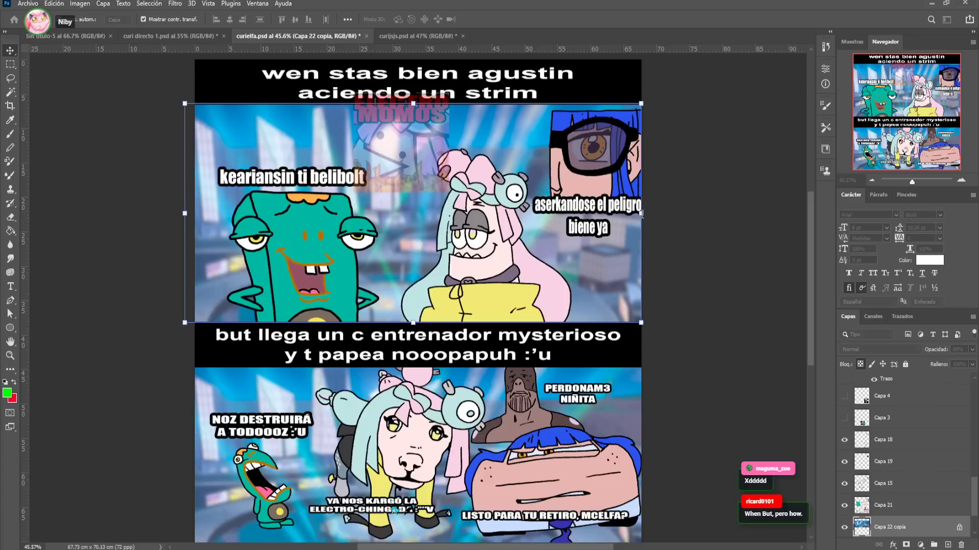
{"action": "left_click", "coordinate": [696, 433]}
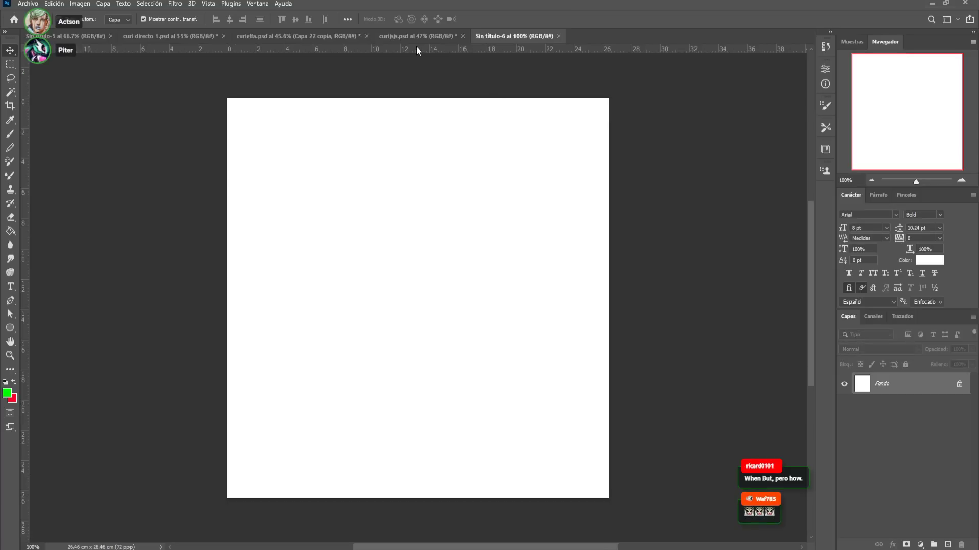
{"action": "left_click", "coordinate": [352, 38]}
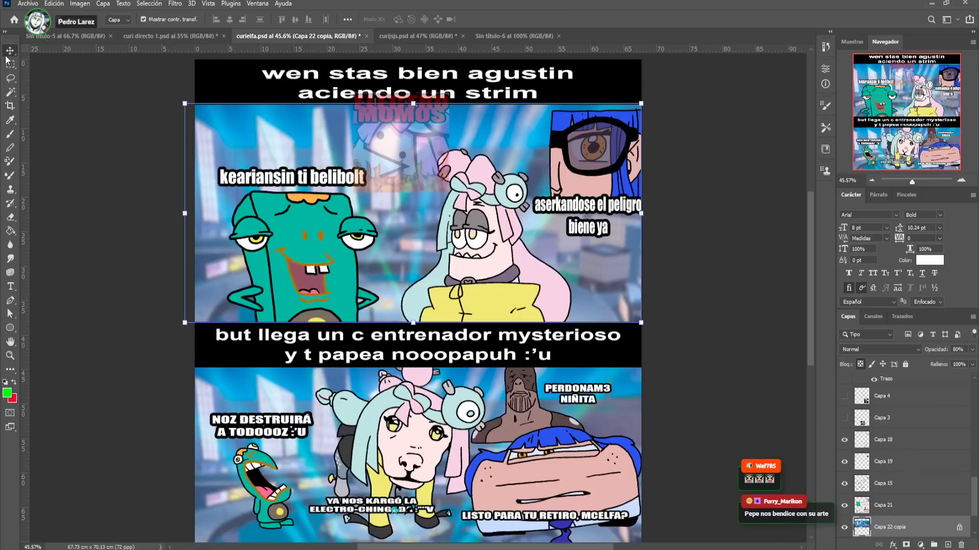
Merge the Capa 15 and Capa 21 layers of the curielfa.psd meme into one layer
{"action": "left_click", "coordinate": [900, 505]}
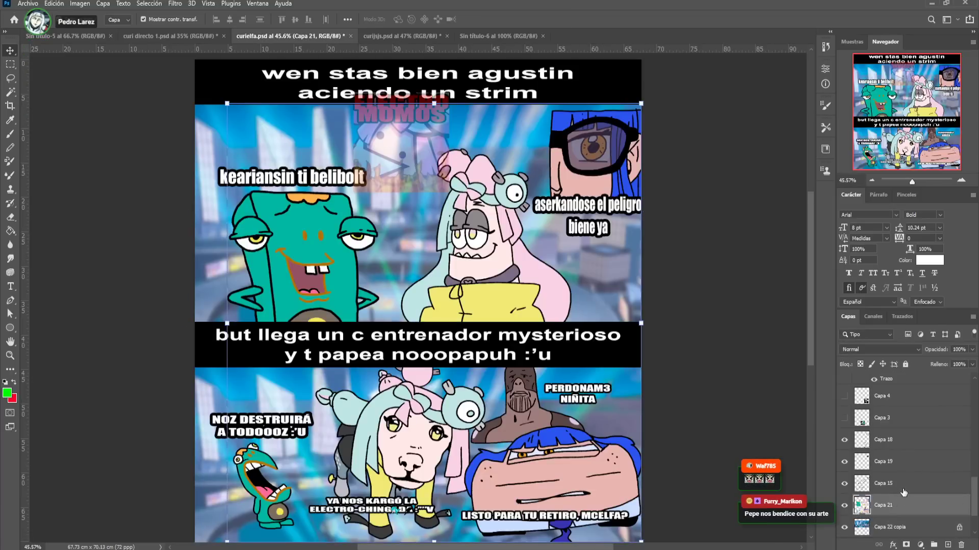
{"action": "left_click", "coordinate": [903, 490], "text": "shift"}
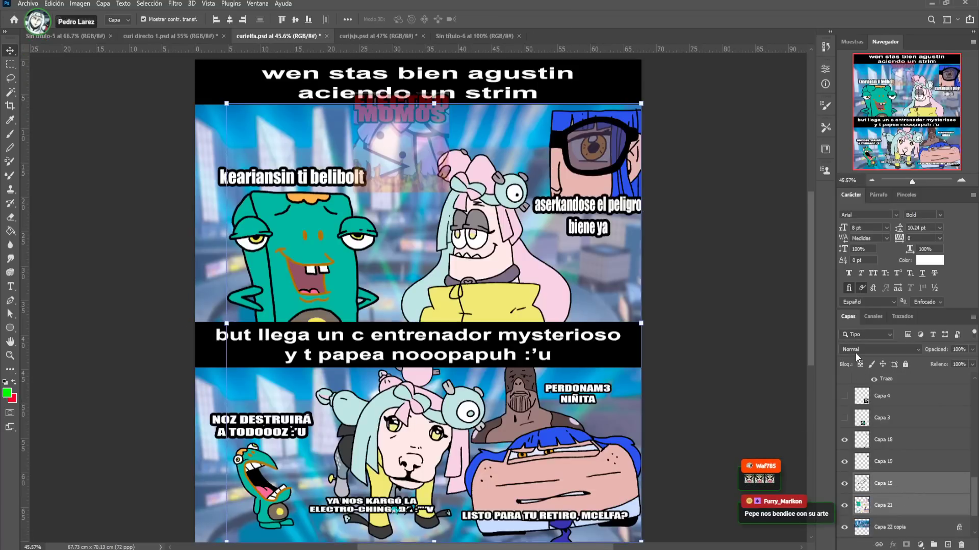
{"action": "key", "text": "ctrl+e"}
Lasso the pink-haired character in the upper panel and copy it into the Sin título-6 document
{"action": "left_click", "coordinate": [10, 78]}
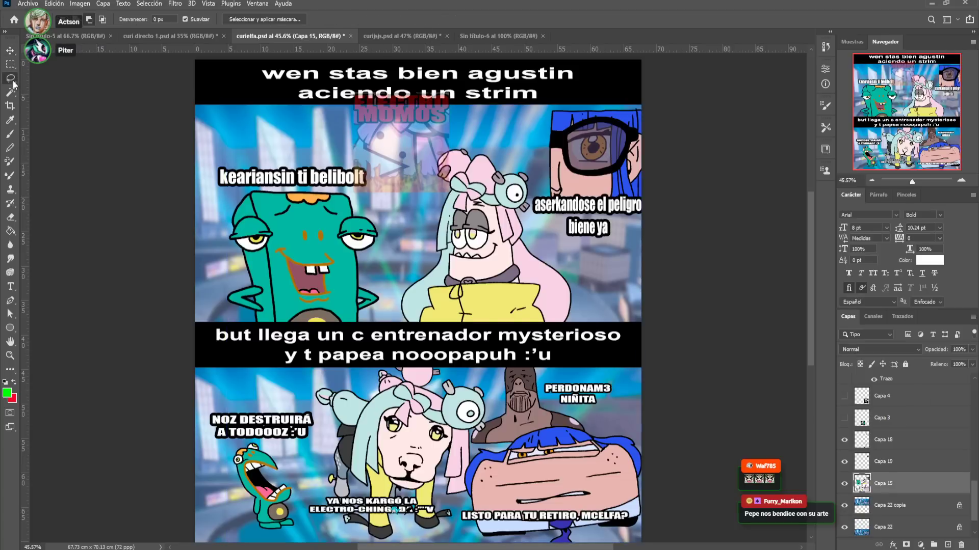
{"action": "mouse_move", "coordinate": [470, 133]}
{"action": "left_mouse_down"}
{"action": "mouse_move", "coordinate": [399, 187]}
{"action": "mouse_move", "coordinate": [397, 286]}
{"action": "mouse_move", "coordinate": [454, 334]}
{"action": "mouse_move", "coordinate": [599, 296]}
{"action": "mouse_move", "coordinate": [535, 229]}
{"action": "mouse_move", "coordinate": [532, 168]}
{"action": "mouse_move", "coordinate": [429, 134]}
{"action": "left_mouse_up"}
{"action": "key", "text": "v"}
{"action": "mouse_move", "coordinate": [477, 245]}
{"action": "left_mouse_down"}
{"action": "mouse_move", "coordinate": [492, 179]}
{"action": "mouse_move", "coordinate": [494, 38]}
{"action": "mouse_move", "coordinate": [465, 358]}
{"action": "left_mouse_up"}
{"action": "left_click_drag", "start_coordinate": [474, 325], "coordinate": [455, 378]}
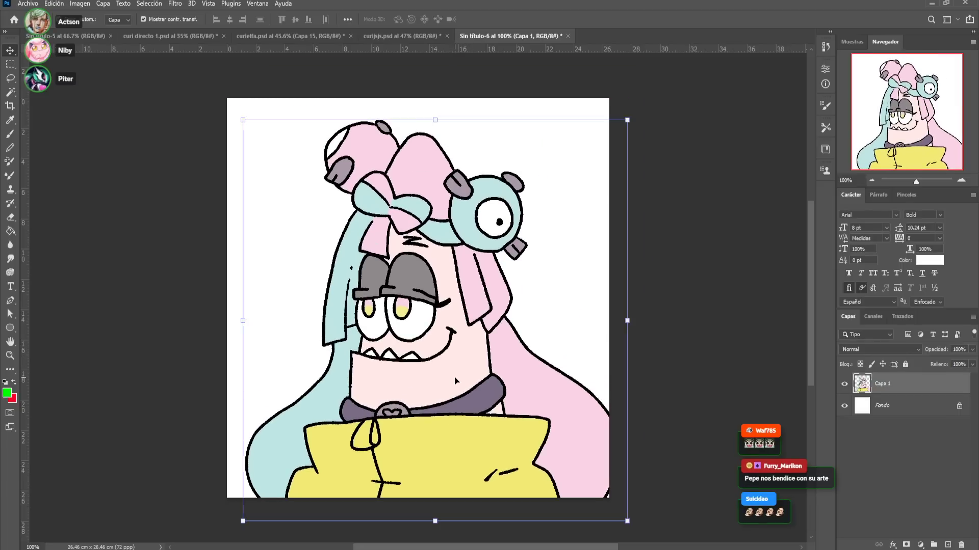
Crop Sin título-6 to a canvas widened to 27.73 cm so the pink-haired character's hair fits inside
{"action": "left_click", "coordinate": [9, 105]}
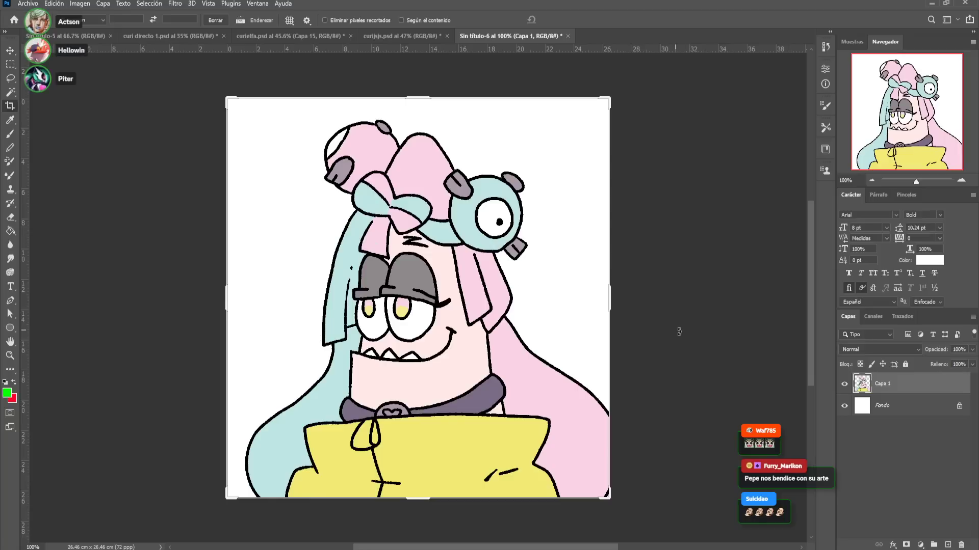
{"action": "left_click_drag", "start_coordinate": [615, 306], "coordinate": [621, 306]}
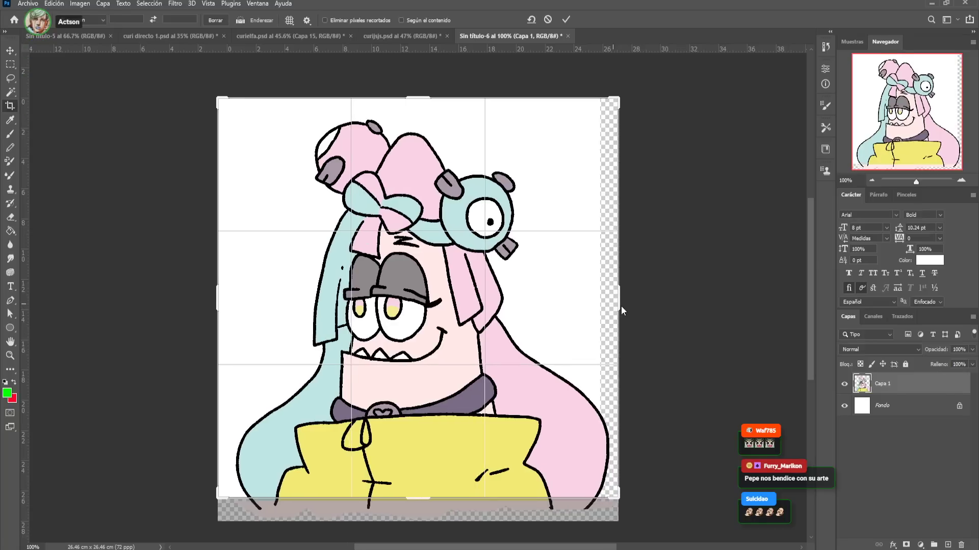
{"action": "key", "text": "Return"}
Hide the white background layer and export the pink-haired character on transparency
{"action": "left_click", "coordinate": [844, 406]}
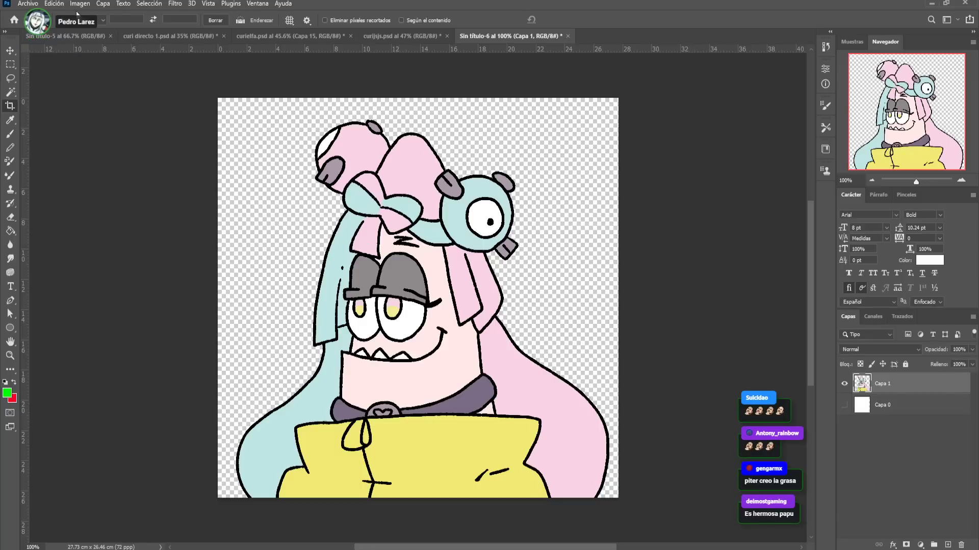
{"action": "left_click", "coordinate": [28, 4]}
{"action": "left_click", "coordinate": [184, 174]}
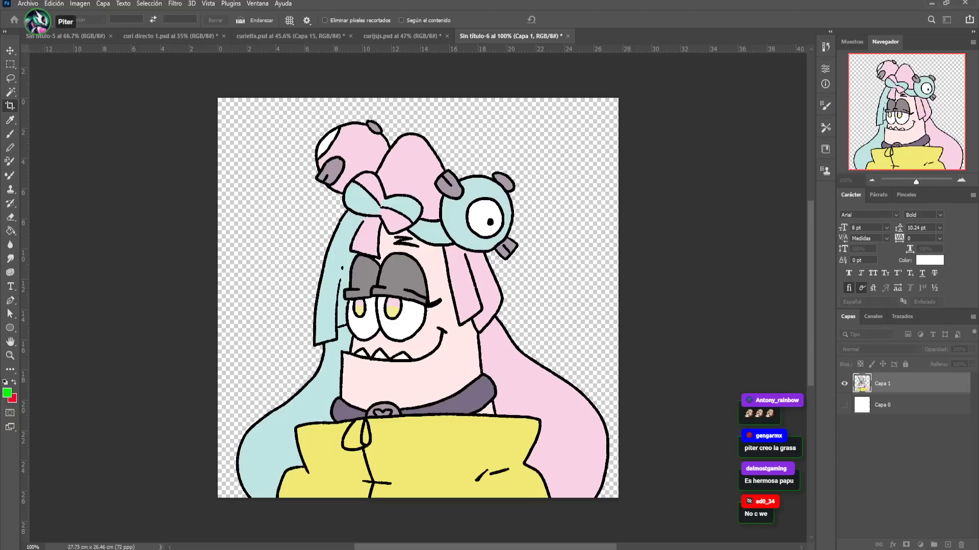
{"action": "left_click", "coordinate": [270, 223]}
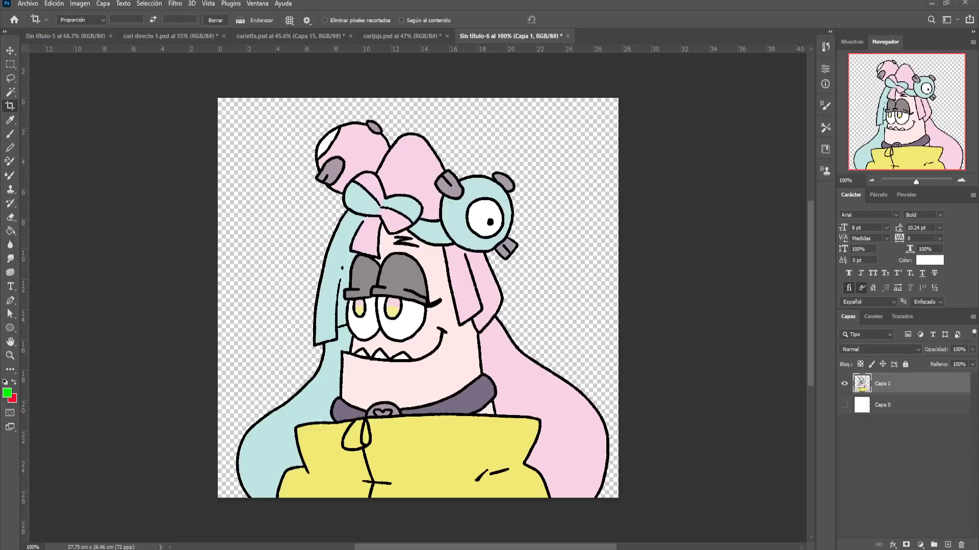
Hide the pink-haired character's layer, return to curielfa.psd, and clear the selection there
{"action": "left_click", "coordinate": [844, 384]}
{"action": "left_click", "coordinate": [292, 34]}
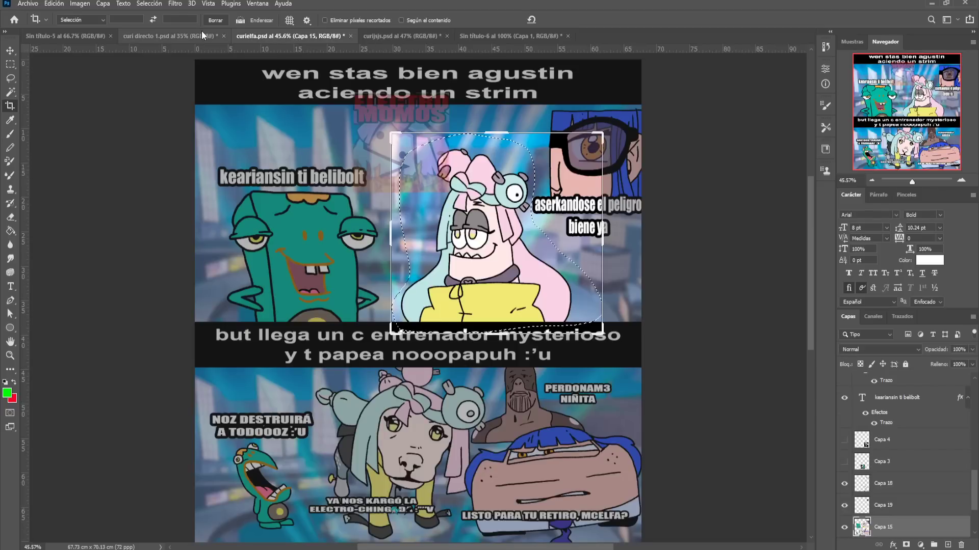
{"action": "key", "text": "ctrl+d"}
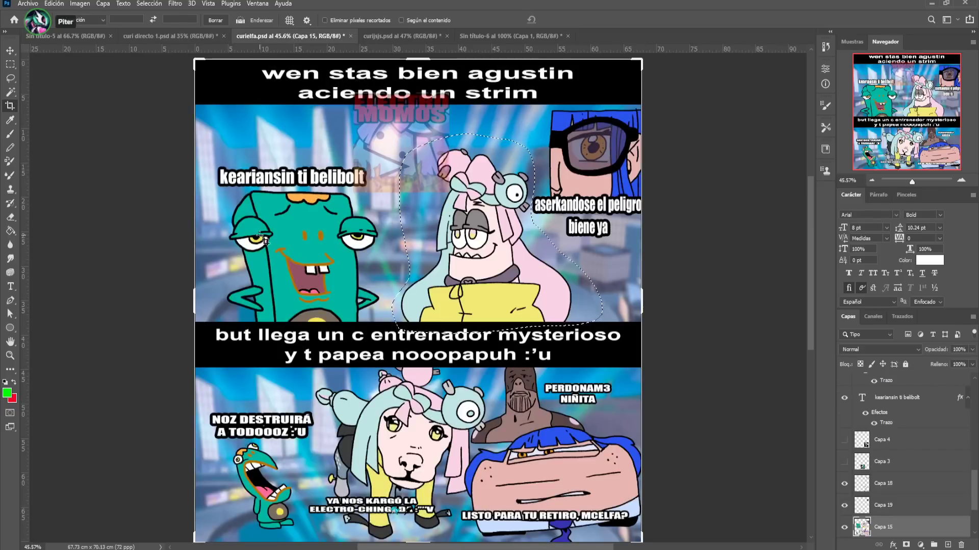
{"action": "left_click", "coordinate": [297, 179]}
{"action": "key", "text": "Escape"}
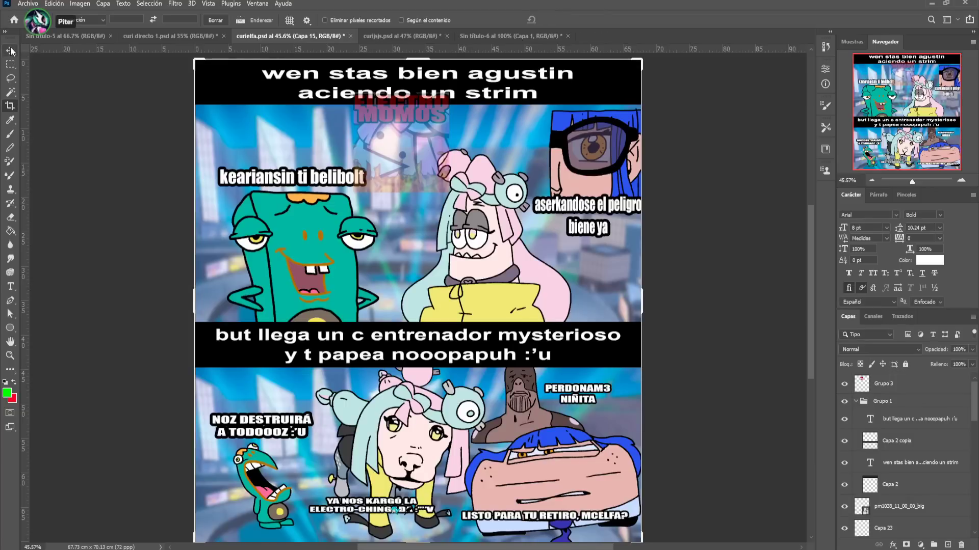
Move the "keariansin ti belibolt" caption slightly up and to the right above the green character
{"action": "left_click", "coordinate": [6, 52]}
{"action": "left_click", "coordinate": [99, 132]}
{"action": "left_click_drag", "start_coordinate": [323, 187], "coordinate": [318, 176]}
Lasso the green character in the upper panel and copy it into Sin título-6
{"action": "left_click", "coordinate": [303, 229]}
{"action": "left_click", "coordinate": [11, 78]}
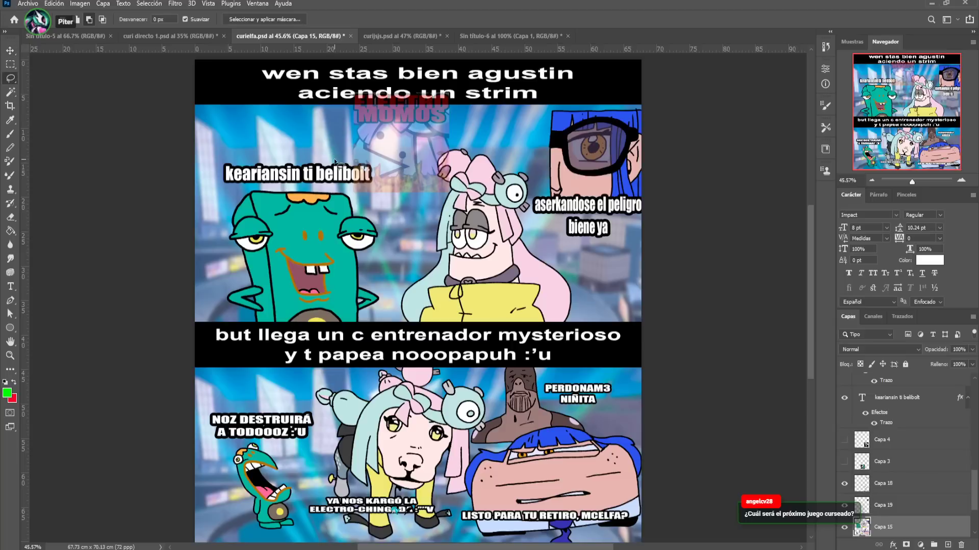
{"action": "mouse_move", "coordinate": [224, 174]}
{"action": "left_mouse_down"}
{"action": "mouse_move", "coordinate": [206, 305]}
{"action": "mouse_move", "coordinate": [274, 339]}
{"action": "mouse_move", "coordinate": [387, 283]}
{"action": "mouse_move", "coordinate": [375, 178]}
{"action": "mouse_move", "coordinate": [225, 174]}
{"action": "left_mouse_up"}
{"action": "left_click", "coordinate": [10, 51]}
{"action": "mouse_move", "coordinate": [357, 240]}
{"action": "left_mouse_down"}
{"action": "mouse_move", "coordinate": [494, 32]}
{"action": "mouse_move", "coordinate": [459, 225]}
{"action": "mouse_move", "coordinate": [463, 323]}
{"action": "mouse_move", "coordinate": [482, 326]}
{"action": "left_mouse_up"}
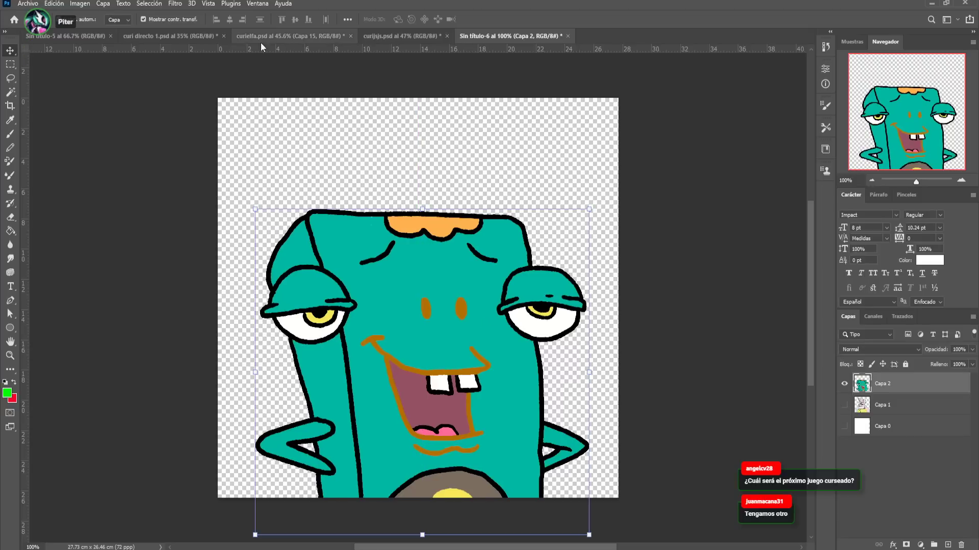
Return to curielfa.psd, clear the selection, and copy the "keariansin ti belibolt" caption into Sin título-6 above the green character
{"action": "left_click", "coordinate": [181, 37]}
{"action": "left_click", "coordinate": [102, 35]}
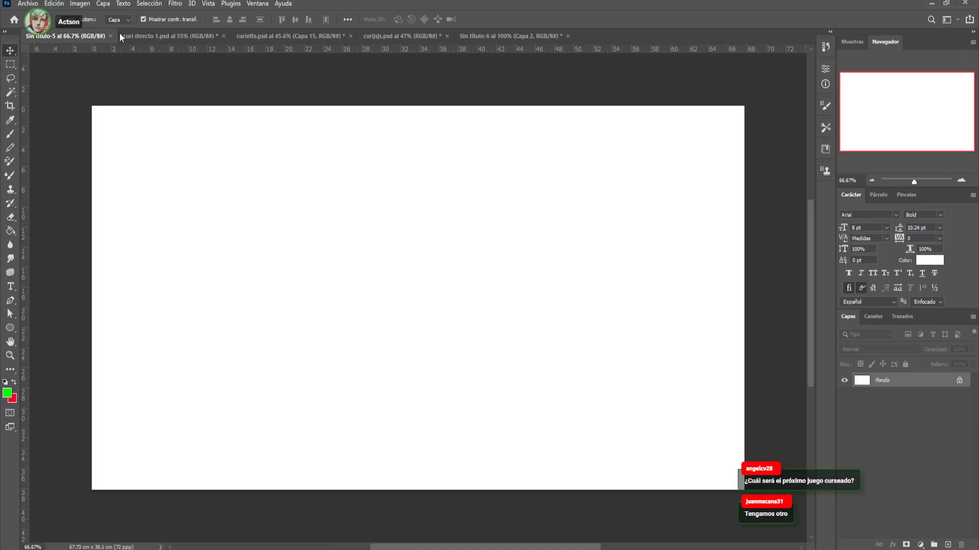
{"action": "left_click", "coordinate": [288, 36]}
{"action": "key", "text": "ctrl+d"}
{"action": "left_click", "coordinate": [171, 141]}
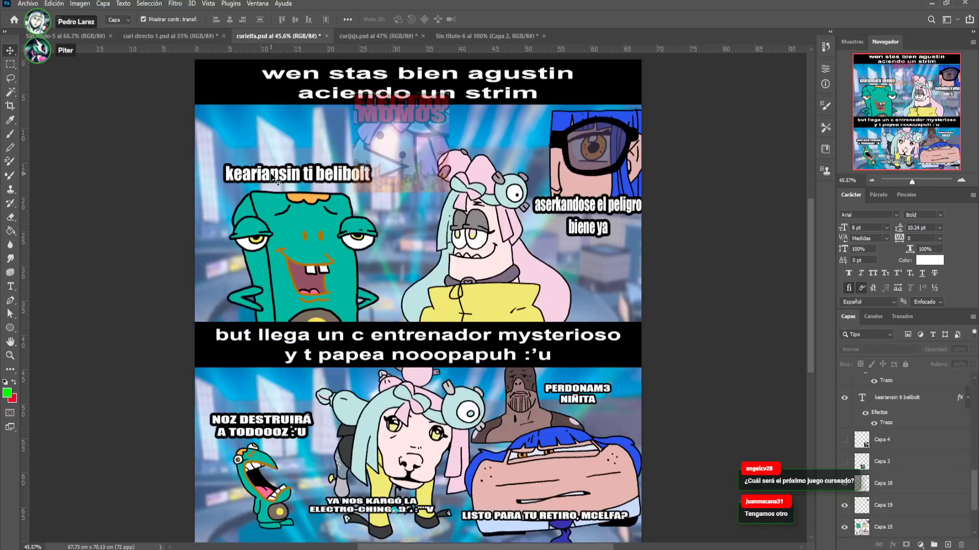
{"action": "left_click_drag", "start_coordinate": [273, 179], "coordinate": [438, 169]}
Enlarge the copied "keariansin ti belibolt" caption to about 113% above the green character, and export the picture
{"action": "left_click_drag", "start_coordinate": [573, 143], "coordinate": [600, 142]}
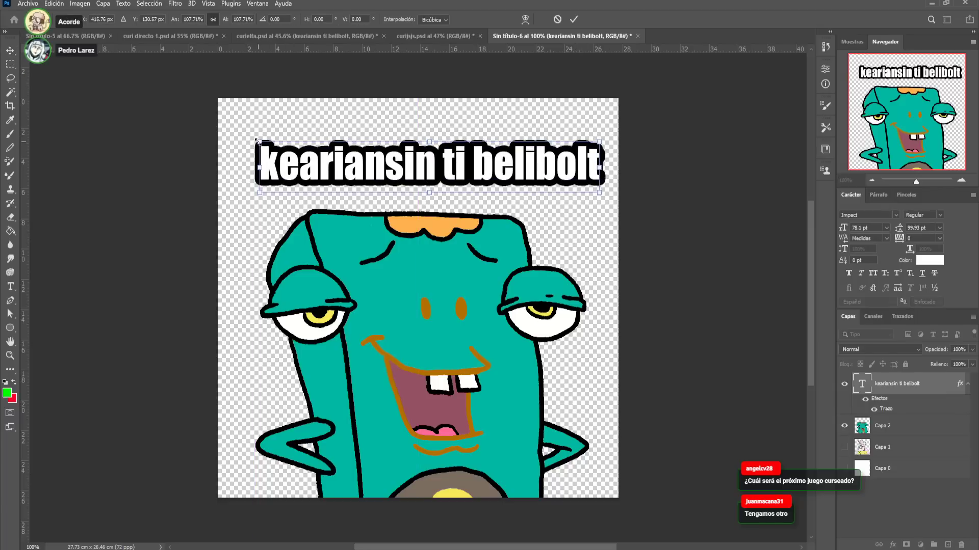
{"action": "left_click_drag", "start_coordinate": [258, 142], "coordinate": [241, 138]}
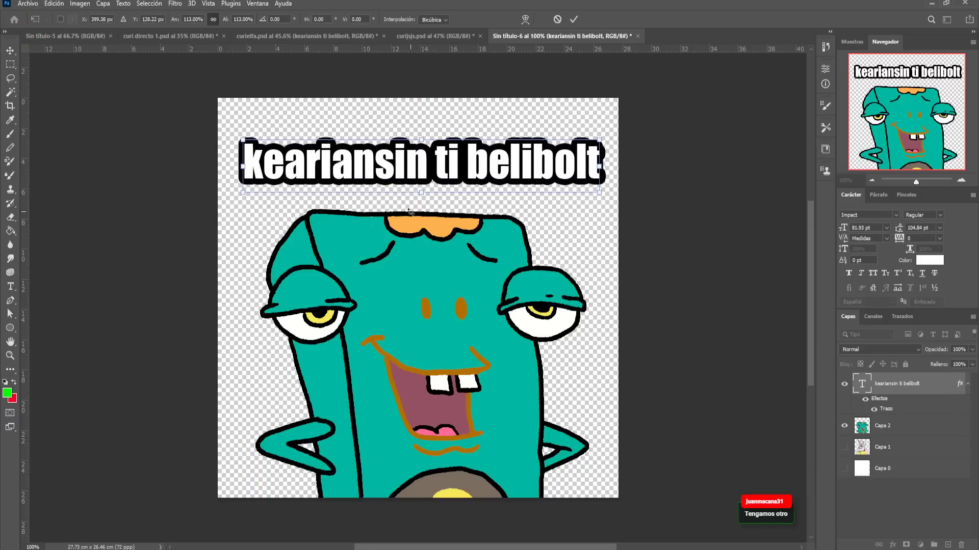
{"action": "key", "text": "Return"}
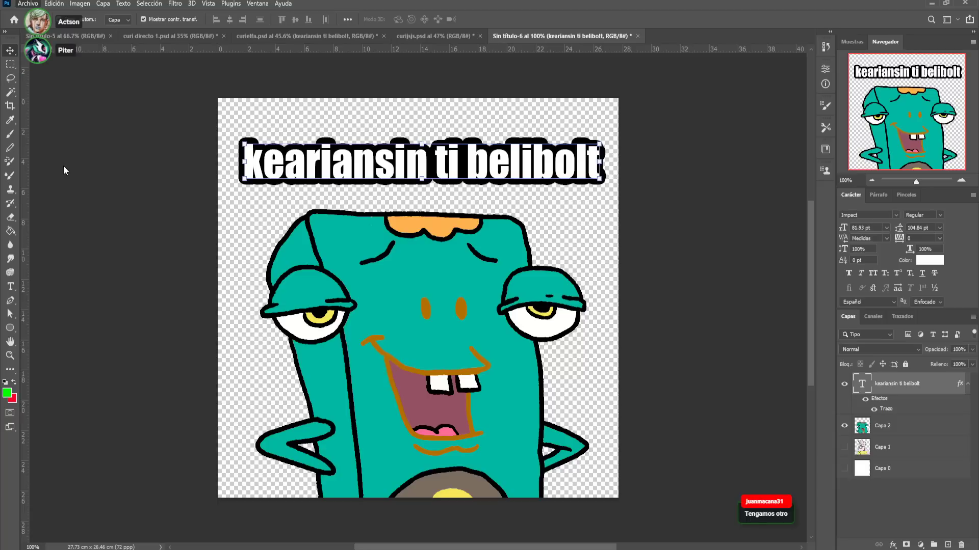
{"action": "left_click", "coordinate": [172, 178]}
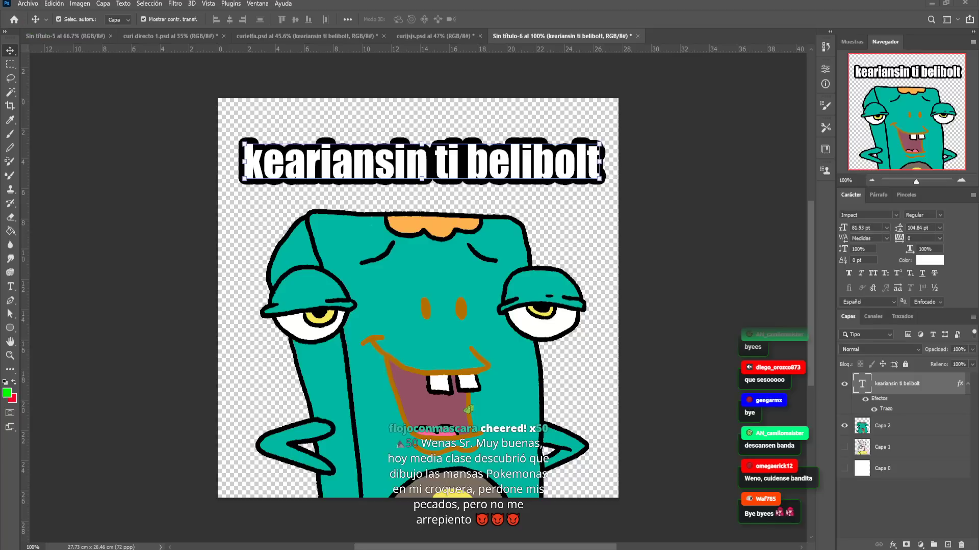
Look over curielfa.psd, curi directo 1.psd and CURIMOMO AZO.png, deselecting the meme layer in the last one
{"action": "left_click", "coordinate": [265, 37]}
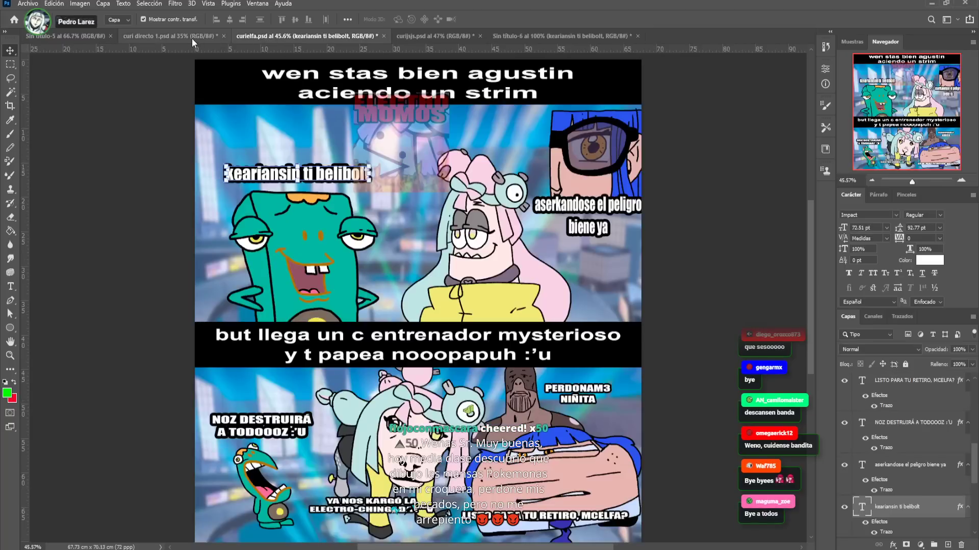
{"action": "left_click", "coordinate": [194, 35]}
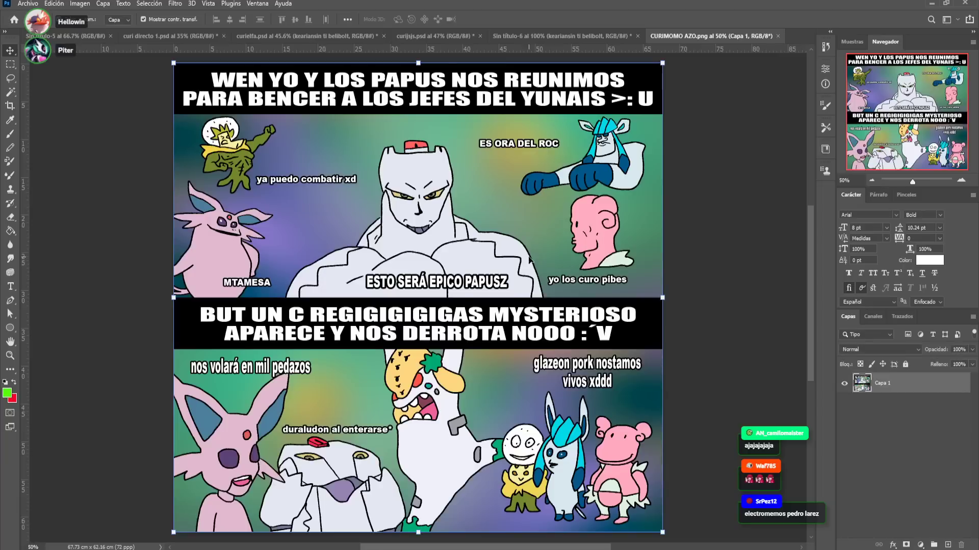
{"action": "left_click", "coordinate": [769, 365]}
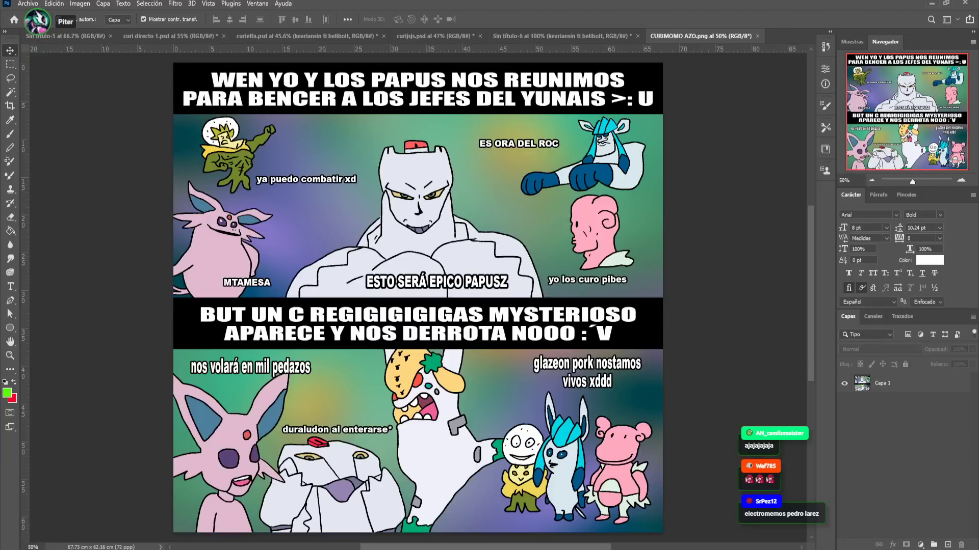